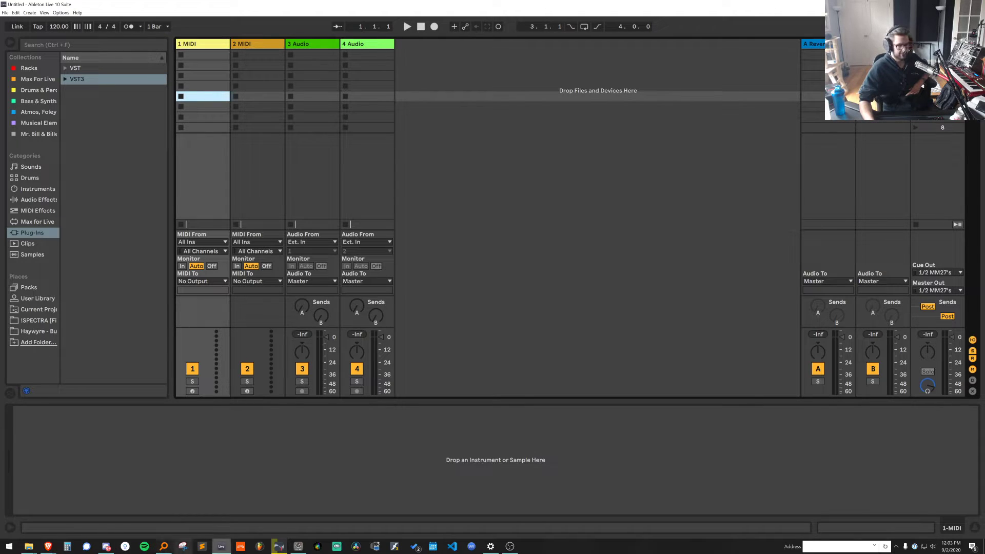
pyautogui.hotkey('alt', 'Tab')
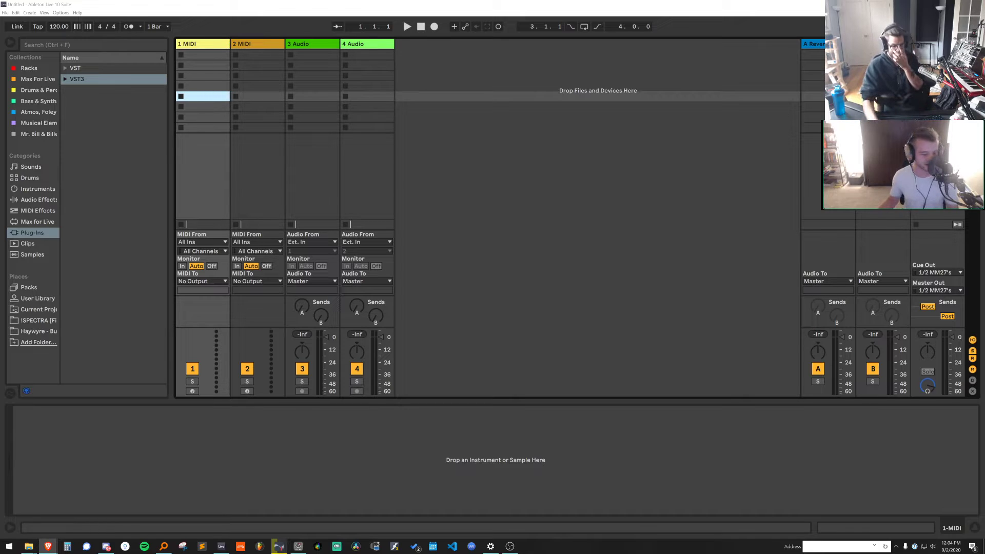
pyautogui.click(194, 100)
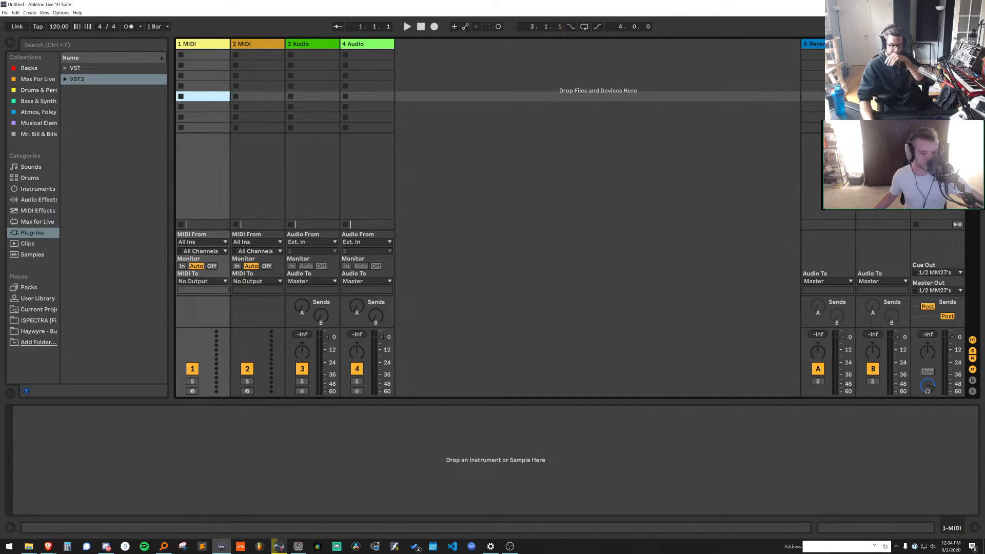
pyautogui.hotkey('alt', 'Tab')
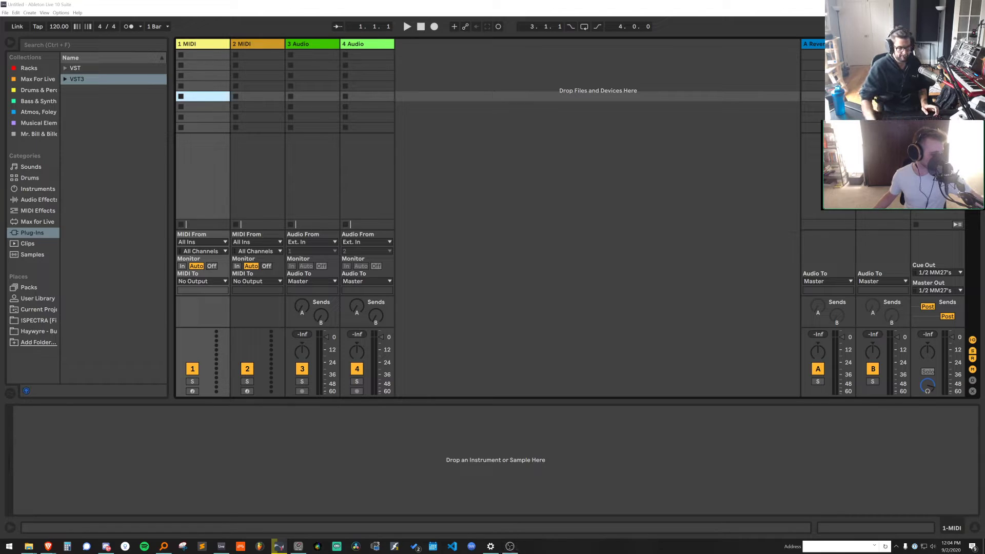
pyautogui.hotkey('alt', 'Tab')
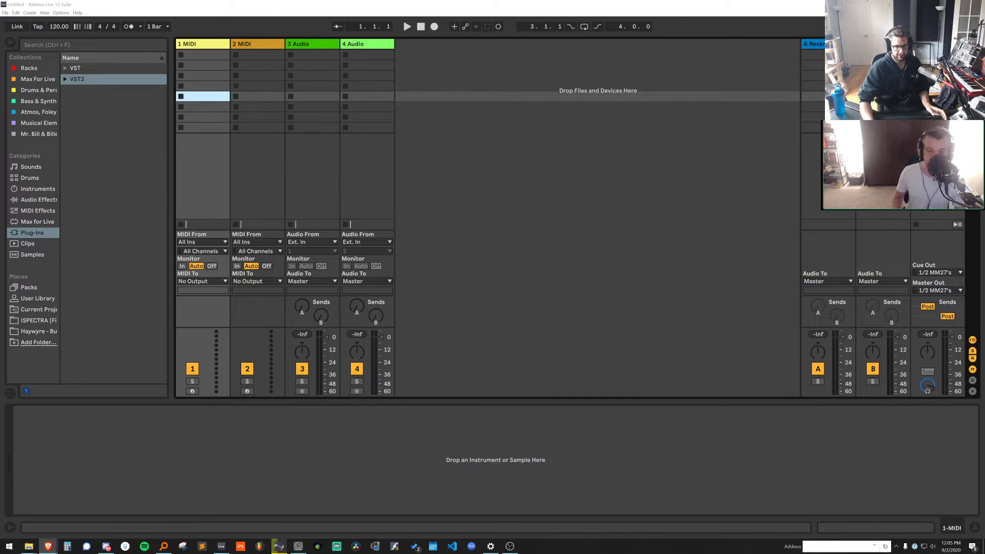
pyautogui.click(203, 86)
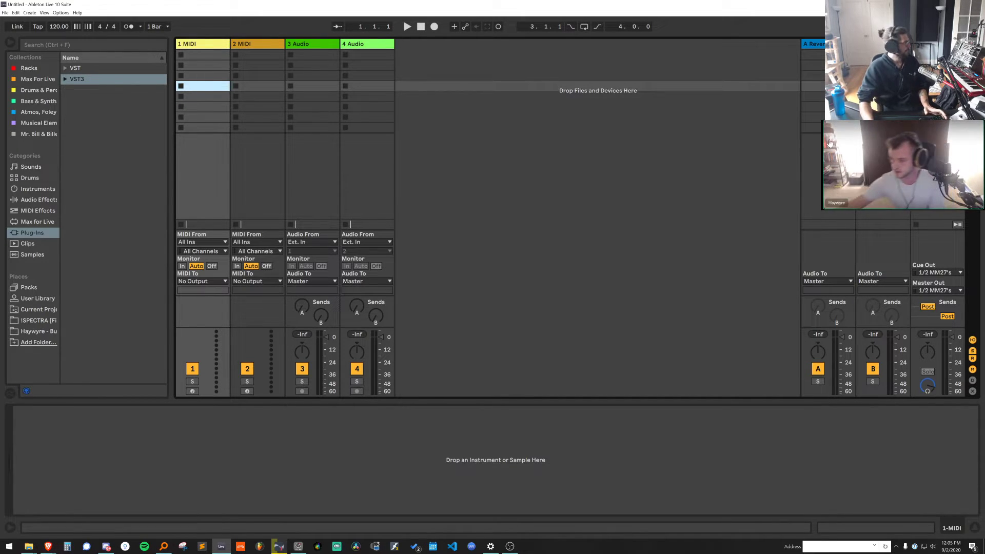
# Raise the call participant's user volume in the Discord video window
pyautogui.rightClick(927, 156)
pyautogui.moveTo(948, 189); pyautogui.dragTo(969, 189)
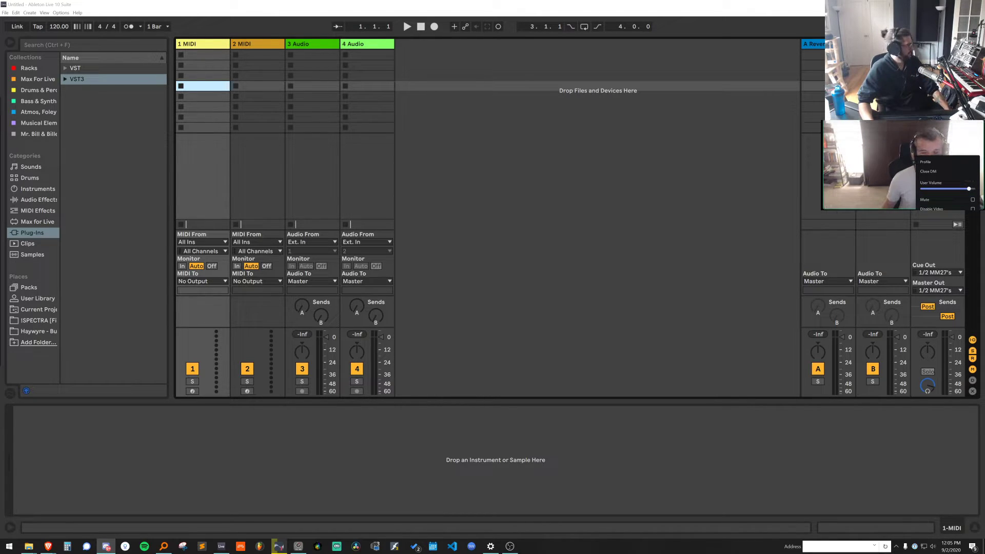
pyautogui.moveTo(970, 189)
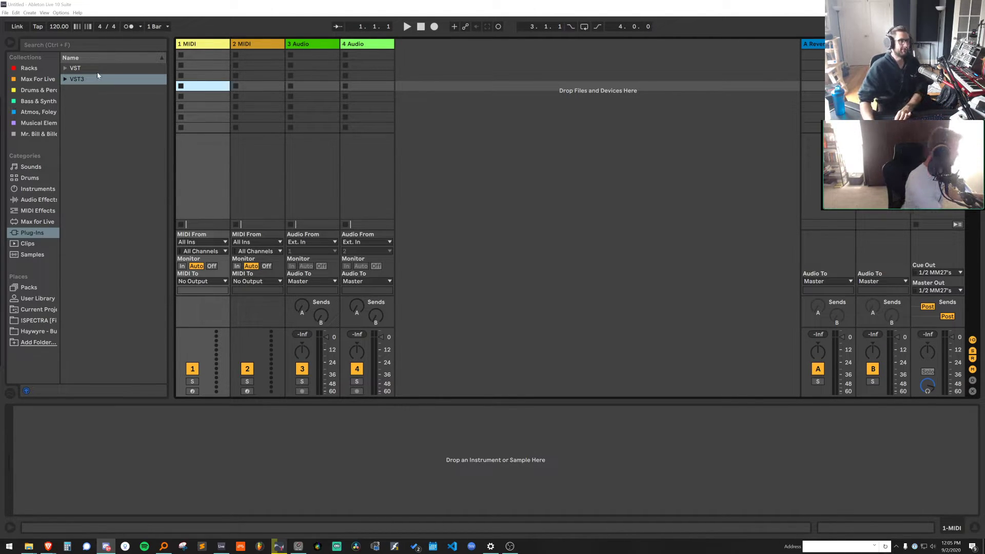
# Open the Haywyre sample folder, expand 01 AUDIO, 01 TONAL and TONAL LOOPS, and widen the browser to show full file names
pyautogui.click(52, 332)
pyautogui.click(123, 68)
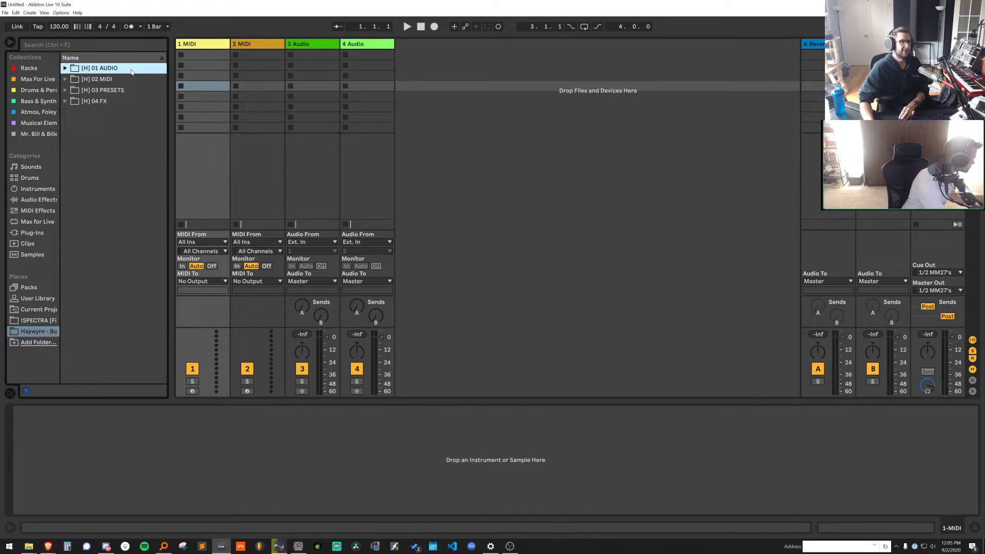
pyautogui.click(129, 76)
pyautogui.click(142, 92)
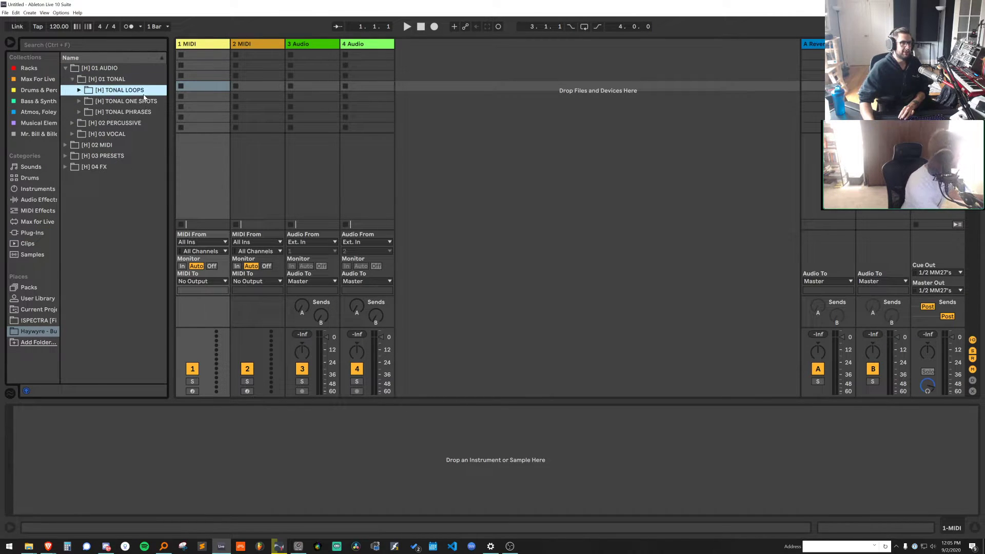
pyautogui.click(144, 146)
pyautogui.moveTo(170, 158); pyautogui.dragTo(336, 178)
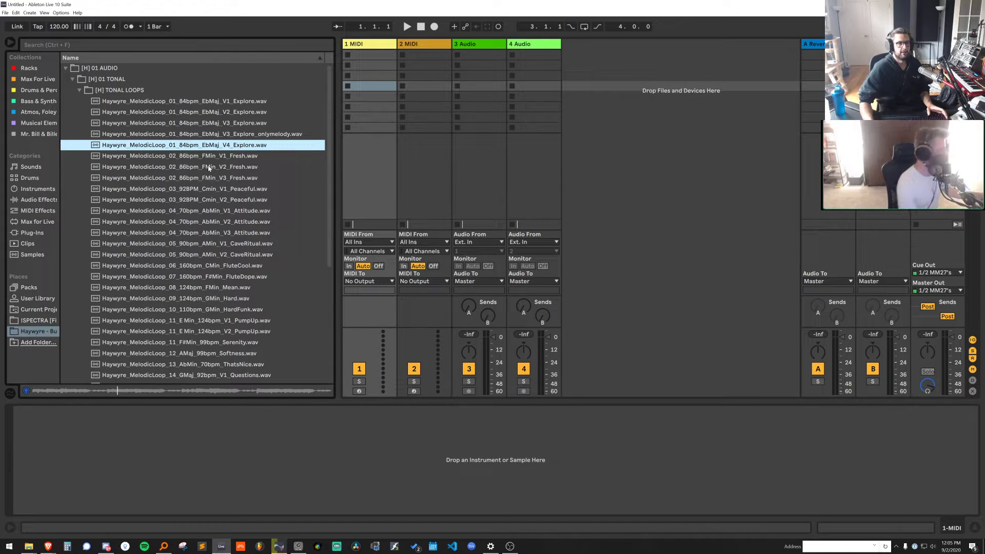
# Preview the Fresh, Peaceful V2 and Attitude V1 melodic loops
pyautogui.press('Down')
pyautogui.press('Down')
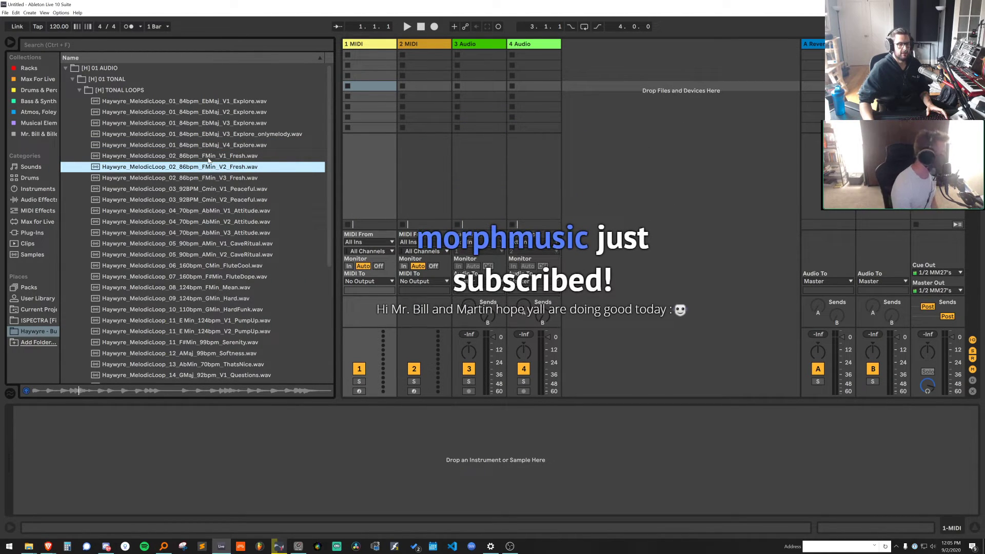
pyautogui.click(209, 159)
pyautogui.click(210, 178)
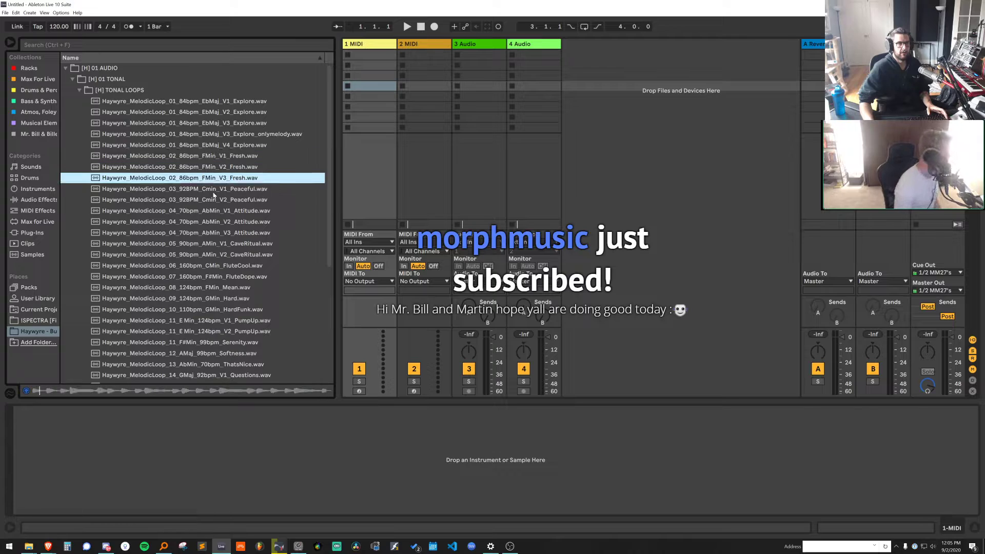
pyautogui.click(213, 199)
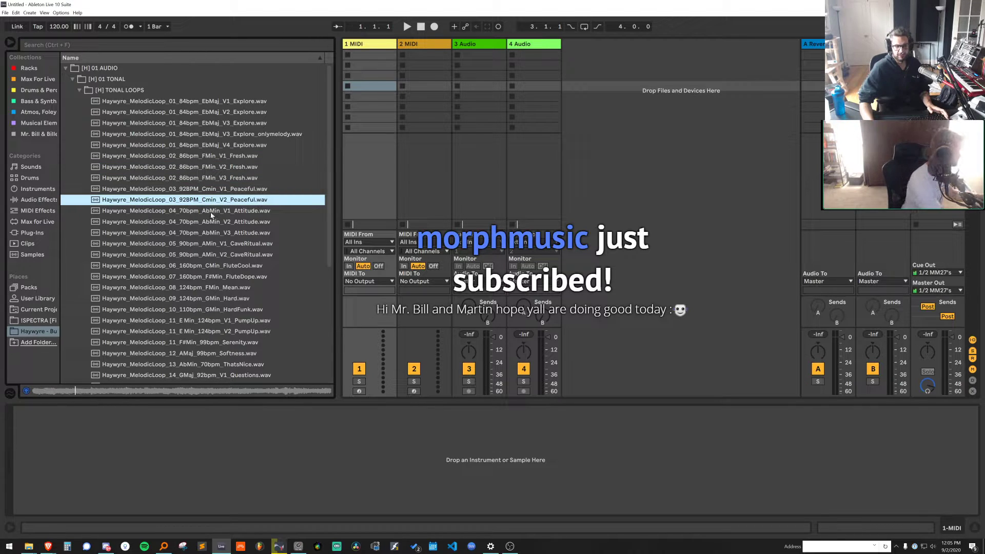
pyautogui.click(210, 211)
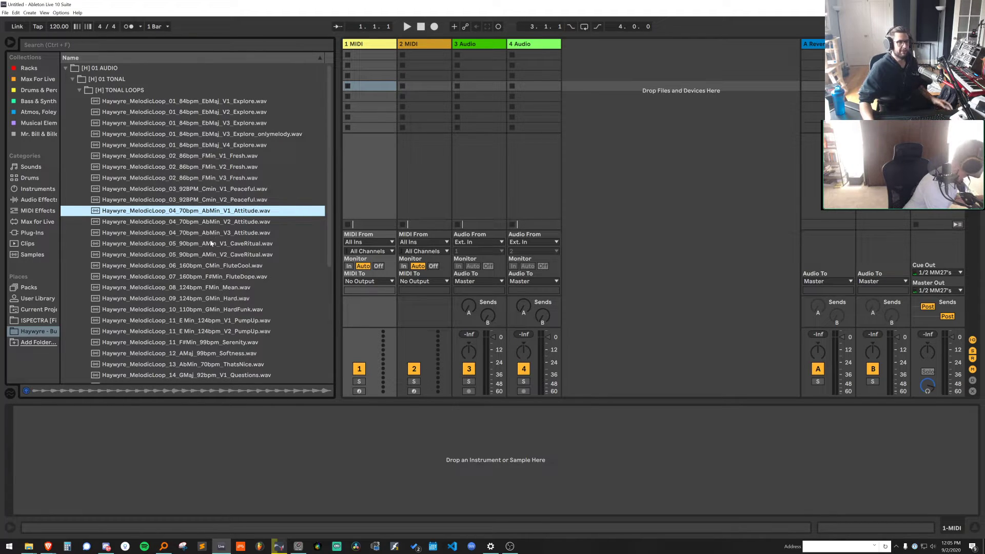
# Look through the rest of the tonal loops, previewing the 160 bpm FluteDope and 70 bpm Attitude V3 loops
pyautogui.scroll(-1, 224, 263)
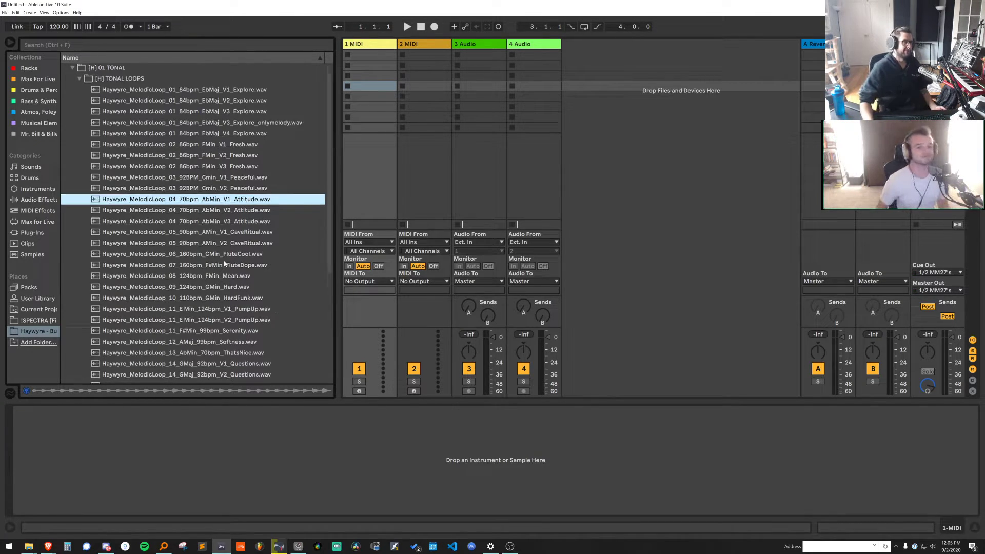
pyautogui.scroll(-2, 224, 263)
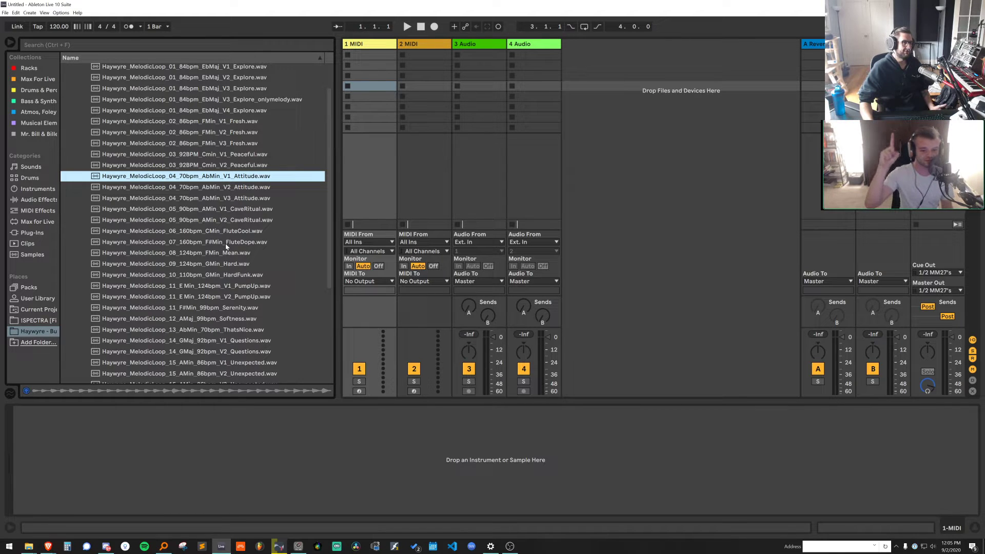
pyautogui.click(234, 244)
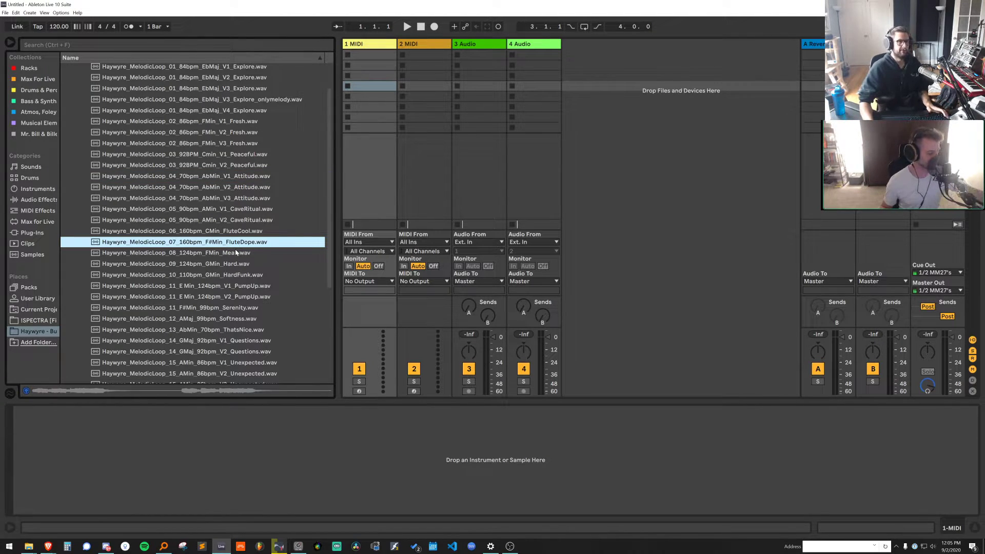
pyautogui.scroll(-2, 237, 252)
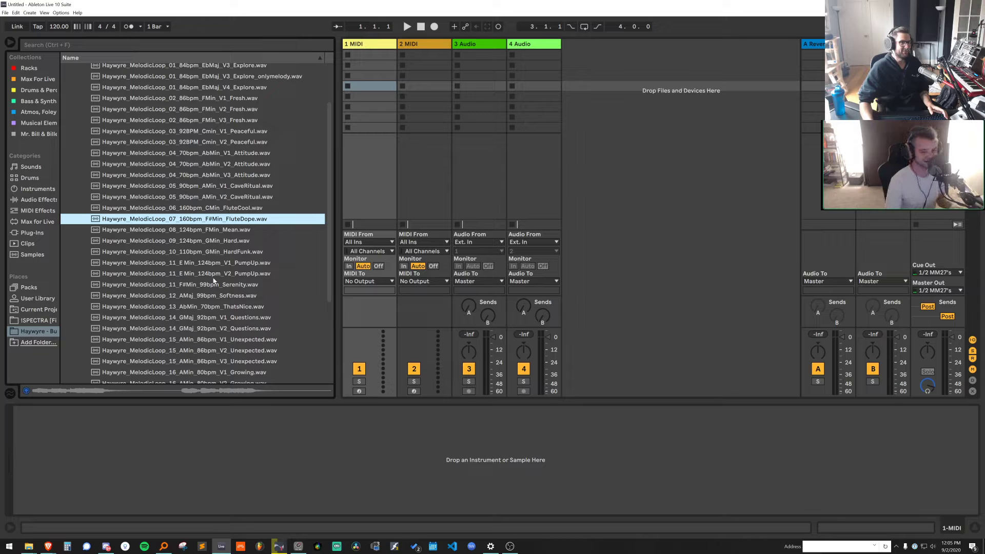
pyautogui.scroll(-10, 226, 280)
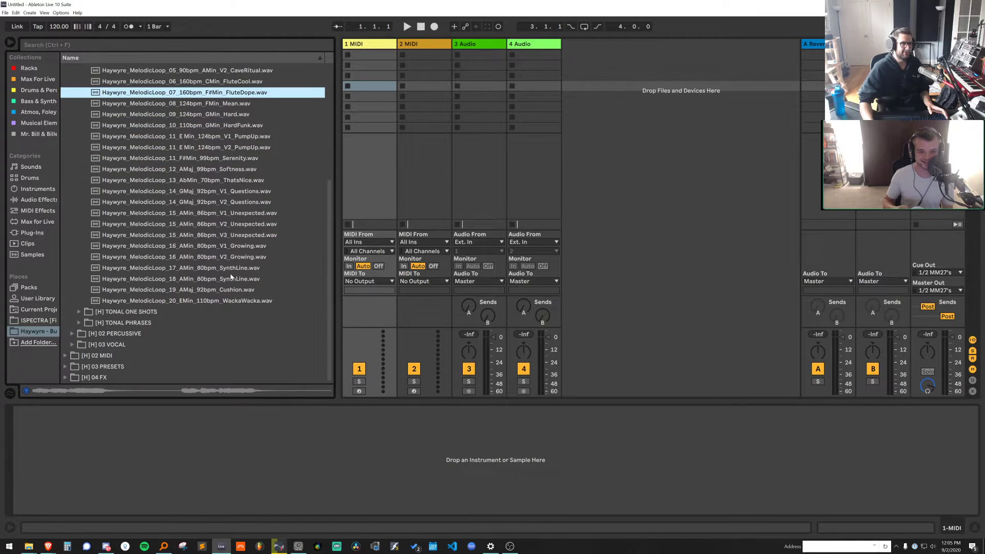
pyautogui.scroll(8, 231, 278)
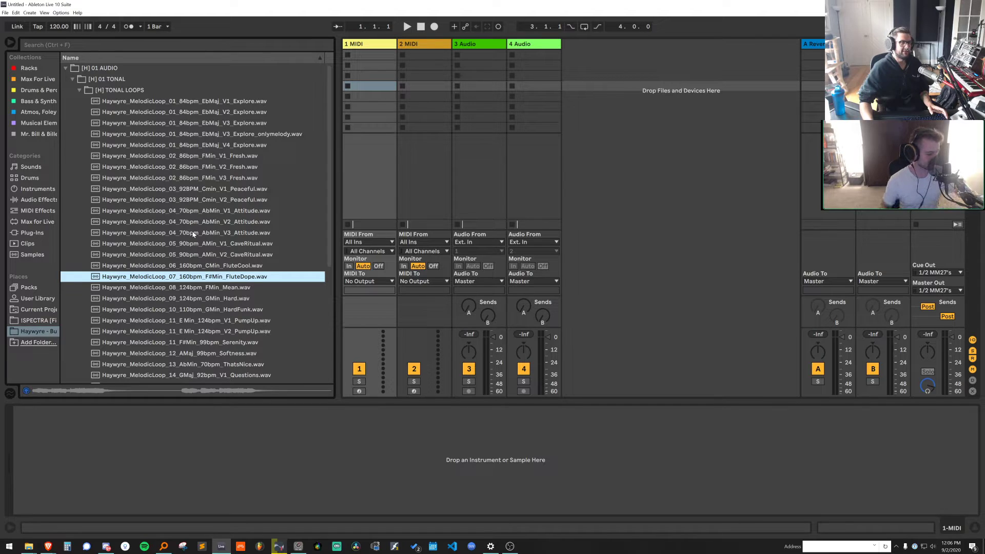
pyautogui.click(193, 233)
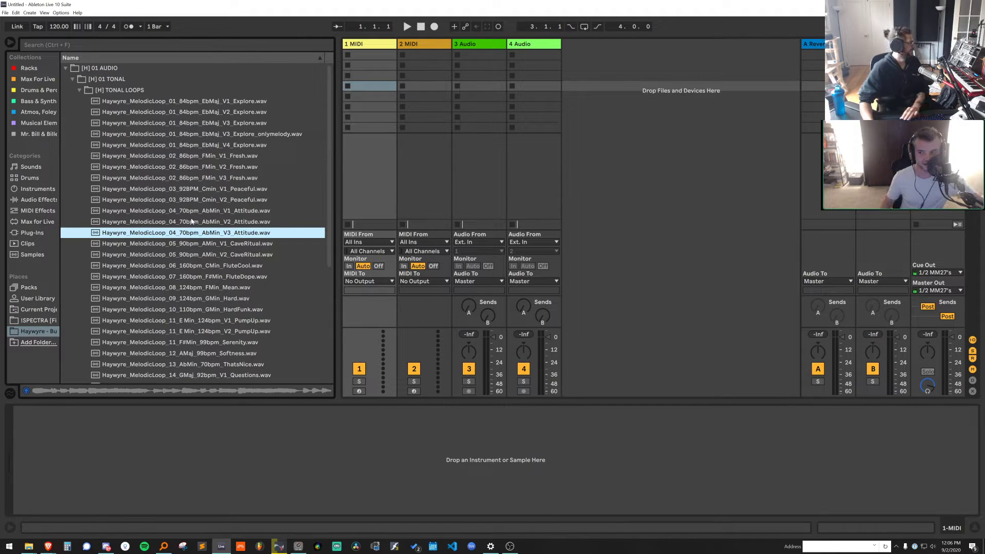
# Search the Haywyre folder for "75" and preview the BasicGroove V1, BasicGroove V2 and VocoderHihats drum loops
pyautogui.press('Left')
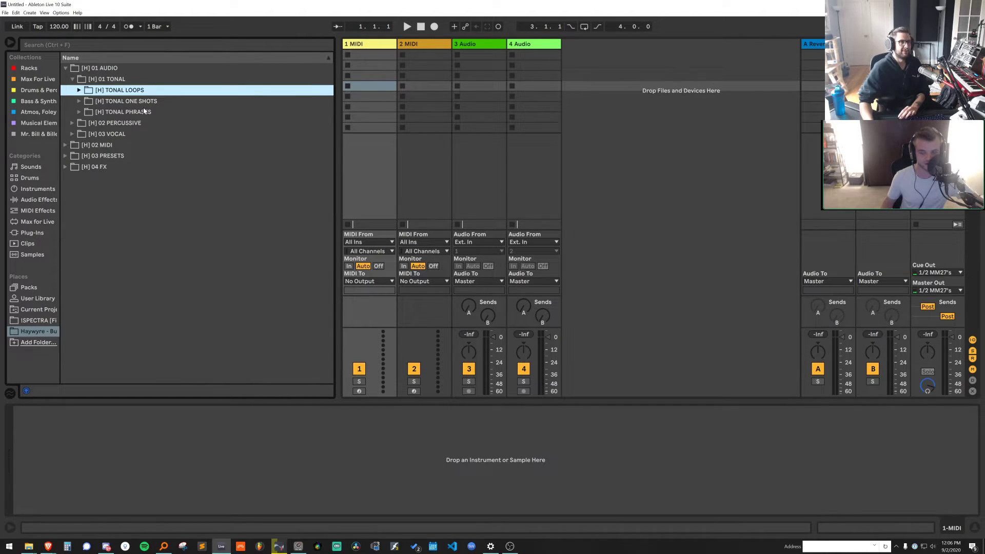
pyautogui.click(134, 46)
pyautogui.write('75')
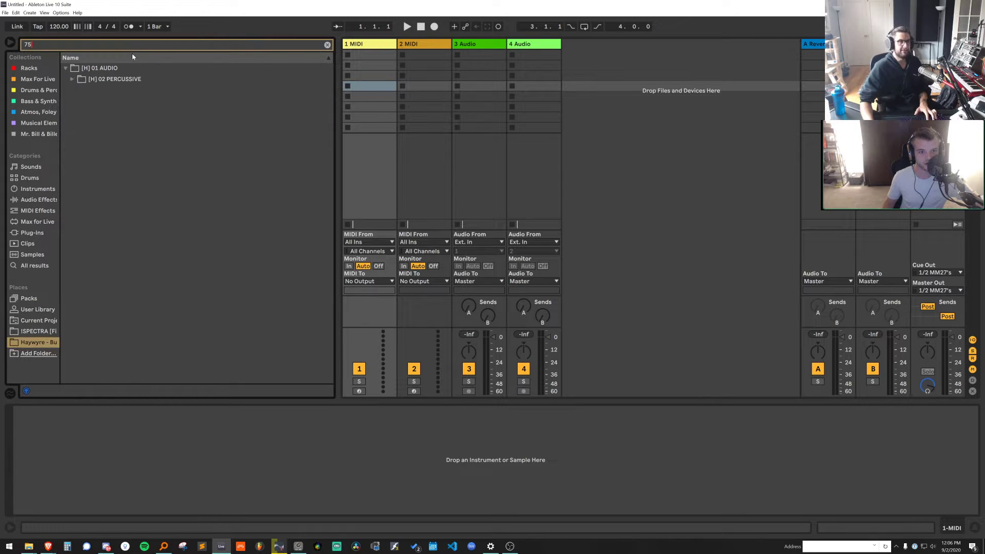
pyautogui.click(149, 103)
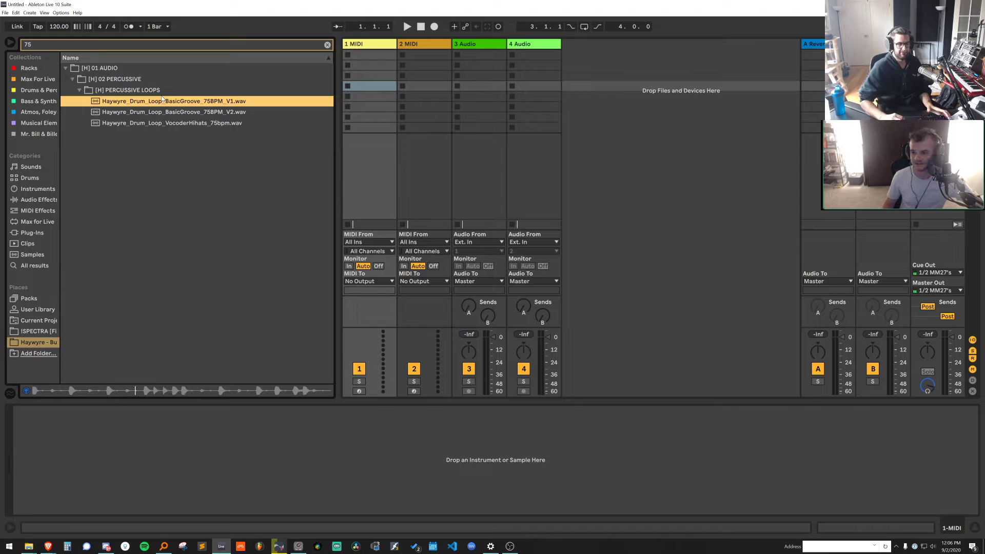
pyautogui.press('Down')
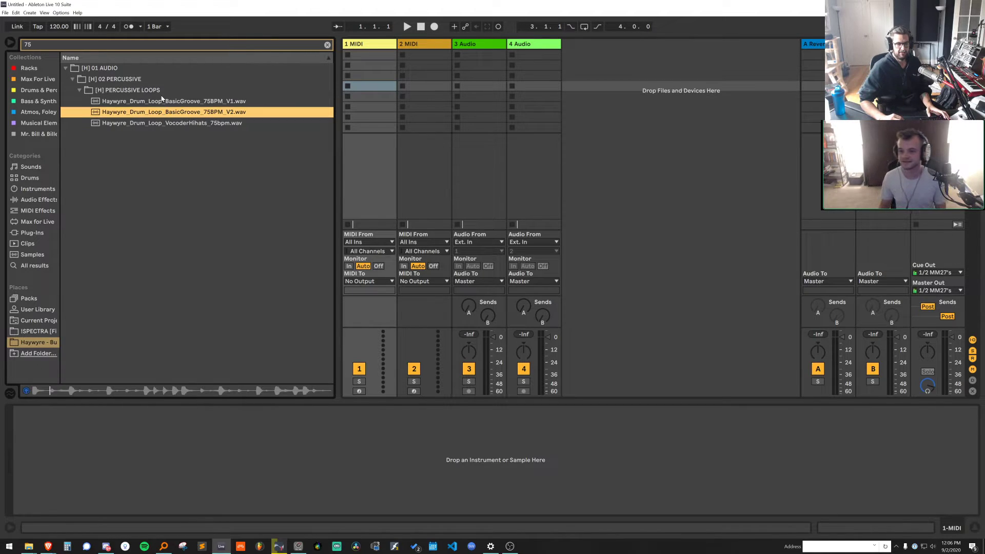
pyautogui.press('Down')
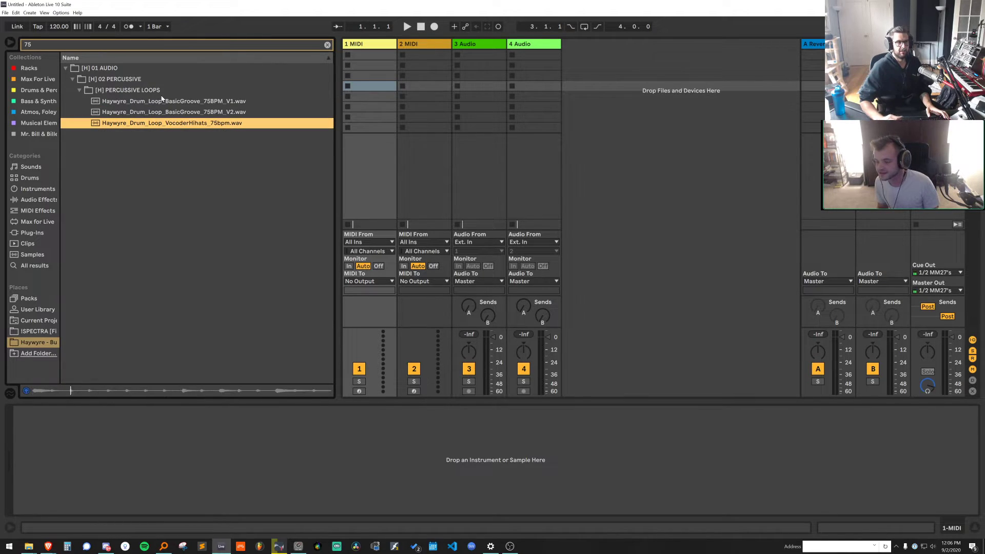
# Place Haywyre_Drum_Loop_BasicGroove_75BPM_V1.wav at bar 9 on the first track in Arrangement View and play it
pyautogui.press('Tab')
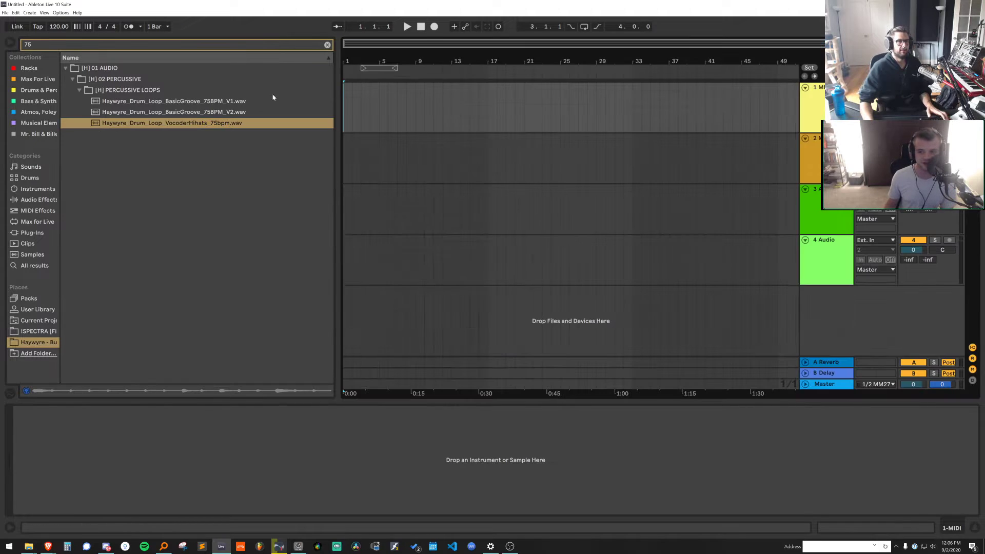
pyautogui.click(272, 101)
pyautogui.moveTo(273, 101); pyautogui.dragTo(392, 94)
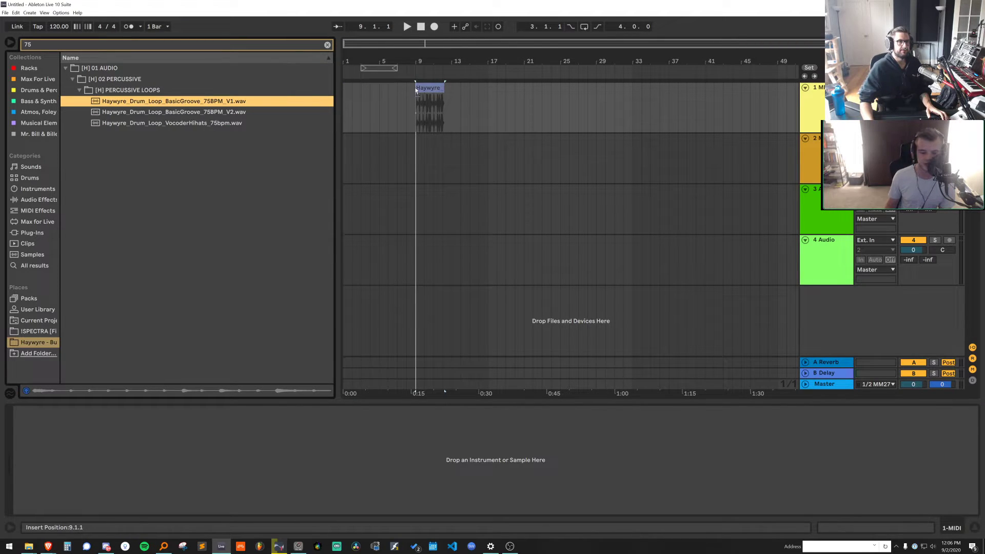
pyautogui.moveTo(416, 91); pyautogui.dragTo(416, 91)
pyautogui.press('space')
pyautogui.moveTo(428, 57); pyautogui.dragTo(468, 114)
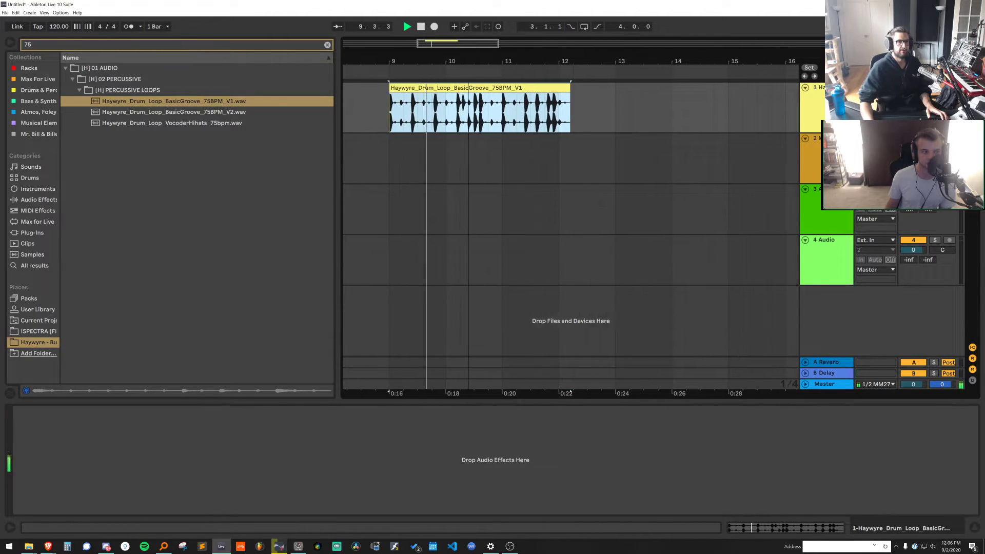
pyautogui.press('space')
# Set the project tempo to 150 BPM
pyautogui.click(61, 26)
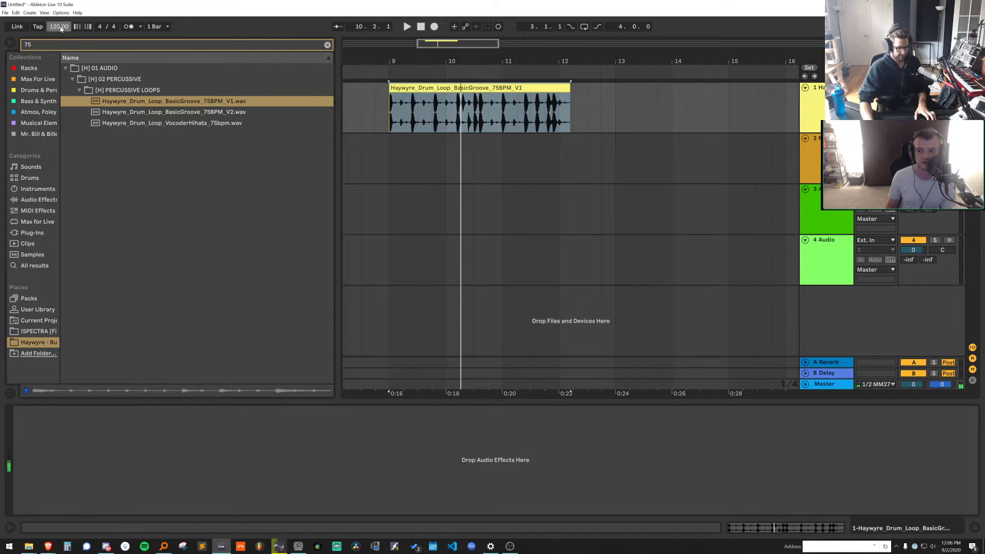
pyautogui.write('150')
pyautogui.press('Return')
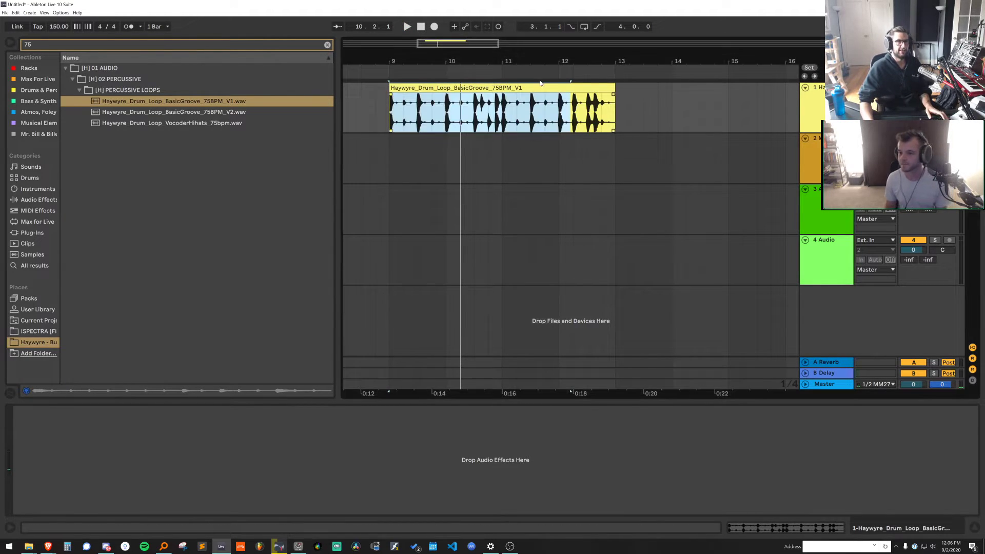
# Preview the BasicGroove V1 and V2 drum loops at the current tempo
pyautogui.click(113, 75)
pyautogui.click(113, 71)
pyautogui.click(127, 104)
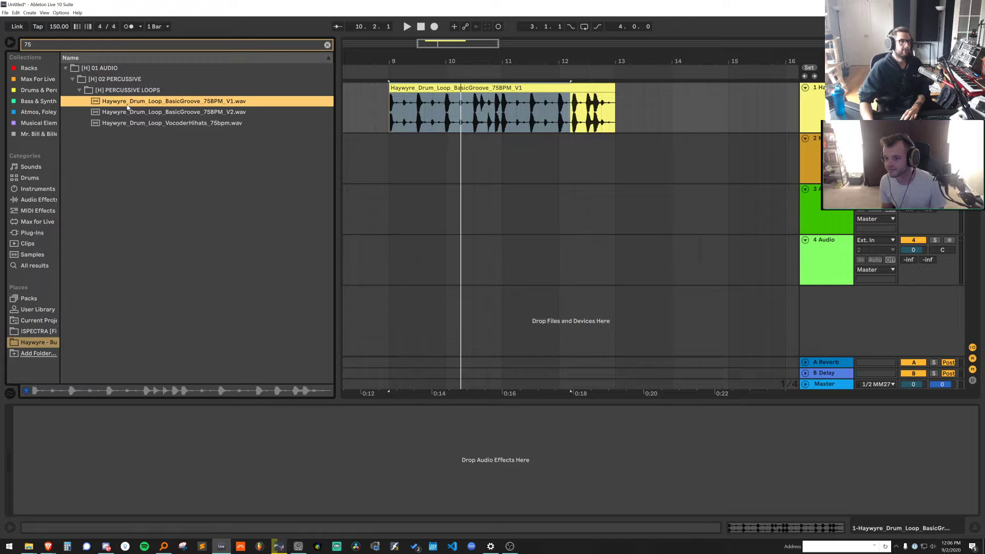
pyautogui.click(132, 109)
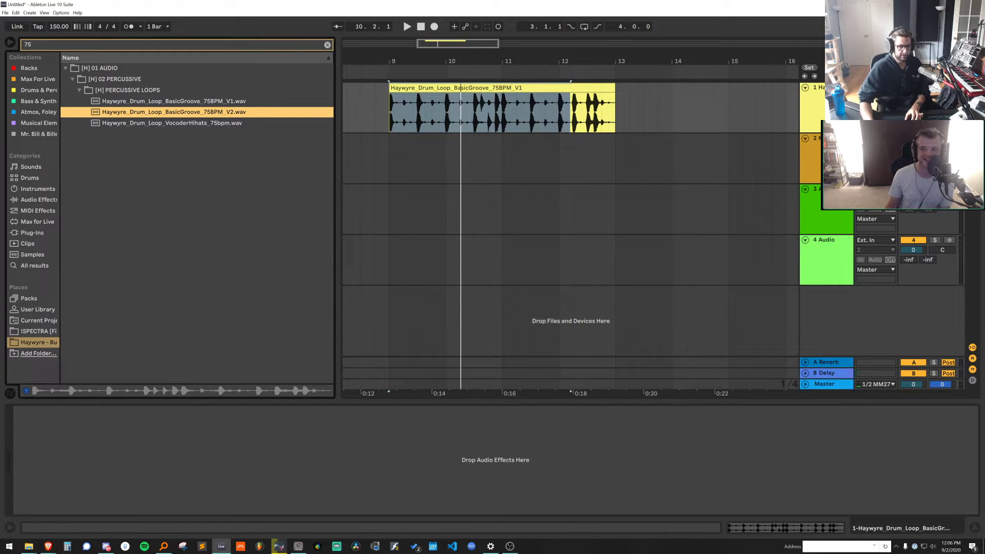
# Select the whole BasicGroove V1 clip on the timeline and briefly play it back
pyautogui.click(510, 86)
pyautogui.press('space')
pyautogui.press('space')
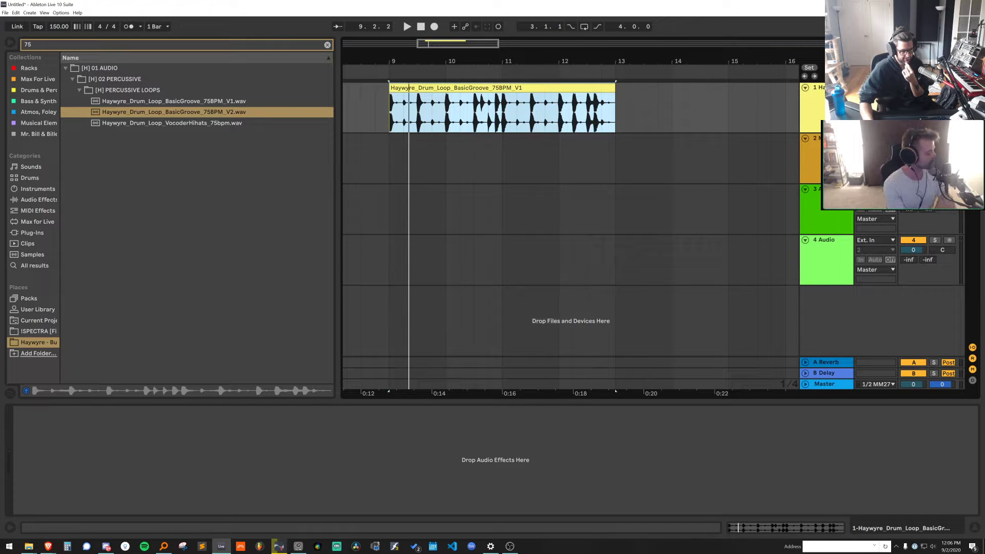
pyautogui.click(510, 546)
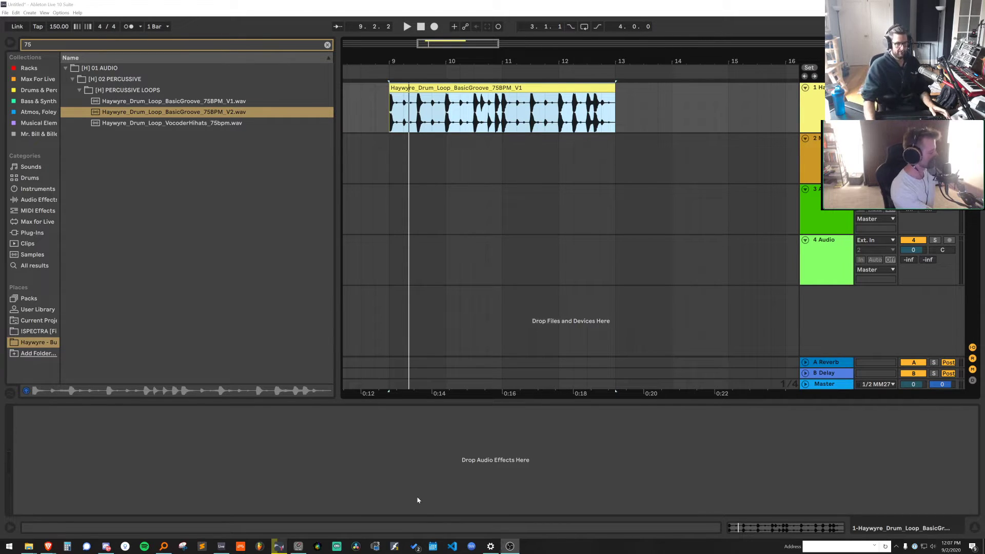
# Play the start of the BasicGroove V1 drum clip from bar 9 repeatedly to check its playback
pyautogui.rightClick(409, 126)
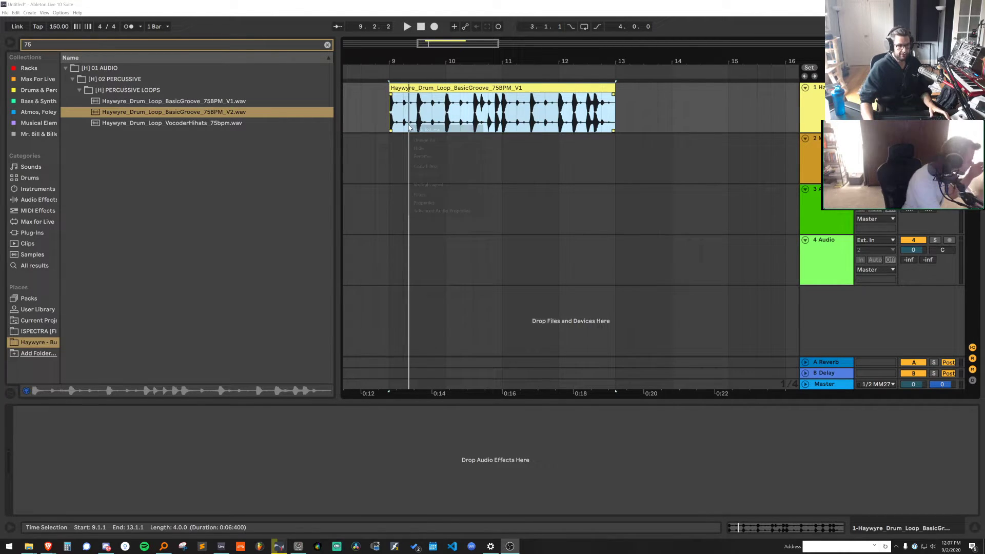
pyautogui.click(435, 90)
pyautogui.press('space')
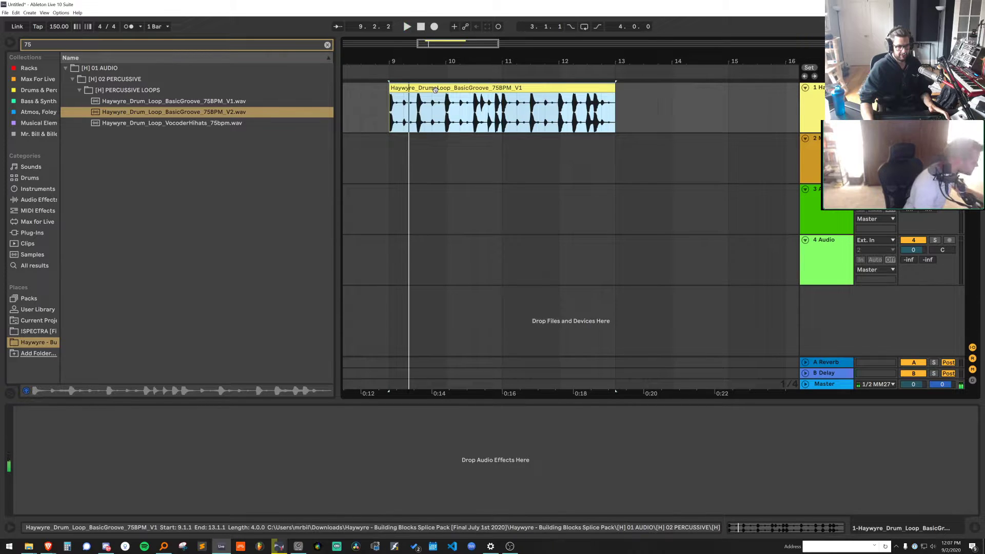
pyautogui.press('space')
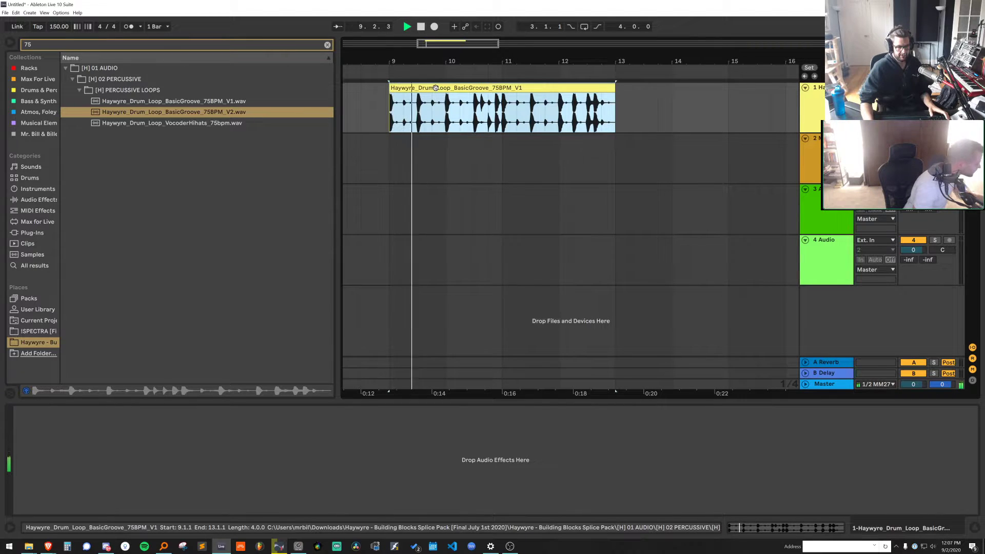
pyautogui.press('space')
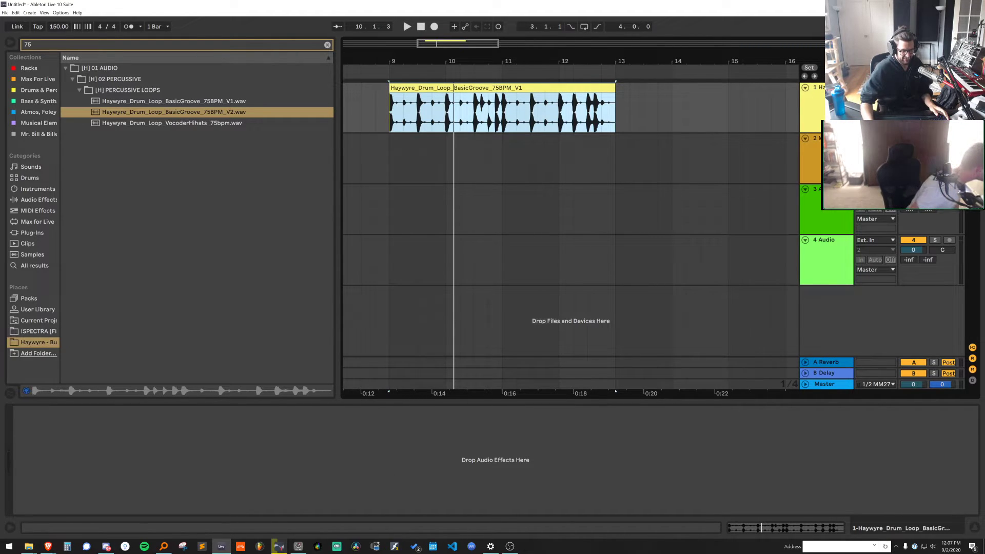
pyautogui.hotkey('alt', 'Tab')
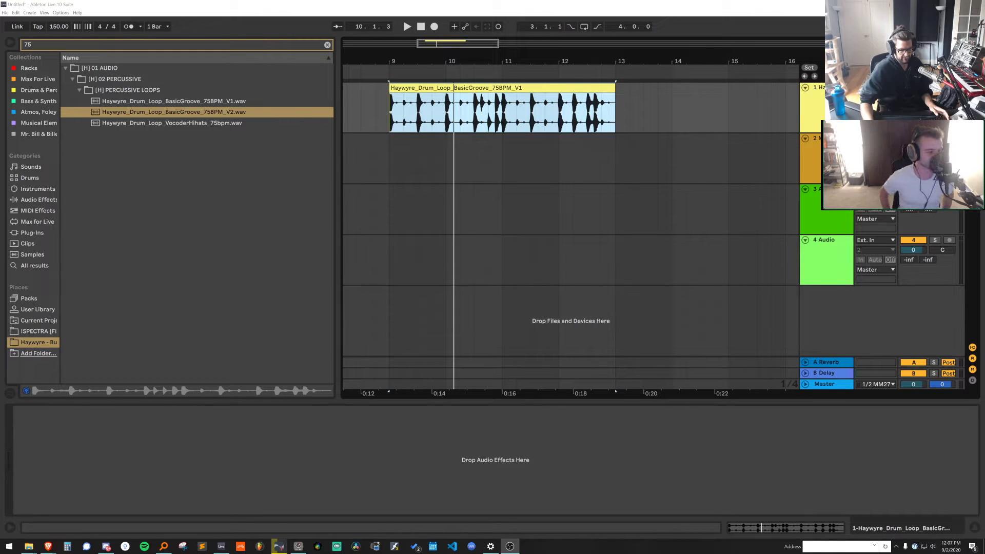
pyautogui.press('space')
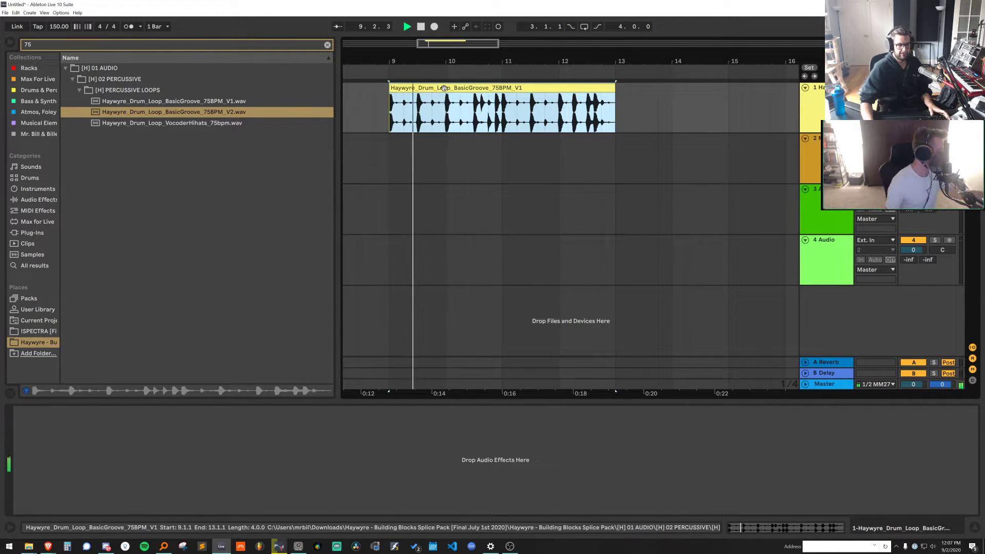
pyautogui.press('space')
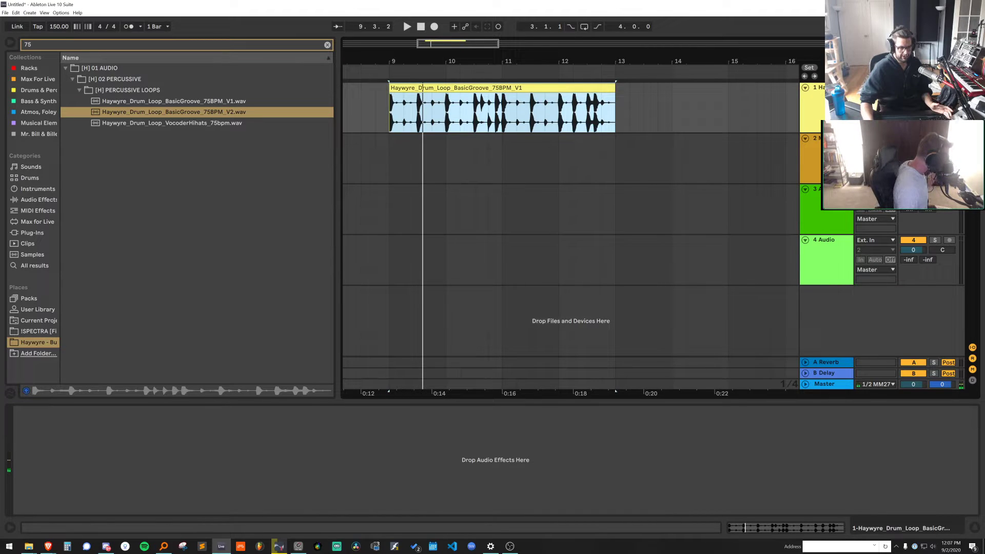
pyautogui.hotkey('alt', 'Tab')
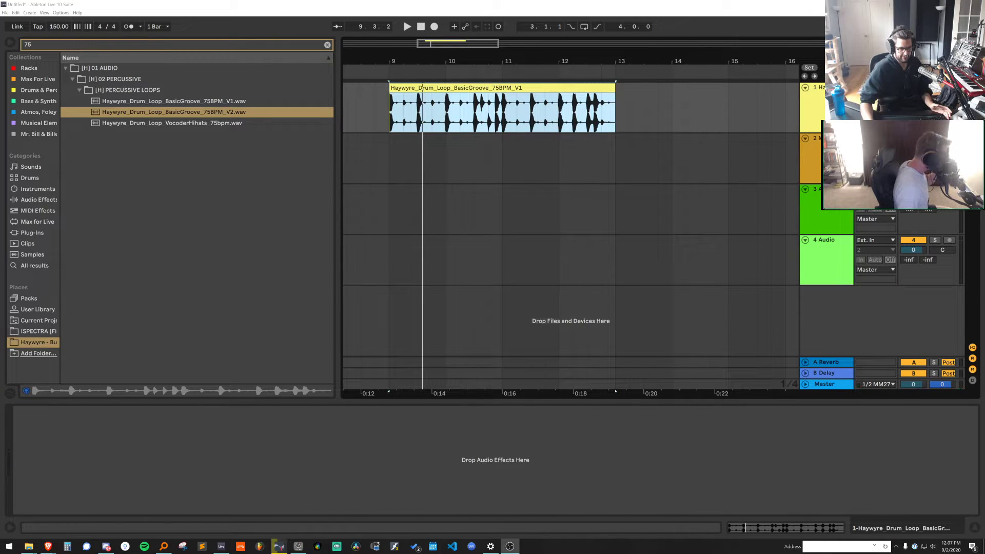
pyautogui.hotkey('alt', 'Tab')
pyautogui.press('space')
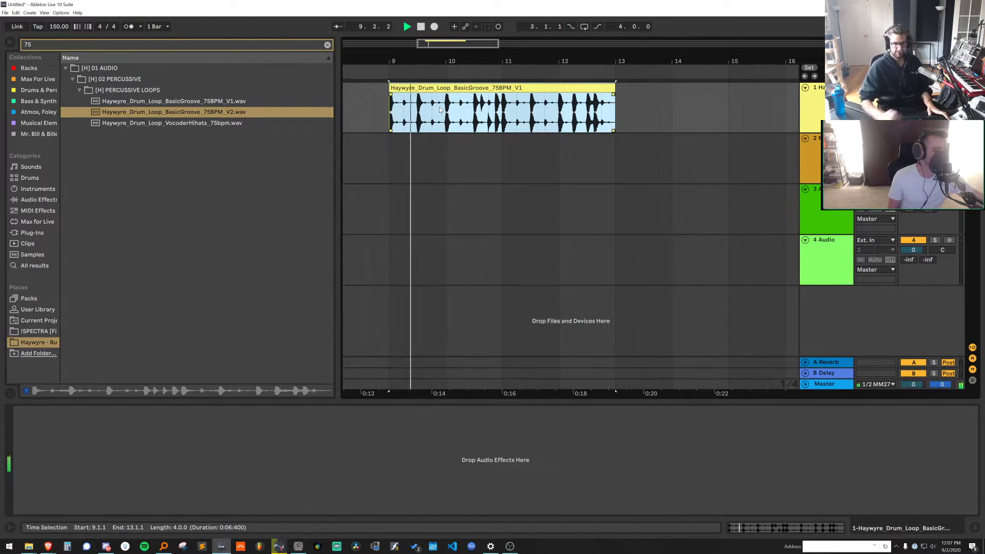
pyautogui.press('space')
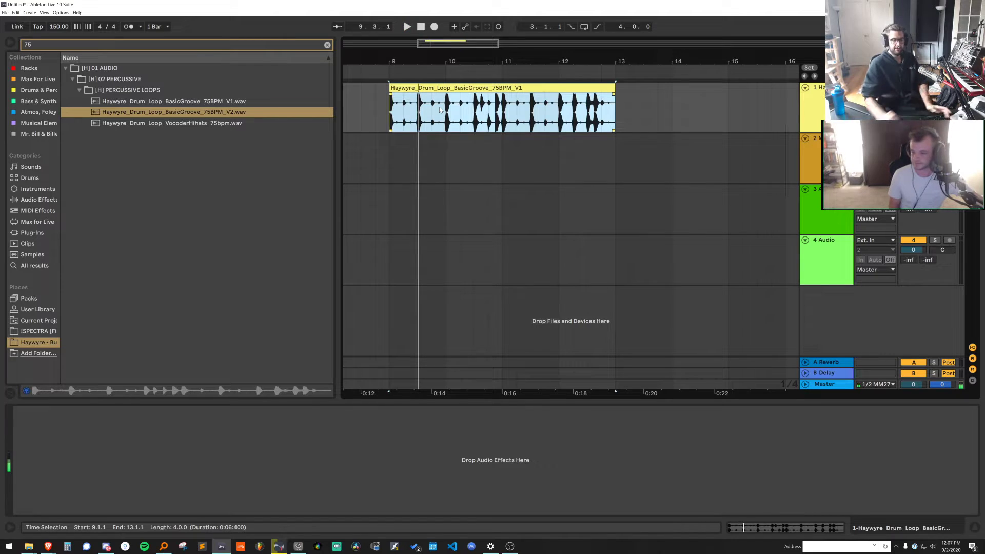
# Clear the browser search for 75 and expand the [H] TONAL LOOPS folder
pyautogui.click(129, 73)
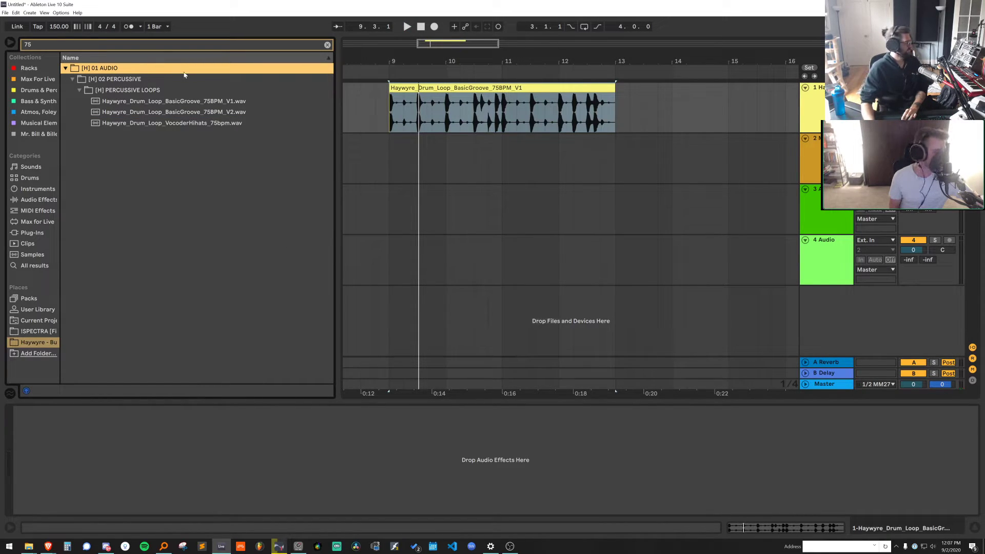
pyautogui.click(327, 44)
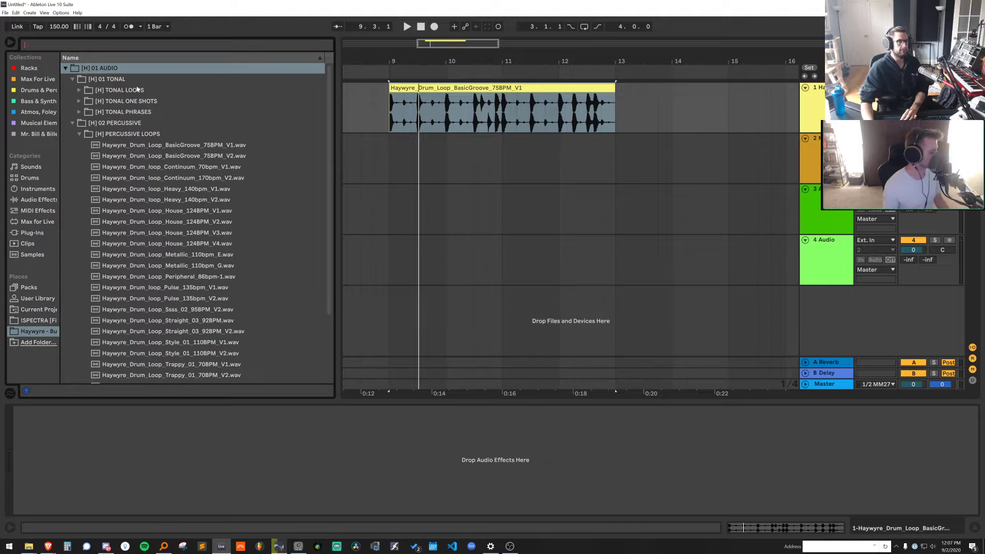
pyautogui.click(133, 79)
pyautogui.doubleClick(134, 91)
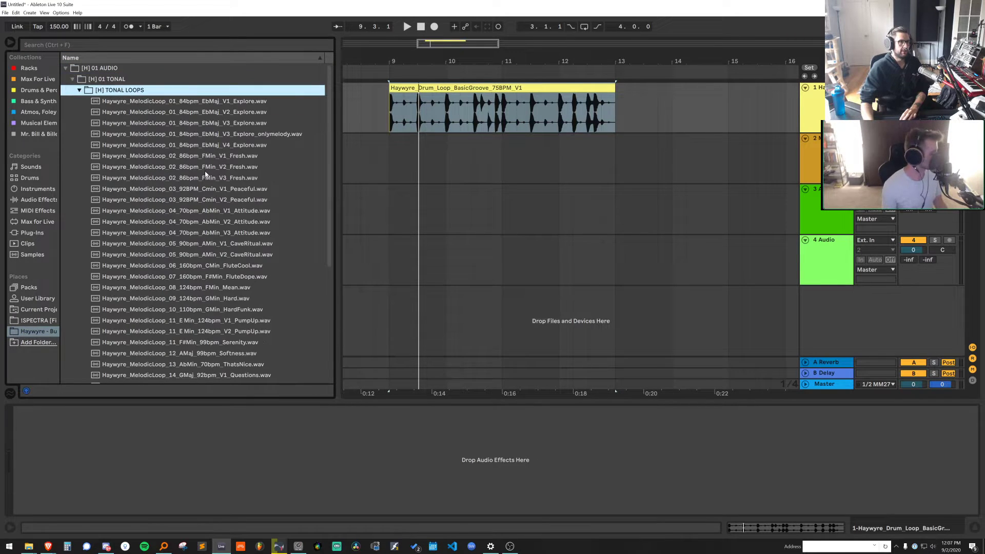
# Preview several melodic loops in the tonal folder, from 02 Fresh to Haywyre_MelodicLoop_08_124bpm_FMin_Mean.wav
pyautogui.click(217, 167)
pyautogui.click(220, 189)
pyautogui.click(226, 232)
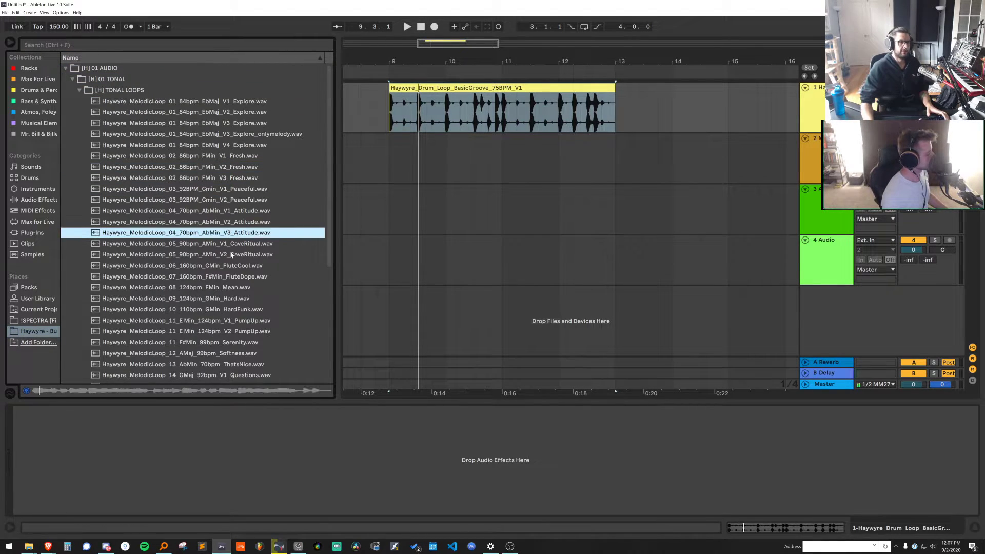
pyautogui.click(230, 255)
pyautogui.click(234, 287)
# Place Haywyre_MelodicLoop_08_124bpm_FMin_Mean.wav at bar 9 on the second track and select the clip
pyautogui.scroll(-2, 236, 255)
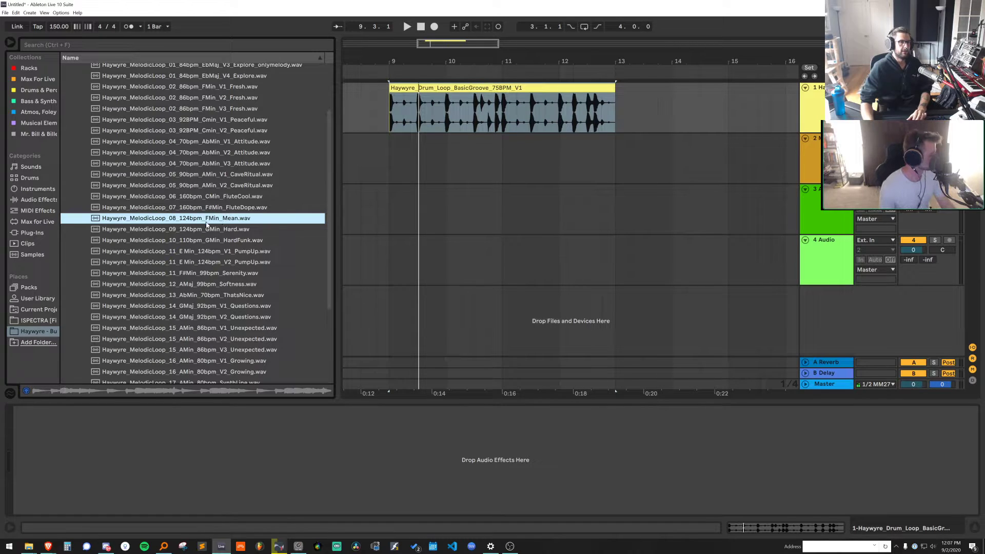
pyautogui.moveTo(207, 224); pyautogui.dragTo(393, 149)
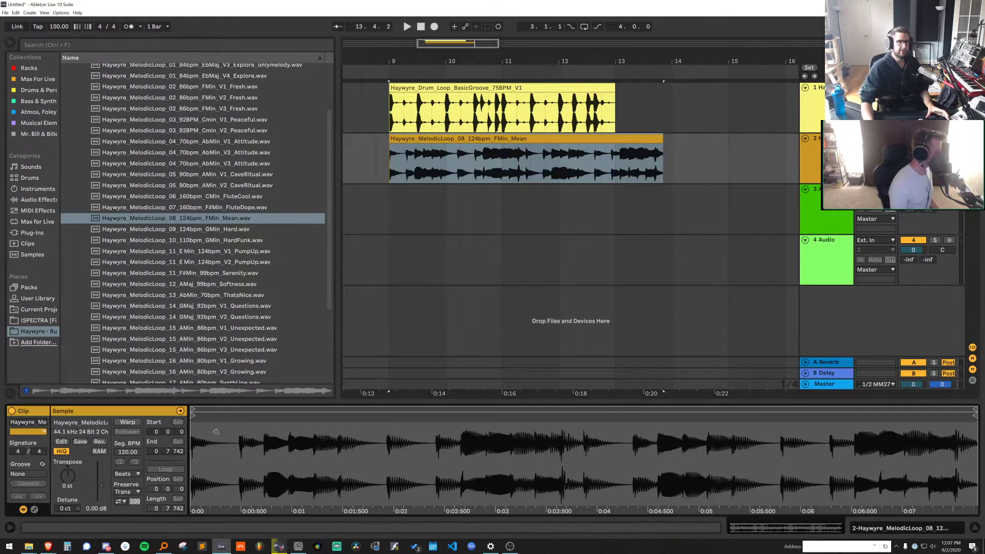
pyautogui.click(436, 139)
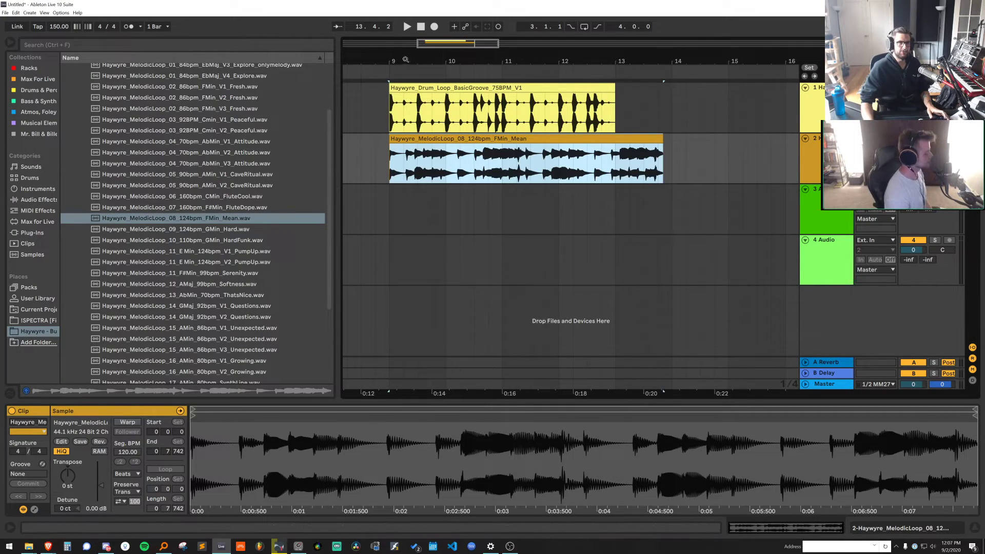
# Narrow the browser to give the arrangement more width, and show the drum clip's sample settings
pyautogui.moveTo(405, 59); pyautogui.dragTo(405, 107)
pyautogui.moveTo(337, 170); pyautogui.dragTo(191, 165)
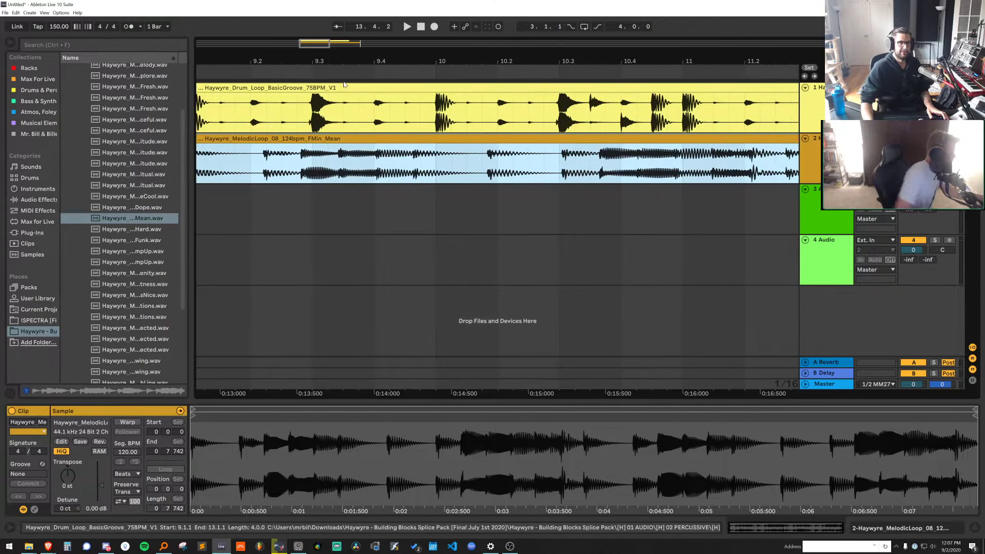
pyautogui.moveTo(423, 60); pyautogui.dragTo(423, 21)
pyautogui.click(415, 89)
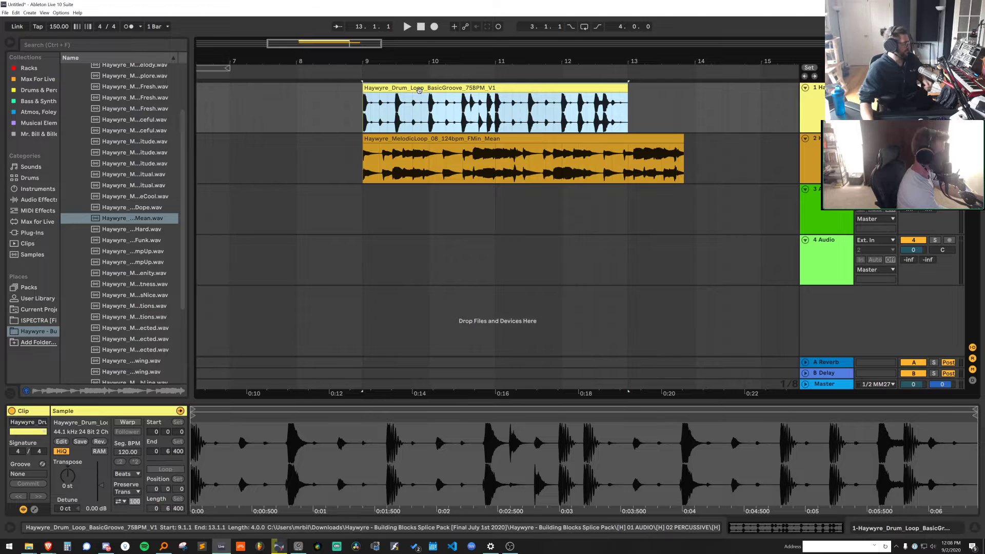
pyautogui.click(494, 140)
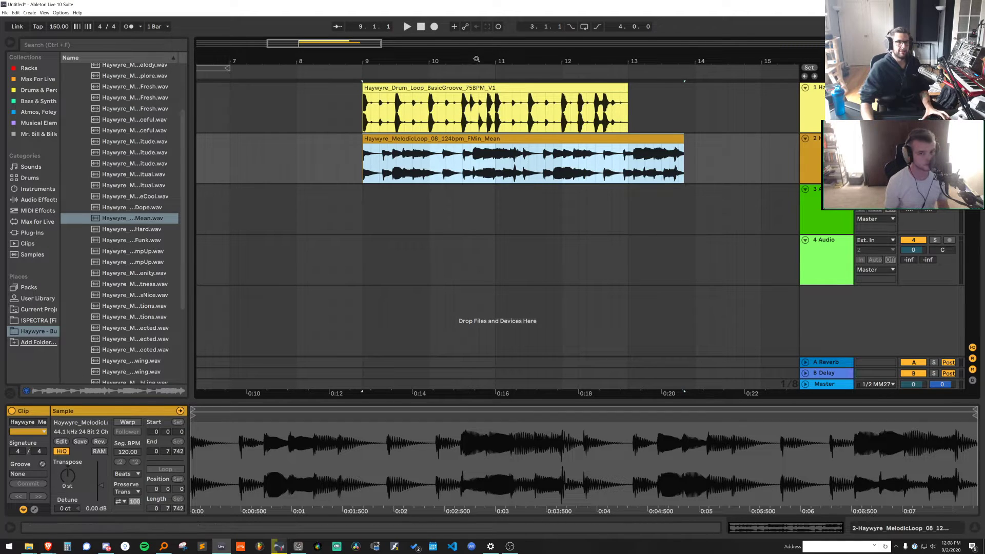
pyautogui.moveTo(475, 60); pyautogui.dragTo(475, 87)
pyautogui.click(128, 422)
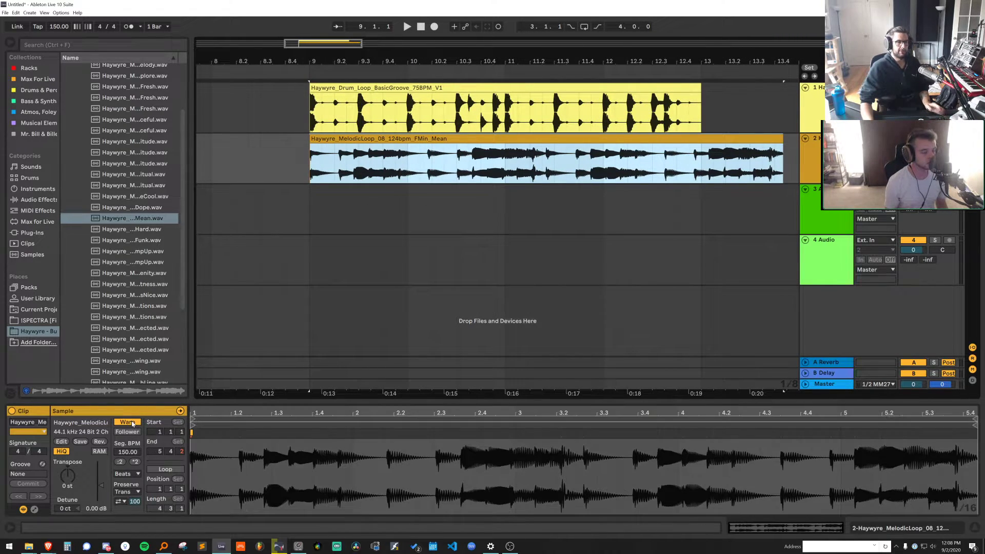
# Switch to Calculator, work out three quarters of 150 as 150 ÷ 4 × 3, and return to the Live set
pyautogui.click(67, 546)
pyautogui.write('150/4')
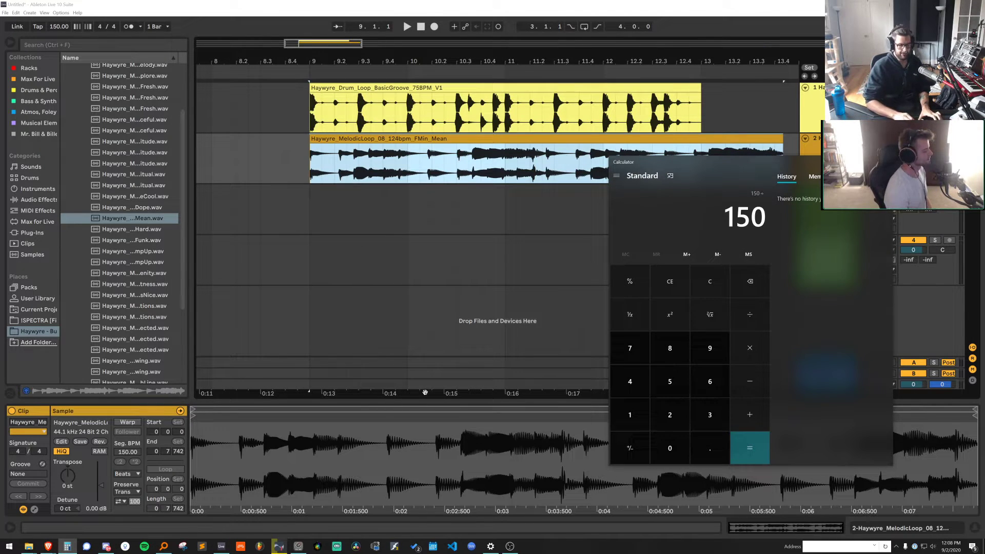
pyautogui.press('Return')
pyautogui.write('*3')
pyautogui.press('Return')
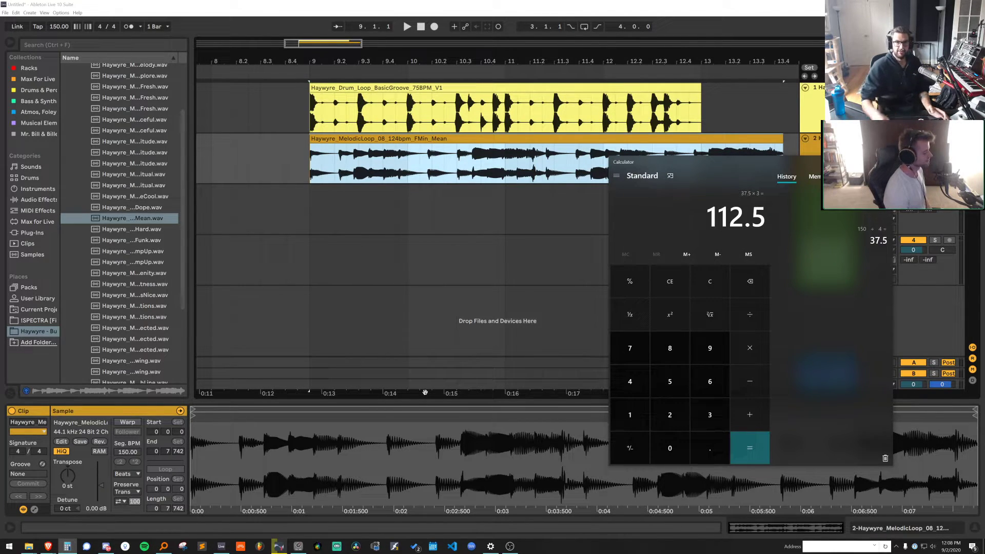
pyautogui.click(84, 425)
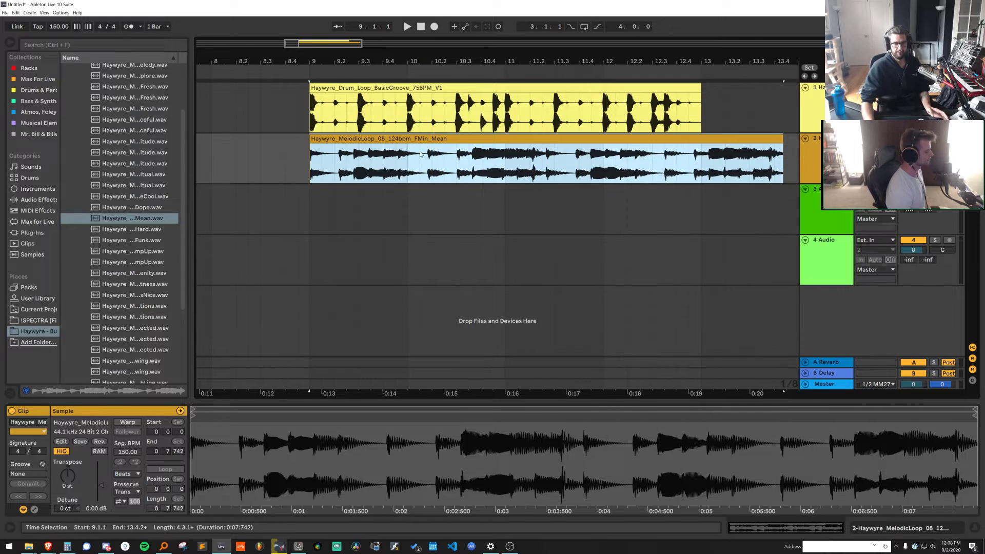
# Turn on Warp for the melodic loop clip and set its segment tempo to 124 BPM
pyautogui.click(128, 422)
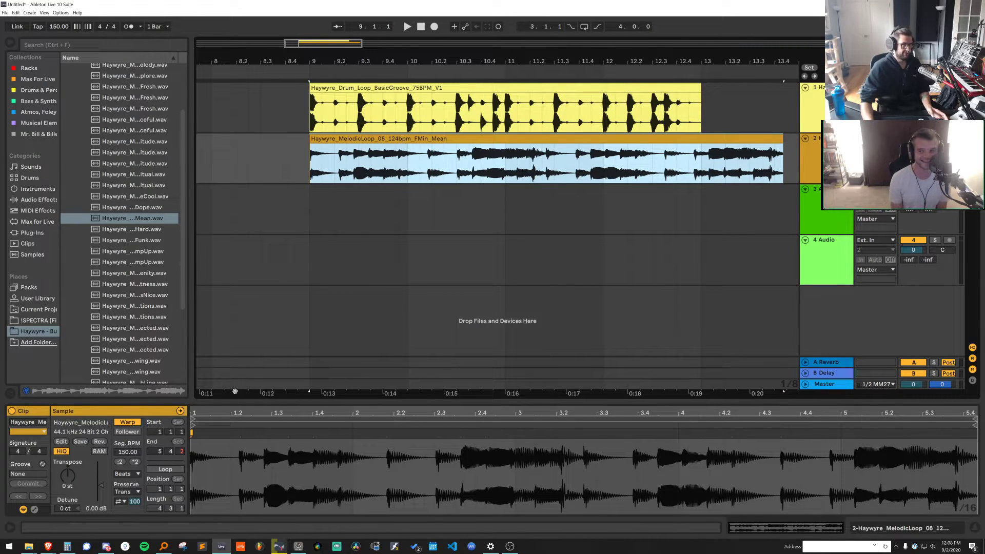
pyautogui.moveTo(468, 60)
pyautogui.mouseDown()
pyautogui.moveTo(468, 49)
pyautogui.moveTo(429, 50)
pyautogui.mouseUp()
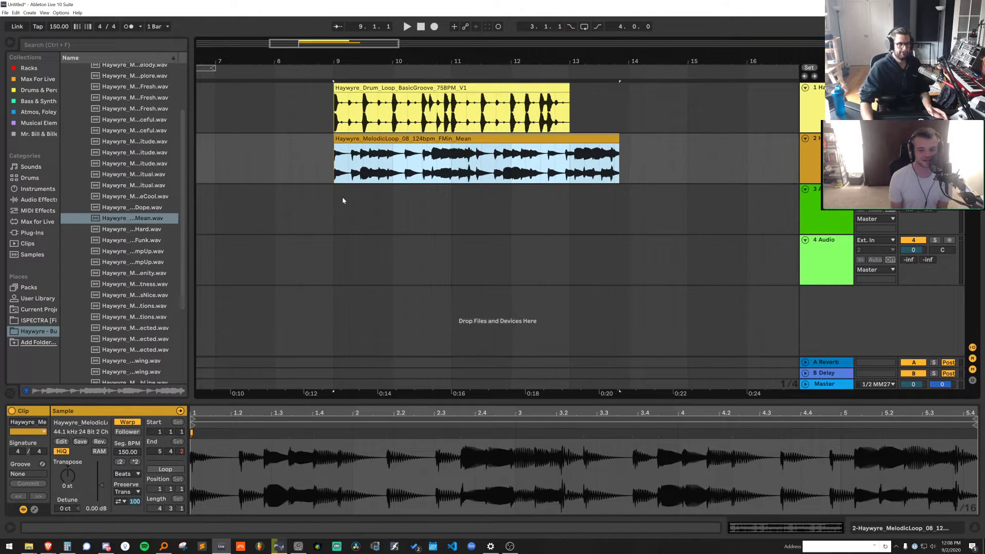
pyautogui.click(135, 452)
pyautogui.write('124')
pyautogui.press('Return')
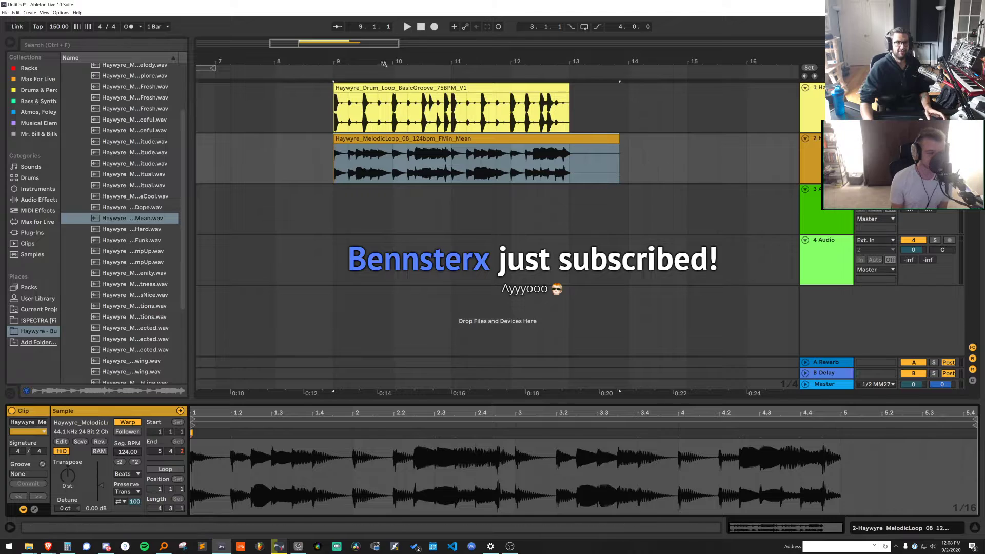
# Delete the empty remainder of the melodic clip after bar 13 so it matches the drum clip's length
pyautogui.moveTo(384, 64); pyautogui.dragTo(386, 71)
pyautogui.moveTo(724, 156); pyautogui.dragTo(630, 156)
pyautogui.press('Delete')
pyautogui.doubleClick(602, 157)
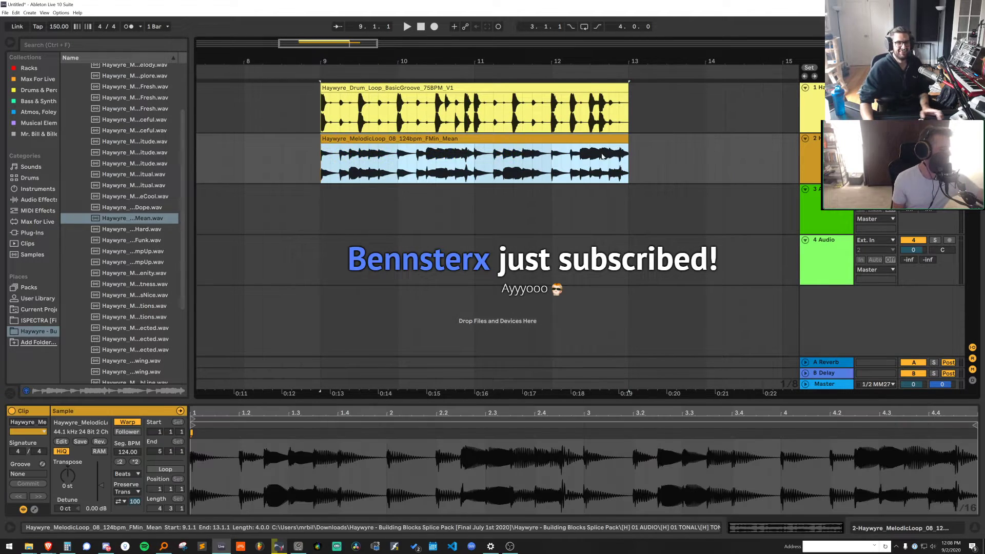
# Play both clips together with the melodic clip's warp mode on Beats, and loop the arrangement over bars 9 to 13
pyautogui.press('space')
pyautogui.click(137, 474)
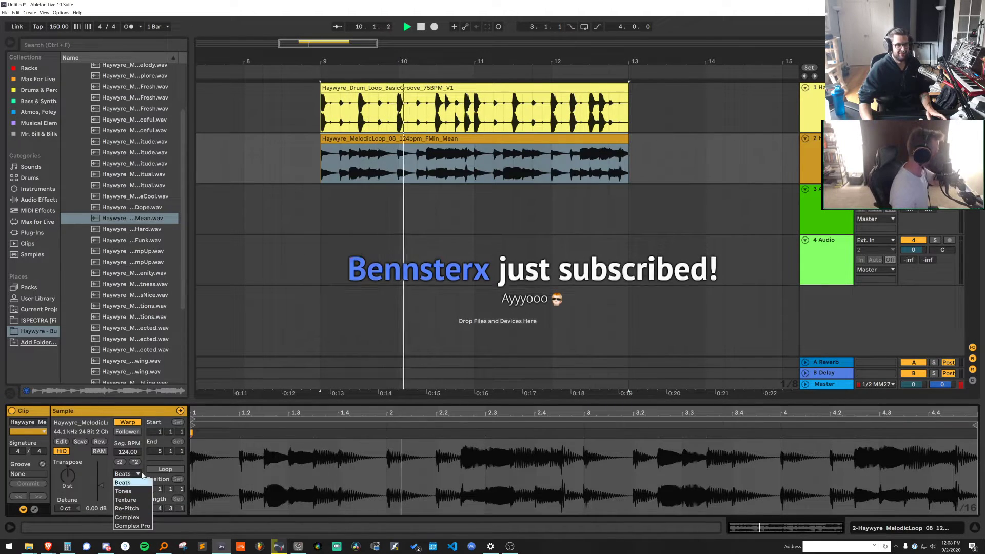
pyautogui.click(123, 483)
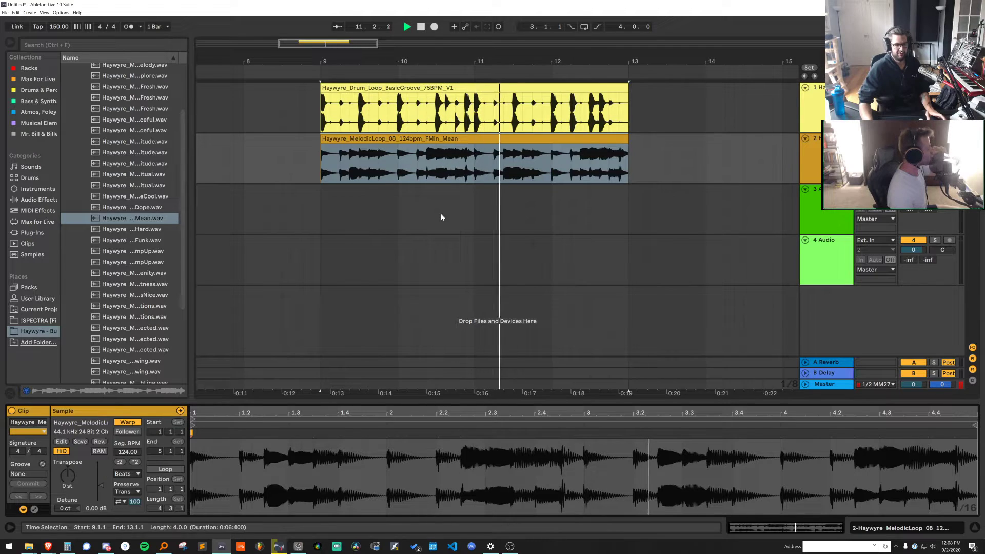
pyautogui.click(548, 140)
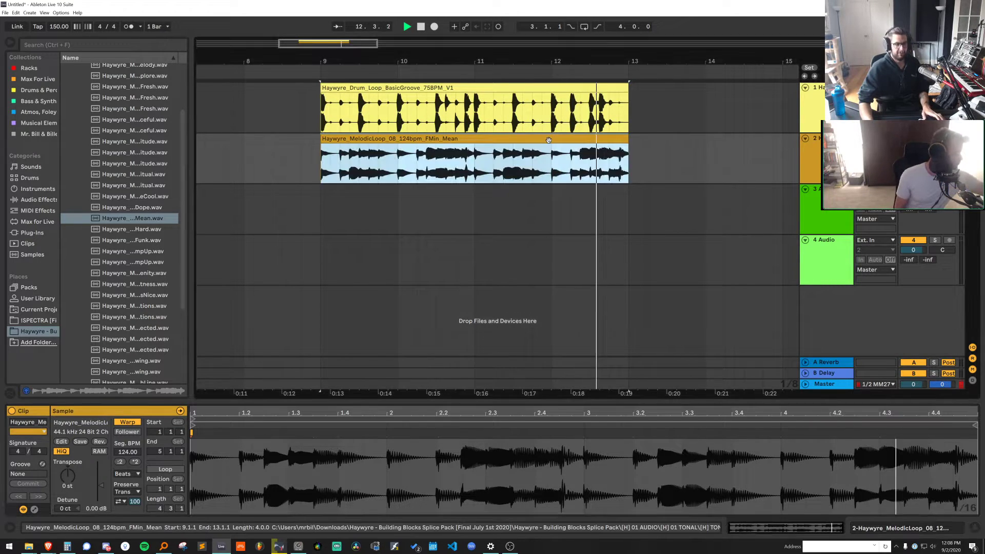
pyautogui.hotkey('ctrl', 'l')
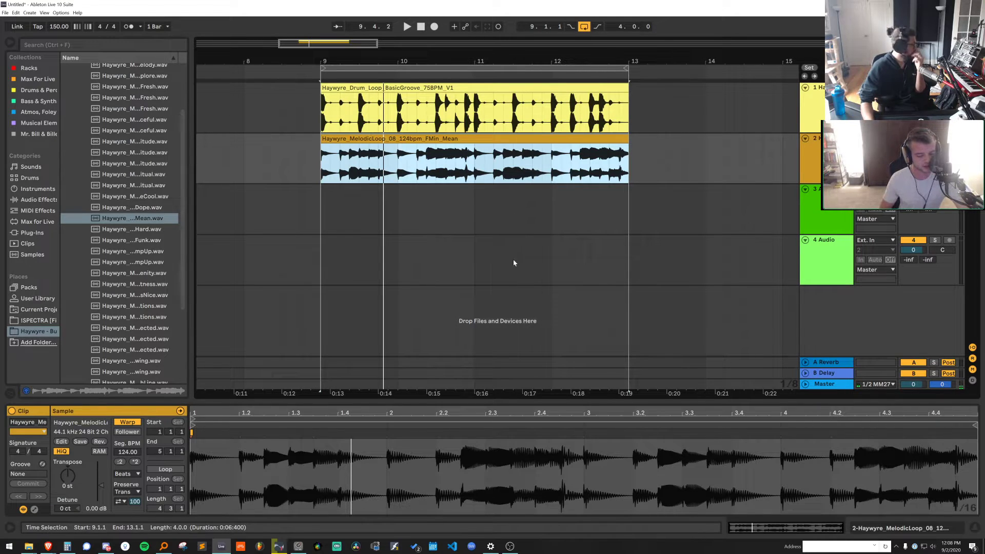
# Lower the Master track volume to -6.0 dB and play the looped section
pyautogui.click(915, 384)
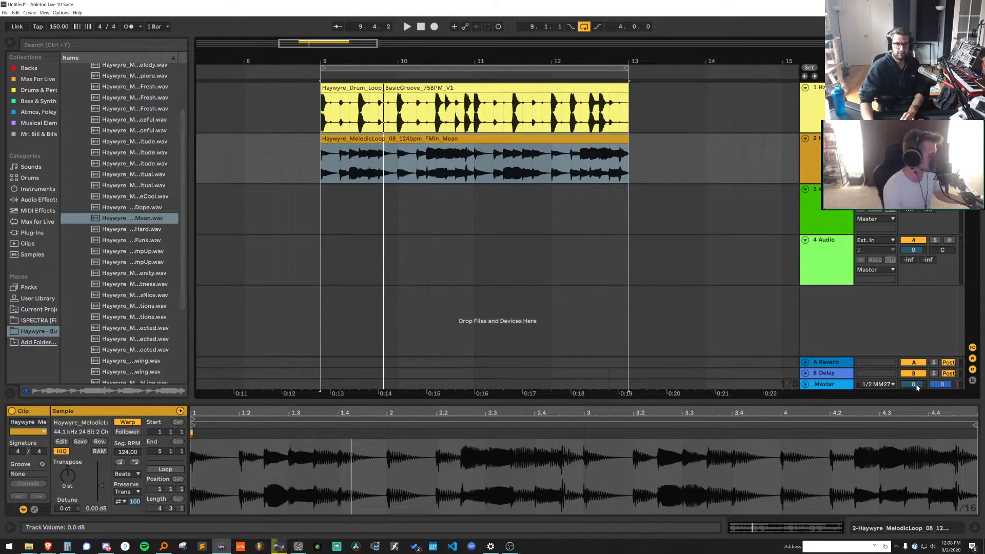
pyautogui.moveTo(918, 384); pyautogui.dragTo(919, 386)
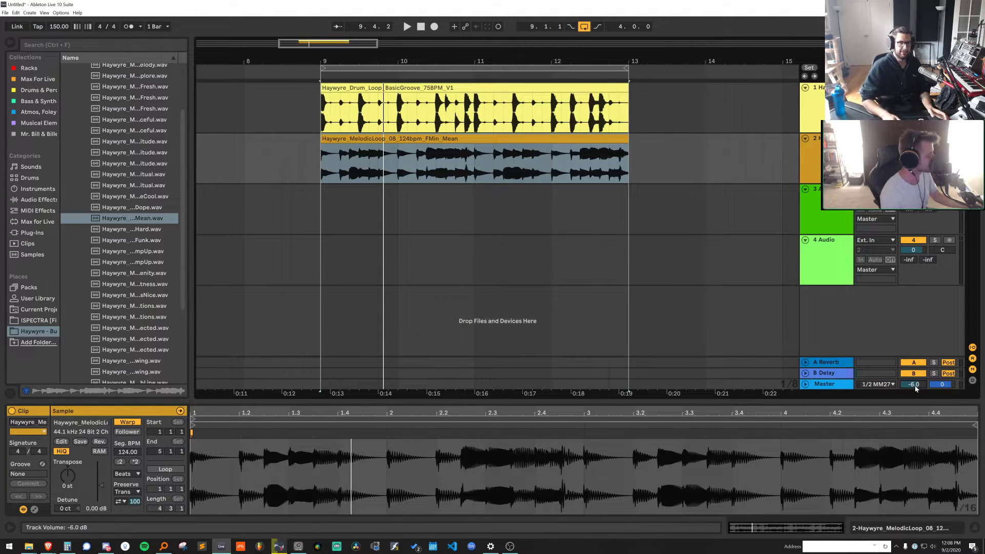
pyautogui.press('space')
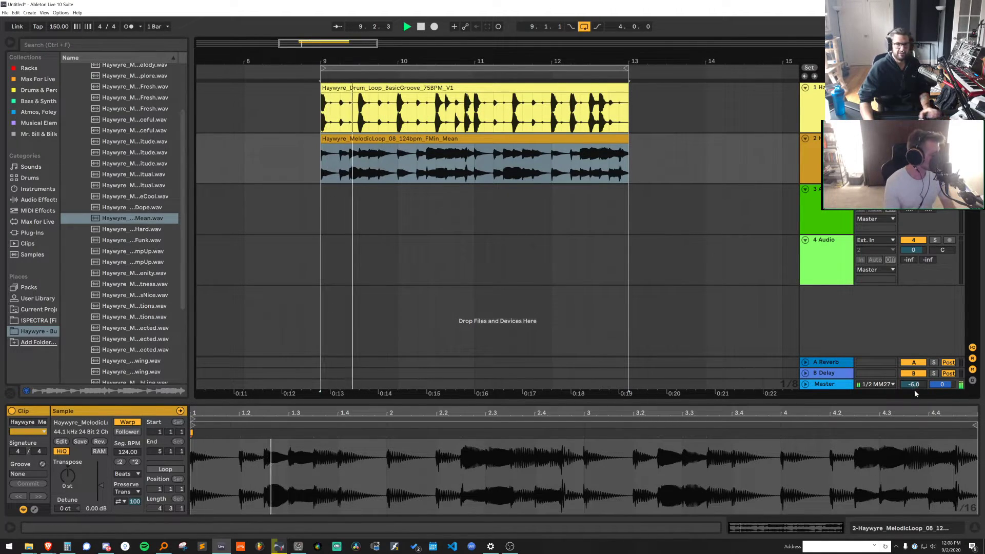
# Lower the Master track volume to -7.0 dB and stop playback
pyautogui.scroll(-2, 916, 386)
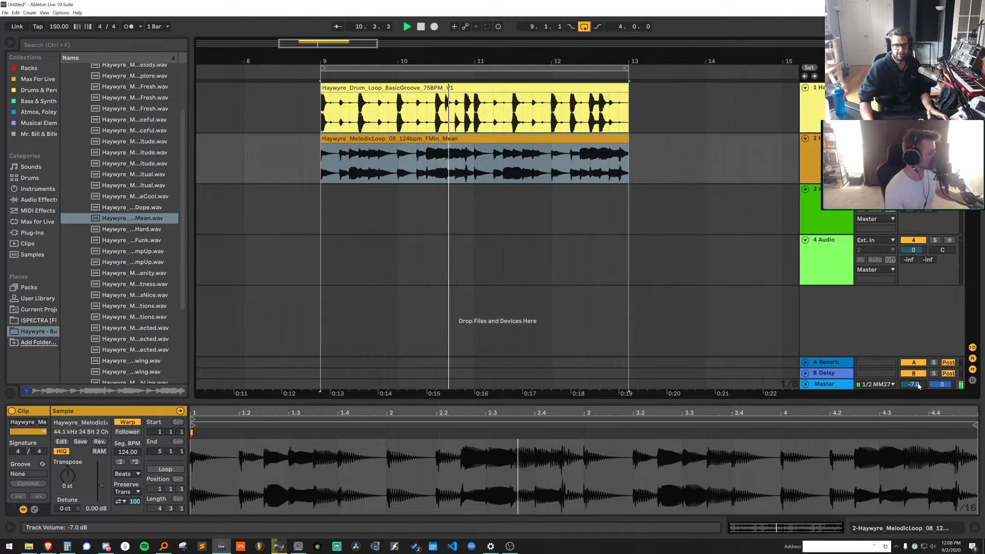
pyautogui.press('space')
# Widen the browser and collapse the TONAL LOOPS folder of the Haywyre pack
pyautogui.click(169, 241)
pyautogui.moveTo(191, 240); pyautogui.dragTo(326, 241)
pyautogui.scroll(3, 279, 262)
pyautogui.click(136, 82)
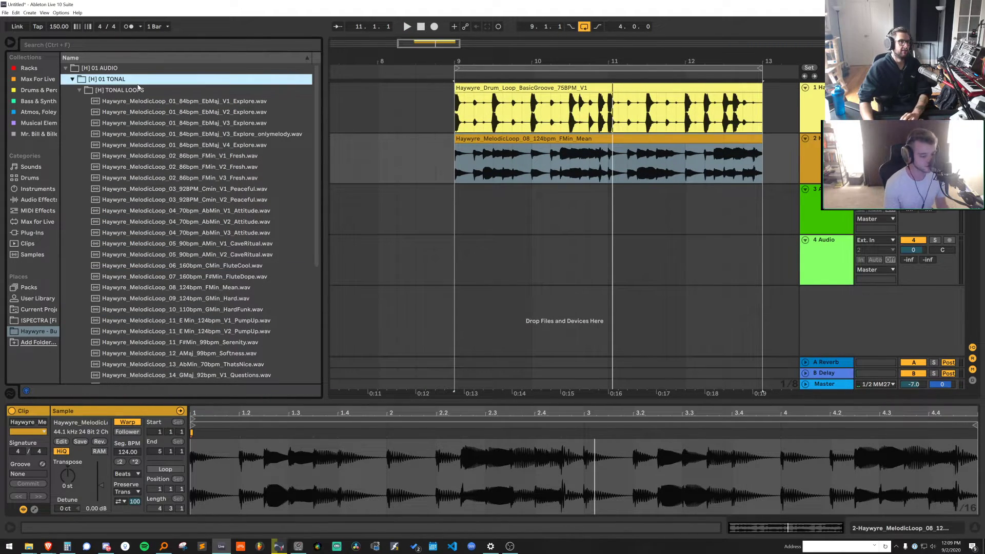
pyautogui.click(136, 83)
pyautogui.click(136, 89)
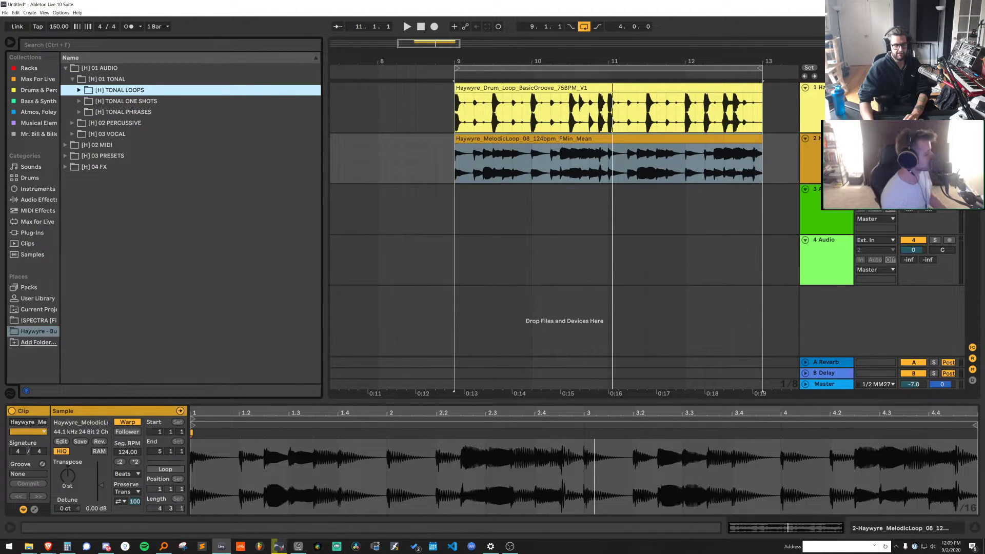
# Open the LOOPS folder under 03 VOCAL and audition several vocal and vocoder loops
pyautogui.moveTo(556, 61); pyautogui.dragTo(491, 54)
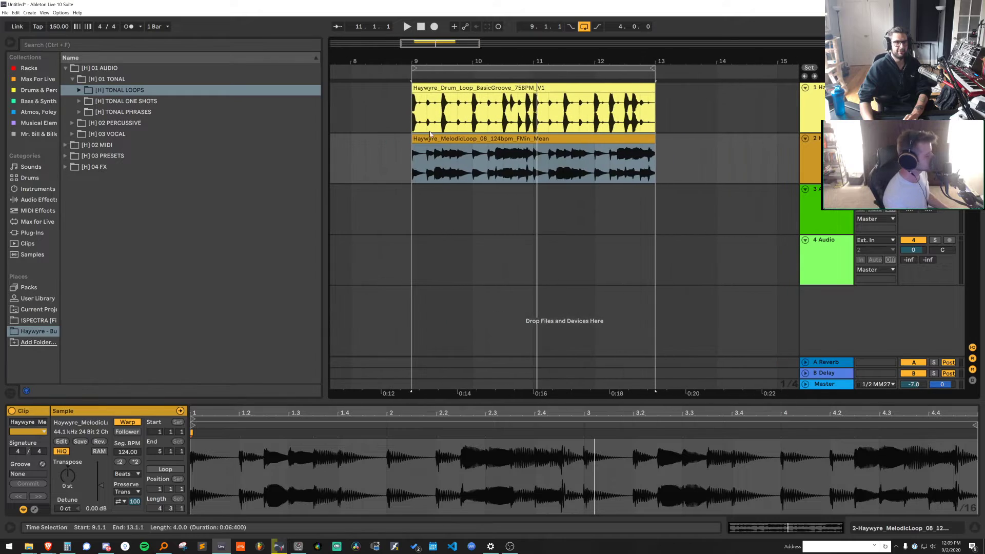
pyautogui.moveTo(325, 189); pyautogui.dragTo(274, 186)
pyautogui.click(136, 135)
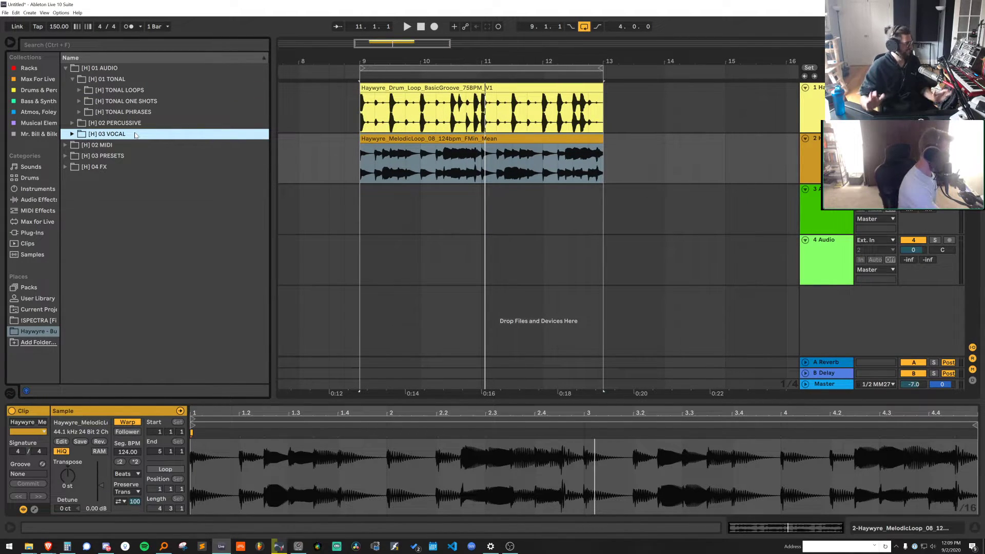
pyautogui.doubleClick(135, 134)
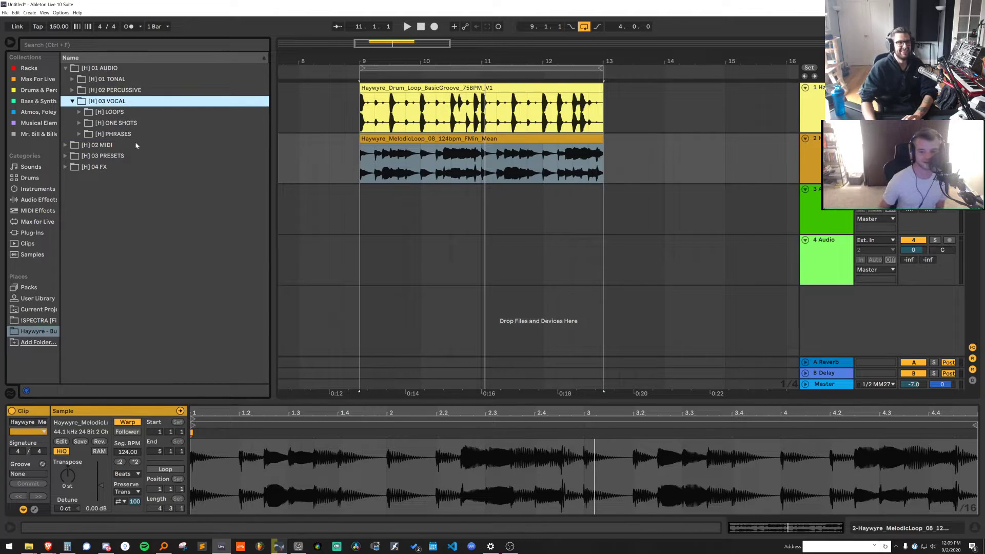
pyautogui.doubleClick(132, 113)
pyautogui.click(134, 136)
pyautogui.click(146, 146)
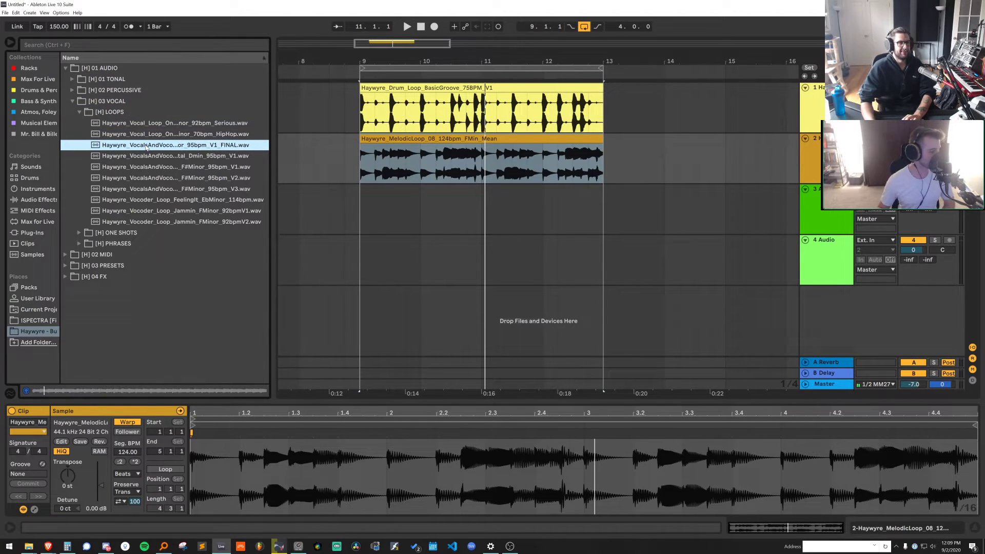
pyautogui.click(191, 165)
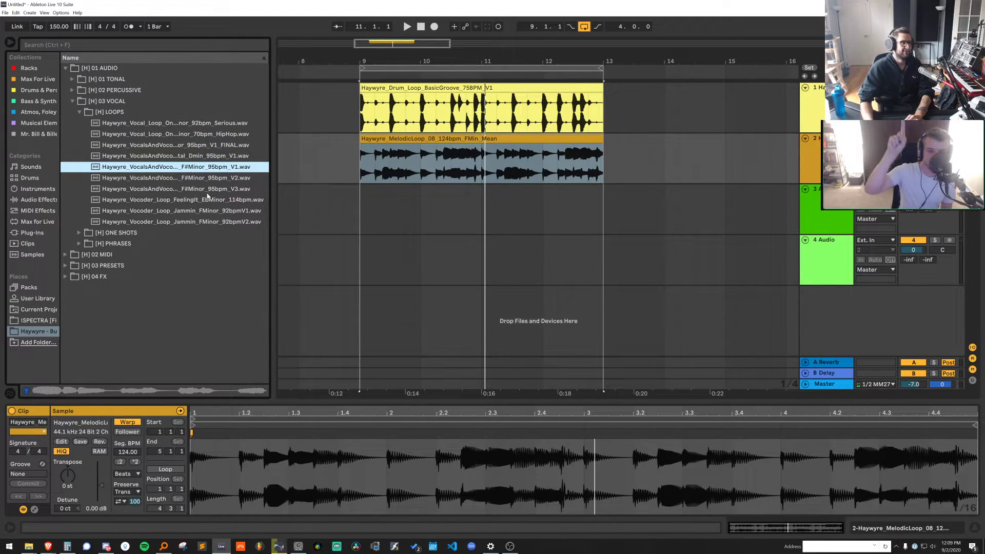
pyautogui.click(207, 222)
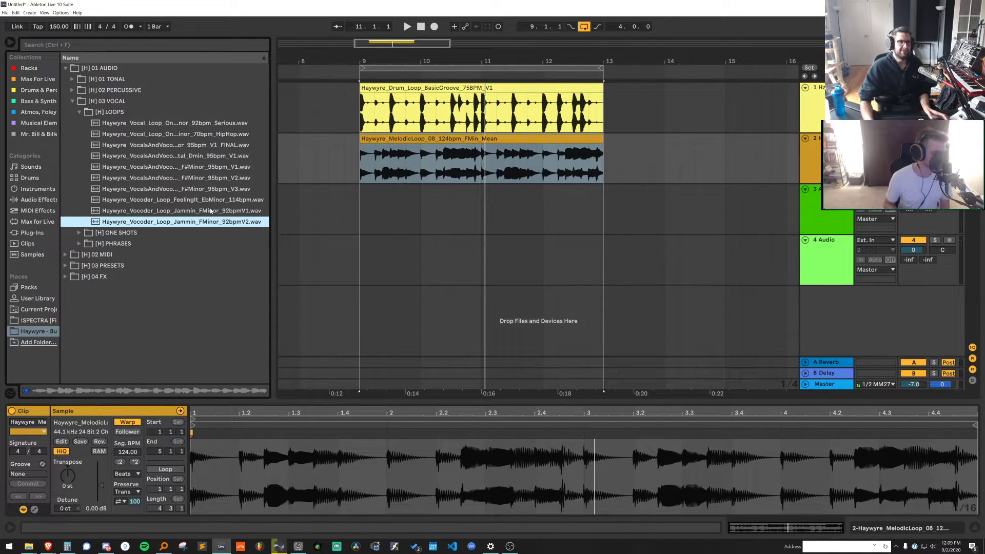
# Place Haywyre_Vocoder_Loop_Jammin_FMinor_92bpmV2.wav at bar 9 on track 3, set its segment tempo to 92 BPM and play the section
pyautogui.moveTo(191, 223); pyautogui.dragTo(362, 201)
pyautogui.click(134, 453)
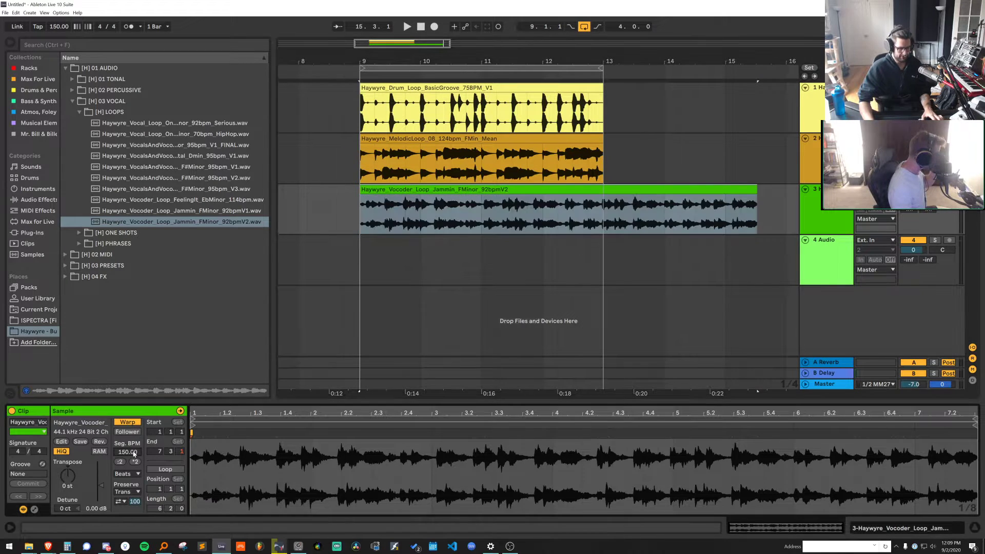
pyautogui.write('92')
pyautogui.press('Return')
pyautogui.press('space')
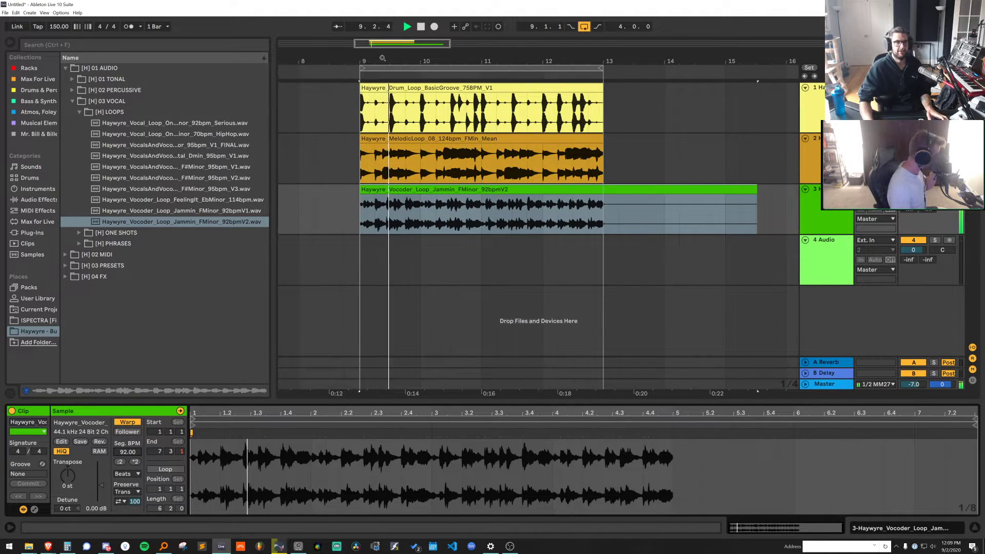
# Split the vocoder clip at bar 13 and delete the part after it
pyautogui.moveTo(382, 60); pyautogui.dragTo(382, 85)
pyautogui.click(741, 213)
pyautogui.hotkey('ctrl', 'e')
pyautogui.click(754, 190)
pyautogui.press('Delete')
# Delete the vocoder clip from track 3
pyautogui.click(415, 200)
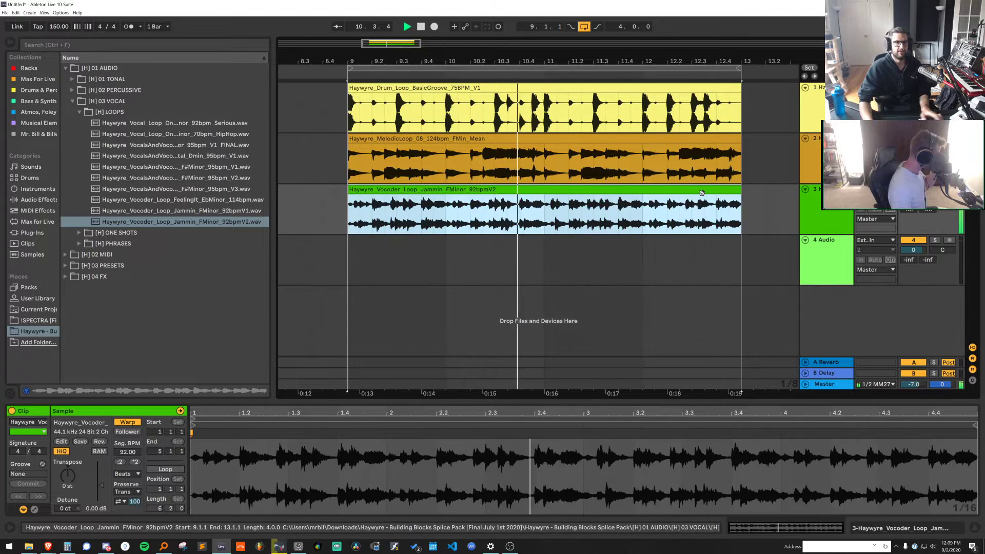
pyautogui.press('Delete')
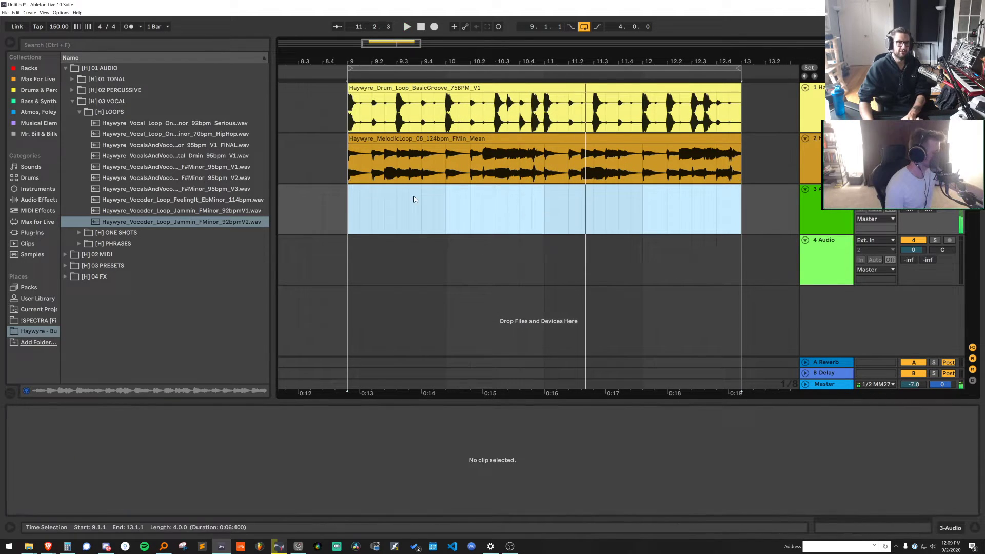
# Collapse the vocal folders and look through the pack's top-level AUDIO, MIDI, PRESETS and FX folders
pyautogui.click(153, 236)
pyautogui.press('Left')
pyautogui.press('Left')
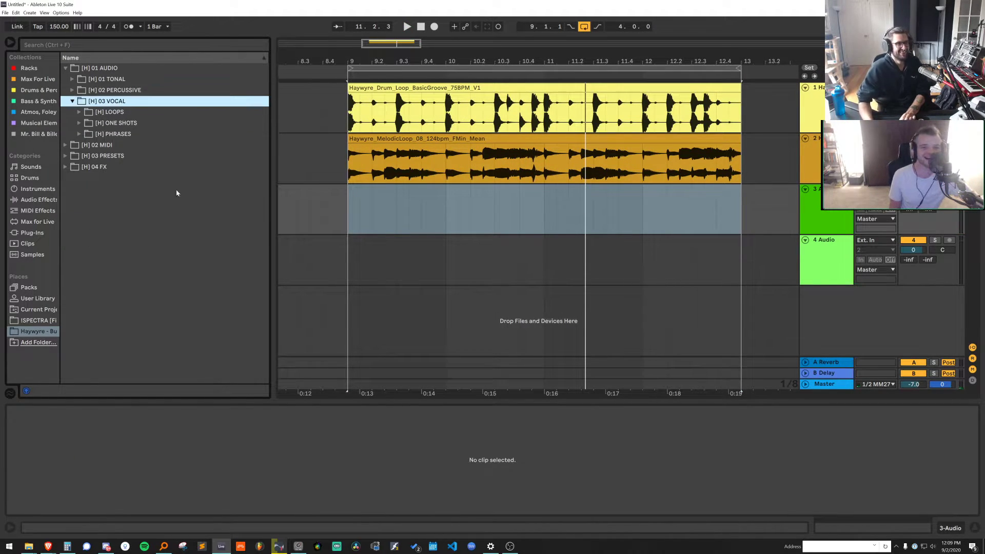
pyautogui.press('Down')
pyautogui.press('Down')
pyautogui.press('Down')
pyautogui.press('Down')
pyautogui.press('Down')
pyautogui.press('Up')
pyautogui.press('Up')
pyautogui.press('Up')
pyautogui.press('Up')
pyautogui.press('Up')
pyautogui.press('Up')
pyautogui.press('Up')
pyautogui.press('Up')
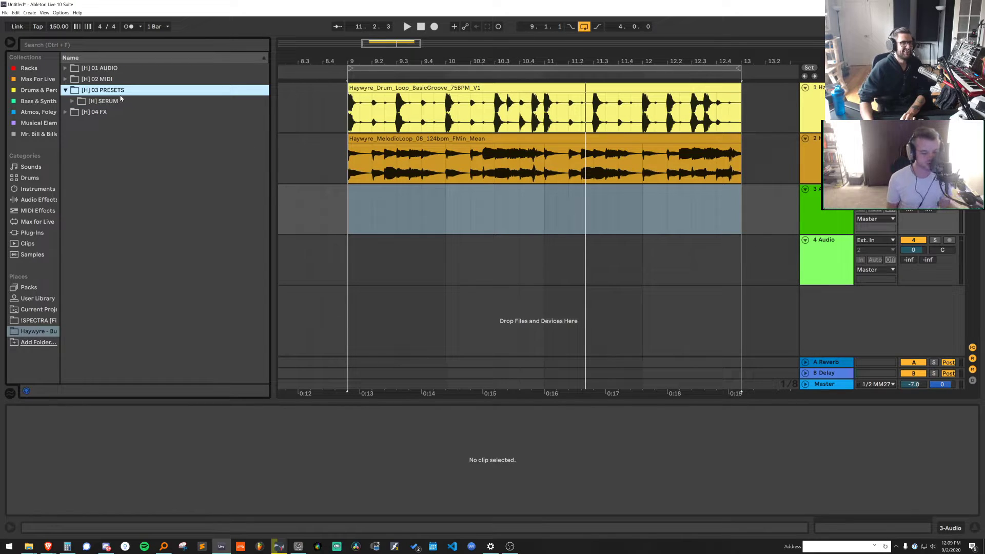
# Open the TONAL PHRASES folder, preview Haywyre_Melodic Licc_02_160bpm_GMin_B_WhatsThat.wav and widen the browser to show full sample names
pyautogui.click(119, 83)
pyautogui.click(126, 111)
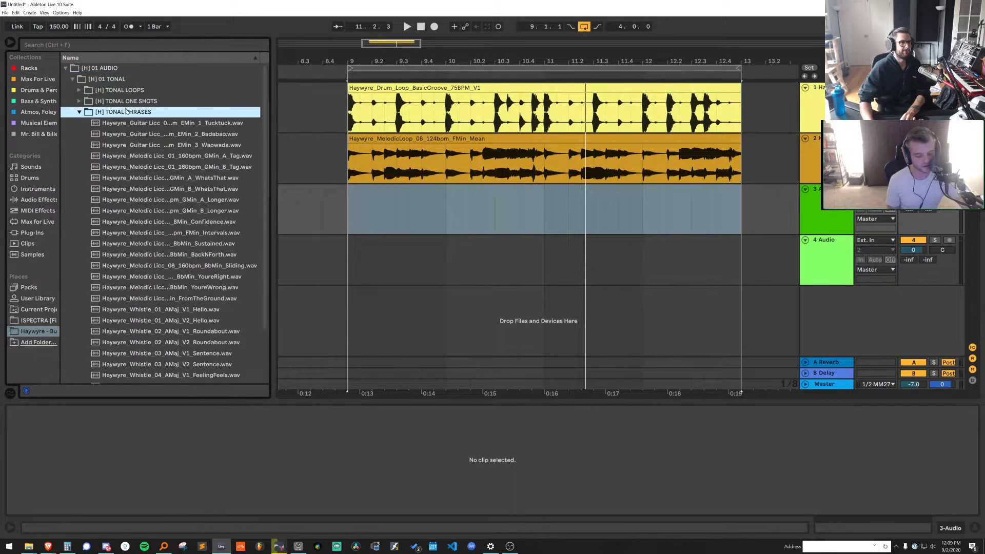
pyautogui.click(170, 190)
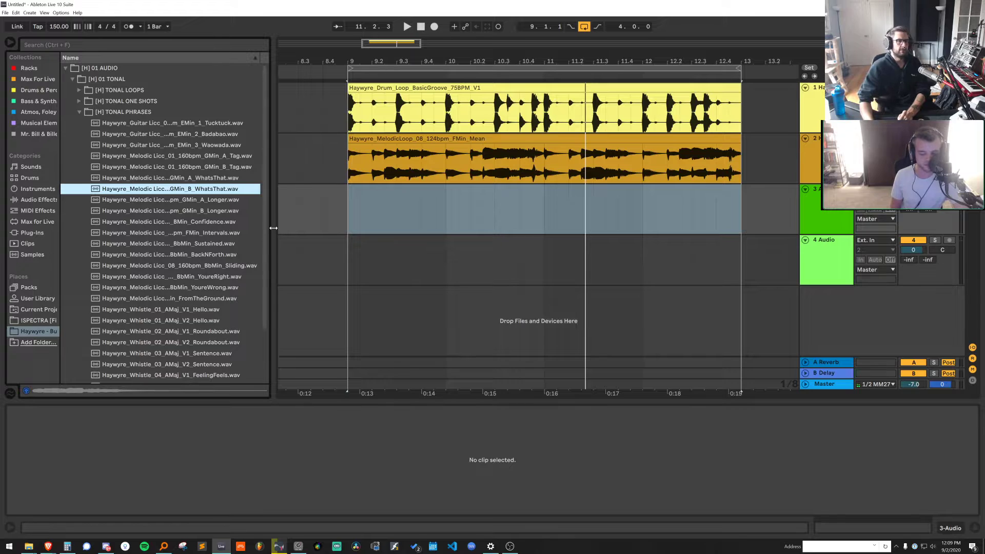
pyautogui.moveTo(273, 227); pyautogui.dragTo(351, 220)
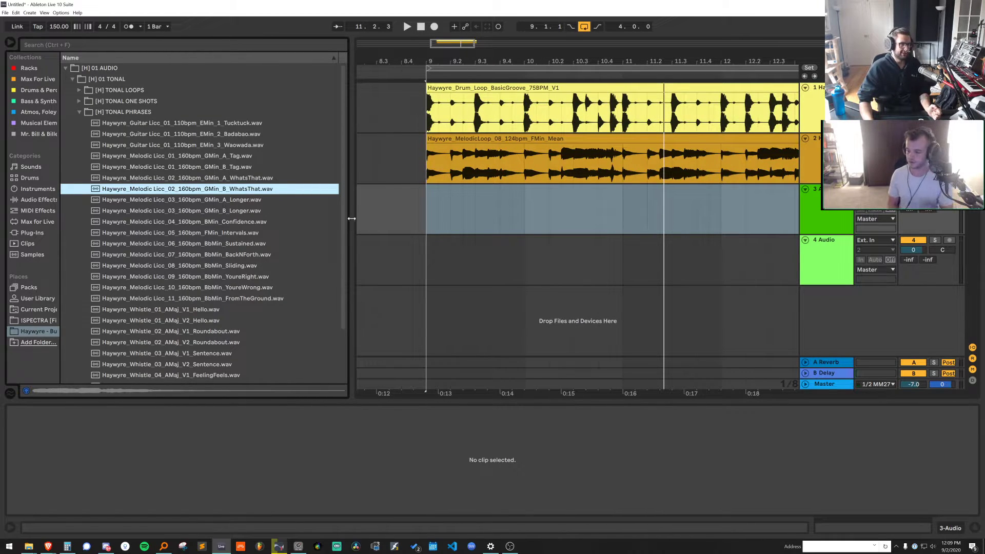
pyautogui.moveTo(583, 59); pyautogui.dragTo(526, 55)
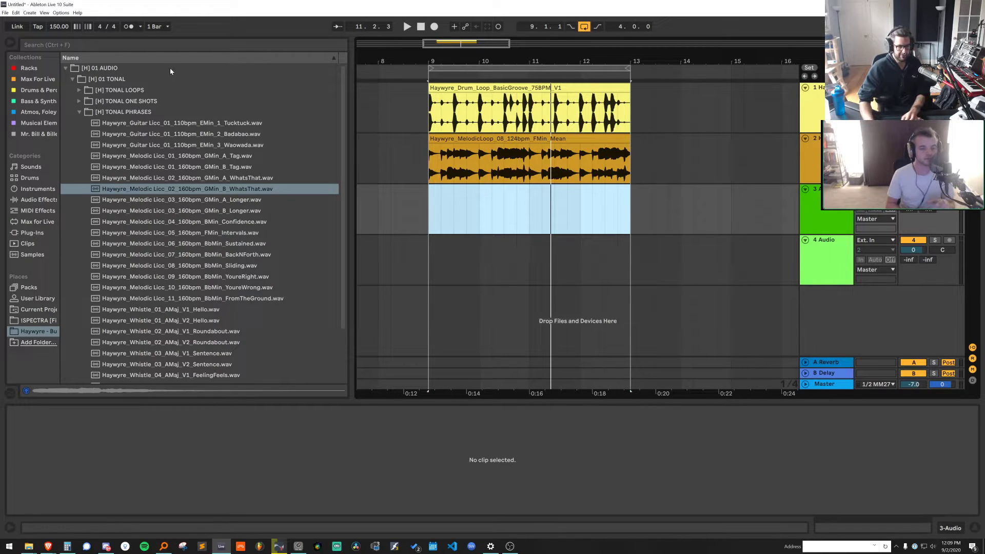
# Audition several whistle phrases and Haywyre_Melodic Licc_07_160bpm_BbMin_BackNForth.wav
pyautogui.click(153, 309)
pyautogui.scroll(-2, 169, 287)
pyautogui.click(190, 269)
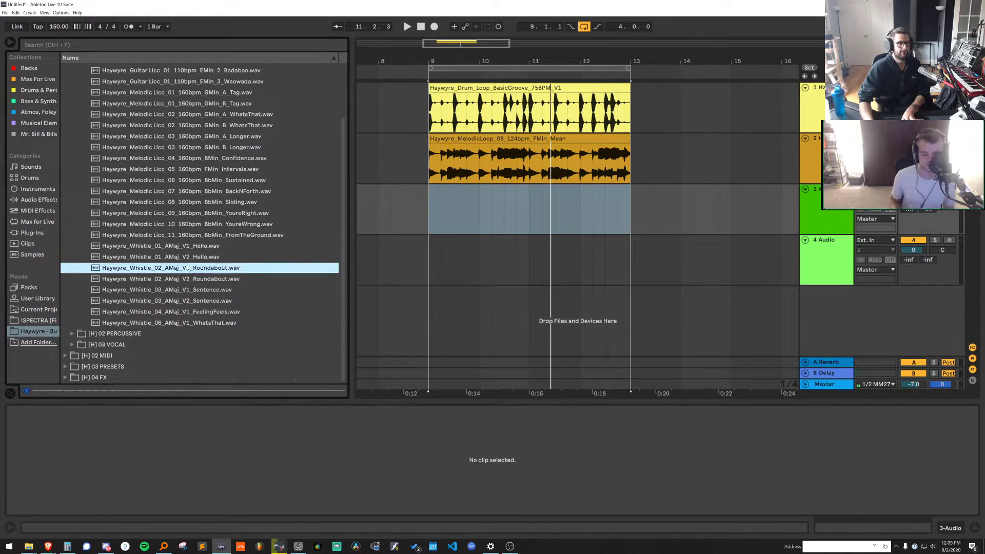
pyautogui.click(192, 290)
pyautogui.click(201, 301)
pyautogui.click(216, 191)
pyautogui.scroll(2, 224, 253)
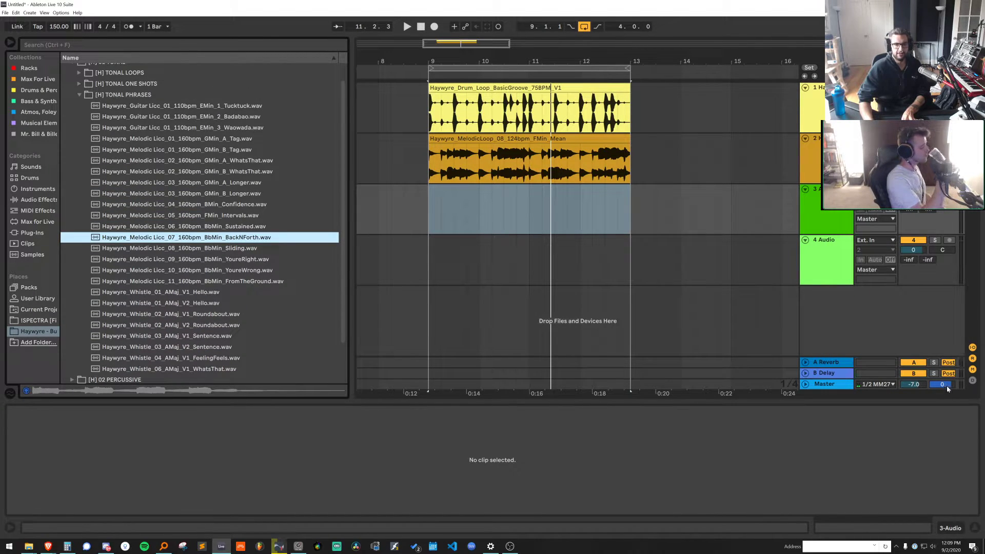
# Set the preview/cue volume to -7.0 dB and audition the YoureRight and YoureWrong melodic liccs
pyautogui.moveTo(947, 387); pyautogui.dragTo(947, 393)
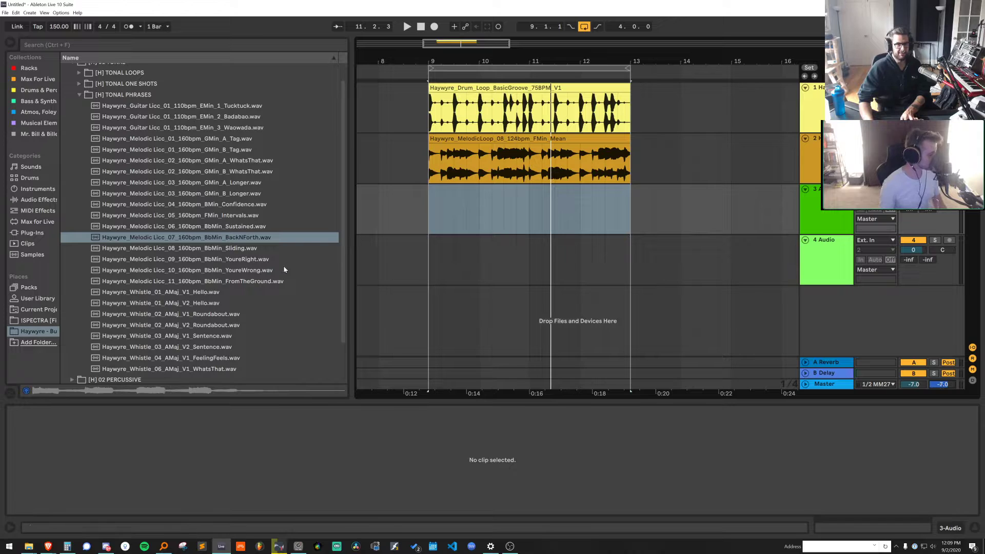
pyautogui.click(256, 259)
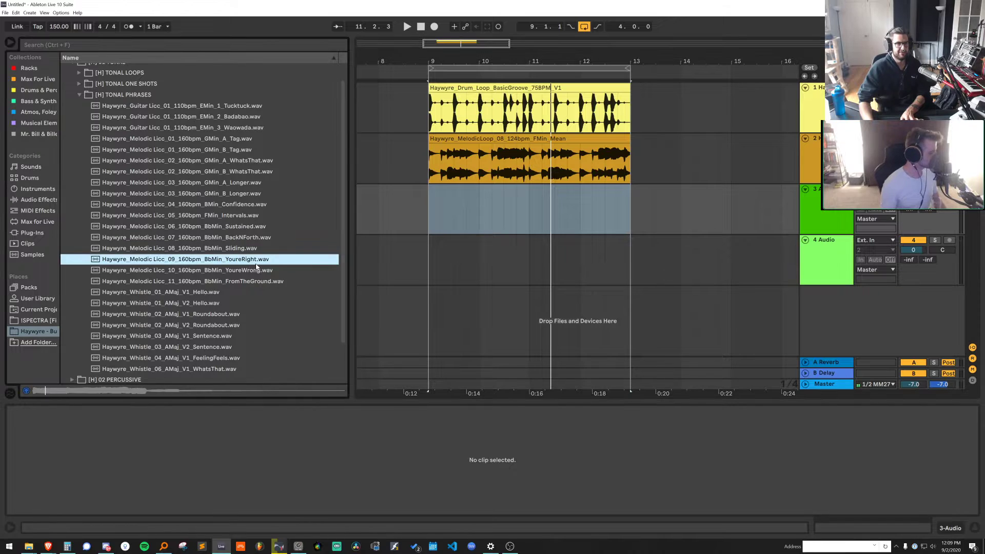
pyautogui.click(225, 274)
# Open the TONAL ONE SHOTS folder and audition the 02_C_Wao, 02_F_Wao and 01_F_Thick melodic bass stabs
pyautogui.scroll(2, 135, 113)
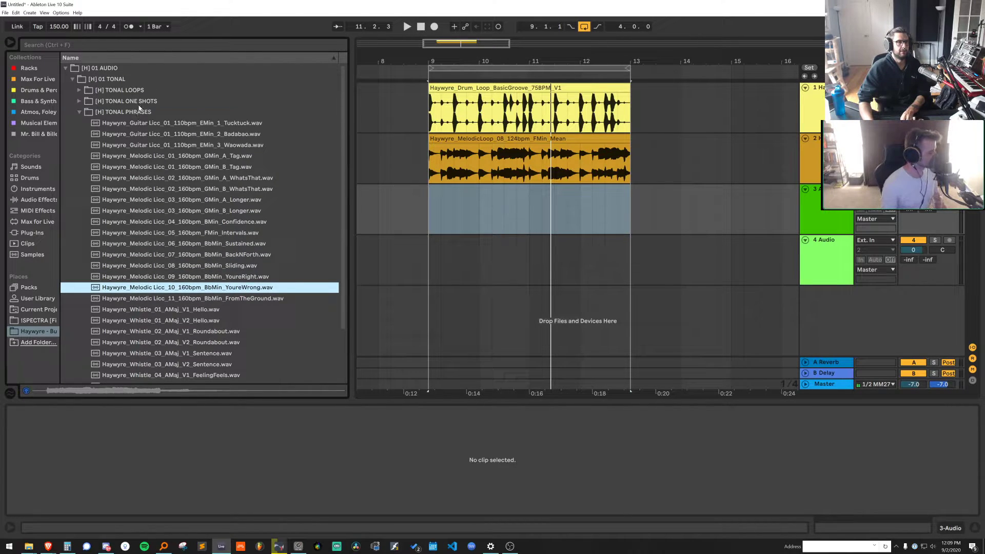
pyautogui.click(139, 105)
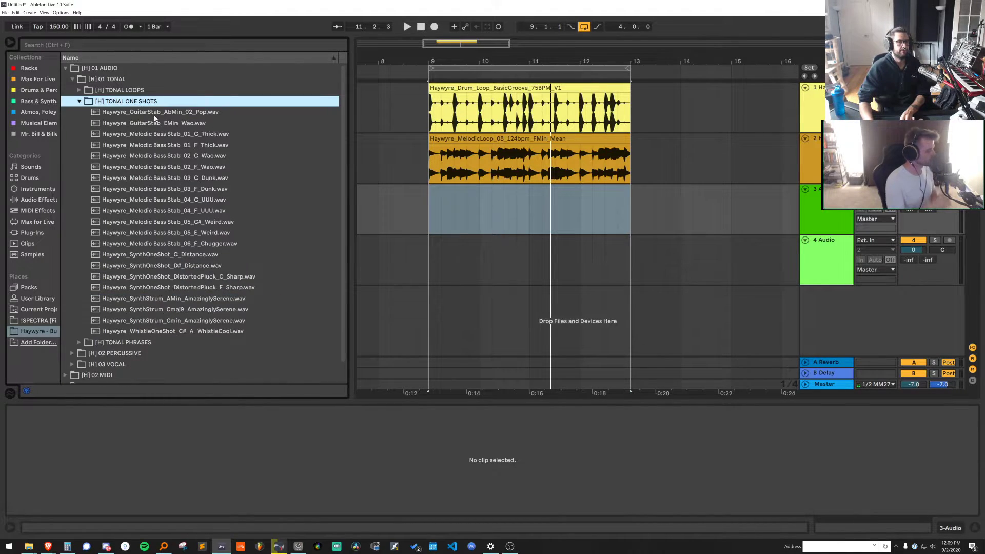
pyautogui.click(179, 158)
pyautogui.click(179, 167)
pyautogui.click(179, 147)
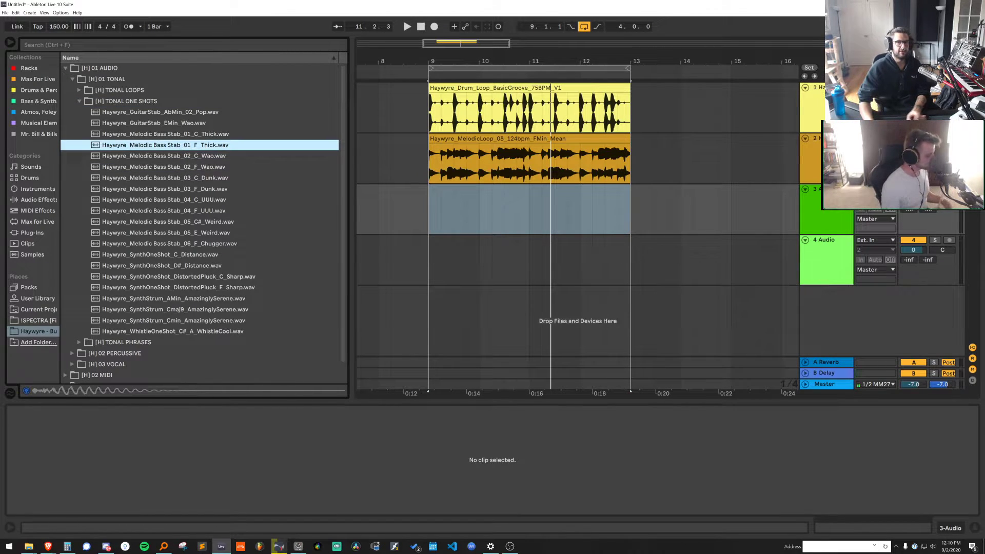
# Insert a MIDI track below the melodic loop track and load Haywyre_Melodic Bass Stab_01_F_Thick.wav onto it as a Simpler instrument
pyautogui.click(834, 139)
pyautogui.hotkey('ctrl', 'shift', 't')
pyautogui.hotkey('shift', 'Tab')
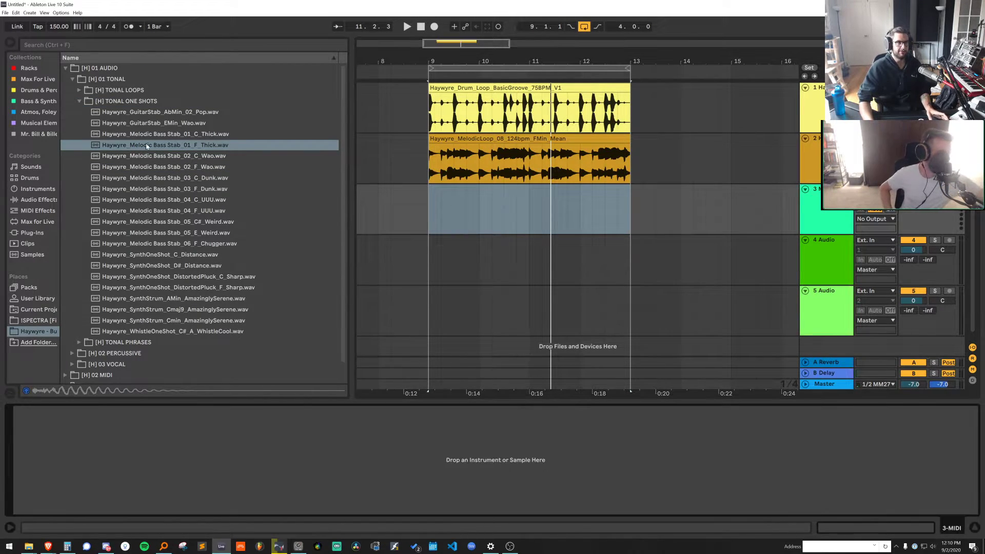
pyautogui.moveTo(143, 145); pyautogui.dragTo(282, 445)
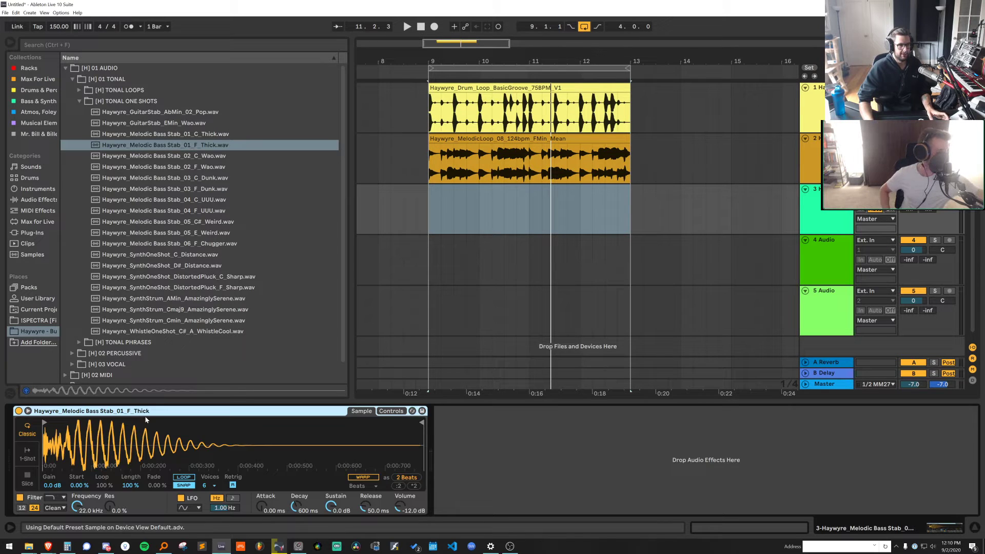
# Convert the bass stab's Simpler to Sampler and set the sample's root key to F3
pyautogui.rightClick(146, 420)
pyautogui.click(169, 404)
pyautogui.moveTo(58, 507); pyautogui.dragTo(58, 505)
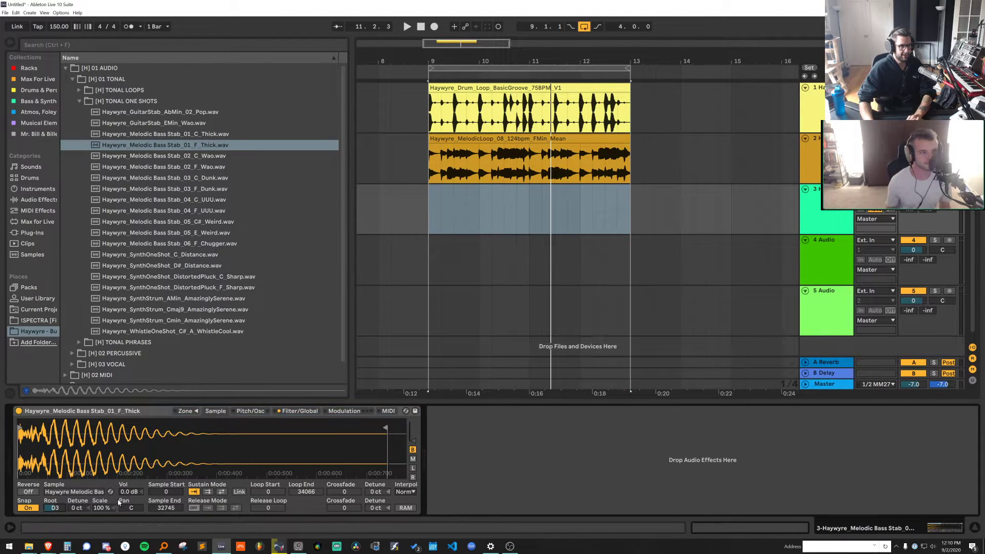
# Play the looped drum and melodic clips briefly, fit them to the arrangement view and show the bass stab track's Sampler
pyautogui.click(466, 139)
pyautogui.press('space')
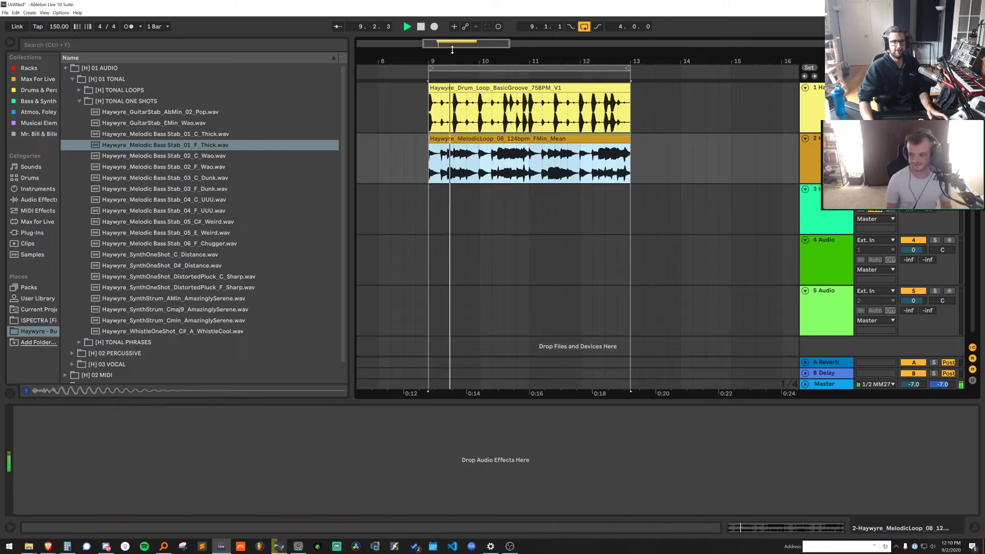
pyautogui.moveTo(466, 61); pyautogui.dragTo(467, 97)
pyautogui.press('space')
pyautogui.press('z')
pyautogui.click(826, 210)
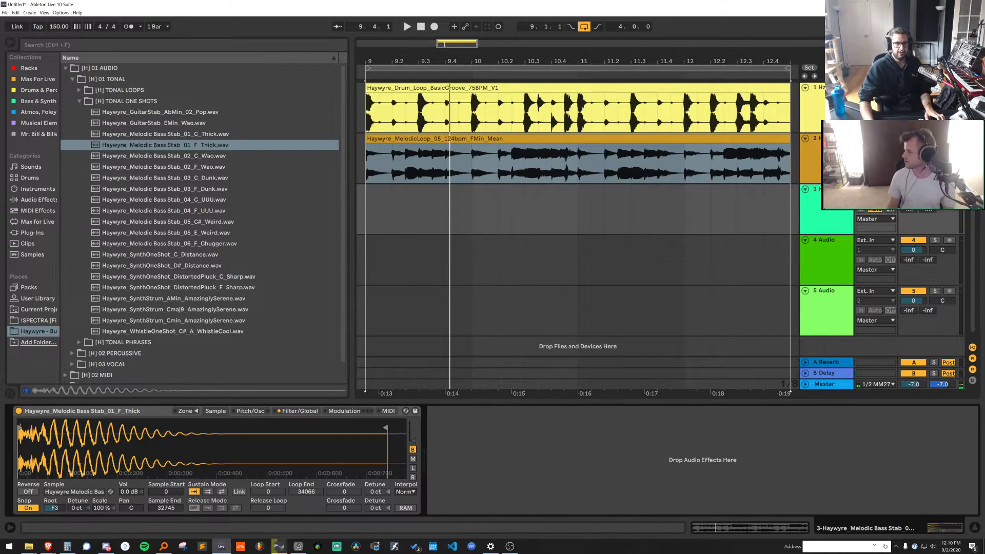
# Search the browser library for "riddimmm"
pyautogui.hotkey('ctrl', 'f')
pyautogui.write('riddim')
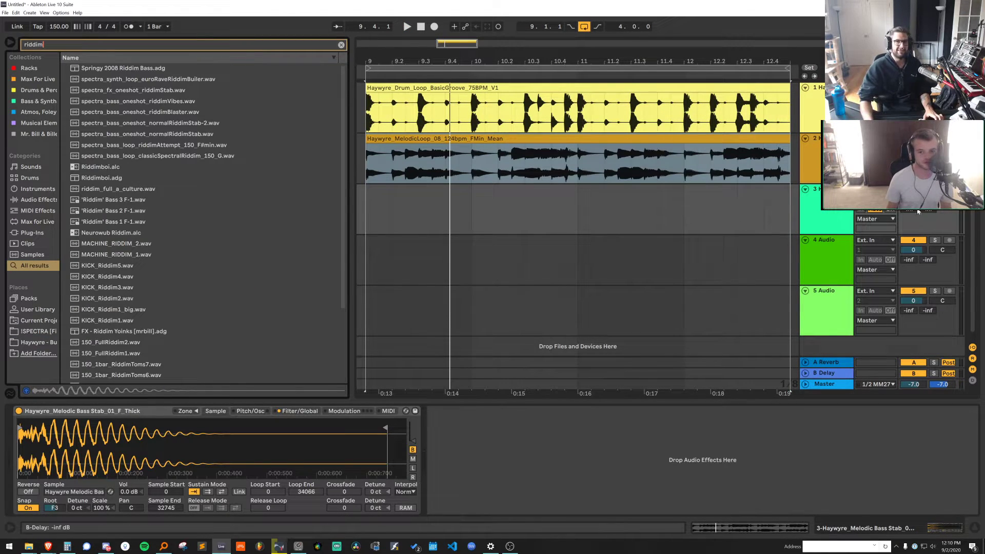
pyautogui.write('mm')
# Select the bass stab track and set the Sampler's volume envelope release to 3.83 s
pyautogui.click(847, 210)
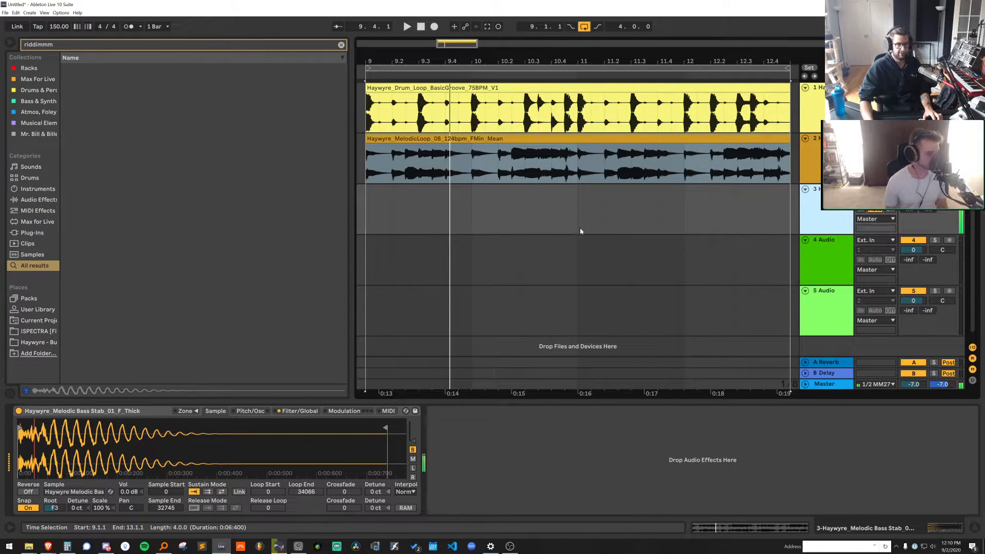
pyautogui.click(290, 412)
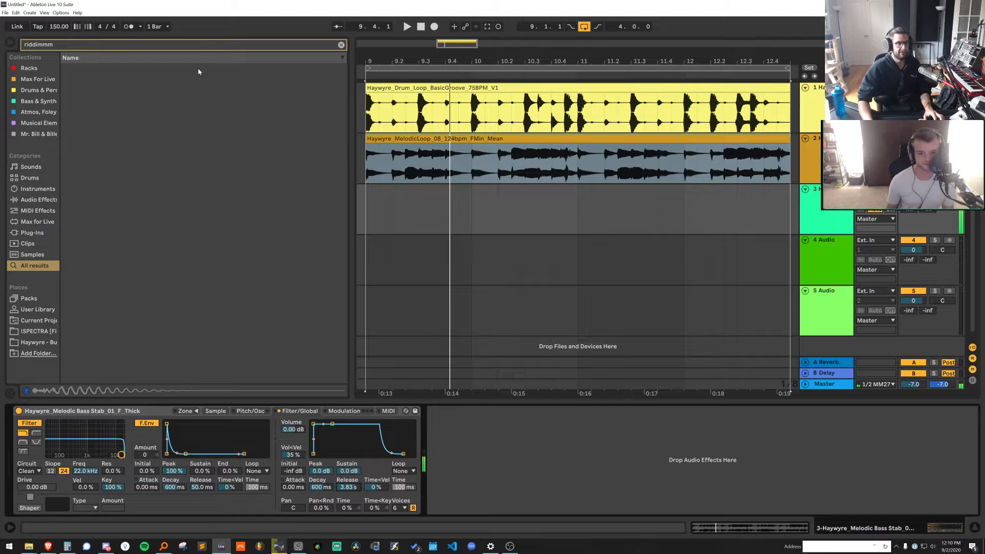
# Search the library's Racks collection for "riddim" and add the FX - Riddim Yoinks rack after the bass stab's Sampler
pyautogui.write('riddim')
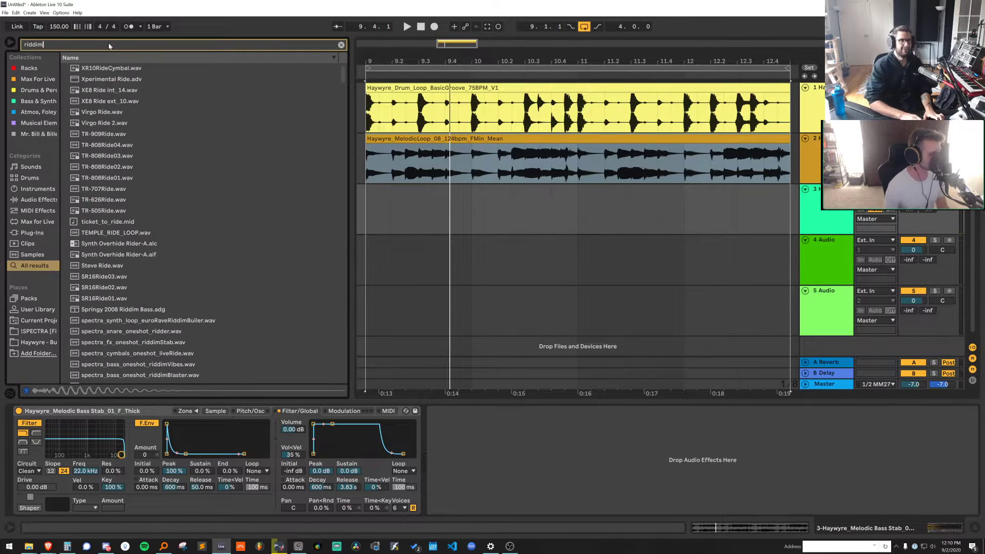
pyautogui.click(38, 69)
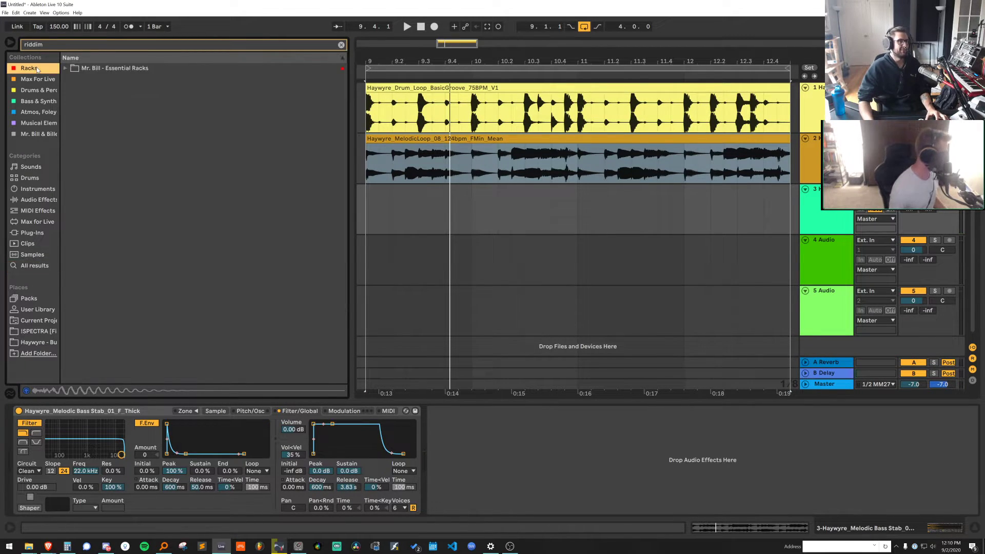
pyautogui.click(76, 69)
pyautogui.click(93, 81)
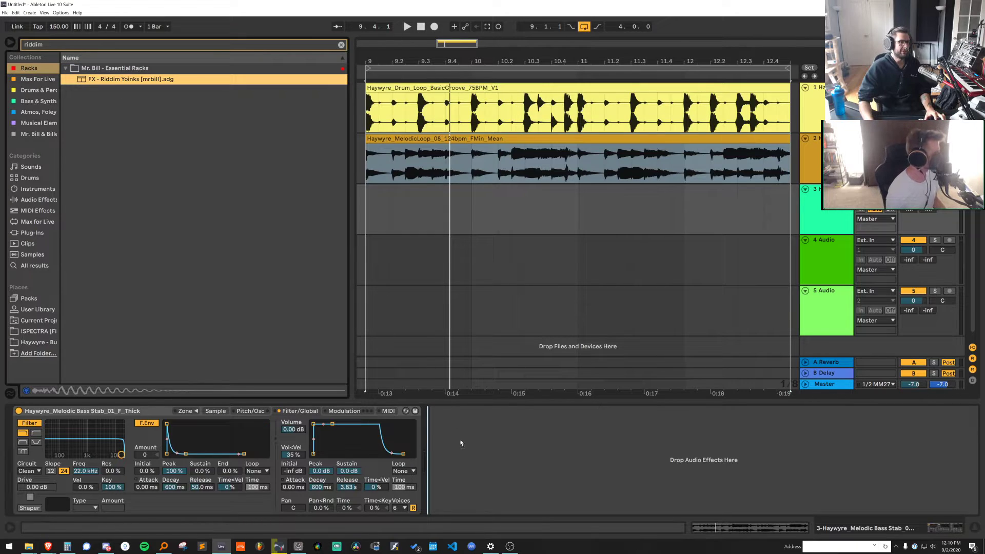
pyautogui.moveTo(462, 443); pyautogui.dragTo(461, 443)
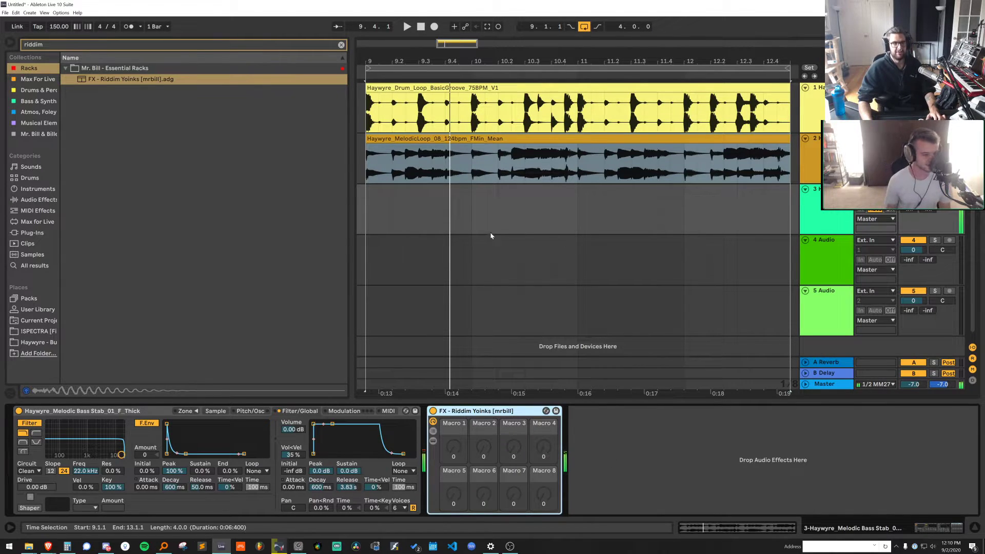
# Play the drum and melodic loops around bar 9 and examine where the bass stab could replace melodic notes
pyautogui.click(366, 208)
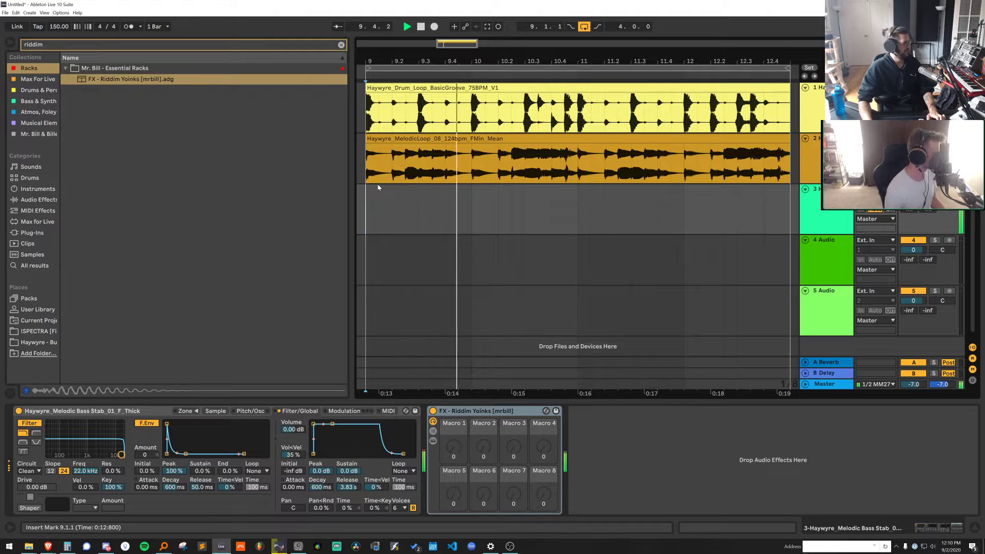
pyautogui.moveTo(394, 64); pyautogui.dragTo(455, 121)
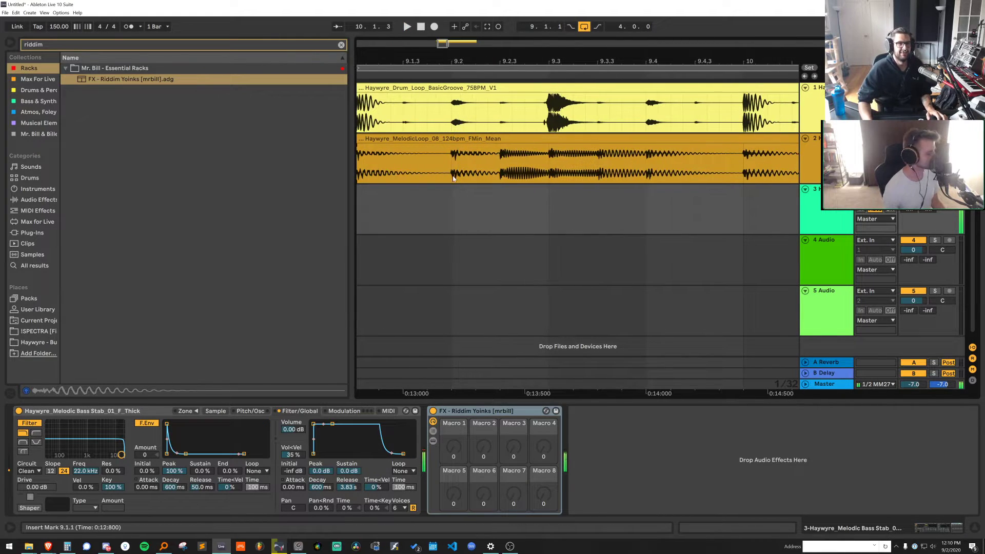
pyautogui.click(451, 138)
pyautogui.click(934, 138)
pyautogui.press('space')
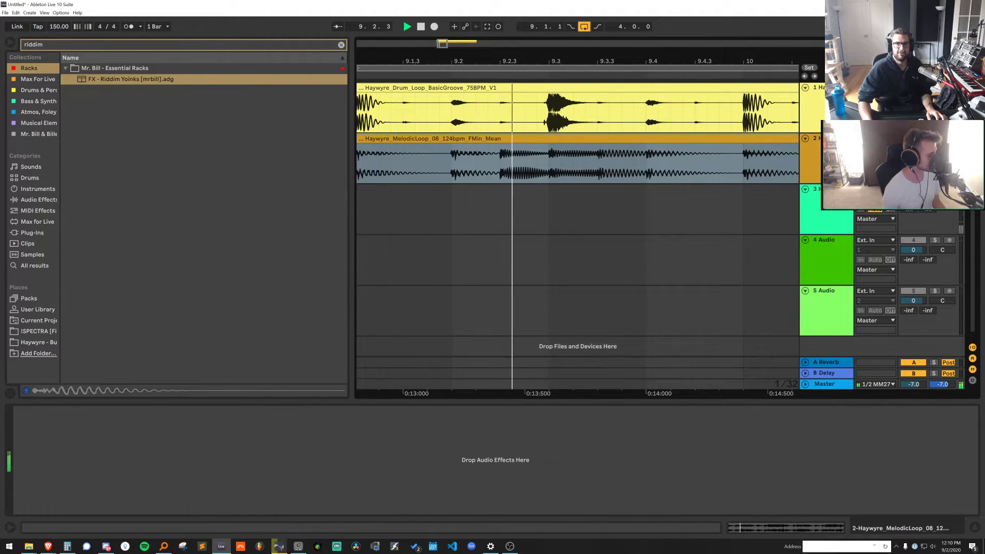
pyautogui.moveTo(538, 62); pyautogui.dragTo(538, 32)
pyautogui.press('Down')
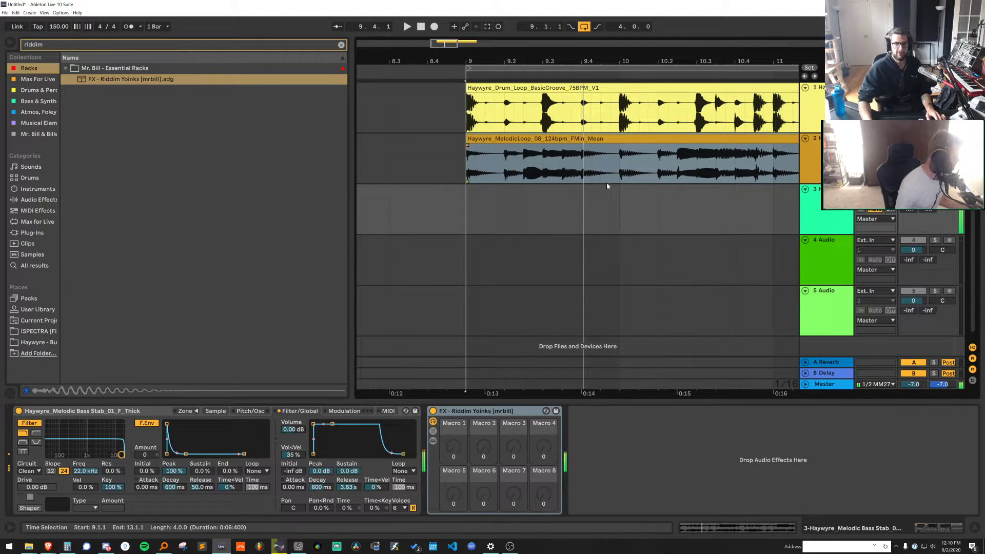
pyautogui.click(553, 205)
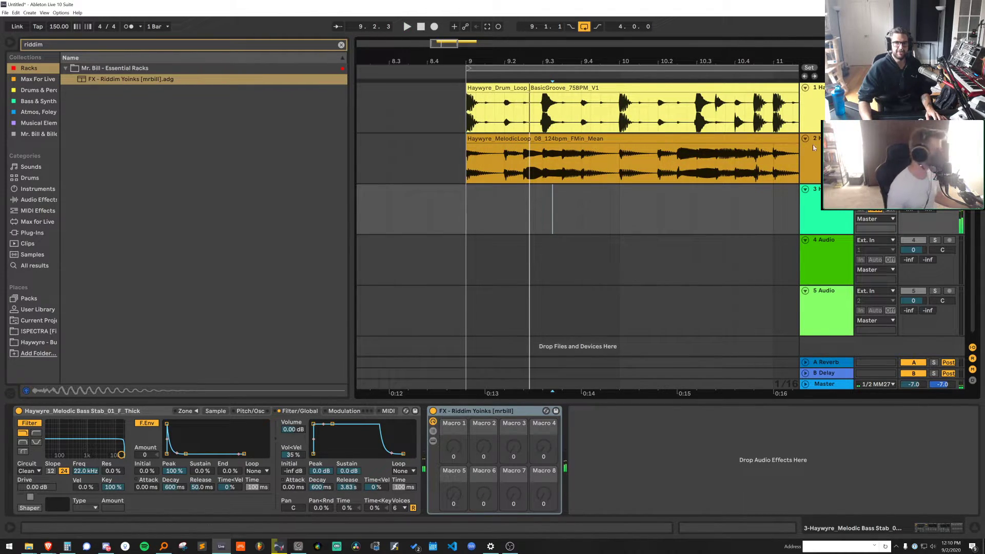
pyautogui.press('space')
pyautogui.click(647, 139)
pyautogui.moveTo(602, 62); pyautogui.dragTo(601, 85)
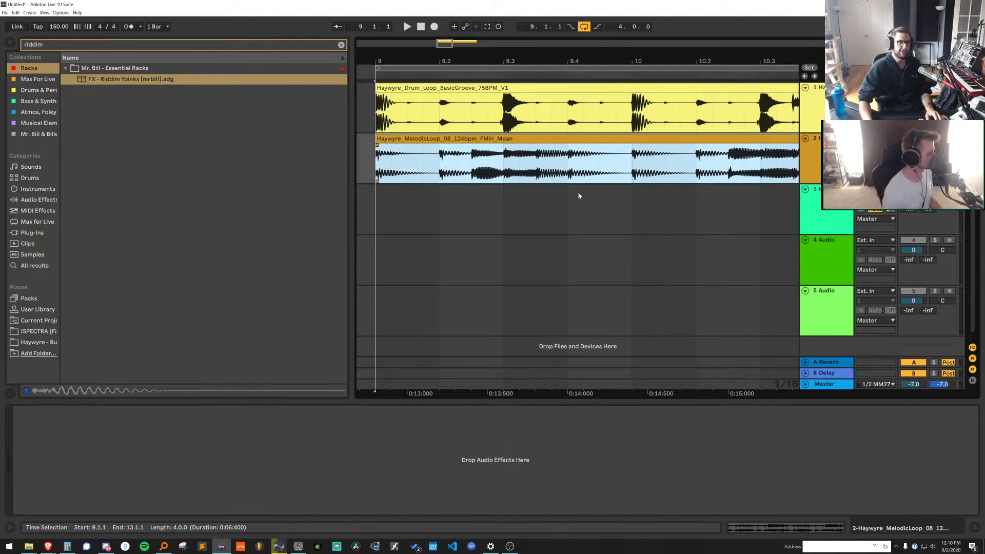
pyautogui.moveTo(578, 195); pyautogui.dragTo(629, 196)
pyautogui.click(528, 154)
pyautogui.press('space')
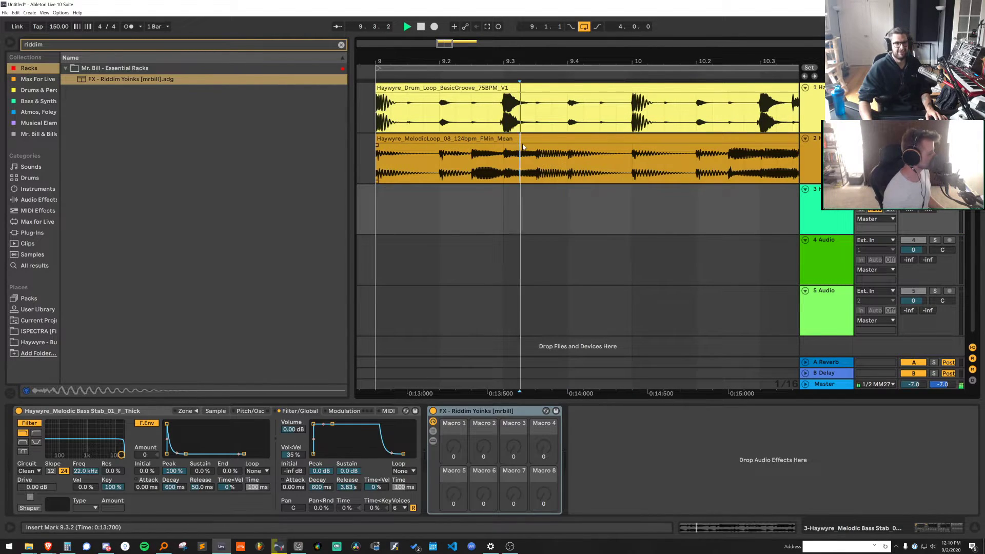
pyautogui.press('space')
# Insert an empty MIDI clip on the bass stab track from 9.4.1 to 10.1.1 and deactivate the melodic loop over that range
pyautogui.moveTo(569, 197); pyautogui.dragTo(634, 196)
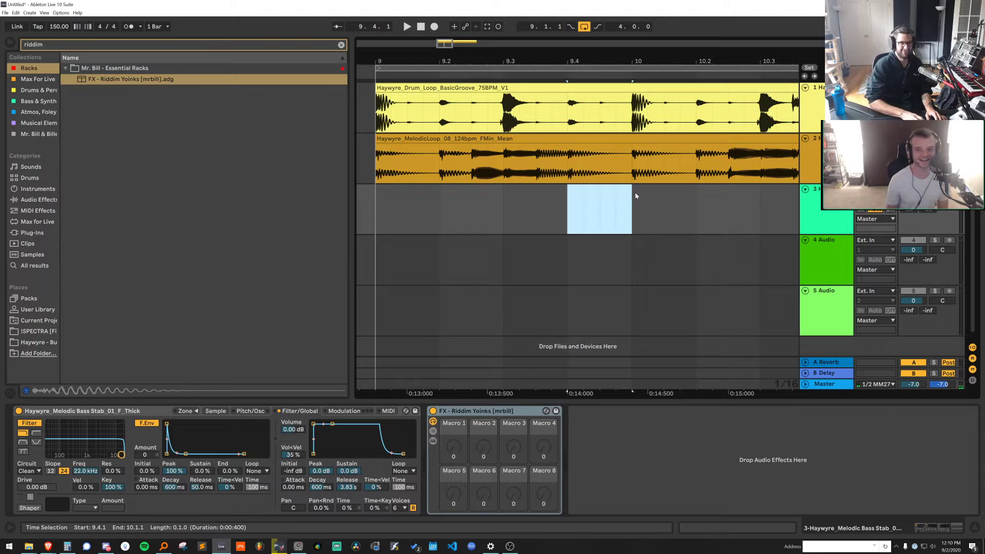
pyautogui.hotkey('ctrl', 'shift', 'm')
pyautogui.moveTo(634, 159); pyautogui.dragTo(567, 159)
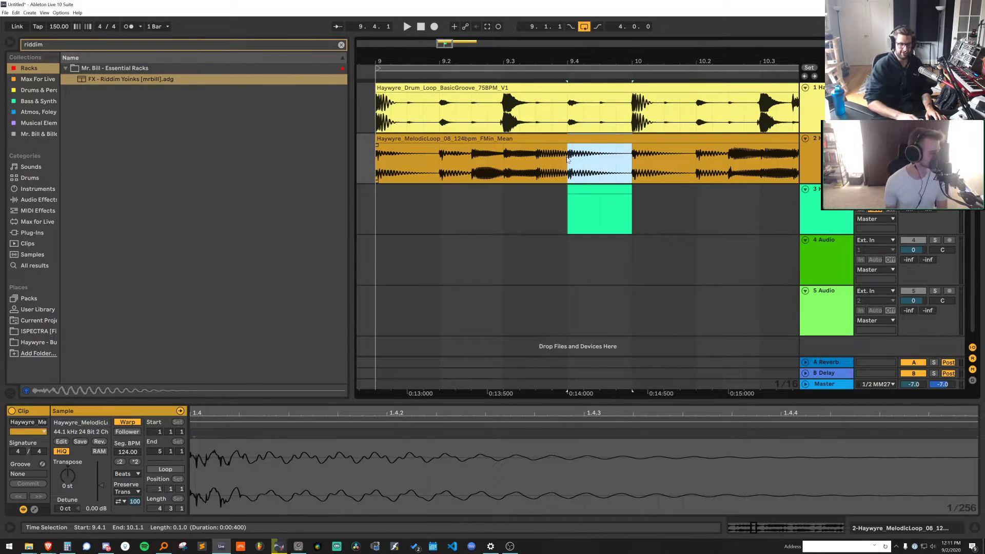
pyautogui.press('0')
# Add a D#3 note spanning the full length of the new MIDI clip and play it with the loops
pyautogui.click(611, 189)
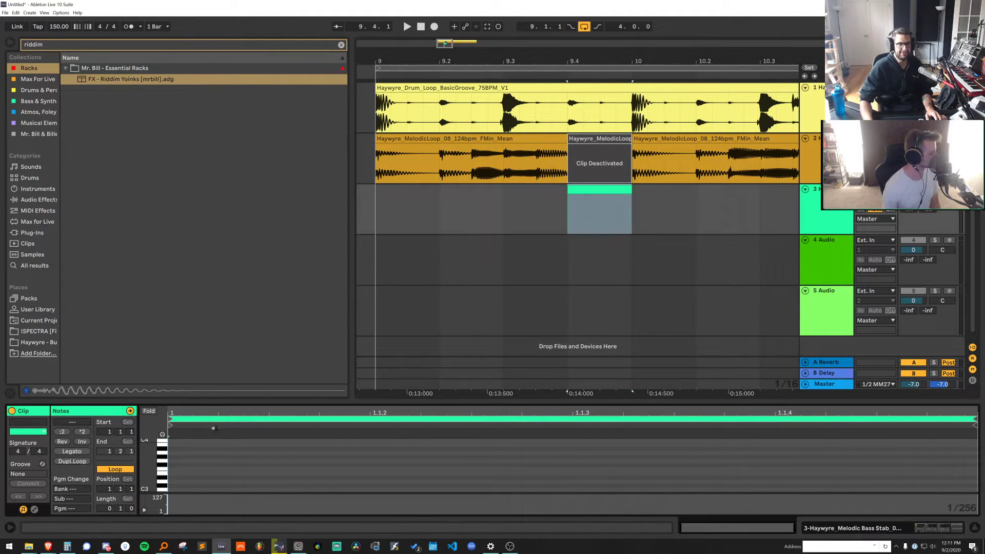
pyautogui.click(175, 476)
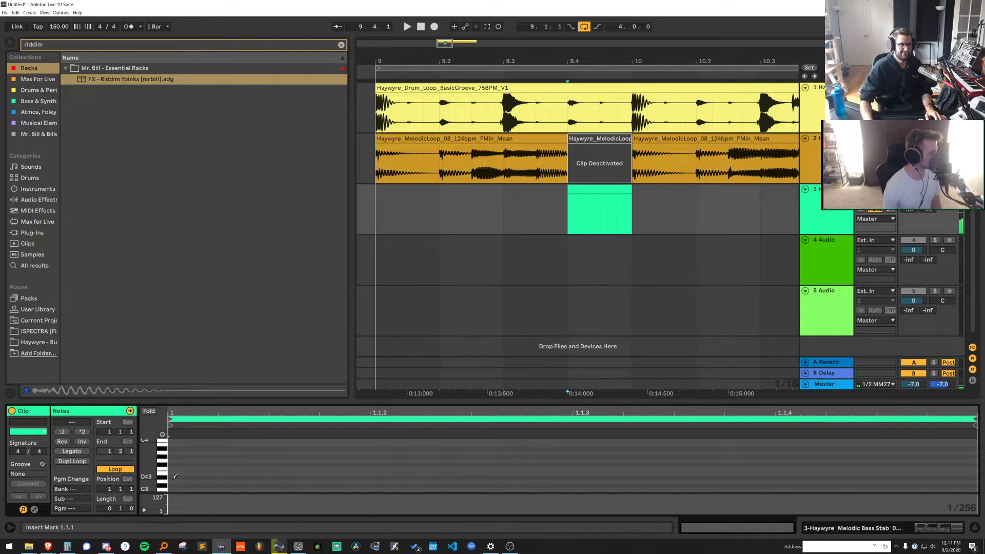
pyautogui.click(71, 451)
pyautogui.press('space')
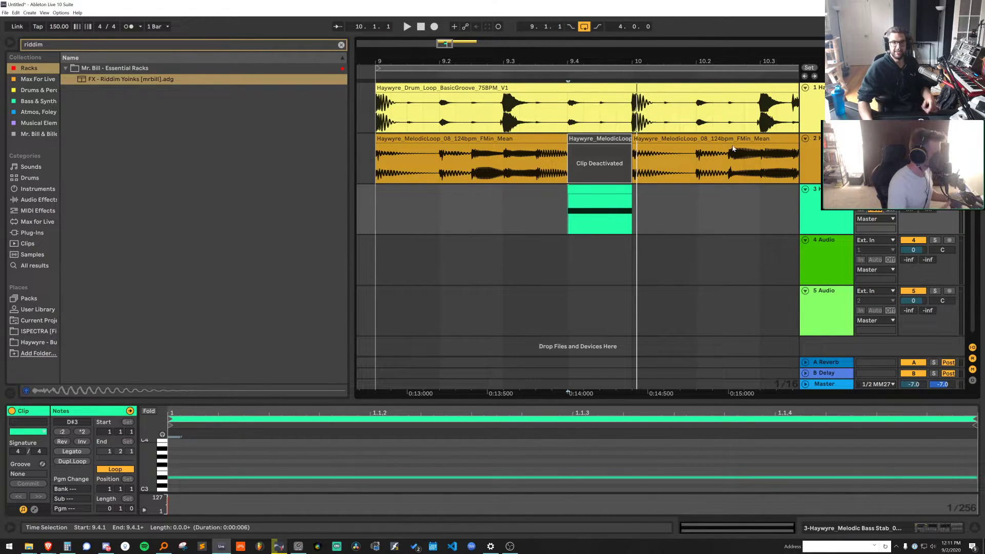
pyautogui.click(544, 148)
pyautogui.press('space')
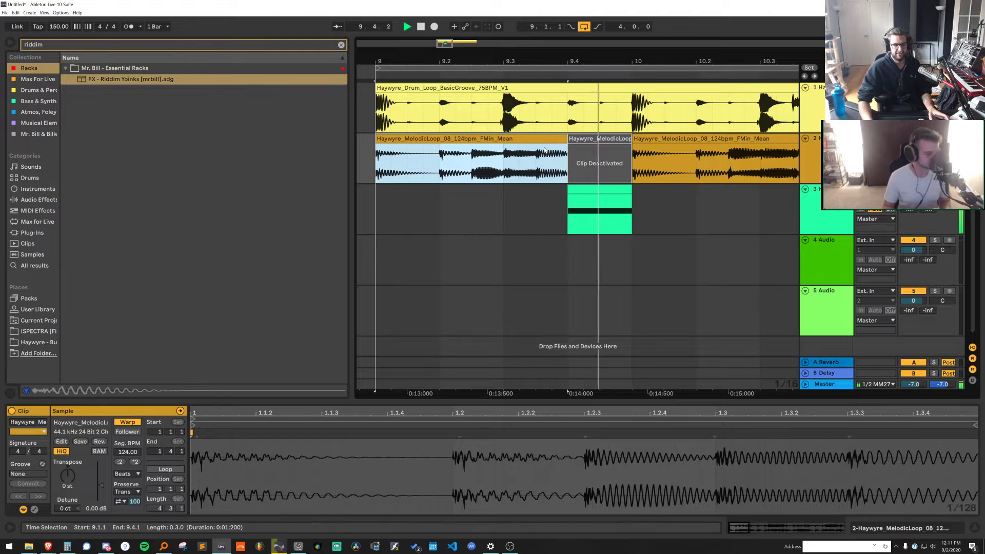
pyautogui.press('space')
# Set the clip volume of all three melodic loop segments to 2.00 dB
pyautogui.moveTo(676, 57); pyautogui.dragTo(563, 48)
pyautogui.click(509, 203)
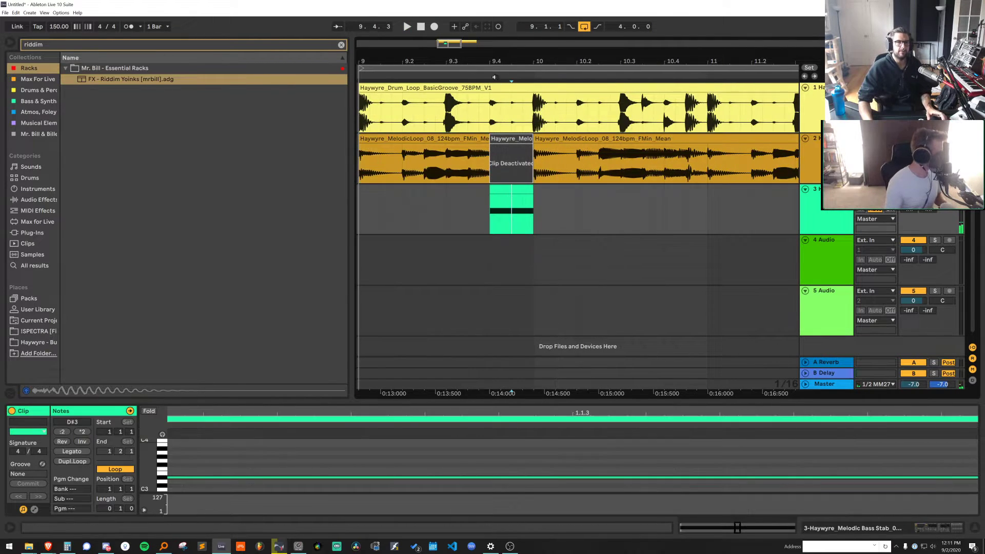
pyautogui.moveTo(495, 61); pyautogui.dragTo(511, 51)
pyautogui.click(613, 139)
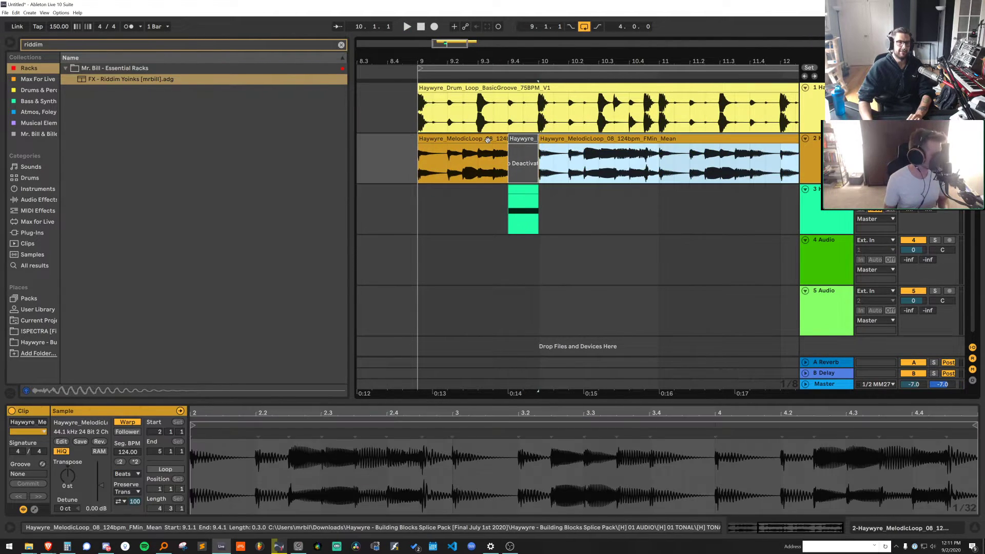
pyautogui.keyDown('shift'); pyautogui.click(487, 139); pyautogui.keyUp('shift')
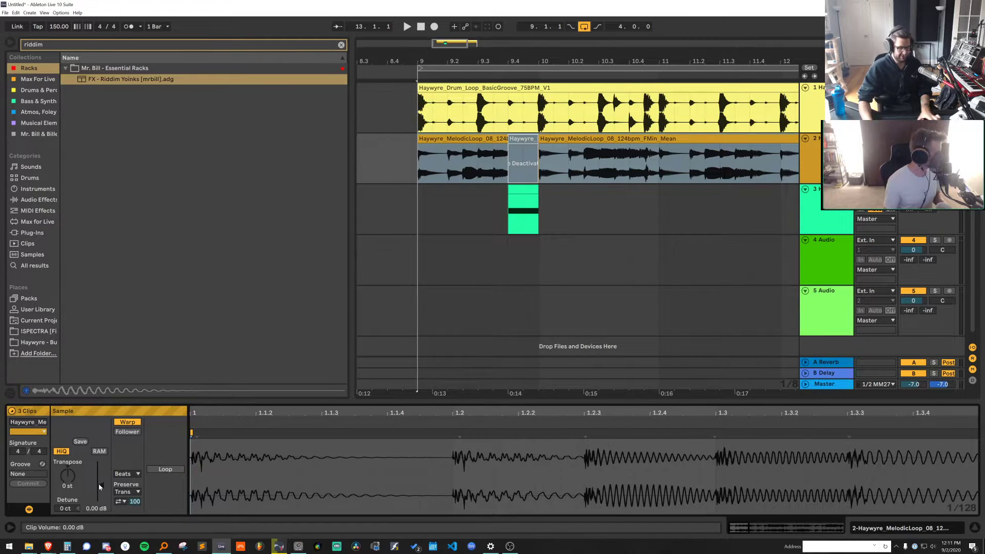
pyautogui.click(511, 188)
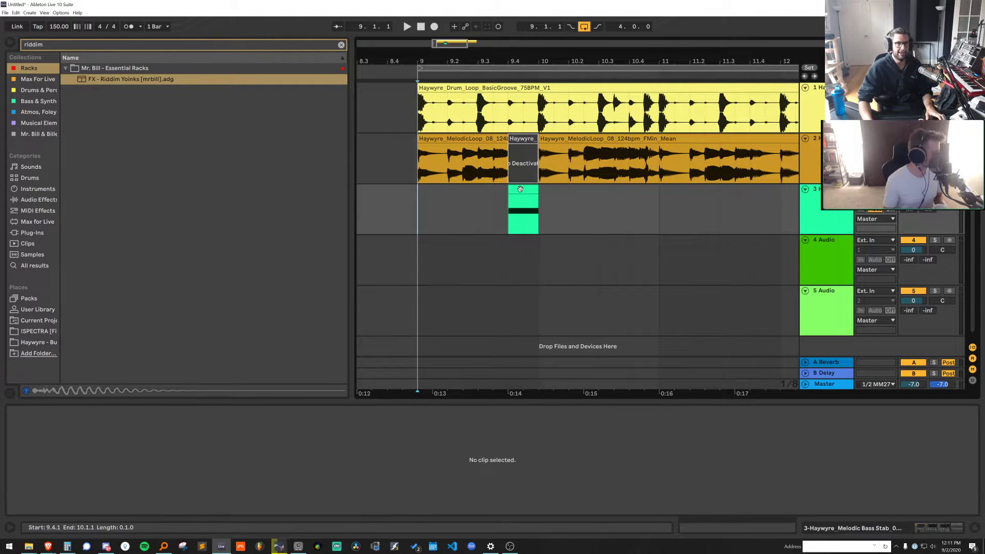
# Copy the bass stab clip to 9.2.1–9.2.3 with its note raised to F3, and deactivate the melodic loop there
pyautogui.moveTo(520, 189); pyautogui.dragTo(461, 167)
pyautogui.click(383, 499)
pyautogui.hotkey('ctrl', 'a')
pyautogui.press('Up')
pyautogui.press('Up')
pyautogui.press('space')
pyautogui.press('space')
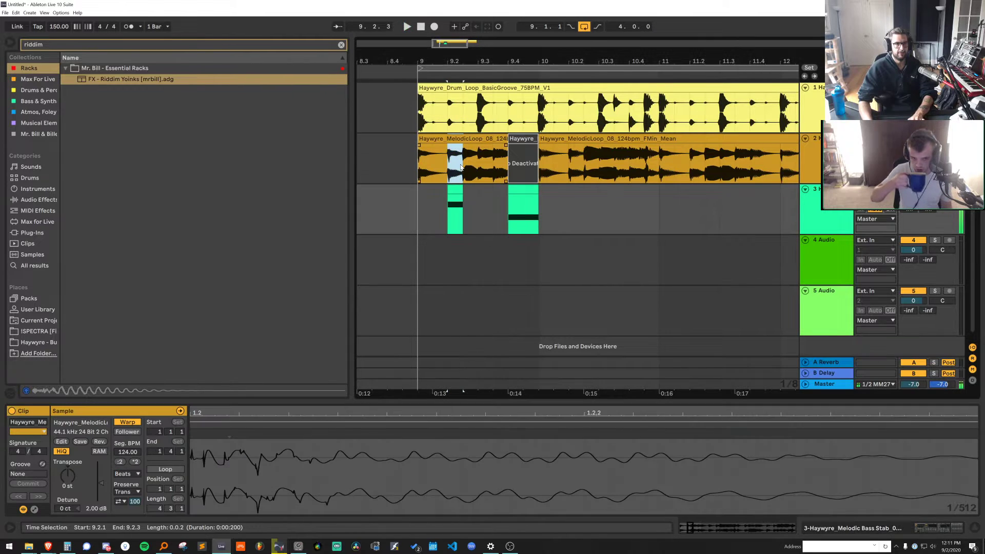
pyautogui.hotkey('ctrl', 'e')
pyautogui.press('space')
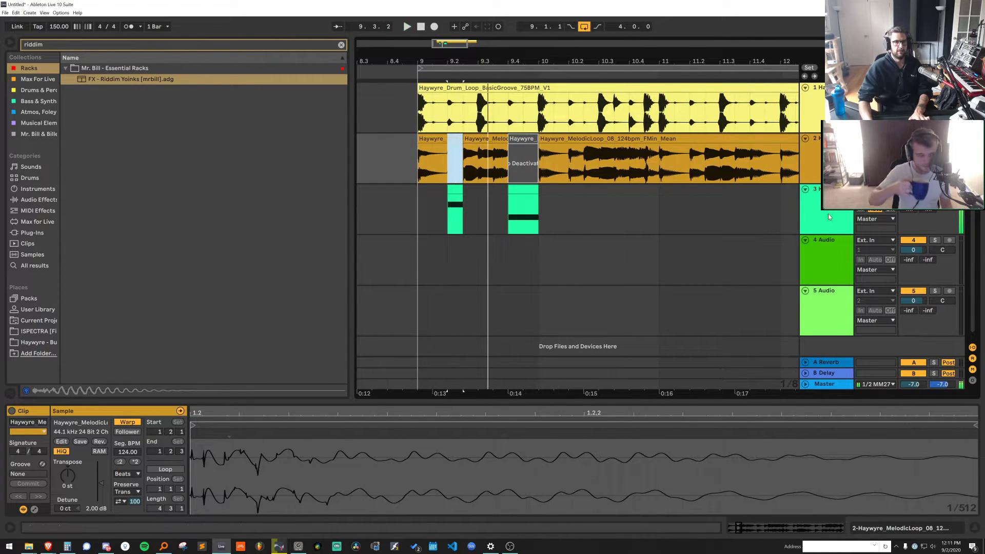
# Insert an audio track below the bass stab track and deactivate the melodic loop from 9.3.1 to 9.3.3
pyautogui.click(829, 217)
pyautogui.hotkey('ctrl', 't')
pyautogui.moveTo(480, 163); pyautogui.dragTo(488, 163)
pyautogui.press('0')
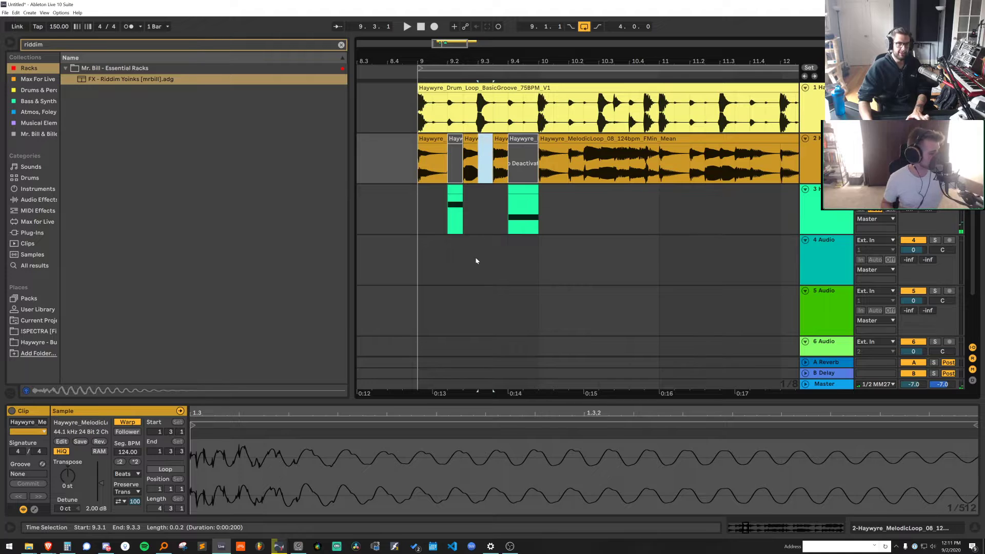
# Audition the Haywyre tonal one-shots and place Haywyre_Melodic Bass Stab_05_C#_Weird.wav on the new audio track at 9.3.1
pyautogui.click(44, 344)
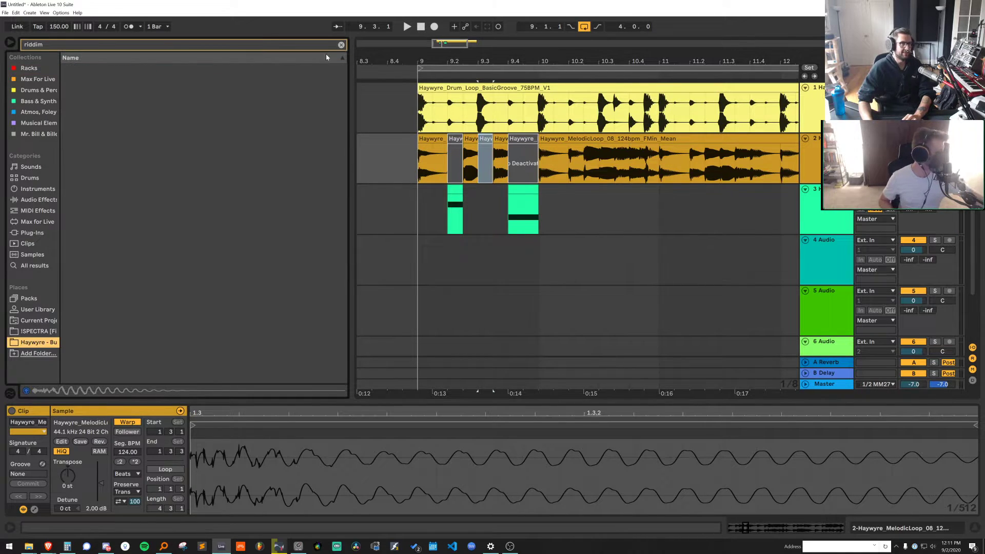
pyautogui.click(341, 44)
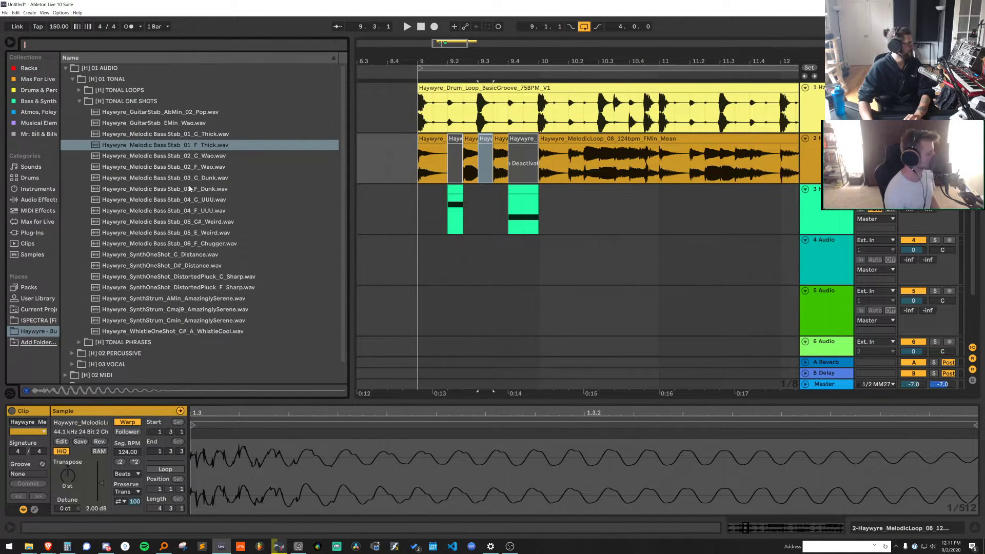
pyautogui.click(190, 199)
pyautogui.click(197, 221)
pyautogui.click(198, 255)
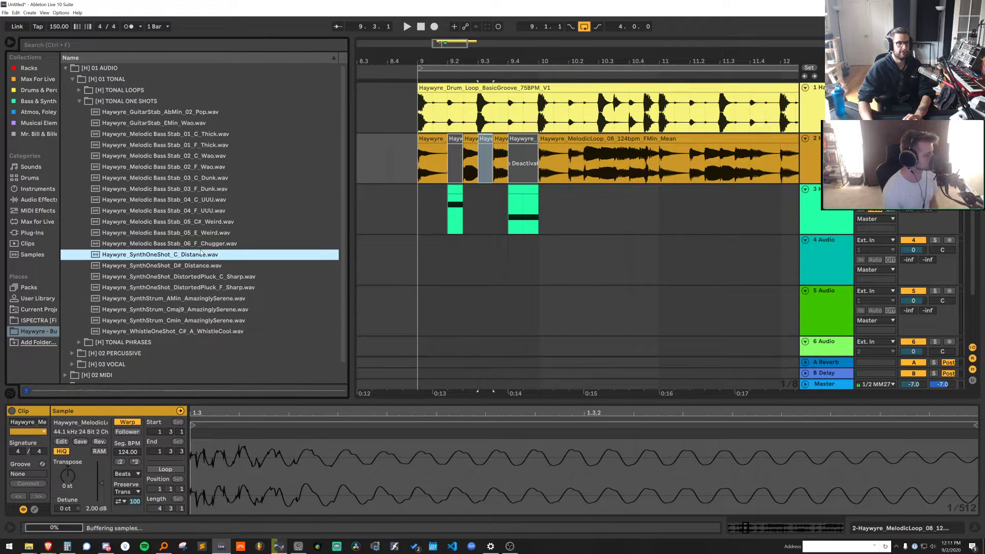
pyautogui.click(200, 222)
pyautogui.moveTo(200, 221); pyautogui.dragTo(479, 256)
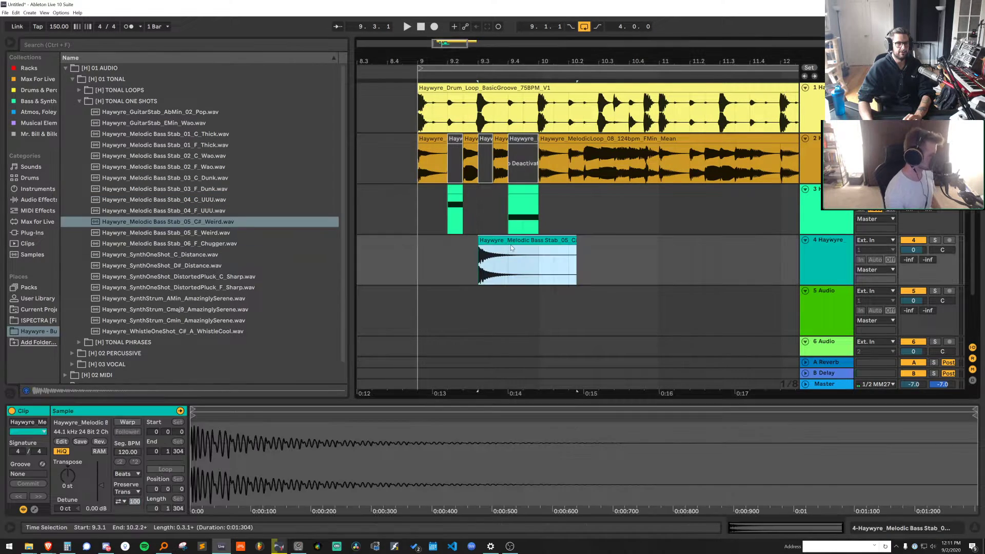
# Transpose the C# Weird bass stab clip upward to fit the loops, checking its pitch in playback from bar 9
pyautogui.press('space')
pyautogui.moveTo(68, 475); pyautogui.dragTo(68, 464)
pyautogui.press('space')
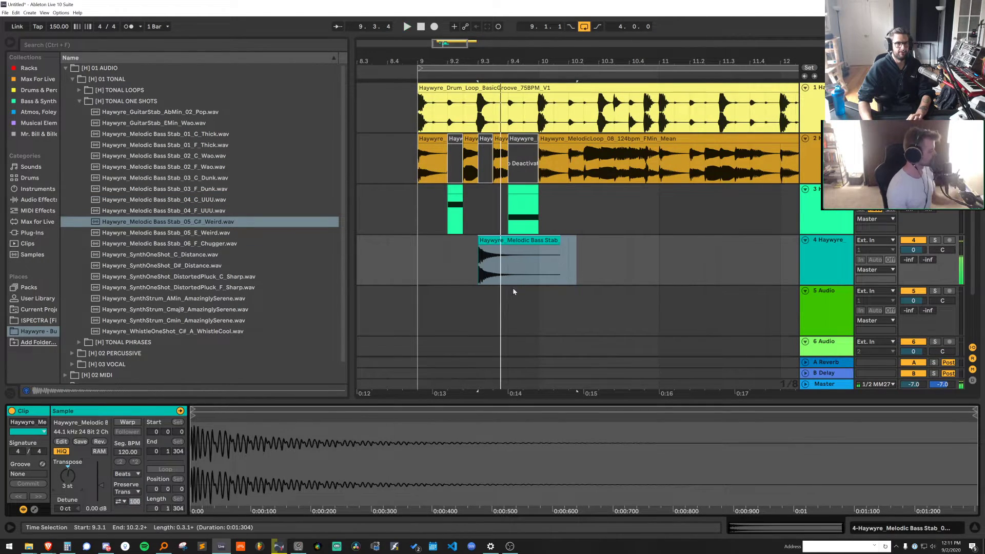
pyautogui.press('space')
pyautogui.press('space')
pyautogui.press('space')
pyautogui.click(417, 254)
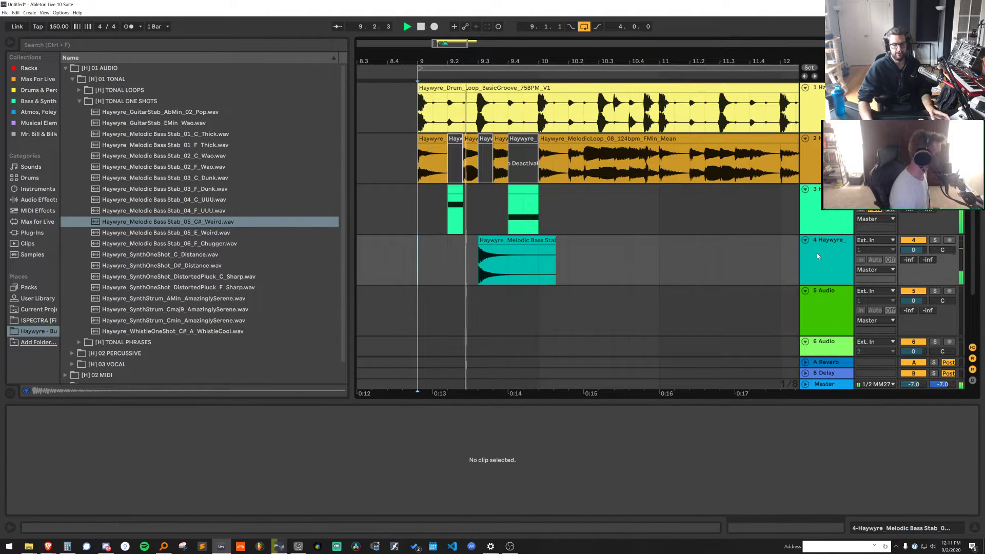
pyautogui.click(523, 205)
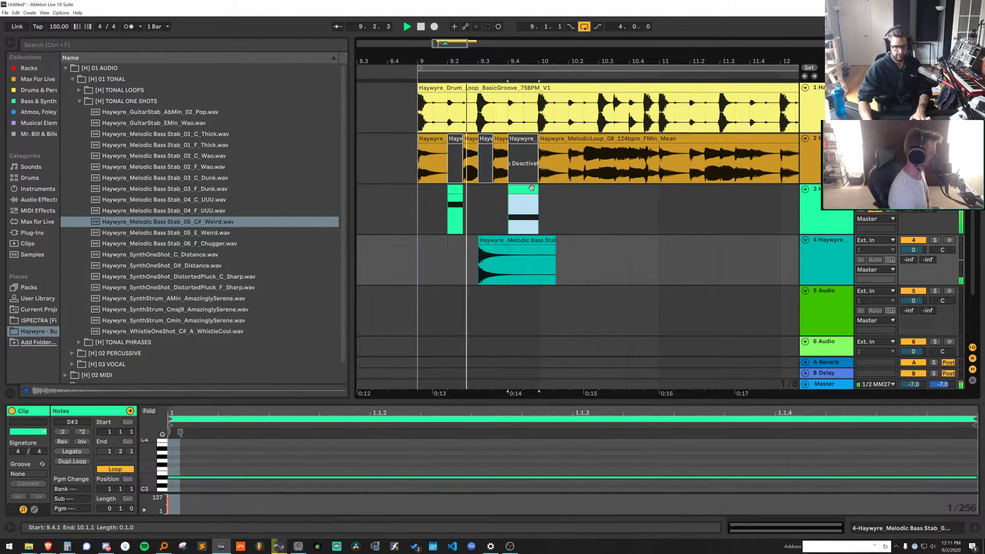
pyautogui.press('space')
# Set the bass stab Sampler's filter frequency to 244 Hz and filter envelope amount to 67, playing the clip at 9.2.1 to check
pyautogui.click(454, 190)
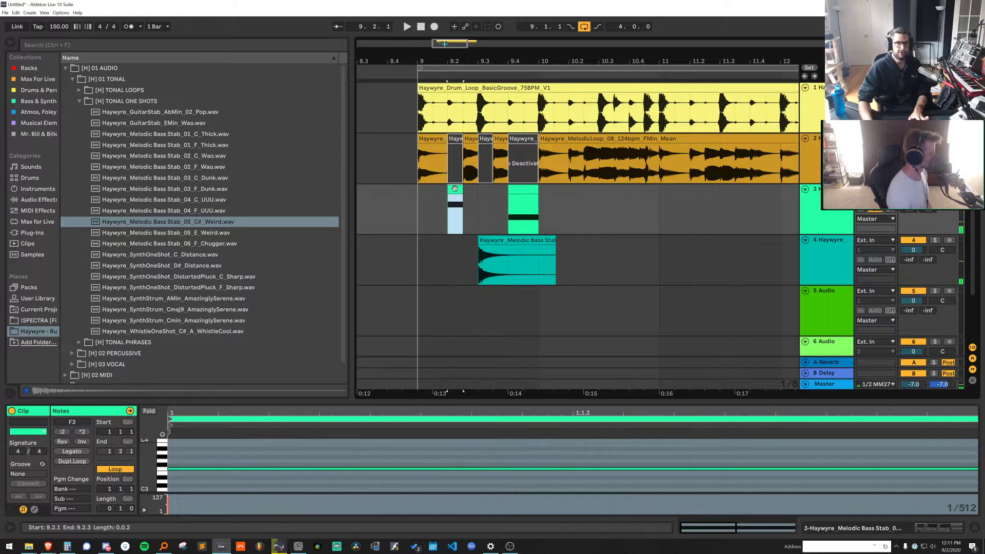
pyautogui.hotkey('shift', 'Tab')
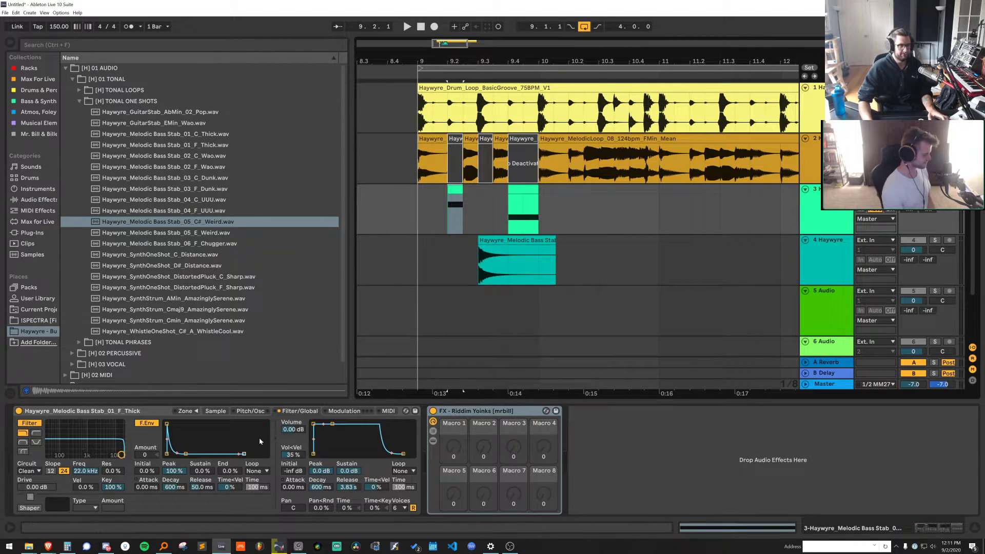
pyautogui.moveTo(122, 446); pyautogui.dragTo(72, 452)
pyautogui.press('space')
pyautogui.moveTo(156, 454); pyautogui.dragTo(156, 420)
pyautogui.press('space')
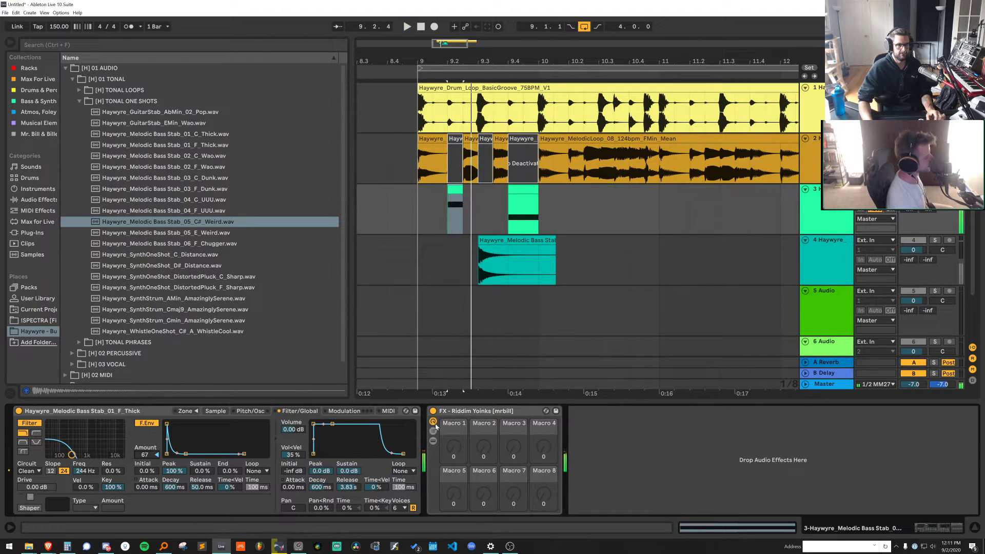
# Show the Riddim Yoinks rack's devices and set the first Delay's left time to 5.51 ms, playing the stab to check
pyautogui.click(433, 430)
pyautogui.click(589, 440)
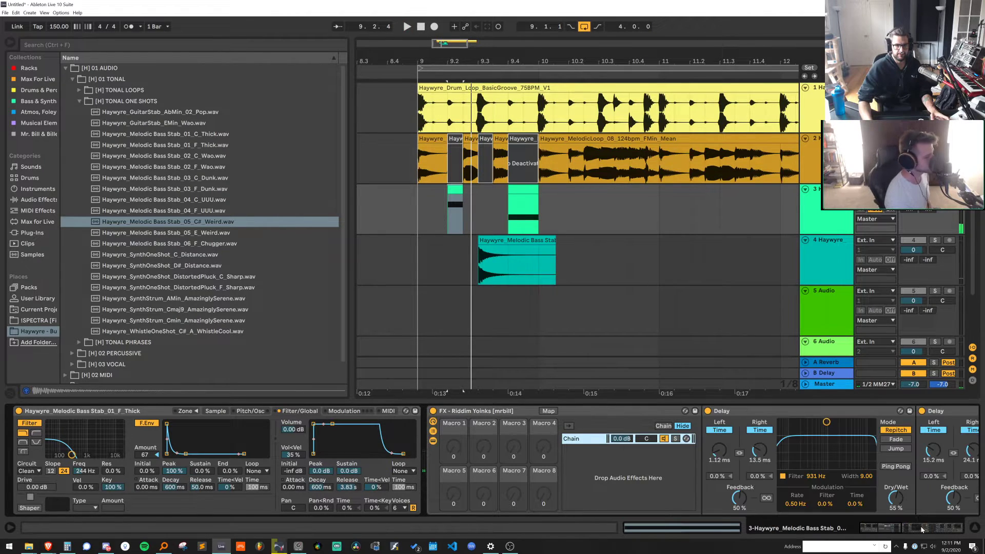
pyautogui.click(924, 528)
pyautogui.press('space')
pyautogui.press('space')
pyautogui.moveTo(925, 528); pyautogui.dragTo(881, 528)
pyautogui.click(706, 454)
pyautogui.press('space')
pyautogui.press('space')
pyautogui.press('space')
pyautogui.press('space')
pyautogui.press('space')
pyautogui.press('space')
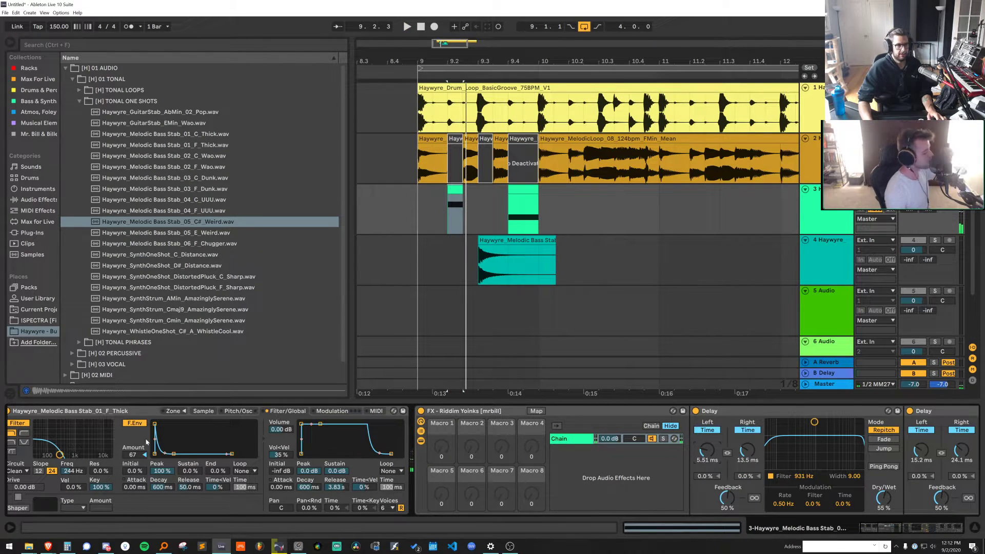
# Set the Sampler's filter envelope to 5.85 ms attack, 96 % peak, 481 ms decay and 31 % sustain, and the second Delay's left time to 8.15 ms
pyautogui.press('space')
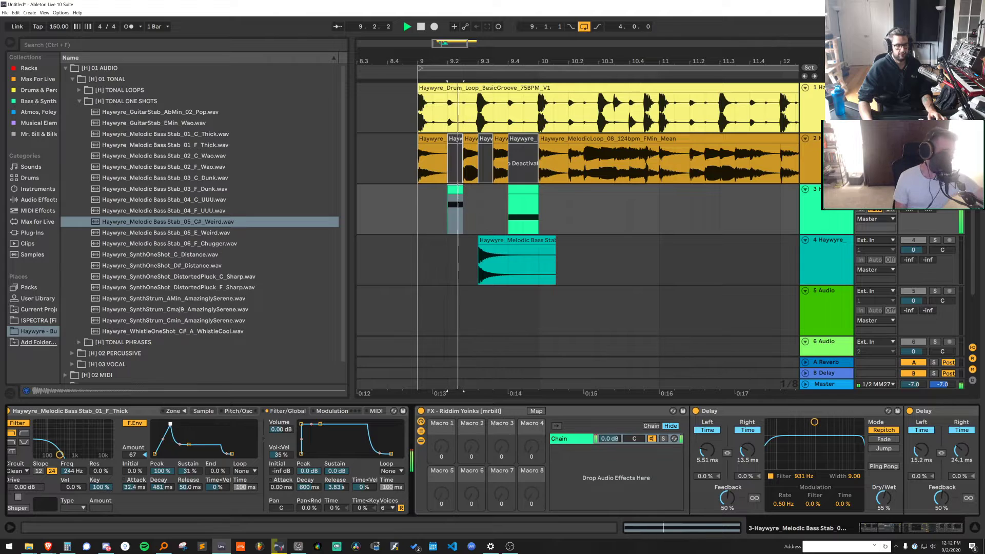
pyautogui.press('space')
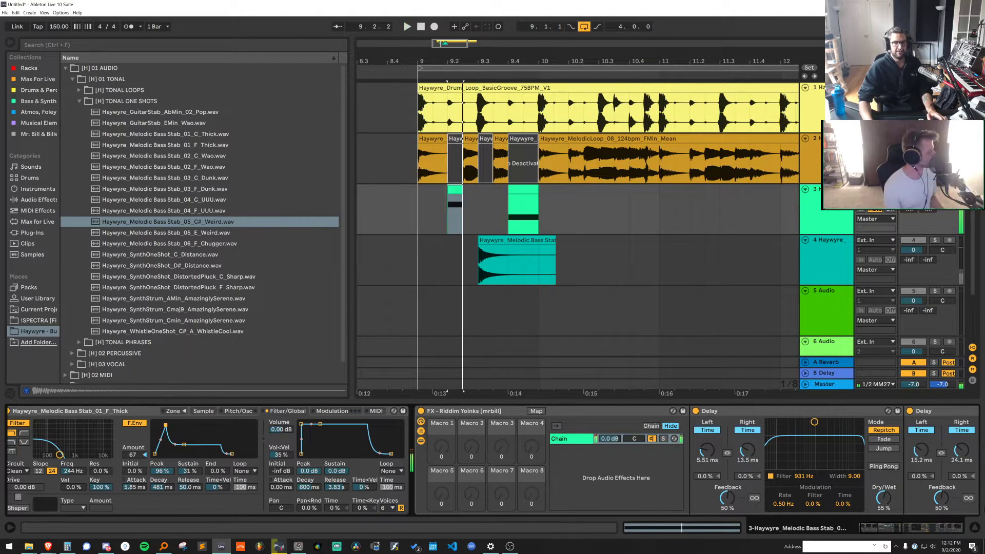
pyautogui.click(906, 531)
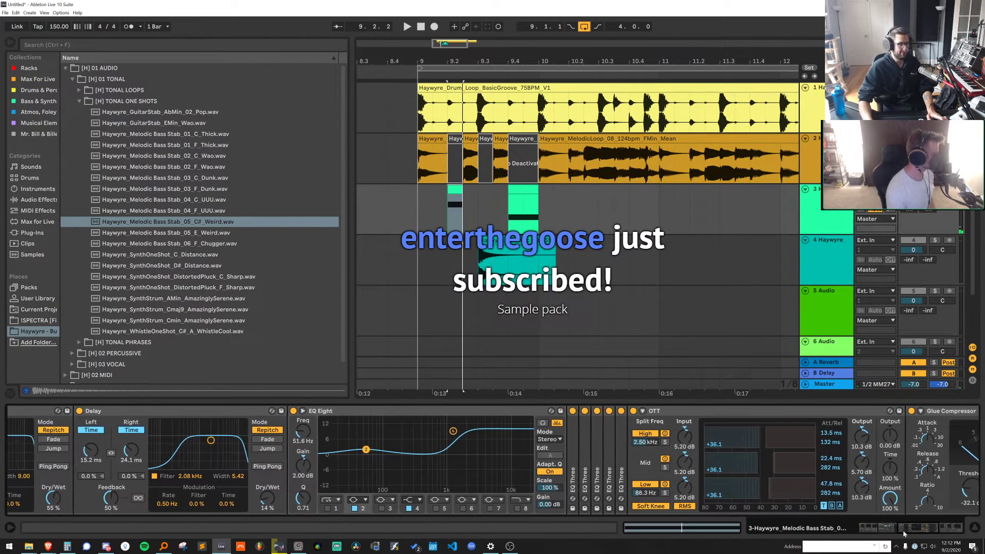
pyautogui.moveTo(898, 532); pyautogui.dragTo(893, 533)
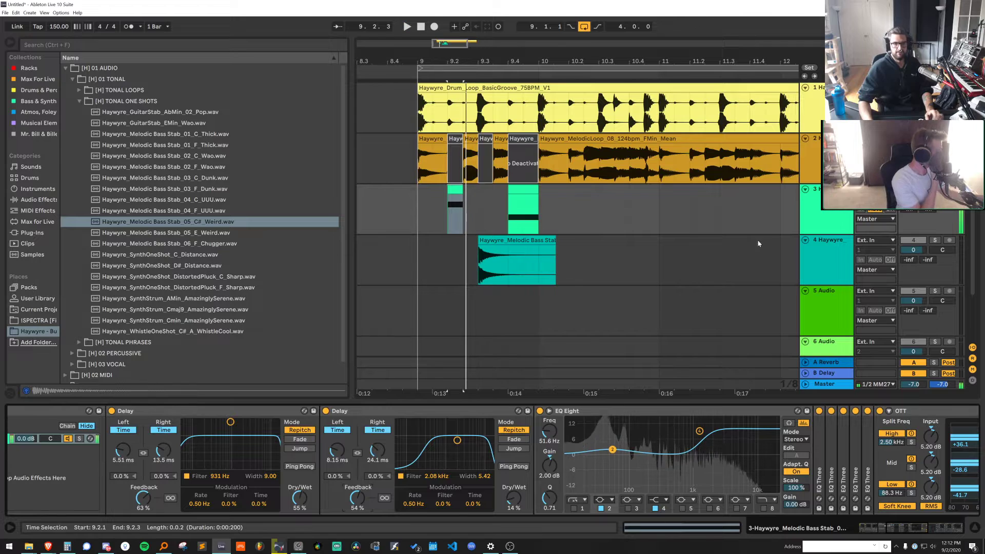
# Freeze the bass stab Sampler track and copy its frozen clips onto a new audio track below it
pyautogui.rightClick(820, 194)
pyautogui.click(790, 279)
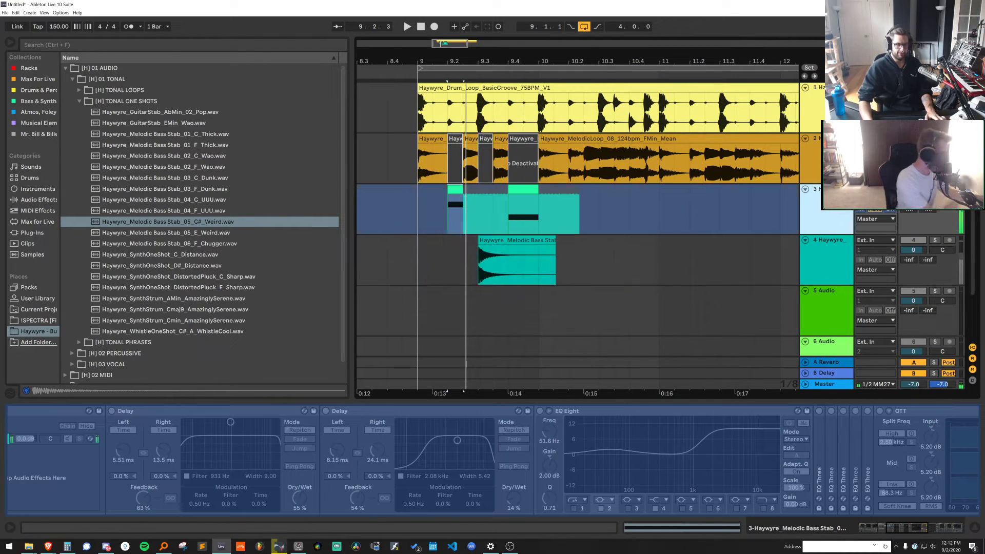
pyautogui.hotkey('ctrl', 't')
pyautogui.moveTo(645, 205); pyautogui.dragTo(434, 203)
pyautogui.hotkey('ctrl', 'c')
pyautogui.press('Down')
pyautogui.hotkey('ctrl', 'v')
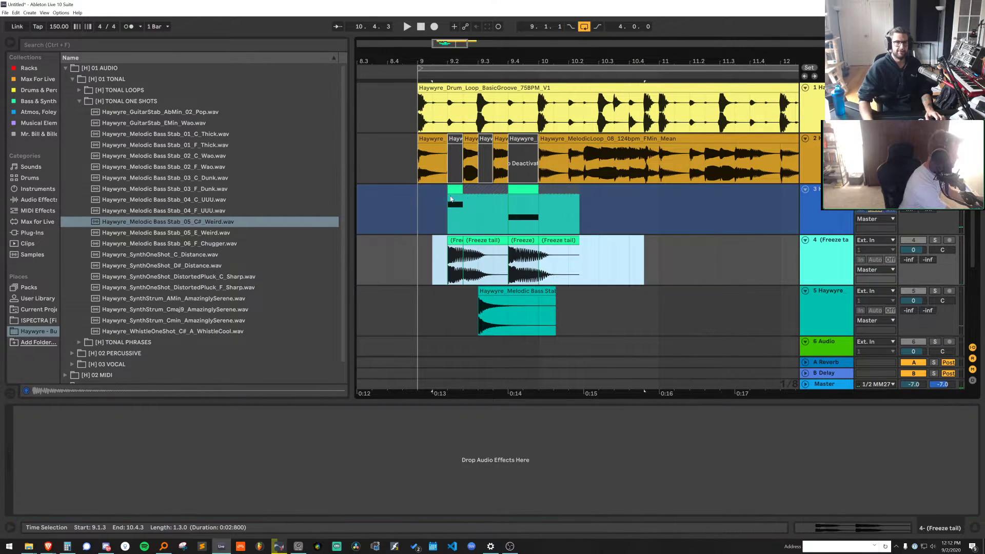
# Unsolo and fold the frozen bass stab Sampler track
pyautogui.click(934, 189)
pyautogui.click(806, 189)
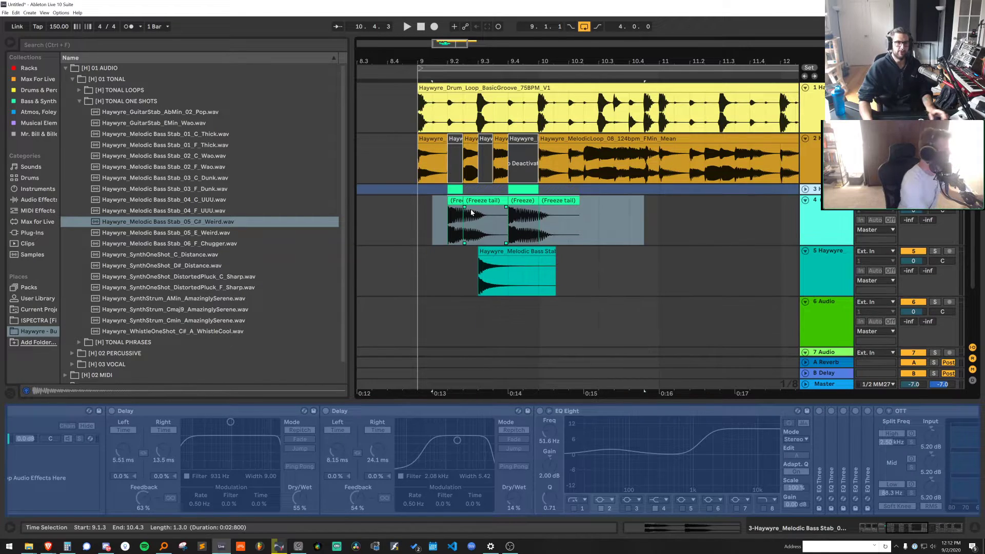
# Turn the first frozen stab into a single freeze tail clip running from 9.2.1 to 9.3.1
pyautogui.click(466, 203)
pyautogui.moveTo(467, 206)
pyautogui.mouseDown()
pyautogui.moveTo(451, 207)
pyautogui.moveTo(475, 208)
pyautogui.mouseUp()
pyautogui.click(451, 211)
pyautogui.press('space')
pyautogui.press('space')
pyautogui.moveTo(459, 61); pyautogui.dragTo(456, 118)
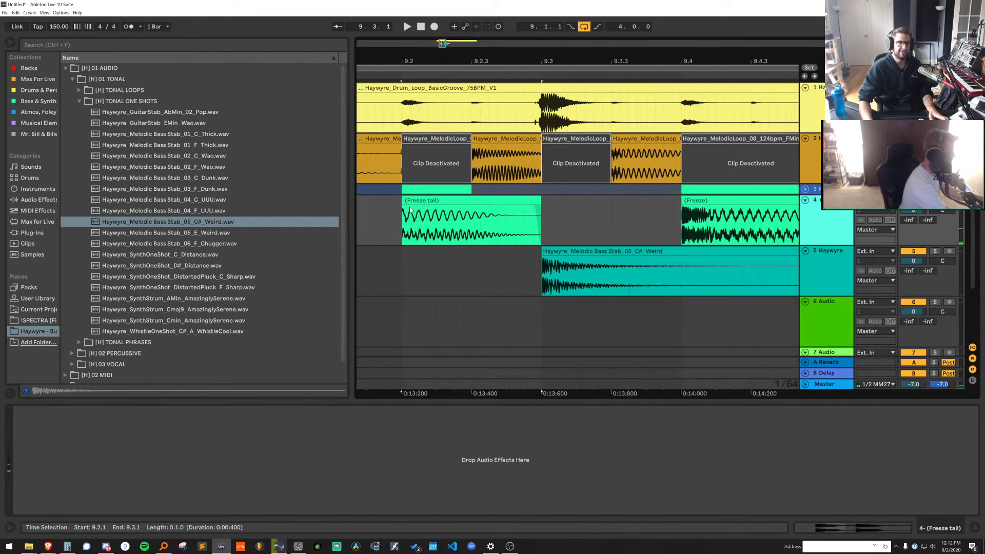
pyautogui.scroll(-4, 471, 205)
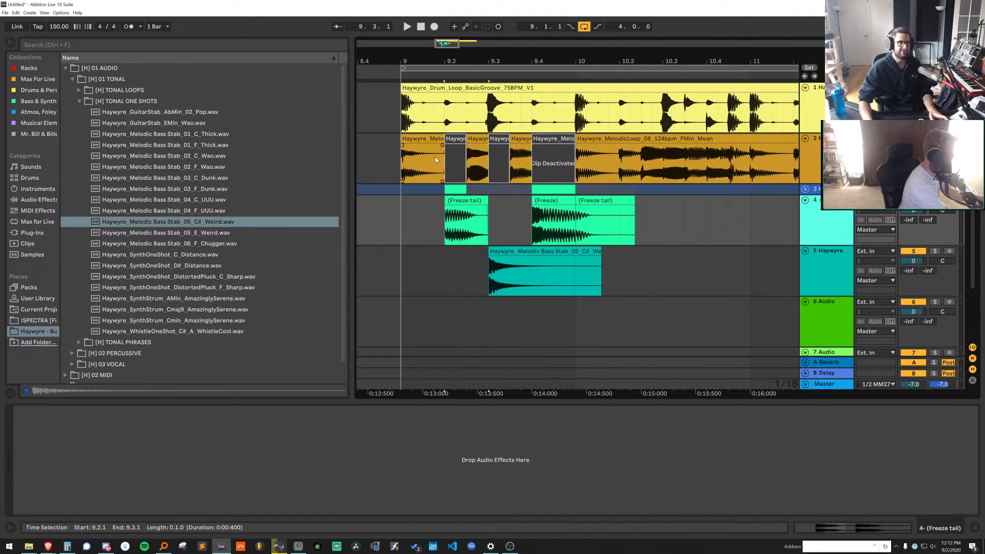
# Reduce the second frozen stab to a single clip from 9.4.1 to 10.1.1, playing from bar 9 to check
pyautogui.click(431, 138)
pyautogui.press('space')
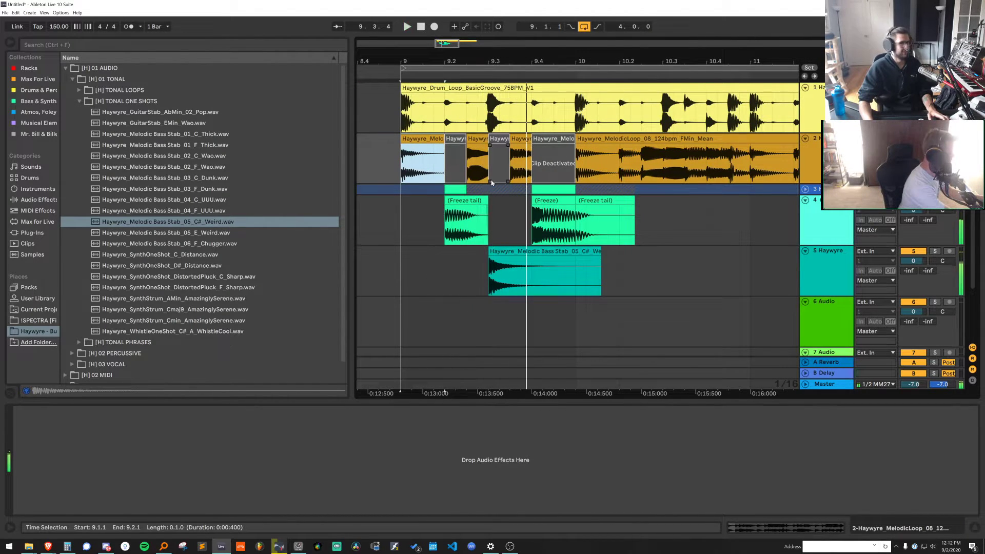
pyautogui.moveTo(592, 200); pyautogui.dragTo(575, 211)
pyautogui.press('space')
pyautogui.press('space')
pyautogui.press('space')
pyautogui.press('space')
pyautogui.press('space')
pyautogui.press('space')
pyautogui.click(405, 253)
pyautogui.press('space')
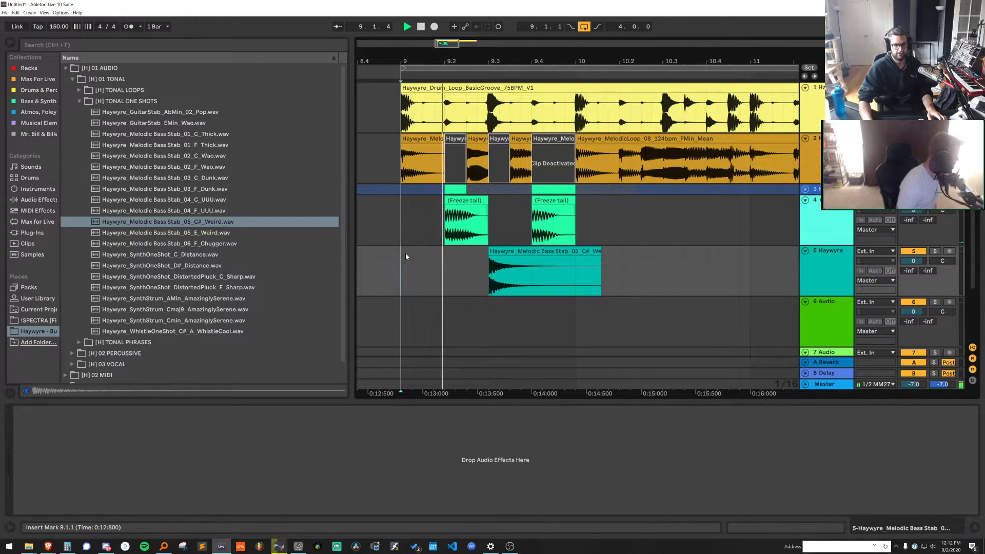
pyautogui.press('space')
# Transpose the frozen stab at 9.4.1 up 3 semitones and turn off its warping, playing from bar 9 to check
pyautogui.moveTo(579, 268); pyautogui.dragTo(456, 226)
pyautogui.doubleClick(535, 222)
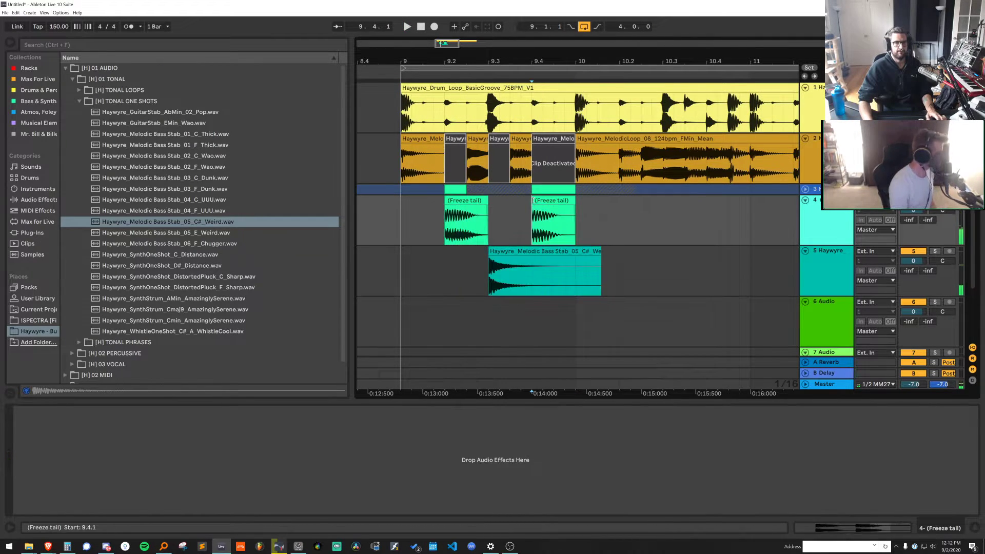
pyautogui.press('space')
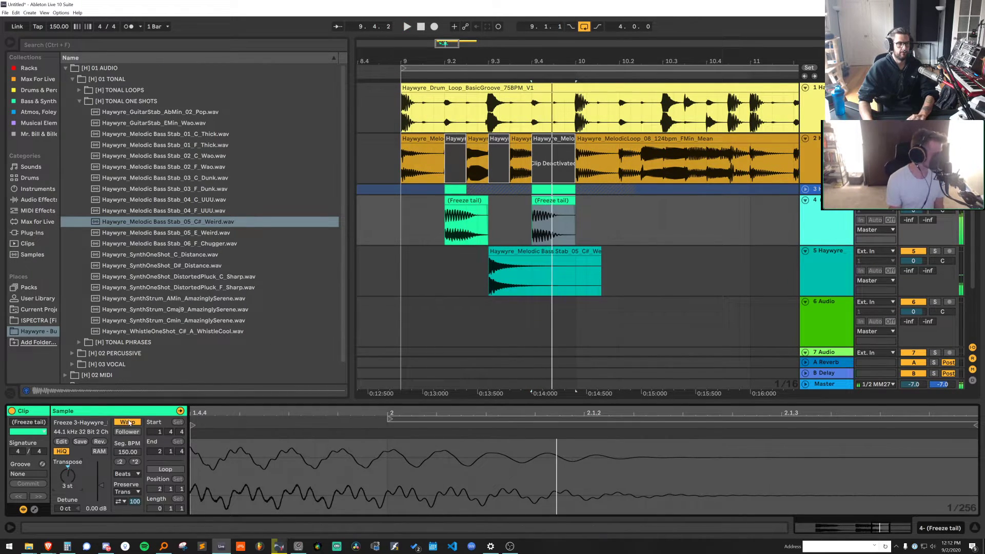
pyautogui.click(127, 422)
pyautogui.click(393, 220)
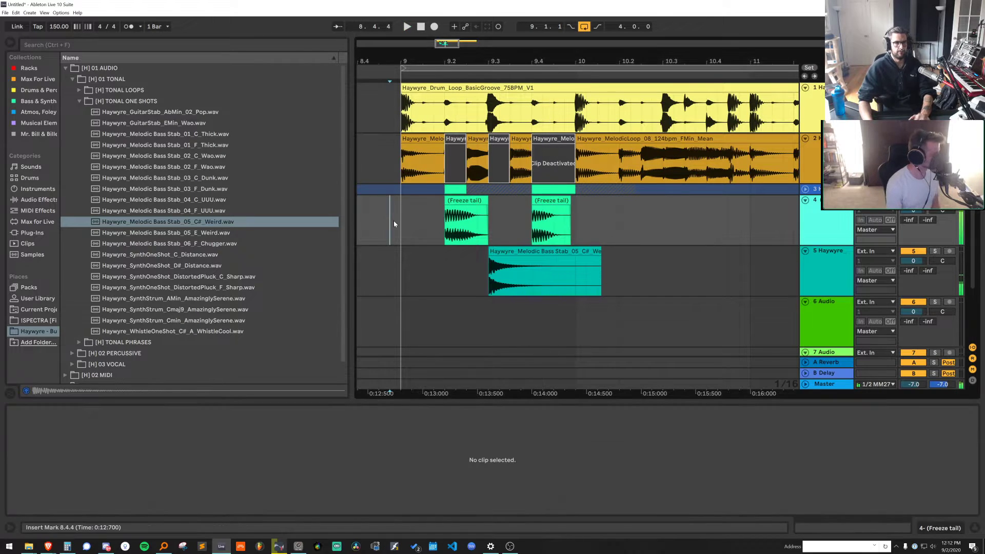
pyautogui.press('space')
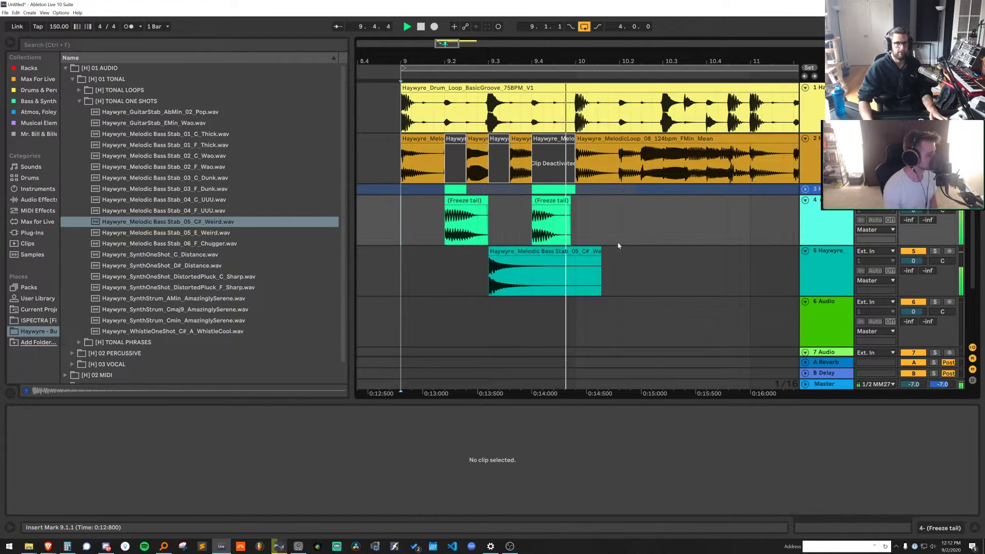
pyautogui.press('space')
pyautogui.press('space')
pyautogui.click(520, 139)
pyautogui.press('space')
# Extend the frozen stab at 9.4.1 back to 10.1.1 with warping off, comparing it with the stab at 9.2.1
pyautogui.click(481, 201)
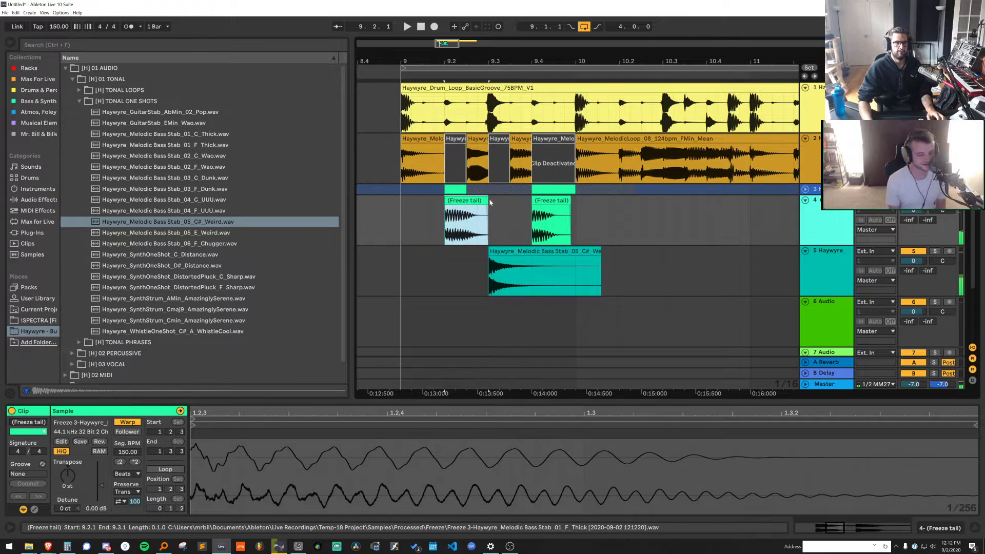
pyautogui.click(552, 200)
pyautogui.press('space')
pyautogui.press('space')
pyautogui.press('space')
pyautogui.moveTo(67, 476); pyautogui.dragTo(67, 471)
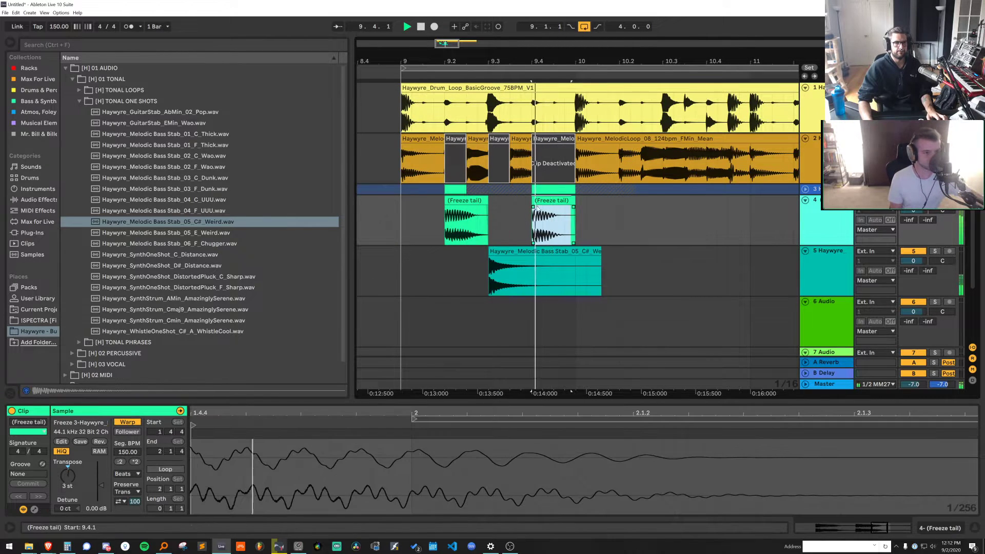
pyautogui.click(126, 422)
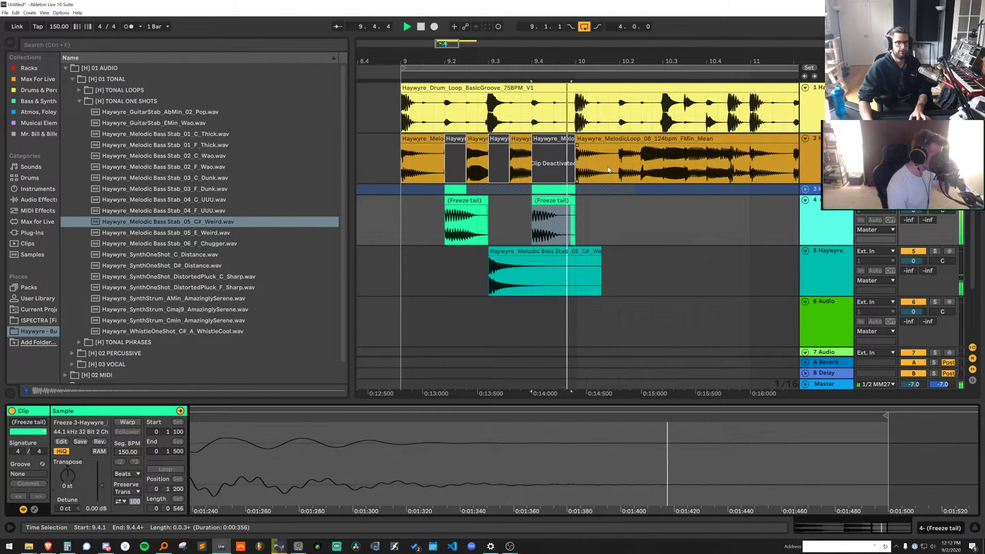
# Delete the melodic loop from 10.1.1 to 10.4.1 after playing from bar 10
pyautogui.moveTo(575, 280); pyautogui.dragTo(542, 221)
pyautogui.moveTo(344, 115); pyautogui.dragTo(403, 158)
pyautogui.moveTo(632, 61); pyautogui.dragTo(632, 46)
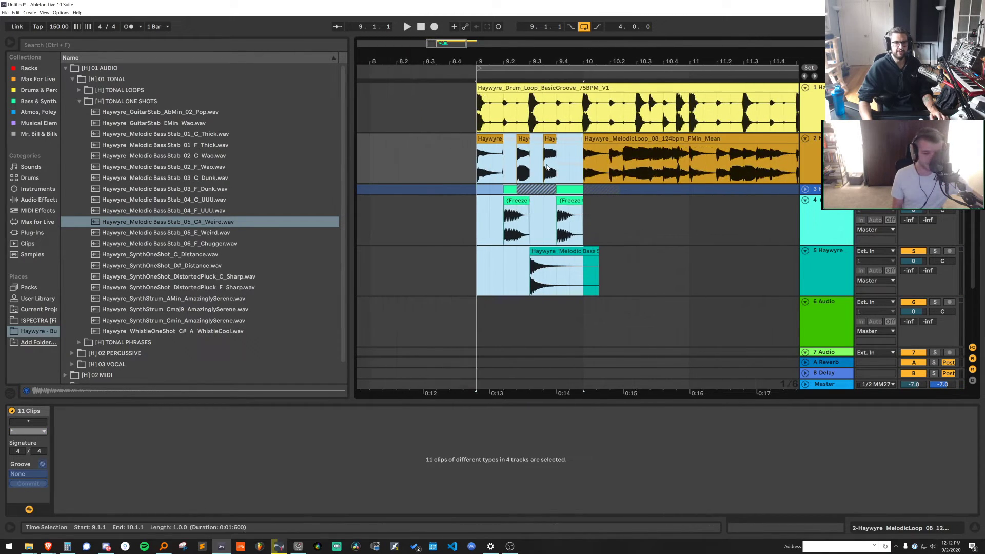
pyautogui.click(557, 165)
pyautogui.click(505, 139)
pyautogui.click(493, 139)
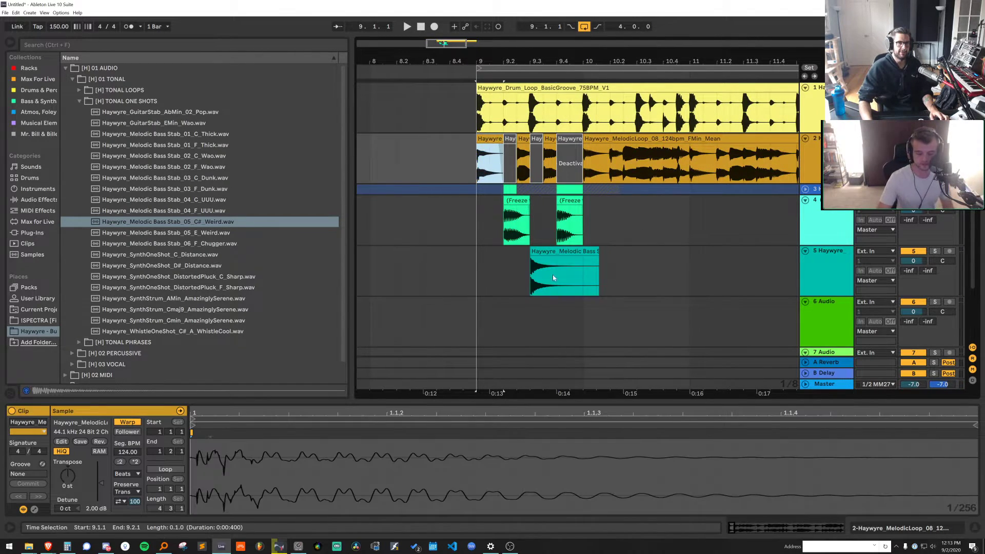
pyautogui.keyDown('shift'); pyautogui.click(576, 280); pyautogui.keyUp('shift')
pyautogui.click(586, 164)
pyautogui.press('space')
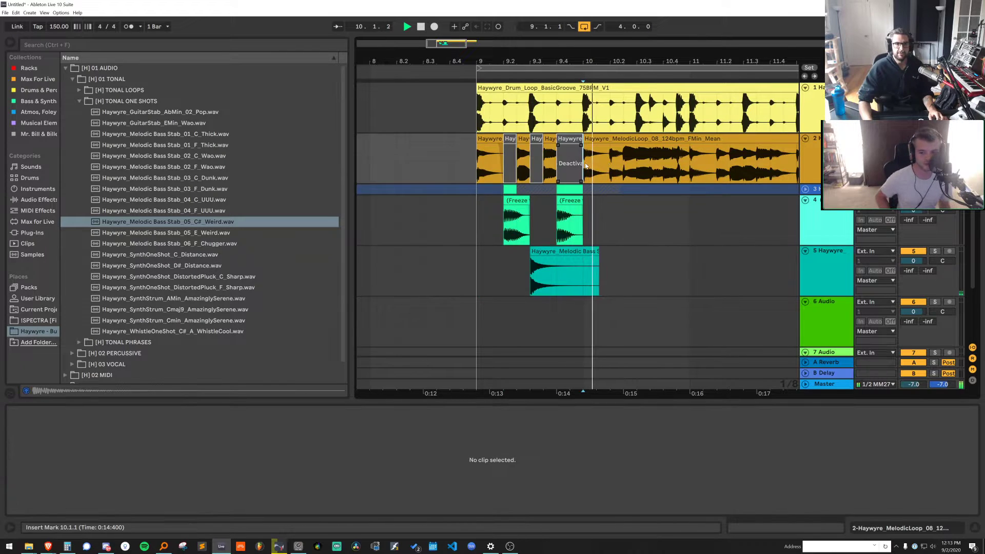
pyautogui.press('space')
pyautogui.moveTo(650, 277); pyautogui.dragTo(660, 160)
pyautogui.press('Delete')
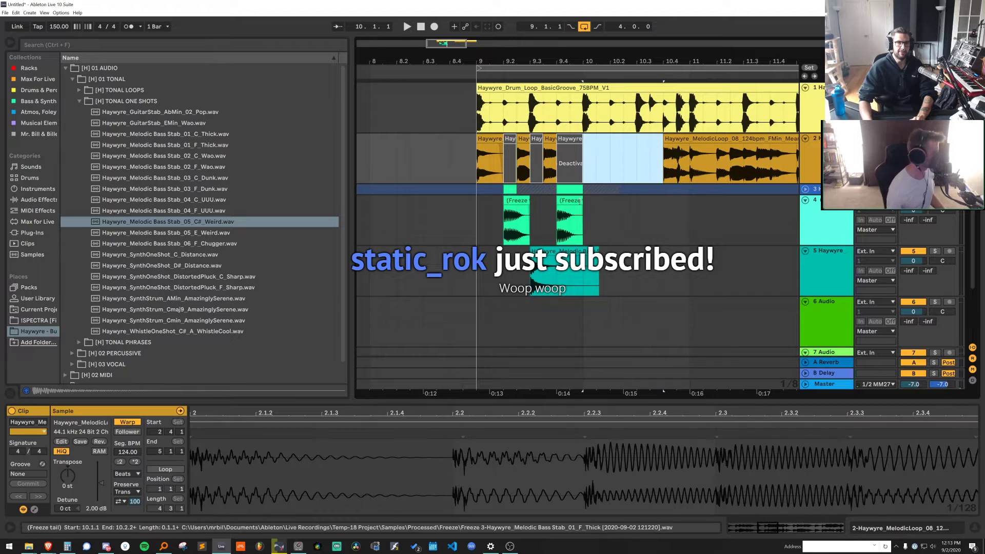
# Try to duplicate bar 9 of the melodic loop and frozen stab tracks into bar 10, and undo it
pyautogui.moveTo(583, 159); pyautogui.dragTo(477, 220)
pyautogui.hotkey('ctrl', 'd')
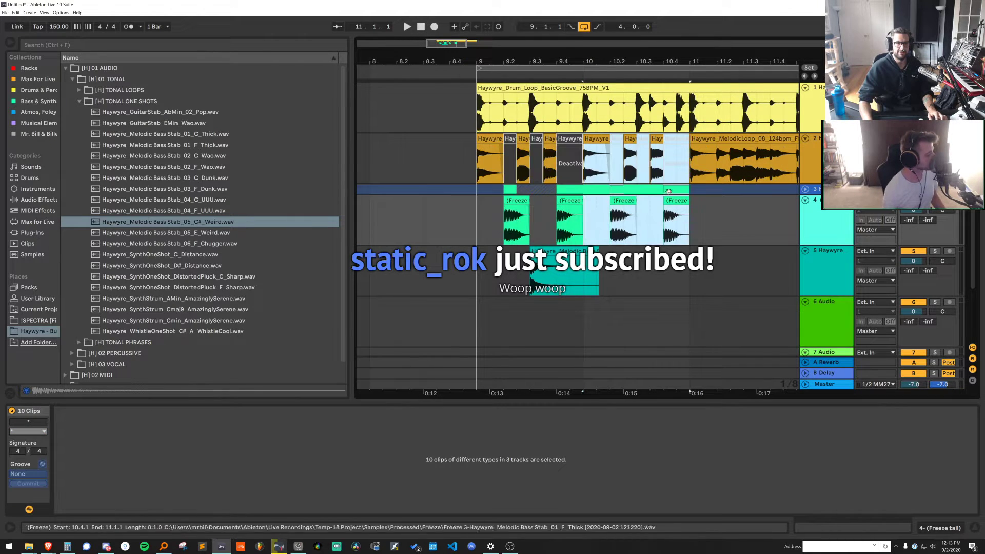
pyautogui.hotkey('ctrl', 'z')
# Copy 9.1.1 to 9.4.1 of the melodic loop, Sampler and frozen stab tracks to 10.1.1
pyautogui.keyDown('shift'); pyautogui.click(558, 171); pyautogui.keyUp('shift')
pyautogui.hotkey('ctrl', 'c')
pyautogui.click(586, 171)
pyautogui.hotkey('ctrl', 'v')
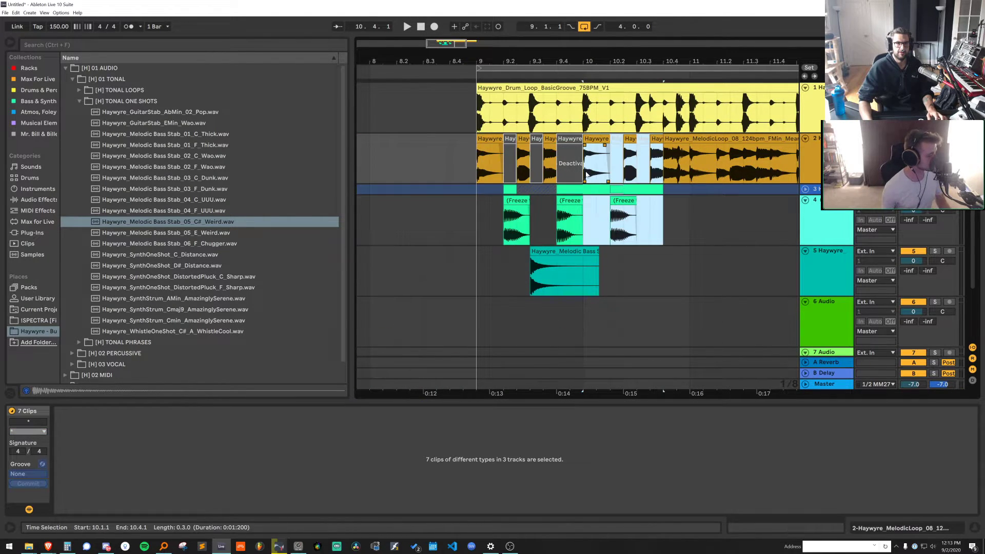
# Copy the C# Weird bass stab clip to 10.3.1 and play the passage to check
pyautogui.click(583, 251)
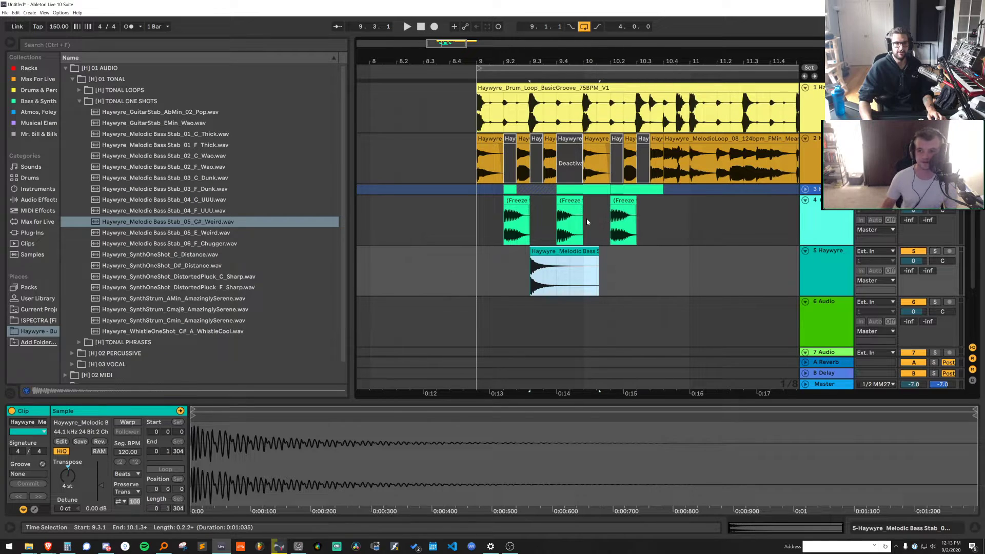
pyautogui.press('space')
pyautogui.click(638, 272)
pyautogui.hotkey('ctrl', 'v')
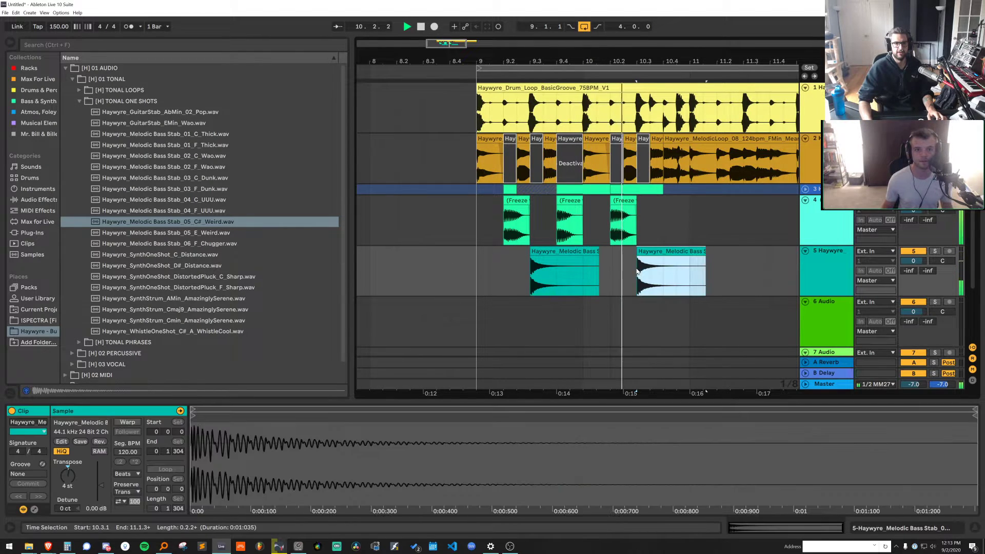
pyautogui.press('space')
# Loop 9.1.1 to 11.1.1 and play it while inspecting the frozen stab at 9.4.1
pyautogui.moveTo(688, 202); pyautogui.dragTo(479, 220)
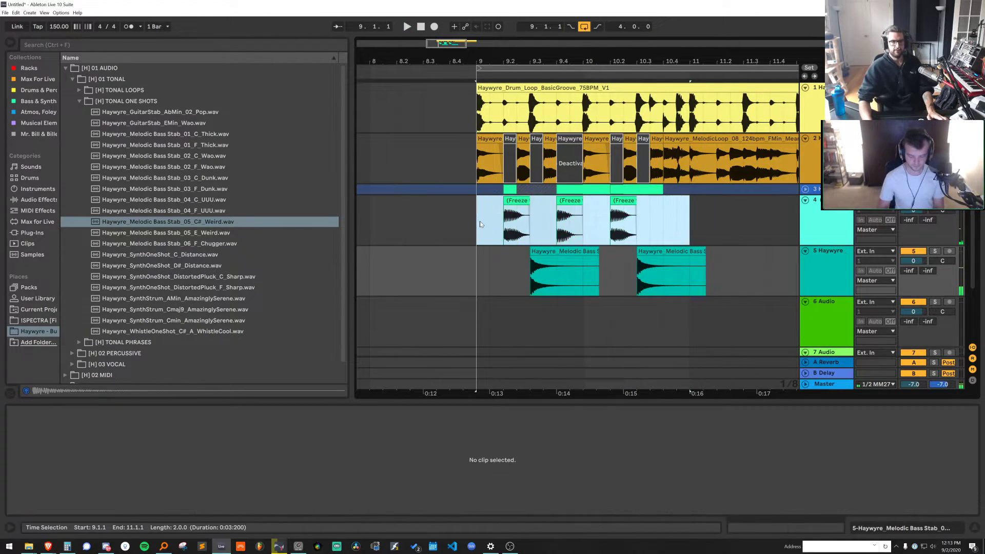
pyautogui.hotkey('ctrl', 'l')
pyautogui.press('space')
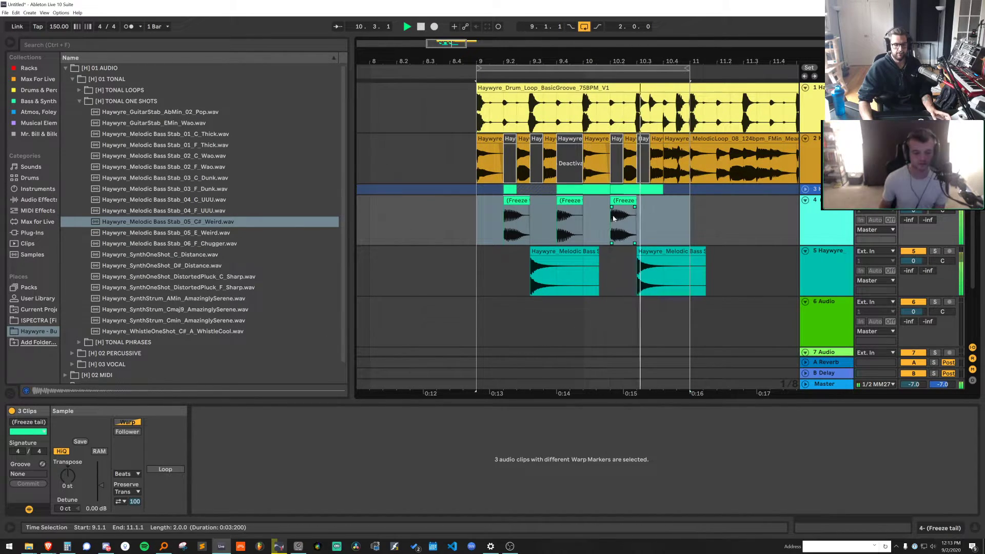
pyautogui.moveTo(643, 62); pyautogui.dragTo(769, 110)
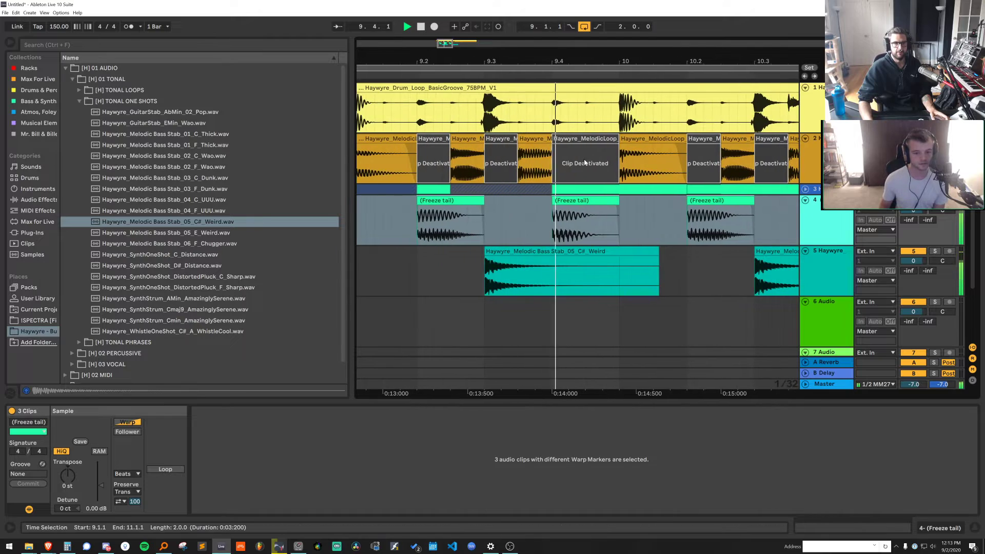
pyautogui.click(556, 207)
pyautogui.moveTo(638, 62); pyautogui.dragTo(590, 47)
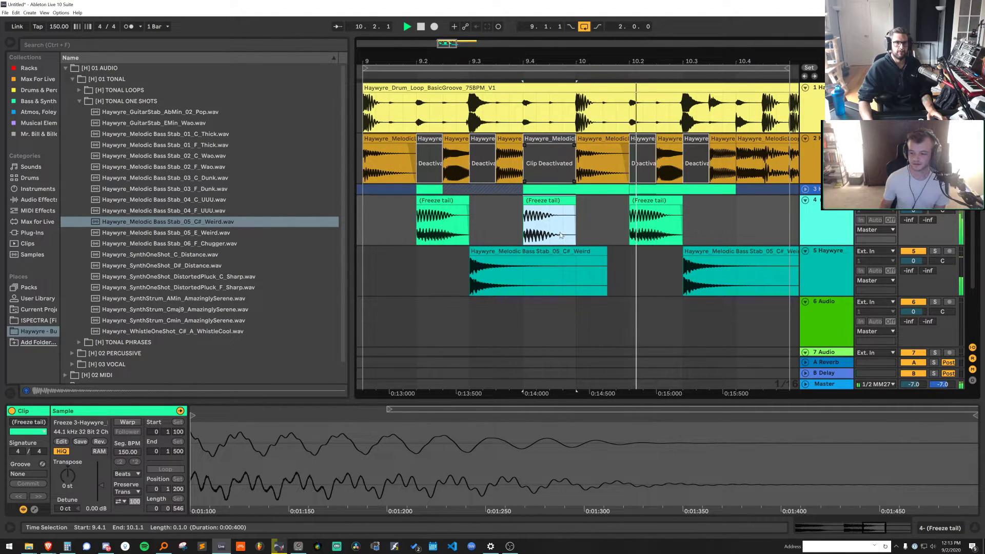
pyautogui.click(573, 207)
pyautogui.press('space')
pyautogui.moveTo(604, 61); pyautogui.dragTo(605, 41)
# Open the [H] 04 FX folder in the sample pack and browse its FOLEY samples
pyautogui.click(829, 267)
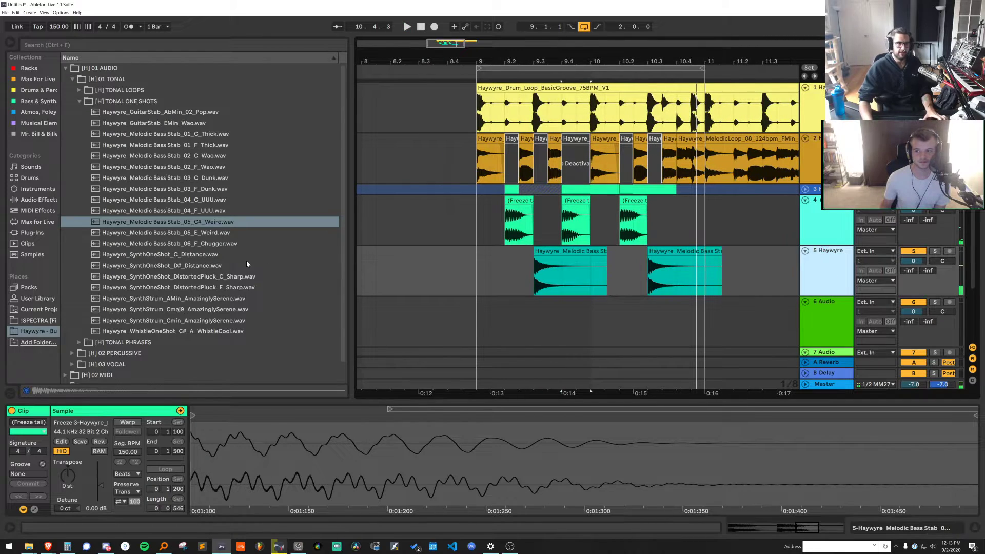
pyautogui.click(153, 80)
pyautogui.doubleClick(152, 100)
pyautogui.doubleClick(128, 166)
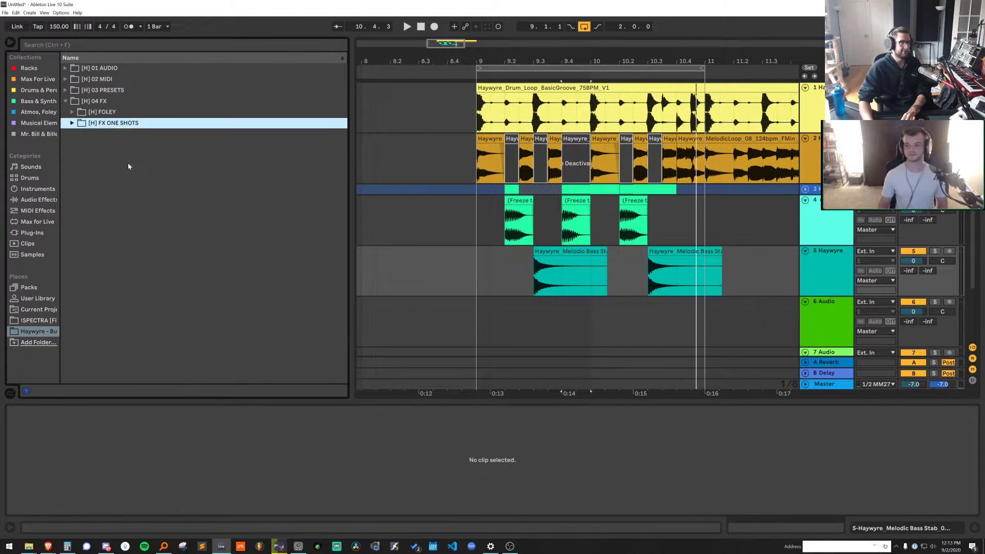
pyautogui.press('Right')
pyautogui.press('Up')
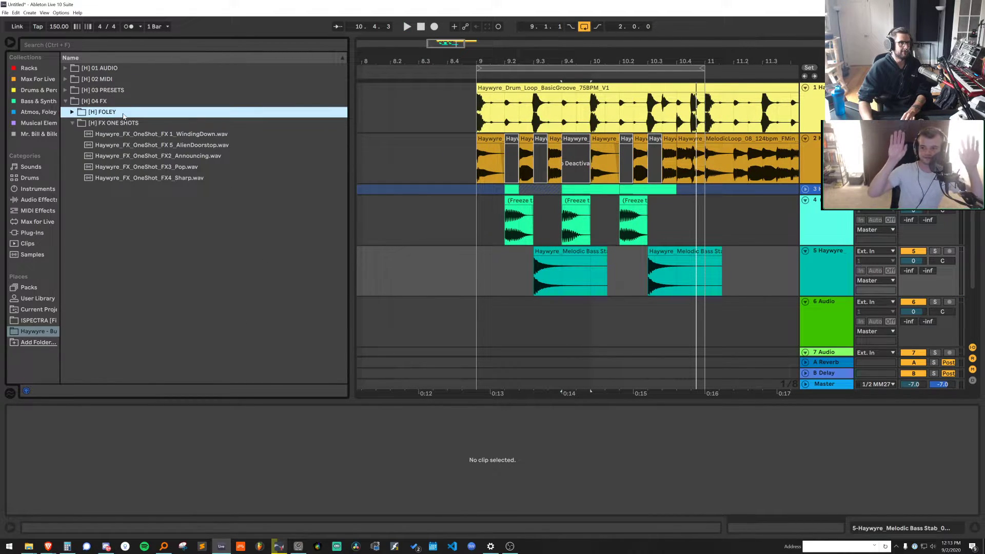
pyautogui.press('Right')
pyautogui.press('Down')
pyautogui.press('Down')
pyautogui.press('Down')
pyautogui.press('Down')
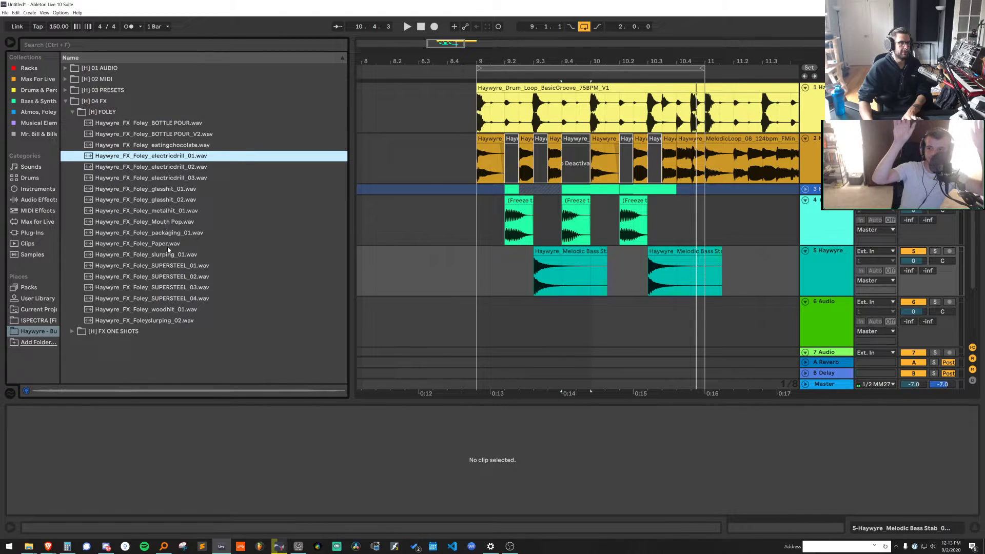
# Audition the FX ONE SHOTS samples, including FX2_Announcing, FX3_Pop and FX4_Sharp
pyautogui.press('Left')
pyautogui.press('Down')
pyautogui.press('Right')
pyautogui.press('Down')
pyautogui.press('Down')
pyautogui.press('Down')
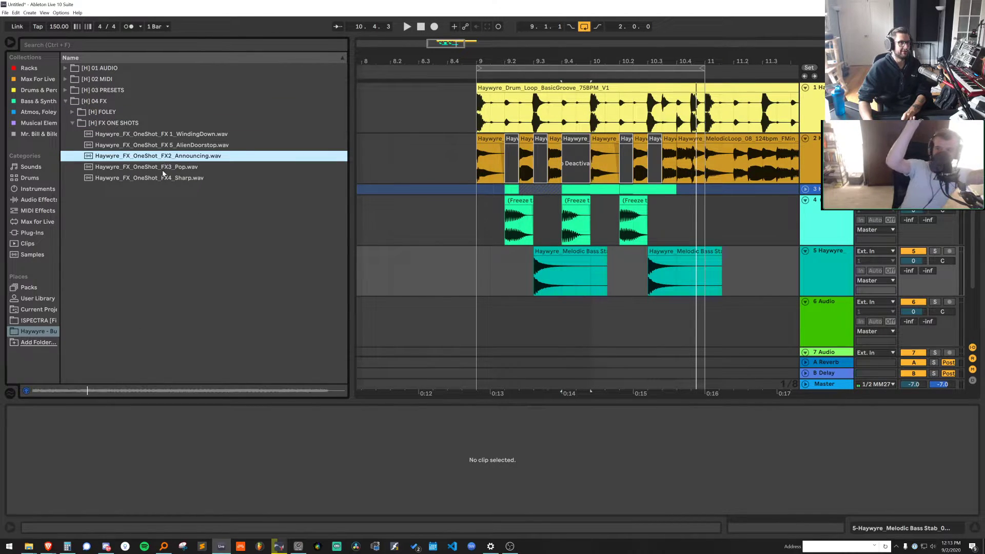
pyautogui.click(164, 170)
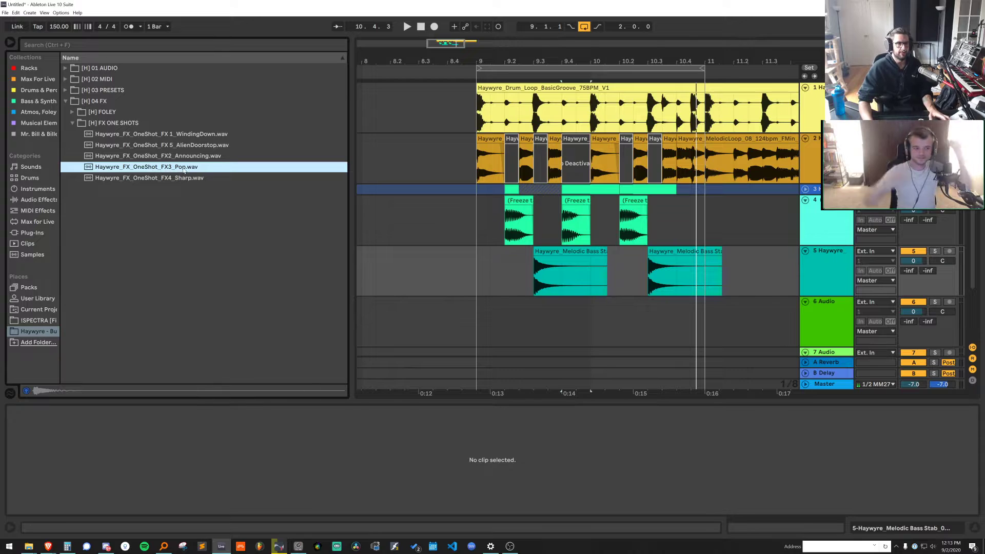
pyautogui.scroll(-2, 509, 194)
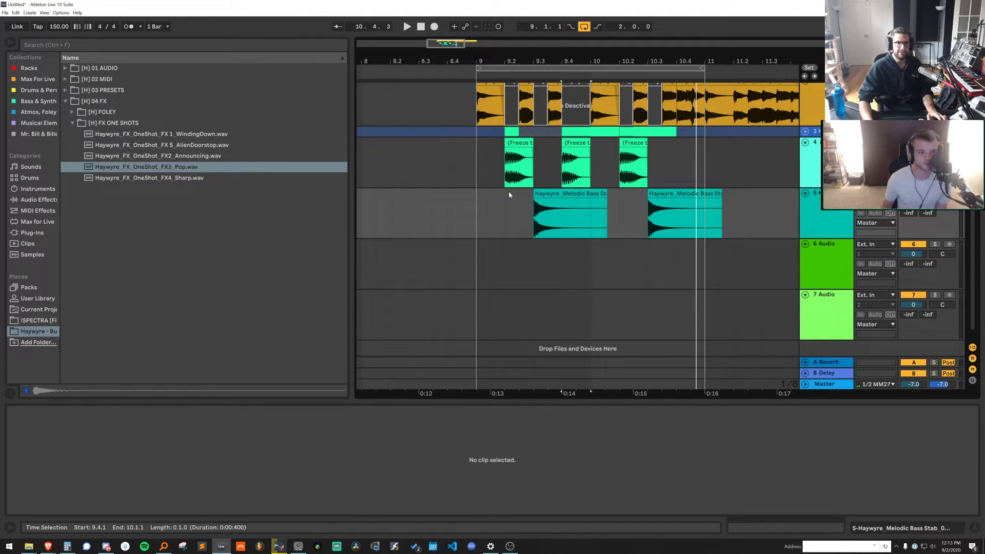
pyautogui.click(178, 177)
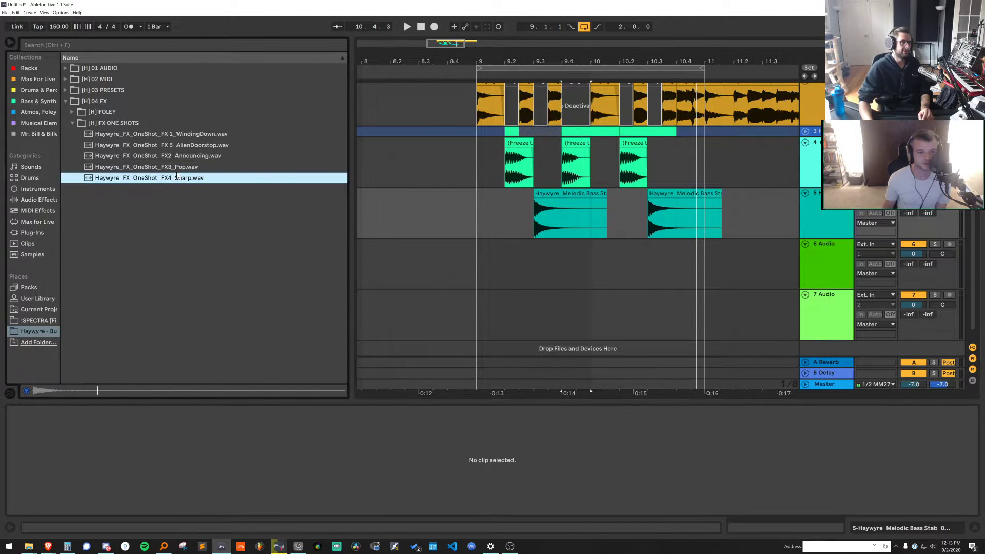
# Place Haywyre_FX_OneShot_FX3_Pop.wav at 9.2.1 on an audio track directly above the C# Weird bass stab track
pyautogui.click(604, 195)
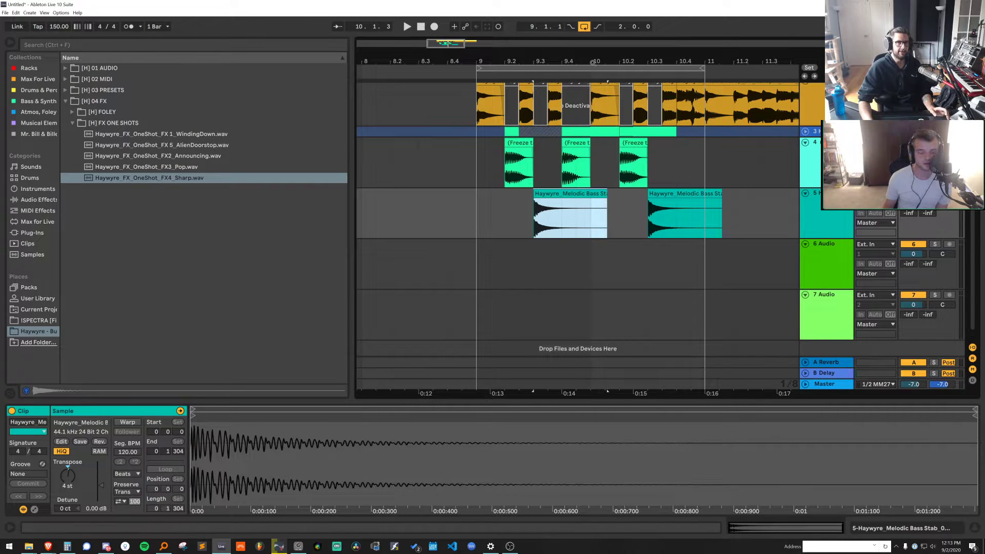
pyautogui.moveTo(592, 62); pyautogui.dragTo(575, 166)
pyautogui.moveTo(197, 168); pyautogui.dragTo(462, 264)
# Play the passage from several points in bar 9 to check the Pop sample against the frozen stab
pyautogui.click(469, 169)
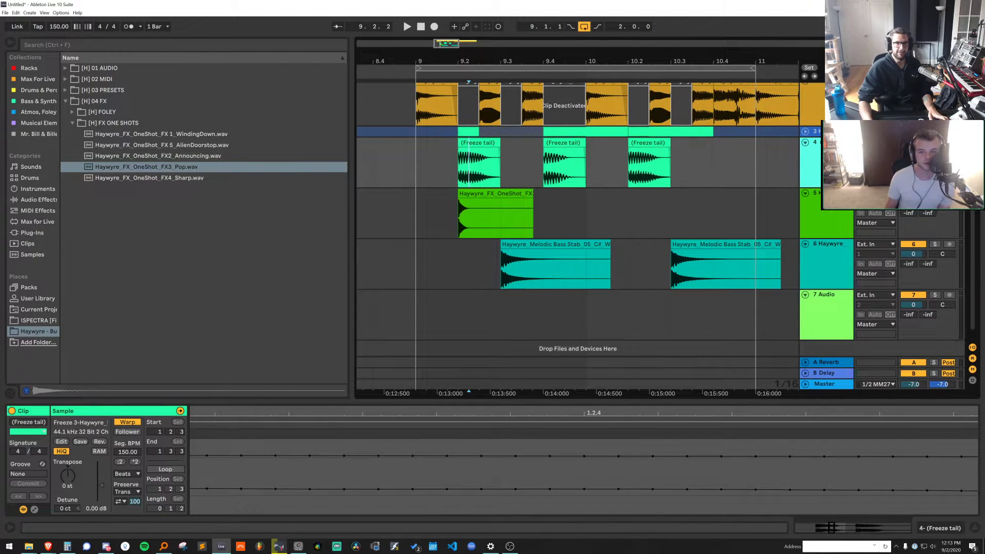
pyautogui.press('space')
pyautogui.click(476, 143)
pyautogui.press('space')
pyautogui.press('space')
pyautogui.press('space')
pyautogui.press('space')
pyautogui.press('space')
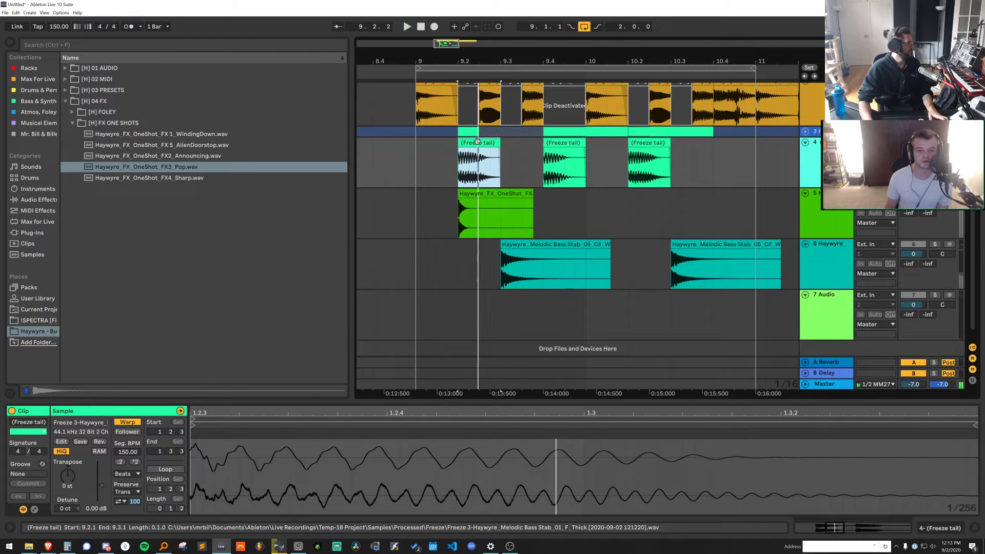
pyautogui.press('space')
pyautogui.press('space')
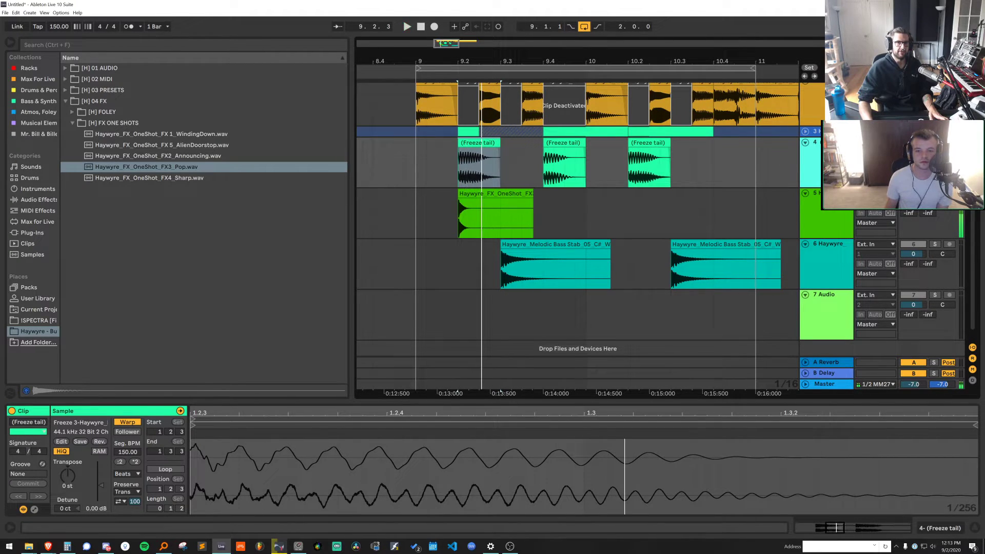
pyautogui.click(424, 209)
pyautogui.press('space')
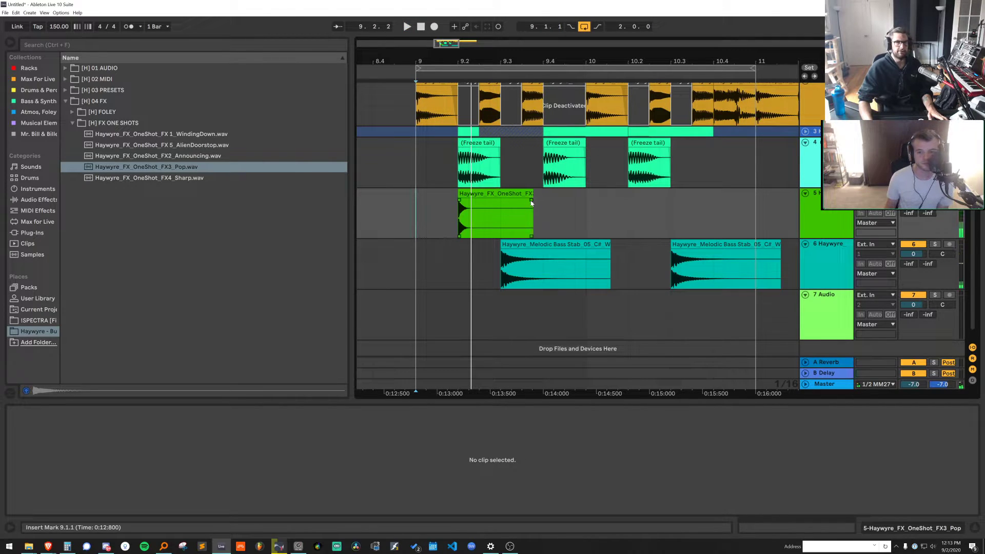
# Shorten the Pop clip to end at 9.3.1, copy it to 9.4.1 and play the passage
pyautogui.moveTo(531, 203); pyautogui.dragTo(501, 203)
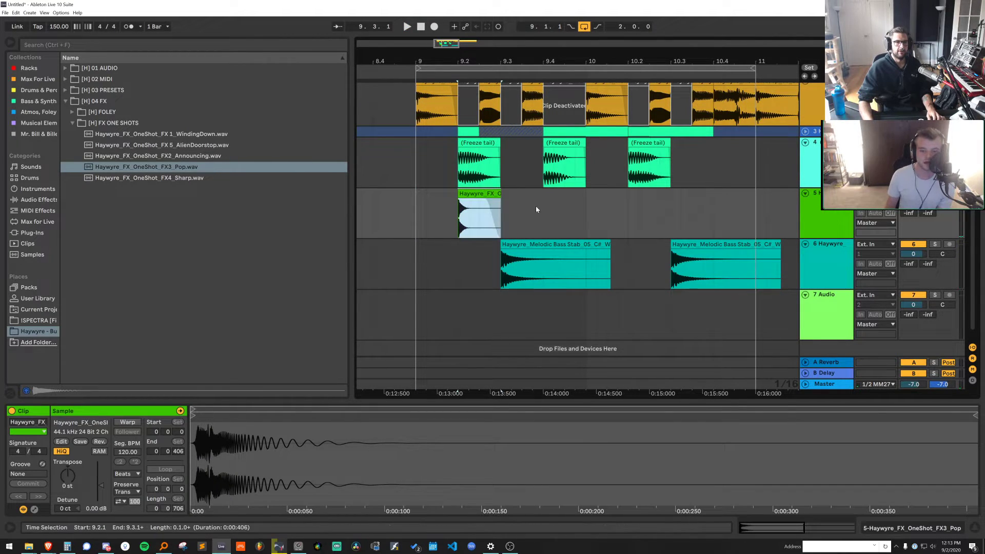
pyautogui.hotkey('ctrl', 'c')
pyautogui.click(544, 209)
pyautogui.hotkey('ctrl', 'v')
pyautogui.press('space')
pyautogui.click(490, 194)
pyautogui.press('space')
pyautogui.press('space')
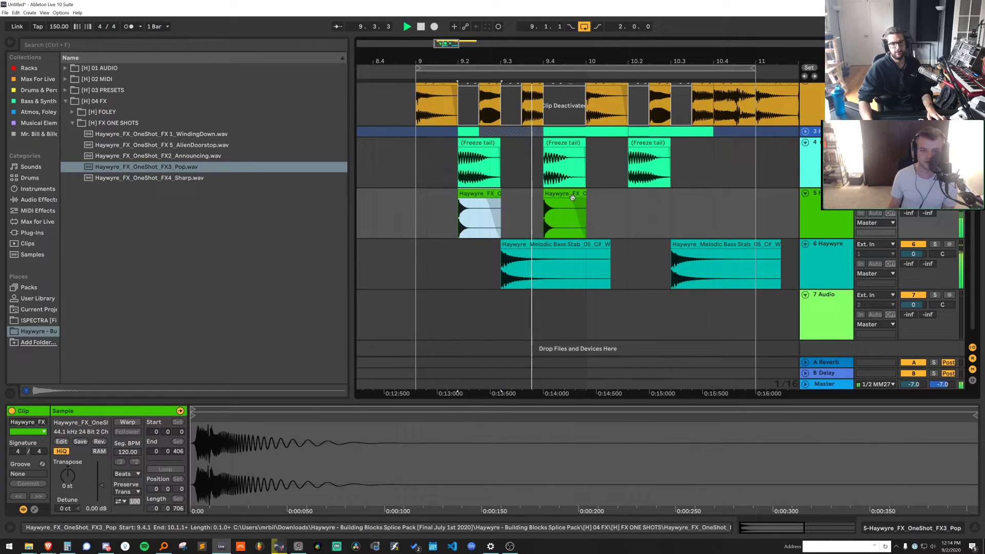
# Move the copied Pop clip to 9.3.3 and duplicate the track's range 9.1.1 to 10.1.1 into bar 10
pyautogui.moveTo(572, 198); pyautogui.dragTo(411, 208)
pyautogui.click(485, 203)
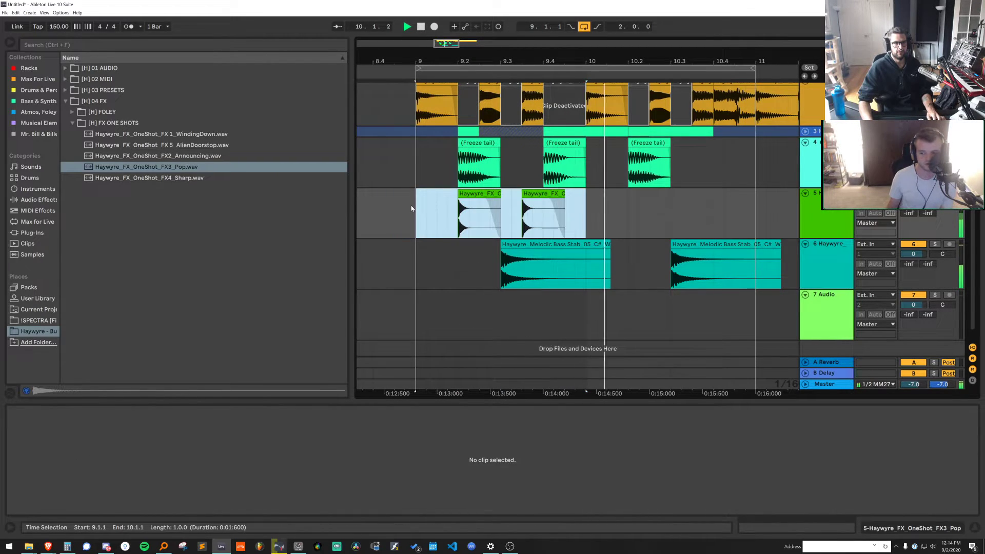
pyautogui.hotkey('ctrl', 'd')
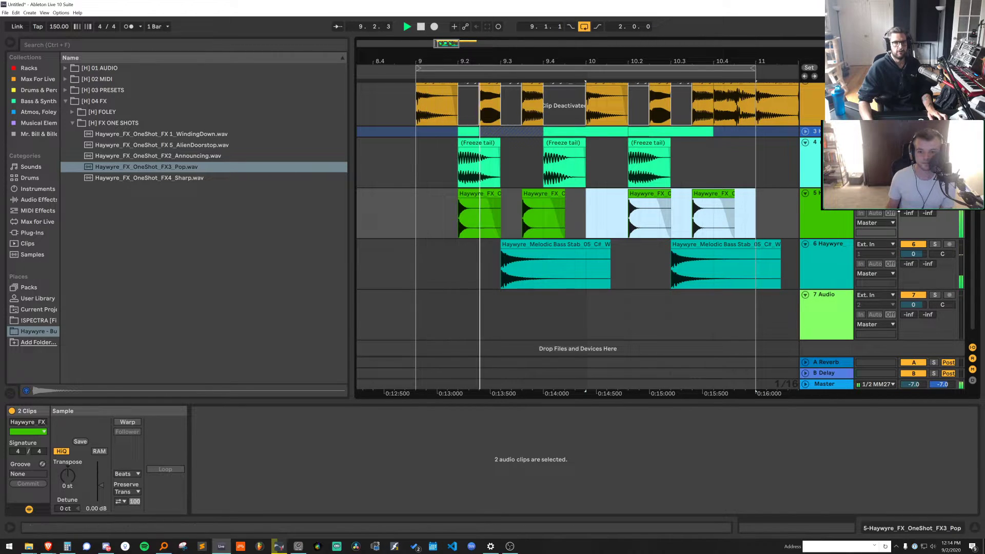
# Lower the Pop track's volume to -5.3 dB while the loop plays
pyautogui.moveTo(913, 203); pyautogui.dragTo(913, 212)
pyautogui.press('space')
pyautogui.scroll(2, 461, 154)
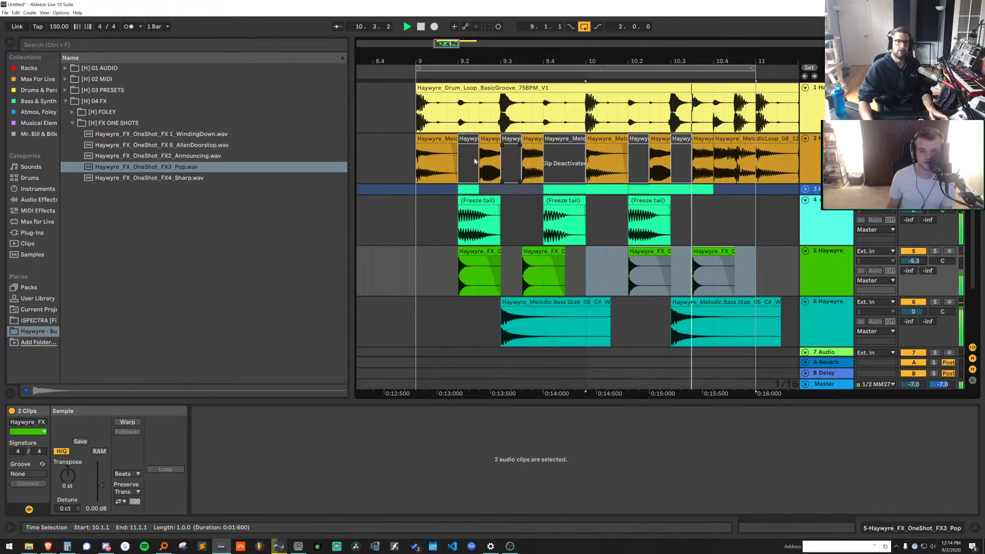
# Insert a MIDI track below the Pop track, load Haywyre_FX_OneShot_FX4_Sharp.wav into it, and audition FX 1_WindingDown
pyautogui.click(425, 138)
pyautogui.click(178, 180)
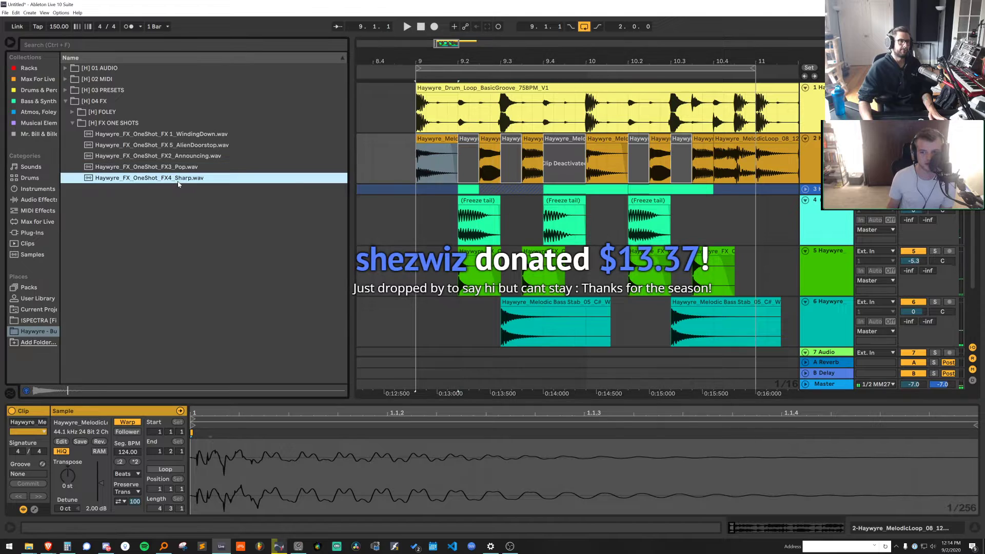
pyautogui.click(835, 303)
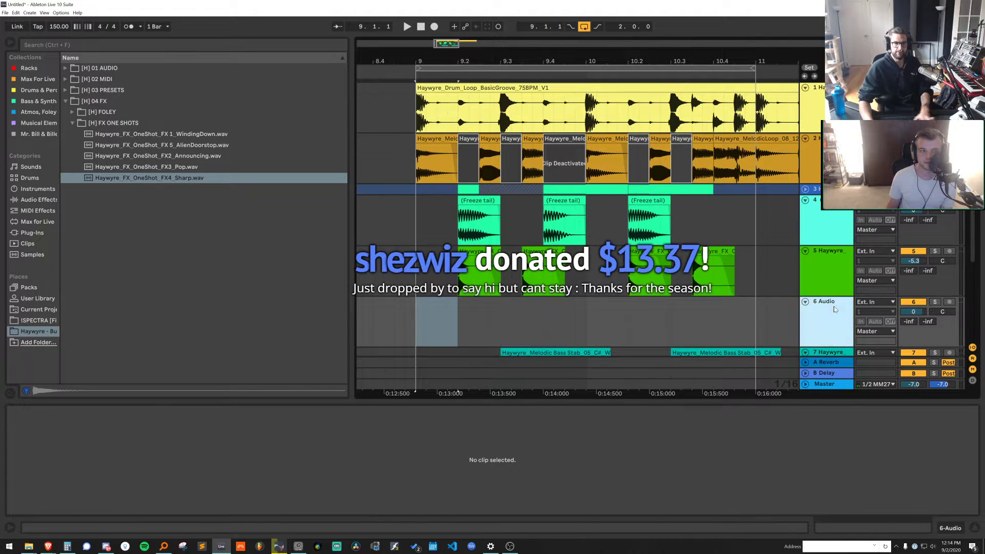
pyautogui.click(835, 289)
pyautogui.hotkey('ctrl', 'shift', 't')
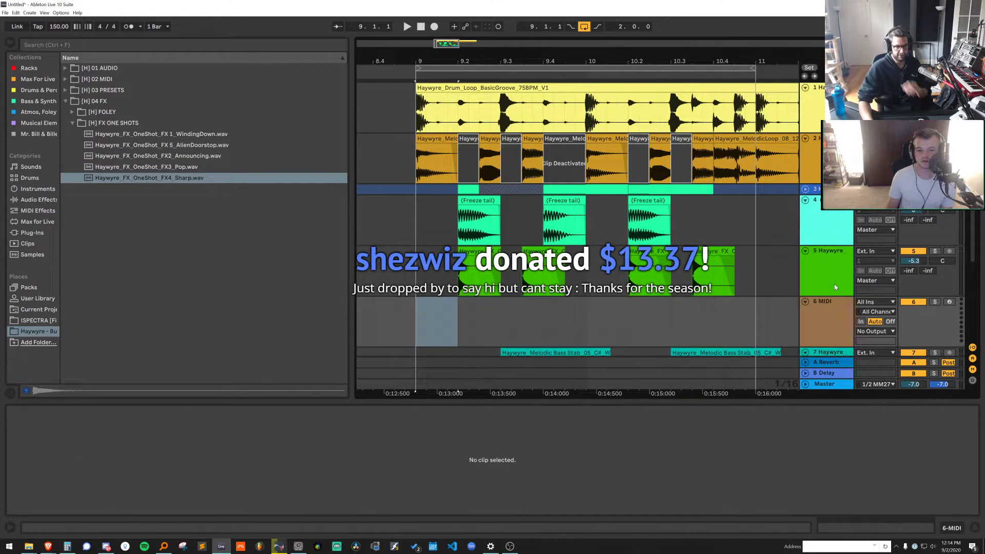
pyautogui.doubleClick(179, 180)
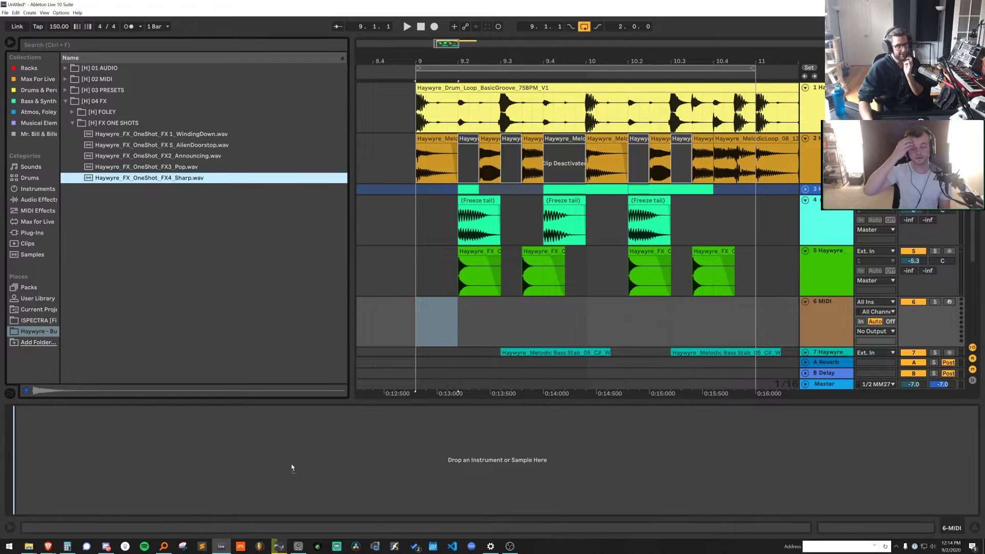
pyautogui.click(171, 141)
pyautogui.press('Up')
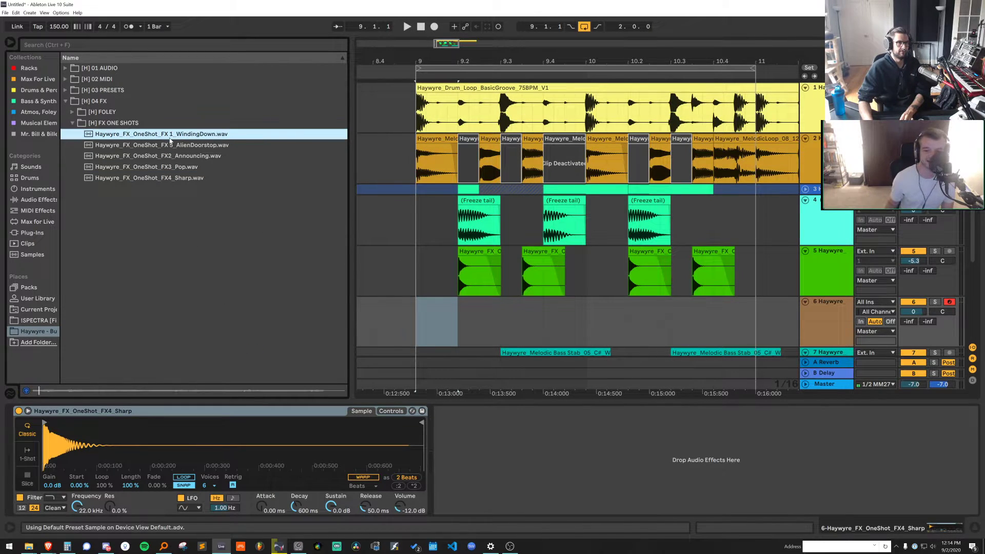
# Create a MIDI clip from 9.1.1 to 9.2.1 on the FX4_Sharp track and fill it with repeated short F3 notes
pyautogui.click(816, 315)
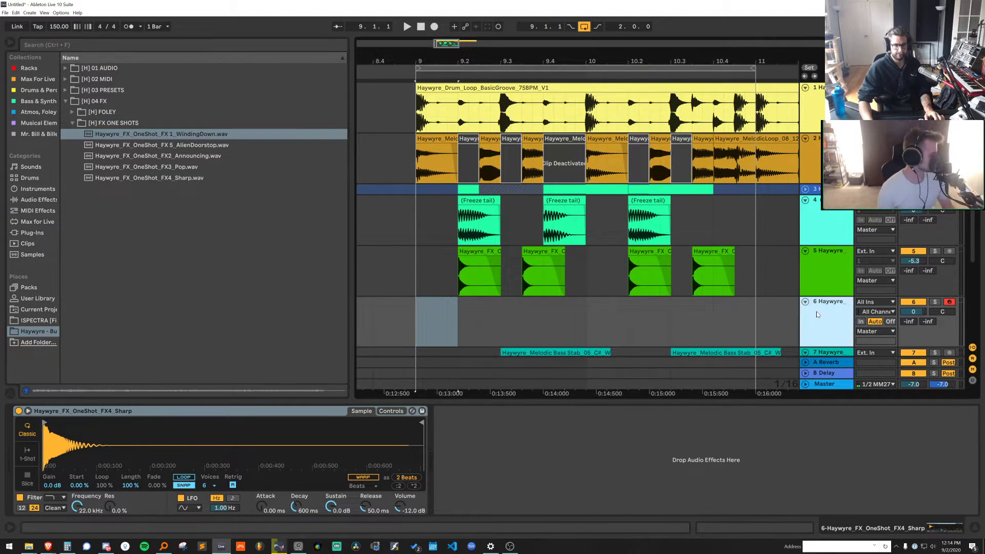
pyautogui.hotkey('ctrl', 'shift', 'm')
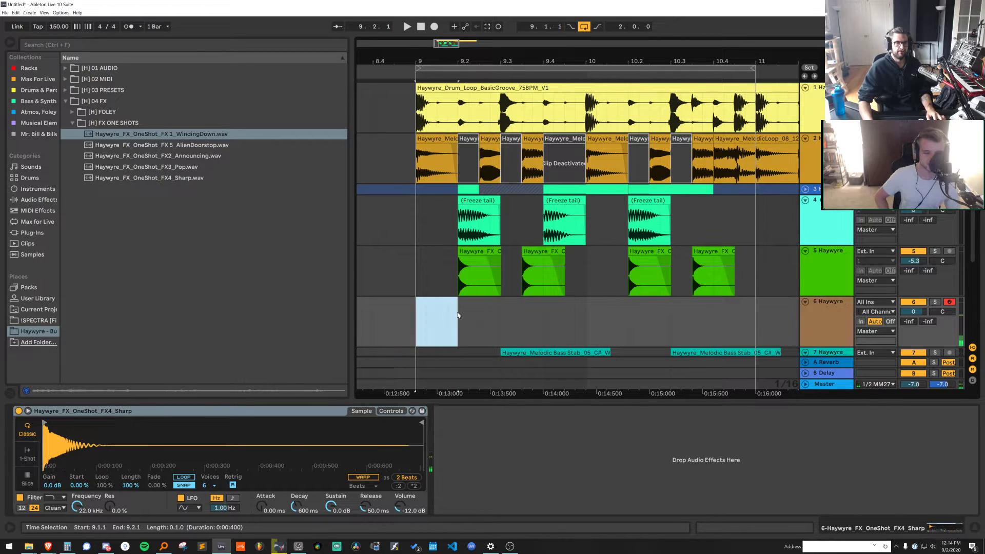
pyautogui.click(175, 472)
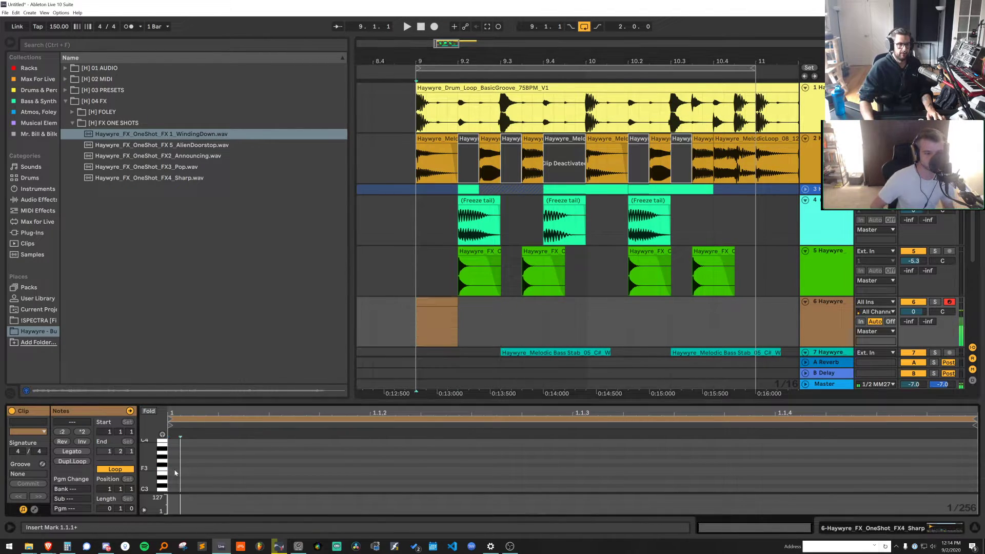
pyautogui.moveTo(180, 469); pyautogui.dragTo(320, 464)
pyautogui.hotkey('ctrl', 'd')
pyautogui.hotkey('ctrl', 'd')
pyautogui.hotkey('ctrl', 'd')
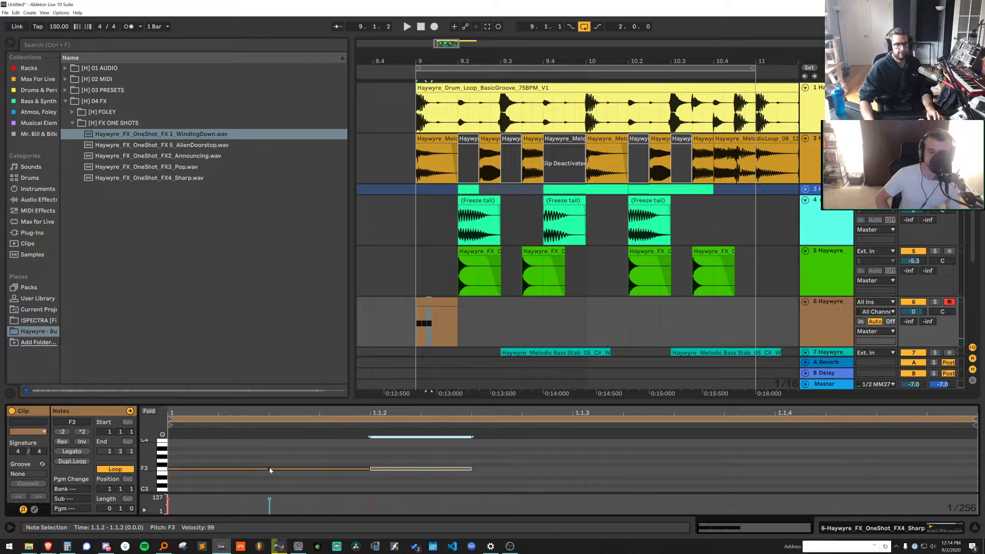
# Spread the repeated F3 notes apart so they start at 1.1.1, 1.1.2 and 1.1.3
pyautogui.press('space')
pyautogui.press('space')
pyautogui.moveTo(527, 453); pyautogui.dragTo(319, 492)
pyautogui.press('Right')
pyautogui.press('Right')
pyautogui.press('Right')
pyautogui.press('Right')
pyautogui.press('Right')
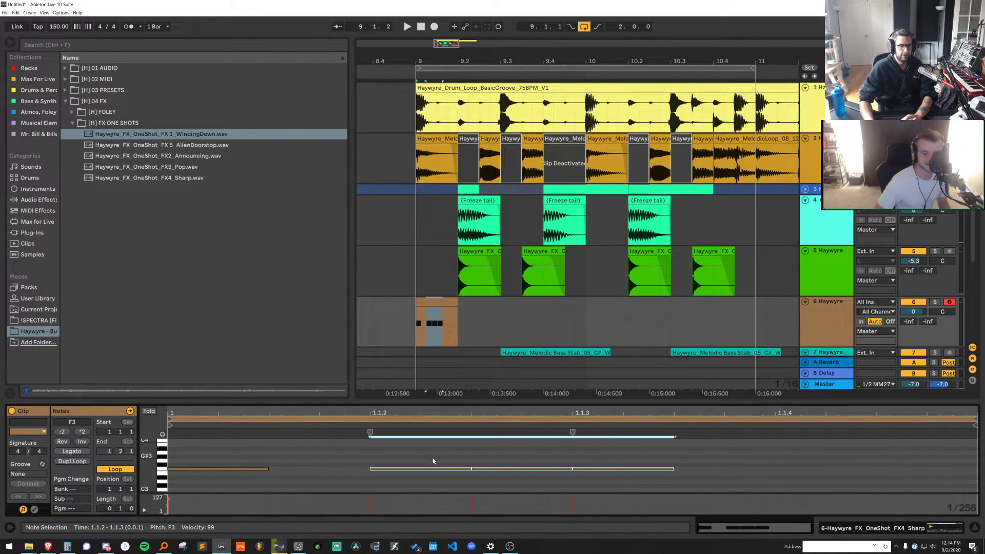
pyautogui.moveTo(501, 451); pyautogui.dragTo(705, 491)
pyautogui.moveTo(541, 470); pyautogui.dragTo(628, 471)
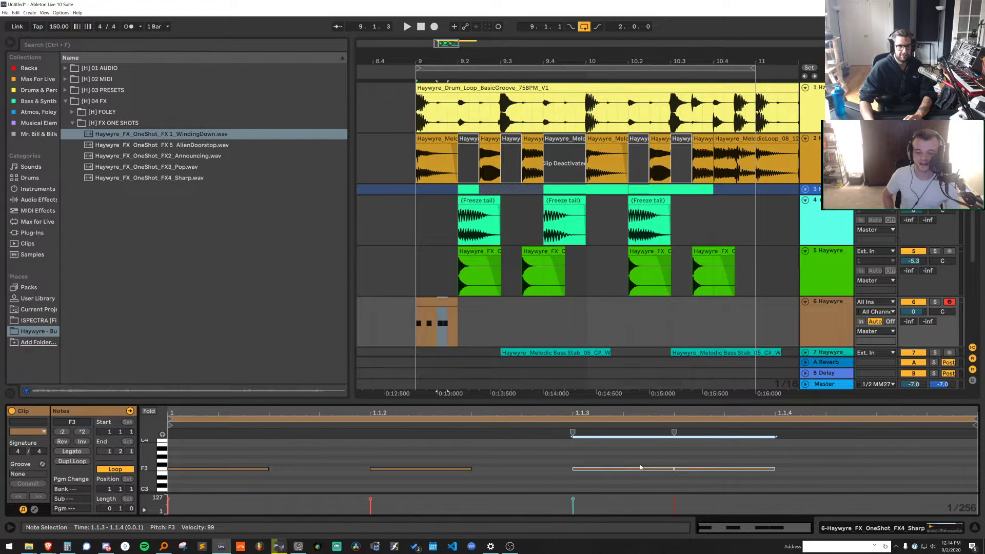
# Play the note pattern and delete every F3 note after the first one at 1.1.1
pyautogui.moveTo(710, 468); pyautogui.dragTo(518, 488)
pyautogui.press('space')
pyautogui.press('space')
pyautogui.press('space')
pyautogui.press('Delete')
pyautogui.moveTo(431, 460); pyautogui.dragTo(433, 482)
pyautogui.press('Delete')
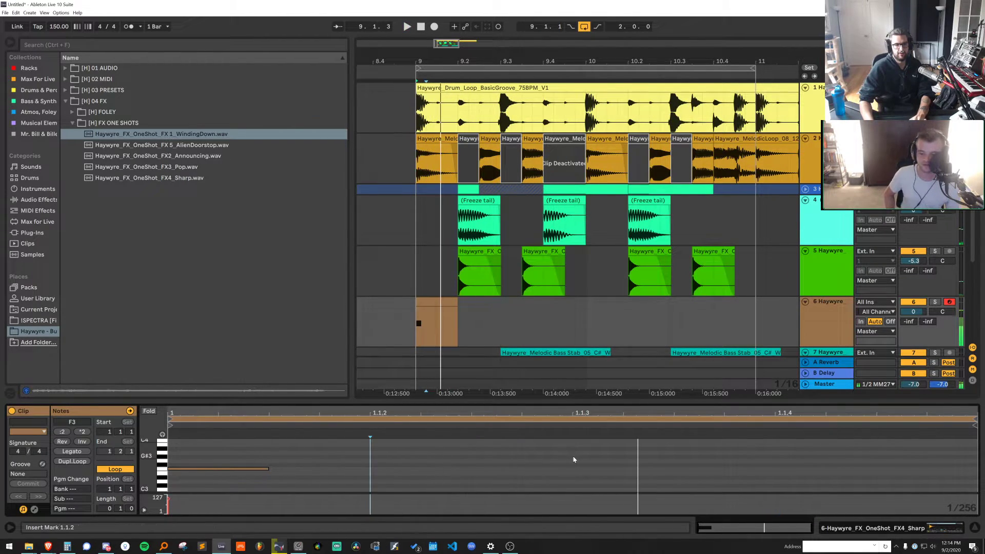
# Duplicate the F3 note to 1.1.3, extend the looped MIDI clip to 11.1.1 and play it
pyautogui.moveTo(572, 457); pyautogui.dragTo(292, 491)
pyautogui.hotkey('ctrl', 'd')
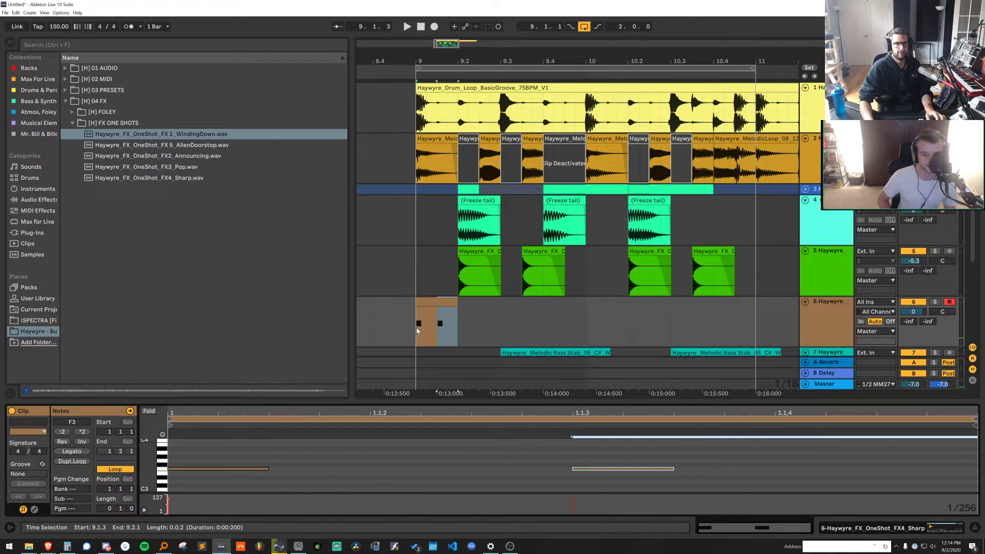
pyautogui.moveTo(456, 303); pyautogui.dragTo(756, 302)
pyautogui.press('space')
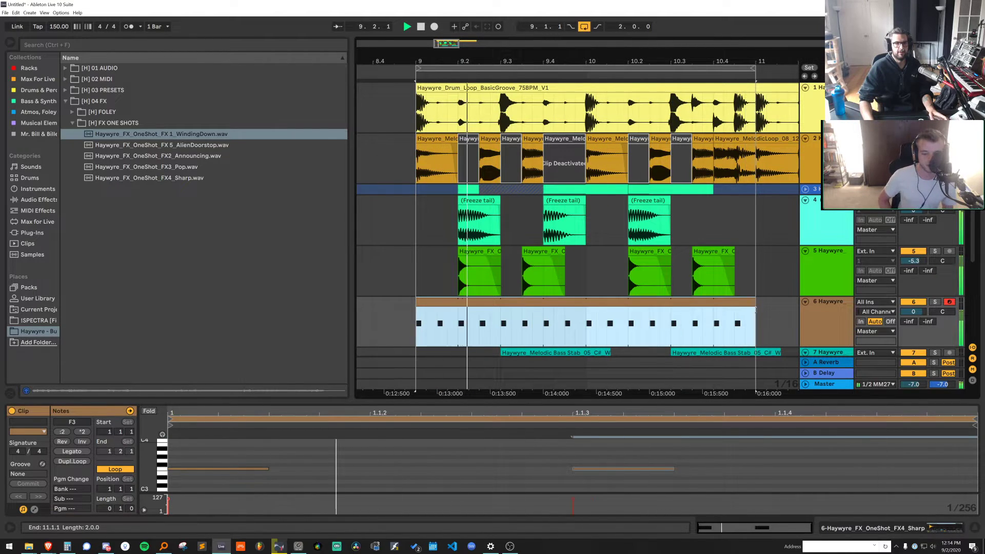
# Disarm the FX4_Sharp track and lower its volume to -1.5 dB
pyautogui.click(949, 302)
pyautogui.moveTo(913, 312); pyautogui.dragTo(913, 319)
pyautogui.press('space')
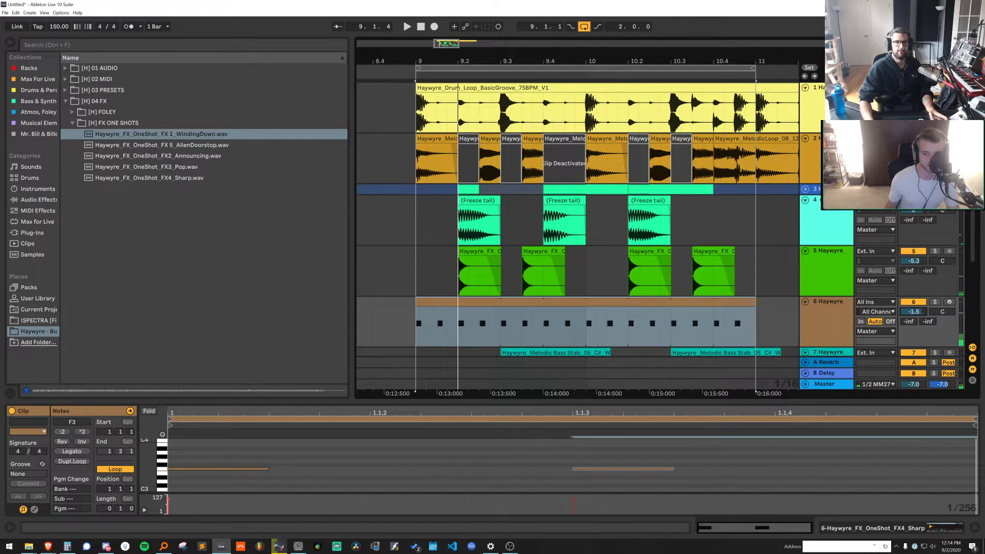
# Play the looped passage from 9.1.1 and select the drum loop clip
pyautogui.moveTo(587, 57); pyautogui.dragTo(531, 72)
pyautogui.press('space')
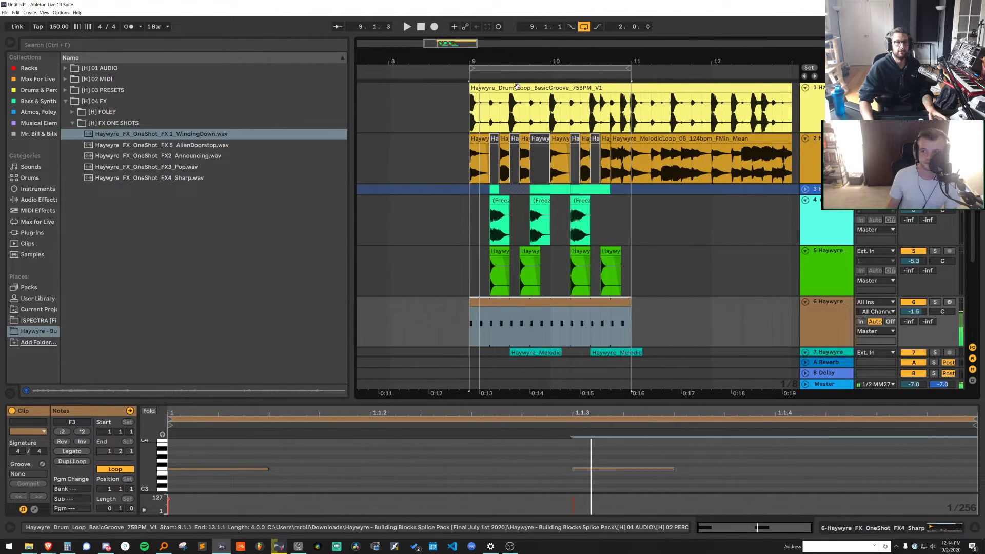
pyautogui.click(517, 88)
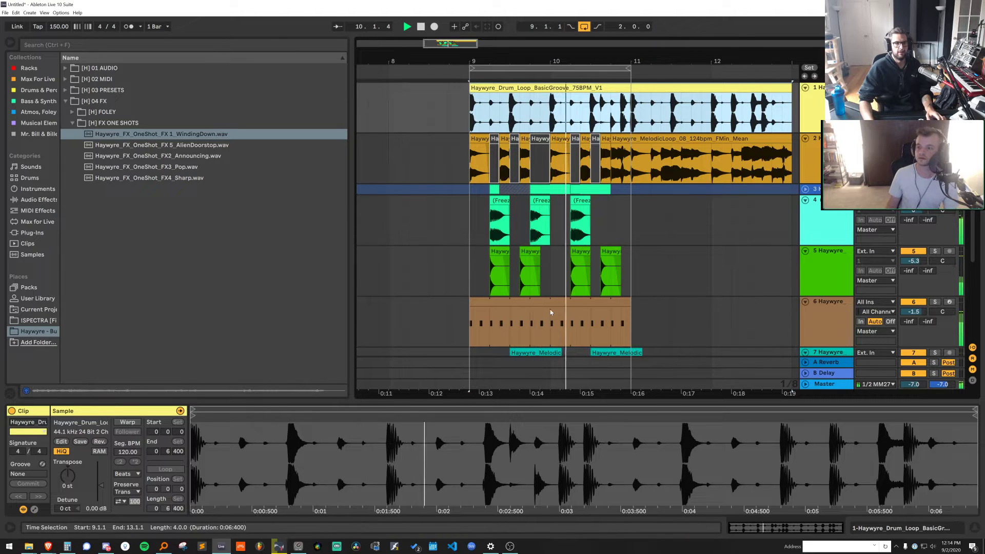
# Transpose all notes of the FX4_Sharp MIDI clip down one octave to F2
pyautogui.click(551, 302)
pyautogui.click(552, 448)
pyautogui.hotkey('ctrl', 'a')
pyautogui.hotkey('shift', 'Down')
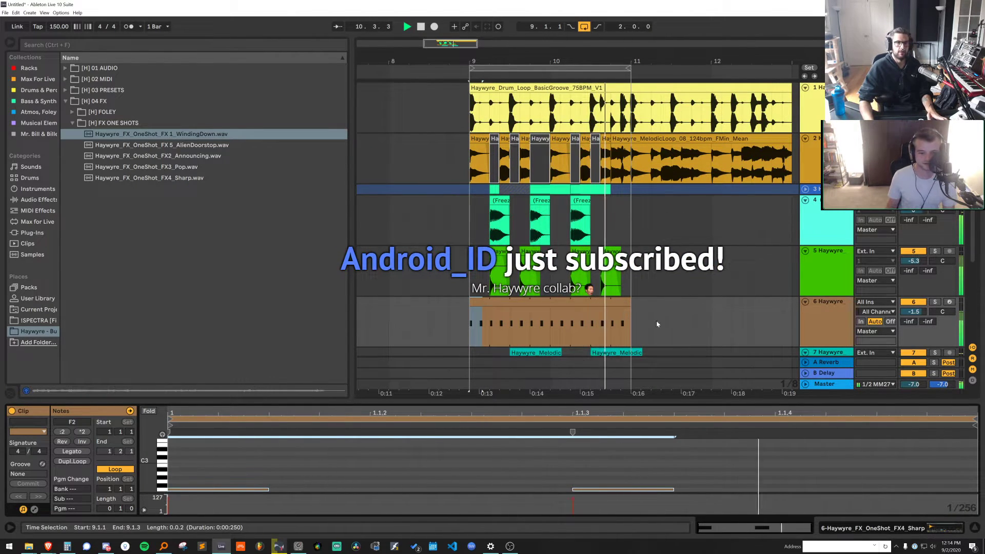
# Play the looped passage from 9.1.1 and select the first melodic loop clip
pyautogui.click(818, 315)
pyautogui.press('space')
pyautogui.moveTo(535, 59)
pyautogui.mouseDown()
pyautogui.moveTo(535, 84)
pyautogui.moveTo(539, 49)
pyautogui.mouseUp()
pyautogui.click(448, 138)
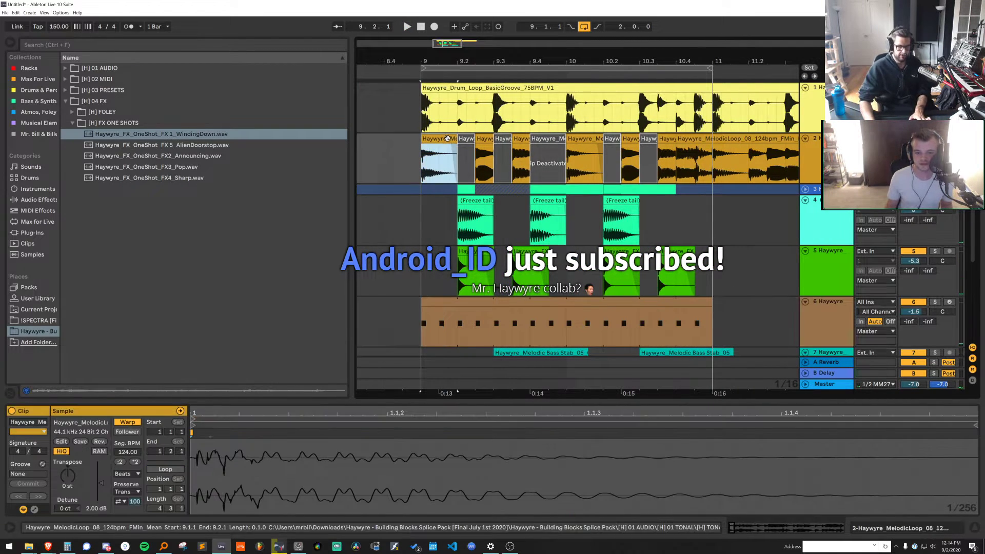
pyautogui.press('space')
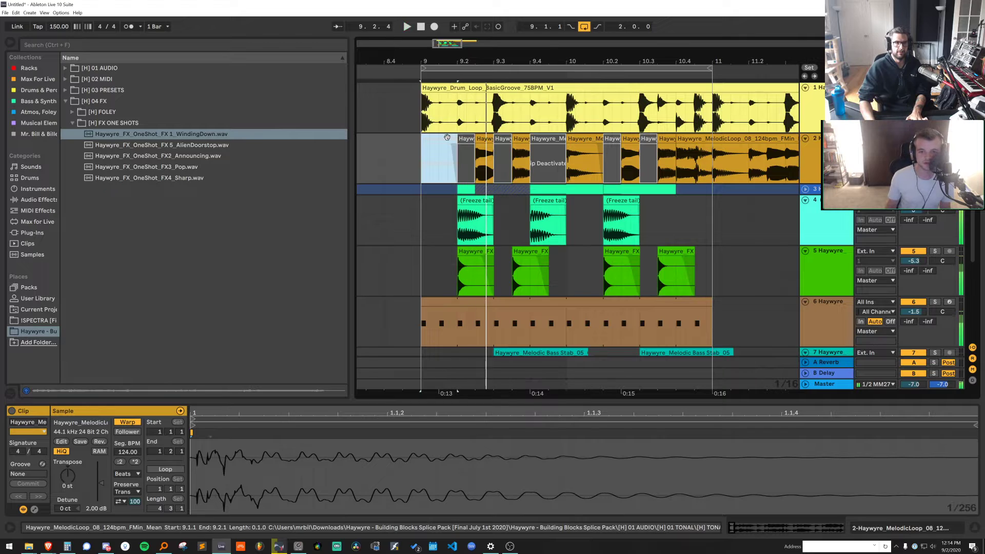
pyautogui.click(447, 138)
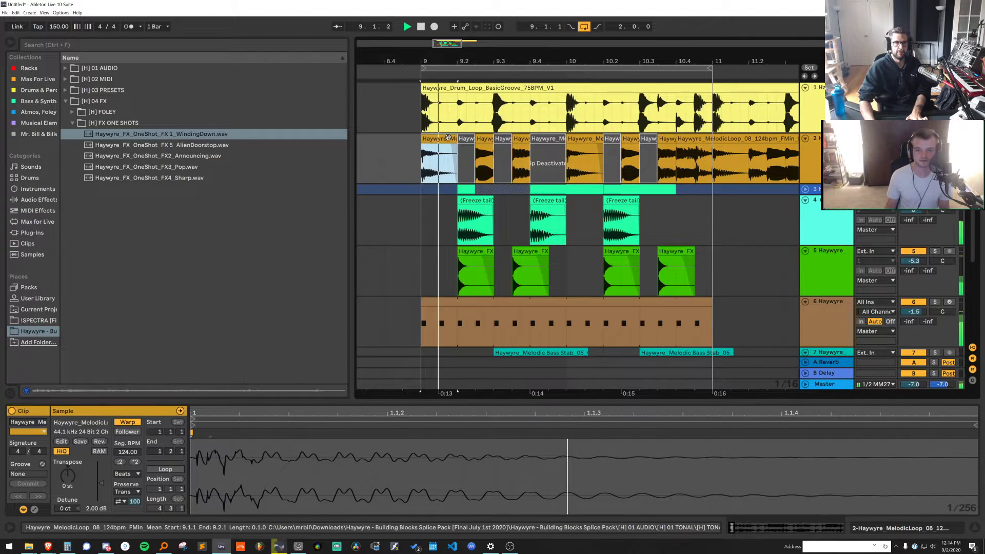
# Deactivate the freeze tail and FX3_Pop clips at 9.2.1 and play the passage from 9.1.1
pyautogui.click(472, 197)
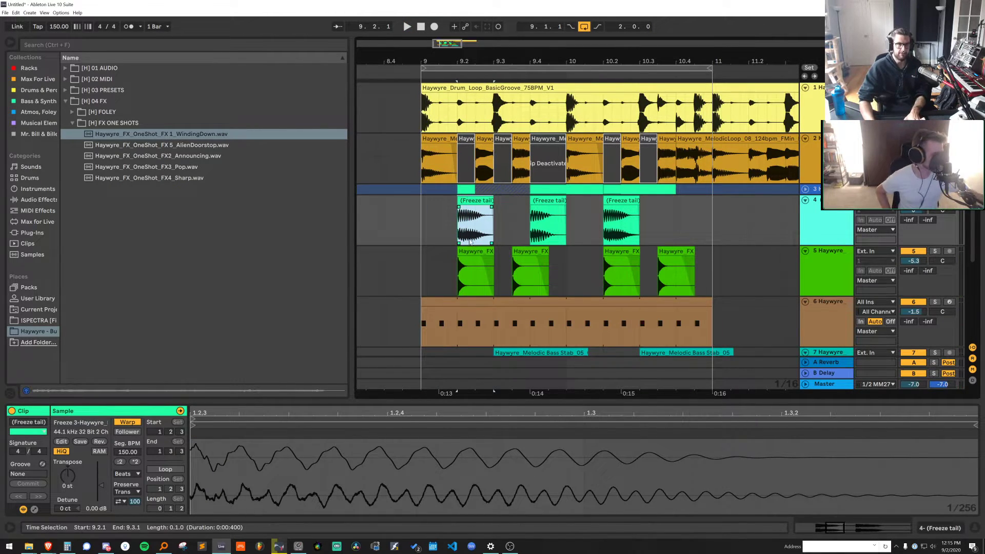
pyautogui.moveTo(448, 215); pyautogui.dragTo(491, 254)
pyautogui.hotkey('ctrl', 'e')
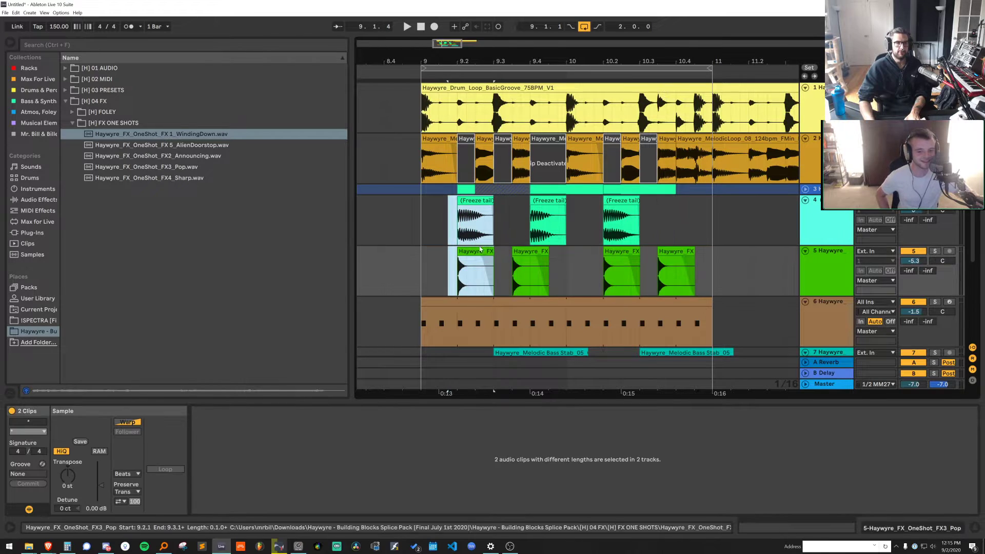
pyautogui.press('0')
pyautogui.click(421, 228)
pyautogui.press('space')
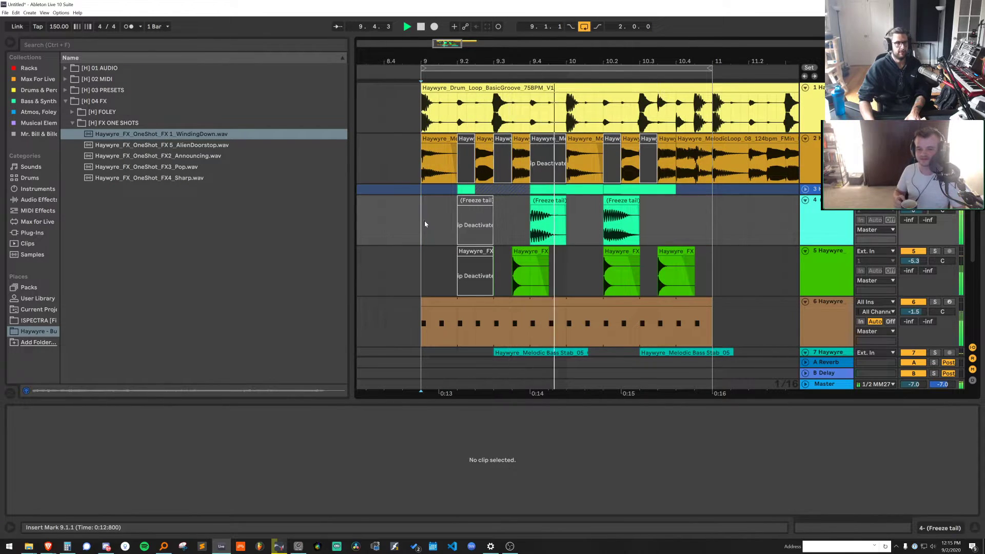
# Deactivate the freeze tail clips at 9.4.1 and 10.2.1 and the FX3_Pop clip at 10.2.1
pyautogui.click(562, 219)
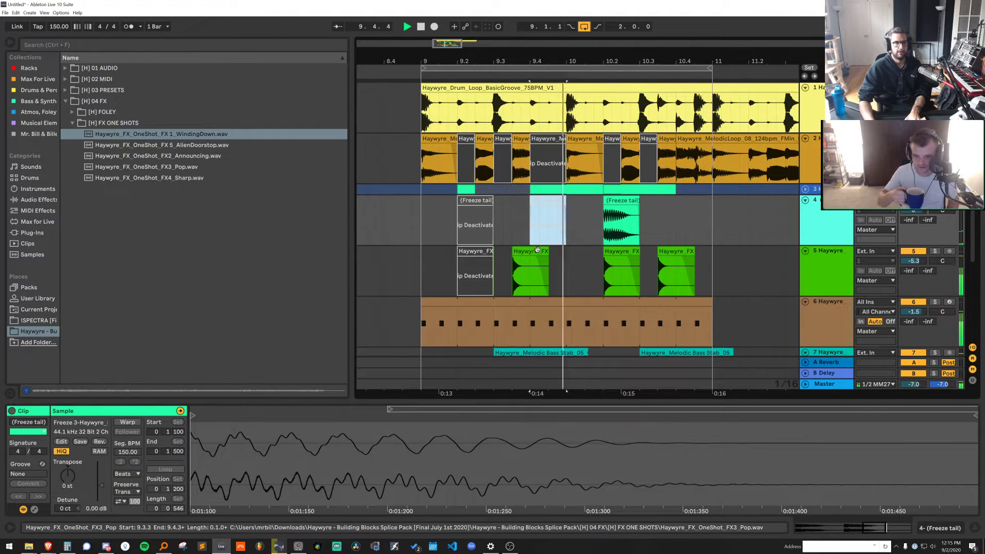
pyautogui.click(628, 200)
pyautogui.press('0')
pyautogui.moveTo(584, 259); pyautogui.dragTo(640, 262)
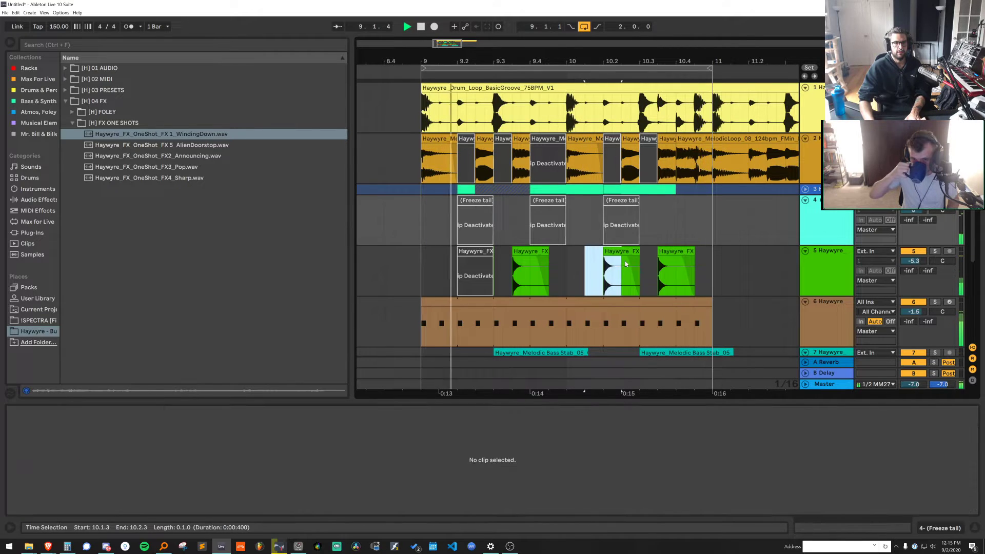
pyautogui.press('0')
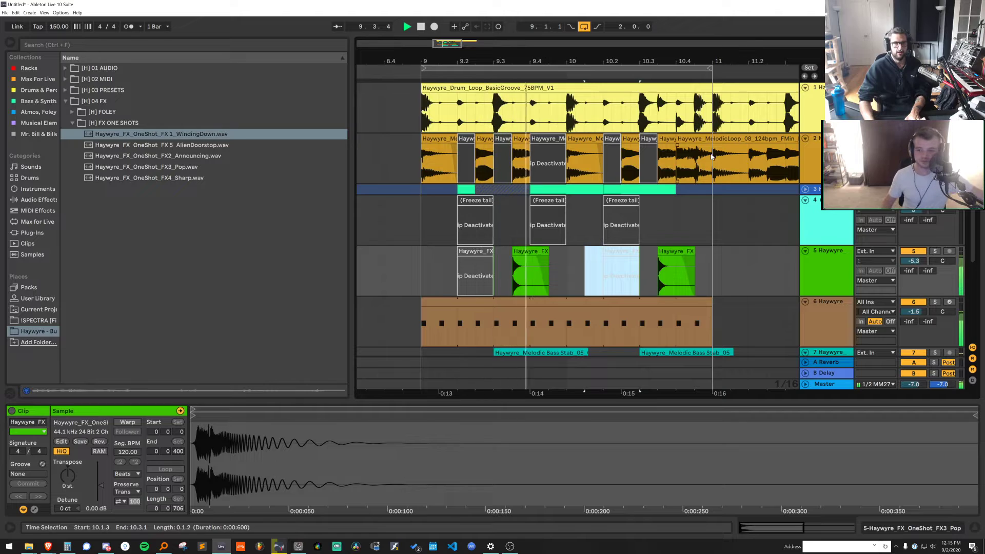
# Deactivate the melodic loop from 10.4.1 to 11.1.1 and stop playback
pyautogui.moveTo(712, 163); pyautogui.dragTo(673, 161)
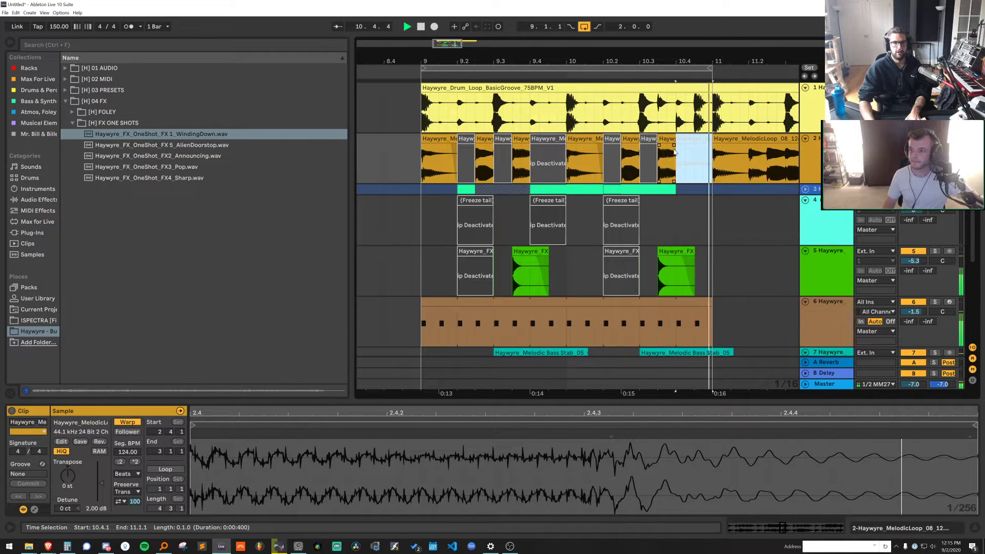
pyautogui.press('0')
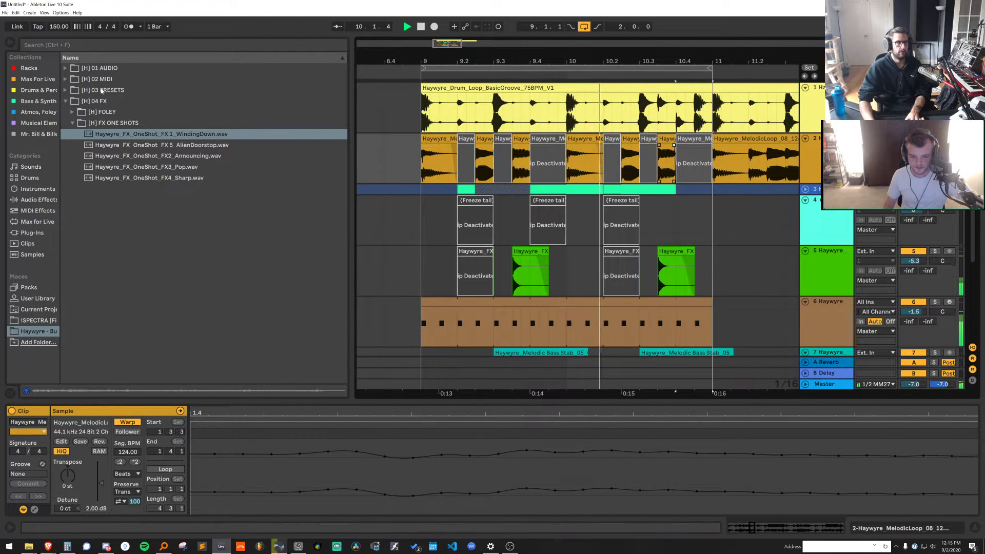
pyautogui.press('space')
# Open the pack's Tonal Loops folder and insert a new audio track below the melodic loop track
pyautogui.click(108, 71)
pyautogui.press('Right')
pyautogui.press('Down')
pyautogui.press('Right')
pyautogui.press('Down')
pyautogui.press('Down')
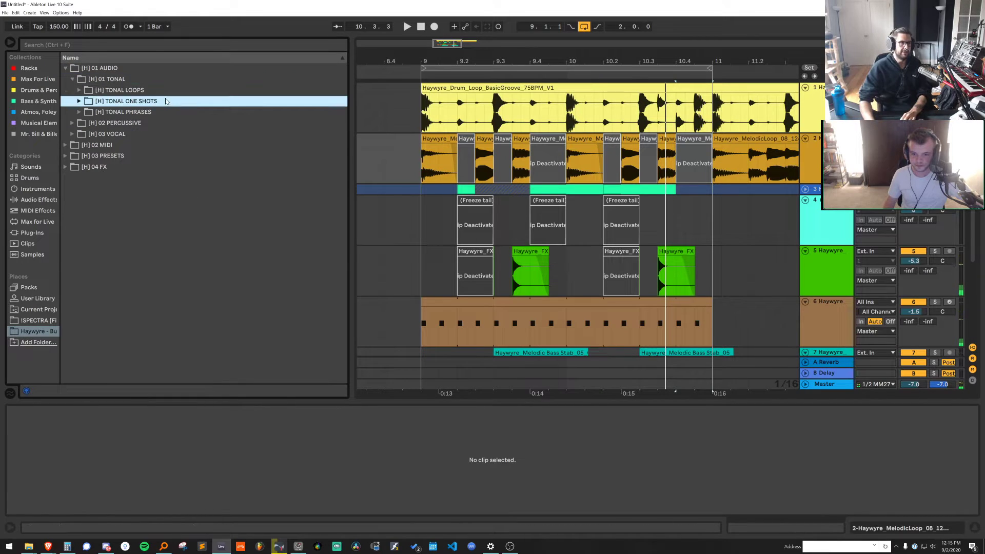
pyautogui.press('Up')
pyautogui.press('Right')
pyautogui.click(827, 149)
pyautogui.hotkey('ctrl', 't')
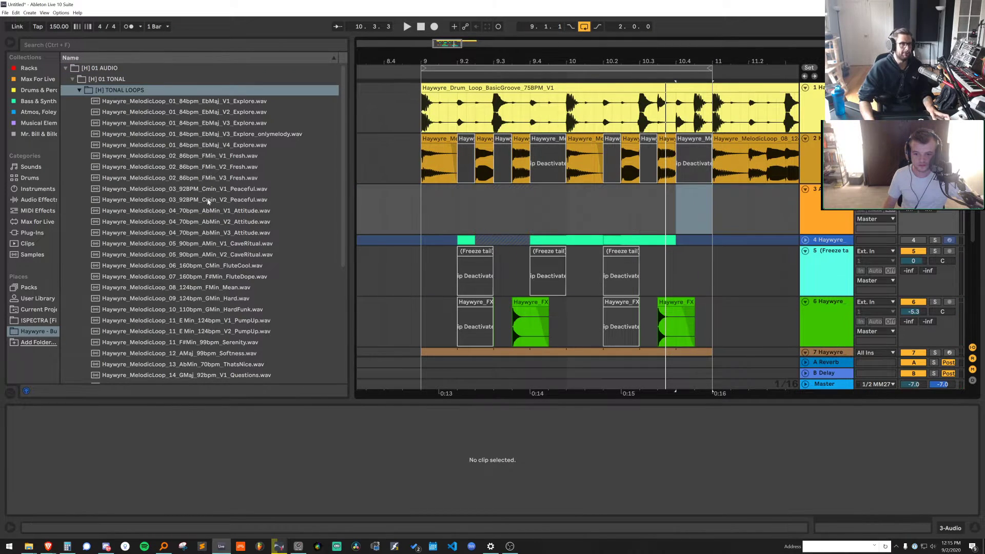
# Audition tonal loops such as Attitude, FluteCool, Peaceful and Fresh, ending on Haywyre_MelodicLoop_02_86bpm_FMin_V1_Fresh
pyautogui.click(210, 233)
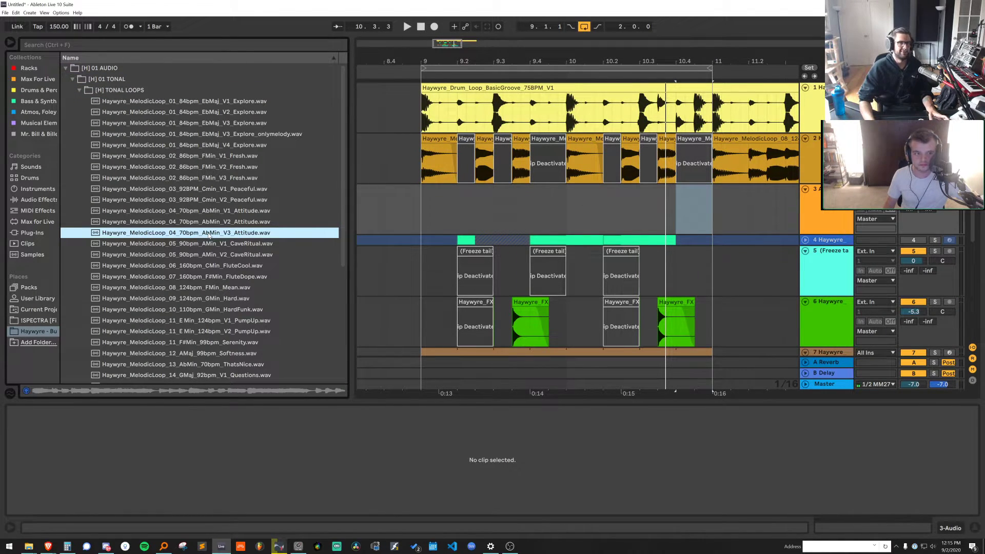
pyautogui.click(216, 277)
pyautogui.scroll(-1, 217, 277)
pyautogui.press('Up')
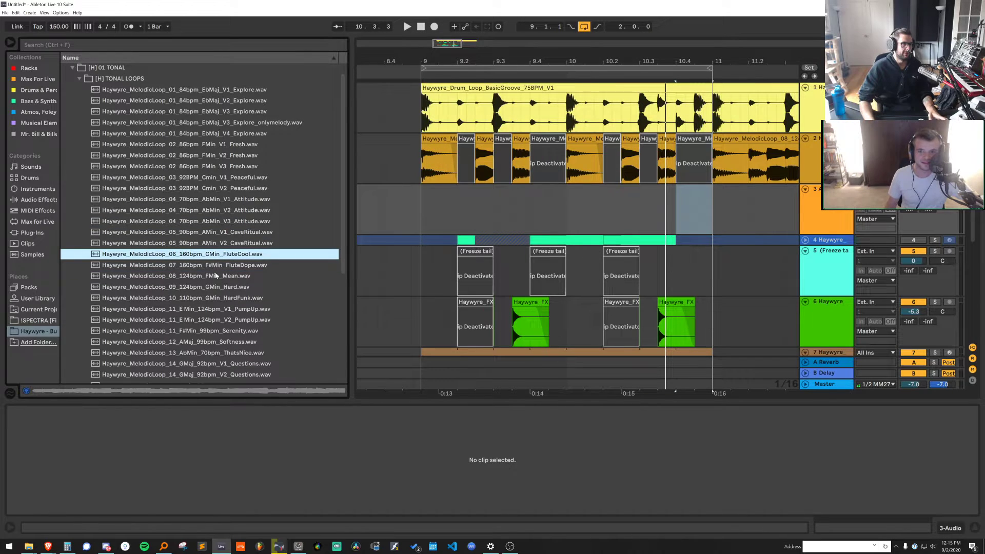
pyautogui.click(214, 278)
pyautogui.click(214, 189)
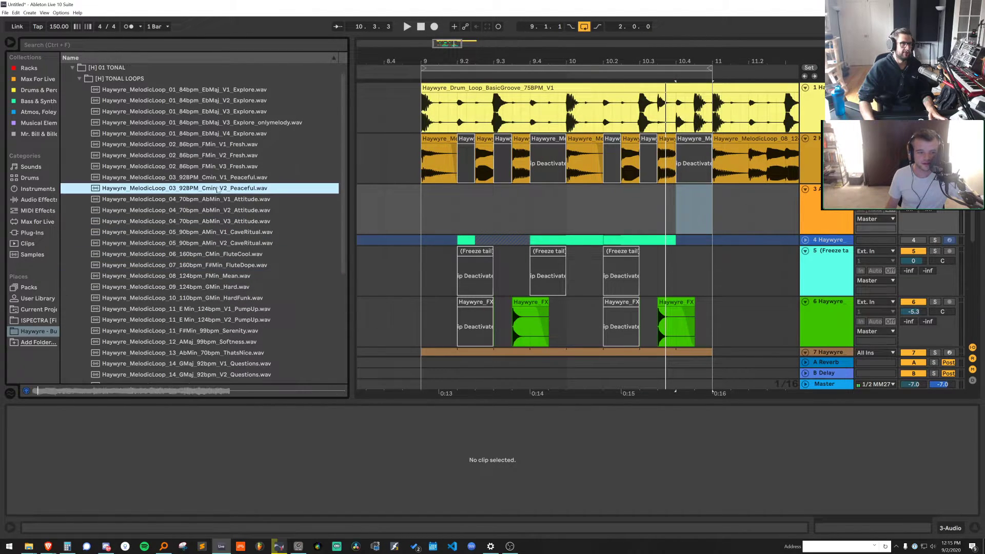
pyautogui.click(214, 167)
pyautogui.click(214, 156)
pyautogui.click(215, 145)
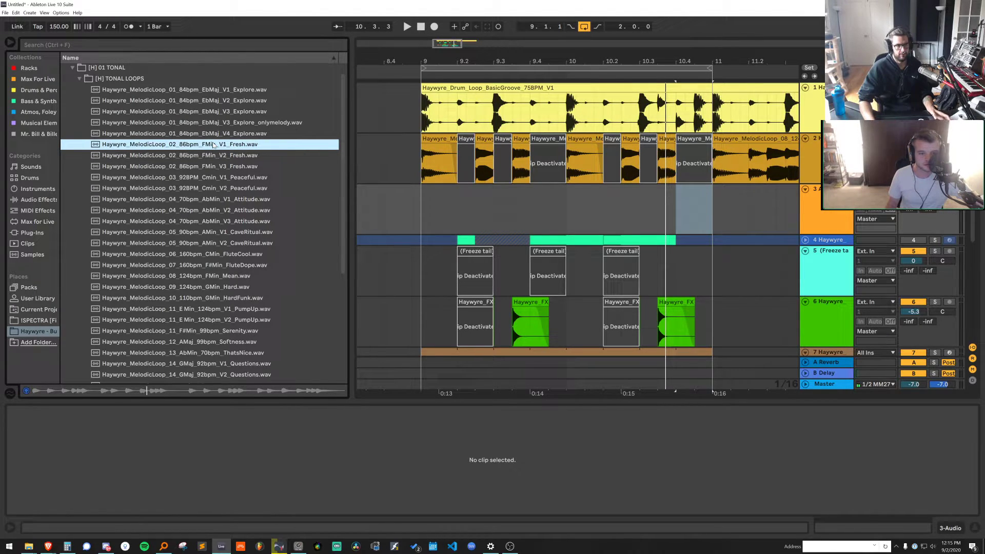
# Place the 02_86bpm_FMin_V1_Fresh loop at 9.1.1 on the new audio track and warp it with a segment BPM of 86
pyautogui.moveTo(213, 146); pyautogui.dragTo(441, 202)
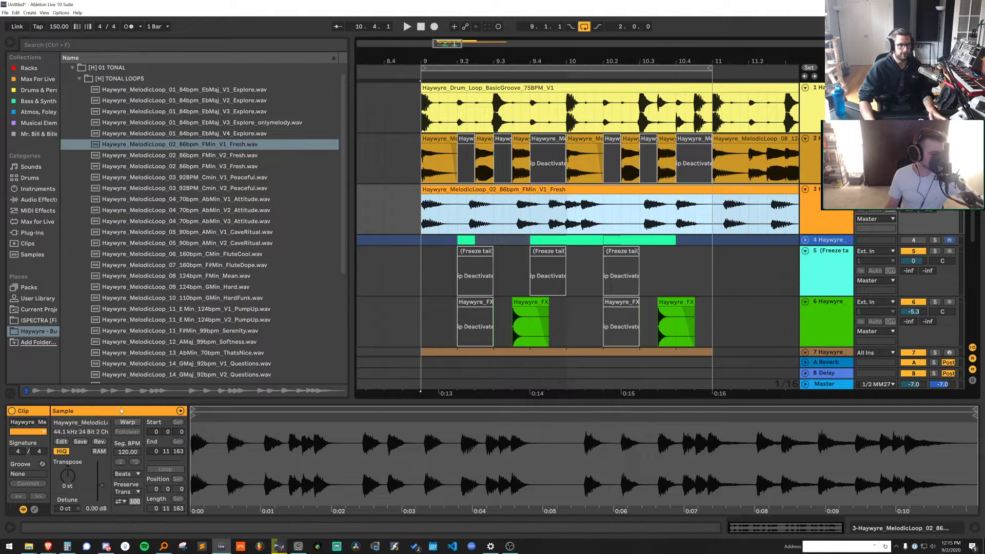
pyautogui.click(128, 421)
pyautogui.click(133, 451)
pyautogui.write('86')
pyautogui.press('Return')
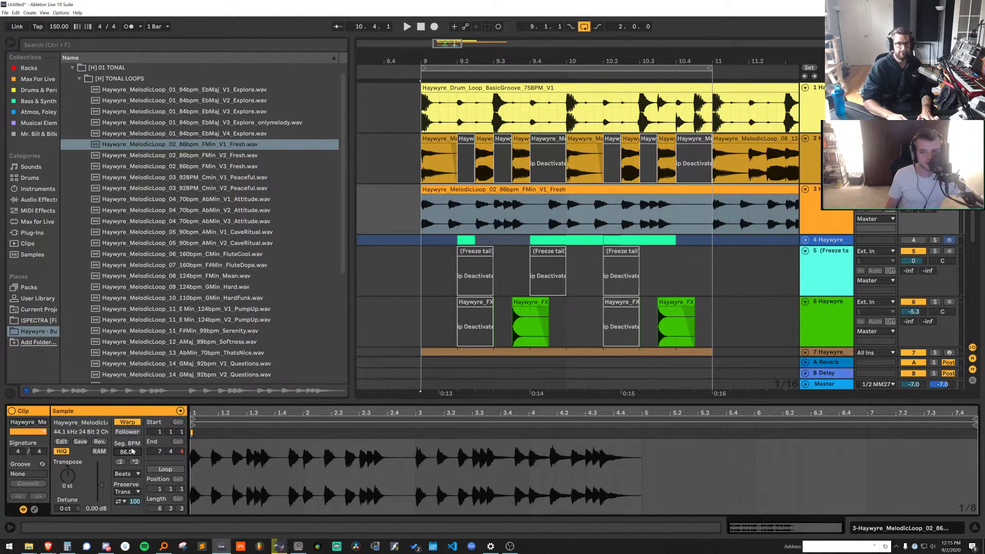
# Cut the Fresh loop down to the one-beat fragment from 10.4.1 to 11.1.1, deleting the rest
pyautogui.moveTo(670, 215); pyautogui.dragTo(592, 209)
pyautogui.press('Delete')
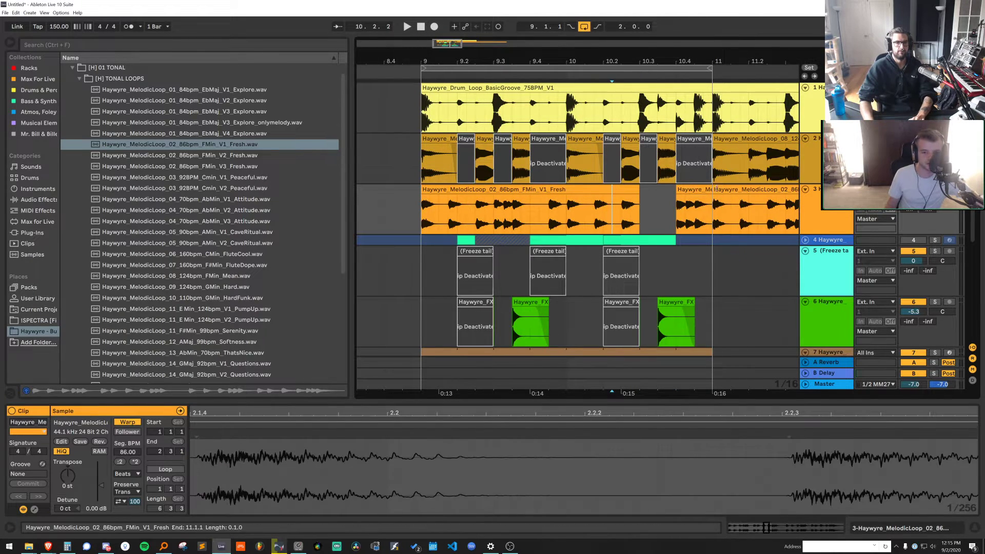
pyautogui.click(734, 189)
pyautogui.press('Delete')
pyautogui.click(618, 190)
pyautogui.press('Delete')
pyautogui.click(623, 197)
# Set the Fresh fragment's segment BPM to 172 and play the passage
pyautogui.press('space')
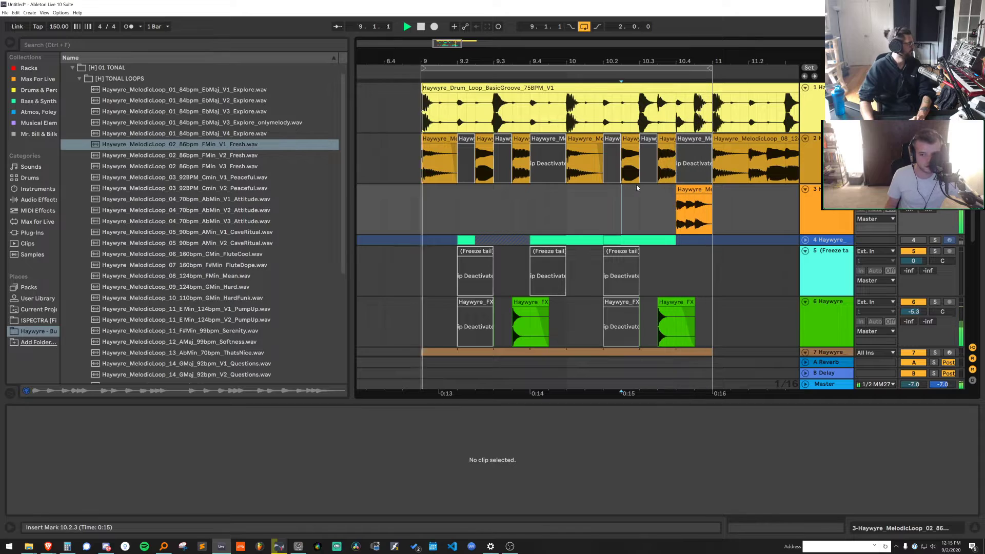
pyautogui.press('space')
pyautogui.click(702, 191)
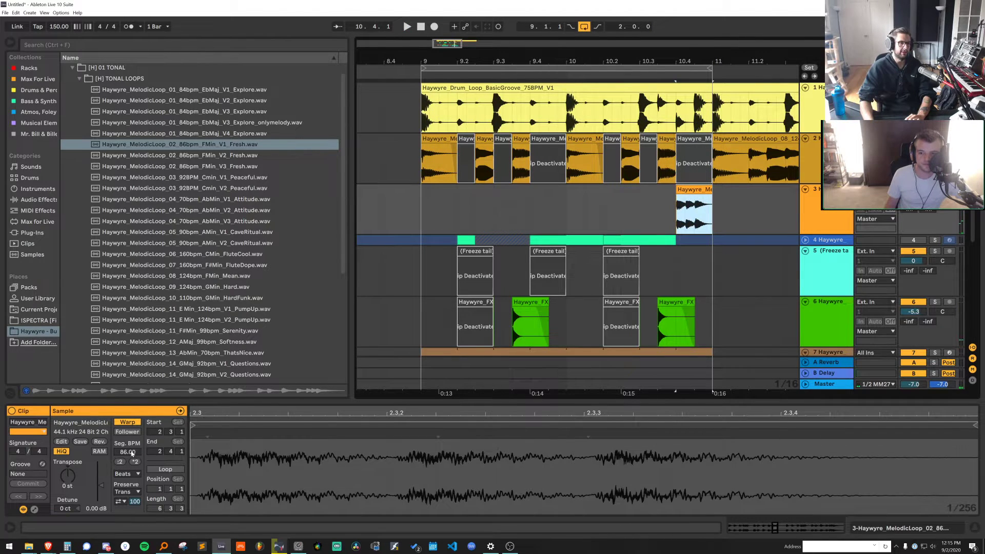
pyautogui.click(120, 462)
pyautogui.press('space')
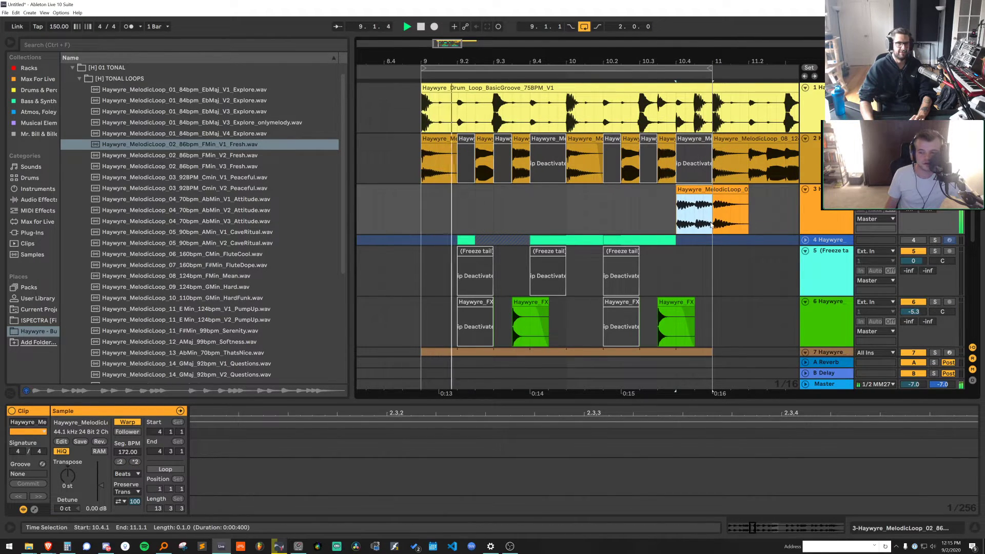
# Stop playback and delete the Fresh fragment from the new audio track
pyautogui.click(718, 190)
pyautogui.press('space')
pyautogui.press('Delete')
# Audition the Explore loops and place 01_84bpm_EbMaj_V2_Explore at 10.4.1 on the empty audio track
pyautogui.click(218, 158)
pyautogui.click(219, 122)
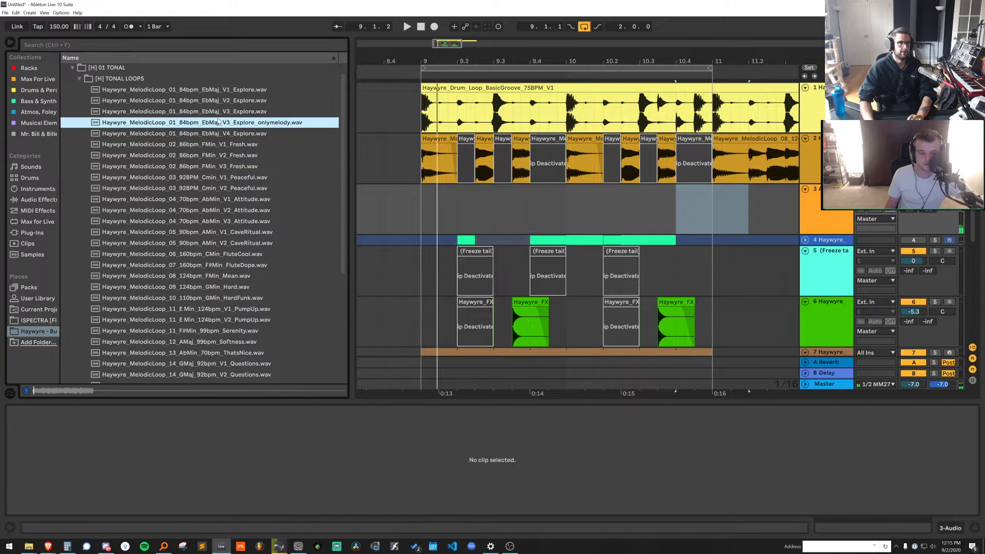
pyautogui.click(219, 100)
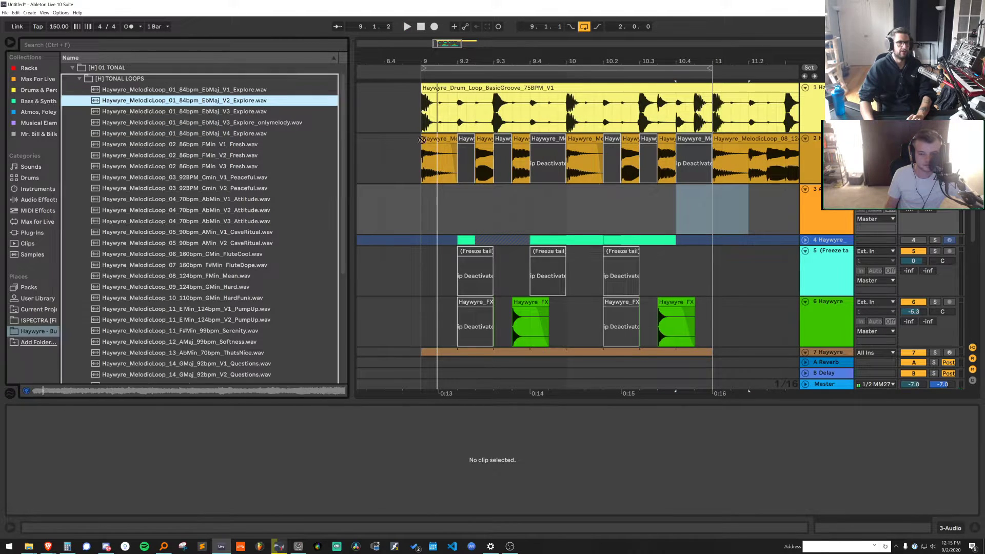
pyautogui.moveTo(219, 100); pyautogui.dragTo(679, 203)
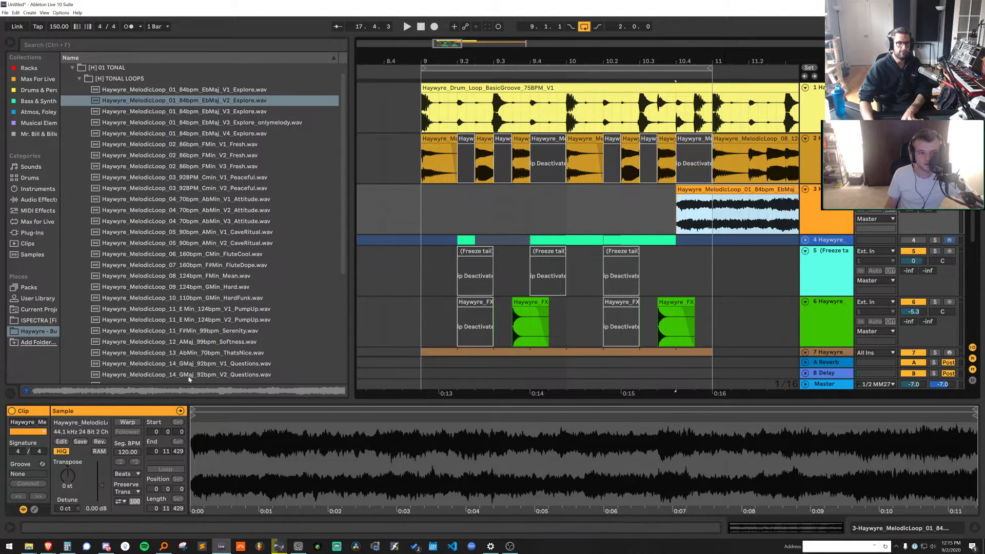
# Transpose the Explore clip up 2 st and trim its end to 11.1.1
pyautogui.click(71, 475)
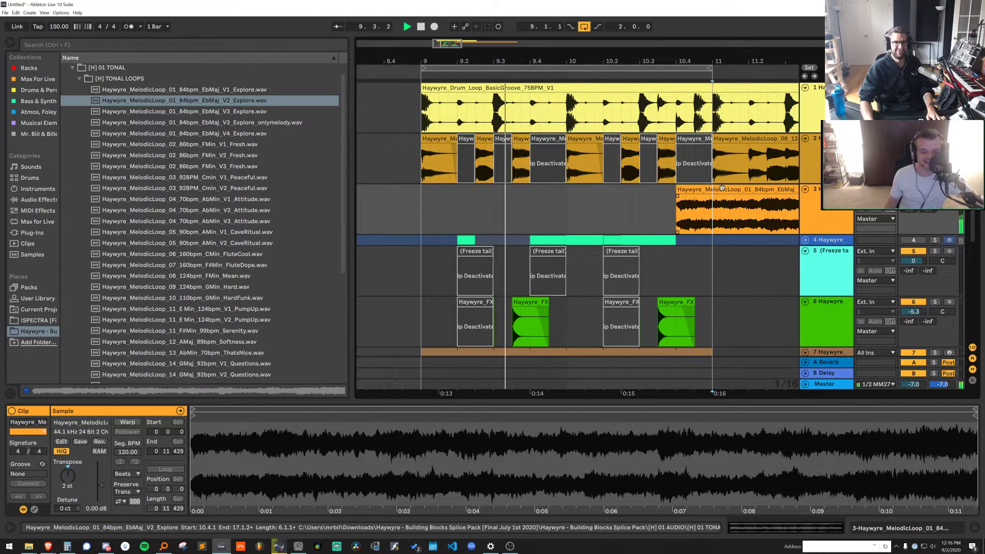
pyautogui.moveTo(798, 190); pyautogui.dragTo(712, 189)
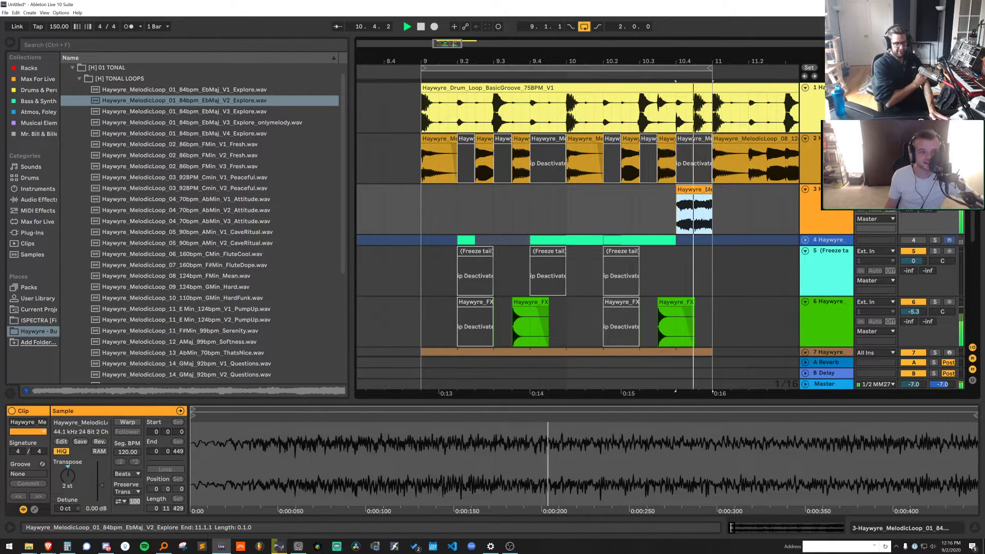
# Shift the Explore clip's sample region to start at 0:01:800 and end at 0:02:249, and stop playback
pyautogui.doubleClick(256, 412)
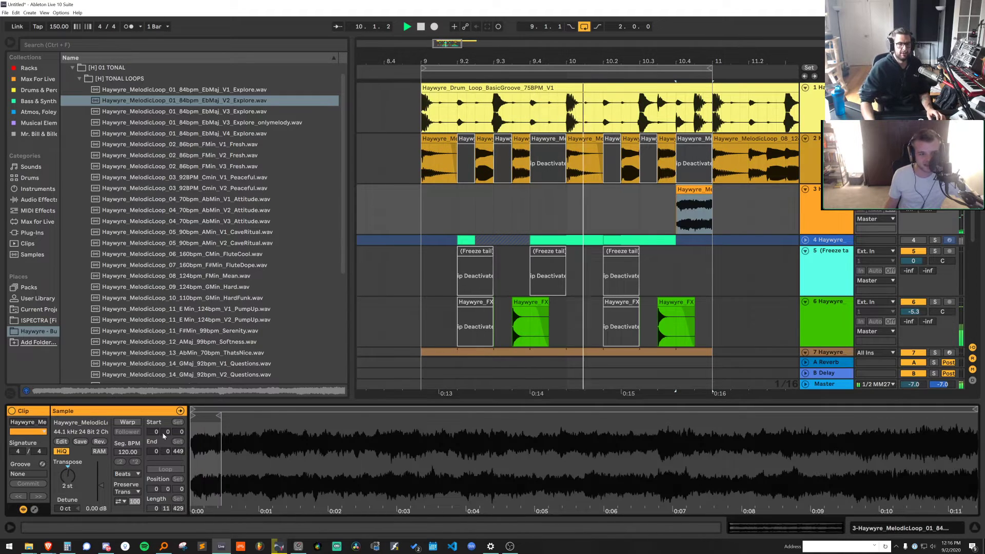
pyautogui.click(680, 214)
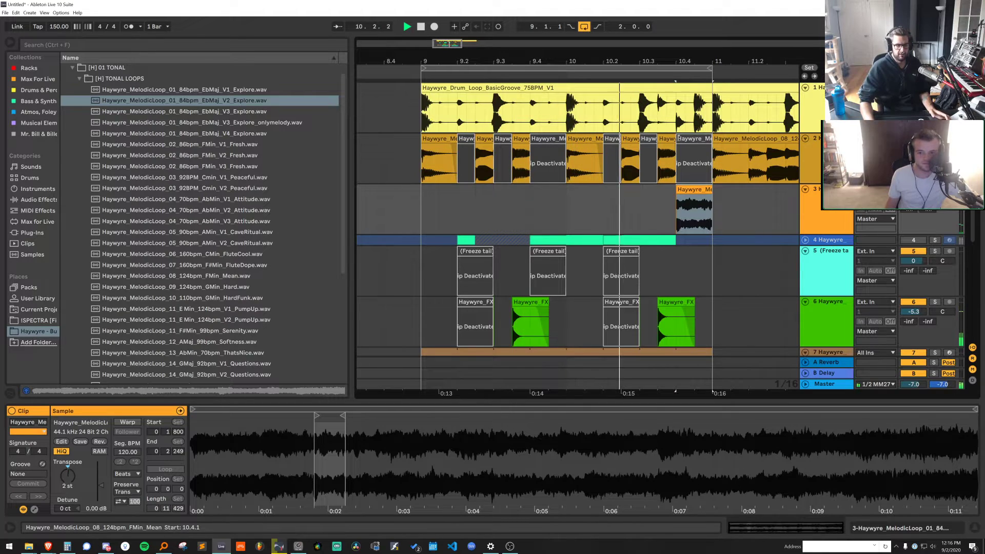
pyautogui.press('space')
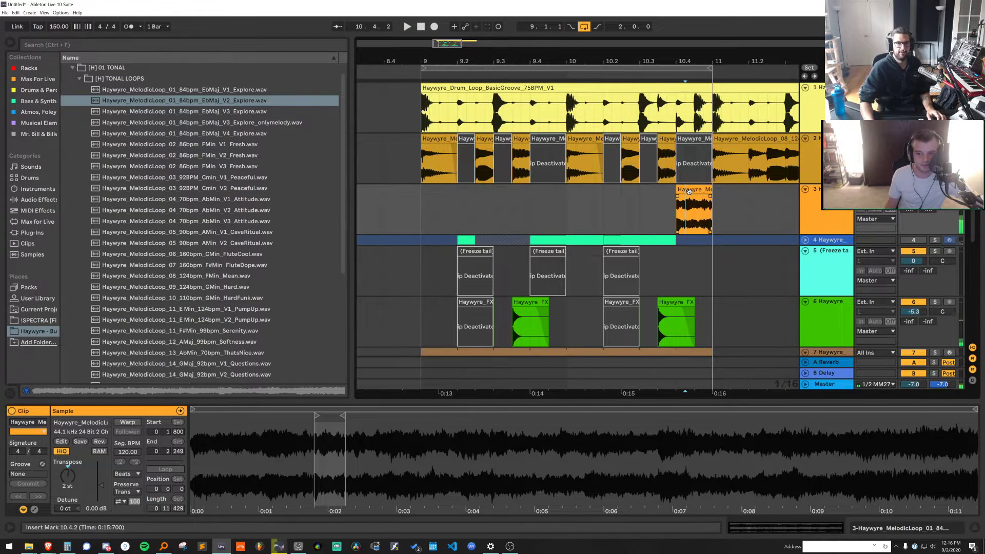
# Insert a MIDI track below the Explore clip's track and load the clip into it as a Simpler sample
pyautogui.hotkey('ctrl', 't')
pyautogui.hotkey('ctrl', 'z')
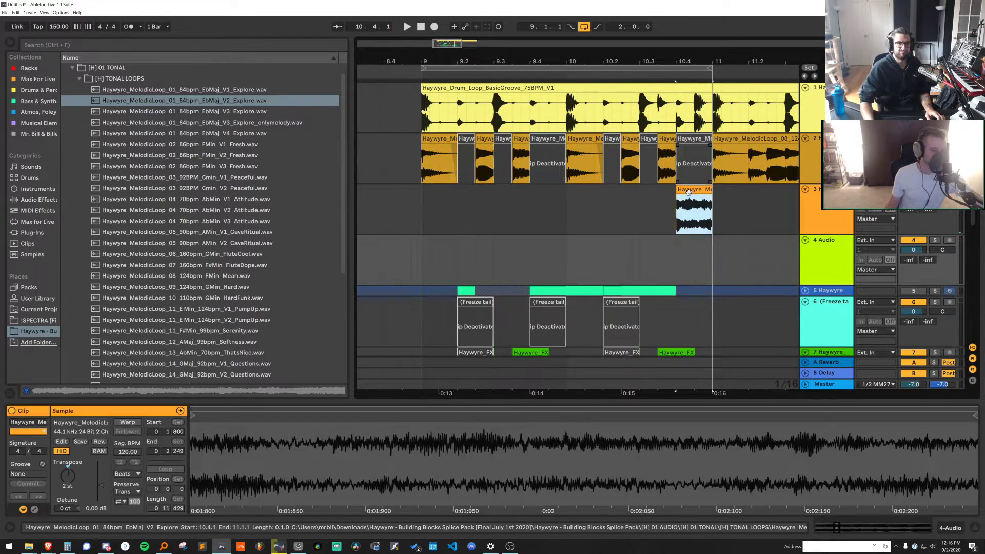
pyautogui.hotkey('ctrl', 'shift', 't')
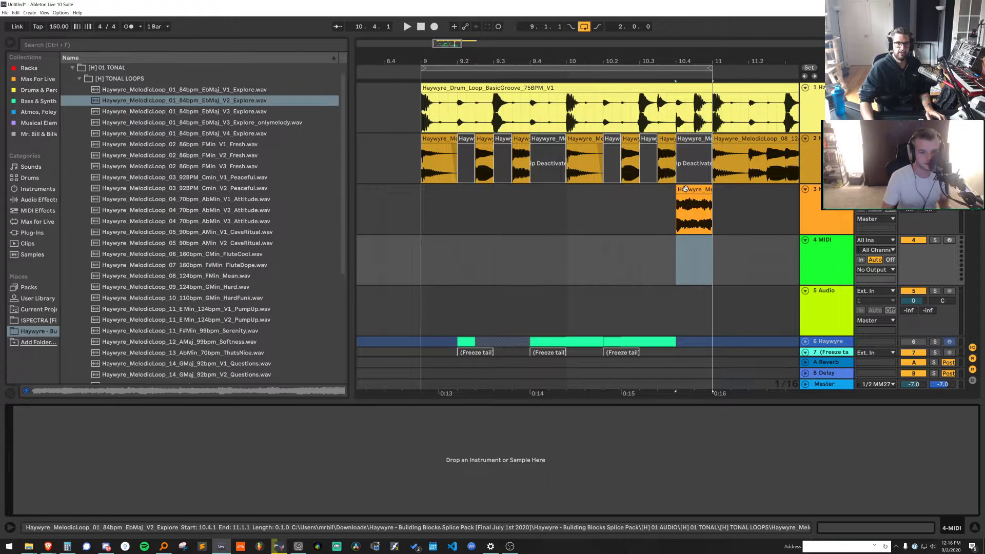
pyautogui.moveTo(686, 189); pyautogui.dragTo(591, 458)
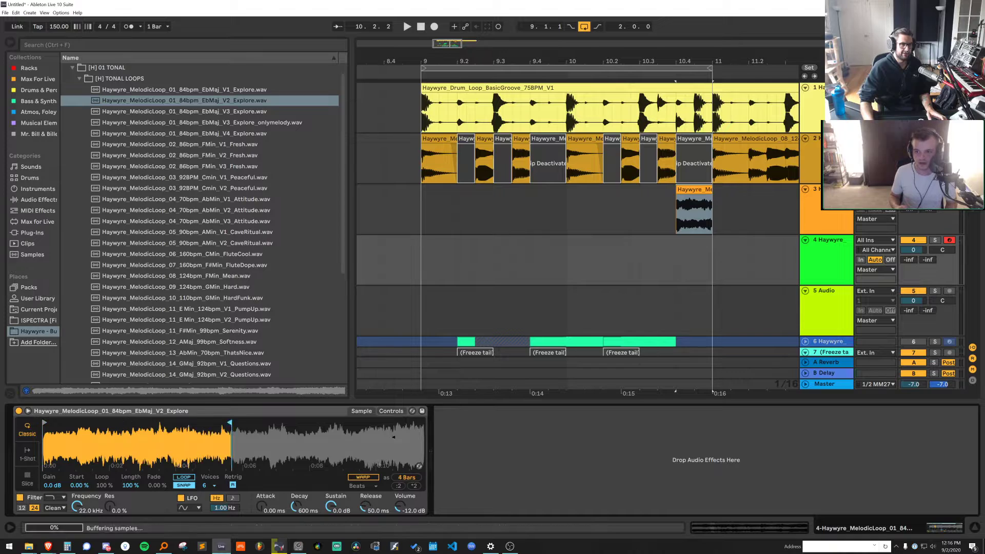
# Switch the Explore sample's Simpler to Slice mode and delete the empty audio track below it
pyautogui.click(28, 480)
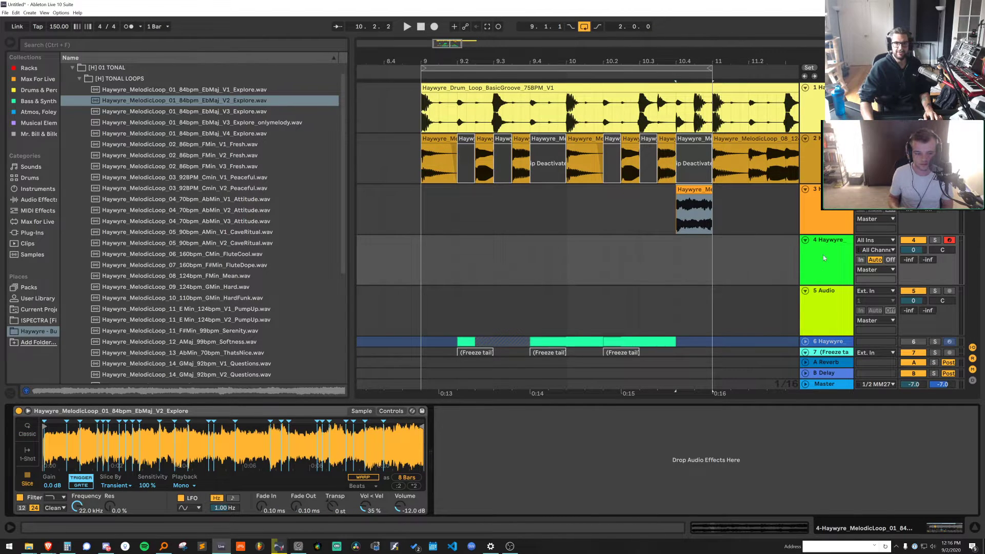
pyautogui.click(831, 304)
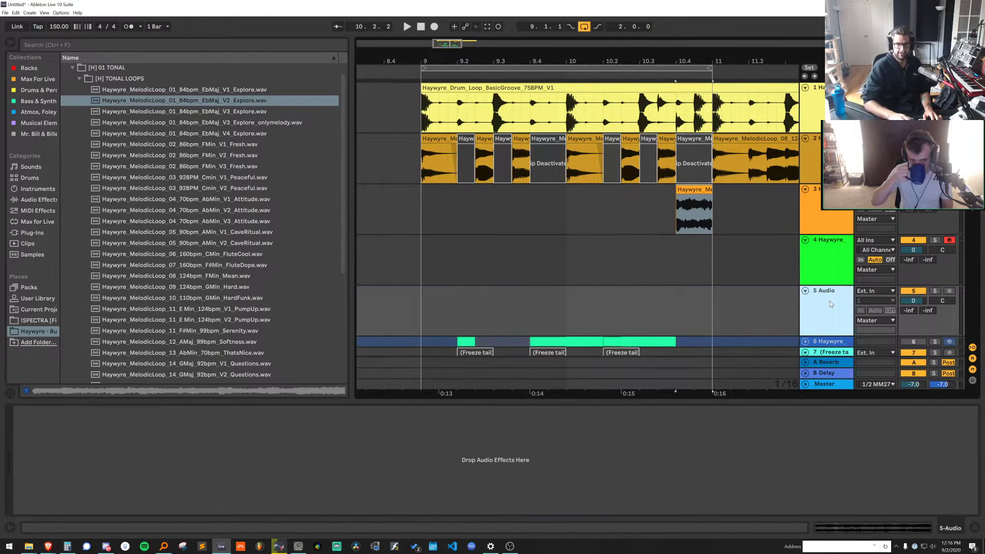
pyautogui.press('Delete')
# Set the Simpler's transposition to +2 st, matching the Explore clip on the track above
pyautogui.click(834, 247)
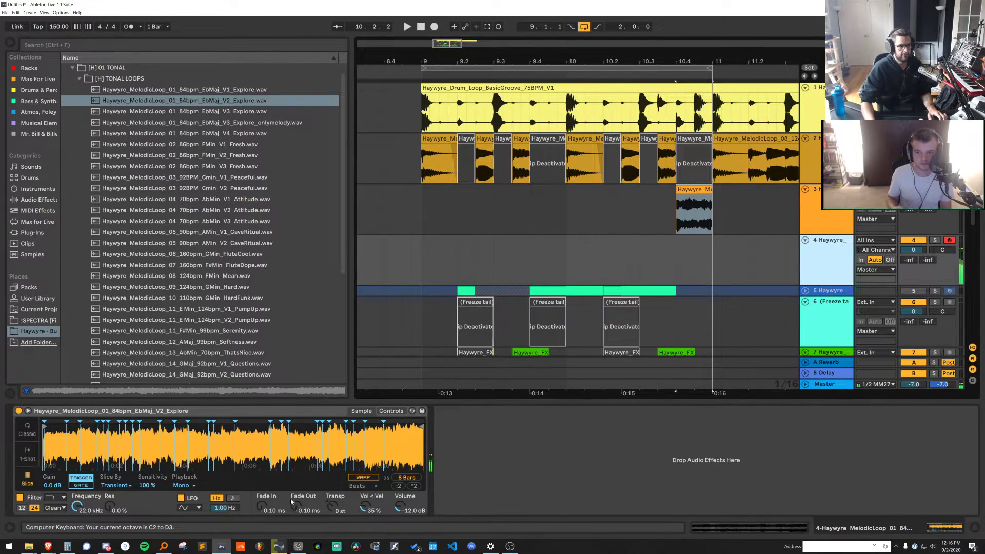
pyautogui.click(837, 223)
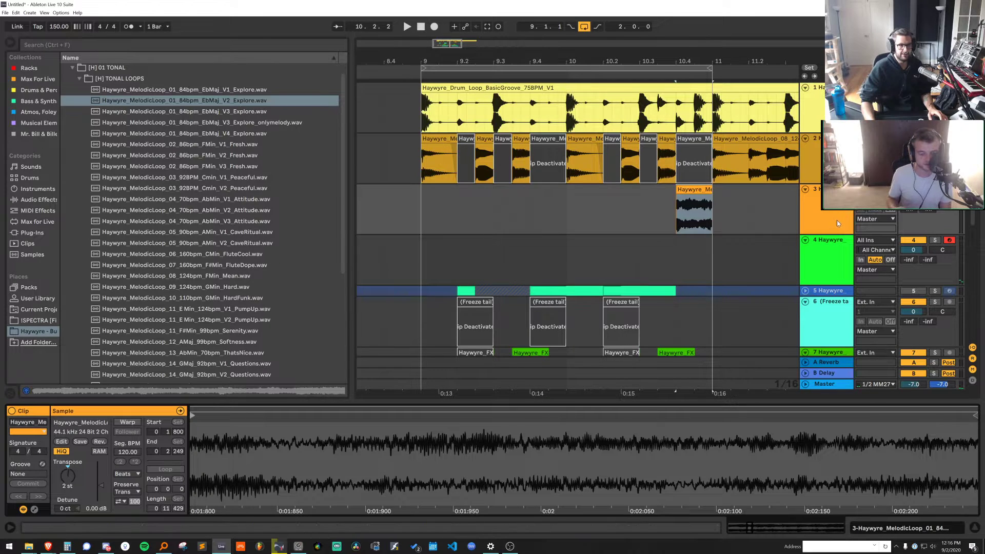
pyautogui.click(834, 250)
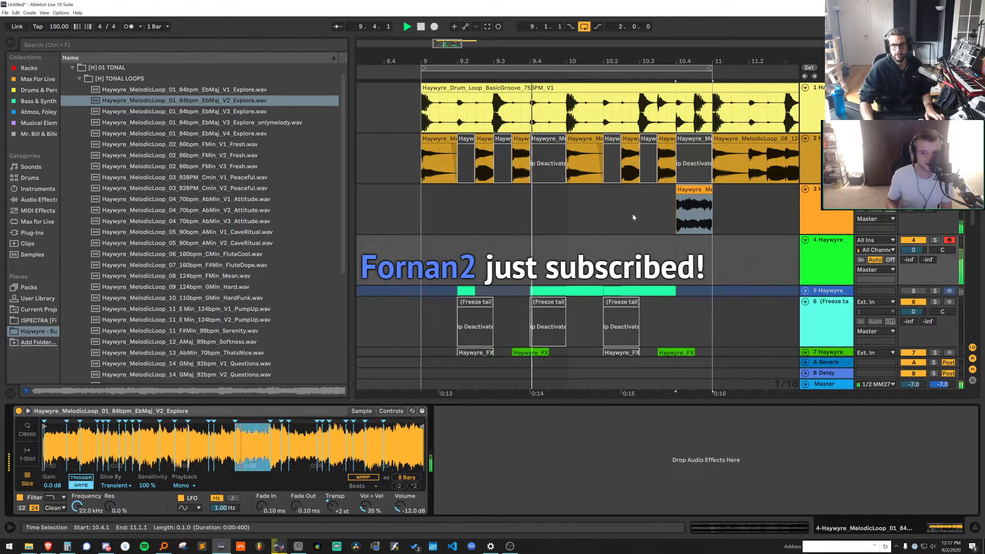
# Audition the Explore slices in different keyboard octaves, with and without the looped section playing
pyautogui.press('space')
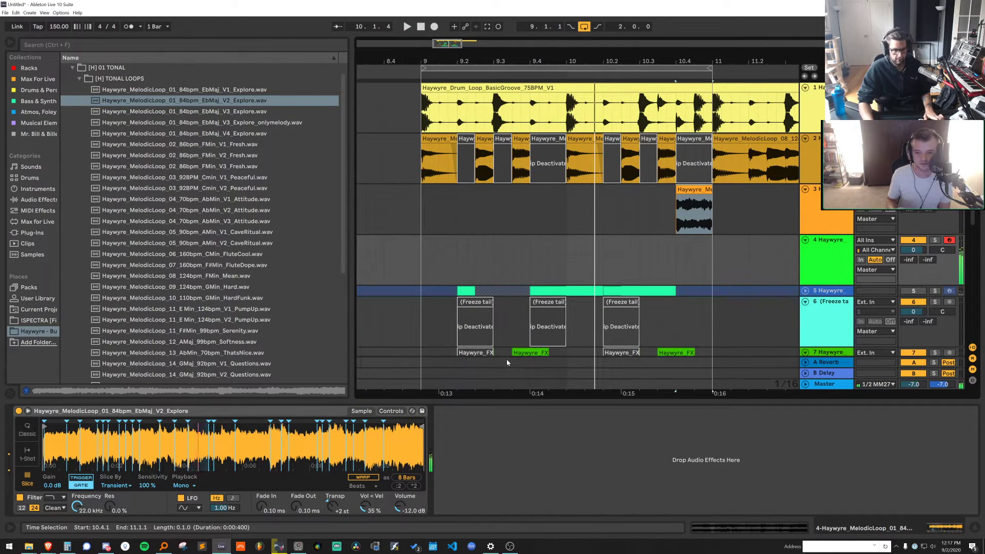
pyautogui.press('space')
pyautogui.press('space')
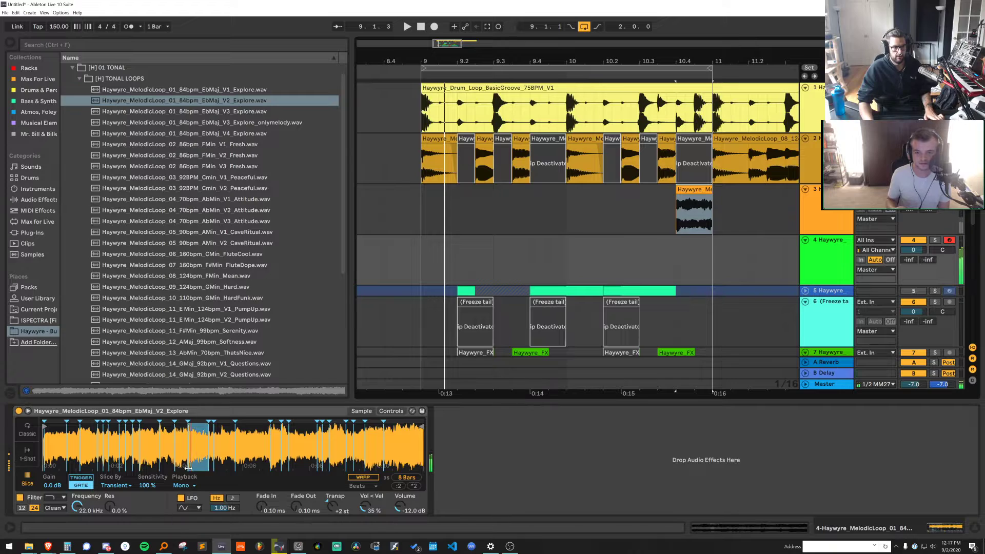
pyautogui.press('space')
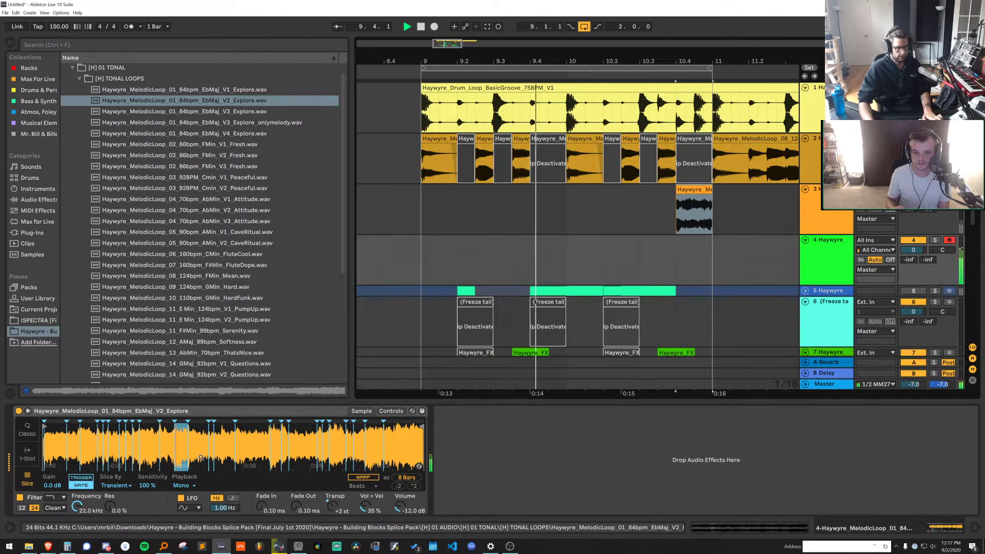
pyautogui.press('w')
pyautogui.press('z')
pyautogui.press('w')
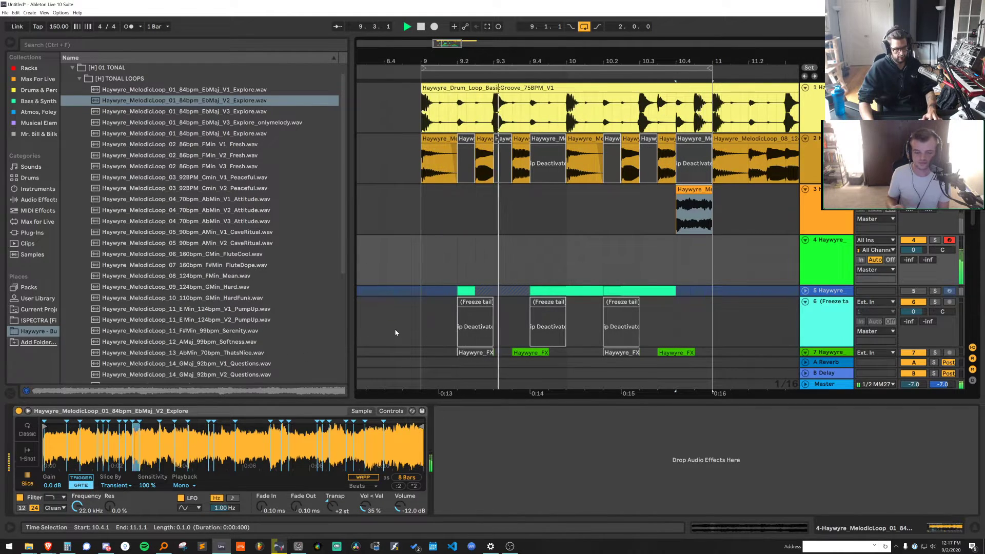
pyautogui.press('z')
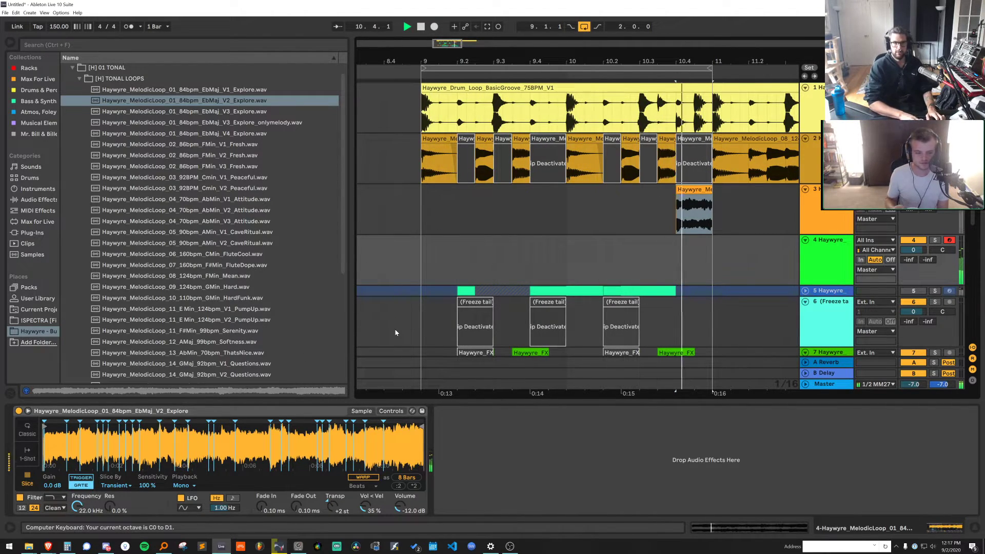
pyautogui.press('space')
pyautogui.click(829, 246)
pyautogui.press('x')
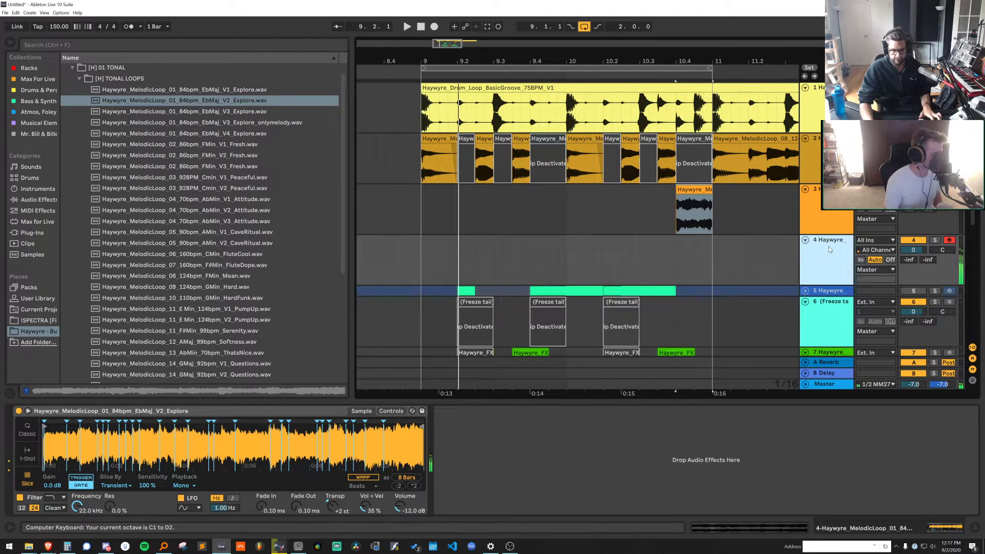
pyautogui.press('space')
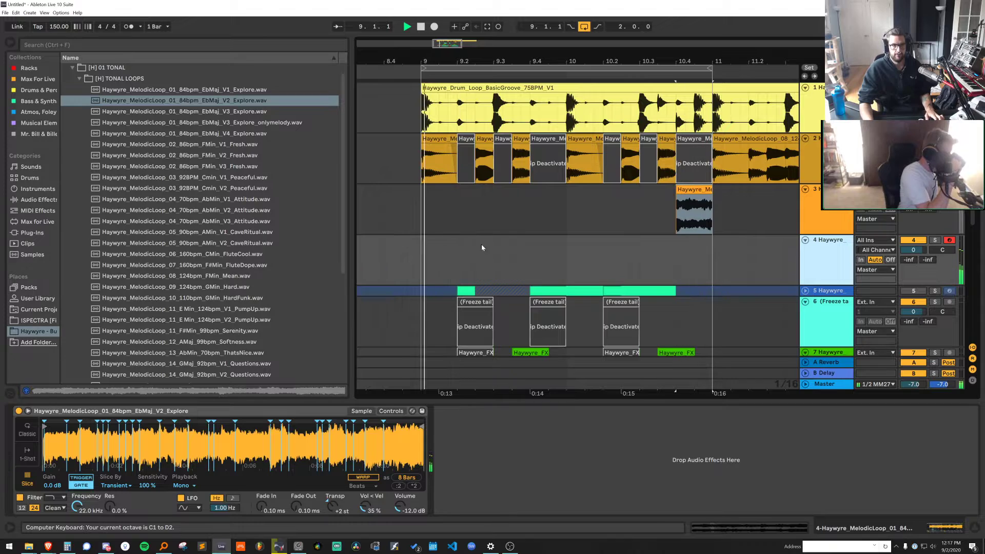
pyautogui.press('space')
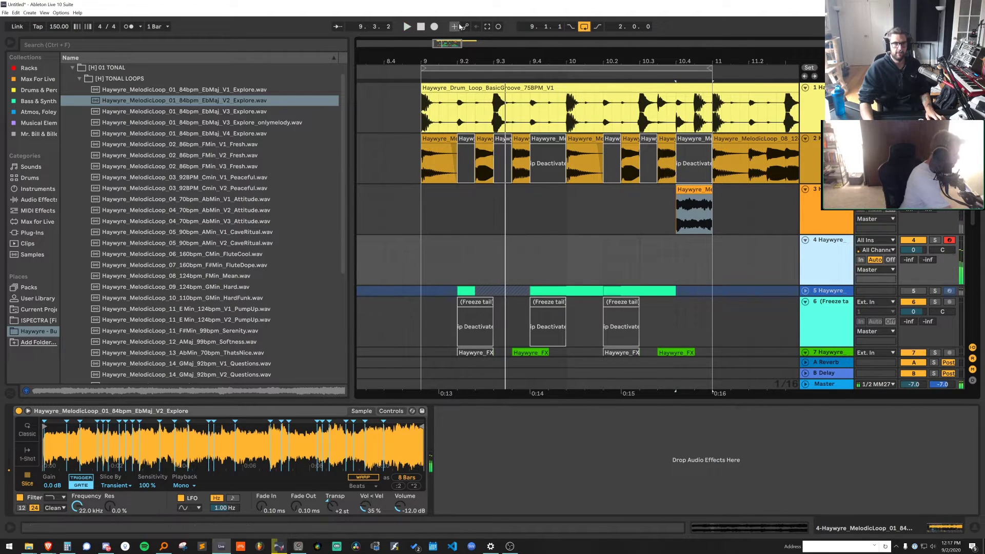
# Add the NOT OTT preset after the Simpler and set its high-band output to 10.0 dB
pyautogui.click(834, 252)
pyautogui.hotkey('ctrl', 'f')
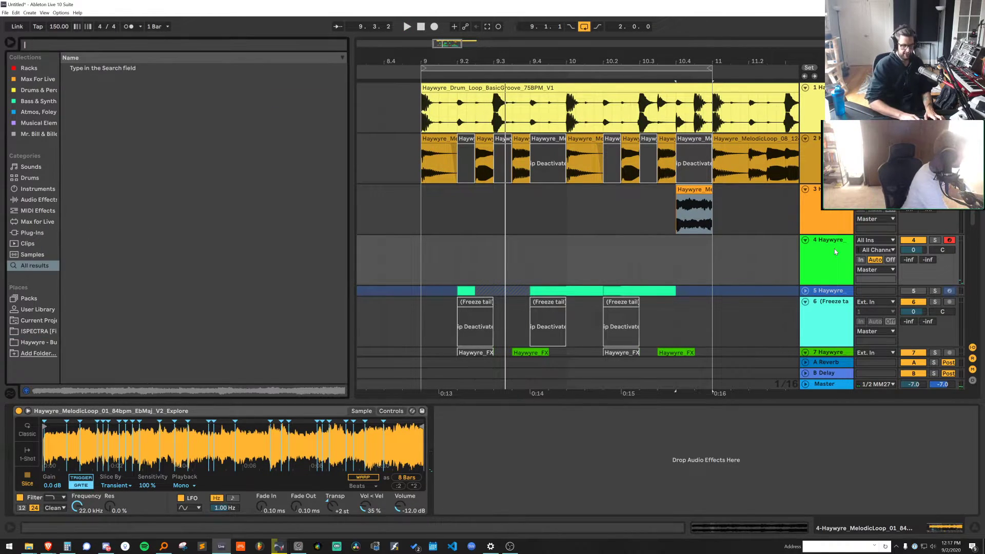
pyautogui.write('ott')
pyautogui.click(140, 177)
pyautogui.doubleClick(105, 188)
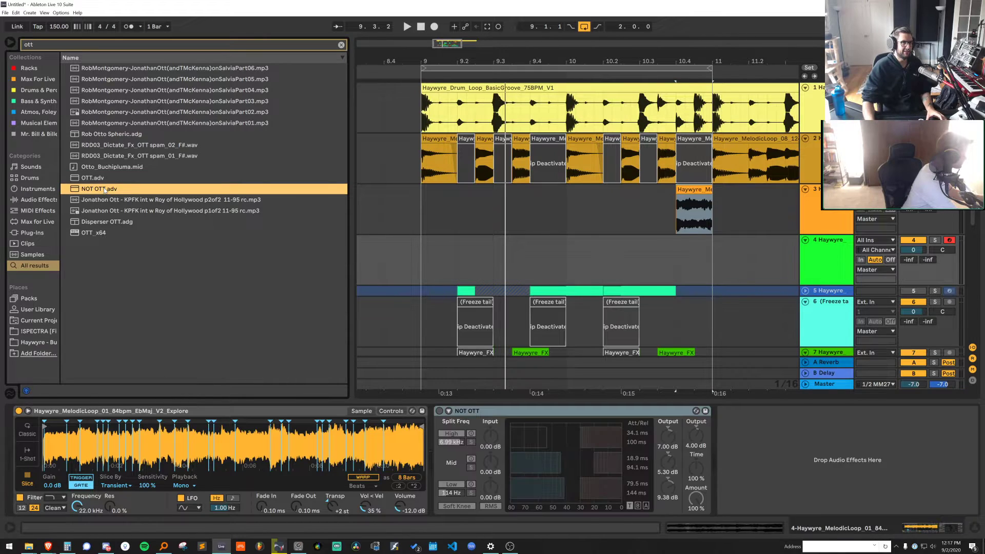
pyautogui.click(420, 253)
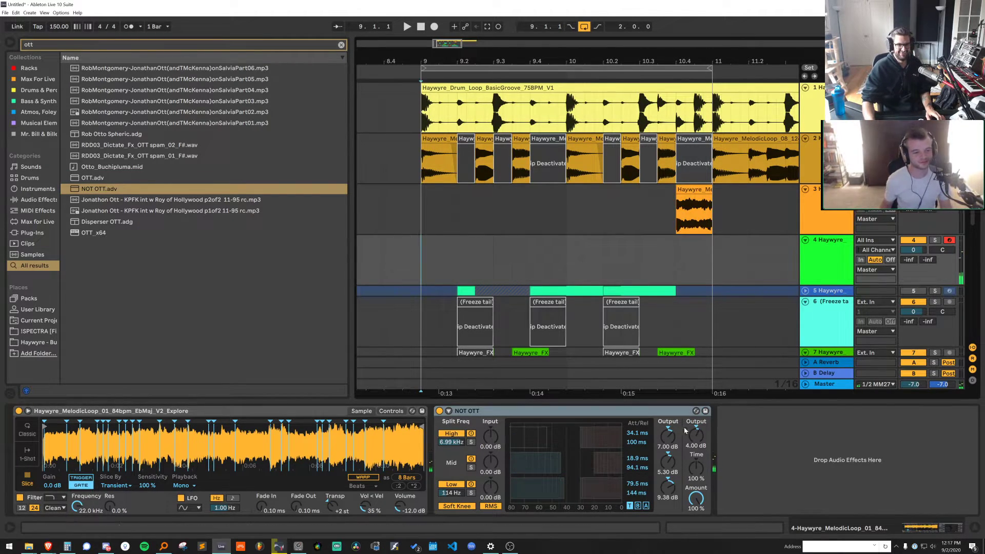
pyautogui.moveTo(668, 435); pyautogui.dragTo(668, 436)
# Add the Disperser OTT rack after NOT OTT and close its two plug-in windows
pyautogui.hotkey('ctrl', 'f')
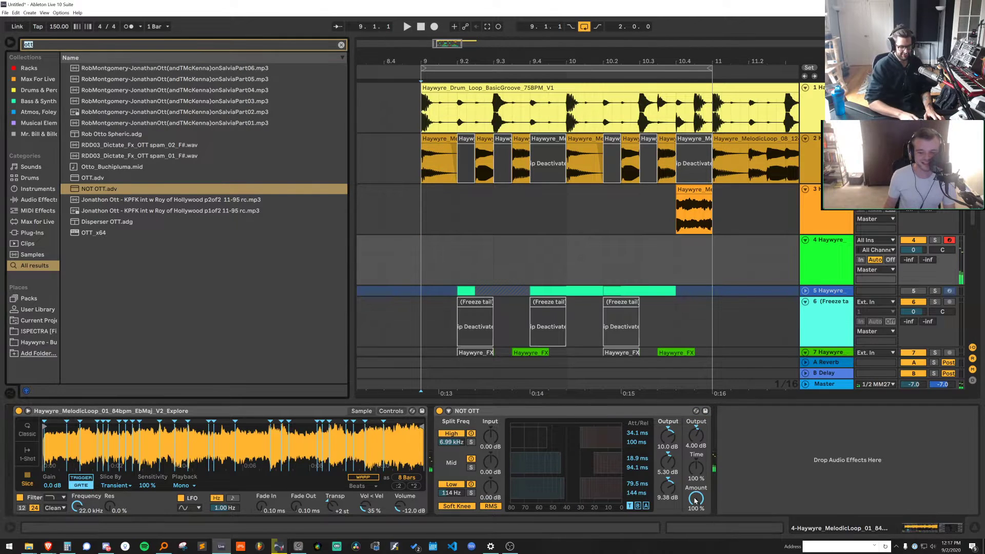
pyautogui.click(111, 134)
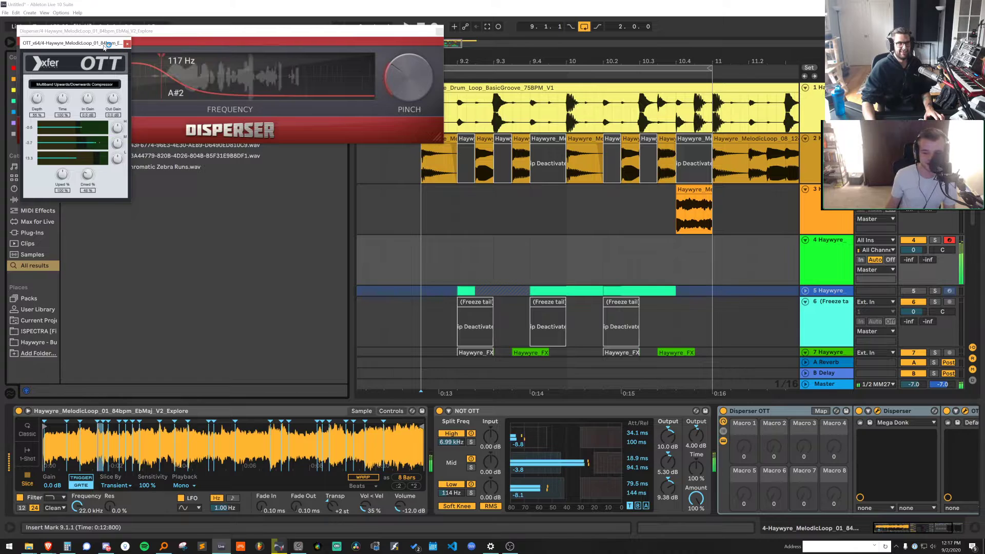
pyautogui.click(127, 43)
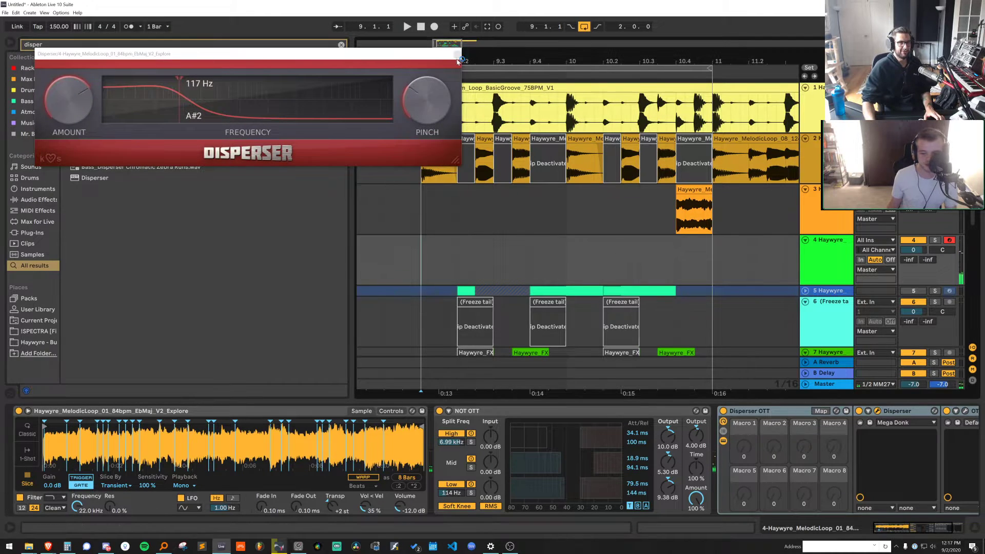
pyautogui.click(457, 55)
# Add EQ Eight at the end of the chain and set band 8 to 4.35 kHz with 3.84 dB gain
pyautogui.hotkey('ctrl', 'f')
pyautogui.write('eq')
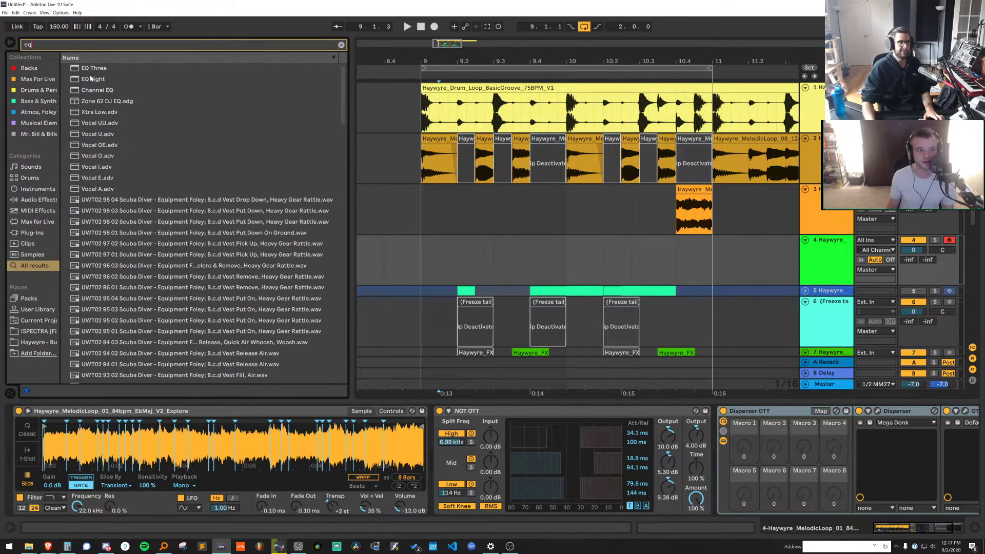
pyautogui.press('Down')
pyautogui.press('Down')
pyautogui.press('Return')
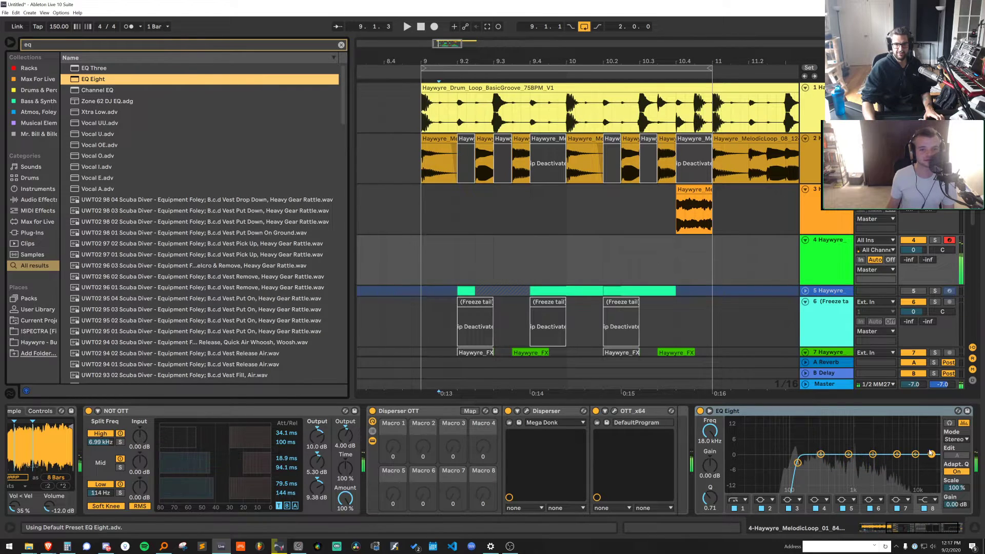
pyautogui.moveTo(931, 454); pyautogui.dragTo(893, 446)
# Set the Simpler's transposition to -10 st
pyautogui.press('x')
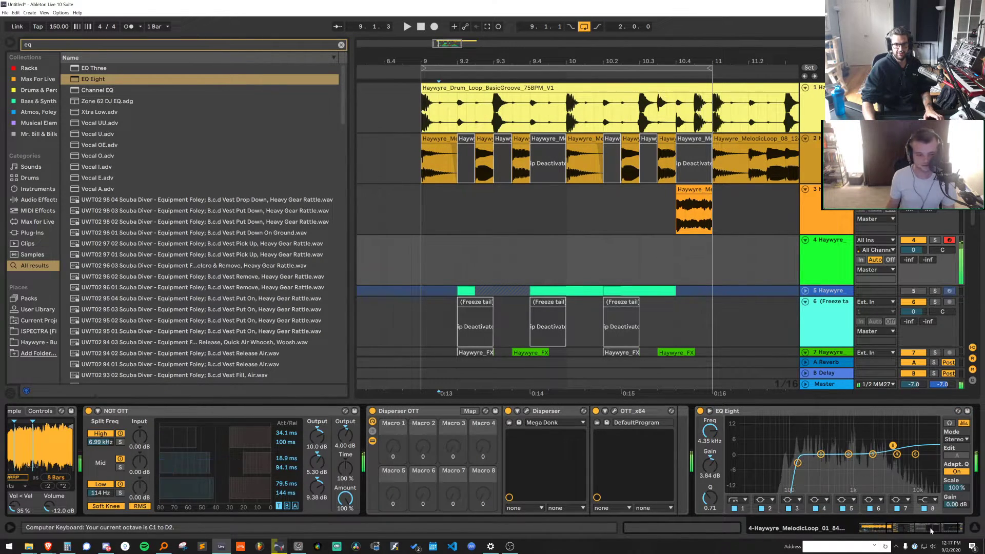
pyautogui.hscroll(-5, 400, 487)
pyautogui.moveTo(331, 508); pyautogui.dragTo(331, 507)
# Audition the transposed slices through the effect chain, along with the loop and in different keyboard octaves
pyautogui.press('w')
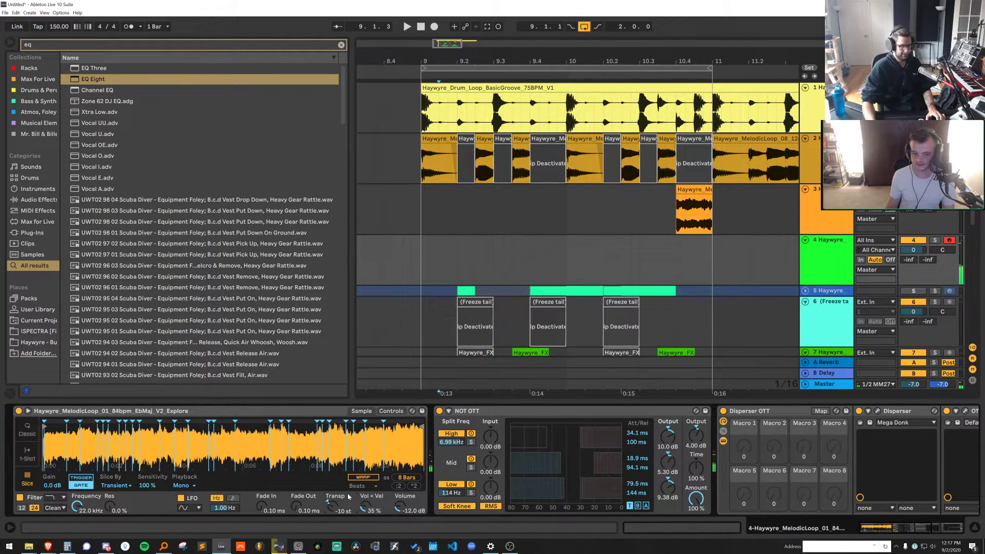
pyautogui.press('t')
pyautogui.press('t')
pyautogui.press('t')
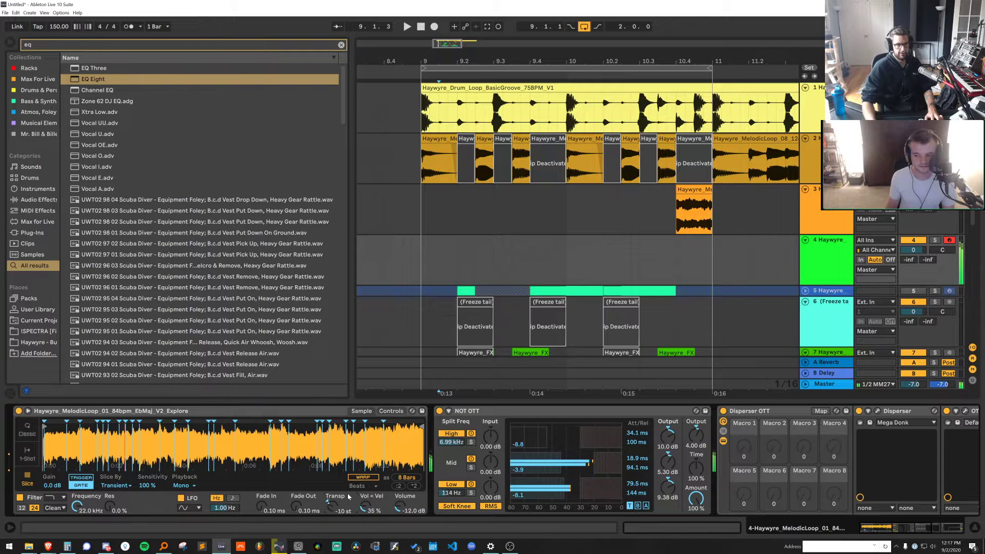
pyautogui.press('space')
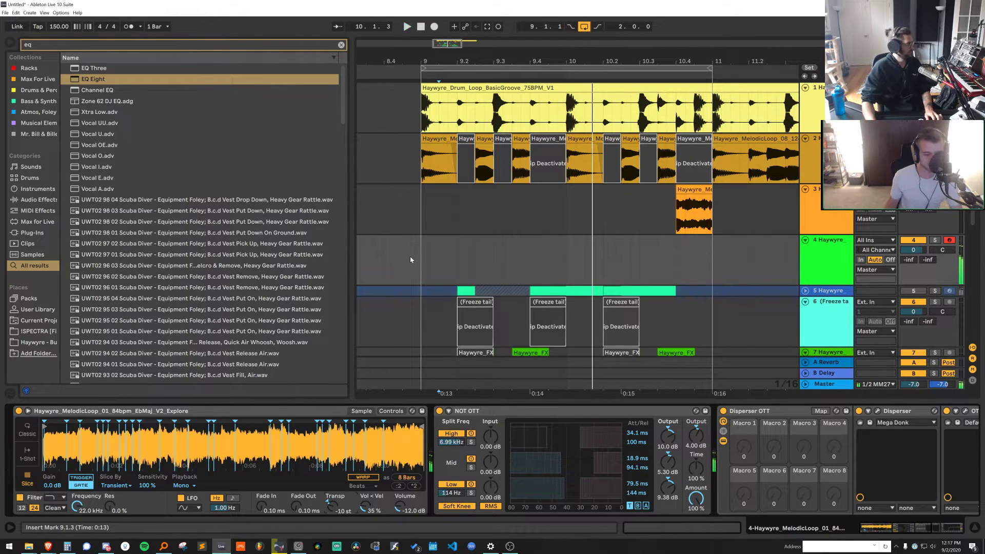
pyautogui.press('w')
pyautogui.press('x')
pyautogui.press('w')
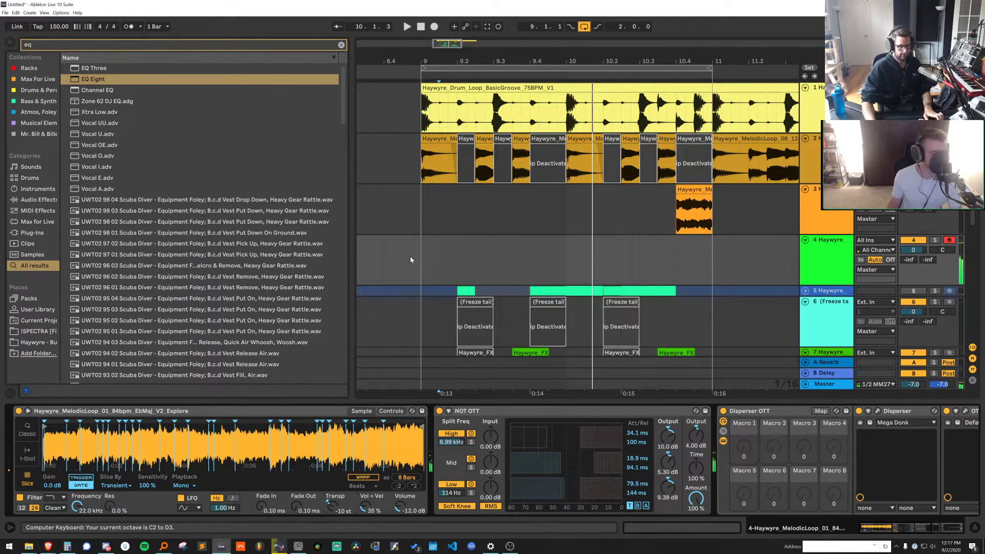
# Search for "native" and add the FX - Ableton Native Disperser [mrbill] rack after EQ Eight
pyautogui.click(340, 45)
pyautogui.write('native')
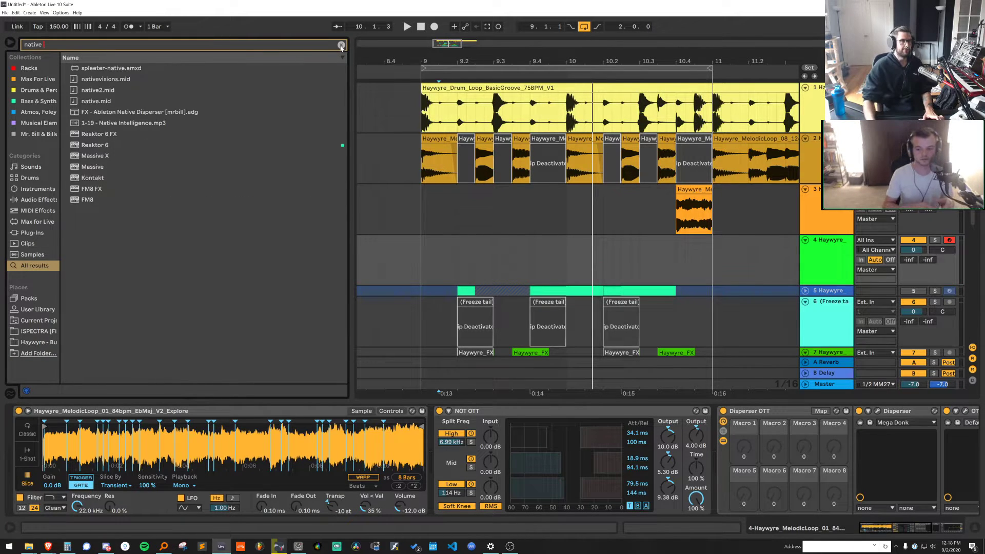
pyautogui.doubleClick(117, 113)
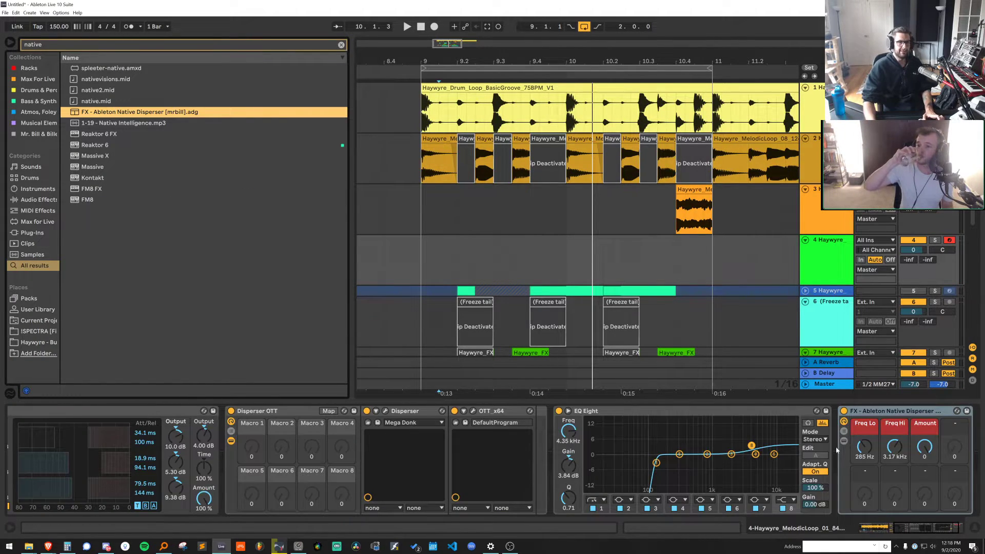
# Show the Native Disperser rack's chain and examine the devices inside it and the preceding effects
pyautogui.click(890, 529)
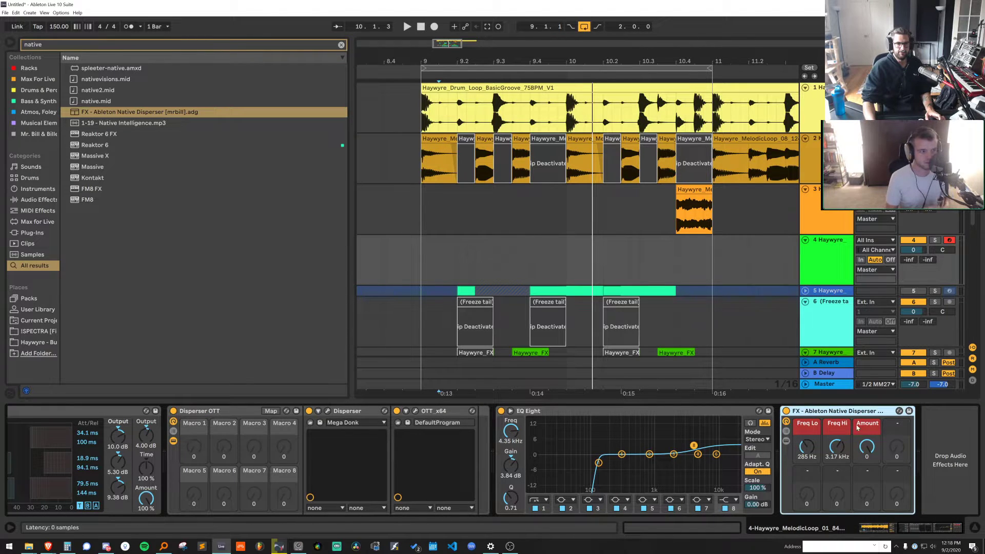
pyautogui.click(786, 431)
pyautogui.click(931, 440)
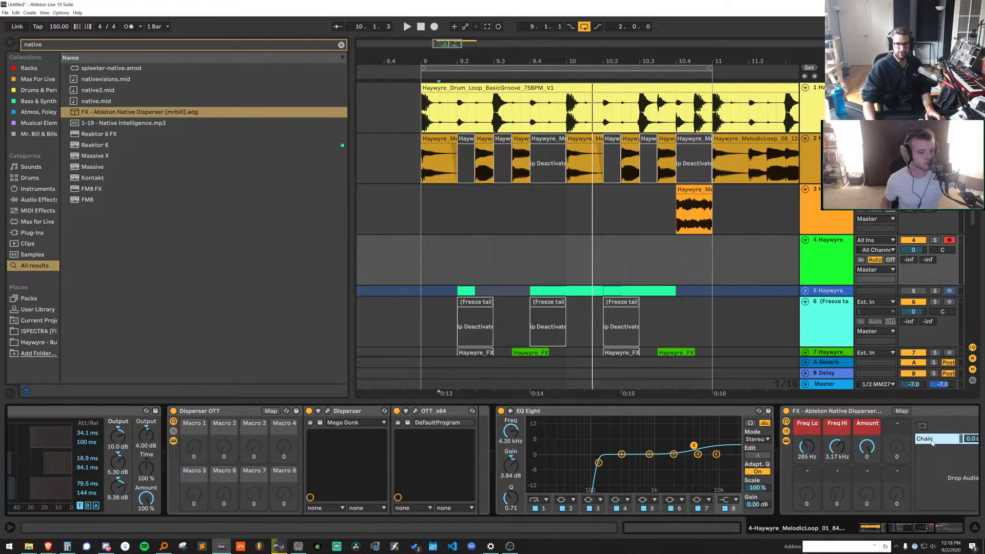
pyautogui.moveTo(901, 530); pyautogui.dragTo(937, 525)
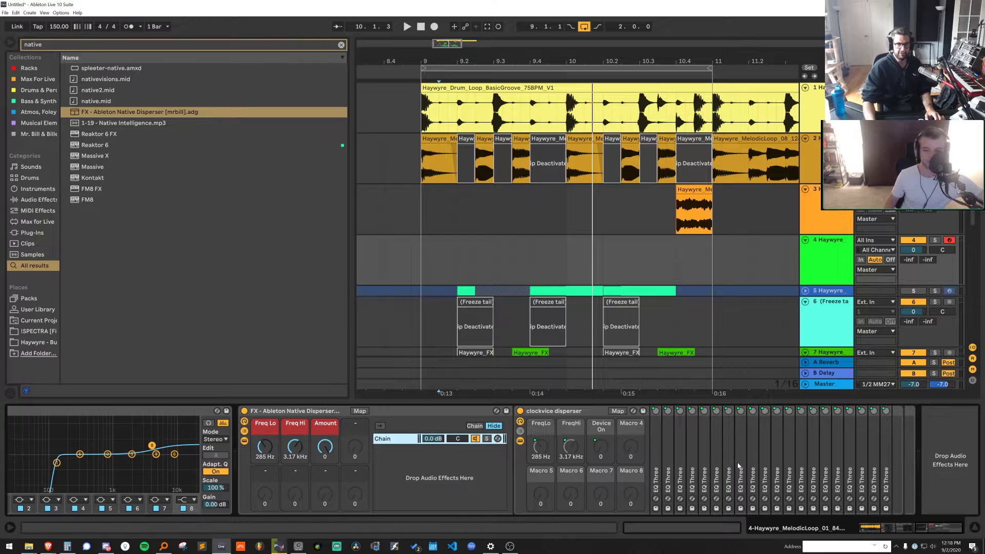
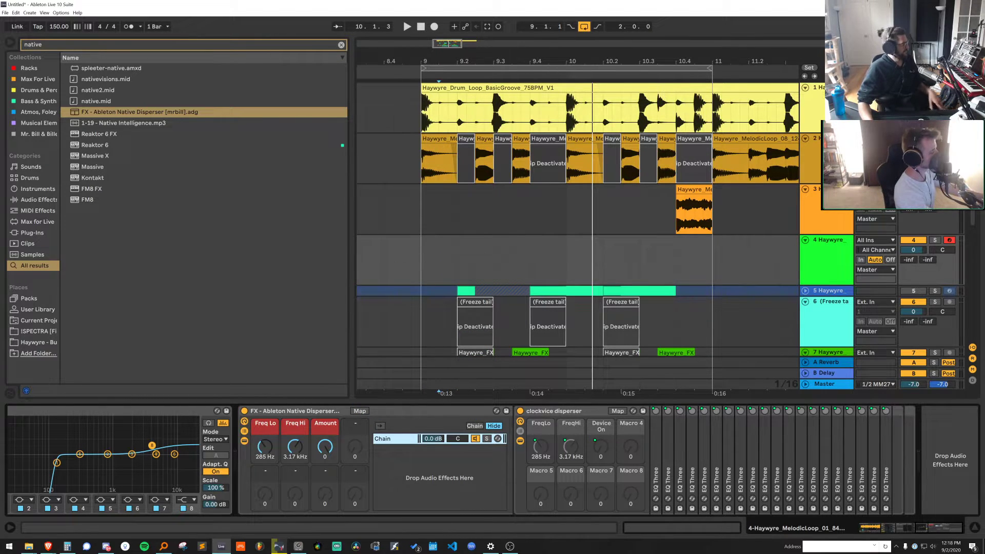
pyautogui.click(487, 266)
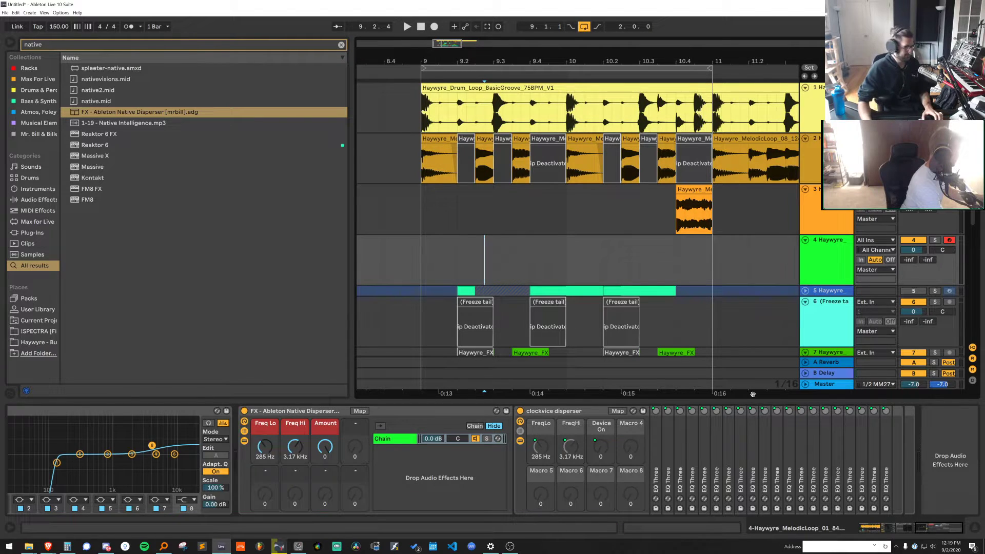
pyautogui.hscroll(-10, 495, 427)
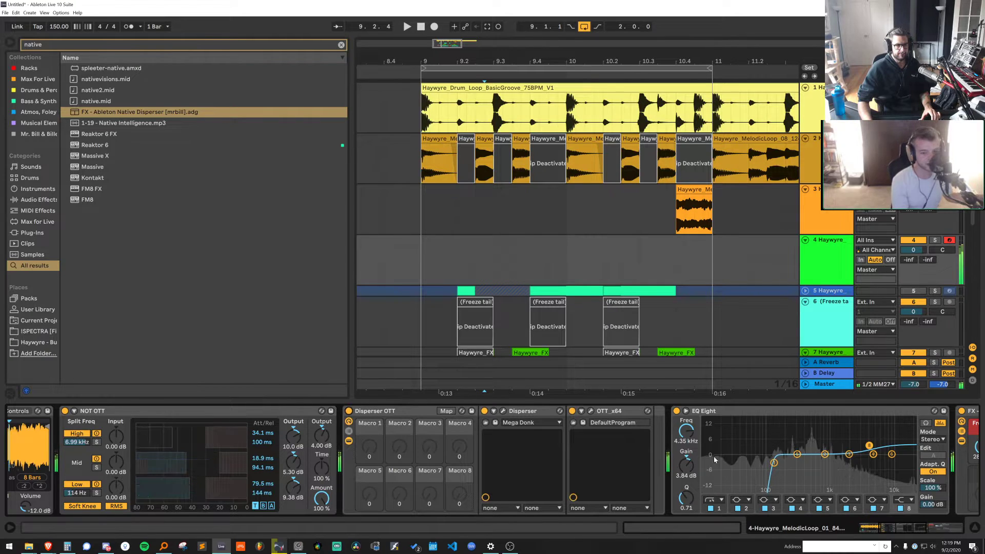
pyautogui.click(912, 528)
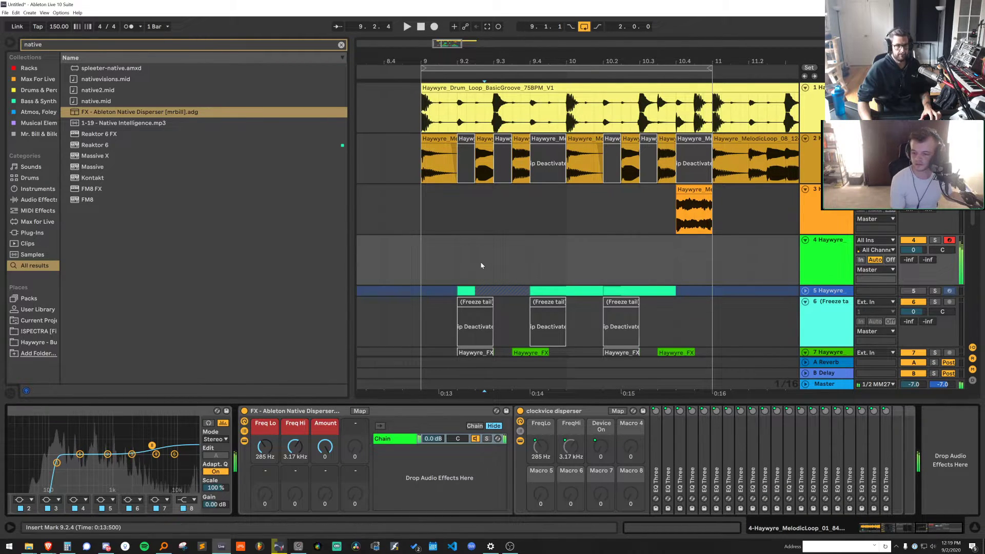
# Record a two-bar performance of the sliced Explore loop on track 4 from bar 9, one octave lower, and play it back
pyautogui.click(434, 27)
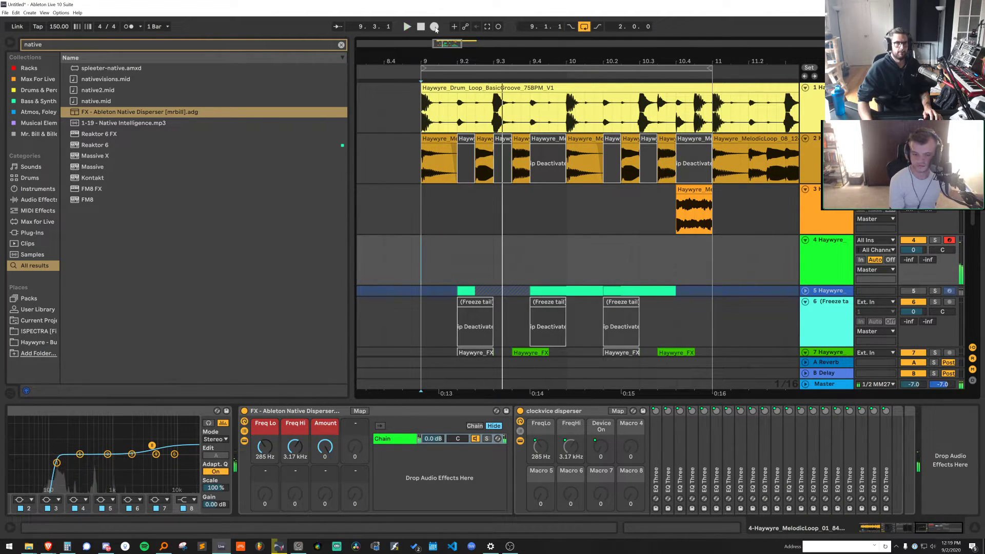
pyautogui.press('z')
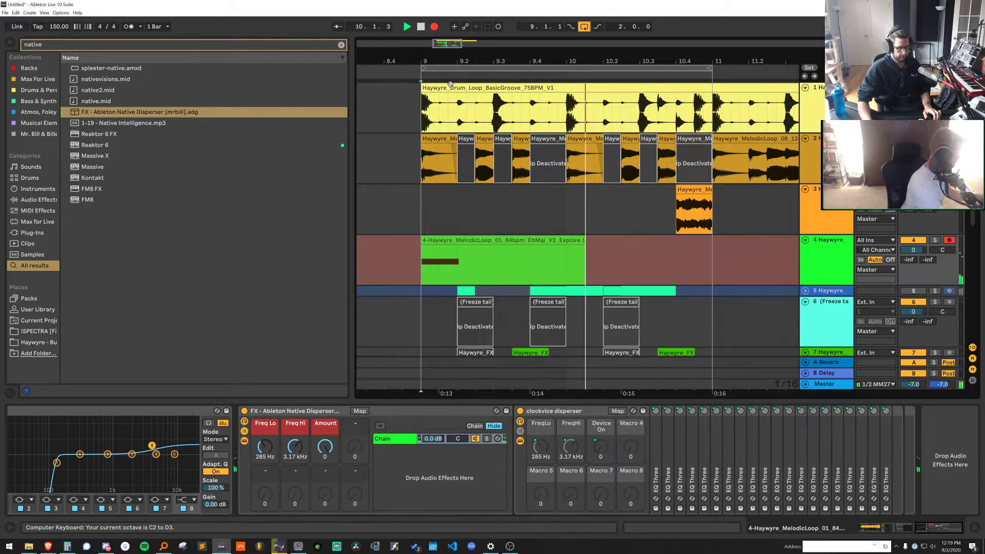
pyautogui.press('u')
pyautogui.press('g')
pyautogui.press('space')
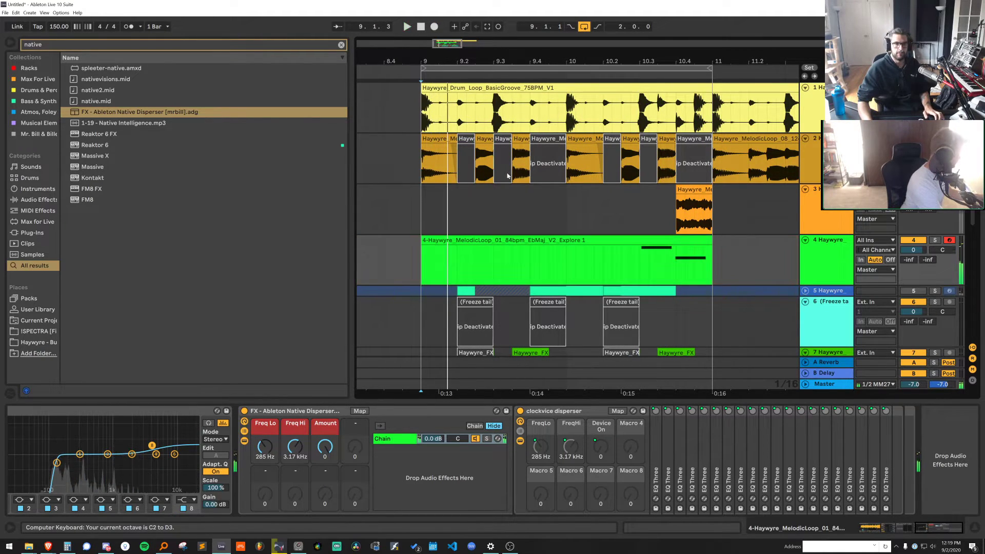
pyautogui.click(489, 240)
pyautogui.press('space')
pyautogui.doubleClick(833, 248)
pyautogui.press('space')
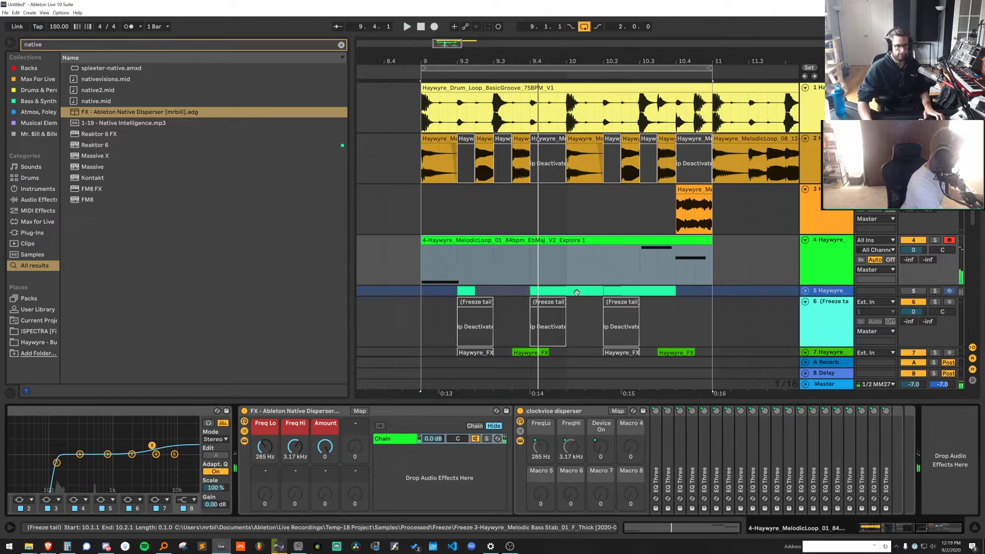
# Search for "eq" and add an EQ Eight at the end of track 4's effect chain
pyautogui.hotkey('ctrl', 'f')
pyautogui.write('eq')
pyautogui.press('Down')
pyautogui.press('Down')
pyautogui.press('Return')
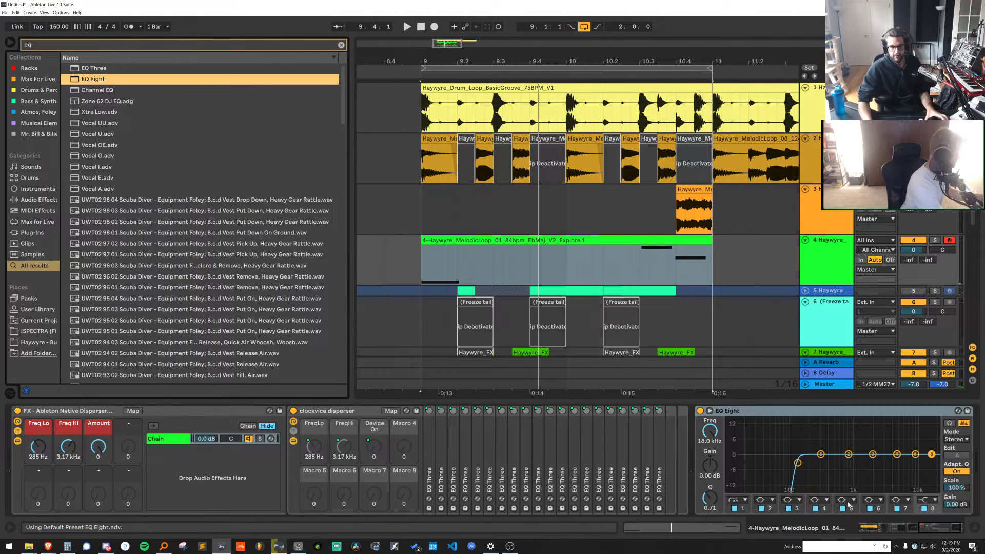
# Set the new EQ Eight's first band to a gentler low cut at 435 Hz and audition the result
pyautogui.click(744, 500)
pyautogui.click(740, 440)
pyautogui.press('space')
pyautogui.moveTo(800, 463); pyautogui.dragTo(830, 463)
pyautogui.press('space')
pyautogui.press('space')
pyautogui.press('space')
pyautogui.press('space')
pyautogui.press('space')
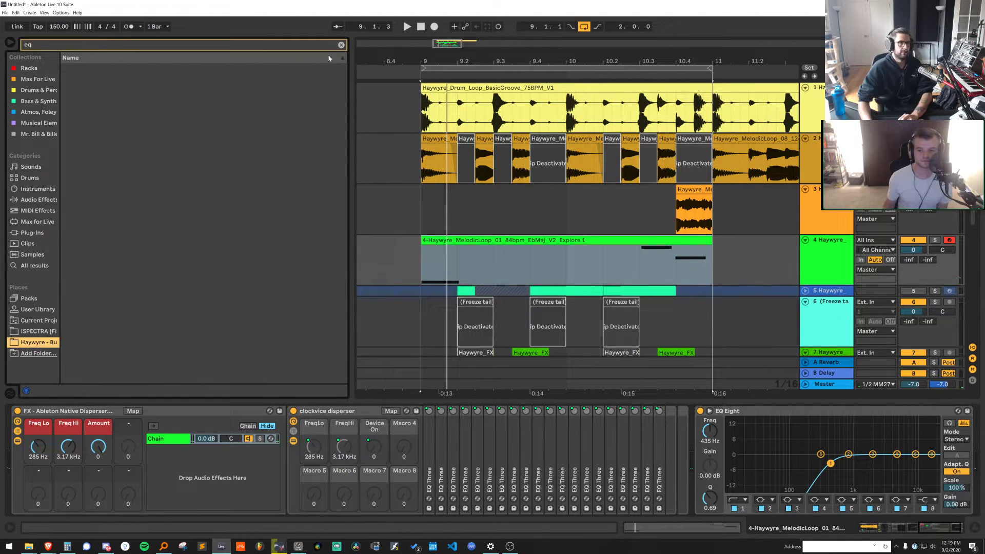
# Return to the Haywyre pack folder and unfreeze the Melodic Bass Stab track
pyautogui.click(40, 342)
pyautogui.click(829, 291)
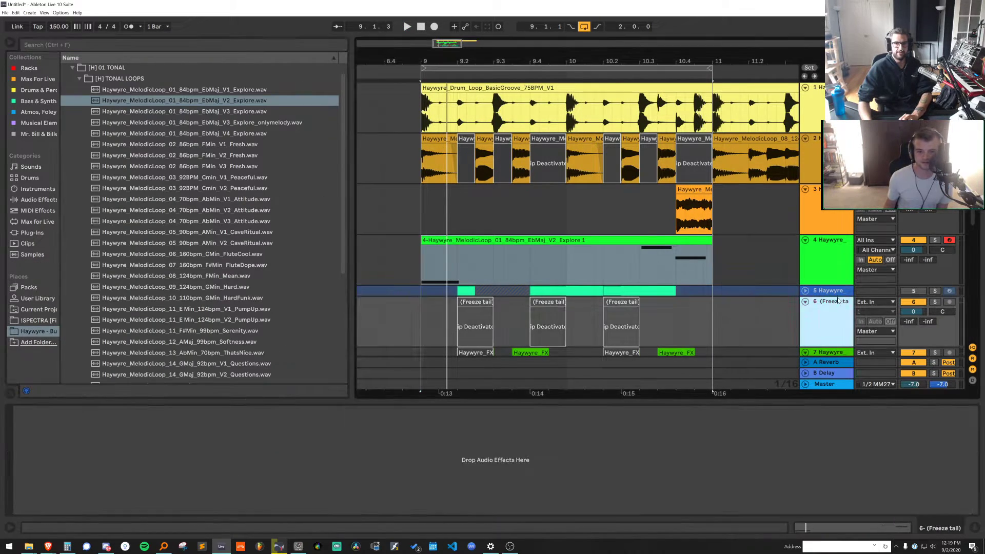
pyautogui.rightClick(829, 298)
pyautogui.click(858, 365)
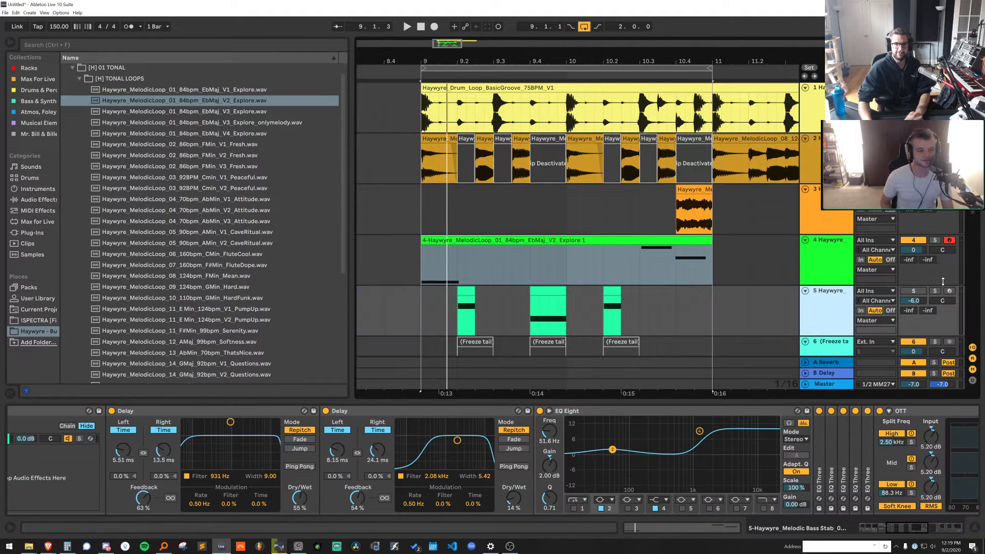
# Audition the bass stab an octave higher, set its instrument volume to -12 dB and reset the track volume to 0 dB
pyautogui.press('a')
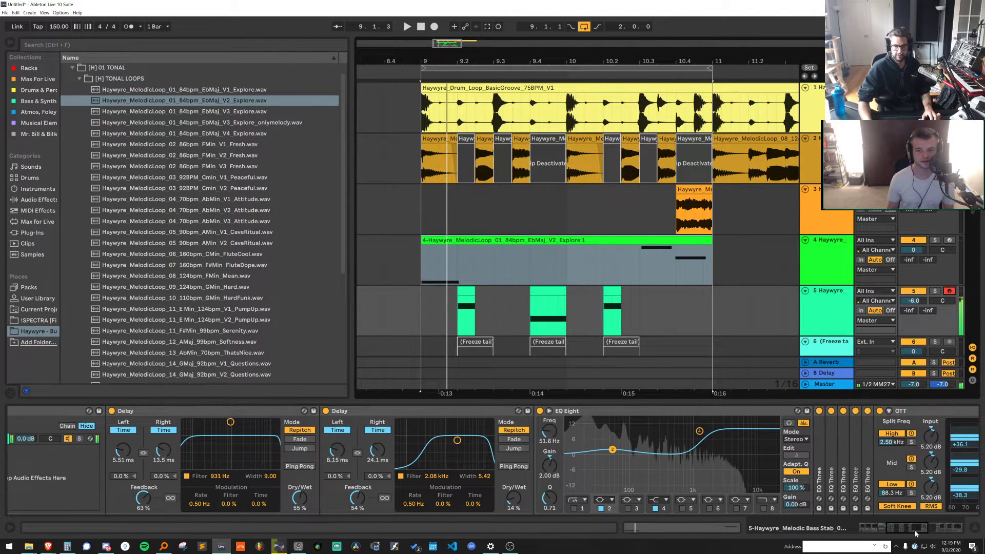
pyautogui.press('x')
pyautogui.press('a')
pyautogui.click(873, 528)
pyautogui.doubleClick(434, 412)
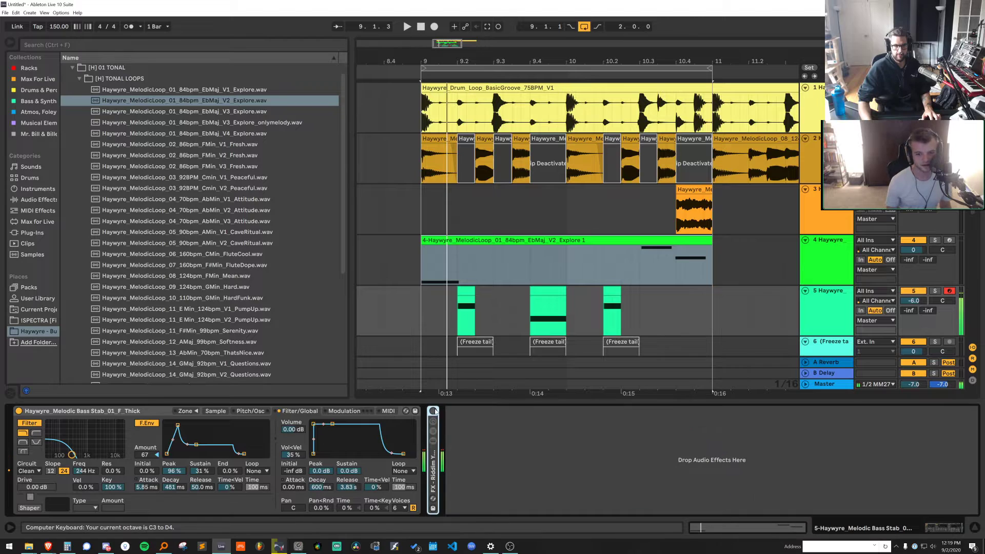
pyautogui.moveTo(288, 431); pyautogui.dragTo(288, 417)
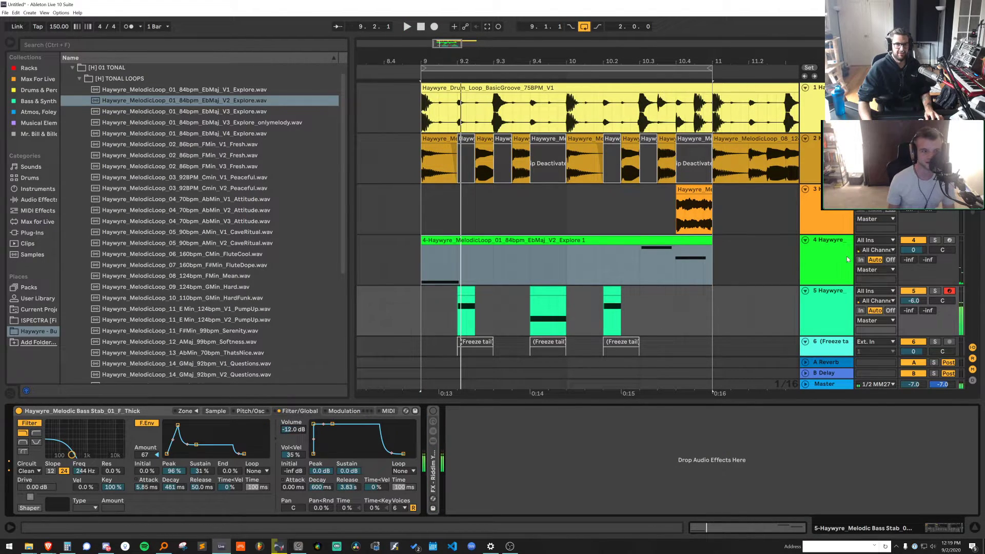
pyautogui.doubleClick(903, 302)
pyautogui.press('space')
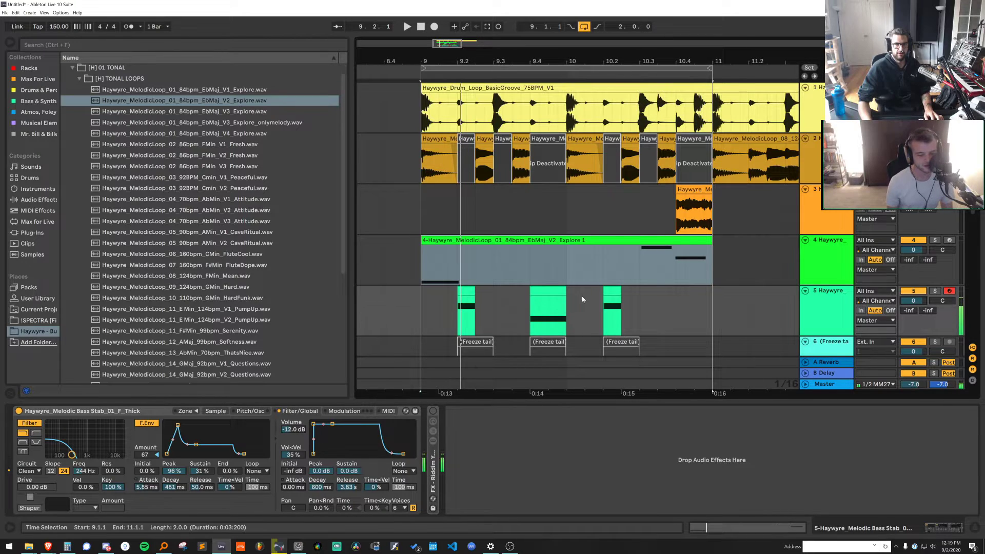
# Move the bass stab clip from 9.4 to bar 9, audition it soloed, and change its note to F3
pyautogui.moveTo(554, 291); pyautogui.dragTo(446, 297)
pyautogui.click(934, 291)
pyautogui.press('space')
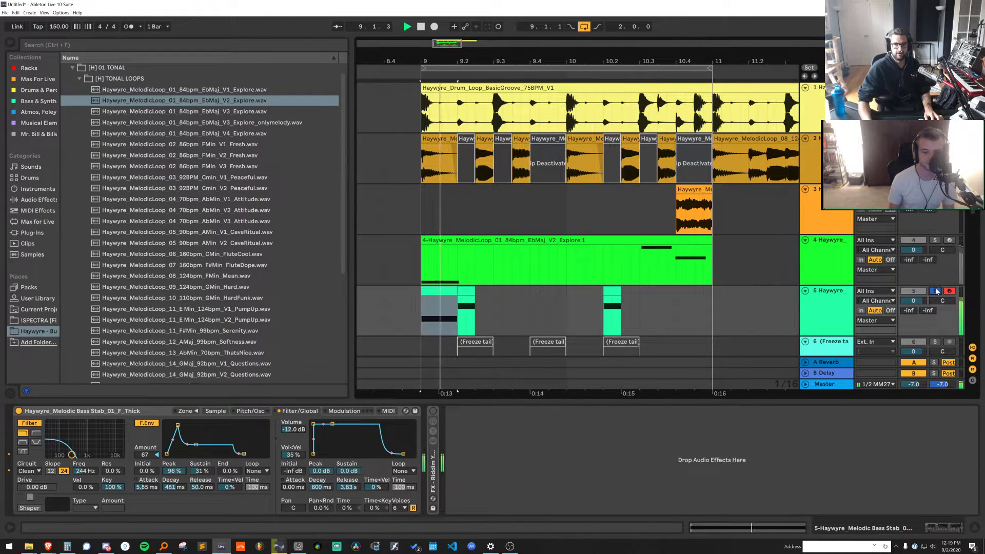
pyautogui.doubleClick(438, 291)
pyautogui.click(460, 511)
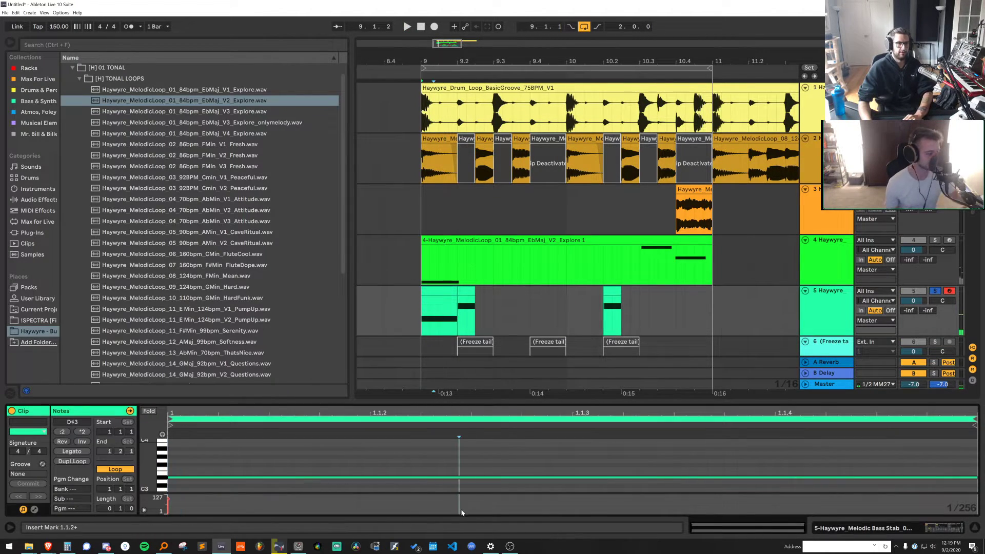
# Deactivate the remaining bass stab clips on track 5 and delete track 4's recording between 9.2 and 10.3
pyautogui.moveTo(458, 311); pyautogui.dragTo(649, 315)
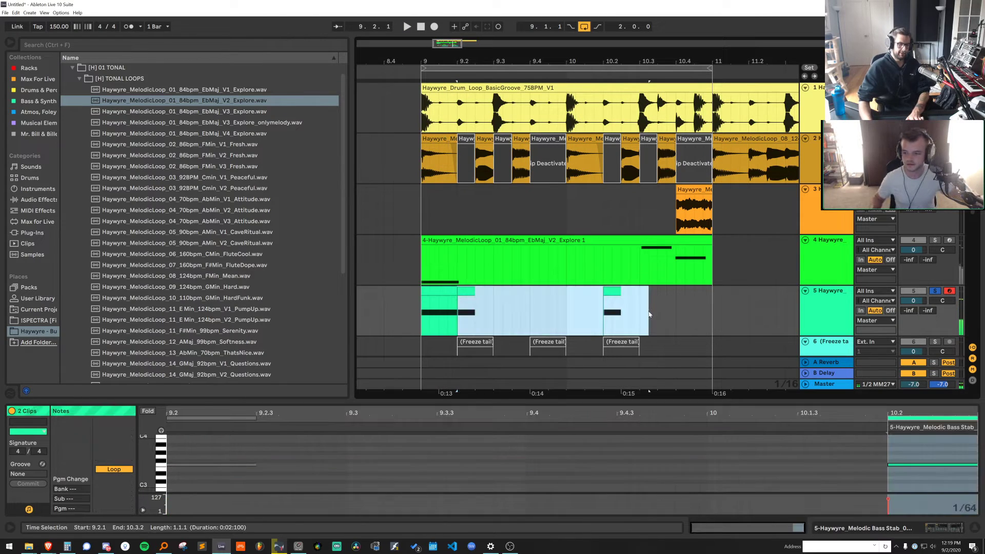
pyautogui.moveTo(457, 262); pyautogui.dragTo(638, 274)
pyautogui.press('Delete')
# Lengthen both notes in track 4's clip at 10.3 to fill their beats, and unsolo and disarm track 5
pyautogui.doubleClick(659, 240)
pyautogui.click(512, 467)
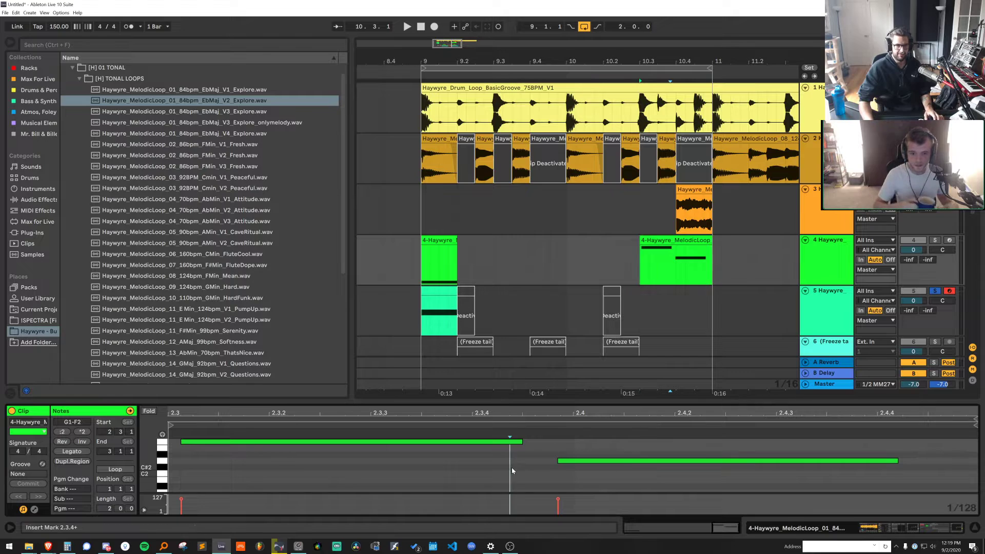
pyautogui.hotkey('ctrl', 'a')
pyautogui.moveTo(471, 442); pyautogui.dragTo(573, 444)
pyautogui.moveTo(876, 461); pyautogui.dragTo(977, 461)
pyautogui.click(935, 291)
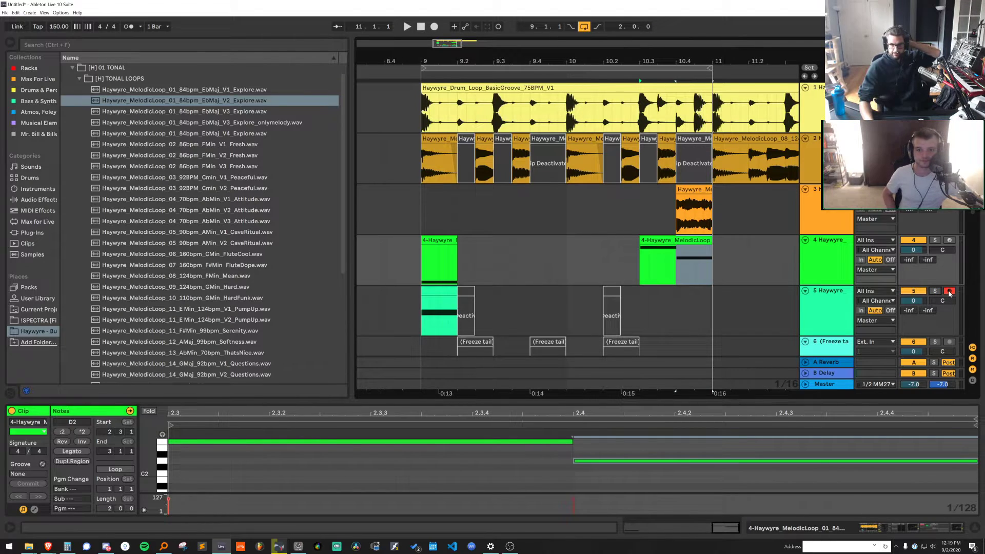
pyautogui.click(949, 291)
# Lower track 4 to -6.3 dB and deactivate the melodic loop clip at bar 9, checking the mix in playback
pyautogui.click(439, 307)
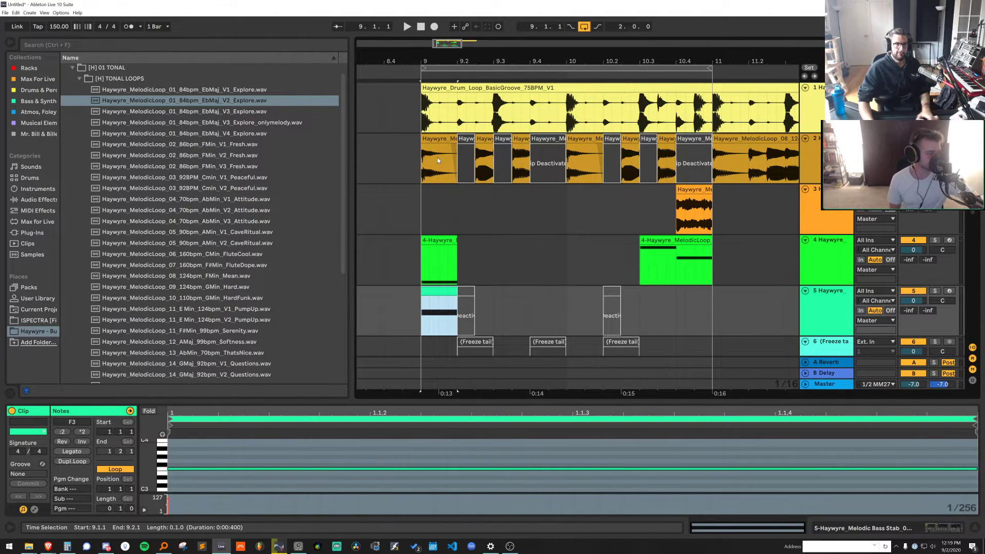
pyautogui.click(438, 160)
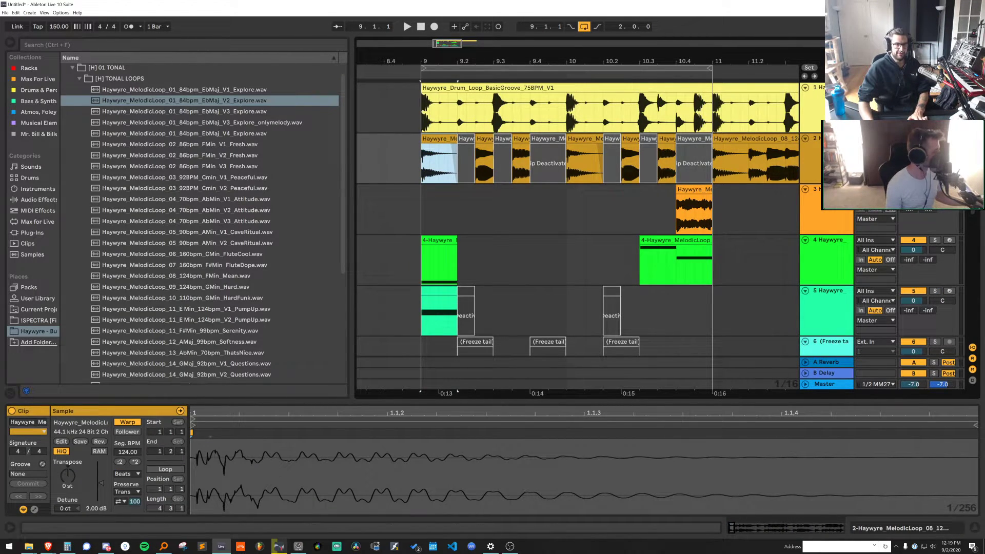
pyautogui.press('space')
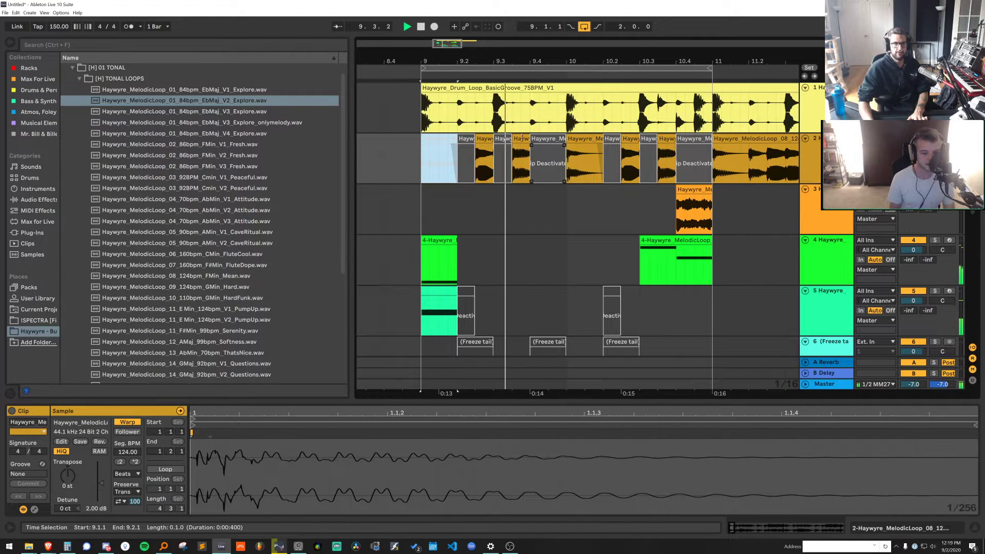
pyautogui.press('space')
pyautogui.moveTo(913, 250); pyautogui.dragTo(913, 260)
pyautogui.press('0')
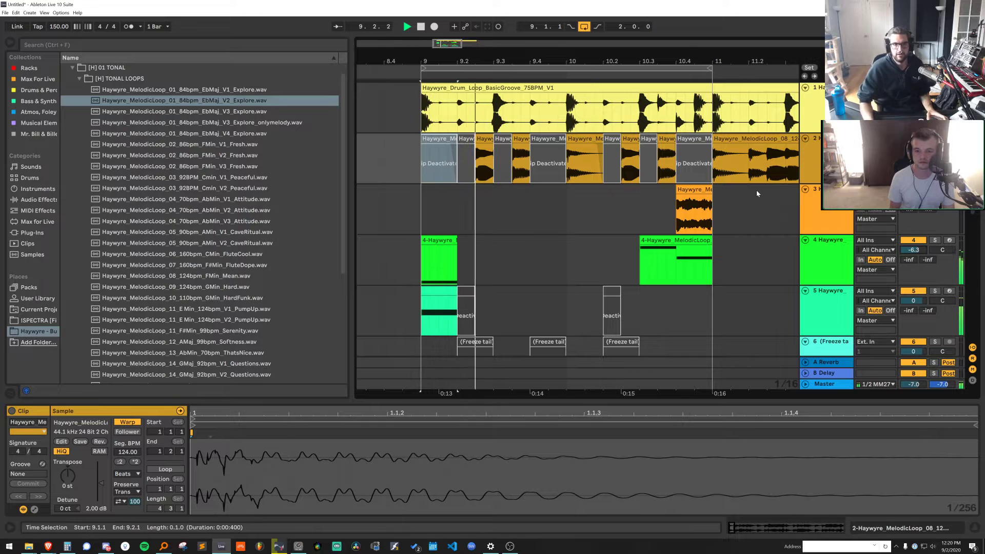
pyautogui.press('space')
# Extend track 2's melodic loop clip starting at 9.2.3 up to bar 10 and audition it
pyautogui.moveTo(492, 138); pyautogui.dragTo(565, 138)
pyautogui.press('space')
pyautogui.press('space')
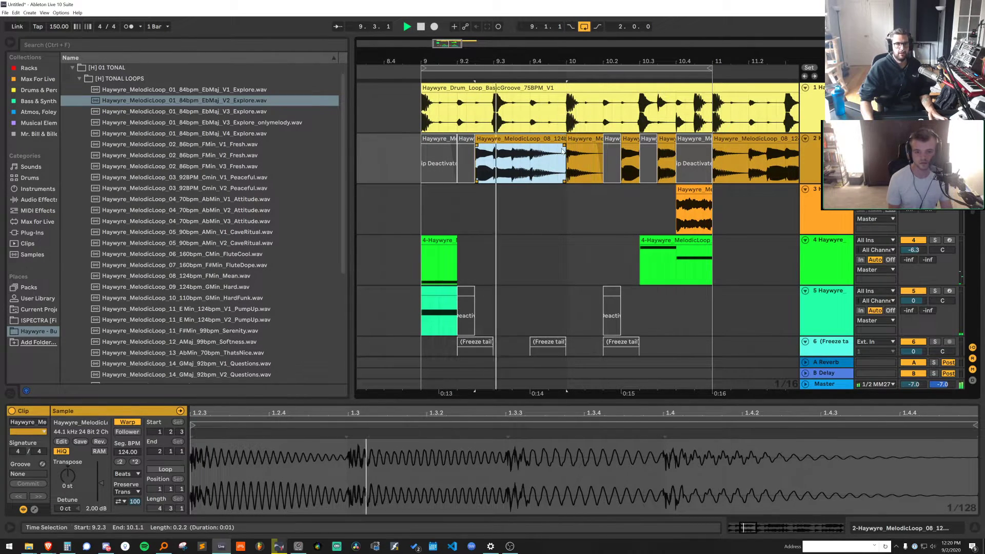
pyautogui.click(571, 138)
pyautogui.press('space')
# Copy the bar 9 clips on tracks 4 and 5 to bar 10 and deactivate the melodic loop clip there
pyautogui.moveTo(424, 262); pyautogui.dragTo(453, 302)
pyautogui.hotkey('ctrl', 'c')
pyautogui.click(565, 264)
pyautogui.hotkey('ctrl', 'v')
pyautogui.press('space')
pyautogui.click(584, 139)
pyautogui.press('0')
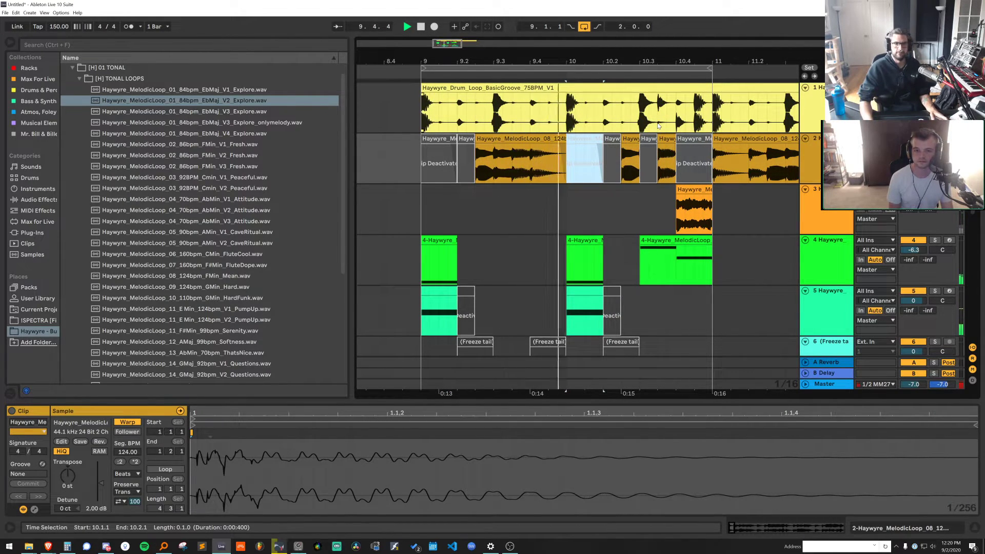
# Duplicate the time from bar 9 to 11 so the loop spans four bars, and delete the first track 4 clip at 10.3
pyautogui.click(668, 238)
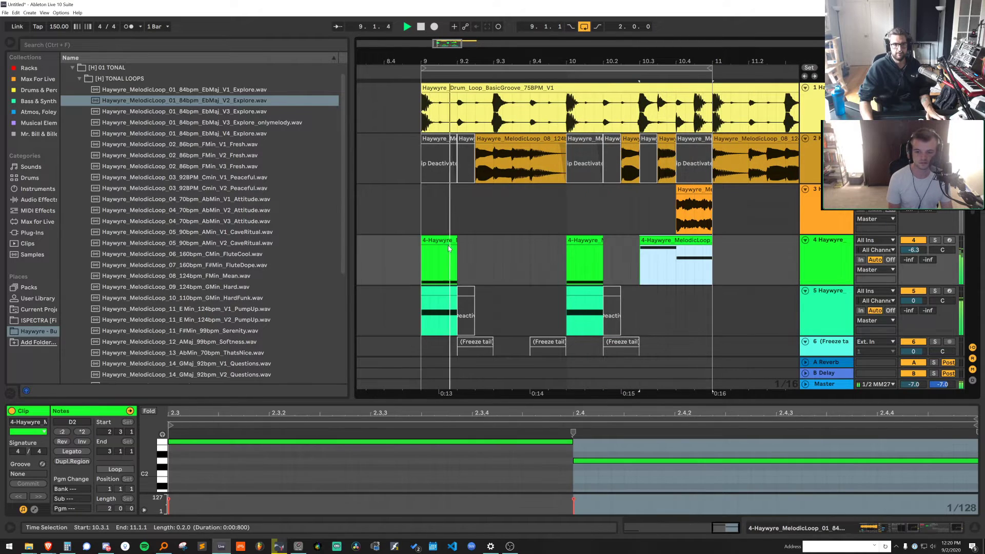
pyautogui.keyDown('shift'); pyautogui.click(440, 240); pyautogui.keyUp('shift')
pyautogui.hotkey('ctrl', 'shift', 'd')
pyautogui.moveTo(525, 241); pyautogui.dragTo(519, 231)
pyautogui.click(399, 240)
pyautogui.press('Delete')
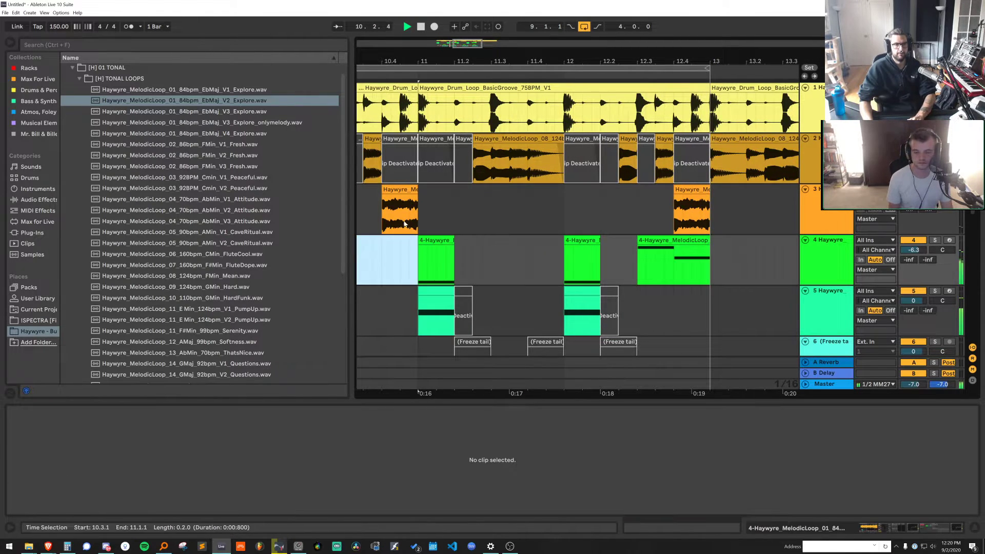
# Extend track 2's melodic loop clip at 10.2.3 up to bar 11 and delete the track 3 clip at 10.4
pyautogui.moveTo(454, 64); pyautogui.dragTo(629, 54)
pyautogui.click(561, 139)
pyautogui.press('space')
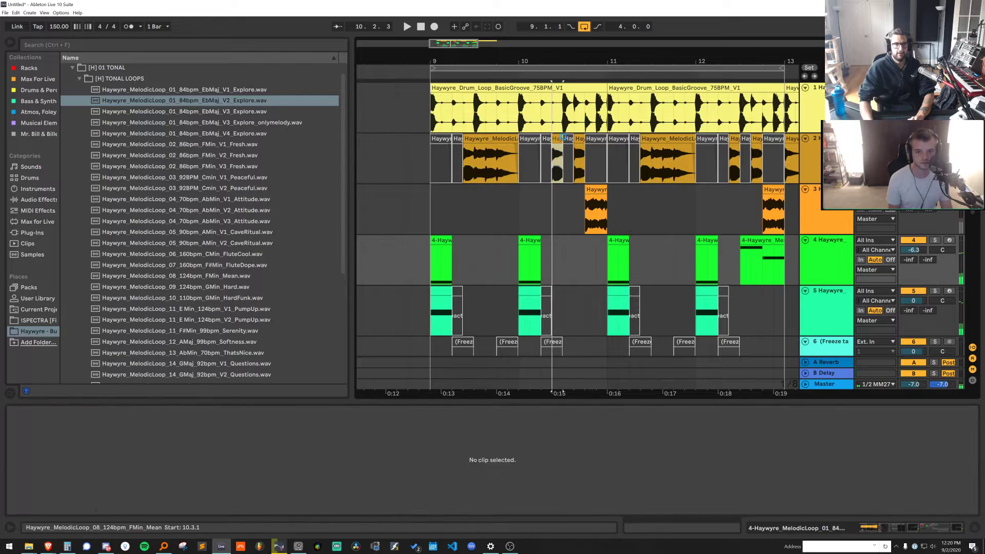
pyautogui.click(560, 139)
pyautogui.moveTo(561, 139); pyautogui.dragTo(602, 185)
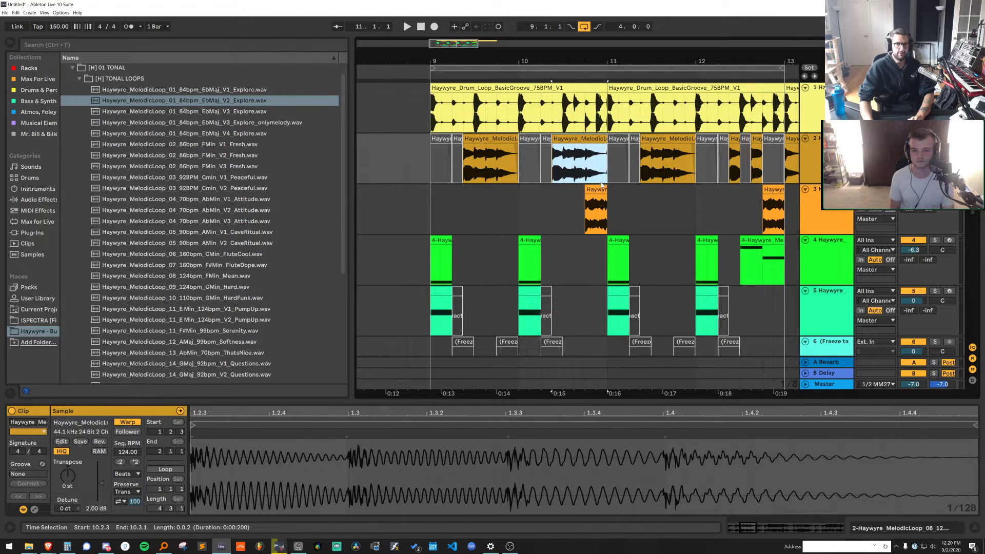
pyautogui.click(595, 190)
pyautogui.press('Delete')
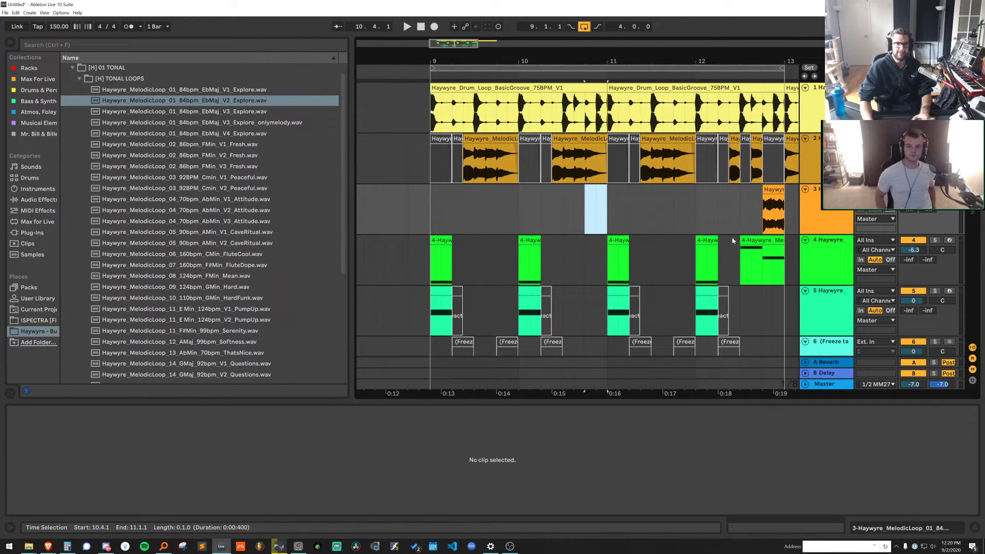
# Play the four-bar loop from bar 9 and set track 5's volume to -1.0 dB and track 4's to -7.3 dB
pyautogui.moveTo(789, 318); pyautogui.dragTo(425, 258)
pyautogui.click(426, 258)
pyautogui.press('space')
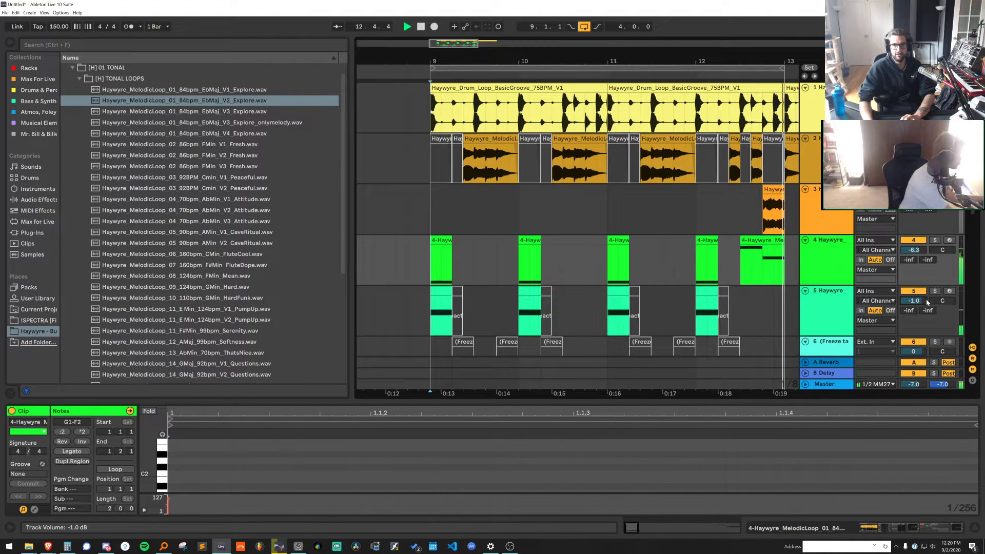
# Boost about 2.11 dB at 4.45 kHz in the EQ Eight at the end of track 4's chain
pyautogui.click(840, 263)
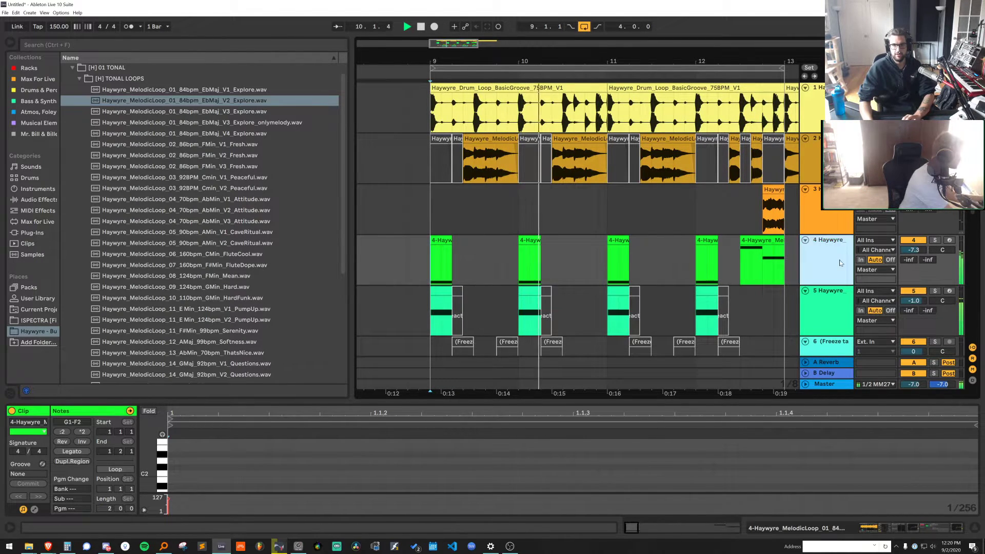
pyautogui.doubleClick(840, 263)
pyautogui.click(949, 526)
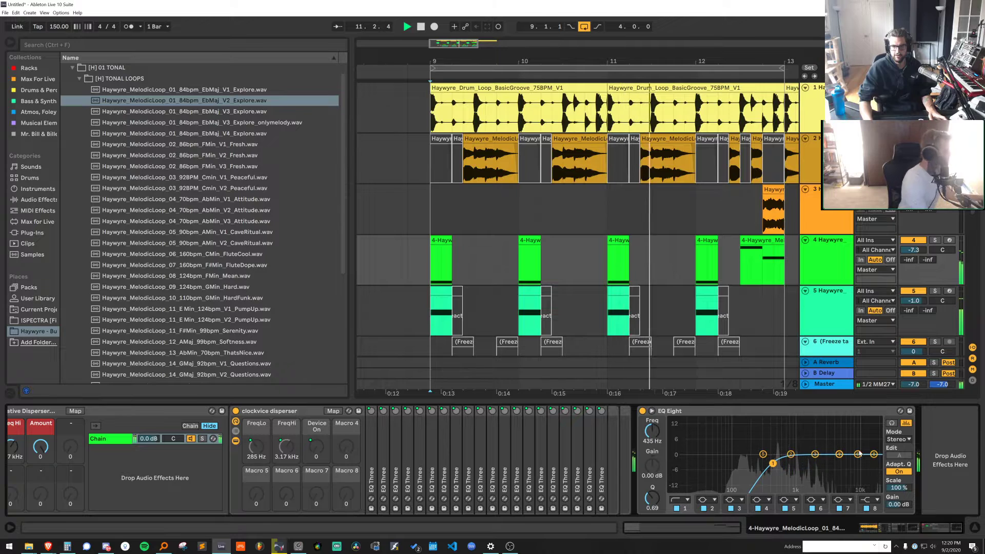
pyautogui.moveTo(859, 455); pyautogui.dragTo(837, 453)
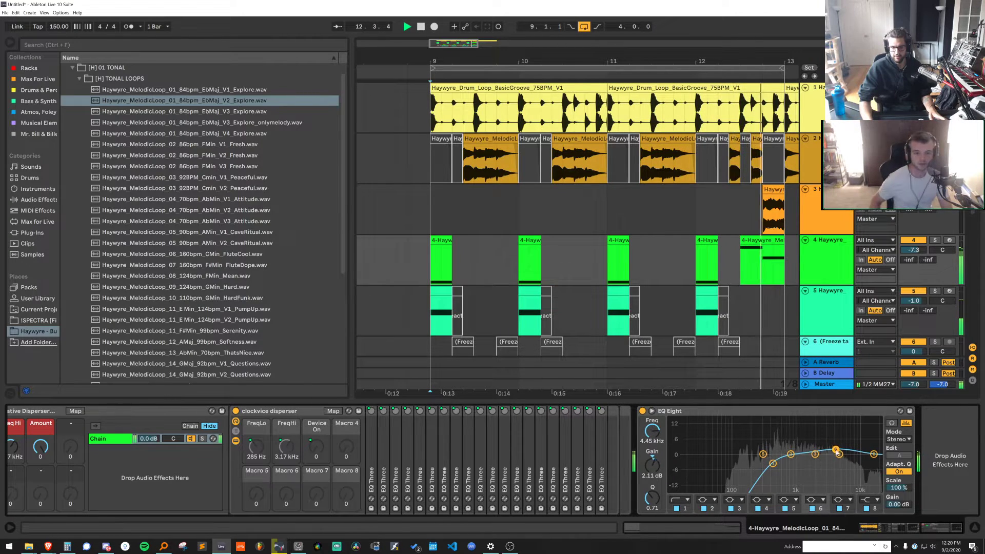
pyautogui.press('space')
# Insert a new audio track below the bass stab track and select the [H] TONAL LOOPS folder in the pack
pyautogui.click(827, 322)
pyautogui.scroll(-2, 852, 315)
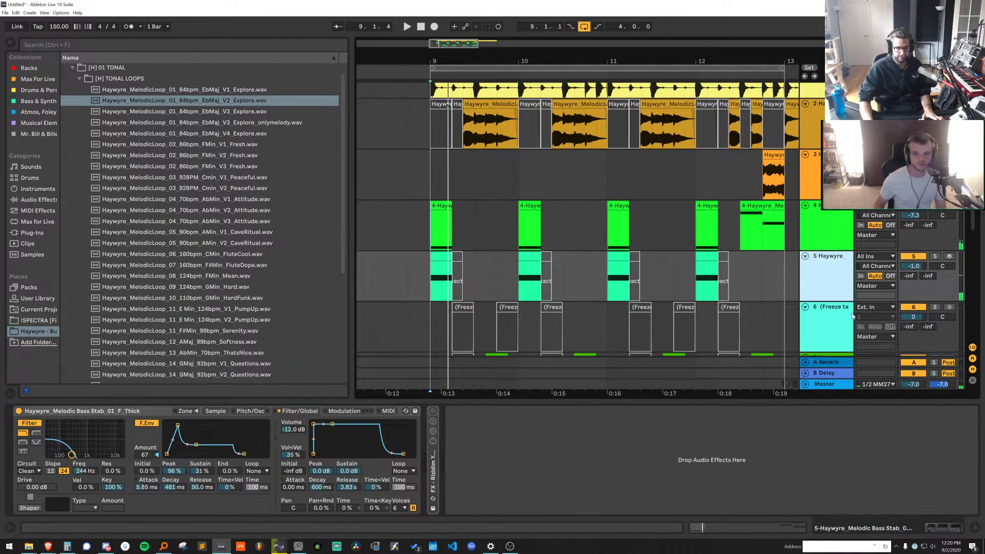
pyautogui.hotkey('ctrl', 'z')
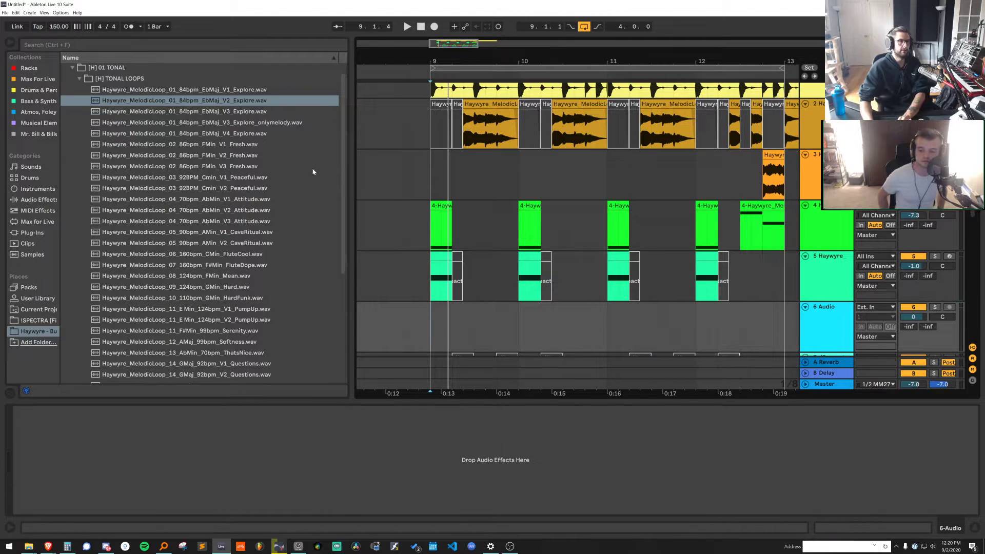
pyautogui.click(202, 80)
pyautogui.scroll(-10, 831, 215)
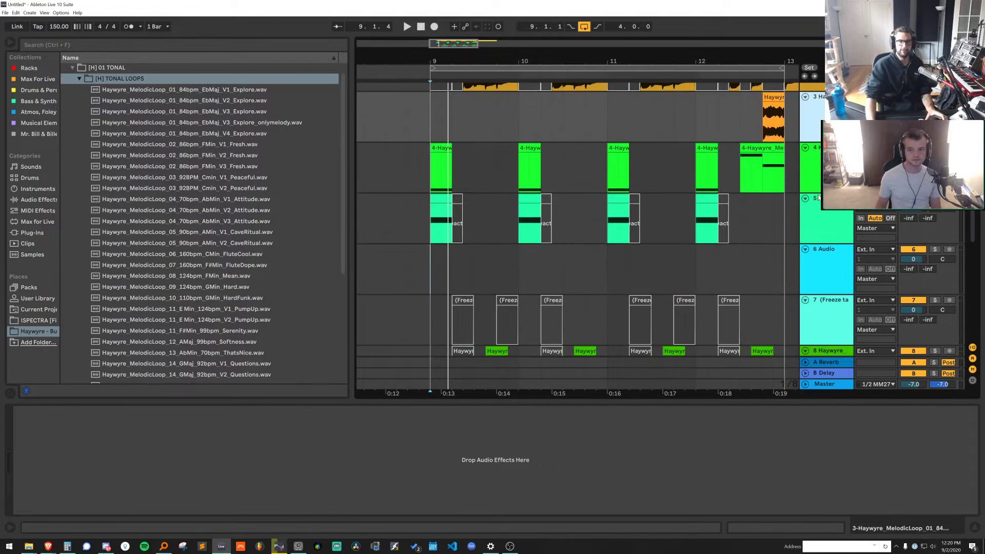
# Move the Haywyre_FX_OneShot_FX4_Sharp track up to directly below the track 2 melodic loop
pyautogui.scroll(-4, 850, 281)
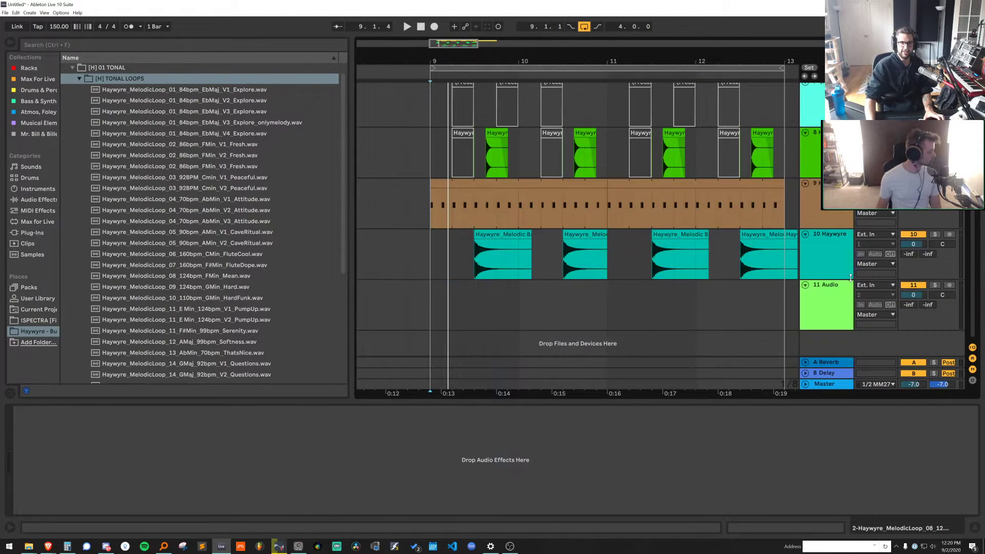
pyautogui.click(835, 261)
pyautogui.click(828, 214)
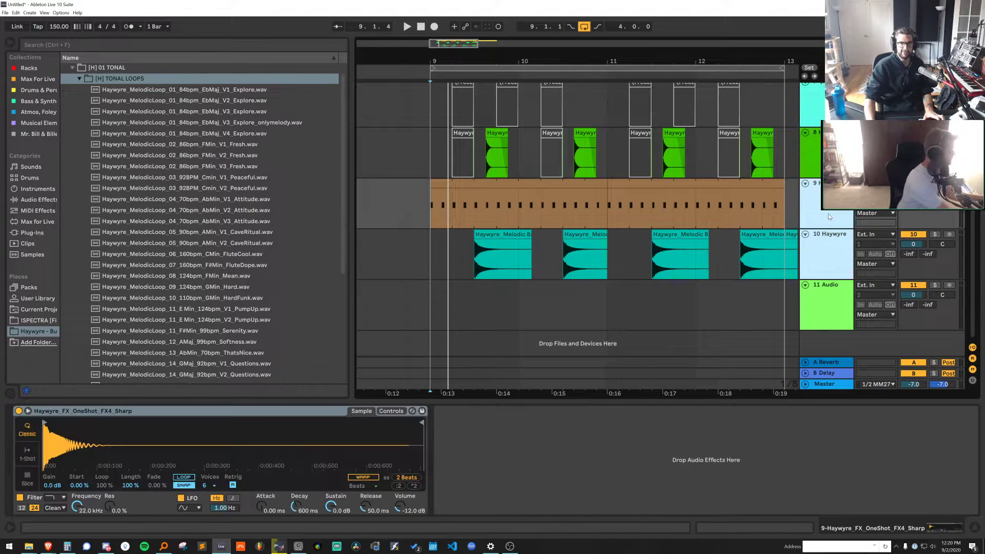
pyautogui.scroll(4, 842, 292)
pyautogui.scroll(1, 842, 292)
pyautogui.moveTo(833, 400); pyautogui.dragTo(833, 462)
pyautogui.scroll(4, 835, 341)
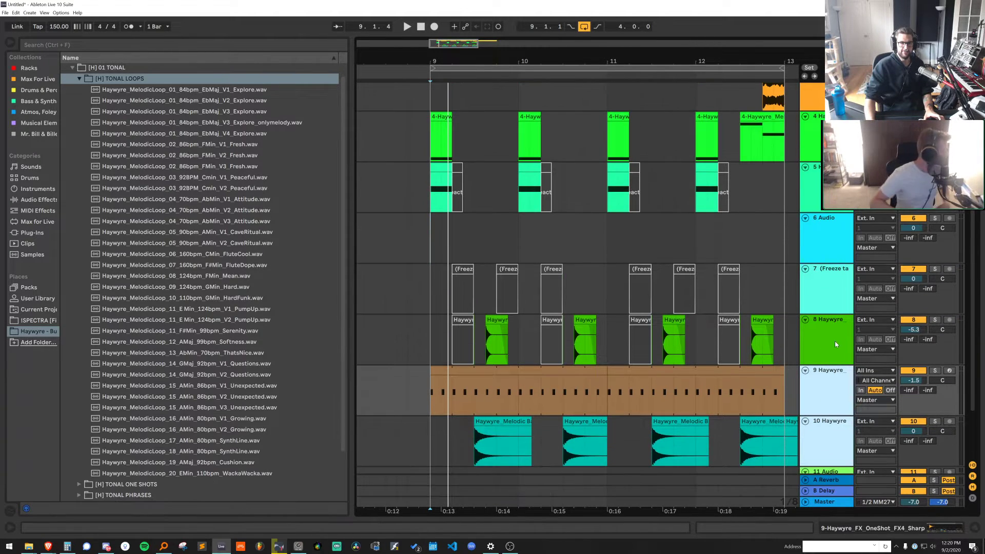
pyautogui.click(828, 381)
pyautogui.moveTo(827, 380); pyautogui.dragTo(827, 86)
pyautogui.scroll(4, 829, 222)
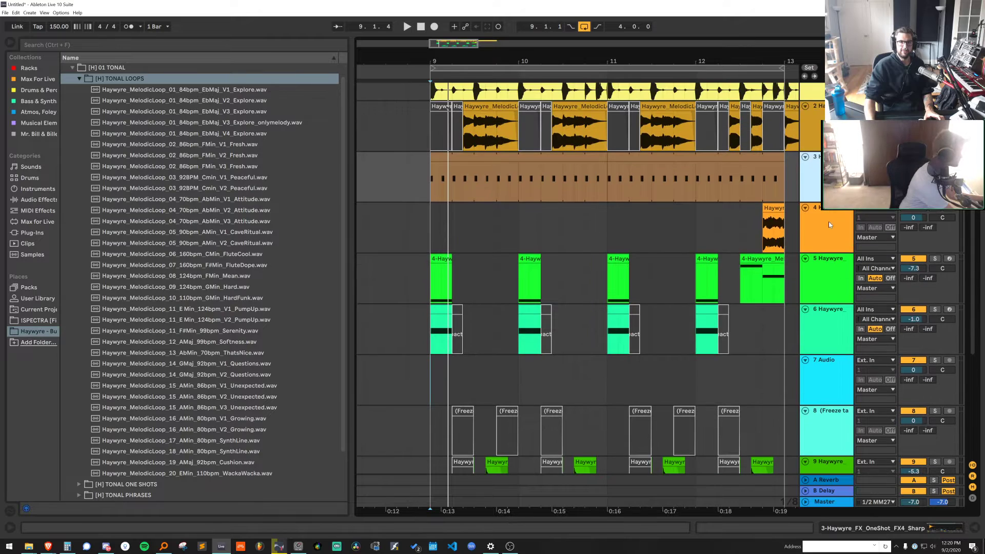
# Group the track 2 melodic loop with tracks 4 through 11, leaving the FX one-shot track outside the group
pyautogui.scroll(-5, 829, 222)
pyautogui.scroll(5, 829, 222)
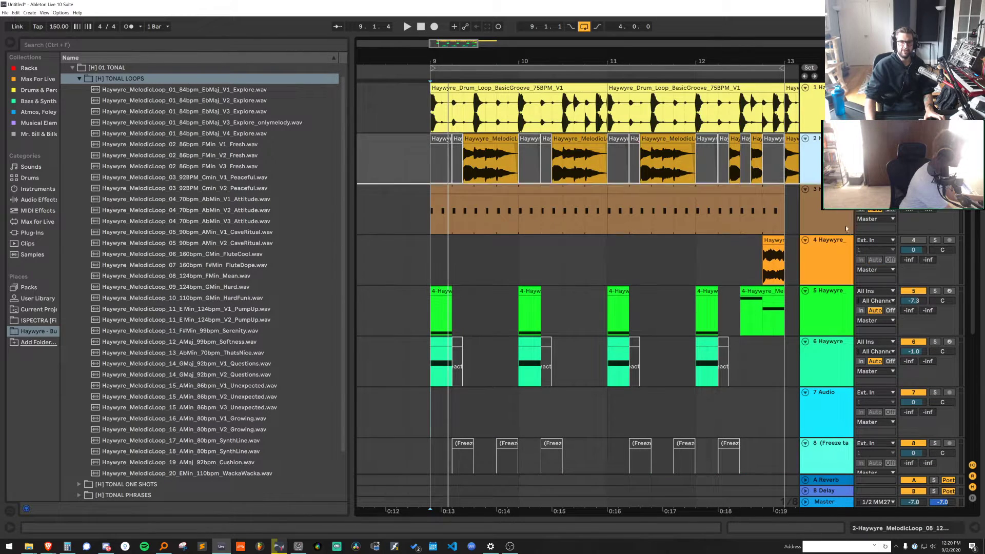
pyautogui.scroll(-8, 839, 245)
pyautogui.click(822, 409)
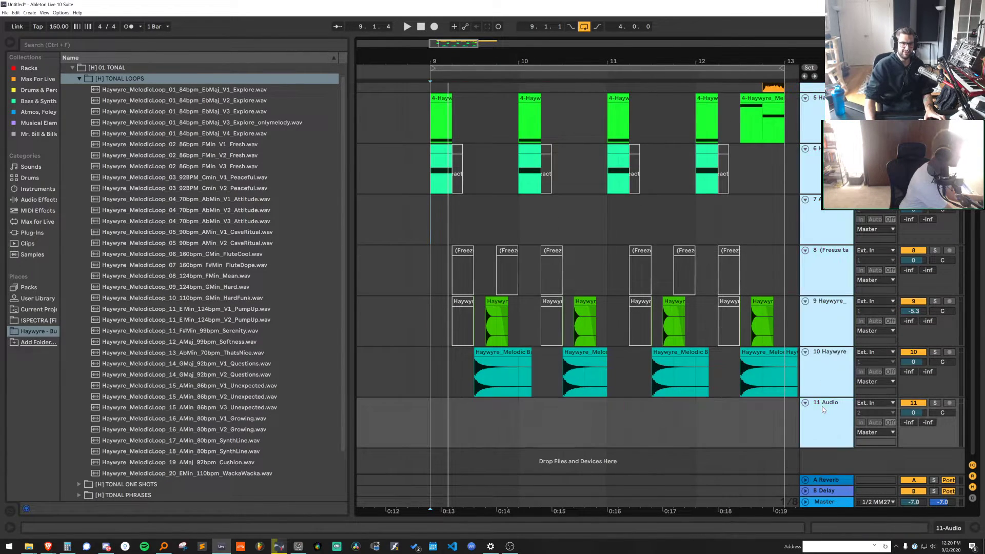
pyautogui.scroll(8, 824, 307)
pyautogui.click(828, 212)
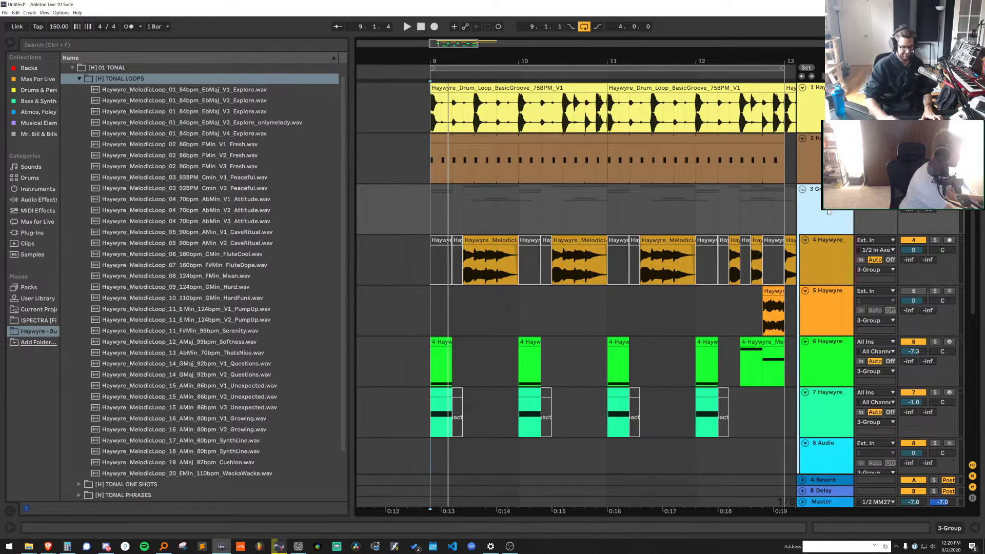
# Search the browser for Gatekeeper and add it to the new group track
pyautogui.hotkey('ctrl', 'f')
pyautogui.write('gateke')
pyautogui.moveTo(96, 70); pyautogui.dragTo(555, 192)
pyautogui.click(459, 68)
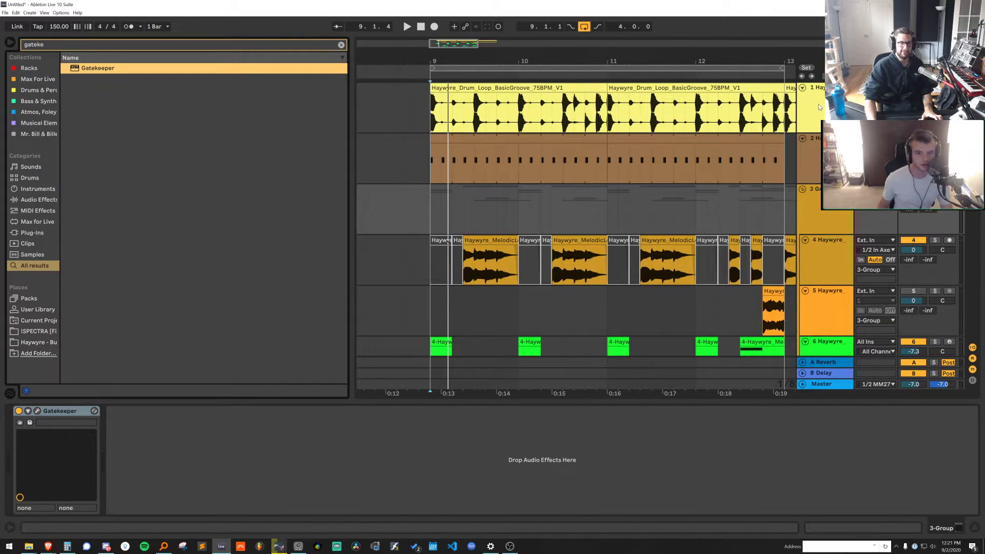
# Insert a MIDI track below the drum loop, then split the loop at 9.1.3, 9.3.1 and 9.3.3 to isolate its kick and snare
pyautogui.click(814, 89)
pyautogui.hotkey('ctrl', 'shift', 't')
pyautogui.click(445, 103)
pyautogui.click(454, 90)
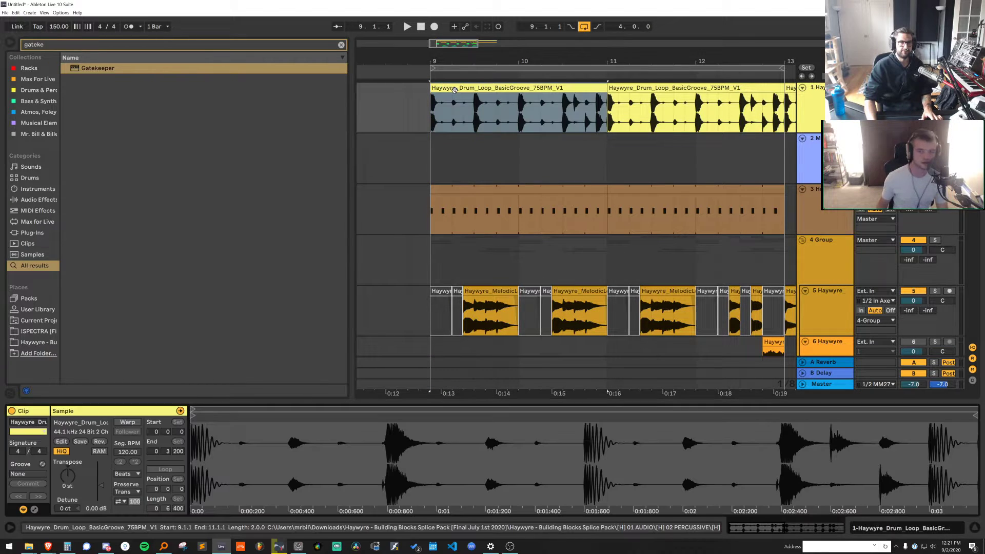
pyautogui.click(443, 110)
pyautogui.hotkey('ctrl', 'e')
pyautogui.moveTo(479, 109); pyautogui.dragTo(489, 110)
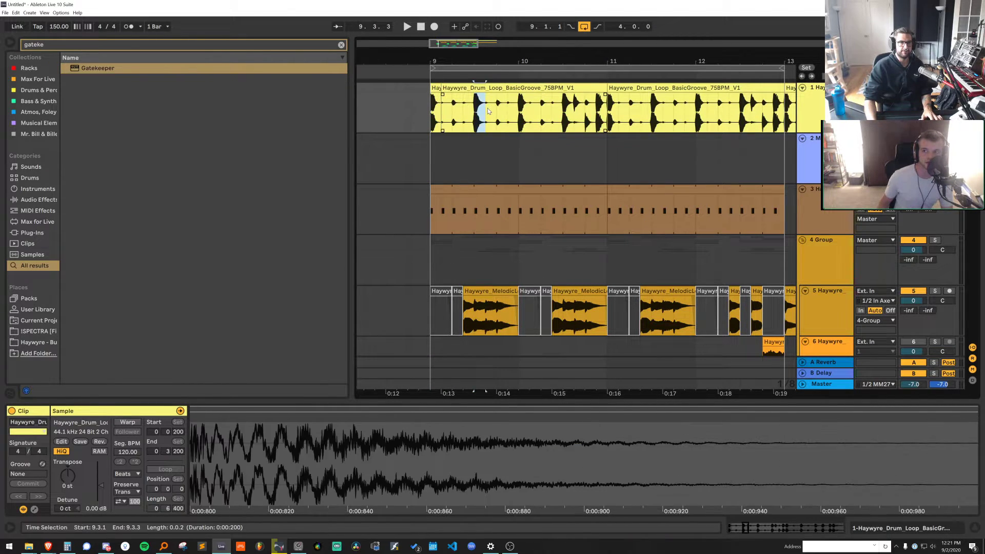
pyautogui.hotkey('ctrl', 'e')
# Search the browser for Drum Rack and load it onto the new MIDI track
pyautogui.doubleClick(814, 139)
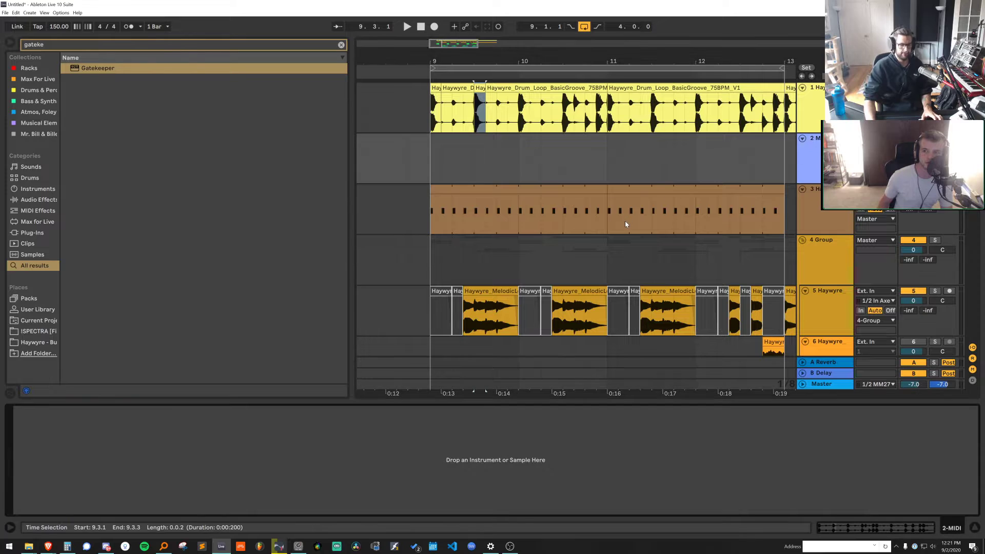
pyautogui.hotkey('ctrl', 'f')
pyautogui.write('drum ra')
pyautogui.click(99, 68)
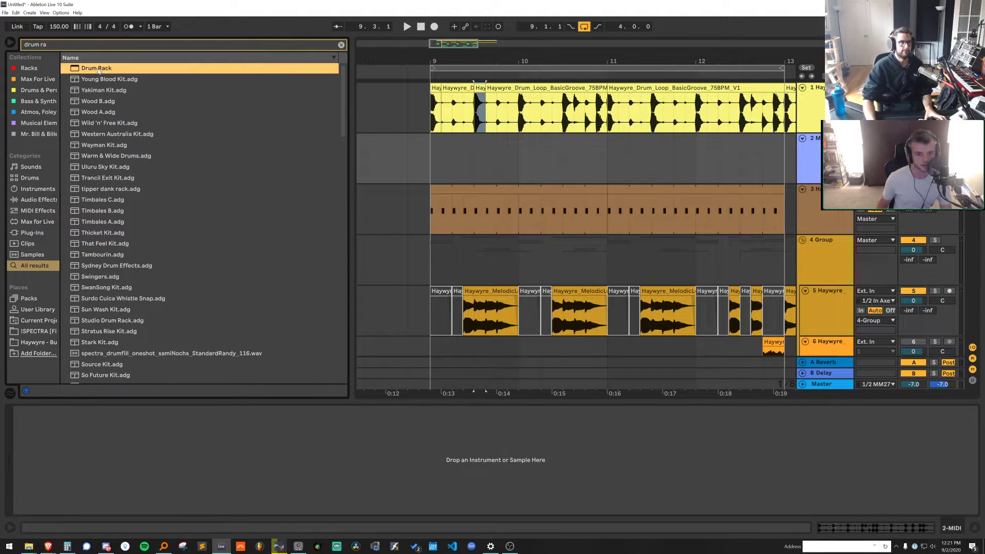
# Listen to the drum loop's kick slice at bar 9 and snare slice at 9.3
pyautogui.click(436, 88)
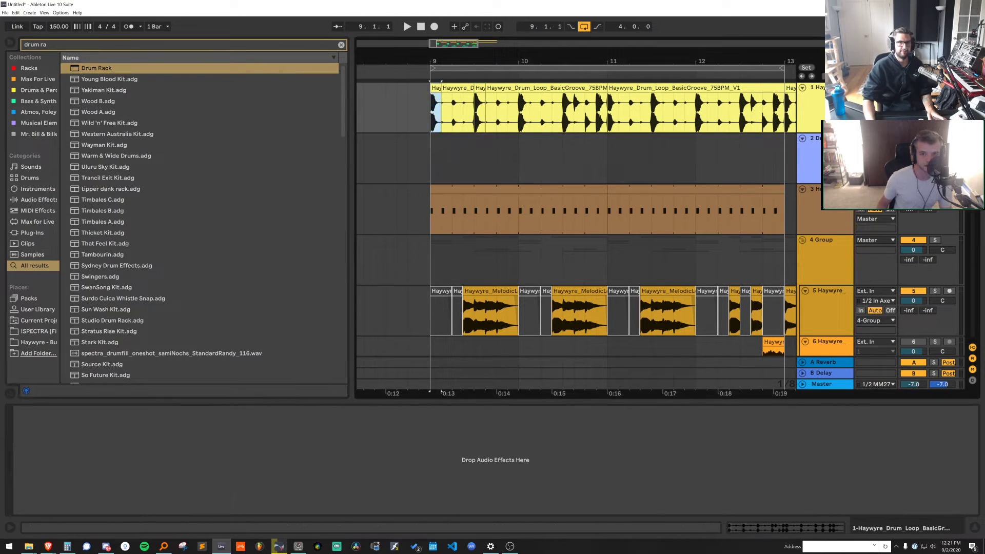
pyautogui.hotkey('ctrl', 'space')
pyautogui.click(480, 88)
pyautogui.hotkey('ctrl', 'space')
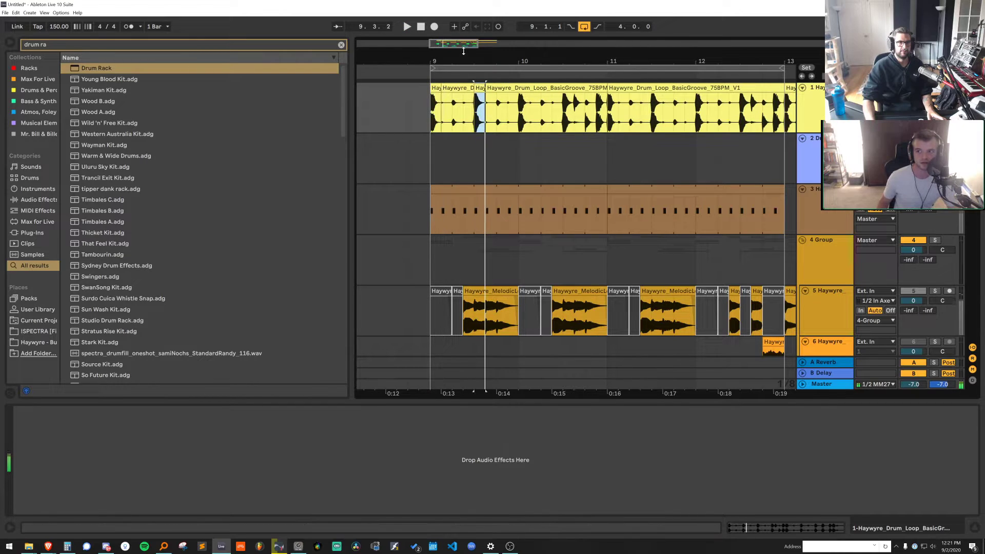
pyautogui.moveTo(463, 60); pyautogui.dragTo(464, 90)
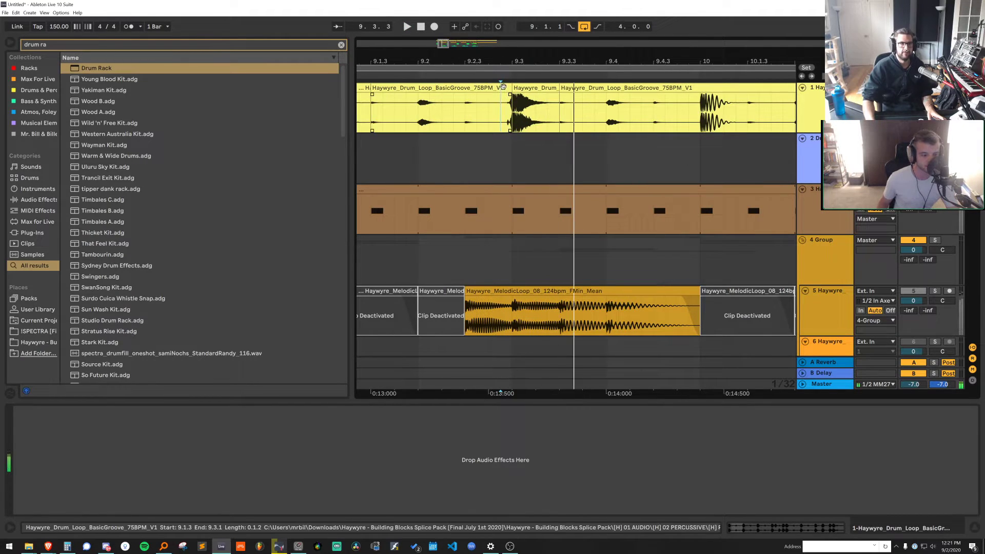
pyautogui.click(653, 154)
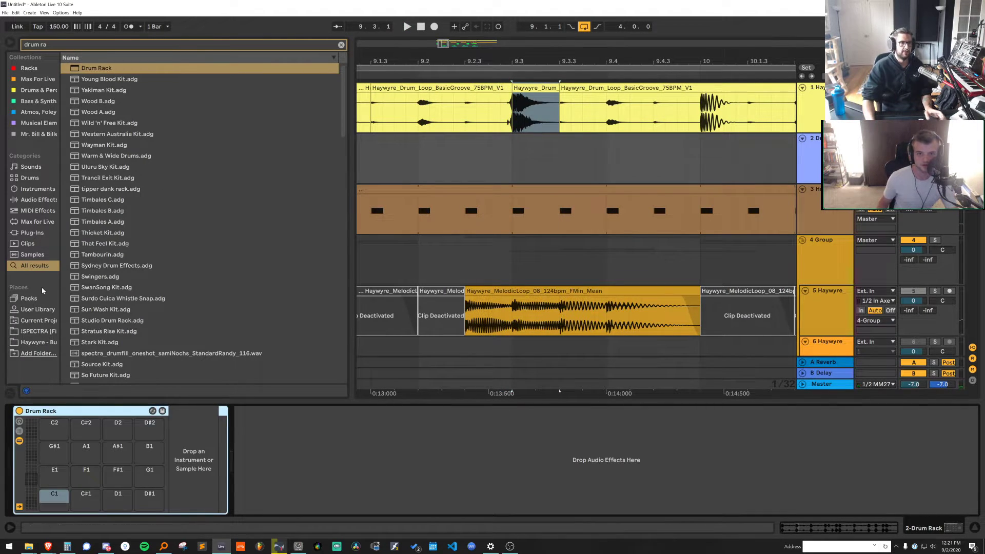
# Search the Haywyre pack for "75" and audition the 75 BPM percussive loops
pyautogui.click(49, 341)
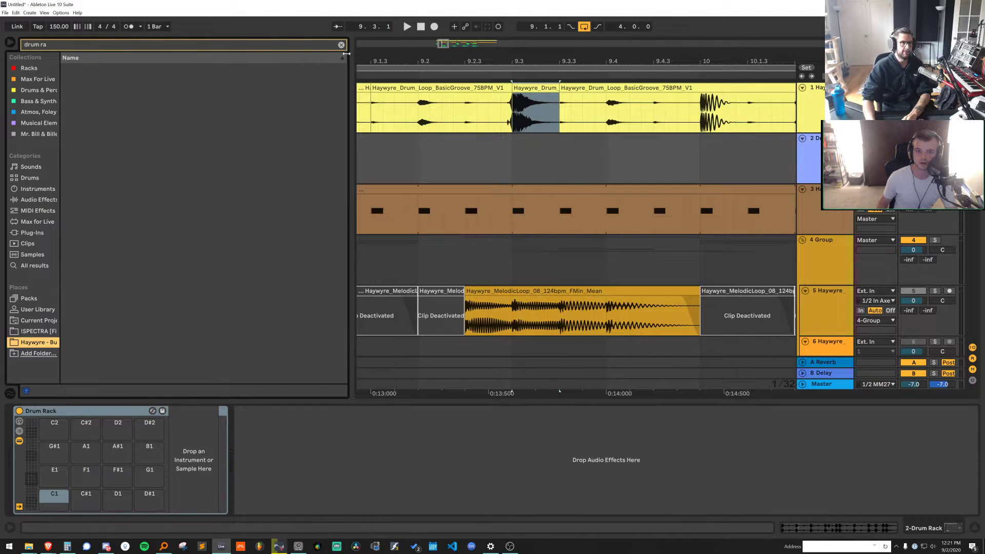
pyautogui.click(341, 44)
pyautogui.write('75')
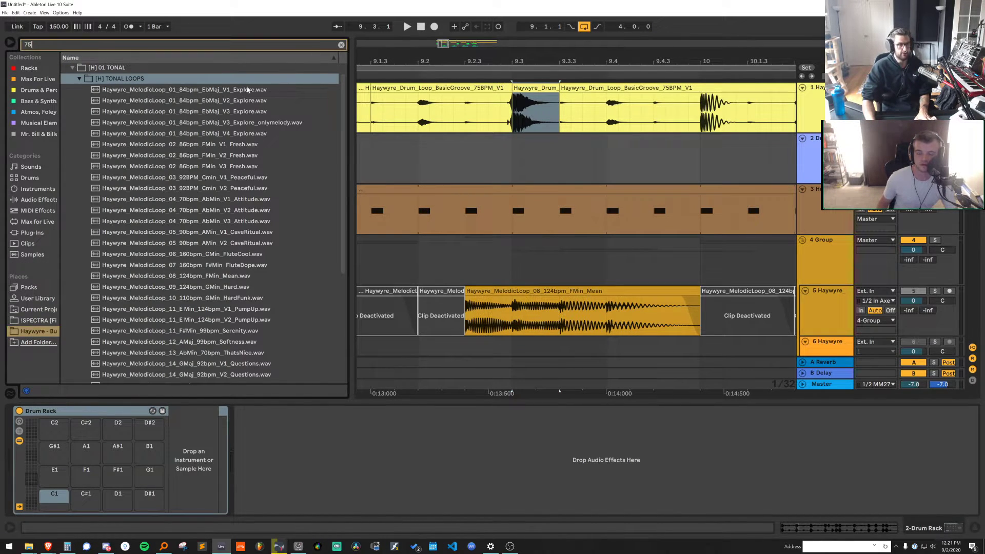
pyautogui.click(138, 81)
pyautogui.press('Down')
pyautogui.press('Down')
pyautogui.press('Down')
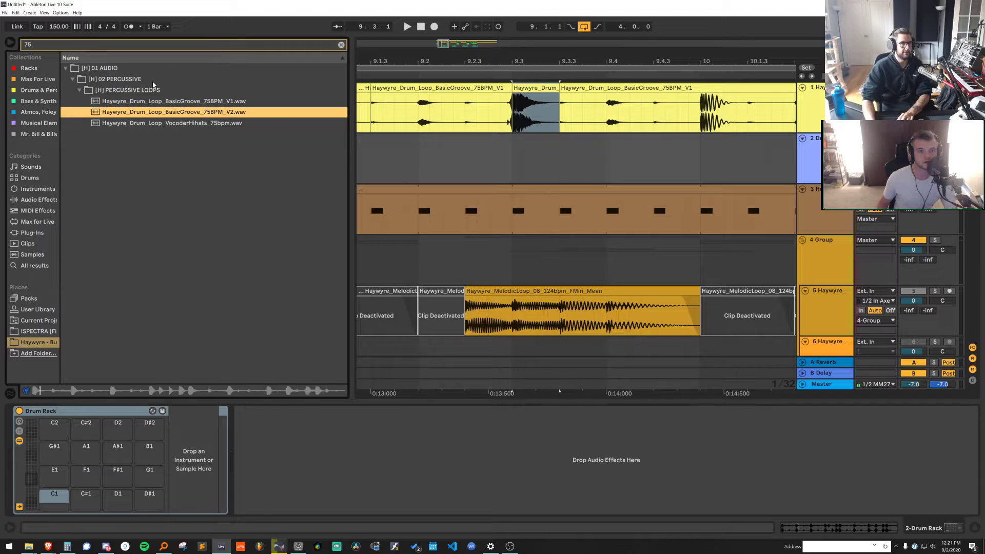
# Add an audio track below the FX one-shot track and place Haywyre_Drum_Loop_VocoderHihats_75bpm.wav on it at bar 9
pyautogui.click(820, 215)
pyautogui.hotkey('ctrl', 't')
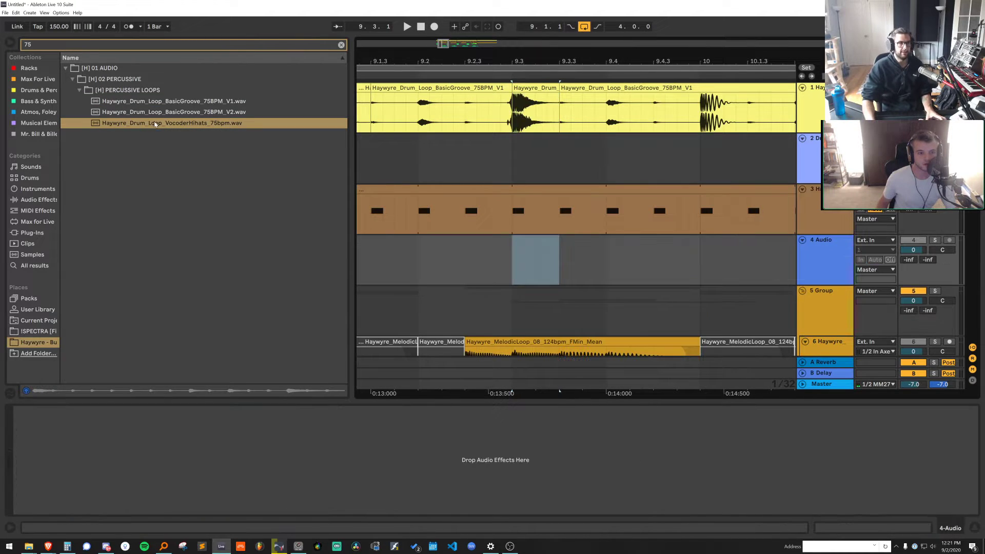
pyautogui.moveTo(205, 123); pyautogui.dragTo(429, 248)
pyautogui.moveTo(512, 65); pyautogui.dragTo(512, 46)
pyautogui.hotkey('ctrl', 'x')
pyautogui.click(418, 258)
pyautogui.hotkey('ctrl', 'v')
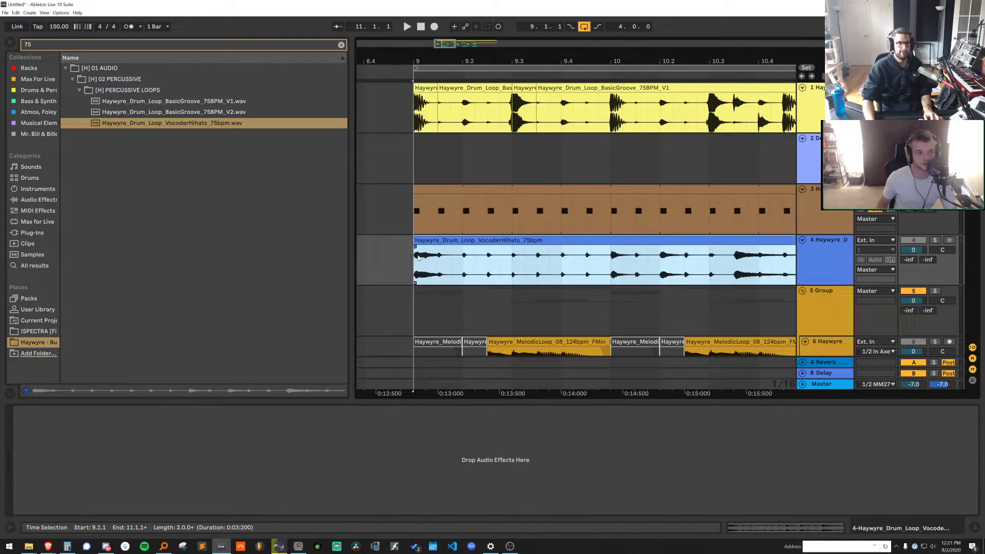
# Delete the drum loop slice between 9.1.3 and 9.3, and load the kick and snare slices onto Drum Rack pads E1 and F1
pyautogui.click(436, 94)
pyautogui.click(502, 88)
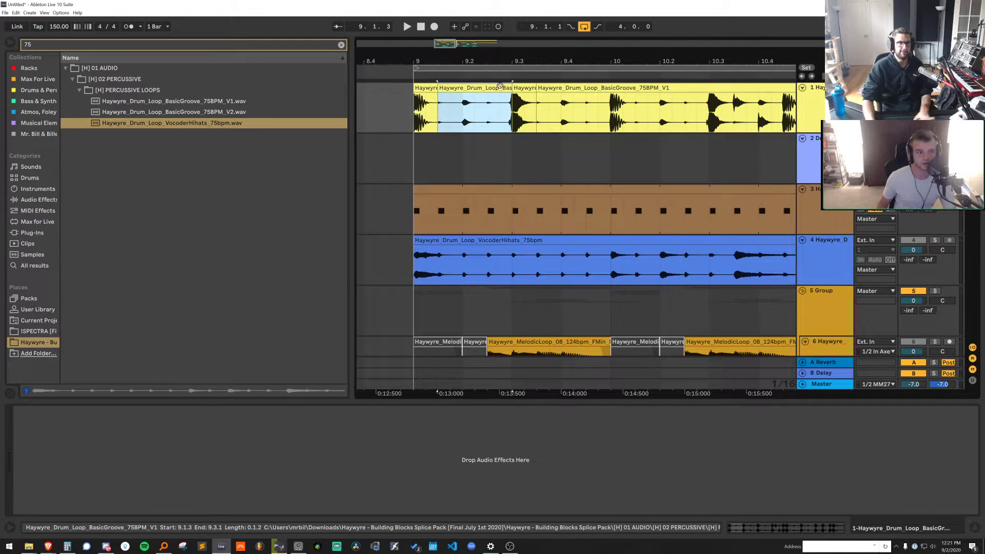
pyautogui.press('Delete')
pyautogui.click(531, 89)
pyautogui.click(810, 149)
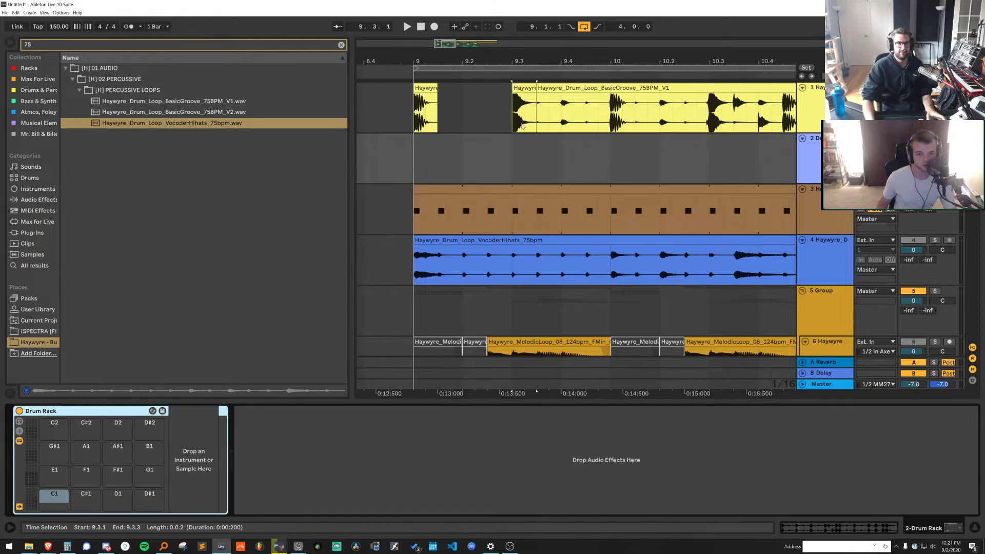
pyautogui.moveTo(426, 107); pyautogui.dragTo(53, 479)
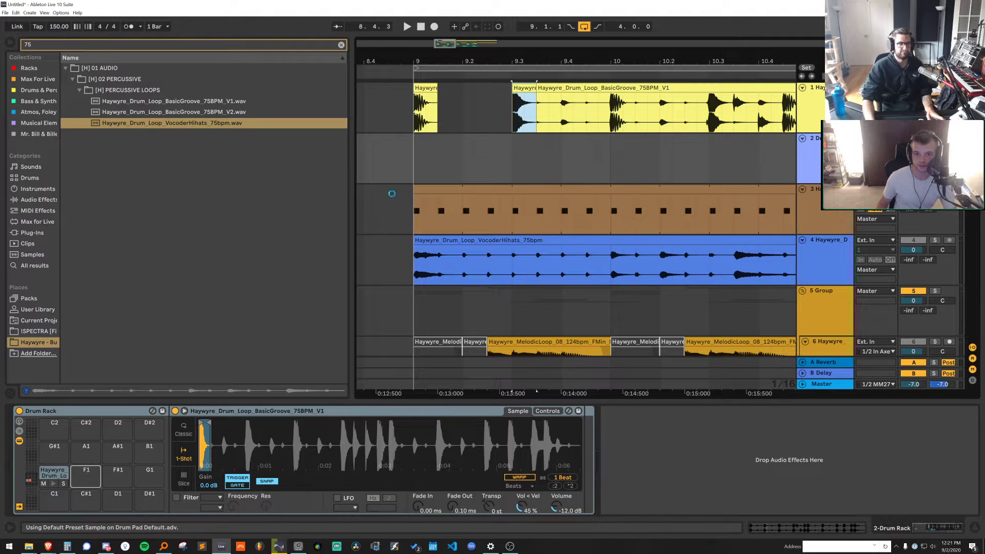
# Create a four-bar MIDI clip from bar 9 on the Drum Rack track with a kick on beat 1 and a snare at 1.3
pyautogui.click(423, 156)
pyautogui.moveTo(476, 57); pyautogui.dragTo(420, 34)
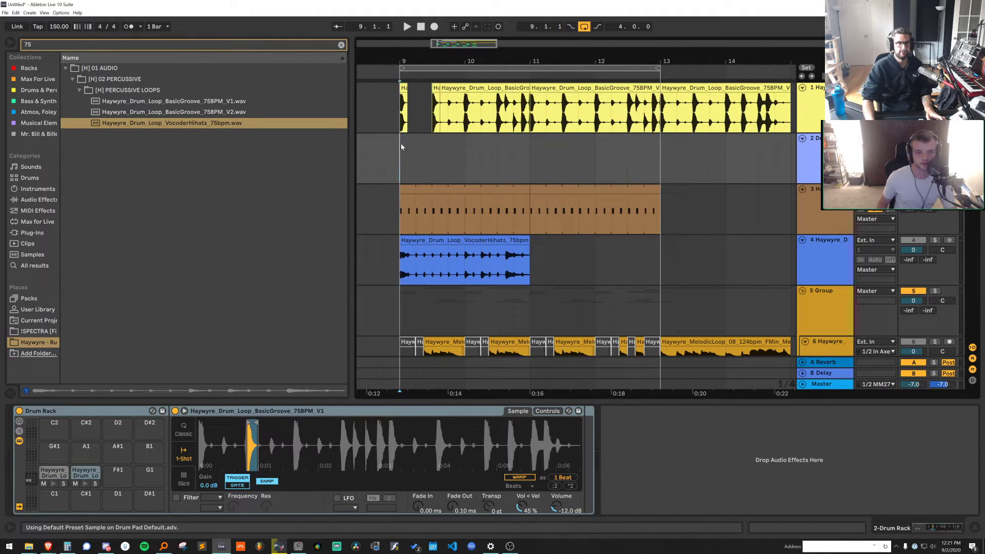
pyautogui.moveTo(401, 146); pyautogui.dragTo(660, 150)
pyautogui.hotkey('ctrl', 'shift', 'm')
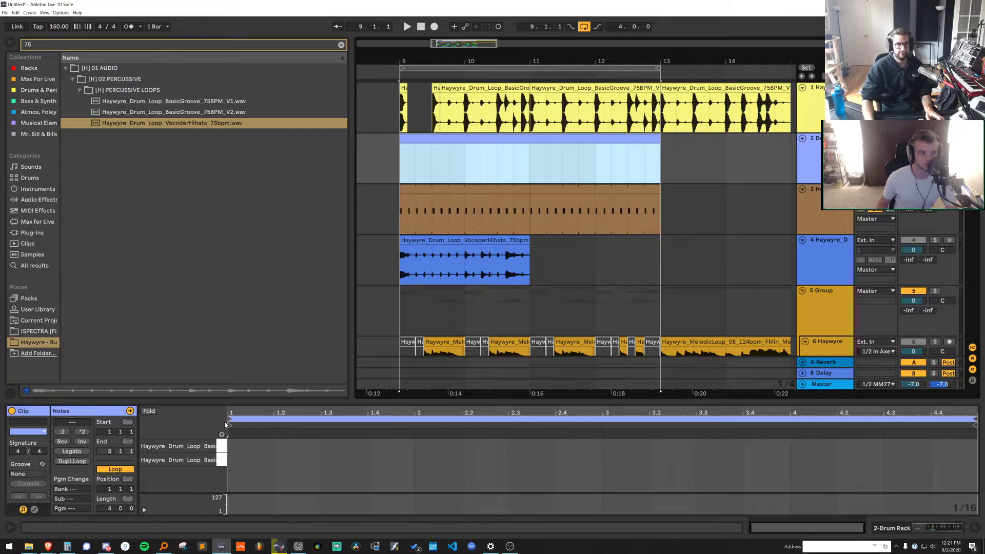
pyautogui.moveTo(233, 463); pyautogui.dragTo(342, 452)
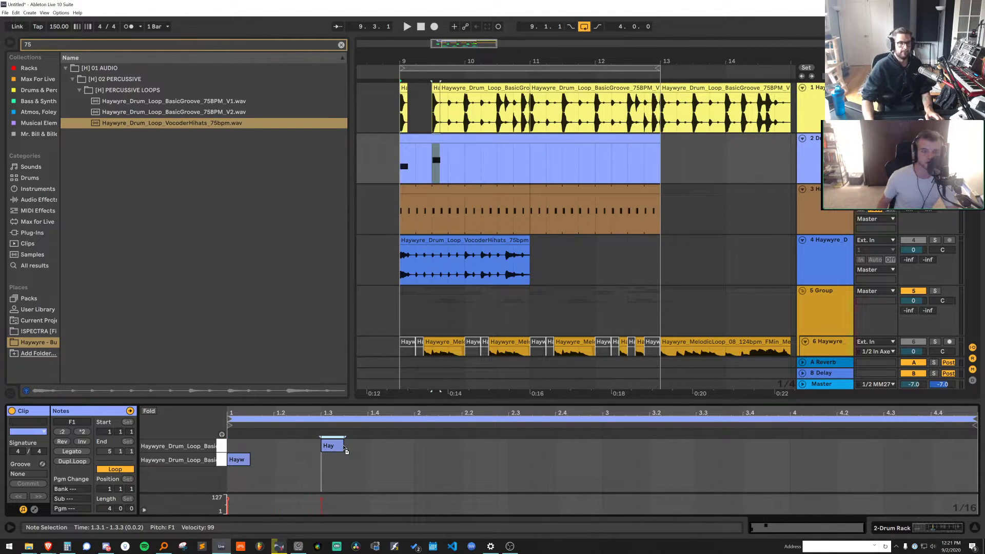
# Duplicate the one-bar kick and snare pattern across the remaining three bars of the clip
pyautogui.moveTo(415, 445); pyautogui.dragTo(229, 470)
pyautogui.hotkey('ctrl', 'd')
pyautogui.hotkey('ctrl', 'd')
pyautogui.hotkey('ctrl', 'd')
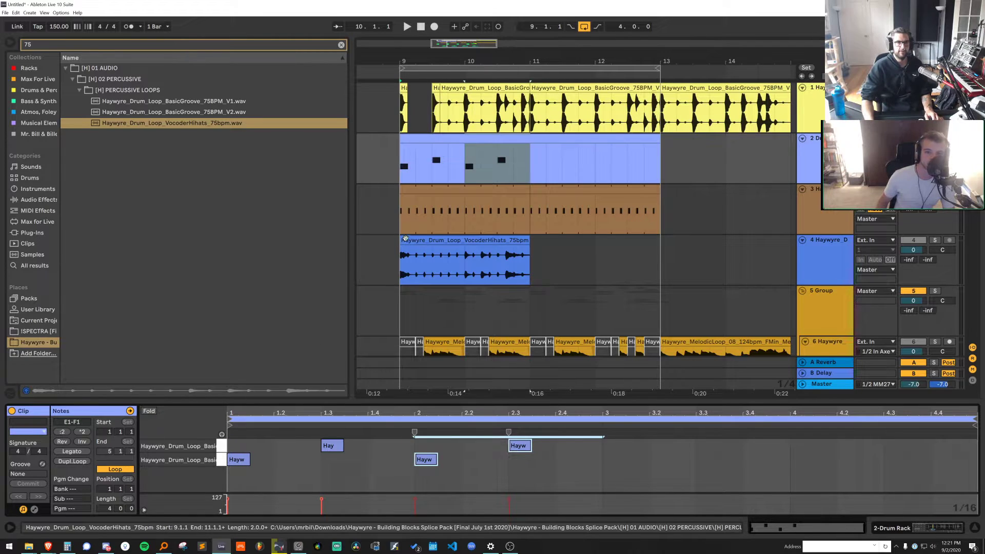
# Play the drum loop from 10.3 for comparison and copy the kick at bar 11 to 10.4.3 on the Drum Rack track
pyautogui.moveTo(522, 53); pyautogui.dragTo(522, 108)
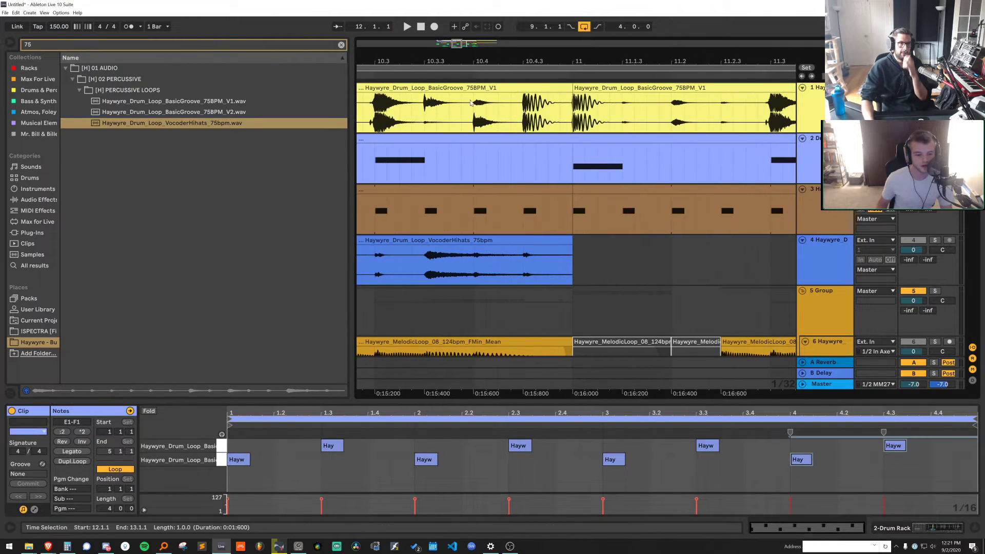
pyautogui.click(375, 113)
pyautogui.press('space')
pyautogui.press('space')
pyautogui.press('space')
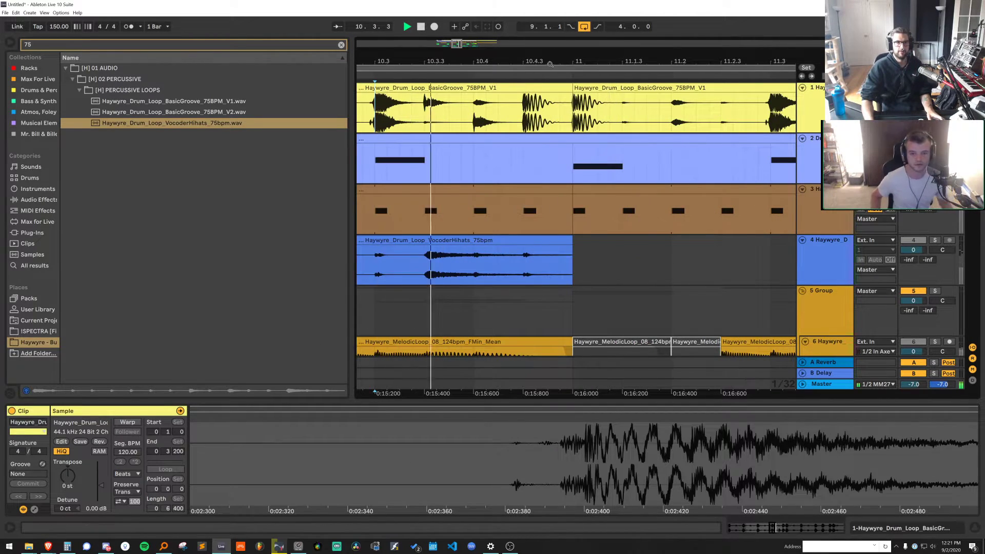
pyautogui.scroll(-2, 507, 125)
pyautogui.moveTo(568, 170); pyautogui.dragTo(597, 169)
pyautogui.hotkey('ctrl', 'c')
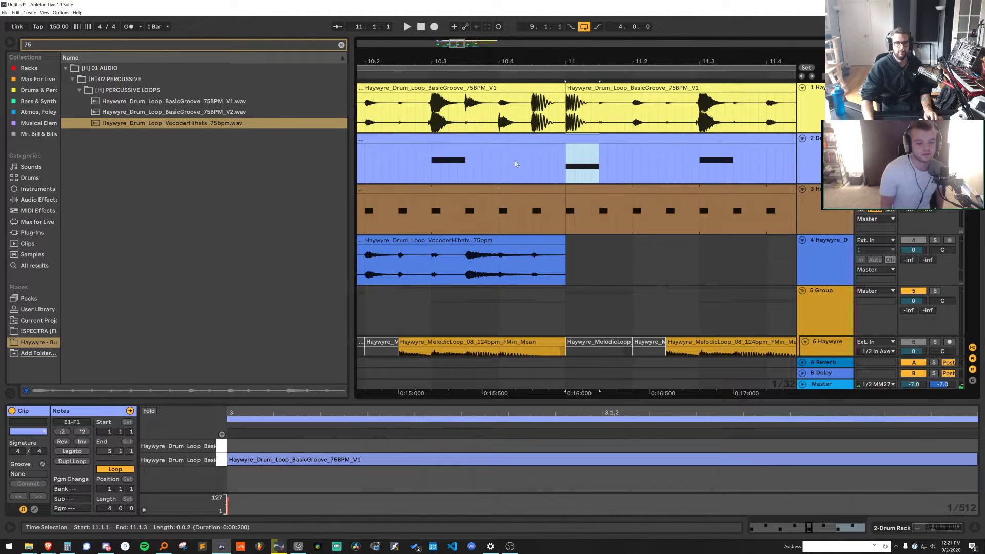
pyautogui.click(532, 163)
pyautogui.hotkey('ctrl', 'v')
# Duplicate the Drum Rack pattern of bars 9 and 10, including the extra kick, over bars 11 and 12
pyautogui.click(524, 136)
pyautogui.keyDown('shift'); pyautogui.click(547, 137); pyautogui.keyUp('shift')
pyautogui.hotkey('ctrl', 'd')
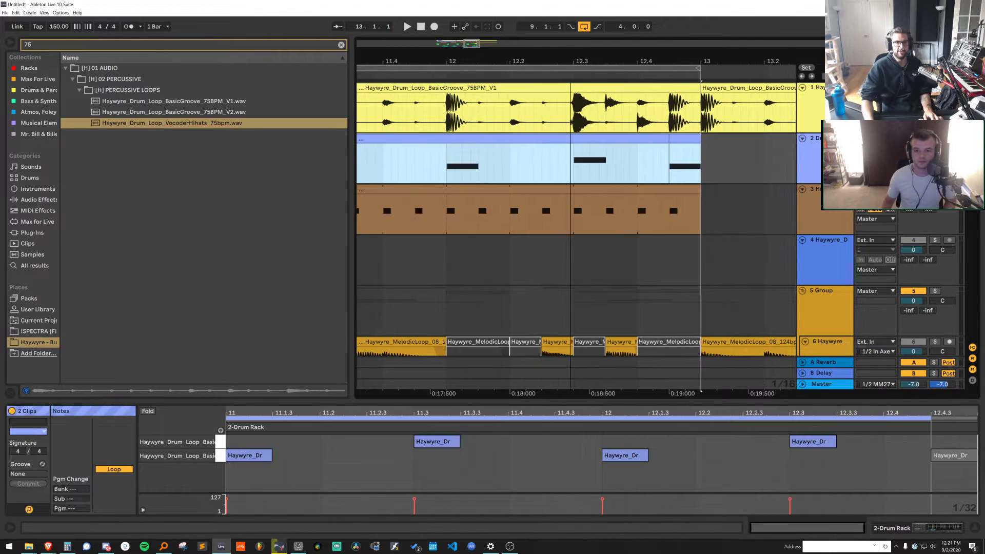
# Delete the original drum loop clips on track 1 between bars 9 and 13
pyautogui.scroll(-6, 676, 121)
pyautogui.click(678, 91)
pyautogui.keyDown('shift'); pyautogui.click(522, 105); pyautogui.keyUp('shift')
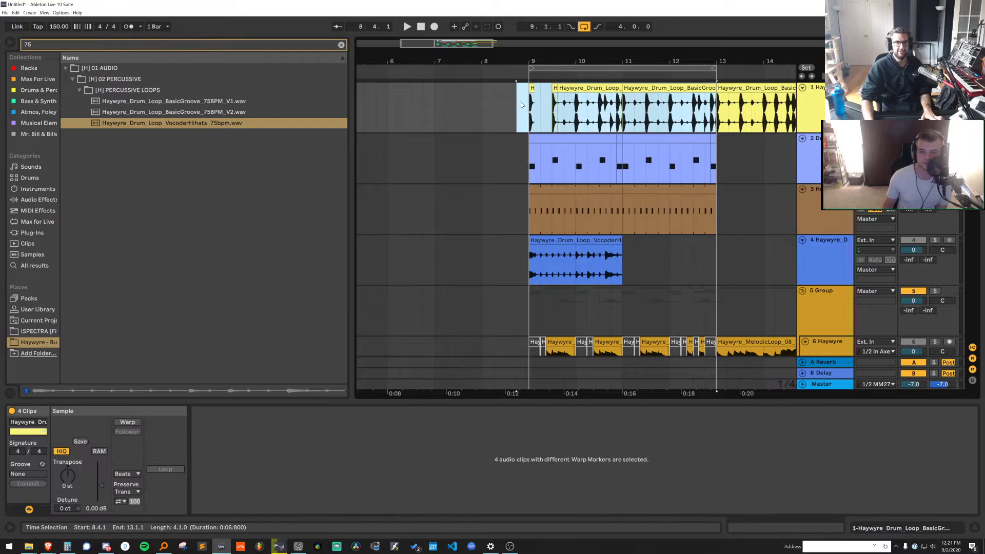
pyautogui.press('Delete')
# Group the Drum Rack on track 2 into an Instrument Rack and add an External Instrument as a second chain
pyautogui.doubleClick(811, 149)
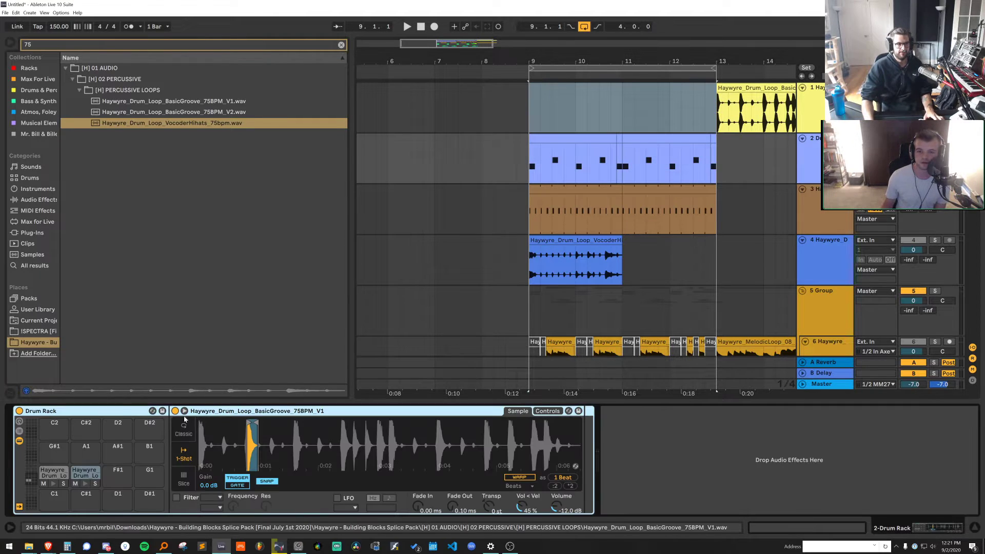
pyautogui.hotkey('ctrl', 'g')
pyautogui.hotkey('ctrl', 'f')
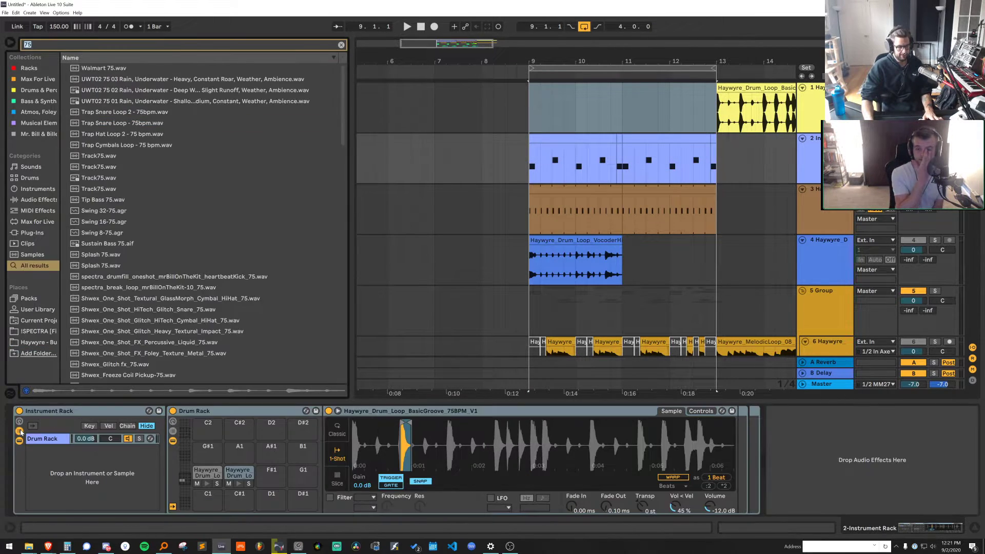
pyautogui.write('xter')
pyautogui.hotkey('ctrl', 'a')
pyautogui.write('exter')
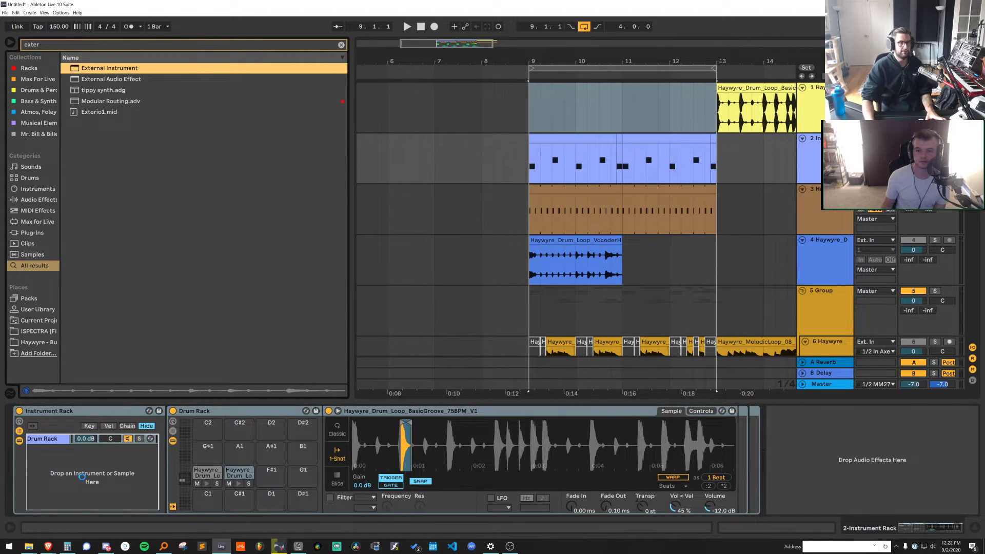
pyautogui.moveTo(82, 476); pyautogui.dragTo(138, 469)
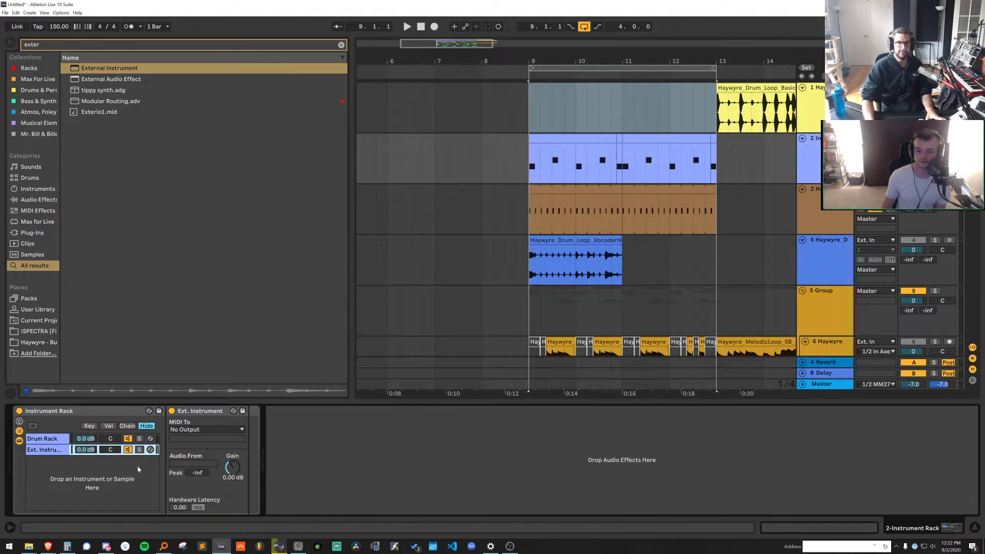
# Route the External Instrument's MIDI to 5-Group and start playback
pyautogui.click(215, 429)
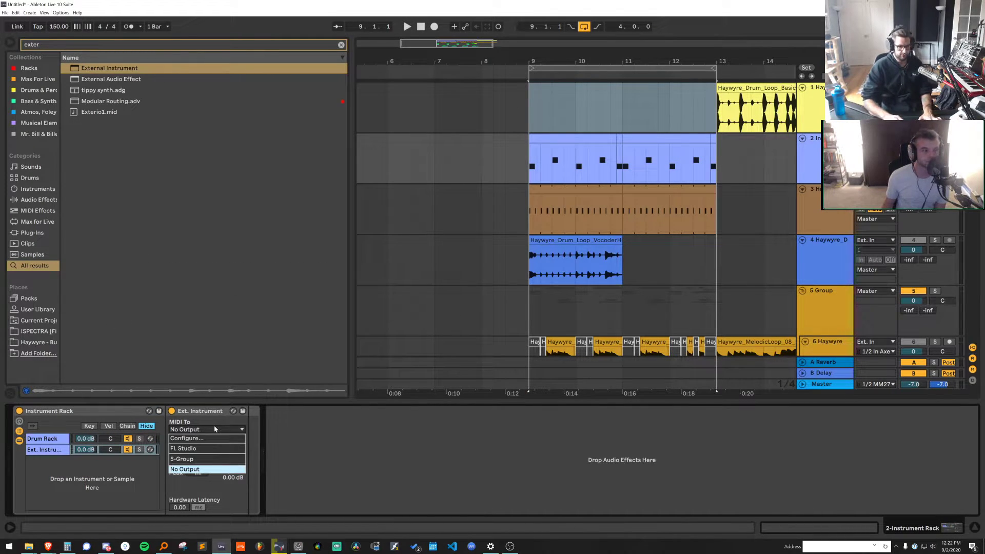
pyautogui.click(213, 459)
pyautogui.press('space')
# Load the Duck 8th preset in Gatekeeper on 5-Group and shorten the rise of its ducking curve
pyautogui.click(820, 296)
pyautogui.press('space')
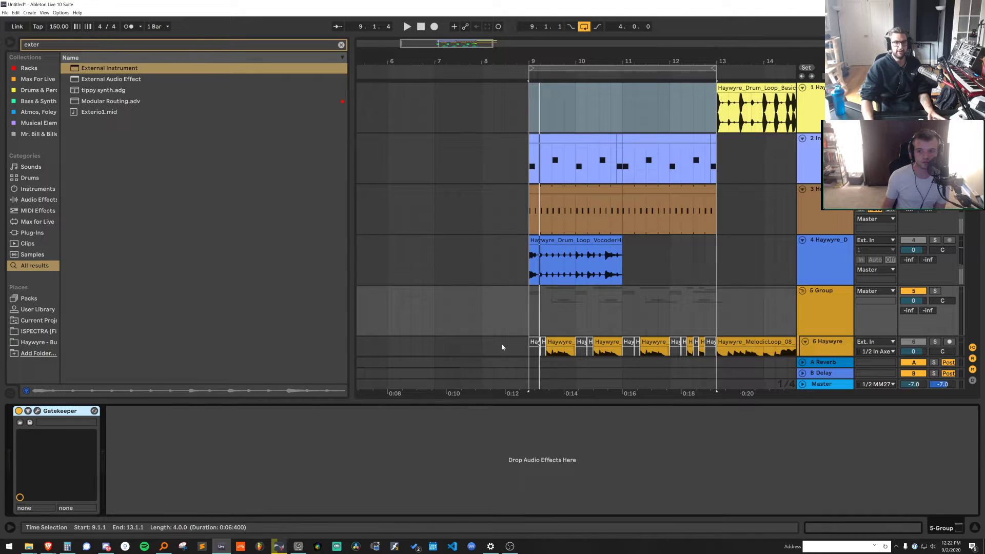
pyautogui.click(37, 411)
pyautogui.click(403, 86)
pyautogui.moveTo(375, 175)
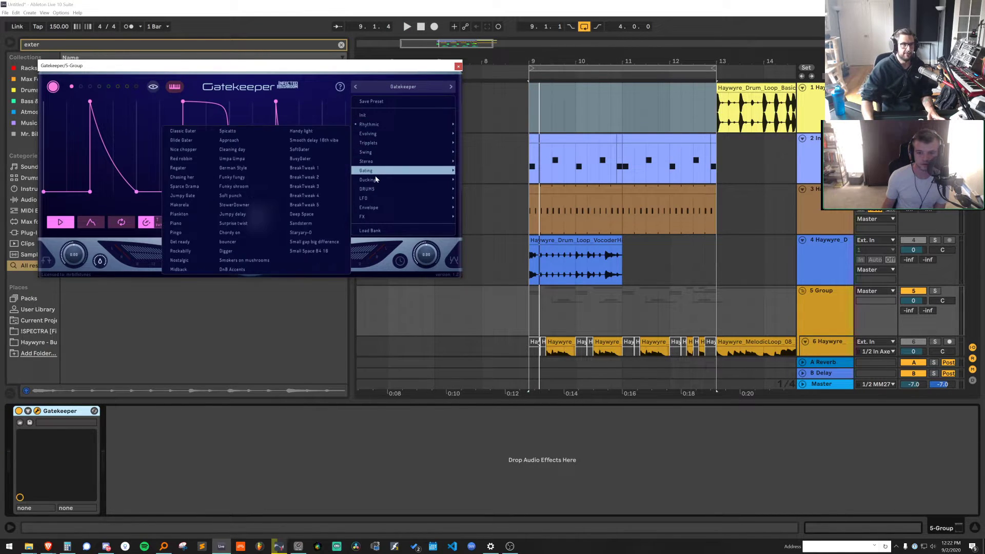
pyautogui.click(328, 117)
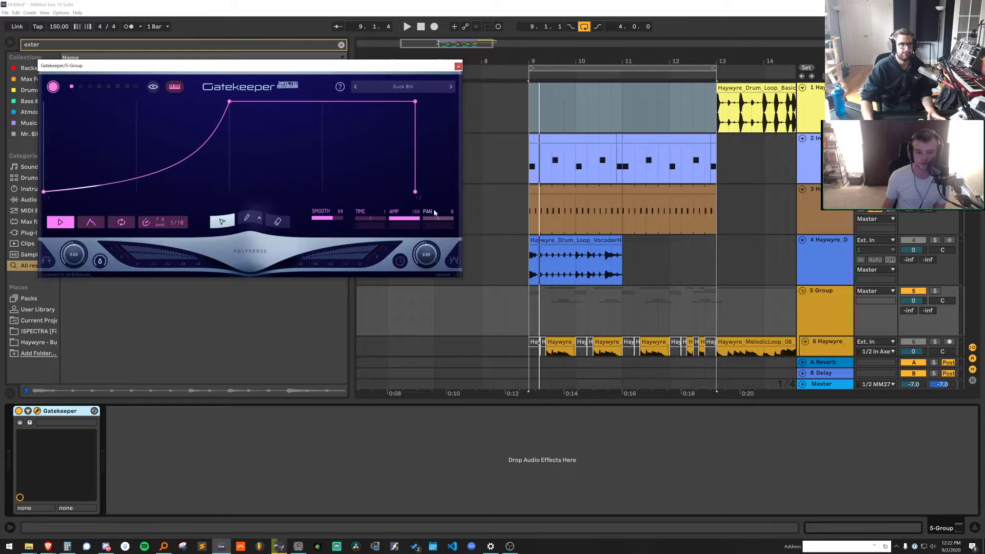
pyautogui.moveTo(121, 130); pyautogui.dragTo(45, 213)
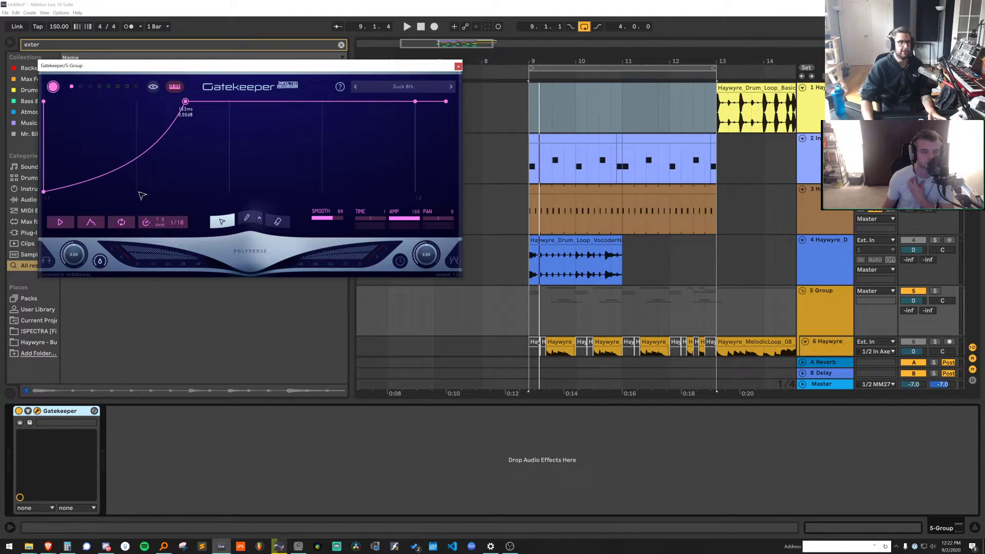
# Solo 5-Group and play bars 9 and 10 to hear the ducking
pyautogui.click(547, 241)
pyautogui.press('space')
pyautogui.press('space')
pyautogui.click(836, 292)
pyautogui.click(936, 292)
pyautogui.click(935, 291)
pyautogui.press('space')
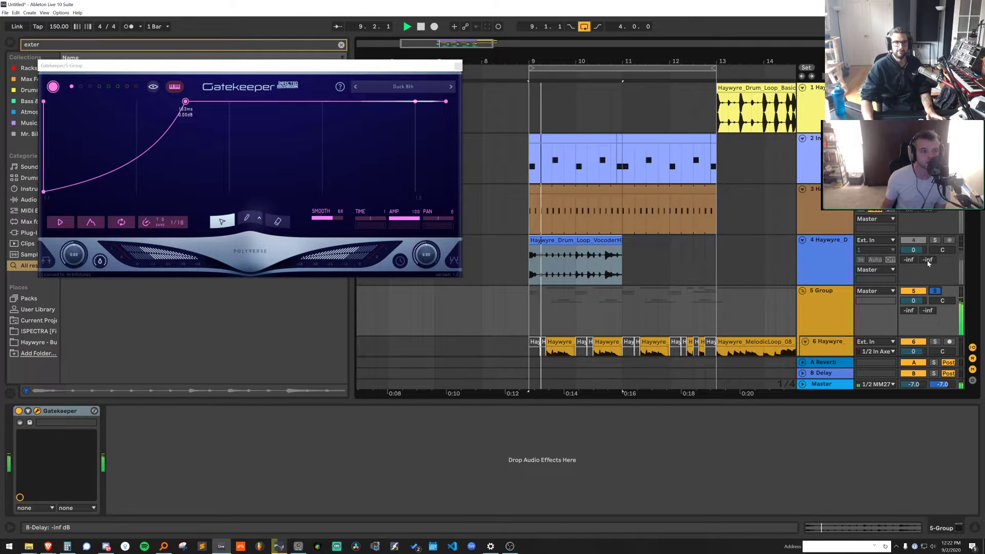
# Hold the Gatekeeper curve at -inf dB until about 43 ms, steepen the rise after it, and unsolo 5-Group
pyautogui.click(84, 182)
pyautogui.moveTo(86, 185); pyautogui.dragTo(84, 192)
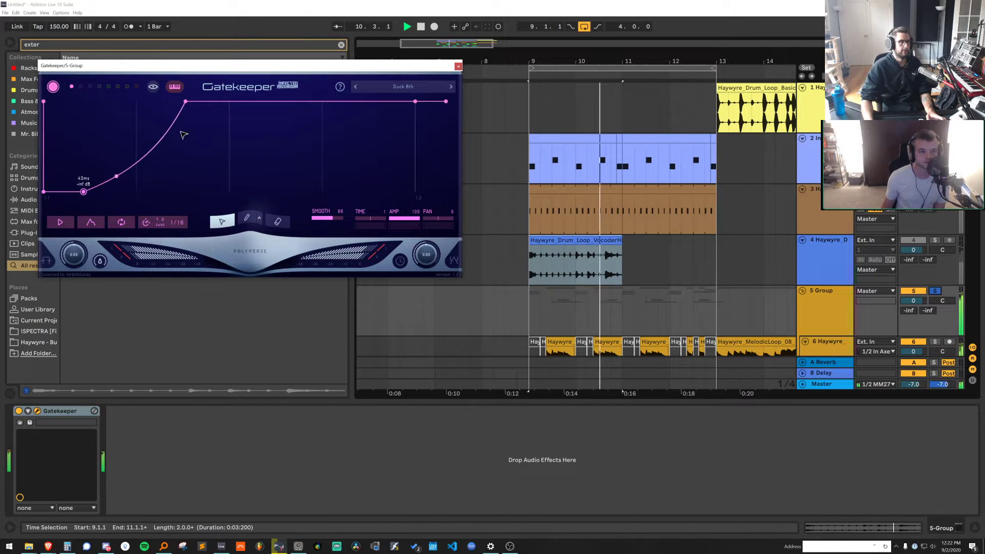
pyautogui.moveTo(185, 101); pyautogui.dragTo(176, 98)
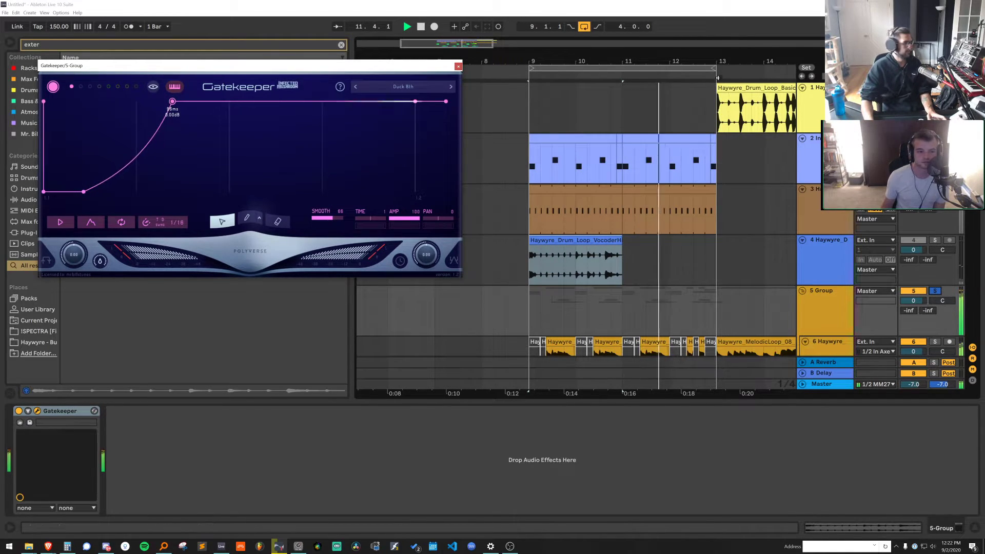
pyautogui.click(935, 291)
pyautogui.click(458, 66)
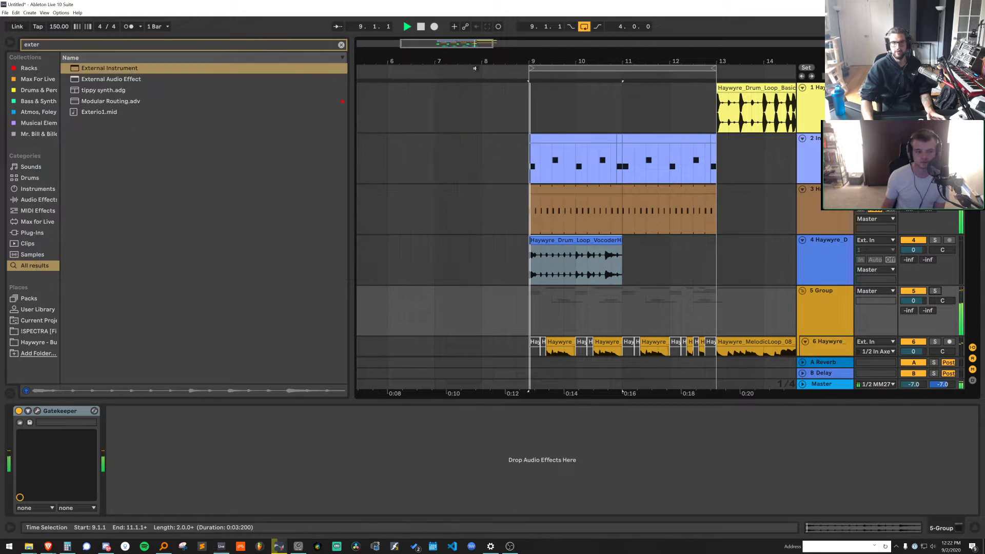
# Show the kick pad's Simpler in the Drum Rack chain on track 2 and play the loop
pyautogui.click(811, 158)
pyautogui.click(38, 441)
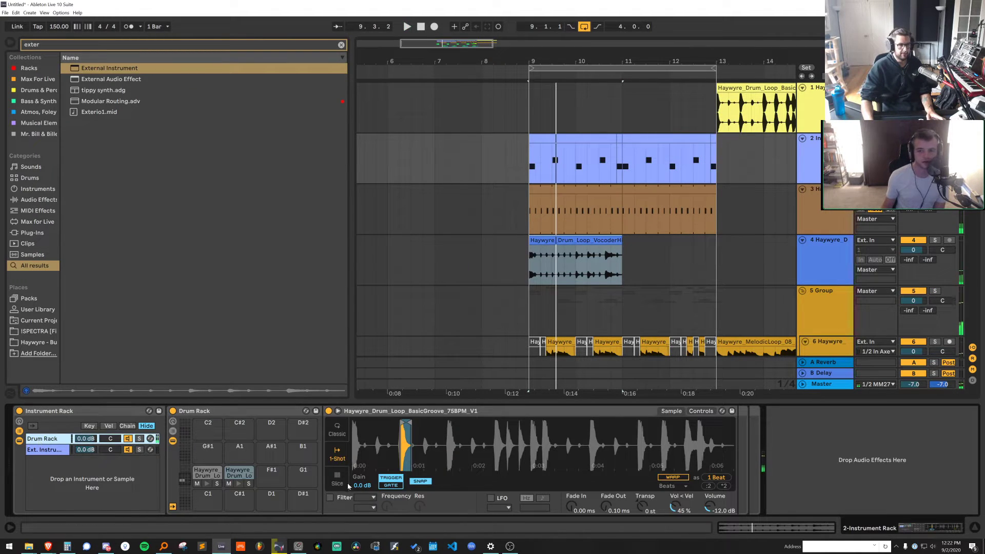
pyautogui.click(206, 473)
pyautogui.press('space')
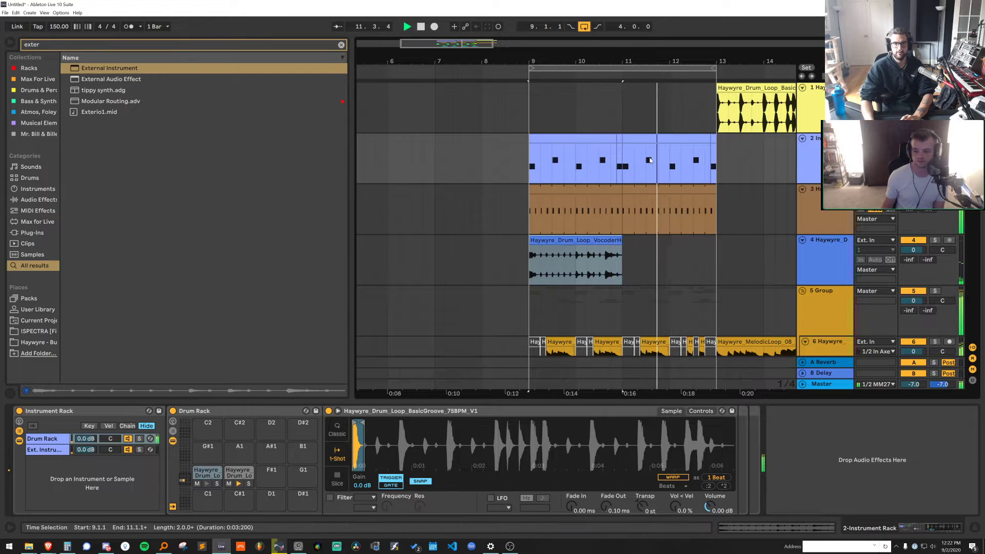
# Fill bar 10 of the vocoder hi-hat loop with the section from 9.3 to 10.1 and duplicate bars 9 and 10 over bars 11 and 12
pyautogui.click(606, 241)
pyautogui.hotkey('ctrl', 'd')
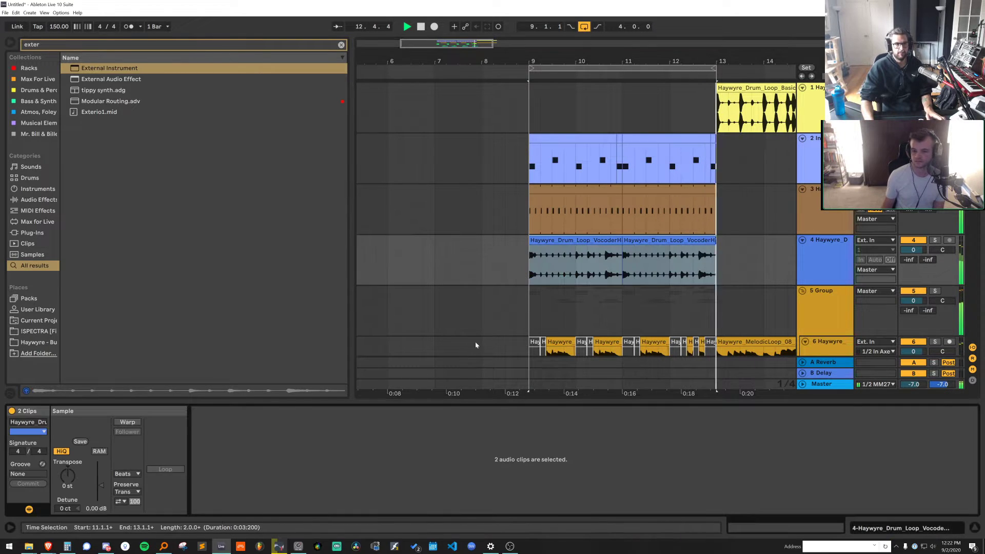
pyautogui.moveTo(554, 259); pyautogui.dragTo(573, 257)
pyautogui.hotkey('ctrl', 'd')
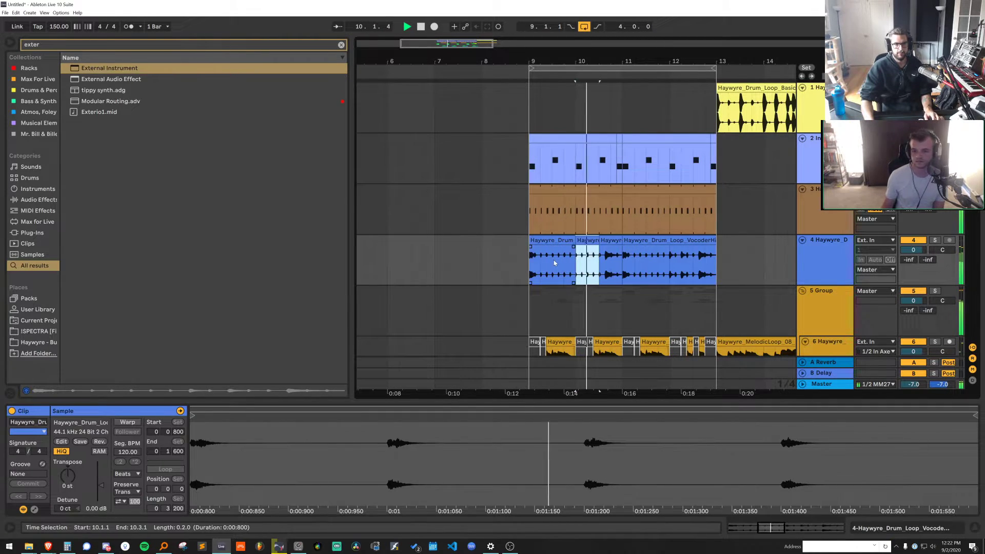
pyautogui.hotkey('ctrl', 'd')
pyautogui.keyDown('shift'); pyautogui.click(566, 240); pyautogui.keyUp('shift')
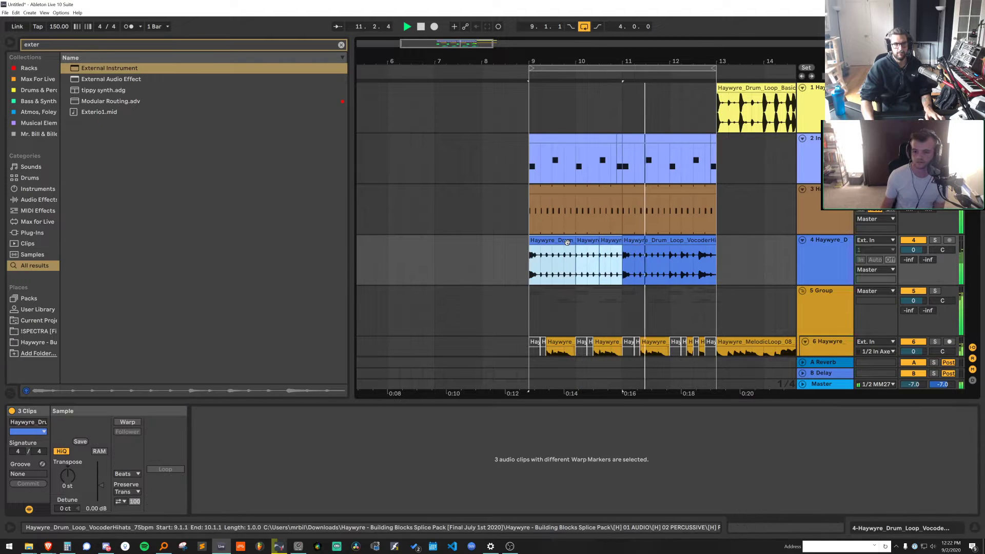
pyautogui.hotkey('ctrl', 'd')
# Stop playback, hide the detail view, and move the Melodic Bass Stab track from position 9 above track 8
pyautogui.scroll(-8, 803, 278)
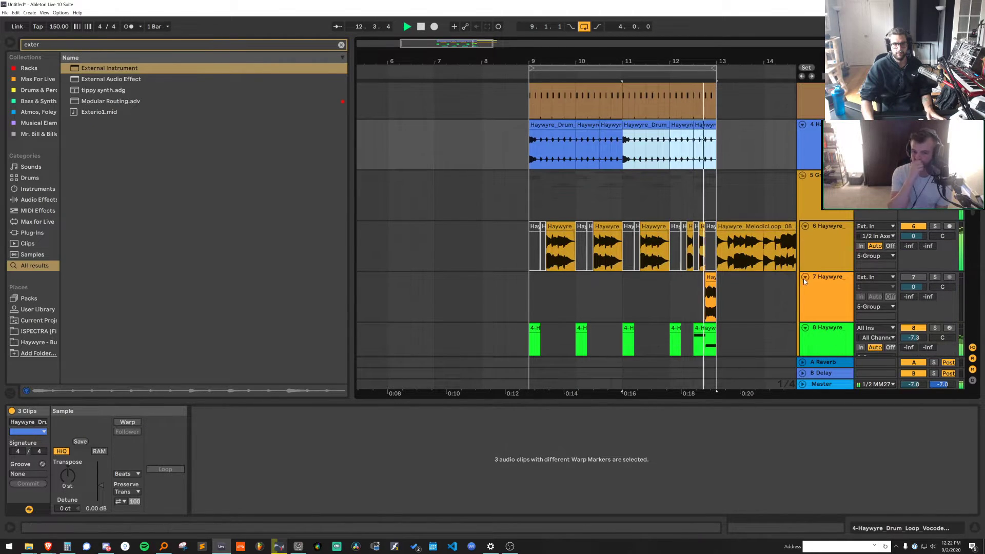
pyautogui.press('space')
pyautogui.hotkey('ctrl', 'alt', 'l')
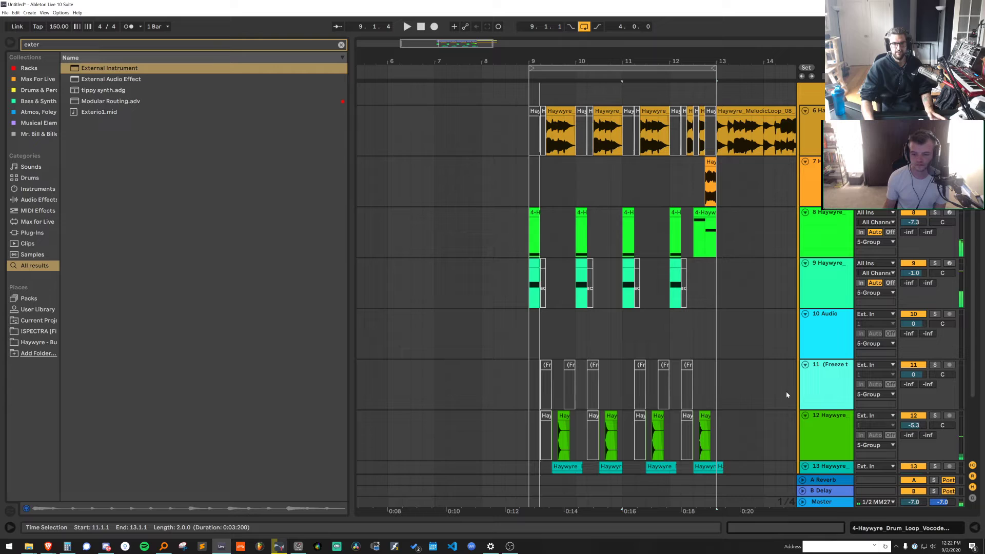
pyautogui.click(525, 178)
pyautogui.click(824, 233)
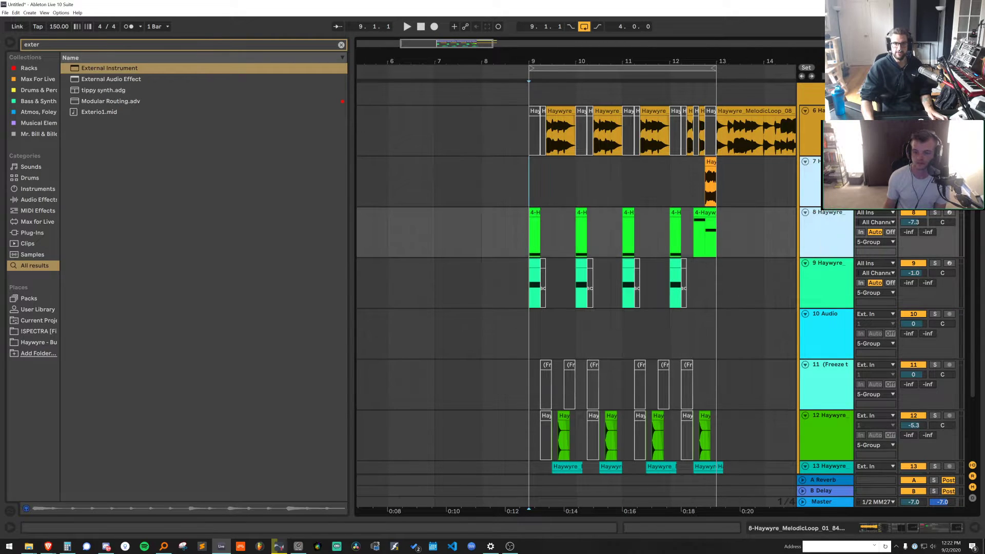
pyautogui.moveTo(829, 277); pyautogui.dragTo(821, 220)
# Audition the Melodic Bass Stab track in solo and check the MelodicLoop_01 clip on track 7 at 12.4
pyautogui.click(935, 212)
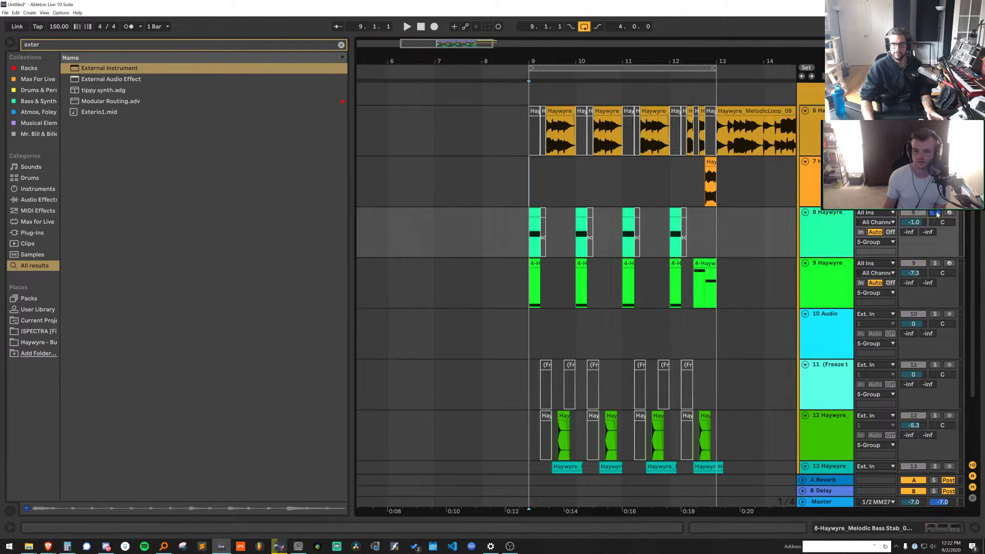
pyautogui.press('space')
pyautogui.press('space')
pyautogui.click(710, 162)
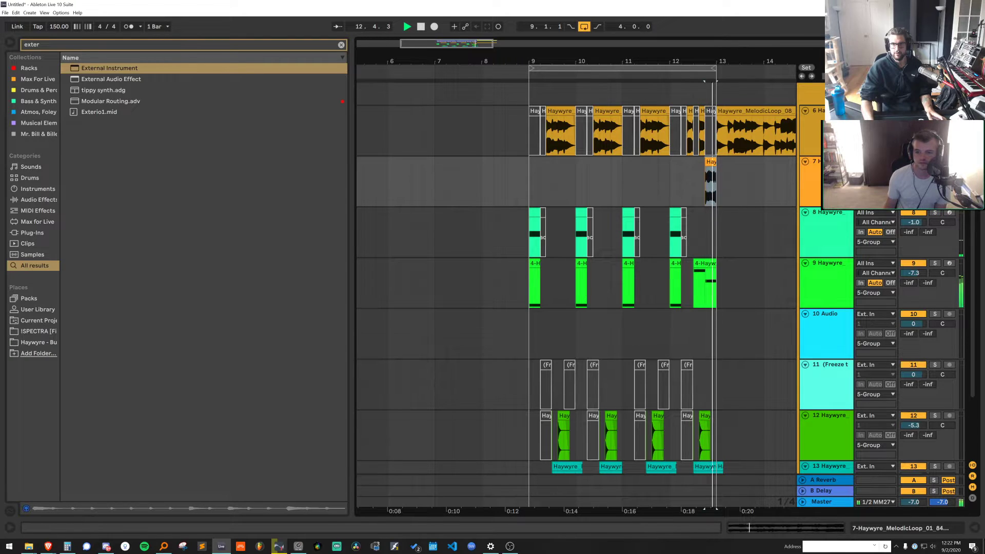
# Delete the part of the last MIDI clip on track 9 from 12.4 to 13.1 and play from 12.4
pyautogui.press('space')
pyautogui.moveTo(717, 277); pyautogui.dragTo(705, 278)
pyautogui.press('Delete')
pyautogui.click(702, 246)
pyautogui.press('space')
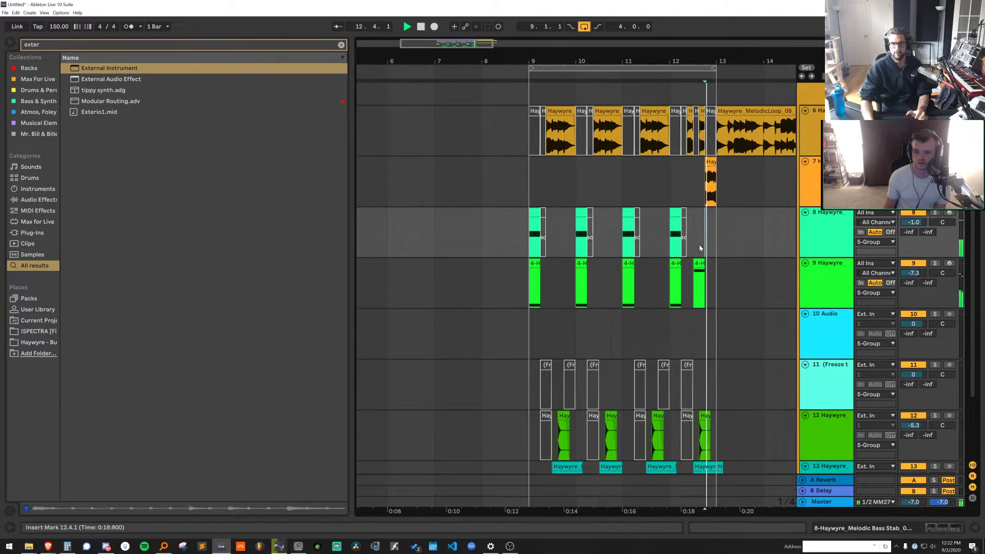
# Stop playback, move the MelodicLoop_01 audio track 7 below track 9, and set the insert mark at 12.3.1
pyautogui.press('space')
pyautogui.moveTo(822, 180); pyautogui.dragTo(826, 269)
pyautogui.click(693, 280)
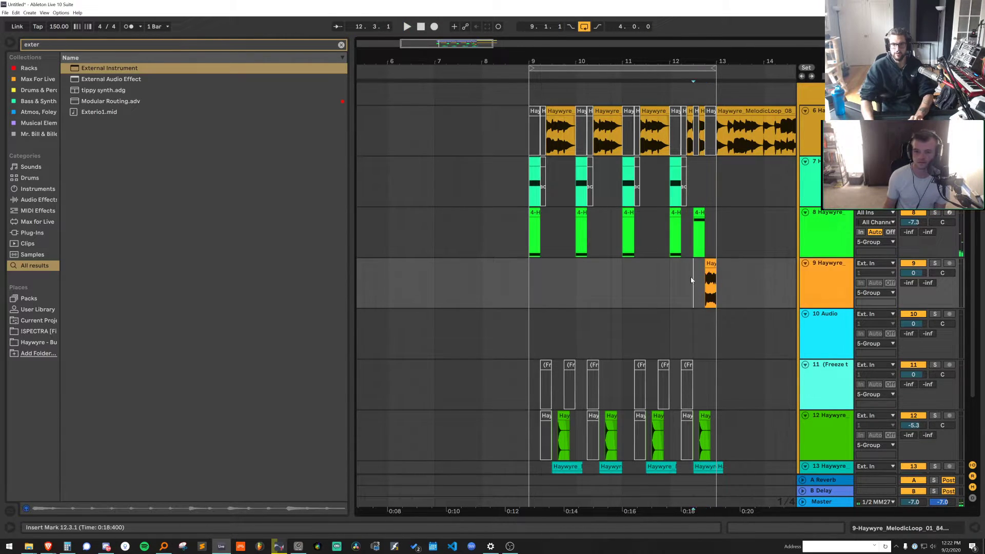
# Set the volume of audio track 9 to -6.2 dB while the loop plays
pyautogui.press('space')
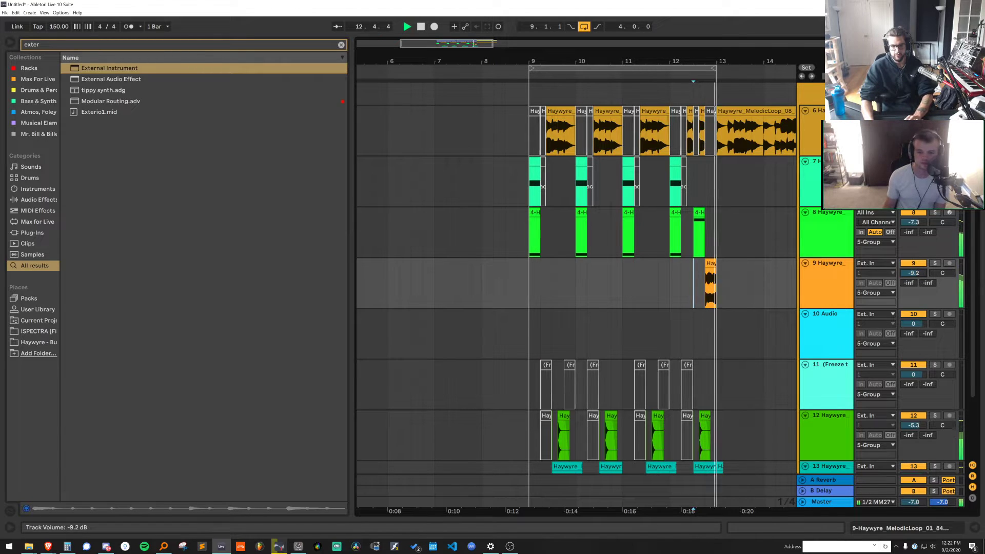
pyautogui.moveTo(913, 273); pyautogui.dragTo(914, 277)
pyautogui.scroll(-3, 842, 241)
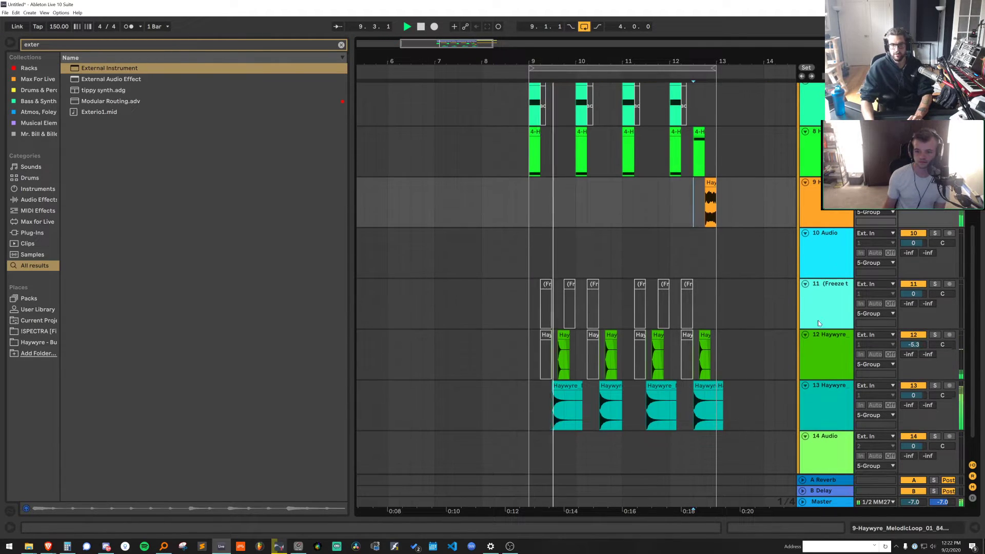
# Audition the green FX OneShot track 12 in solo
pyautogui.click(966, 334)
pyautogui.press('space')
pyautogui.click(935, 335)
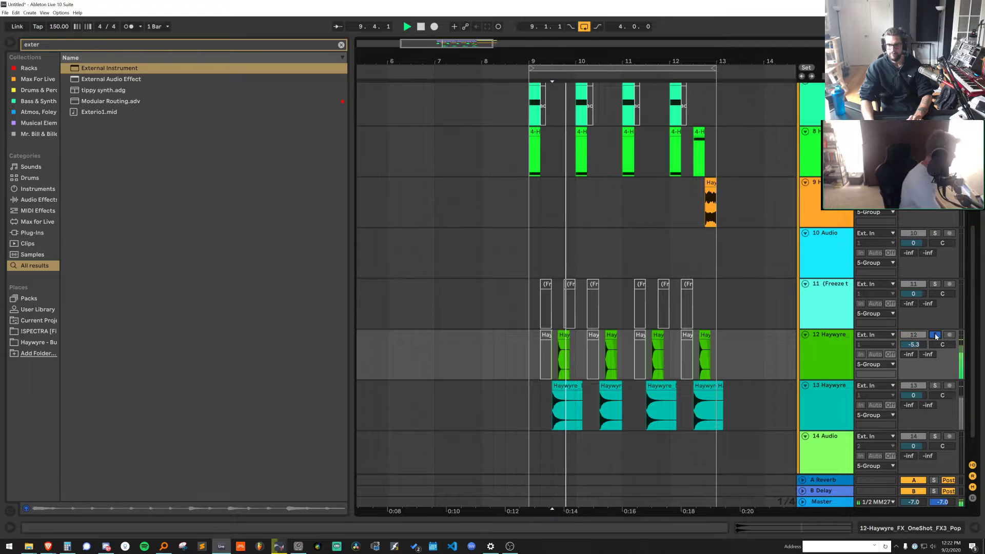
pyautogui.press('space')
pyautogui.press('space')
# Audition the teal Melodic Bass Stab track in solo and move it directly below track 7
pyautogui.click(936, 386)
pyautogui.press('space')
pyautogui.press('space')
pyautogui.press('space')
pyautogui.press('space')
pyautogui.press('space')
pyautogui.moveTo(845, 394); pyautogui.dragTo(834, 128)
# Reactivate the muted Freeze tail clips between bars 9 and 13 and audition their track in solo
pyautogui.click(833, 344)
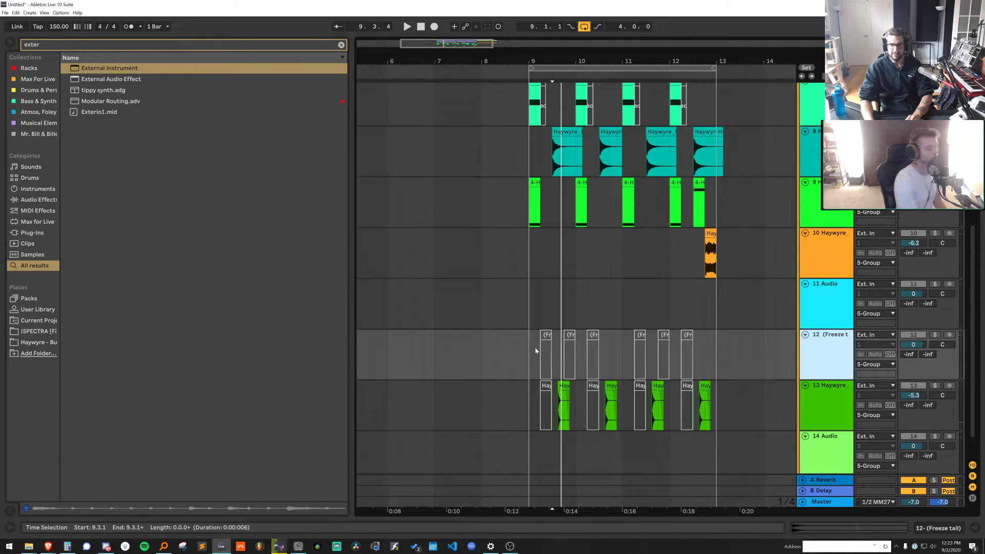
pyautogui.moveTo(535, 351); pyautogui.dragTo(717, 350)
pyautogui.hotkey('ctrl', 'j')
pyautogui.click(935, 336)
pyautogui.press('space')
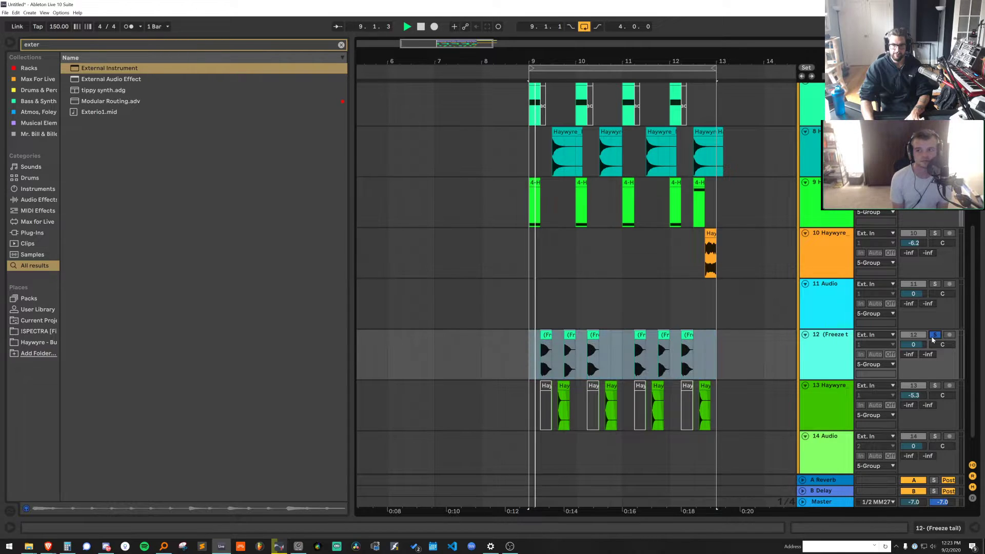
pyautogui.press('space')
pyautogui.click(934, 335)
# Place the first Freeze tail clip so it spans 9.1.1 to 9.2.3, and play it back
pyautogui.click(545, 336)
pyautogui.moveTo(540, 336)
pyautogui.mouseDown()
pyautogui.moveTo(529, 337)
pyautogui.moveTo(537, 335)
pyautogui.mouseUp()
pyautogui.press('space')
pyautogui.press('space')
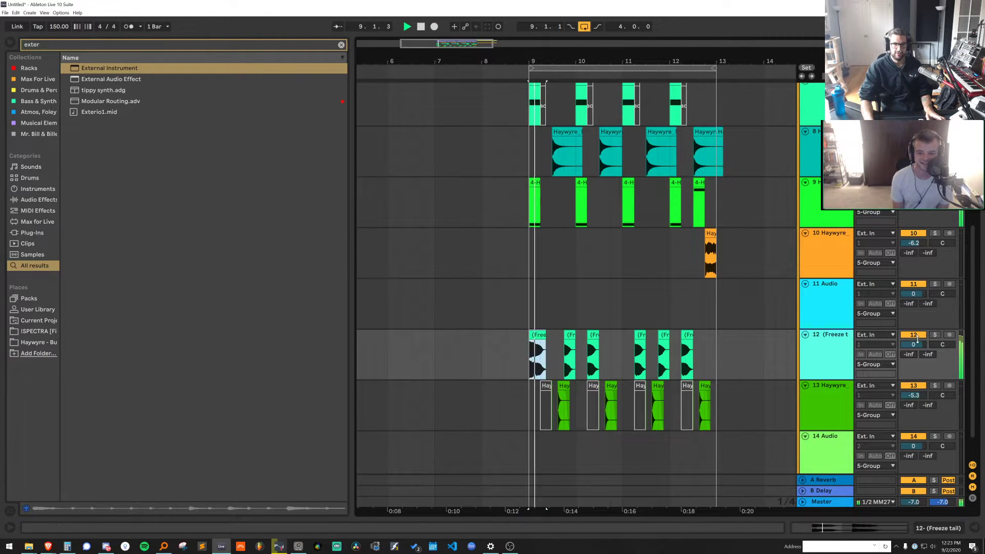
pyautogui.press('space')
# Move the Freeze tail track directly below track 7 and the green FX OneShot track above the orange melodic loop track
pyautogui.moveTo(842, 343); pyautogui.dragTo(841, 127)
pyautogui.press('space')
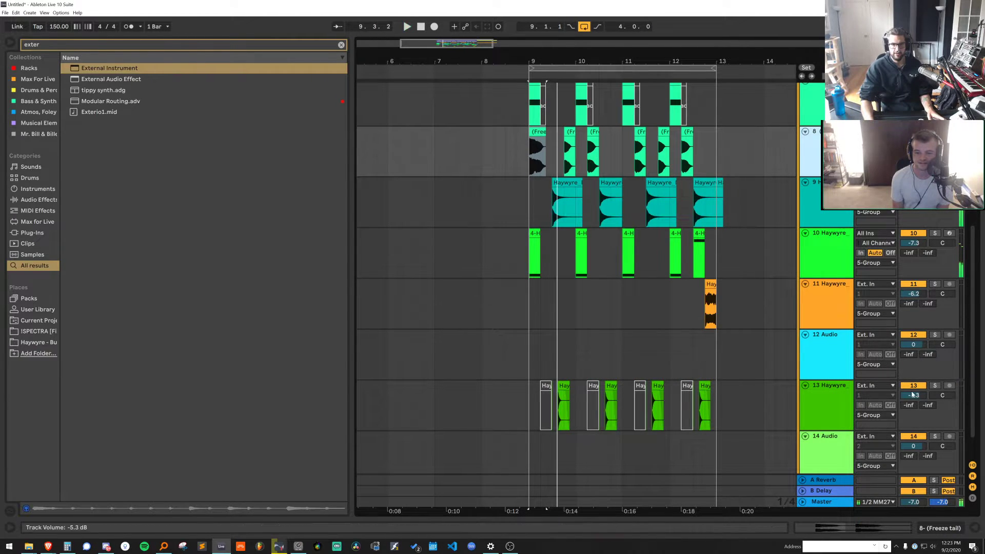
pyautogui.moveTo(837, 395); pyautogui.dragTo(827, 283)
pyautogui.scroll(-2, 795, 378)
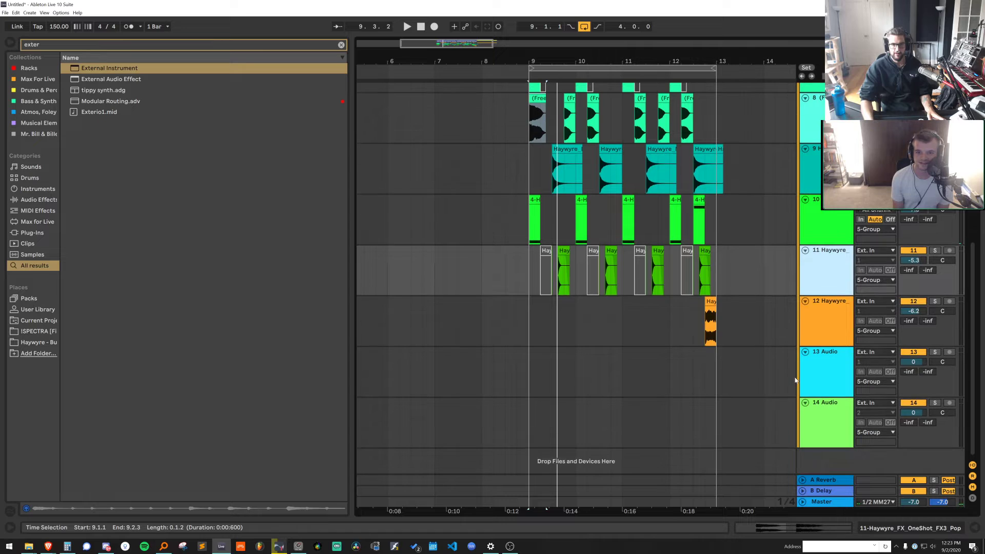
# Delete the two empty audio tracks at the end of the track list
pyautogui.click(835, 412)
pyautogui.keyDown('shift'); pyautogui.click(826, 371); pyautogui.keyUp('shift')
pyautogui.press('Delete')
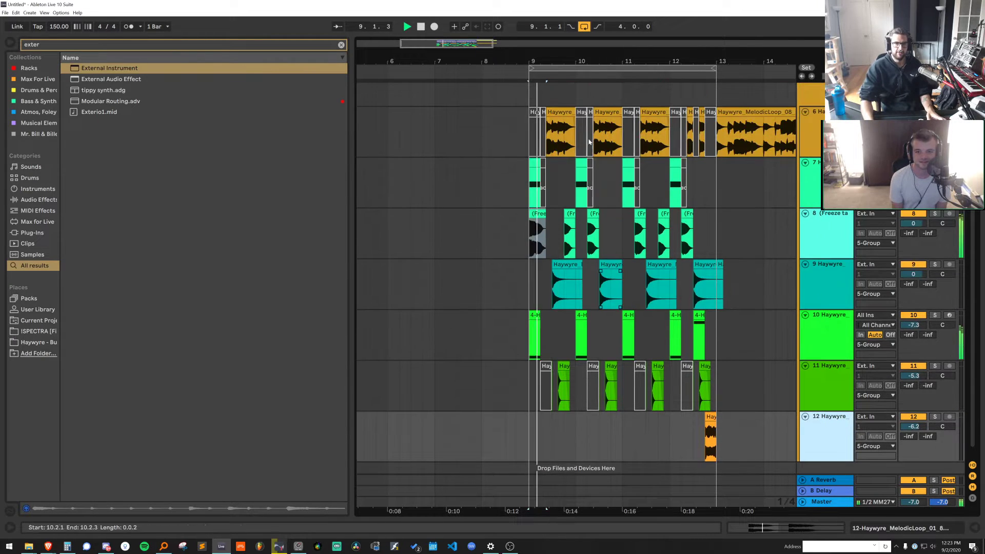
# Trim the end of the first Freeze tail clip to 9.2.1 and play it back
pyautogui.moveTo(557, 61); pyautogui.dragTo(687, 118)
pyautogui.moveTo(623, 213); pyautogui.dragTo(591, 213)
pyautogui.press('space')
# Paste a copy of a Freeze tail clip at 10.3.1 on the same track and listen to it
pyautogui.click(749, 214)
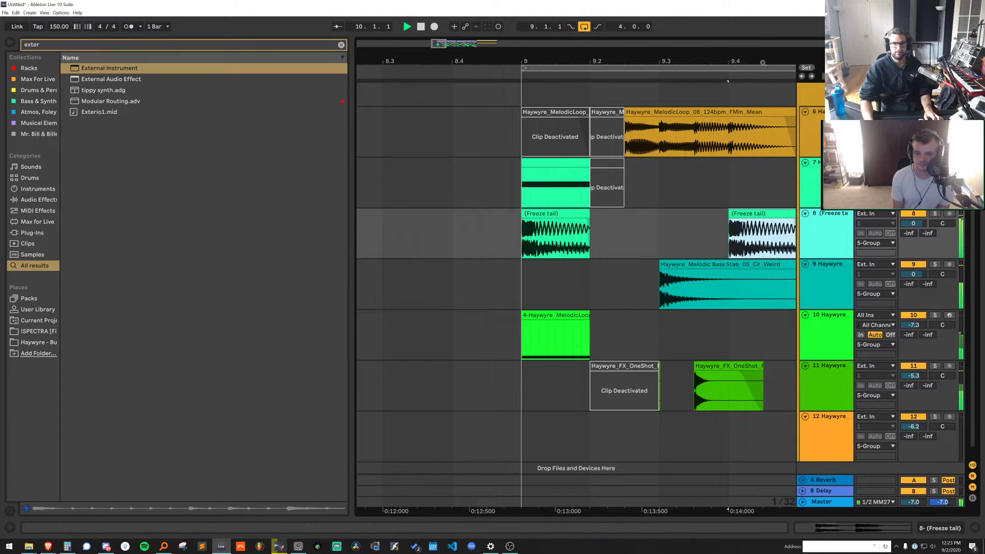
pyautogui.press('space')
pyautogui.moveTo(762, 61); pyautogui.dragTo(367, 78)
pyautogui.click(427, 229)
pyautogui.hotkey('ctrl', 'v')
pyautogui.press('space')
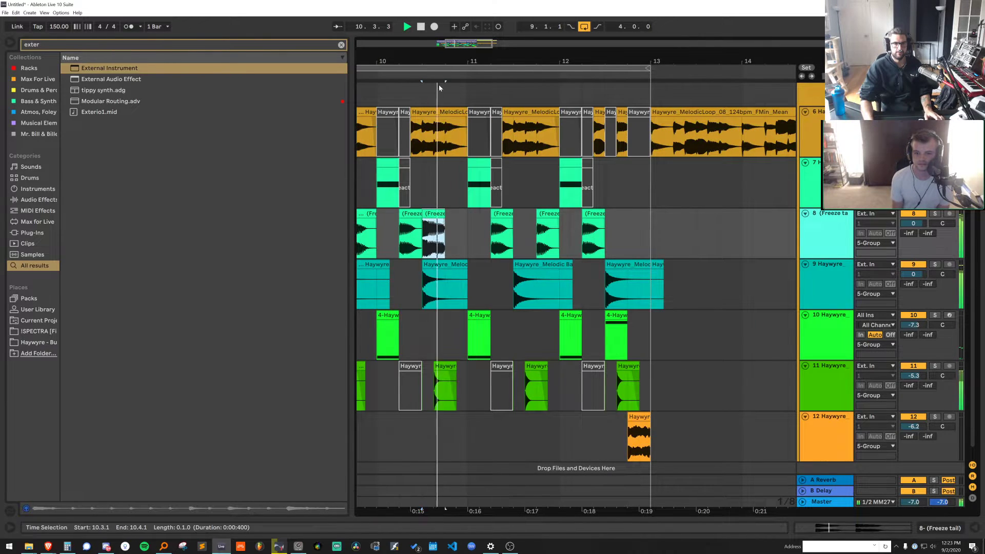
pyautogui.press('space')
# Move the pasted Freeze tail clip from 10.3.1 to 10.2.3 and play the section back
pyautogui.click(439, 68)
pyautogui.moveTo(439, 62); pyautogui.dragTo(502, 47)
pyautogui.click(501, 215)
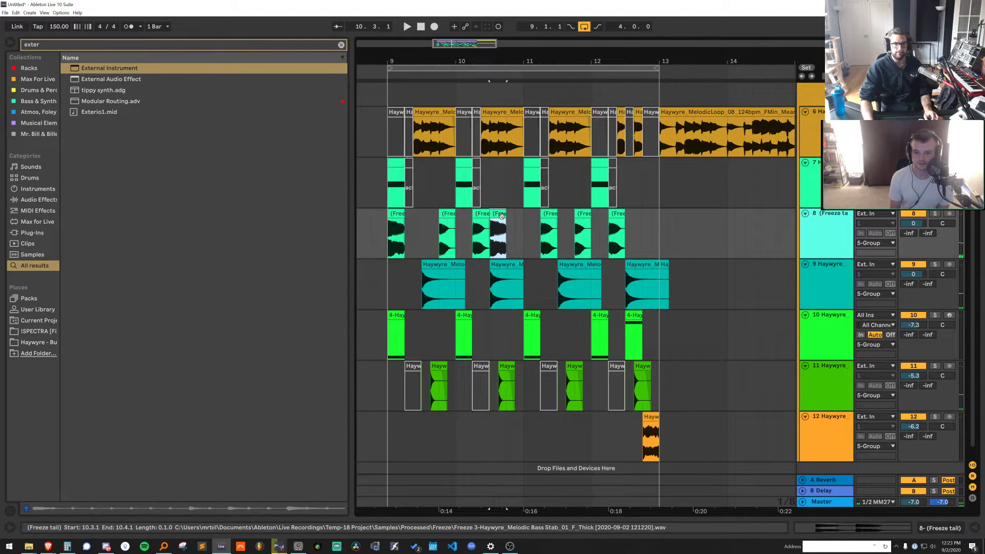
pyautogui.moveTo(499, 214); pyautogui.dragTo(489, 214)
pyautogui.click(481, 211)
pyautogui.press('space')
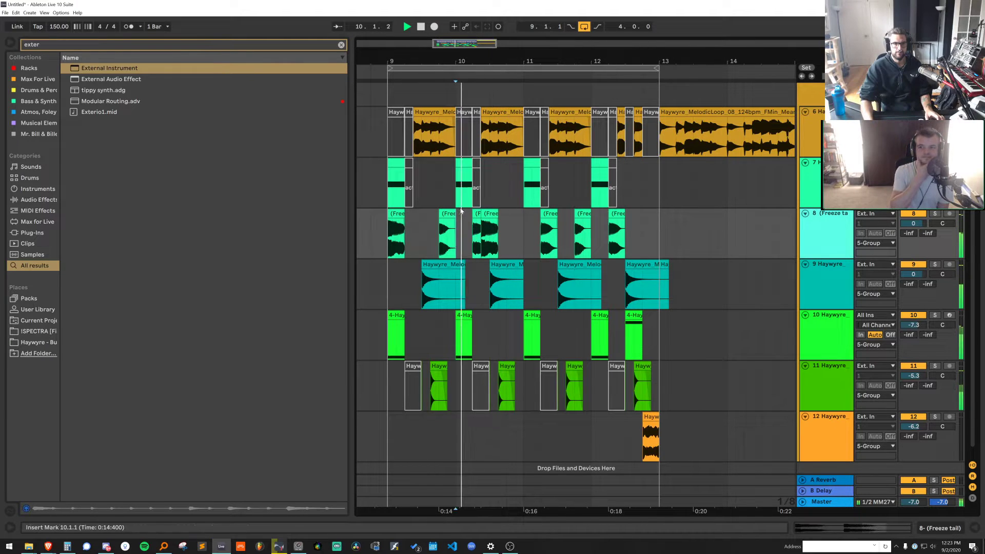
pyautogui.press('space')
pyautogui.click(371, 221)
pyautogui.press('space')
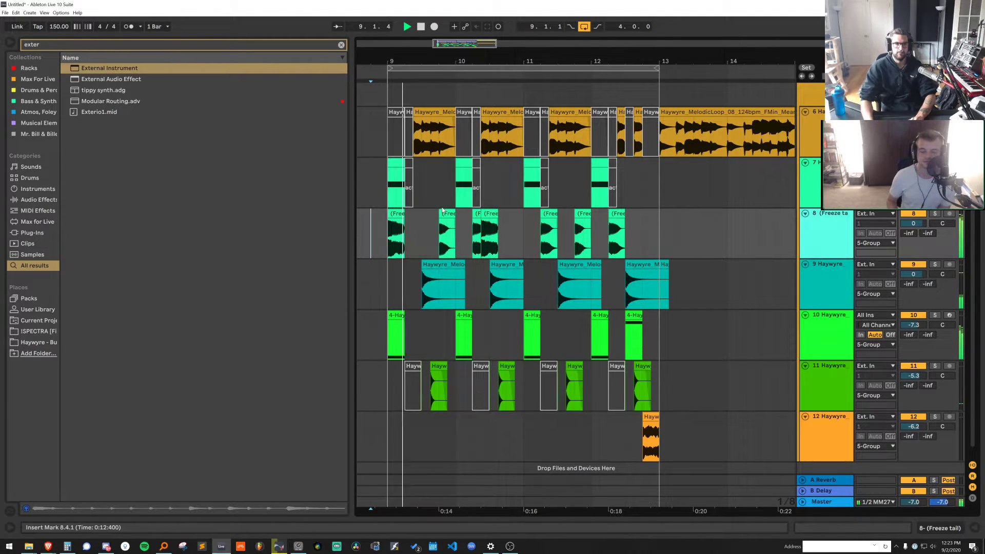
# Move the pasted Freeze tail clip to 9.4.3, and delete the short leftover clip at 10.2.1
pyautogui.moveTo(485, 213); pyautogui.dragTo(451, 213)
pyautogui.press('space')
pyautogui.click(431, 218)
pyautogui.press('space')
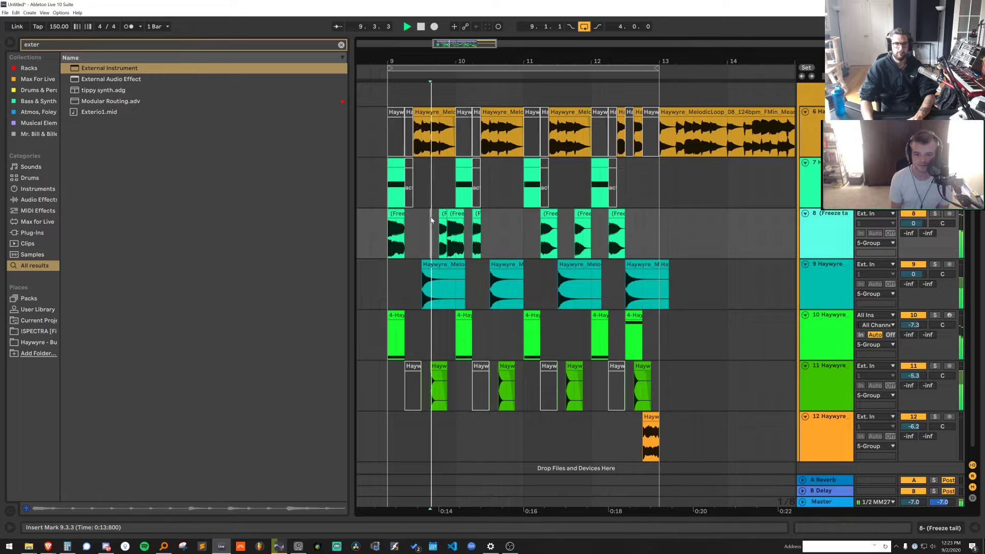
pyautogui.press('space')
pyautogui.click(476, 213)
pyautogui.press('Delete')
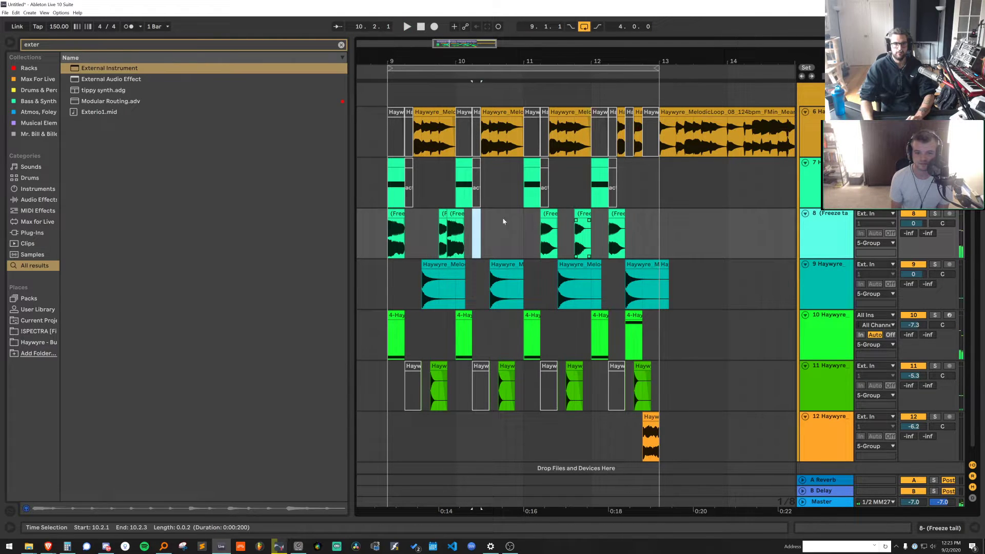
# Open the Freeze tail clip at 9.4.3, set its sample start to 1.2.3, and play it back
pyautogui.doubleClick(455, 233)
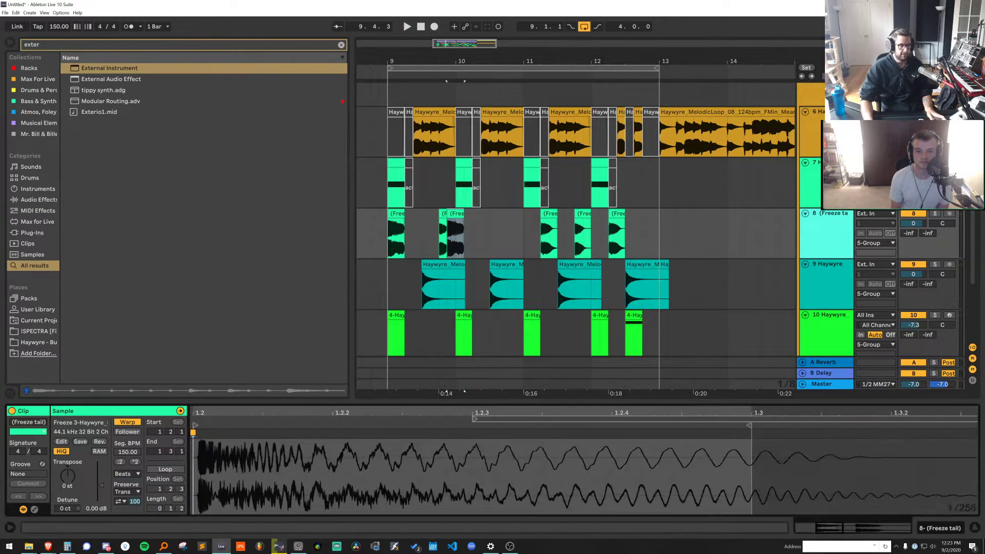
pyautogui.press('space')
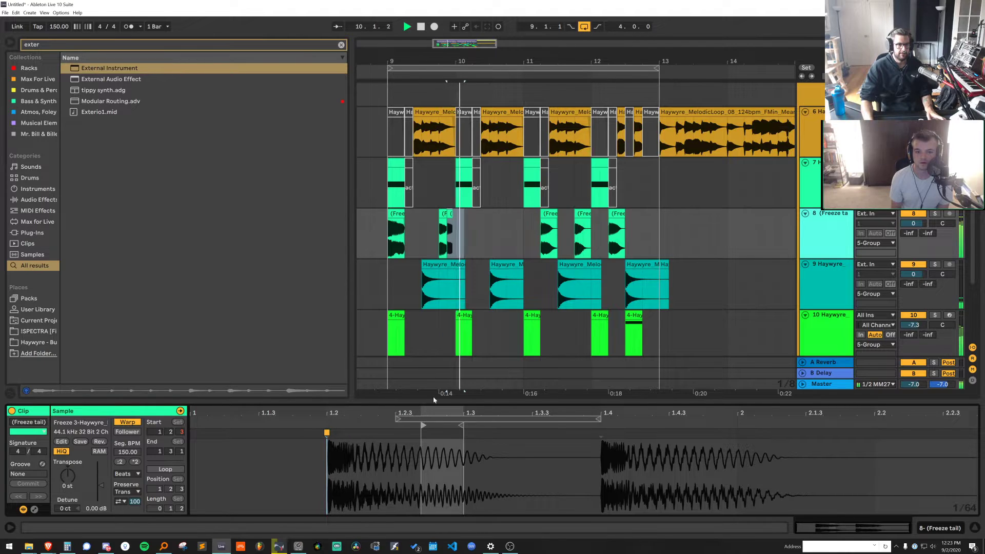
pyautogui.press('space')
pyautogui.click(425, 217)
pyautogui.press('space')
pyautogui.scroll(5, 441, 218)
pyautogui.press('space')
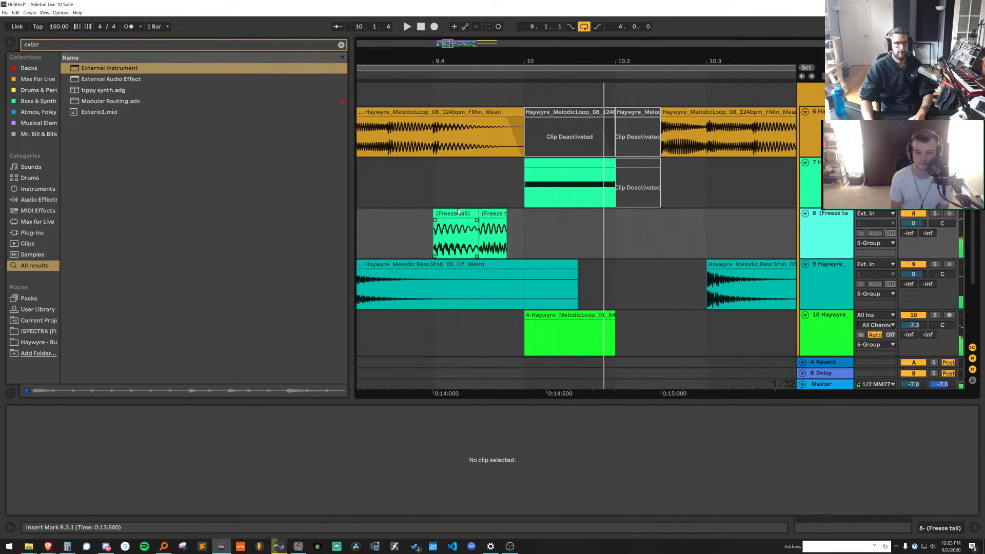
# Delete the short Freeze tail clip at 9.4.1 and play the section back
pyautogui.click(458, 212)
pyautogui.press('Delete')
pyautogui.click(388, 218)
pyautogui.press('space')
# Try extending the end of the 9.4.3 Freeze tail clip into beat 10.2, and undo the extension
pyautogui.moveTo(506, 214); pyautogui.dragTo(683, 228)
pyautogui.press('space')
pyautogui.press('space')
pyautogui.click(418, 225)
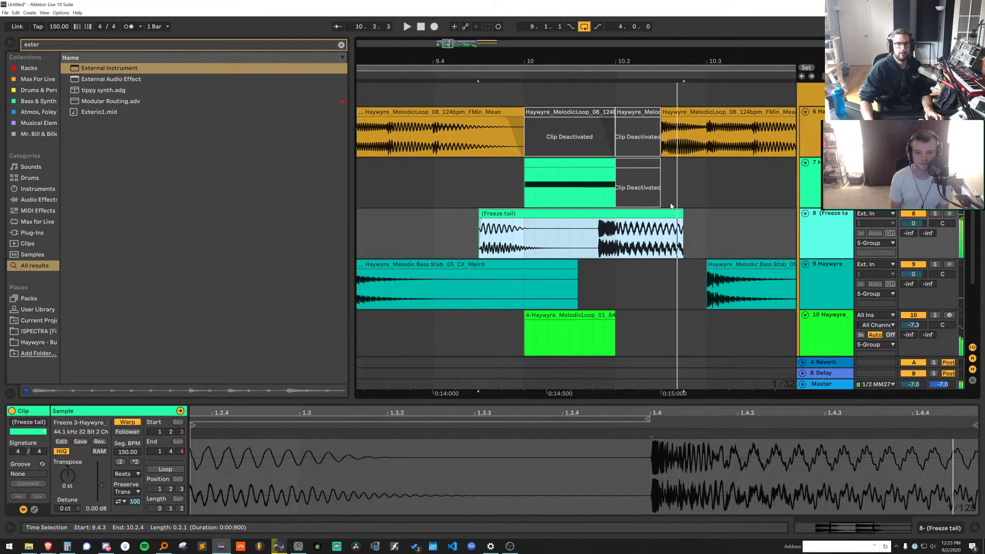
pyautogui.hotkey('ctrl', 'z')
# Extend the end of the 9.4.3 Freeze tail clip to 10.1.3
pyautogui.press('space')
pyautogui.press('space')
pyautogui.moveTo(523, 215); pyautogui.dragTo(568, 226)
pyautogui.moveTo(593, 60); pyautogui.dragTo(588, 24)
pyautogui.click(588, 234)
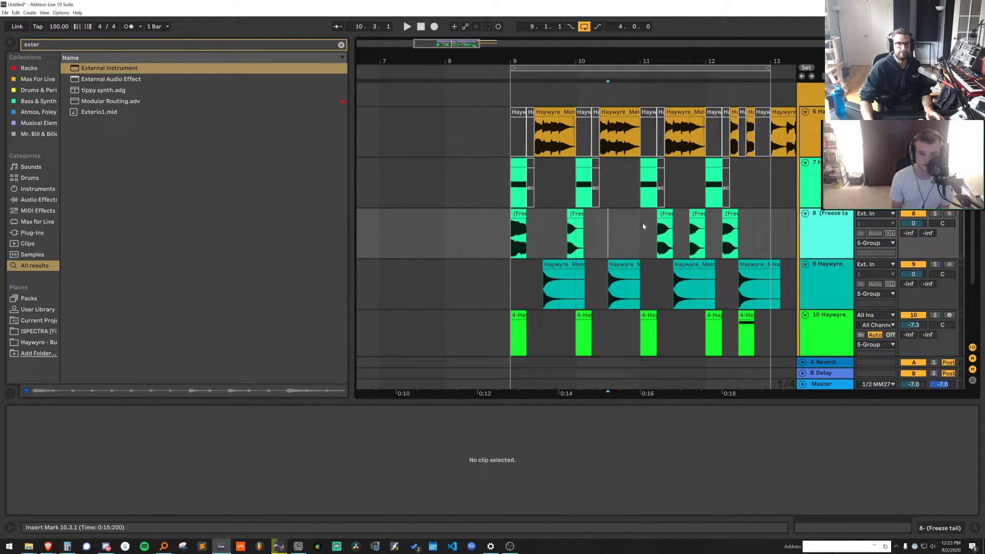
# Delete the Freeze tail clips from bar 11 onward, duplicate the 9.1.1 to 11.1.1 section in their place, and play it back
pyautogui.moveTo(642, 223); pyautogui.dragTo(794, 220)
pyautogui.press('Delete')
pyautogui.moveTo(642, 225); pyautogui.dragTo(517, 229)
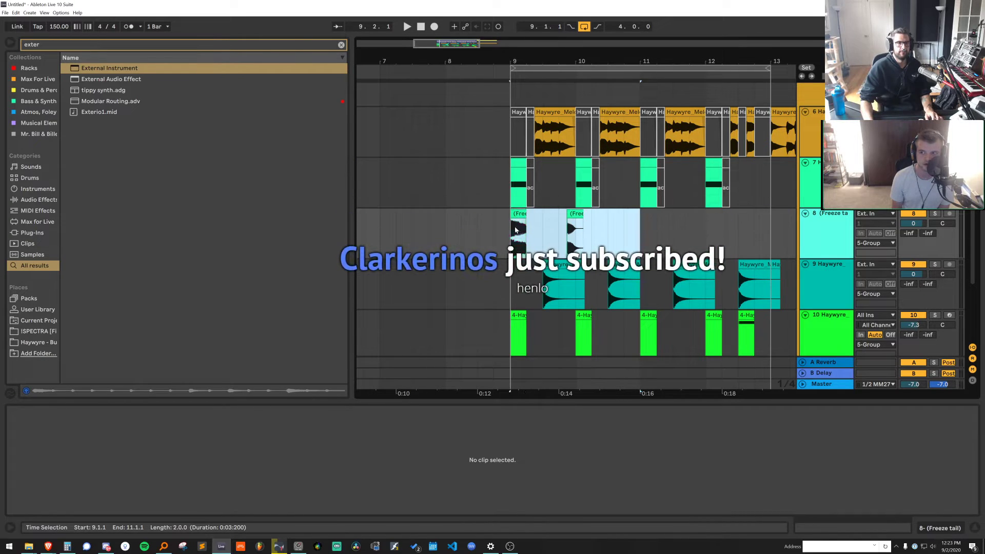
pyautogui.hotkey('ctrl', 'd')
pyautogui.click(522, 216)
pyautogui.press('space')
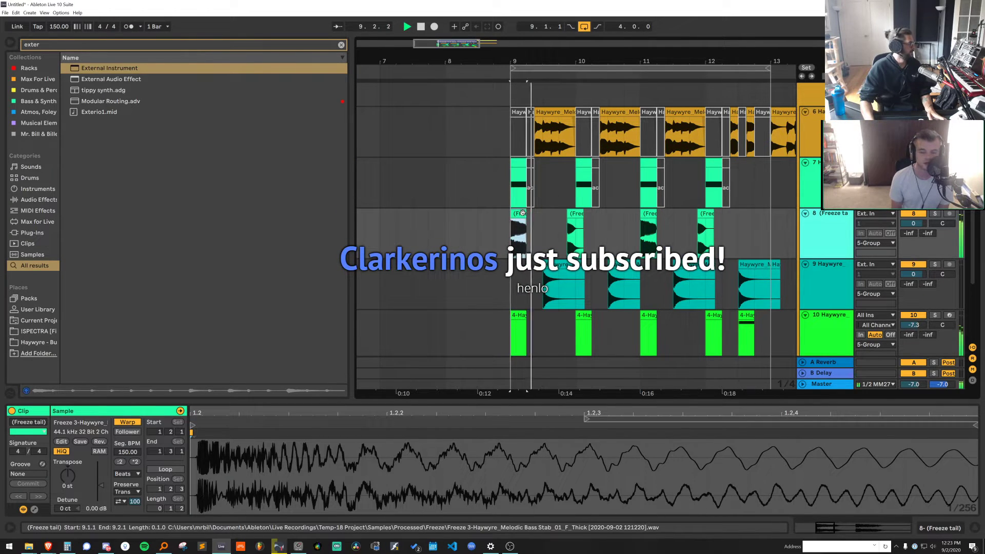
pyautogui.click(623, 225)
pyautogui.press('space')
# Move the Freeze tail clip at 9.4.3 to 10.1.1 and listen to it
pyautogui.click(646, 212)
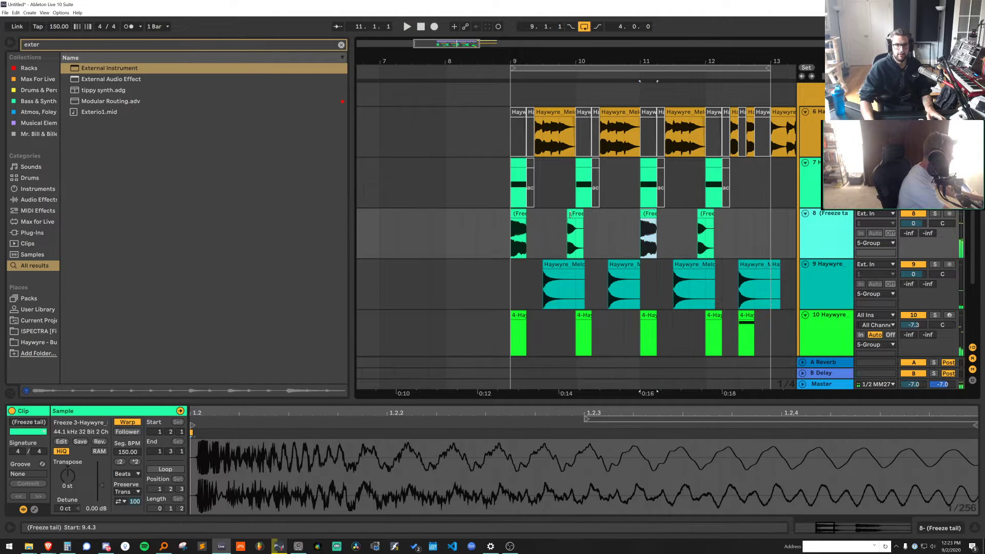
pyautogui.moveTo(568, 213); pyautogui.dragTo(588, 213)
pyautogui.hotkey('ctrl', 'z')
pyautogui.press('space')
pyautogui.press('space')
# Replace the Freeze tail clips at 9.1.1 and 11.1.1 with copies of the 10.1.1 clip, and move the last clip to 12.1.1
pyautogui.hotkey('ctrl', 'c')
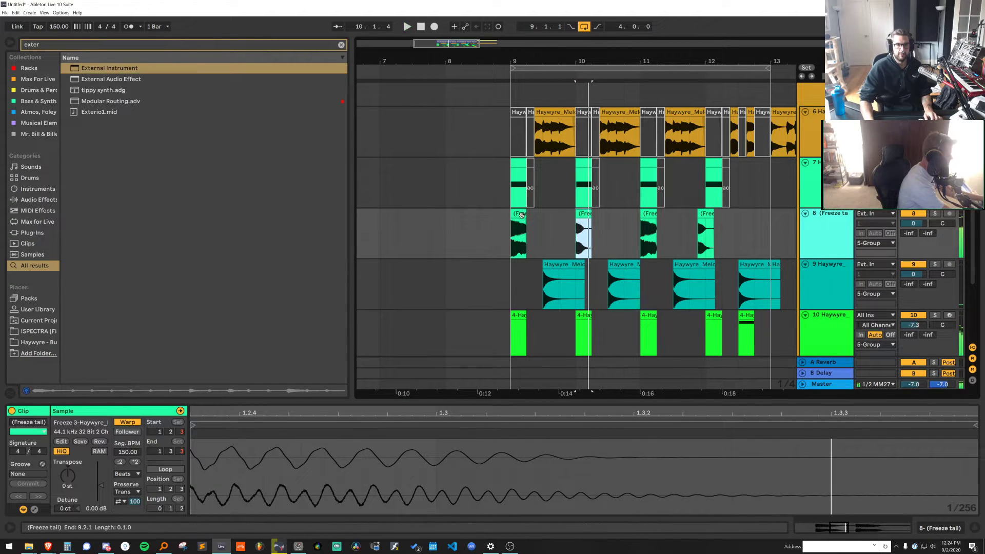
pyautogui.click(519, 213)
pyautogui.hotkey('ctrl', 'v')
pyautogui.click(650, 213)
pyautogui.hotkey('ctrl', 'v')
pyautogui.click(707, 215)
pyautogui.moveTo(707, 215); pyautogui.dragTo(715, 214)
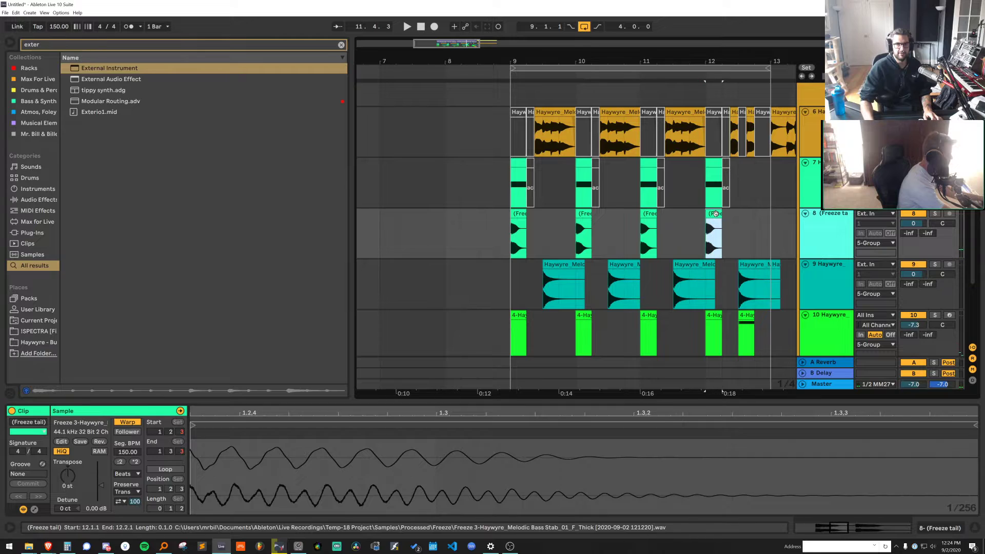
# Try extending the bar 9 Freeze tail clip to 9.3.1 during playback, and restore its one-beat length
pyautogui.click(523, 218)
pyautogui.press('space')
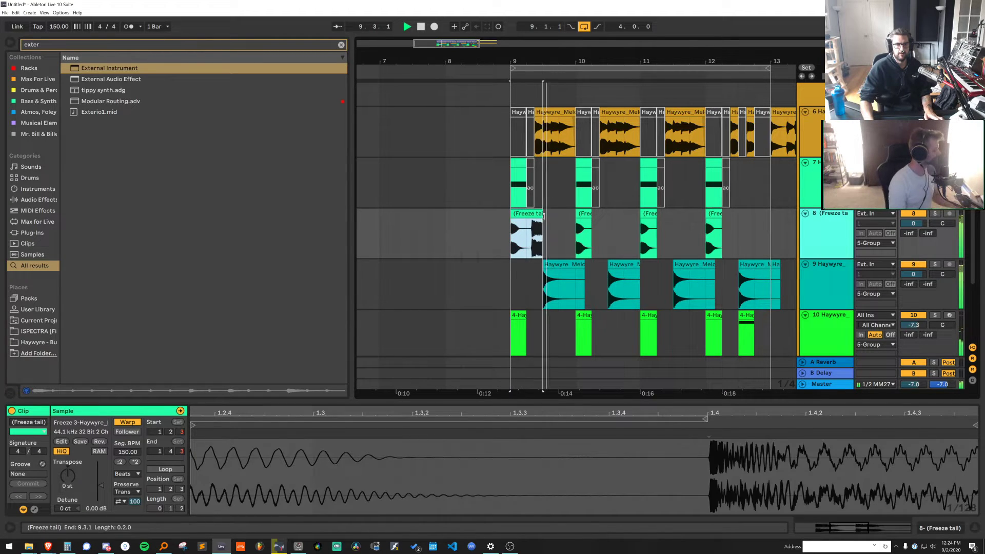
pyautogui.click(527, 216)
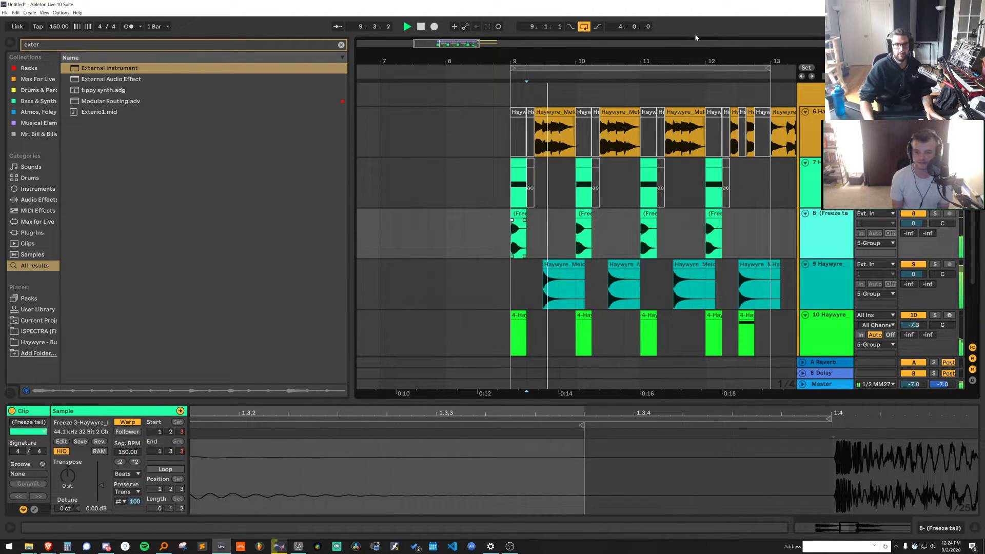
pyautogui.moveTo(688, 61); pyautogui.dragTo(650, 49)
pyautogui.press('space')
# Show the Haywyre sample folder with the search cleared, and preview Haywyre_MelodicLoop_14_GMaj_92bpm_V2_Questions.wav
pyautogui.click(51, 342)
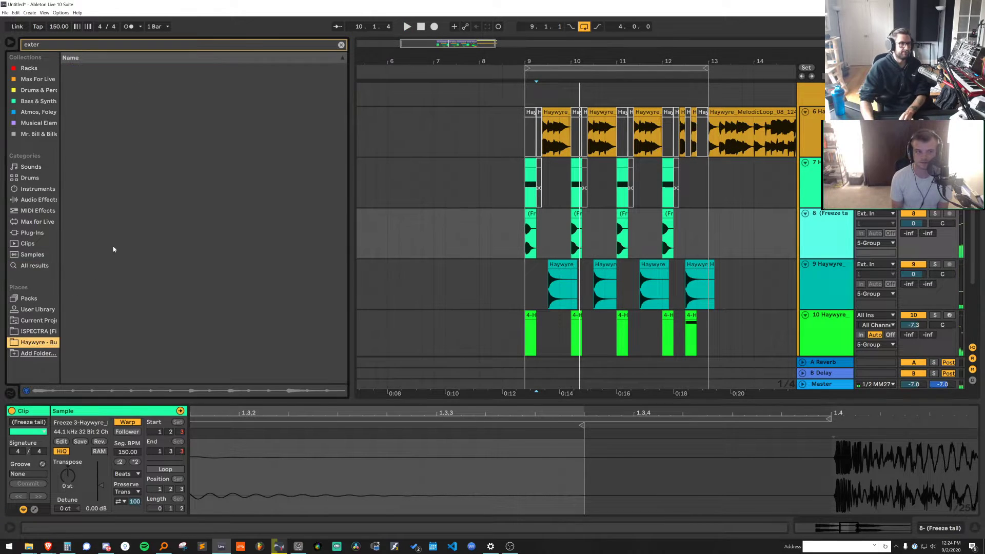
pyautogui.click(341, 45)
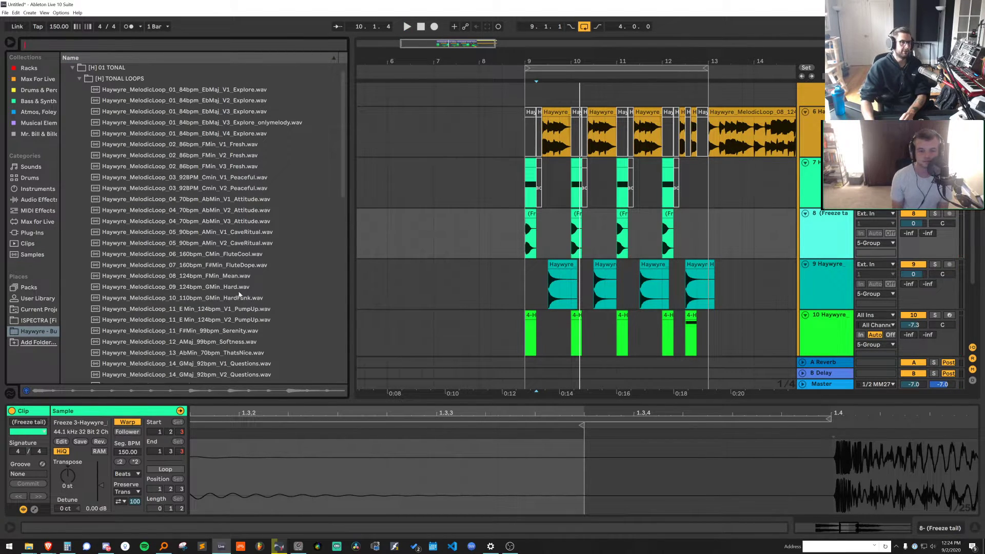
pyautogui.scroll(-5, 239, 294)
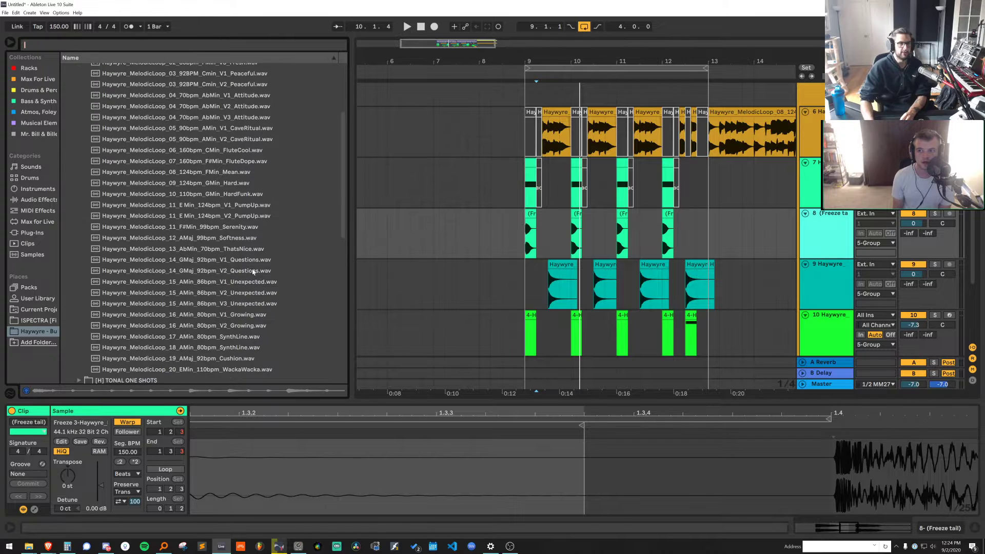
pyautogui.click(254, 272)
# Insert a new audio track below track 9
pyautogui.click(824, 289)
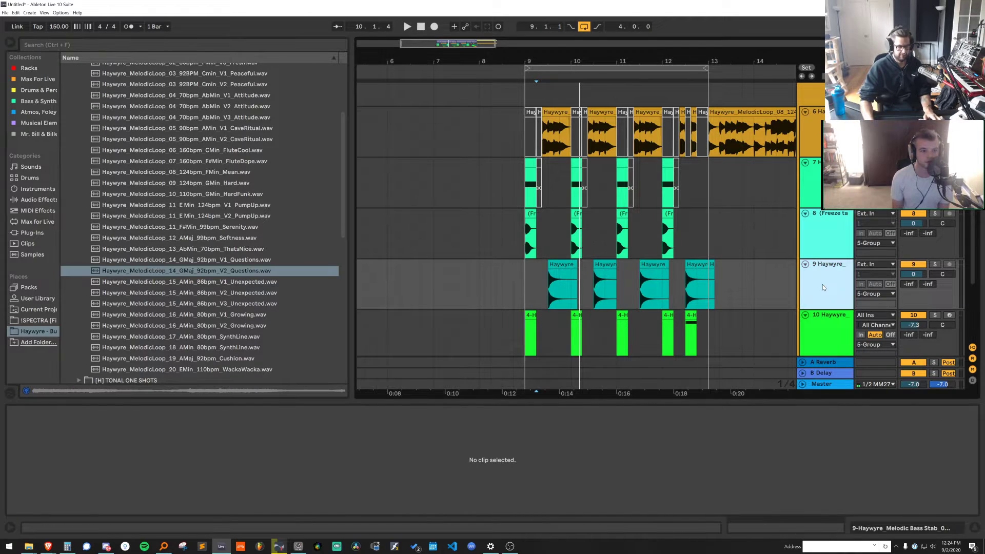
pyautogui.hotkey('ctrl', 't')
# Preview Haywyre melodic loops 15 V1 Unexpected and 03 V1 and V2 Peaceful in the tonal loops folder
pyautogui.click(220, 283)
pyautogui.scroll(-3, 221, 276)
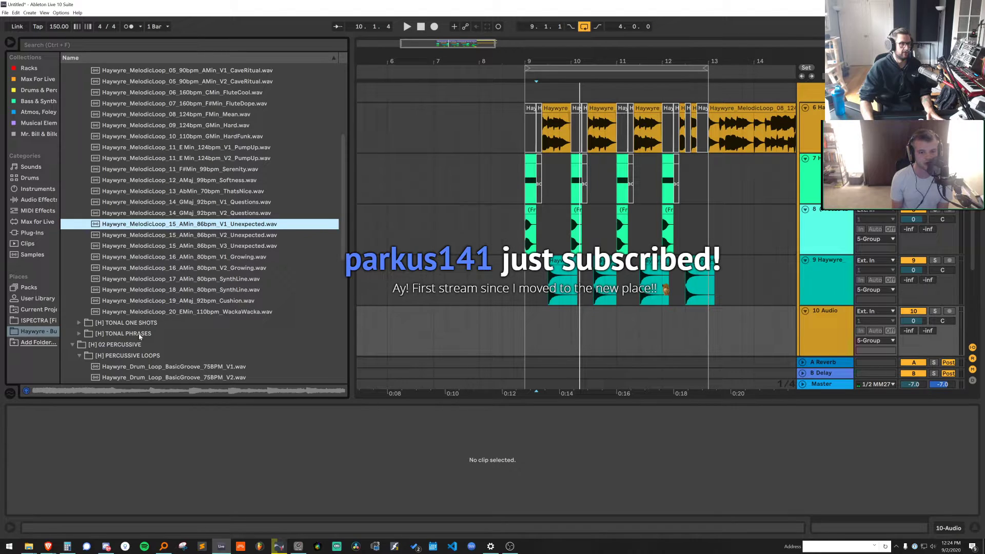
pyautogui.scroll(10, 232, 160)
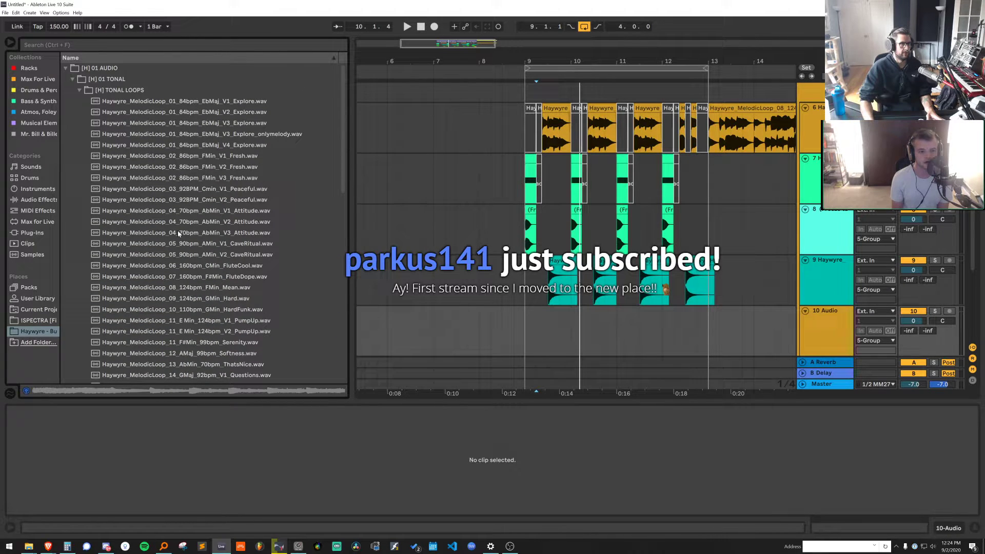
pyautogui.click(180, 190)
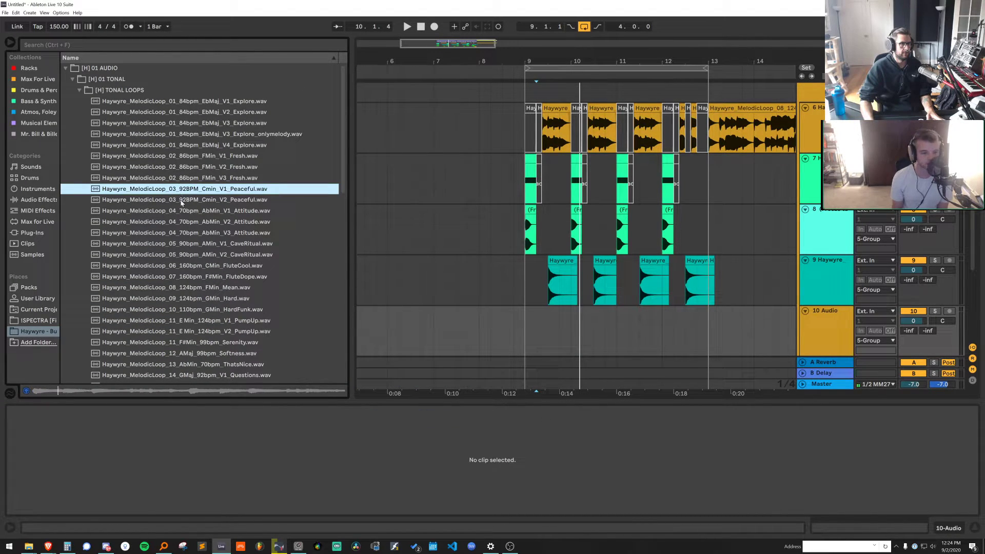
pyautogui.click(181, 201)
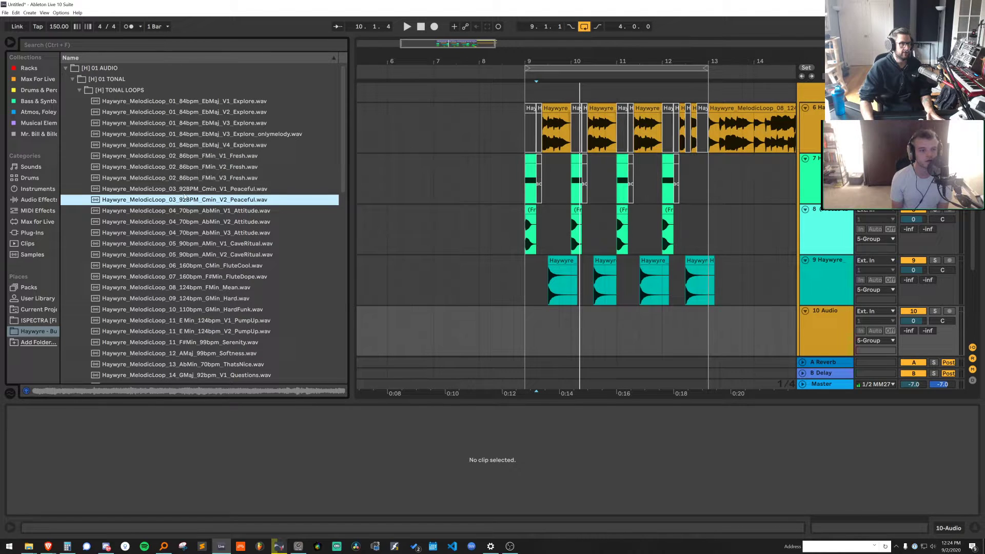
pyautogui.click(182, 191)
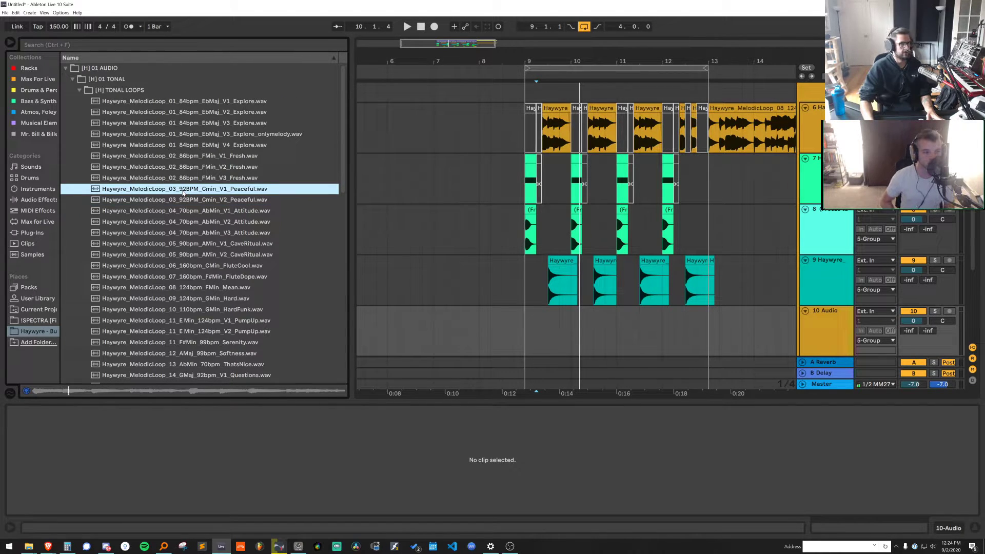
# Place Haywyre_MelodicLoop_01_84bpm_EbMaj_V3_Explore.wav at 9.1.1 on track 10, warped at 84 BPM and transposed 2 st
pyautogui.click(226, 128)
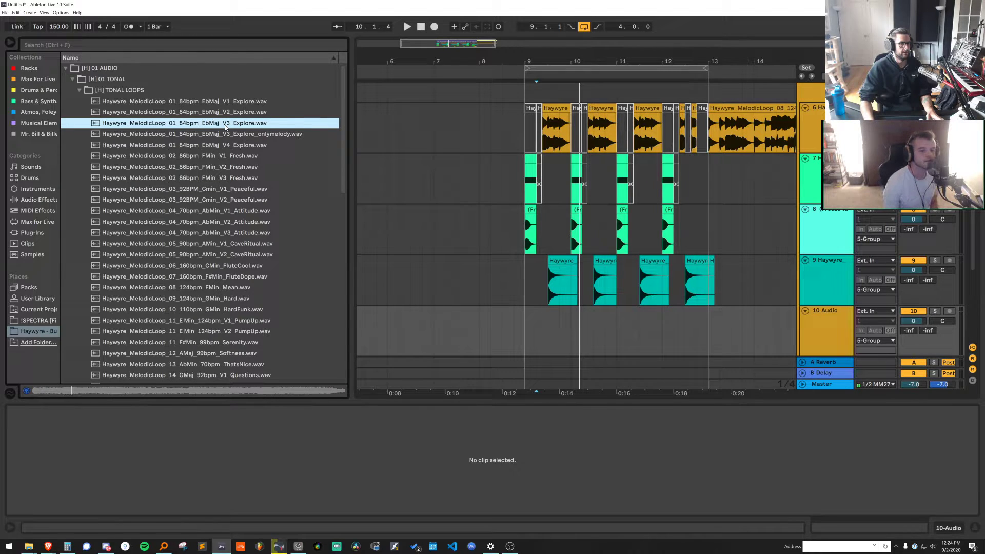
pyautogui.moveTo(218, 125); pyautogui.dragTo(533, 307)
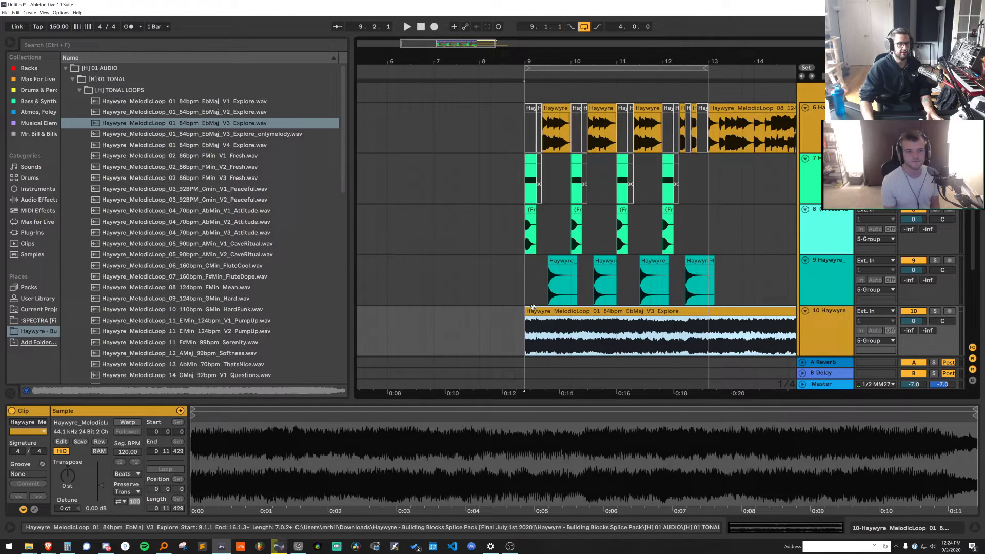
pyautogui.click(128, 421)
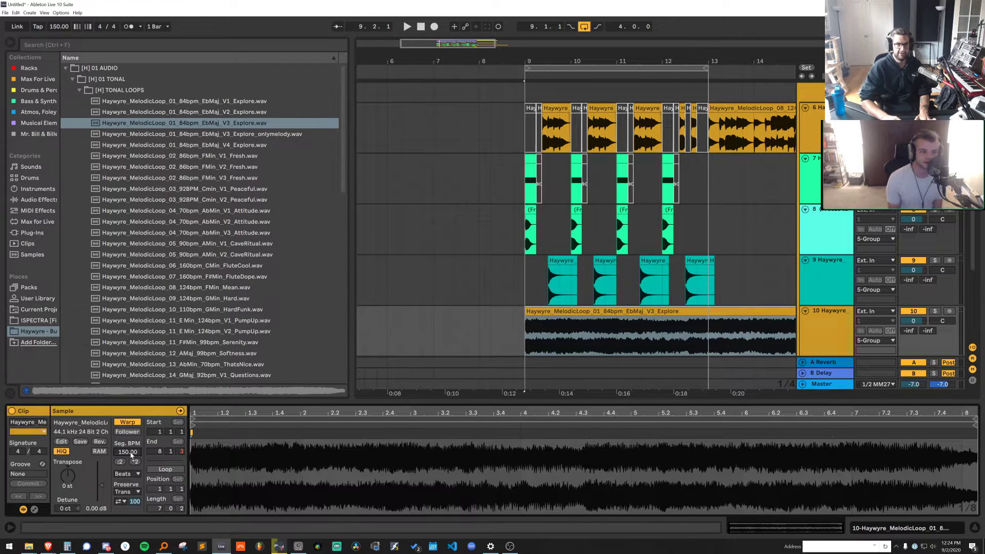
pyautogui.press('Return')
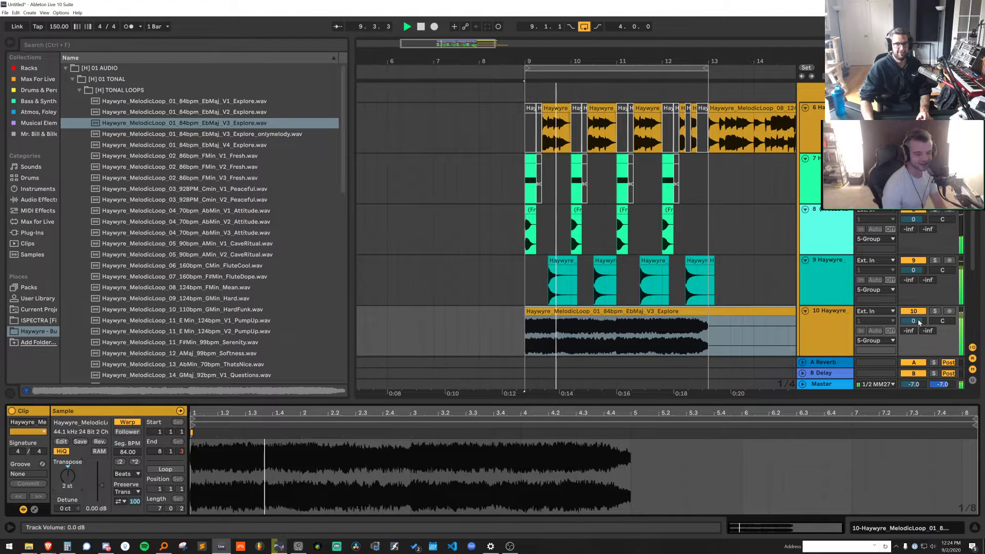
# Lower track 10's volume to -5.7 dB during playback
pyautogui.moveTo(913, 321)
pyautogui.mouseDown()
pyautogui.moveTo(913, 339)
pyautogui.moveTo(913, 319)
pyautogui.mouseUp()
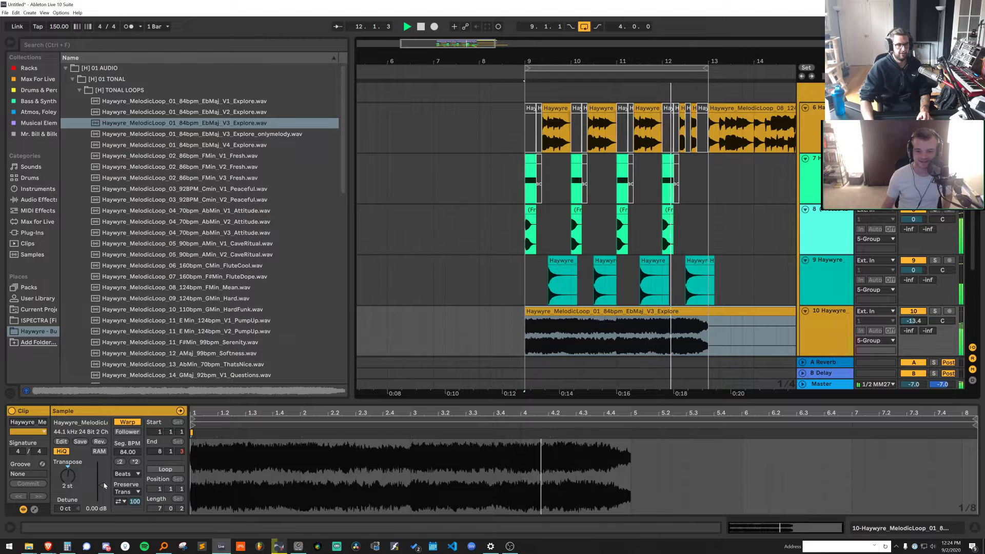
pyautogui.moveTo(913, 321); pyautogui.dragTo(913, 306)
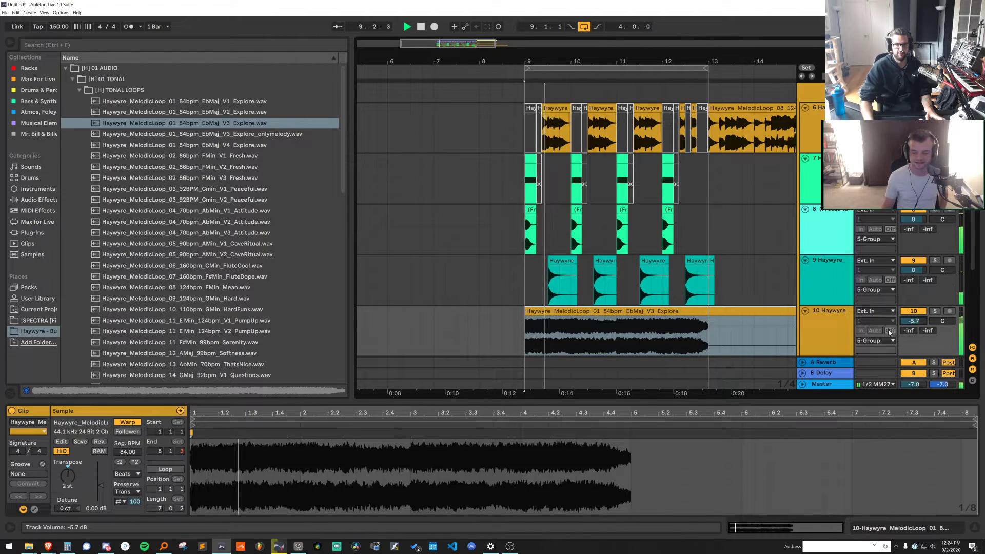
pyautogui.press('space')
# Loop the first beat of the Explore clip, from 1.1.1 to 1.2.1, and play it
pyautogui.moveTo(218, 459); pyautogui.dragTo(192, 457)
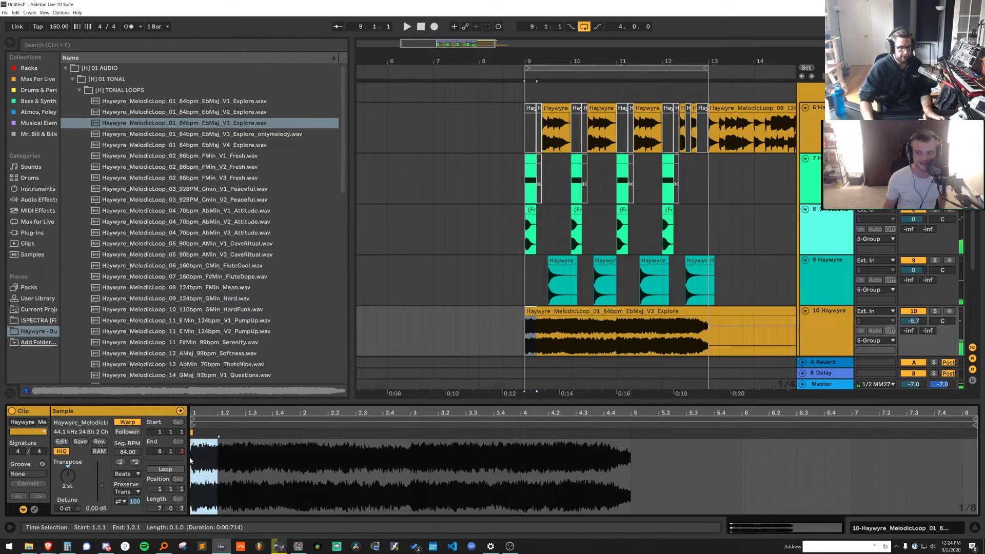
pyautogui.hotkey('ctrl', 'l')
pyautogui.press('space')
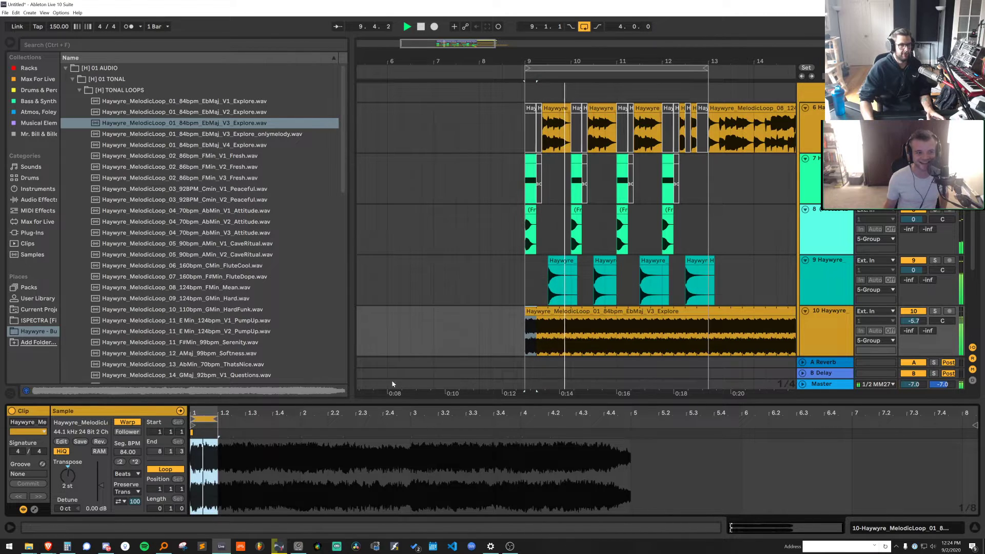
# Set the clip's Beats warping to preserve 1/8 divisions, with transient looping off and the transient envelope at 28
pyautogui.click(132, 491)
pyautogui.click(129, 468)
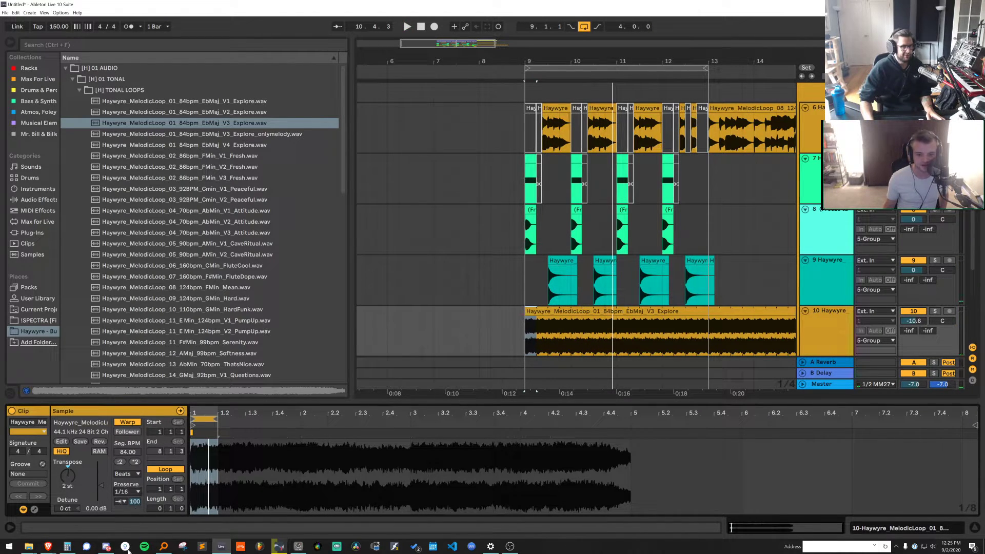
pyautogui.press('space')
pyautogui.click(132, 492)
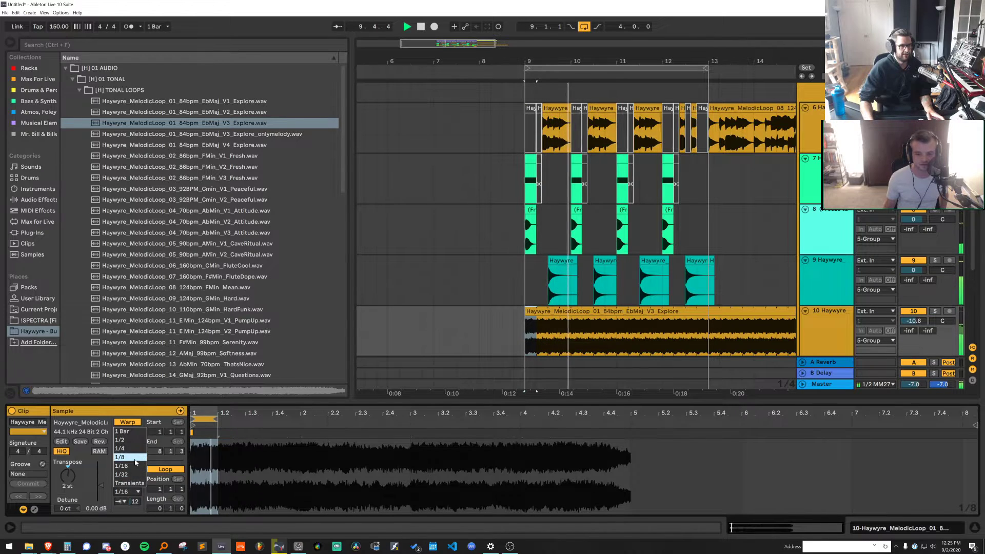
pyautogui.click(128, 458)
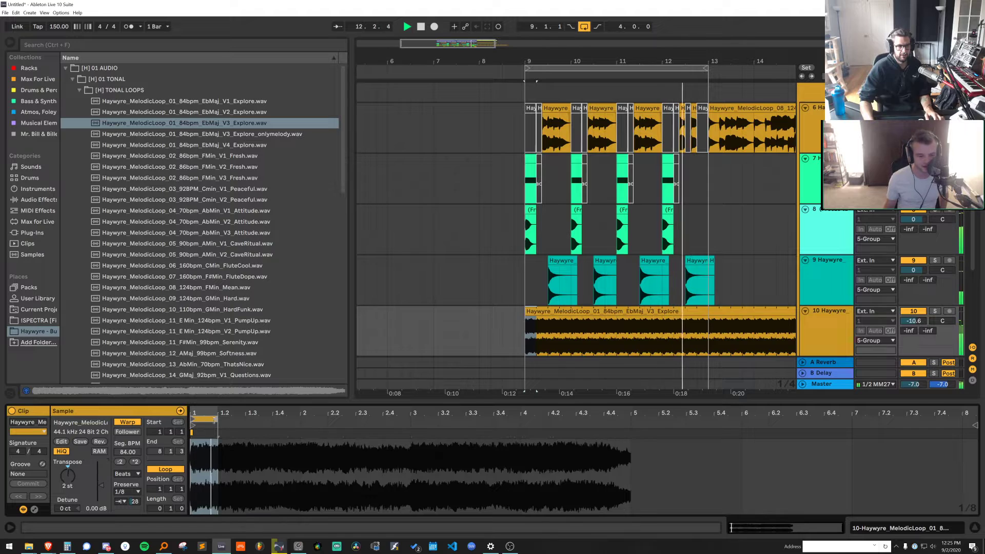
# Extend the Explore clip's loop to four bars and set its transient envelope to 20
pyautogui.moveTo(214, 420); pyautogui.dragTo(631, 419)
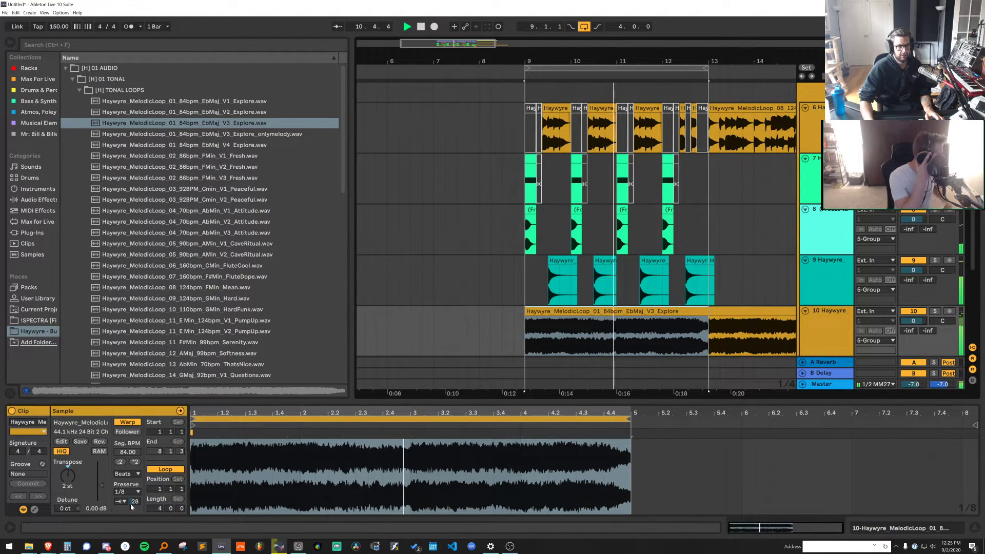
pyautogui.moveTo(131, 506); pyautogui.dragTo(134, 502)
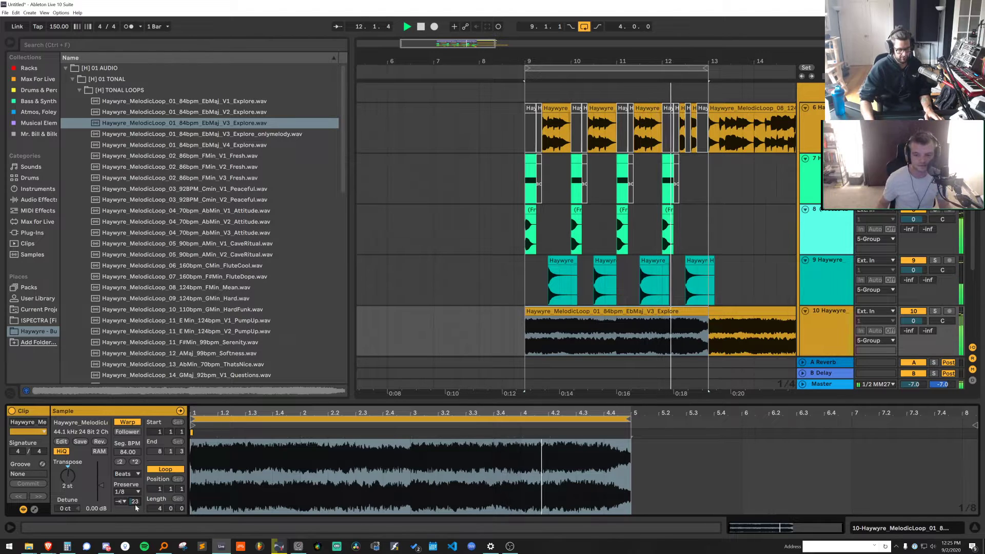
pyautogui.press('space')
# Search for "disper", load the Disperser OTT rack on track 10, and play the loop
pyautogui.hotkey('ctrl', 'f')
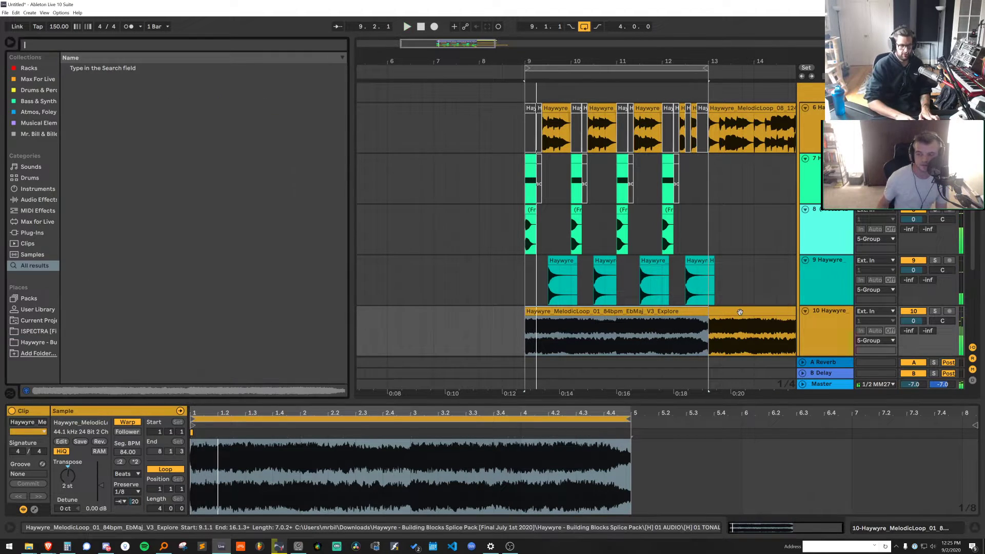
pyautogui.write('disper')
pyautogui.doubleClick(129, 133)
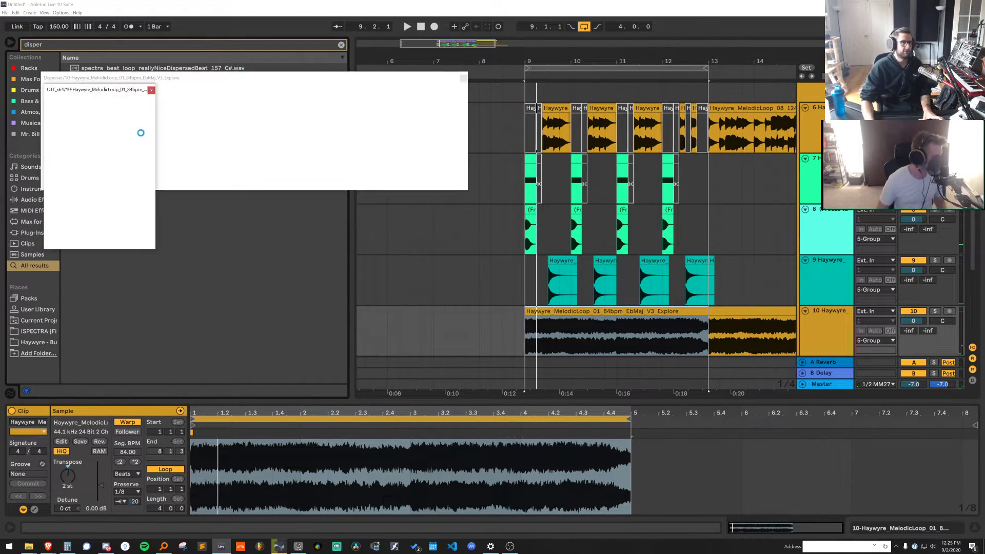
pyautogui.press('space')
# Close the Disperser and OTT windows, and add EQ Eight after the rack on track 10
pyautogui.hotkey('ctrl', 'f')
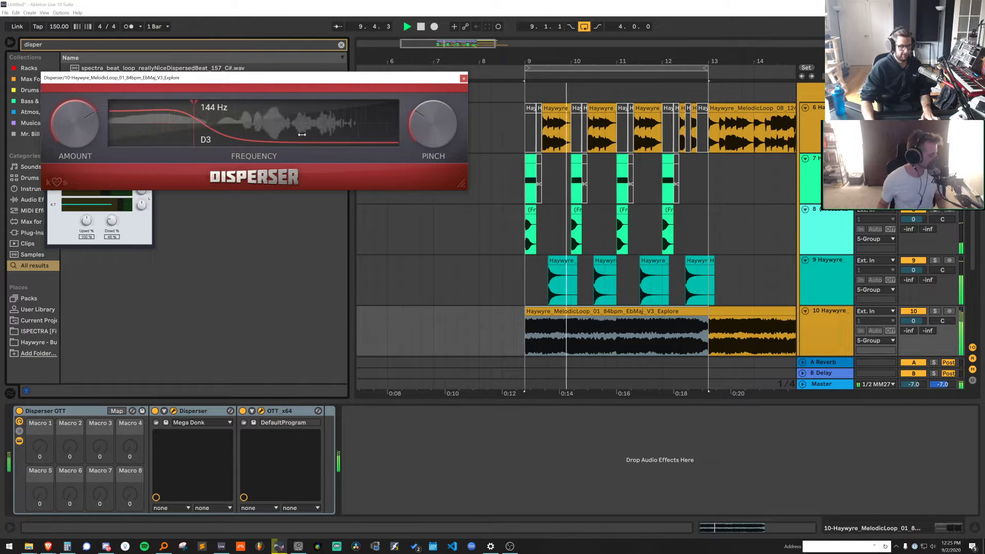
pyautogui.write('ewq')
pyautogui.click(464, 78)
pyautogui.click(150, 89)
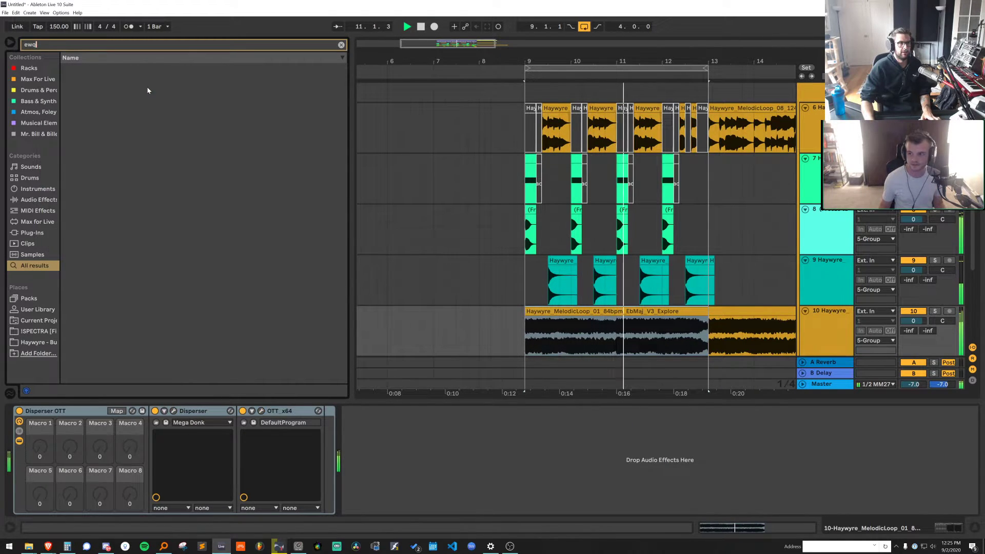
pyautogui.press('BackSpace')
pyautogui.press('BackSpace')
pyautogui.write('q')
pyautogui.doubleClick(109, 81)
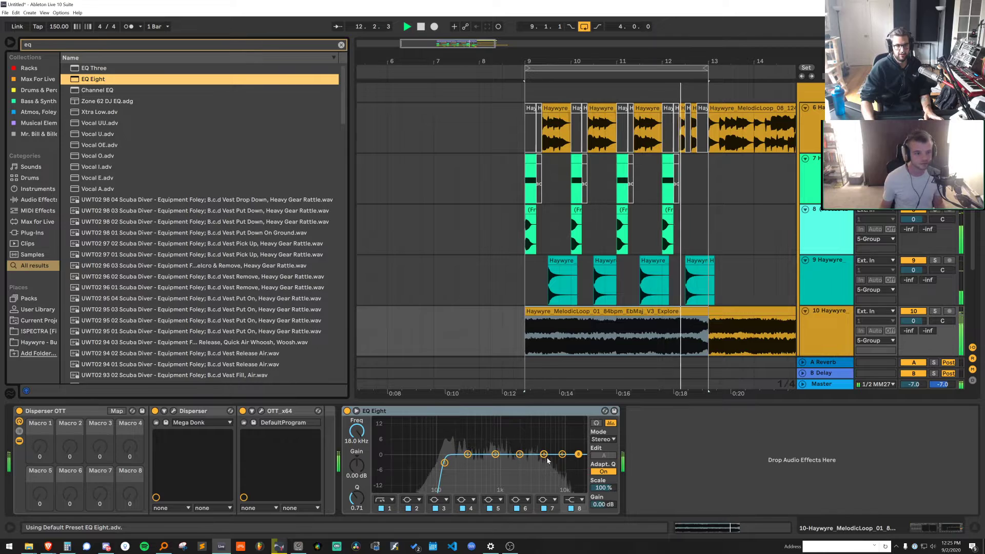
# Add ValhallaRoom between the Disperser OTT rack and EQ Eight, close its window, and set track 10's volume to -1.0 dB
pyautogui.hotkey('ctrl', 'f')
pyautogui.write('valha')
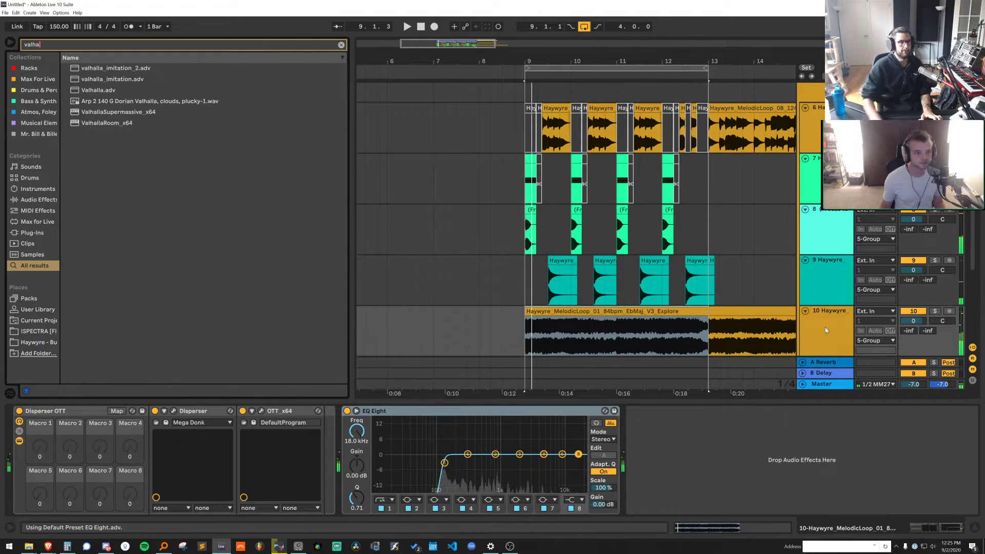
pyautogui.press('Down')
pyautogui.press('Down')
pyautogui.press('Down')
pyautogui.press('Down')
pyautogui.press('Down')
pyautogui.press('Down')
pyautogui.press('Return')
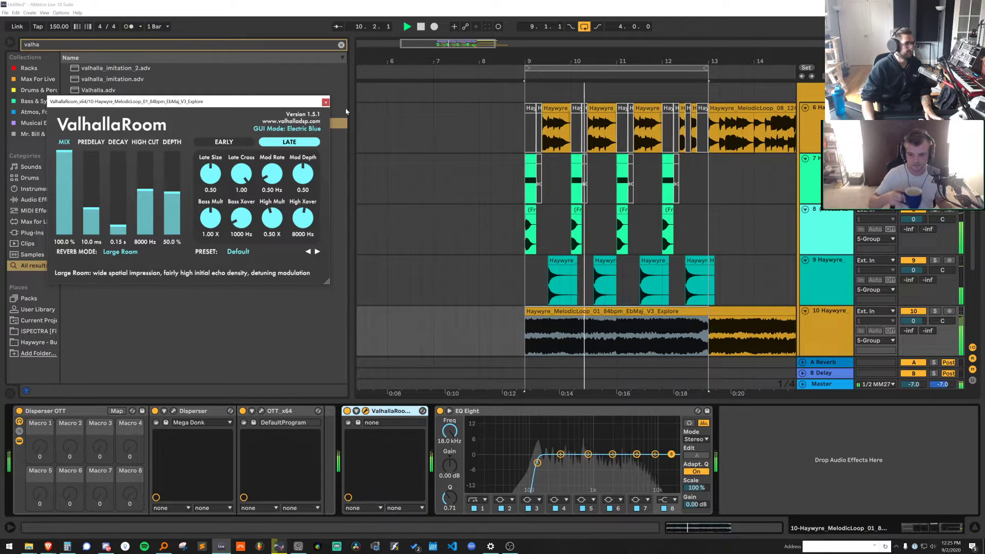
pyautogui.click(325, 103)
pyautogui.moveTo(913, 320); pyautogui.dragTo(913, 326)
# Hide the device view and delete the part of track 10's Explore loop beyond bar 13
pyautogui.click(817, 310)
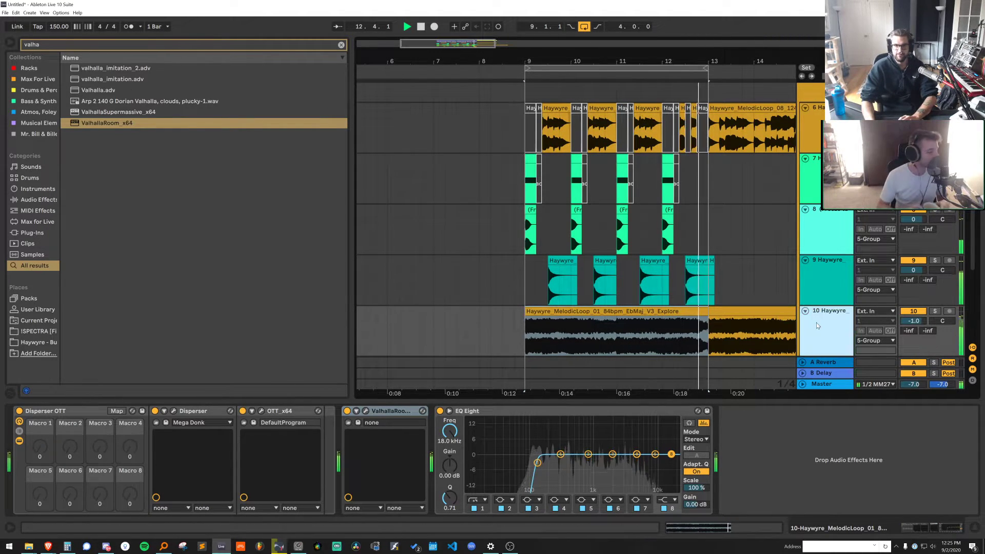
pyautogui.hotkey('ctrl', 'alt', 'l')
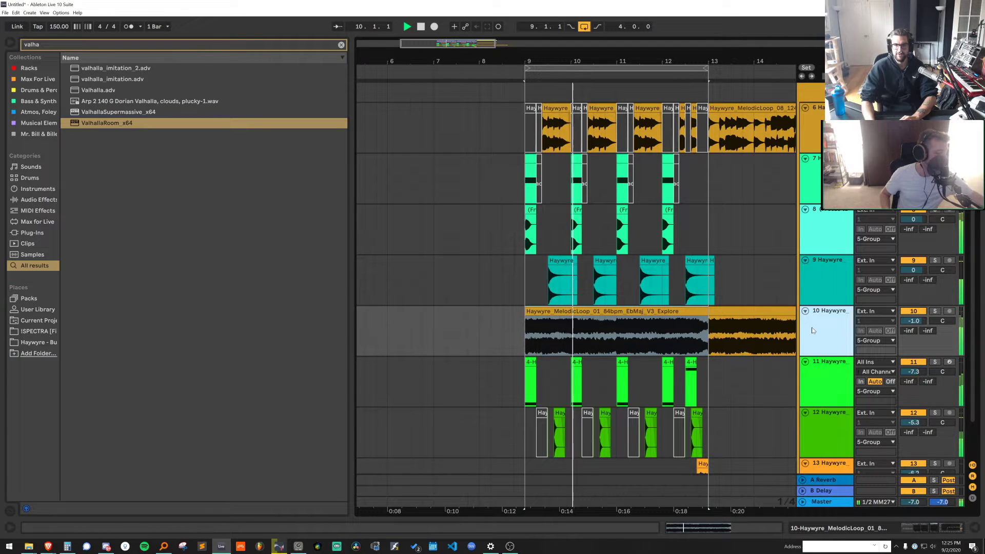
pyautogui.click(841, 381)
pyautogui.click(830, 333)
pyautogui.moveTo(713, 61); pyautogui.dragTo(584, 31)
pyautogui.click(570, 311)
pyautogui.press('Delete')
# Move track 10's Explore clip from bar 9 to 1.1.1, using an 8-bar grid
pyautogui.click(529, 313)
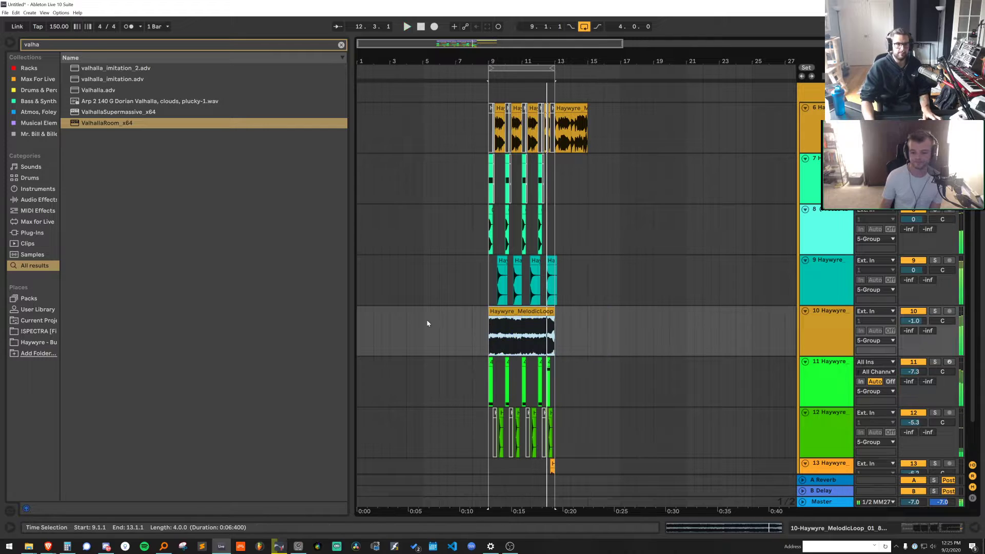
pyautogui.press('Delete')
pyautogui.press('space')
pyautogui.rightClick(387, 321)
pyautogui.click(409, 442)
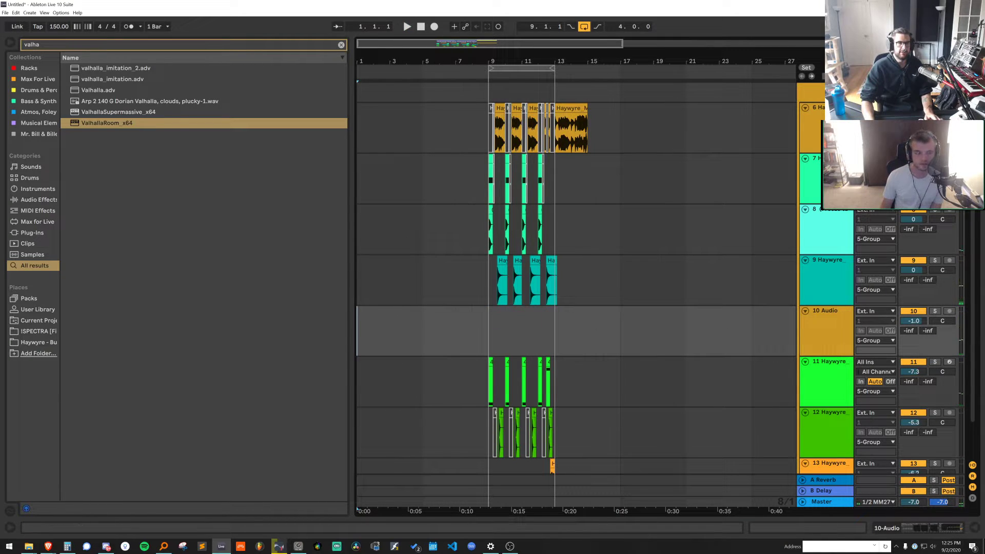
pyautogui.hotkey('ctrl', 'v')
# Set the arrangement loop to the Explore clip, from 1.1.1 to 5.1.1, and play it
pyautogui.hotkey('ctrl', 'l')
pyautogui.press('space')
pyautogui.moveTo(367, 56); pyautogui.dragTo(375, 58)
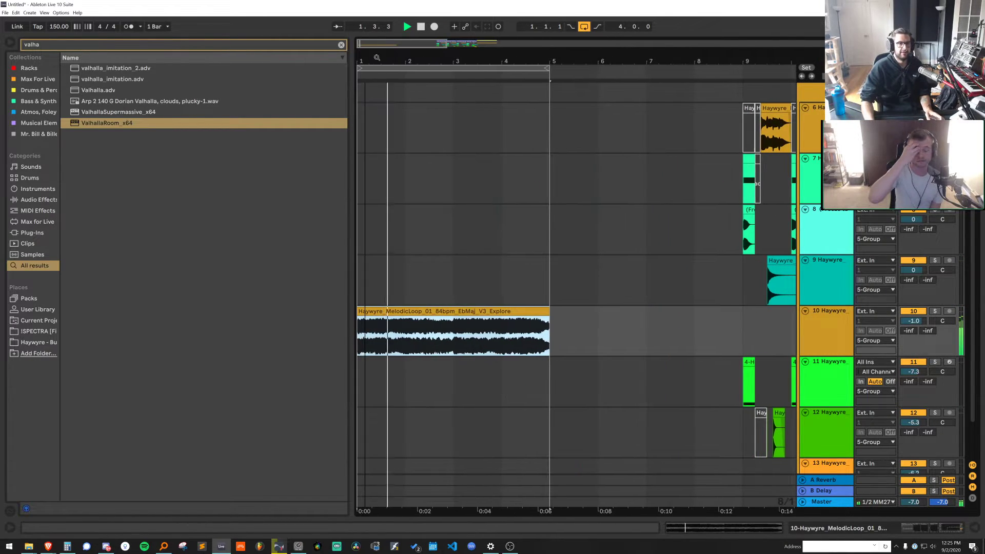
# Try transposing the Explore clip to -10 st during playback, and undo the change
pyautogui.doubleClick(841, 336)
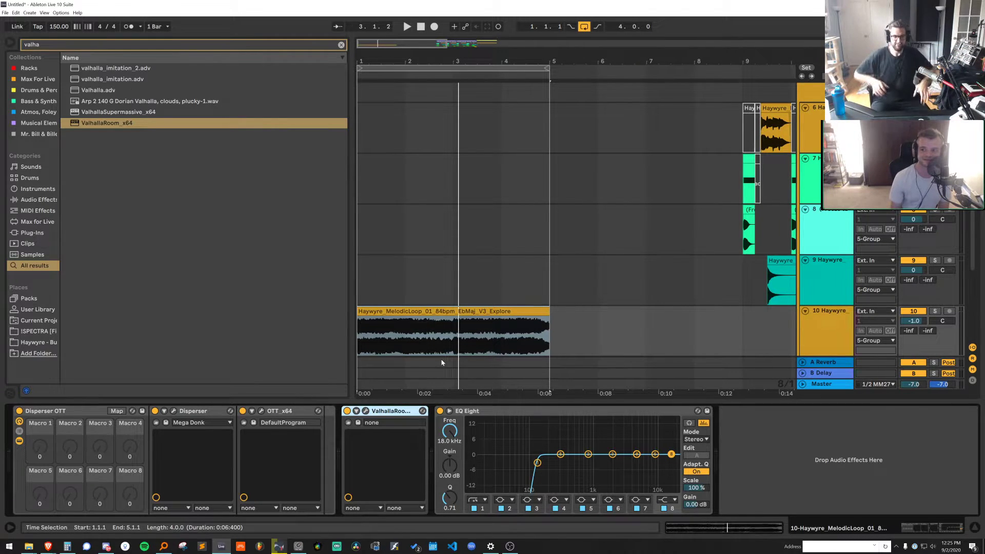
pyautogui.doubleClick(430, 331)
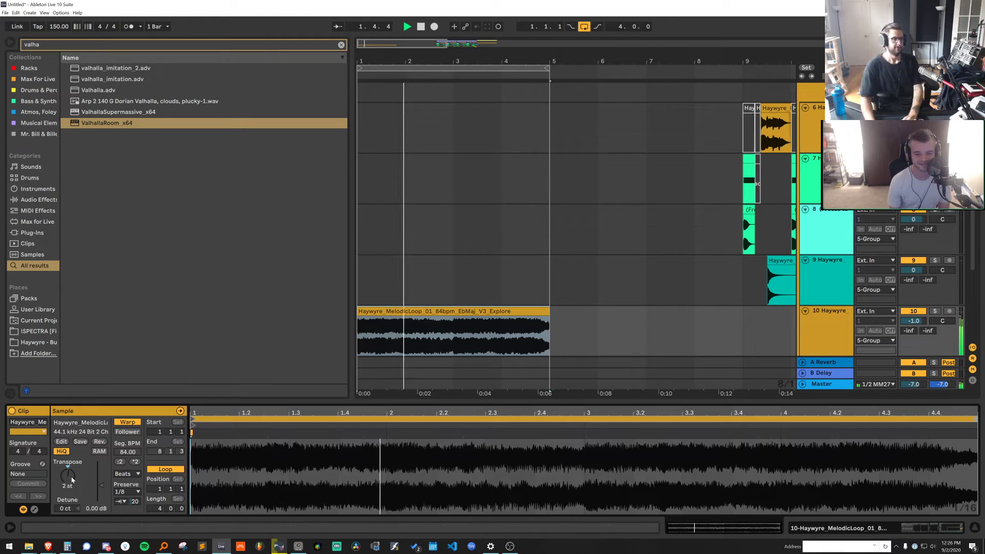
pyautogui.write('-10')
pyautogui.press('Return')
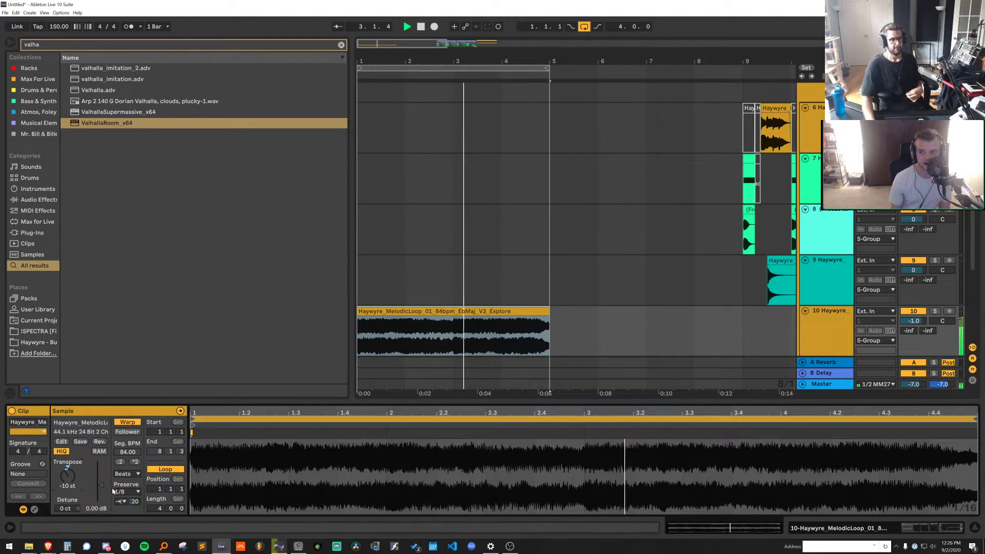
pyautogui.hotkey('ctrl', 'z')
pyautogui.press('space')
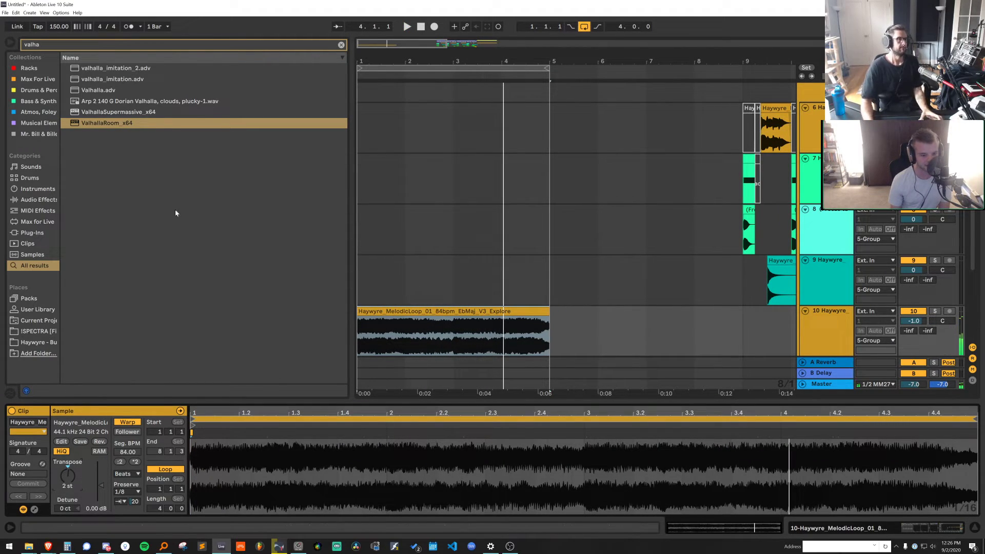
# Return to the Haywyre sample folder and clear the search
pyautogui.click(55, 343)
pyautogui.click(340, 45)
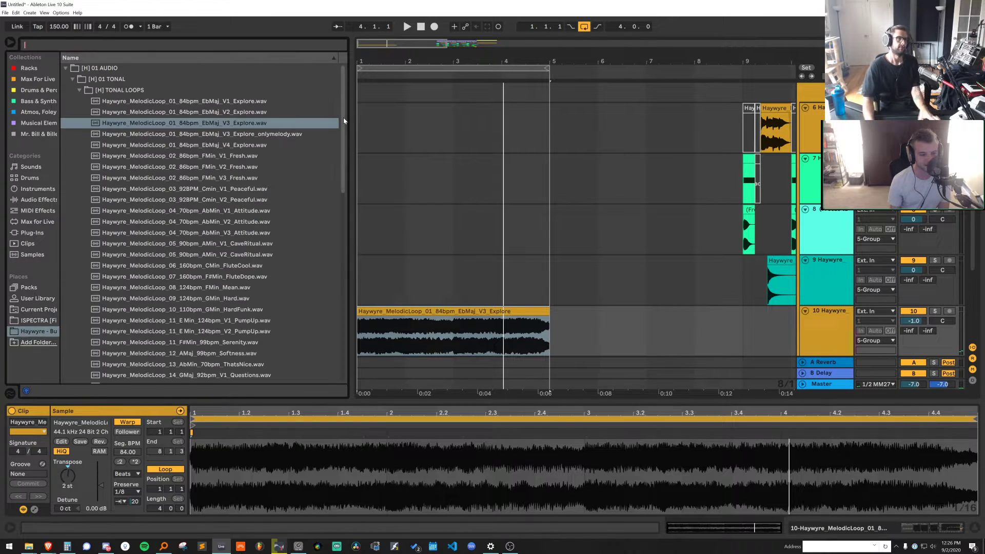
# Insert an audio track below the Explore loop's track and audition the Haywyre 02 Fresh loops
pyautogui.hotkey('ctrl', 't')
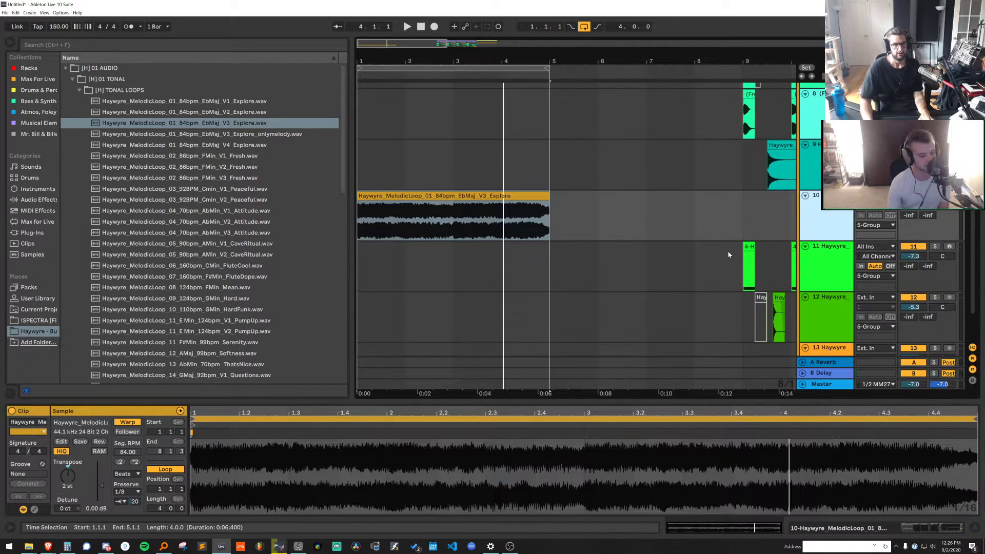
pyautogui.scroll(-3, 215, 179)
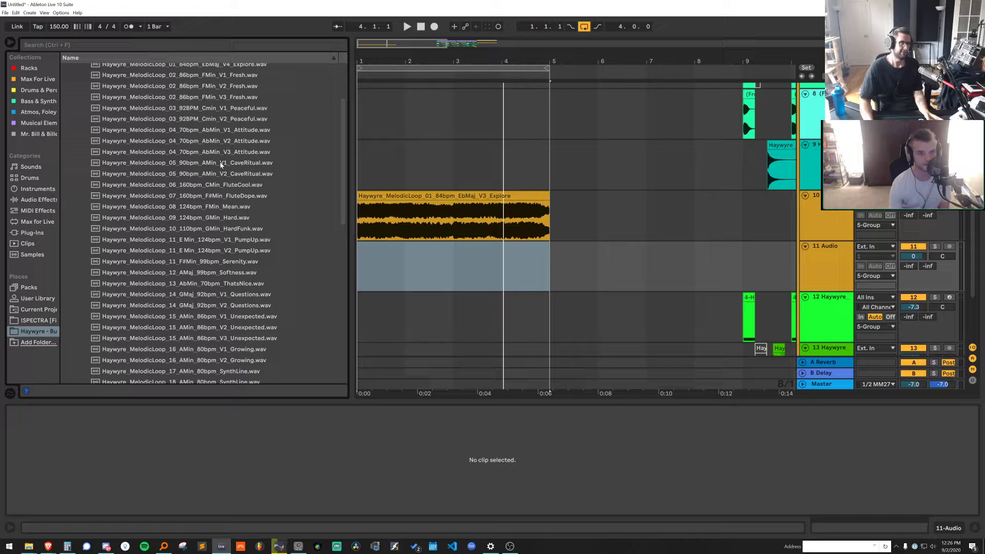
pyautogui.scroll(1, 222, 140)
pyautogui.click(220, 131)
pyautogui.click(220, 122)
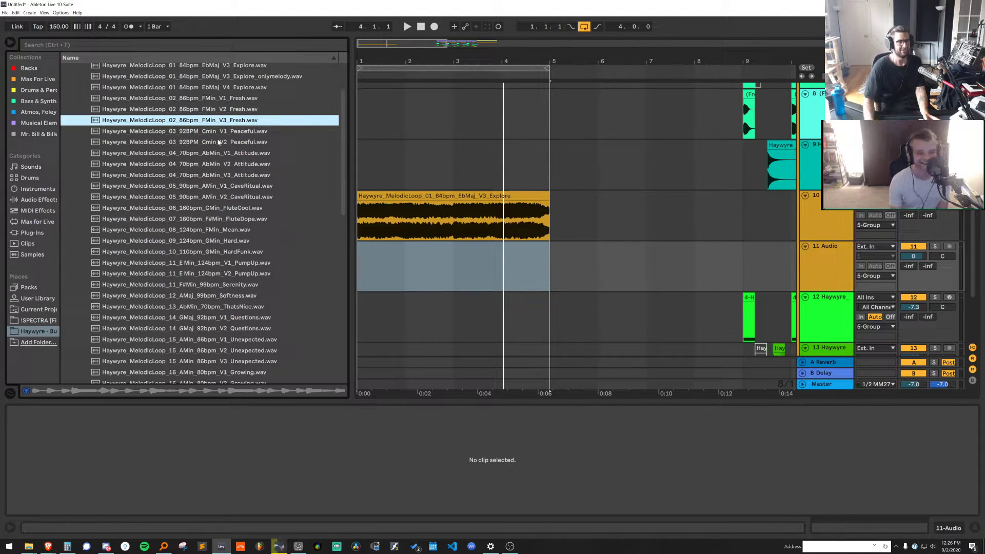
pyautogui.scroll(-1, 224, 194)
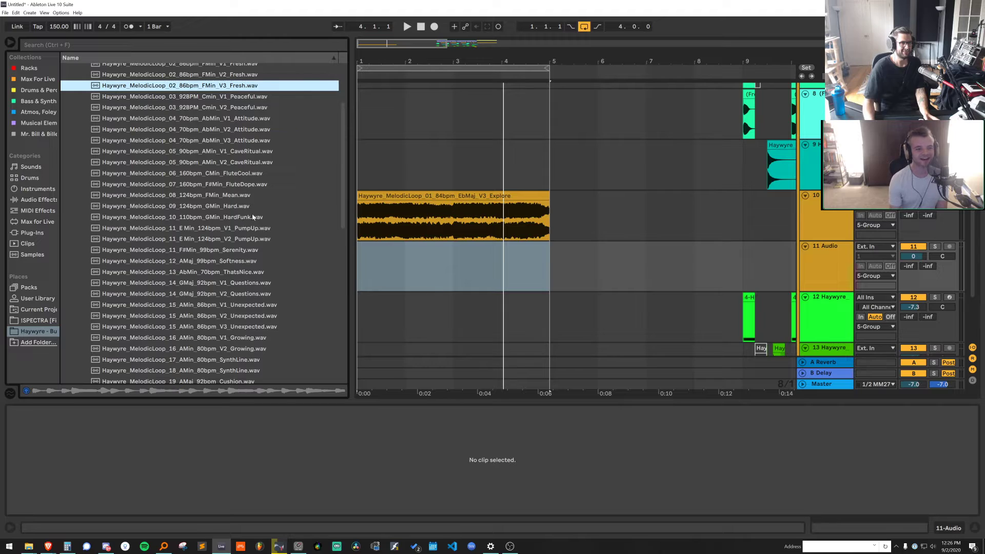
# Place Haywyre_MelodicLoop_11_F#Min_99bpm_Serenity at 1.1.1 on the new track, warped and transposed -1 st
pyautogui.click(231, 249)
pyautogui.moveTo(223, 251); pyautogui.dragTo(361, 260)
pyautogui.click(123, 422)
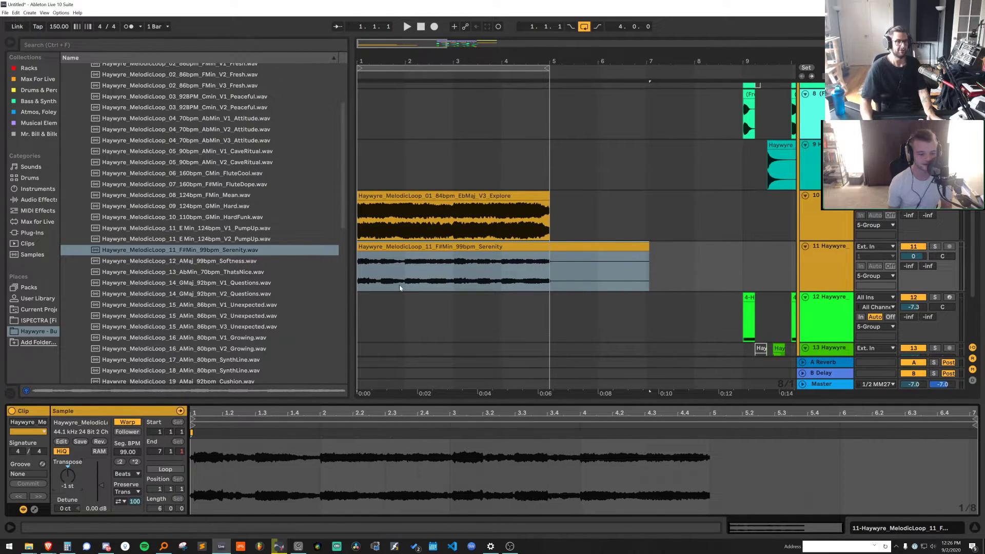
# Play the arrangement and, with a 4-bar grid, trim the Serenity clip to end at bar 5
pyautogui.press('space')
pyautogui.rightClick(635, 211)
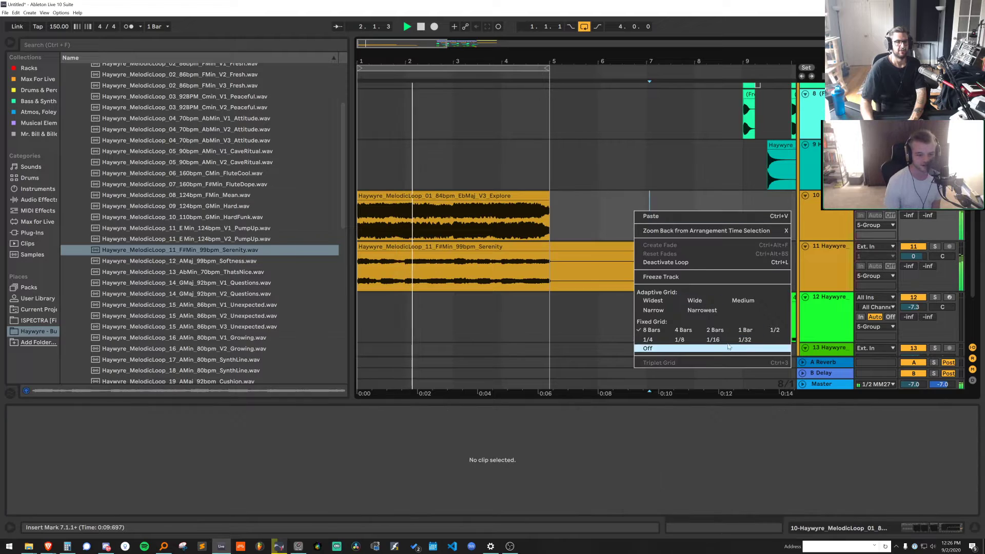
pyautogui.click(670, 178)
pyautogui.moveTo(720, 172); pyautogui.dragTo(580, 264)
pyautogui.rightClick(681, 219)
pyautogui.click(747, 471)
pyautogui.press('Delete')
pyautogui.click(524, 261)
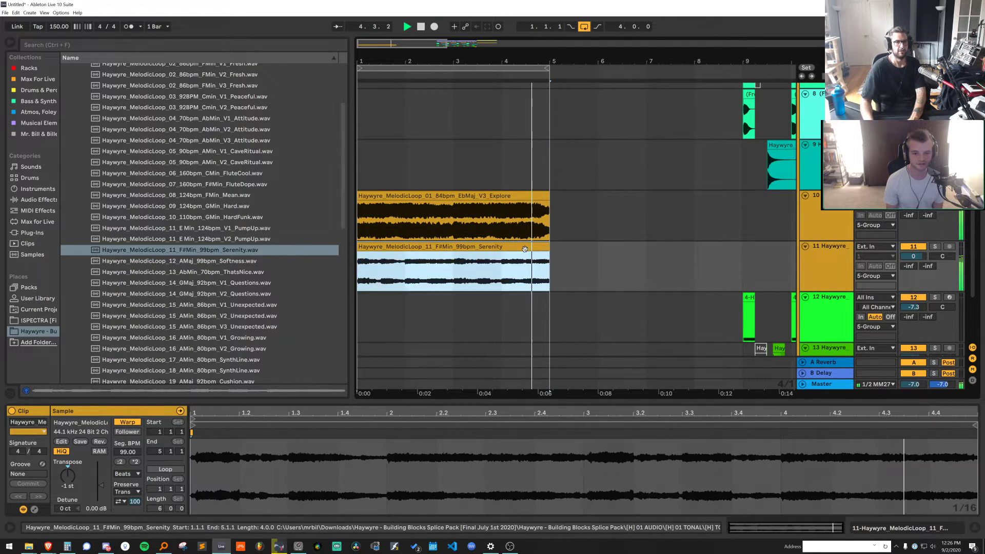
# Solo the Serenity track and add AHEE's Multiband Amp to it
pyautogui.click(934, 246)
pyautogui.hotkey('ctrl', 'f')
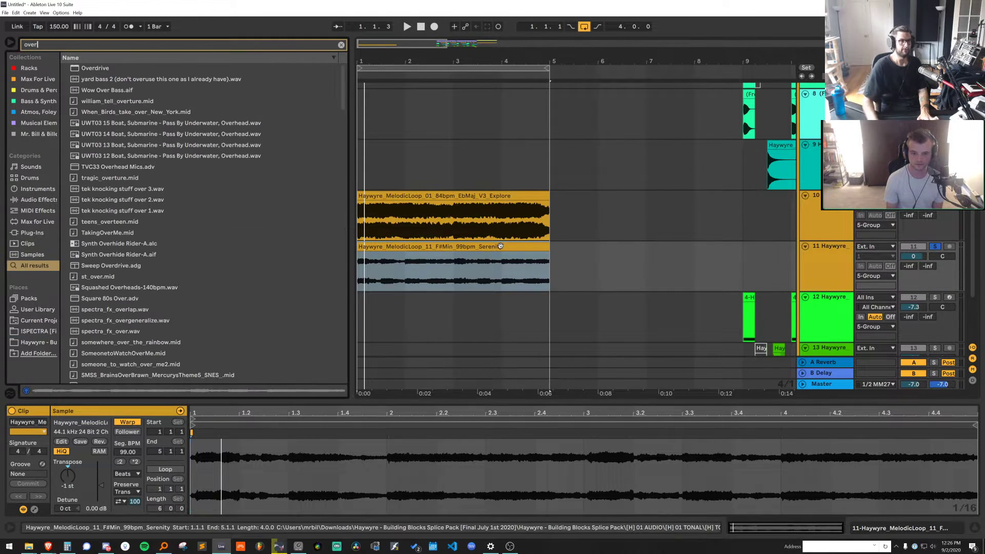
pyautogui.write('dirt')
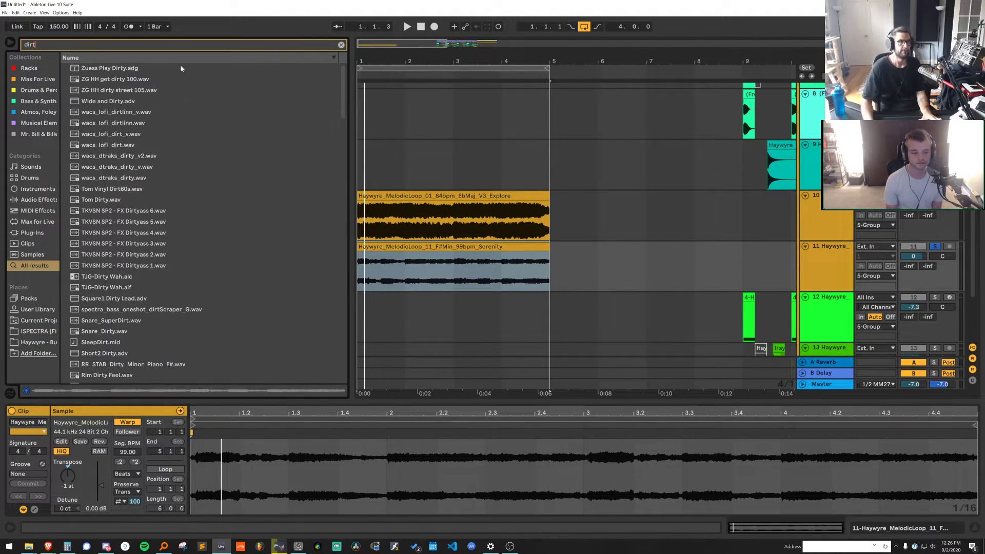
pyautogui.click(44, 233)
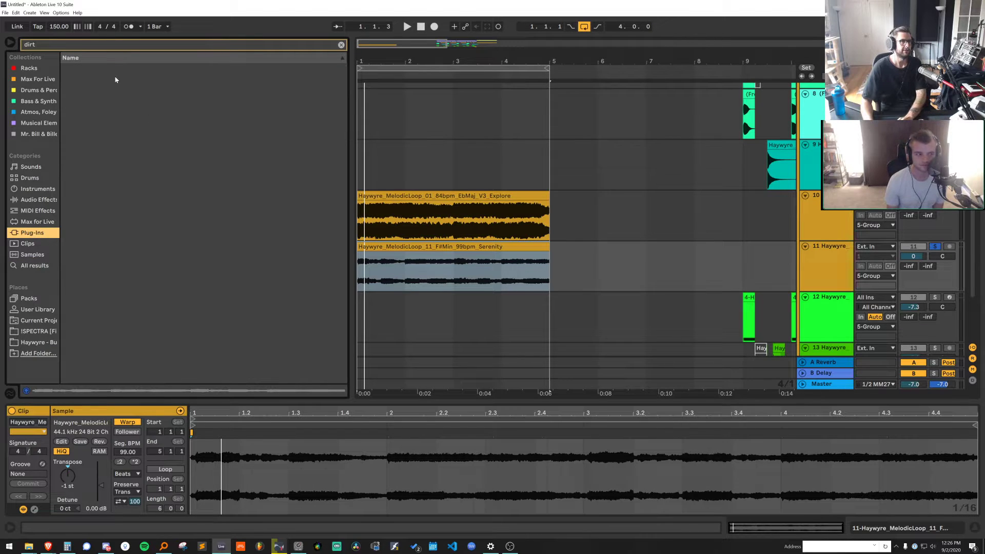
pyautogui.hotkey('ctrl', 'f')
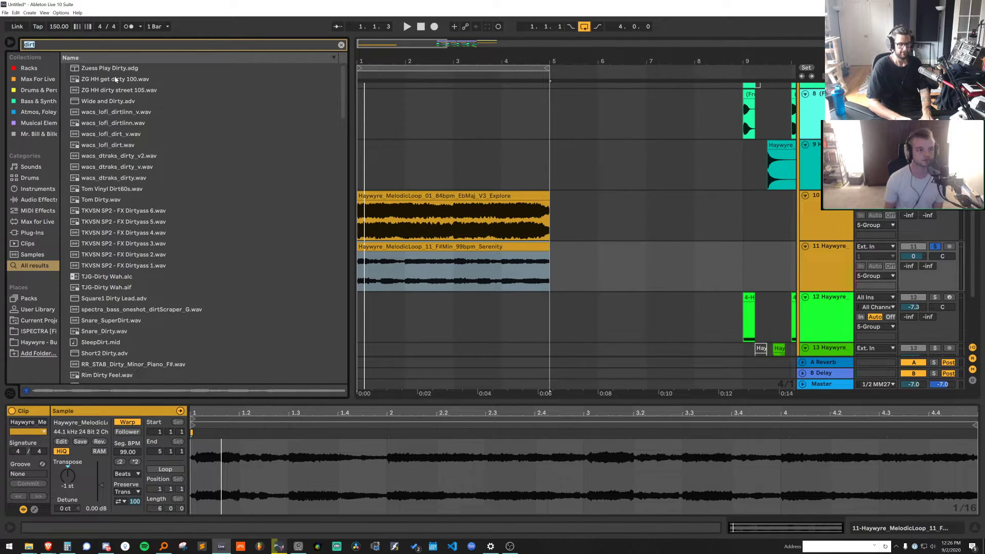
pyautogui.write('ahee a')
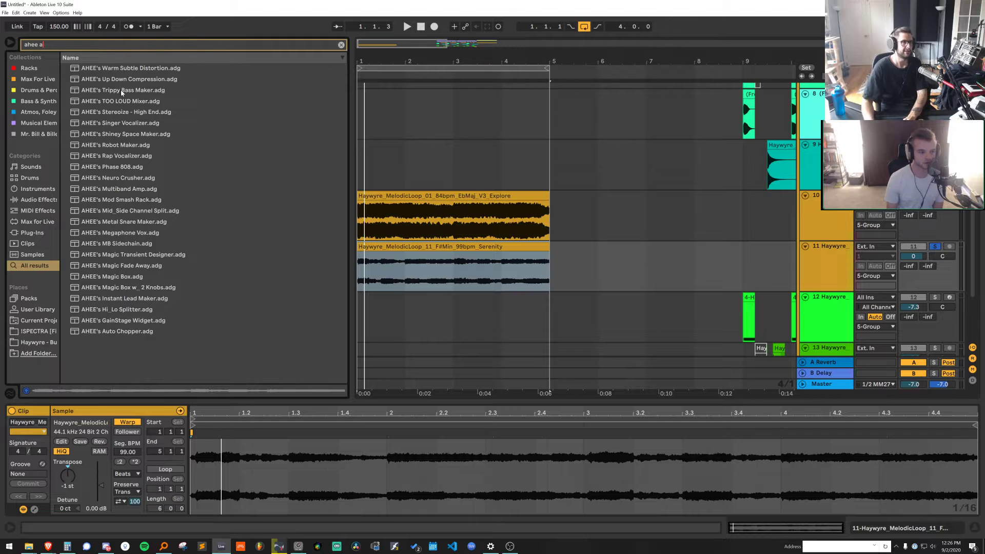
pyautogui.doubleClick(128, 189)
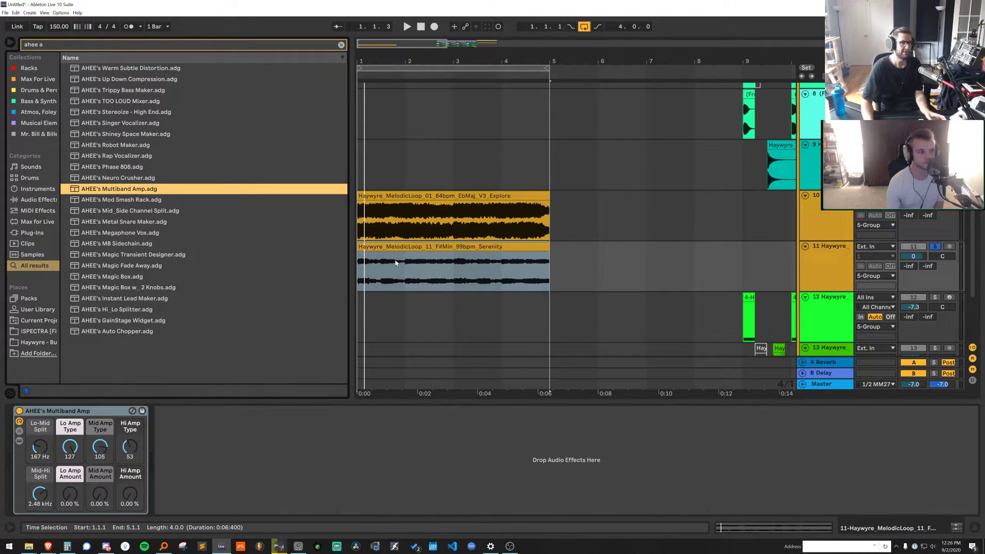
# During playback, set the Multiband Amp's Lo-Mid Split to 327 Hz, Lo Amp Amount to 34.6%, Mid Amp Type to 28 and Mid Amp Amount to 8.66%
pyautogui.press('space')
pyautogui.moveTo(130, 494); pyautogui.dragTo(71, 484)
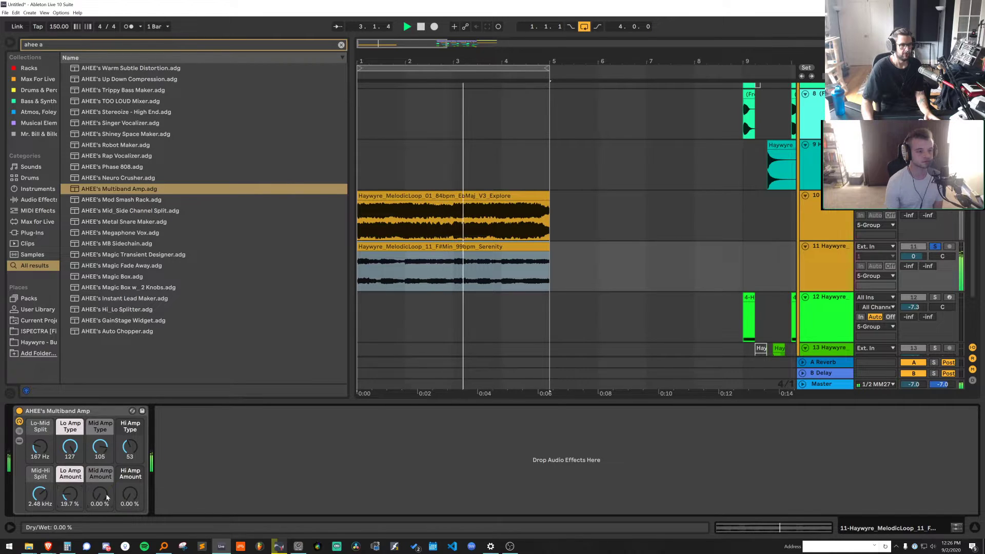
pyautogui.moveTo(40, 448); pyautogui.dragTo(40, 437)
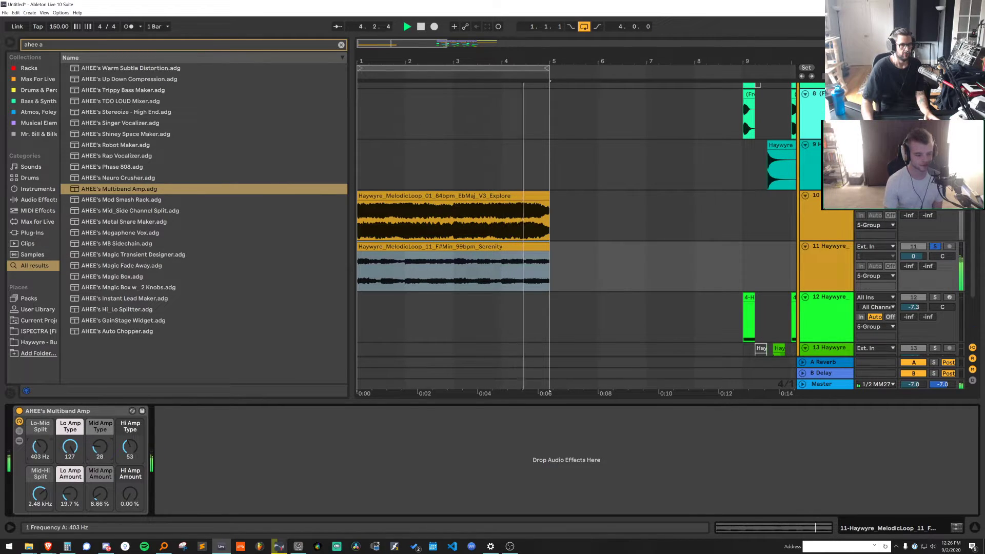
pyautogui.moveTo(67, 494); pyautogui.dragTo(66, 485)
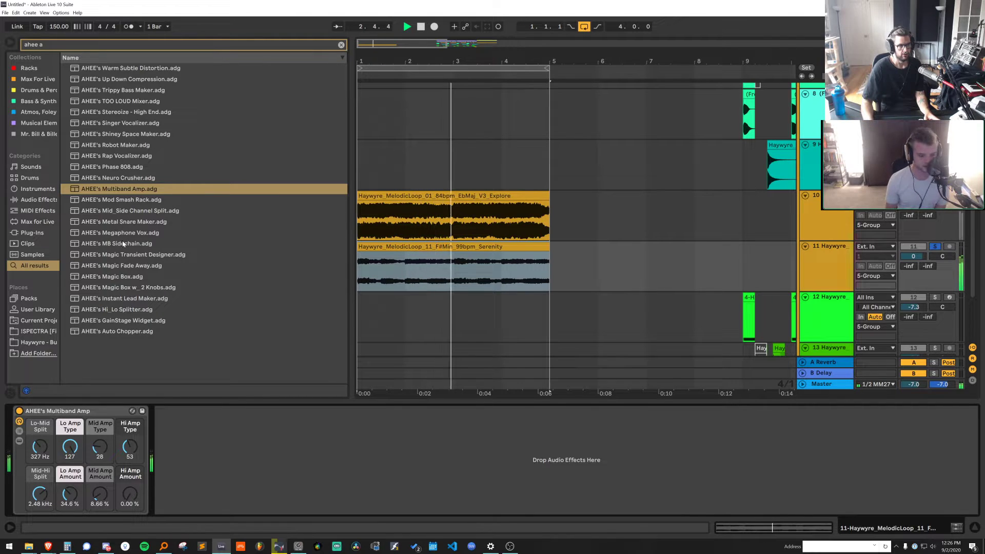
# Add Overdrive after the Multiband Amp, with a 1.46 kHz frequency, 0.50 bandwidth and about 10% Dry/Wet
pyautogui.hotkey('ctrl', 'f')
pyautogui.write('over')
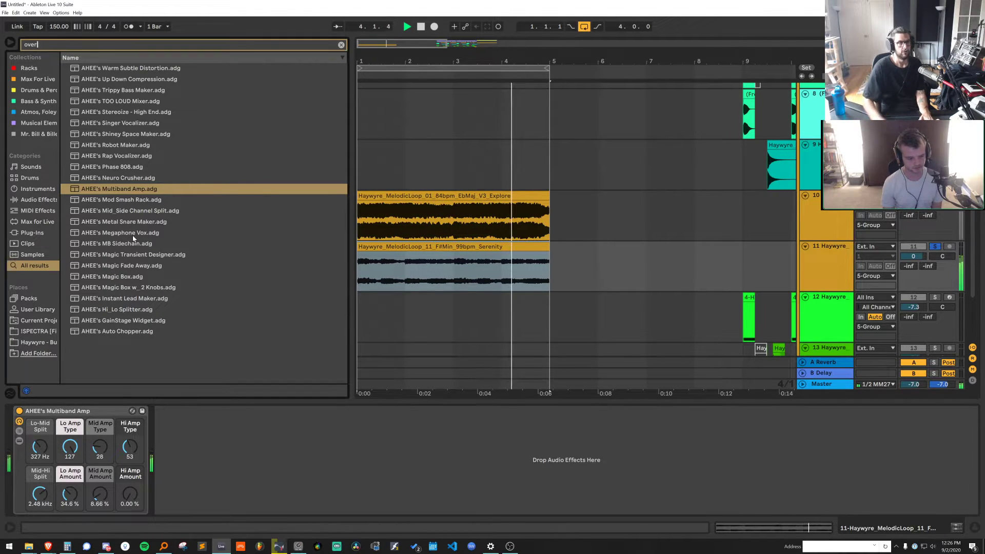
pyautogui.doubleClick(105, 68)
pyautogui.moveTo(200, 444); pyautogui.dragTo(200, 464)
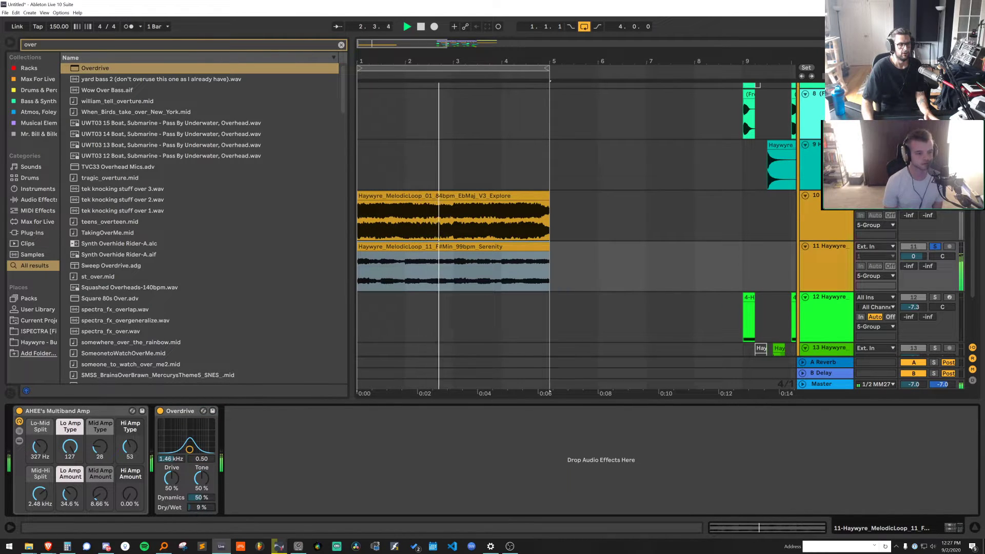
# Add EQ Eight after Overdrive and set its low-cut band to about 178 Hz
pyautogui.hotkey('ctrl', 'f')
pyautogui.write('eq')
pyautogui.press('Down')
pyautogui.press('Down')
pyautogui.press('Return')
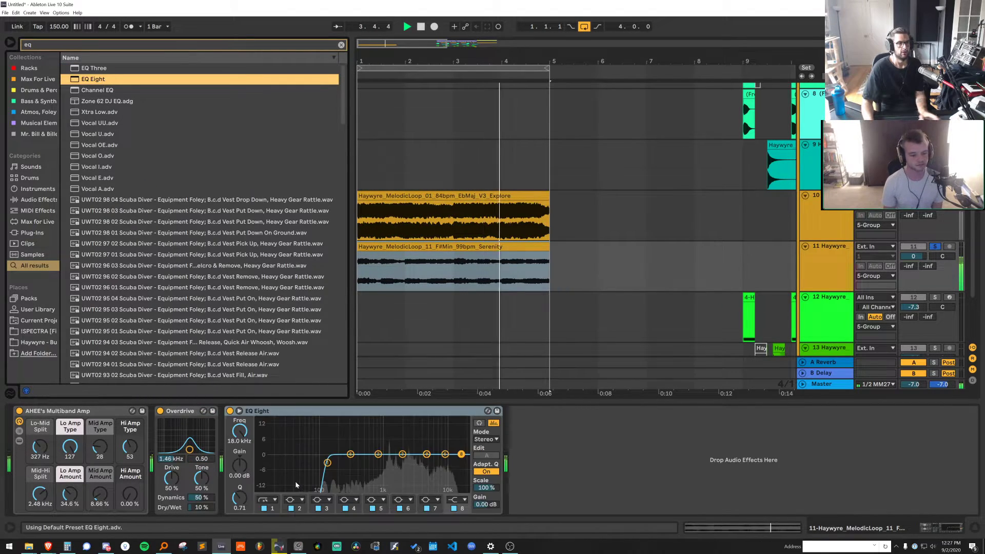
pyautogui.moveTo(327, 463); pyautogui.dragTo(336, 463)
pyautogui.press('space')
# Add soothe2_x64 to the end of the Serenity track's chain and set its depth to 3.6 during playback
pyautogui.hotkey('ctrl', 'f')
pyautogui.write('s')
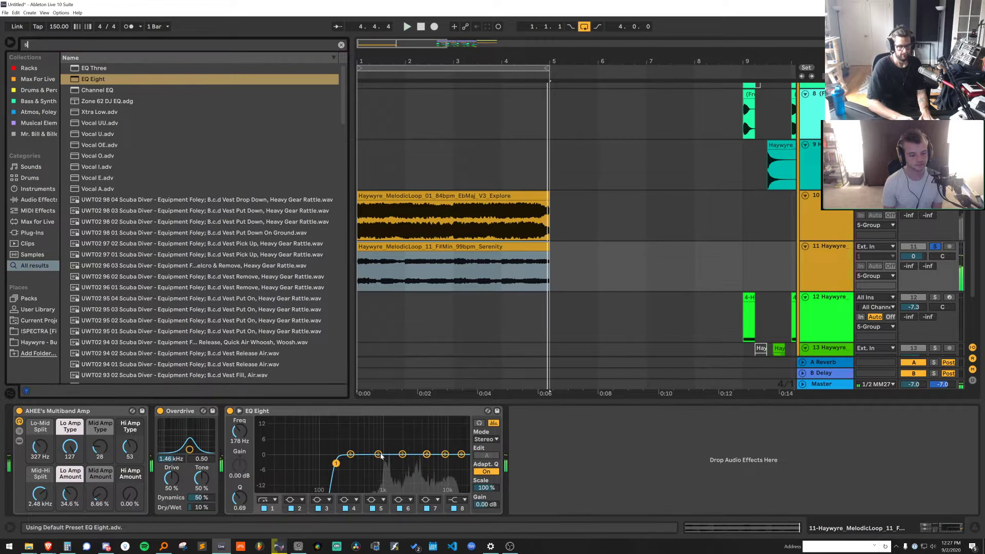
pyautogui.write('oothe')
pyautogui.click(114, 116)
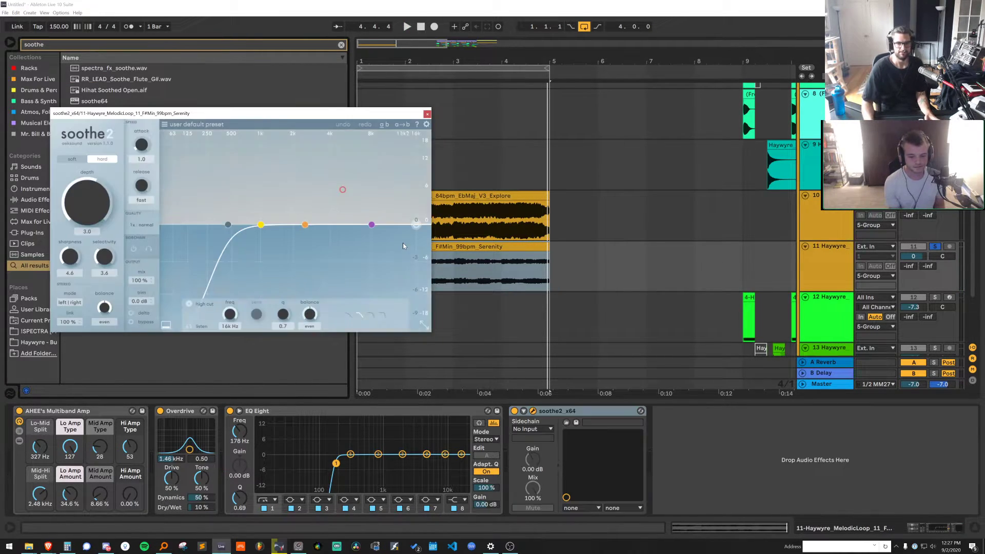
pyautogui.press('space')
pyautogui.moveTo(87, 206); pyautogui.dragTo(87, 199)
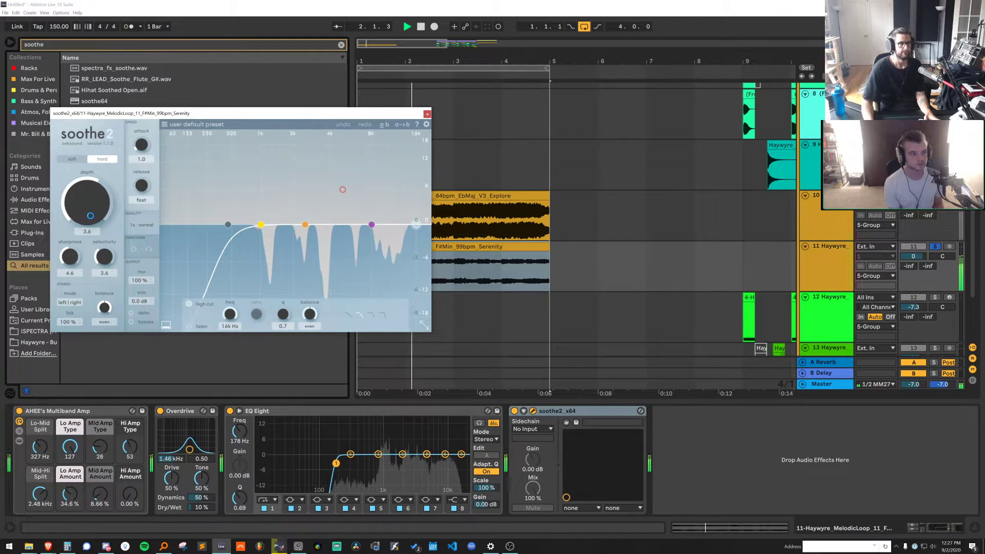
pyautogui.click(425, 114)
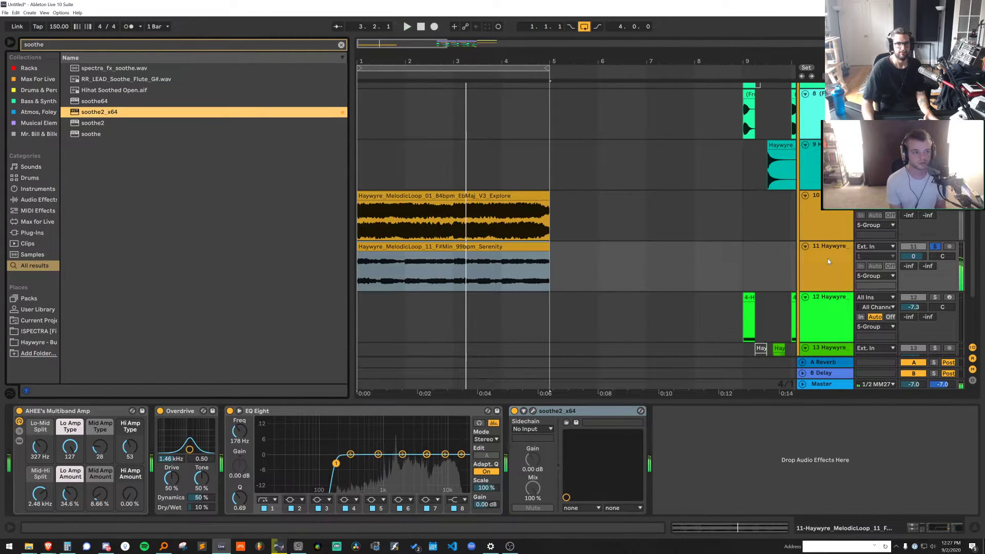
# Freeze the Serenity track and copy its frozen clip to a new audio track directly below
pyautogui.rightClick(826, 257)
pyautogui.click(831, 307)
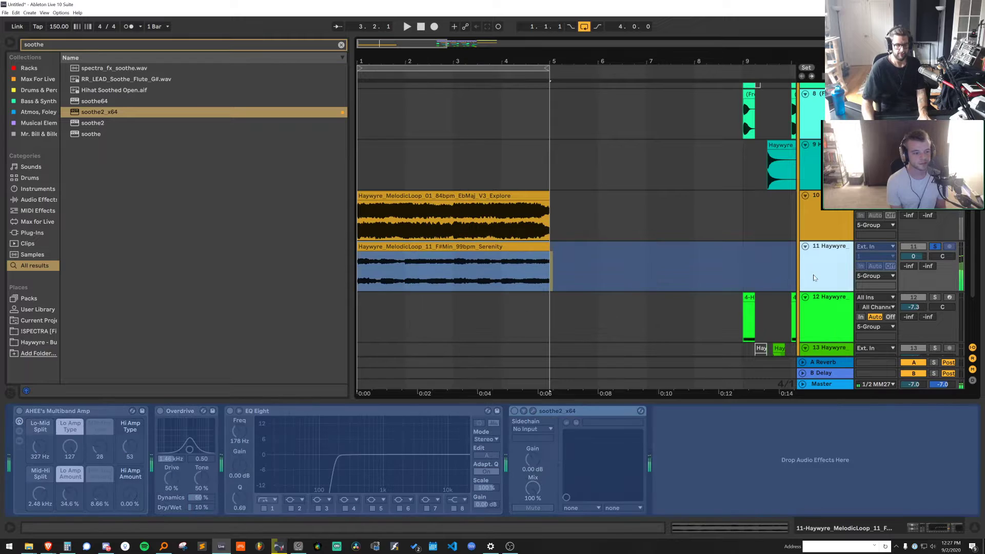
pyautogui.hotkey('ctrl', 't')
pyautogui.moveTo(506, 246); pyautogui.dragTo(505, 299)
# Unsolo, deactivate and collapse the original Serenity track
pyautogui.click(921, 248)
pyautogui.click(935, 246)
pyautogui.click(805, 246)
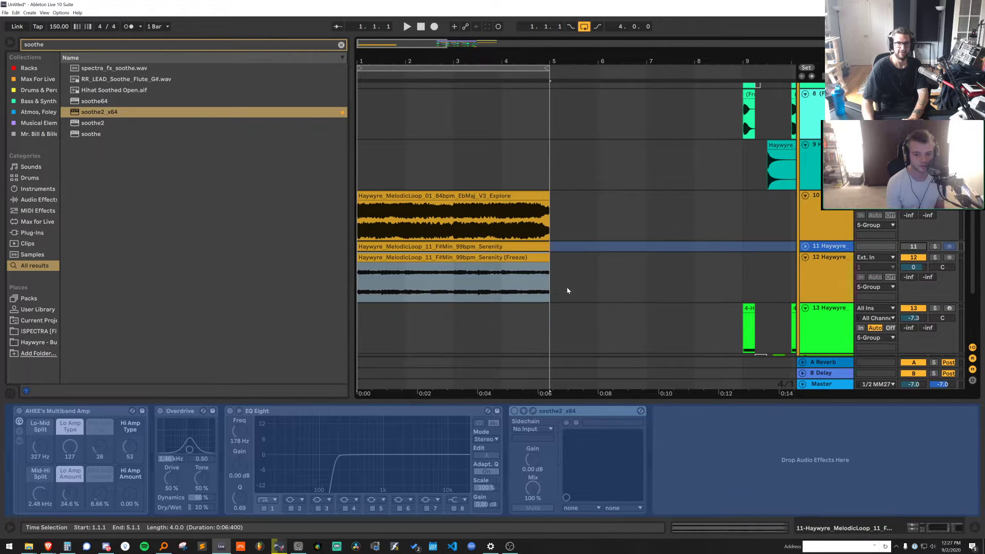
# Turn off Warp on the frozen Serenity clip, transpose it -12 st and play it
pyautogui.click(478, 257)
pyautogui.doubleClick(479, 255)
pyautogui.click(127, 422)
pyautogui.press('space')
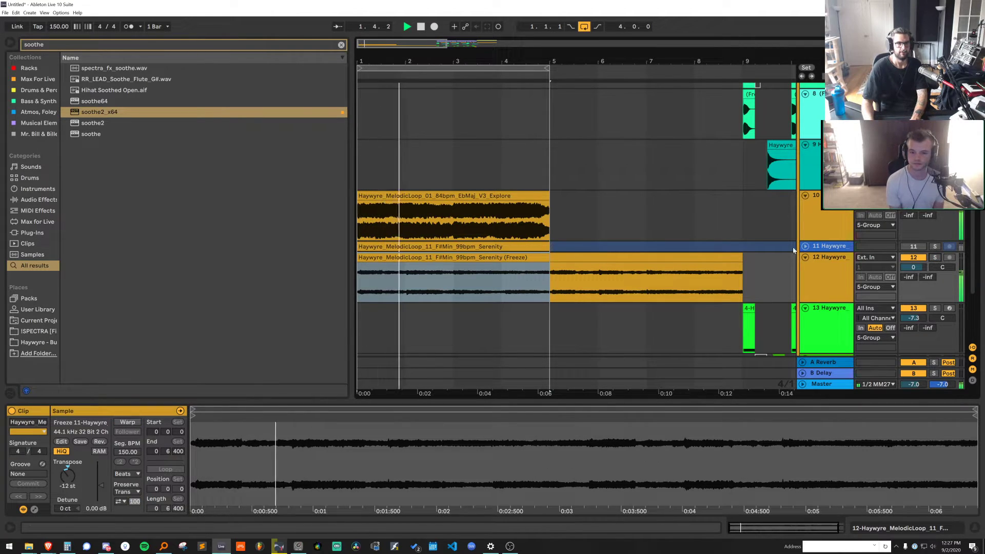
# Turn off the arrangement loop, duplicate the Explore clip to 5.1.1 and set a 2-bar grid
pyautogui.moveTo(590, 60); pyautogui.dragTo(593, 32)
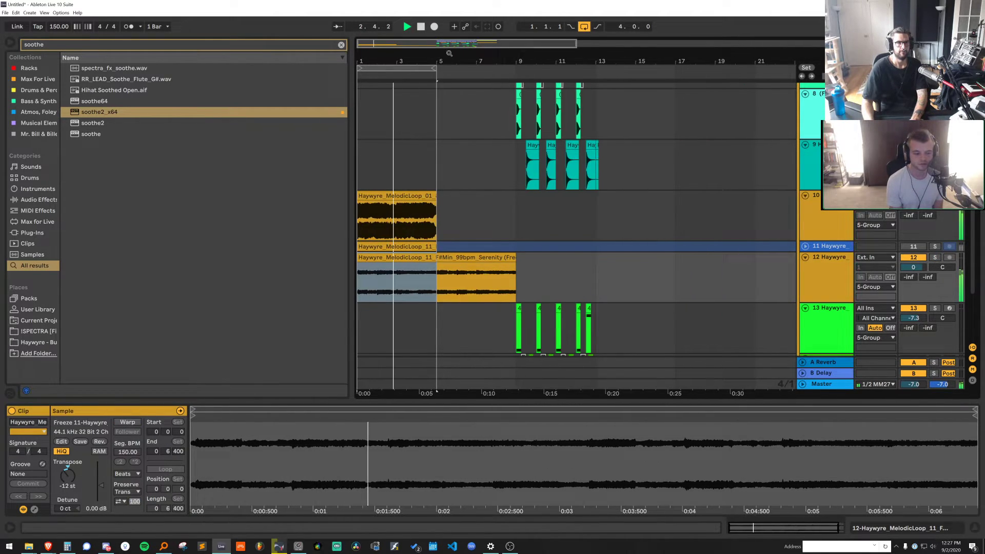
pyautogui.click(584, 28)
pyautogui.rightClick(452, 157)
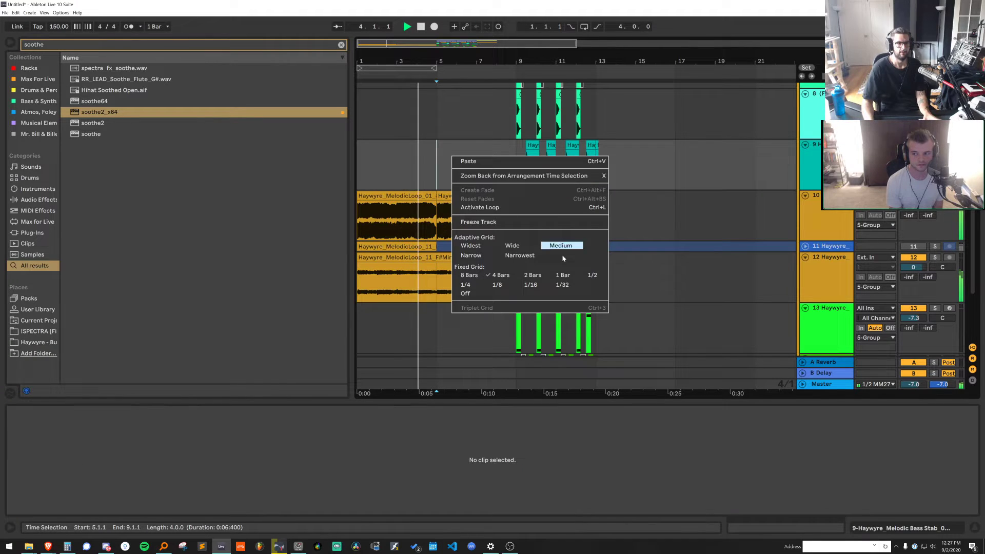
pyautogui.click(540, 276)
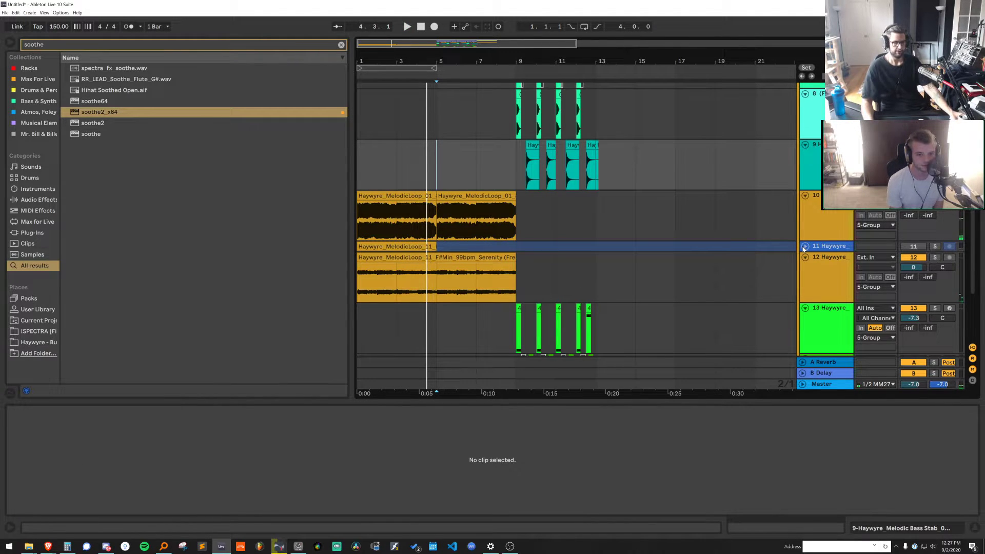
# With a 4-bar grid, try moving the frozen Serenity clip to 9.1.1 and play it there
pyautogui.rightClick(478, 176)
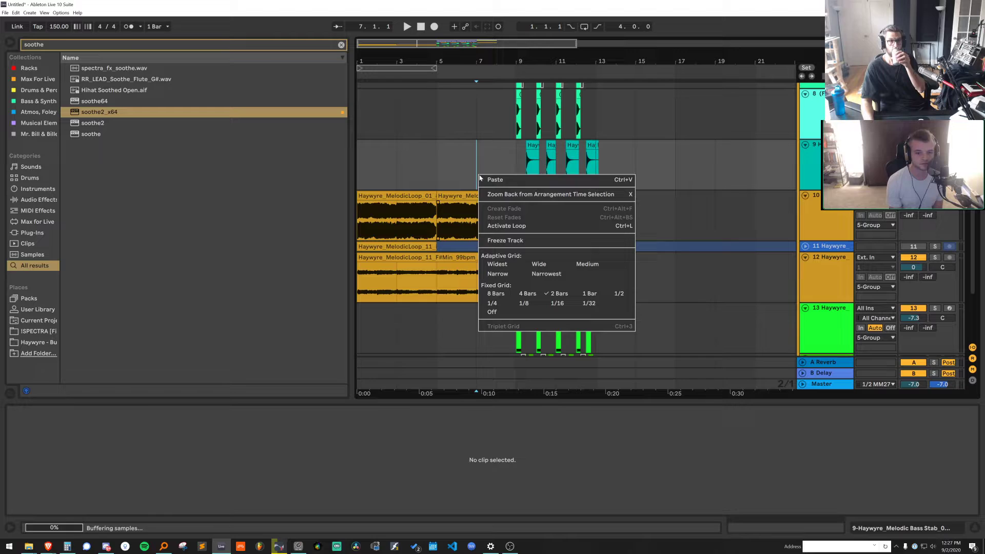
pyautogui.click(547, 294)
pyautogui.click(581, 266)
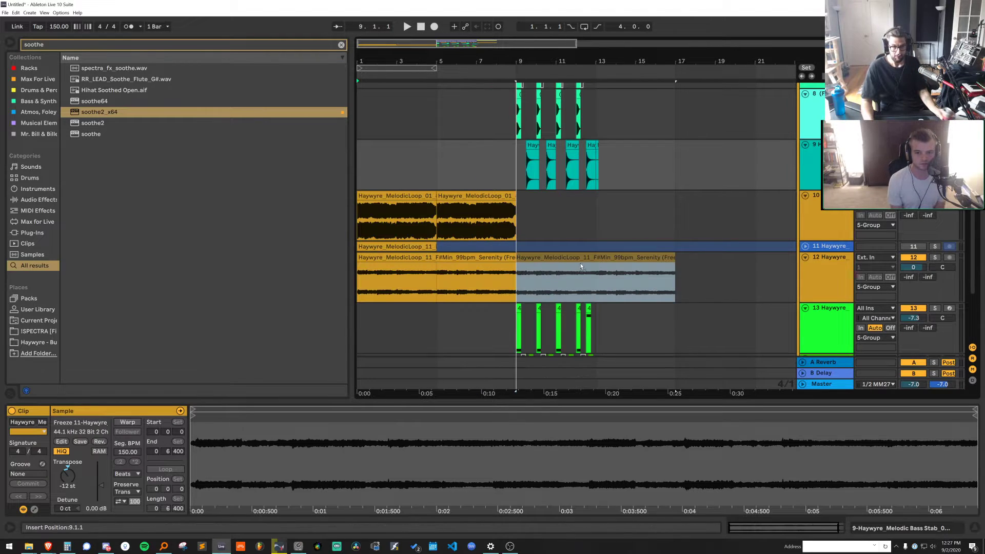
pyautogui.moveTo(581, 266); pyautogui.dragTo(580, 266)
pyautogui.click(504, 277)
pyautogui.press('space')
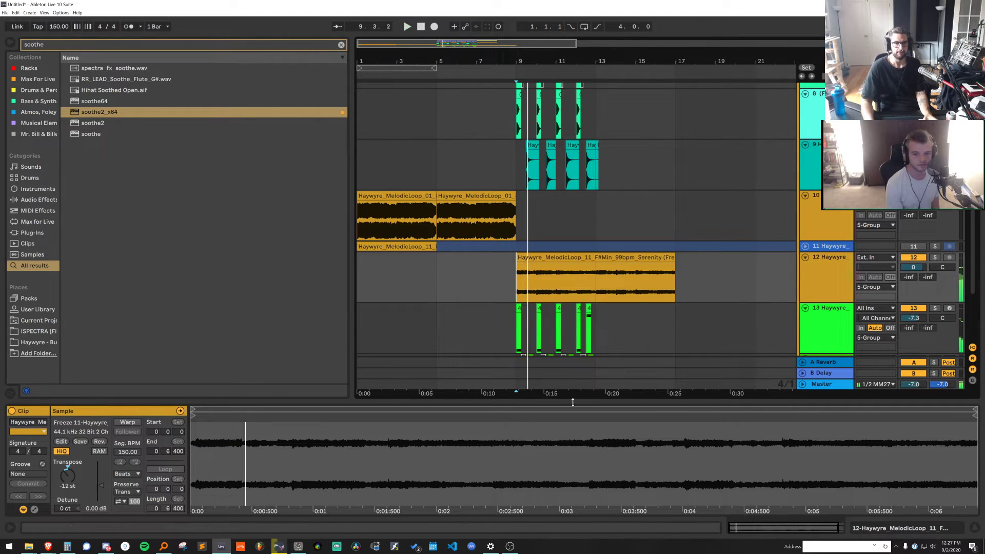
# Hide the clip view and return the frozen Serenity clip to 1.1.1
pyautogui.moveTo(573, 402); pyautogui.dragTo(573, 516)
pyautogui.moveTo(528, 55); pyautogui.dragTo(527, 133)
pyautogui.click(824, 220)
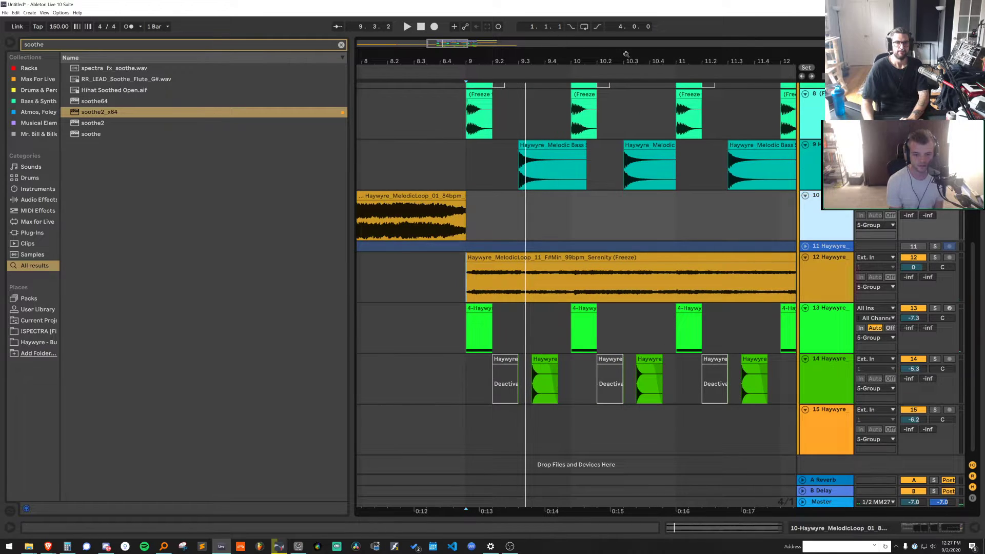
pyautogui.doubleClick(626, 55)
pyautogui.moveTo(622, 258); pyautogui.dragTo(463, 269)
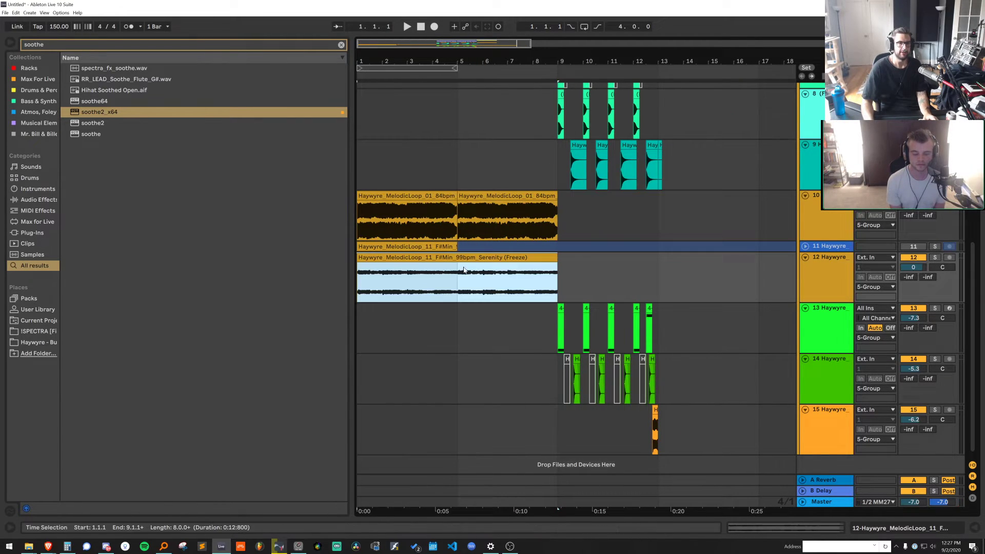
# Find Auto Filter in the browser and load it on the frozen Serenity track
pyautogui.click(425, 294)
pyautogui.hotkey('ctrl', 'f')
pyautogui.write('auto')
pyautogui.press('Down')
pyautogui.press('Down')
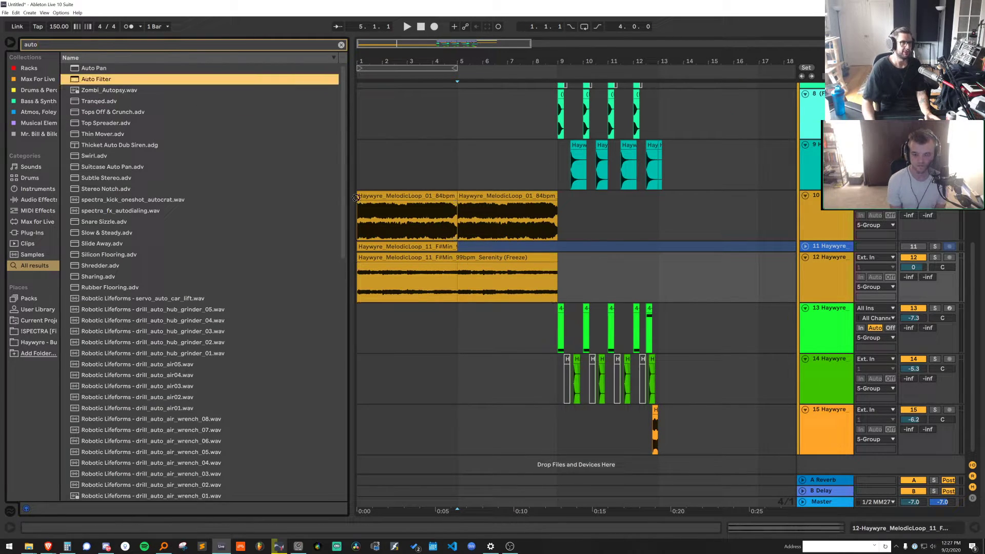
pyautogui.moveTo(176, 440); pyautogui.dragTo(176, 410)
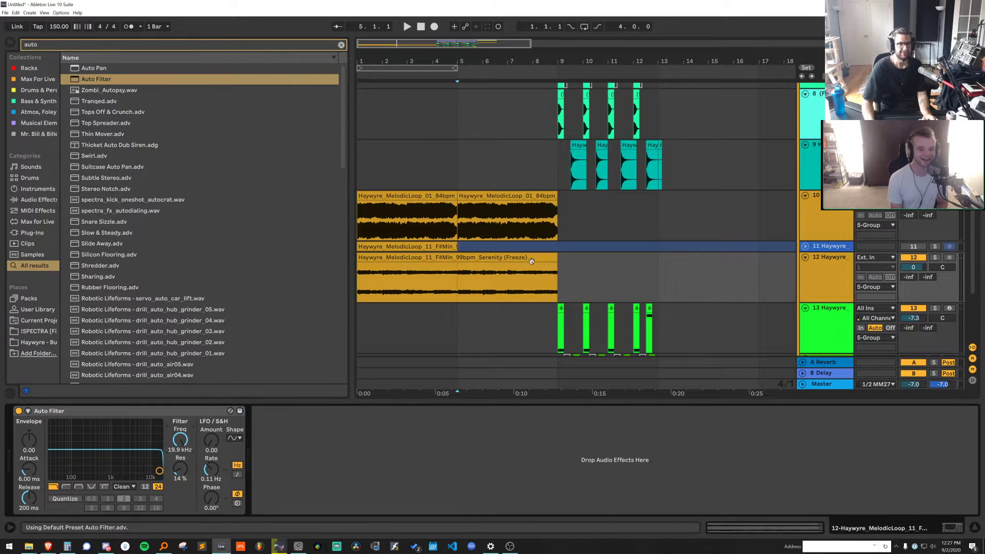
# Insert a rising ramp on the Auto Filter frequency automation from 1.1.1 to 9.1.1 and start playback
pyautogui.click(558, 292)
pyautogui.press('a')
pyautogui.moveTo(557, 291); pyautogui.dragTo(437, 291)
pyautogui.rightClick(437, 291)
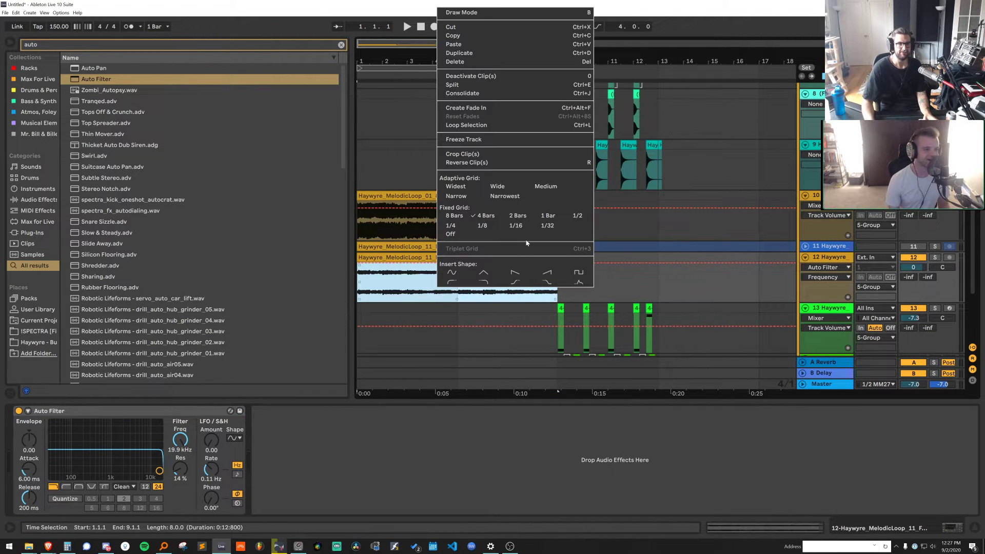
pyautogui.click(544, 281)
pyautogui.press('space')
# Copy the Auto Filter with its frequency ramp to track 10 and add an automation lane there
pyautogui.click(451, 293)
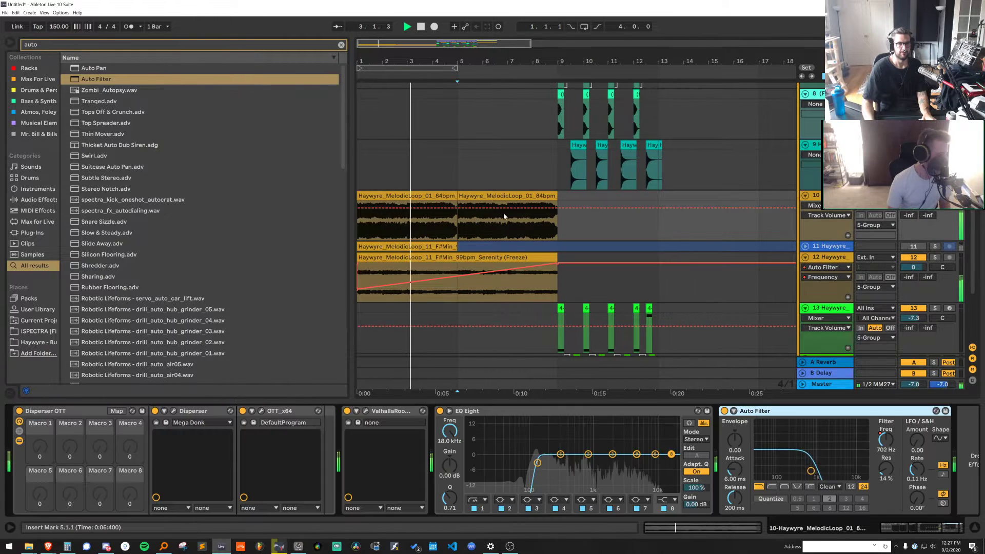
pyautogui.click(844, 238)
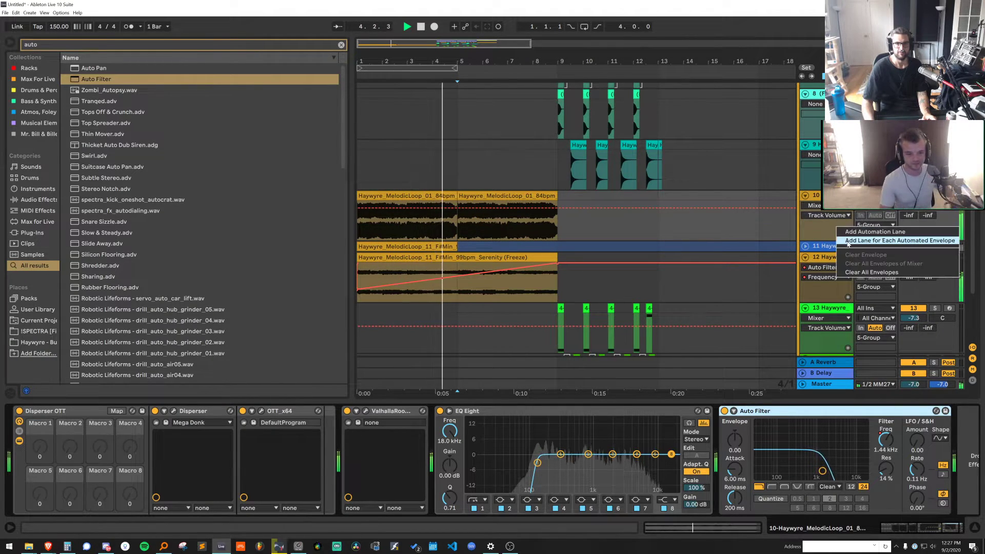
pyautogui.click(848, 236)
pyautogui.scroll(-2, 834, 270)
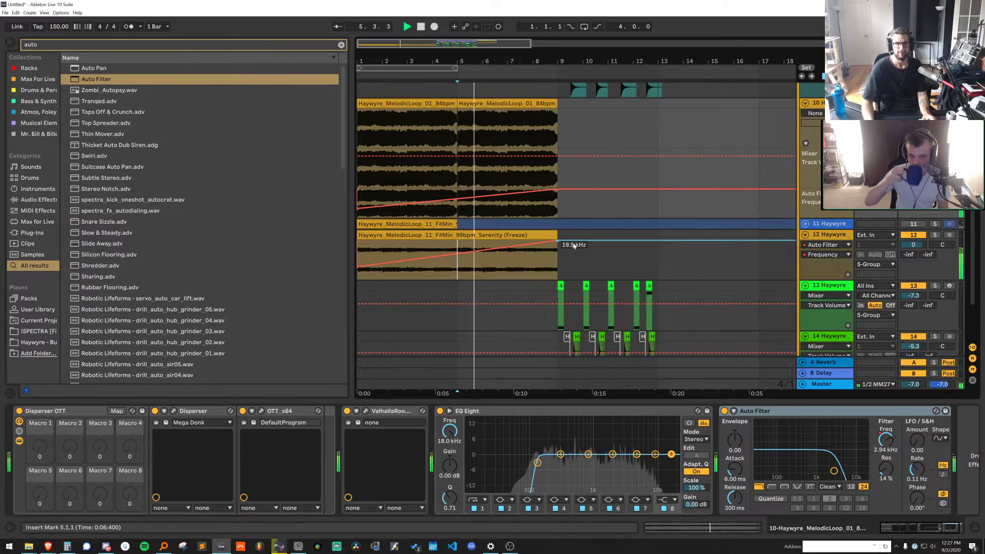
# Hide the automation, set a 1/16 grid and duplicate the frozen Serenity clip to 9.1.1
pyautogui.press('a')
pyautogui.rightClick(596, 162)
pyautogui.click(677, 291)
pyautogui.click(539, 166)
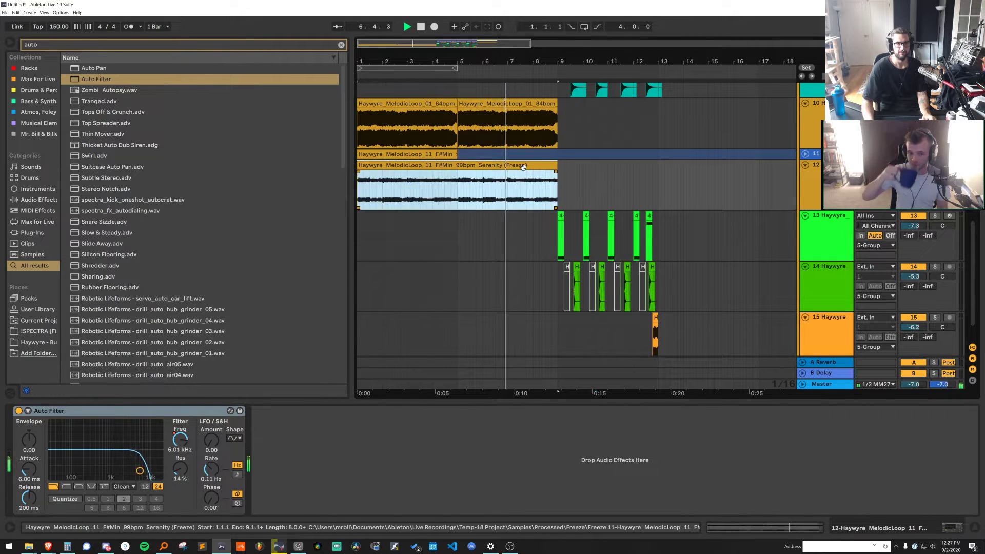
pyautogui.hotkey('ctrl', 'd')
pyautogui.press('a')
pyautogui.press('a')
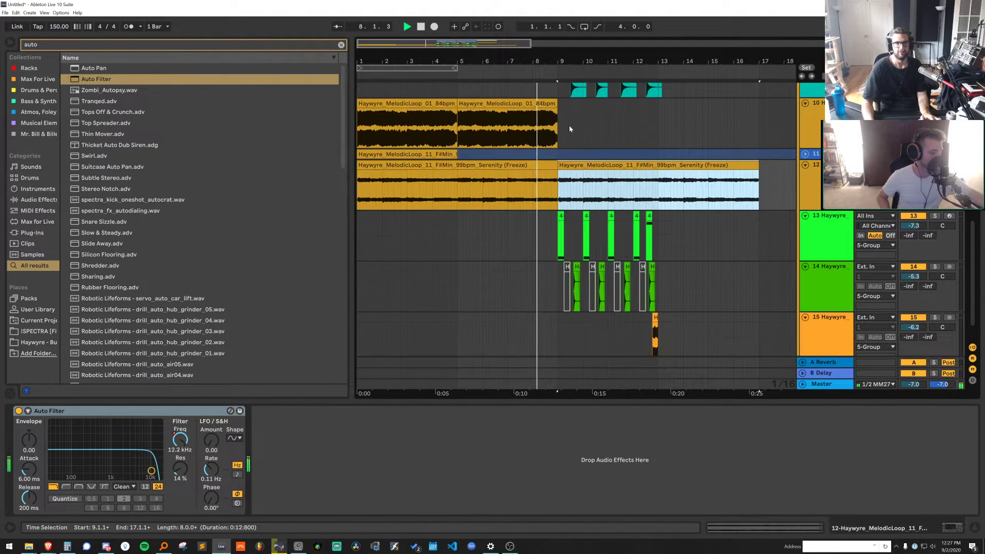
# Stop playback and delete the stretch from 9.2.1 to 9.3.3 out of the duplicated Serenity clip
pyautogui.rightClick(588, 125)
pyautogui.press('Escape')
pyautogui.press('space')
pyautogui.moveTo(567, 56); pyautogui.dragTo(566, 109)
pyautogui.rightClick(544, 110)
pyautogui.click(629, 237)
pyautogui.moveTo(540, 194); pyautogui.dragTo(662, 191)
pyautogui.press('Delete')
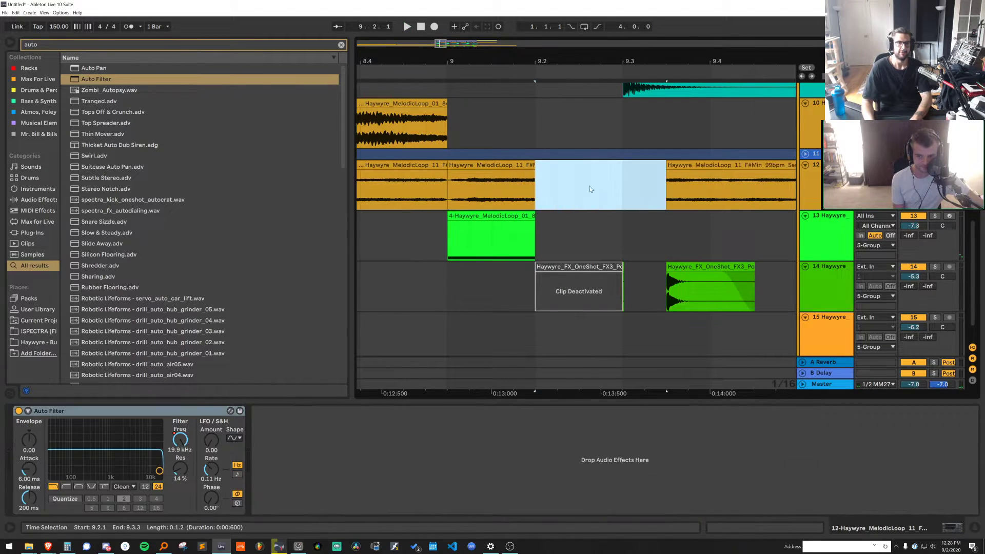
# Play the cut Serenity piece from 9.1.1 to check how it sits at the start of the section
pyautogui.click(502, 165)
pyautogui.press('space')
pyautogui.press('space')
pyautogui.press('space')
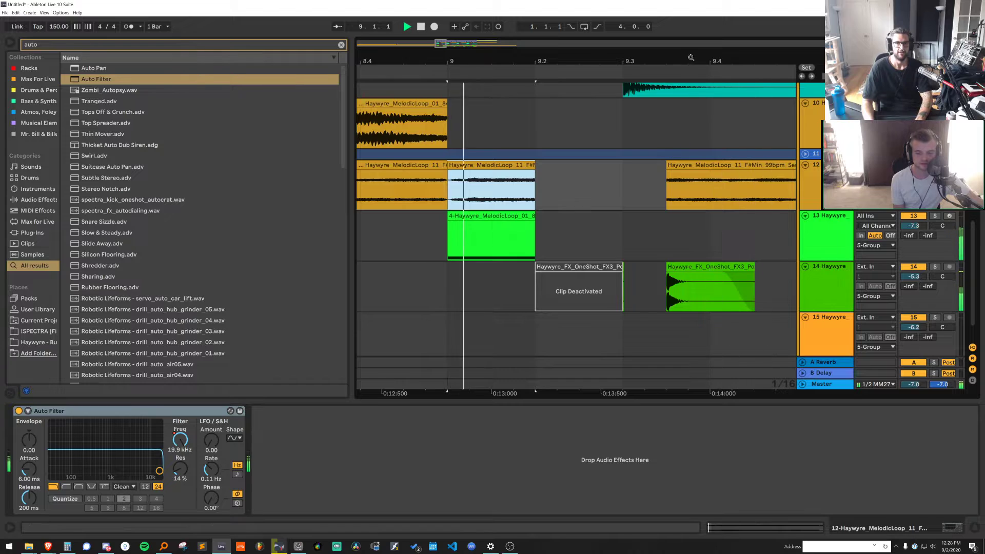
pyautogui.moveTo(690, 57); pyautogui.dragTo(673, 23)
pyautogui.press('space')
pyautogui.moveTo(641, 403); pyautogui.dragTo(641, 472)
pyautogui.moveTo(694, 58); pyautogui.dragTo(600, 144)
# Fold tracks 6 to 15, unfold them all together, select track 12 and play from 9.1.1
pyautogui.scroll(2, 778, 255)
pyautogui.keyDown('alt'); pyautogui.click(805, 259); pyautogui.keyUp('alt')
pyautogui.click(816, 418)
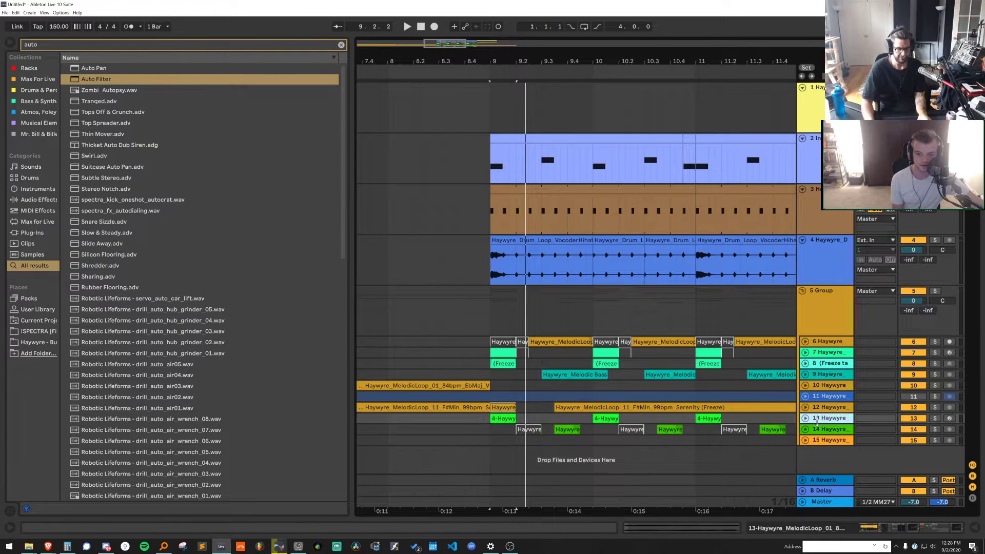
pyautogui.keyDown('shift'); pyautogui.click(813, 341); pyautogui.keyUp('shift')
pyautogui.click(807, 342)
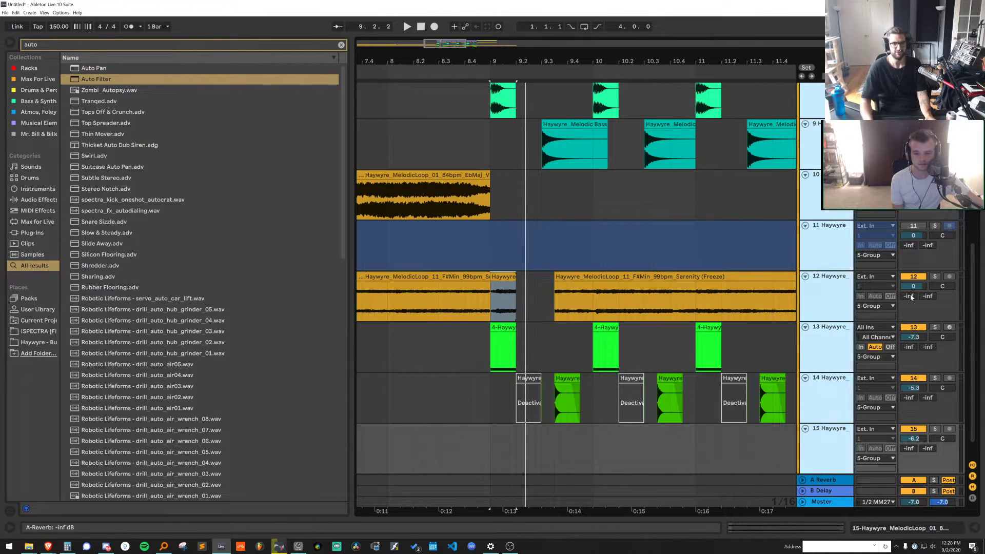
pyautogui.click(831, 290)
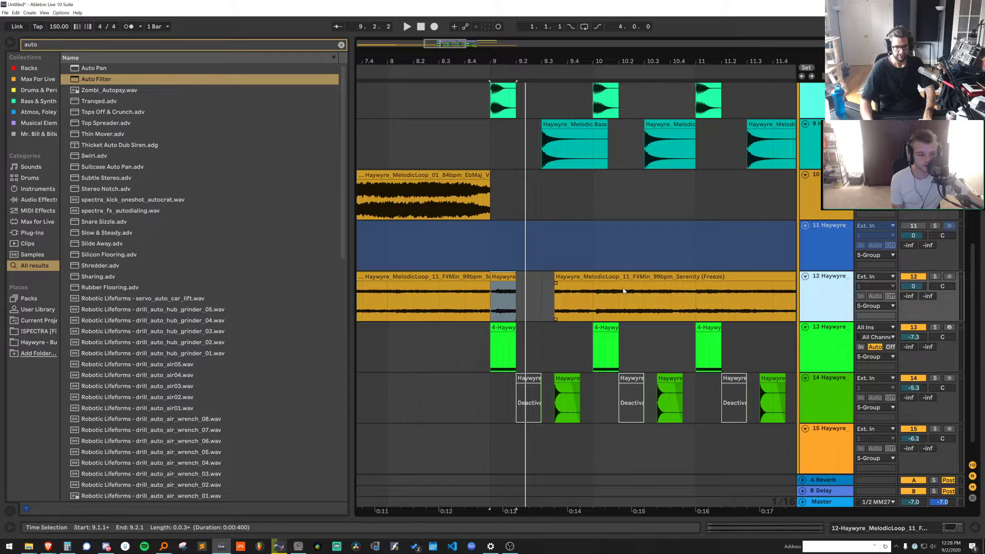
pyautogui.scroll(-1, 624, 291)
pyautogui.press('space')
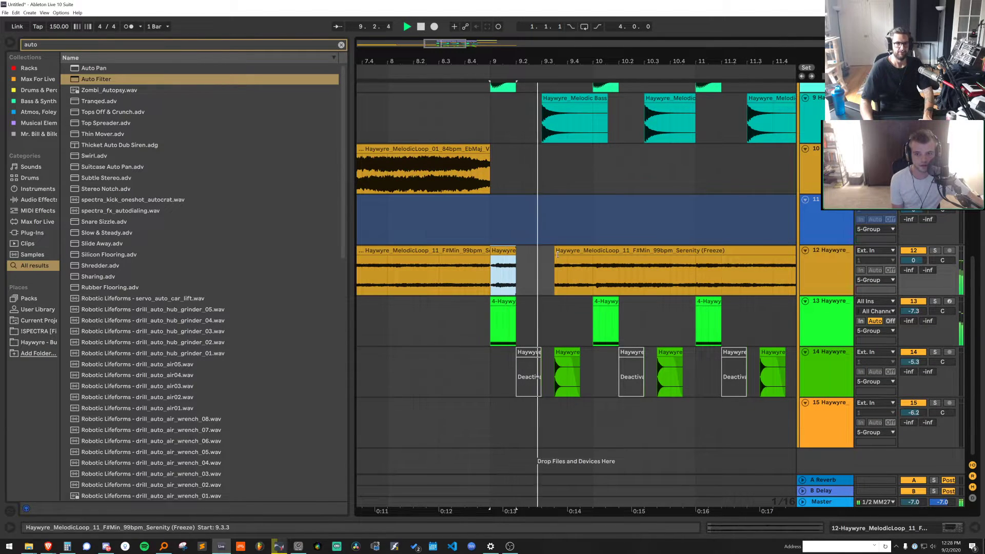
pyautogui.press('space')
# Deactivate the clips on tracks 6 to 9 between 9.2.1 and 10.1.1 and play from 8.4.4
pyautogui.scroll(6, 539, 186)
pyautogui.click(549, 97)
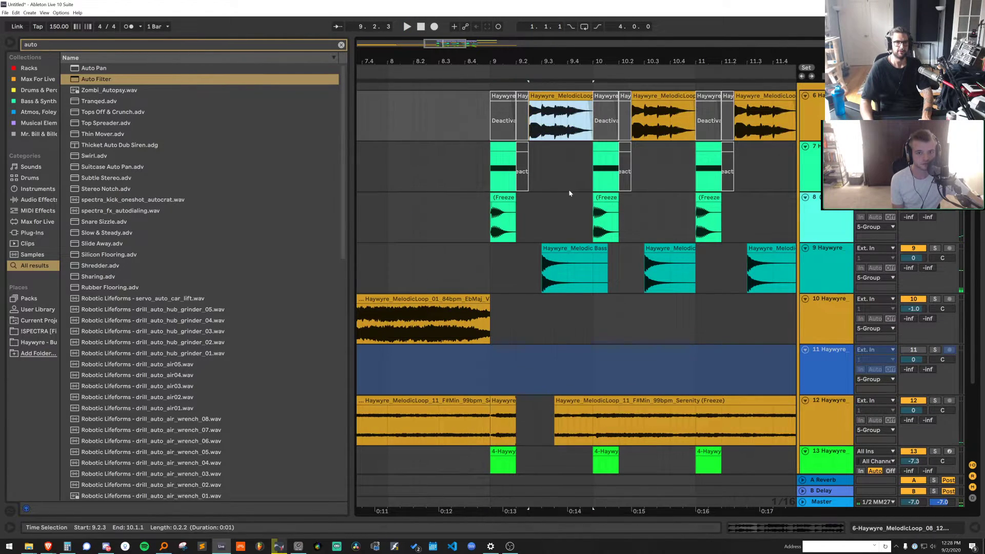
pyautogui.scroll(4, 569, 193)
pyautogui.moveTo(516, 359); pyautogui.dragTo(600, 201)
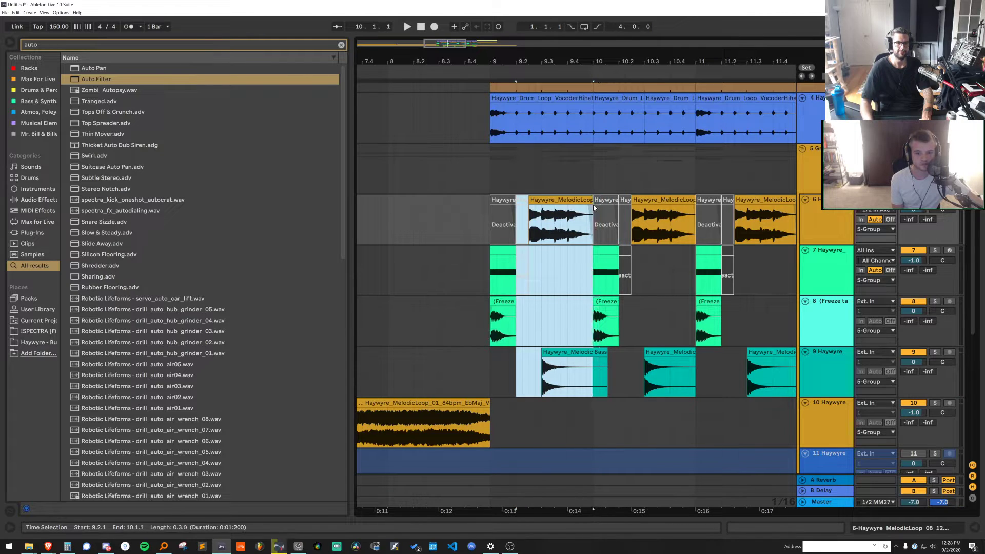
pyautogui.press('0')
pyautogui.click(484, 192)
pyautogui.press('space')
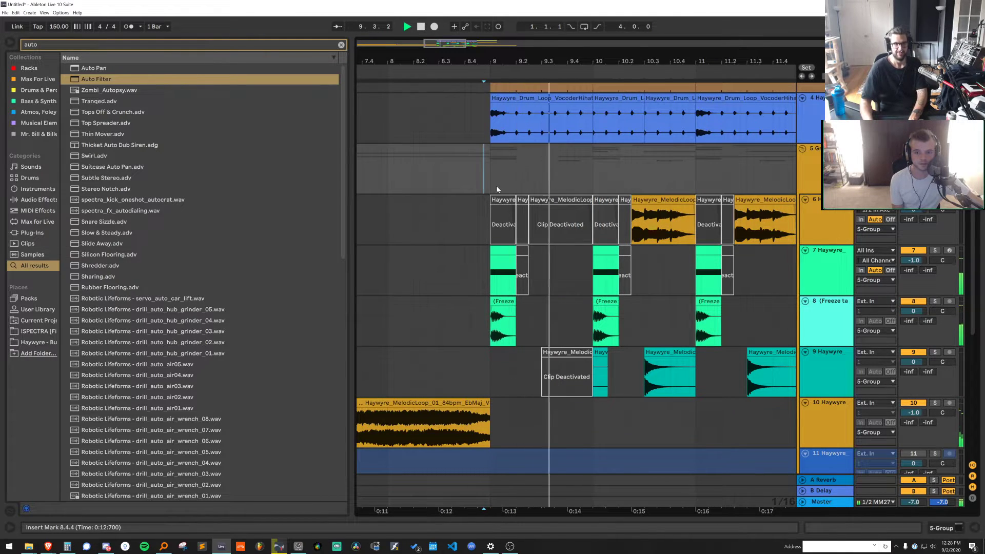
# Trim the start of the second Serenity clip to 10.1.1 and play from there
pyautogui.scroll(-6, 540, 178)
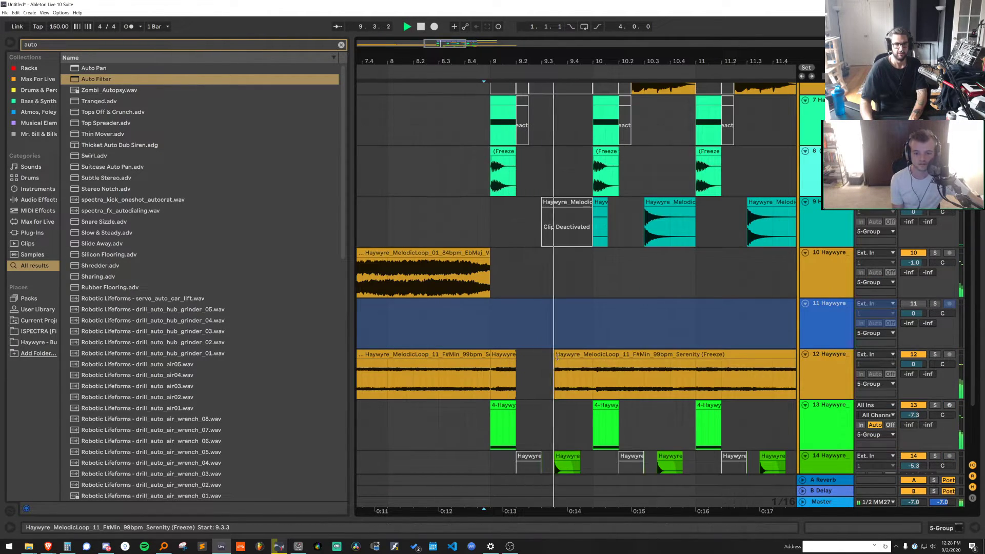
pyautogui.click(594, 351)
pyautogui.press('space')
pyautogui.press('space')
pyautogui.press('space')
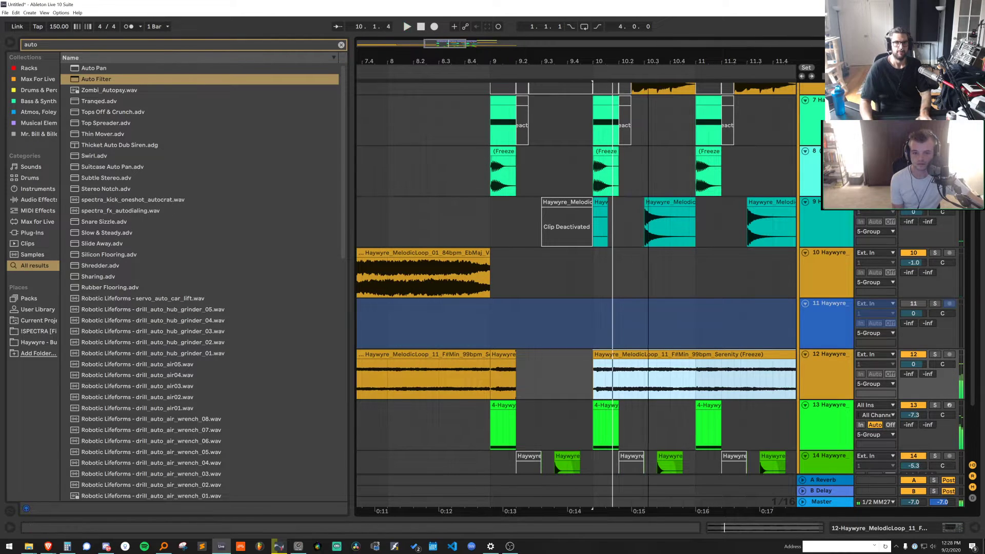
# Delete the leftover bass stab piece from 10.1.1 to 10.1.3 on track 9
pyautogui.scroll(3, 631, 193)
pyautogui.click(575, 168)
pyautogui.click(574, 207)
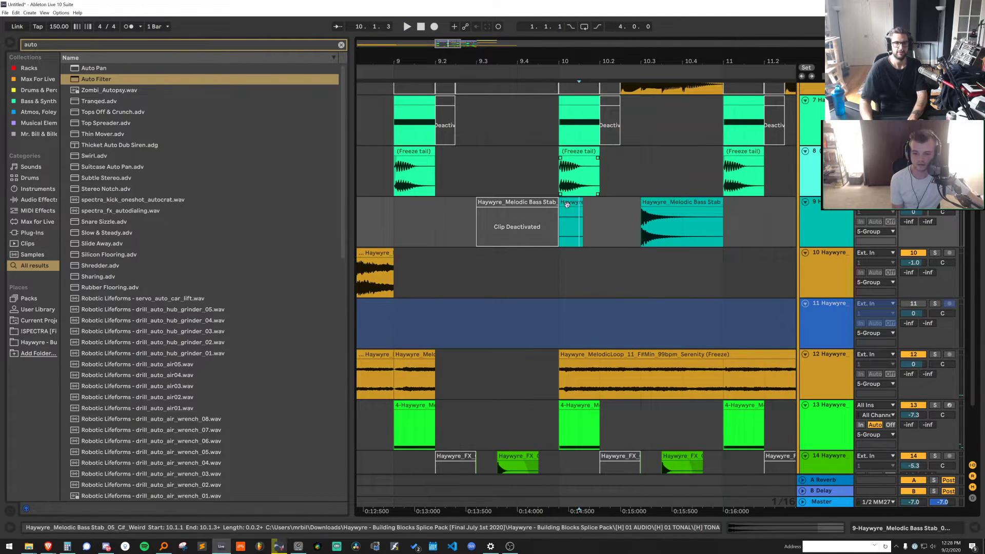
# Open the track 7 MIDI clip at 10.1.1, solo its track and play it
pyautogui.doubleClick(579, 109)
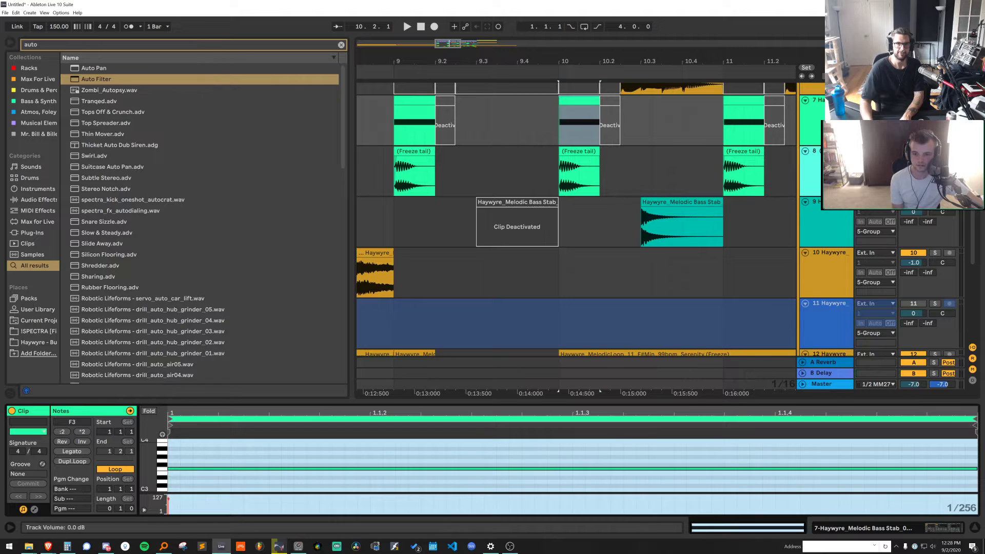
pyautogui.press('space')
pyautogui.press('space')
pyautogui.click(934, 100)
pyautogui.press('space')
pyautogui.press('space')
pyautogui.press('space')
pyautogui.press('space')
# Transpose the note in the 10.1.1 MIDI clip up to F4, playing it between changes
pyautogui.moveTo(700, 458); pyautogui.dragTo(694, 494)
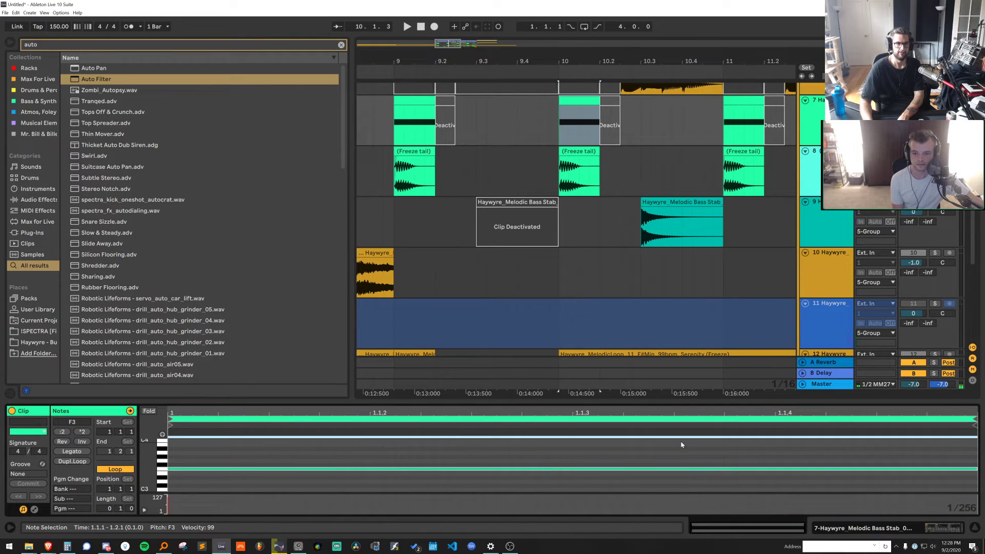
pyautogui.press('Up')
pyautogui.press('Up')
pyautogui.press('Up')
pyautogui.press('space')
pyautogui.press('space')
pyautogui.press('Up')
pyautogui.press('Up')
pyautogui.press('Up')
pyautogui.press('Up')
pyautogui.press('Up')
pyautogui.press('Up')
pyautogui.press('Up')
pyautogui.press('space')
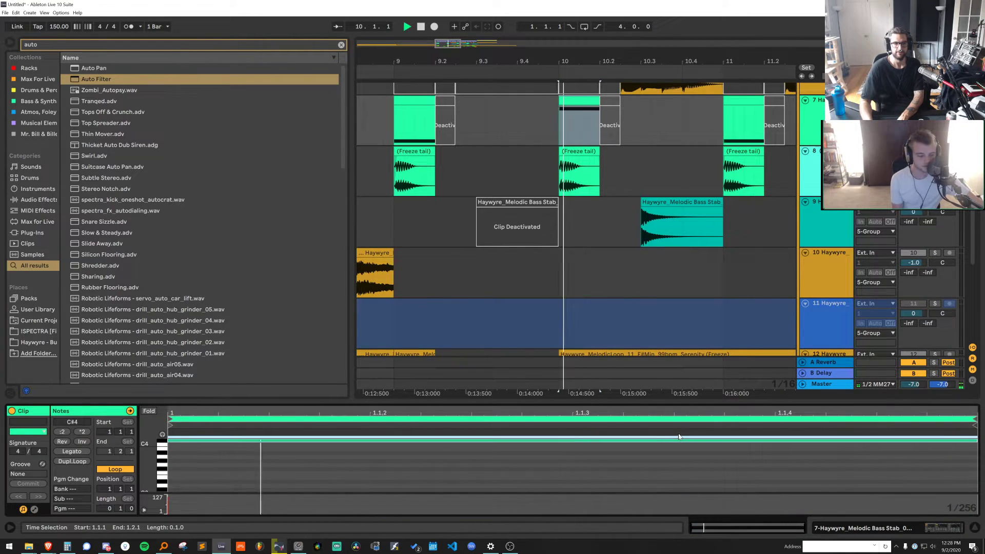
pyautogui.press('space')
pyautogui.press('Up')
pyautogui.press('Up')
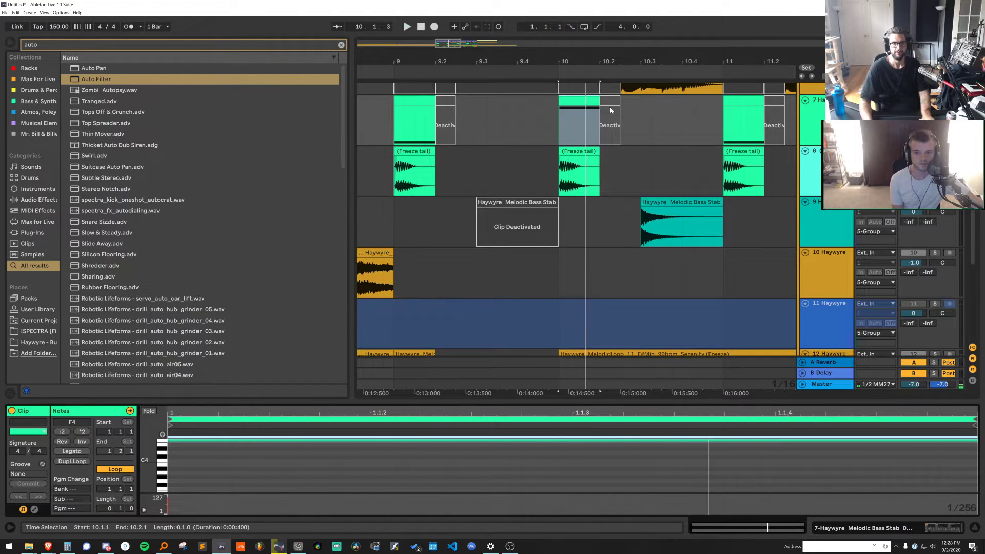
# Shorten the track 7 MIDI clip to 10.1.1–10.1.3 and fill the bar up to 11.1.1 with duplicates
pyautogui.click(586, 102)
pyautogui.moveTo(586, 102); pyautogui.dragTo(683, 103)
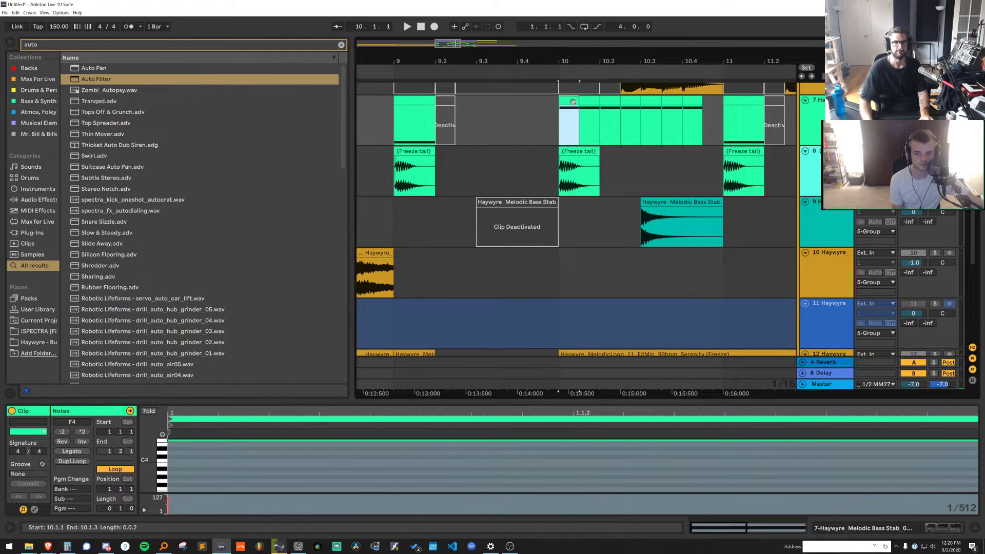
pyautogui.press('space')
pyautogui.click(695, 104)
pyautogui.hotkey('ctrl', 'd')
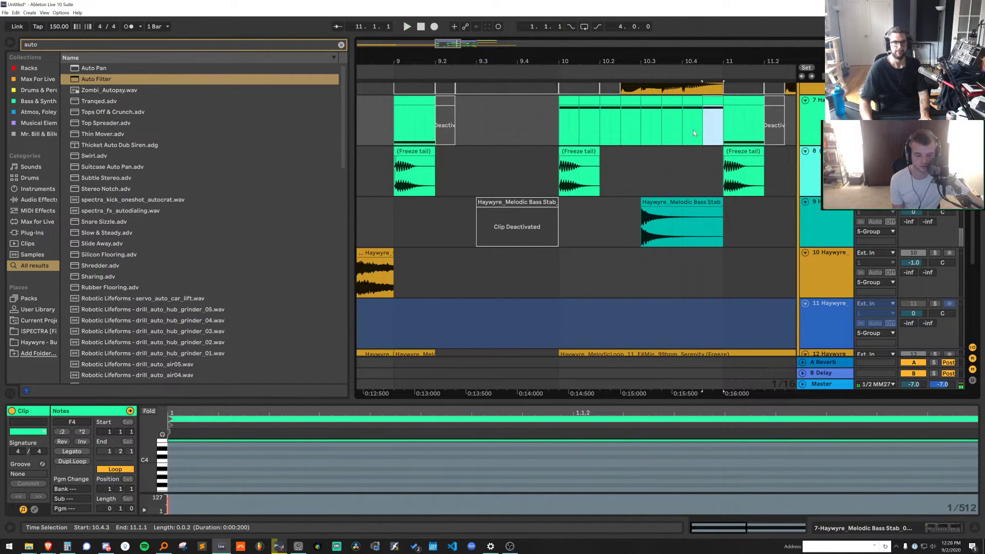
# Play the melodic loop clip at 10.2.3 on track 6 and try splitting it at 10.3.1
pyautogui.scroll(1, 667, 104)
pyautogui.click(652, 104)
pyautogui.press('space')
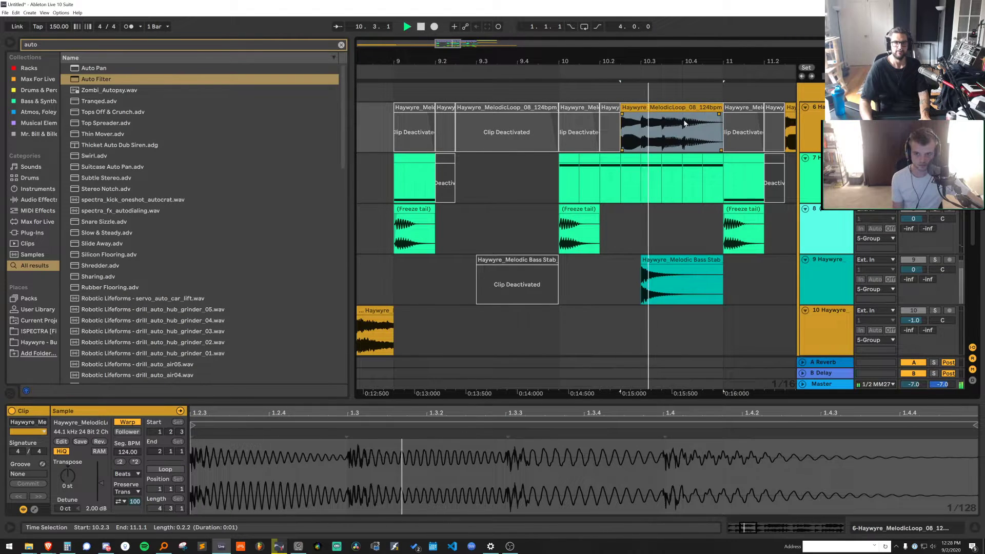
pyautogui.press('space')
pyautogui.click(635, 118)
pyautogui.press('space')
pyautogui.hotkey('ctrl', 'e')
pyautogui.hotkey('ctrl', 'z')
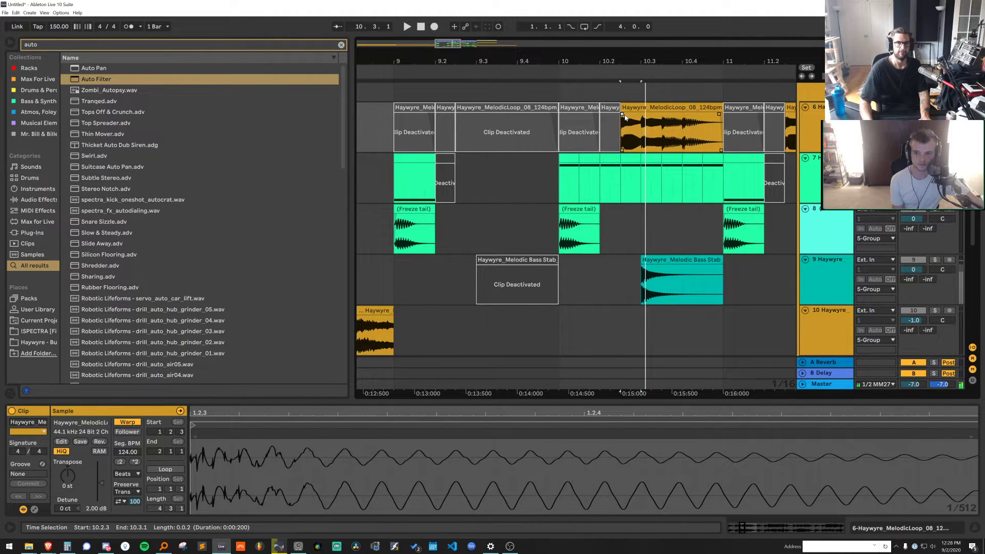
# Split the melodic loop at 10.3.3, move its one-beat front piece to 10.1.1, duplicate it to 11.1.1 and play
pyautogui.click(660, 119)
pyautogui.hotkey('ctrl', 'e')
pyautogui.moveTo(642, 107); pyautogui.dragTo(579, 107)
pyautogui.hotkey('ctrl', 'd')
pyautogui.hotkey('ctrl', 'd')
pyautogui.hotkey('ctrl', 'd')
pyautogui.click(581, 106)
pyautogui.press('space')
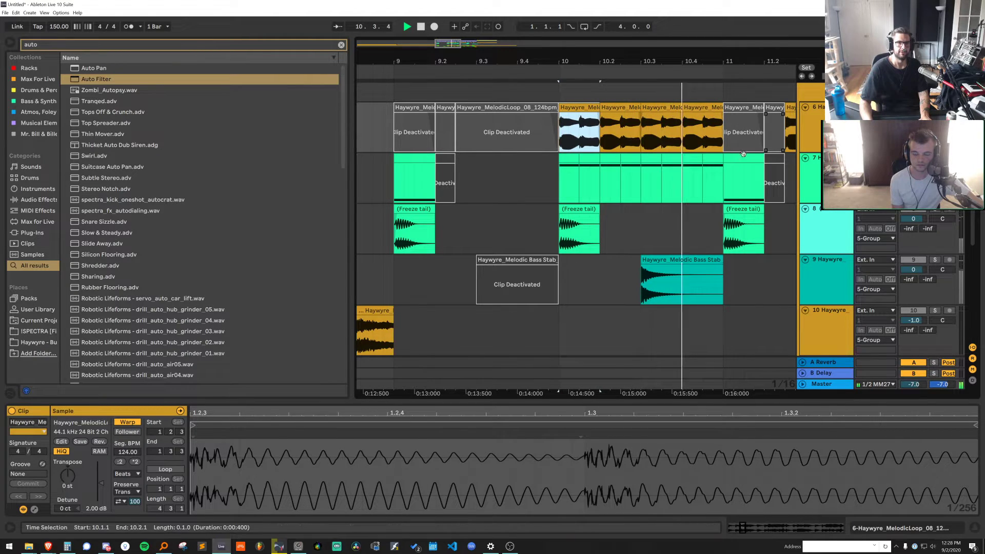
# Play the freeze tail clip at 10.1.1 on track 8 and shorten it to end at 10.1.3
pyautogui.click(582, 226)
pyautogui.press('space')
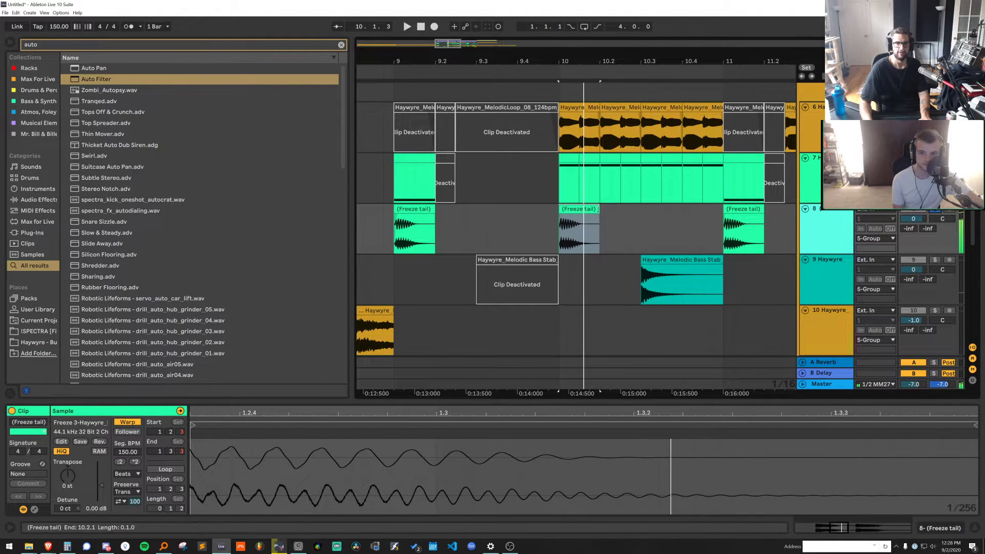
pyautogui.moveTo(599, 210); pyautogui.dragTo(574, 214)
pyautogui.click(574, 209)
# Duplicate the shortened freeze tail clip until it fills bar 10 up to 11.1.1 and play from 10.1.1
pyautogui.hotkey('ctrl', 'd')
pyautogui.hotkey('ctrl', 'd')
pyautogui.hotkey('ctrl', 'd')
pyautogui.hotkey('ctrl', 'd')
pyautogui.hotkey('ctrl', 'd')
pyautogui.hotkey('ctrl', 'd')
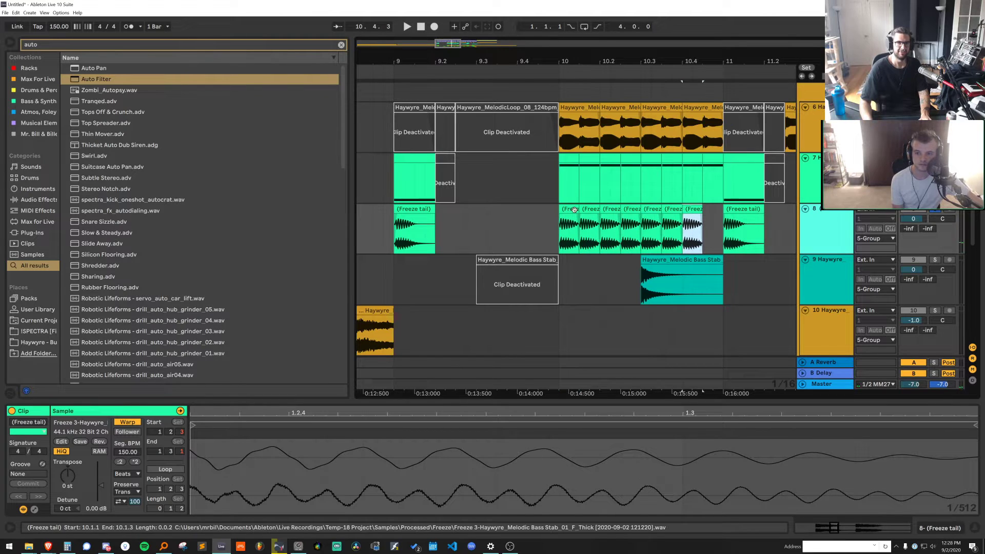
pyautogui.click(696, 209)
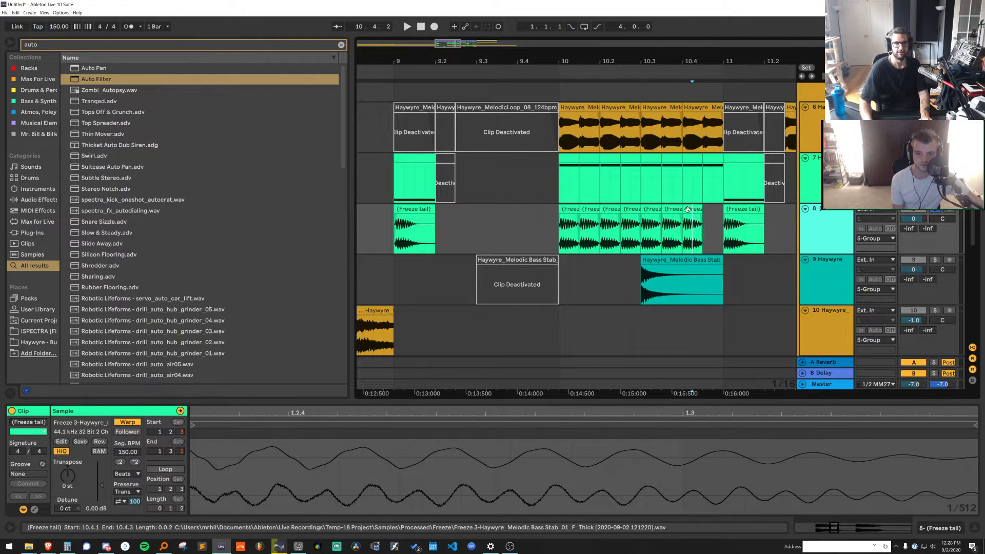
pyautogui.hotkey('ctrl', 'd')
pyautogui.click(568, 209)
pyautogui.press('space')
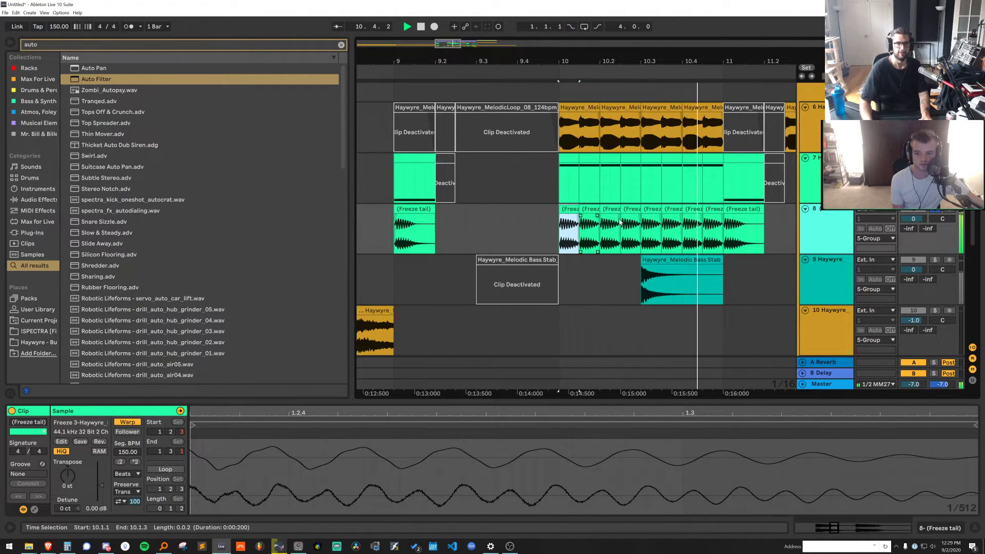
# Find the Utility effect in the browser, load it, and place the insert marker at 10.2.2 on track 9
pyautogui.hotkey('ctrl', 'f')
pyautogui.write('uyt')
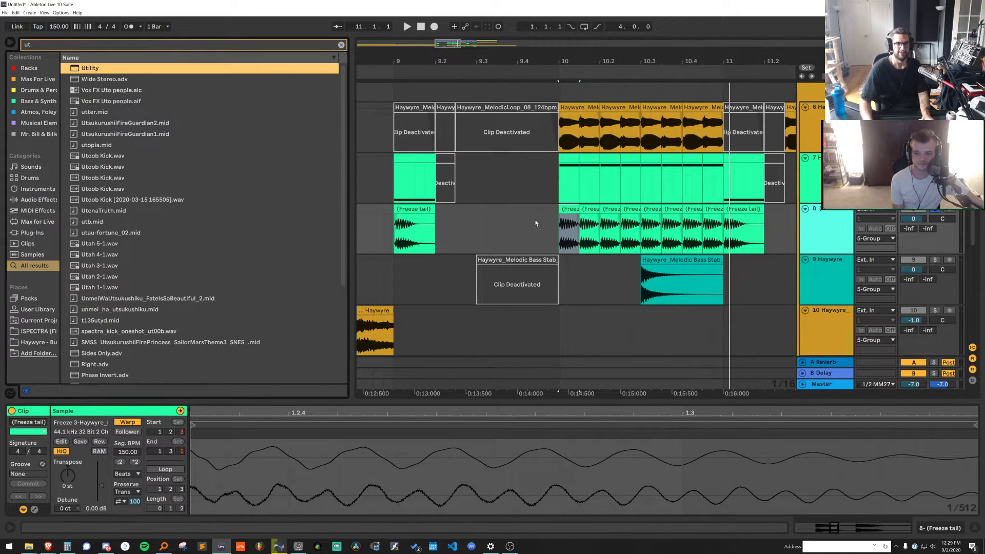
pyautogui.press('Return')
pyautogui.click(610, 283)
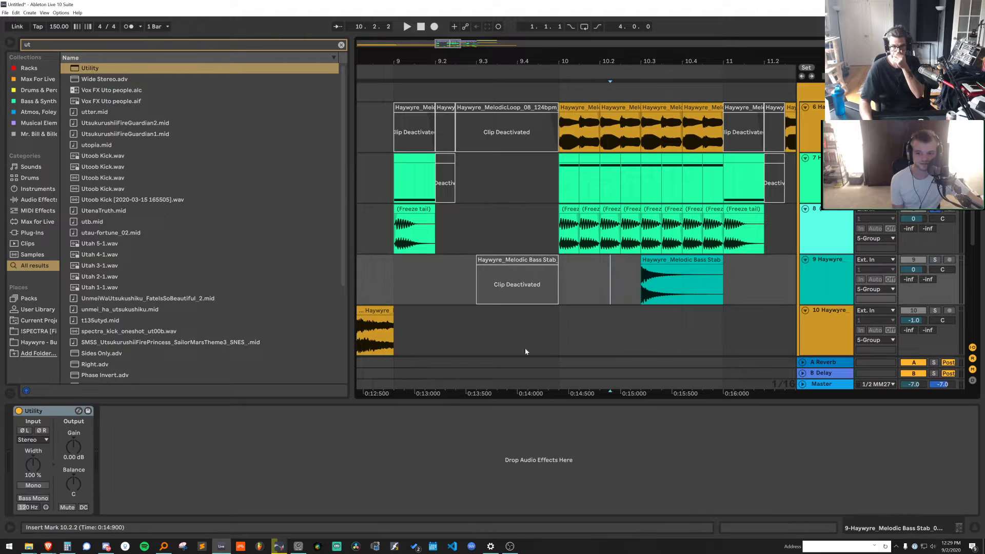
# Play the freeze tail clips from 10.1.1, compare the Utility's Left and Right input modes, and keep Left
pyautogui.click(37, 411)
pyautogui.click(584, 219)
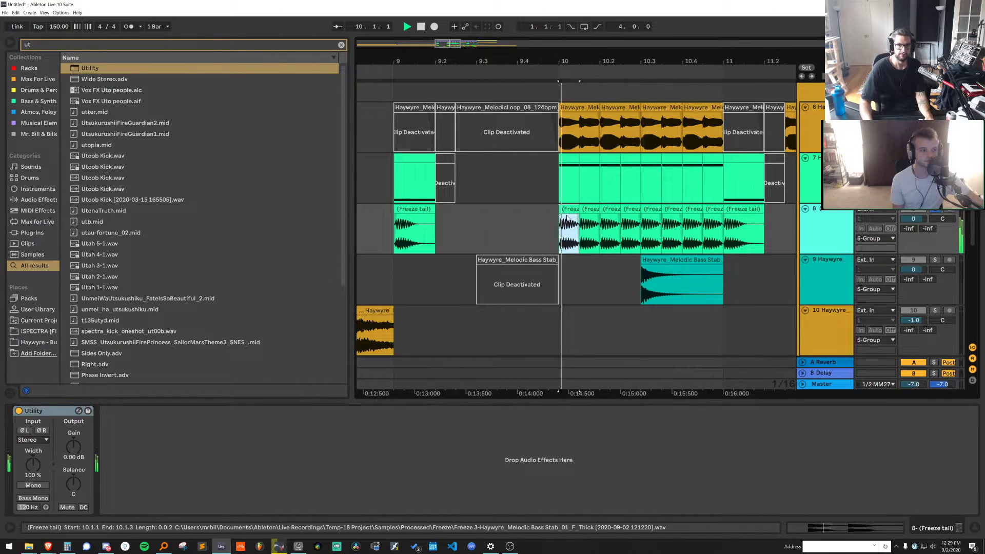
pyautogui.press('space')
pyautogui.click(43, 440)
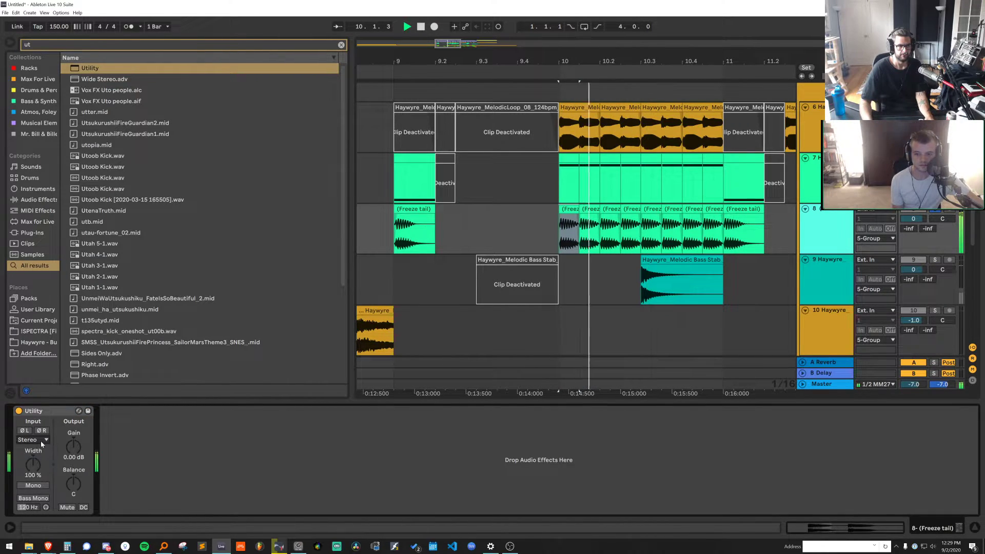
pyautogui.click(41, 441)
pyautogui.click(39, 450)
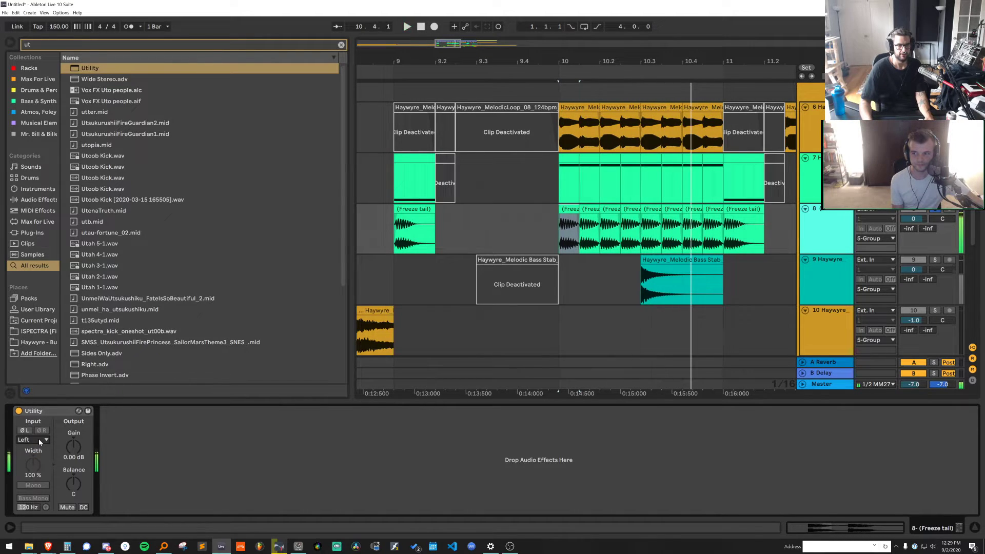
pyautogui.press('space')
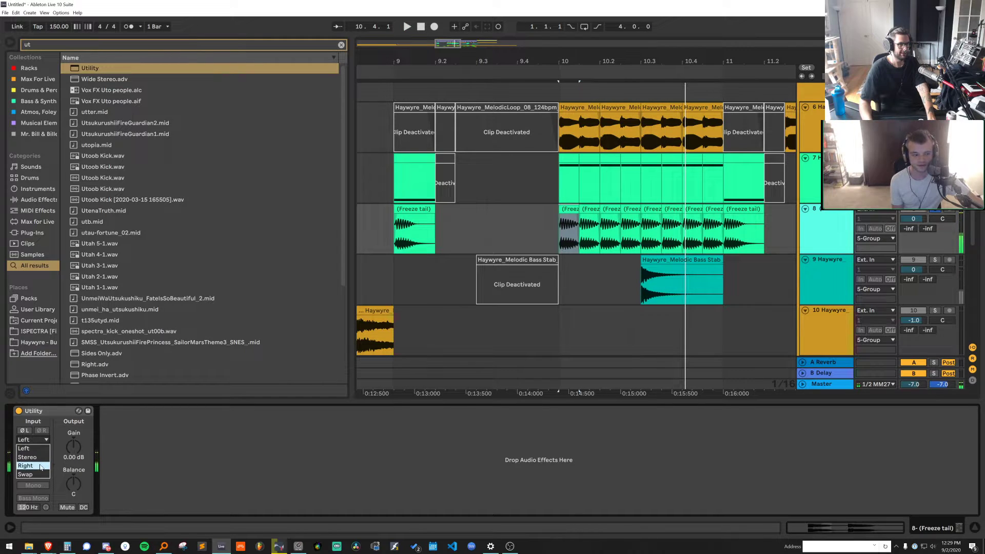
pyautogui.click(41, 466)
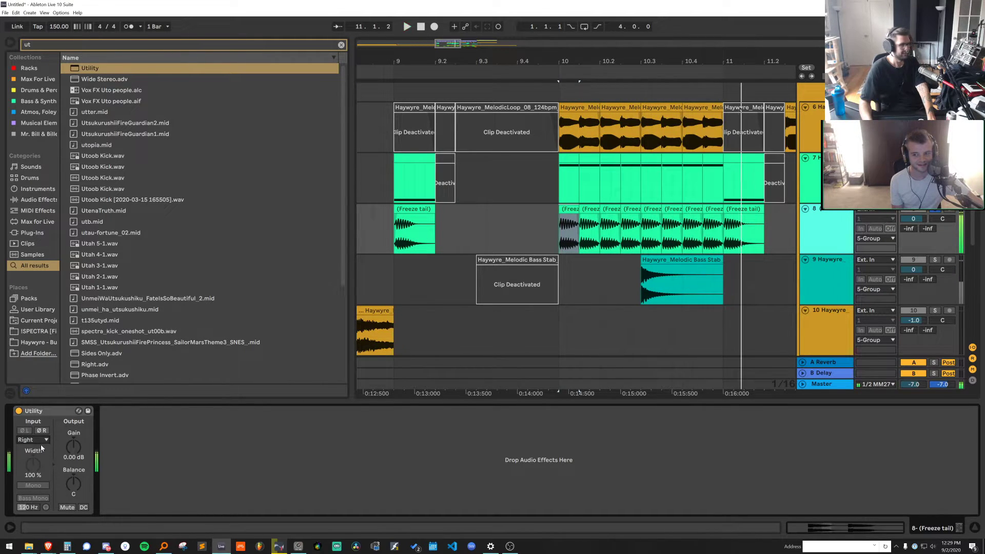
pyautogui.click(40, 449)
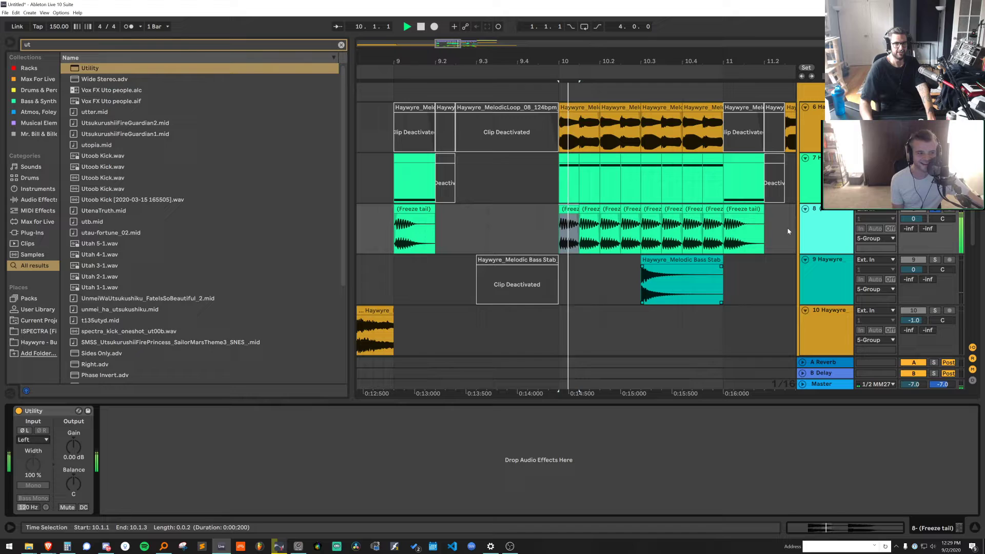
# Rename track 8 as sub and move it above the melodic loop track 6
pyautogui.click(832, 213)
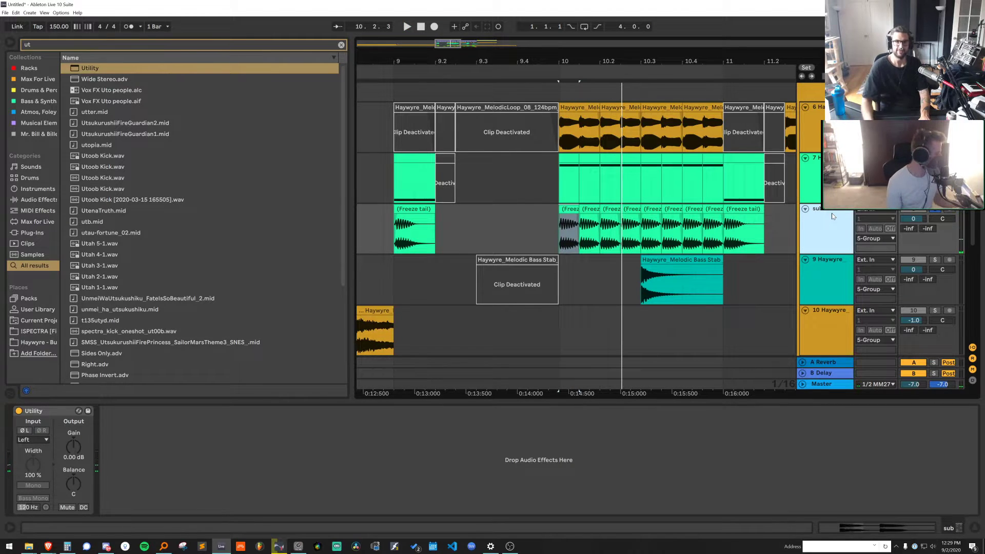
pyautogui.moveTo(832, 214); pyautogui.dragTo(831, 108)
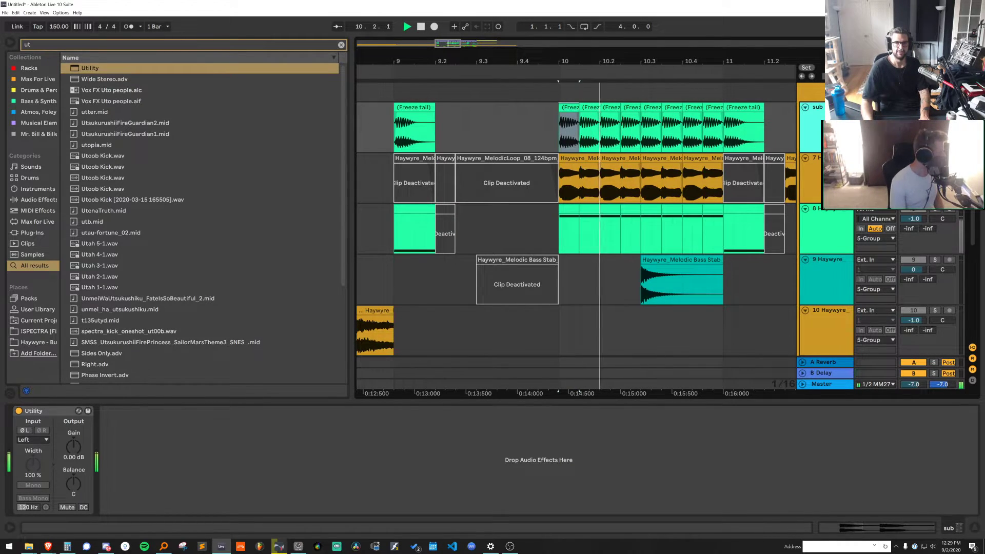
# Find EQ Eight in the browser, load it on melodic loop track 7, and adjust its high shelf boost during playback
pyautogui.click(602, 179)
pyautogui.hotkey('ctrl', 'f')
pyautogui.write('eq')
pyautogui.press('Down')
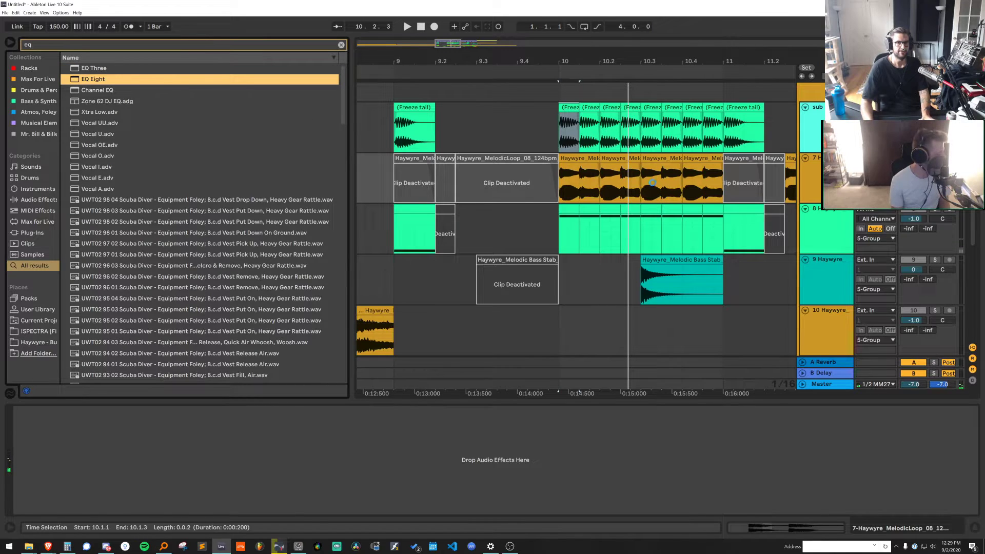
pyautogui.press('Return')
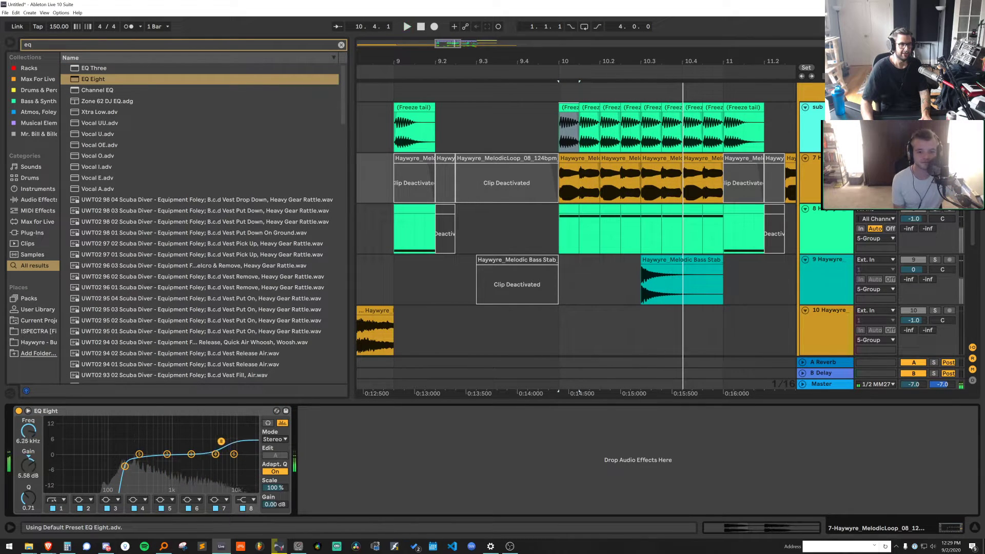
pyautogui.moveTo(221, 441); pyautogui.dragTo(205, 439)
pyautogui.press('space')
pyautogui.press('space')
# Solo track 8 to audition its bass stab in bar 10 and from the clip at 9.1.1
pyautogui.click(934, 209)
pyautogui.press('space')
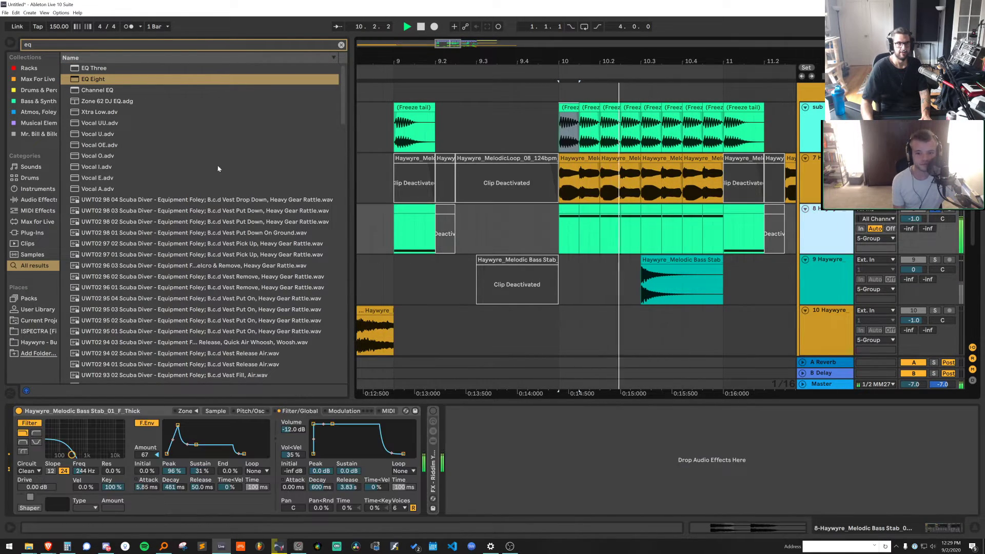
pyautogui.press('space')
pyautogui.click(933, 210)
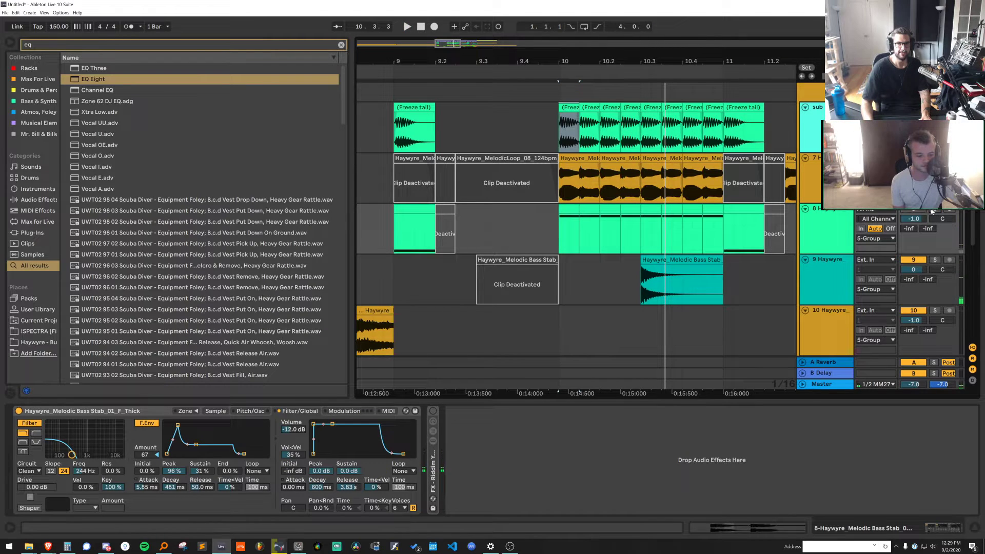
pyautogui.click(421, 210)
pyautogui.press('space')
pyautogui.press('space')
pyautogui.press('space')
pyautogui.press('space')
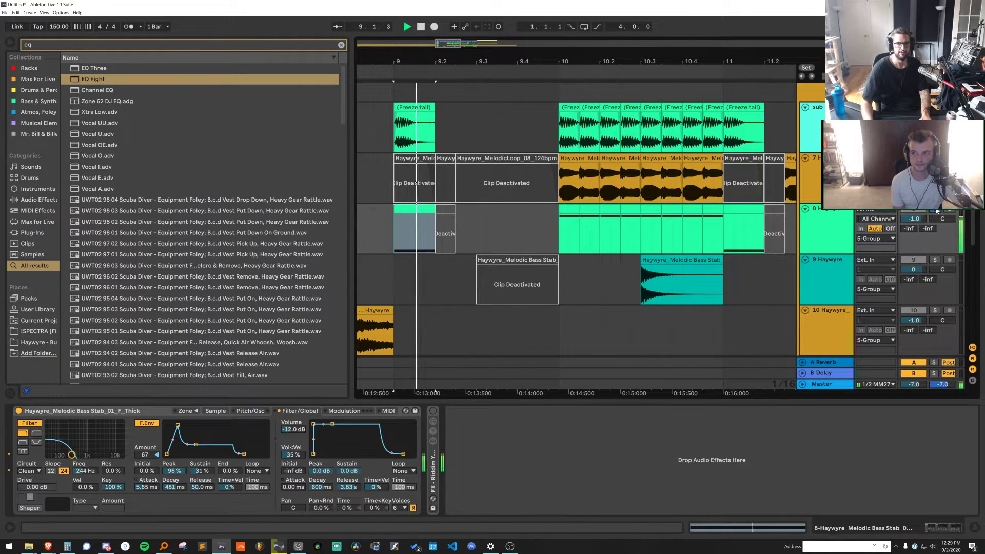
# Deactivate the track 8 bass stab clips from 10.1.1 to 11.1.1 and play from 9.1.1
pyautogui.click(570, 209)
pyautogui.keyDown('shift'); pyautogui.click(707, 209); pyautogui.keyUp('shift')
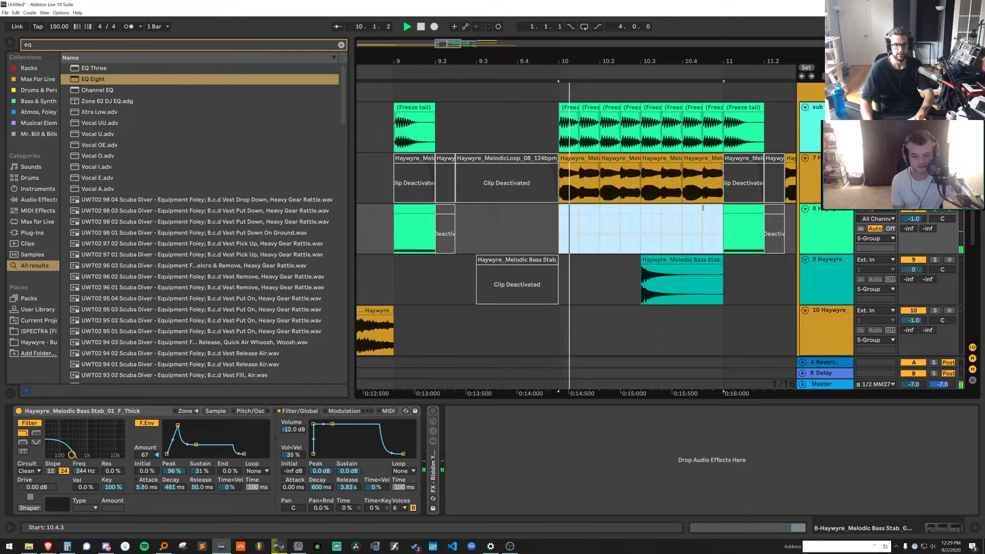
pyautogui.press('-')
pyautogui.press('space')
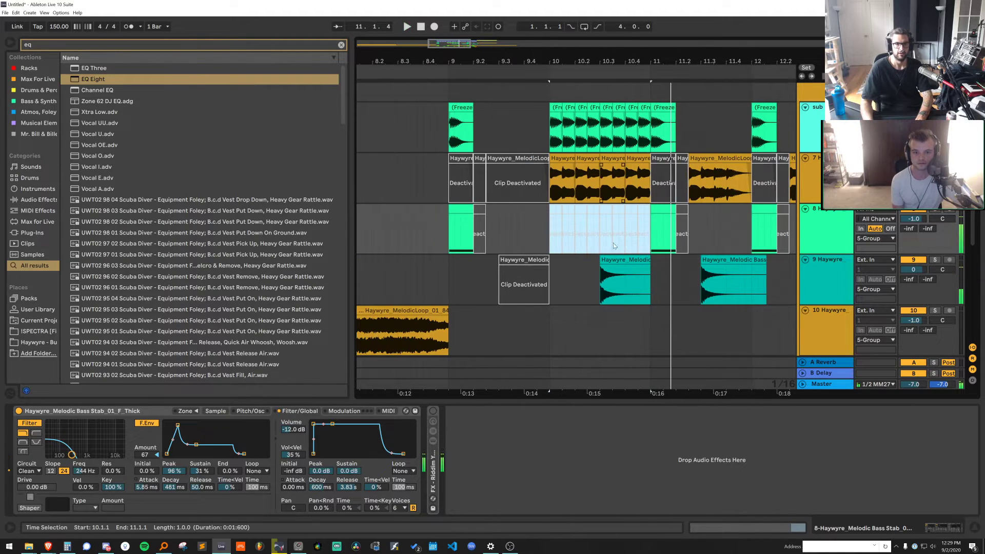
pyautogui.click(457, 208)
pyautogui.press('space')
pyautogui.press('space')
# Solo track 13 to check its sound and deactivate the one-beat freeze clip at 9.1.1 on track 12
pyautogui.scroll(-6, 522, 286)
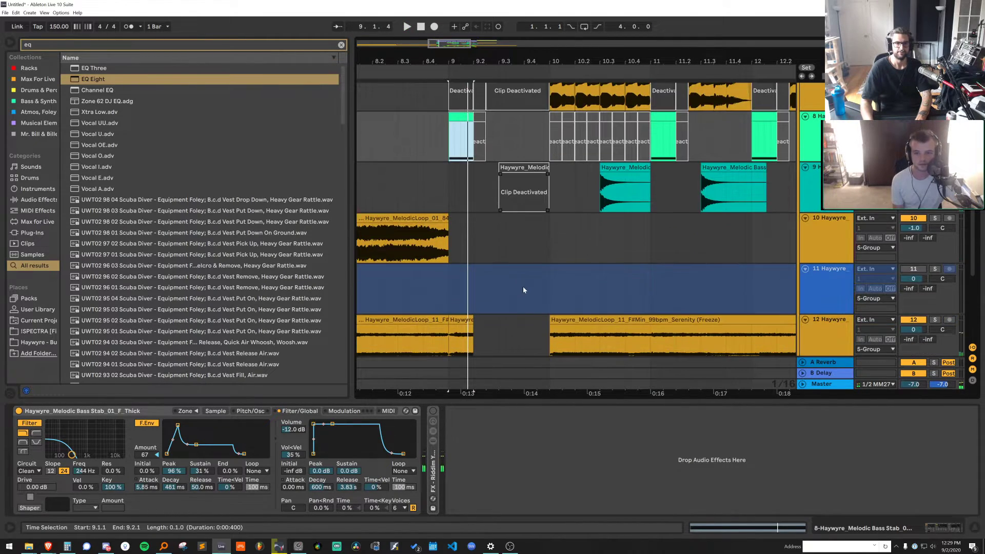
pyautogui.scroll(2, 494, 274)
pyautogui.scroll(-2, 820, 256)
pyautogui.click(935, 243)
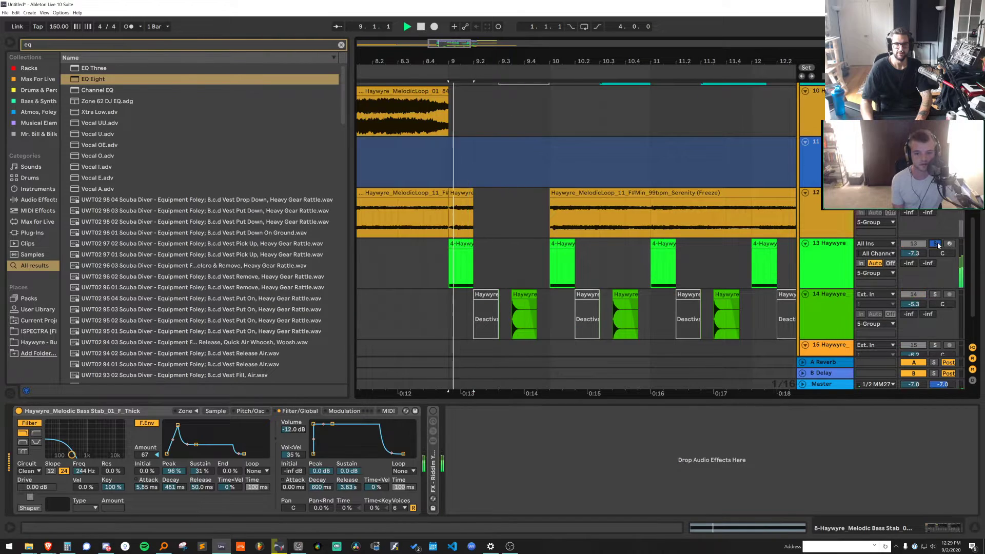
pyautogui.click(461, 213)
pyautogui.click(369, 261)
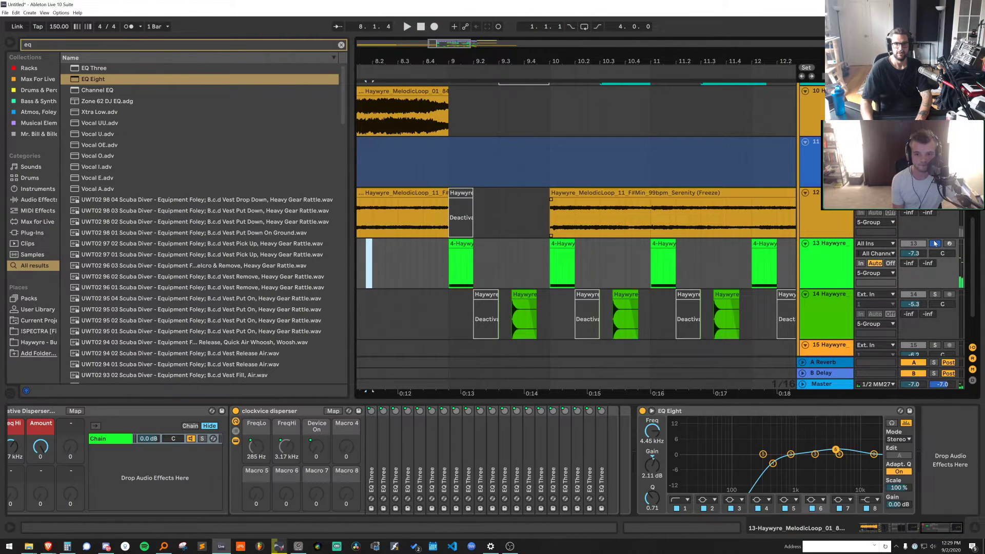
# Unsolo track 13 and set its volume to -4.5 dB during playback
pyautogui.click(934, 244)
pyautogui.press('space')
pyautogui.moveTo(913, 254); pyautogui.dragTo(913, 236)
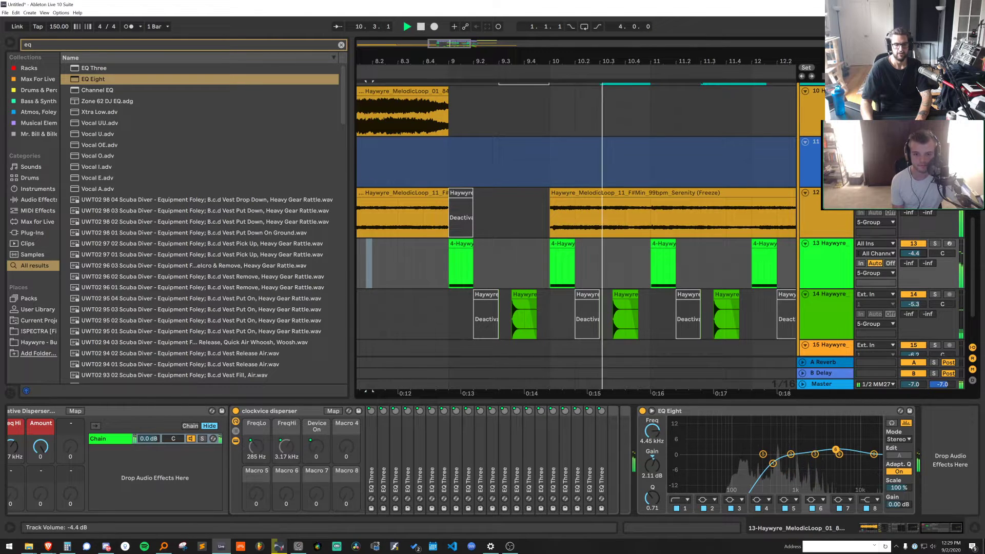
# Deactivate the Serenity freeze clip starting at 10.1.1 on track 12 and the one-beat clip at 10.1.1 on track 13
pyautogui.click(625, 193)
pyautogui.press('space')
pyautogui.press('0')
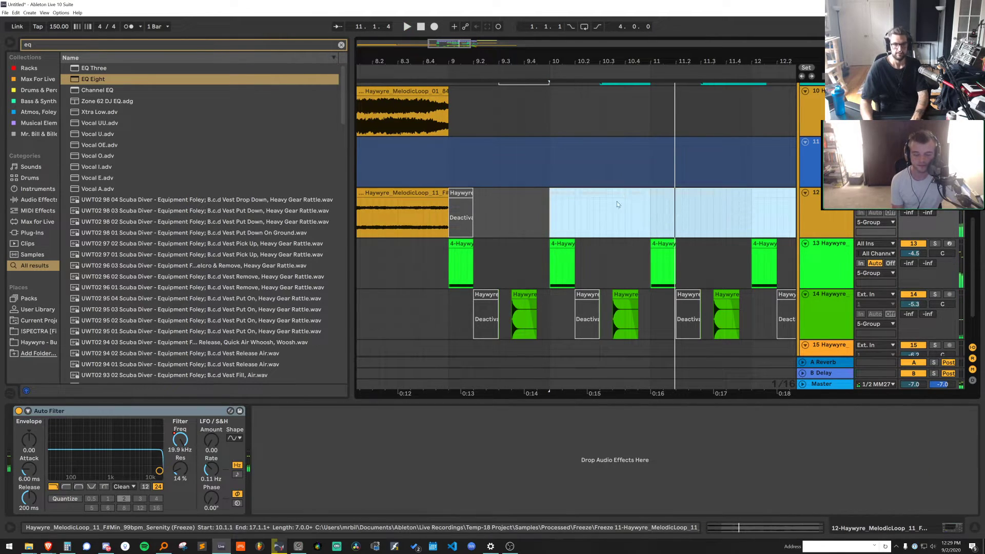
pyautogui.click(461, 244)
pyautogui.press('space')
pyautogui.click(567, 244)
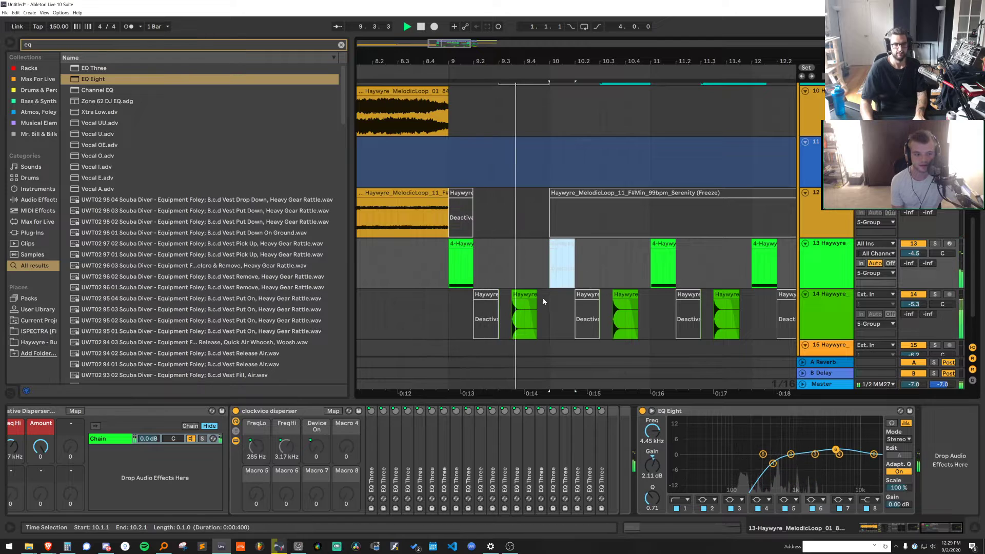
pyautogui.press('space')
pyautogui.press('0')
# Select the FX pop clip at 9.3.3 on track 14 and hide the device detail view to enlarge the arrangement
pyautogui.click(528, 295)
pyautogui.scroll(-2, 668, 291)
pyautogui.scroll(10, 721, 278)
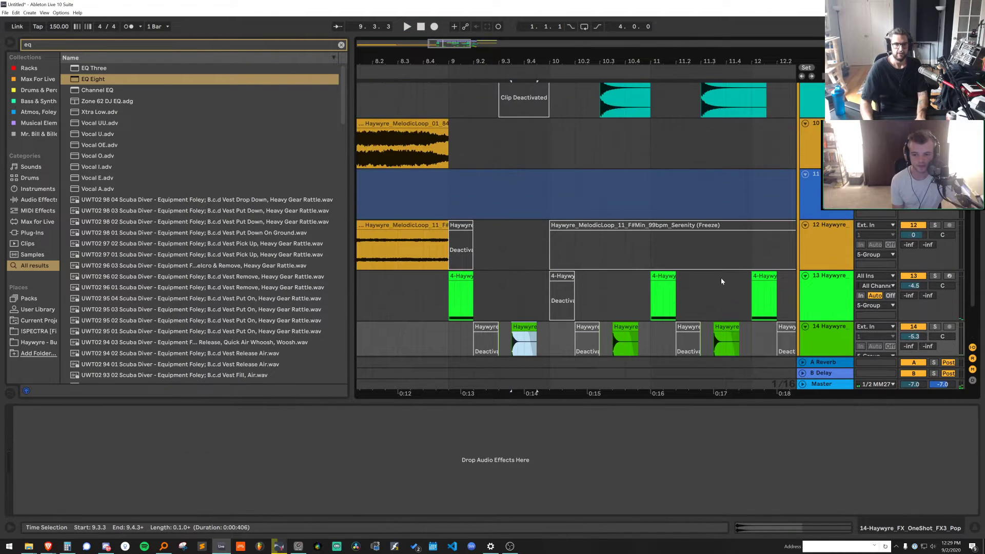
pyautogui.scroll(2, 732, 192)
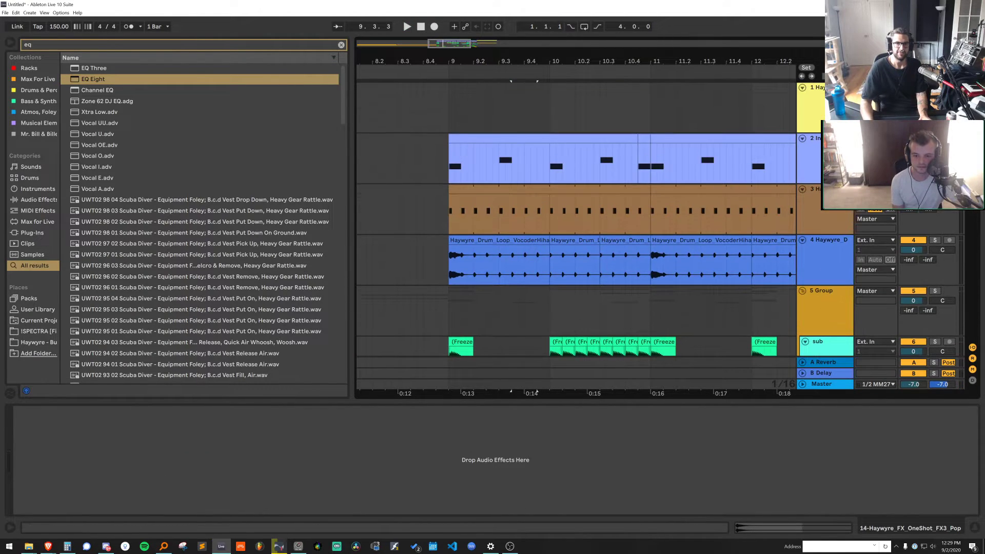
pyautogui.scroll(-3, 769, 354)
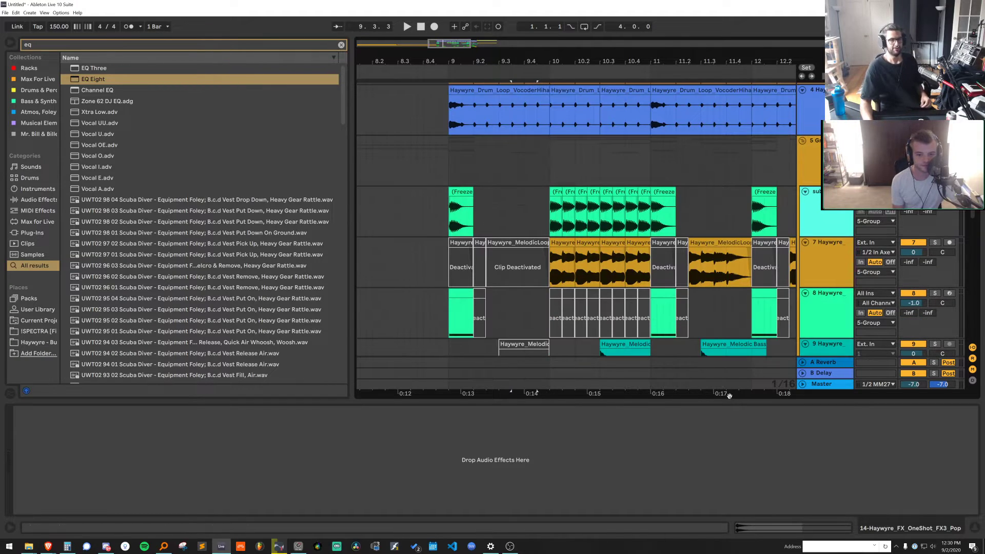
pyautogui.doubleClick(732, 403)
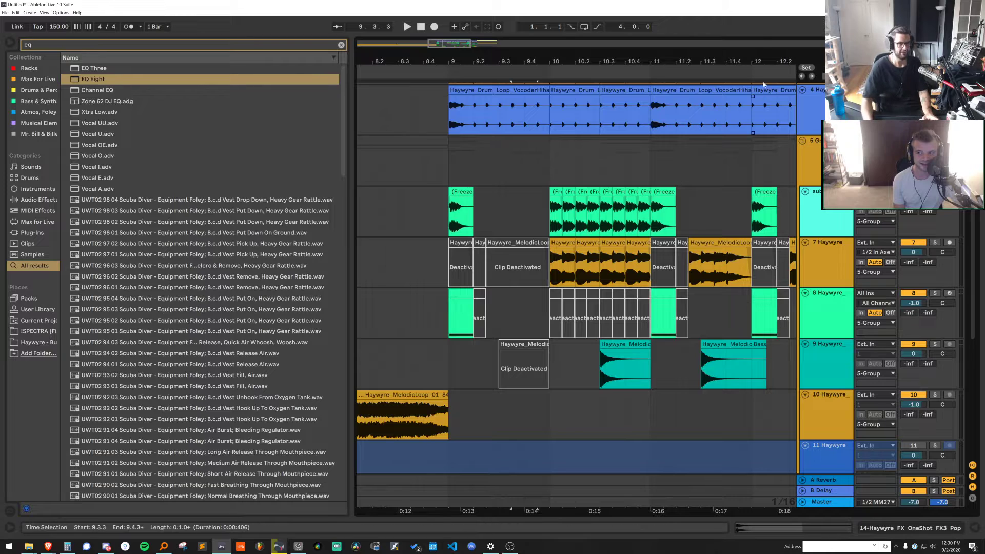
pyautogui.click(657, 157)
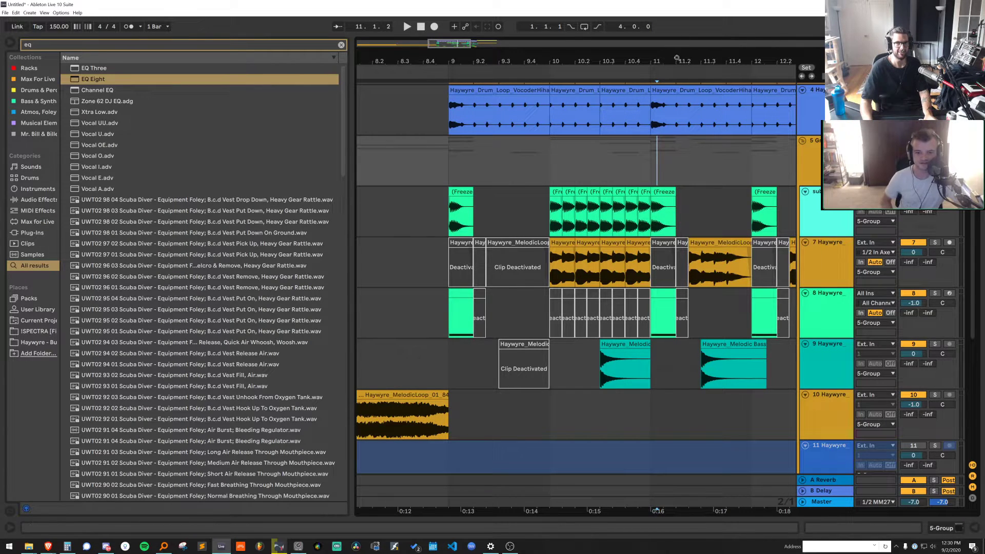
pyautogui.moveTo(676, 57); pyautogui.dragTo(534, 15)
pyautogui.moveTo(587, 207); pyautogui.dragTo(474, 294)
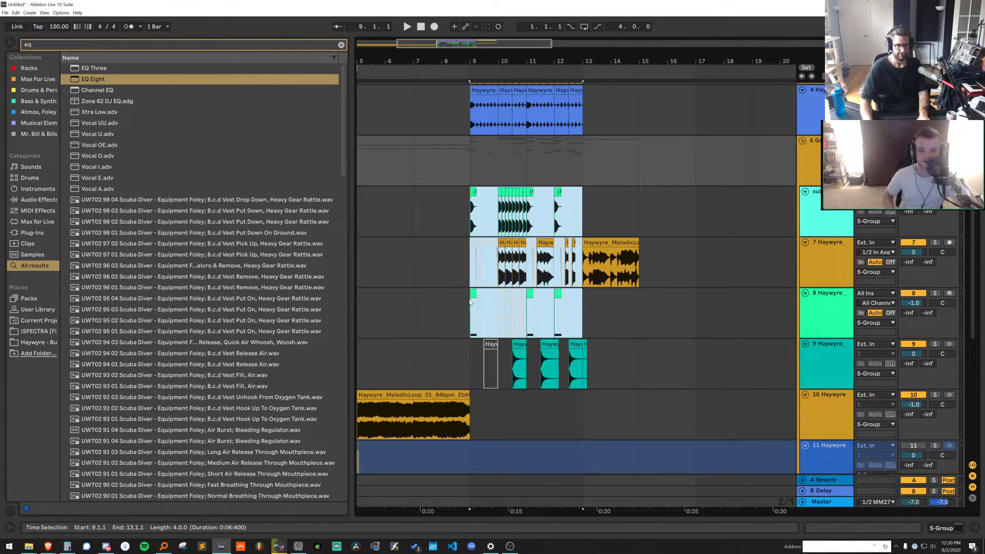
pyautogui.hotkey('ctrl', 'i')
pyautogui.hotkey('ctrl', 'z')
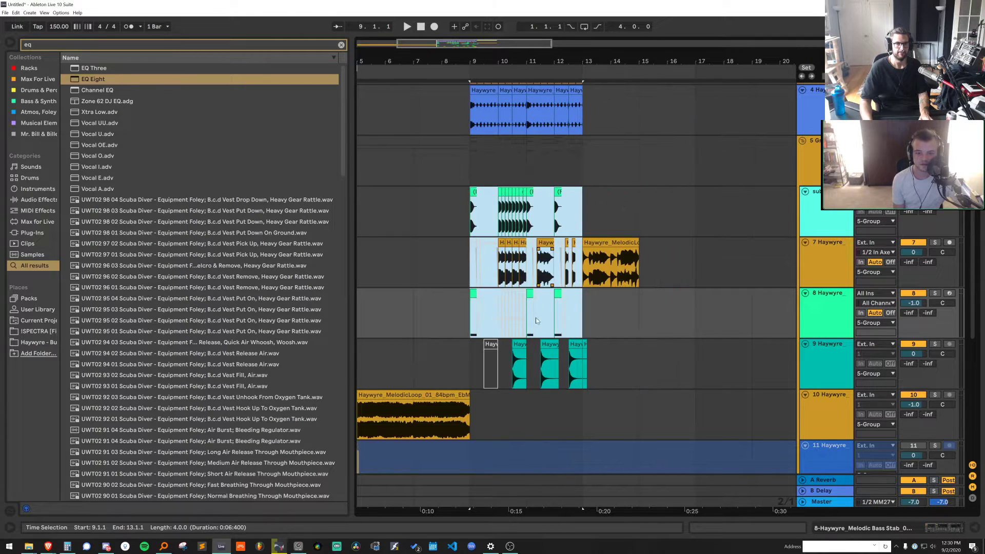
# Insert two bars of silence at 11.1.1 and duplicate the time from 9.1.1 to 11.1.1 into bars 11 to 13
pyautogui.moveTo(534, 318); pyautogui.dragTo(583, 230)
pyautogui.hotkey('ctrl', 'i')
pyautogui.click(533, 313)
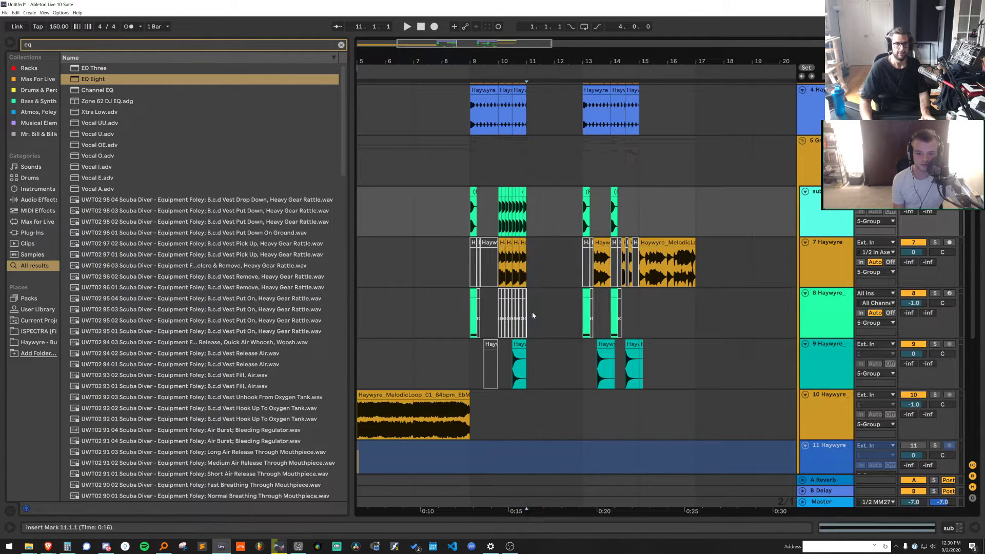
pyautogui.moveTo(532, 315); pyautogui.dragTo(469, 225)
pyautogui.hotkey('ctrl', 'shift', 'd')
# Set the loop from 9.1.1 to 13.1.1 and play it from 9.1.1 while looking over the tracks
pyautogui.keyDown('shift'); pyautogui.click(469, 226); pyautogui.keyUp('shift')
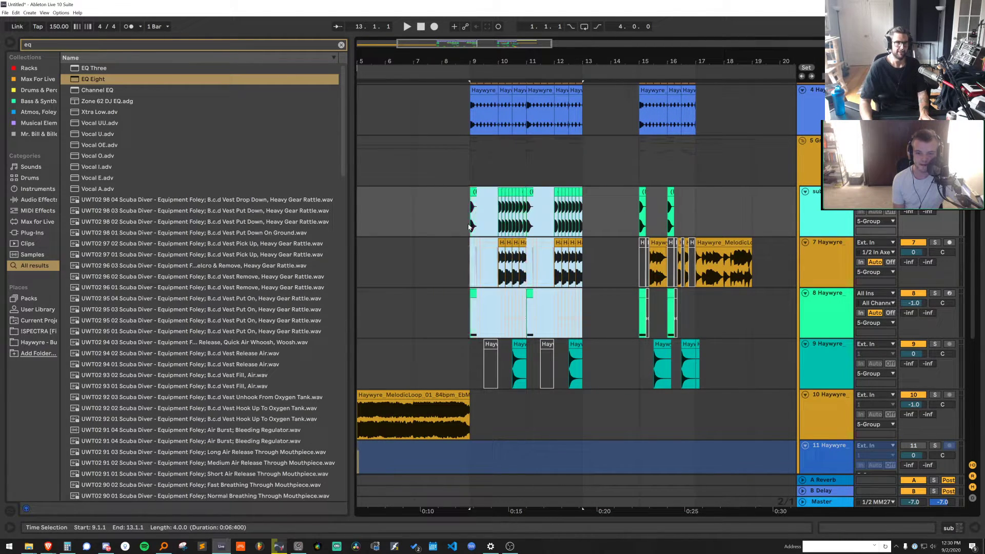
pyautogui.hotkey('ctrl', 'l')
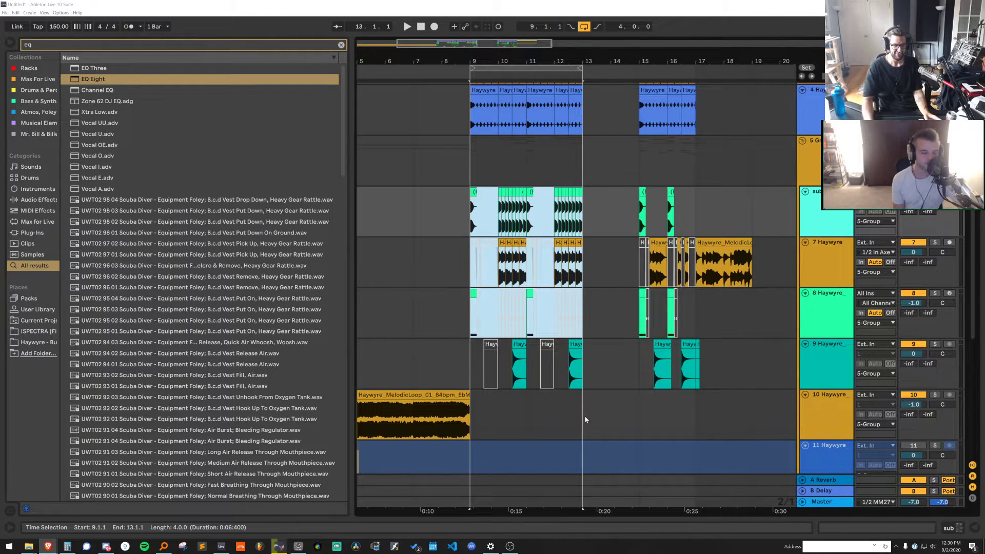
pyautogui.click(476, 166)
pyautogui.press('space')
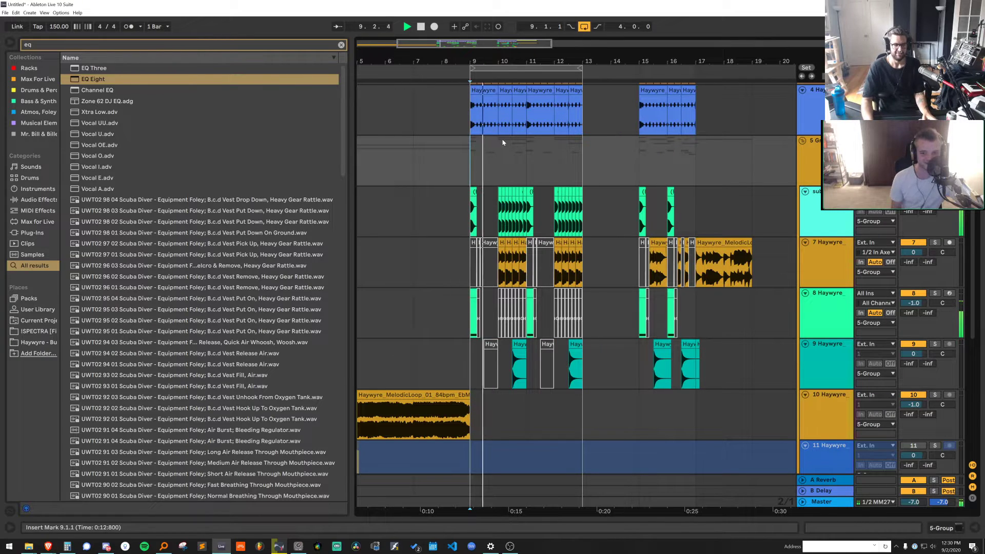
pyautogui.moveTo(486, 58); pyautogui.dragTo(490, 133)
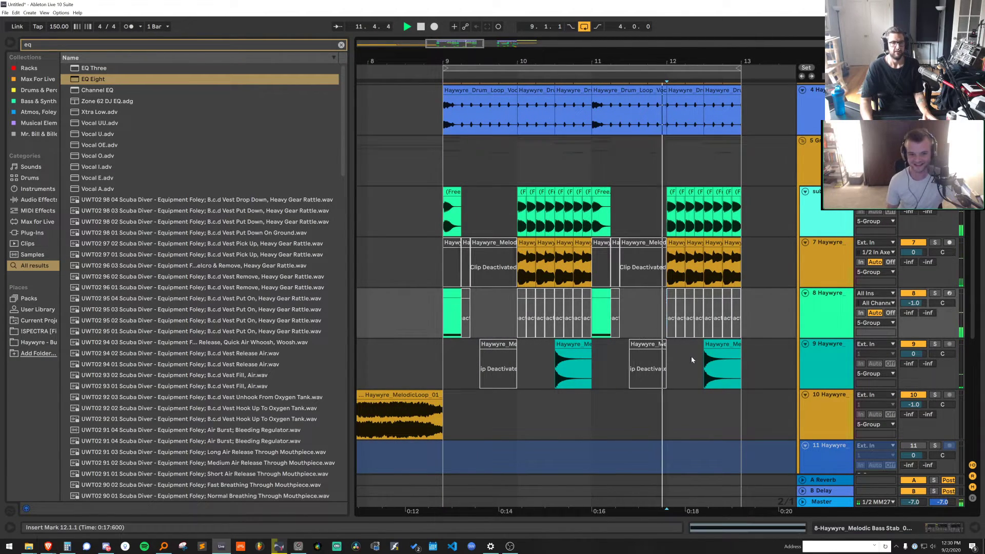
pyautogui.scroll(2, 698, 318)
pyautogui.scroll(-4, 720, 321)
pyautogui.scroll(-5, 721, 321)
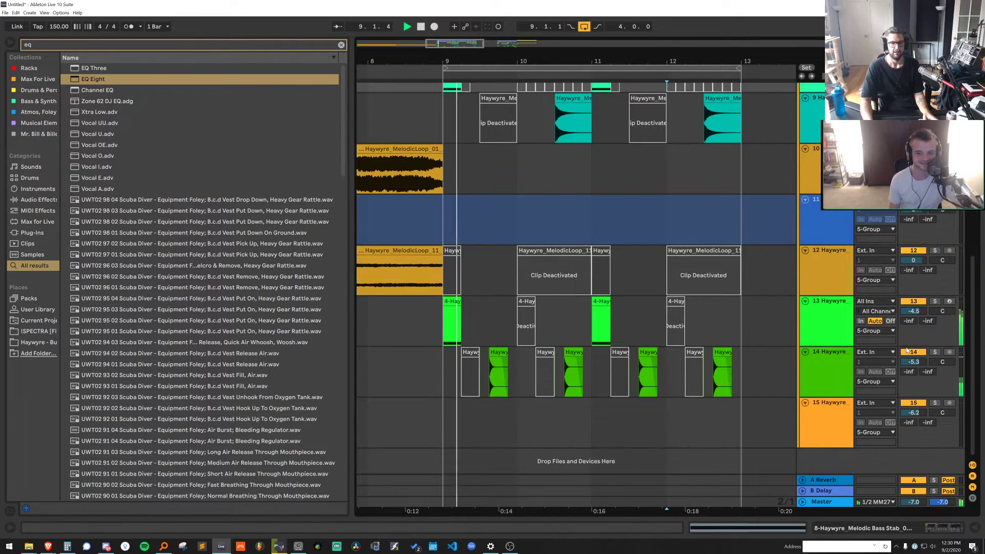
pyautogui.scroll(10, 696, 336)
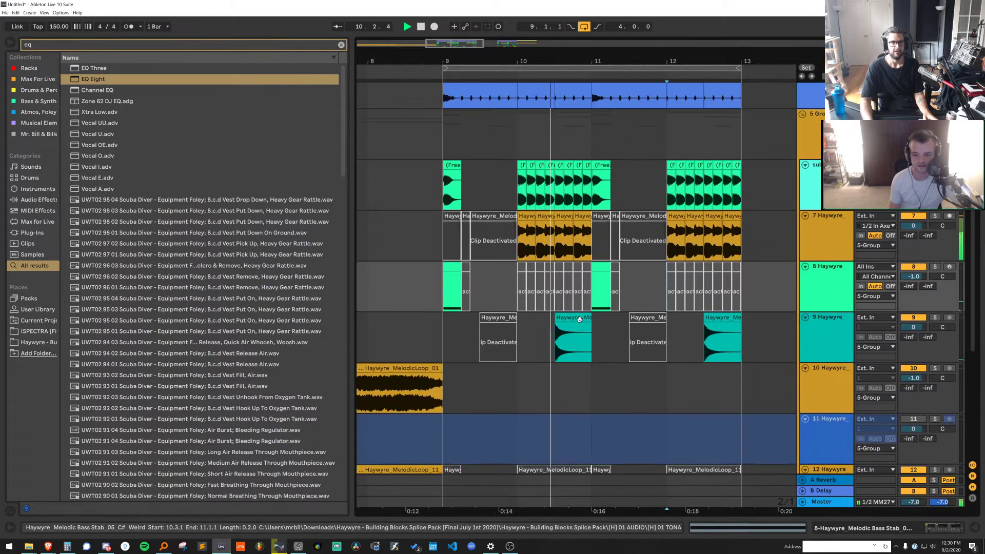
# Set the arrangement to a fixed 1/16 grid
pyautogui.scroll(-3, 692, 328)
pyautogui.rightClick(635, 194)
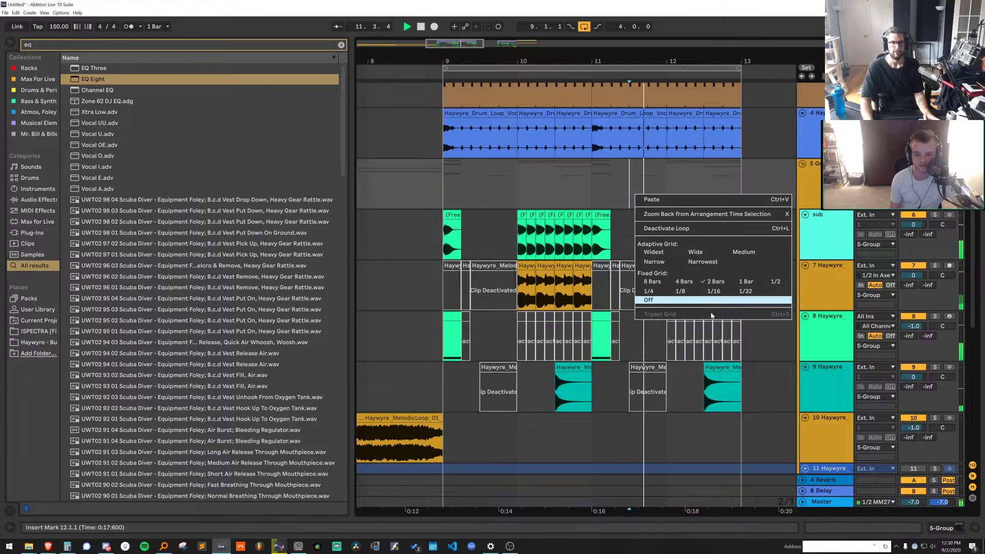
pyautogui.click(712, 291)
pyautogui.scroll(-3, 675, 312)
pyautogui.scroll(-3, 674, 312)
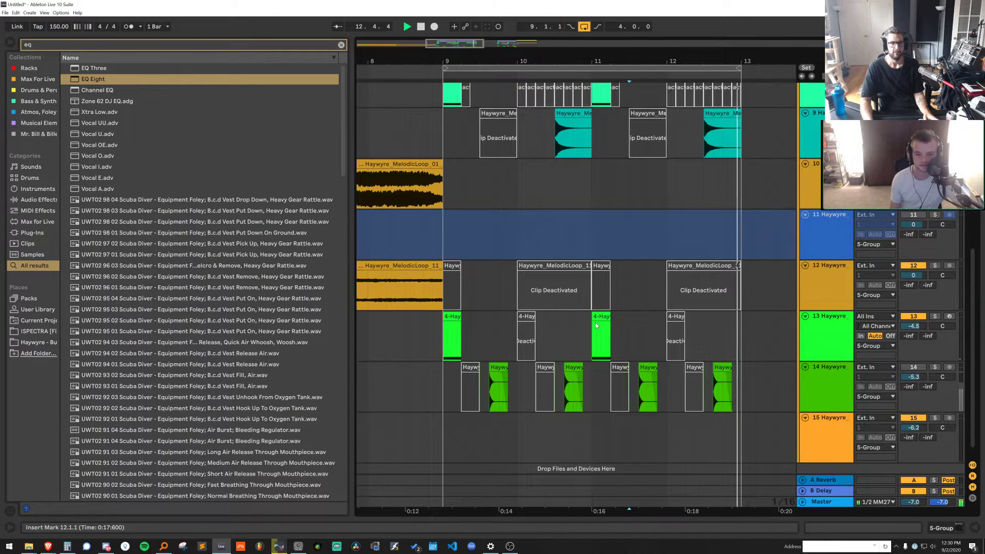
# Copy the one-beat MelodicLoop clip on track 13 from 11.1.1 to 10.4.1 and open the copy's notes
pyautogui.click(452, 336)
pyautogui.moveTo(561, 61); pyautogui.dragTo(563, 169)
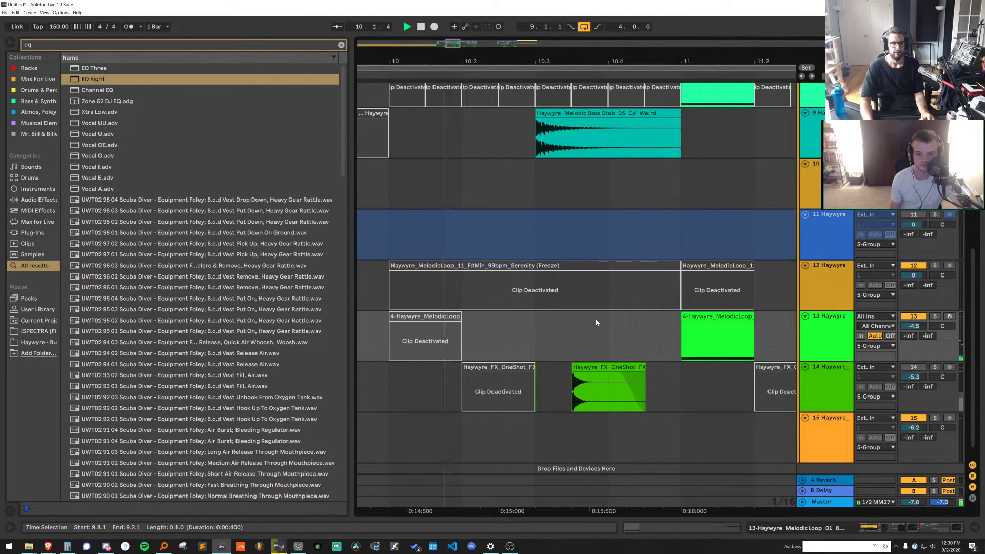
pyautogui.press('space')
pyautogui.click(617, 329)
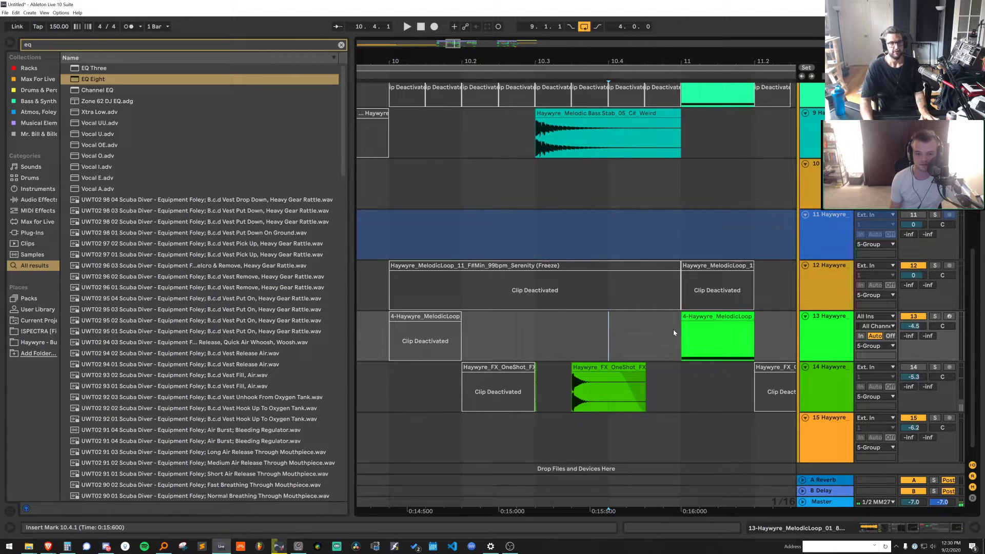
pyautogui.moveTo(690, 316); pyautogui.dragTo(618, 317)
pyautogui.doubleClick(618, 316)
pyautogui.moveTo(618, 401); pyautogui.dragTo(669, 221)
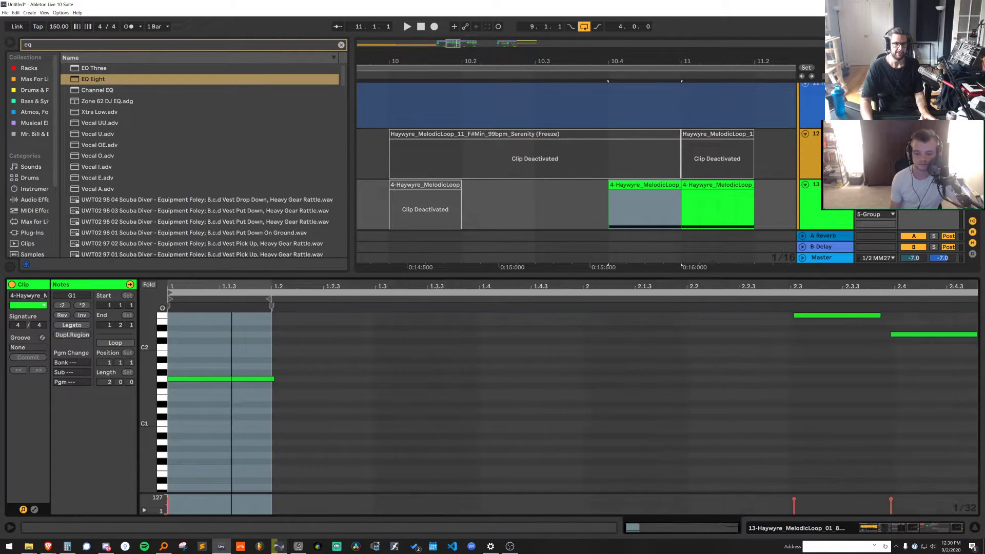
# Shorten the copied clip's G1 note to end at 1.1.3 and transpose it up to A1
pyautogui.click(232, 366)
pyautogui.hotkey('ctrl', 'a')
pyautogui.click(272, 386)
pyautogui.moveTo(271, 379); pyautogui.dragTo(219, 377)
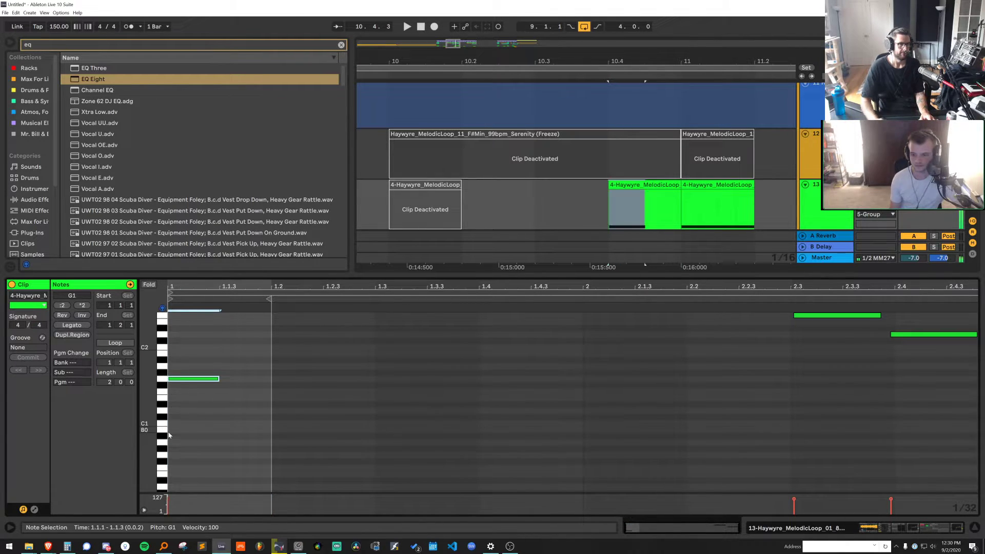
pyautogui.press('Down')
pyautogui.press('Up')
pyautogui.press('Up')
pyautogui.press('Up')
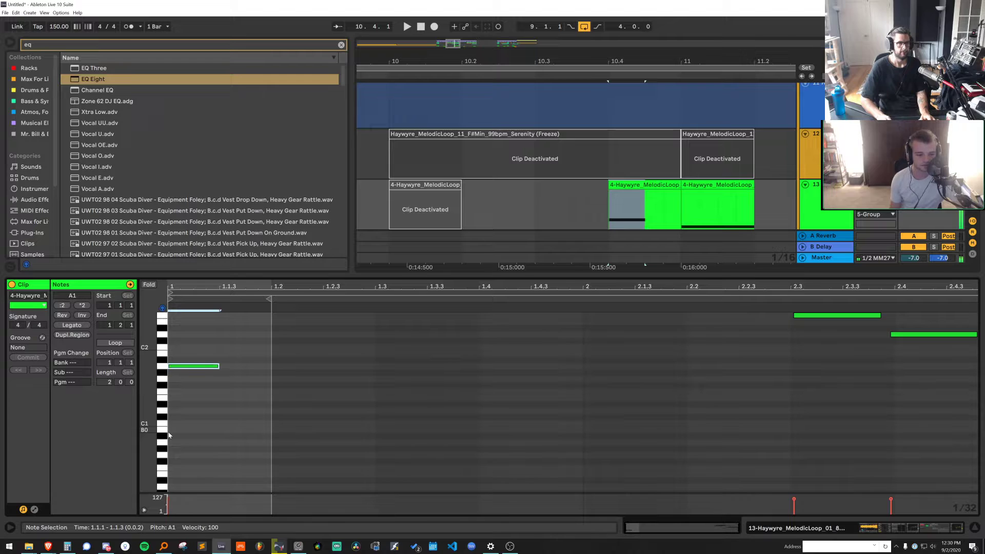
pyautogui.press('Up')
pyautogui.press('Down')
# Duplicate the A1 note to 1.1.3 and transpose the duplicate up to D#2
pyautogui.hotkey('ctrl', 'd')
pyautogui.press('Up')
pyautogui.press('Up')
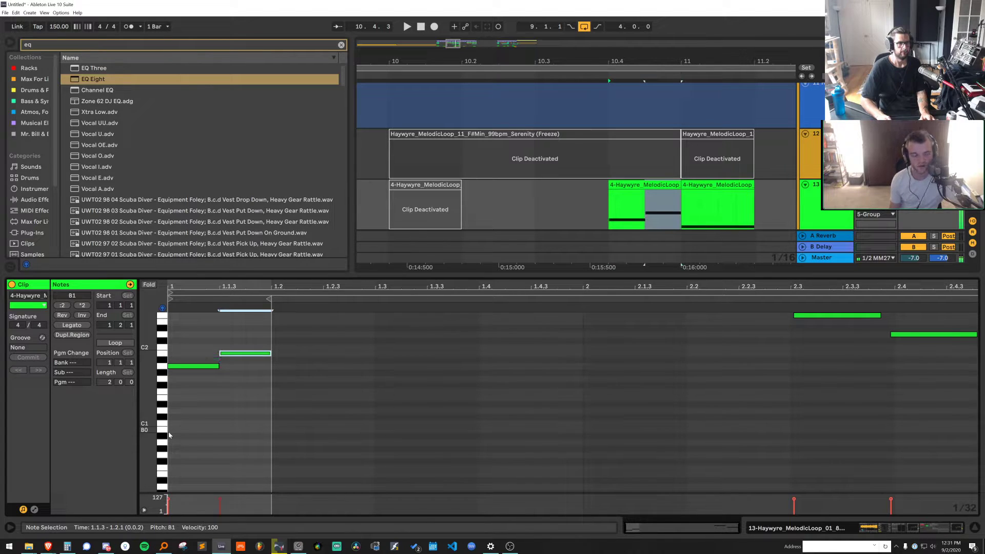
pyautogui.press('Down')
pyautogui.press('Up')
pyautogui.press('Up')
pyautogui.press('Up')
pyautogui.press('Up')
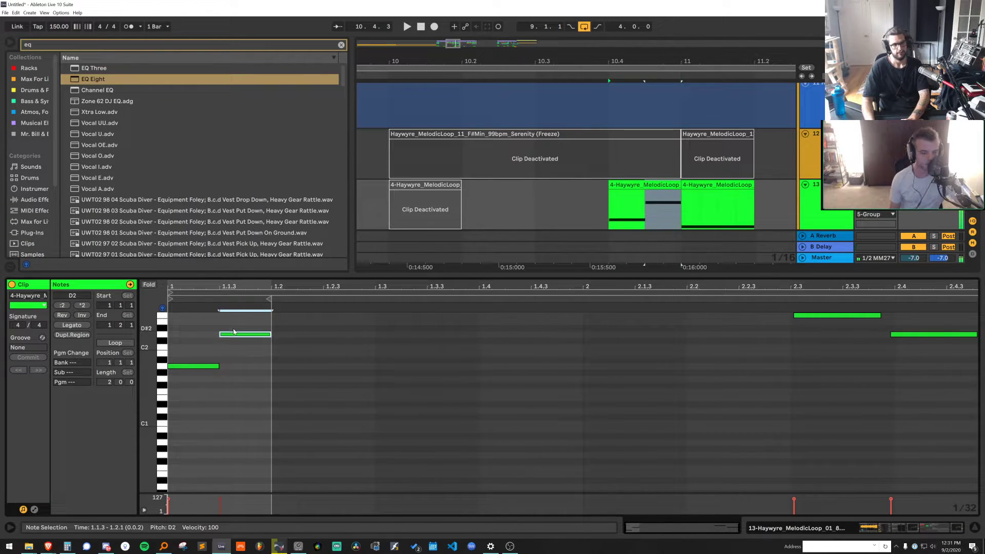
pyautogui.press('Up')
pyautogui.press('Up')
pyautogui.press('Down')
# Solo track 13 and audition the two-note clip at 10.4.1
pyautogui.press('space')
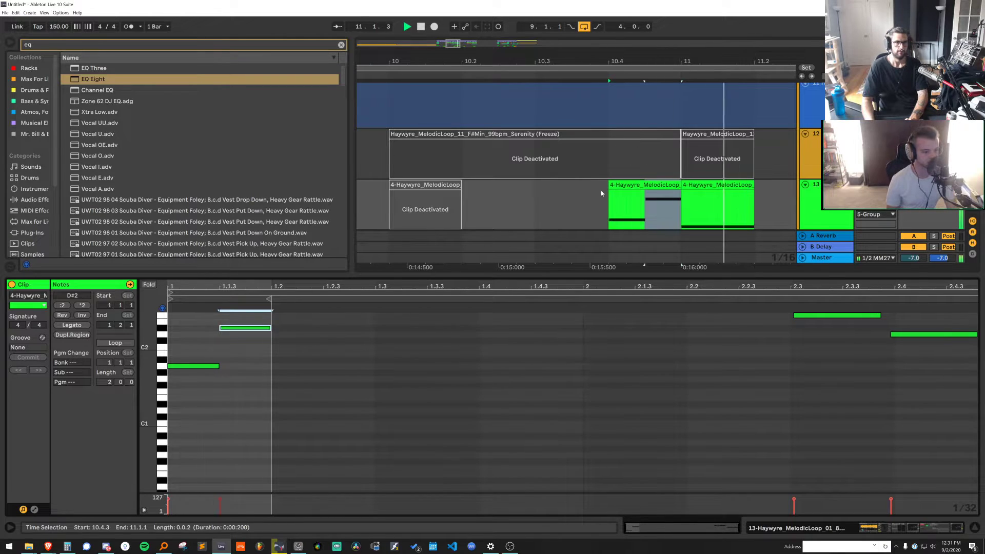
pyautogui.click(224, 358)
pyautogui.hotkey('ctrl', 'a')
pyautogui.press('space')
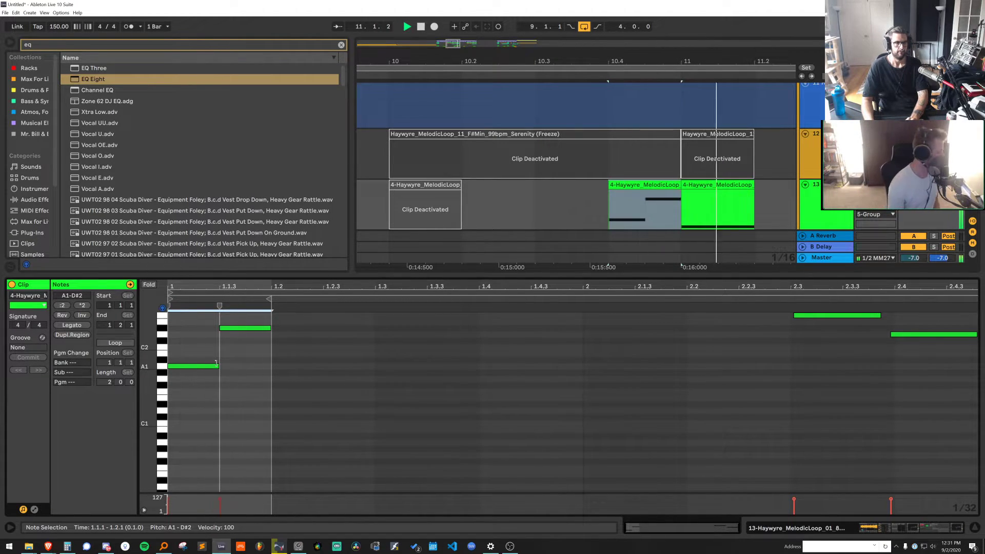
pyautogui.press('space')
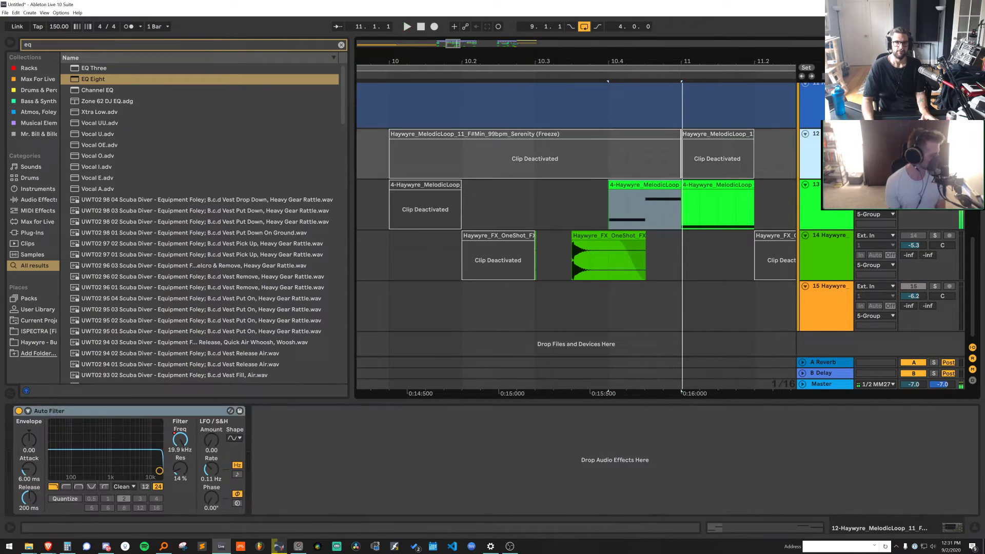
# Look through the device chains of tracks 12, 10 and 14 for effects to reuse
pyautogui.click(139, 411)
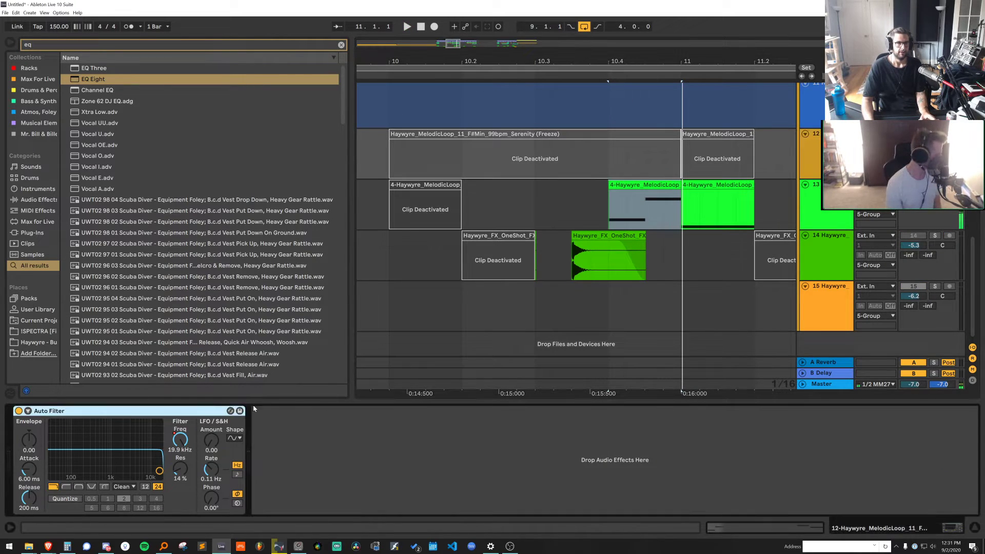
pyautogui.scroll(3, 816, 205)
pyautogui.click(814, 144)
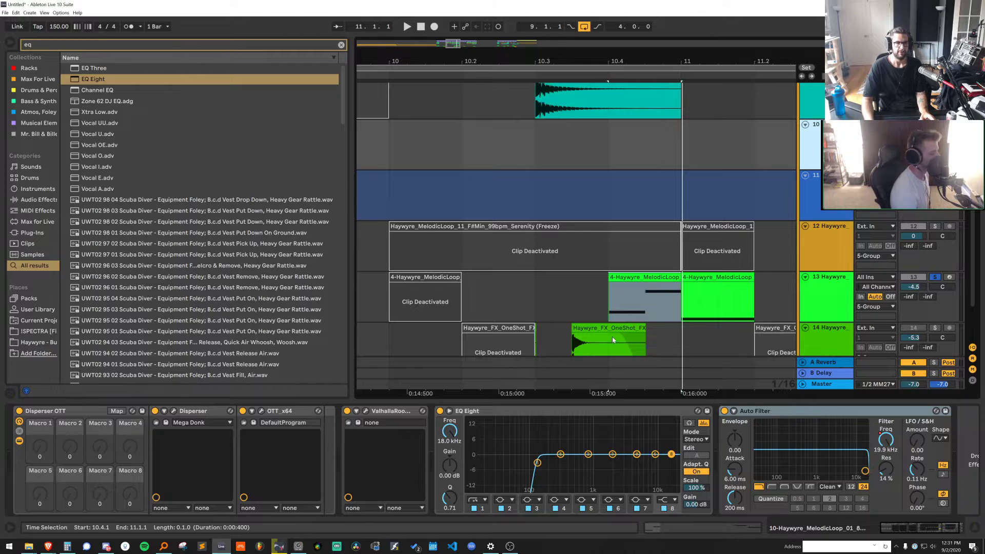
pyautogui.scroll(-3, 613, 339)
pyautogui.click(802, 315)
pyautogui.click(803, 265)
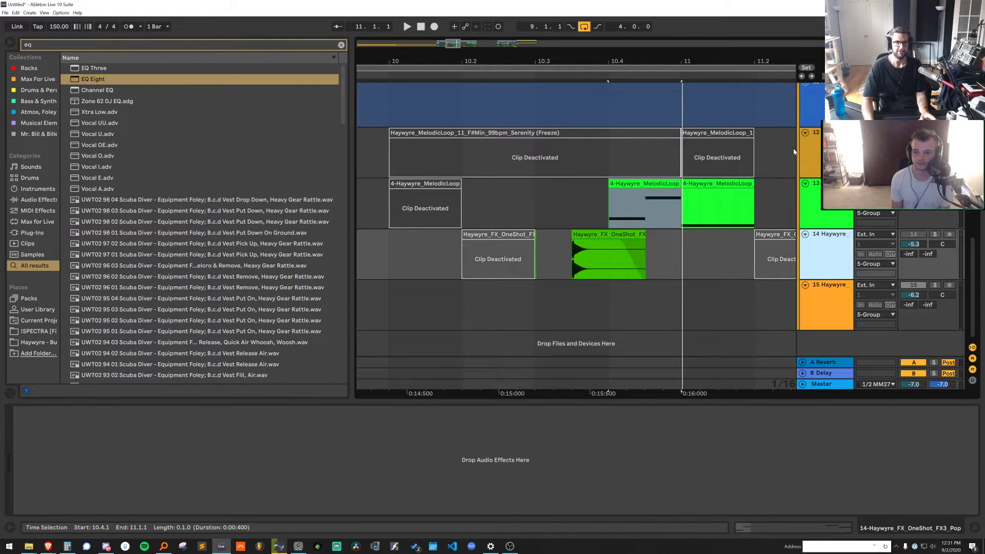
pyautogui.click(804, 133)
# Unfreeze track 11 and copy its Multiband Amp, Overdrive, EQ Eight and soothe2 chain to the end of track 13's chain
pyautogui.moveTo(744, 61); pyautogui.dragTo(744, 15)
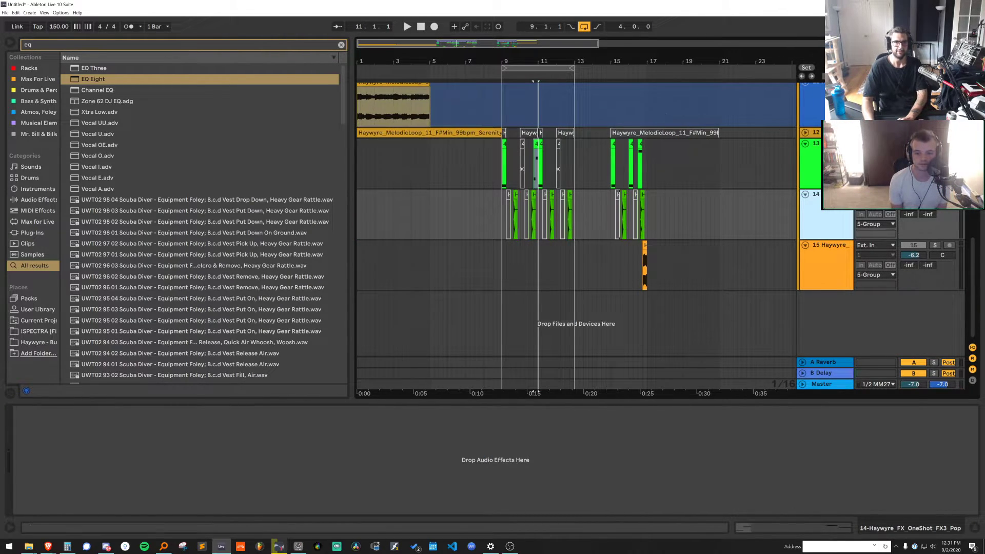
pyautogui.click(805, 133)
pyautogui.click(822, 108)
pyautogui.rightClick(823, 109)
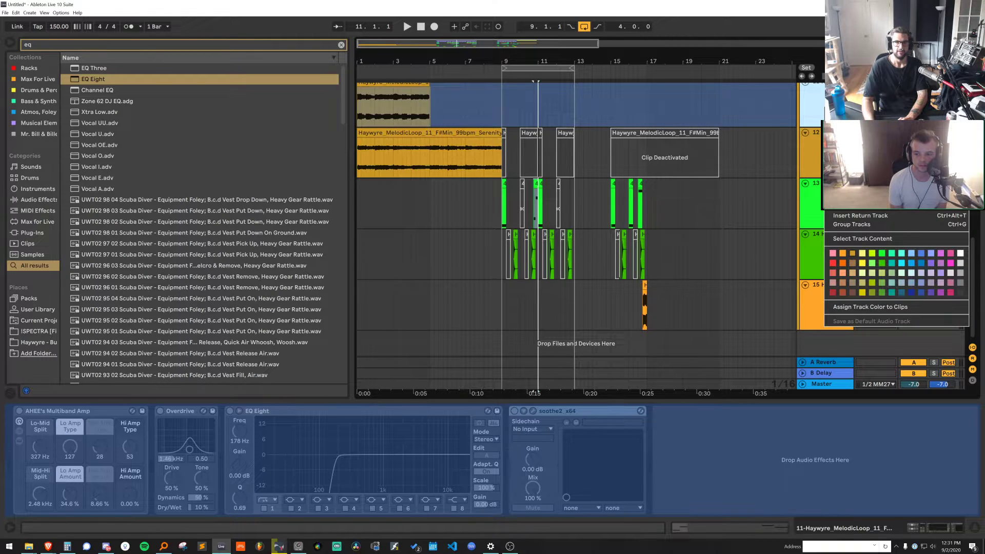
pyautogui.press('Escape')
pyautogui.click(568, 212)
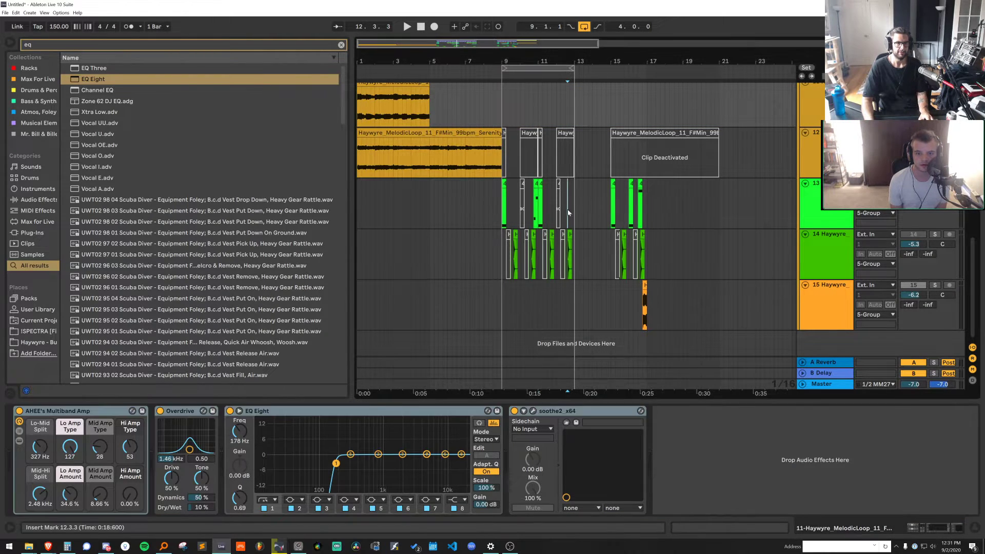
pyautogui.click(923, 439)
pyautogui.hotkey('ctrl', 'v')
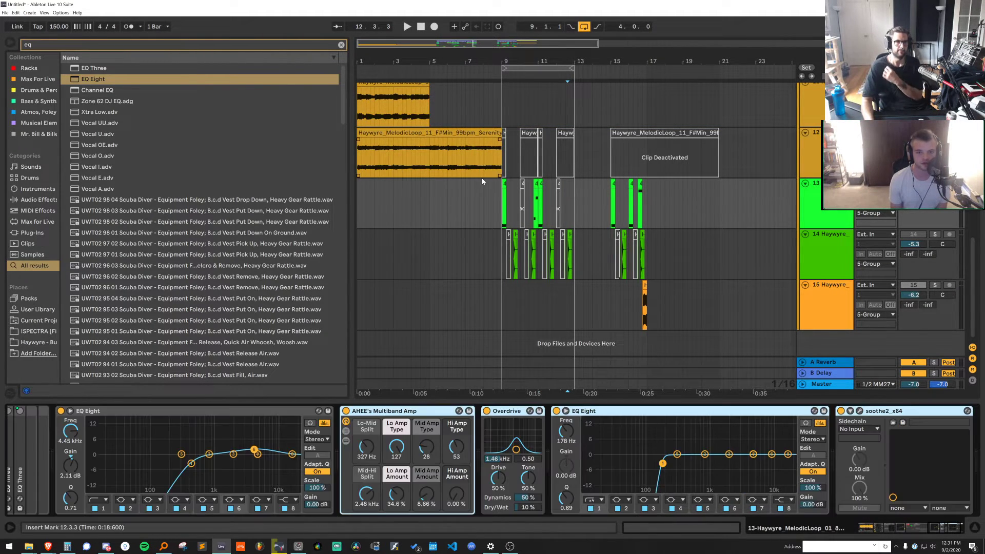
# While auditioning the clip, set Overdrive to 4.10 kHz with width 5.99, and the Multiband Amp's mid amount to 2.36% and high amount to 21.3%
pyautogui.click(537, 203)
pyautogui.press('space')
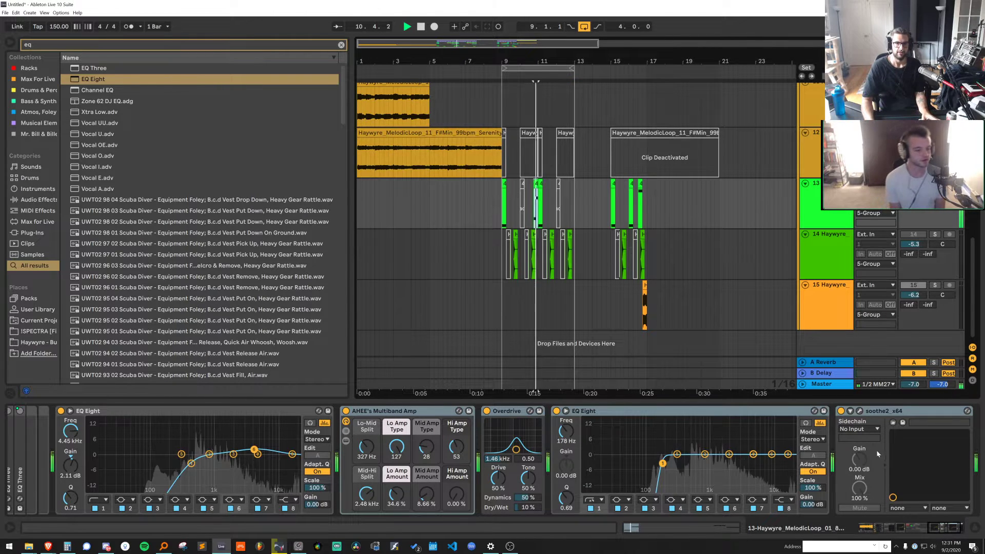
pyautogui.moveTo(516, 448); pyautogui.dragTo(521, 436)
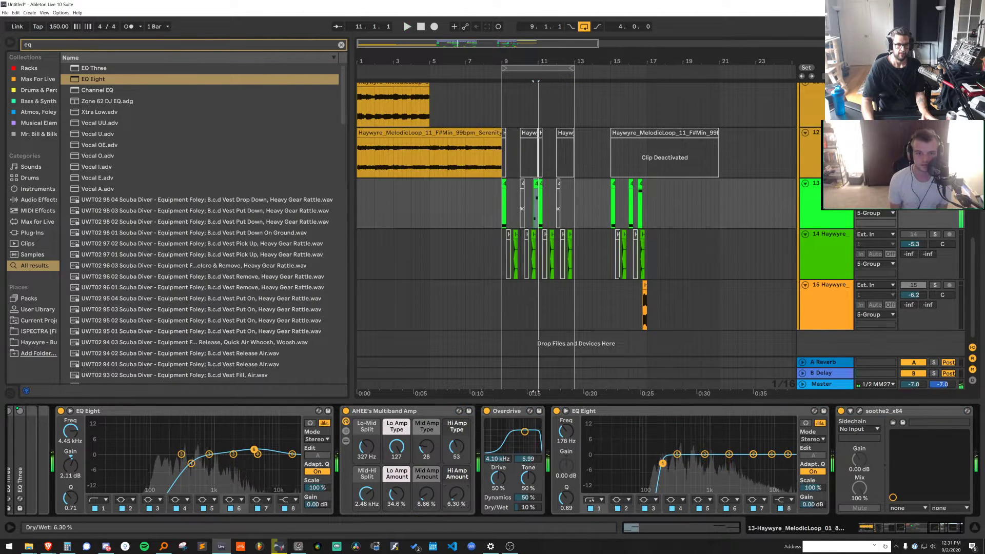
pyautogui.moveTo(456, 493); pyautogui.dragTo(427, 508)
pyautogui.press('space')
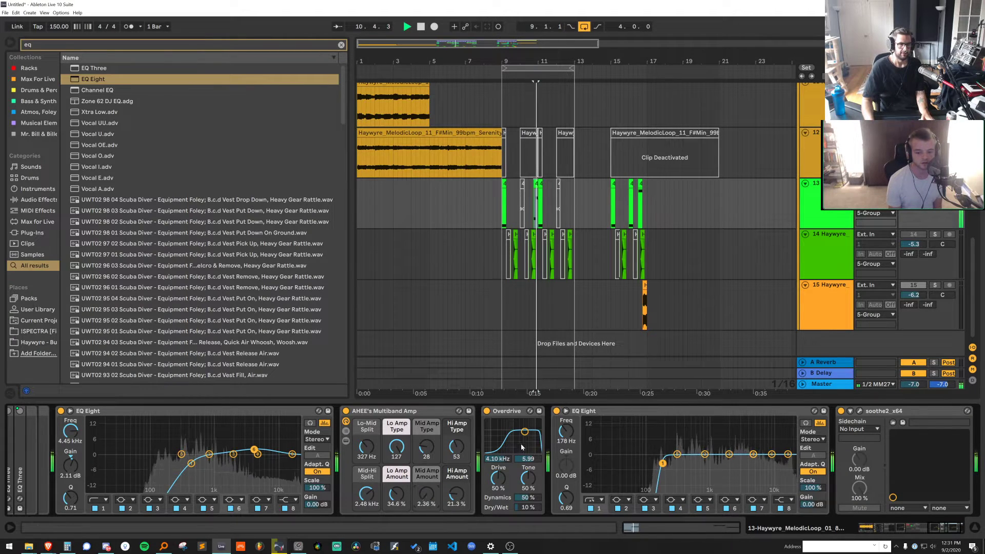
# Turn off Overdrive and set the Multiband Amp's splits to 1.40 kHz and 974 Hz, low amount 54.3%, mid type 54 and high type 57
pyautogui.click(486, 411)
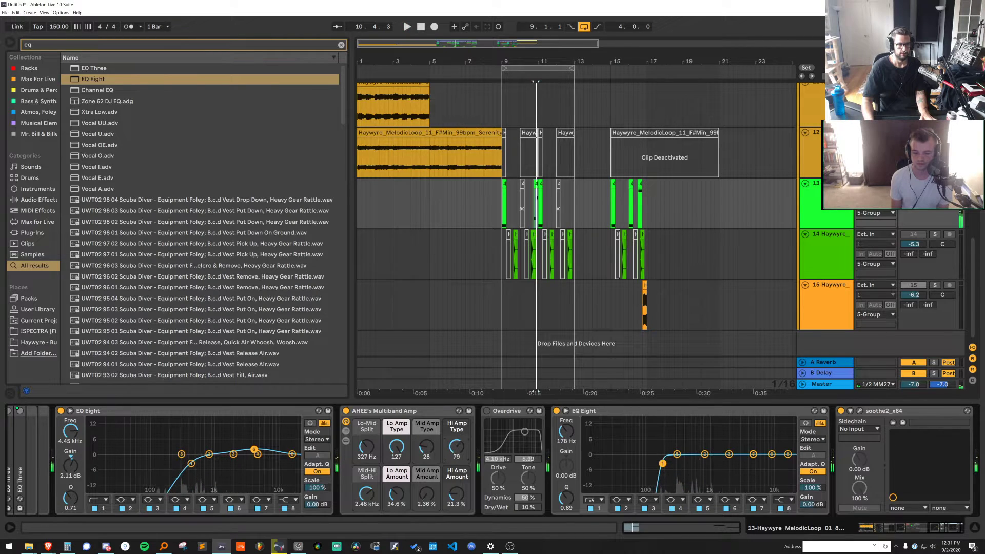
pyautogui.moveTo(456, 446); pyautogui.dragTo(455, 457)
pyautogui.press('space')
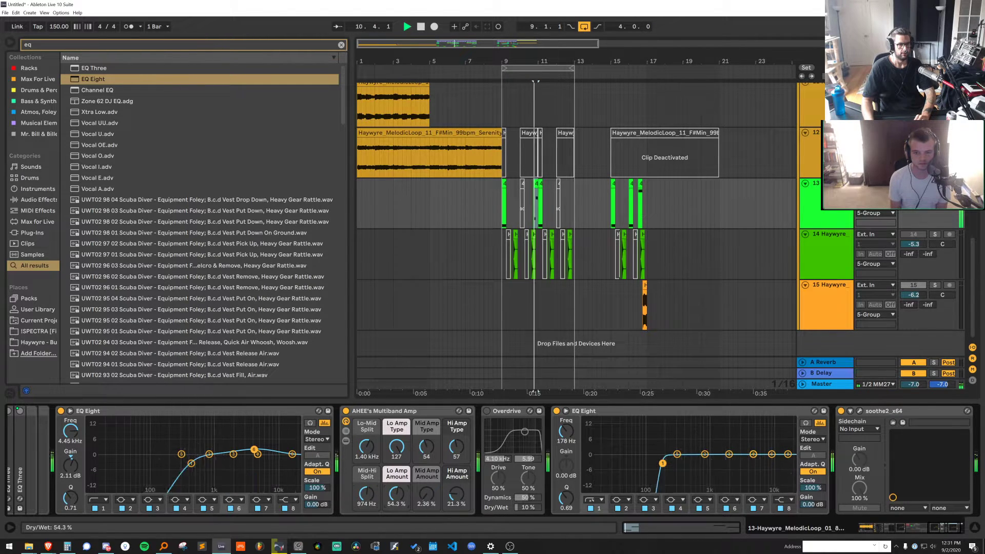
# Try raising the filter frequency of track 13's sampler to 6.60 kHz while auditioning the clip
pyautogui.moveTo(946, 528); pyautogui.dragTo(866, 527)
pyautogui.press('space')
pyautogui.press('space')
pyautogui.press('space')
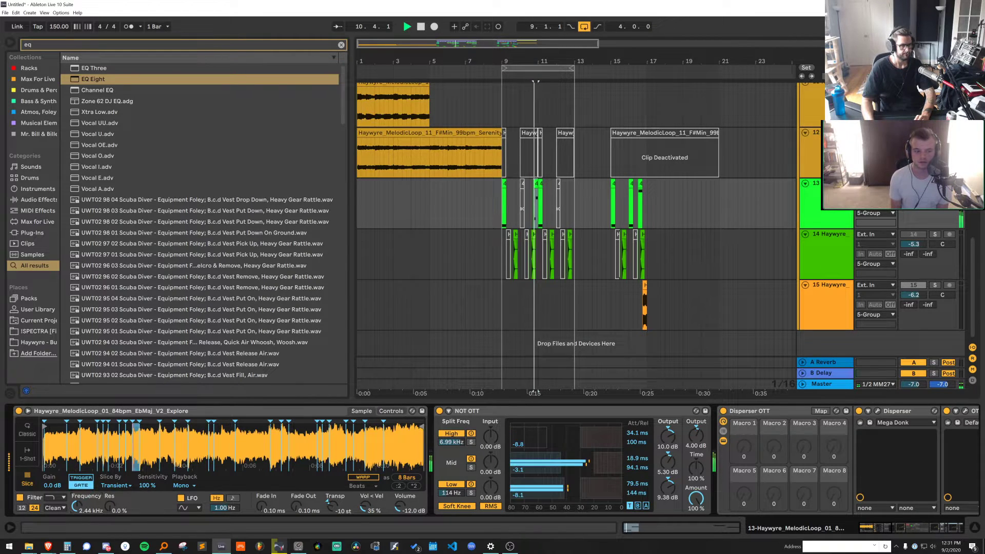
pyautogui.moveTo(77, 506); pyautogui.dragTo(76, 526)
pyautogui.press('space')
pyautogui.press('space')
pyautogui.press('space')
pyautogui.press('space')
pyautogui.press('space')
# Switch the sampler's filter to band-pass and tune it to 357 Hz with 50% resonance while auditioning
pyautogui.click(50, 498)
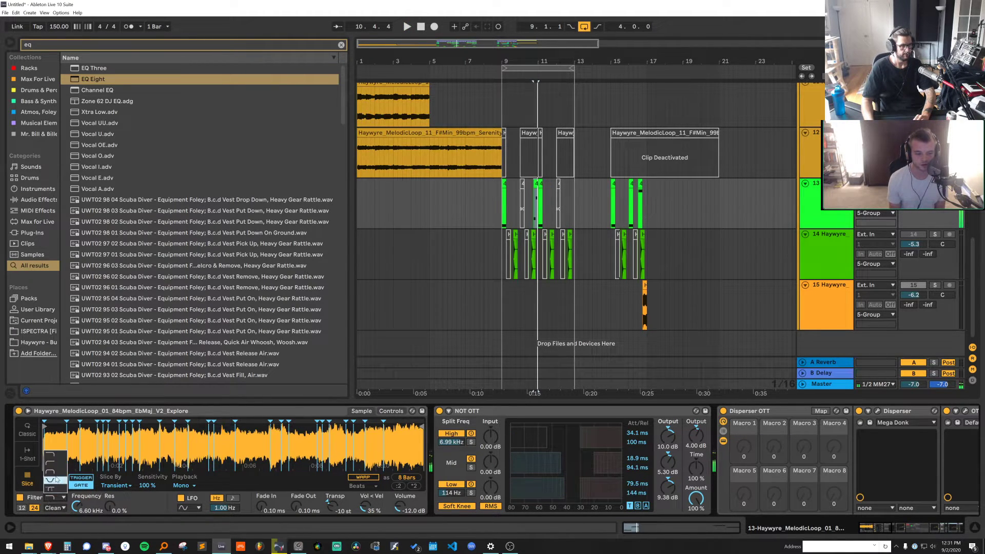
pyautogui.click(54, 463)
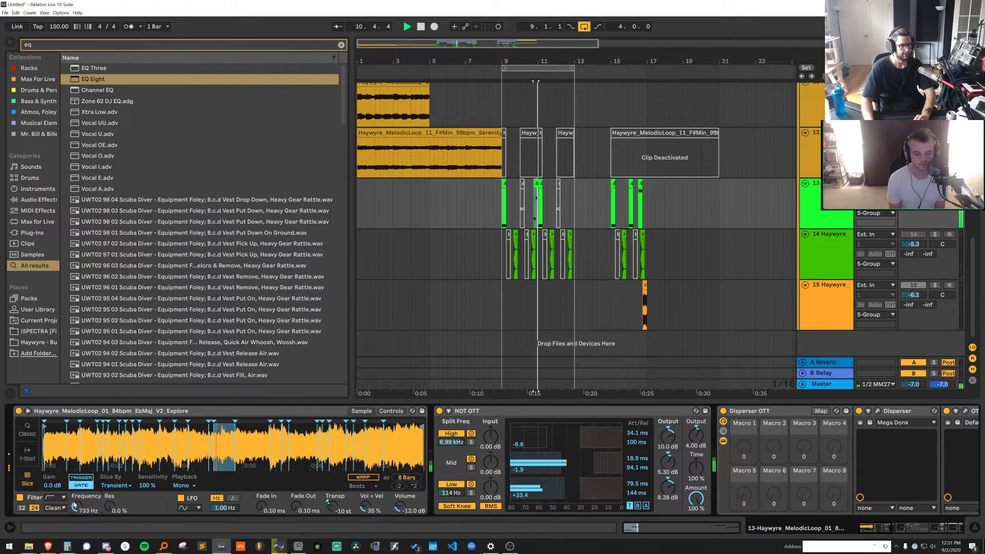
pyautogui.click(59, 497)
pyautogui.click(56, 475)
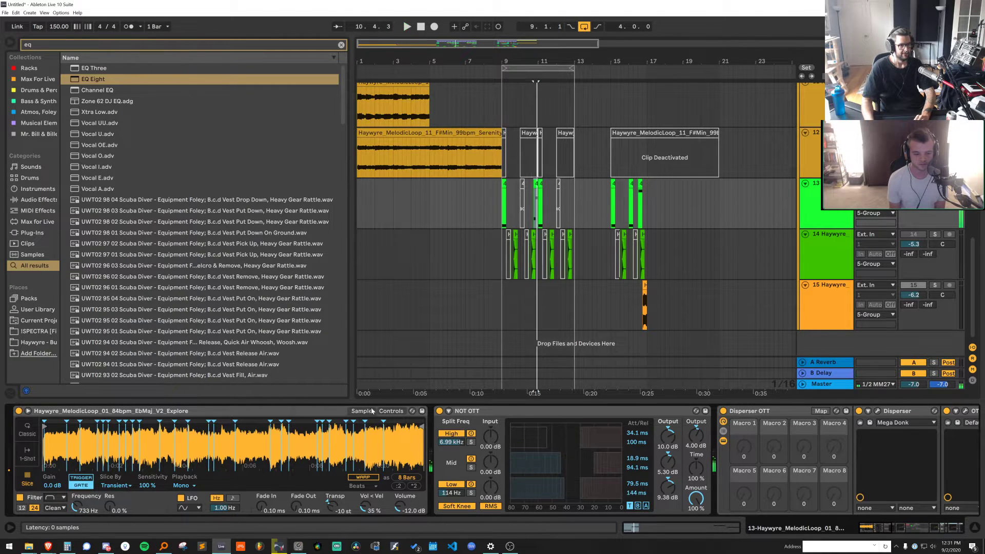
pyautogui.click(389, 412)
pyautogui.moveTo(84, 458); pyautogui.dragTo(76, 459)
pyautogui.press('space')
pyautogui.press('space')
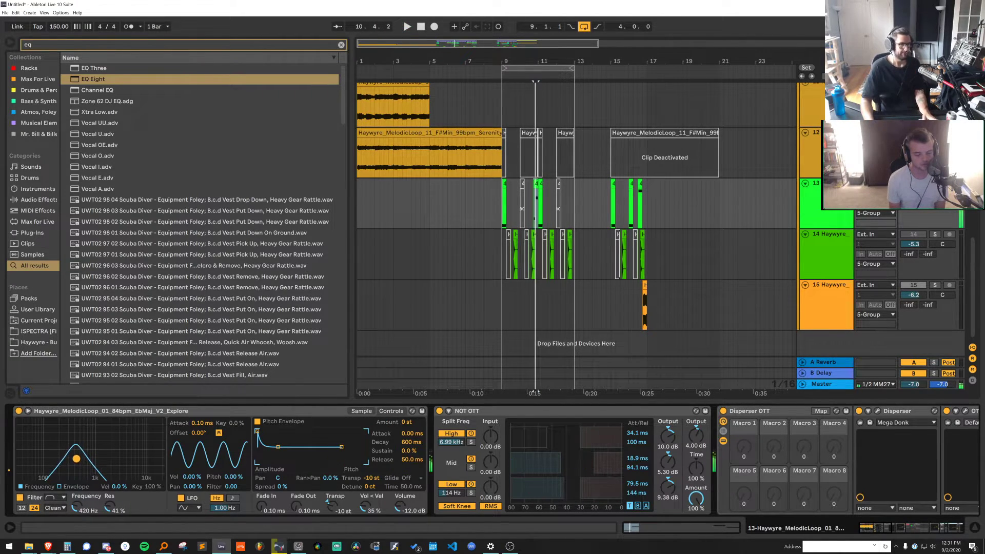
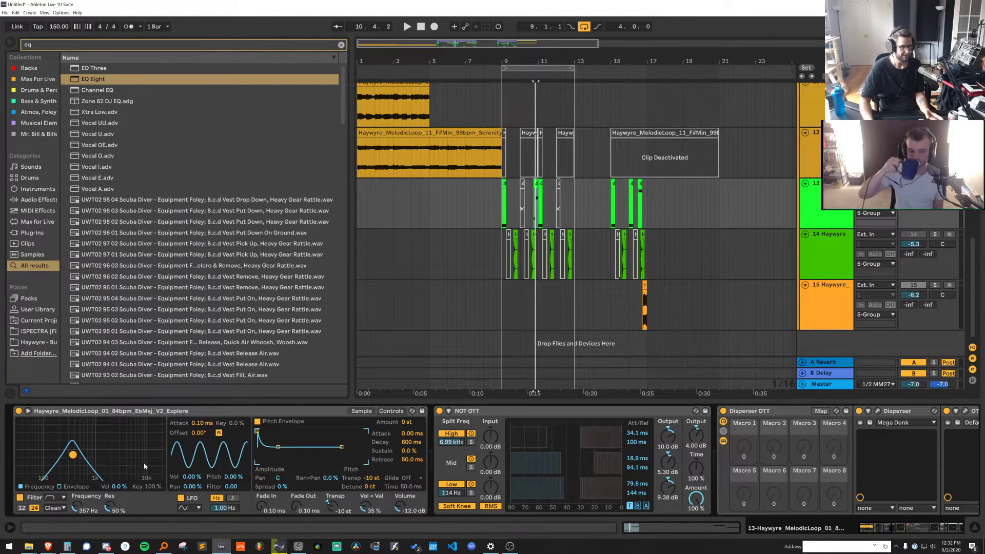
# Set the sampler's filter envelope amount to 31 and its decay to 134 ms
pyautogui.click(62, 486)
pyautogui.moveTo(158, 422); pyautogui.dragTo(157, 458)
pyautogui.press('space')
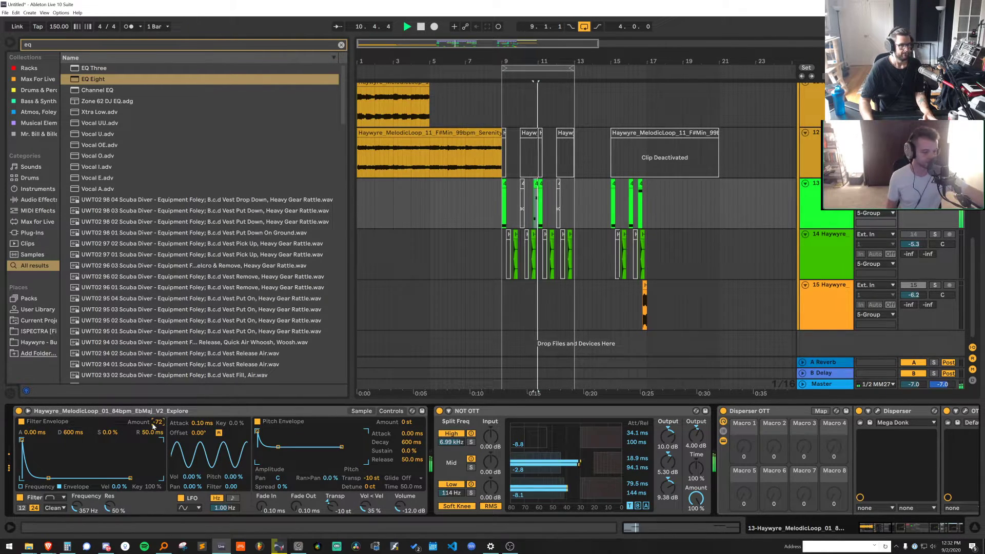
pyautogui.moveTo(73, 432); pyautogui.dragTo(73, 458)
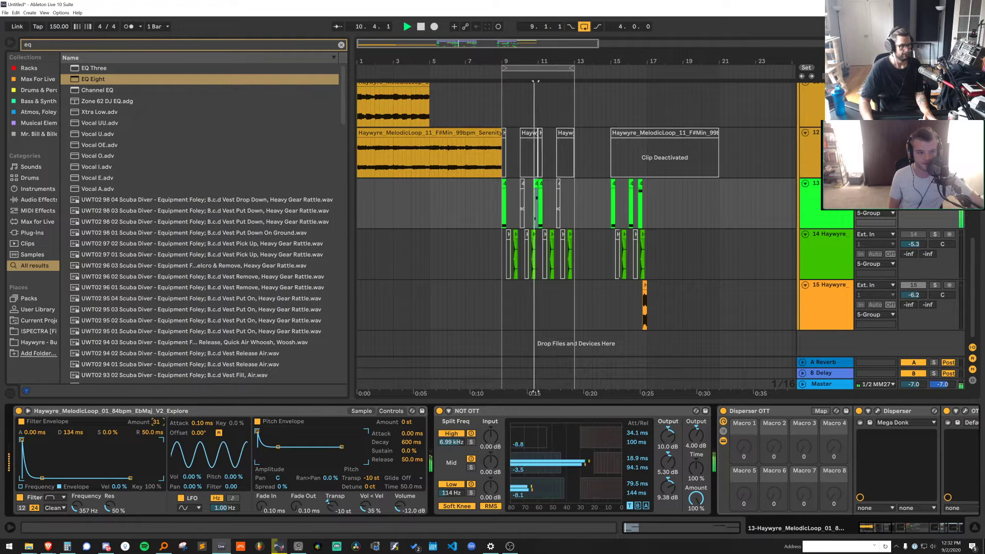
# Set the sampler's filter to 565 Hz with 59% resonance and its envelope amount to 60
pyautogui.click(29, 488)
pyautogui.moveTo(73, 455); pyautogui.dragTo(82, 450)
pyautogui.click(60, 486)
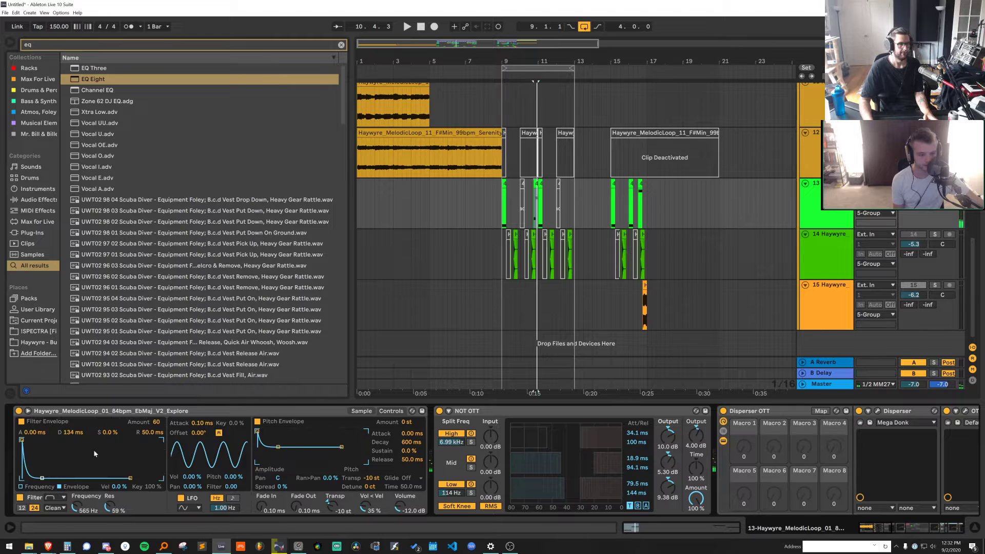
# Set the LFO's filter modulation amount in track 13's sampler to 7.31 while auditioning the clip
pyautogui.click(26, 487)
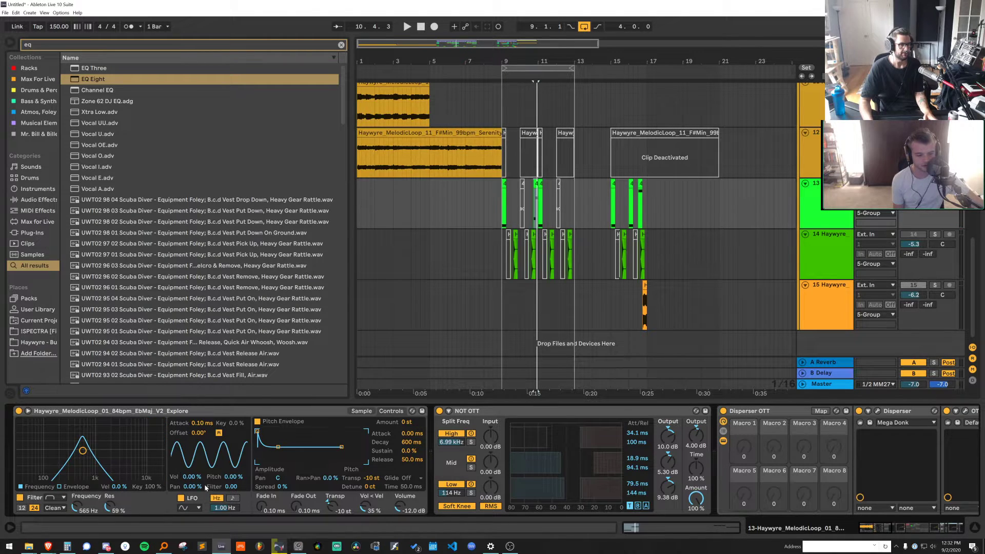
pyautogui.press('space')
pyautogui.press('space')
pyautogui.press('space')
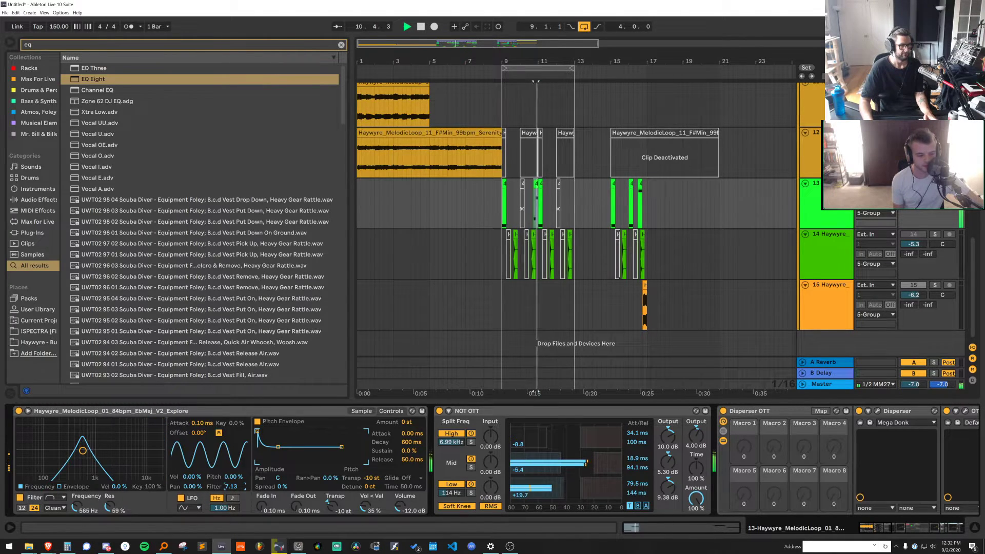
pyautogui.moveTo(231, 486); pyautogui.dragTo(231, 466)
pyautogui.press('space')
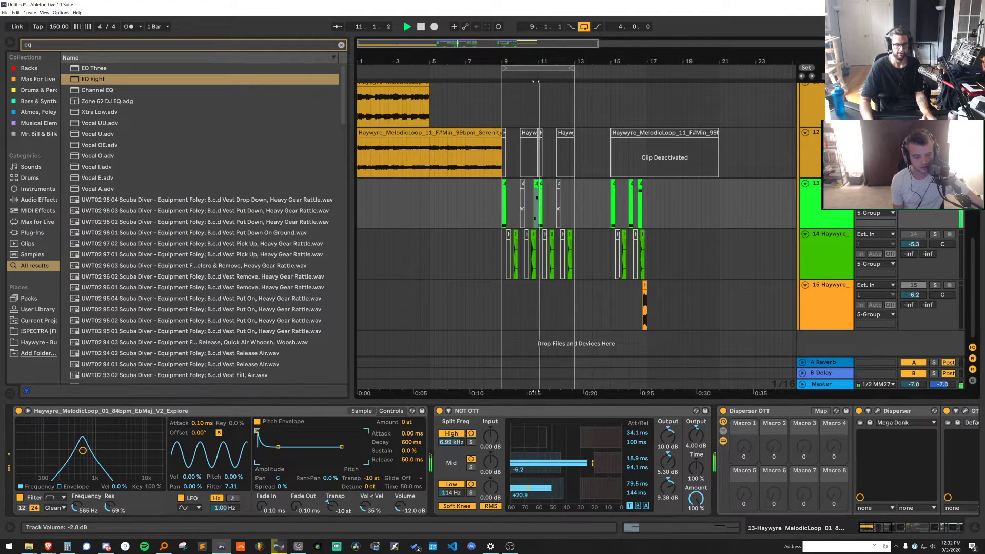
# Find the Wider plug-in and add it to the end of track 13's effect chain
pyautogui.hotkey('ctrl', 'f')
pyautogui.write('wider')
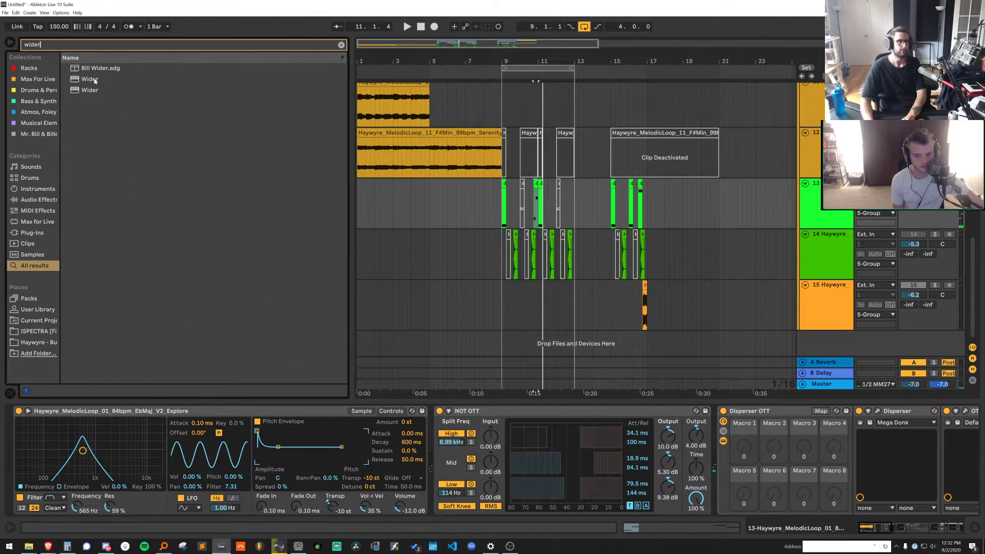
pyautogui.doubleClick(94, 81)
pyautogui.press('space')
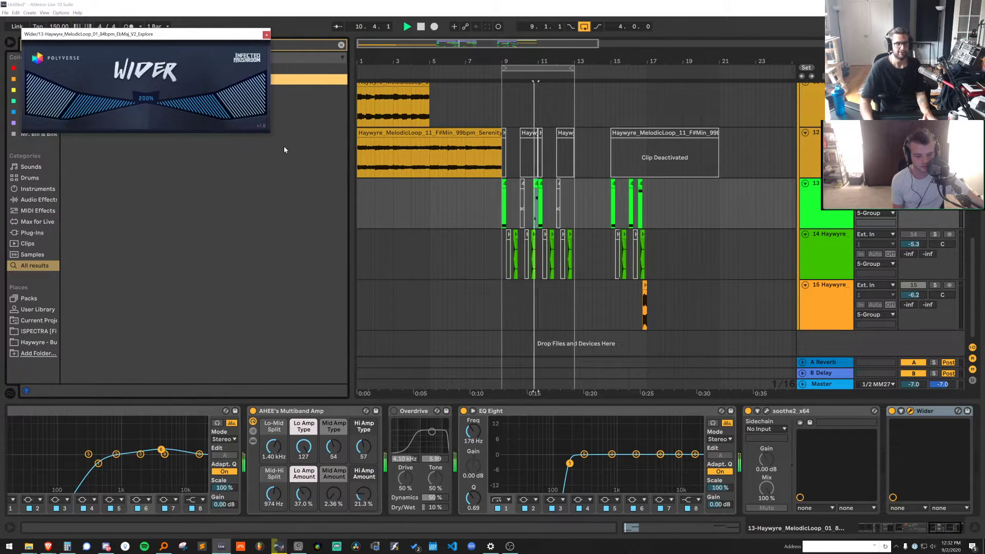
# Turn off solo on track 13, audition the mix from its bar 9 clip and close the Wider window
pyautogui.press('space')
pyautogui.click(935, 183)
pyautogui.press('space')
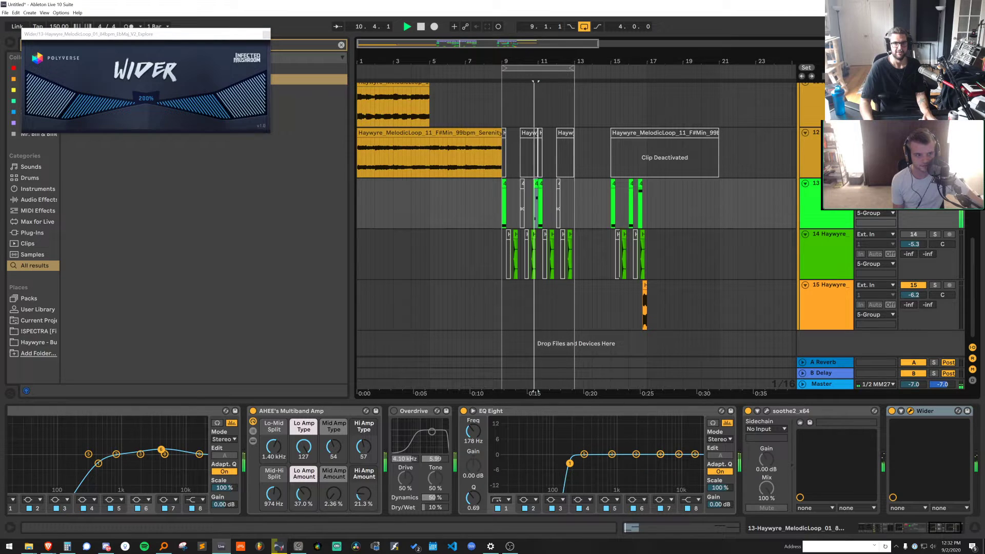
pyautogui.click(505, 184)
pyautogui.press('space')
pyautogui.press('space')
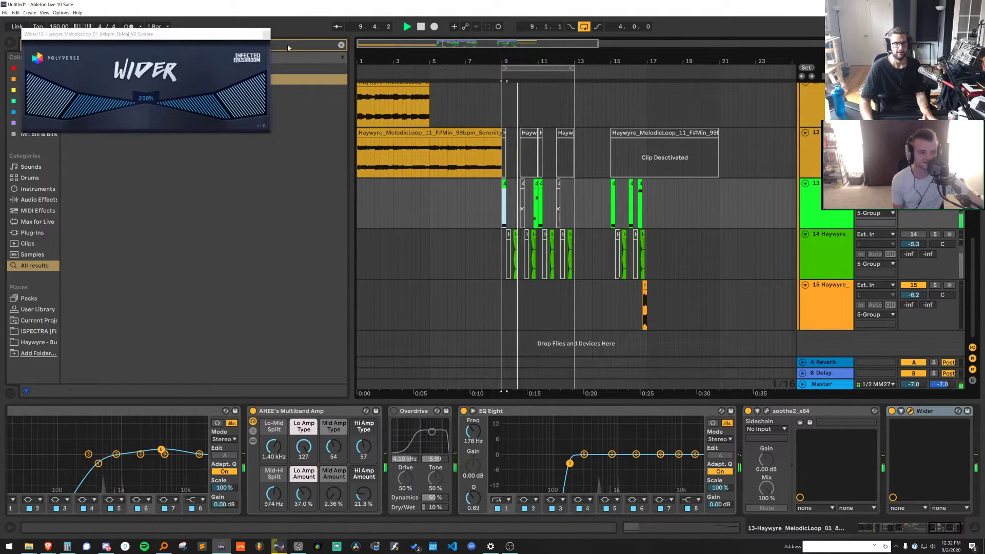
pyautogui.click(266, 35)
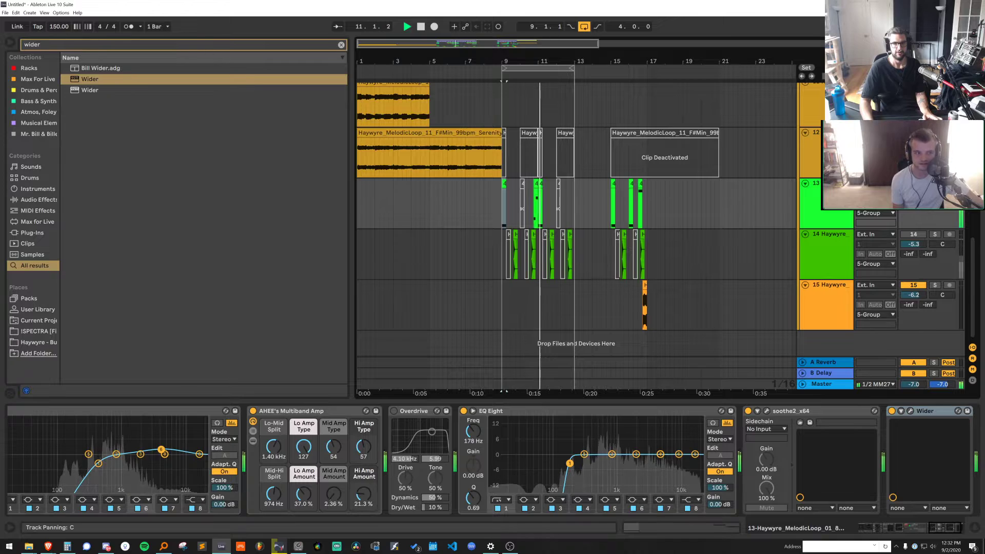
# Add ValhallaRoom to the end of track 13's effect chain and bypass Wider
pyautogui.scroll(3, 650, 274)
pyautogui.press('space')
pyautogui.hotkey('ctrl', 'f')
pyautogui.write('v')
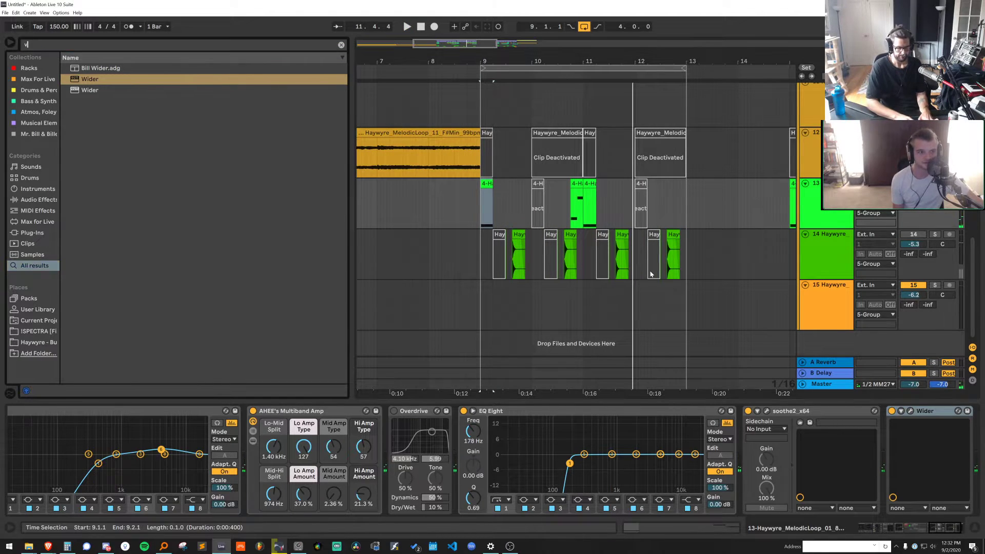
pyautogui.write('alha')
pyautogui.doubleClick(100, 123)
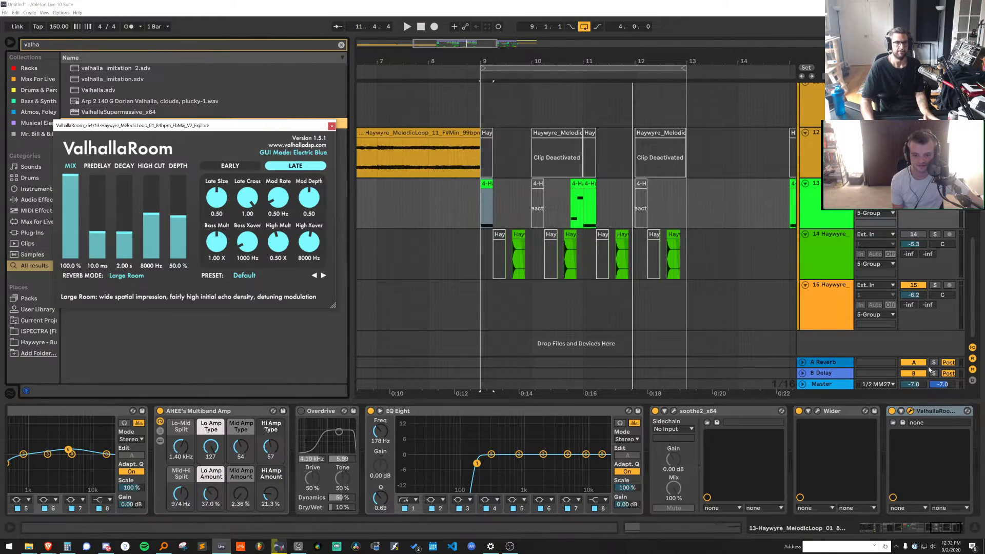
pyautogui.click(798, 411)
# Set ValhallaRoom's decay to 0.14 s and its mix to 48.4% while auditioning the bar 9 clip
pyautogui.press('space')
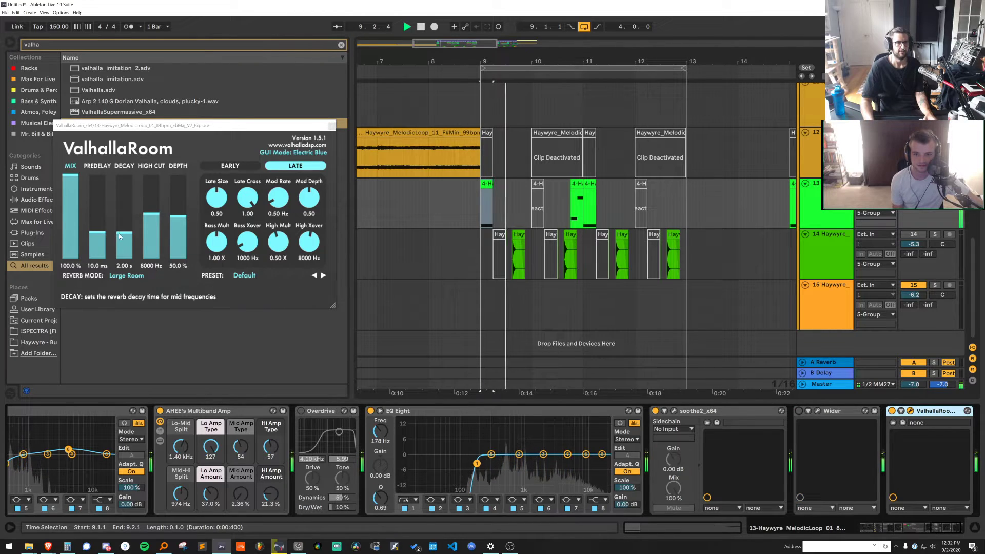
pyautogui.press('space')
pyautogui.press('space')
pyautogui.moveTo(123, 234); pyautogui.dragTo(120, 250)
pyautogui.press('space')
pyautogui.press('space')
pyautogui.moveTo(71, 178); pyautogui.dragTo(70, 219)
pyautogui.press('space')
pyautogui.press('space')
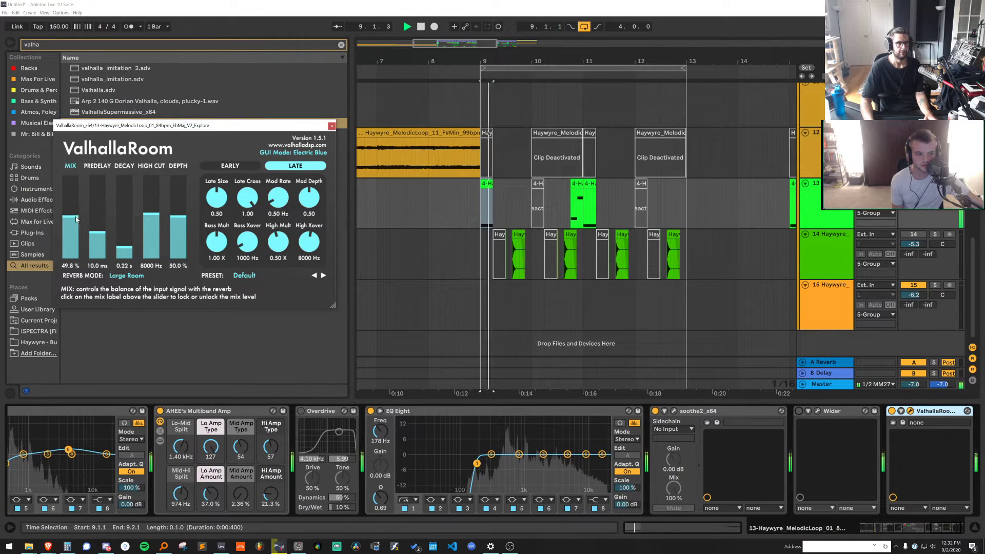
pyautogui.press('space')
pyautogui.press('space')
pyautogui.moveTo(124, 249); pyautogui.dragTo(124, 253)
pyautogui.press('space')
pyautogui.press('space')
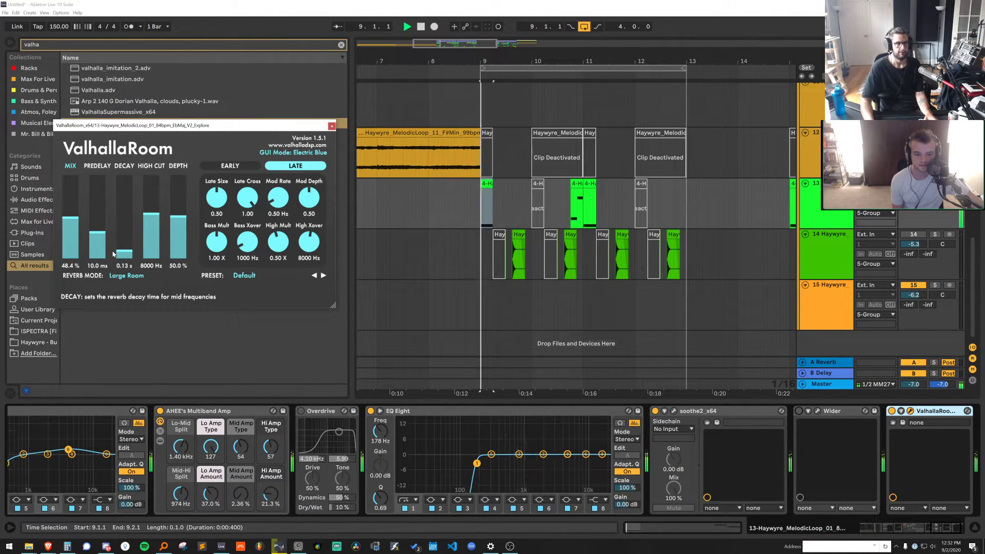
pyautogui.press('space')
pyautogui.press('space')
# Bypass the AHEE's Multiband Amp rack, and try Overdrive at about 3.83 kHz before leaving it bypassed
pyautogui.click(160, 411)
pyautogui.press('space')
pyautogui.press('space')
pyautogui.press('space')
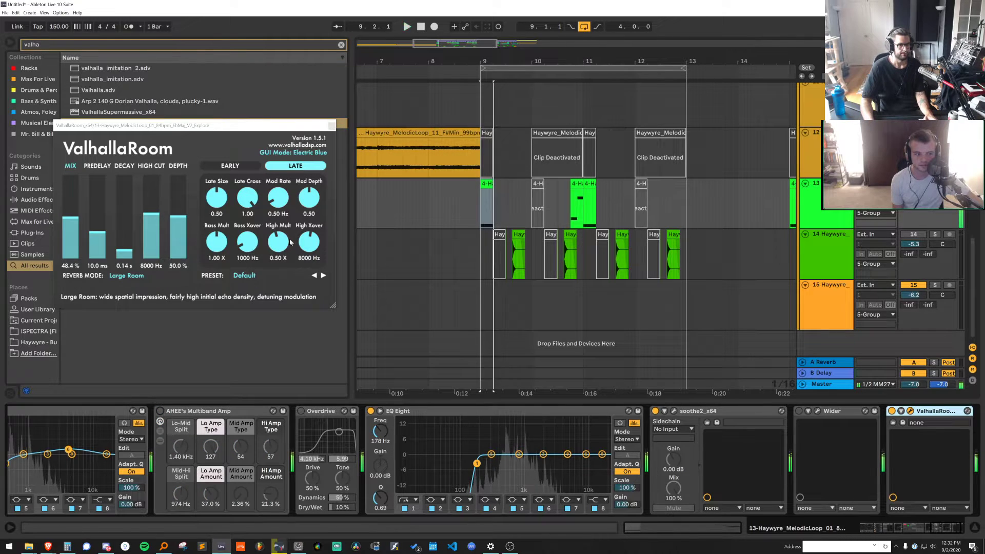
pyautogui.press('space')
pyautogui.press('space')
pyautogui.click(332, 127)
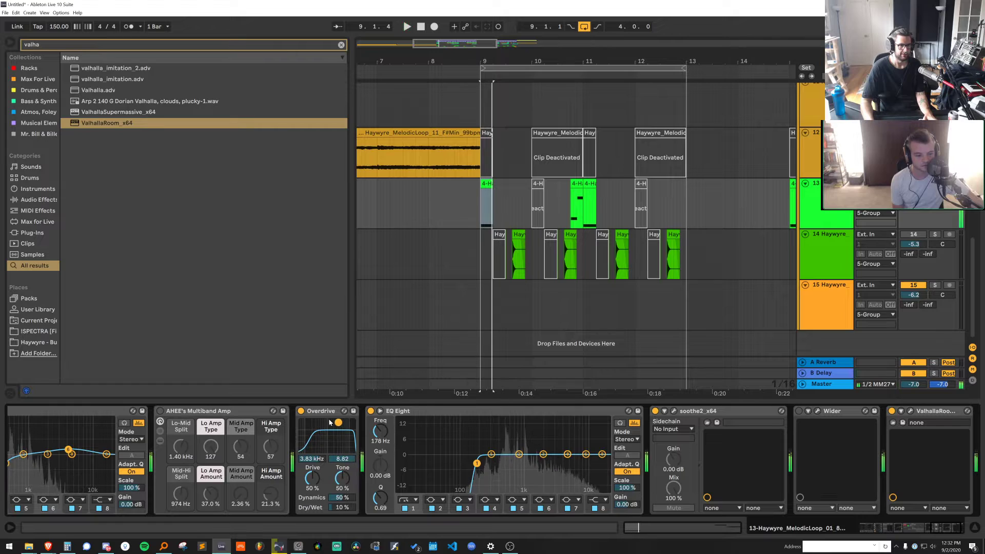
pyautogui.moveTo(339, 434); pyautogui.dragTo(338, 422)
pyautogui.click(301, 411)
# Look through the audio effects for a distortion and insert Pedal between EQ Eight and soothe2 on track 13
pyautogui.hotkey('ctrl', 'f')
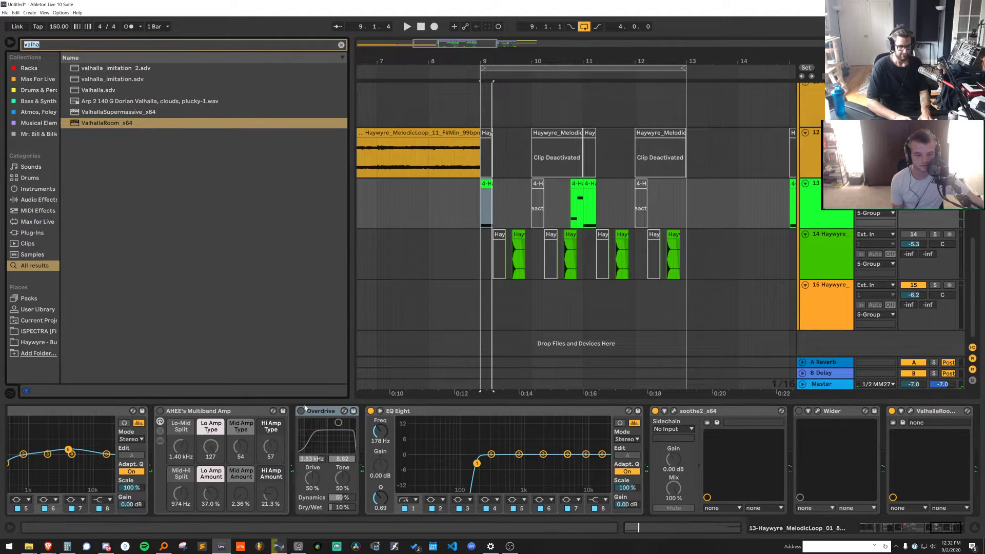
pyautogui.write('amp')
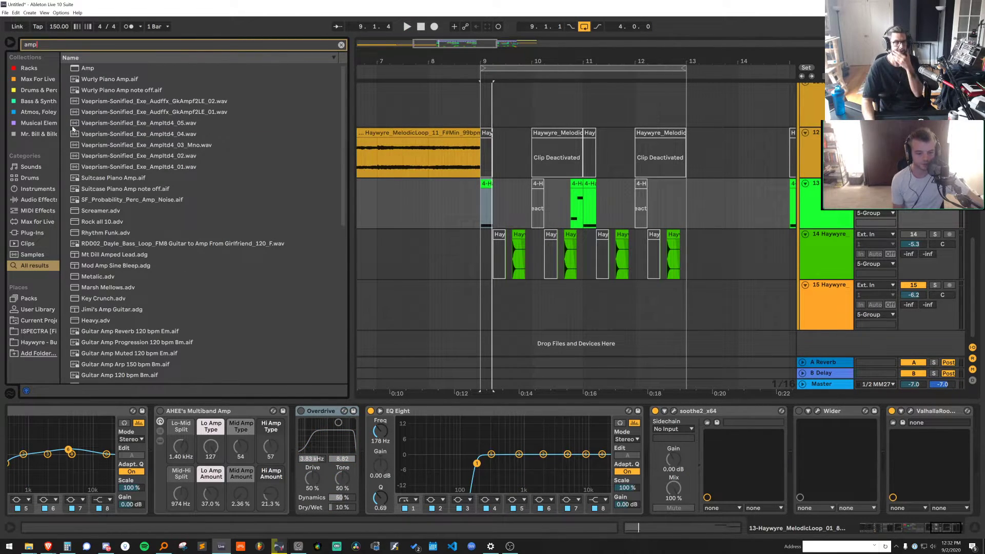
pyautogui.click(341, 45)
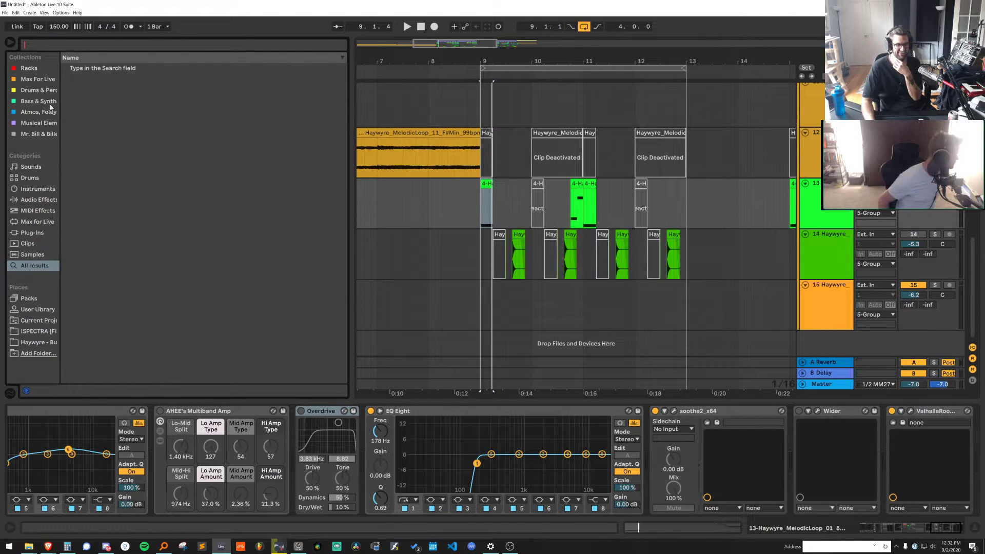
pyautogui.click(44, 178)
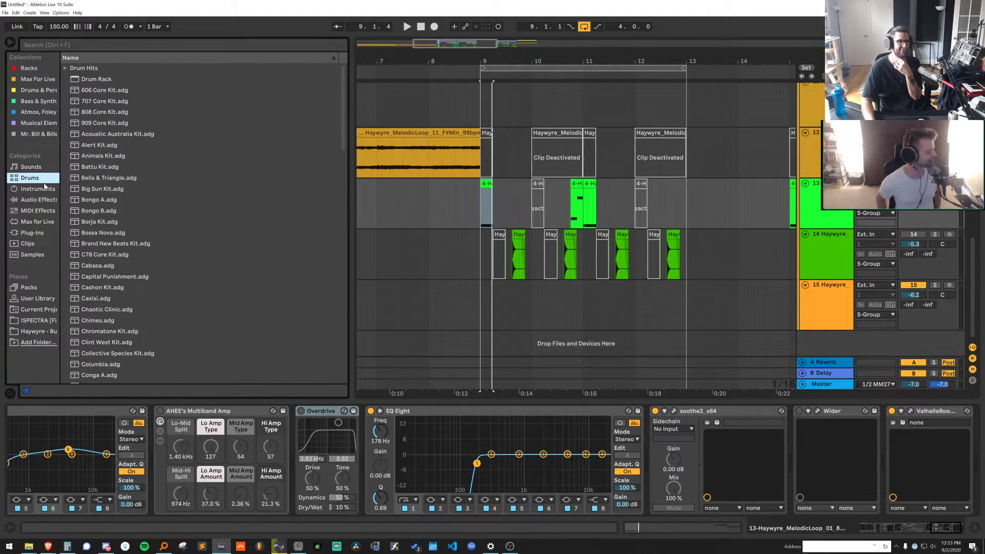
pyautogui.press('Down')
pyautogui.click(47, 201)
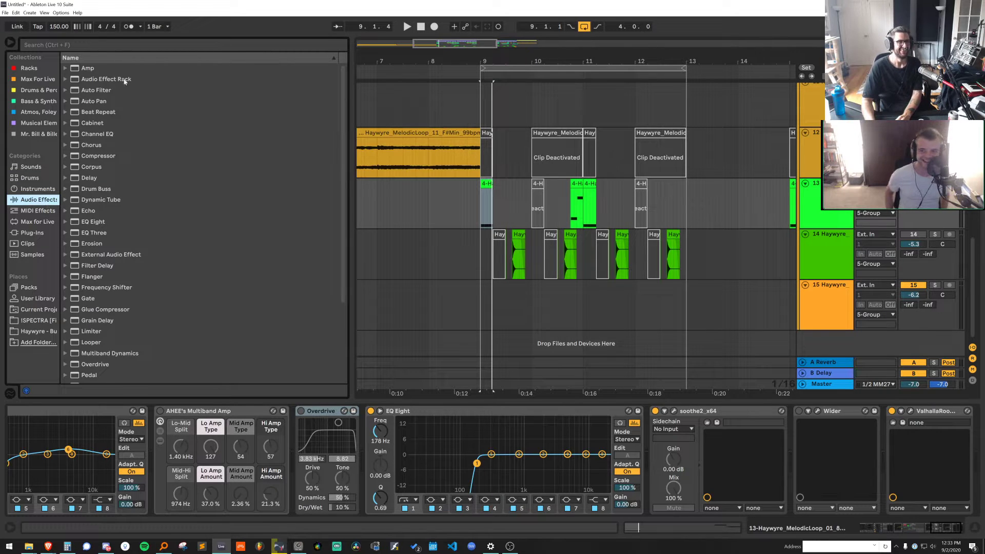
pyautogui.scroll(-3, 138, 154)
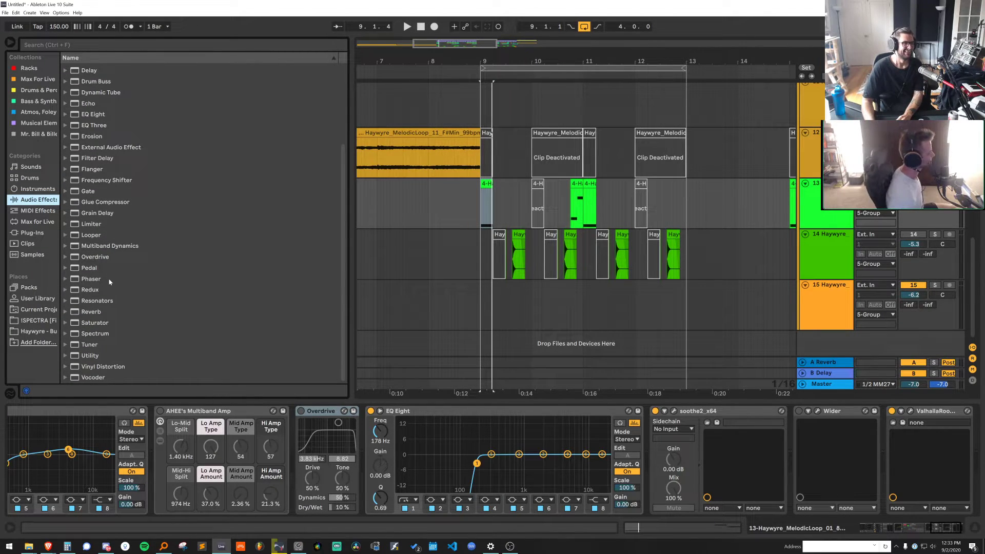
pyautogui.moveTo(93, 270); pyautogui.dragTo(582, 423)
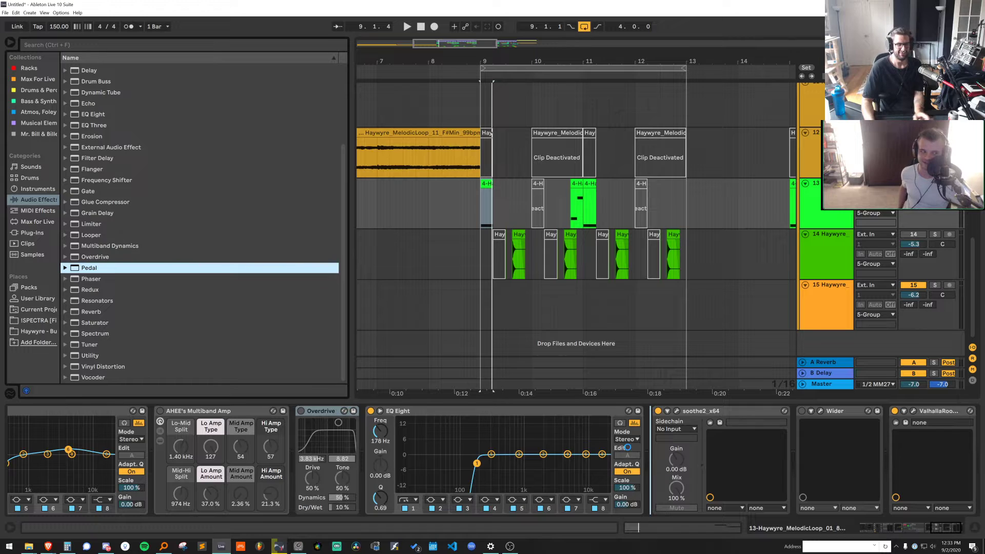
pyautogui.moveTo(627, 447); pyautogui.dragTo(649, 446)
# Try Pedal in Distort mode with 24% gain, and delete it from track 13
pyautogui.press('space')
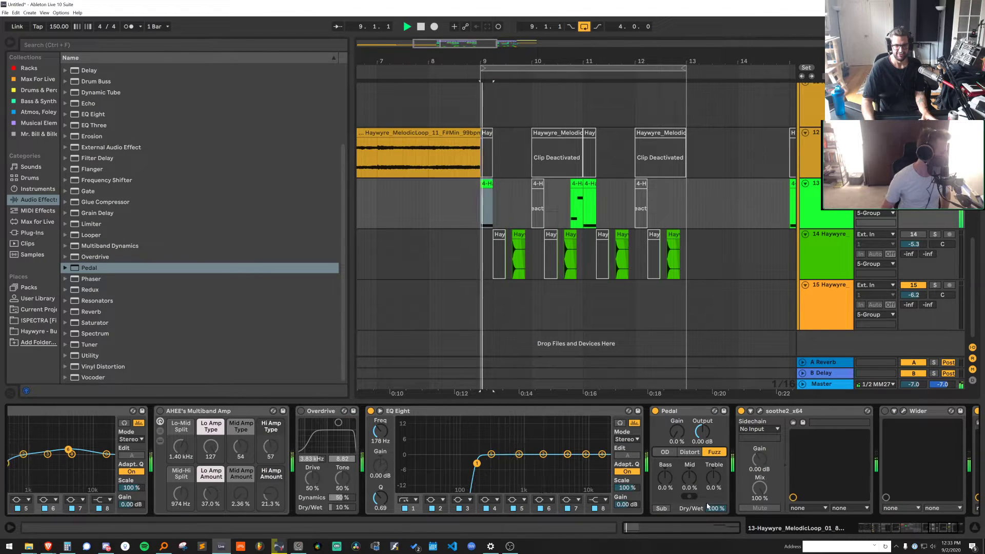
pyautogui.press('space')
pyautogui.click(690, 452)
pyautogui.press('space')
pyautogui.moveTo(677, 432); pyautogui.dragTo(676, 413)
pyautogui.press('space')
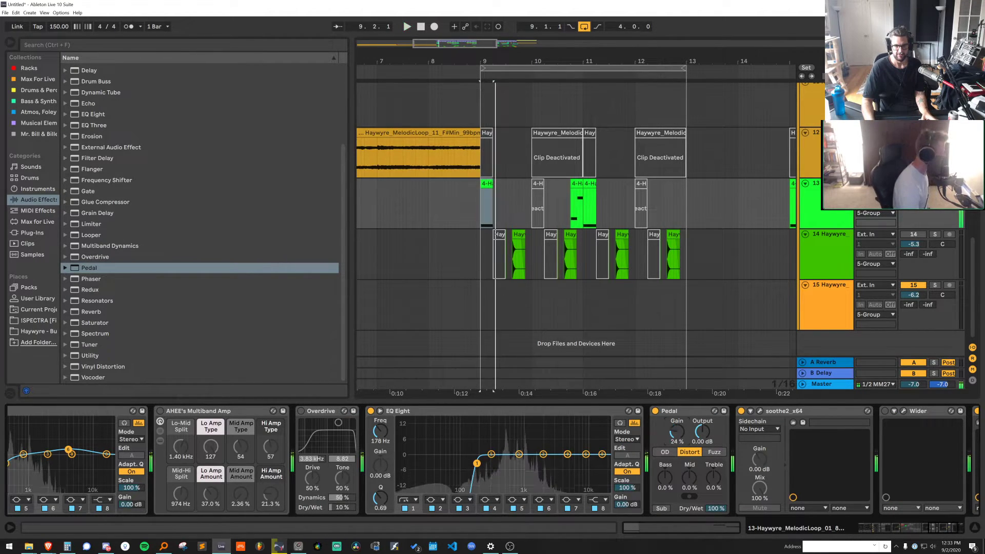
pyautogui.click(682, 411)
pyautogui.press('Delete')
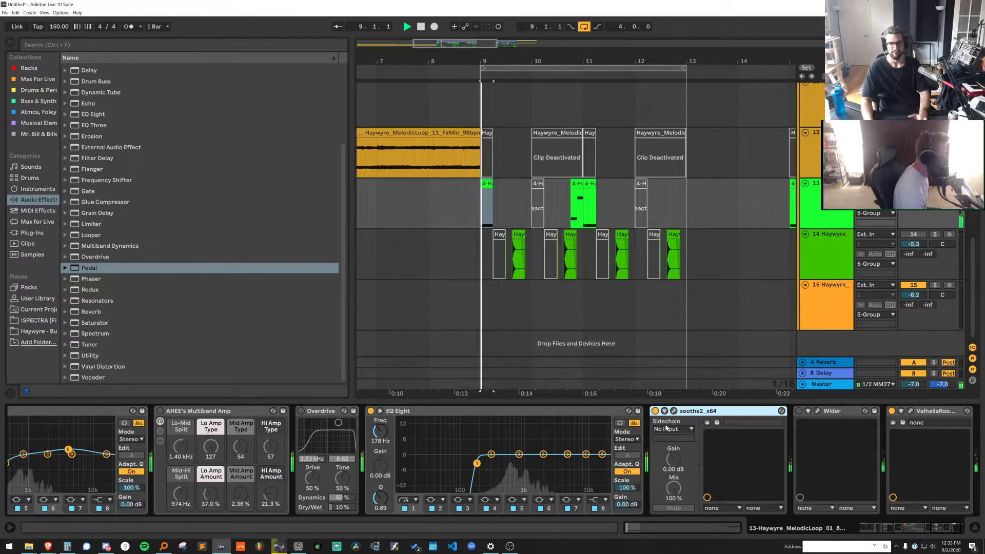
# Reactivate track 12's short clip at bar 9 and audition it together with track 13
pyautogui.click(916, 528)
pyautogui.doubleClick(223, 410)
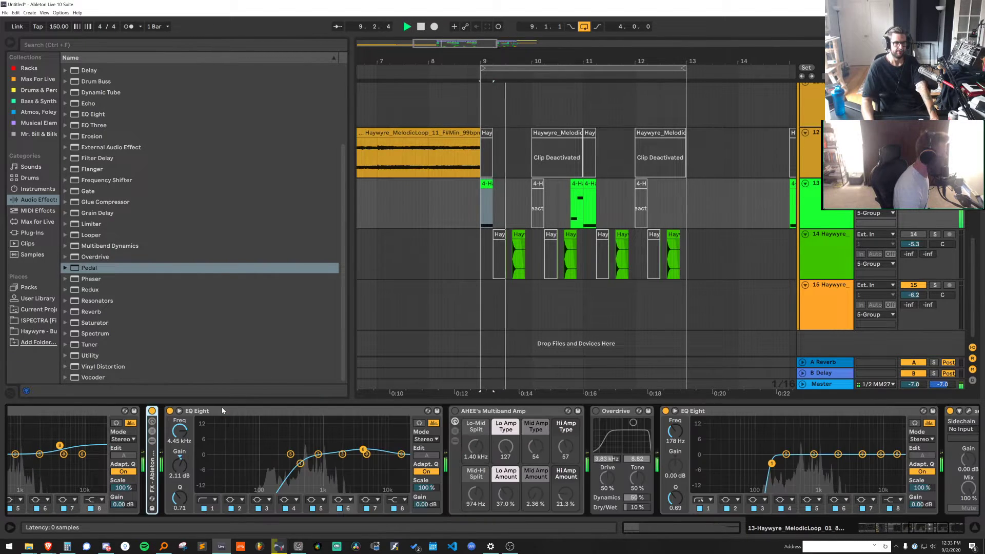
pyautogui.press('space')
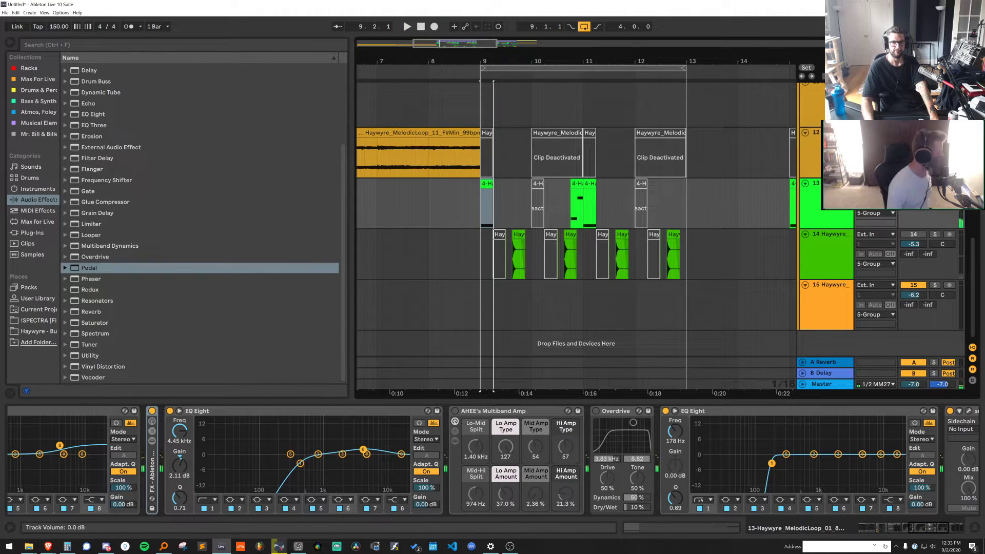
pyautogui.press('space')
pyautogui.press('space')
pyautogui.click(487, 133)
pyautogui.press('0')
pyautogui.press('space')
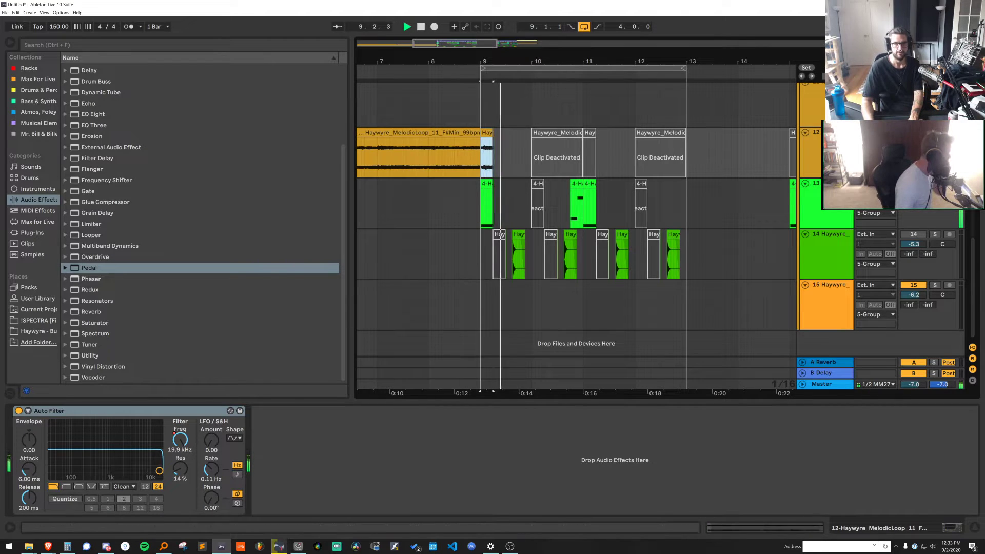
# Try shortening track 12's bar 9 clip to end at 9.1.3, and undo the trim
pyautogui.press('space')
pyautogui.moveTo(493, 134); pyautogui.dragTo(487, 133)
pyautogui.moveTo(491, 58); pyautogui.dragTo(488, 118)
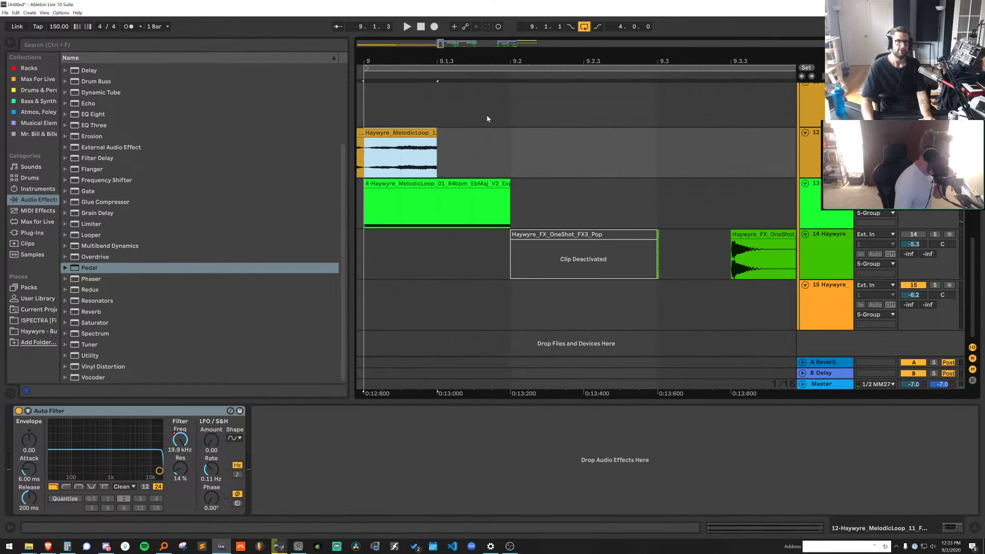
pyautogui.hotkey('ctrl', 'z')
# Transpose track 12's bar 9 clip to -19 st while auditioning it
pyautogui.doubleClick(406, 133)
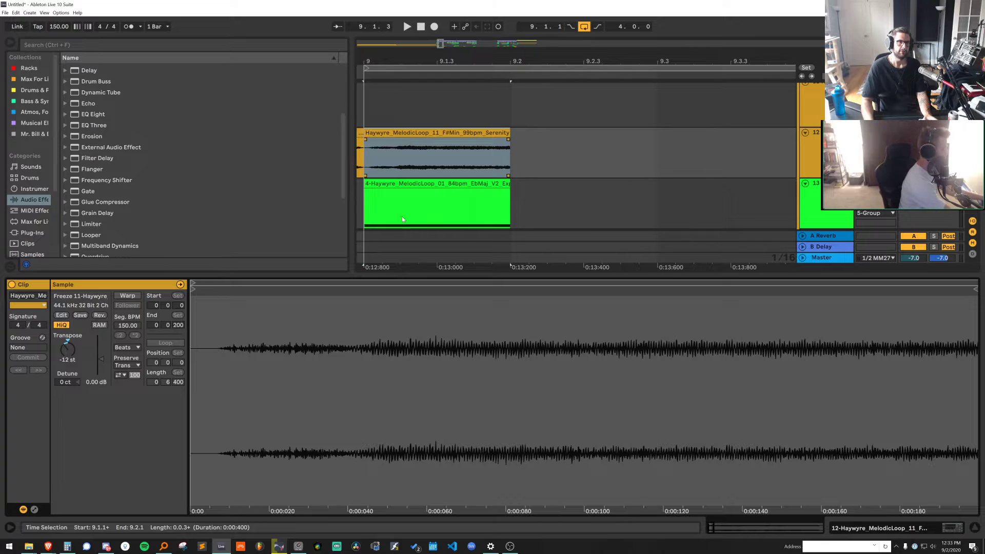
pyautogui.press('Down')
pyautogui.press('Down')
pyautogui.press('Down')
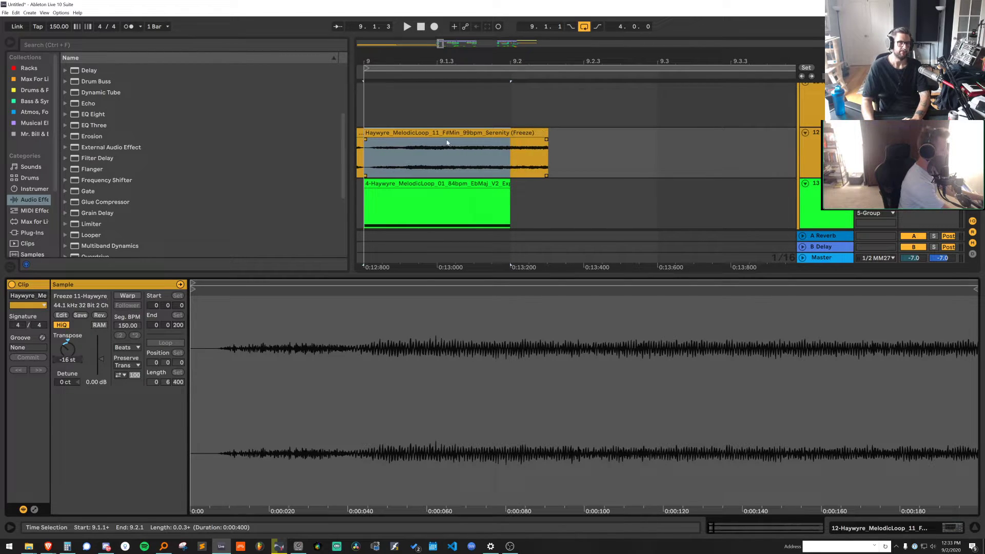
pyautogui.press('space')
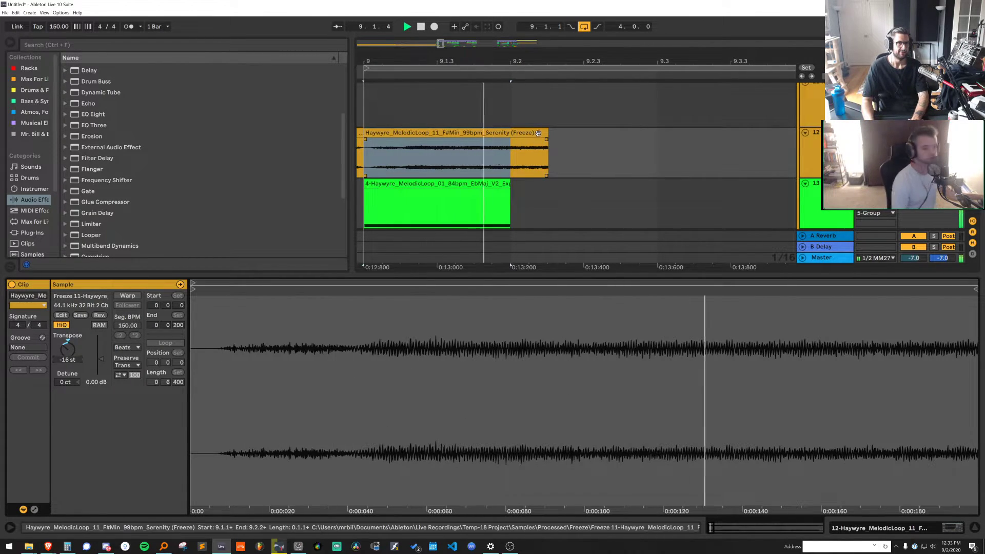
pyautogui.press('Down')
pyautogui.press('Down')
pyautogui.press('space')
pyautogui.press('Down')
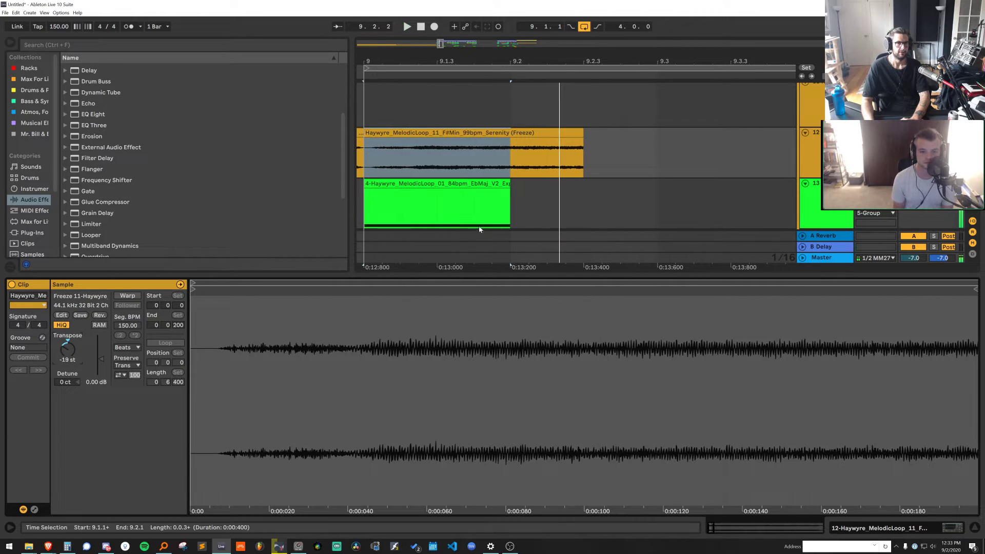
# Deactivate the tail of track 12's transposed clip from 9.2 onward, keeping the part at bar 9 active
pyautogui.press('space')
pyautogui.moveTo(488, 308); pyautogui.dragTo(191, 296)
pyautogui.press('space')
pyautogui.moveTo(617, 152); pyautogui.dragTo(524, 153)
pyautogui.press('0')
pyautogui.click(488, 133)
# Move the sample start of track 12's bar 9 clip to 0.0.58 while auditioning it
pyautogui.press('space')
pyautogui.moveTo(224, 308); pyautogui.dragTo(224, 257)
pyautogui.press('space')
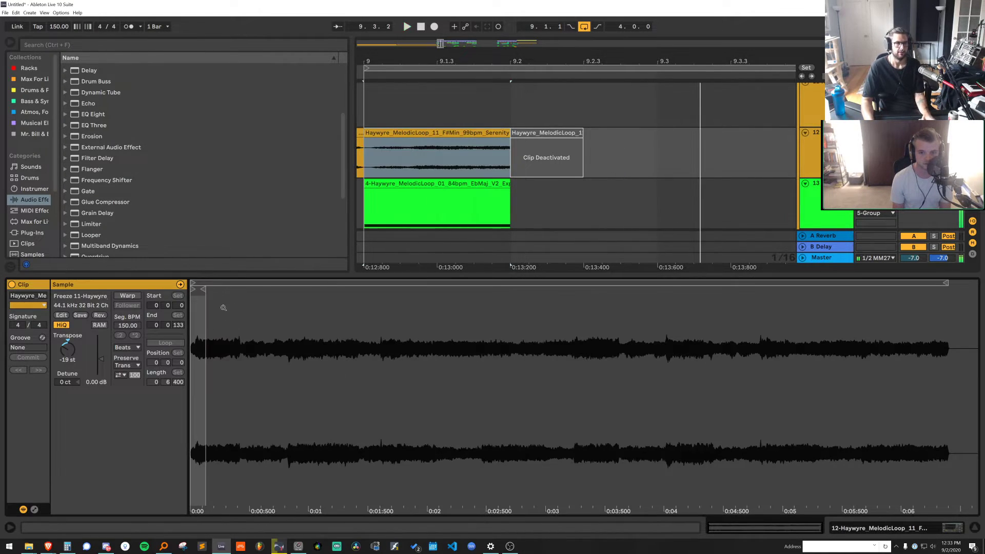
pyautogui.press('space')
pyautogui.moveTo(197, 291)
pyautogui.mouseDown()
pyautogui.moveTo(214, 289)
pyautogui.moveTo(199, 290)
pyautogui.mouseUp()
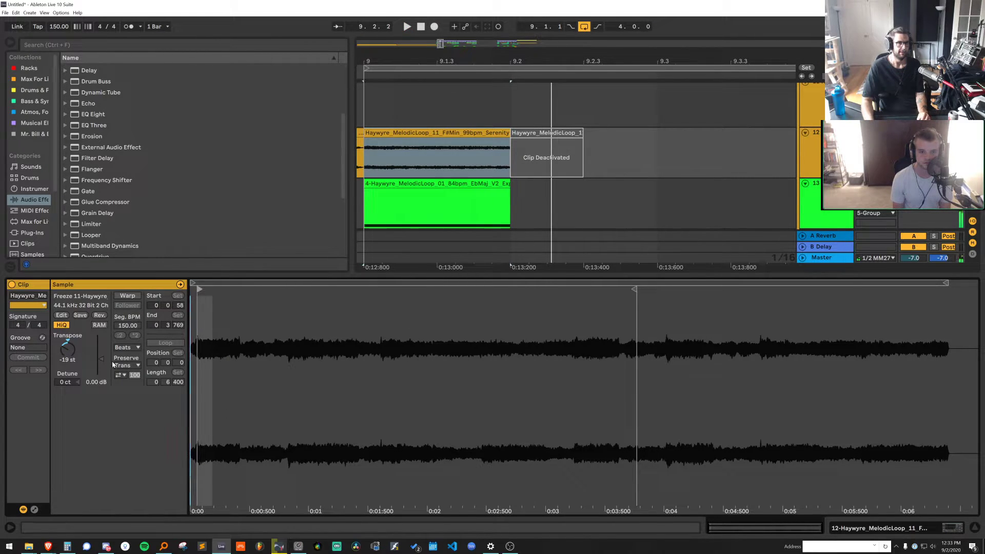
# Raise the gain of track 12's bar 9 clip to 3.31 dB and audition it
pyautogui.moveTo(101, 359); pyautogui.dragTo(101, 356)
pyautogui.moveTo(913, 142); pyautogui.dragTo(913, 146)
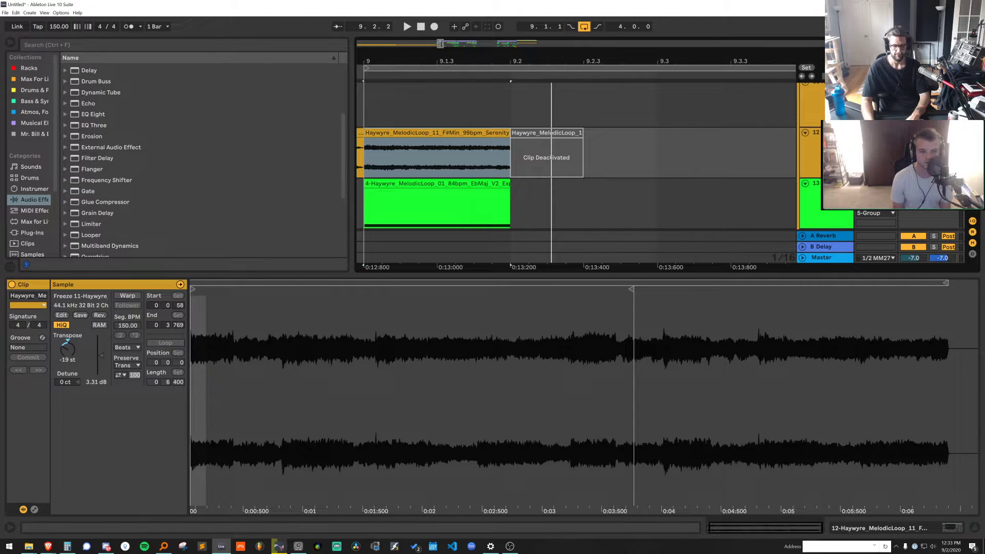
pyautogui.press('space')
pyautogui.press('space')
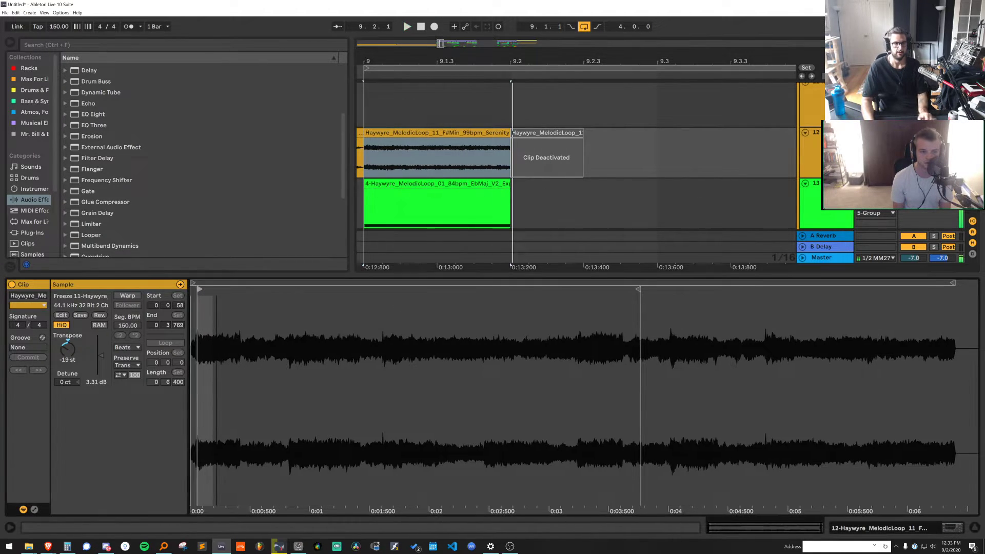
# Move the sample start of track 12's bar 9 clip to 0.0.29 while auditioning it
pyautogui.moveTo(199, 290); pyautogui.dragTo(195, 291)
pyautogui.press('space')
pyautogui.press('space')
pyautogui.press('space')
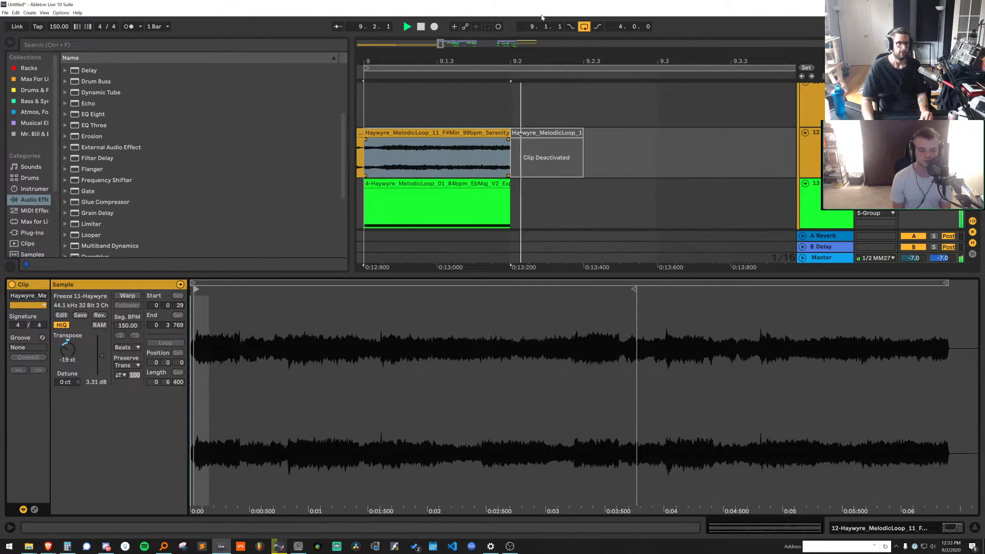
pyautogui.moveTo(502, 61); pyautogui.dragTo(502, 71)
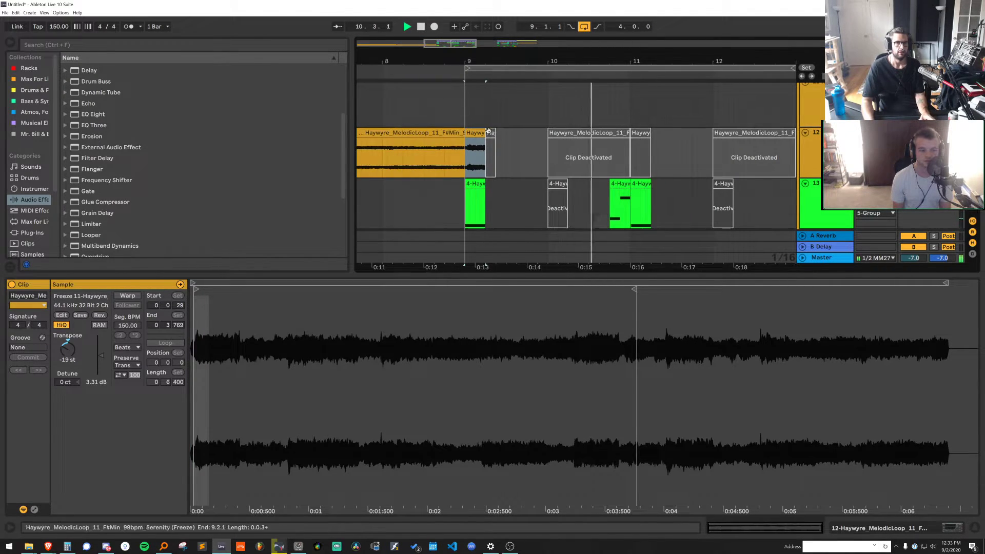
# Duplicate track 12's processed bar 9 clip to bar 11 and audition it
pyautogui.moveTo(633, 61); pyautogui.dragTo(632, 100)
pyautogui.press('space')
pyautogui.moveTo(548, 152); pyautogui.dragTo(616, 153)
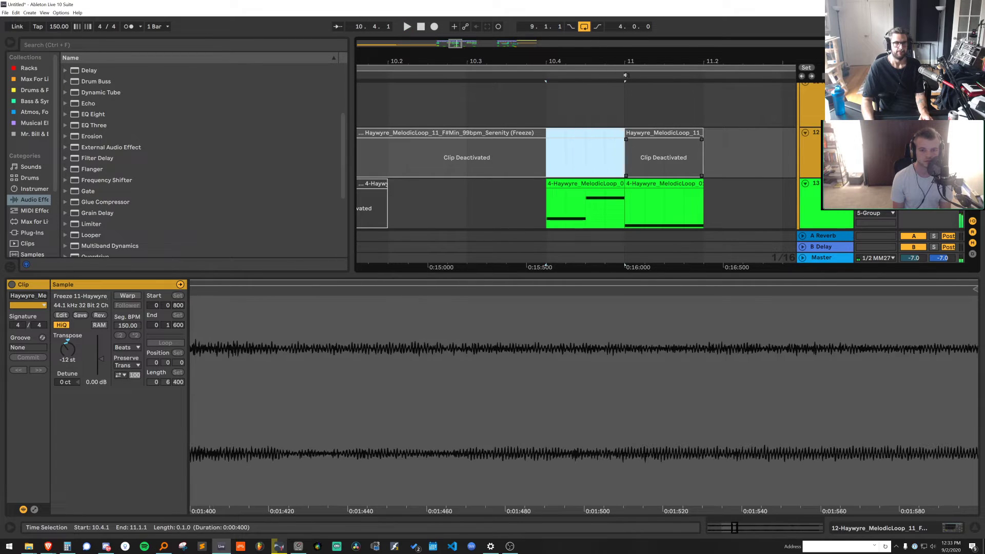
pyautogui.scroll(-3, 615, 153)
pyautogui.keyDown('shift'); pyautogui.click(509, 133); pyautogui.keyUp('shift')
pyautogui.hotkey('ctrl', 'd')
pyautogui.press('space')
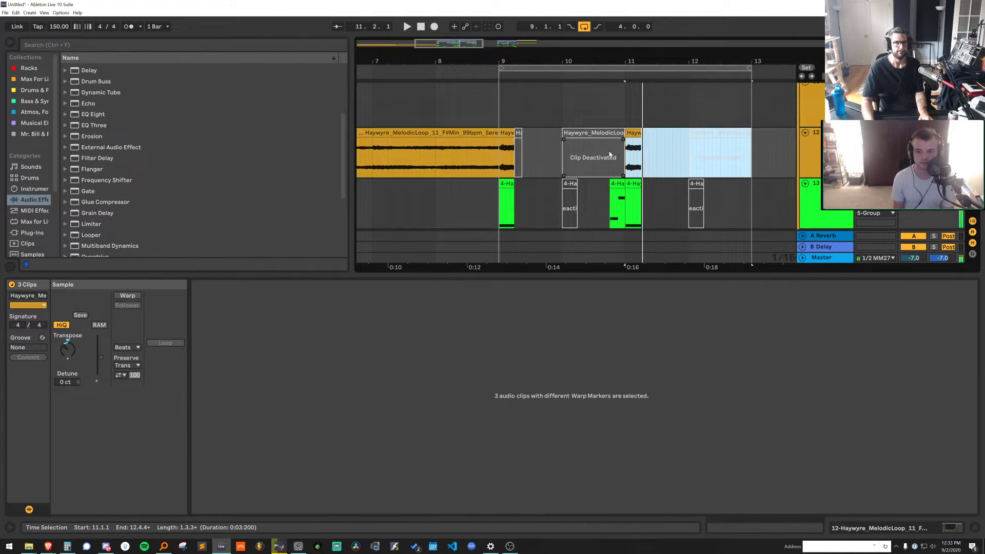
# Split track 12's deactivated clip at 10.4.1 and reactivate the part from there to bar 11
pyautogui.press('space')
pyautogui.click(611, 155)
pyautogui.press('space')
pyautogui.moveTo(617, 61); pyautogui.dragTo(617, 102)
pyautogui.hotkey('ctrl', 'e')
pyautogui.press('space')
pyautogui.click(605, 133)
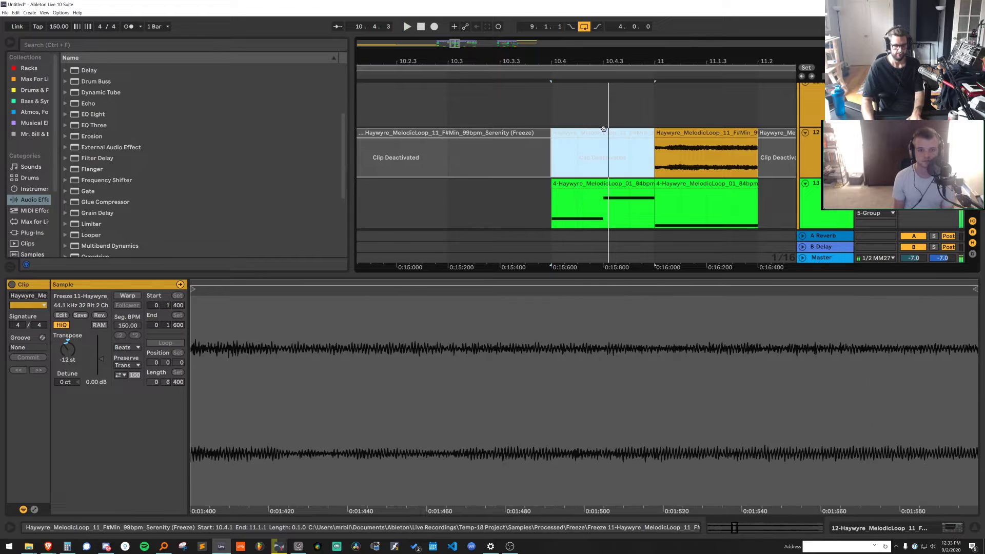
pyautogui.press('0')
pyautogui.press('space')
pyautogui.press('space')
# Raise the gain of track 12's clip at 10.4.1 to 2.69 dB while auditioning it
pyautogui.moveTo(611, 325); pyautogui.dragTo(366, 318)
pyautogui.press('space')
pyautogui.press('space')
pyautogui.press('space')
pyautogui.press('space')
pyautogui.moveTo(102, 359); pyautogui.dragTo(101, 355)
pyautogui.press('space')
pyautogui.press('space')
pyautogui.press('space')
pyautogui.press('space')
pyautogui.press('space')
# Split track 12's 10.4.1 clip at 10.4.3 and move the second half's sample start to 0.3.423 while auditioning it
pyautogui.click(611, 145)
pyautogui.press('space')
pyautogui.hotkey('ctrl', 'e')
pyautogui.click(613, 134)
pyautogui.click(373, 356)
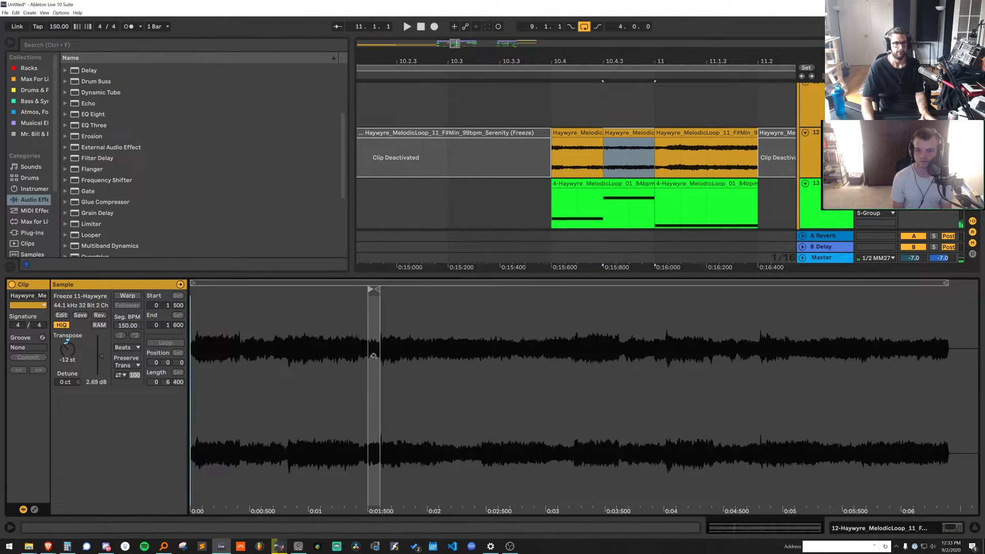
pyautogui.moveTo(371, 290)
pyautogui.mouseDown()
pyautogui.moveTo(611, 289)
pyautogui.moveTo(597, 289)
pyautogui.mouseUp()
pyautogui.press('space')
pyautogui.press('space')
pyautogui.press('space')
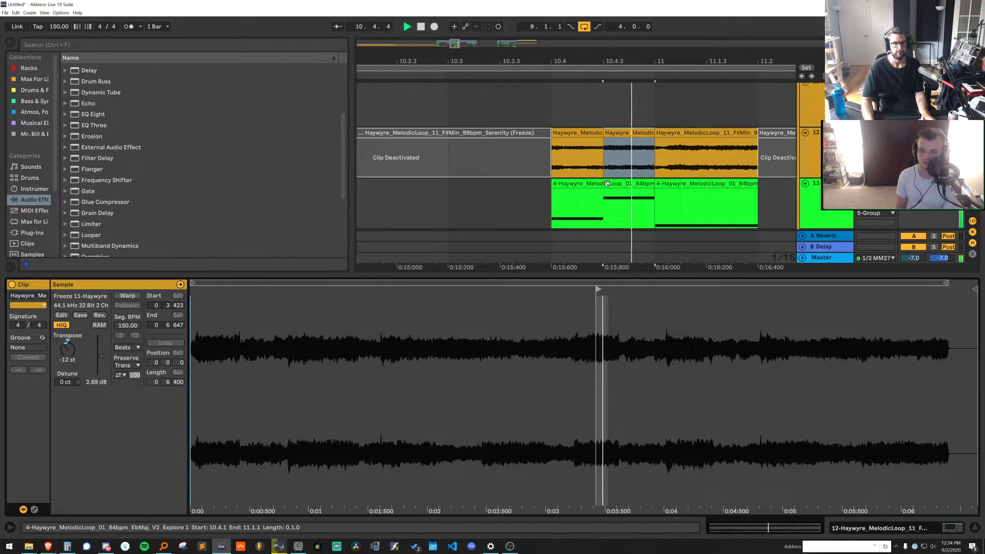
pyautogui.press('space')
# Rearrange the two short clips before bar 11 on track 12 so the 0.3.423 hit plays at 10.4.1
pyautogui.press('space')
pyautogui.press('space')
pyautogui.click(620, 133)
pyautogui.press('Delete')
pyautogui.moveTo(568, 133); pyautogui.dragTo(620, 133)
pyautogui.hotkey('ctrl', 'z')
pyautogui.press('space')
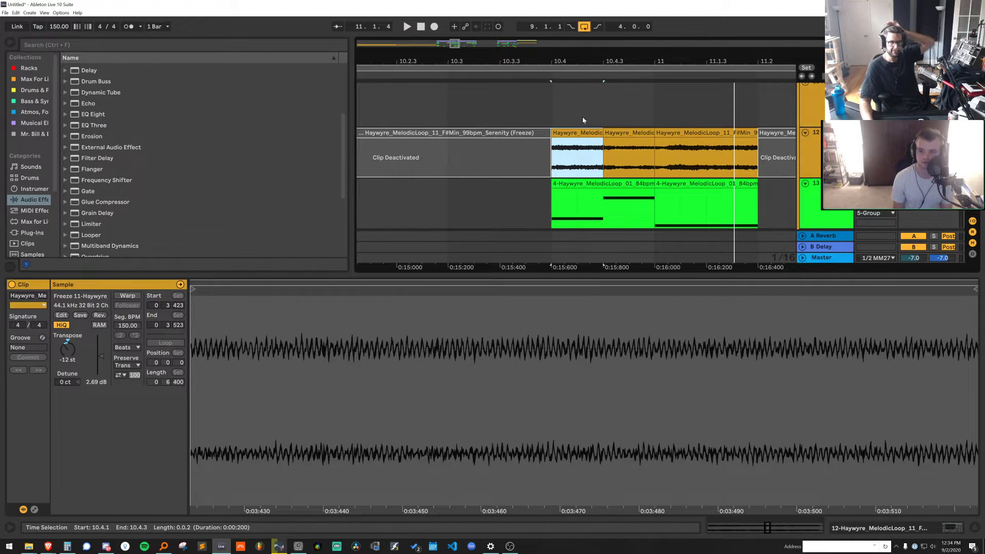
# Play back the transition from 10.3.3 into bar 11, and audition the loop across all tracks
pyautogui.moveTo(590, 61); pyautogui.dragTo(591, 51)
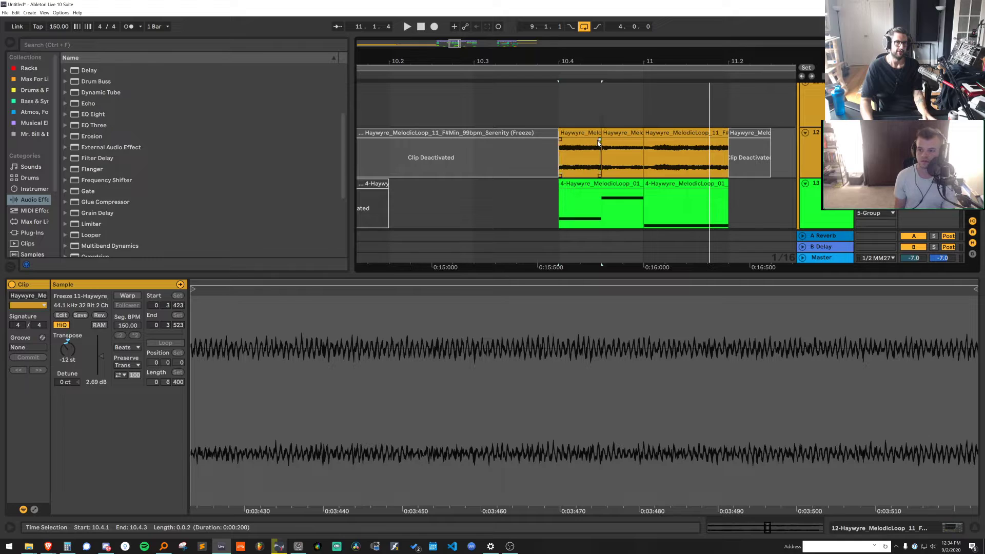
pyautogui.click(525, 167)
pyautogui.press('space')
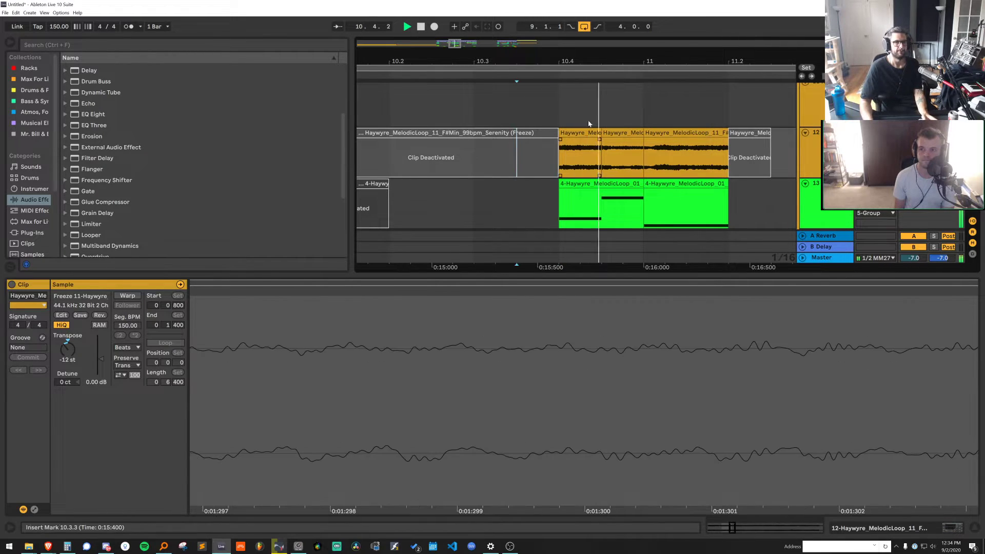
pyautogui.moveTo(600, 58); pyautogui.dragTo(638, 47)
pyautogui.click(596, 133)
pyautogui.press('space')
pyautogui.moveTo(644, 276); pyautogui.dragTo(629, 431)
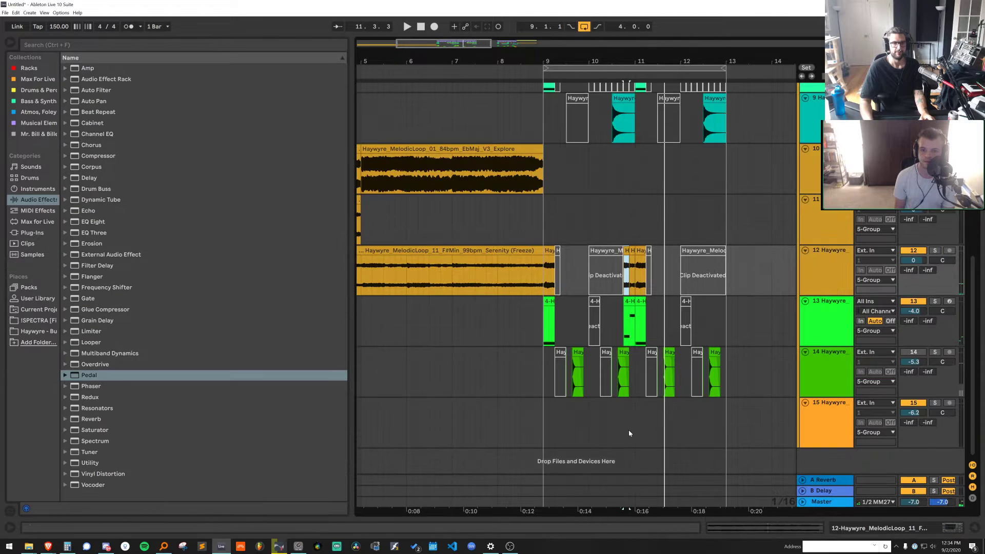
pyautogui.click(576, 354)
pyautogui.scroll(5, 635, 194)
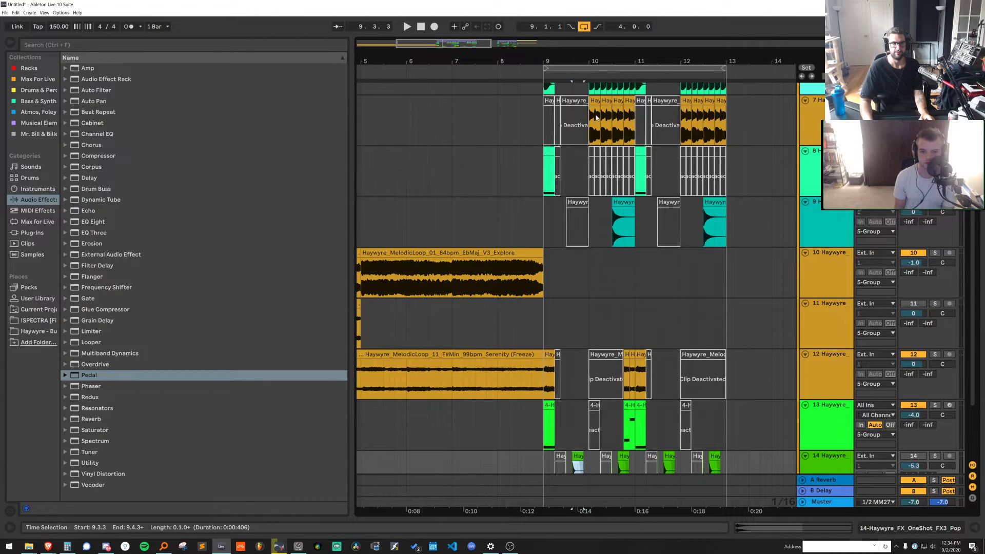
pyautogui.click(552, 151)
pyautogui.press('space')
pyautogui.press('space')
pyautogui.press('space')
# Try reactivating track 7's melodic clip from 9.2.3 to bar 10, and play the loop
pyautogui.click(574, 102)
pyautogui.press('0')
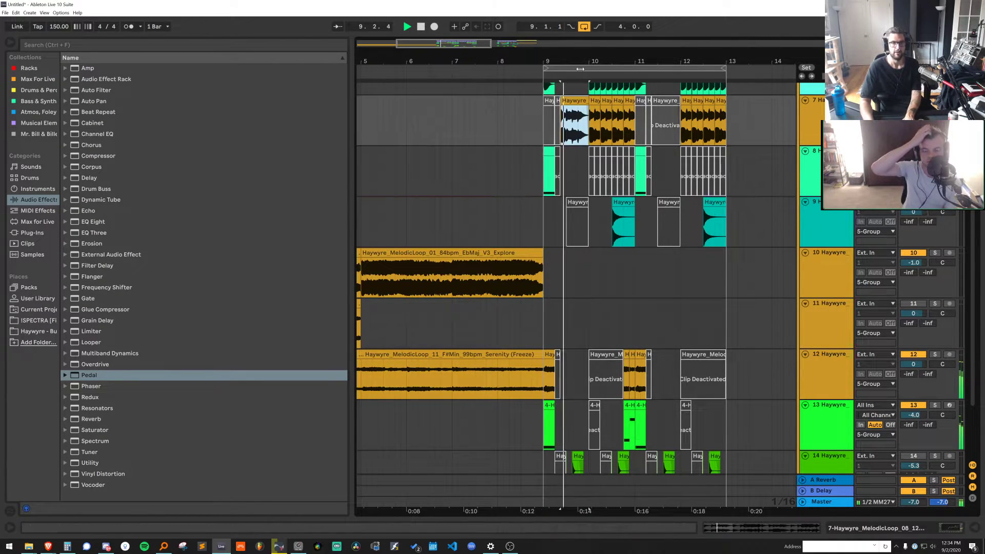
pyautogui.moveTo(562, 61); pyautogui.dragTo(563, 82)
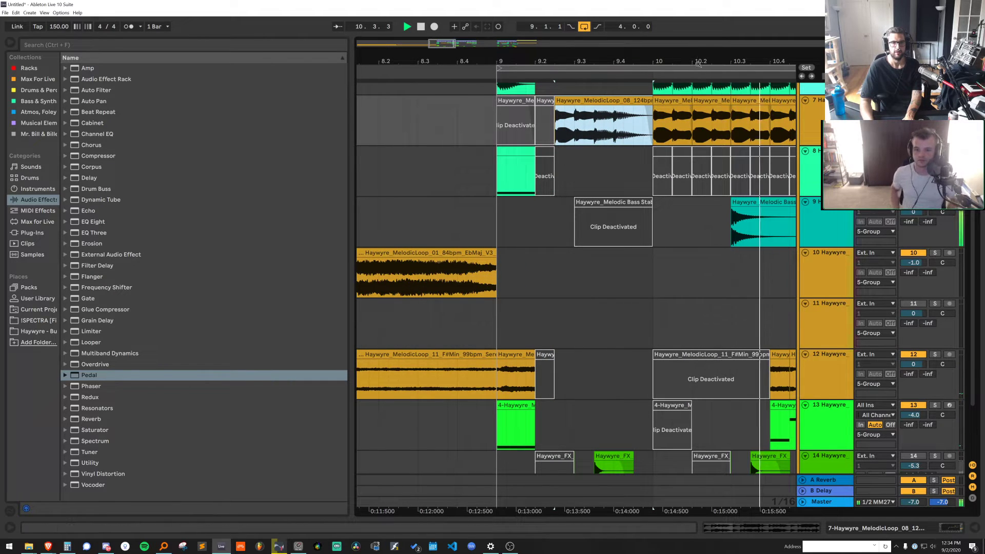
pyautogui.moveTo(700, 62); pyautogui.dragTo(631, 84)
pyautogui.press('space')
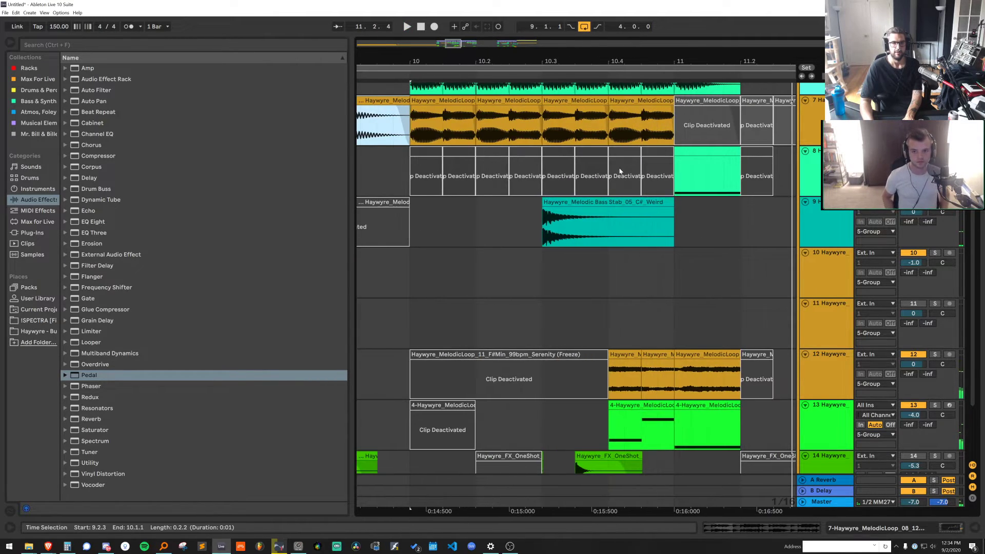
# Deactivate the sub and track 7 clips from 10.4.1 to bar 11
pyautogui.scroll(3, 618, 174)
pyautogui.moveTo(612, 180); pyautogui.dragTo(663, 134)
pyautogui.press('0')
pyautogui.moveTo(660, 61); pyautogui.dragTo(660, 41)
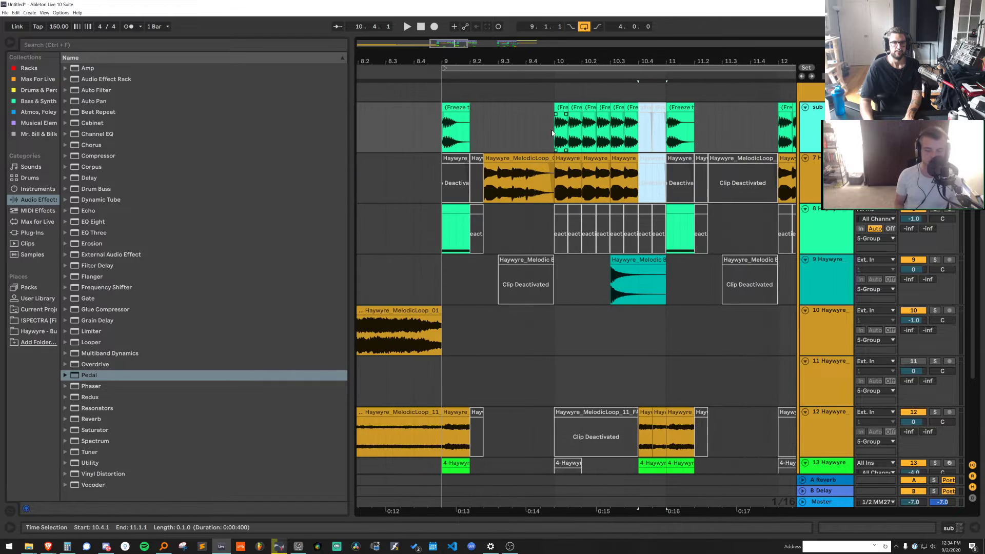
# Audition track 7's melodic clip from 9.2.3 to bar 10 and deactivate it again
pyautogui.click(534, 141)
pyautogui.click(533, 157)
pyautogui.press('space')
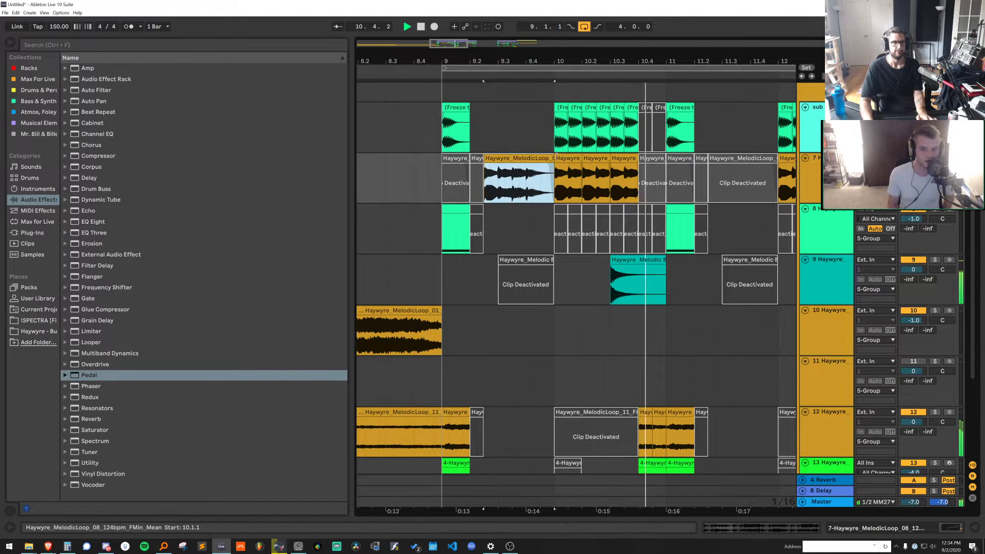
pyautogui.press('0')
pyautogui.press('space')
pyautogui.press('space')
# Deactivate the part of track 2's clip from 10.4.3 to bar 11
pyautogui.scroll(5, 616, 146)
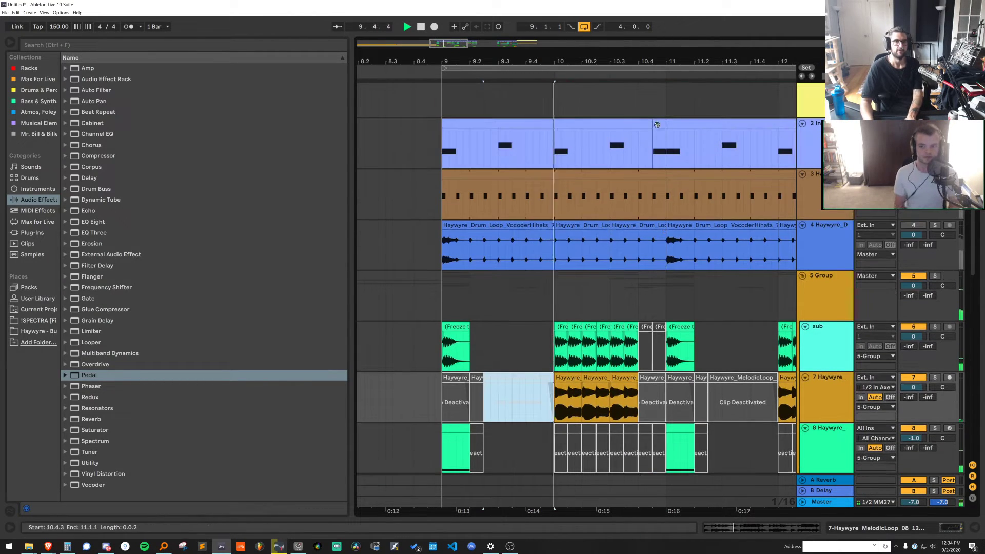
pyautogui.moveTo(662, 134); pyautogui.dragTo(660, 115)
pyautogui.moveTo(677, 59); pyautogui.dragTo(408, 42)
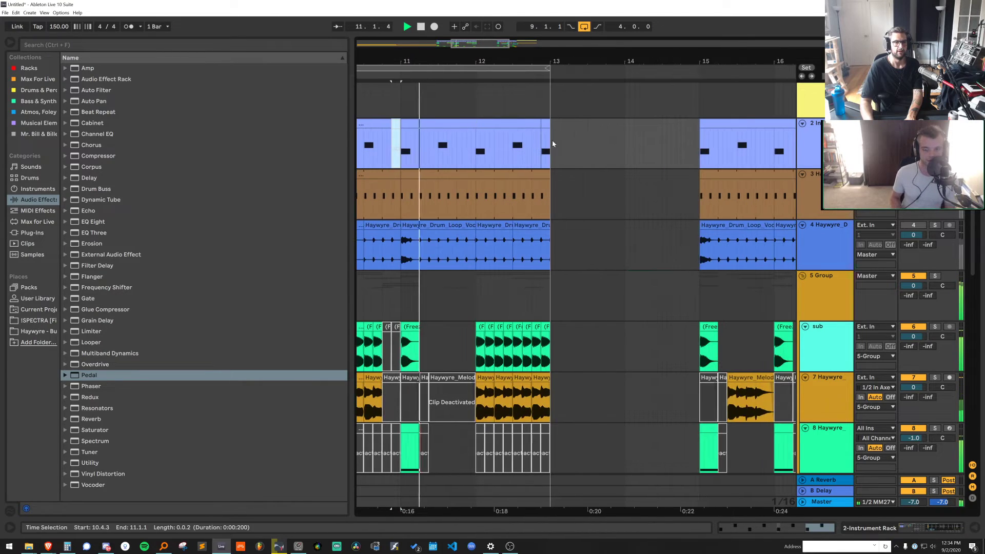
# Deactivate the sub and track 7 clips from 12.4.1 to the loop's end at bar 13
pyautogui.moveTo(532, 51); pyautogui.dragTo(532, 102)
pyautogui.moveTo(610, 400); pyautogui.dragTo(529, 354)
pyautogui.press('0')
pyautogui.moveTo(560, 62); pyautogui.dragTo(576, 26)
pyautogui.press('space')
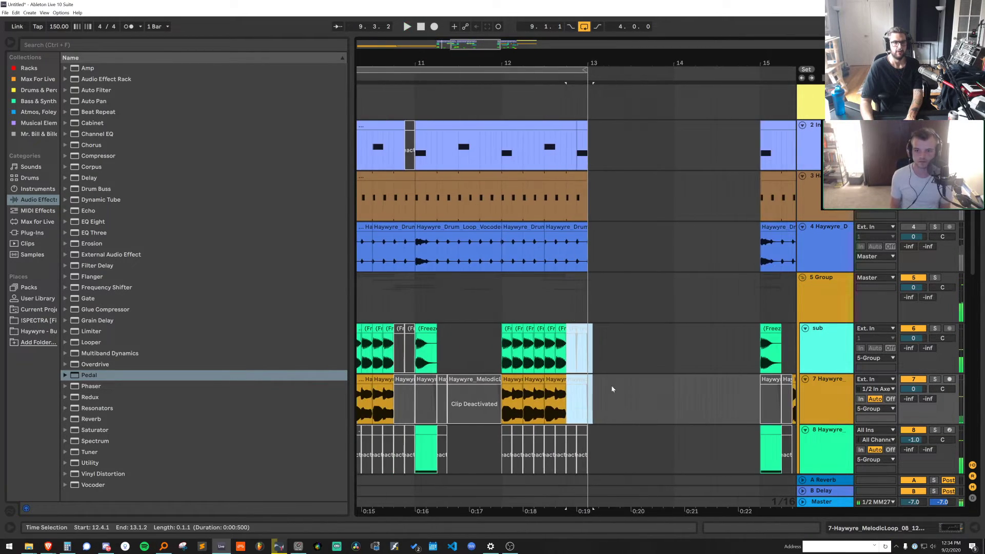
# Copy the 10.4.1 clips on tracks 13 and 12 to 12.4.1 on the same tracks
pyautogui.scroll(-4, 595, 359)
pyautogui.scroll(-2, 583, 338)
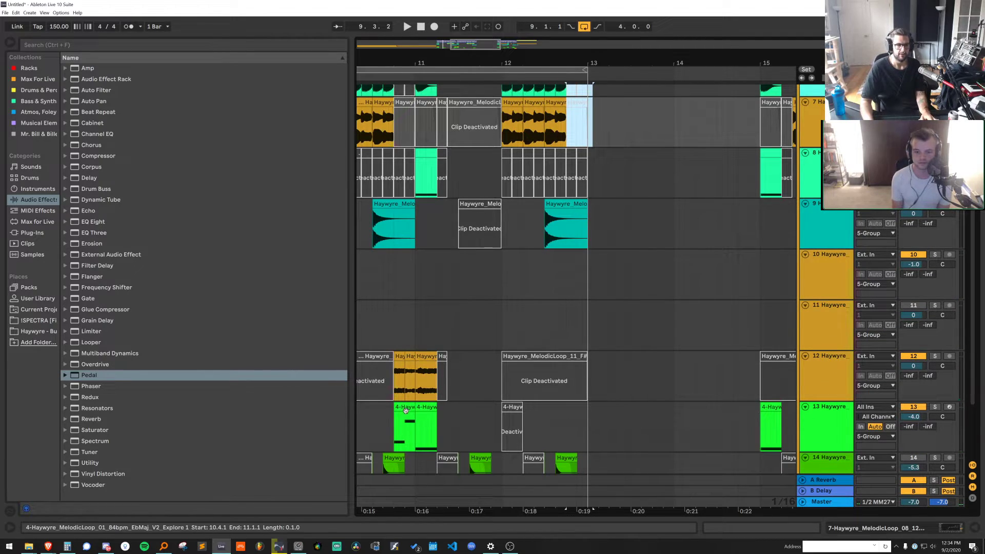
pyautogui.moveTo(405, 410); pyautogui.dragTo(571, 411)
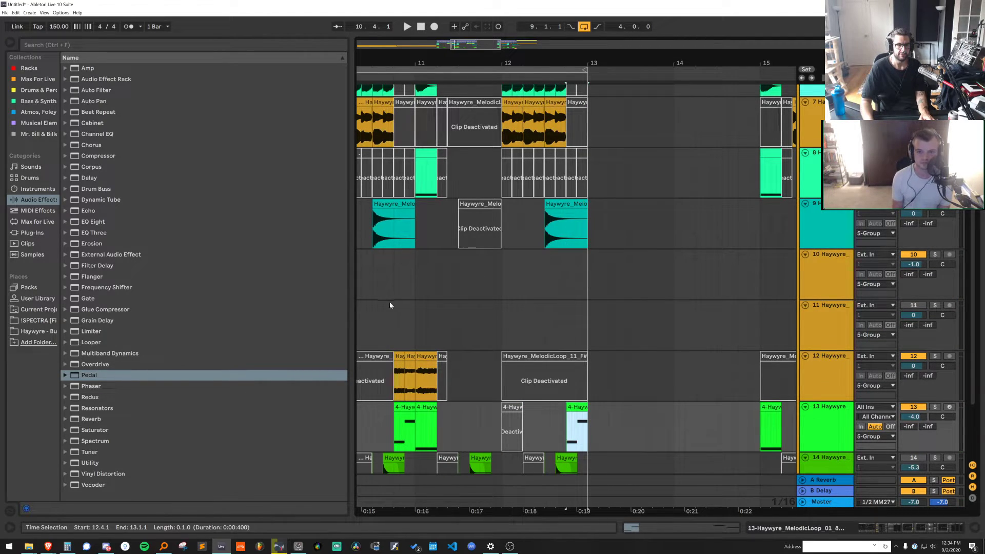
pyautogui.click(399, 374)
pyautogui.click(568, 388)
pyautogui.hotkey('ctrl', 'v')
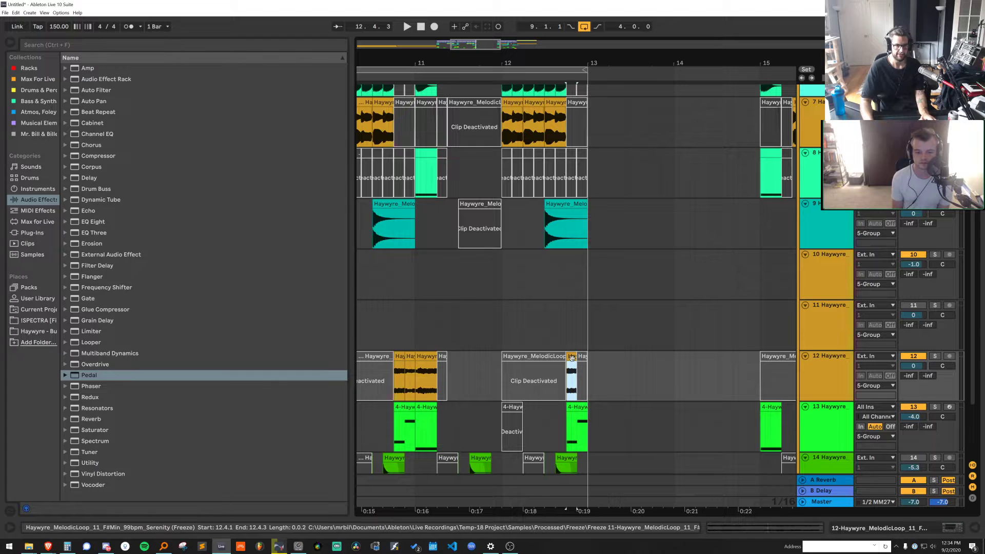
# Move the sample start of track 12's 12.4.1 clip to 0.1.324 and audition it
pyautogui.doubleClick(572, 357)
pyautogui.press('space')
pyautogui.moveTo(590, 444)
pyautogui.mouseDown()
pyautogui.moveTo(590, 400)
pyautogui.moveTo(349, 413)
pyautogui.mouseUp()
pyautogui.press('space')
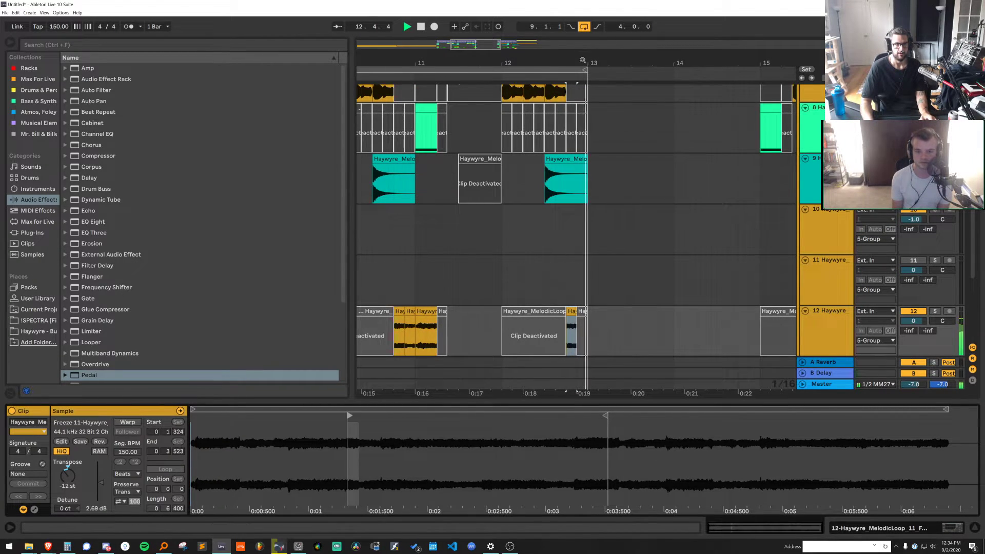
# Deactivate the second half of track 13's copied clip, from 12.4.3 to bar 13
pyautogui.moveTo(582, 60); pyautogui.dragTo(568, 380)
pyautogui.hotkey('ctrl', 'alt', 'l')
pyautogui.press('0')
# Move track 14's FX one-shot from 12.3.3 to 12.4.3 after auditioning the fill
pyautogui.click(499, 386)
pyautogui.press('space')
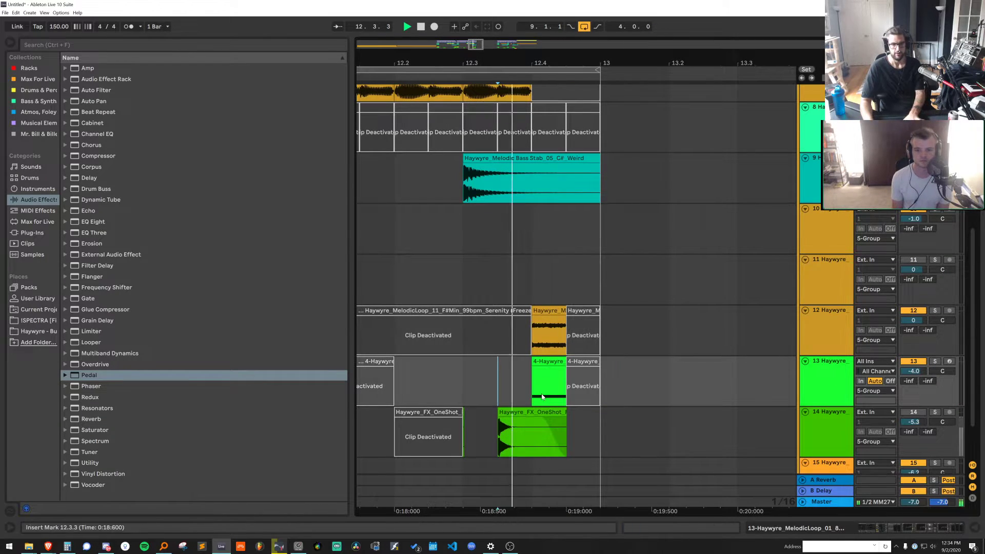
pyautogui.moveTo(532, 420); pyautogui.dragTo(601, 420)
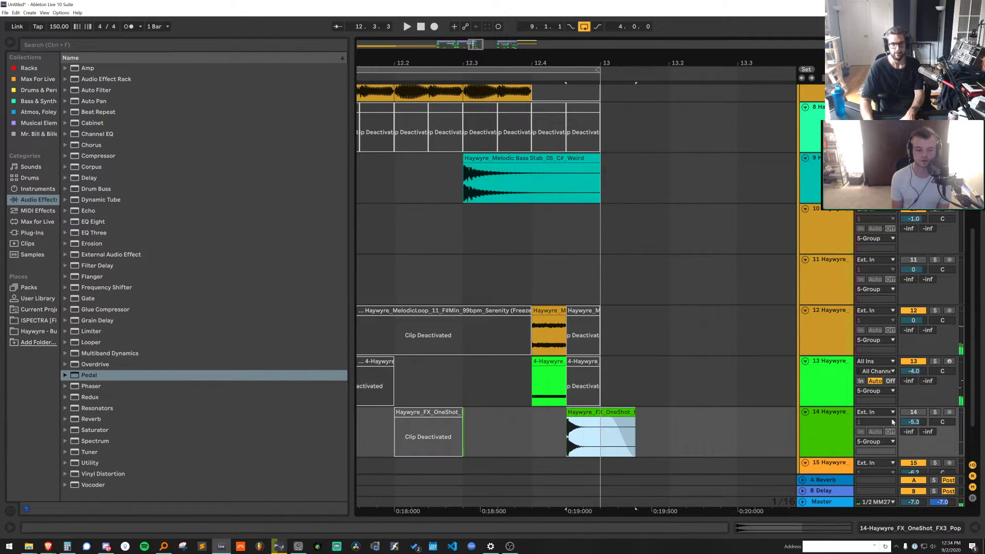
pyautogui.press('space')
# Deactivate the part of track 2's clip from 12.4.3 to bar 13, and audition the fill from 12.3.2
pyautogui.scroll(10, 716, 258)
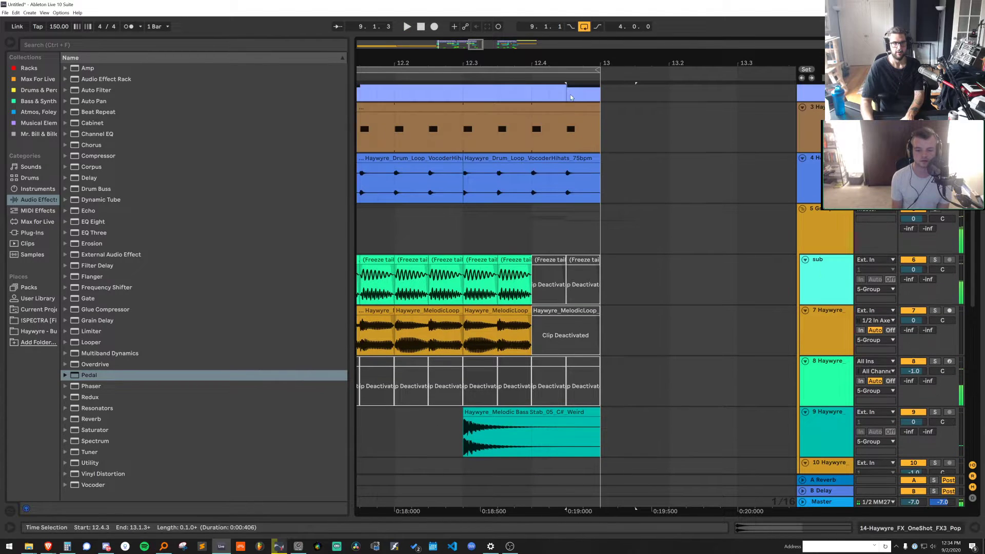
pyautogui.click(575, 94)
pyautogui.moveTo(602, 93); pyautogui.dragTo(602, 93)
pyautogui.press('0')
pyautogui.press('space')
pyautogui.press('space')
pyautogui.click(481, 118)
pyautogui.press('space')
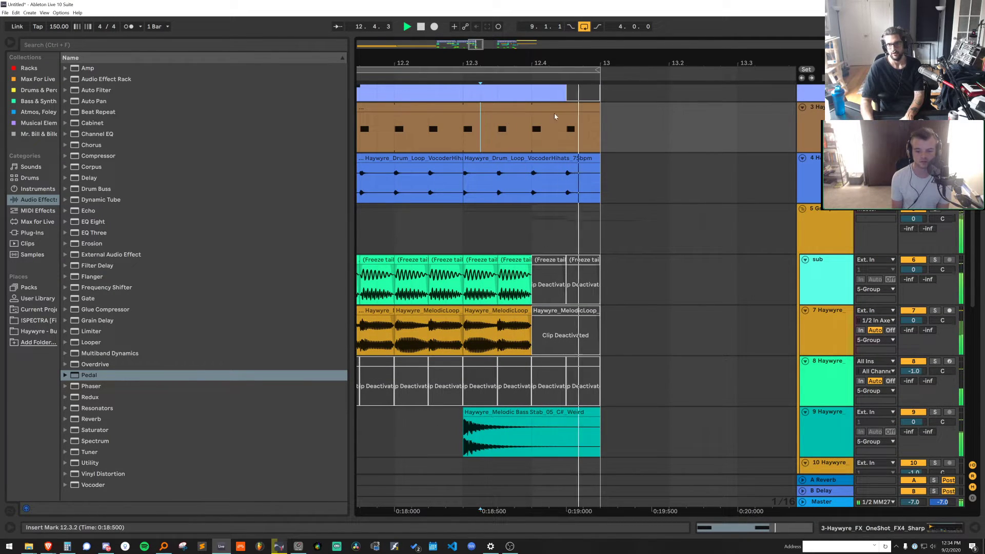
pyautogui.press('space')
pyautogui.press('space')
pyautogui.press('space')
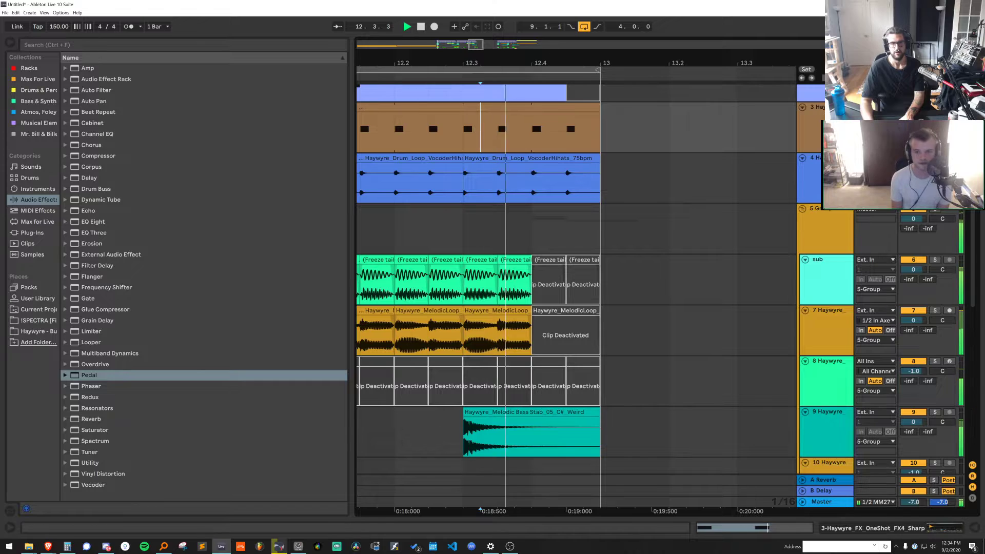
# Activate FX track 14 and move it out of the group to just below track 3
pyautogui.scroll(-4, 596, 98)
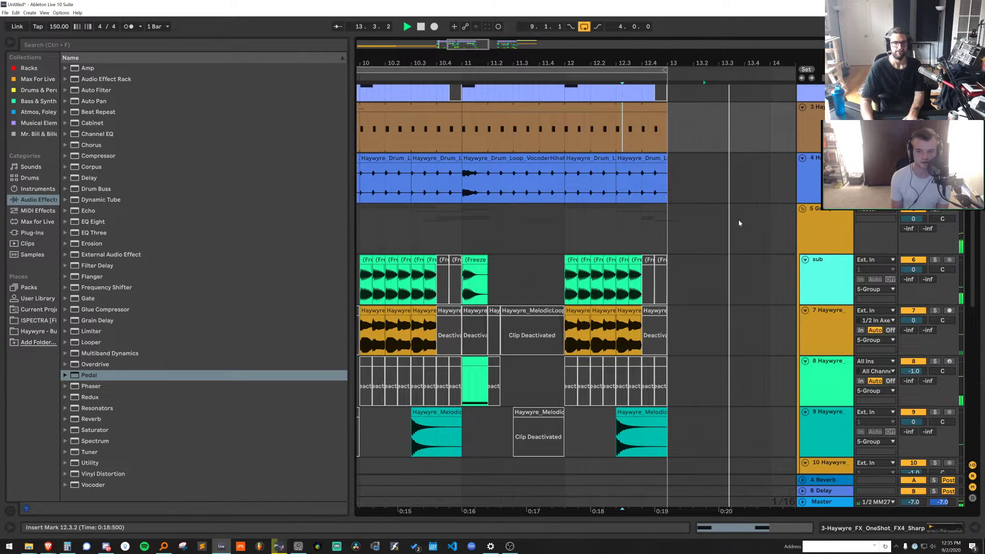
pyautogui.scroll(-6, 793, 433)
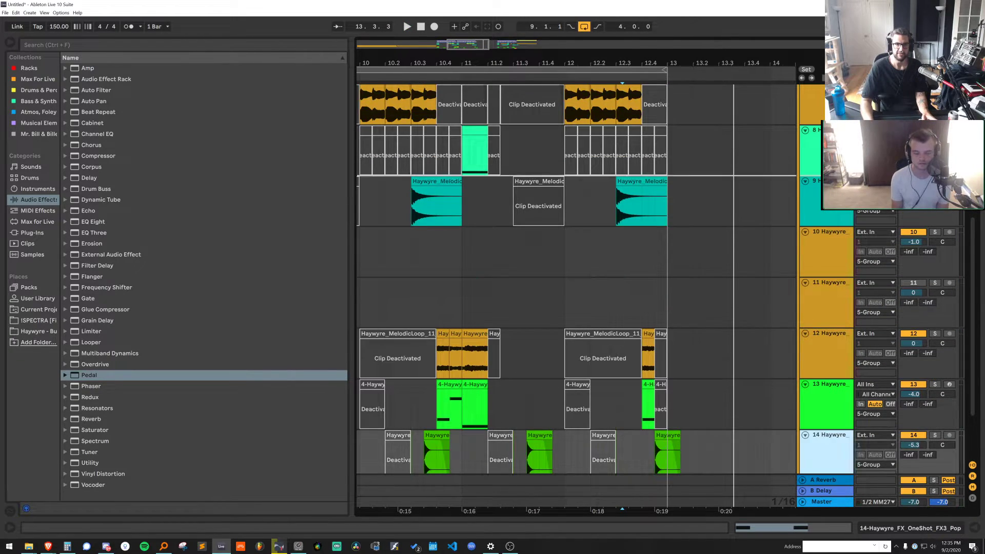
pyautogui.scroll(2, 815, 440)
pyautogui.scroll(4, 839, 280)
pyautogui.moveTo(837, 178); pyautogui.dragTo(837, 131)
# Delete the relocated FX track's earlier clips, keeping only the one-shot at 12.4.3
pyautogui.scroll(-4, 604, 179)
pyautogui.moveTo(706, 153); pyautogui.dragTo(548, 177)
pyautogui.press('Delete')
pyautogui.press('Delete')
# Deactivate the second half of each beat in track 5's bar 9 drum loop, at 9.1.3, 9.2.3, 9.3.3 and 9.4.3
pyautogui.click(553, 186)
pyautogui.press('space')
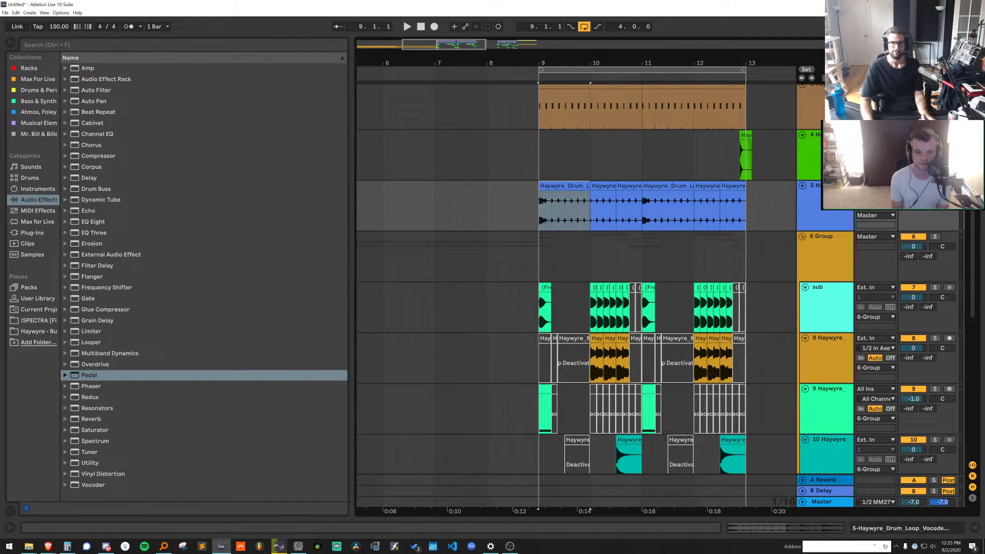
pyautogui.press('space')
pyautogui.scroll(4, 555, 203)
pyautogui.moveTo(515, 204); pyautogui.dragTo(711, 206)
pyautogui.press('0')
pyautogui.press('0')
pyautogui.press('0')
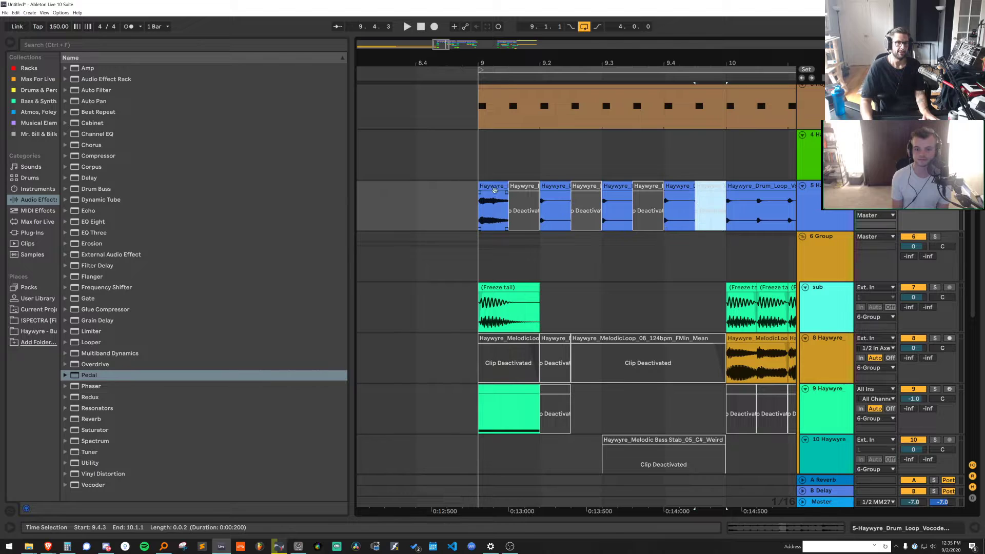
# Audition track 5's gated drum hits in bar 9 against the ungated drum loop in bar 10
pyautogui.click(494, 190)
pyautogui.press('space')
pyautogui.press('-')
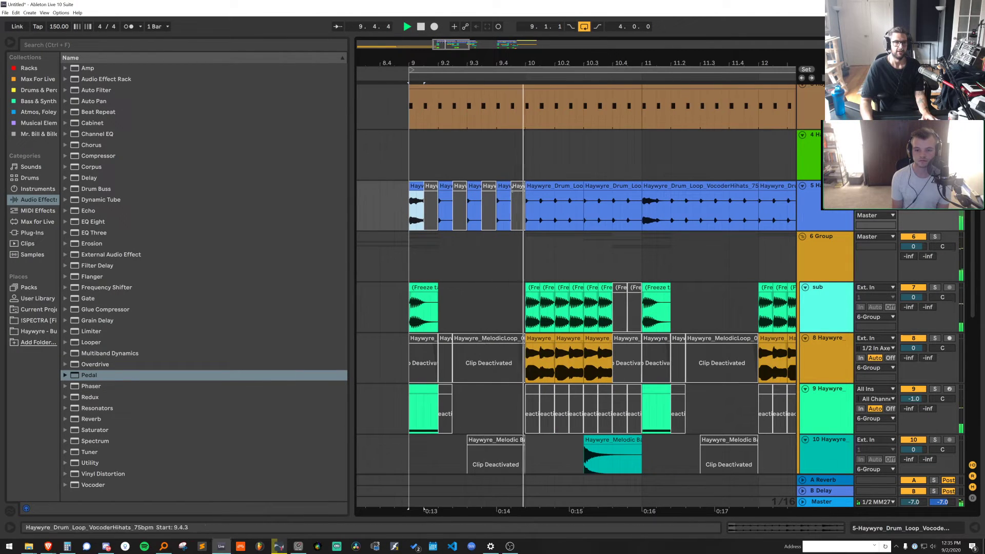
pyautogui.moveTo(510, 193); pyautogui.dragTo(507, 193)
pyautogui.press('space')
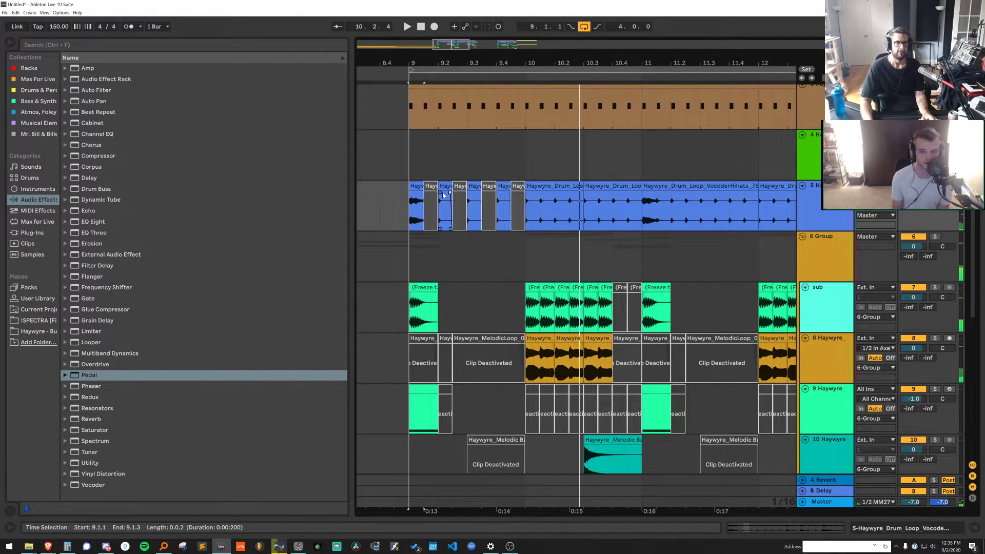
pyautogui.click(420, 185)
pyautogui.press('space')
pyautogui.keyDown('shift'); pyautogui.click(517, 186); pyautogui.keyUp('shift')
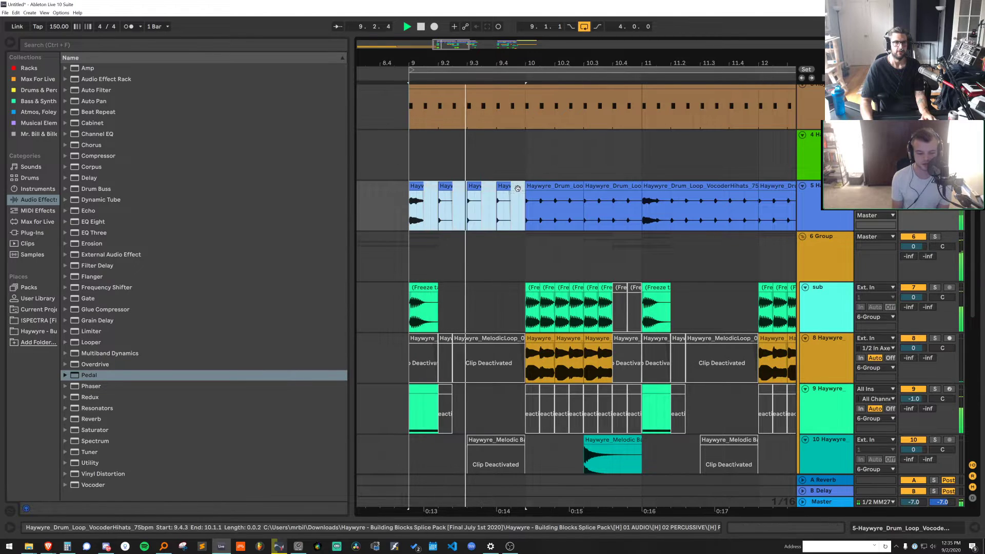
pyautogui.click(544, 186)
pyautogui.moveTo(539, 207); pyautogui.dragTo(555, 206)
pyautogui.press('space')
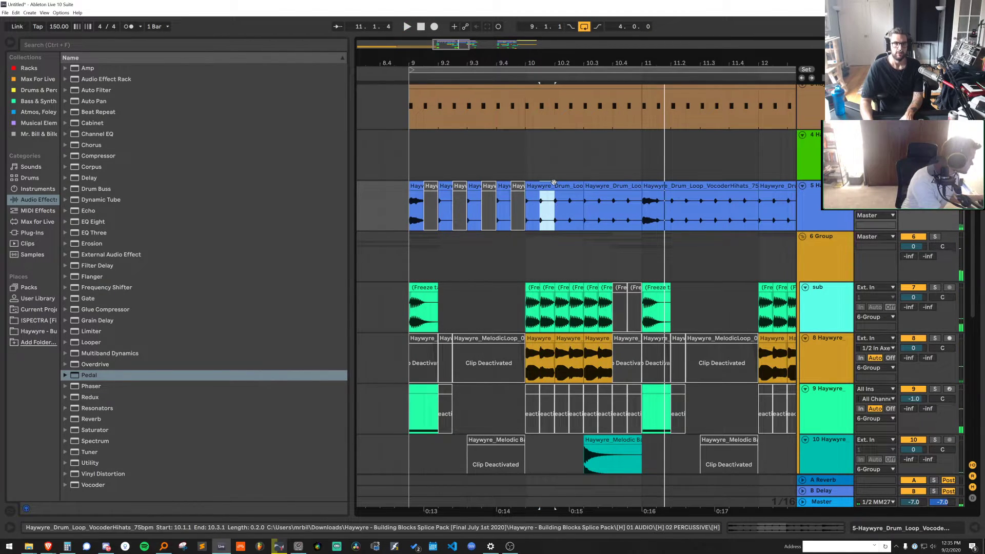
pyautogui.click(567, 185)
pyautogui.press('space')
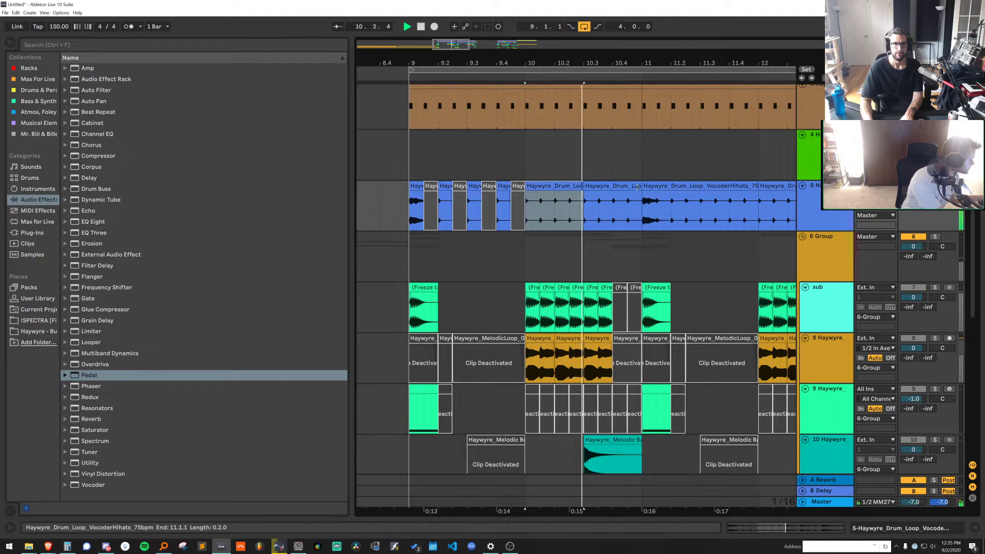
# Delete track 5's drum loop from 10.4.3 to bar 11, along with its drum clips from bar 11 onward
pyautogui.click(613, 195)
pyautogui.moveTo(640, 194); pyautogui.dragTo(625, 193)
pyautogui.press('space')
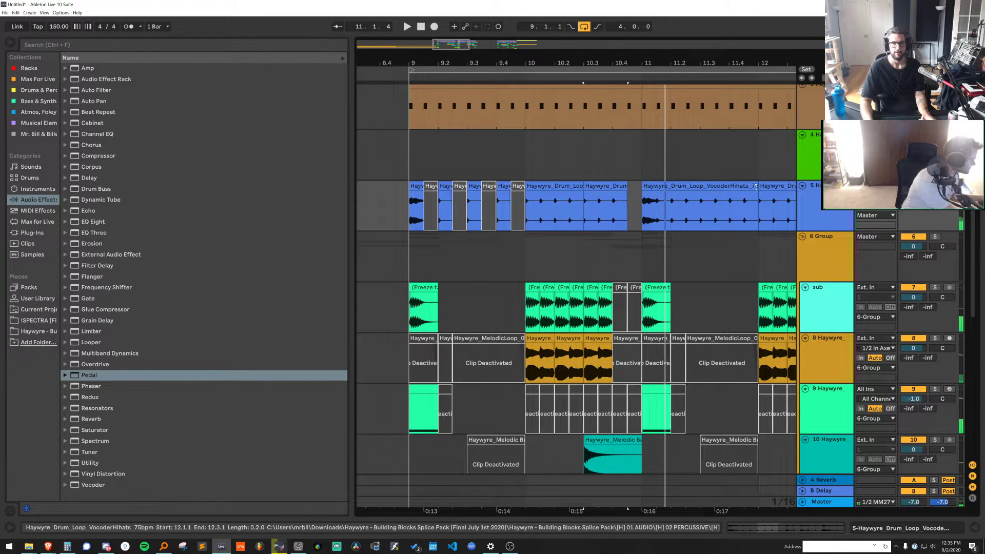
pyautogui.click(686, 185)
pyautogui.moveTo(702, 63); pyautogui.dragTo(658, 44)
pyautogui.keyDown('shift'); pyautogui.click(756, 202); pyautogui.keyUp('shift')
pyautogui.press('Delete')
# Set the grid to 2 bars and duplicate track 5's drum section from bars 9 to 11 so it repeats from bar 11
pyautogui.rightClick(661, 152)
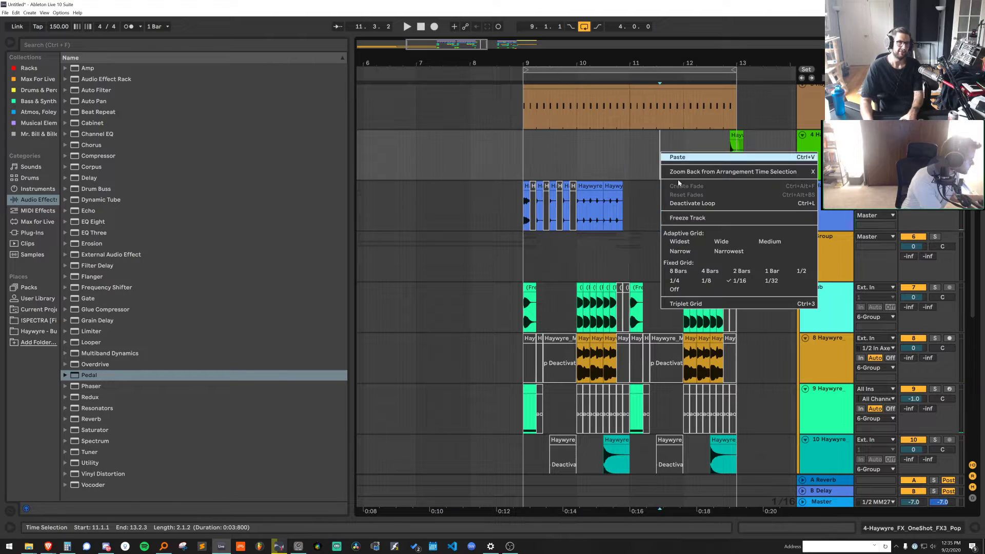
pyautogui.click(744, 271)
pyautogui.moveTo(633, 198); pyautogui.dragTo(514, 197)
pyautogui.hotkey('ctrl', 'd')
pyautogui.click(515, 196)
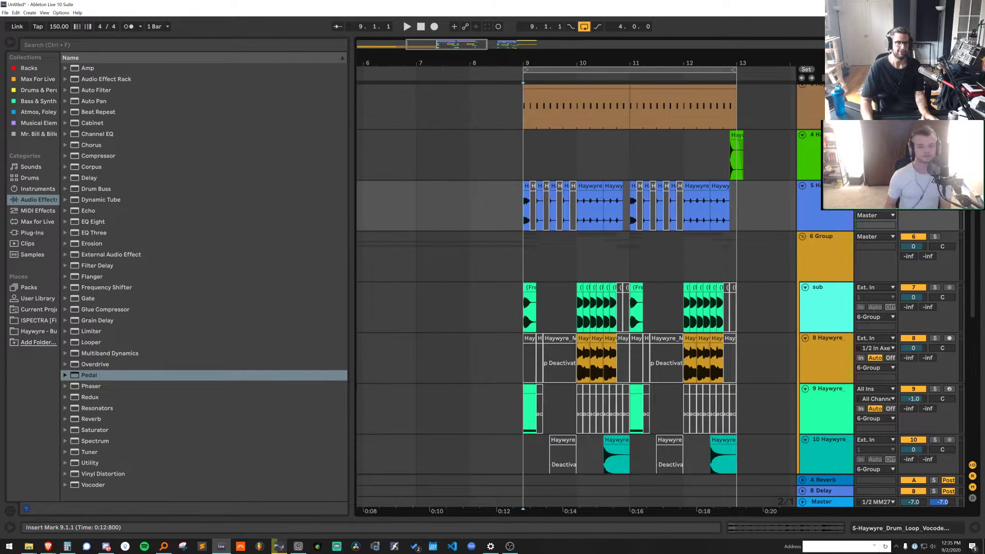
# Set the grid to 1/8 and play back the four-bar loop from bar 9 with the duplicated drums
pyautogui.rightClick(536, 166)
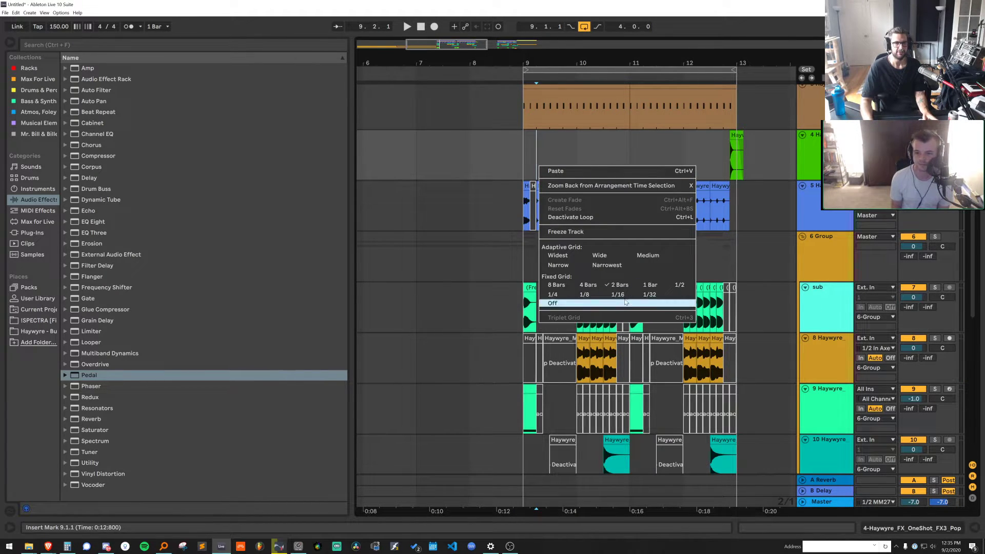
pyautogui.click(525, 168)
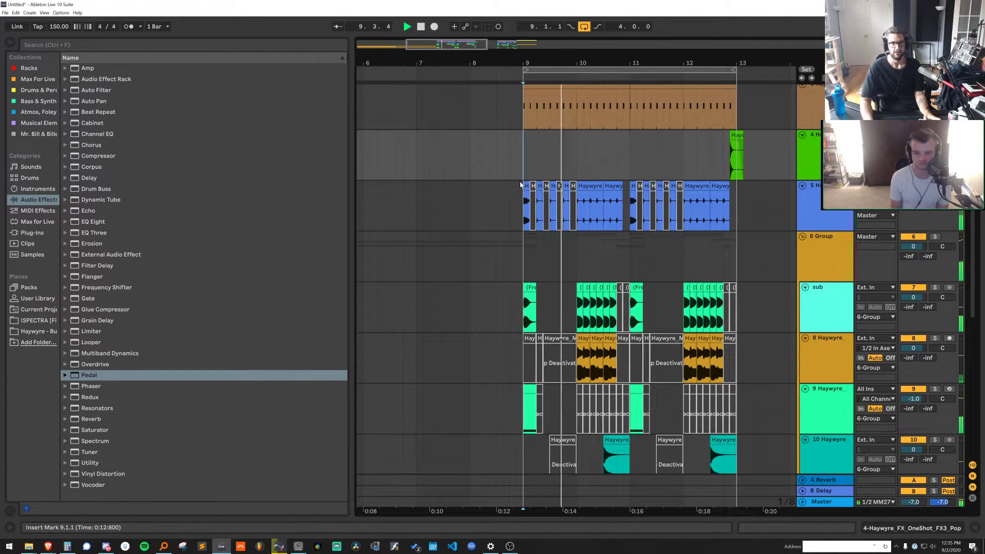
pyautogui.click(627, 205)
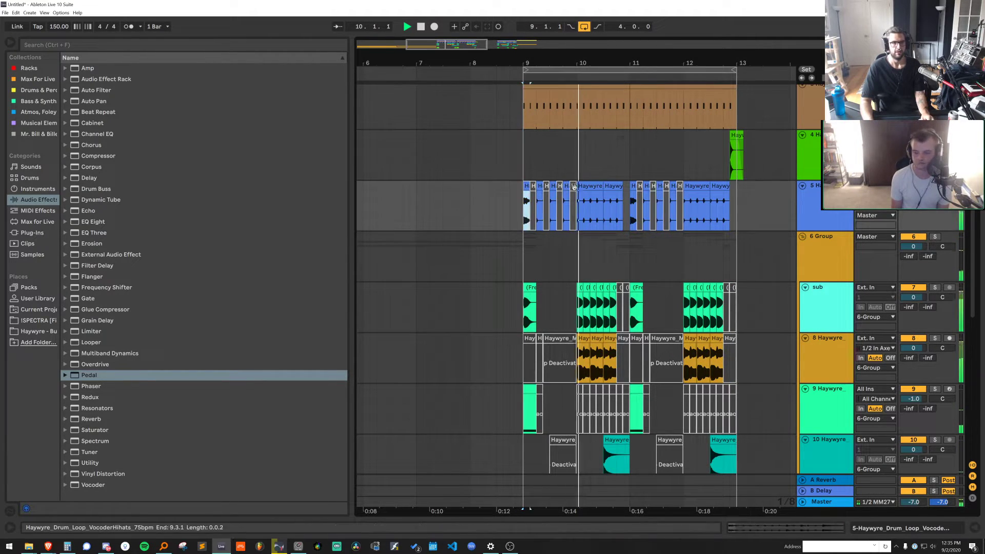
pyautogui.click(732, 203)
pyautogui.scroll(2, 739, 218)
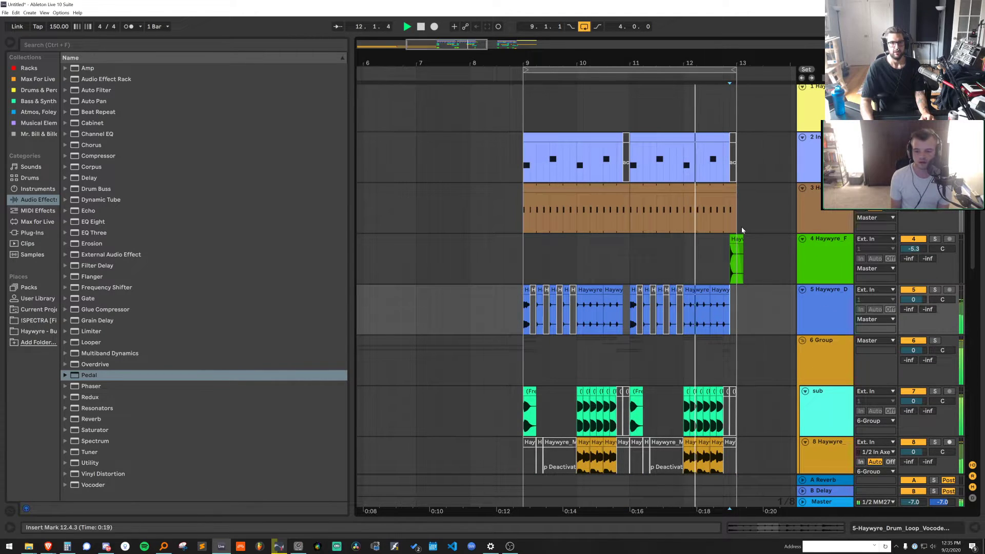
pyautogui.moveTo(723, 319); pyautogui.dragTo(726, 316)
pyautogui.click(726, 314)
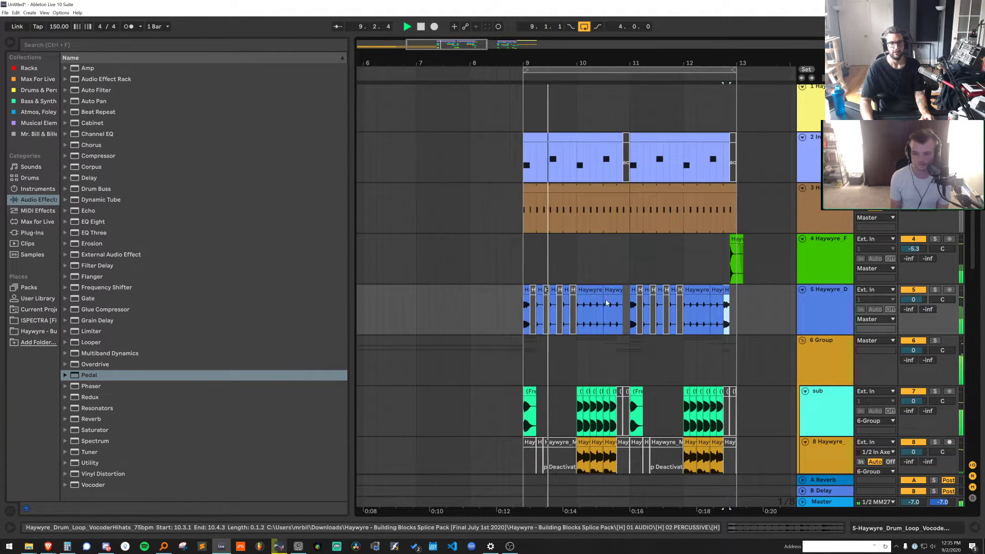
pyautogui.scroll(-3, 747, 303)
pyautogui.press('space')
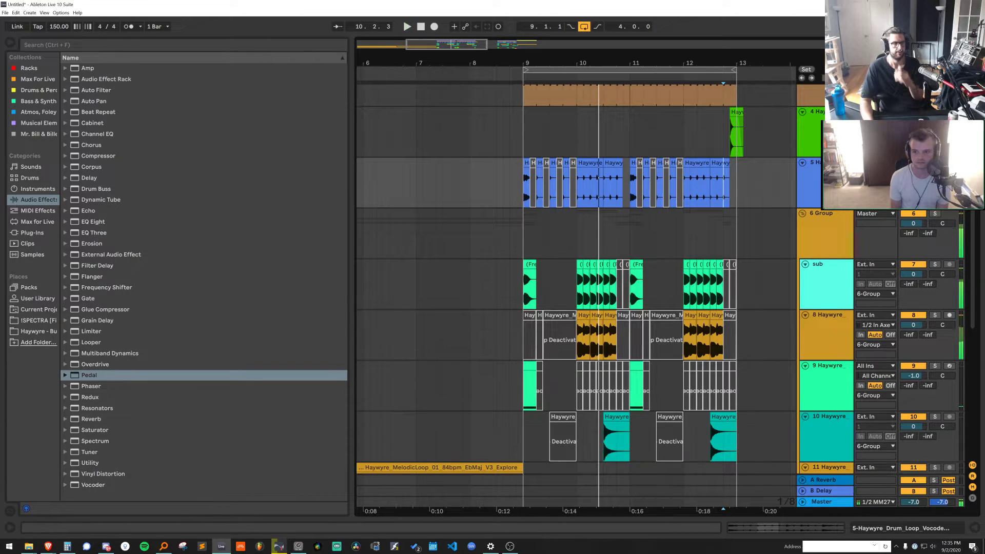
# Audition melodic loops from the Haywyre sample folder, including FluteCool, Serenity, Softness and Unexpected V1
pyautogui.click(31, 331)
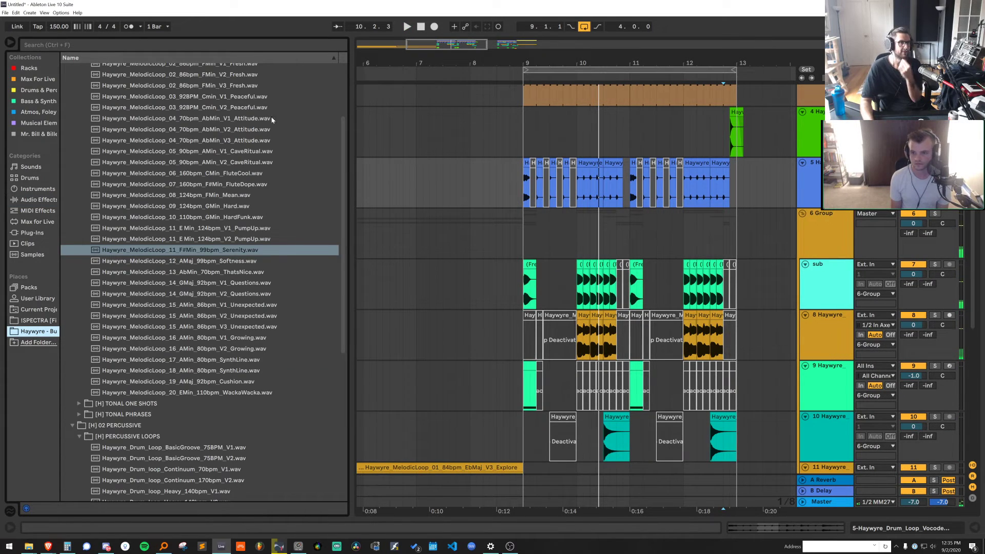
pyautogui.click(267, 175)
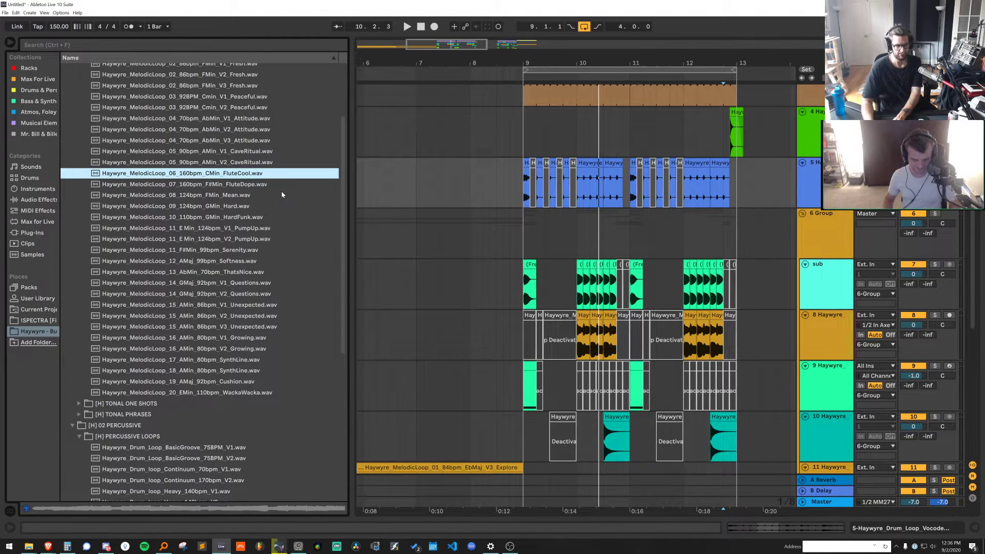
pyautogui.click(251, 250)
pyautogui.scroll(-3, 252, 238)
pyautogui.press('Down')
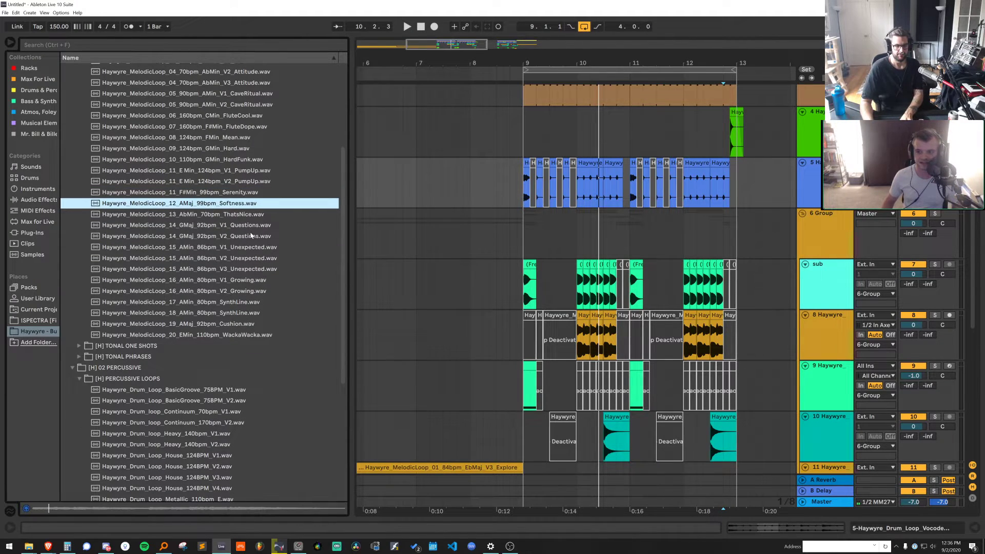
pyautogui.scroll(3, 693, 112)
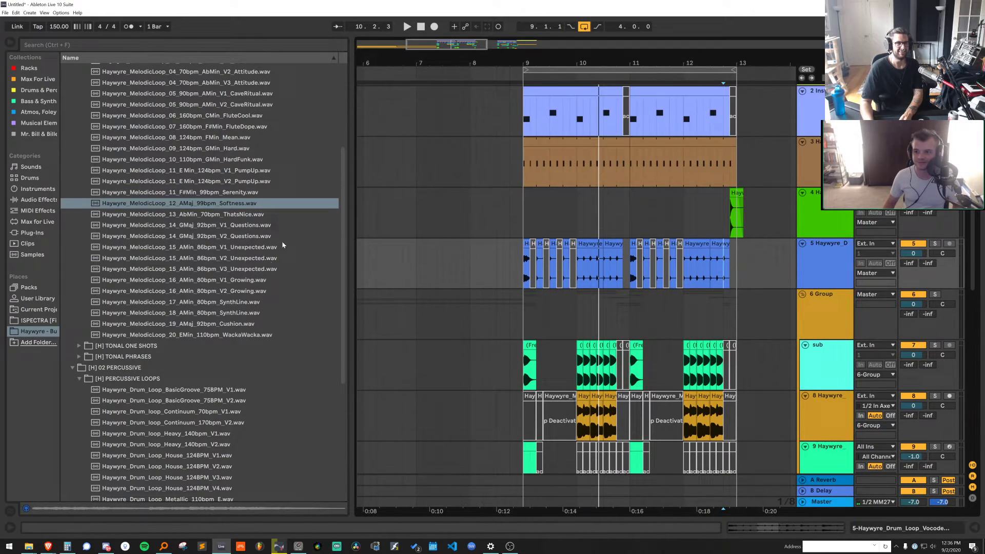
pyautogui.click(219, 247)
pyautogui.scroll(7, 299, 260)
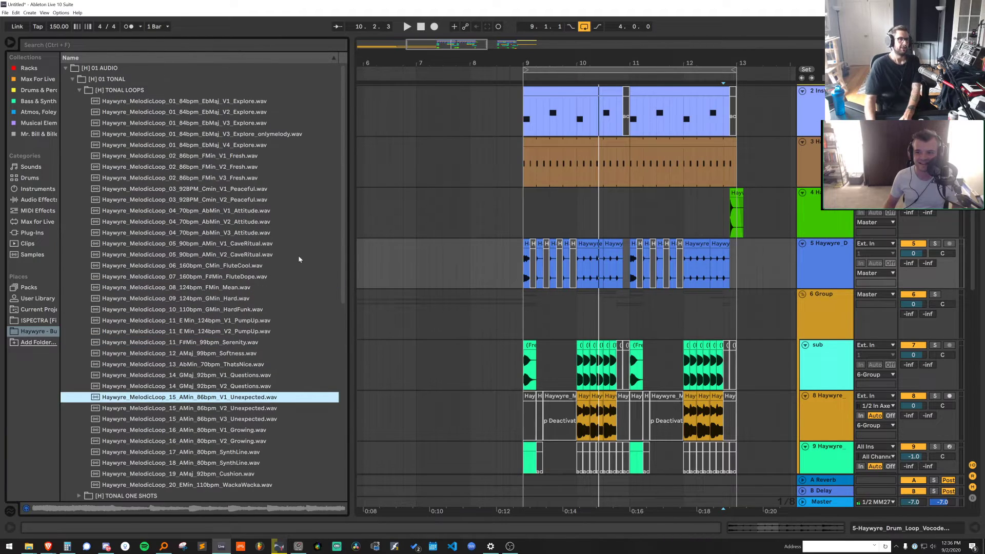
# Collapse the Tonal Loops and Percussive Loops folders and expand the Tonal One Shots folder
pyautogui.click(155, 94)
pyautogui.click(141, 135)
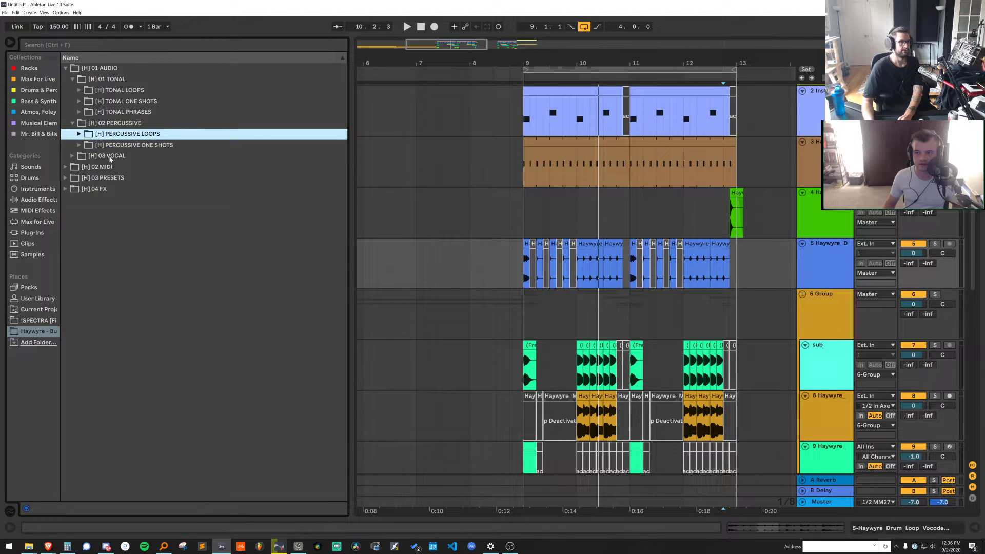
pyautogui.click(104, 190)
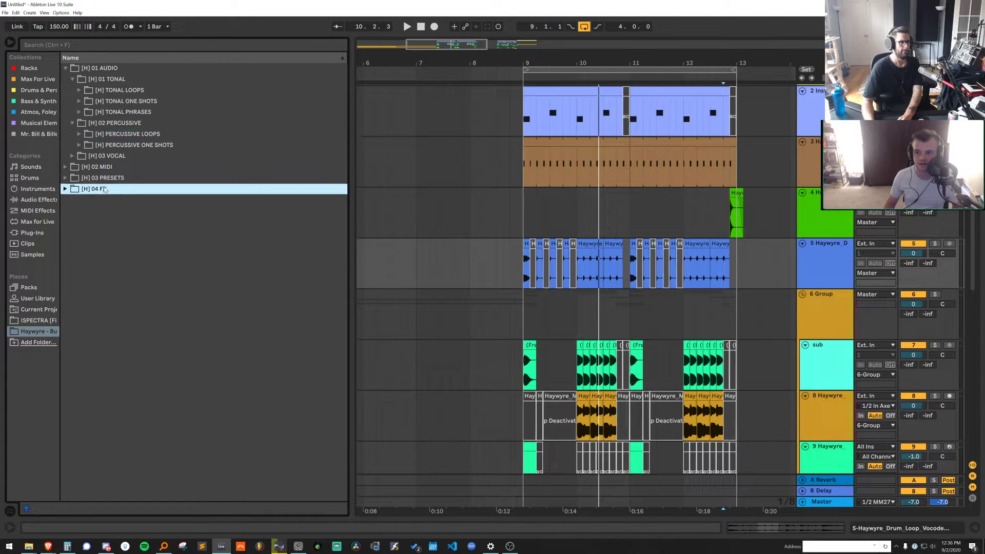
pyautogui.click(107, 94)
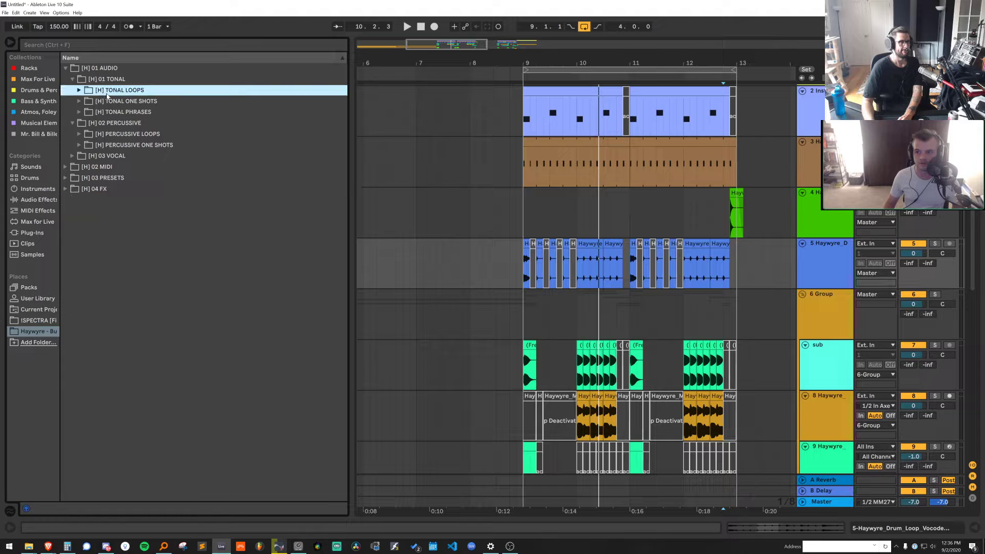
pyautogui.click(124, 101)
pyautogui.click(79, 101)
# Audition the melodic bass stab one-shots from Wao through Dunk, UUU and Weird to Chugger
pyautogui.click(164, 167)
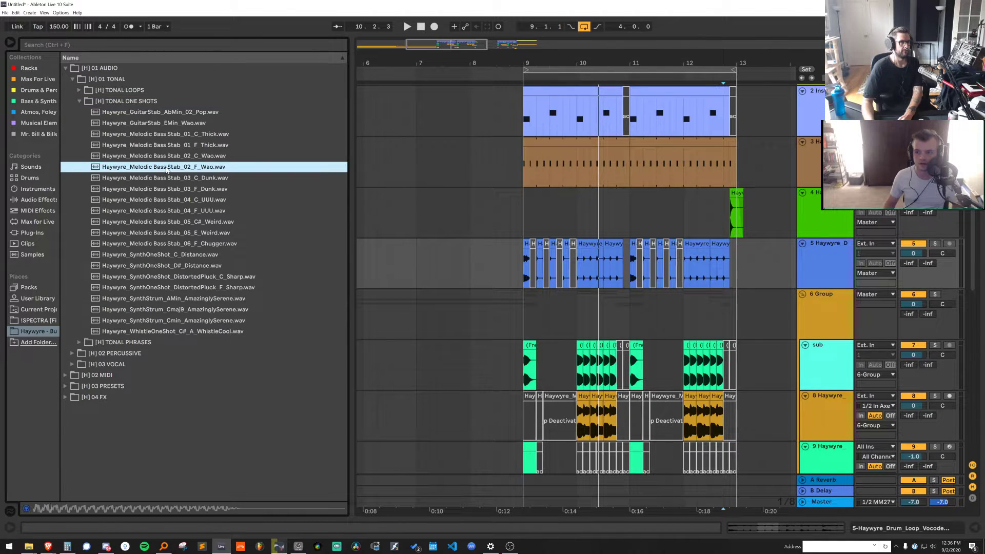
pyautogui.click(169, 188)
pyautogui.click(166, 200)
pyautogui.click(165, 211)
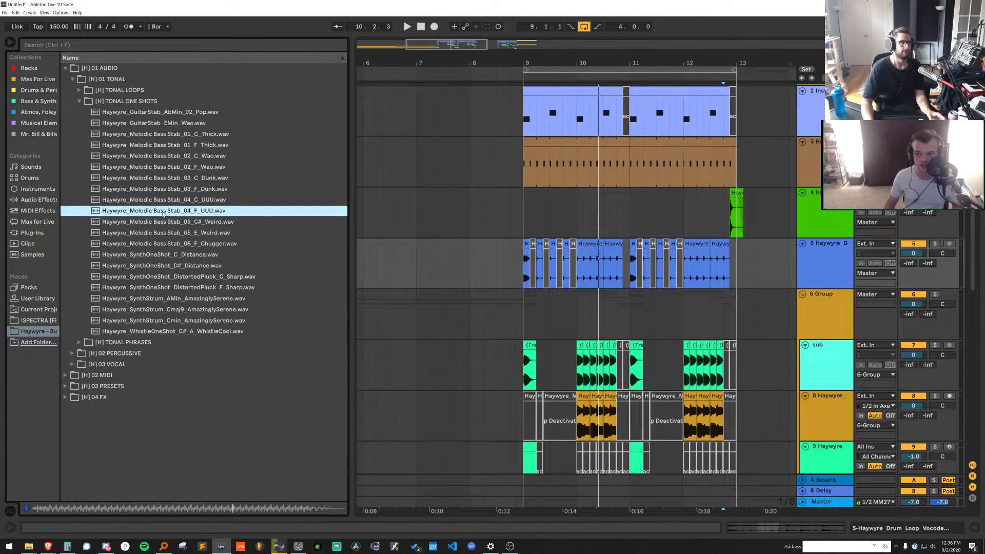
pyautogui.click(163, 223)
pyautogui.click(164, 233)
pyautogui.click(164, 244)
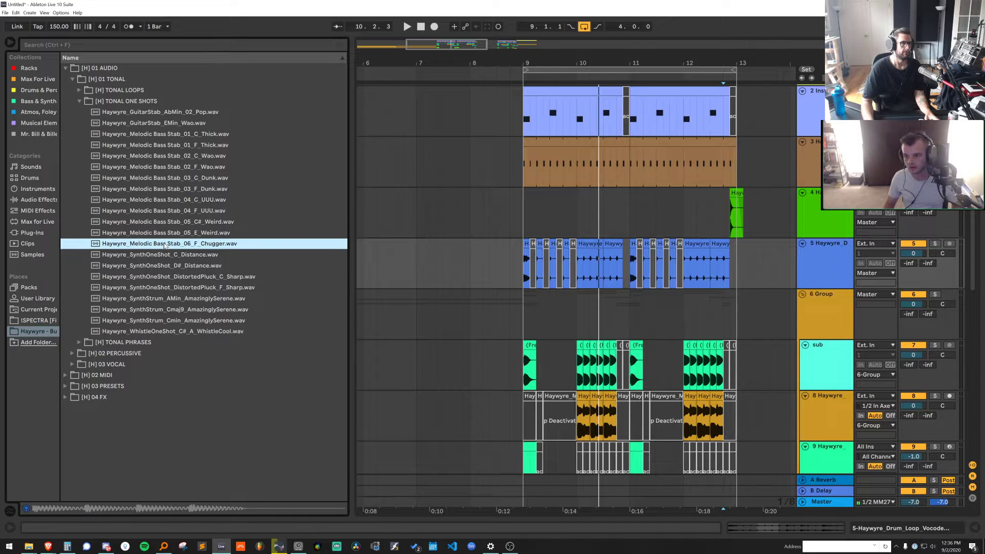
pyautogui.click(158, 267)
pyautogui.click(166, 245)
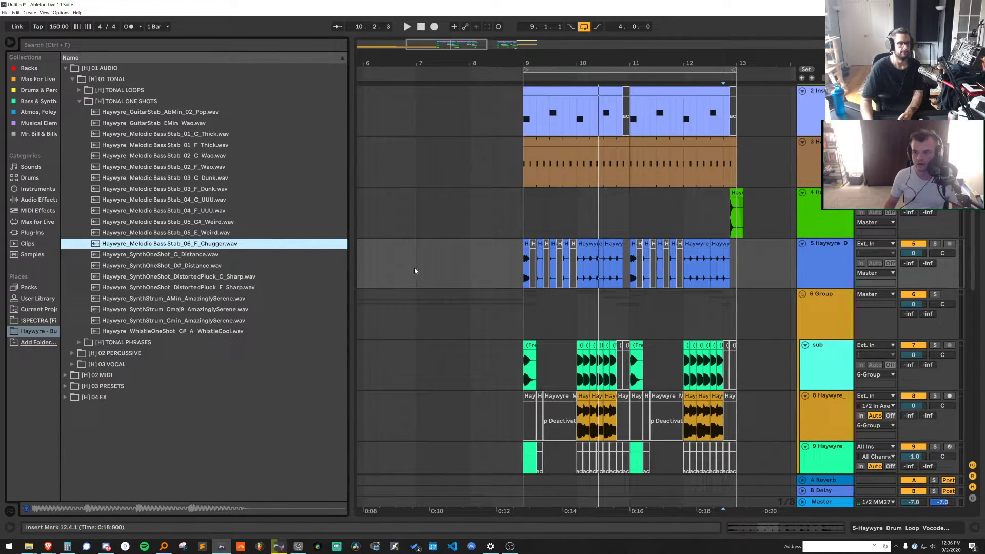
# Audition the synth, strum, whistle and guitar stab one-shots, and replay Haywyre_Melodic Bass Stab_06_F_Chugger.wav
pyautogui.click(204, 266)
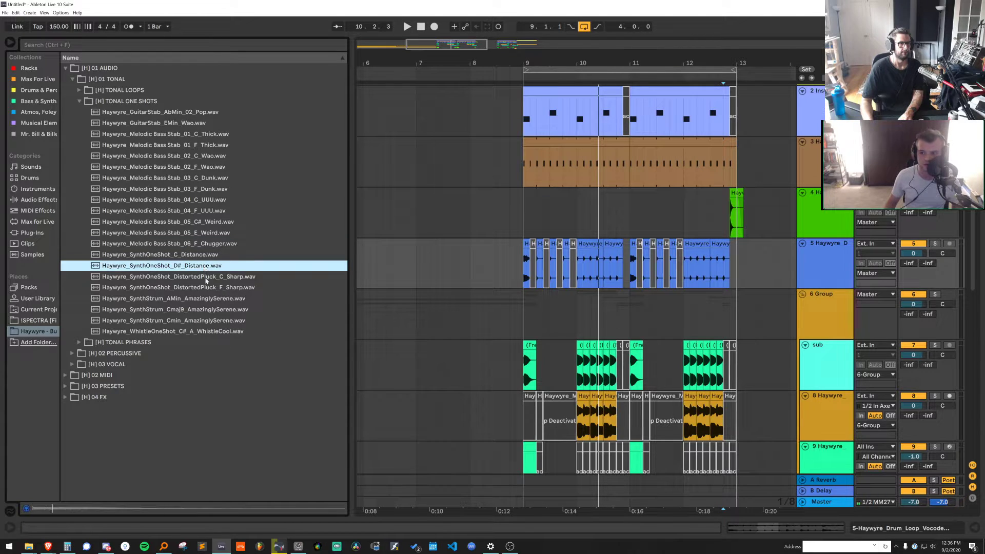
pyautogui.click(205, 278)
pyautogui.click(206, 288)
pyautogui.click(207, 299)
pyautogui.click(205, 310)
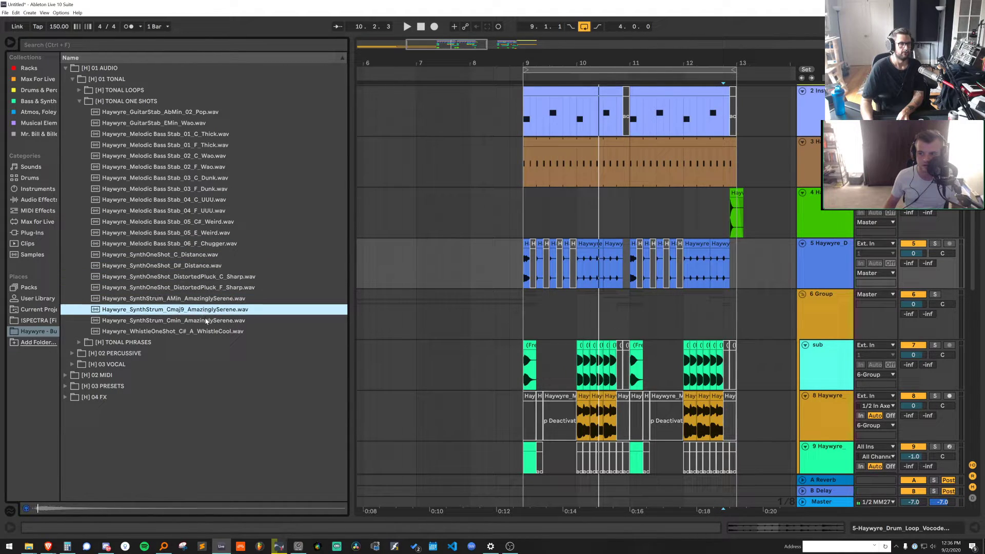
pyautogui.click(211, 321)
pyautogui.click(207, 331)
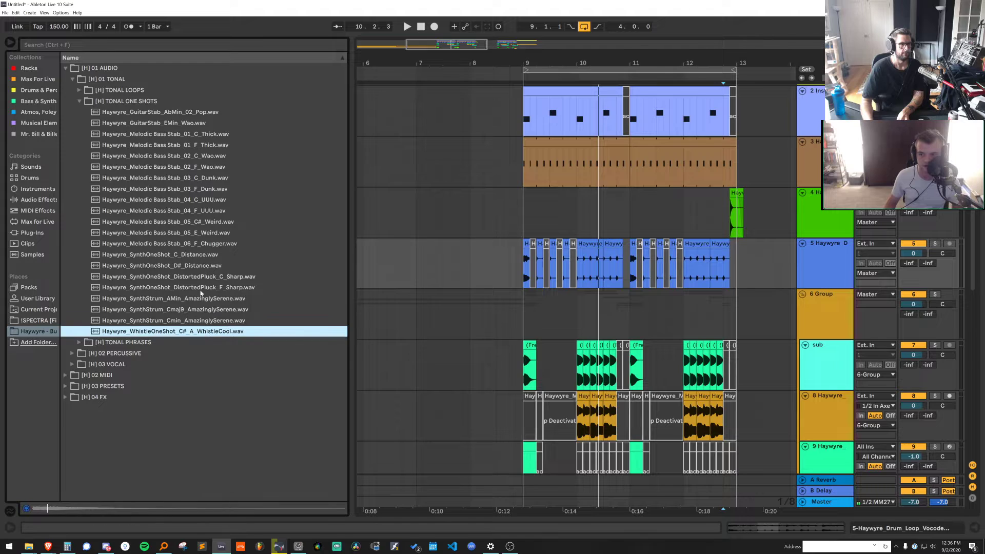
pyautogui.click(203, 199)
pyautogui.click(200, 123)
pyautogui.click(191, 112)
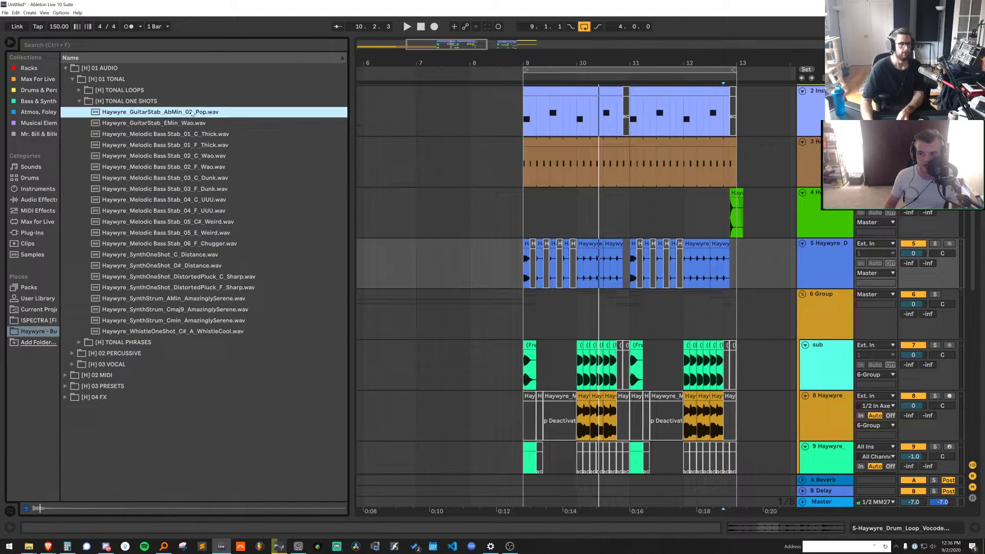
pyautogui.click(195, 245)
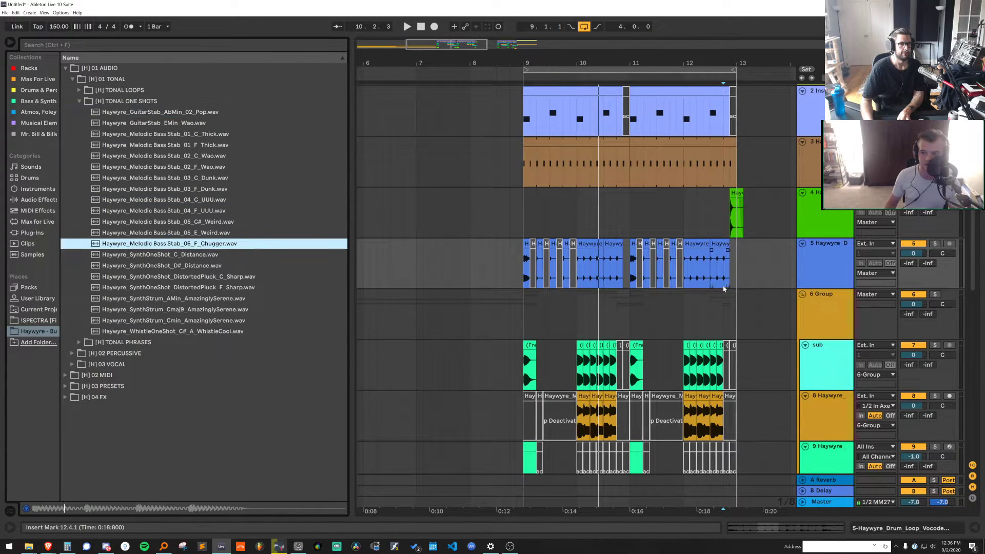
# Insert an audio track below track 8 and place Haywyre_Melodic Bass Stab_06_F_Chugger.wav on it at bar 10
pyautogui.scroll(-3, 775, 318)
pyautogui.click(822, 334)
pyautogui.hotkey('ctrl', 't')
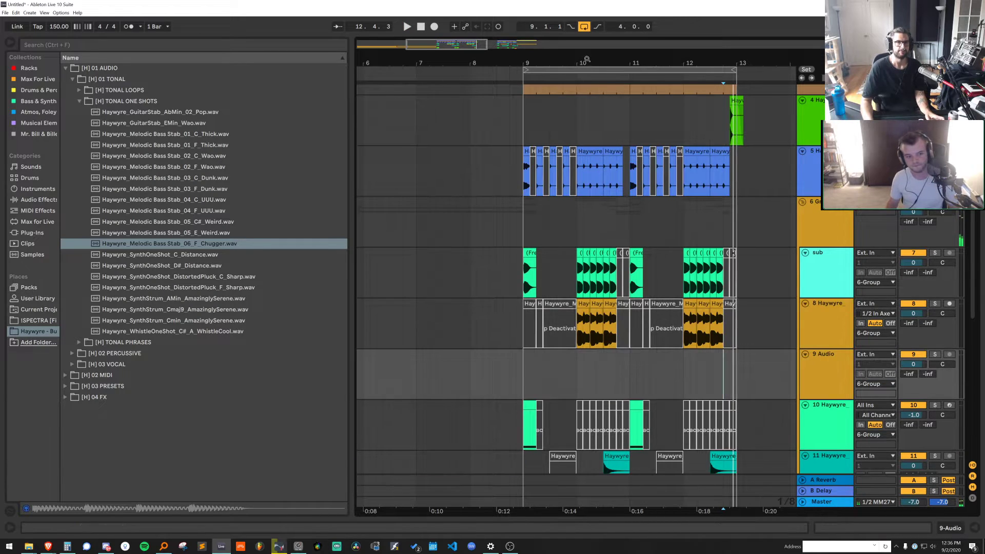
pyautogui.moveTo(585, 60); pyautogui.dragTo(404, 120)
pyautogui.moveTo(181, 242); pyautogui.dragTo(590, 350)
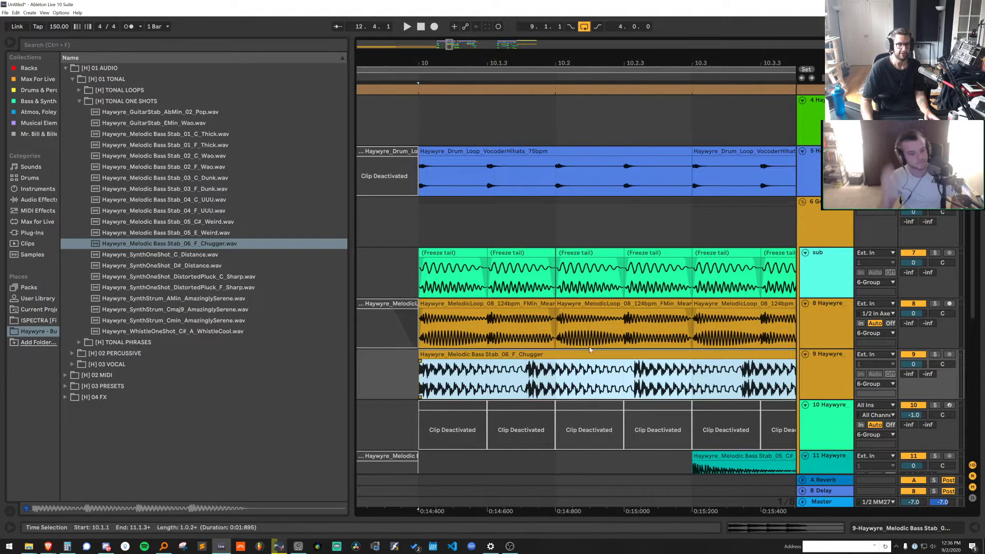
# Solo track 9, audition the Chugger bass stab clip and turn on warping for it
pyautogui.click(934, 354)
pyautogui.press('space')
pyautogui.doubleClick(508, 355)
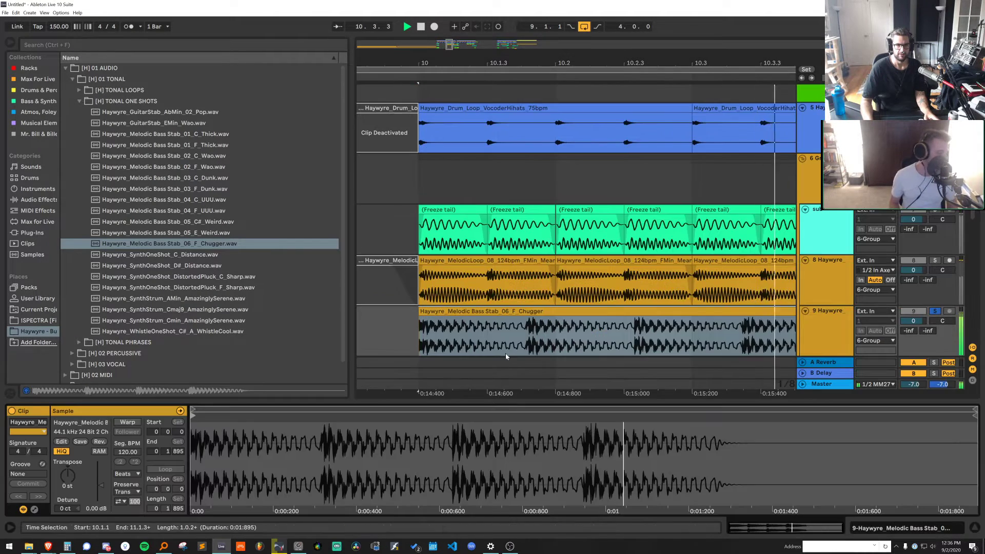
pyautogui.click(126, 421)
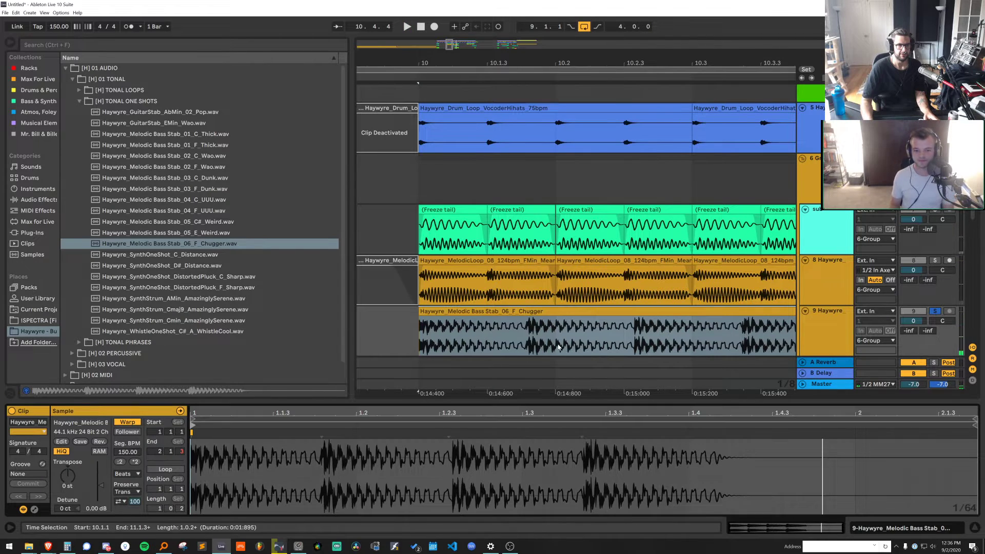
# Try to tighten the Chugger clip's warp timing so its hits line up with the bass loop above
pyautogui.moveTo(753, 436); pyautogui.dragTo(544, 433)
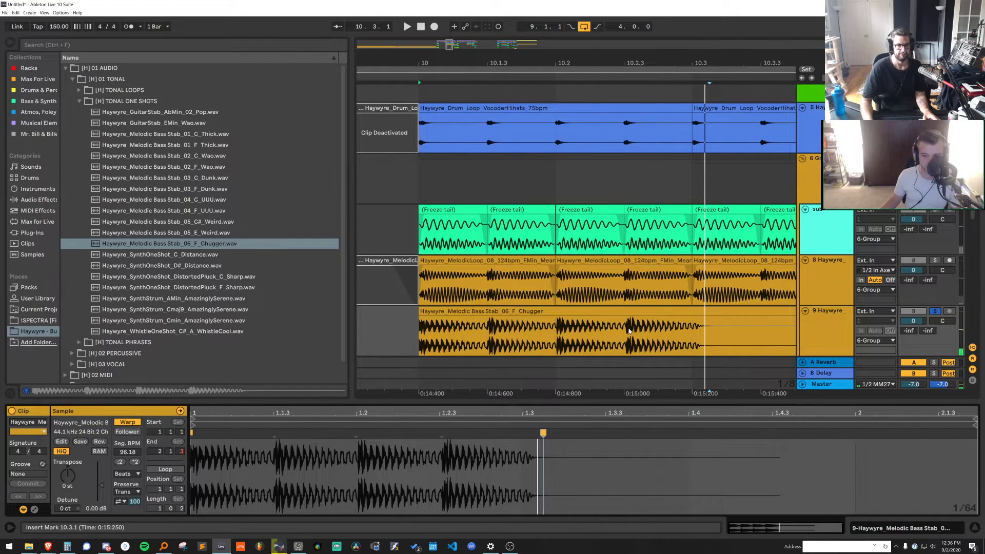
pyautogui.hotkey('ctrl', 'z')
# Replace the Chugger audio track with a MIDI track that has Haywyre_Melodic Bass Stab_06_F_Chugger.wav loaded as a sampler instrument
pyautogui.click(836, 319)
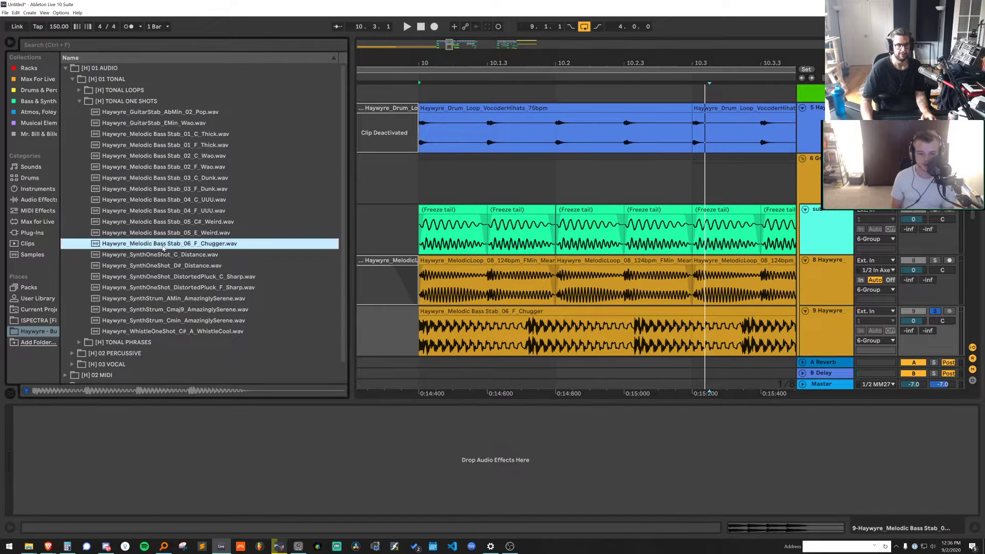
pyautogui.scroll(-2, 828, 308)
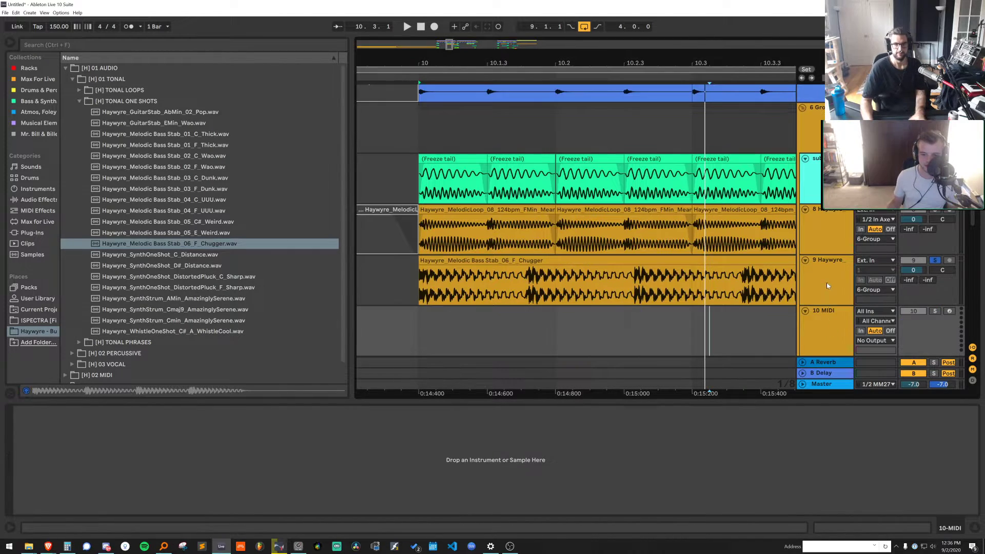
pyautogui.hotkey('ctrl', 'shift', 't')
pyautogui.moveTo(224, 246); pyautogui.dragTo(259, 464)
# Create a three-beat MIDI clip at bar 10 on track 9 and loop a C3 note spanning 1.1.1 to 1.1.3
pyautogui.scroll(-3, 507, 273)
pyautogui.moveTo(507, 272); pyautogui.dragTo(611, 263)
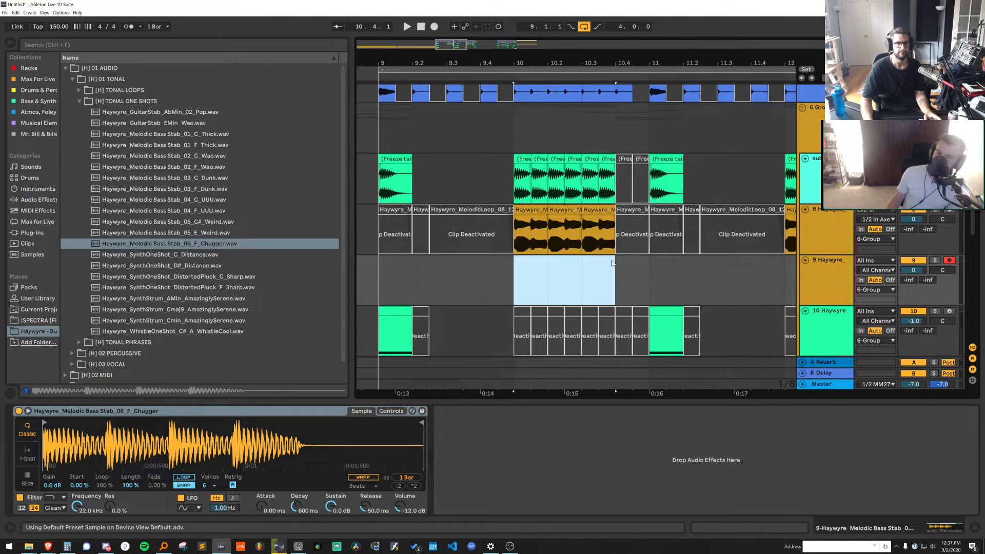
pyautogui.hotkey('ctrl', 'shift', 'm')
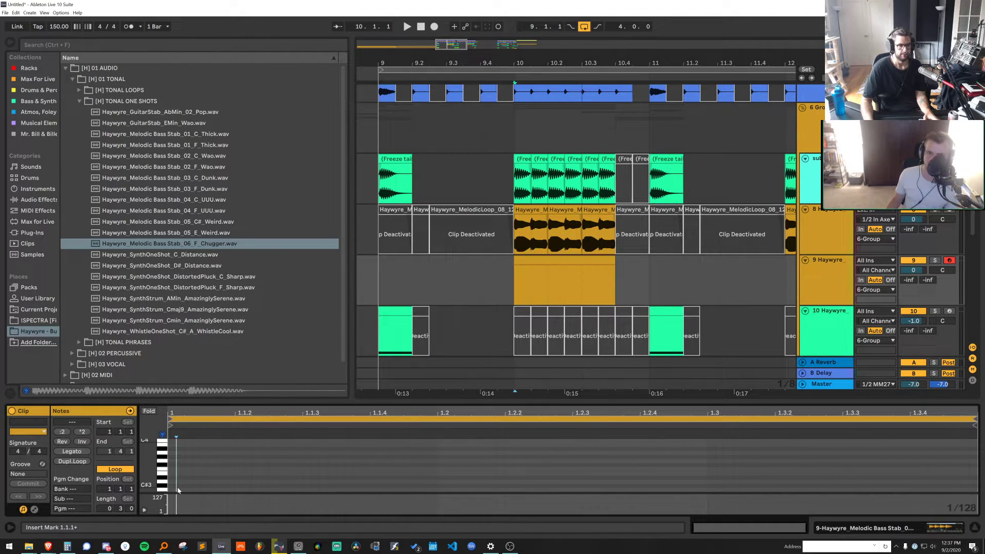
pyautogui.moveTo(175, 488); pyautogui.dragTo(295, 488)
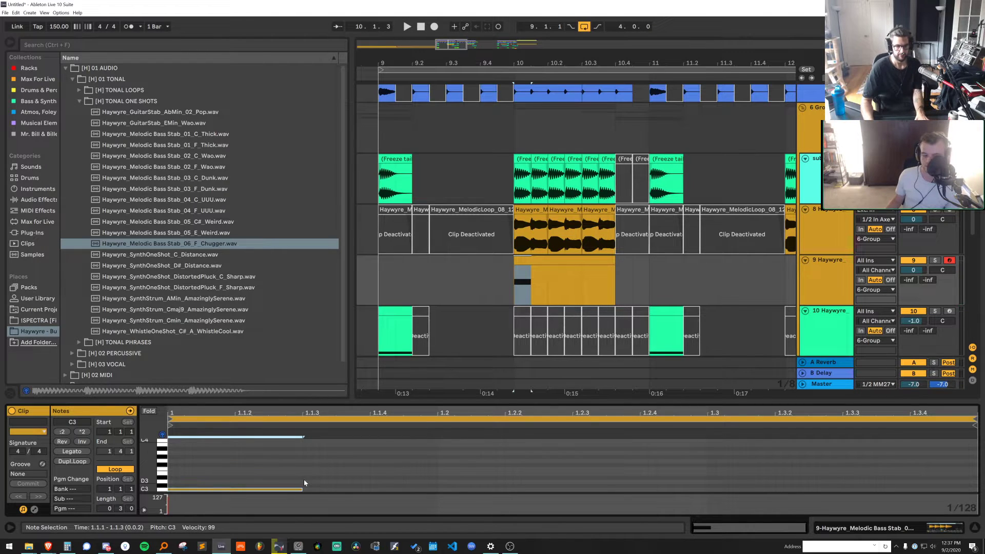
pyautogui.hotkey('ctrl', 'l')
# Play the new Chugger pattern with track 9 disarmed and soloed
pyautogui.press('space')
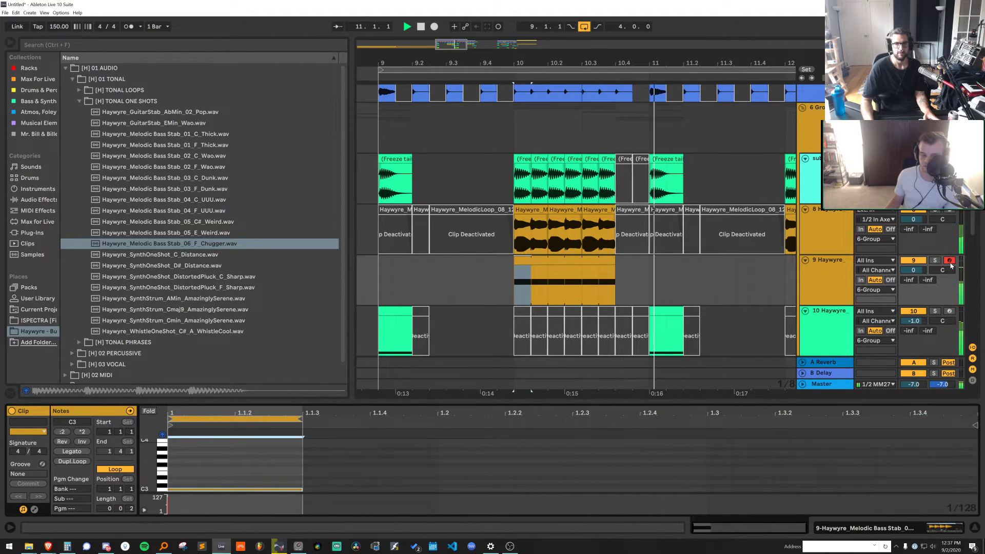
pyautogui.click(935, 260)
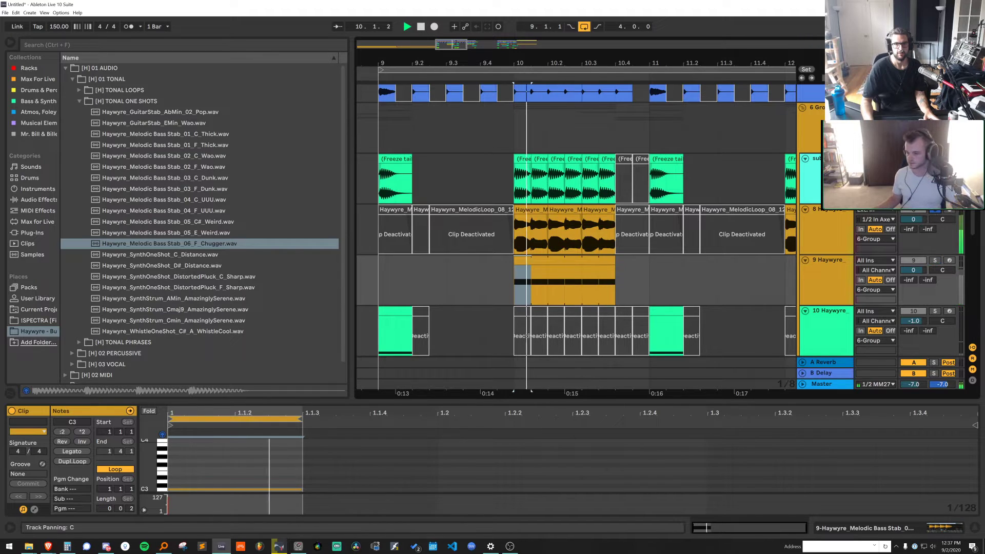
pyautogui.click(827, 278)
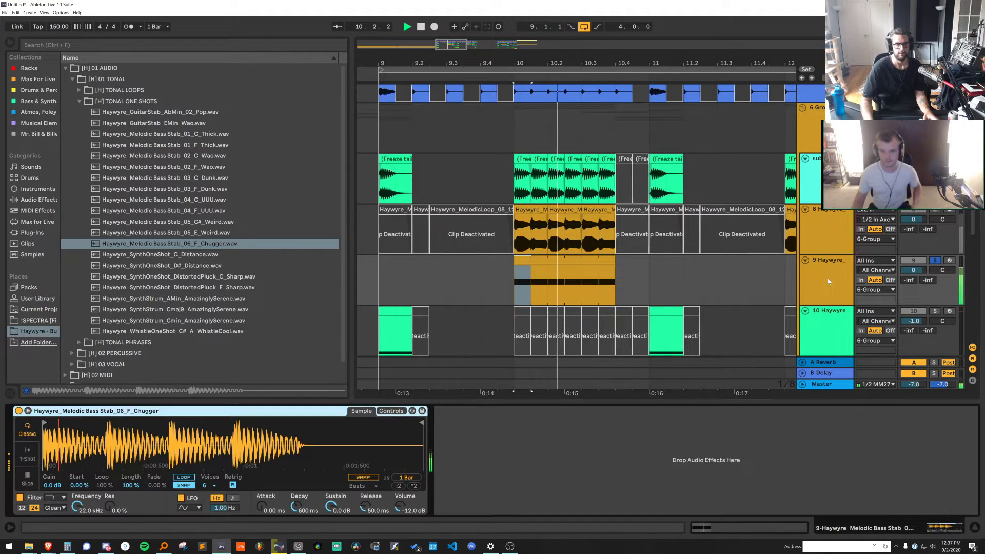
pyautogui.press('space')
# Add EQ Eight to the Chugger track and set its band 8 to a low-pass at 2.90 kHz
pyautogui.hotkey('ctrl', 'f')
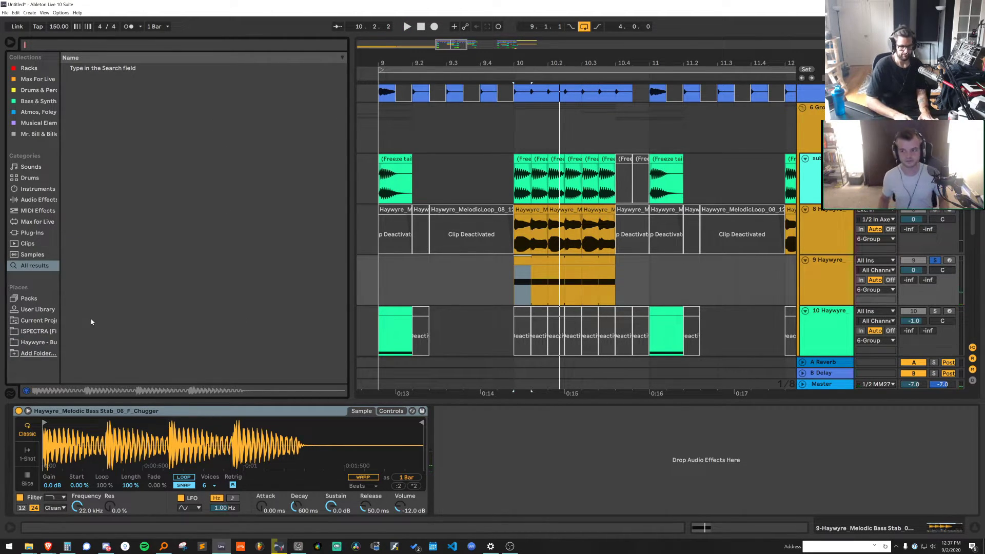
pyautogui.write('eq')
pyautogui.click(107, 79)
pyautogui.doubleClick(107, 79)
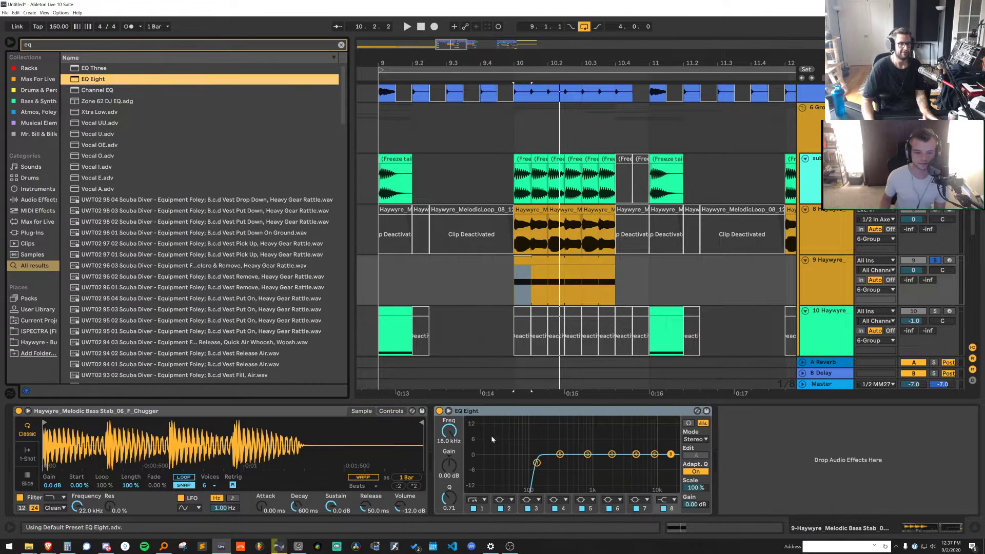
pyautogui.press('space')
pyautogui.click(668, 499)
pyautogui.click(668, 497)
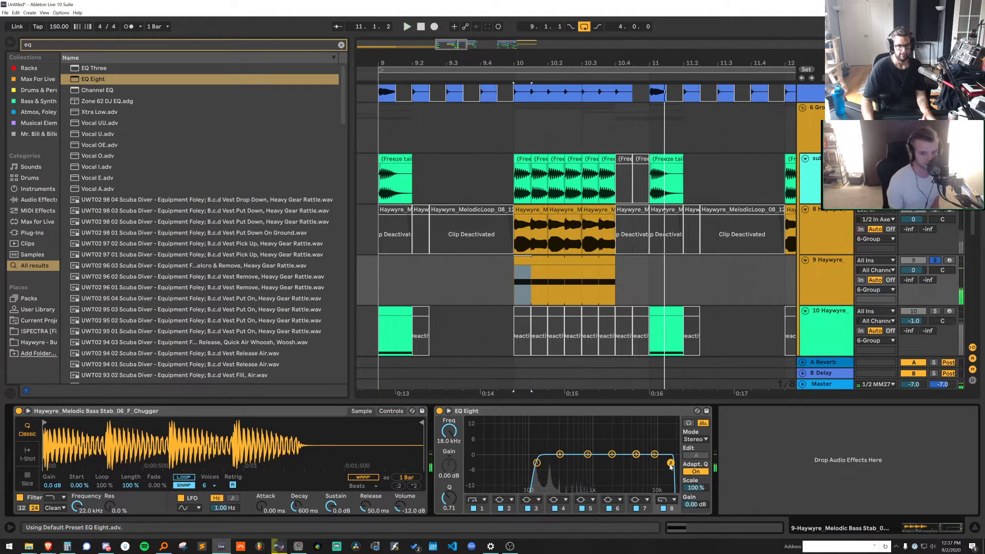
pyautogui.moveTo(672, 454); pyautogui.dragTo(621, 462)
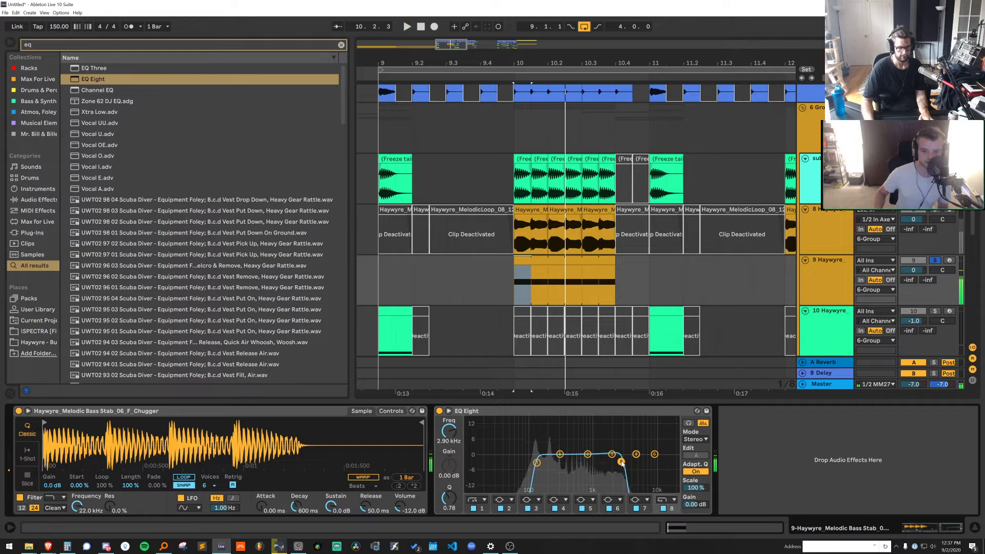
# Insert an Overdrive before EQ Eight on the Chugger track and listen to the result
pyautogui.press('space')
pyautogui.hotkey('ctrl', 'f')
pyautogui.press('BackSpace')
pyautogui.write('ov')
pyautogui.moveTo(95, 70); pyautogui.dragTo(451, 426)
pyautogui.press('space')
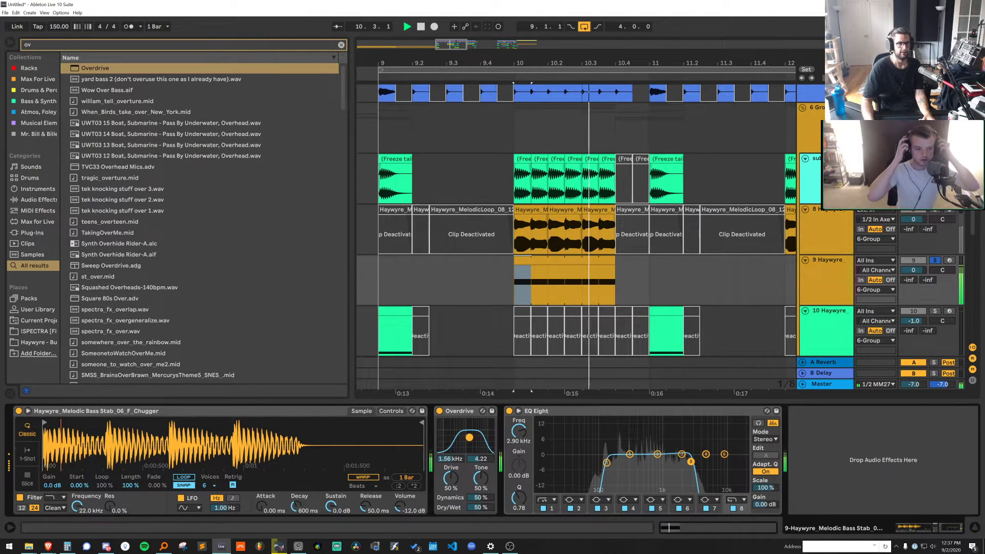
pyautogui.press('space')
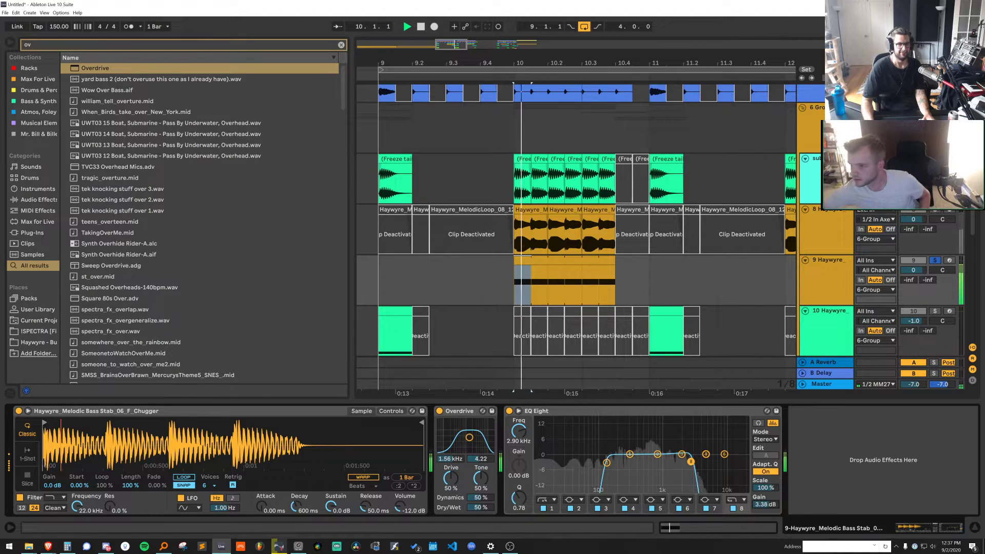
pyautogui.press('space')
# Unsolo track 9 and set its volume to -7.1 dB while checking it in the mix
pyautogui.click(934, 260)
pyautogui.press('space')
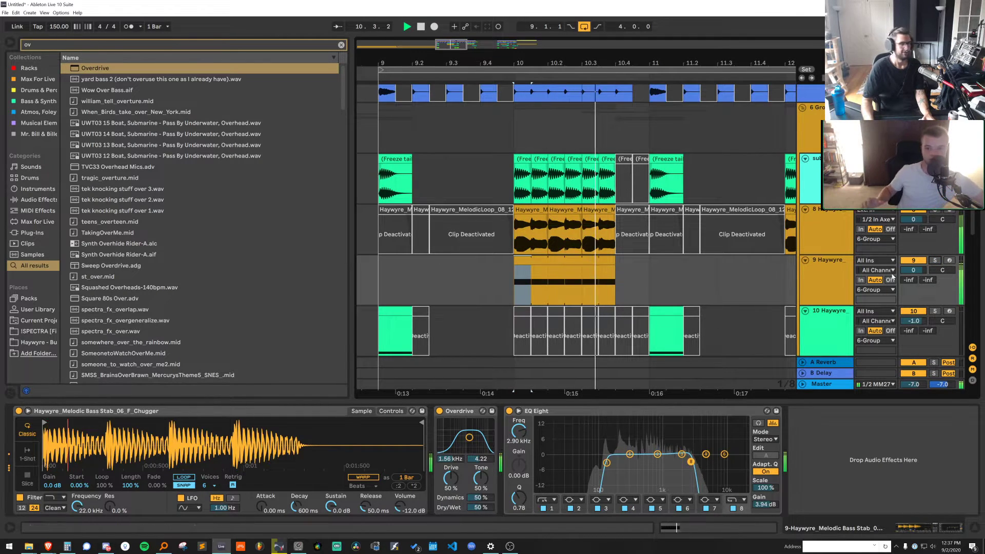
pyautogui.press('space')
pyautogui.moveTo(914, 270); pyautogui.dragTo(913, 284)
pyautogui.press('space')
pyautogui.press('space')
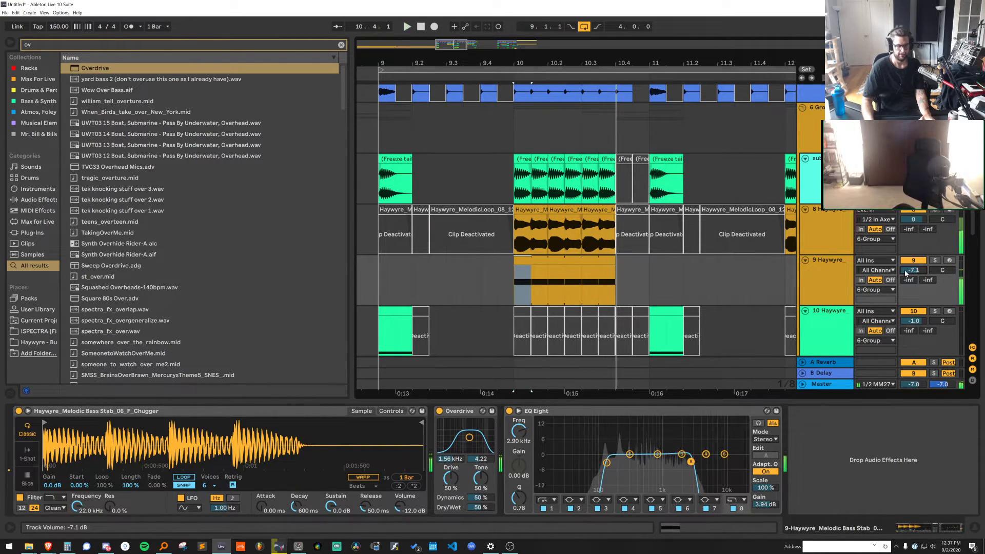
# Add the Uhbik-A(x64) reverb after EQ Eight on track 9 and adjust its decay and mix by ear
pyautogui.hotkey('ctrl', 'f')
pyautogui.write('uhbik a')
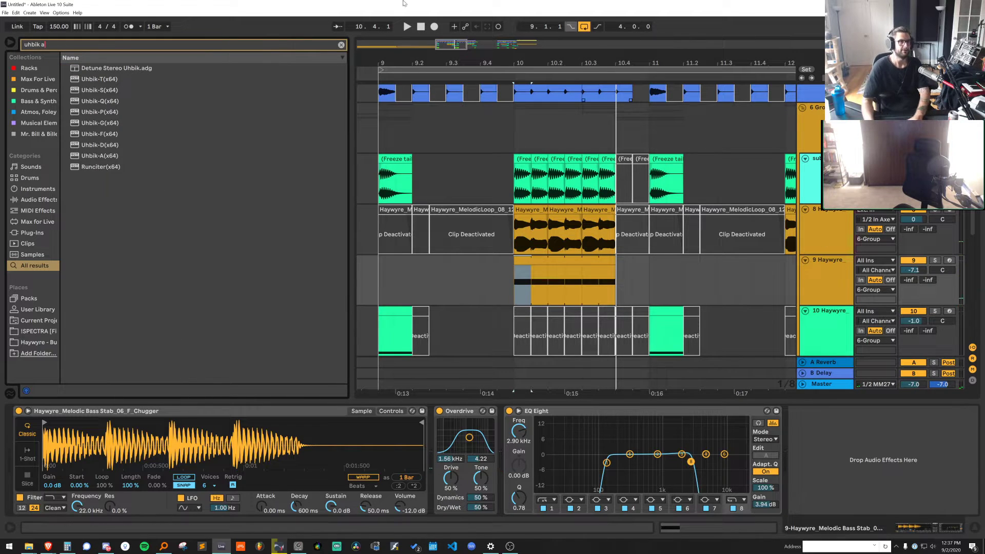
pyautogui.doubleClick(131, 155)
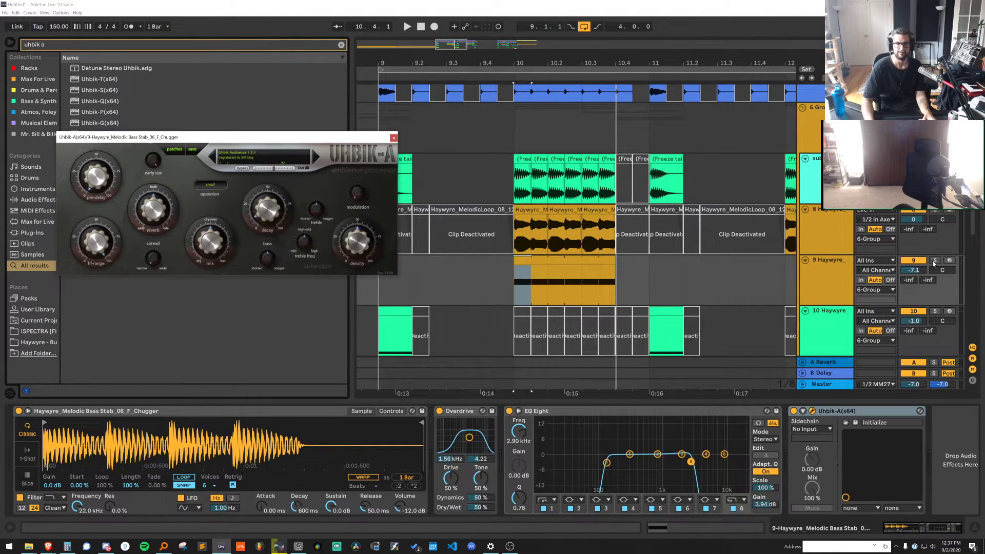
pyautogui.press('space')
pyautogui.moveTo(268, 210)
pyautogui.mouseDown()
pyautogui.moveTo(281, 164)
pyautogui.moveTo(266, 216)
pyautogui.mouseUp()
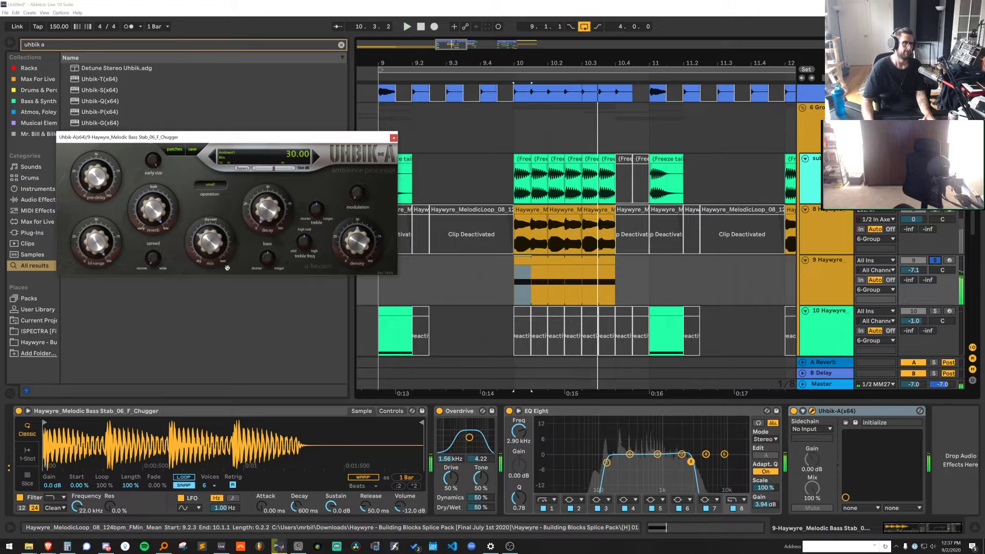
pyautogui.moveTo(227, 267); pyautogui.dragTo(213, 212)
pyautogui.press('space')
# Switch the Uhbik-A operation mode to open and fine-tune its mix and reverb balance
pyautogui.click(212, 190)
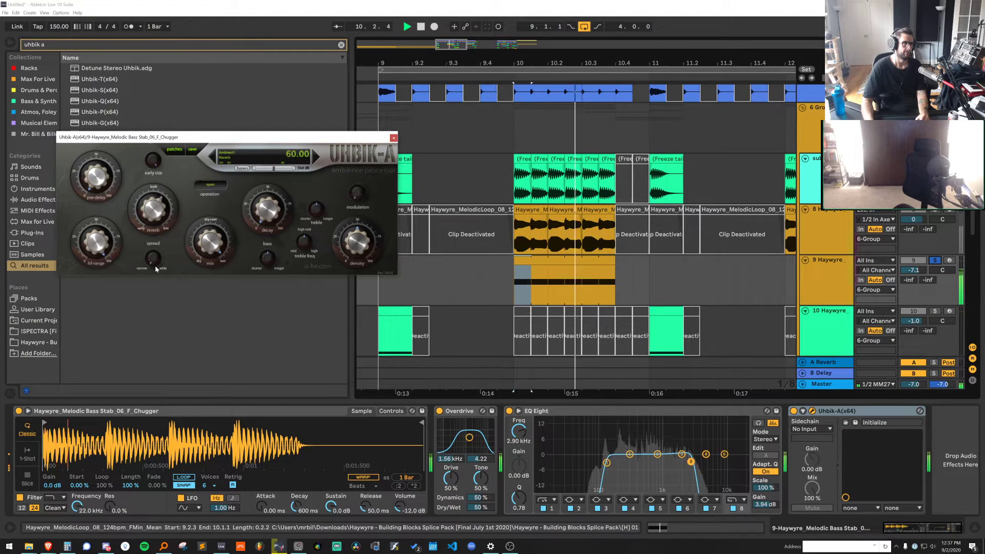
pyautogui.press('space')
pyautogui.press('space')
pyautogui.moveTo(211, 239); pyautogui.dragTo(216, 194)
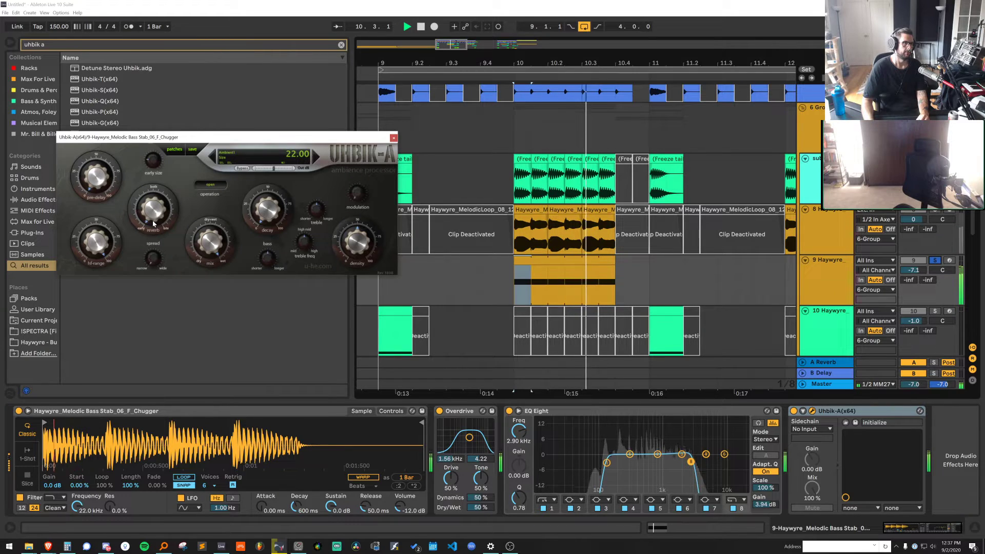
pyautogui.moveTo(153, 224); pyautogui.dragTo(153, 220)
# Take track 9 out of solo and set its volume to -8.8 dB against the full mix
pyautogui.press('space')
pyautogui.press('space')
pyautogui.click(934, 261)
pyautogui.press('space')
pyautogui.press('space')
pyautogui.moveTo(915, 271); pyautogui.dragTo(915, 279)
# Duplicate track 9's bars 10 to 12 to bar 12 and set the track's volume to -11.7 dB during playback
pyautogui.moveTo(786, 270); pyautogui.dragTo(514, 272)
pyautogui.hotkey('ctrl', 'd')
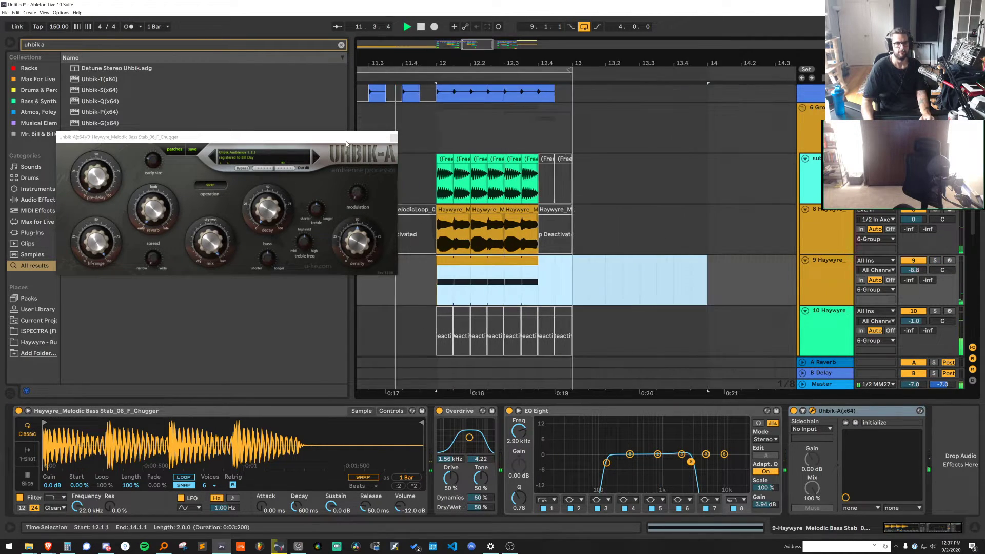
pyautogui.click(393, 137)
pyautogui.moveTo(914, 270); pyautogui.dragTo(914, 285)
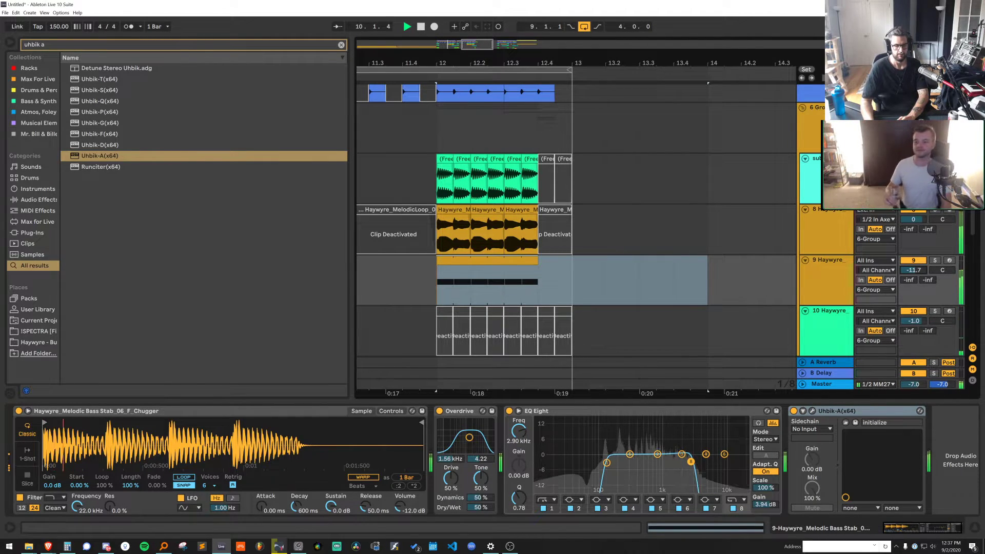
pyautogui.moveTo(558, 62); pyautogui.dragTo(657, 15)
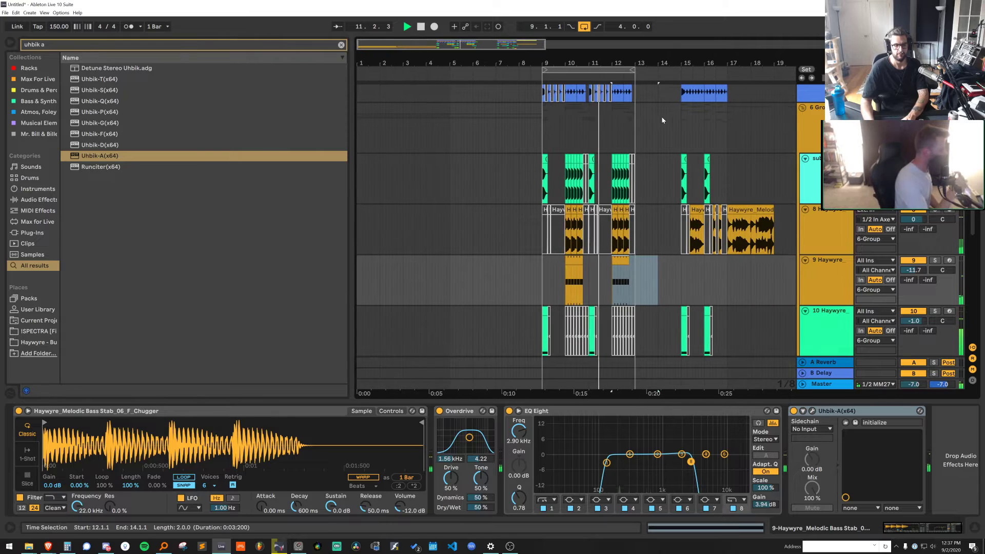
pyautogui.press('space')
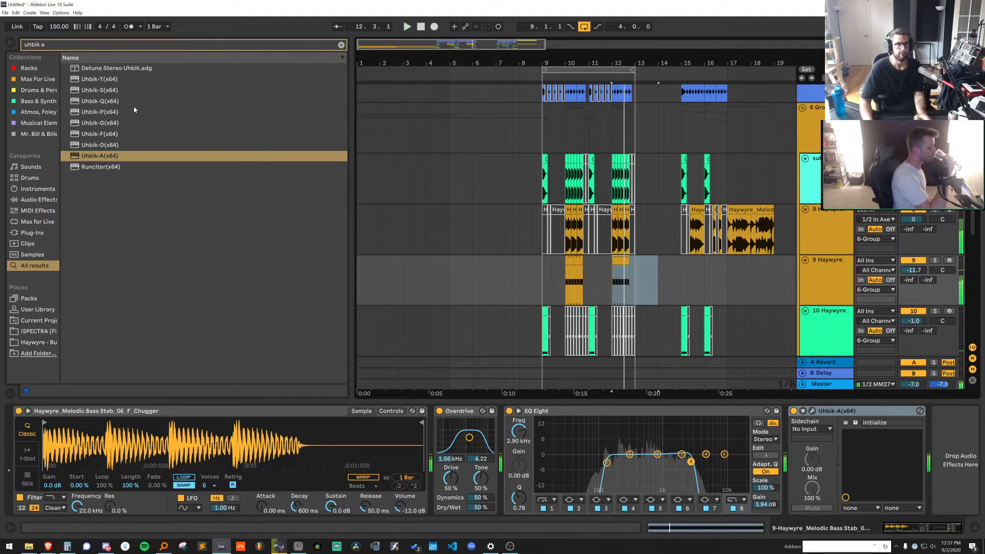
# Return to the Haywyre pack in the browser and expand its percussive one-shots folder
pyautogui.click(37, 342)
pyautogui.click(341, 46)
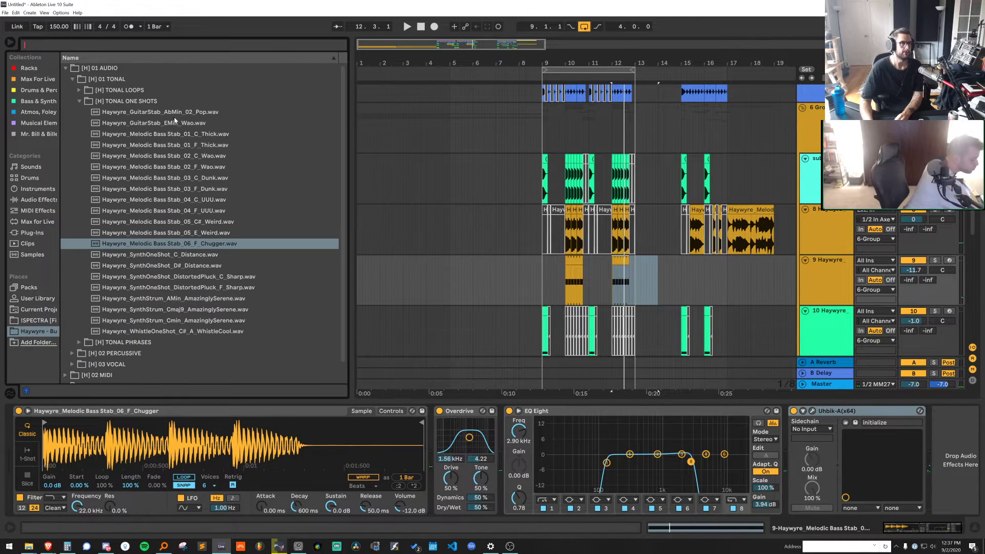
pyautogui.scroll(-2, 134, 327)
pyautogui.click(129, 365)
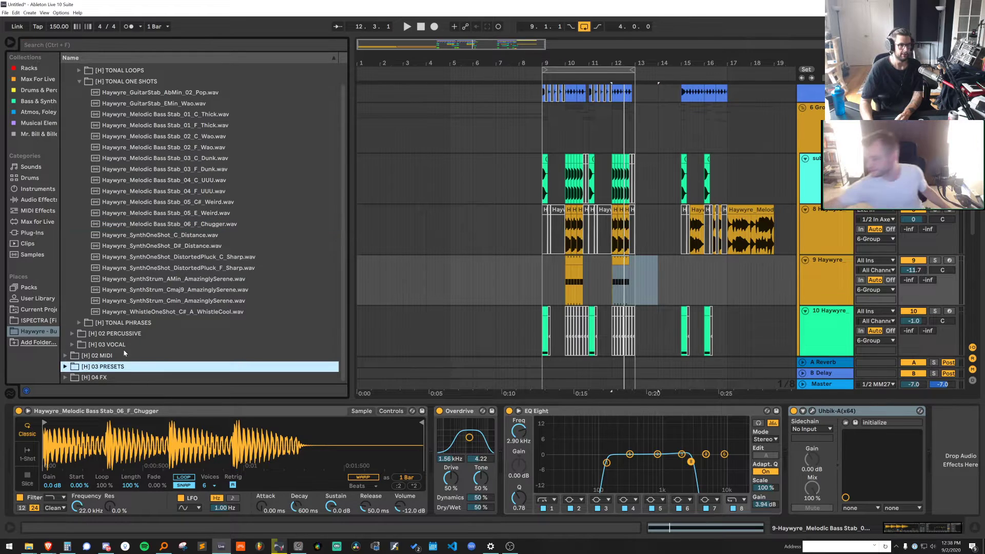
pyautogui.click(128, 344)
pyautogui.doubleClick(132, 332)
pyautogui.press('Down')
pyautogui.press('Down')
pyautogui.press('Right')
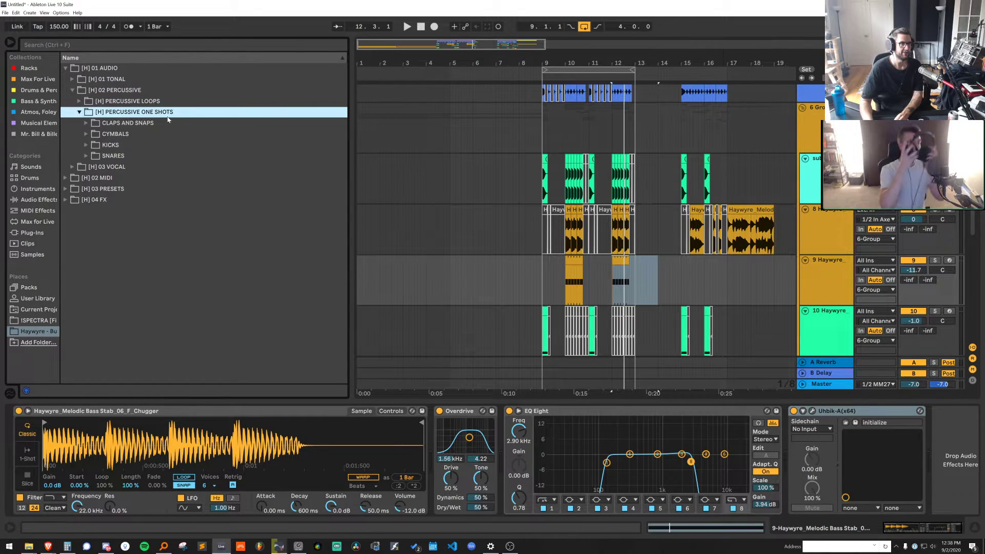
# Open the kicks folder and audition kick one-shots, including Haywyre_Kick_OneShot_Light_02.wav
pyautogui.press('Down')
pyautogui.press('Down')
pyautogui.press('Down')
pyautogui.press('Right')
pyautogui.press('Down')
pyautogui.click(190, 180)
pyautogui.click(205, 225)
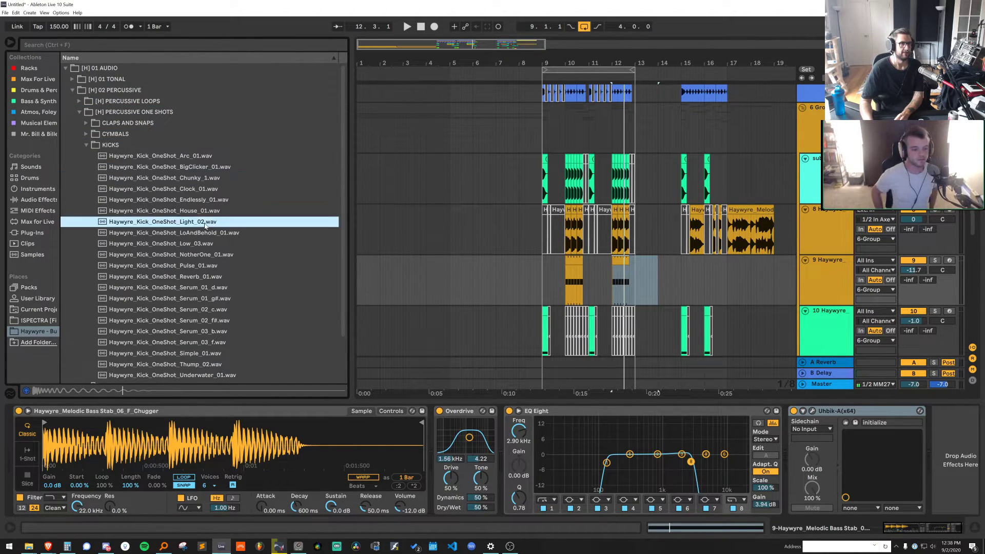
# Hide the arrangement overview and bring the uppermost tracks into view
pyautogui.scroll(5, 738, 118)
pyautogui.moveTo(582, 53); pyautogui.dragTo(571, 101)
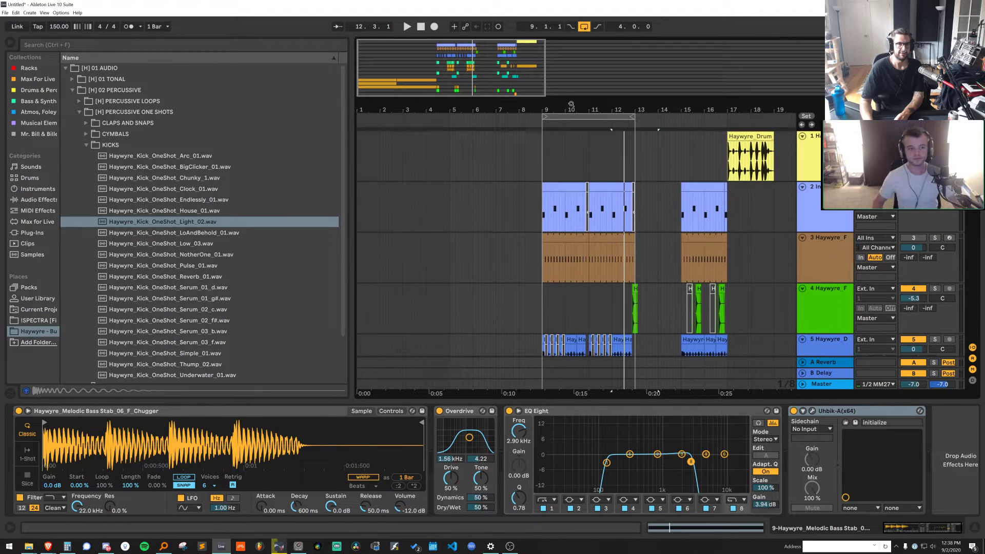
pyautogui.hotkey('ctrl', 'alt', 'o')
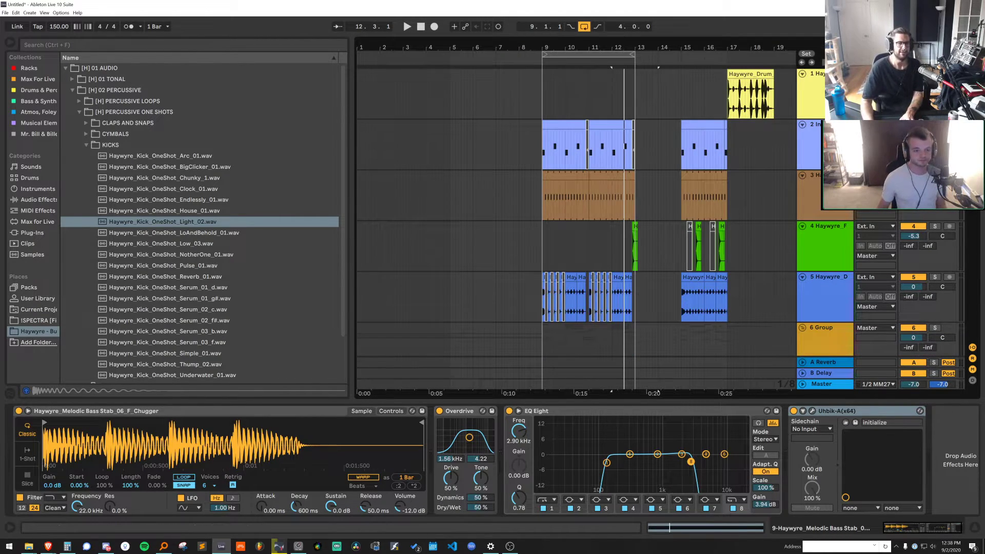
# Play track 2's drum pattern in bar 9 and compare it with Haywyre_Kick_OneShot_Reverb_01.wav
pyautogui.moveTo(560, 48); pyautogui.dragTo(511, 169)
pyautogui.click(518, 146)
pyautogui.press('space')
pyautogui.click(204, 276)
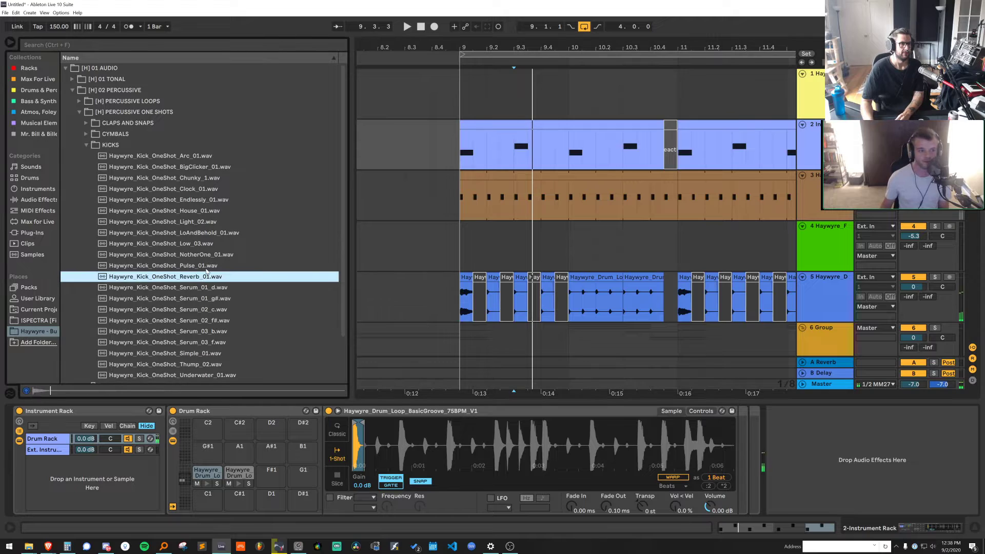
# Open the snares folder and audition the snare one-shots from Dull_01 through Metal_01
pyautogui.press('Left')
pyautogui.press('Left')
pyautogui.press('Down')
pyautogui.press('Right')
pyautogui.press('Down')
pyautogui.press('Down')
pyautogui.press('Down')
pyautogui.press('Down')
pyautogui.press('Down')
pyautogui.press('Down')
pyautogui.press('Down')
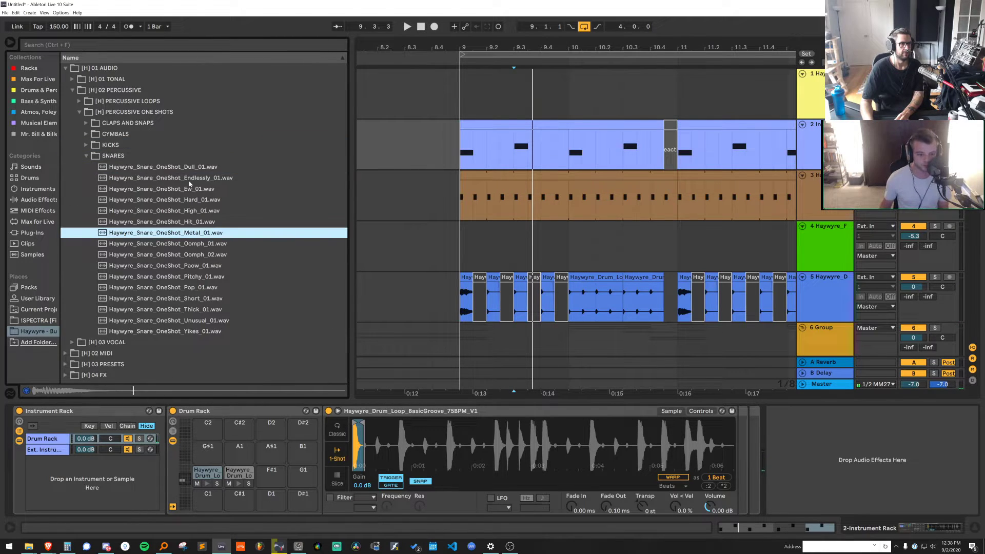
# Replay the Endlessly, Ew, Hard, High and Hit snare one-shots to compare them
pyautogui.click(190, 180)
pyautogui.click(190, 189)
pyautogui.click(190, 199)
pyautogui.click(192, 210)
pyautogui.click(193, 220)
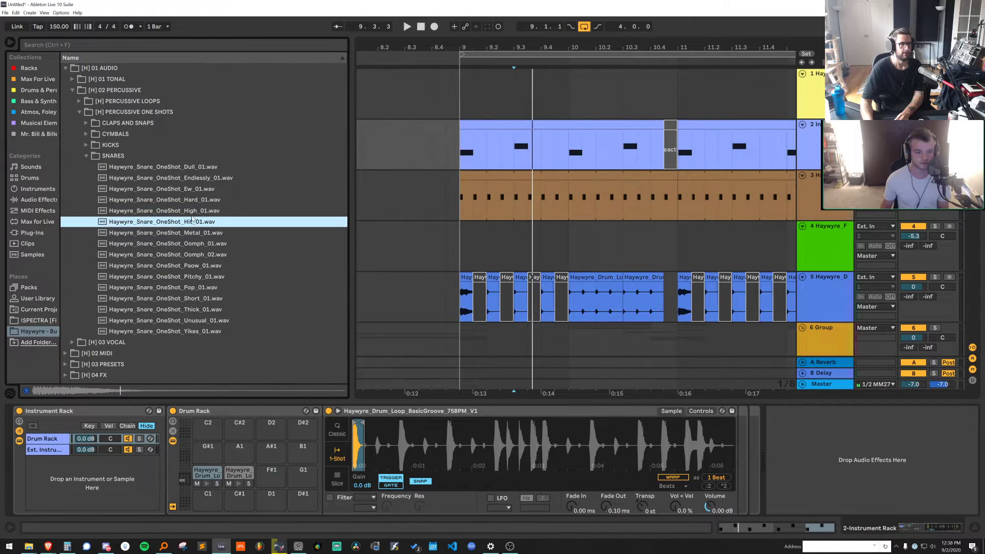
# Load Haywyre_Snare_OneShot_Hit_01.wav onto the Drum Rack's empty F#1 pad
pyautogui.click(200, 231)
pyautogui.moveTo(201, 222); pyautogui.dragTo(239, 472)
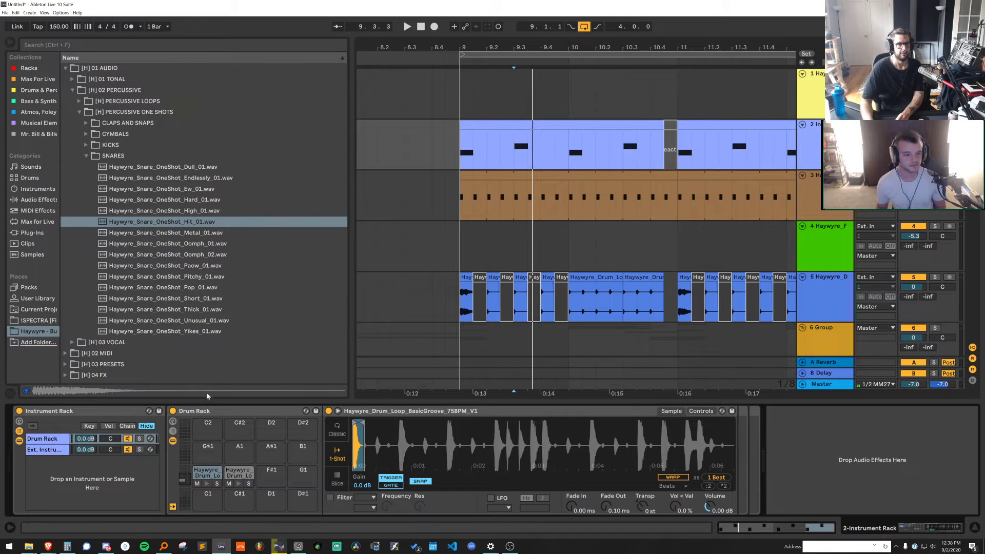
pyautogui.click(170, 224)
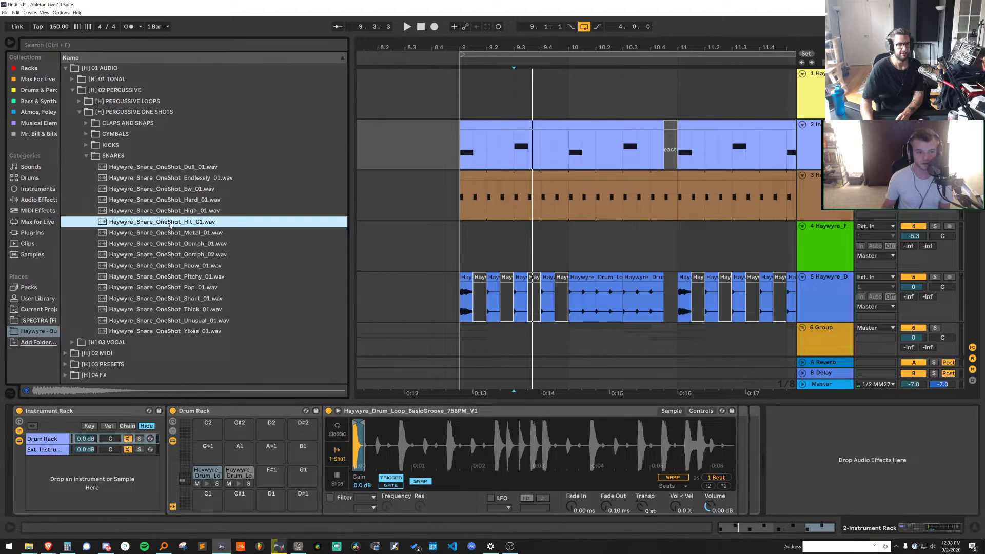
# Consolidate track 2's drum clips from bar 9 to bar 13 into one clip
pyautogui.click(530, 125)
pyautogui.moveTo(582, 44); pyautogui.dragTo(579, 16)
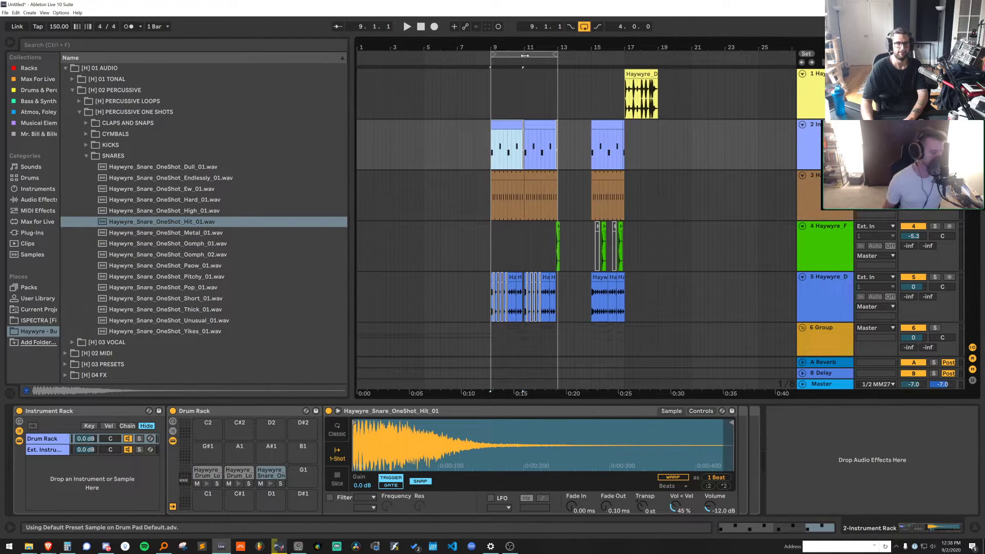
pyautogui.moveTo(524, 49)
pyautogui.mouseDown()
pyautogui.moveTo(525, 72)
pyautogui.moveTo(525, 43)
pyautogui.mouseUp()
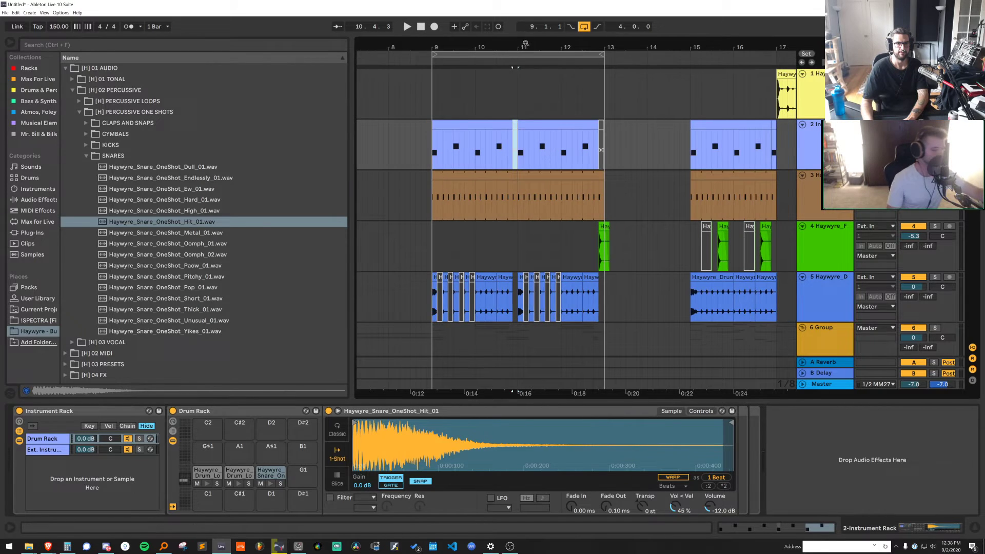
pyautogui.click(602, 126)
pyautogui.keyDown('shift'); pyautogui.click(486, 125); pyautogui.keyUp('shift')
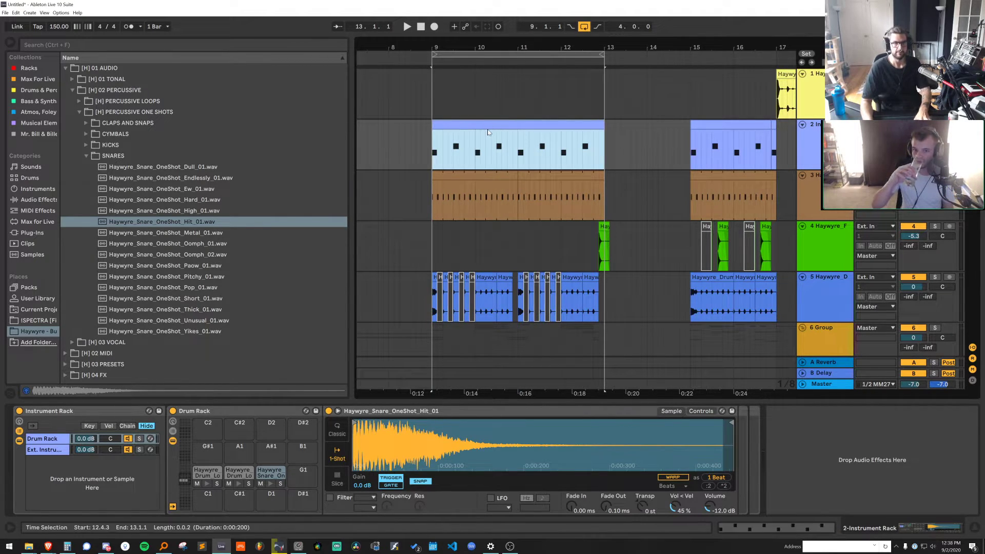
# Move the clip's beat-3 notes up to the new snare pad and set its Vol < Vel to 0% and volume to 0 dB
pyautogui.doubleClick(488, 132)
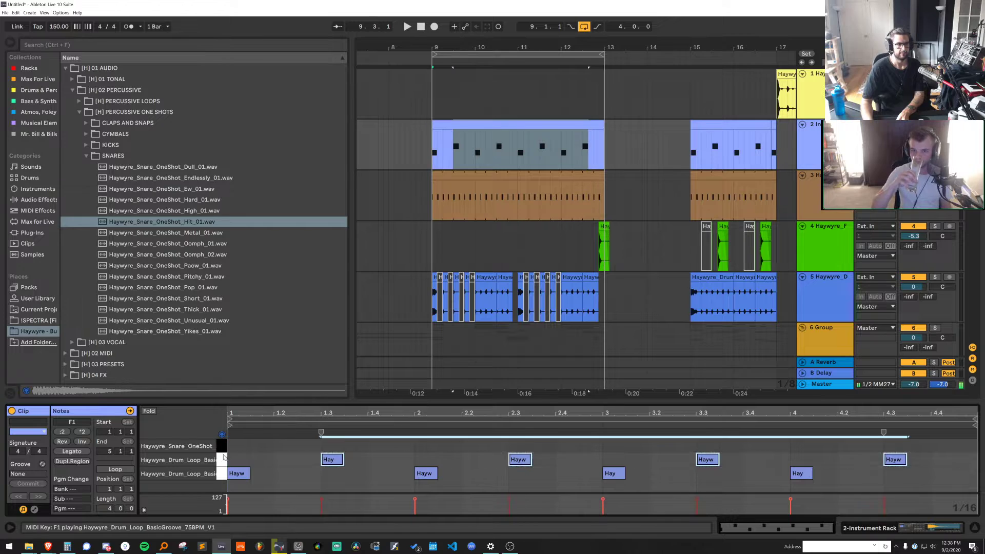
pyautogui.press('Up')
pyautogui.press('space')
pyautogui.hotkey('shift', 'Tab')
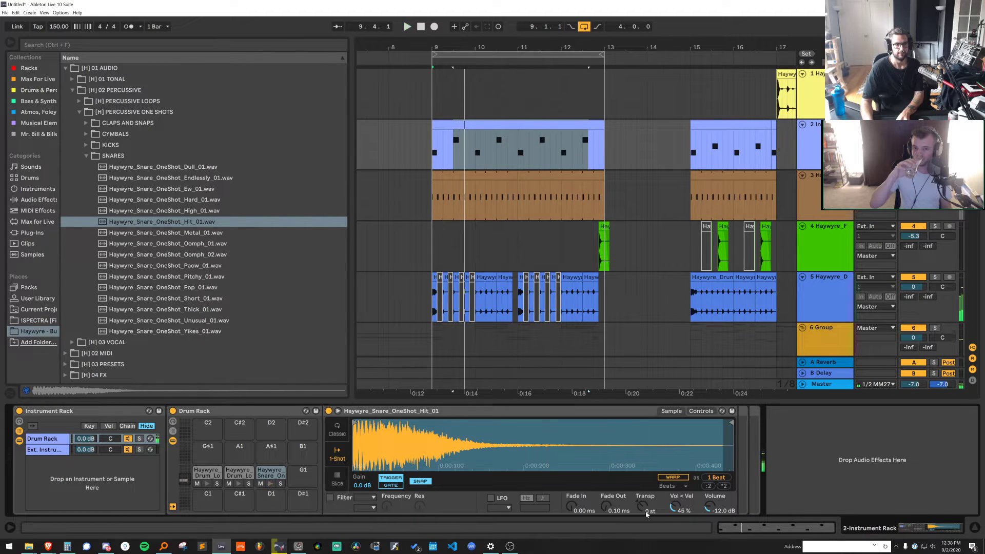
pyautogui.moveTo(709, 507); pyautogui.dragTo(709, 487)
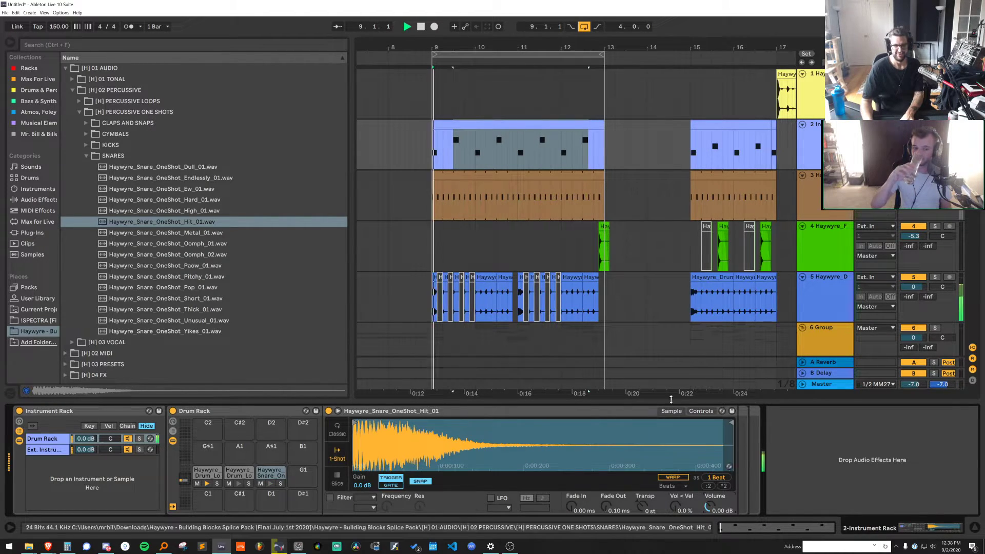
# Audition the remaining snare one-shots from Metal_01 through Yikes_01
pyautogui.click(212, 232)
pyautogui.click(214, 244)
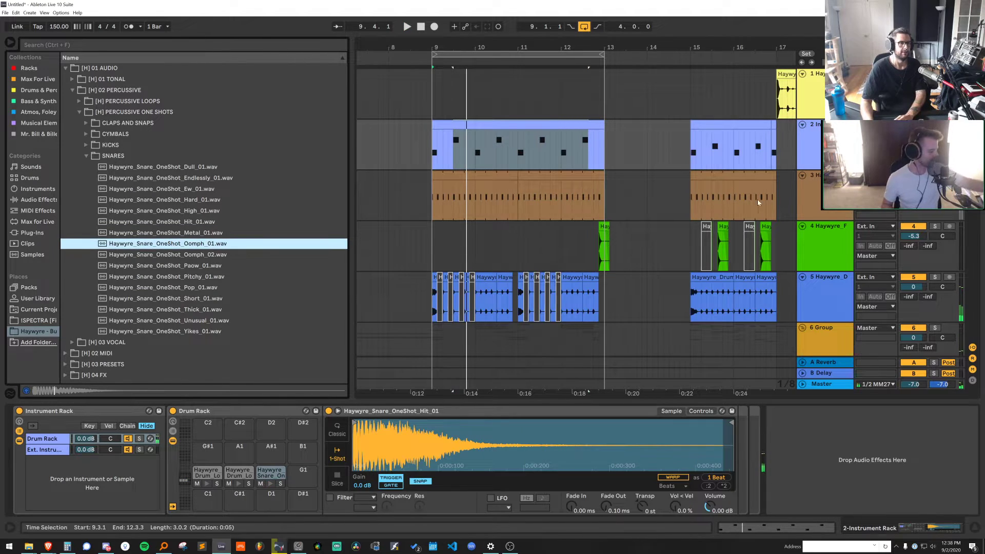
pyautogui.click(216, 255)
pyautogui.click(216, 244)
pyautogui.click(225, 277)
pyautogui.press('Down')
pyautogui.press('Down')
pyautogui.press('Down')
pyautogui.press('Down')
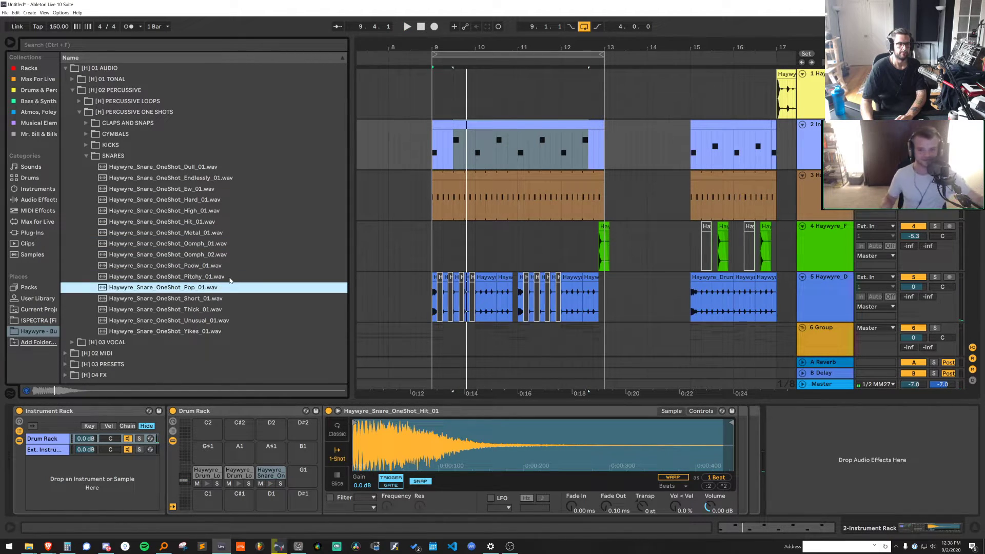
pyautogui.press('Down')
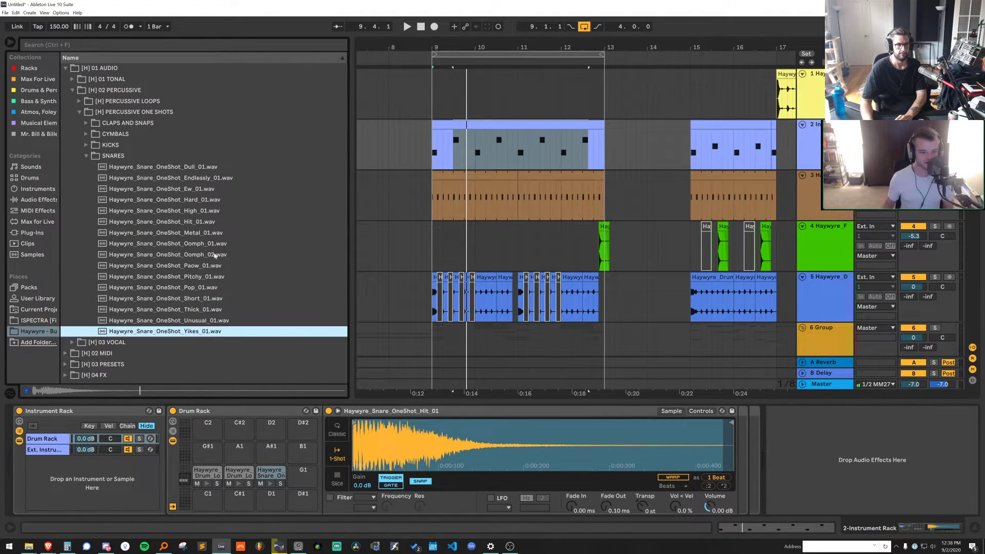
# Replace the snare pad's sample with Haywyre_Snare_OneShot_High_01.wav and play the loop
pyautogui.click(207, 212)
pyautogui.moveTo(194, 215); pyautogui.dragTo(435, 434)
pyautogui.press('space')
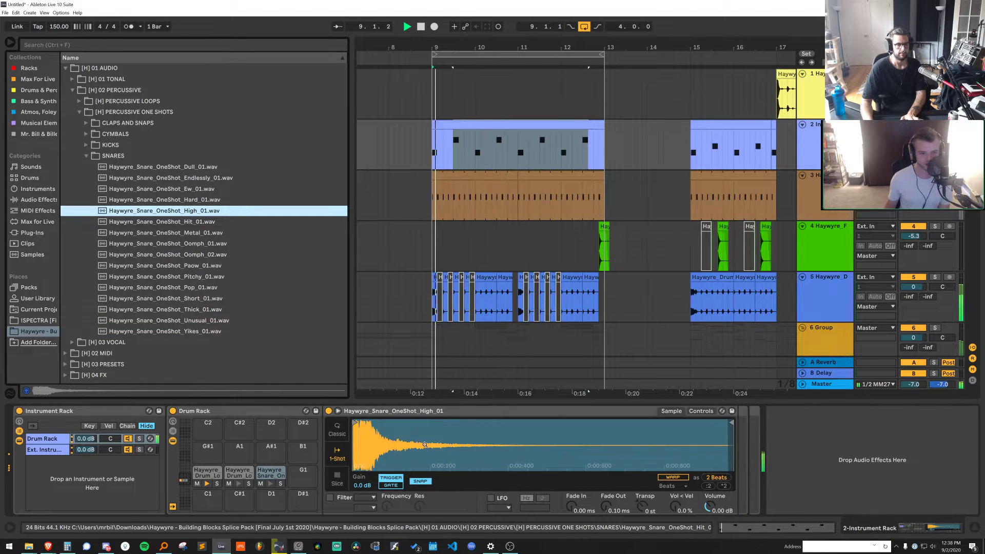
# Try transposing the High snare down to -8 st and up to +4 st during playback
pyautogui.click(642, 509)
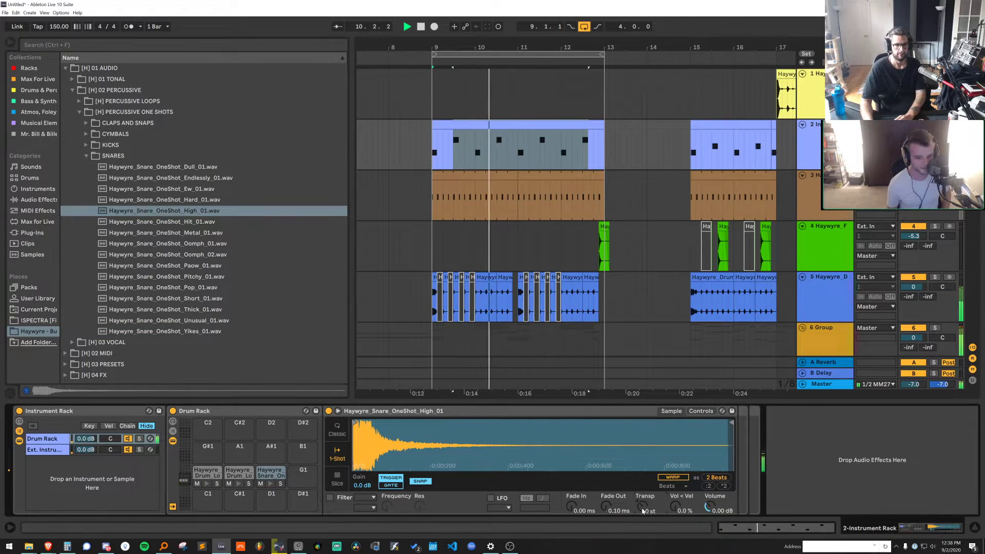
pyautogui.press('Down')
pyautogui.press('Down')
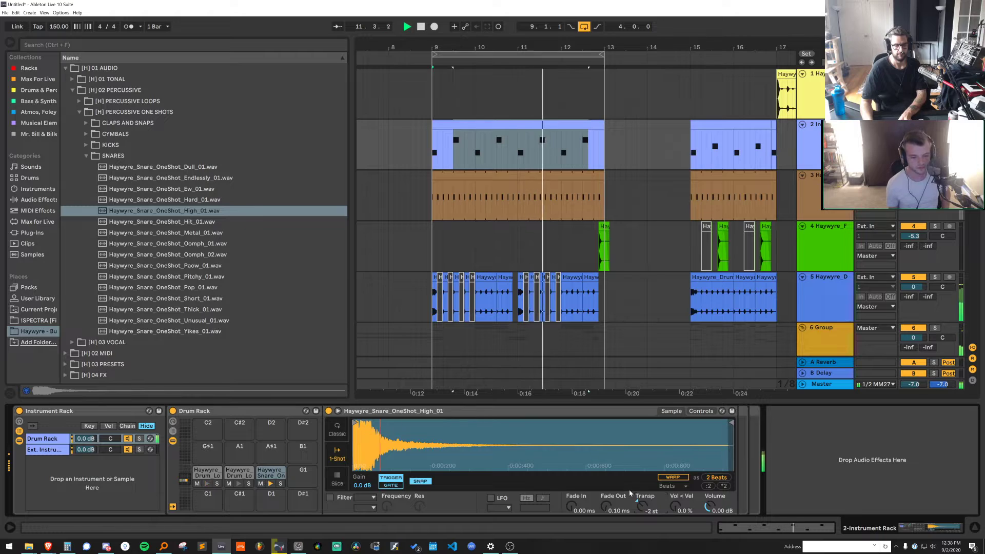
pyautogui.press('Down')
pyautogui.press('Down')
pyautogui.press('Down')
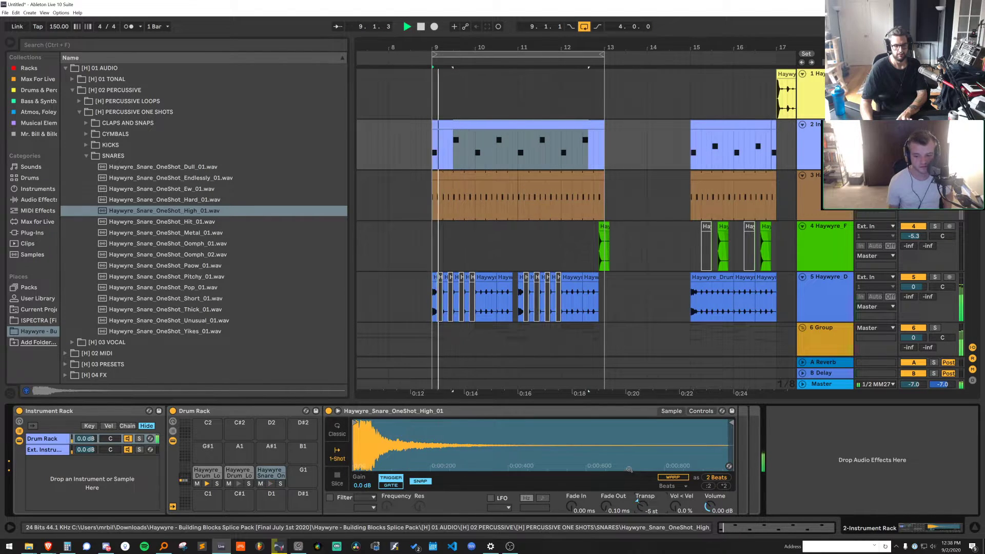
pyautogui.press('Down')
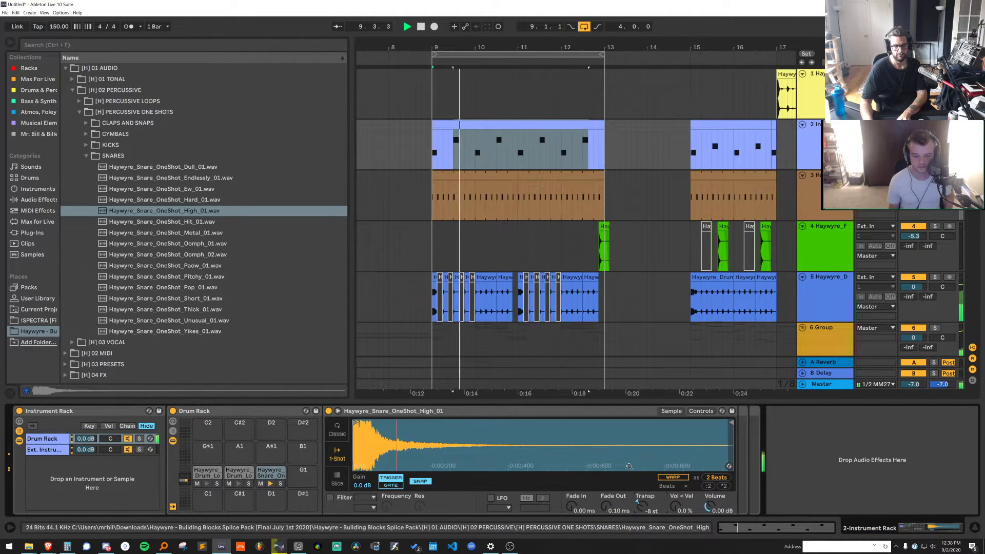
pyautogui.press('space')
pyautogui.press('space')
pyautogui.write('4')
pyautogui.press('Return')
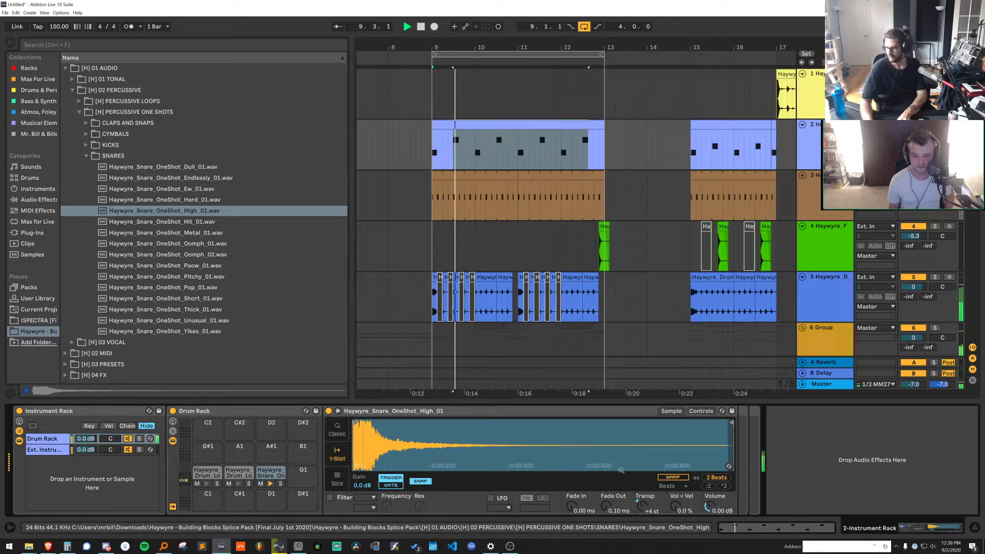
# Return the High snare's transposition to 0 st and lower its volume to -1 dB
pyautogui.doubleClick(645, 511)
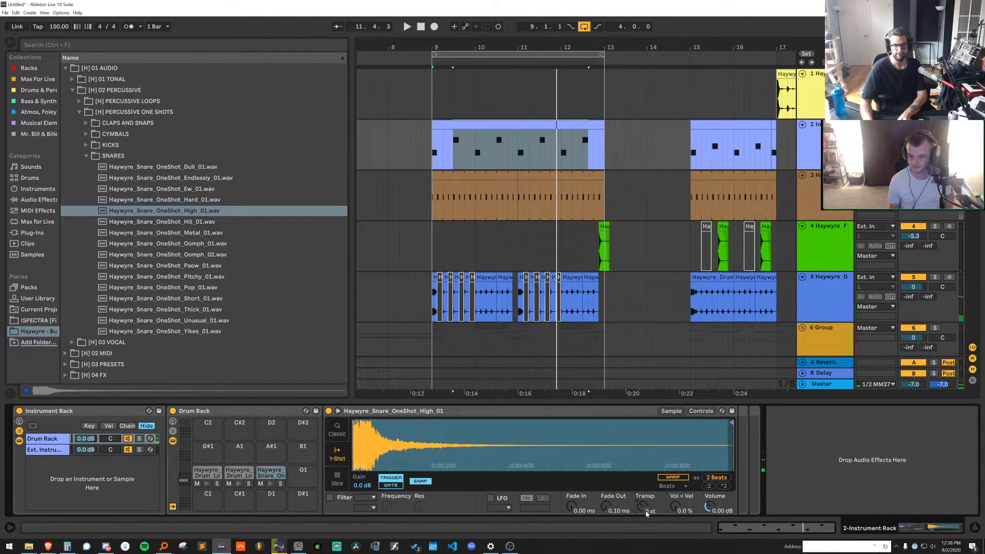
pyautogui.press('Down')
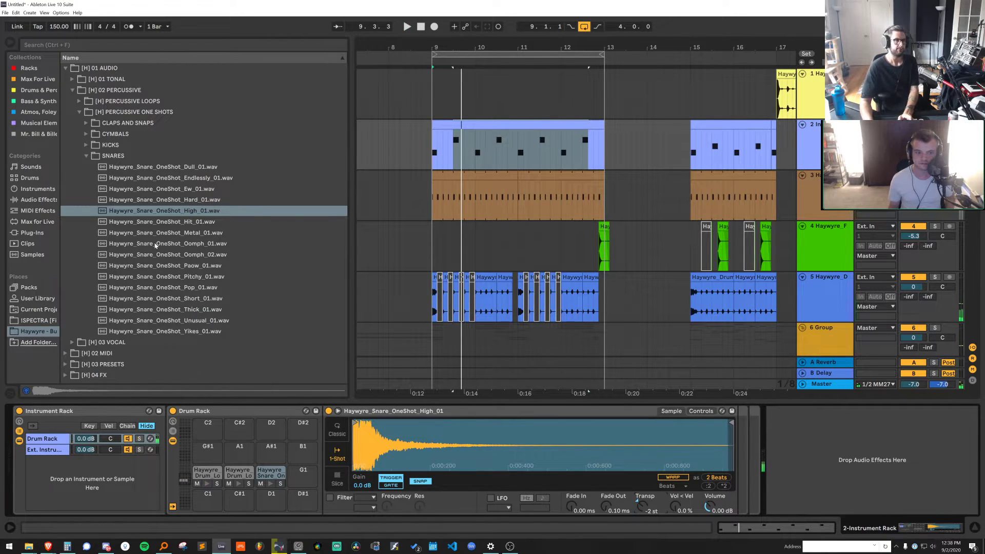
pyautogui.press('Down')
pyautogui.press('space')
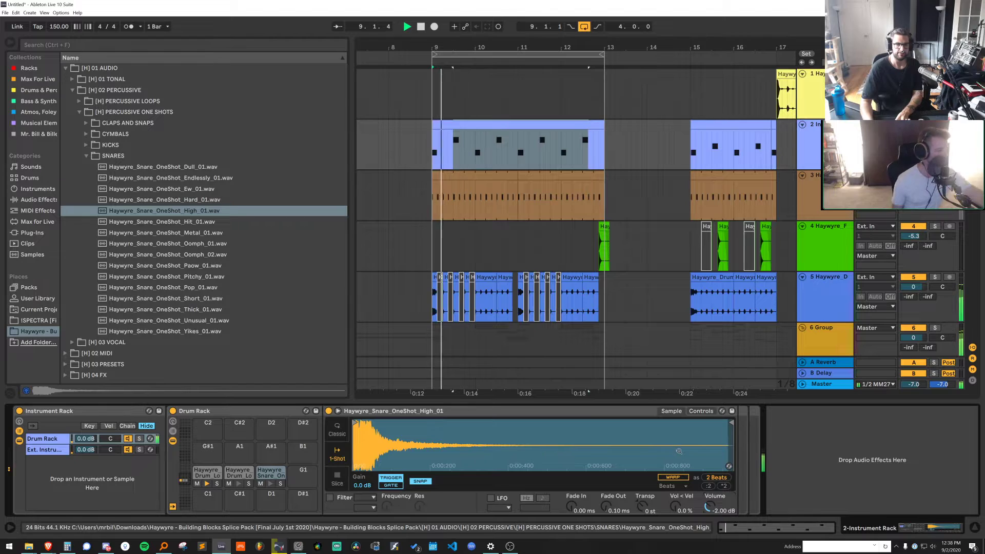
# Copy track 2's kick hit at 9.1.1 and paste it at 9.2.3, just before the first snare
pyautogui.moveTo(443, 48); pyautogui.dragTo(441, 95)
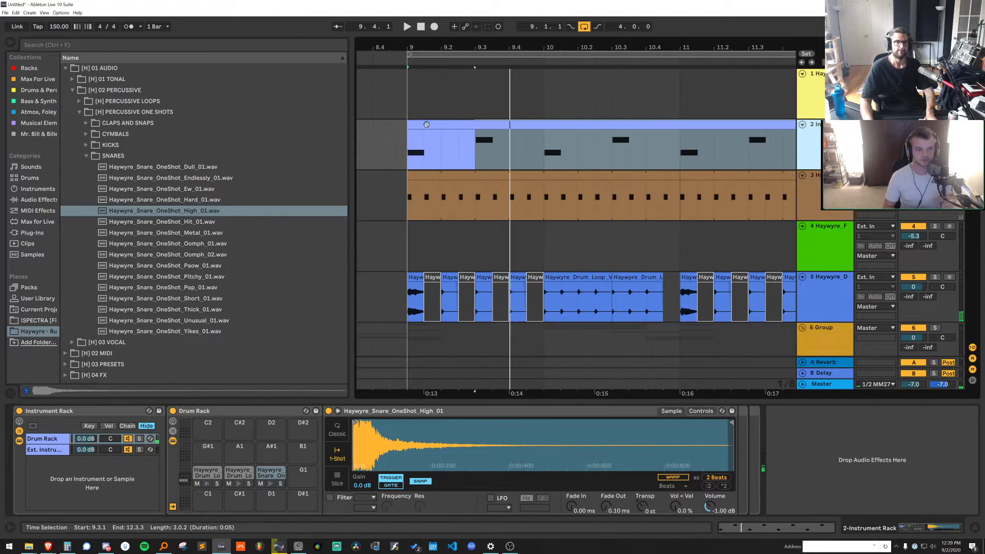
pyautogui.moveTo(409, 149); pyautogui.dragTo(422, 149)
pyautogui.hotkey('ctrl', 'c')
pyautogui.press('space')
pyautogui.click(457, 150)
pyautogui.hotkey('ctrl', 'v')
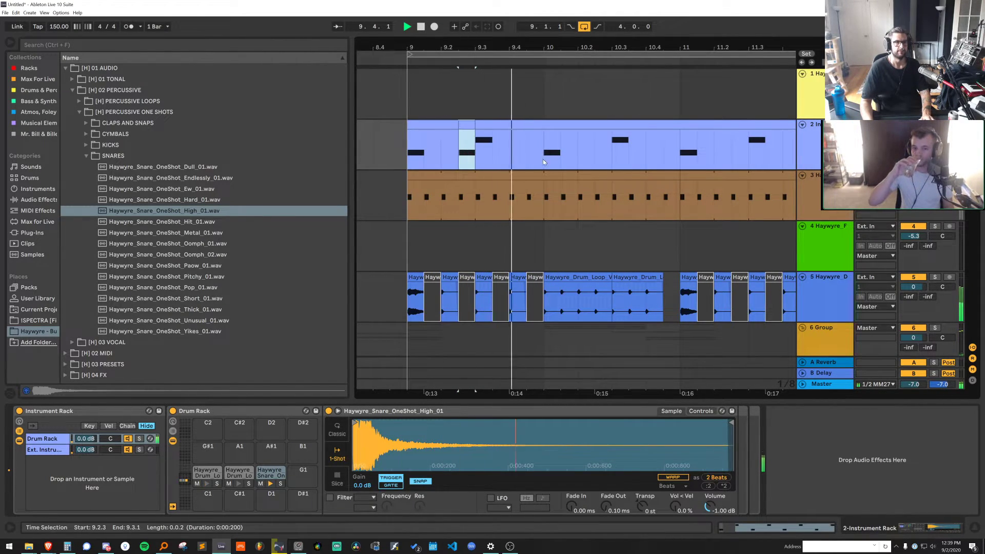
# Try pasting the kick hit at 9.4.3 and play the pattern from bar 9
pyautogui.click(528, 154)
pyautogui.hotkey('ctrl', 'v')
pyautogui.press('space')
pyautogui.press('space')
pyautogui.click(434, 125)
pyautogui.press('space')
pyautogui.press('space')
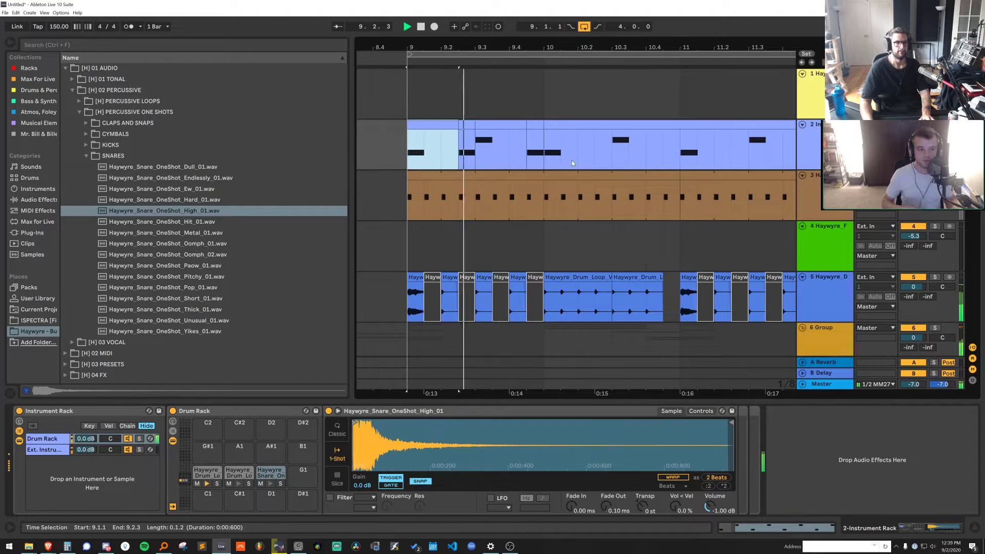
# Take out the kick pasted at 9.4.3 and paste the kick hit at 10.2.3 instead
pyautogui.click(543, 153)
pyautogui.click(601, 152)
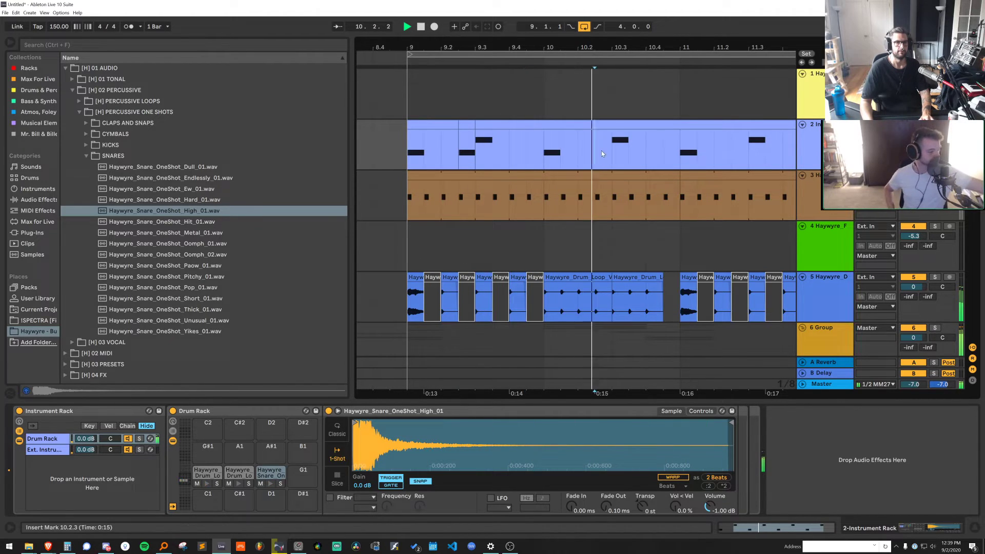
# Play the pattern from bar 9 and select track 2's clips from bar 9 to bar 11
pyautogui.click(436, 124)
pyautogui.press('space')
pyautogui.press('space')
pyautogui.keyDown('shift'); pyautogui.click(676, 151); pyautogui.keyUp('shift')
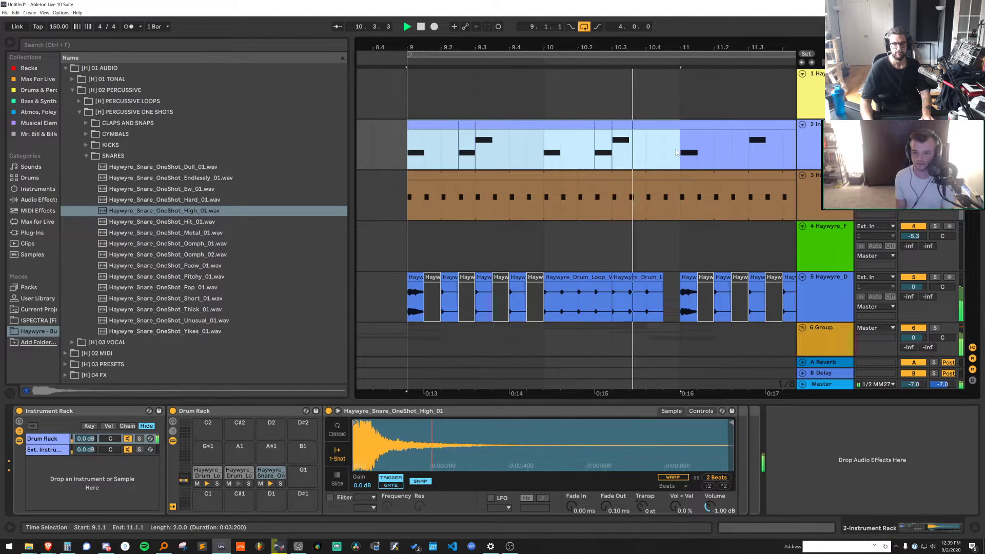
# Duplicate the drum rack pattern in bars 9 and 10 into bars 11 and 12
pyautogui.hotkey('ctrl', 'd')
pyautogui.moveTo(639, 47); pyautogui.dragTo(650, 15)
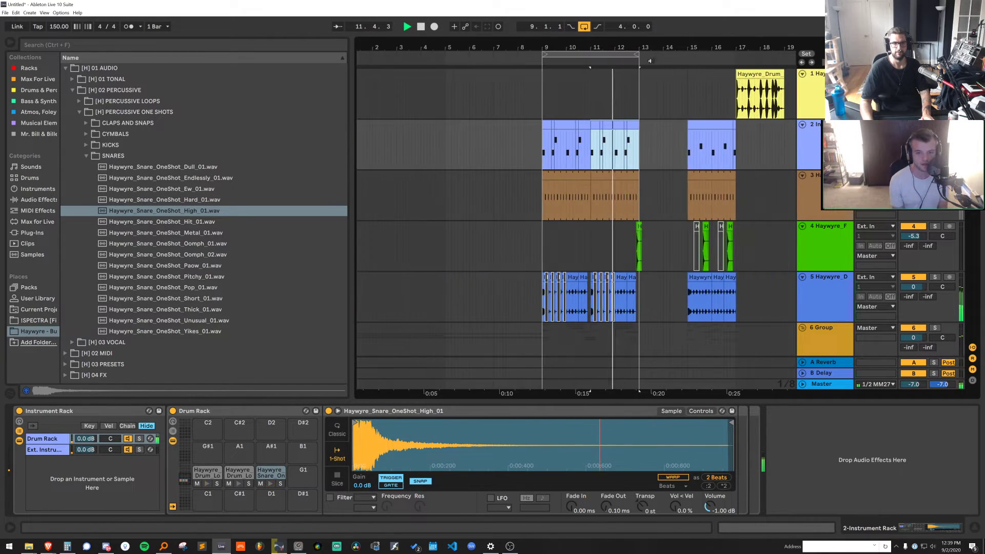
# Move the yellow drum loop clip to bar 9 and place its track below the instrument rack track
pyautogui.click(737, 86)
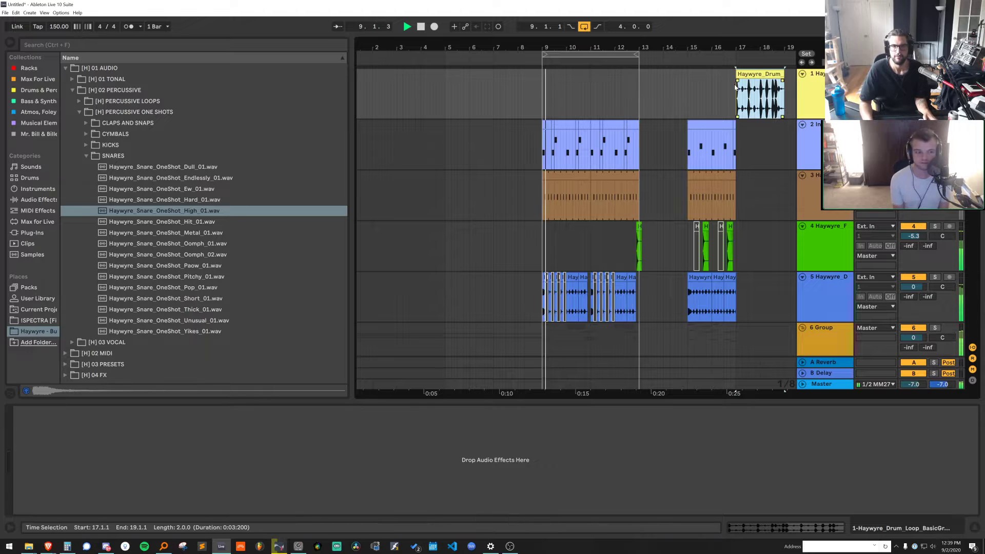
pyautogui.press('Delete')
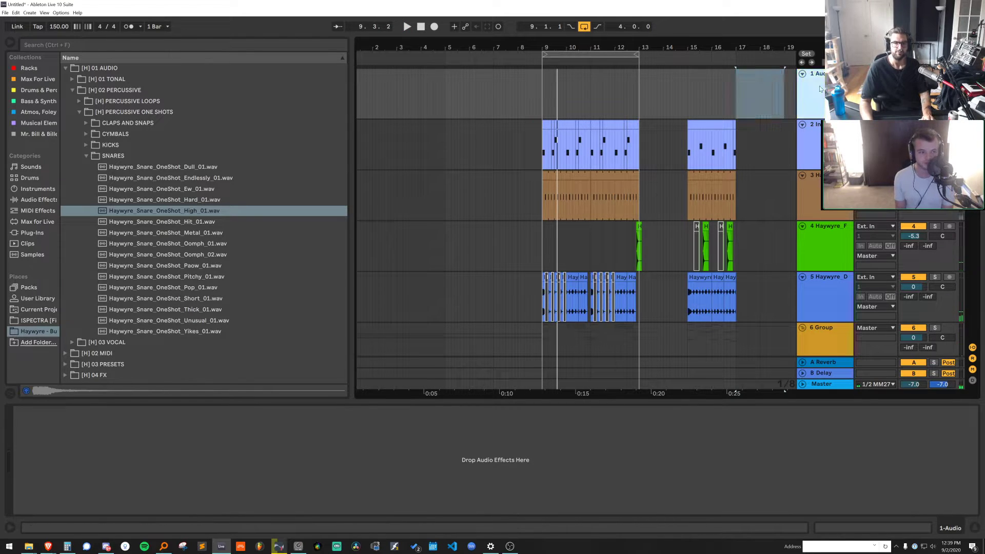
pyautogui.moveTo(816, 74); pyautogui.dragTo(817, 165)
pyautogui.click(544, 128)
pyautogui.hotkey('ctrl', 'v')
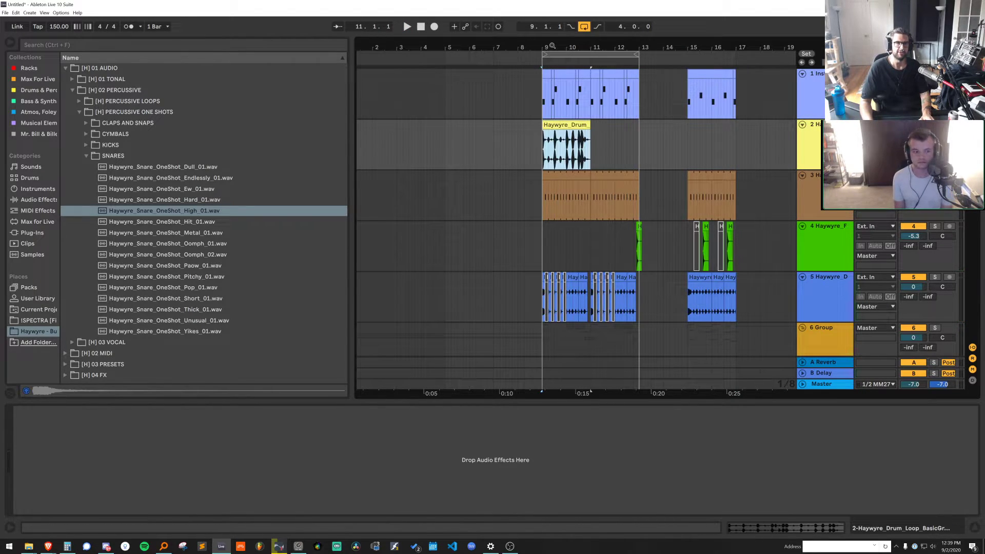
# Split the drum loop clip at 9.1.3 and 9.3.1
pyautogui.moveTo(552, 46); pyautogui.dragTo(573, 40)
pyautogui.moveTo(448, 149); pyautogui.dragTo(773, 149)
pyautogui.hotkey('ctrl', 'e')
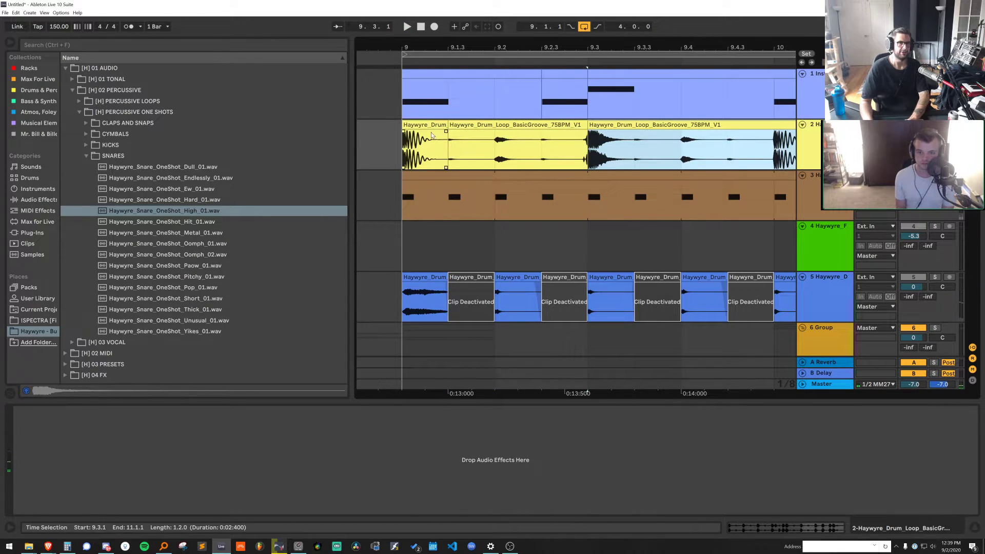
pyautogui.click(449, 148)
# Delete the kick and snare hits from the drum loop across bars 9 and 10
pyautogui.click(425, 126)
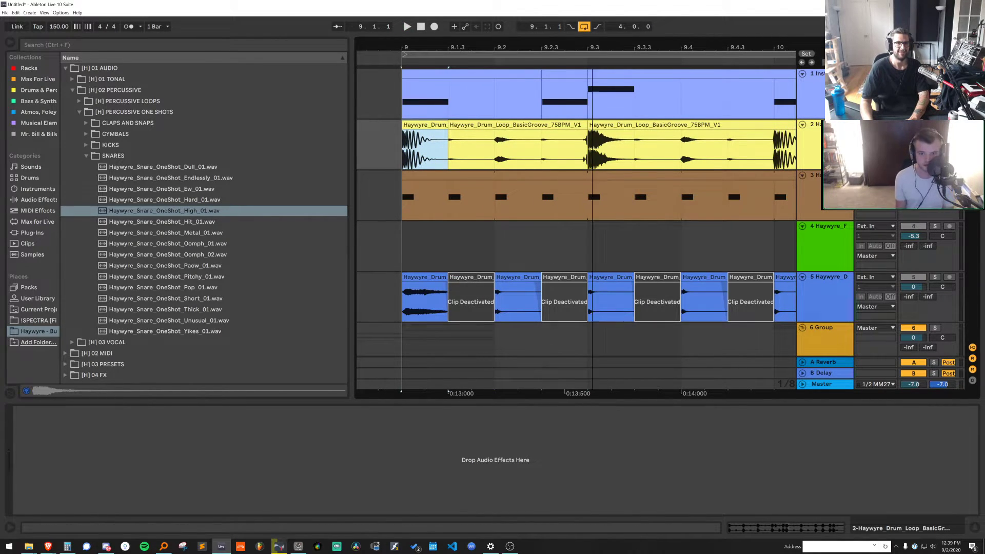
pyautogui.moveTo(589, 49); pyautogui.dragTo(509, 25)
pyautogui.press('Delete')
pyautogui.moveTo(508, 147); pyautogui.dragTo(531, 147)
pyautogui.press('Delete')
pyautogui.moveTo(599, 148); pyautogui.dragTo(726, 144)
pyautogui.press('Delete')
pyautogui.press('Delete')
pyautogui.press('Delete')
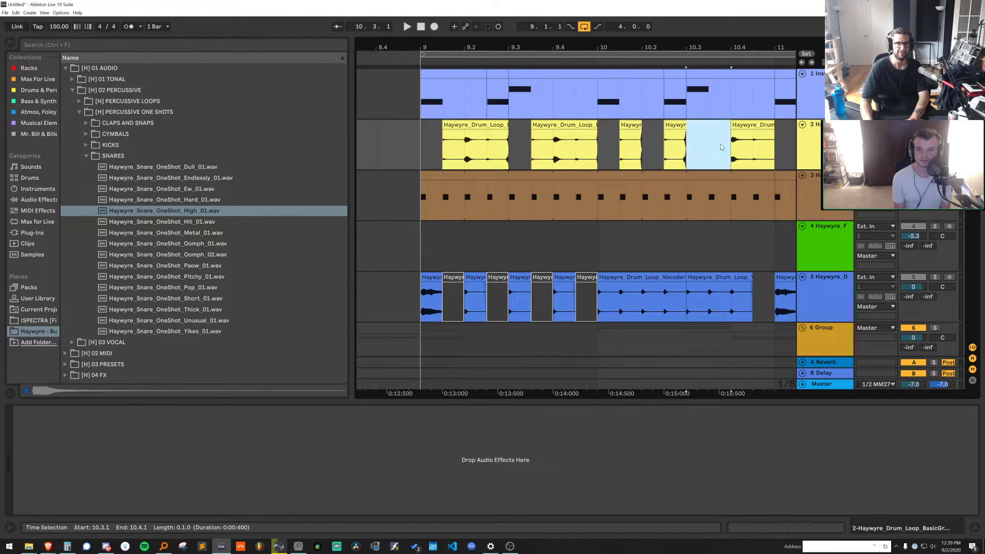
# Play back the first loop slice and delete all loop slices from 9.3.3 onward
pyautogui.click(466, 126)
pyautogui.press('space')
pyautogui.moveTo(506, 133); pyautogui.dragTo(503, 134)
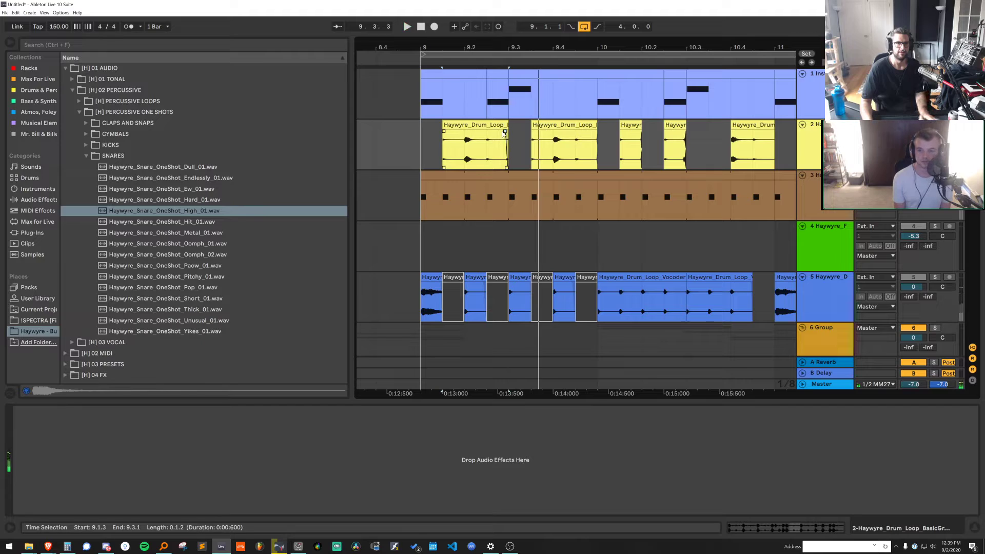
pyautogui.click(501, 128)
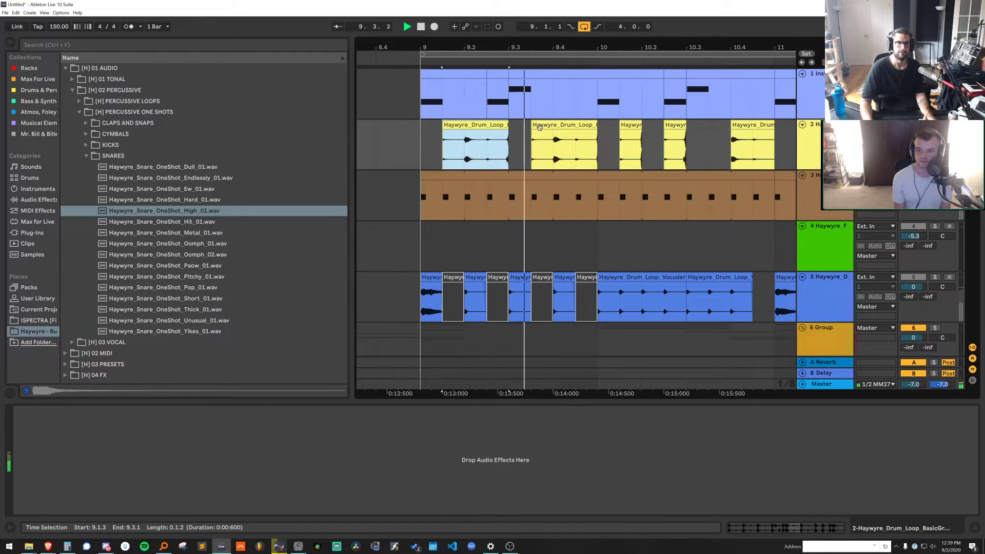
pyautogui.press('space')
pyautogui.moveTo(532, 141); pyautogui.dragTo(793, 137)
pyautogui.press('Delete')
# Duplicate the loop section from 9.1.1 to 9.3.1 three times to fill up to bar 11
pyautogui.click(451, 129)
pyautogui.keyDown('shift'); pyautogui.click(415, 140); pyautogui.keyUp('shift')
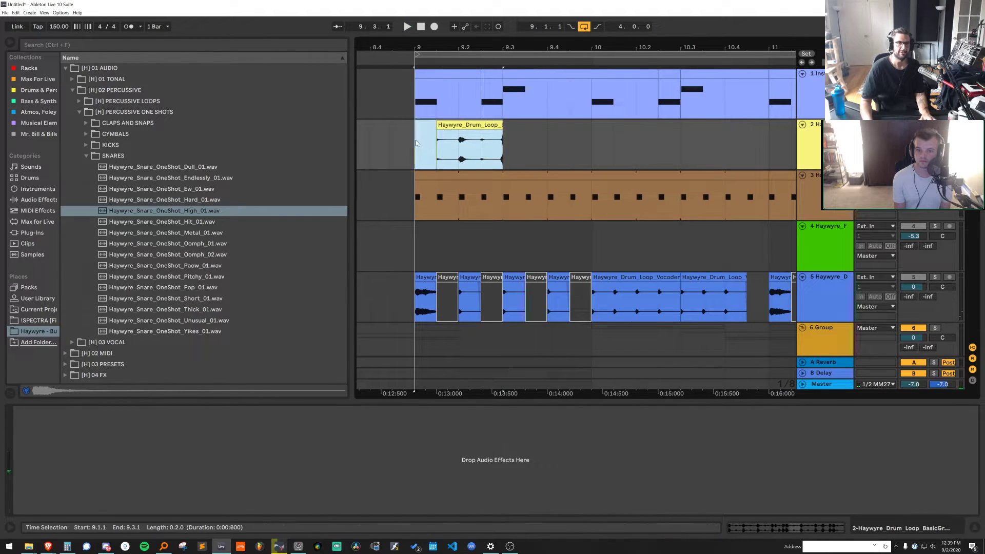
pyautogui.hotkey('ctrl', 'd')
pyautogui.hotkey('ctrl', 'd')
pyautogui.hotkey('ctrl', 'd')
pyautogui.click(421, 136)
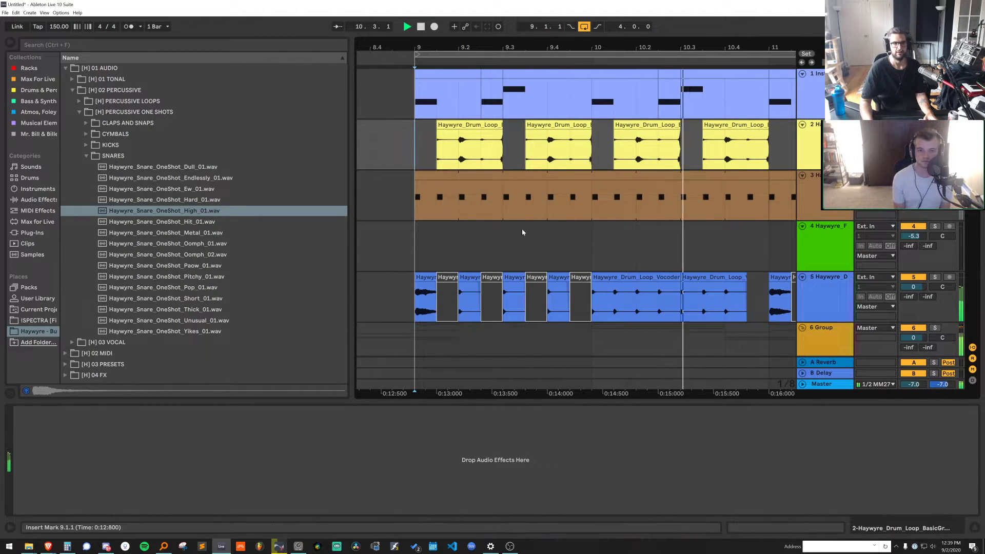
# Delete the half-beat hits at 9.2.1, 9.4.1, 10.2.1 and 10.4.1 from the loop clips, checking with playback
pyautogui.moveTo(476, 159); pyautogui.dragTo(481, 159)
pyautogui.press('Delete')
pyautogui.moveTo(549, 154); pyautogui.dragTo(568, 154)
pyautogui.press('Delete')
pyautogui.moveTo(637, 154); pyautogui.dragTo(657, 154)
pyautogui.press('Delete')
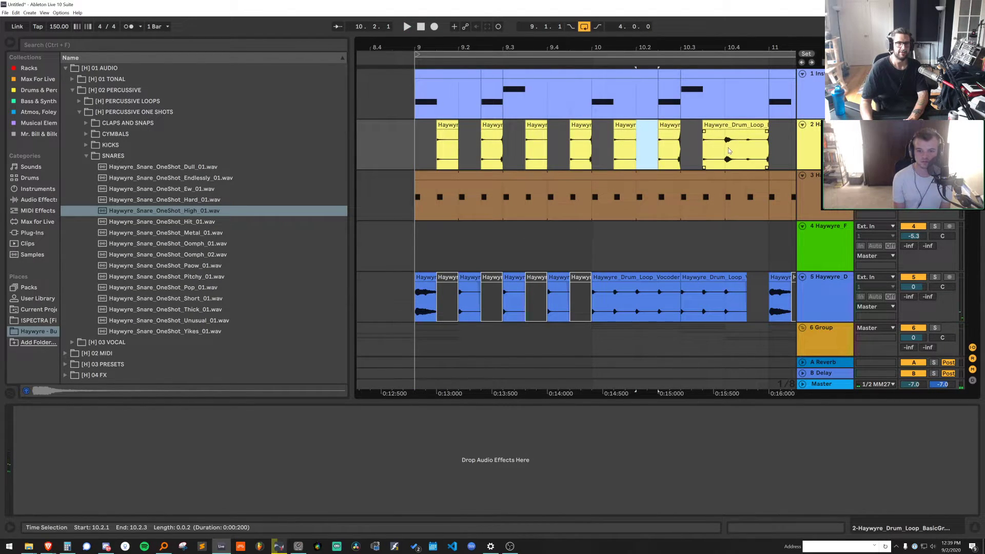
pyautogui.moveTo(725, 153); pyautogui.dragTo(746, 154)
pyautogui.press('Delete')
pyautogui.press('Delete')
pyautogui.press('space')
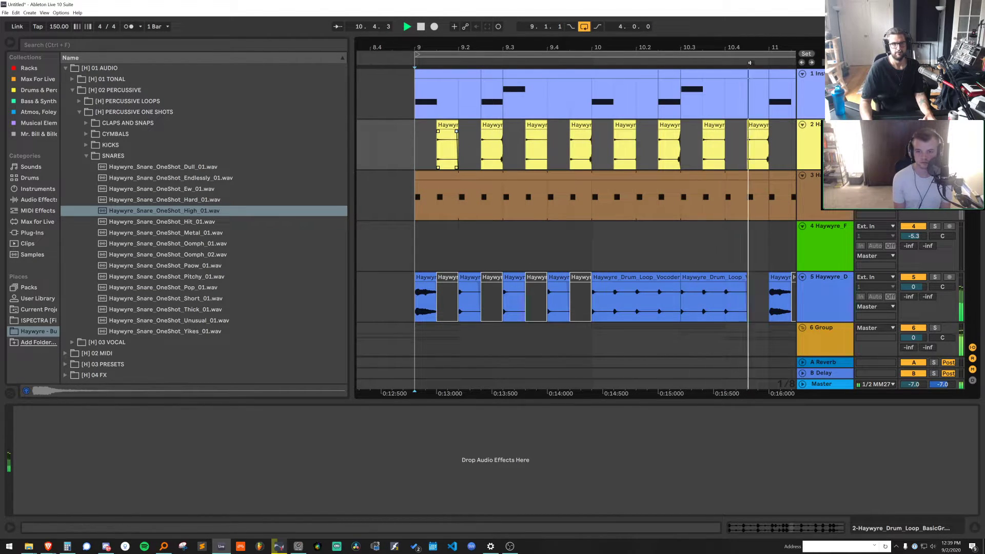
# Delete the loop slices at 9.1.3 and 9.3.3, and play the pattern from bar 9
pyautogui.scroll(-3, 755, 146)
pyautogui.press('space')
pyautogui.moveTo(657, 146); pyautogui.dragTo(573, 149)
pyautogui.keyDown('shift'); pyautogui.click(541, 146); pyautogui.keyUp('shift')
pyautogui.press('Delete')
pyautogui.press('Delete')
pyautogui.click(623, 125)
pyautogui.press('Delete')
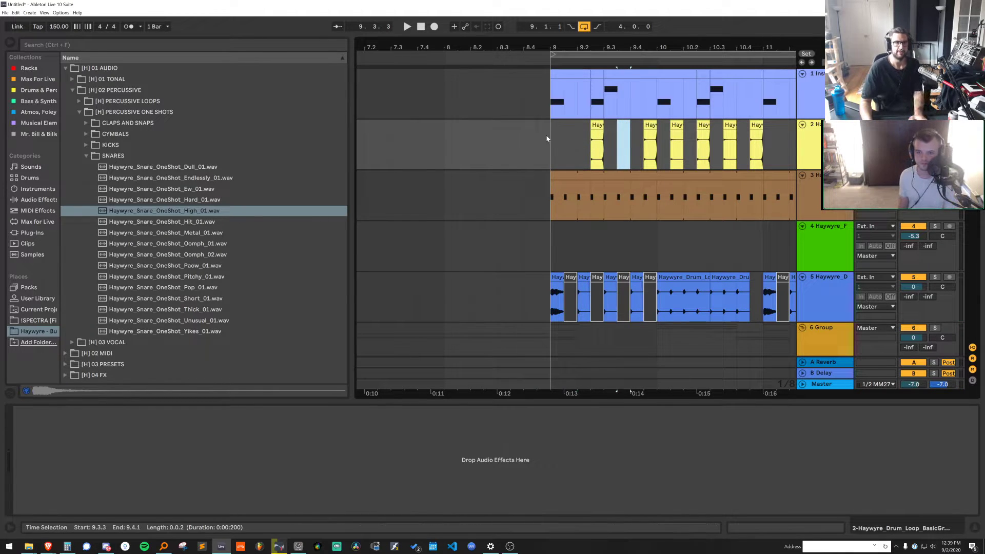
pyautogui.click(548, 137)
pyautogui.press('space')
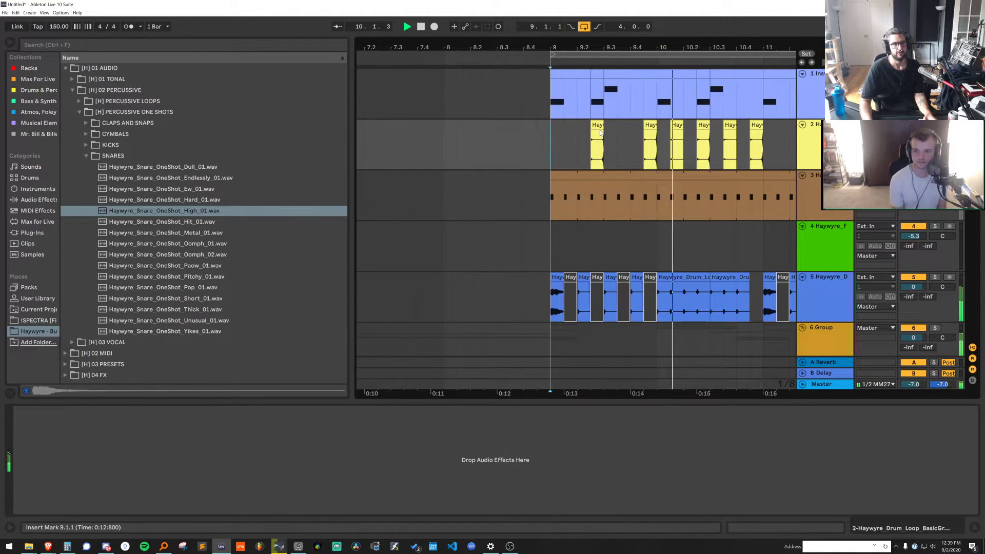
# Add a fade-in to the loop slice at 9.2.3 and listen to it
pyautogui.click(596, 128)
pyautogui.click(601, 140)
pyautogui.moveTo(596, 140); pyautogui.dragTo(601, 140)
pyautogui.press('space')
pyautogui.scroll(5, 602, 140)
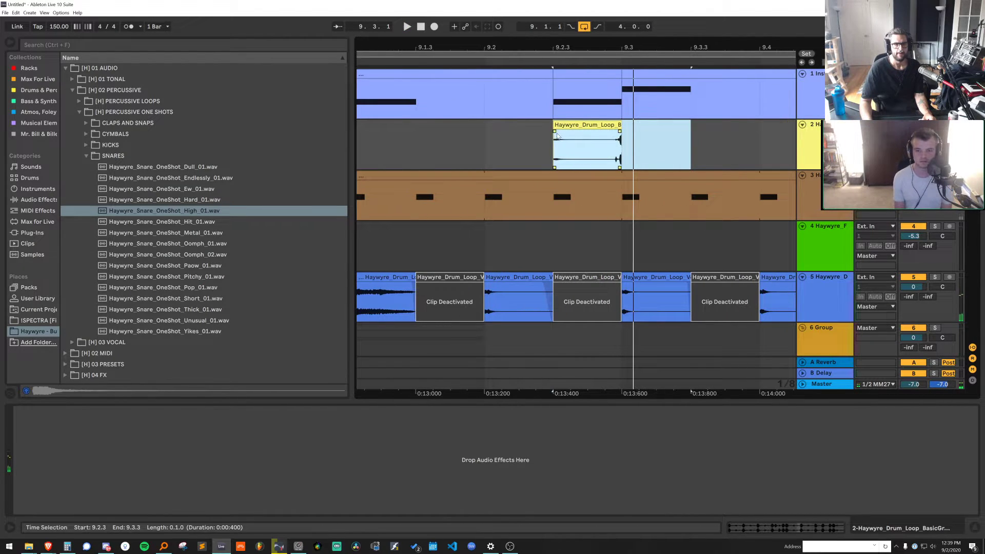
pyautogui.click(558, 136)
pyautogui.press('space')
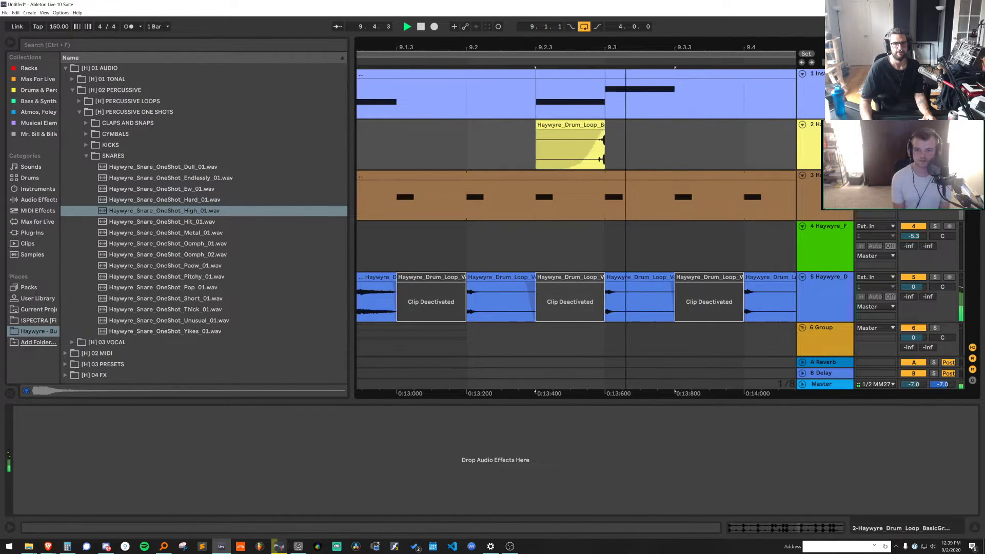
# Delete the loop slice at 9.4.3 and play the pattern
pyautogui.press('space')
pyautogui.scroll(-4, 497, 140)
pyautogui.moveTo(511, 140); pyautogui.dragTo(584, 140)
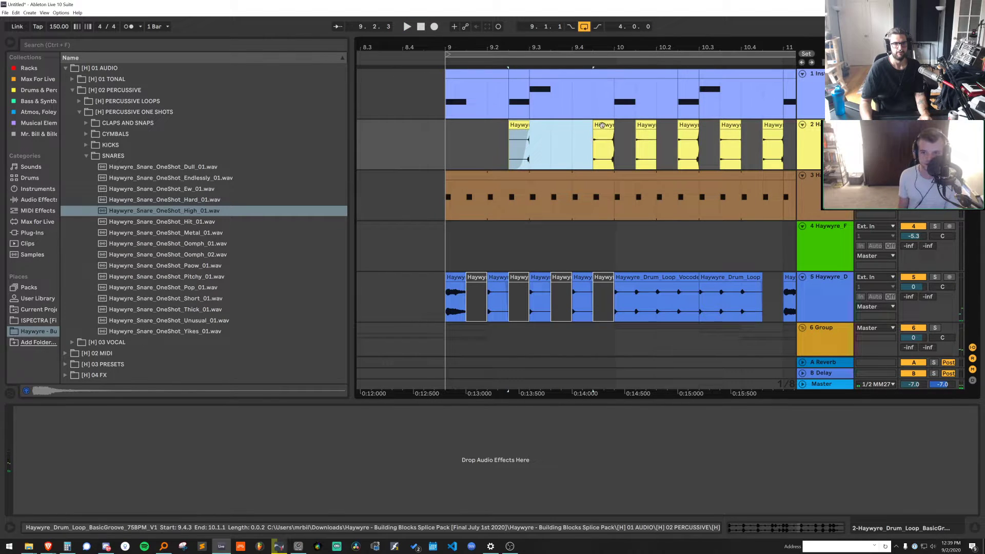
pyautogui.press('Delete')
pyautogui.press('Delete')
pyautogui.press('space')
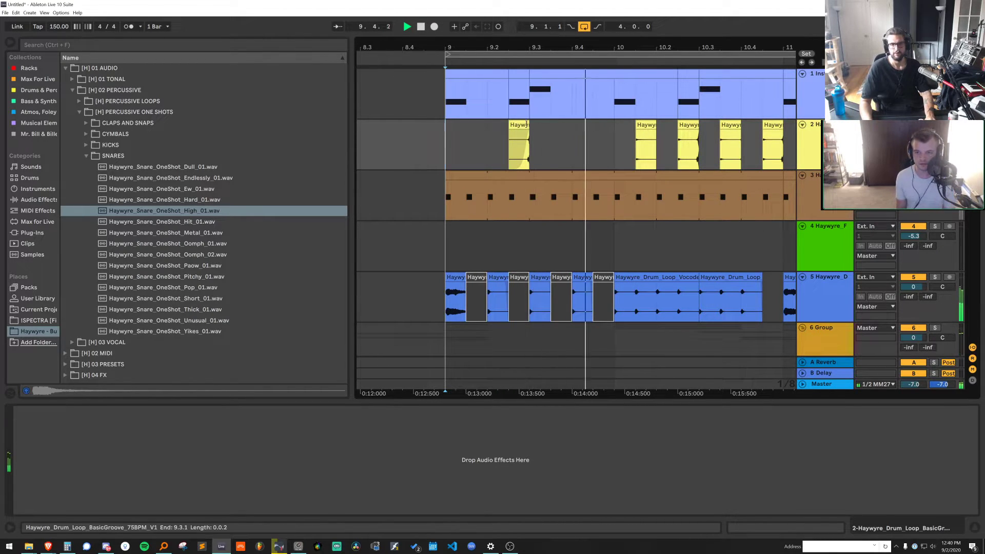
# Place a copy of the 10.1.3 loop slice at 9.4.3 and play from bar 9
pyautogui.click(519, 124)
pyautogui.press('space')
pyautogui.press('space')
pyautogui.click(648, 123)
pyautogui.press('space')
pyautogui.moveTo(648, 124)
pyautogui.mouseDown()
pyautogui.moveTo(563, 124)
pyautogui.moveTo(605, 132)
pyautogui.mouseUp()
pyautogui.press('space')
pyautogui.press('space')
pyautogui.click(446, 146)
pyautogui.press('space')
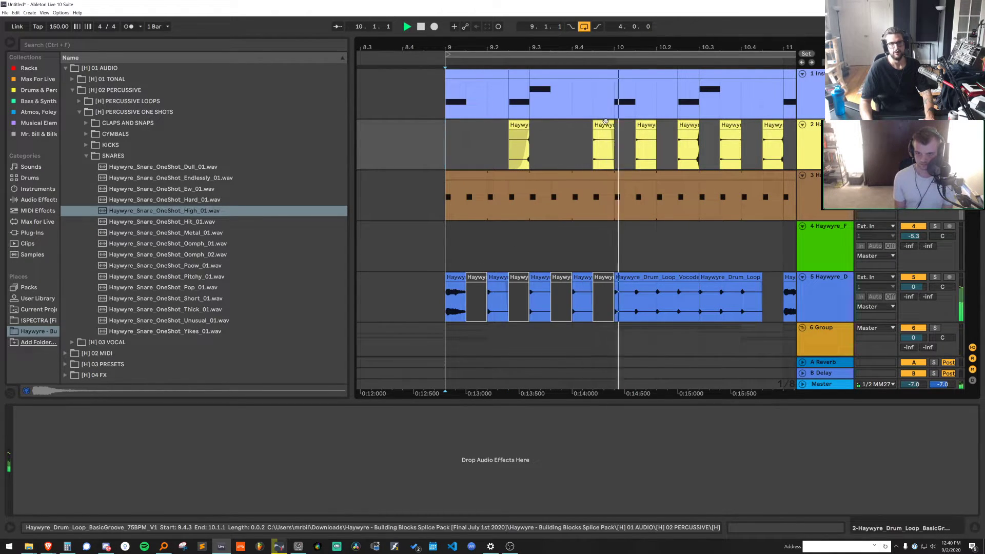
# Delete all the yellow loop slices after bar 10 begins
pyautogui.click(639, 134)
pyautogui.press('space')
pyautogui.moveTo(619, 136); pyautogui.dragTo(798, 141)
pyautogui.press('Delete')
# Duplicate the one-bar loop slice pattern from bar 9 into bar 10, and that two-bar result into bars 11 and 12
pyautogui.scroll(-4, 726, 145)
pyautogui.moveTo(675, 147); pyautogui.dragTo(607, 147)
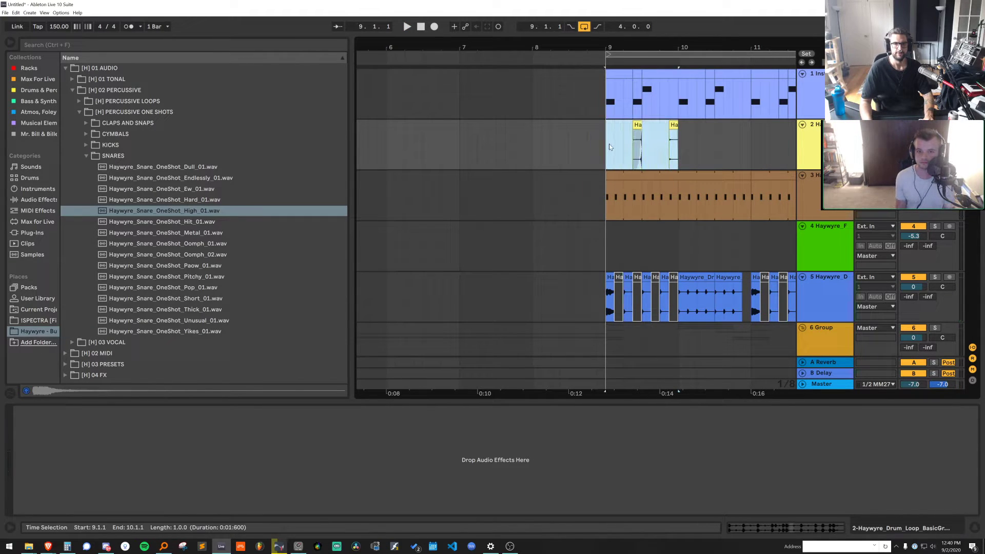
pyautogui.hotkey('ctrl', 'd')
pyautogui.click(607, 146)
pyautogui.press('space')
pyautogui.keyDown('shift'); pyautogui.click(753, 144); pyautogui.keyUp('shift')
pyautogui.moveTo(747, 47); pyautogui.dragTo(649, 44)
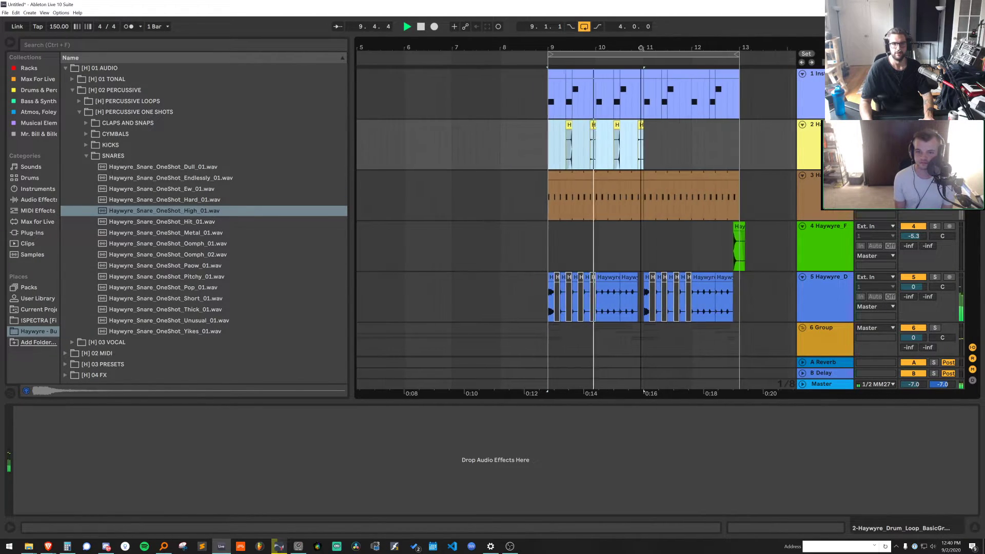
pyautogui.hotkey('ctrl', 'd')
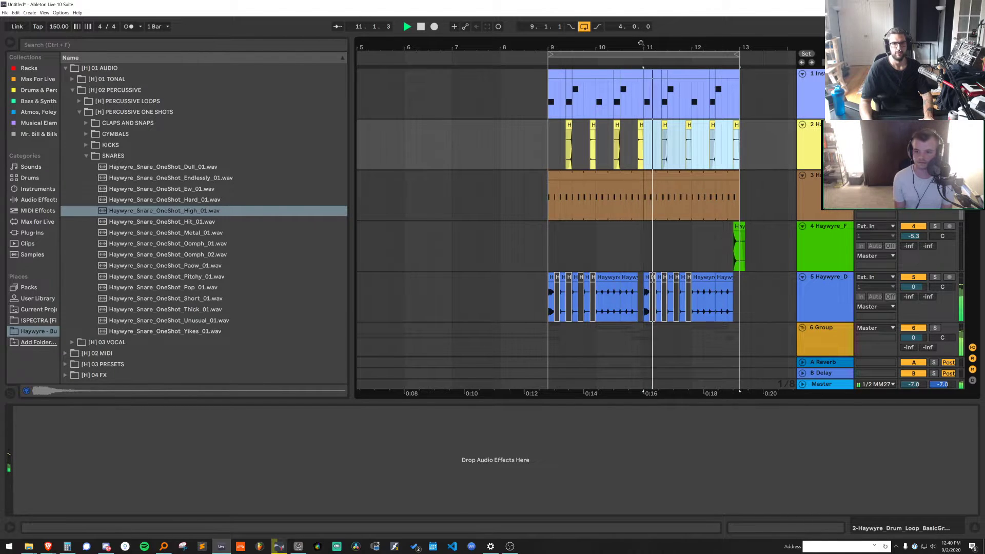
# Delete the repeated FX4 Sharp notes in bars 9 and 11 on the brown track
pyautogui.click(876, 176)
pyautogui.press('Escape')
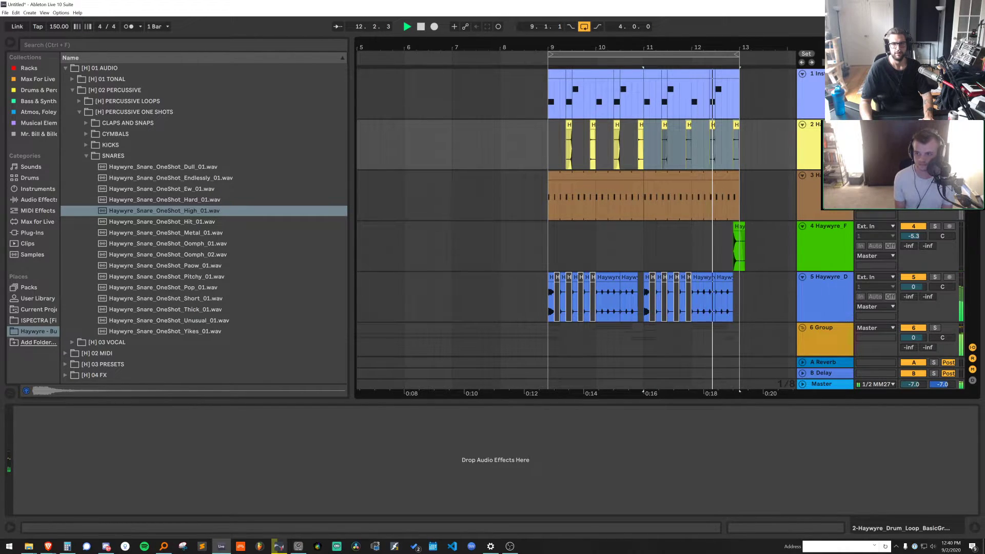
pyautogui.moveTo(689, 191); pyautogui.dragTo(596, 197)
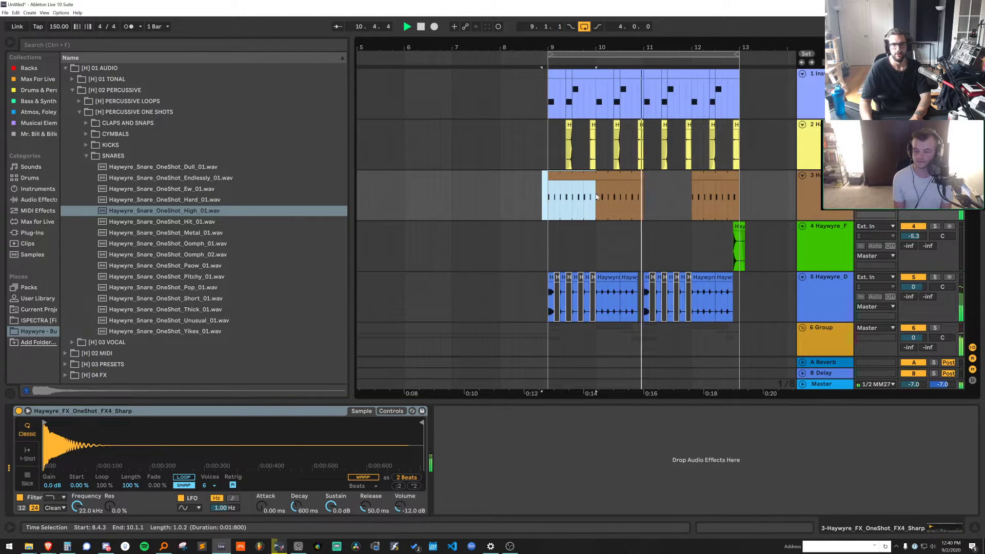
pyautogui.press('Delete')
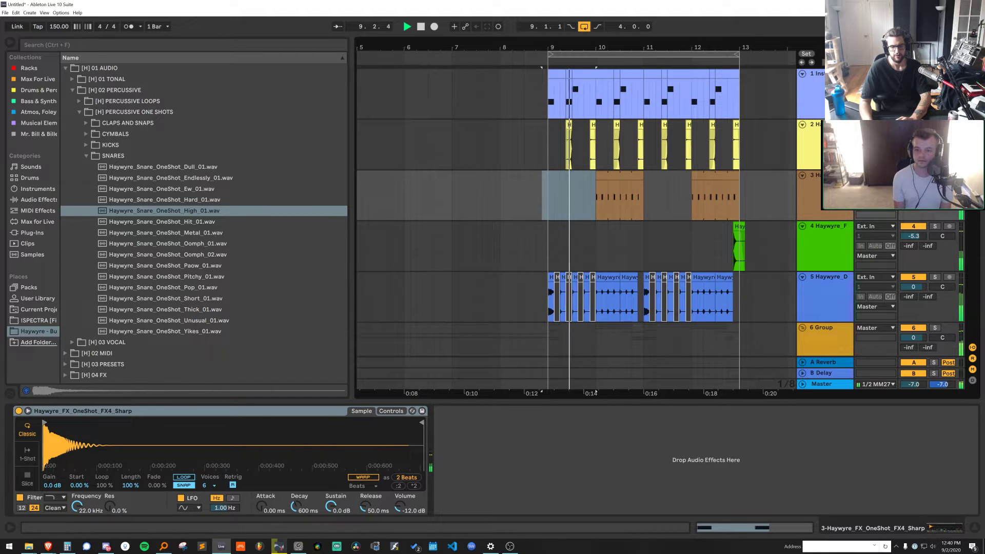
# Show the instrument rack's devices and audition the Hit_01 and Oomph_01 snare one-shots with playback stopped
pyautogui.scroll(-3, 721, 281)
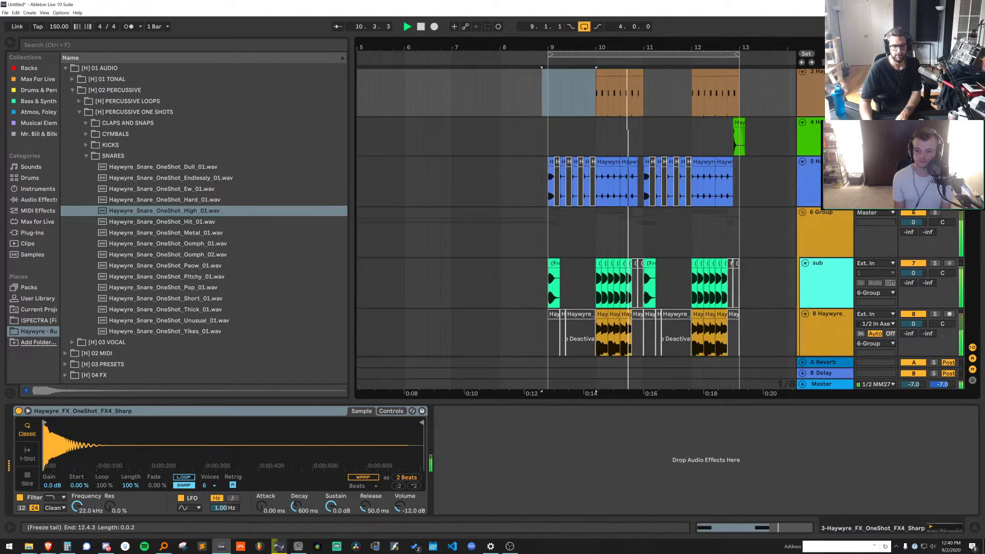
pyautogui.scroll(3, 818, 260)
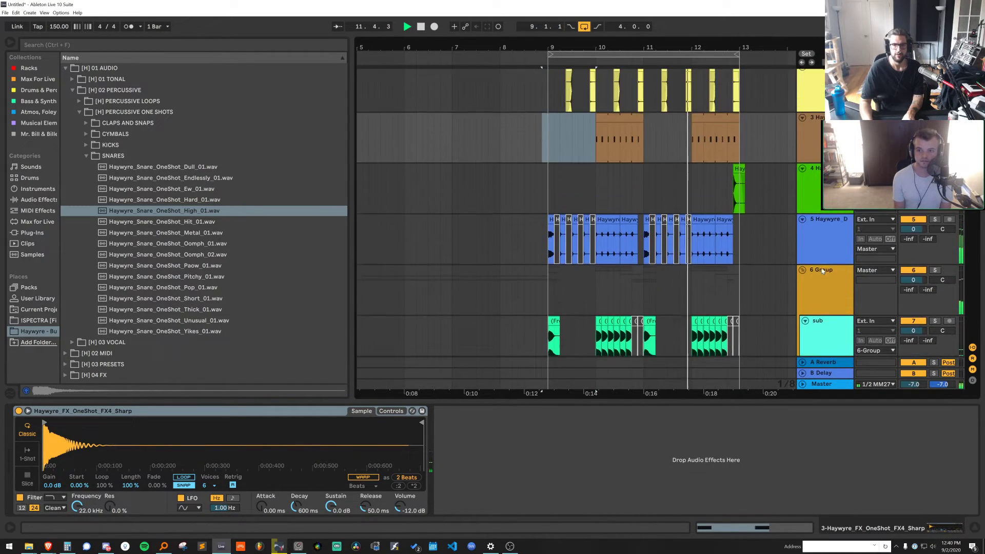
pyautogui.doubleClick(815, 94)
pyautogui.press('space')
pyautogui.click(137, 224)
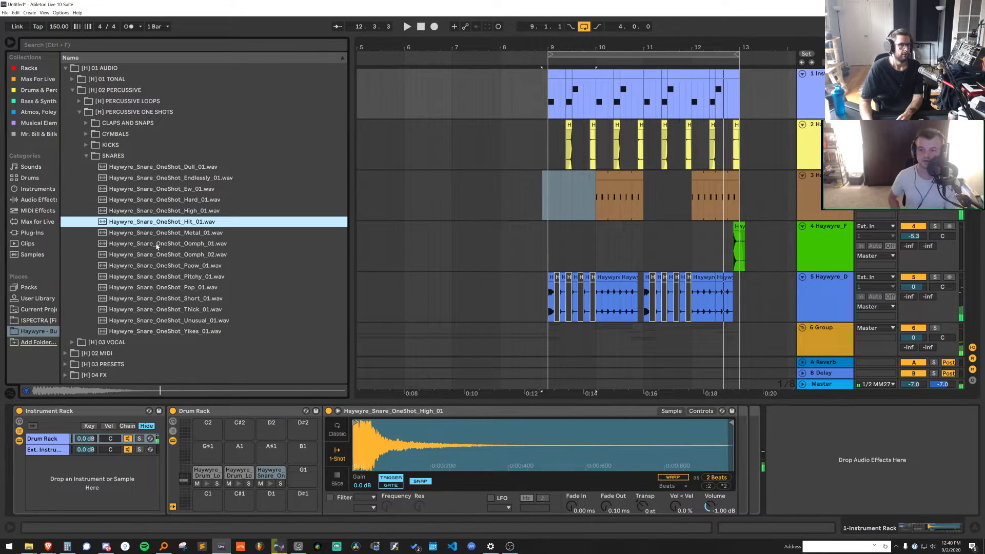
pyautogui.click(158, 245)
pyautogui.click(158, 224)
# Try replacing the rack's snare sample with Haywyre_Snare_OneShot_Hit_01.wav in playback
pyautogui.moveTo(157, 223); pyautogui.dragTo(442, 425)
pyautogui.press('space')
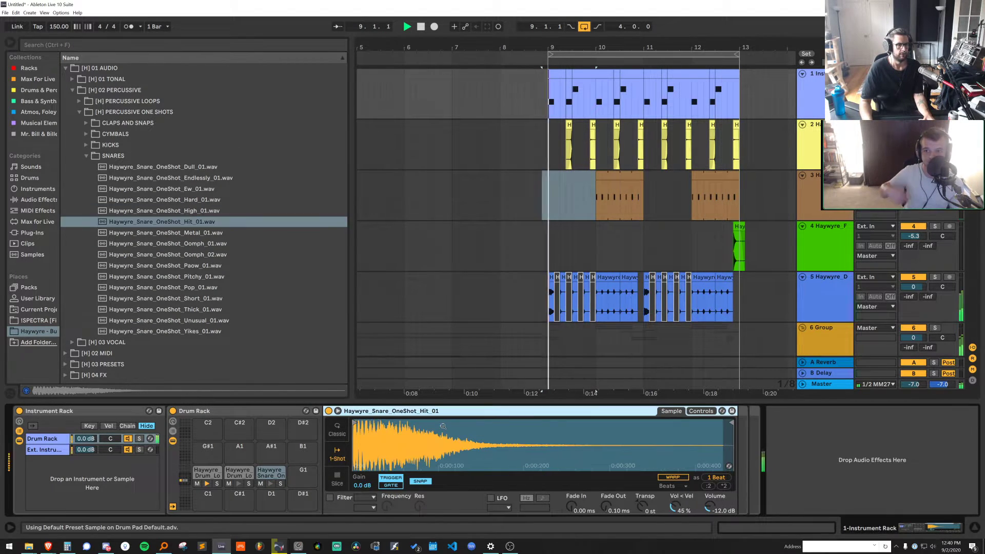
pyautogui.press('space')
pyautogui.hotkey('ctrl', 'z')
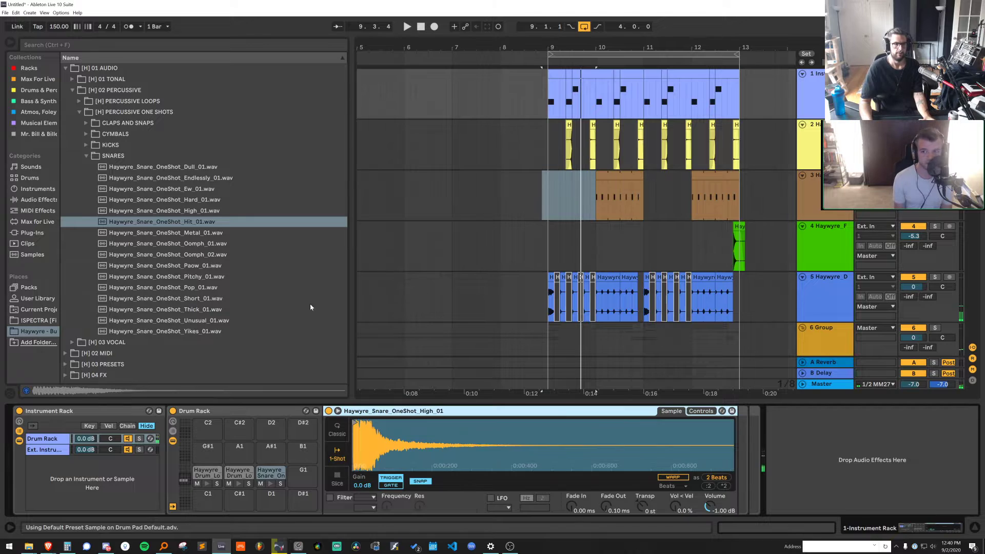
# Audition the Oomph_01, Pop_01, Short_01 and Endlessly_01 snare one-shots
pyautogui.click(215, 241)
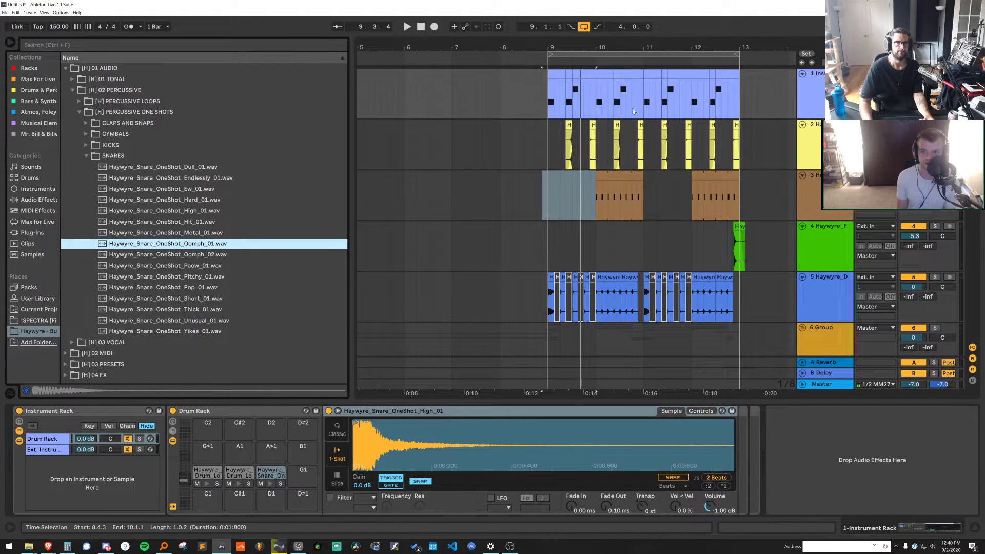
pyautogui.moveTo(700, 204); pyautogui.dragTo(739, 92)
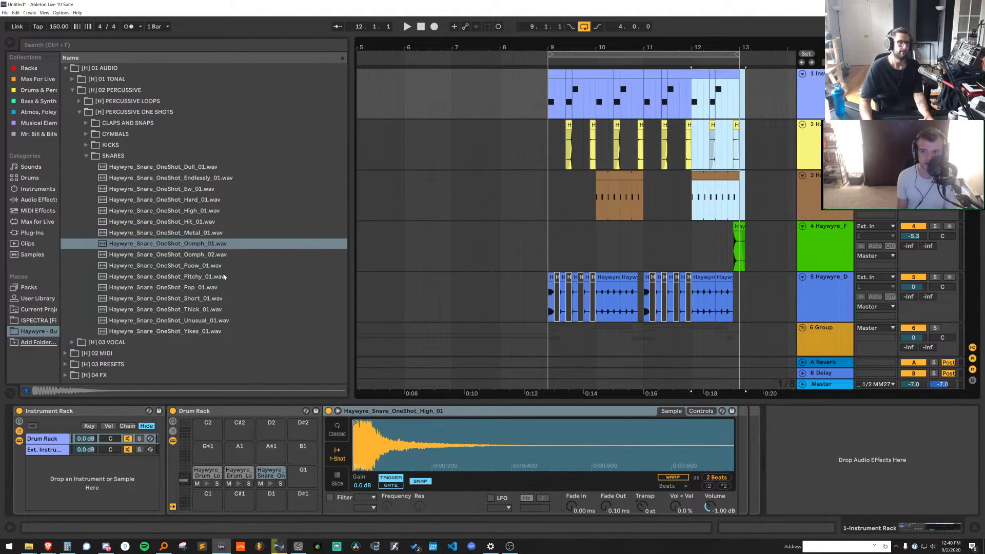
pyautogui.click(198, 287)
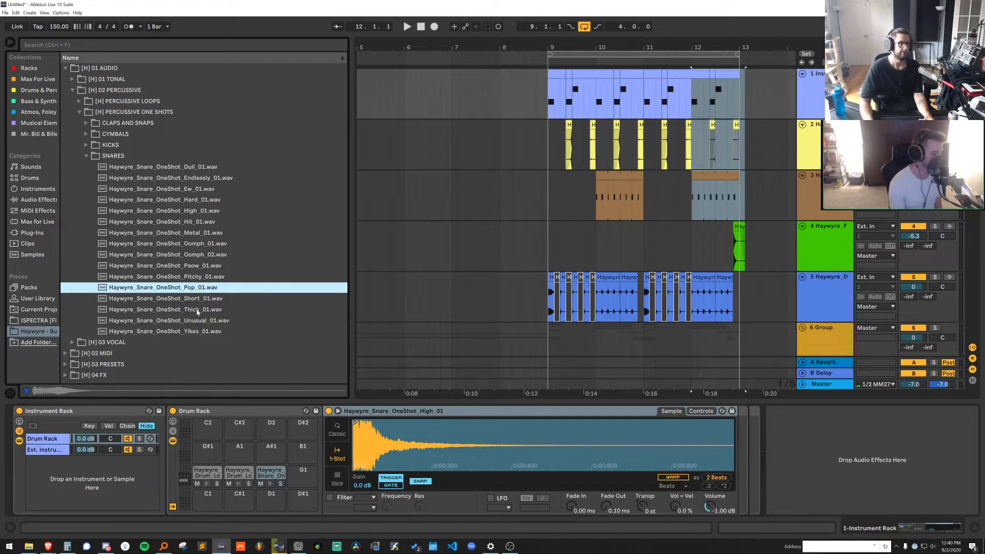
pyautogui.click(198, 298)
pyautogui.click(184, 179)
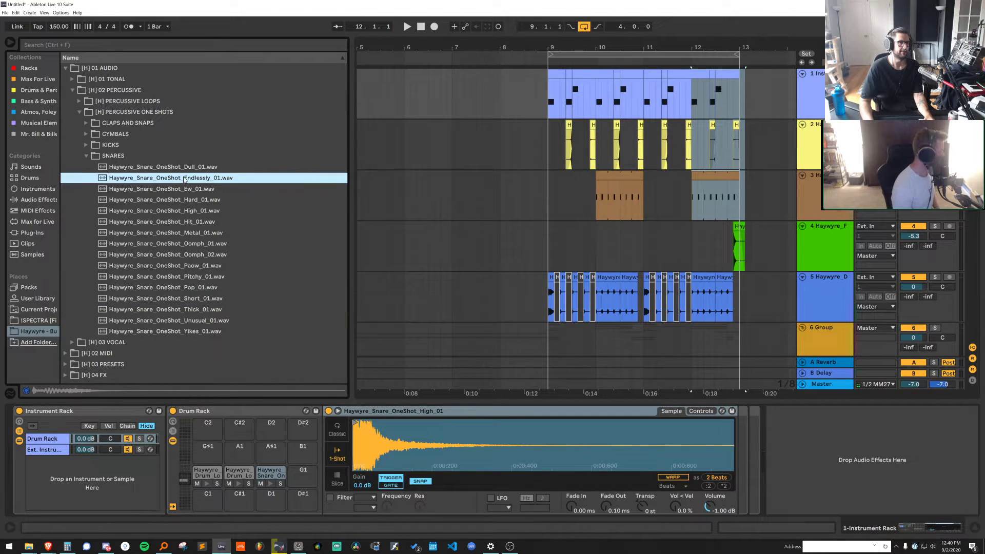
# Replace the rack's snare sample with Haywyre_Snare_OneShot_Hit_01.wav and play the arrangement from bar 9
pyautogui.click(186, 191)
pyautogui.click(192, 223)
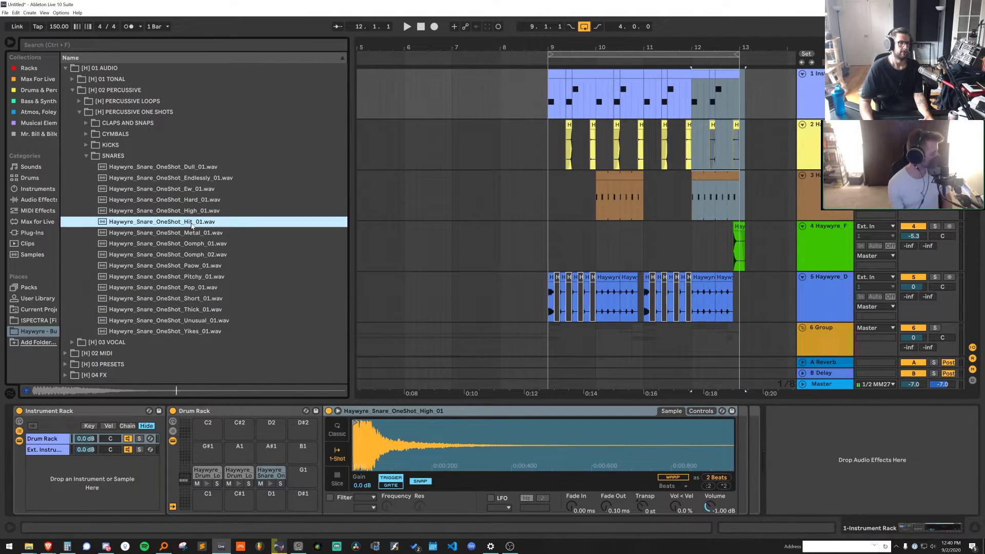
pyautogui.moveTo(188, 222); pyautogui.dragTo(724, 460)
pyautogui.click(555, 77)
pyautogui.press('space')
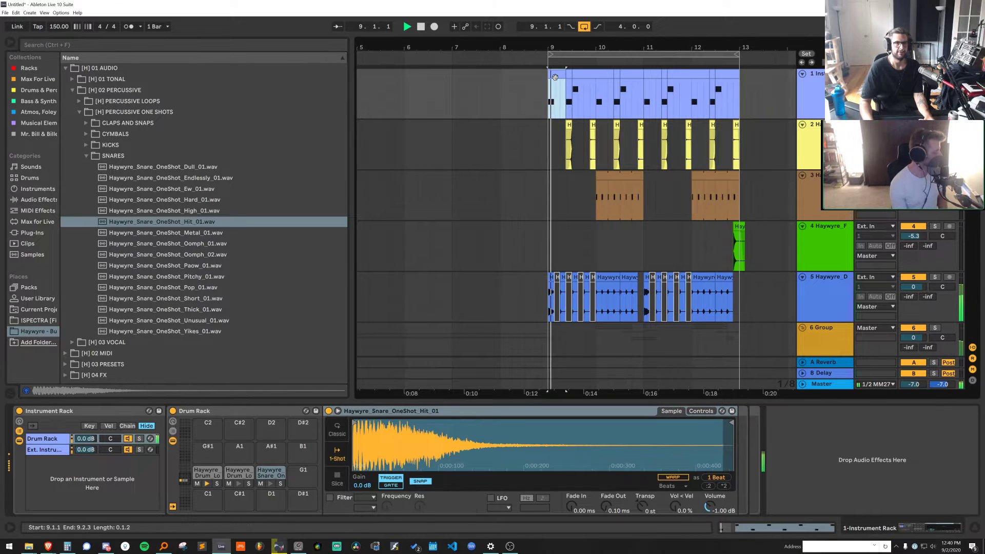
# Transpose the Hit_01 snare to +7 st while listening to it in the loop
pyautogui.moveTo(647, 509); pyautogui.dragTo(647, 507)
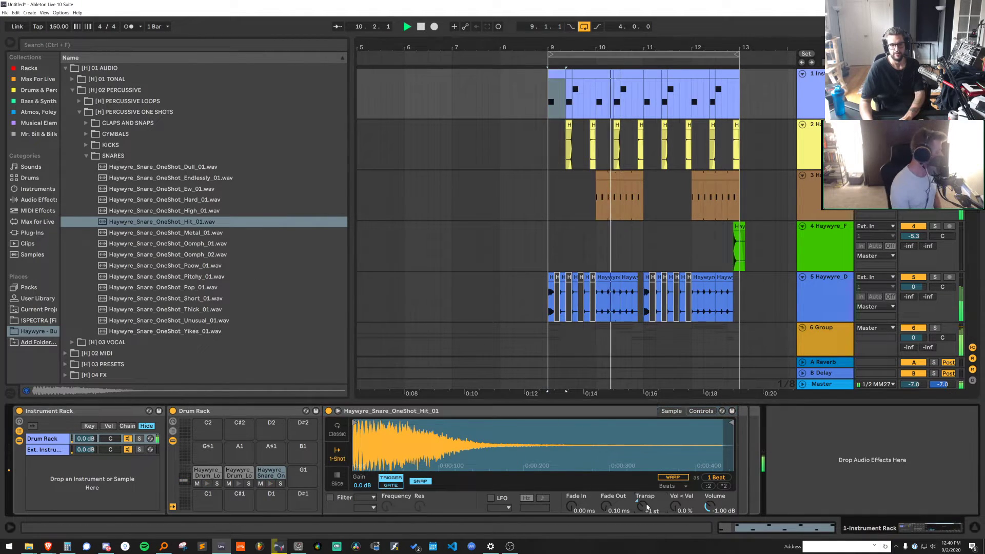
pyautogui.press('Up')
pyautogui.press('space')
pyautogui.press('space')
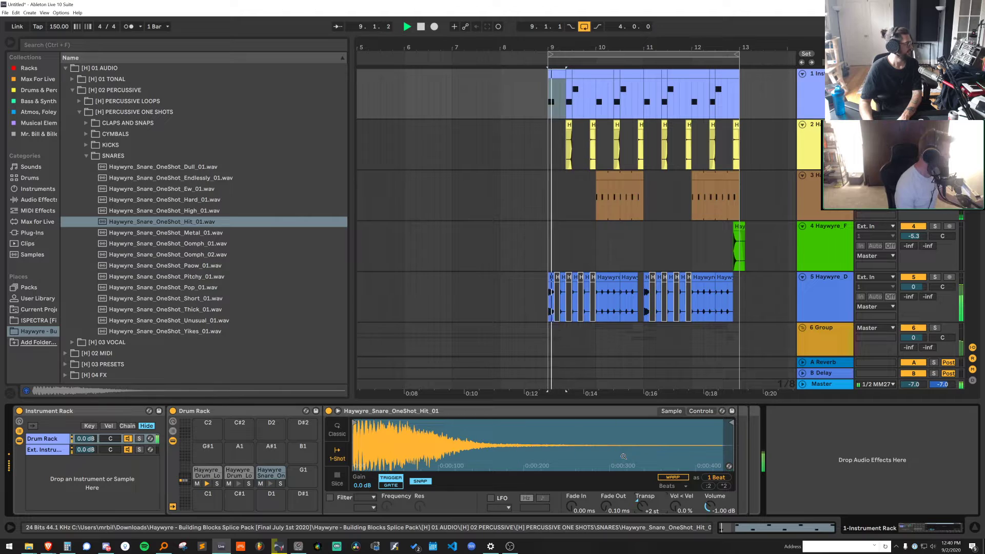
pyautogui.press('Up')
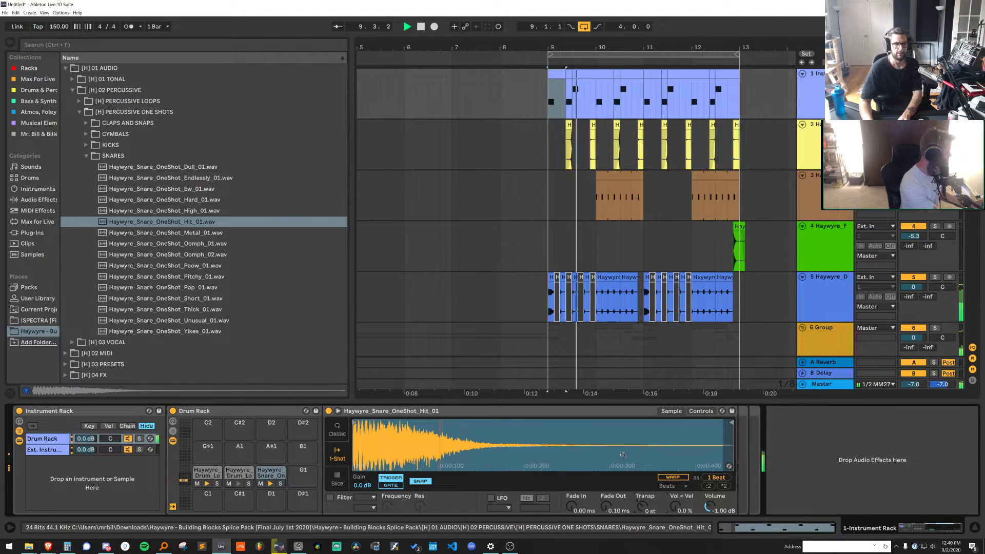
pyautogui.press('Down')
pyautogui.press('Down')
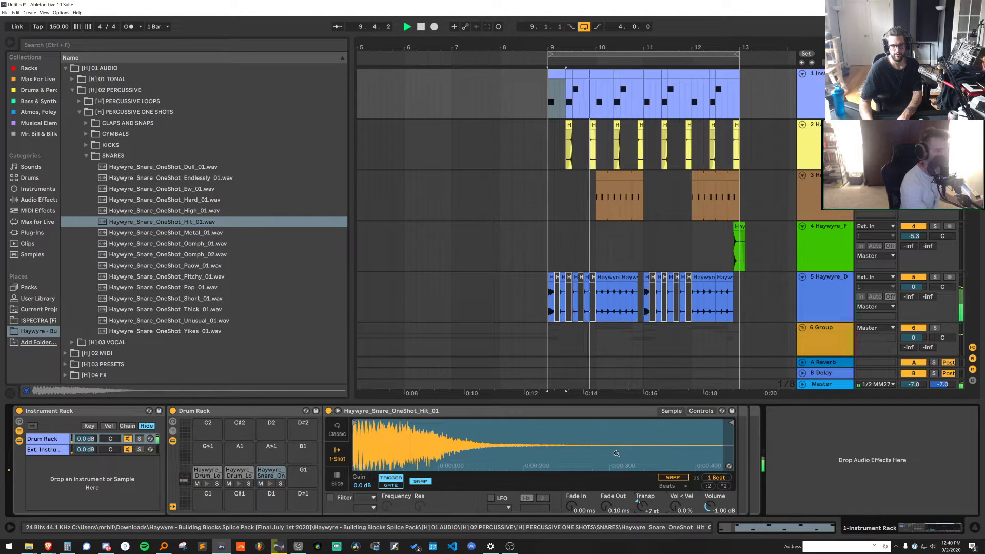
pyautogui.moveTo(642, 505); pyautogui.dragTo(642, 493)
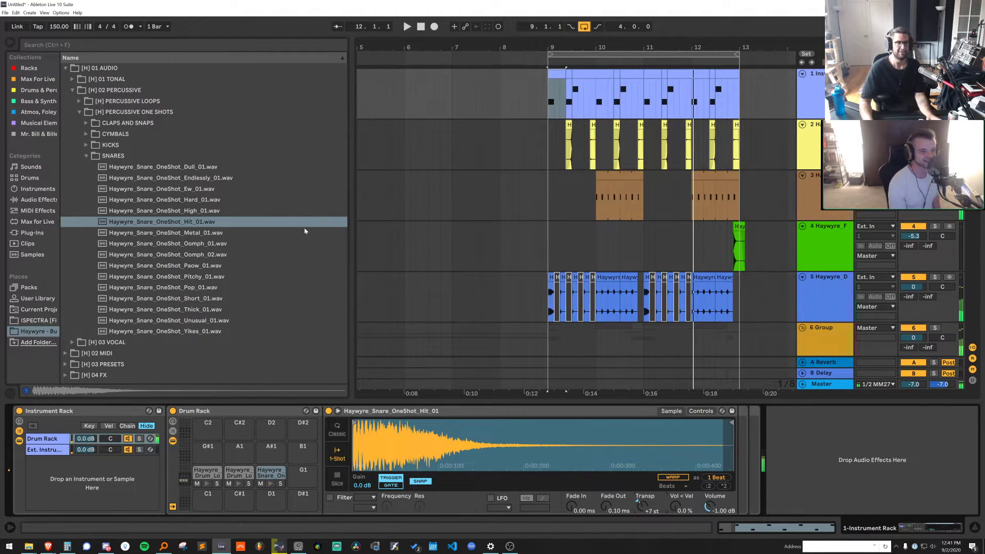
# Show the pack's foley samples and group the snare sampler into its own instrument rack
pyautogui.click(111, 376)
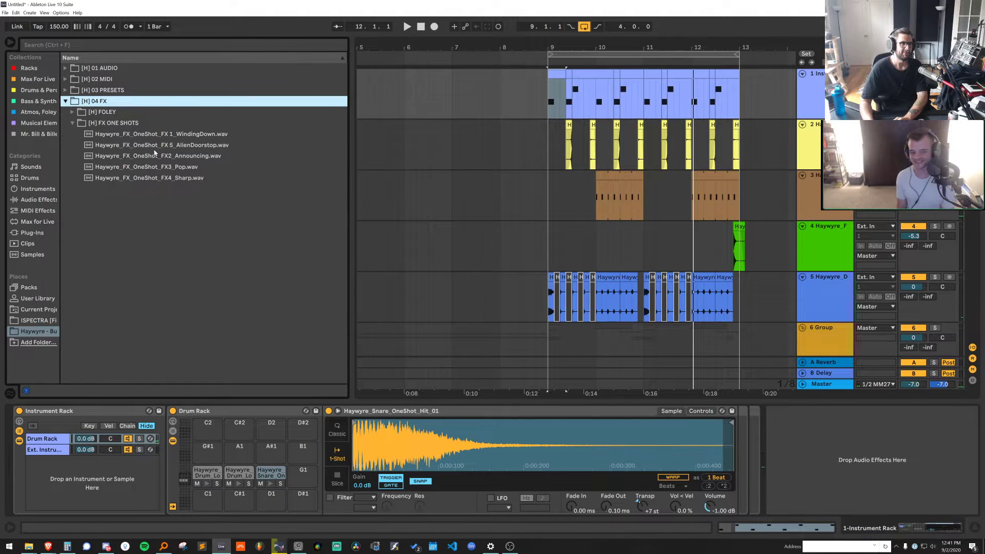
pyautogui.click(136, 112)
pyautogui.click(395, 412)
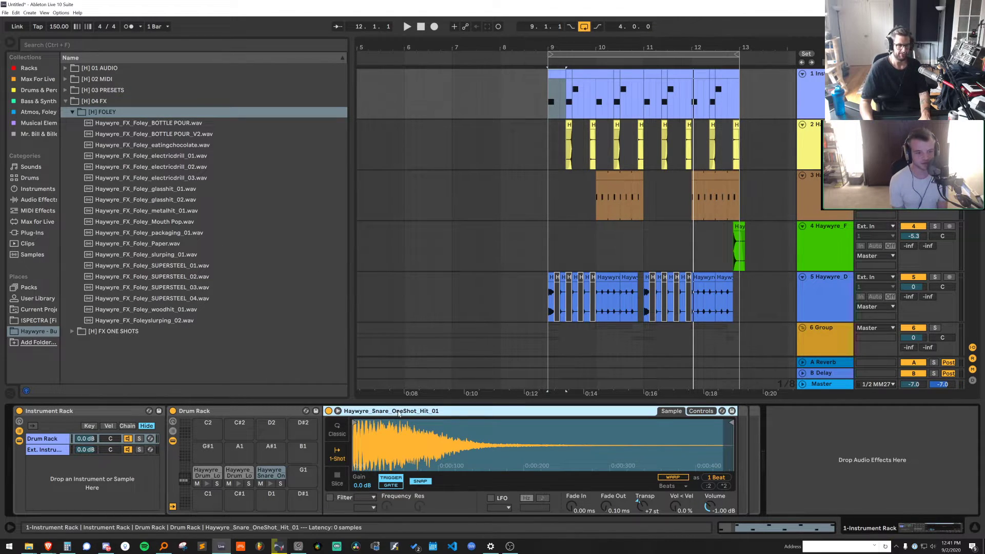
pyautogui.hotkey('ctrl', 'g')
# Set playback to start at the 9.3 snare hit and layer Haywyre_FX_Foley_BOTTLE POUR_V2.wav as a second chain beside the snare
pyautogui.moveTo(577, 47); pyautogui.dragTo(575, 77)
pyautogui.click(572, 102)
pyautogui.press('s')
pyautogui.press('space')
pyautogui.press('space')
pyautogui.click(241, 135)
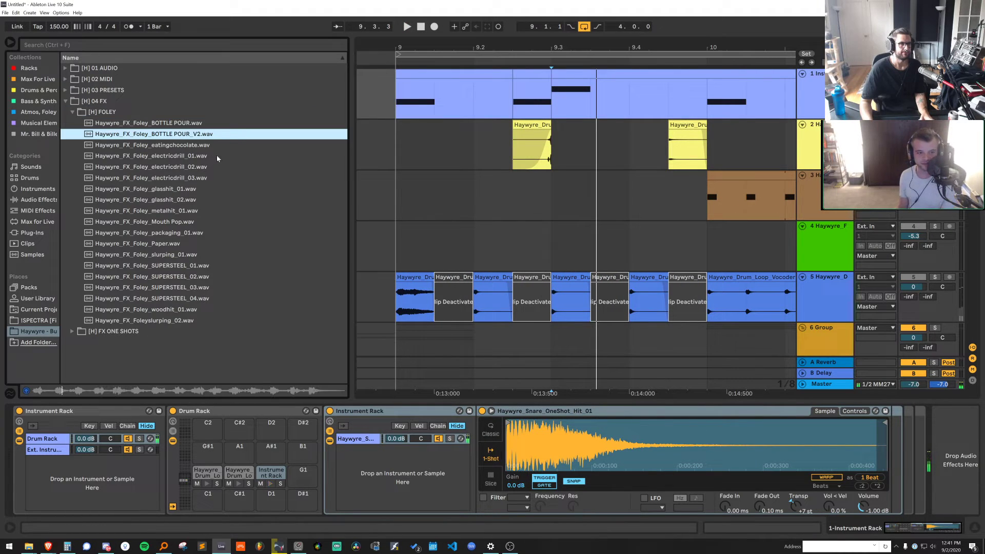
pyautogui.moveTo(416, 462); pyautogui.dragTo(415, 462)
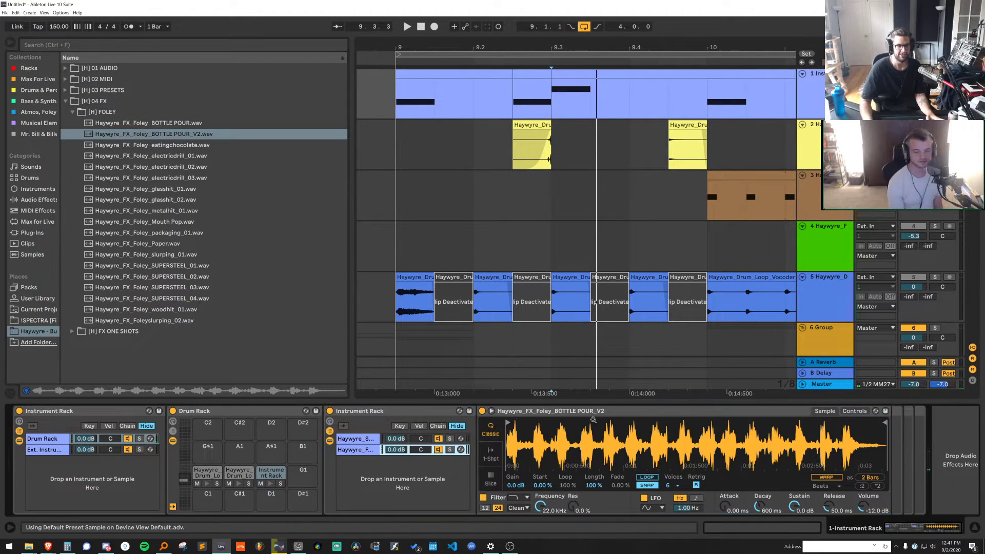
# Trim the bottle pour sample to its first burst, switch it to 1-Shot mode and transpose it to -2 st
pyautogui.moveTo(885, 423); pyautogui.dragTo(531, 424)
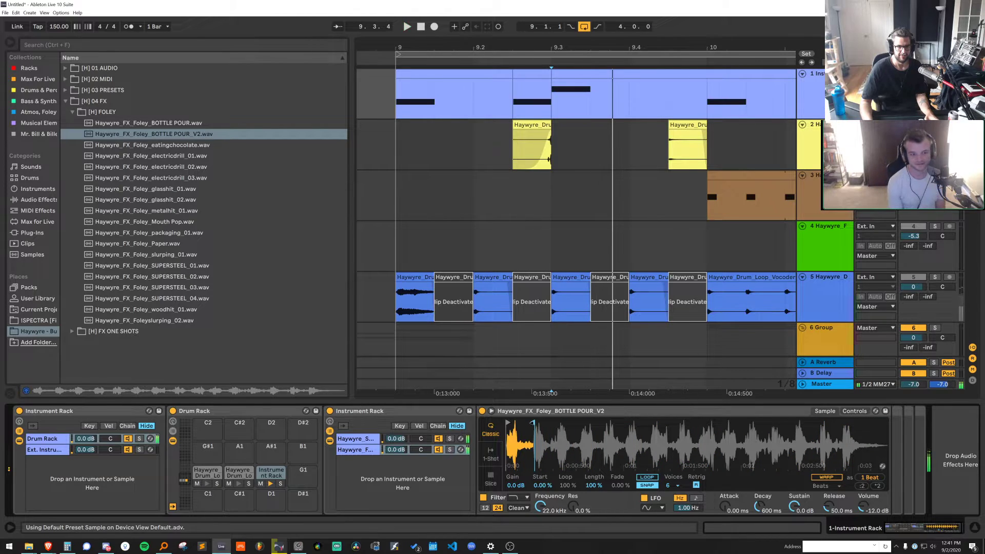
pyautogui.click(490, 455)
pyautogui.moveTo(797, 508); pyautogui.dragTo(798, 513)
# Add EQ Eight after the bottle pour sampler and cut its lows at 245 Hz
pyautogui.hotkey('ctrl', 'f')
pyautogui.write('eq')
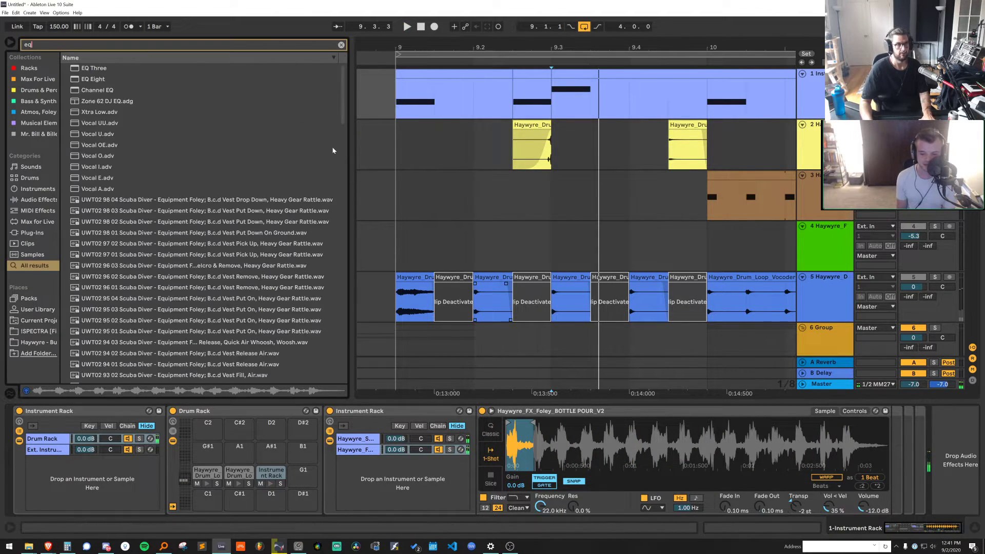
pyautogui.click(99, 81)
pyautogui.moveTo(907, 475); pyautogui.dragTo(892, 459)
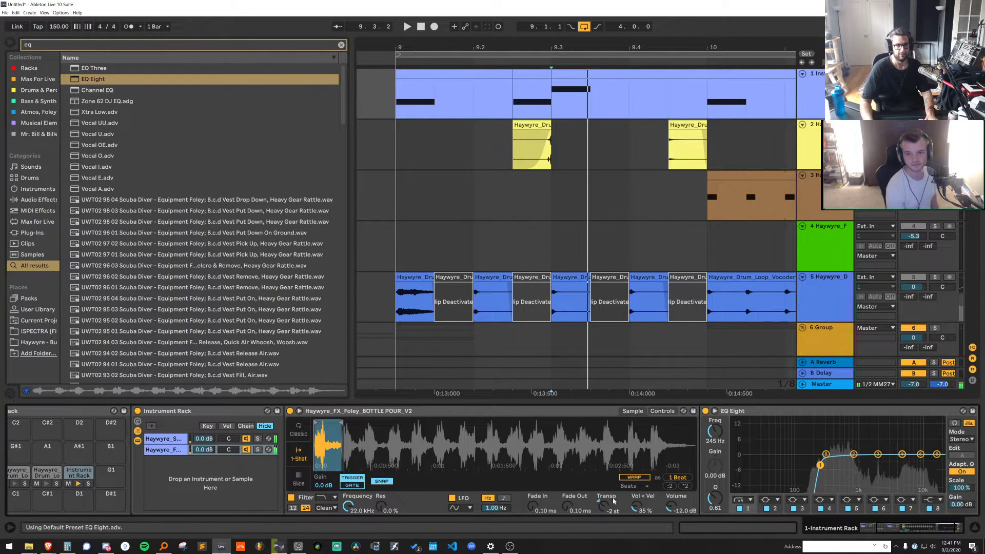
# Transpose the bottle pour to +5 st and set its volume to -2 dB while replaying the snare hit
pyautogui.press('space')
pyautogui.press('space')
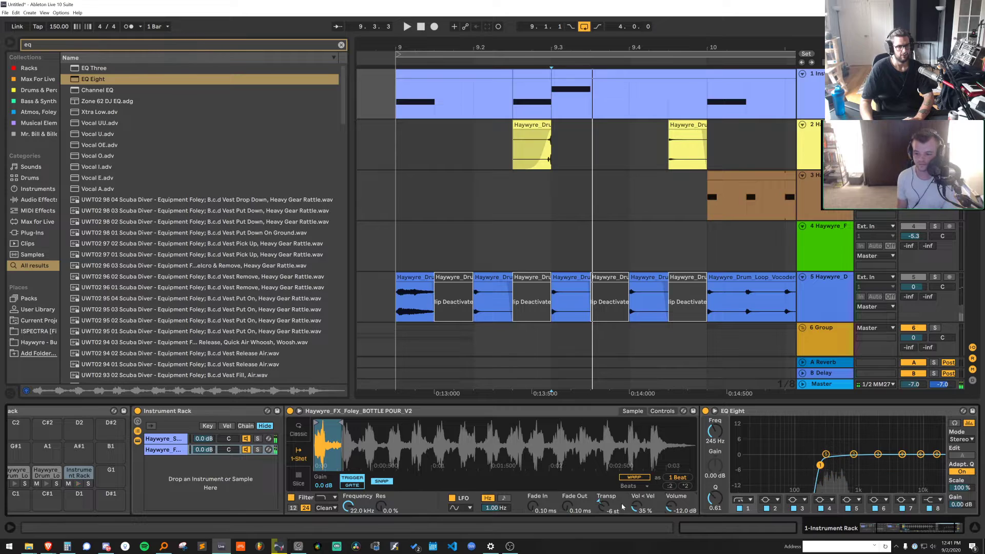
pyautogui.moveTo(618, 504); pyautogui.dragTo(618, 492)
pyautogui.press('space')
pyautogui.press('space')
pyautogui.press('space')
pyautogui.moveTo(674, 511); pyautogui.dragTo(674, 519)
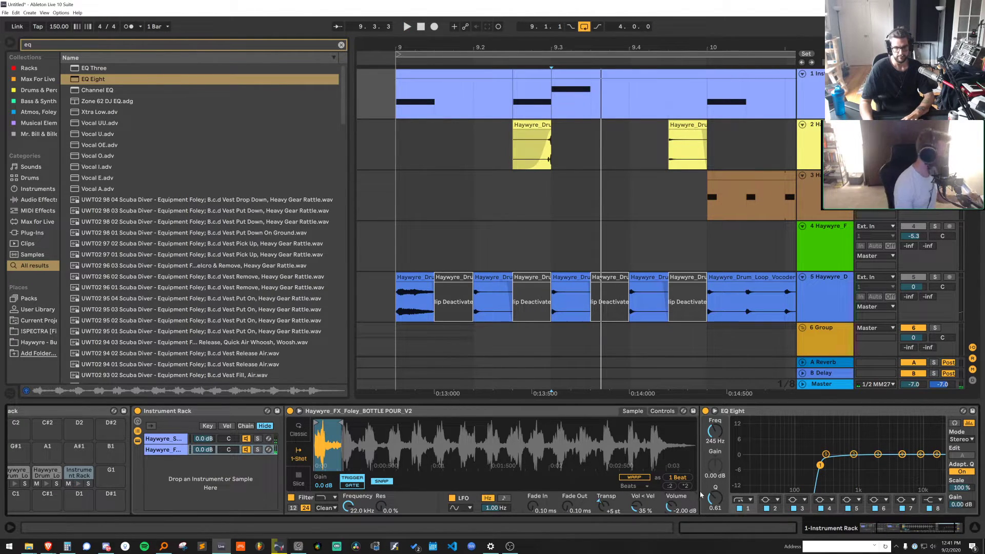
# Set the bottle pour's volume to -6 dB, Vol < Vel to 42% and fade-out to 2.00 s
pyautogui.press('space')
pyautogui.moveTo(636, 507); pyautogui.dragTo(636, 534)
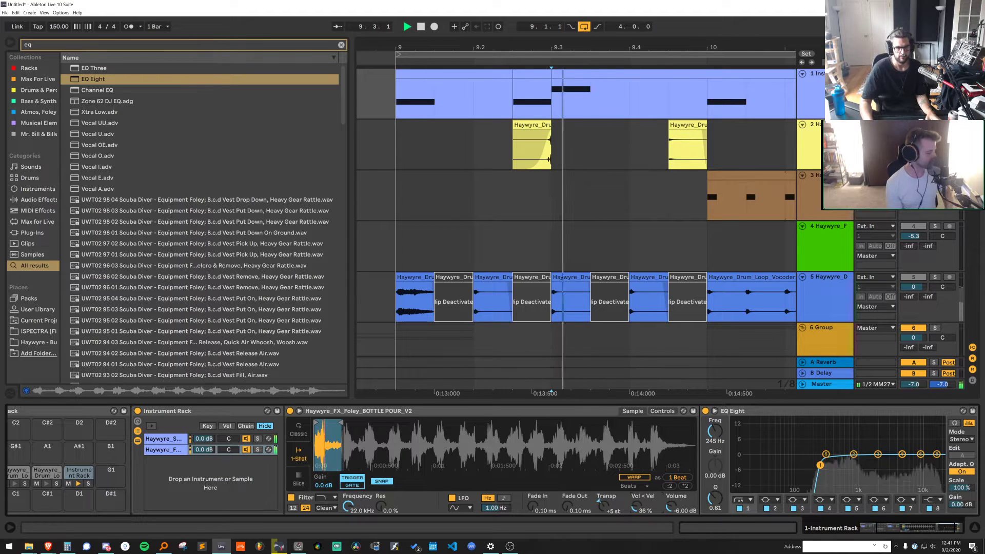
pyautogui.moveTo(566, 511); pyautogui.dragTo(566, 477)
pyautogui.press('space')
# Move the bottle pour's sample start slightly closer to the first burst's attack and replay the layered snare
pyautogui.moveTo(322, 439); pyautogui.dragTo(322, 462)
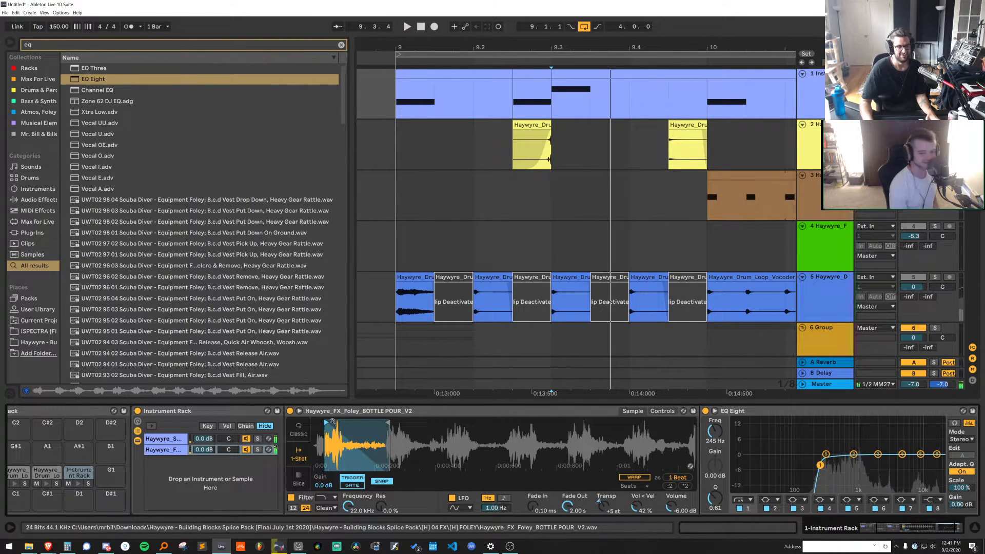
pyautogui.moveTo(330, 423); pyautogui.dragTo(332, 423)
pyautogui.press('space')
pyautogui.press('space')
pyautogui.press('space')
pyautogui.press('space')
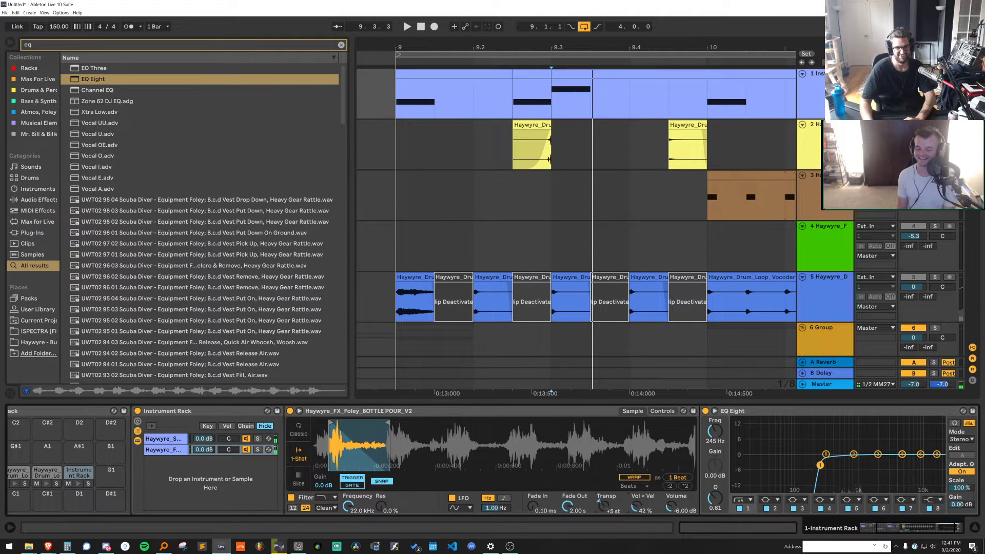
# Set the bottle pour's volume to -2.81 dB and compare transpositions of -1 st and -7 st against +5 st
pyautogui.press('space')
pyautogui.moveTo(607, 507); pyautogui.dragTo(612, 488)
pyautogui.press('space')
pyautogui.press('space')
pyautogui.press('space')
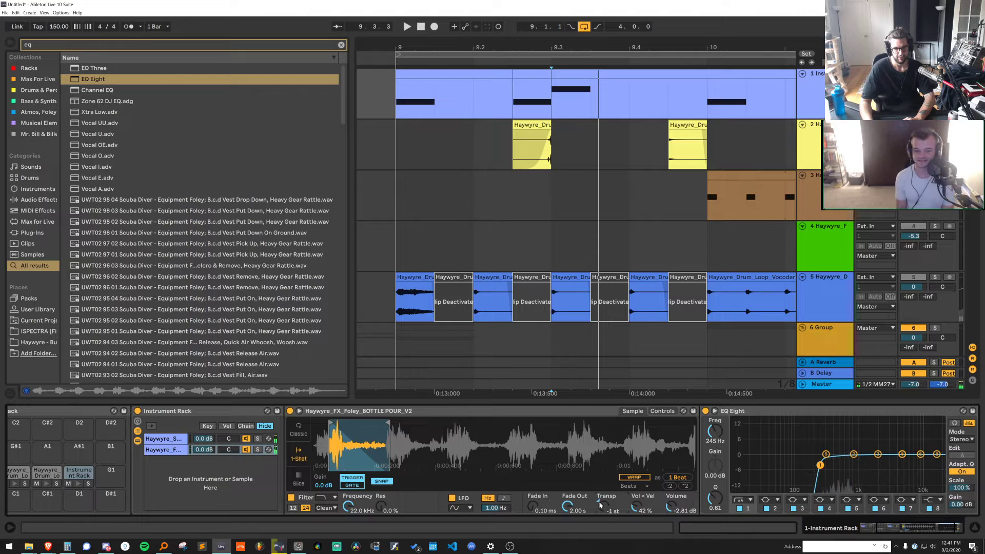
pyautogui.press('space')
pyautogui.moveTo(601, 500); pyautogui.dragTo(604, 487)
pyautogui.press('space')
pyautogui.press('space')
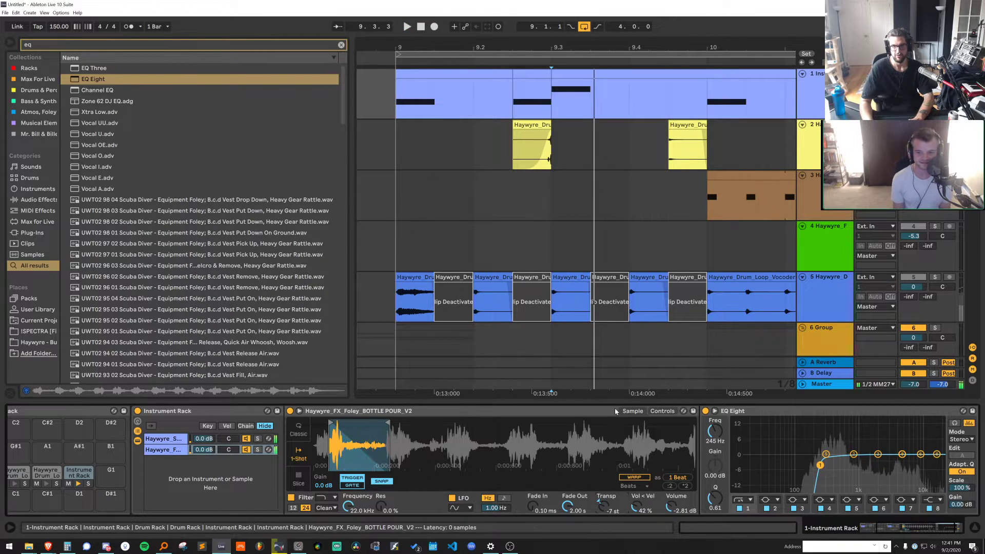
pyautogui.press('space')
pyautogui.press('space')
pyautogui.press('space')
# Move the bottle pour's playback region to the second burst, shorten it to that burst and replay the hit
pyautogui.moveTo(388, 422)
pyautogui.mouseDown()
pyautogui.moveTo(527, 427)
pyautogui.moveTo(466, 422)
pyautogui.moveTo(502, 422)
pyautogui.mouseUp()
pyautogui.moveTo(346, 422); pyautogui.dragTo(393, 422)
pyautogui.press('space')
pyautogui.press('space')
pyautogui.press('space')
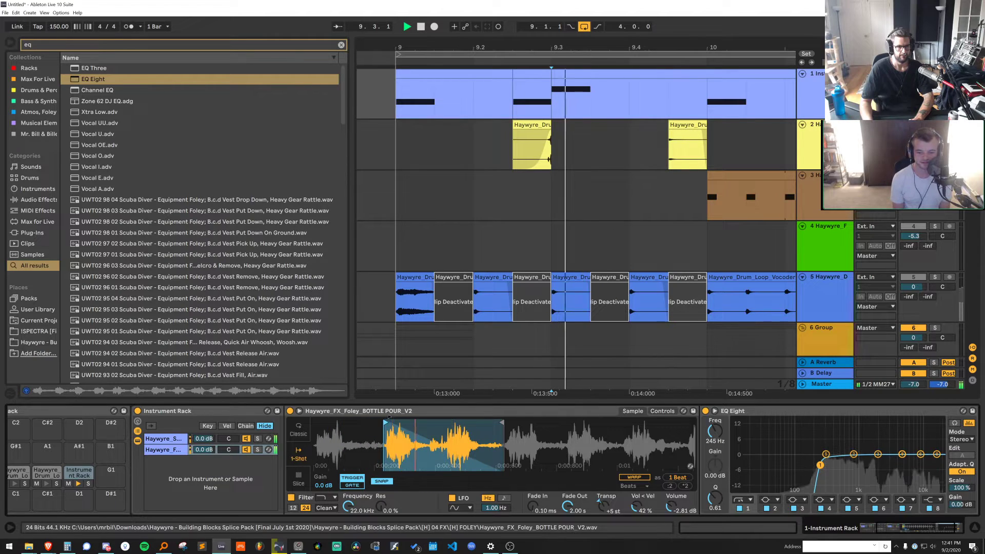
pyautogui.press('space')
pyautogui.press('space')
pyautogui.press('space')
pyautogui.press('space')
pyautogui.moveTo(501, 423); pyautogui.dragTo(445, 422)
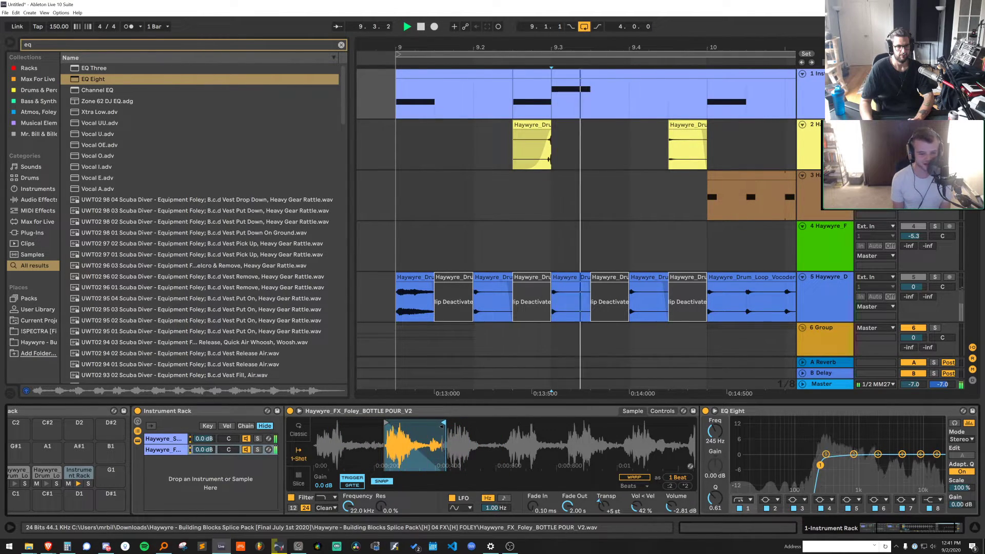
pyautogui.press('space')
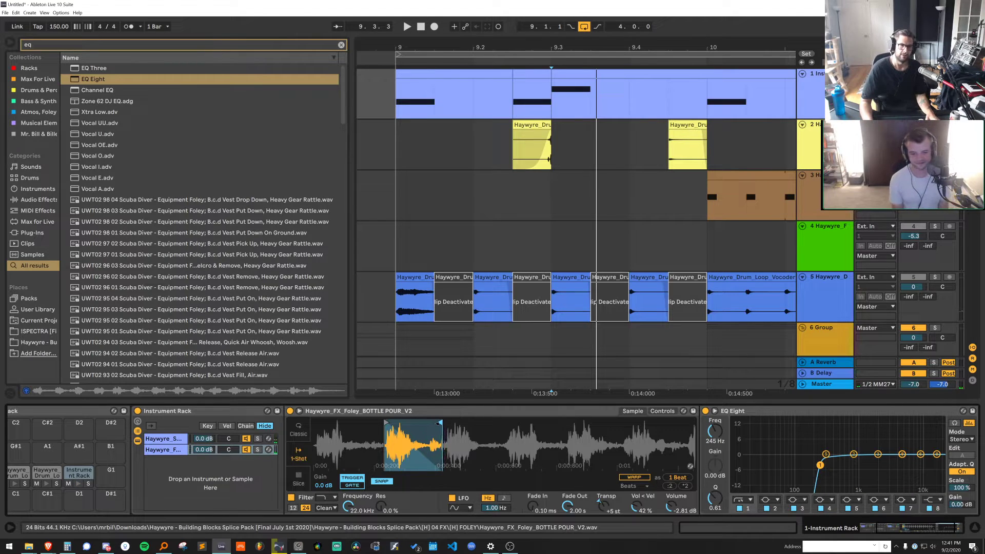
# Return to the Haywyre foley samples and load Haywyre_FX_Foley_Mouth Pop.wav as a third chain in the snare rack
pyautogui.click(39, 343)
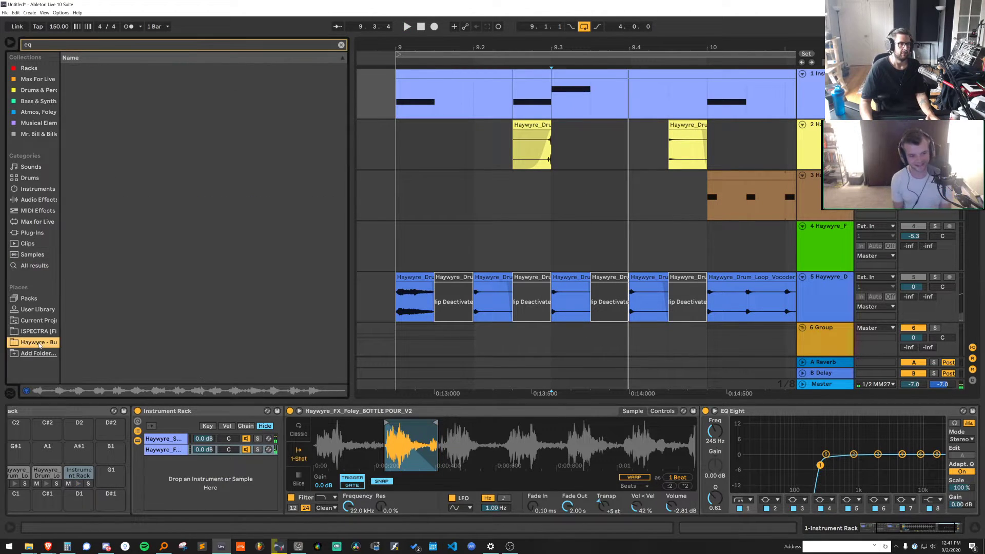
pyautogui.click(341, 44)
pyautogui.click(153, 223)
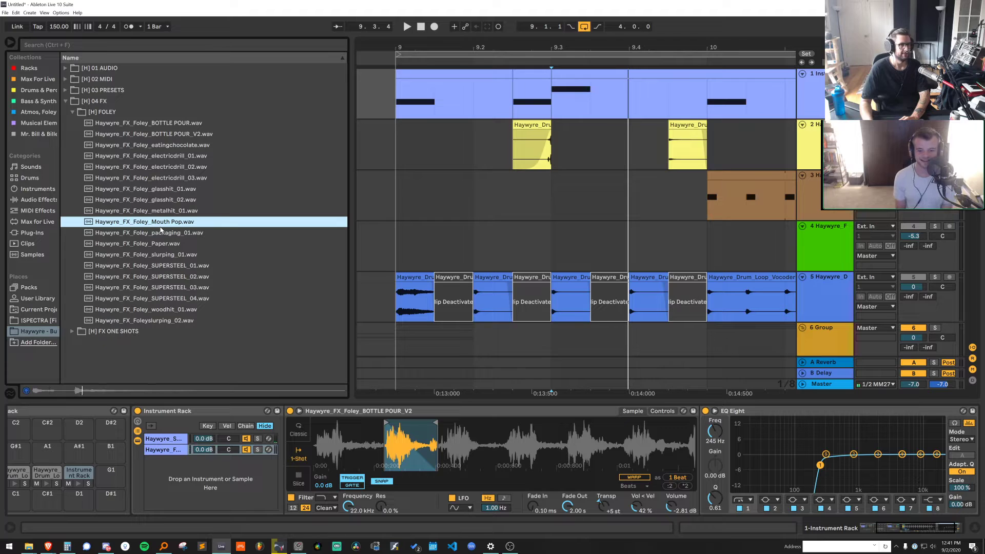
pyautogui.press('Return')
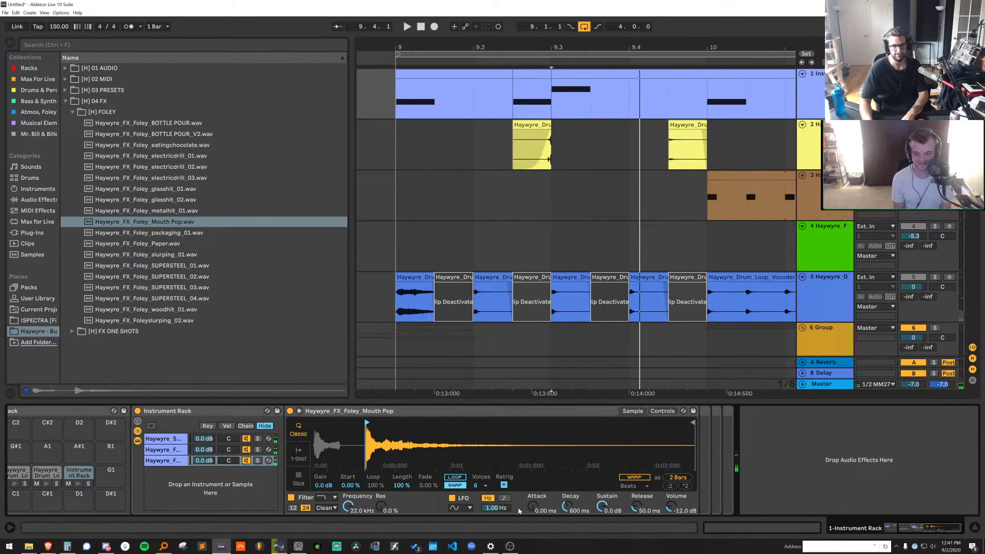
# Switch the mouth pop sampler to 1-Shot mode, set its fade-out to 885 ms and transpose it to +12 st
pyautogui.click(301, 457)
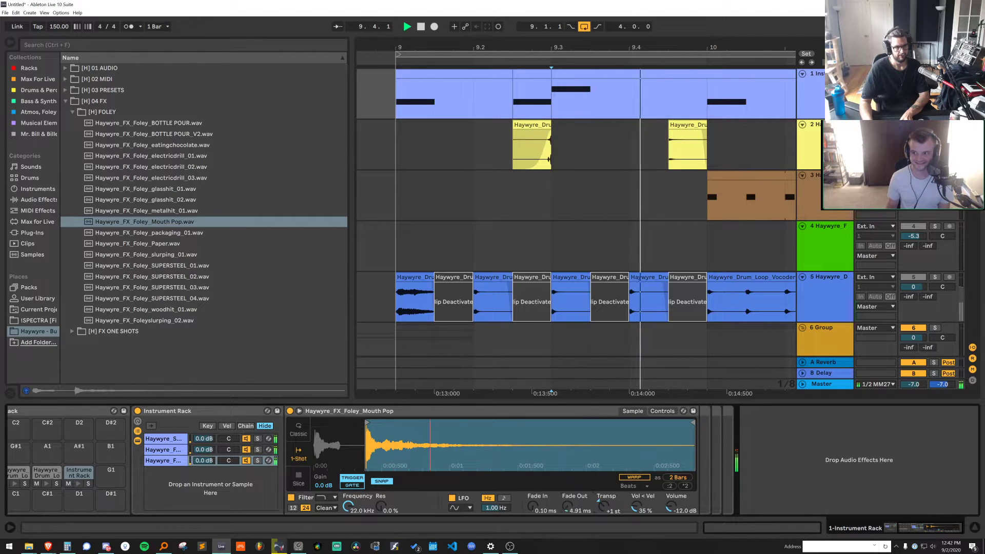
pyautogui.moveTo(589, 512); pyautogui.dragTo(613, 518)
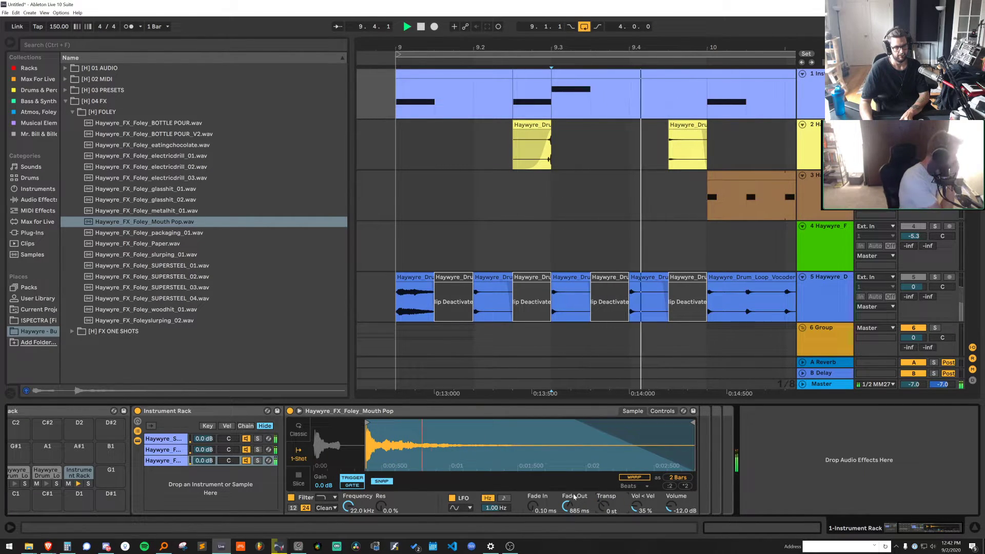
pyautogui.press('Down')
pyautogui.press('space')
pyautogui.press('space')
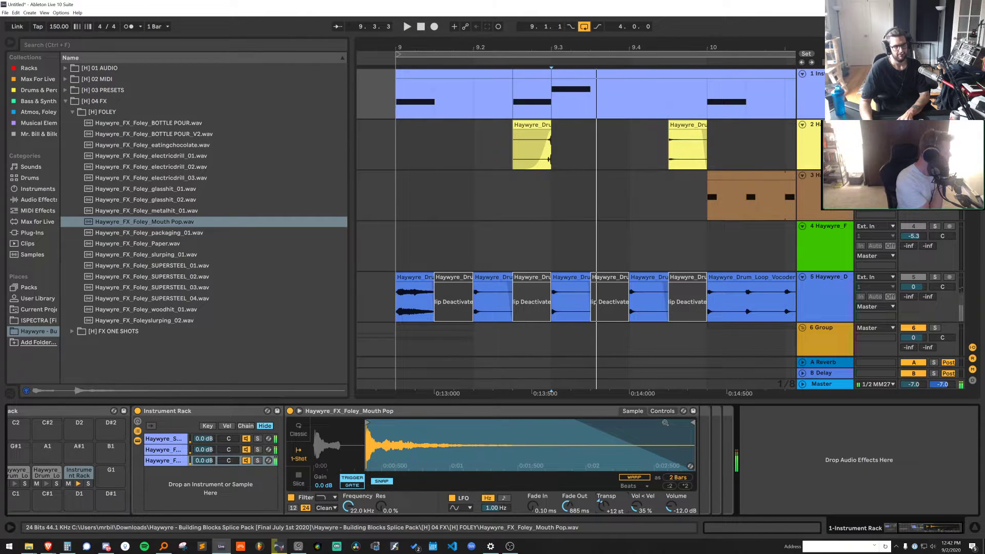
# Replace the mouth pop with Haywyre_FX_Foley_packaging_01.wav and trim it to a short section near the start
pyautogui.click(178, 237)
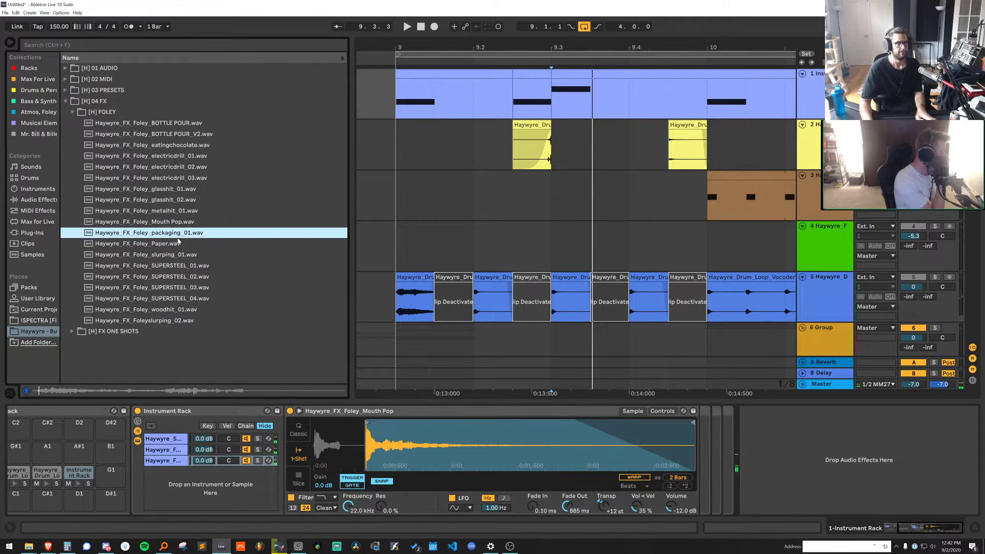
pyautogui.moveTo(132, 234); pyautogui.dragTo(411, 437)
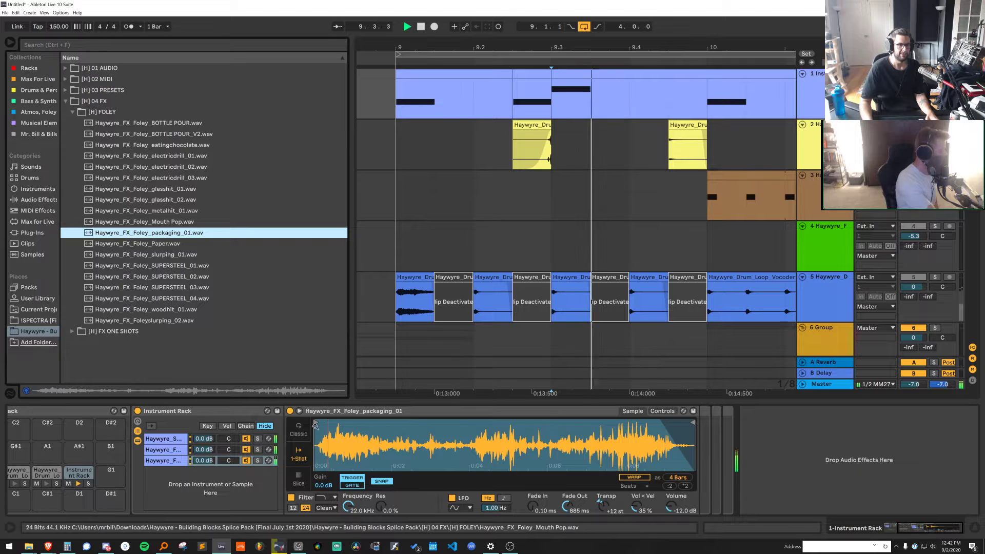
pyautogui.moveTo(315, 426); pyautogui.dragTo(339, 424)
pyautogui.moveTo(692, 422)
pyautogui.mouseDown()
pyautogui.moveTo(359, 422)
pyautogui.moveTo(395, 423)
pyautogui.mouseUp()
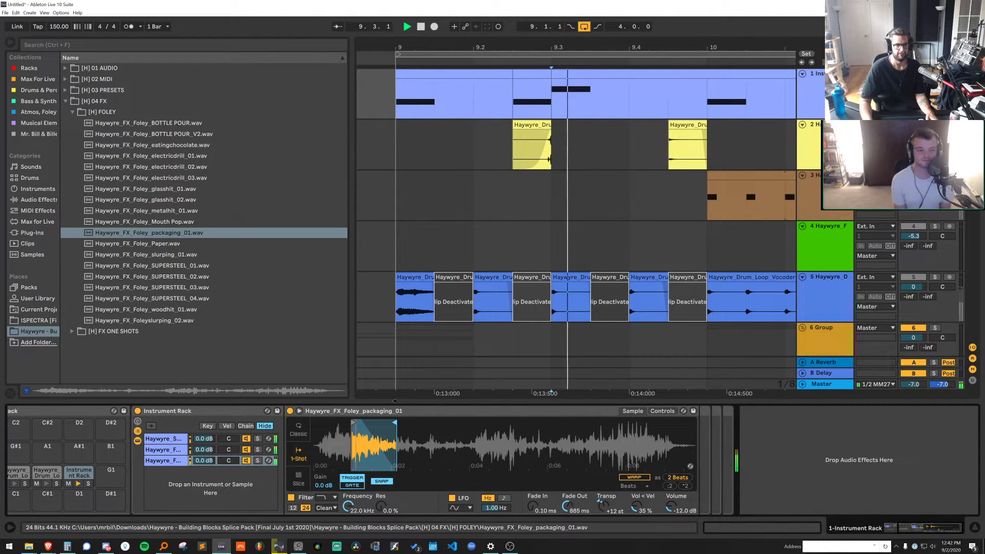
# Add an EQ Eight after the packaging sample's sampler and set its low-cut band to 505 Hz with a Q of 0.10
pyautogui.press('space')
pyautogui.hotkey('ctrl', 'f')
pyautogui.write('eq')
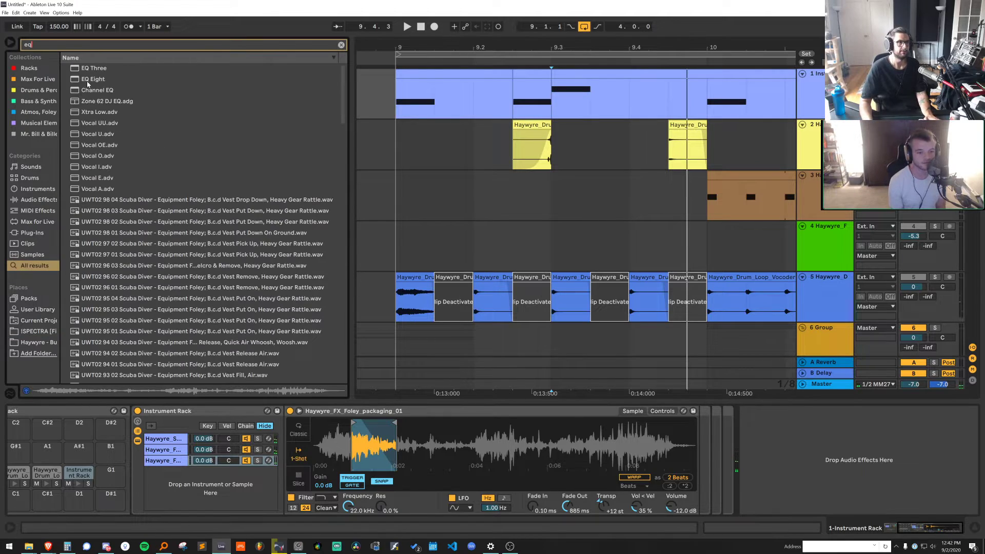
pyautogui.moveTo(87, 80); pyautogui.dragTo(813, 533)
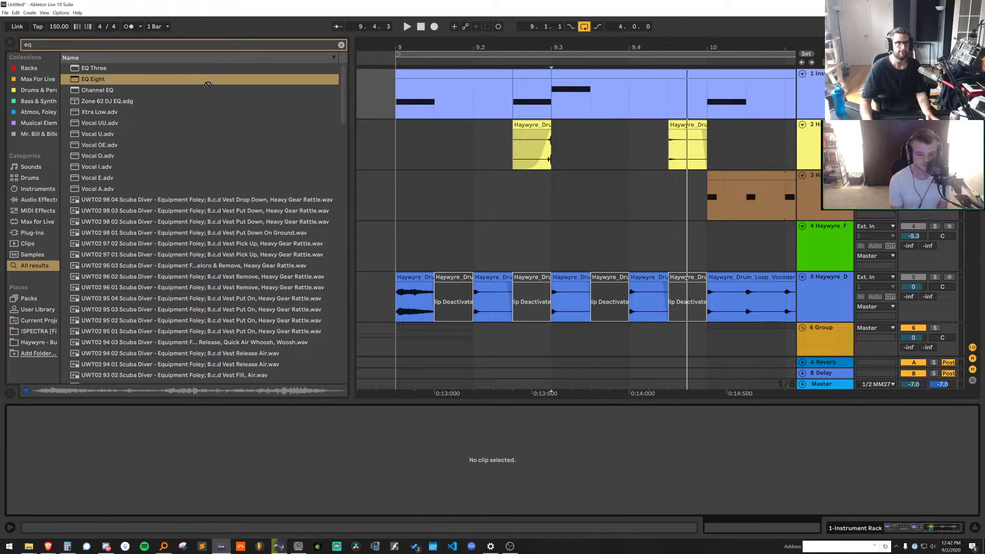
pyautogui.doubleClick(815, 75)
pyautogui.moveTo(94, 79); pyautogui.dragTo(699, 463)
pyautogui.press('space')
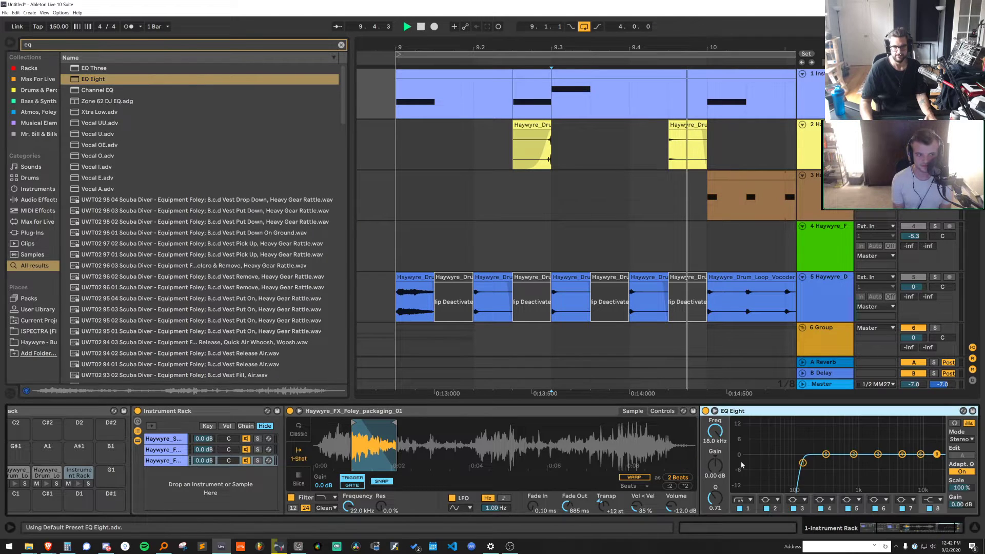
pyautogui.moveTo(803, 463); pyautogui.dragTo(839, 489)
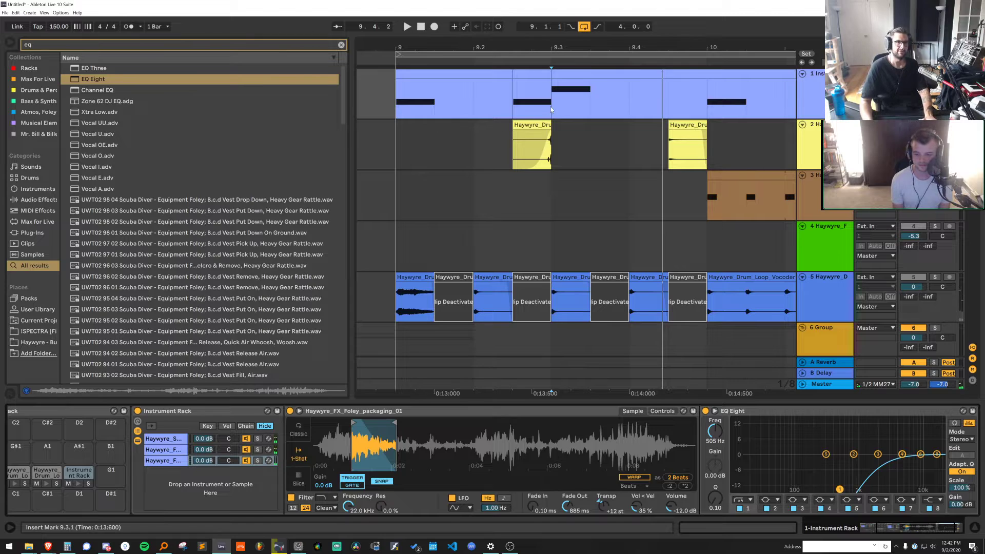
# Loop playback from beat 9.3 to bar 10 and play the looped hit
pyautogui.moveTo(552, 109); pyautogui.dragTo(693, 101)
pyautogui.hotkey('ctrl', 'l')
pyautogui.press('space')
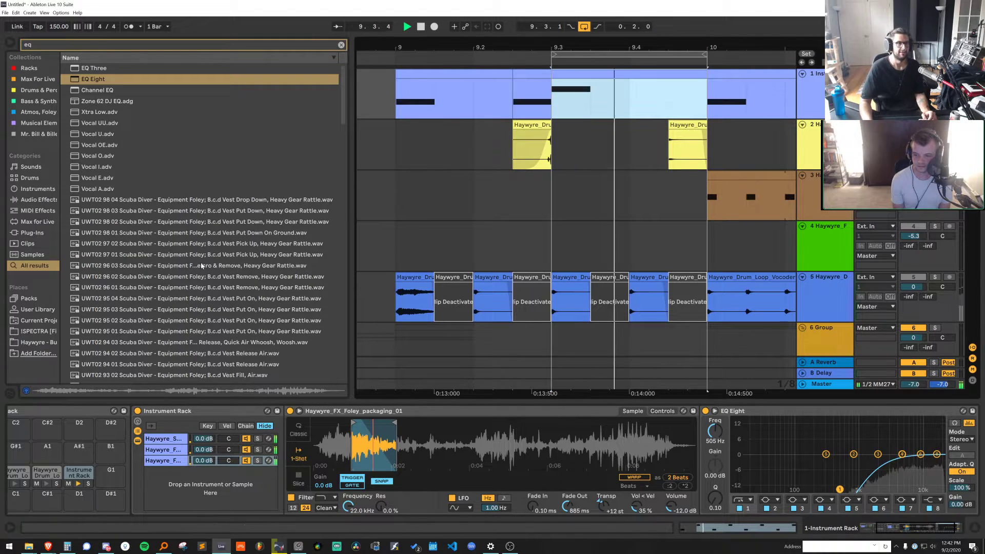
# Shorten the packaging sample's playback region slightly and set its fade-out to 830 ms while replaying the hit
pyautogui.click(40, 342)
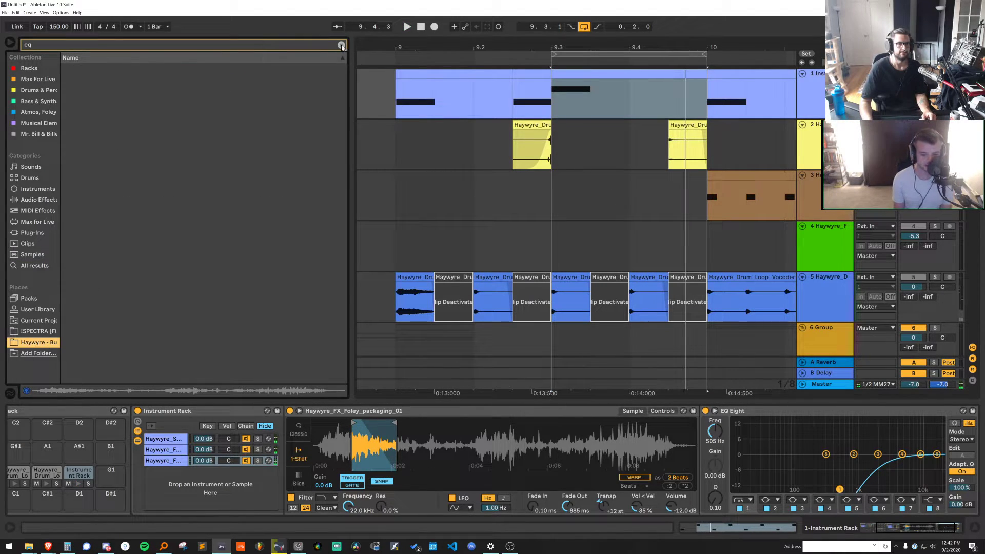
pyautogui.moveTo(578, 511); pyautogui.dragTo(570, 506)
pyautogui.press('space')
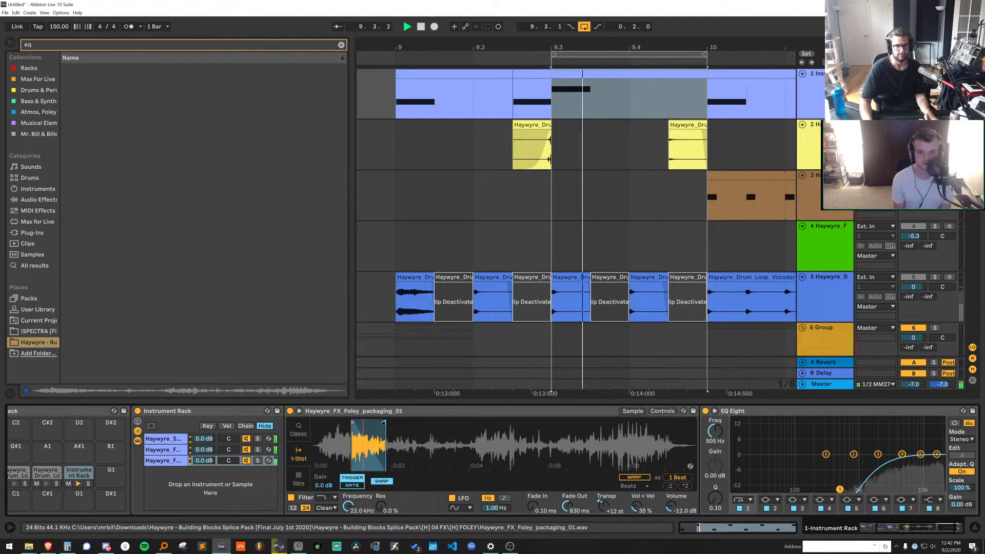
pyautogui.moveTo(389, 422); pyautogui.dragTo(389, 423)
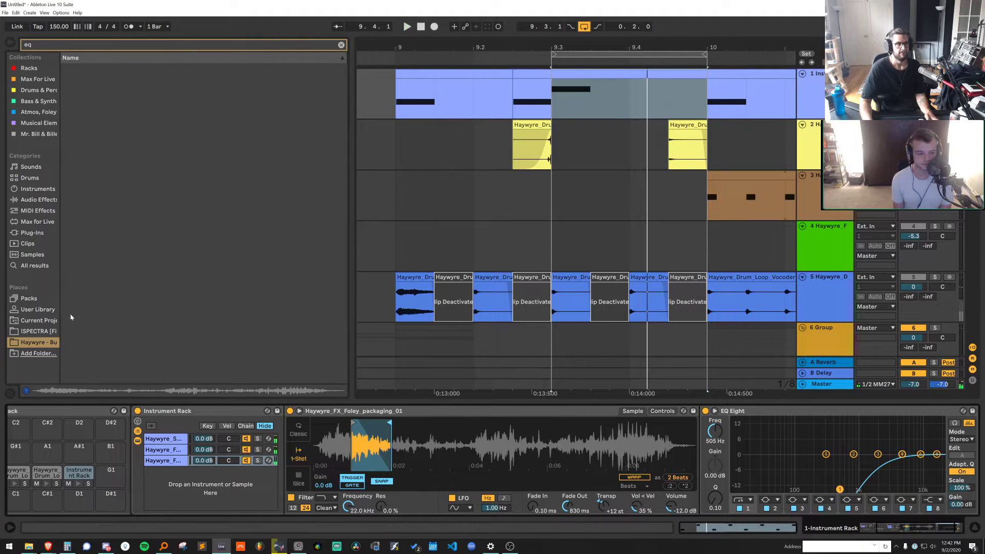
# Return to the Haywyre foley samples and audition the SUPERSTEEL, wood hit, slurping, electric drill, glass hit, metal hit and mouth pop sounds
pyautogui.click(341, 45)
pyautogui.click(150, 276)
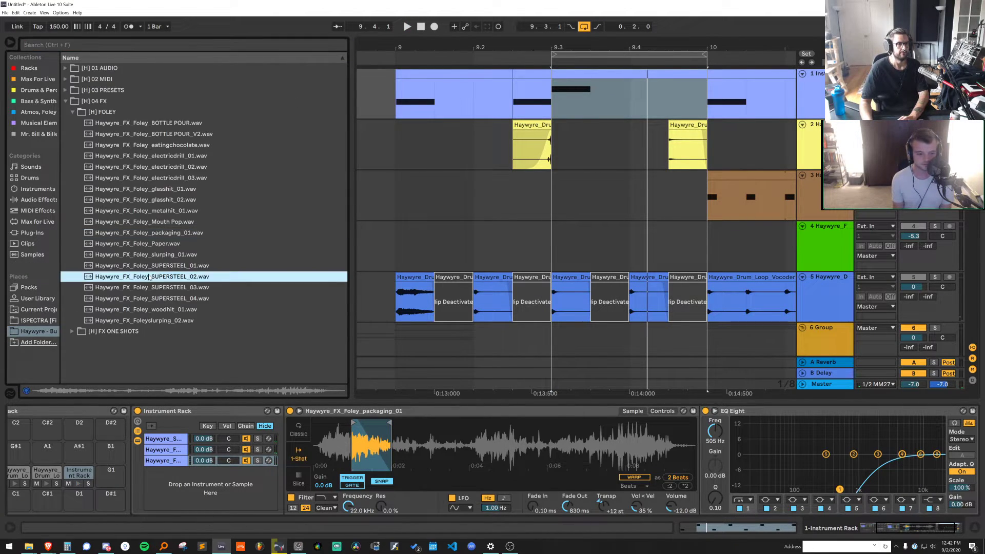
pyautogui.click(159, 287)
pyautogui.click(161, 309)
pyautogui.click(162, 320)
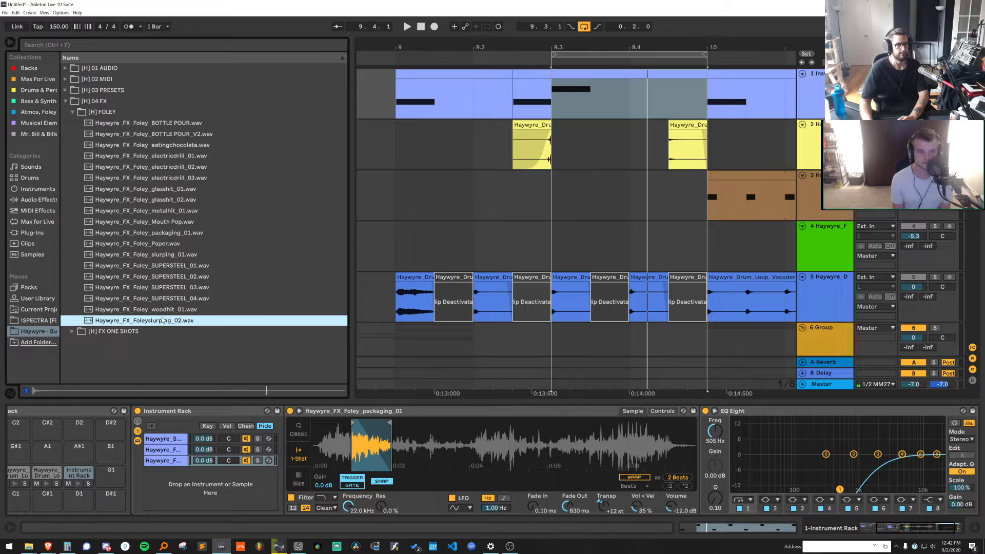
pyautogui.click(167, 254)
pyautogui.click(168, 167)
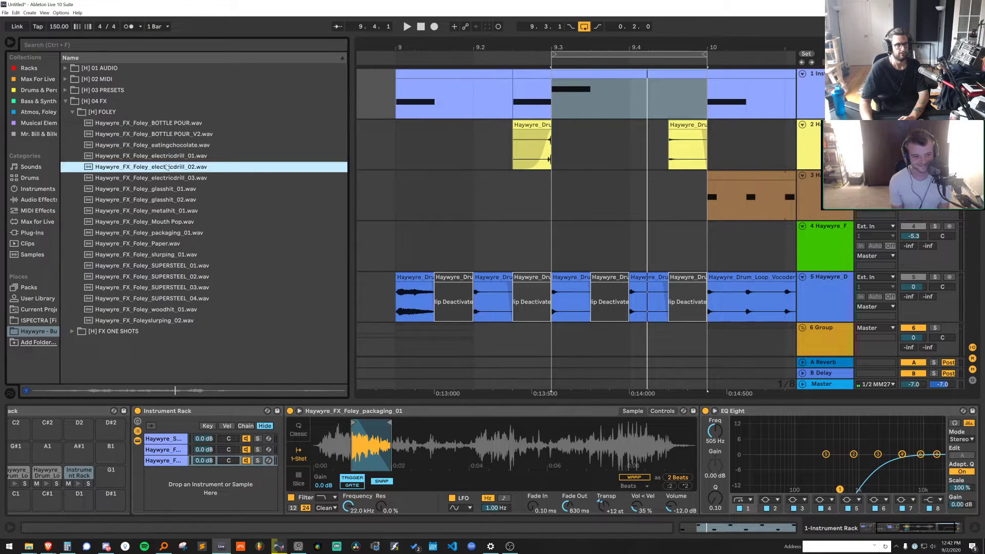
pyautogui.click(167, 156)
pyautogui.click(169, 189)
pyautogui.click(171, 199)
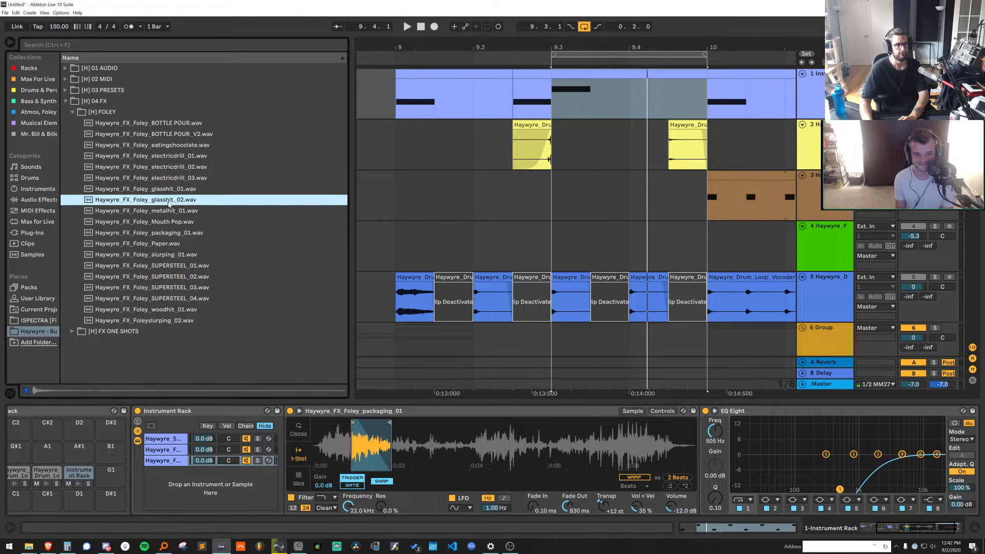
pyautogui.click(171, 220)
pyautogui.click(169, 210)
pyautogui.click(170, 222)
# Load Haywyre_FX_Foley_glasshit_02.wav as a fourth rack chain, replace it with Haywyre_FX_Foley_glasshit_01.wav and play the loop
pyautogui.click(164, 199)
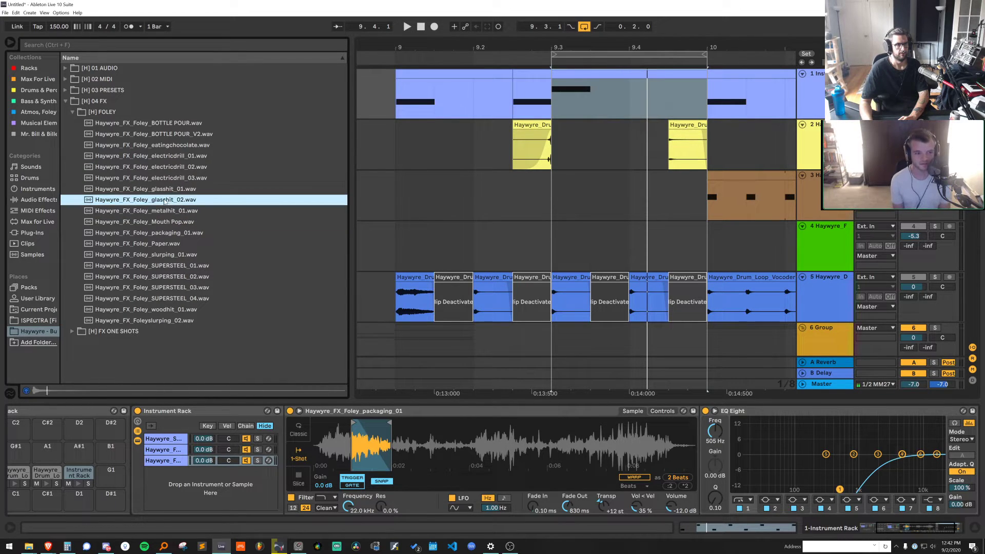
pyautogui.moveTo(207, 480); pyautogui.dragTo(207, 482)
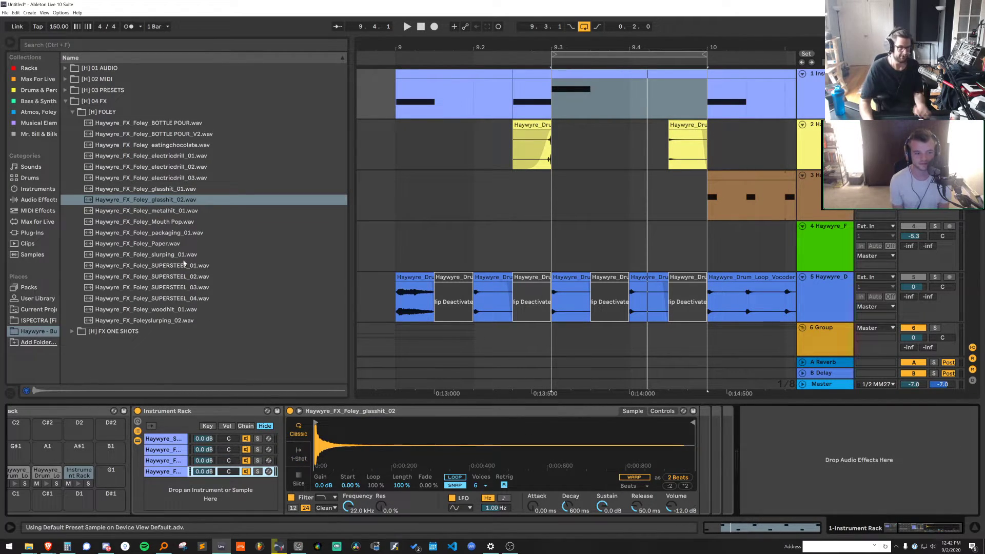
pyautogui.moveTo(170, 191); pyautogui.dragTo(402, 457)
pyautogui.press('space')
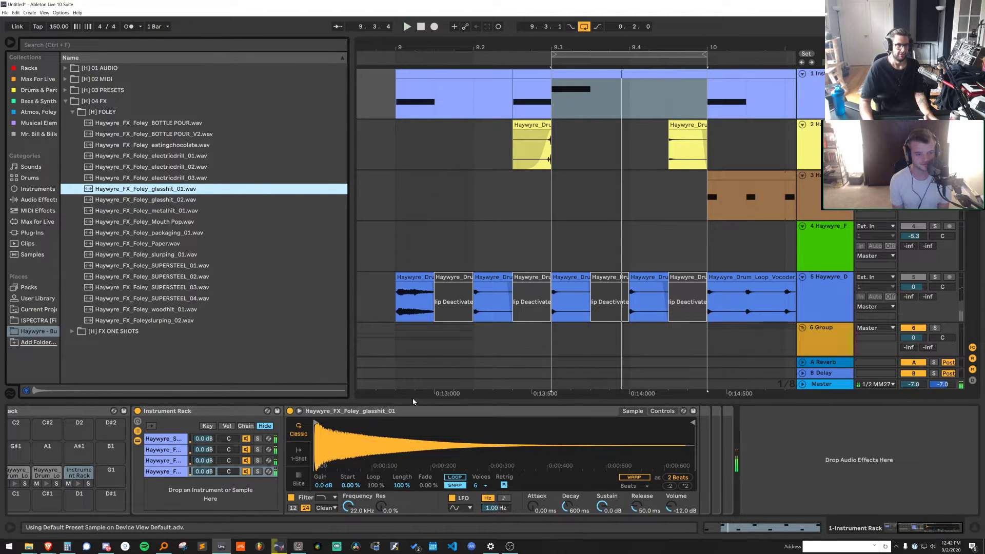
pyautogui.hotkey('ctrl', 'f')
pyautogui.write('not')
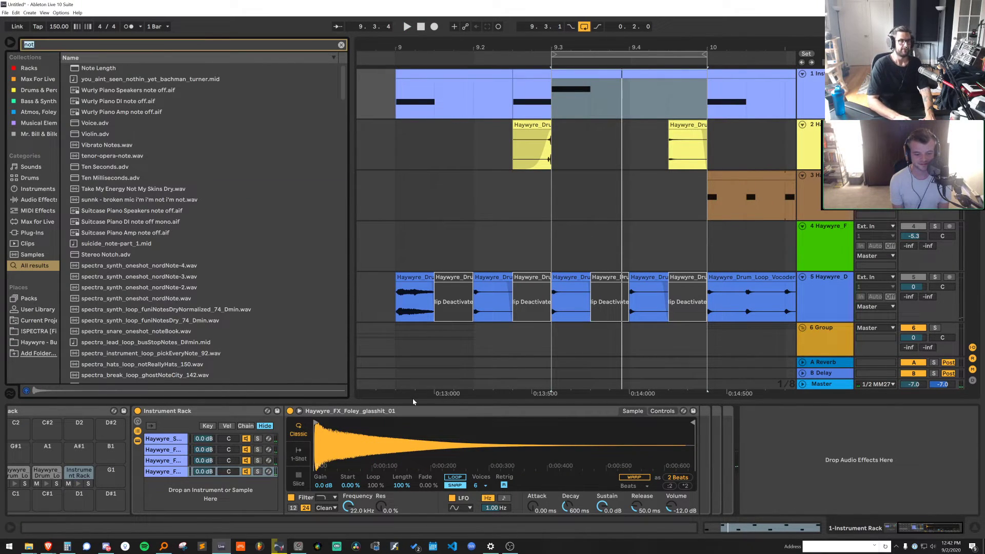
pyautogui.press('BackSpace')
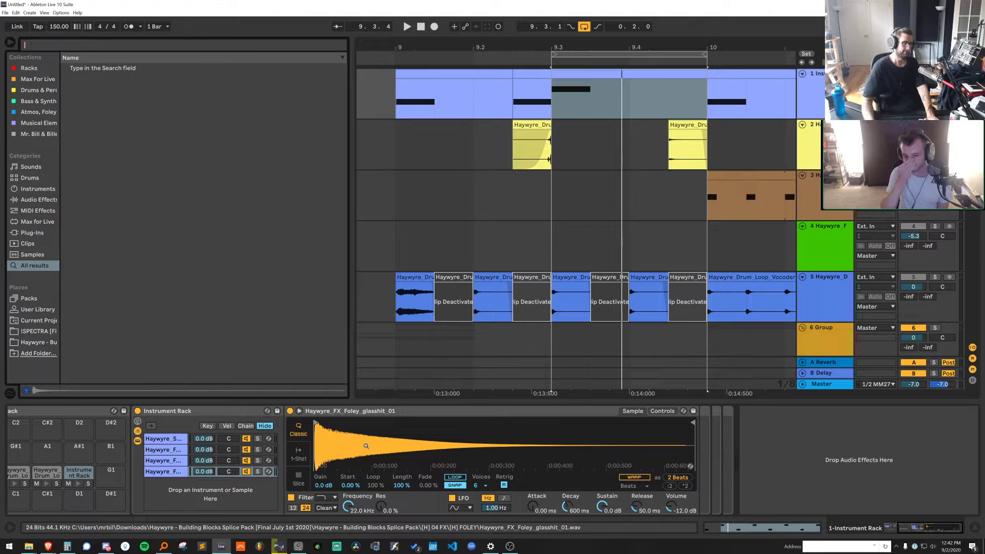
# Switch the glass hit's sampler to 1-Shot mode and add the Delay effect after it
pyautogui.click(298, 454)
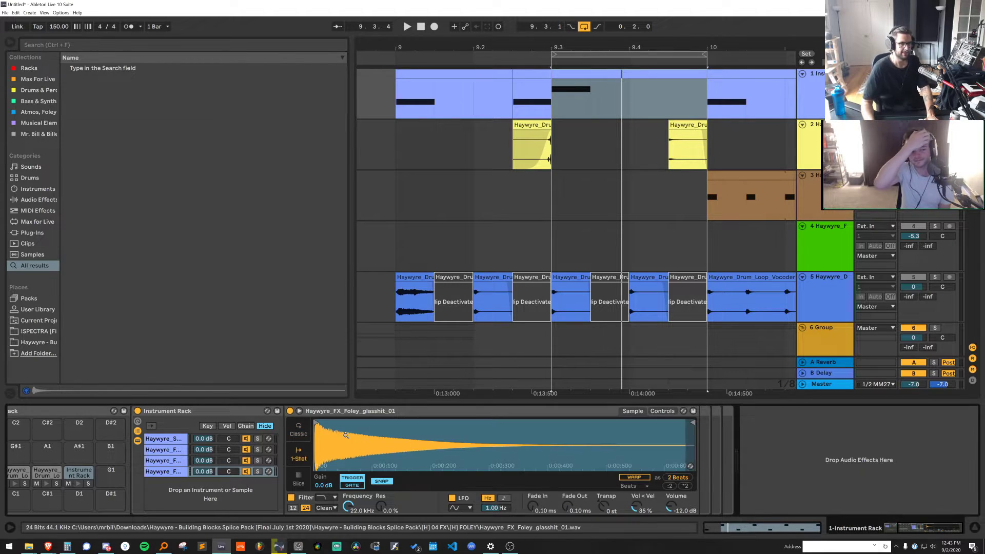
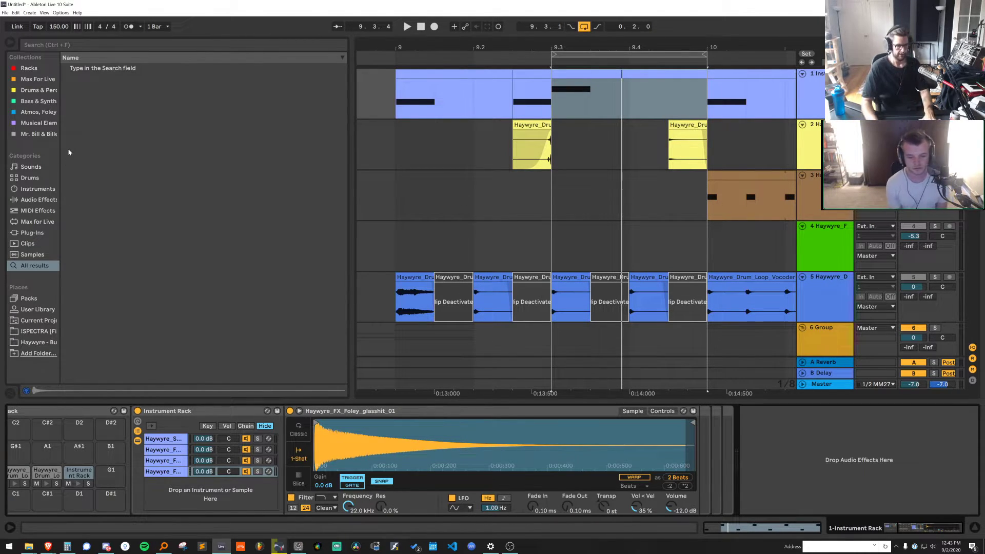
pyautogui.hotkey('ctrl', 'f')
pyautogui.write('delay')
pyautogui.click(95, 94)
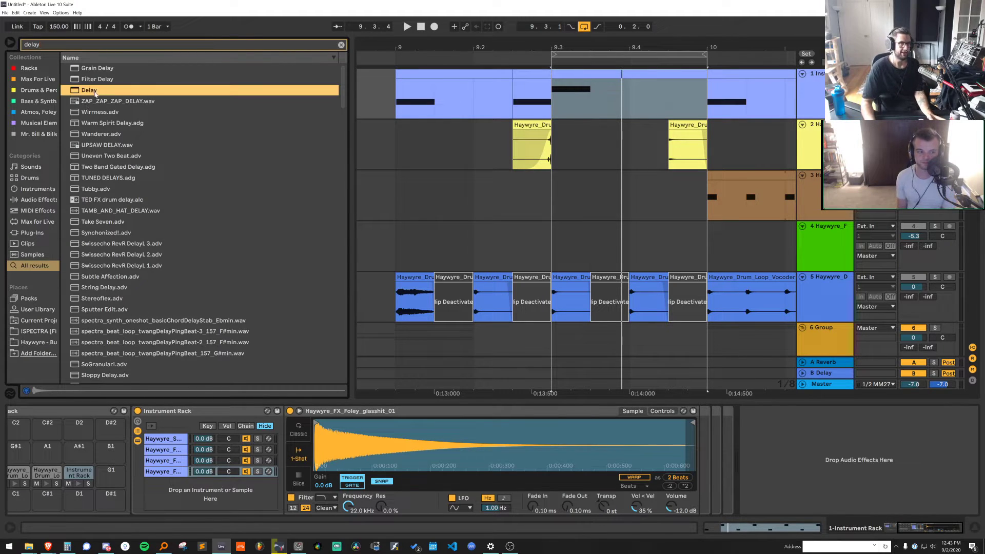
pyautogui.moveTo(660, 421); pyautogui.dragTo(701, 427)
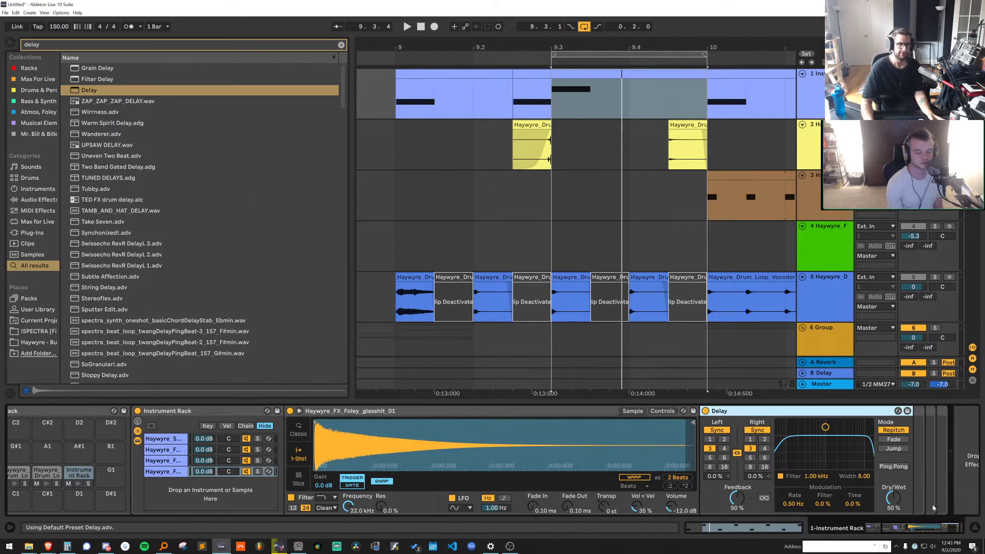
# Set the delay to unsynced 66.8 ms, 0% feedback and 100% wet, and trim the glass hit with a 2.00 s fade-out and -7 st transposition
pyautogui.click(718, 430)
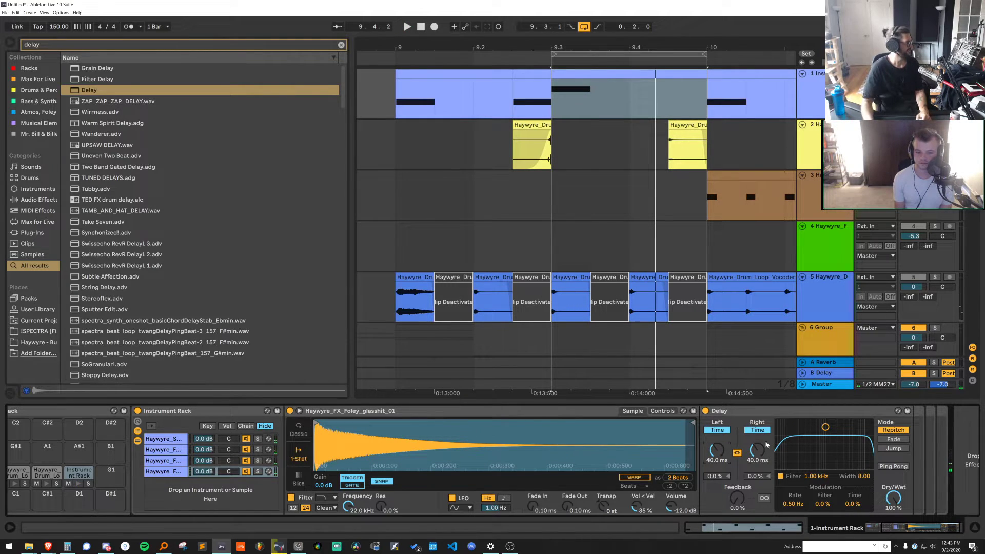
pyautogui.moveTo(716, 450)
pyautogui.mouseDown()
pyautogui.moveTo(687, 423)
pyautogui.moveTo(353, 422)
pyautogui.mouseUp()
pyautogui.moveTo(571, 507); pyautogui.dragTo(571, 441)
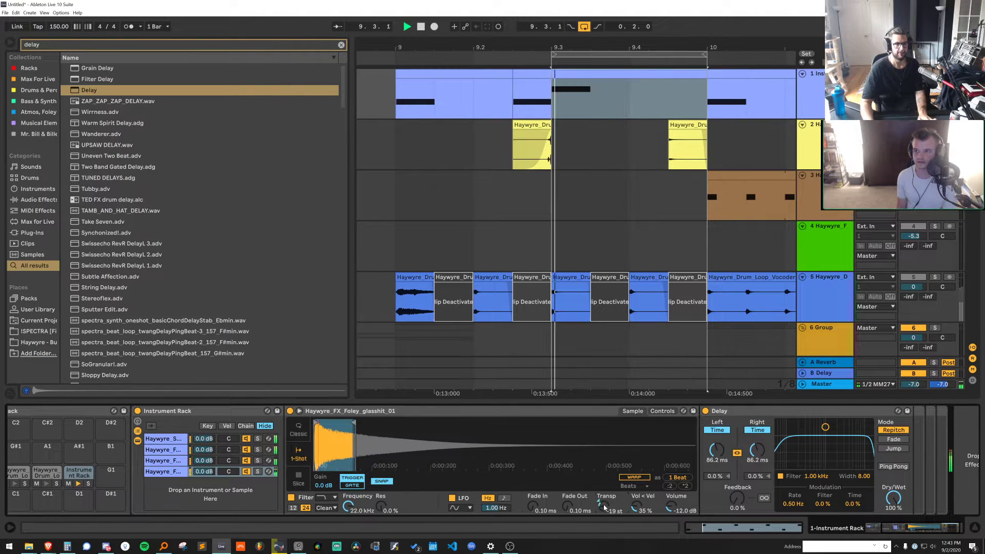
pyautogui.moveTo(606, 508)
pyautogui.mouseDown()
pyautogui.moveTo(607, 525)
pyautogui.moveTo(607, 505)
pyautogui.mouseUp()
pyautogui.moveTo(717, 450); pyautogui.dragTo(717, 447)
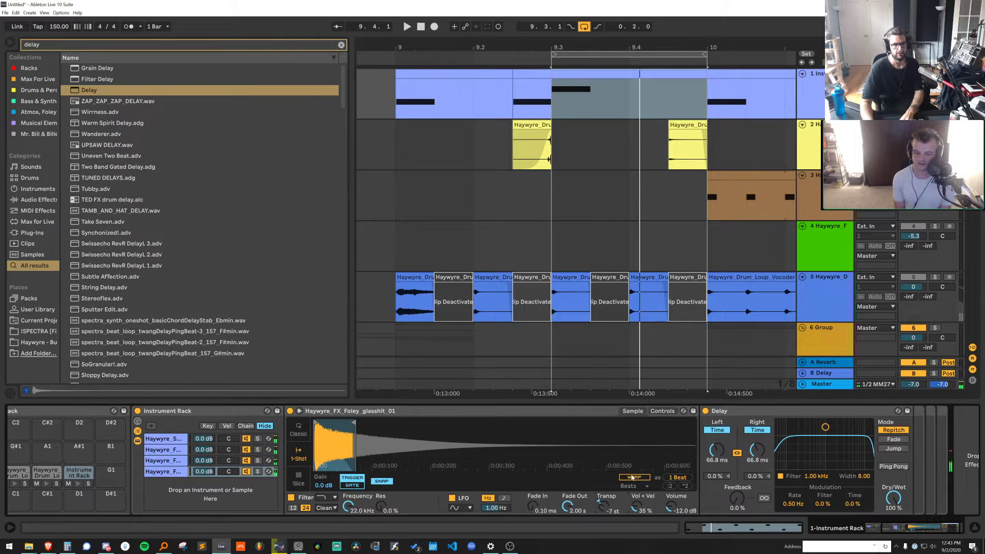
# Play the beat from bar 9 with looping and solo off, and lower the glass hit chain's volume to -6.0 dB
pyautogui.click(432, 100)
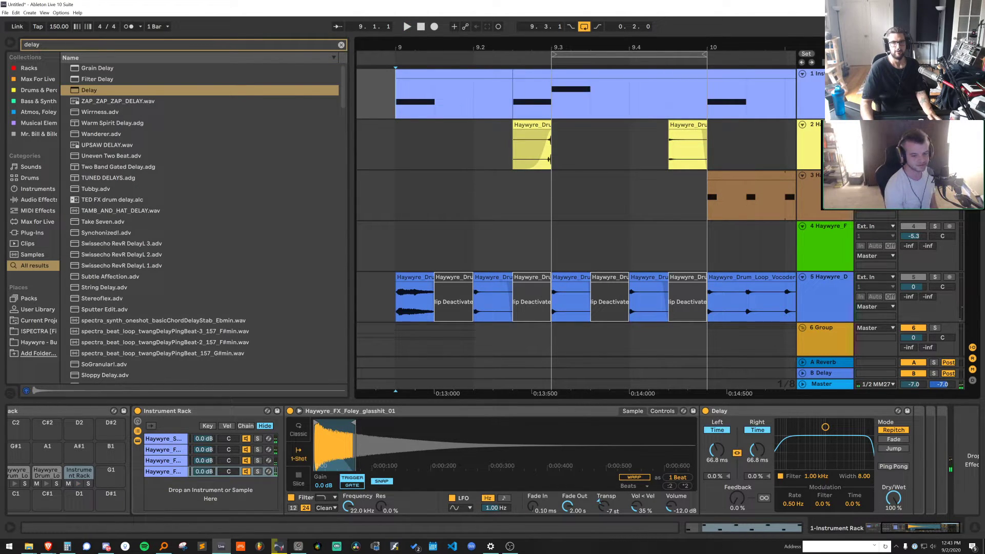
pyautogui.press('space')
pyautogui.hotkey('ctrl', 'l')
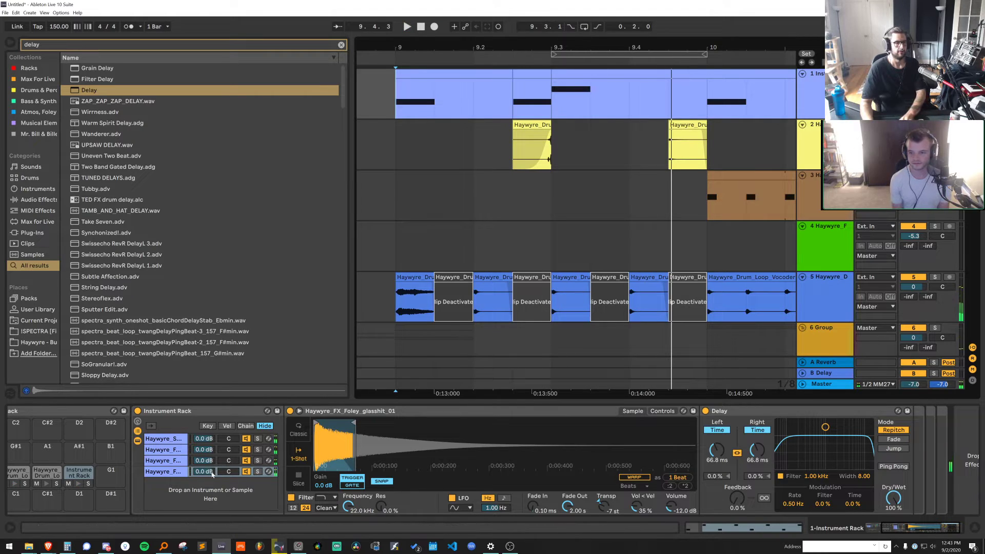
pyautogui.moveTo(211, 475); pyautogui.dragTo(212, 482)
pyautogui.press('space')
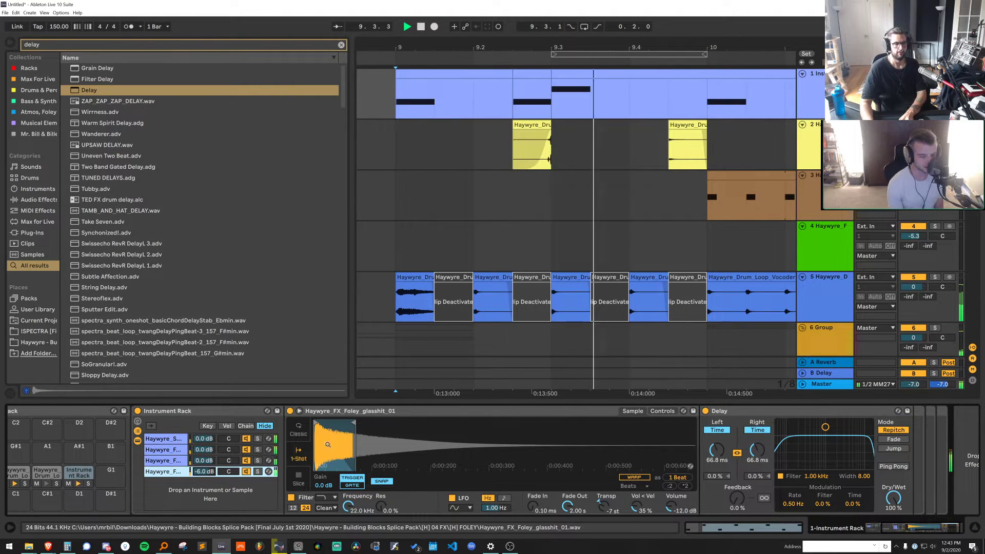
pyautogui.press('space')
pyautogui.press('space')
# Transpose the glass hit down to -18 st and replay the beat to check it
pyautogui.moveTo(610, 502); pyautogui.dragTo(609, 507)
pyautogui.press('space')
pyautogui.press('space')
pyautogui.press('space')
pyautogui.press('space')
pyautogui.press('space')
pyautogui.press('space')
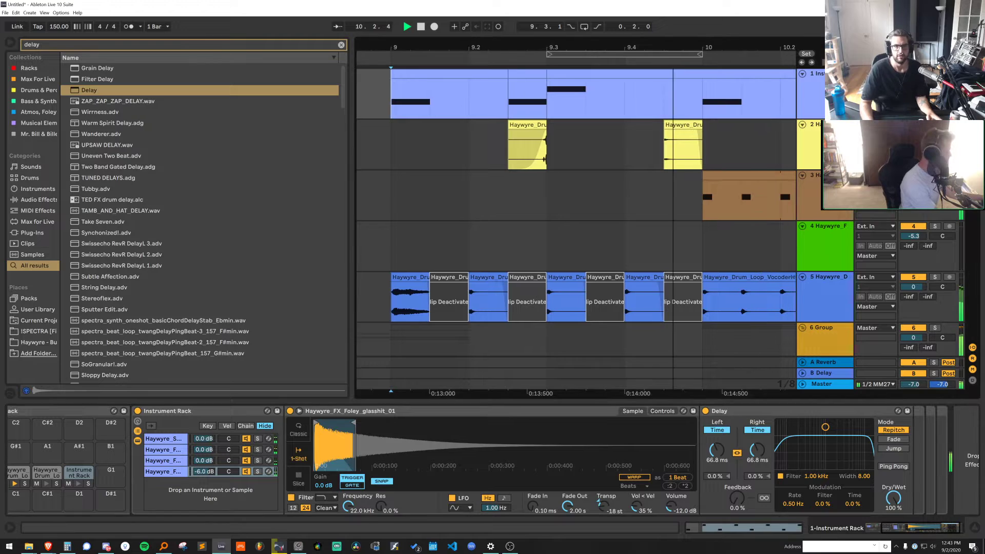
# Loop playback across the first track's full four-bar clip, from bar 9 to bar 13
pyautogui.moveTo(580, 47); pyautogui.dragTo(580, 15)
pyautogui.moveTo(712, 74); pyautogui.dragTo(708, 73)
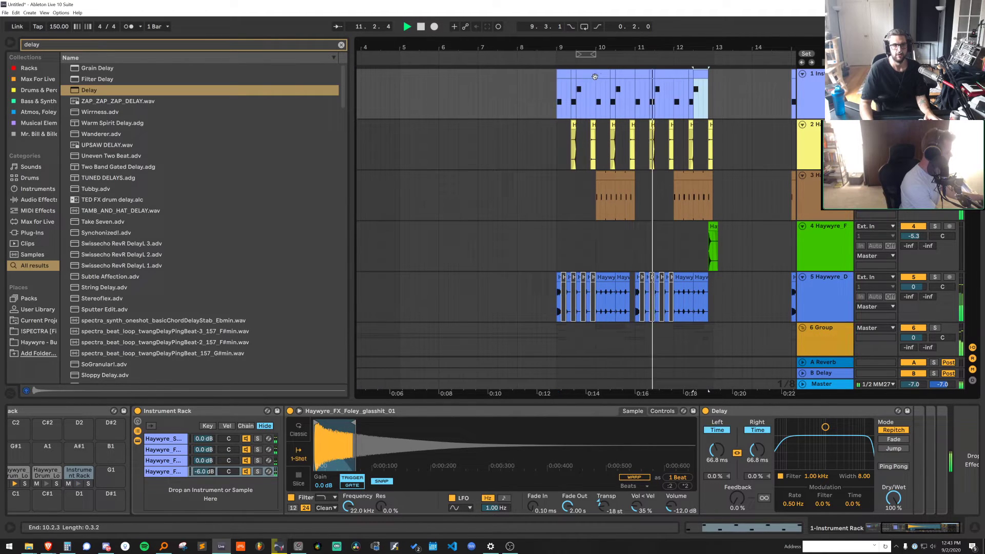
pyautogui.click(569, 74)
pyautogui.hotkey('ctrl', 'l')
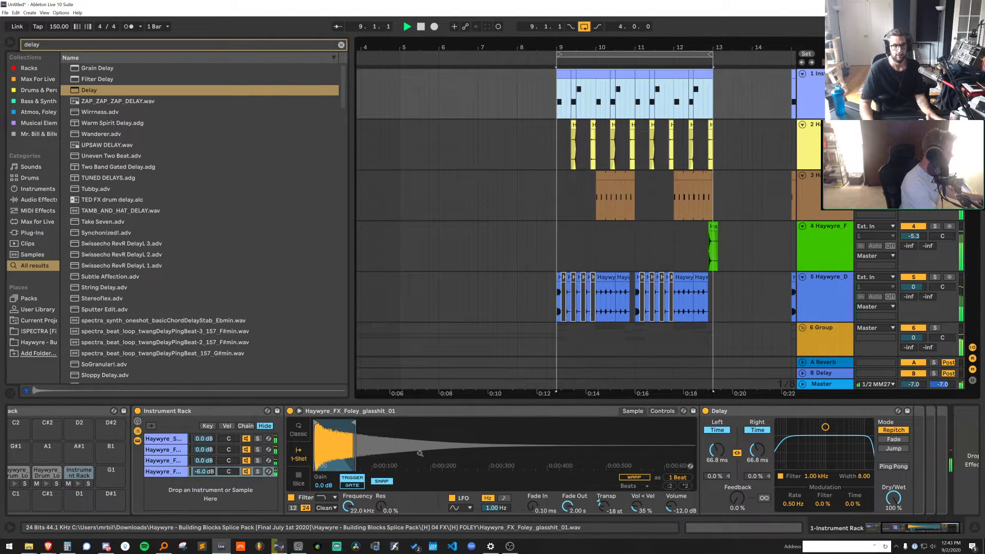
pyautogui.press('0')
pyautogui.press('space')
pyautogui.press('0')
# Solo the first track, transpose the glass hit to -23 st and play the hit from beat 9.3
pyautogui.click(577, 92)
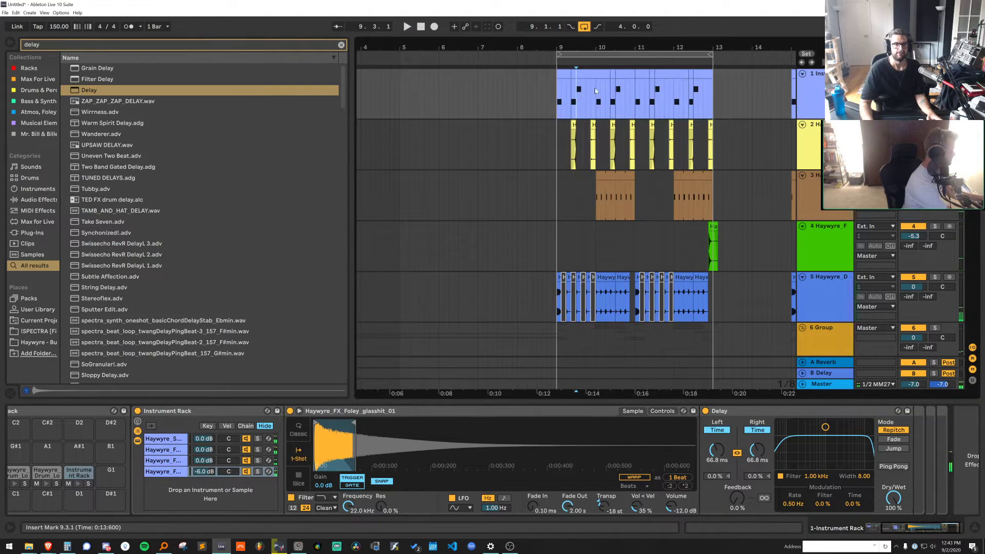
pyautogui.press('s')
pyautogui.moveTo(603, 505); pyautogui.dragTo(603, 515)
pyautogui.press('space')
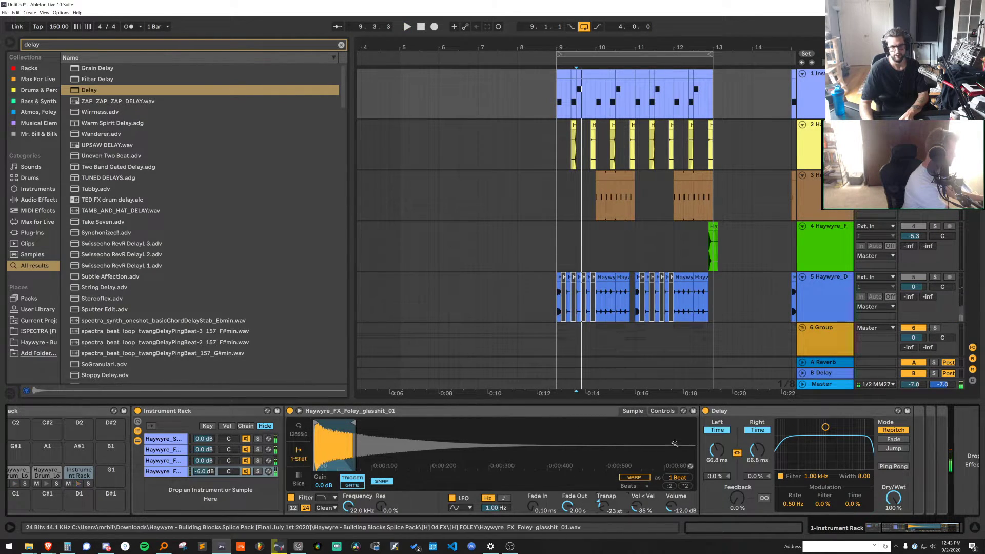
# Set the glass hit's filter to 321 Hz with a filter envelope amount of 72 and 43.9 ms decay, and its delay to 55.8 ms
pyautogui.moveTo(349, 506); pyautogui.dragTo(348, 526)
pyautogui.click(661, 411)
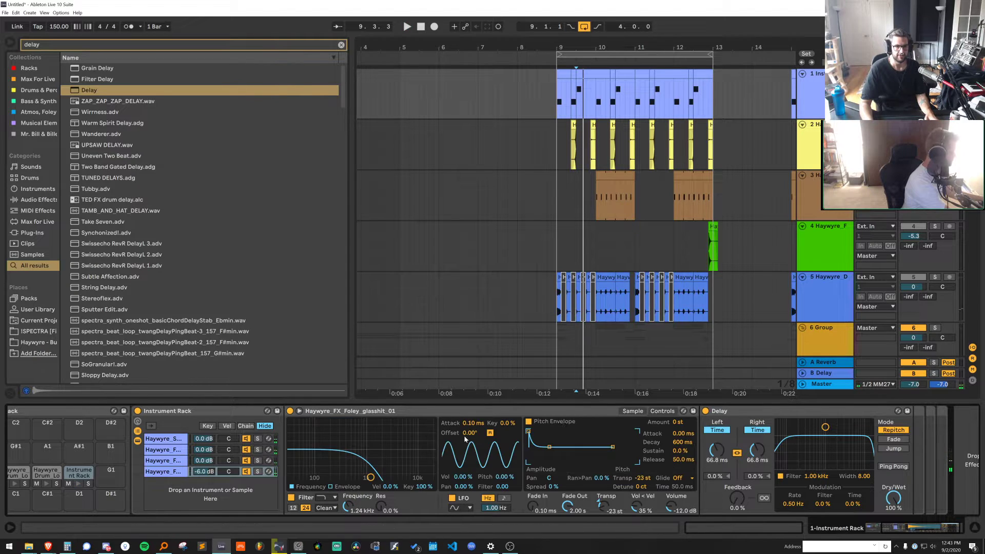
pyautogui.click(352, 487)
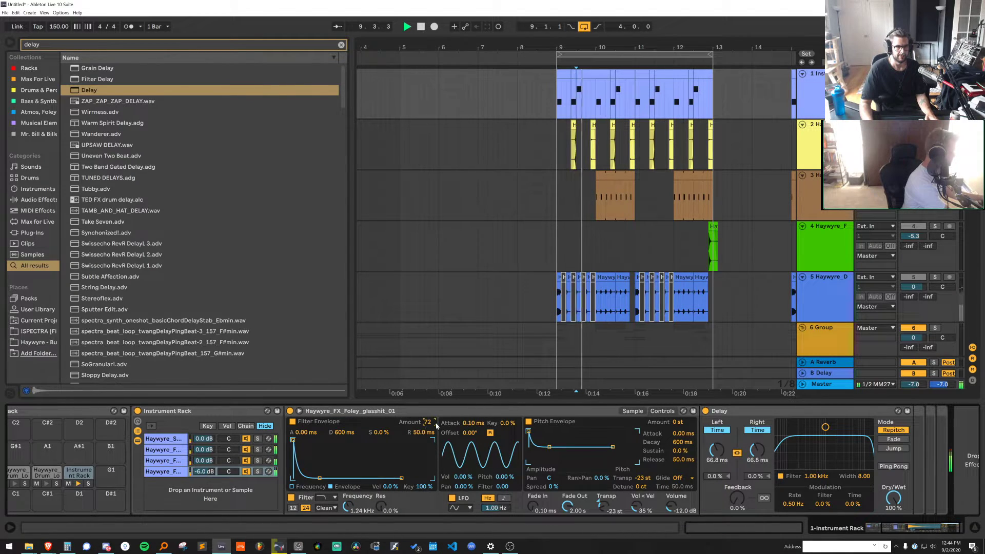
pyautogui.moveTo(345, 433); pyautogui.dragTo(345, 461)
pyautogui.press('space')
pyautogui.press('space')
pyautogui.press('space')
pyautogui.press('space')
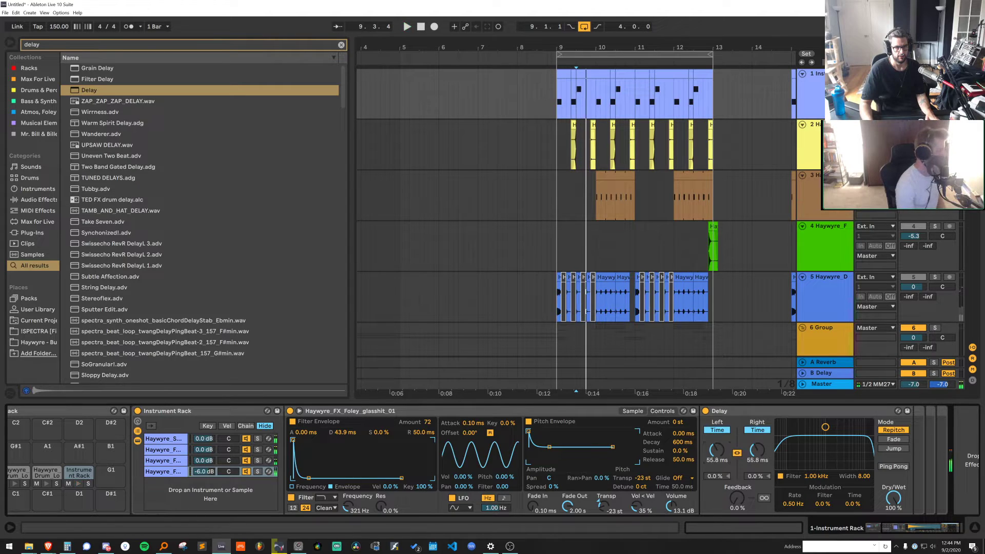
# Set the glass hit's delay times to 41.1 ms, replay the hit and bring up its sample waveform
pyautogui.moveTo(717, 449); pyautogui.dragTo(714, 449)
pyautogui.press('space')
pyautogui.press('space')
pyautogui.press('space')
pyautogui.press('space')
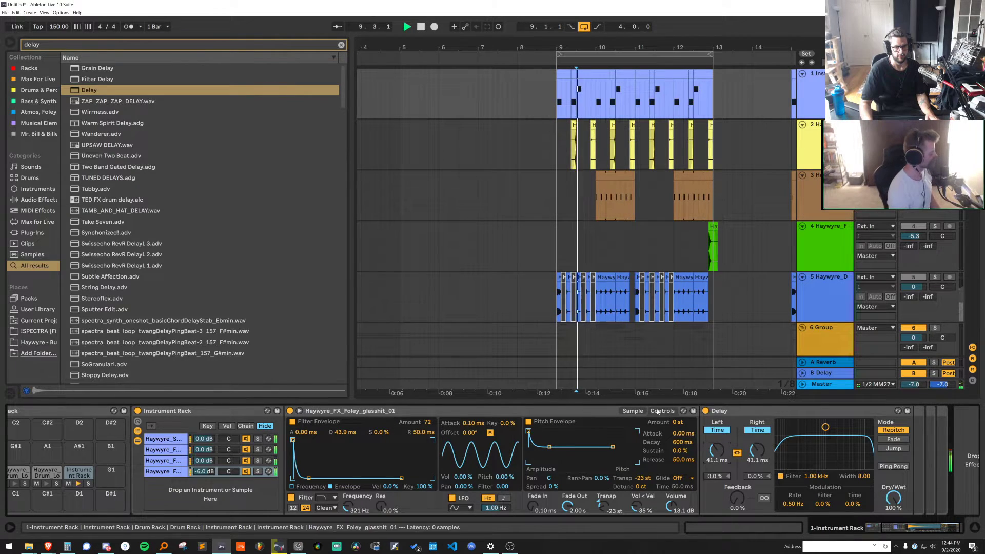
pyautogui.click(634, 410)
pyautogui.press('space')
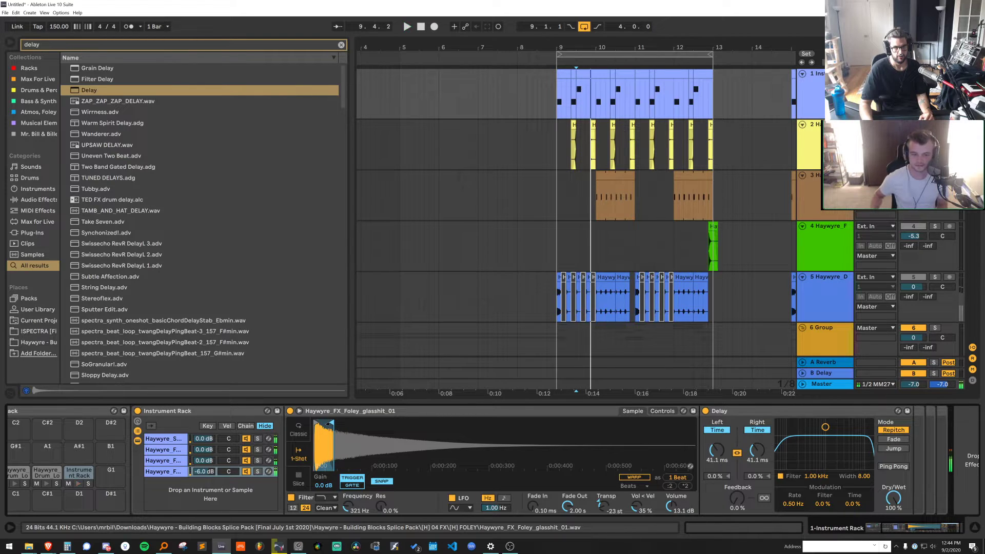
# Compare the bottle pour and snare layers during playback, and transpose the glass hit to -18 st
pyautogui.press('space')
pyautogui.click(164, 450)
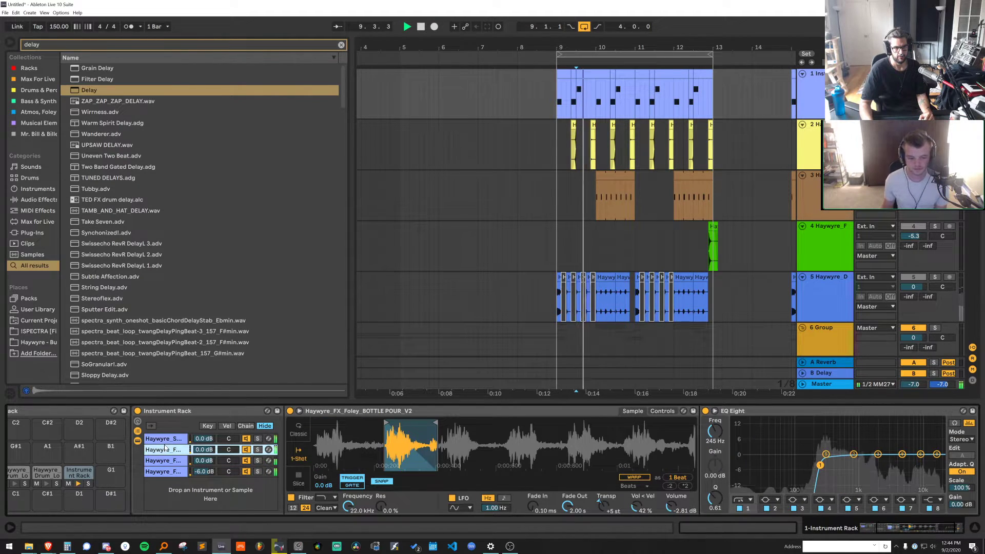
pyautogui.click(166, 440)
pyautogui.press('space')
pyautogui.press('space')
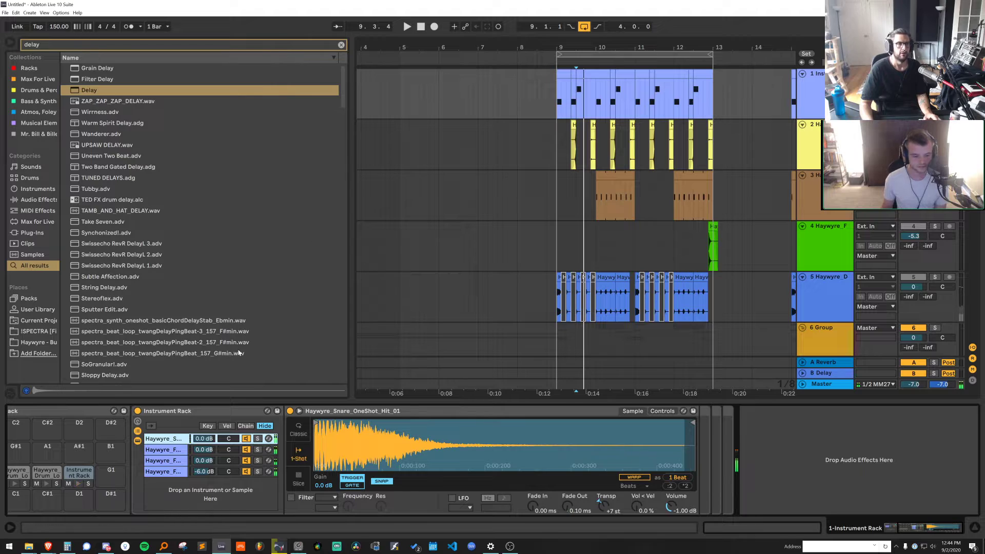
pyautogui.click(157, 471)
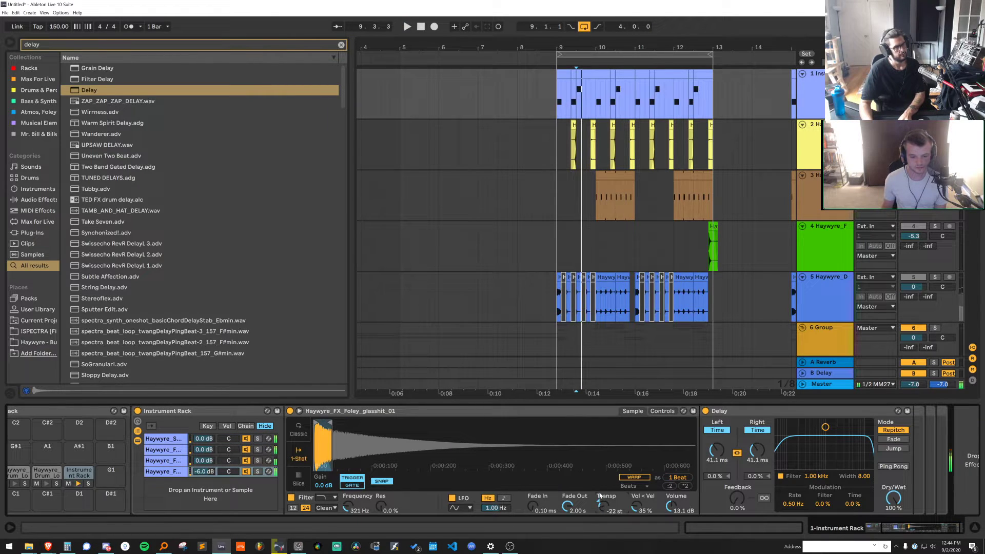
pyautogui.press('space')
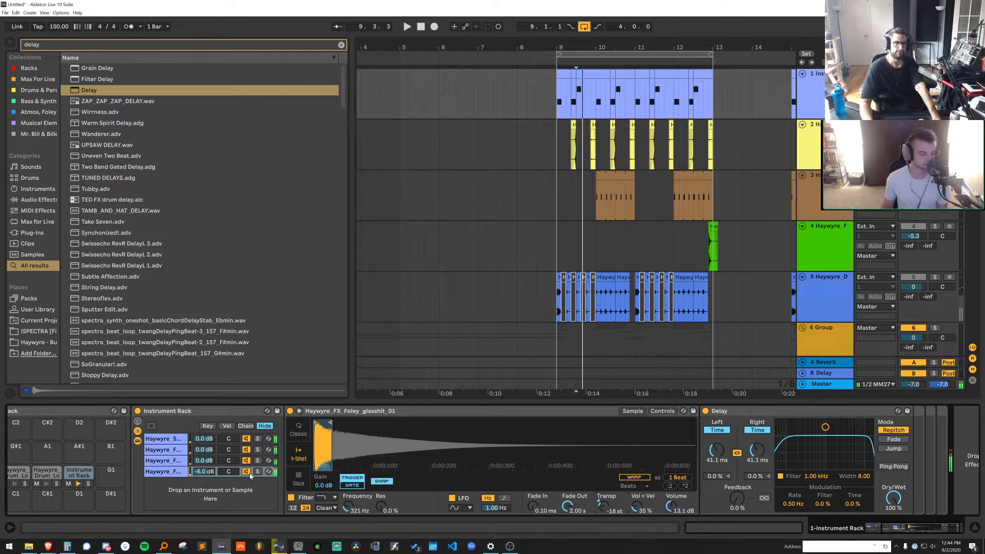
# Unsolo the first track and lower the glass hit's chain volume to -16.5 dB while playing the loop from bar 9
pyautogui.moveTo(211, 475); pyautogui.dragTo(210, 493)
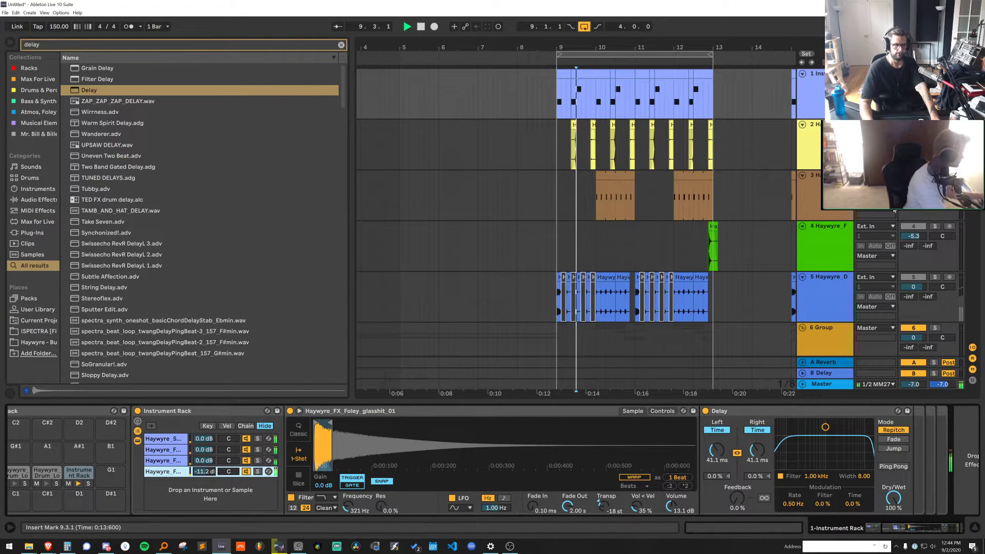
pyautogui.press('space')
pyautogui.press('s')
pyautogui.press('space')
pyautogui.click(558, 77)
pyautogui.press('space')
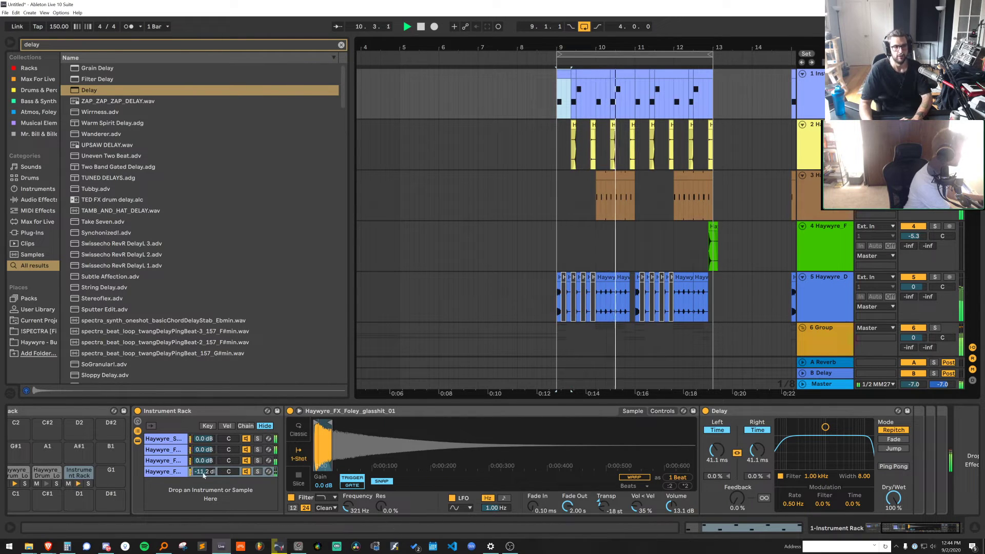
pyautogui.moveTo(204, 472); pyautogui.dragTo(203, 482)
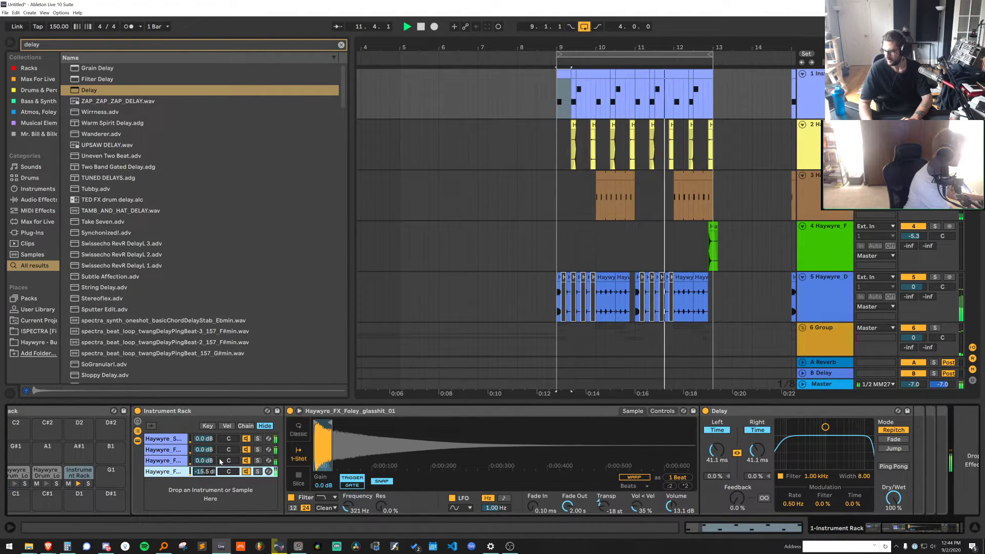
pyautogui.press('Down')
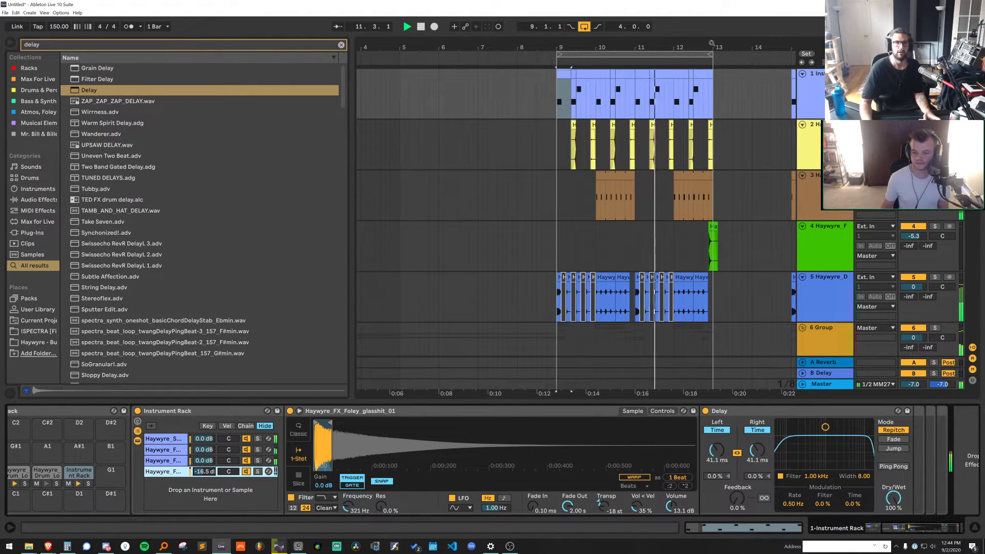
# Select bar 12 across the first three tracks and play that bar to review it
pyautogui.moveTo(712, 47); pyautogui.dragTo(716, 47)
pyautogui.press('space')
pyautogui.moveTo(606, 101); pyautogui.dragTo(716, 203)
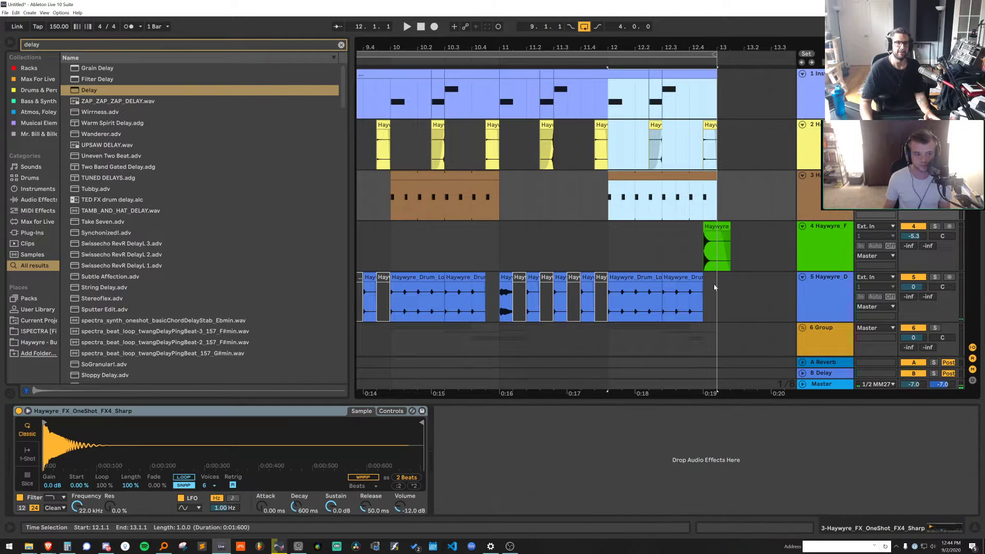
pyautogui.scroll(-3, 713, 285)
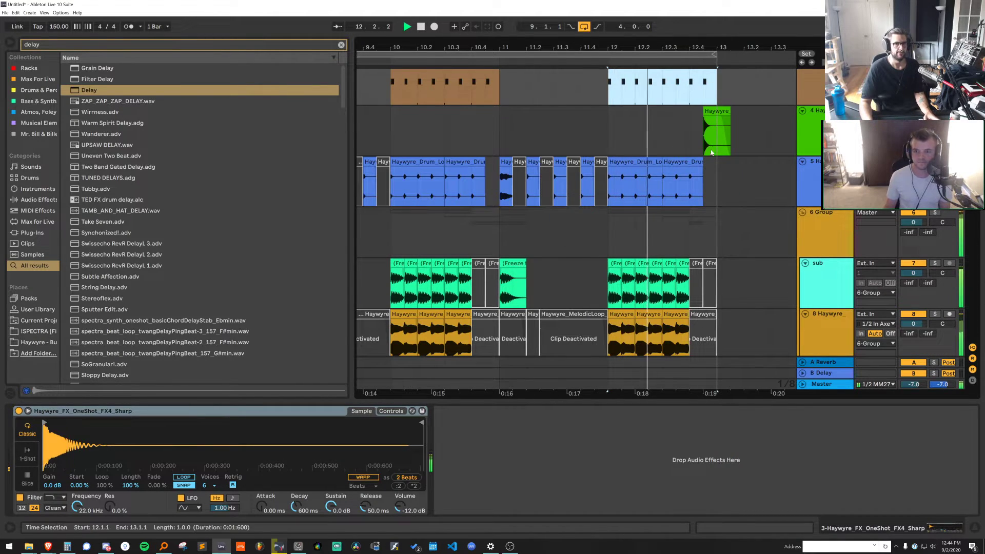
pyautogui.press('z')
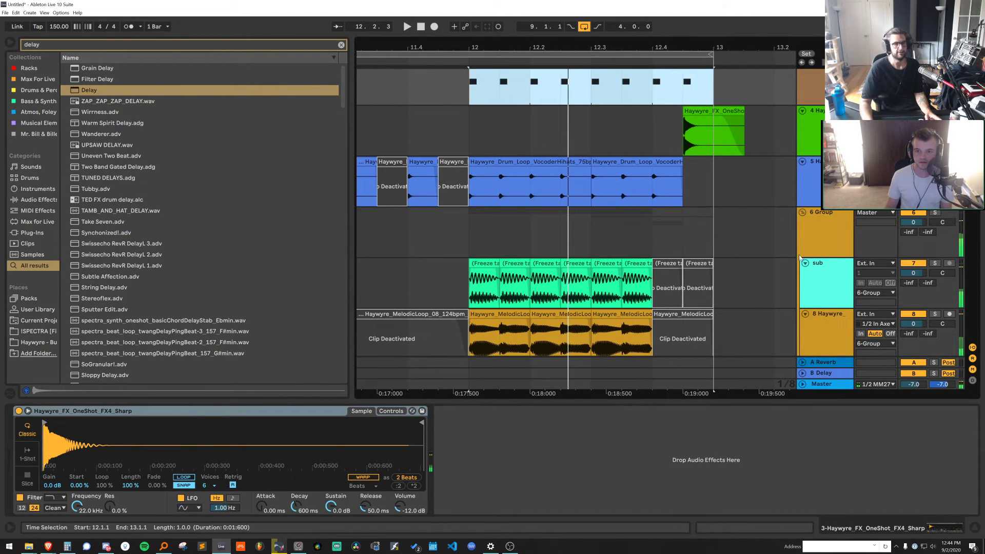
# Clear the browser search and browse the Haywyre pack's audio folders, auditioning the Melodic Bass Stab_02_F_Wao one-shot
pyautogui.click(47, 344)
pyautogui.click(341, 45)
pyautogui.click(197, 233)
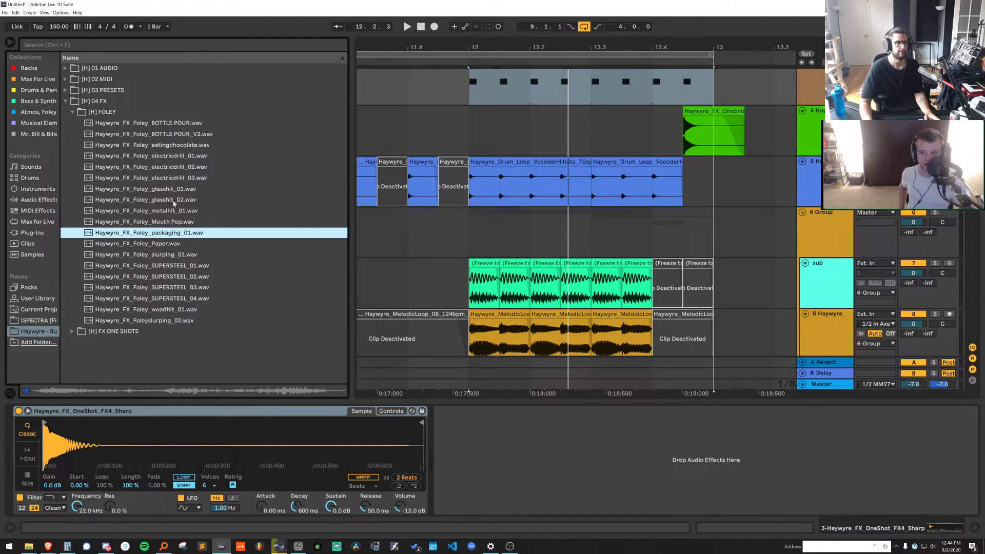
pyautogui.click(115, 90)
pyautogui.click(119, 69)
pyautogui.click(120, 79)
pyautogui.doubleClick(120, 69)
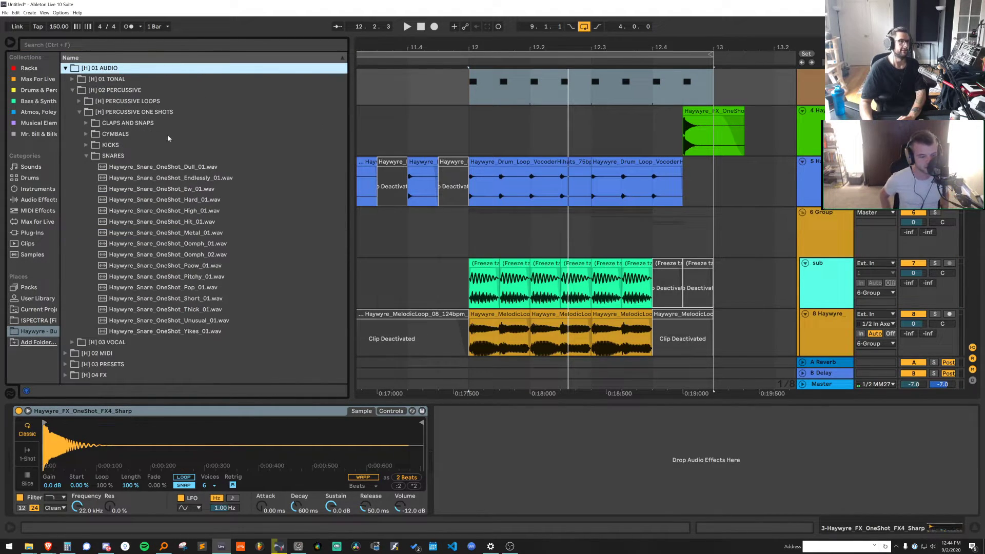
pyautogui.click(170, 156)
pyautogui.click(152, 109)
pyautogui.press('Left')
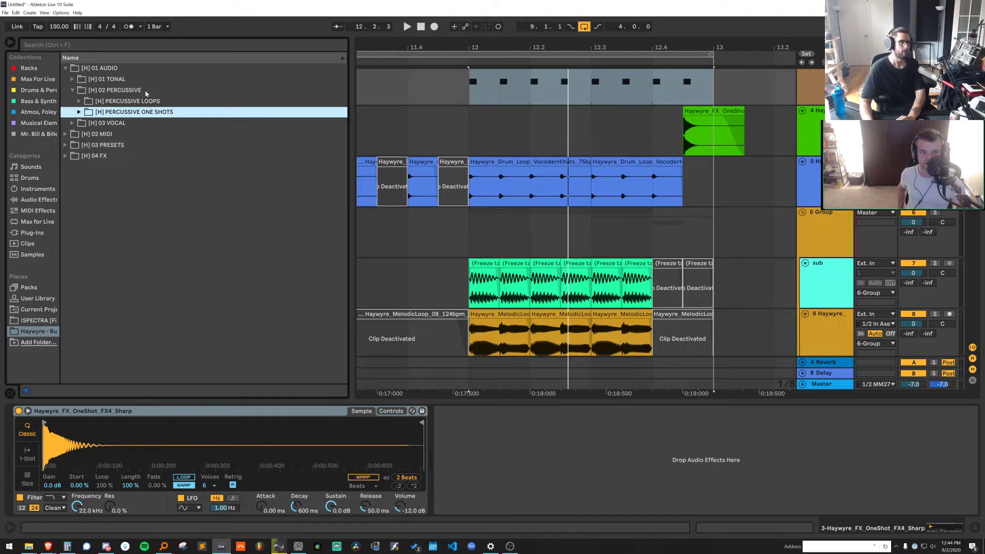
pyautogui.doubleClick(141, 81)
pyautogui.click(177, 166)
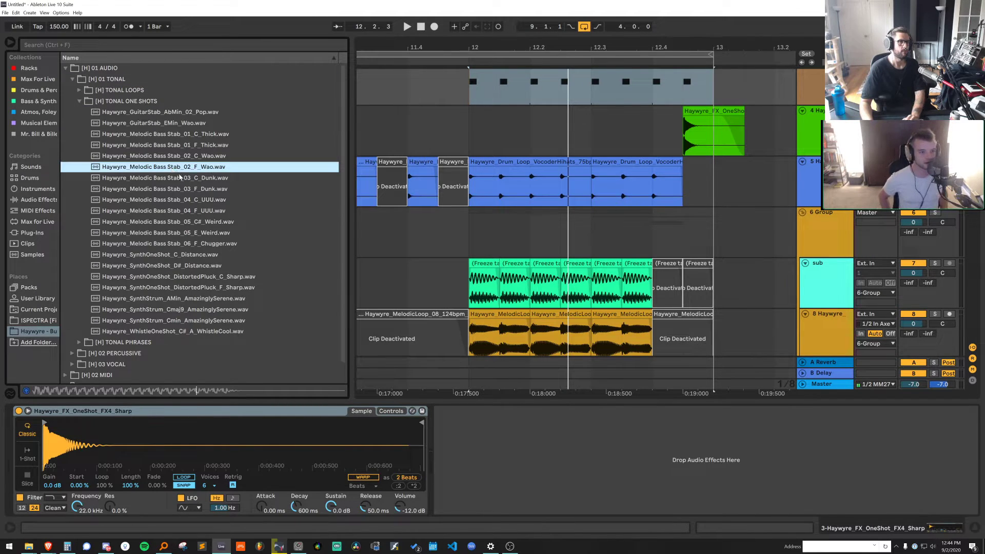
# Audition melodic loops in the tonal loops folder, including V4_Explore, Cmin_V1_Peaceful, V2_PumpUp and GMaj V2_Questions
pyautogui.scroll(-2, 640, 242)
pyautogui.doubleClick(131, 91)
pyautogui.click(173, 147)
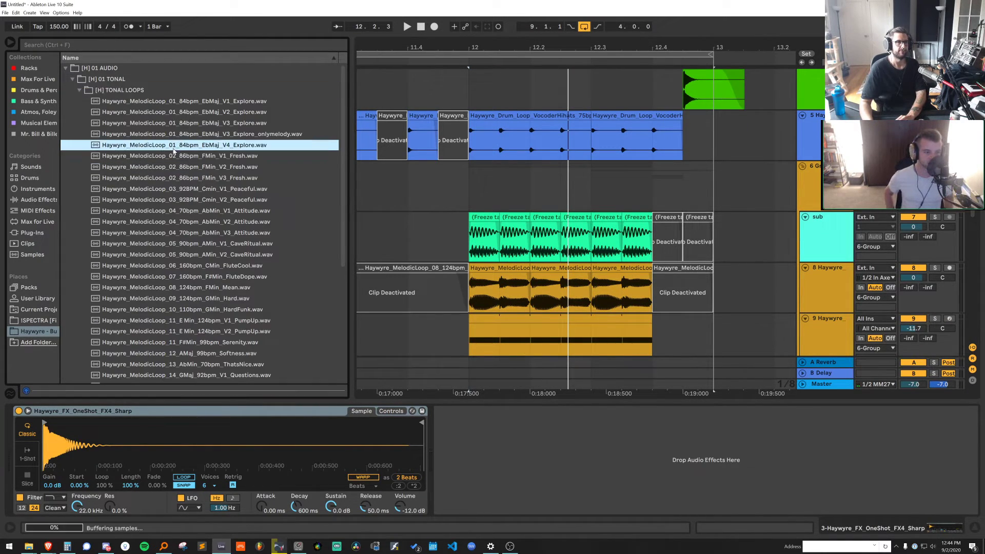
pyautogui.scroll(-2, 219, 195)
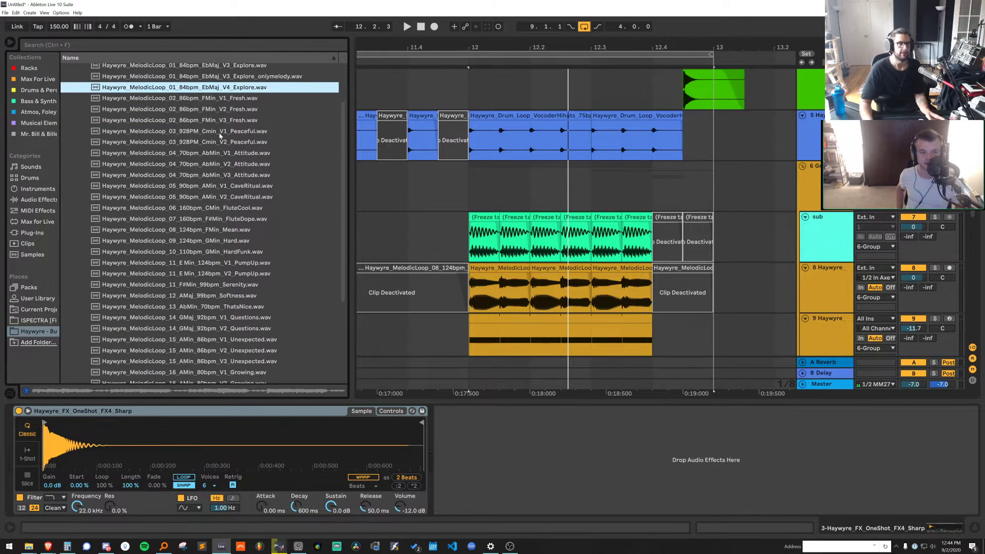
pyautogui.press('Down')
pyautogui.press('Down')
pyautogui.press('Down')
pyautogui.press('Down')
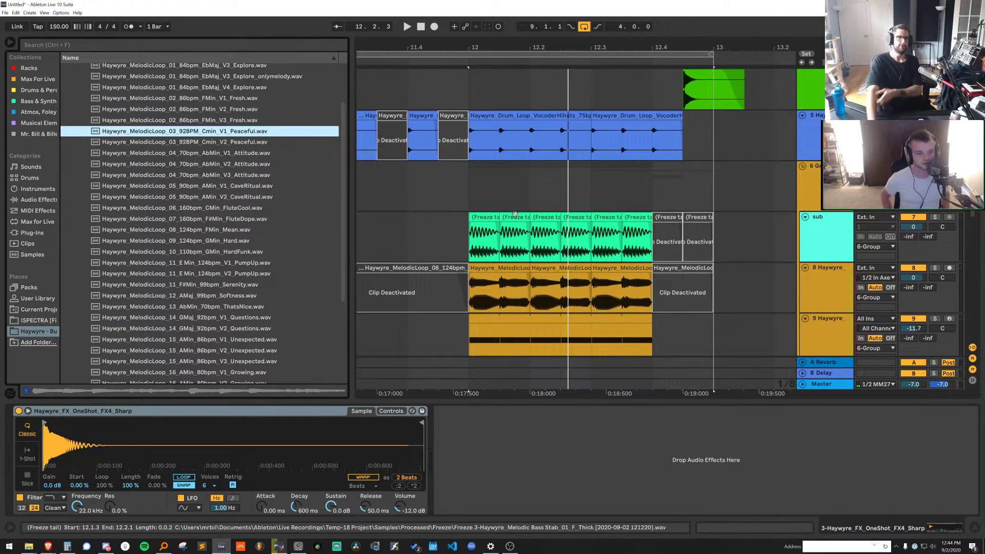
pyautogui.scroll(-2, 285, 181)
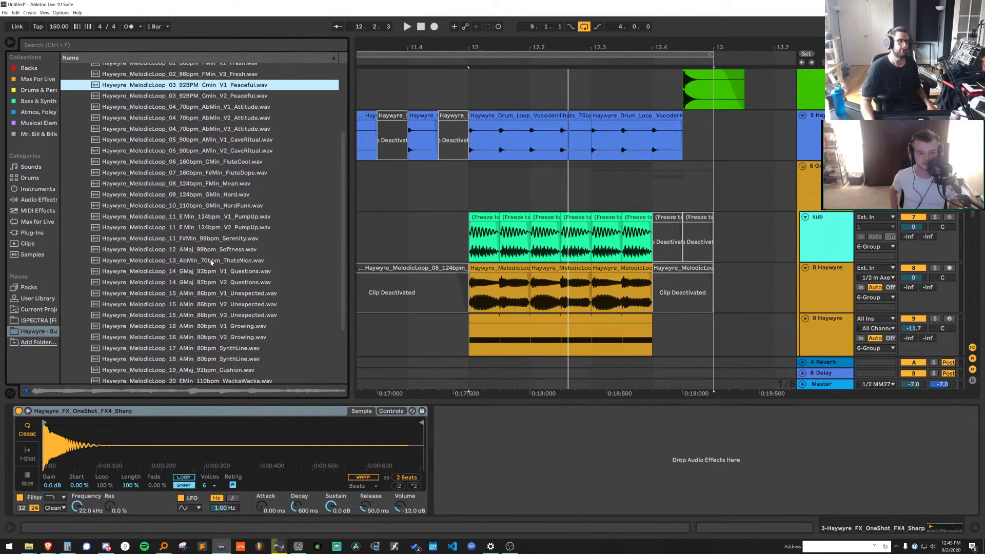
pyautogui.click(189, 229)
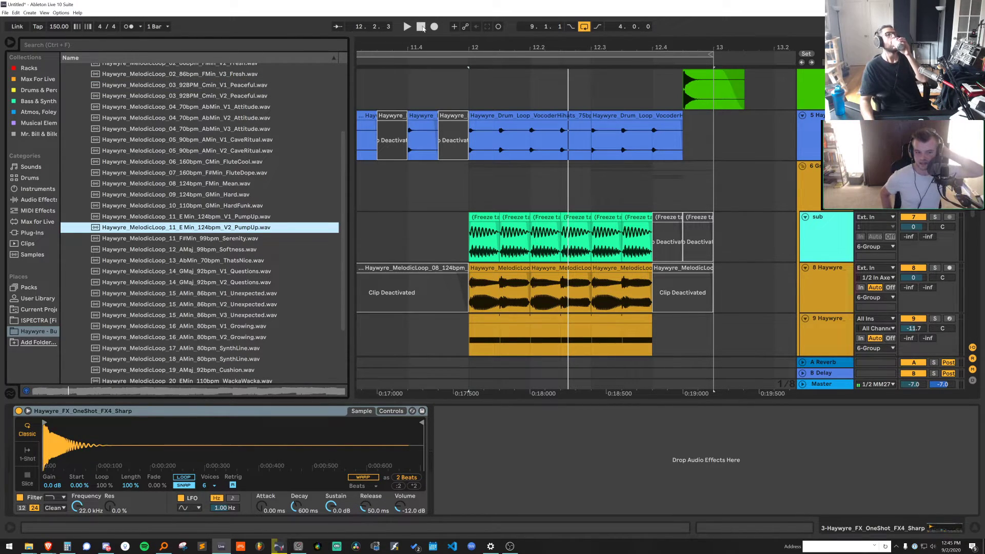
pyautogui.click(255, 281)
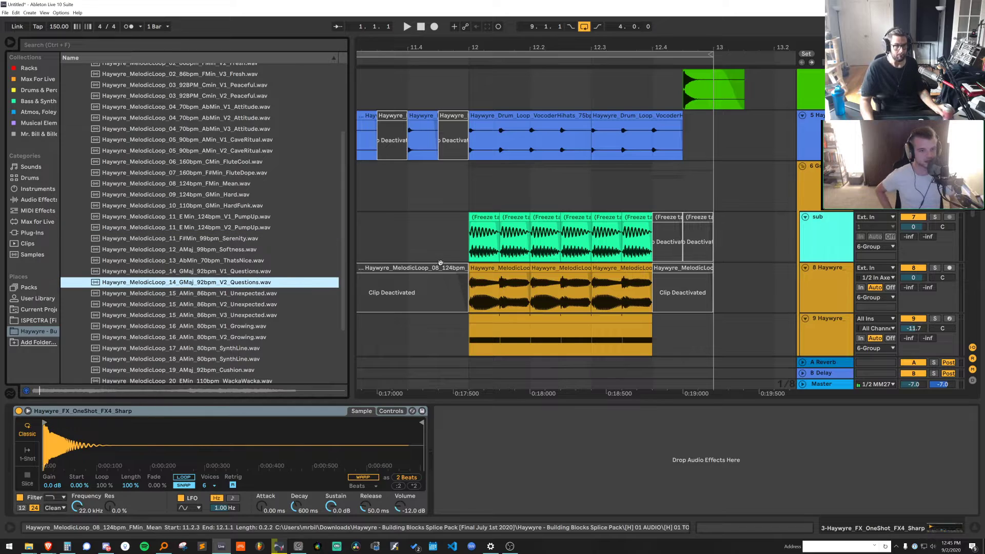
# Deactivate the clips from 12.1.1 to 12.4.1 on the sub track and tracks 8 and 9, and insert an audio track below them
pyautogui.click(440, 267)
pyautogui.scroll(-1, 635, 245)
pyautogui.scroll(-1, 635, 246)
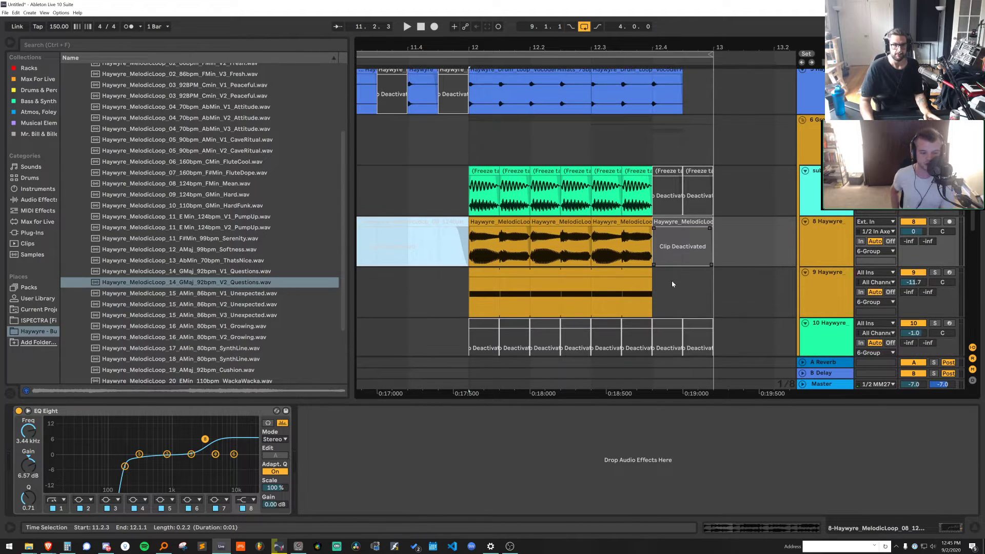
pyautogui.moveTo(660, 282); pyautogui.dragTo(471, 189)
pyautogui.press('0')
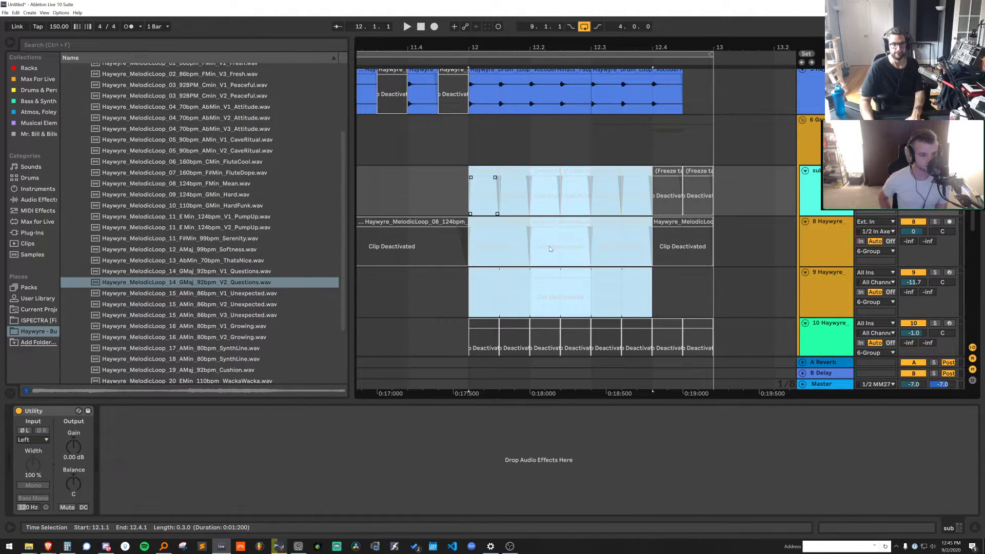
pyautogui.click(839, 288)
pyautogui.hotkey('ctrl', 't')
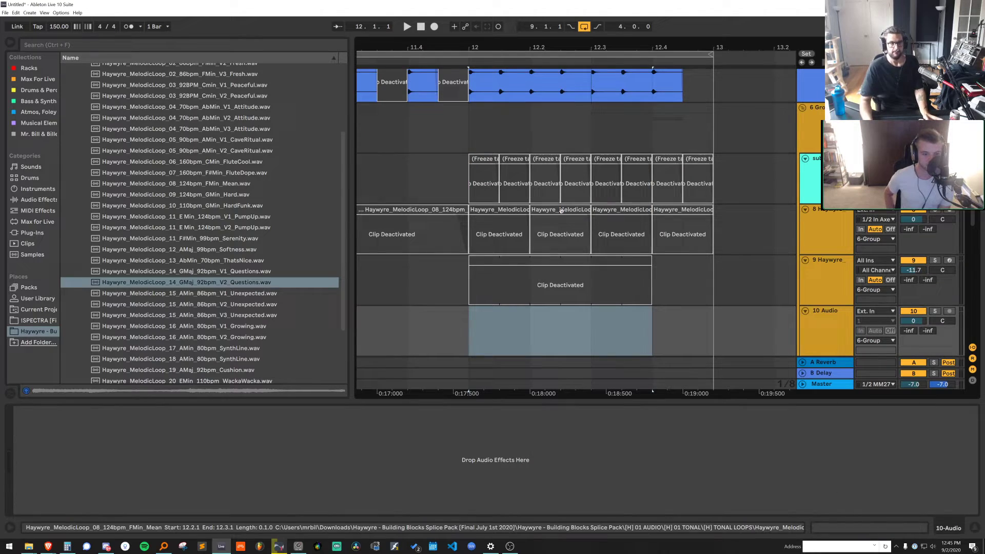
# Audition more melodic loops and place Haywyre_MelodicLoop_16_AMin_80bpm_V1_Growing on the new audio track at bar 12
pyautogui.click(220, 303)
pyautogui.click(226, 283)
pyautogui.moveTo(541, 47); pyautogui.dragTo(542, 28)
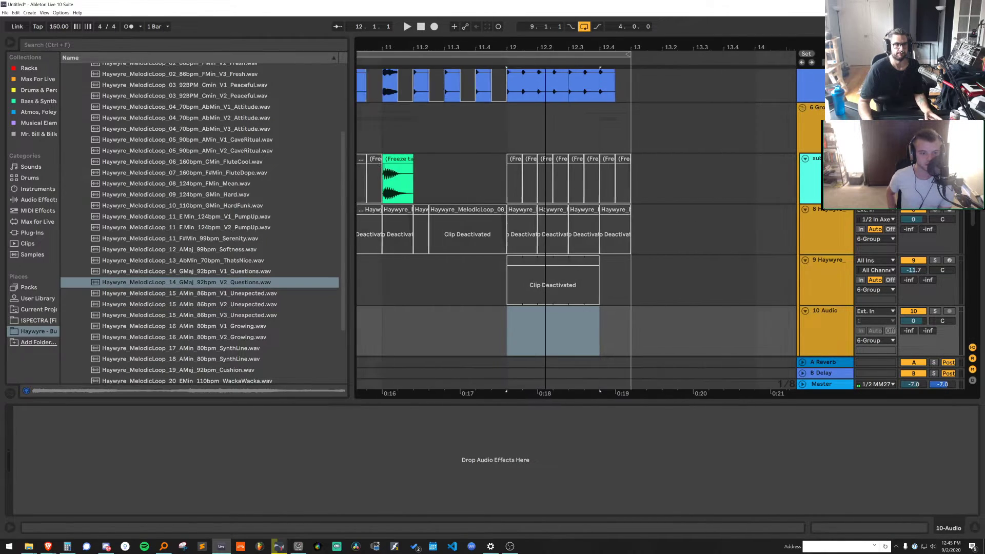
pyautogui.click(249, 274)
pyautogui.scroll(-2, 245, 284)
pyautogui.click(238, 281)
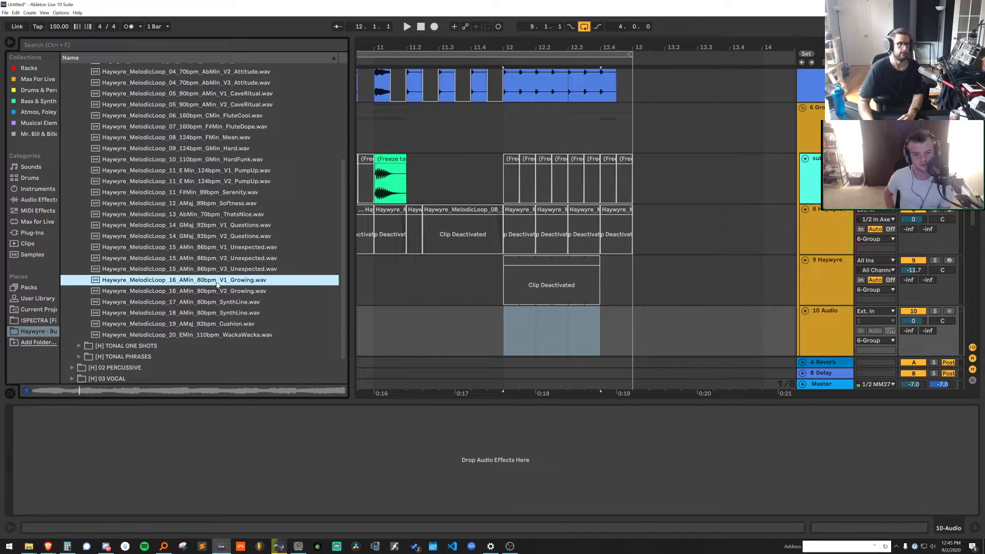
pyautogui.moveTo(204, 284); pyautogui.dragTo(495, 319)
# Warp the Growing loop with a segment tempo of 80 BPM and play it
pyautogui.hotkey('shift', 'Tab')
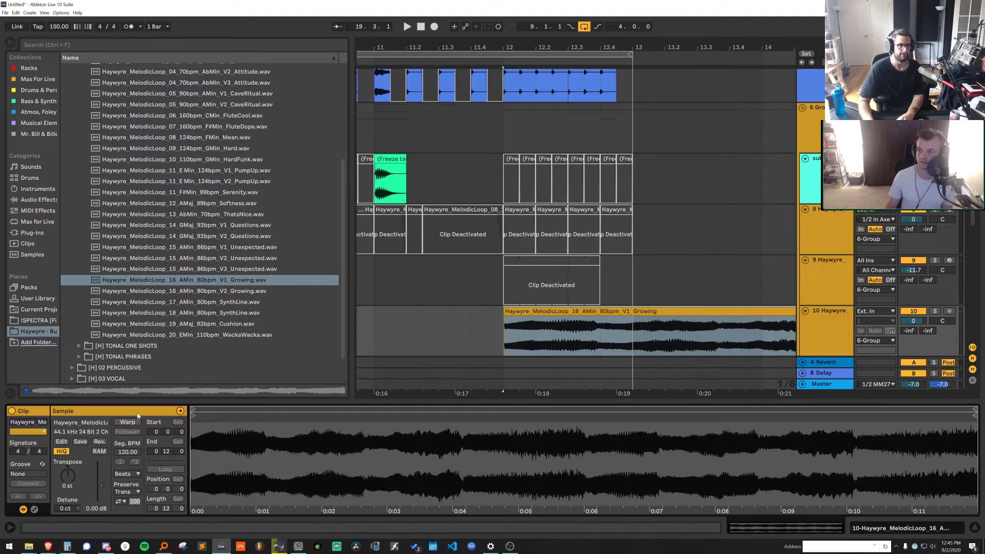
pyautogui.click(130, 455)
pyautogui.write('80')
pyautogui.press('Return')
pyautogui.press('space')
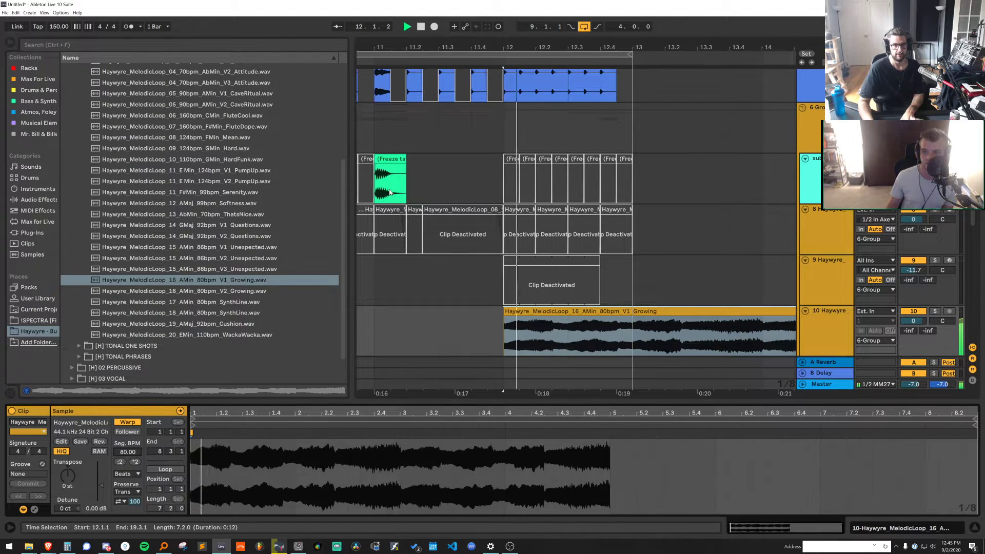
# Play into the Growing loop from bar 11, switch its warp mode to Complex and transpose it to -4 st
pyautogui.click(375, 327)
pyautogui.press('space')
pyautogui.press('space')
pyautogui.click(552, 312)
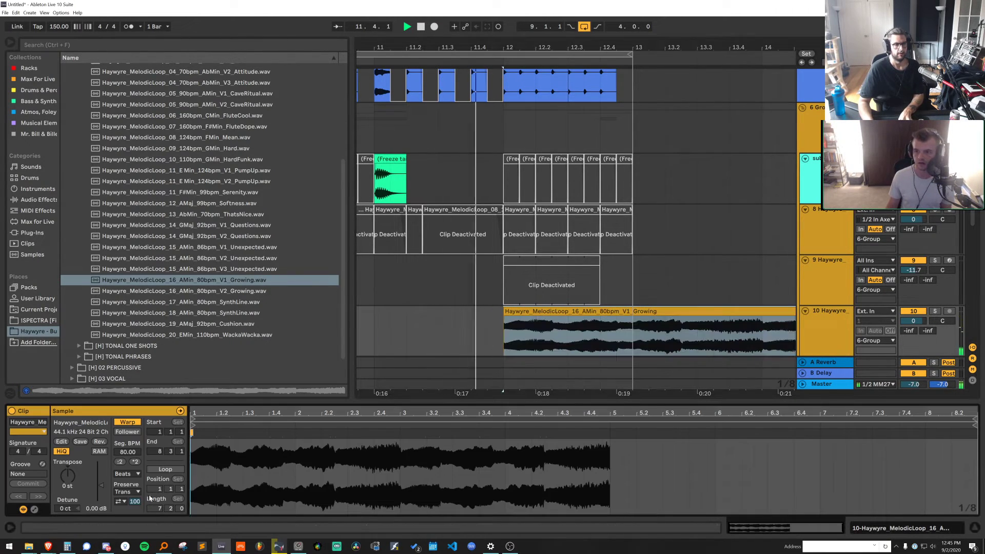
pyautogui.click(131, 473)
pyautogui.click(128, 513)
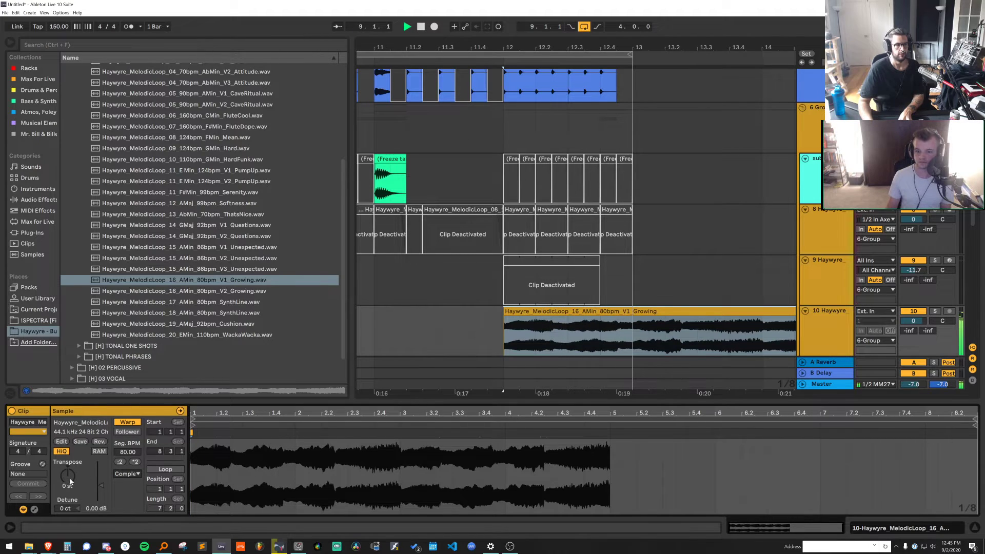
pyautogui.press('Down')
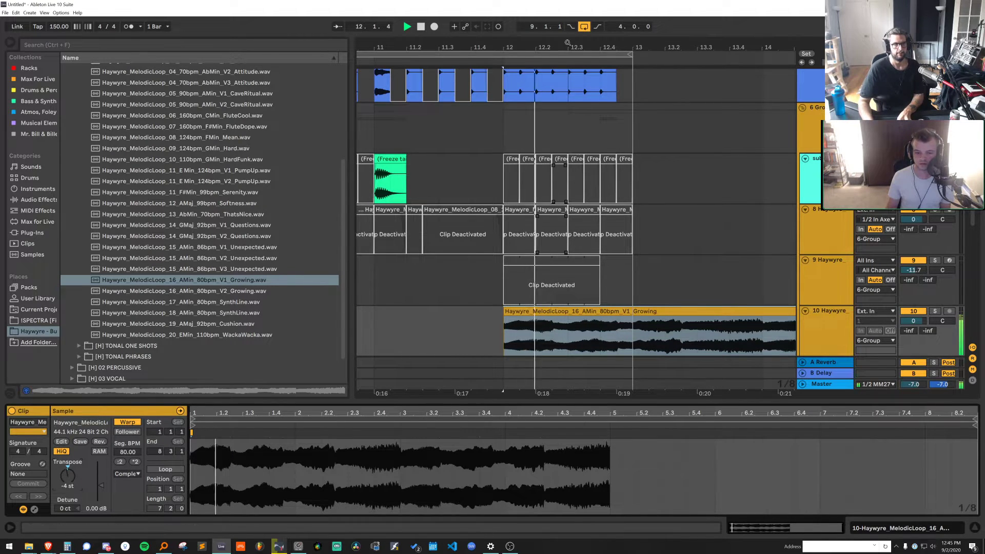
# Split the Growing clip at bar 13 and delete everything after the split
pyautogui.moveTo(560, 47); pyautogui.dragTo(560, 17)
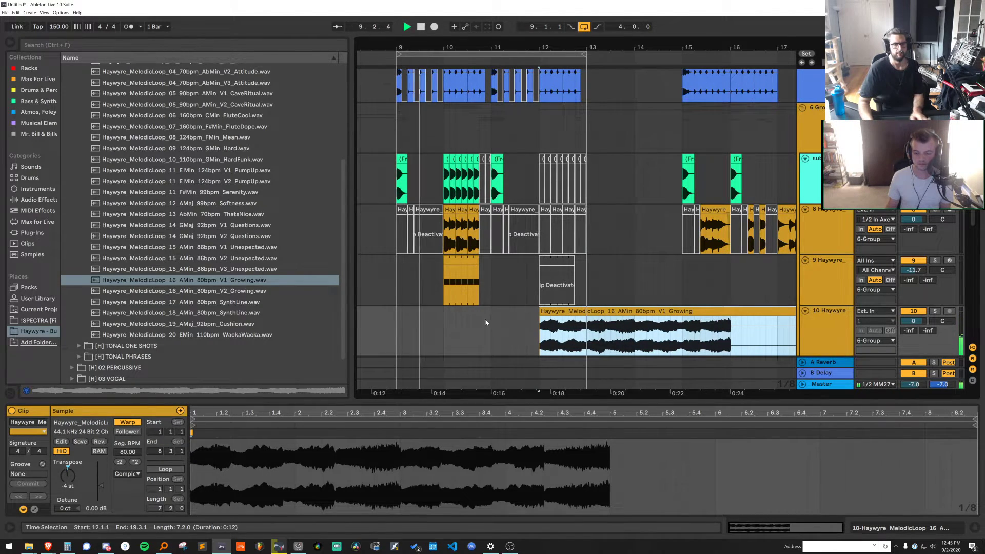
pyautogui.click(587, 330)
pyautogui.hotkey('ctrl', 'e')
pyautogui.press('Delete')
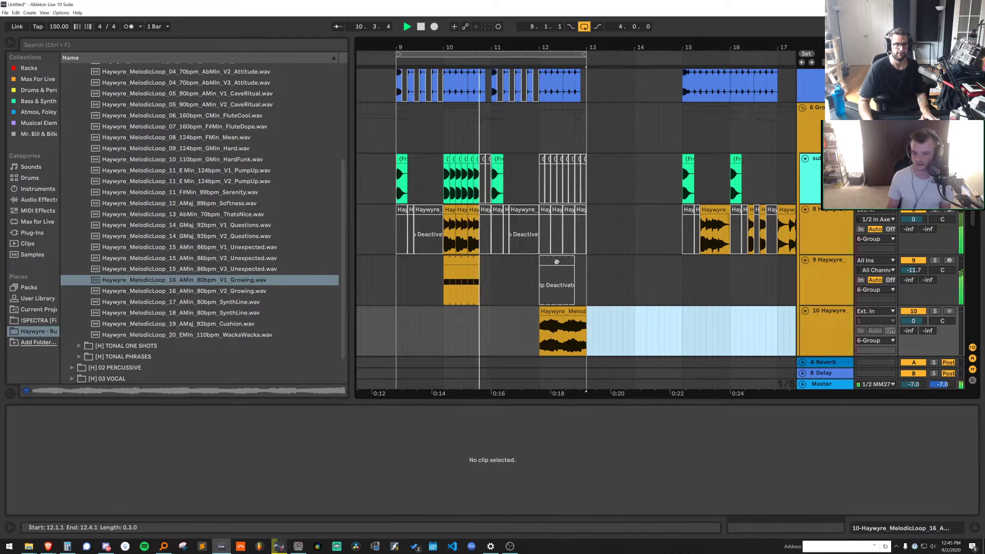
# Reactivate the Melodic Bass Stab clips in bar 12, extend them to bar 13 and play the track soloed
pyautogui.moveTo(555, 44); pyautogui.dragTo(559, 109)
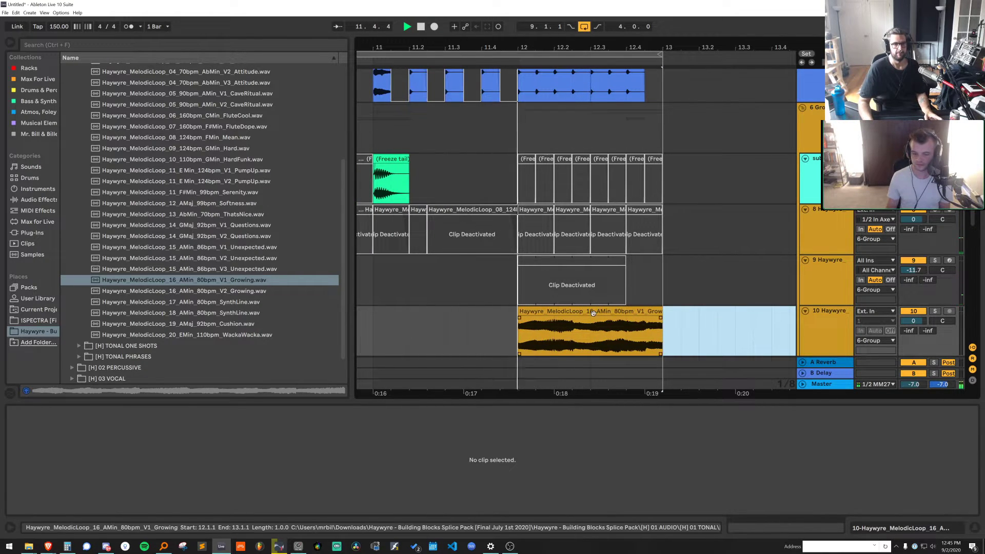
pyautogui.click(556, 330)
pyautogui.click(555, 263)
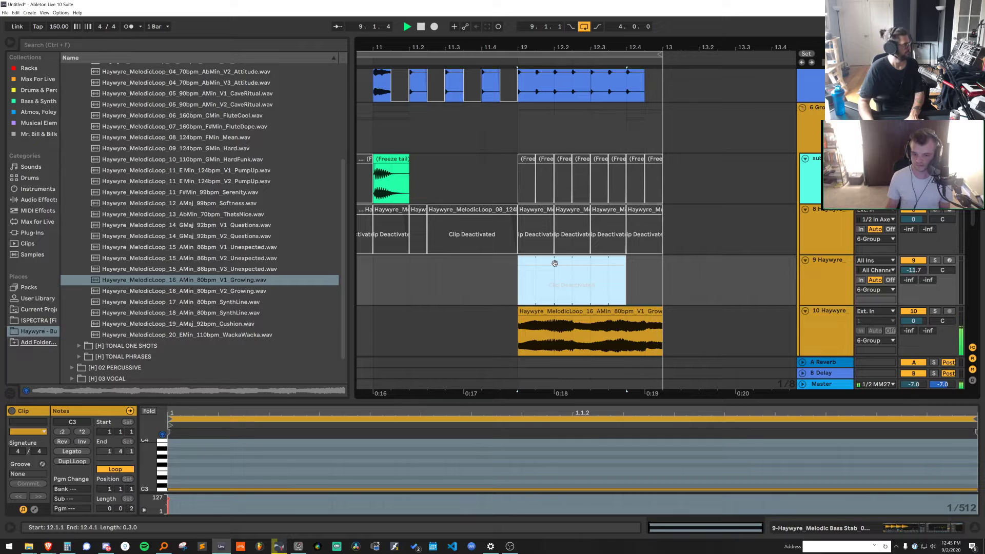
pyautogui.press('0')
pyautogui.moveTo(627, 263); pyautogui.dragTo(662, 263)
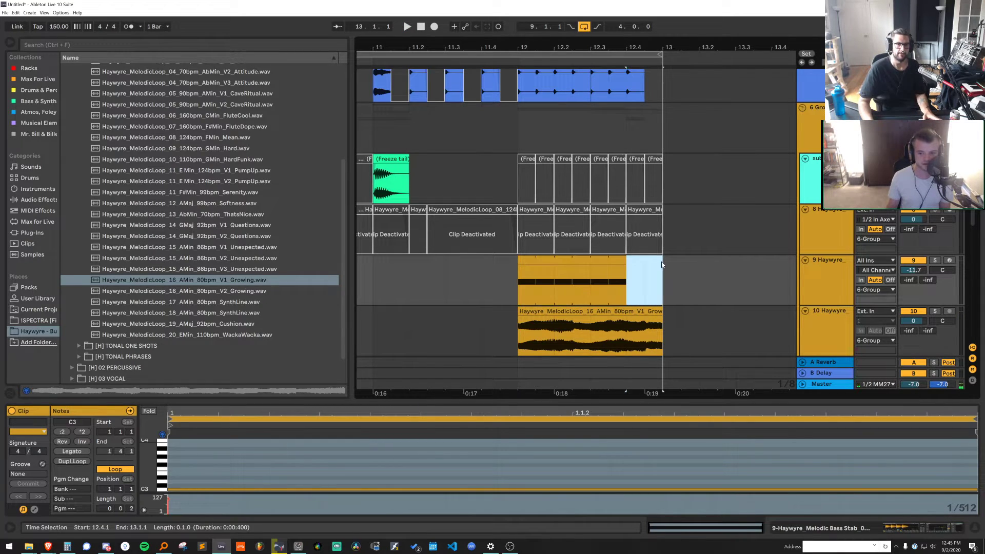
pyautogui.click(935, 260)
pyautogui.press('space')
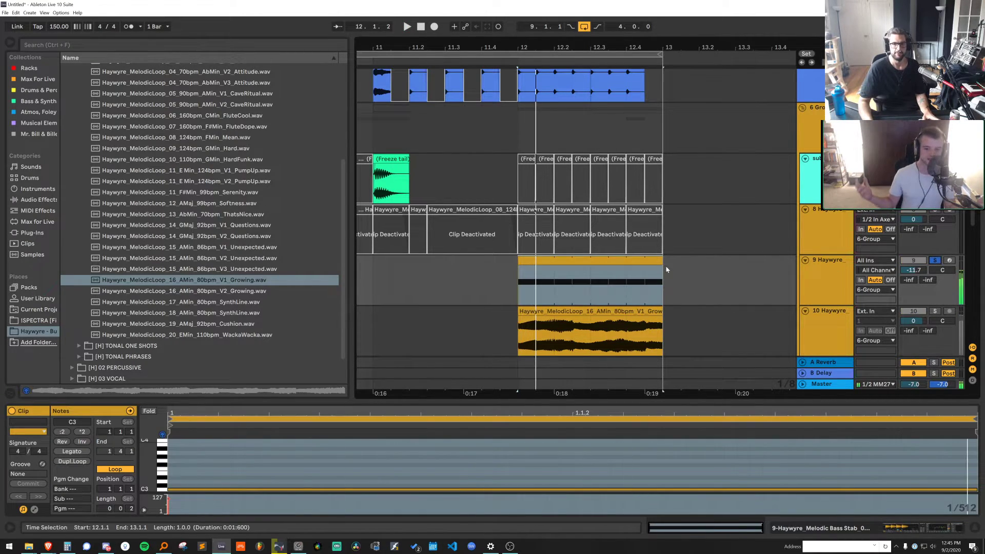
# Consolidate the bass stab clips of bar 12 into one clip and raise its notes to D#3
pyautogui.click(387, 462)
pyautogui.click(577, 262)
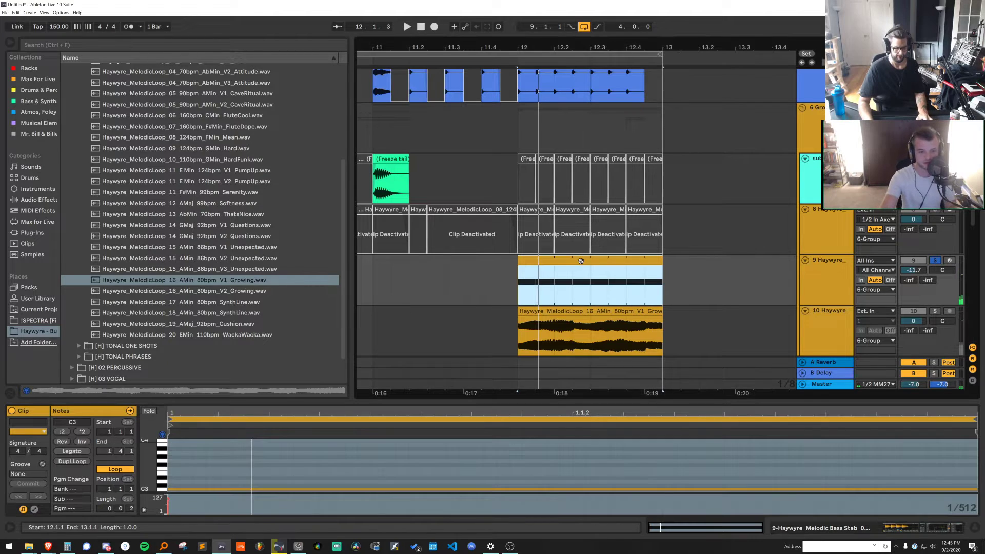
pyautogui.hotkey('ctrl', 'j')
pyautogui.moveTo(248, 461); pyautogui.dragTo(554, 282)
pyautogui.press('Up')
pyautogui.press('Up')
pyautogui.press('Up')
# Raise the four bass stab notes in the second half of the clip to F3
pyautogui.moveTo(622, 352); pyautogui.dragTo(981, 394)
pyautogui.press('Up')
pyautogui.press('Up')
pyautogui.press('Up')
pyautogui.press('Up')
pyautogui.press('Up')
pyautogui.press('Up')
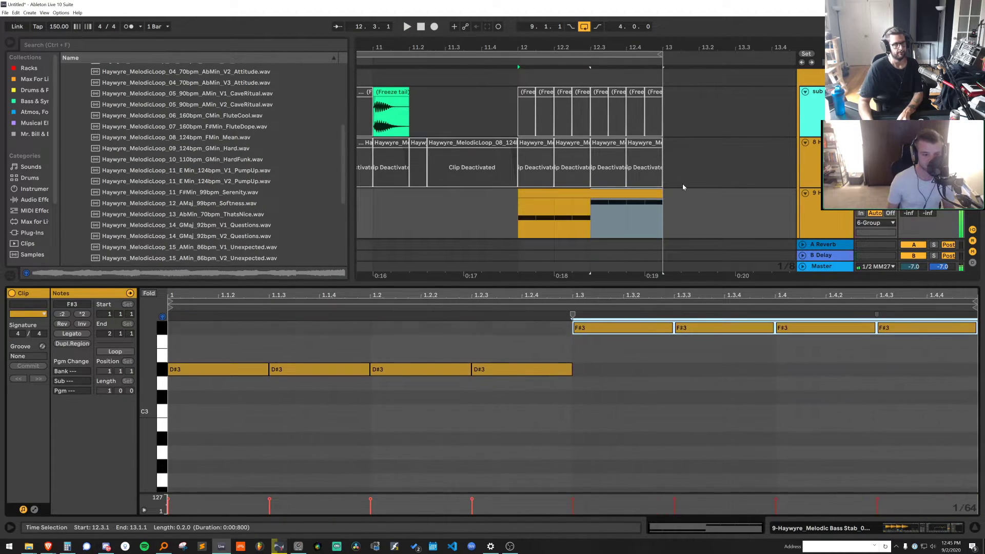
pyautogui.press('Down')
pyautogui.hotkey('shift', 'Down')
pyautogui.hotkey('shift', 'Up')
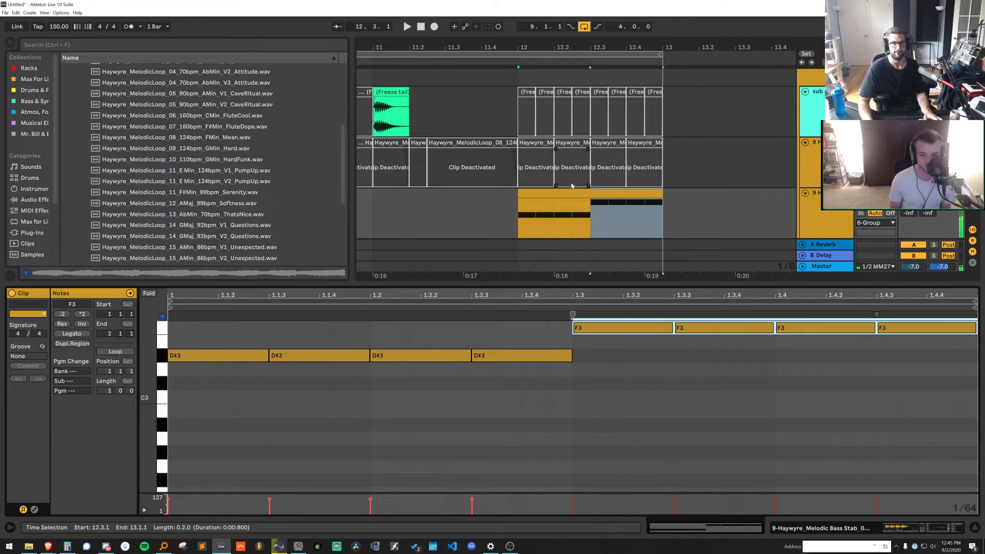
# Play the bass stab pattern and raise its fourth note to F3
pyautogui.click(571, 193)
pyautogui.press('space')
pyautogui.press('space')
pyautogui.click(460, 390)
pyautogui.click(547, 356)
pyautogui.press('Up')
pyautogui.press('Up')
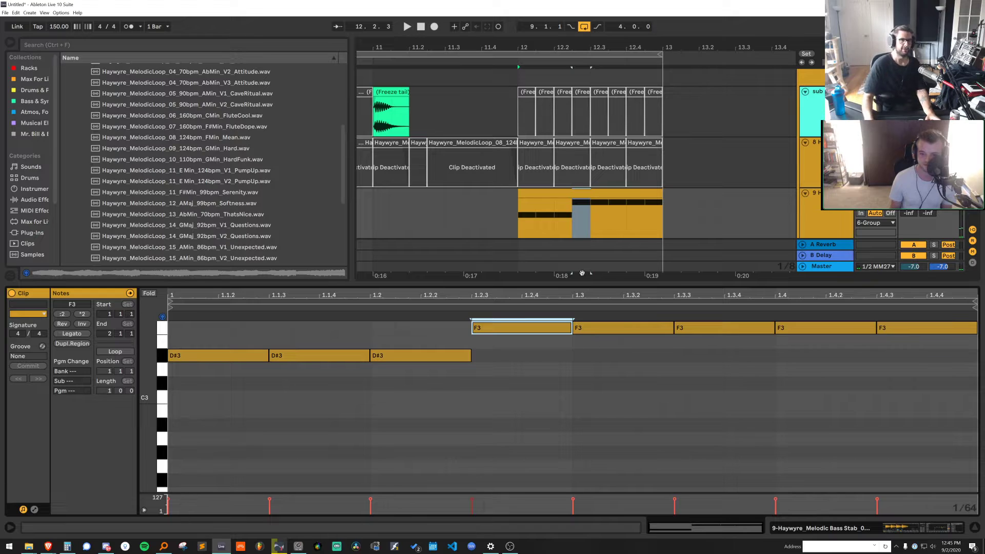
# Play the bass stab clip and delete its last eighth note, from 12.4.3 to bar 13
pyautogui.click(656, 191)
pyautogui.press('space')
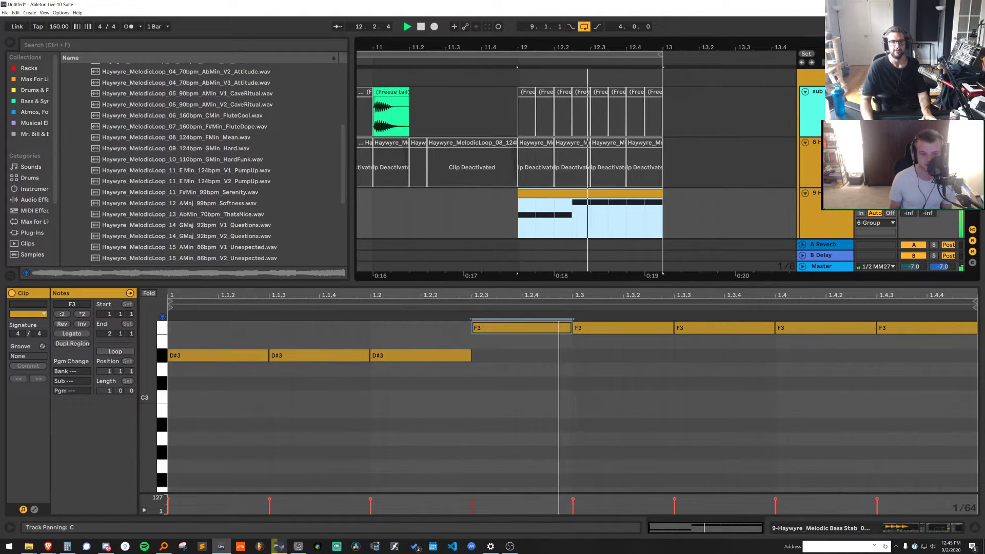
pyautogui.press('space')
pyautogui.moveTo(647, 203); pyautogui.dragTo(663, 199)
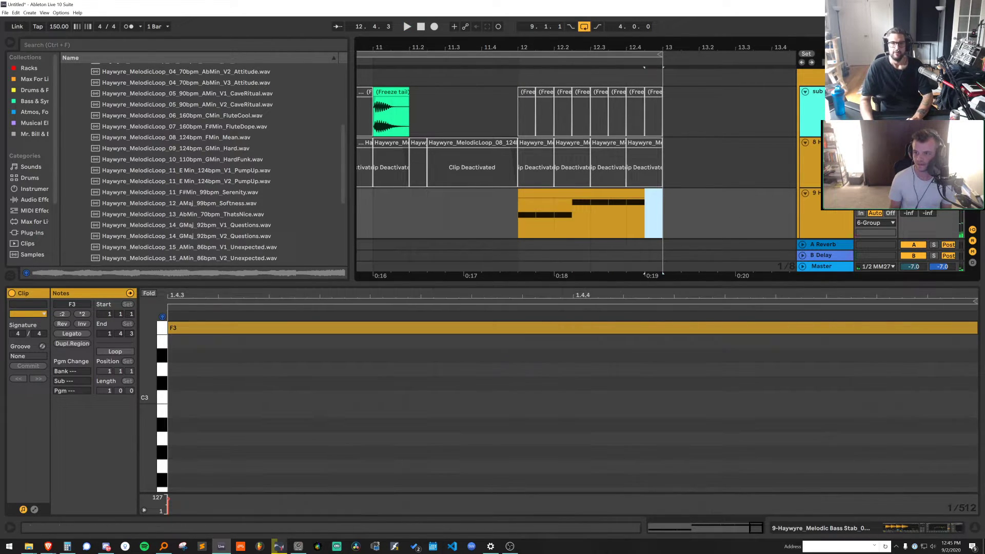
pyautogui.press('Delete')
# Reactivate the four Haywyre_MelodicLoop_08_124bpm_FMin_Mean clips in bar 12 and play them
pyautogui.click(547, 143)
pyautogui.keyDown('shift'); pyautogui.click(632, 141); pyautogui.keyUp('shift')
pyautogui.press('-')
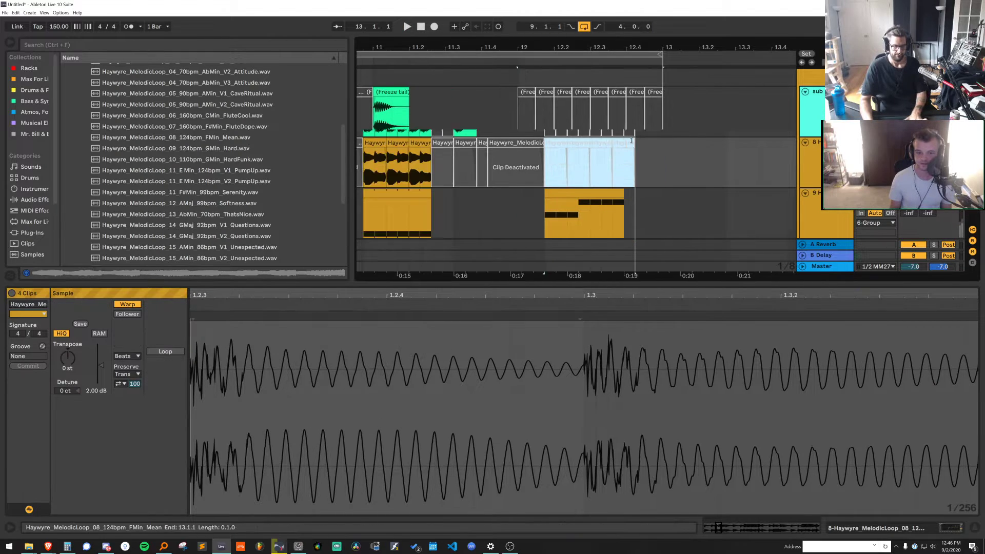
pyautogui.press('0')
pyautogui.press('space')
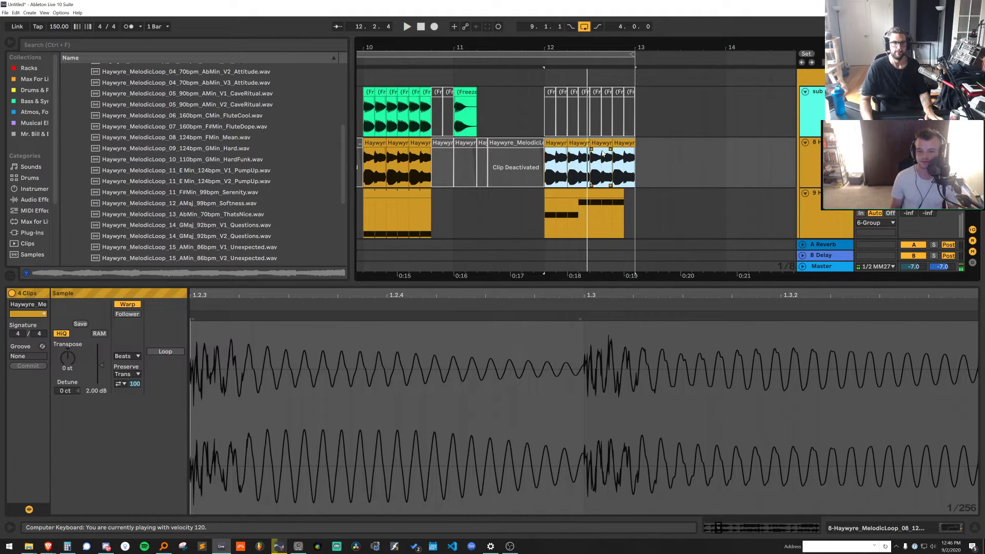
# Try the four FMin_Mean clips in bar 12 at 3 st, then transpose them to -9 st and play
pyautogui.click(547, 143)
pyautogui.keyDown('shift'); pyautogui.click(632, 145); pyautogui.keyUp('shift')
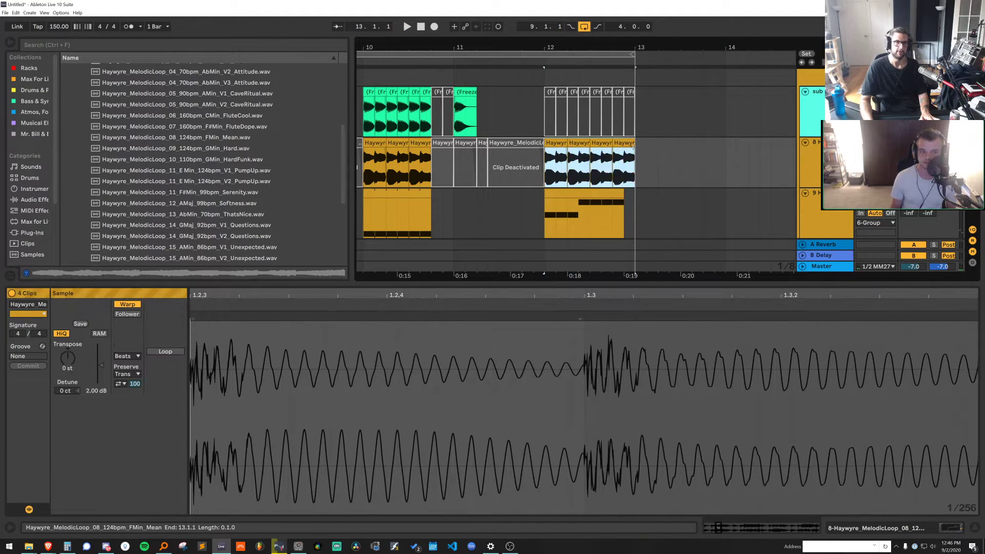
pyautogui.click(67, 358)
pyautogui.press('space')
pyautogui.press('space')
pyautogui.press('space')
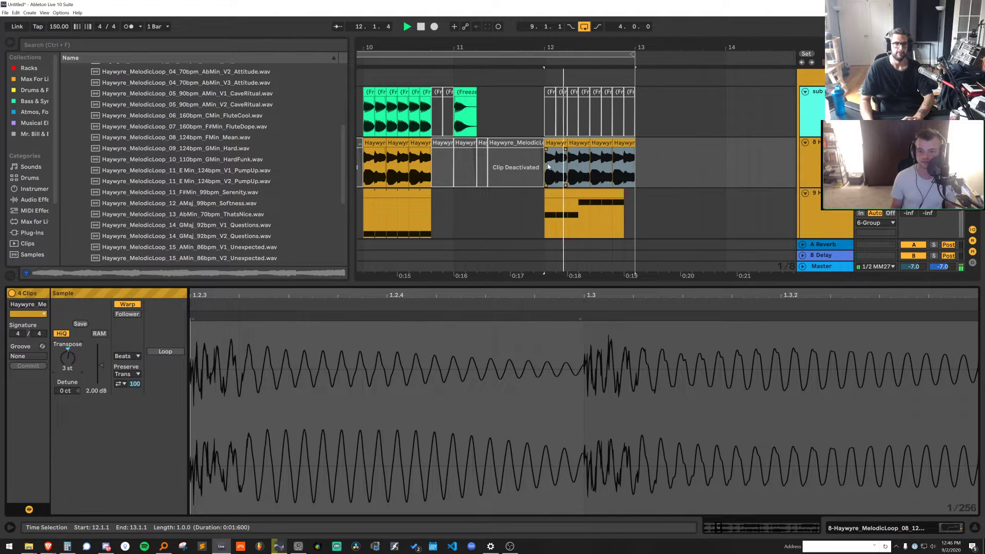
pyautogui.press('space')
pyautogui.press('space')
pyautogui.press('Up')
pyautogui.press('Up')
pyautogui.press('Up')
pyautogui.write('-9')
pyautogui.press('Return')
pyautogui.press('space')
pyautogui.press('space')
pyautogui.press('space')
# Split the FMin_Mean loop at 12.2.3 and transpose the clips after the split to -7 st
pyautogui.click(578, 165)
pyautogui.hotkey('ctrl', 'e')
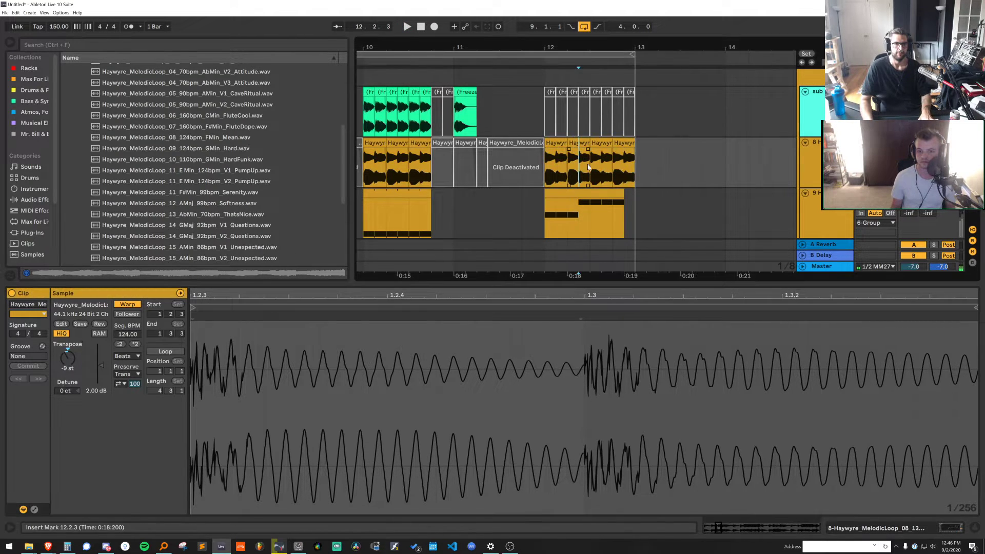
pyautogui.click(584, 144)
pyautogui.keyDown('shift'); pyautogui.click(626, 146); pyautogui.keyUp('shift')
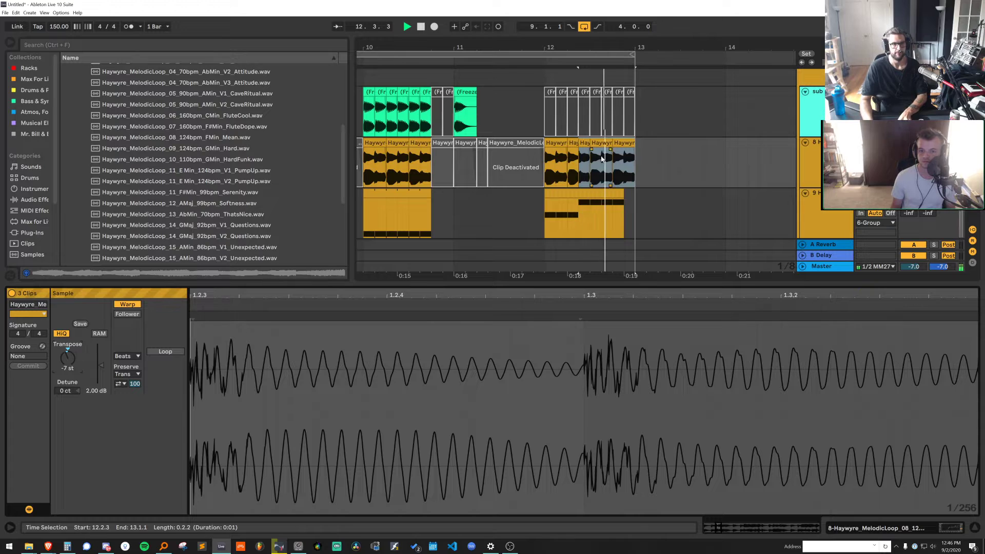
# Delete the FMin_Mean loop's audio from 12.4.3 to bar 13 and play back bar 12 to check the transposed clips
pyautogui.click(646, 163)
pyautogui.moveTo(631, 163); pyautogui.dragTo(625, 164)
pyautogui.press('Delete')
pyautogui.click(554, 144)
pyautogui.press('space')
pyautogui.click(625, 163)
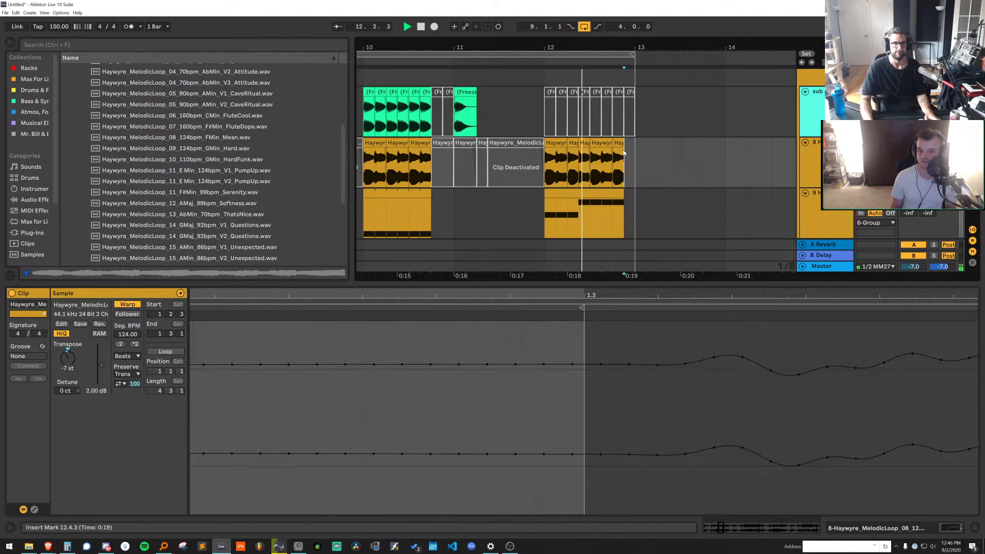
pyautogui.moveTo(603, 42); pyautogui.dragTo(603, 77)
pyautogui.click(459, 143)
pyautogui.press('space')
pyautogui.press('space')
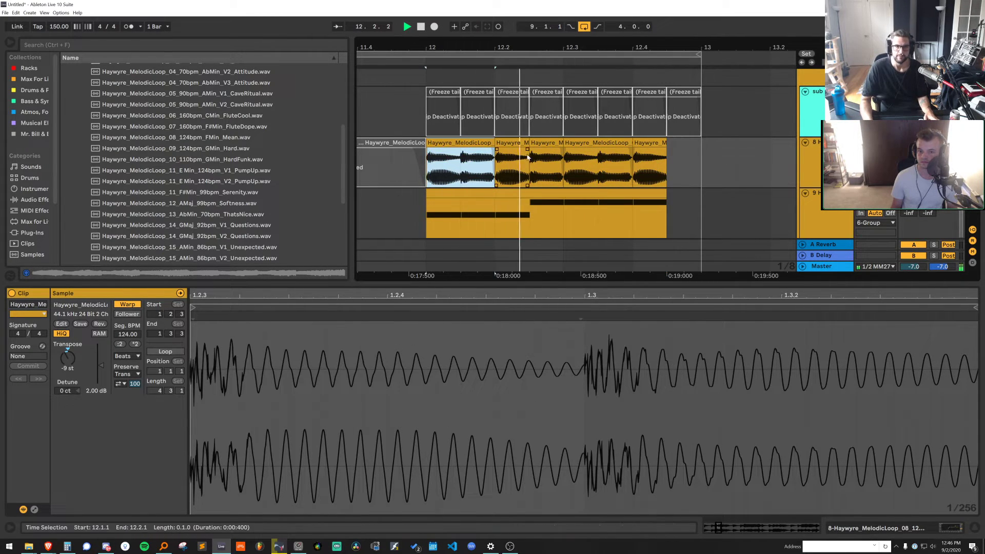
pyautogui.click(522, 150)
pyautogui.click(661, 150)
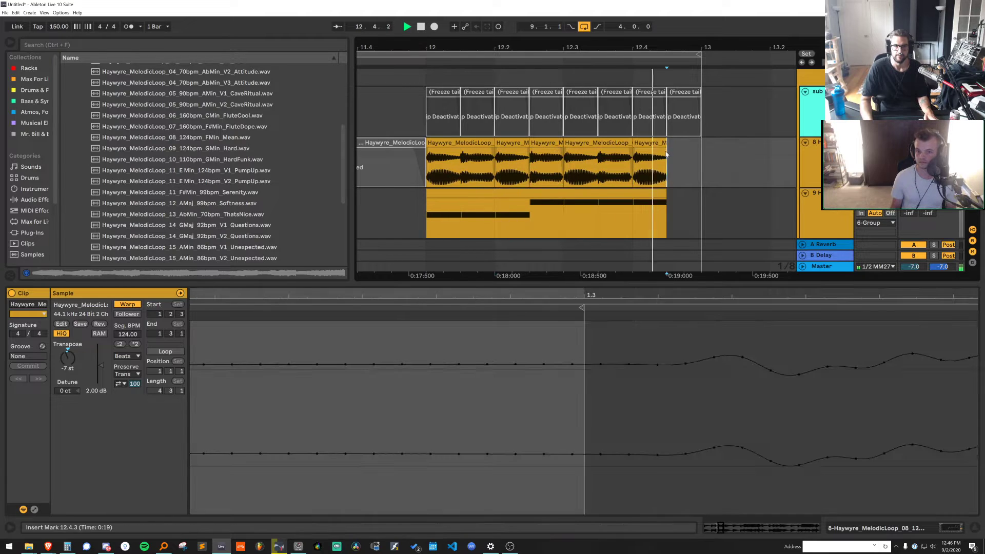
# Reactivate the eight sub clips in bar 12 and transpose them to 3 st with warping off
pyautogui.moveTo(699, 109); pyautogui.dragTo(511, 104)
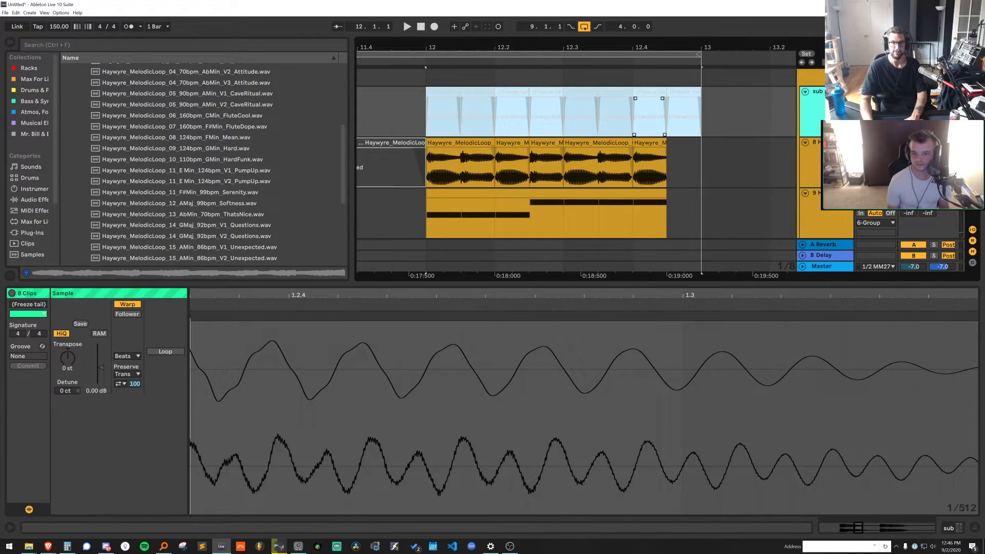
pyautogui.press('space')
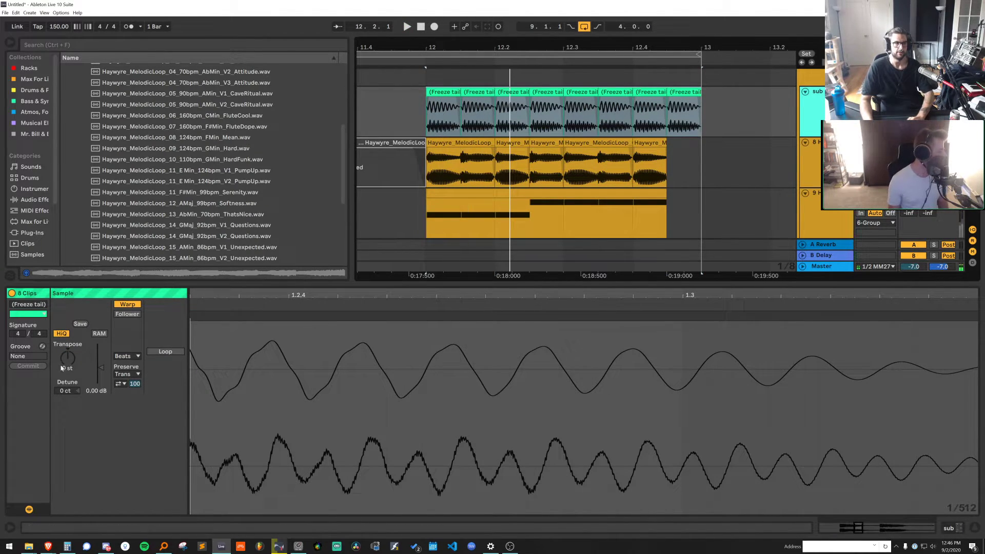
pyautogui.click(128, 304)
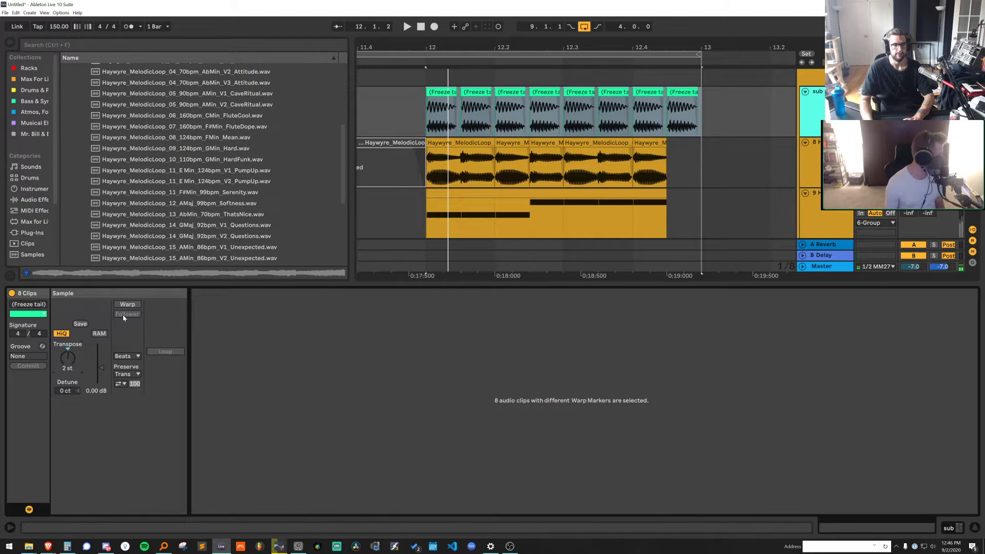
pyautogui.press('space')
pyautogui.press('Up')
# Transpose the five sub clips from 12.2.3 onward to 5 st and compare them in playback
pyautogui.moveTo(728, 99); pyautogui.dragTo(534, 112)
pyautogui.click(77, 347)
pyautogui.press('Up')
pyautogui.press('Up')
pyautogui.press('space')
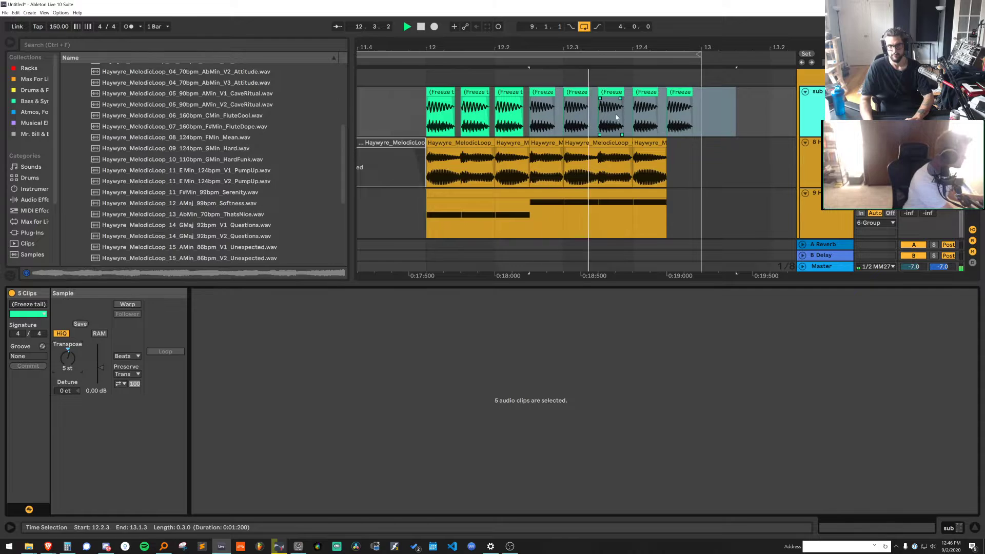
pyautogui.hotkey('shift', 'Down')
pyautogui.press('space')
pyautogui.press('space')
pyautogui.hotkey('shift', 'Up')
pyautogui.press('space')
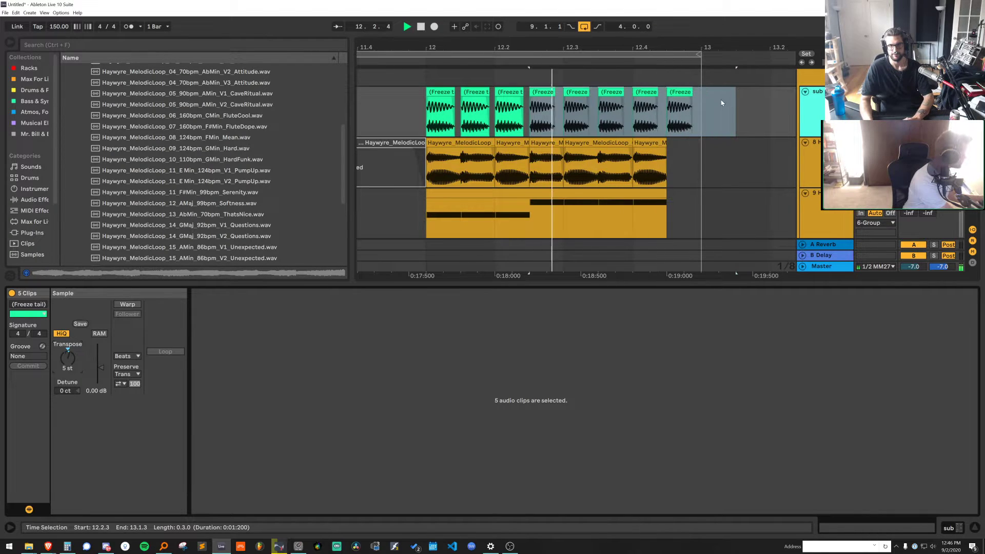
# Delete the last sub clip in bar 12, at 12.4.3
pyautogui.moveTo(722, 102); pyautogui.dragTo(673, 99)
pyautogui.click(679, 93)
pyautogui.press('Delete')
pyautogui.press('space')
# Lengthen the seven sub clips in bar 12 to close the gaps between them and play the result
pyautogui.click(438, 92)
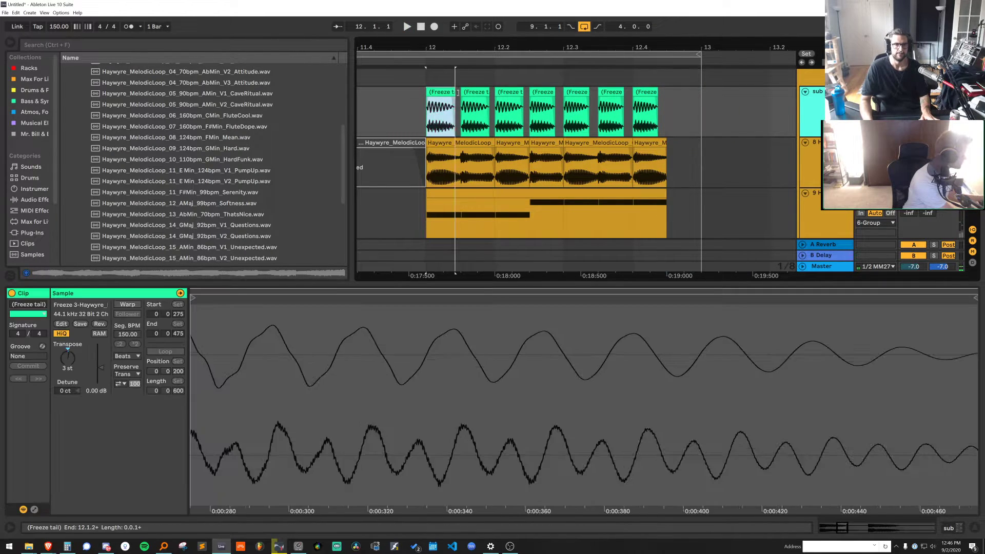
pyautogui.press('space')
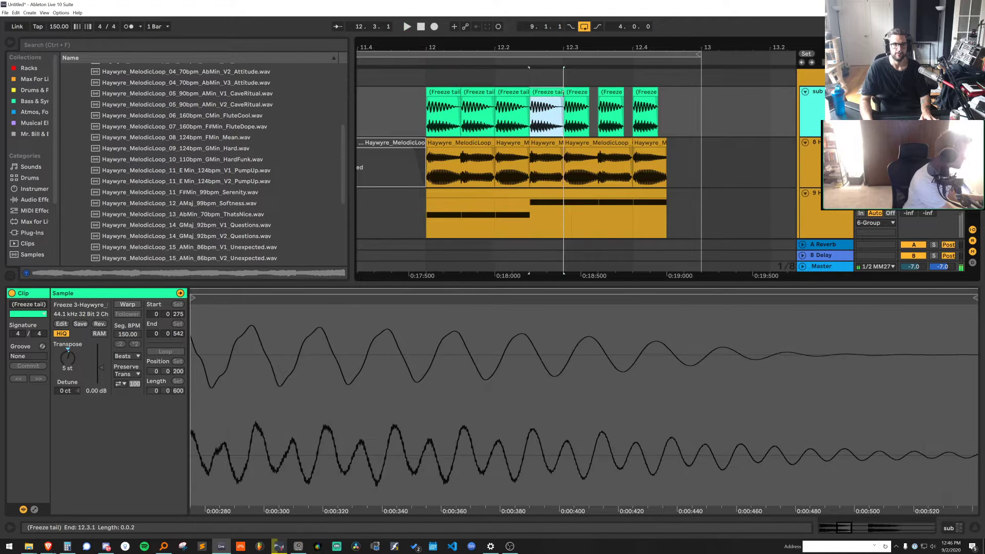
pyautogui.press('space')
pyautogui.press('space')
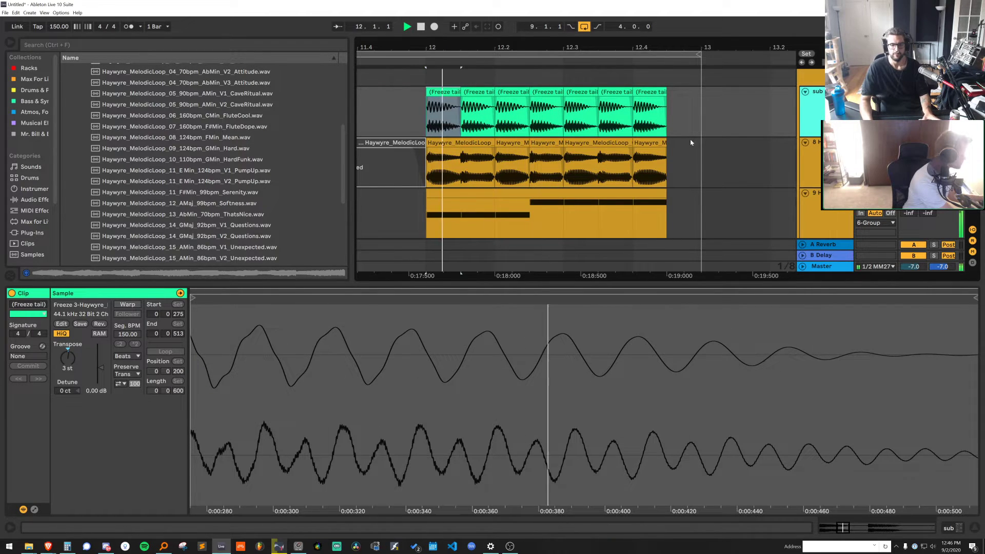
# Find EQ Eight in the browser and add it to the Growing loop's track
pyautogui.moveTo(596, 43); pyautogui.dragTo(596, 21)
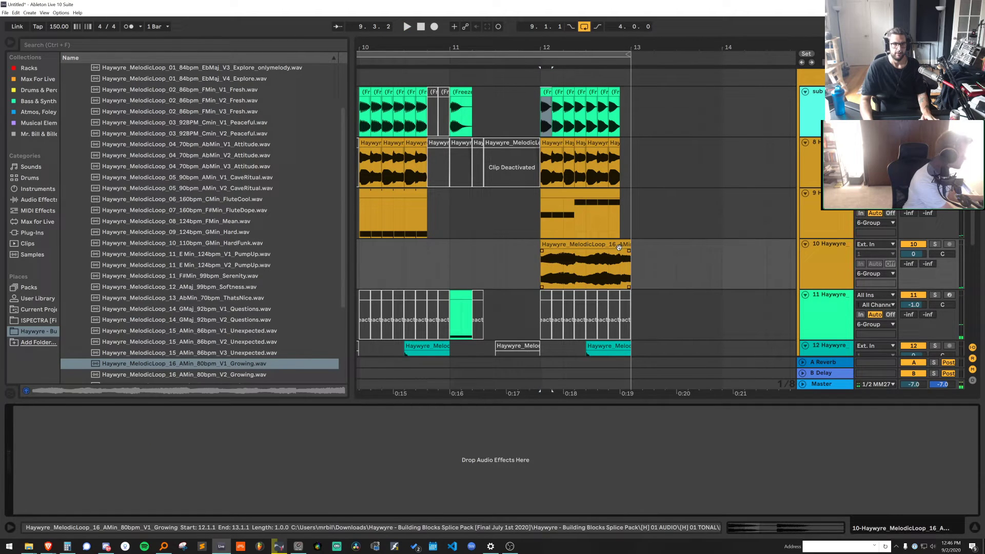
pyautogui.hotkey('ctrl', 'f')
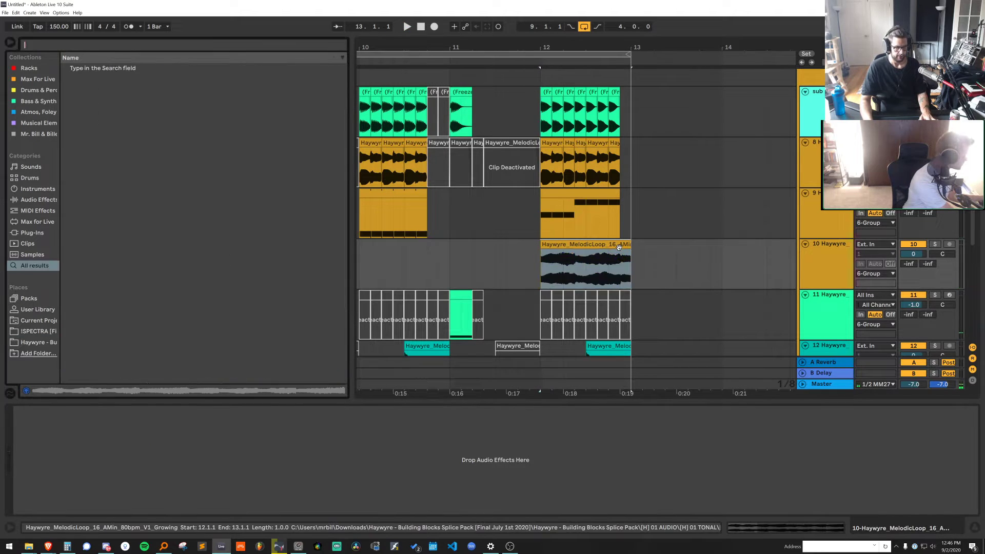
pyautogui.write('eq')
pyautogui.doubleClick(100, 81)
# Lower the Growing track's volume to -7.7 dB and set its EQ low cut to 111 Hz with Q 0.63
pyautogui.press('space')
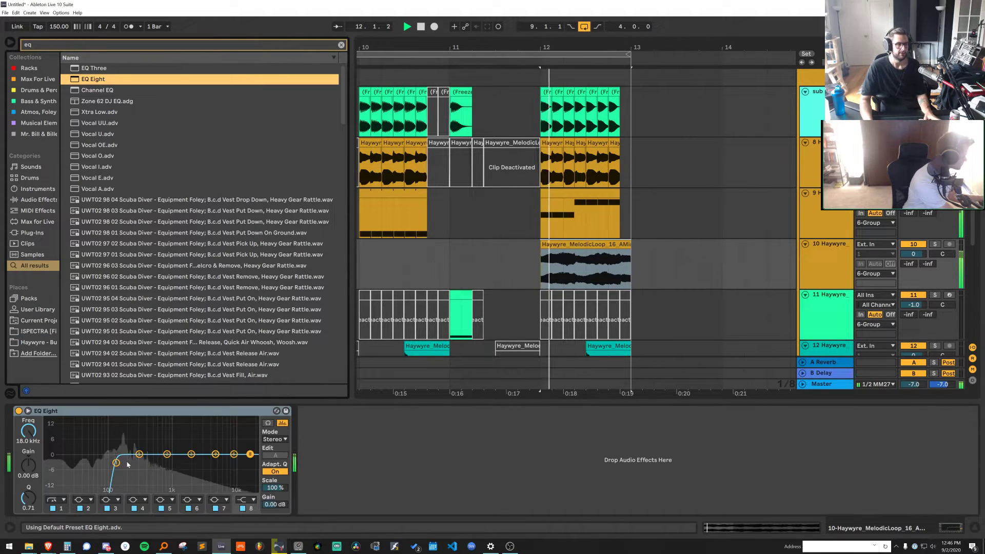
pyautogui.moveTo(914, 255); pyautogui.dragTo(914, 275)
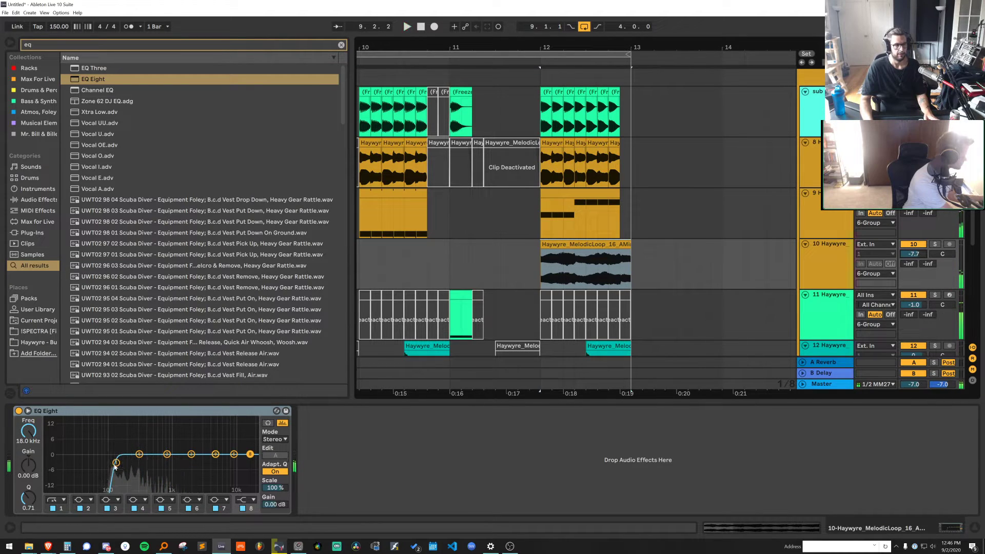
pyautogui.moveTo(116, 462)
pyautogui.mouseDown()
pyautogui.moveTo(91, 464)
pyautogui.moveTo(111, 464)
pyautogui.mouseUp()
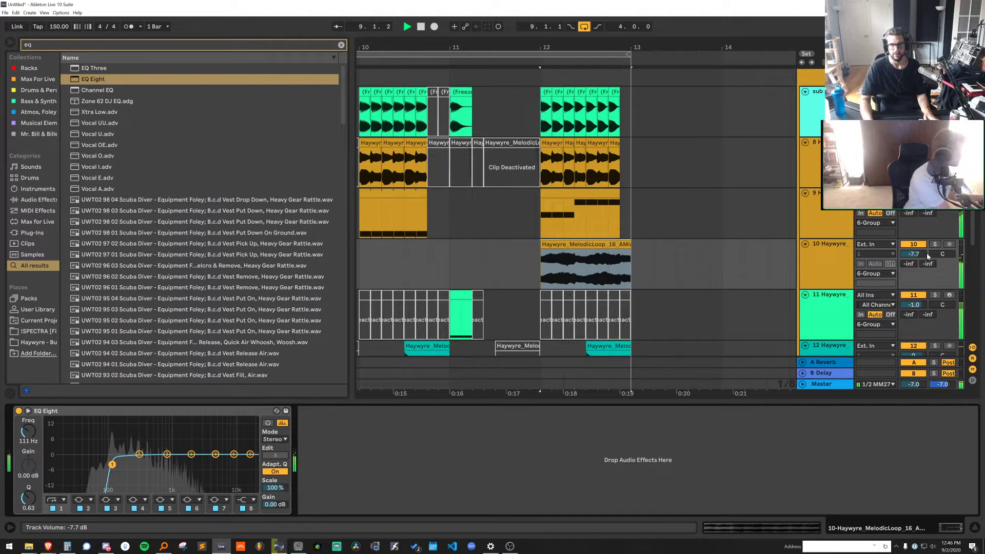
# Add Auto Pan to the Growing track with amount 98.4%, a tempo-synced rate of 1/16 and phase 360°
pyautogui.hotkey('ctrl', 'f')
pyautogui.write('auto')
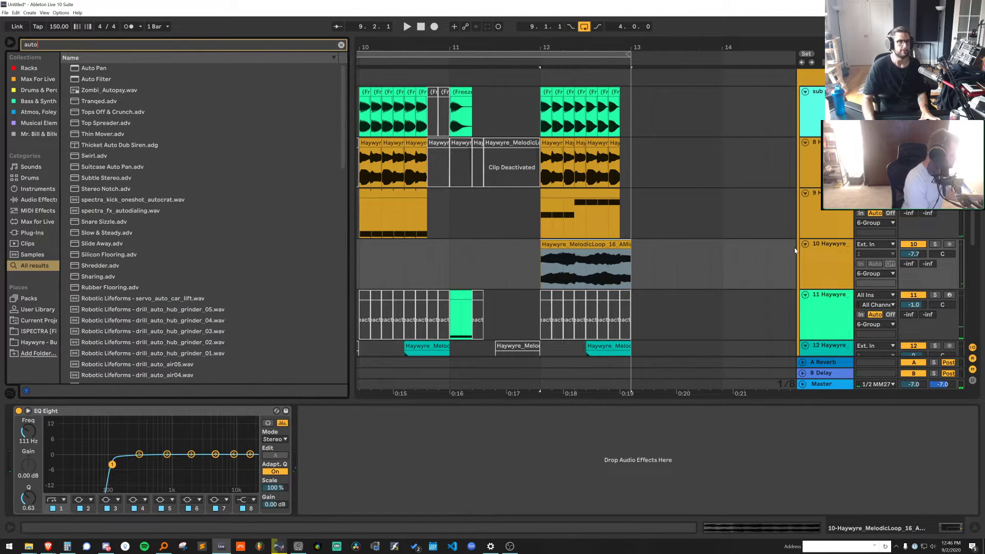
pyautogui.click(77, 68)
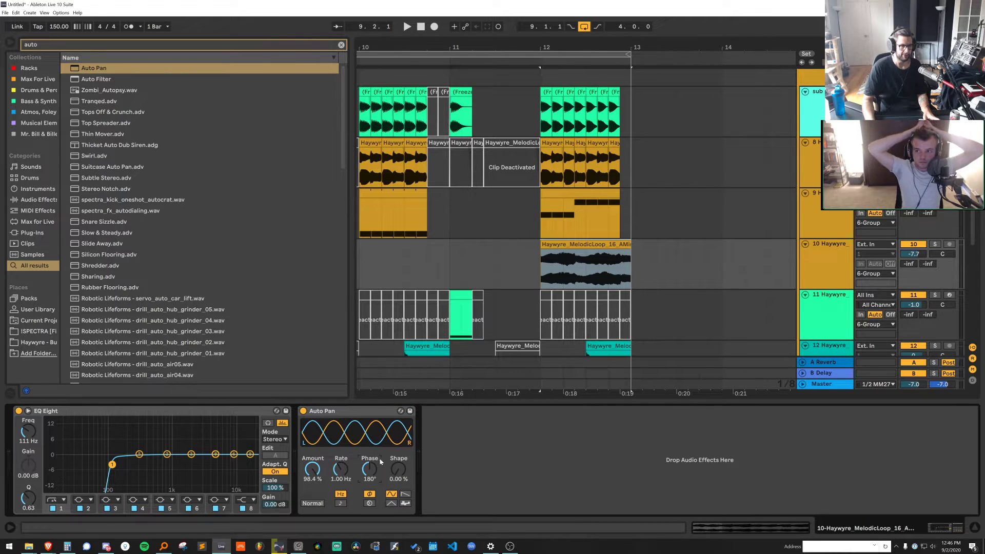
pyautogui.click(342, 504)
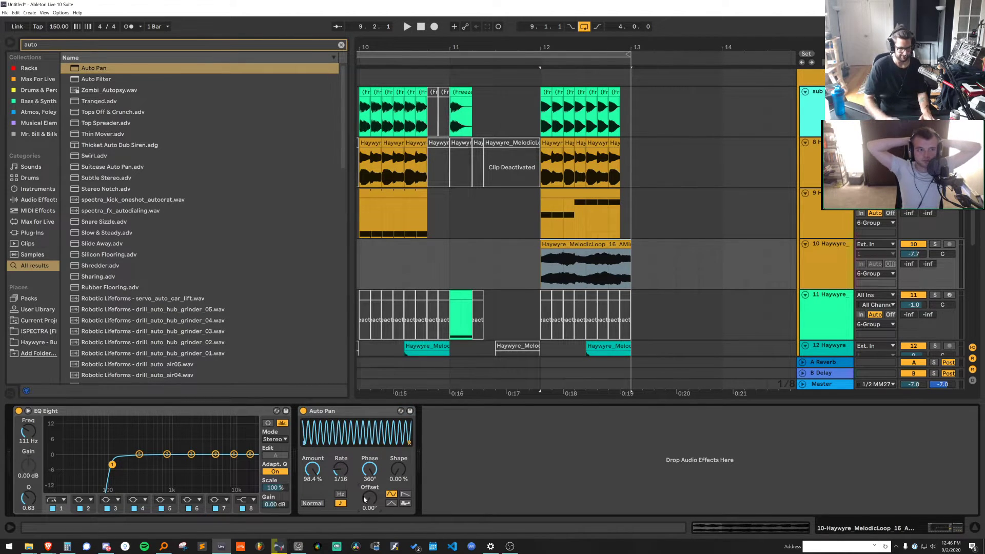
# Solo the Growing track and set its Auto Pan rate to 1/8 and offset to 180° while auditioning the loop
pyautogui.moveTo(365, 499); pyautogui.dragTo(365, 500)
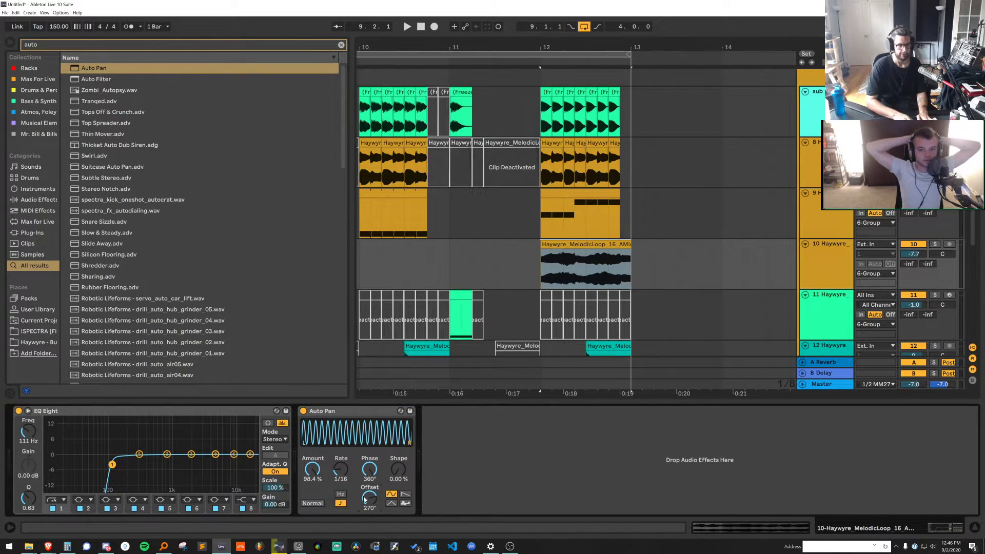
pyautogui.click(934, 244)
pyautogui.press('space')
pyautogui.moveTo(341, 469); pyautogui.dragTo(369, 496)
pyautogui.press('space')
pyautogui.press('space')
pyautogui.press('space')
pyautogui.press('space')
pyautogui.press('space')
pyautogui.press('space')
pyautogui.press('space')
# Search the browser for "ott", add the NOT OTT preset to the Growing track and play it
pyautogui.hotkey('ctrl', 'f')
pyautogui.write('ott')
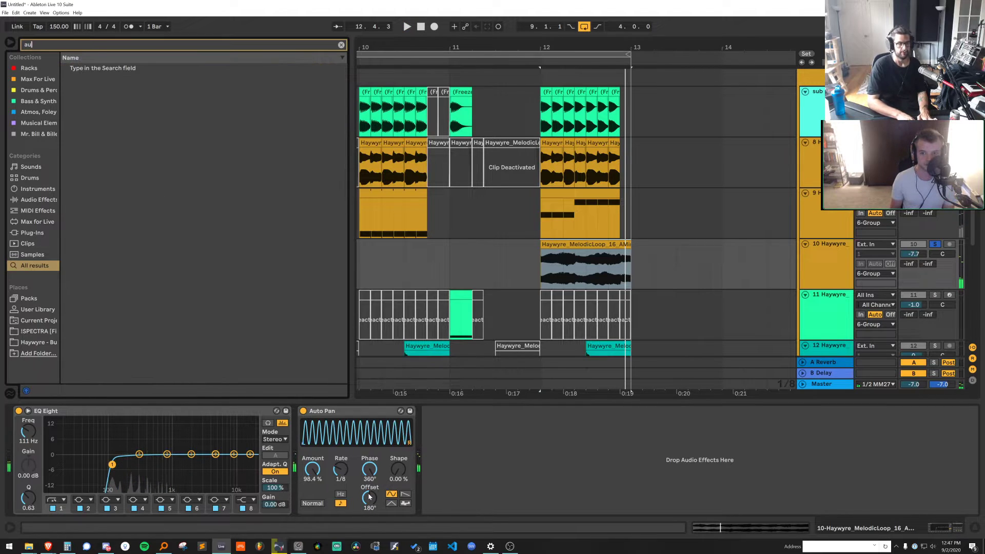
pyautogui.doubleClick(107, 189)
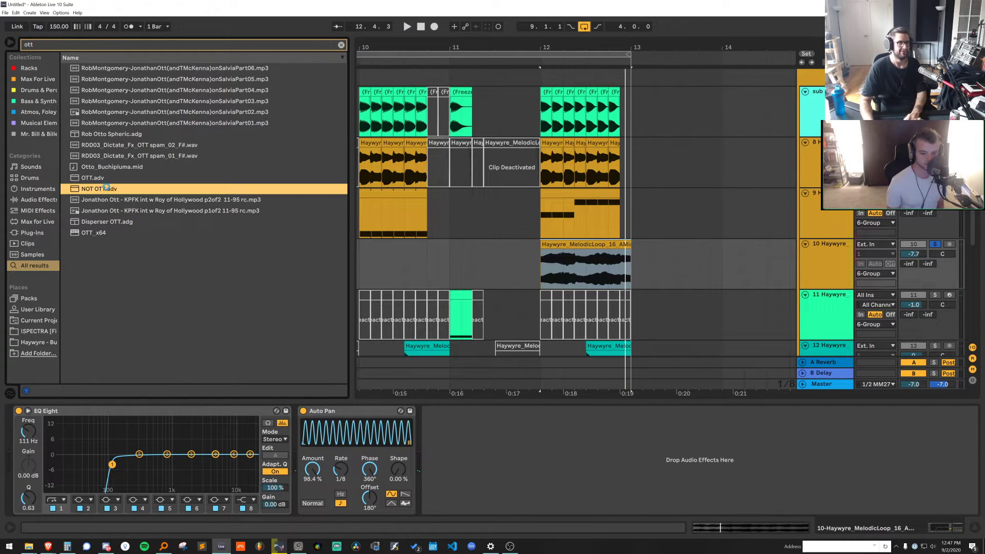
pyautogui.press('space')
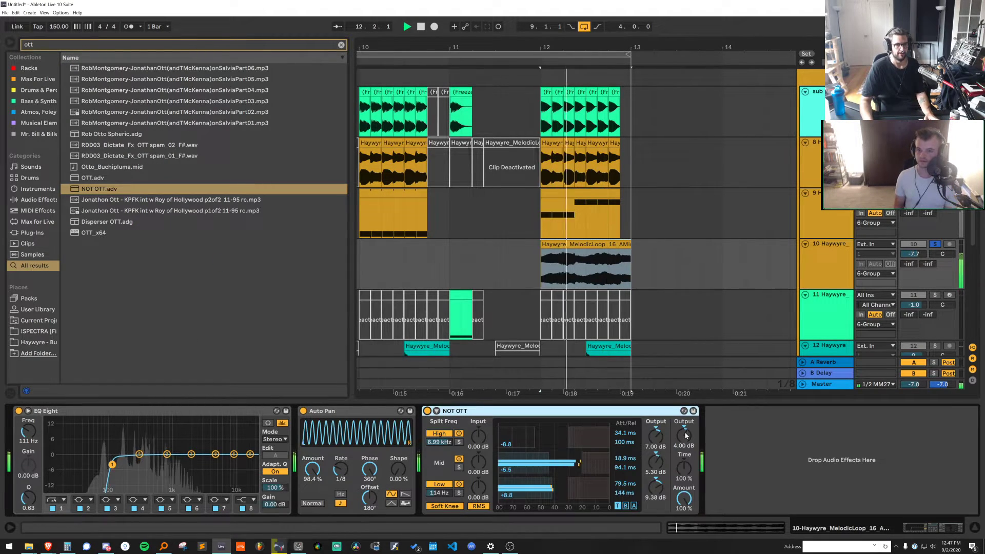
# Place NOT OTT first in the Growing track's device chain and set its overall output to 13.5 dB
pyautogui.moveTo(683, 434); pyautogui.dragTo(684, 410)
pyautogui.press('space')
pyautogui.moveTo(595, 411); pyautogui.dragTo(172, 420)
pyautogui.press('space')
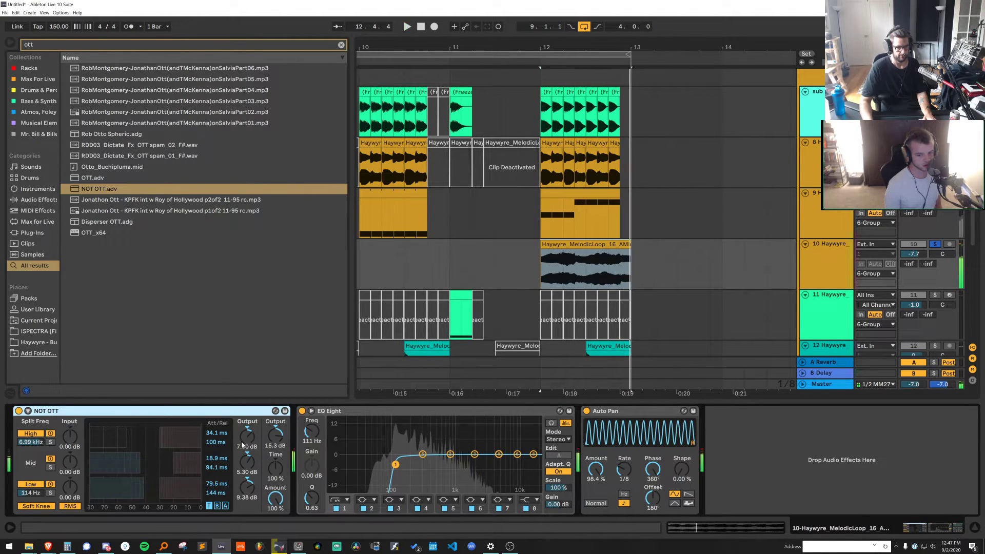
pyautogui.moveTo(275, 435); pyautogui.dragTo(276, 436)
pyautogui.press('space')
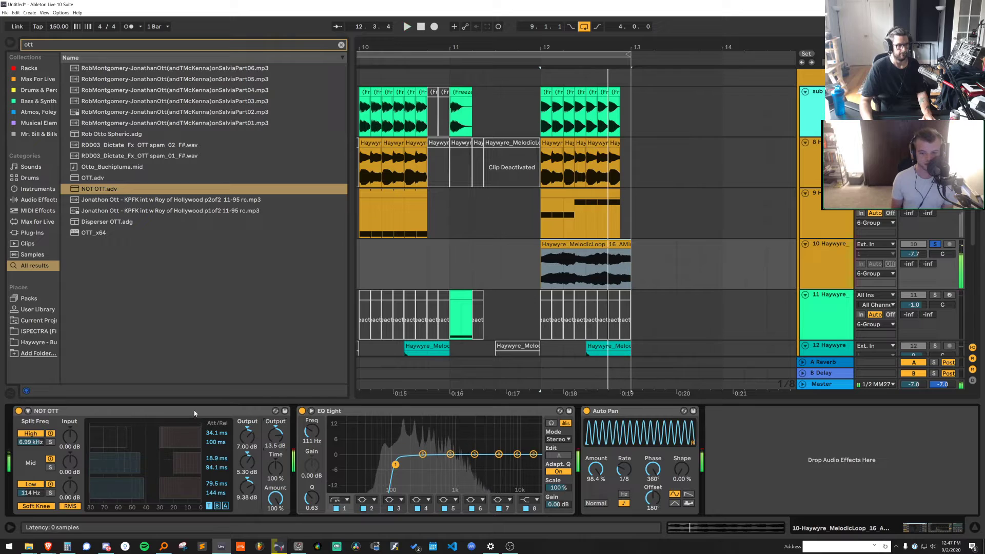
pyautogui.moveTo(86, 178); pyautogui.dragTo(290, 441)
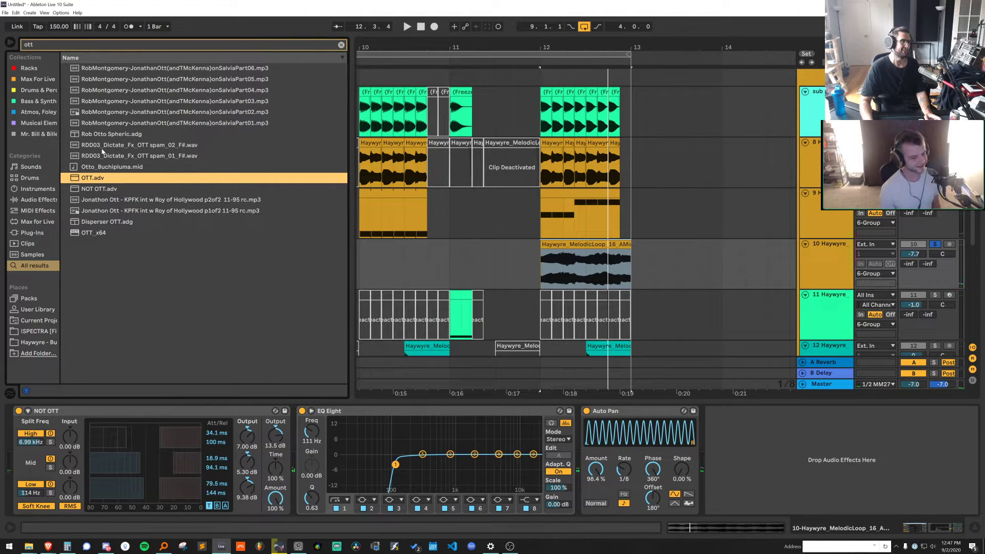
pyautogui.moveTo(100, 226); pyautogui.dragTo(402, 478)
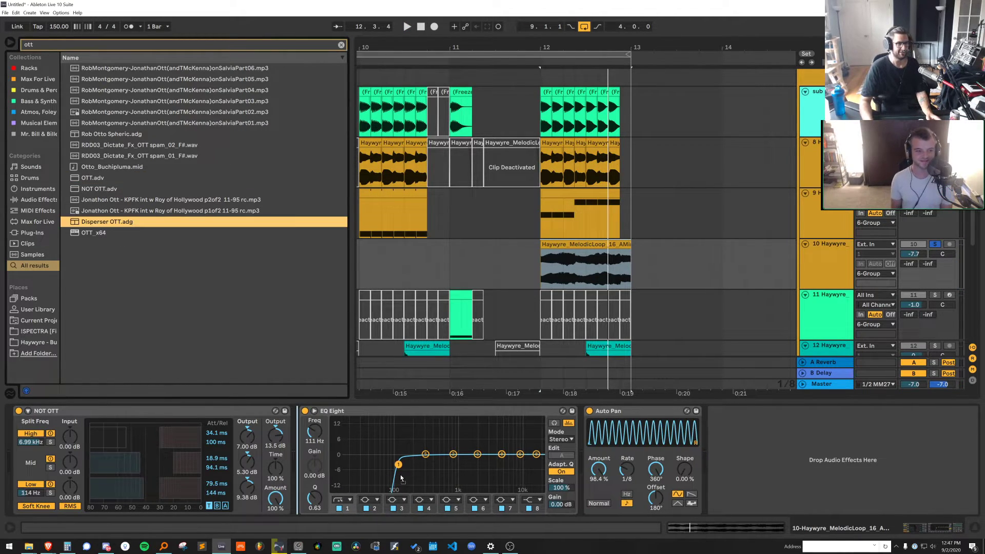
pyautogui.moveTo(311, 452); pyautogui.dragTo(228, 335)
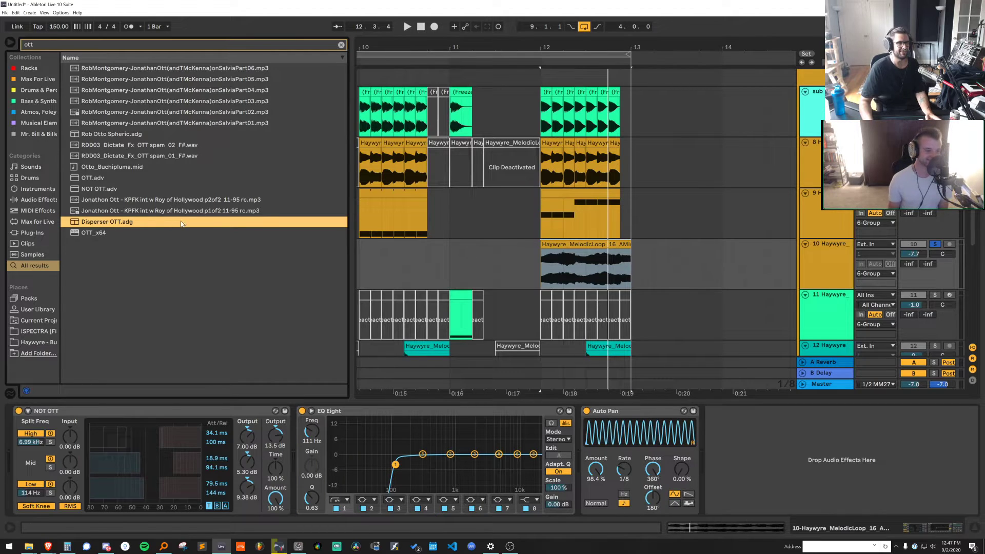
# Unsolo the Growing track and deactivate the end of its clip from 12.4.3 to 13.1.1
pyautogui.press('space')
pyautogui.click(611, 242)
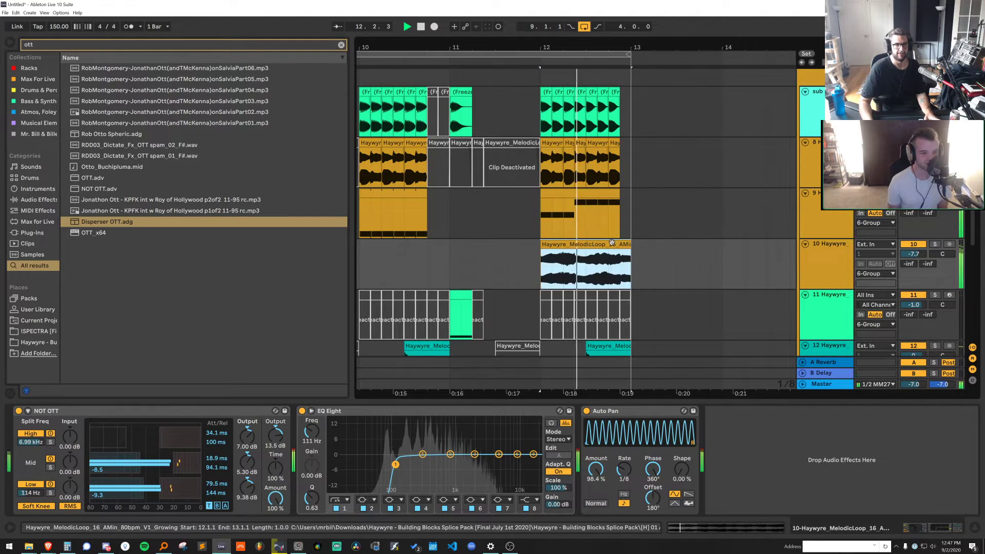
pyautogui.moveTo(628, 231); pyautogui.dragTo(623, 257)
pyautogui.press('0')
pyautogui.click(614, 244)
pyautogui.press('space')
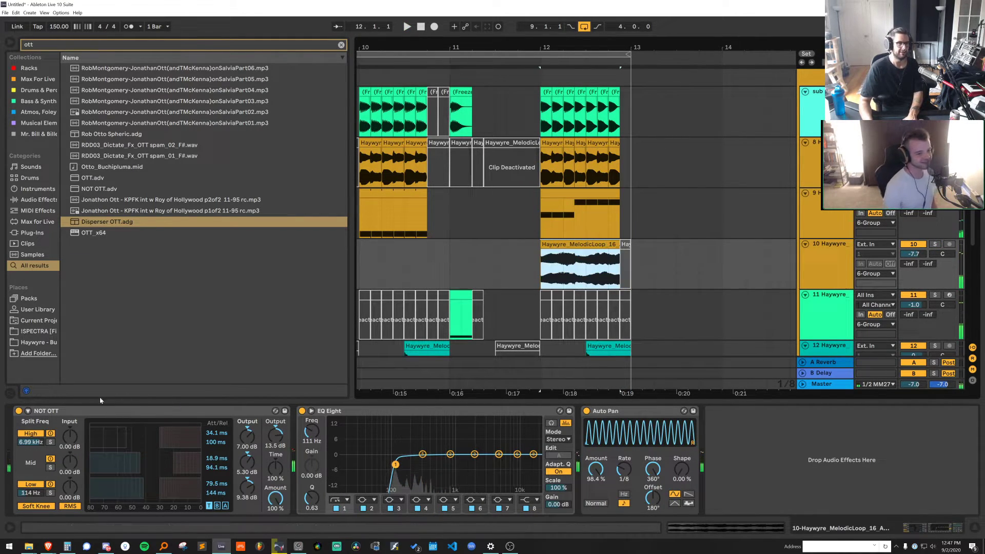
# Transpose the Growing clip to -4 st and lower its track volume to -15.9 dB
pyautogui.click(63, 409)
pyautogui.doubleClick(604, 247)
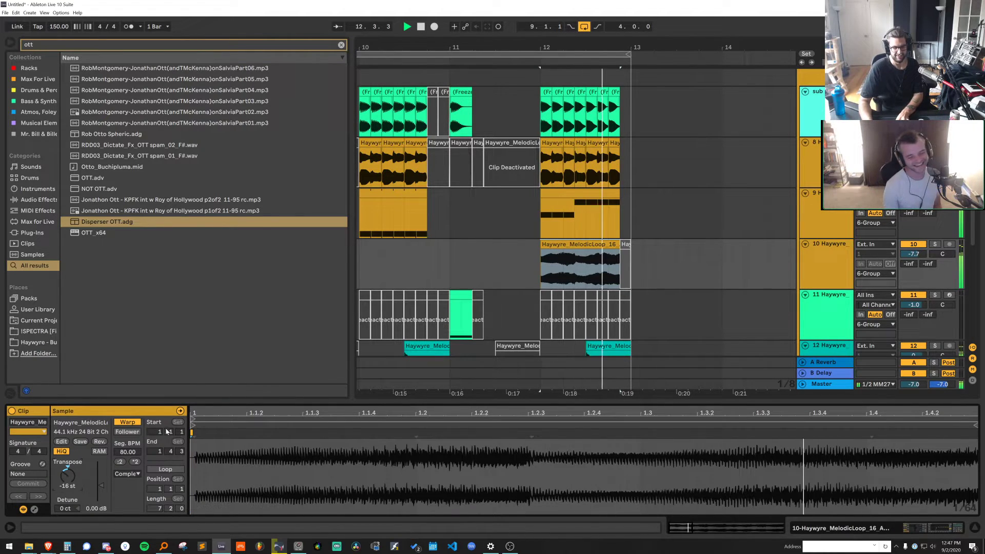
pyautogui.moveTo(909, 253); pyautogui.dragTo(909, 259)
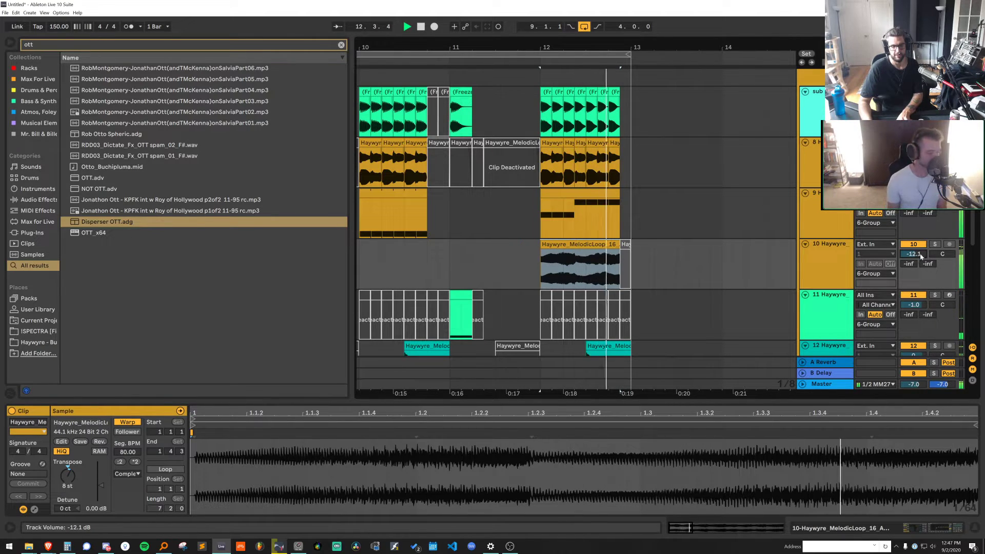
pyautogui.click(831, 268)
pyautogui.press('space')
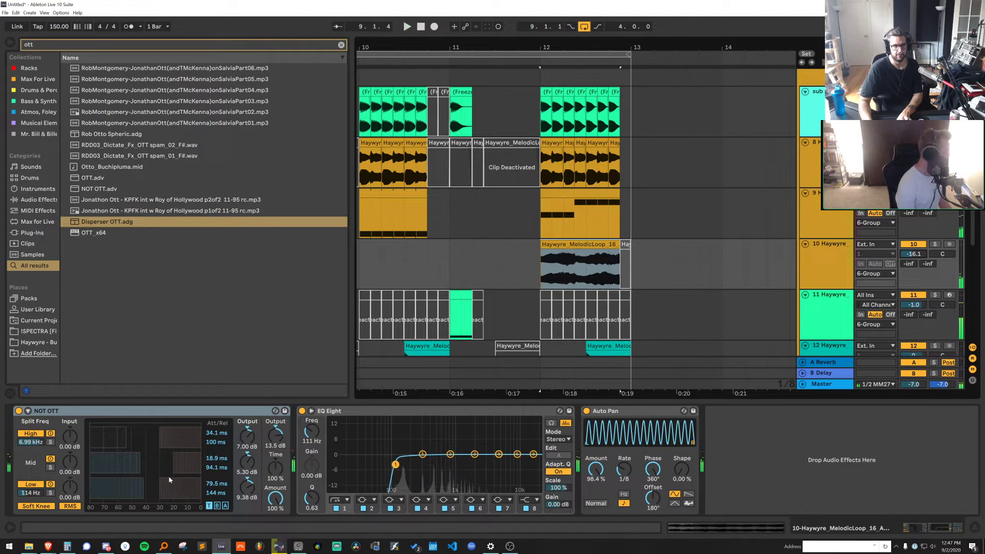
pyautogui.hotkey('shift', 'Tab')
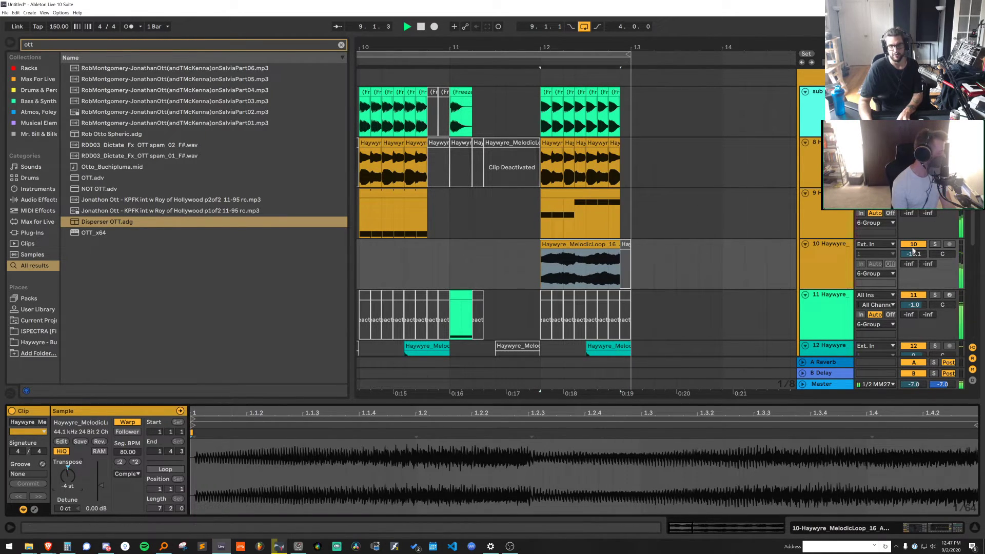
pyautogui.press('space')
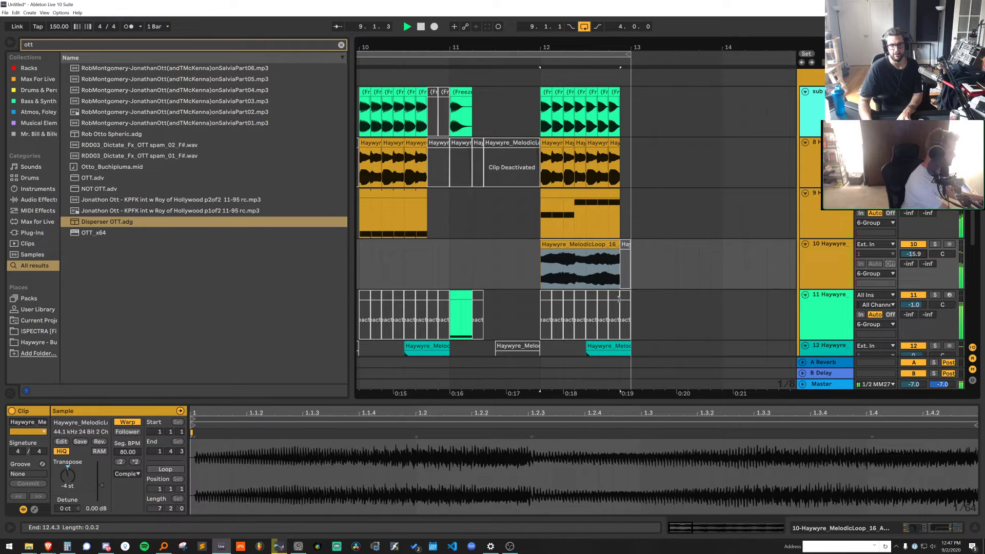
# Activate the bass stab clip at 12.4.3 on track 11, transpose its note down and play bar 12
pyautogui.click(454, 303)
pyautogui.press('space')
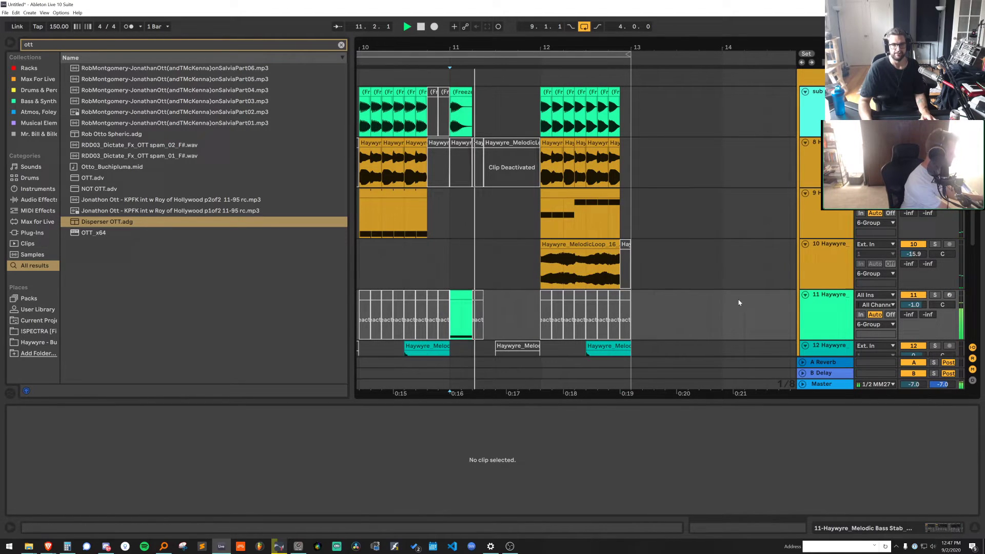
pyautogui.click(628, 293)
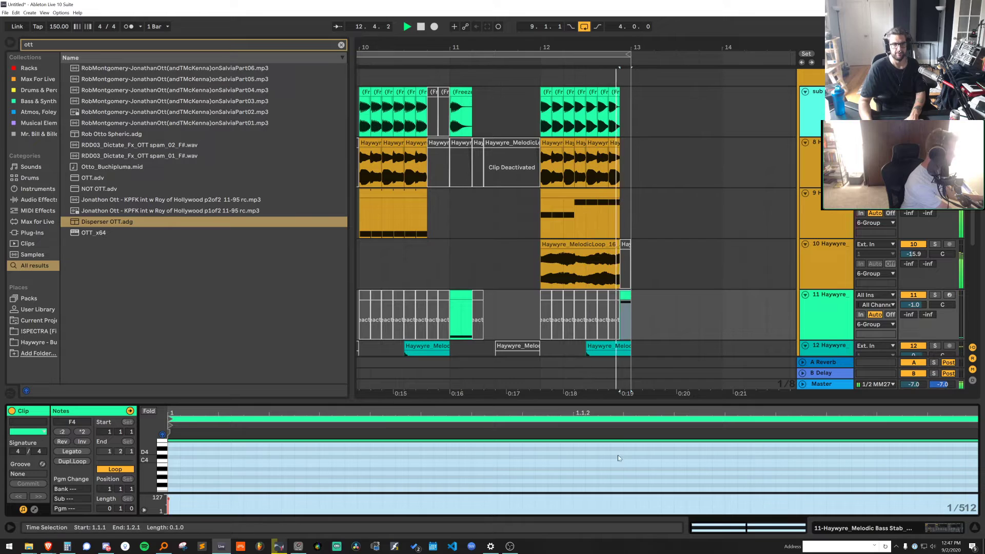
pyautogui.press('space')
pyautogui.hotkey('ctrl', 'z')
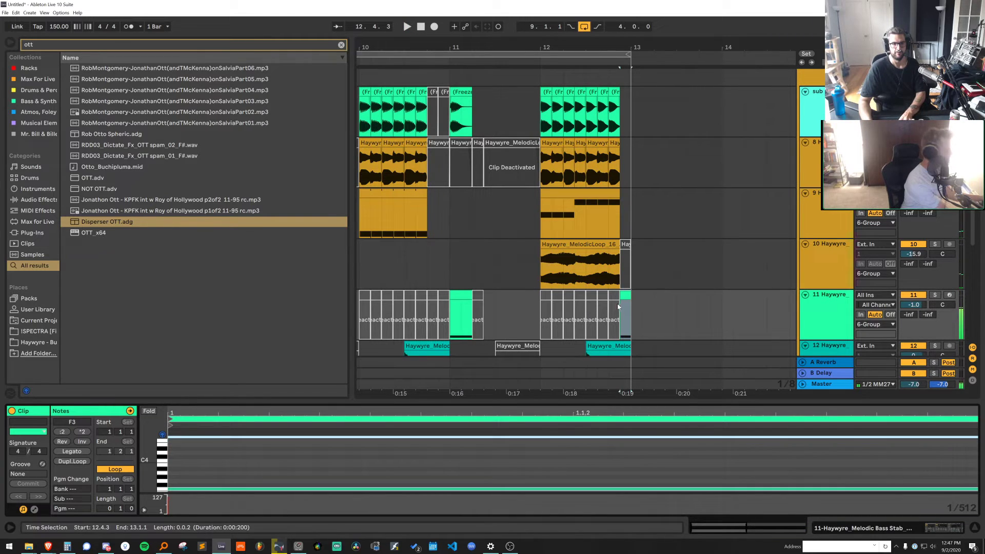
pyautogui.scroll(-2, 646, 300)
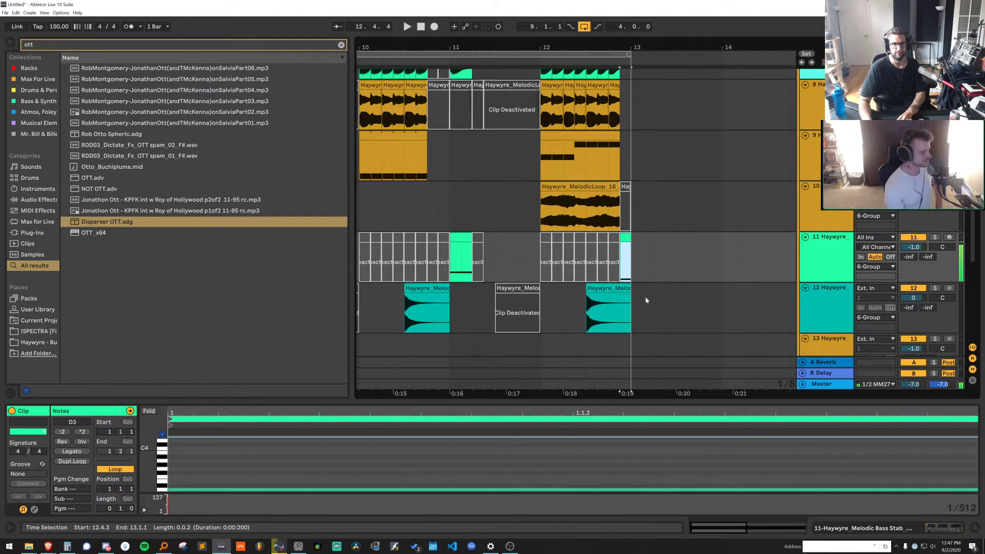
pyautogui.press('Down')
pyautogui.click(563, 254)
pyautogui.press('space')
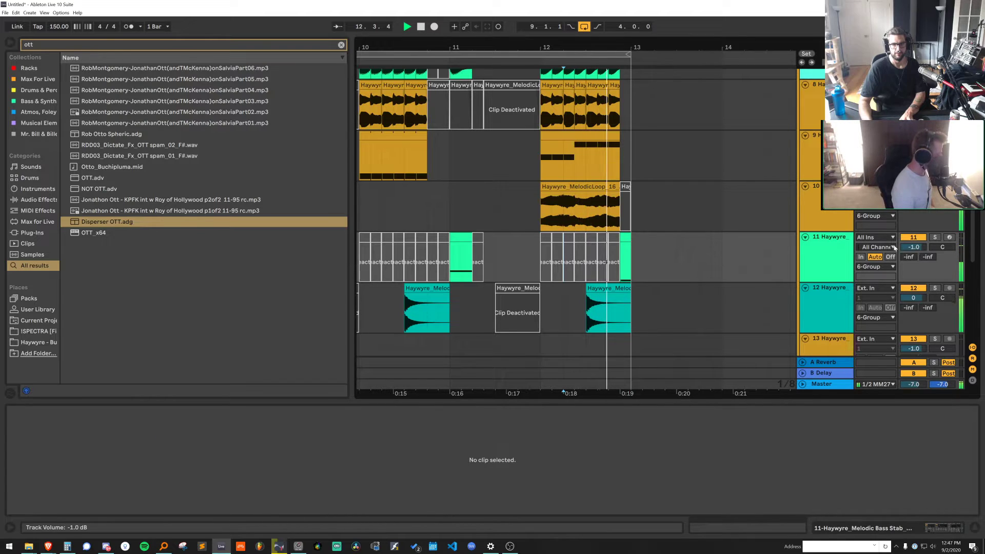
# Trim the Growing clip to end at 12.4.1 and deactivate 12.4.1 to 12.4.3 on the sub track and tracks 8 and 9
pyautogui.click(617, 186)
pyautogui.scroll(2, 620, 191)
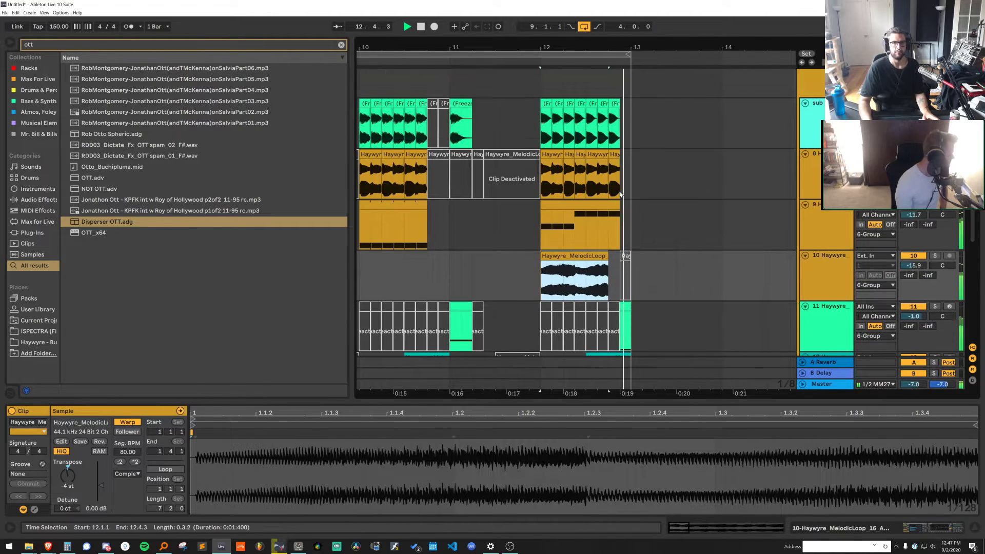
pyautogui.moveTo(624, 144); pyautogui.dragTo(612, 241)
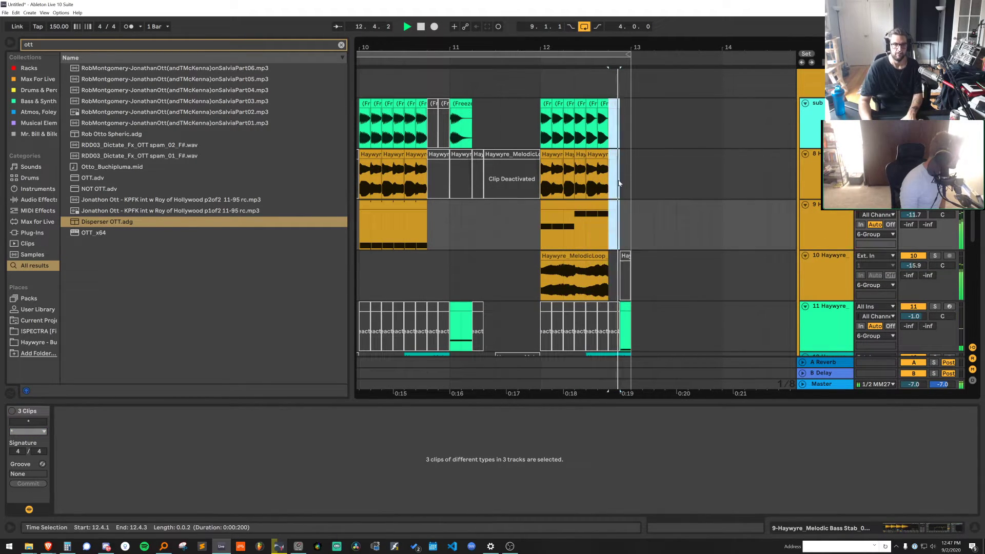
pyautogui.click(587, 256)
pyautogui.scroll(-2, 657, 229)
pyautogui.scroll(5, 660, 249)
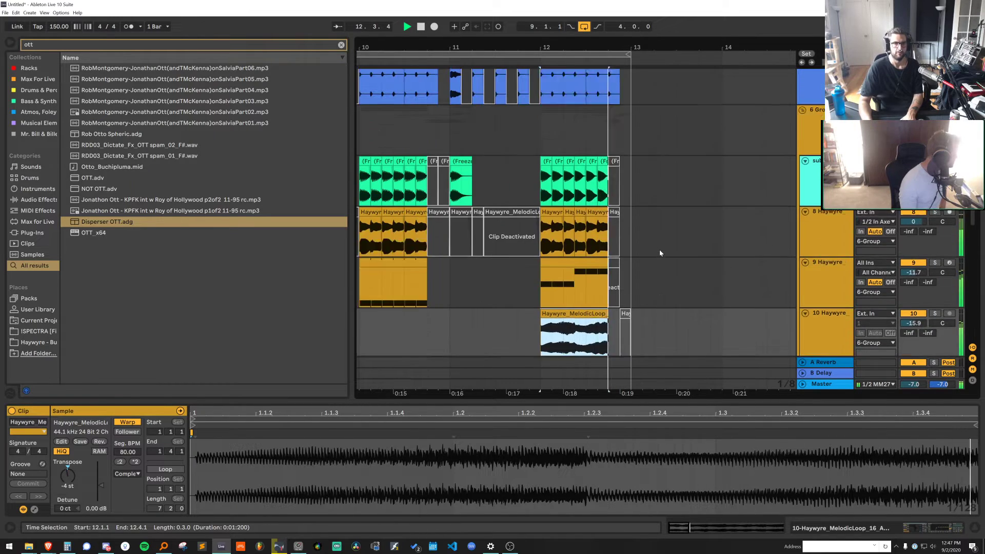
pyautogui.press('space')
# Play the end of bar 12 from 12.4.1 and check which clips sound on the lower tracks
pyautogui.scroll(6, 590, 154)
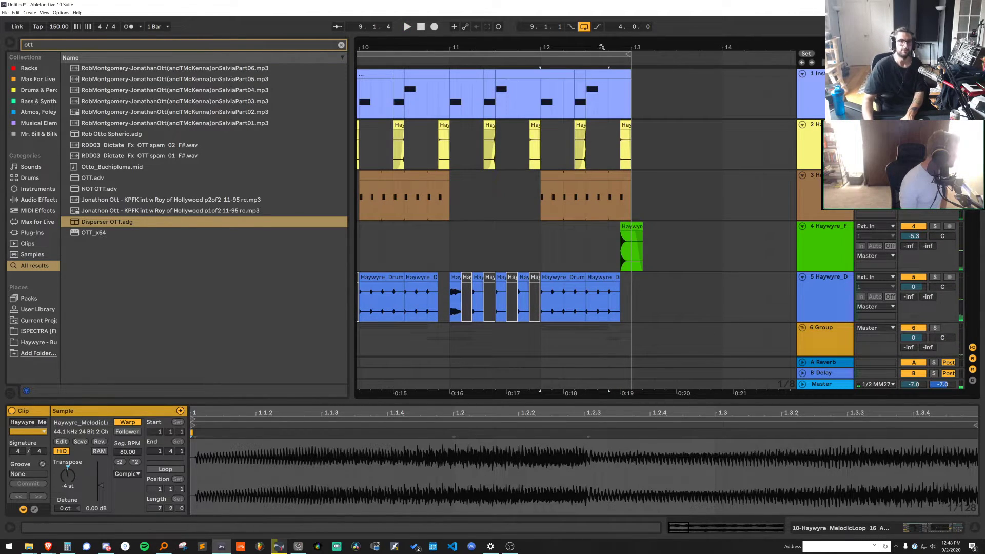
pyautogui.moveTo(602, 47); pyautogui.dragTo(602, 67)
pyautogui.scroll(-10, 631, 299)
pyautogui.click(621, 220)
pyautogui.press('space')
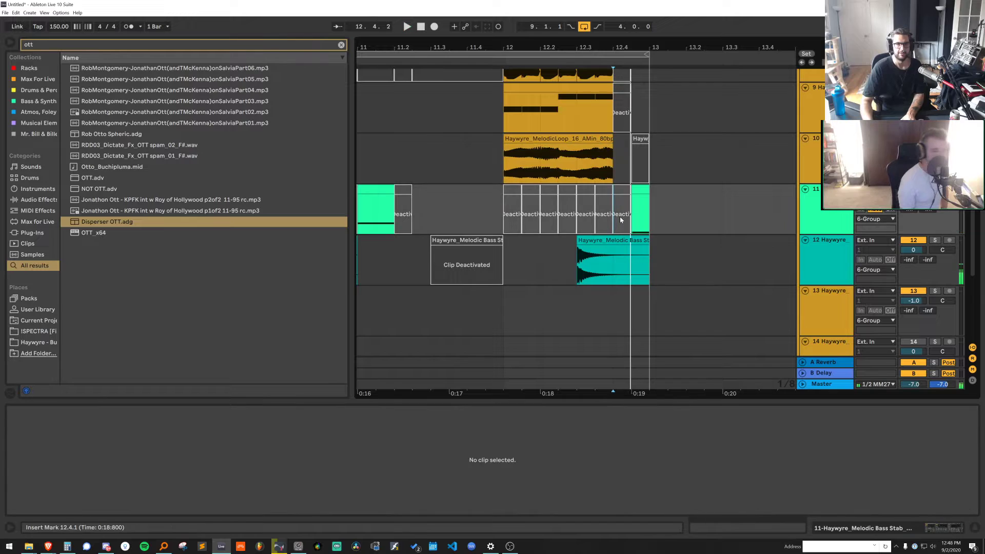
pyautogui.moveTo(974, 242); pyautogui.dragTo(974, 273)
pyautogui.press('space')
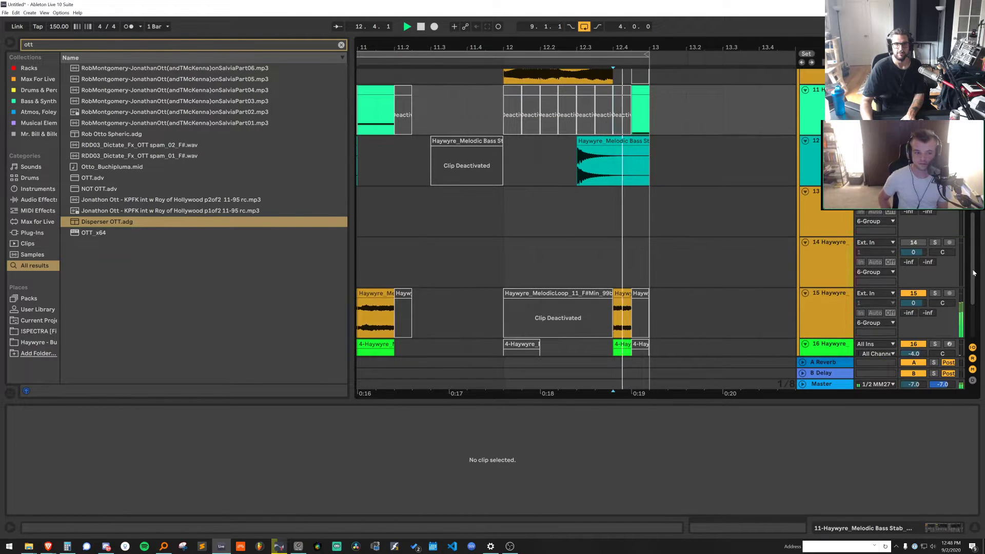
pyautogui.scroll(-3, 696, 278)
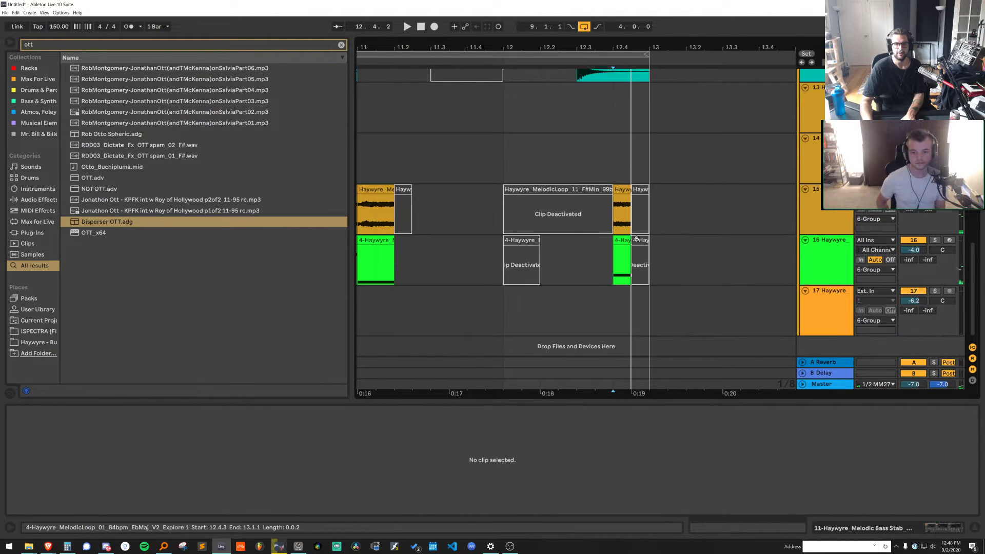
# Try transposing the notes of the track 16 clip at 12.4.1 down
pyautogui.doubleClick(622, 276)
pyautogui.hotkey('ctrl', 'a')
pyautogui.hotkey('shift', 'Down')
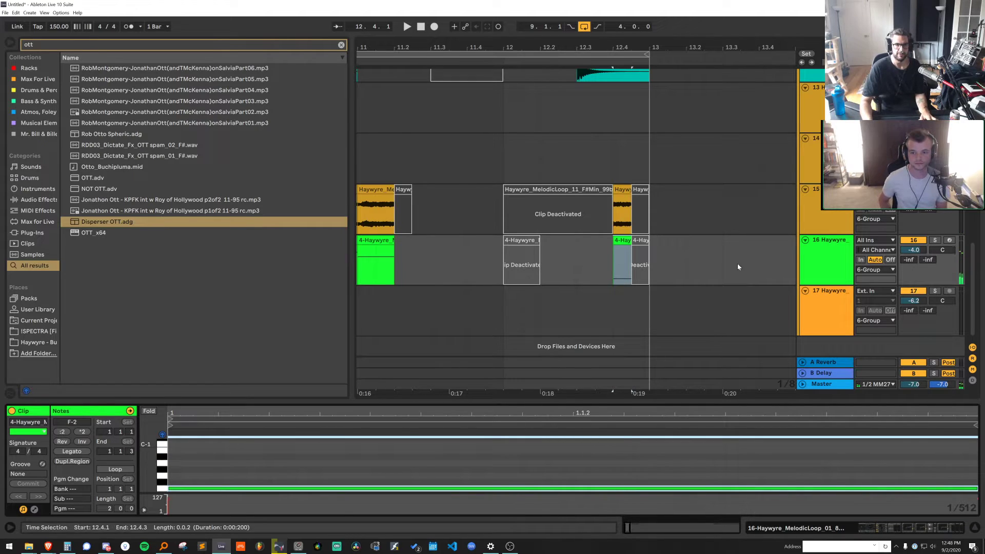
pyautogui.press('Down')
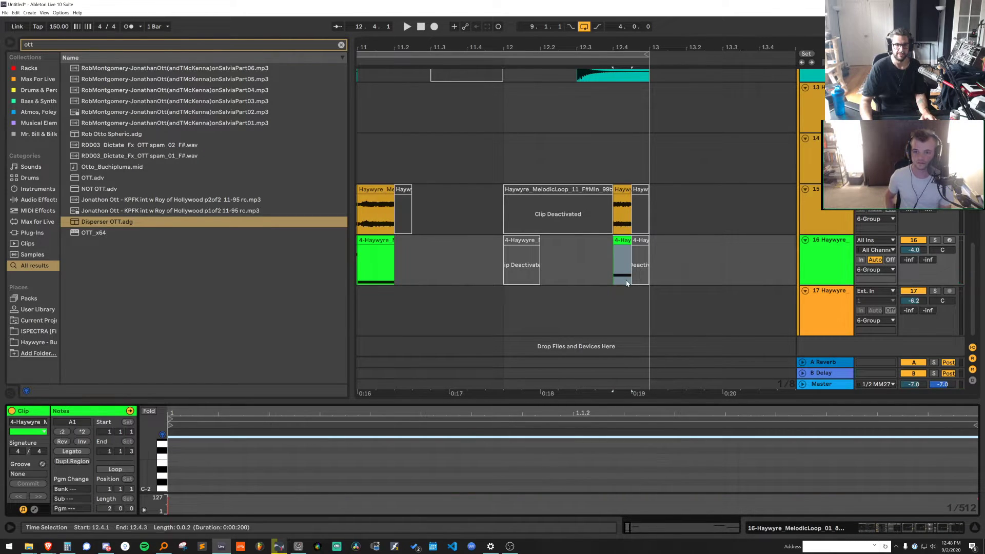
# Reopen the track 16 clip at 12.4.1 and enlarge its note editor to show the full pitch range
pyautogui.doubleClick(626, 283)
pyautogui.click(620, 463)
pyautogui.hotkey('ctrl', 'a')
pyautogui.scroll(4, 622, 454)
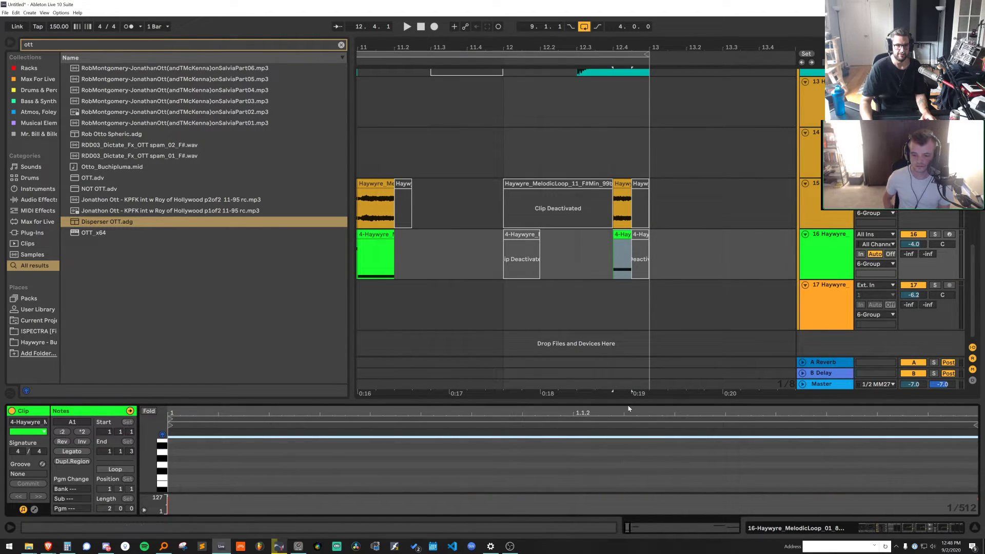
pyautogui.moveTo(630, 403); pyautogui.dragTo(629, 183)
pyautogui.moveTo(140, 293); pyautogui.dragTo(98, 314)
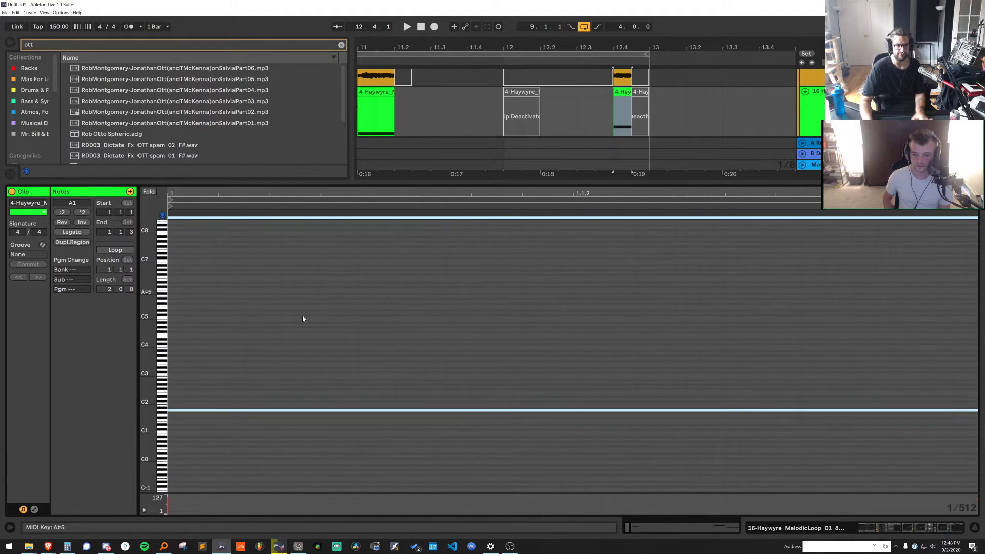
# Transpose the notes of the track 16 clip up to A#2 and extend the clip's end to 13.1.1
pyautogui.click(303, 319)
pyautogui.hotkey('ctrl', 'a')
pyautogui.press('Up')
pyautogui.press('Up')
pyautogui.press('Up')
pyautogui.press('Up')
pyautogui.press('Up')
pyautogui.press('Up')
pyautogui.press('Up')
pyautogui.press('Up')
pyautogui.press('Up')
pyautogui.press('Up')
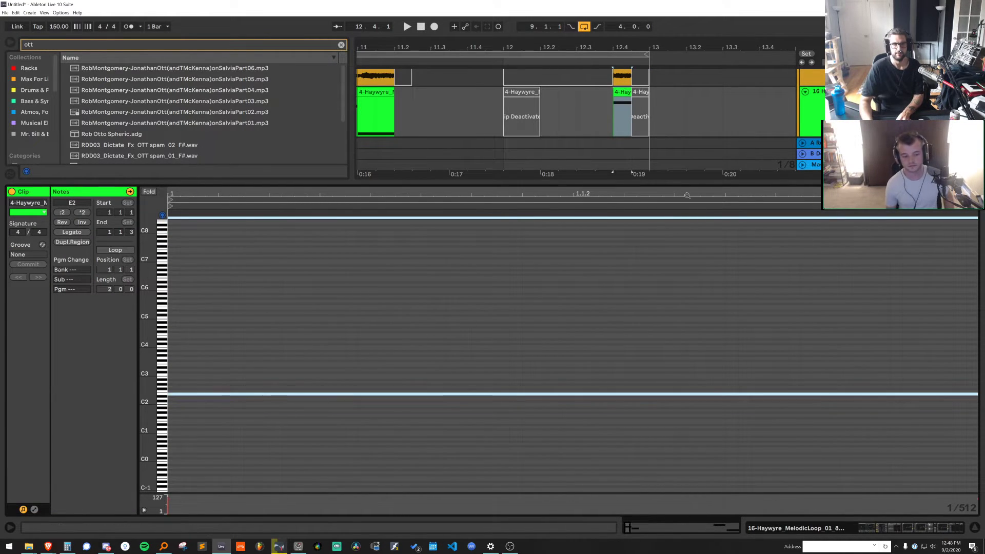
pyautogui.press('Up')
pyautogui.press('Up')
pyautogui.press('Up')
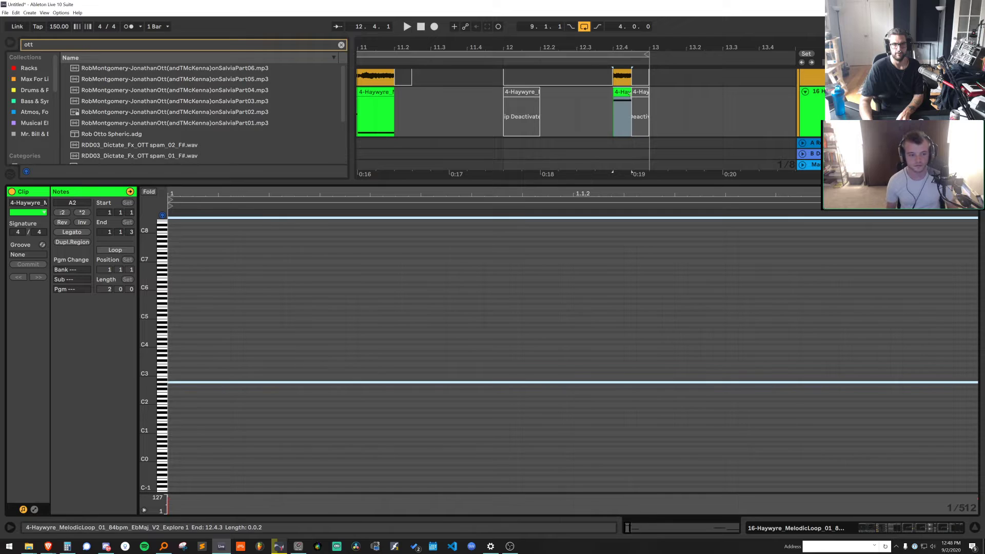
pyautogui.click(639, 94)
pyautogui.moveTo(639, 94); pyautogui.dragTo(649, 95)
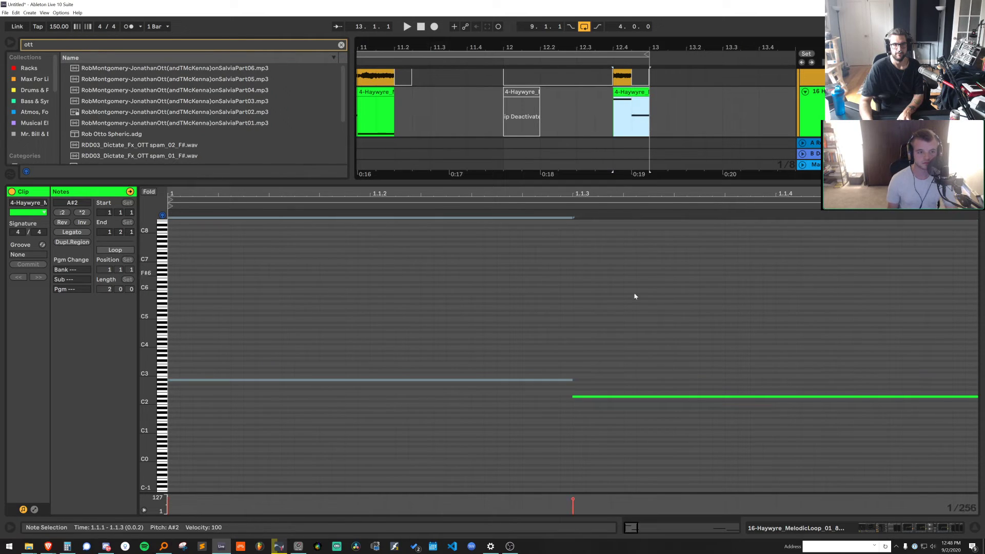
# Delete the second, lower note in the track 16 clip at 12.4.1 and apply Legato to the remaining notes
pyautogui.click(616, 395)
pyautogui.press('Delete')
pyautogui.hotkey('ctrl', 'a')
pyautogui.click(72, 232)
pyautogui.press('space')
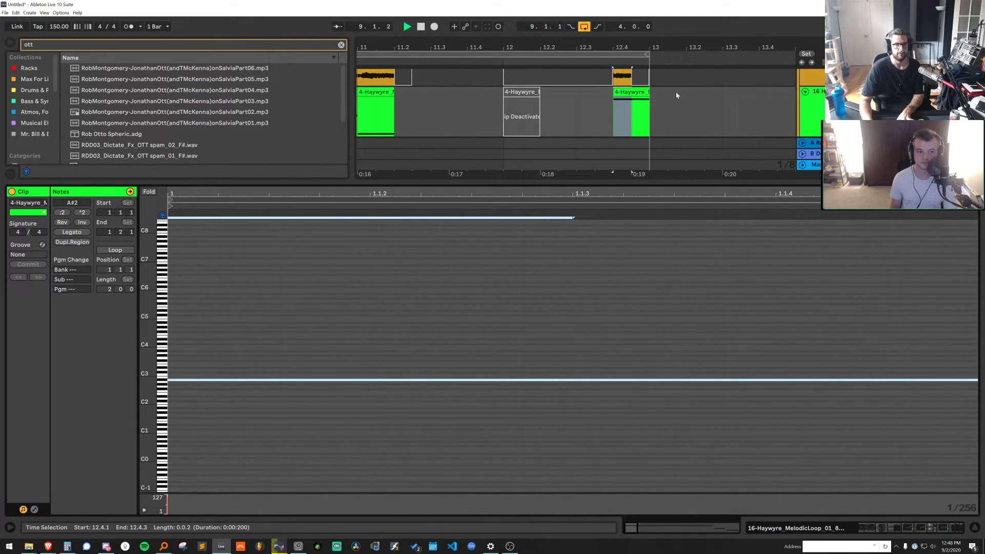
# Lengthen the track 15 clip at 12.4.1 past 13.1.1, setting its sample start to 0.5.332 and end to 0.6.647
pyautogui.scroll(1, 676, 95)
pyautogui.moveTo(631, 99); pyautogui.dragTo(649, 99)
pyautogui.moveTo(367, 328); pyautogui.dragTo(366, 257)
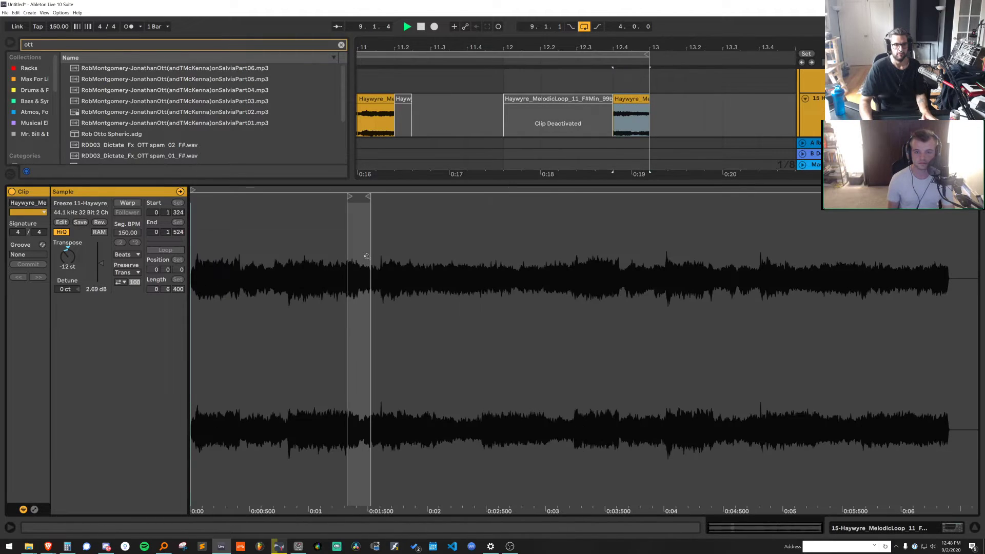
pyautogui.moveTo(368, 196); pyautogui.dragTo(560, 196)
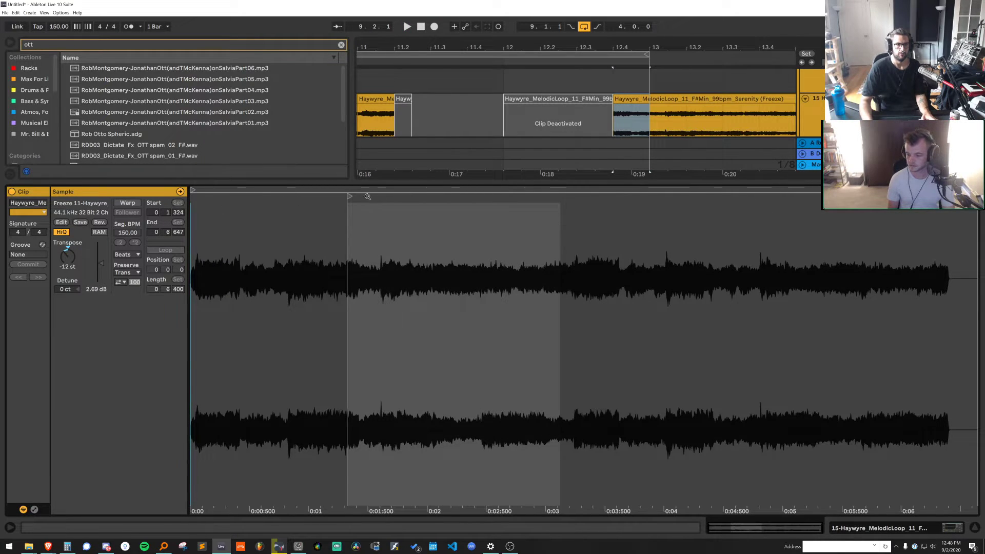
pyautogui.moveTo(367, 197)
pyautogui.mouseDown()
pyautogui.moveTo(846, 197)
pyautogui.moveTo(822, 196)
pyautogui.mouseUp()
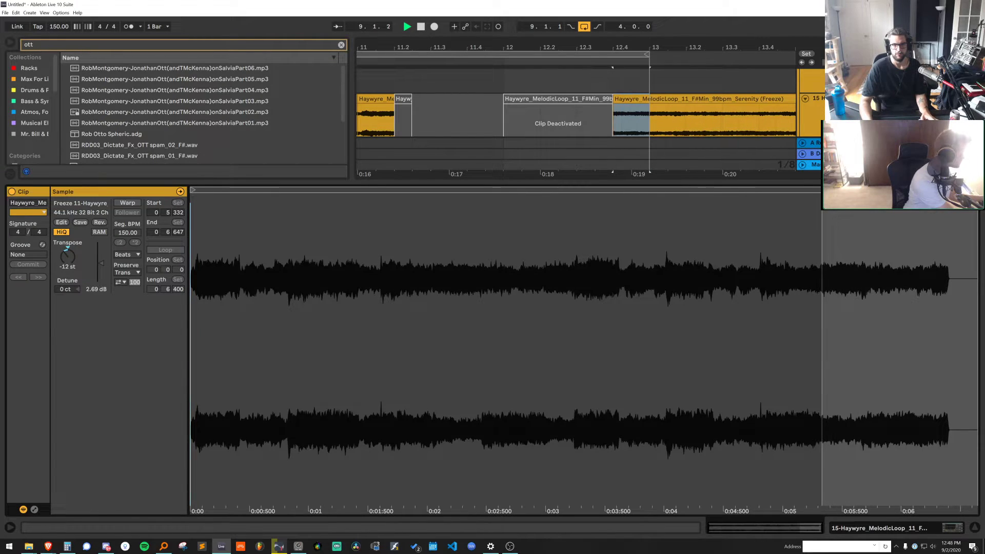
# Split the track 15 clip at 13.1.1 and delete the part after the split
pyautogui.click(651, 119)
pyautogui.hotkey('ctrl', 'e')
pyautogui.click(666, 99)
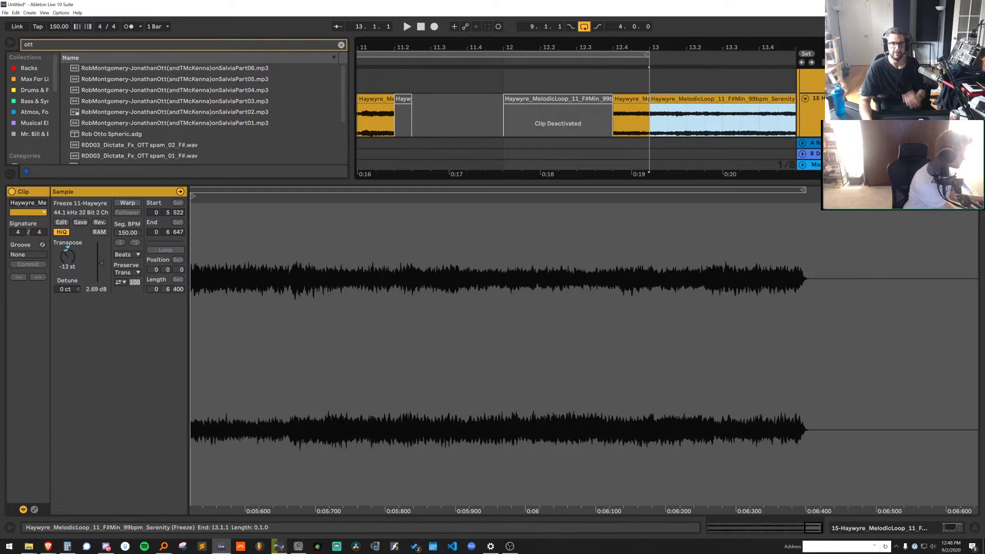
pyautogui.press('Delete')
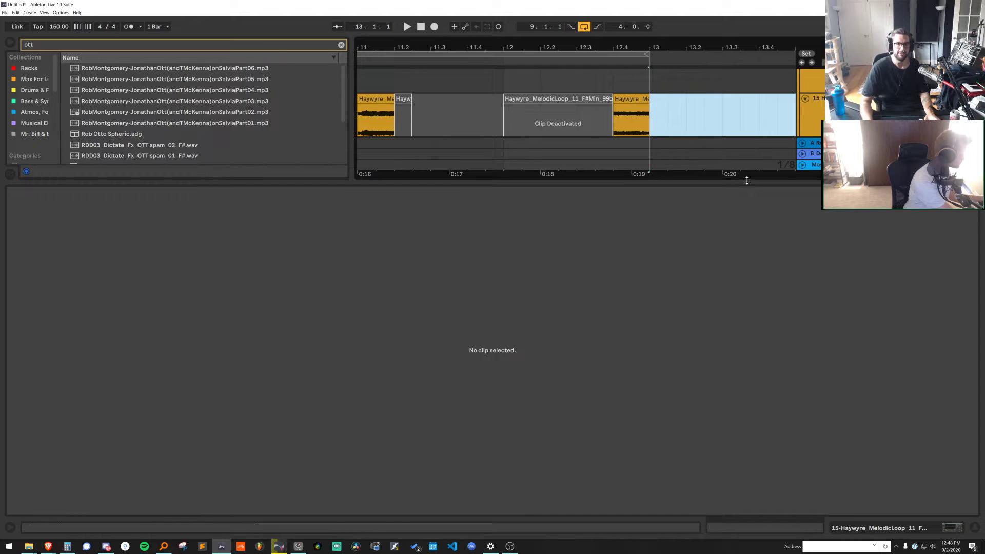
# Copy track 10's Auto Pan onto track 15 and play its clip at 12.4.1
pyautogui.moveTo(747, 180); pyautogui.dragTo(747, 513)
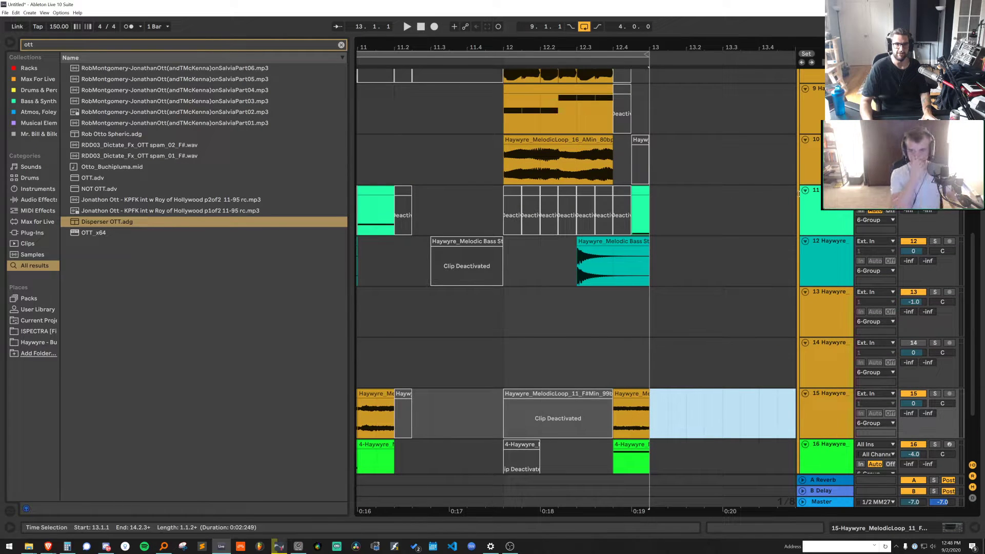
pyautogui.doubleClick(815, 166)
pyautogui.click(648, 409)
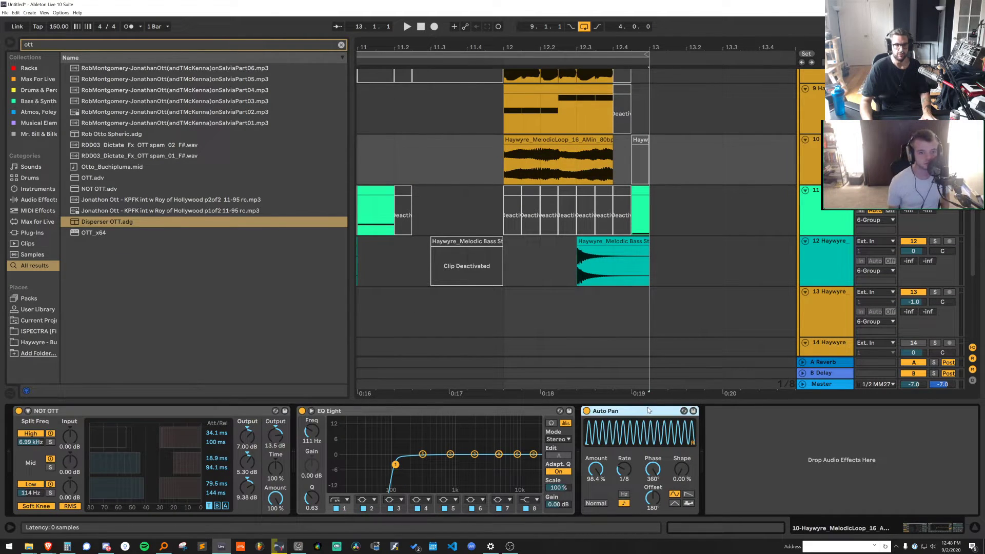
pyautogui.scroll(-3, 650, 327)
pyautogui.moveTo(632, 413); pyautogui.dragTo(697, 292)
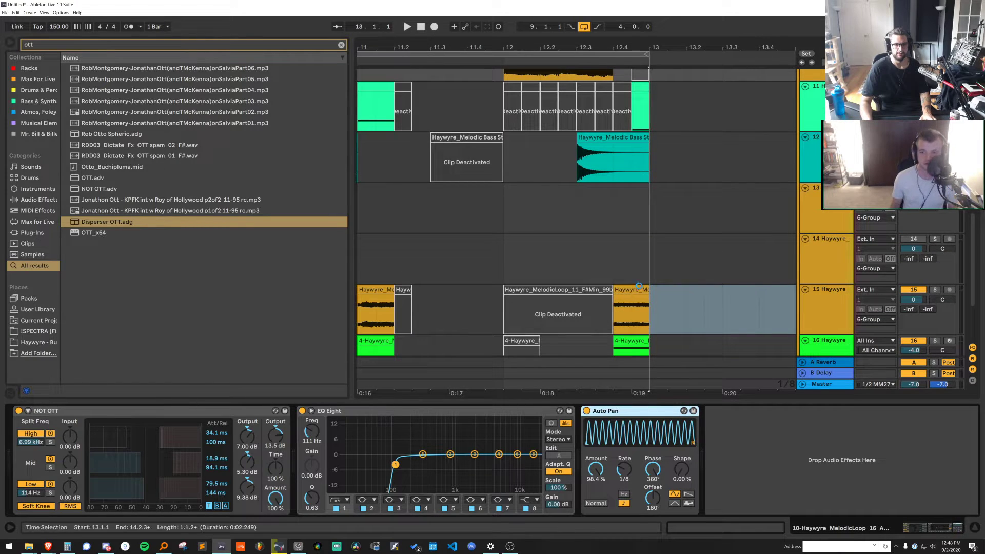
pyautogui.moveTo(638, 286); pyautogui.dragTo(639, 287)
pyautogui.press('space')
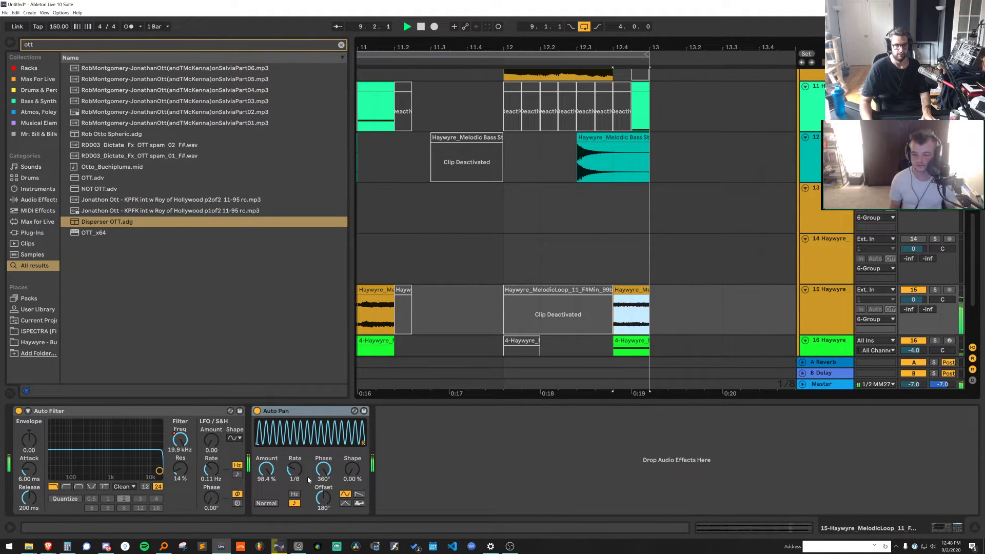
# Turn off track 15's Auto Pan and automate its Device On from 12.4.1 to 13.1.1 only
pyautogui.click(257, 411)
pyautogui.click(645, 314)
pyautogui.press('a')
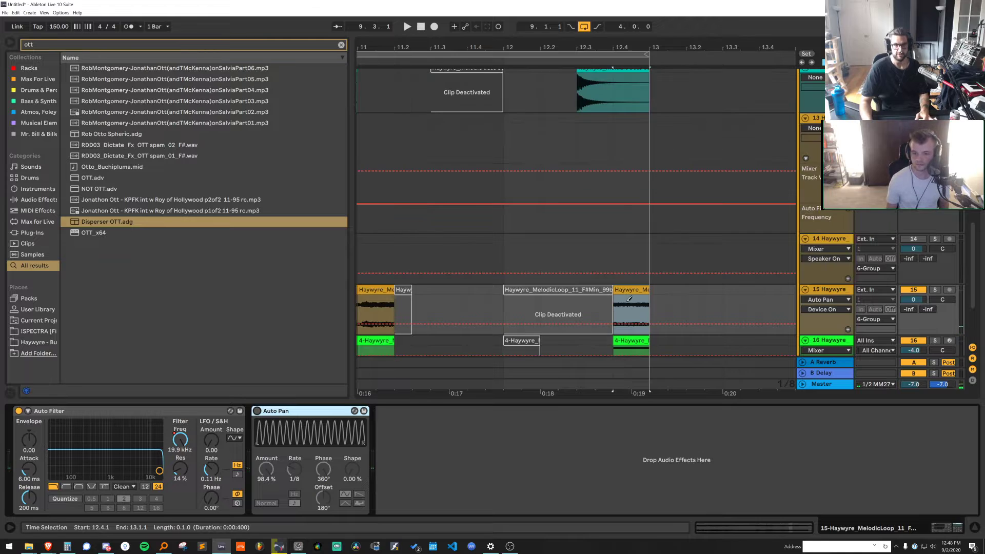
pyautogui.moveTo(638, 325); pyautogui.dragTo(638, 306)
pyautogui.click(580, 310)
pyautogui.press('space')
pyautogui.press('a')
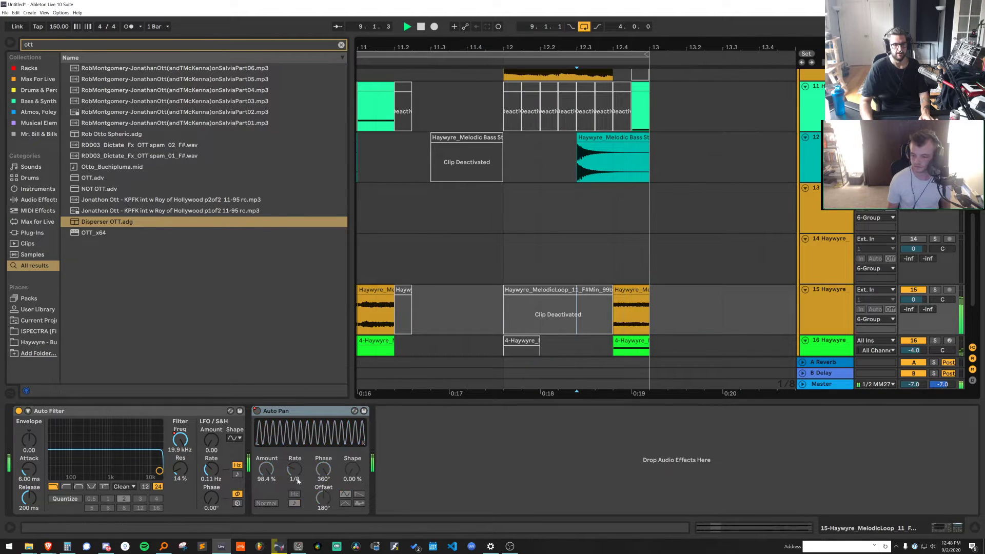
# Set track 15's Auto Pan offset to 270° and shape to 54% while playing from 12.3.1
pyautogui.press('space')
pyautogui.press('space')
pyautogui.moveTo(323, 499); pyautogui.dragTo(324, 447)
pyautogui.press('space')
pyautogui.press('space')
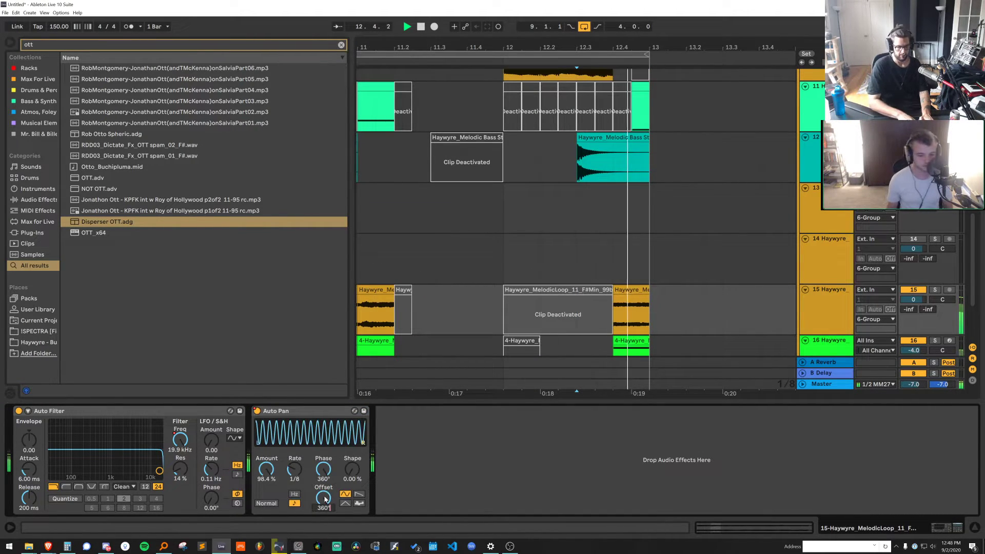
pyautogui.press('space')
pyautogui.press('space')
pyautogui.press('space')
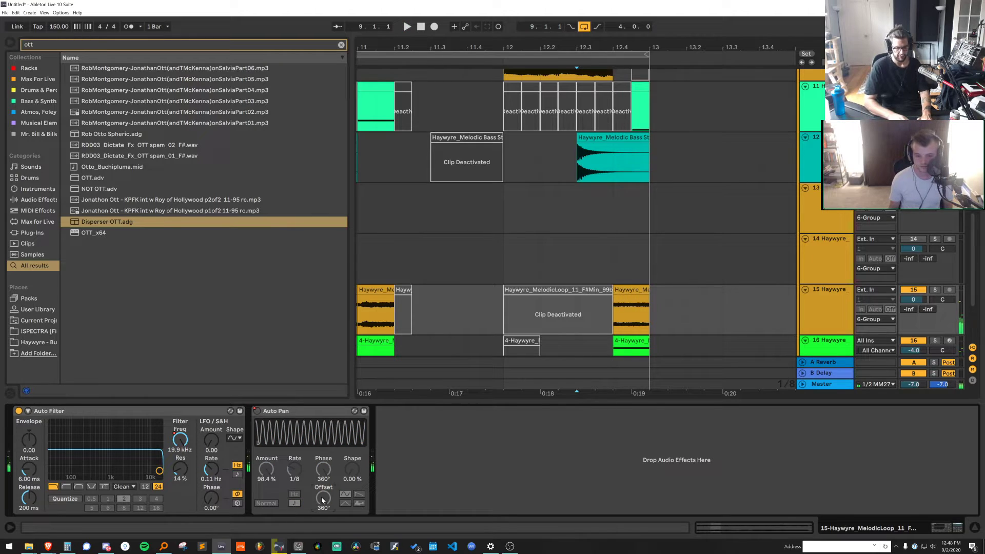
pyautogui.moveTo(322, 501); pyautogui.dragTo(322, 501)
pyautogui.press('space')
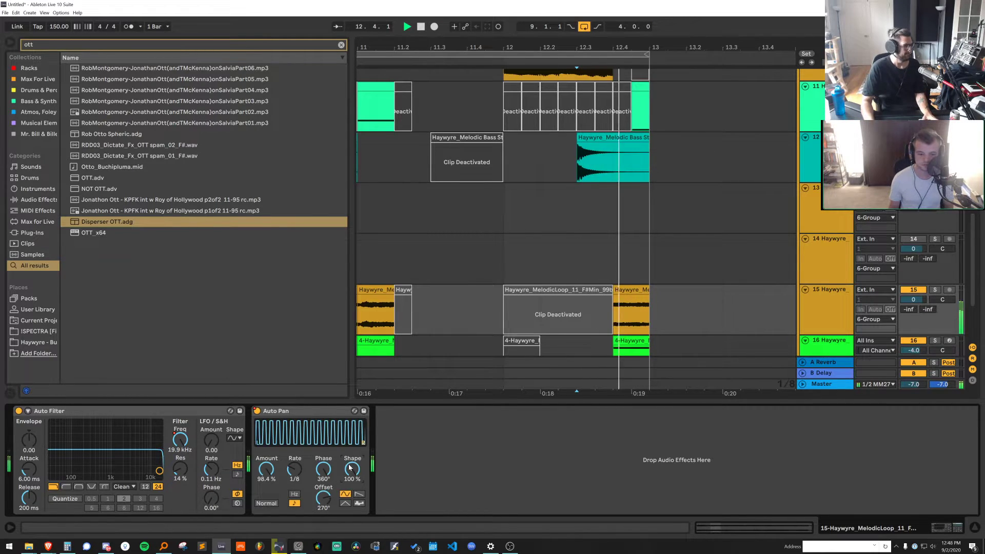
pyautogui.moveTo(350, 479); pyautogui.dragTo(351, 493)
pyautogui.press('space')
# Set the offset of track 10's Auto Pan to 270° and its shape to 33.3% during playback
pyautogui.scroll(5, 664, 169)
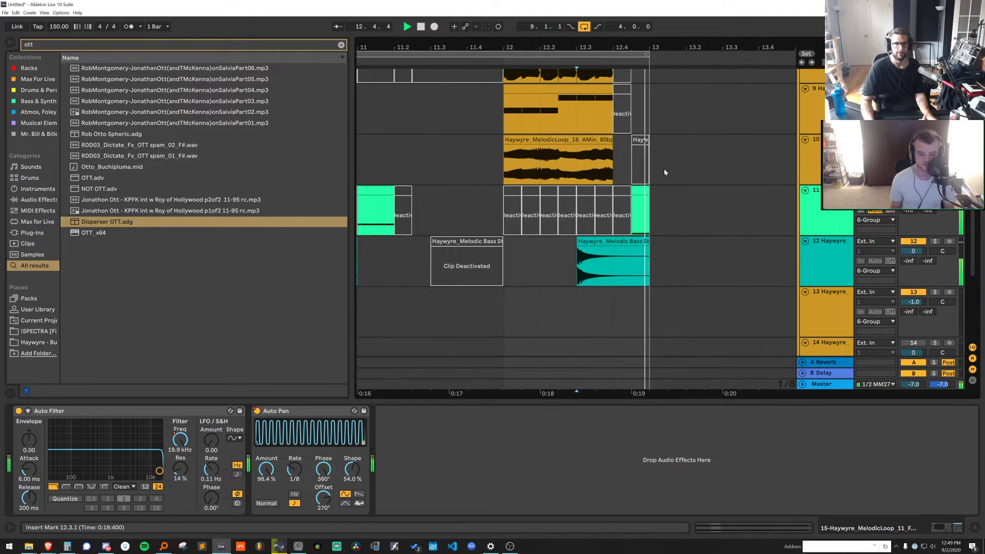
pyautogui.click(556, 210)
pyautogui.press('space')
pyautogui.press('space')
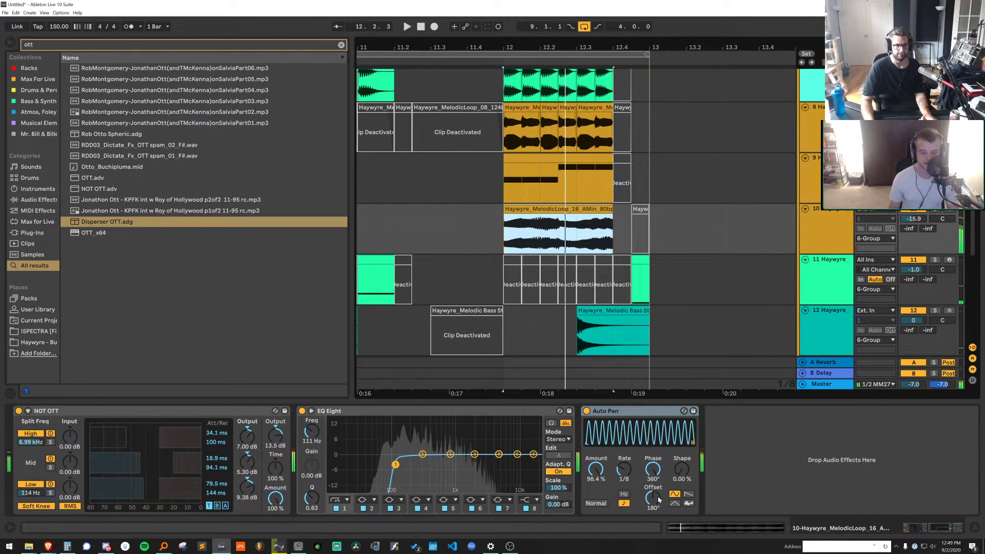
pyautogui.click(653, 500)
pyautogui.press('space')
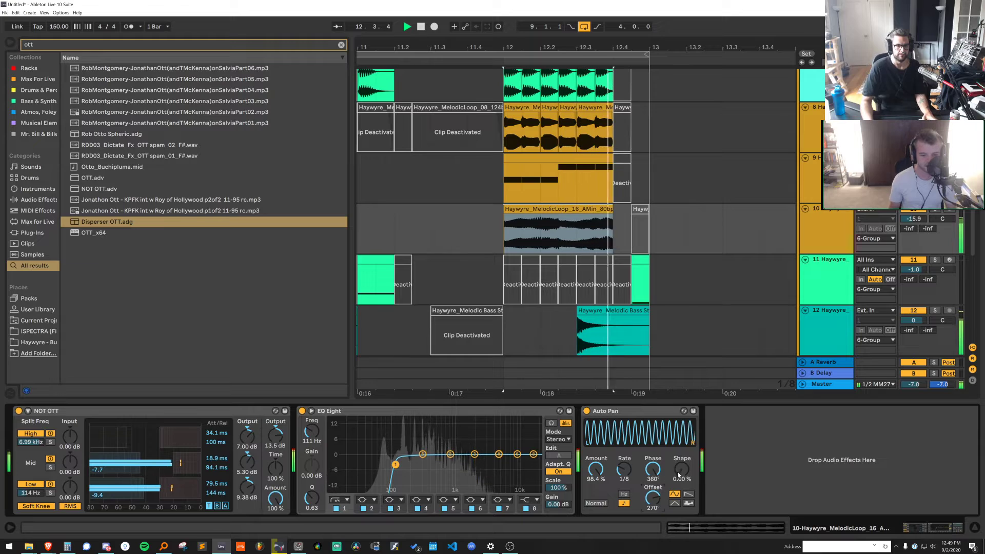
pyautogui.moveTo(681, 470); pyautogui.dragTo(681, 445)
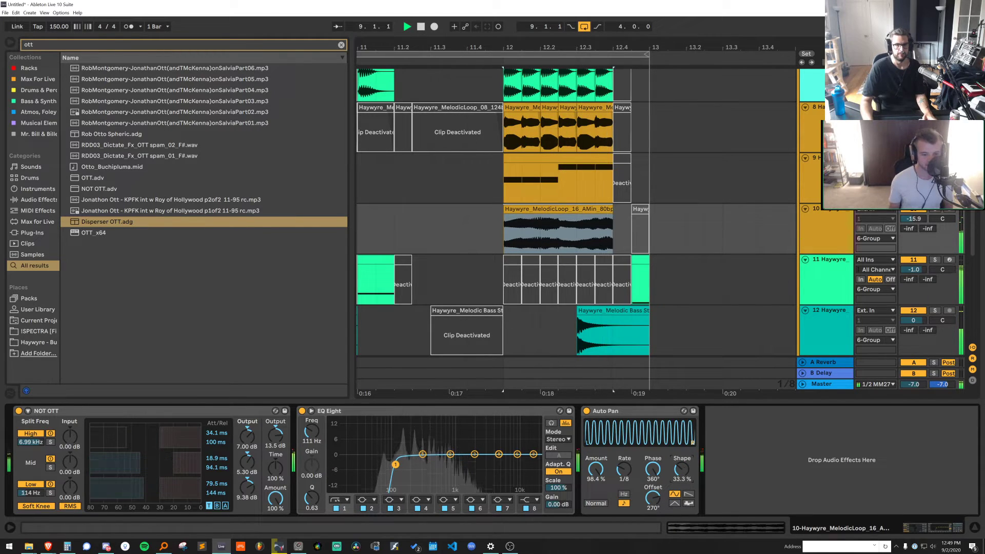
# Raise track 10's volume to -11.4 dB and play bar 12 to check the balance
pyautogui.press('space')
pyautogui.press('space')
pyautogui.moveTo(913, 219); pyautogui.dragTo(913, 203)
pyautogui.press('space')
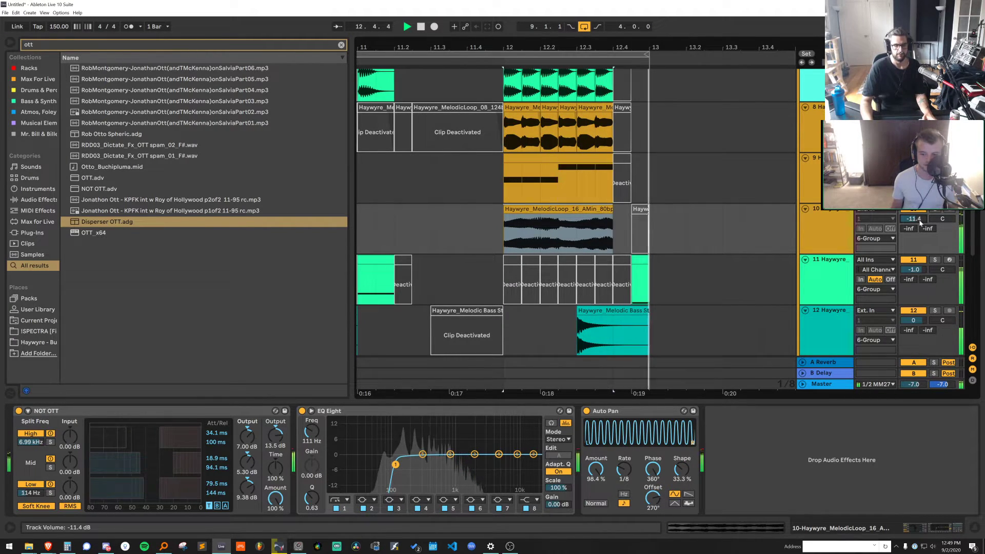
# Set track 15's Auto Pan shape to 39.7% and amount to 100%
pyautogui.scroll(-3, 721, 236)
pyautogui.scroll(-3, 722, 237)
pyautogui.click(634, 254)
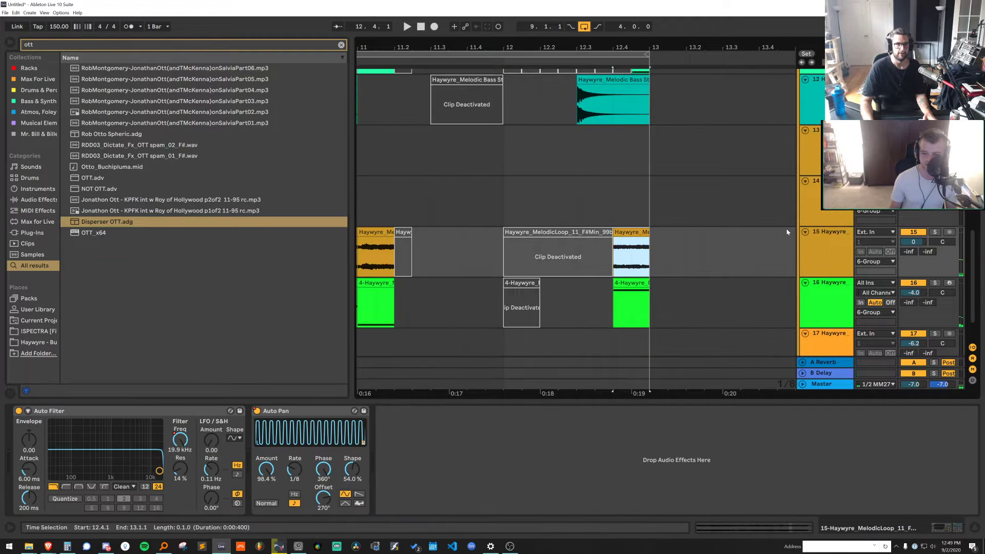
pyautogui.moveTo(349, 477)
pyautogui.mouseDown()
pyautogui.moveTo(350, 492)
pyautogui.moveTo(350, 467)
pyautogui.moveTo(349, 488)
pyautogui.mouseUp()
pyautogui.moveTo(266, 470)
pyautogui.mouseDown()
pyautogui.moveTo(266, 485)
pyautogui.moveTo(266, 469)
pyautogui.mouseUp()
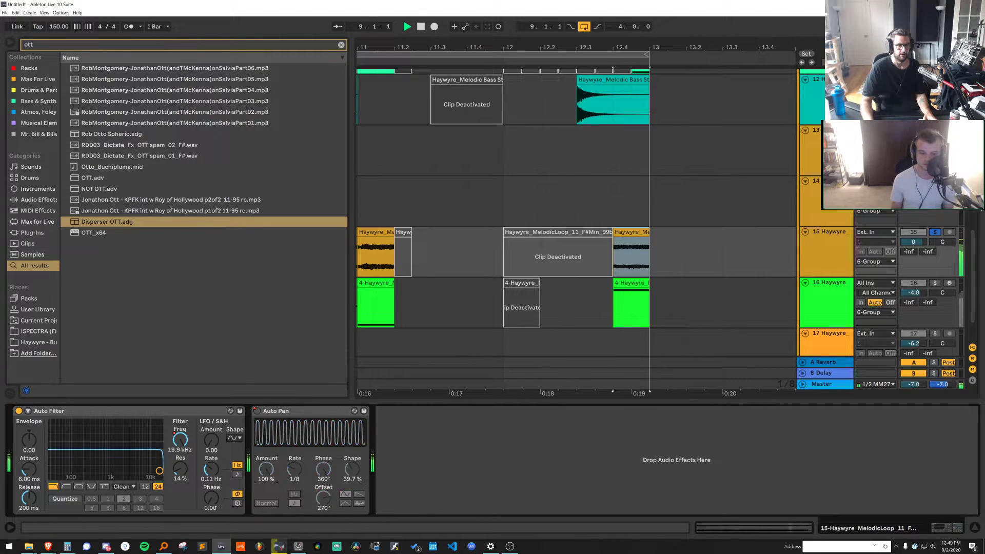
# Compare tracks 15 and 16 by switching the solo to track 16 during playback
pyautogui.click(935, 232)
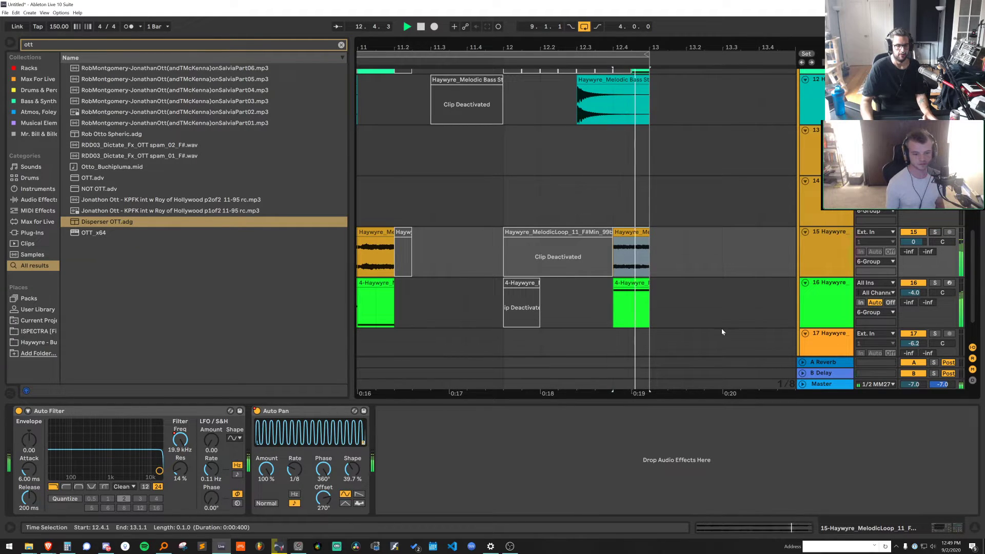
pyautogui.click(935, 282)
pyautogui.press('space')
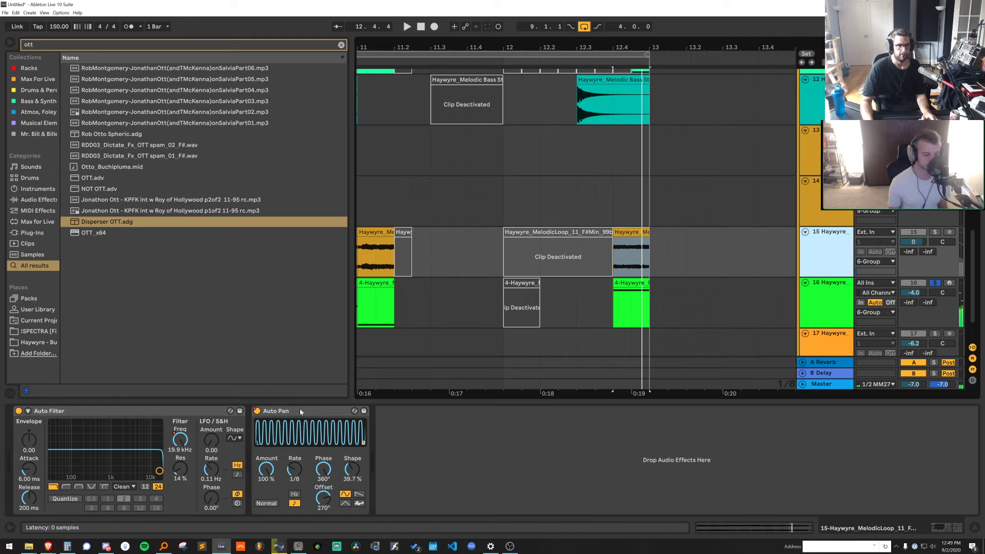
# Try track 15's Auto Pan at the end of track 16's device chain while playing from 12.3.1
pyautogui.click(630, 284)
pyautogui.press('space')
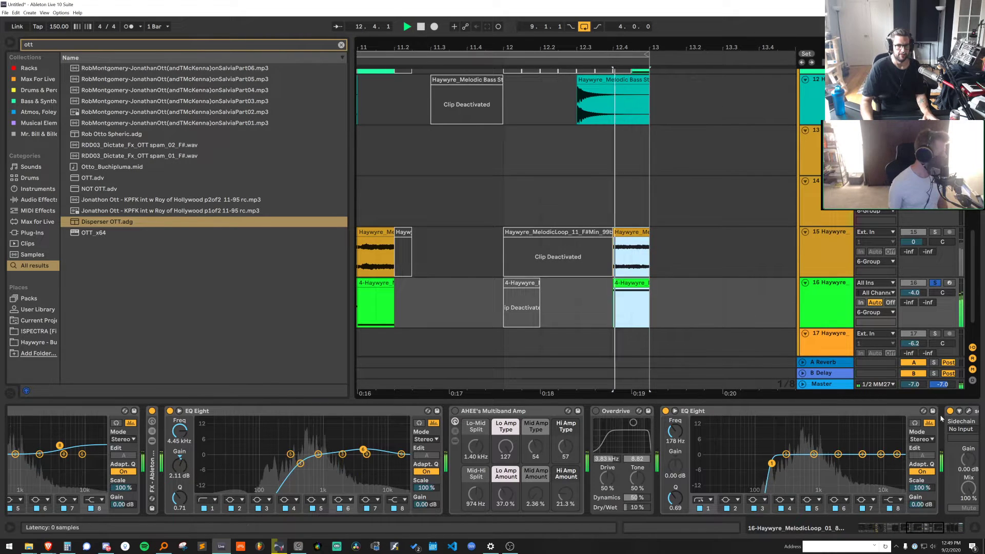
pyautogui.press('space')
pyautogui.press('space')
pyautogui.click(580, 303)
pyautogui.press('space')
pyautogui.press('space')
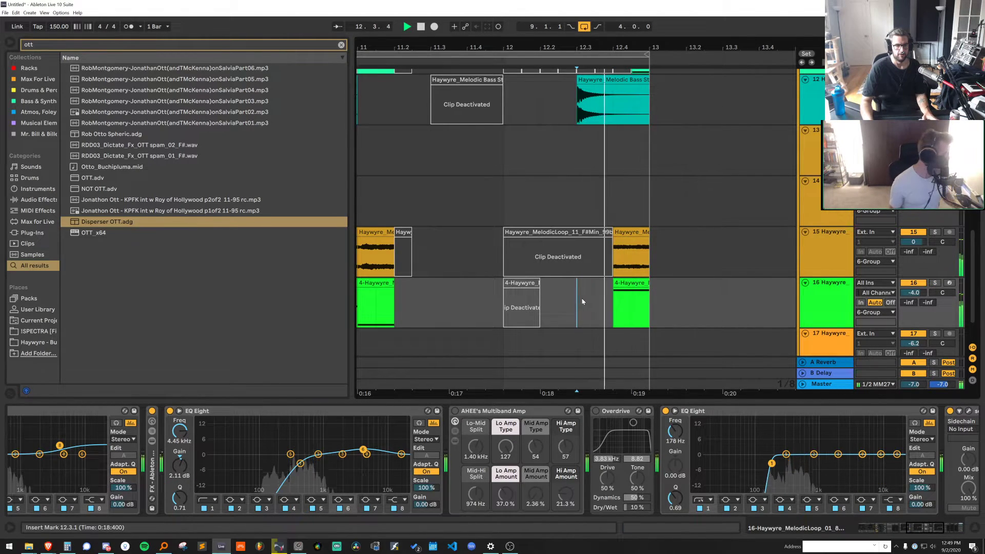
pyautogui.press('space')
pyautogui.press('space')
pyautogui.moveTo(929, 527); pyautogui.dragTo(979, 520)
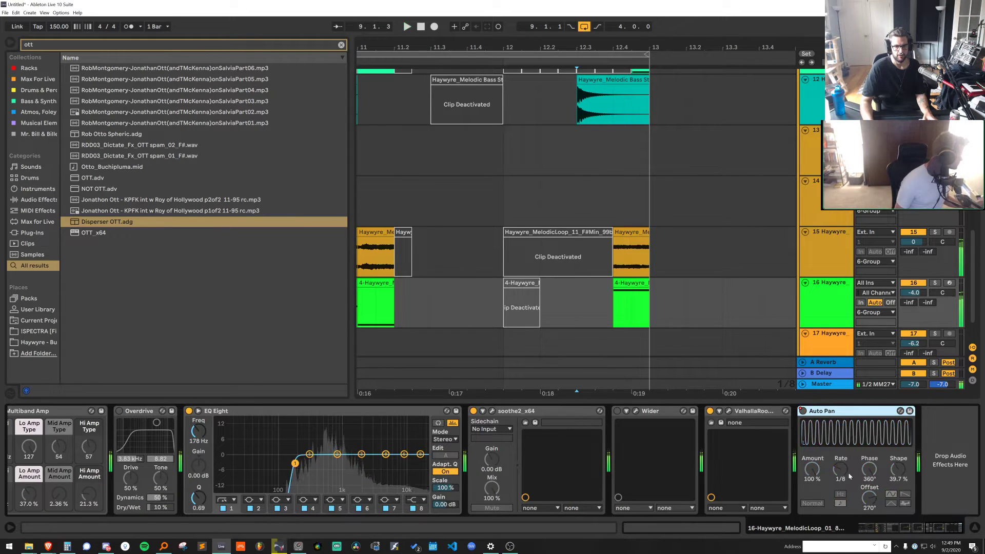
pyautogui.press('Delete')
# Search the library for "ut" and add a plain Utility at the end of track 16's device chain
pyautogui.hotkey('ctrl', 'f')
pyautogui.write('ut')
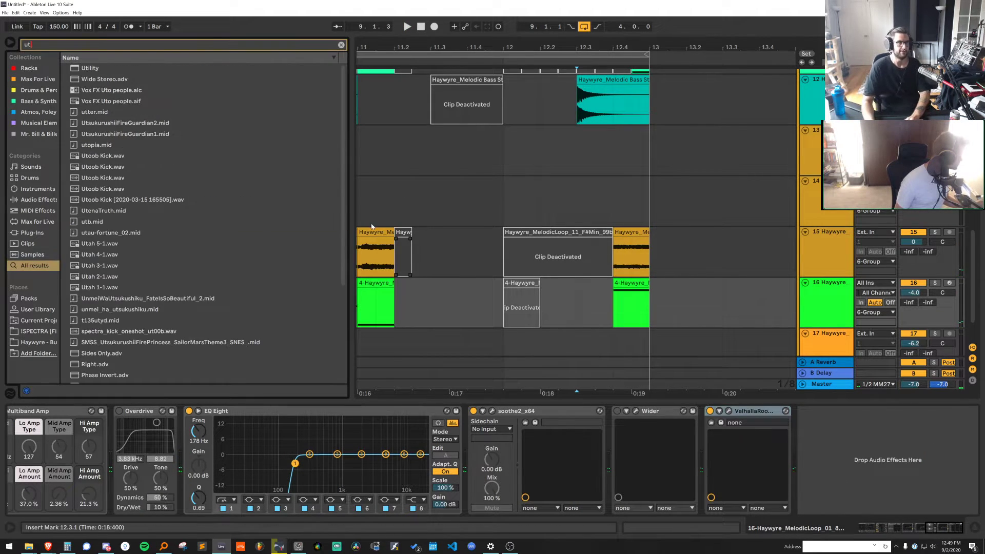
pyautogui.doubleClick(119, 79)
pyautogui.press('Up')
pyautogui.press('Return')
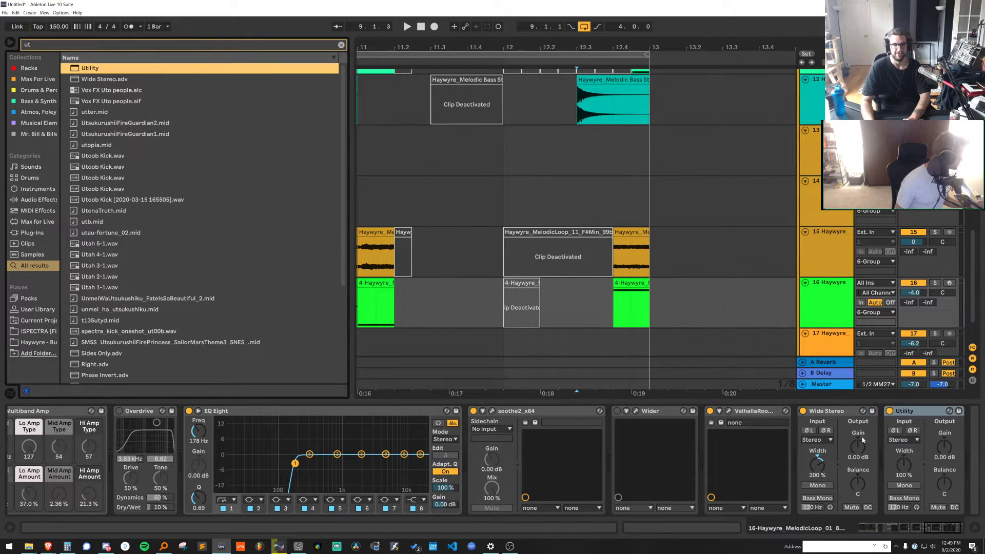
pyautogui.press('Delete')
# Set the fixed grid to 1/16 and try gating track 16's Utility gain to -inf dB between 12.4.1 and 13.1.1
pyautogui.press('a')
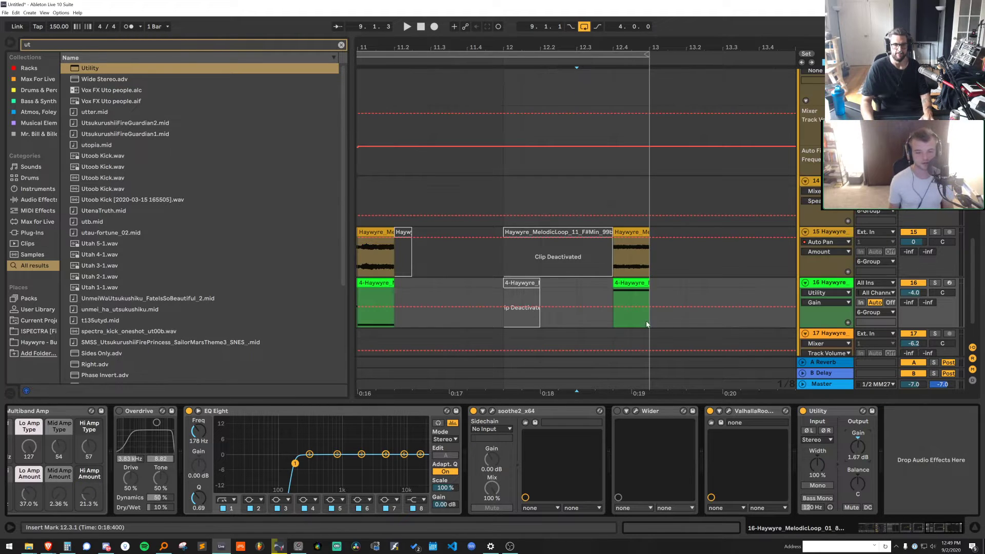
pyautogui.moveTo(656, 44); pyautogui.dragTo(642, 82)
pyautogui.rightClick(718, 275)
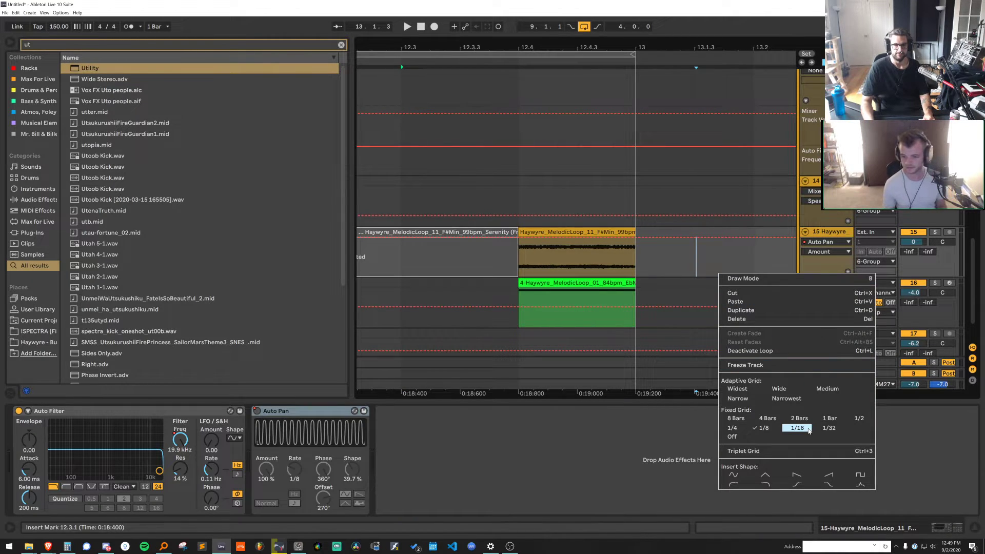
pyautogui.click(808, 429)
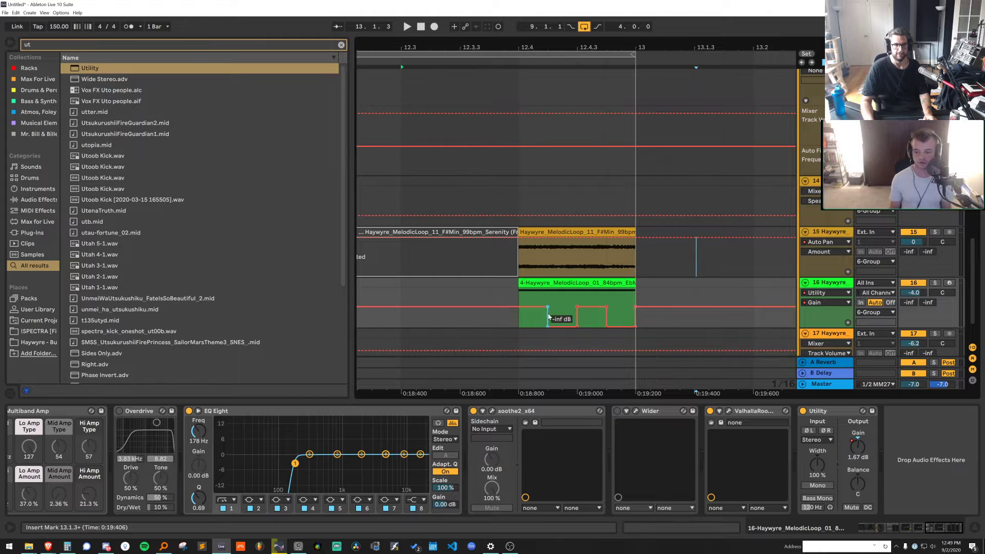
pyautogui.hotkey('ctrl', 'z')
pyautogui.hotkey('ctrl', 'z')
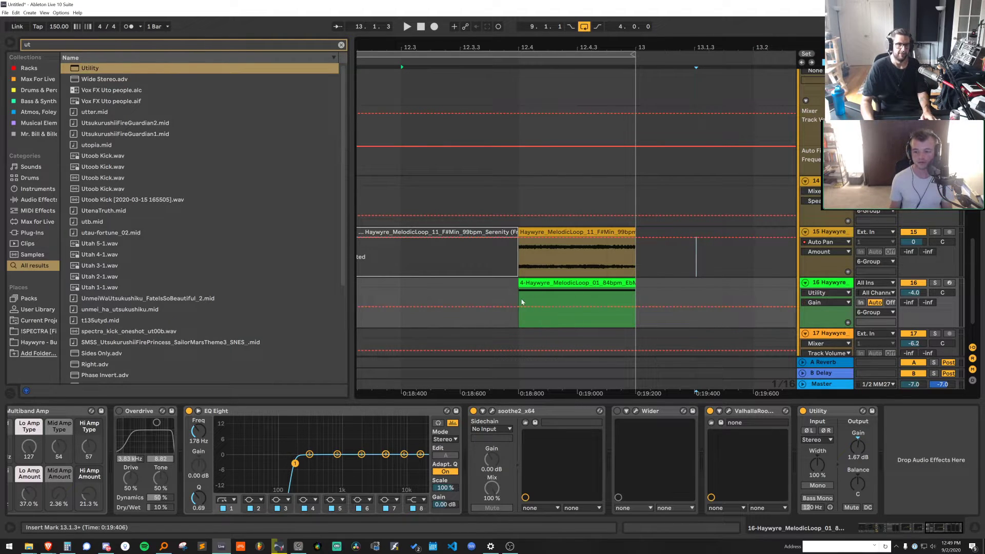
# Insert a sine shape in track 16's Utility gain automation from 12.4.1 to 12.4.3 and duplicate it up to 13.1.1
pyautogui.moveTo(521, 301); pyautogui.dragTo(554, 318)
pyautogui.rightClick(544, 323)
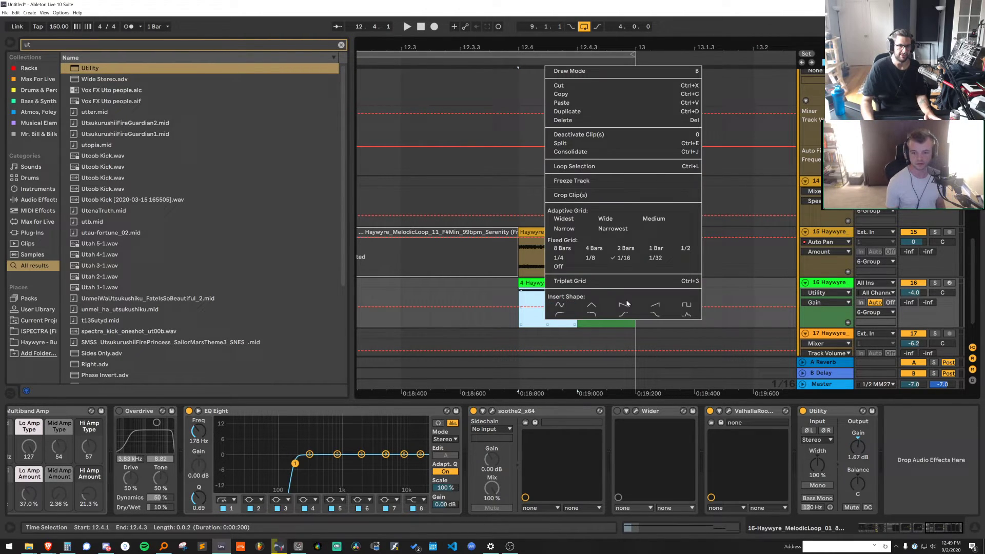
pyautogui.click(570, 306)
pyautogui.hotkey('ctrl', 'd')
pyautogui.moveTo(525, 294); pyautogui.dragTo(627, 289)
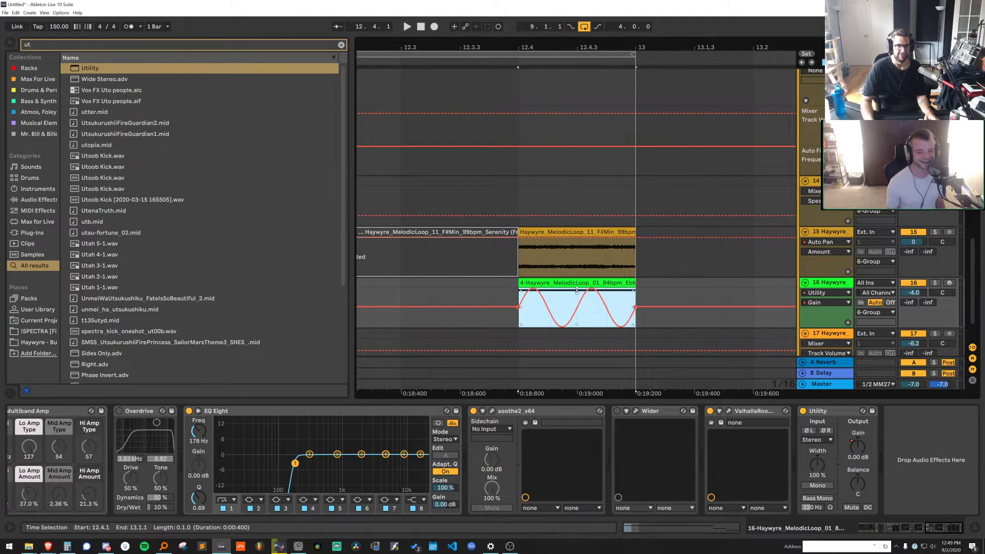
# Scale down track 16's Utility gain sine, solo the track, and raise the breakpoint at 12.4.1 to 1.67 dB
pyautogui.press('space')
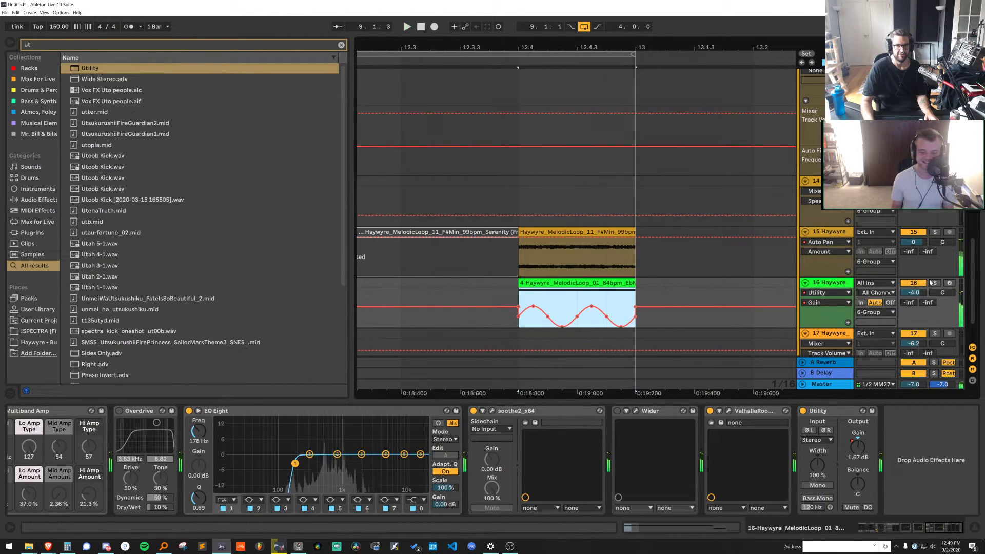
pyautogui.click(934, 283)
pyautogui.press('space')
pyautogui.press('space')
pyautogui.press('space')
pyautogui.click(519, 304)
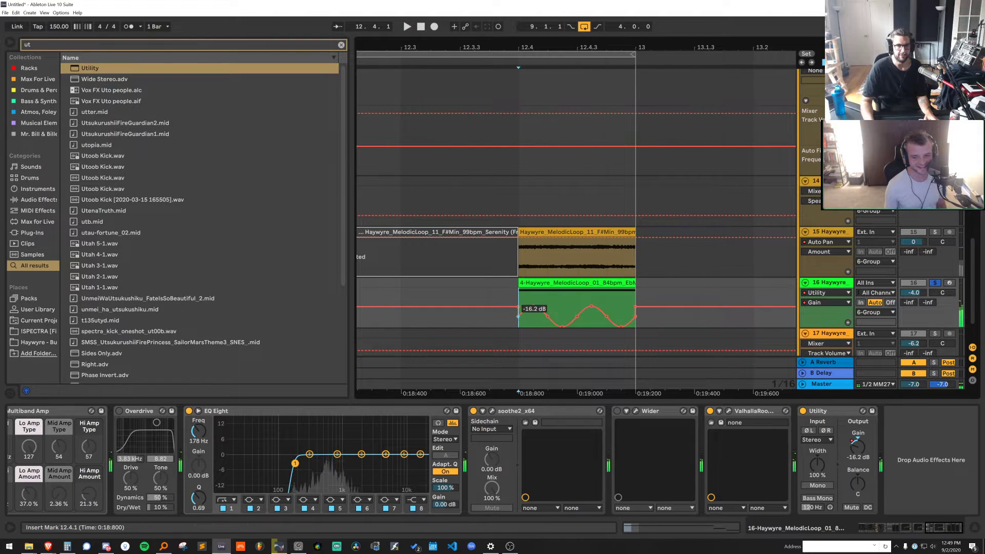
pyautogui.press('space')
pyautogui.press('space')
pyautogui.press('space')
pyautogui.press('space')
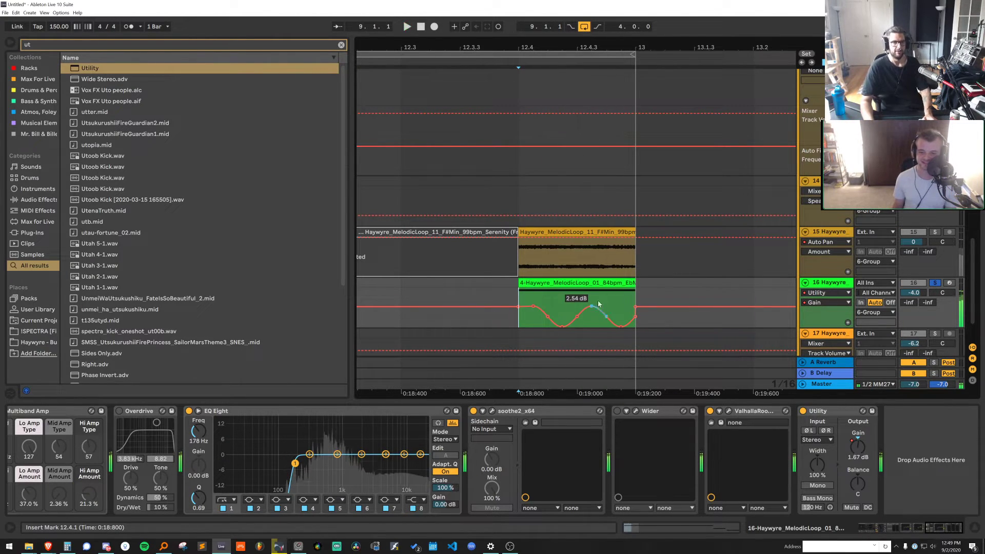
# Copy track 16's automated Utility to the end of track 15's device chain and delete track 15's Auto Pan
pyautogui.moveTo(631, 301); pyautogui.dragTo(539, 301)
pyautogui.click(634, 287)
pyautogui.click(816, 410)
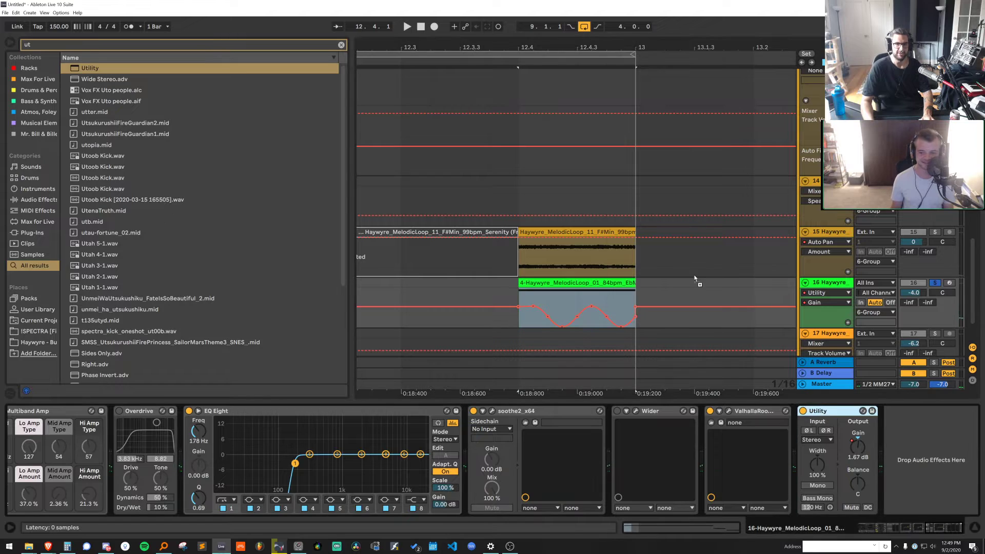
pyautogui.moveTo(817, 410); pyautogui.dragTo(680, 270)
pyautogui.click(337, 412)
pyautogui.press('Delete')
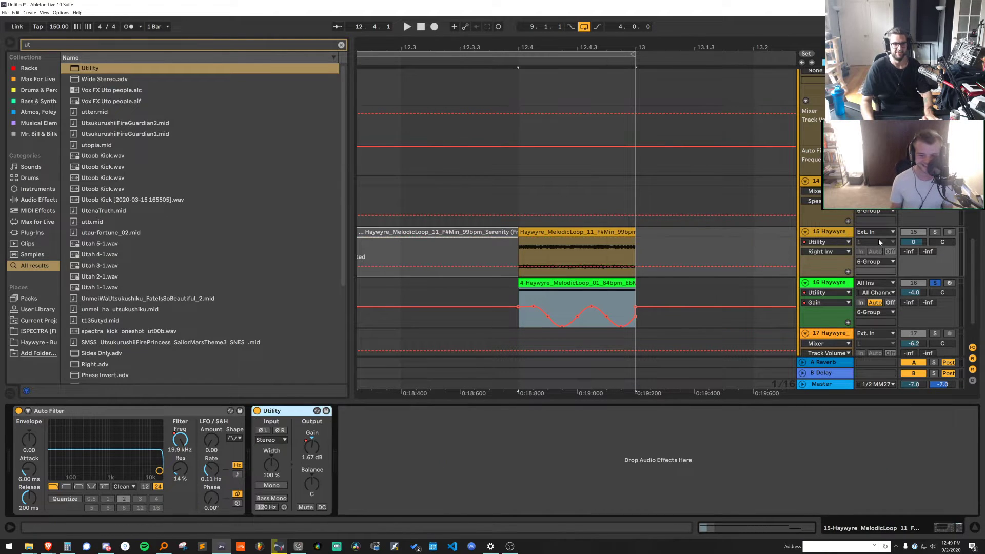
# Show track 15's automation in separate lanes, solo it together with track 16, and play the fill from 12.4.1
pyautogui.rightClick(825, 265)
pyautogui.click(839, 279)
pyautogui.press('space')
pyautogui.keyDown('ctrl'); pyautogui.click(934, 232); pyautogui.keyUp('ctrl')
pyautogui.press('space')
pyautogui.press('space')
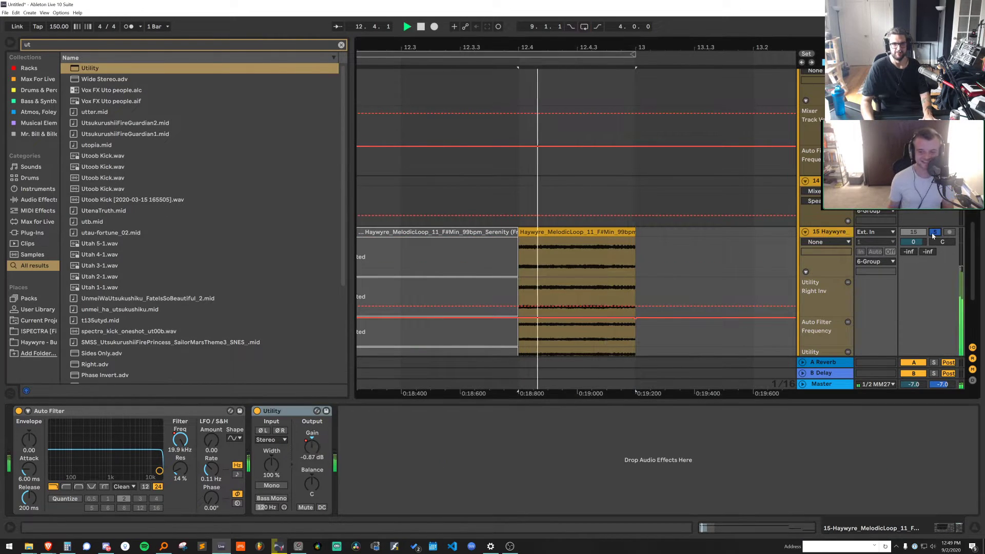
pyautogui.press('space')
pyautogui.press('space')
pyautogui.scroll(-3, 843, 277)
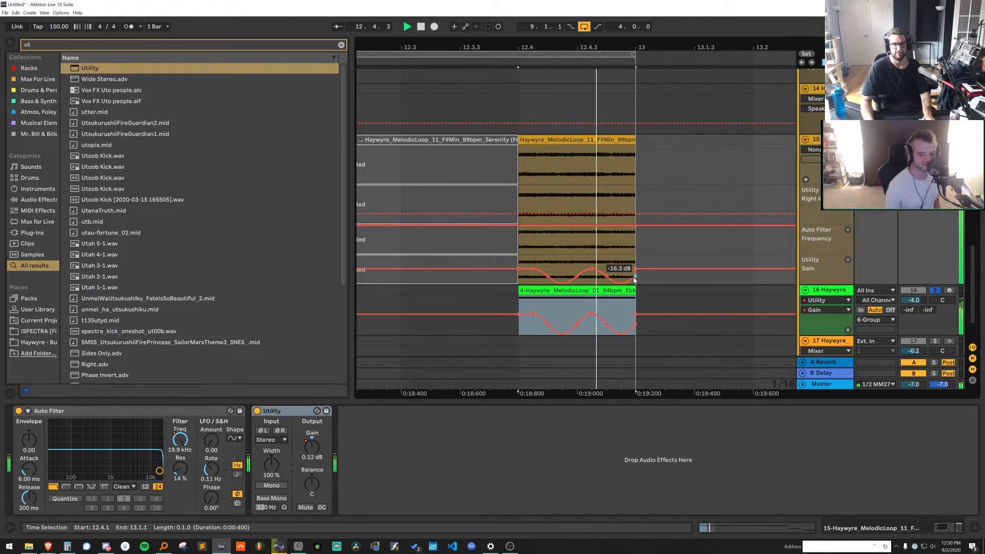
# Try lowering the last Utility gain breakpoints of tracks 15 and 16 at 13.1.1 towards -inf dB
pyautogui.moveTo(635, 279); pyautogui.dragTo(636, 284)
pyautogui.moveTo(635, 324); pyautogui.dragTo(634, 343)
pyautogui.press('space')
pyautogui.press('space')
pyautogui.hotkey('ctrl', 'z')
pyautogui.click(620, 317)
pyautogui.press('space')
pyautogui.click(489, 320)
pyautogui.press('space')
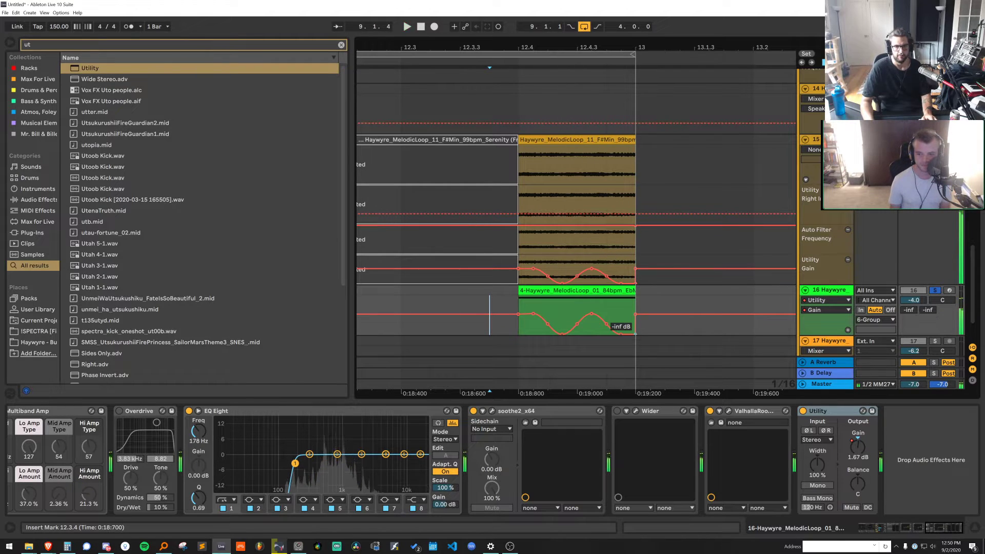
pyautogui.press('space')
# Reshape the end of both Utility gain curves on tracks 15 and 16 to rise to the baseline at 13.1.1
pyautogui.click(636, 282)
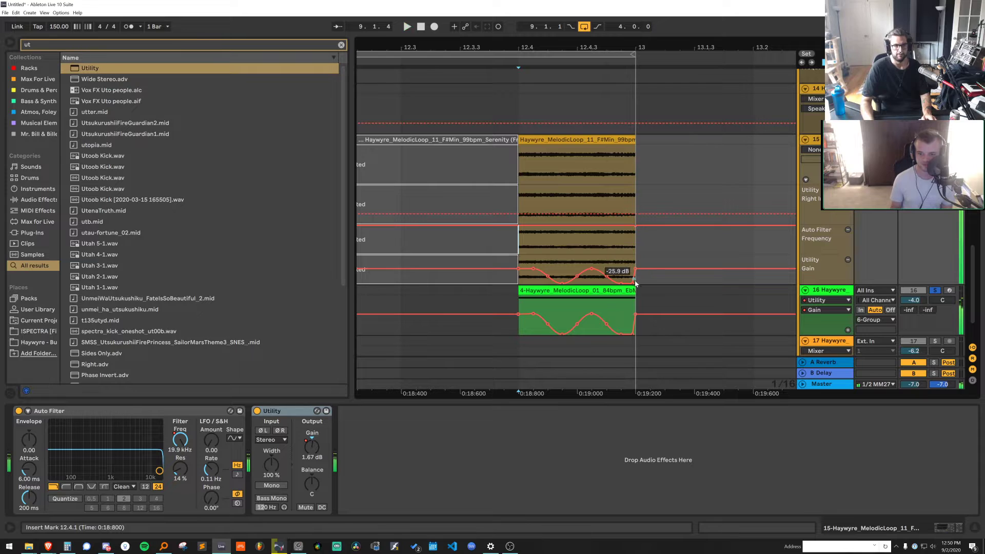
pyautogui.moveTo(639, 262); pyautogui.dragTo(604, 264)
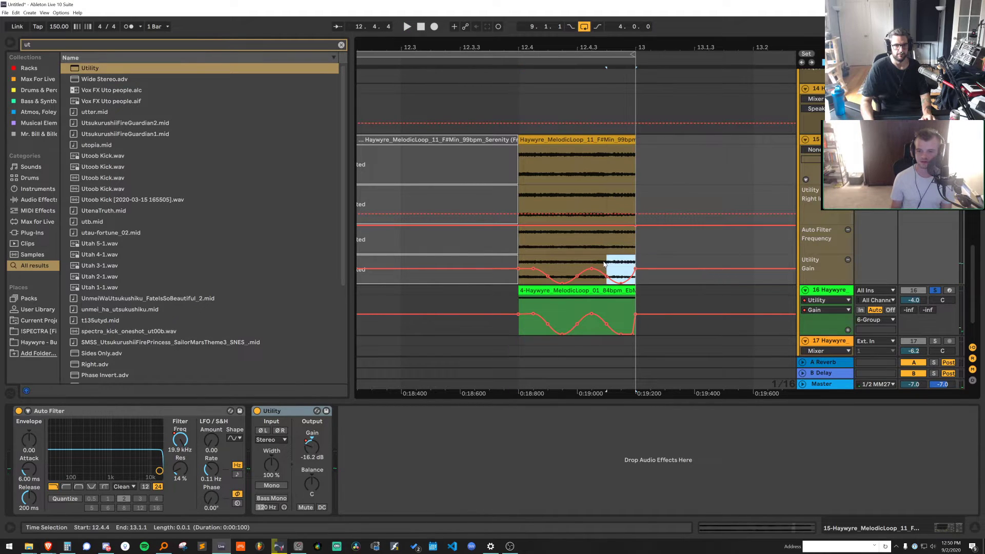
pyautogui.click(616, 309)
pyautogui.press('space')
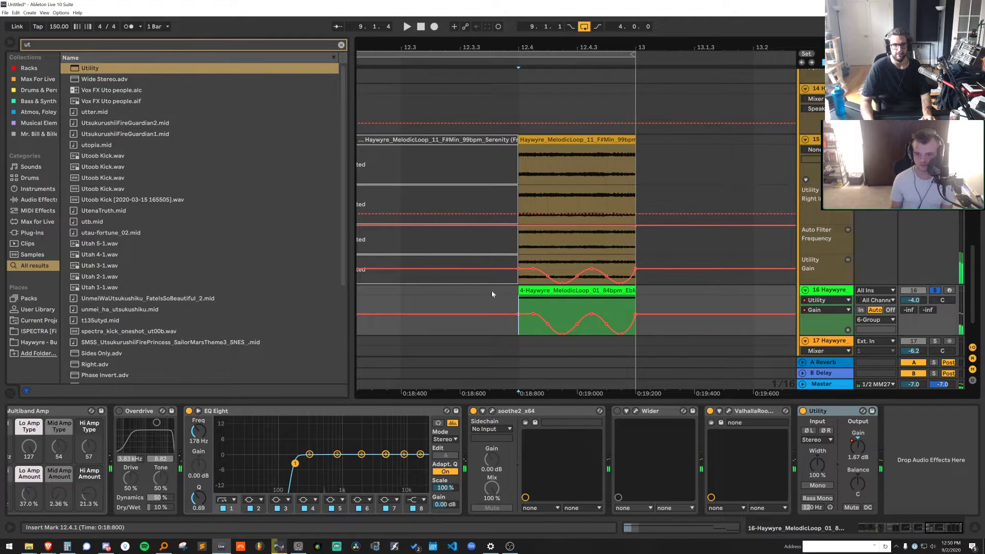
# Set track 15's volume to -1.6 dB and track 16's volume to -5.6 dB
pyautogui.rightClick(519, 269)
pyautogui.press('Escape')
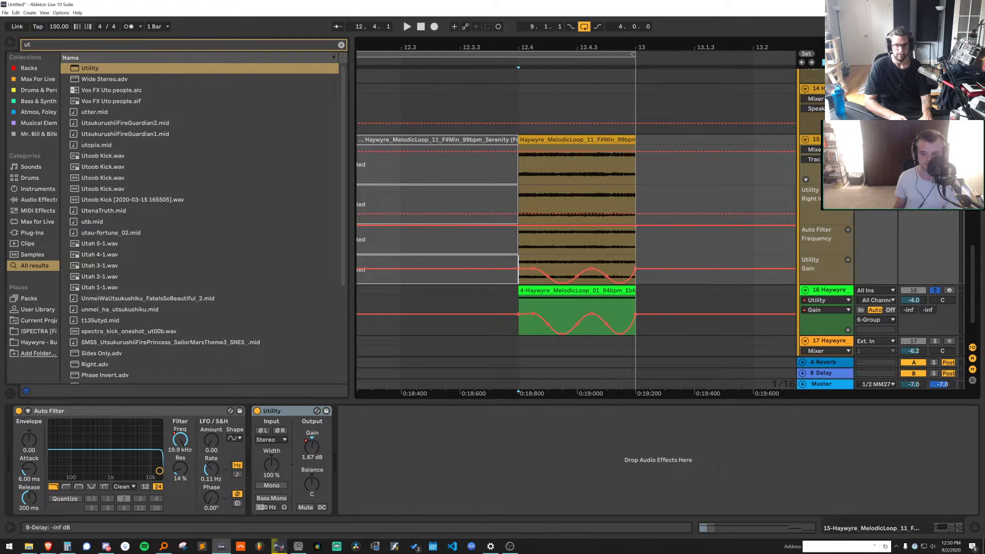
pyautogui.click(918, 301)
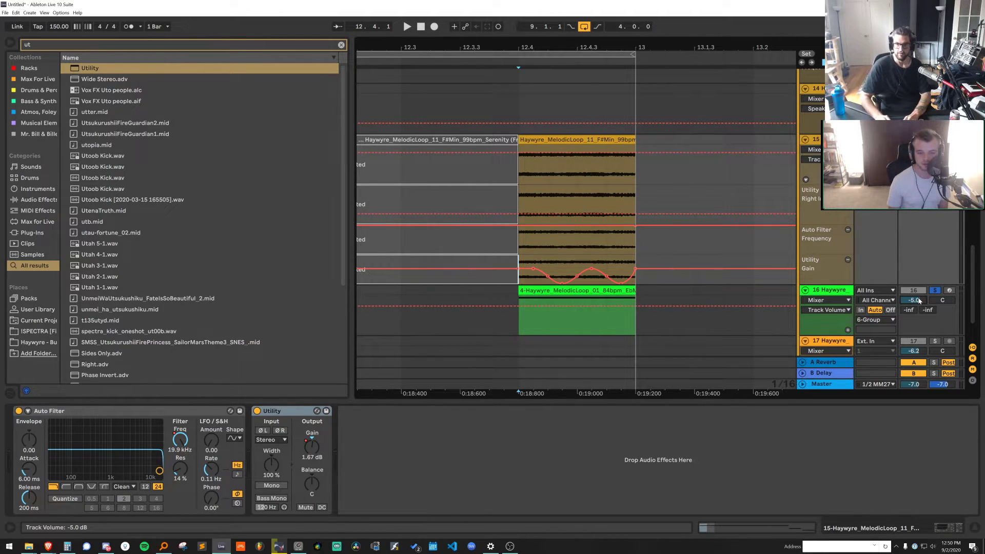
pyautogui.click(843, 290)
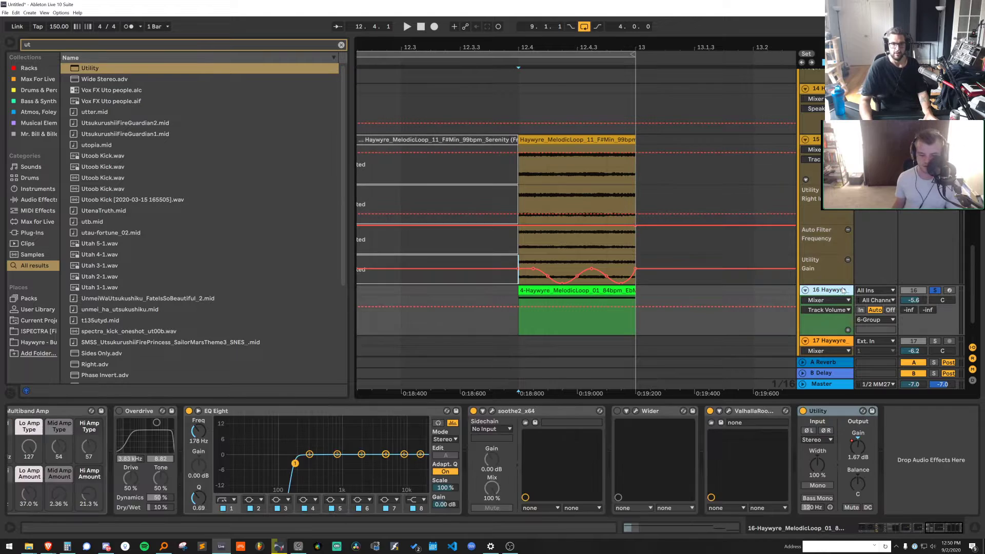
# Review the upper tracks, show track 11's bass stab device chain, and play the arrangement
pyautogui.scroll(6, 703, 212)
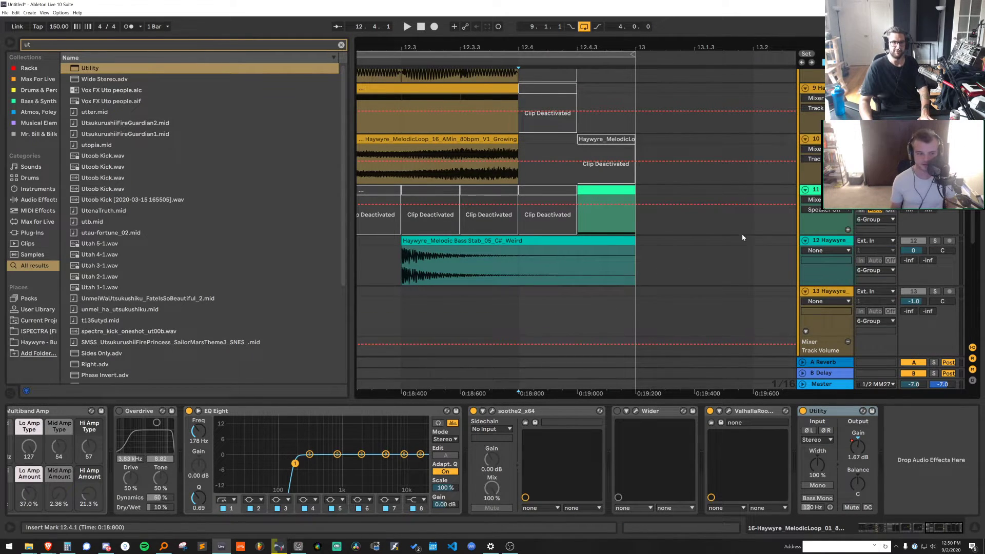
pyautogui.scroll(6, 744, 232)
pyautogui.scroll(-6, 574, 212)
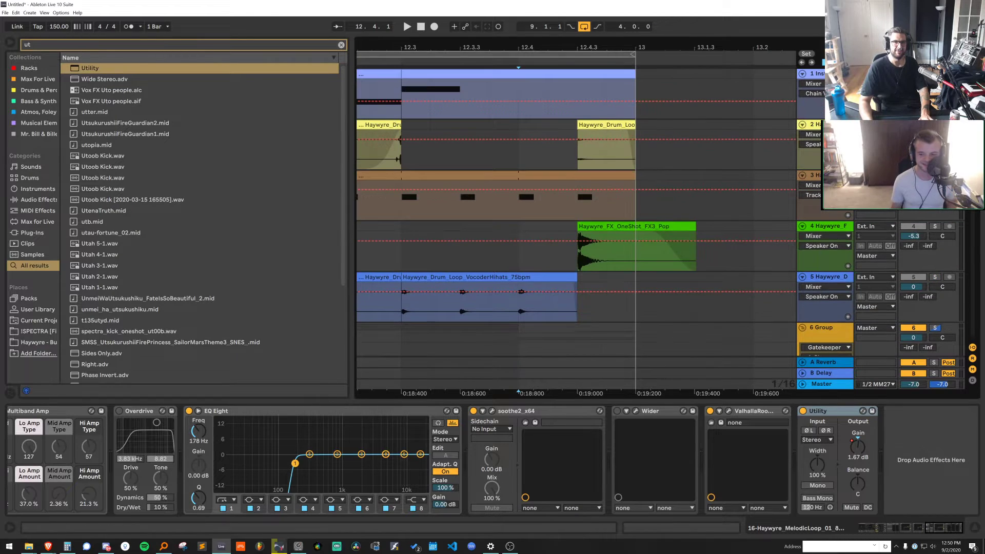
pyautogui.click(831, 184)
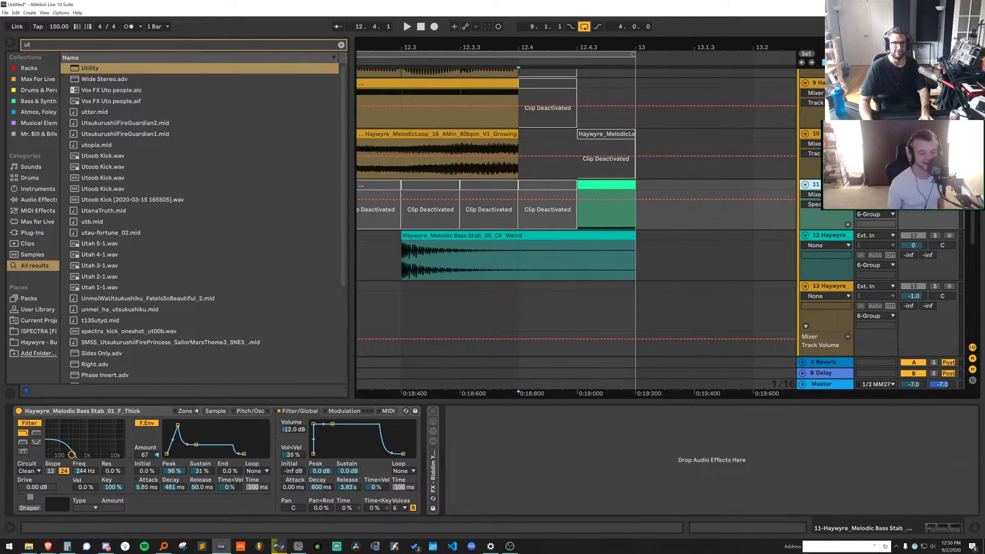
pyautogui.press('space')
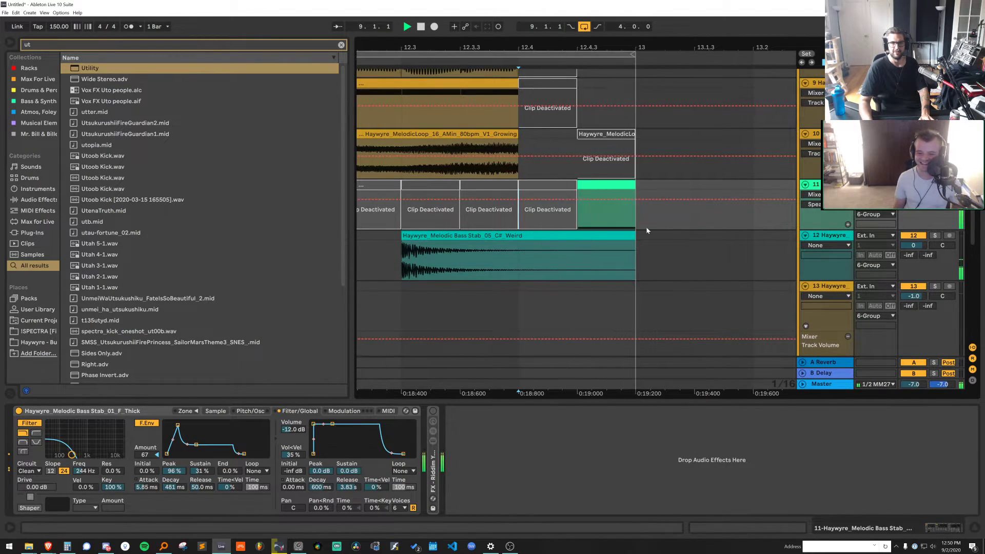
# Hide the automation, widen the view to bars 10 to 15, and play track 10's melodic clip from 12.1.1
pyautogui.click(501, 235)
pyautogui.press('a')
pyautogui.moveTo(601, 48); pyautogui.dragTo(586, 20)
pyautogui.press('space')
pyautogui.click(558, 134)
pyautogui.press('space')
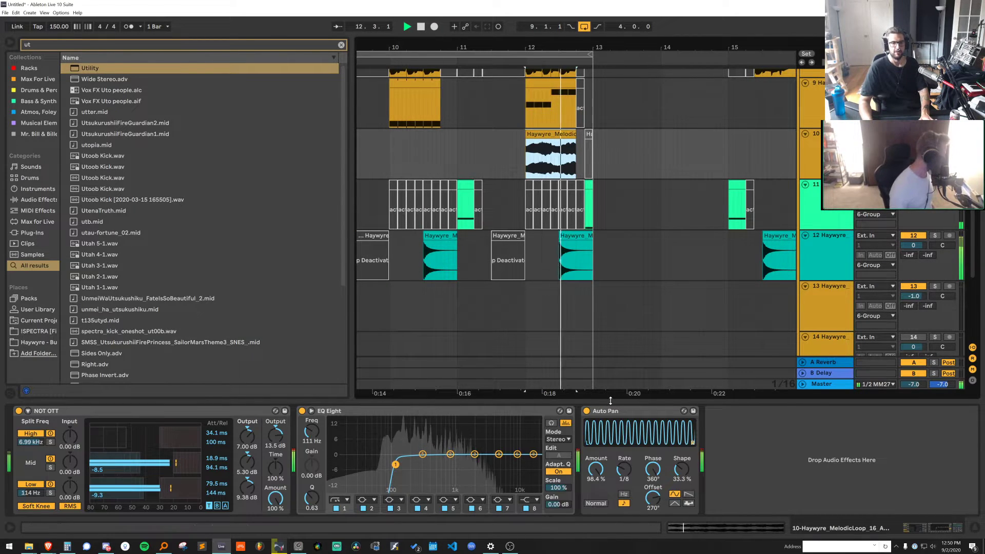
pyautogui.moveTo(610, 400); pyautogui.dragTo(610, 515)
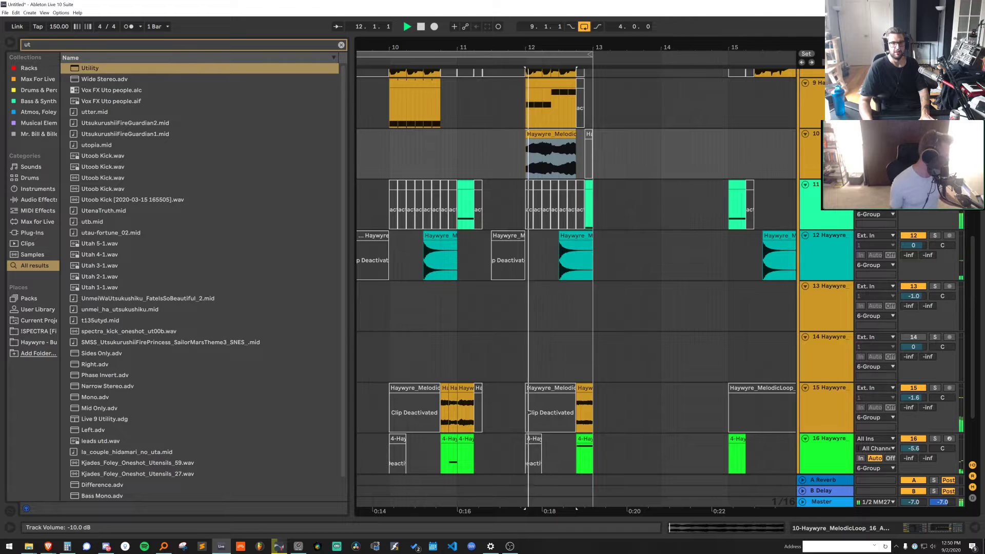
pyautogui.scroll(-3, 854, 260)
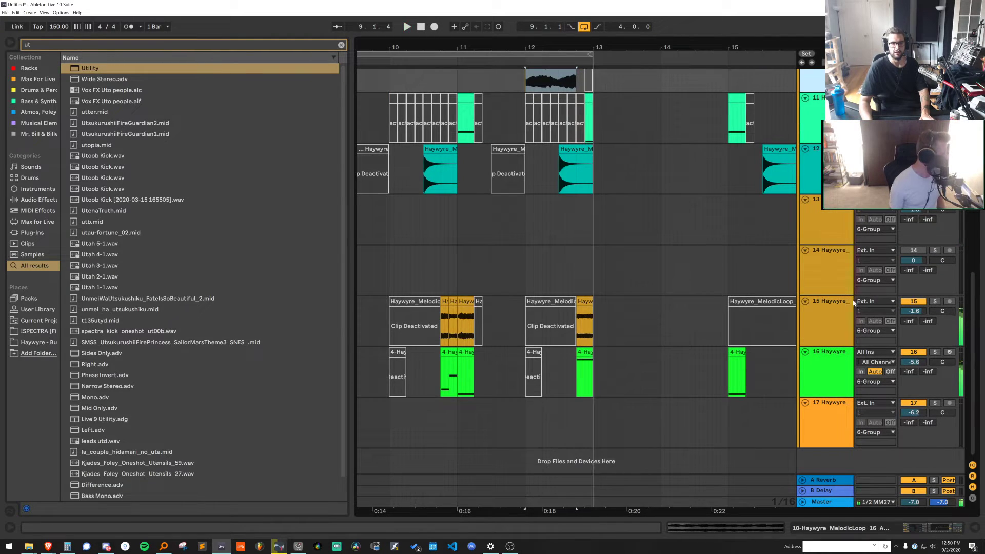
# Copy track 14's effect chain and move track 10 with its melodic loop to just above track 15
pyautogui.doubleClick(839, 309)
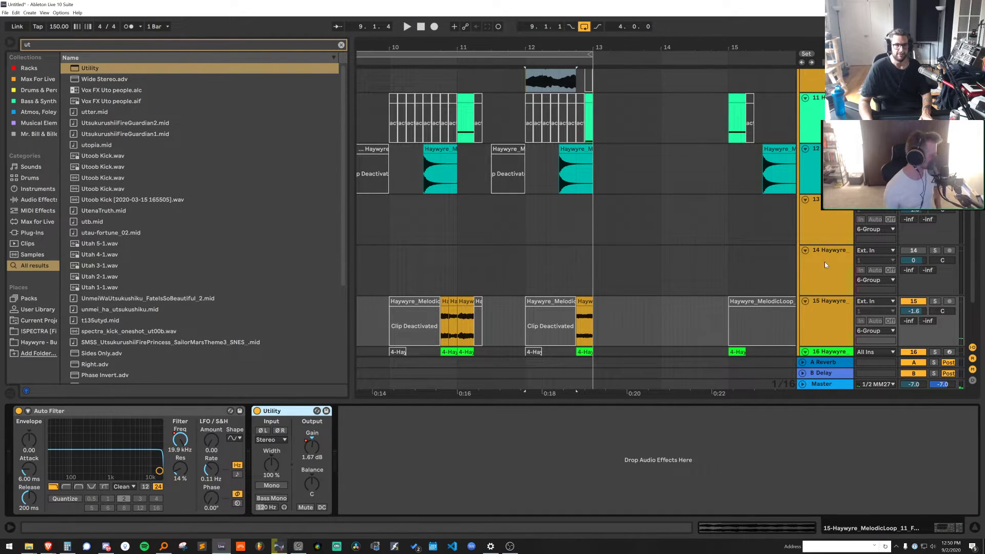
pyautogui.click(824, 264)
pyautogui.scroll(2, 814, 126)
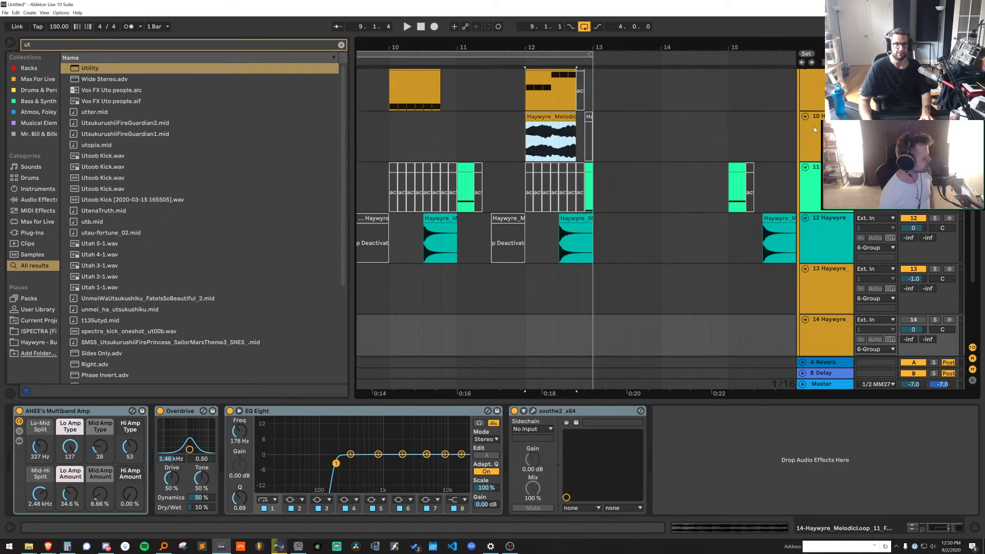
pyautogui.click(814, 126)
pyautogui.moveTo(813, 126); pyautogui.dragTo(829, 315)
pyautogui.scroll(-3, 721, 269)
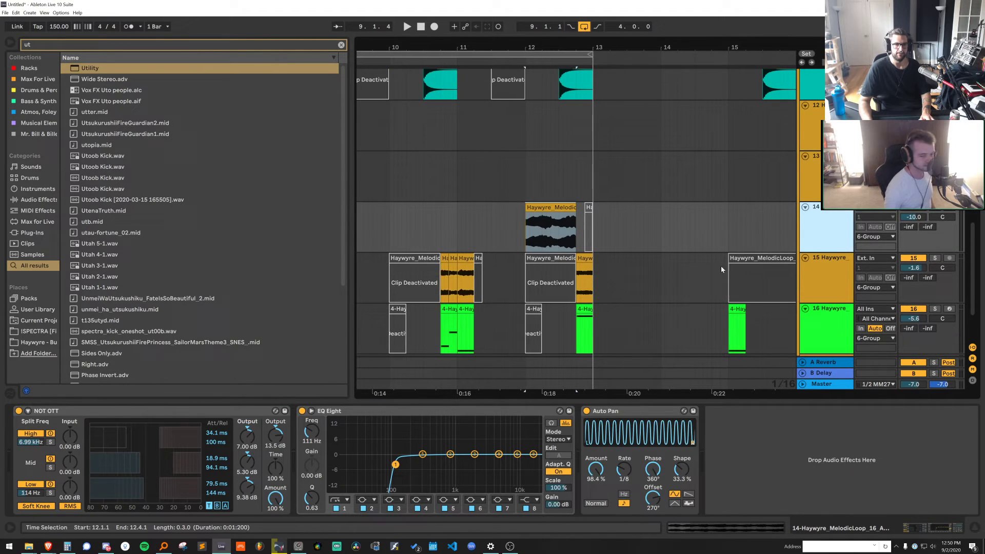
# Paste the AHEE's Multiband Amp, Overdrive, EQ Eight and soothe2 chain after the moved track's Auto Pan and play its clip
pyautogui.click(828, 463)
pyautogui.hotkey('ctrl', 'v')
pyautogui.click(555, 208)
pyautogui.press('space')
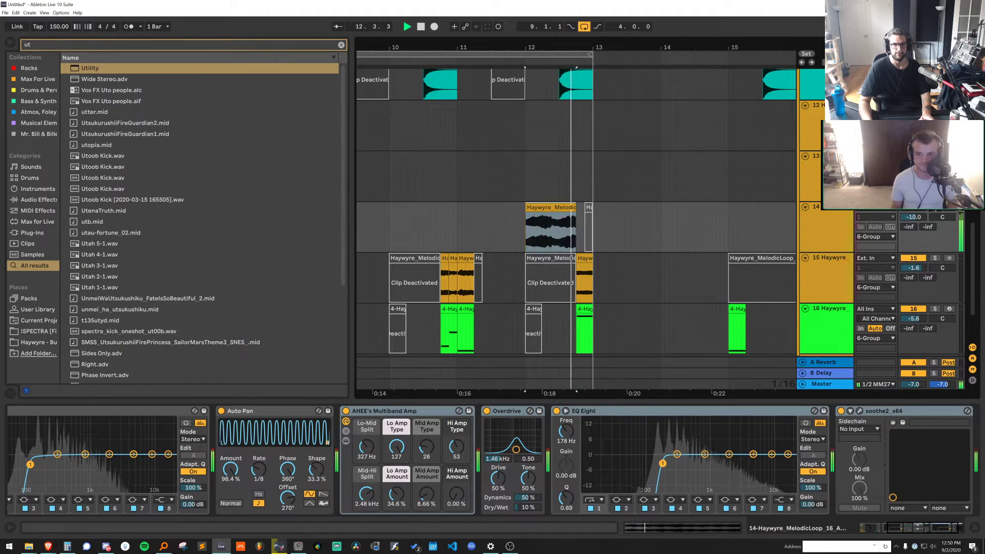
# Solo track 14 and move its Auto Pan to the end of the device chain after soothe2
pyautogui.click(934, 208)
pyautogui.press('space')
pyautogui.press('space')
pyautogui.moveTo(256, 411); pyautogui.dragTo(958, 457)
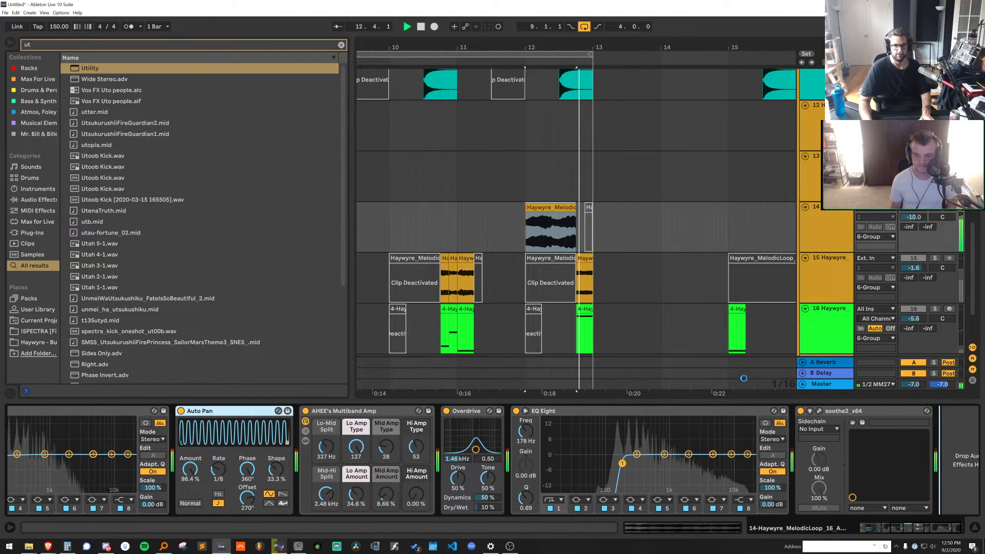
pyautogui.press('space')
pyautogui.press('space')
# Transpose track 14's melodic clip at bar 12 to 8 st, unsolo the track, and play it in context
pyautogui.doubleClick(556, 207)
pyautogui.press('space')
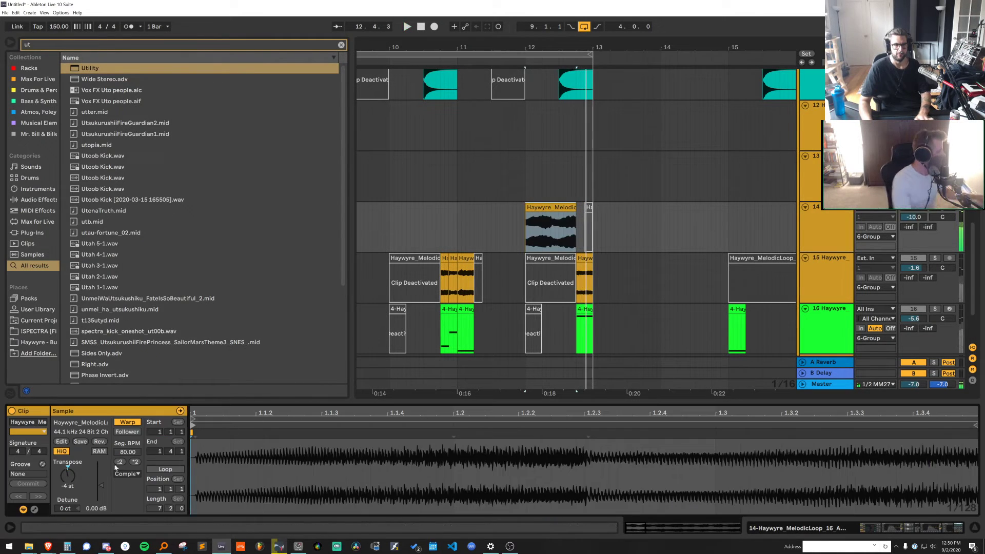
pyautogui.moveTo(67, 475); pyautogui.dragTo(68, 457)
pyautogui.press('space')
pyautogui.click(935, 208)
pyautogui.press('space')
pyautogui.press('space')
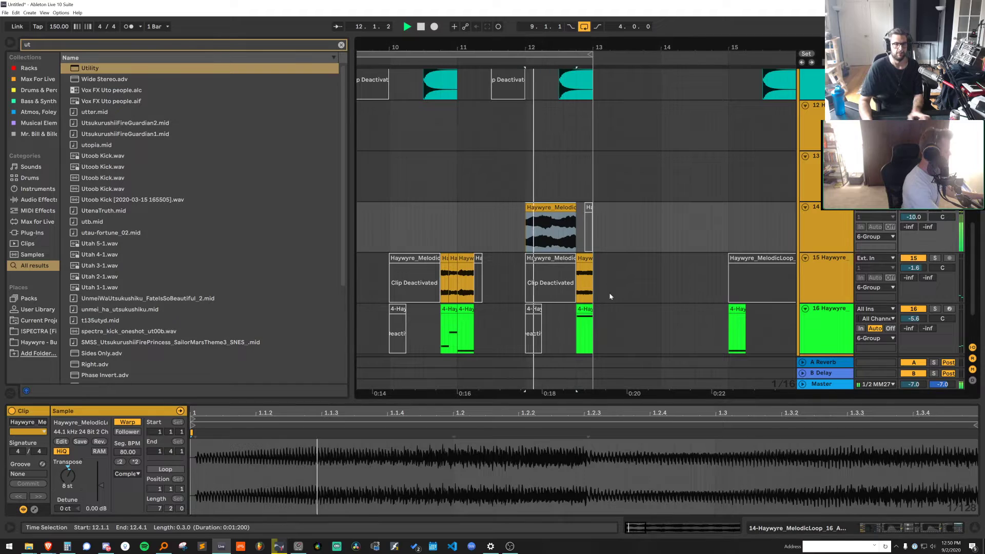
# Set track 14's Auto Pan offset to 171° and the Multiband Amp's Hi Amp Amount to 29.9 % during playback
pyautogui.click(805, 206)
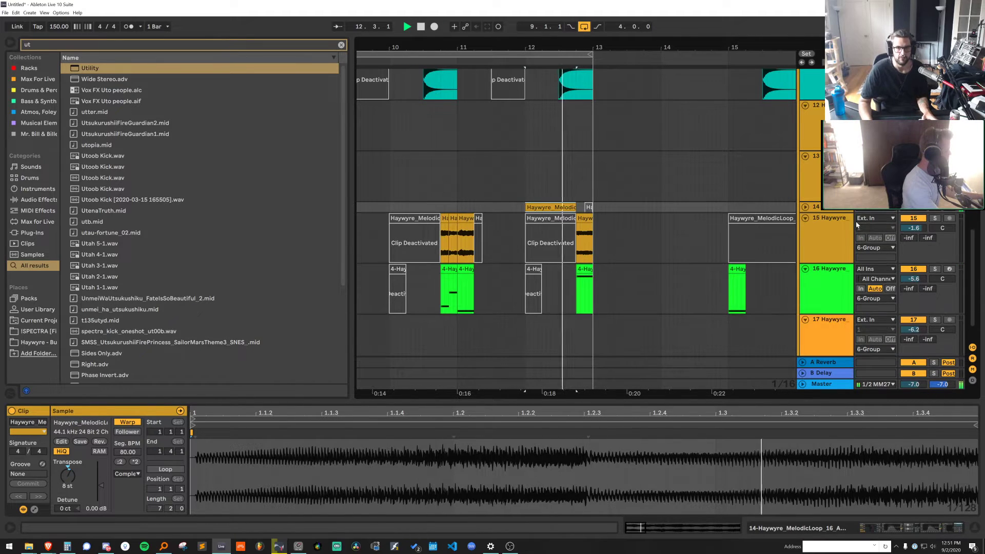
pyautogui.press('space')
pyautogui.click(805, 208)
pyautogui.click(929, 467)
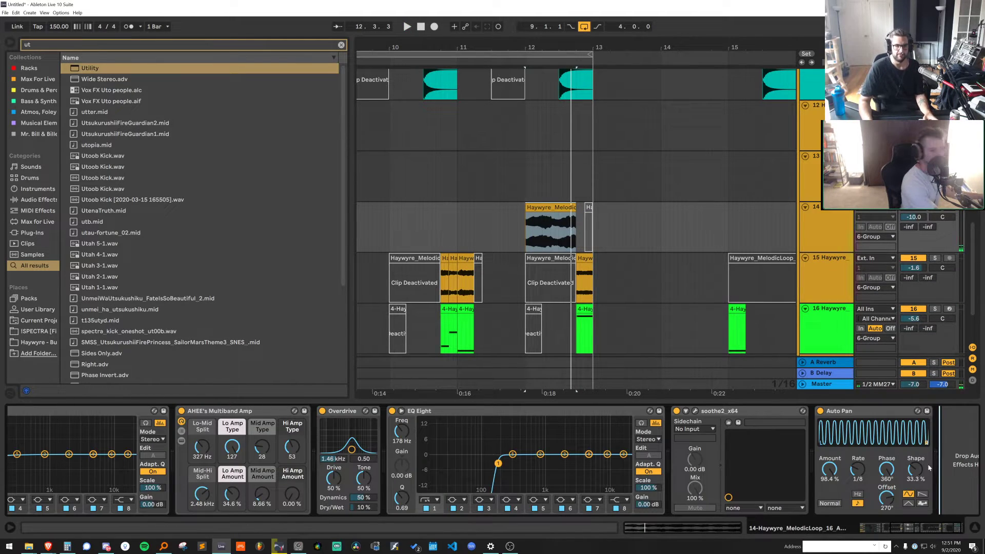
pyautogui.press('space')
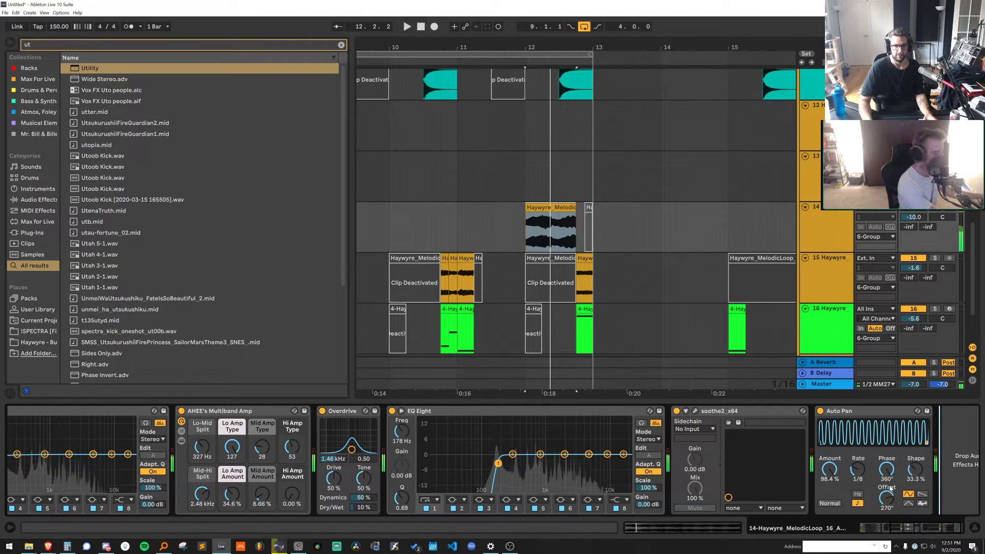
pyautogui.moveTo(890, 490); pyautogui.dragTo(890, 516)
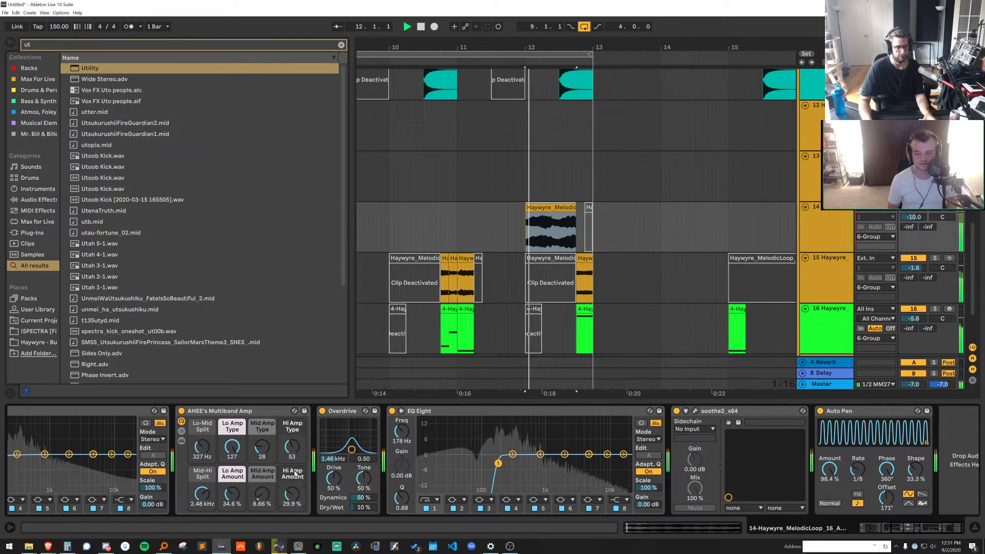
pyautogui.press('space')
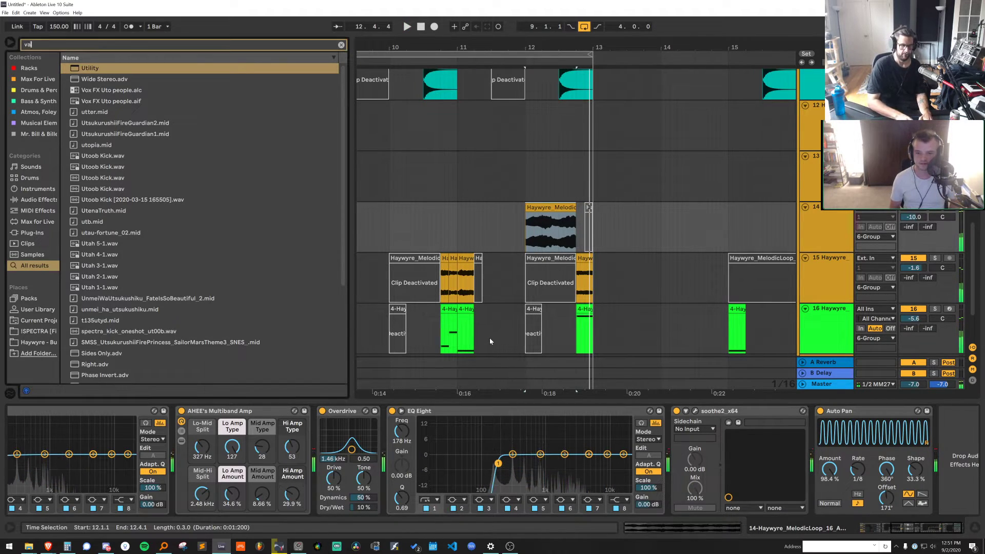
# Search the library for "valha" and insert ValhallaRoom_x64 between soothe2 and Auto Pan on track 14
pyautogui.hotkey('ctrl', 'f')
pyautogui.write('valha')
pyautogui.moveTo(107, 123)
pyautogui.mouseDown()
pyautogui.moveTo(348, 411)
pyautogui.moveTo(743, 479)
pyautogui.moveTo(775, 464)
pyautogui.mouseUp()
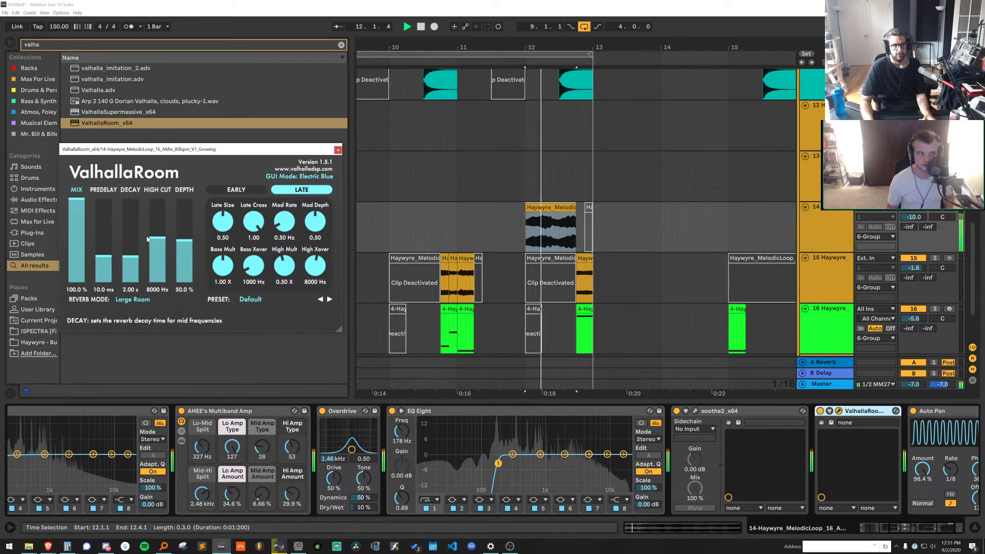
# Set ValhallaRoom's decay to 0.14 s and raise track 14's volume to -7.0 dB during playback
pyautogui.press('space')
pyautogui.moveTo(130, 277); pyautogui.dragTo(130, 277)
pyautogui.moveTo(913, 251); pyautogui.dragTo(913, 204)
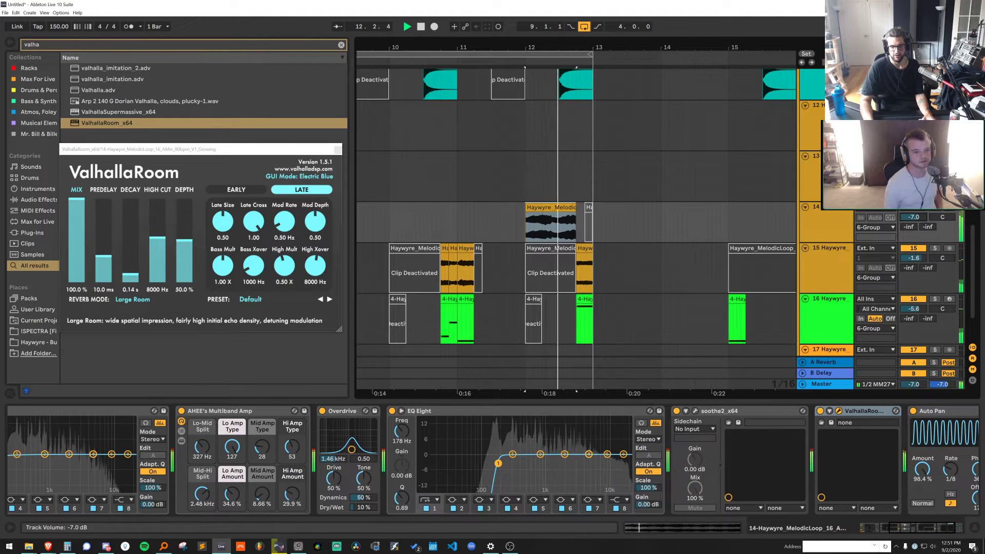
# Close the ValhallaRoom window and transpose track 14's melodic clip at bar 12 to -4 st during playback
pyautogui.click(339, 148)
pyautogui.moveTo(575, 49); pyautogui.dragTo(581, 23)
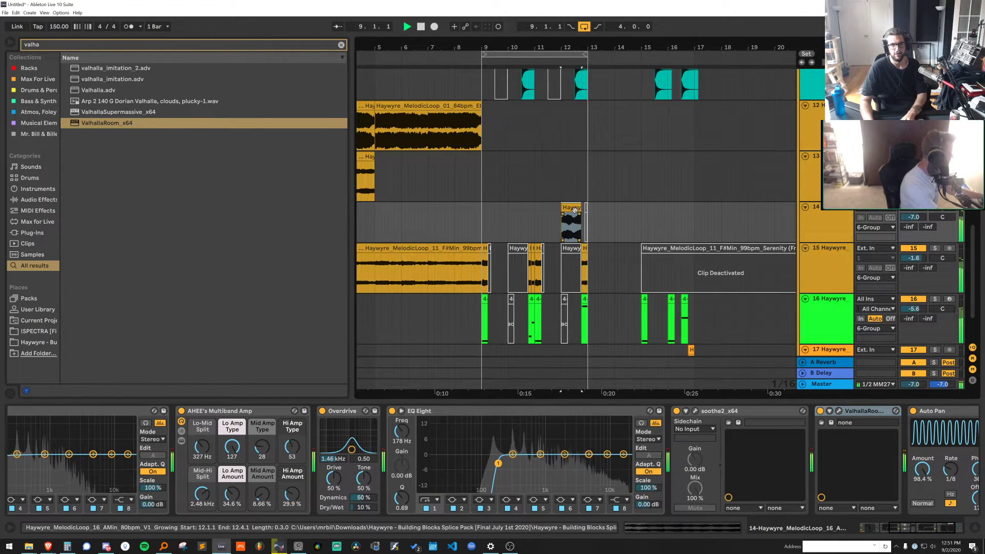
pyautogui.doubleClick(570, 207)
pyautogui.press('space')
pyautogui.press('space')
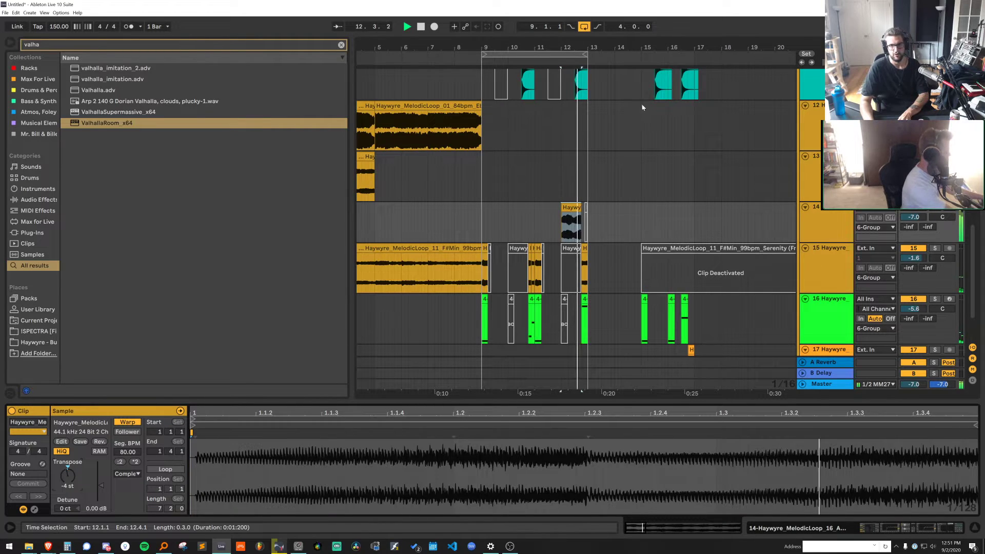
pyautogui.press('space')
# Duplicate track 14, transpose the copied clip on track 15 to 8 st, and lower track 15's volume to -10.7 dB
pyautogui.click(834, 217)
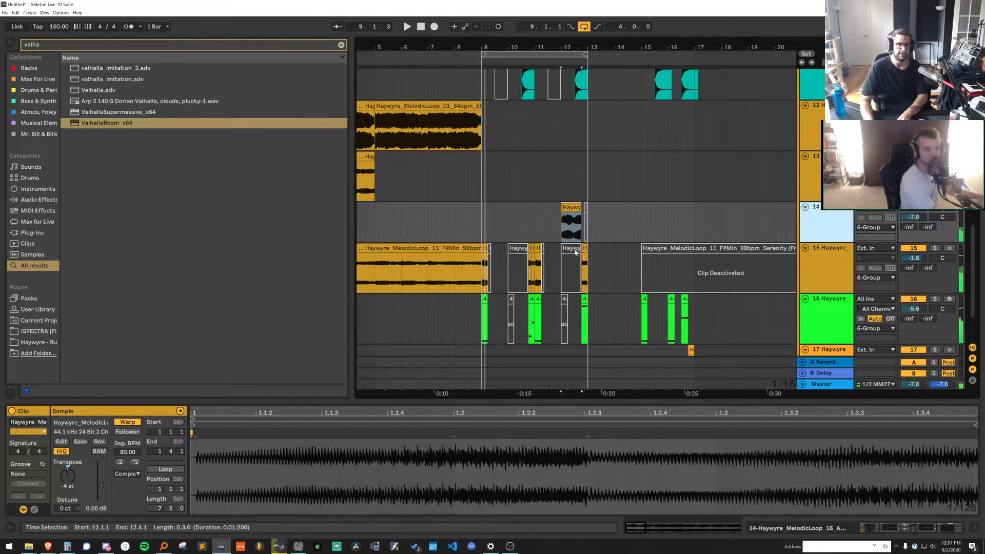
pyautogui.hotkey('ctrl', 'd')
pyautogui.press('space')
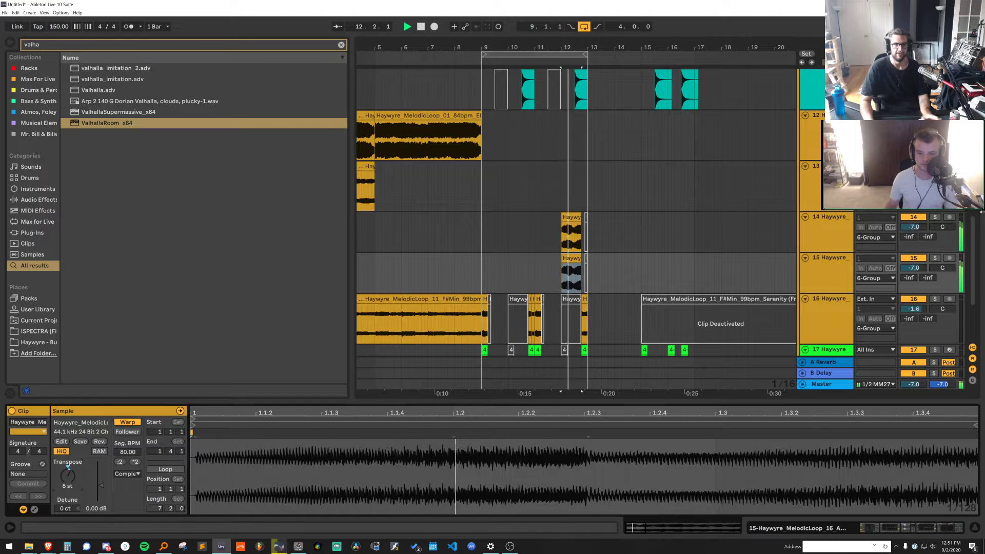
pyautogui.moveTo(913, 269); pyautogui.dragTo(913, 280)
# Solo track 14, add track 15 to the solo, and play the two bar 12 layers together
pyautogui.click(935, 218)
pyautogui.press('space')
pyautogui.press('space')
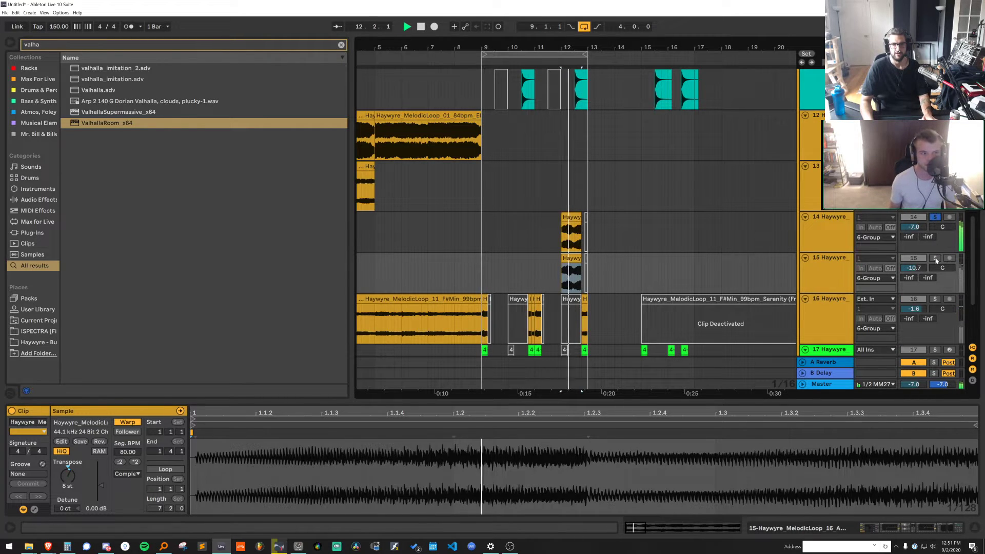
pyautogui.keyDown('ctrl'); pyautogui.click(935, 259); pyautogui.keyUp('ctrl')
pyautogui.press('space')
pyautogui.press('space')
pyautogui.moveTo(567, 48); pyautogui.dragTo(593, 83)
pyautogui.press('space')
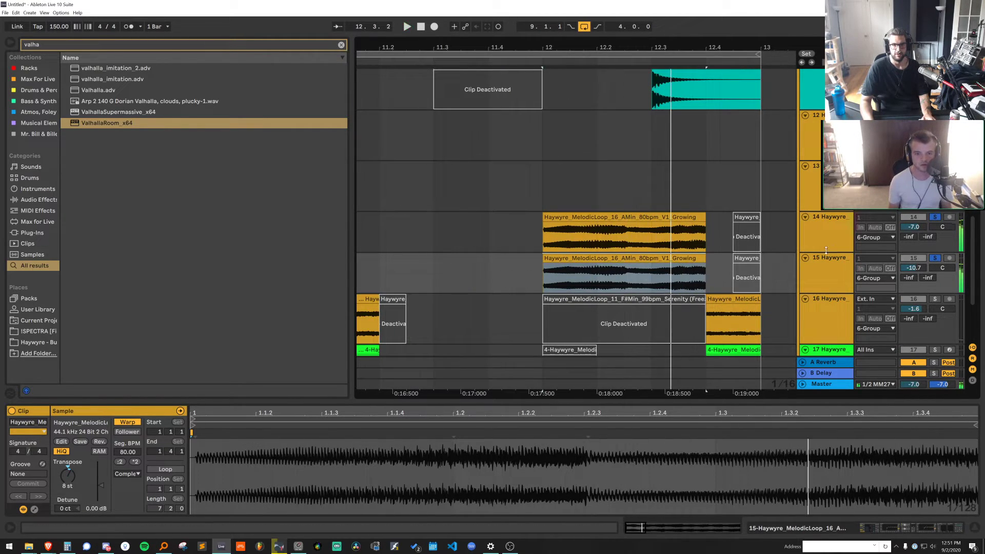
# Set track 14's volume to -15.4 dB and track 15's volume to -9.1 dB while playing the soloed layers
pyautogui.click(826, 250)
pyautogui.moveTo(913, 226)
pyautogui.mouseDown()
pyautogui.moveTo(913, 241)
pyautogui.moveTo(914, 226)
pyautogui.mouseUp()
pyautogui.press('space')
pyautogui.press('space')
pyautogui.press('space')
pyautogui.moveTo(914, 268); pyautogui.dragTo(913, 263)
pyautogui.press('space')
# Add a high-shelf boost of 5.83 dB at 3.75 kHz in track 15's second EQ Eight
pyautogui.doubleClick(827, 261)
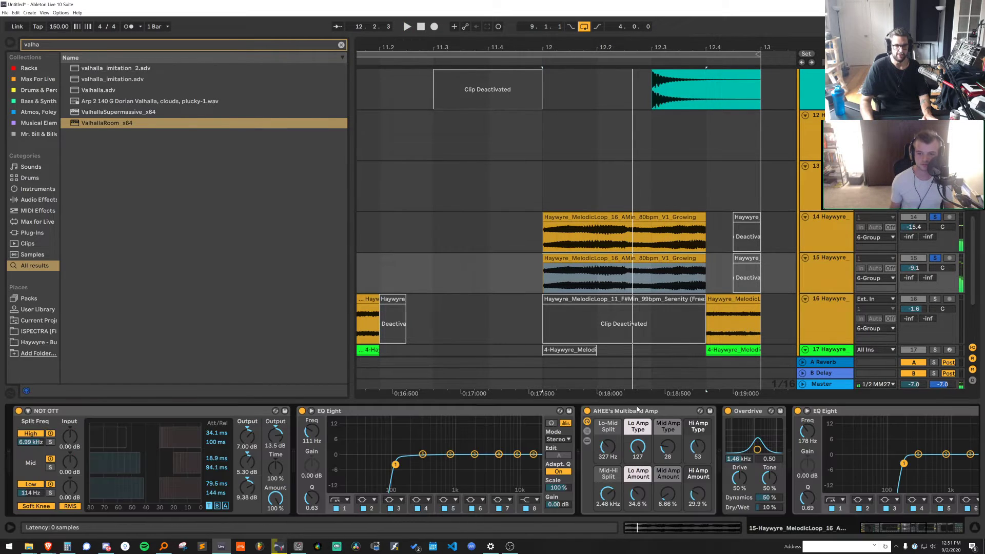
pyautogui.moveTo(874, 528); pyautogui.dragTo(918, 522)
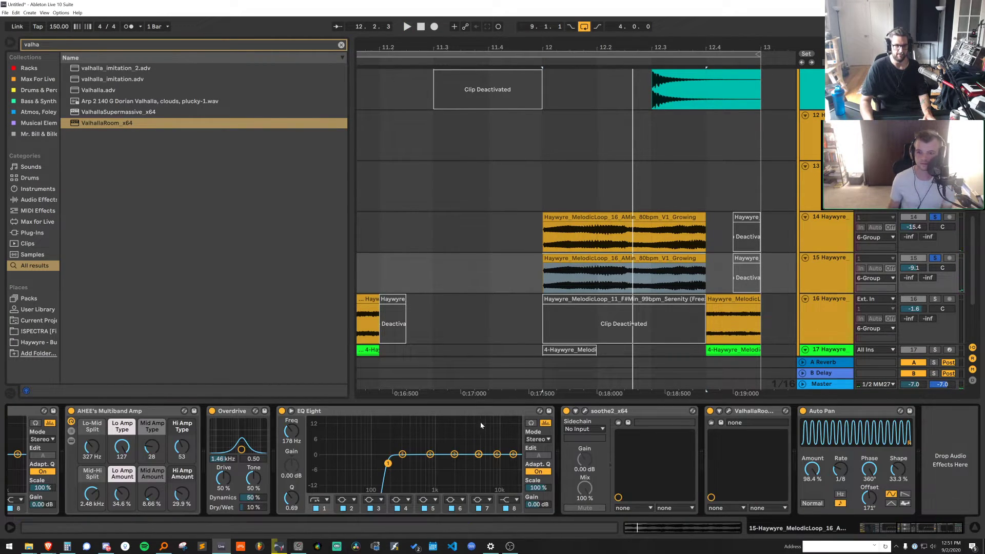
pyautogui.press('space')
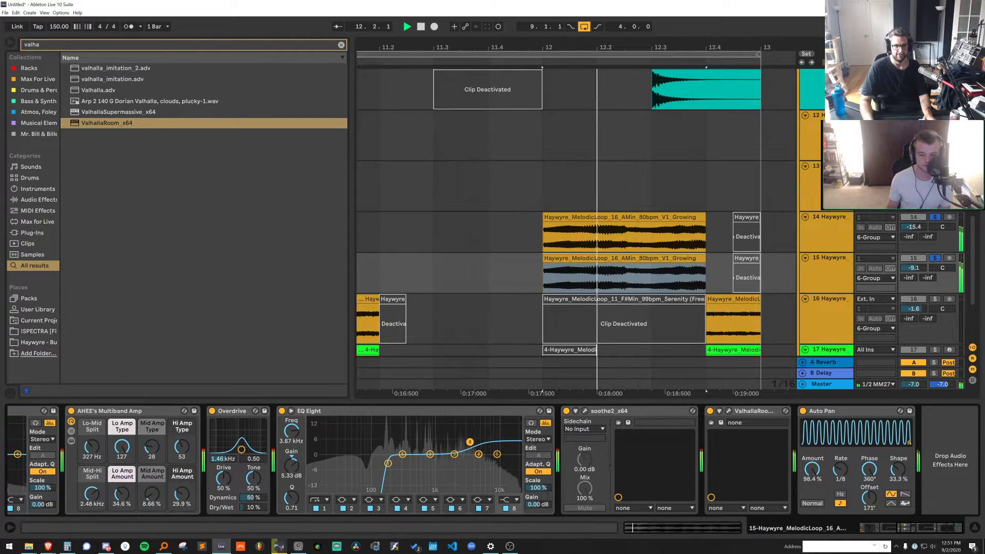
pyautogui.moveTo(472, 443); pyautogui.dragTo(470, 441)
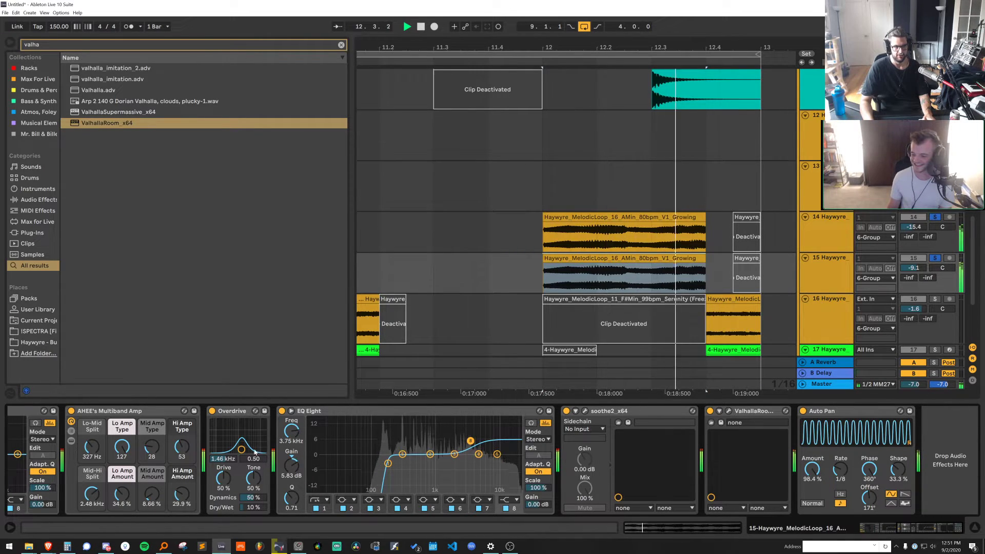
# Set track 15's Overdrive filter to 7.12 kHz with a width of 2.45, and the Multiband Amp's Hi Amp Amount to 35.4 %
pyautogui.moveTo(241, 449); pyautogui.dragTo(254, 443)
pyautogui.press('space')
pyautogui.press('space')
pyautogui.press('space')
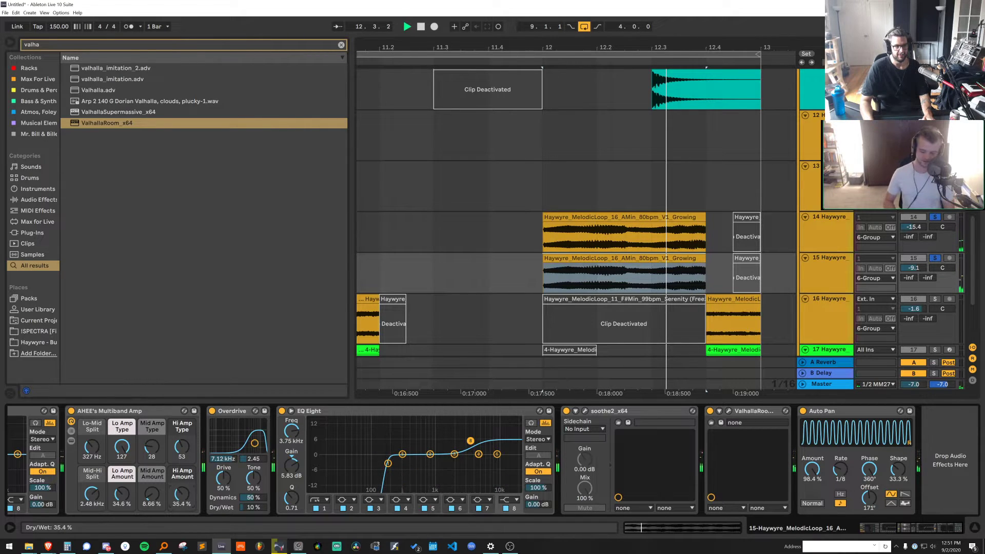
pyautogui.press('space')
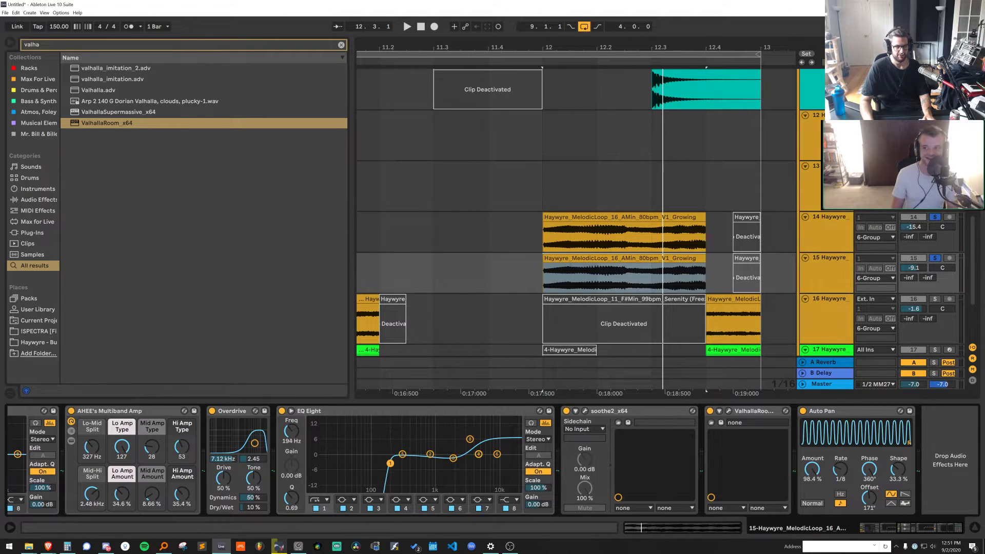
# In track 15's second EQ Eight, set the low cut to 240 Hz with Q 0.49 and dip the mids slightly
pyautogui.press('space')
pyautogui.moveTo(390, 463); pyautogui.dragTo(393, 466)
pyautogui.press('space')
pyautogui.press('space')
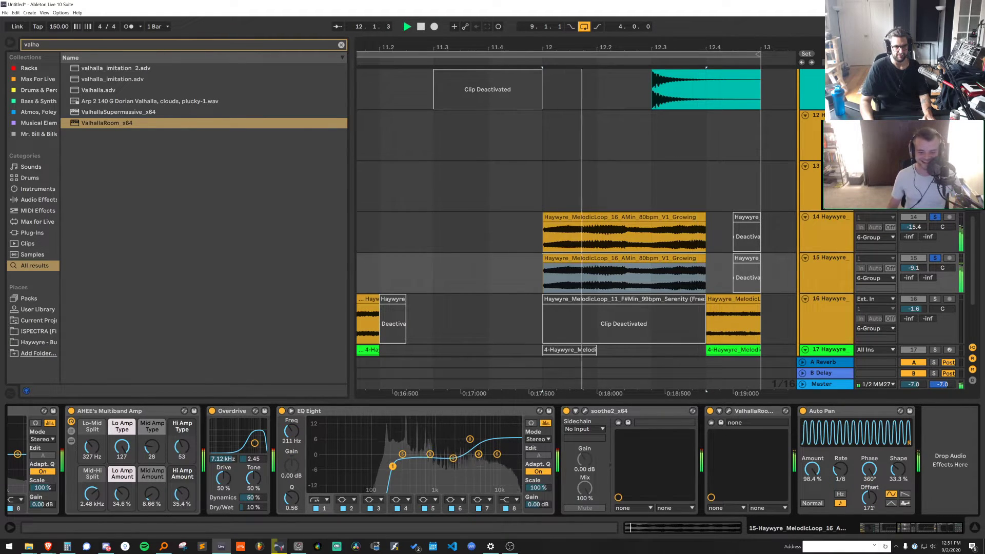
pyautogui.moveTo(453, 457); pyautogui.dragTo(451, 459)
pyautogui.press('space')
pyautogui.press('space')
pyautogui.moveTo(392, 466); pyautogui.dragTo(396, 467)
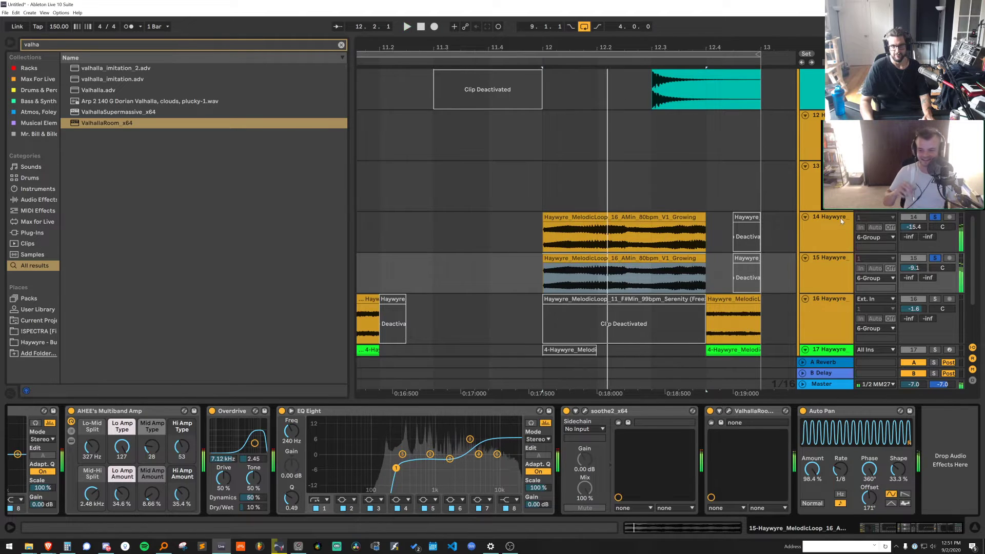
# In track 14's second EQ Eight, boost the highs, dip the mids slightly, and set the low cut to 206 Hz with Q 0.51
pyautogui.click(841, 221)
pyautogui.click(961, 529)
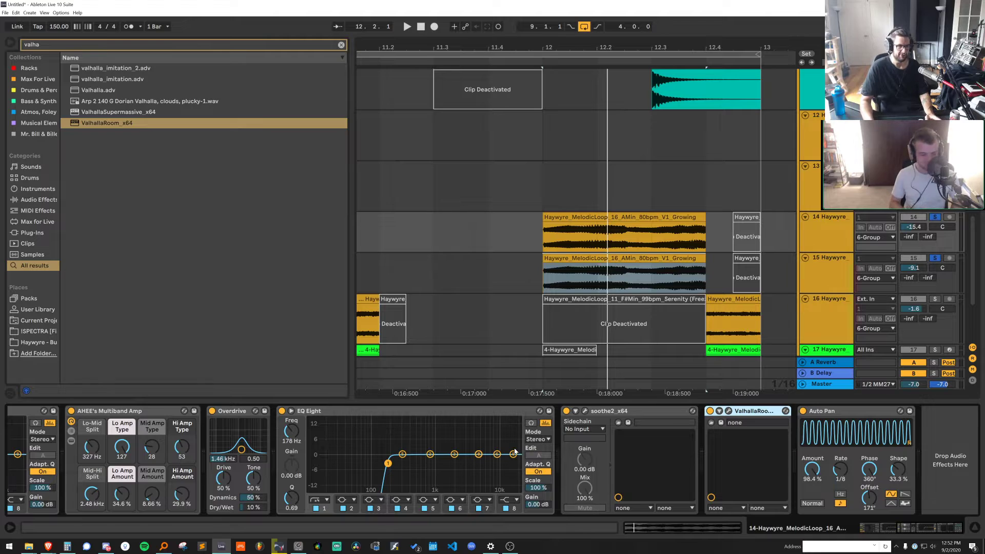
pyautogui.moveTo(500, 448); pyautogui.dragTo(476, 442)
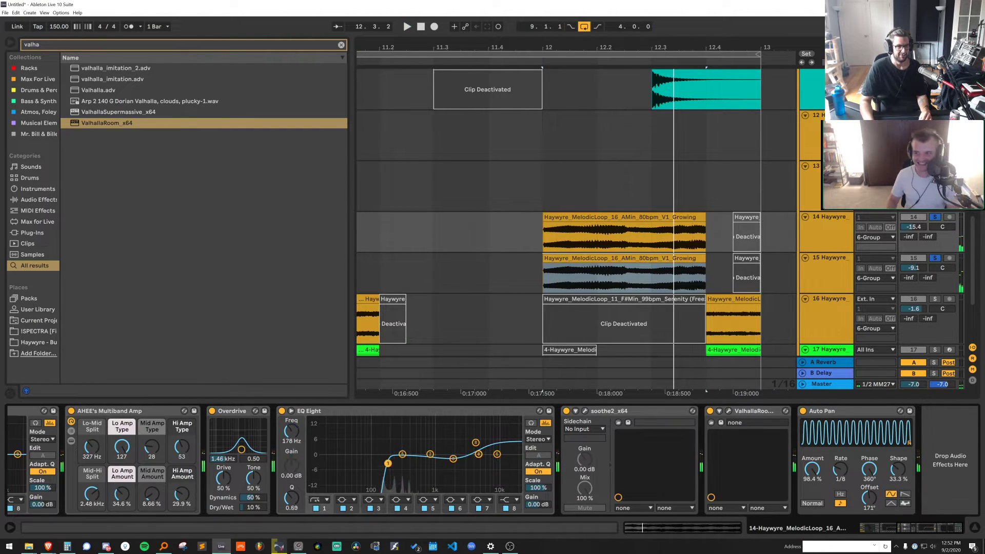
pyautogui.moveTo(388, 463); pyautogui.dragTo(392, 468)
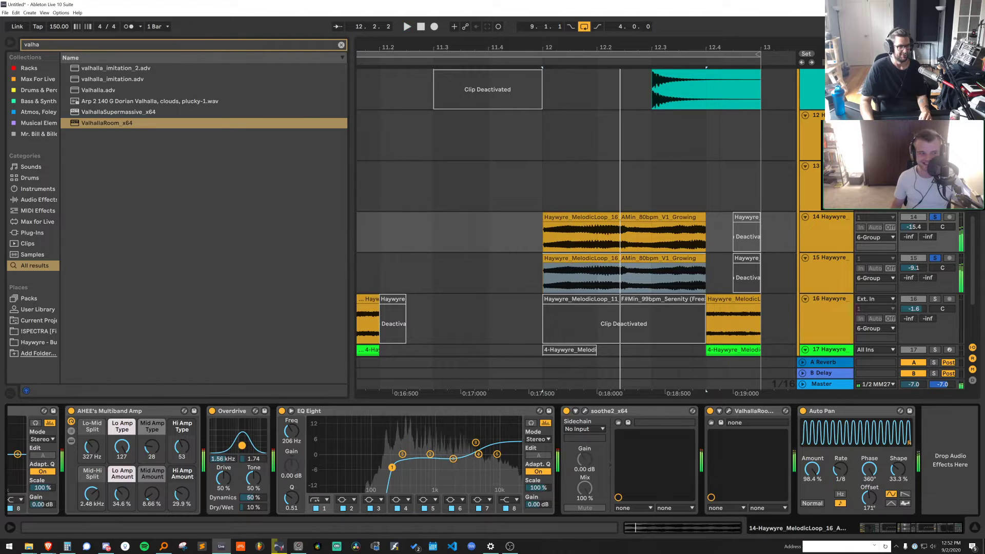
# Set track 14's Overdrive filter to 1.46 kHz with a width of 0.68, and the Multiband Amp's Hi Amp Amount to 44.1 %
pyautogui.moveTo(243, 445); pyautogui.dragTo(241, 449)
pyautogui.moveTo(191, 498); pyautogui.dragTo(190, 485)
pyautogui.press('space')
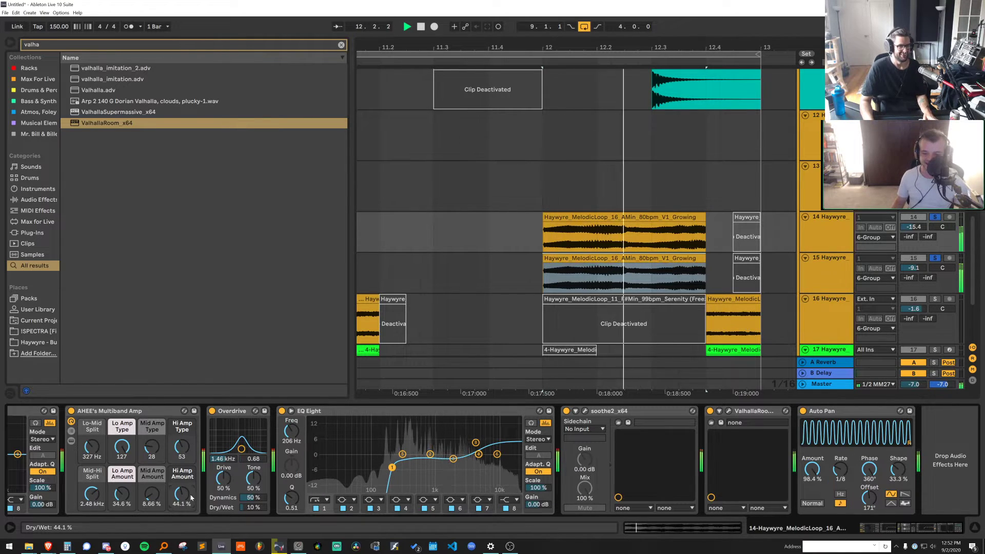
pyautogui.press('space')
# Unsolo tracks 14 and 15 and lower both together to -15.9 dB and -9.6 dB during playback
pyautogui.click(934, 217)
pyautogui.press('space')
pyautogui.click(838, 229)
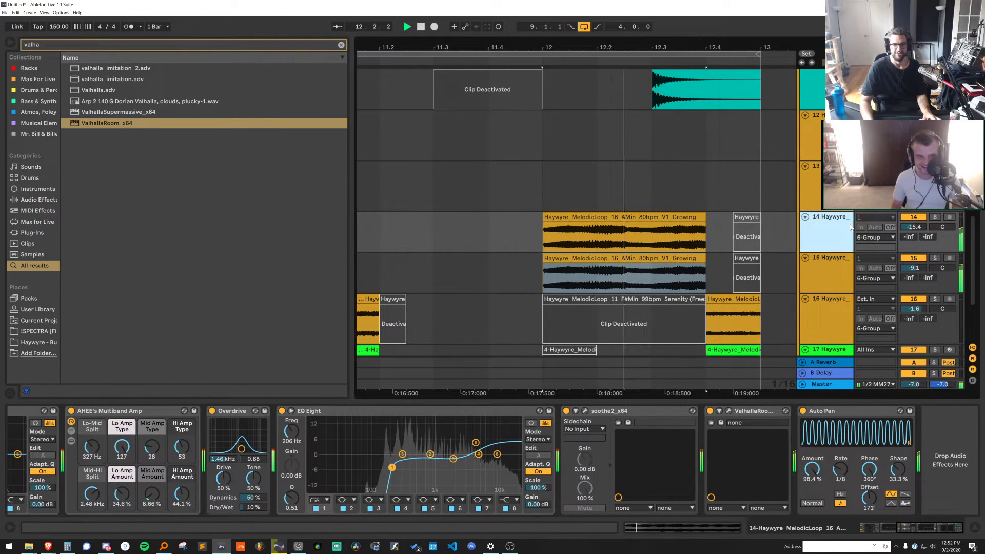
pyautogui.keyDown('shift'); pyautogui.click(837, 267); pyautogui.keyUp('shift')
pyautogui.moveTo(914, 226); pyautogui.dragTo(914, 230)
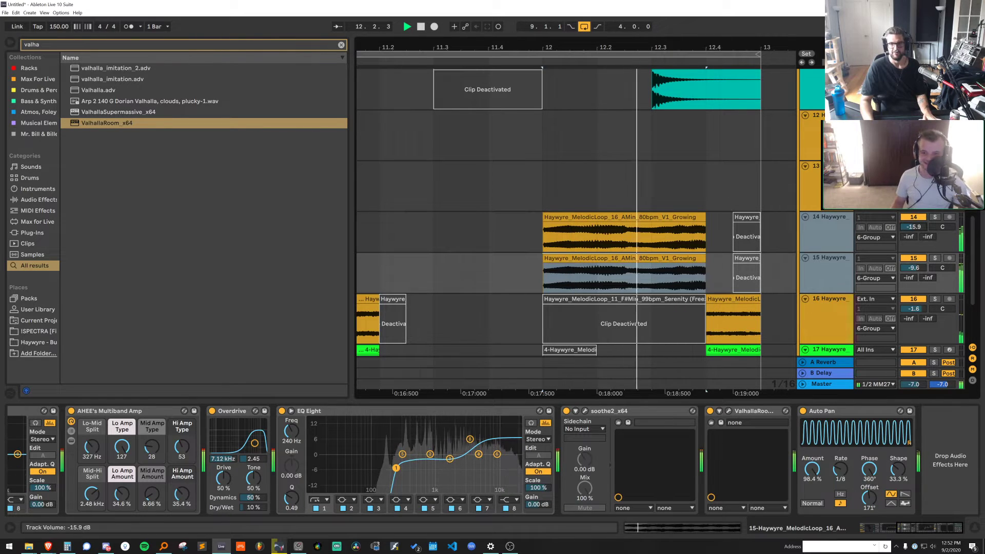
# Deactivate the clip portions on tracks 16 and 17 from 12.4.3 to the end of bar 12, and play the result
pyautogui.click(750, 299)
pyautogui.press('space')
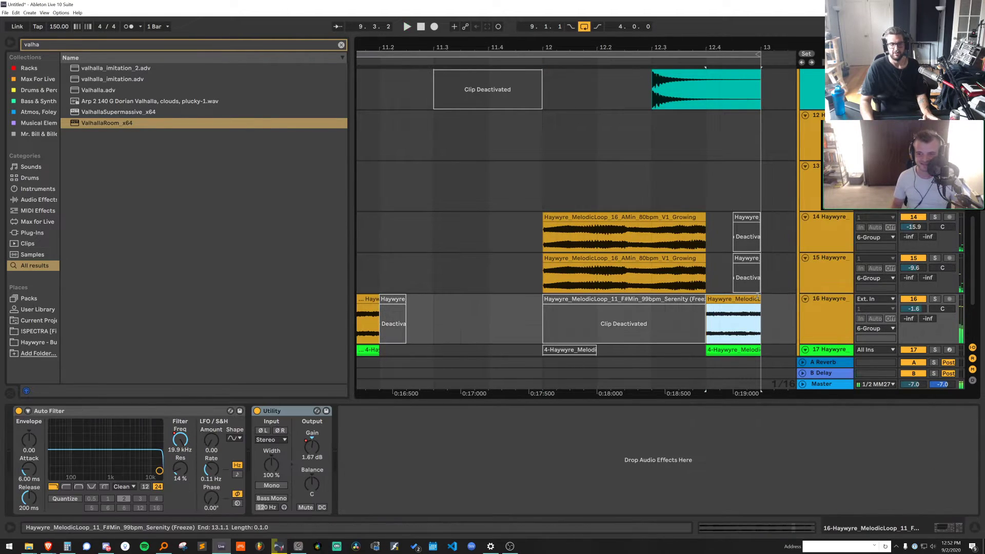
pyautogui.press('space')
pyautogui.scroll(-3, 774, 284)
pyautogui.press('space')
pyautogui.moveTo(774, 265); pyautogui.dragTo(750, 291)
pyautogui.press('0')
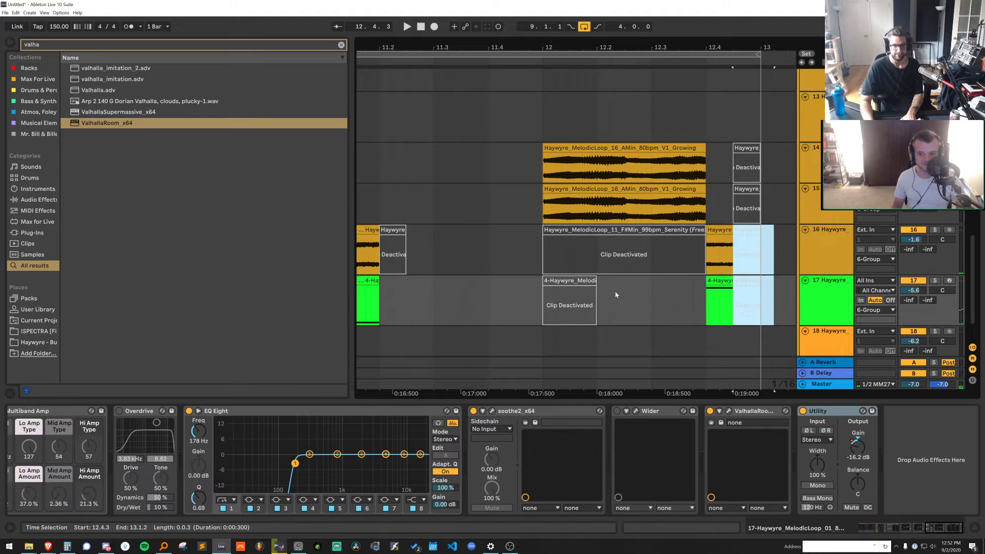
pyautogui.click(600, 289)
pyautogui.press('space')
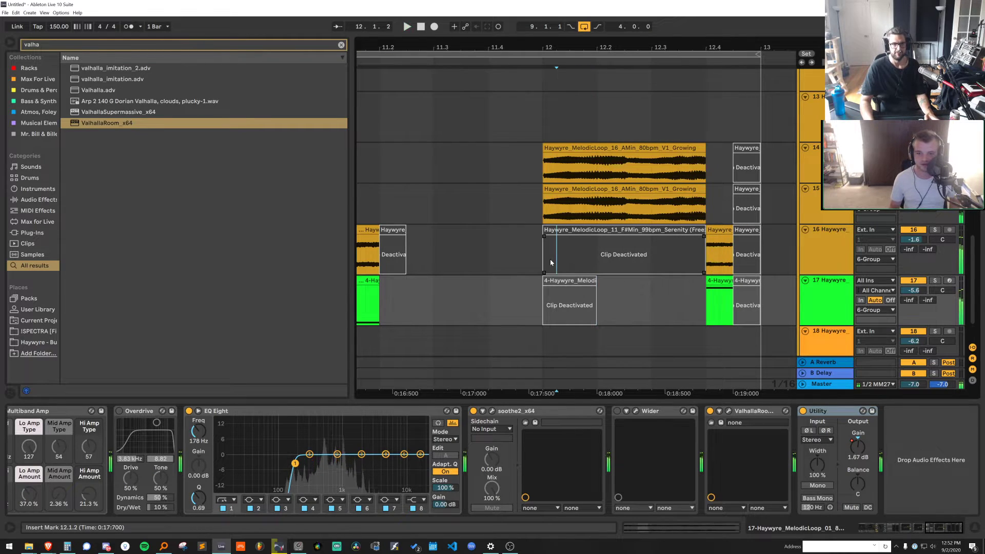
pyautogui.click(644, 256)
pyautogui.press('space')
# Search the library for "ut" and insert Utility after the instrument on bass stab track 10
pyautogui.scroll(5, 775, 211)
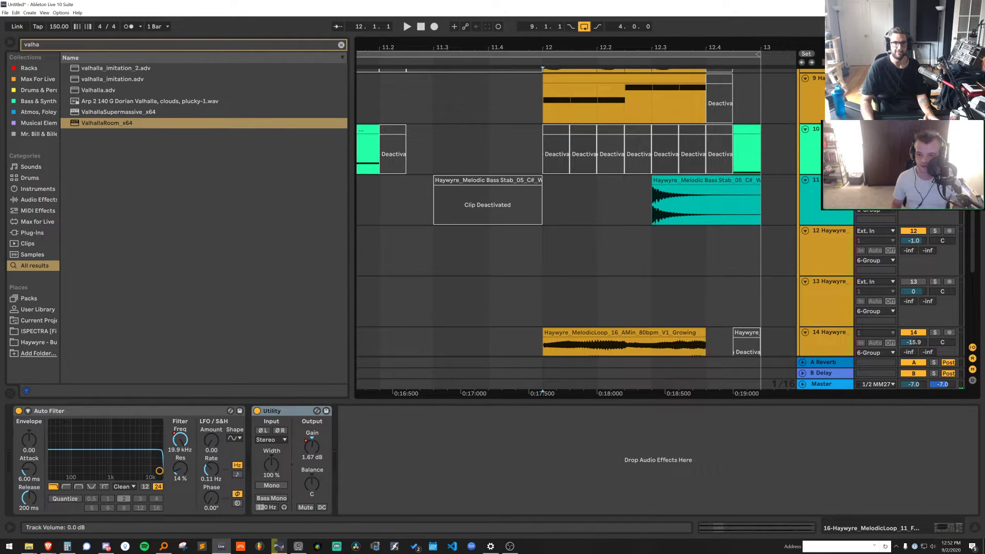
pyautogui.click(734, 149)
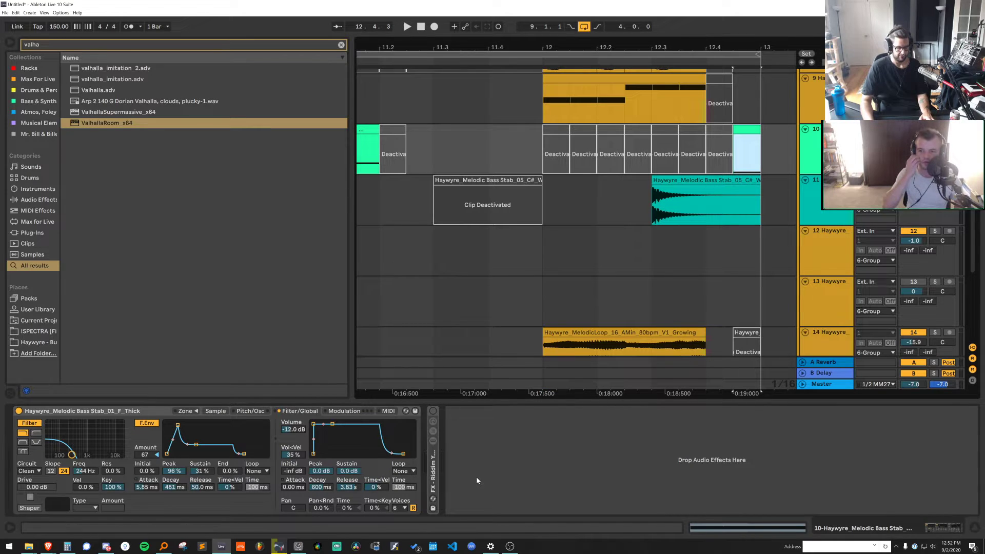
pyautogui.hotkey('ctrl', 'f')
pyautogui.write('ut')
pyautogui.press('Down')
pyautogui.press('Return')
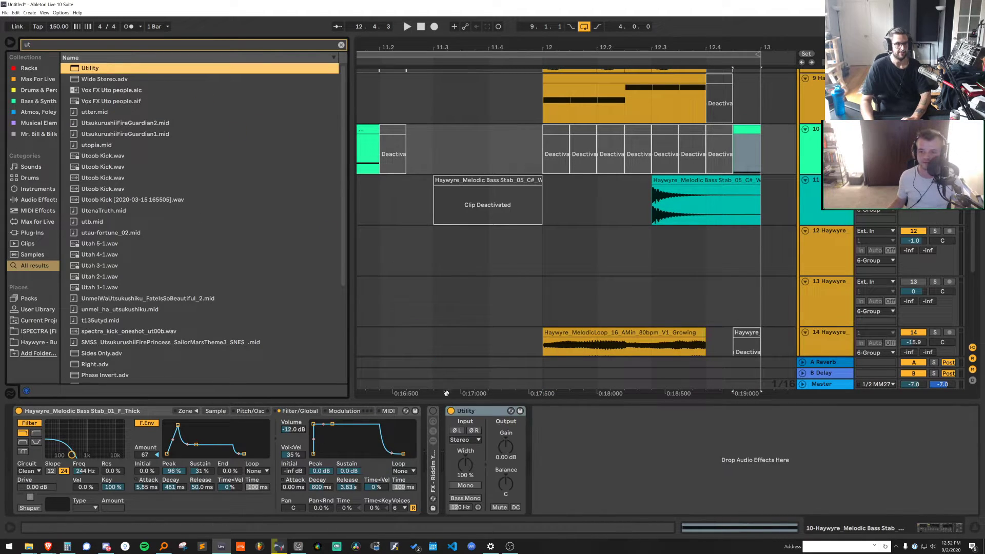
# Set track 10's Utility gain to 4.00 dB, automate the device on only for the 12.4.3 clip, and play bar 12
pyautogui.press('a')
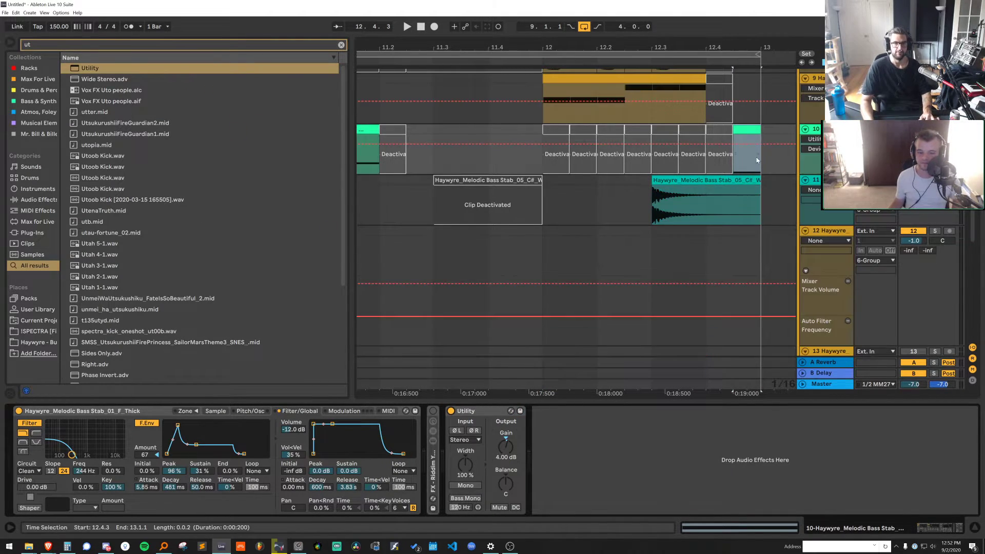
pyautogui.click(638, 149)
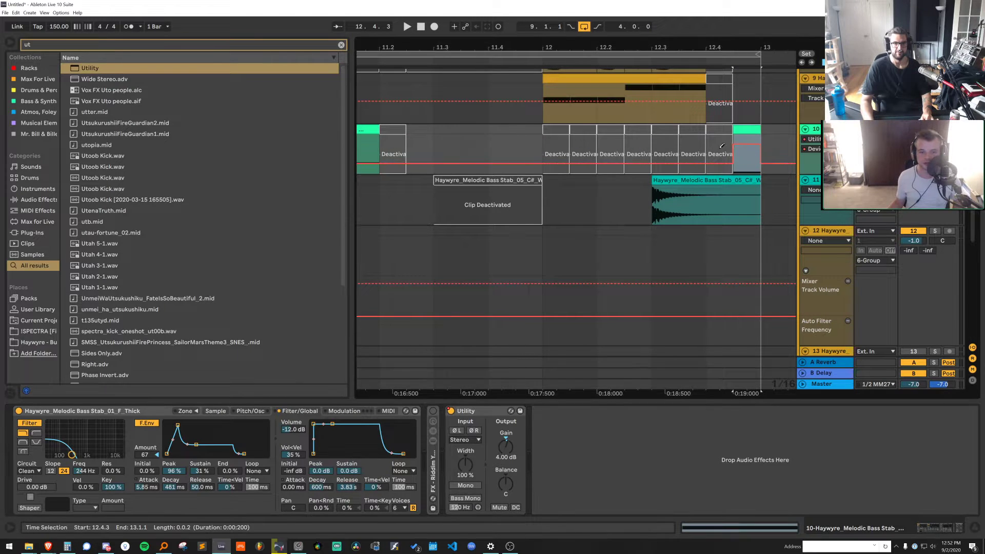
pyautogui.press('space')
pyautogui.click(538, 144)
pyautogui.press('space')
pyautogui.press('space')
pyautogui.press('a')
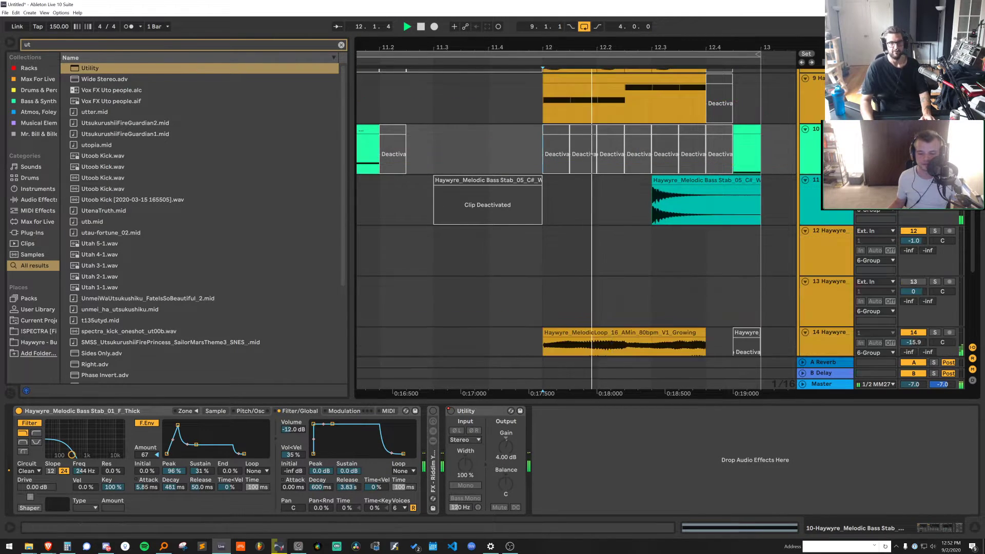
pyautogui.press('a')
pyautogui.press('a')
# Enlarge the arrangement by hiding the device view and review the full four-bar loop during playback
pyautogui.scroll(-3, 689, 260)
pyautogui.scroll(-3, 690, 262)
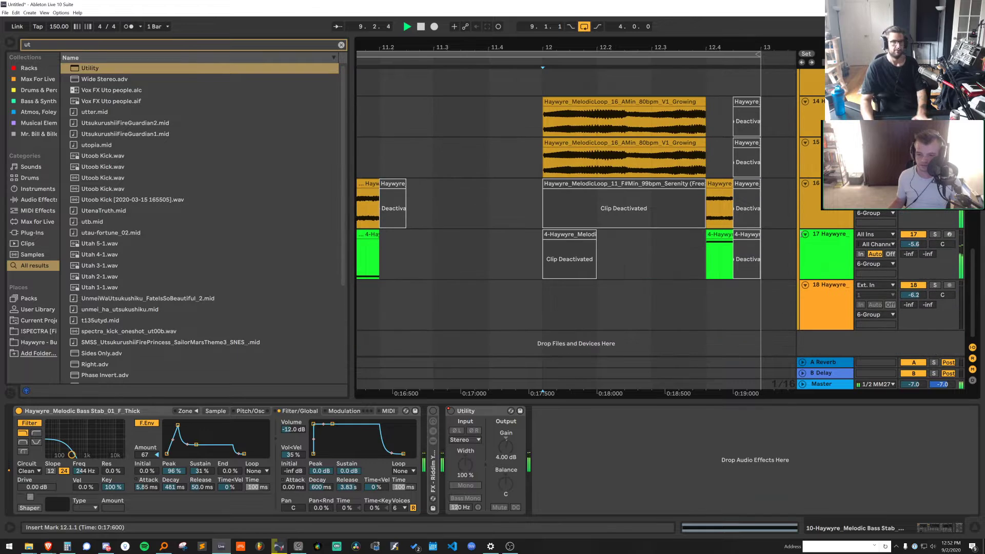
pyautogui.moveTo(722, 41); pyautogui.dragTo(709, 294)
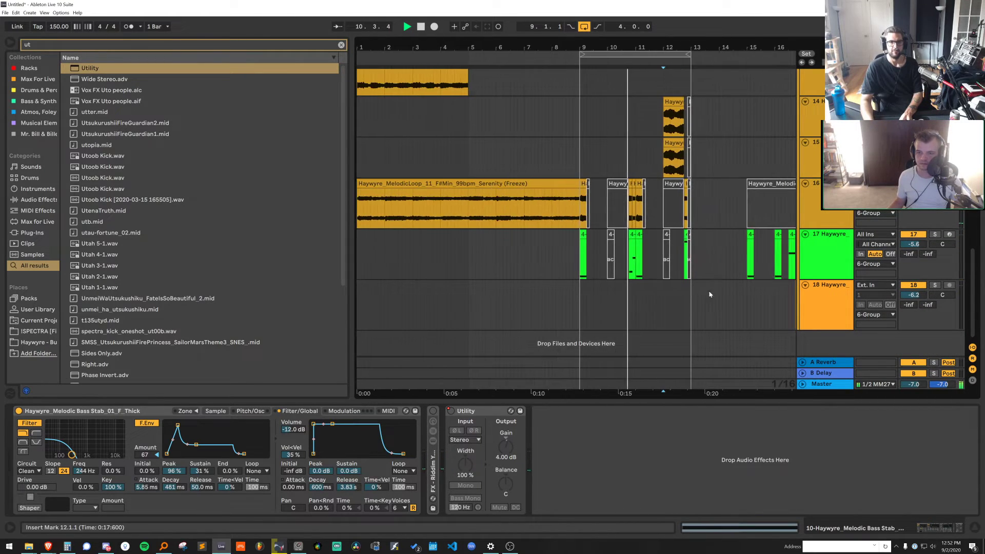
pyautogui.moveTo(726, 402); pyautogui.dragTo(726, 462)
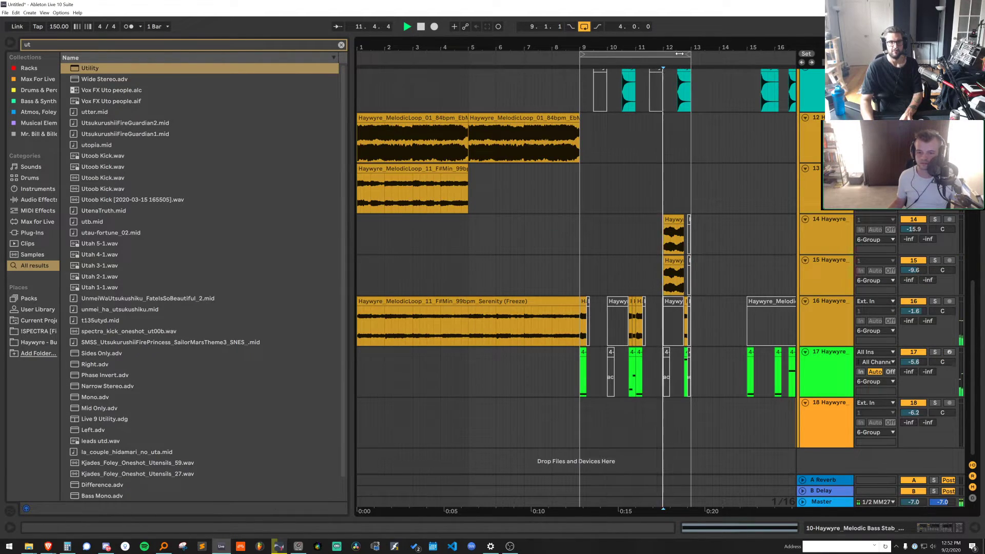
pyautogui.moveTo(675, 44); pyautogui.dragTo(675, 45)
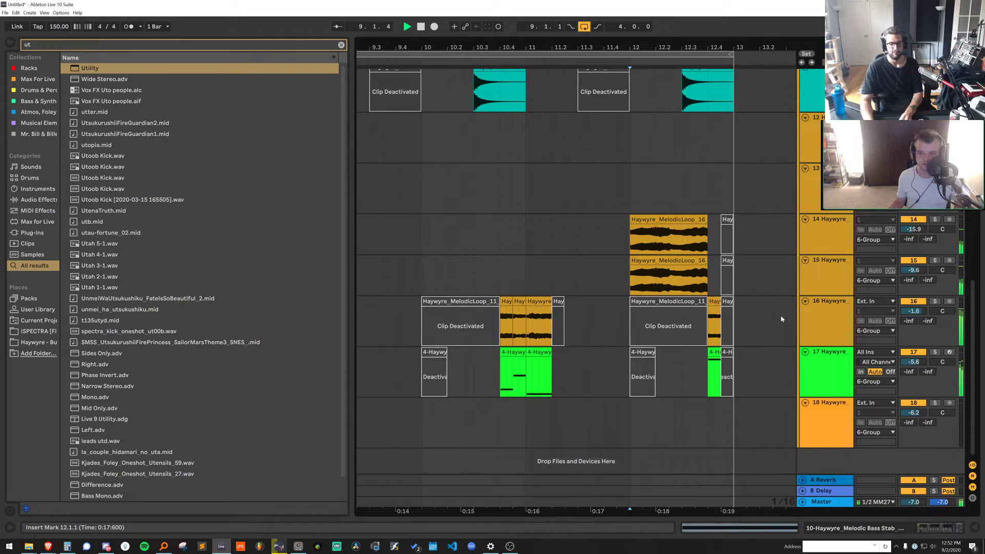
# Play the loop from bar 9 to review track 11's bass stab at 10.3.1 in context
pyautogui.moveTo(482, 41); pyautogui.dragTo(590, 67)
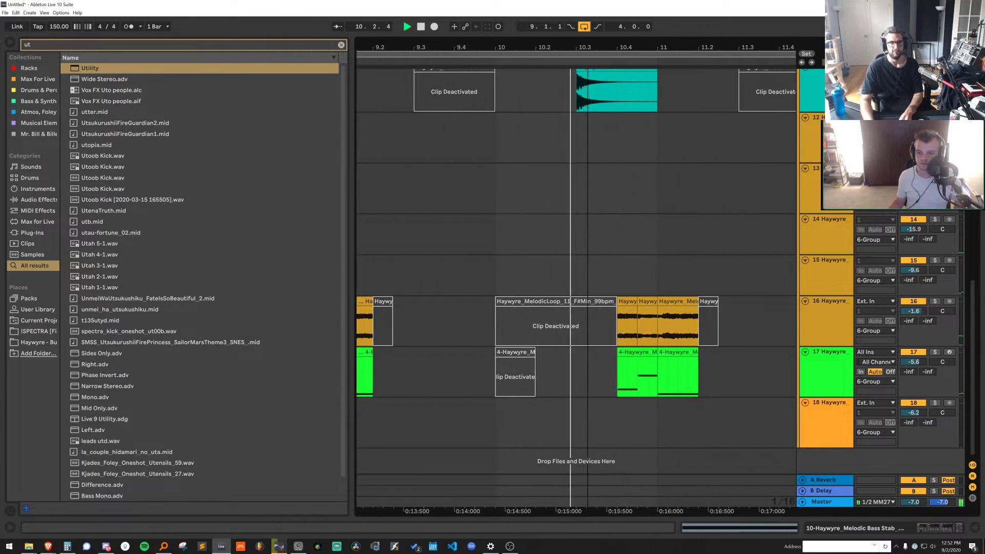
pyautogui.scroll(1, 735, 172)
pyautogui.scroll(5, 735, 172)
pyautogui.click(650, 174)
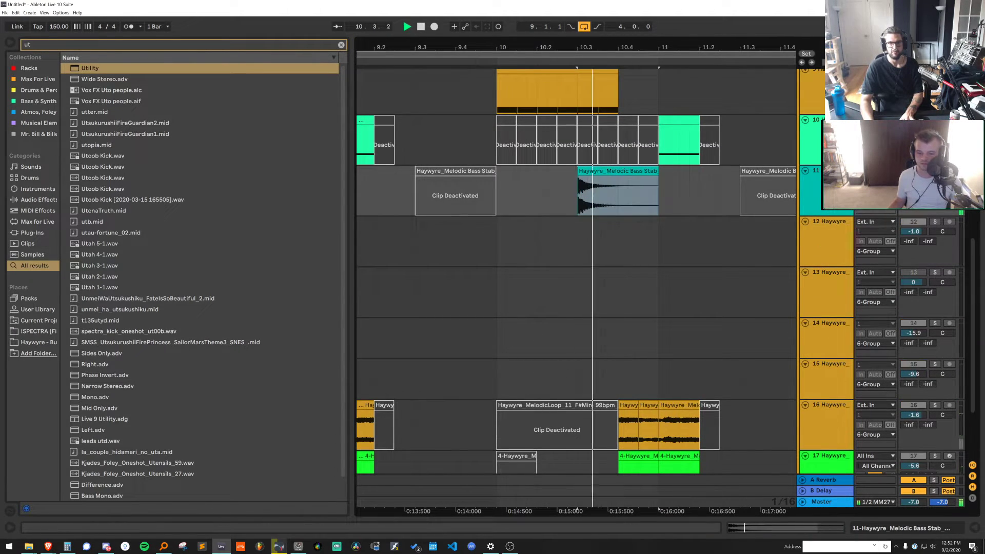
pyautogui.click(656, 190)
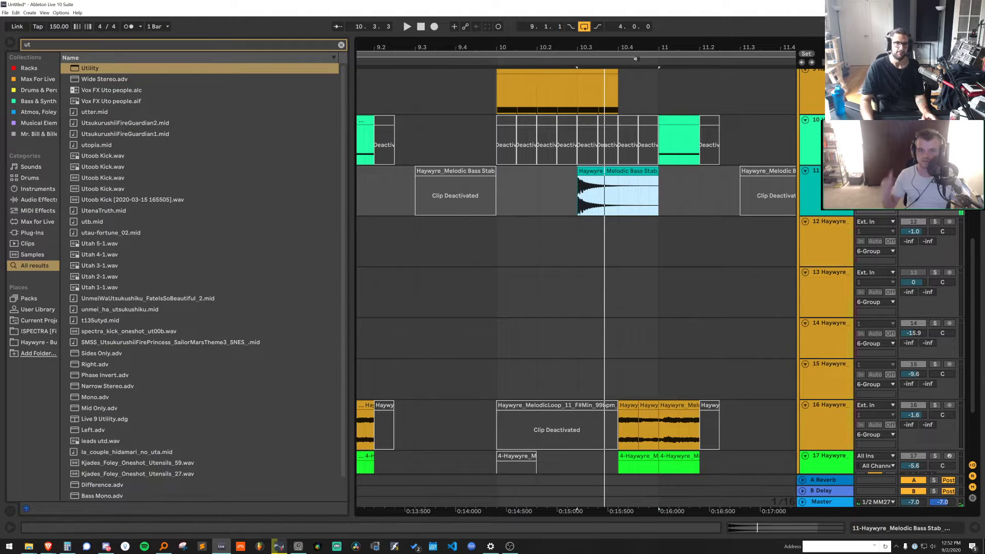
pyautogui.scroll(-4, 624, 180)
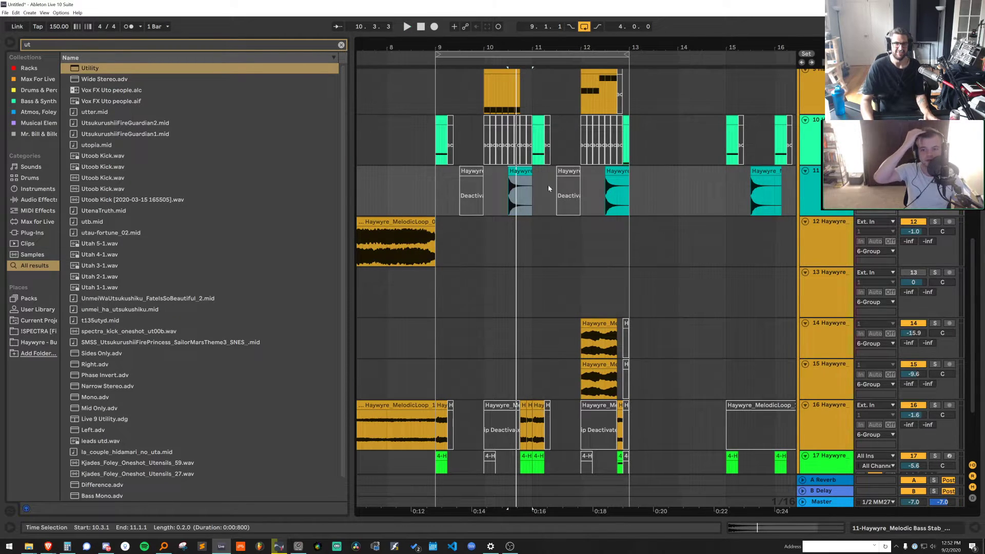
pyautogui.click(438, 185)
pyautogui.press('space')
pyautogui.moveTo(506, 47); pyautogui.dragTo(581, 56)
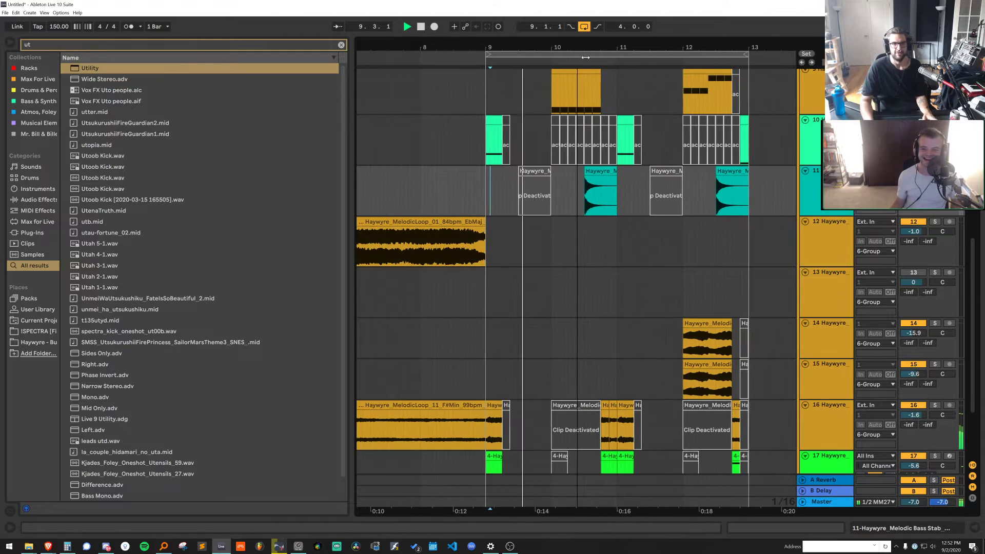
pyautogui.press('space')
# Move track 11's bass stab from 10.3.1 to 9.2.1 and play it from bar 9
pyautogui.click(600, 172)
pyautogui.moveTo(493, 44); pyautogui.dragTo(493, 95)
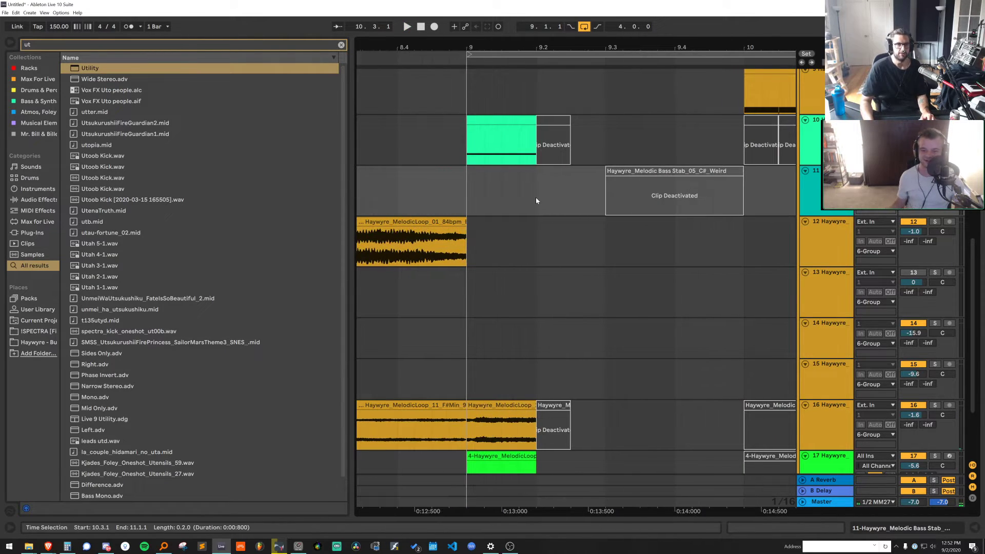
pyautogui.click(537, 194)
pyautogui.hotkey('ctrl', 'v')
pyautogui.click(475, 187)
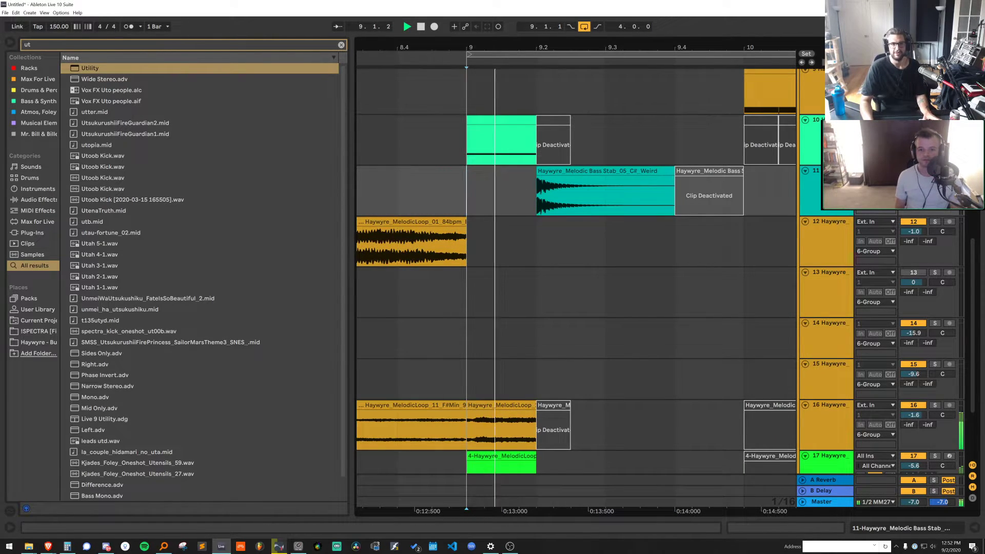
# Shorten the moved stab to end at 9.2.3, deactivate its portion from 9.2.3 to 9.3.1, and play the result
pyautogui.doubleClick(583, 171)
pyautogui.press('space')
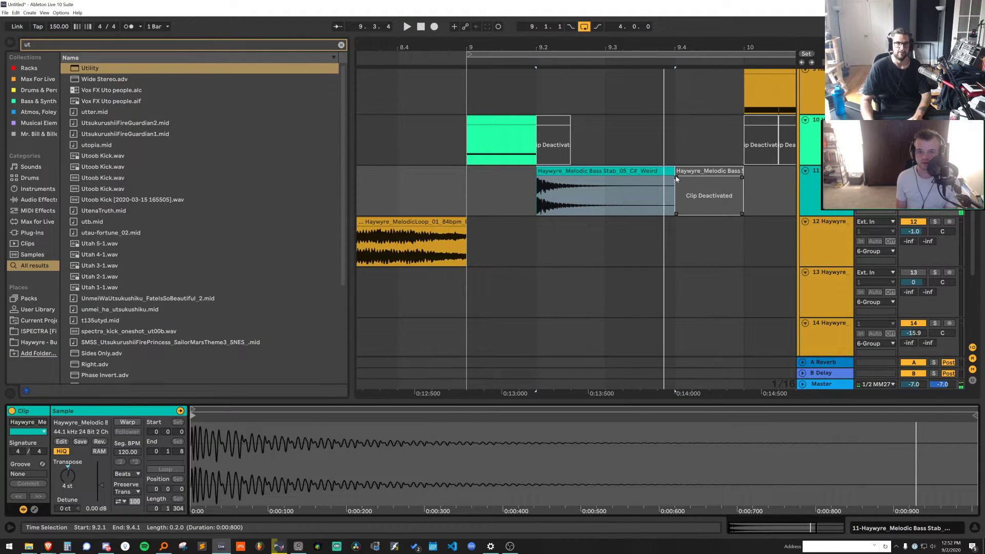
pyautogui.moveTo(676, 172); pyautogui.dragTo(572, 174)
pyautogui.hotkey('ctrl', 'e')
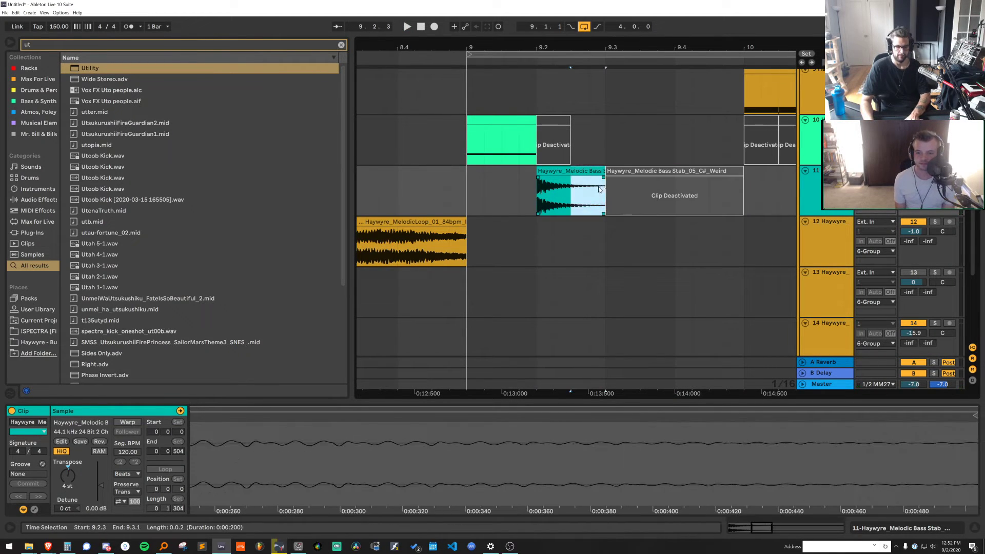
pyautogui.click(473, 181)
pyautogui.press('space')
pyautogui.click(595, 172)
pyautogui.press('0')
pyautogui.click(475, 182)
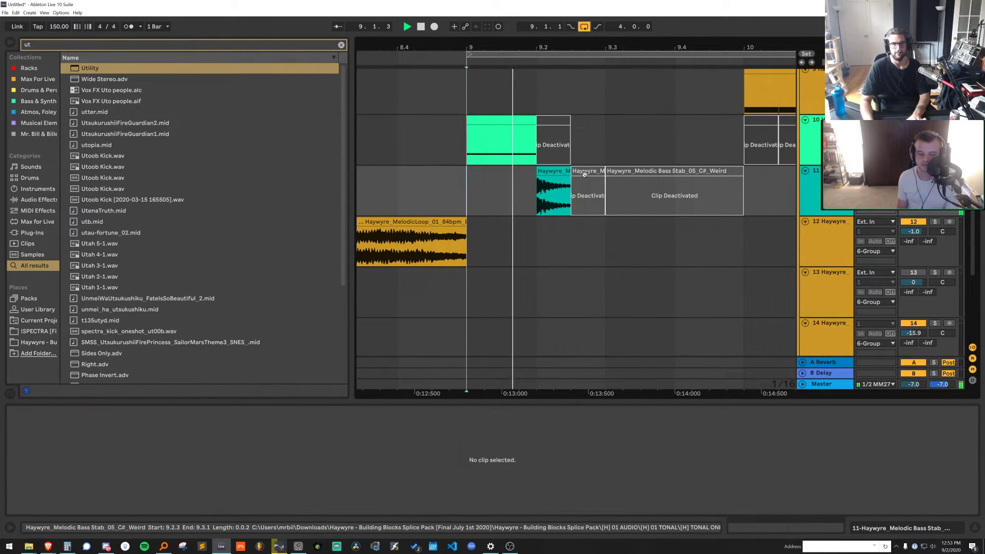
pyautogui.press('space')
# Search the library for "auto", insert Auto Filter on track 11, and set it to band-pass at 400 Hz with 41% resonance
pyautogui.hotkey('ctrl', 'f')
pyautogui.write('auto')
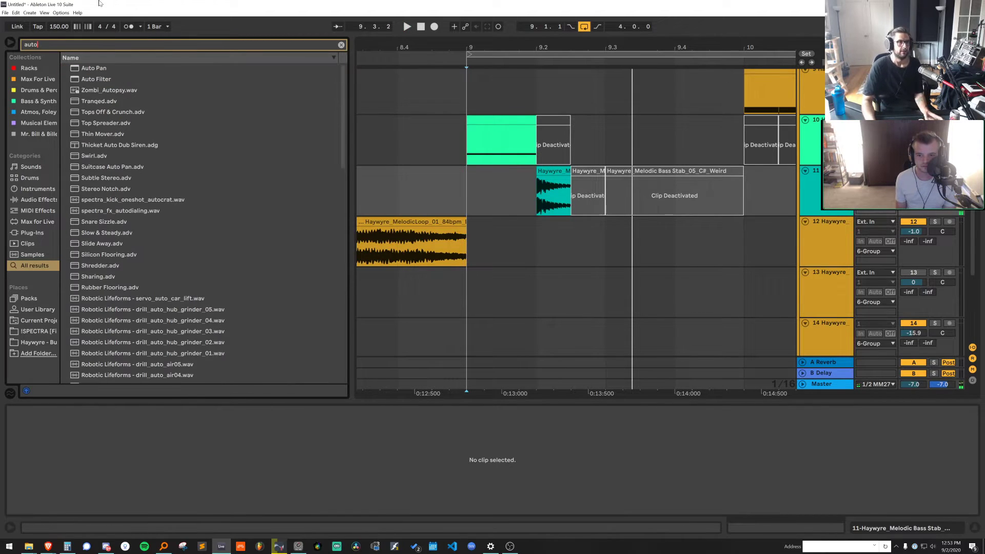
pyautogui.moveTo(96, 81); pyautogui.dragTo(486, 194)
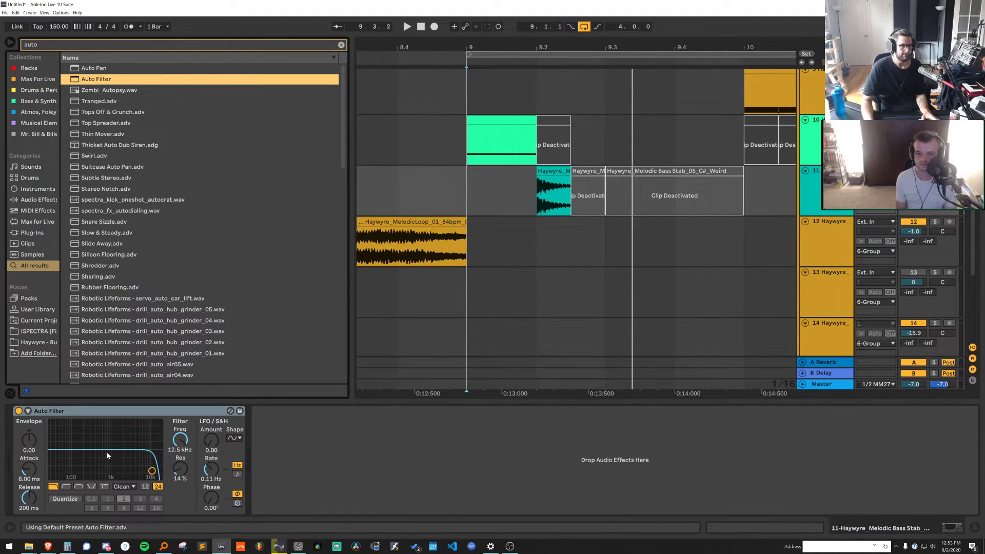
pyautogui.click(78, 486)
# Automate track 11's filter frequency over the 9.2.1 stab, rising from 400 Hz to 4.32 kHz and falling to 26.0 Hz, and play it
pyautogui.press('a')
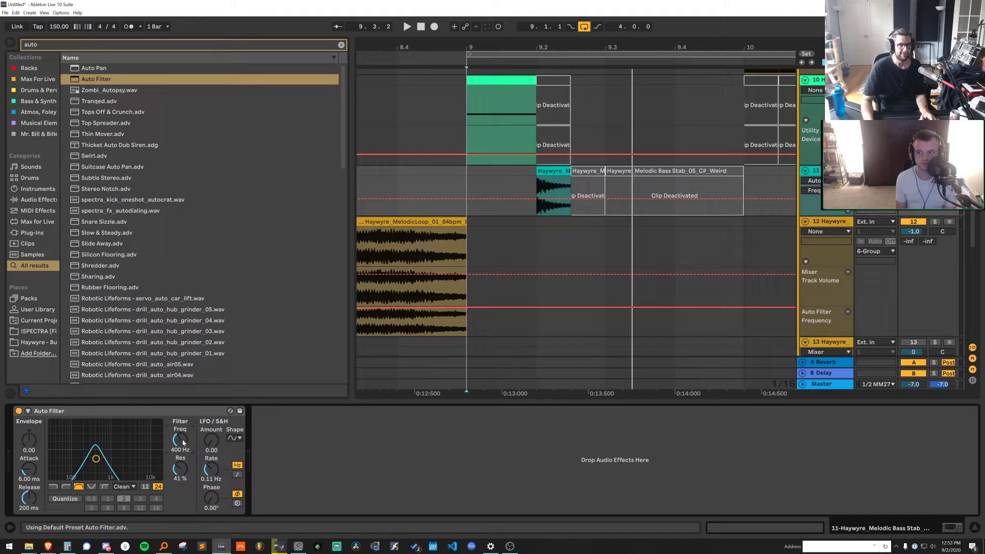
pyautogui.click(536, 199)
pyautogui.moveTo(552, 199)
pyautogui.mouseDown()
pyautogui.moveTo(546, 180)
pyautogui.moveTo(540, 204)
pyautogui.moveTo(570, 215)
pyautogui.mouseUp()
pyautogui.click(508, 208)
pyautogui.press('space')
pyautogui.press('space')
pyautogui.press('space')
pyautogui.press('space')
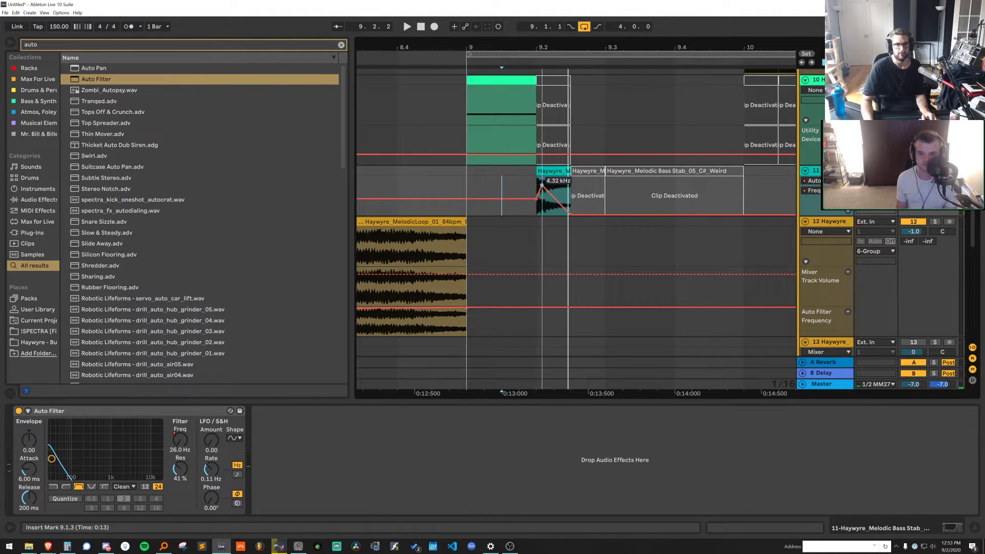
pyautogui.press('space')
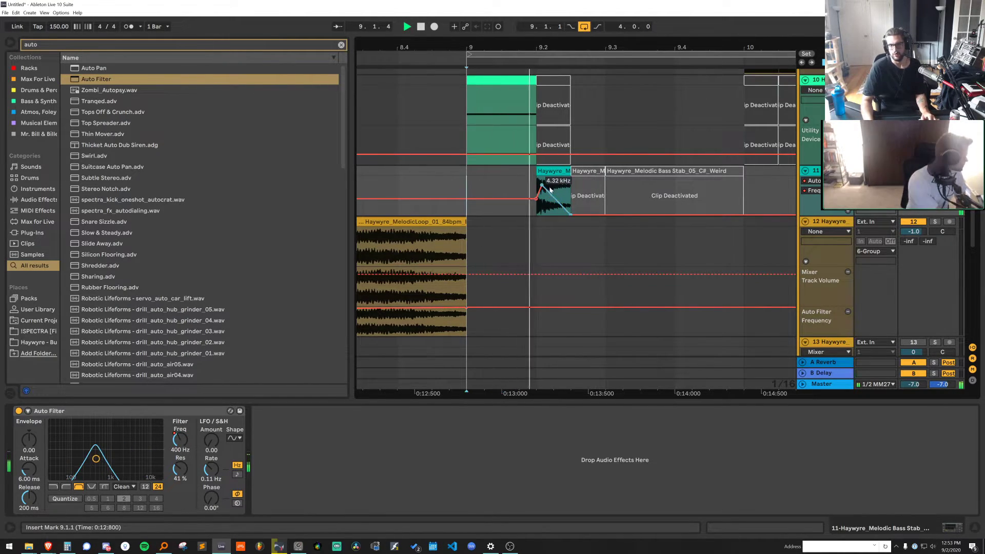
# Shift the filter frequency rise earlier so it starts at 9.1.4 and peaks at 9.2.1, and play it
pyautogui.moveTo(536, 199); pyautogui.dragTo(520, 187)
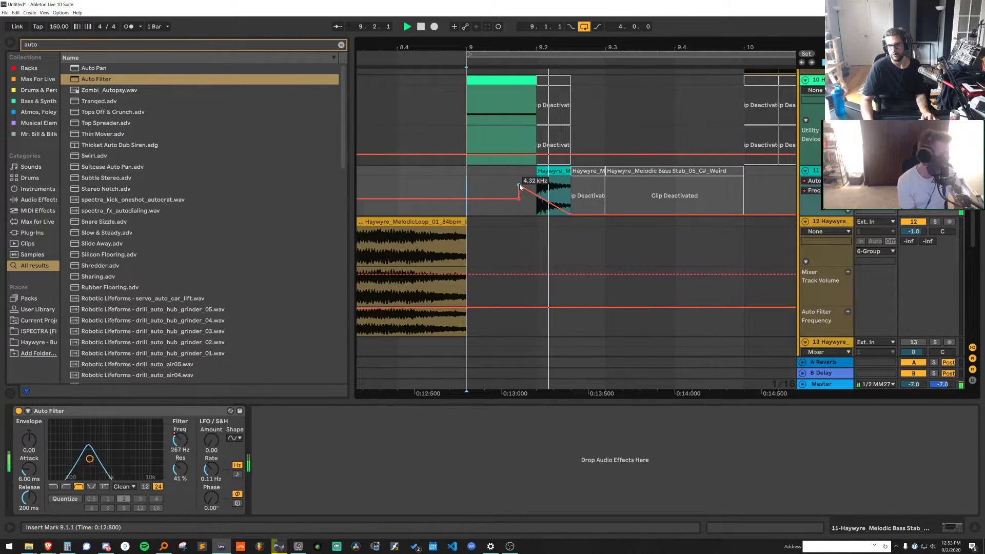
pyautogui.hotkey('ctrl', 'z')
pyautogui.press('space')
pyautogui.press('space')
pyautogui.press('space')
# Search the library for "ott", insert the Disperser OTT rack after Auto Filter on track 11, and play the stab
pyautogui.hotkey('ctrl', 'f')
pyautogui.write('oit')
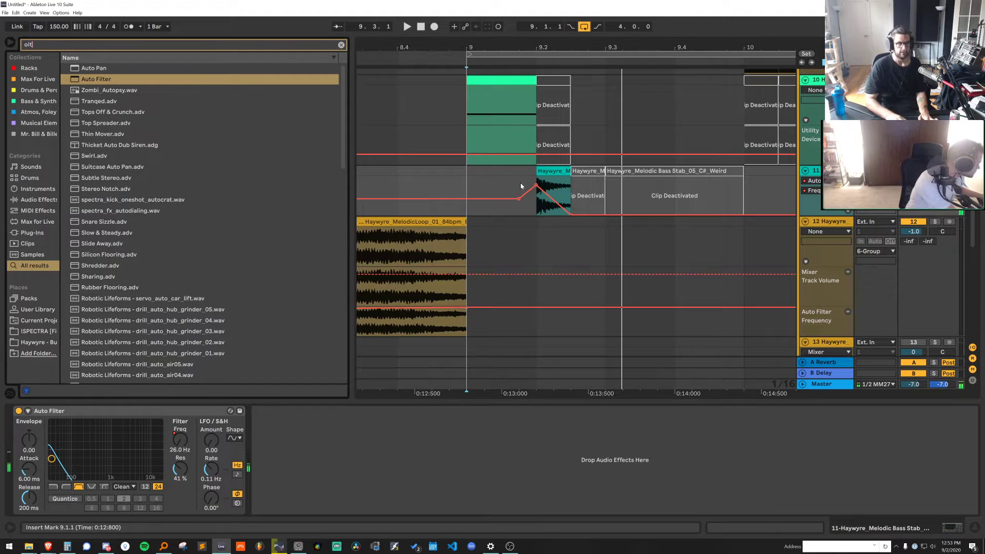
pyautogui.press('BackSpace')
pyautogui.press('BackSpace')
pyautogui.write('tt')
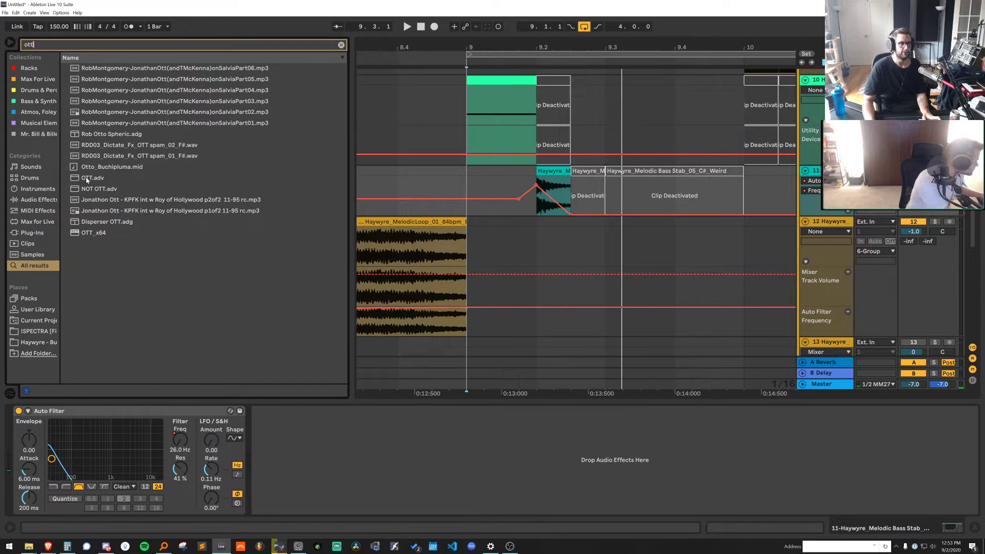
pyautogui.doubleClick(106, 222)
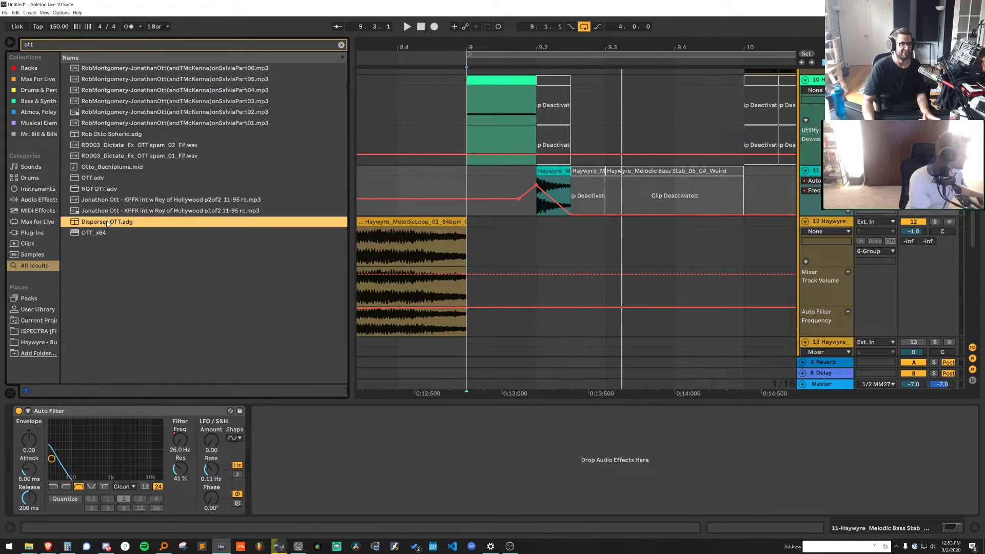
pyautogui.press('space')
pyautogui.press('space')
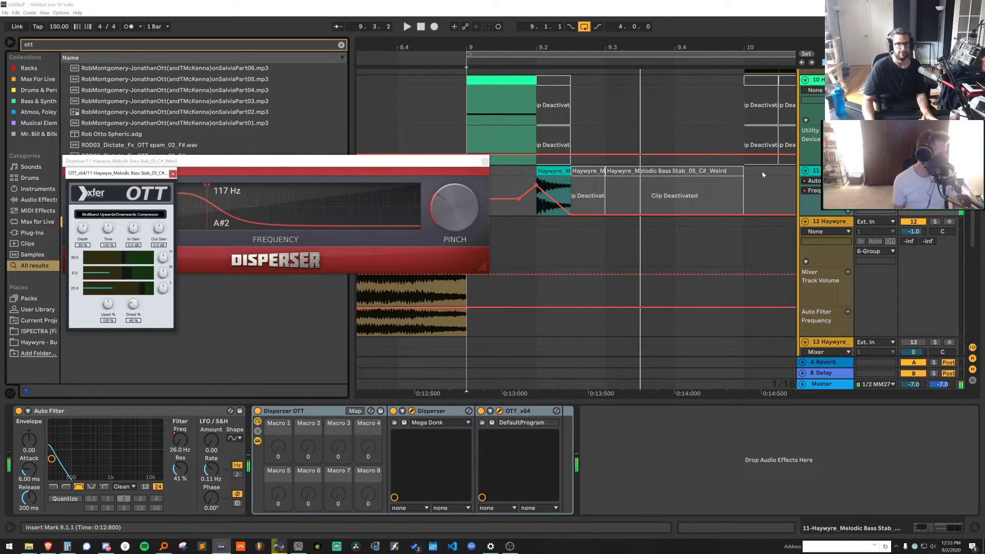
# Insert Utility after the rack on track 11 with 7.00 dB gain, play the loop, and close the Disperser and OTT windows
pyautogui.write('ut')
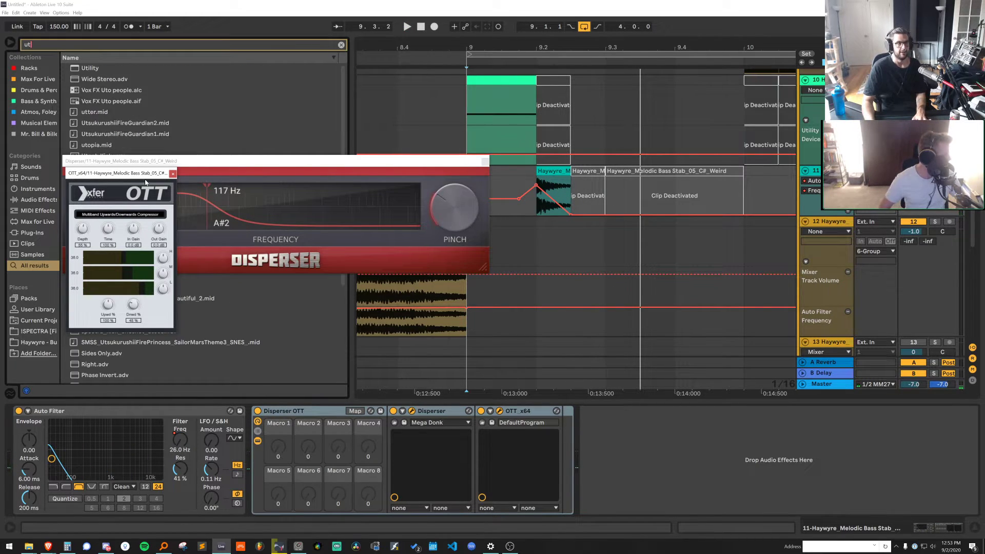
pyautogui.press('Down')
pyautogui.press('Return')
pyautogui.press('space')
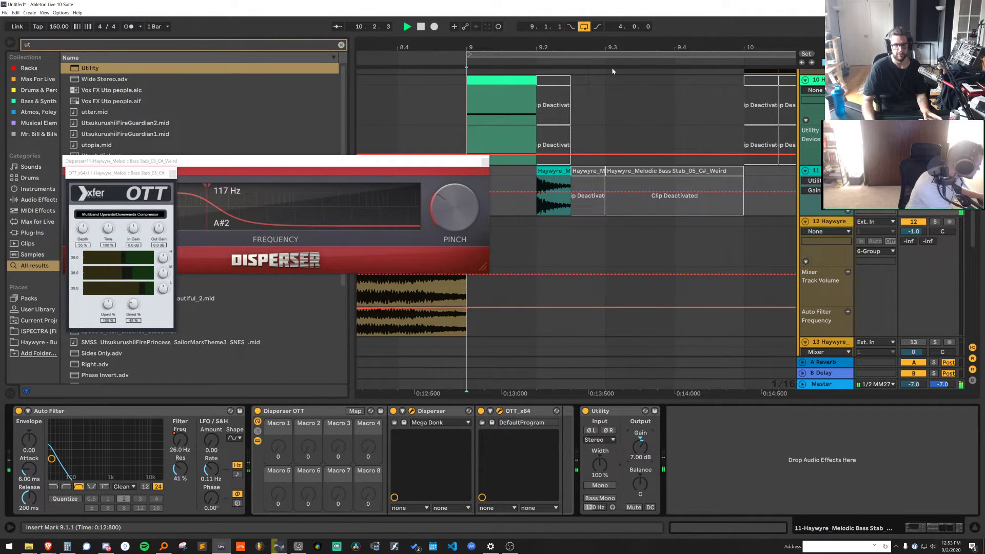
pyautogui.moveTo(611, 48); pyautogui.dragTo(553, 20)
pyautogui.click(484, 161)
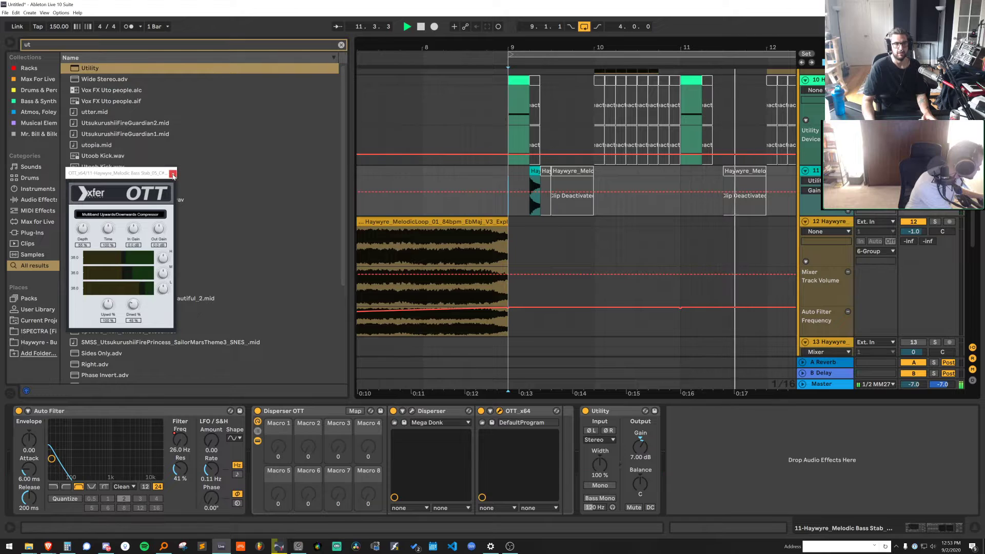
pyautogui.click(173, 174)
pyautogui.scroll(-3, 611, 48)
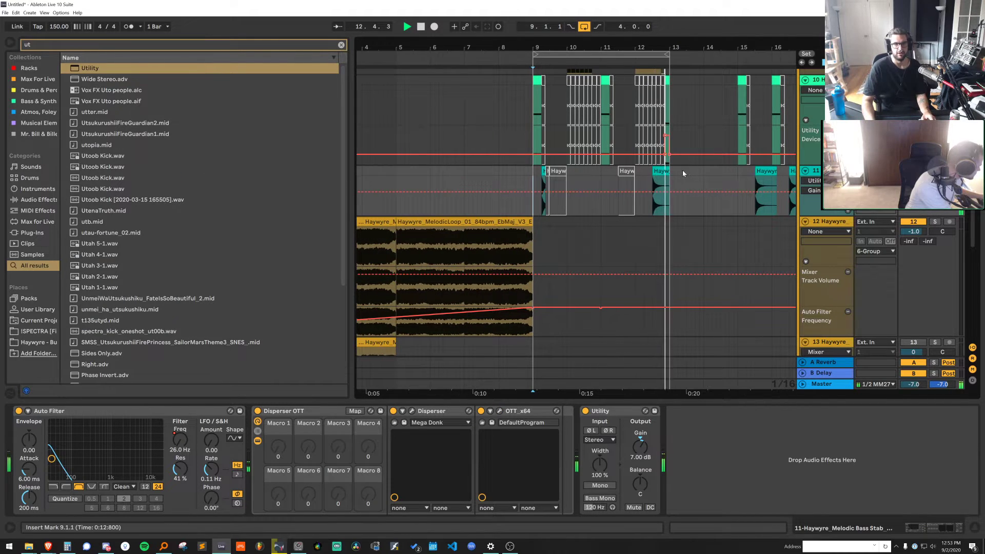
# Toggle the activation of track 11's bass stab at 12.3.1 and play it to compare
pyautogui.click(661, 171)
pyautogui.press('space')
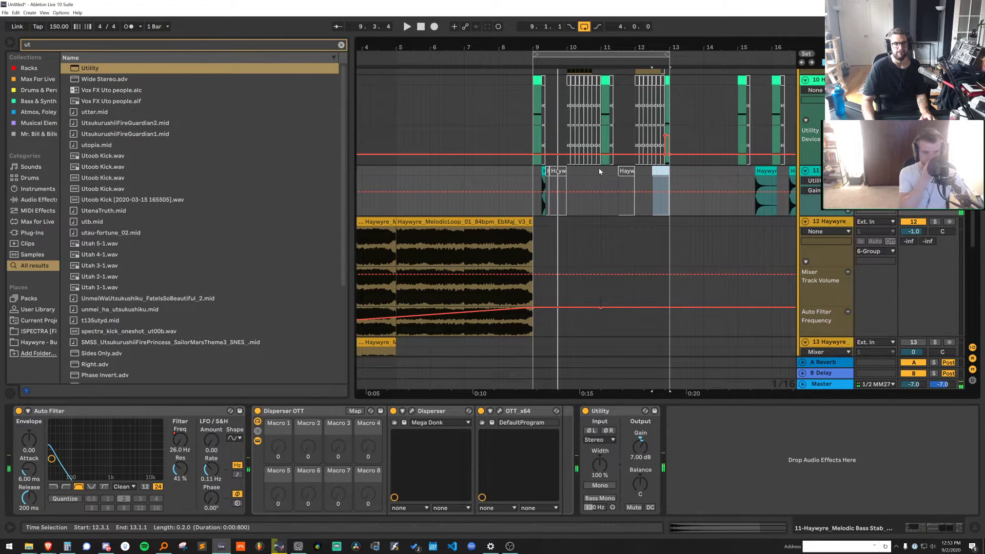
pyautogui.press('0')
pyautogui.press('space')
pyautogui.press('space')
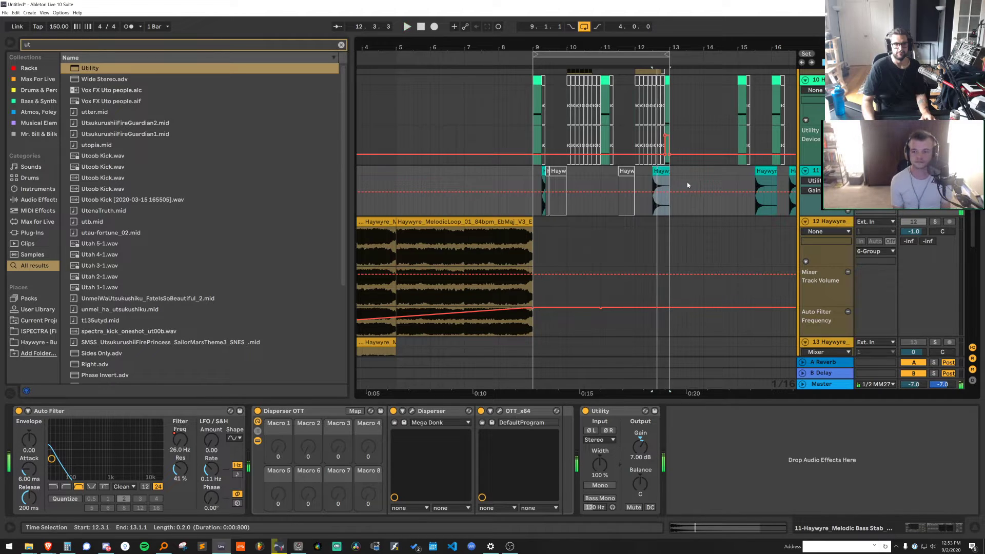
# Set track 11's Auto Filter resonance to 18% and play the processed stab from bar 9
pyautogui.click(534, 175)
pyautogui.press('space')
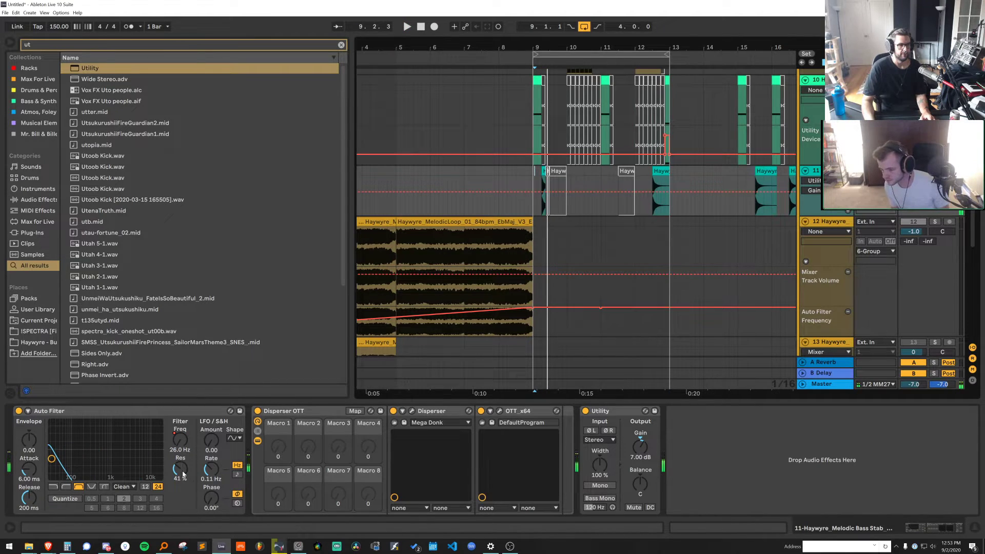
pyautogui.press('space')
pyautogui.moveTo(183, 473)
pyautogui.mouseDown()
pyautogui.moveTo(183, 461)
pyautogui.moveTo(183, 485)
pyautogui.mouseUp()
pyautogui.press('space')
pyautogui.press('space')
pyautogui.press('space')
pyautogui.press('space')
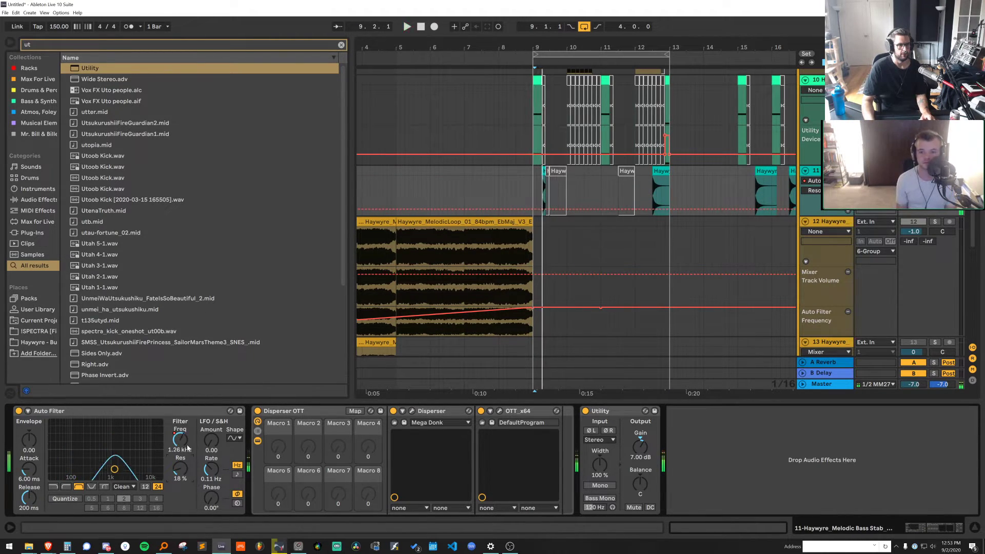
pyautogui.press('space')
# Extend the filter frequency fall on track 11 to end at 9.3.1 and play it from 9.1.4
pyautogui.click(182, 442)
pyautogui.press('a')
pyautogui.press('a')
pyautogui.moveTo(544, 44); pyautogui.dragTo(544, 133)
pyautogui.click(489, 192)
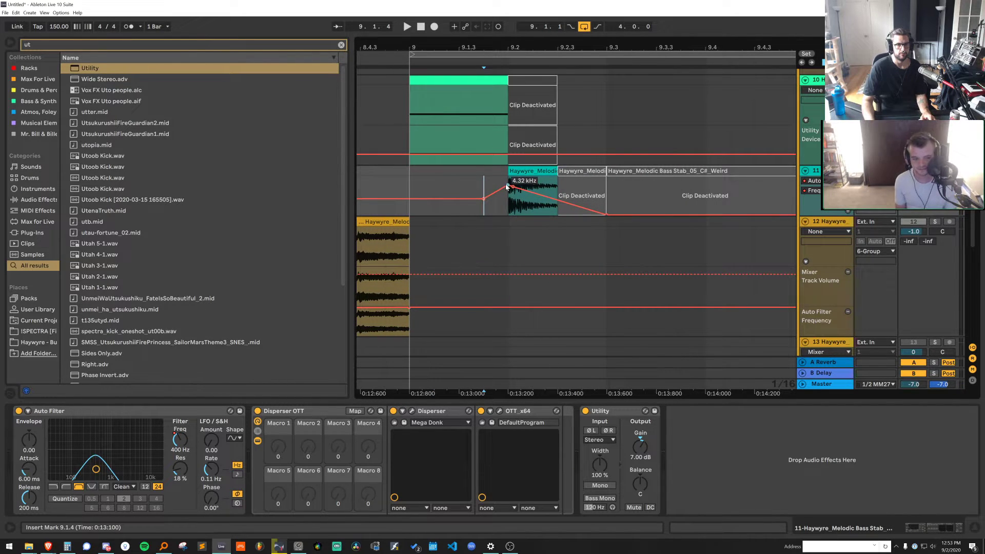
pyautogui.press('space')
pyautogui.press('space')
pyautogui.press('space')
# Raise the filter frequency point at 9.1.4 and remove the 9.2.1 peak for one continuous fall, replaying the stab repeatedly
pyautogui.moveTo(484, 198); pyautogui.dragTo(484, 189)
pyautogui.press('space')
pyautogui.press('space')
pyautogui.press('space')
pyautogui.press('space')
pyautogui.press('space')
pyautogui.press('space')
pyautogui.press('space')
pyautogui.press('space')
pyautogui.press('space')
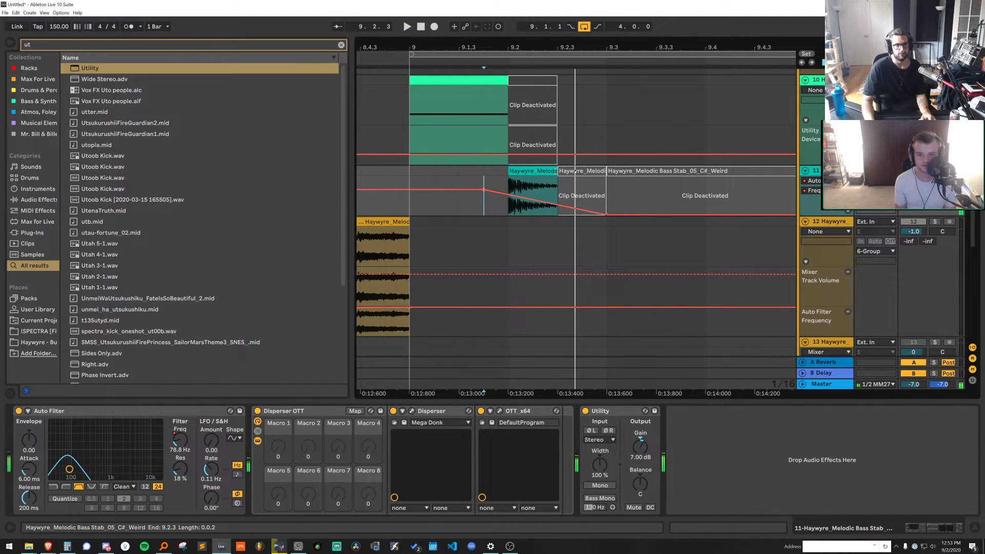
# Search for "khs t", insert kHs Transient Shaper before Auto Filter on track 11, and set the filter's envelope amount to 127
pyautogui.hotkey('ctrl', 'f')
pyautogui.moveTo(110, 68); pyautogui.dragTo(61, 440)
pyautogui.moveTo(164, 443); pyautogui.dragTo(166, 382)
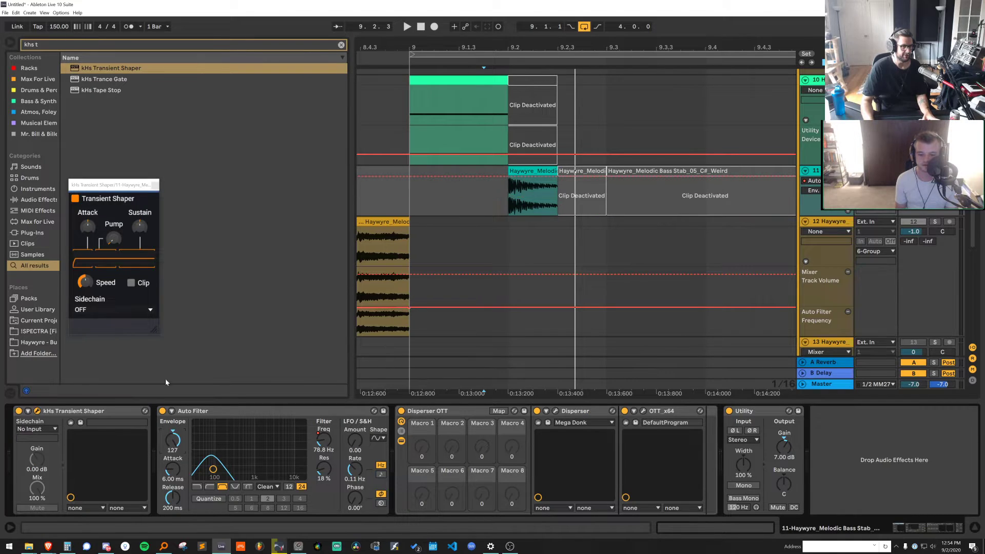
# Adjust the Transient Shaper's attack, pump and sustain, and set Auto Filter's envelope to 3.97 and resonance to 35% while auditioning the stab
pyautogui.press('space')
pyautogui.press('space')
pyautogui.press('space')
pyautogui.press('space')
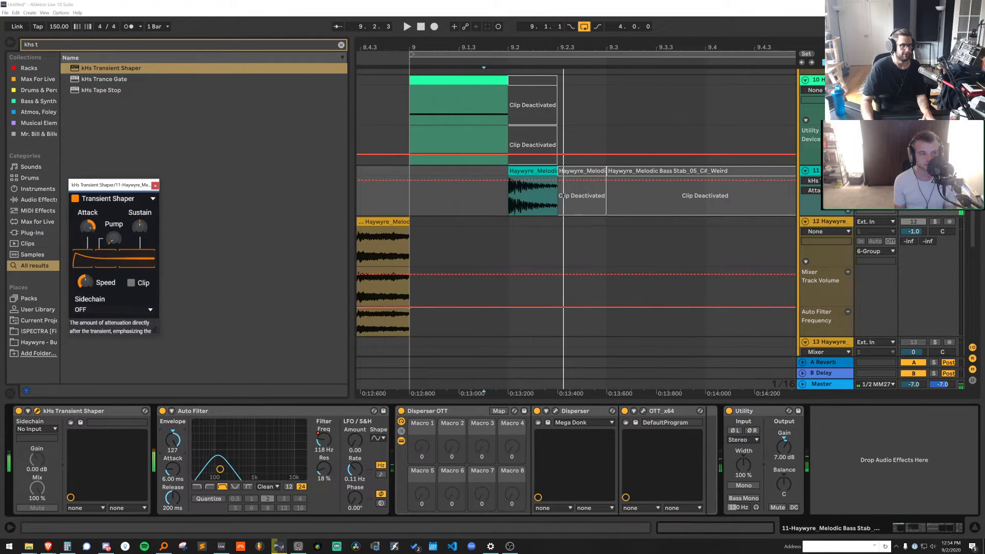
pyautogui.press('space')
pyautogui.moveTo(113, 238); pyautogui.dragTo(140, 241)
pyautogui.press('space')
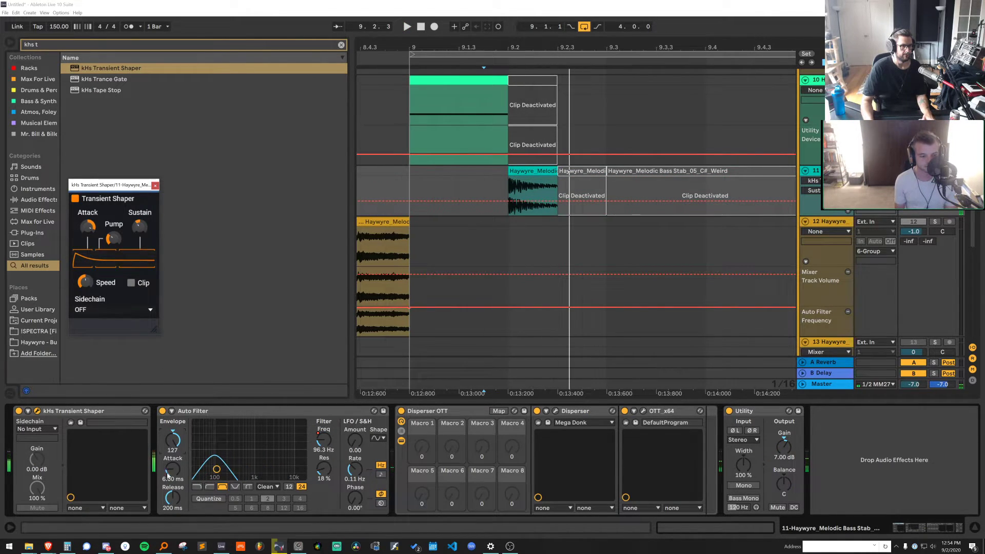
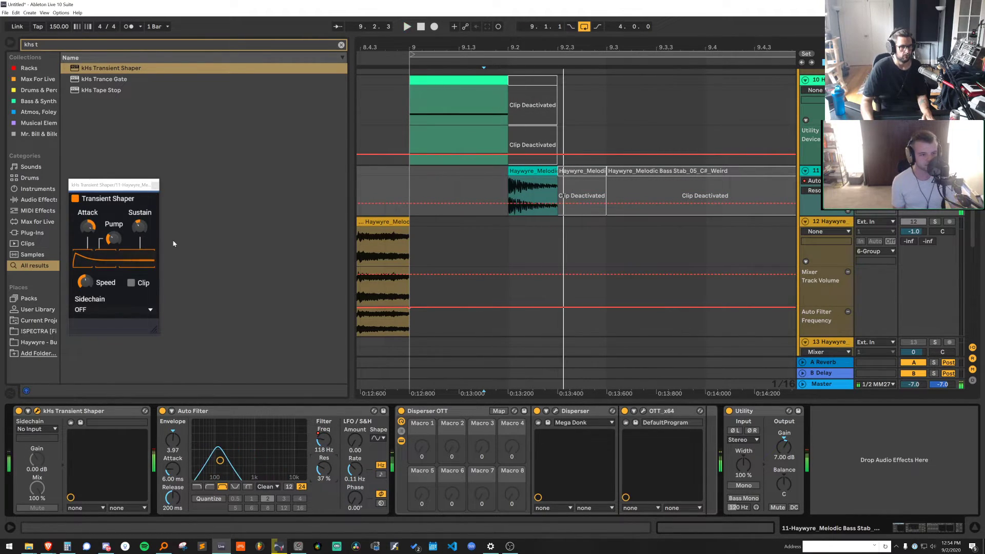
pyautogui.press('space')
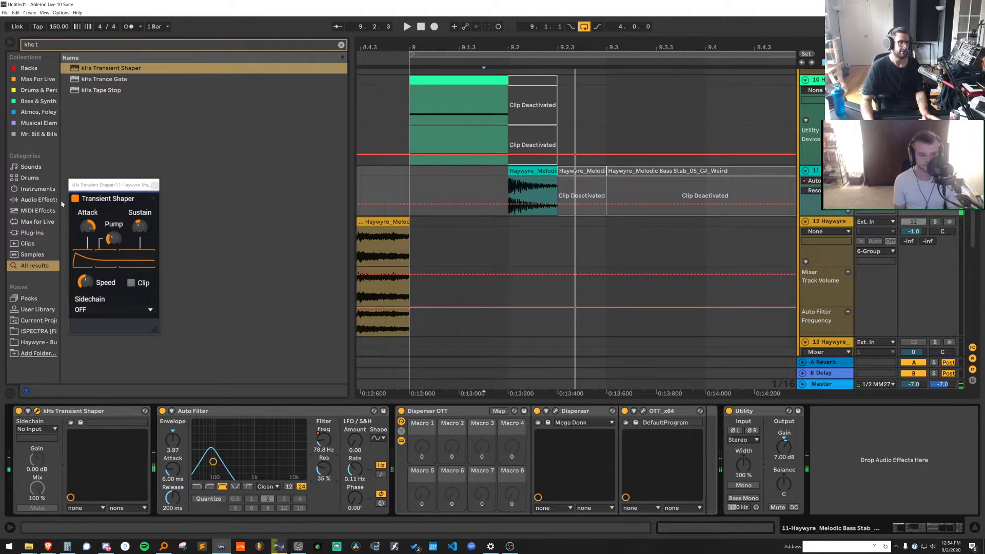
# Close the Transient Shaper window, search for "valha" and add ValhallaRoom_x64 to the end of track 11's device chain
pyautogui.click(155, 186)
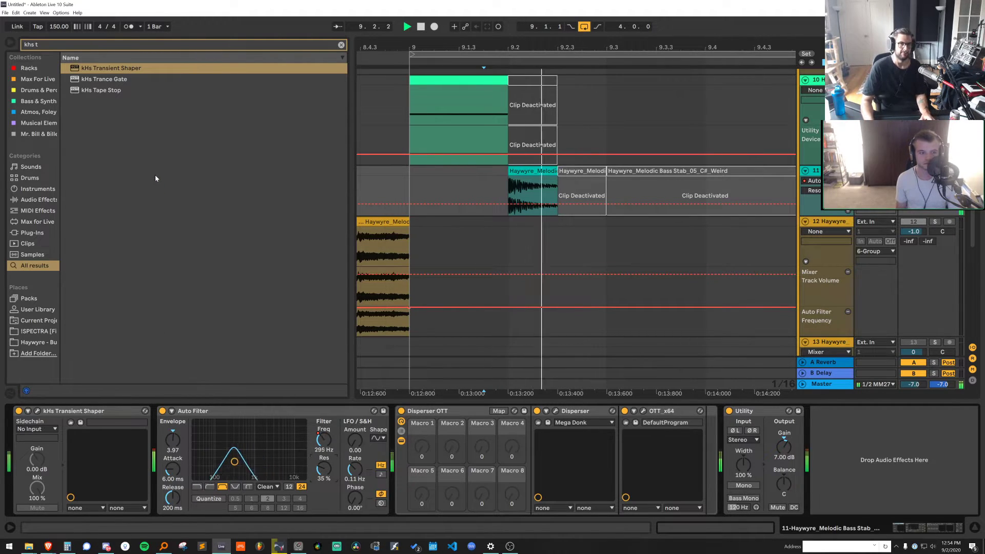
pyautogui.hotkey('ctrl', 'f')
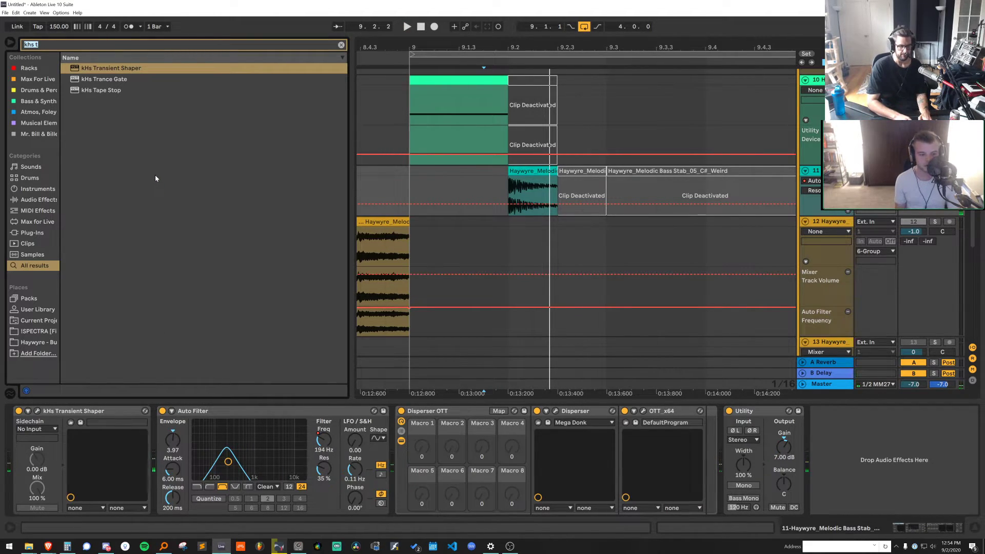
pyautogui.write('valha')
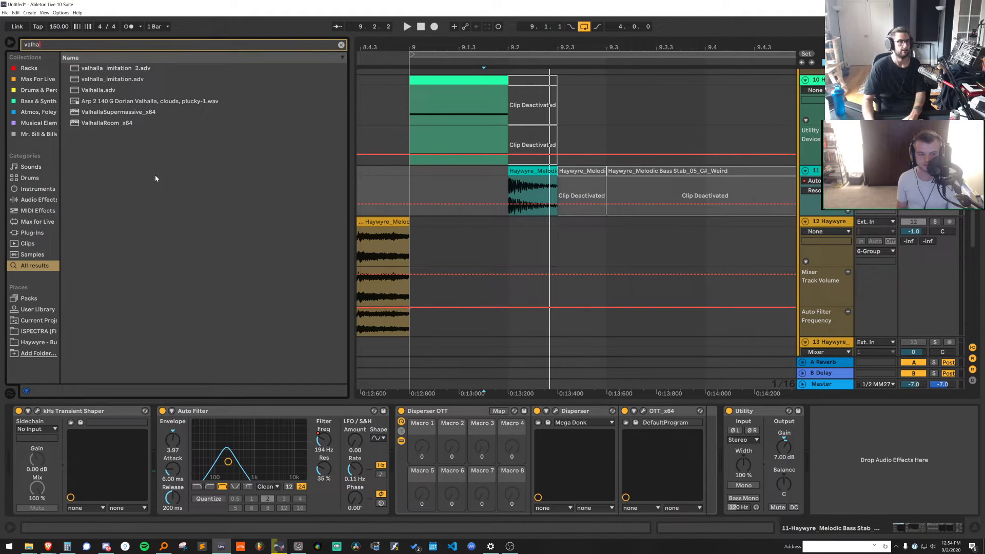
pyautogui.doubleClick(127, 123)
# Set ValhallaRoom's mix to 24.4% and decay to 0.22 s while auditioning the stab, and close the plug-in window
pyautogui.press('space')
pyautogui.click(137, 316)
pyautogui.moveTo(93, 289); pyautogui.dragTo(93, 312)
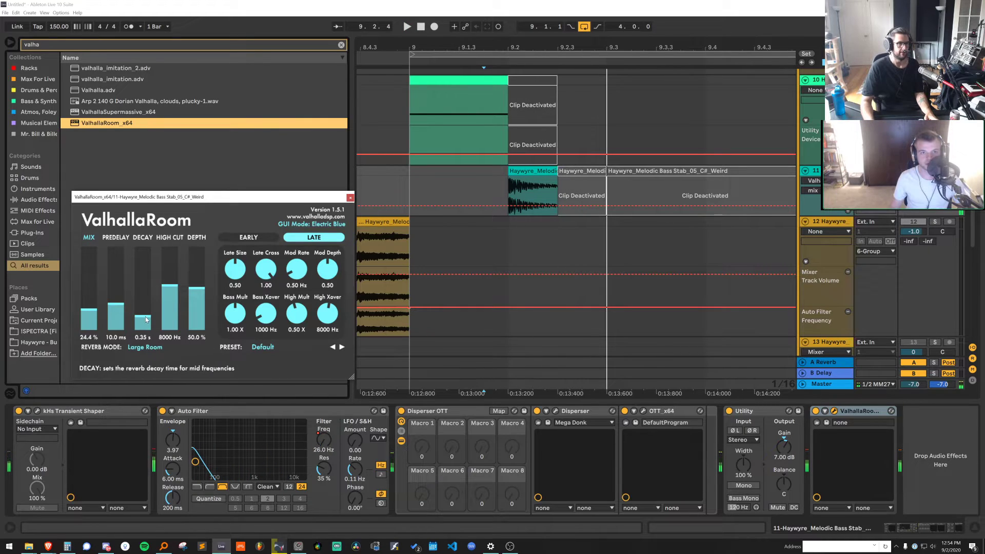
pyautogui.moveTo(146, 319); pyautogui.dragTo(146, 323)
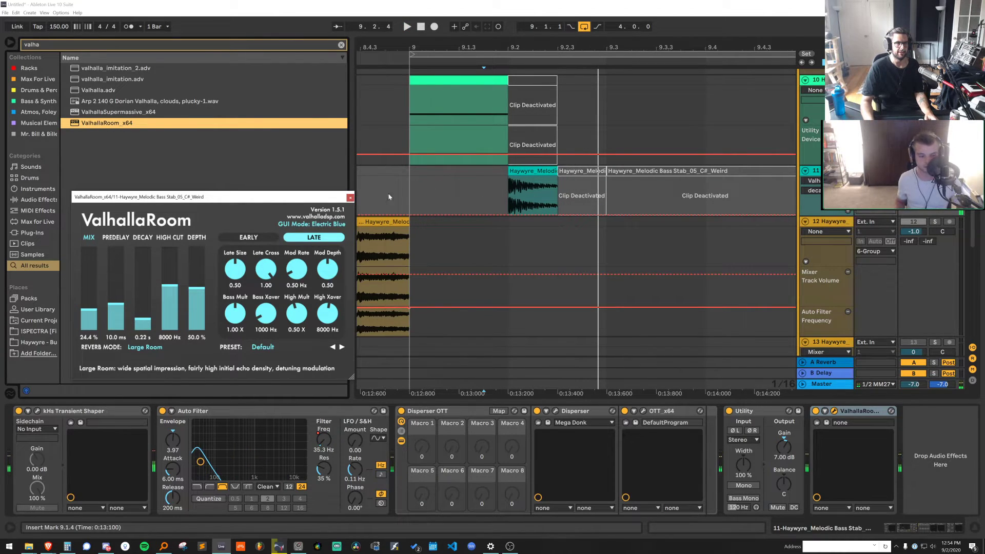
pyautogui.press('space')
pyautogui.click(434, 193)
pyautogui.click(350, 197)
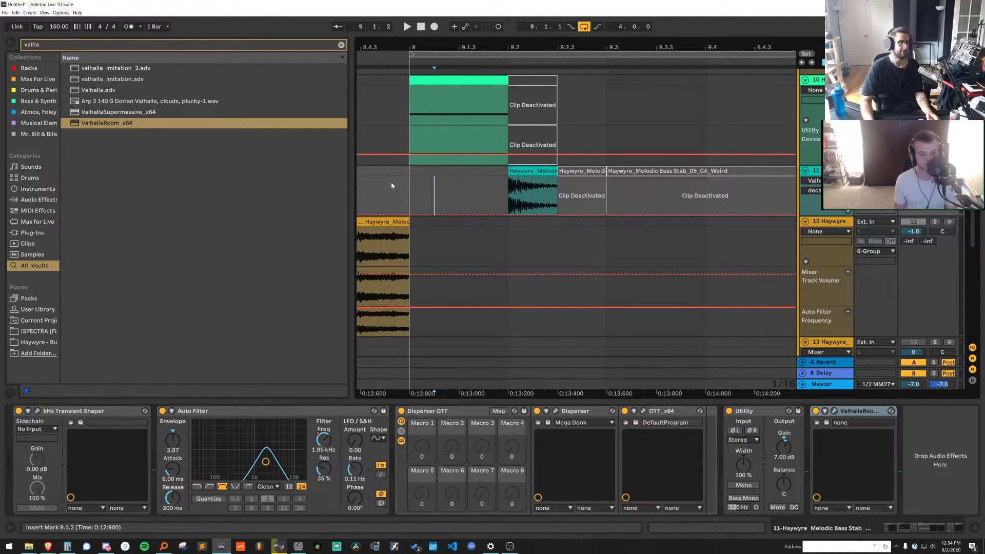
# Hide the automation lanes and play the arrangement into bar 9, starting from 9.1.1 and from 8.3.4
pyautogui.click(409, 187)
pyautogui.press('a')
pyautogui.press('space')
pyautogui.scroll(-4, 563, 84)
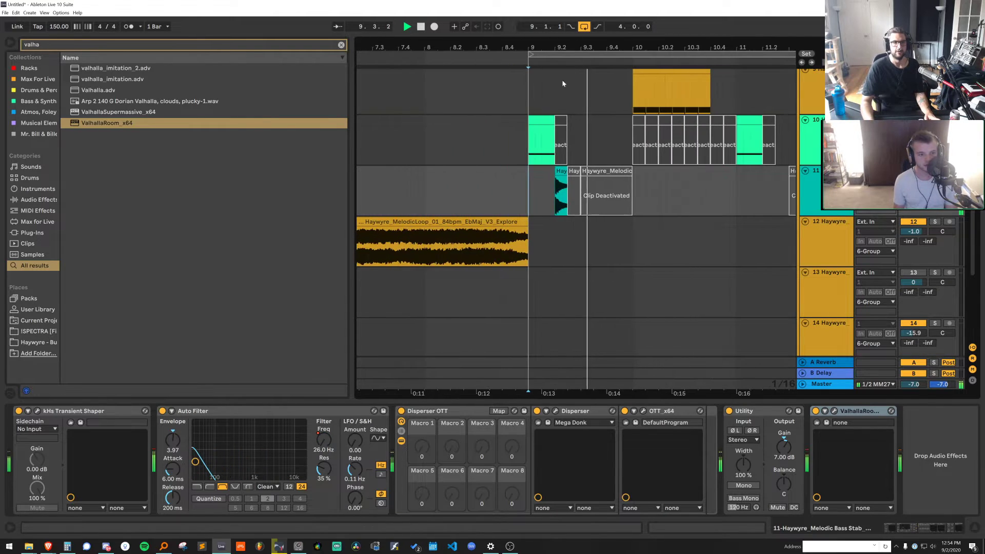
pyautogui.press('space')
pyautogui.press('space')
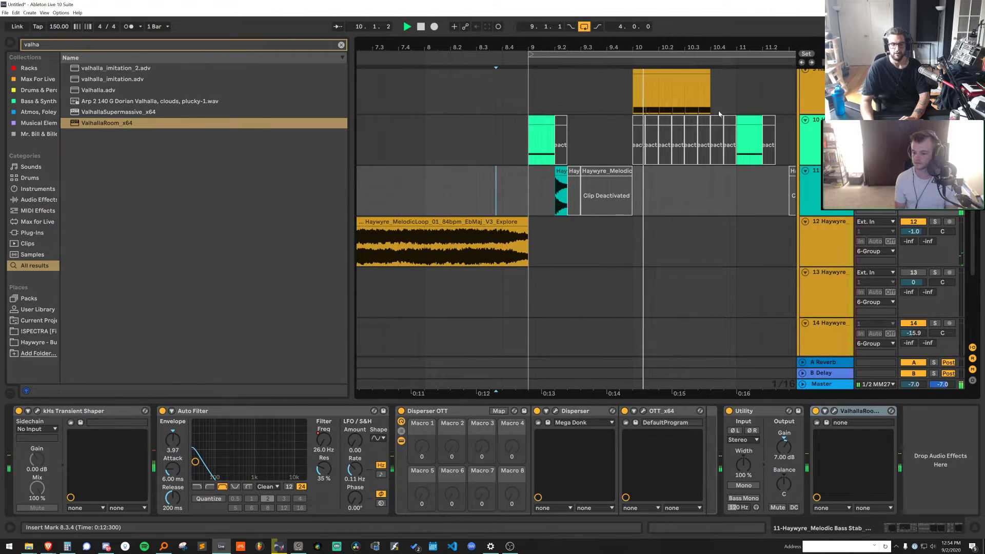
# Deactivate the bass stab clip in the second half of bar 12 on track 11
pyautogui.moveTo(657, 47); pyautogui.dragTo(500, 18)
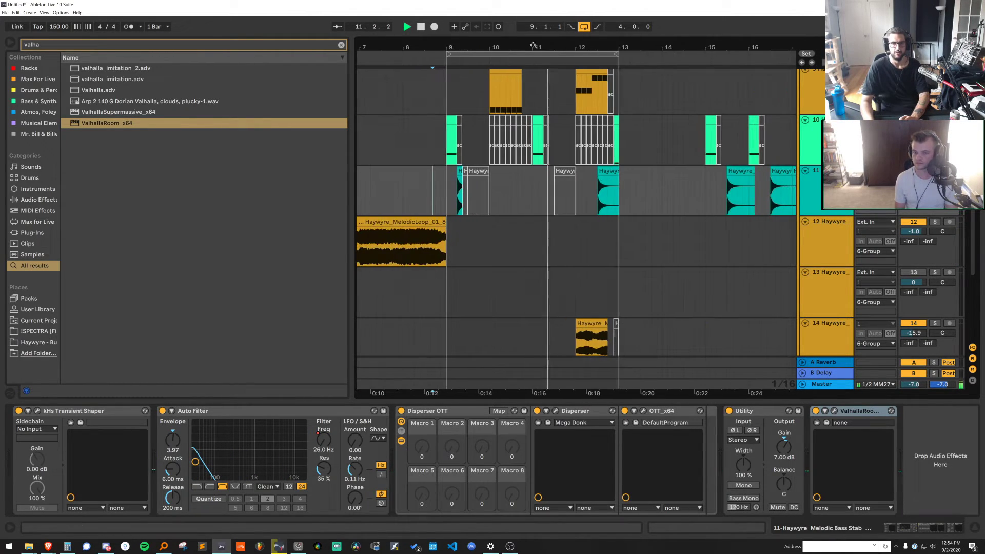
pyautogui.rightClick(558, 195)
pyautogui.click(670, 397)
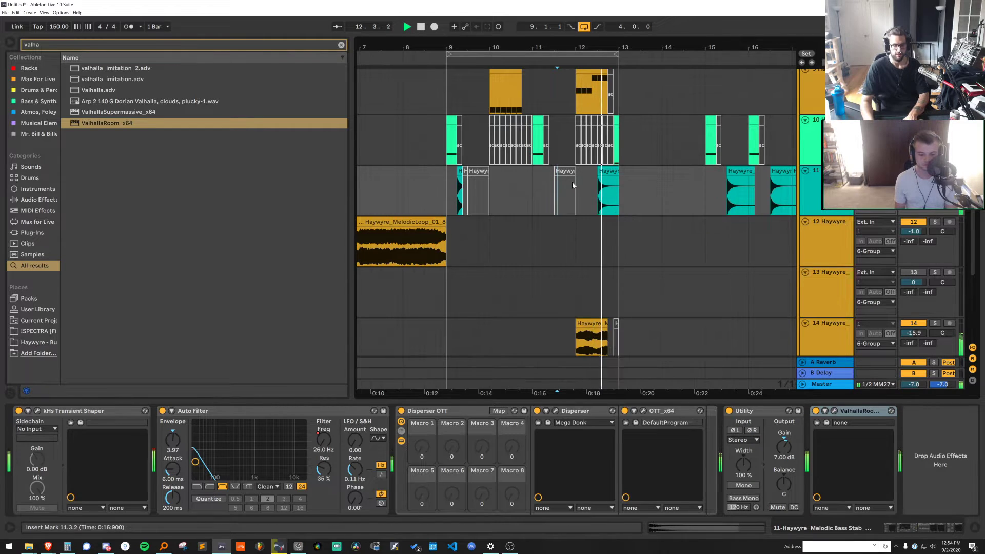
pyautogui.moveTo(577, 185); pyautogui.dragTo(627, 183)
pyautogui.press('Delete')
# Play from bar 9 and duplicate track 11's material from bars 9 and 10 to 11.1.1
pyautogui.click(448, 193)
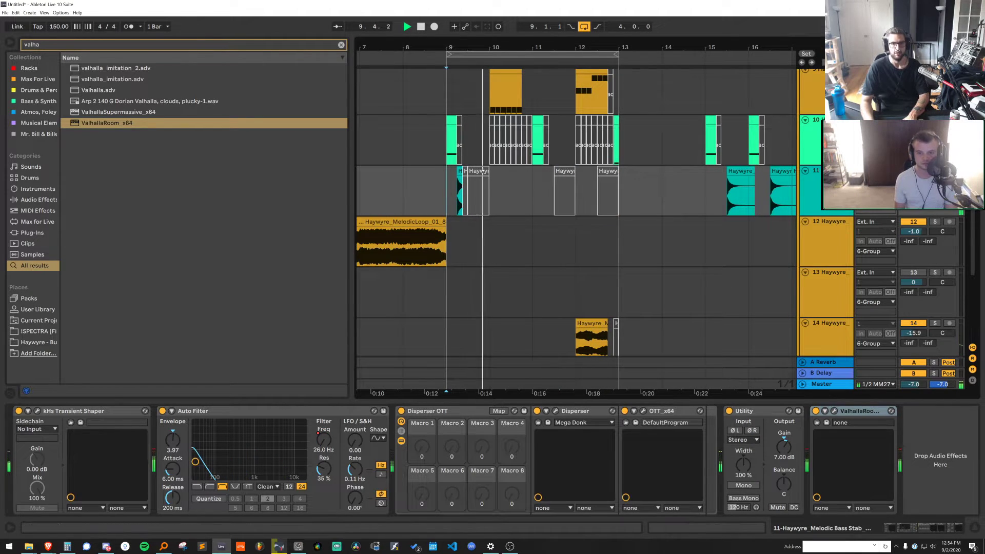
pyautogui.moveTo(536, 192); pyautogui.dragTo(450, 186)
pyautogui.hotkey('ctrl', 'd')
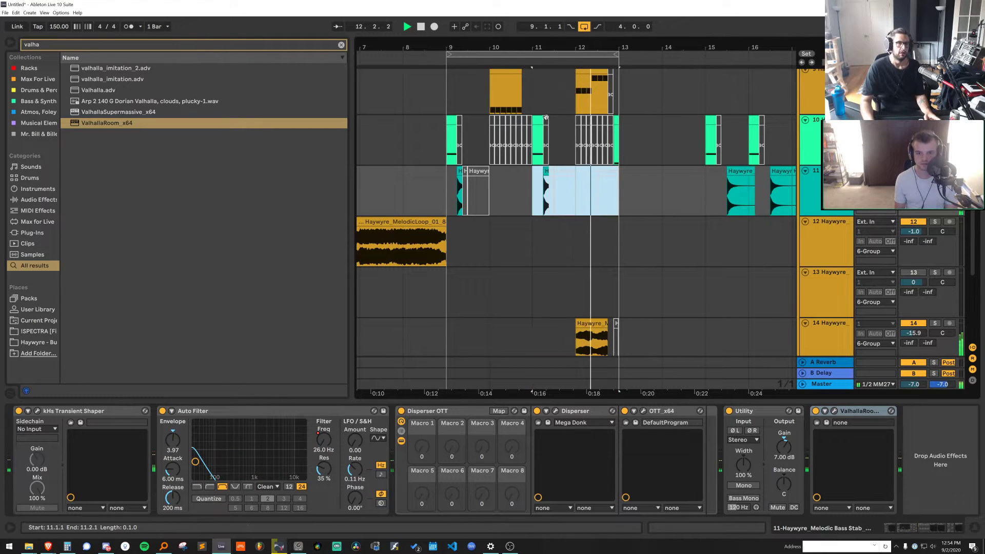
# Select tracks 14 and 15 together and raise their volumes to -11.9 dB and -5.6 dB
pyautogui.scroll(-3, 845, 221)
pyautogui.click(833, 263)
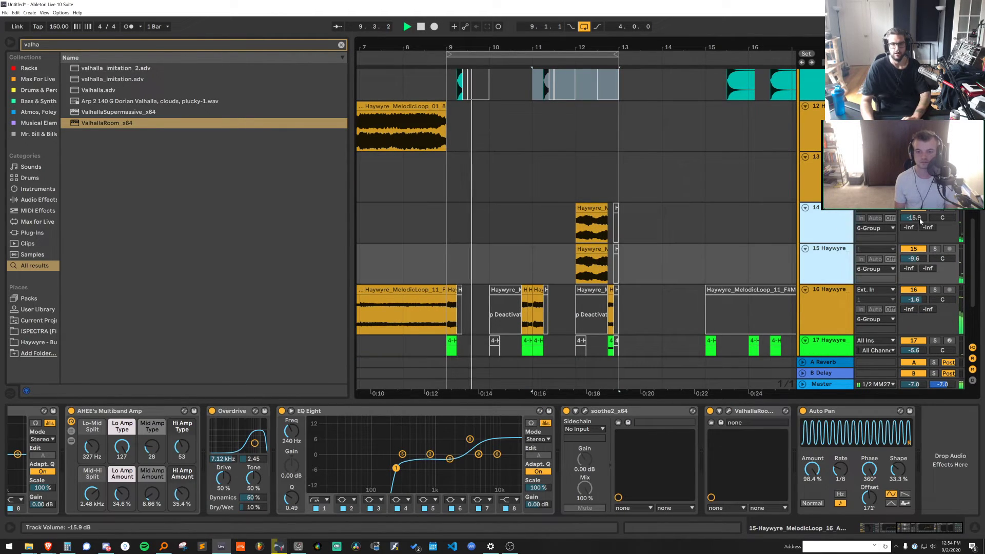
pyautogui.moveTo(918, 219); pyautogui.dragTo(918, 218)
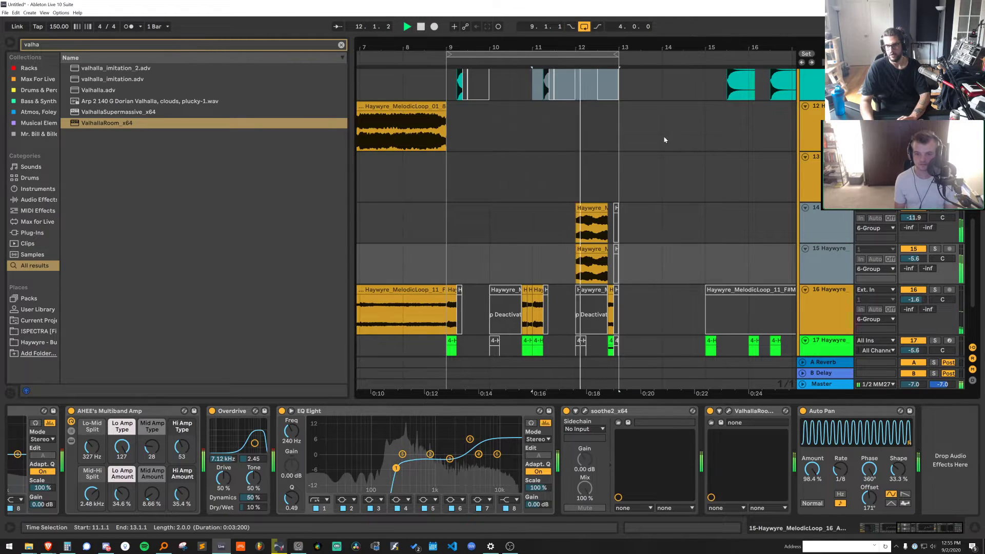
# Deactivate track 11's clips between 11.1.1 and 14.1.1 and play the arrangement from bar 7
pyautogui.scroll(2, 574, 205)
pyautogui.moveTo(661, 169); pyautogui.dragTo(529, 176)
pyautogui.press('Delete')
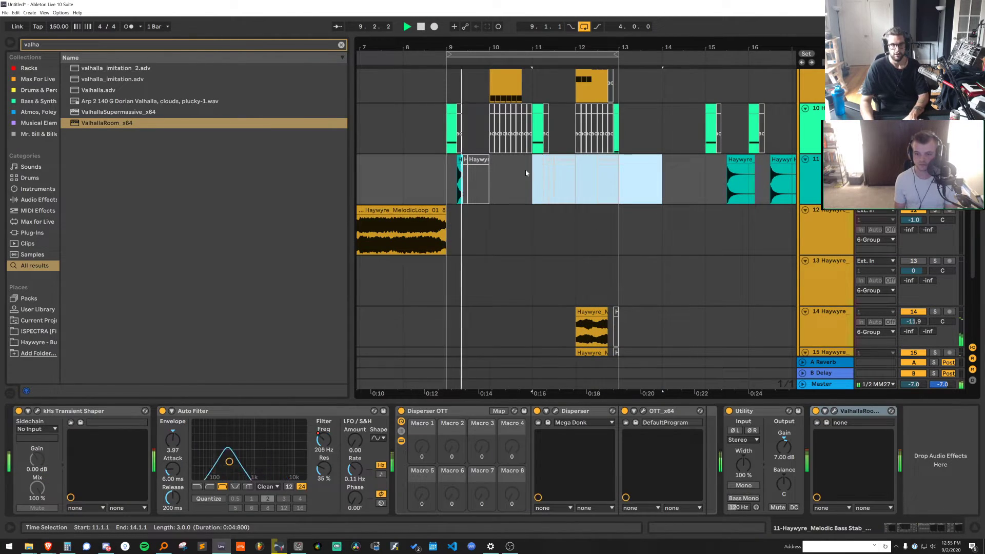
pyautogui.click(366, 188)
pyautogui.press('space')
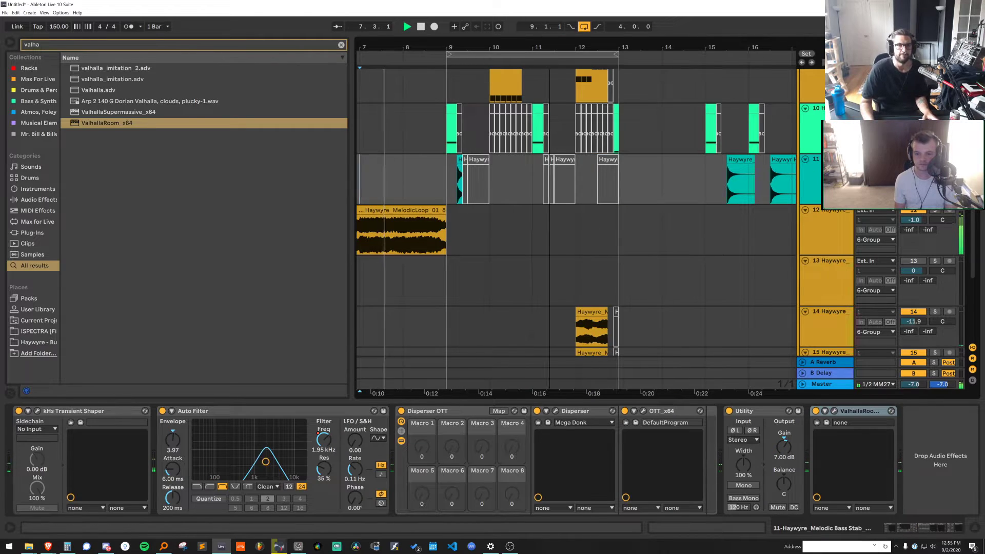
# Play the arrangement from 1.1.1 and delete track 13, which holds the four-bar Haywyre_MelodicLoop_11 clip at the start
pyautogui.moveTo(443, 48); pyautogui.dragTo(444, 19)
pyautogui.click(378, 211)
pyautogui.press('space')
pyautogui.press('space')
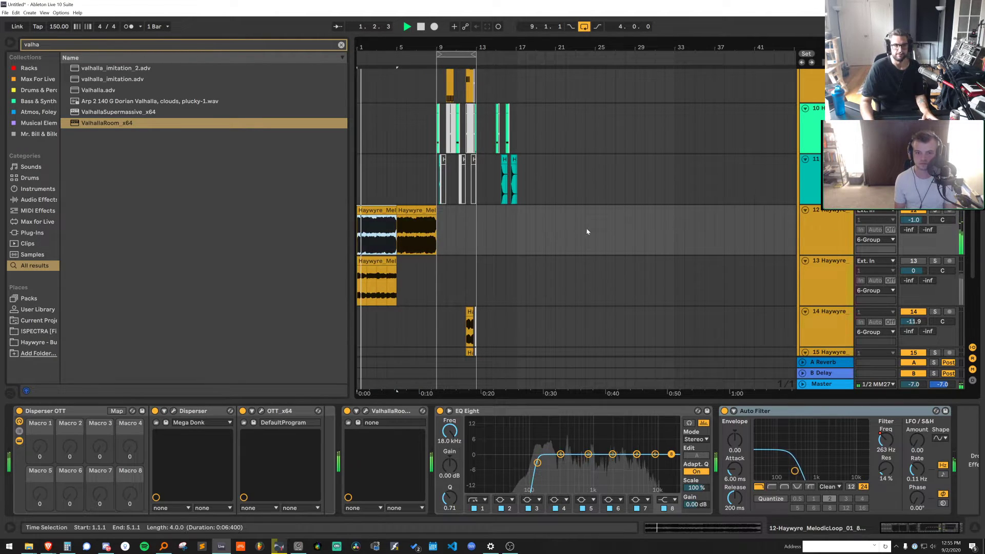
pyautogui.click(389, 279)
pyautogui.scroll(-3, 390, 280)
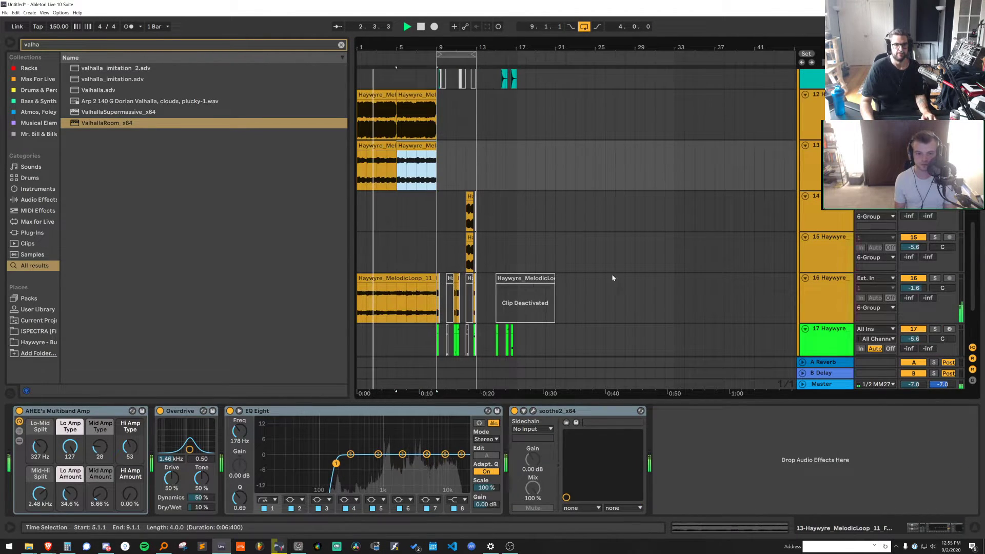
pyautogui.click(805, 145)
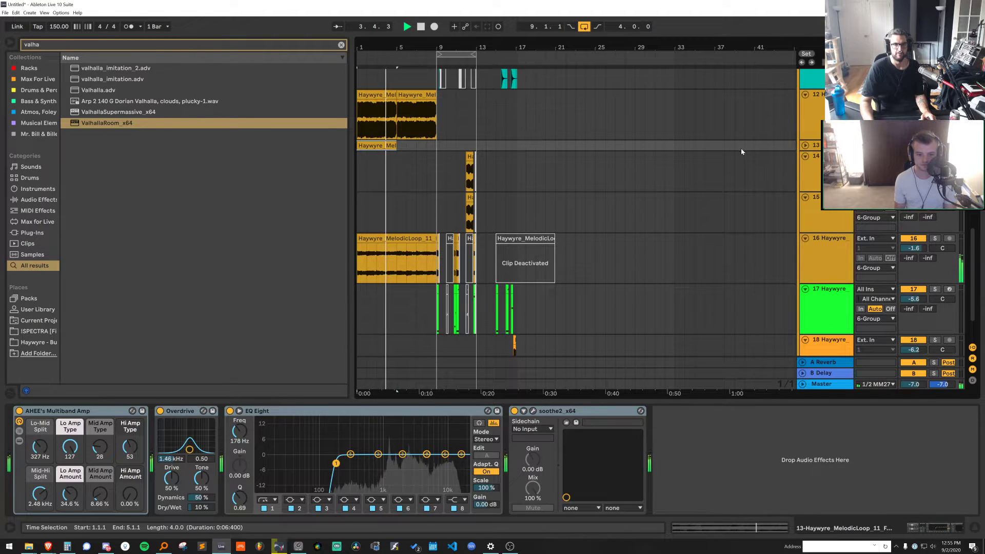
pyautogui.press('Delete')
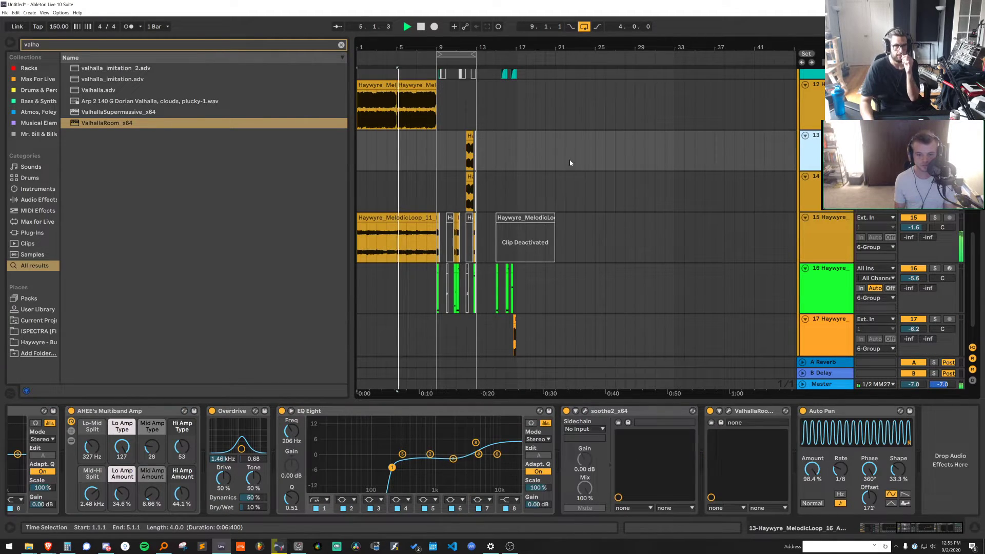
# Hide the device chain and look over bars 1 to 16 across the tracks while the arrangement plays
pyautogui.scroll(-1, 569, 163)
pyautogui.scroll(15, 846, 297)
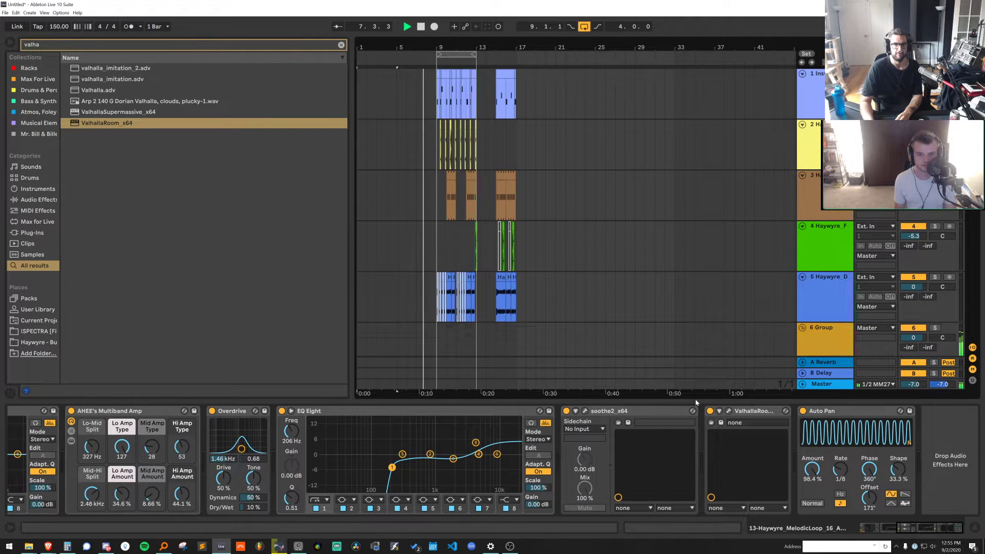
pyautogui.doubleClick(592, 403)
pyautogui.moveTo(401, 43); pyautogui.dragTo(509, 85)
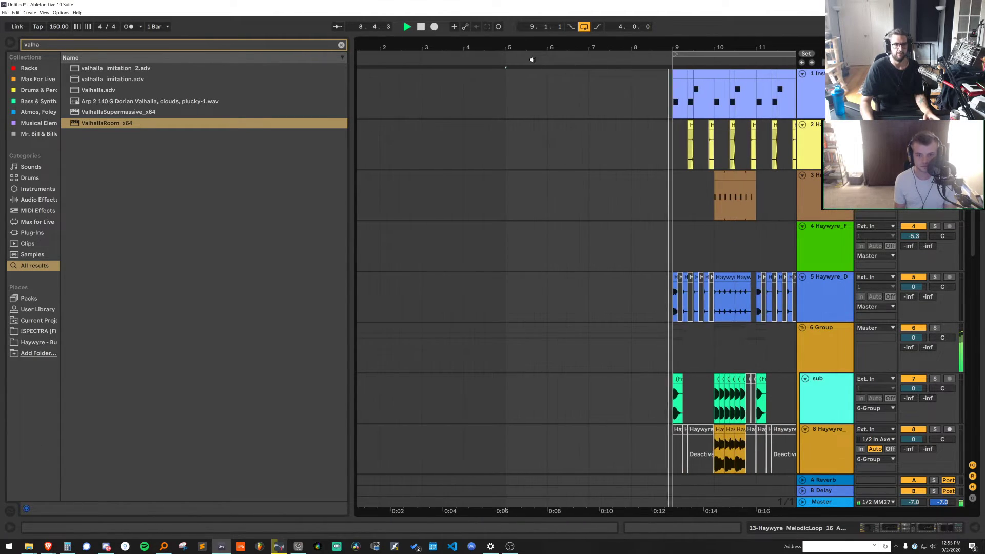
pyautogui.press('-')
pyautogui.scroll(-8, 860, 320)
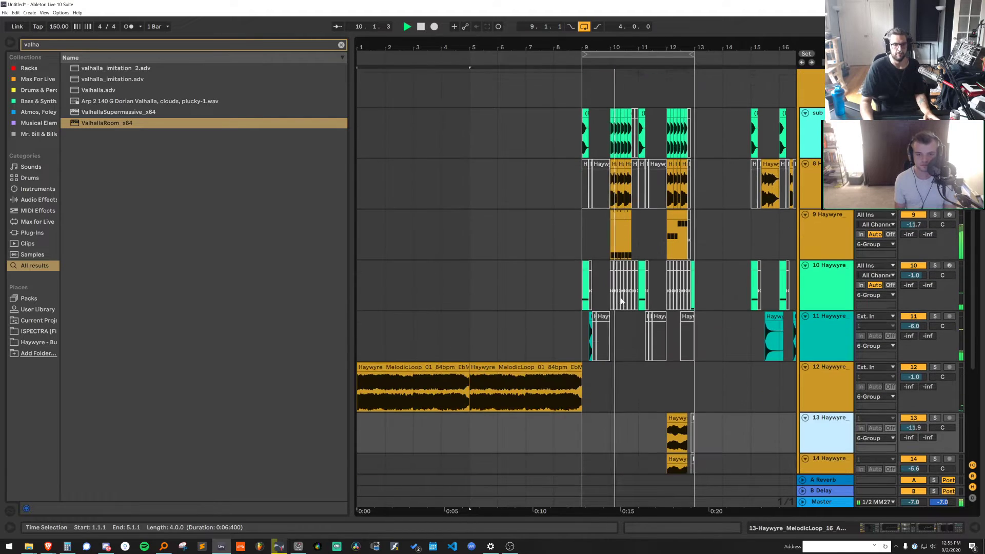
# Try to duplicate the clips in bars 9 to 13 of track 11 into the following four bars
pyautogui.moveTo(695, 328); pyautogui.dragTo(580, 334)
pyautogui.hotkey('ctrl', 'd')
pyautogui.press('space')
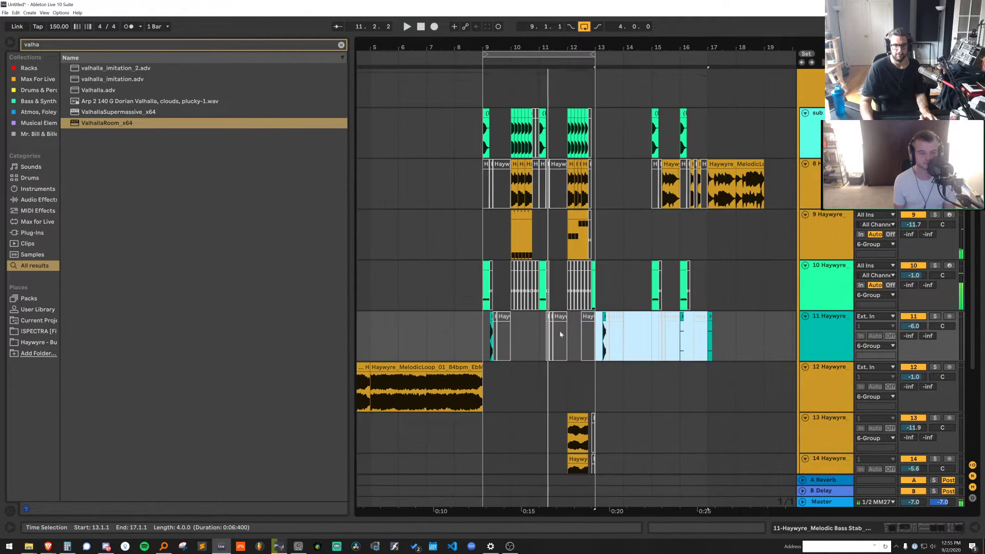
# Duplicate the time from bar 9 to bar 13 across all tracks, and delete track 11's clips in bars 9 to 13
pyautogui.click(461, 339)
pyautogui.moveTo(485, 339)
pyautogui.mouseDown()
pyautogui.moveTo(595, 336)
pyautogui.moveTo(456, 337)
pyautogui.moveTo(484, 335)
pyautogui.mouseUp()
pyautogui.hotkey('ctrl', 'shift', 'd')
pyautogui.press('Delete')
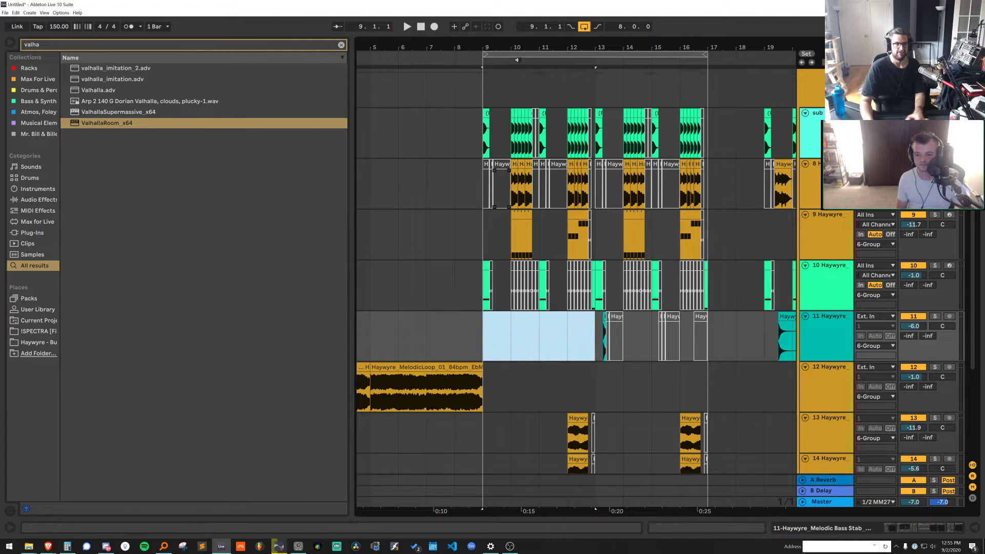
# Open the Haywyre sample pack in the browser and look through its tonal loops, one shots and phrases folders
pyautogui.moveTo(511, 50); pyautogui.dragTo(598, 48)
pyautogui.scroll(-3, 549, 333)
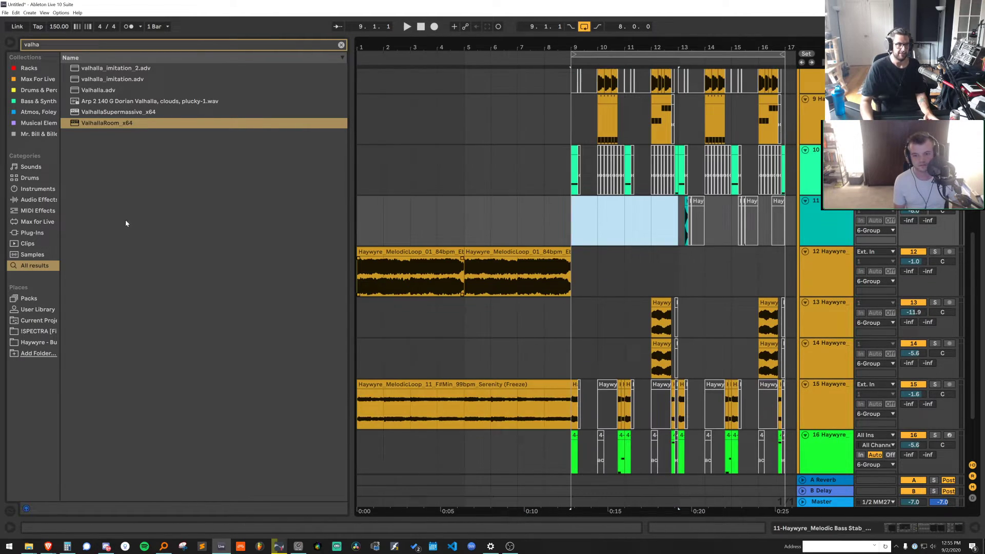
pyautogui.click(38, 342)
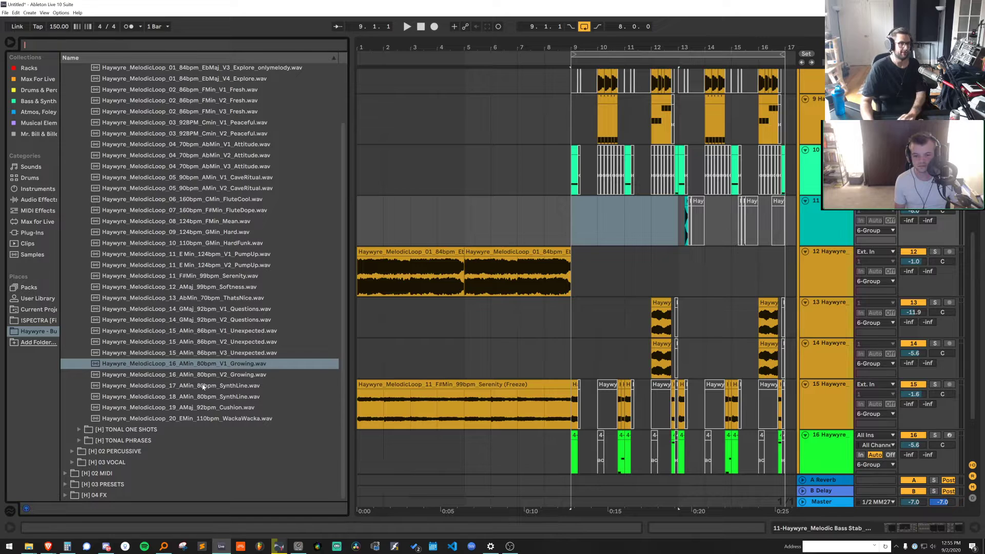
pyautogui.click(204, 387)
pyautogui.press('Left')
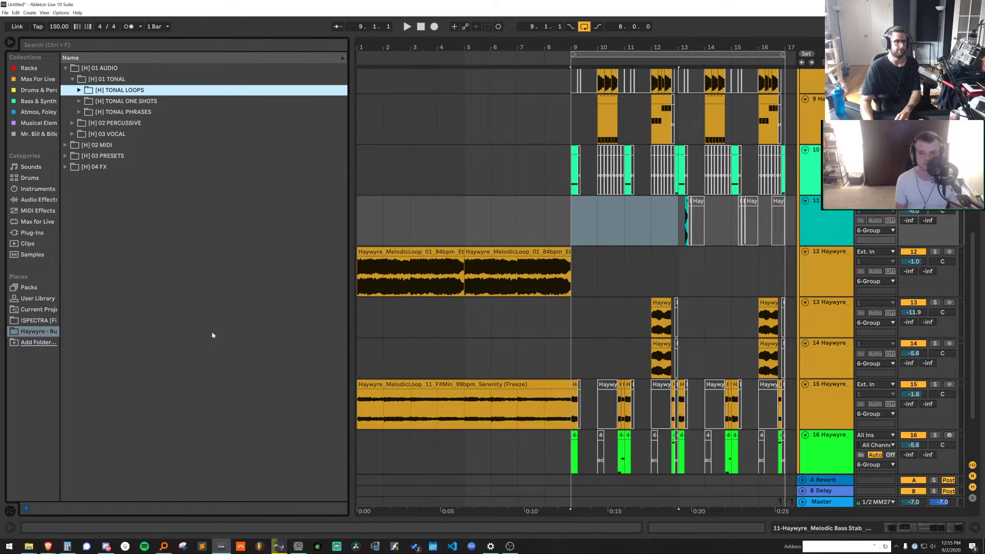
pyautogui.click(153, 102)
pyautogui.doubleClick(148, 112)
pyautogui.doubleClick(147, 113)
pyautogui.click(137, 127)
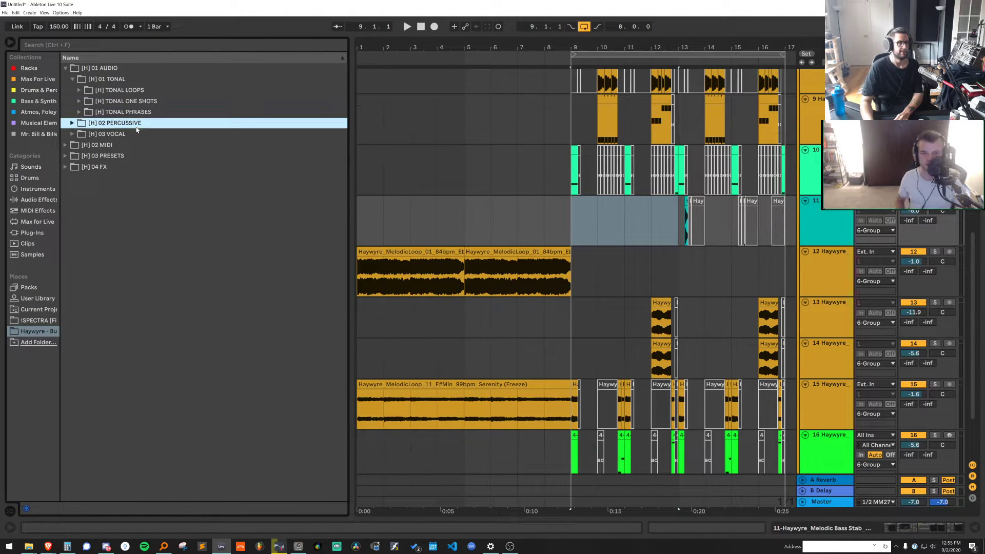
# Expand the pack's percussive one shots and look into the SNARES folder
pyautogui.press('Right')
pyautogui.press('Down')
pyautogui.press('Down')
pyautogui.press('Right')
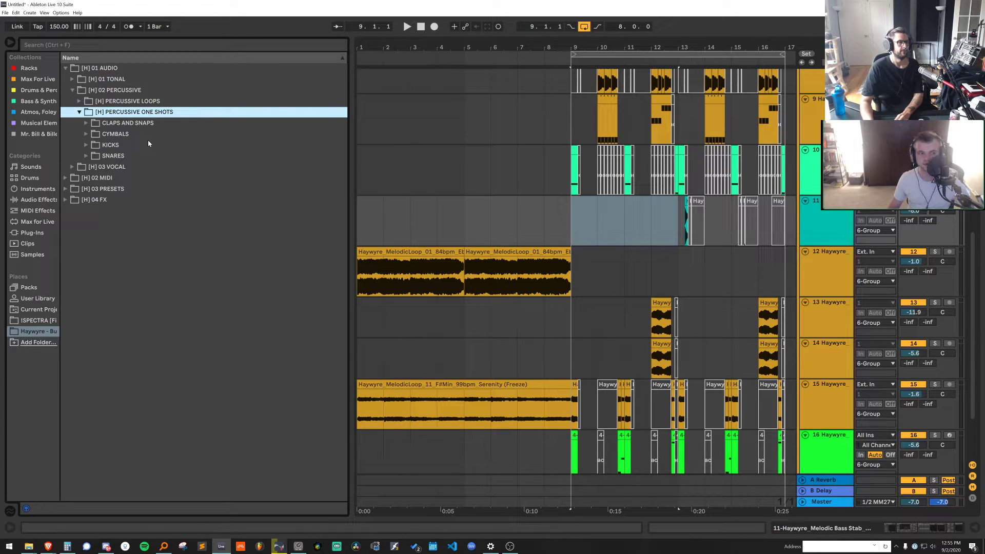
pyautogui.click(113, 155)
pyautogui.press('Right')
# Open FX ONE SHOTS in the pack's 04 FX folder and audition its samples, ending on FX 5_AlienDoorstop
pyautogui.click(129, 202)
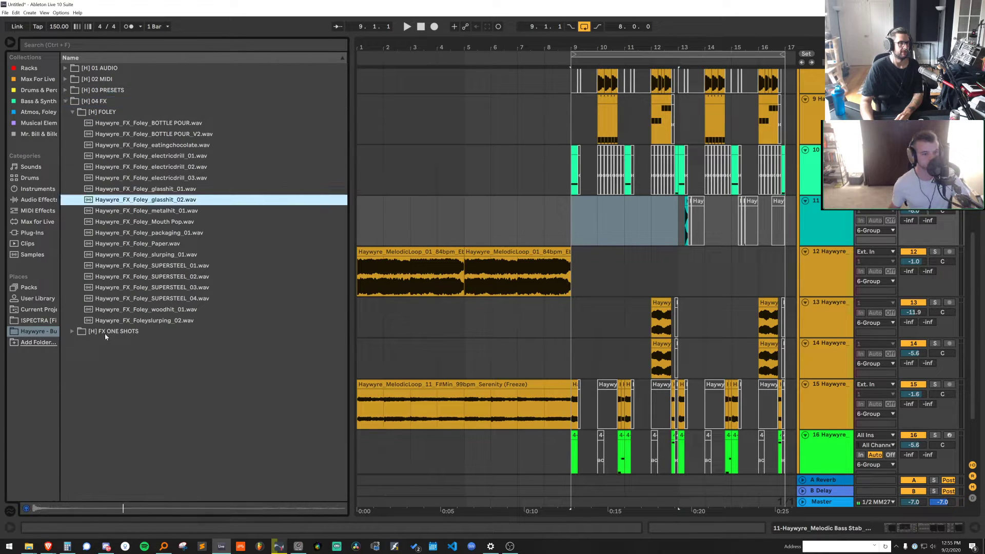
pyautogui.doubleClick(106, 332)
pyautogui.click(154, 167)
pyautogui.click(156, 157)
pyautogui.click(158, 147)
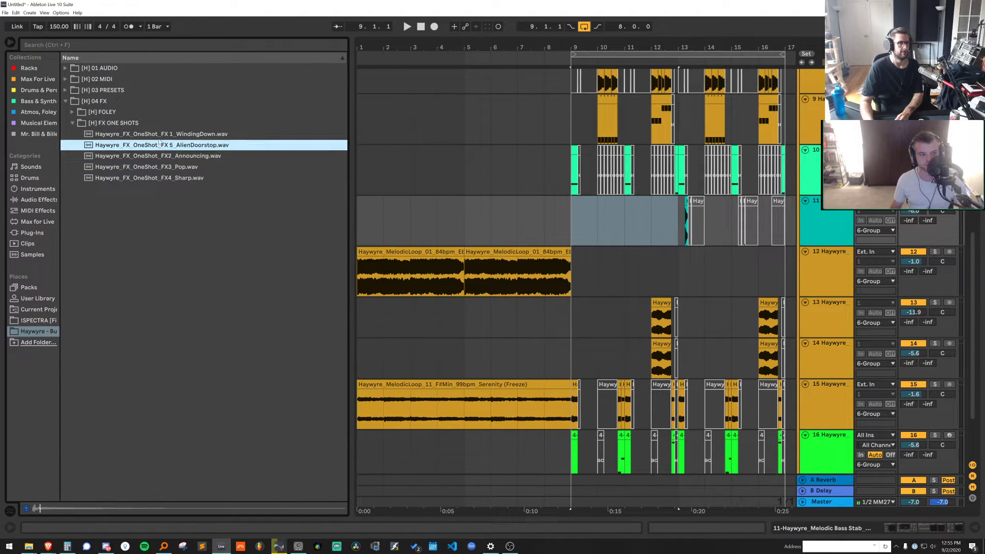
pyautogui.click(160, 136)
pyautogui.click(158, 147)
# Place Haywyre_FX_OneShot_FX 5_AlienDoorstop.wav at bar 7 on a new audio track below track 11, and reverse the clip
pyautogui.click(831, 218)
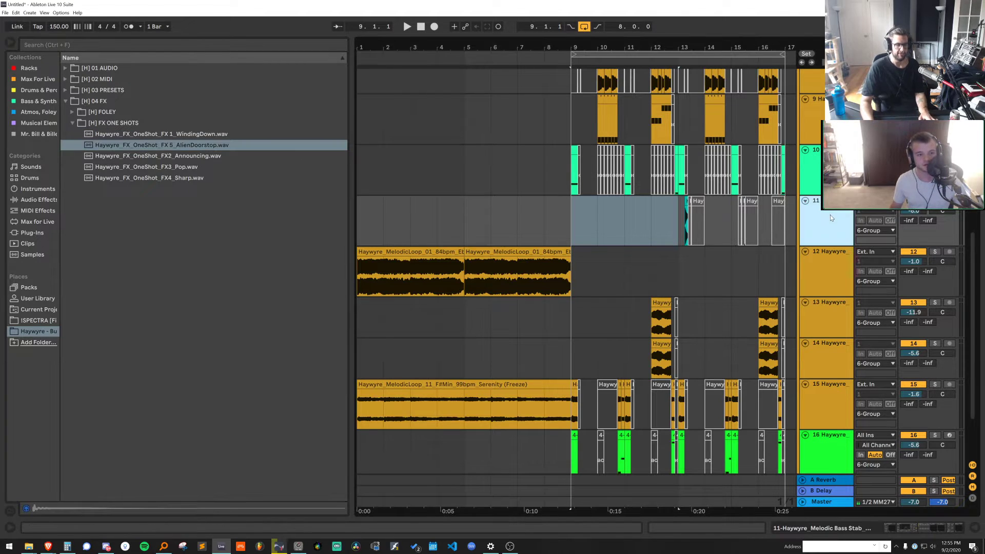
pyautogui.hotkey('ctrl', 't')
pyautogui.moveTo(159, 145); pyautogui.dragTo(507, 262)
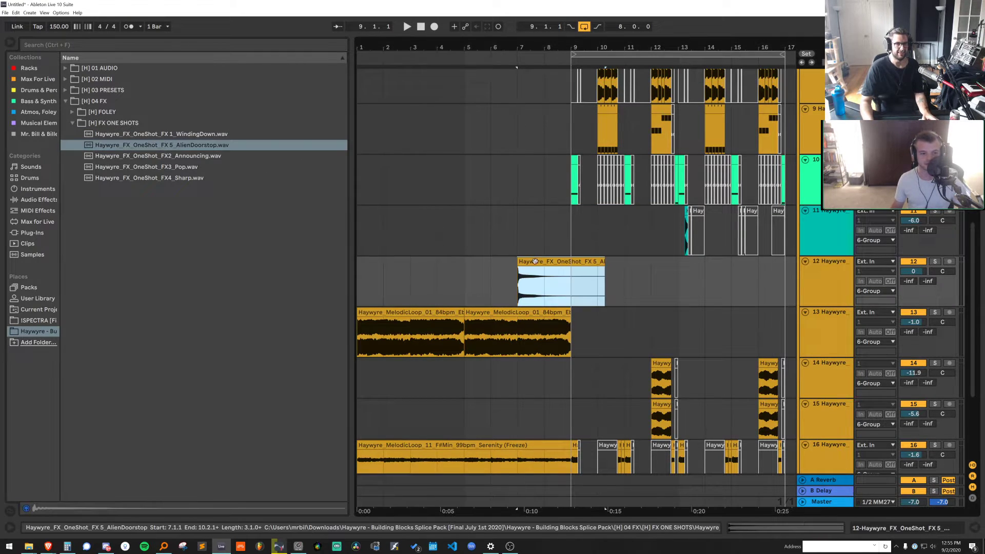
pyautogui.press('r')
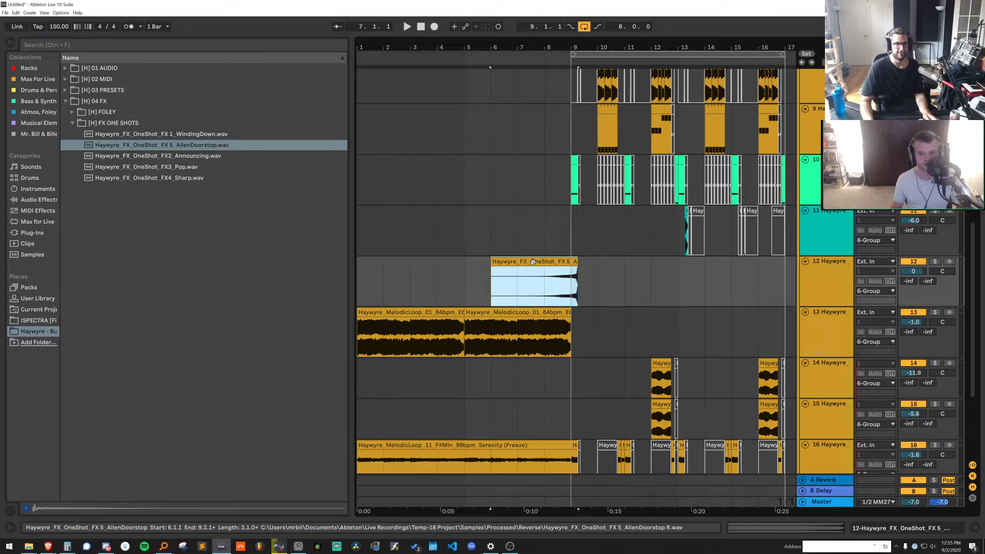
# Shorten the reversed AlienDoorstop clip so it ends at bar 9, and play it from bar 7
pyautogui.moveTo(491, 262); pyautogui.dragTo(518, 260)
pyautogui.click(529, 285)
pyautogui.press('space')
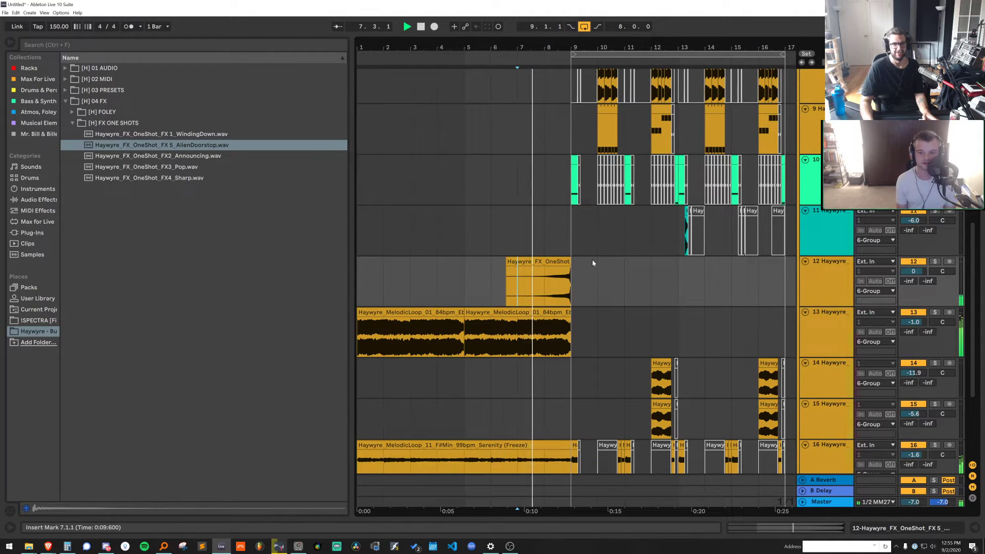
# Turn on warping for the AlienDoorstop clip, with a segment tempo of 999 BPM and Texture warp mode
pyautogui.doubleClick(559, 266)
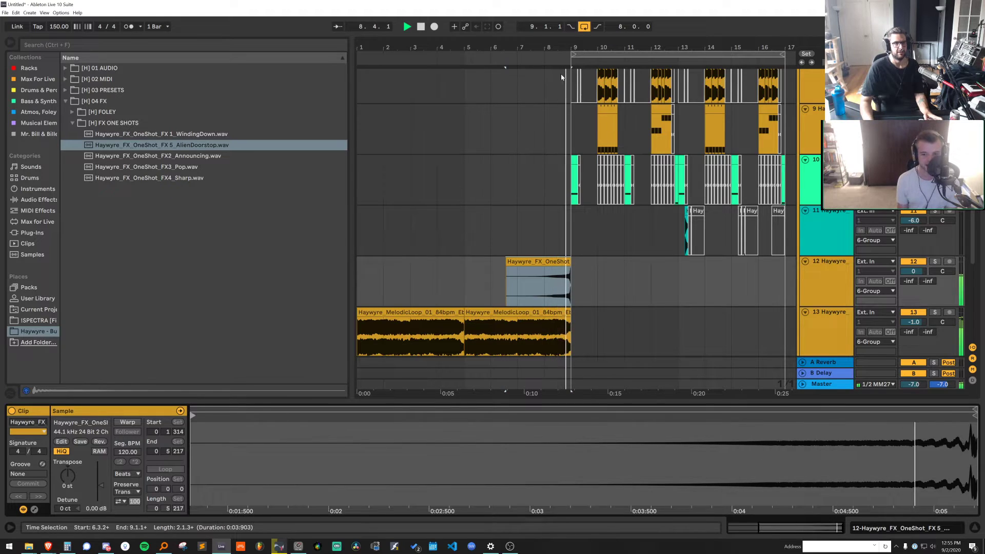
pyautogui.moveTo(570, 48); pyautogui.dragTo(635, 183)
pyautogui.press('space')
pyautogui.rightClick(586, 220)
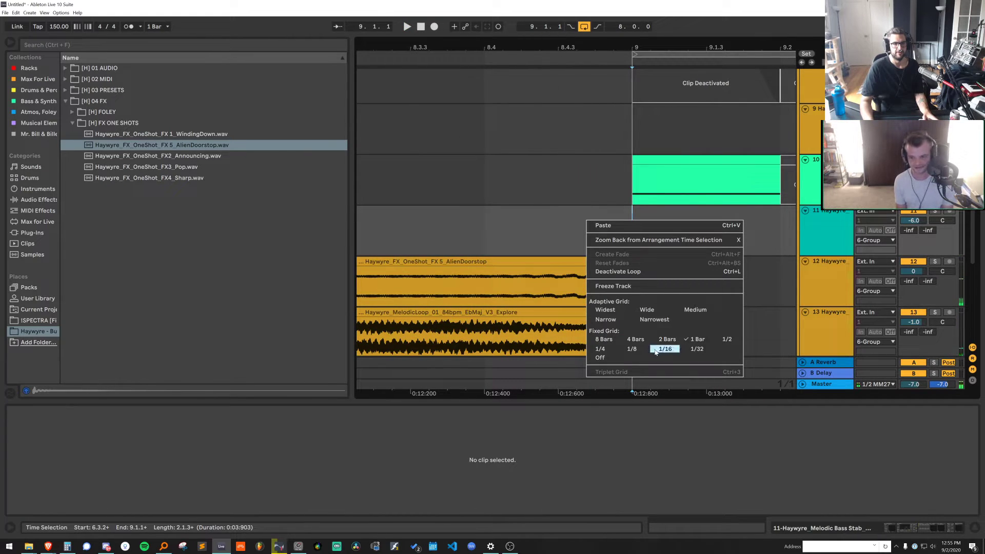
pyautogui.click(559, 261)
pyautogui.click(126, 423)
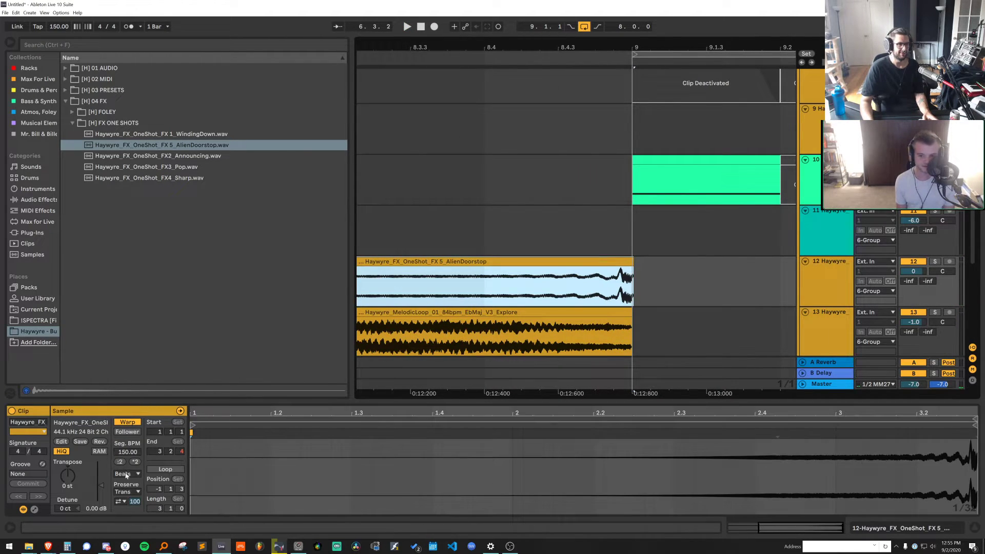
pyautogui.moveTo(125, 454); pyautogui.dragTo(125, 452)
pyautogui.click(131, 474)
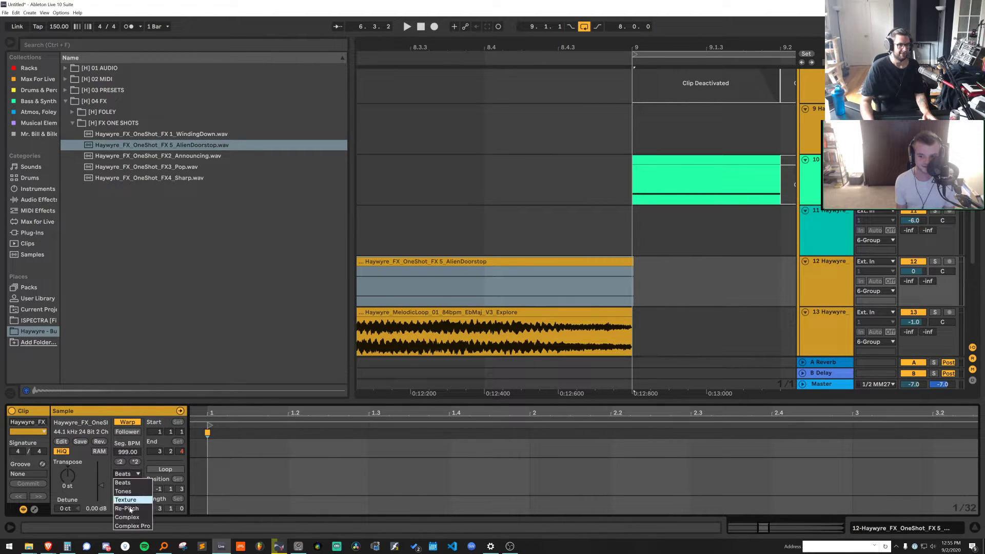
pyautogui.click(126, 500)
# Extend the AlienDoorstop clip to about bar 22, and solo track 12 to play it from bar 18
pyautogui.doubleClick(514, 45)
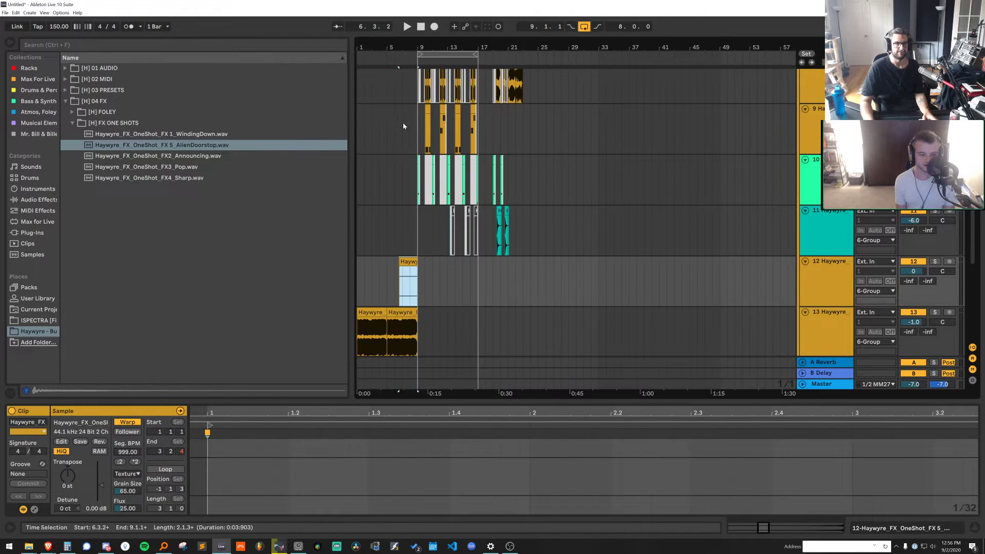
pyautogui.moveTo(415, 263); pyautogui.dragTo(845, 280)
pyautogui.moveTo(487, 286); pyautogui.dragTo(491, 286)
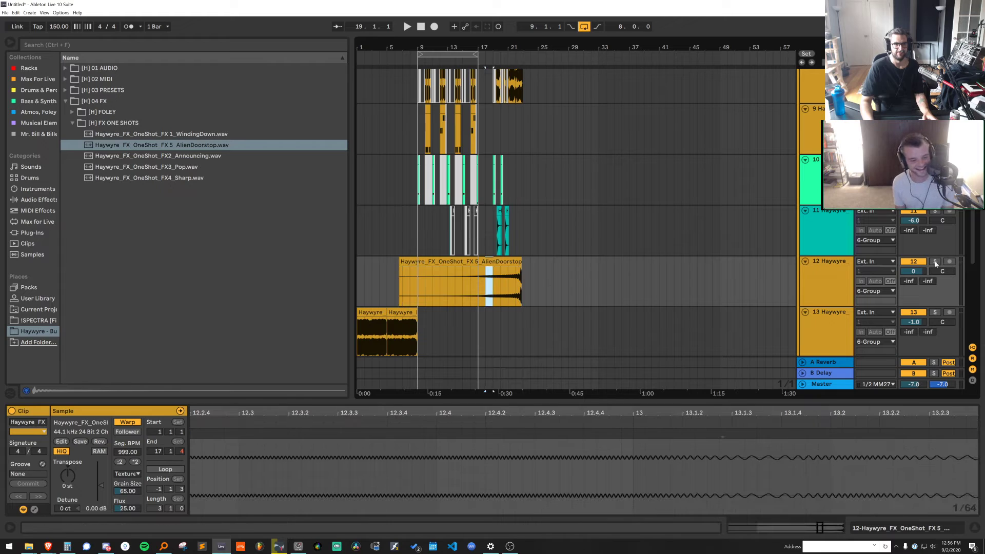
pyautogui.click(935, 262)
pyautogui.press('space')
# Set the clip's grain size to 263, flux to 0.78 and transposition to 17 st while listening
pyautogui.moveTo(128, 491)
pyautogui.mouseDown()
pyautogui.moveTo(119, 500)
pyautogui.moveTo(120, 491)
pyautogui.mouseUp()
pyautogui.press('space')
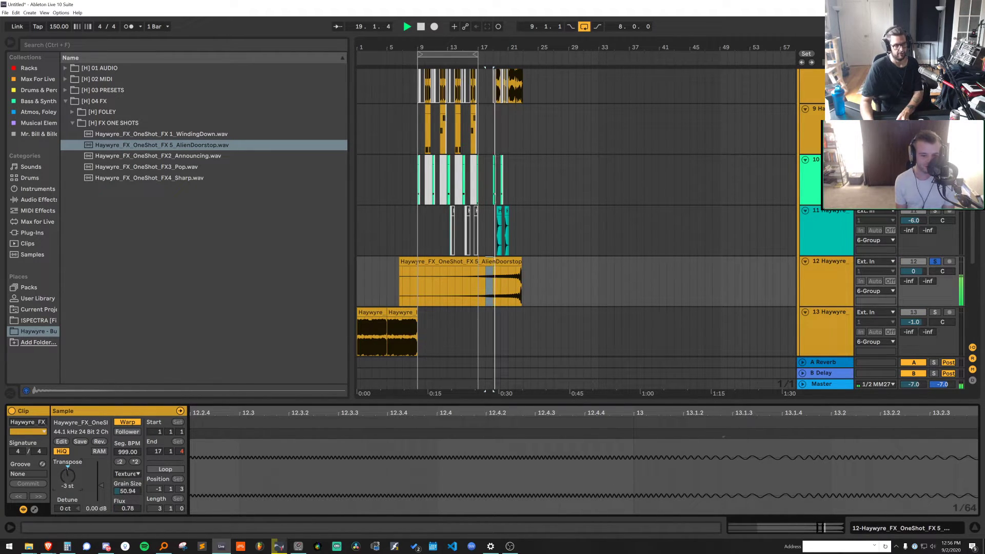
pyautogui.moveTo(67, 474); pyautogui.dragTo(67, 484)
pyautogui.press('space')
pyautogui.press('space')
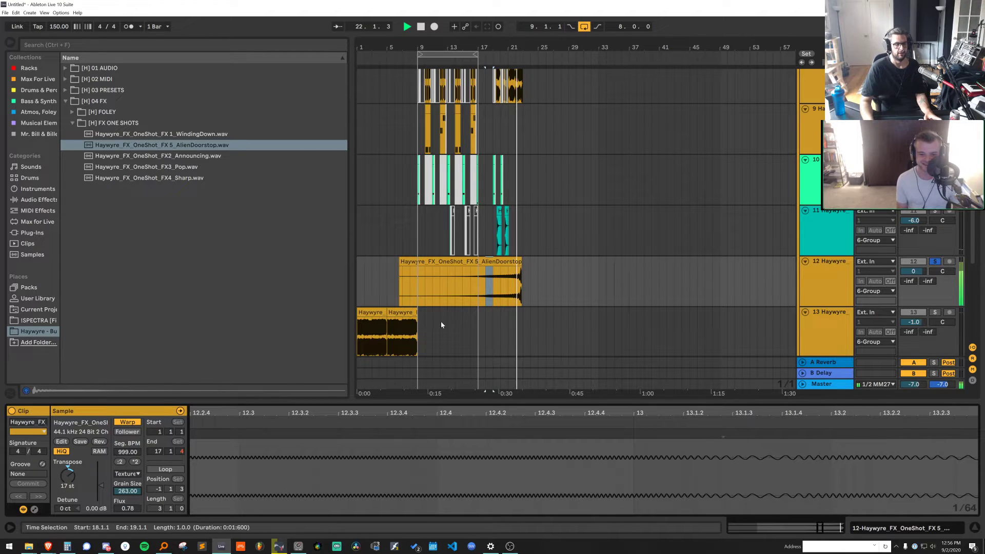
pyautogui.press('space')
# Move the AlienDoorstop clip to start at bar 25, and play it from bar 38
pyautogui.click(508, 262)
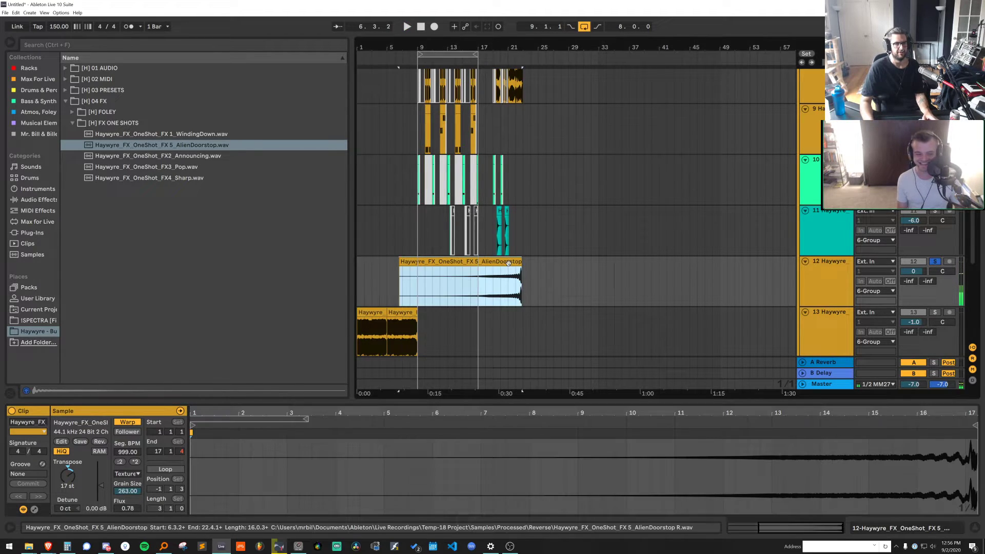
pyautogui.moveTo(503, 262); pyautogui.dragTo(622, 269)
pyautogui.moveTo(668, 265); pyautogui.dragTo(671, 265)
pyautogui.click(636, 287)
pyautogui.press('space')
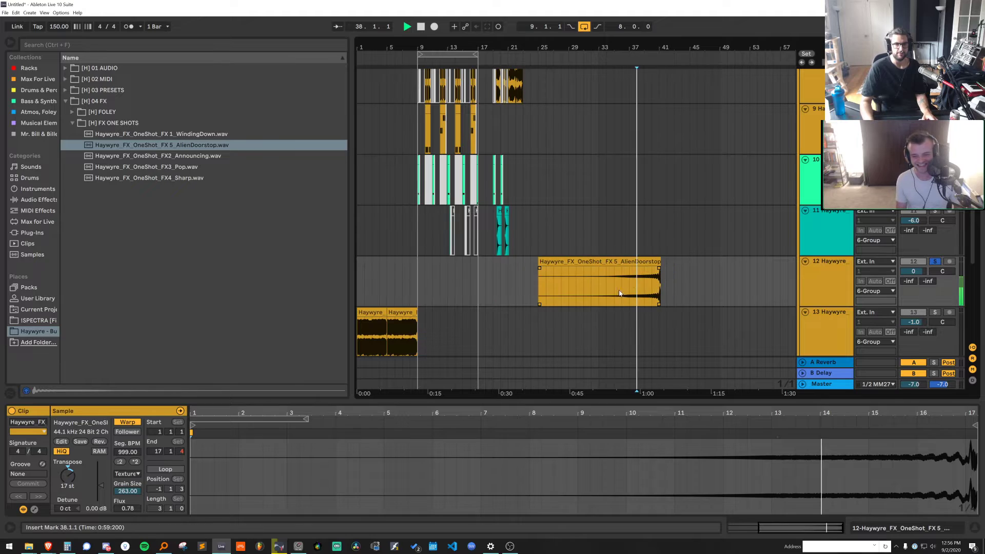
# Try a grain size of 2.00 on the clip, and set it back to 263
pyautogui.moveTo(132, 485); pyautogui.dragTo(132, 500)
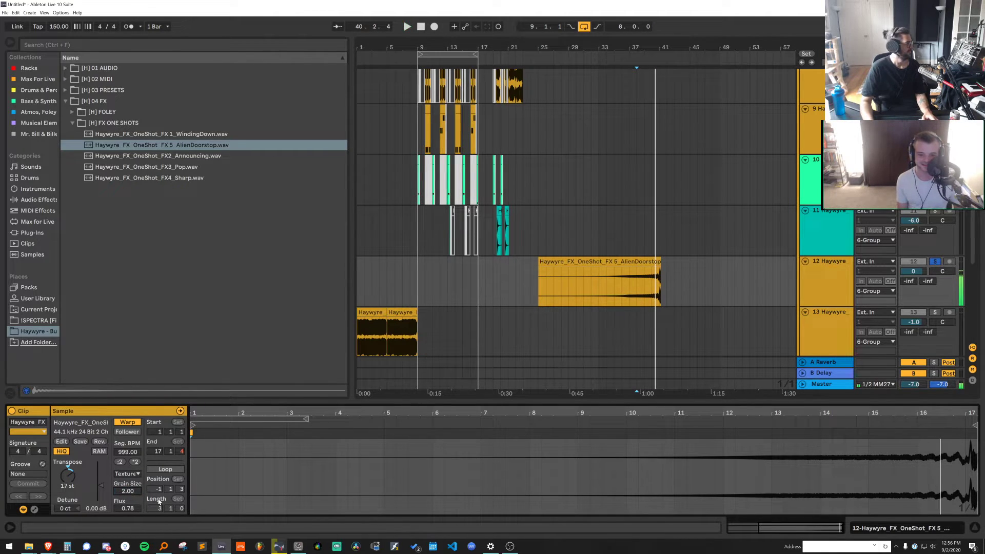
pyautogui.click(828, 284)
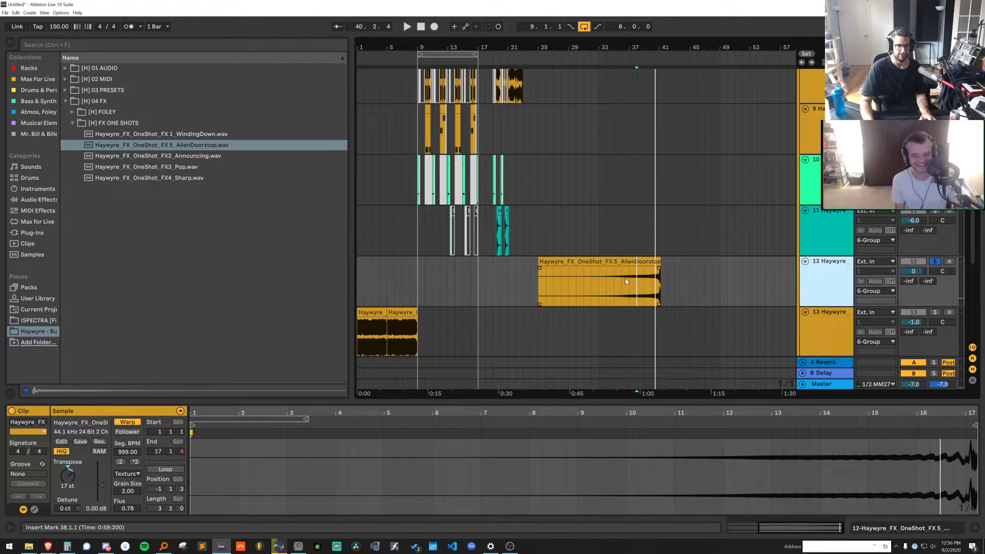
pyautogui.moveTo(128, 491); pyautogui.dragTo(134, 448)
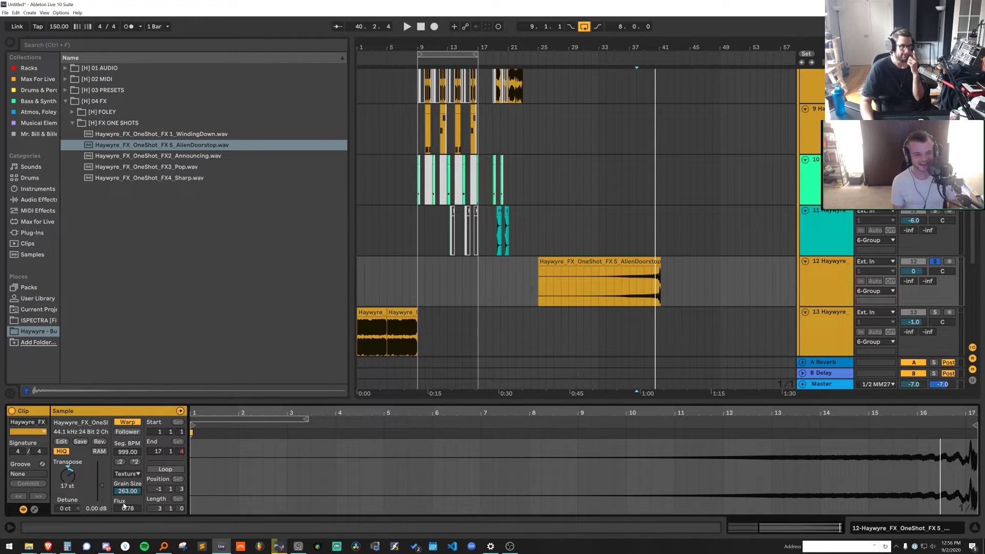
# Draw a Grain Size clip envelope falling from full at about bar 5 to zero at the clip's end, and play from bar 36
pyautogui.click(34, 509)
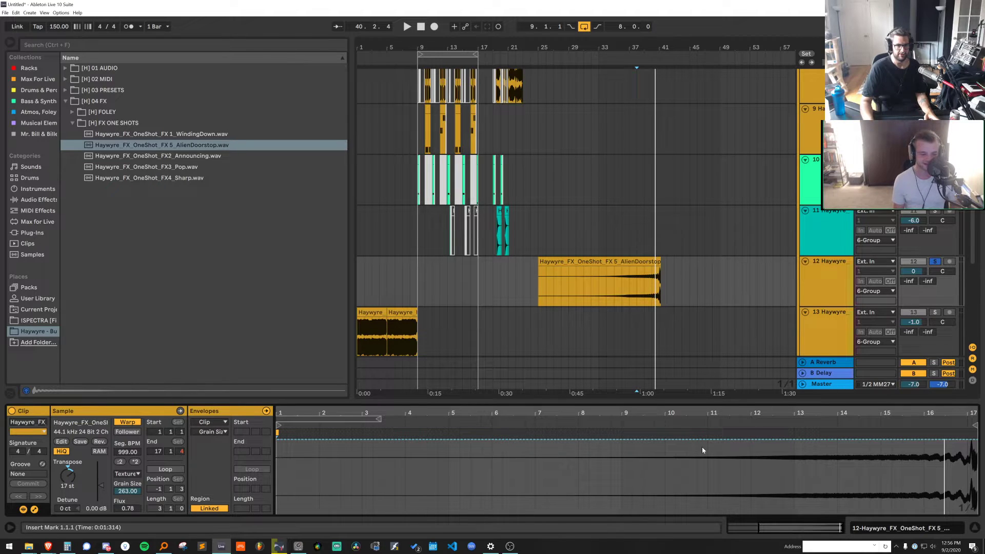
pyautogui.click(449, 440)
pyautogui.moveTo(502, 441); pyautogui.dragTo(503, 466)
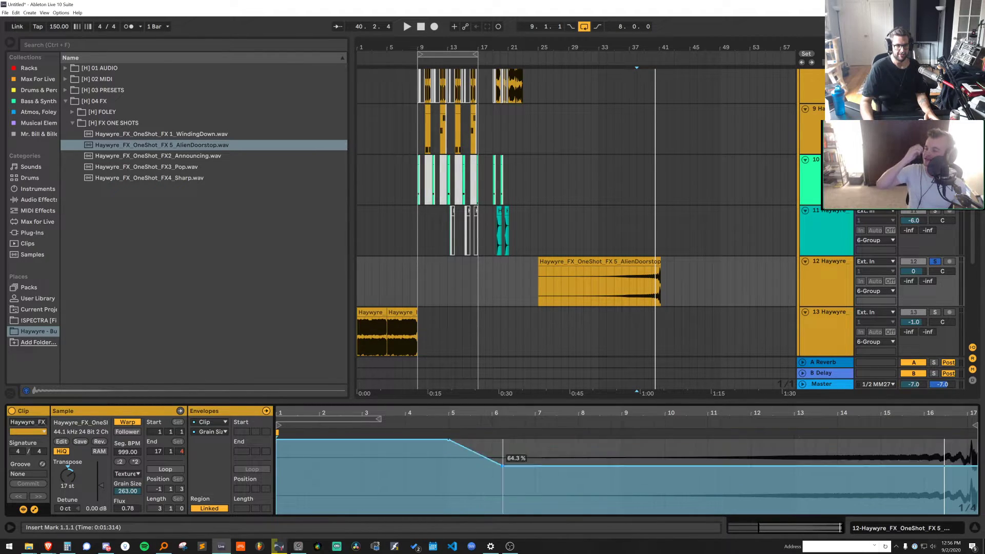
pyautogui.click(641, 265)
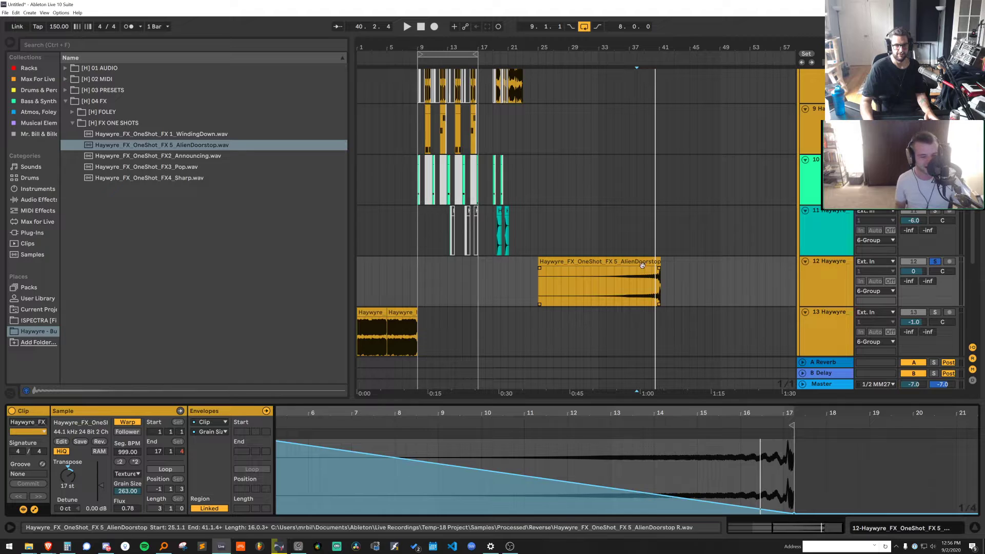
pyautogui.click(626, 293)
pyautogui.press('space')
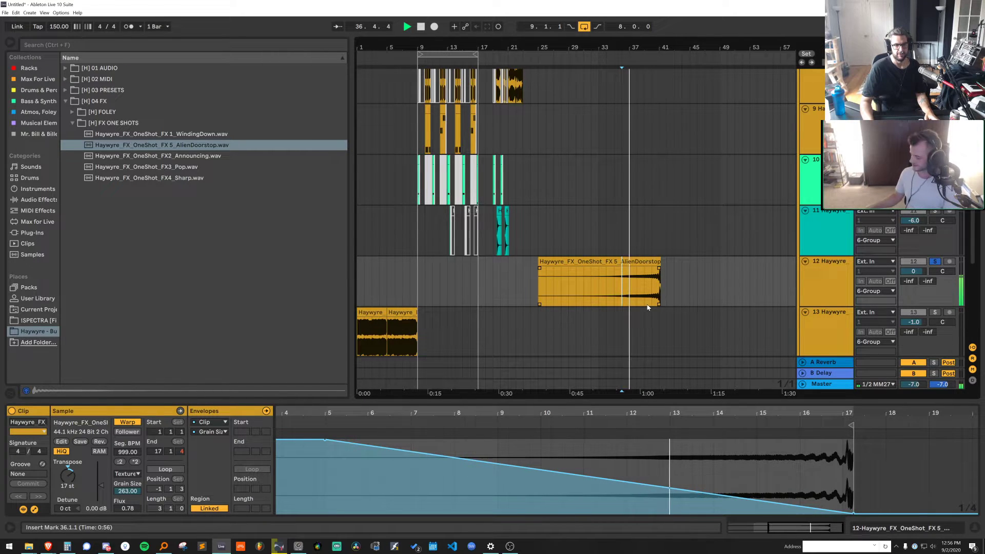
# Consolidate the AlienDoorstop clip, and play it back transposed to -12 st
pyautogui.click(637, 263)
pyautogui.hotkey('ctrl', 'j')
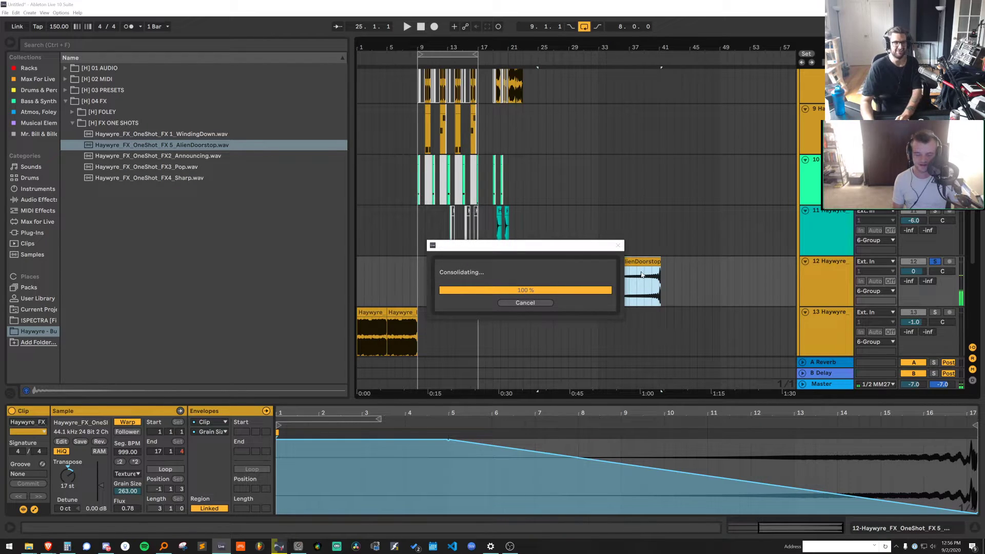
pyautogui.press('space')
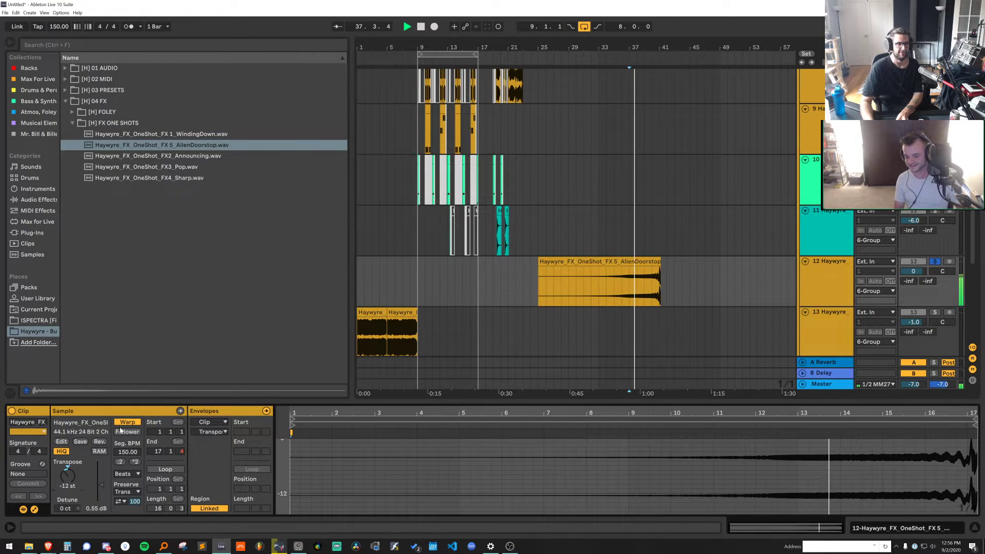
# Try the consolidated clip with warping off, playing it from bar 50, and undo the change
pyautogui.click(127, 422)
pyautogui.click(728, 284)
pyautogui.press('space')
pyautogui.press('space')
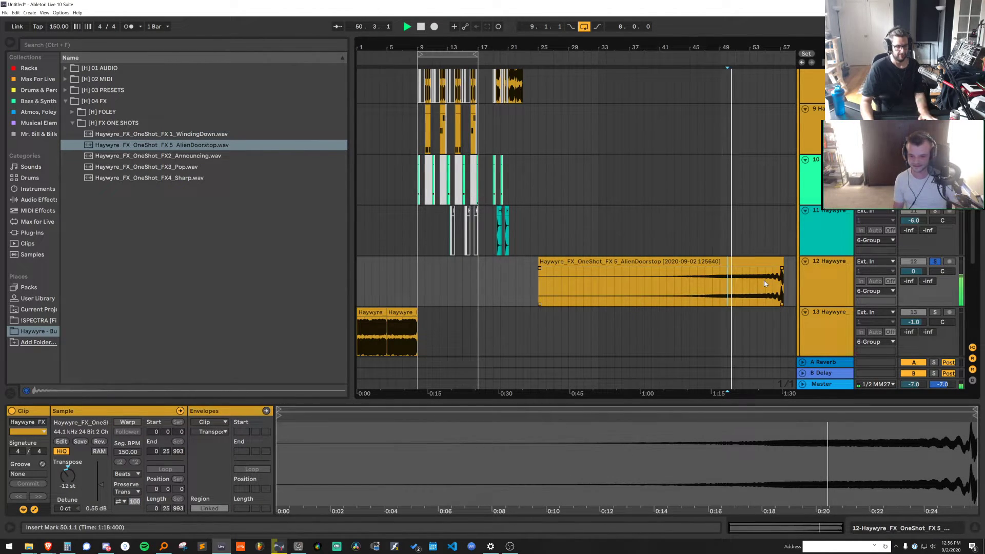
pyautogui.hotkey('ctrl', 'z')
# Search the browser for "eq" and add EQ Eight to track 12
pyautogui.hotkey('ctrl', 'f')
pyautogui.write('eq')
pyautogui.press('Down')
pyautogui.press('Down')
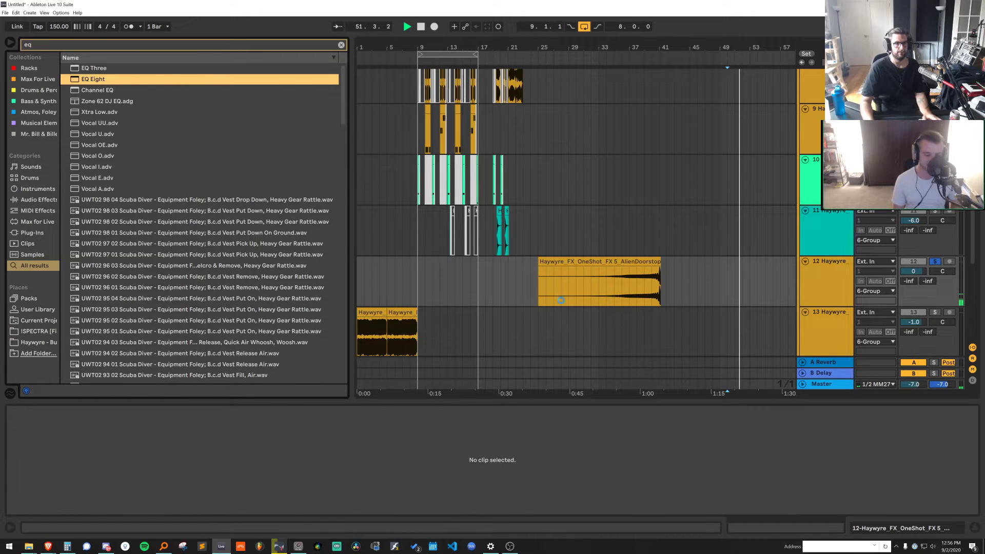
pyautogui.press('Return')
# Search the browser for "valha", add ValhallaRoom after EQ Eight on track 12, and set its Decay to 0.13 s
pyautogui.write('valha')
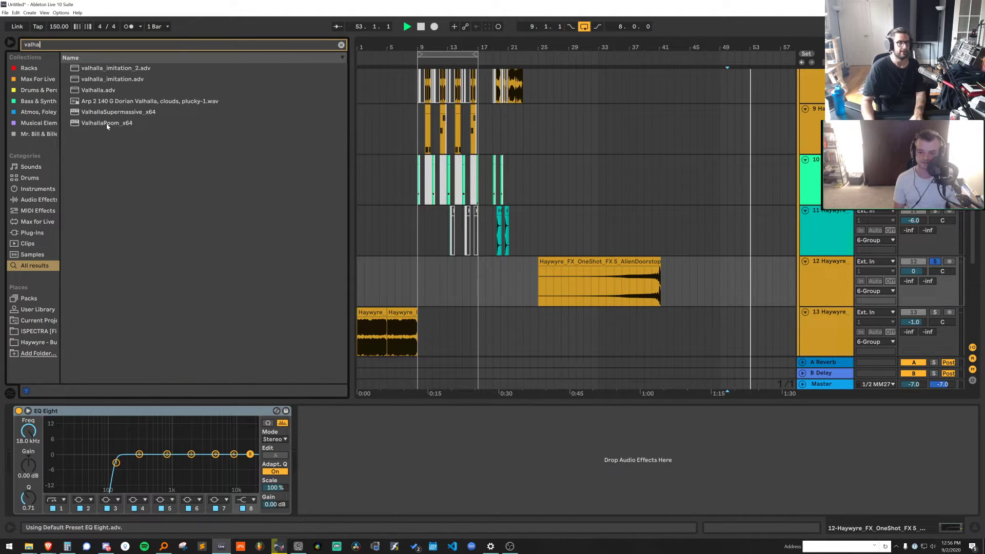
pyautogui.moveTo(106, 126); pyautogui.dragTo(362, 440)
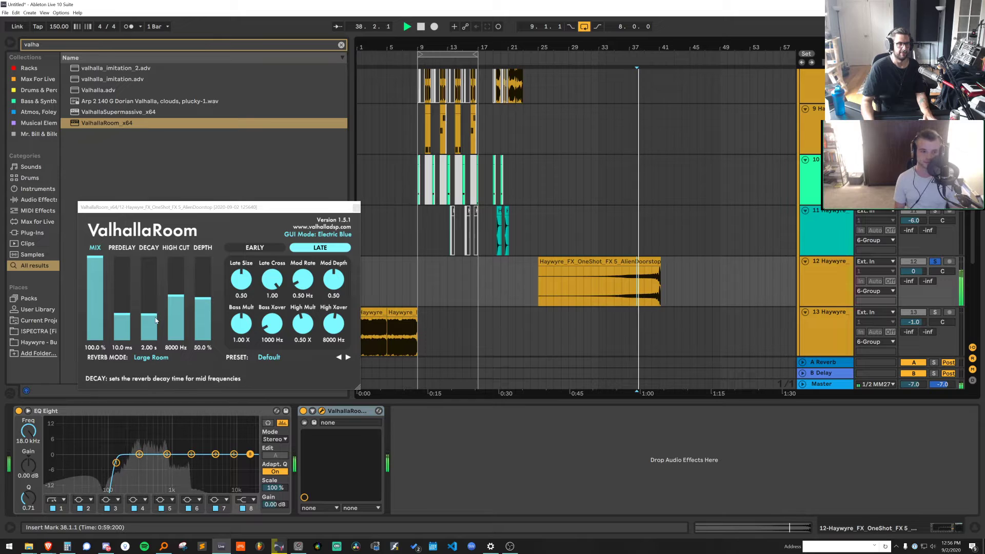
pyautogui.moveTo(156, 320); pyautogui.dragTo(154, 359)
# Move EQ Eight after ValhallaRoom, raise its band 8 shelf to 9.05 dB at 825 Hz, and stop playback
pyautogui.click(494, 437)
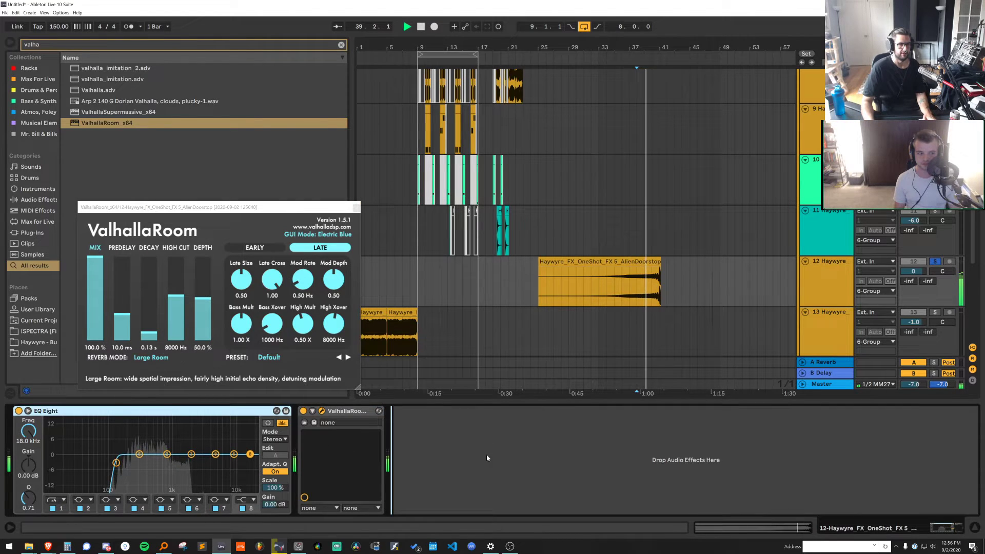
pyautogui.moveTo(487, 458); pyautogui.dragTo(487, 458)
pyautogui.moveTo(342, 454); pyautogui.dragTo(259, 433)
pyautogui.press('space')
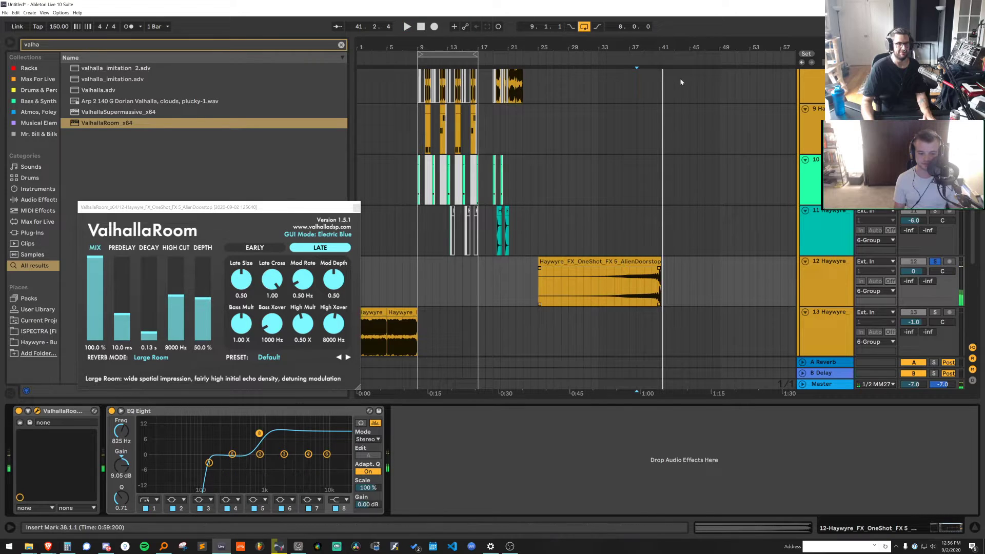
# Play the end of the AlienDoorstop clip from bar 41
pyautogui.scroll(10, 658, 272)
pyautogui.click(693, 277)
pyautogui.press('space')
pyautogui.press('space')
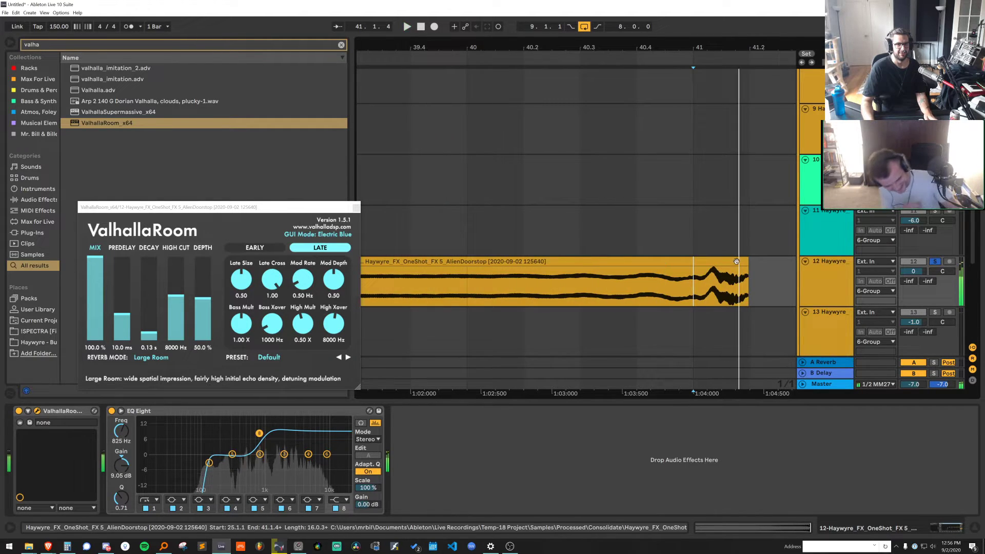
pyautogui.press('space')
pyautogui.press('space')
# Trim the AlienDoorstop clip's end to just past bar 41, and audition it from bars 41 and 40
pyautogui.moveTo(744, 261); pyautogui.dragTo(710, 262)
pyautogui.click(692, 281)
pyautogui.press('space')
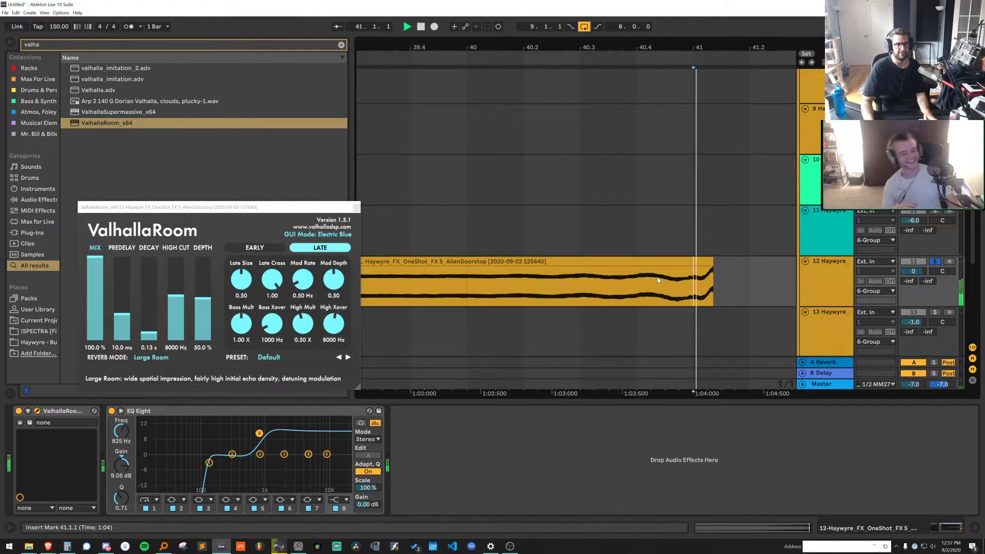
pyautogui.click(550, 282)
pyautogui.press('space')
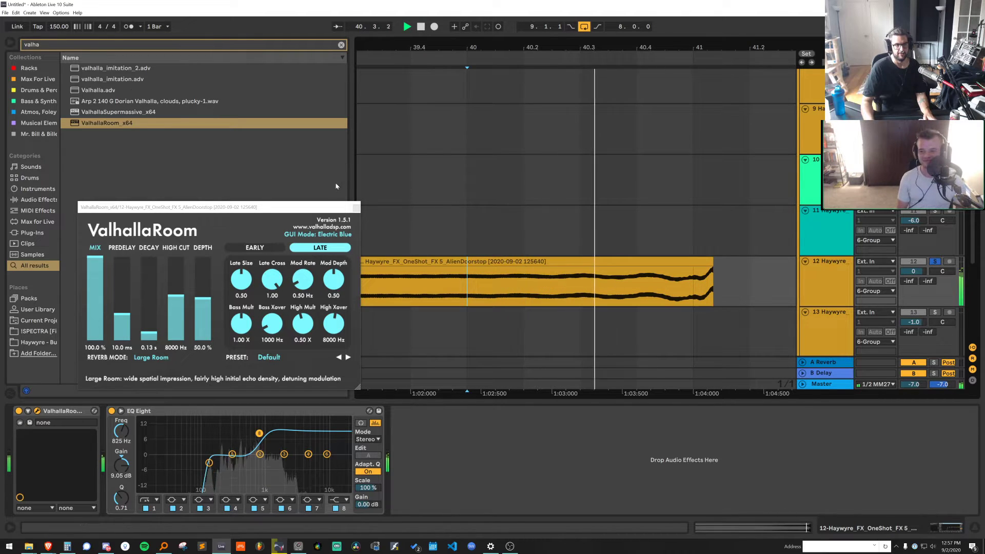
pyautogui.scroll(-10, 681, 174)
pyautogui.press('space')
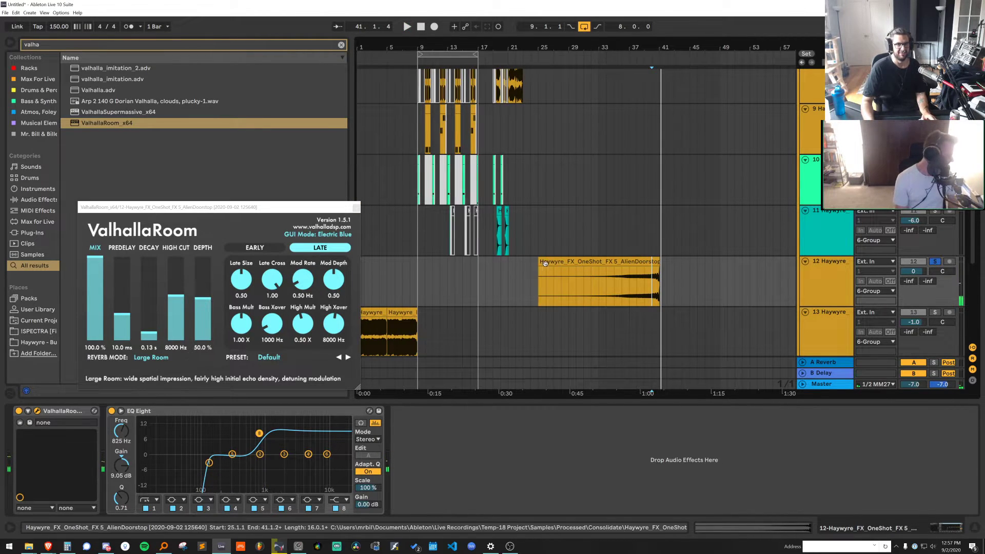
# Move the AlienDoorstop clip to start at bar 3, unsolo track 12, start playback, and close the ValhallaRoom window
pyautogui.click(562, 261)
pyautogui.moveTo(563, 262); pyautogui.dragTo(393, 272)
pyautogui.click(932, 261)
pyautogui.press('space')
pyautogui.click(357, 207)
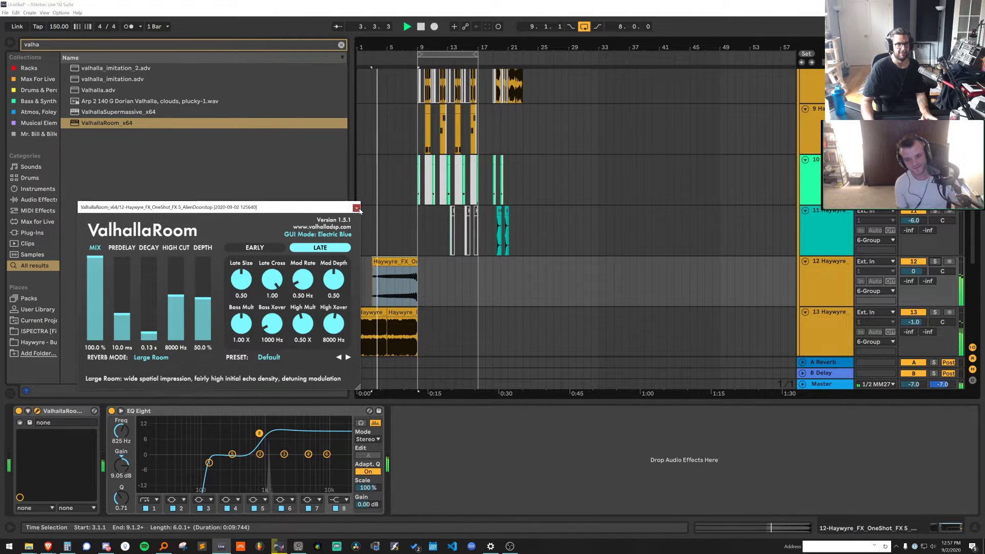
# Set the arrangement grid to 1/32 and shift the AlienDoorstop clip earlier so it ends between 8.3 and 8.4
pyautogui.moveTo(380, 45); pyautogui.dragTo(478, 298)
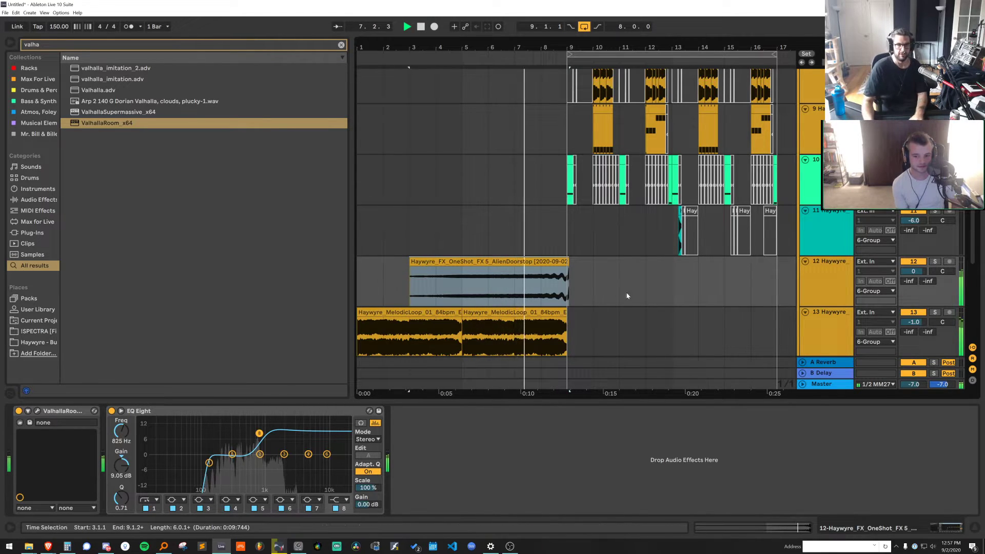
pyautogui.moveTo(623, 296); pyautogui.dragTo(568, 287)
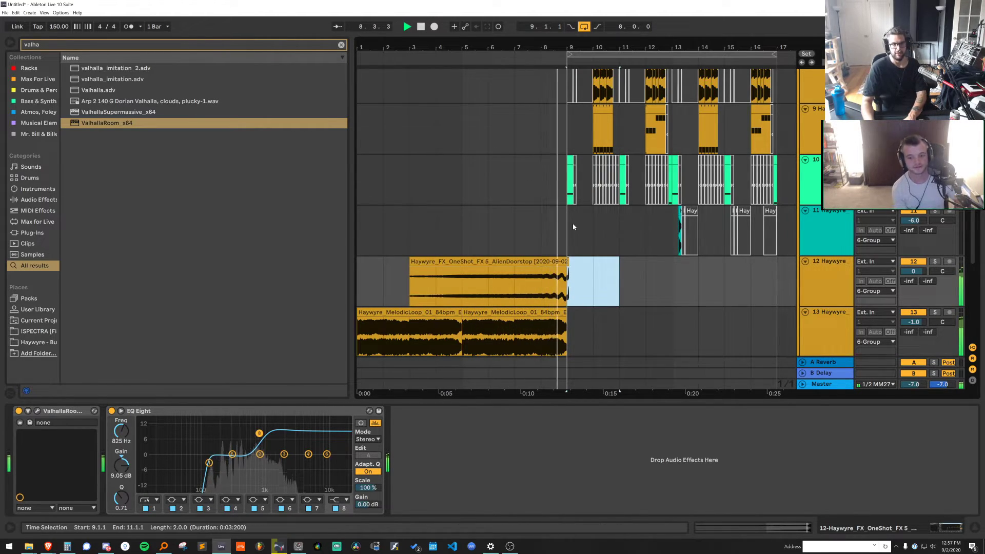
pyautogui.moveTo(550, 46); pyautogui.dragTo(551, 103)
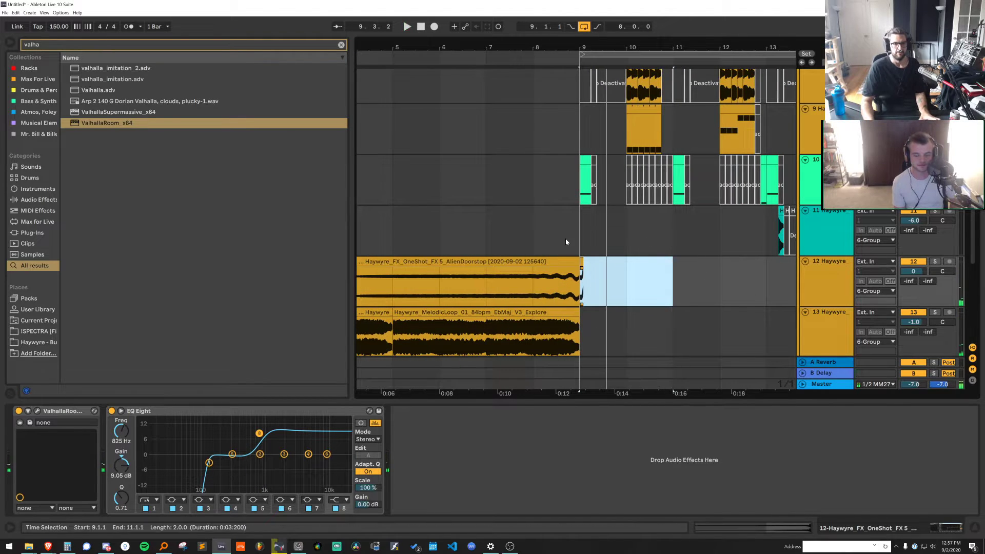
pyautogui.rightClick(548, 226)
pyautogui.click(662, 355)
pyautogui.moveTo(562, 261)
pyautogui.mouseDown()
pyautogui.moveTo(543, 260)
pyautogui.moveTo(545, 248)
pyautogui.moveTo(545, 259)
pyautogui.mouseUp()
pyautogui.moveTo(560, 47); pyautogui.dragTo(561, 174)
# Play the transition into bar 9 from about 7.3
pyautogui.click(394, 220)
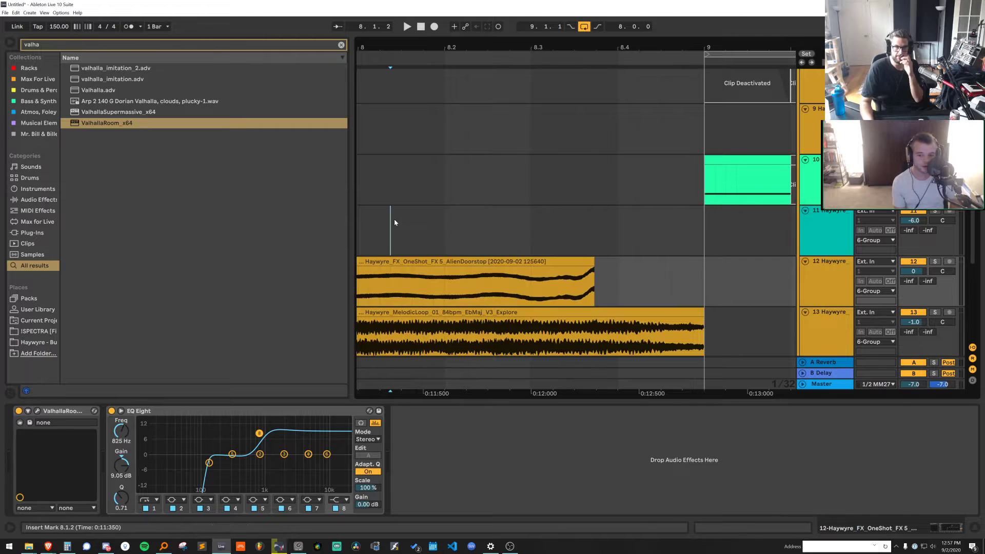
pyautogui.press('-')
pyautogui.click(507, 146)
pyautogui.press('space')
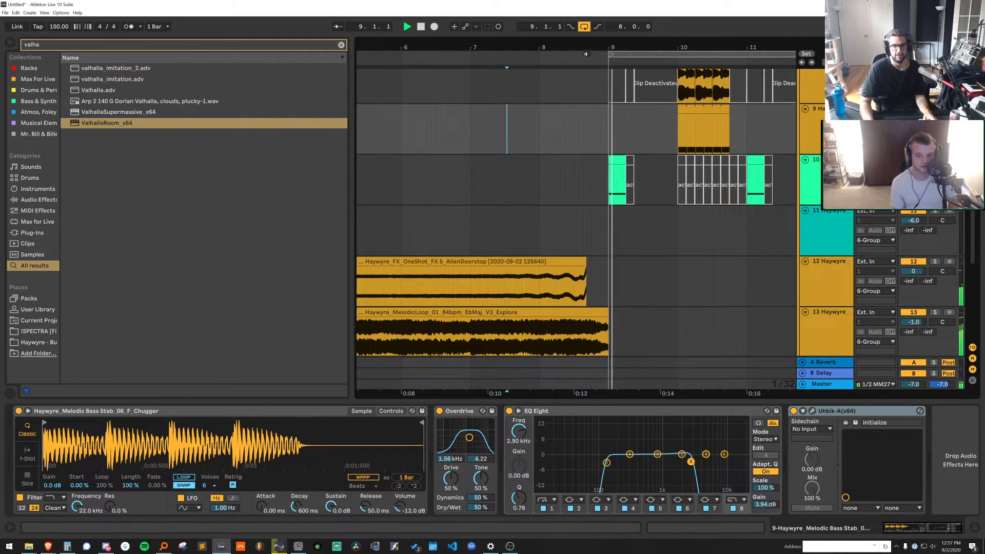
pyautogui.press('space')
# Move the AlienDoorstop clip to end at bar 8, deactivate everything from bar 8 to bar 9 across the lower tracks, and audition it
pyautogui.scroll(-1, 590, 237)
pyautogui.moveTo(559, 262); pyautogui.dragTo(492, 267)
pyautogui.moveTo(554, 303); pyautogui.dragTo(602, 396)
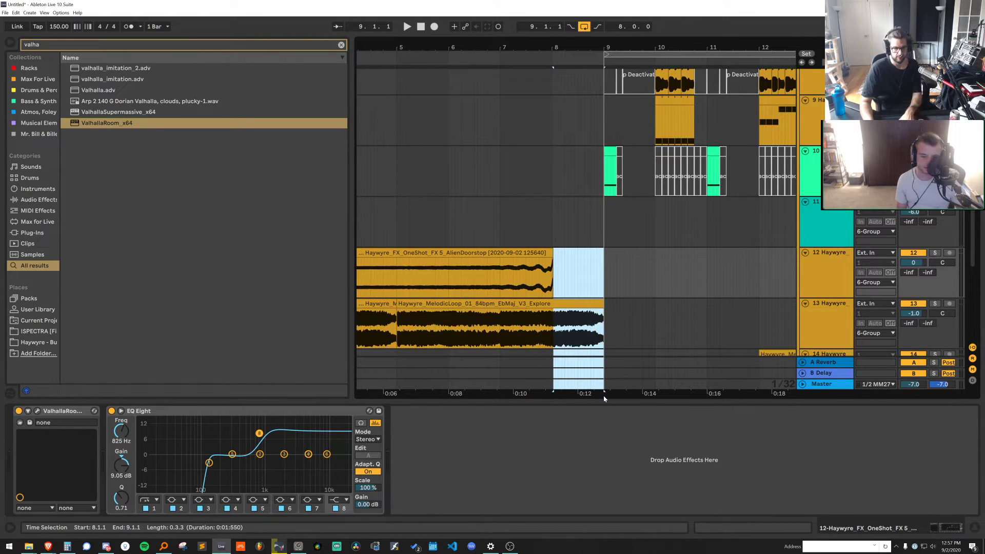
pyautogui.press('space')
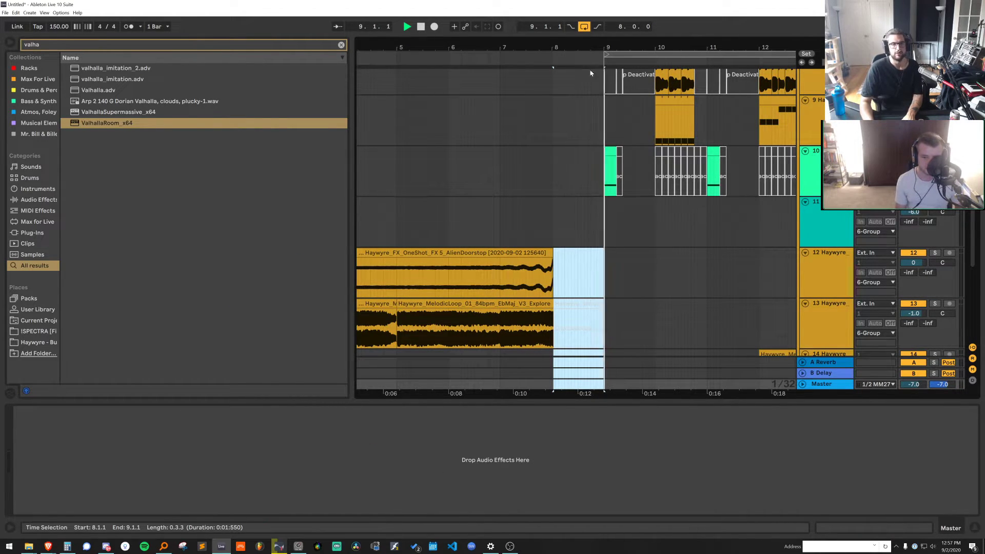
pyautogui.press('space')
# Nudge the AlienDoorstop clip to end at 7.4.4, and start the deactivated clips on tracks 13 and 16 at the same point
pyautogui.press('+')
pyautogui.press('+')
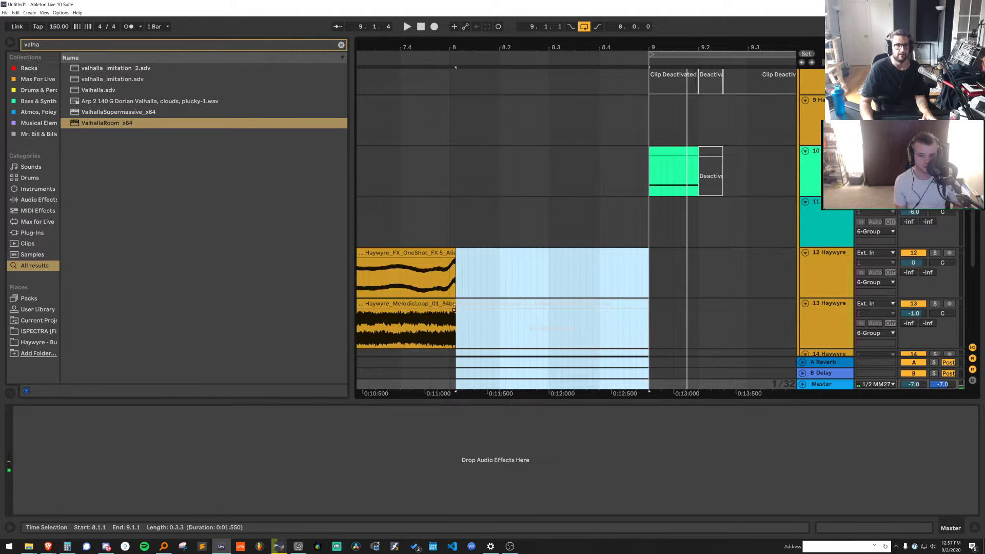
pyautogui.click(446, 277)
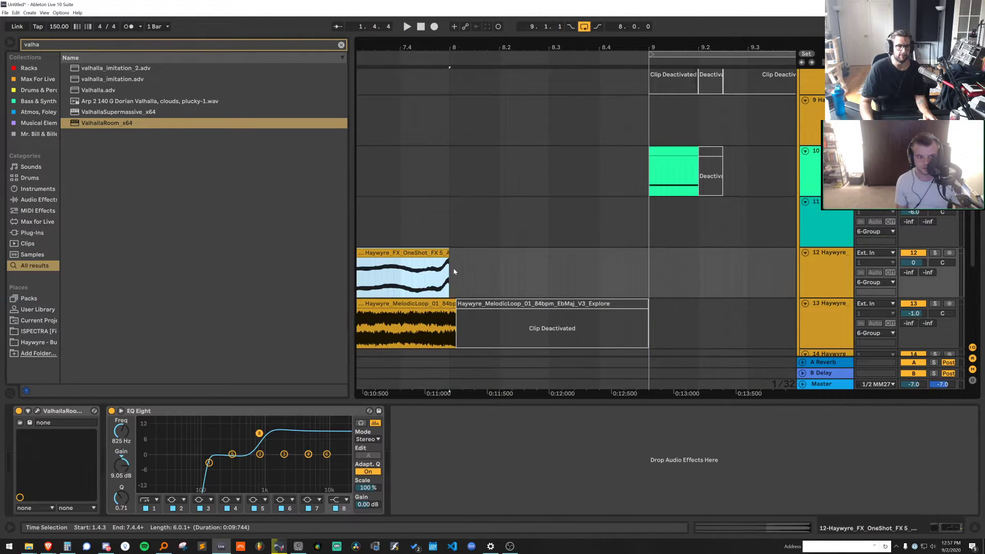
pyautogui.click(457, 309)
pyautogui.scroll(-3, 444, 182)
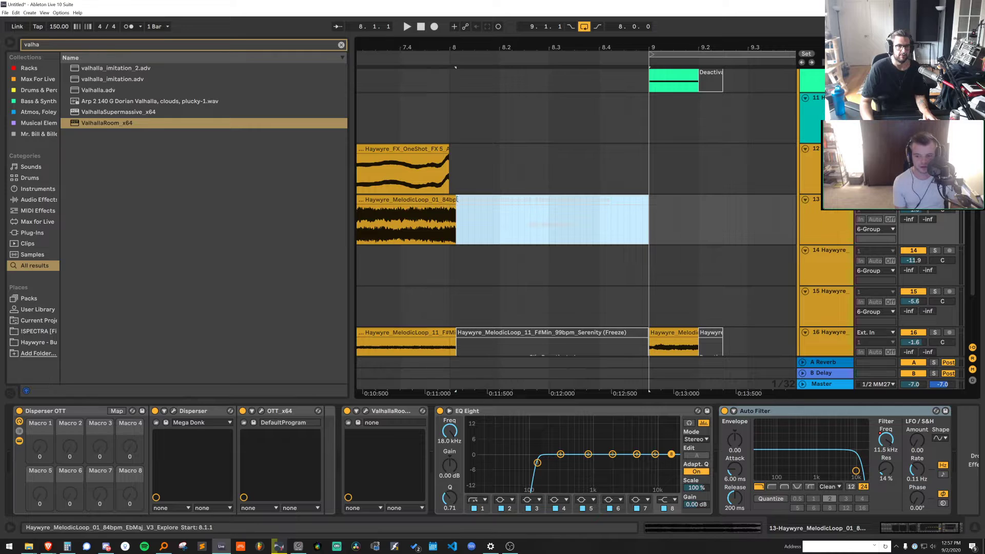
pyautogui.moveTo(458, 332); pyautogui.dragTo(450, 332)
pyautogui.click(444, 332)
# Extend the AlienDoorstop clip's start back to bar 1 during playback from the beginning, and stop
pyautogui.press('space')
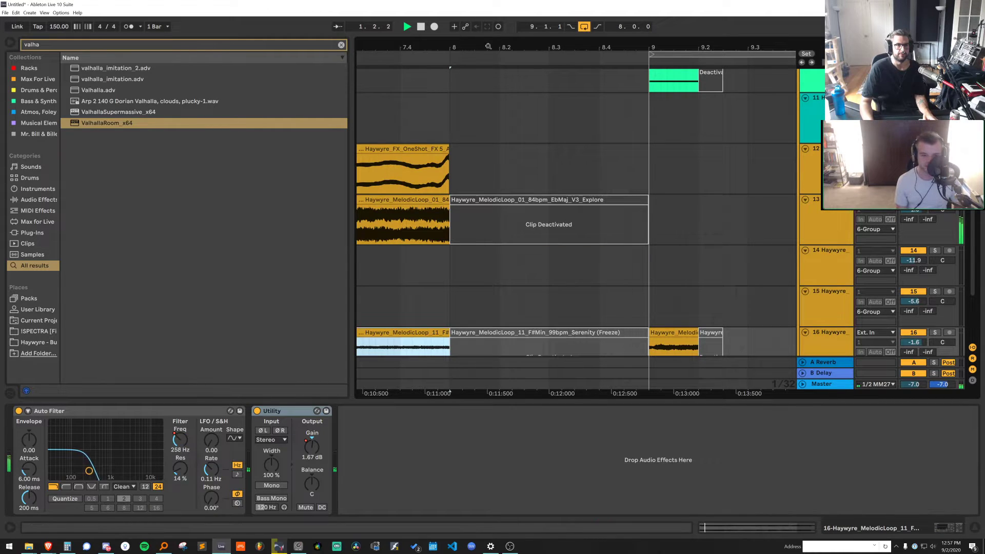
pyautogui.moveTo(488, 46); pyautogui.dragTo(410, 47)
pyautogui.moveTo(364, 148); pyautogui.dragTo(356, 148)
pyautogui.press('space')
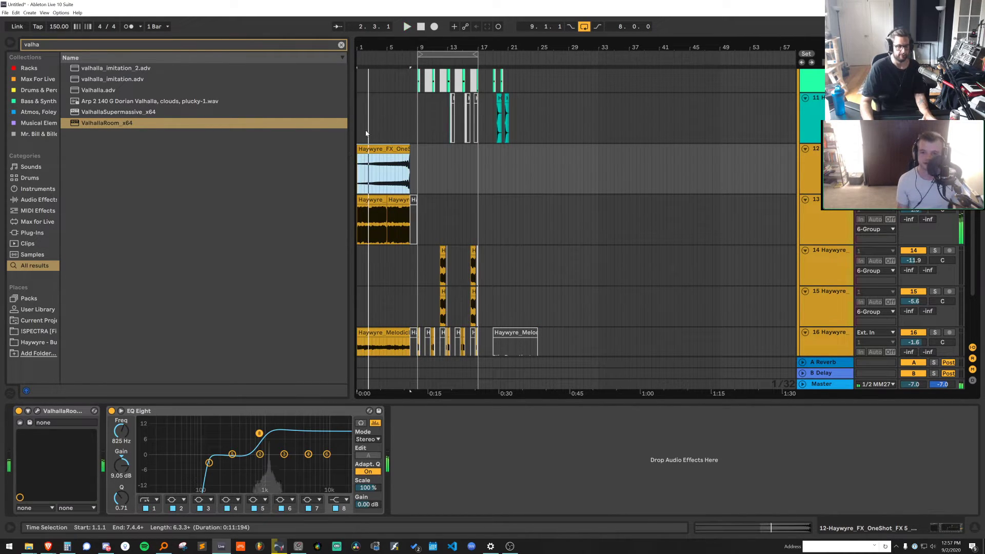
# Search the browser for "endles", add Endless Smile 64 to track 12, and place the insert marker at 3.1.4
pyautogui.hotkey('ctrl', 'f')
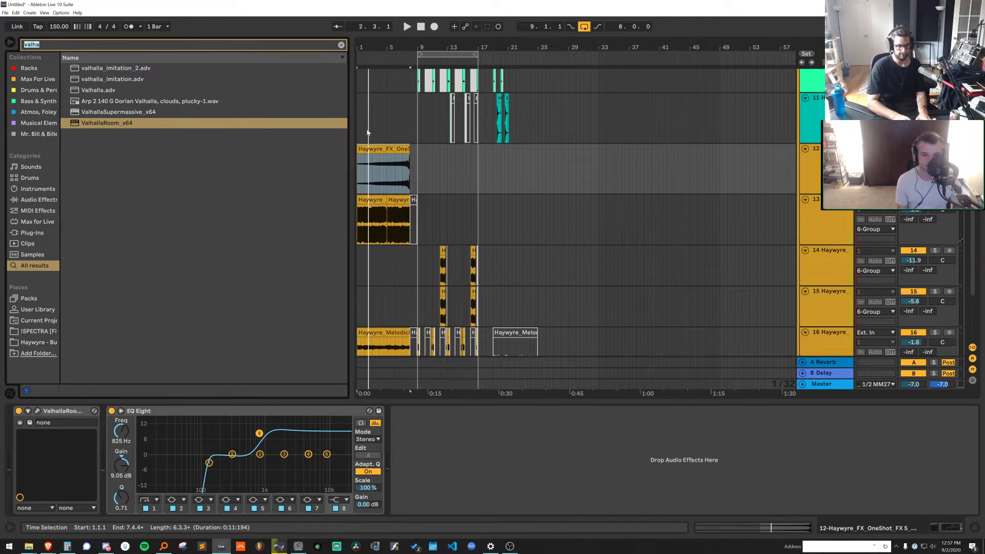
pyautogui.write('endles')
pyautogui.click(105, 320)
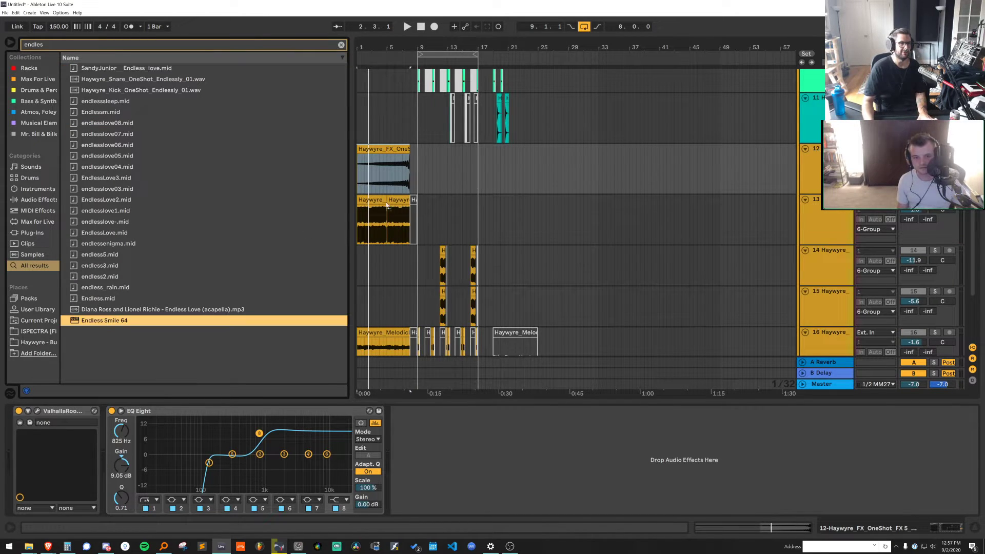
pyautogui.click(374, 183)
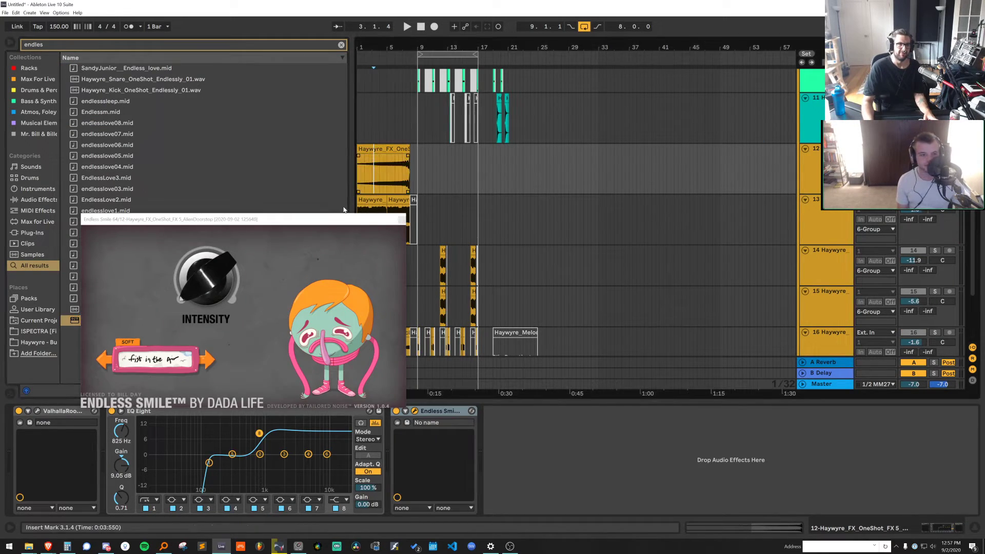
# Audition Endless Smile's presets with varying Intensity, and choose "face melting joy" with Intensity at 0.0 %
pyautogui.moveTo(210, 282); pyautogui.dragTo(194, 346)
pyautogui.click(204, 359)
pyautogui.moveTo(208, 308); pyautogui.dragTo(202, 411)
pyautogui.click(207, 359)
pyautogui.press('space')
pyautogui.click(112, 360)
# Draw track 12's Endless Smile Intensity automation rising from zero at the clip's start to 1.00 at its end
pyautogui.press('a')
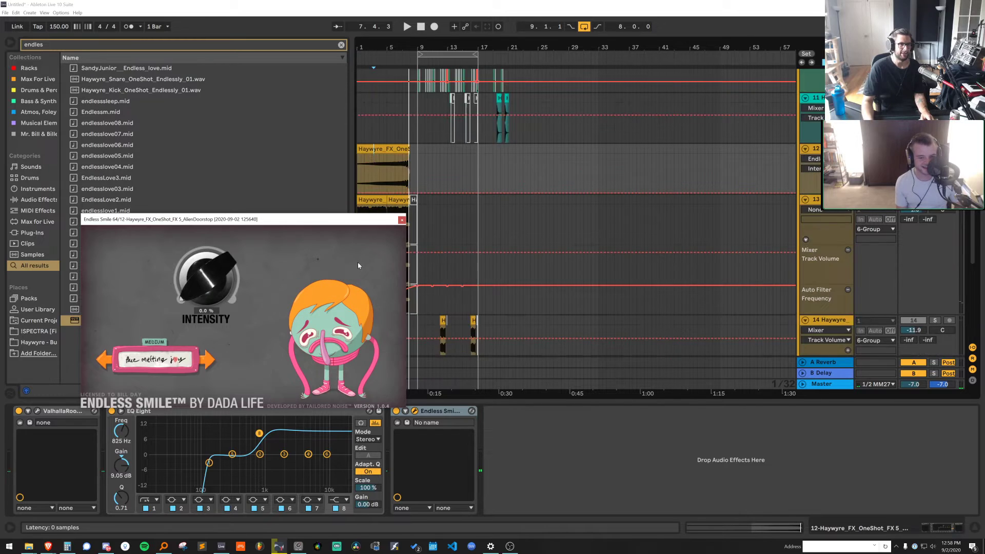
pyautogui.click(361, 194)
pyautogui.moveTo(406, 194); pyautogui.dragTo(409, 155)
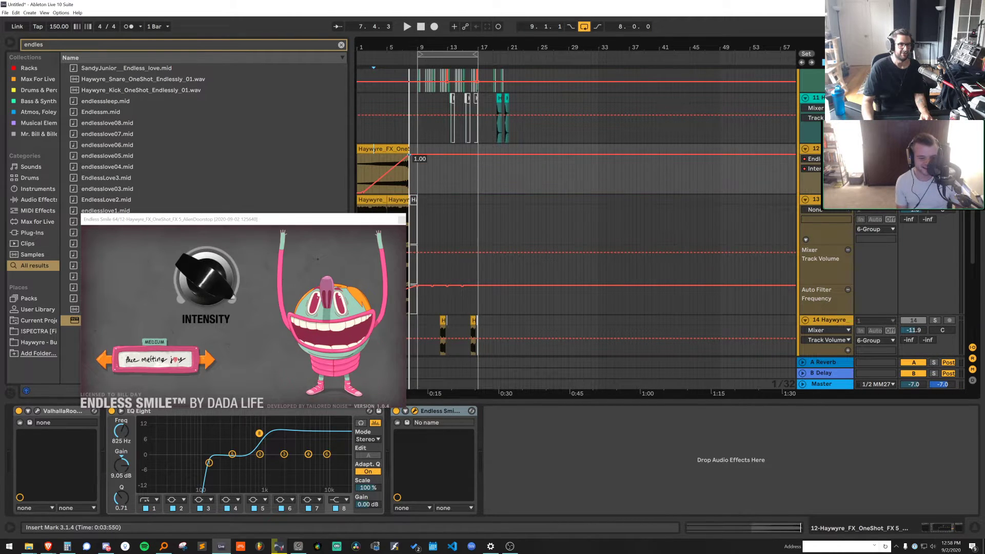
# Draw the Intensity automation at 0.00 from the AlienDoorstop clip's end to about bar 9
pyautogui.moveTo(410, 44); pyautogui.dragTo(461, 110)
pyautogui.press('b')
pyautogui.click(474, 191)
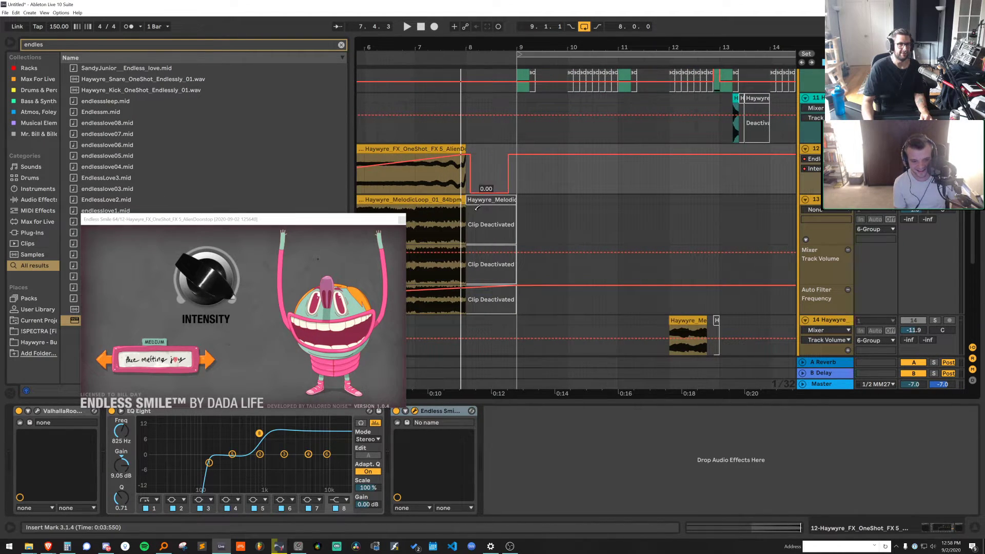
pyautogui.moveTo(467, 50); pyautogui.dragTo(449, 147)
# Play the AlienDoorstop clip from bar 1 with the Intensity automation, and close the Endless Smile window
pyautogui.click(454, 149)
pyautogui.press('space')
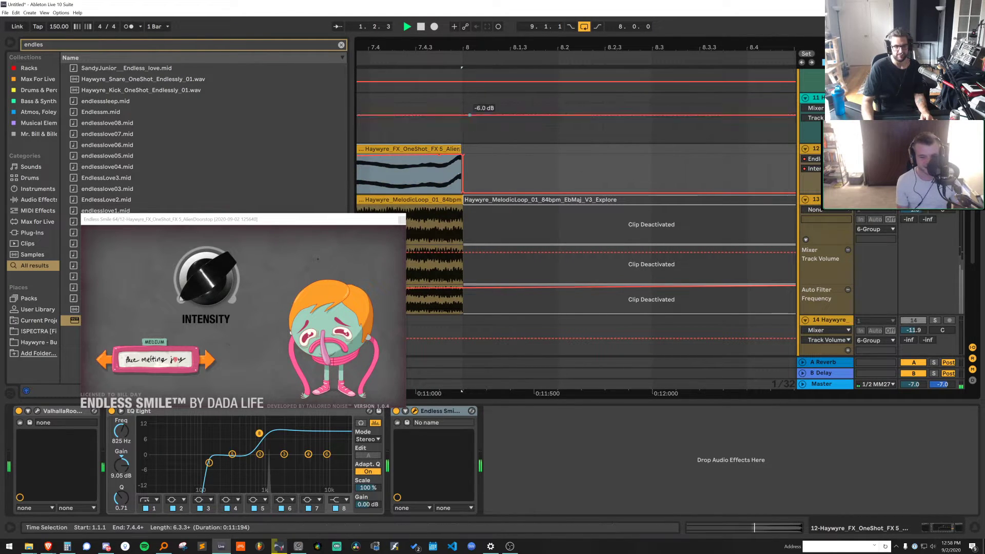
pyautogui.click(402, 219)
pyautogui.moveTo(428, 44); pyautogui.dragTo(634, 41)
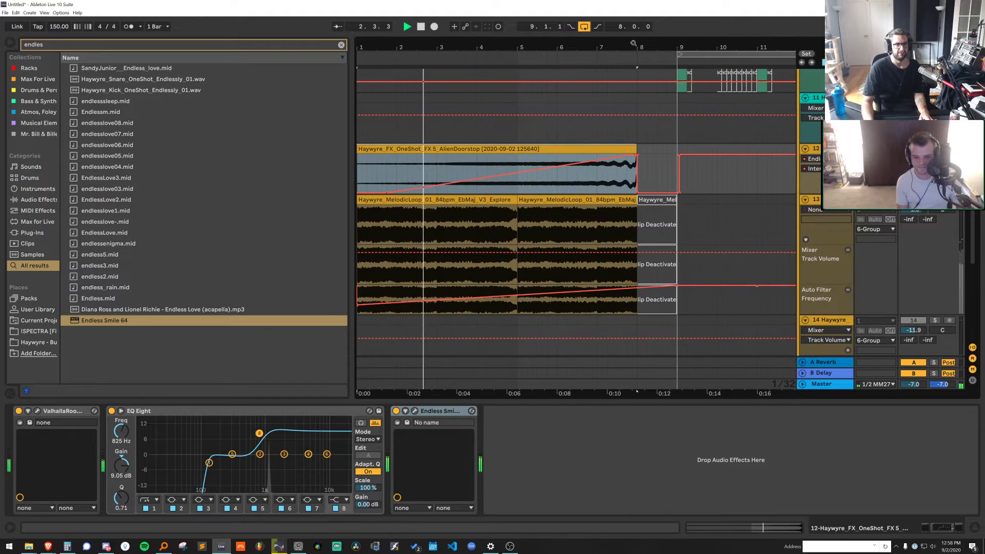
# Search the browser for "auto", add Auto Filter to track 12, and lower its frequency to 591 Hz
pyautogui.hotkey('ctrl', 'f')
pyautogui.write('auto')
pyautogui.doubleClick(121, 78)
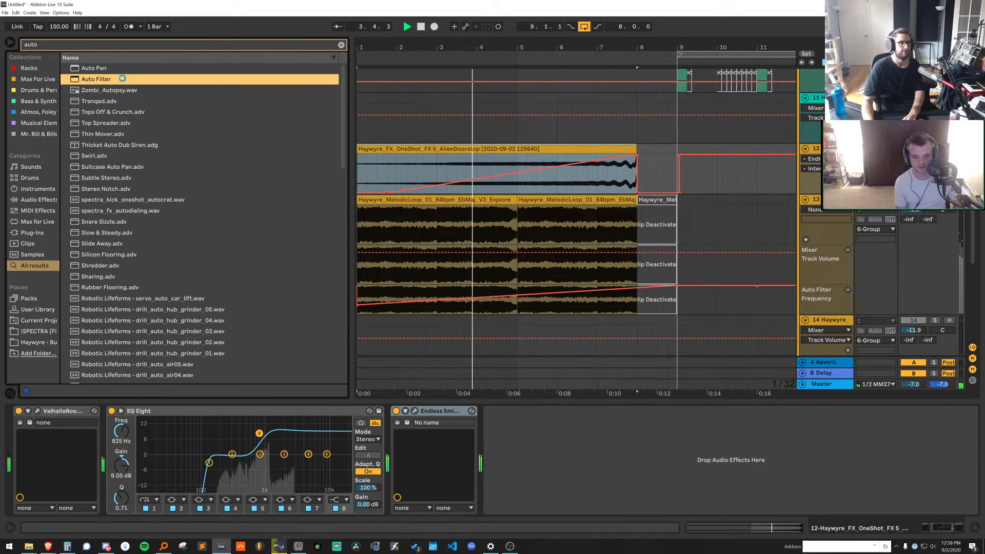
pyautogui.moveTo(645, 446); pyautogui.dragTo(645, 484)
# Draw Auto Filter Frequency automation rising from 591 Hz just before bar 3 to maximum at the AlienDoorstop clip's end, and stop playback
pyautogui.press('a')
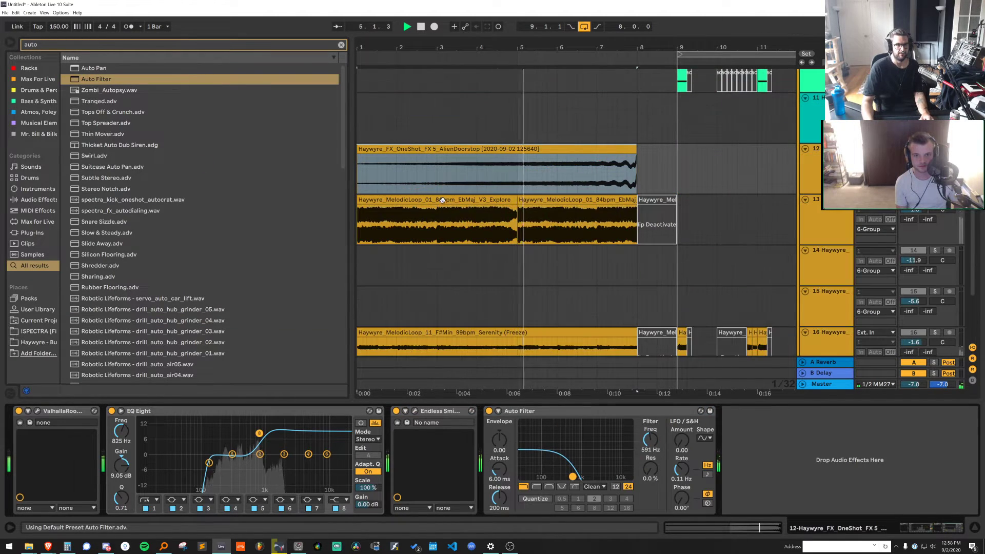
pyautogui.press('a')
pyautogui.click(651, 440)
pyautogui.click(431, 175)
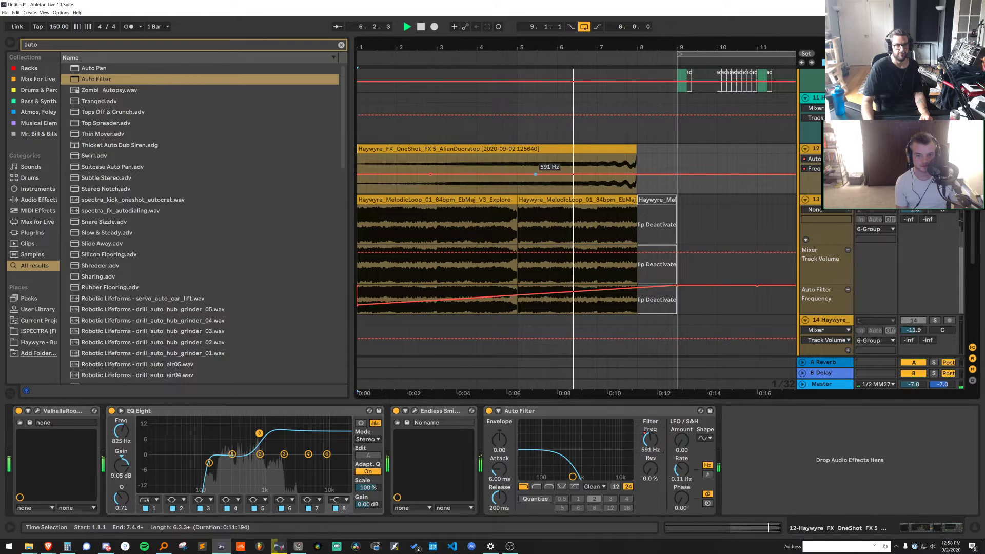
pyautogui.moveTo(634, 174); pyautogui.dragTo(632, 155)
pyautogui.press('space')
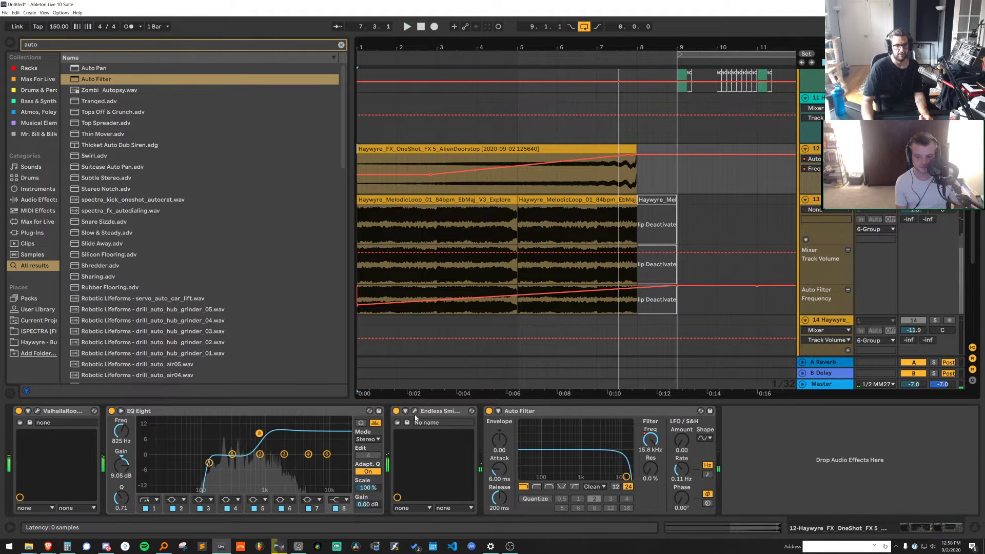
# Reopen Endless Smile and lower its Intensity automation peak at the AlienDoorstop clip's end to 0.89
pyautogui.click(414, 410)
pyautogui.click(227, 274)
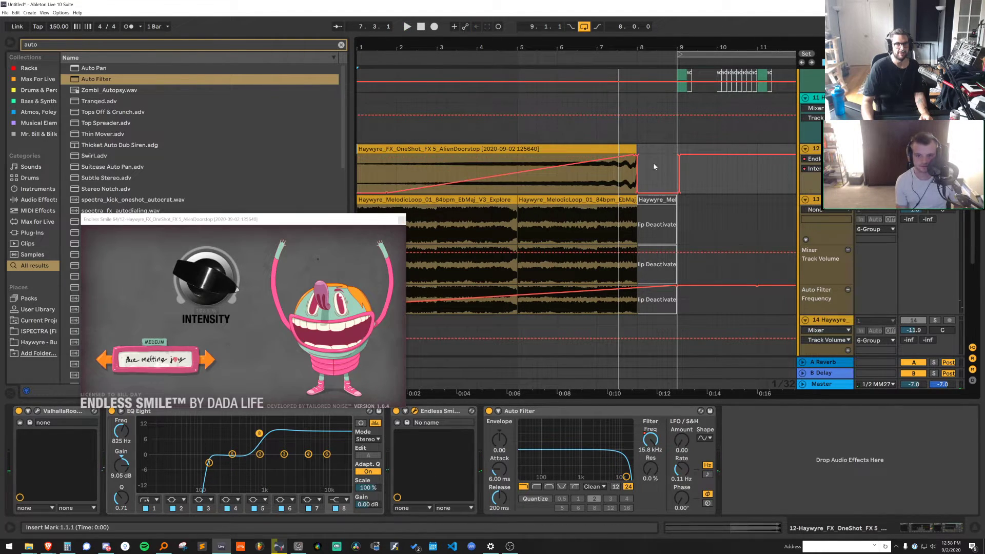
pyautogui.click(634, 155)
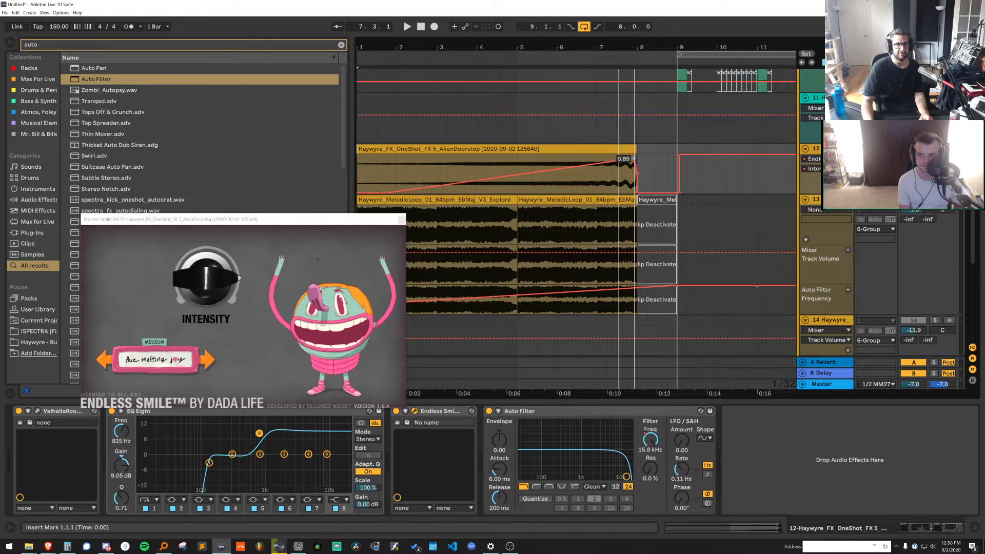
# Lower the Endless Smile Intensity automation peak at the AlienDoorstop clip's end to 0.72 and play from 6.2.4
pyautogui.click(576, 168)
pyautogui.press('space')
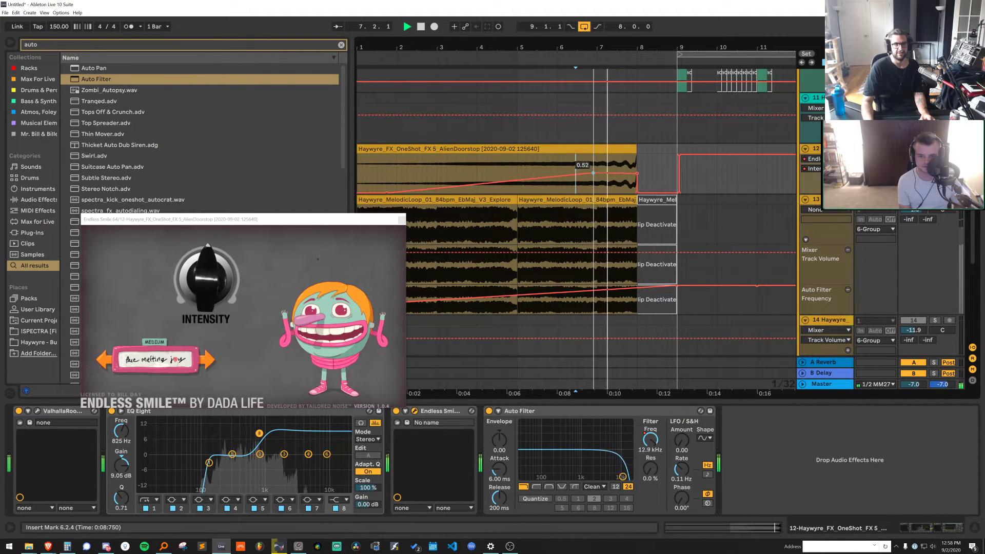
pyautogui.press('space')
pyautogui.press('space')
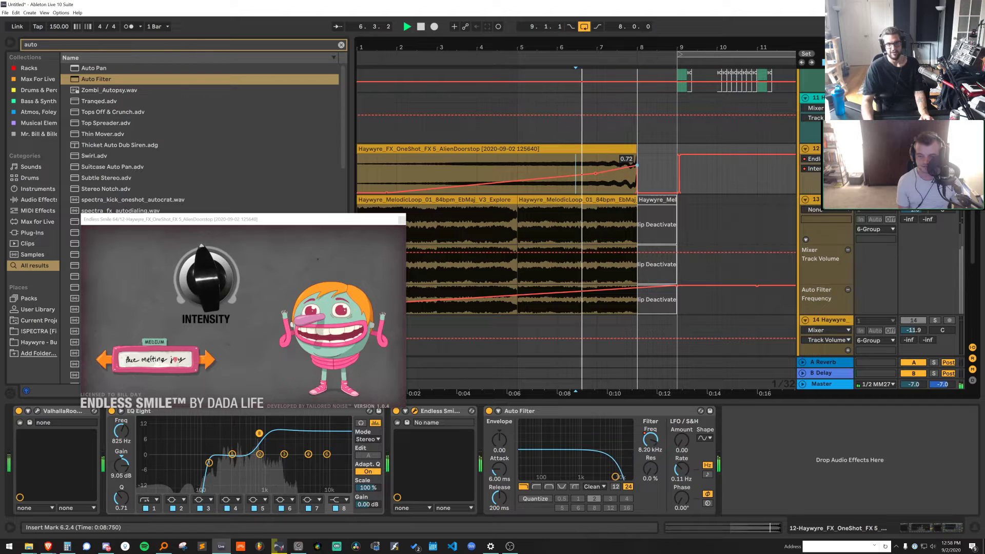
# Move the 19.9 kHz peak of track 12's Auto Filter Frequency automation to about bar 7 and play from 5.1.4
pyautogui.click(650, 439)
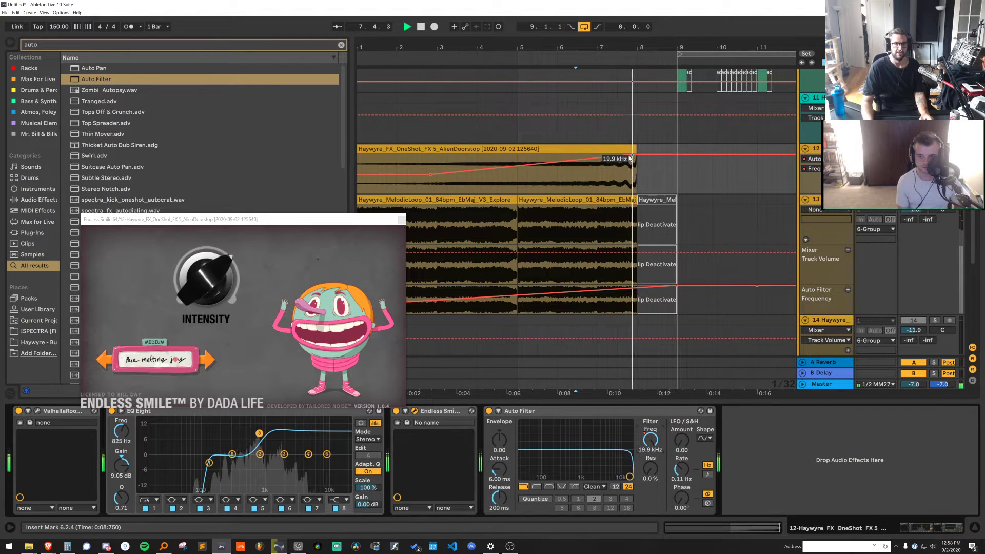
pyautogui.press('space')
pyautogui.press('space')
pyautogui.moveTo(632, 154); pyautogui.dragTo(603, 154)
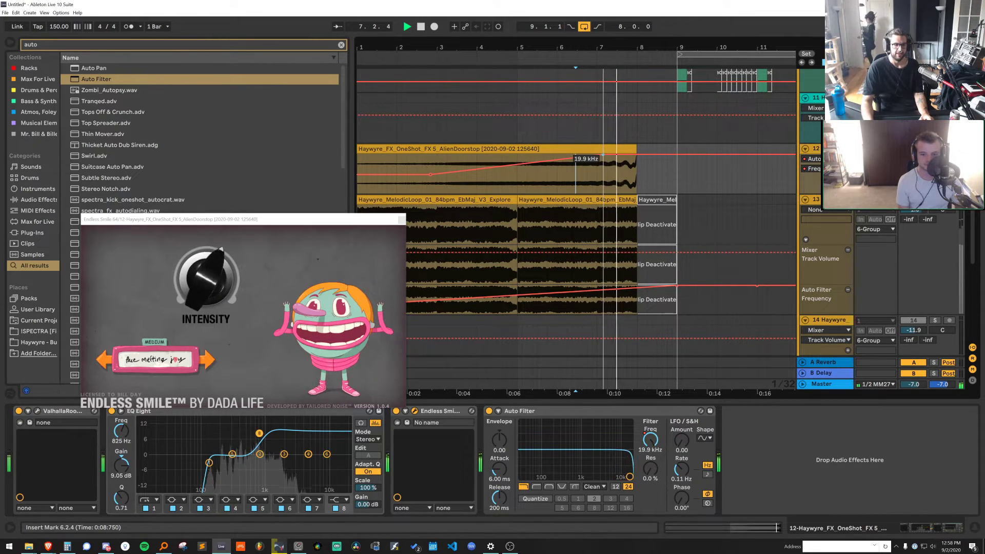
pyautogui.press('space')
pyautogui.press('space')
pyautogui.click(526, 170)
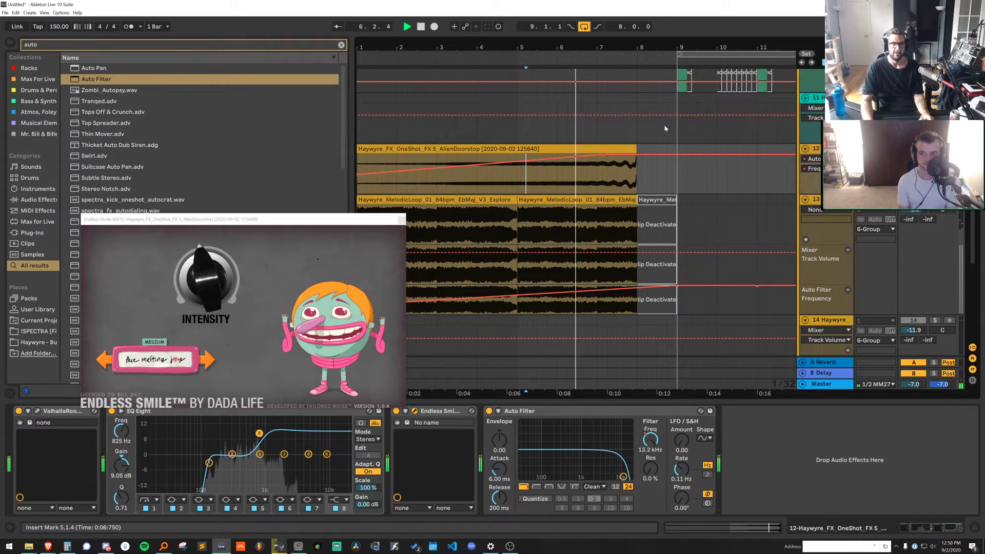
# Hide the automation lanes, audition the end of the AlienDoorstop clip from 7.4, and close the Endless Smile window
pyautogui.press('a')
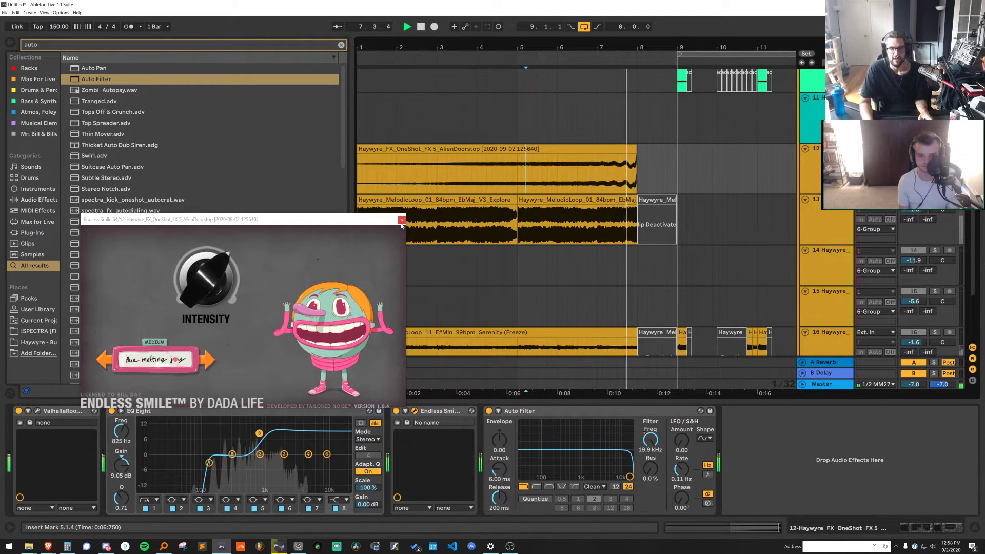
pyautogui.press('space')
pyautogui.scroll(5, 636, 155)
pyautogui.click(652, 159)
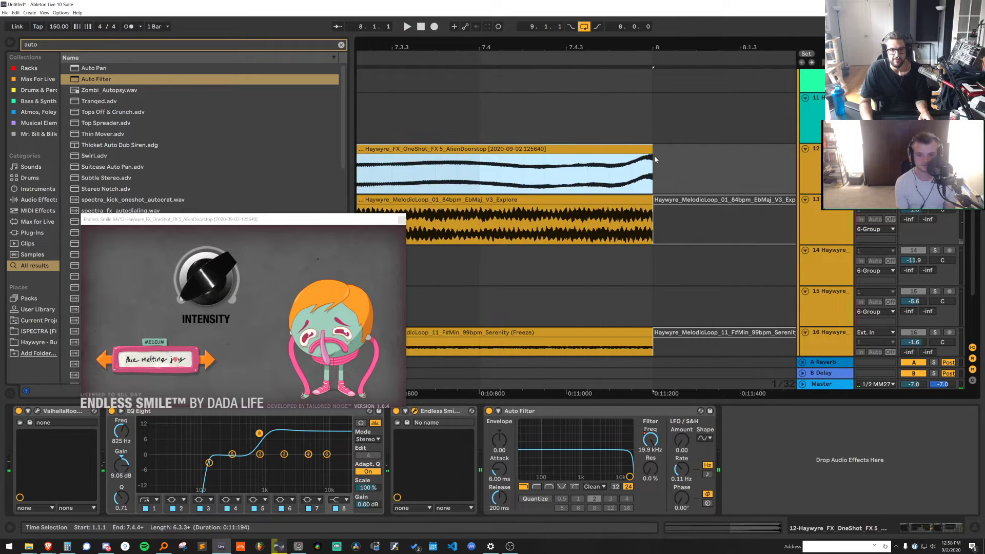
pyautogui.click(478, 165)
pyautogui.press('space')
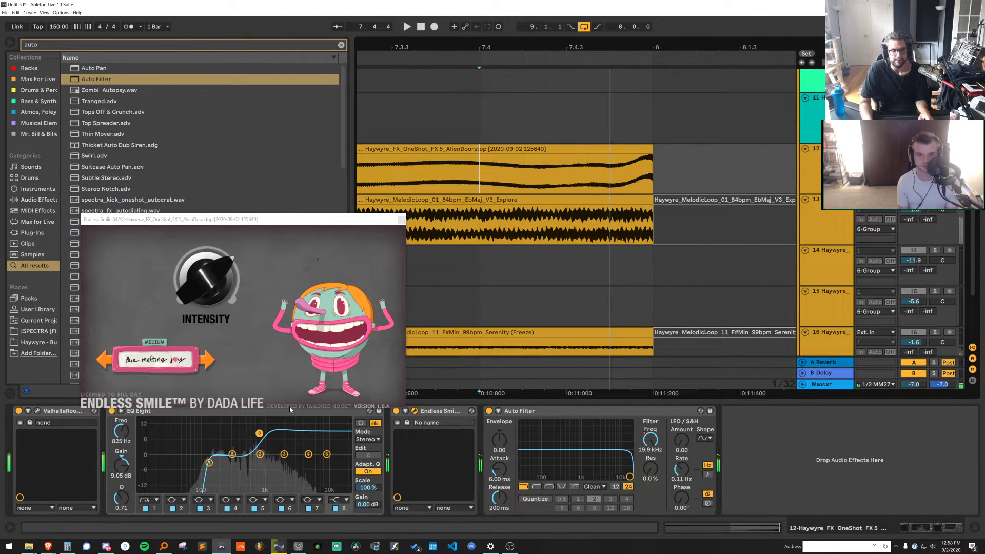
pyautogui.click(401, 221)
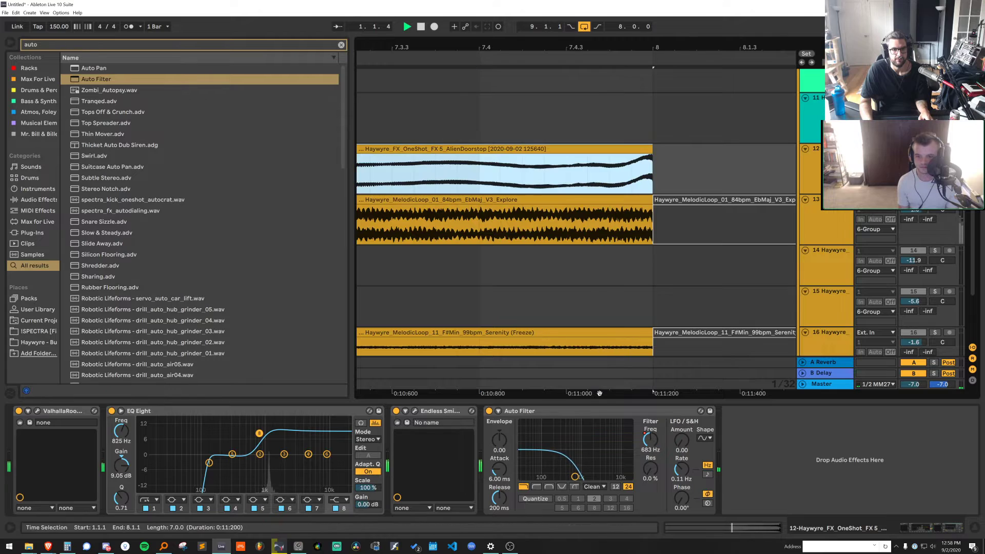
# Search the browser for "so"
pyautogui.moveTo(652, 47); pyautogui.dragTo(650, 19)
pyautogui.press('s')
pyautogui.press('-')
pyautogui.press('-')
pyautogui.press('-')
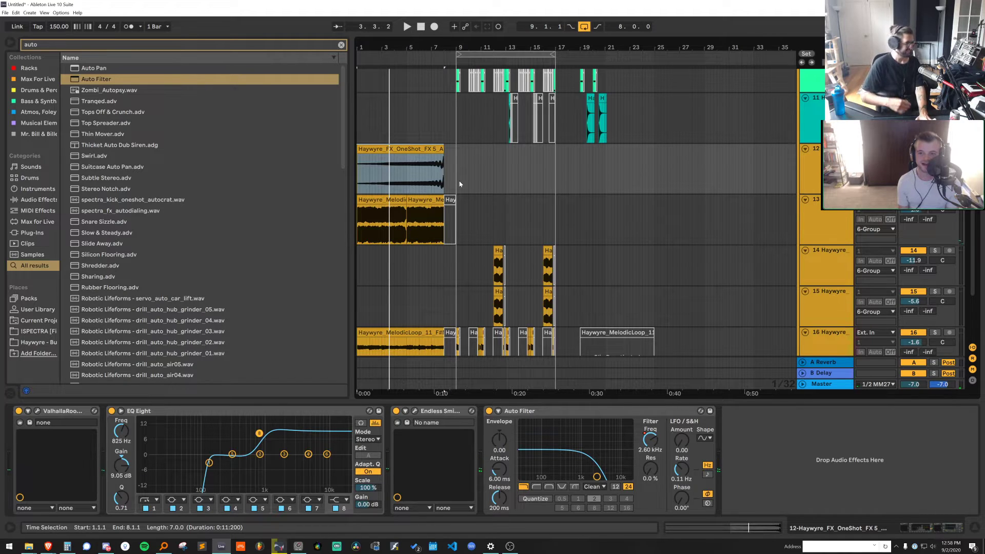
pyautogui.hotkey('ctrl', 'f')
pyautogui.write('so')
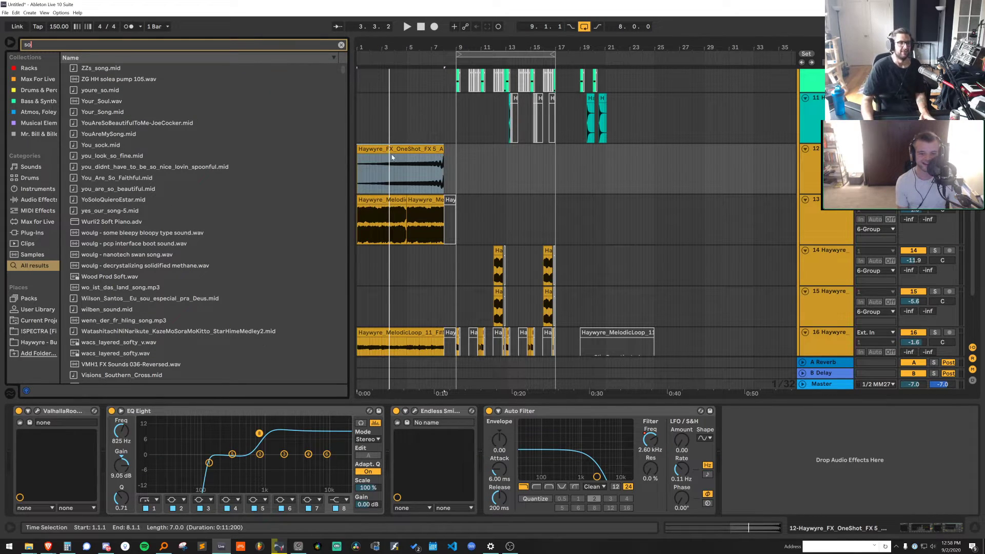
# Add a long fade-in across nearly the whole AlienDoorstop clip and curve it so the level rises late
pyautogui.moveTo(358, 155); pyautogui.dragTo(433, 152)
pyautogui.click(395, 177)
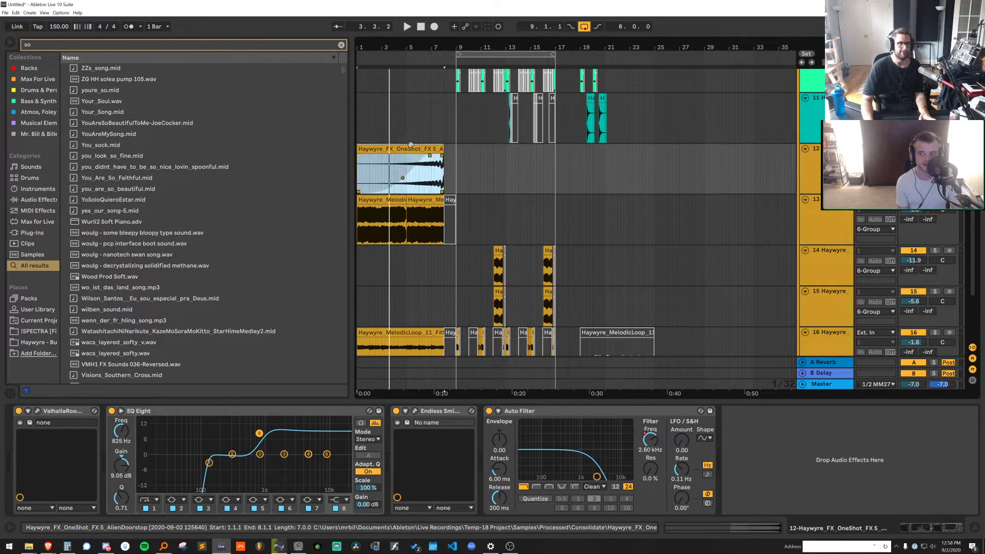
pyautogui.press('space')
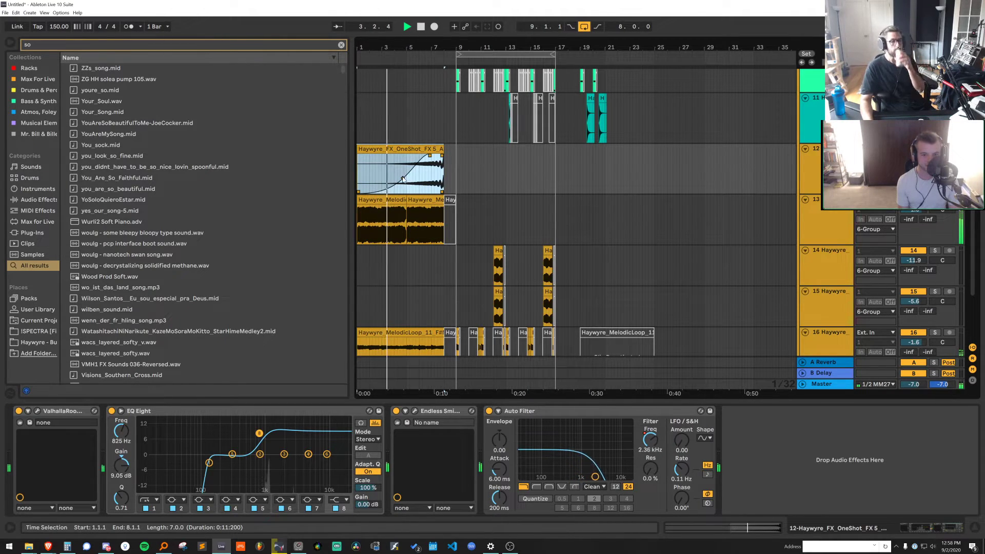
pyautogui.moveTo(402, 179); pyautogui.dragTo(439, 155)
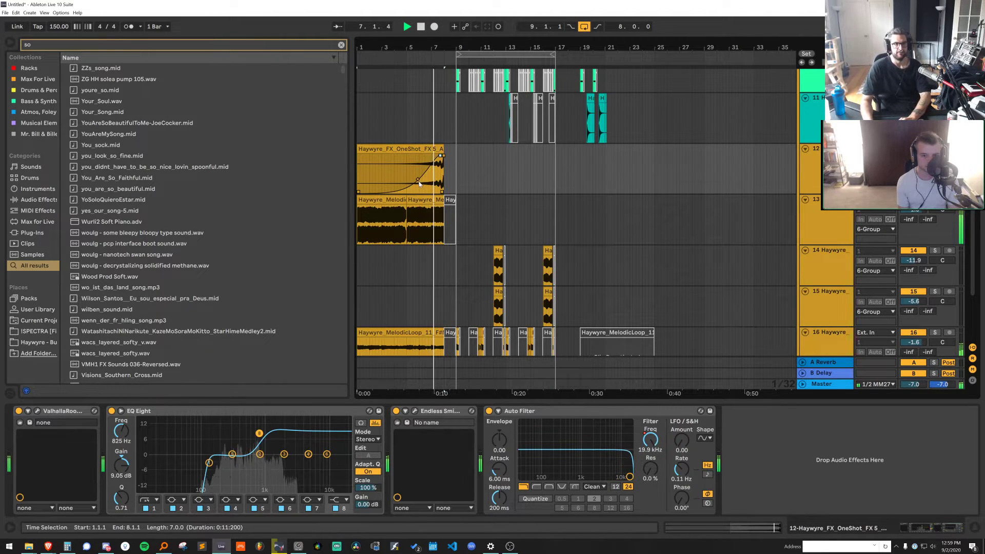
pyautogui.moveTo(422, 183); pyautogui.dragTo(423, 183)
pyautogui.press('space')
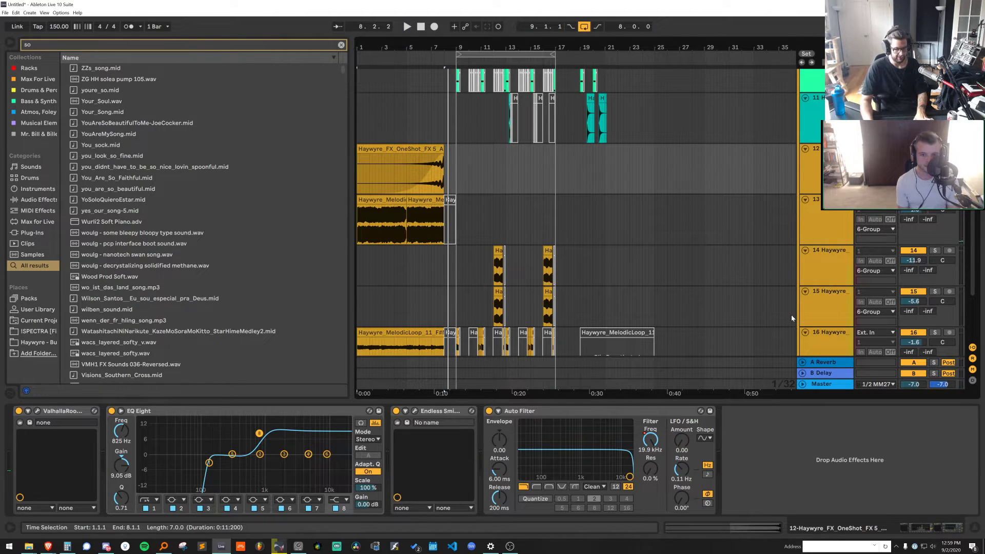
# Add Utility to track 12 and raise its gain to 4.00 dB while playing the riser's end
pyautogui.hotkey('ctrl', 'f')
pyautogui.write('ut')
pyautogui.doubleClick(158, 70)
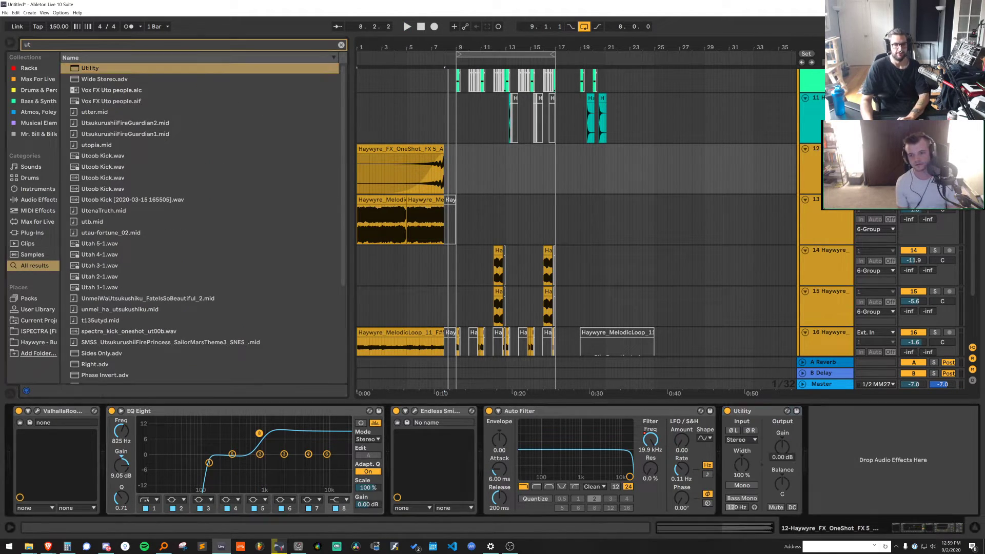
pyautogui.click(421, 169)
pyautogui.press('space')
pyautogui.moveTo(782, 447); pyautogui.dragTo(783, 439)
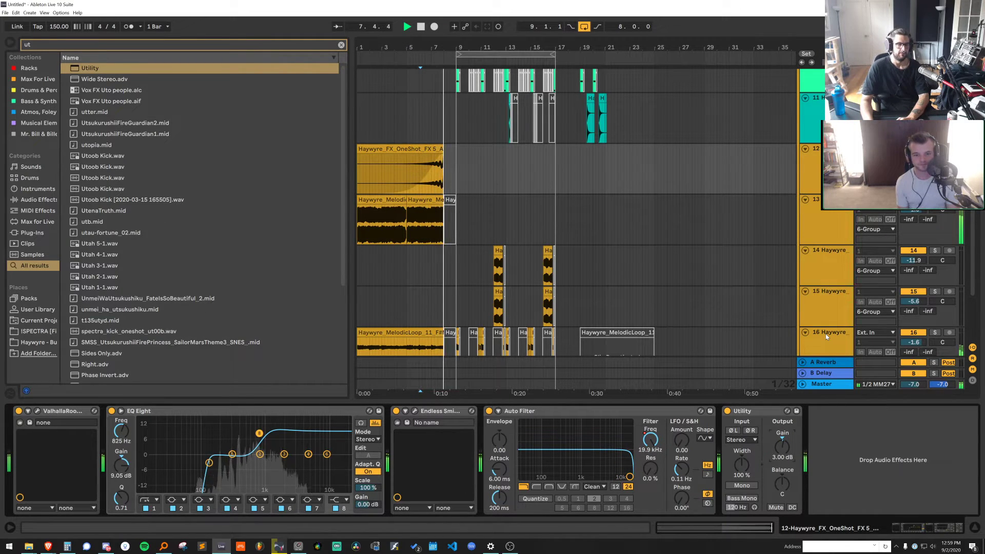
pyautogui.press('space')
pyautogui.press('space')
pyautogui.moveTo(782, 446); pyautogui.dragTo(782, 442)
# Add a very short fade-out to the AlienDoorstop clip's end at bar 8 and play across the cut
pyautogui.scroll(10, 442, 207)
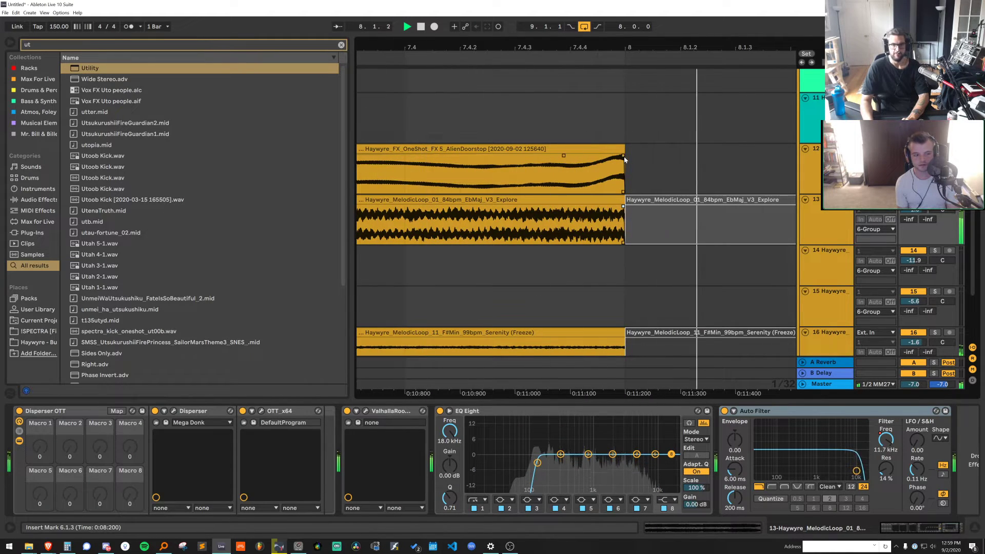
pyautogui.press('space')
pyautogui.click(528, 223)
pyautogui.press('space')
pyautogui.press('space')
pyautogui.moveTo(623, 155); pyautogui.dragTo(620, 155)
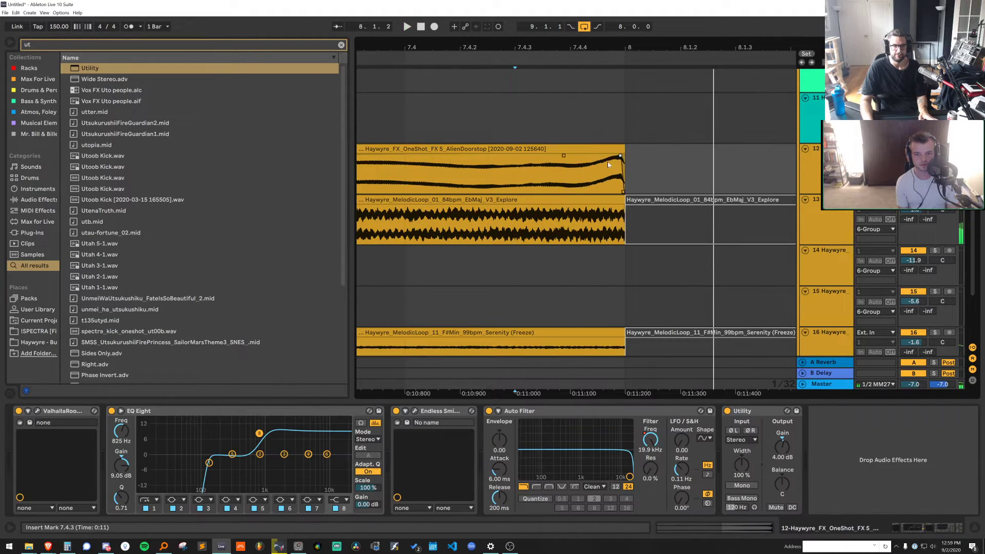
pyautogui.press('space')
pyautogui.click(378, 174)
pyautogui.press('space')
pyautogui.press('space')
# Add very short fade-outs before bar 8 to the Explore clip on track 13 and the Serenity (Freeze) clip on track 16
pyautogui.press('space')
pyautogui.moveTo(622, 206); pyautogui.dragTo(619, 206)
pyautogui.press('space')
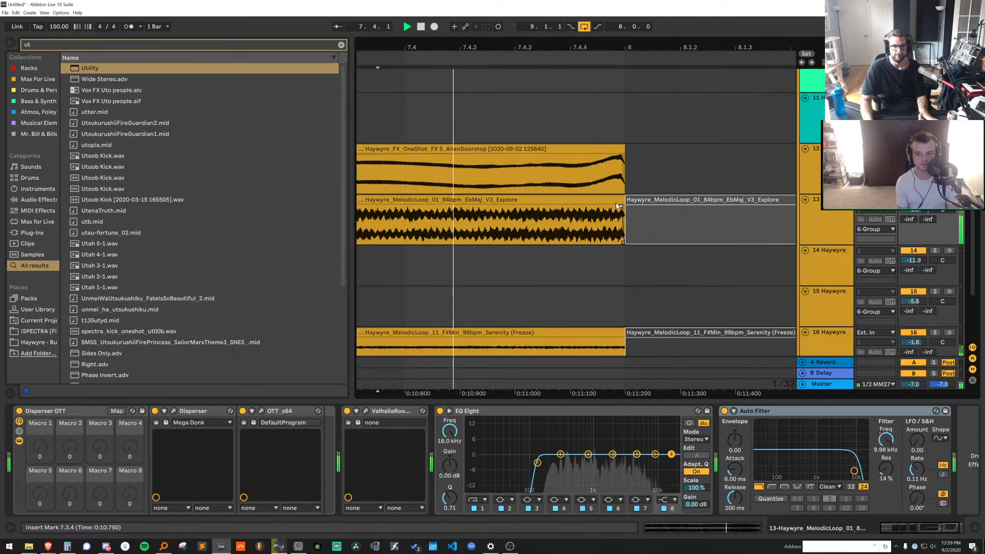
pyautogui.scroll(-2, 616, 204)
pyautogui.press('space')
pyautogui.moveTo(623, 247); pyautogui.dragTo(618, 247)
pyautogui.press('space')
pyautogui.press('space')
# Copy the first track 1 Instrument Rack clip from bar 9 to 8.1.1
pyautogui.moveTo(561, 47); pyautogui.dragTo(546, 20)
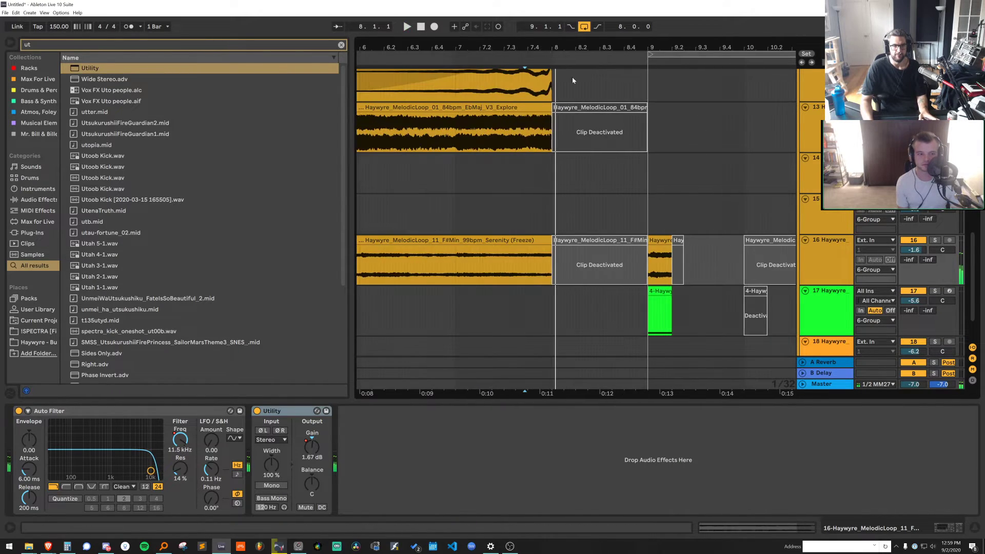
pyautogui.scroll(7, 615, 179)
pyautogui.scroll(5, 663, 119)
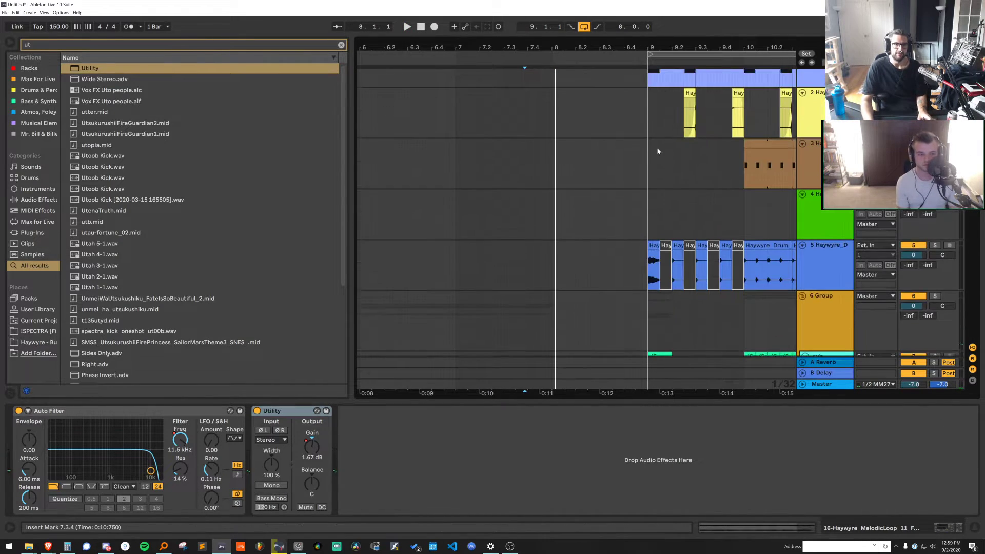
pyautogui.click(659, 71)
pyautogui.hotkey('ctrl', 'c')
pyautogui.click(553, 85)
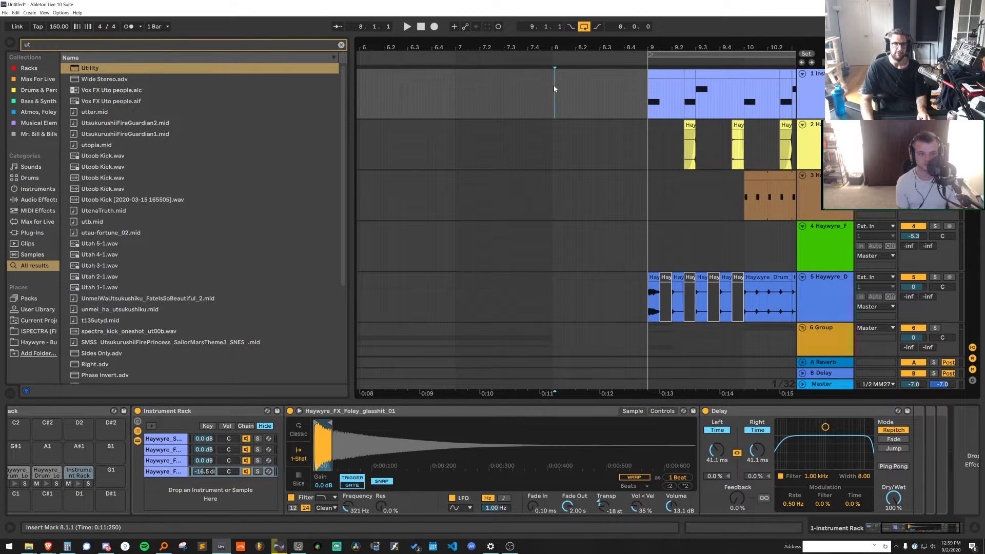
pyautogui.hotkey('ctrl', 'v')
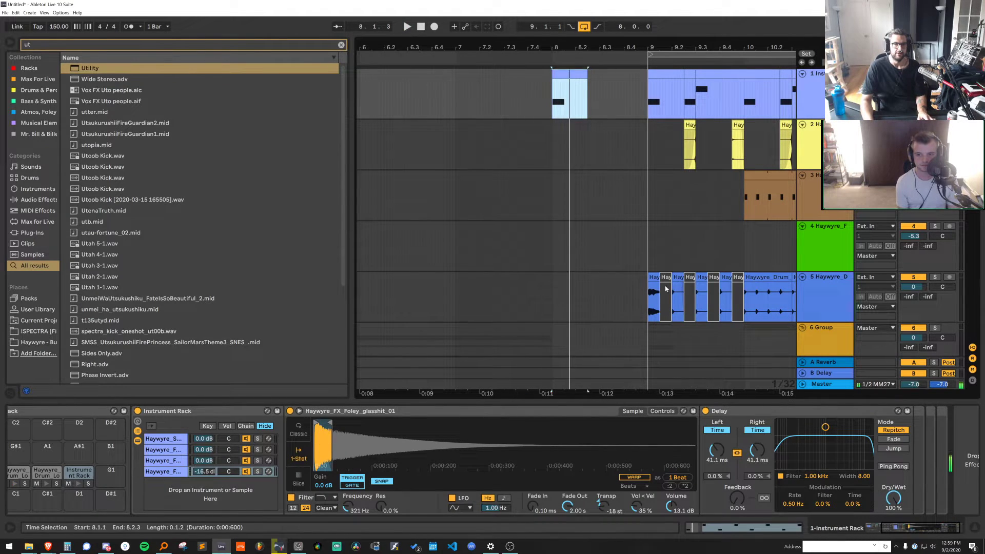
# Copy a short VocoderHihats slice on track 5 to 8.1.1, replacing the first slice pasted there
pyautogui.click(654, 293)
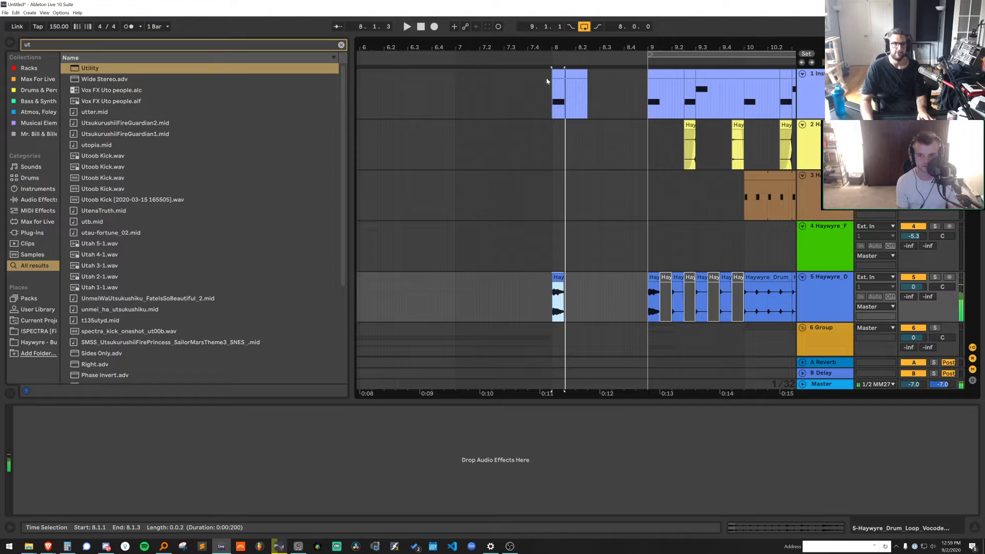
pyautogui.press('Delete')
pyautogui.click(674, 278)
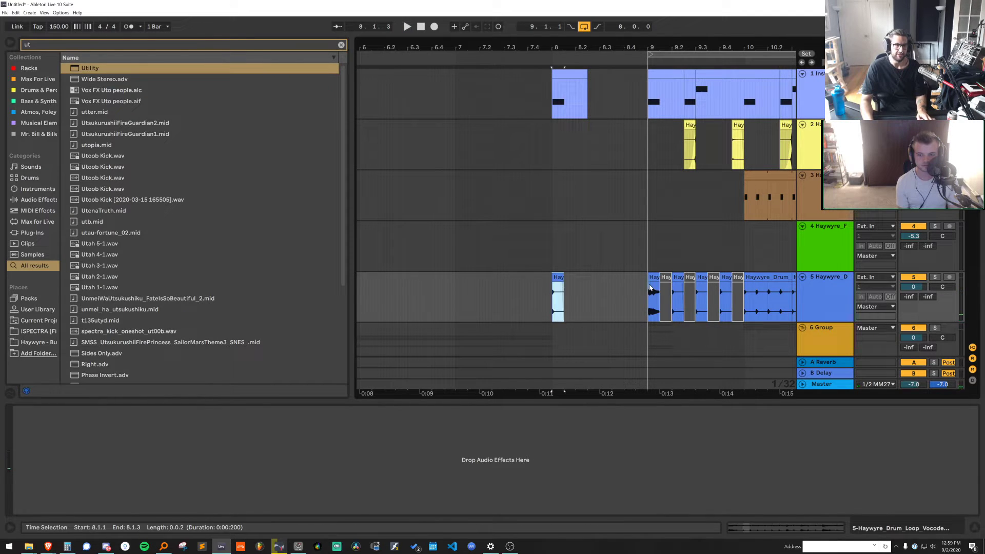
pyautogui.click(651, 289)
# Place a reversed copy of the VocoderHihats slice at 7.4.3, leading into bar 8, and give it a curved fade-in
pyautogui.moveTo(551, 48); pyautogui.dragTo(588, 161)
pyautogui.press('Right')
pyautogui.press('r')
pyautogui.moveTo(503, 283); pyautogui.dragTo(566, 314)
pyautogui.press('space')
pyautogui.press('space')
pyautogui.press('space')
pyautogui.press('space')
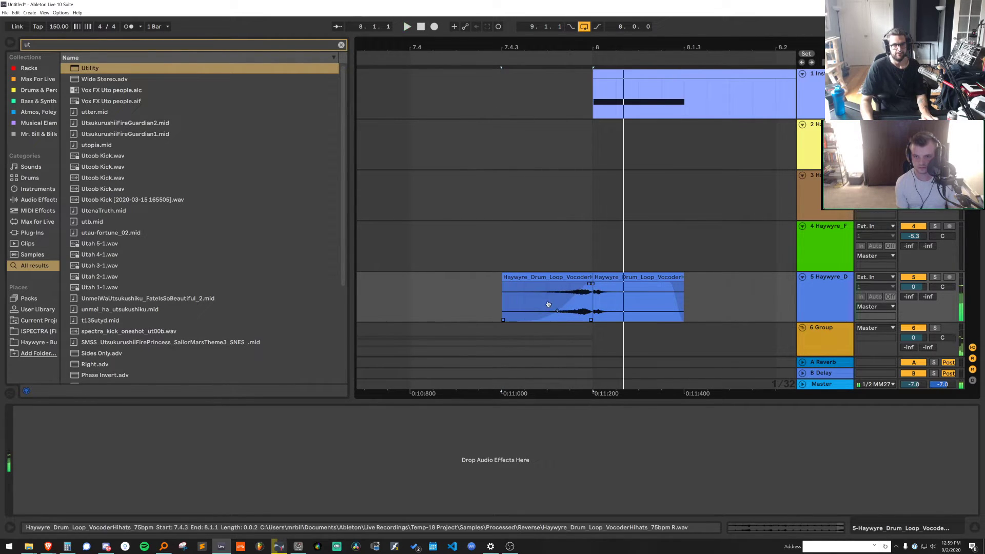
# Play the transition into bar 8, including from 7.2.1, to check the reversed hi-hat and the bar 8 hit
pyautogui.click(455, 296)
pyautogui.press('space')
pyautogui.press('space')
pyautogui.scroll(-5, 579, 231)
pyautogui.click(510, 249)
pyautogui.press('space')
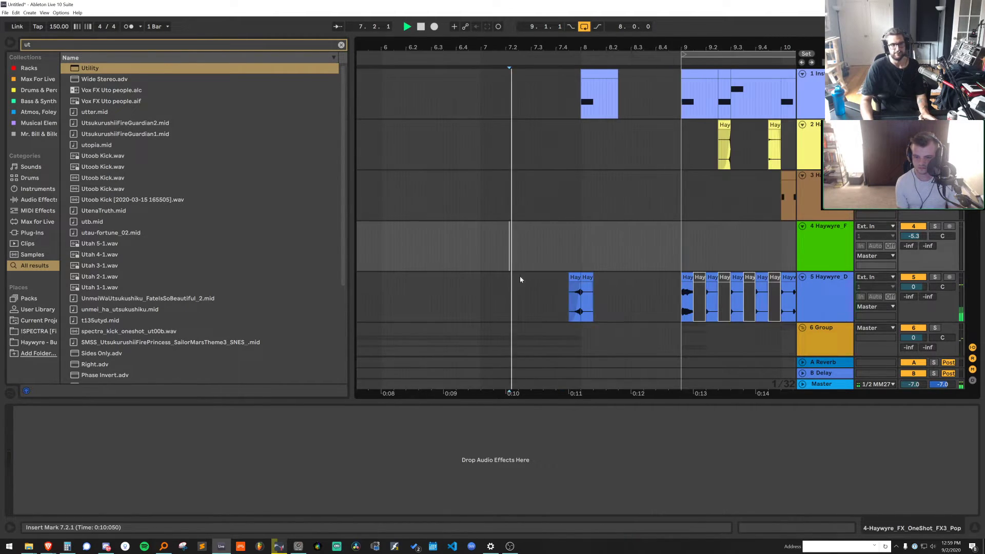
pyautogui.press('space')
# Shrink the device area and insert a new audio track directly above the AlienDoorstop track inside the group
pyautogui.click(822, 335)
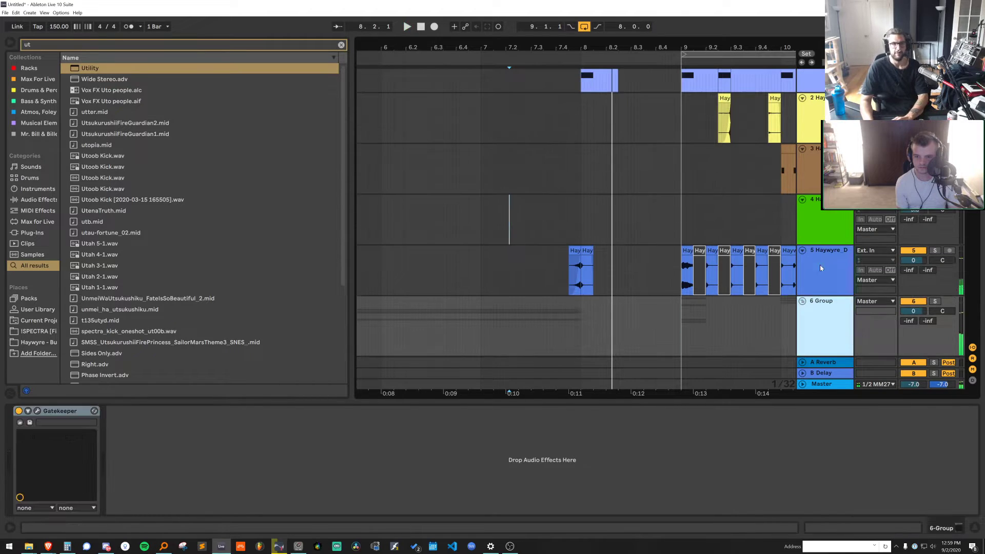
pyautogui.moveTo(625, 49); pyautogui.dragTo(622, 10)
pyautogui.scroll(-3, 459, 343)
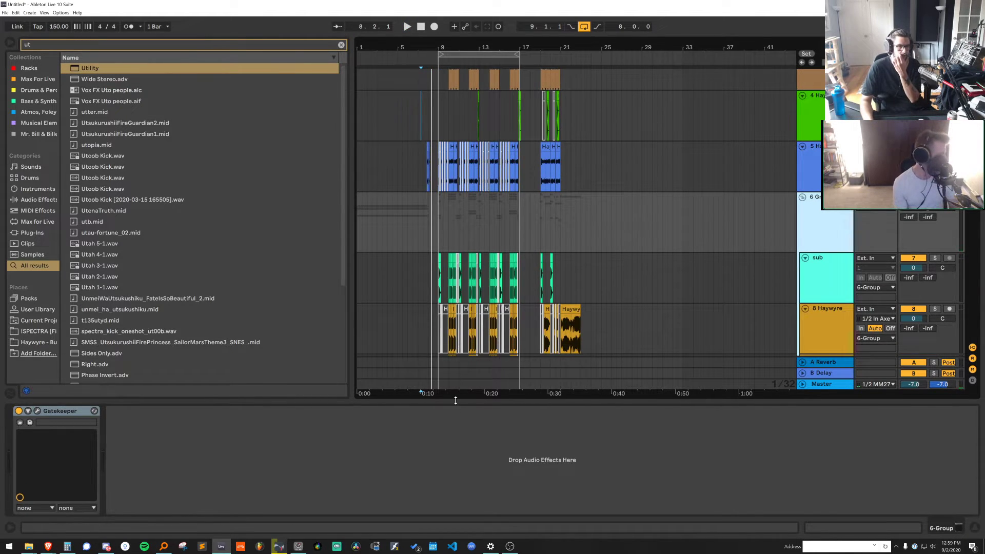
pyautogui.moveTo(455, 401); pyautogui.dragTo(454, 482)
pyautogui.moveTo(429, 46); pyautogui.dragTo(569, 169)
pyautogui.scroll(-5, 626, 228)
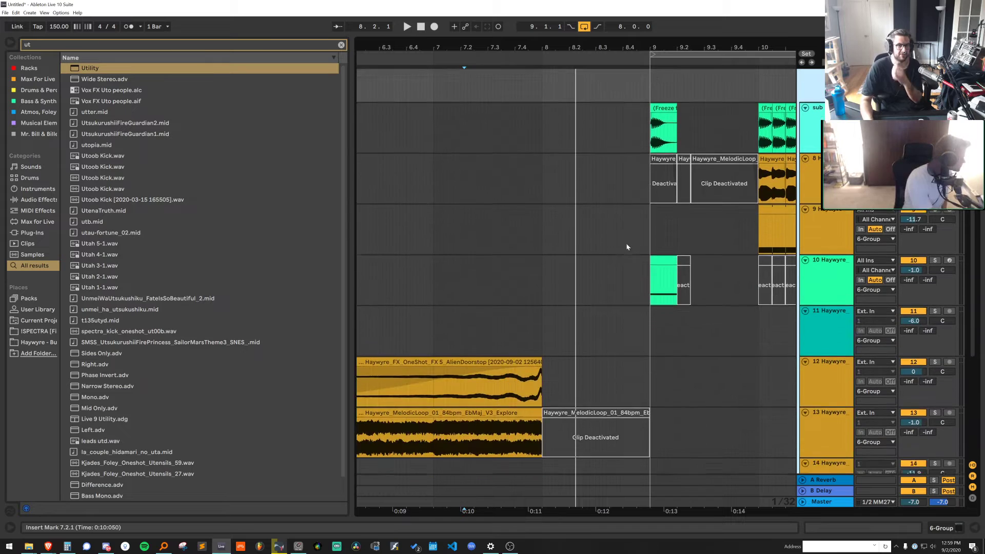
pyautogui.click(817, 197)
pyautogui.hotkey('ctrl', 't')
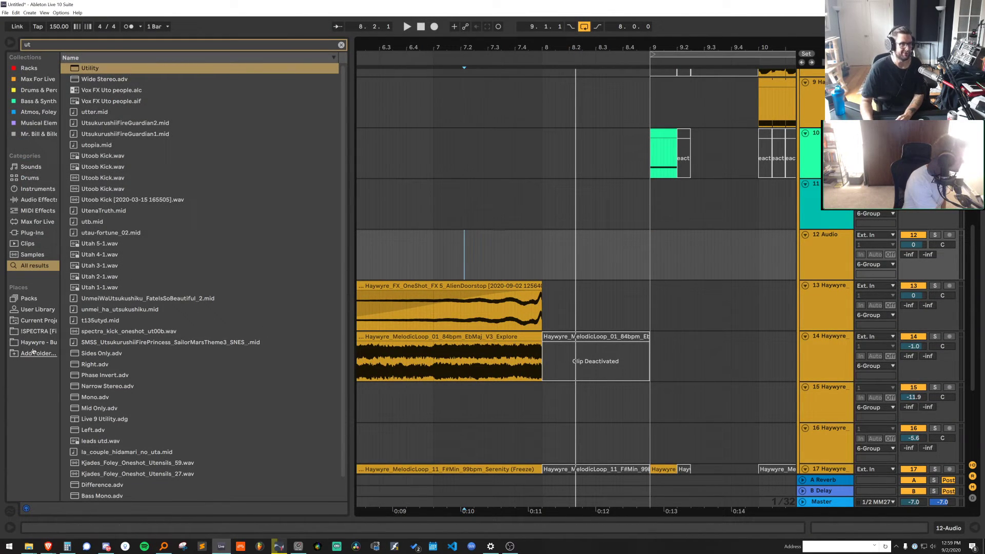
# Open the Haywyre pack's tonal loops folder and preview Haywyre_MelodicLoop_04_70bpm_AbMin_V3_Attitude.wav
pyautogui.click(34, 342)
pyautogui.click(341, 44)
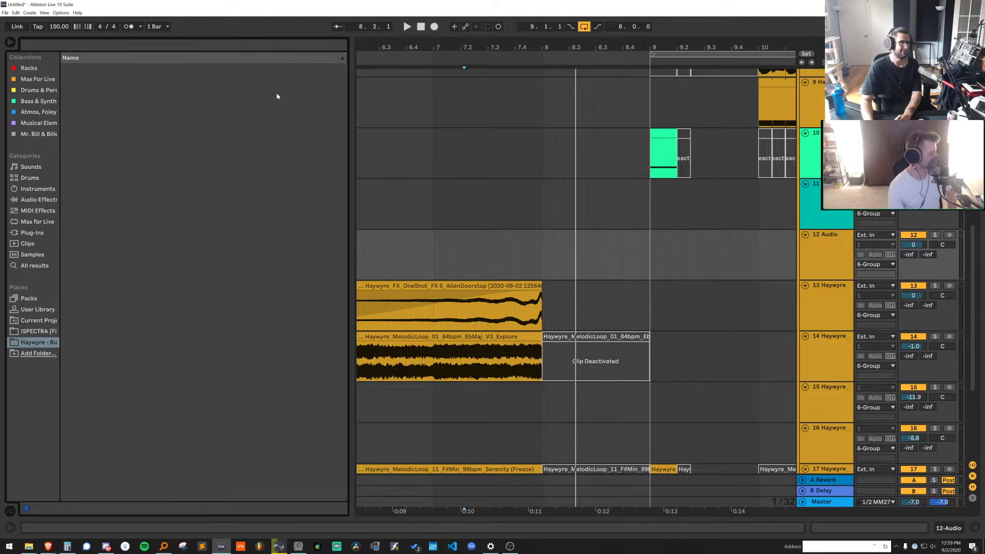
pyautogui.click(117, 81)
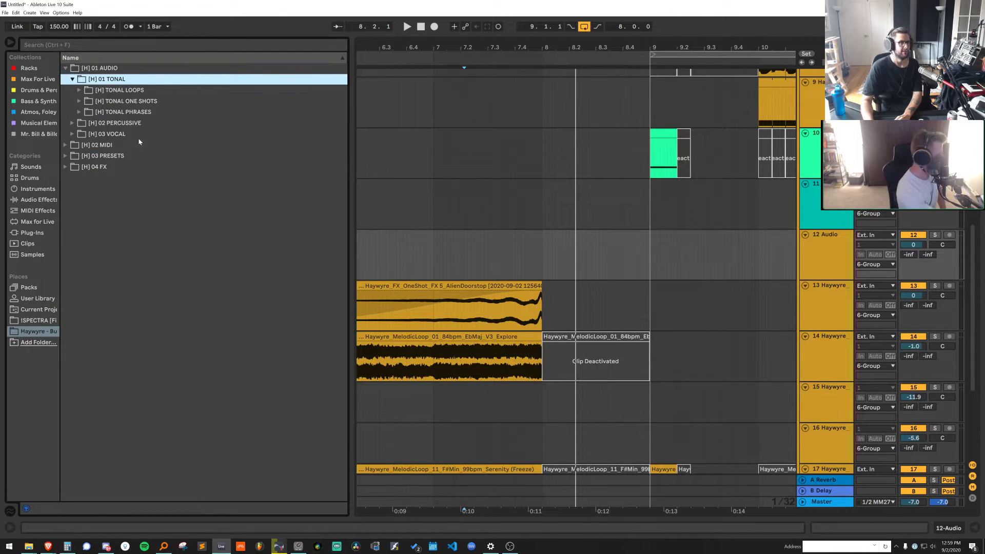
pyautogui.click(139, 93)
pyautogui.click(200, 232)
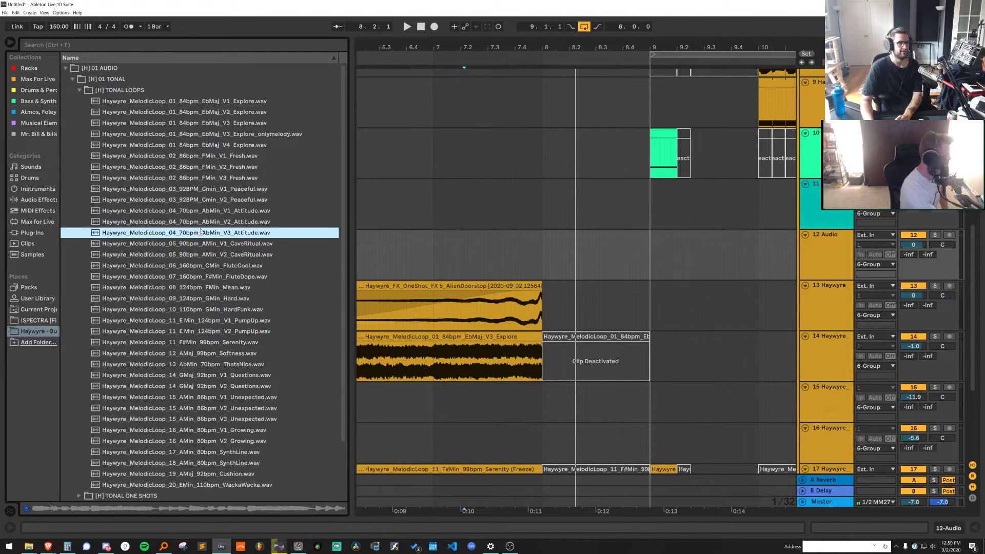
# Set the arrangement grid to 1 bar, place the Attitude loop at 8.1.1 on track 12, and show its clip settings
pyautogui.rightClick(391, 238)
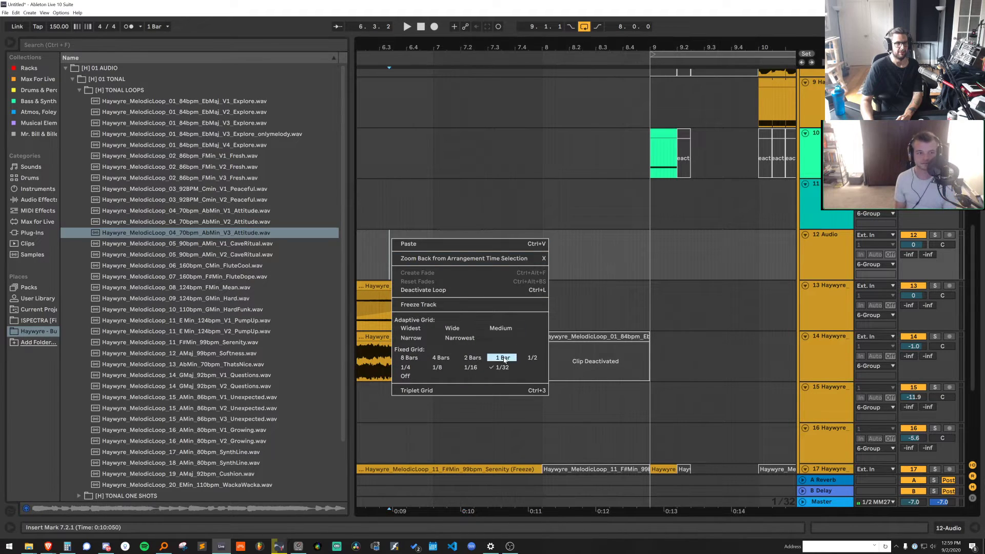
pyautogui.click(504, 358)
pyautogui.moveTo(235, 234); pyautogui.dragTo(555, 262)
pyautogui.hotkey('shift', 'Tab')
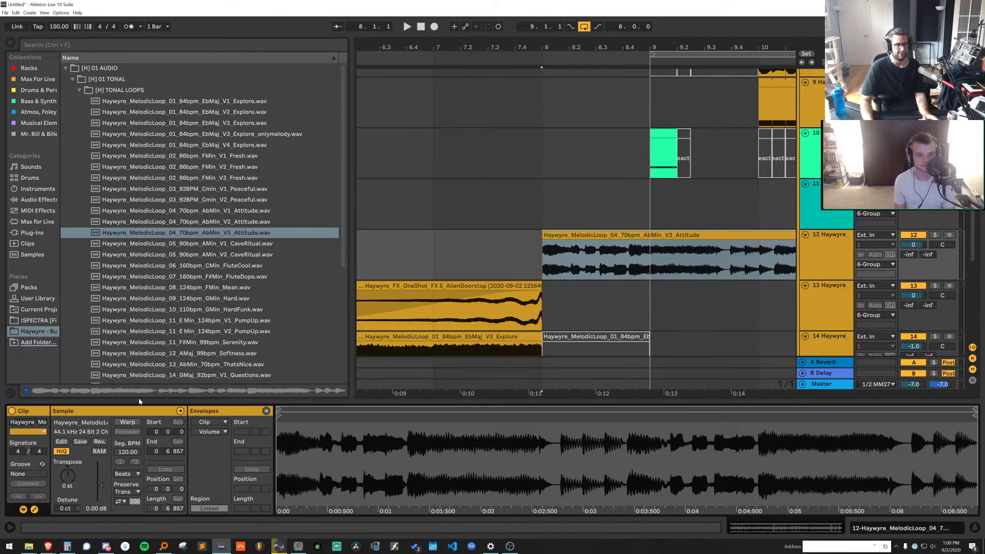
# Enable warping on the Attitude loop, set its segment tempo to 70 BPM, and play it
pyautogui.click(128, 422)
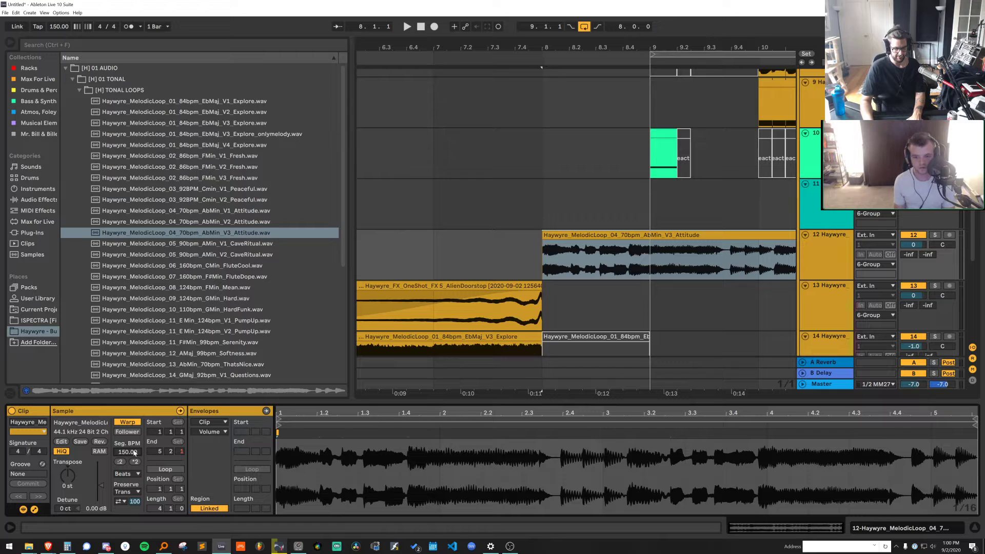
pyautogui.click(134, 452)
pyautogui.write('70')
pyautogui.press('Return')
pyautogui.press('space')
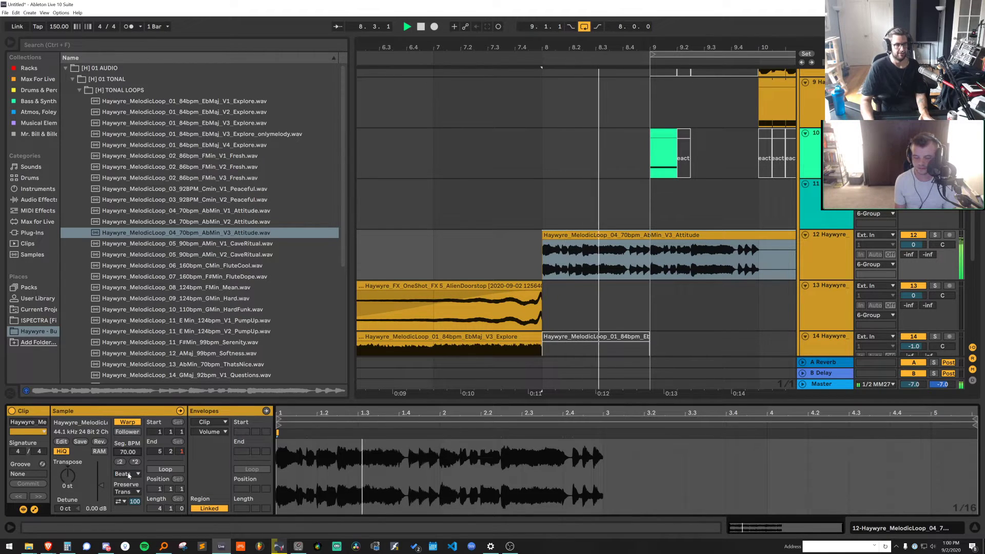
# Split the Attitude loop at 9.1.1 and delete the part after it
pyautogui.click(651, 266)
pyautogui.hotkey('ctrl', 'e')
pyautogui.click(668, 235)
pyautogui.press('Delete')
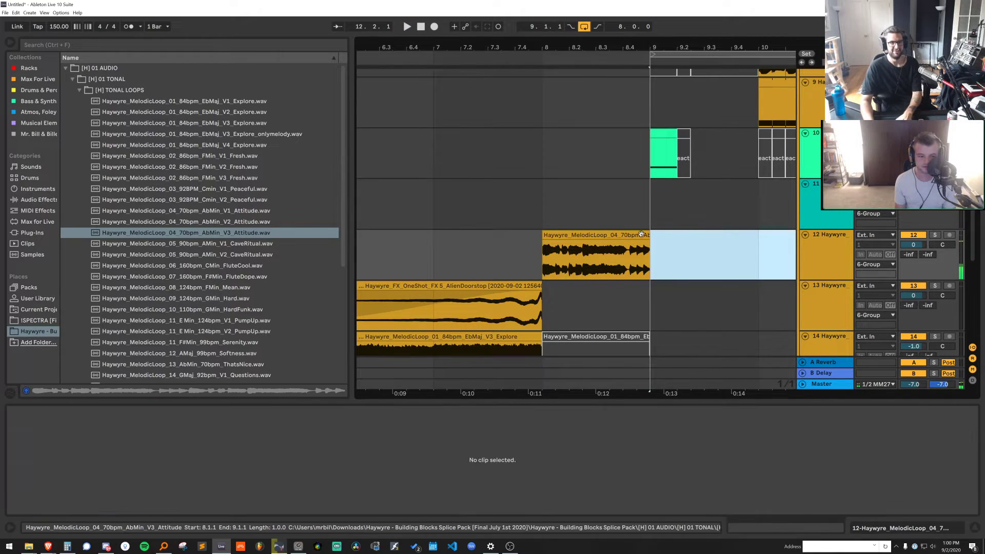
# Transpose the trimmed Attitude loop on track 12 to -3 st while auditioning it
pyautogui.click(628, 234)
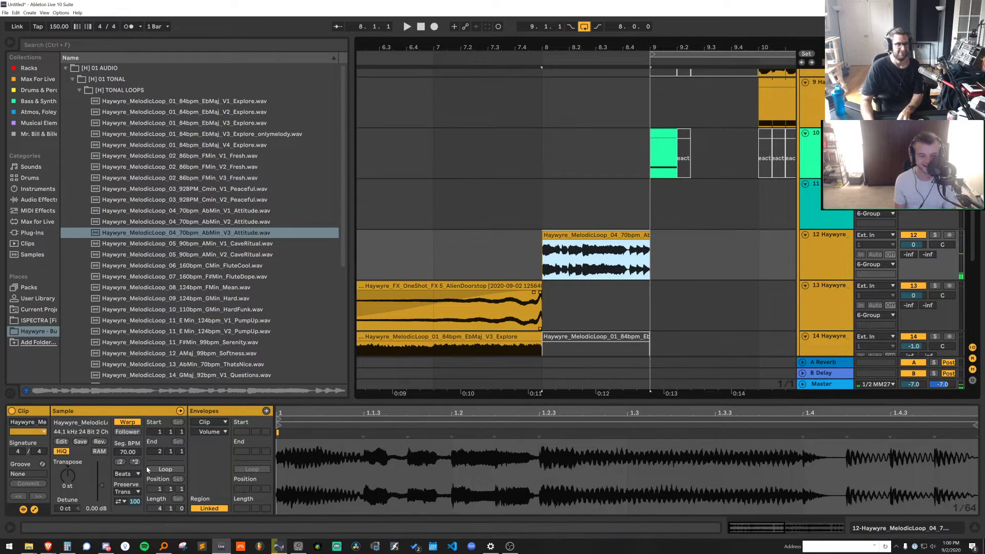
pyautogui.click(64, 476)
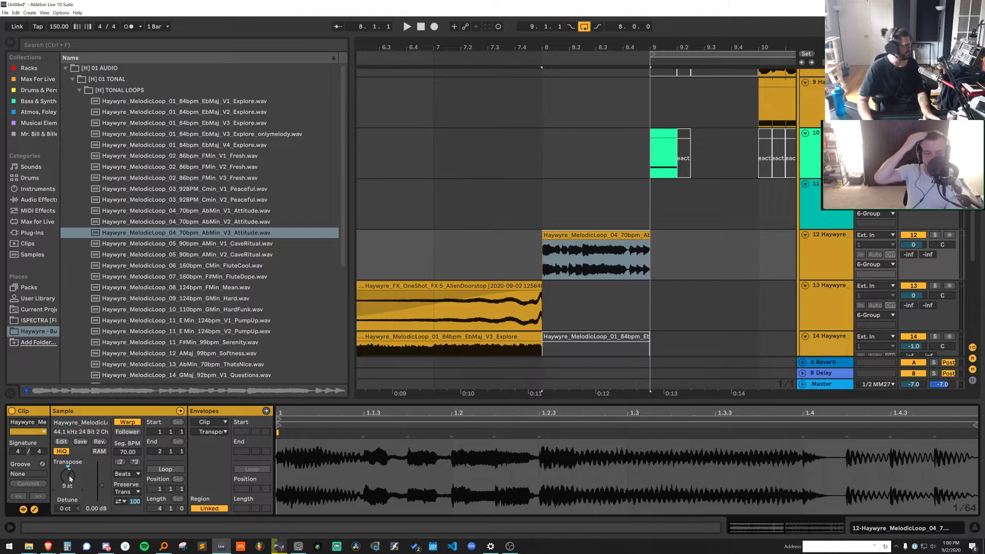
pyautogui.press('space')
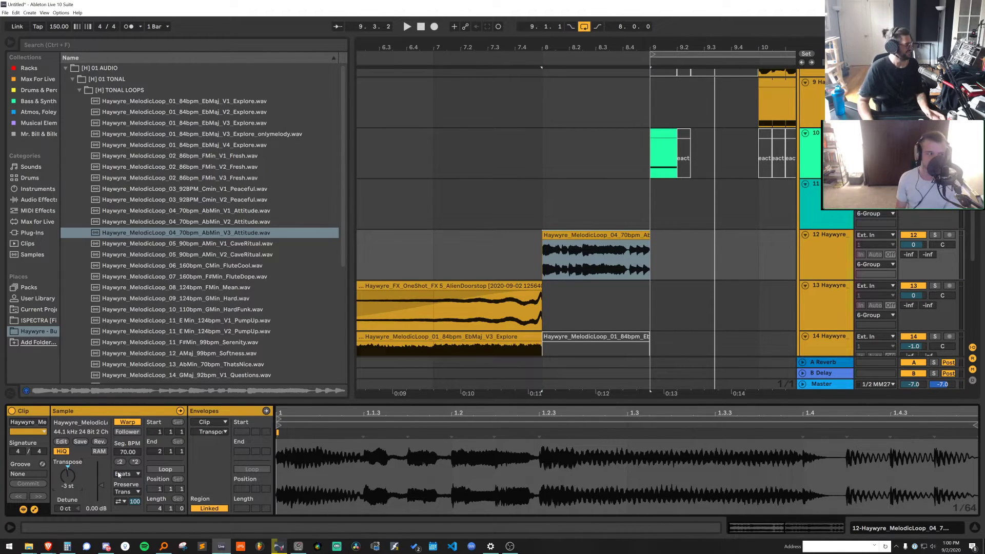
# Set the arrangement grid to 2 bars
pyautogui.moveTo(607, 47); pyautogui.dragTo(617, 19)
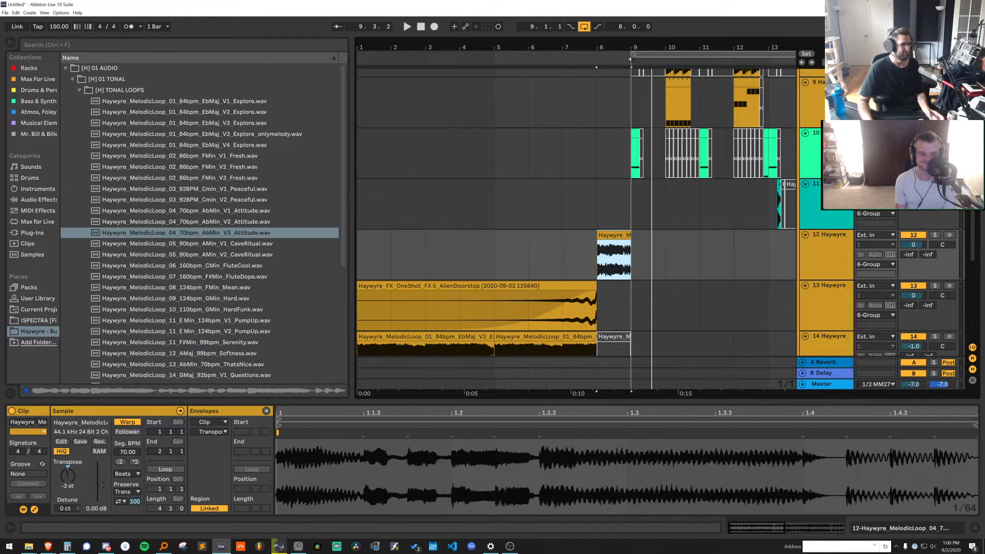
pyautogui.rightClick(562, 219)
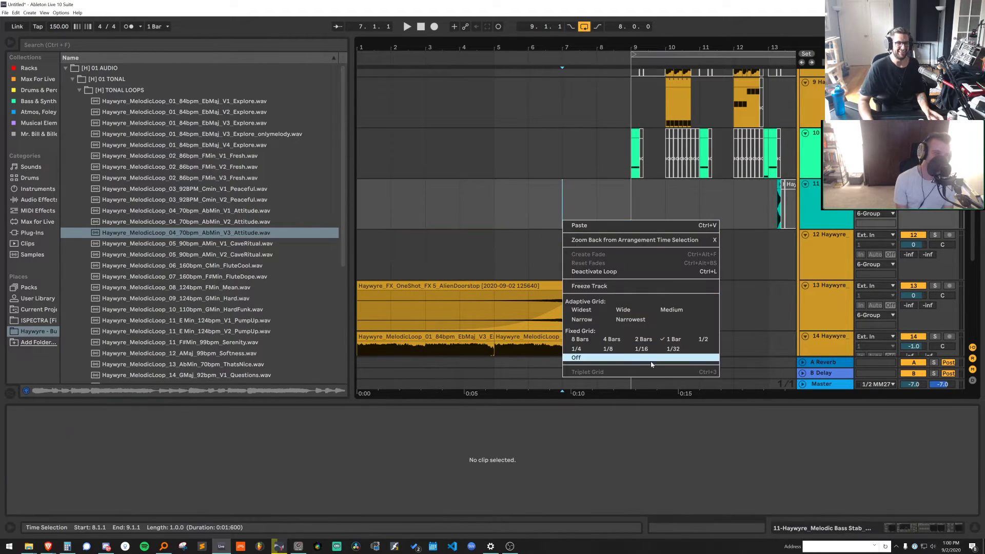
pyautogui.click(561, 198)
pyautogui.rightClick(567, 188)
pyautogui.click(648, 308)
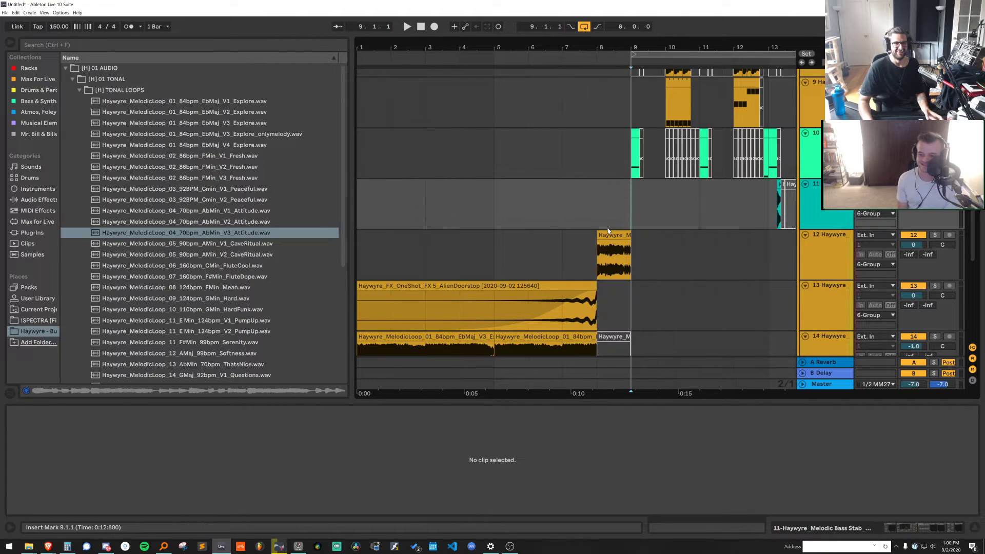
# Double the Attitude loop's segment tempo to 140 BPM so it lasts two bars, and play it
pyautogui.click(612, 235)
pyautogui.press('space')
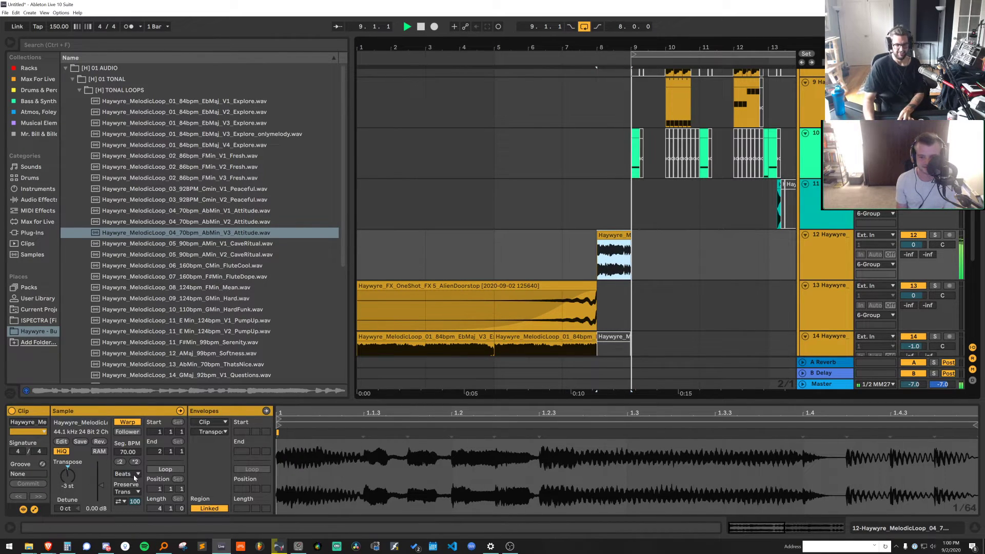
pyautogui.click(135, 461)
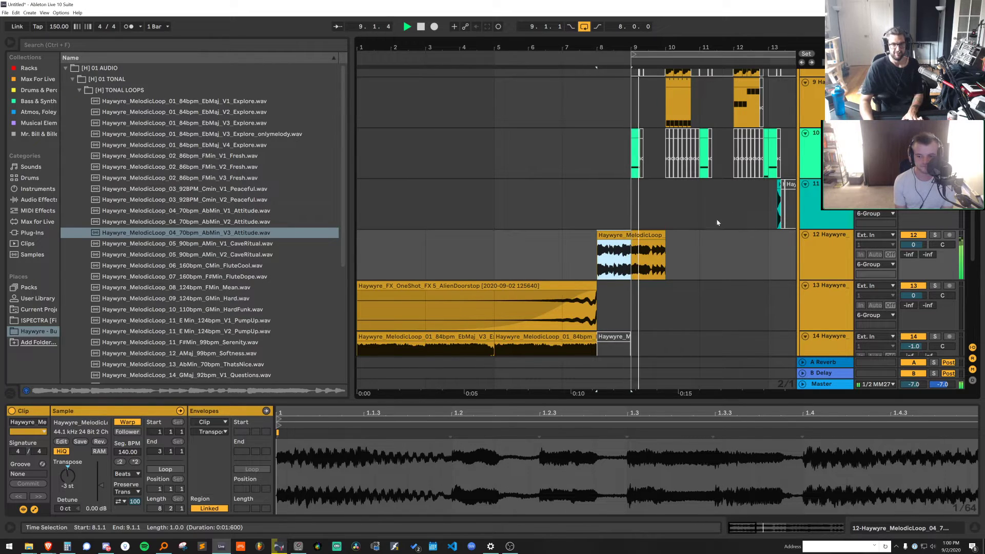
pyautogui.click(633, 234)
pyautogui.press('space')
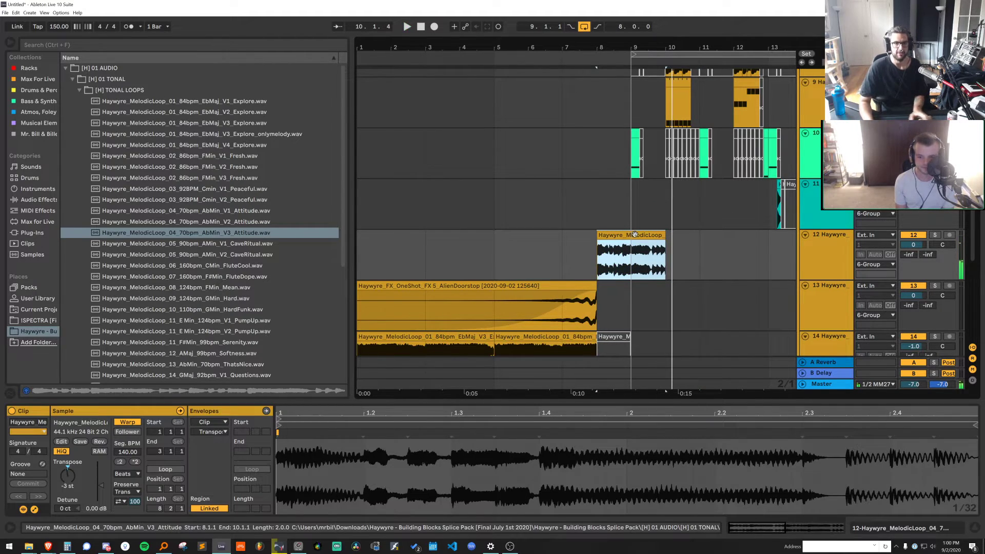
# Set the grid back to 1 bar and move the AlienDoorstop riser one bar earlier so it ends at 7.1.1
pyautogui.scroll(-3, 629, 232)
pyautogui.click(587, 265)
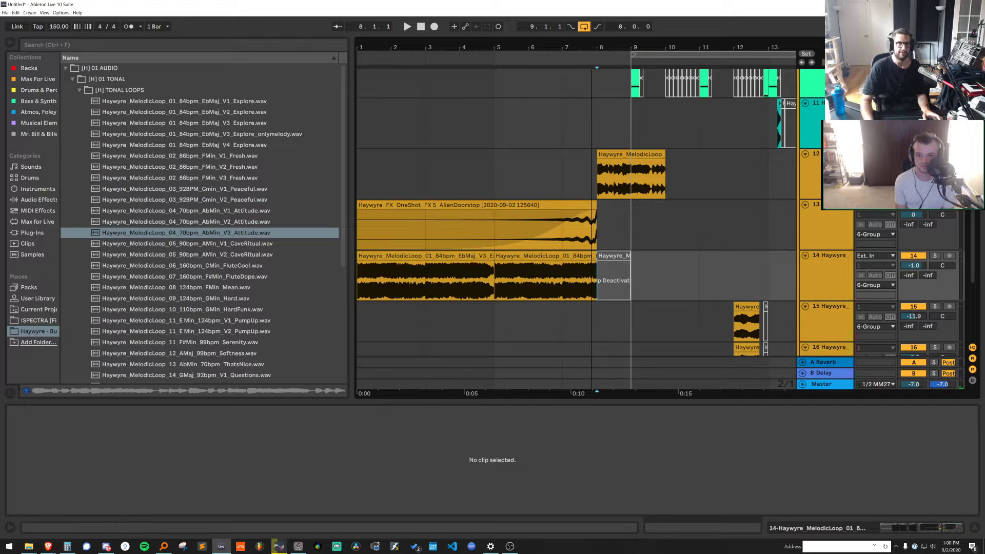
pyautogui.scroll(-1, 586, 259)
pyautogui.rightClick(399, 166)
pyautogui.click(507, 287)
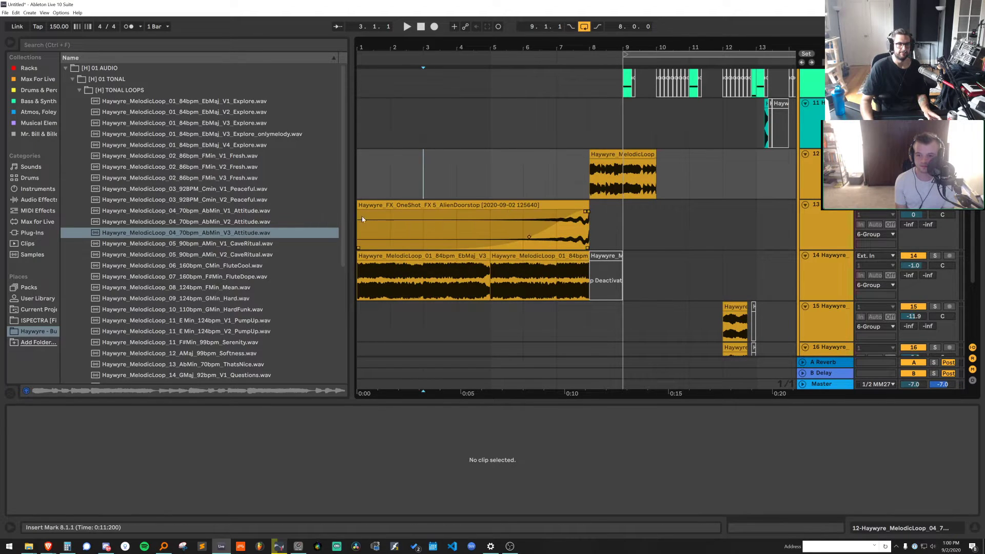
pyautogui.moveTo(359, 206); pyautogui.dragTo(385, 206)
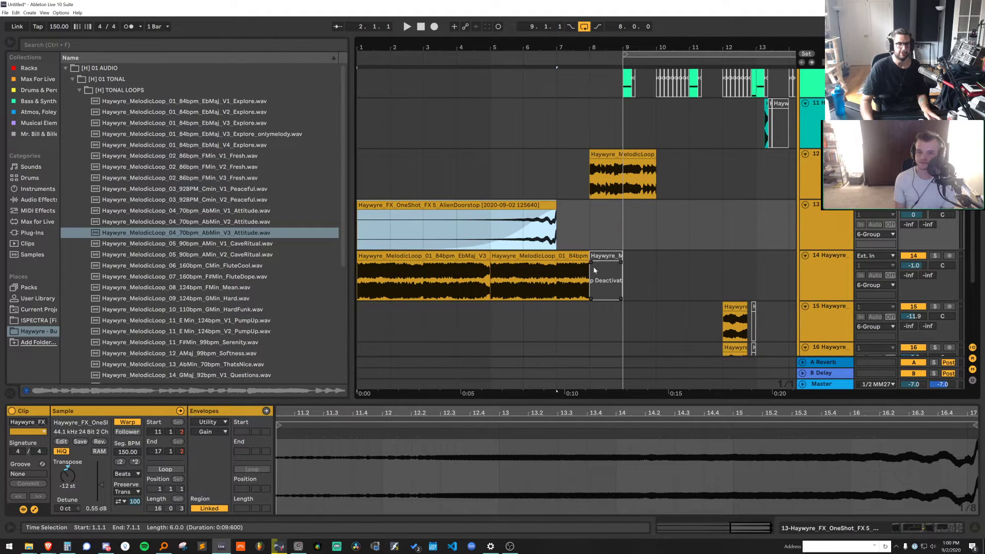
# Extend the deactivated bar 8 clips on tracks 14 and 17 back to 7.1.1 and move the Attitude loop to start there
pyautogui.moveTo(591, 258); pyautogui.dragTo(560, 286)
pyautogui.scroll(-2, 579, 272)
pyautogui.scroll(2, 577, 267)
pyautogui.scroll(3, 581, 257)
pyautogui.moveTo(591, 245); pyautogui.dragTo(564, 240)
pyautogui.scroll(7, 584, 223)
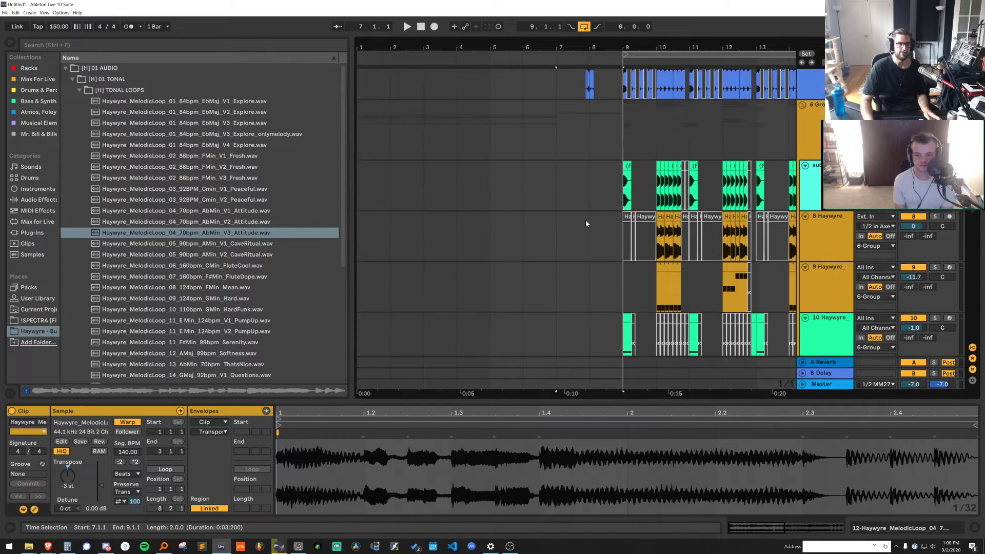
# Move the hi-hat slices on track 5 and the drum hit on track 1 one bar earlier, around 7.1.1
pyautogui.moveTo(615, 111); pyautogui.dragTo(563, 97)
pyautogui.hotkey('ctrl', 'x')
pyautogui.click(532, 109)
pyautogui.hotkey('ctrl', 'v')
pyautogui.scroll(5, 562, 116)
pyautogui.click(596, 97)
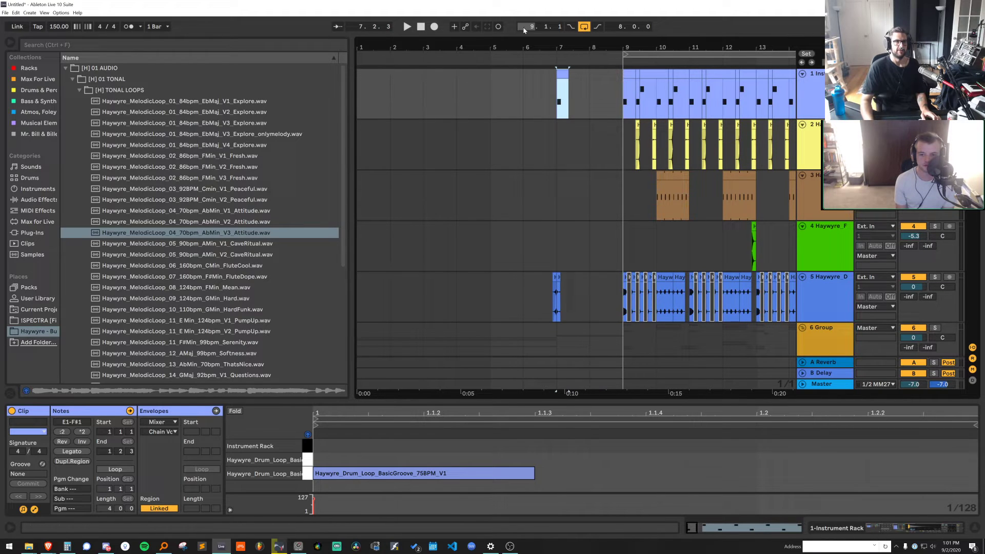
# Play the arrangement from 1.1.1 through the two-bar gap into the drop, with the clip view hidden
pyautogui.click(421, 29)
pyautogui.scroll(-3, 509, 296)
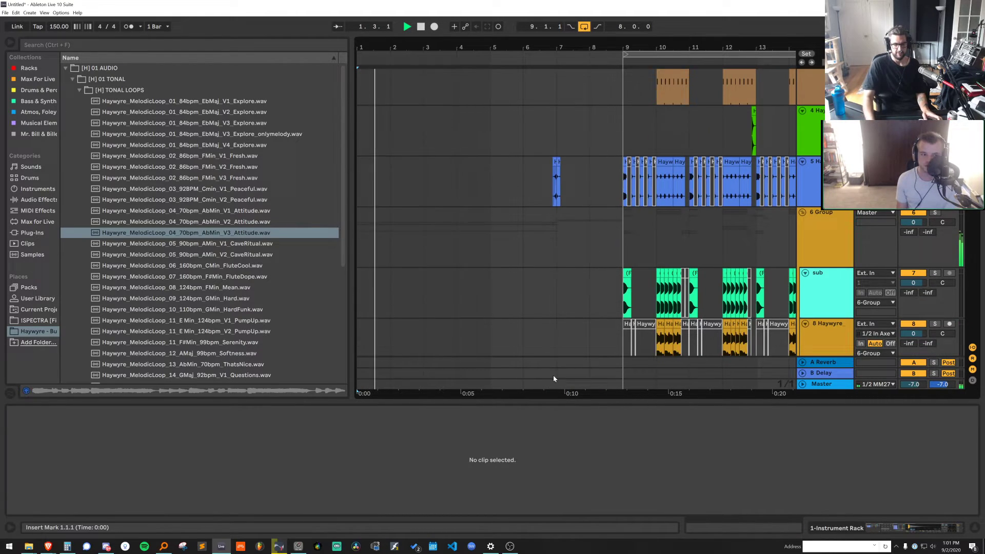
pyautogui.doubleClick(554, 402)
pyautogui.scroll(-4, 587, 337)
pyautogui.scroll(-3, 588, 335)
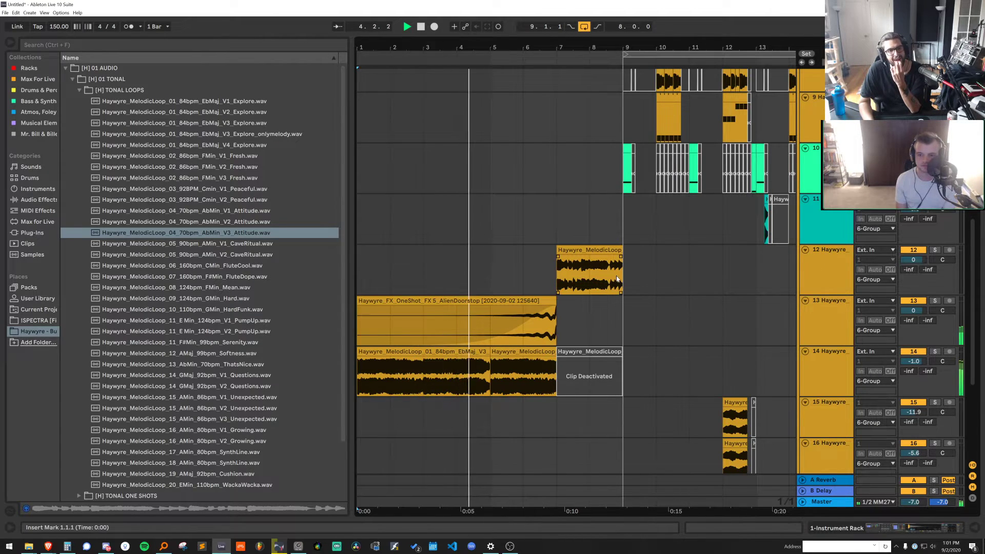
pyautogui.scroll(-3, 621, 279)
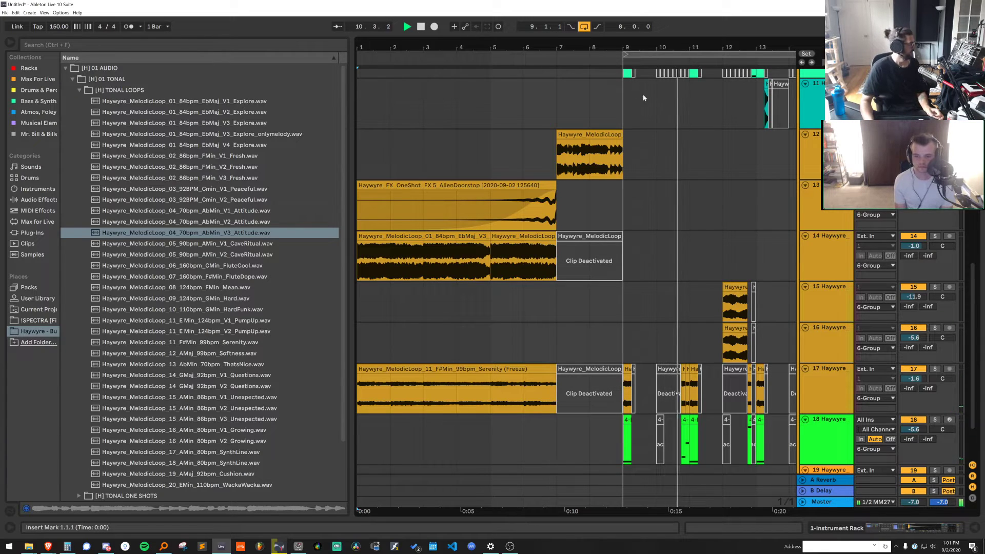
pyautogui.scroll(2, 549, 192)
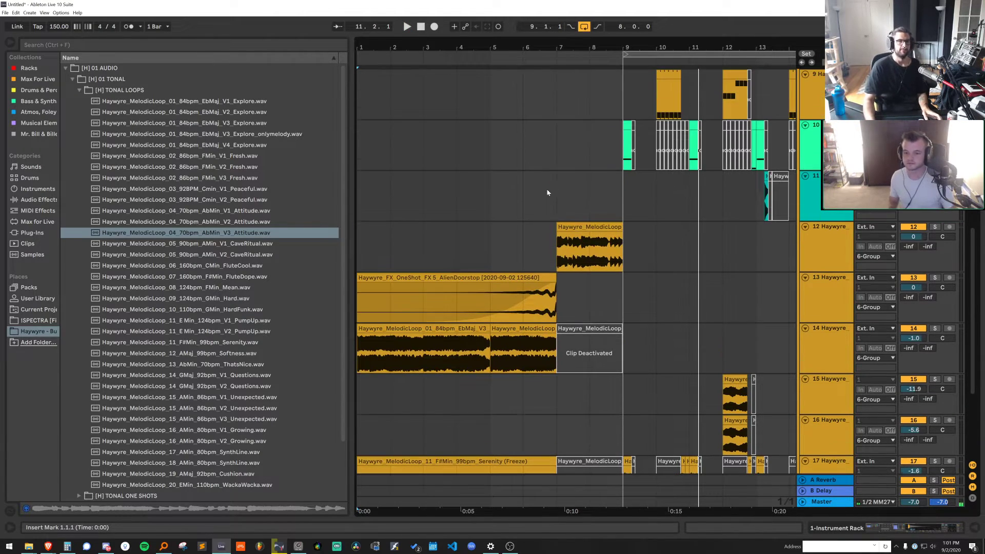
# Search the browser for "auto" and select Auto Filter for the Attitude loop's track
pyautogui.click(588, 226)
pyautogui.click(808, 226)
pyautogui.hotkey('ctrl', 'f')
pyautogui.write('auto')
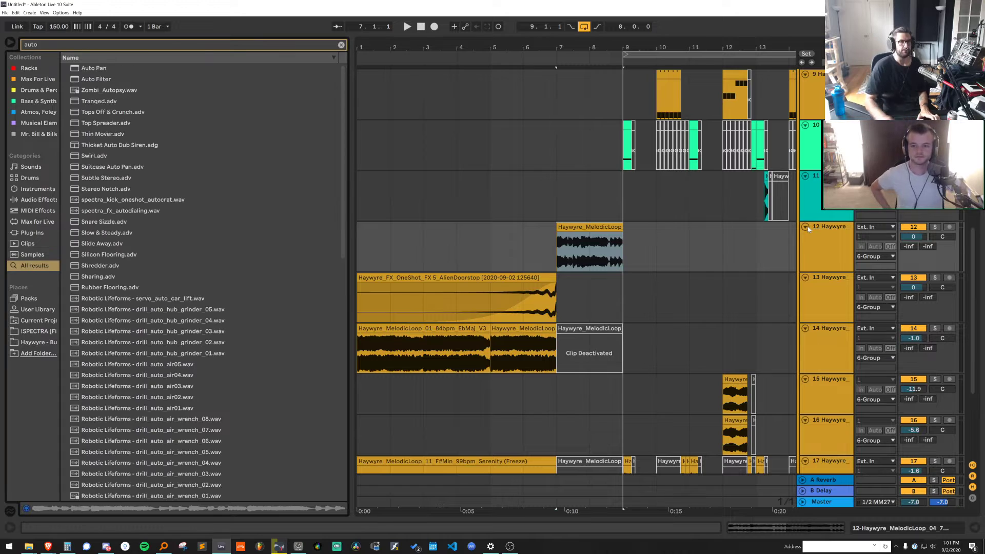
pyautogui.click(79, 70)
pyautogui.click(87, 80)
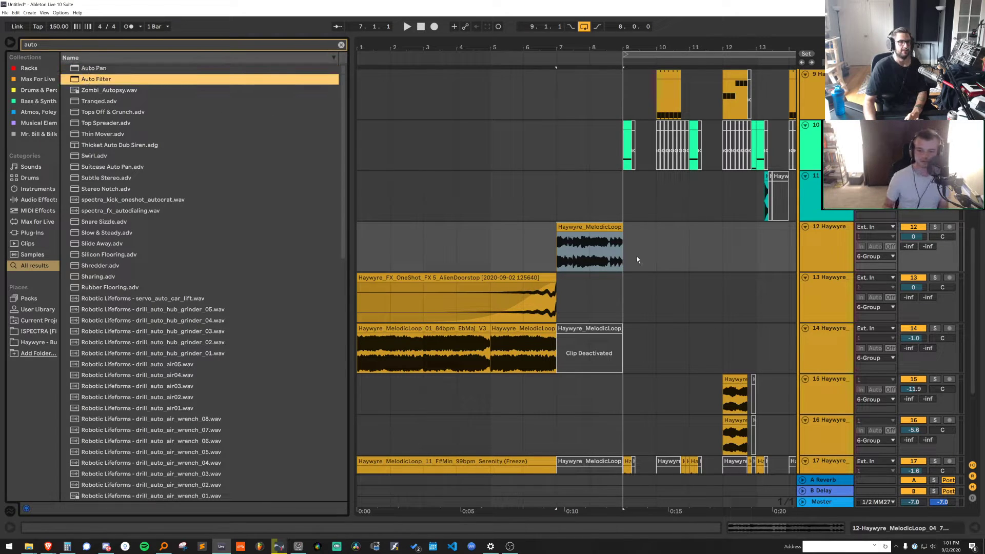
pyautogui.click(588, 237)
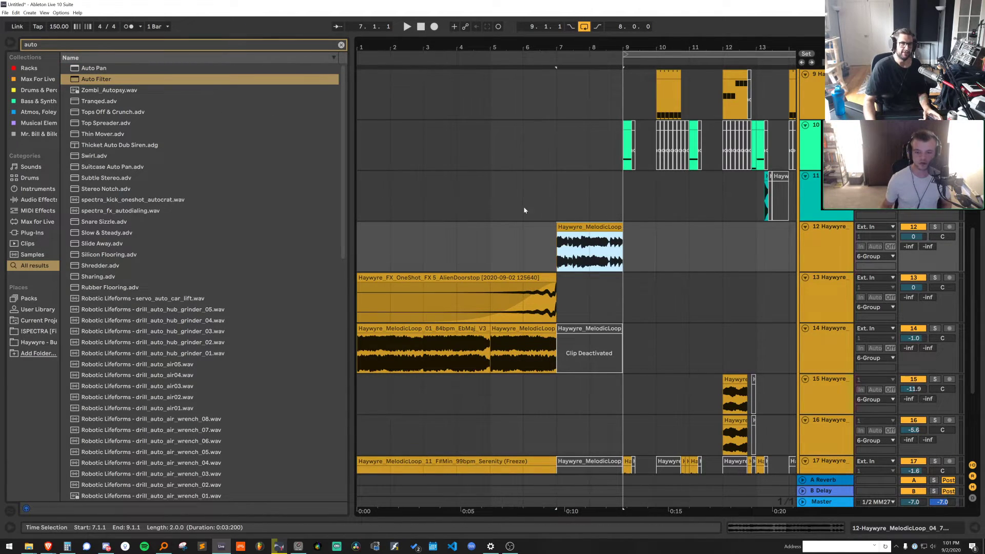
# Set the grid to 1/16 and copy the Attitude loop's last half bar, from 8.3.1 to 9.1.1
pyautogui.rightClick(595, 204)
pyautogui.click(671, 332)
pyautogui.click(505, 246)
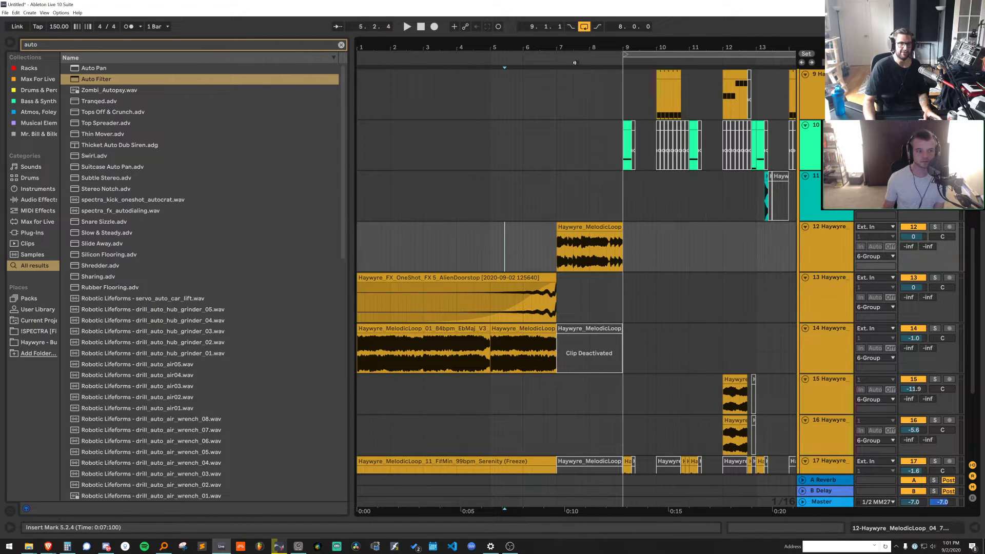
pyautogui.moveTo(566, 48); pyautogui.dragTo(562, 55)
pyautogui.click(694, 247)
pyautogui.moveTo(725, 247); pyautogui.dragTo(690, 245)
pyautogui.click(680, 248)
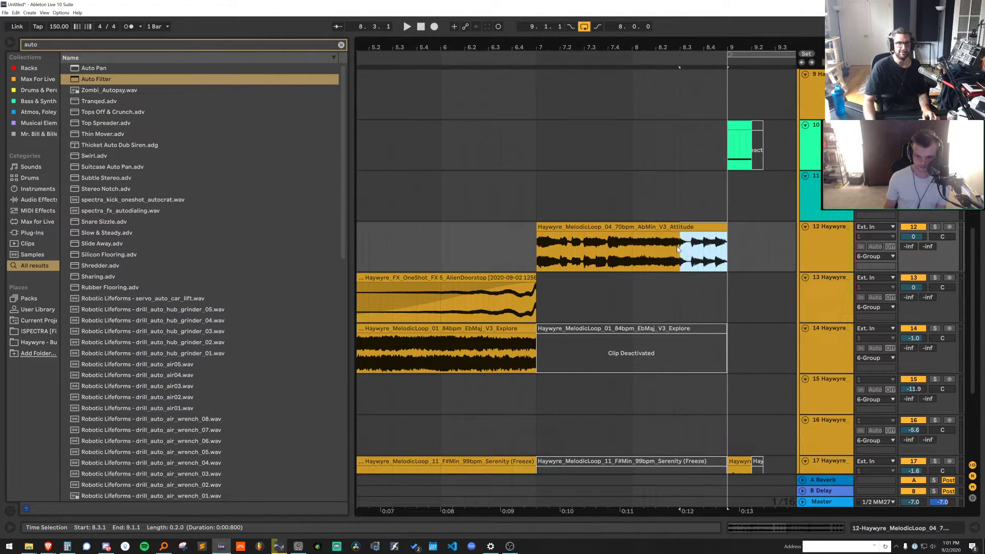
# Paste the half-bar slice at 5.1.1 on track 12 and duplicate it three times up to 7.1.1
pyautogui.moveTo(669, 41); pyautogui.dragTo(756, 43)
pyautogui.click(424, 248)
pyautogui.hotkey('ctrl', 'v')
pyautogui.hotkey('ctrl', 'd')
pyautogui.hotkey('ctrl', 'd')
pyautogui.hotkey('ctrl', 'd')
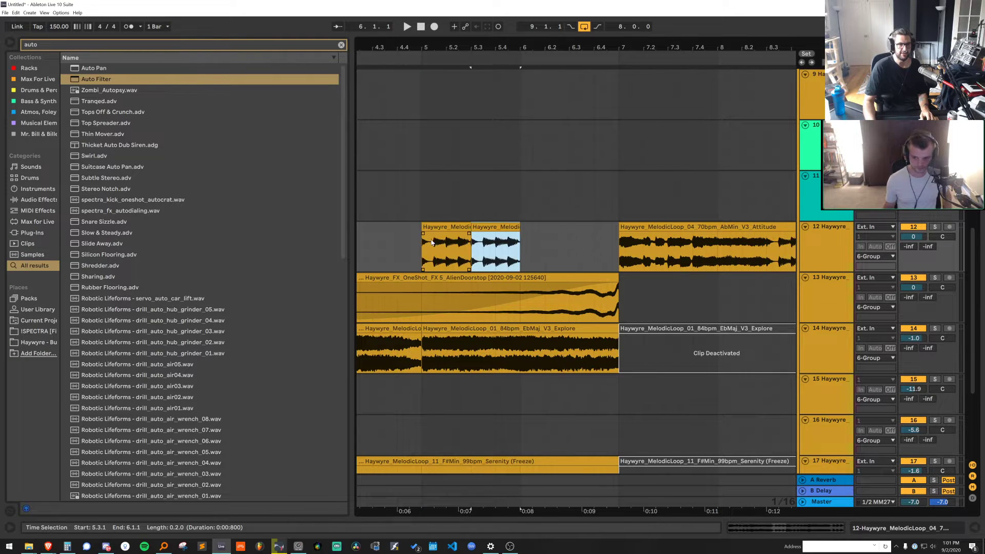
# Duplicate the one-beat portion from 5.2.1 to 5.3.1 six times up to 7.1.1, and play the build from 5.1.1
pyautogui.click(459, 227)
pyautogui.press('space')
pyautogui.moveTo(447, 241); pyautogui.dragTo(469, 244)
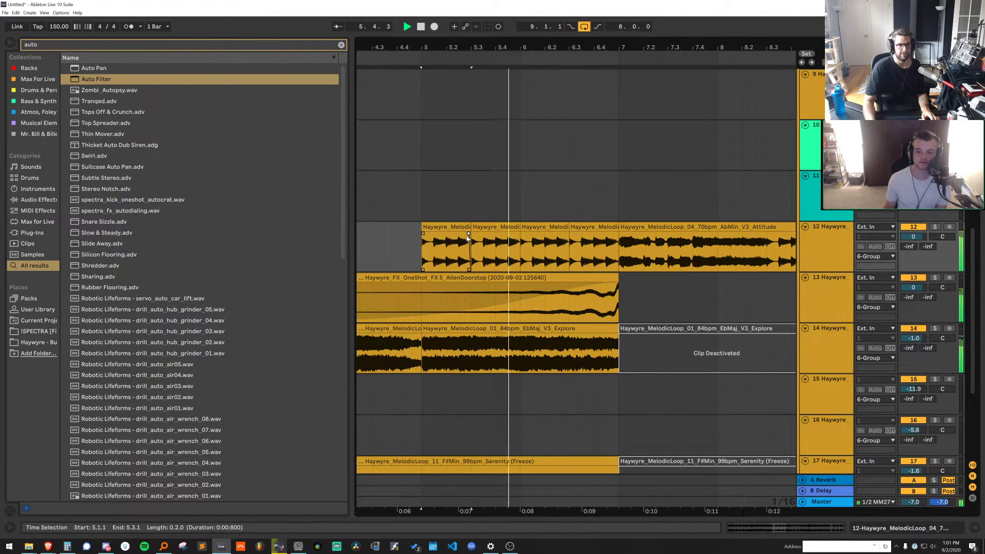
pyautogui.press('space')
pyautogui.hotkey('ctrl', 'd')
pyautogui.hotkey('ctrl', 'd')
pyautogui.hotkey('ctrl', 'd')
pyautogui.hotkey('ctrl', 'd')
pyautogui.hotkey('ctrl', 'd')
pyautogui.hotkey('ctrl', 'd')
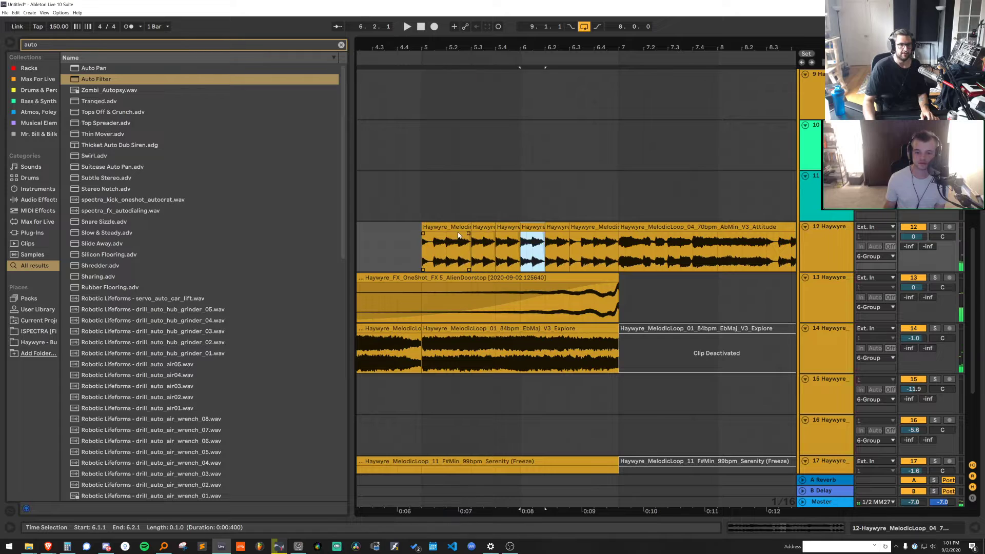
pyautogui.click(452, 226)
pyautogui.press('space')
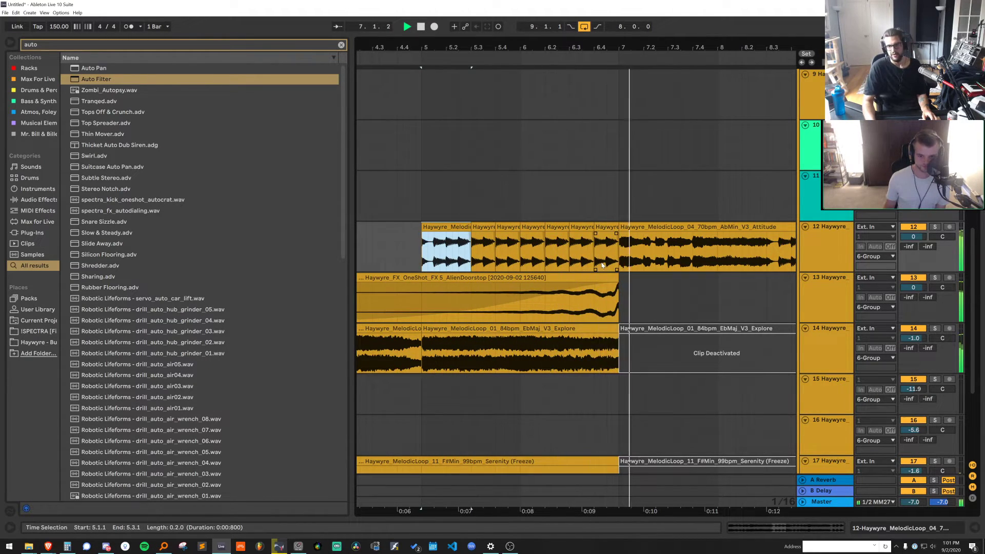
# Add Auto Filter to the Attitude loop's track 12 and show its frequency automation in the arrangement
pyautogui.press('space')
pyautogui.moveTo(108, 81); pyautogui.dragTo(488, 243)
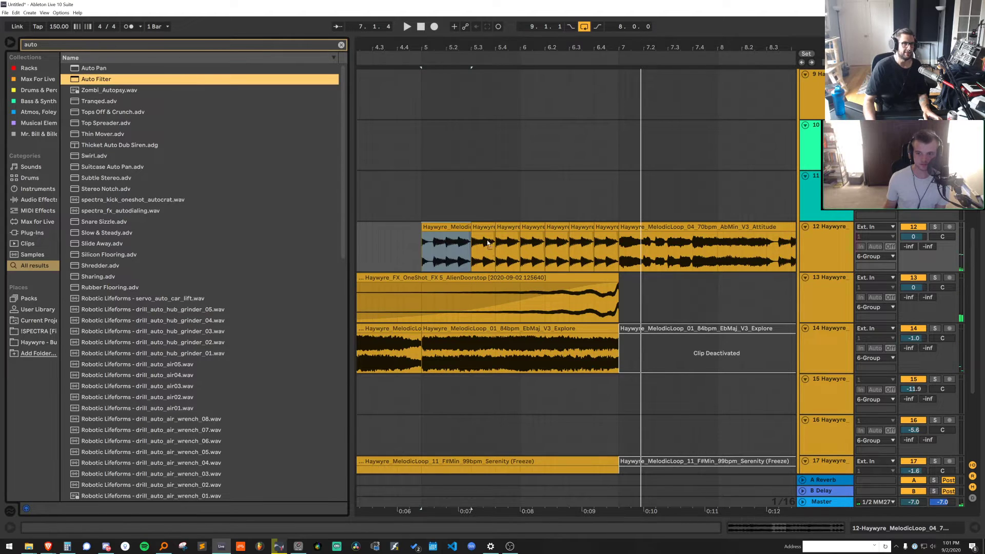
pyautogui.press('a')
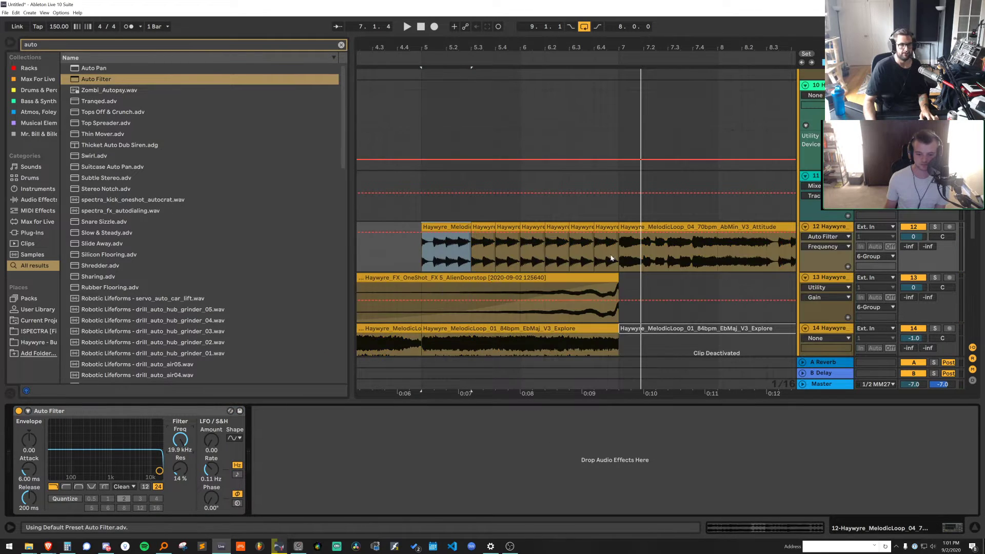
# Insert a rising ramp in Auto Filter's frequency automation from 4.4.3 to 7.1.1, play the sweep into the drop and hide the automation
pyautogui.moveTo(619, 247); pyautogui.dragTo(409, 247)
pyautogui.rightClick(427, 248)
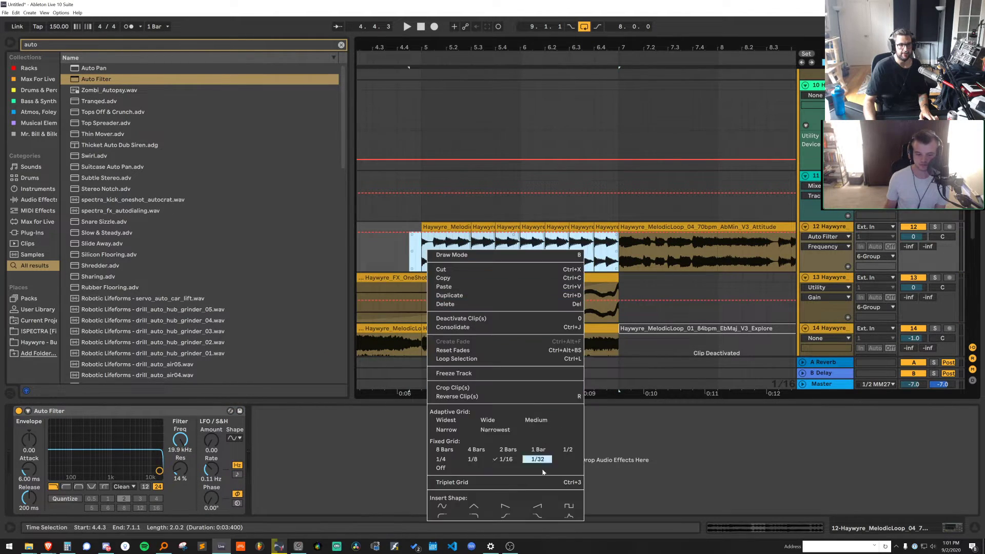
pyautogui.click(537, 497)
pyautogui.press('space')
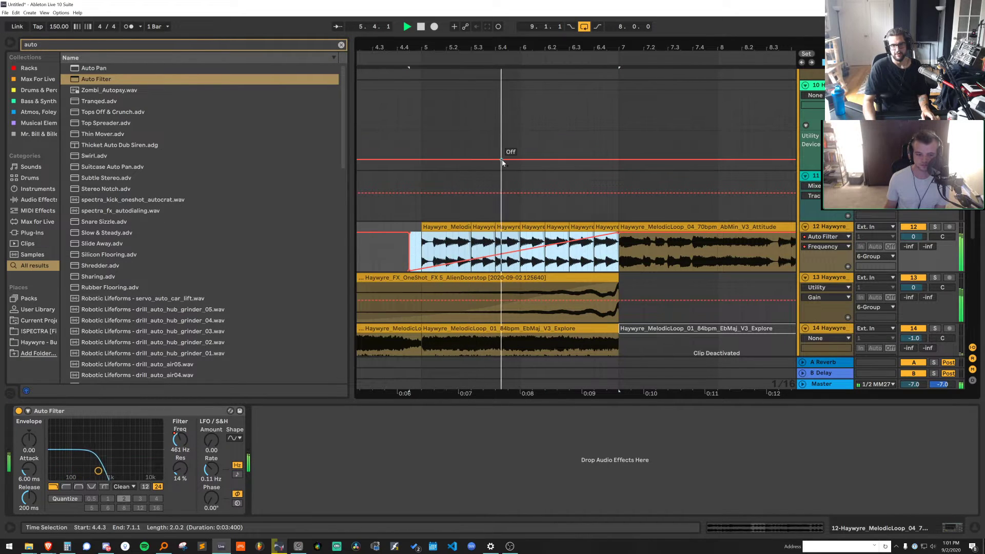
pyautogui.doubleClick(579, 48)
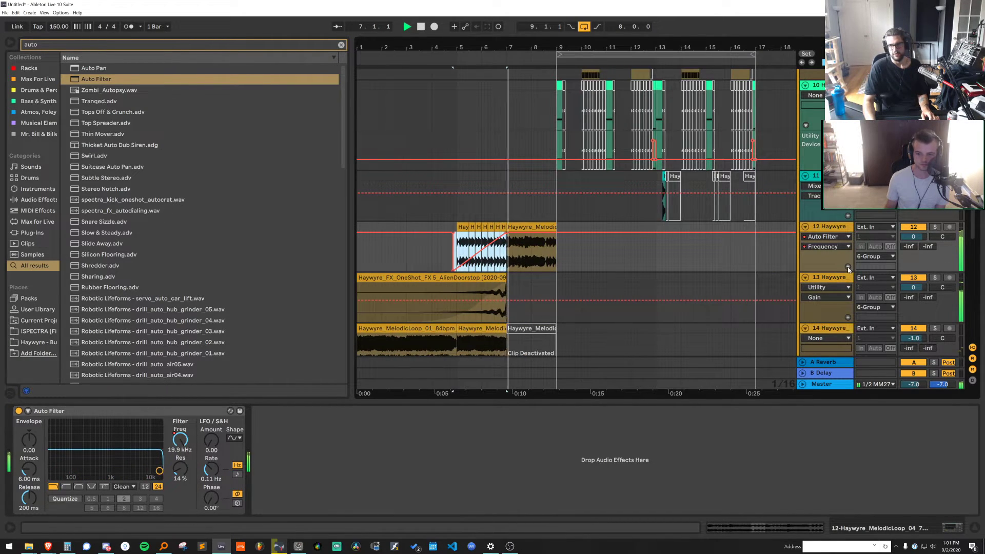
pyautogui.press('a')
pyautogui.click(533, 256)
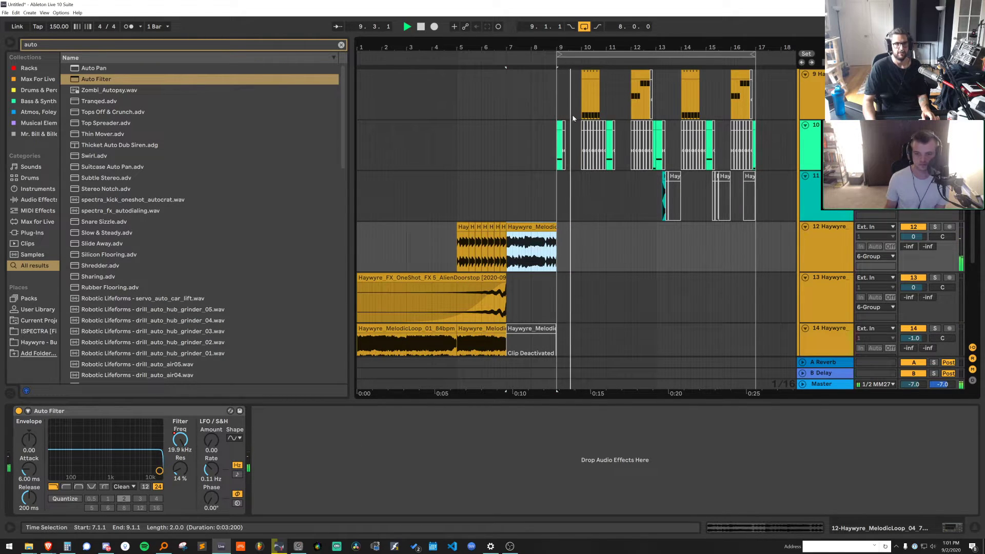
pyautogui.scroll(3, 572, 115)
pyautogui.scroll(-3, 507, 220)
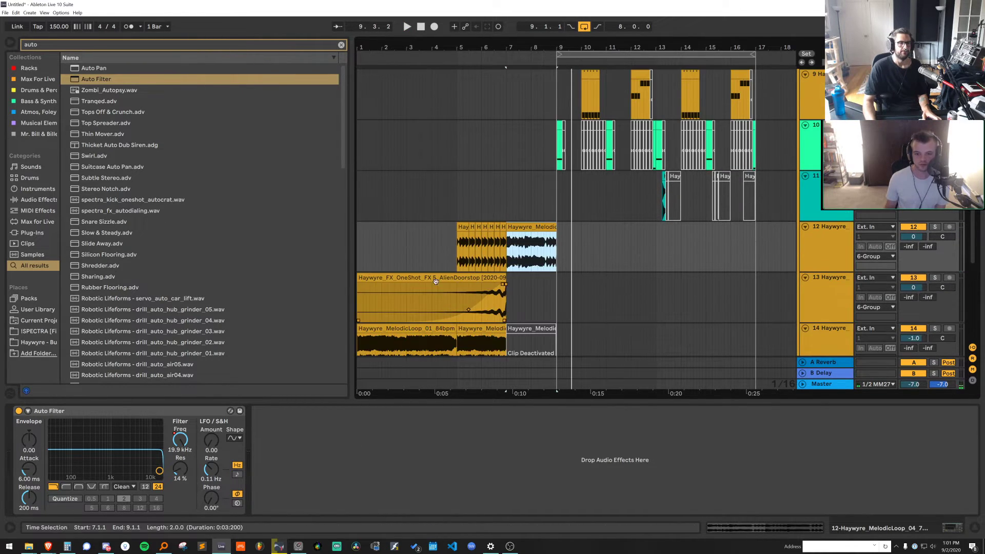
# Clear the browser search in the Haywyre sample folder and insert a new MIDI track directly below track 1
pyautogui.click(434, 281)
pyautogui.scroll(12, 795, 214)
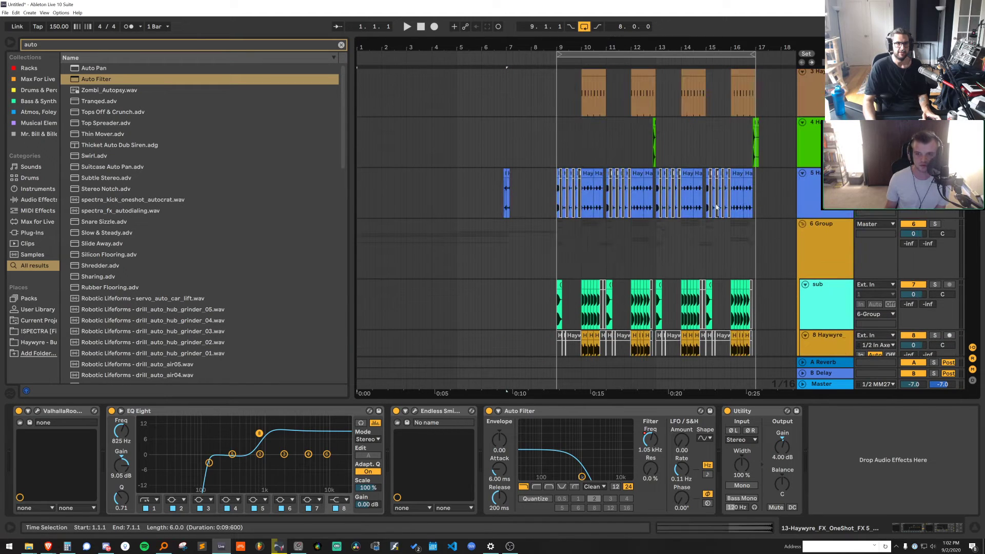
pyautogui.click(56, 343)
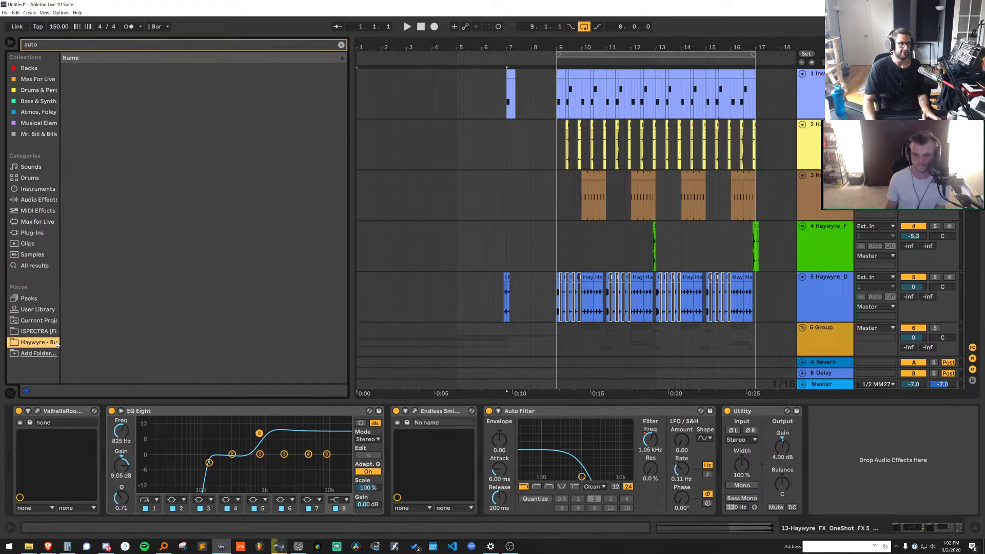
pyautogui.click(342, 45)
pyautogui.click(828, 242)
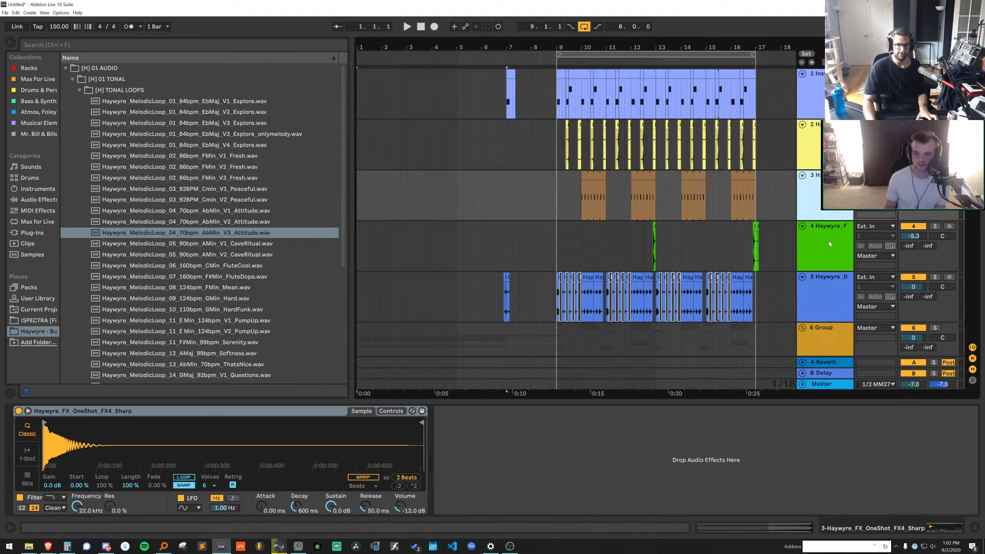
pyautogui.click(817, 99)
pyautogui.hotkey('ctrl', 'shift', 't')
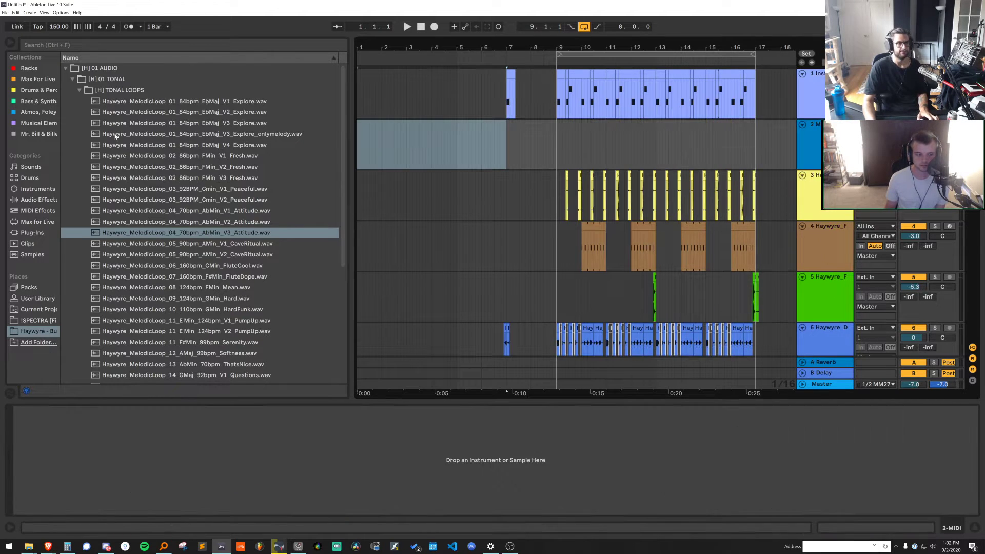
# Collapse the tonal loops in the Haywyre sample pack and look over the subfolders of [H] 01 AUDIO
pyautogui.click(112, 91)
pyautogui.press('Left')
pyautogui.press('Left')
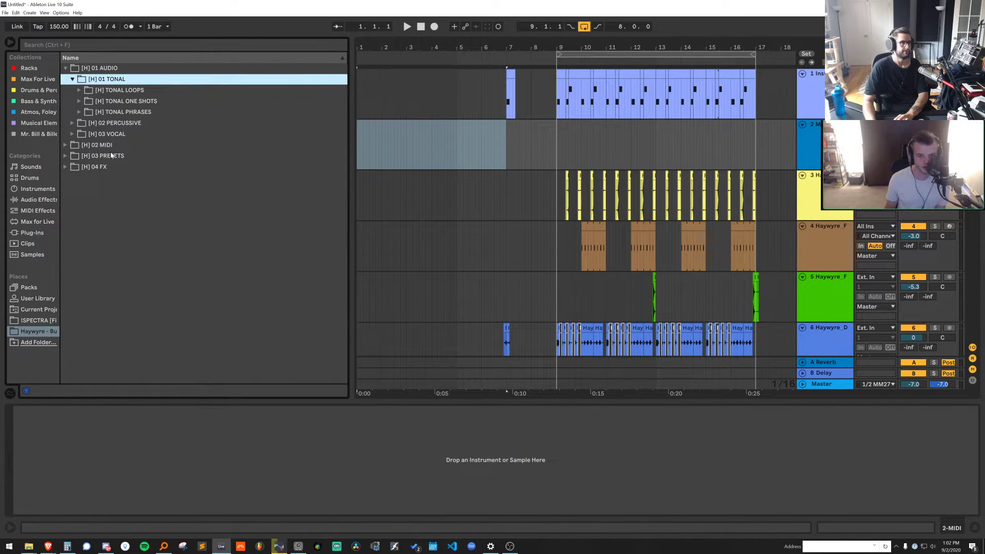
pyautogui.click(110, 167)
pyautogui.click(105, 102)
pyautogui.click(114, 89)
pyautogui.click(116, 69)
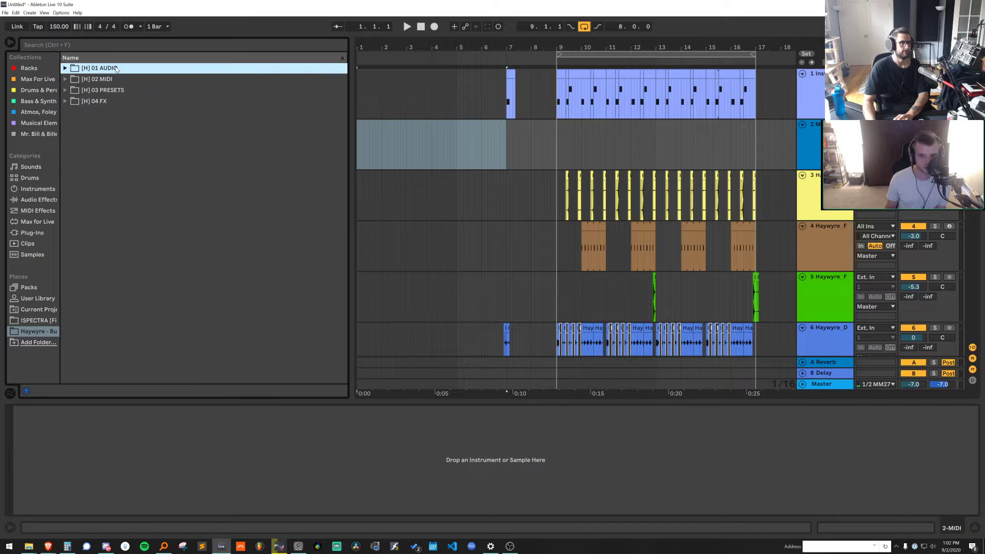
pyautogui.click(117, 69)
# Play the gap from 7.1.1 on track 1 to hear the hits at its start
pyautogui.moveTo(520, 49); pyautogui.dragTo(520, 69)
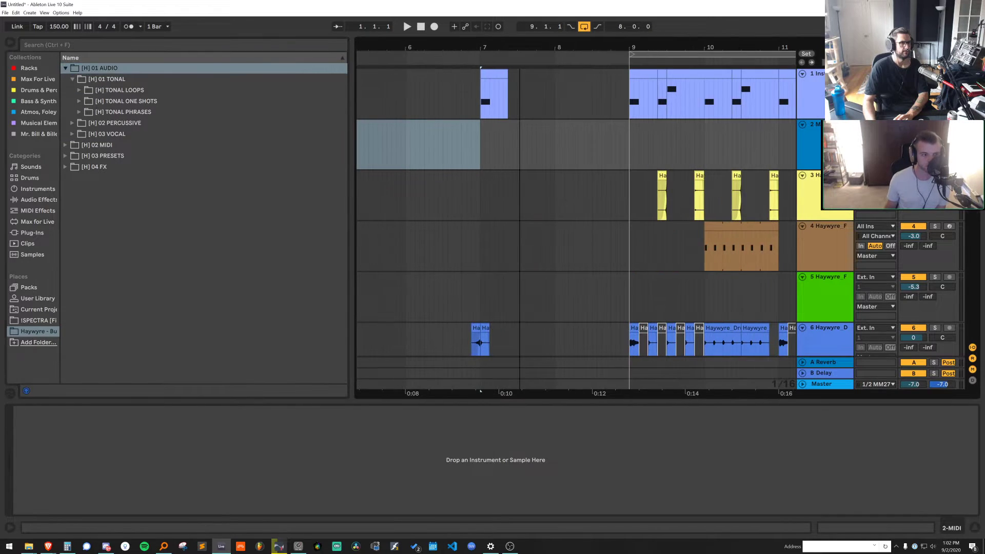
pyautogui.rightClick(485, 155)
pyautogui.click(482, 102)
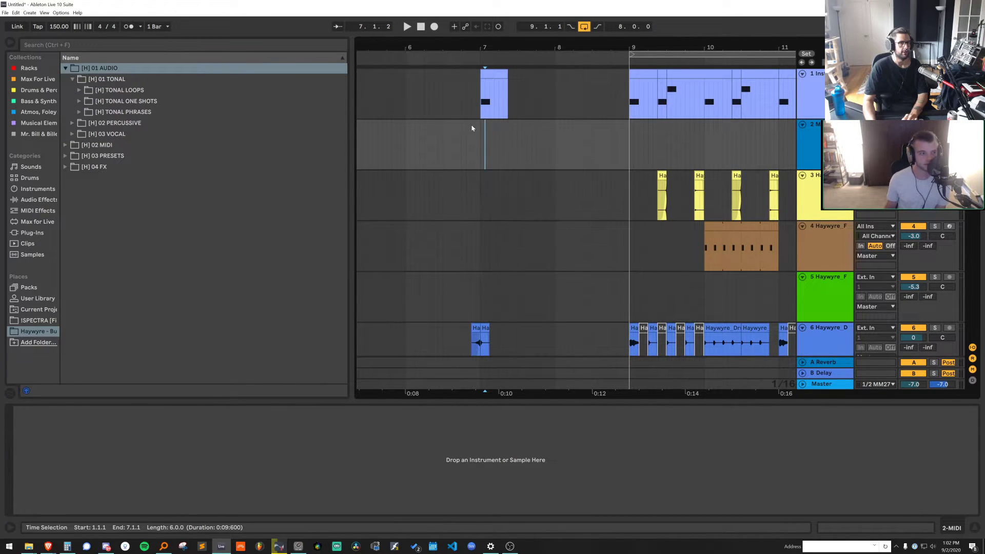
pyautogui.click(485, 101)
pyautogui.press('space')
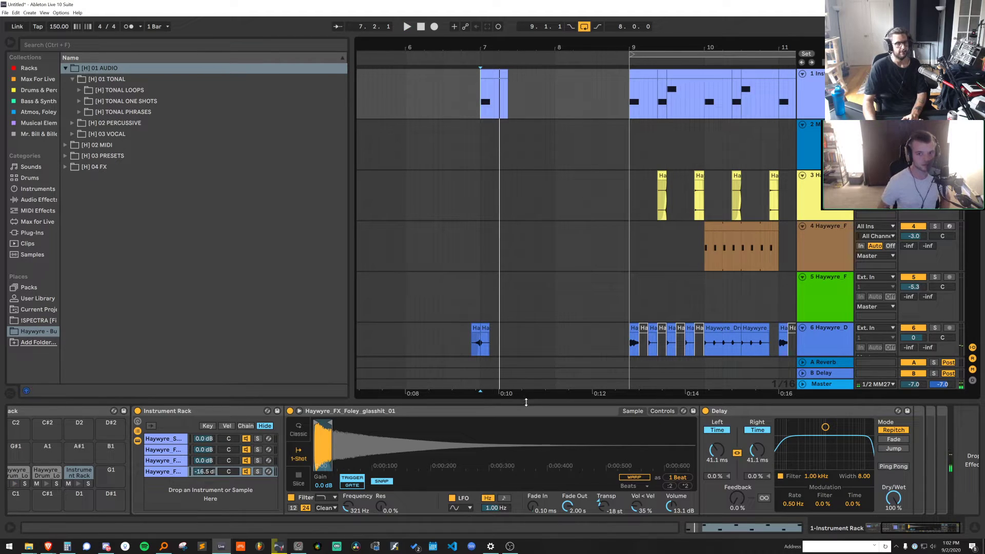
pyautogui.moveTo(526, 402); pyautogui.dragTo(526, 404)
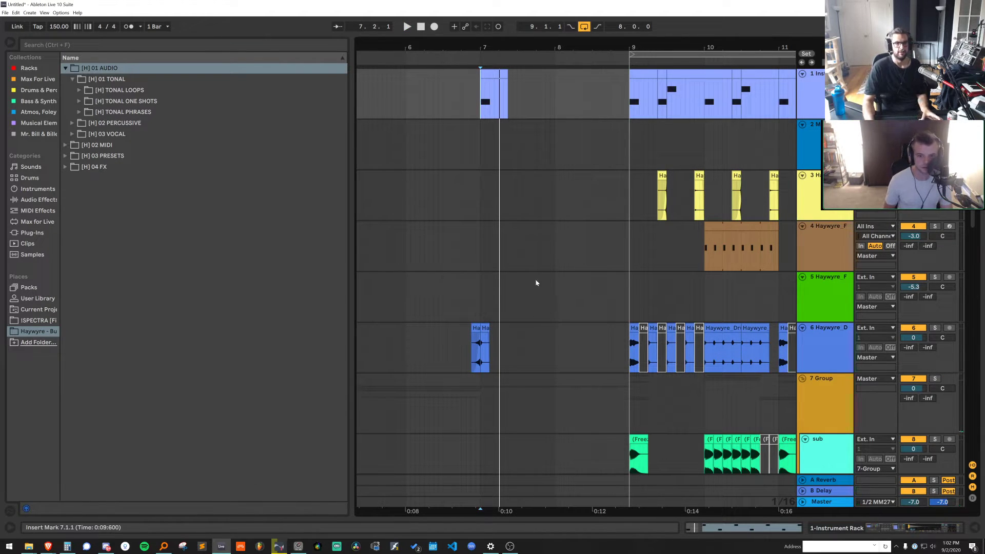
pyautogui.rightClick(542, 231)
pyautogui.press('Escape')
pyautogui.click(479, 106)
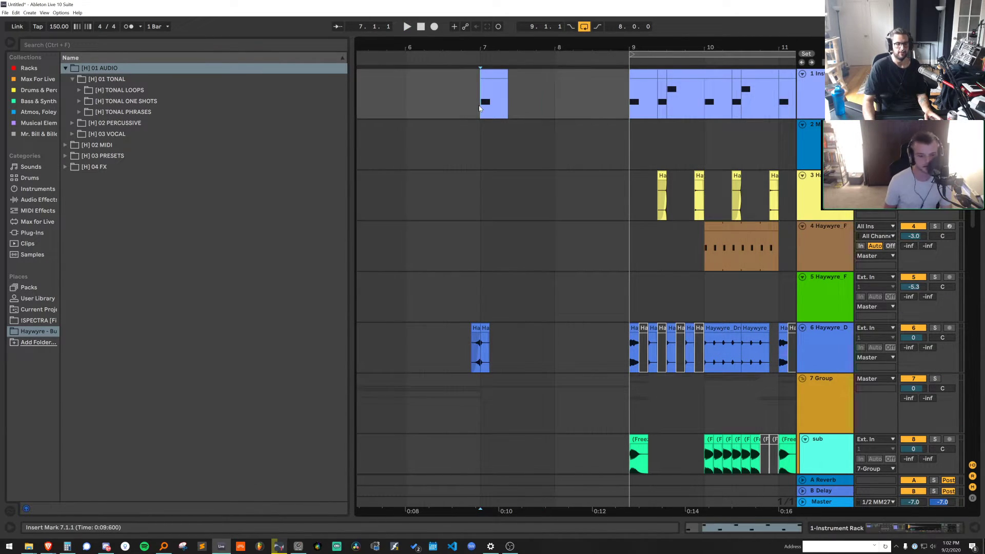
pyautogui.press('space')
pyautogui.scroll(-8, 589, 352)
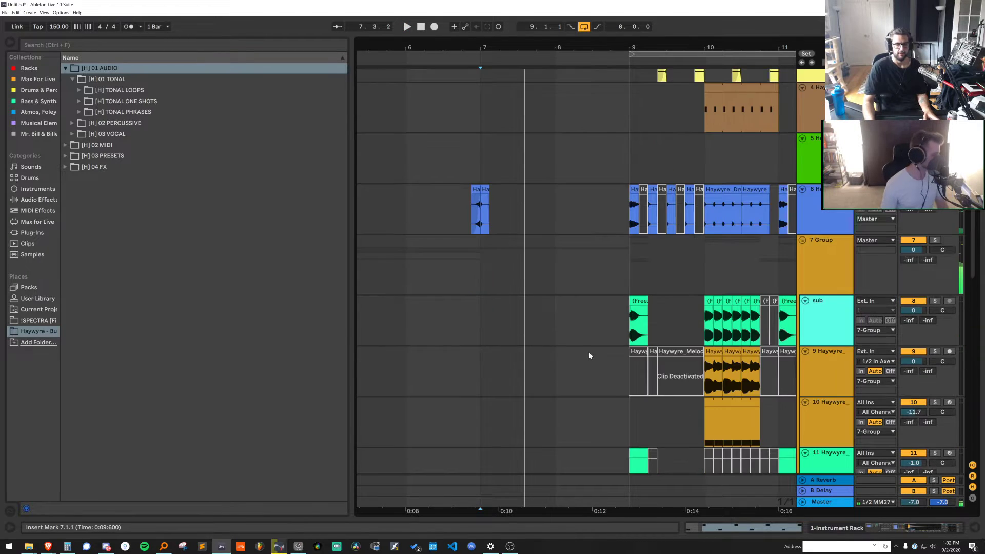
# Set the grid to 1/16, copy the Attitude loop's first beat from 7.1.1 to 7.2.1, paste it at 9.1.1 and play from 8.2.2
pyautogui.rightClick(529, 229)
pyautogui.click(608, 356)
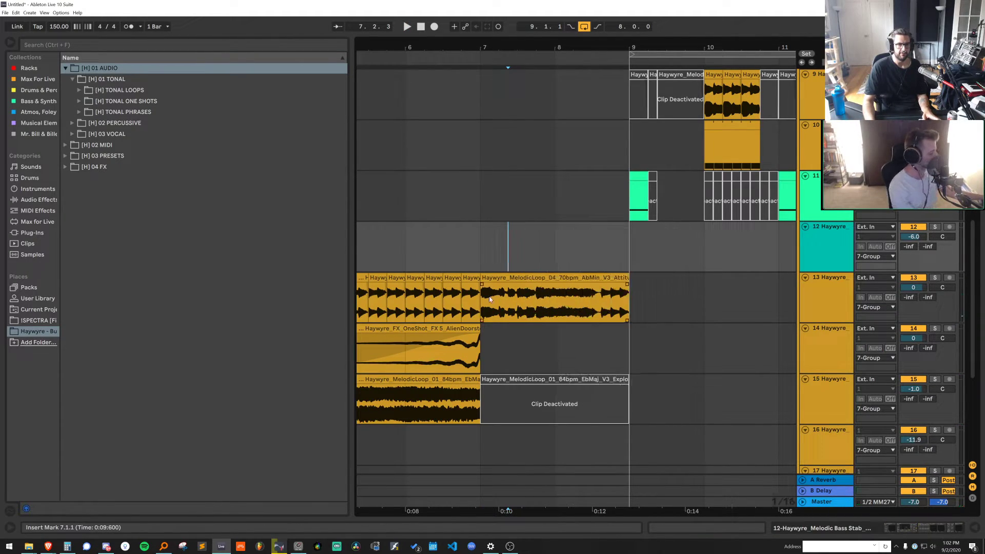
pyautogui.moveTo(500, 291); pyautogui.dragTo(481, 292)
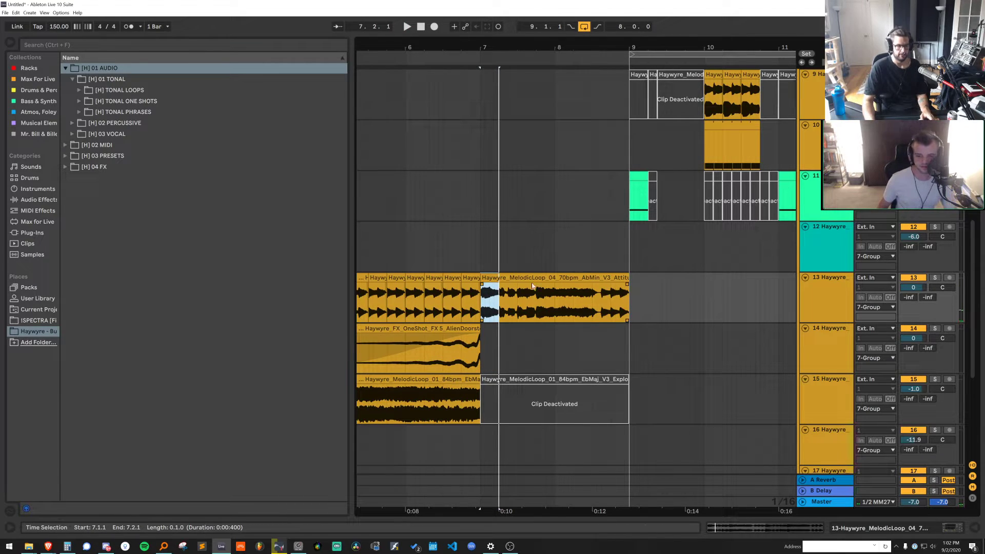
pyautogui.click(630, 305)
pyautogui.hotkey('ctrl', 'v')
pyautogui.click(579, 251)
pyautogui.press('space')
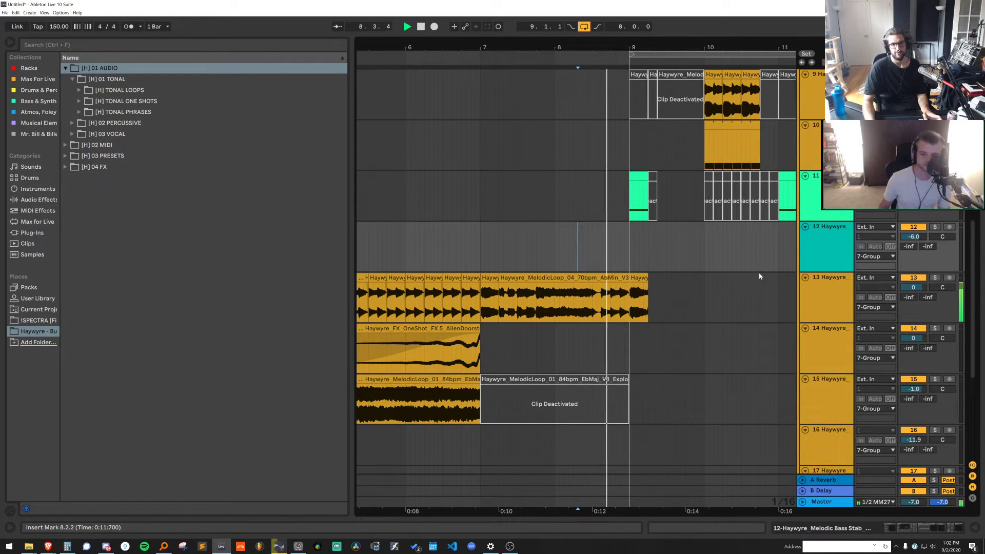
pyautogui.press('space')
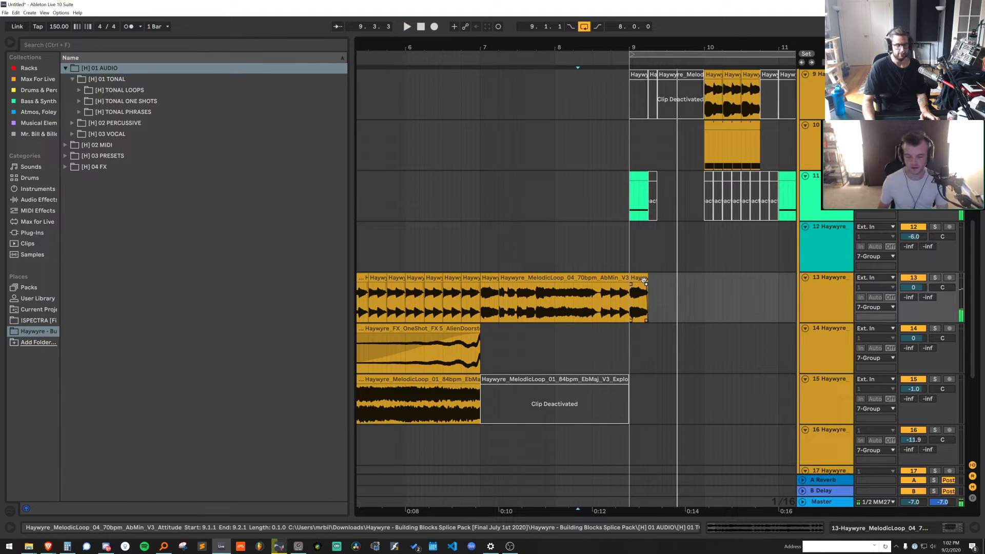
# Try EQ Eight on the Attitude loop's track, compare it bypassed on the beat at 9.1.1, and remove it
pyautogui.click(643, 278)
pyautogui.hotkey('ctrl', 'f')
pyautogui.write('eq')
pyautogui.press('Down')
pyautogui.press('Down')
pyautogui.press('Return')
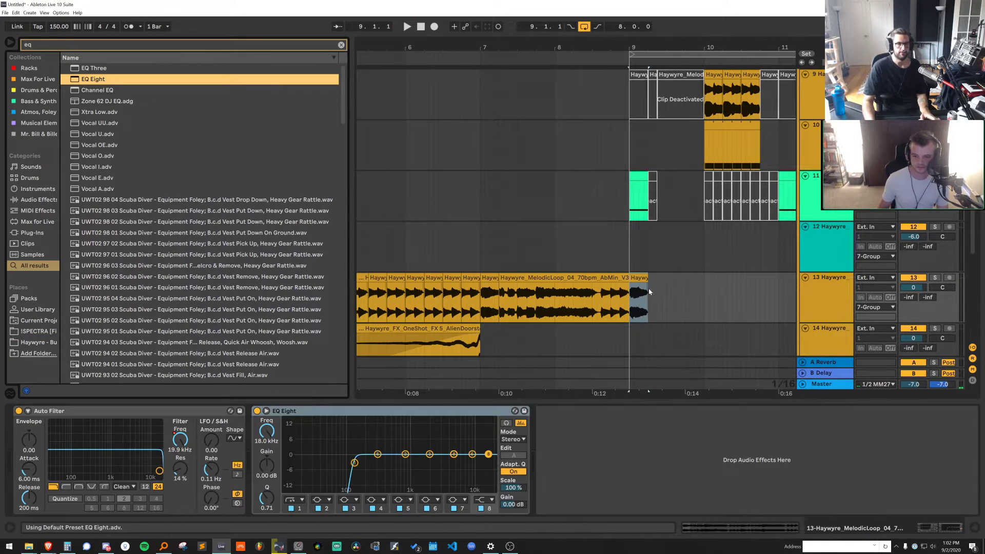
pyautogui.press('space')
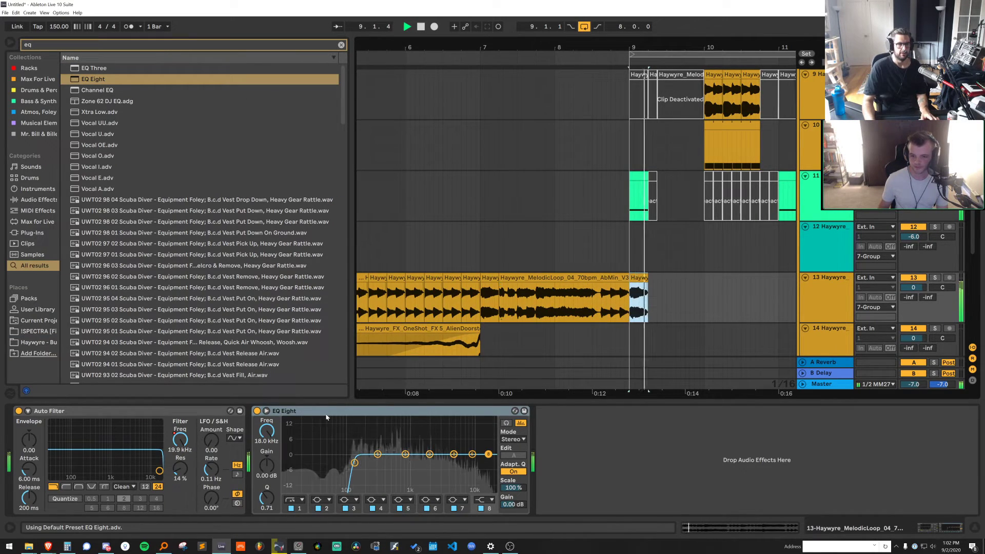
pyautogui.click(257, 411)
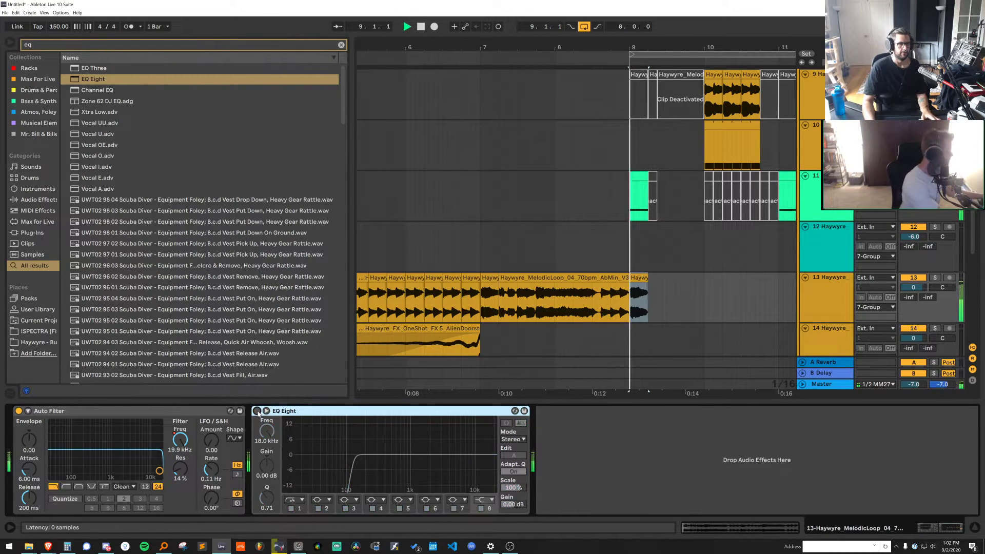
pyautogui.press('Delete')
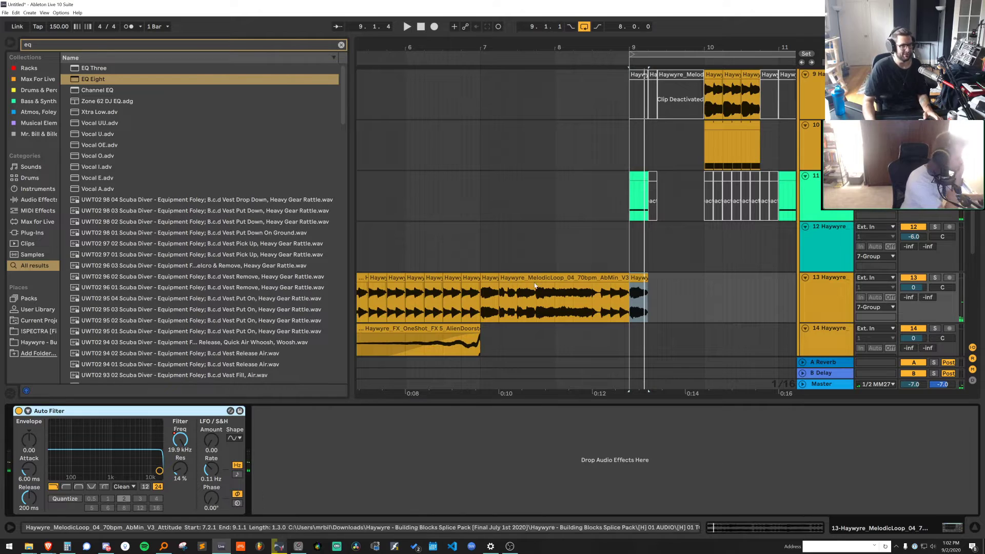
# Play the start of the drop from 9.1.1 with the pasted Attitude beat, and review the upper tracks around bar 7
pyautogui.press('space')
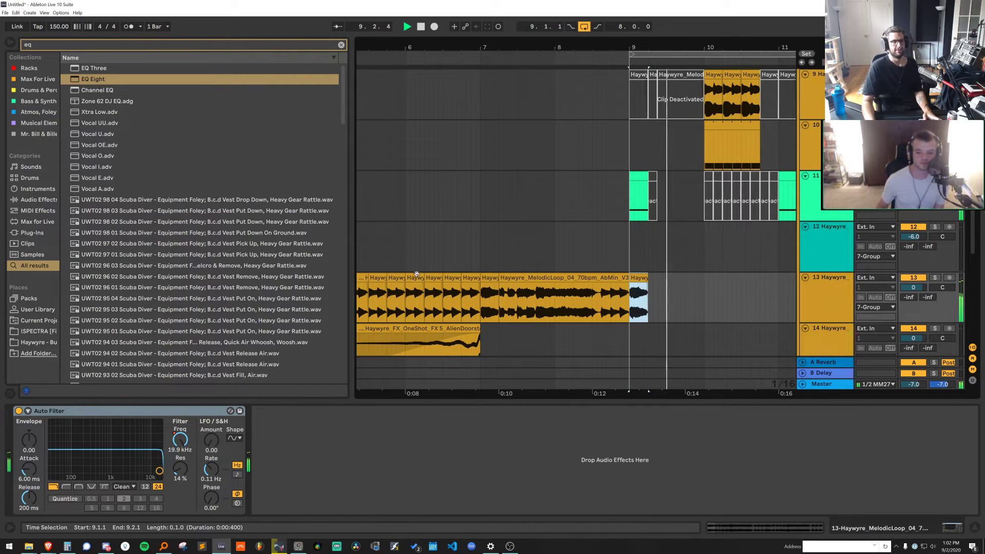
pyautogui.press('space')
pyautogui.moveTo(448, 48); pyautogui.dragTo(444, 16)
pyautogui.scroll(4, 431, 73)
pyautogui.scroll(2, 428, 75)
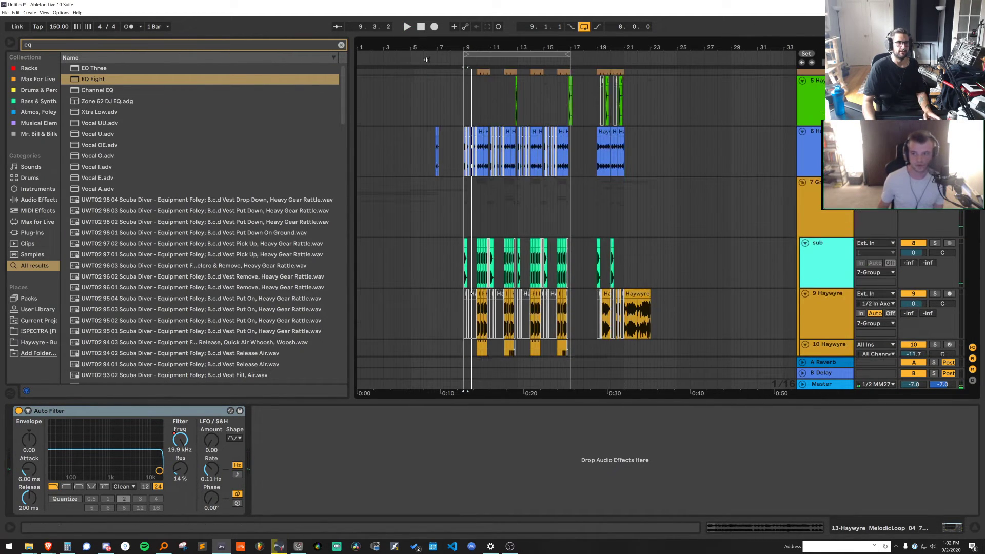
pyautogui.moveTo(430, 49); pyautogui.dragTo(675, 118)
pyautogui.scroll(5, 669, 115)
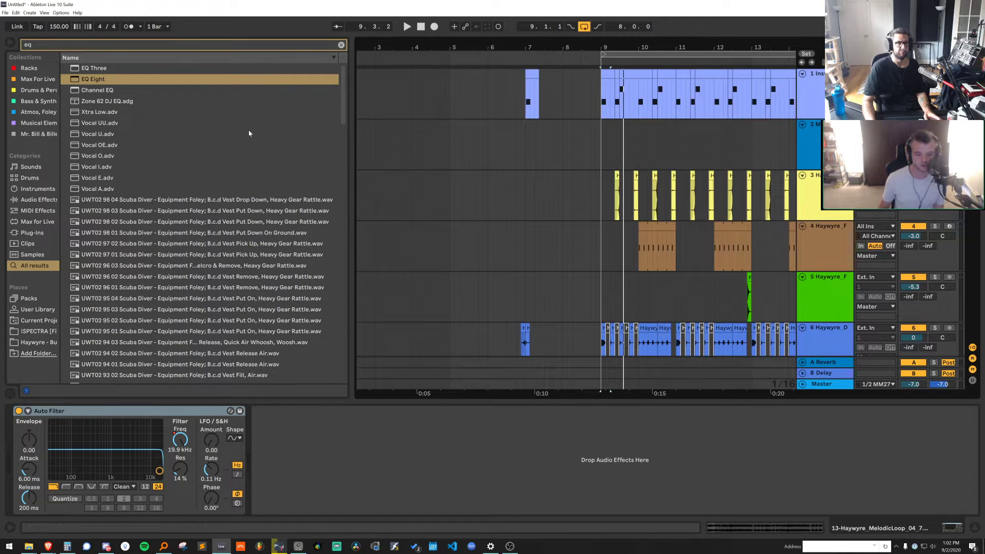
# Clear the browser search and open the KICKS folder in the Haywyre pack's percussive one shots
pyautogui.click(49, 342)
pyautogui.click(340, 45)
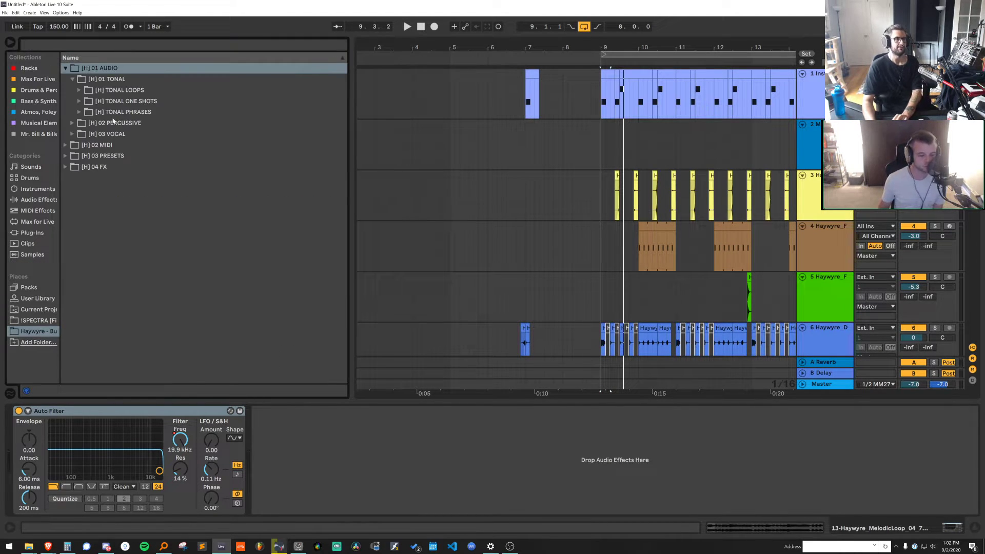
pyautogui.click(117, 123)
pyautogui.click(118, 112)
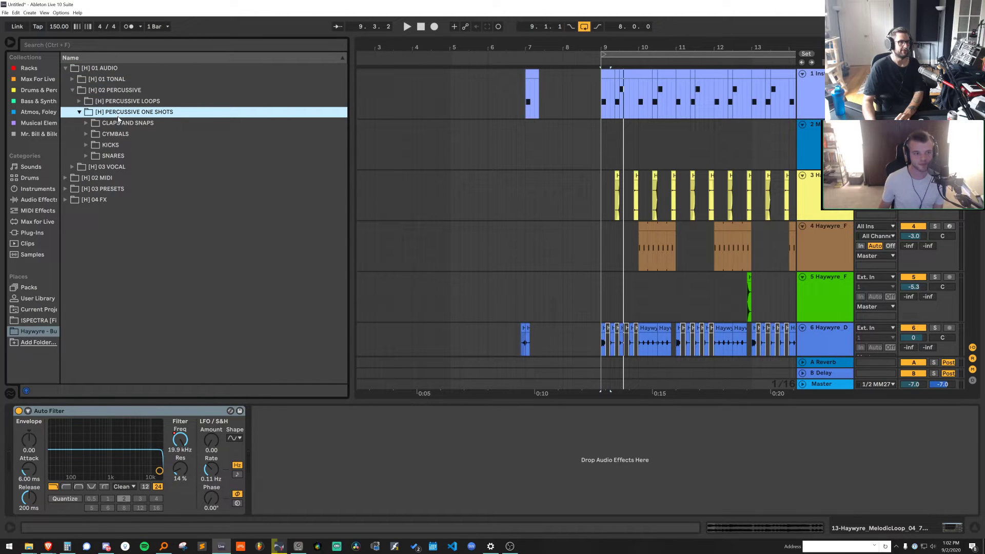
pyautogui.click(120, 146)
# Audition the kick one-shots and load Haywyre_Kick_OneShot_Clock_01.wav onto the new MIDI track 2
pyautogui.click(154, 189)
pyautogui.click(172, 222)
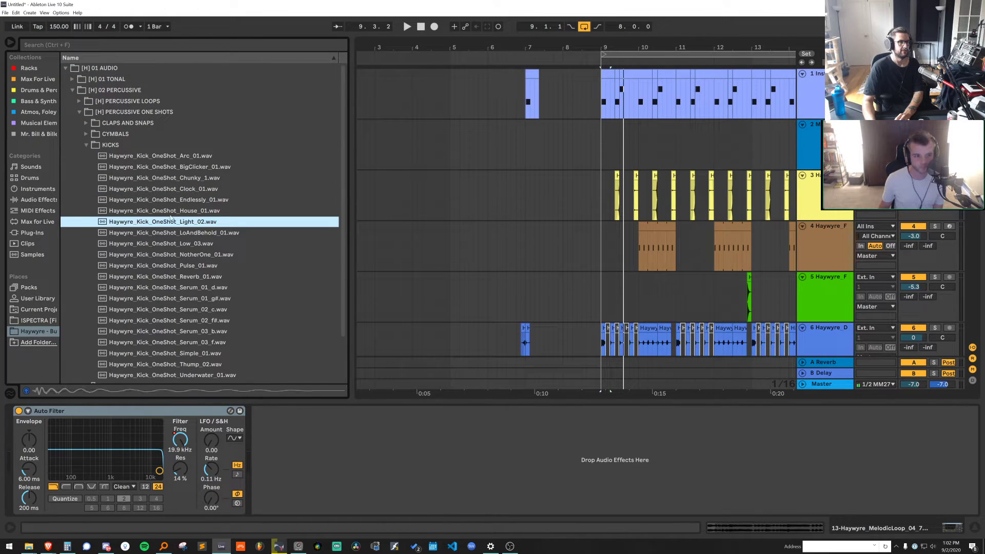
pyautogui.click(171, 211)
pyautogui.click(173, 200)
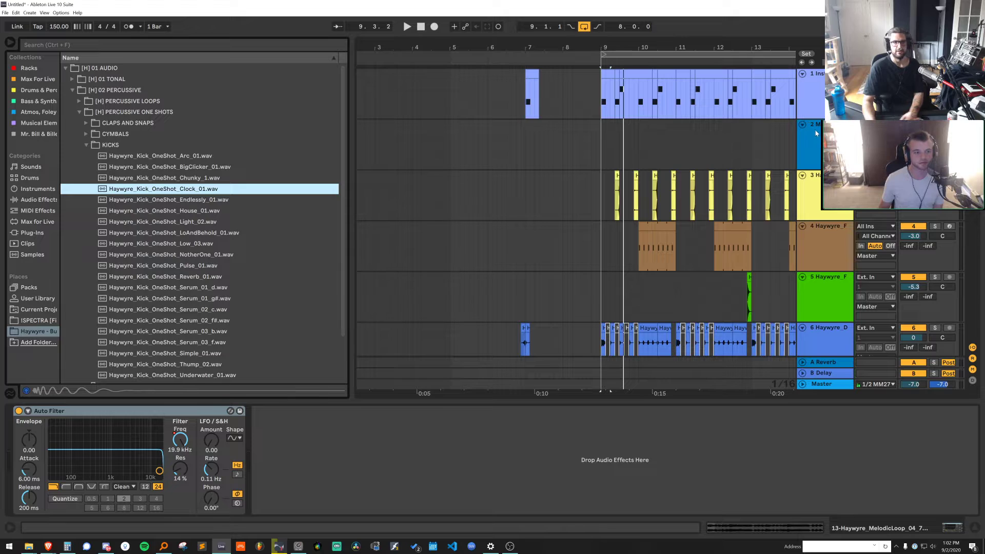
pyautogui.click(816, 133)
pyautogui.moveTo(179, 195); pyautogui.dragTo(238, 439)
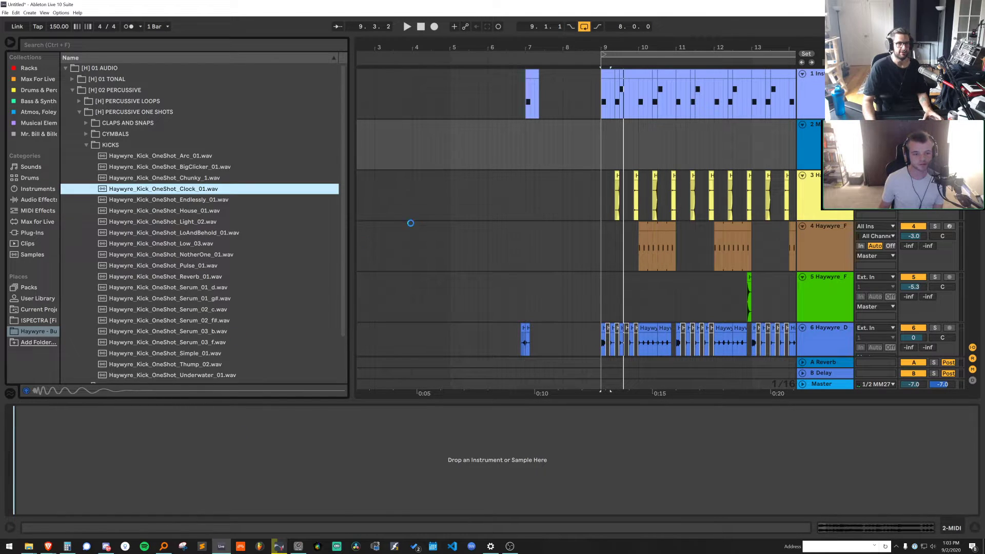
# Set the arrangement grid to 1 Bar and create an empty four-bar MIDI clip from 5.1.1 to 9.1.1 on track 2
pyautogui.click(23, 456)
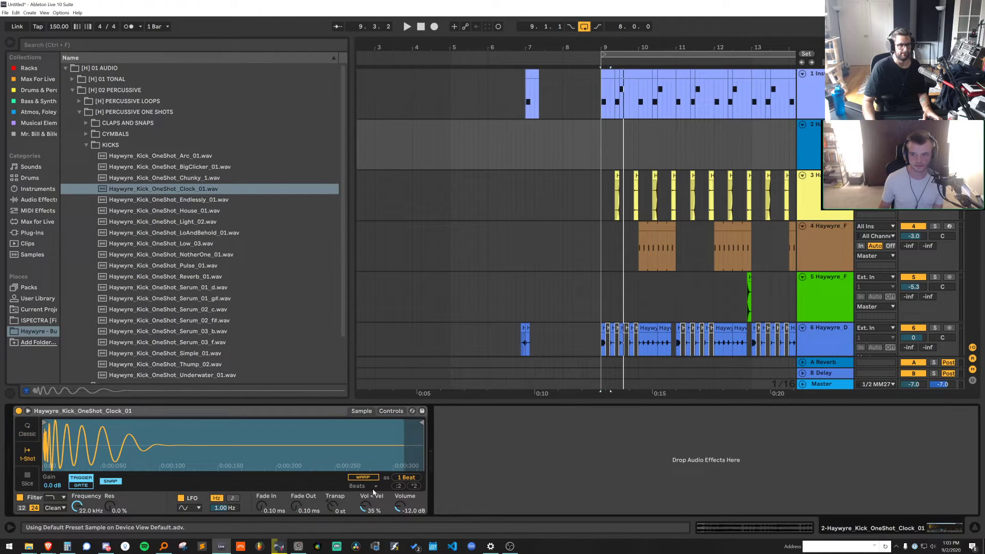
pyautogui.rightClick(524, 128)
pyautogui.click(691, 237)
pyautogui.rightClick(471, 145)
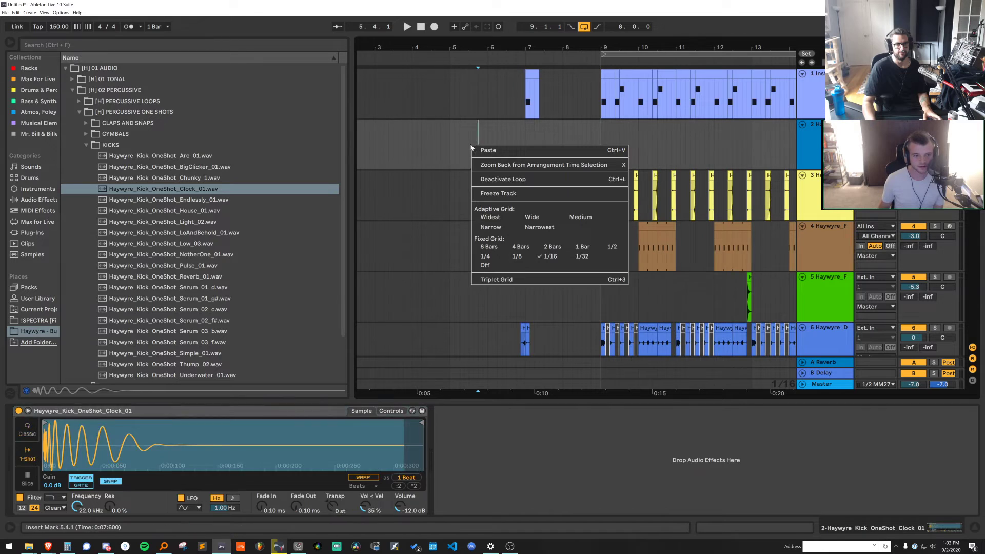
pyautogui.click(582, 257)
pyautogui.moveTo(530, 148); pyautogui.dragTo(457, 143)
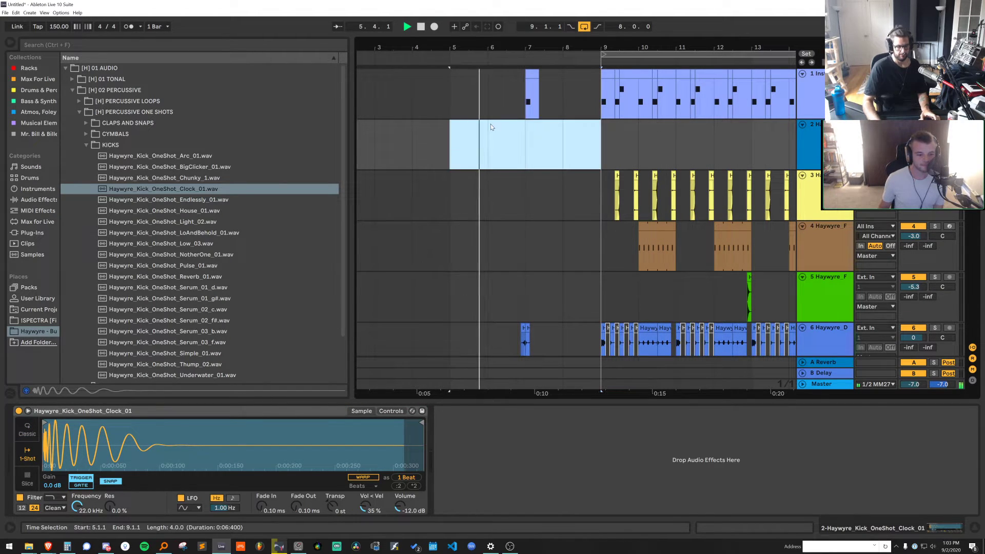
pyautogui.hotkey('ctrl', 'shift', 'm')
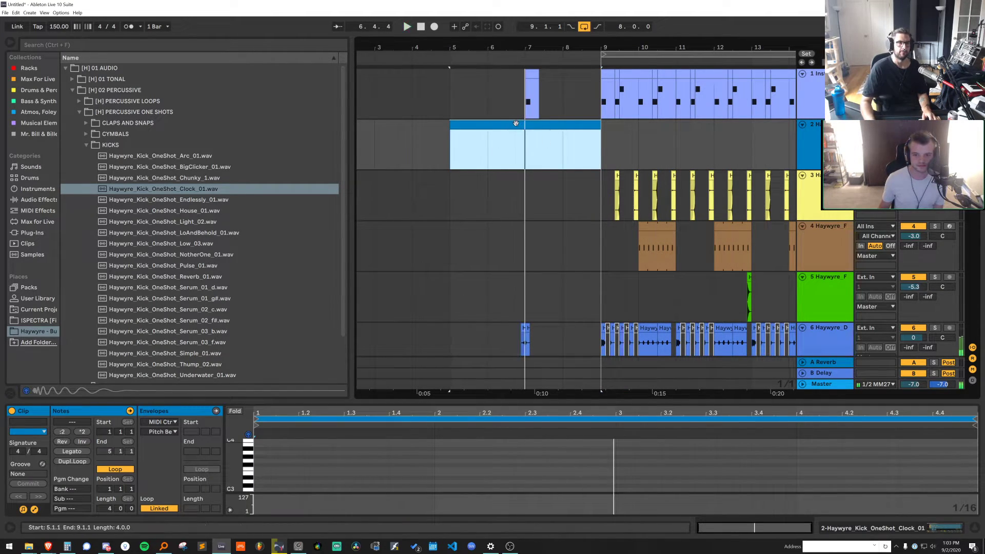
# Close the KICKS folder, open SNARES, and audition the snare one-shots down the whole list
pyautogui.click(126, 144)
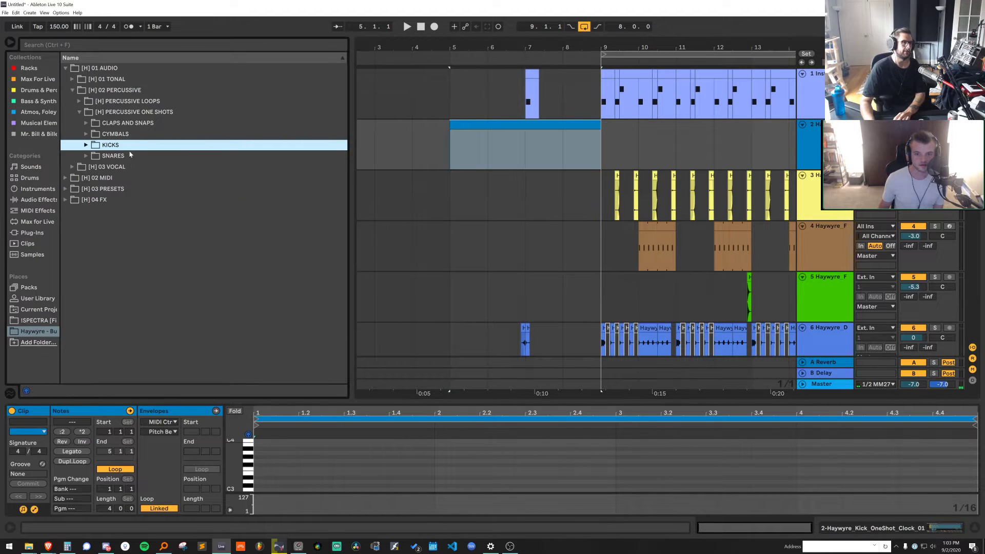
pyautogui.click(123, 155)
pyautogui.press('Down')
pyautogui.press('Down')
pyautogui.press('Down')
pyautogui.press('Down')
pyautogui.press('Down')
pyautogui.press('Down')
pyautogui.press('Down')
pyautogui.press('Down')
pyautogui.press('Down')
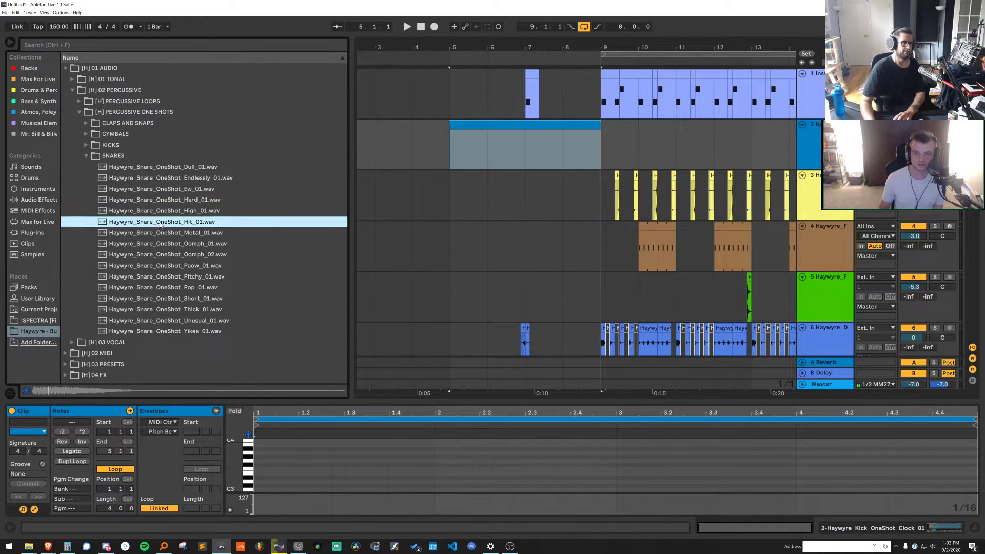
pyautogui.press('Down')
pyautogui.press('Down')
pyautogui.press('Down')
pyautogui.press('Down')
pyautogui.press('Down')
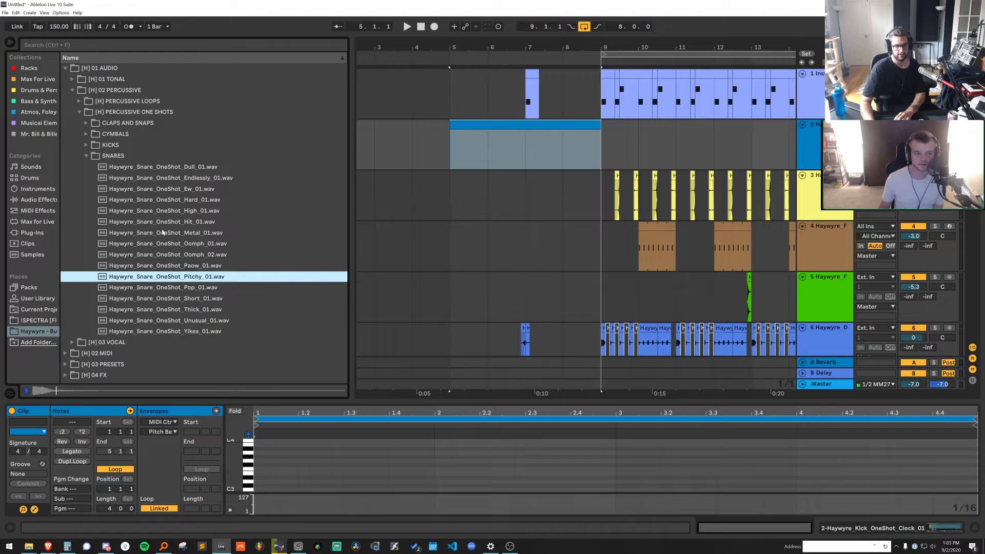
pyautogui.press('Down')
pyautogui.press('Down')
pyautogui.press('Down')
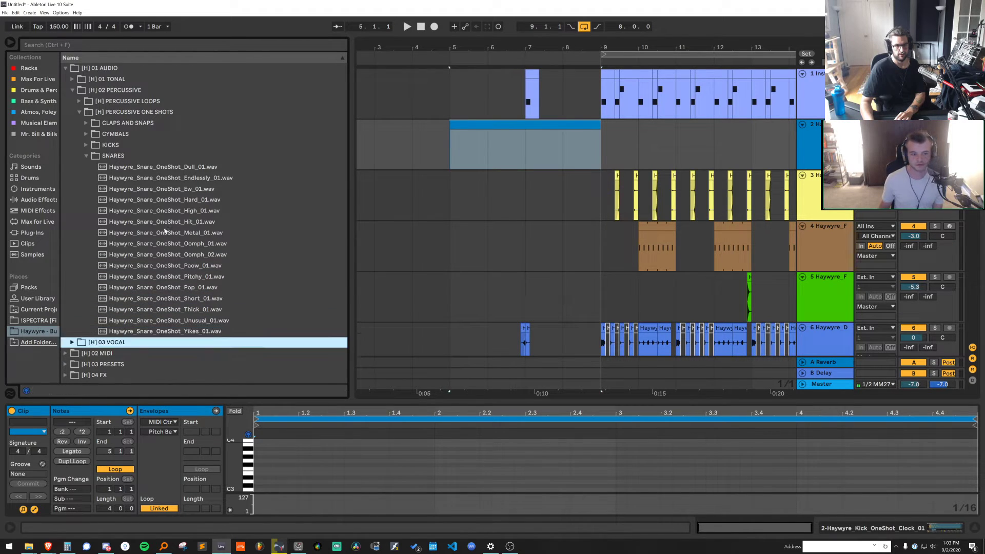
pyautogui.press('Up')
# Audition the snares again from Dull_01 and replace track 2's kick sample with Haywyre_Snare_OneShot_Oomph_01.wav
pyautogui.click(196, 167)
pyautogui.press('Down')
pyautogui.press('Down')
pyautogui.press('Down')
pyautogui.press('Down')
pyautogui.press('Down')
pyautogui.press('Down')
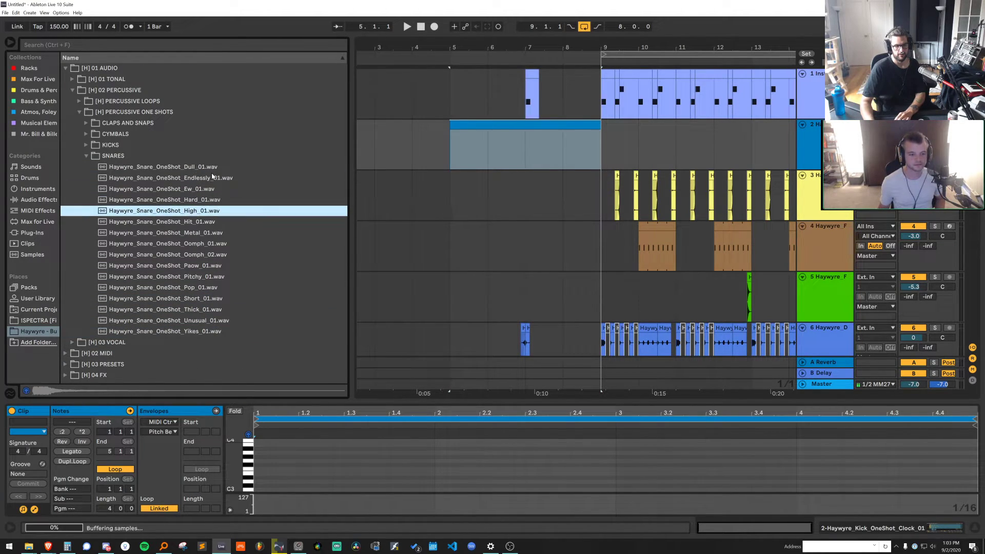
pyautogui.press('Up')
pyautogui.press('Down')
pyautogui.press('Down')
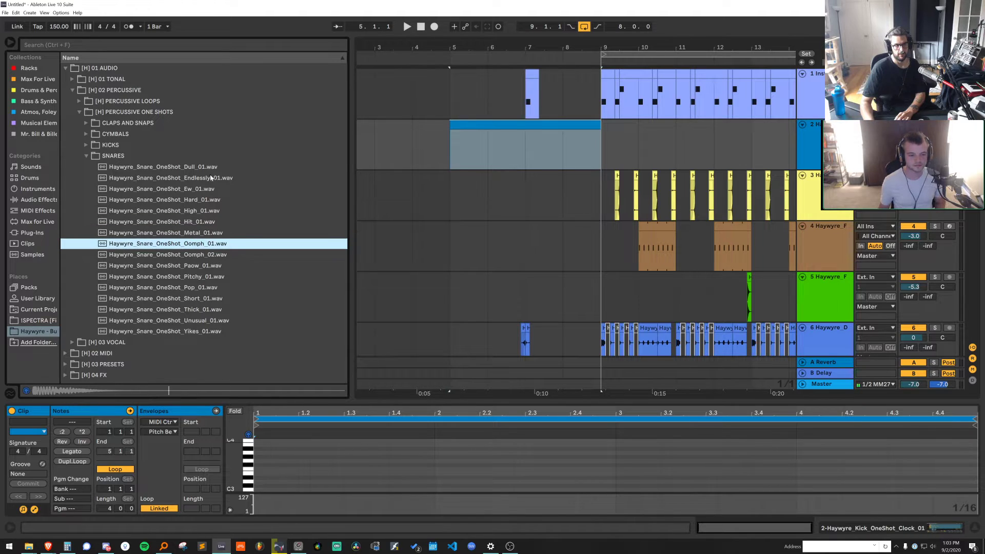
pyautogui.press('Return')
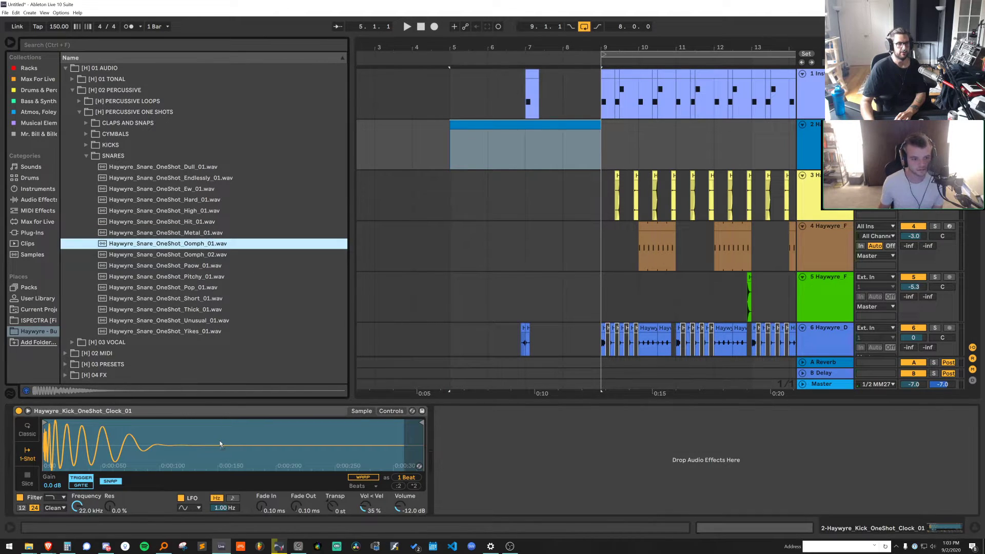
# Enter a sixteenth-long C3 note at the start of track 2's clip and repeat it on every beat through 4.1
pyautogui.click(532, 125)
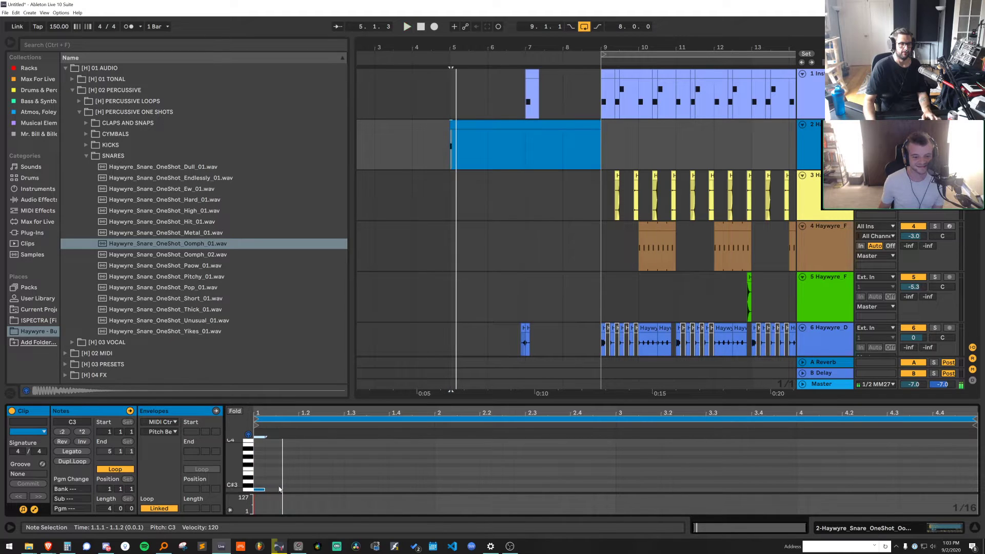
pyautogui.hotkey('ctrl', 'd')
pyautogui.press('space')
pyautogui.hotkey('ctrl', 'd')
pyautogui.hotkey('ctrl', 'd')
pyautogui.hotkey('ctrl', 'd')
pyautogui.hotkey('ctrl', 'd')
pyautogui.hotkey('ctrl', 'd')
pyautogui.hotkey('ctrl', 'd')
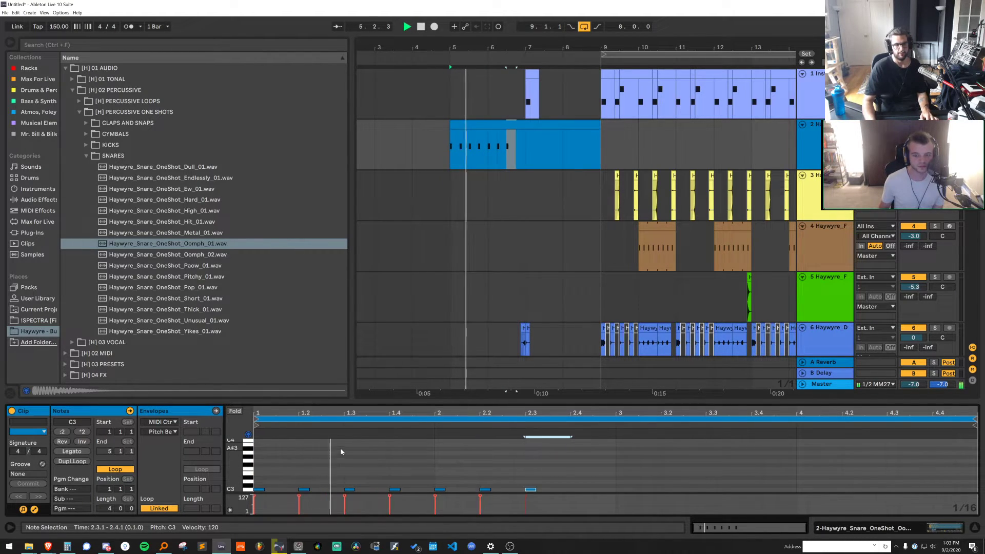
pyautogui.hotkey('ctrl', 'd')
pyautogui.hotkey('ctrl', 'd')
# Double the snare rate in the clip's third bar by adding C3 notes on the off-beat eighths
pyautogui.moveTo(640, 487); pyautogui.dragTo(624, 495)
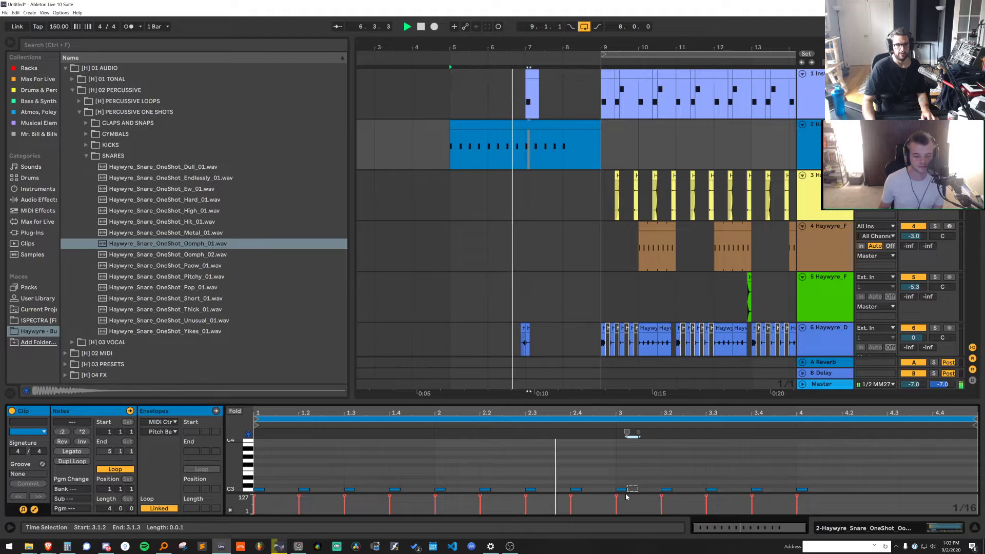
pyautogui.hotkey('ctrl', 'd')
pyautogui.hotkey('ctrl', 'd')
pyautogui.hotkey('ctrl', 'd')
pyautogui.hotkey('ctrl', 'd')
pyautogui.hotkey('ctrl', 'd')
pyautogui.press('space')
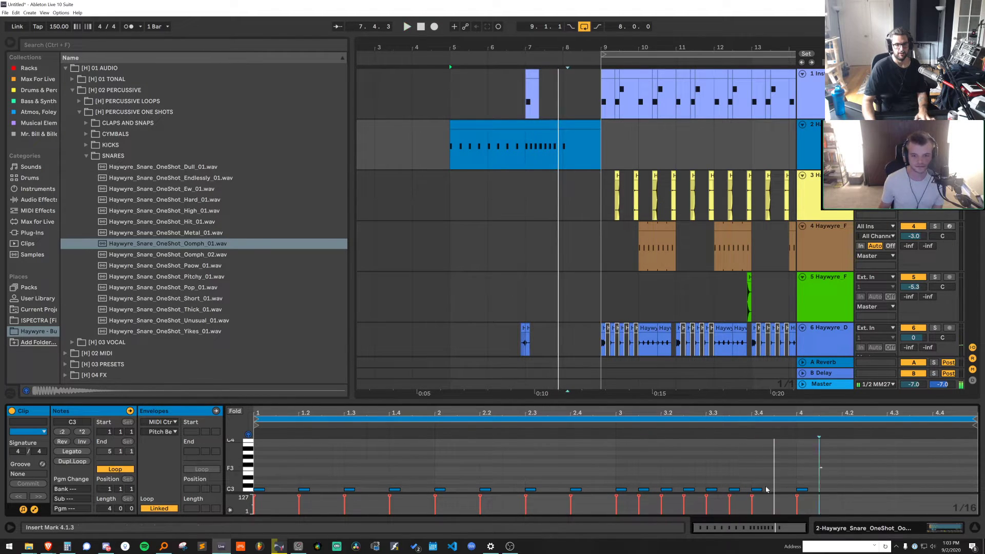
pyautogui.moveTo(822, 467); pyautogui.dragTo(619, 502)
pyautogui.click(761, 491)
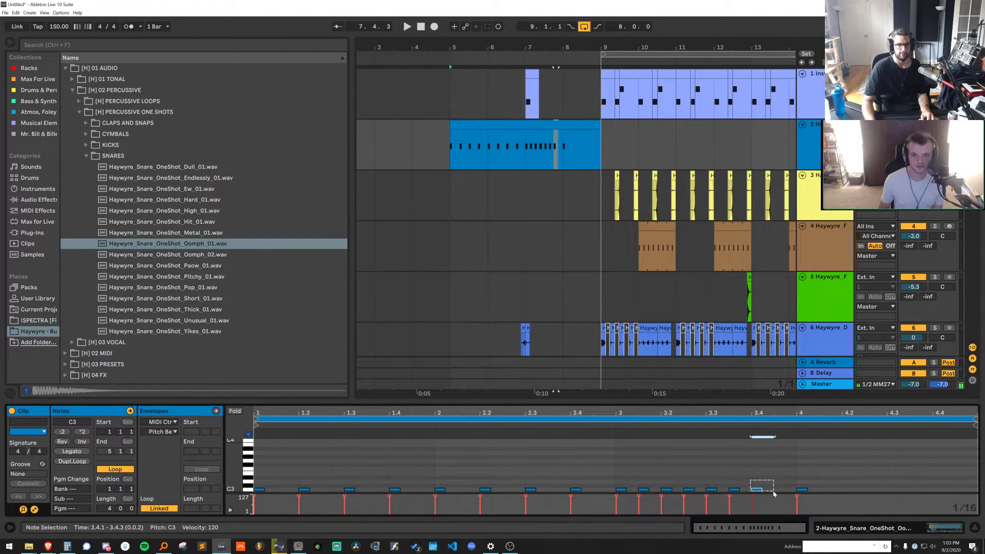
# Split the snare clip before its faster section and move the two-bar quarter-note part to 1.1.1
pyautogui.click(534, 124)
pyautogui.click(404, 137)
pyautogui.moveTo(497, 50)
pyautogui.mouseDown()
pyautogui.moveTo(558, 61)
pyautogui.moveTo(558, 77)
pyautogui.mouseUp()
pyautogui.moveTo(557, 125)
pyautogui.mouseDown()
pyautogui.moveTo(412, 132)
pyautogui.moveTo(553, 125)
pyautogui.mouseUp()
pyautogui.press('space')
pyautogui.press('-')
pyautogui.hotkey('ctrl', 'e')
pyautogui.click(400, 125)
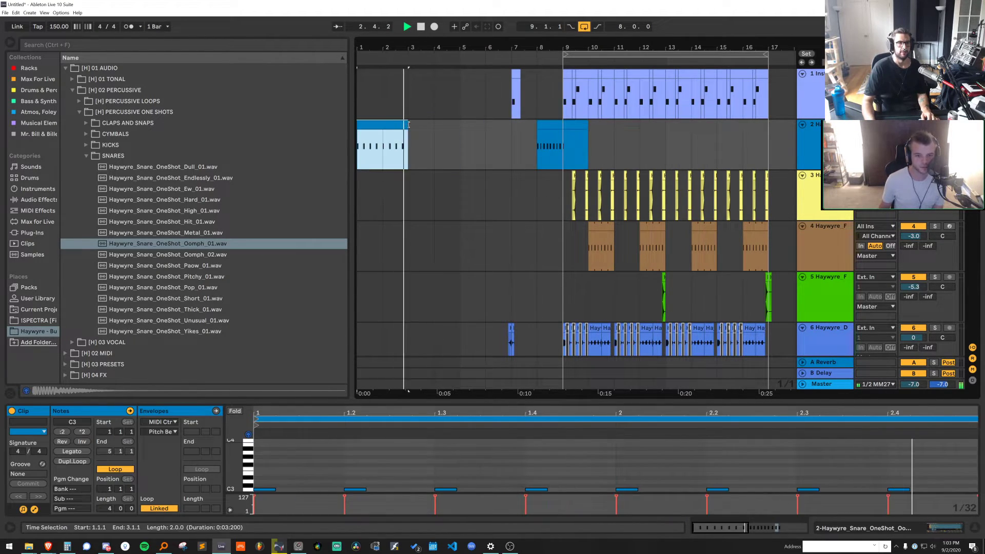
# Duplicate the quarter-note snare clip along the build, trim the faster clip to one bar, and place it after the repeats
pyautogui.hotkey('ctrl', 'd')
pyautogui.hotkey('ctrl', 'd')
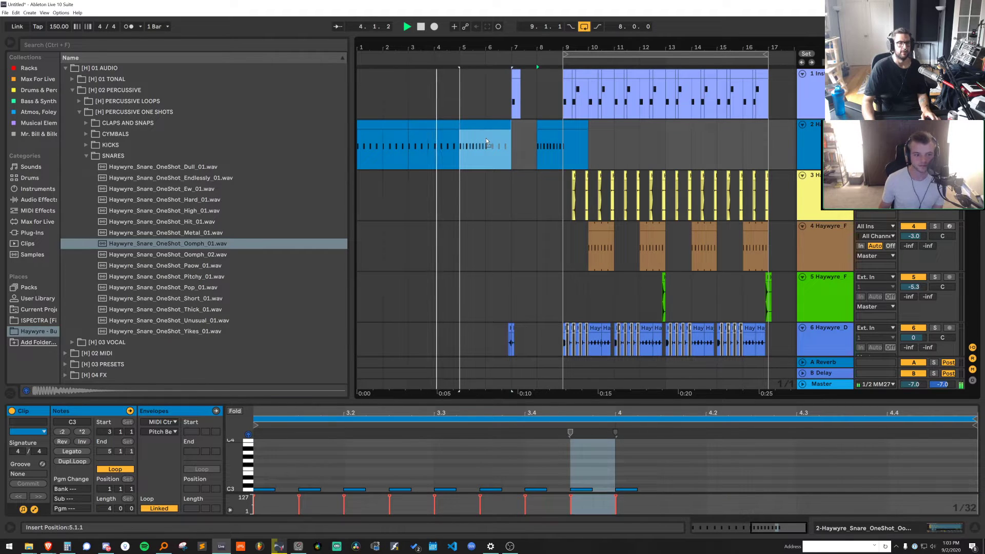
pyautogui.moveTo(486, 141); pyautogui.dragTo(513, 143)
pyautogui.click(515, 147)
pyautogui.hotkey('ctrl', 'e')
pyautogui.press('Delete')
pyautogui.click(469, 125)
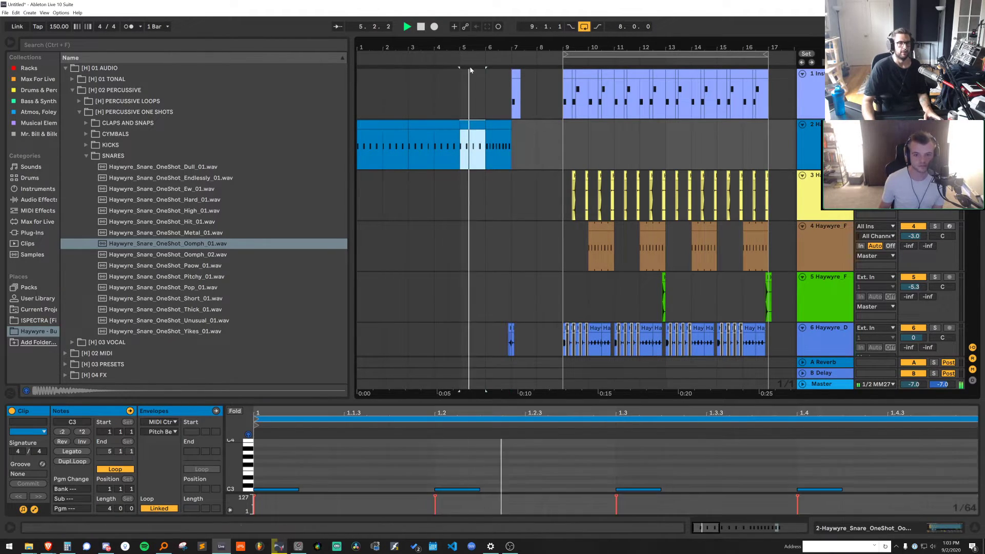
pyautogui.hotkey('ctrl', 'd')
pyautogui.hotkey('ctrl', 'd')
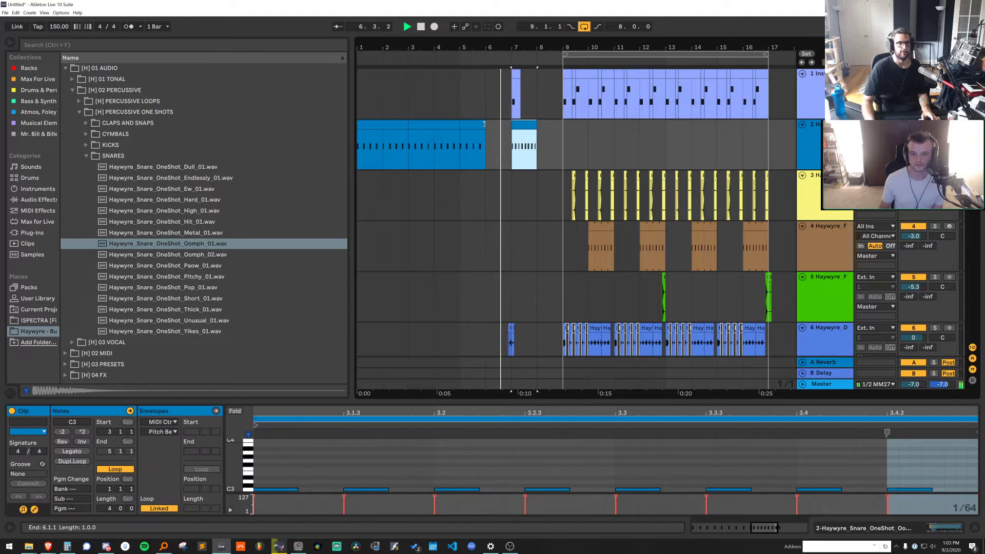
# Move the one-bar fast snare clip back to bar 6 so the build ends at 7.1.1
pyautogui.rightClick(566, 114)
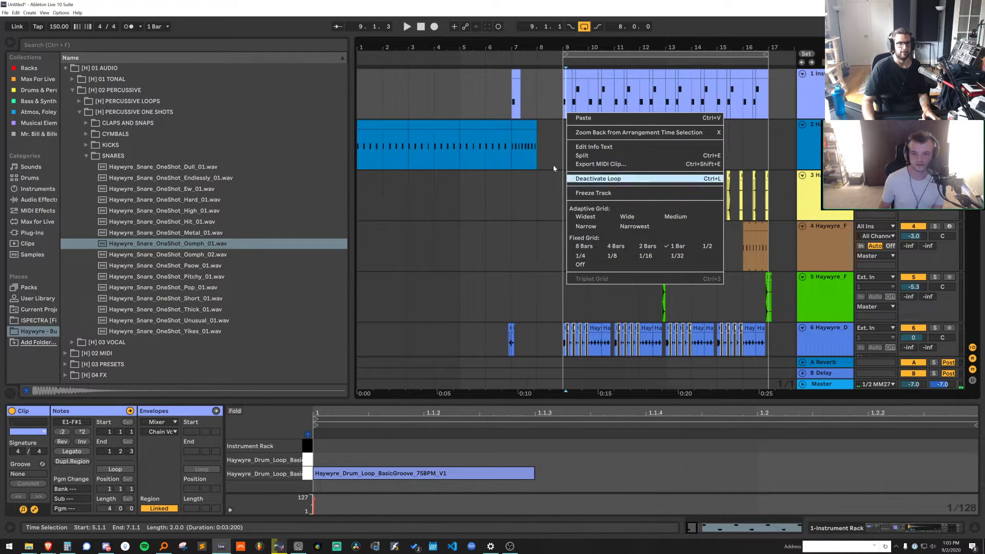
pyautogui.click(520, 126)
pyautogui.moveTo(518, 125); pyautogui.dragTo(491, 127)
pyautogui.click(394, 126)
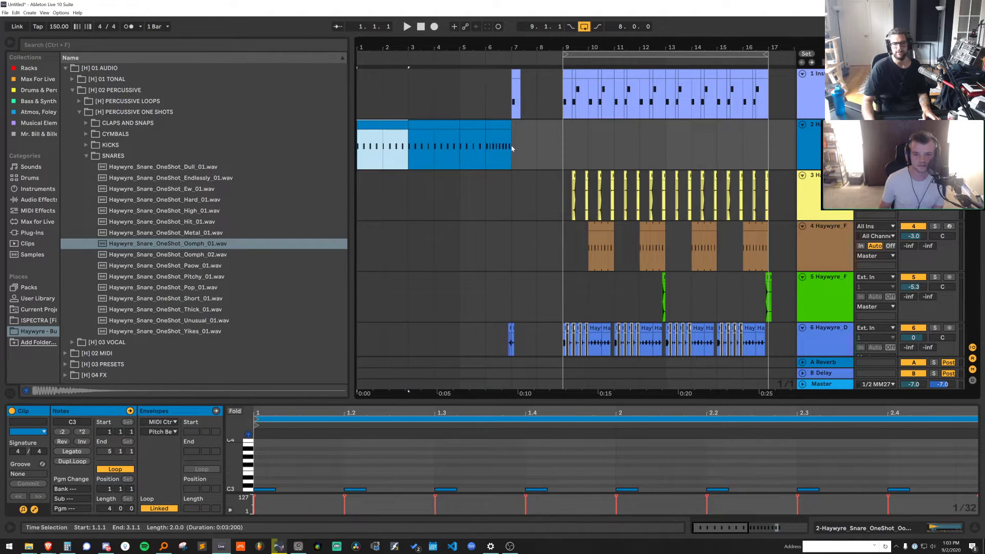
# Audition the snares below Oomph_01 and load Haywyre_Snare_OneShot_Pitchy_01.wav into track 2's Simpler
pyautogui.click(219, 257)
pyautogui.click(216, 266)
pyautogui.click(214, 277)
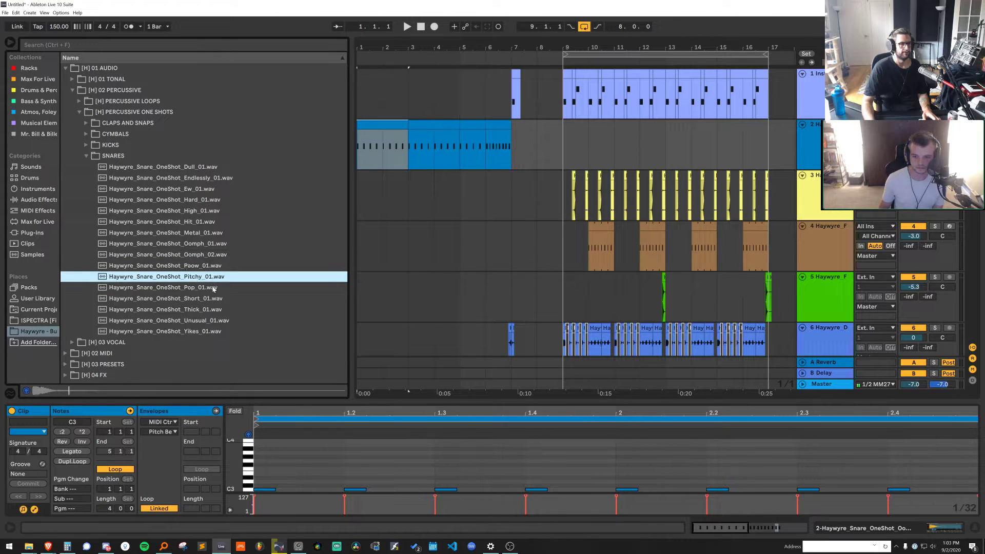
pyautogui.press('Return')
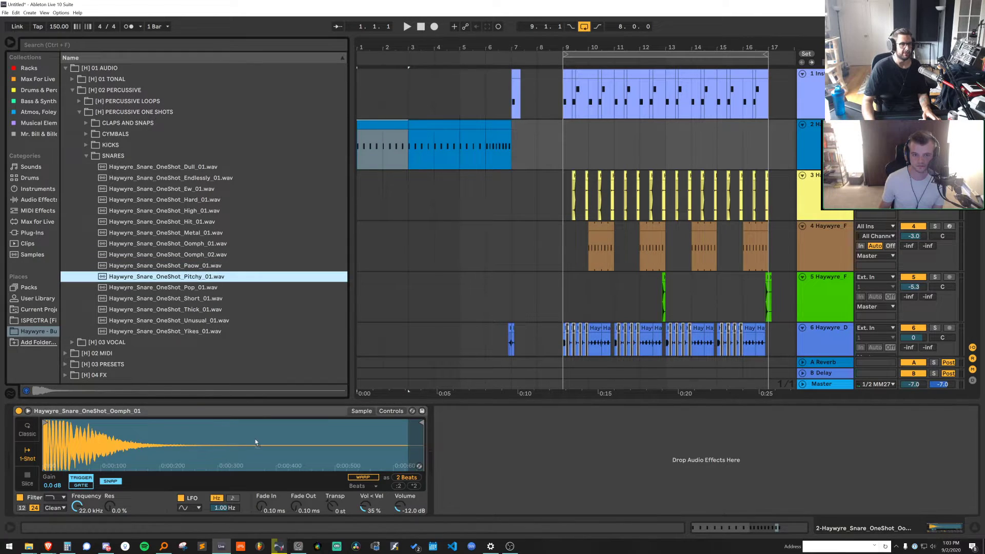
# Automate track 2's Simpler transposition to ramp from 0 st at 1.1.1 to +12 st at 7.1.1
pyautogui.press('a')
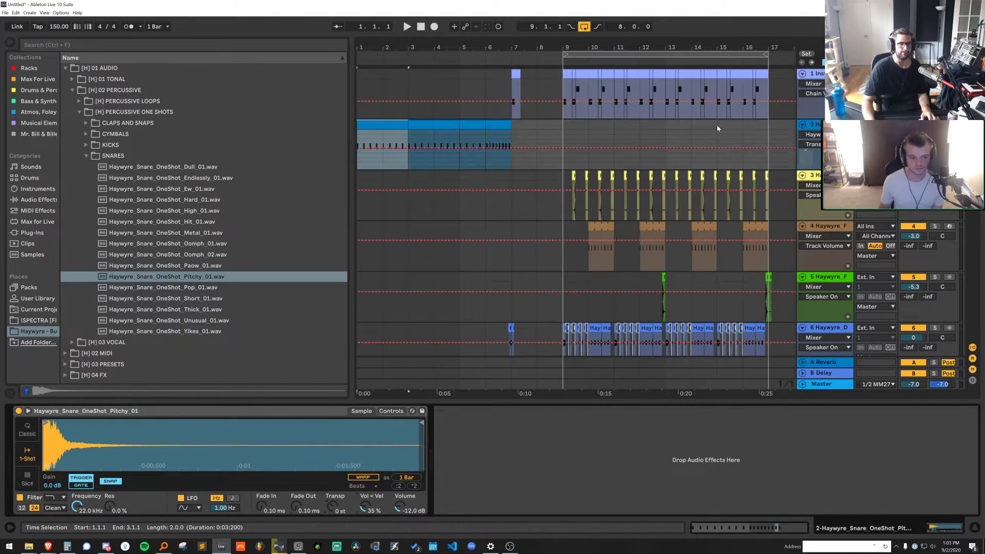
pyautogui.moveTo(814, 170); pyautogui.dragTo(814, 287)
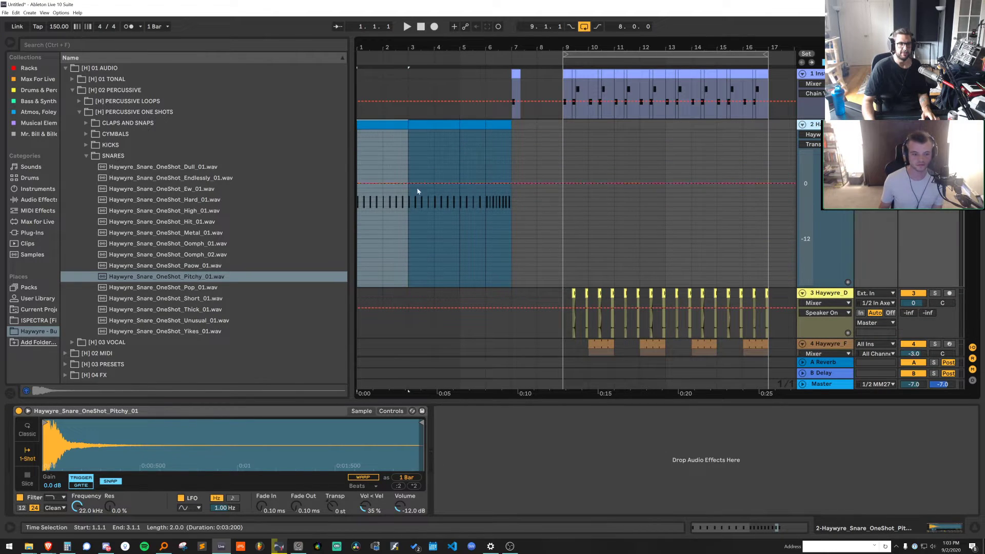
pyautogui.click(358, 184)
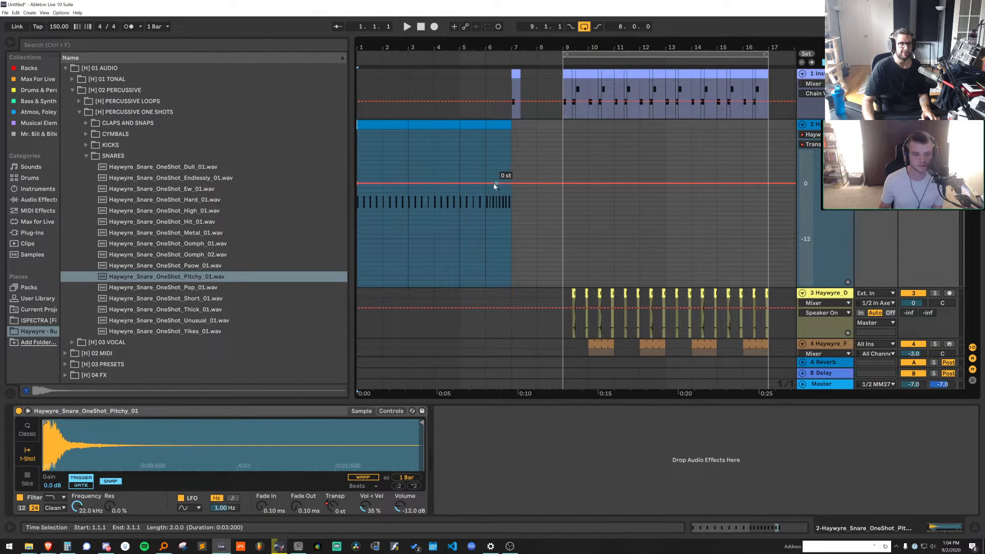
pyautogui.rightClick(511, 184)
pyautogui.press('Escape')
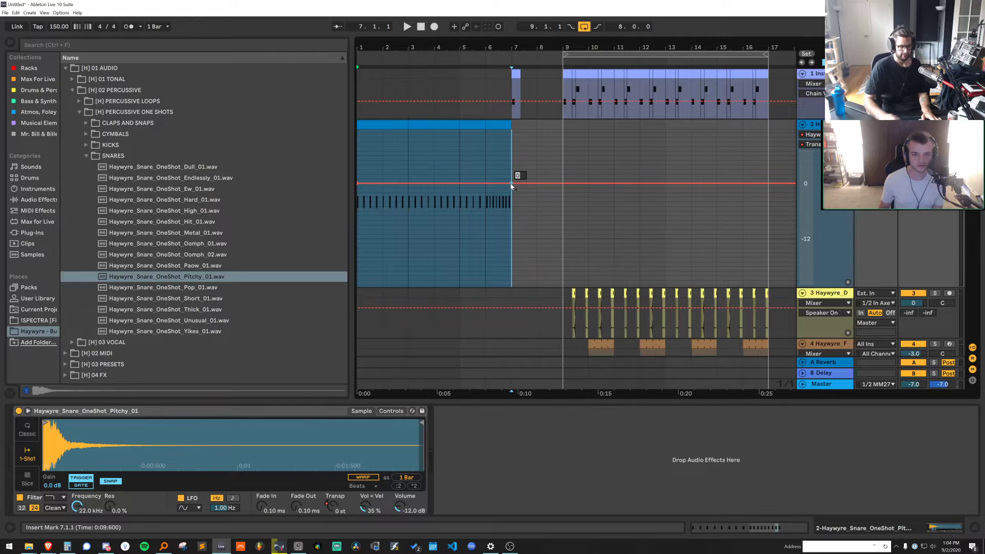
pyautogui.moveTo(511, 183); pyautogui.dragTo(512, 130)
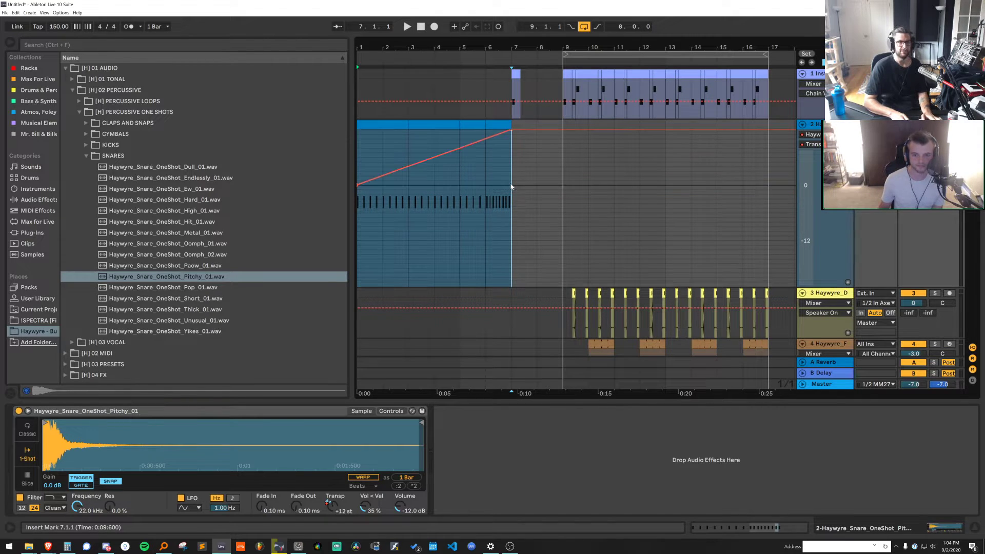
# Play the rising snare build from the start and set the Simpler's Fade In to 0.00 ms
pyautogui.click(400, 125)
pyautogui.press('space')
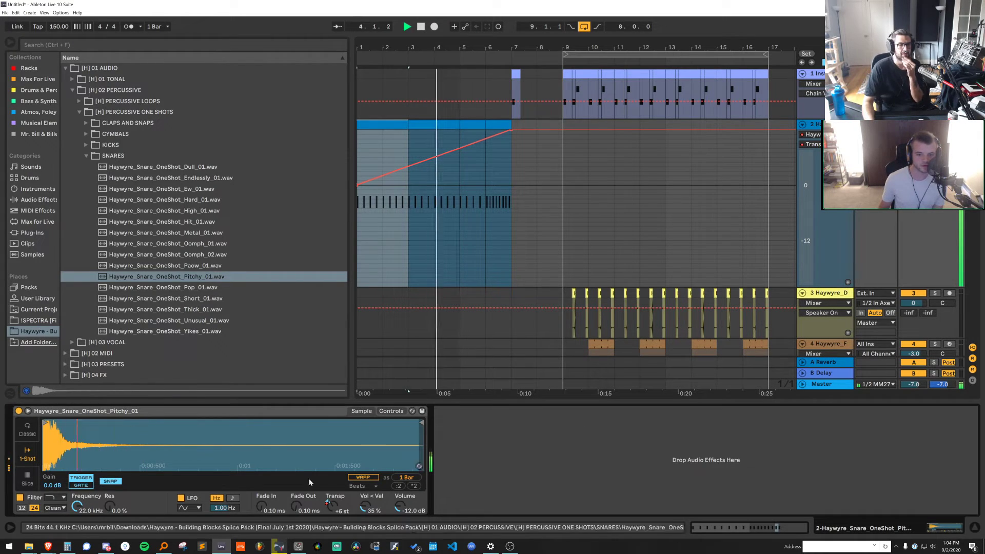
pyautogui.click(264, 507)
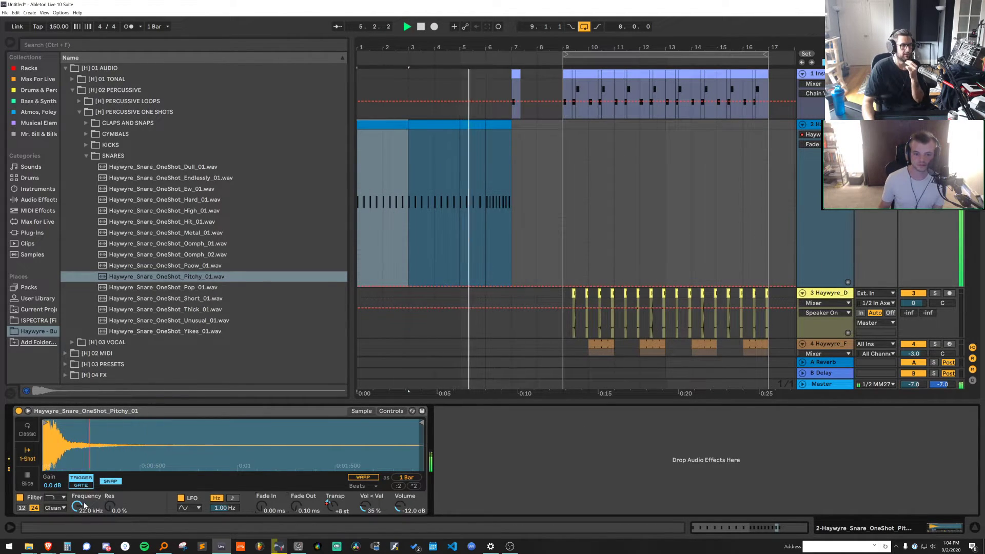
# Replace the quarter-note snare clip in bar 5 with the fast pattern, filling bars 5 and 6
pyautogui.click(481, 126)
pyautogui.hotkey('ctrl', 'd')
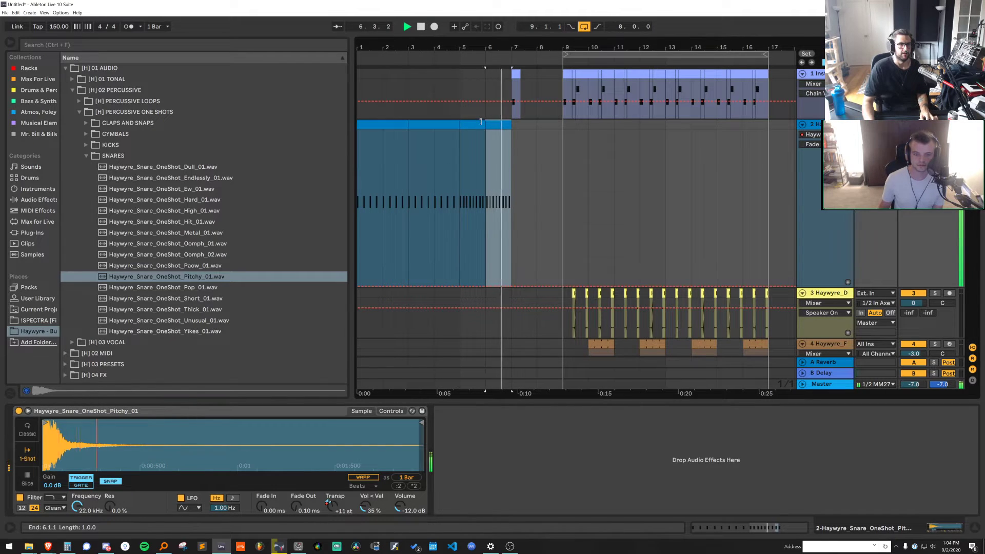
pyautogui.click(481, 124)
# Stop playback, consolidate the snare clips from 1.1.1 to 7.1.1 into one six-bar clip, and open its notes
pyautogui.press('a')
pyautogui.press('a')
pyautogui.click(501, 125)
pyautogui.press('space')
pyautogui.keyDown('shift'); pyautogui.click(384, 121); pyautogui.keyUp('shift')
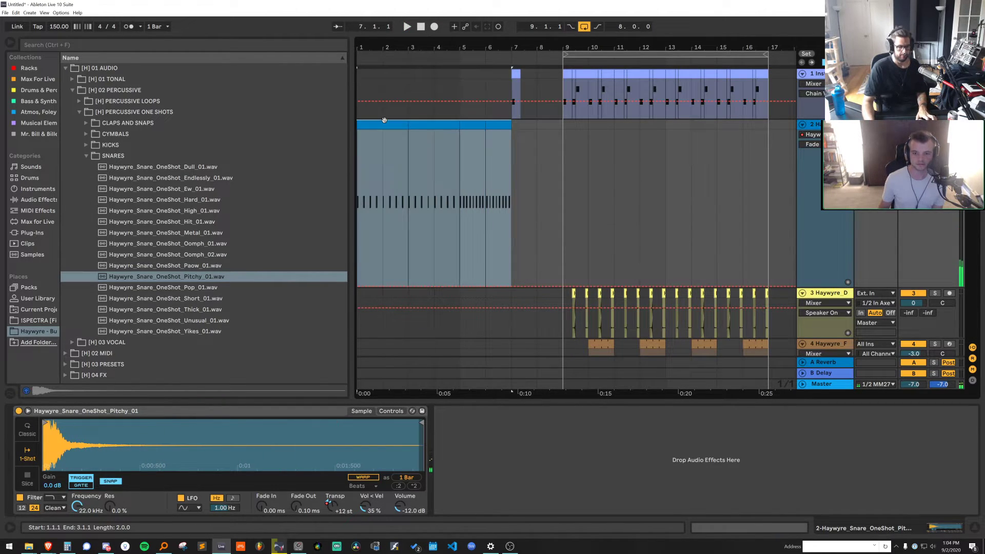
pyautogui.doubleClick(466, 128)
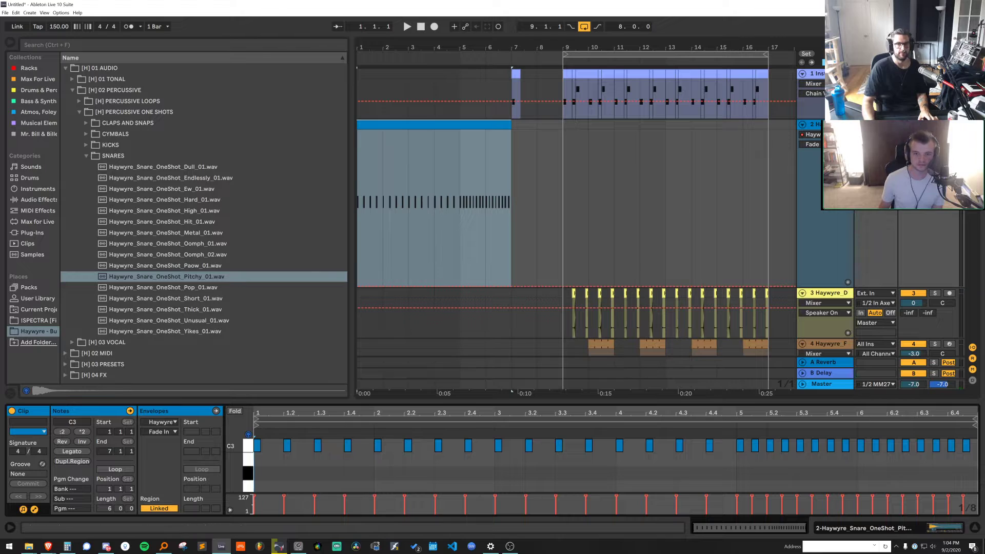
pyautogui.press('a')
pyautogui.press('a')
pyautogui.rightClick(643, 167)
pyautogui.click(578, 226)
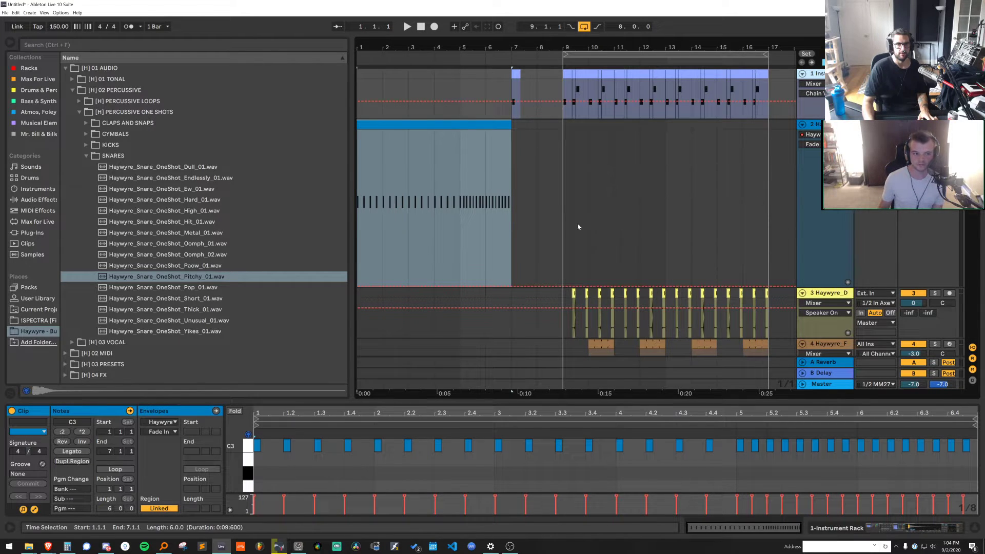
# Reshape track 2's Transpose automation into a gentle rise to 5.1.1 and a steeper climb to +16 st at 7.1.1, and play it
pyautogui.scroll(-3, 577, 226)
pyautogui.scroll(3, 578, 226)
pyautogui.click(826, 132)
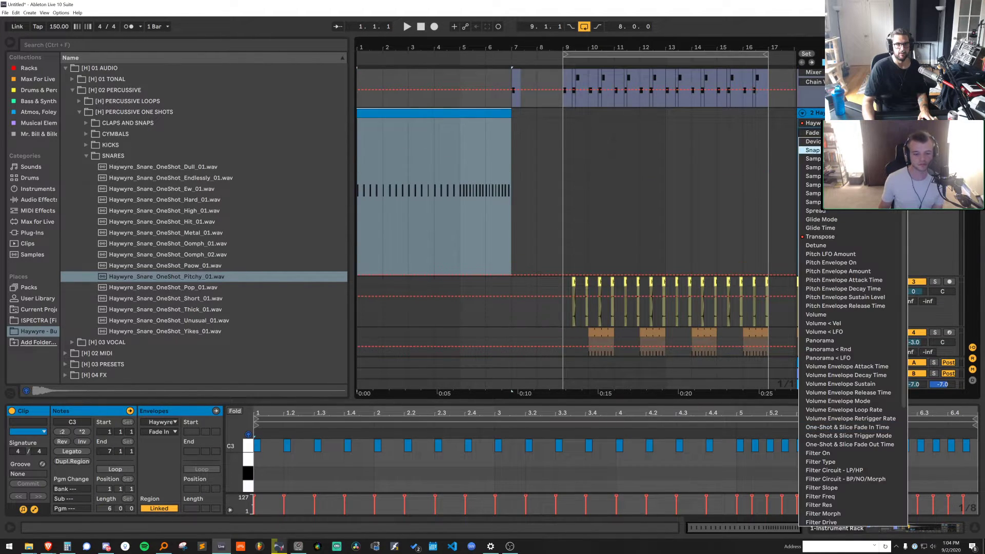
pyautogui.click(824, 237)
pyautogui.click(479, 133)
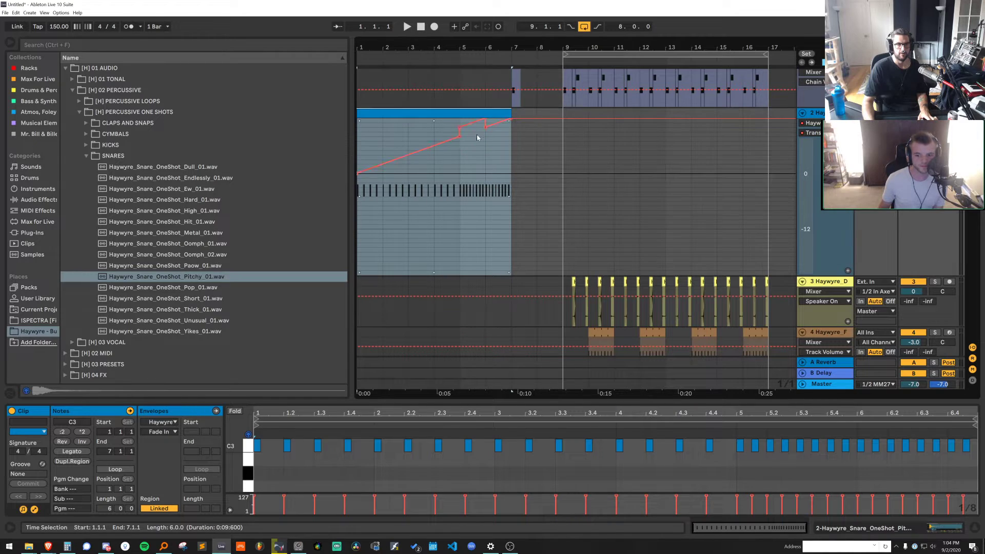
pyautogui.click(485, 150)
pyautogui.click(462, 153)
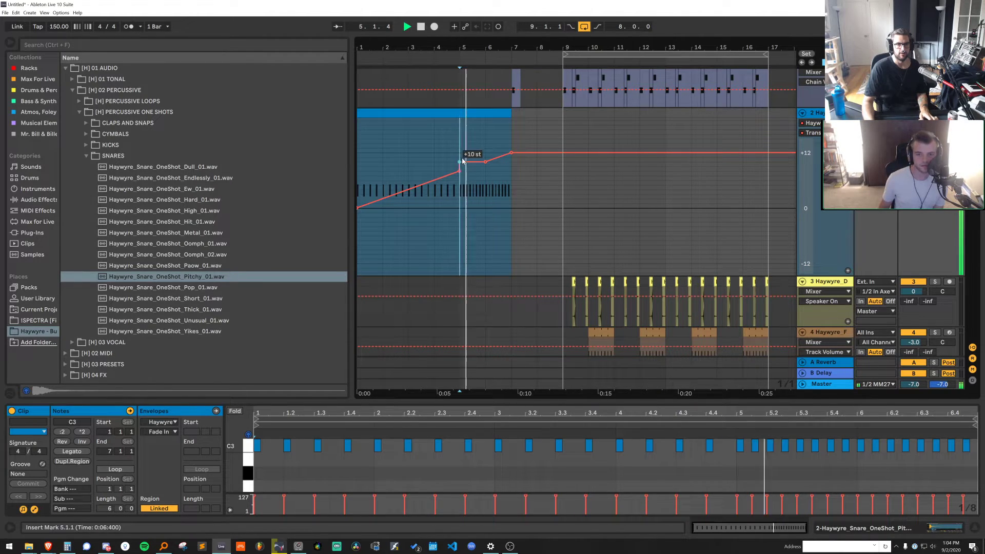
pyautogui.moveTo(462, 160); pyautogui.dragTo(496, 156)
pyautogui.click(445, 113)
pyautogui.press('space')
pyautogui.press('space')
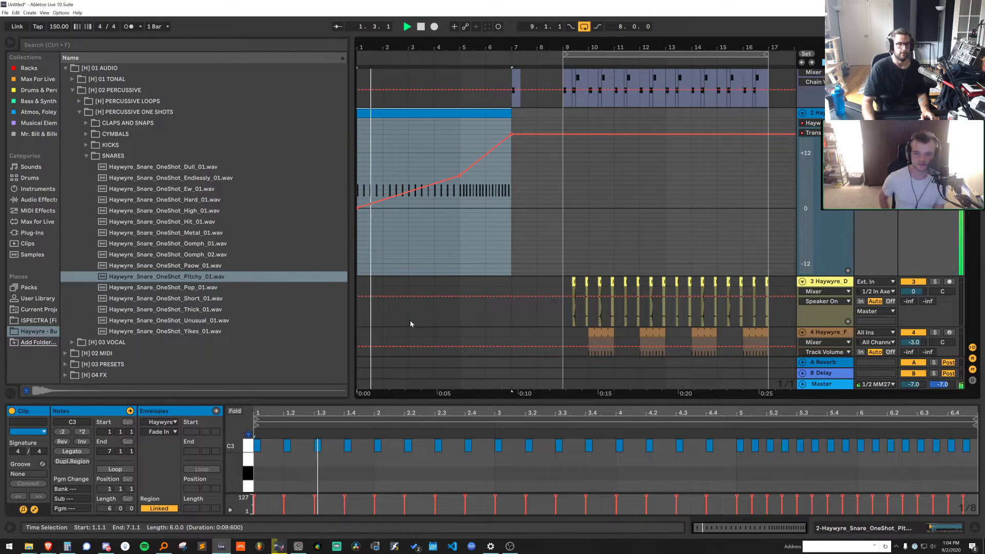
# Show track 2's Simpler, audition the Thick and Unusual snare one-shots, and replay the snare build from the start
pyautogui.hotkey('shift', 'Tab')
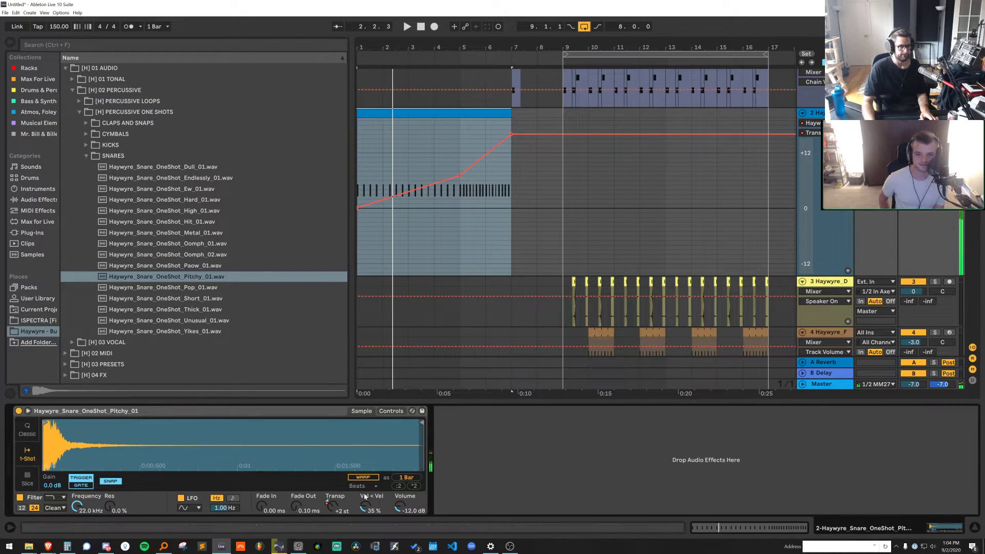
pyautogui.click(211, 302)
pyautogui.click(210, 309)
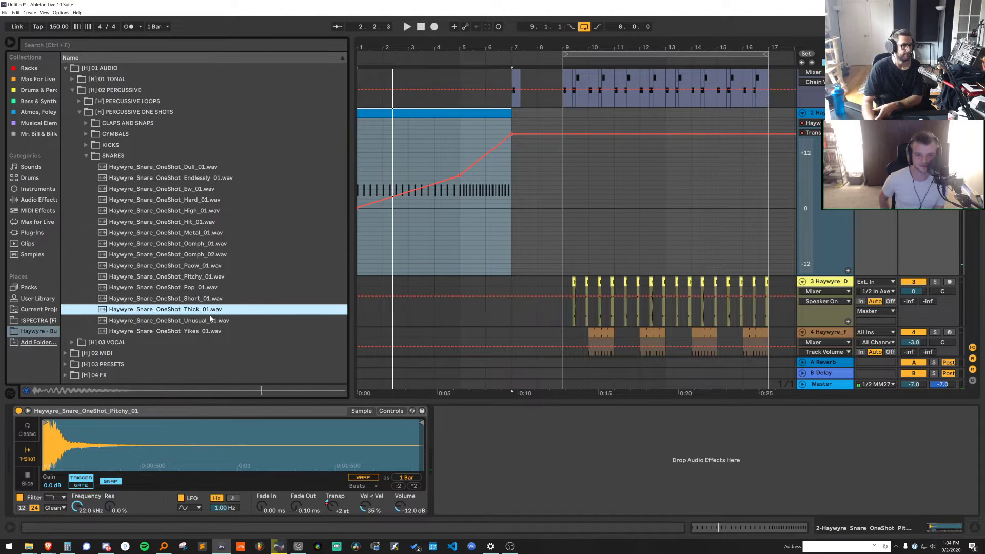
pyautogui.click(211, 320)
pyautogui.click(210, 309)
pyautogui.click(470, 109)
pyautogui.press('space')
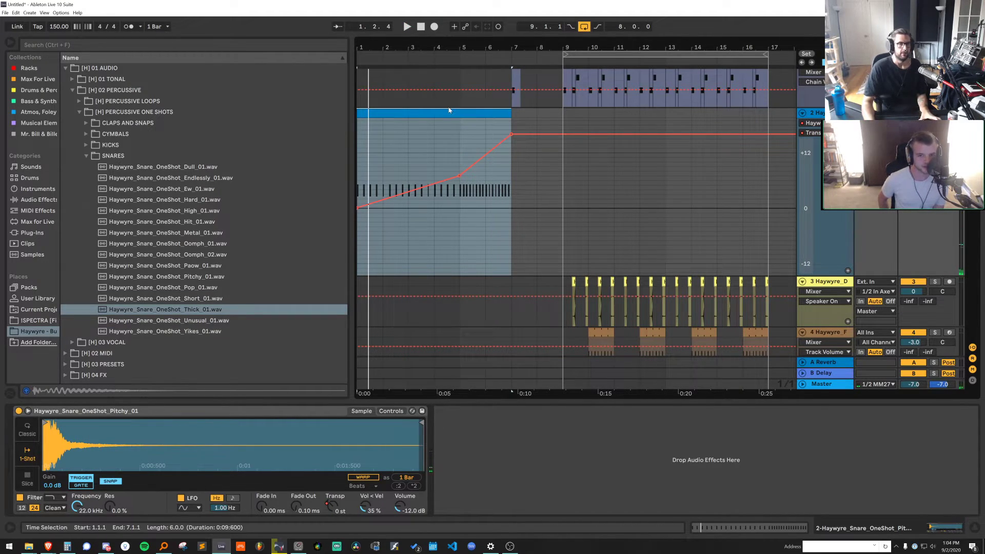
# Automate track 2's Simpler filter frequency to ramp up to 22.0 kHz from 1.1.1 to 7.1.1, and raise the curve at bar 5
pyautogui.click(77, 505)
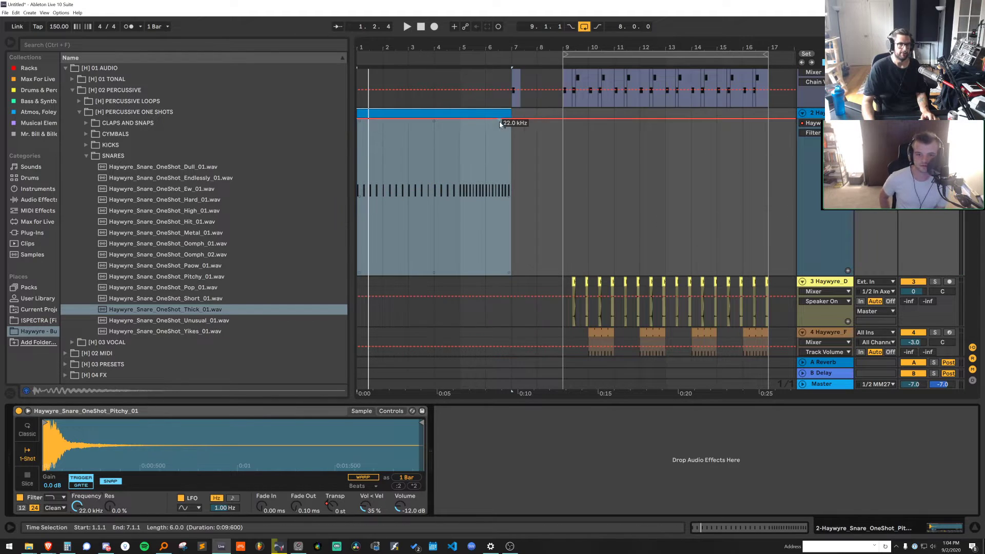
pyautogui.moveTo(506, 141); pyautogui.dragTo(308, 149)
pyautogui.rightClick(418, 162)
pyautogui.click(521, 392)
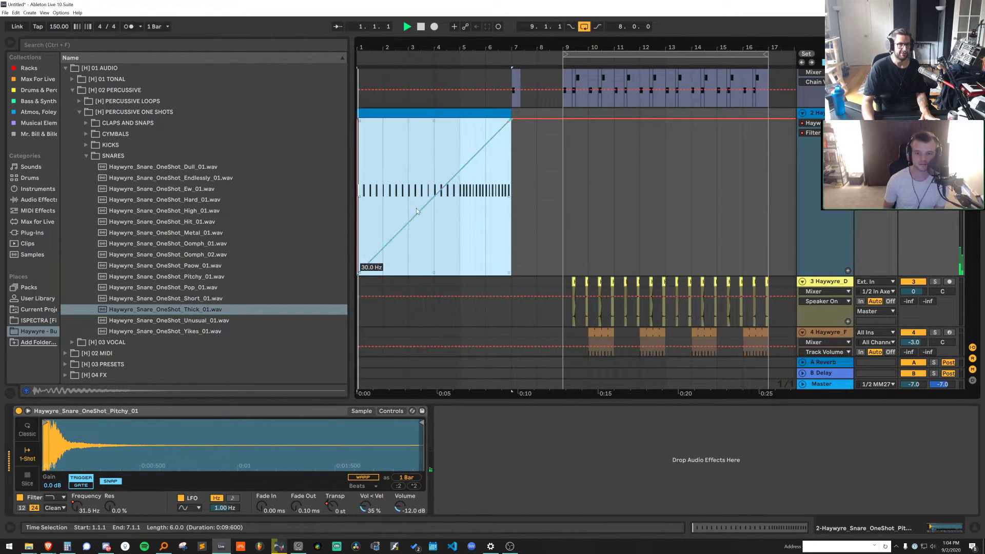
pyautogui.press('space')
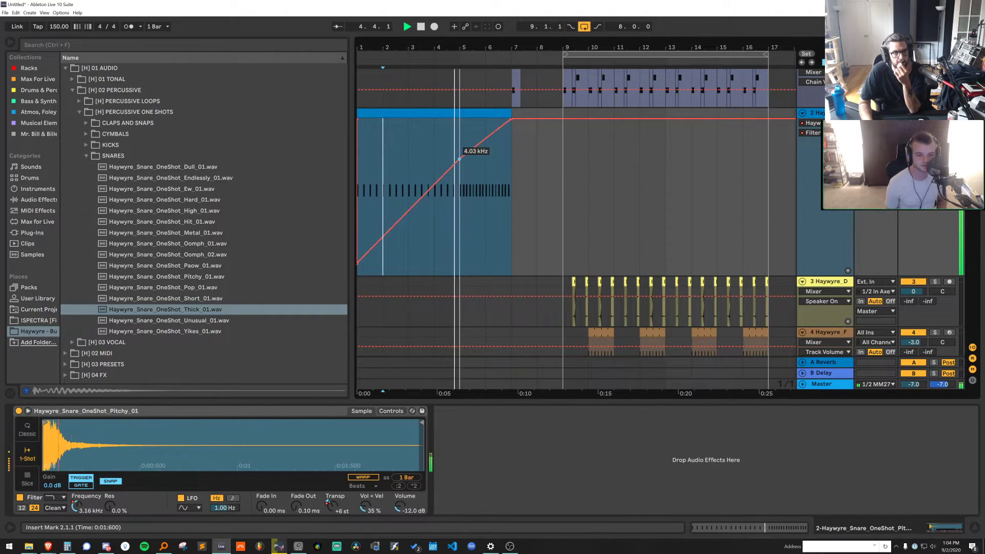
pyautogui.moveTo(485, 140); pyautogui.dragTo(511, 119)
pyautogui.moveTo(459, 159); pyautogui.dragTo(459, 137)
pyautogui.press('a')
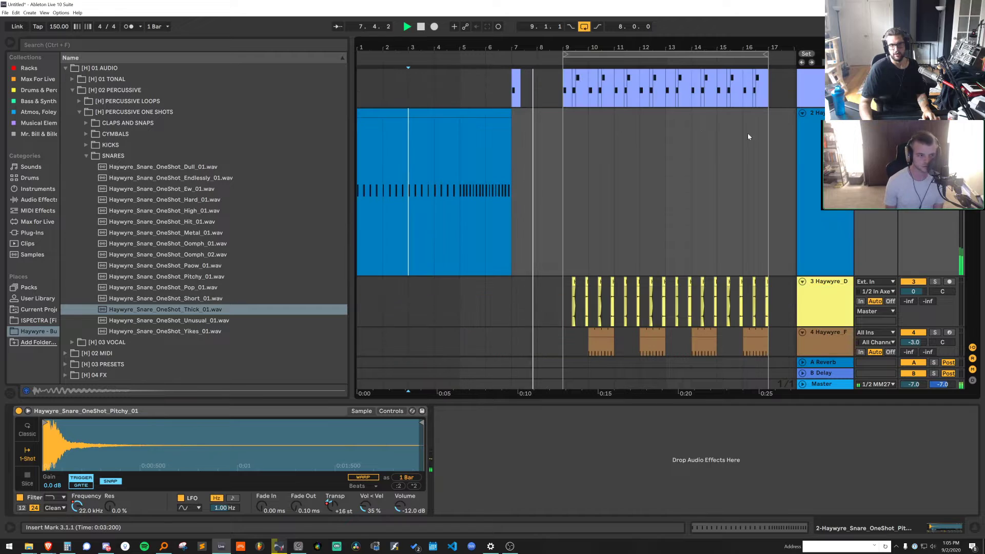
# Copy track 13's Attitude slices from bars 5 and 6 to 1.1.1 and duplicate them once to fill bars 1 to 4
pyautogui.keyDown('alt'); pyautogui.click(802, 113); pyautogui.keyUp('alt')
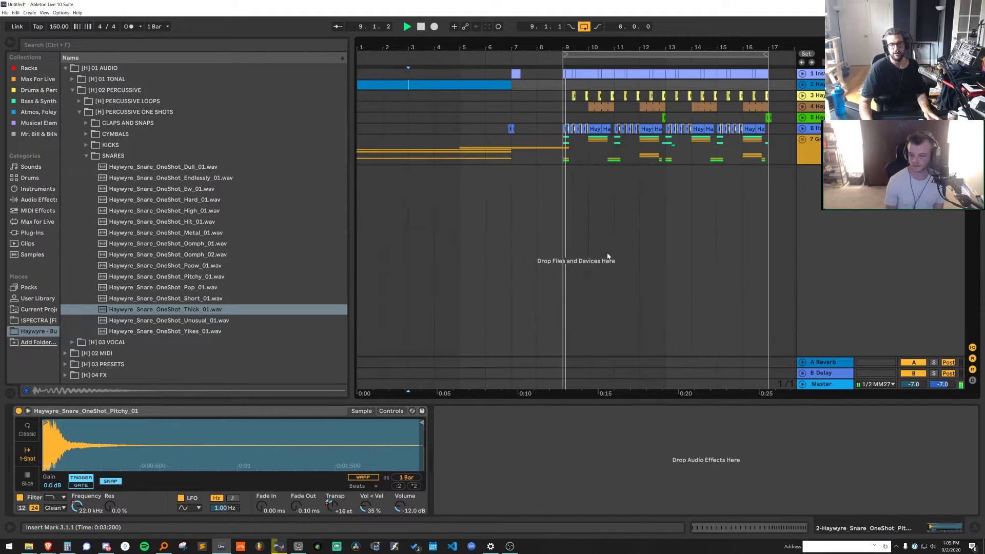
pyautogui.keyDown('alt'); pyautogui.click(803, 140); pyautogui.keyUp('alt')
pyautogui.scroll(-5, 574, 215)
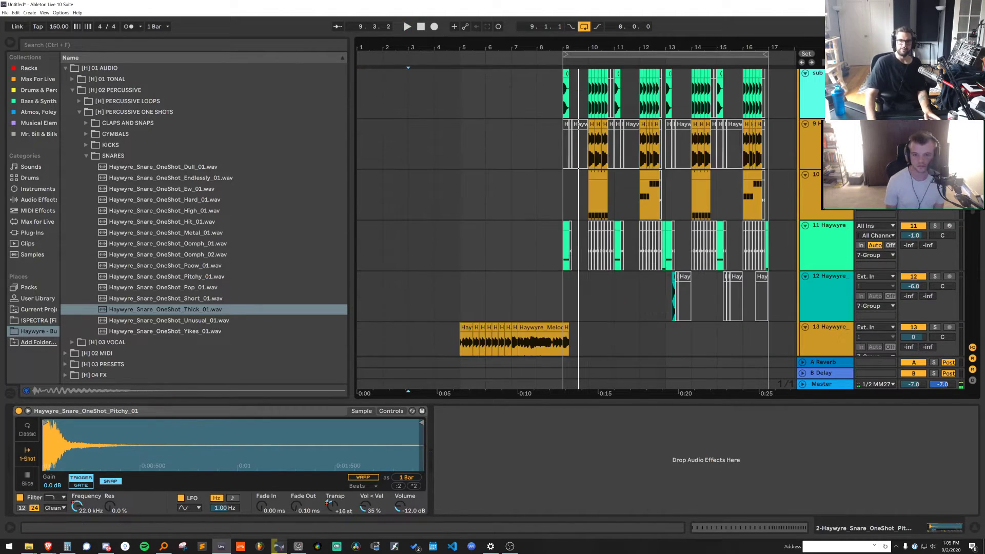
pyautogui.scroll(-2, 476, 230)
pyautogui.moveTo(505, 233); pyautogui.dragTo(461, 235)
pyautogui.click(364, 238)
pyautogui.hotkey('ctrl', 'v')
pyautogui.hotkey('ctrl', 'd')
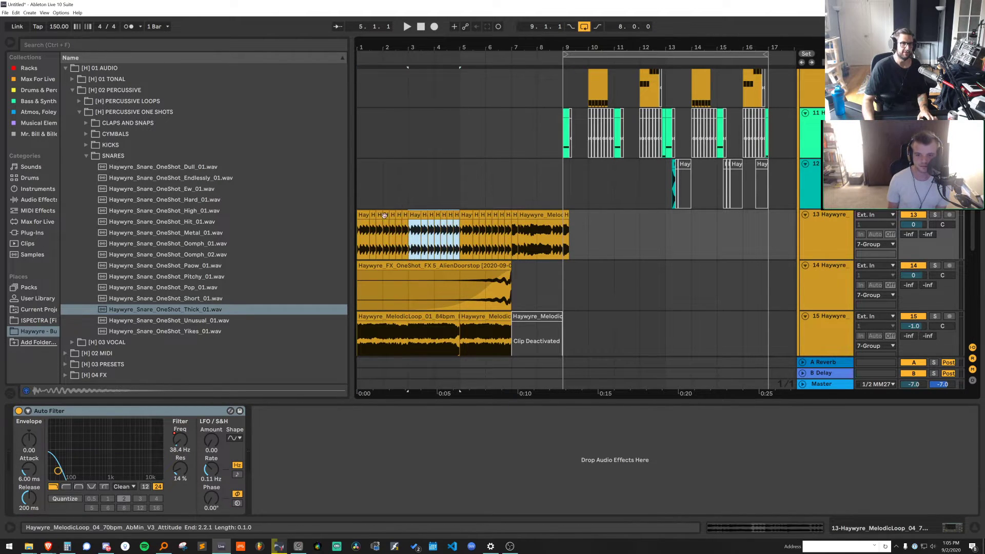
# Duplicate the bar 2 Attitude slices on track 13 four times to fill bars 3 to 6
pyautogui.click(400, 213)
pyautogui.press('space')
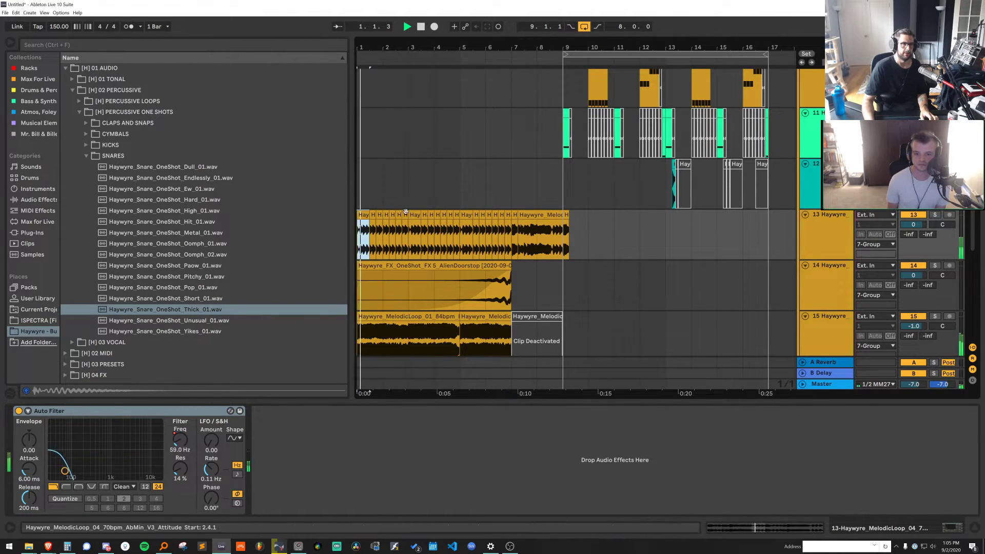
pyautogui.click(386, 215)
pyautogui.hotkey('ctrl', 'd')
pyautogui.hotkey('ctrl', 'd')
pyautogui.hotkey('ctrl', 'd')
pyautogui.hotkey('ctrl', 'd')
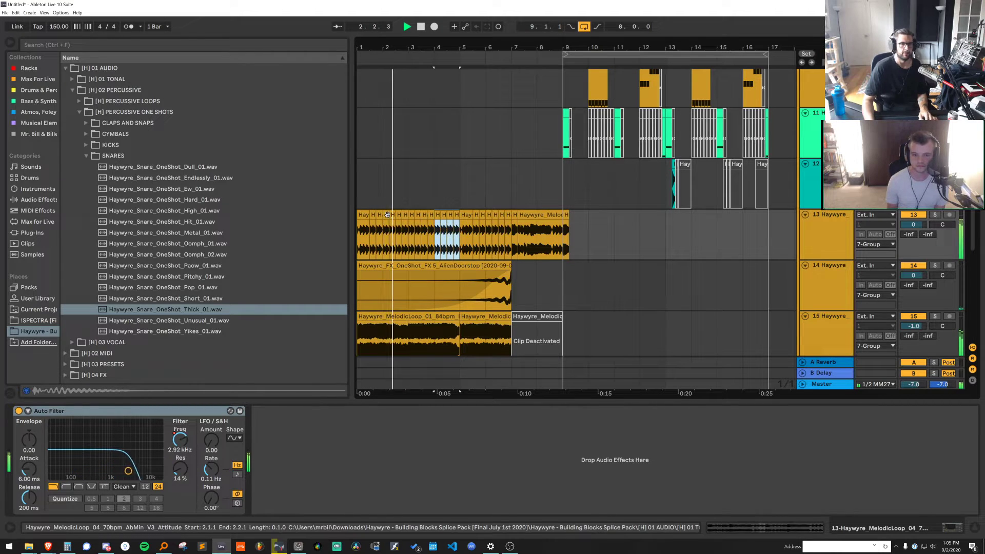
# Replace track 13's Auto Filter frequency automation with one continuous rising ramp from 1.1.1 to 7.1.1
pyautogui.press('a')
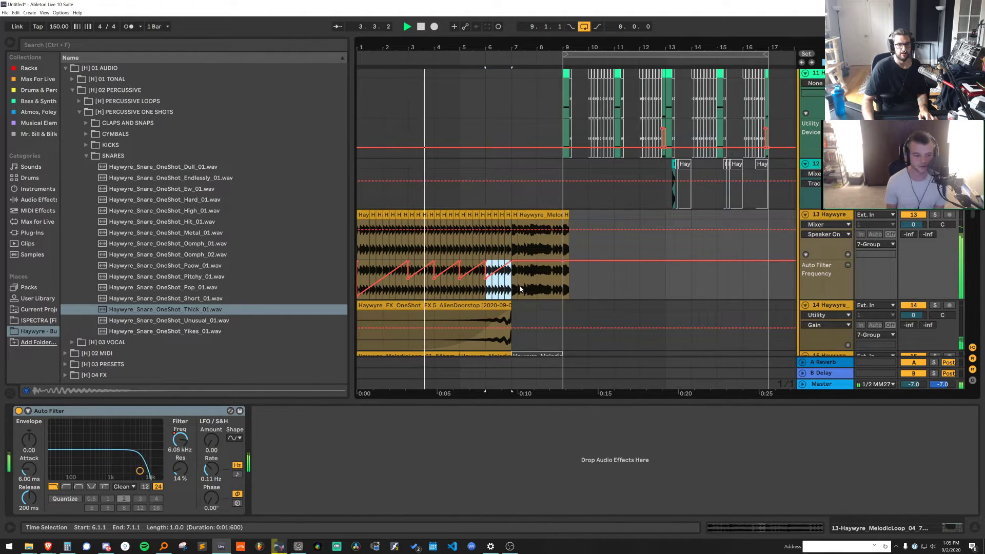
pyautogui.moveTo(510, 281); pyautogui.dragTo(308, 288)
pyautogui.rightClick(440, 296)
pyautogui.click(553, 288)
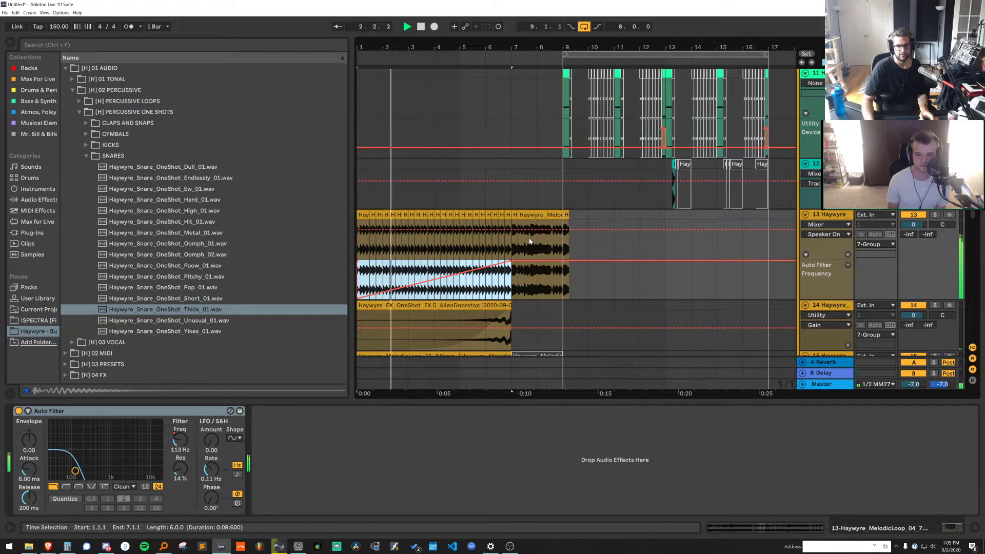
# Search for "eq", add an EQ Eight after the Auto Filter on track 13, and stop playback
pyautogui.hotkey('ctrl', 'f')
pyautogui.write('eq')
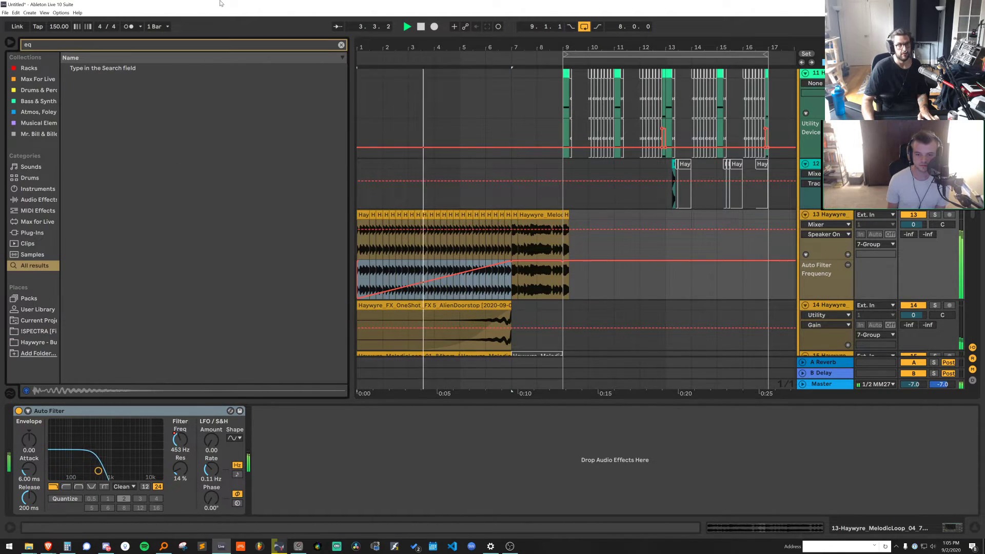
pyautogui.press('Down')
pyautogui.press('Down')
pyautogui.press('Return')
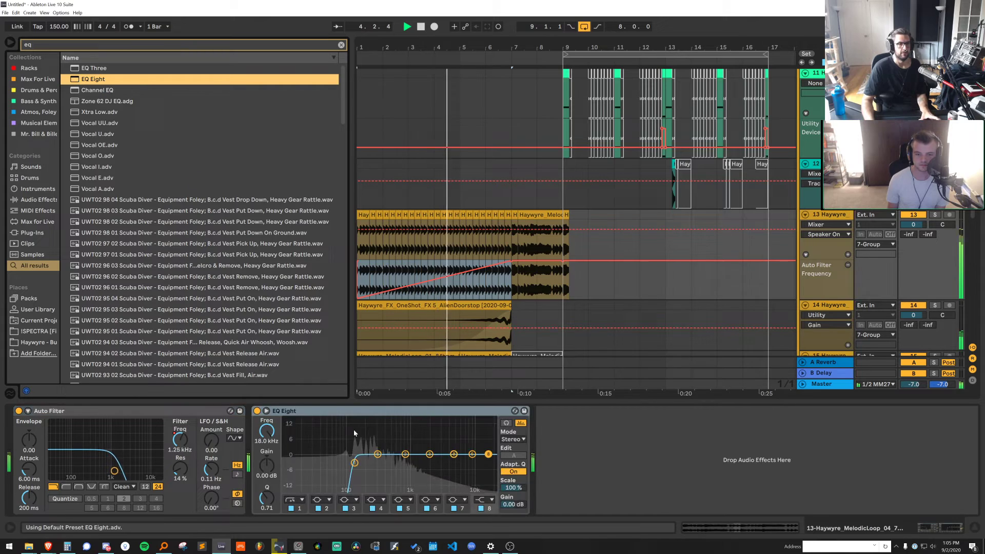
pyautogui.press('space')
# Automate EQ Eight's 1 Frequency A on track 13 with a falling ramp from 1.1.1 to 7.1.1, in its own lane, and play it
pyautogui.click(354, 462)
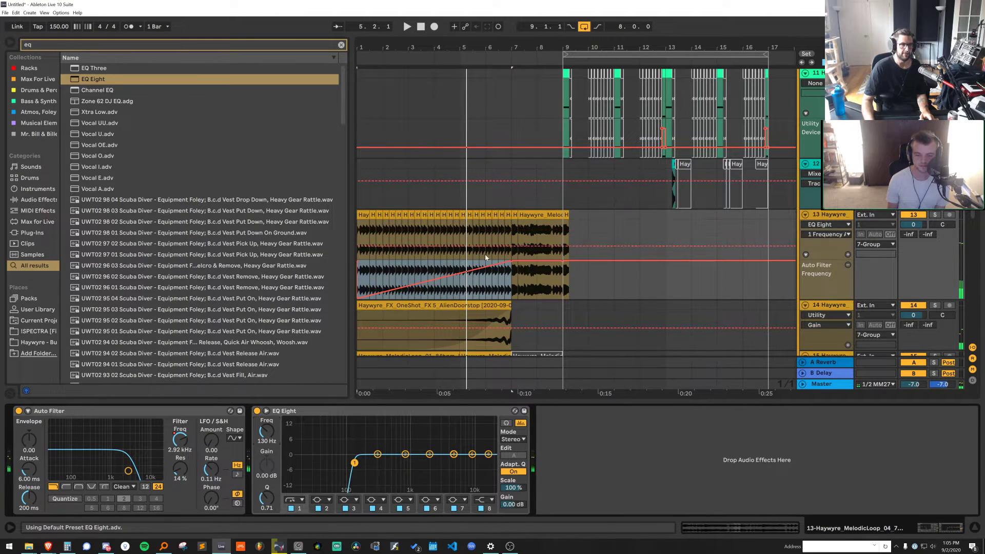
pyautogui.moveTo(512, 237); pyautogui.dragTo(358, 238)
pyautogui.rightClick(398, 237)
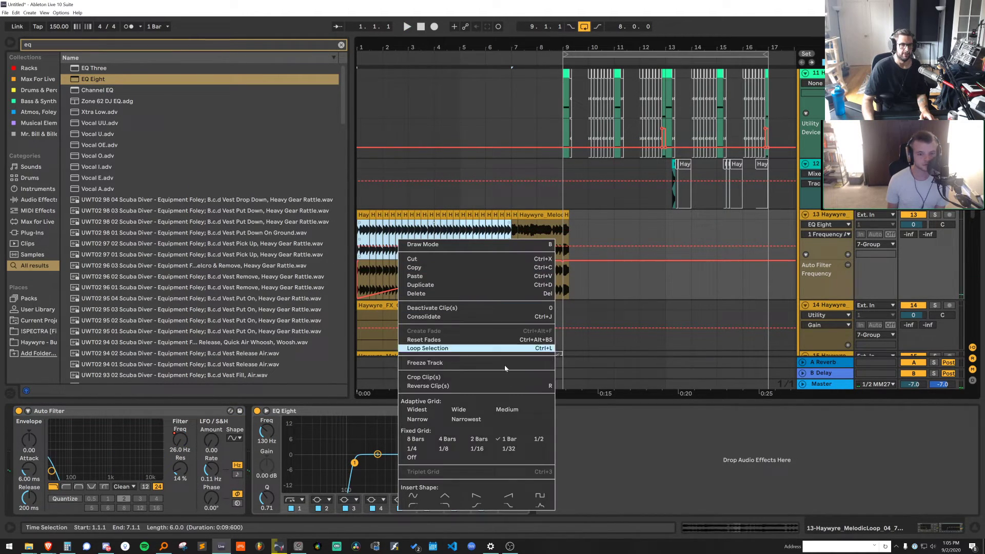
pyautogui.click(476, 495)
pyautogui.click(383, 235)
pyautogui.press('space')
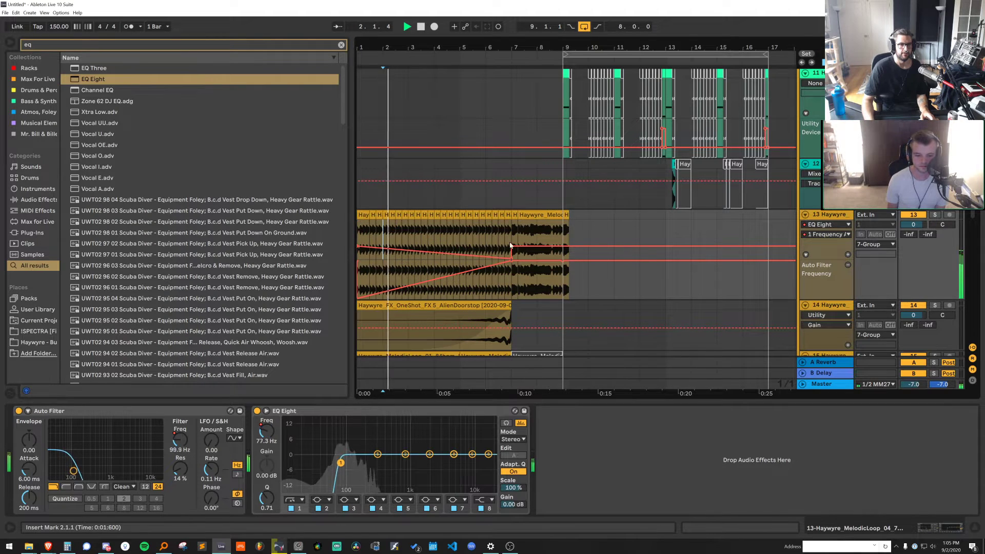
pyautogui.click(848, 254)
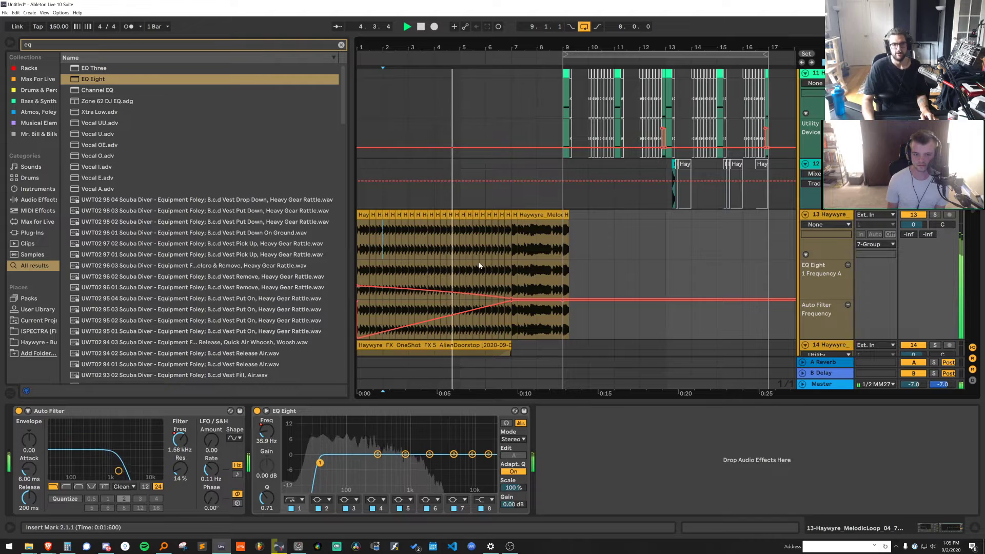
pyautogui.moveTo(591, 401); pyautogui.dragTo(588, 472)
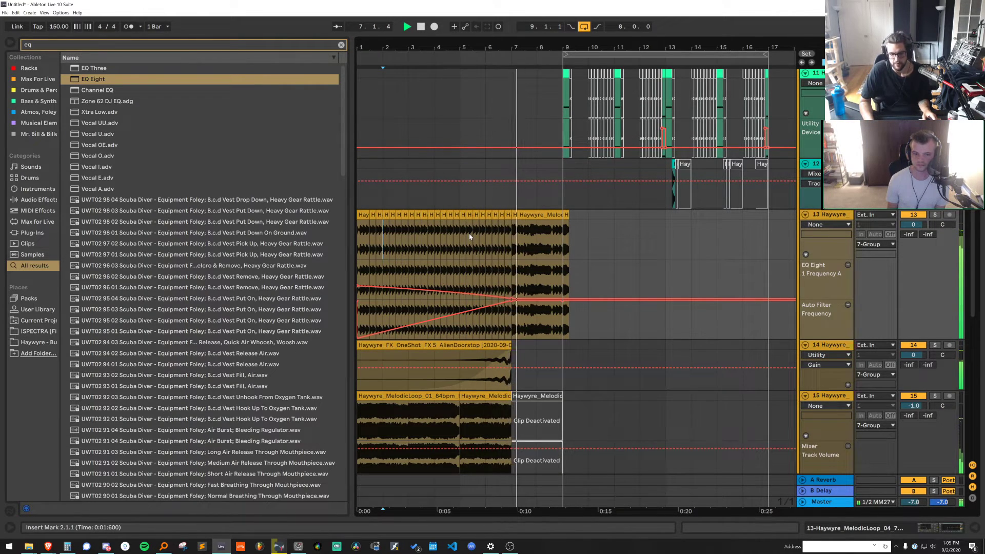
pyautogui.press('a')
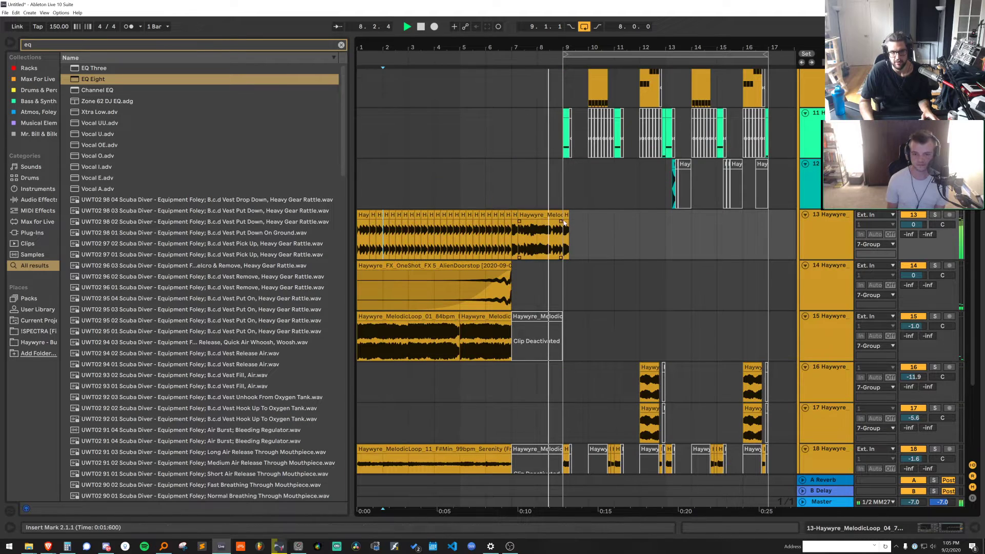
# Try to duplicate track 13's short Attitude slice at bar 9 to 11.1.1
pyautogui.moveTo(614, 223); pyautogui.dragTo(571, 227)
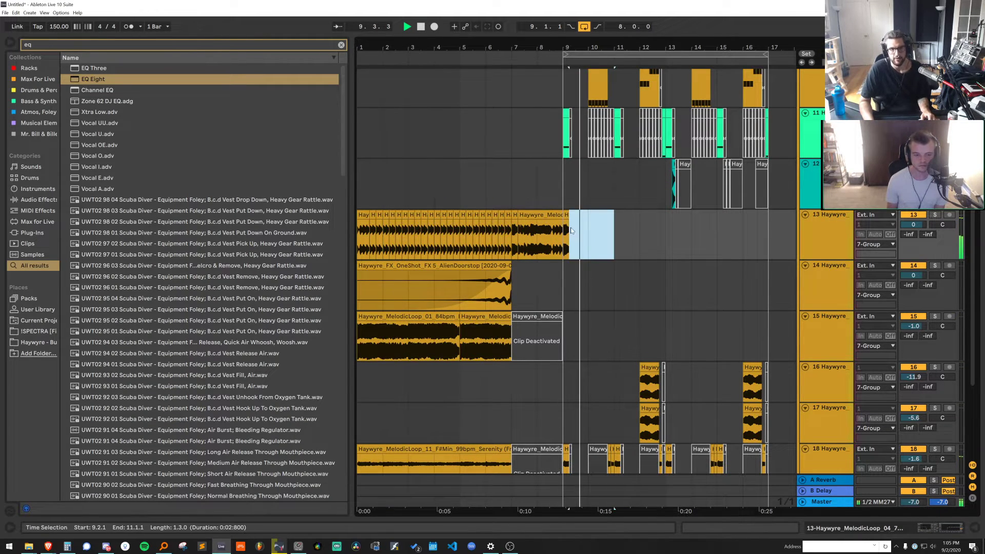
pyautogui.hotkey('ctrl', 'd')
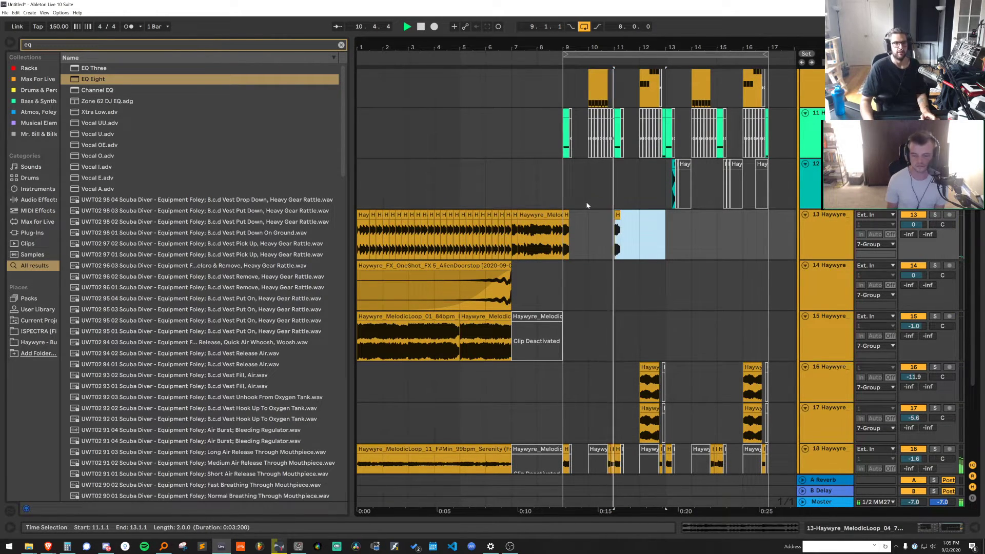
pyautogui.hotkey('ctrl', 'z')
# Play the arrangement from 11.1.1, from 9.1.1 and from the start to check the drop and the build
pyautogui.click(613, 210)
pyautogui.press('space')
pyautogui.press('space')
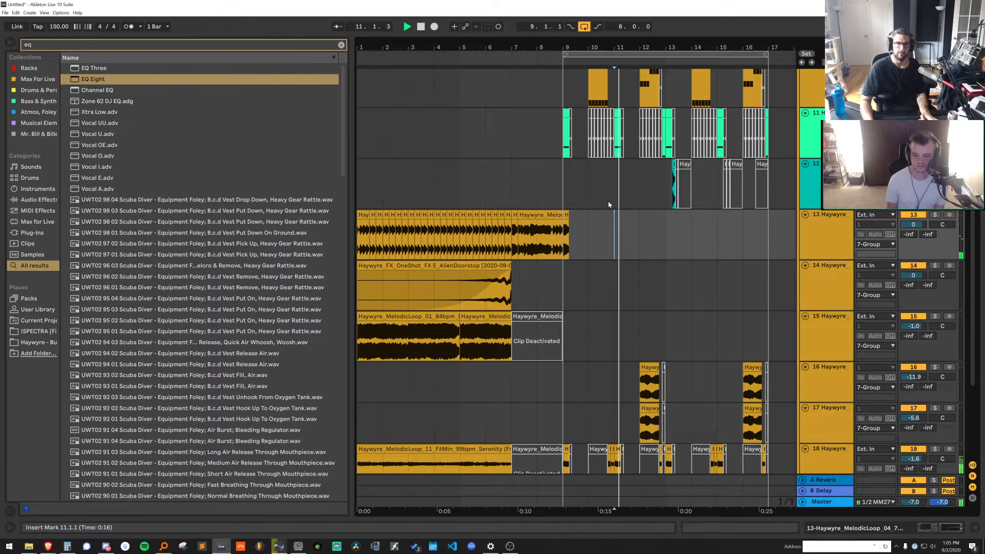
pyautogui.press('space')
pyautogui.scroll(-5, 472, 245)
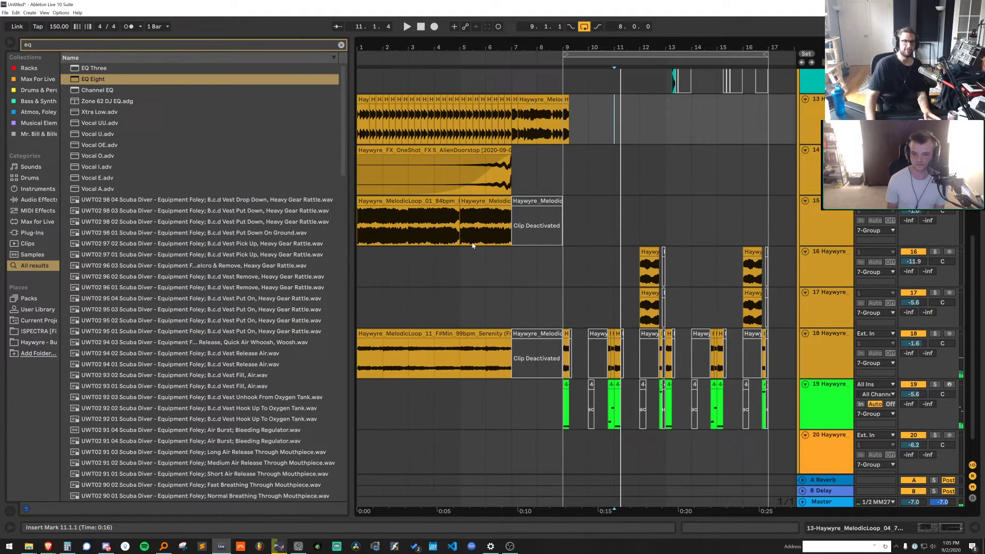
pyautogui.click(564, 331)
pyautogui.press('space')
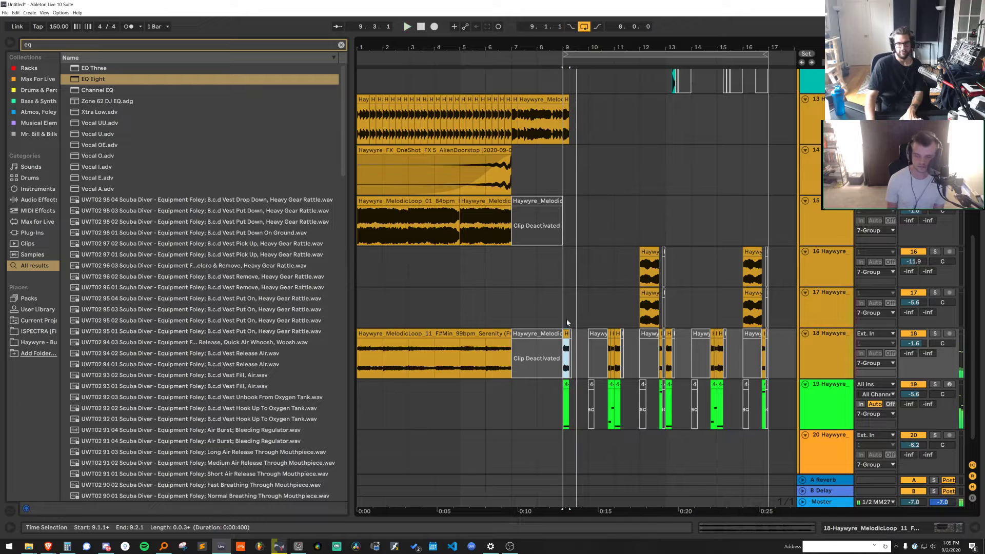
pyautogui.click(452, 201)
pyautogui.press('space')
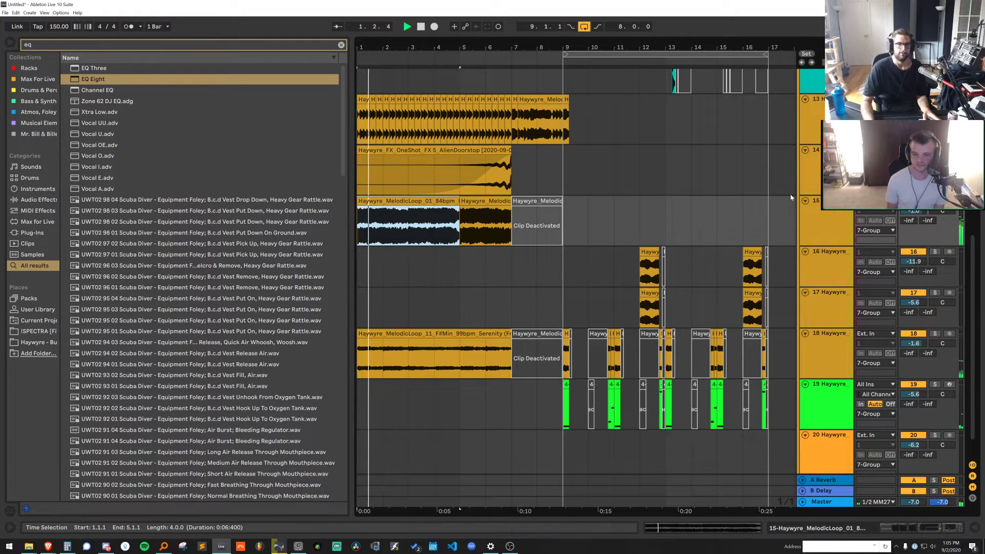
# Search for "endless" and add the Endless Smile 64 plug-in to track 13
pyautogui.scroll(2, 469, 202)
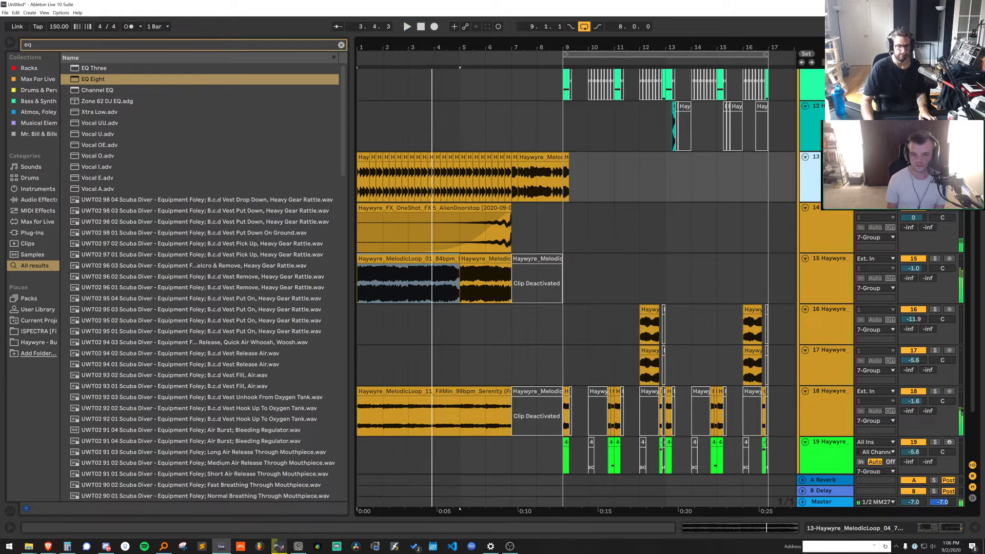
pyautogui.hotkey('ctrl', 'f')
pyautogui.write('endle')
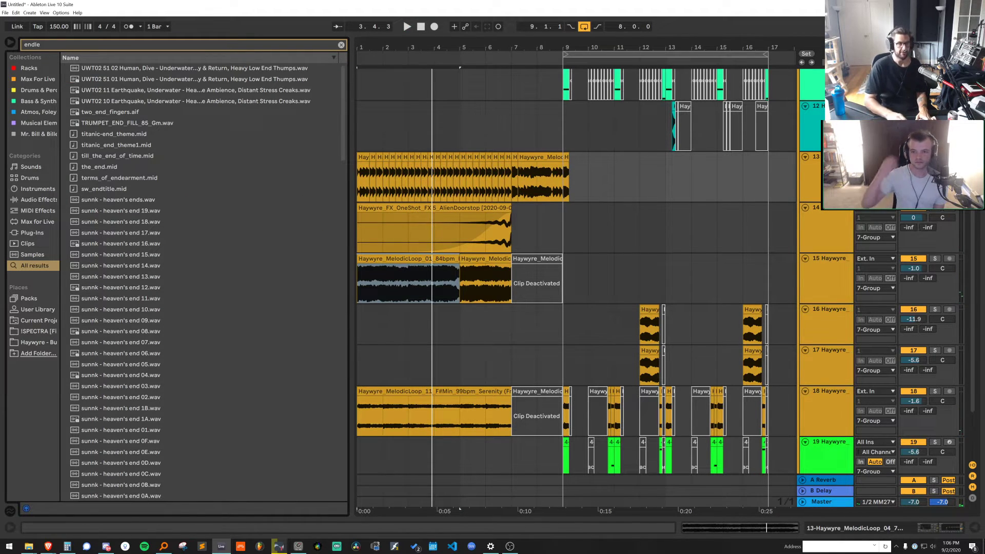
pyautogui.write('ss')
pyautogui.moveTo(149, 320); pyautogui.dragTo(310, 241)
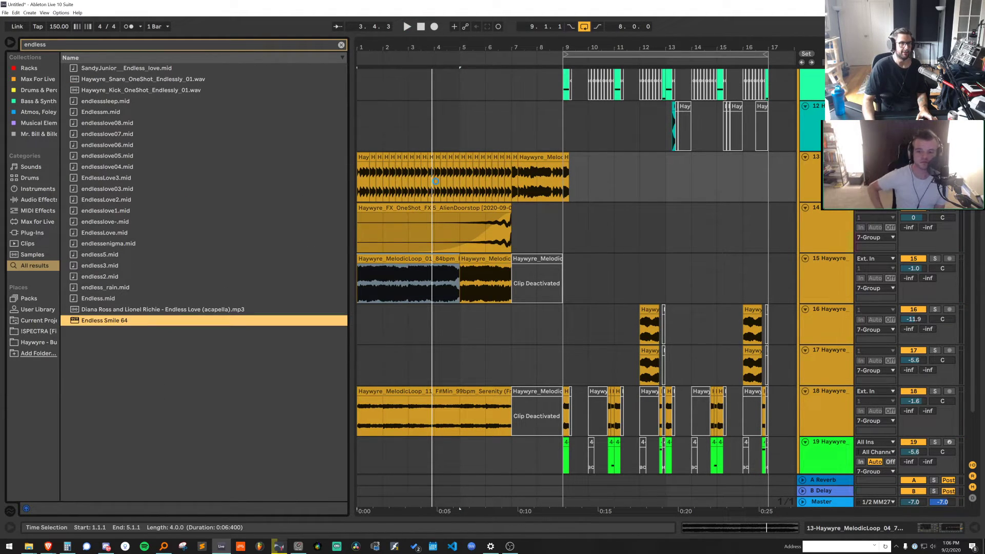
# Automate Endless Smile's Intensity on track 13 with a curve falling from 1.1.1 to 0% at 7.1.1, in its own lane
pyautogui.press('space')
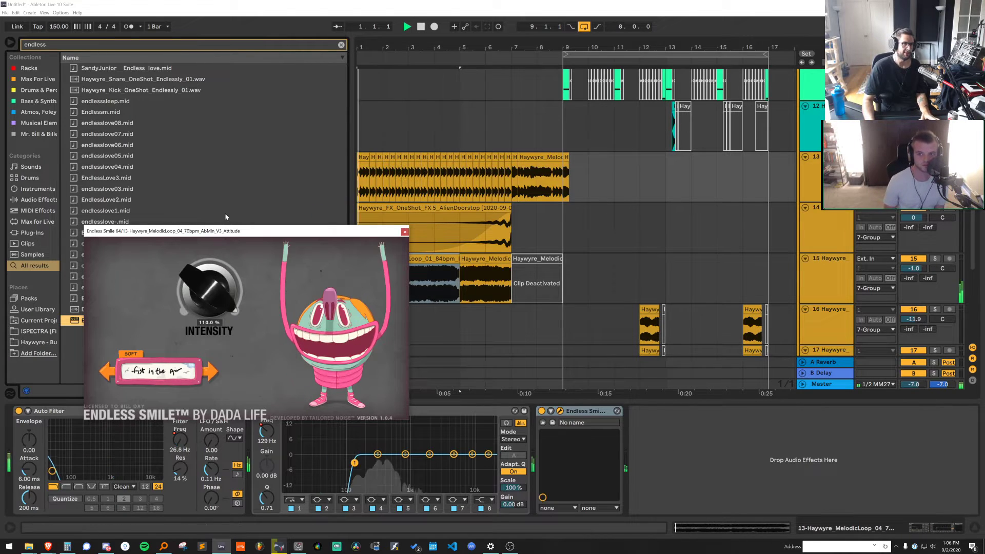
pyautogui.press('a')
pyautogui.click(357, 174)
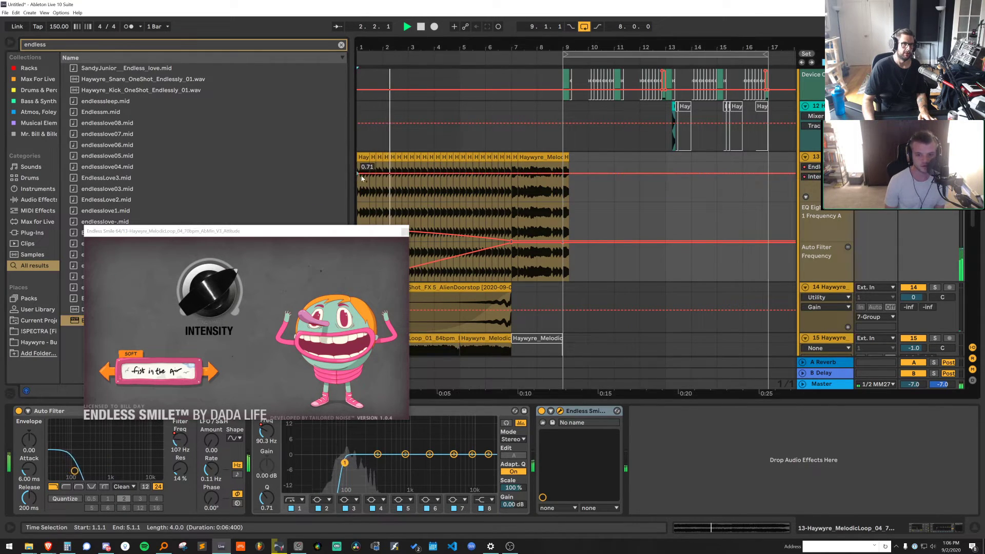
pyautogui.moveTo(512, 174); pyautogui.dragTo(512, 200)
pyautogui.click(434, 179)
pyautogui.click(477, 186)
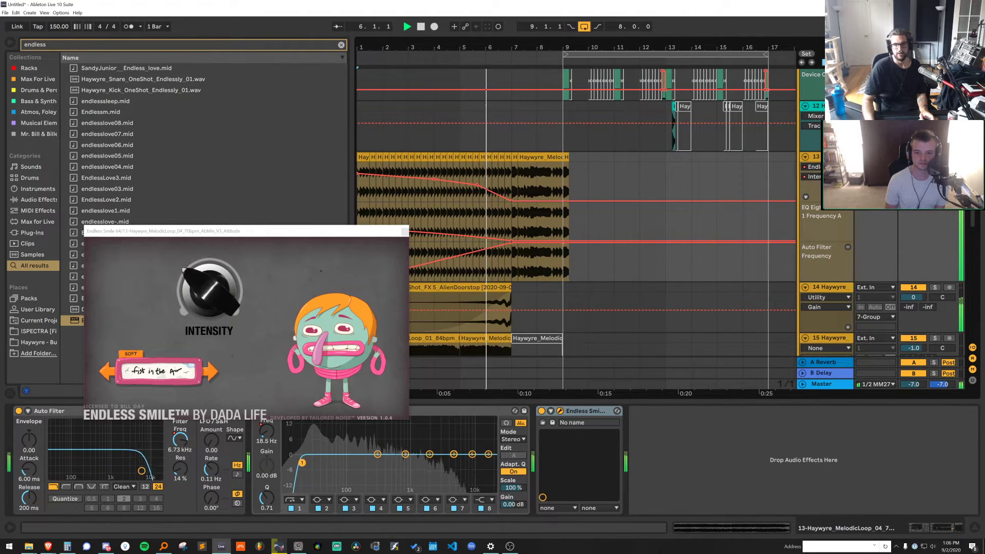
pyautogui.click(847, 197)
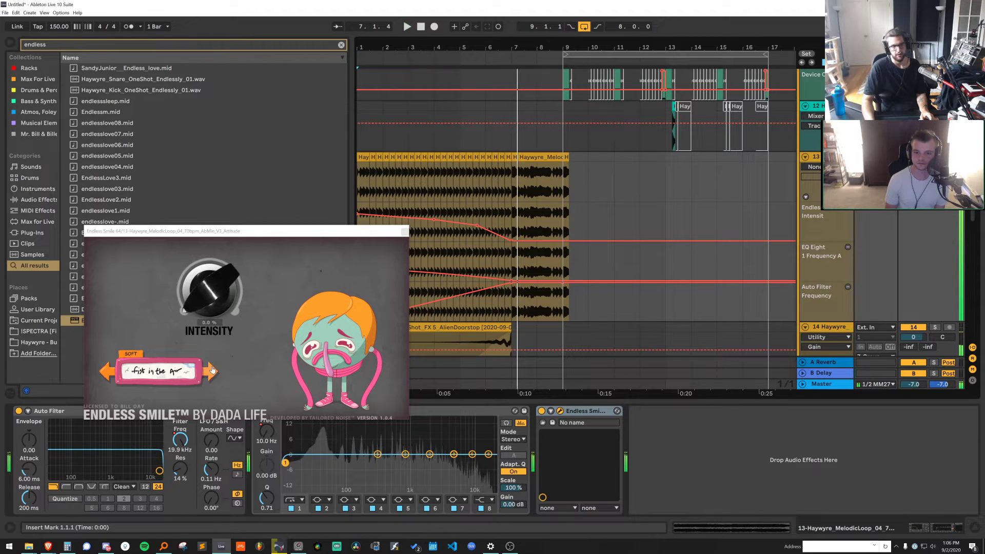
# Switch Endless Smile to the No Limit preset, nudge the Intensity breakpoint before bar 6 down while playing, and close the plug-in window
pyautogui.press('space')
pyautogui.press('space')
pyautogui.click(211, 370)
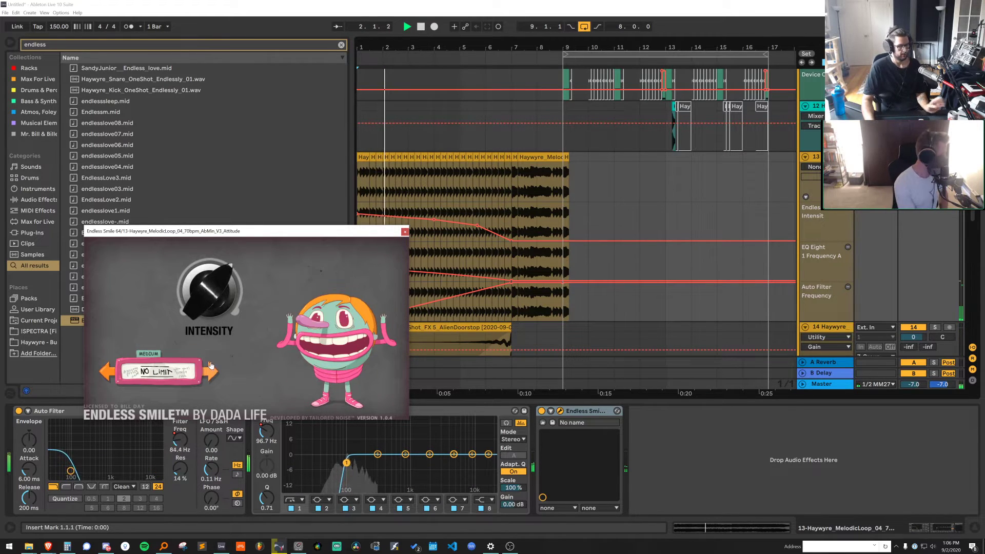
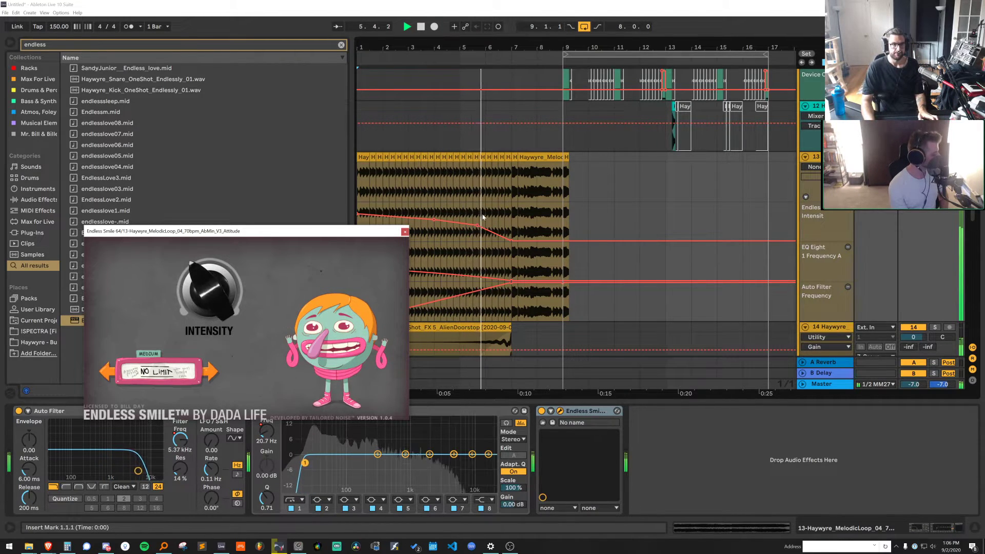
pyautogui.moveTo(477, 225); pyautogui.dragTo(477, 227)
pyautogui.click(405, 231)
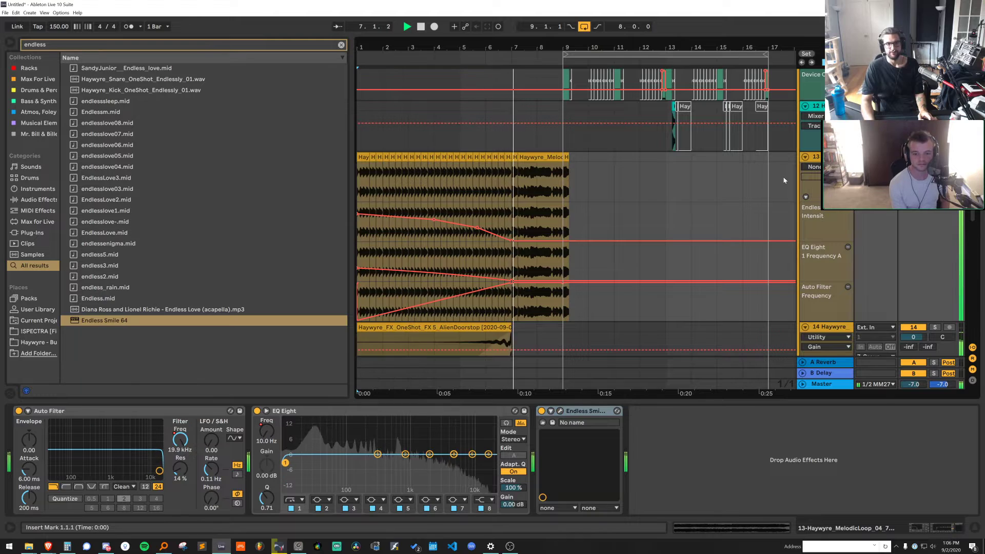
# Hide the automation, unfold track 2 and play its snare build from the start
pyautogui.press('a')
pyautogui.scroll(5, 561, 211)
pyautogui.scroll(2, 559, 205)
pyautogui.press('space')
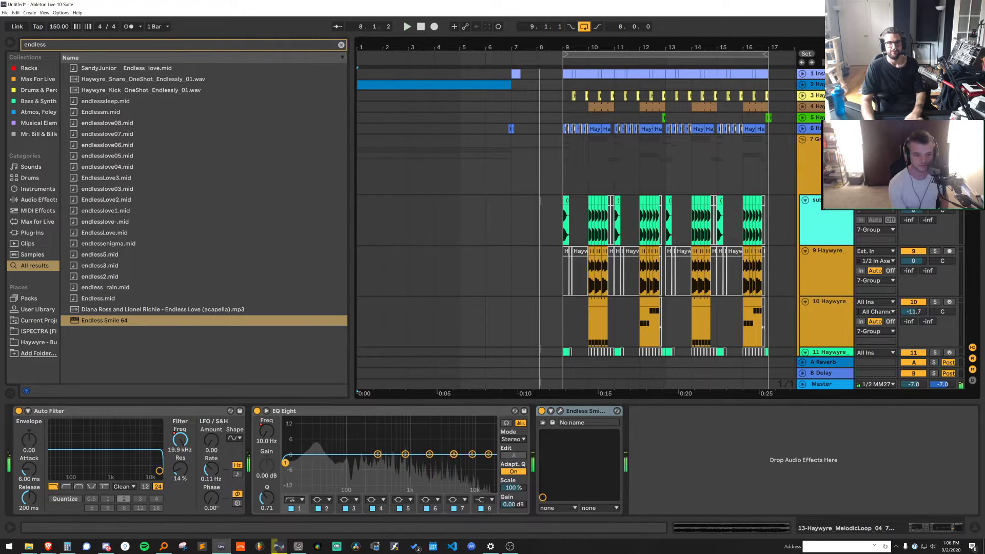
pyautogui.click(802, 85)
pyautogui.click(501, 82)
pyautogui.click(218, 274)
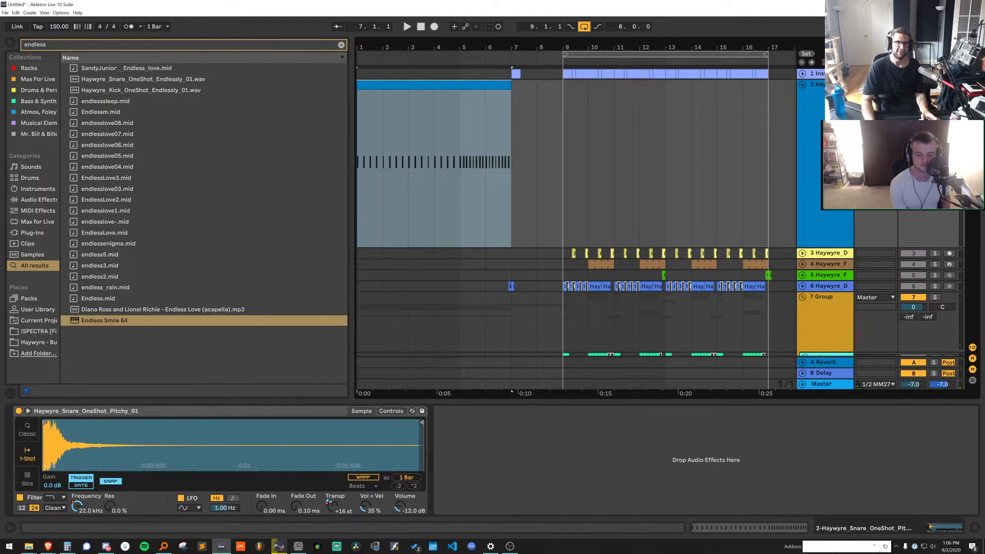
pyautogui.press('space')
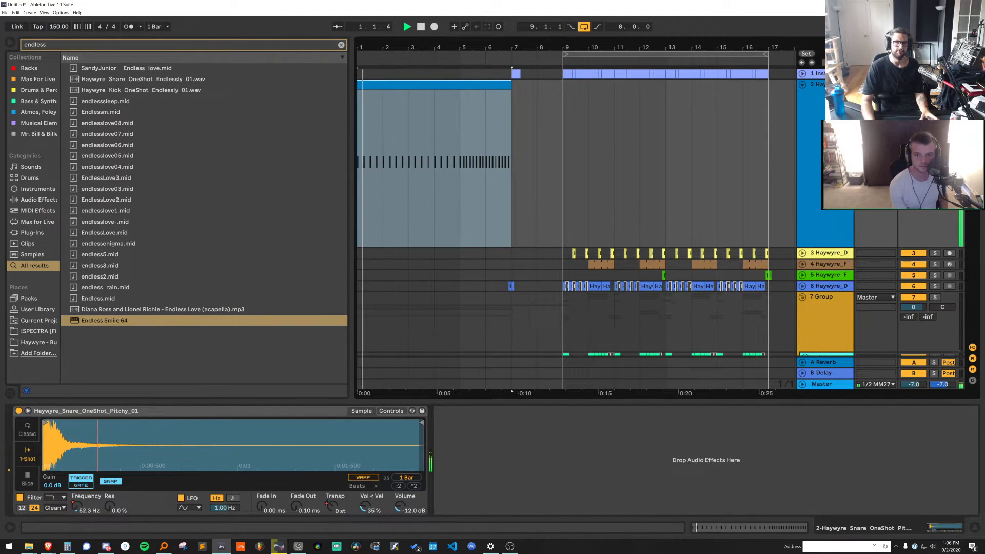
# Clear the browser search and audition the one-shots in the Haywyre pack's CLAPS AND SNAPS folder
pyautogui.click(48, 341)
pyautogui.click(341, 45)
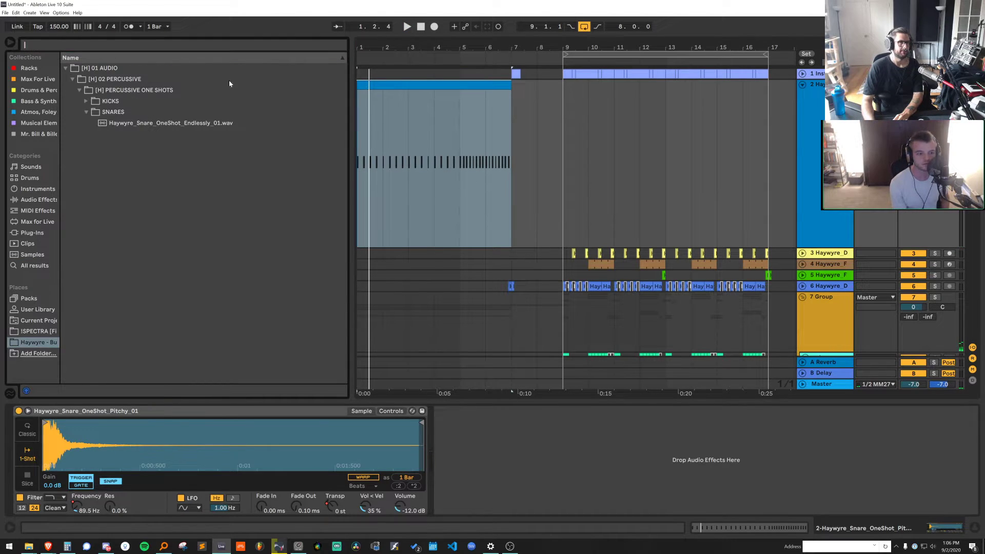
pyautogui.click(127, 124)
pyautogui.press('Down')
pyautogui.press('Down')
pyautogui.press('Down')
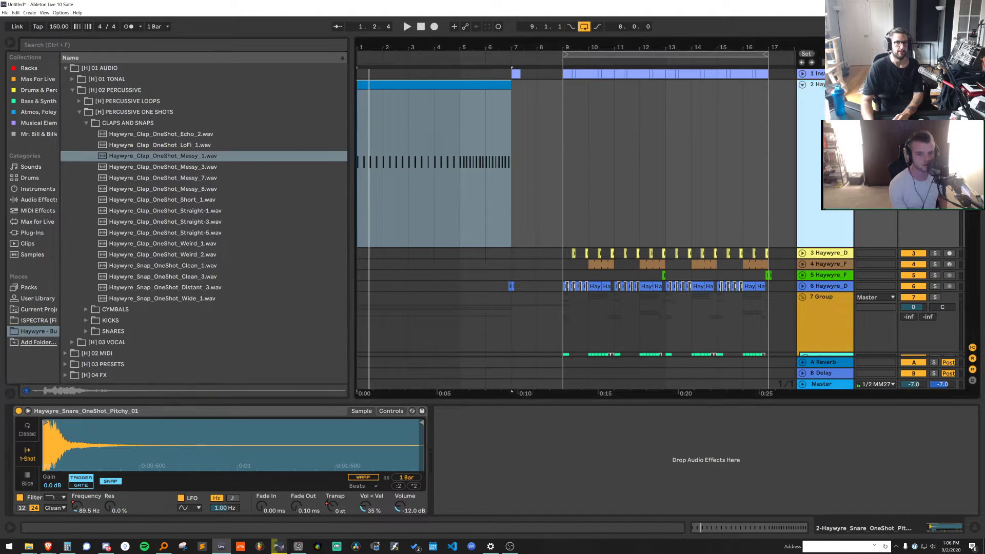
pyautogui.press('Down')
pyautogui.press('Down')
pyautogui.press('Down')
pyautogui.press('Down')
pyautogui.press('Down')
pyautogui.press('Down')
pyautogui.press('Down')
pyautogui.press('Down')
pyautogui.press('Down')
pyautogui.press('Down')
pyautogui.press('Down')
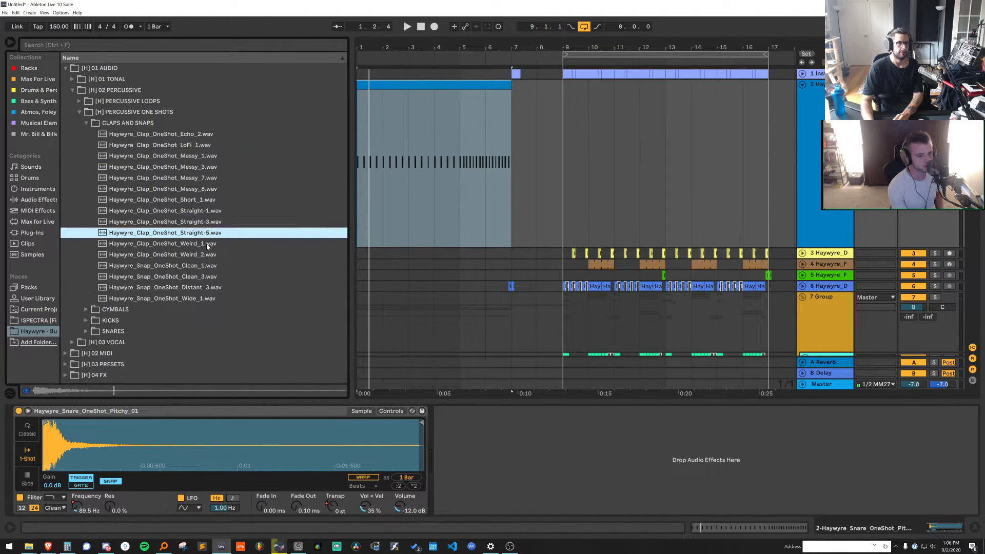
pyautogui.press('Down')
pyautogui.press('Down')
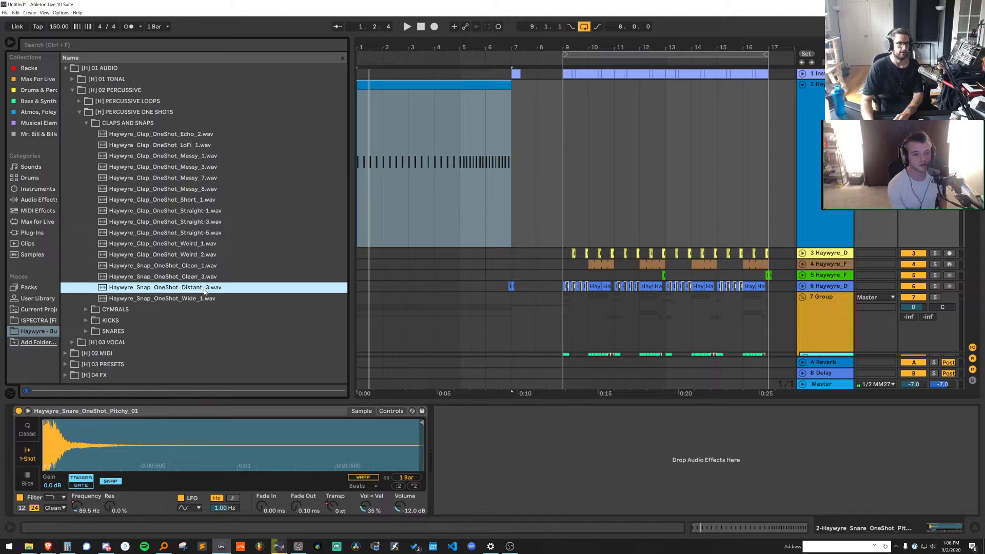
# Audition the Messy and Short claps, and try Haywyre_Clap_OneShot_Short_1 in track 2's Simpler while playing the build
pyautogui.click(200, 194)
pyautogui.click(195, 169)
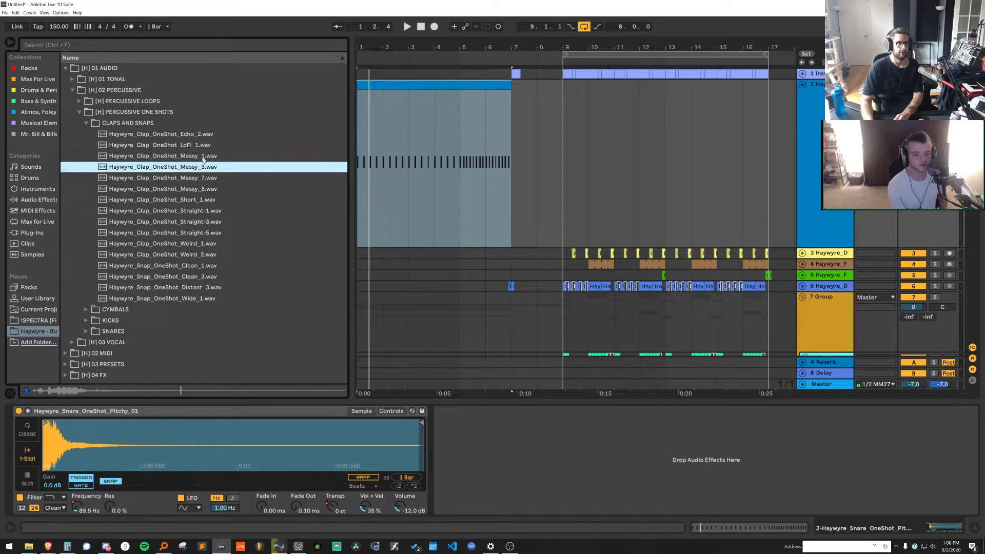
pyautogui.click(191, 155)
pyautogui.click(191, 146)
pyautogui.click(194, 178)
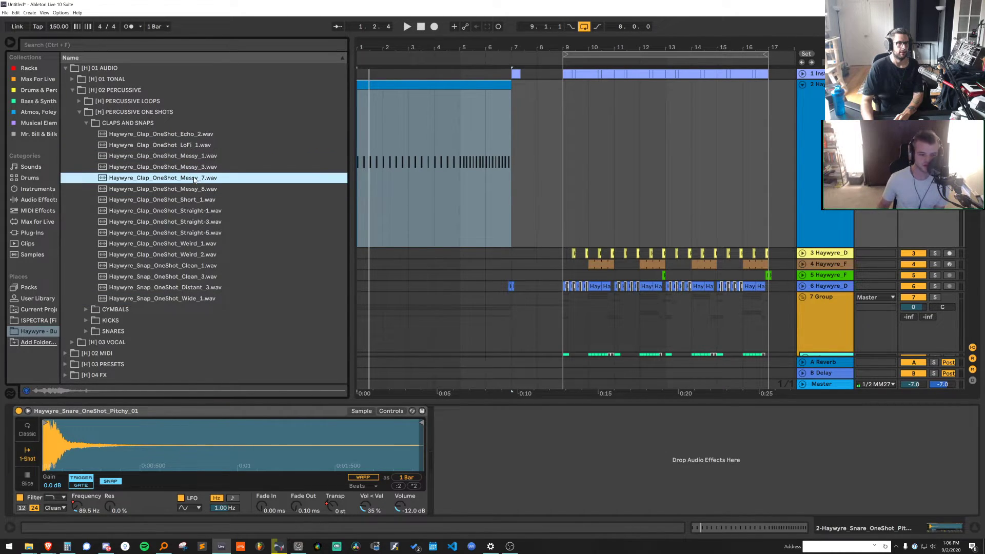
pyautogui.click(195, 190)
pyautogui.click(197, 202)
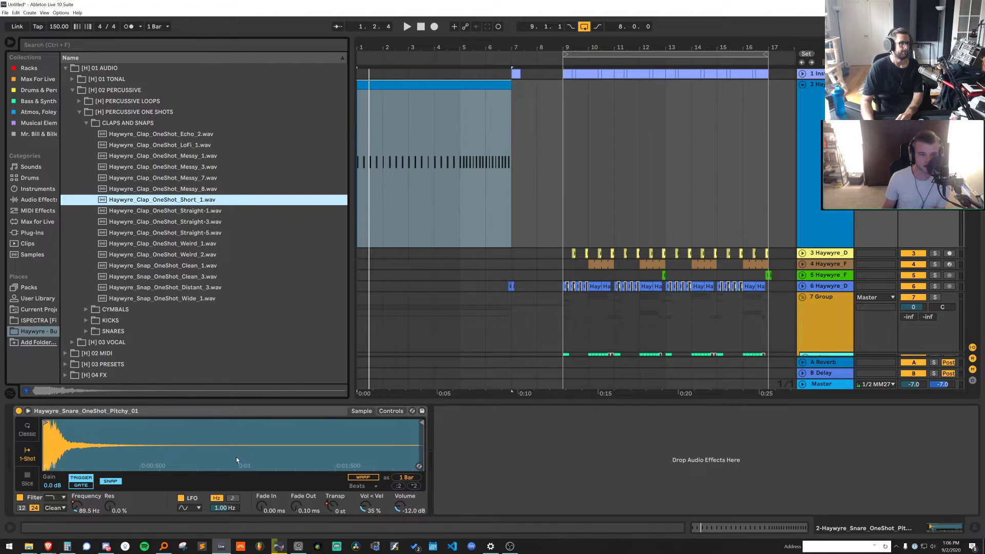
pyautogui.moveTo(237, 460); pyautogui.dragTo(237, 460)
pyautogui.press('space')
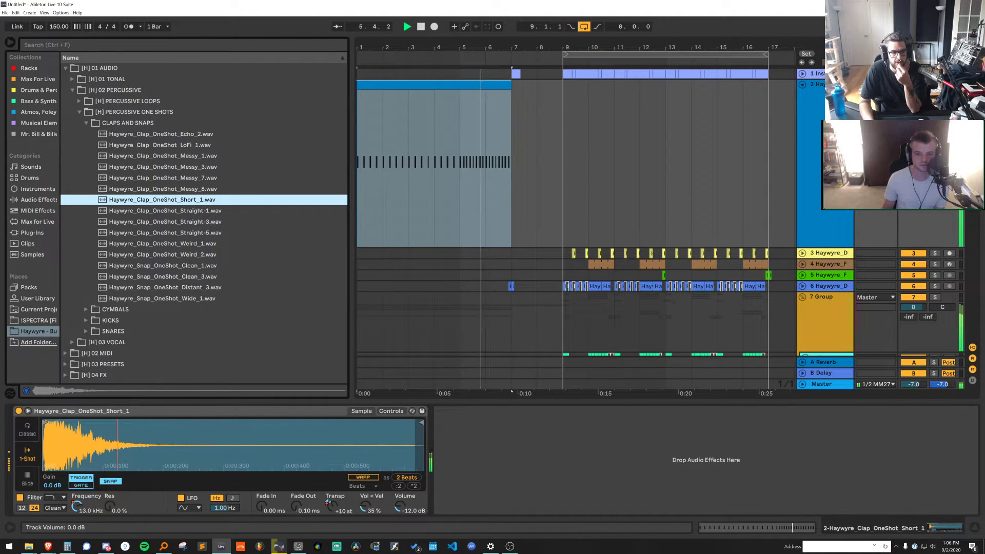
pyautogui.press('space')
# Try Haywyre_Clap_OneShot_Straight-1 and Haywyre_Clap_OneShot_Messy_3 in track 2's Simpler, playing from 5.1.1
pyautogui.click(201, 214)
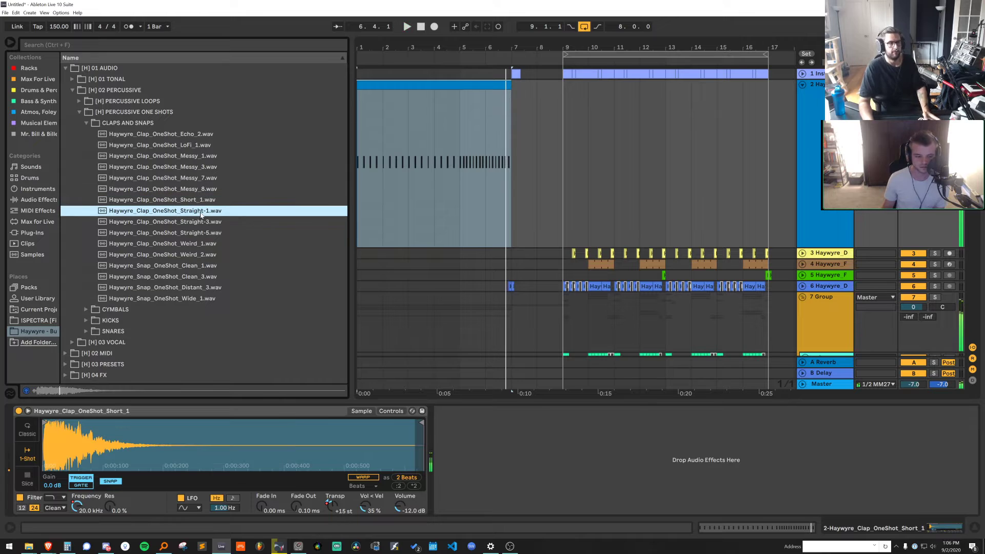
pyautogui.moveTo(211, 392); pyautogui.dragTo(215, 444)
pyautogui.click(460, 161)
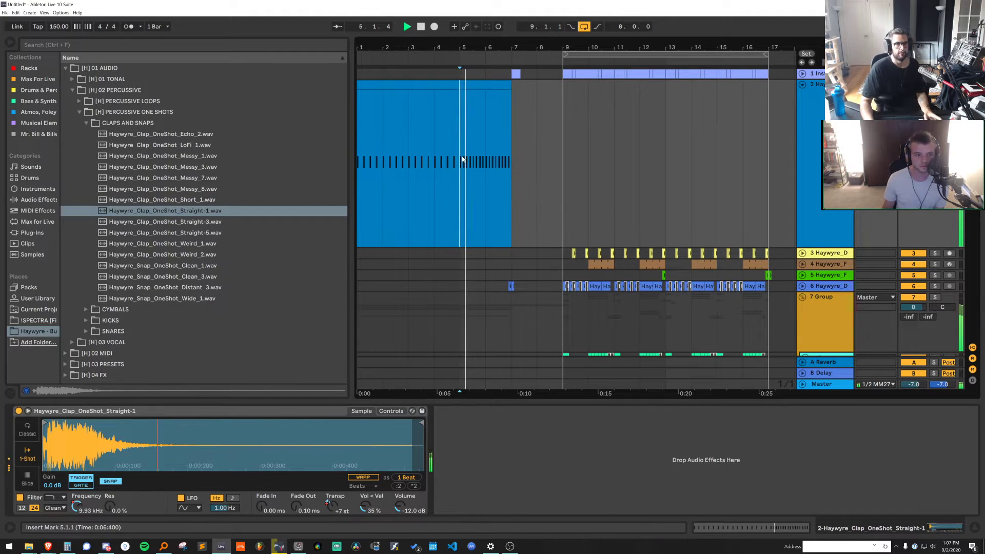
pyautogui.doubleClick(200, 167)
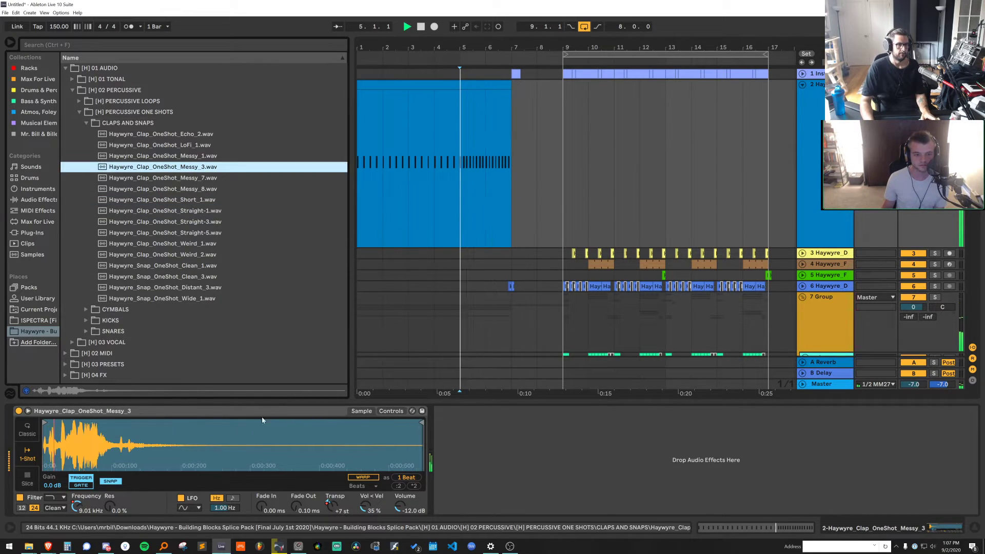
# Audition the Weird claps, the snaps, and the Messy_7 and Messy_8 claps
pyautogui.click(231, 243)
pyautogui.click(211, 255)
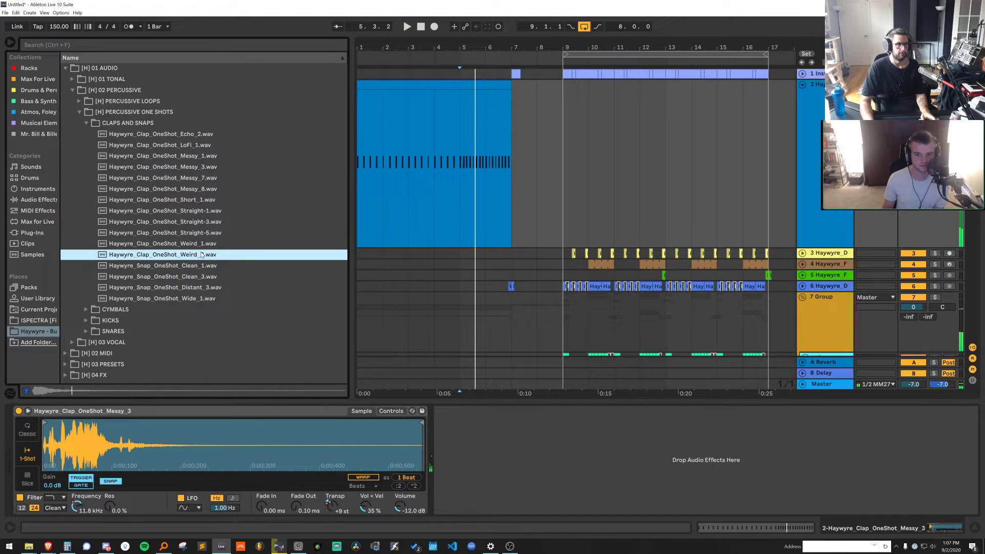
pyautogui.click(193, 266)
pyautogui.click(190, 277)
pyautogui.click(191, 289)
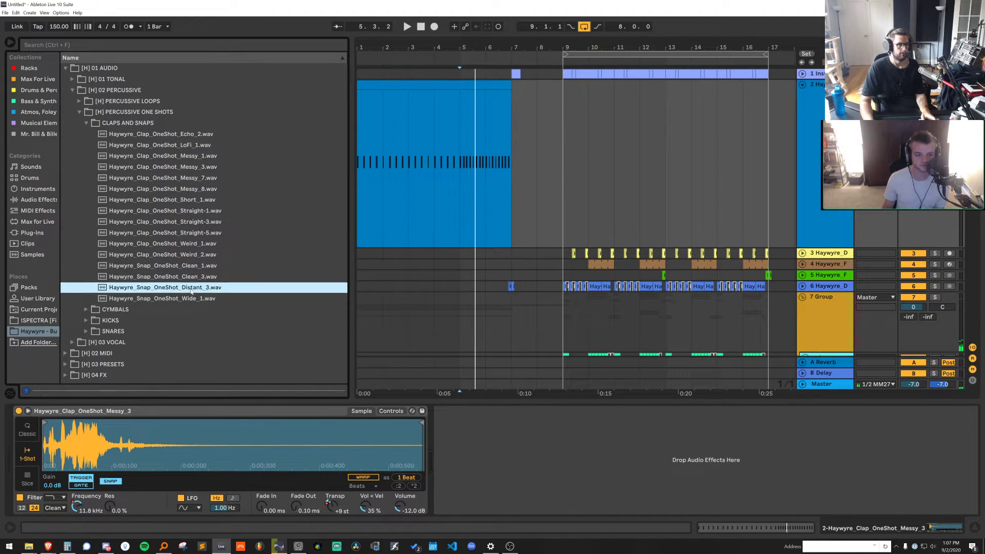
pyautogui.click(189, 298)
pyautogui.click(199, 178)
pyautogui.click(199, 188)
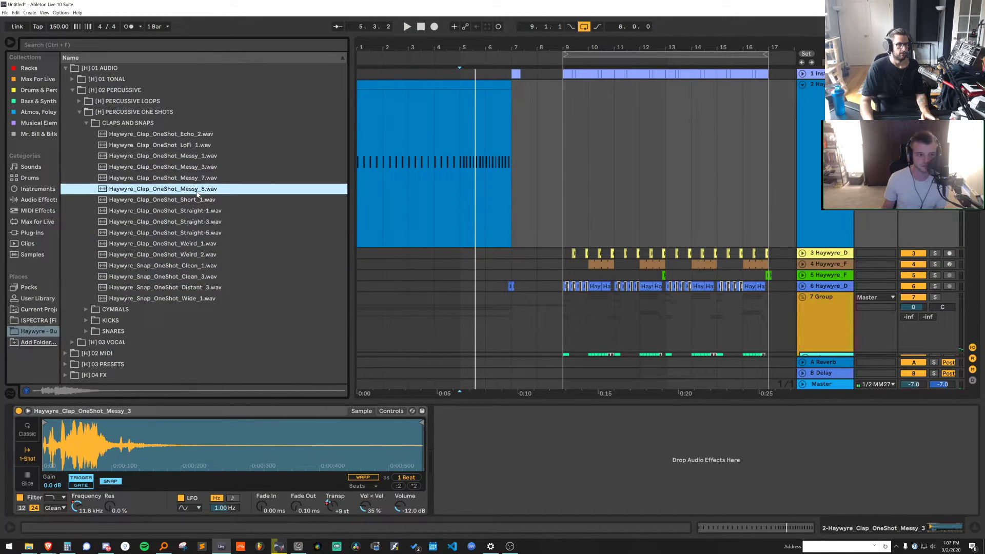
# Try Haywyre_Clap_OneShot_Straight-1 in track 2's Simpler again, overriding its transposition while playing from 5.1.1
pyautogui.click(195, 211)
pyautogui.moveTo(192, 214); pyautogui.dragTo(248, 429)
pyautogui.press('space')
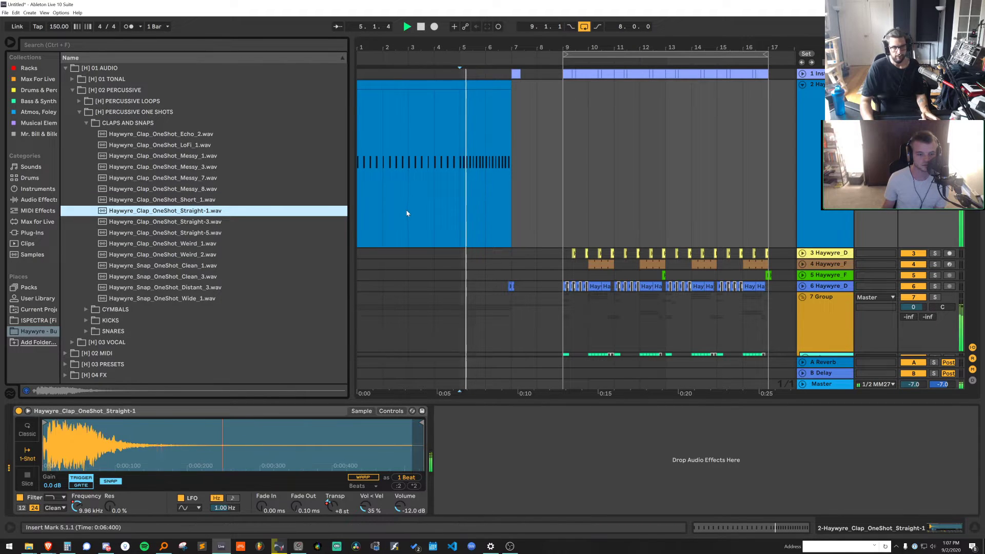
pyautogui.doubleClick(332, 504)
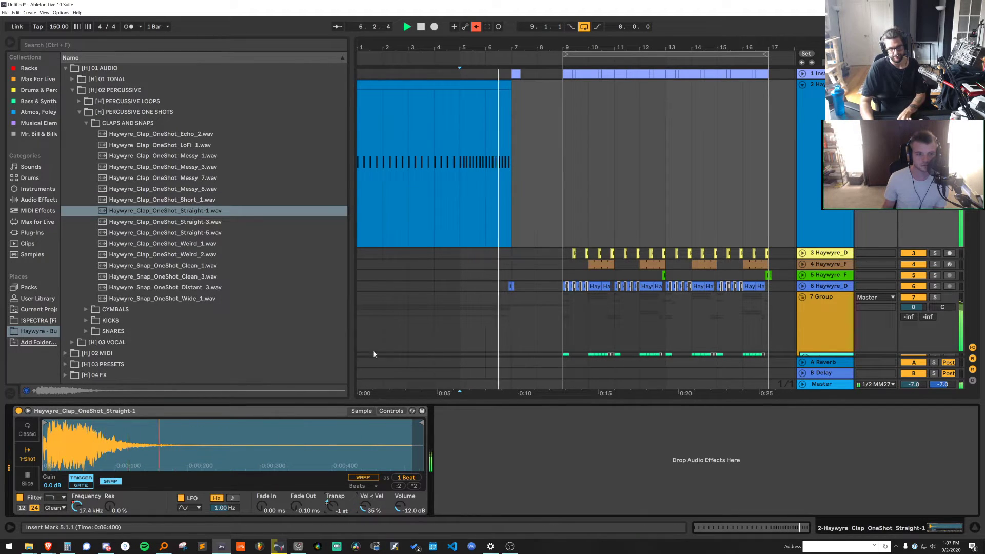
pyautogui.press('space')
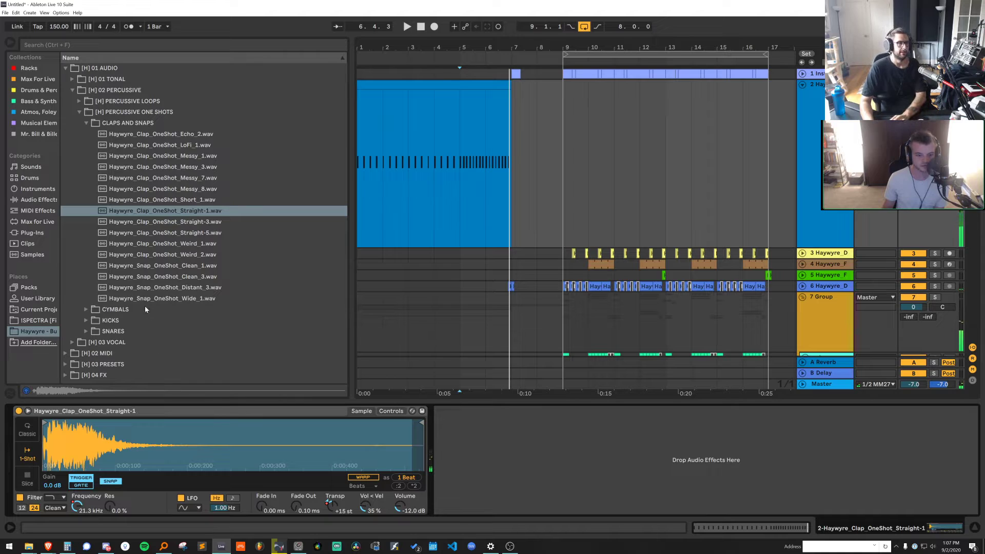
# Load Haywyre_Snare_OneShot_Pitchy_01 from the SNARES folder back into track 2's Simpler and play the build
pyautogui.click(135, 332)
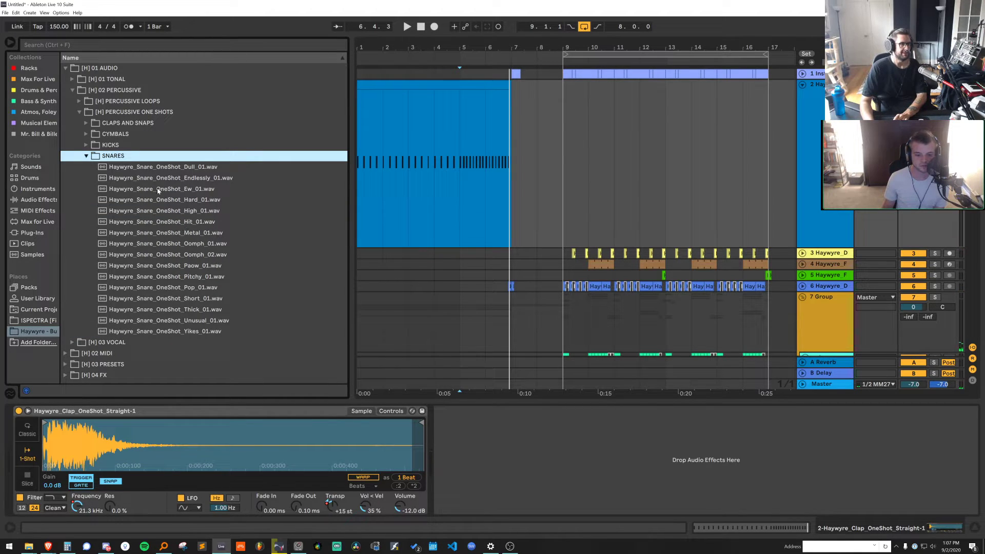
pyautogui.doubleClick(195, 278)
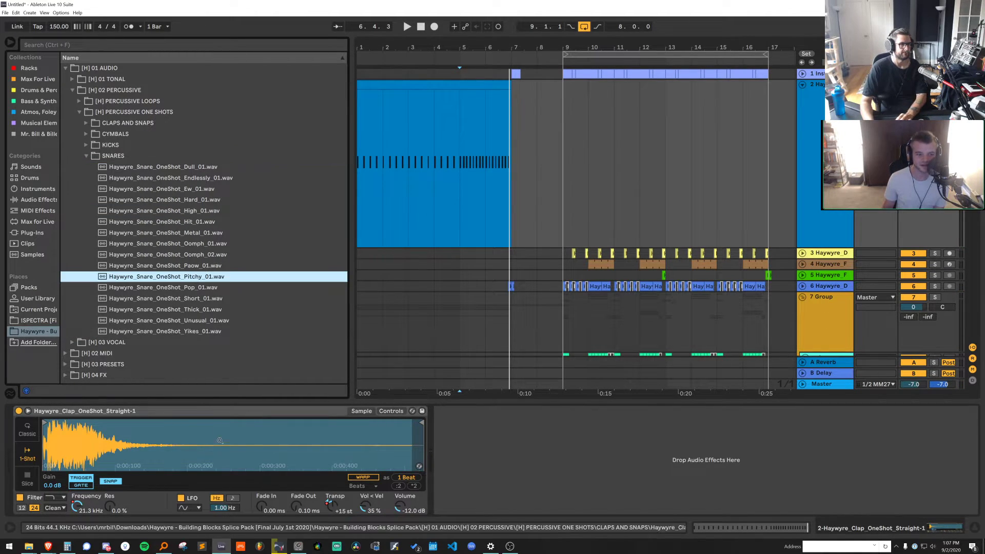
pyautogui.press('space')
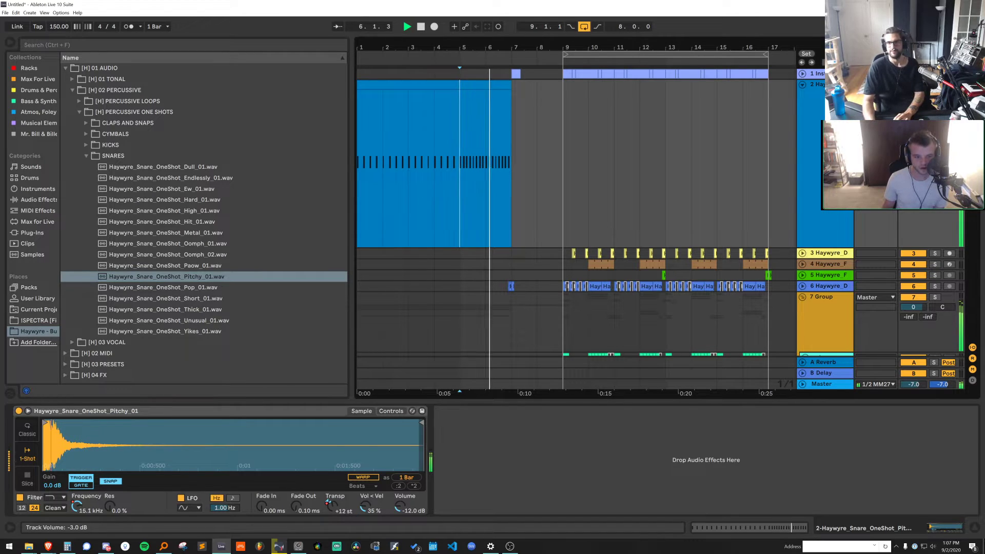
pyautogui.click(395, 84)
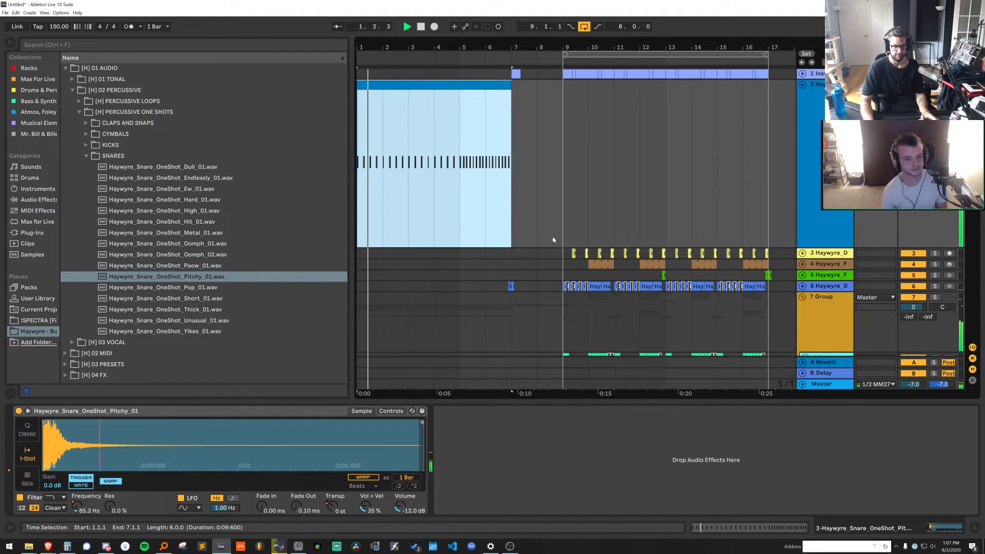
# Add EQ Eight to track 2, cut 2.60 dB at 8.08 kHz with a Q of 0.52, and fold the track
pyautogui.hotkey('ctrl', 'f')
pyautogui.write('eq')
pyautogui.click(100, 79)
pyautogui.doubleClick(101, 79)
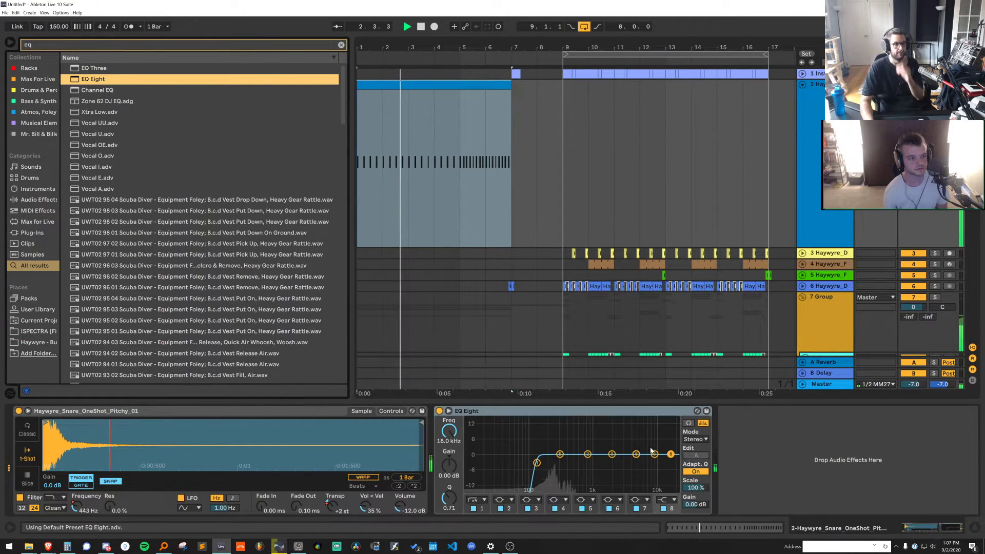
pyautogui.moveTo(651, 460); pyautogui.dragTo(648, 461)
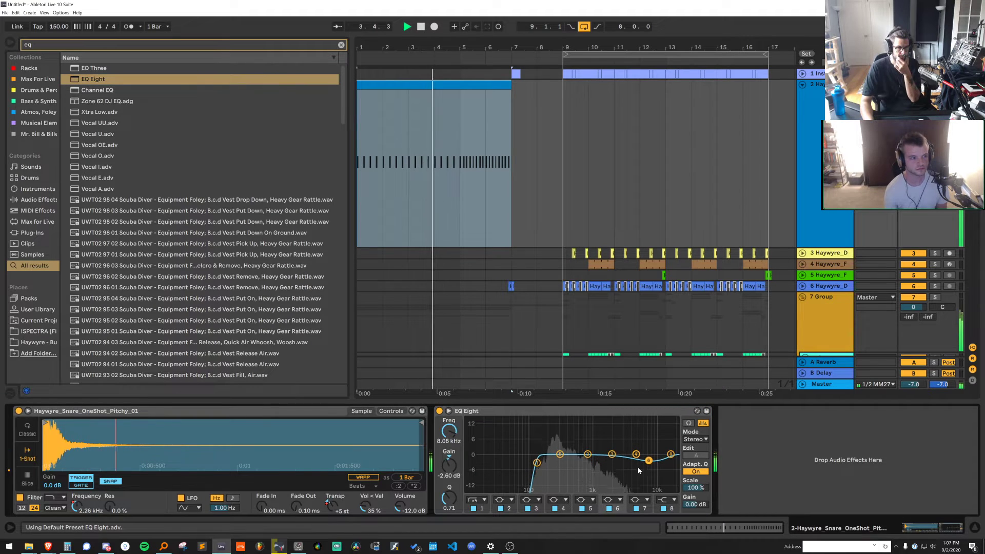
pyautogui.moveTo(448, 498); pyautogui.dragTo(448, 505)
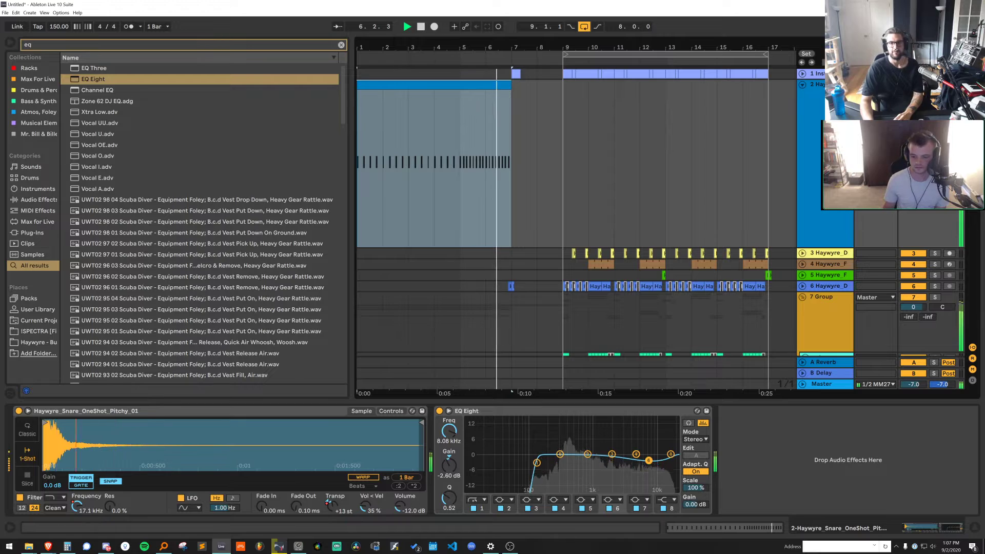
pyautogui.doubleClick(836, 85)
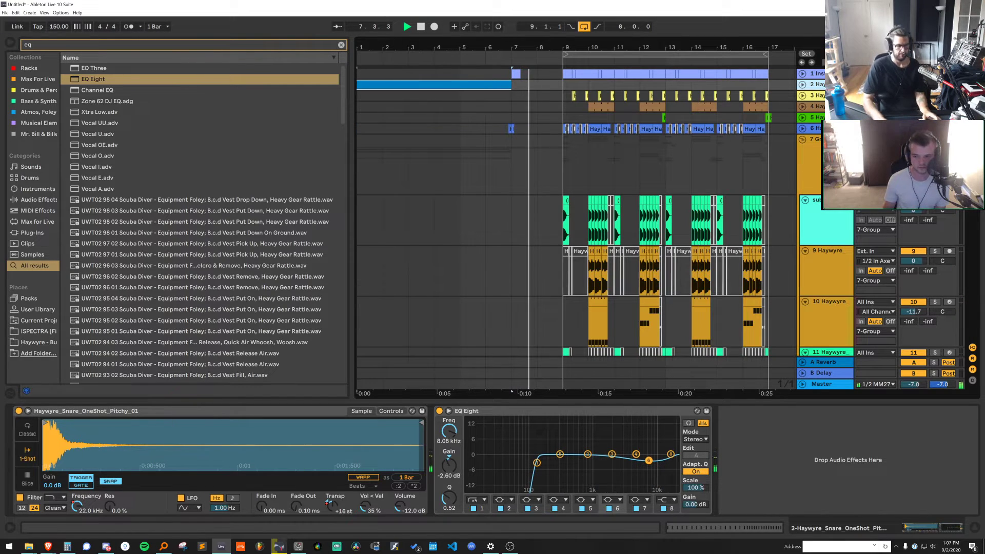
# Stop playback, search the browser for "ott" and add the Disperser OTT rack after Endless Smile on track 13
pyautogui.scroll(-10, 581, 240)
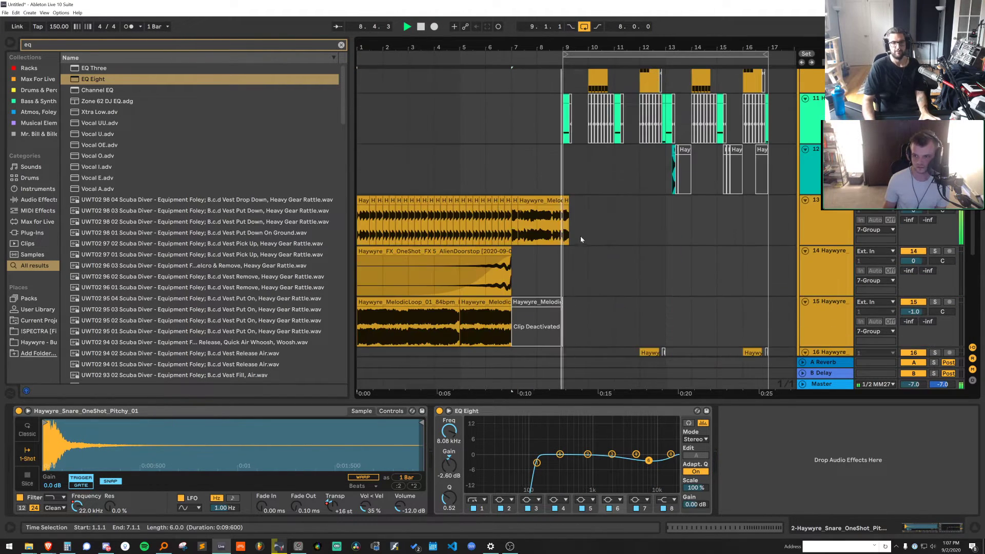
pyautogui.click(556, 213)
pyautogui.press('space')
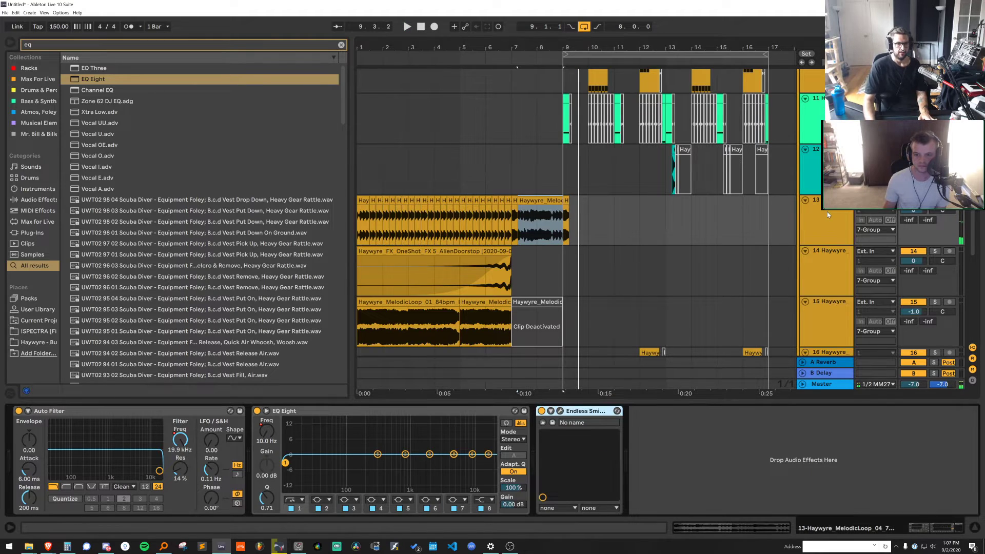
pyautogui.hotkey('ctrl', 'f')
pyautogui.write('ott')
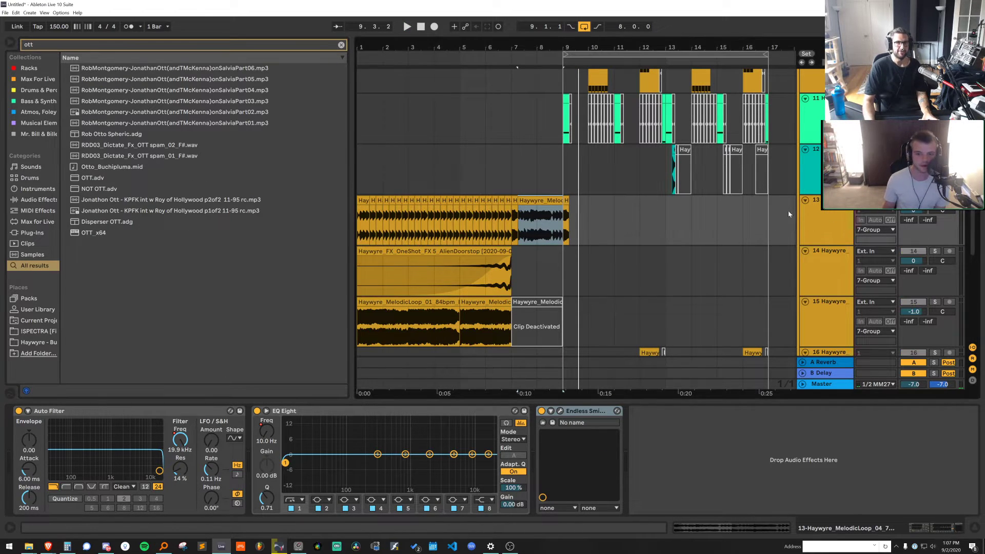
pyautogui.moveTo(518, 237); pyautogui.dragTo(536, 233)
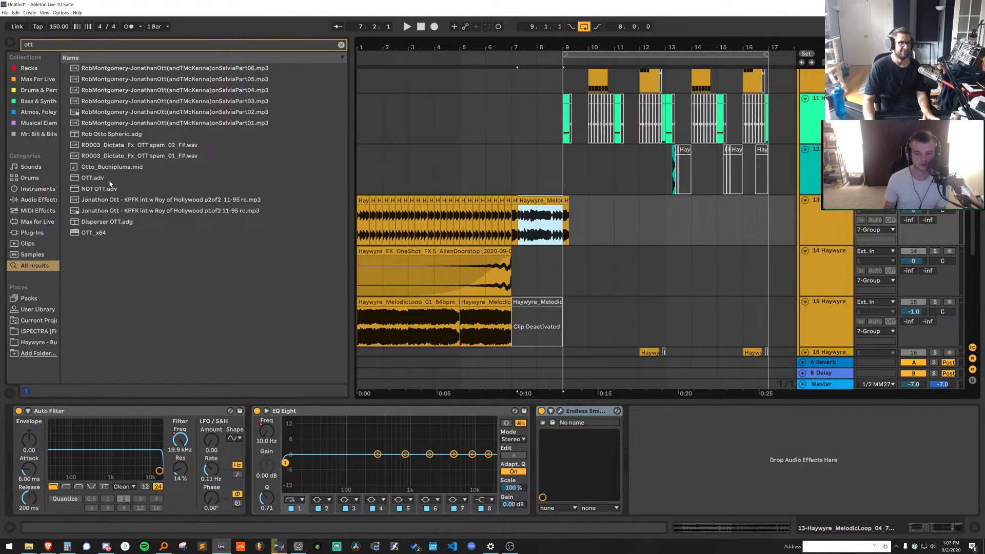
pyautogui.moveTo(106, 187); pyautogui.dragTo(625, 416)
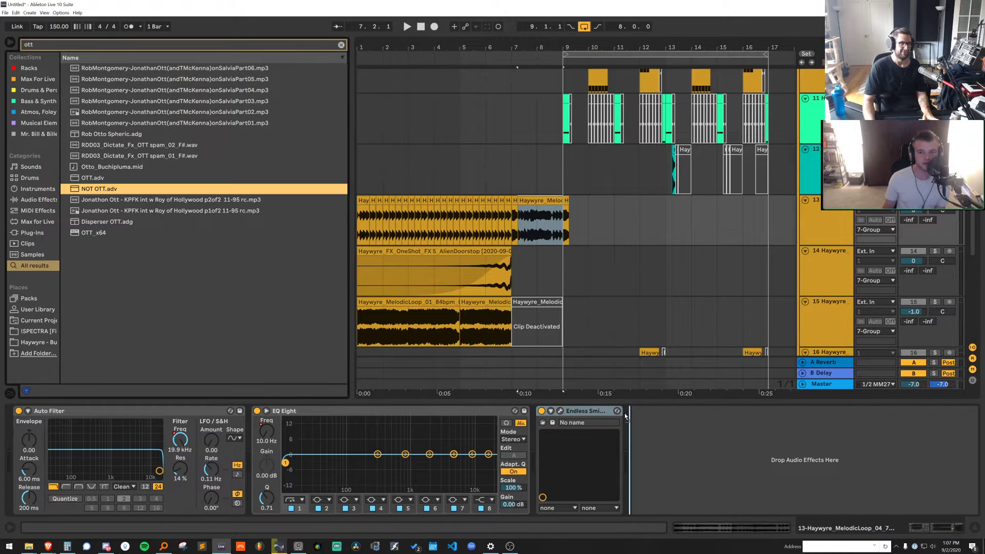
pyautogui.moveTo(164, 222); pyautogui.dragTo(234, 258)
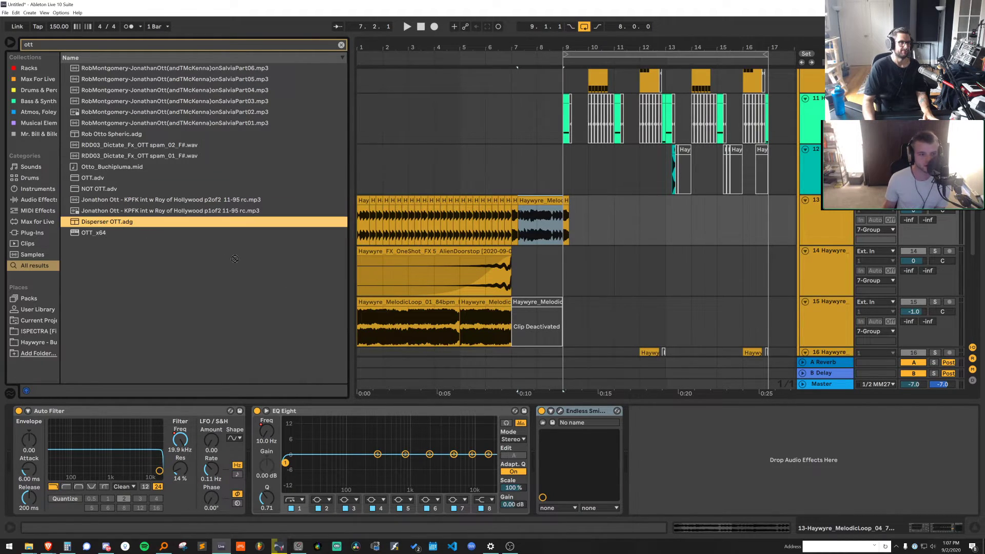
# Play from 7.1.1, close the OTT window and set the Disperser's frequency to 331 Hz
pyautogui.click(509, 215)
pyautogui.press('space')
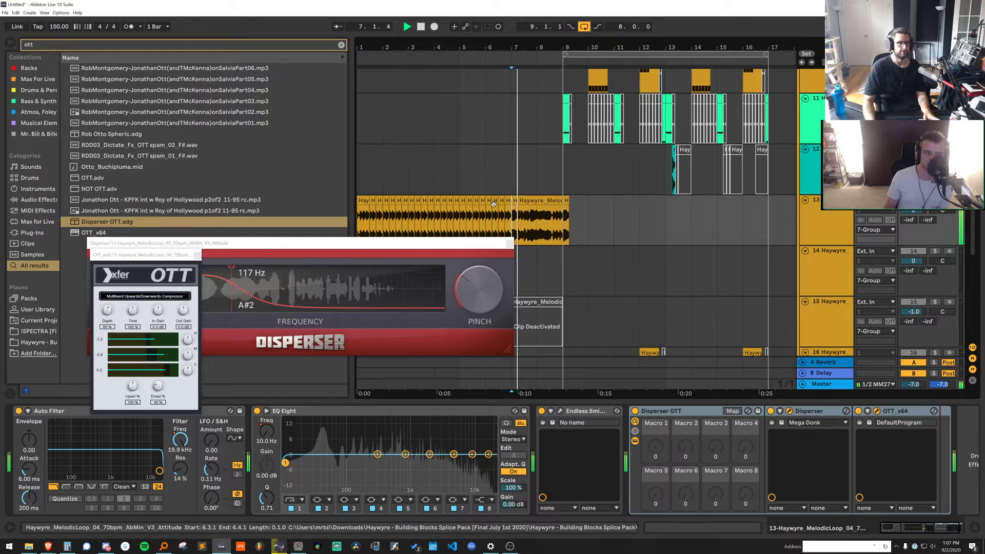
pyautogui.click(198, 255)
pyautogui.moveTo(199, 266); pyautogui.dragTo(323, 282)
pyautogui.press('space')
pyautogui.moveTo(486, 286); pyautogui.dragTo(484, 297)
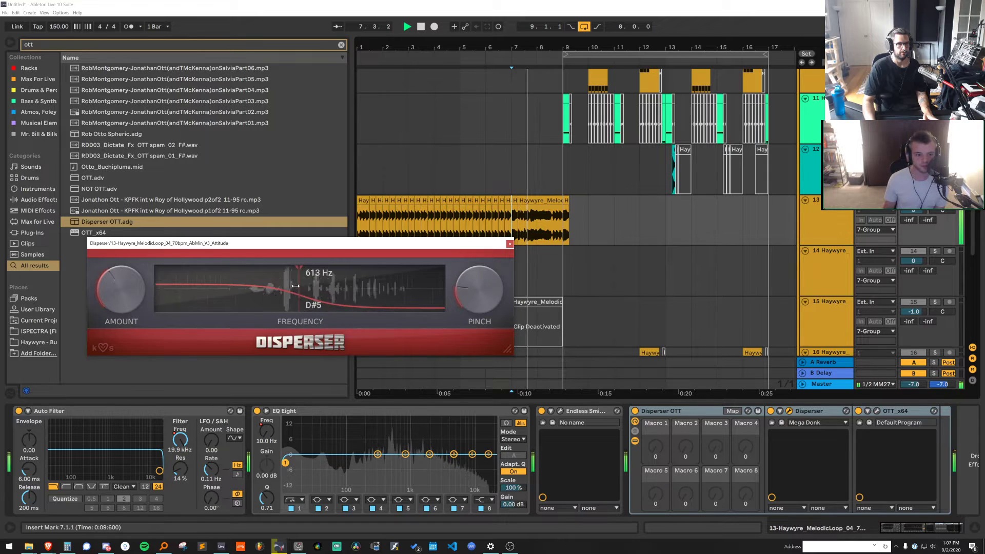
pyautogui.moveTo(407, 282); pyautogui.dragTo(368, 279)
pyautogui.press('space')
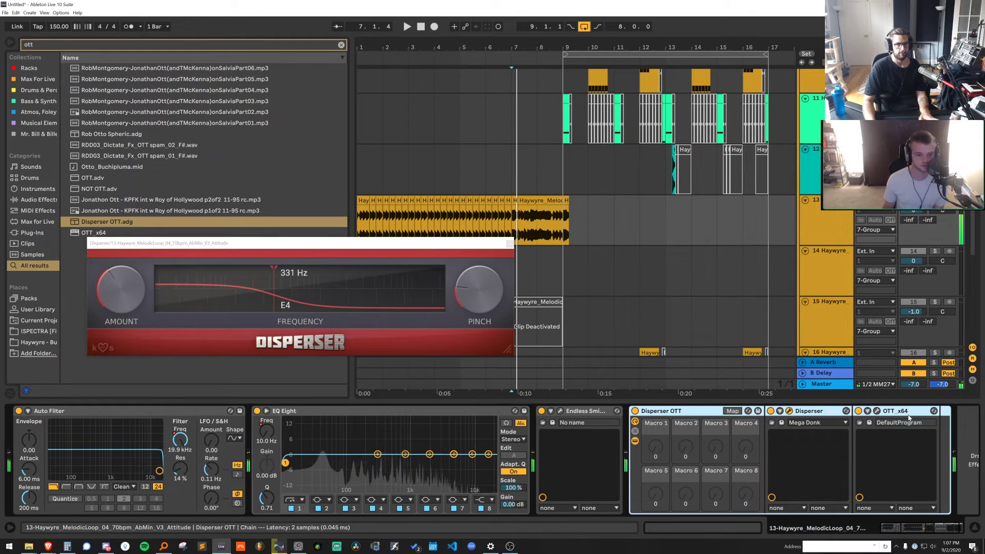
# Replace OTT_x64 after the Disperser with the NOT OTT preset and audition it, closing the Disperser window
pyautogui.press('Delete')
pyautogui.click(98, 190)
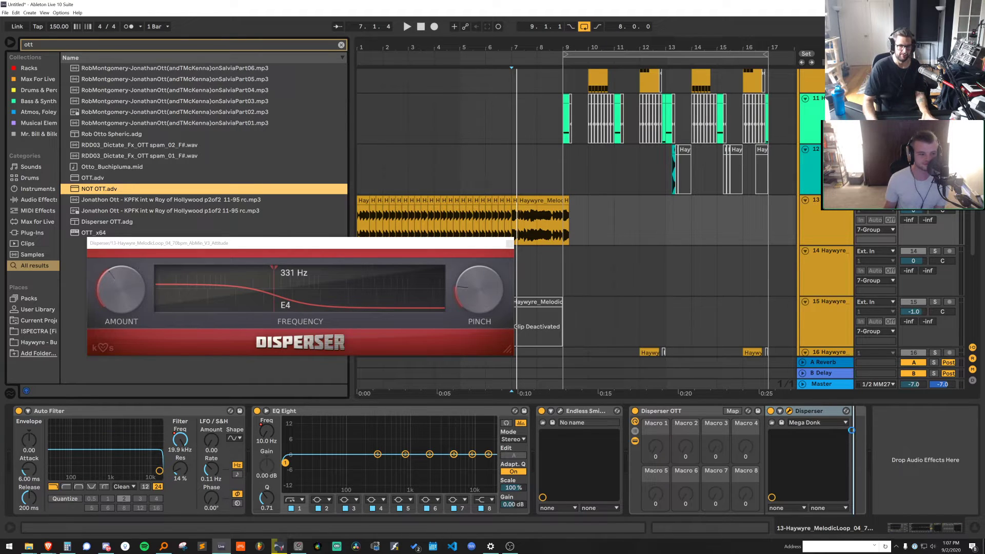
pyautogui.moveTo(852, 430); pyautogui.dragTo(819, 443)
pyautogui.click(707, 411)
pyautogui.press('space')
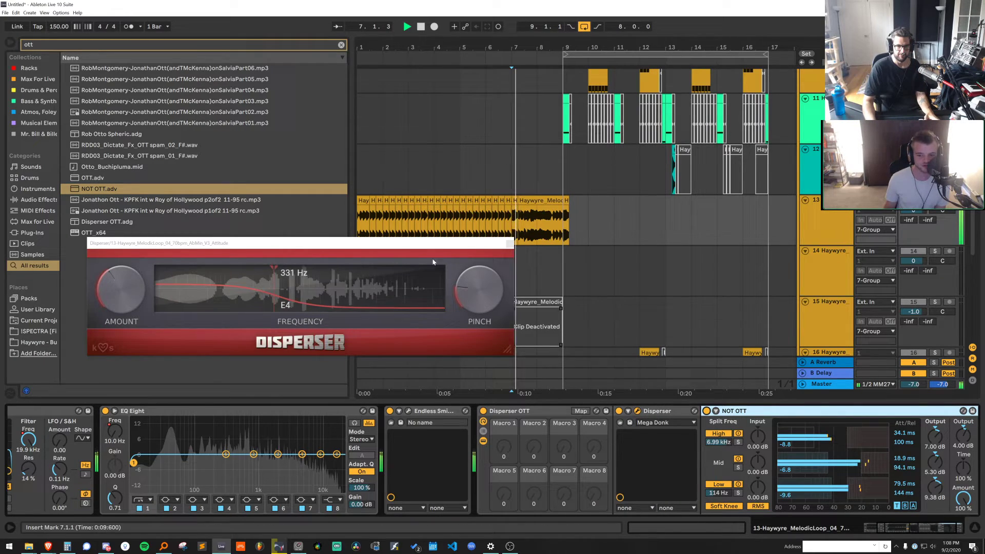
pyautogui.click(510, 243)
pyautogui.press('space')
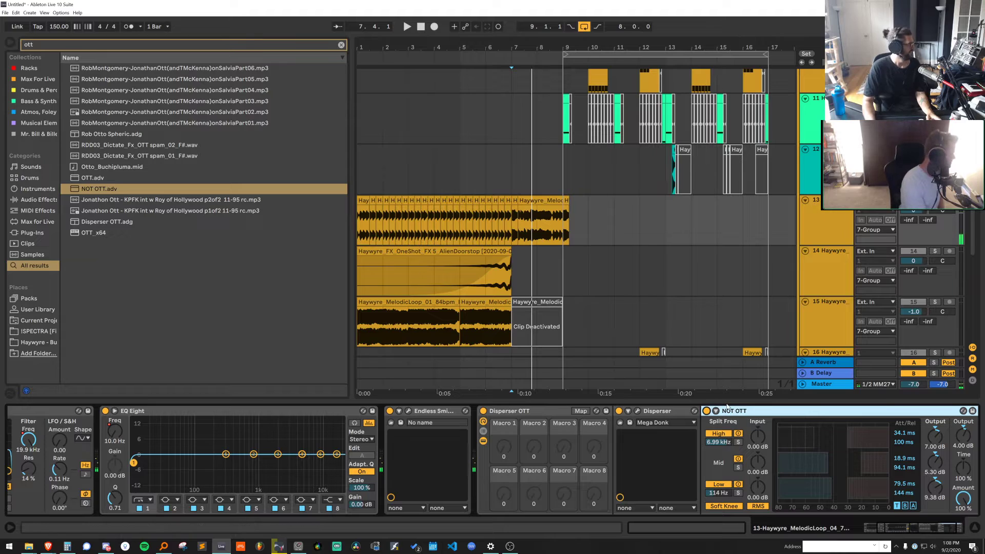
# Rename the NOT OTT device to NOTT and save it as the preset NOTT.adv in the User Library
pyautogui.rightClick(744, 414)
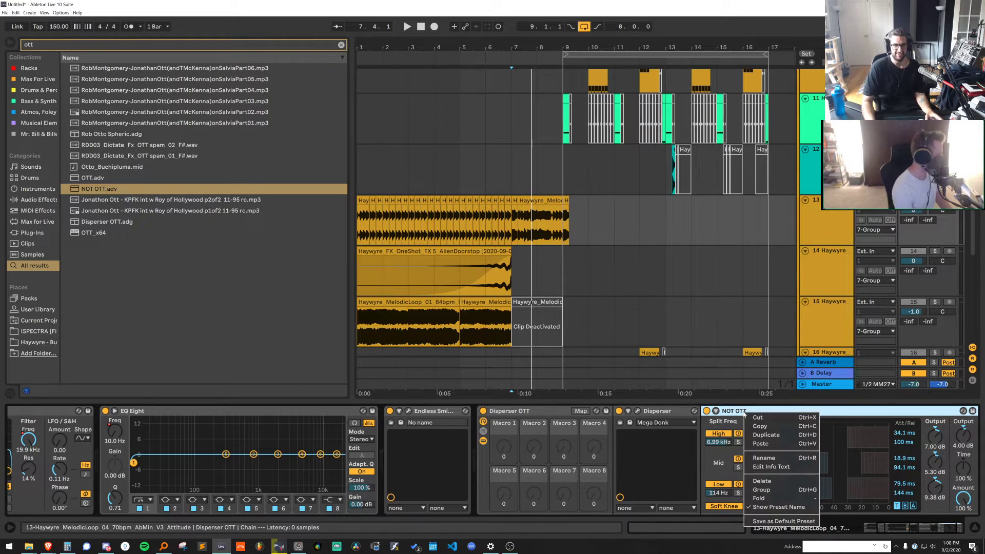
pyautogui.click(766, 459)
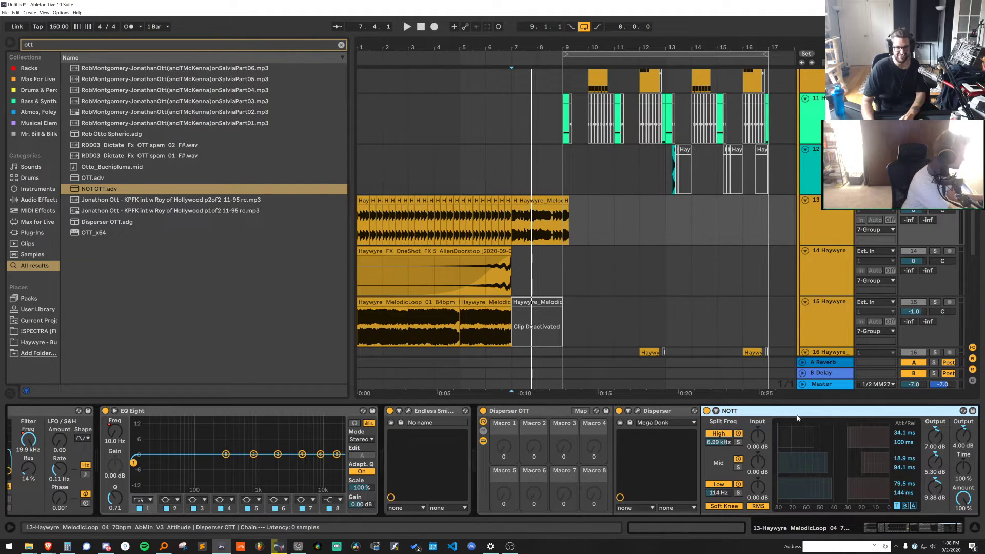
pyautogui.click(973, 410)
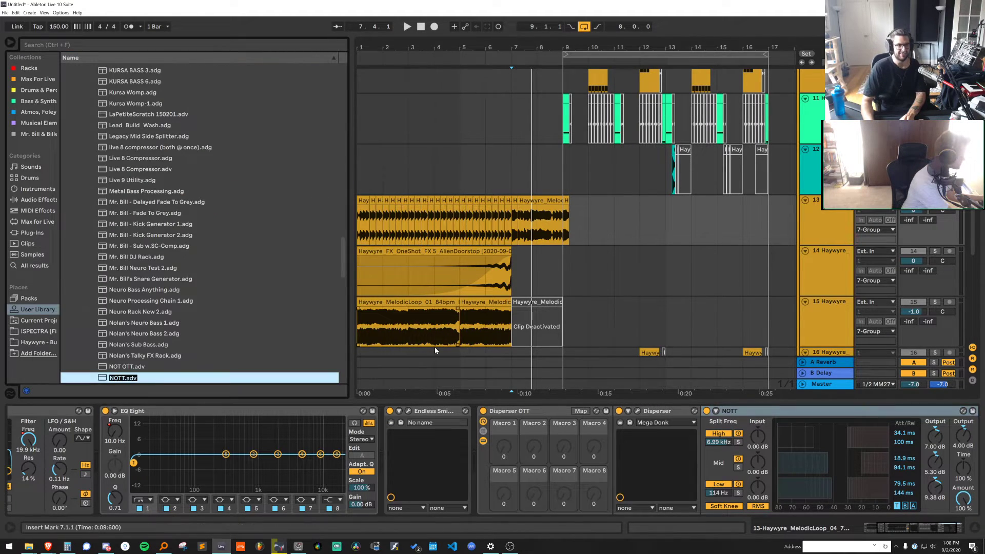
pyautogui.scroll(-2, 277, 362)
pyautogui.press('Return')
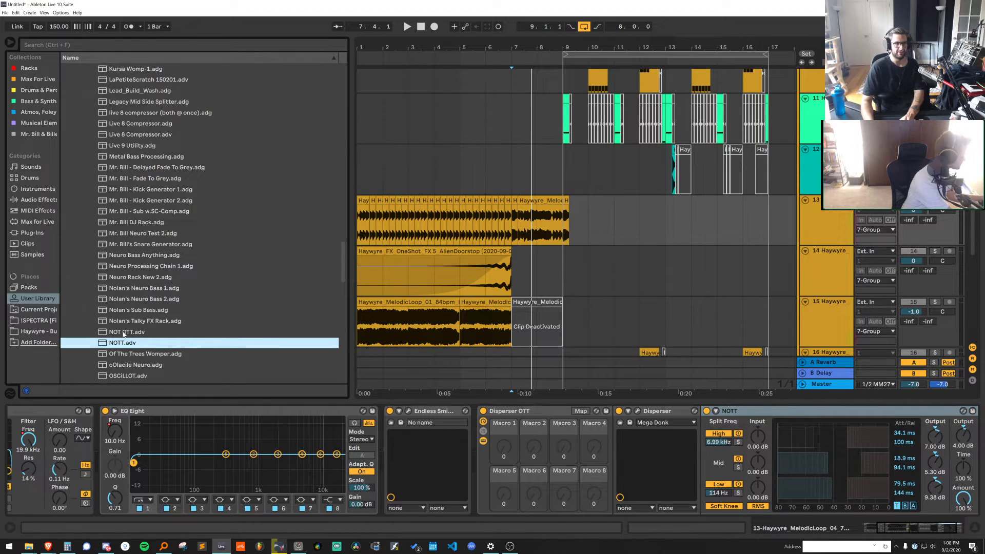
# Move the old NOT OTT.adv preset from the User Library to the trash
pyautogui.rightClick(124, 332)
pyautogui.click(141, 339)
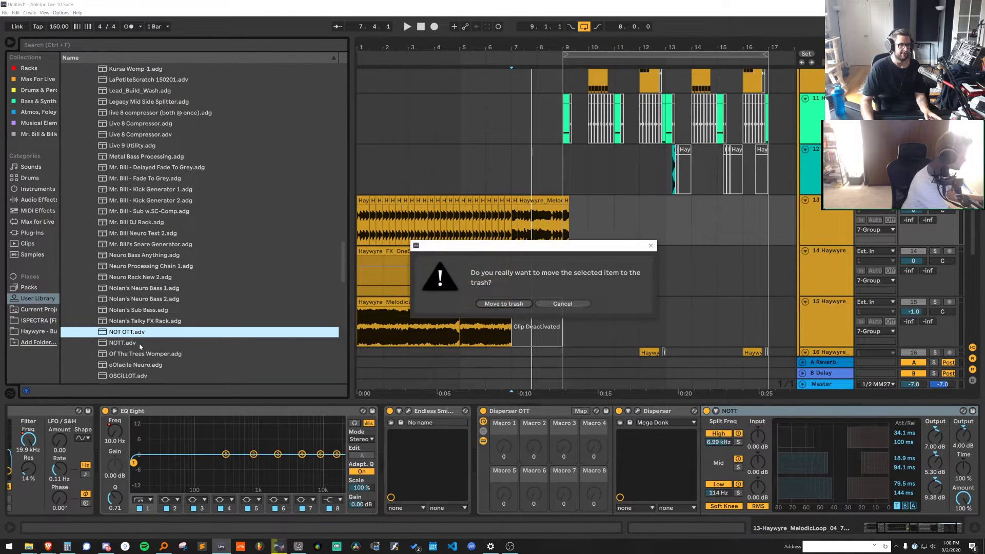
pyautogui.click(504, 304)
# Play from 7.1.1 and try lowering track 13's Auto Filter frequency by hand
pyautogui.press('space')
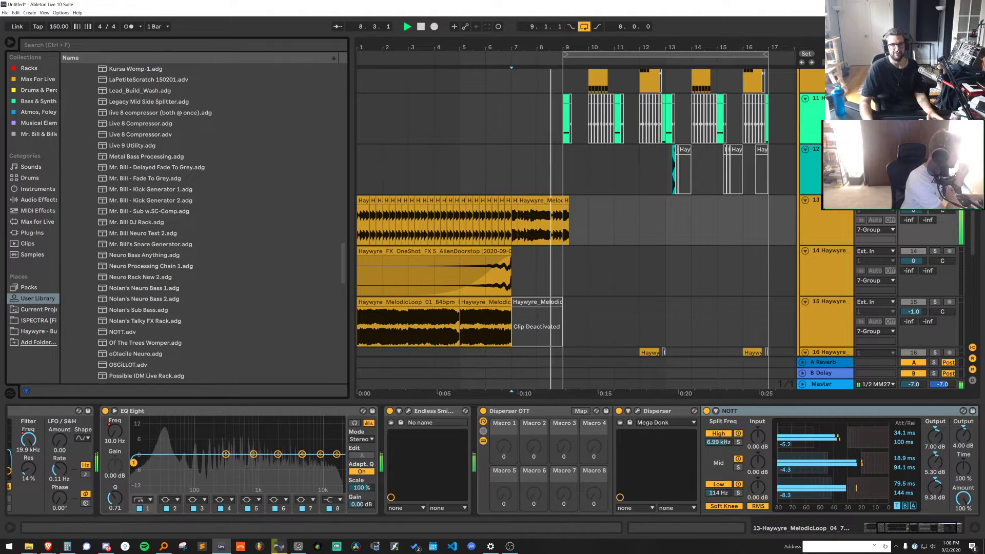
pyautogui.press('space')
pyautogui.press('space')
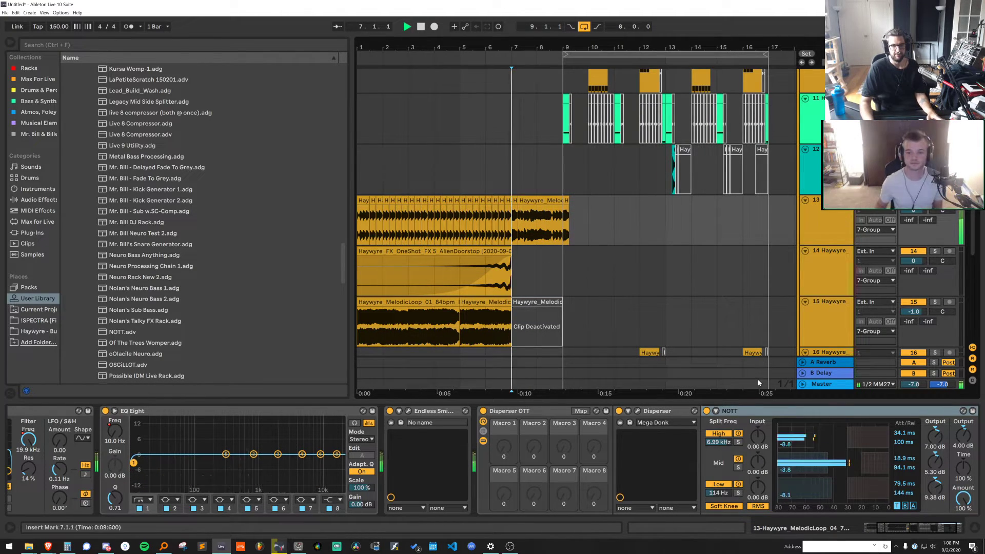
pyautogui.press('space')
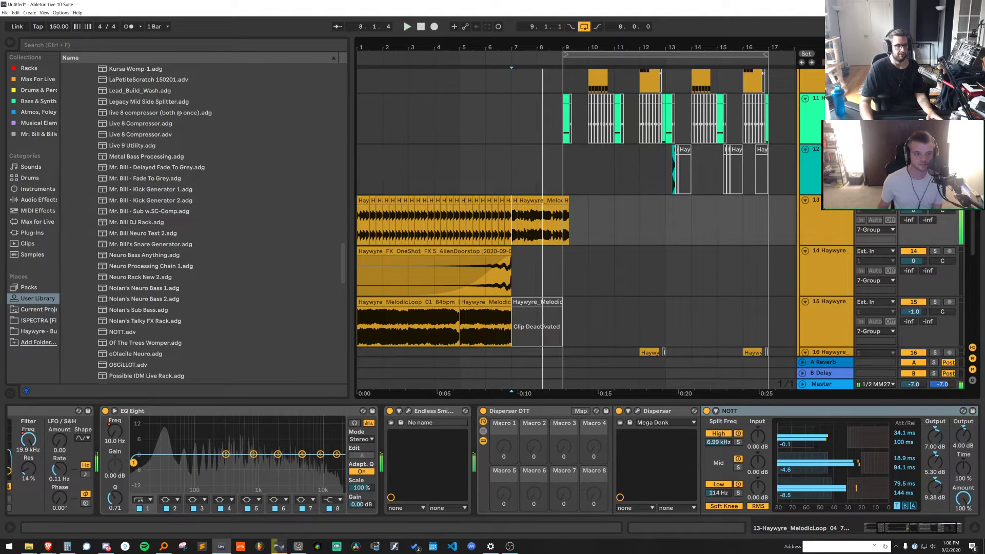
pyautogui.press('space')
pyautogui.moveTo(28, 440); pyautogui.dragTo(28, 493)
pyautogui.press('space')
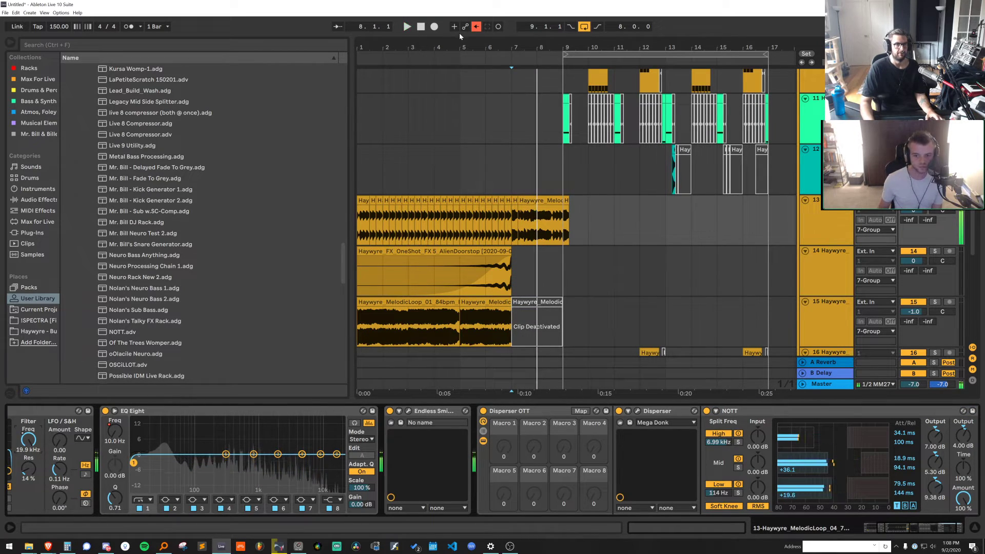
# Dip track 13's Auto Filter frequency automation to about 342 Hz just after bar 7, curving back up to 19.9 kHz before bar 9
pyautogui.press('a')
pyautogui.moveTo(528, 56); pyautogui.dragTo(511, 147)
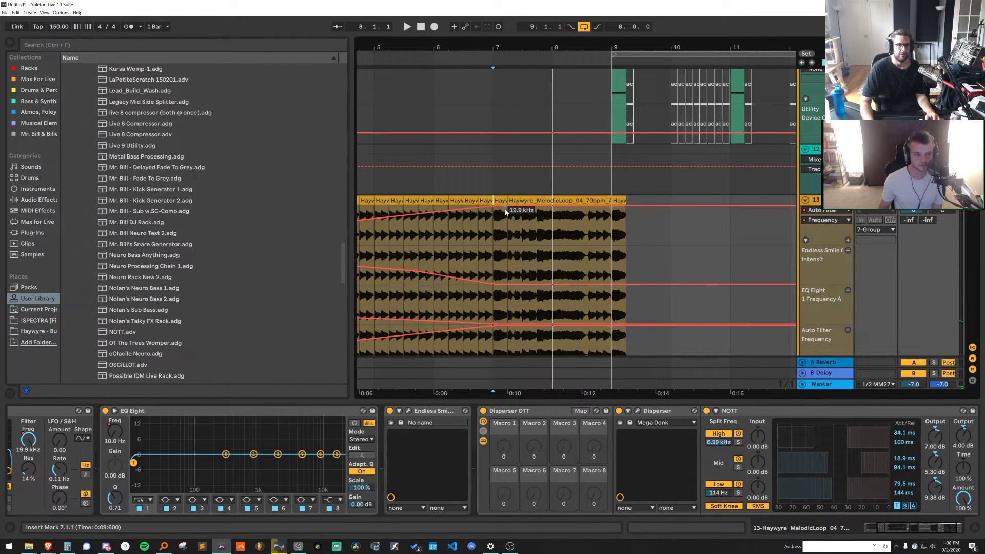
pyautogui.moveTo(507, 206); pyautogui.dragTo(507, 225)
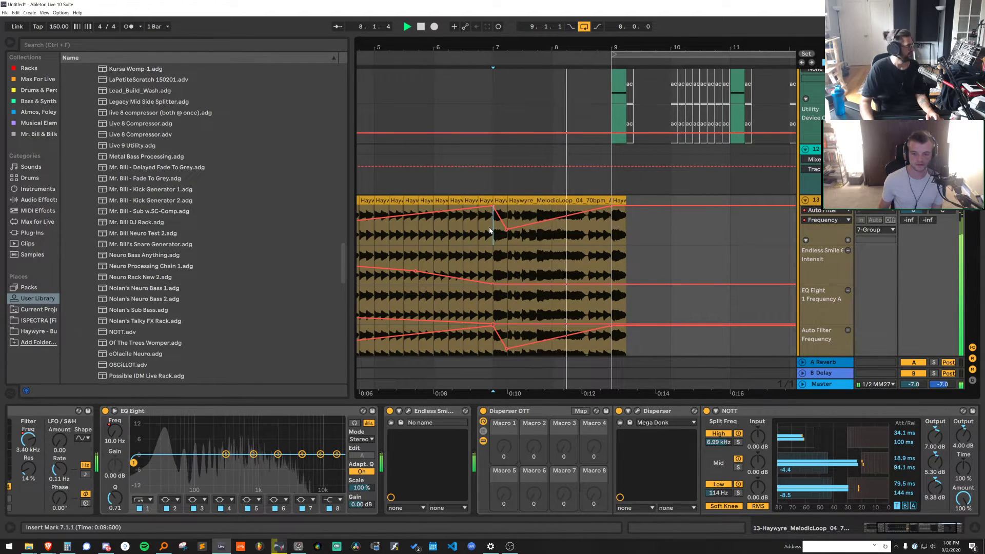
pyautogui.press('space')
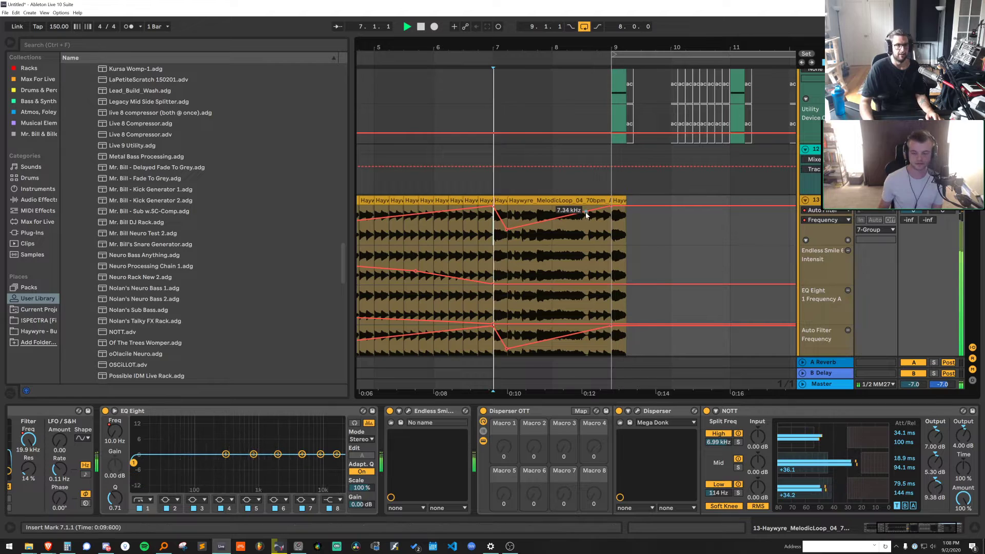
pyautogui.moveTo(585, 212); pyautogui.dragTo(565, 220)
pyautogui.press('space')
pyautogui.press('space')
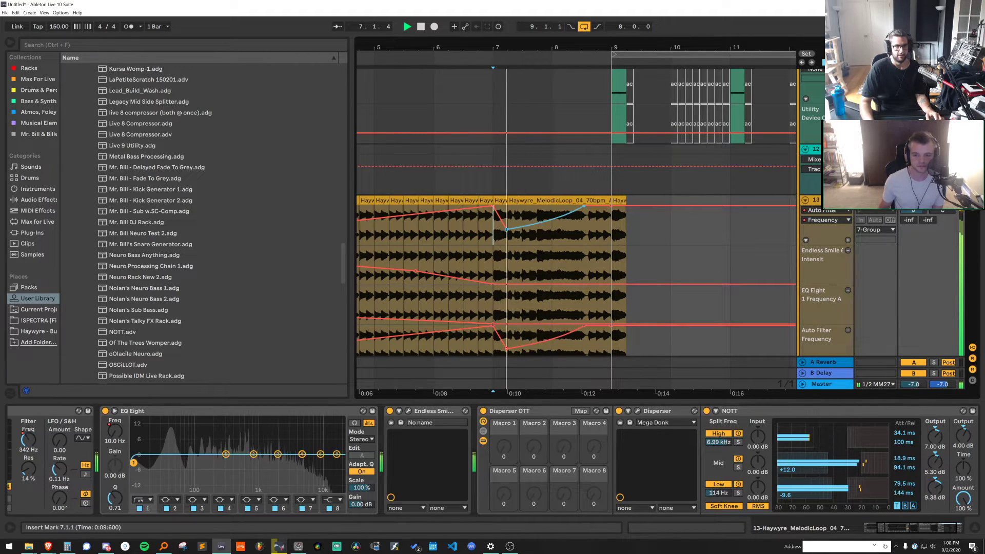
pyautogui.scroll(-4, 449, 144)
pyautogui.press('space')
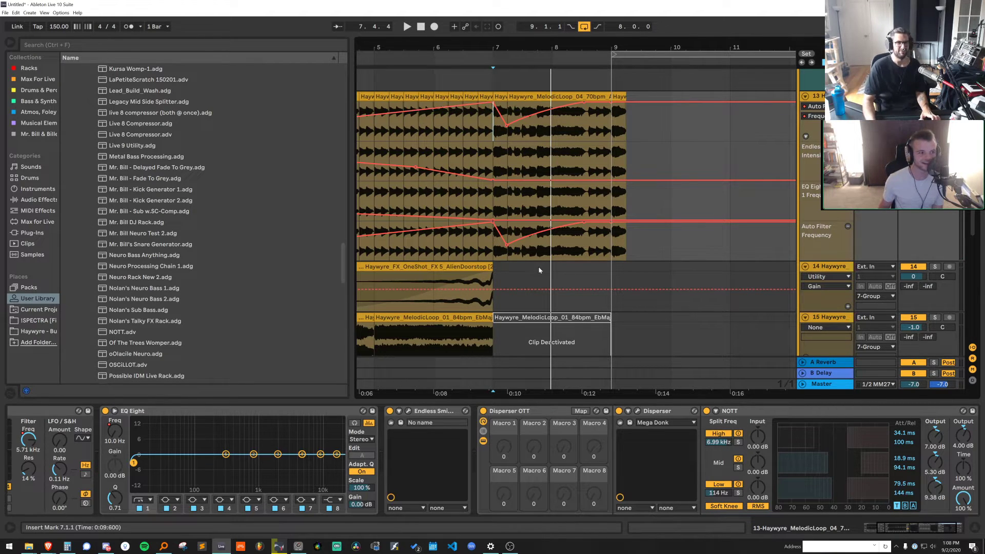
# Save the Live Set to the Desktop as "mr. bill & haywyre stream", leaving the temporary files in place
pyautogui.hotkey('ctrl', 's')
pyautogui.moveTo(123, 25); pyautogui.dragTo(432, 100)
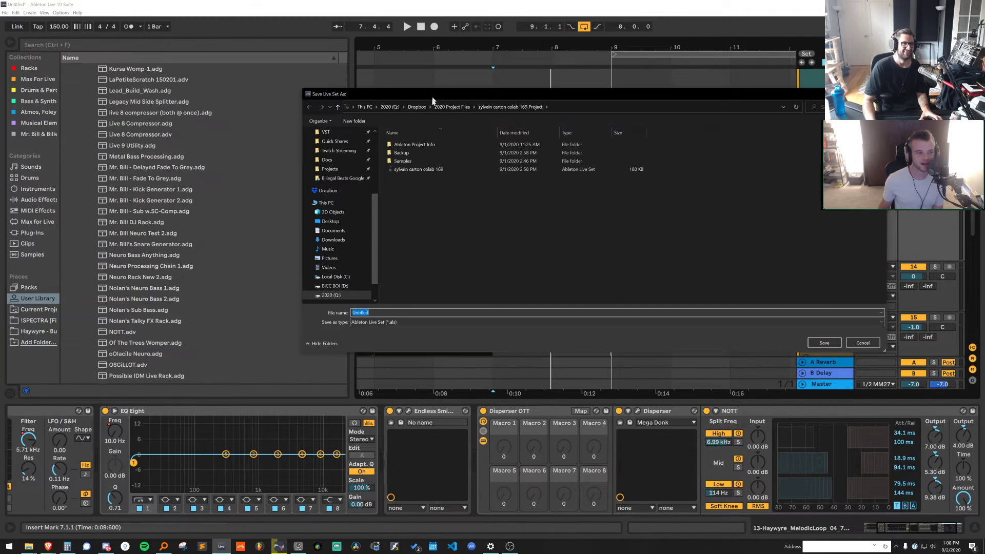
pyautogui.click(338, 221)
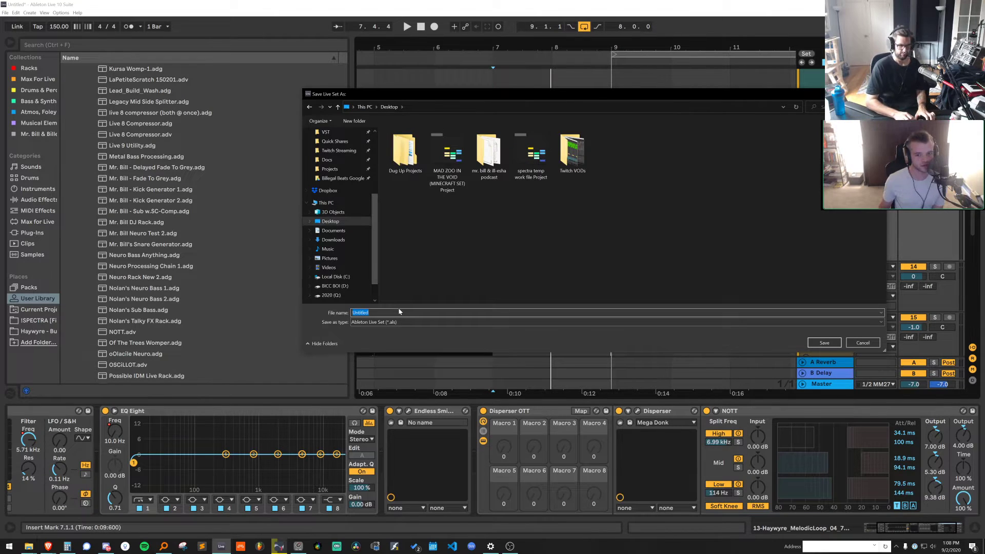
pyautogui.write('mr. bil')
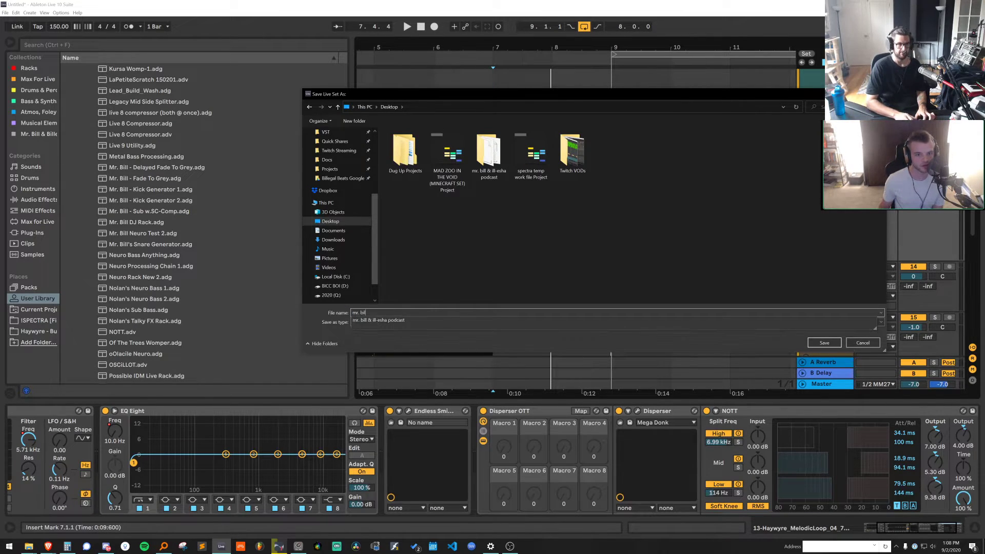
pyautogui.write('l & haywyre stream')
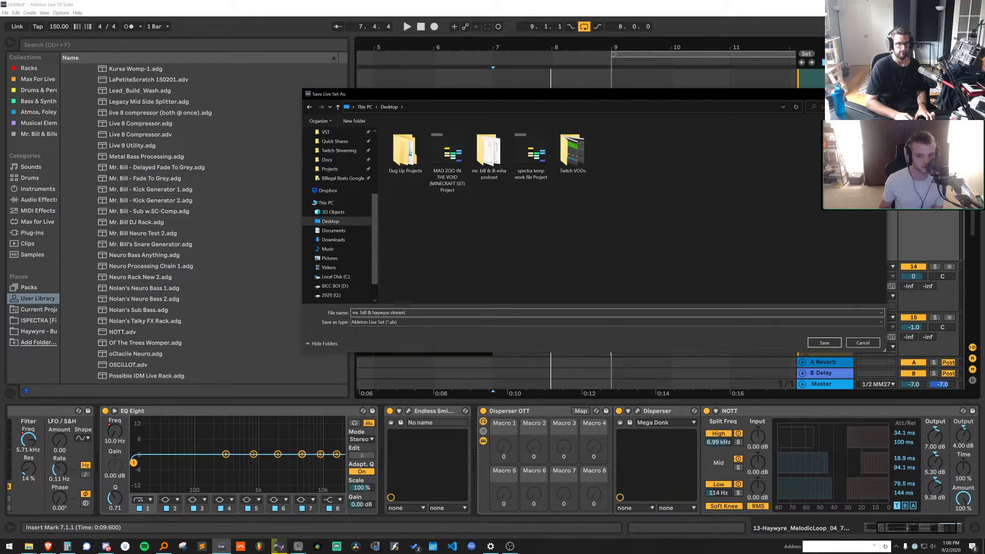
pyautogui.press('Return')
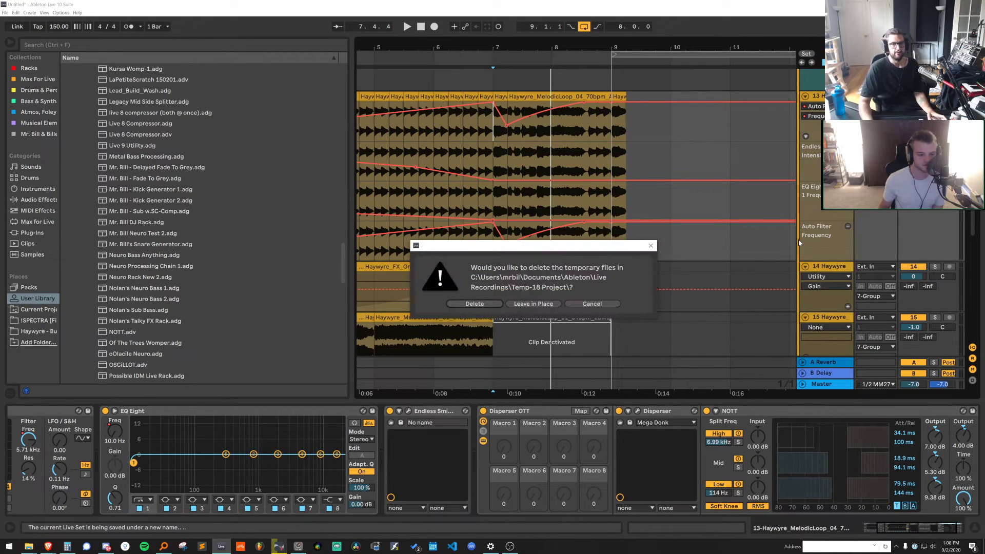
pyautogui.click(510, 302)
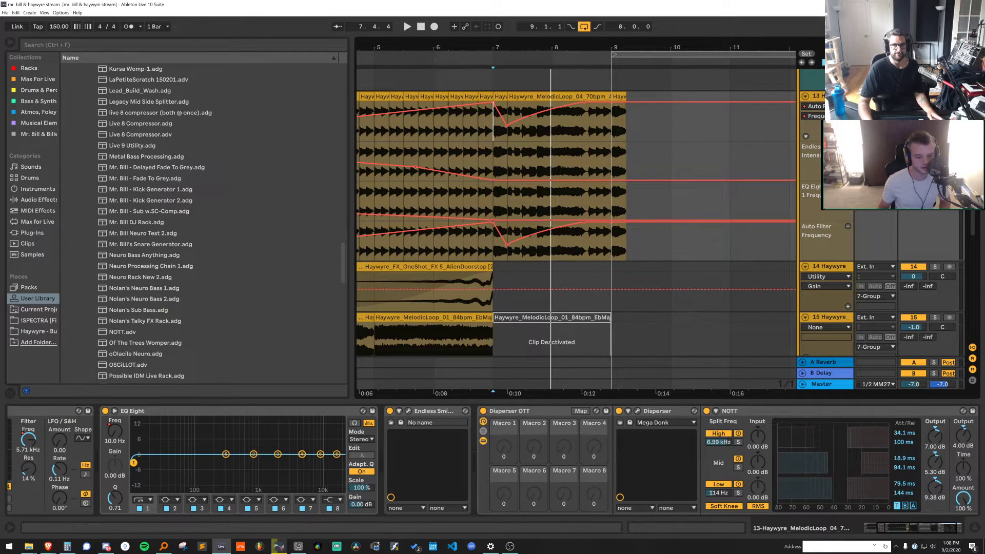
# Insert a new audio track directly below track 13 and open the Haywyre sample pack folder in the browser
pyautogui.scroll(-5, 831, 128)
pyautogui.click(830, 76)
pyautogui.scroll(4, 802, 245)
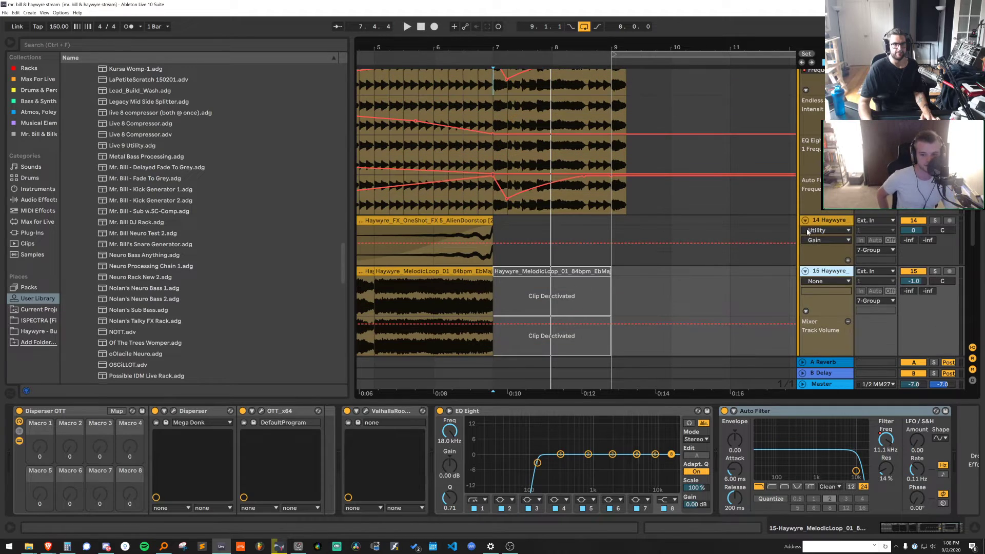
pyautogui.click(814, 220)
pyautogui.scroll(2, 817, 216)
pyautogui.click(818, 216)
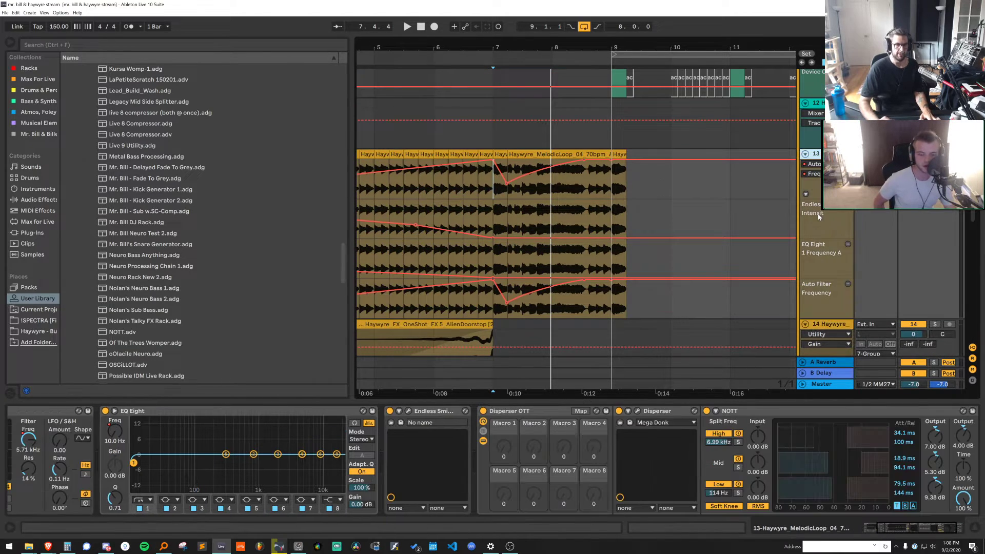
pyautogui.hotkey('ctrl', 't')
pyautogui.click(39, 331)
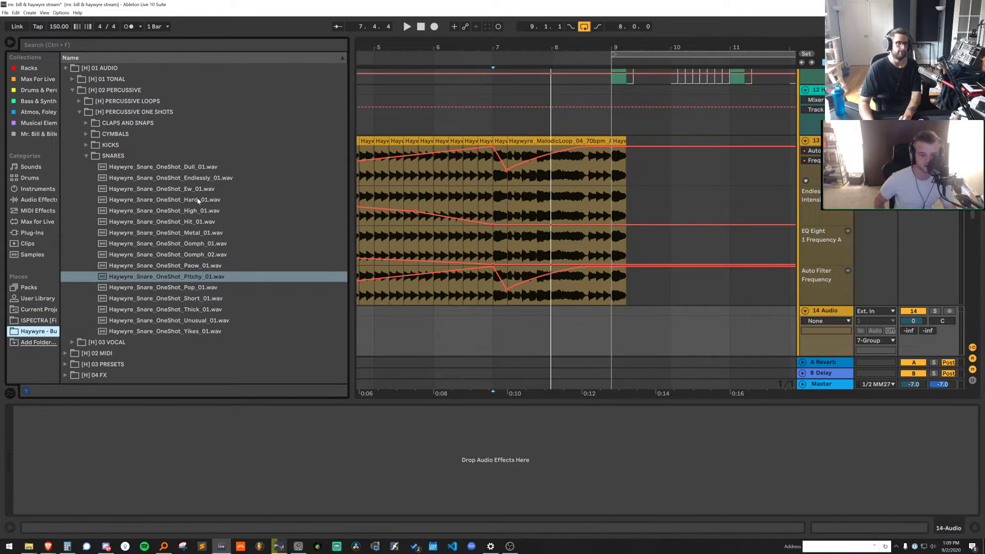
# Collapse the percussive one-shots folders and open the Tonal Phrases folder under 01 Tonal in the Haywyre sample pack
pyautogui.click(162, 166)
pyautogui.press('Left')
pyautogui.press('Left')
pyautogui.press('Left')
pyautogui.press('Left')
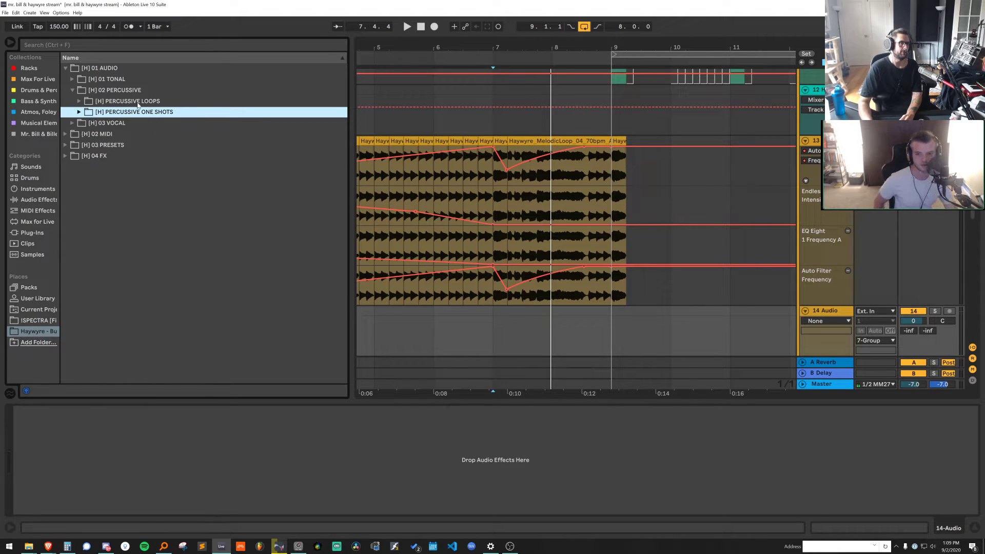
pyautogui.press('Down')
pyautogui.press('Down')
pyautogui.press('Down')
pyautogui.press('Down')
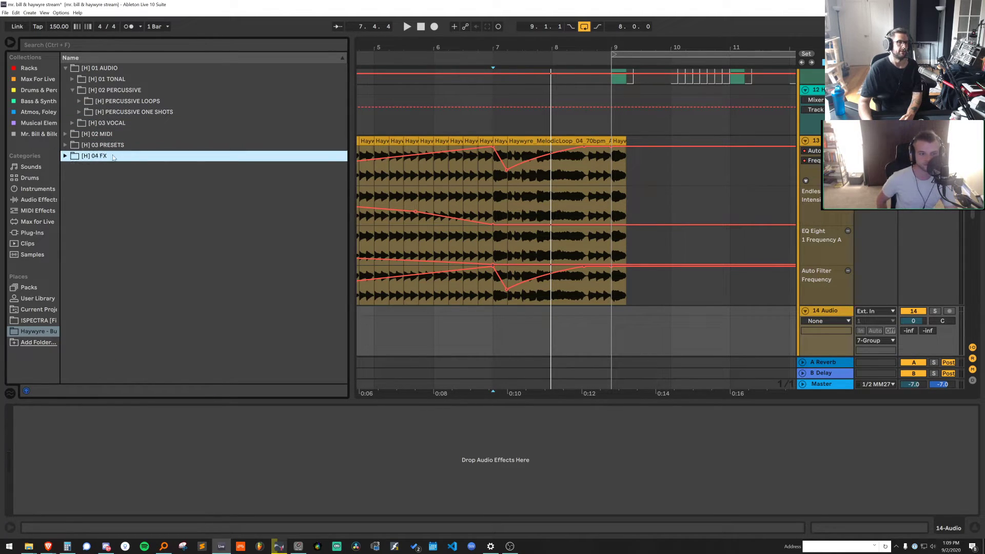
pyautogui.click(124, 81)
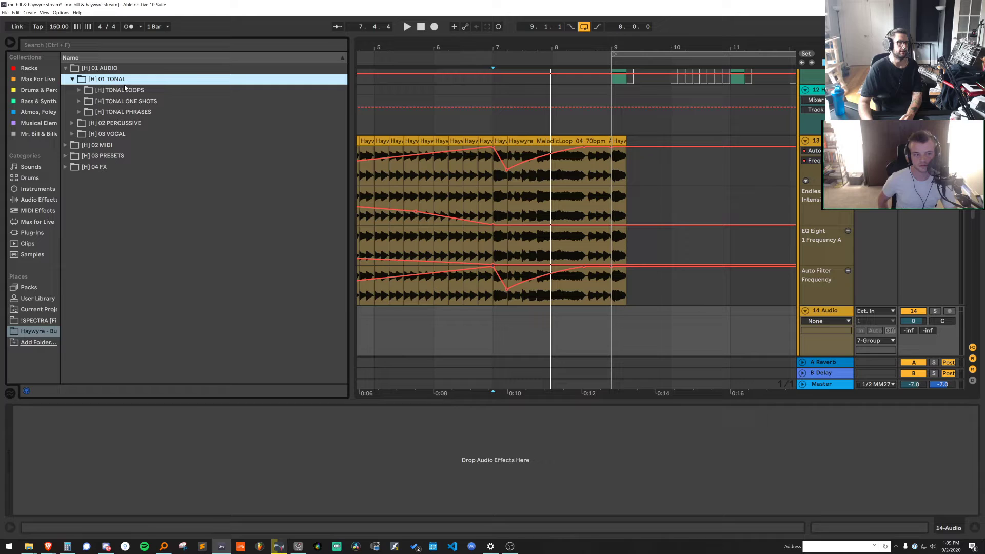
pyautogui.click(143, 111)
pyautogui.doubleClick(144, 111)
pyautogui.scroll(-3, 192, 171)
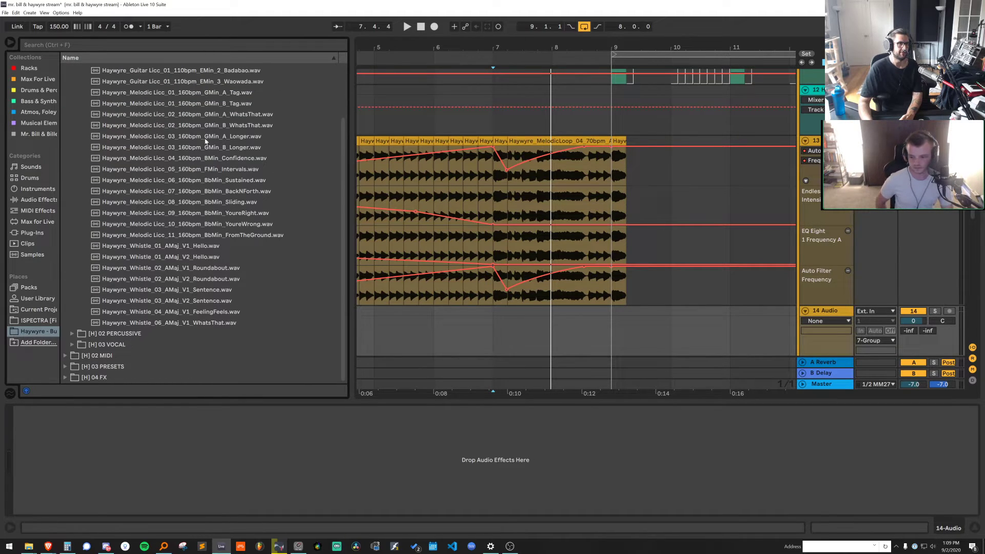
# Audition whistle phrases and the Melodic Licc_08 Sliding sample from the Tonal Phrases folder
pyautogui.scroll(3, 205, 141)
pyautogui.scroll(-3, 212, 287)
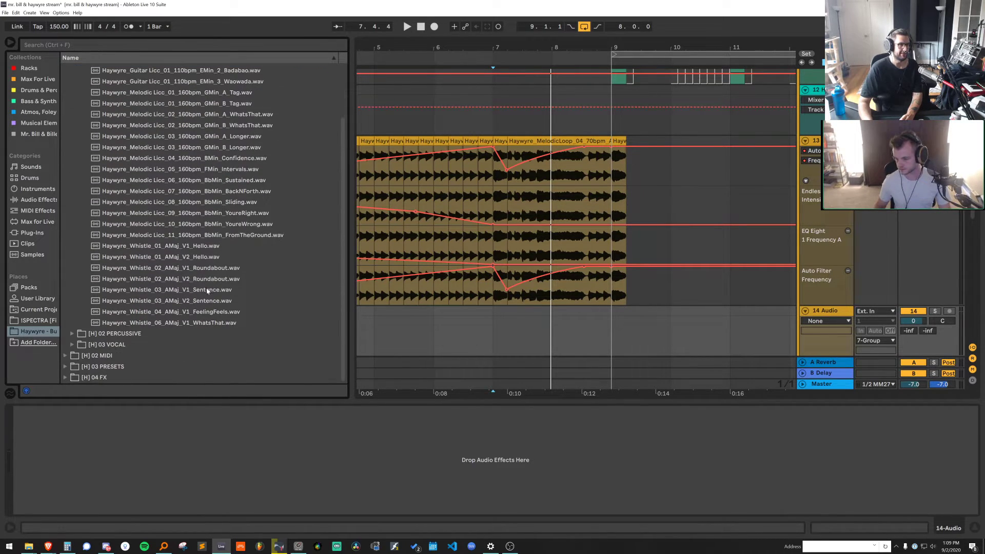
pyautogui.click(206, 314)
pyautogui.scroll(1, 201, 294)
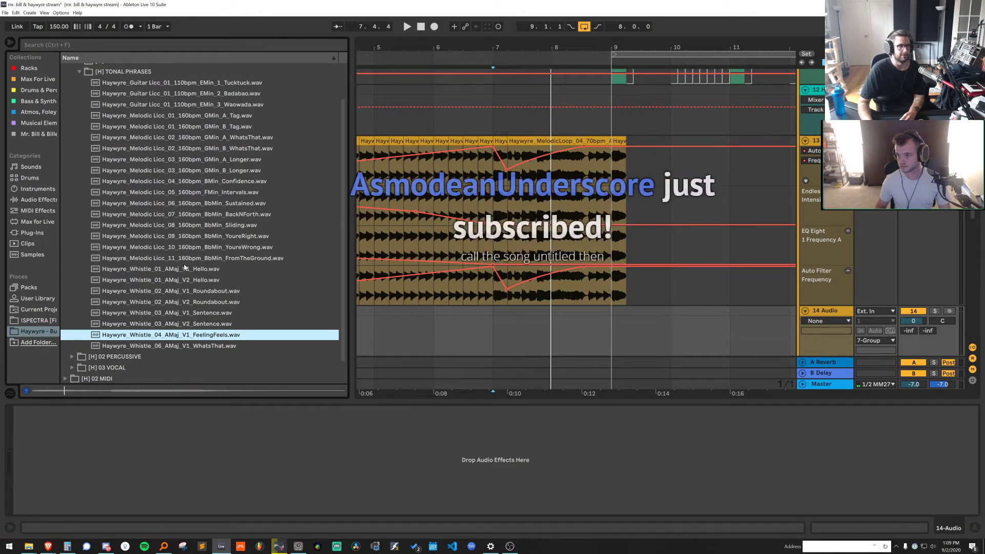
pyautogui.click(187, 304)
pyautogui.click(218, 225)
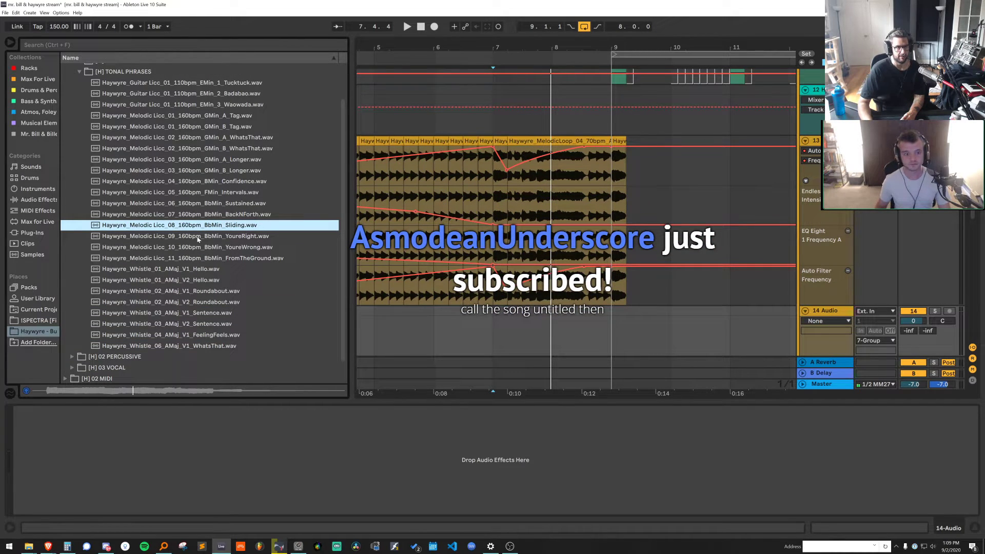
# Place Haywyre_Melodic Licc_08_160bpm_BbMin_Sliding at bar 7 on track 14, trim its silent start and warp it at 160 BPM
pyautogui.moveTo(195, 225); pyautogui.dragTo(513, 331)
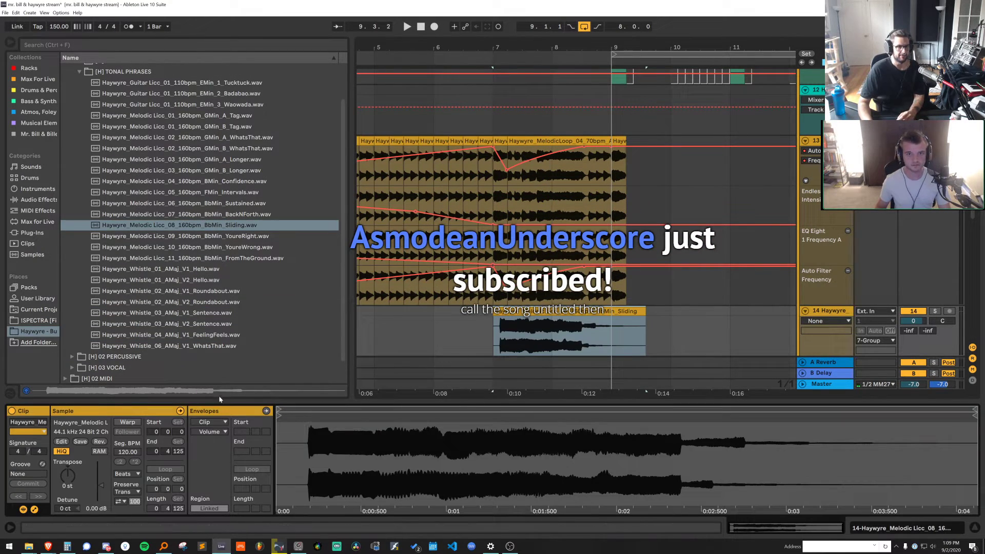
pyautogui.moveTo(281, 417); pyautogui.dragTo(309, 414)
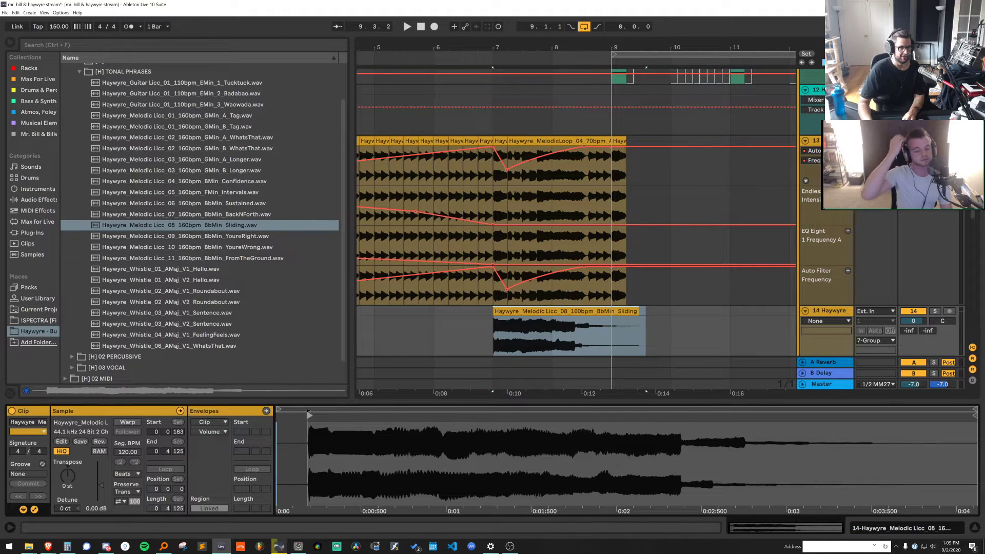
pyautogui.click(140, 422)
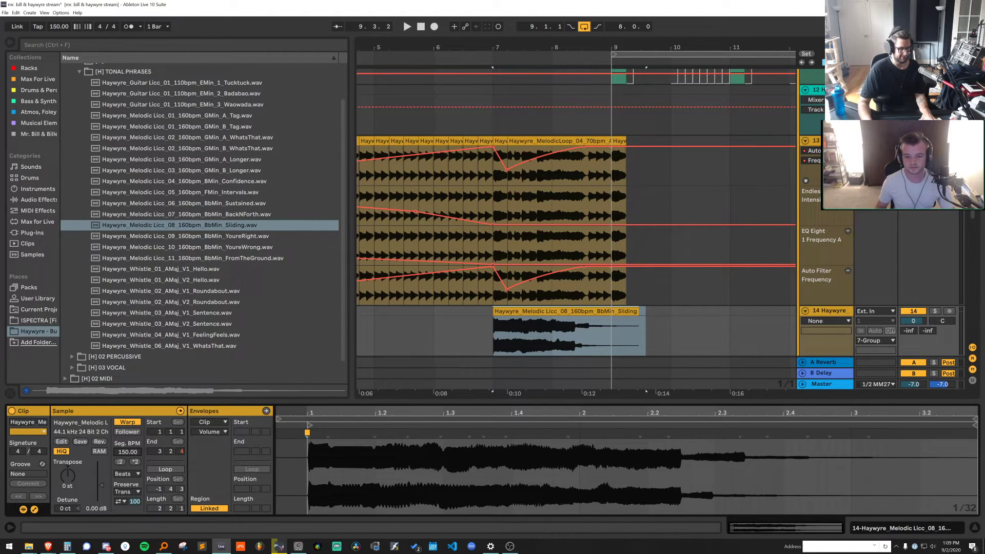
pyautogui.click(132, 451)
pyautogui.write('160')
pyautogui.press('Return')
# Play the Sliding clip from 7.1.1, set its warp mode to Complex and try transposing it up 7 semitones
pyautogui.click(605, 311)
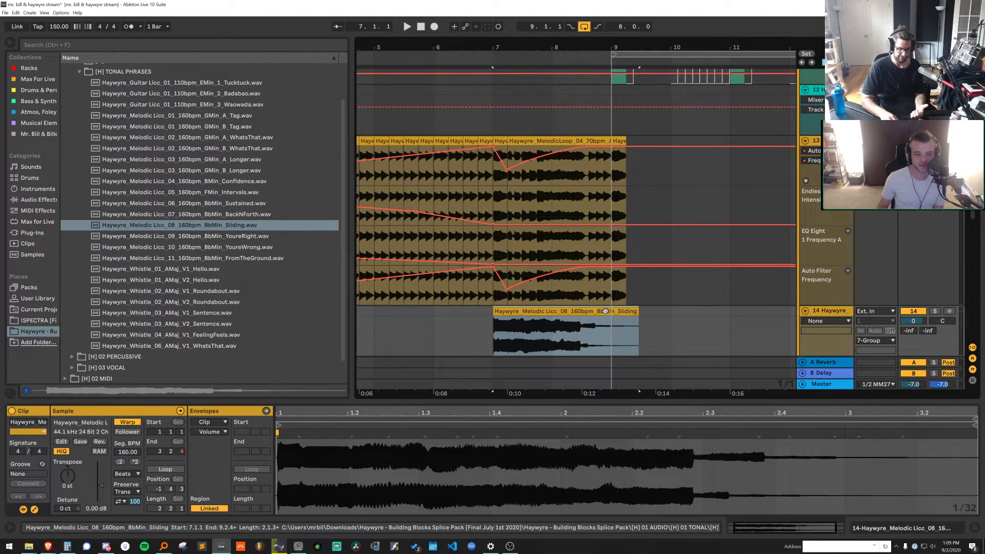
pyautogui.hotkey('shift', 'Up')
pyautogui.click(592, 310)
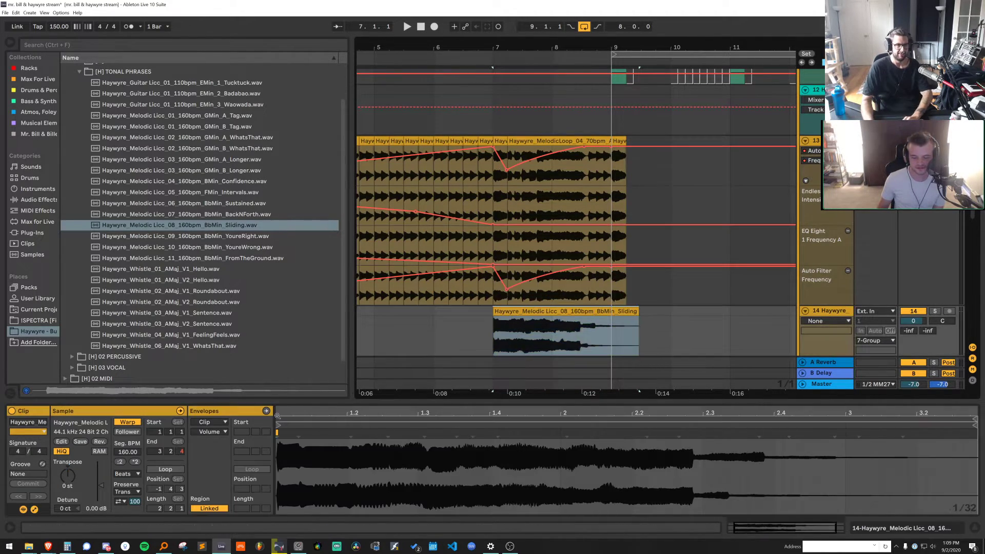
pyautogui.press('space')
pyautogui.moveTo(77, 472); pyautogui.dragTo(77, 457)
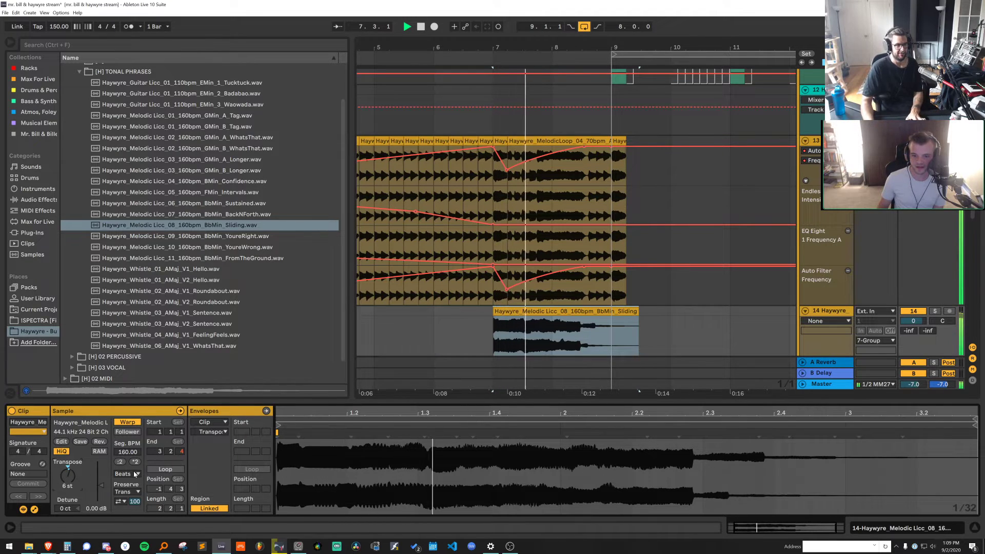
pyautogui.click(127, 473)
pyautogui.click(129, 517)
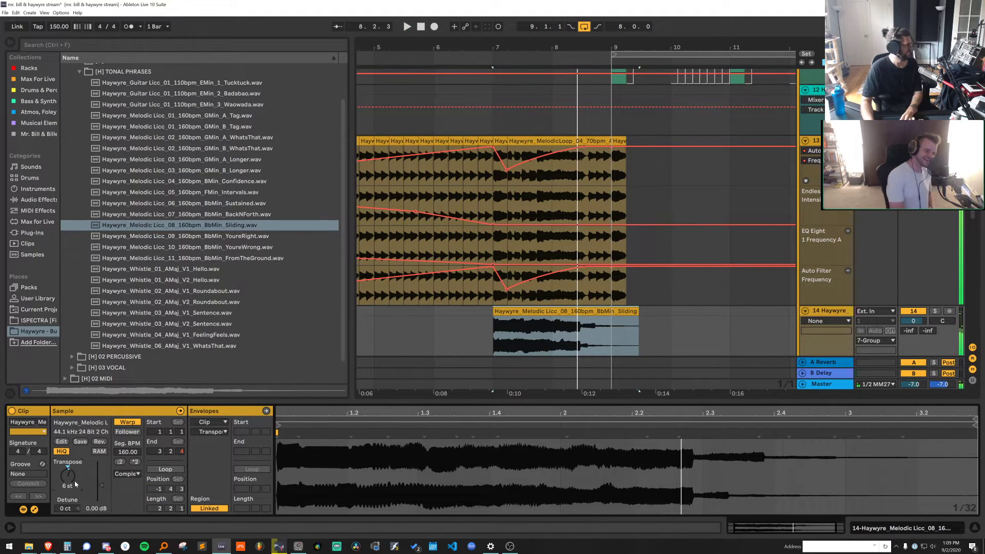
pyautogui.press('space')
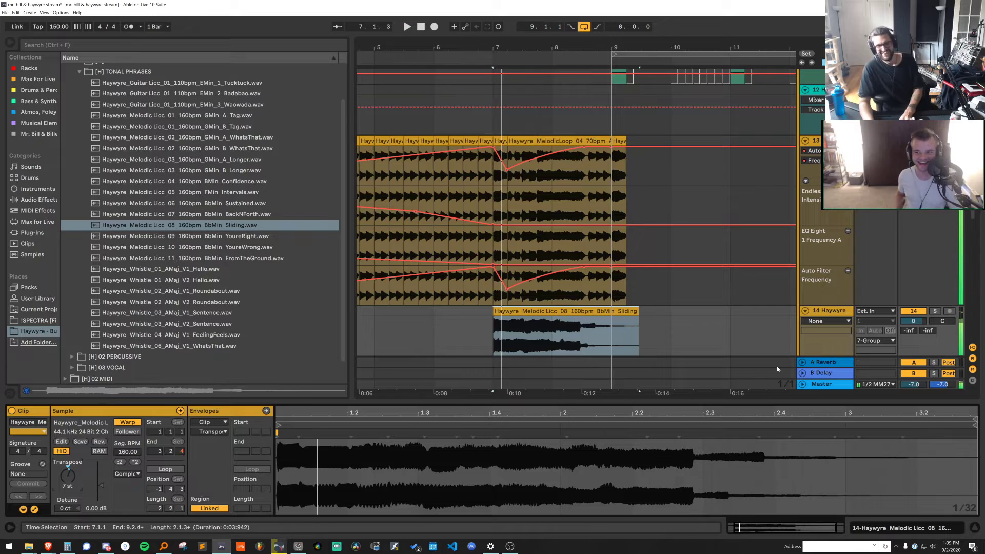
pyautogui.press('space')
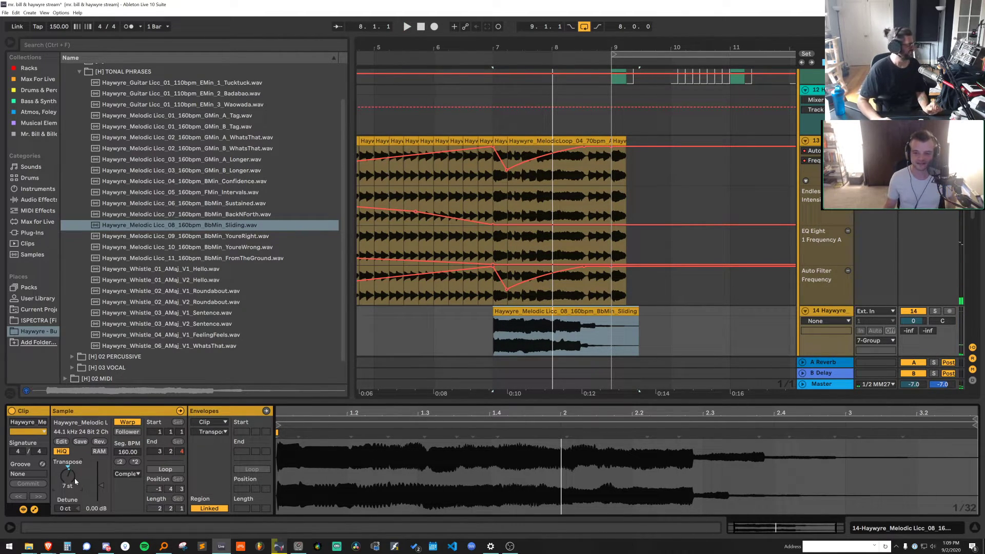
# Transpose the Sliding clip to -5 semitones and lower track 14's volume to -5.5 dB during playback
pyautogui.moveTo(75, 481); pyautogui.dragTo(75, 500)
pyautogui.press('space')
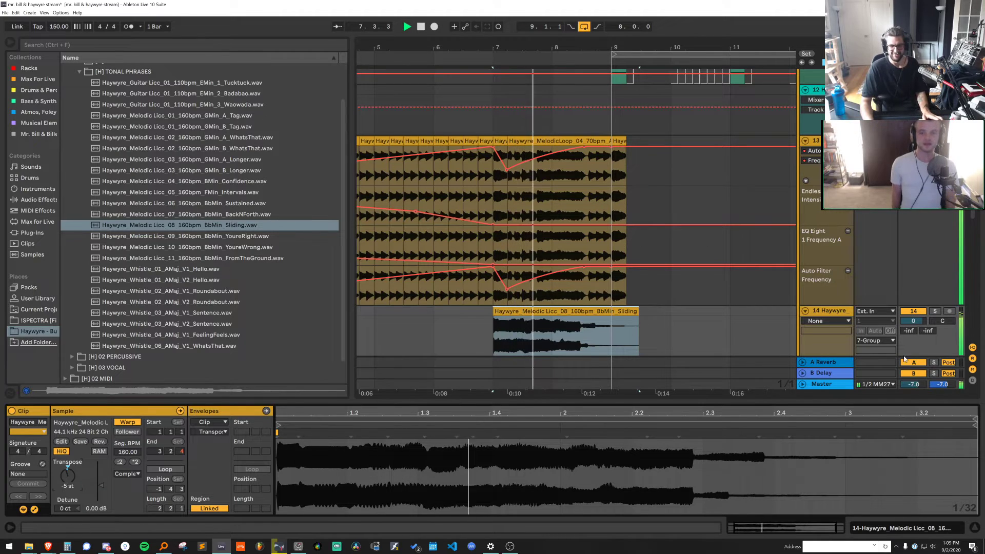
pyautogui.moveTo(922, 322); pyautogui.dragTo(922, 329)
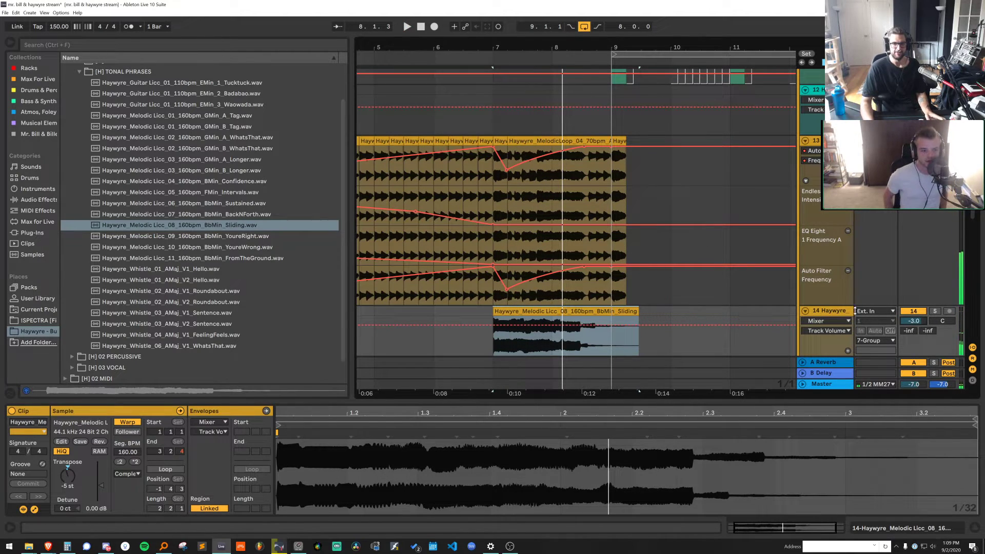
pyautogui.click(909, 330)
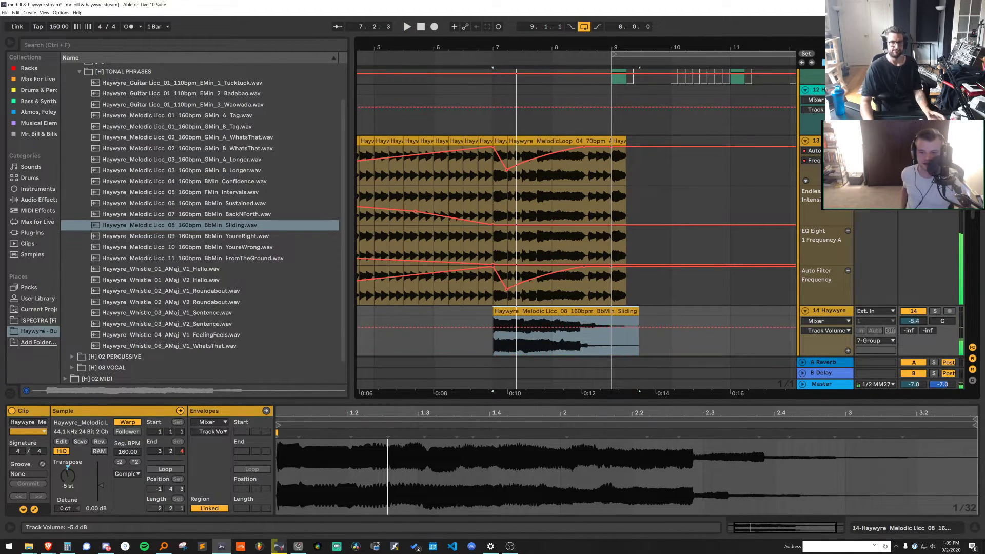
# Find EQ Eight in the browser and add it to track 14
pyautogui.hotkey('ctrl', 'f')
pyautogui.write('eq')
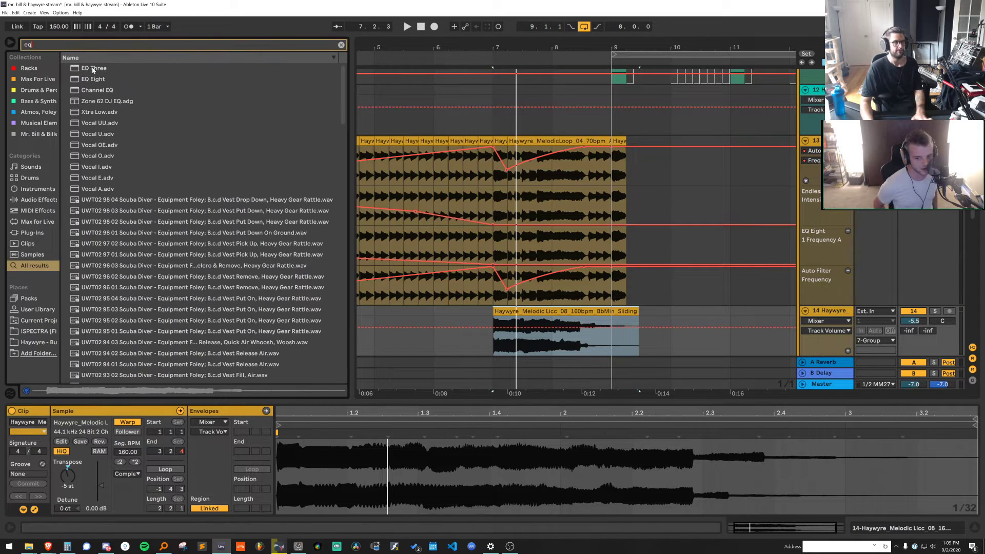
pyautogui.press('Down')
pyautogui.press('Return')
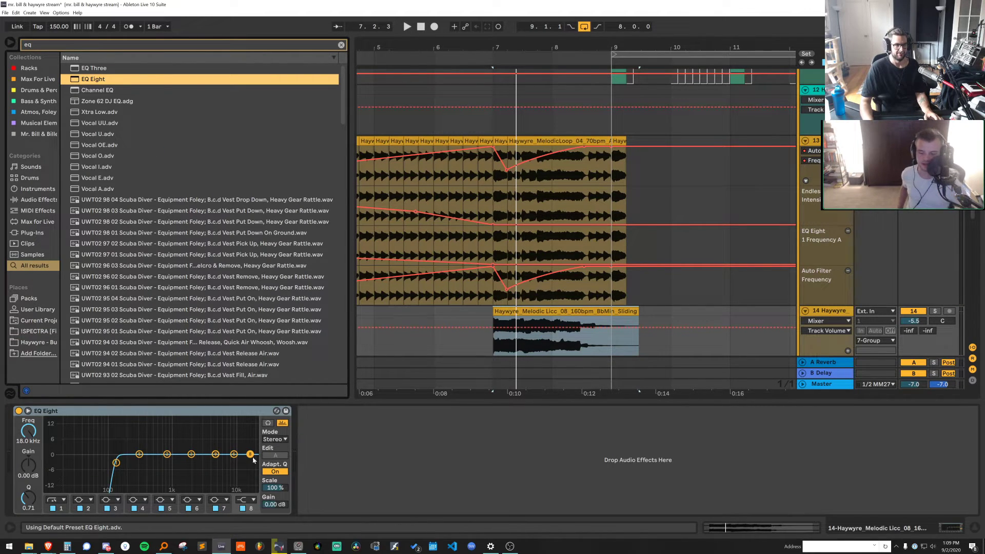
# Automate track 14's EQ Eight band 1 frequency to sweep down from around bar 7 to 10 Hz shortly before bar 9, and play it
pyautogui.click(58, 445)
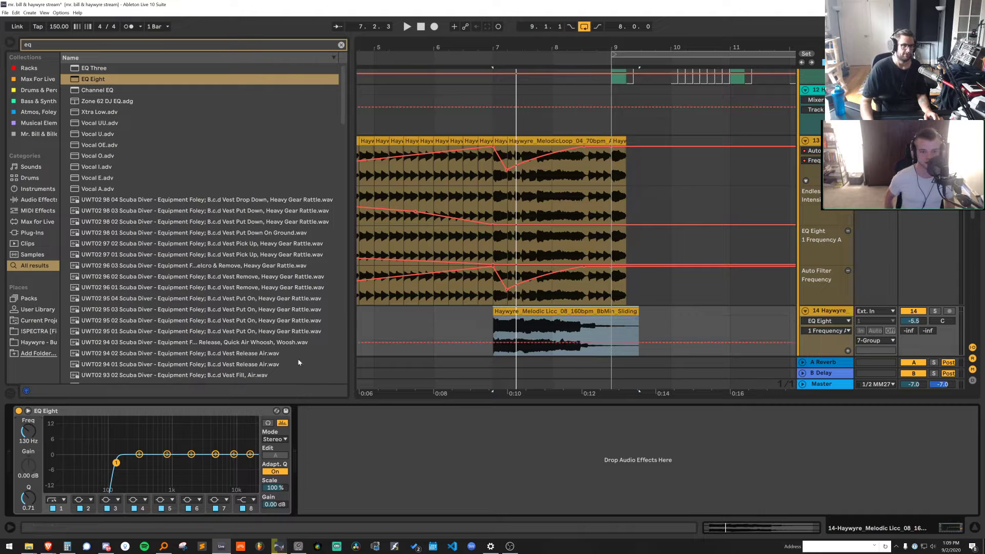
pyautogui.moveTo(487, 342); pyautogui.dragTo(490, 324)
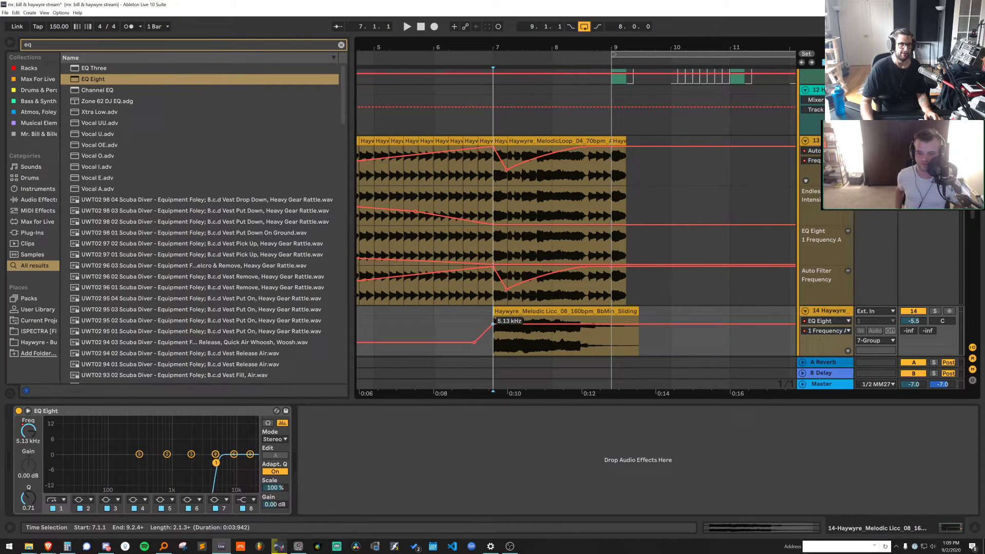
pyautogui.moveTo(599, 323); pyautogui.dragTo(594, 355)
pyautogui.click(605, 312)
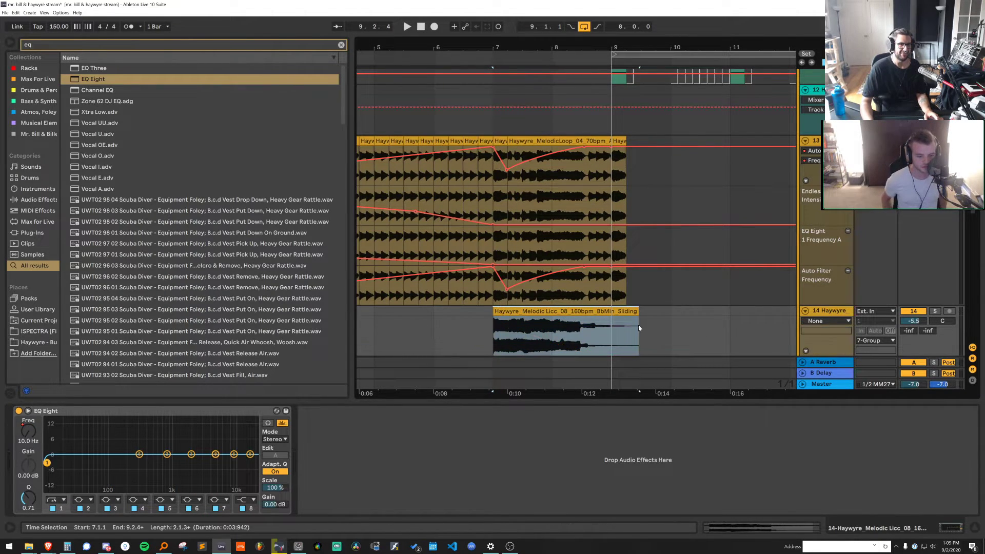
pyautogui.scroll(-3, 639, 328)
pyautogui.press('space')
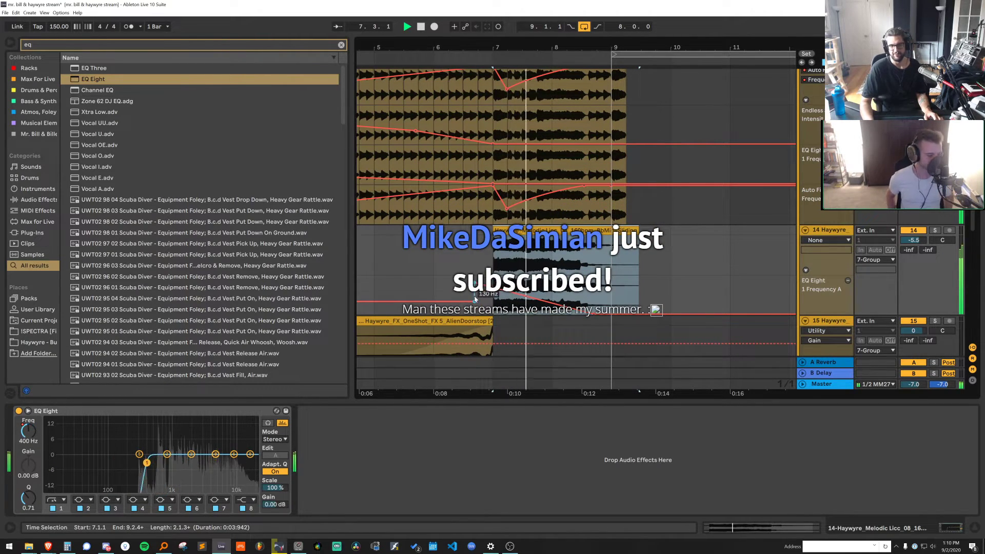
pyautogui.press('space')
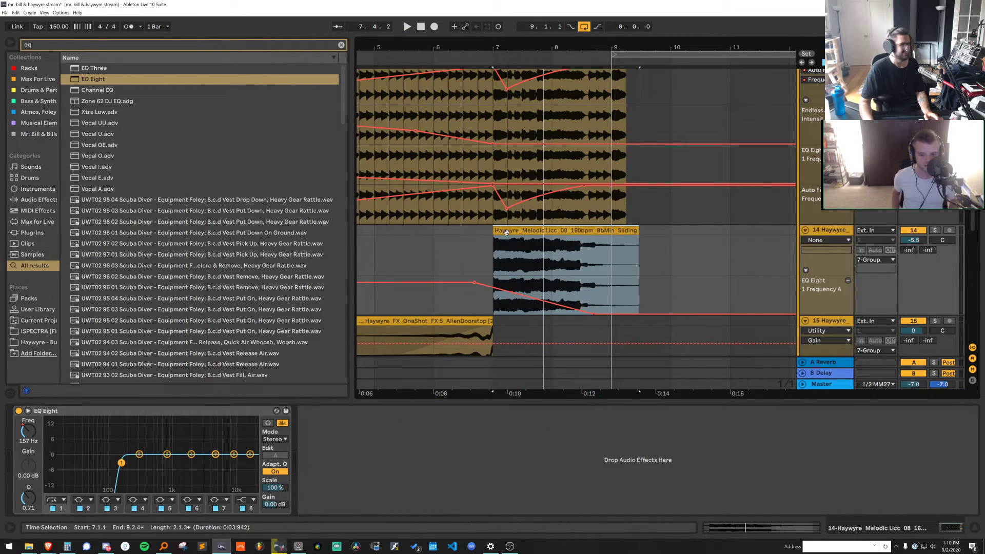
# Set the arrangement grid to 1/16, hide automation and shorten the Sliding clip on track 14 to end at 8.3
pyautogui.rightClick(450, 254)
pyautogui.click(531, 379)
pyautogui.press('a')
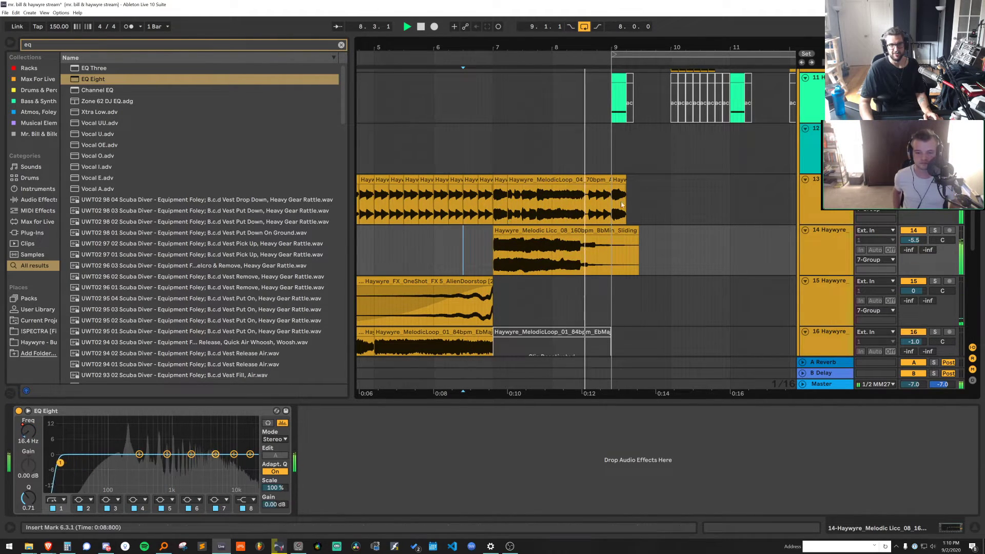
pyautogui.moveTo(635, 232); pyautogui.dragTo(581, 231)
# Review track 13's device chain and hold its Auto Filter frequency dip at about 343 Hz from 7.2 to about 7.4
pyautogui.click(526, 187)
pyautogui.press('space')
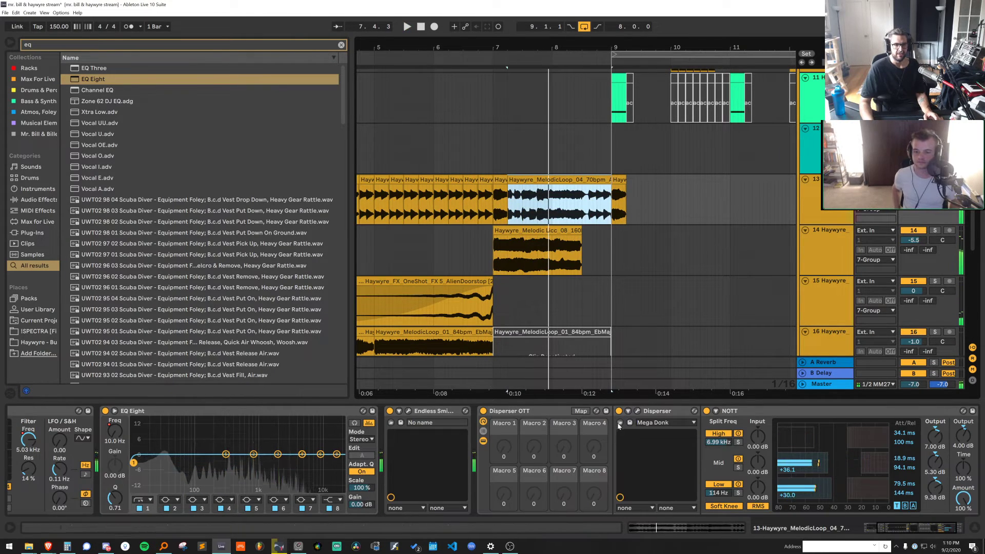
pyautogui.click(915, 527)
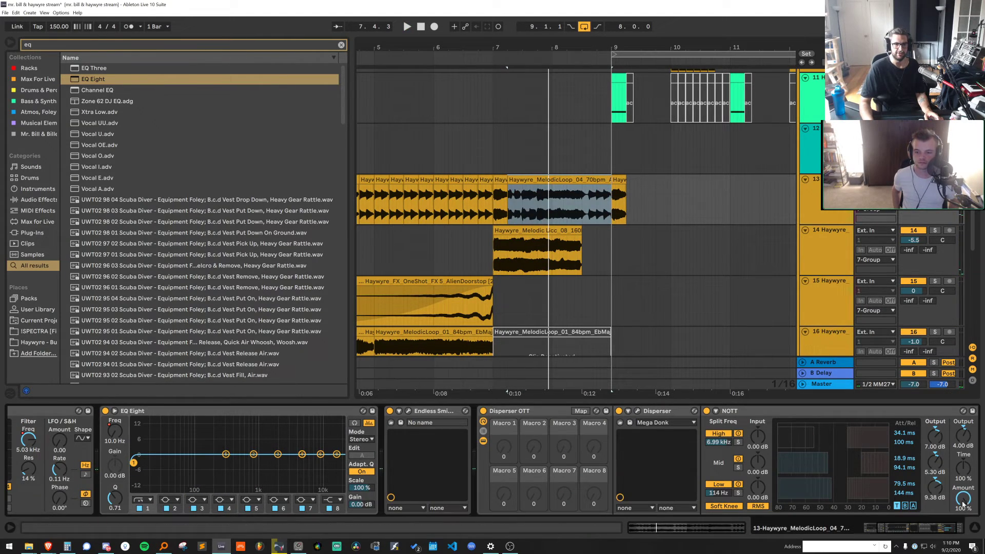
pyautogui.moveTo(929, 528); pyautogui.dragTo(847, 526)
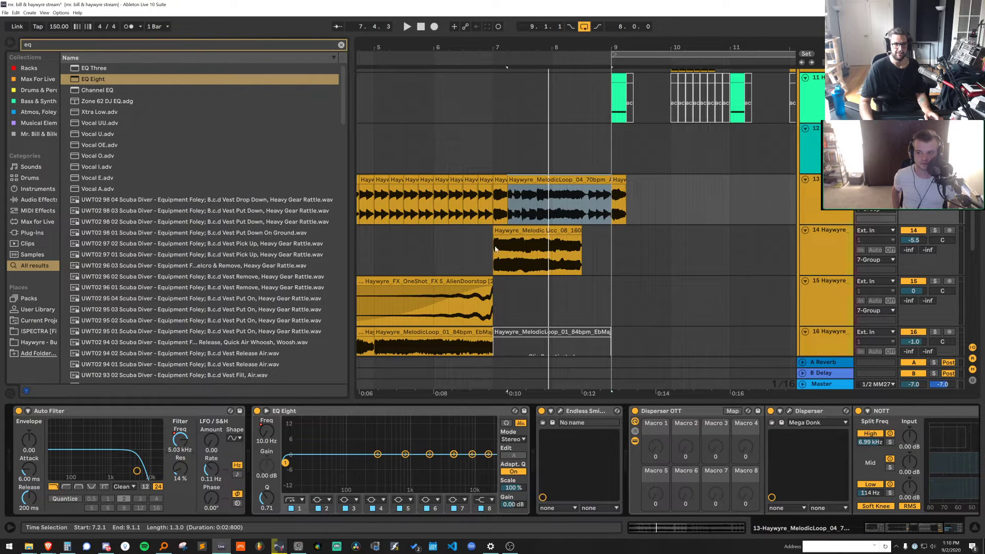
pyautogui.press('a')
pyautogui.click(540, 201)
pyautogui.click(519, 180)
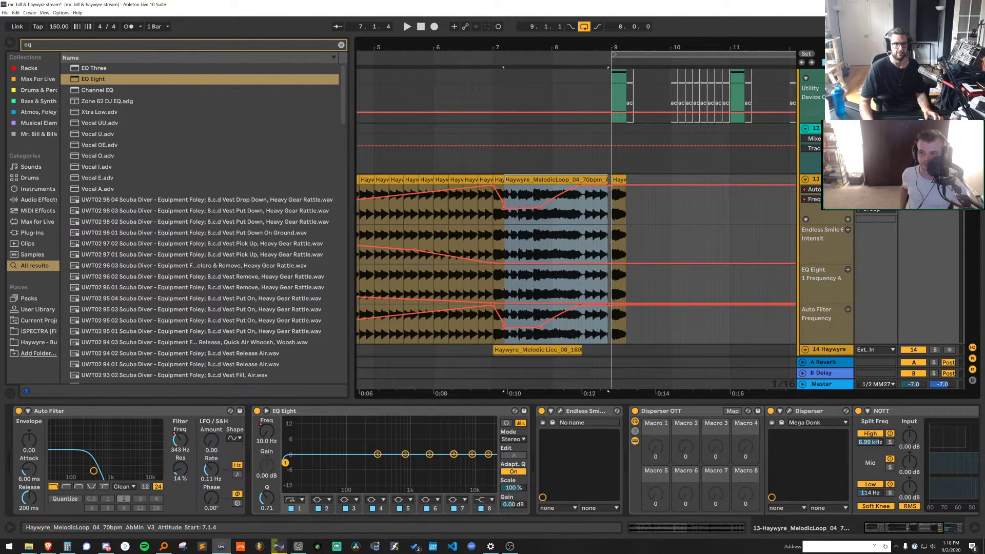
pyautogui.press('space')
pyautogui.click(502, 180)
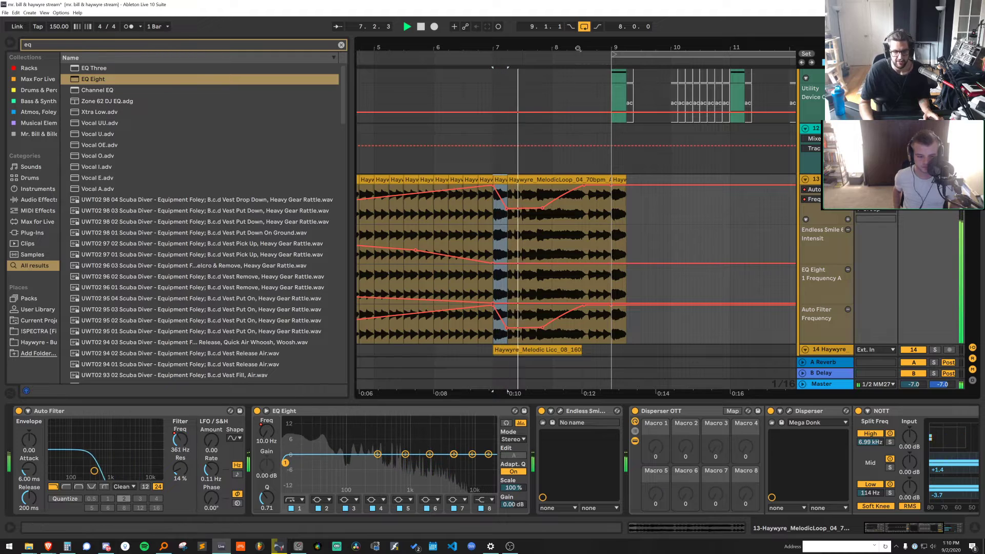
# Move the filter dip's second low breakpoint to 7.4 at about 265 Hz and the end of its rise to 8.3
pyautogui.moveTo(545, 48); pyautogui.dragTo(545, 133)
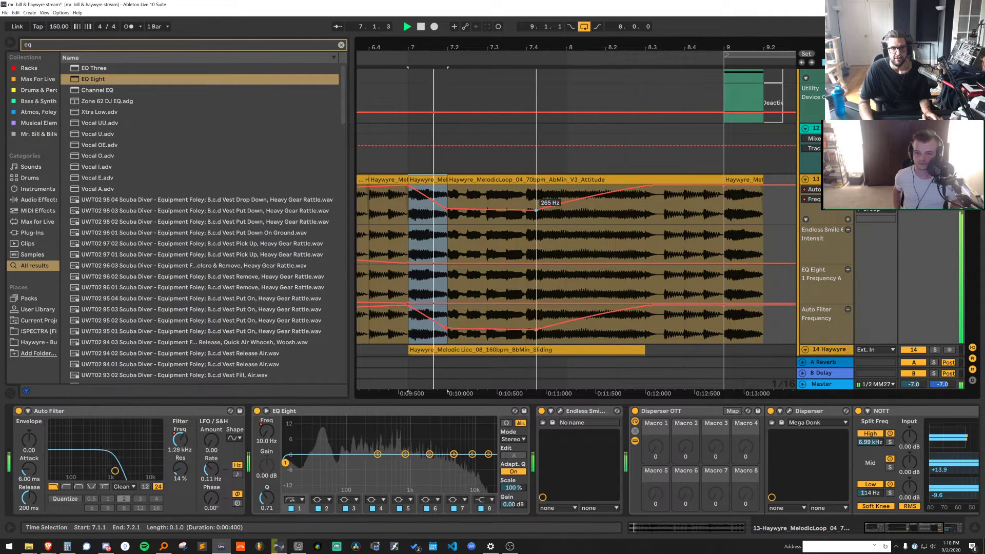
pyautogui.moveTo(527, 211); pyautogui.dragTo(526, 210)
pyautogui.moveTo(650, 184)
pyautogui.mouseDown()
pyautogui.moveTo(635, 185)
pyautogui.moveTo(645, 185)
pyautogui.mouseUp()
# Reshape the filter dip into an abrupt drop at 7.2 with one curved rise to 8.3, removing the 7.4 breakpoint, and play from 6.4.4
pyautogui.click(400, 207)
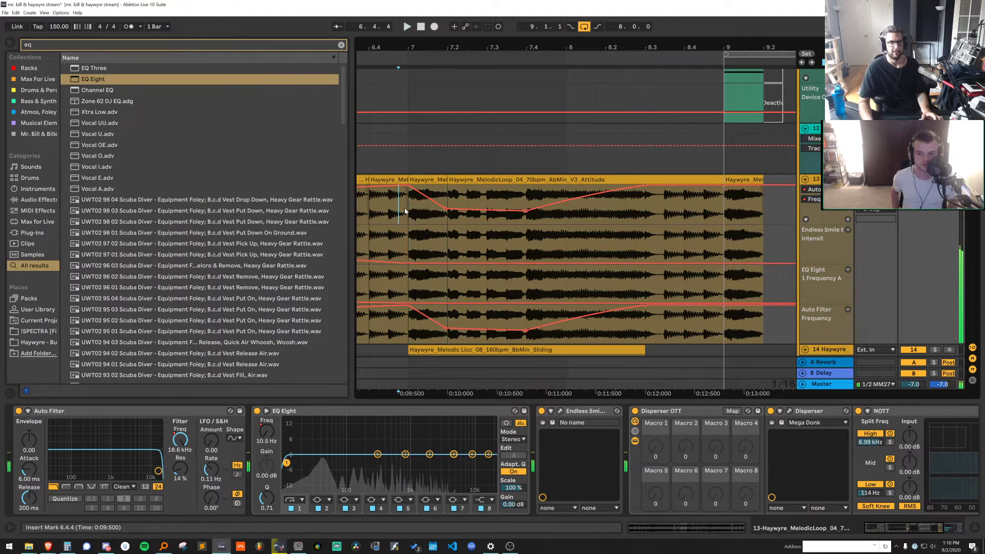
pyautogui.press('space')
pyautogui.press('space')
pyautogui.moveTo(454, 211)
pyautogui.mouseDown()
pyautogui.moveTo(448, 216)
pyautogui.moveTo(458, 225)
pyautogui.mouseUp()
pyautogui.press('space')
pyautogui.press('space')
pyautogui.click(526, 210)
pyautogui.press('space')
pyautogui.press('space')
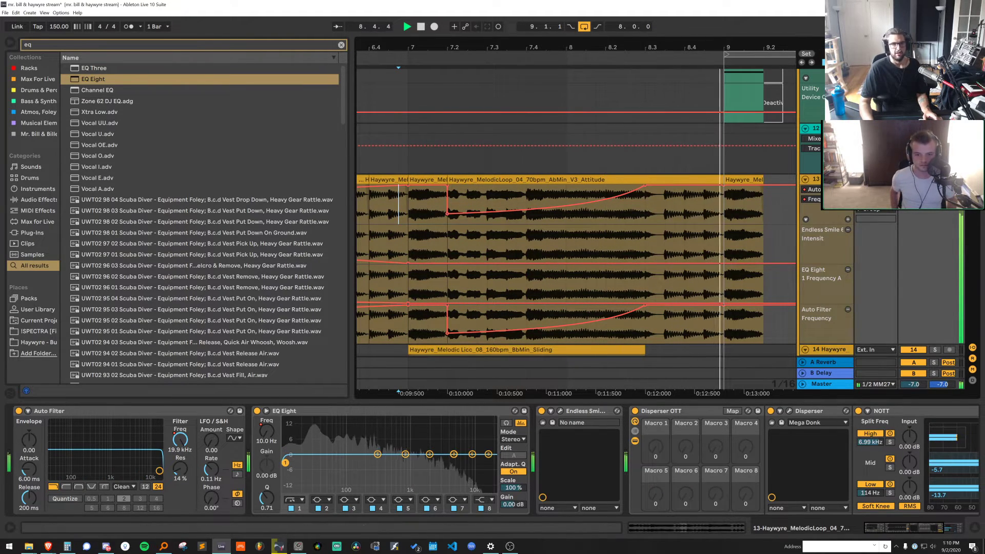
# Stop playback, hide automation and solo track 14 with its Sliding clip selected
pyautogui.press('a')
pyautogui.press('space')
pyautogui.click(825, 239)
pyautogui.click(606, 227)
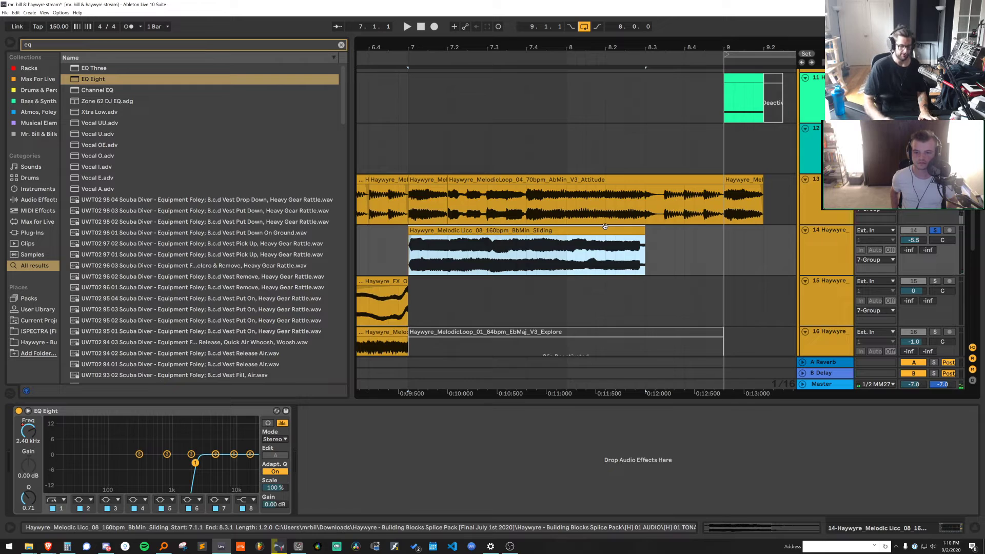
# Search the browser for "convoluter", add the Convoluter effect after track 14's EQ Eight and play the Sliding clip
pyautogui.hotkey('ctrl', 'f')
pyautogui.write('convo')
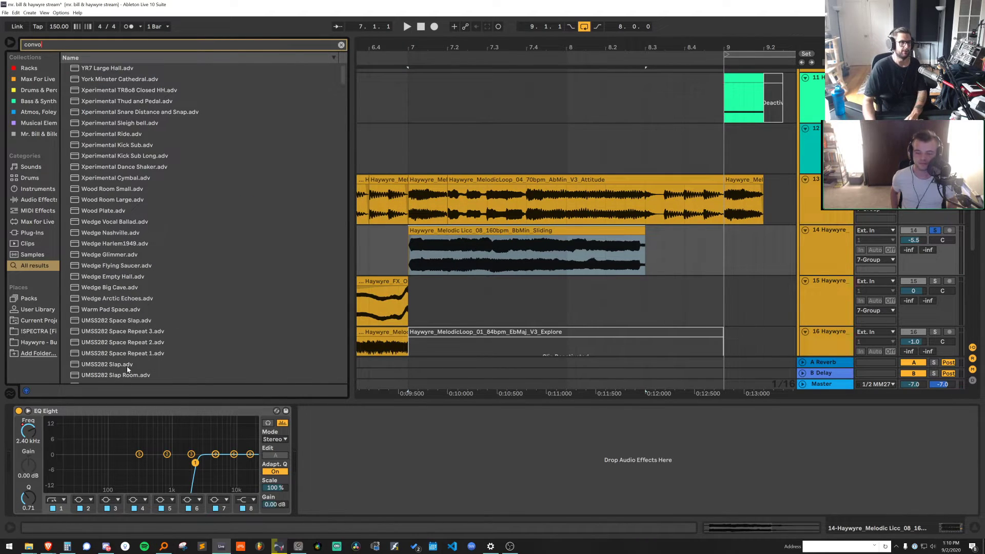
pyautogui.write('lut')
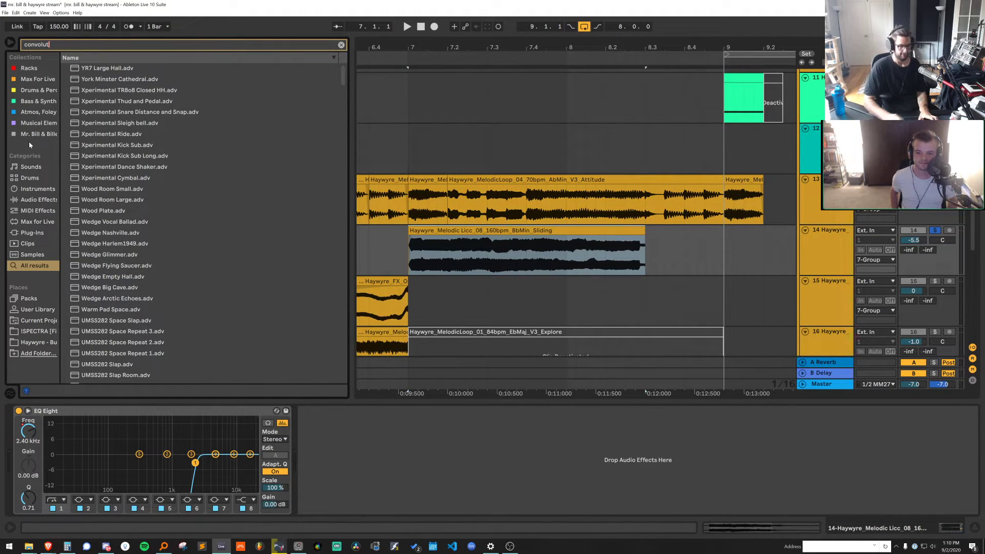
pyautogui.hotkey('ctrl', 'a')
pyautogui.write('c')
pyautogui.press('BackSpace')
pyautogui.press('BackSpace')
pyautogui.press('BackSpace')
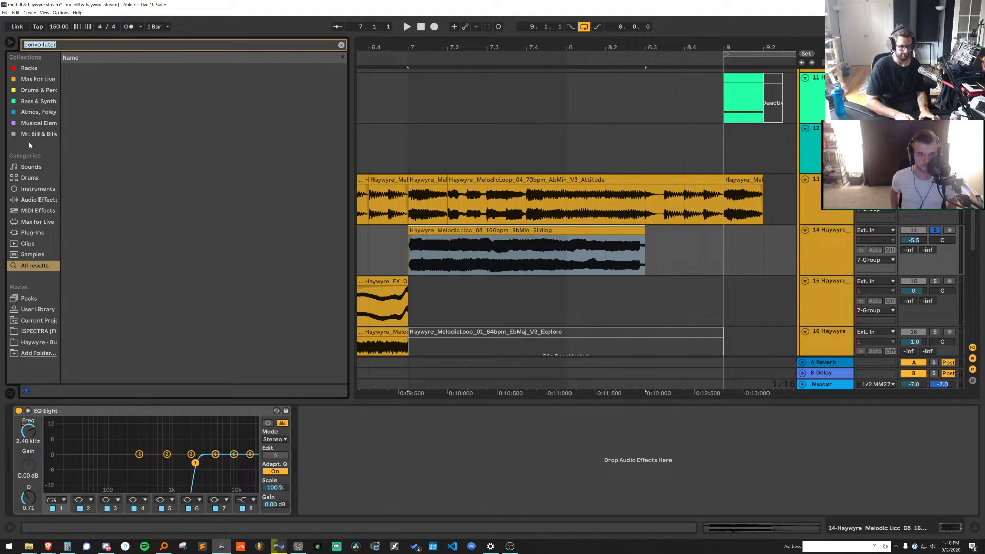
pyautogui.write('uter')
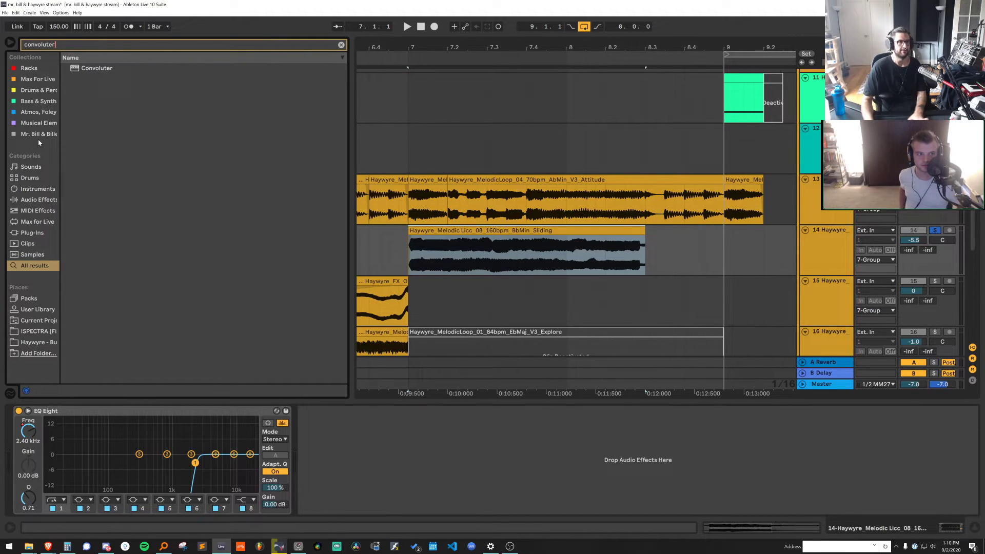
pyautogui.doubleClick(125, 68)
pyautogui.press('space')
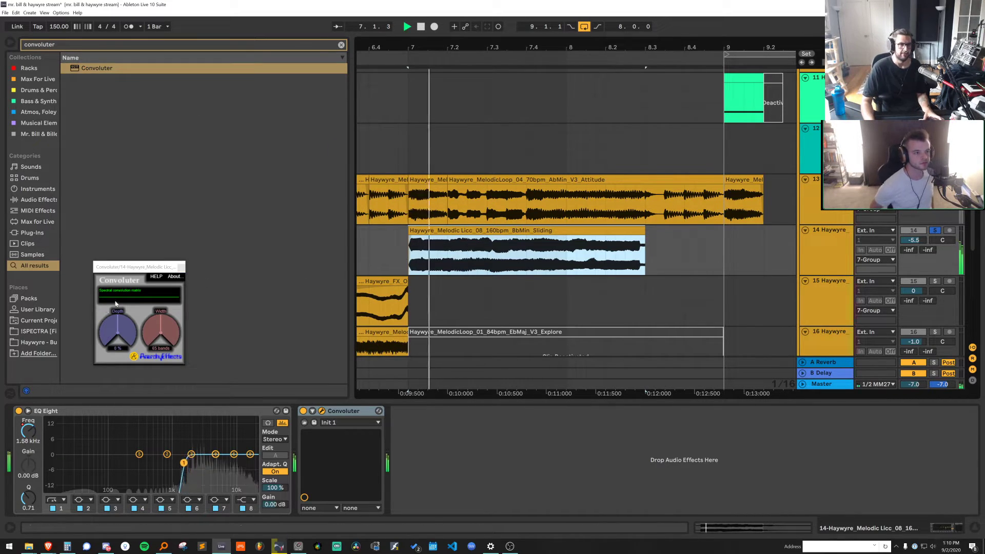
# Set Convoluter's depth to about -73 % and width to about 39 bands, and unsolo track 14 with its volume at -3.6
pyautogui.moveTo(116, 321); pyautogui.dragTo(149, 322)
pyautogui.click(149, 332)
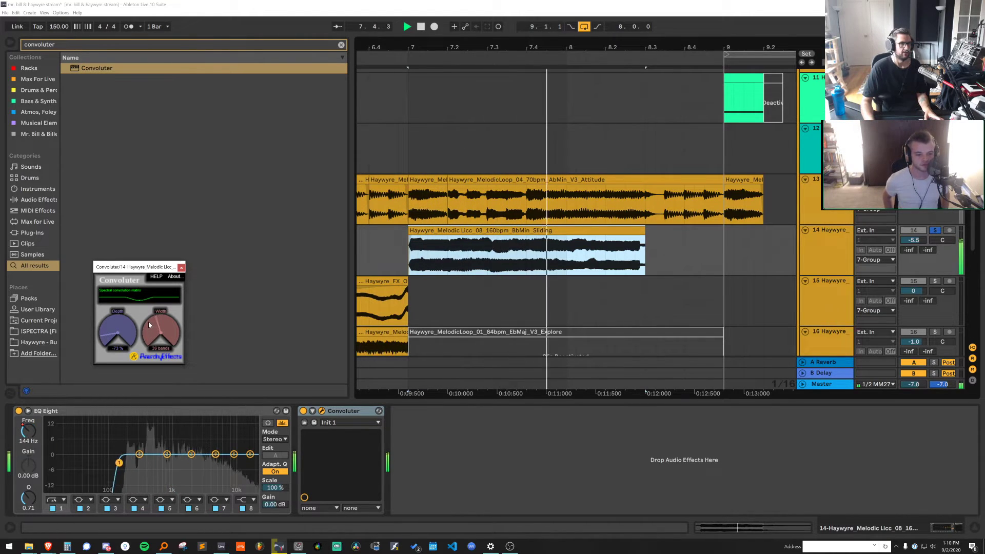
pyautogui.click(935, 231)
pyautogui.press('space')
pyautogui.press('space')
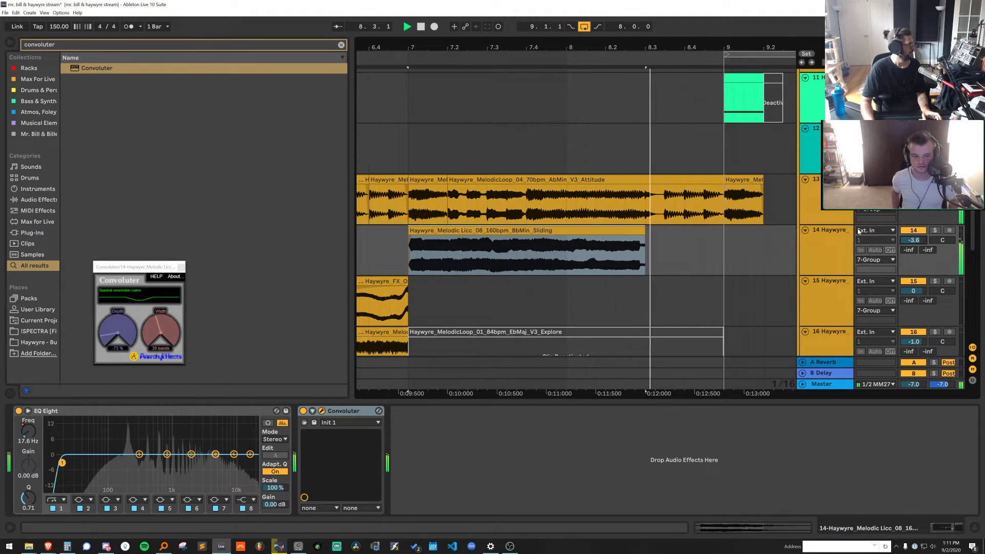
# Play from bar 6 and set Convoluter's depth to about -67 % and width to about 28 bands, with track 14 soloed
pyautogui.moveTo(606, 47); pyautogui.dragTo(605, 25)
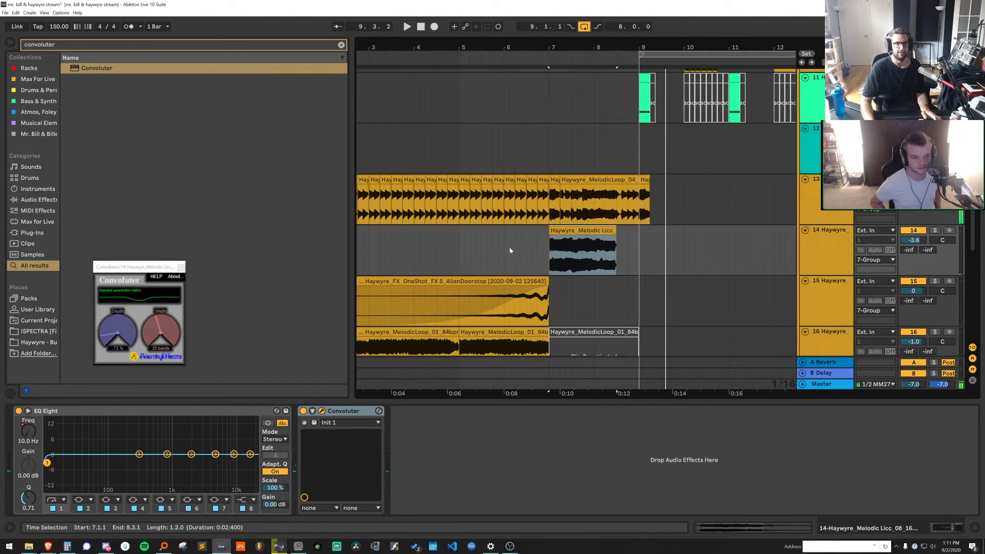
pyautogui.click(510, 250)
pyautogui.press('space')
pyautogui.press('space')
pyautogui.moveTo(128, 329); pyautogui.dragTo(114, 327)
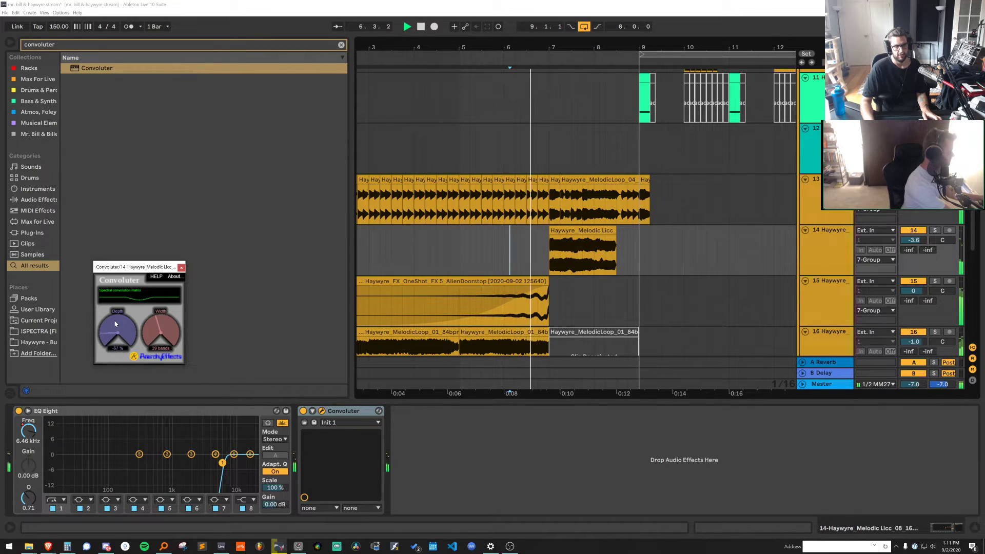
pyautogui.click(927, 230)
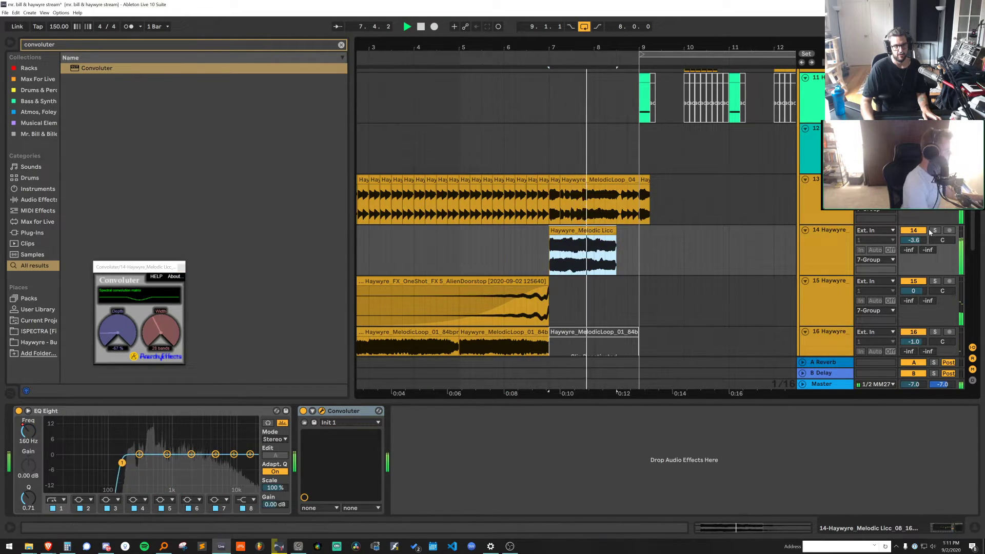
pyautogui.click(934, 230)
pyautogui.press('space')
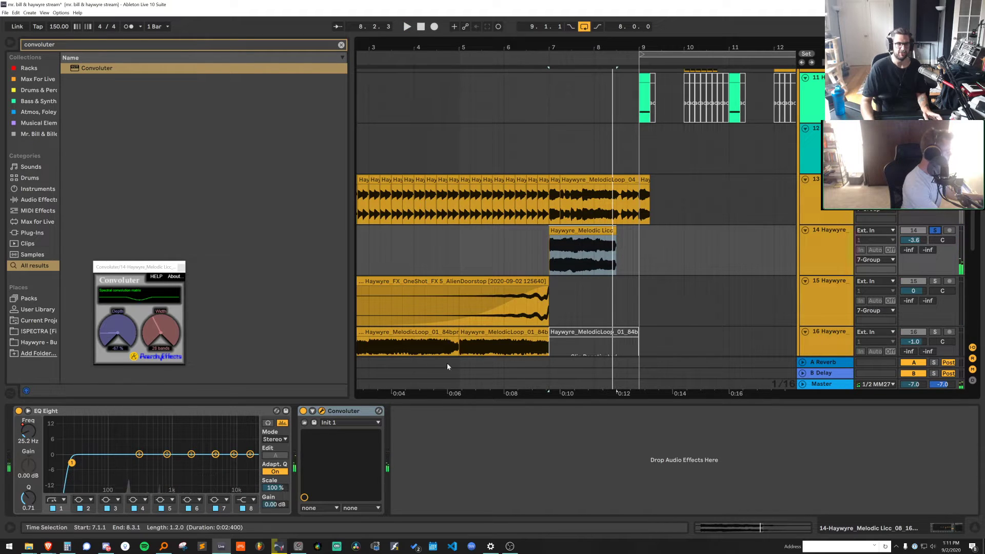
# Copy track 14's Convoluter to the end of track 13's device chain, unsolo track 14 and switch the copy off
pyautogui.click(334, 412)
pyautogui.moveTo(560, 180); pyautogui.dragTo(557, 180)
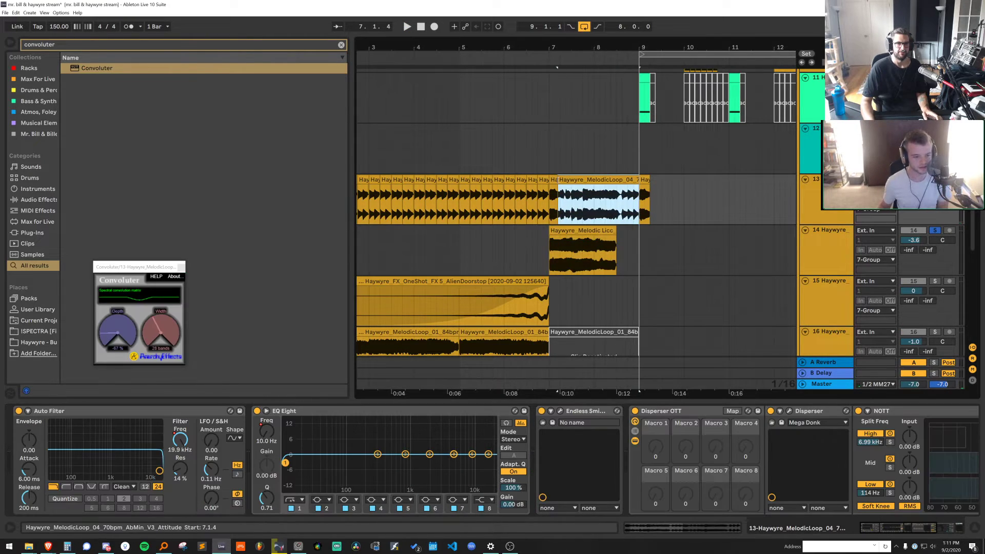
pyautogui.press('space')
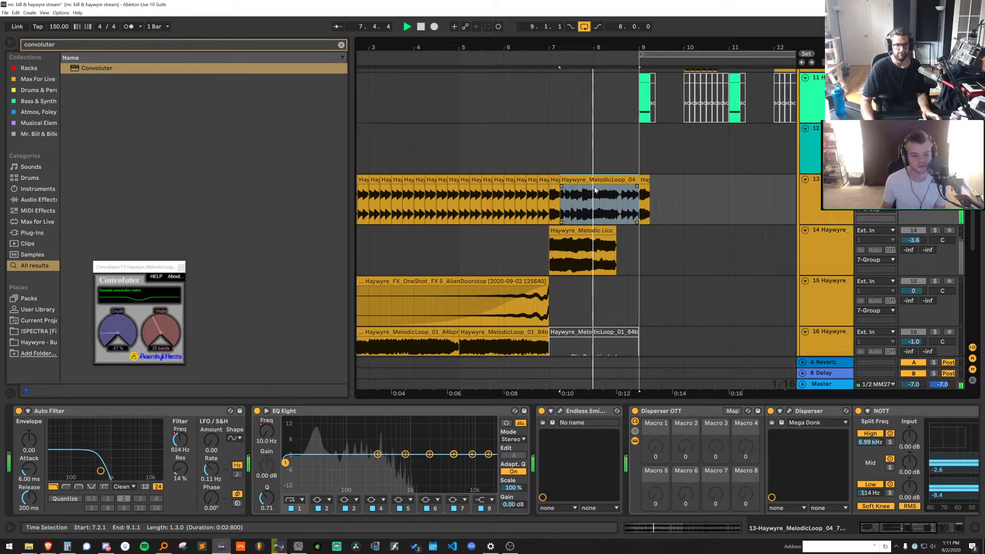
pyautogui.press('Return')
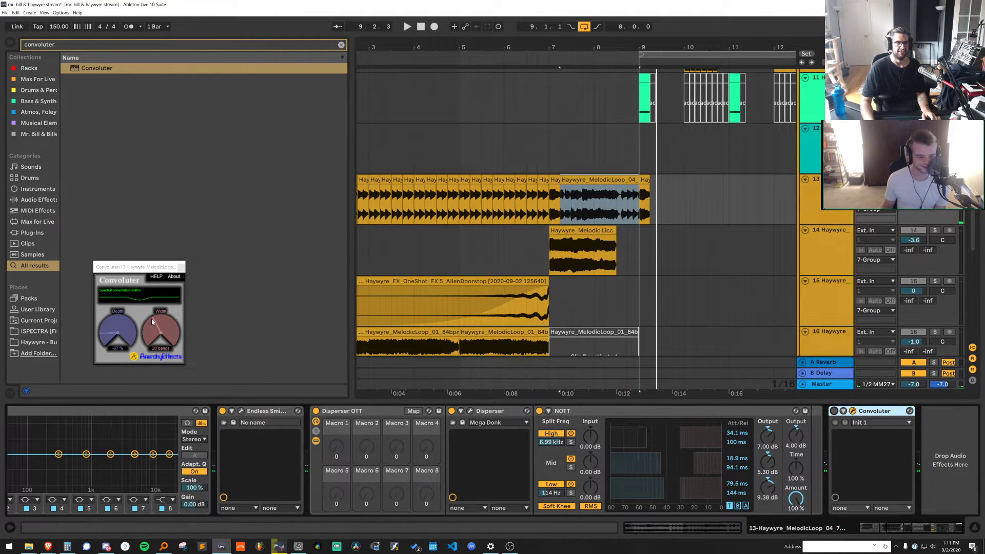
# Show automation, draw an on section for track 13's Convoluter over the long Attitude slice and play from about 6.3
pyautogui.press('a')
pyautogui.moveTo(561, 187); pyautogui.dragTo(598, 184)
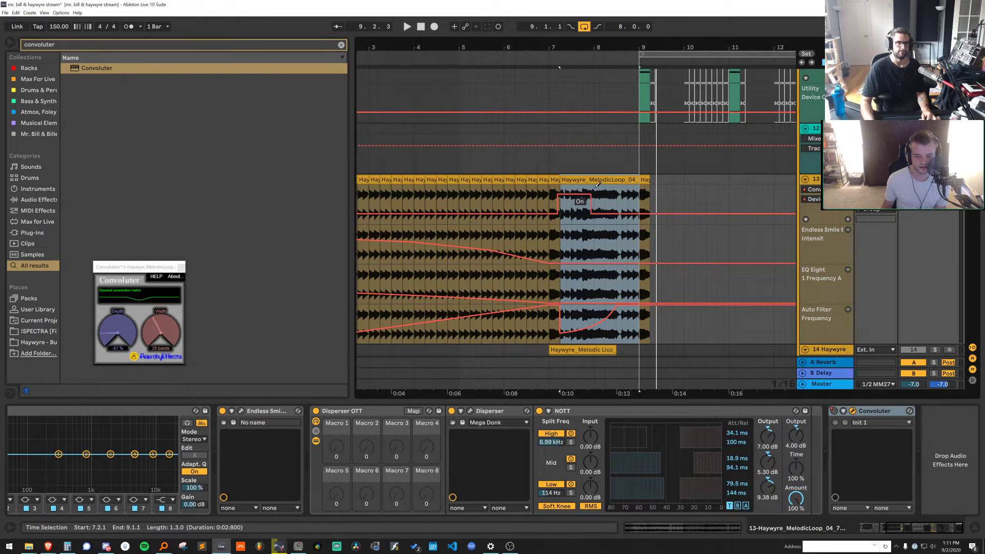
pyautogui.click(532, 179)
pyautogui.press('space')
# Adjust track 13's Convoluter on section to run from 7.2 to 8.3, returning the arrangement grid to 1/16
pyautogui.rightClick(528, 125)
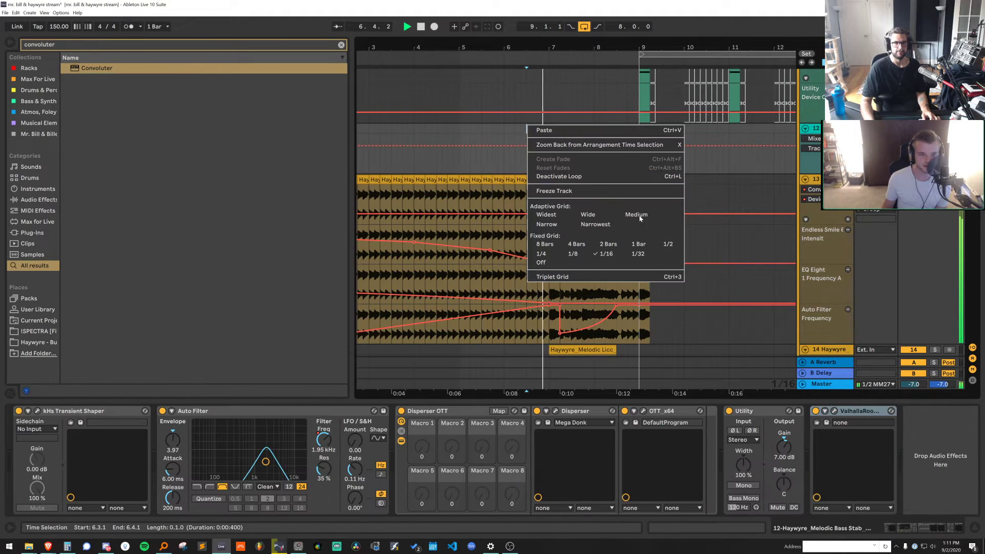
pyautogui.click(645, 245)
pyautogui.press('+')
pyautogui.press('+')
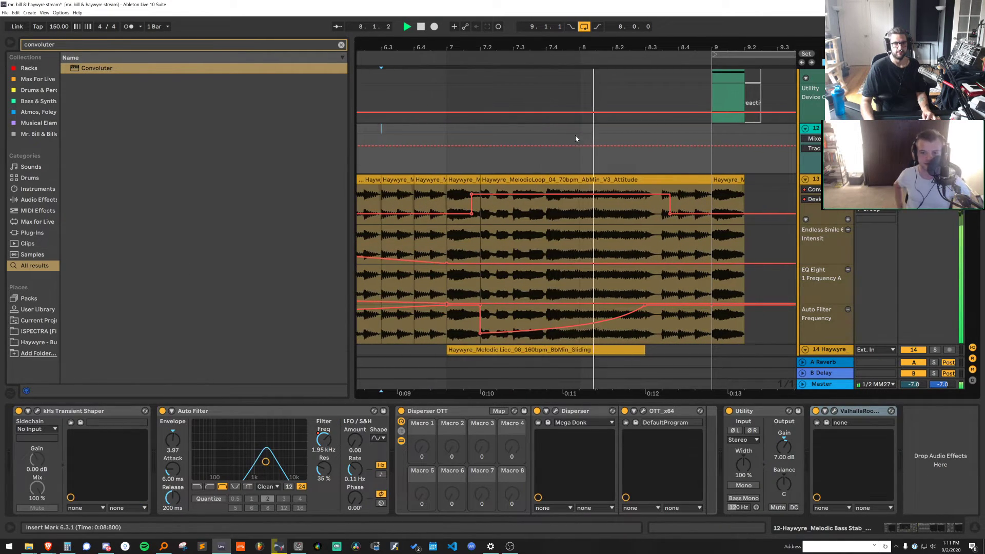
pyautogui.rightClick(575, 135)
pyautogui.click(673, 299)
pyautogui.press('b')
pyautogui.click(666, 218)
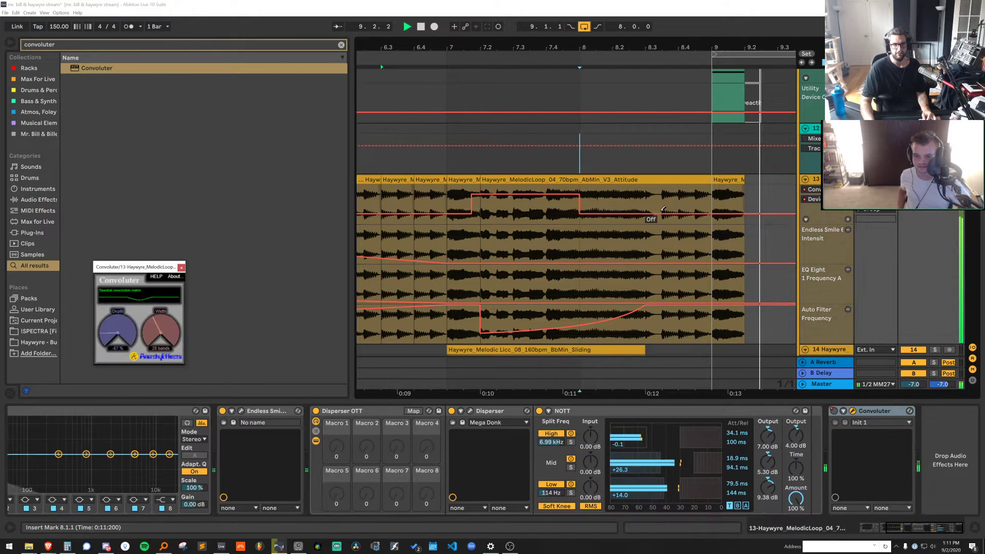
pyautogui.rightClick(656, 177)
pyautogui.click(734, 394)
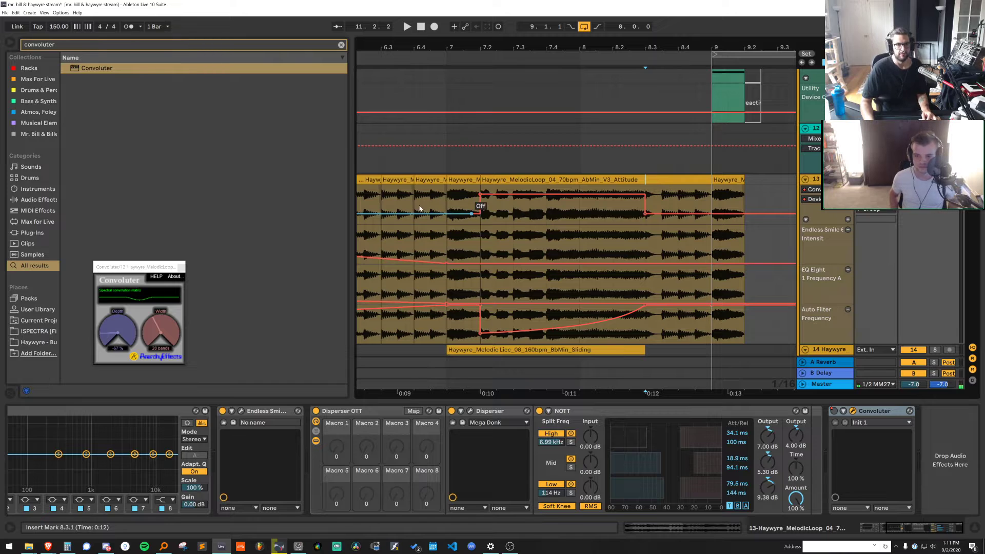
# Play from 6.3.3 and switch off the Convoluter on track 14
pyautogui.click(398, 206)
pyautogui.press('space')
pyautogui.scroll(-3, 627, 262)
pyautogui.click(838, 237)
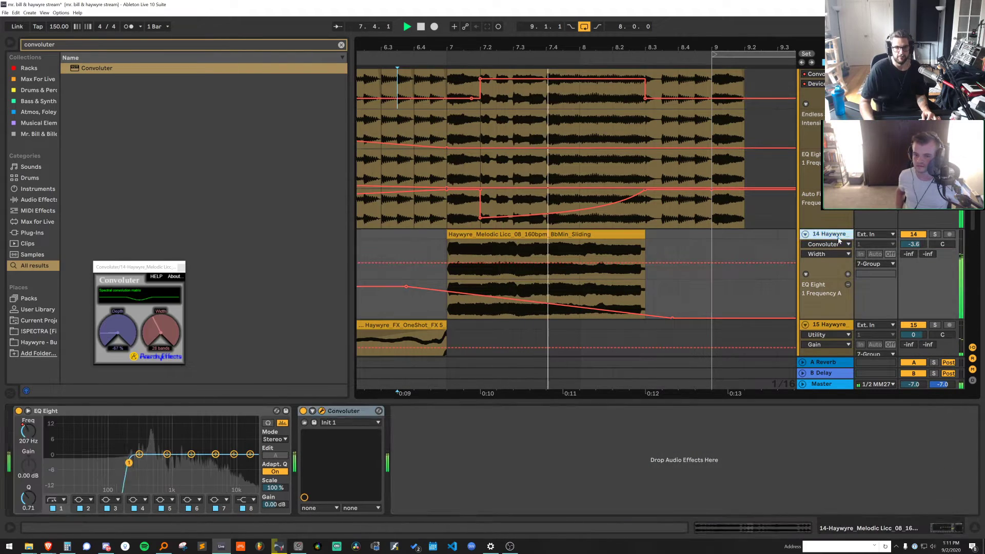
pyautogui.scroll(2, 507, 245)
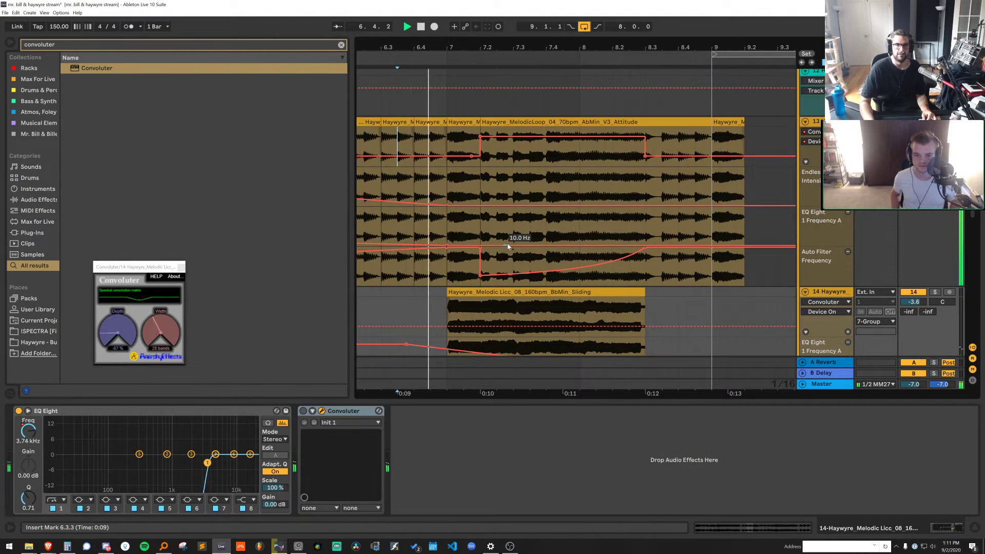
# Delete the Convoluter device from tracks 13 and 14
pyautogui.click(818, 130)
pyautogui.press('space')
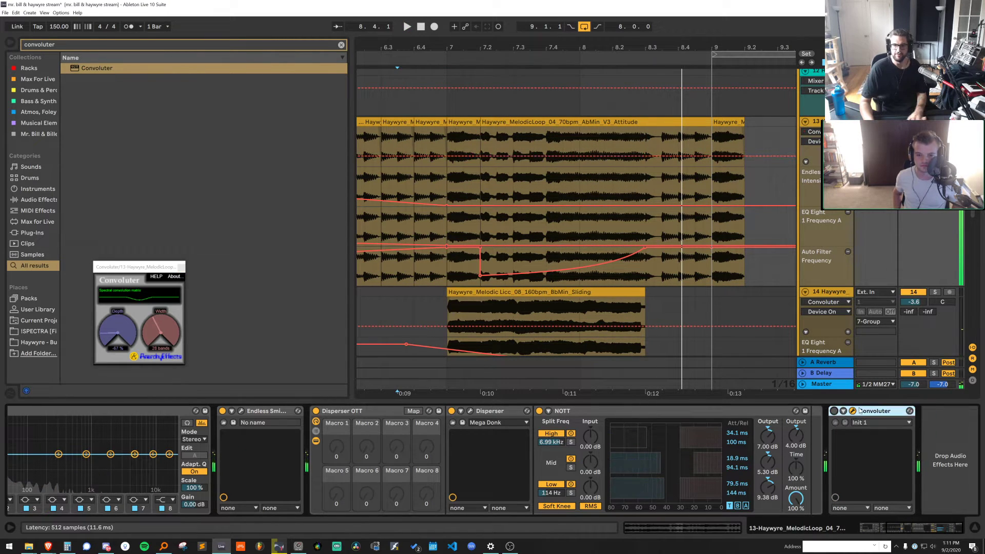
pyautogui.click(836, 293)
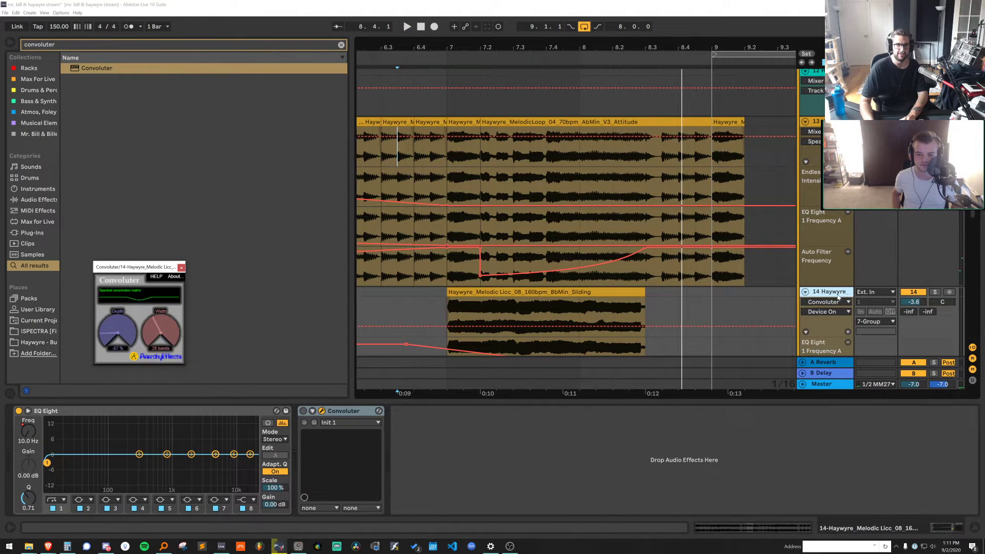
pyautogui.click(329, 412)
pyautogui.press('Delete')
# Hide the automation lanes during playback and lower track 14's volume to -4.6 dB
pyautogui.press('space')
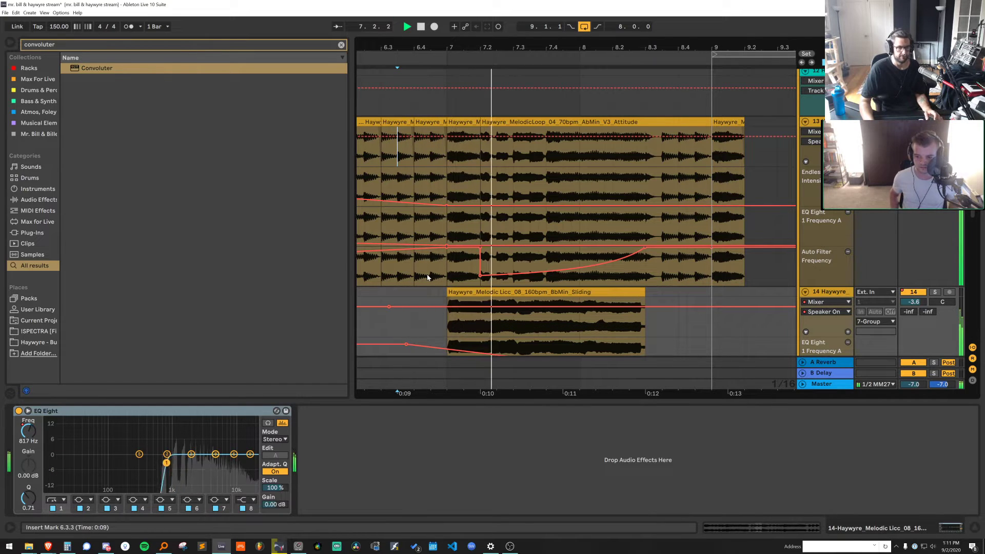
pyautogui.press('a')
pyautogui.moveTo(913, 302); pyautogui.dragTo(913, 304)
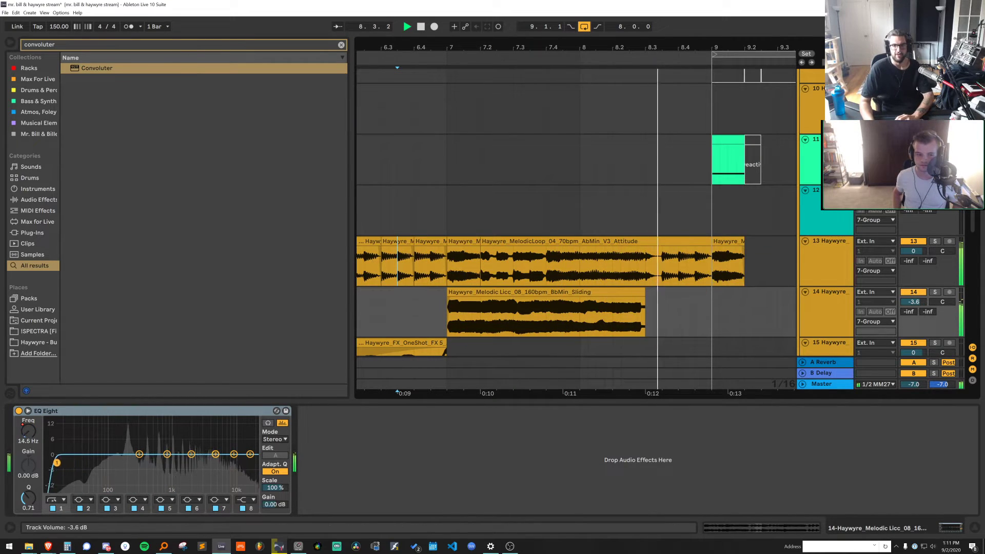
# Copy track 14's Melodic Licc clip to 9.1.1, deactivate everything after its first beat, and play back the transition
pyautogui.moveTo(660, 47); pyautogui.dragTo(526, 37)
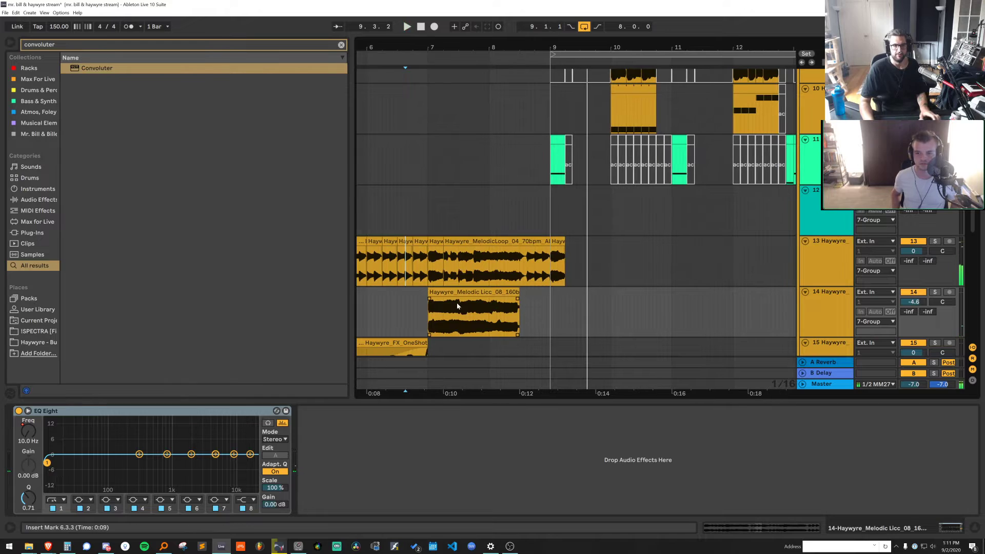
pyautogui.click(459, 293)
pyautogui.hotkey('ctrl', 'c')
pyautogui.click(550, 307)
pyautogui.hotkey('ctrl', 'v')
pyautogui.press('space')
pyautogui.moveTo(668, 274); pyautogui.dragTo(566, 298)
pyautogui.press('0')
pyautogui.click(528, 296)
pyautogui.press('space')
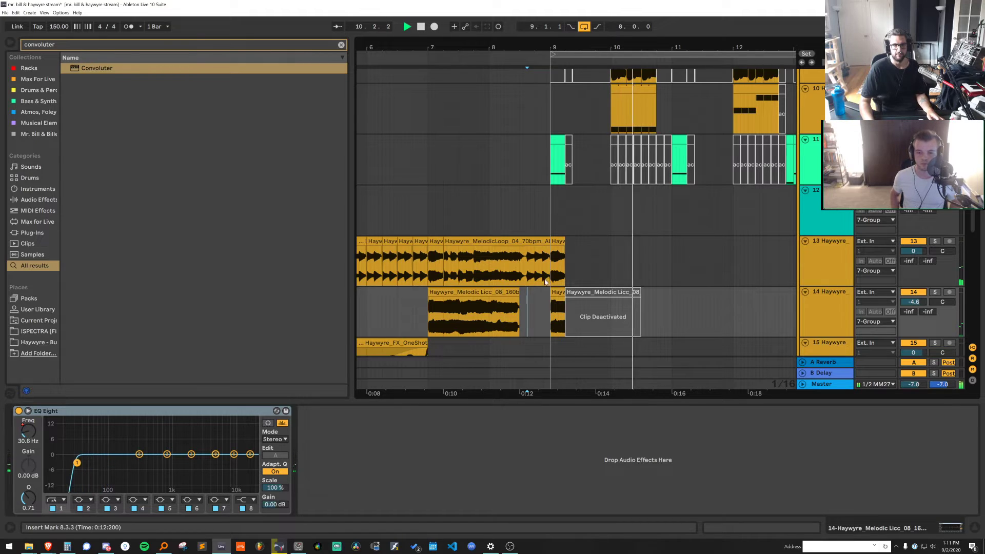
# Play back the arrangement from bar 11 and from bar 9 to compare the layered stabs
pyautogui.click(558, 308)
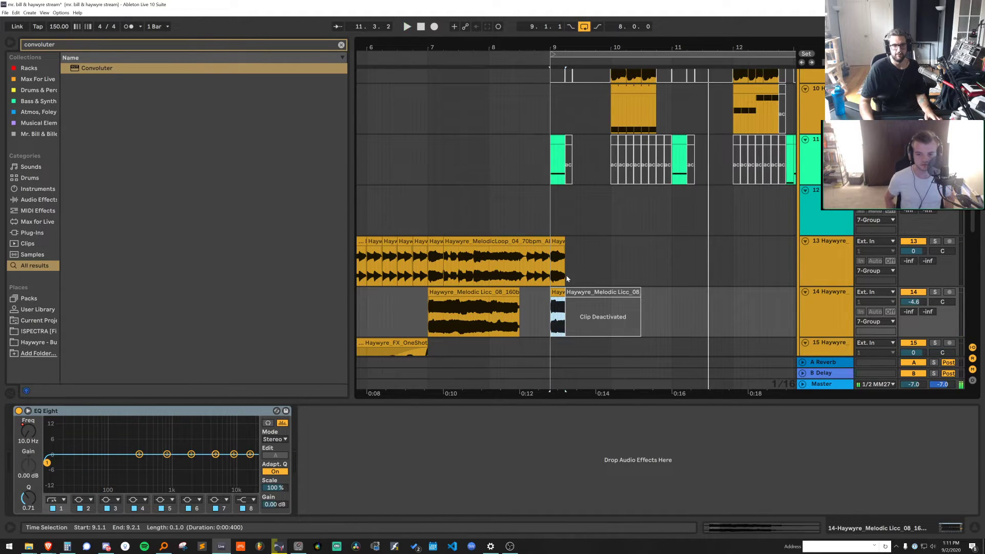
pyautogui.click(671, 296)
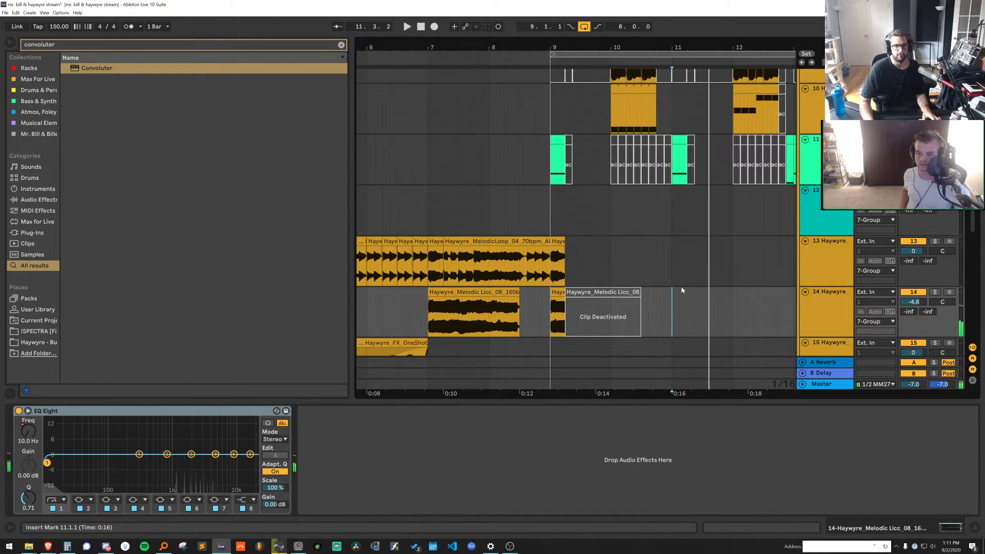
pyautogui.press('space')
pyautogui.scroll(3, 700, 247)
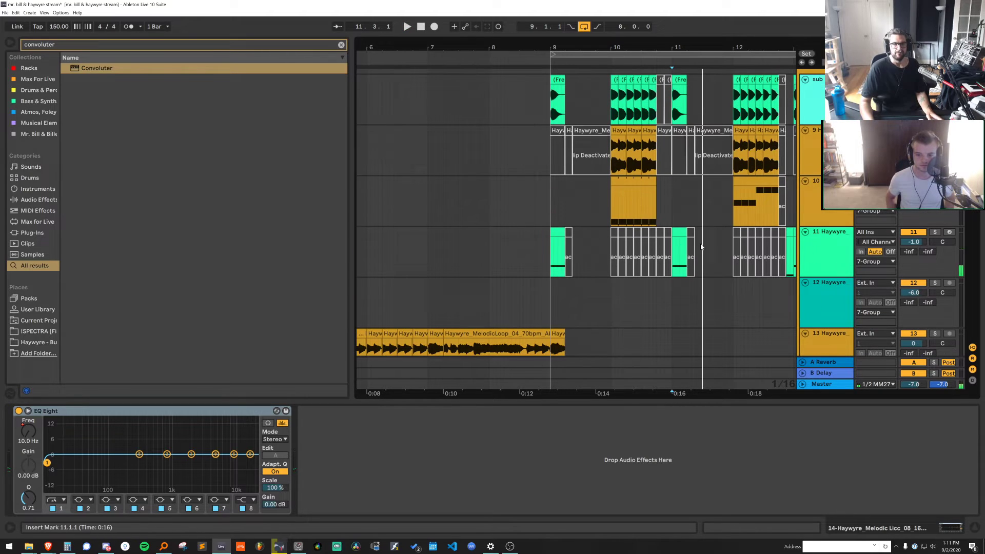
pyautogui.click(557, 275)
pyautogui.press('space')
pyautogui.press('space')
# Hide the detail view, fold all tracks, and move the melodic tracks playing at bar 9 directly beneath the Melodic Bass Stab track
pyautogui.moveTo(629, 402); pyautogui.dragTo(632, 461)
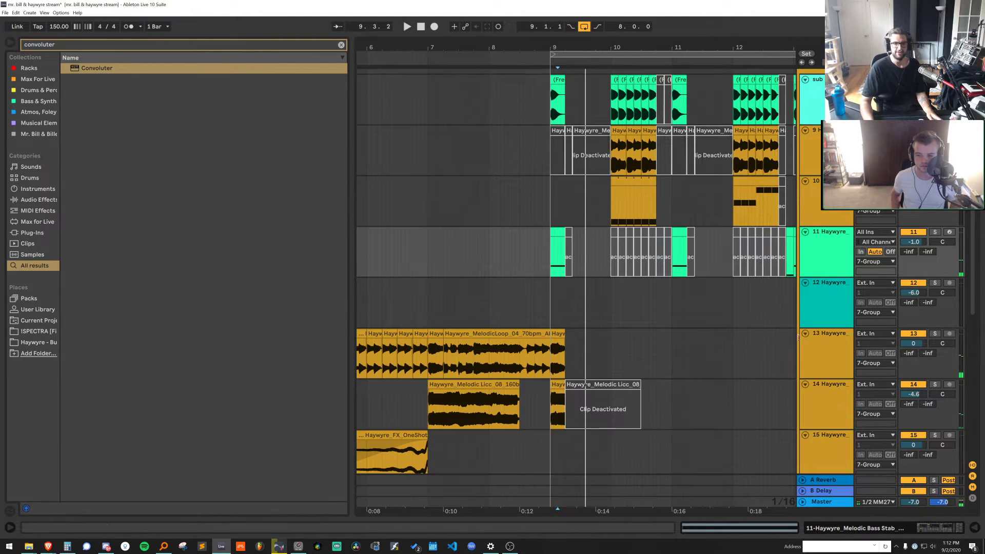
pyautogui.scroll(-10, 802, 338)
pyautogui.keyDown('alt'); pyautogui.click(806, 332); pyautogui.keyUp('alt')
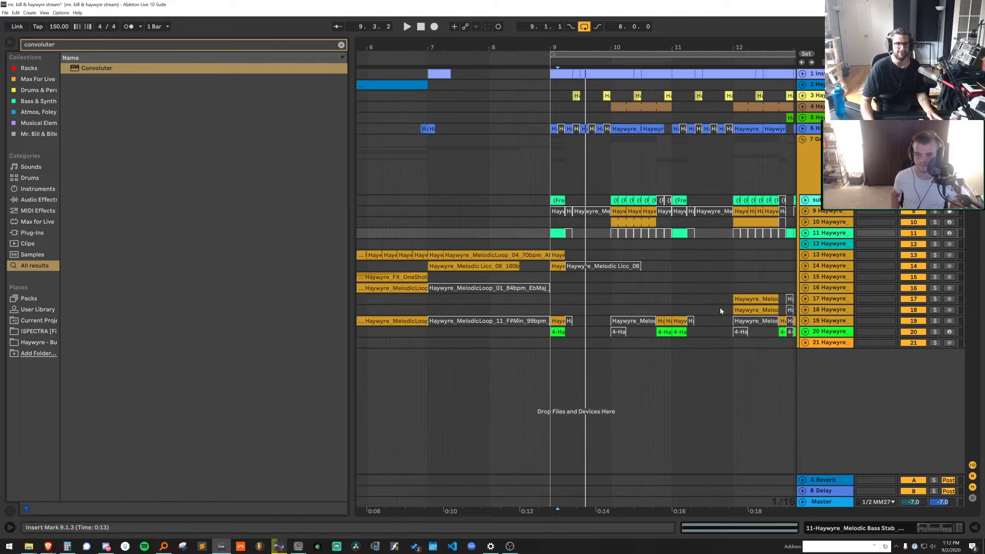
pyautogui.moveTo(831, 321); pyautogui.dragTo(814, 229)
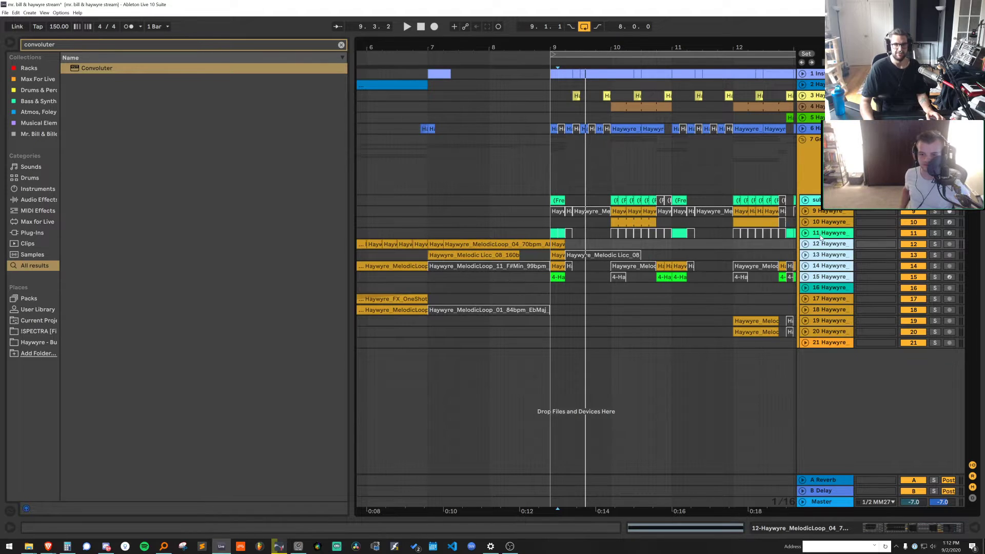
# Select the layers that play together at bar 9 and solo the tracks from sub through track 13
pyautogui.moveTo(559, 198); pyautogui.dragTo(558, 258)
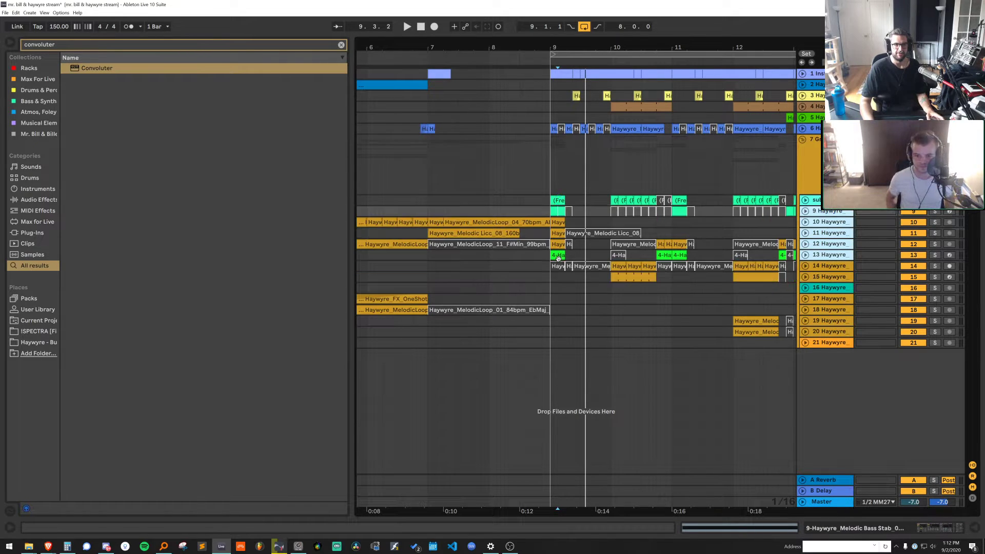
pyautogui.click(559, 256)
pyautogui.click(558, 245)
pyautogui.click(558, 234)
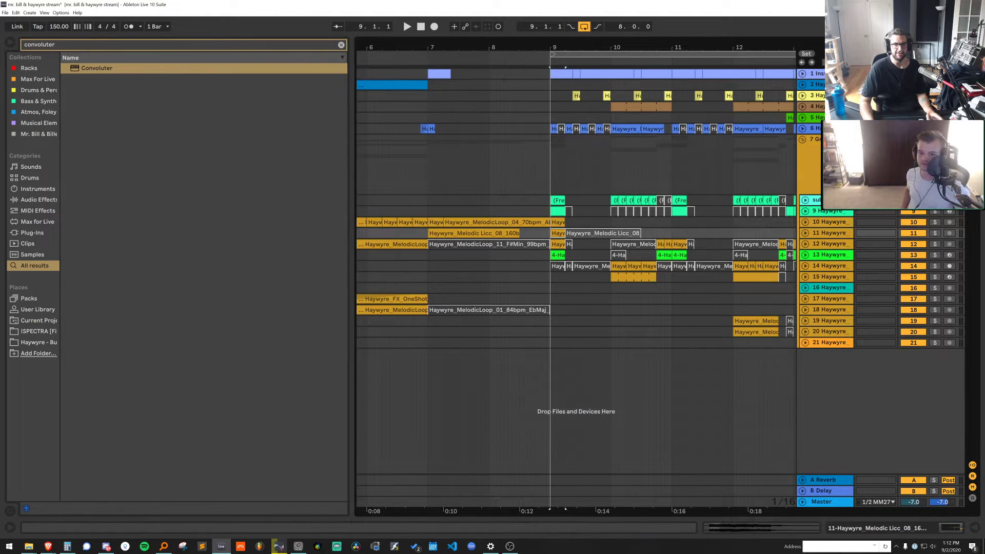
pyautogui.click(826, 200)
pyautogui.click(831, 265)
pyautogui.click(832, 255)
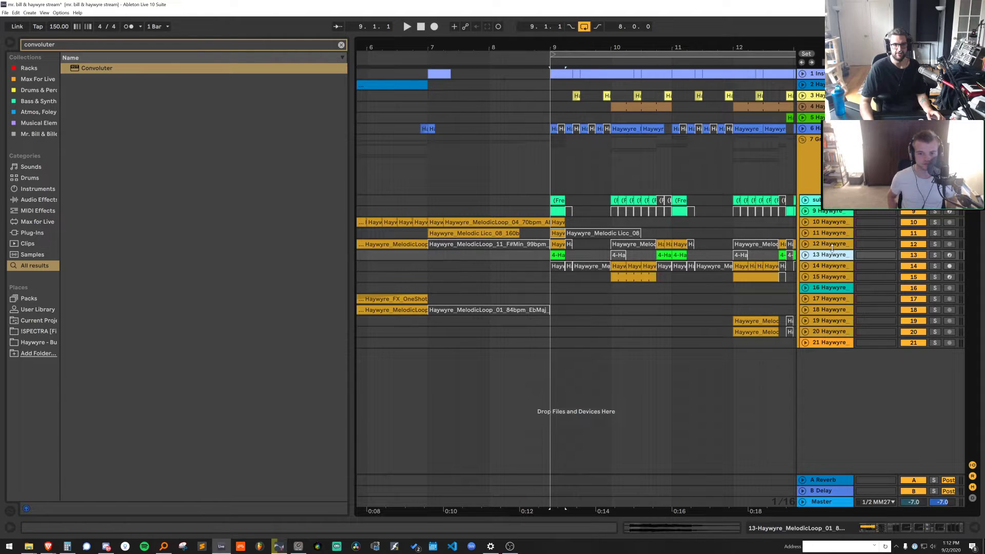
pyautogui.keyDown('shift'); pyautogui.click(831, 201); pyautogui.keyUp('shift')
pyautogui.click(934, 200)
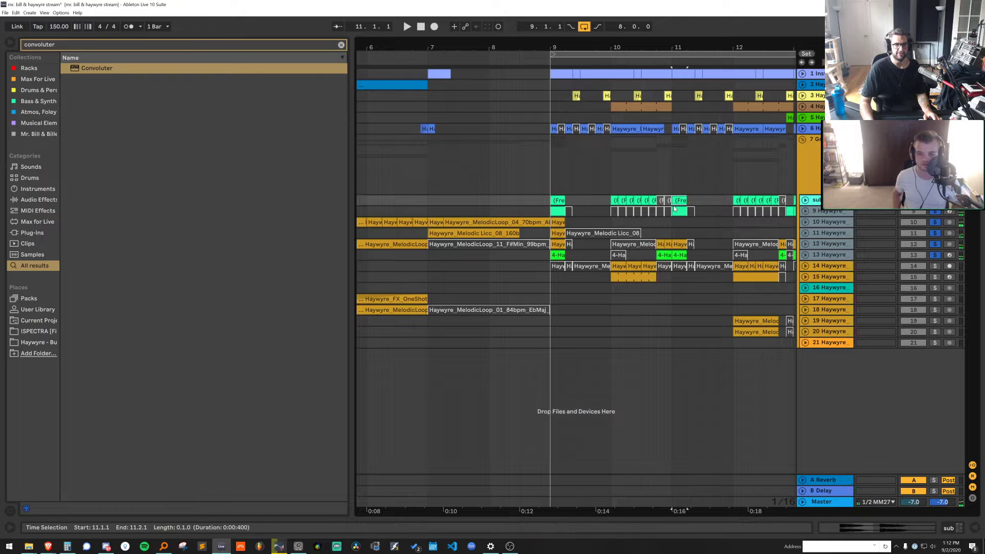
# Insert an audio track below track 13, clear the browser search, and open the Haywyre pack's [H] TONAL ONE SHOTS folder
pyautogui.click(834, 255)
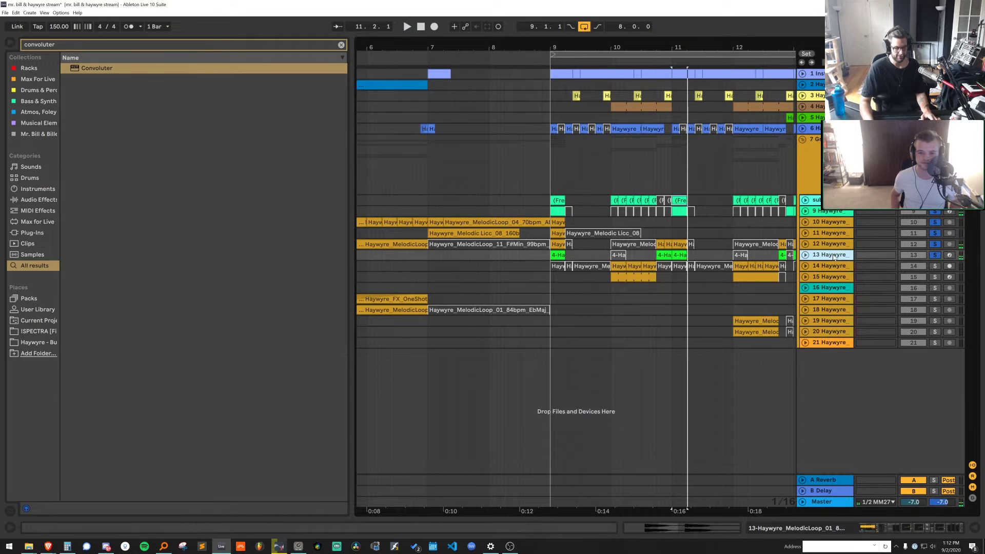
pyautogui.hotkey('ctrl', 't')
pyautogui.click(33, 342)
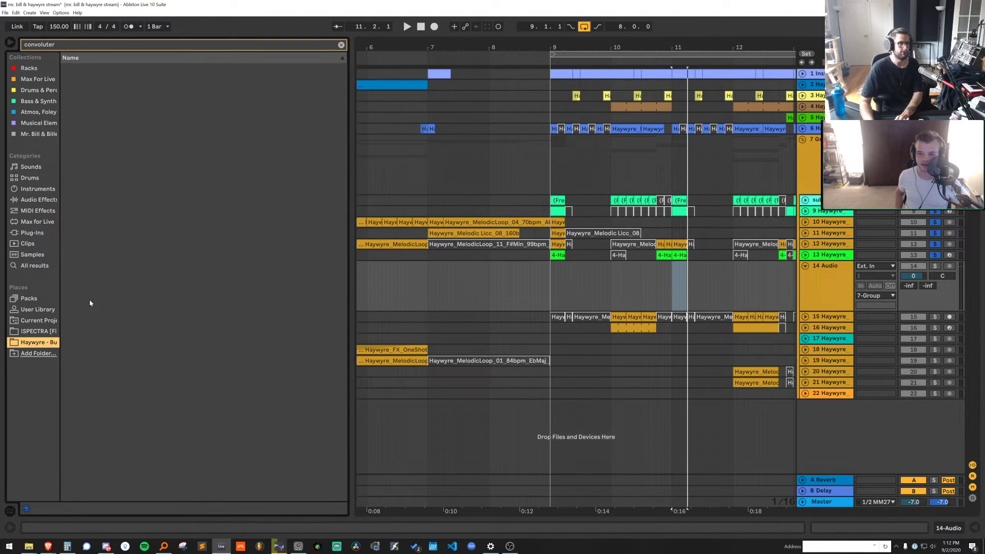
pyautogui.click(342, 45)
pyautogui.click(150, 113)
pyautogui.doubleClick(150, 103)
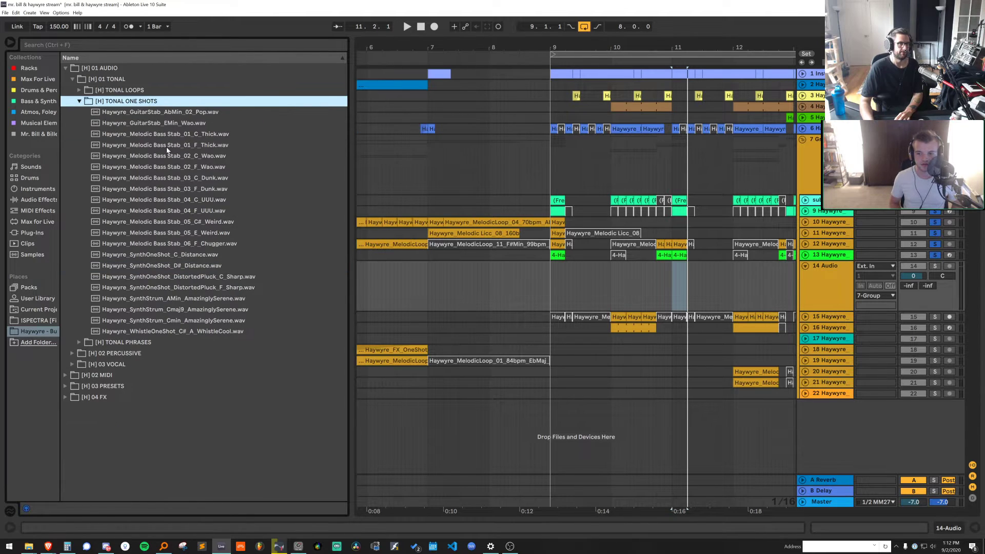
# Audition several bass stab and synth one-shots and place Haywyre_SynthOneShot_C_Distance.wav at 11.1.1 on the new track
pyautogui.click(173, 145)
pyautogui.click(197, 189)
pyautogui.click(218, 255)
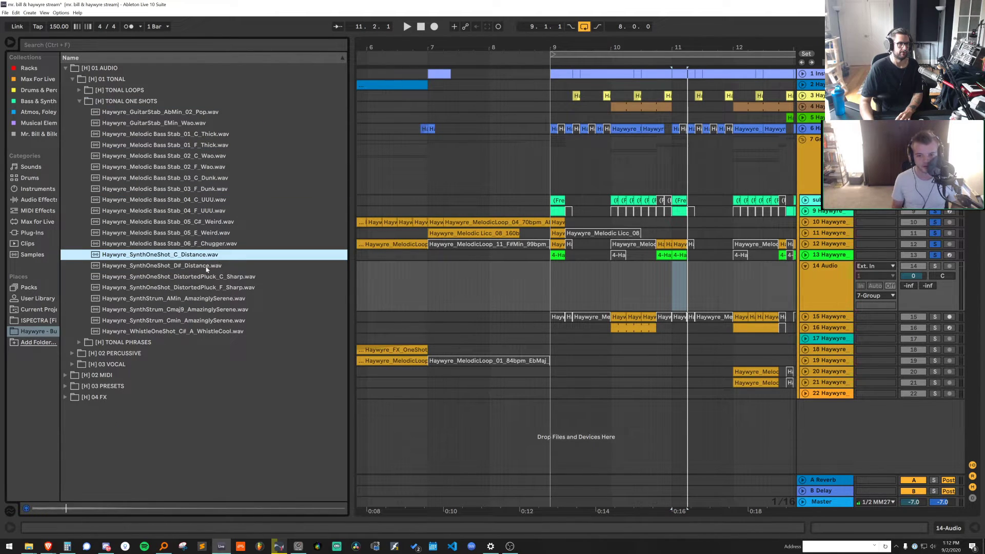
pyautogui.moveTo(195, 256); pyautogui.dragTo(672, 268)
# Turn off all track solos and play back the new C Distance clip in the mix from bar 11
pyautogui.click(936, 267)
pyautogui.press('space')
pyautogui.click(935, 267)
pyautogui.press('space')
pyautogui.press('space')
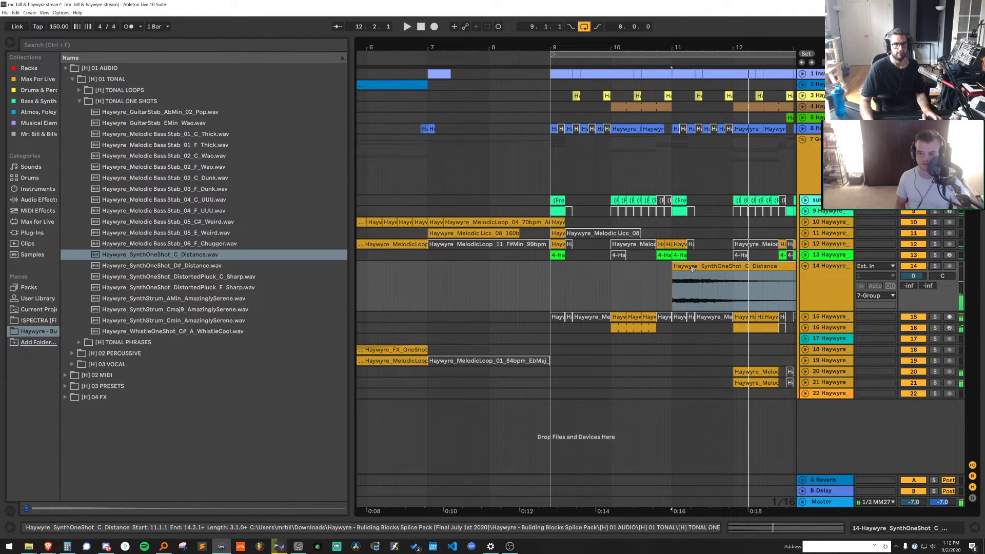
# Try the C Distance clip at bar 9 using a 1-bar grid, and undo the relocation
pyautogui.click(708, 267)
pyautogui.press('Delete')
pyautogui.press('space')
pyautogui.rightClick(566, 282)
pyautogui.click(679, 402)
pyautogui.click(543, 293)
pyautogui.hotkey('ctrl', 'v')
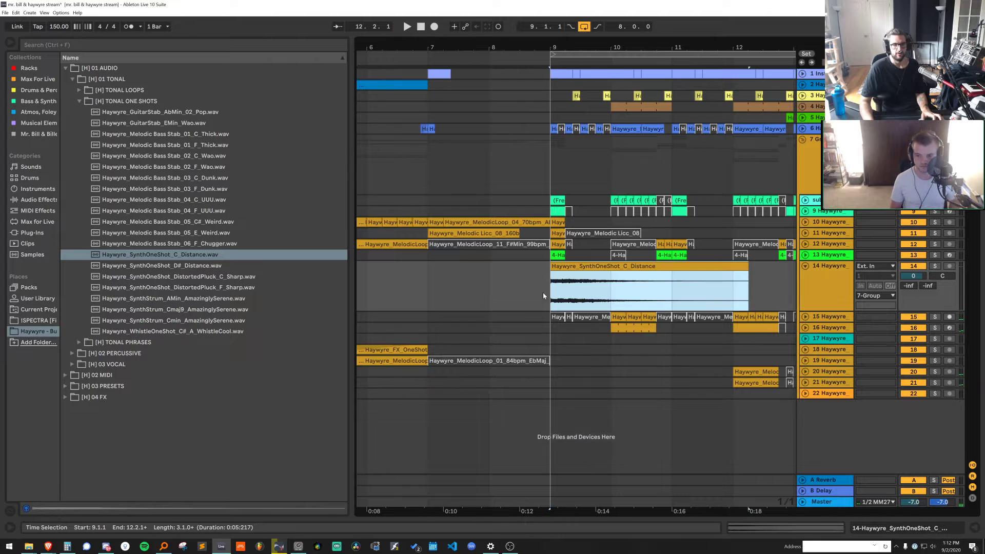
pyautogui.press('space')
pyautogui.hotkey('ctrl', 'z')
pyautogui.hotkey('ctrl', 'z')
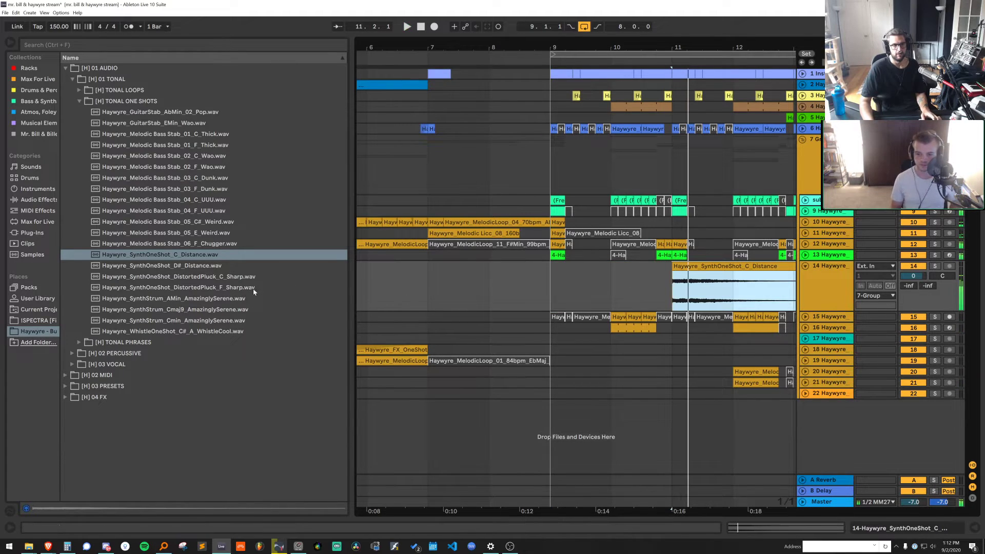
# Audition the D# Distance one-shot, raise the C Distance clip's gain, and set the arrangement grid to 1/16
pyautogui.click(207, 270)
pyautogui.doubleClick(735, 275)
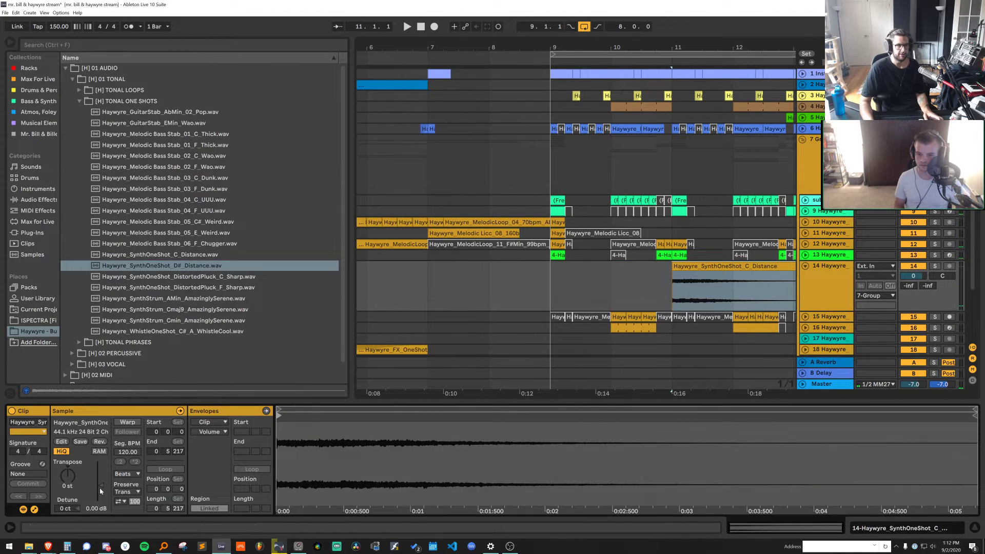
pyautogui.rightClick(734, 198)
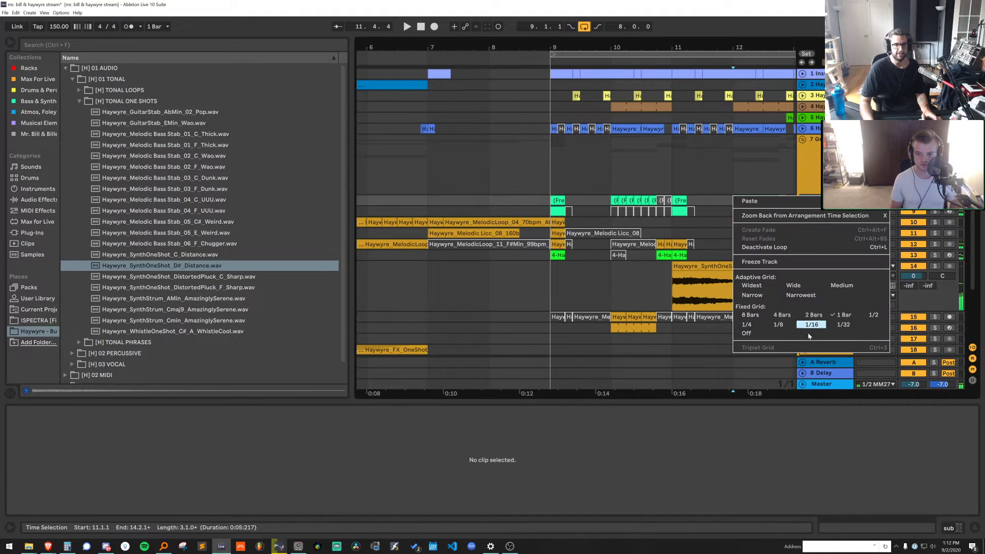
pyautogui.click(811, 325)
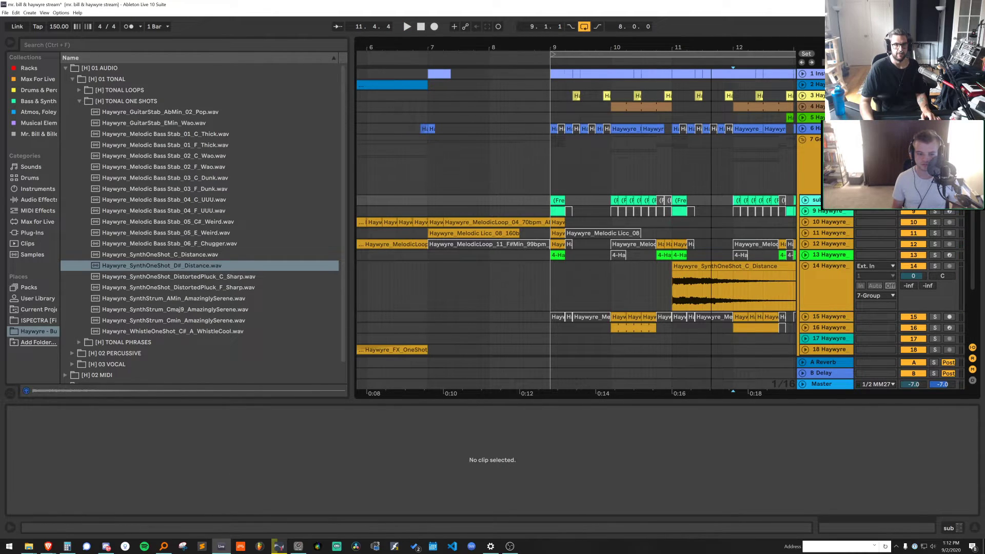
# Trim the C Distance clip to one beat from 11.1.1 and set track 14's volume to -1.0 dB
pyautogui.moveTo(711, 47); pyautogui.dragTo(711, 88)
pyautogui.click(621, 296)
pyautogui.hotkey('ctrl', 'e')
pyautogui.press('Delete')
pyautogui.click(515, 280)
pyautogui.press('space')
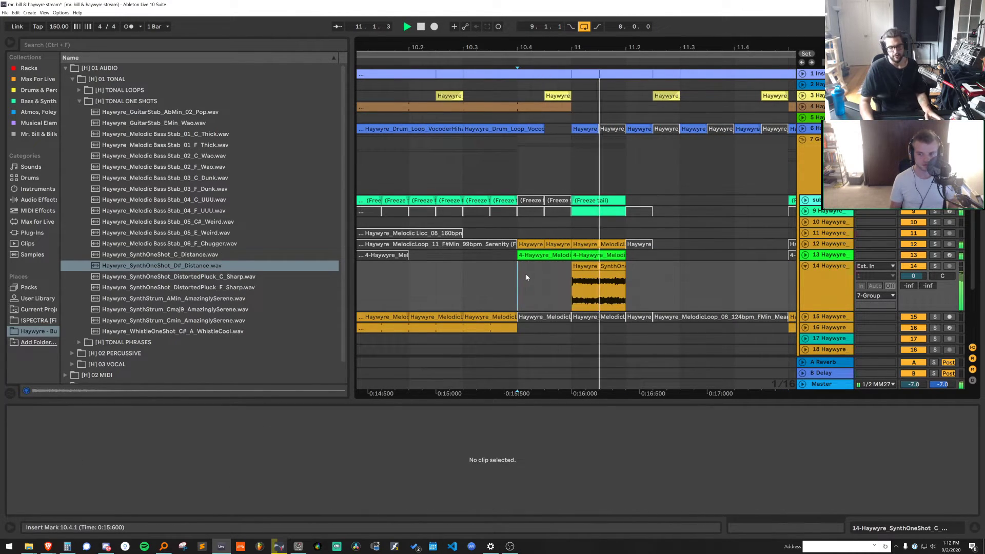
pyautogui.click(850, 287)
pyautogui.moveTo(913, 276); pyautogui.dragTo(913, 280)
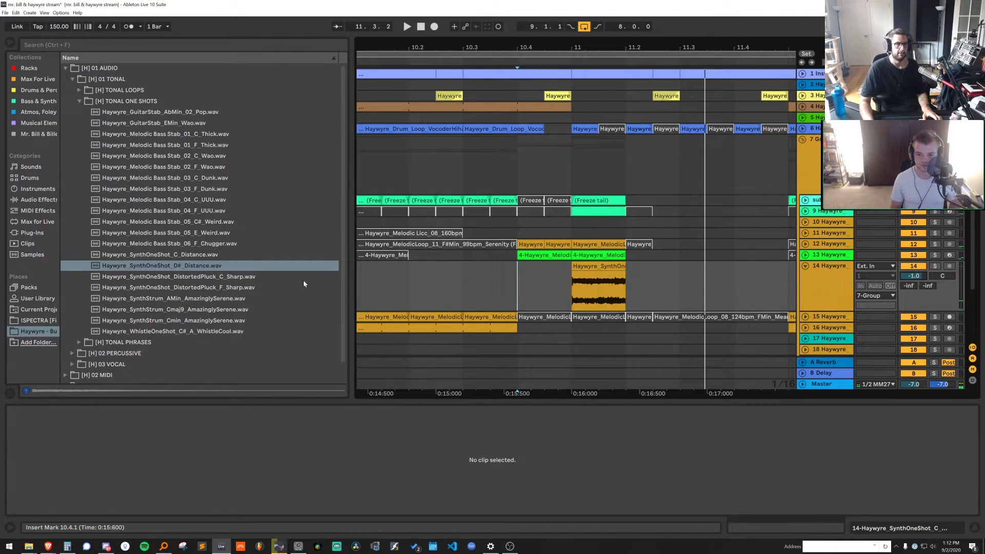
# Insert an audio track below track 14 and place Haywyre_SynthOneShot_DistortedPluck_F_Sharp.wav at 10.4.3 on it
pyautogui.click(282, 287)
pyautogui.click(847, 286)
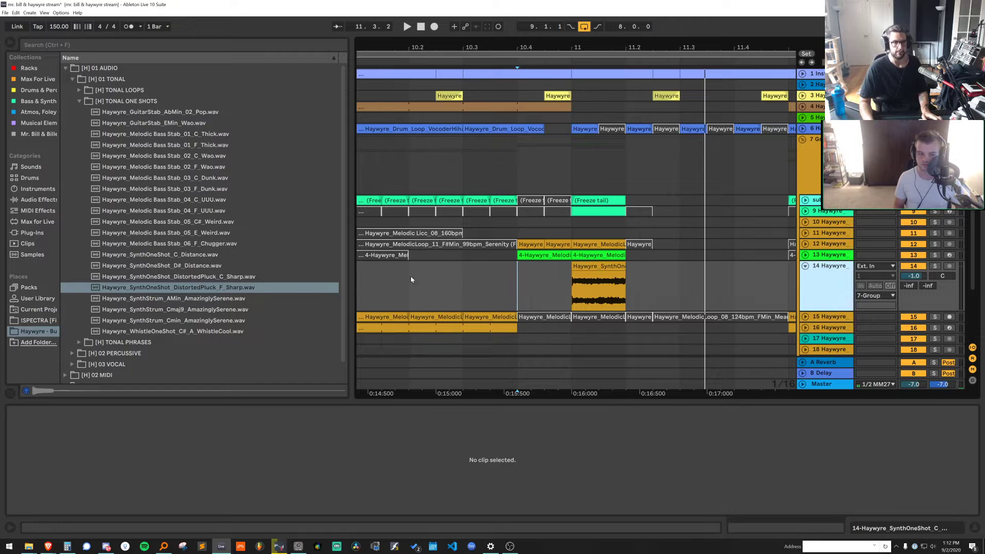
pyautogui.hotkey('ctrl', 't')
pyautogui.moveTo(175, 289); pyautogui.dragTo(547, 341)
# Split the DistortedPluck clip at 11.1.1, delete the part after it, and play back the result
pyautogui.click(573, 325)
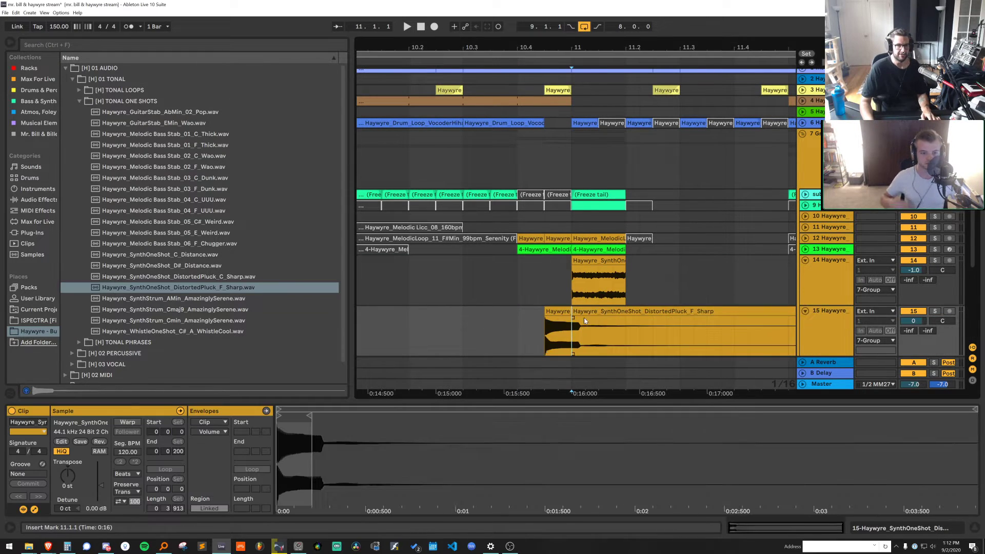
pyautogui.hotkey('ctrl', 'e')
pyautogui.click(584, 311)
pyautogui.press('Delete')
pyautogui.click(476, 328)
pyautogui.press('space')
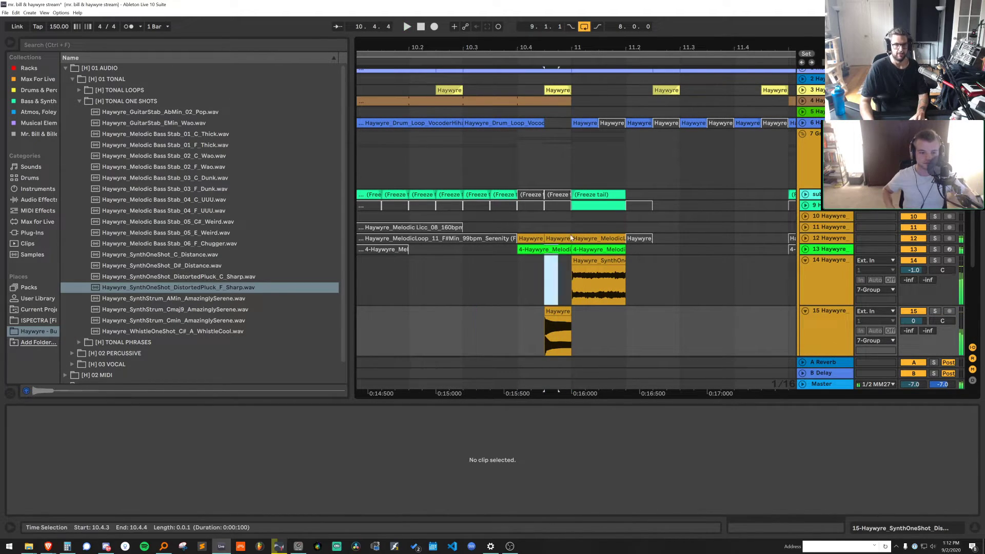
# Deactivate the clips on tracks 12 and 13 from 10.4.3 to 11.1.1 and lower track 15's volume to -4.3 dB
pyautogui.click(490, 277)
pyautogui.press('space')
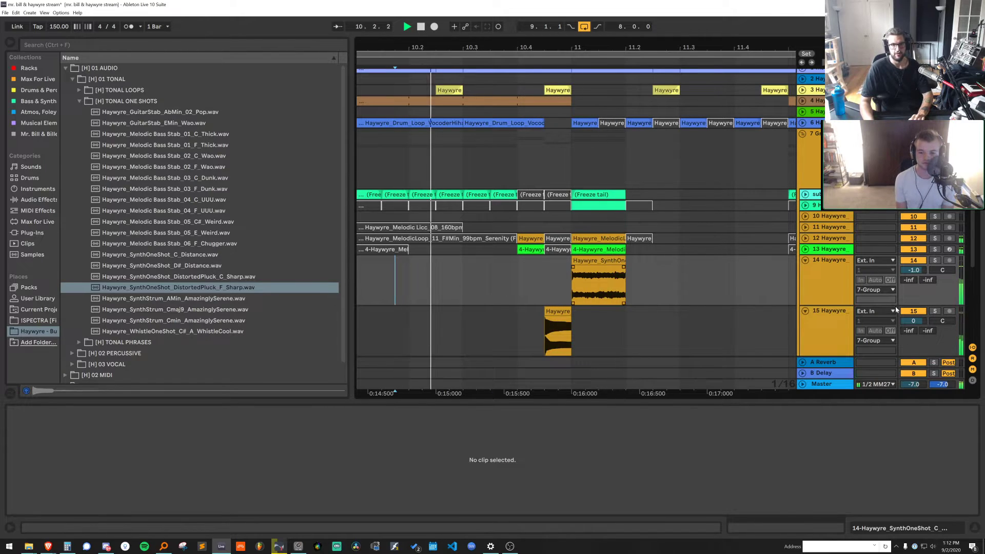
pyautogui.moveTo(912, 321); pyautogui.dragTo(913, 334)
pyautogui.moveTo(494, 317); pyautogui.dragTo(503, 318)
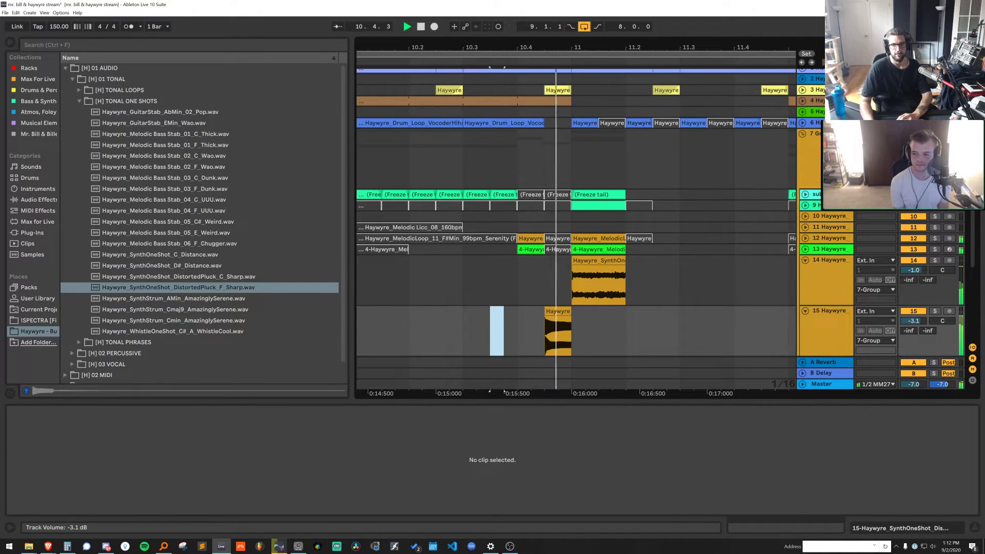
# Open the [H] PERCUSSIVE ONE SHOTS folder inside the pack's [H] 02 PERCUSSIVE folder
pyautogui.scroll(-2, 154, 338)
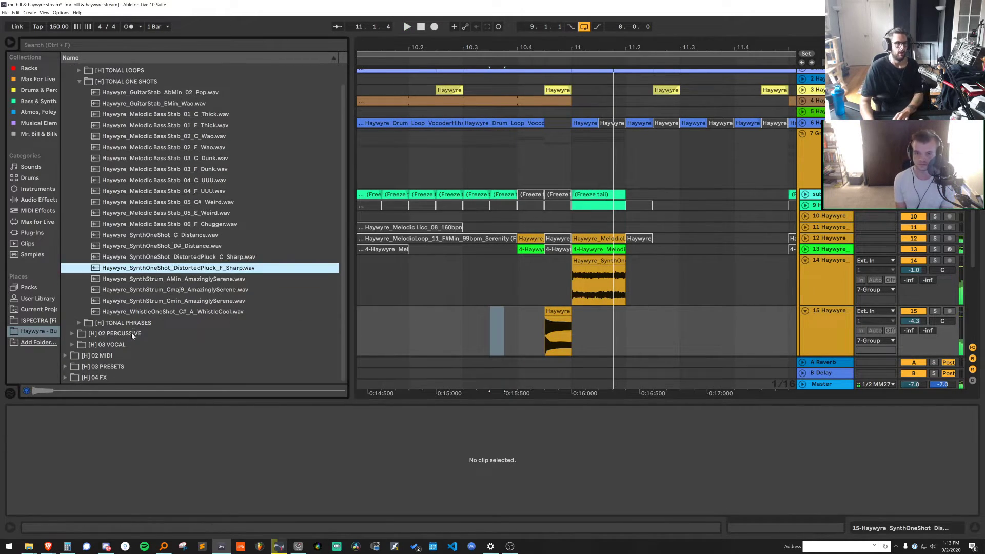
pyautogui.click(134, 334)
pyautogui.press('Right')
pyautogui.press('Down')
pyautogui.press('Down')
pyautogui.press('Right')
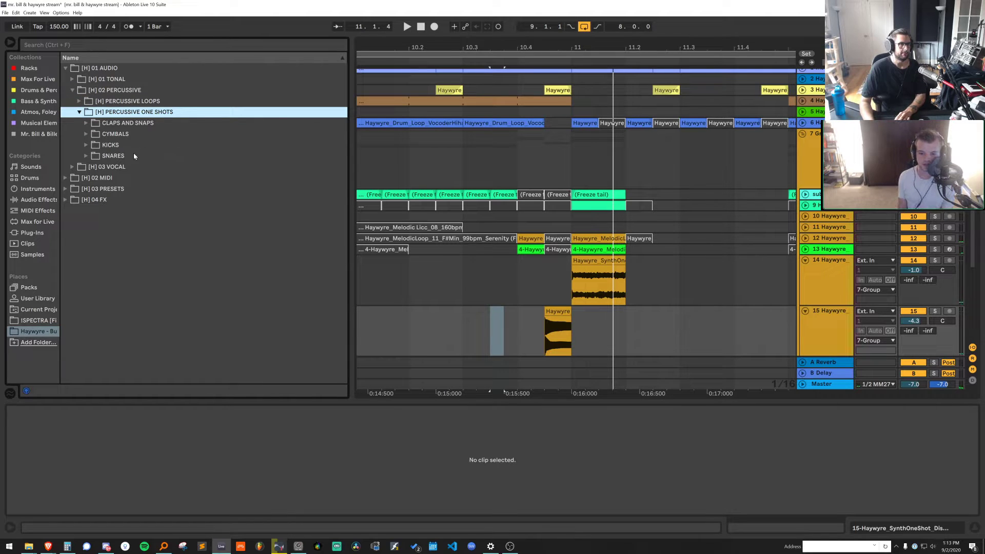
# Insert a new audio track below track 15
pyautogui.press('Down')
pyautogui.press('Down')
pyautogui.click(827, 335)
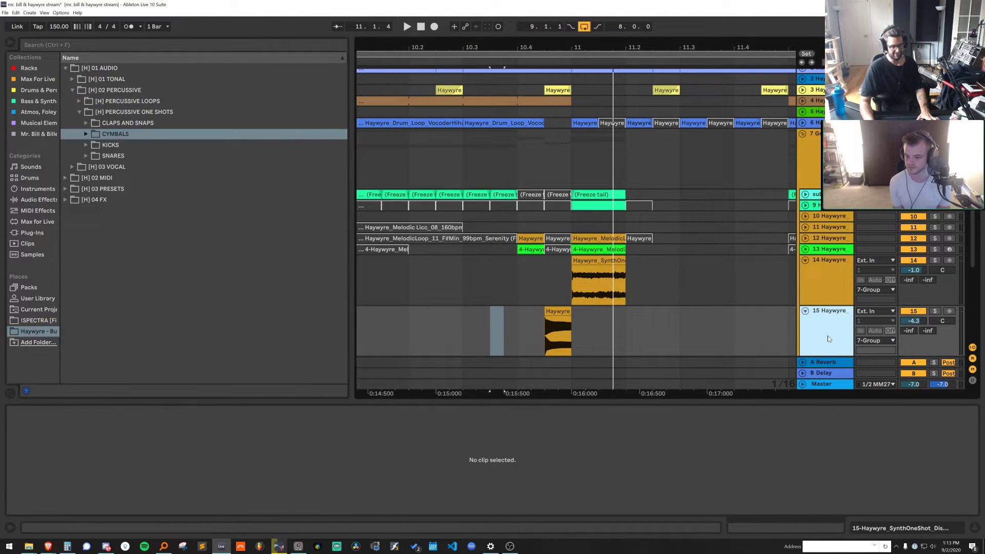
pyautogui.hotkey('ctrl', 't')
# Open the CYMBALS folder and audition its crash and hi-hat one-shots
pyautogui.doubleClick(125, 136)
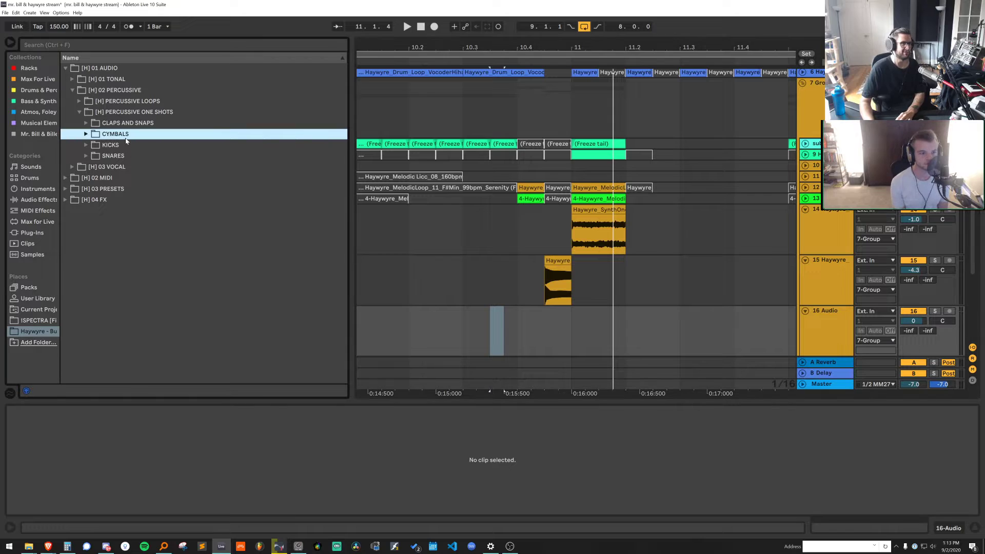
pyautogui.click(128, 158)
pyautogui.click(136, 168)
pyautogui.click(147, 179)
pyautogui.press('Up')
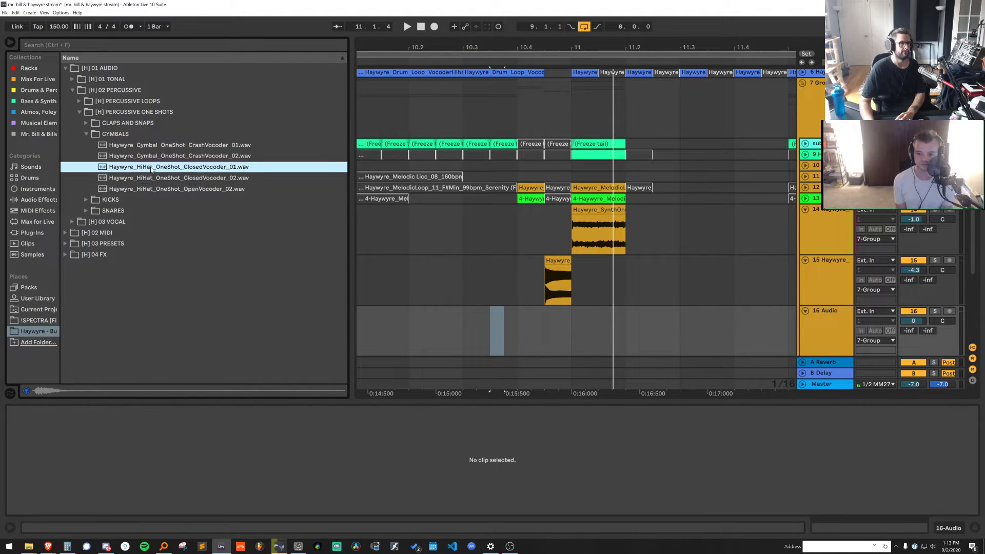
pyautogui.press('Down')
pyautogui.press('Down')
pyautogui.click(152, 137)
pyautogui.click(151, 169)
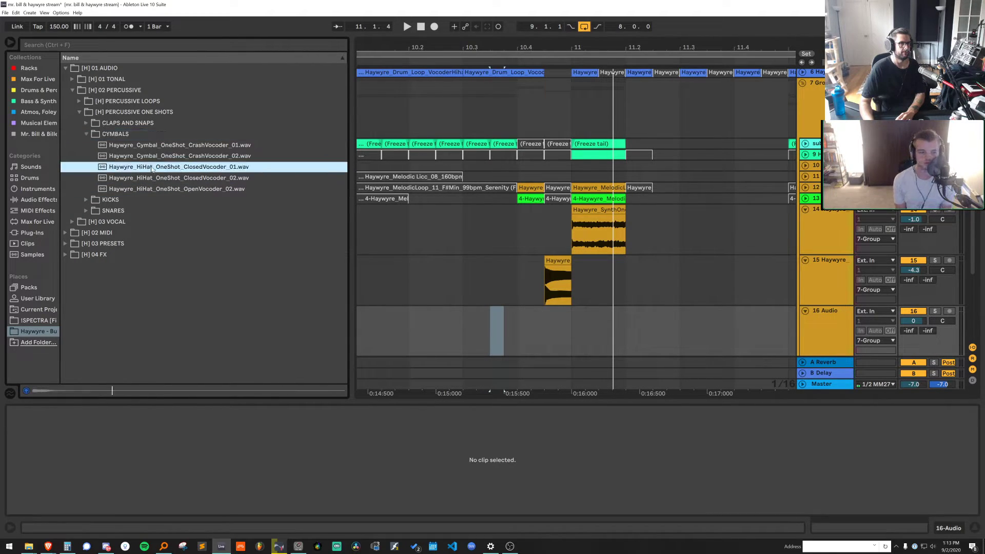
pyautogui.click(152, 176)
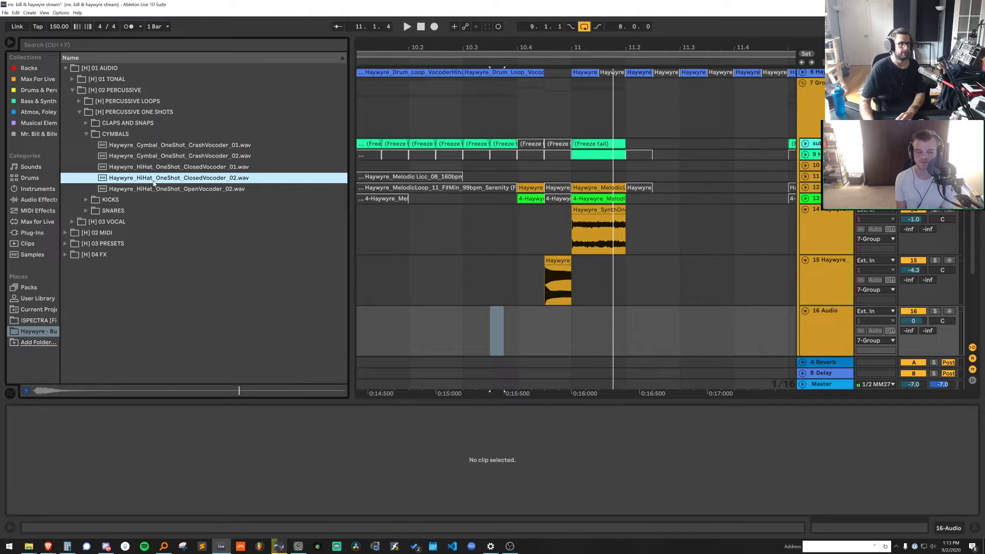
pyautogui.press('Down')
# Place Haywyre_Cymbal_OneShot_CrashVocoder_02.wav at 10.3.1 on track 16, trim it to end at 10.4.1, and reverse it
pyautogui.click(159, 155)
pyautogui.moveTo(159, 159); pyautogui.dragTo(511, 315)
pyautogui.click(510, 313)
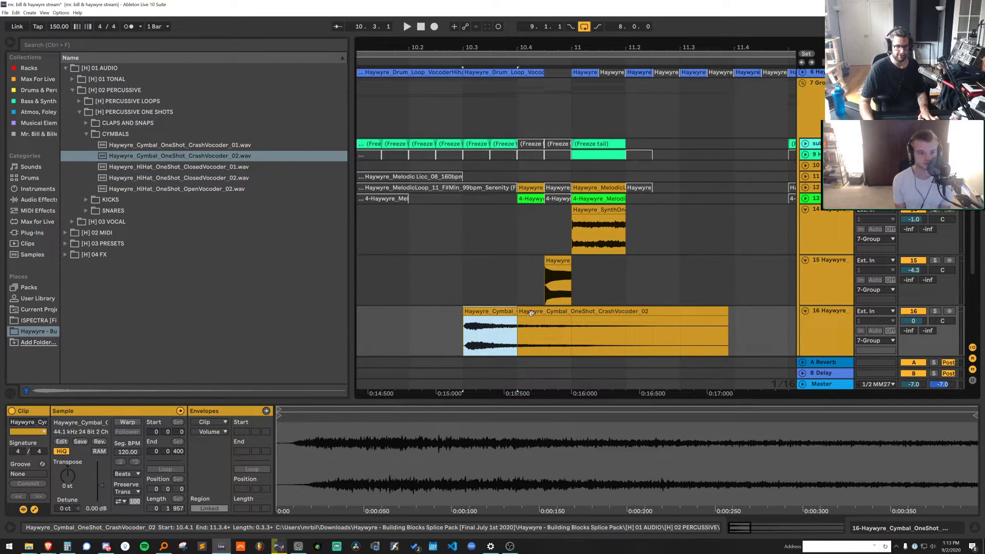
pyautogui.press('r')
pyautogui.click(533, 311)
pyautogui.press('Delete')
pyautogui.click(503, 312)
pyautogui.press('space')
pyautogui.press('space')
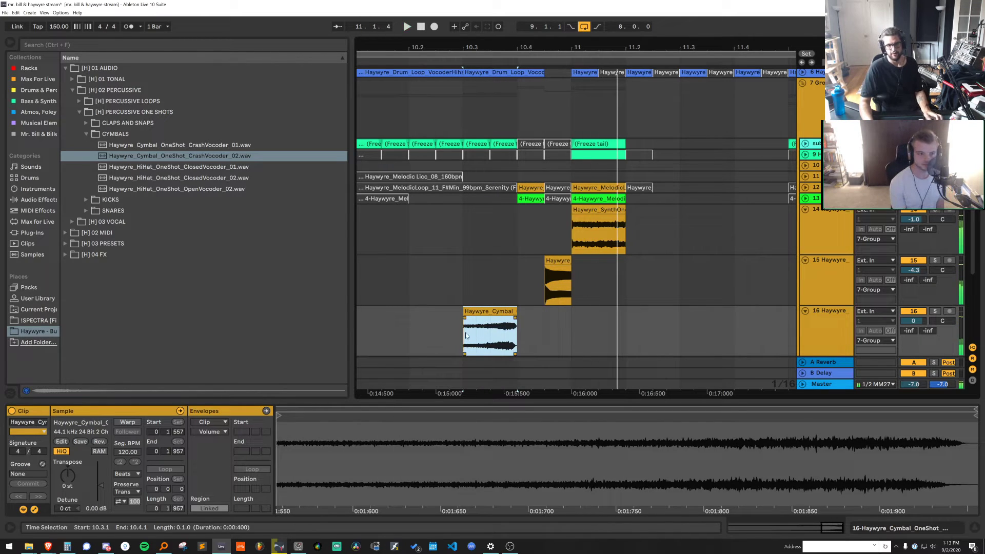
# Slide the audio later within the reversed cymbal clip, add a curved fade-in across the clip, and play it back
pyautogui.moveTo(482, 333); pyautogui.dragTo(498, 334)
pyautogui.moveTo(465, 318); pyautogui.dragTo(496, 377)
pyautogui.press('space')
pyautogui.press('space')
pyautogui.press('space')
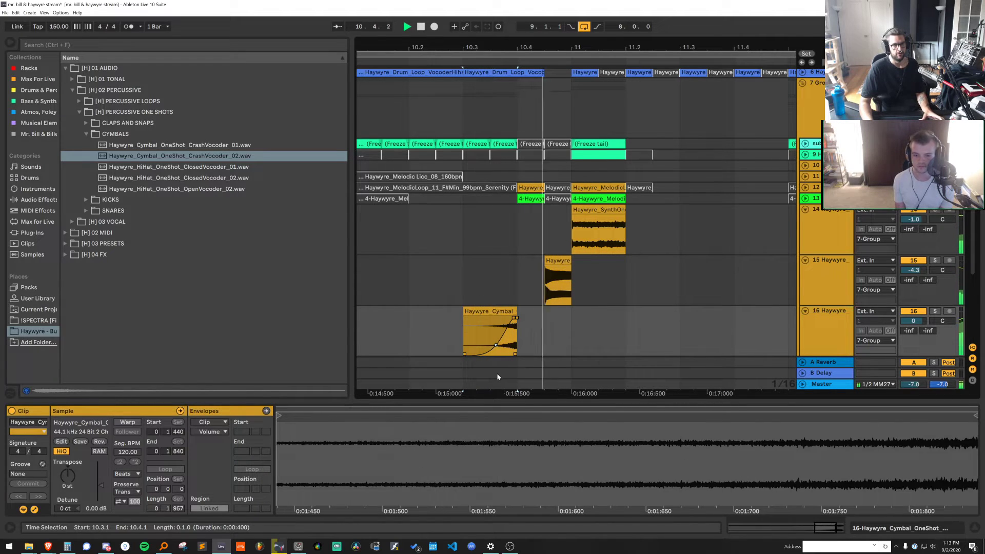
pyautogui.press('space')
# Move the cymbal clip to start at 10.2.1 and transpose it to -12 st
pyautogui.scroll(2, 838, 320)
pyautogui.scroll(-2, 838, 320)
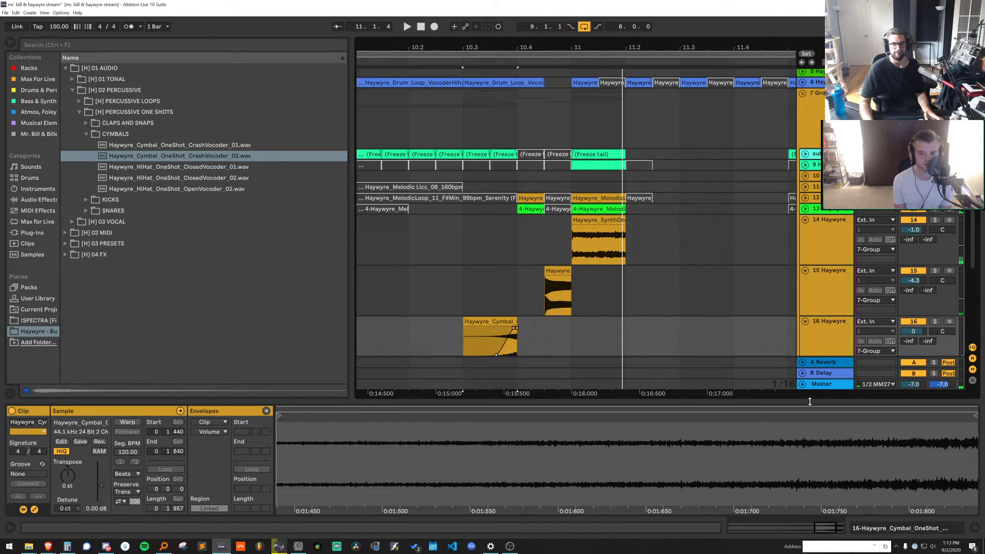
pyautogui.hotkey('ctrl', 'alt', 'l')
pyautogui.moveTo(495, 321); pyautogui.dragTo(440, 326)
pyautogui.hotkey('ctrl', 'alt', 'l')
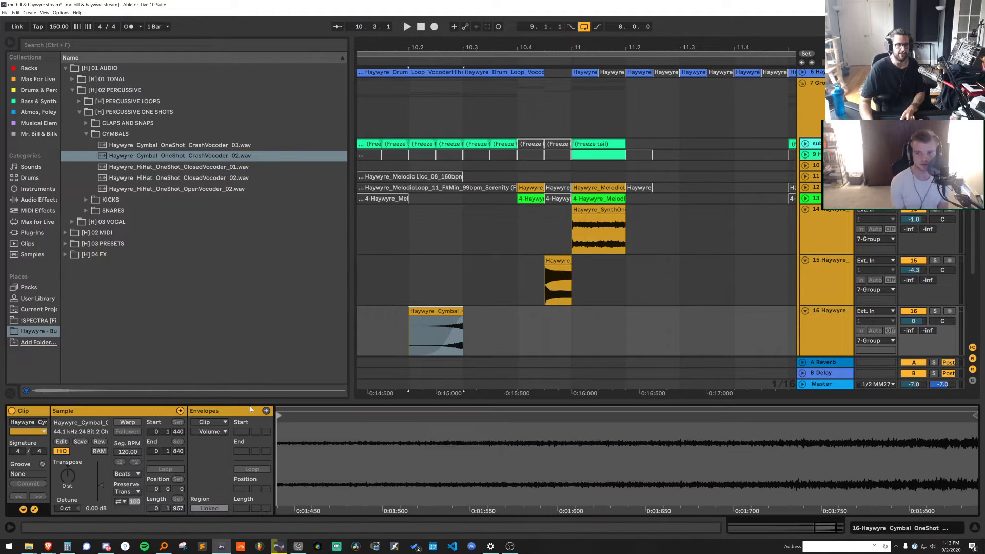
pyautogui.moveTo(67, 475); pyautogui.dragTo(67, 500)
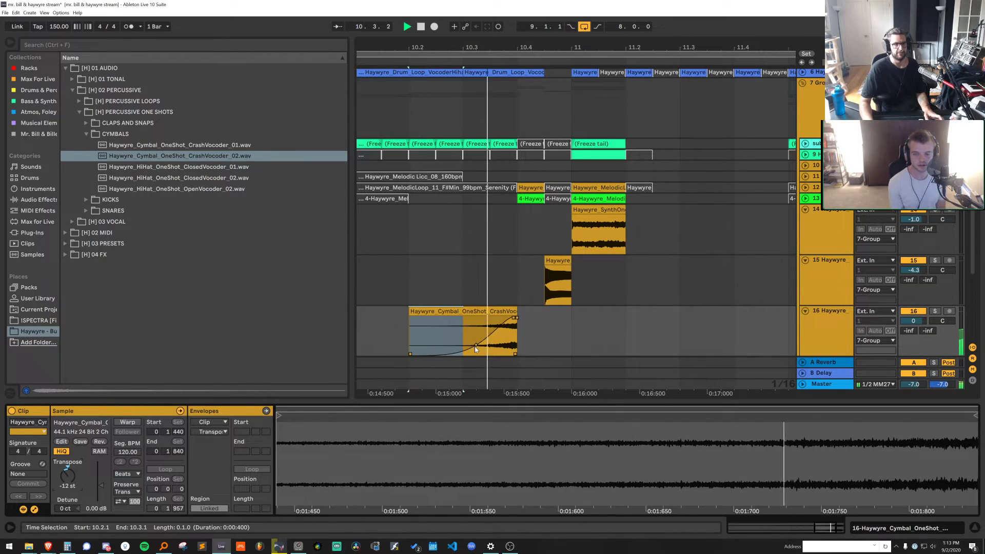
# Steepen the fade-in curve of the transposed cymbal clip and play back the result
pyautogui.moveTo(476, 345)
pyautogui.mouseDown()
pyautogui.moveTo(499, 357)
pyautogui.moveTo(485, 360)
pyautogui.mouseUp()
pyautogui.press('space')
pyautogui.press('space')
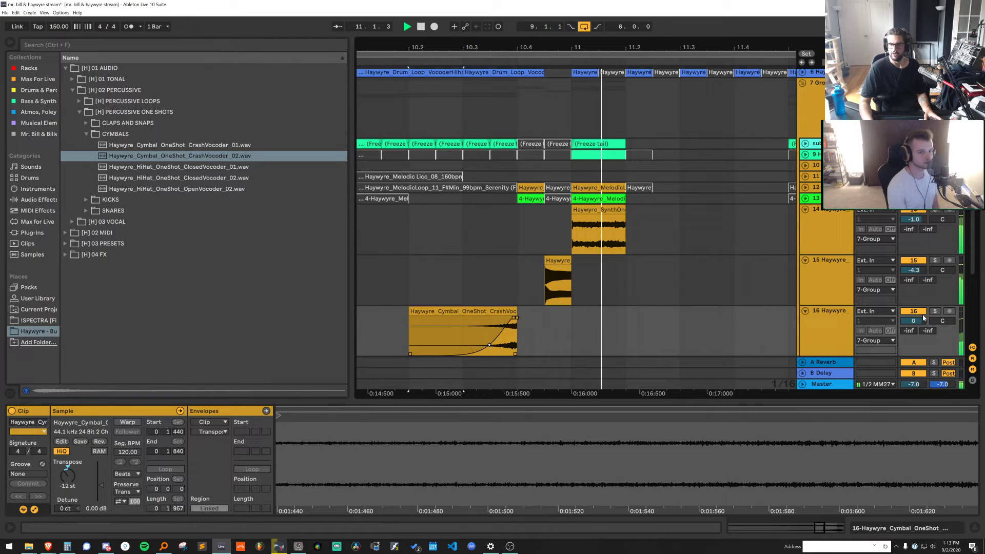
pyautogui.press('space')
# Move the cymbal track out of the group to sit directly above it, and play back the arrangement
pyautogui.scroll(5, 821, 336)
pyautogui.moveTo(824, 401); pyautogui.dragTo(821, 551)
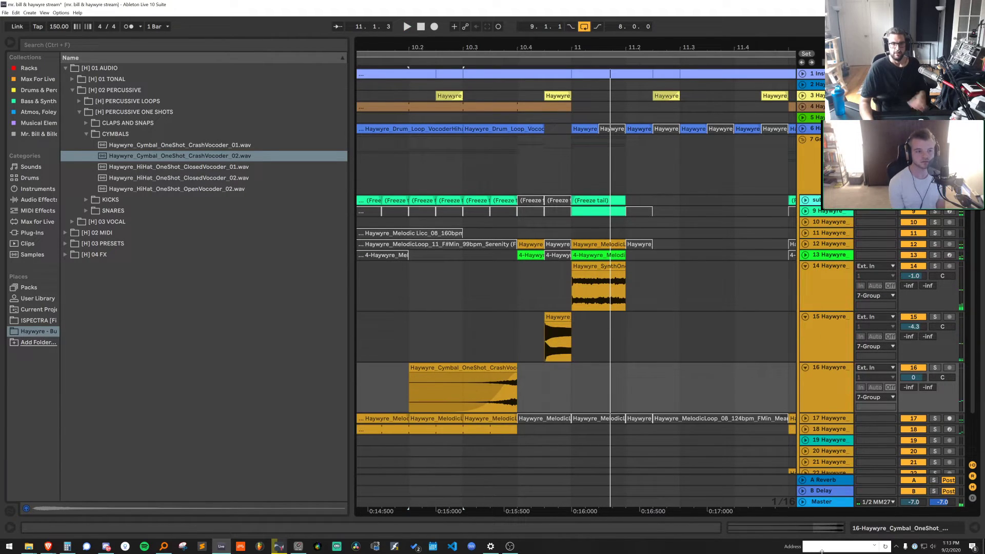
pyautogui.click(836, 370)
pyautogui.press('space')
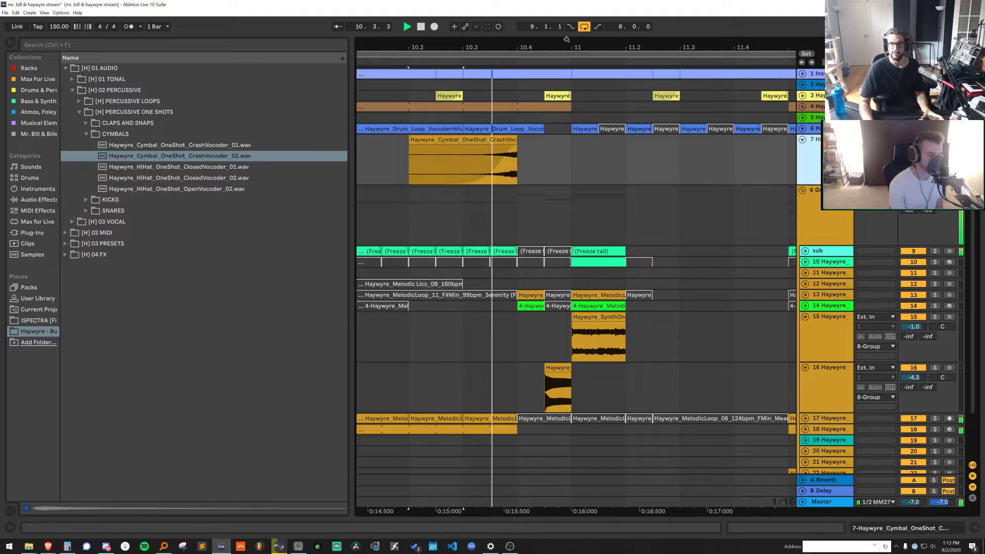
pyautogui.moveTo(567, 45); pyautogui.dragTo(567, 21)
pyautogui.press('space')
# Search the browser for "eq" and add EQ Eight to the cymbal track
pyautogui.hotkey('ctrl', 'f')
pyautogui.write('eq')
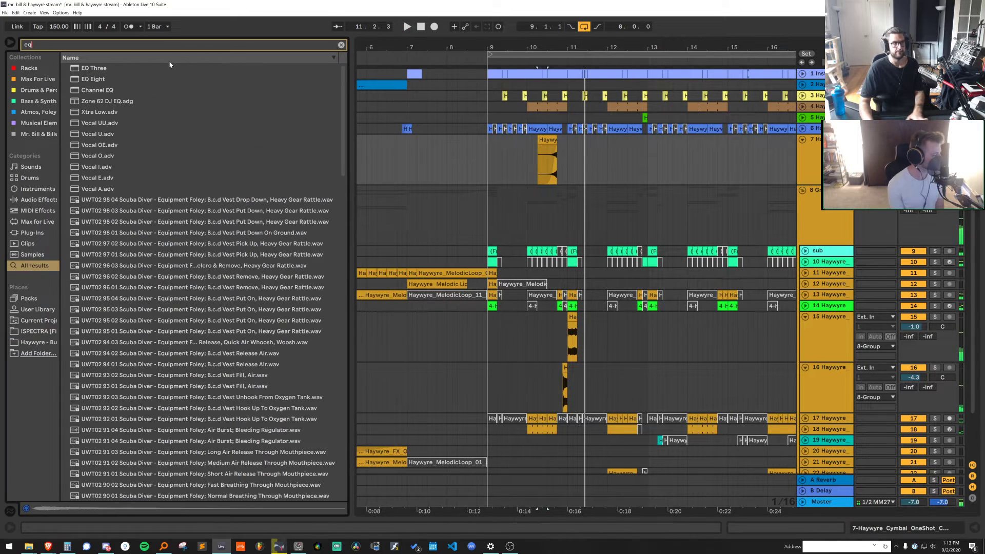
pyautogui.moveTo(172, 79); pyautogui.dragTo(332, 123)
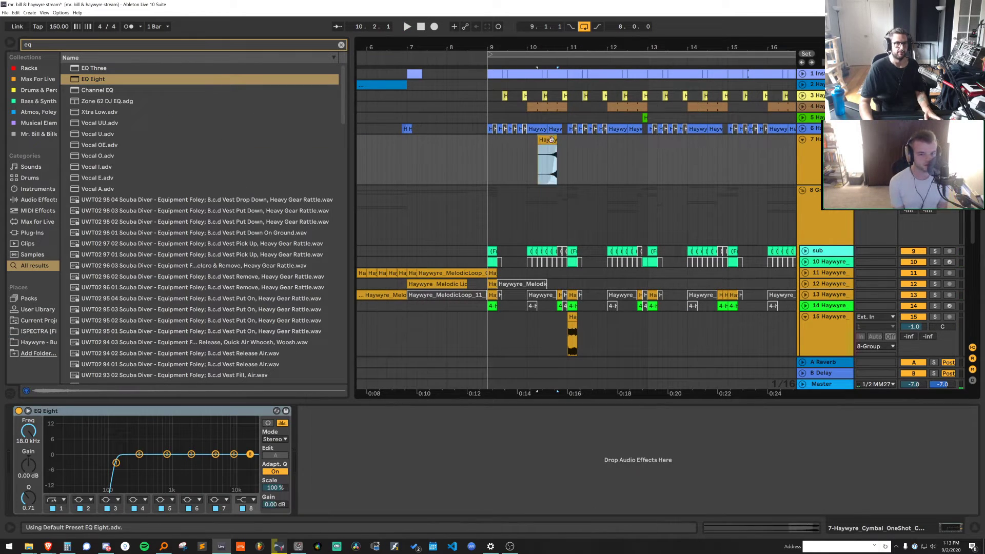
# Shape the cymbal's EQ with a gentle low cut at 310 Hz, Q 0.14, and a -3.35 dB dip at 4.45 kHz
pyautogui.press('space')
pyautogui.moveTo(117, 462); pyautogui.dragTo(159, 487)
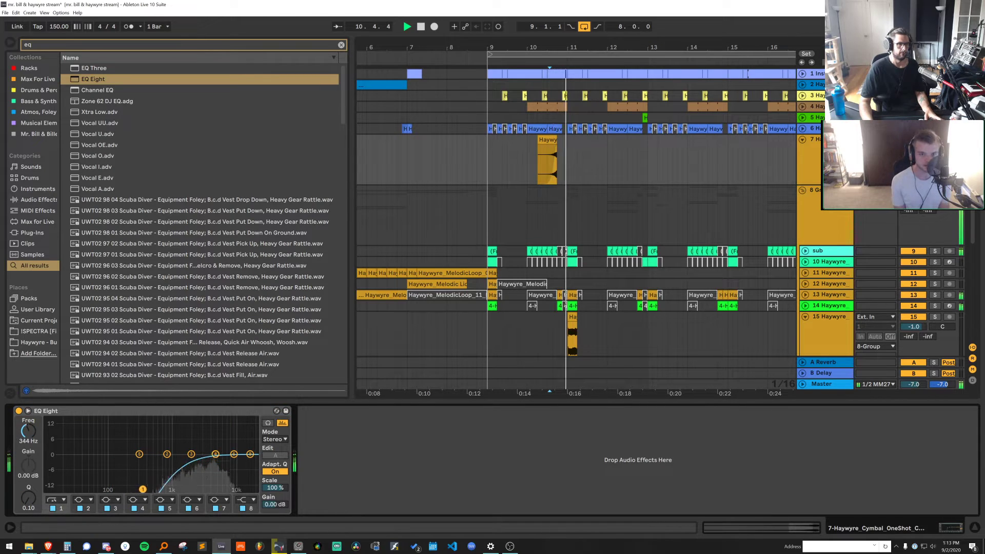
pyautogui.moveTo(211, 464)
pyautogui.mouseDown()
pyautogui.moveTo(208, 471)
pyautogui.moveTo(212, 448)
pyautogui.mouseUp()
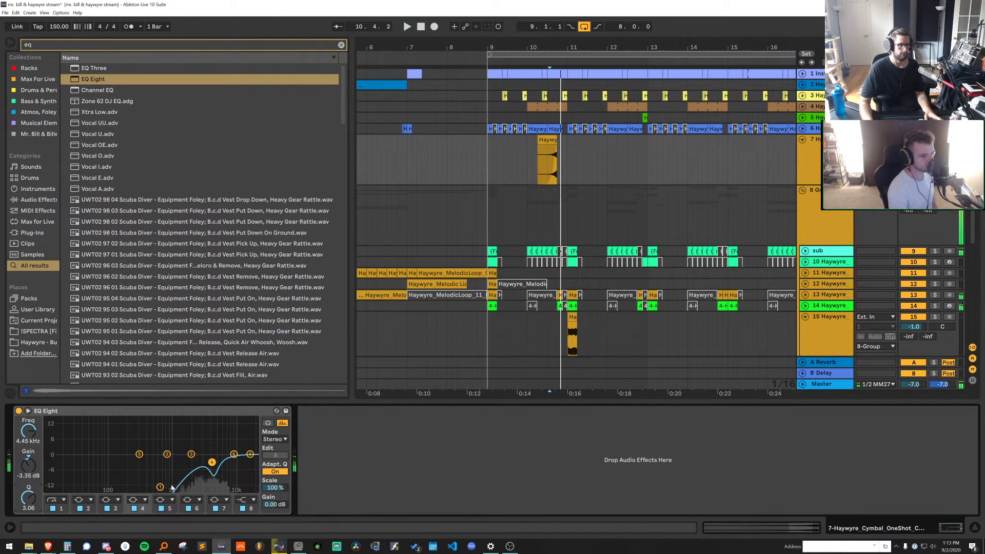
pyautogui.moveTo(160, 486); pyautogui.dragTo(140, 484)
pyautogui.click(550, 164)
# Set the SynthOneShot_C_Distance track's volume to -2.0 dB and play back the passage from 10.4.1
pyautogui.scroll(-3, 574, 226)
pyautogui.click(572, 196)
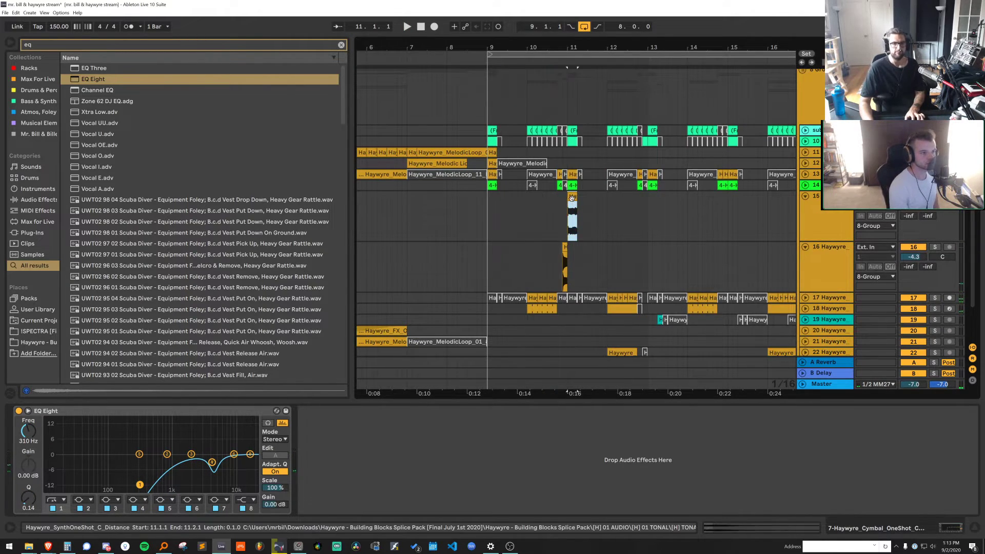
pyautogui.press('space')
pyautogui.moveTo(572, 51); pyautogui.dragTo(540, 215)
pyautogui.press('space')
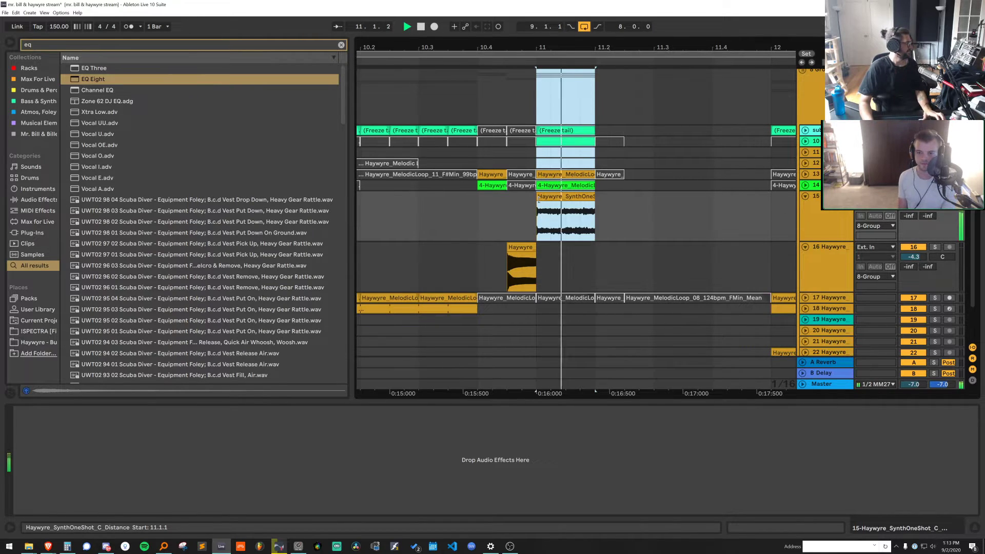
pyautogui.press('space')
pyautogui.click(913, 210)
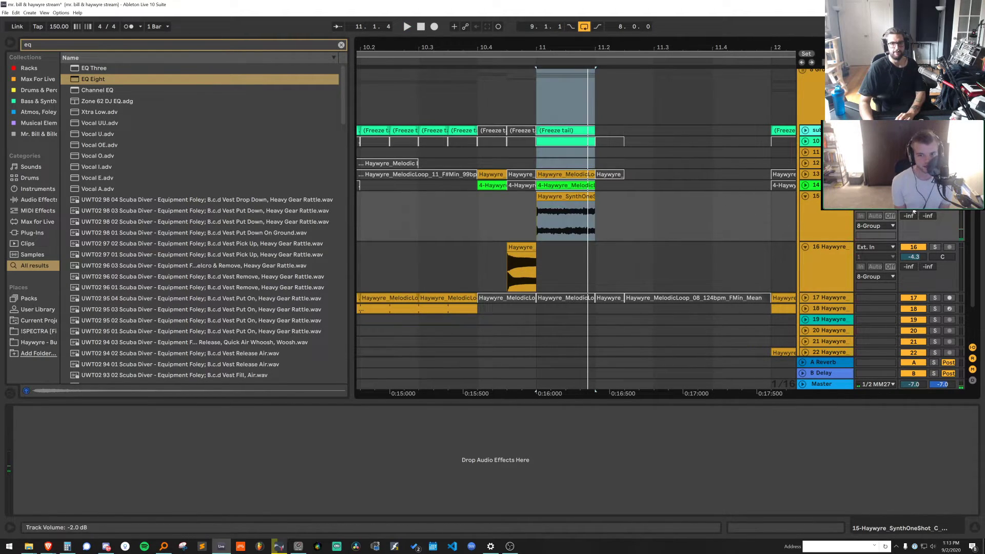
pyautogui.press('space')
pyautogui.press('space')
pyautogui.click(474, 207)
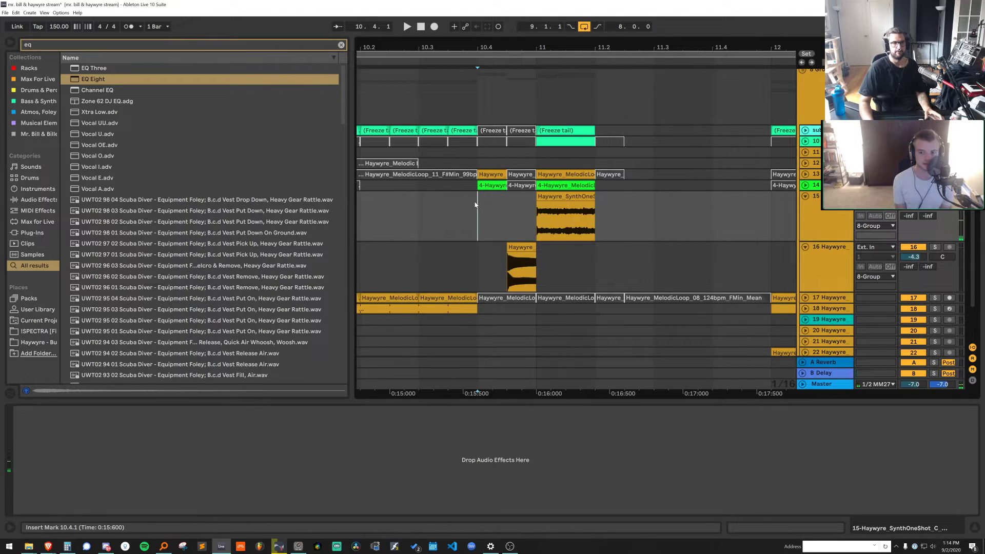
pyautogui.press('space')
pyautogui.scroll(-4, 656, 192)
pyautogui.press('space')
# Fold tracks 15 and 16 and insert a new audio track below them
pyautogui.doubleClick(839, 216)
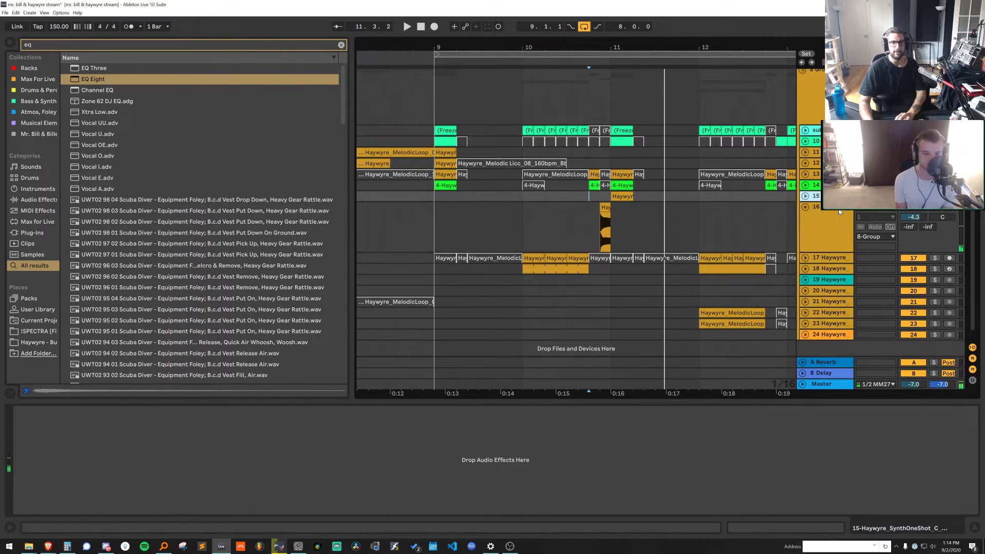
pyautogui.doubleClick(836, 212)
pyautogui.hotkey('ctrl', 't')
# Return to the Haywyre pack with the search cleared and audition the guitar and bass stabs in [H] TONAL ONE SHOTS
pyautogui.click(47, 341)
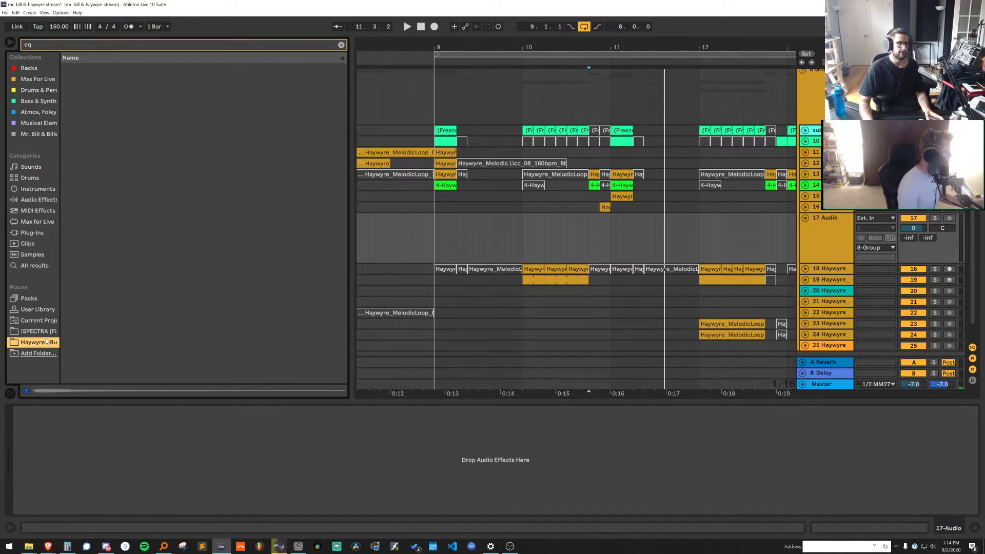
pyautogui.click(341, 45)
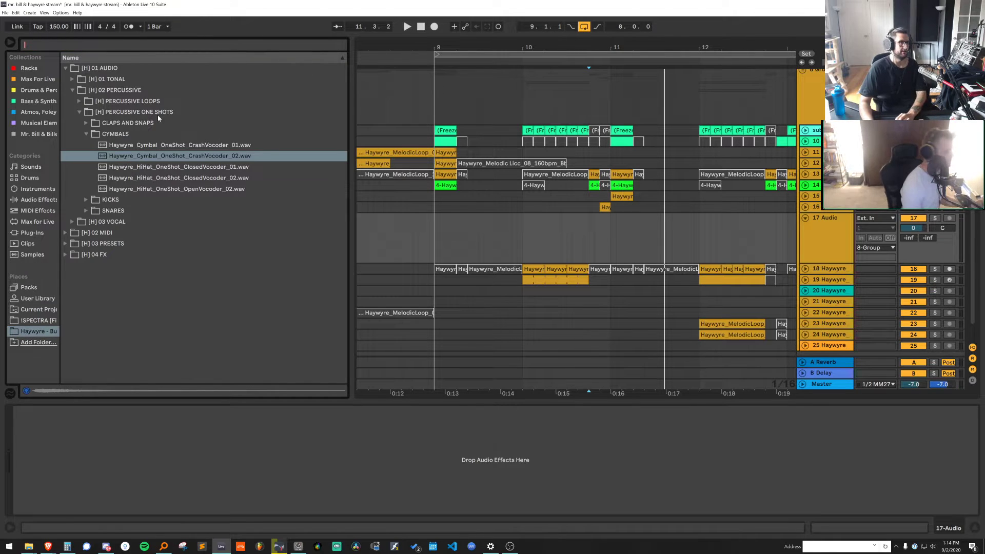
pyautogui.click(128, 81)
pyautogui.click(156, 134)
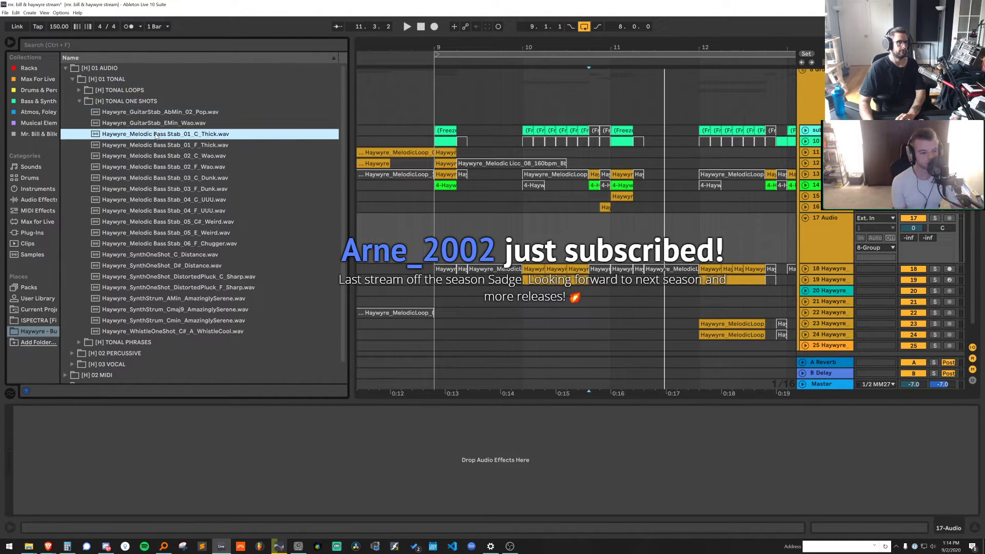
pyautogui.click(157, 113)
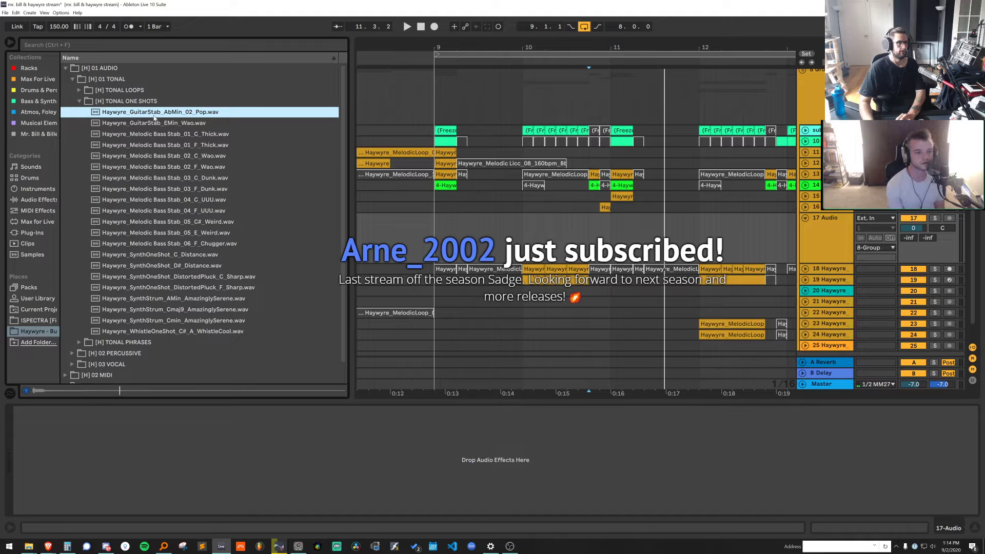
pyautogui.click(153, 123)
# Open the [H] TONAL LOOPS folder and audition the Explore, Attitude and Peaceful melodic loops
pyautogui.click(147, 90)
pyautogui.click(165, 124)
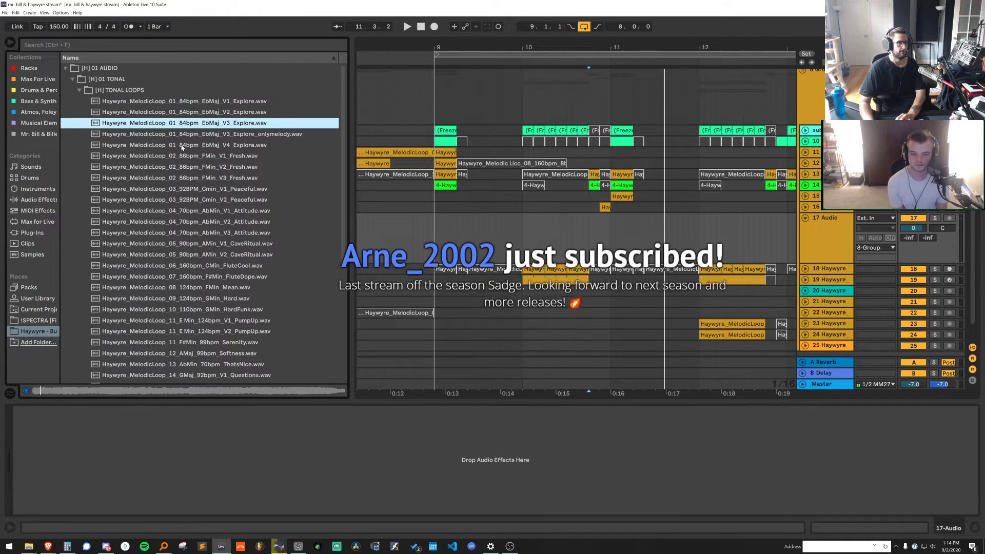
pyautogui.click(189, 135)
pyautogui.click(190, 210)
pyautogui.click(214, 189)
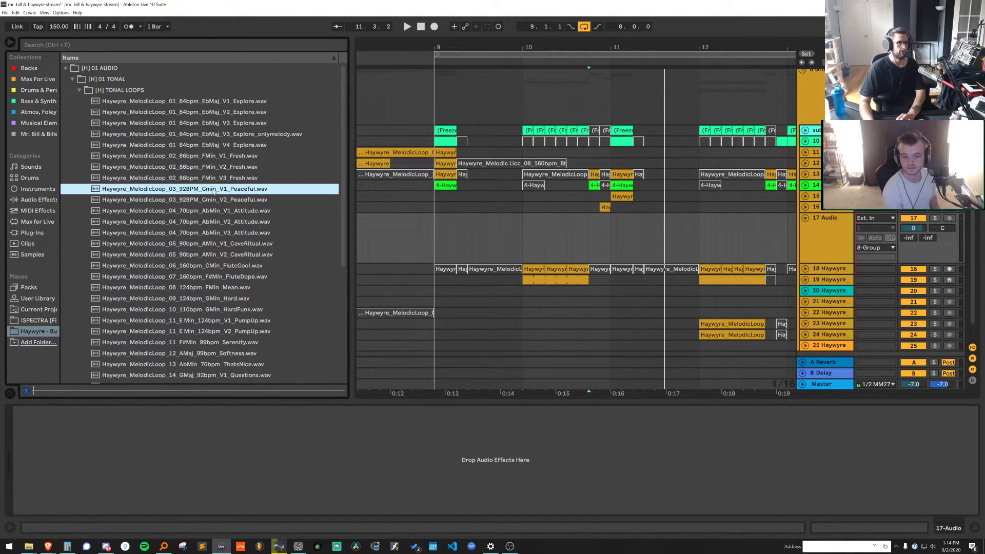
# Set the arrangement's fixed grid to 1 Bar
pyautogui.rightClick(494, 232)
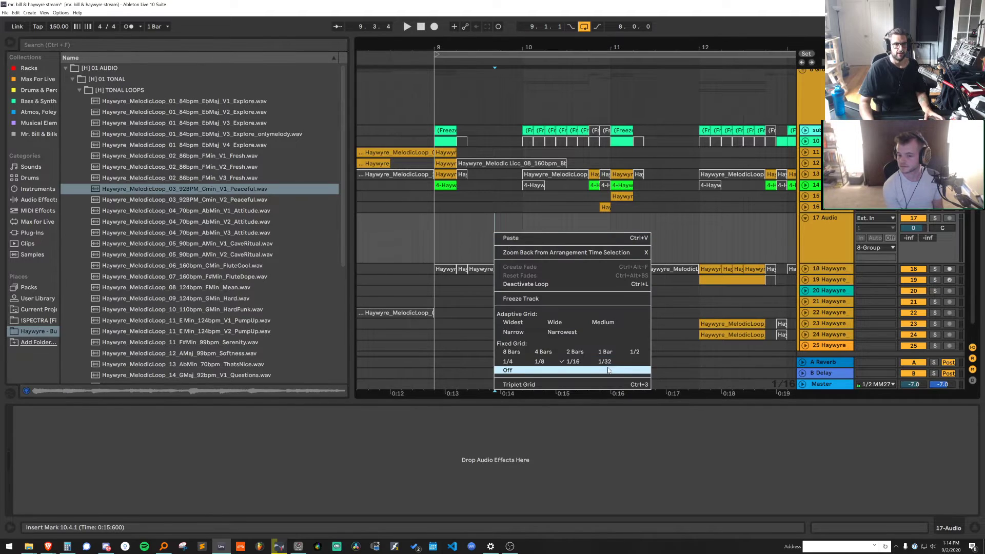
pyautogui.click(604, 352)
# Insert a MIDI track below track 17 and load Haywyre_MelodicLoop_03_92BPM_Cmin_V1_Peaceful.wav onto it as a Simpler instrument
pyautogui.click(842, 235)
pyautogui.hotkey('ctrl', 'shift', 't')
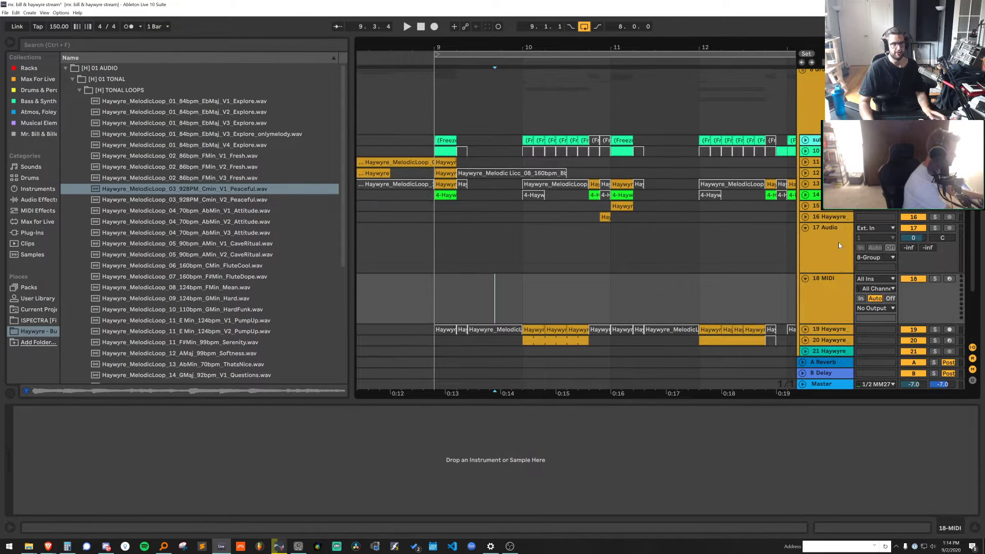
pyautogui.moveTo(205, 189); pyautogui.dragTo(363, 444)
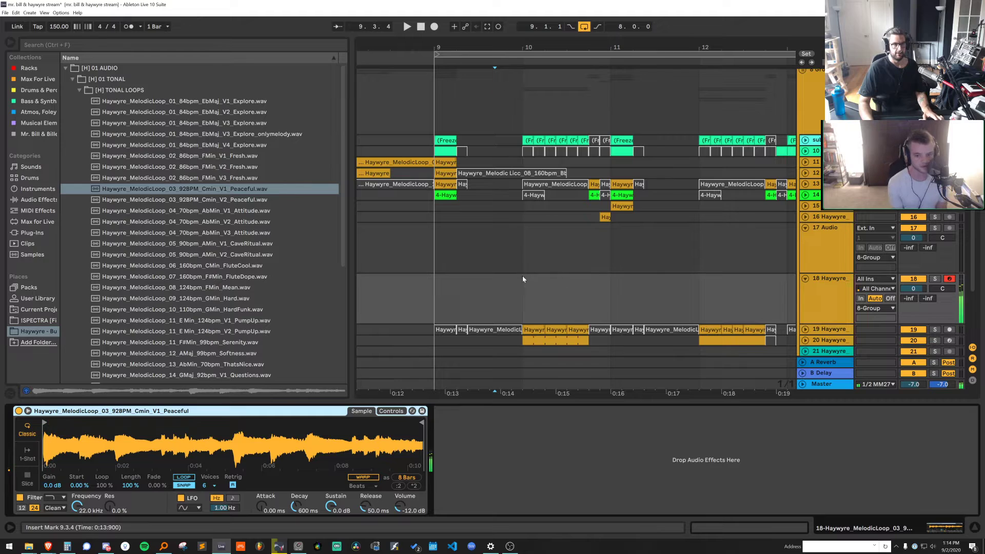
# Set the arrangement's fixed grid to 1/16 and unfold track 1 to show its MIDI notes around bar 9
pyautogui.rightClick(478, 251)
pyautogui.click(560, 376)
pyautogui.click(473, 257)
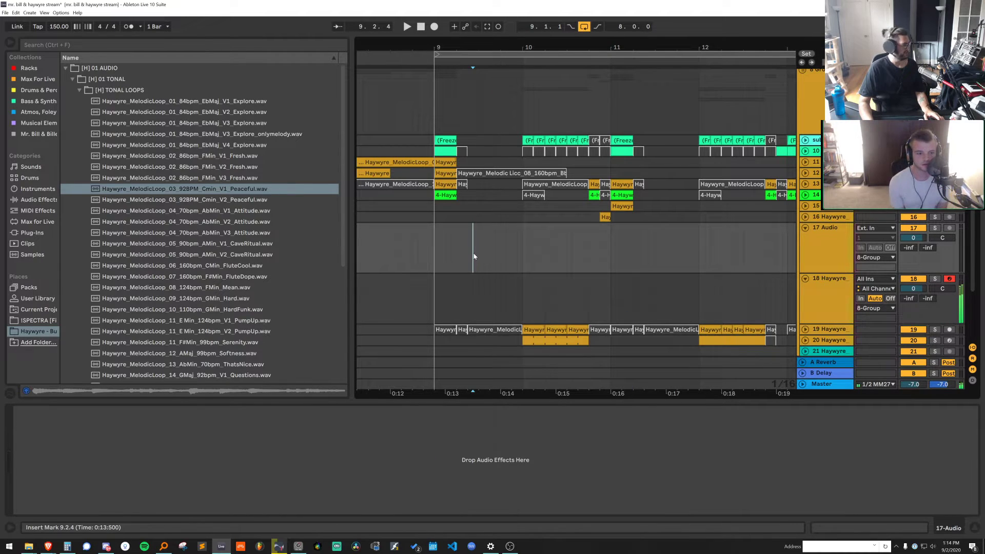
pyautogui.scroll(5, 459, 55)
pyautogui.scroll(3, 466, 108)
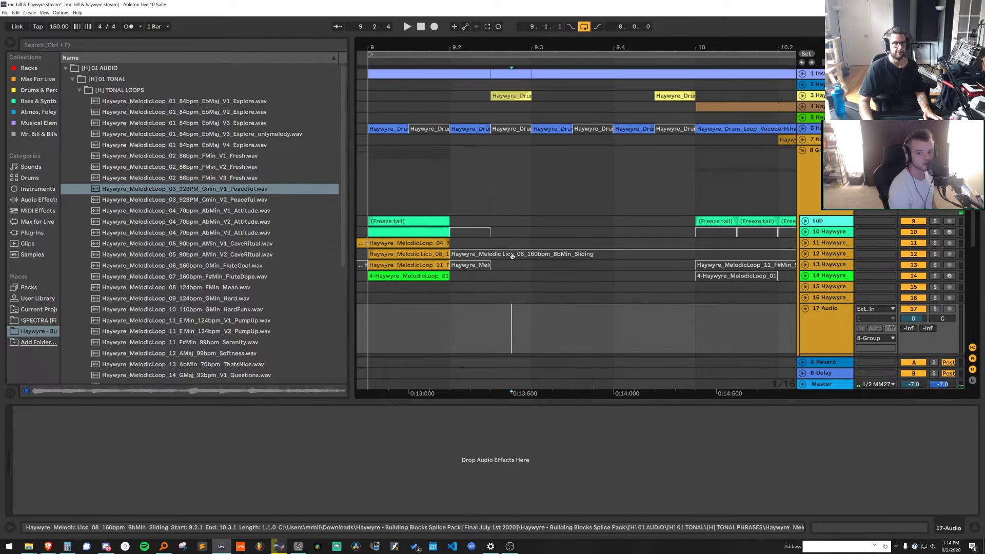
pyautogui.click(802, 74)
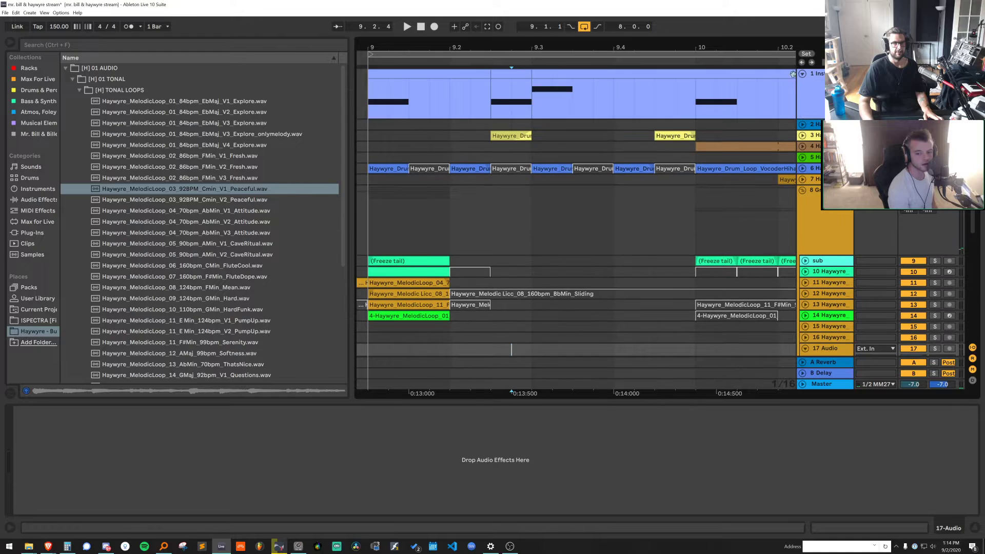
# Create a MIDI clip from 9.3.1 to 9.3.3 on track 18 with one C3 note extended by Legato
pyautogui.click(540, 82)
pyautogui.scroll(-5, 540, 218)
pyautogui.moveTo(539, 287); pyautogui.dragTo(576, 289)
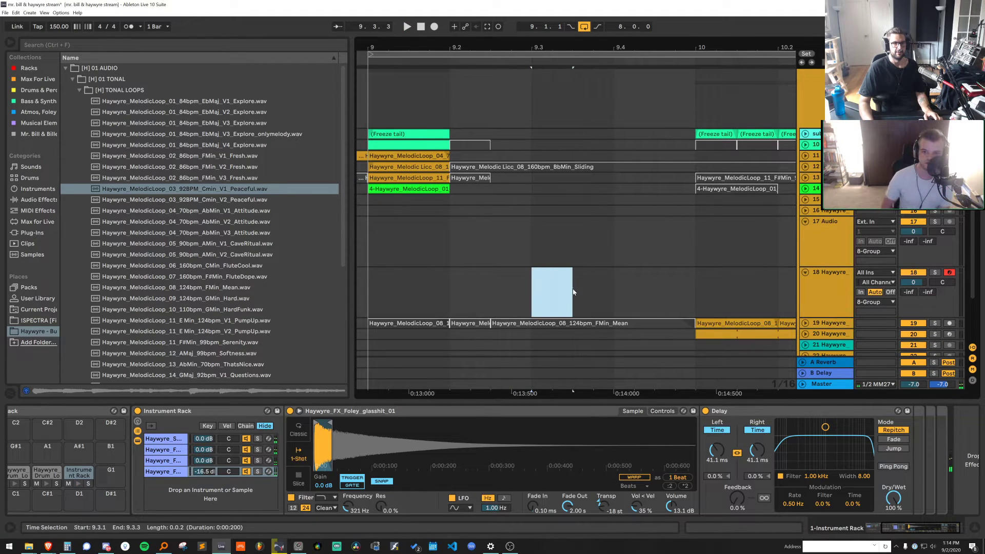
pyautogui.hotkey('ctrl', 'shift', 'm')
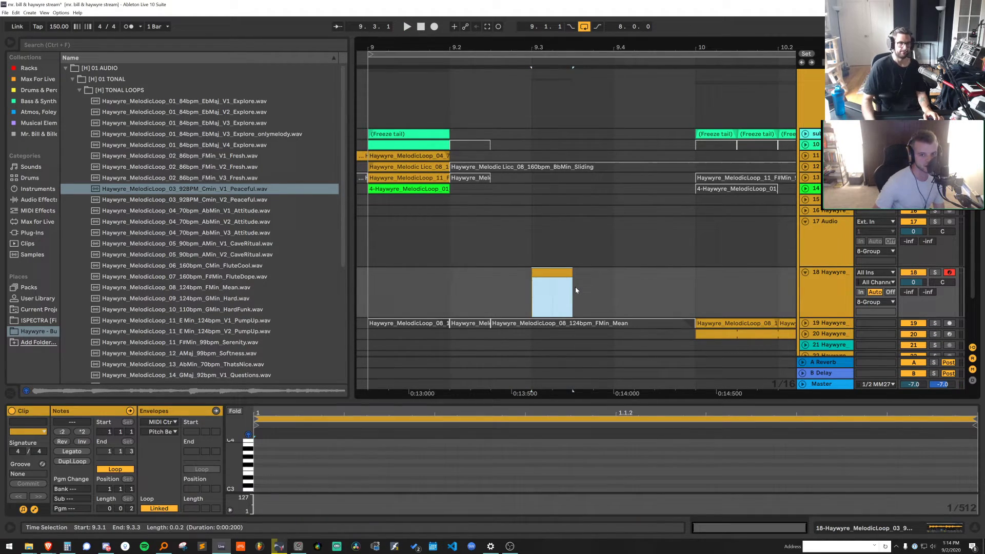
pyautogui.doubleClick(259, 490)
pyautogui.click(87, 451)
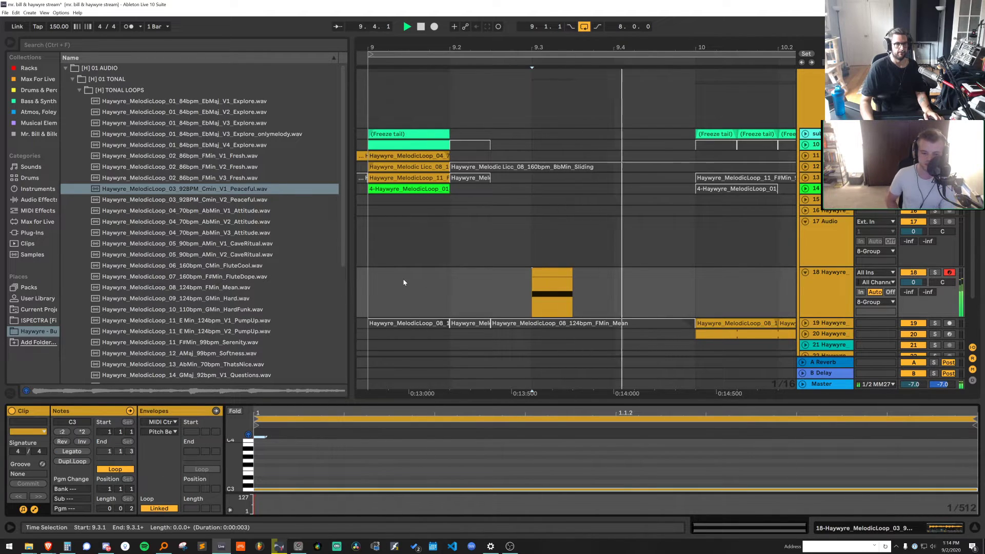
pyautogui.click(386, 292)
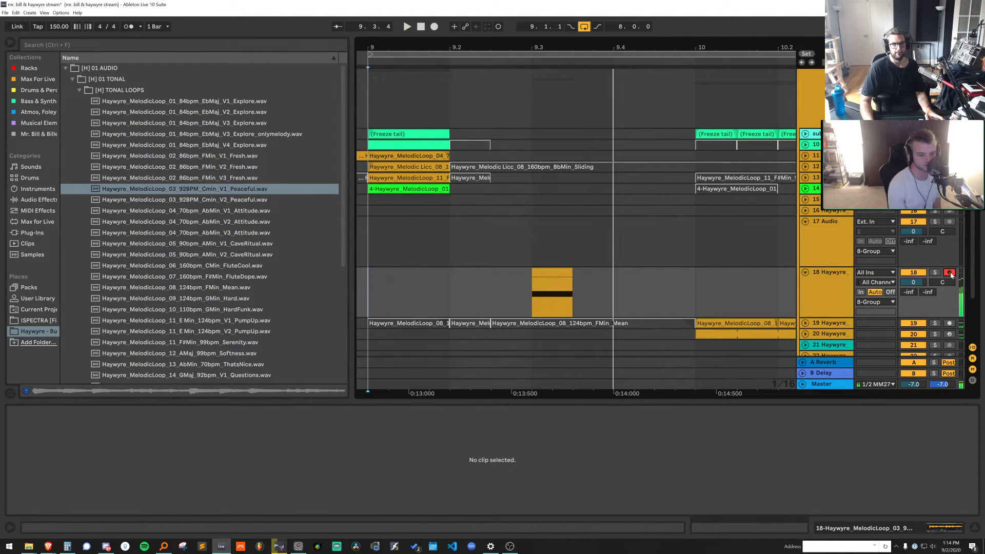
# Switch track 18's Simpler to 1-Shot mode and raise its Fade Out to 24.4 ms while playing back
pyautogui.click(538, 270)
pyautogui.doubleClick(825, 294)
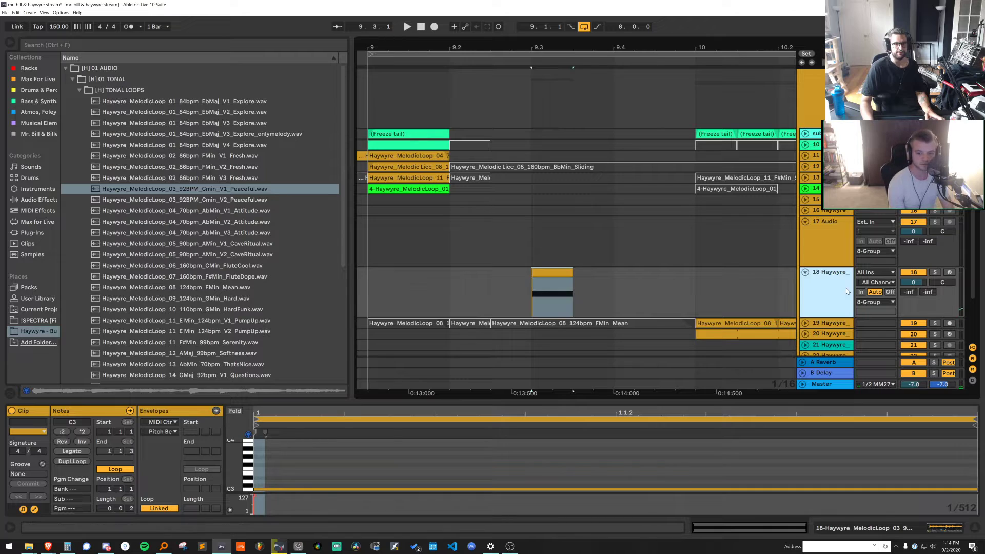
pyautogui.click(24, 452)
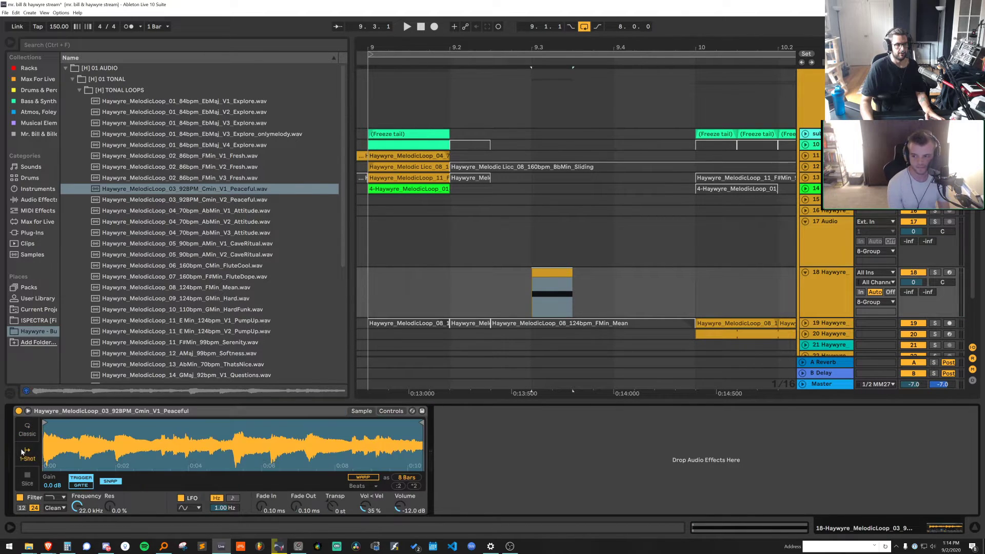
pyautogui.moveTo(296, 506); pyautogui.dragTo(296, 480)
pyautogui.press('space')
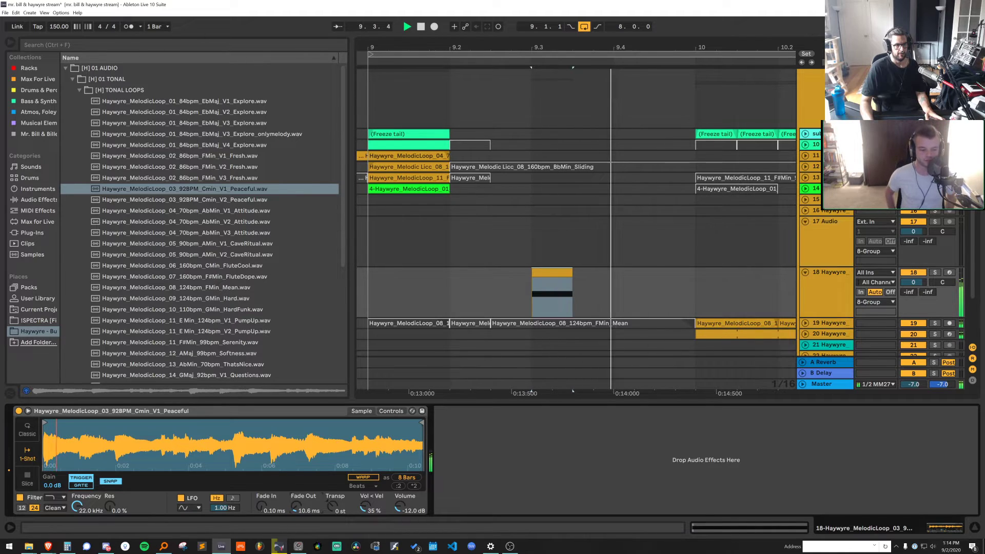
pyautogui.moveTo(295, 506); pyautogui.dragTo(296, 504)
pyautogui.press('space')
# Try trimming the end of the Peaceful sample in Simpler to its first 2 beats and listen to it
pyautogui.moveTo(422, 423); pyautogui.dragTo(78, 428)
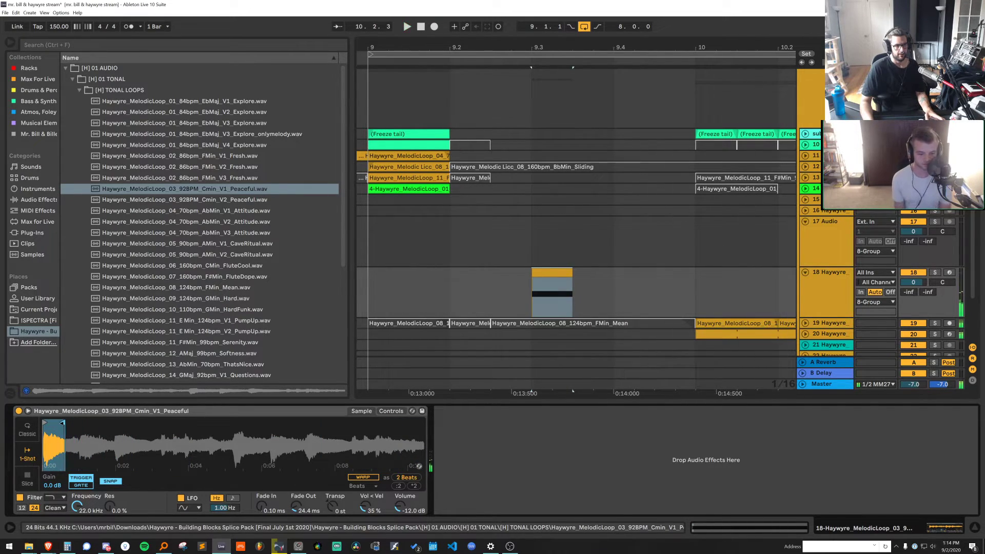
pyautogui.press('space')
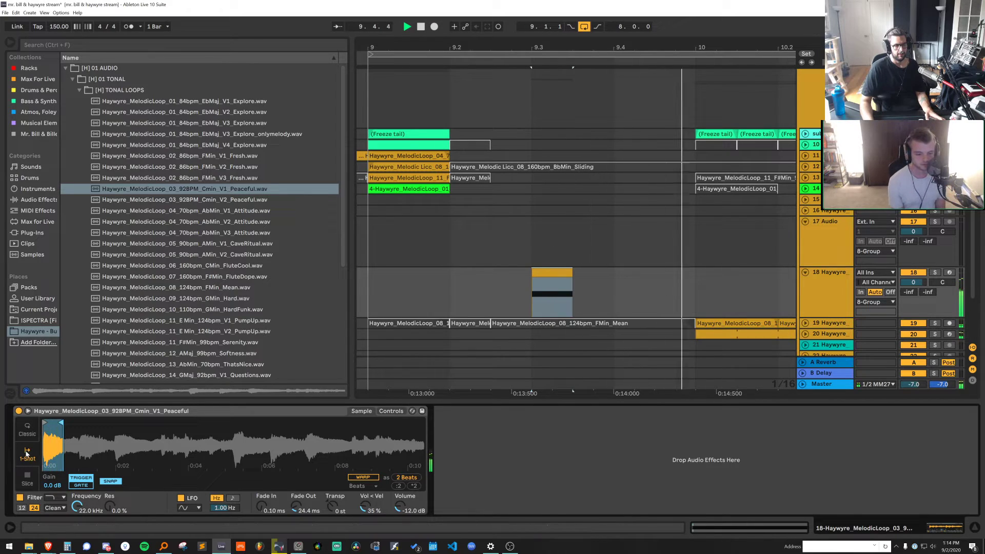
pyautogui.press('space')
# Switch the Simpler to Slice mode, arm track 18 and play the slices from the computer keyboard
pyautogui.click(28, 480)
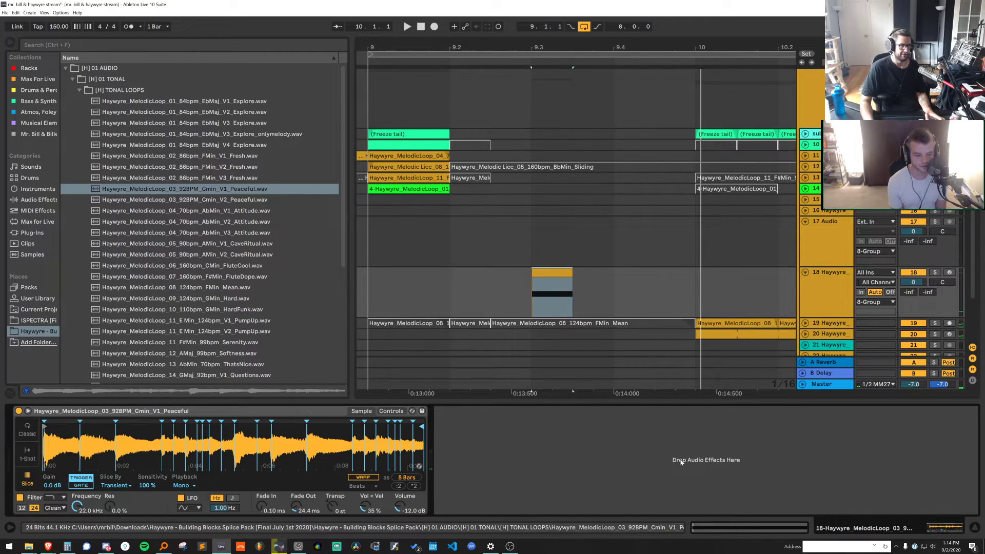
pyautogui.press('space')
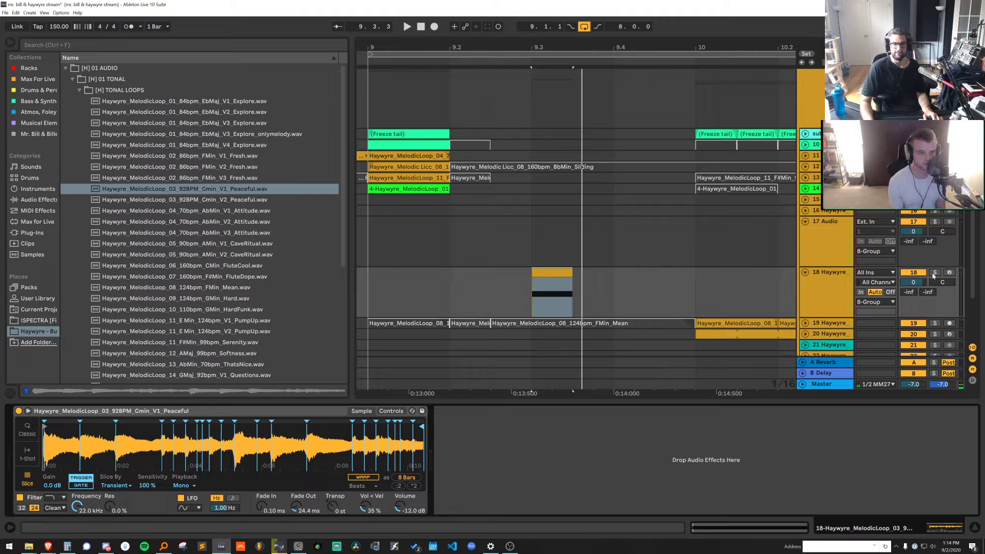
pyautogui.click(950, 273)
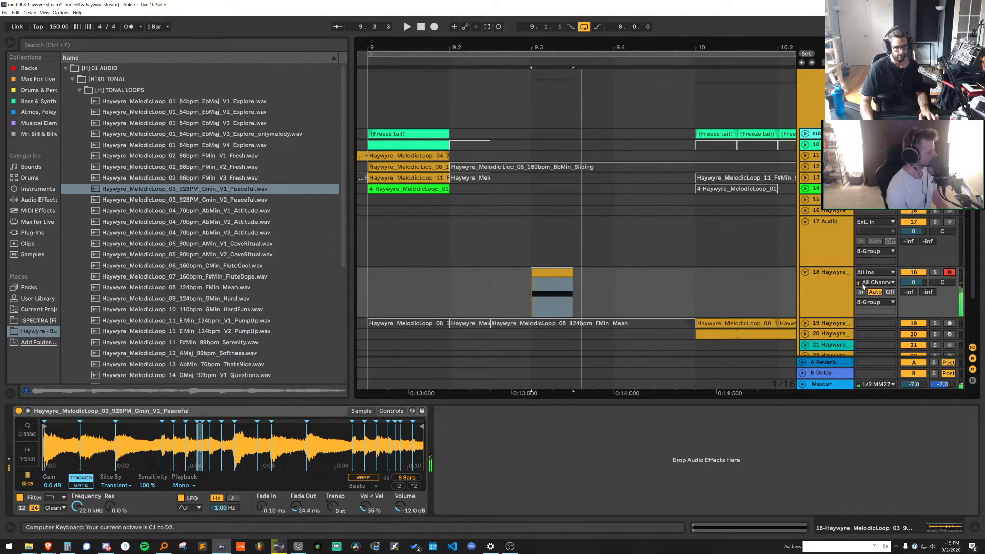
pyautogui.press('u')
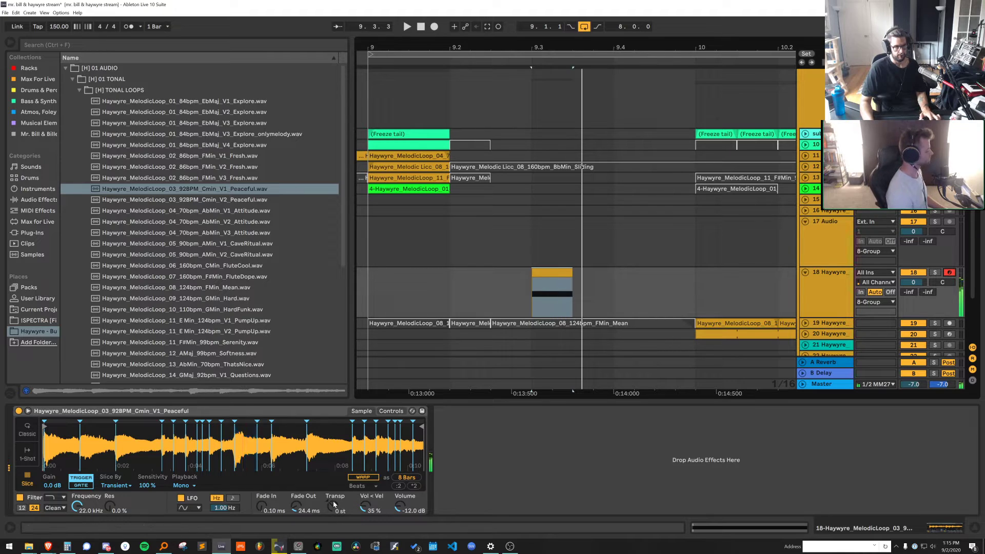
# Audition the Peaceful, CaveRitual and Flute loops and load Haywyre_MelodicLoop_05_90bpm_AMin_V1_CaveRitual.wav into track 18's Simpler
pyautogui.click(160, 202)
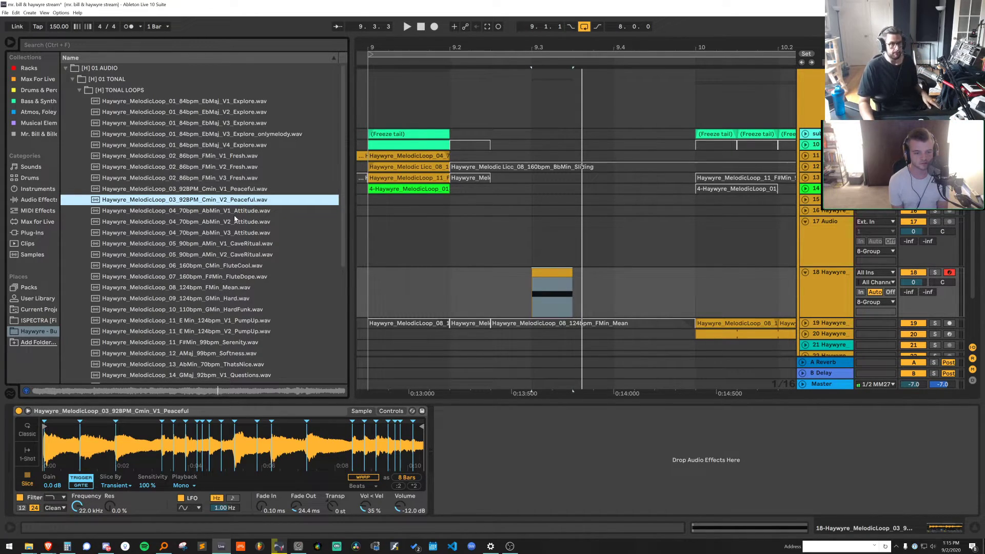
pyautogui.press('Down')
pyautogui.click(224, 254)
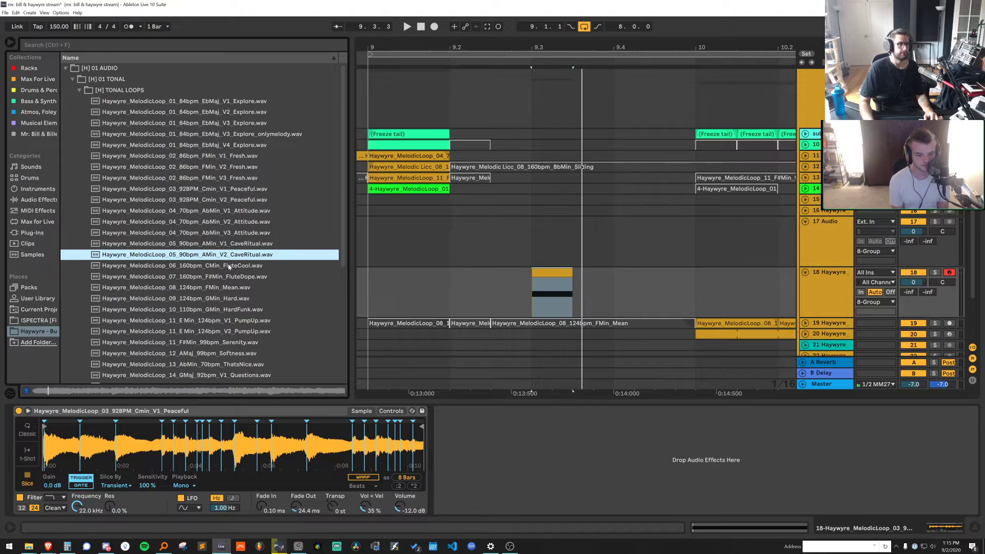
pyautogui.click(224, 265)
pyautogui.click(221, 276)
pyautogui.click(221, 246)
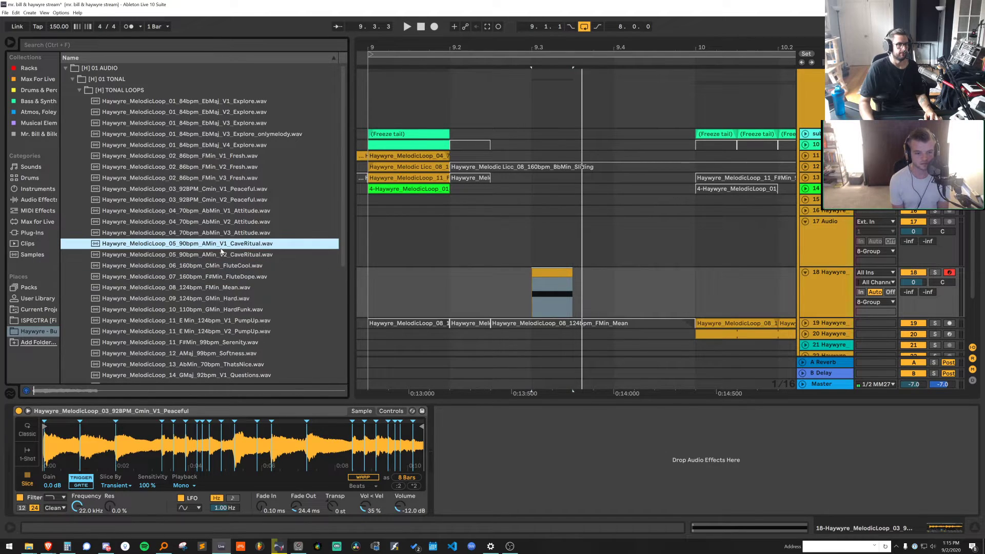
pyautogui.moveTo(272, 476); pyautogui.dragTo(270, 441)
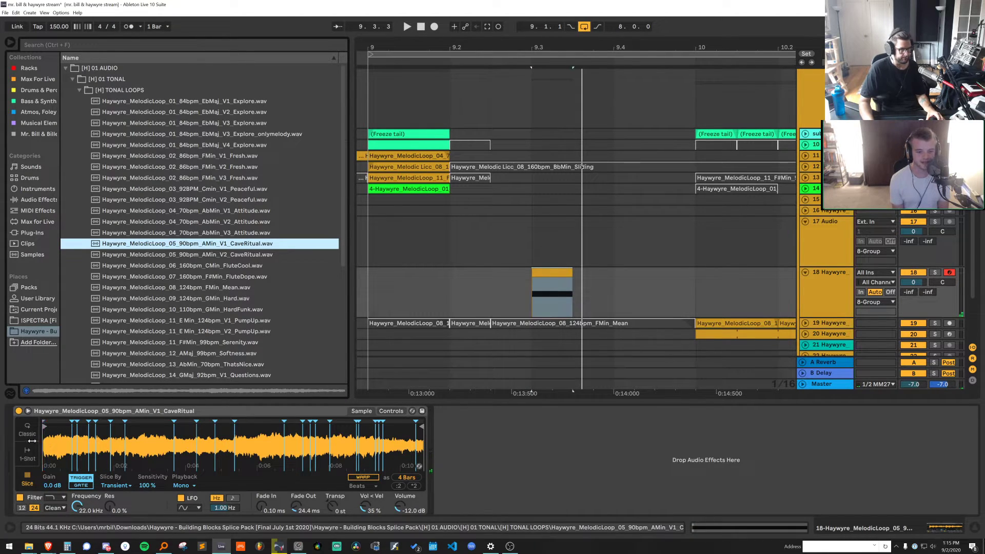
# Set the Simpler's Transpose to +12 st and Volume to -7.71 dB, and play back the clip at 9.3
pyautogui.click(328, 505)
pyautogui.write('12')
pyautogui.press('Return')
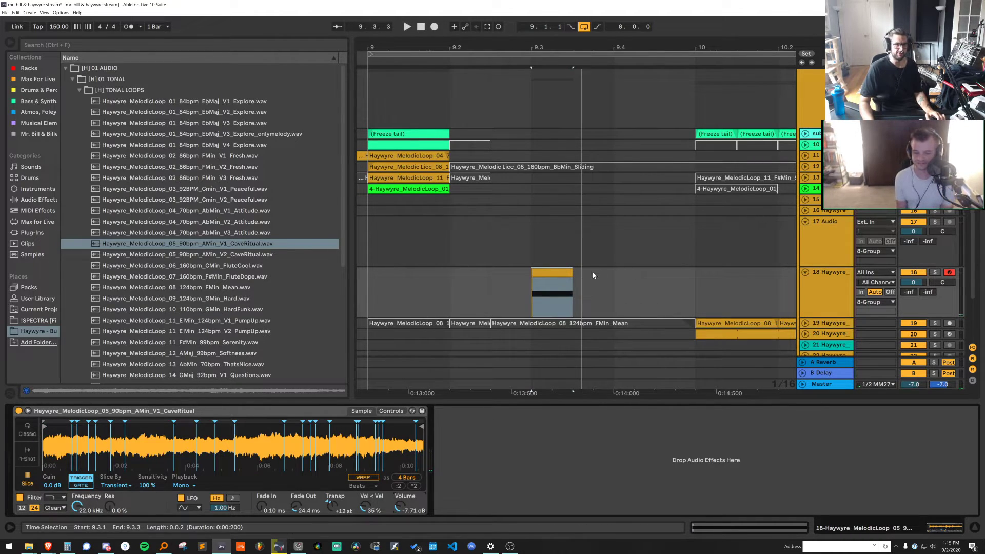
pyautogui.click(491, 291)
pyautogui.press('space')
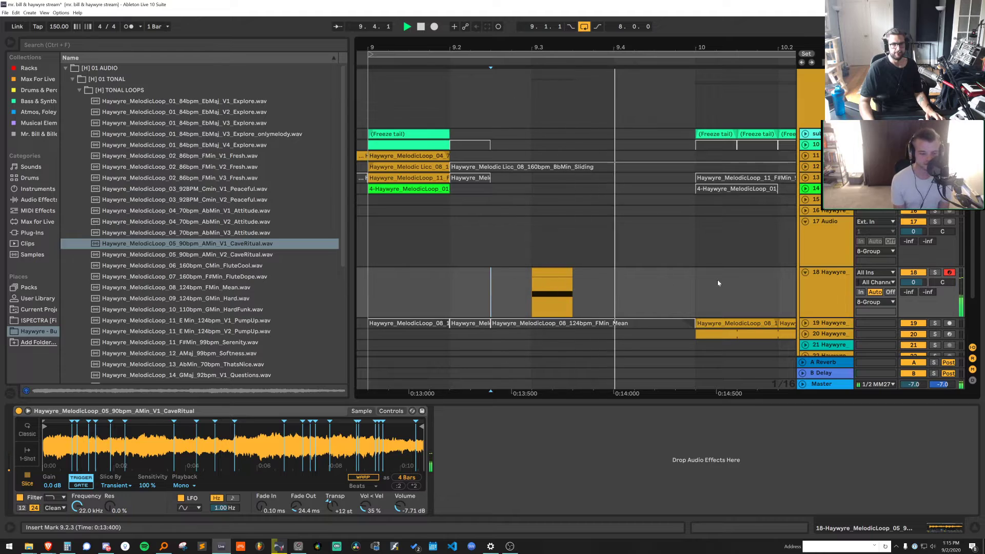
pyautogui.press('space')
# Move the note in track 18's clip to a lower pitch in an enlarged note editor and play from bar 9
pyautogui.click(539, 271)
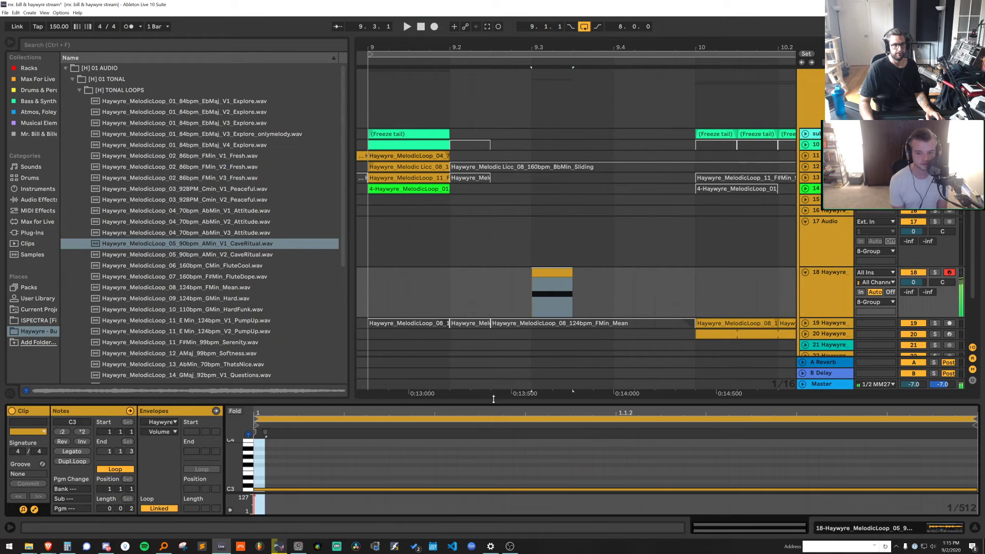
pyautogui.moveTo(493, 399); pyautogui.dragTo(467, 218)
pyautogui.moveTo(281, 306); pyautogui.dragTo(288, 404)
pyautogui.press('space')
pyautogui.click(366, 154)
pyautogui.press('space')
pyautogui.press('space')
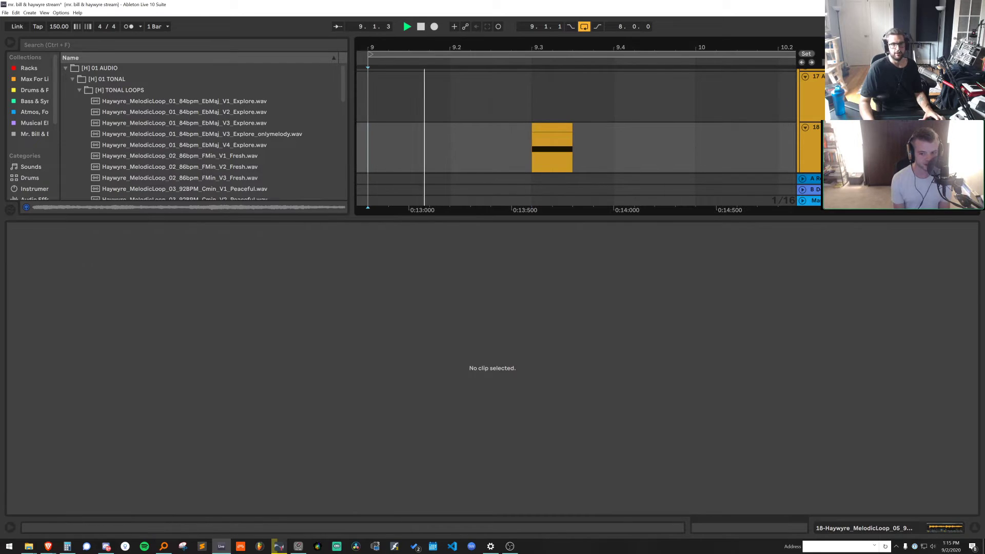
# Try the CaveRitual Simpler with Transpose at +16 st and listen to the stab in context
pyautogui.hotkey('shift', 'Tab')
pyautogui.press('space')
pyautogui.press('space')
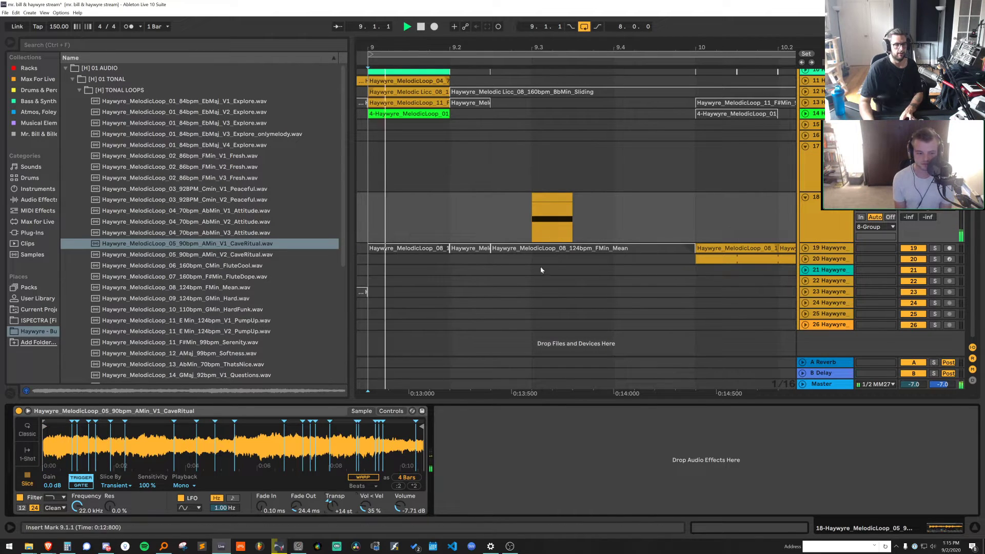
pyautogui.press('space')
pyautogui.click(542, 198)
pyautogui.moveTo(335, 506); pyautogui.dragTo(340, 487)
pyautogui.press('space')
pyautogui.press('space')
pyautogui.press('space')
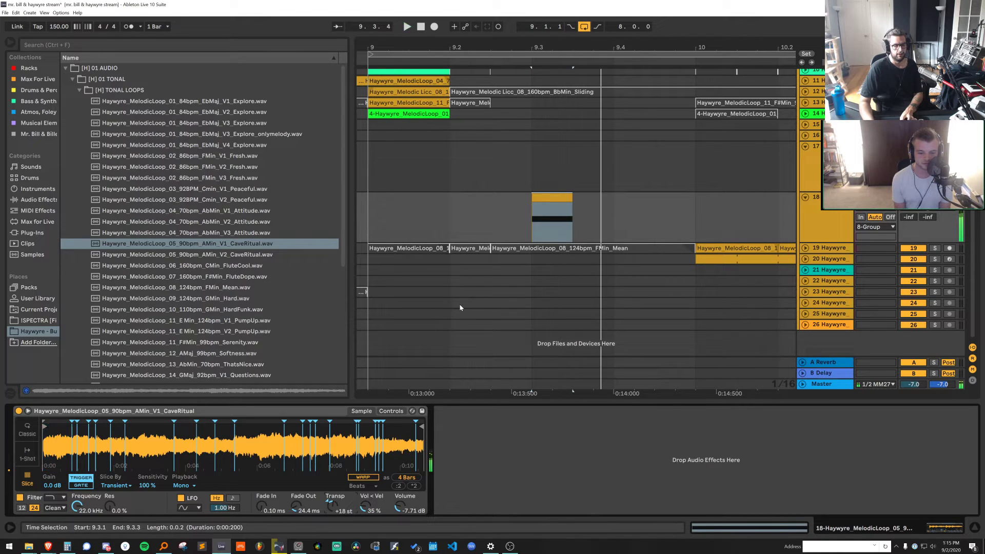
# Set the Simpler's Transpose to +8 st, playing the stab back from bar 9
pyautogui.click(490, 211)
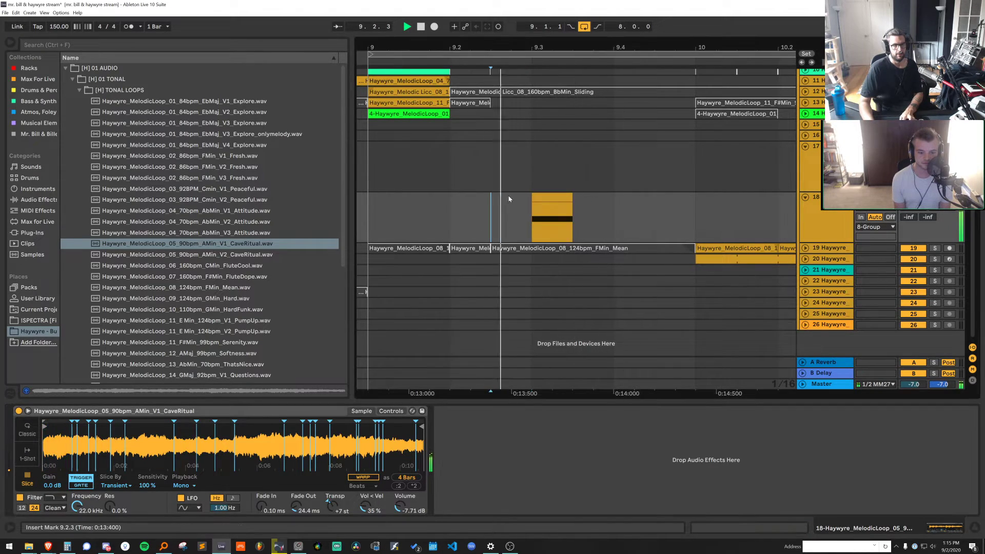
pyautogui.click(373, 211)
pyautogui.press('space')
pyautogui.press('space')
pyautogui.click(544, 197)
pyautogui.press('space')
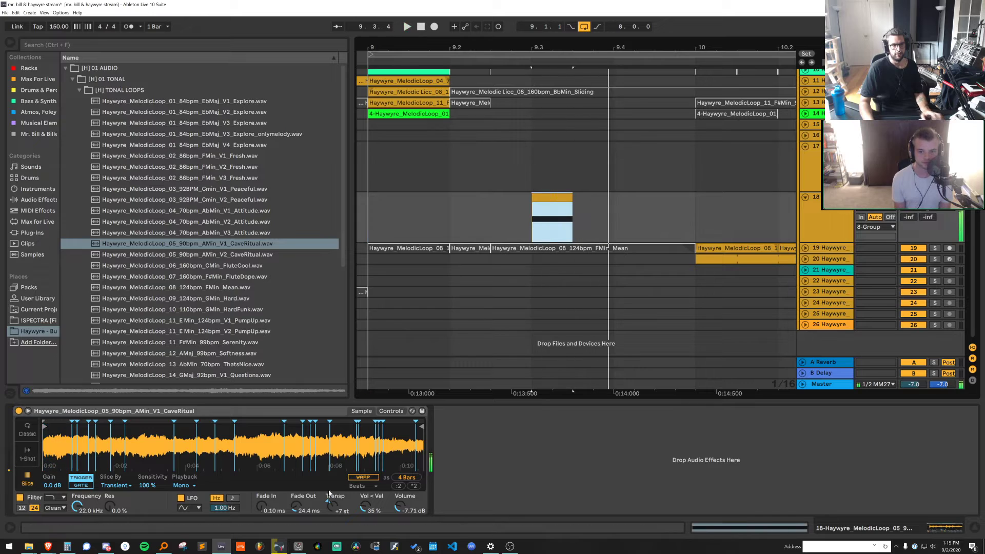
pyautogui.moveTo(330, 512); pyautogui.dragTo(330, 509)
pyautogui.press('space')
pyautogui.click(363, 208)
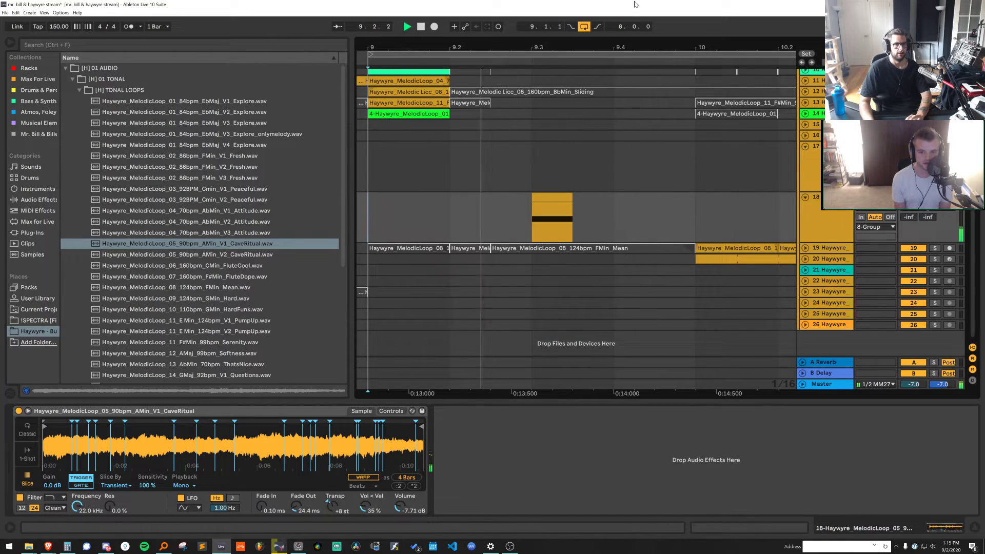
# Try duplicating the one-bar selection holding track 18's stab clip from bar 9 into bar 10
pyautogui.moveTo(626, 40); pyautogui.dragTo(549, 31)
pyautogui.moveTo(572, 210); pyautogui.dragTo(447, 207)
pyautogui.hotkey('ctrl', 'd')
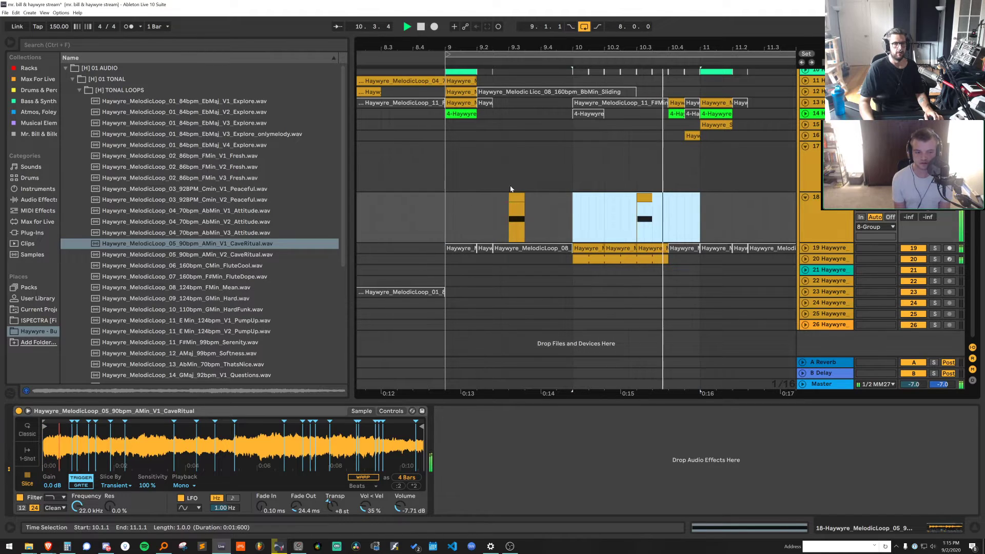
pyautogui.hotkey('ctrl', 'z')
# Duplicate track 18's stab clip every two bars into bars 11, 13 and 15, and set the fixed grid to 1 Bar
pyautogui.moveTo(675, 213); pyautogui.dragTo(700, 211)
pyautogui.hotkey('ctrl', 'd')
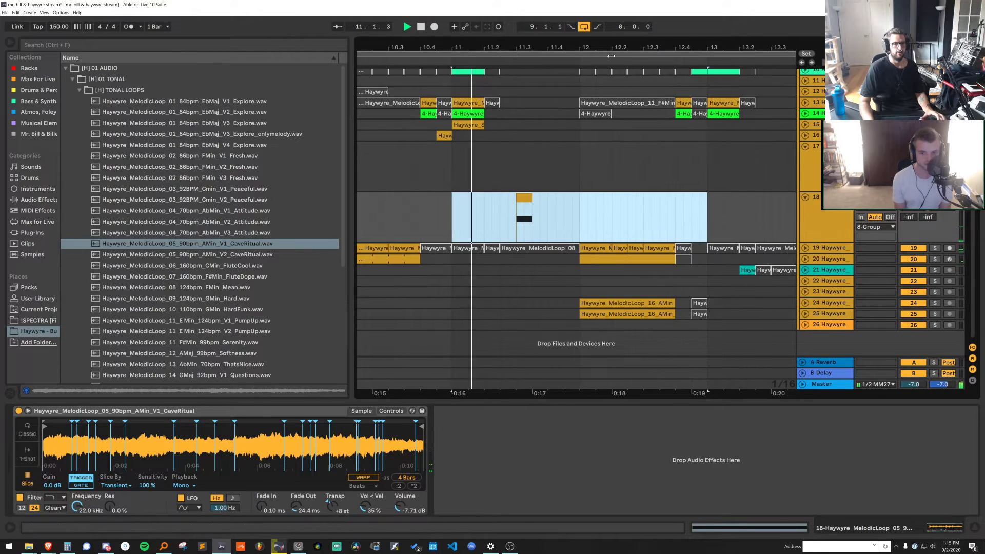
pyautogui.moveTo(609, 48); pyautogui.dragTo(609, 20)
pyautogui.keyDown('shift'); pyautogui.click(483, 213); pyautogui.keyUp('shift')
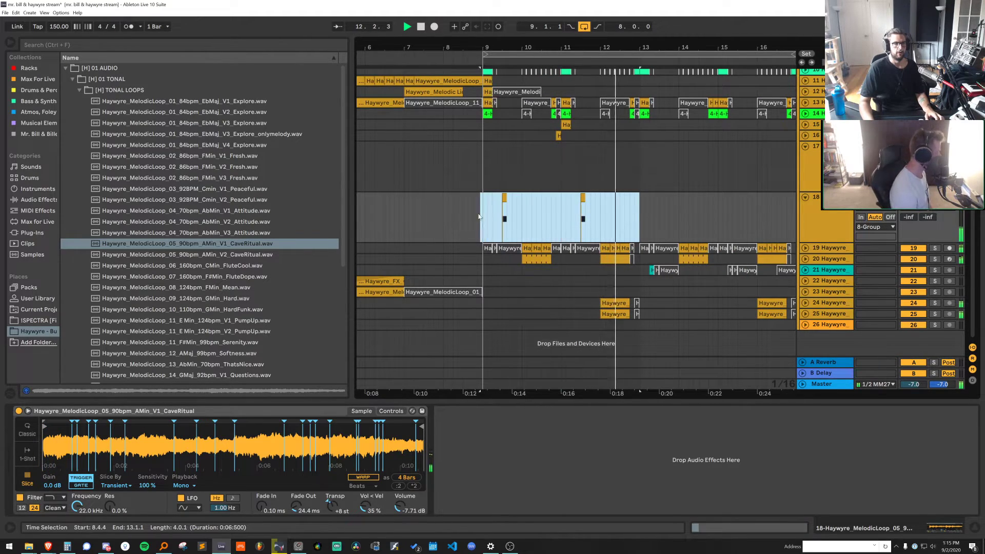
pyautogui.hotkey('ctrl', 'd')
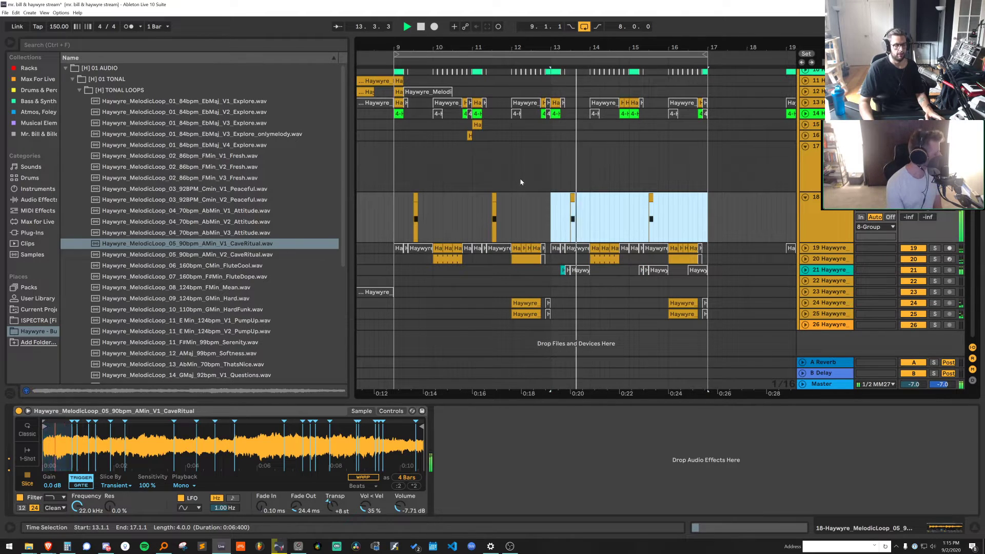
pyautogui.rightClick(585, 160)
pyautogui.click(696, 278)
# Shorten the first slice of the CaveRitual sample by moving its end marker earlier, playing the stabs back to check the length
pyautogui.click(824, 222)
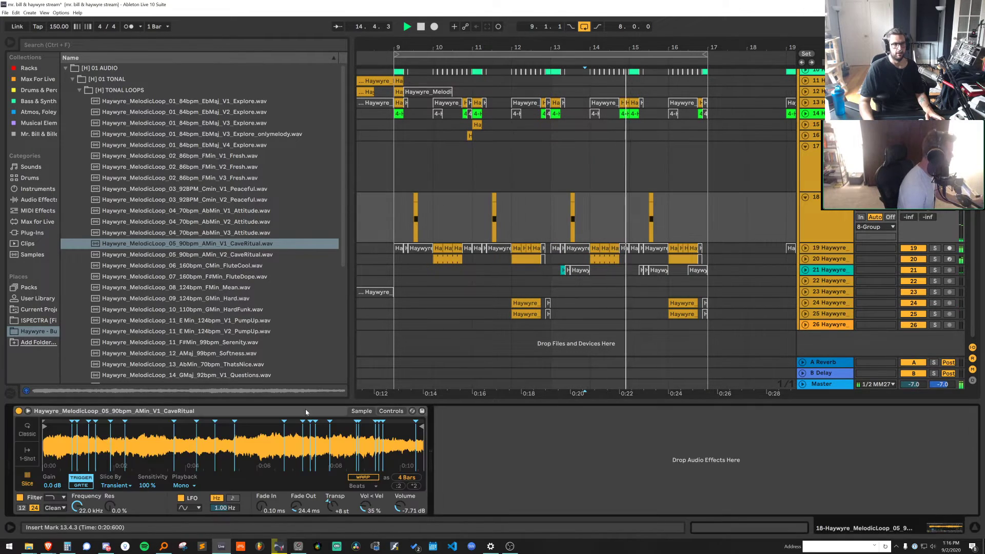
pyautogui.moveTo(77, 443)
pyautogui.mouseDown()
pyautogui.moveTo(114, 456)
pyautogui.moveTo(100, 444)
pyautogui.mouseUp()
pyautogui.press('space')
pyautogui.press('space')
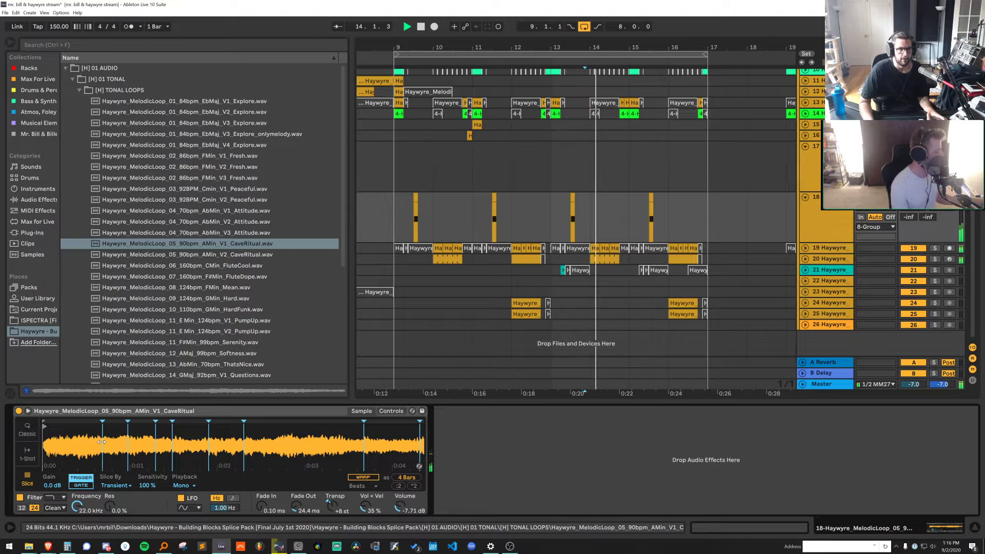
pyautogui.click(491, 199)
pyautogui.press('space')
pyautogui.press('space')
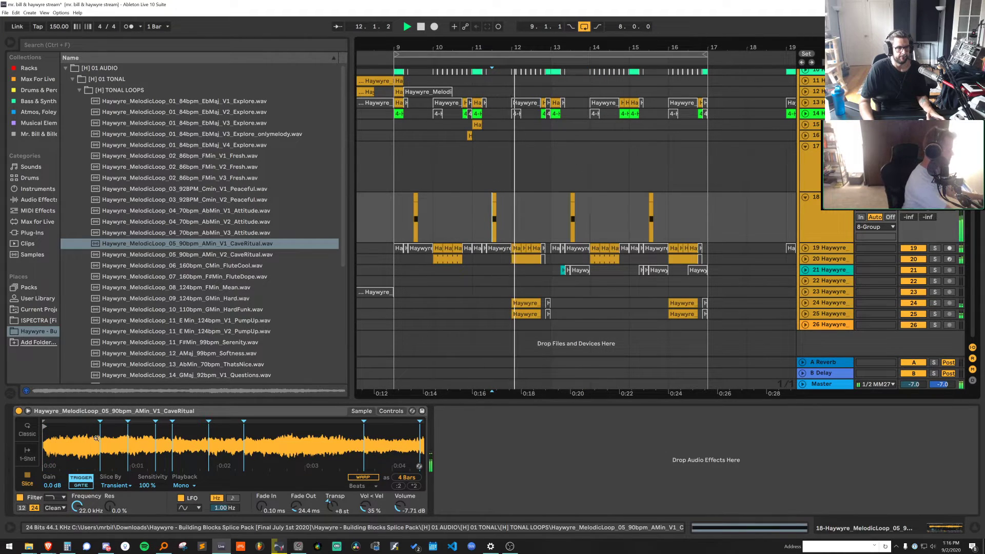
pyautogui.press('space')
pyautogui.moveTo(99, 441); pyautogui.dragTo(91, 440)
pyautogui.press('space')
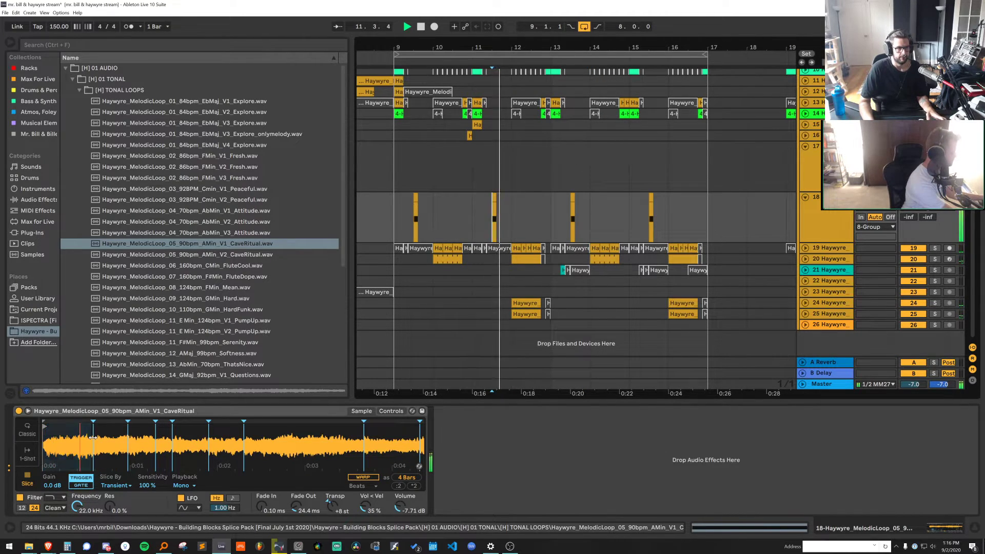
pyautogui.click(396, 215)
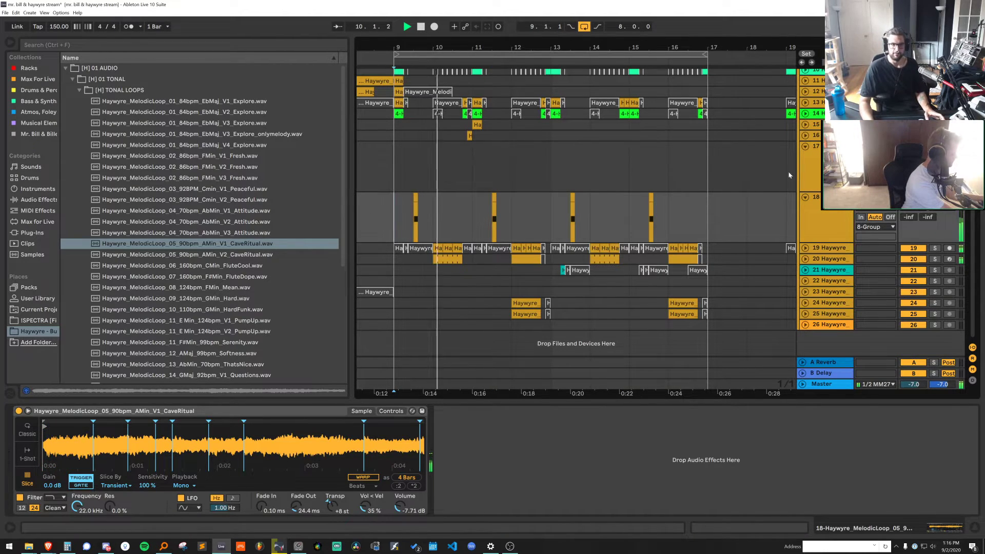
# Expand track 16 and open the distorted pluck one-shot clip just before bar 11 for editing
pyautogui.click(463, 170)
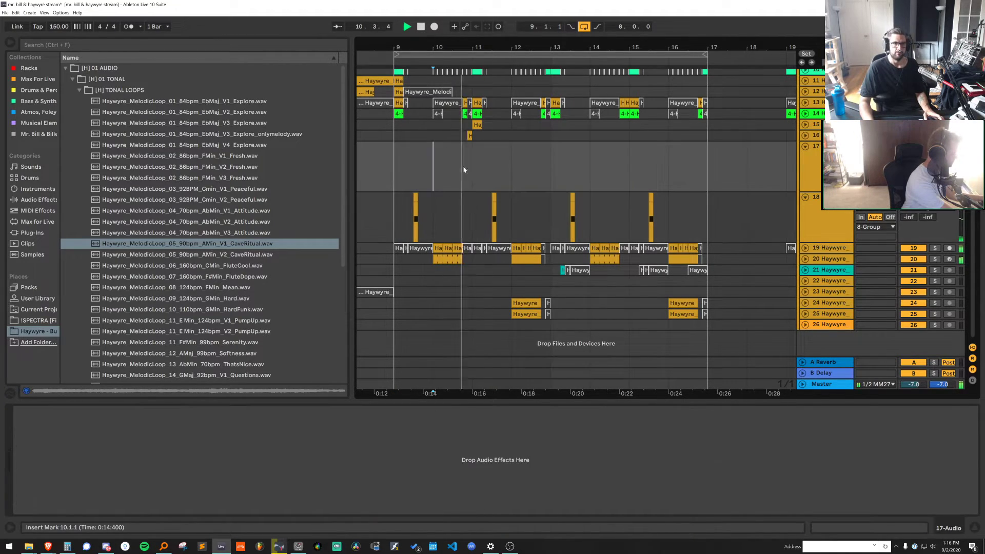
pyautogui.click(470, 136)
pyautogui.press('space')
pyautogui.press('space')
pyautogui.press('space')
pyautogui.click(805, 135)
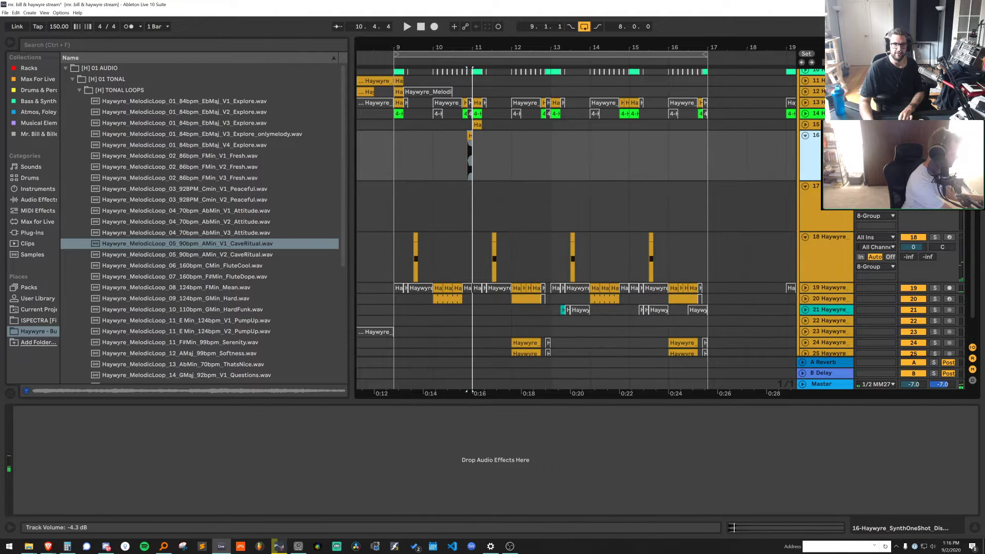
pyautogui.click(469, 136)
pyautogui.hotkey('shift', 'Tab')
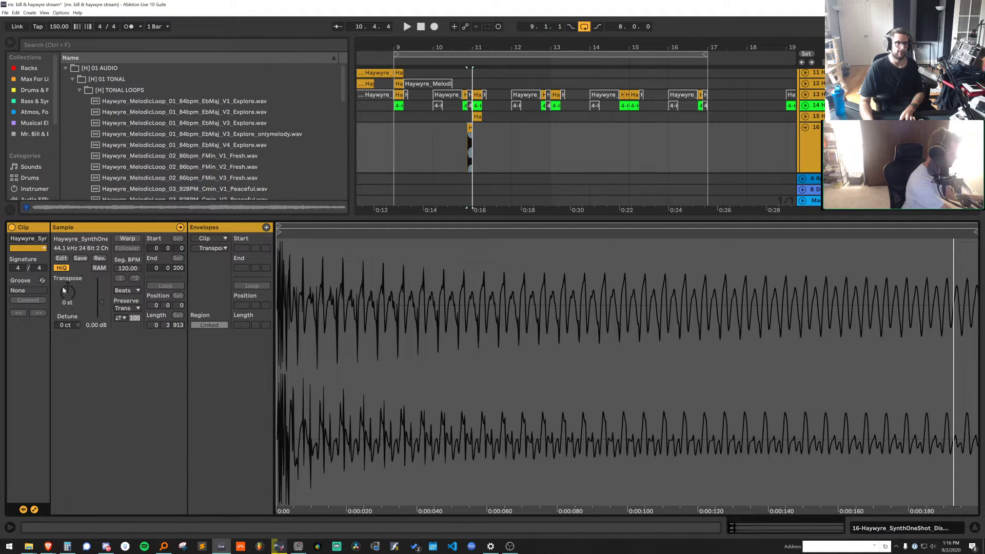
# Set the distorted pluck clip's Transpose to -24 st and play it back
pyautogui.moveTo(64, 290); pyautogui.dragTo(63, 298)
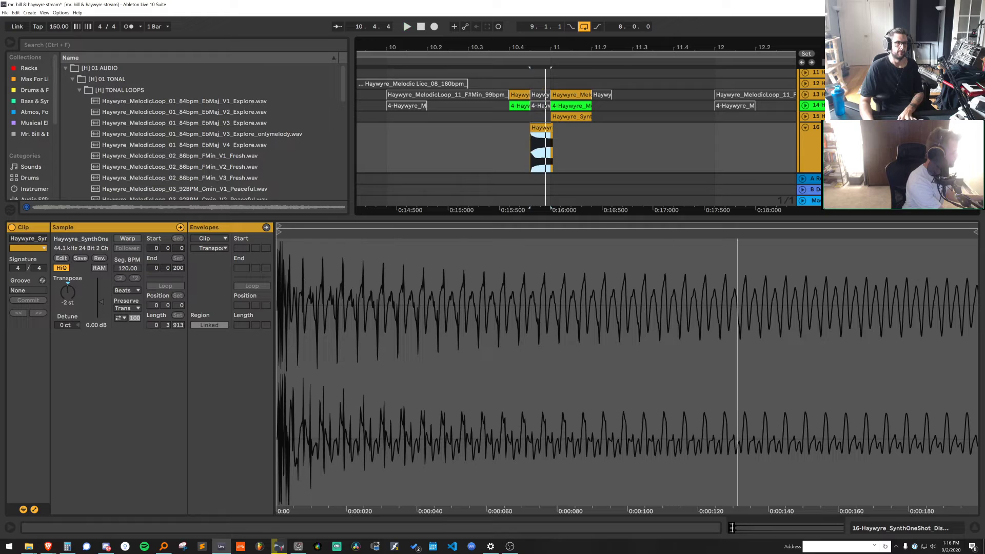
pyautogui.moveTo(68, 292); pyautogui.dragTo(67, 286)
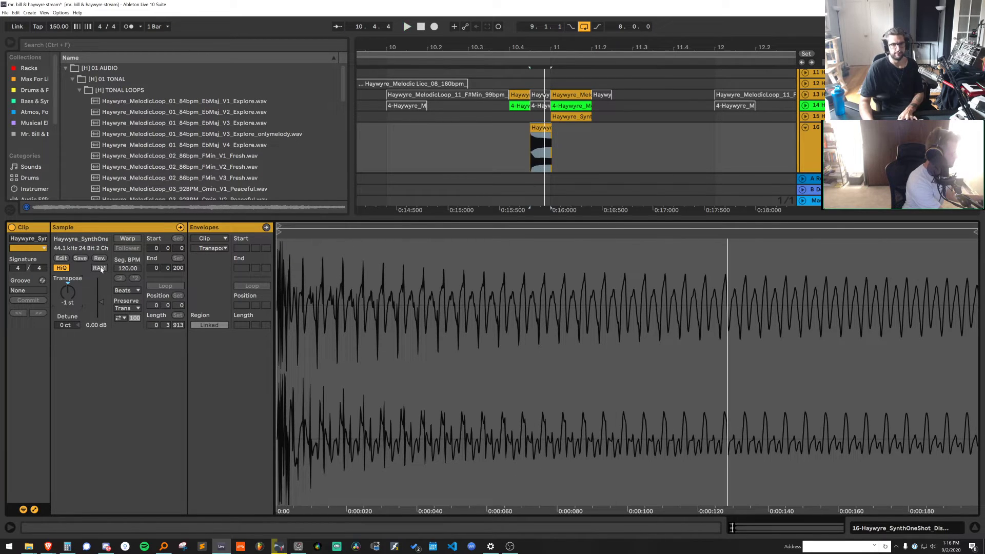
pyautogui.write('-12')
pyautogui.press('Return')
pyautogui.write('-24')
pyautogui.press('Return')
pyautogui.press('space')
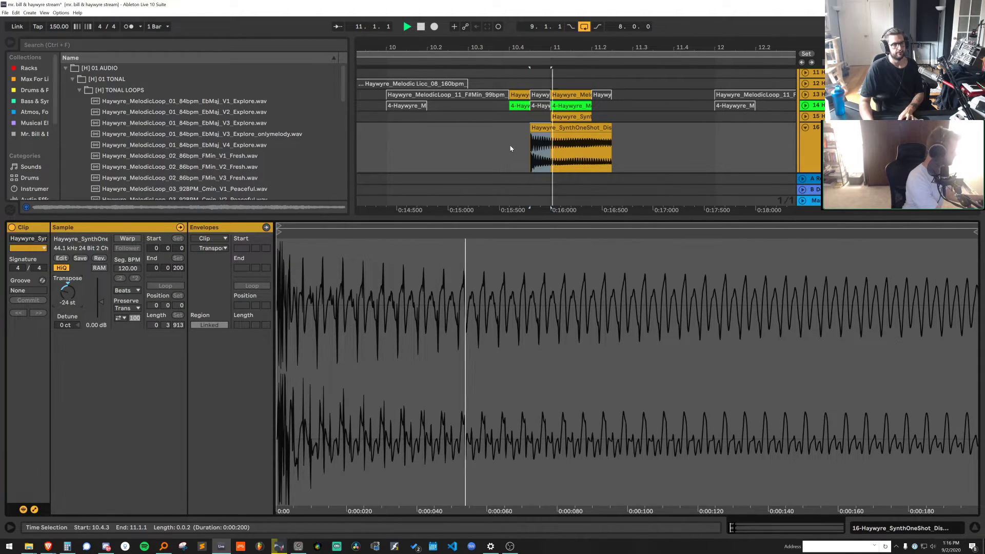
# Set the fixed grid to 1/16 and split track 16's pluck clip at bar 11, deleting the part after the split
pyautogui.press('space')
pyautogui.rightClick(495, 128)
pyautogui.click(576, 437)
pyautogui.click(550, 140)
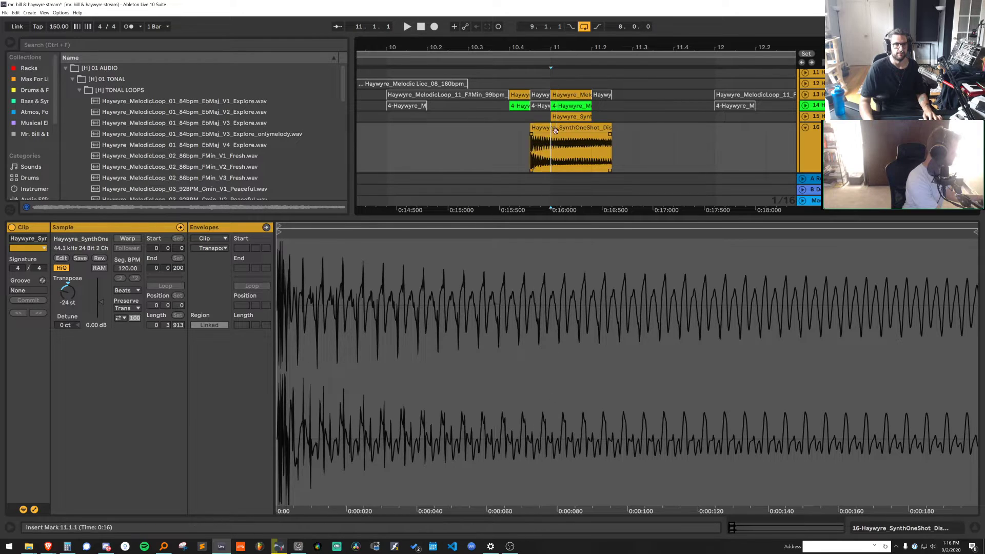
pyautogui.hotkey('ctrl', 'e')
pyautogui.click(564, 128)
pyautogui.press('Delete')
# Add a fade-out to the trimmed pluck clip on track 16 and play it back
pyautogui.moveTo(549, 128); pyautogui.dragTo(540, 129)
pyautogui.click(502, 138)
pyautogui.press('space')
pyautogui.click(537, 139)
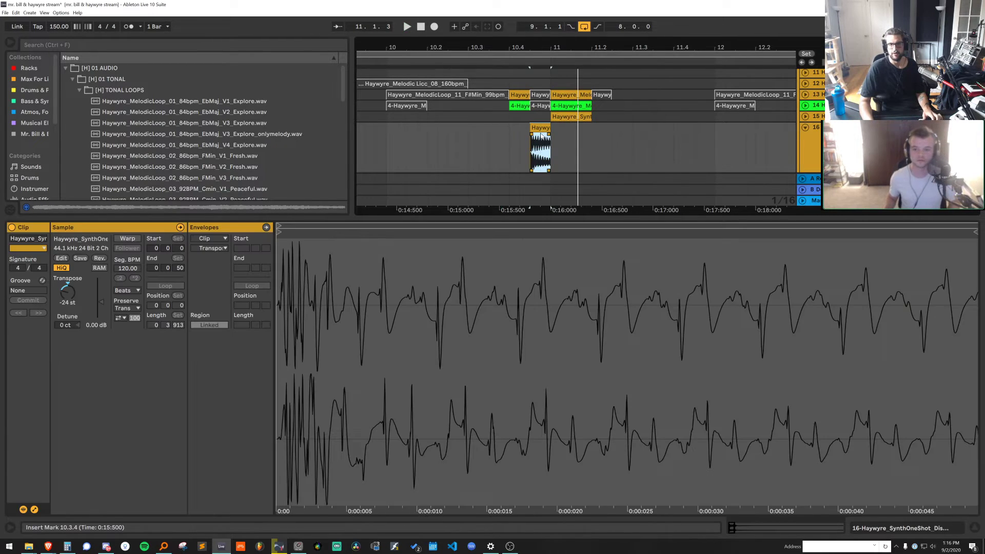
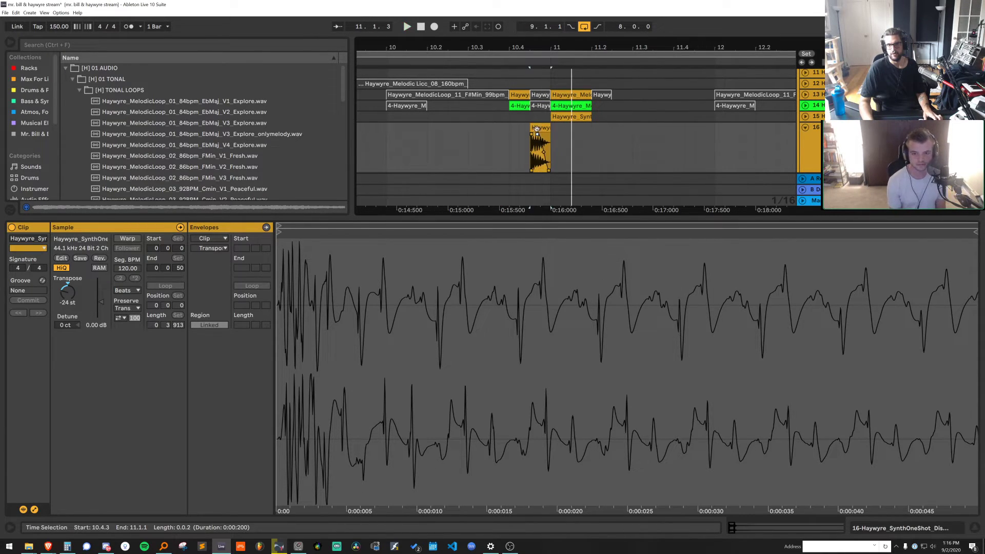
# Find the NOTT.adv preset in the browser and load it onto track 16, playing the pluck through it
pyautogui.hotkey('ctrl', 'f')
pyautogui.write('ott')
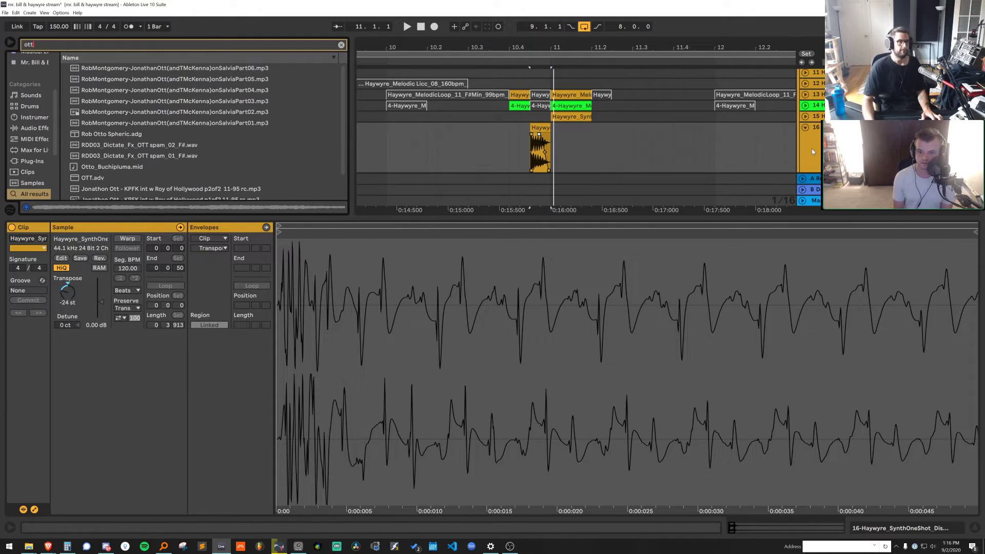
pyautogui.write('nott')
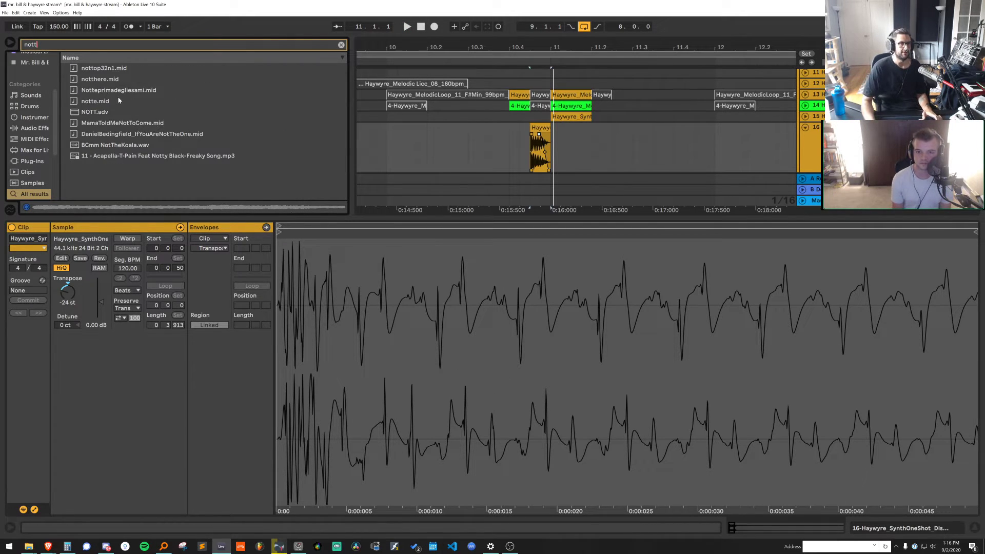
pyautogui.moveTo(122, 111); pyautogui.dragTo(125, 111)
pyautogui.moveTo(541, 129); pyautogui.dragTo(542, 129)
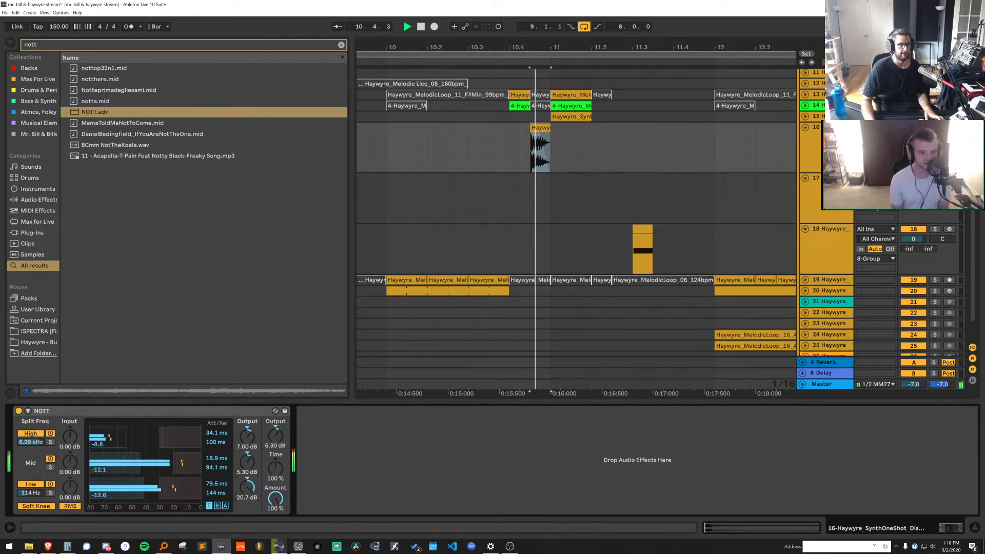
# Set NOTT's low-band output to 21.1 dB and its high-band output to 12.2 dB while playing the pluck
pyautogui.moveTo(245, 486); pyautogui.dragTo(225, 482)
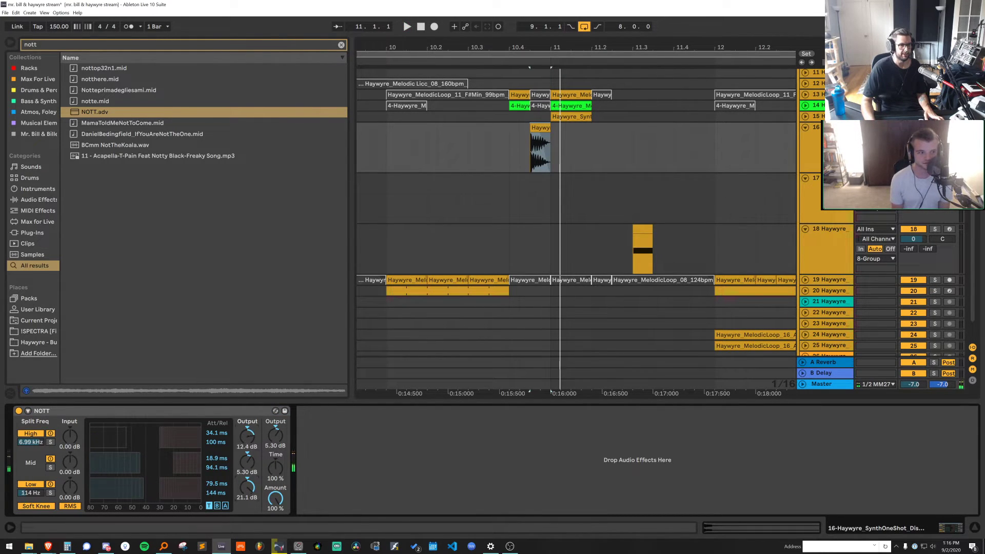
pyautogui.press('space')
pyautogui.moveTo(247, 436); pyautogui.dragTo(247, 437)
pyautogui.press('space')
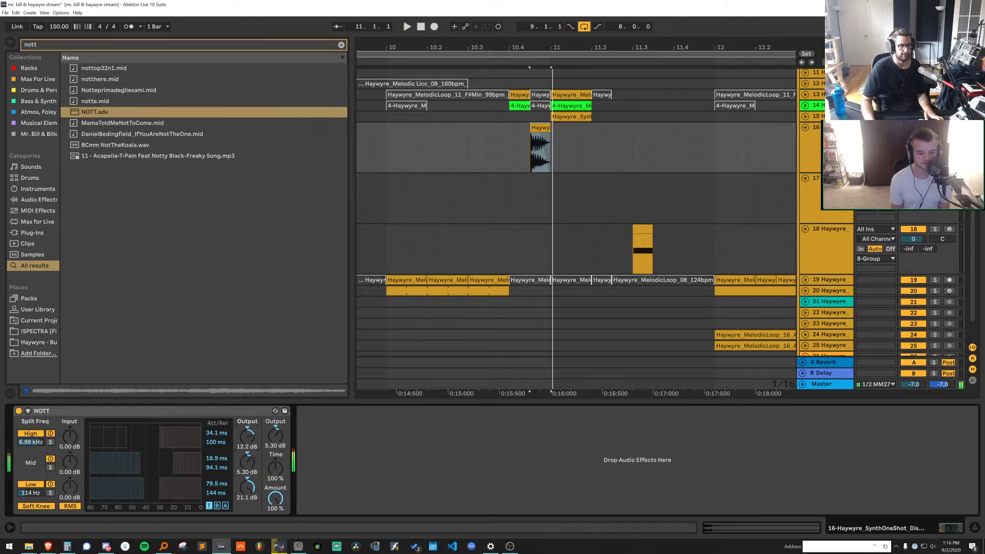
# Set the pluck clip's Transpose to -12 st and play it back
pyautogui.doubleClick(546, 128)
pyautogui.moveTo(67, 292); pyautogui.dragTo(67, 280)
pyautogui.press('space')
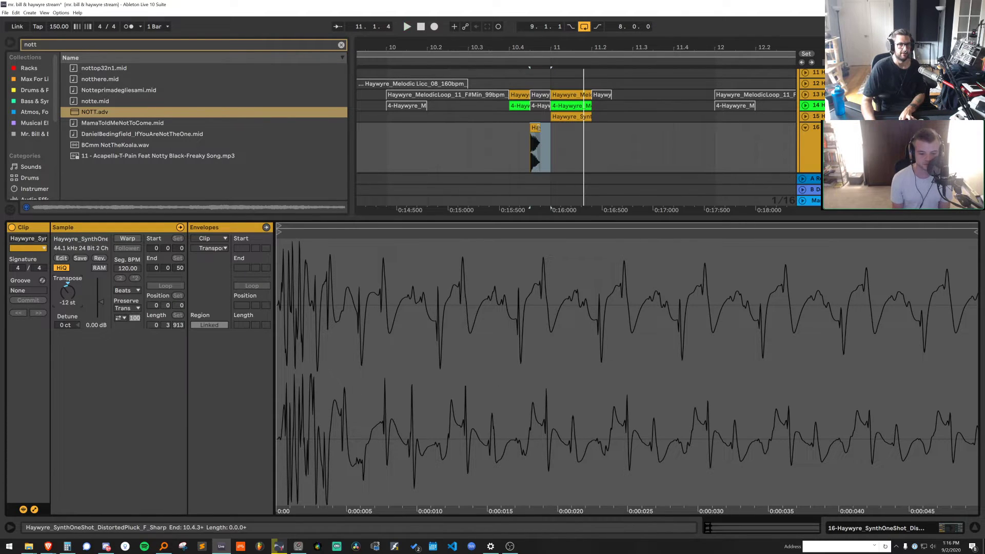
# Extend the pluck clip's end back to bar 11 and reshape its fade-out, replaying it to check the sound
pyautogui.press('space')
pyautogui.moveTo(538, 128); pyautogui.dragTo(540, 153)
pyautogui.press('space')
pyautogui.press('space')
pyautogui.press('space')
pyautogui.press('space')
pyautogui.press('space')
pyautogui.press('space')
pyautogui.press('space')
pyautogui.press('space')
# Load Auto Filter onto track 16 ahead of NOTT, with its frequency at 19.9 kHz and resonance at 9.9 %
pyautogui.hotkey('ctrl', 'f')
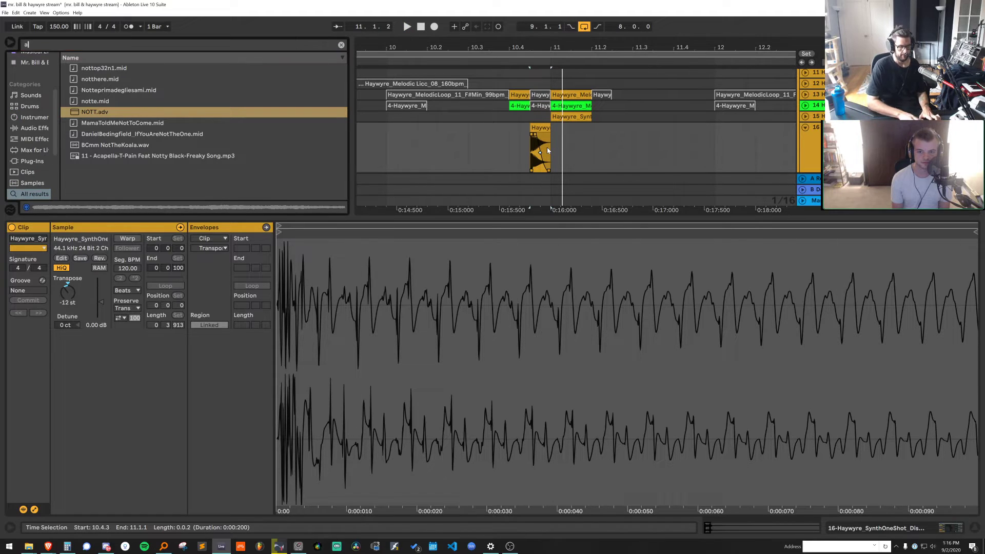
pyautogui.write('auto')
pyautogui.click(113, 80)
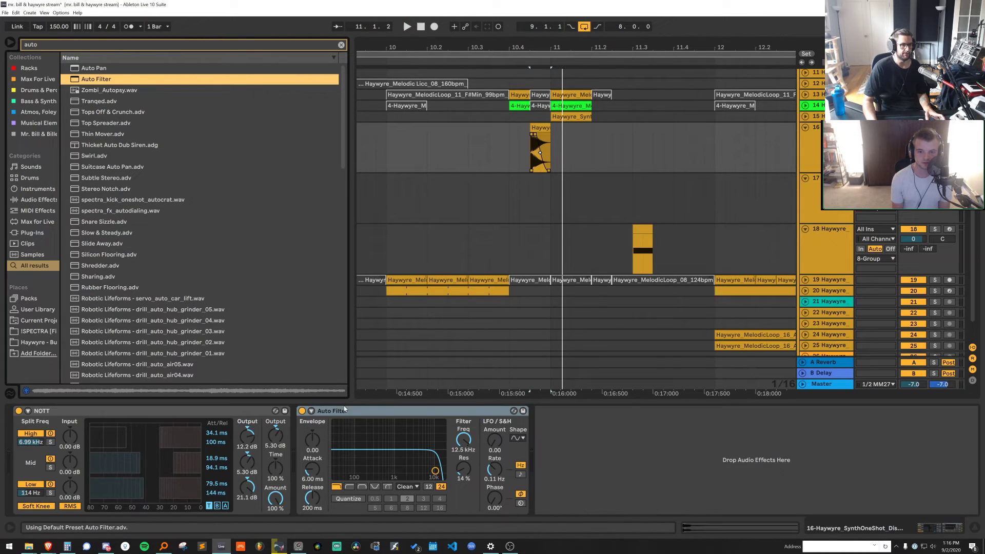
pyautogui.click(344, 410)
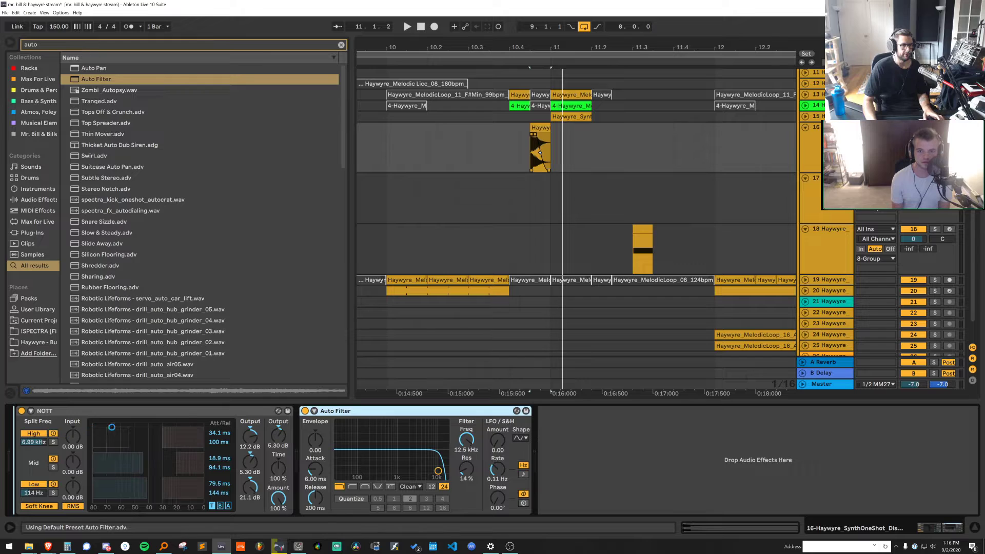
pyautogui.moveTo(111, 427); pyautogui.dragTo(111, 426)
pyautogui.moveTo(181, 441); pyautogui.dragTo(181, 423)
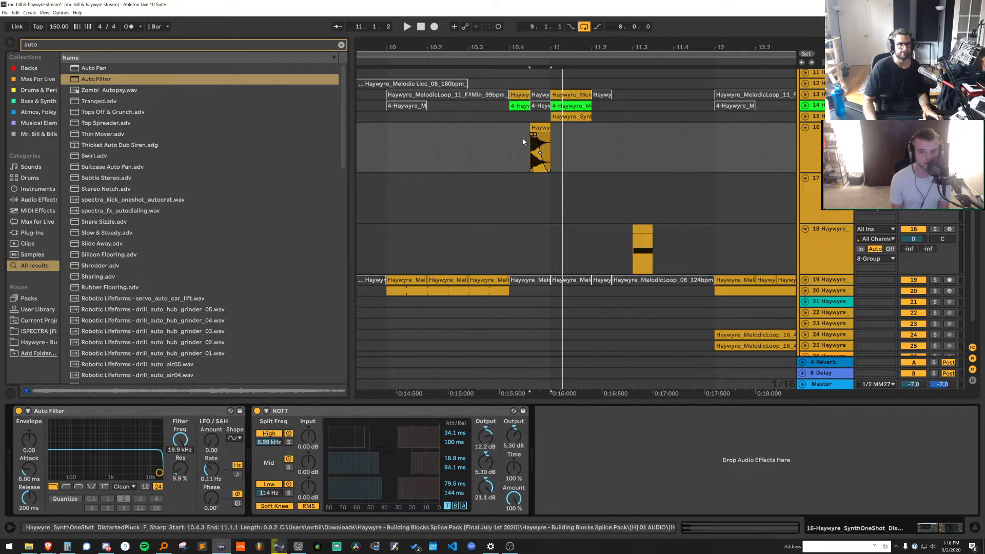
# Insert a falling ramp in track 16's Auto Filter frequency automation from 10.3.4 to 11.1.3 and play it back
pyautogui.moveTo(504, 146); pyautogui.dragTo(571, 154)
pyautogui.rightClick(564, 158)
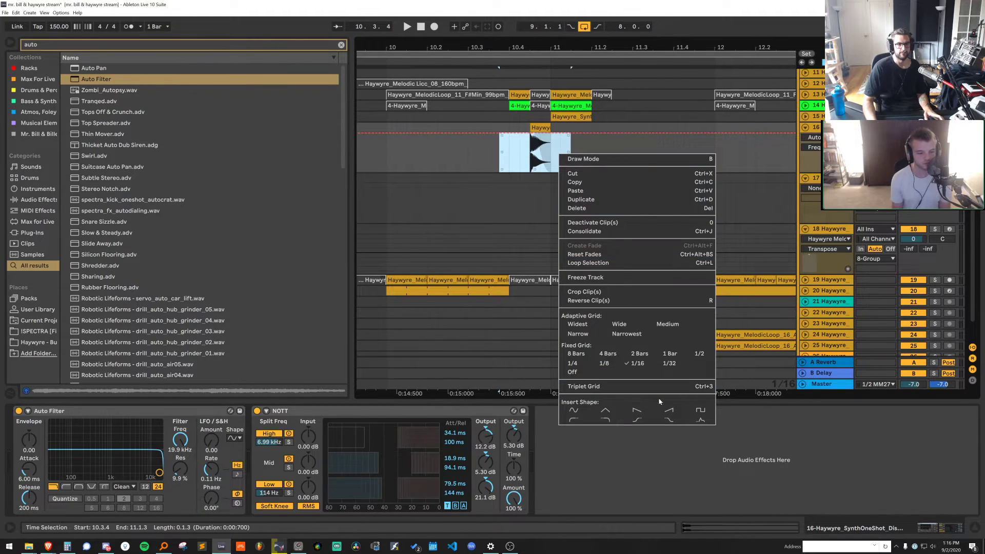
pyautogui.click(637, 410)
pyautogui.click(489, 157)
pyautogui.press('space')
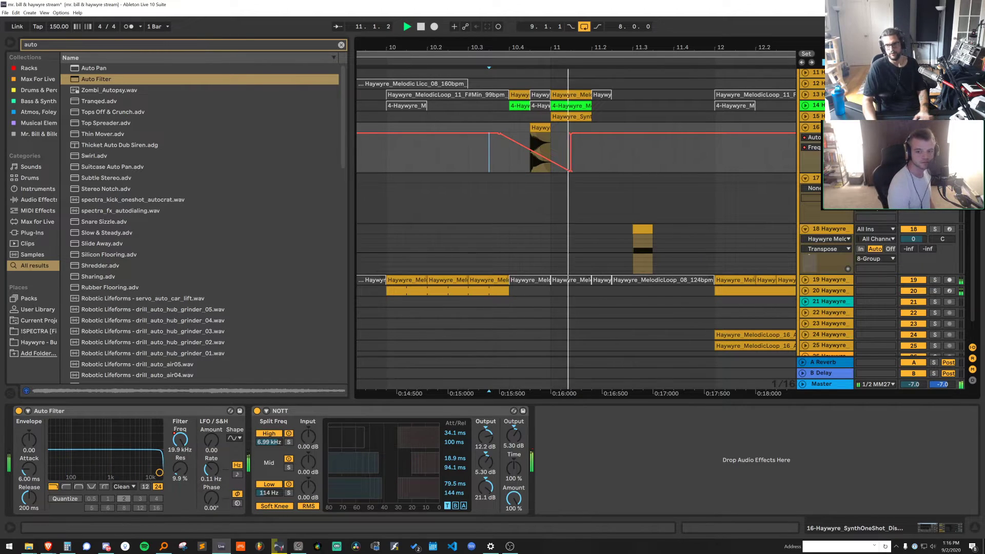
pyautogui.press('space')
pyautogui.press('space')
# Set track 16's volume to -9.5 dB, playing the passage around bar 11 to check the level
pyautogui.click(913, 137)
pyautogui.press('space')
pyautogui.press('space')
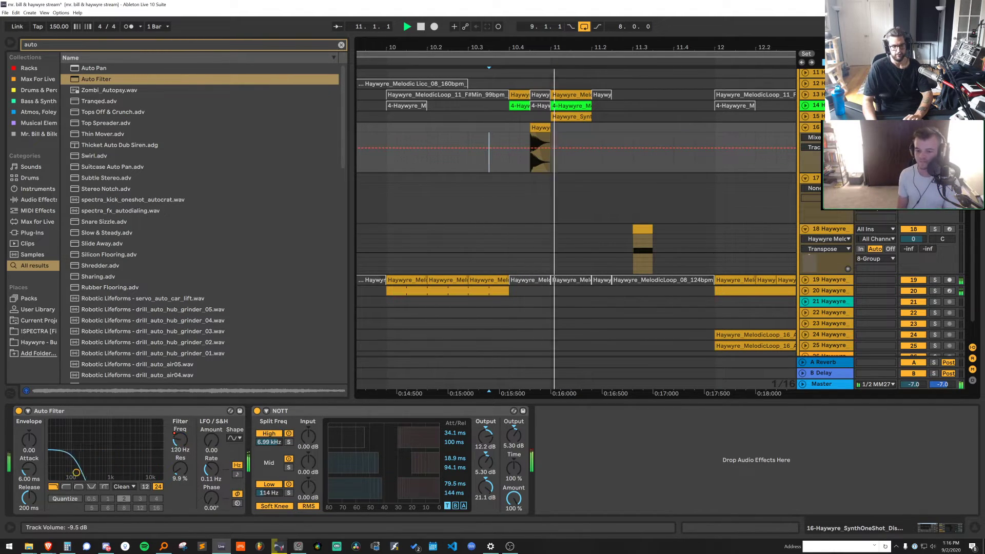
pyautogui.press('space')
pyautogui.press('space')
pyautogui.press('space')
# Play the arrangement back from bar 9 and fold track 16
pyautogui.moveTo(602, 48); pyautogui.dragTo(602, 37)
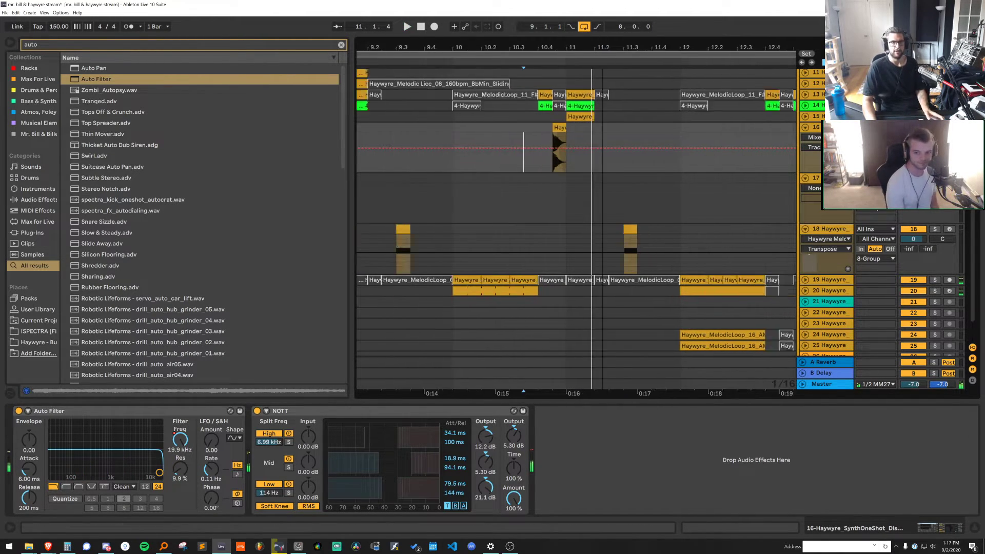
pyautogui.press('-')
pyautogui.press('space')
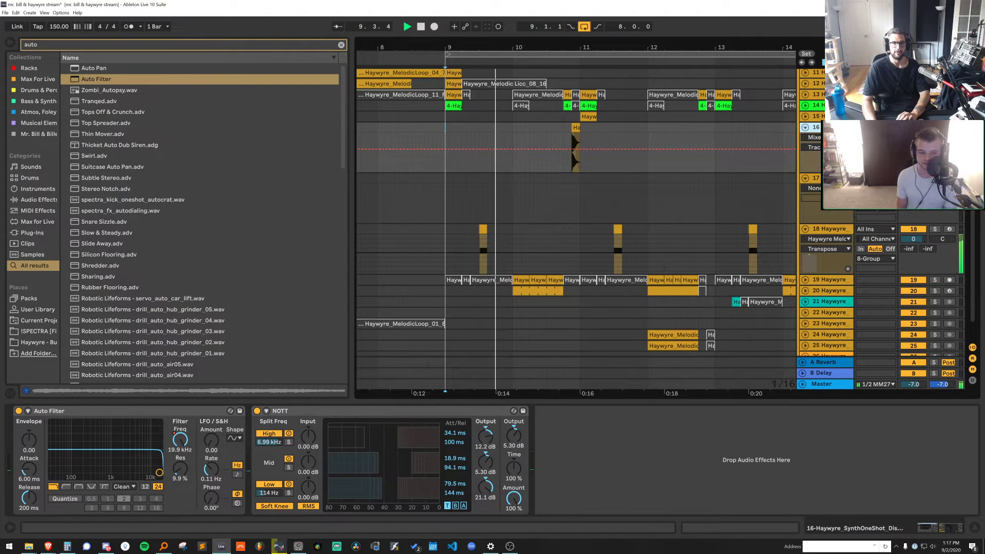
pyautogui.press('u')
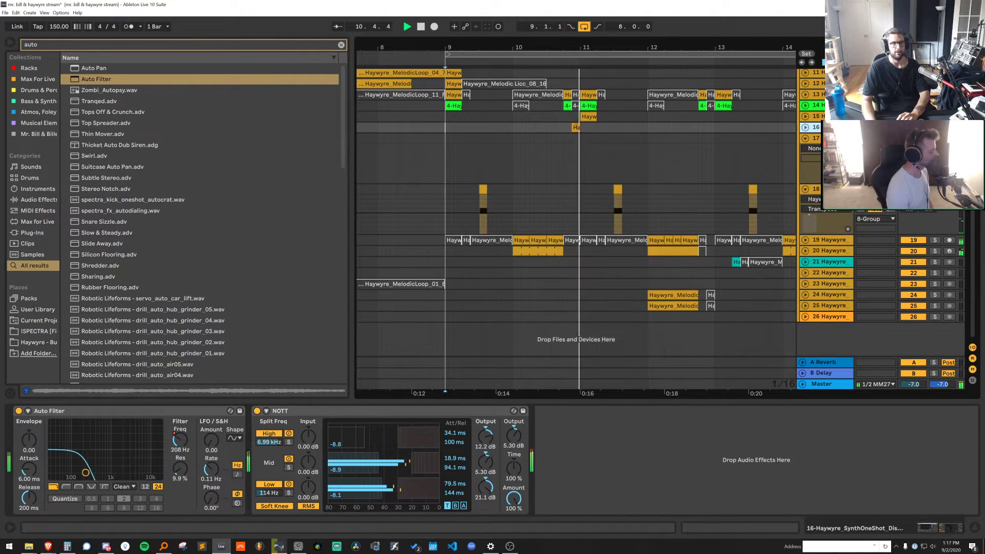
pyautogui.click(691, 165)
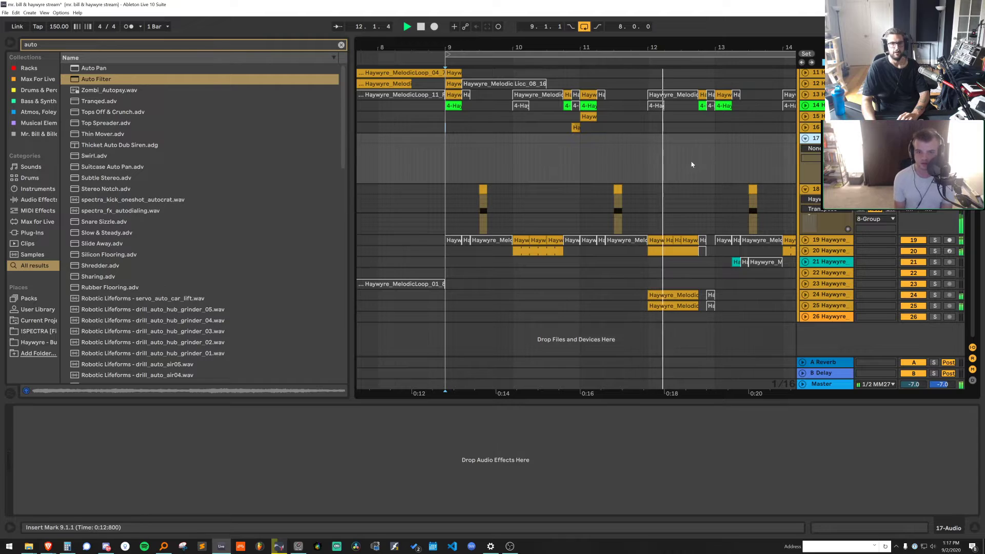
pyautogui.press('space')
# Open track 18's stab clip at 11.3 and raise its note to B1
pyautogui.doubleClick(618, 190)
pyautogui.press('space')
pyautogui.press('space')
pyautogui.moveTo(538, 376); pyautogui.dragTo(532, 422)
pyautogui.press('Up')
pyautogui.press('Up')
pyautogui.press('Up')
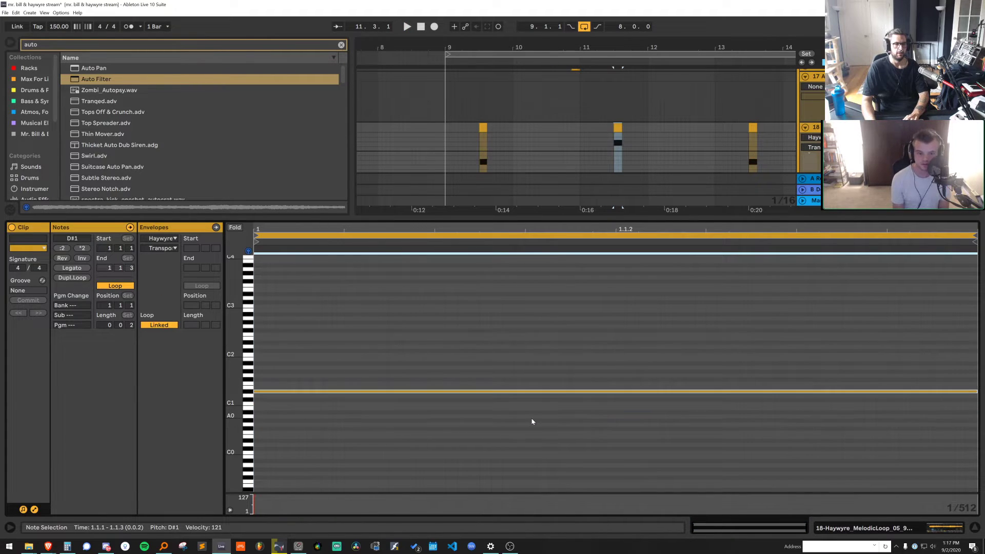
pyautogui.press('Up')
pyautogui.press('Up')
pyautogui.press('Up')
pyautogui.press('Up')
pyautogui.press('Up')
pyautogui.press('Up')
pyautogui.press('Up')
pyautogui.press('Up')
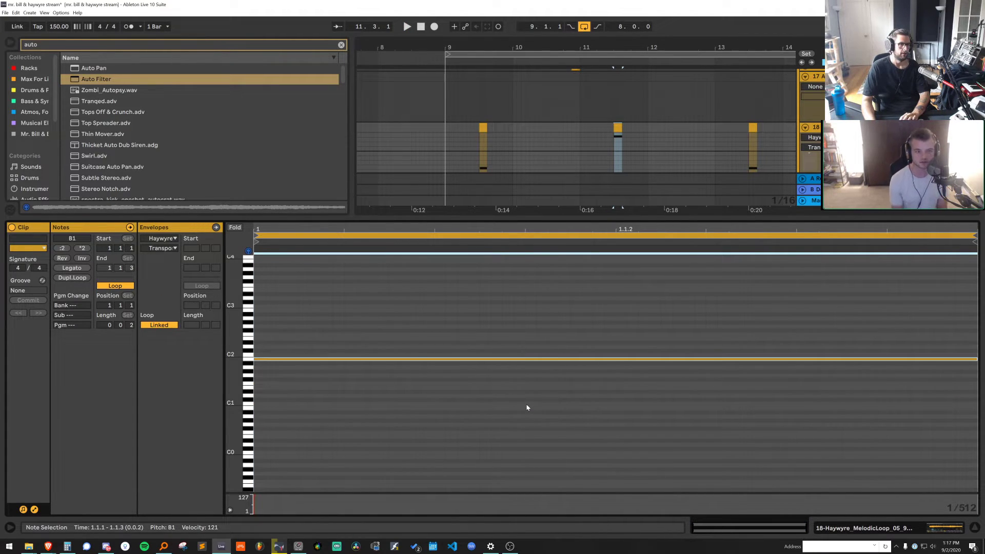
pyautogui.press('Down')
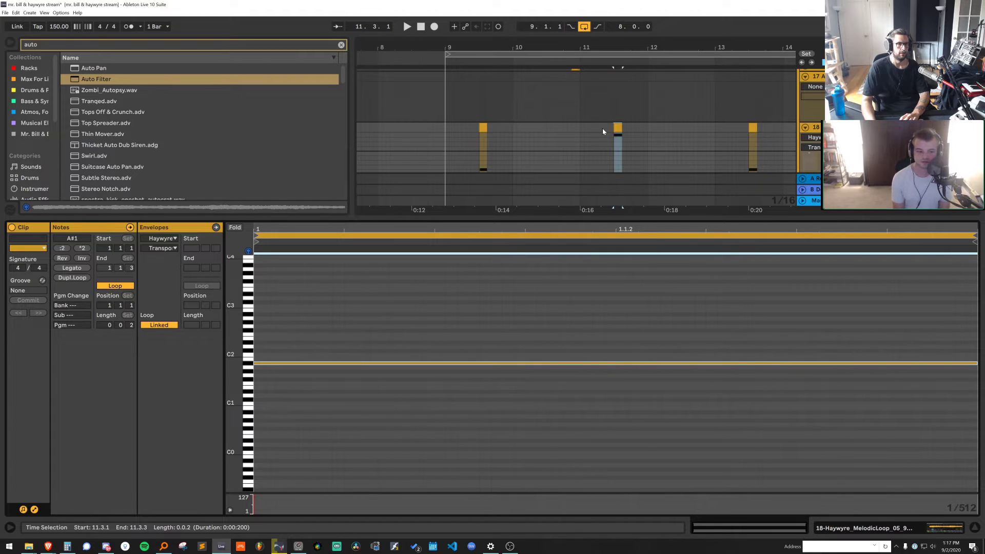
pyautogui.press('Up')
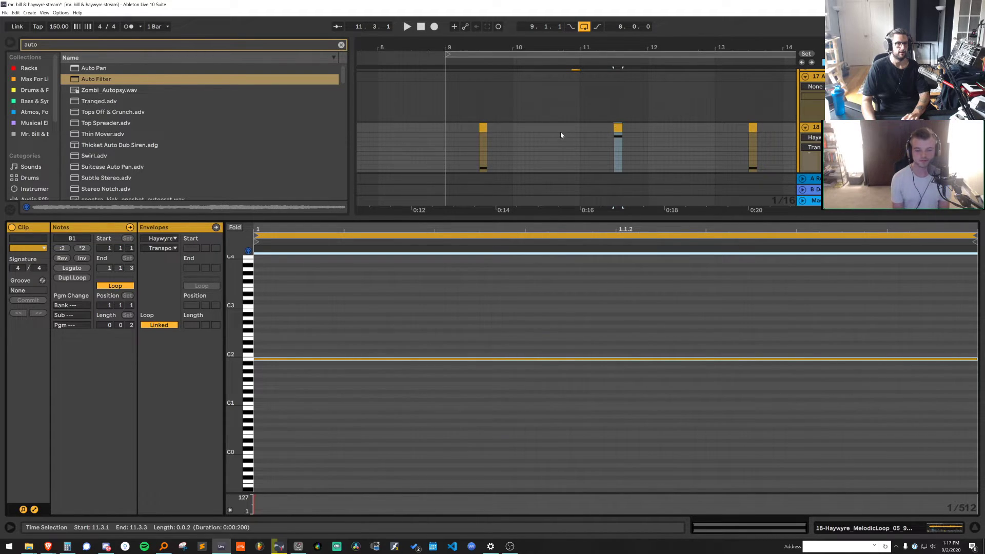
# Set the fixed grid to 1 Bar and duplicate bar 11 of track 18, with its B1 stab, into bar 12
pyautogui.moveTo(705, 48); pyautogui.dragTo(701, 76)
pyautogui.rightClick(583, 125)
pyautogui.click(694, 226)
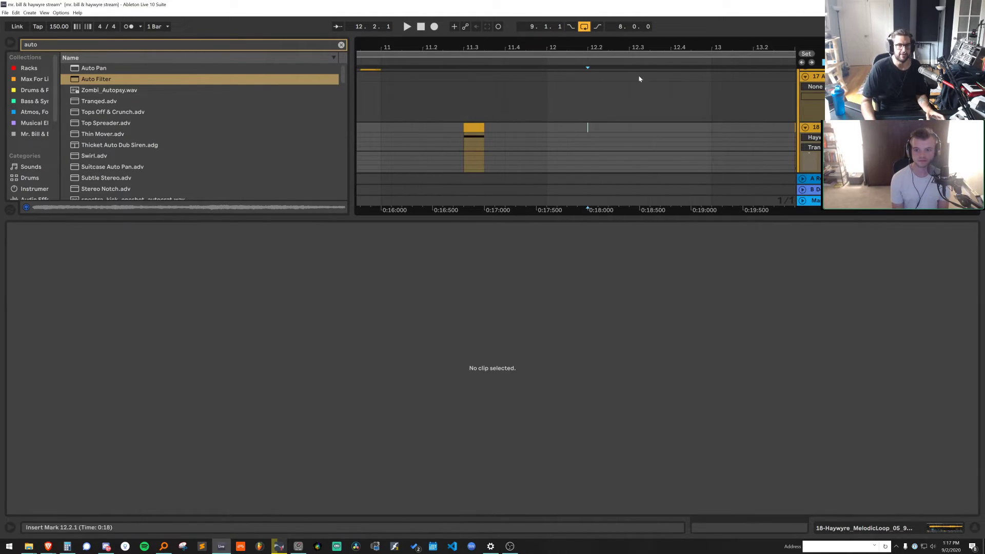
pyautogui.moveTo(624, 48); pyautogui.dragTo(624, 33)
pyautogui.moveTo(590, 127); pyautogui.dragTo(527, 128)
pyautogui.hotkey('ctrl', 'd')
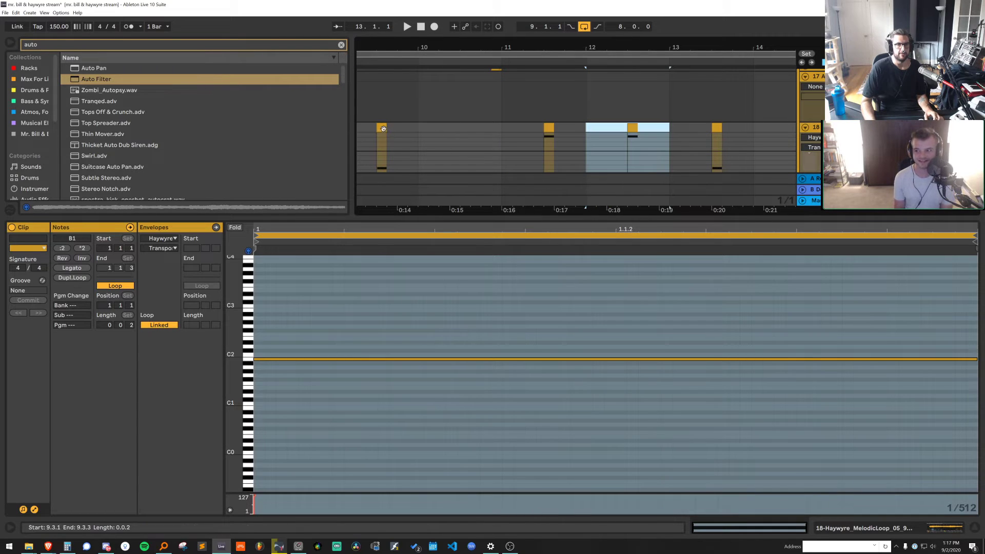
# Copy track 18's stab clip from bar 9 over the one at 11.3, and play back from bar 12
pyautogui.click(383, 128)
pyautogui.hotkey('ctrl', 'c')
pyautogui.click(549, 128)
pyautogui.hotkey('ctrl', 'v')
pyautogui.click(595, 128)
pyautogui.press('space')
pyautogui.press('a')
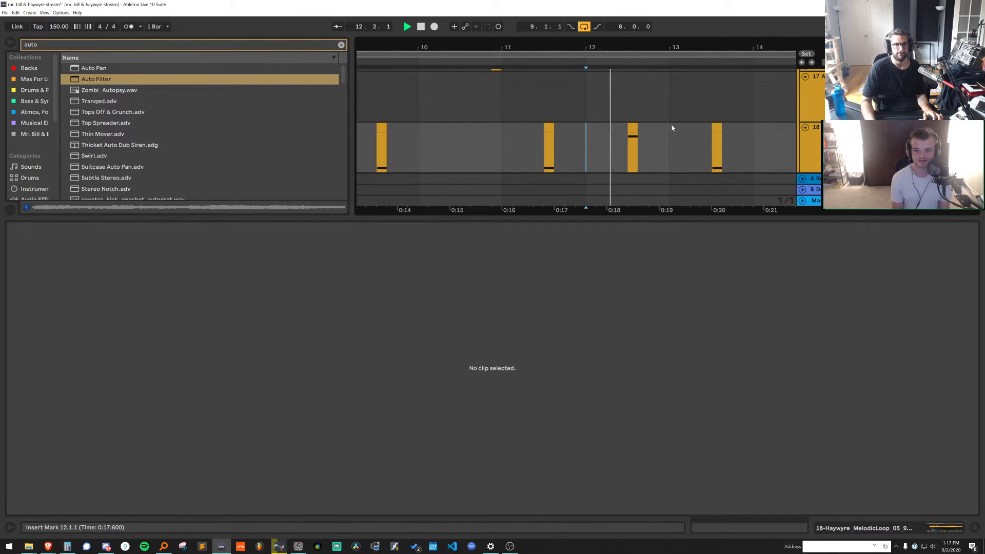
# Turn bar 12 of track 18 into a one-bar MIDI clip containing the B1 stab and open its notes
pyautogui.moveTo(672, 128); pyautogui.dragTo(637, 135)
pyautogui.press('space')
pyautogui.hotkey('ctrl', 'shift', 'm')
pyautogui.doubleClick(681, 260)
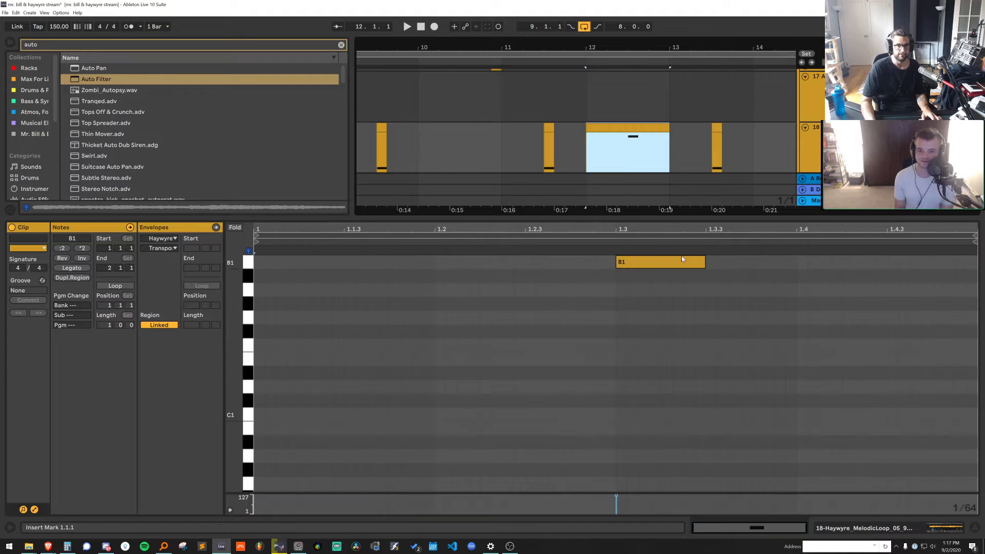
# Move the stab note earlier and lower in the bar 12 clip, and duplicate it across the bar with the later copies a semitone higher
pyautogui.moveTo(681, 261); pyautogui.dragTo(434, 277)
pyautogui.press('Down')
pyautogui.press('space')
pyautogui.hotkey('ctrl', 'd')
pyautogui.press('Up')
pyautogui.hotkey('ctrl', 'd')
pyautogui.hotkey('ctrl', 'd')
pyautogui.press('space')
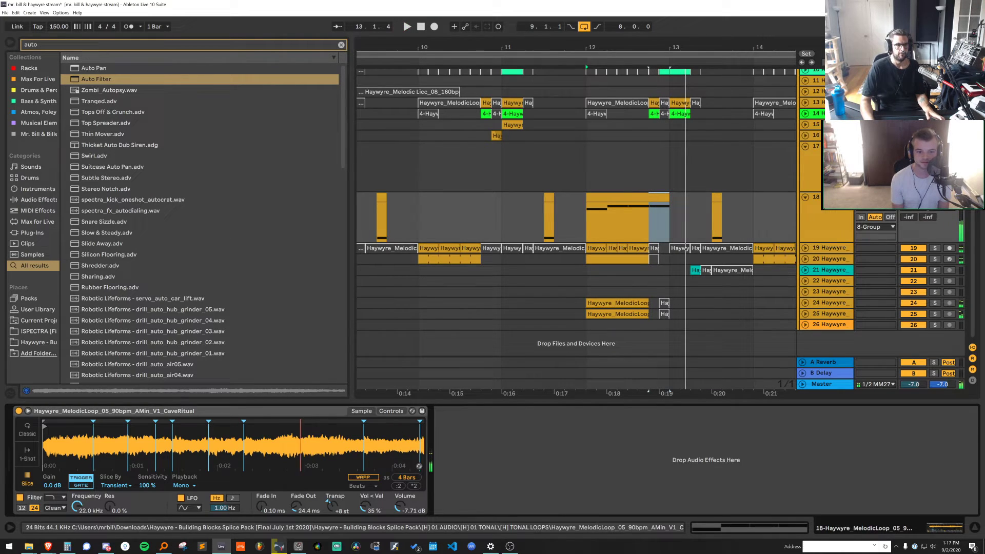
# Examine the slices of the CaveRitual loop in track 18's sampler while playing back from bar 12
pyautogui.moveTo(301, 438); pyautogui.dragTo(301, 420)
pyautogui.press('space')
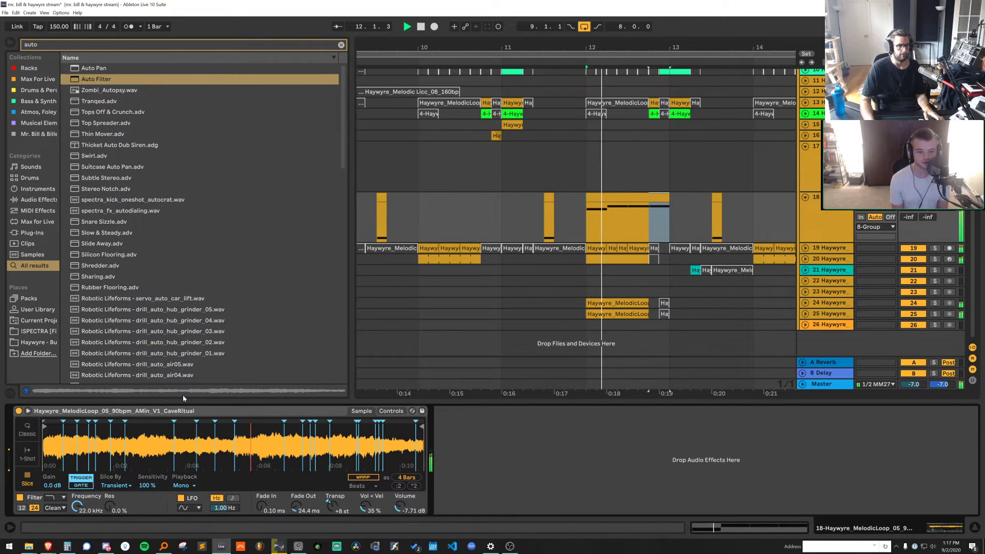
pyautogui.doubleClick(302, 438)
pyautogui.press('space')
pyautogui.press('space')
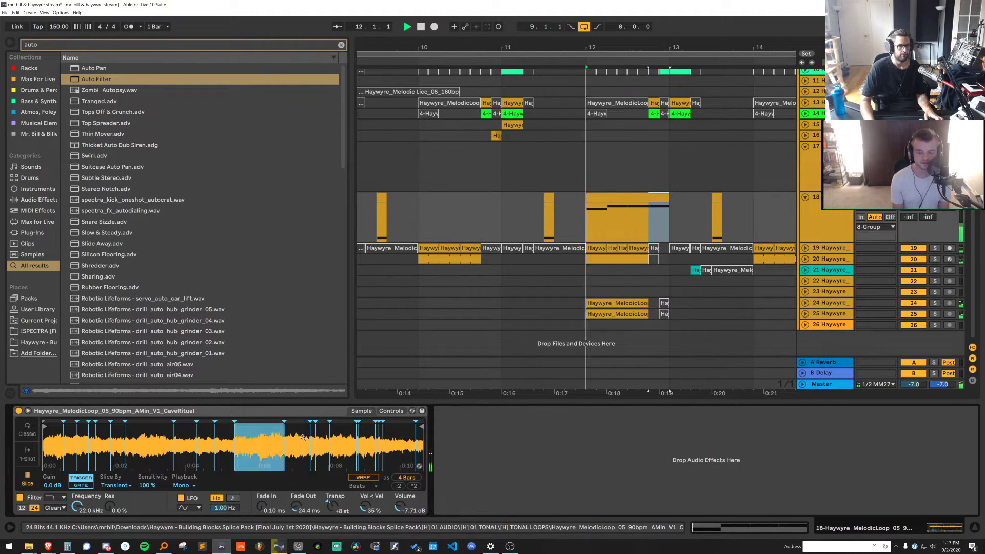
pyautogui.doubleClick(309, 437)
pyautogui.doubleClick(316, 437)
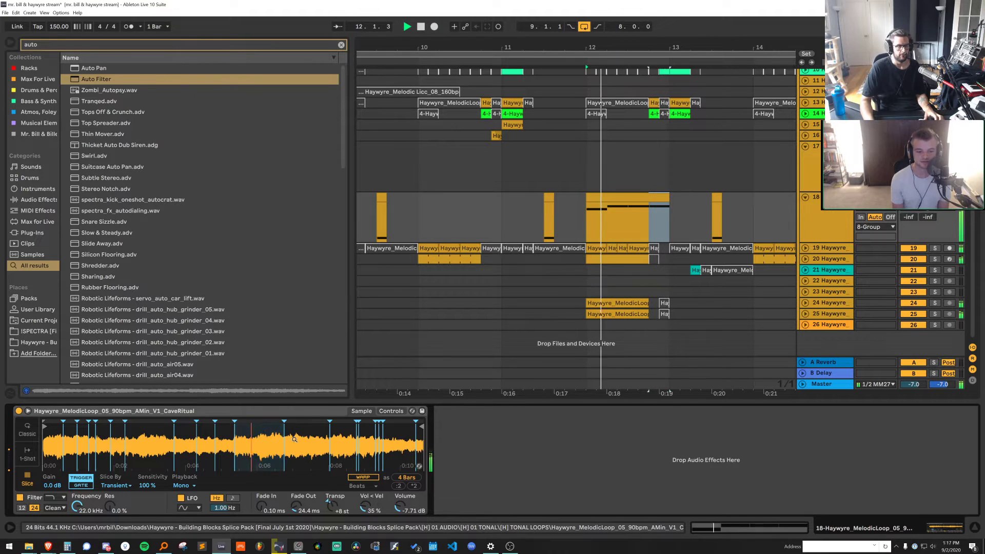
pyautogui.press('z')
pyautogui.press('space')
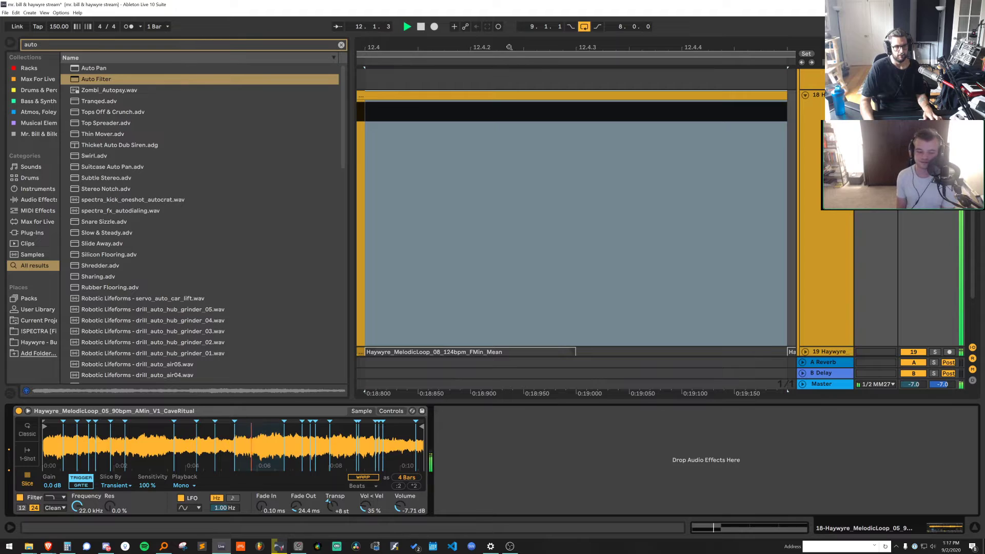
# Shorten the A#1 note in track 18's bar 12 clip so it ends at 1.1.3, and play the clip back
pyautogui.moveTo(531, 49); pyautogui.dragTo(500, 15)
pyautogui.doubleClick(479, 96)
pyautogui.press('space')
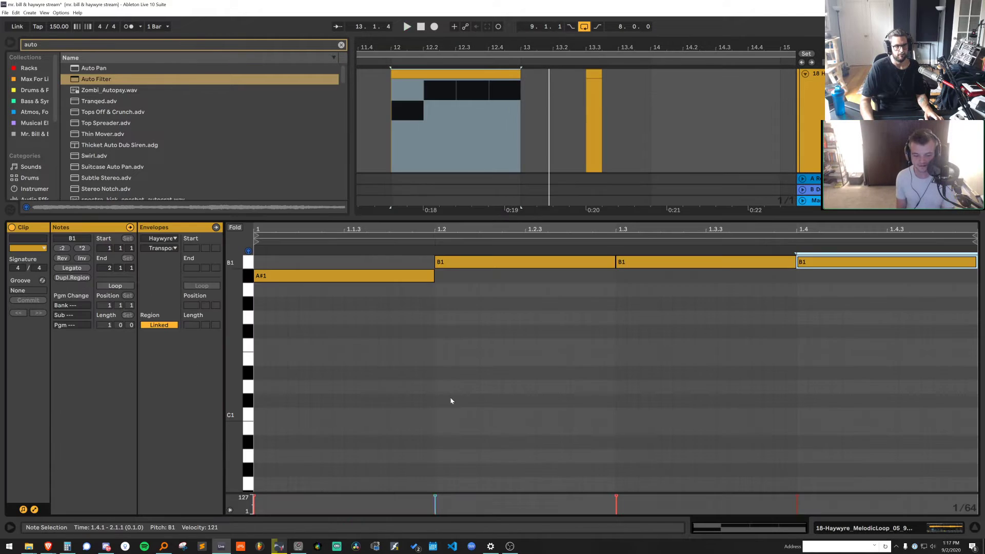
pyautogui.press('space')
pyautogui.press('space')
pyautogui.moveTo(434, 278); pyautogui.dragTo(343, 277)
pyautogui.press('space')
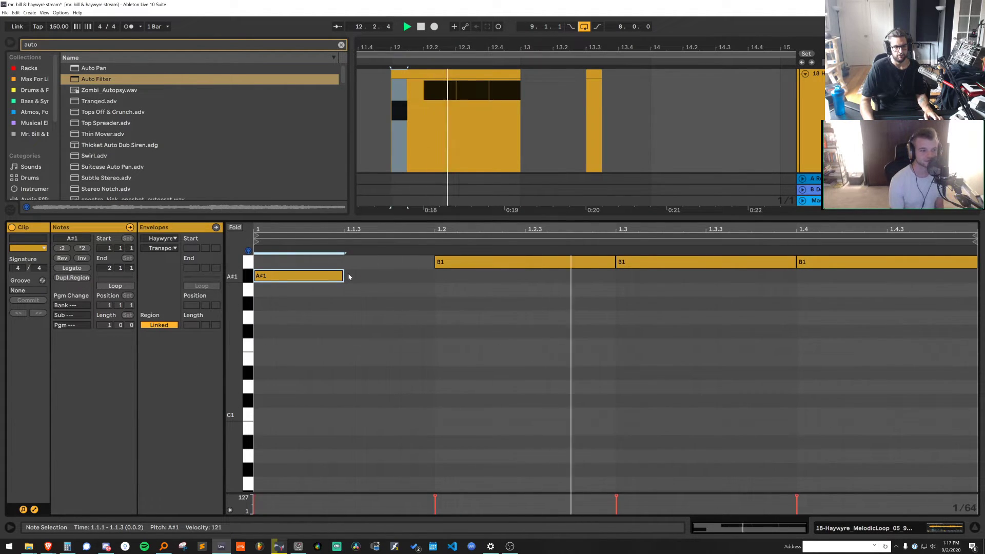
pyautogui.hotkey('shift', 'Tab')
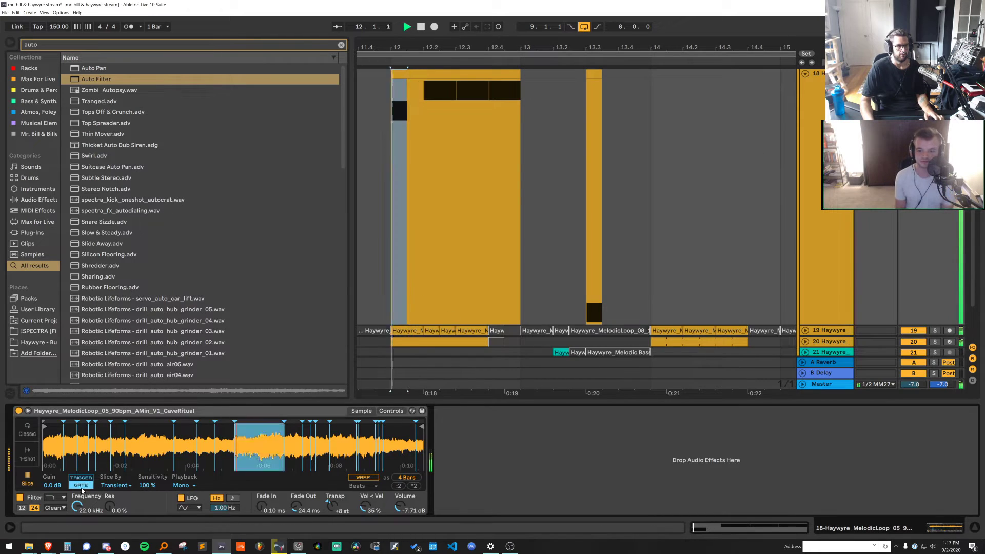
# Try a duplicate of the A#1 note at 1.1.3 raised past F#2, delete it, and play back again
pyautogui.doubleClick(465, 74)
pyautogui.click(334, 276)
pyautogui.press('space')
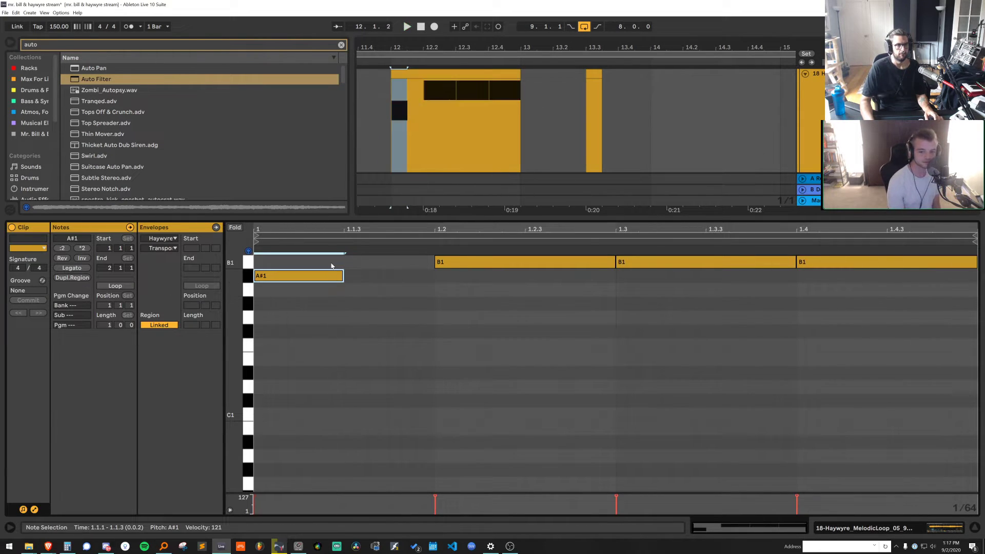
pyautogui.hotkey('ctrl', 'd')
pyautogui.press('Up')
pyautogui.press('Up')
pyautogui.press('Up')
pyautogui.press('Up')
pyautogui.press('Up')
pyautogui.press('Up')
pyautogui.press('Up')
pyautogui.press('Up')
pyautogui.press('Up')
pyautogui.press('Up')
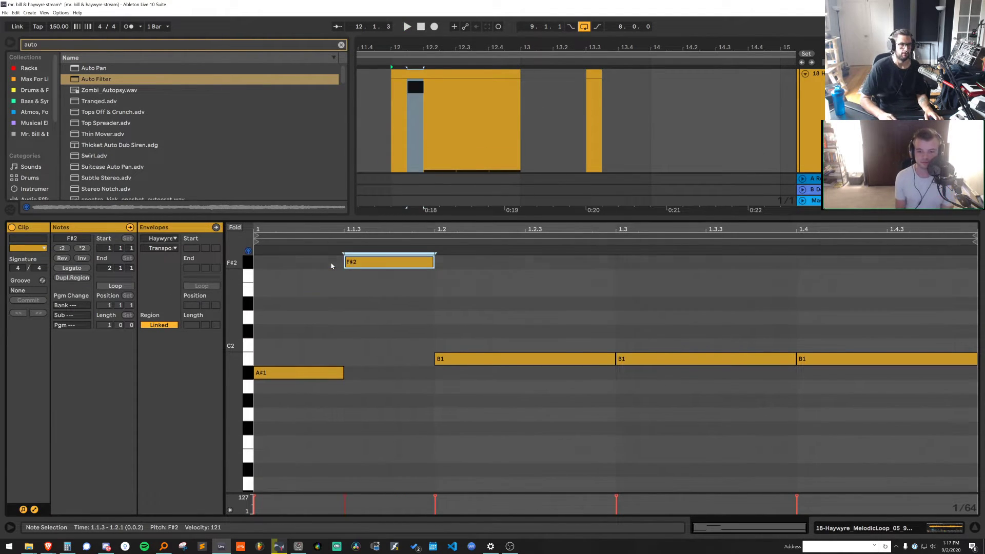
pyautogui.press('Up')
pyautogui.press('Up')
pyautogui.press('Up')
pyautogui.press('Delete')
pyautogui.press('space')
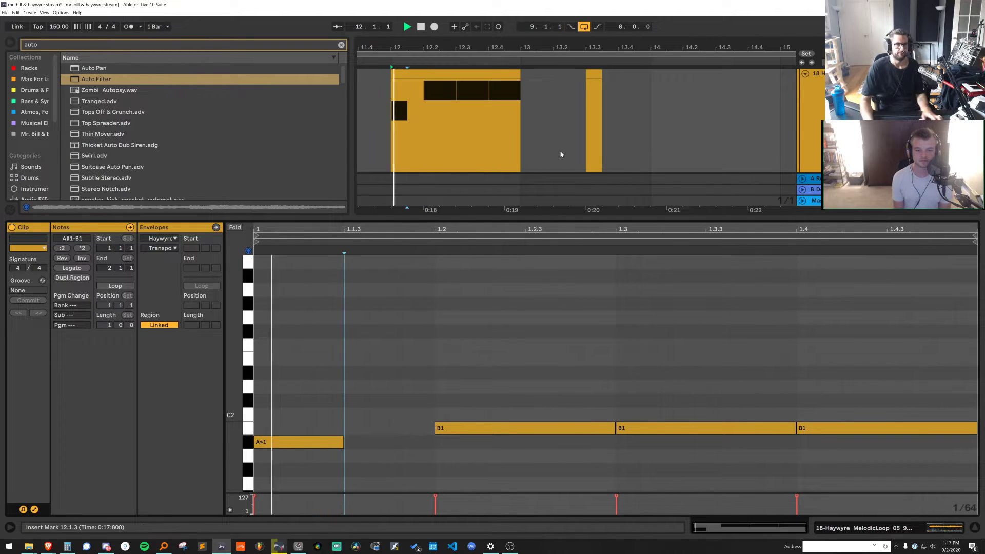
# Insert an audio track below track 18, reduce track 18's height, and focus the arrangement on bar 12
pyautogui.hotkey('ctrl', 'alt', 'l')
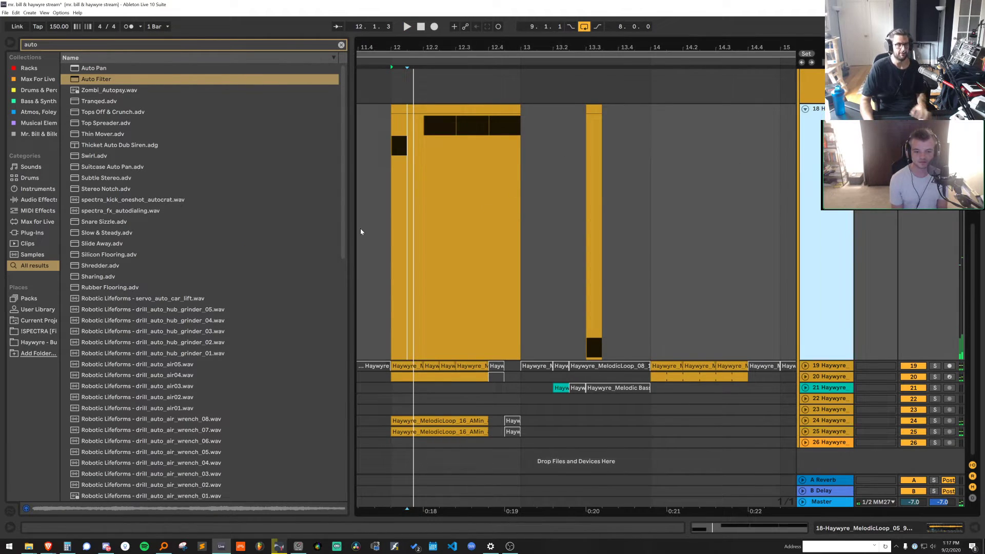
pyautogui.hotkey('ctrl', 't')
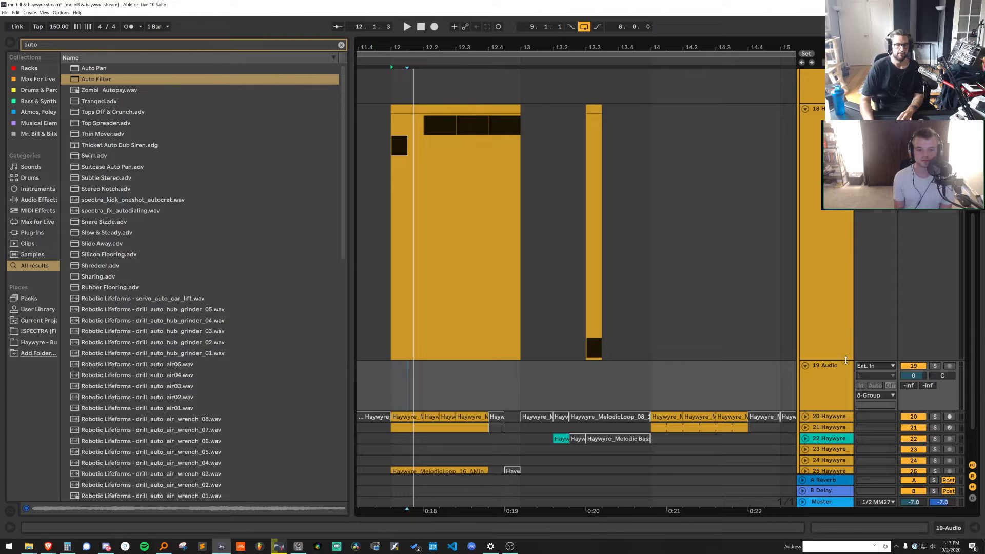
pyautogui.moveTo(846, 361); pyautogui.dragTo(846, 174)
pyautogui.moveTo(408, 48); pyautogui.dragTo(477, 75)
# Browse the Haywyre pack to its vocal phrases, audition them, and set the fixed grid to 1/16
pyautogui.click(38, 342)
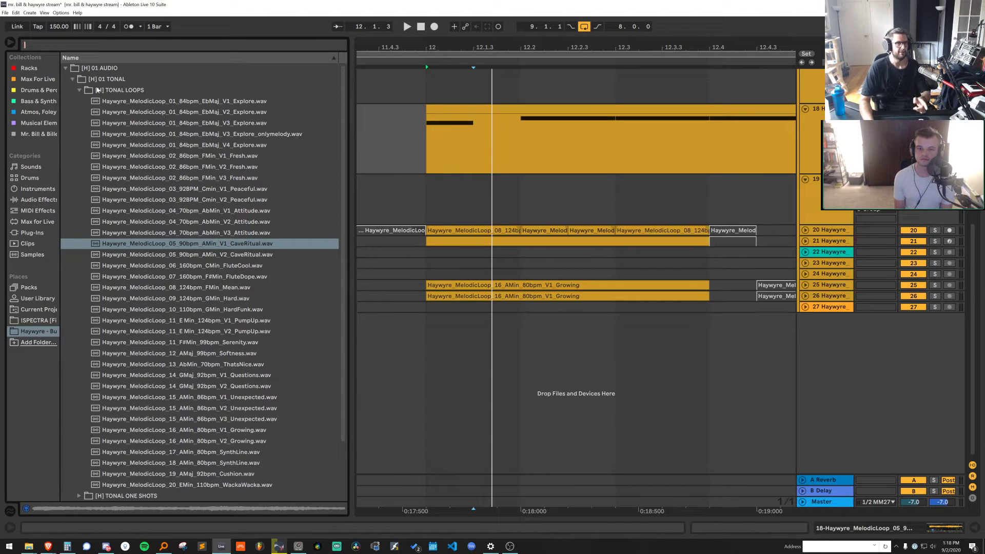
pyautogui.click(80, 90)
pyautogui.press('Up')
pyautogui.press('Up')
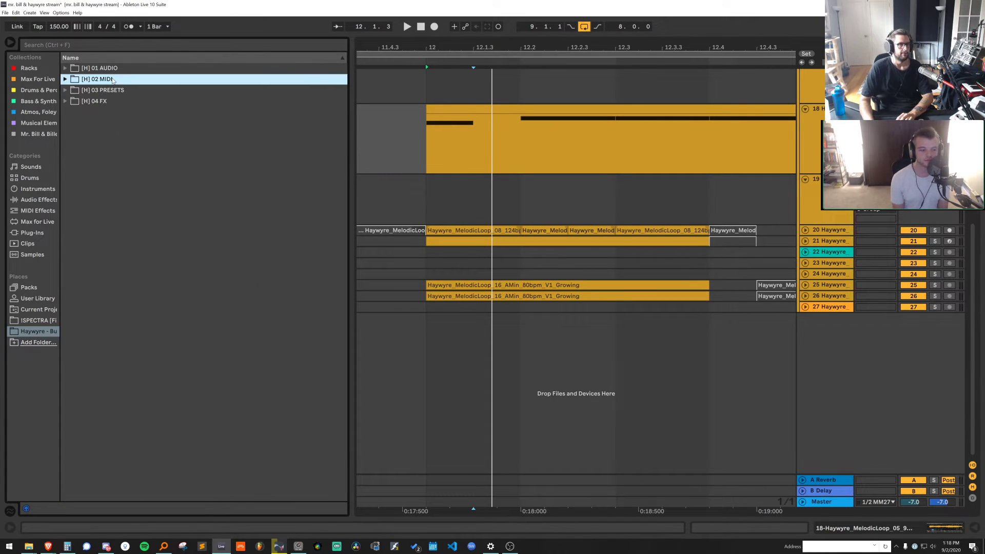
pyautogui.click(122, 134)
pyautogui.press('Down')
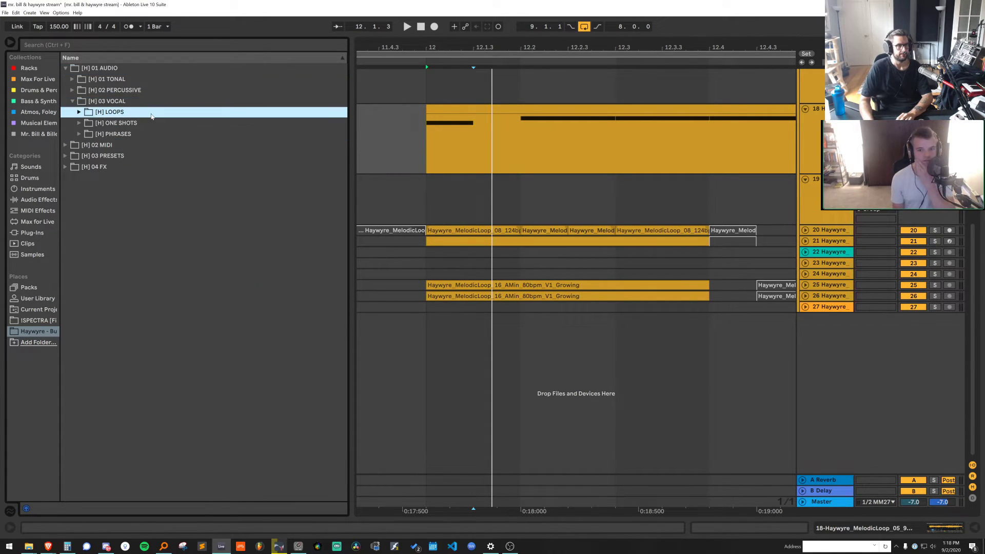
pyautogui.press('Down')
pyautogui.press('Right')
pyautogui.press('Left')
pyautogui.press('Down')
pyautogui.press('Right')
pyautogui.press('Down')
pyautogui.press('Down')
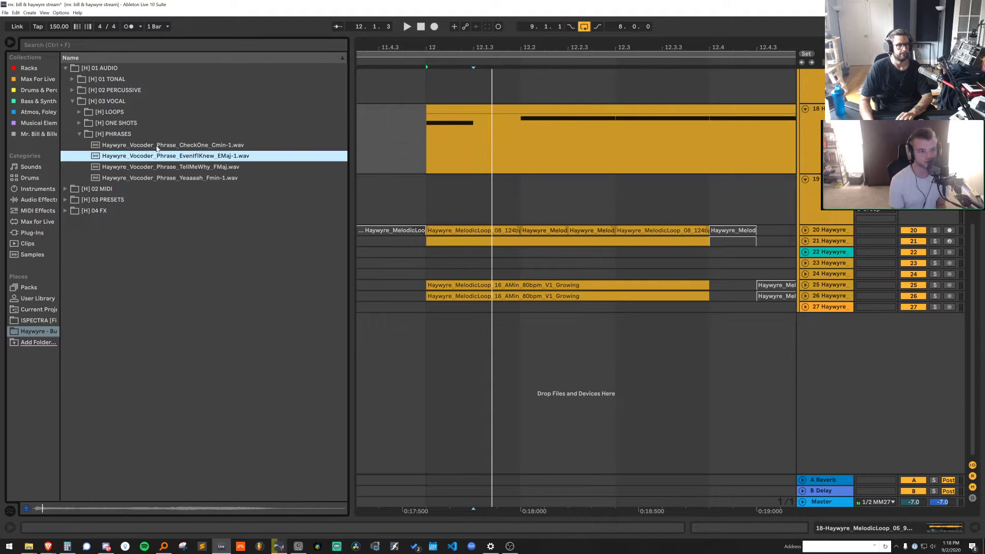
pyautogui.press('Up')
pyautogui.rightClick(418, 177)
pyautogui.press('Escape')
# Try out the vocoder phrases and place the CheckOne phrase on track 19 at 12.1.3
pyautogui.click(213, 179)
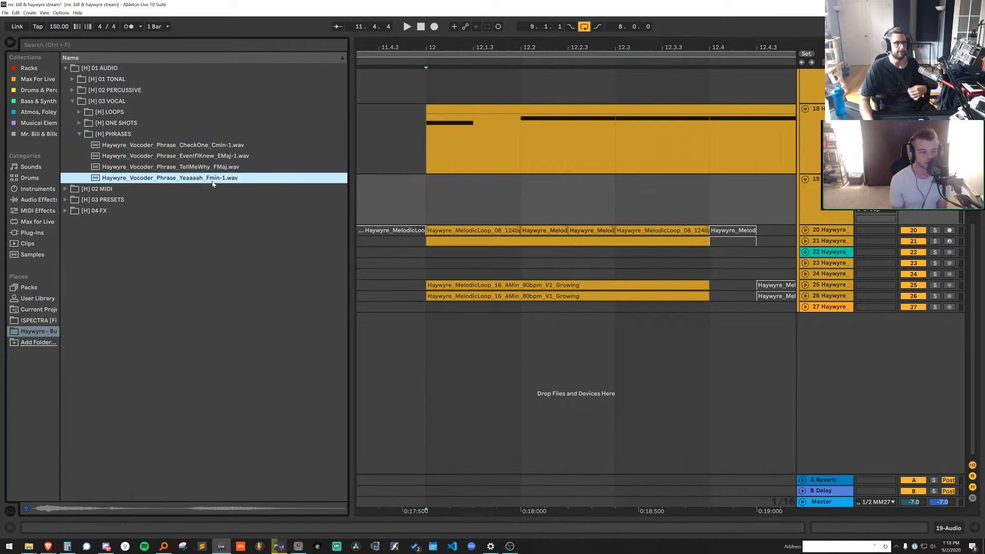
pyautogui.moveTo(209, 175); pyautogui.dragTo(478, 187)
pyautogui.click(206, 167)
pyautogui.click(202, 157)
# Try transposing the CheckOne phrase clip up to 5 st while playing it back
pyautogui.click(67, 293)
pyautogui.press('Up')
pyautogui.press('space')
pyautogui.press('space')
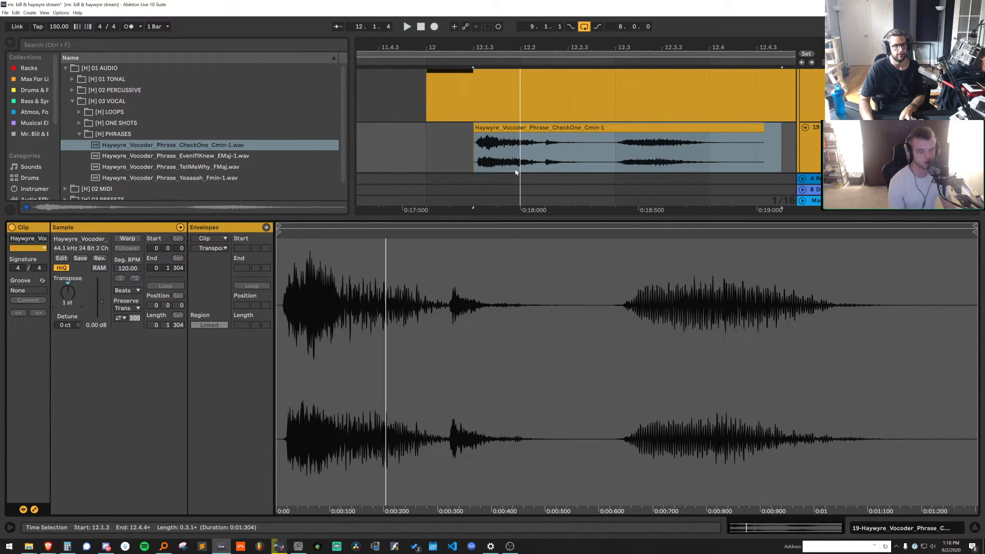
pyautogui.press('Up')
pyautogui.press('space')
pyautogui.press('space')
pyautogui.press('Up')
pyautogui.press('space')
pyautogui.press('space')
pyautogui.moveTo(67, 285); pyautogui.dragTo(67, 279)
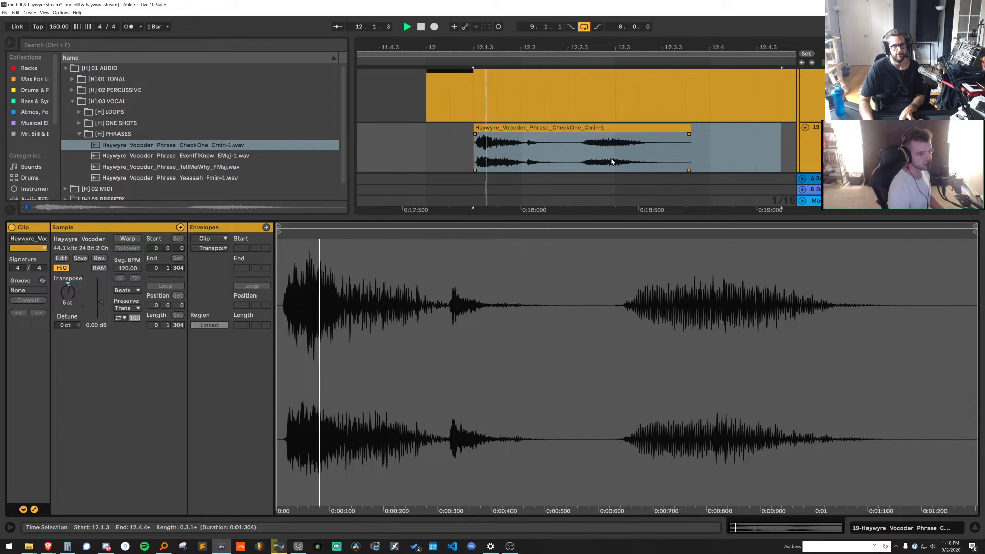
pyautogui.click(521, 149)
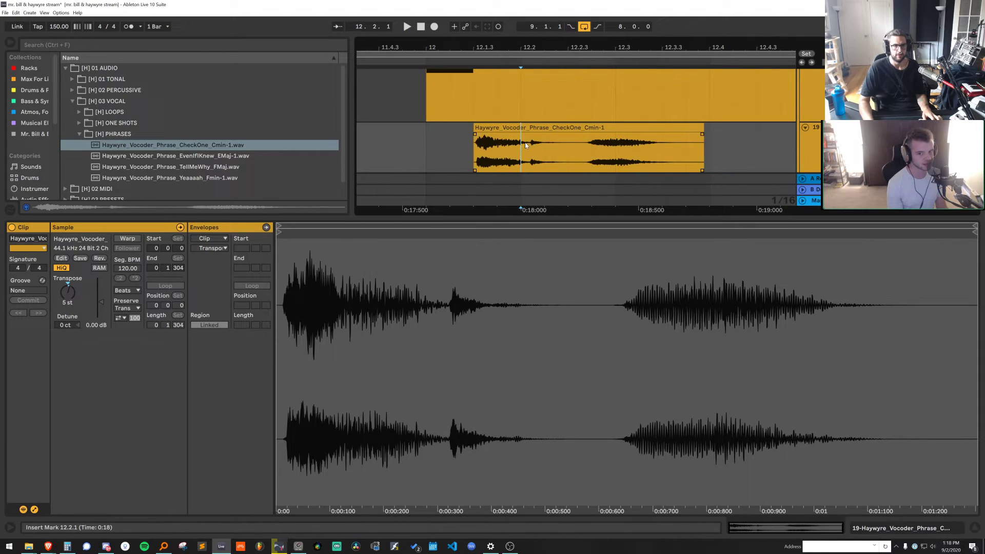
# Open the Haywyre pack's vocal one-shots folder and audition its samples
pyautogui.click(119, 125)
pyautogui.click(130, 135)
pyautogui.scroll(-4, 176, 135)
pyautogui.press('Down')
pyautogui.click(180, 164)
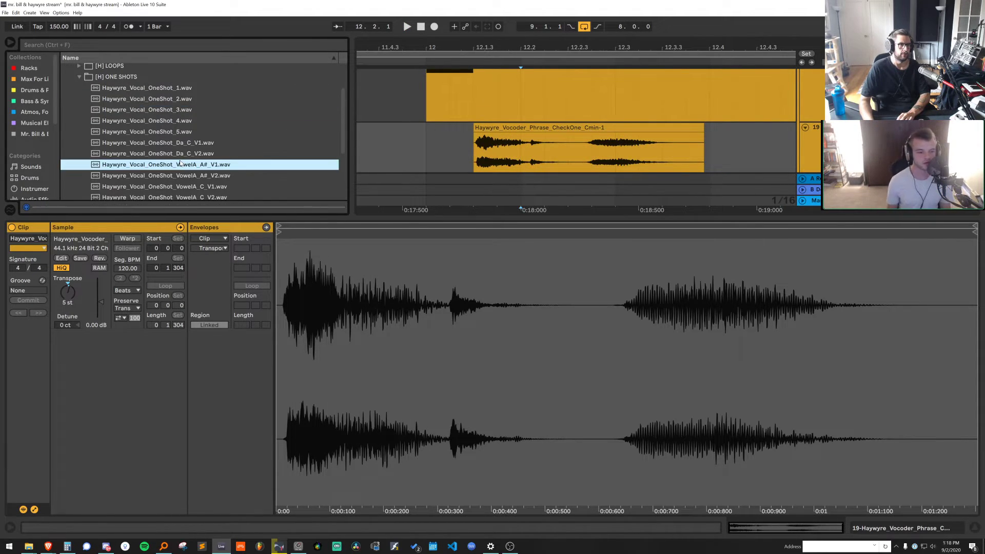
pyautogui.scroll(-5, 185, 150)
pyautogui.press('Down')
pyautogui.press('Down')
pyautogui.press('Down')
pyautogui.press('Down')
pyautogui.press('Down')
pyautogui.press('Down')
pyautogui.press('Down')
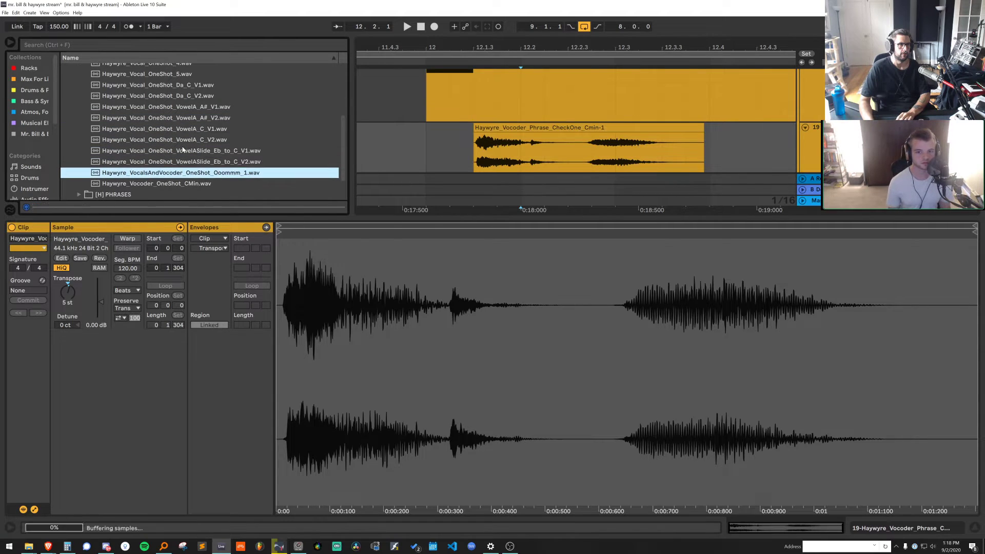
pyautogui.press('Up')
pyautogui.press('Up')
# Remove the CheckOne clip from track 19 and compare the Da, numbered and VowelA vocal one-shots
pyautogui.click(189, 119)
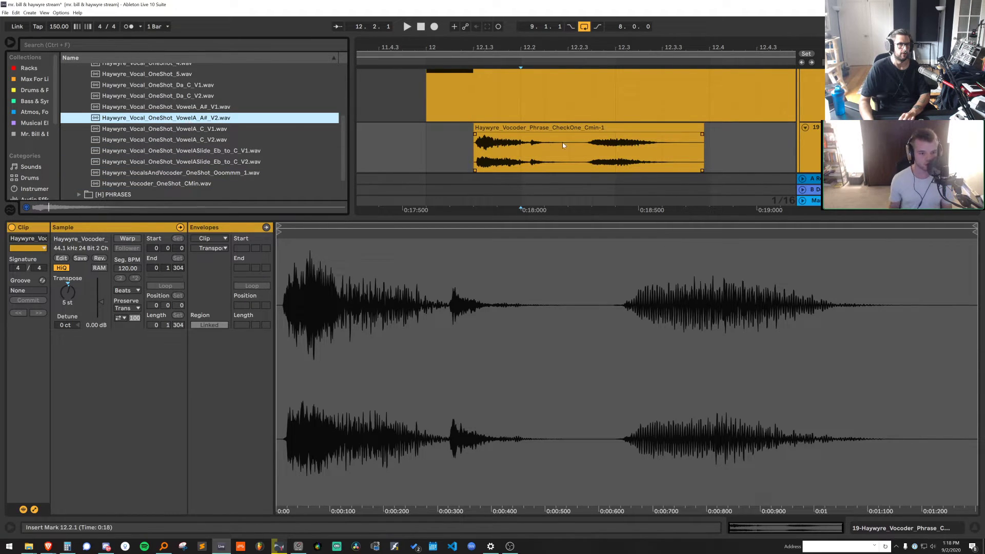
pyautogui.click(198, 129)
pyautogui.click(197, 98)
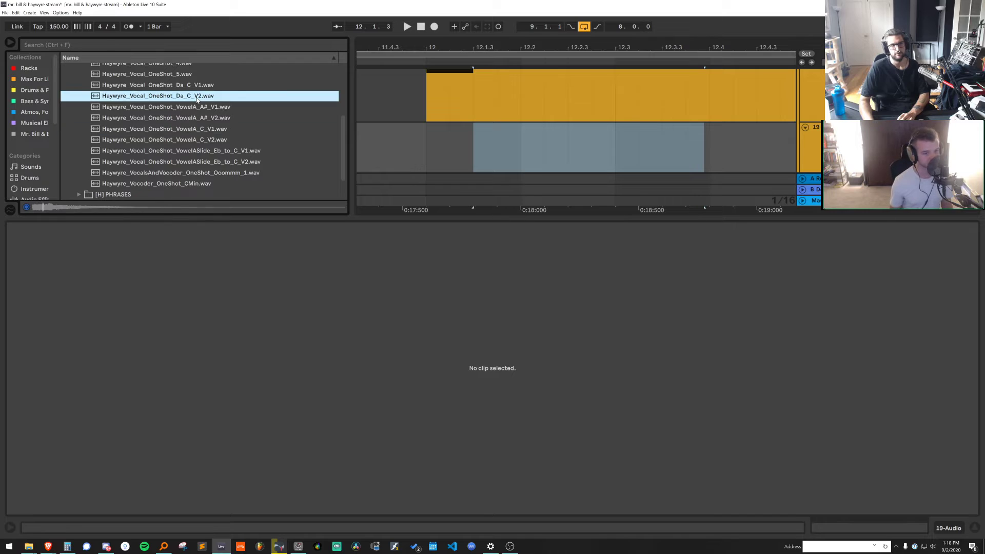
pyautogui.press('Up')
pyautogui.press('Up')
pyautogui.scroll(1, 185, 93)
pyautogui.press('Up')
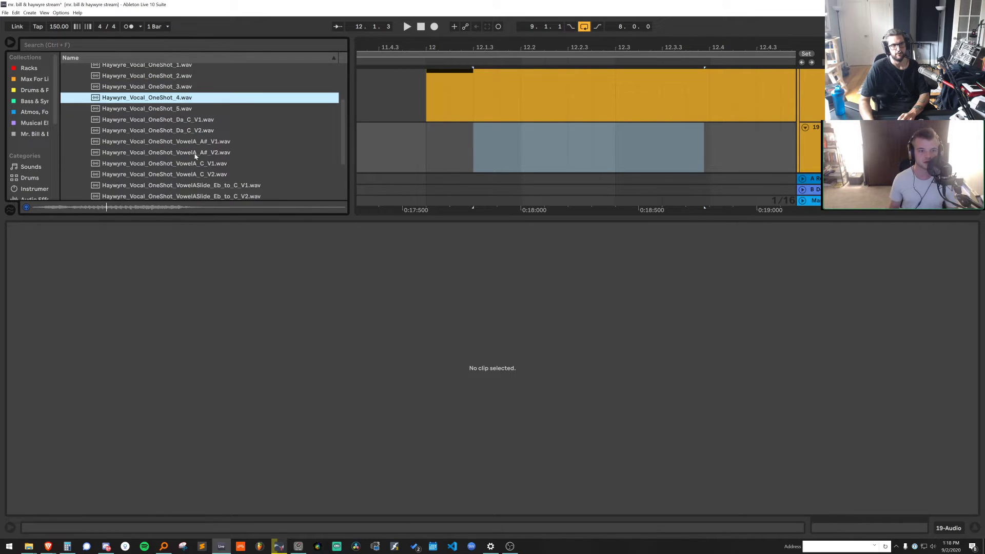
pyautogui.click(185, 154)
pyautogui.click(183, 185)
pyautogui.click(181, 175)
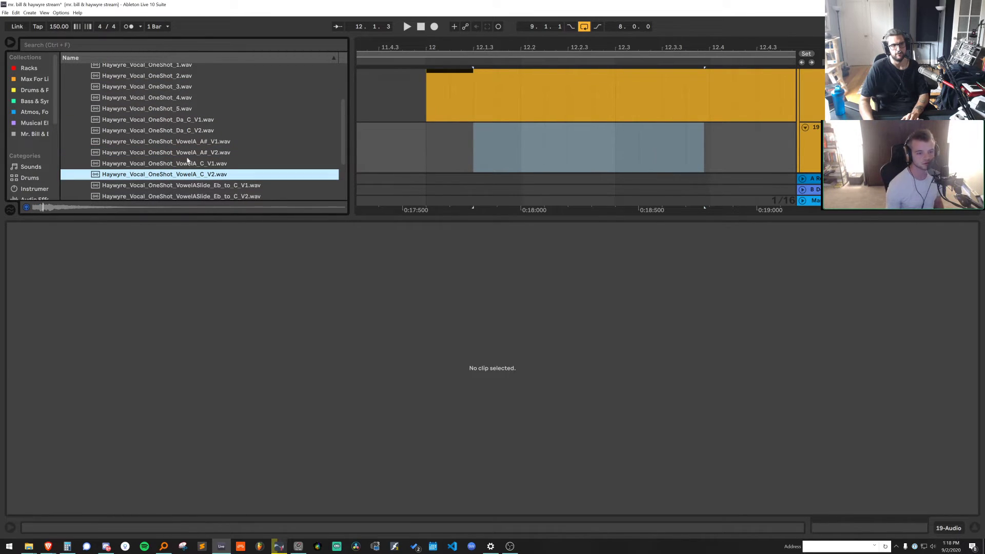
# Place Haywyre_Vocal_OneShot_VowelA_A#_V1.wav on track 19 at 12.1.3
pyautogui.click(187, 152)
pyautogui.click(187, 141)
pyautogui.moveTo(187, 141); pyautogui.dragTo(474, 144)
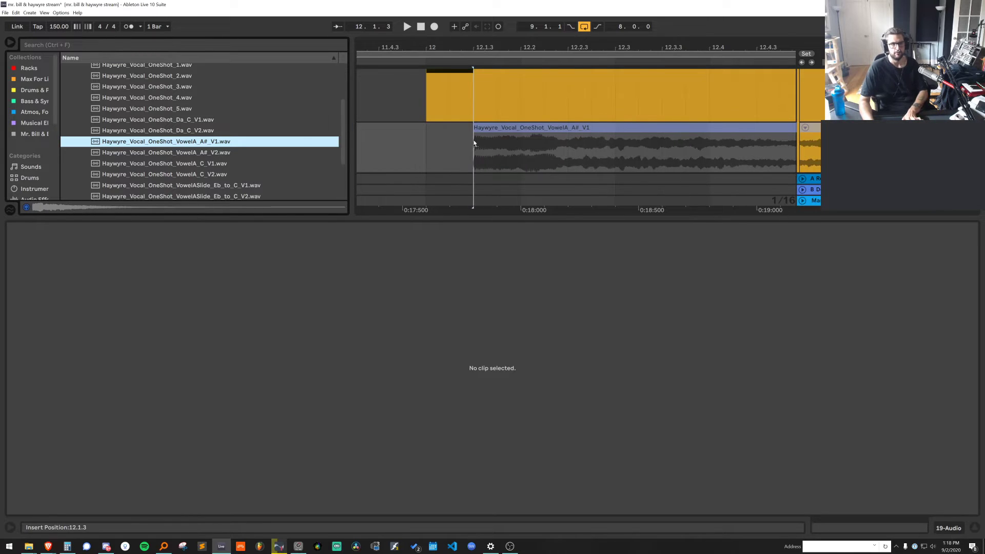
pyautogui.click(474, 143)
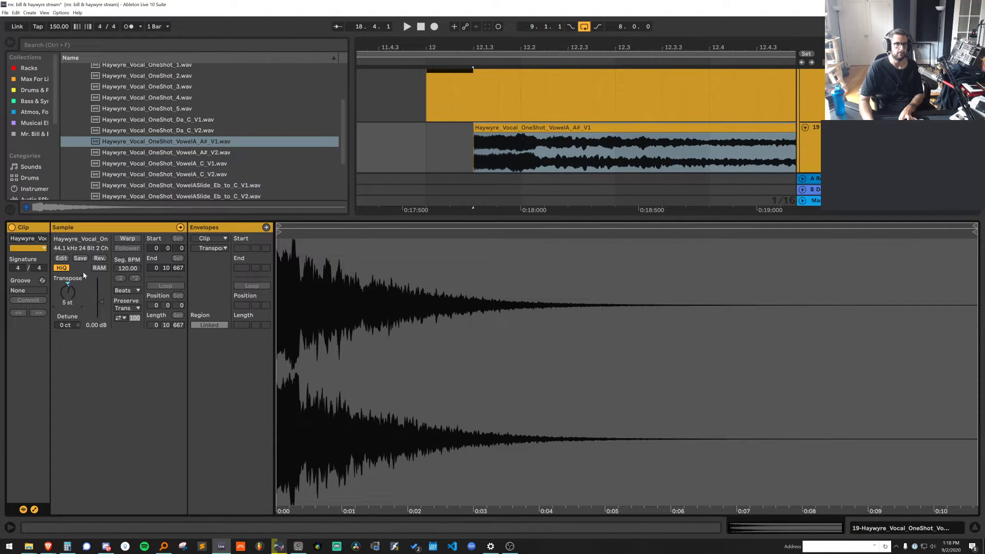
# Transpose the VowelA one-shot up to 10 st while playing it back, and lower track 19's volume to about -7.9 dB
pyautogui.press('space')
pyautogui.press('space')
pyautogui.press('Up')
pyautogui.press('Up')
pyautogui.press('space')
pyautogui.press('Up')
pyautogui.press('Up')
pyautogui.press('space')
pyautogui.press('space')
pyautogui.press('Up')
pyautogui.press('space')
pyautogui.press('space')
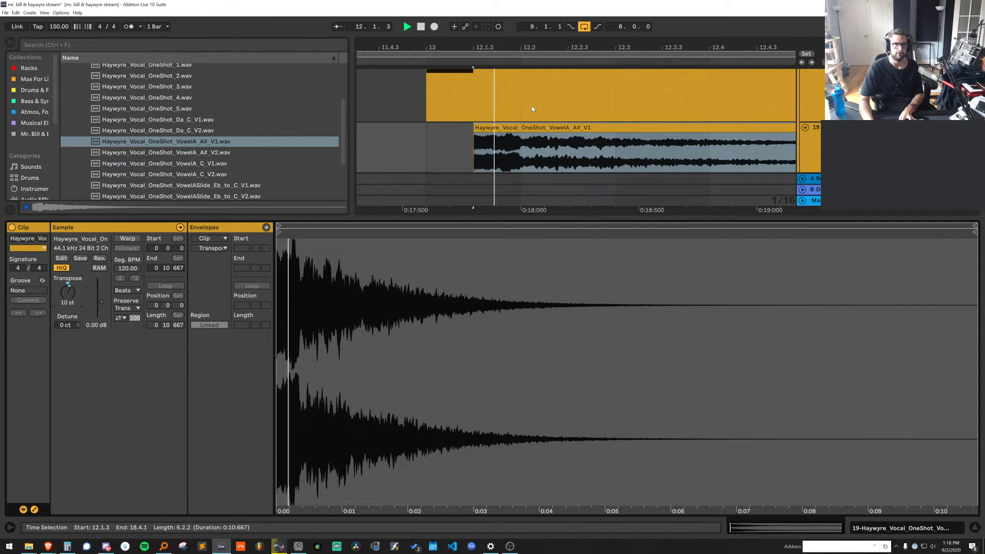
pyautogui.press('space')
pyautogui.click(429, 158)
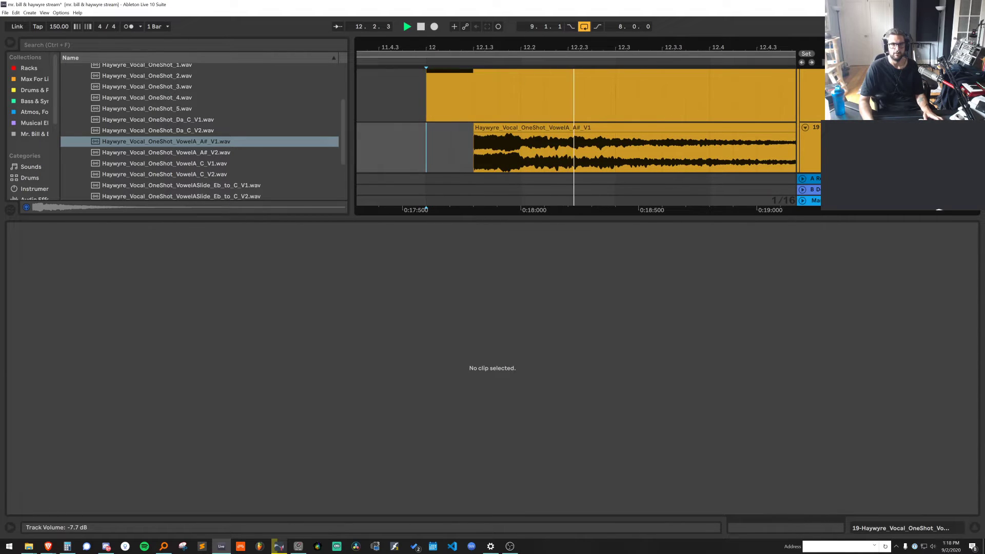
# Lower the transposition of track 19's VowelA clip and play it back from the start of bar 12
pyautogui.click(484, 128)
pyautogui.press('space')
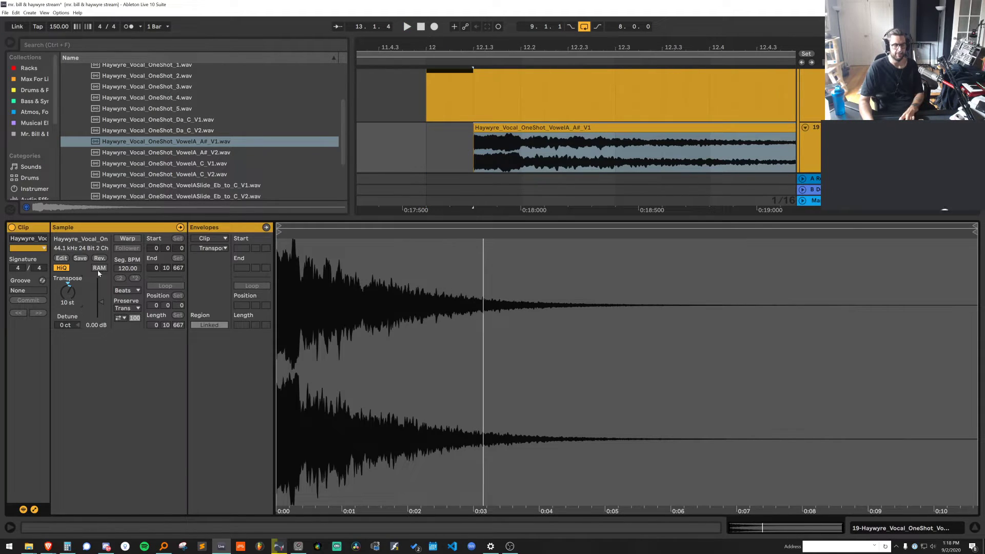
pyautogui.press('space')
pyautogui.click(438, 143)
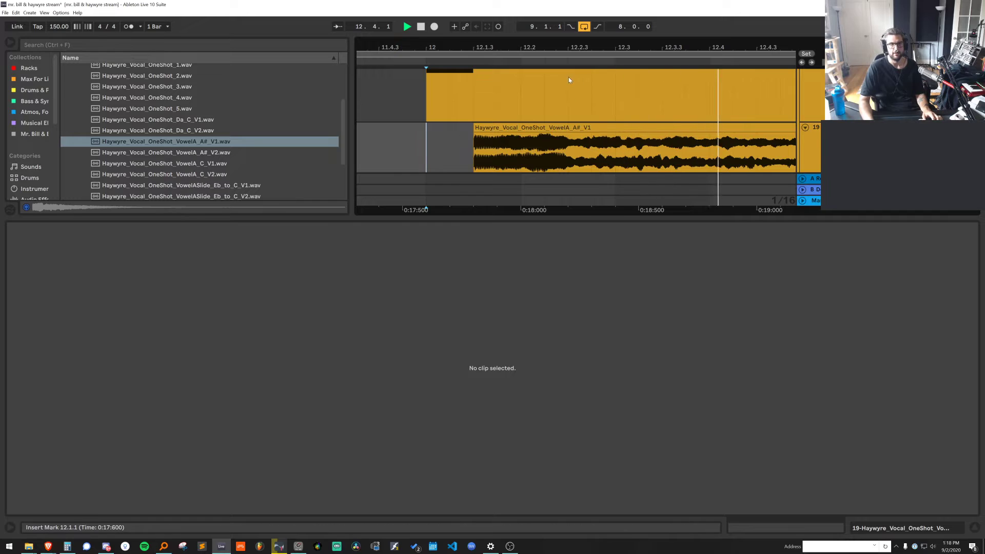
pyautogui.scroll(-5, 568, 79)
pyautogui.press('space')
# Split the VowelA clip on track 19 at bar 13 and delete the part after the split
pyautogui.moveTo(591, 43); pyautogui.dragTo(591, 85)
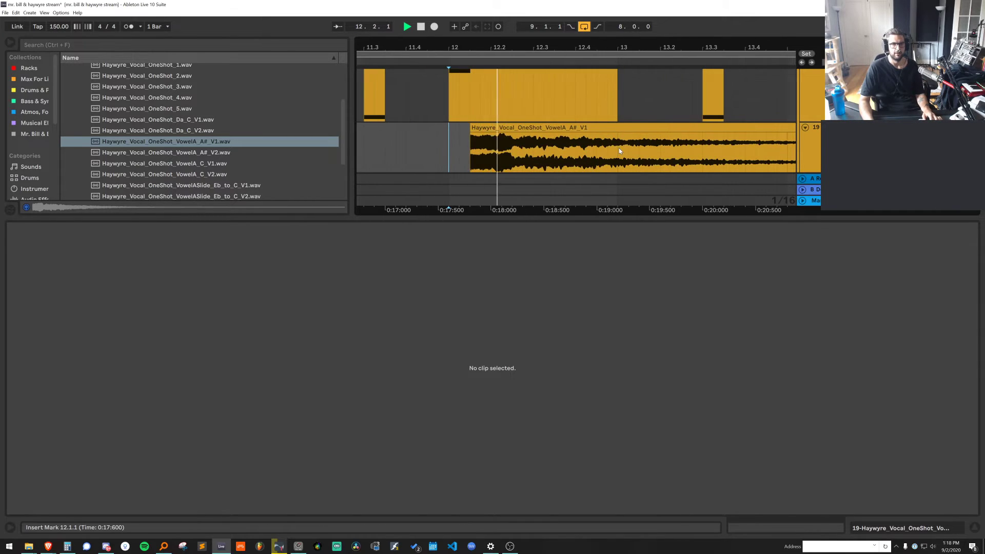
pyautogui.click(619, 147)
pyautogui.hotkey('ctrl', 'e')
pyautogui.click(618, 130)
pyautogui.press('Delete')
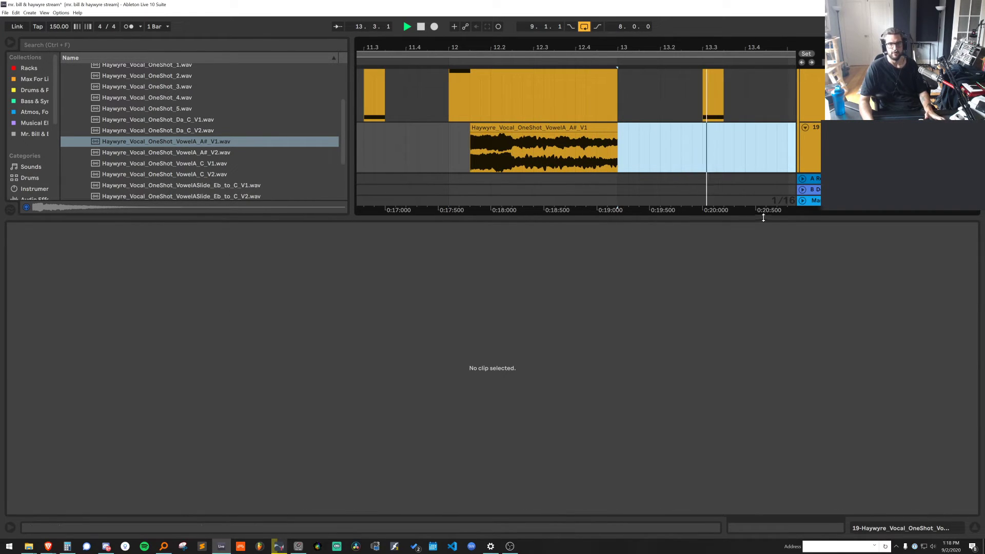
# Close the clip details and search the browser for "pitch"
pyautogui.hotkey('ctrl', 'alt', 'l')
pyautogui.hotkey('ctrl', 'f')
pyautogui.write('pitch')
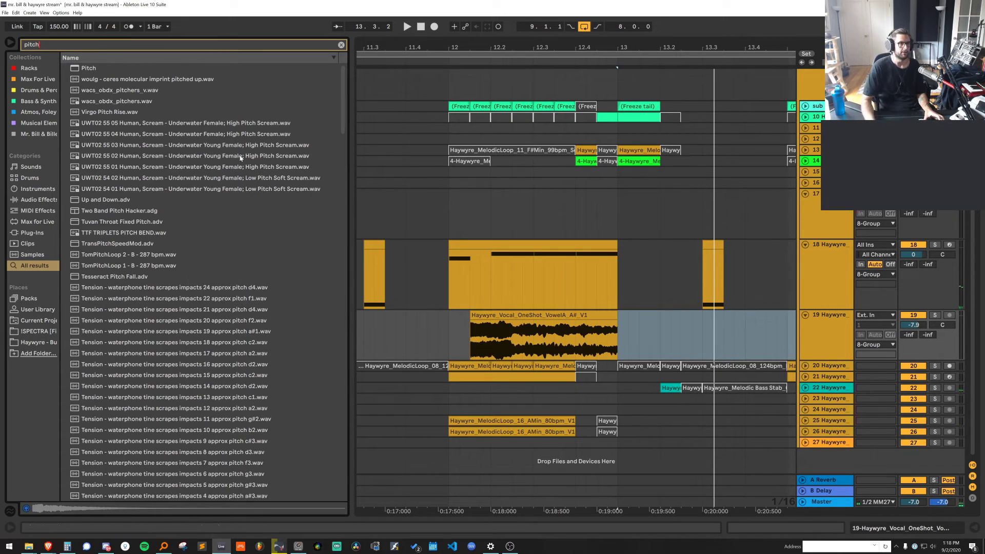
# Search the browser for "pitch drop" and load PitchDrop.amxd onto track 19
pyautogui.write(' dorop')
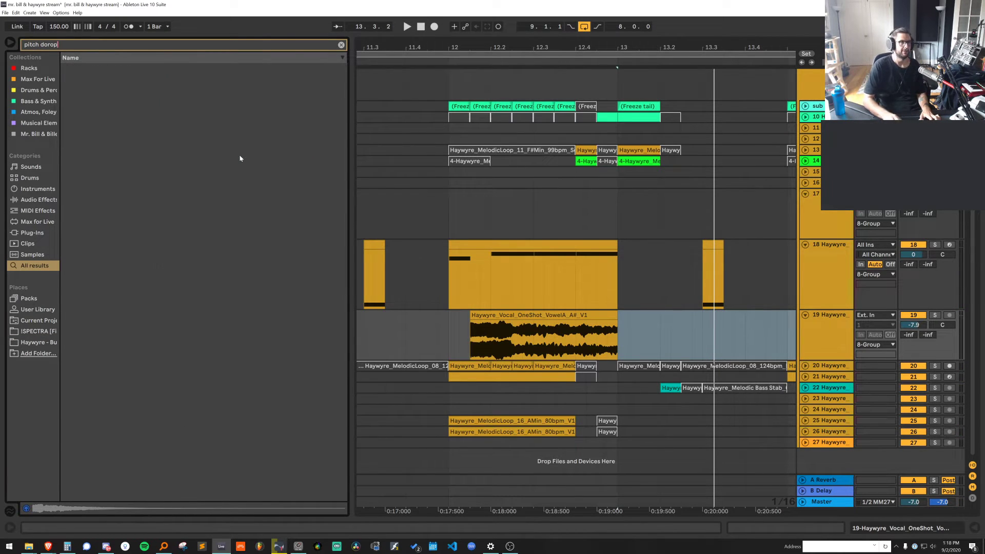
pyautogui.press('BackSpace')
pyautogui.press('BackSpace')
pyautogui.press('BackSpace')
pyautogui.press('BackSpace')
pyautogui.write('rio')
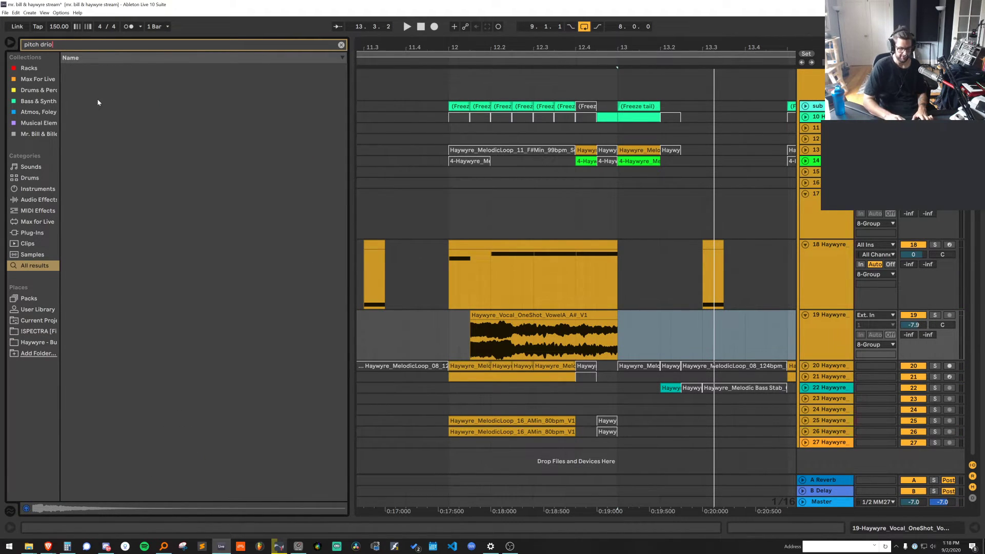
pyautogui.press('BackSpace')
pyautogui.press('BackSpace')
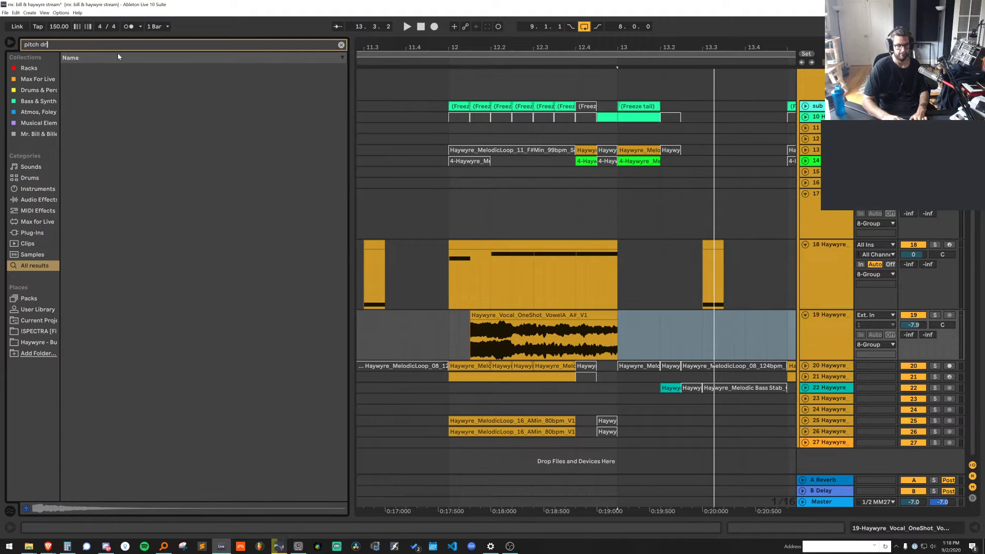
pyautogui.write('op')
pyautogui.press('Down')
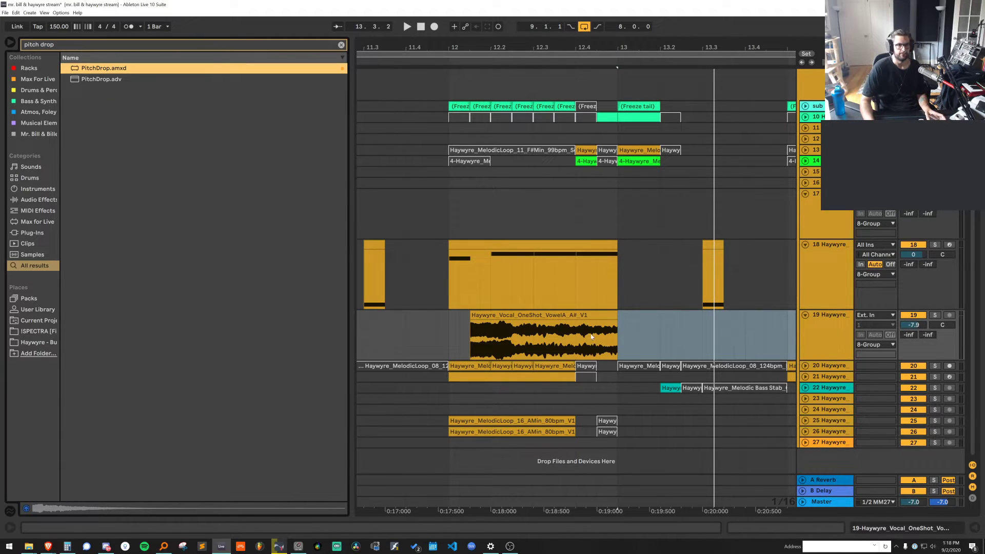
pyautogui.press('Return')
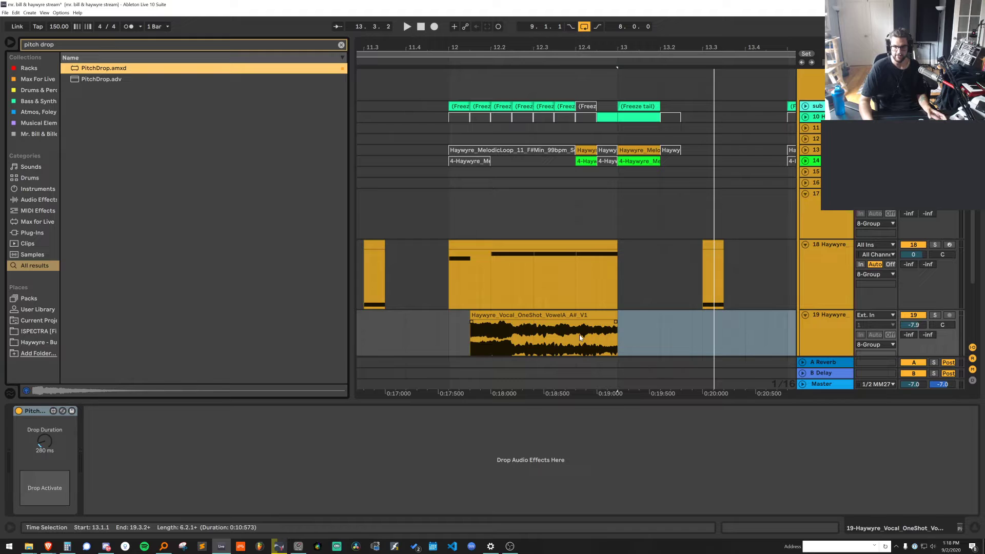
# Play back the VowelA clip on track 19 and automate PitchDrop's Drop Activate to val2 from 12.4 to bar 13
pyautogui.click(523, 337)
pyautogui.press('space')
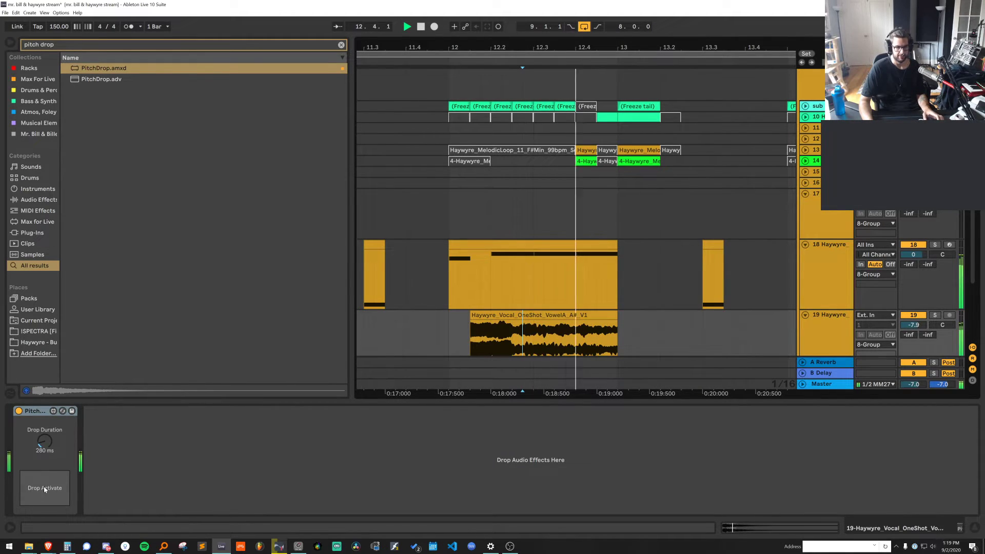
pyautogui.press('space')
pyautogui.press('a')
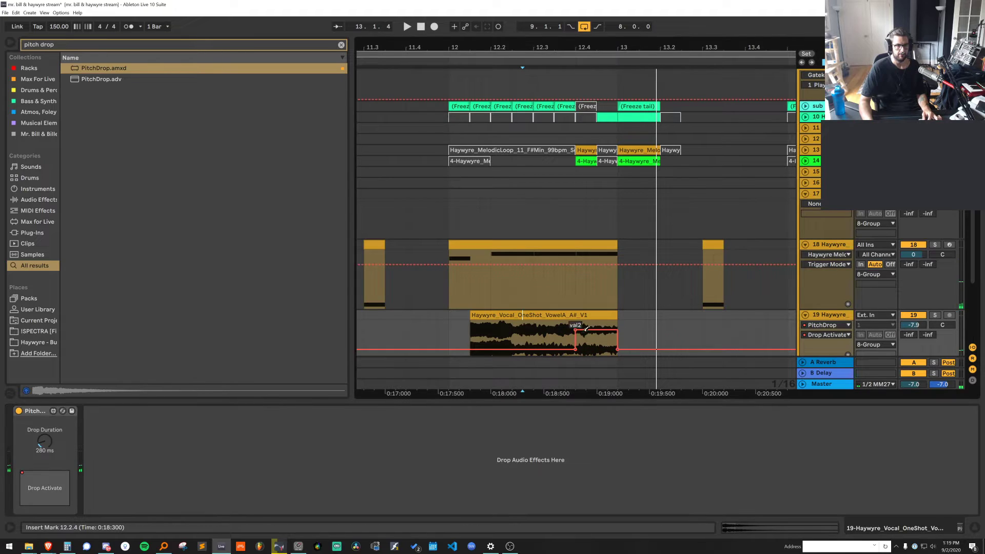
pyautogui.press('a')
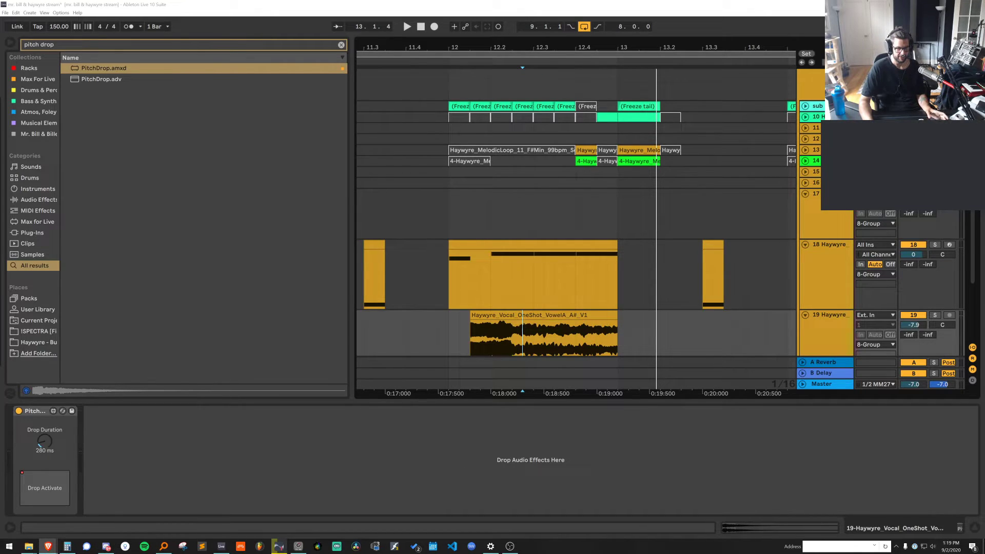
# Switch to the Brave browser and search Google for "test" in a new tab to check the internet connection, then return to Ableton Live
pyautogui.moveTo(52, 544)
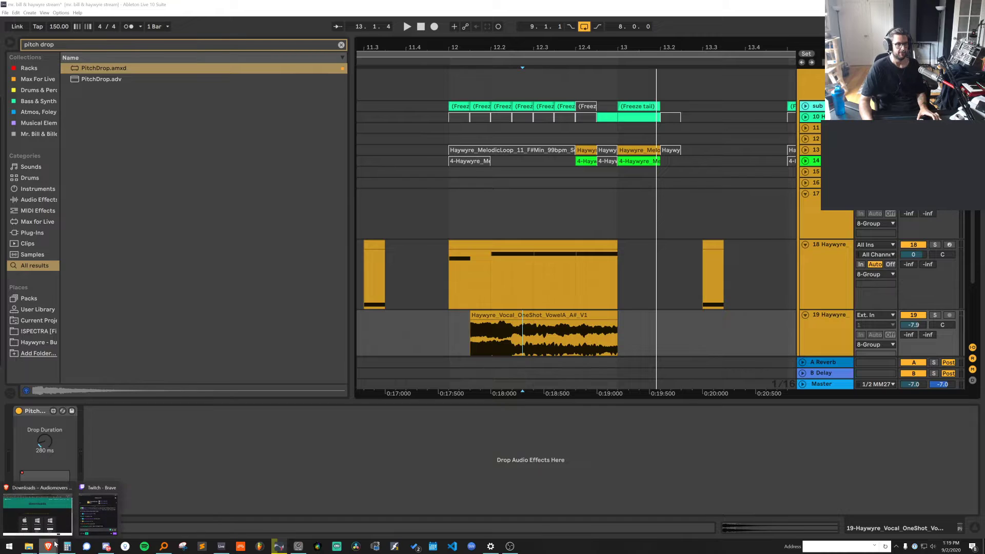
pyautogui.click(100, 510)
pyautogui.hotkey('ctrl', 't')
pyautogui.write('test')
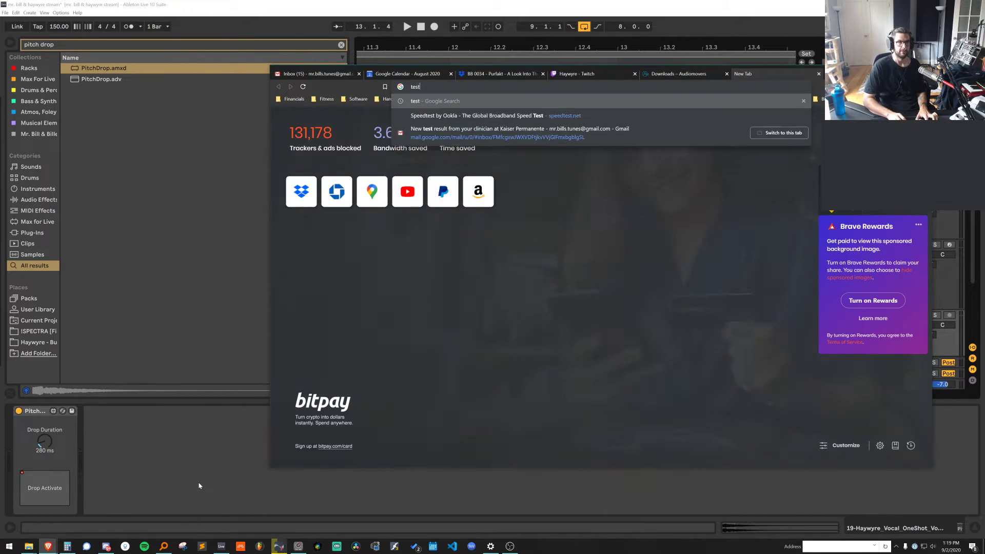
pyautogui.press('Return')
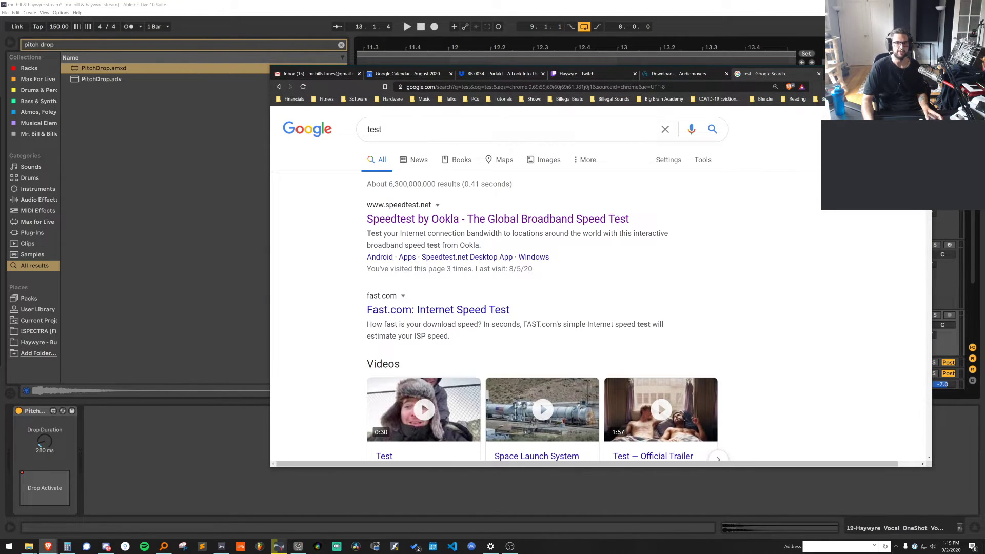
pyautogui.click(268, 465)
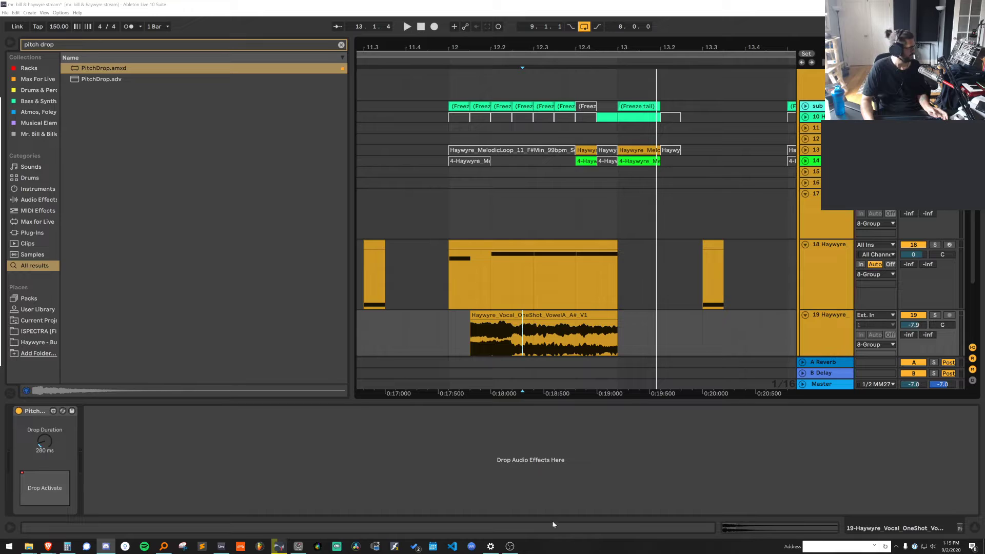
# Select track 18's clip in bar 12 and play the arrangement from there
pyautogui.click(549, 282)
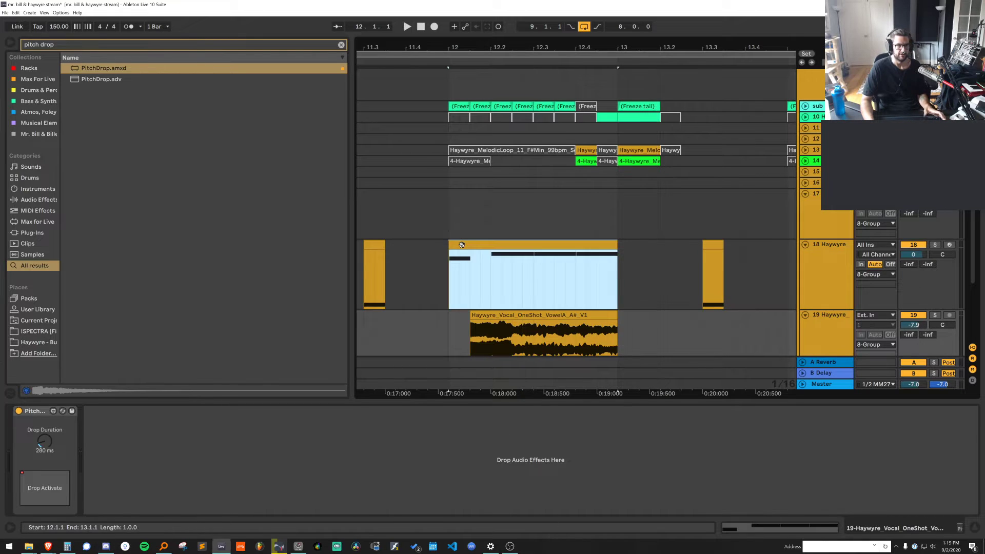
pyautogui.press('space')
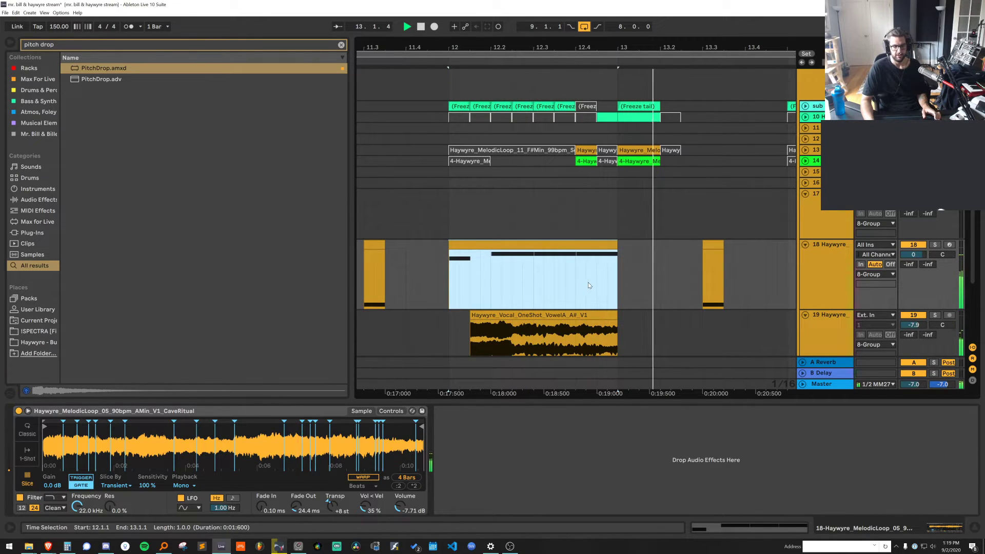
pyautogui.scroll(-2, 594, 277)
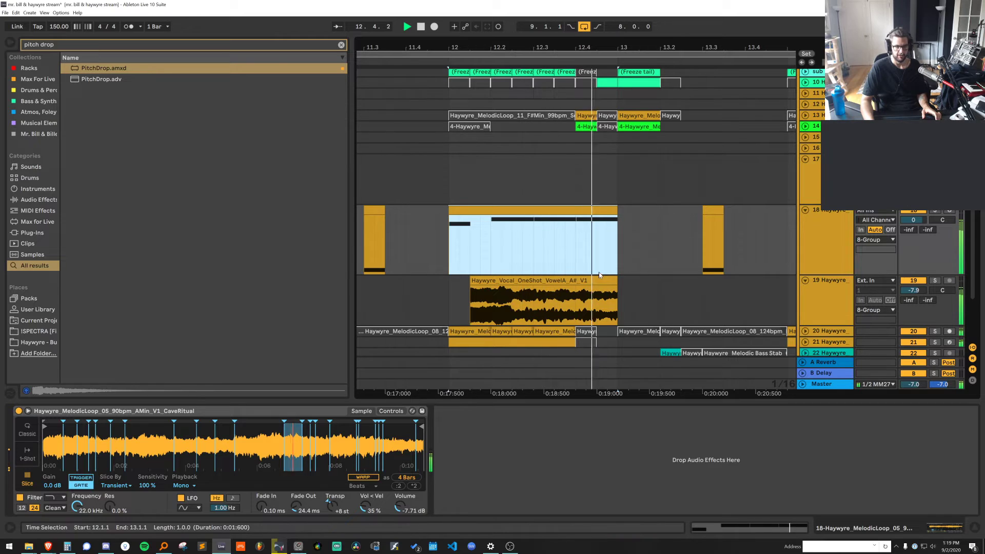
# Search the browser for "auto" and add Auto Filter after PitchDrop on track 19
pyautogui.doubleClick(836, 282)
pyautogui.write('auto')
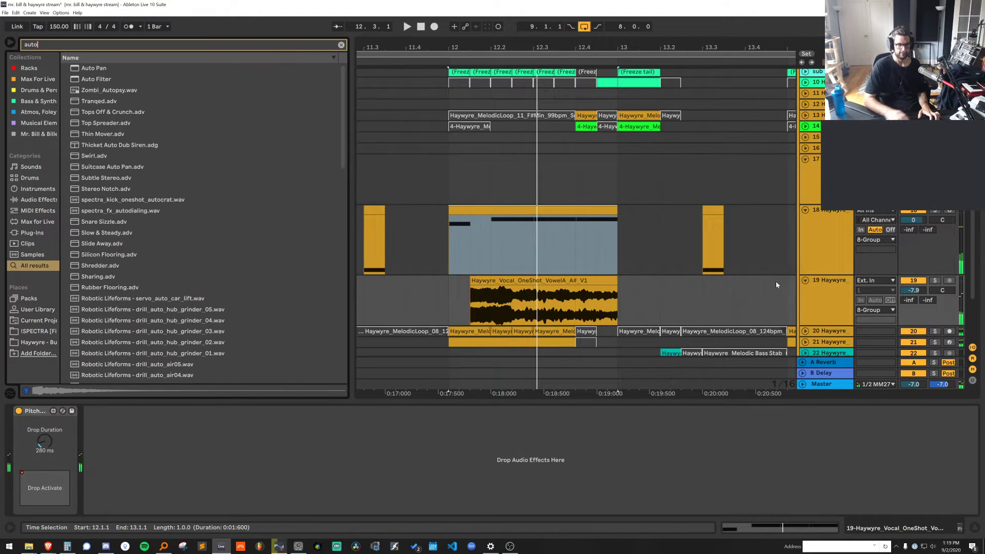
pyautogui.doubleClick(98, 79)
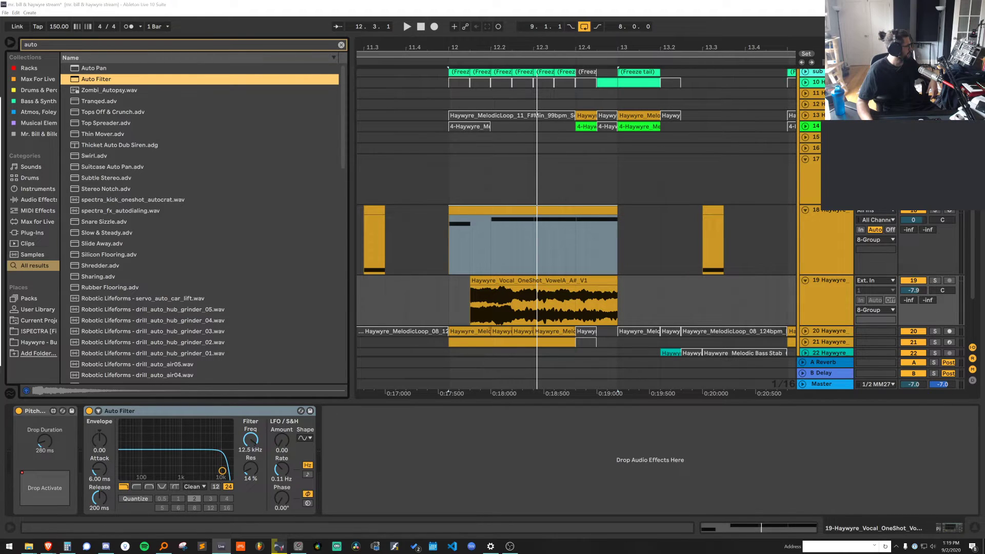
# Switch to Discord, end its task in Task Manager and relaunch it
pyautogui.click(105, 546)
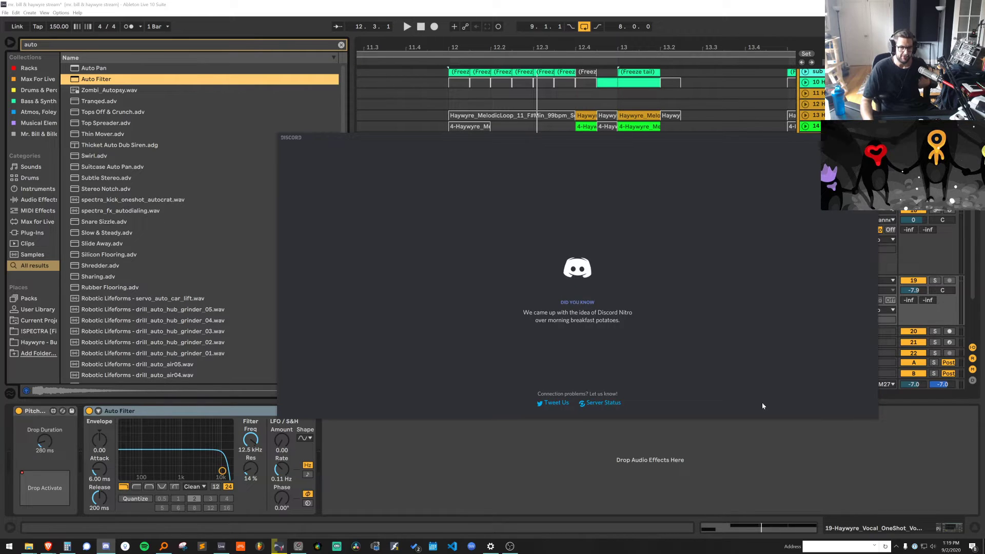
pyautogui.click(896, 546)
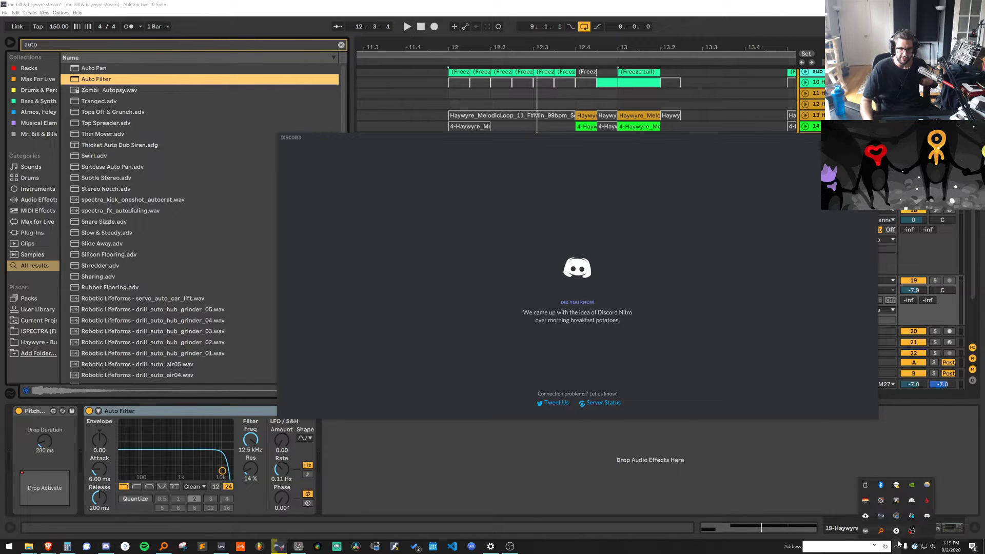
pyautogui.rightClick(927, 516)
pyautogui.click(944, 515)
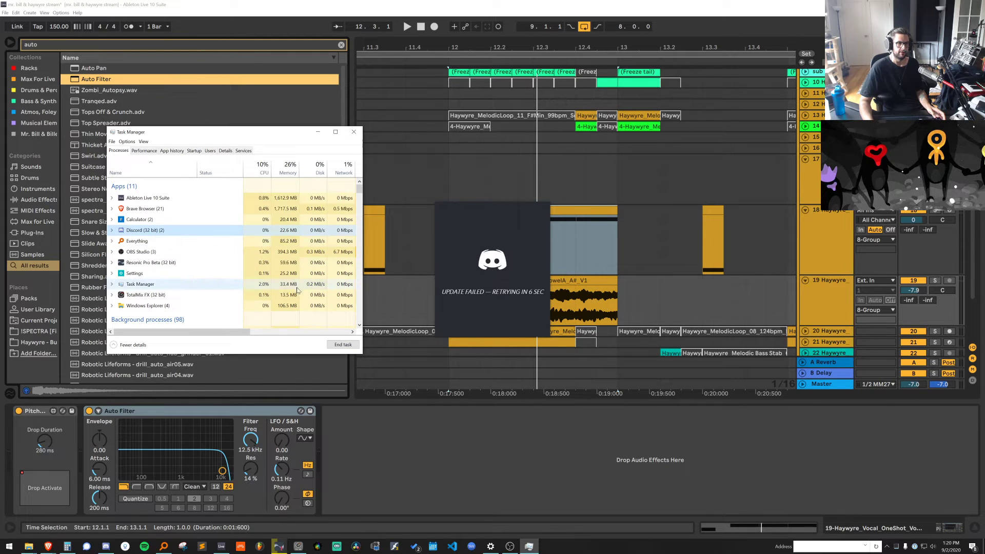
pyautogui.click(329, 346)
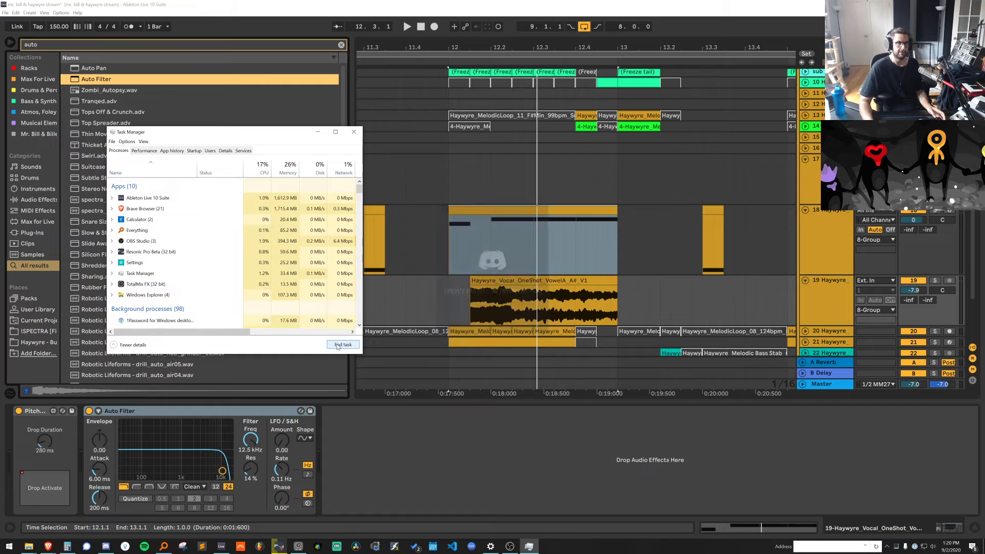
pyautogui.click(354, 132)
pyautogui.click(106, 545)
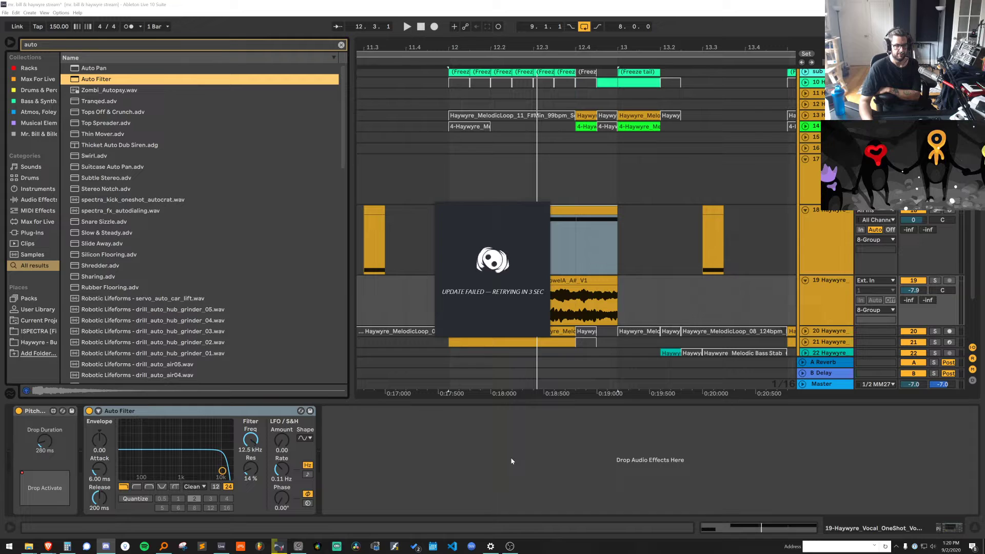
# Launch Zoom, move its window aside and retry its connection to Google
pyautogui.click(4, 548)
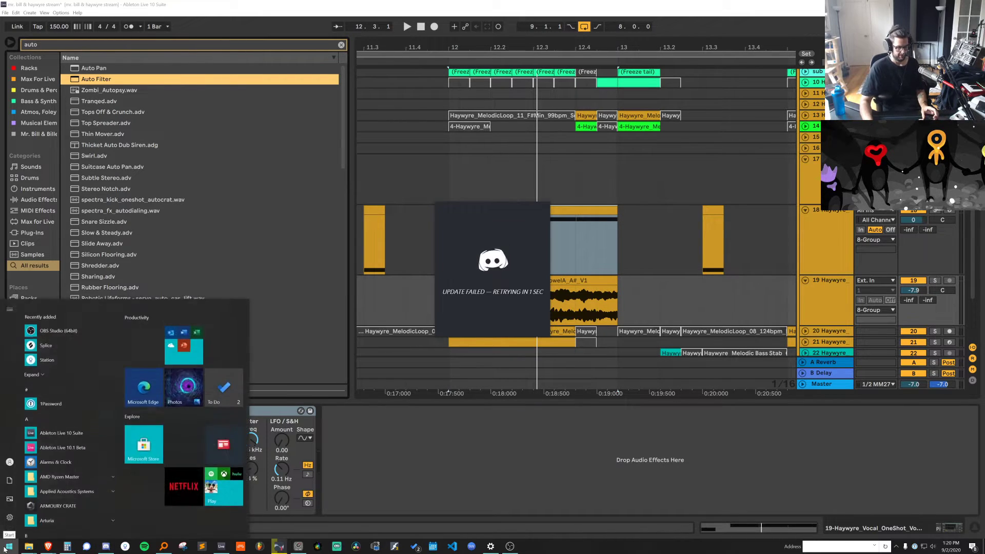
pyautogui.write('zo')
pyautogui.press('Return')
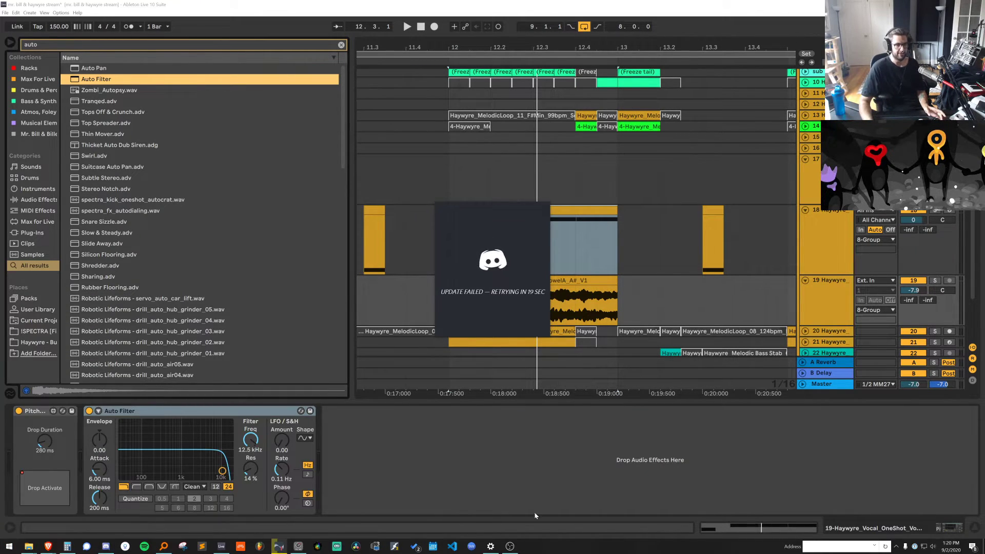
pyautogui.click(897, 547)
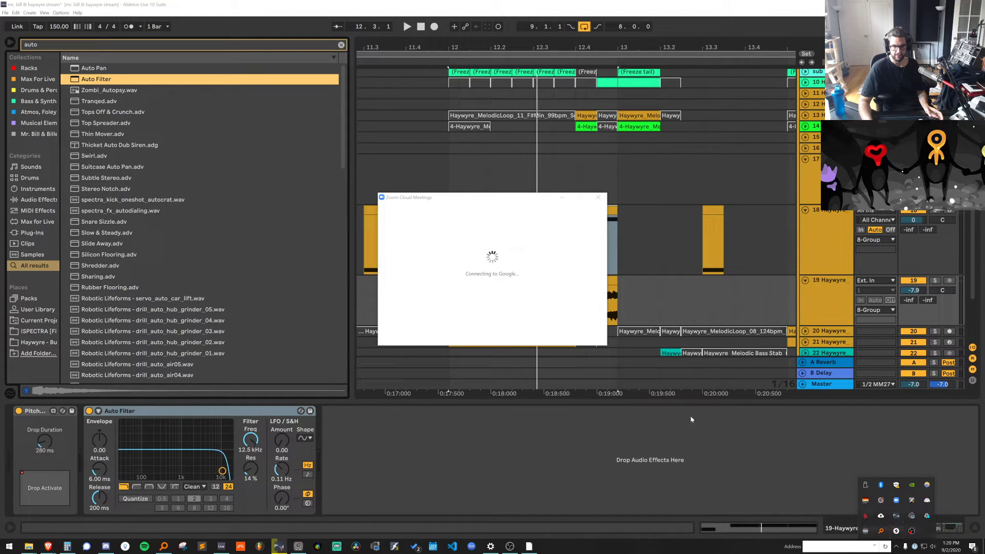
pyautogui.moveTo(505, 207); pyautogui.dragTo(695, 328)
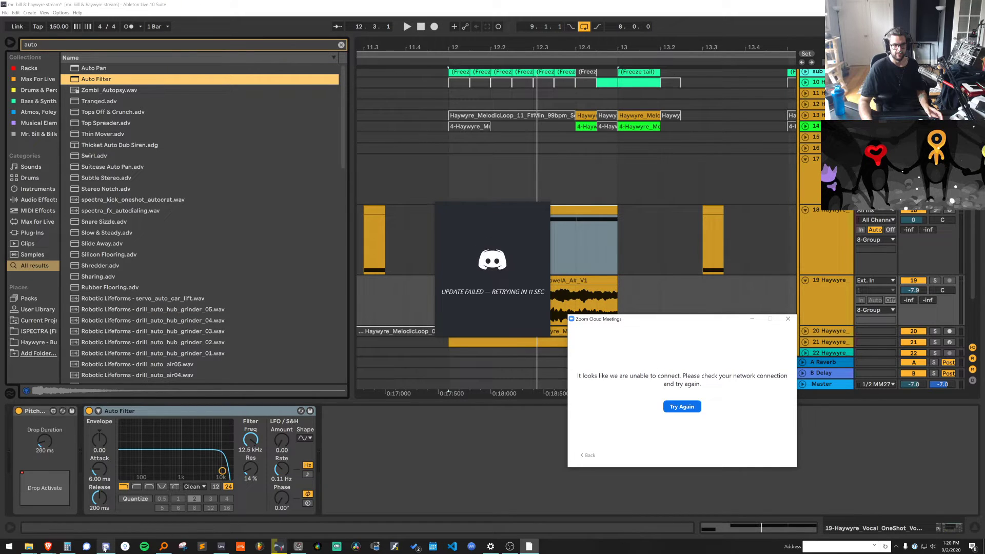
pyautogui.click(681, 407)
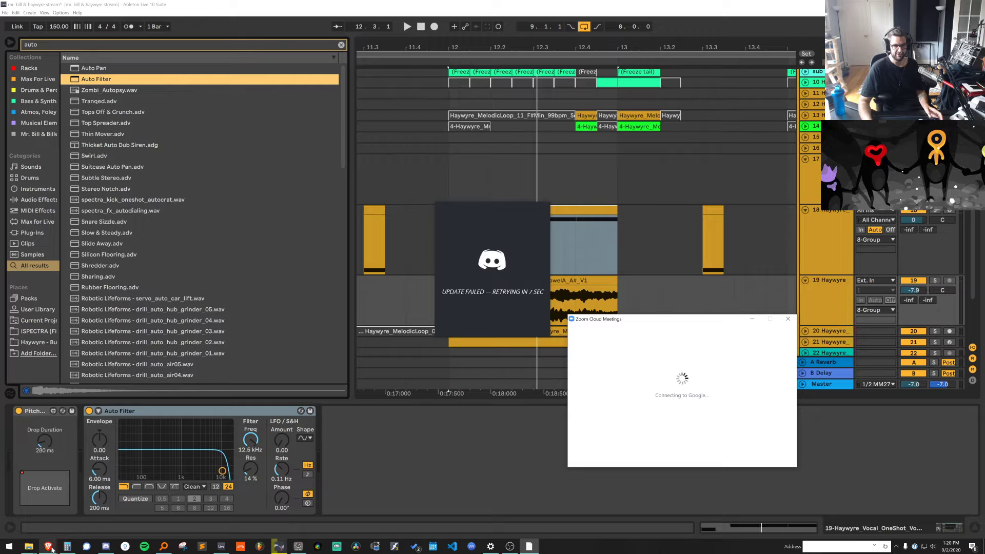
# Switch to the Brave browser, search Google for "test speed" and examine the internet speed test's status message
pyautogui.moveTo(51, 547)
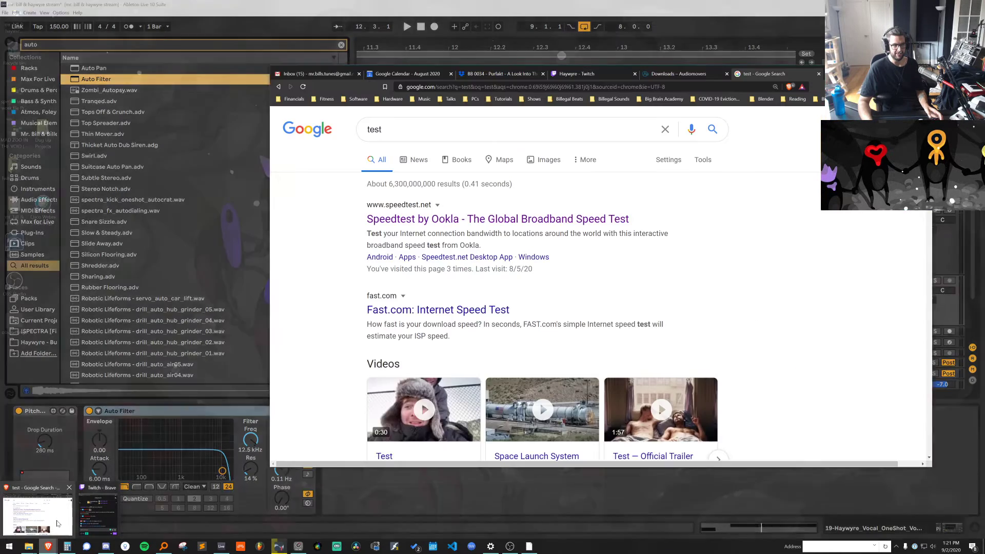
pyautogui.click(57, 524)
pyautogui.click(58, 523)
pyautogui.write('speed')
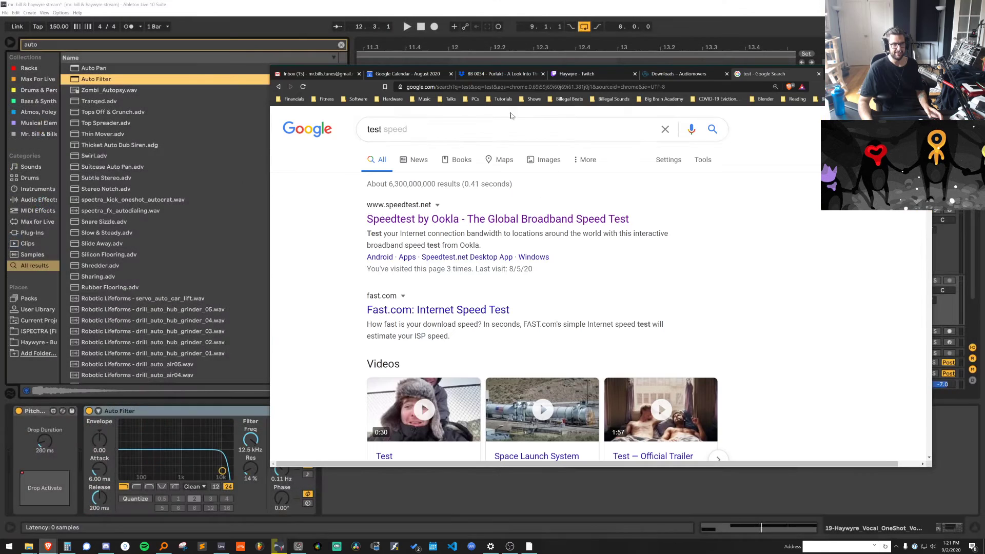
pyautogui.press('Return')
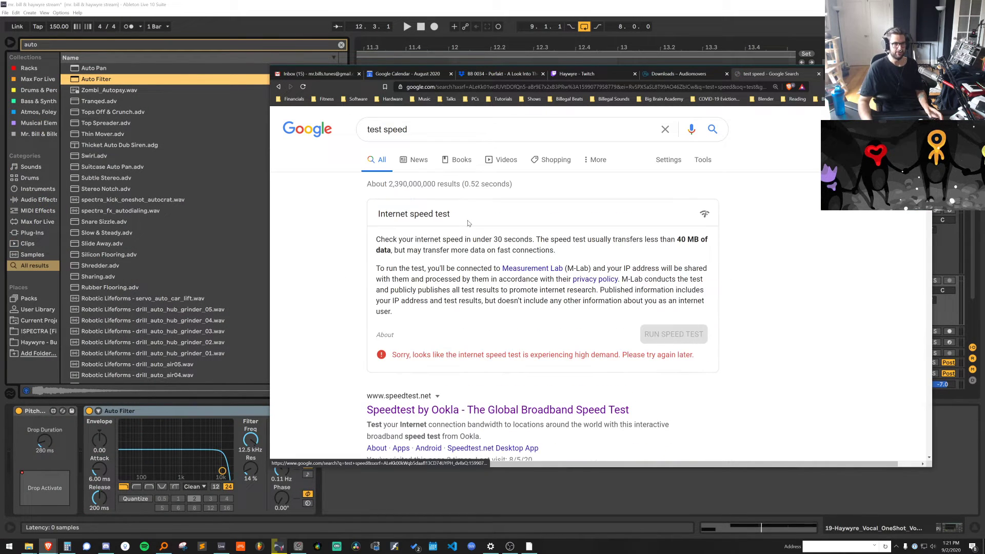
pyautogui.moveTo(448, 354); pyautogui.dragTo(591, 355)
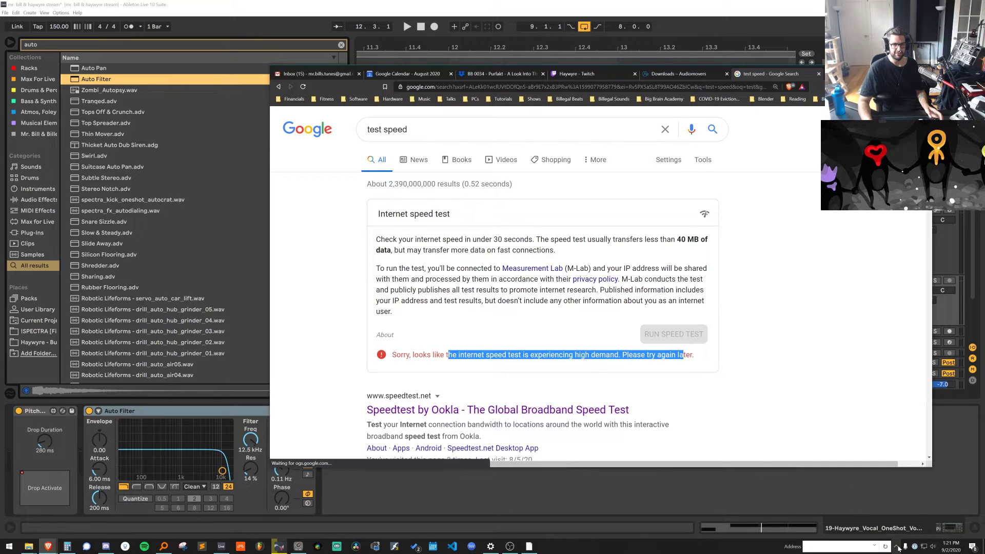
# Quit several background applications running in the system tray
pyautogui.click(897, 546)
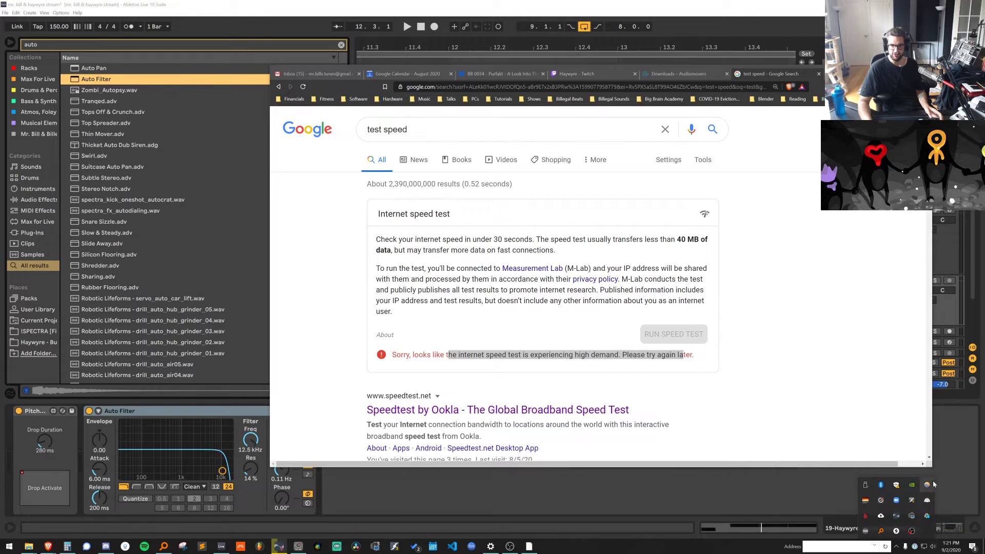
pyautogui.rightClick(928, 516)
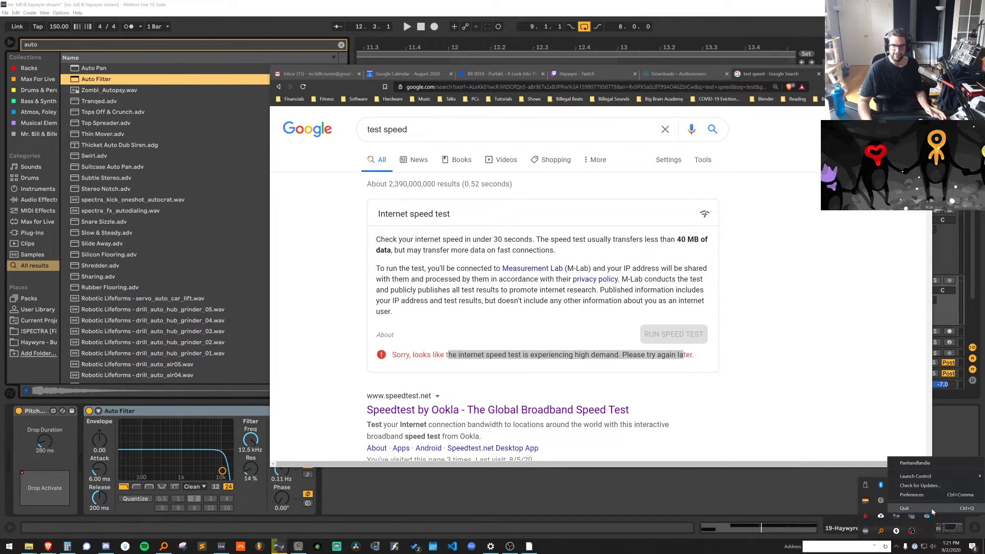
pyautogui.click(904, 513)
pyautogui.rightClick(880, 530)
pyautogui.click(887, 527)
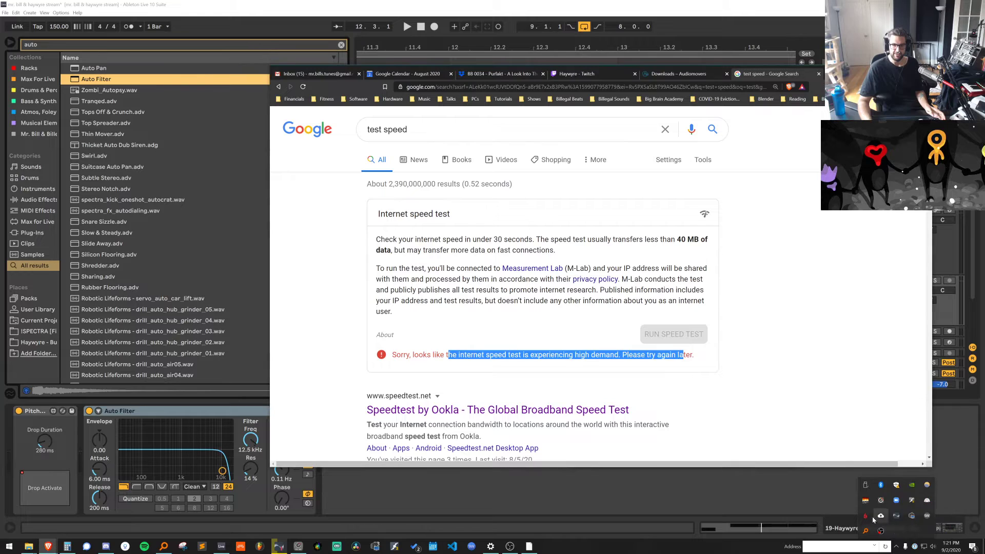
pyautogui.rightClick(866, 514)
pyautogui.click(874, 510)
pyautogui.click(874, 509)
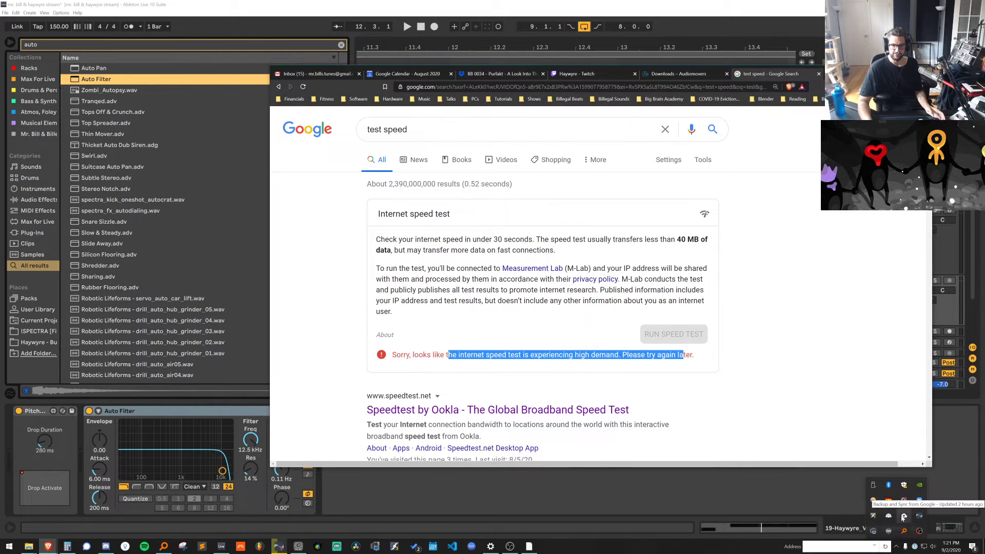
# Check the recent sync activity of Backup and Sync from Google and dismiss its window
pyautogui.click(905, 517)
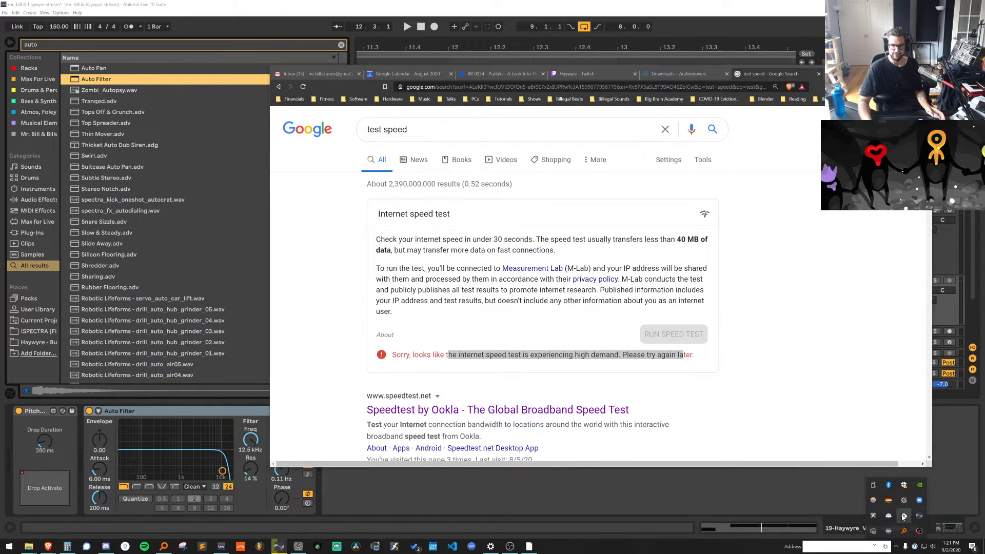
pyautogui.click(902, 521)
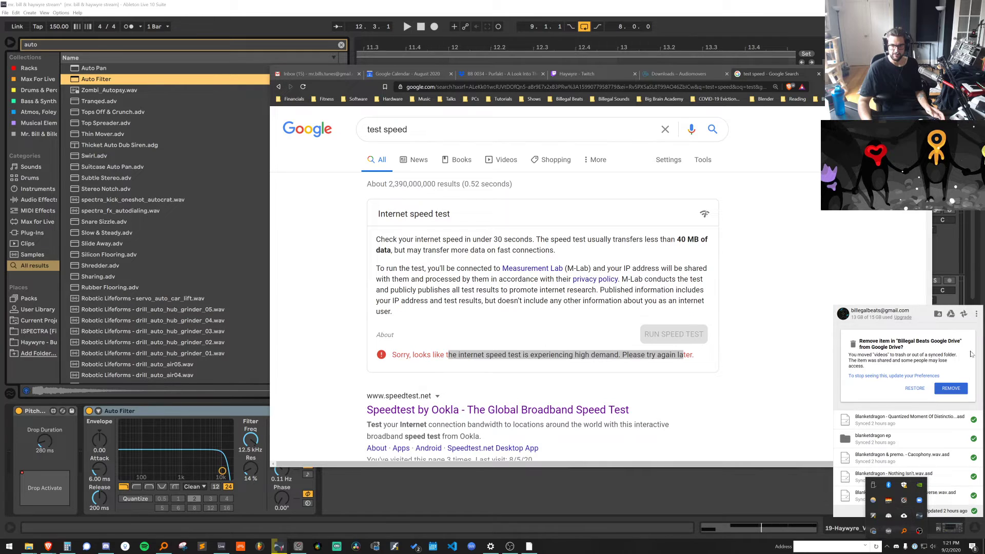
pyautogui.click(911, 477)
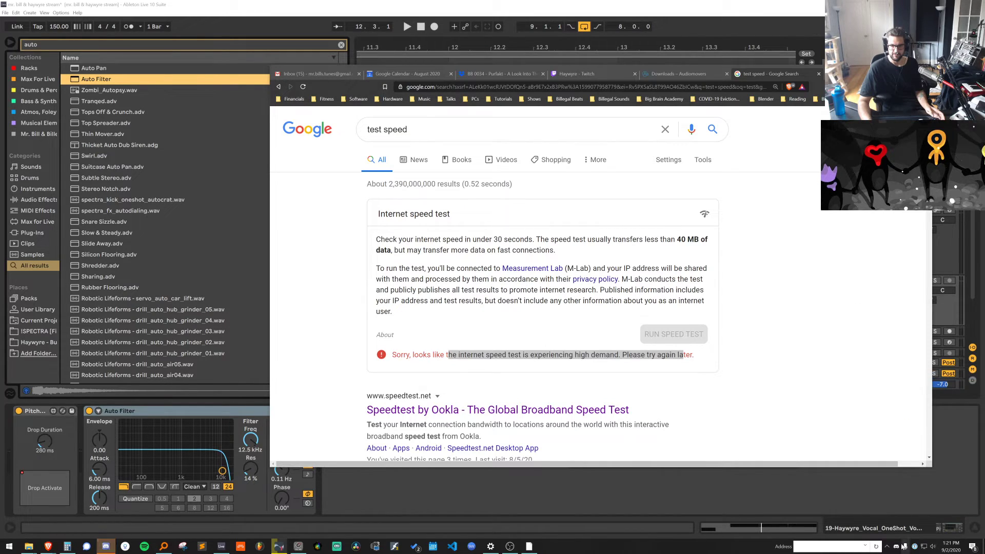
# Exit the Resonic audio player from the system tray and close its window
pyautogui.click(888, 546)
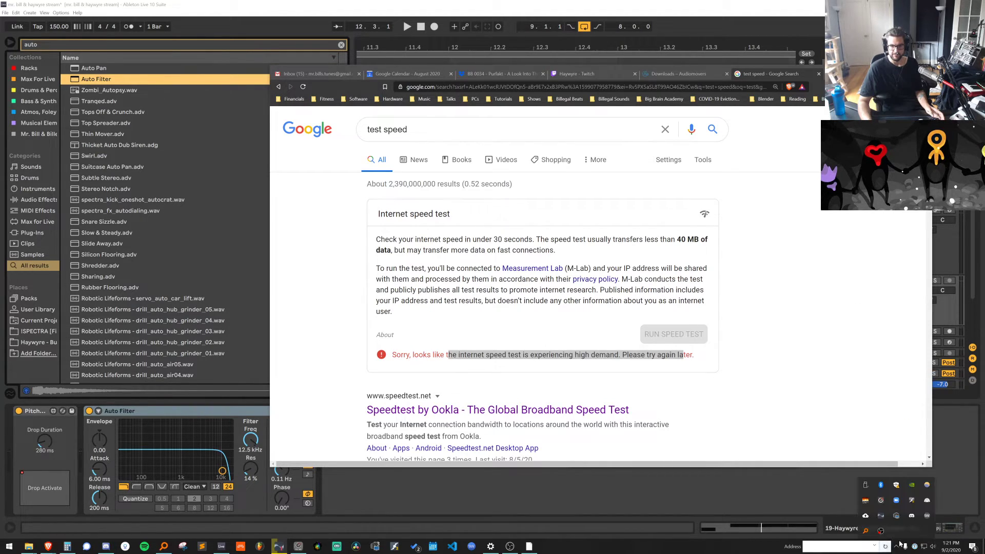
pyautogui.rightClick(880, 517)
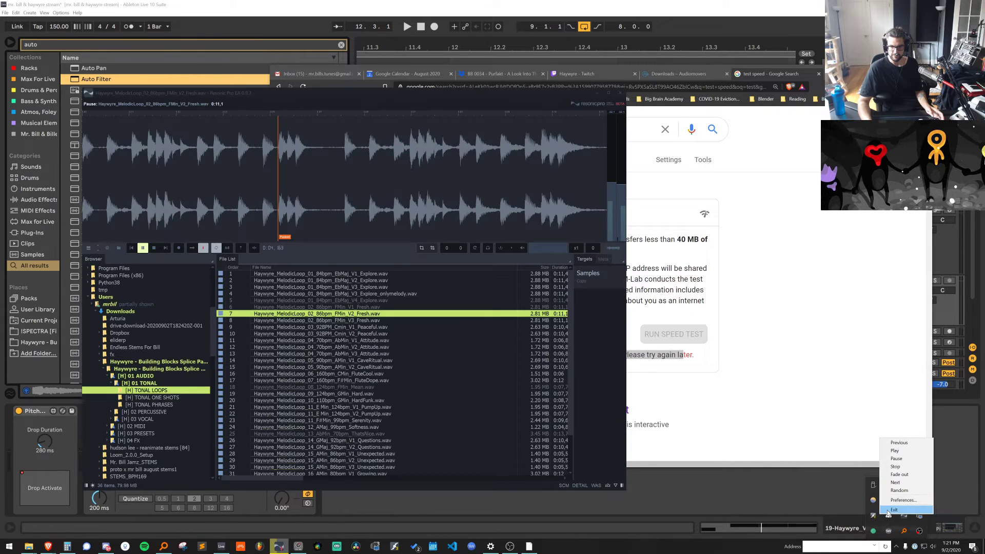
pyautogui.click(890, 511)
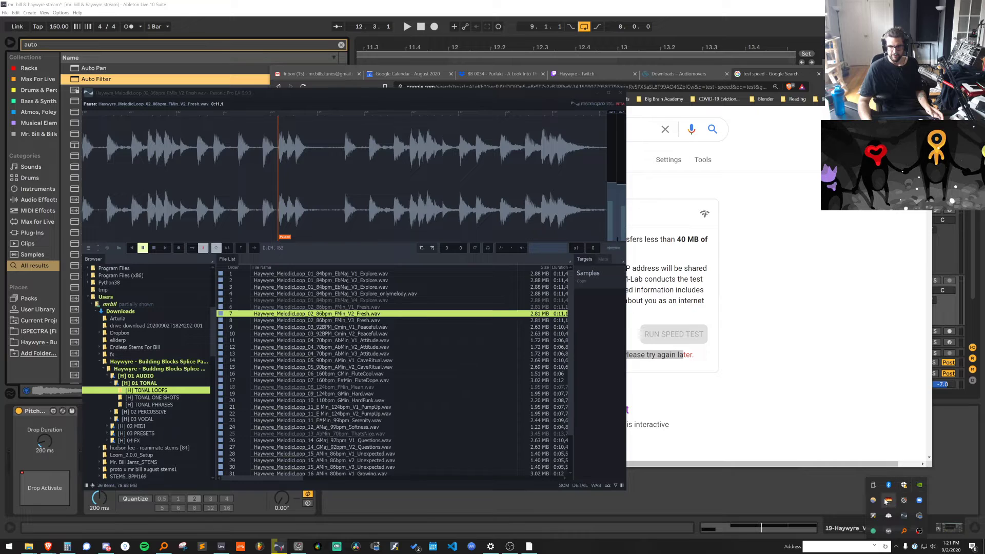
pyautogui.click(600, 108)
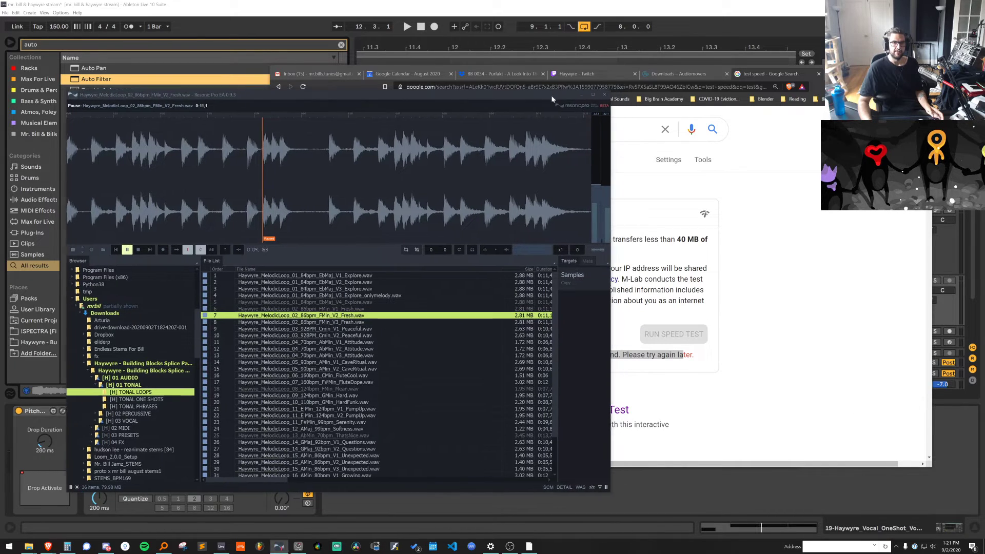
pyautogui.click(601, 97)
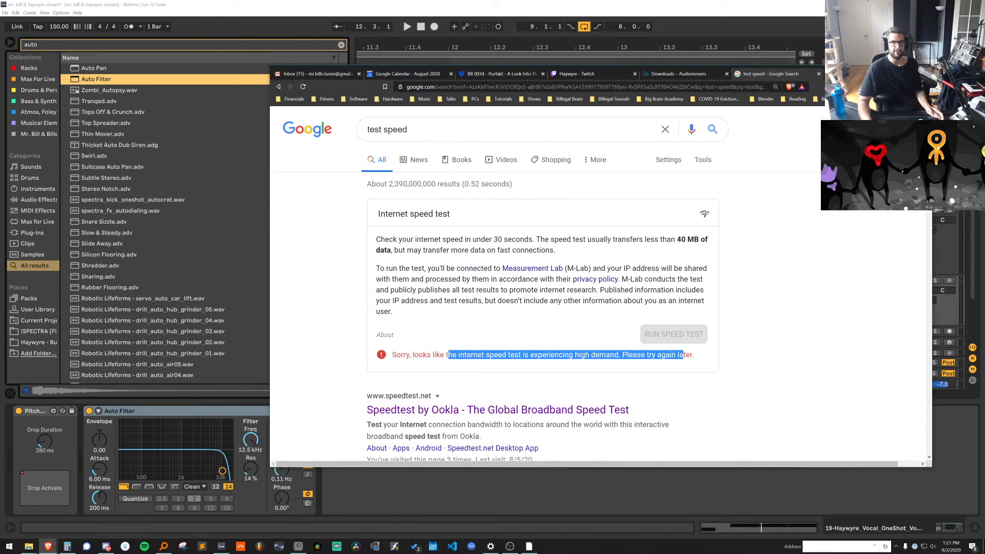
# Clear away the Brave browser window and close the Zoom window
pyautogui.click(873, 71)
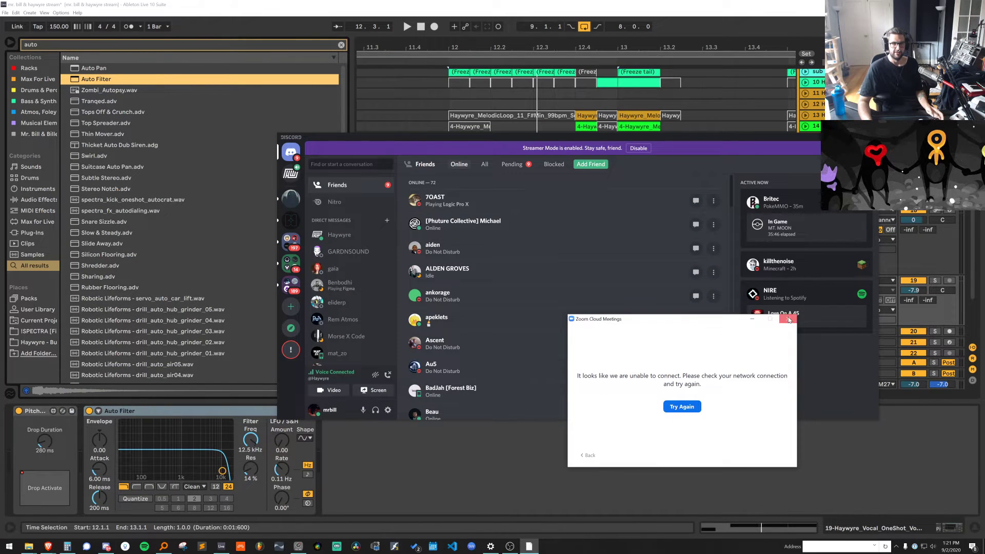
pyautogui.click(789, 319)
pyautogui.hotkey('alt', 'F4')
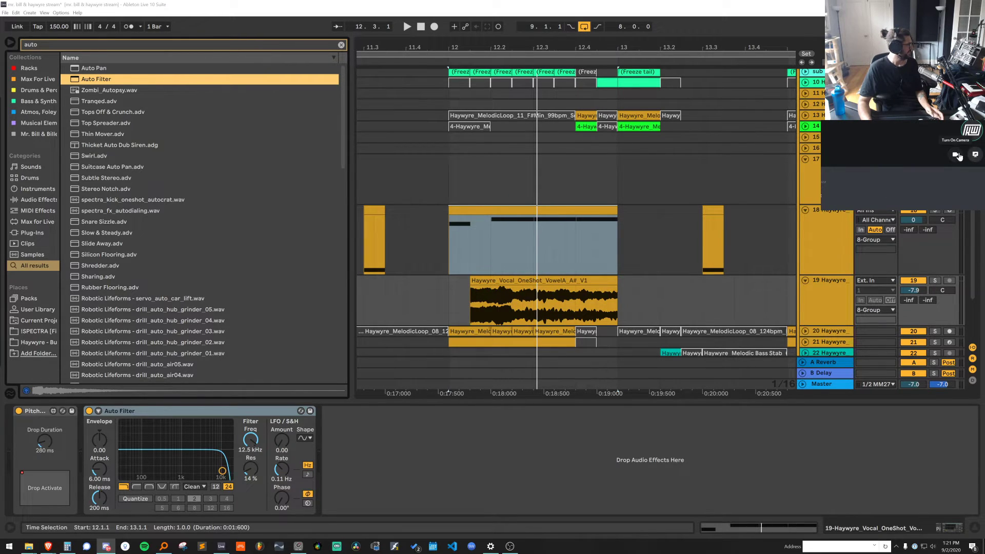
# Turn on the camera in the Discord call using the HD Pro Webcam C920
pyautogui.click(958, 156)
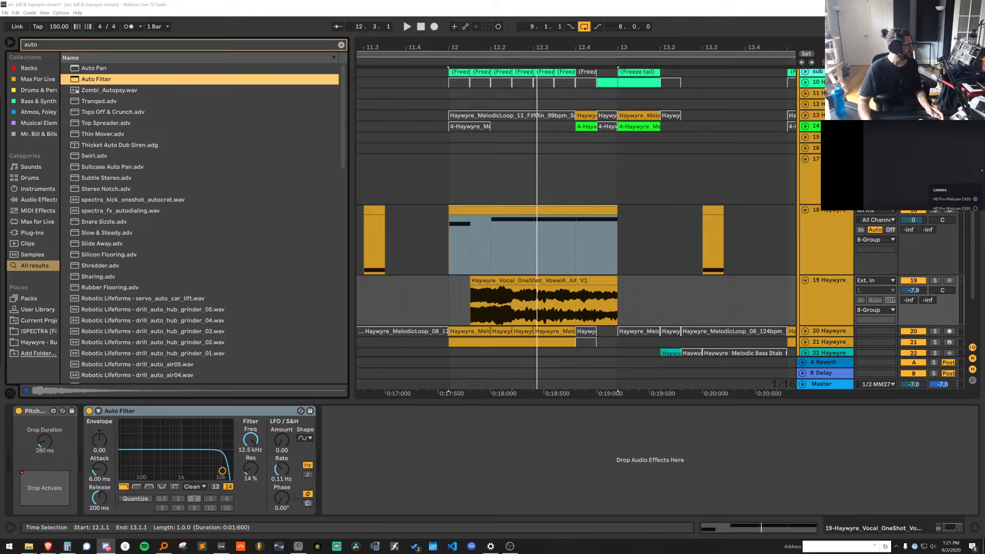
pyautogui.click(958, 199)
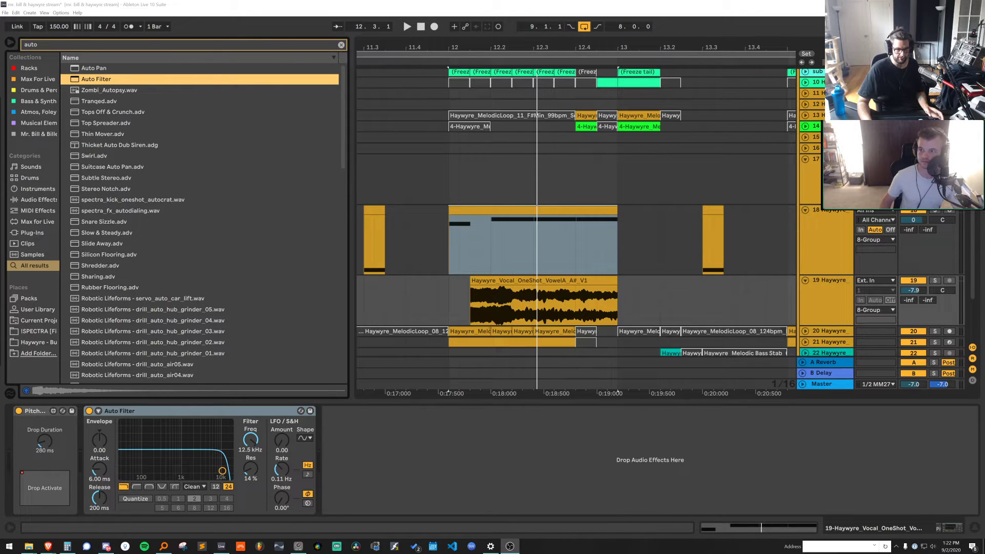
# Audition bar 12, set the track 19 vocal one-shot's transpose to 10 st and slightly lower the track's volume
pyautogui.click(447, 243)
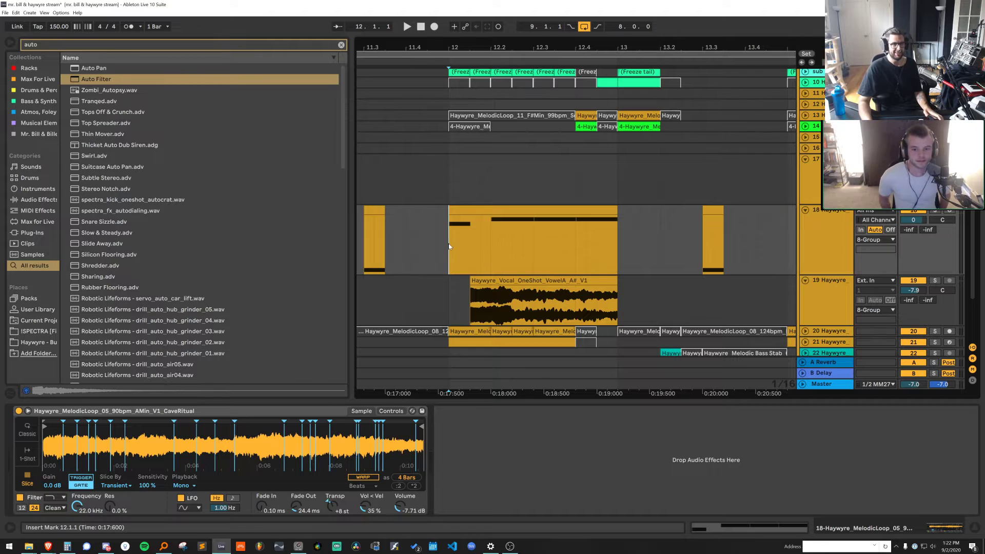
pyautogui.press('space')
pyautogui.press('space')
pyautogui.press('space')
pyautogui.doubleClick(492, 280)
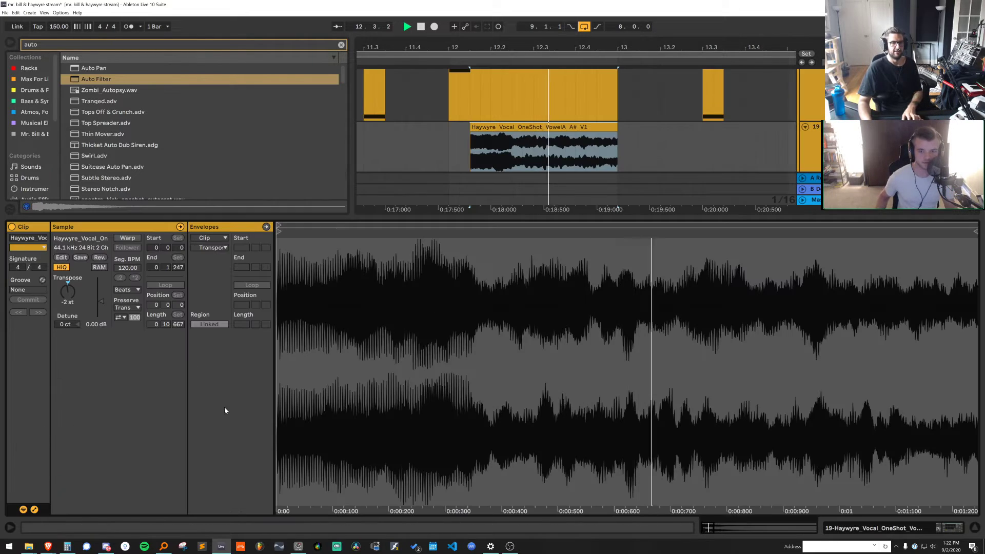
pyautogui.press('space')
pyautogui.click(67, 302)
pyautogui.write('10')
pyautogui.press('Return')
pyautogui.press('space')
pyautogui.moveTo(544, 126); pyautogui.dragTo(618, 124)
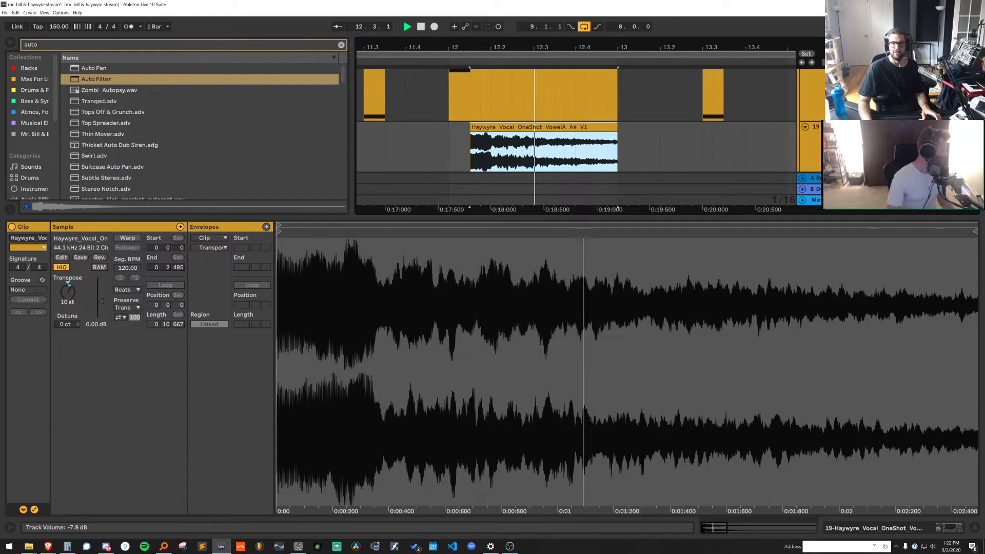
pyautogui.moveTo(908, 137); pyautogui.dragTo(909, 144)
# Automate track 19's Auto Filter frequency to ramp from about 417 Hz before the vocal clip to 19.9 kHz near its end
pyautogui.doubleClick(833, 127)
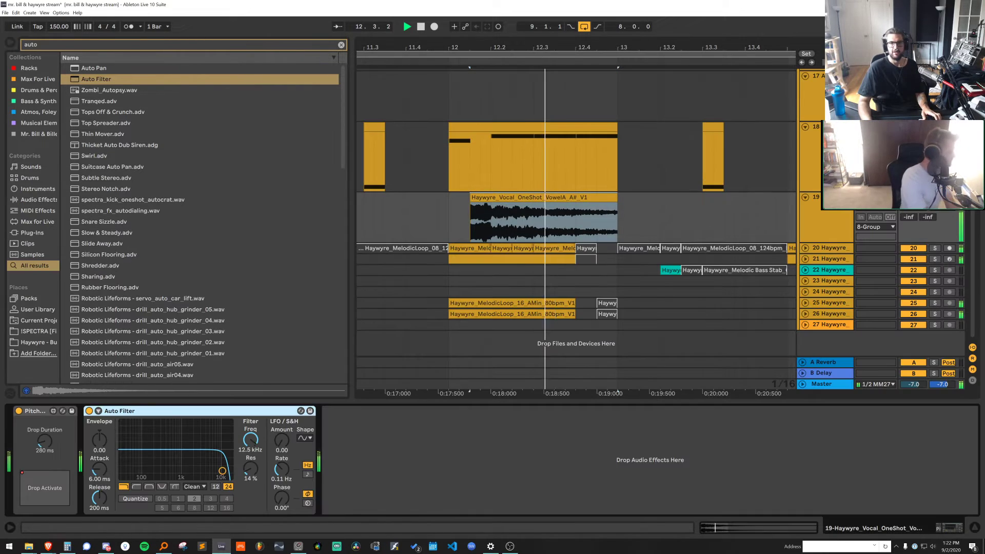
pyautogui.press('space')
pyautogui.press('a')
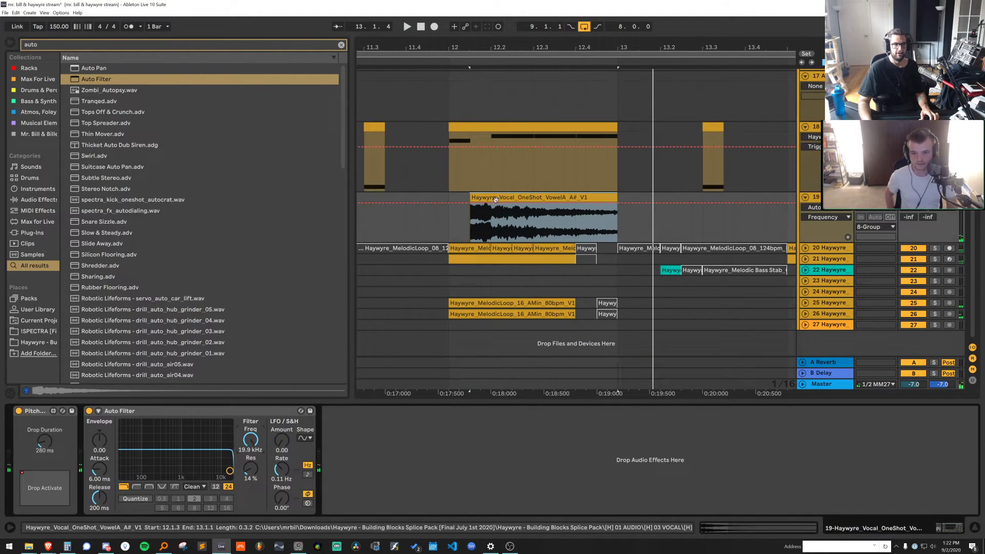
pyautogui.click(461, 203)
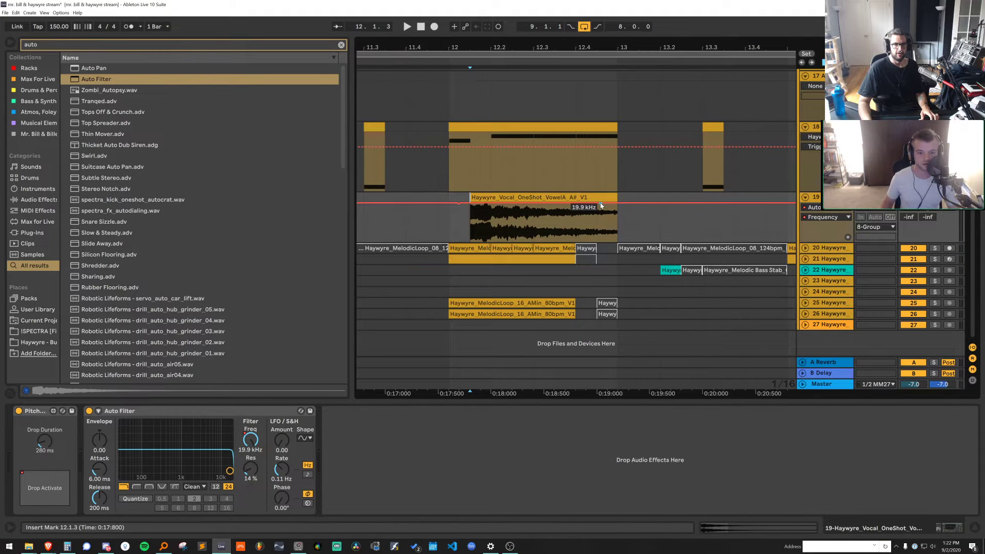
pyautogui.press('space')
pyautogui.moveTo(458, 207); pyautogui.dragTo(459, 225)
pyautogui.press('space')
pyautogui.press('space')
pyautogui.press('space')
pyautogui.press('space')
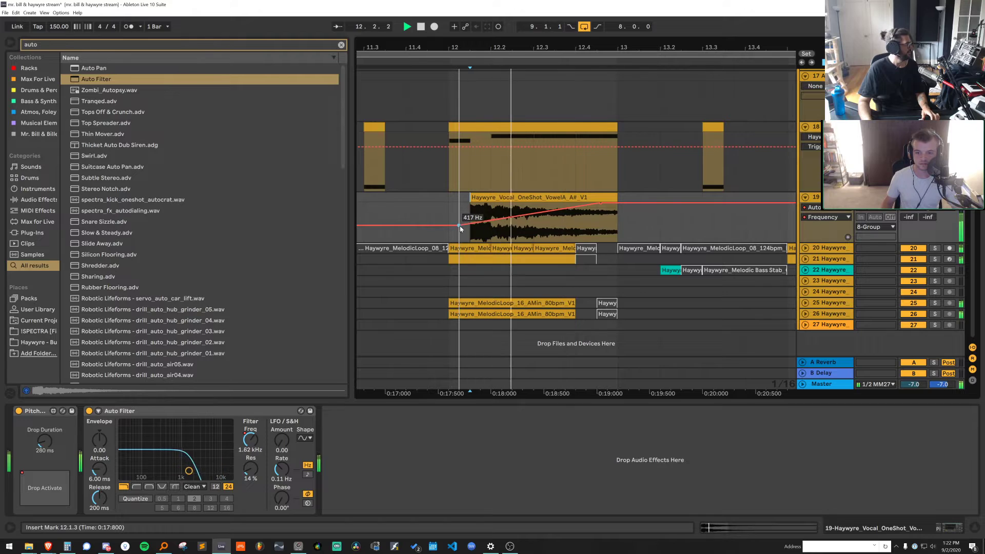
pyautogui.press('space')
# Using a 1/4 grid, duplicate a one-beat slice of the vocal one-shot across beats 12.2 to 12.4 on track 19 and audition it
pyautogui.doubleClick(494, 215)
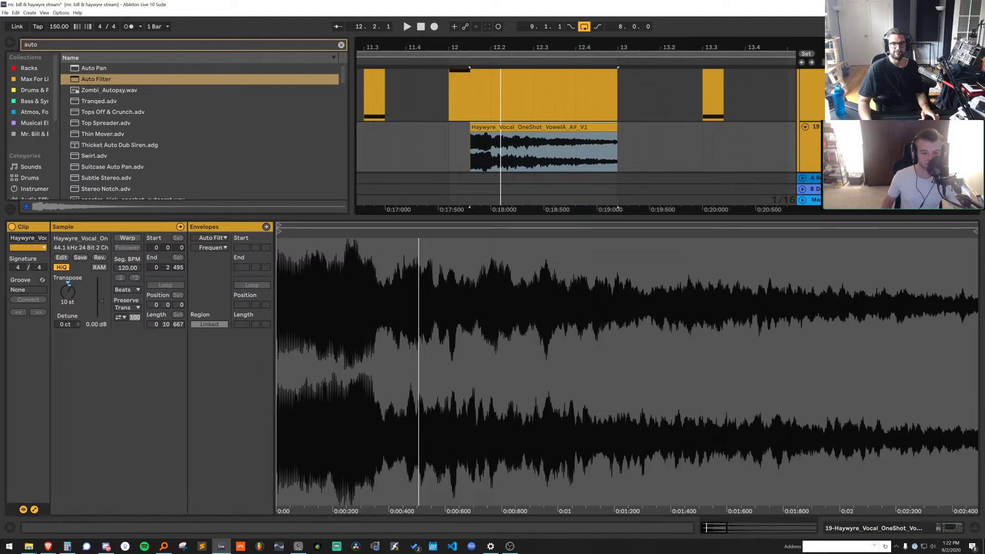
pyautogui.rightClick(431, 136)
pyautogui.click(446, 262)
pyautogui.moveTo(472, 159)
pyautogui.mouseDown()
pyautogui.moveTo(490, 157)
pyautogui.moveTo(515, 128)
pyautogui.moveTo(533, 128)
pyautogui.mouseUp()
pyautogui.hotkey('ctrl', 'd')
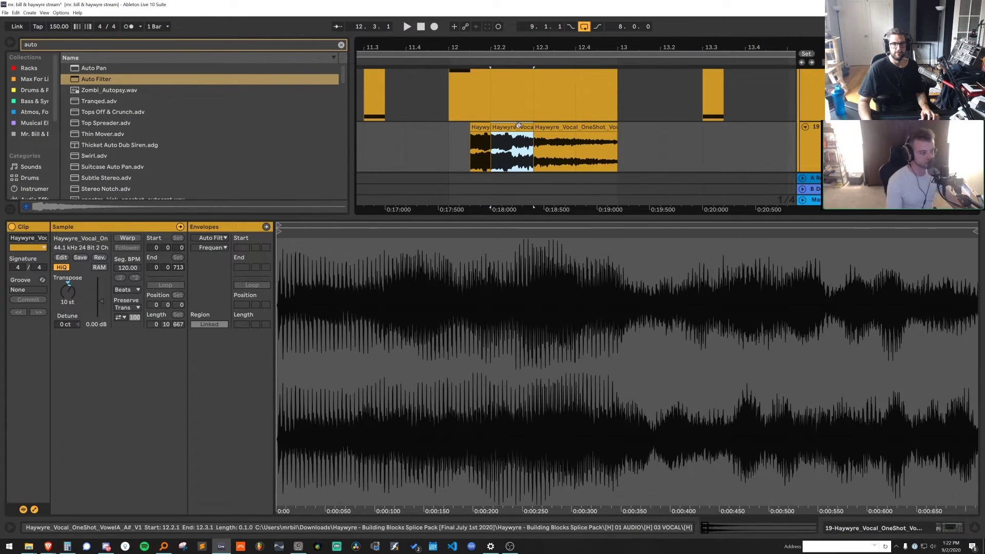
pyautogui.hotkey('ctrl', 'd')
pyautogui.hotkey('ctrl', 'd')
pyautogui.click(411, 135)
pyautogui.press('space')
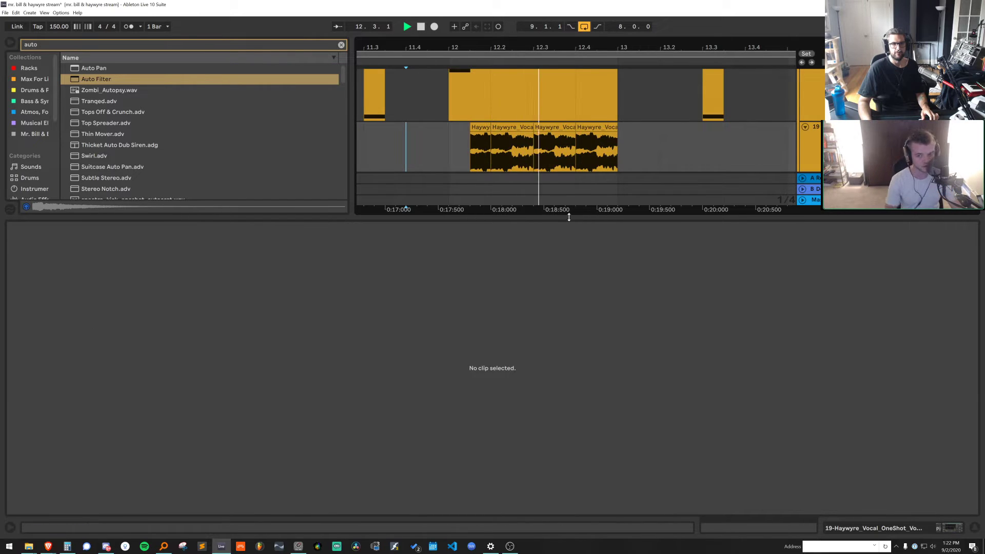
pyautogui.hotkey('ctrl', 'alt', 'l')
# Re-enable PitchDrop's Drop Activate automation on track 19 and, using a 1/16 grid, shift its start to 12.4.3
pyautogui.press('a')
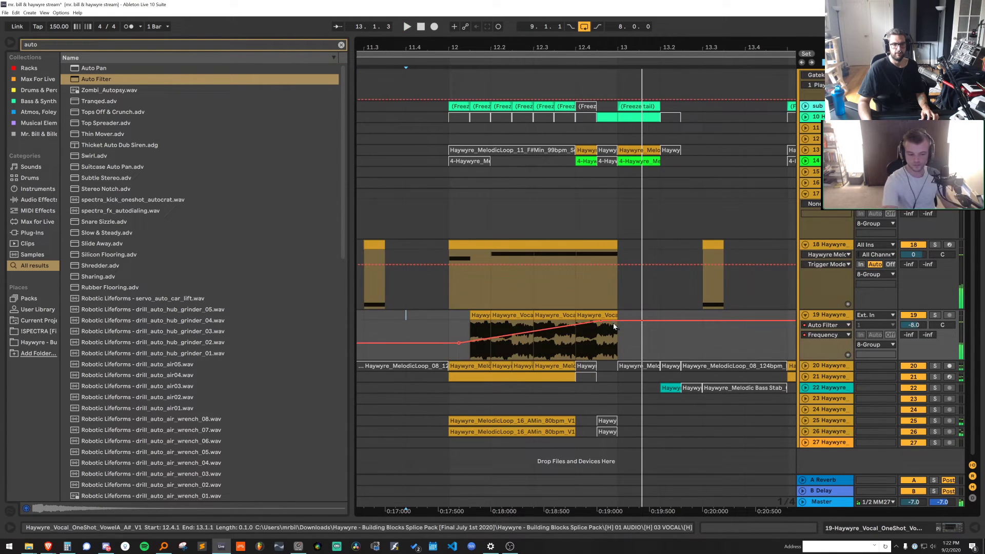
pyautogui.doubleClick(820, 316)
pyautogui.click(68, 476)
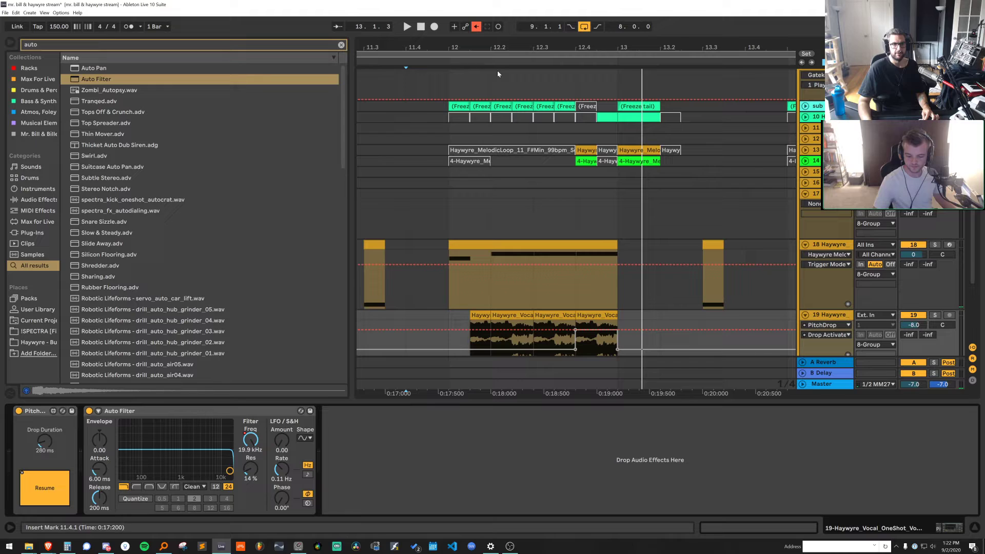
pyautogui.click(477, 28)
pyautogui.rightClick(633, 226)
pyautogui.click(709, 354)
pyautogui.scroll(-1, 585, 324)
pyautogui.press('b')
pyautogui.moveTo(581, 323); pyautogui.dragTo(595, 321)
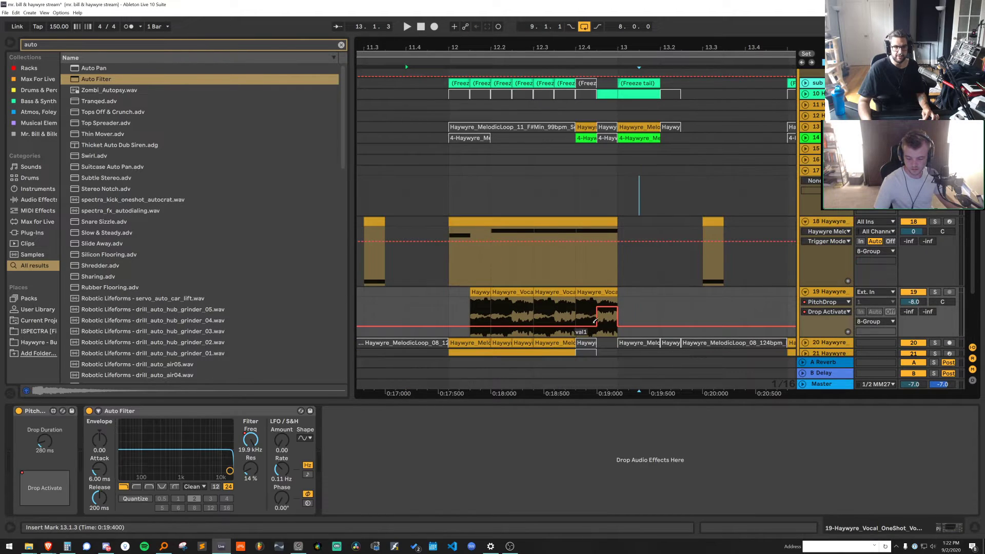
pyautogui.click(447, 291)
pyautogui.press('space')
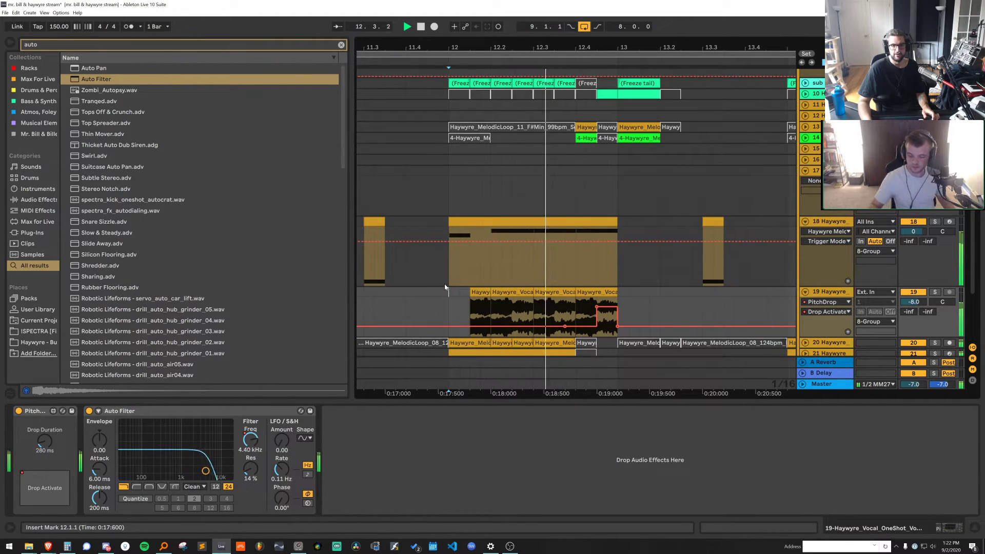
# Hide the automation and shorten the end of each vocal slice in bar 12 on track 19 by one sixteenth
pyautogui.scroll(-3, 667, 277)
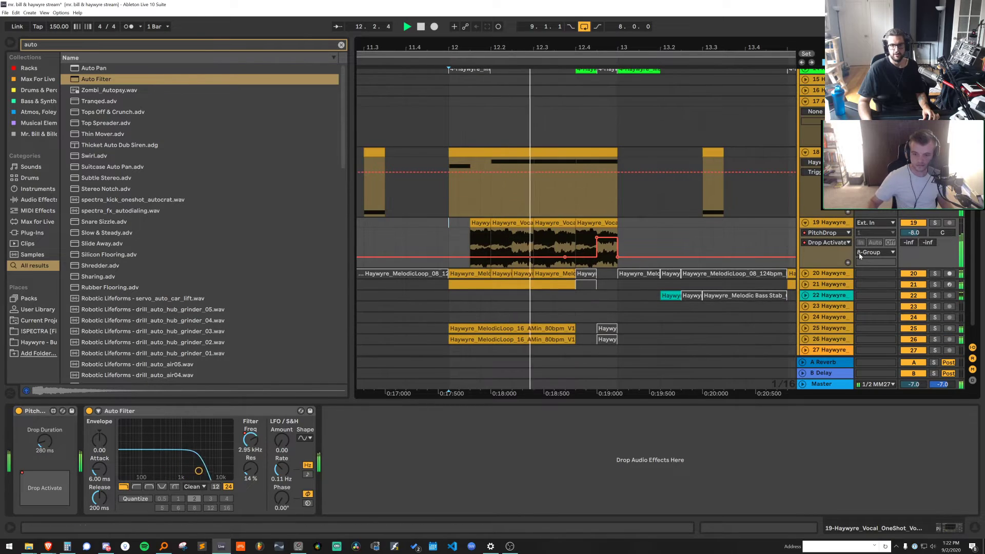
pyautogui.click(848, 262)
pyautogui.press('a')
pyautogui.press('space')
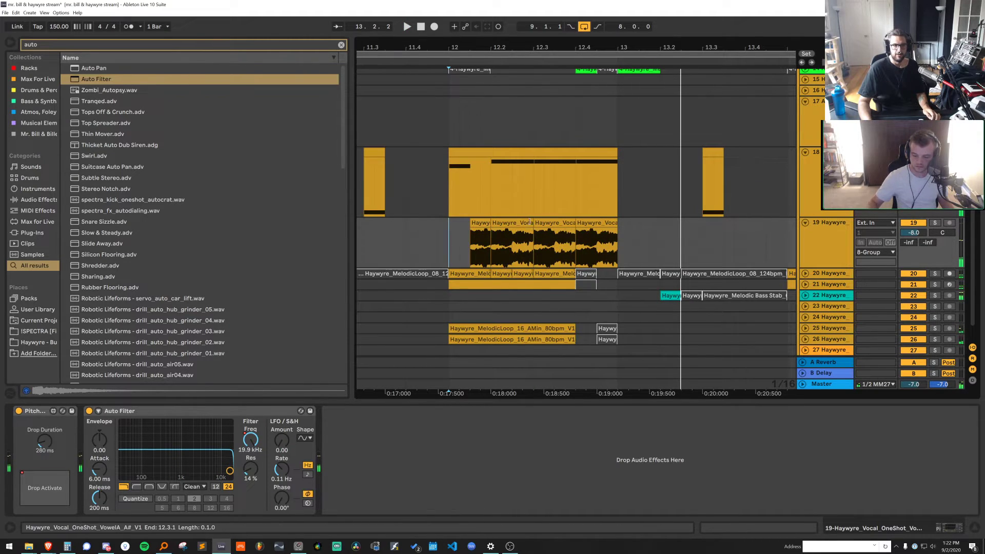
pyautogui.moveTo(533, 222); pyautogui.dragTo(565, 223)
pyautogui.click(492, 222)
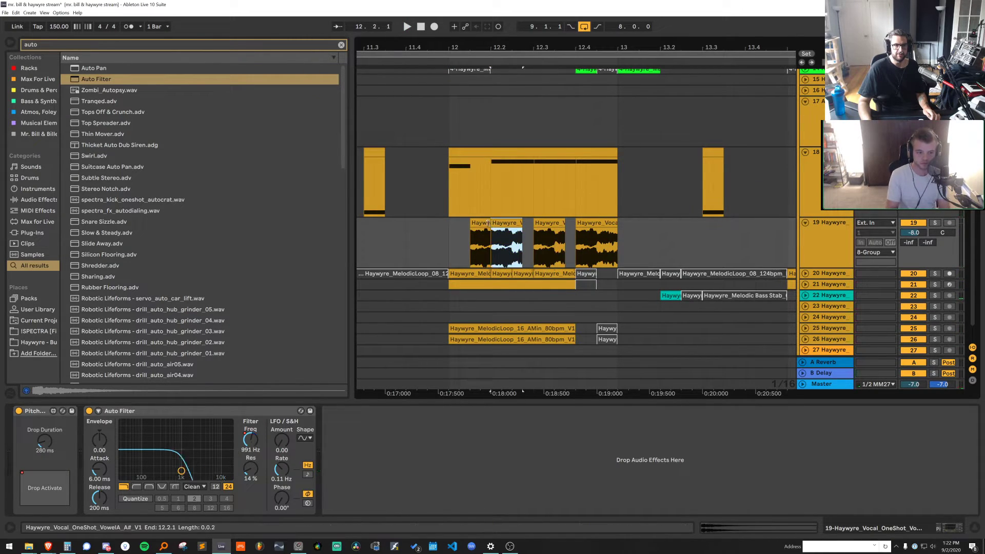
pyautogui.moveTo(490, 223); pyautogui.dragTo(481, 222)
pyautogui.click(419, 241)
pyautogui.press('space')
pyautogui.click(448, 239)
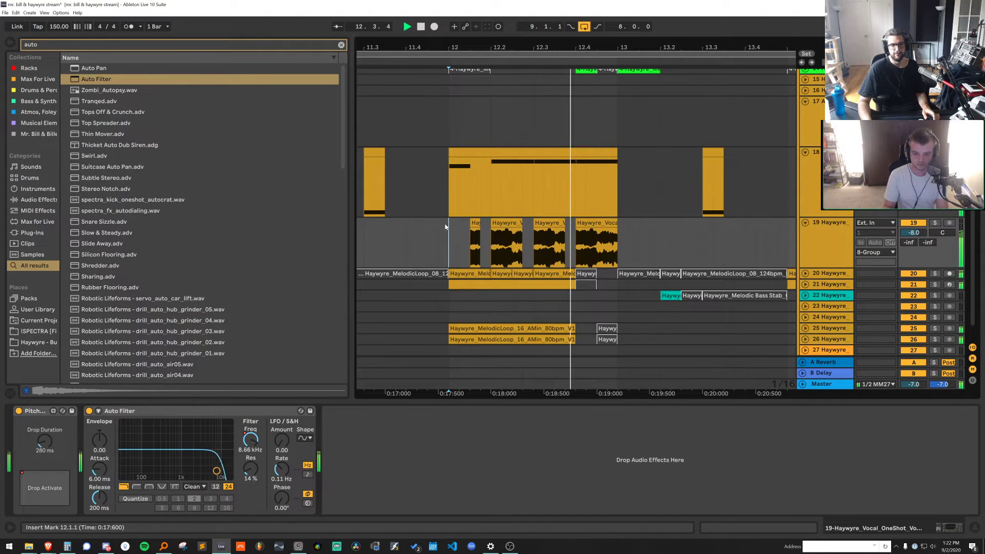
pyautogui.moveTo(617, 233); pyautogui.dragTo(612, 224)
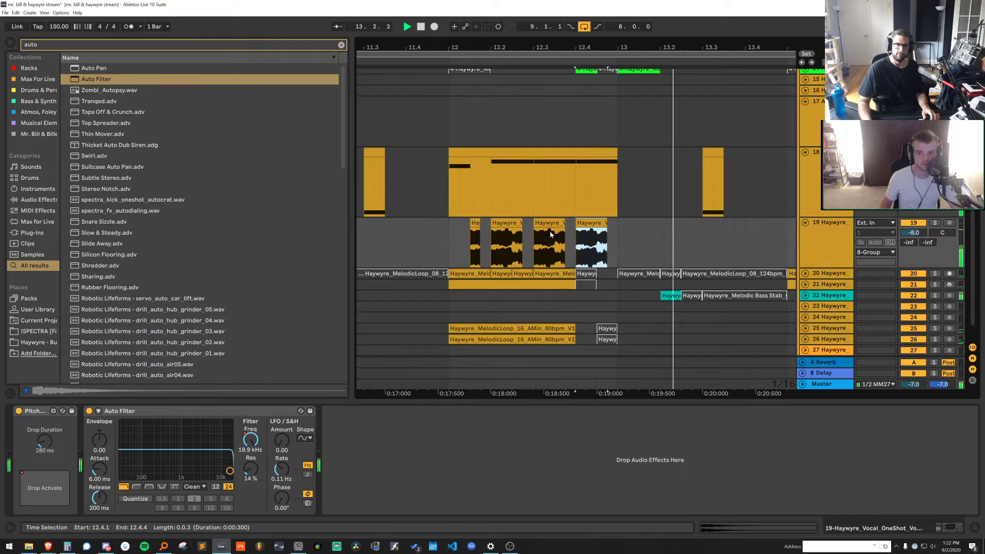
# Lower track 19's volume to -10.7 dB during playback and check its automation briefly
pyautogui.click(383, 227)
pyautogui.moveTo(914, 233); pyautogui.dragTo(913, 246)
pyautogui.press('space')
pyautogui.press('a')
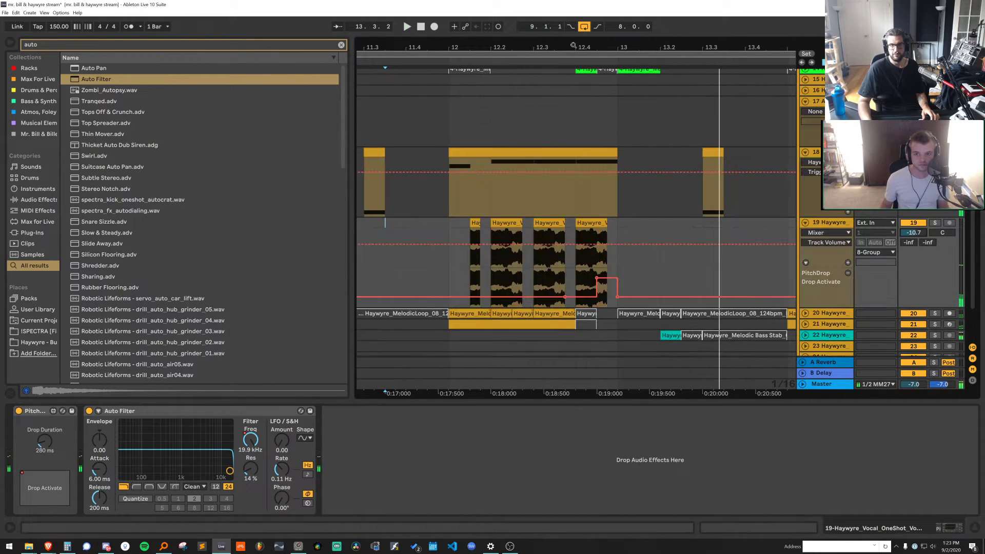
pyautogui.press('a')
# Fold all the tracks in the arrangement
pyautogui.scroll(-6, 593, 169)
pyautogui.scroll(5, 602, 191)
pyautogui.scroll(3, 604, 194)
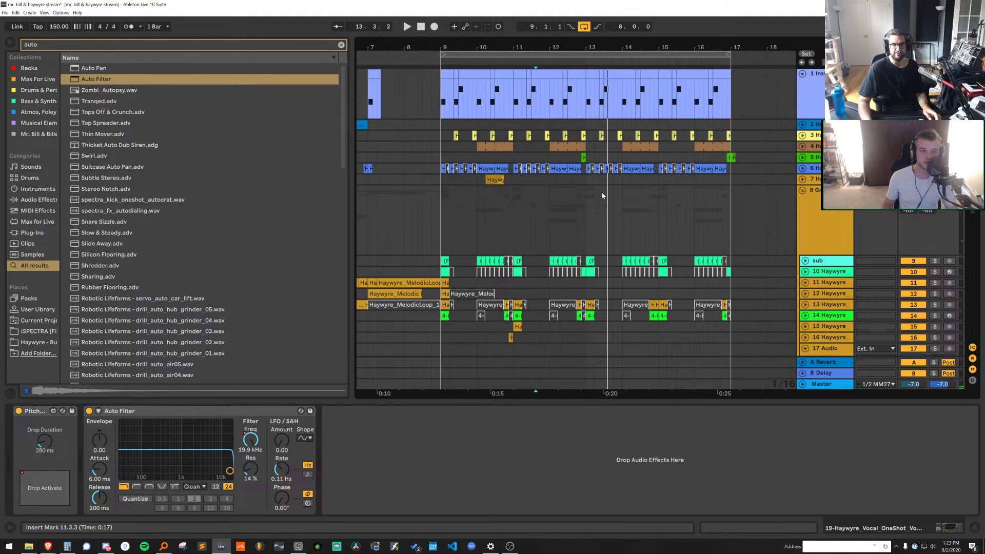
pyautogui.scroll(-6, 601, 210)
pyautogui.keyDown('alt'); pyautogui.click(805, 284); pyautogui.keyUp('alt')
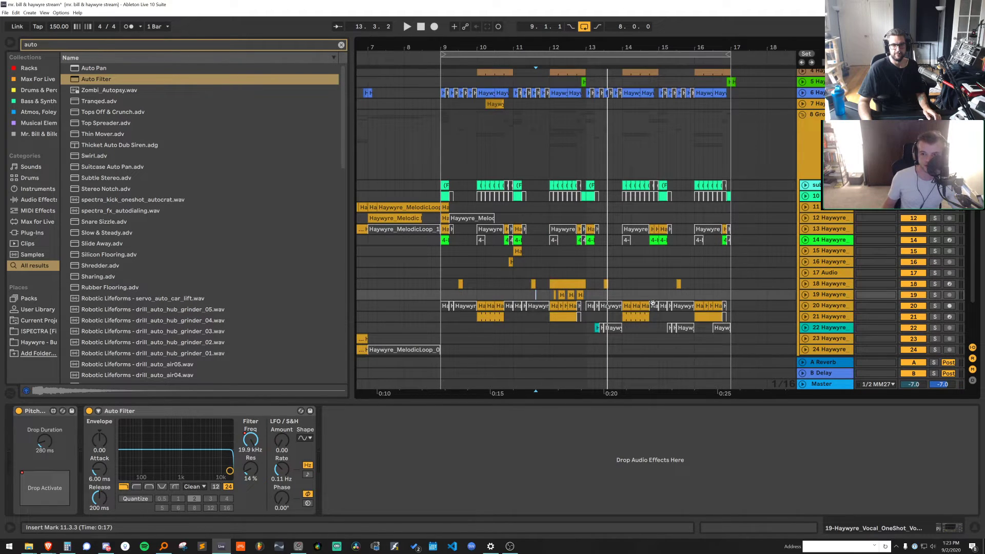
# Undo a trial deletion of the Melodic Bass Stab track 22 and deactivate the track instead
pyautogui.click(824, 329)
pyautogui.press('Delete')
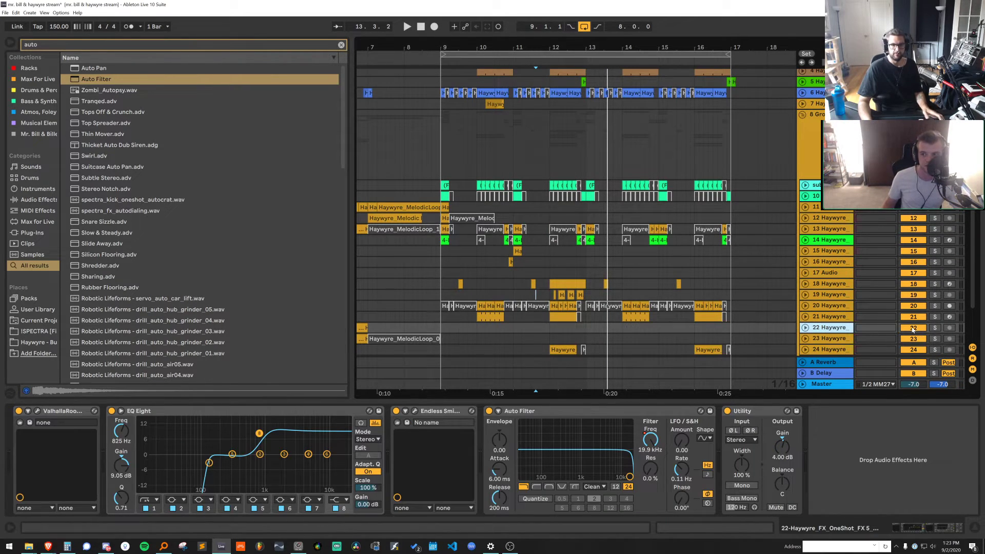
pyautogui.hotkey('ctrl', 'z')
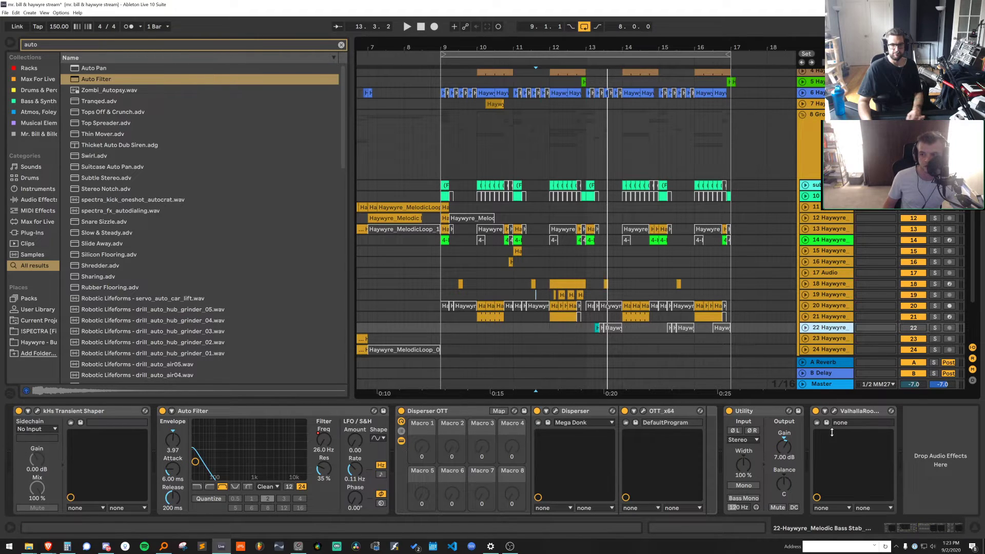
# Insert a new audio track below track 19 and unfold both tracks around bar 12
pyautogui.click(836, 295)
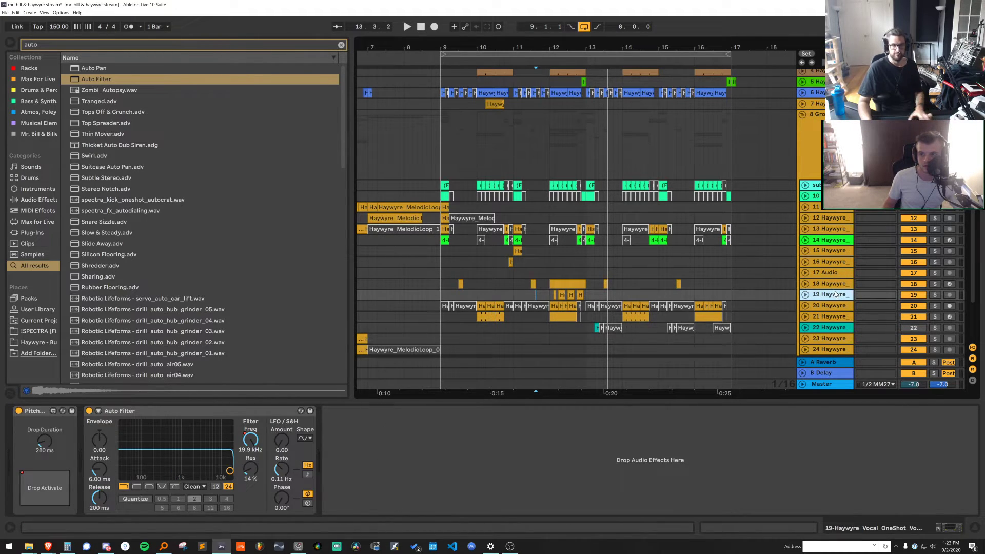
pyautogui.hotkey('ctrl', 't')
pyautogui.click(805, 295)
pyautogui.scroll(-3, 605, 272)
pyautogui.click(555, 249)
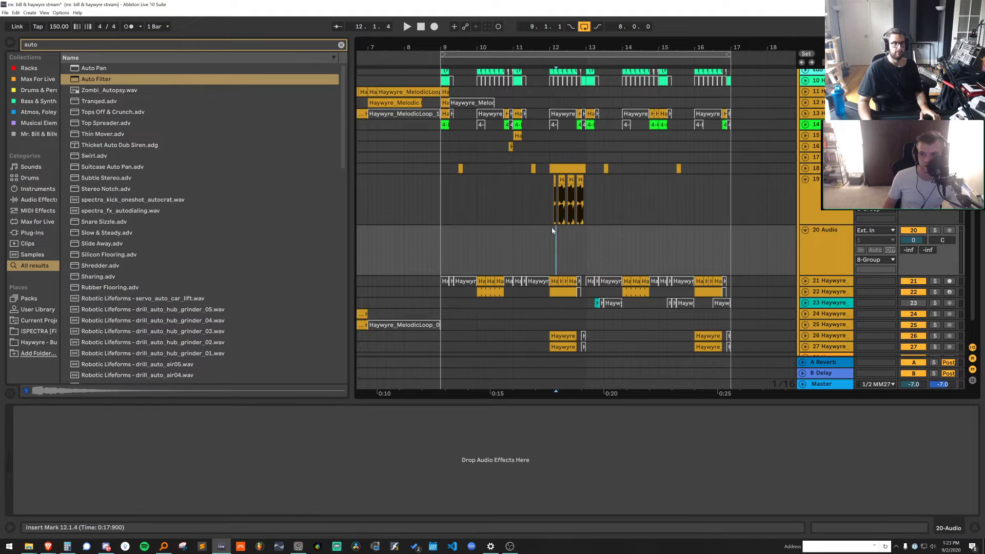
# Browse the Haywyre pack's tonal one-shots, audition Haywyre_SynthStrum_AMin_AmazinglySerene.wav and place it on track 20 at 12.1.3
pyautogui.click(37, 340)
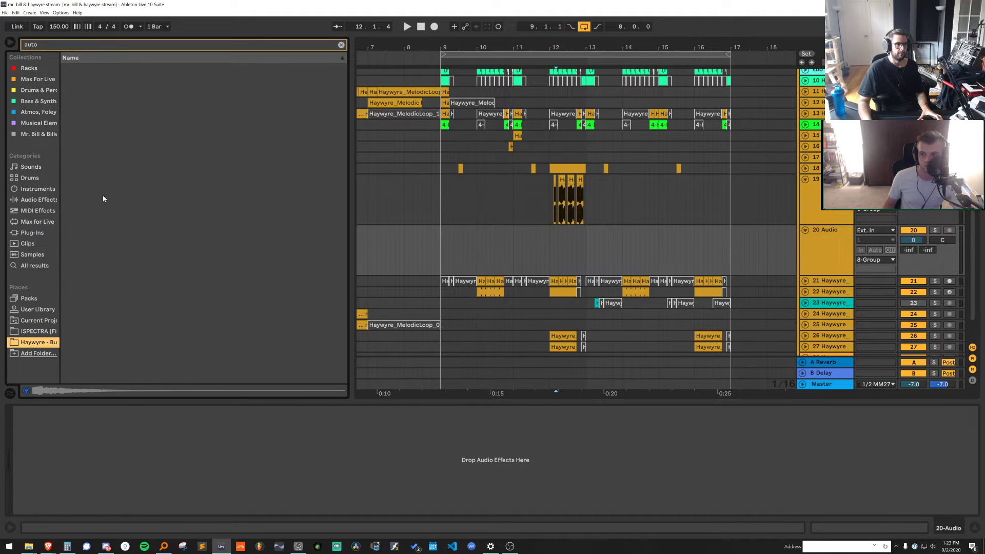
pyautogui.click(341, 45)
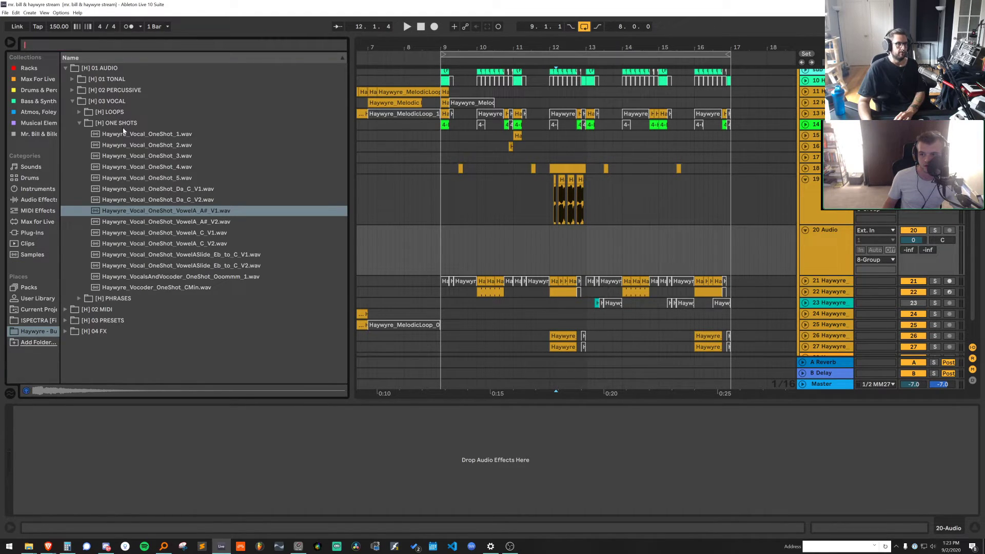
pyautogui.click(142, 166)
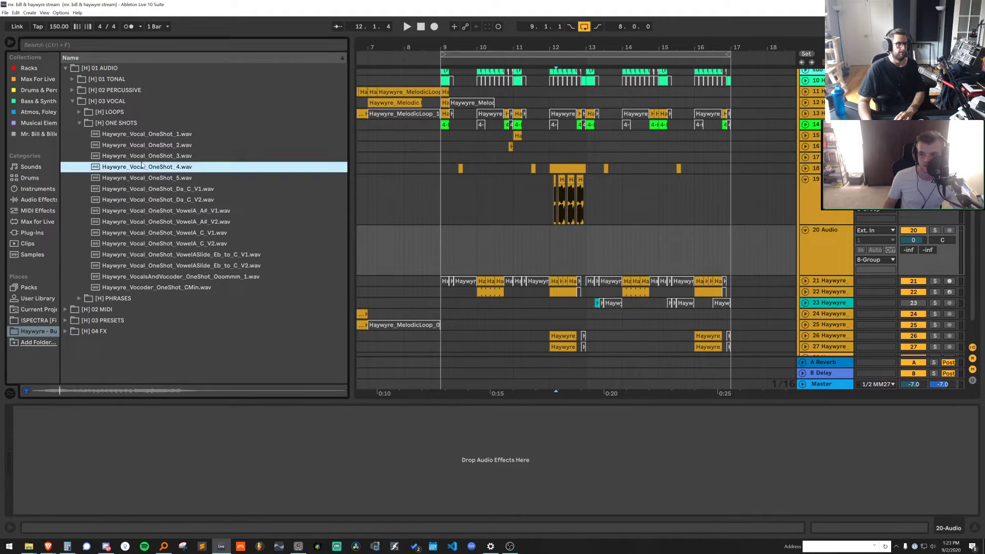
pyautogui.click(123, 81)
pyautogui.click(134, 104)
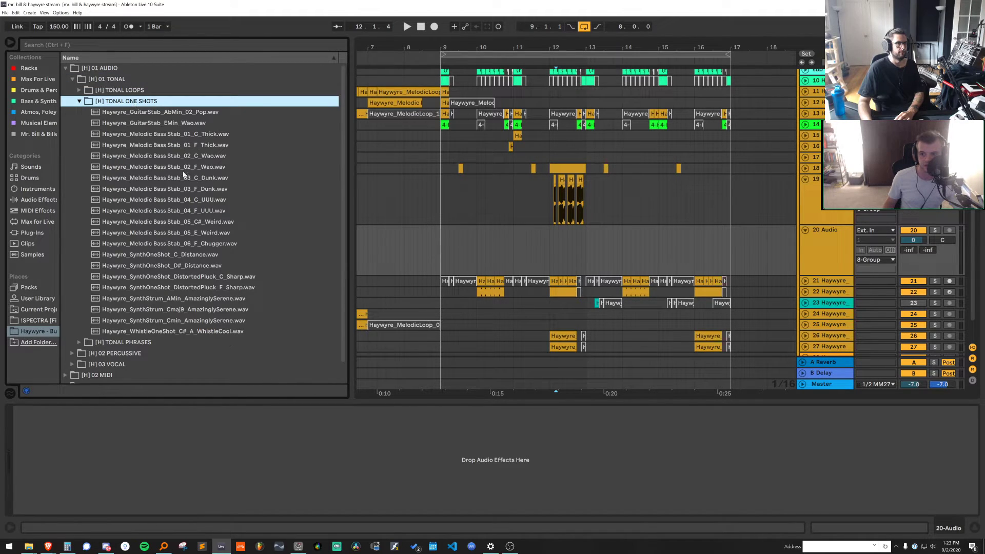
pyautogui.click(191, 298)
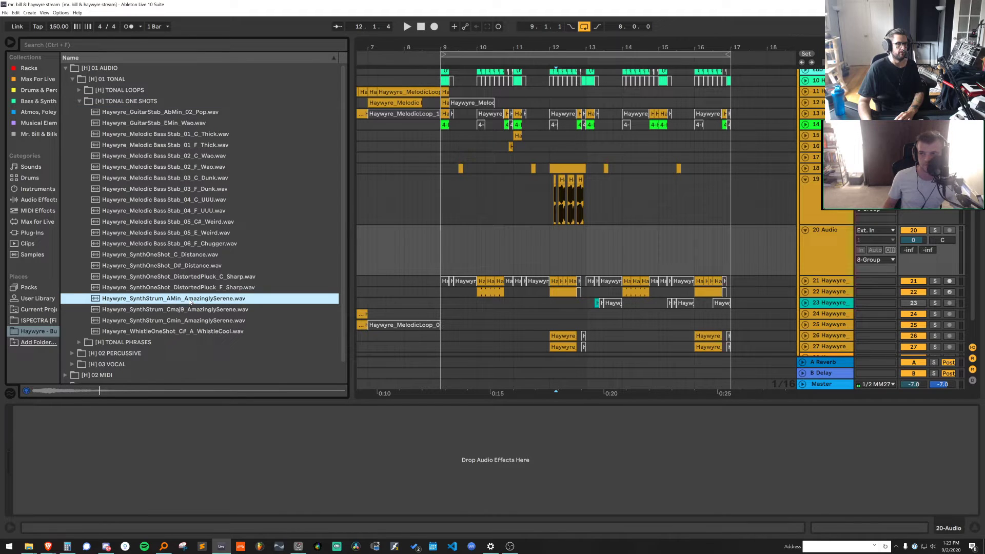
pyautogui.moveTo(190, 301); pyautogui.dragTo(554, 249)
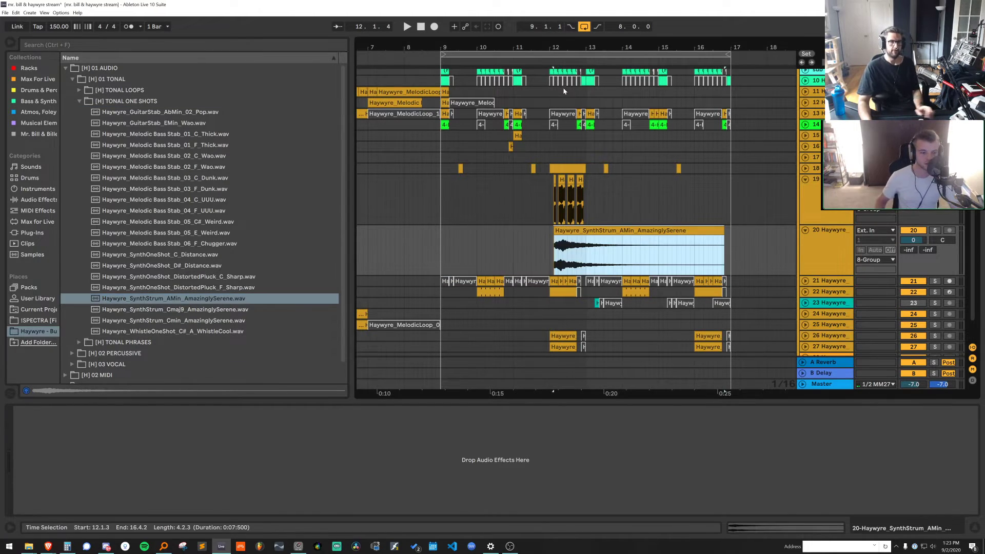
# Move the synth strum clip on track 20 to 12.1.1 and transpose it to 1 st while auditioning
pyautogui.moveTo(556, 47); pyautogui.dragTo(556, 154)
pyautogui.moveTo(558, 231); pyautogui.dragTo(521, 231)
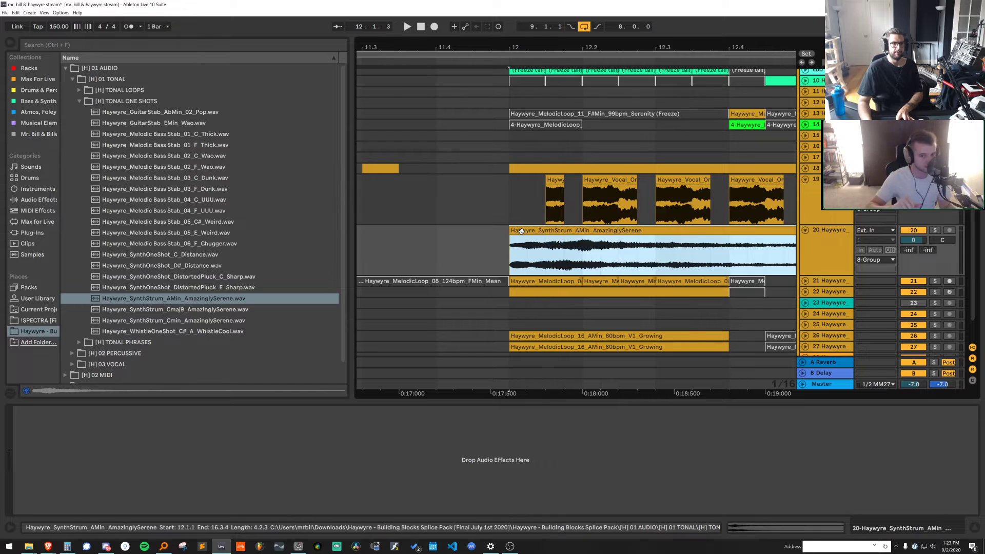
pyautogui.doubleClick(521, 231)
pyautogui.moveTo(68, 291); pyautogui.dragTo(68, 286)
pyautogui.press('space')
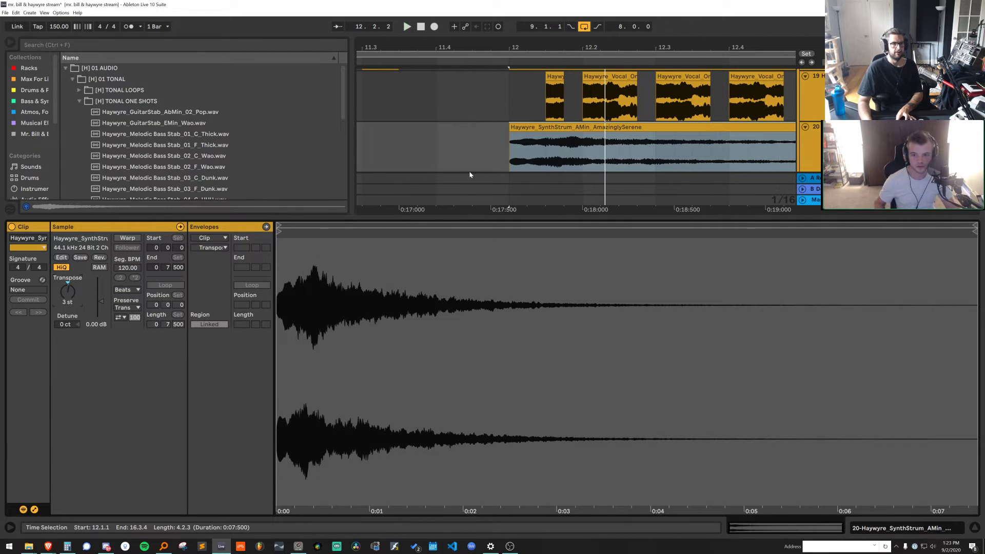
pyautogui.moveTo(481, 47); pyautogui.dragTo(481, 13)
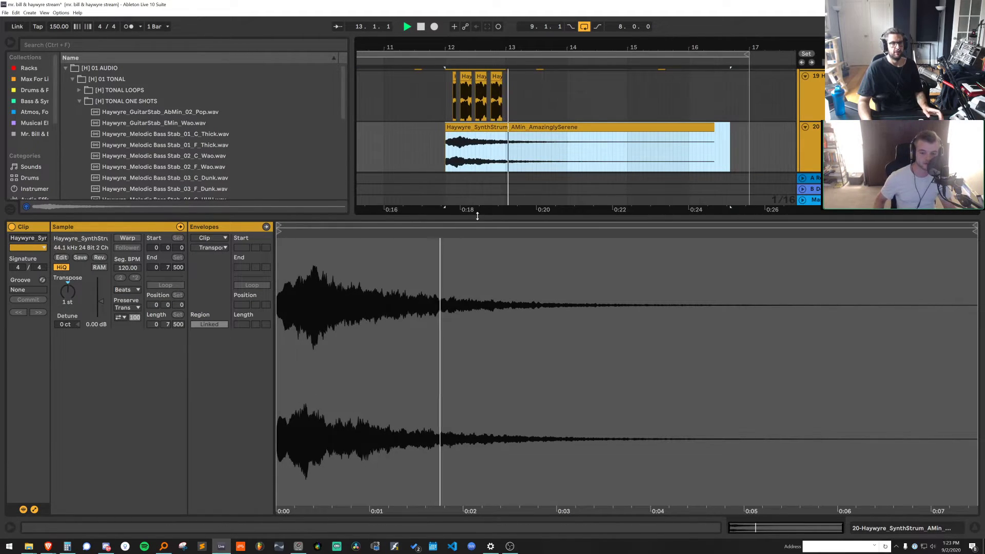
pyautogui.moveTo(478, 218); pyautogui.dragTo(537, 369)
pyautogui.press('space')
# Split the synth strum clip at 13.1.1, delete the remainder and audition the one-bar clip
pyautogui.rightClick(528, 280)
pyautogui.click(641, 404)
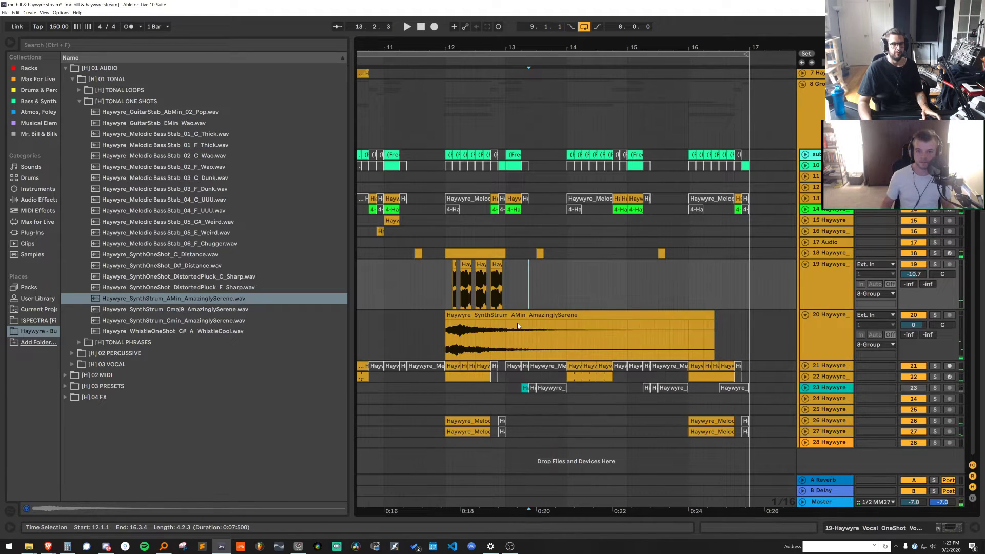
pyautogui.click(505, 315)
pyautogui.click(505, 330)
pyautogui.hotkey('ctrl', 'e')
pyautogui.press('Delete')
pyautogui.click(493, 315)
pyautogui.press('space')
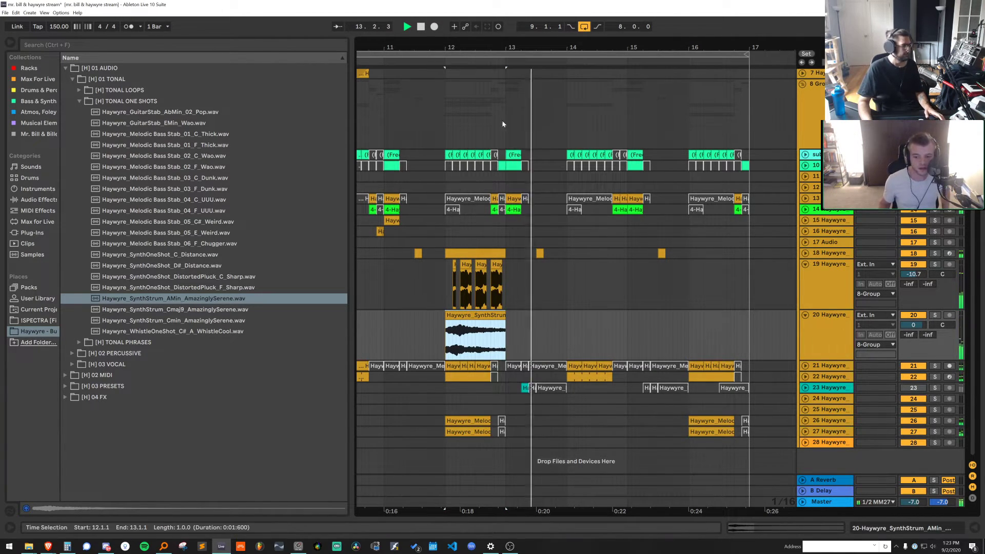
# Remove the one-bar synth strum clip from the start of bar 12 on track 20 and, using a 1/16 grid, paste it at 12.2.1
pyautogui.moveTo(447, 45); pyautogui.dragTo(550, 310)
pyautogui.rightClick(560, 232)
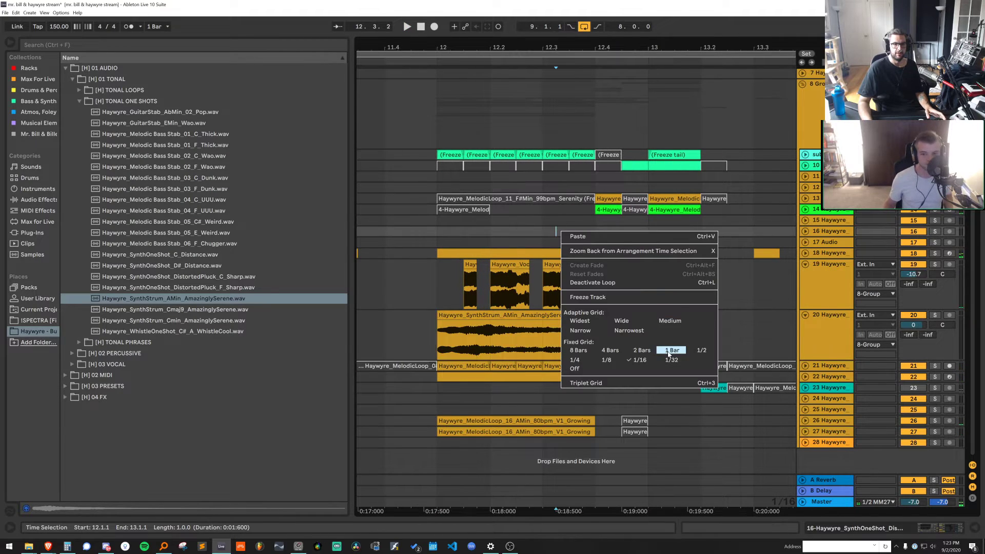
pyautogui.click(671, 351)
pyautogui.click(585, 315)
pyautogui.press('Delete')
pyautogui.rightClick(569, 337)
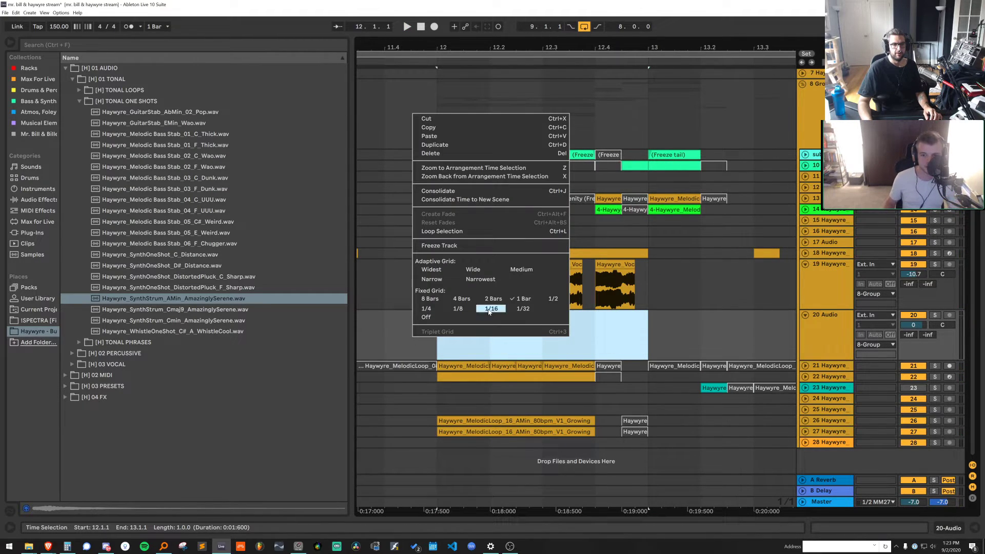
pyautogui.click(489, 310)
pyautogui.click(438, 331)
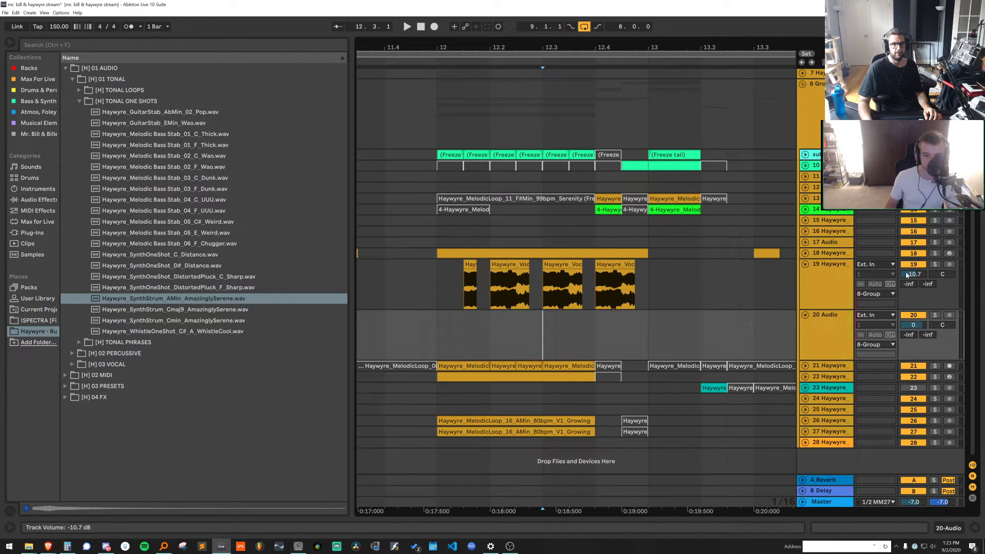
pyautogui.click(806, 254)
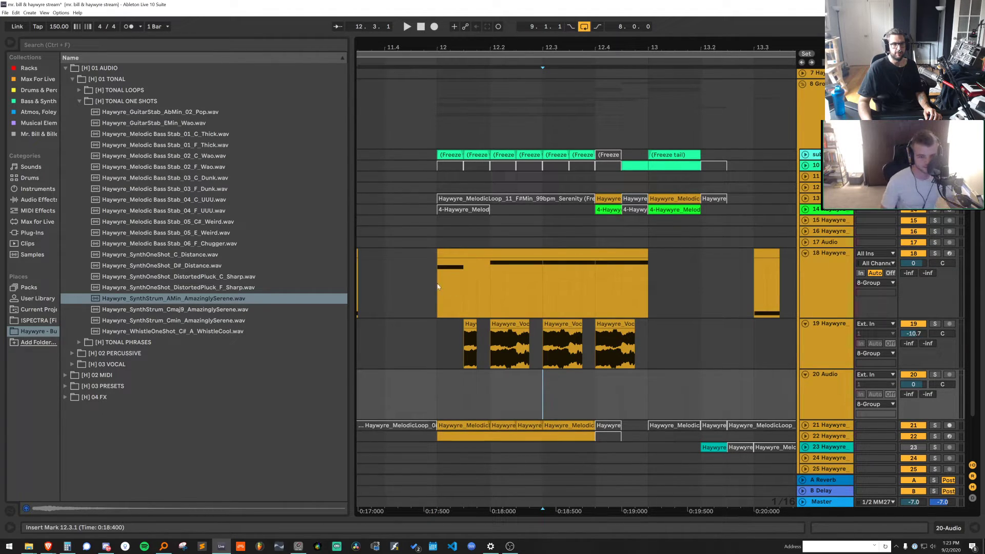
pyautogui.click(495, 386)
pyautogui.hotkey('ctrl', 'v')
# Split the strum clip at 12.3.1, duplicate the one-beat slice across beats 12.3 and 12.4, and delete the leftover after bar 12
pyautogui.click(540, 392)
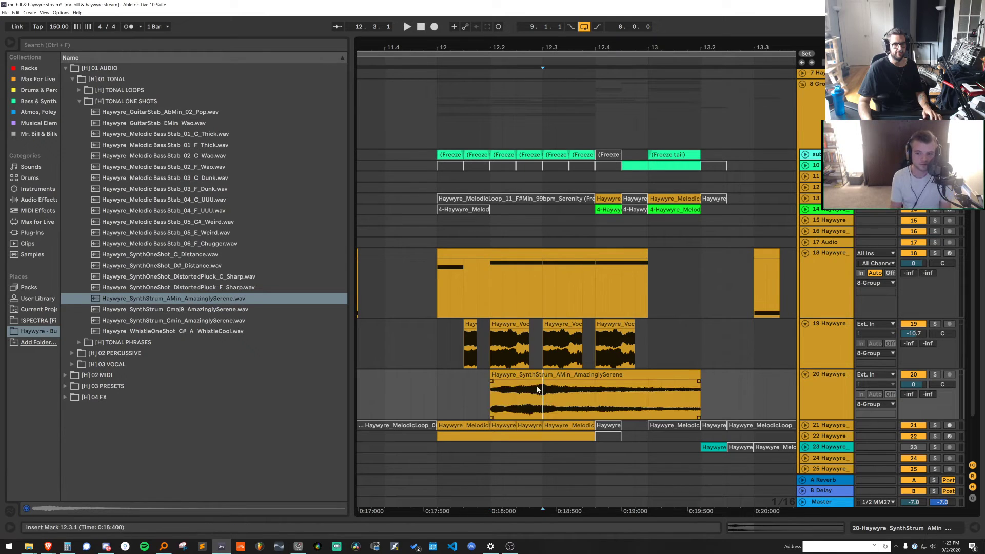
pyautogui.hotkey('ctrl', 'e')
pyautogui.click(519, 379)
pyautogui.hotkey('ctrl', 'd')
pyautogui.hotkey('ctrl', 'd')
pyautogui.click(651, 384)
pyautogui.press('Delete')
# Copy the one-beat strum slice to 12.1.1 on track 20 and audition bar 12
pyautogui.click(437, 378)
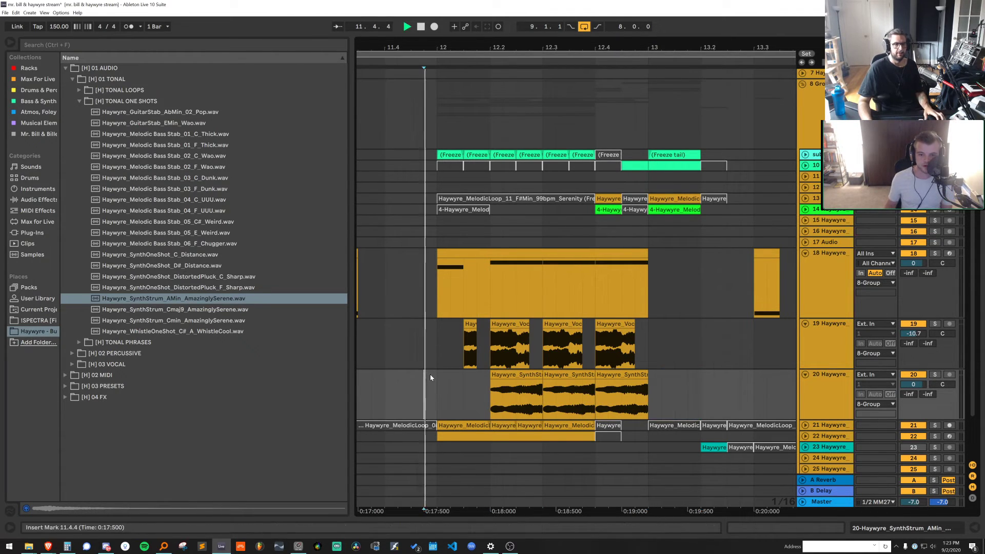
pyautogui.press('space')
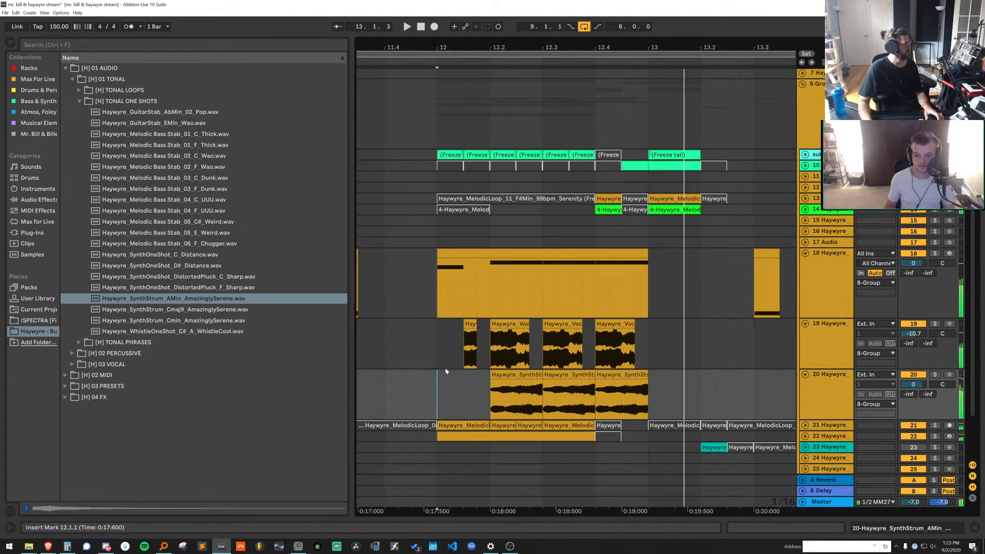
pyautogui.moveTo(529, 372); pyautogui.dragTo(477, 384)
pyautogui.press('space')
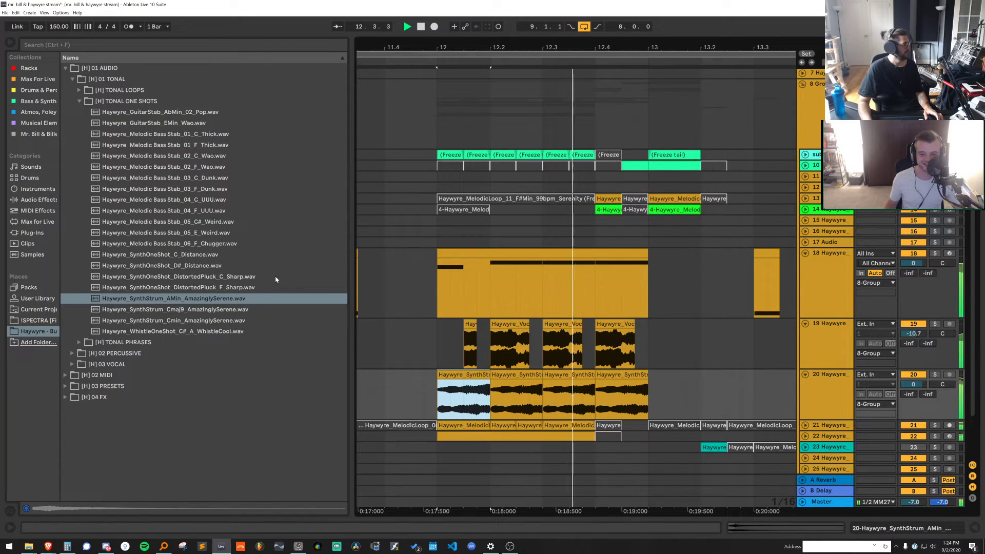
pyautogui.press('space')
# Place track 19's Auto Filter with its frequency ramp on track 20 and show the frequency automation
pyautogui.doubleClick(824, 336)
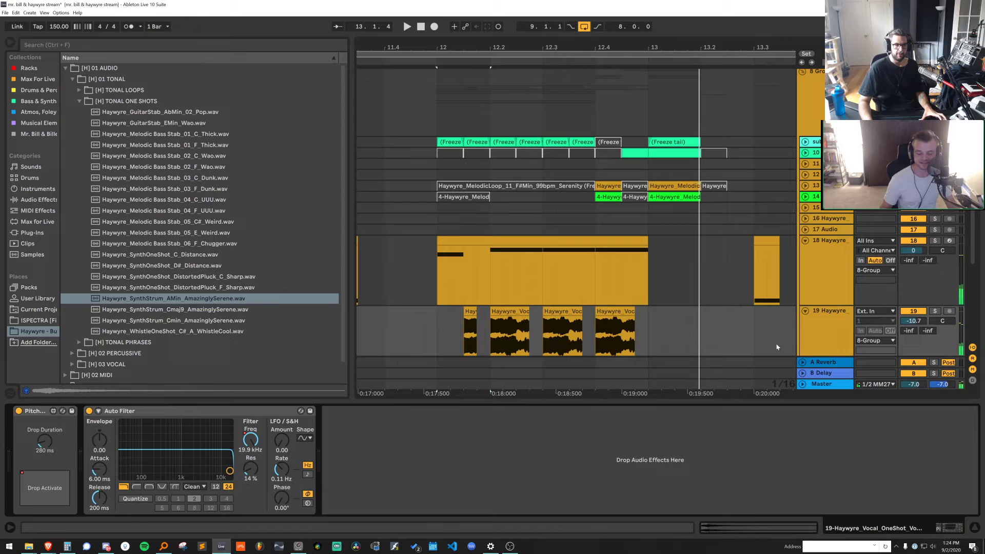
pyautogui.click(226, 420)
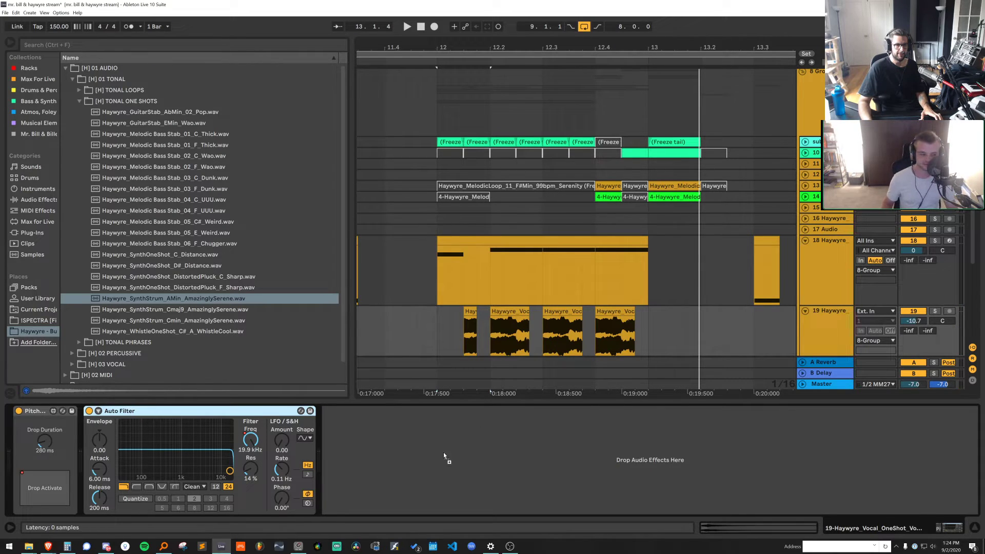
pyautogui.scroll(-4, 491, 281)
pyautogui.click(487, 281)
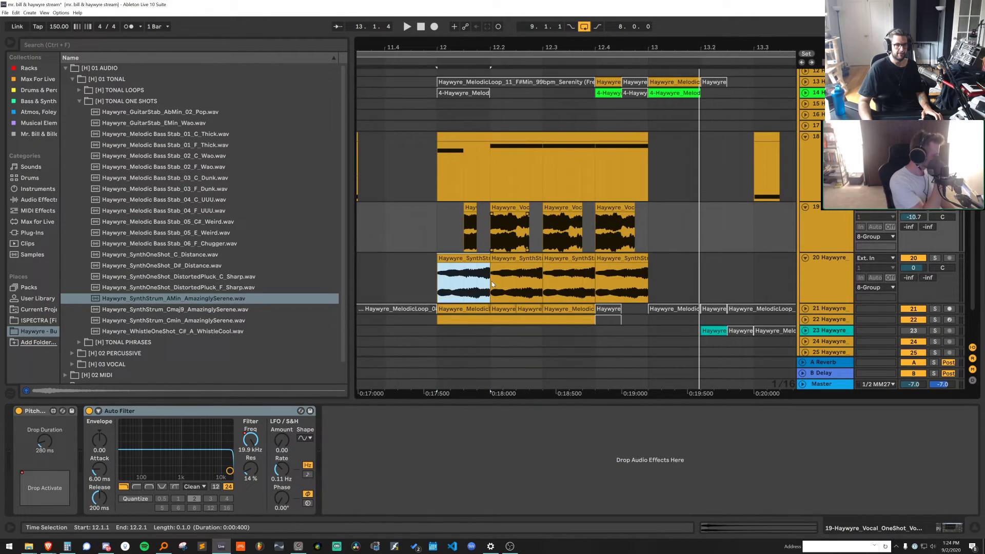
pyautogui.click(176, 412)
pyautogui.moveTo(459, 281); pyautogui.dragTo(459, 281)
pyautogui.click(180, 440)
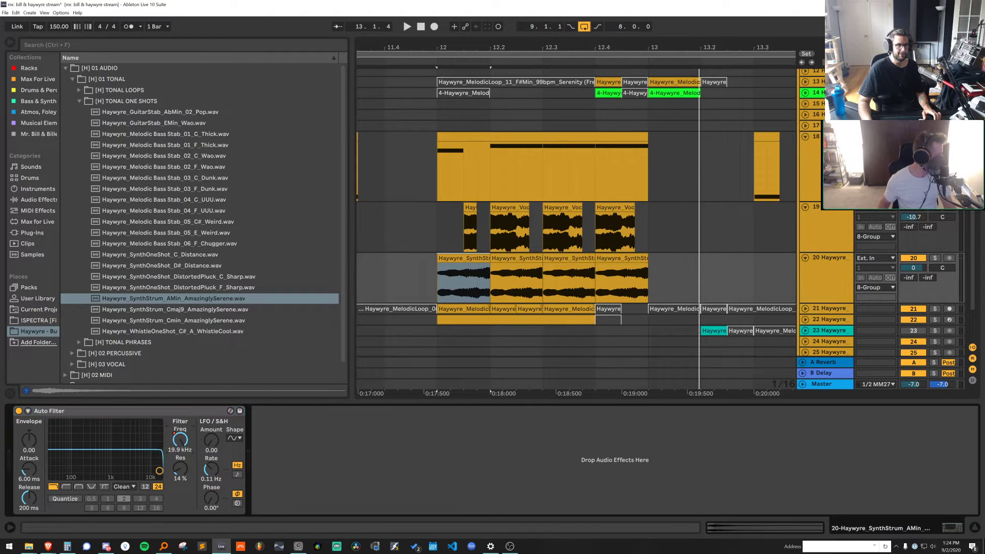
pyautogui.press('a')
# Lower the start of track 20's filter frequency ramp to about 342 Hz and set the track's volume to -4.9 dB
pyautogui.click(427, 277)
pyautogui.press('space')
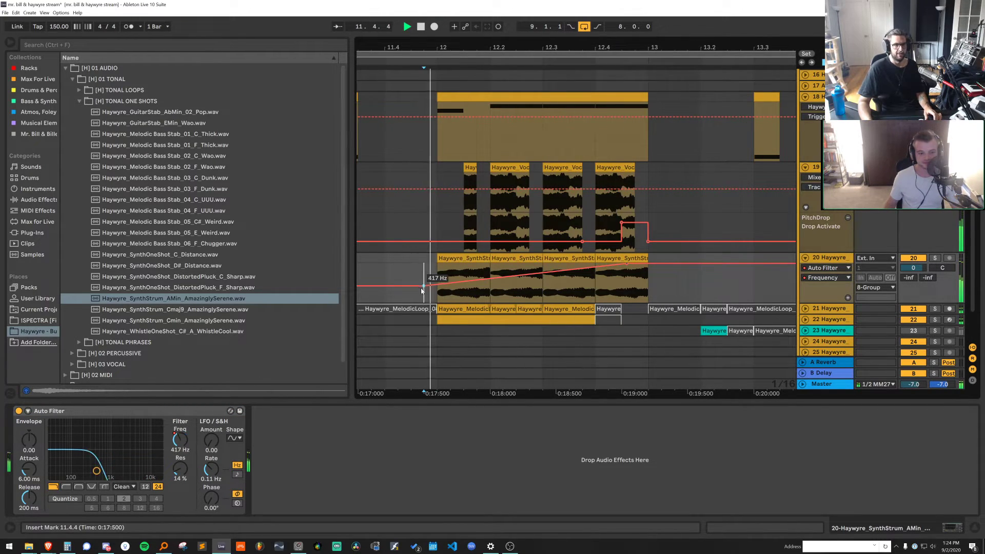
pyautogui.moveTo(429, 295)
pyautogui.mouseDown()
pyautogui.moveTo(430, 303)
pyautogui.moveTo(424, 286)
pyautogui.mouseUp()
pyautogui.moveTo(913, 267); pyautogui.dragTo(913, 278)
pyautogui.press('space')
pyautogui.press('space')
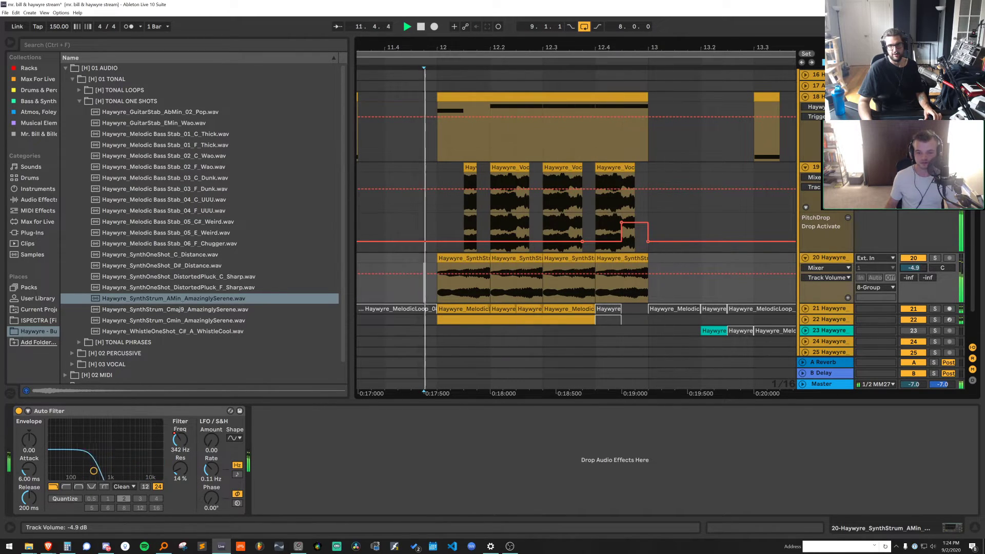
# Add a lane for each automated envelope on track 20
pyautogui.rightClick(830, 282)
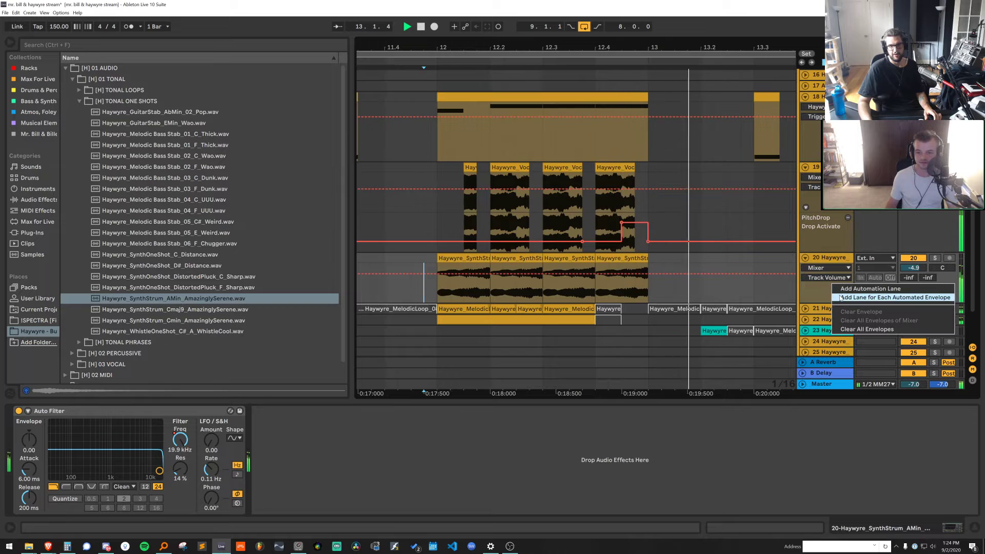
pyautogui.click(855, 296)
pyautogui.press('space')
# Replay bar 12 with the automation hidden and set track 19's volume to -9.1 dB
pyautogui.press('space')
pyautogui.press('a')
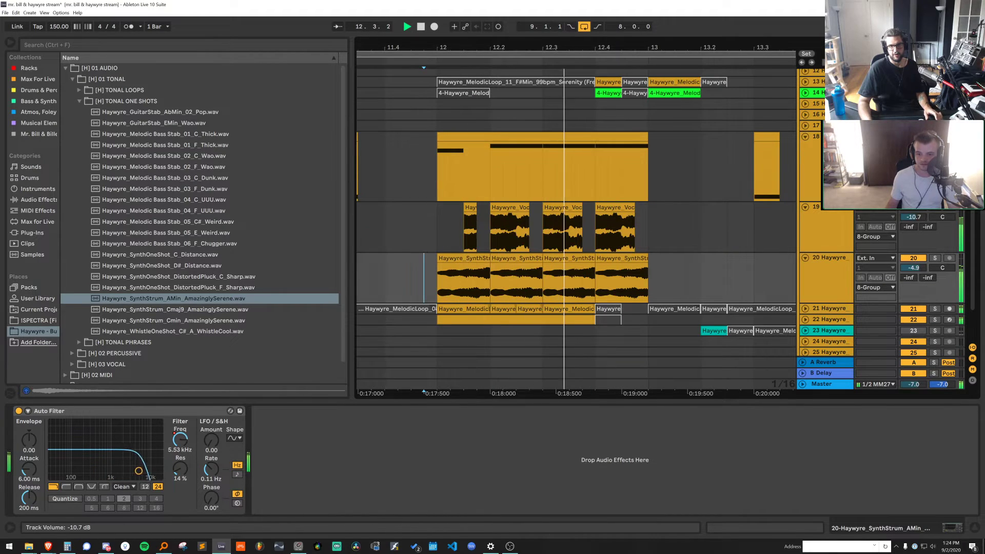
pyautogui.moveTo(914, 217); pyautogui.dragTo(920, 208)
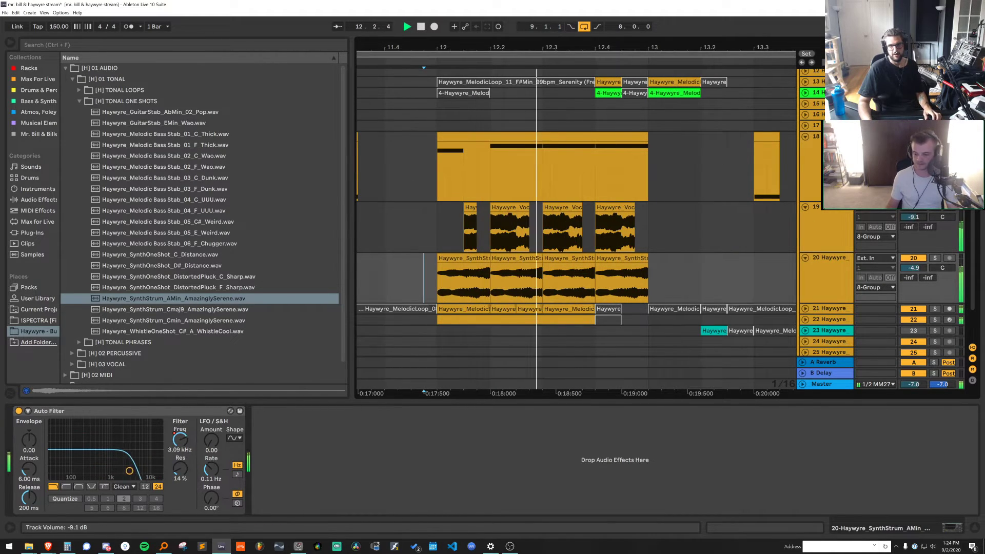
# Set track 19's volume to -9.5 dB and show its automation with the PitchDrop device selected
pyautogui.click(832, 219)
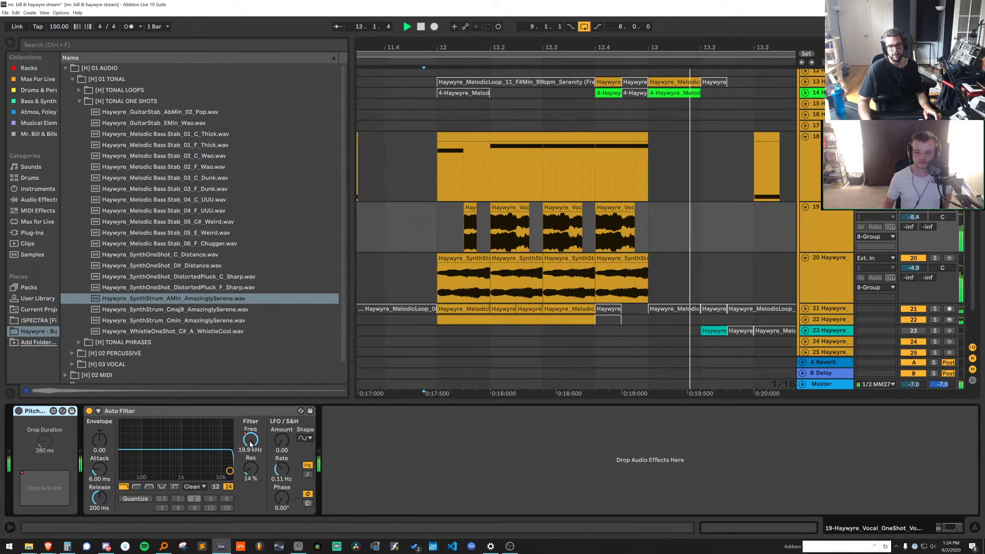
pyautogui.press('a')
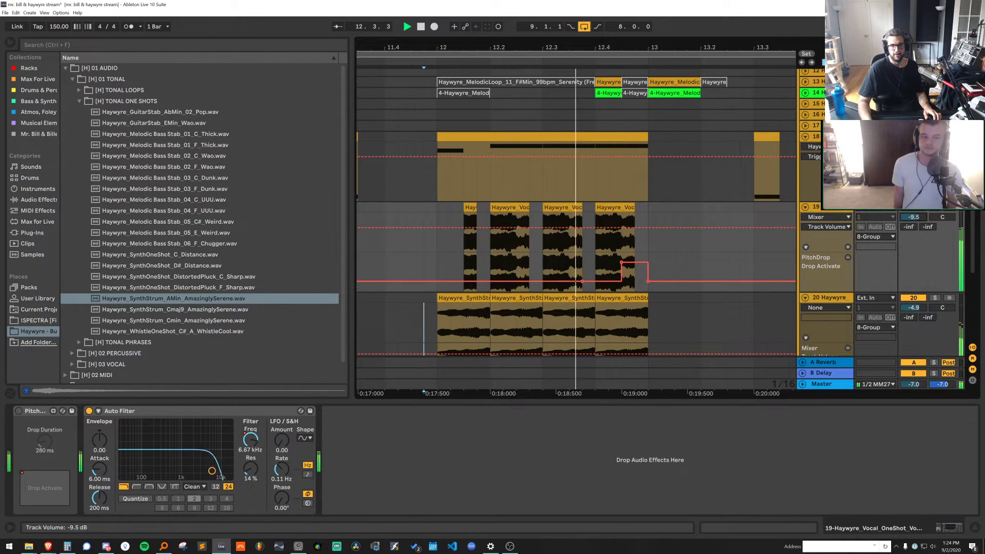
pyautogui.press('space')
pyautogui.click(33, 413)
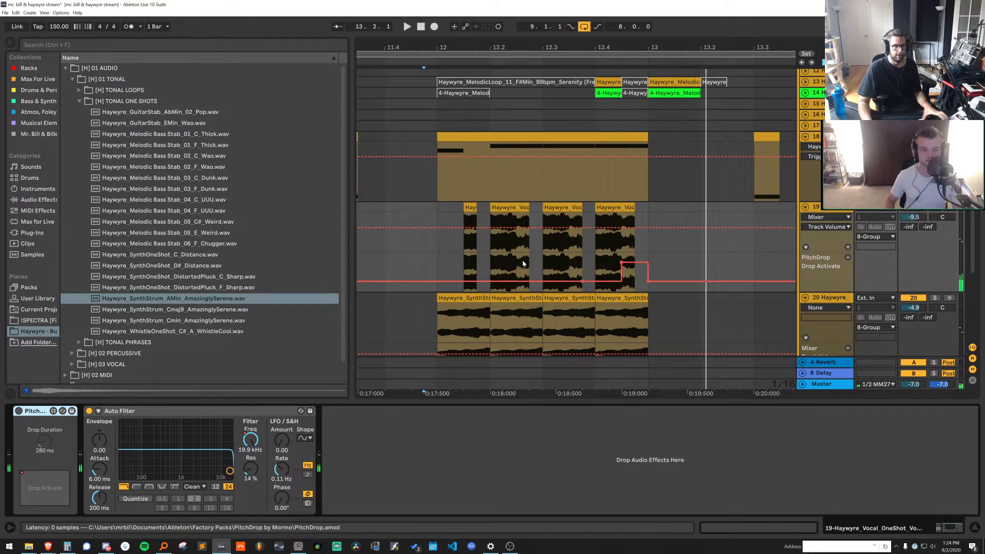
# Hide the automation and trim the four synth strum clips on track 20 in bar 12 to three sixteenths each
pyautogui.click(478, 257)
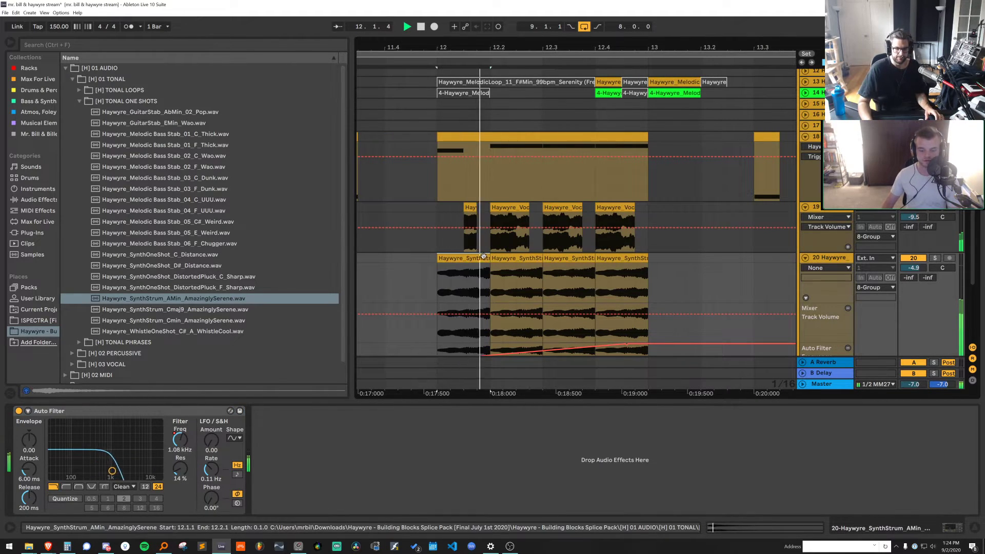
pyautogui.press('a')
pyautogui.hotkey('ctrl', 'd')
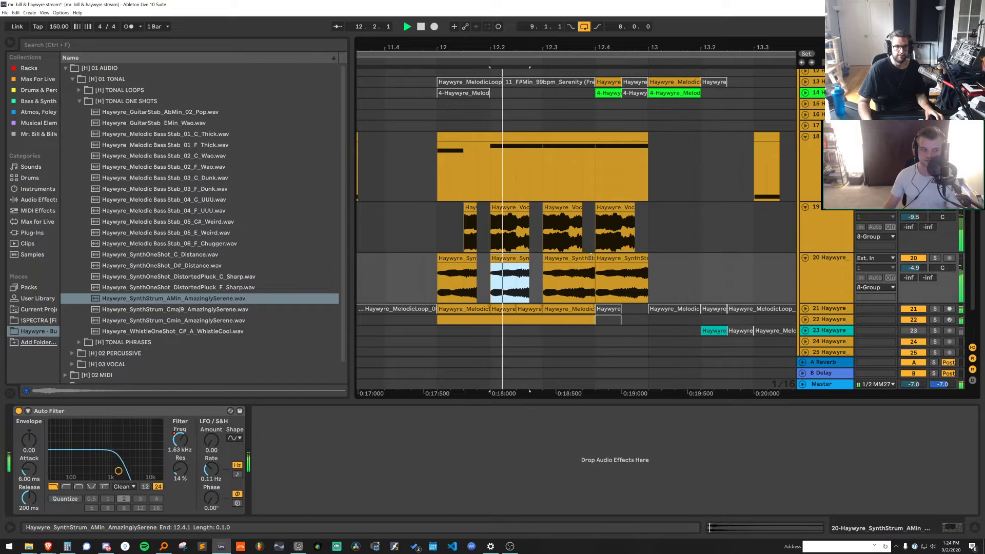
pyautogui.click(597, 257)
pyautogui.moveTo(593, 257); pyautogui.dragTo(582, 258)
pyautogui.press('space')
pyautogui.click(650, 259)
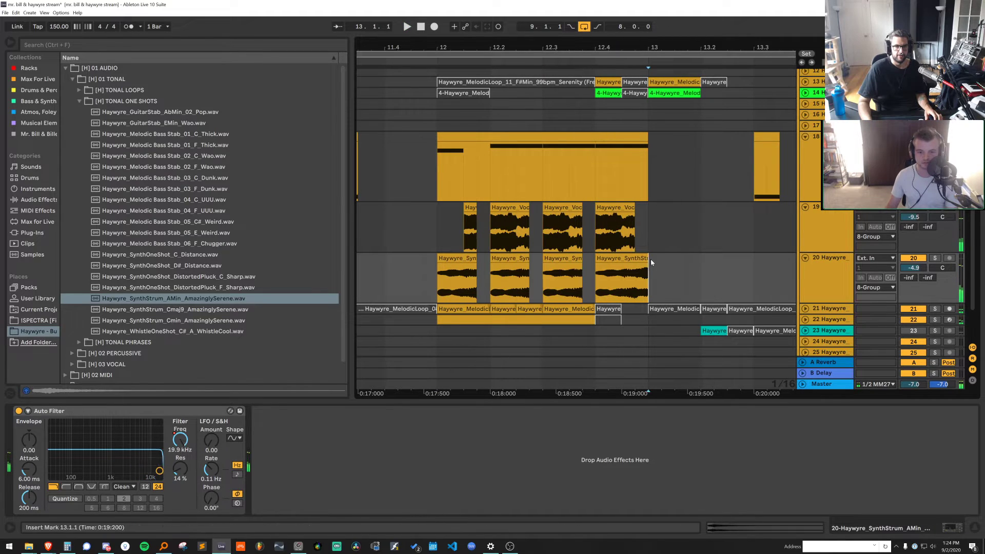
pyautogui.moveTo(649, 262); pyautogui.dragTo(635, 262)
# Replay bar 12 to check the shortened synth strum clips on track 20
pyautogui.click(394, 241)
pyautogui.press('space')
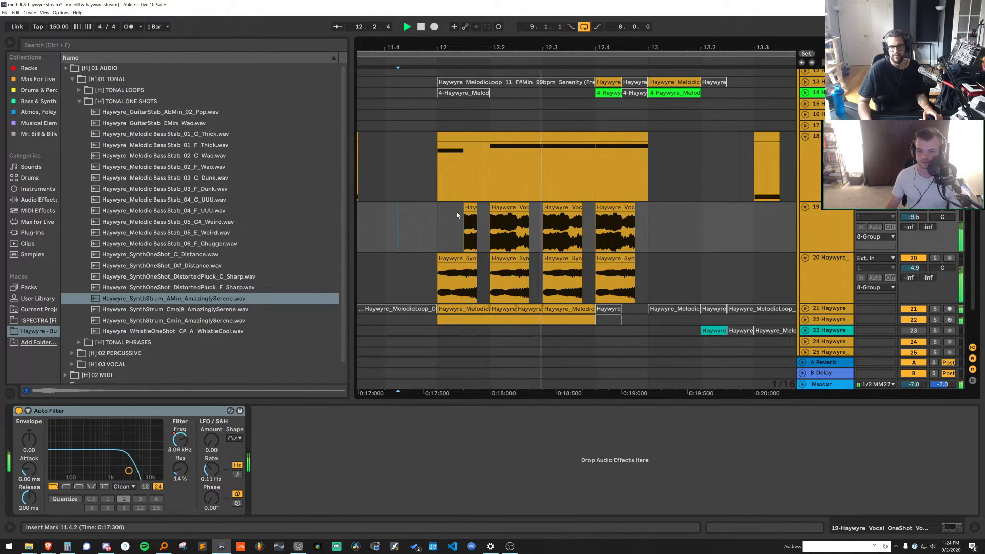
pyautogui.click(475, 269)
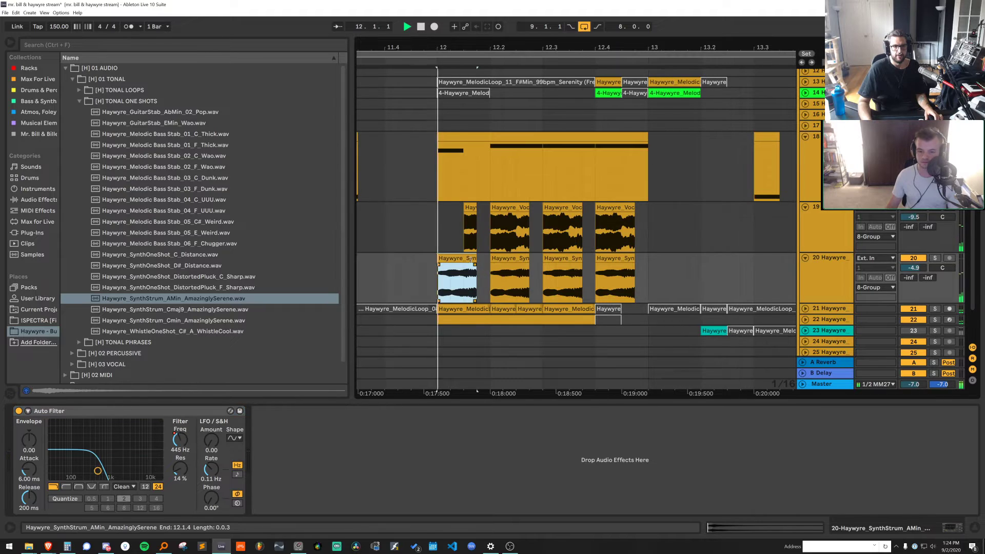
pyautogui.click(518, 272)
pyautogui.click(535, 275)
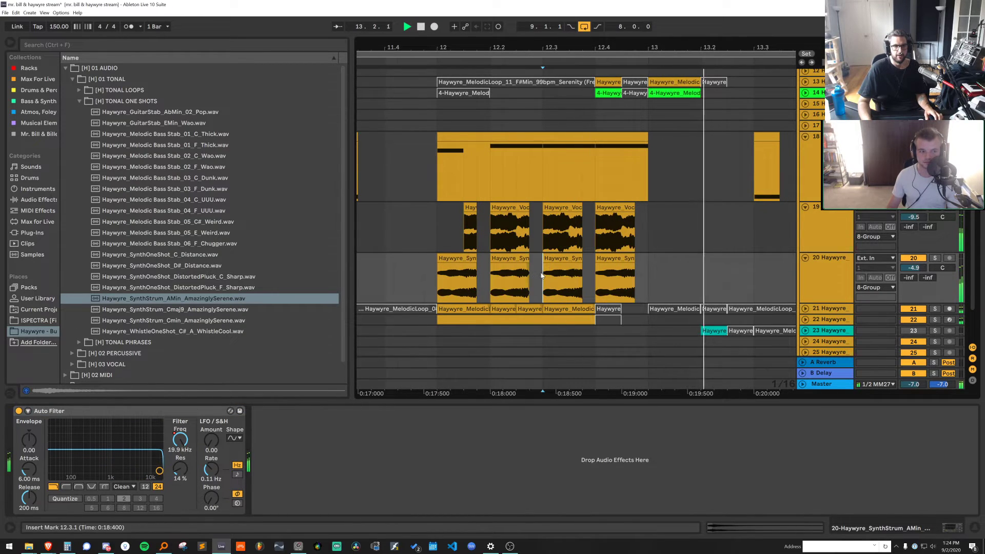
pyautogui.moveTo(529, 265); pyautogui.dragTo(631, 265)
pyautogui.press('space')
# Try transposing the last three vocal one-shots on track 19 in bar 12 to -2 semitones
pyautogui.moveTo(659, 228); pyautogui.dragTo(493, 218)
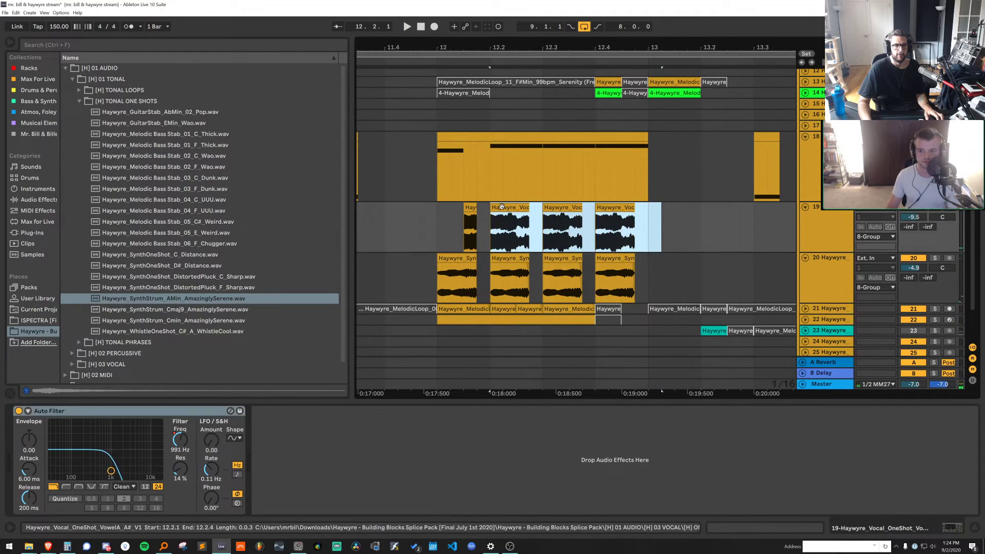
pyautogui.hotkey('shift', 'Tab')
pyautogui.click(68, 475)
pyautogui.write('-2')
pyautogui.press('Return')
pyautogui.press('space')
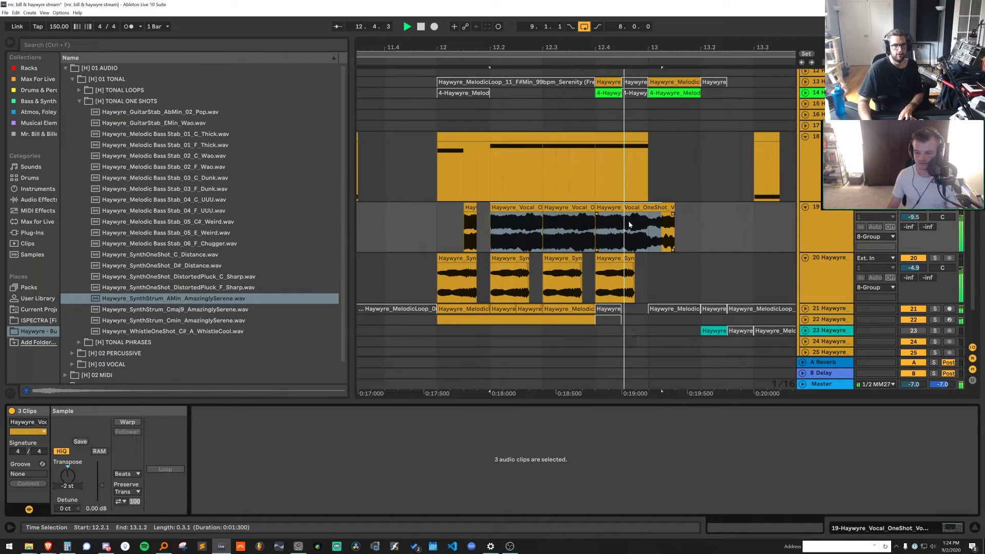
pyautogui.hotkey('ctrl', 'z')
# Set track 19's volume to -10.5 dB and play the arrangement from just before bar 9
pyautogui.moveTo(605, 40); pyautogui.dragTo(606, 15)
pyautogui.moveTo(913, 217); pyautogui.dragTo(913, 220)
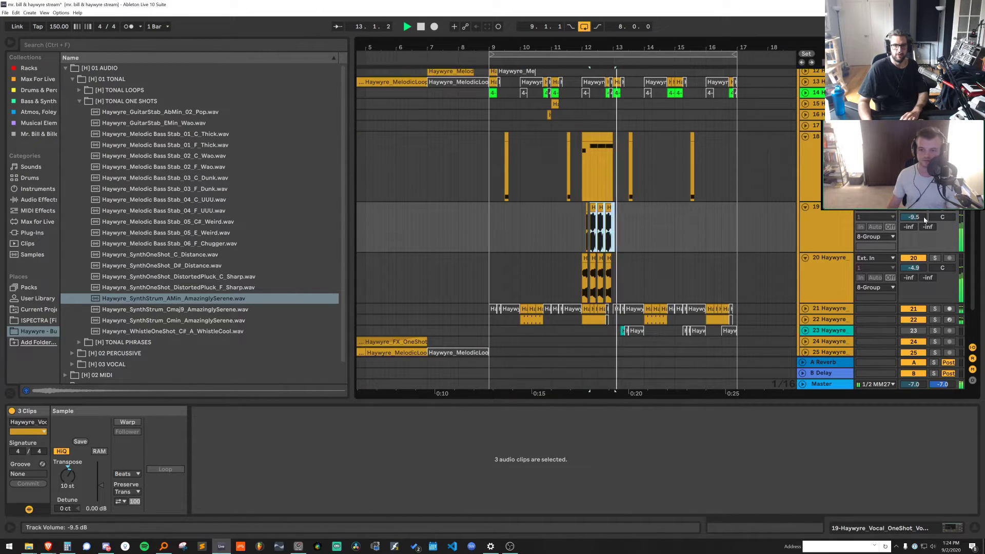
pyautogui.click(481, 223)
pyautogui.press('space')
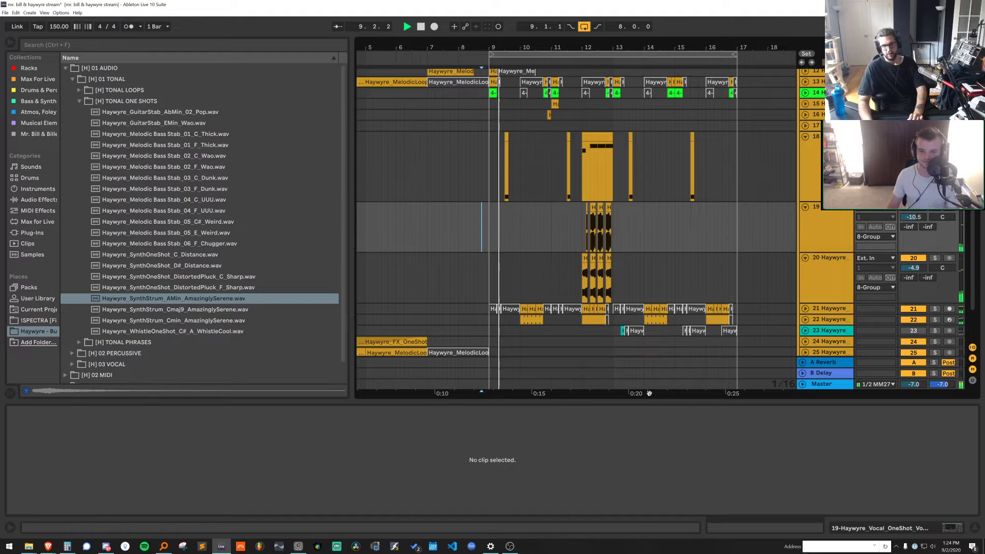
# Audition the MIDI clip at 9.3 on track 18
pyautogui.moveTo(653, 401); pyautogui.dragTo(652, 508)
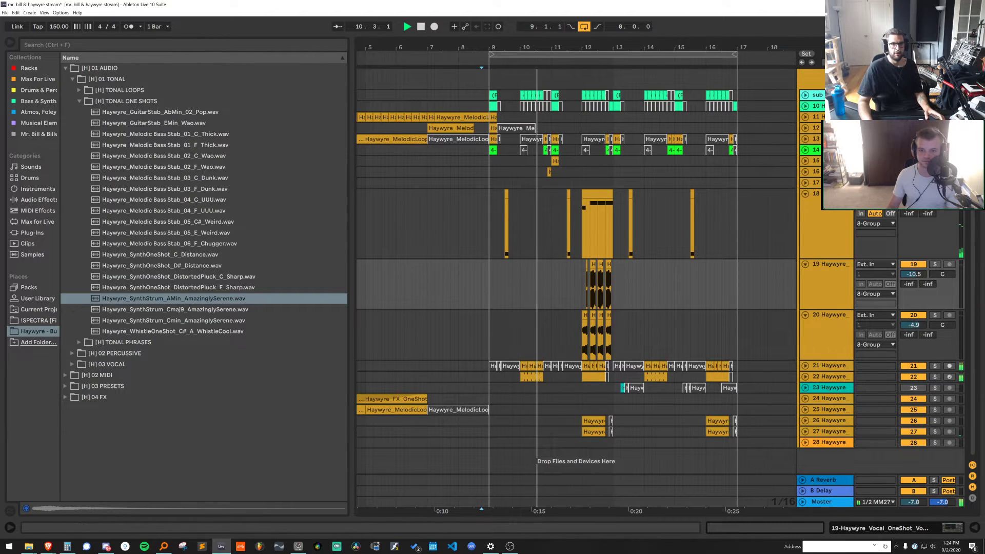
pyautogui.moveTo(514, 47); pyautogui.dragTo(514, 79)
pyautogui.click(490, 226)
pyautogui.press('space')
pyautogui.press('space')
pyautogui.press('space')
pyautogui.click(490, 194)
pyautogui.press('space')
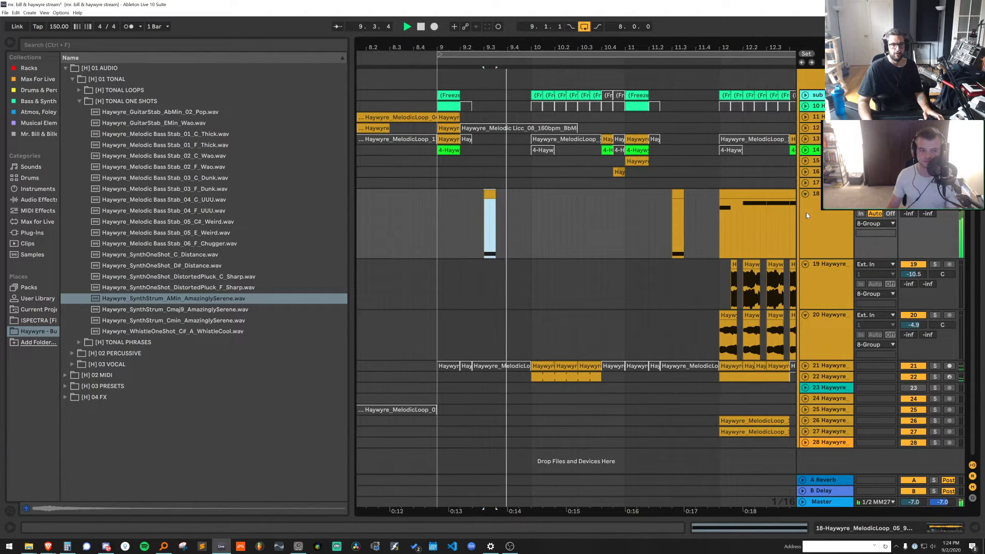
# Set the slice trigger mode of track 18's Simpler to Gate while replaying the clip at 9.3
pyautogui.doubleClick(811, 217)
pyautogui.press('space')
pyautogui.press('space')
pyautogui.press('space')
pyautogui.press('space')
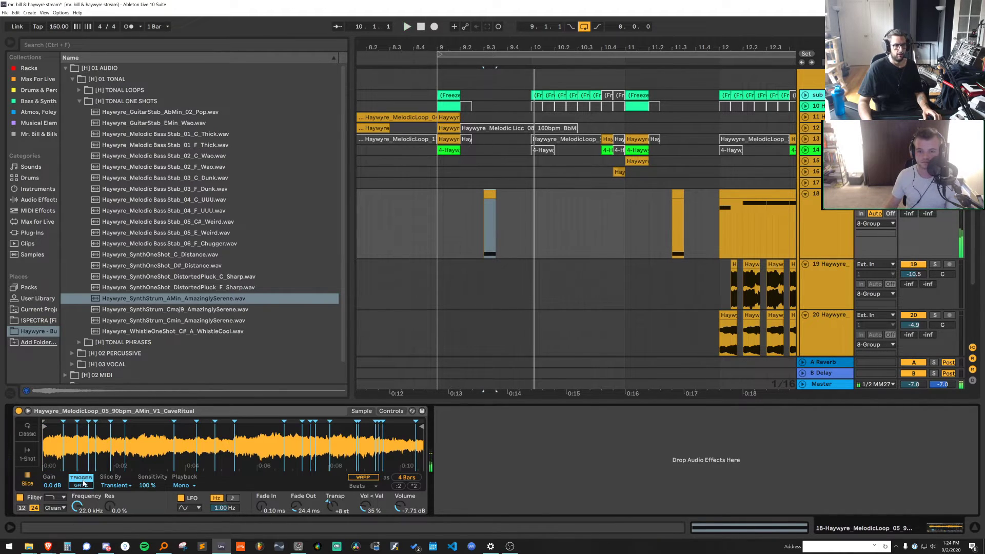
# Extend track 18's clip at 9.3 to one beat and lengthen its C1 note to fill the clip with Legato
pyautogui.keyDown('shift'); pyautogui.click(509, 237); pyautogui.keyUp('shift')
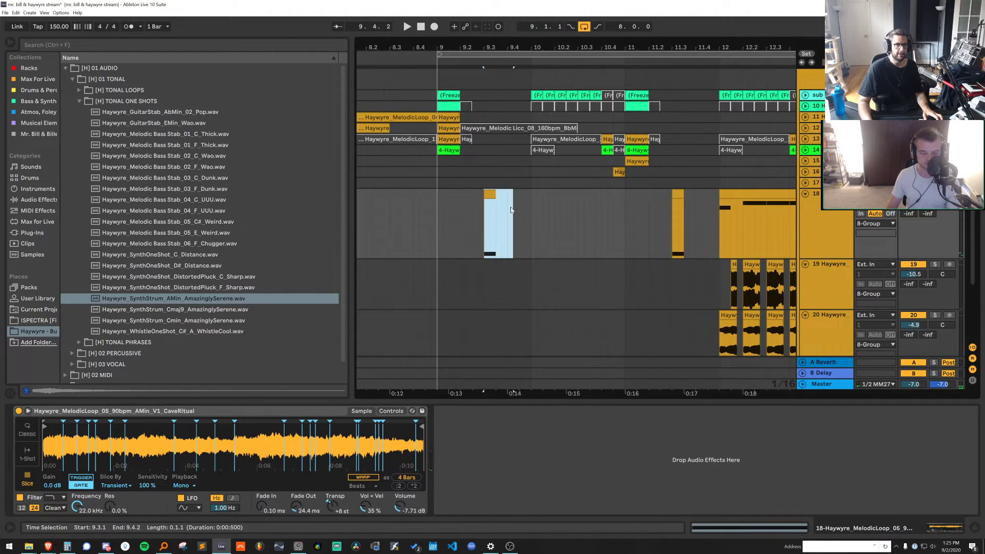
pyautogui.hotkey('ctrl', 'j')
pyautogui.doubleClick(486, 195)
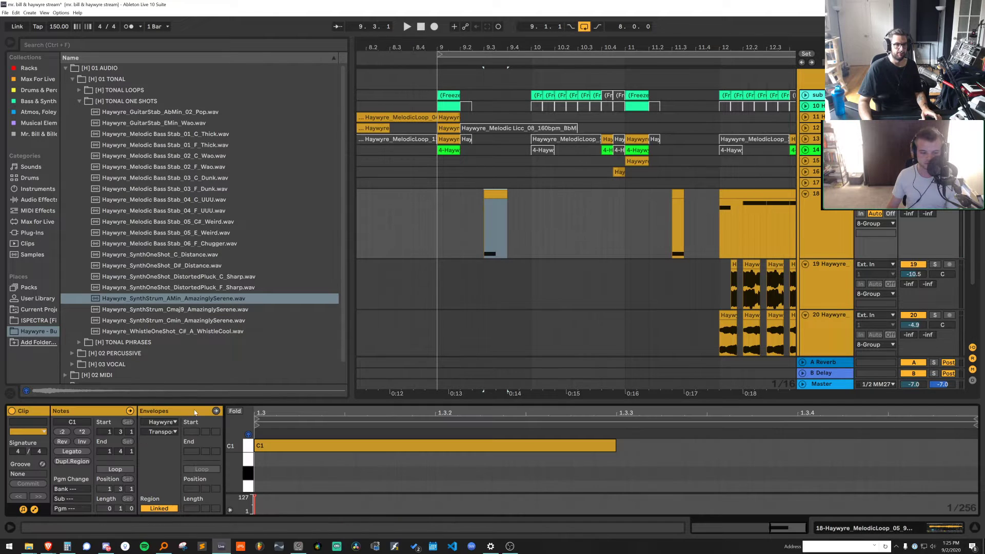
pyautogui.click(75, 452)
pyautogui.press('space')
# Copy track 18's lengthened clip at 9.3 over the short clips at 11.3, 13.3 and 15.3
pyautogui.click(494, 194)
pyautogui.hotkey('ctrl', 'c')
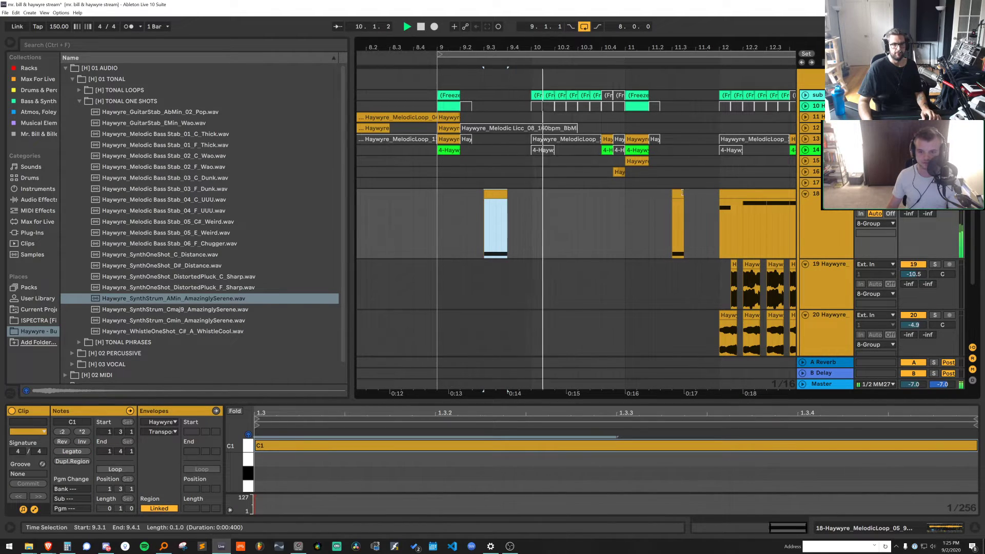
pyautogui.click(678, 195)
pyautogui.hotkey('ctrl', 'v')
pyautogui.moveTo(719, 47); pyautogui.dragTo(530, 26)
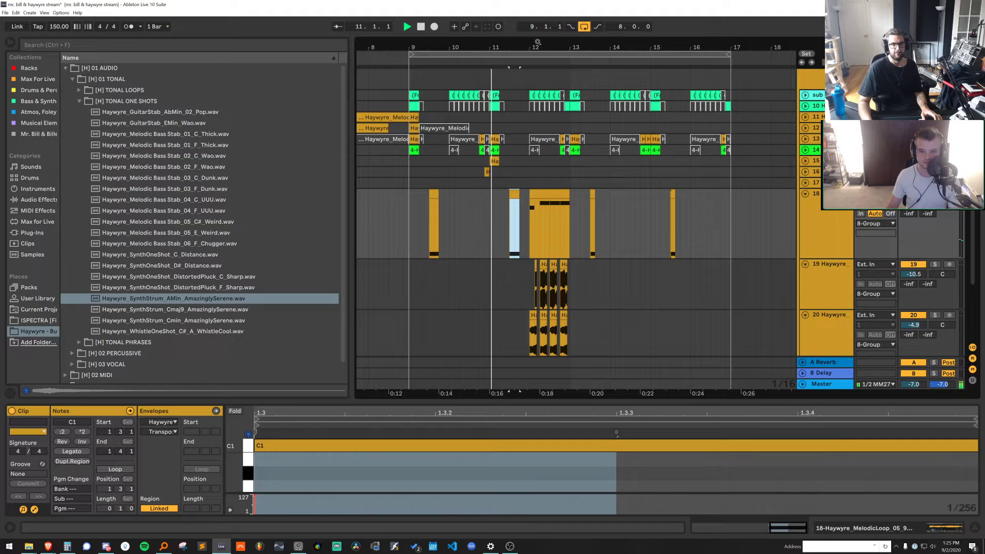
pyautogui.click(592, 195)
pyautogui.hotkey('ctrl', 'v')
pyautogui.click(673, 194)
pyautogui.hotkey('ctrl', 'v')
# Set the grid to 1 Bar and try a copy of track 15's SynthOneShot_C_Distance clip at bar 13
pyautogui.rightClick(634, 223)
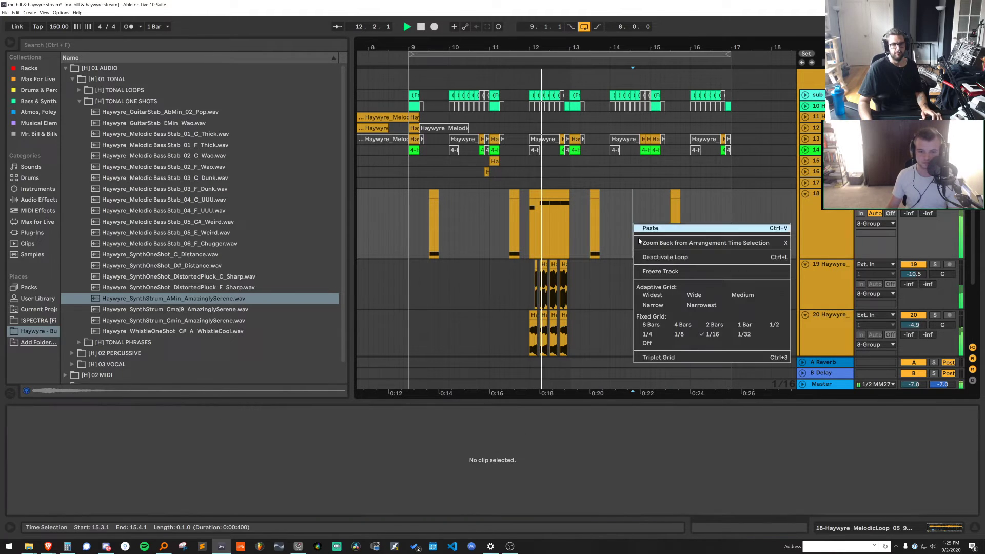
pyautogui.click(745, 325)
pyautogui.click(832, 322)
pyautogui.moveTo(737, 406); pyautogui.dragTo(739, 508)
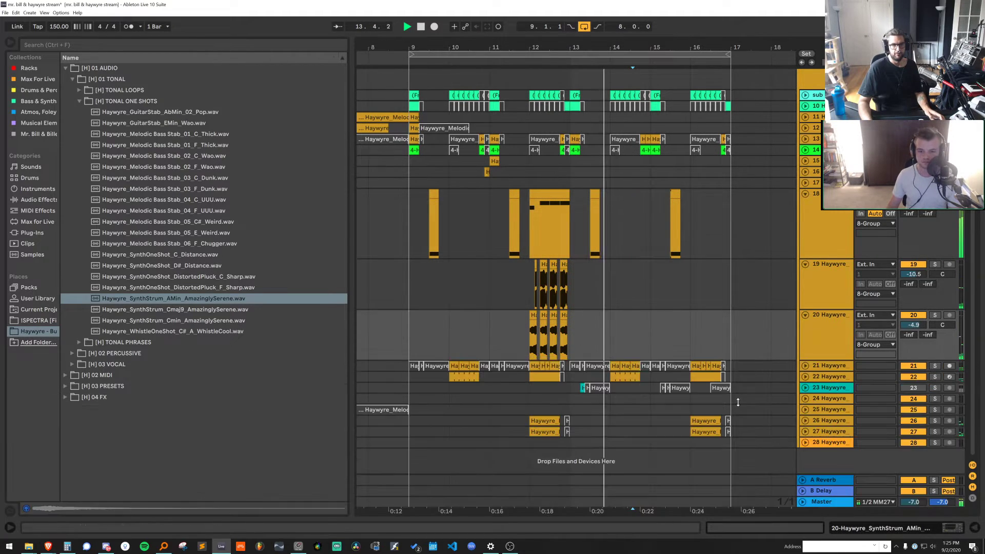
pyautogui.moveTo(491, 161); pyautogui.dragTo(650, 161)
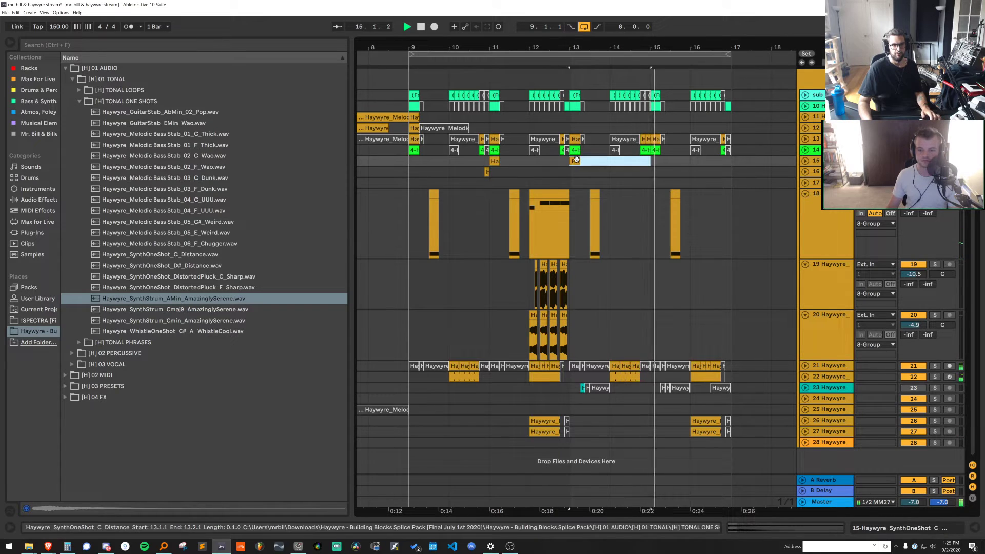
pyautogui.press('space')
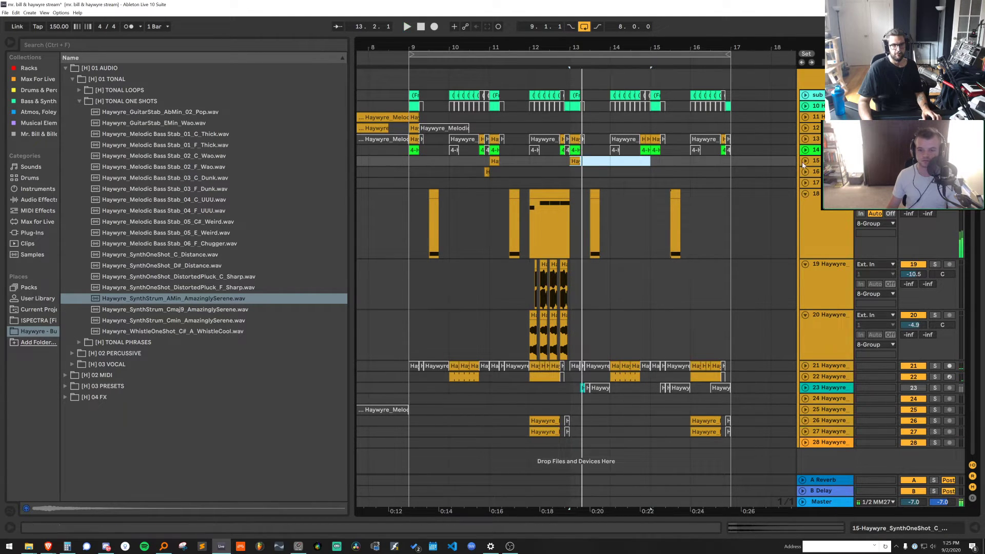
# Unfold track 15, delete its one-shot copy at bar 13 and insert a new audio track below it
pyautogui.click(804, 161)
pyautogui.click(575, 161)
pyautogui.press('Delete')
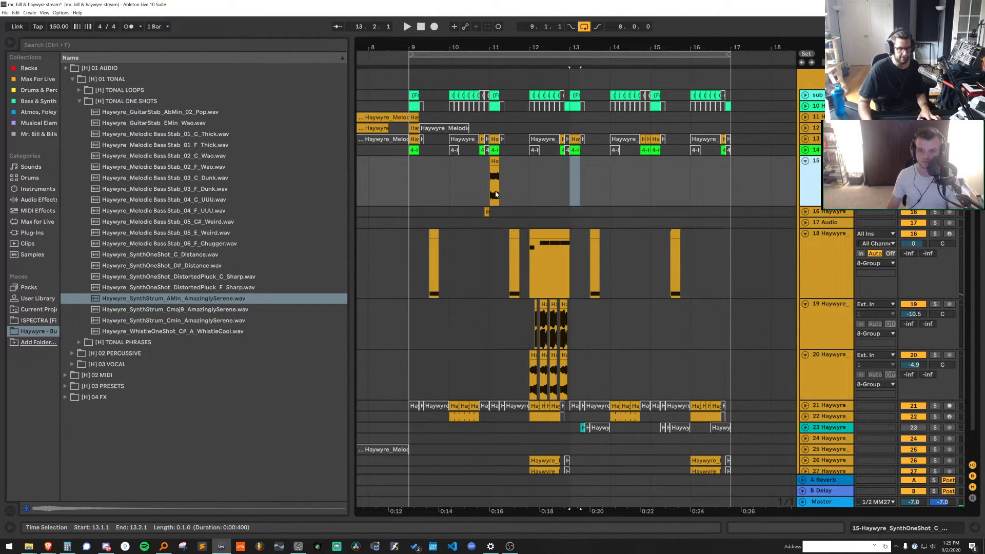
pyautogui.hotkey('ctrl', 't')
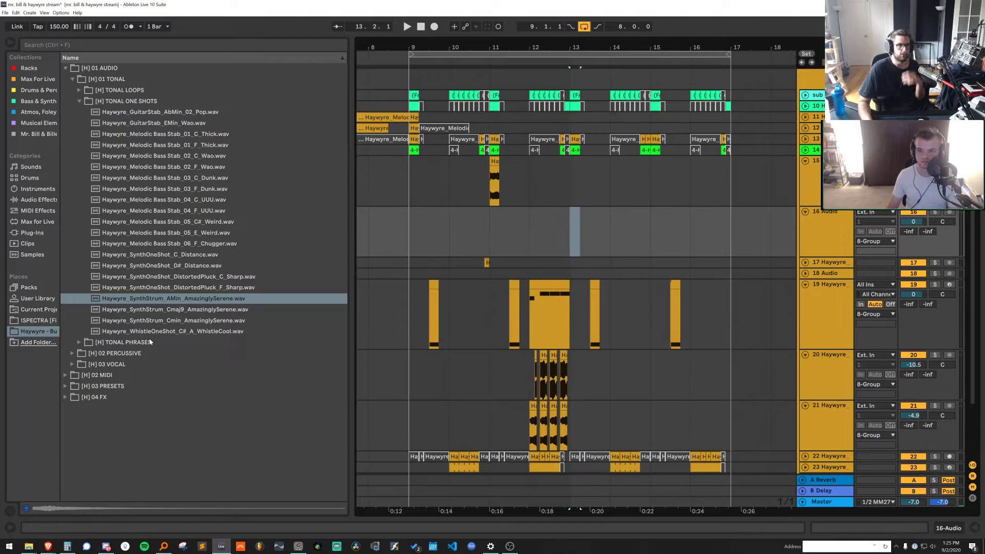
# Open the [H] TONAL LOOPS sample folder and set the arrangement grid to 1/16
pyautogui.click(120, 343)
pyautogui.click(129, 112)
pyautogui.click(127, 91)
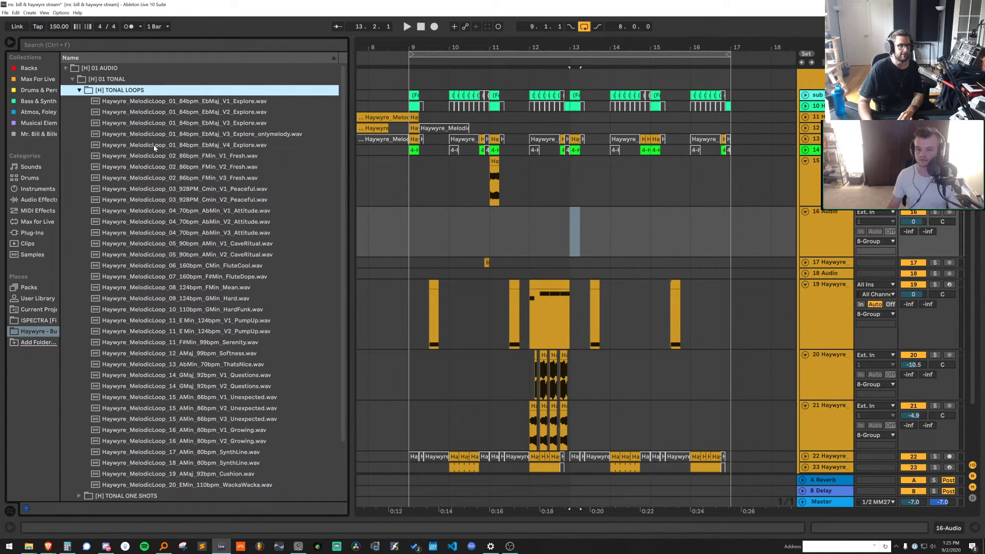
pyautogui.click(209, 267)
pyautogui.rightClick(568, 177)
pyautogui.click(642, 305)
# Audition tonal loops from the Serenity and Unexpected loops down to Haywyre_MelodicLoop_17_AMin_80bpm_SynthLine.wav
pyautogui.click(226, 342)
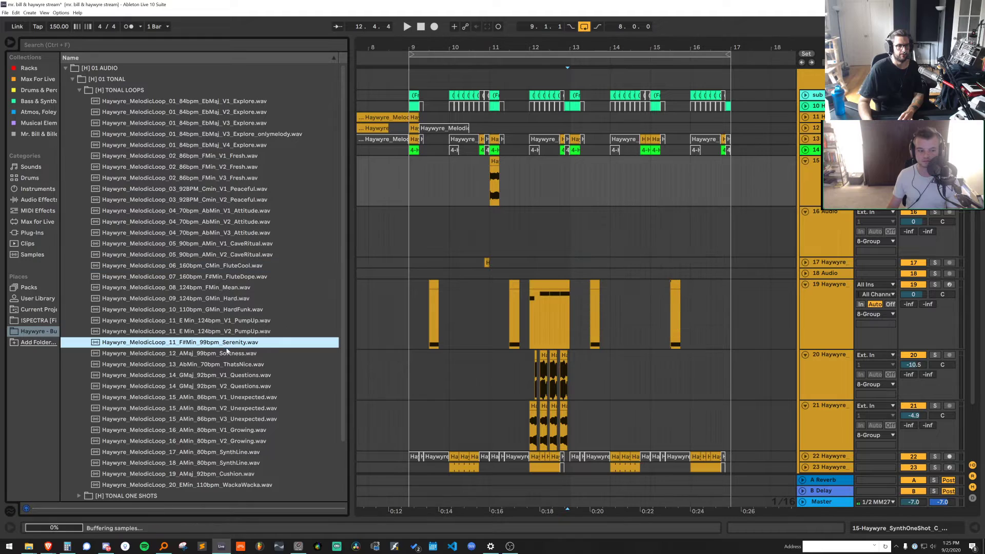
pyautogui.press('Up')
pyautogui.press('Up')
pyautogui.click(244, 415)
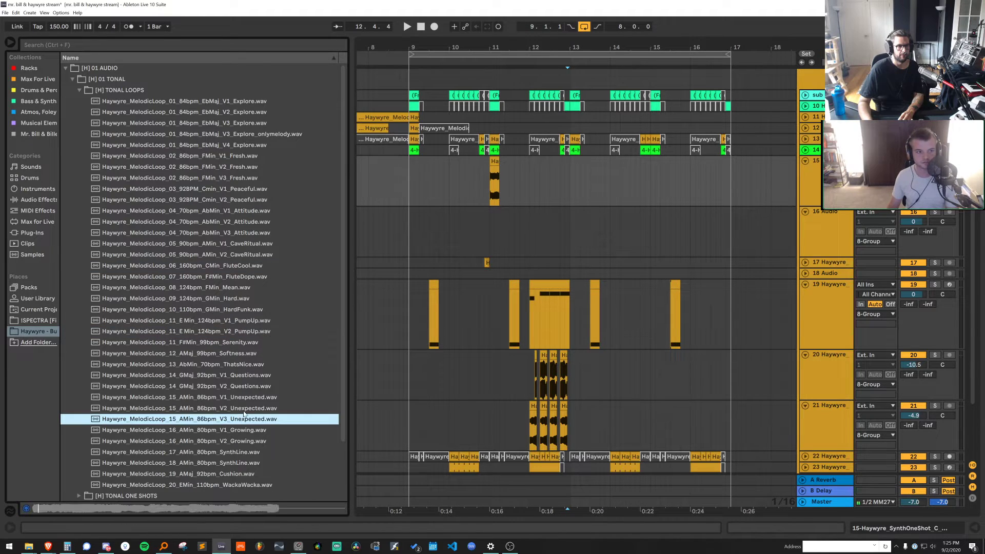
pyautogui.click(231, 400)
pyautogui.press('Down')
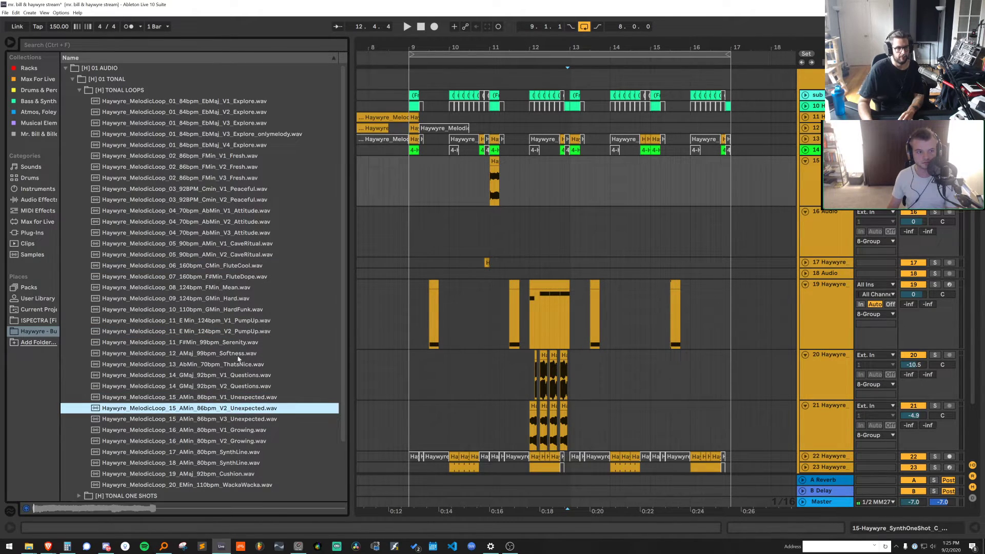
pyautogui.scroll(-2, 233, 357)
pyautogui.press('Down')
pyautogui.click(239, 388)
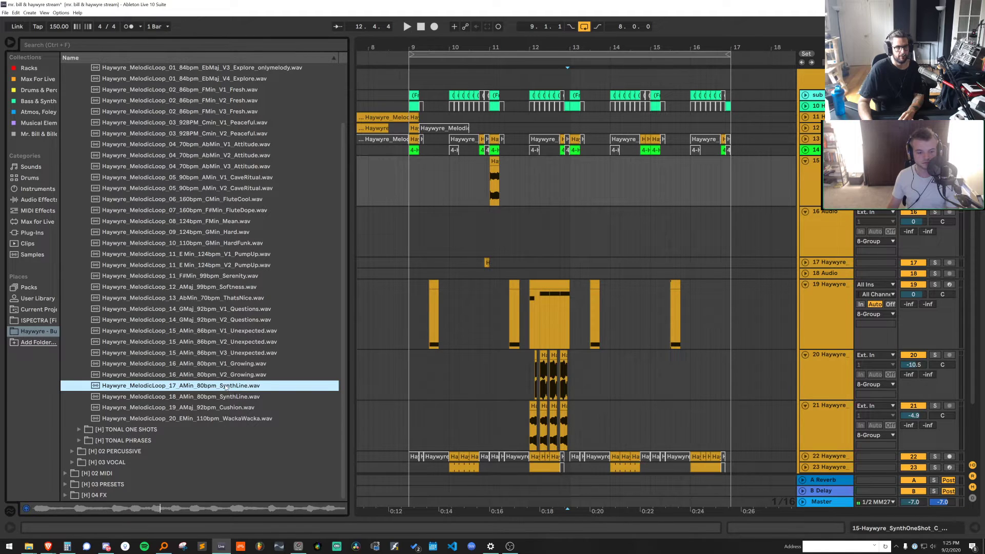
# Place Haywyre_MelodicLoop_17_AMin_80bpm_SynthLine.wav on track 16 at bar 13 and play it briefly
pyautogui.moveTo(226, 387); pyautogui.dragTo(570, 229)
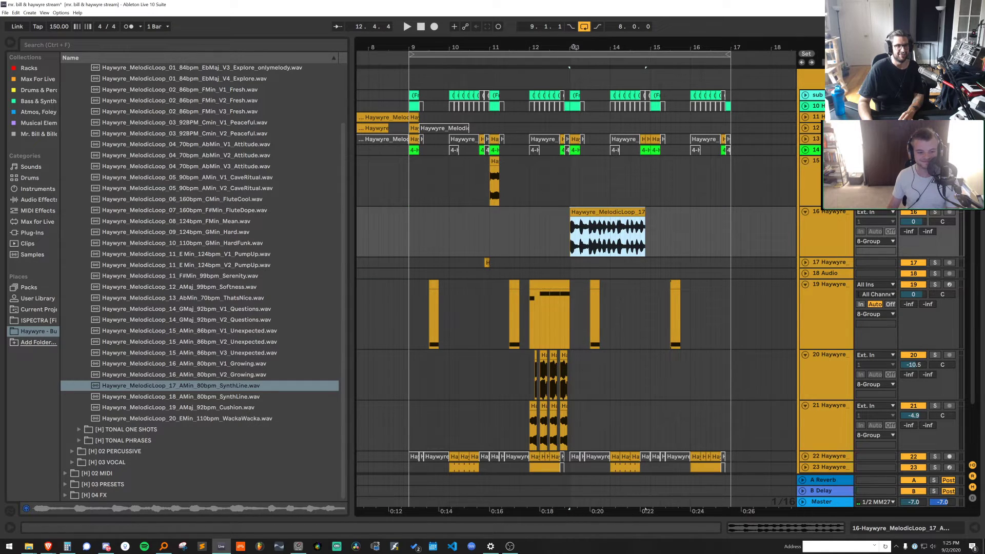
pyautogui.moveTo(574, 47); pyautogui.dragTo(522, 171)
pyautogui.press('space')
pyautogui.press('space')
# Turn on Warp for the SynthLine loop clip on track 16
pyautogui.doubleClick(501, 212)
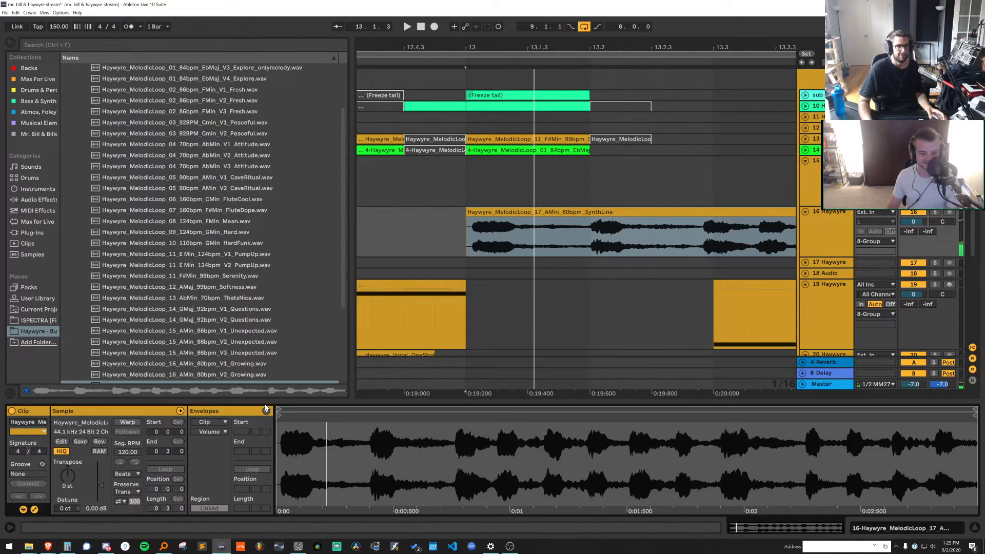
pyautogui.click(128, 424)
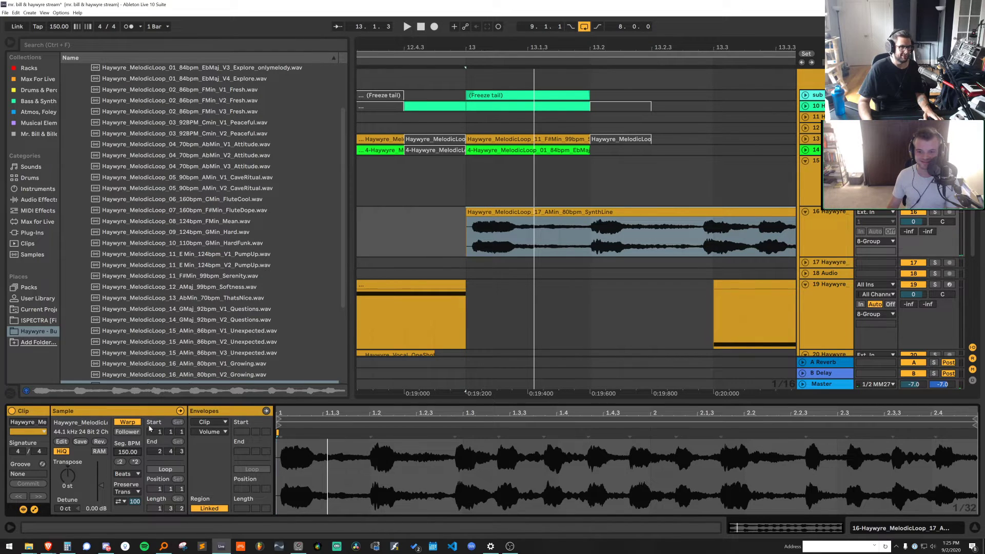
pyautogui.scroll(-3, 239, 343)
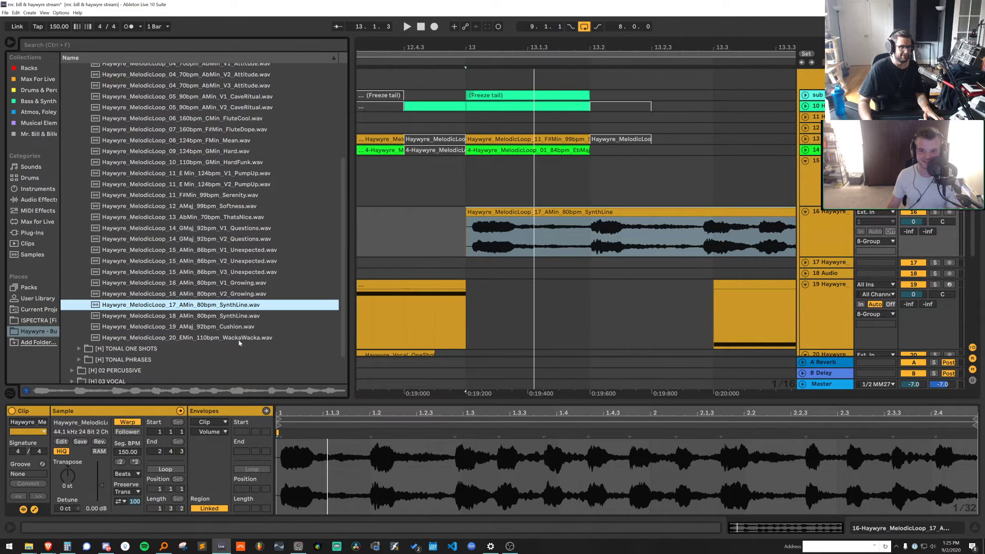
# Set the SynthLine loop clip's segment BPM to 80 and play it
pyautogui.click(127, 453)
pyautogui.write('80')
pyautogui.press('Return')
pyautogui.press('space')
# With a 1-bar grid, cut the SynthLine loop on track 16 and leave two one-bar clips filling bars 15 to 17
pyautogui.moveTo(641, 46); pyautogui.dragTo(576, 41)
pyautogui.rightClick(617, 201)
pyautogui.click(694, 316)
pyautogui.moveTo(668, 240); pyautogui.dragTo(618, 232)
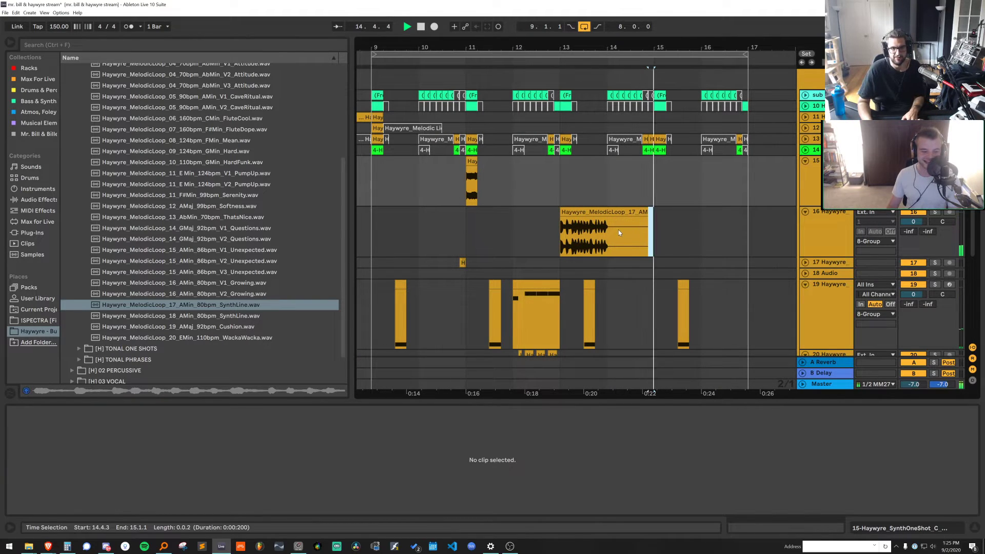
pyautogui.rightClick(625, 196)
pyautogui.click(738, 315)
pyautogui.moveTo(690, 232); pyautogui.dragTo(676, 211)
pyautogui.press('space')
pyautogui.press('Delete')
pyautogui.hotkey('ctrl', 'd')
pyautogui.click(592, 226)
pyautogui.click(655, 204)
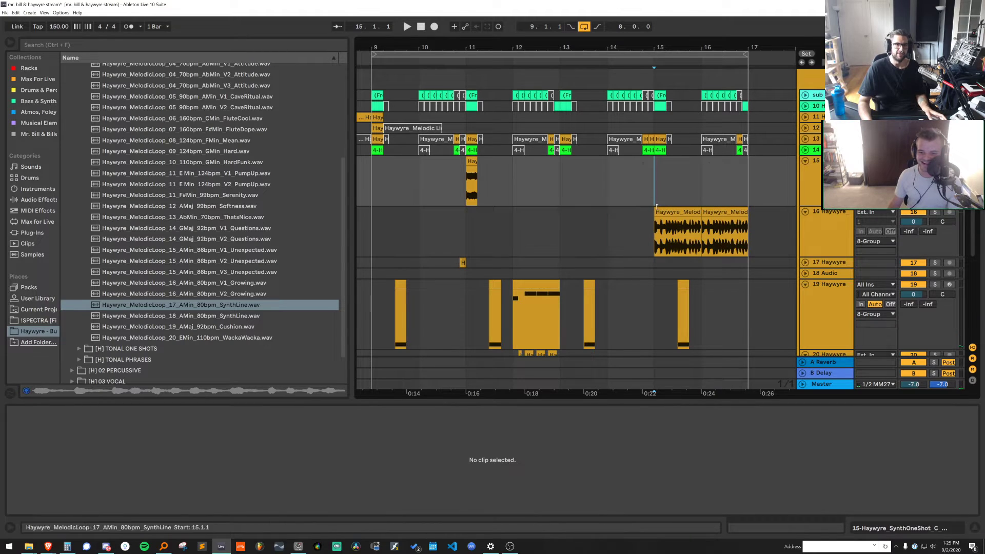
pyautogui.moveTo(675, 185); pyautogui.dragTo(731, 333)
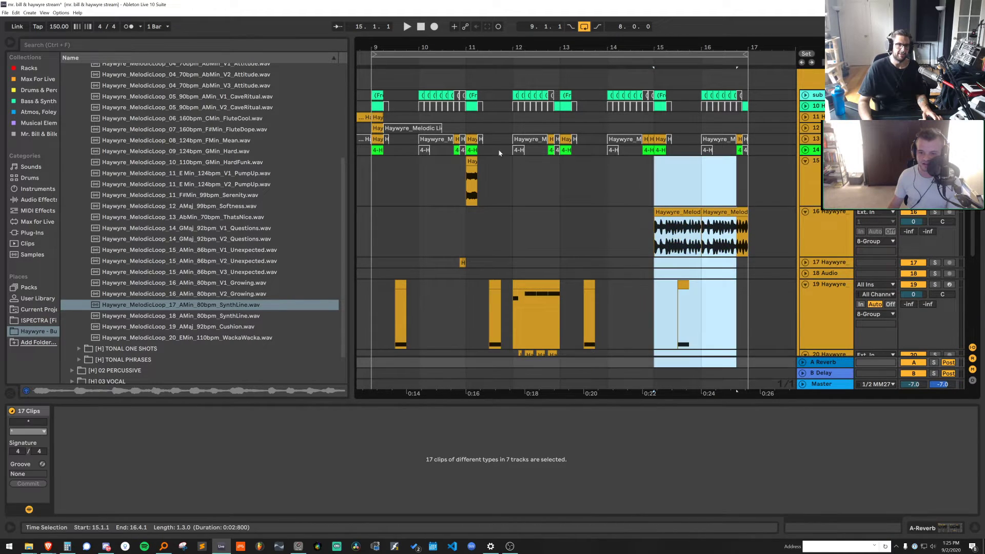
pyautogui.click(511, 177)
pyautogui.moveTo(529, 77); pyautogui.dragTo(757, 370)
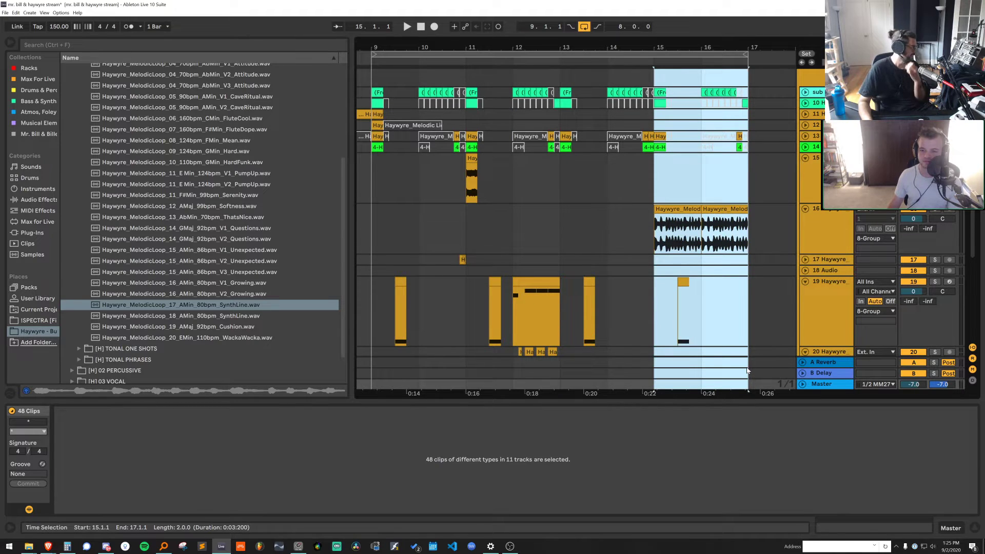
# Hide the clip detail view and play the arrangement briefly from bar 13
pyautogui.click(587, 215)
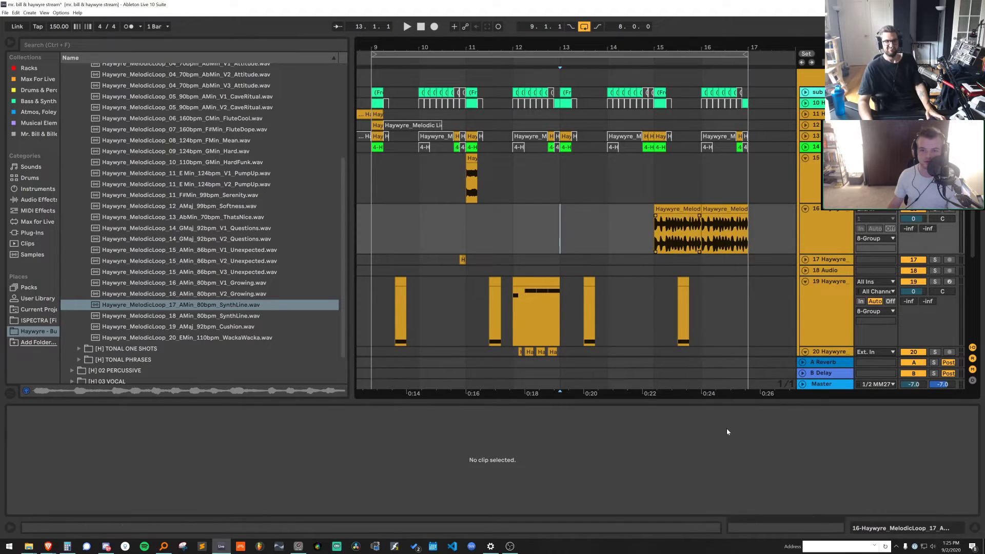
pyautogui.moveTo(719, 400); pyautogui.dragTo(718, 492)
pyautogui.press('space')
pyautogui.press('space')
pyautogui.press('space')
pyautogui.press('space')
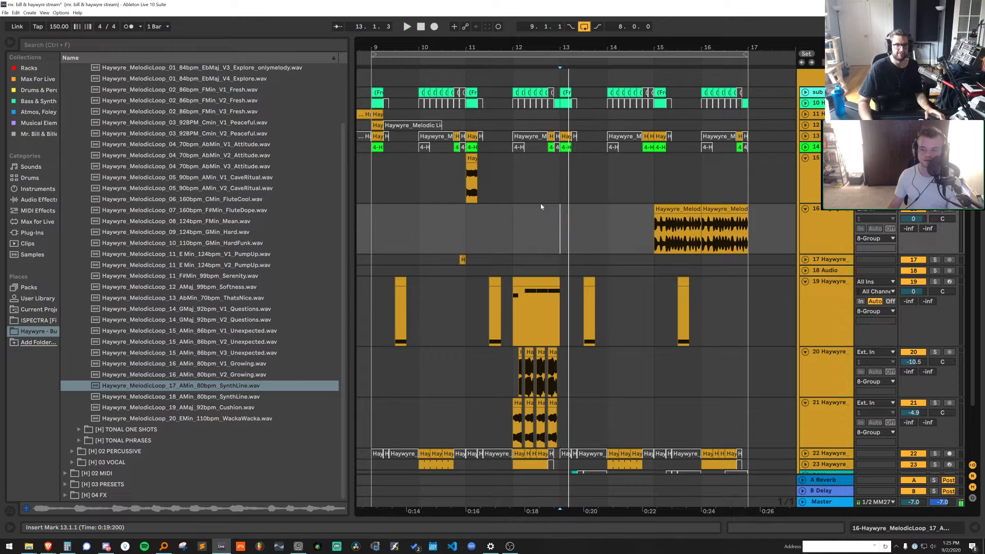
# Audition the Cushion and WackaWacka loops and place Haywyre_MelodicLoop_19_AMaj_92bpm_Cushion.wav on a new track 17 at bar 13
pyautogui.click(206, 409)
pyautogui.click(210, 418)
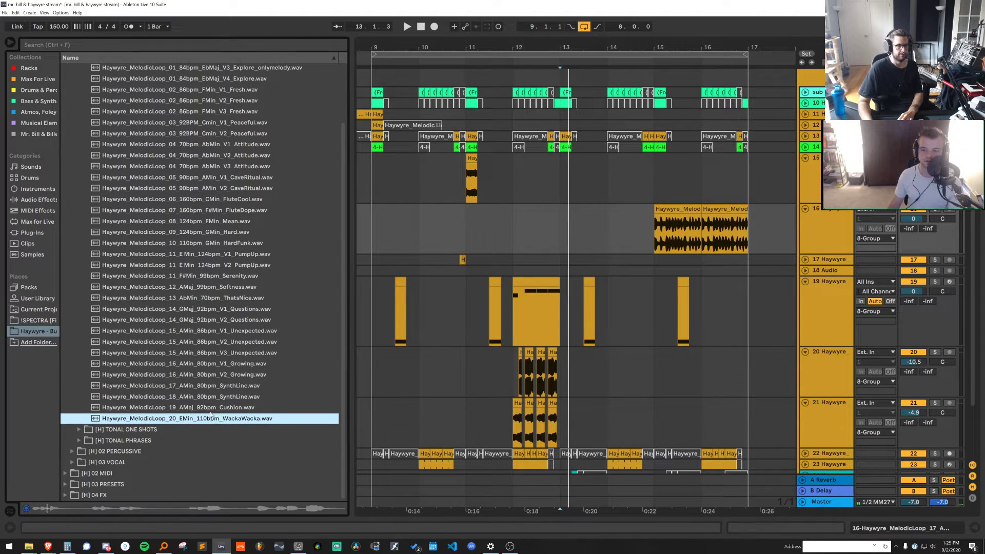
pyautogui.click(209, 410)
pyautogui.moveTo(225, 405); pyautogui.dragTo(591, 268)
pyautogui.hotkey('ctrl', 't')
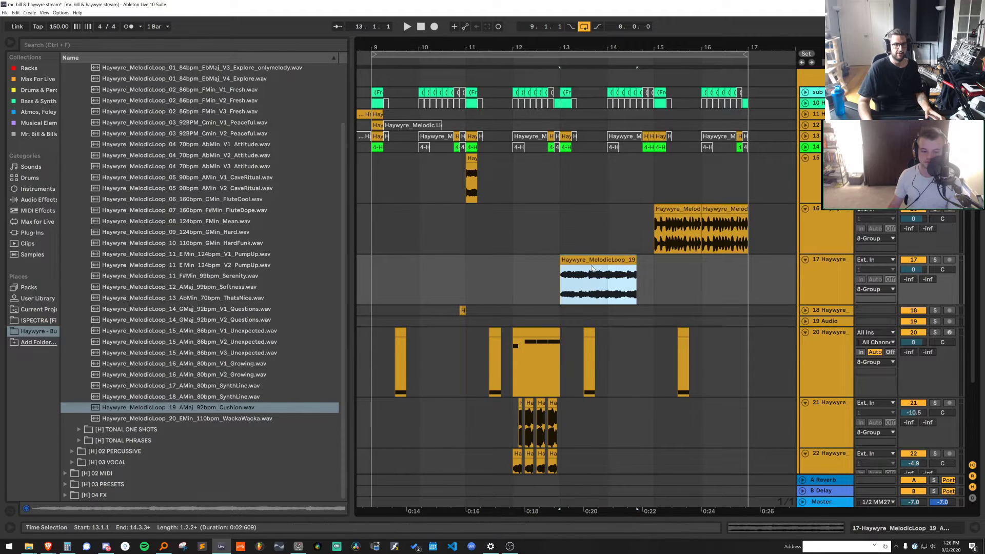
# Open the Cushion clip's sample settings, solo track 17 and play the clip
pyautogui.doubleClick(591, 268)
pyautogui.click(934, 261)
pyautogui.press('space')
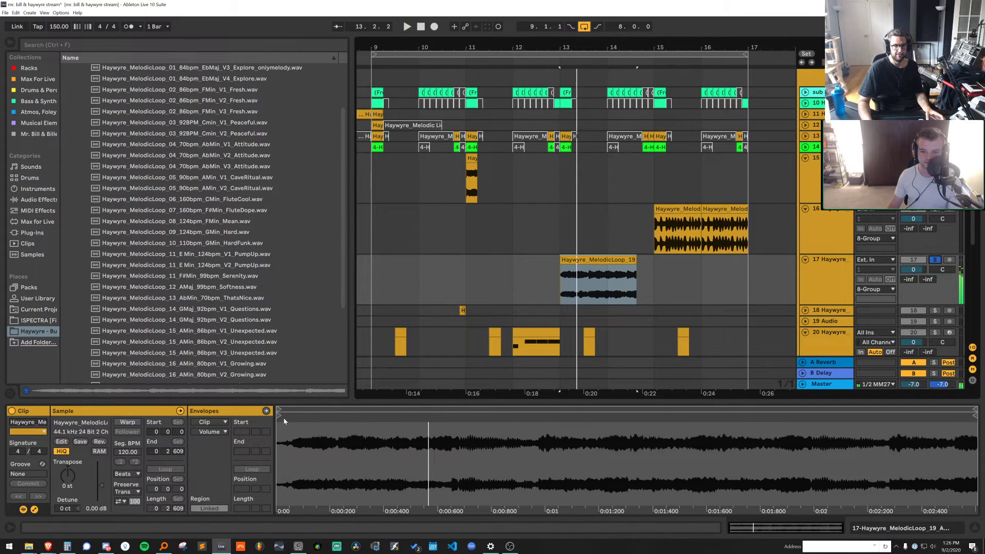
# Trim the Cushion clip's sample start to 0 0 232 and end to 0 0 648
pyautogui.moveTo(278, 415); pyautogui.dragTo(339, 411)
pyautogui.press('space')
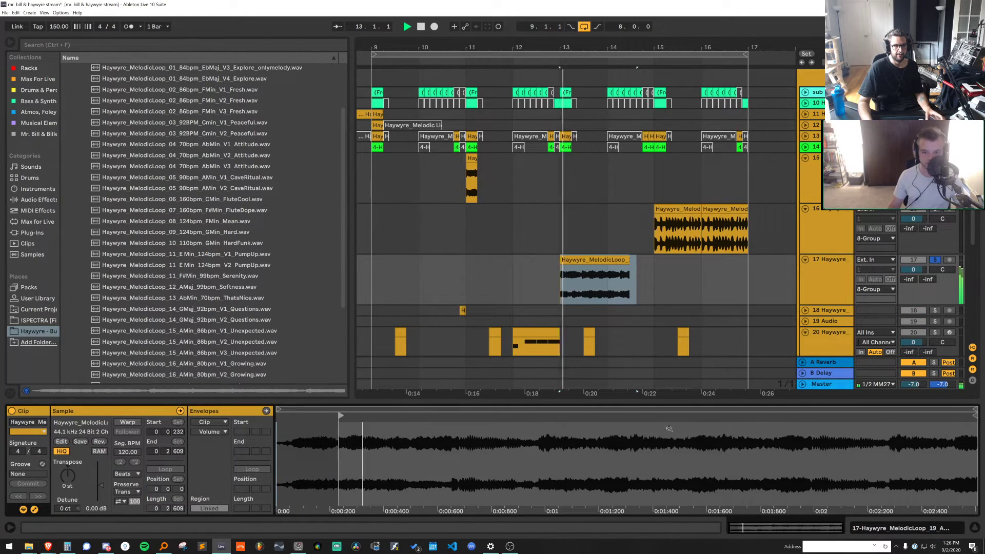
pyautogui.moveTo(965, 415)
pyautogui.mouseDown()
pyautogui.moveTo(402, 415)
pyautogui.moveTo(448, 415)
pyautogui.mouseUp()
pyautogui.press('space')
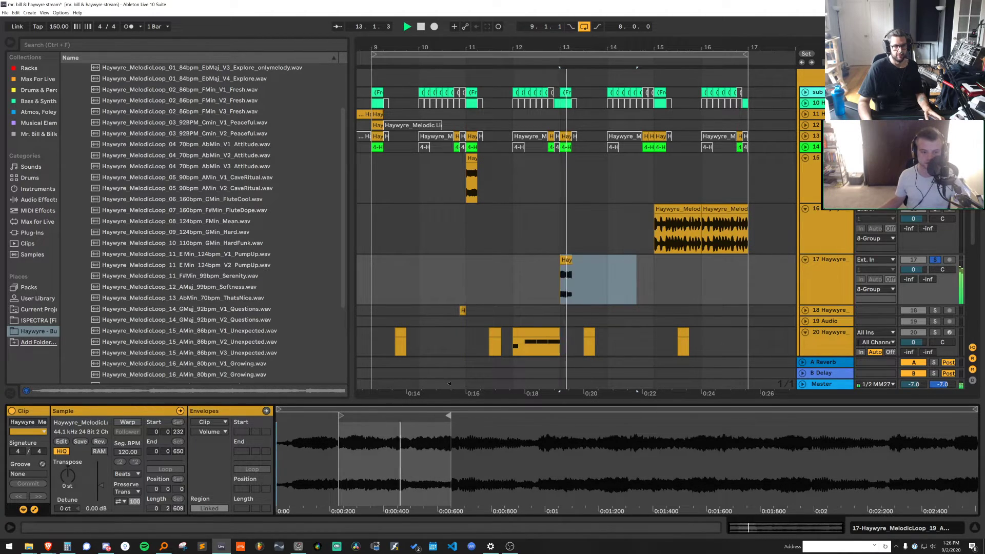
pyautogui.moveTo(552, 60); pyautogui.dragTo(552, 218)
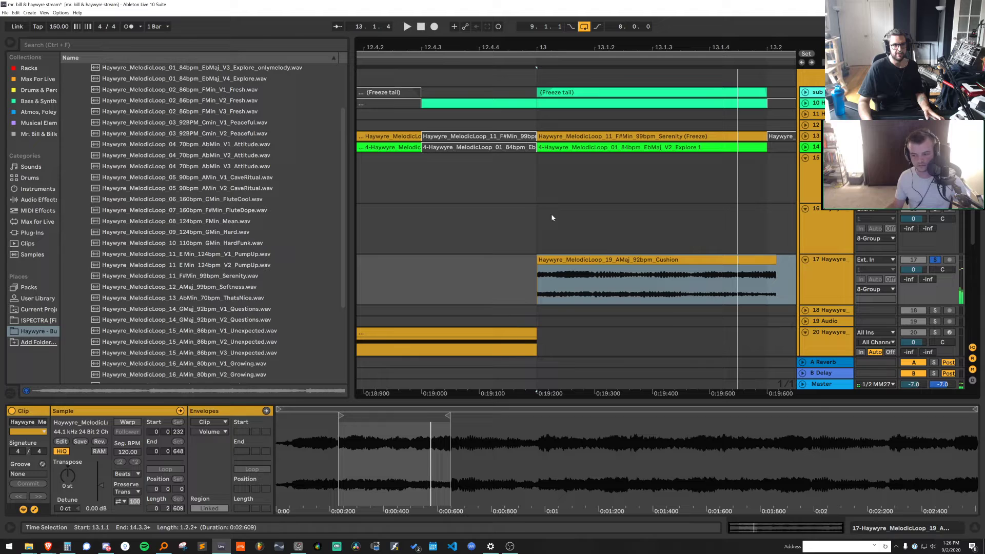
pyautogui.click(541, 269)
pyautogui.click(769, 261)
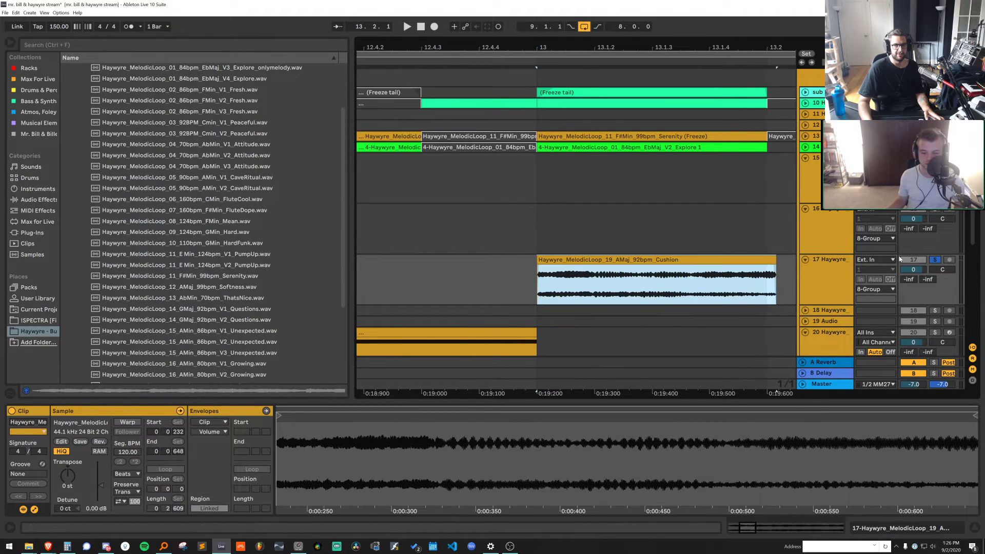
# Unsolo track 17 and play the Cushion clip together with the other tracks
pyautogui.click(934, 260)
pyautogui.press('space')
pyautogui.press('space')
pyautogui.rightClick(390, 223)
pyautogui.click(584, 294)
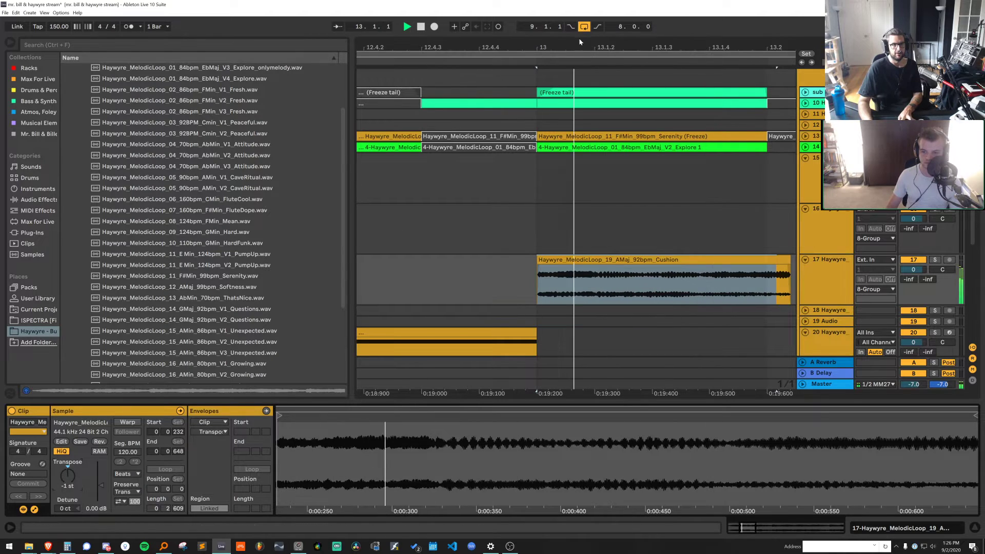
# Try transposing the Cushion clip down to -9 st while playing bar 13
pyautogui.scroll(-5, 573, 113)
pyautogui.moveTo(69, 484); pyautogui.dragTo(69, 500)
pyautogui.press('Down')
pyautogui.press('Down')
pyautogui.press('space')
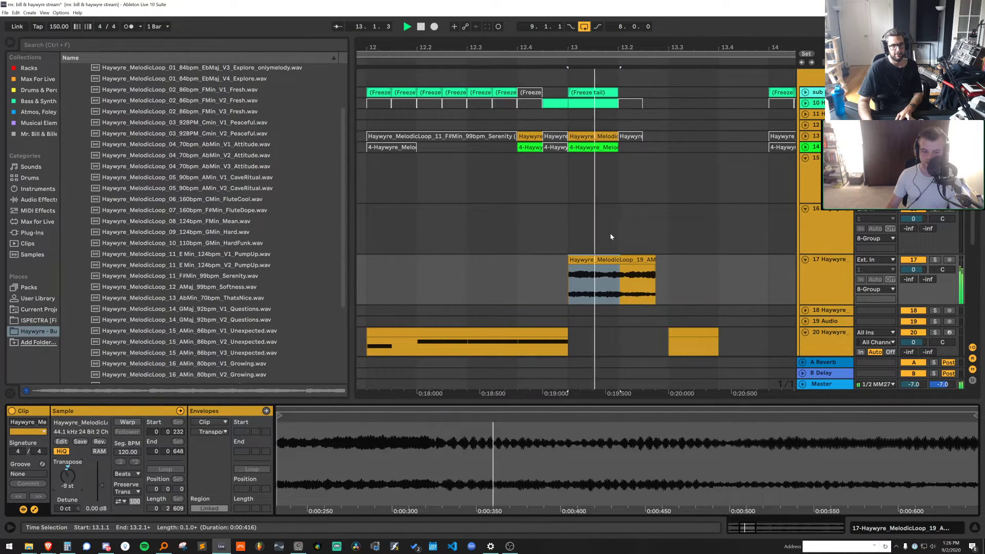
pyautogui.click(621, 261)
pyautogui.moveTo(627, 47); pyautogui.dragTo(627, 82)
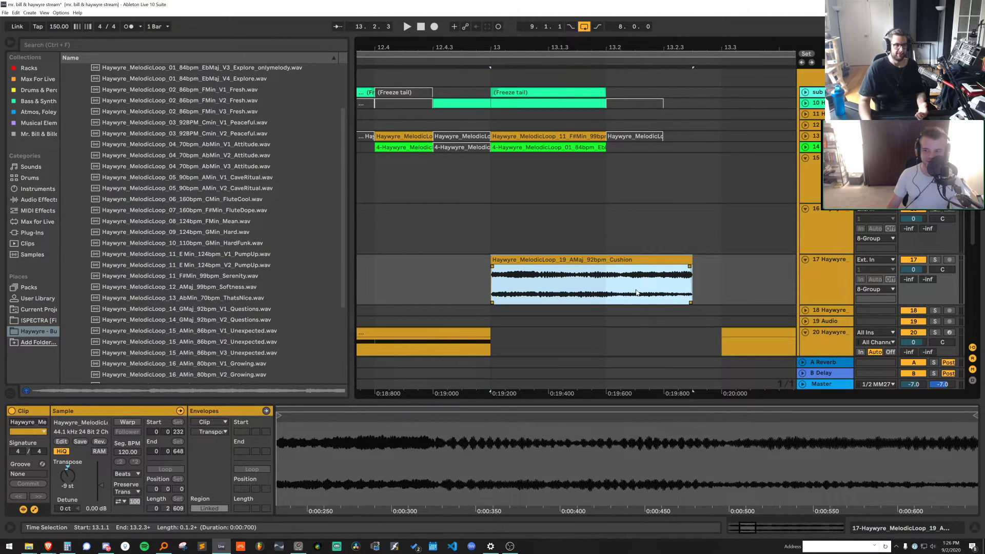
# Try transposing the Cushion clip up to 9 st and play it
pyautogui.moveTo(61, 478); pyautogui.dragTo(61, 454)
pyautogui.press('space')
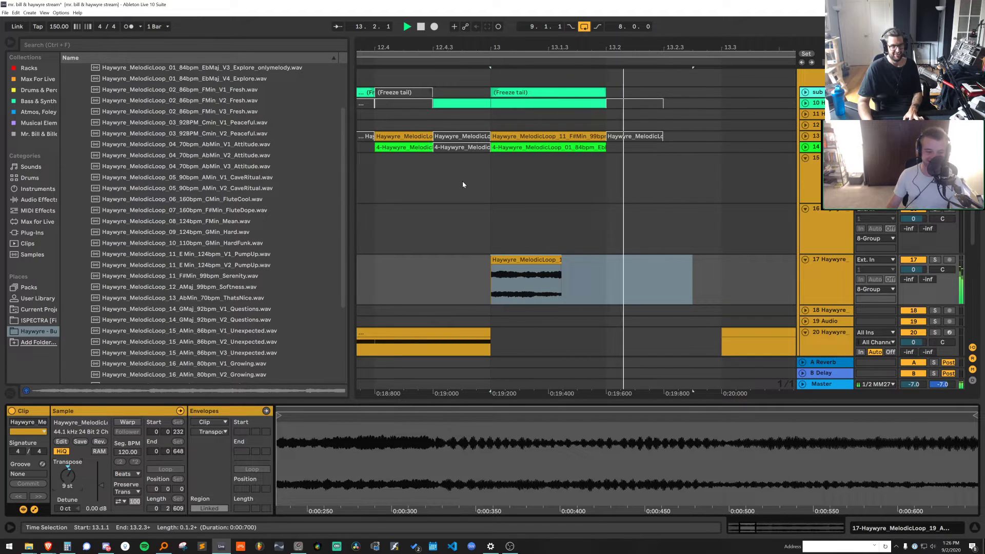
pyautogui.press('space')
pyautogui.moveTo(372, 458); pyautogui.dragTo(372, 395)
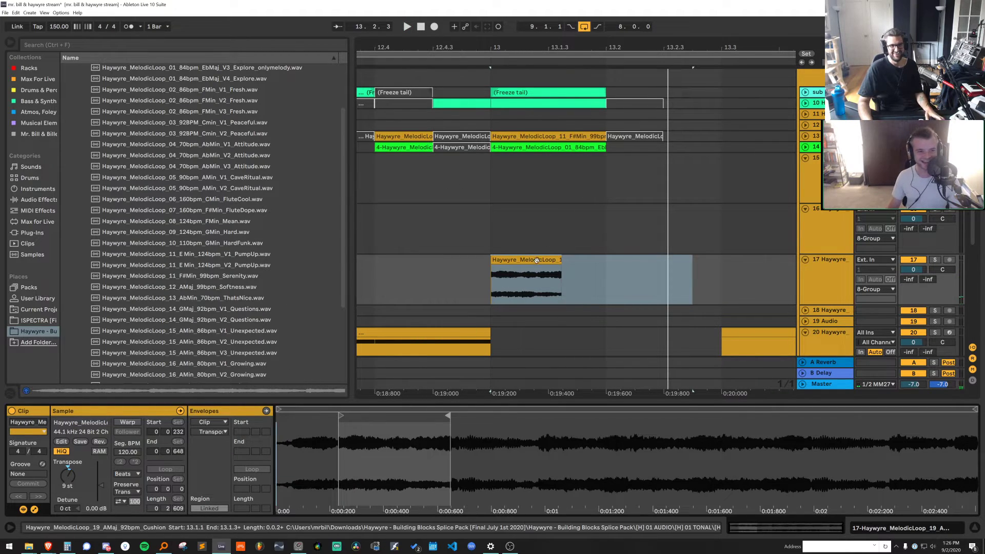
# Transpose the Cushion clip to -3 st and raise it by semitones to -1 st, playing bar 13 after each change
pyautogui.moveTo(74, 480); pyautogui.dragTo(75, 497)
pyautogui.press('space')
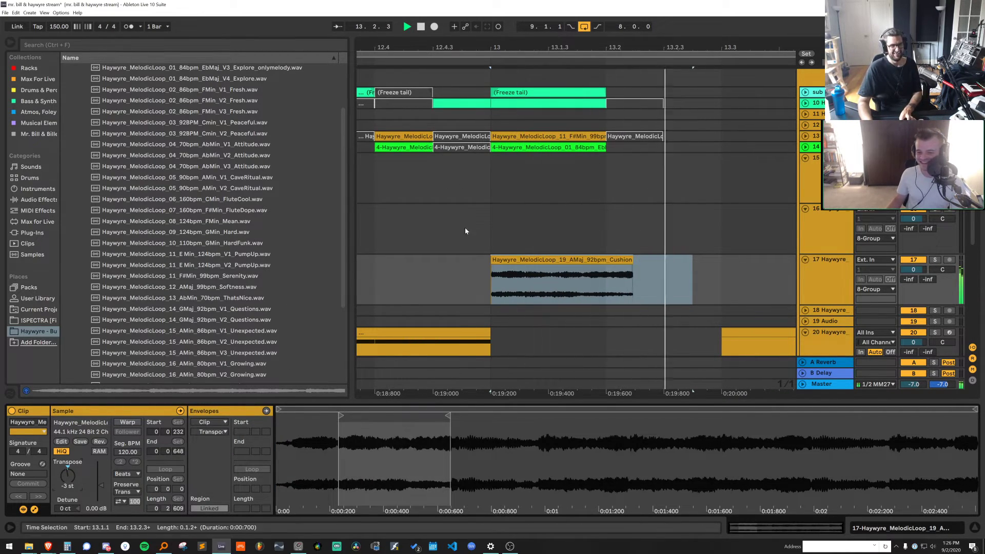
pyautogui.press('space')
pyautogui.press('Up')
pyautogui.press('space')
pyautogui.press('space')
pyautogui.press('Up')
pyautogui.press('space')
pyautogui.press('space')
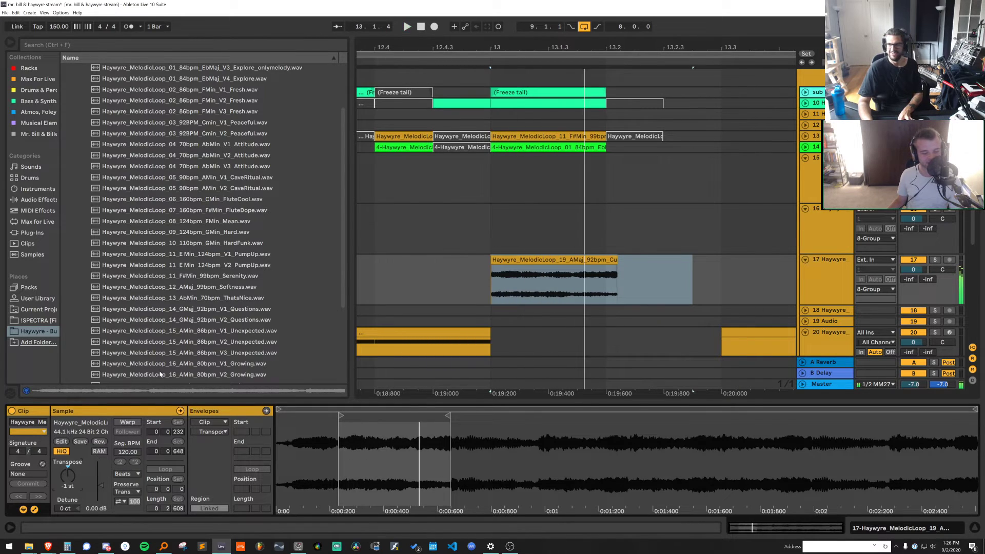
pyautogui.press('space')
pyautogui.press('space')
# Set the arrangement grid to 1/16 and add Auto Filter to track 17
pyautogui.rightClick(494, 218)
pyautogui.click(572, 348)
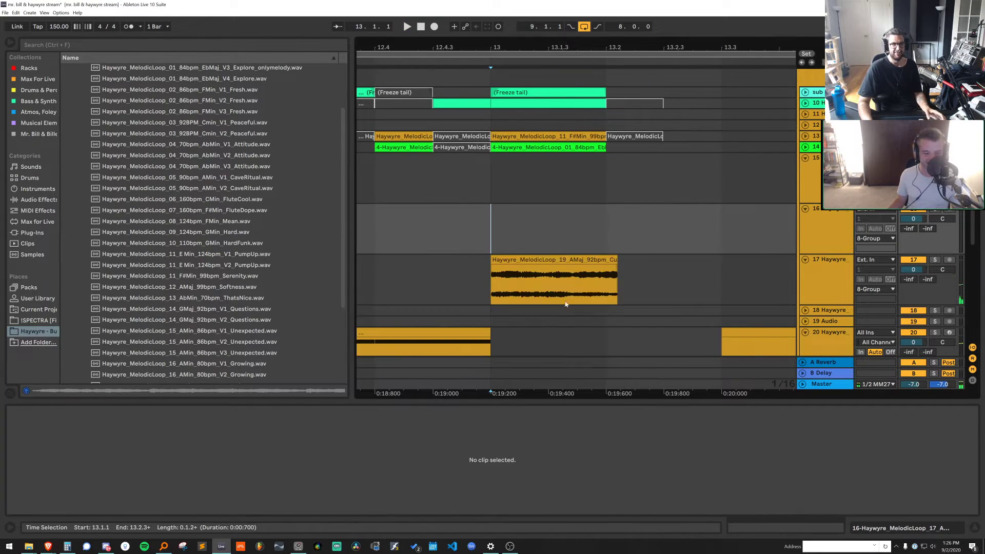
pyautogui.click(554, 260)
pyautogui.hotkey('ctrl', 'f')
pyautogui.write('auto')
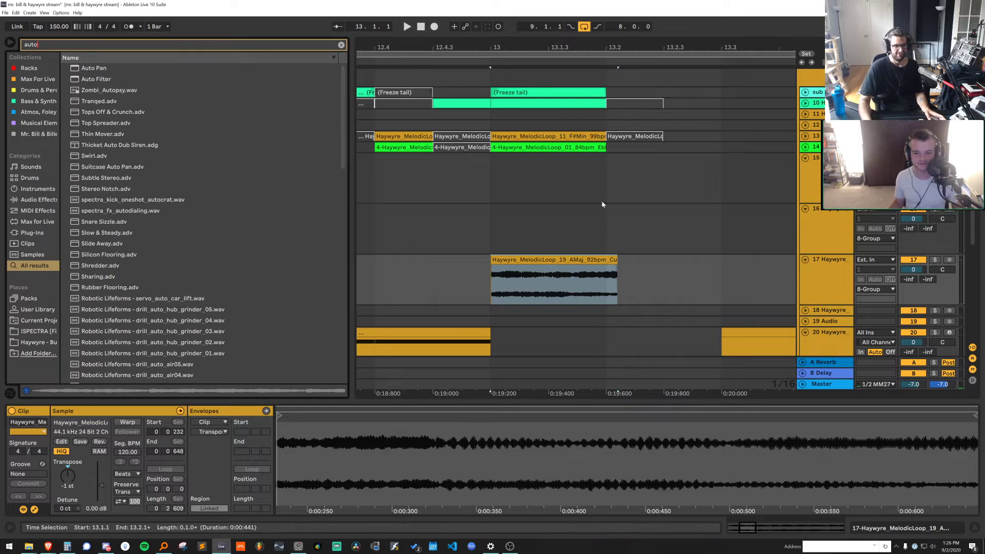
pyautogui.moveTo(171, 79); pyautogui.dragTo(196, 118)
pyautogui.moveTo(558, 281); pyautogui.dragTo(568, 293)
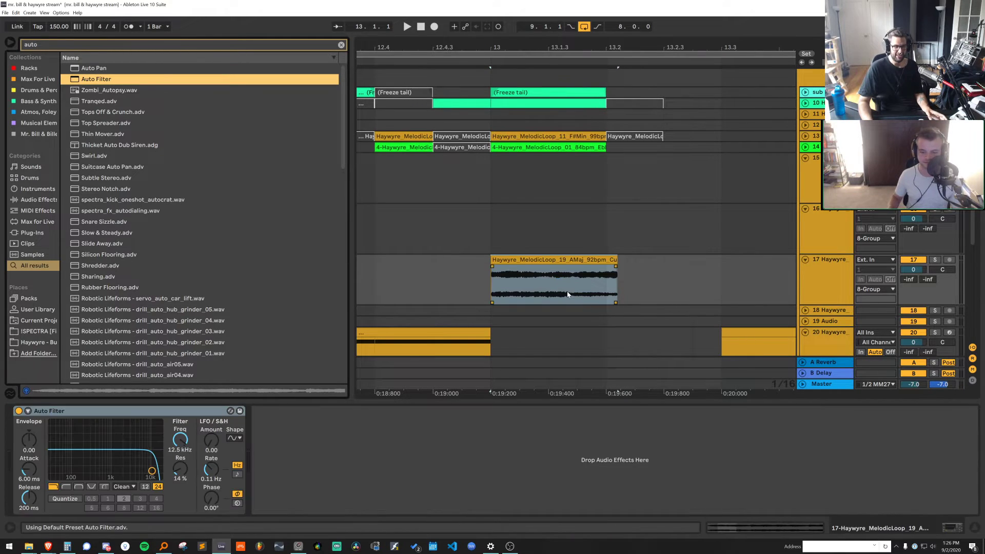
# Deactivate the tail of the Cushion clip past 13.2 so the active part ends there
pyautogui.moveTo(616, 260); pyautogui.dragTo(608, 270)
pyautogui.press('0')
pyautogui.click(591, 261)
# Open Auto Filter's frequency to 19.9 kHz and automate it ramping down to 26.0 Hz across the Cushion clip, checking it by playback
pyautogui.moveTo(181, 450); pyautogui.dragTo(181, 436)
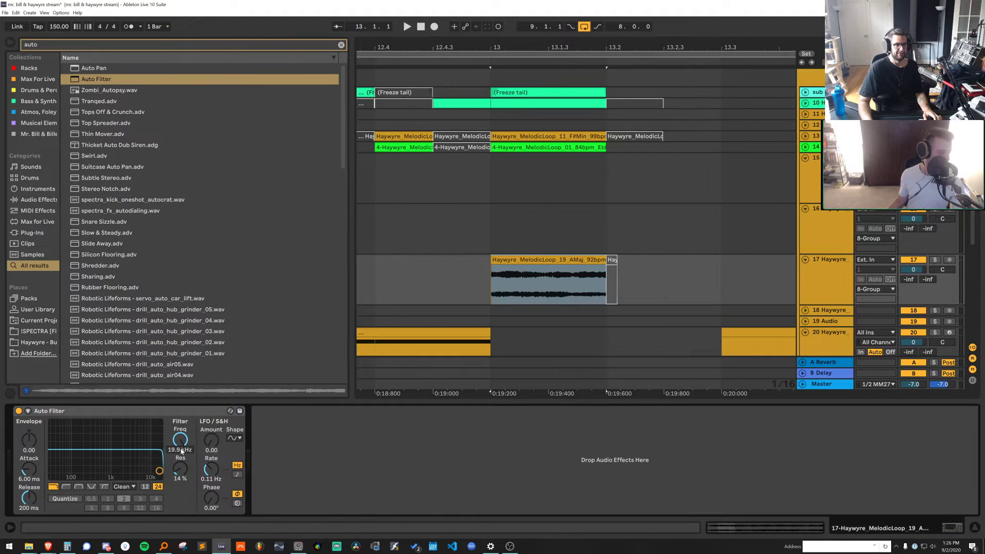
pyautogui.press('a')
pyautogui.click(423, 266)
pyautogui.moveTo(430, 266); pyautogui.dragTo(675, 303)
pyautogui.press('space')
pyautogui.press('space')
pyautogui.press('space')
pyautogui.press('space')
pyautogui.press('space')
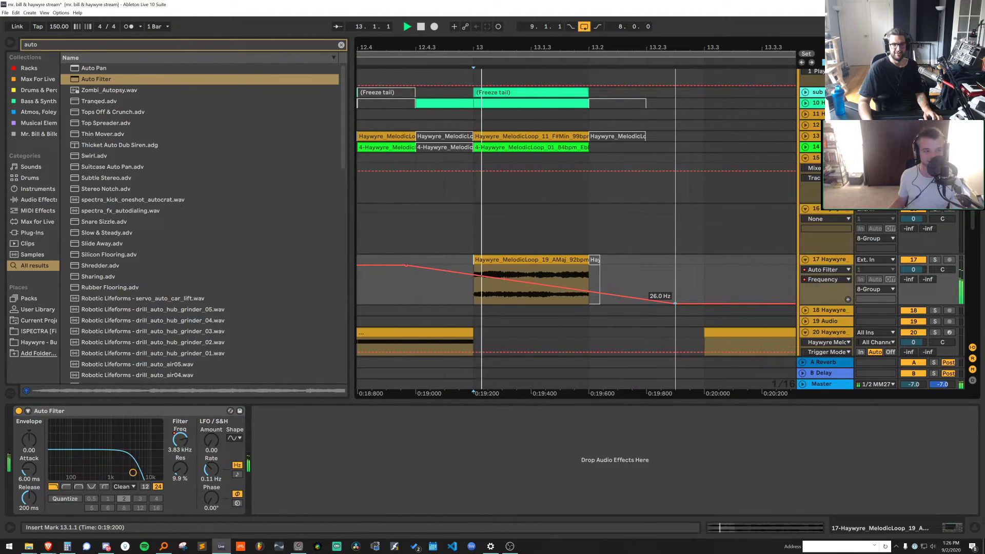
pyautogui.press('space')
pyautogui.press('a')
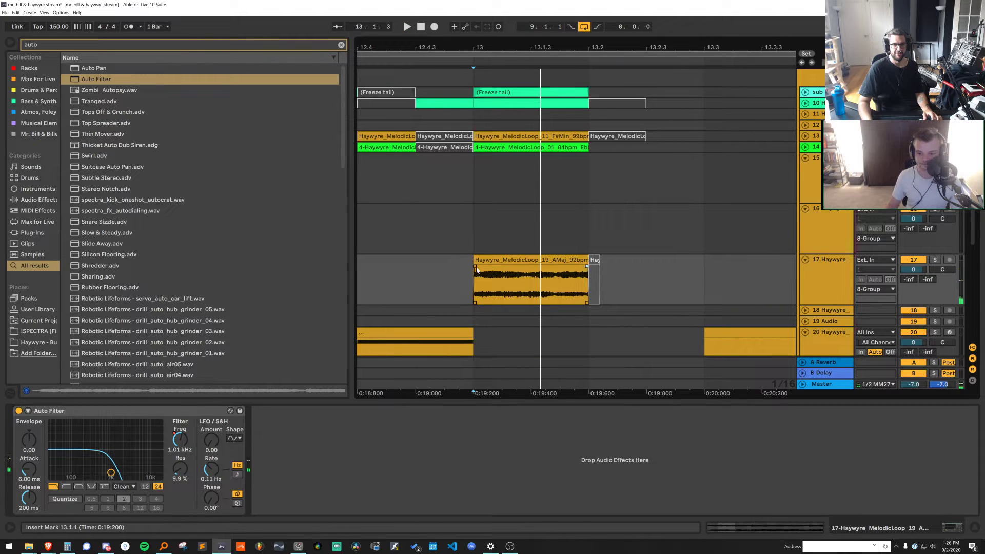
# Play the arrangement from 11.4.3 to hear the filtered Cushion clip in context
pyautogui.click(357, 209)
pyautogui.press('space')
pyautogui.scroll(-5, 468, 201)
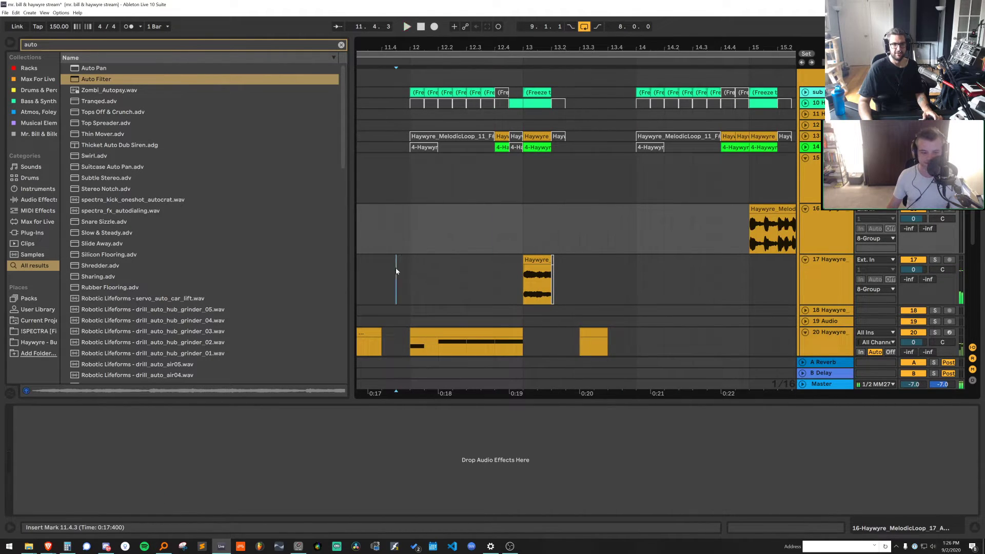
pyautogui.click(396, 271)
pyautogui.press('space')
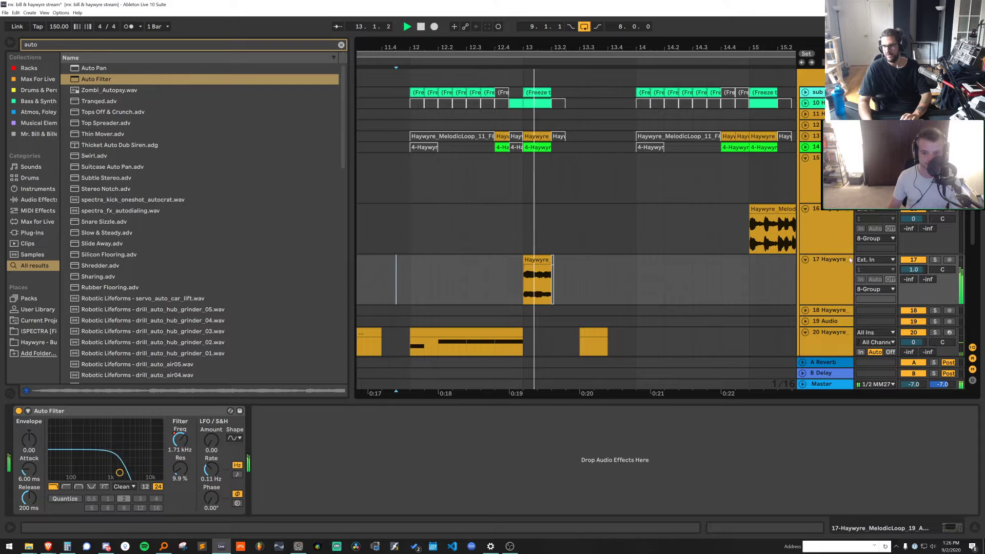
# Add ValhallaRoom_x64 after Auto Filter on track 17 and set its reverb decay to 1.33 s during playback
pyautogui.click(525, 298)
pyautogui.press('space')
pyautogui.hotkey('ctrl', 'f')
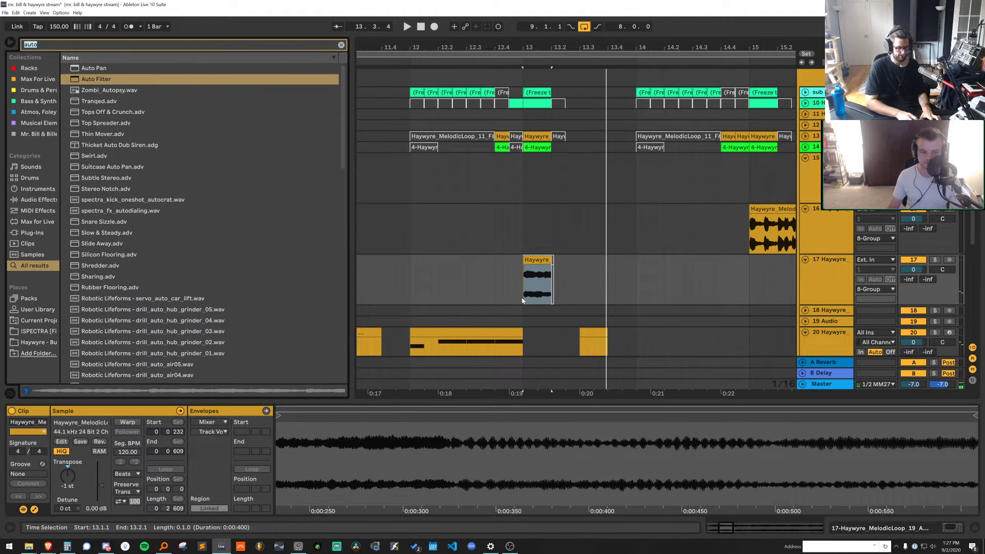
pyautogui.doubleClick(107, 123)
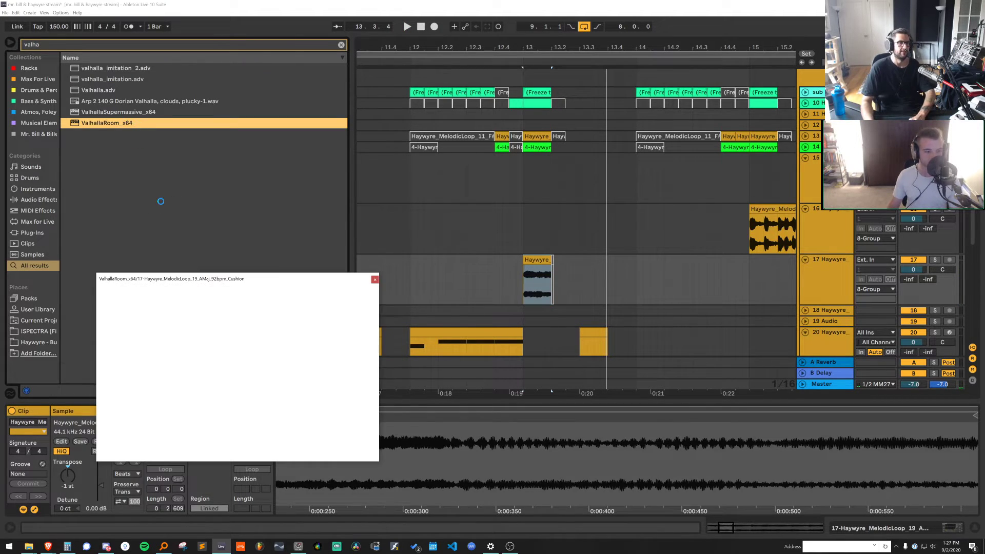
pyautogui.press('space')
pyautogui.moveTo(167, 384); pyautogui.dragTo(176, 388)
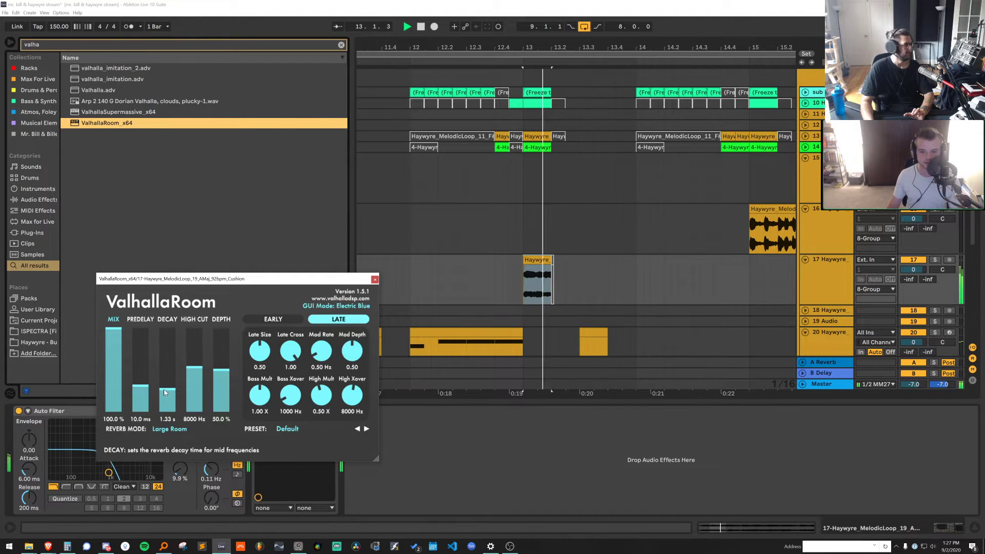
pyautogui.press('space')
pyautogui.click(375, 280)
# Insert a new audio track directly below track 17
pyautogui.click(837, 284)
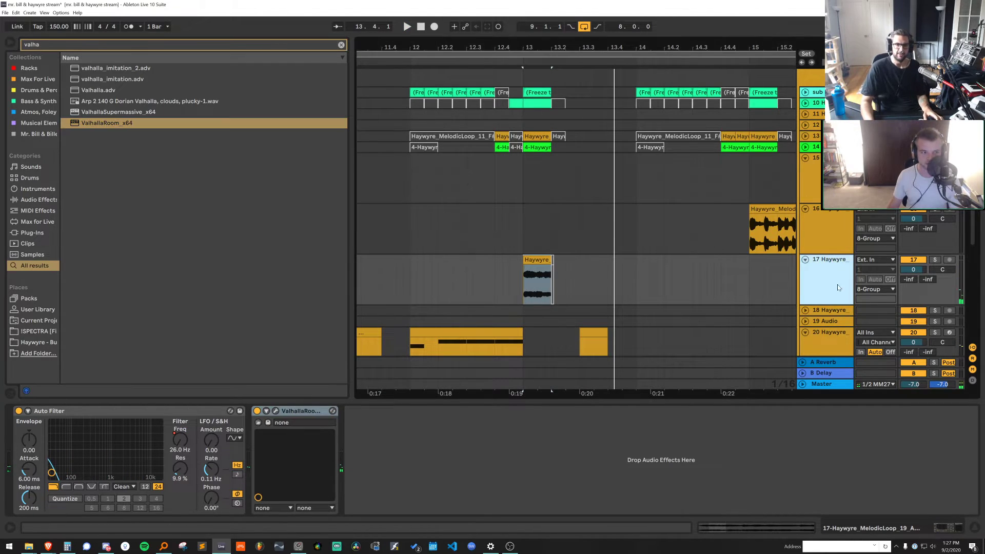
pyautogui.scroll(-2, 837, 282)
pyautogui.hotkey('ctrl', 't')
# Clear the browser search and audition the Haywyre melodic loops from 08 Mean through 14 V1 Questions
pyautogui.click(45, 342)
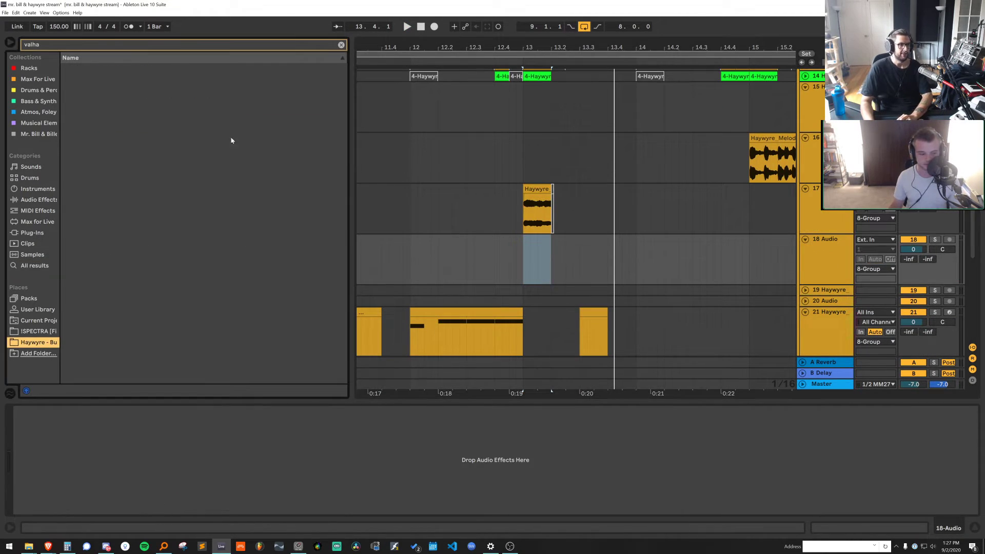
pyautogui.click(340, 45)
pyautogui.click(219, 222)
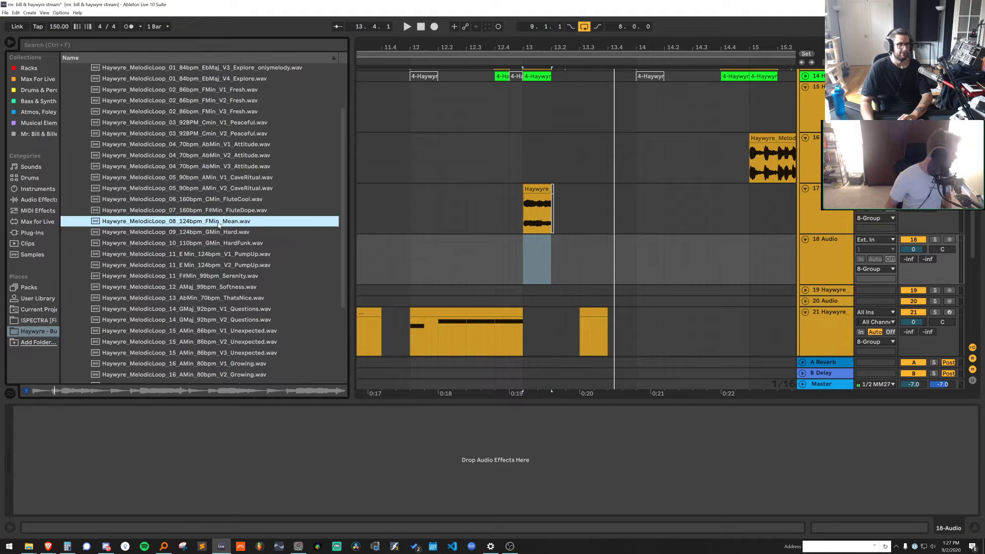
pyautogui.click(198, 233)
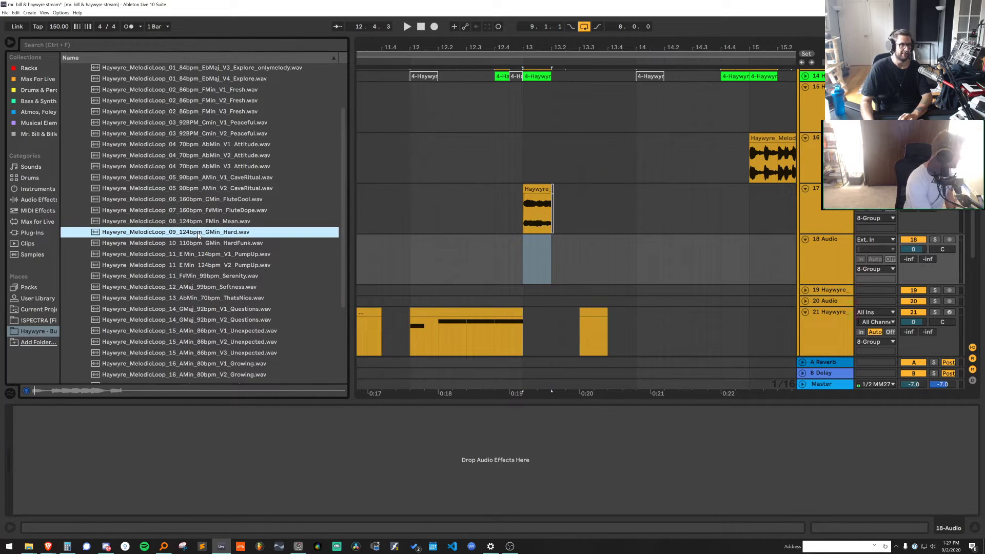
pyautogui.scroll(-1, 200, 232)
pyautogui.click(204, 231)
pyautogui.click(200, 242)
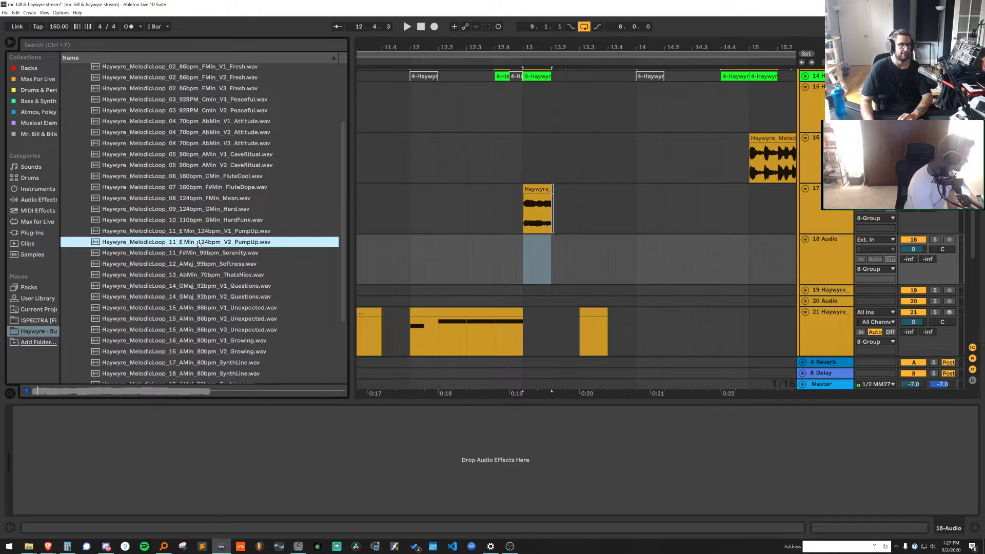
pyautogui.scroll(-1, 200, 241)
pyautogui.click(199, 220)
pyautogui.click(198, 230)
pyautogui.click(197, 251)
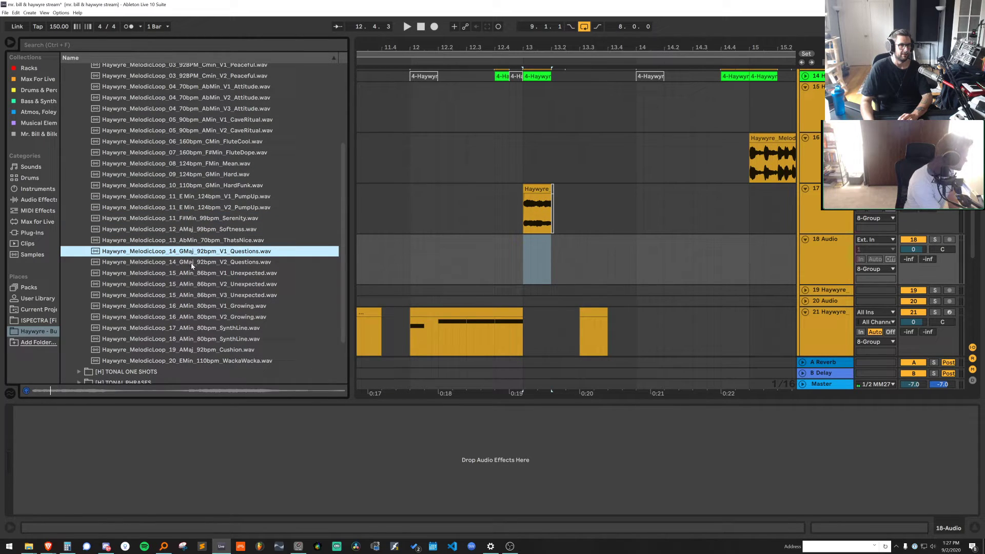
# Try Haywyre_MelodicLoop_14_GMaj_92bpm_V1_Questions at bar 13 on track 18, transposing it up to 3 st during playback checks
pyautogui.moveTo(195, 256); pyautogui.dragTo(524, 272)
pyautogui.press('space')
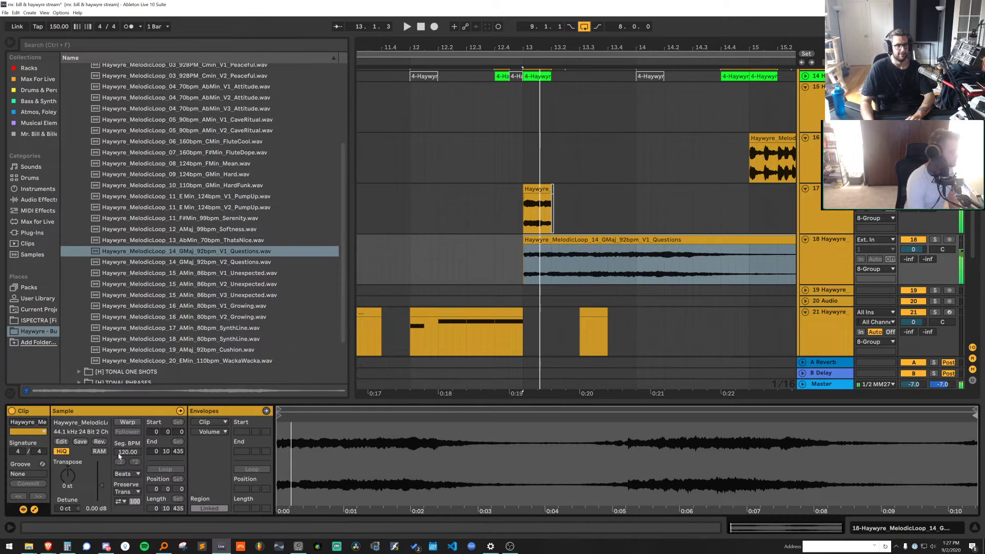
pyautogui.press('space')
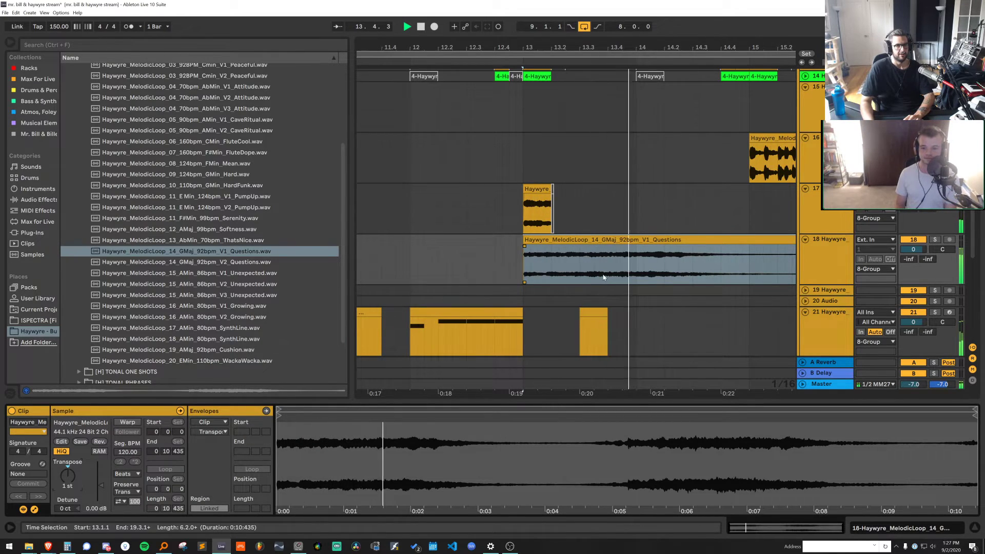
pyautogui.press('space')
pyautogui.press('Up')
pyautogui.press('space')
pyautogui.press('space')
pyautogui.press('Up')
pyautogui.press('space')
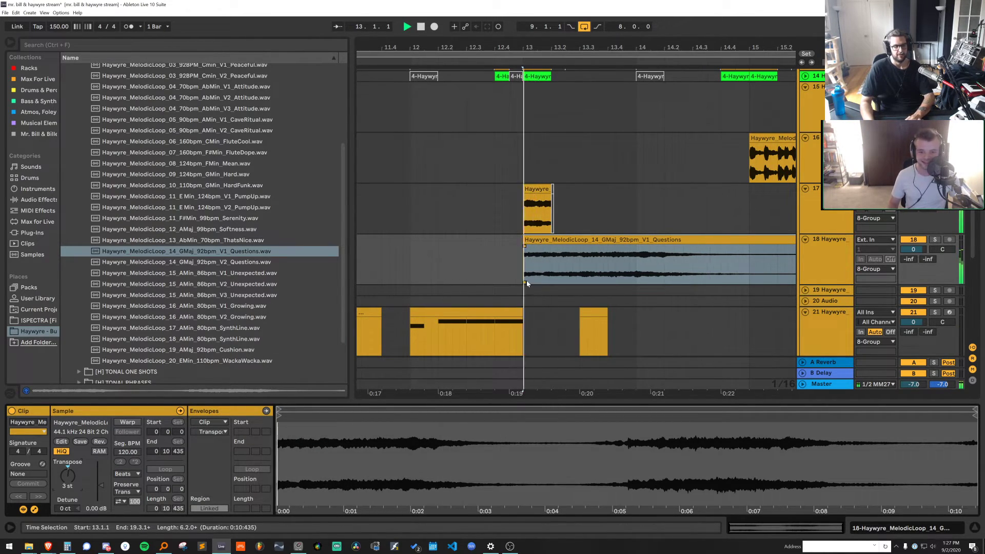
# Try the V1 Questions clip at successively higher transpositions up to 9 st, playing each from bar 13
pyautogui.press('space')
pyautogui.press('Up')
pyautogui.press('Up')
pyautogui.press('space')
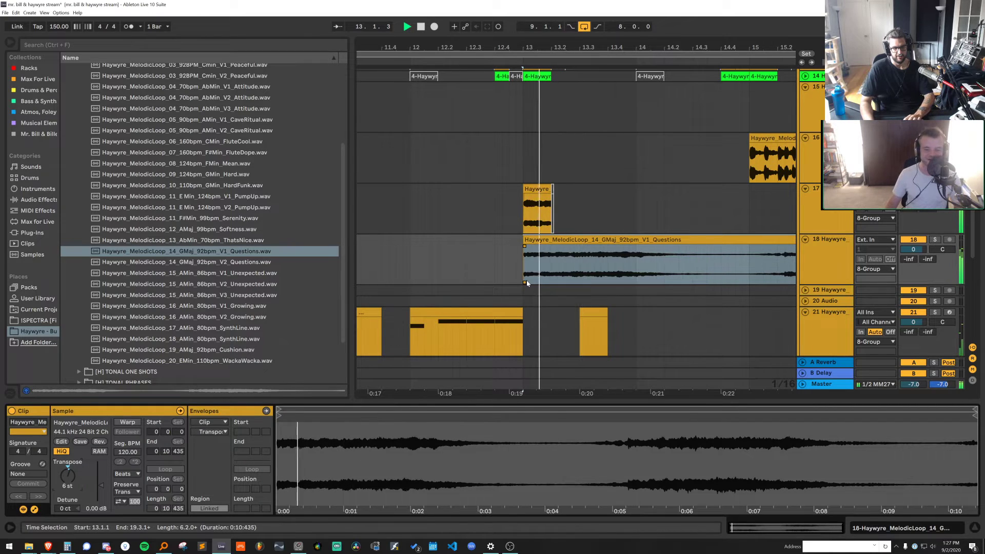
pyautogui.press('space')
pyautogui.press('Up')
pyautogui.press('space')
pyautogui.press('space')
pyautogui.press('Up')
pyautogui.press('space')
pyautogui.press('space')
pyautogui.press('Up')
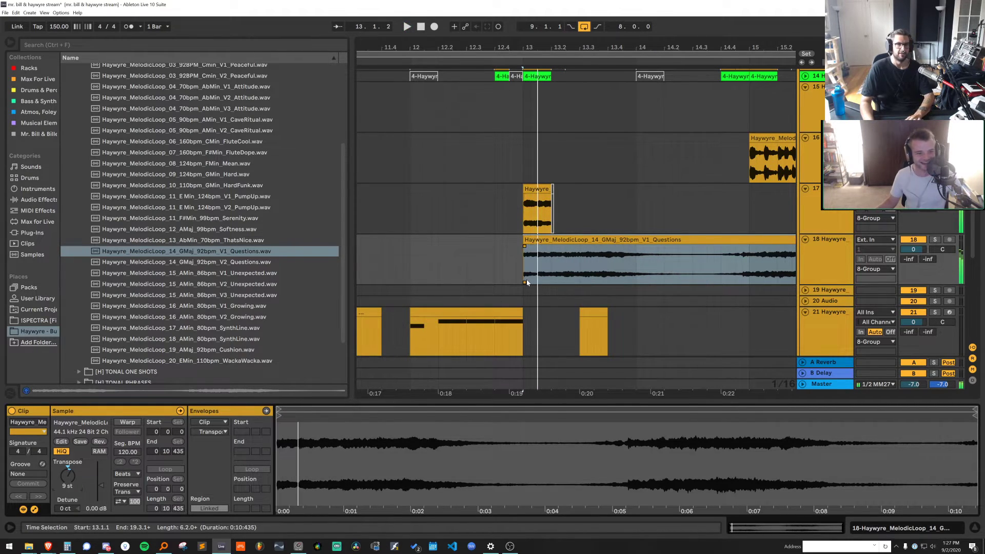
# Transpose the V1 Questions clip to -2 st, play it from bar 13, and delete the clip
pyautogui.press('space')
pyautogui.press('space')
pyautogui.write('-2')
pyautogui.press('Return')
pyautogui.press('space')
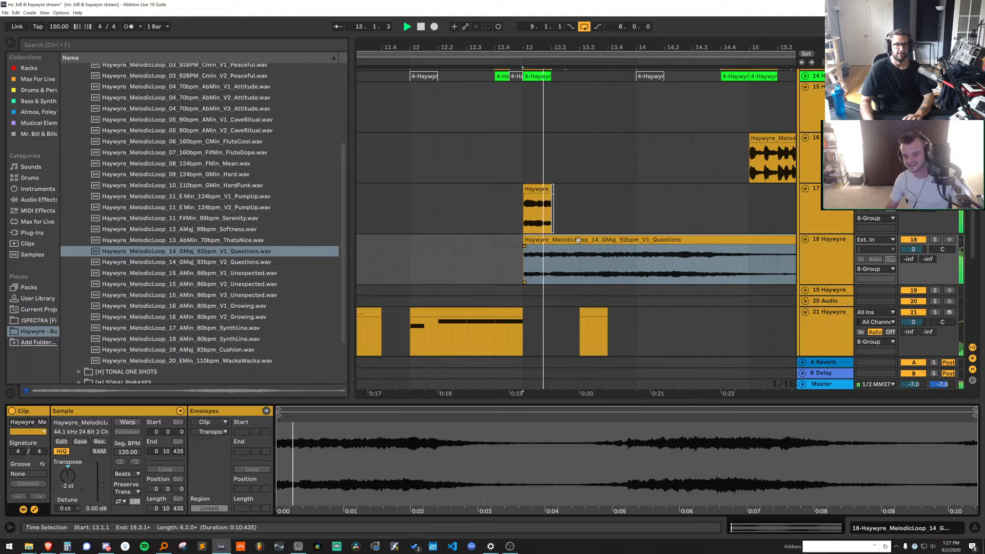
pyautogui.press('space')
pyautogui.press('space')
pyautogui.press('space')
pyautogui.click(550, 241)
pyautogui.press('Delete')
# Try Haywyre_MelodicLoop_14_GMaj_92bpm_V2_Questions at bar 13 on track 18, transposed to 3 st, and play it
pyautogui.click(305, 265)
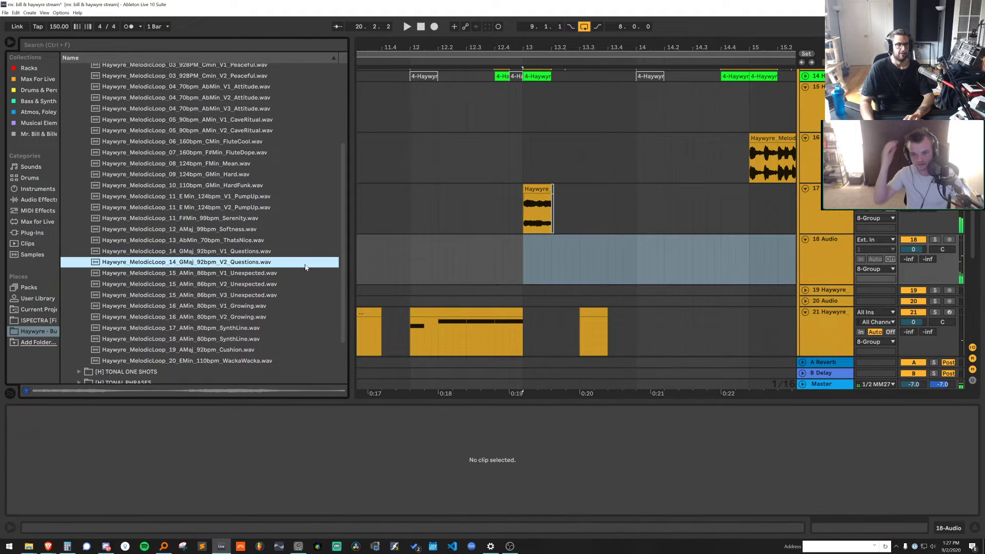
pyautogui.moveTo(283, 264); pyautogui.dragTo(497, 272)
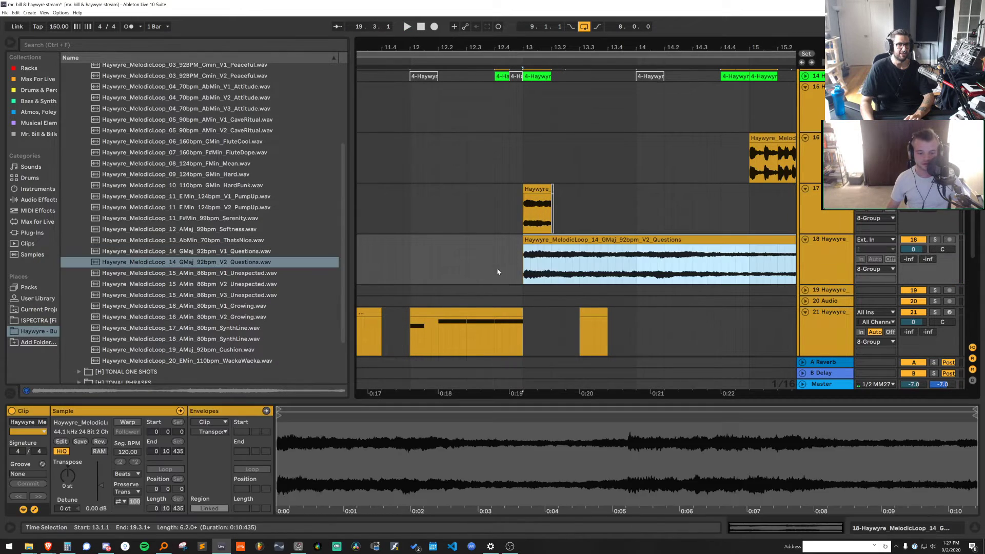
pyautogui.click(69, 475)
pyautogui.write('3')
pyautogui.press('Return')
pyautogui.press('space')
pyautogui.press('space')
pyautogui.press('space')
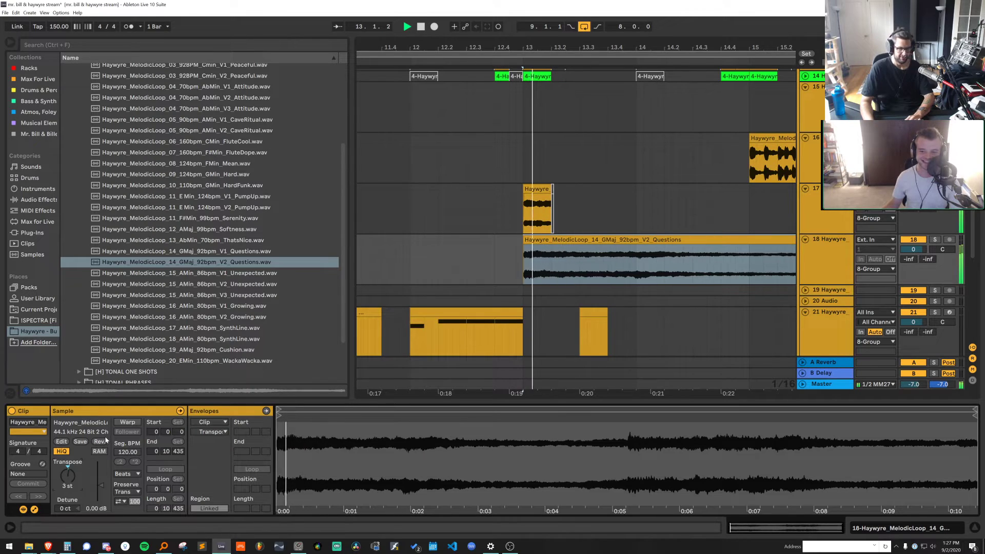
# Try the V2 Questions clip at 5 st, listen to track 18 soloed, and delete the clip
pyautogui.press('Up')
pyautogui.press('Up')
pyautogui.press('space')
pyautogui.press('space')
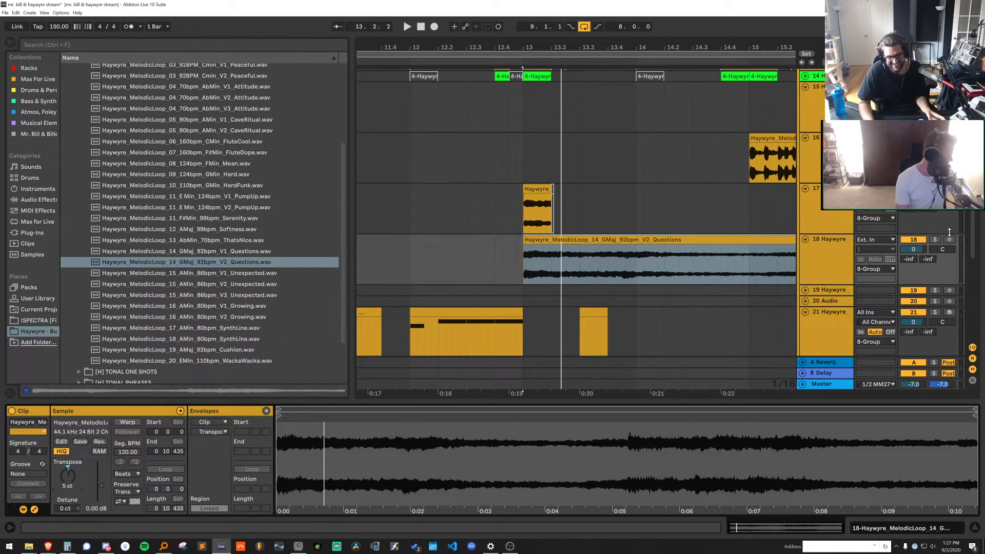
pyautogui.click(935, 240)
pyautogui.press('space')
pyautogui.press('space')
pyautogui.click(68, 474)
pyautogui.press('Up')
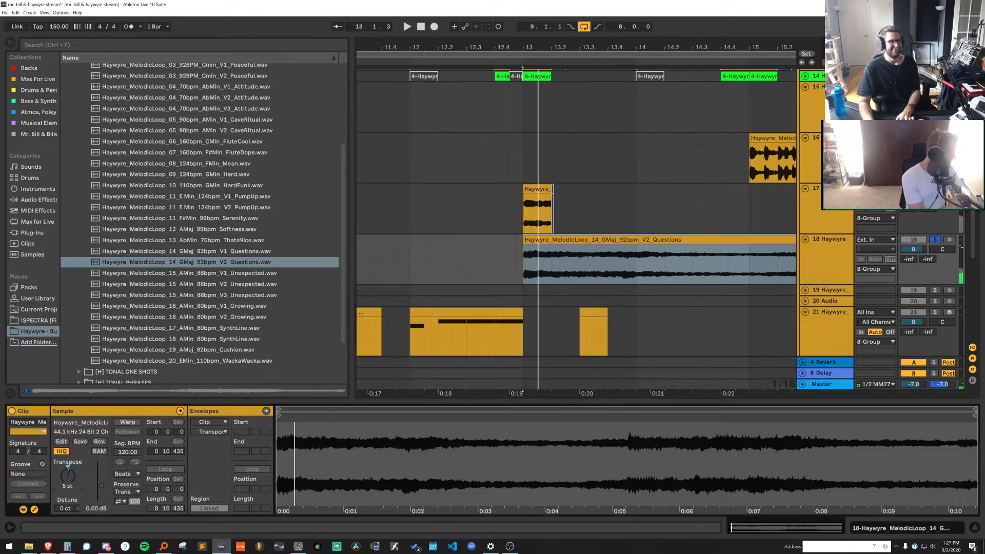
pyautogui.press('space')
pyautogui.press('space')
pyautogui.press('Delete')
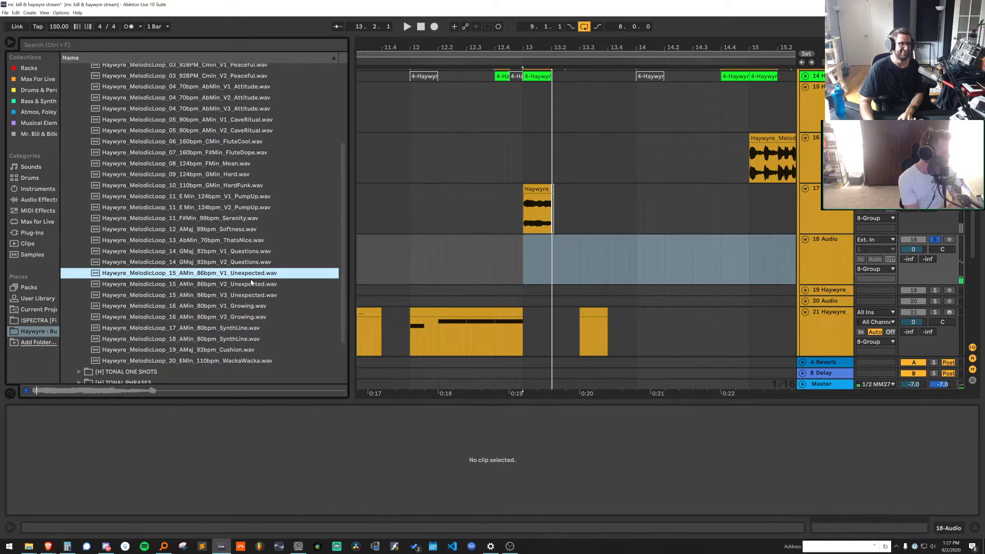
# Audition the remaining melodic loops, place Haywyre_MelodicLoop_18_AMin_80bpm_SynthLine at bar 13 on track 18, and split it at 14.1.1 and 14.2.1
pyautogui.click(234, 295)
pyautogui.click(227, 338)
pyautogui.click(227, 360)
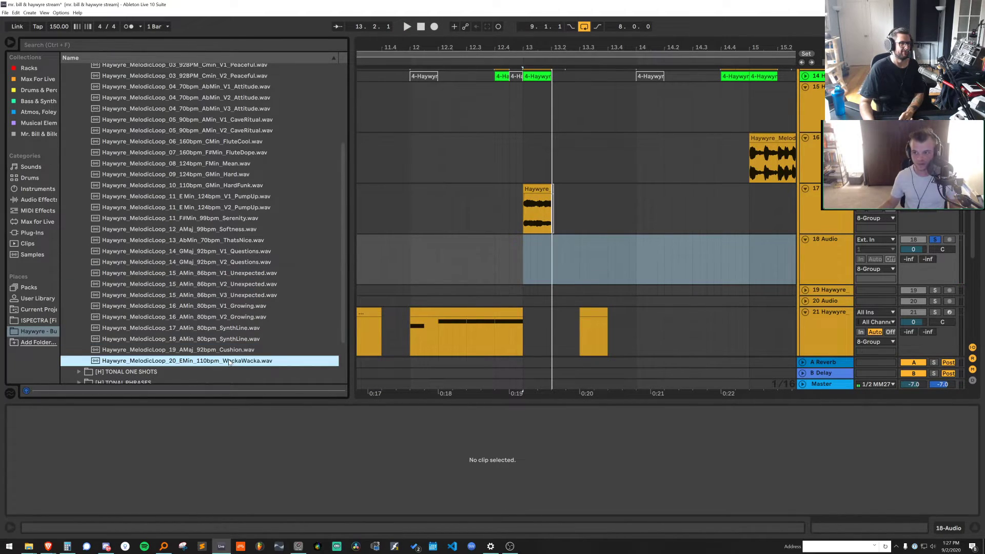
pyautogui.click(217, 342)
pyautogui.moveTo(217, 345); pyautogui.dragTo(639, 265)
pyautogui.click(632, 265)
pyautogui.click(634, 265)
pyautogui.hotkey('ctrl', 'e')
pyautogui.click(665, 257)
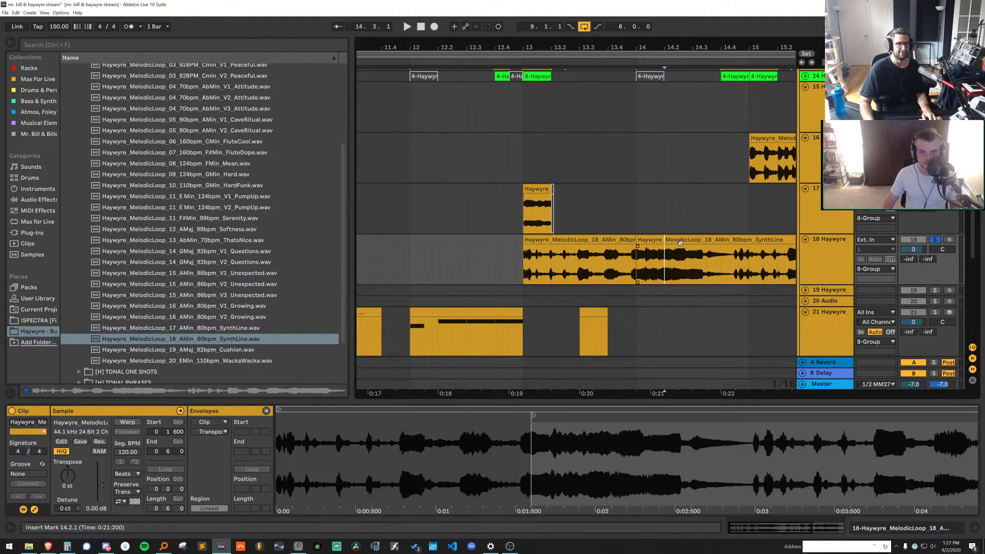
pyautogui.hotkey('ctrl', 'e')
# Delete the SynthLine parts around the one-beat slice at bar 14 and move that slice to 13.1.1
pyautogui.click(680, 240)
pyautogui.press('Delete')
pyautogui.click(611, 240)
pyautogui.press('Delete')
pyautogui.click(647, 240)
pyautogui.hotkey('ctrl', 'x')
pyautogui.click(524, 250)
pyautogui.hotkey('ctrl', 'v')
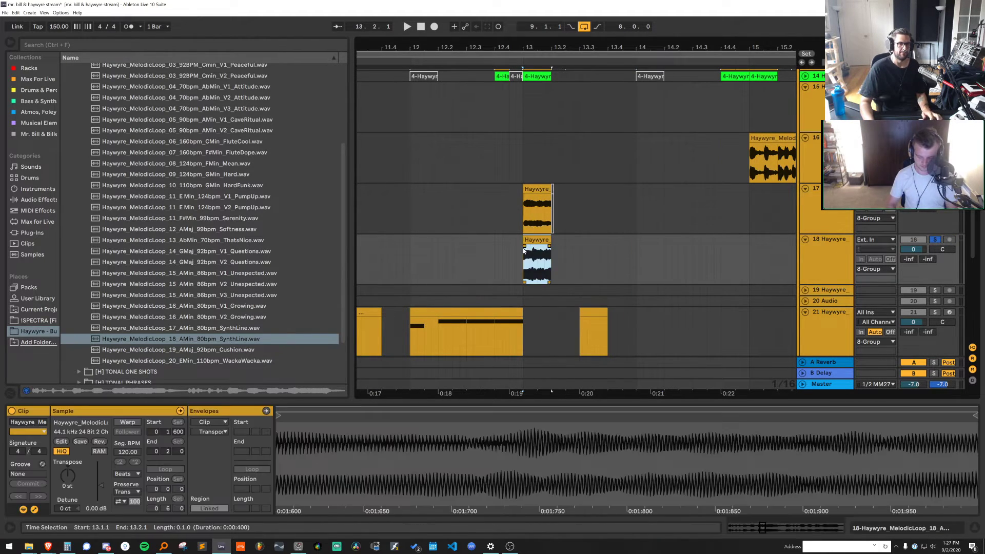
# Play the SynthLine slice, unsolo track 18, and try the slice transposed to -2 st in context
pyautogui.press('space')
pyautogui.press('space')
pyautogui.click(935, 240)
pyautogui.press('space')
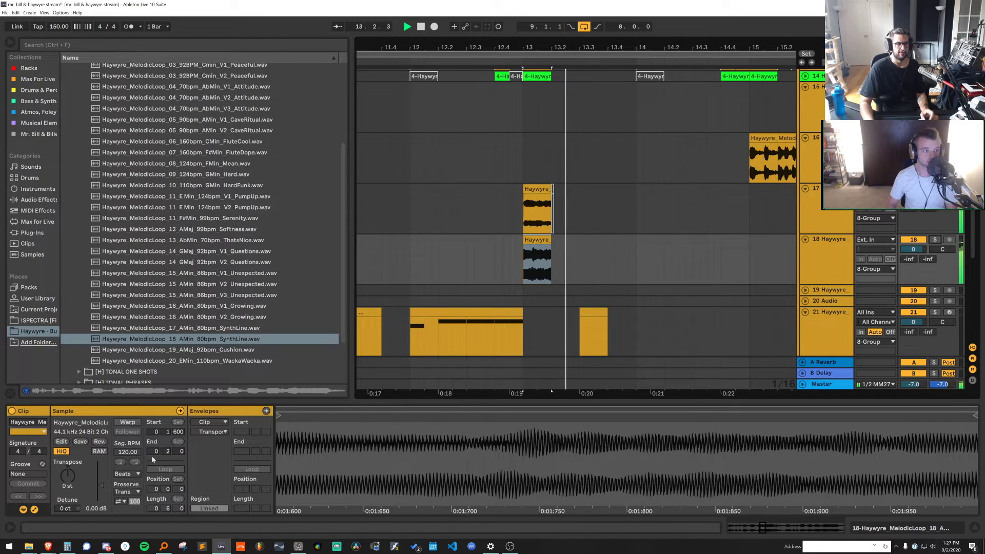
pyautogui.click(67, 474)
pyautogui.press('Down')
pyautogui.press('Down')
pyautogui.press('Down')
pyautogui.press('space')
pyautogui.press('space')
pyautogui.press('Up')
pyautogui.press('space')
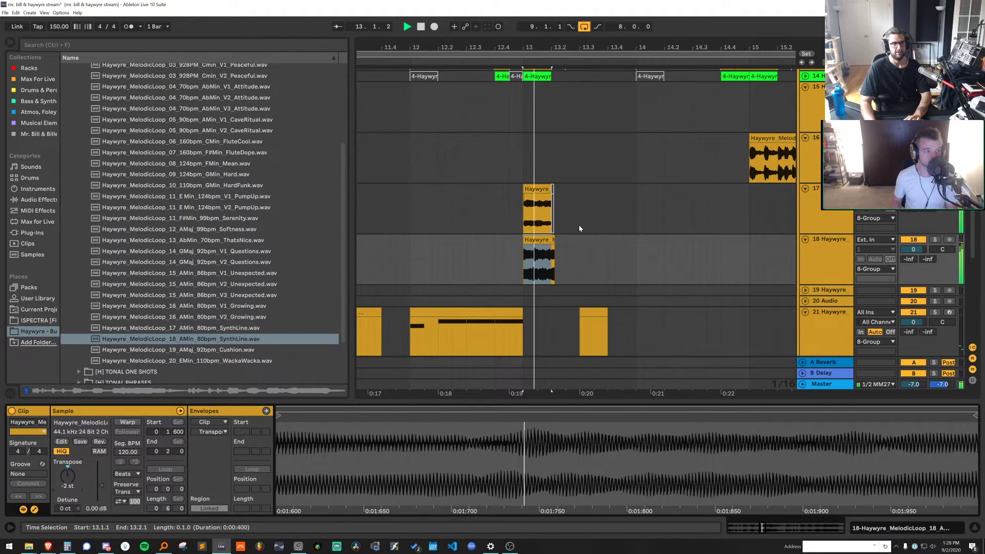
# Try the SynthLine slice at higher transpositions up to 5 st, playing it from bar 13
pyautogui.press('space')
pyautogui.press('Up')
pyautogui.press('space')
pyautogui.press('space')
pyautogui.press('Up')
pyautogui.press('Up')
pyautogui.press('Up')
pyautogui.press('space')
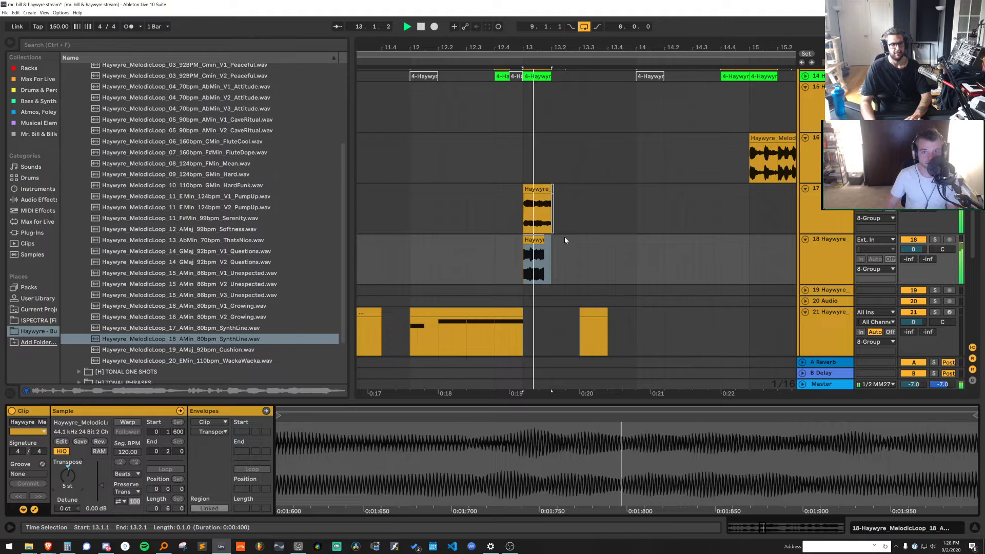
# Try the SynthLine slice at 8 st, delete it, and select the empty track 18 range around bar 13
pyautogui.press('space')
pyautogui.press('Up')
pyautogui.press('Up')
pyautogui.press('space')
pyautogui.click(551, 244)
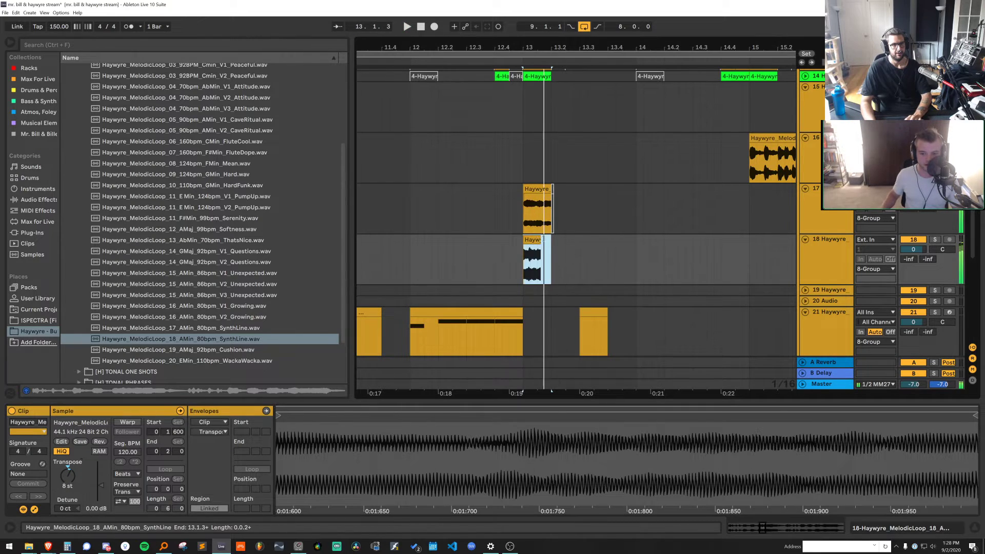
pyautogui.press('Delete')
pyautogui.moveTo(579, 259); pyautogui.dragTo(474, 259)
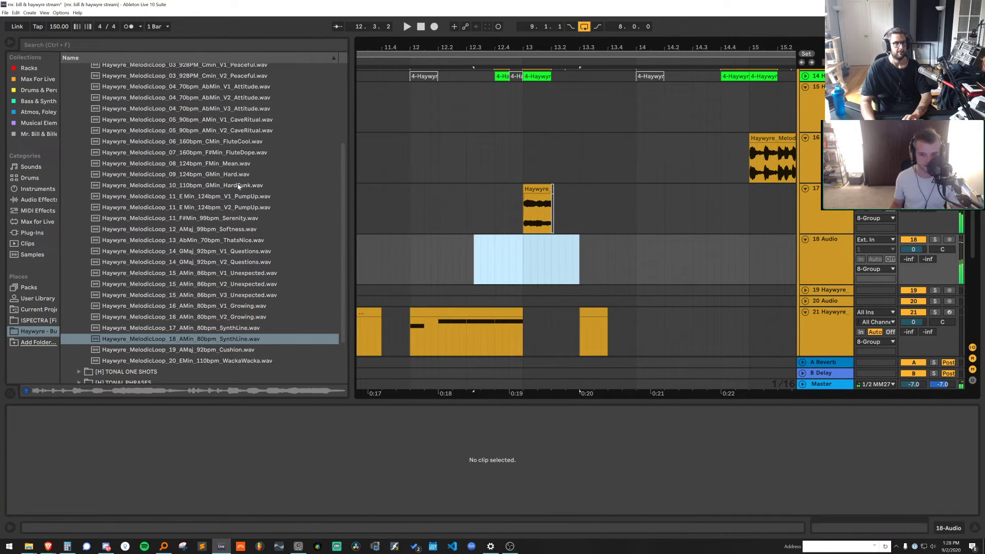
# Browse the TONAL PHRASES and TONAL ONE SHOTS sample folders and reopen the TONAL LOOPS folder
pyautogui.scroll(5, 256, 201)
pyautogui.click(149, 91)
pyautogui.click(150, 111)
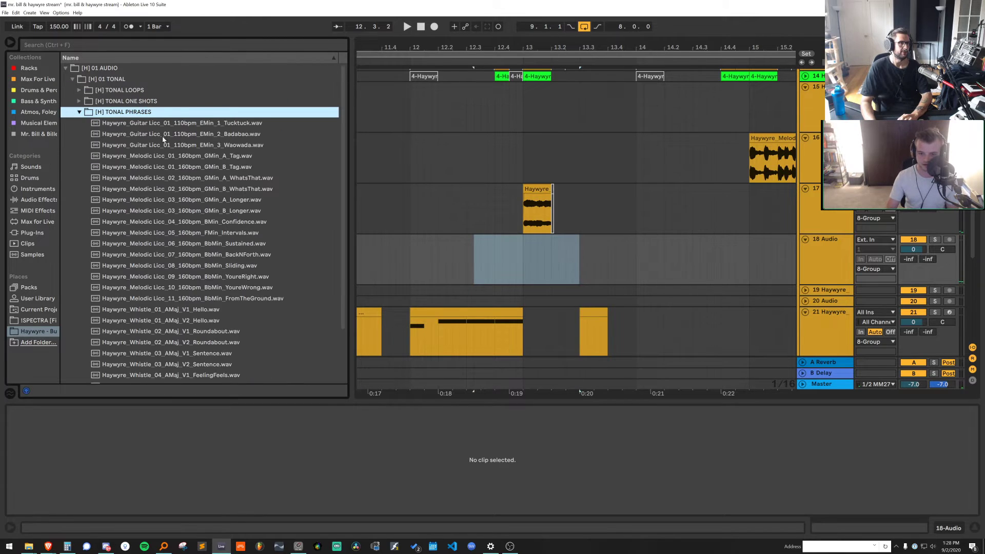
pyautogui.click(175, 179)
pyautogui.click(149, 101)
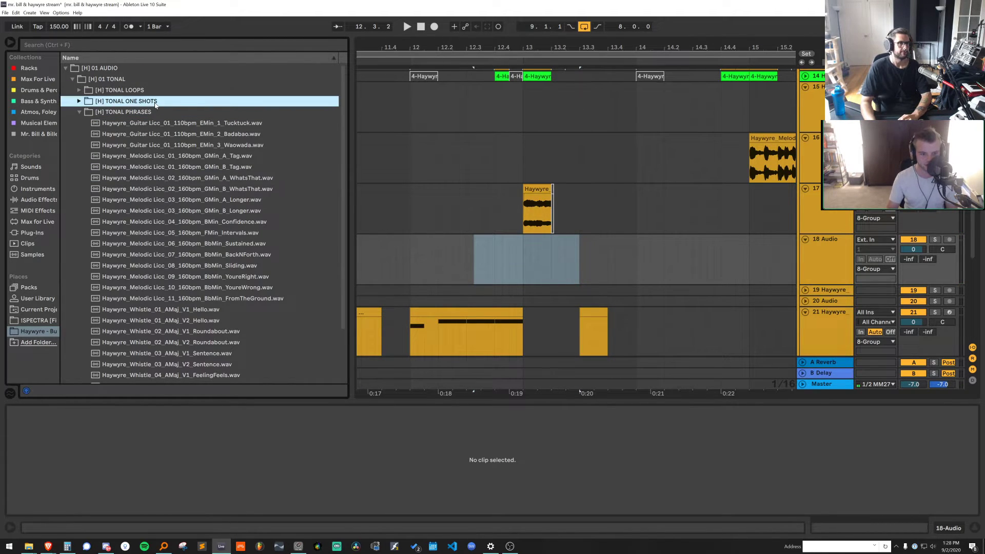
pyautogui.click(159, 145)
pyautogui.click(132, 92)
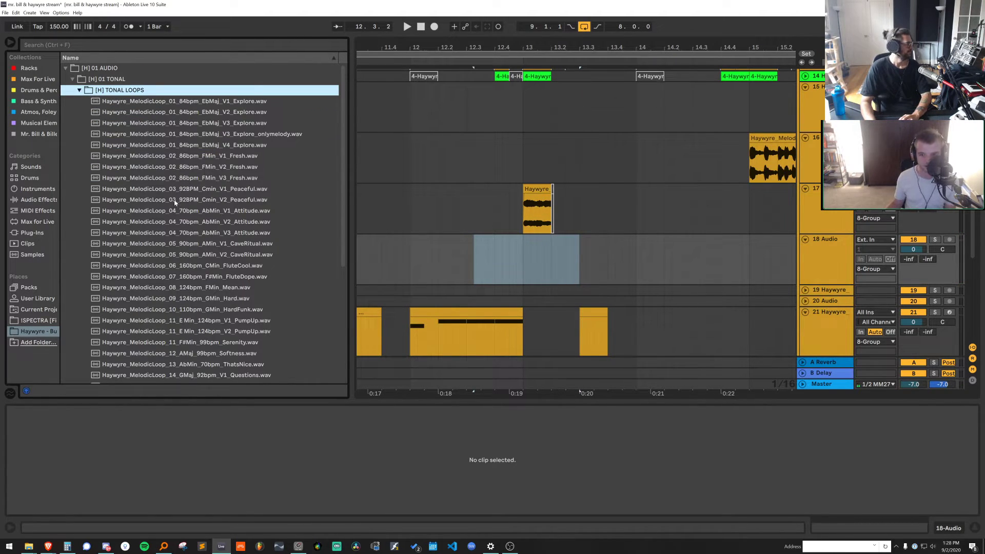
# Audition melodic loops in TONAL LOOPS, including V2 Peaceful, V2 PumpUp, V1 Questions, V2 Unexpected, WackaWacka and Cushion
pyautogui.click(174, 201)
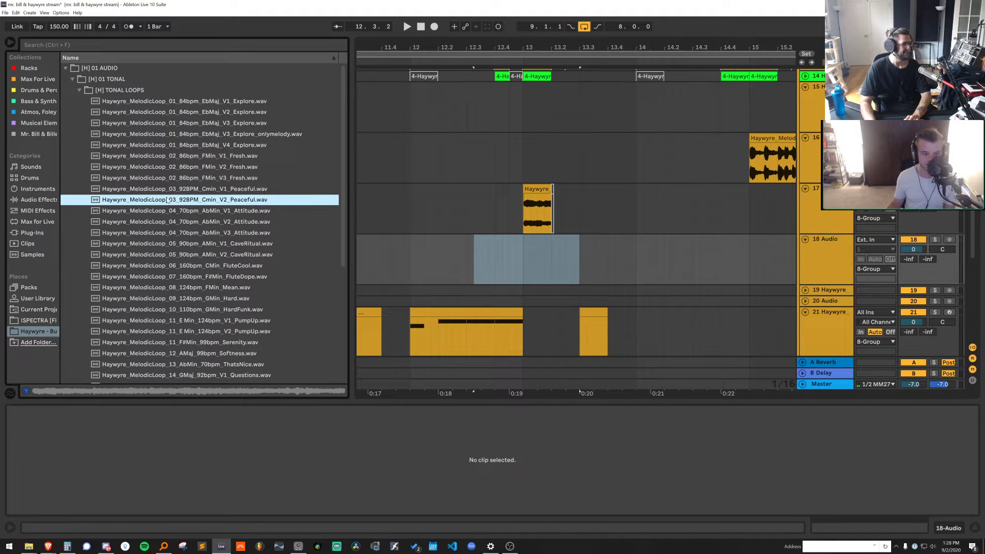
pyautogui.click(208, 331)
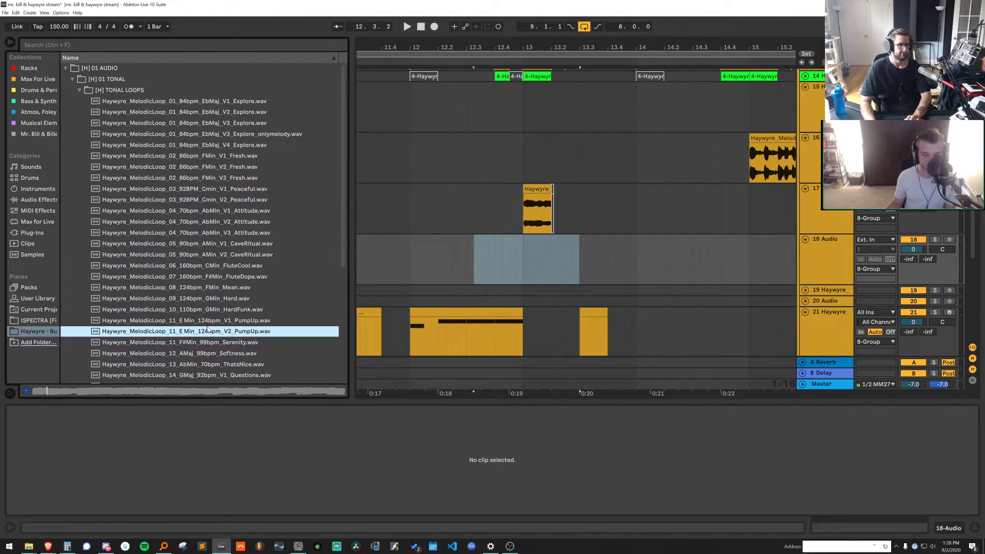
pyautogui.scroll(-1, 209, 331)
pyautogui.click(210, 329)
pyautogui.scroll(-1, 209, 333)
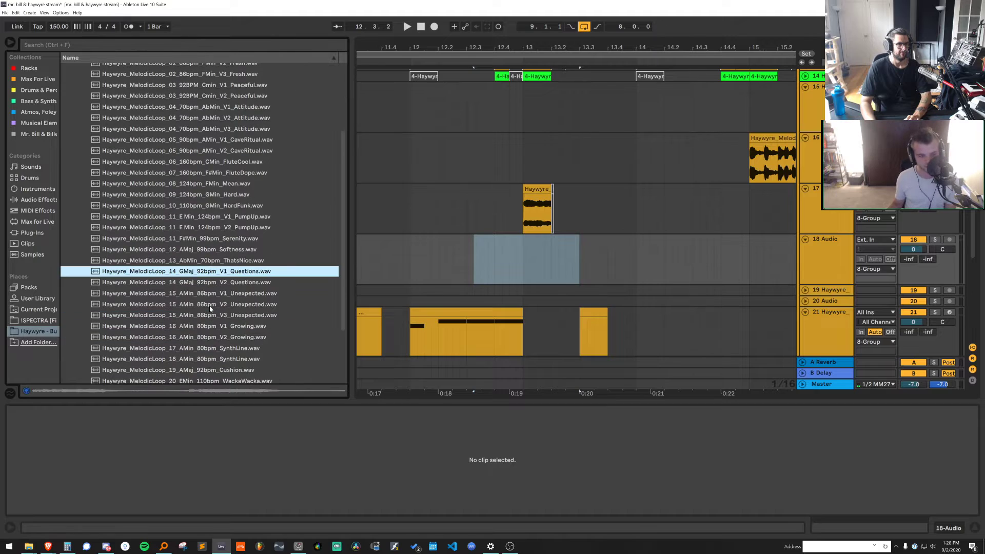
pyautogui.click(210, 305)
pyautogui.scroll(-1, 210, 349)
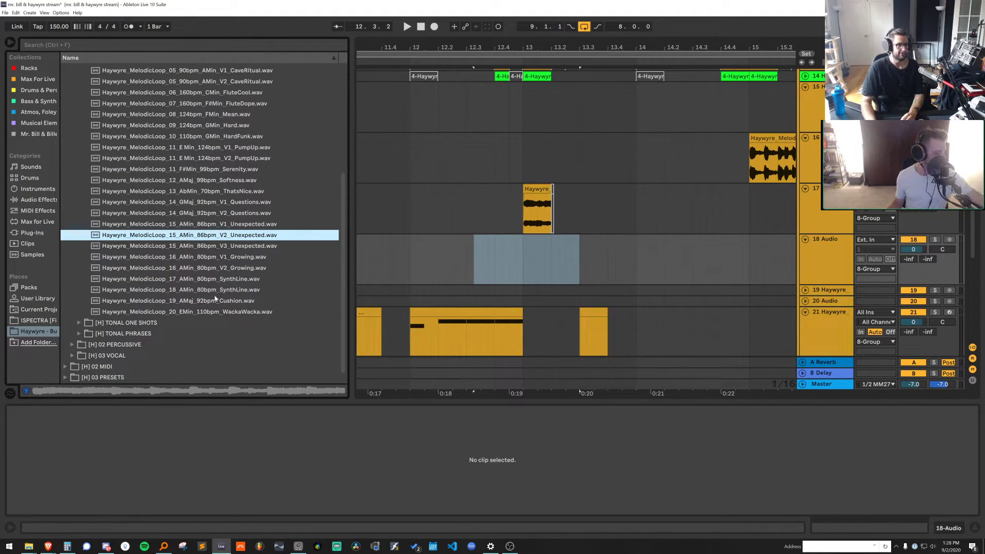
pyautogui.click(214, 311)
pyautogui.click(213, 305)
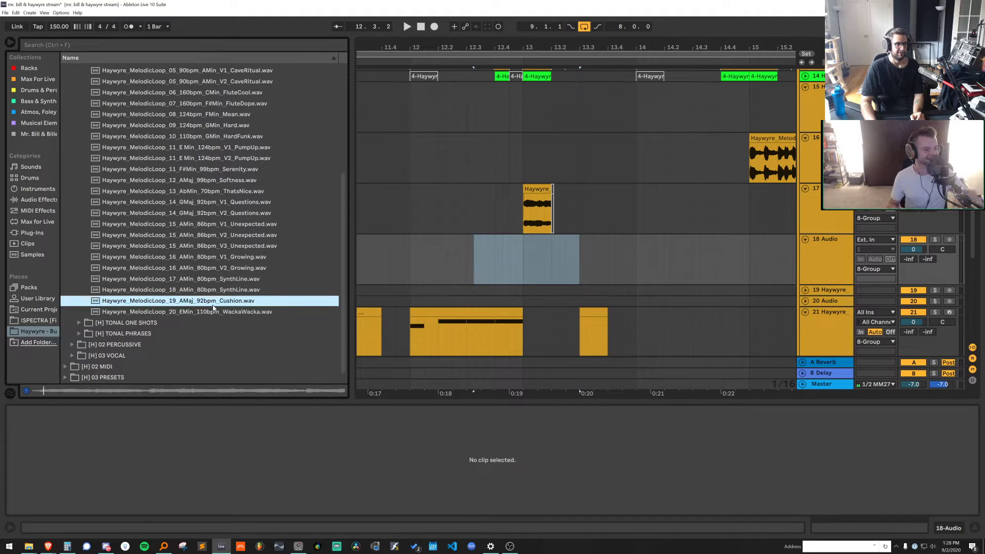
# Audition the Explore loops and place Haywyre_MelodicLoop_01_84bpm_EbMaj_V1_Explore.wav on track 18 at 13.1.1
pyautogui.scroll(8, 213, 287)
pyautogui.click(208, 203)
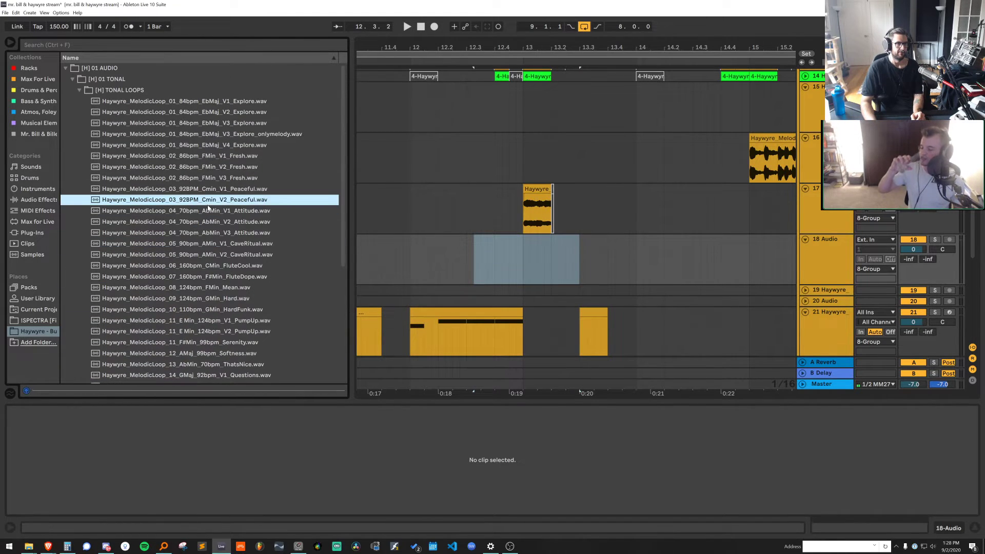
pyautogui.click(198, 134)
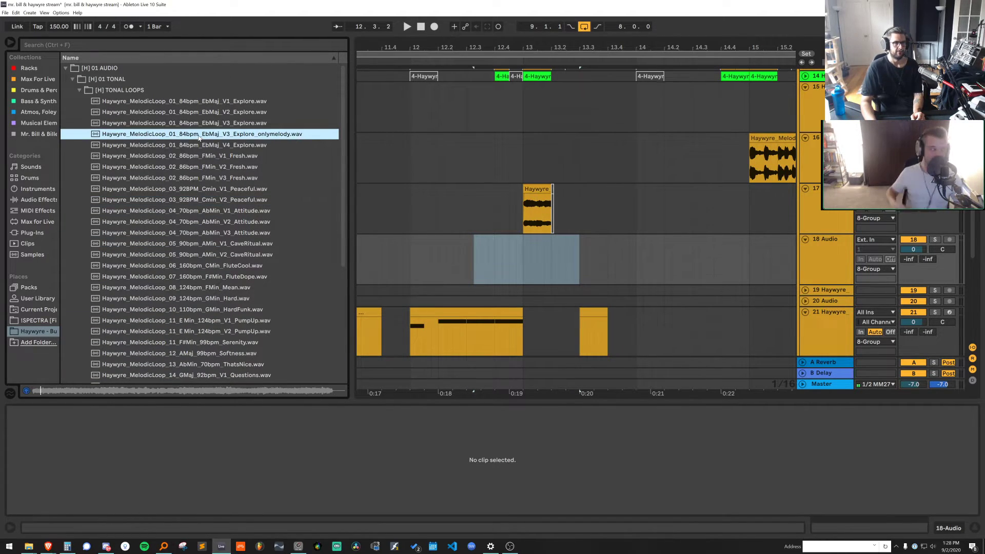
pyautogui.click(199, 125)
pyautogui.click(189, 113)
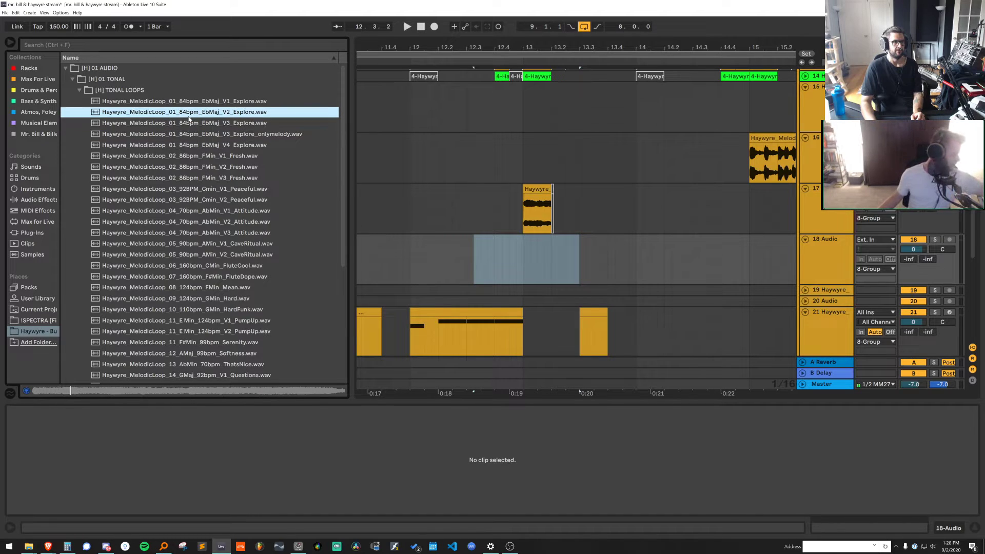
pyautogui.click(187, 102)
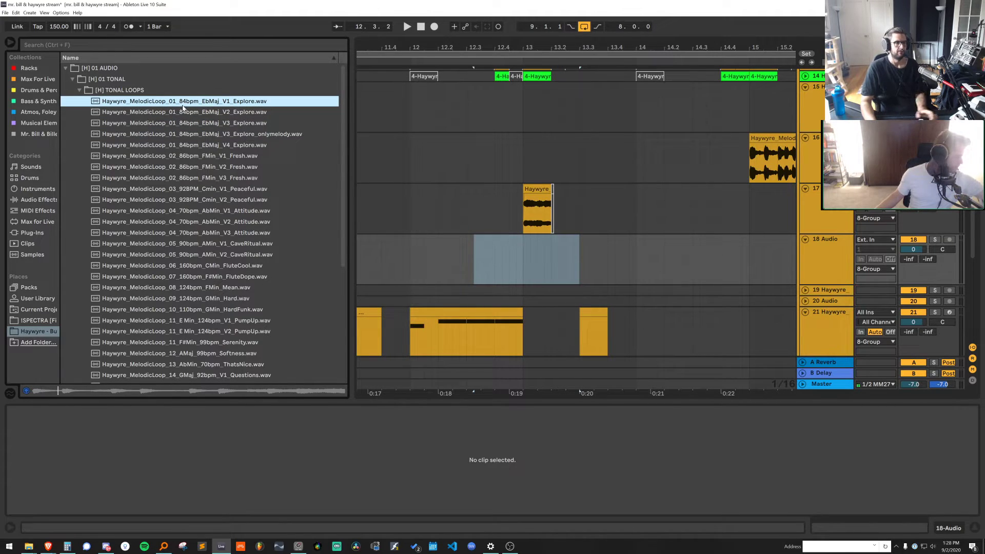
pyautogui.moveTo(183, 108); pyautogui.dragTo(523, 251)
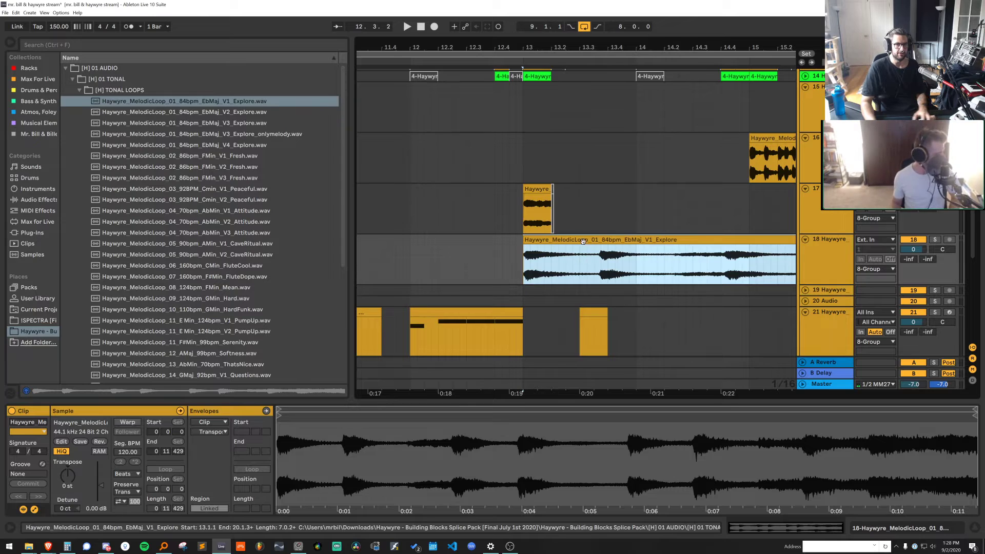
# Try transposing the Explore clip up in stages to 5 semitones, playing it back between changes
pyautogui.press('space')
pyautogui.moveTo(68, 478); pyautogui.dragTo(67, 469)
pyautogui.press('space')
pyautogui.press('space')
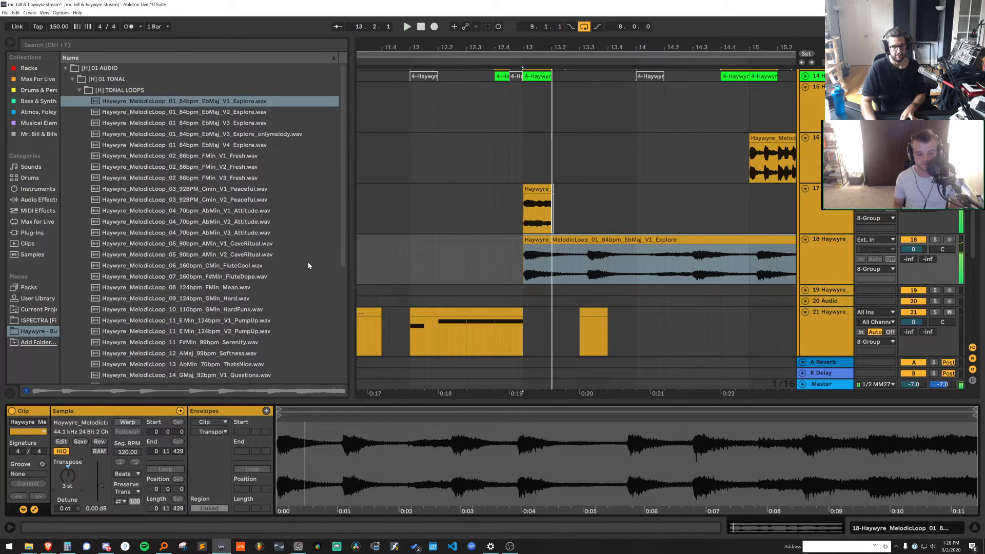
pyautogui.press('Down')
pyautogui.press('space')
pyautogui.press('space')
pyautogui.press('Up')
pyautogui.press('Up')
pyautogui.press('Up')
pyautogui.press('space')
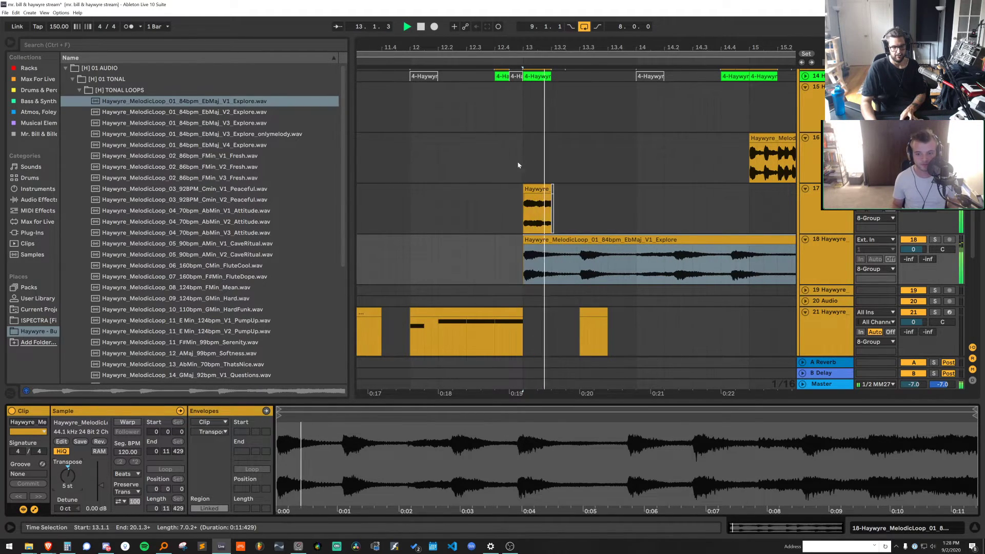
# Try raising the Explore clip's transposition in stages to 12 semitones, checking each pitch by playback
pyautogui.press('space')
pyautogui.press('Up')
pyautogui.press('Up')
pyautogui.press('space')
pyautogui.press('space')
pyautogui.press('Up')
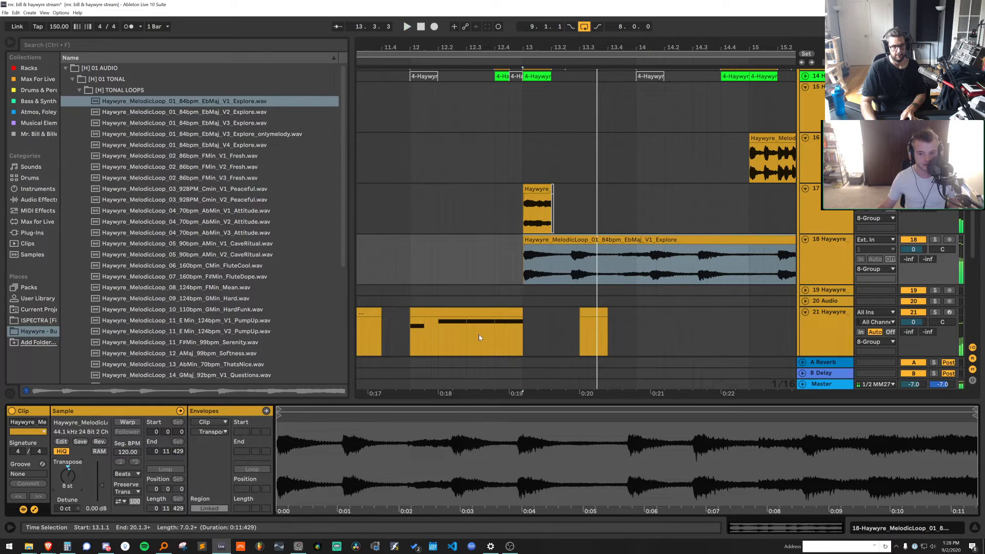
pyautogui.press('space')
pyautogui.press('space')
pyautogui.press('Up')
pyautogui.press('Up')
pyautogui.press('space')
pyautogui.press('space')
pyautogui.press('Up')
pyautogui.press('Up')
pyautogui.press('space')
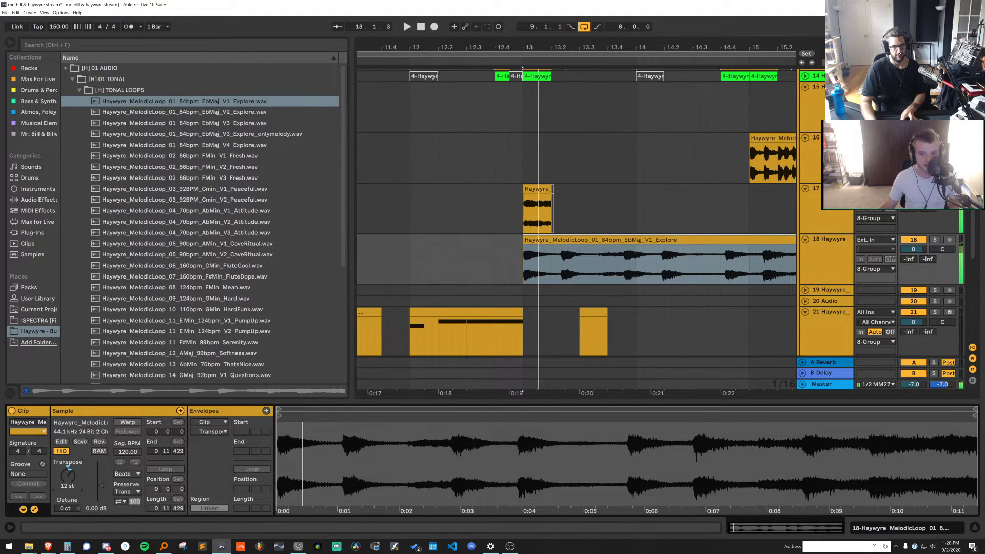
# Try the Explore clip at transpositions of 13 and 14 semitones, playing each one back
pyautogui.press('space')
pyautogui.press('space')
pyautogui.press('space')
pyautogui.press('space')
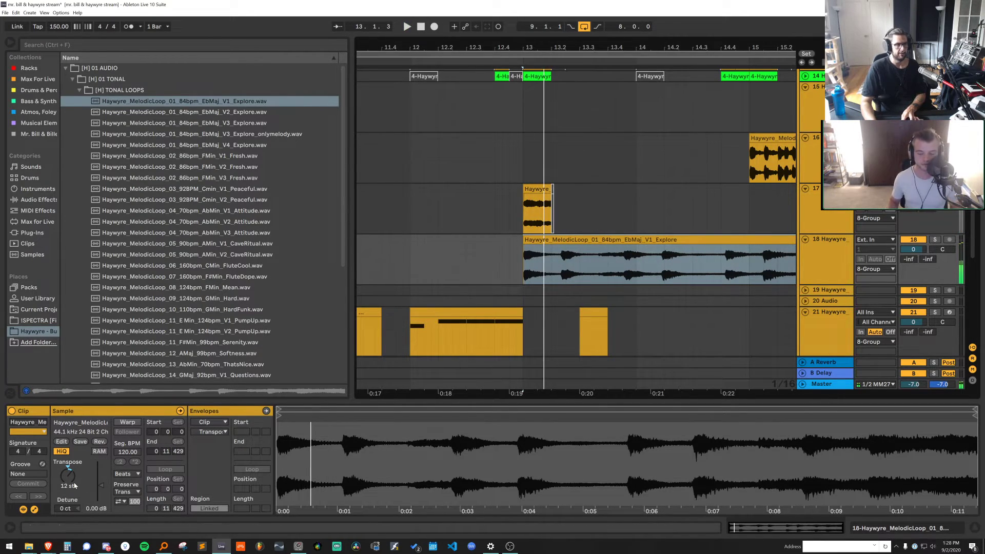
pyautogui.press('space')
pyautogui.press('Up')
pyautogui.press('space')
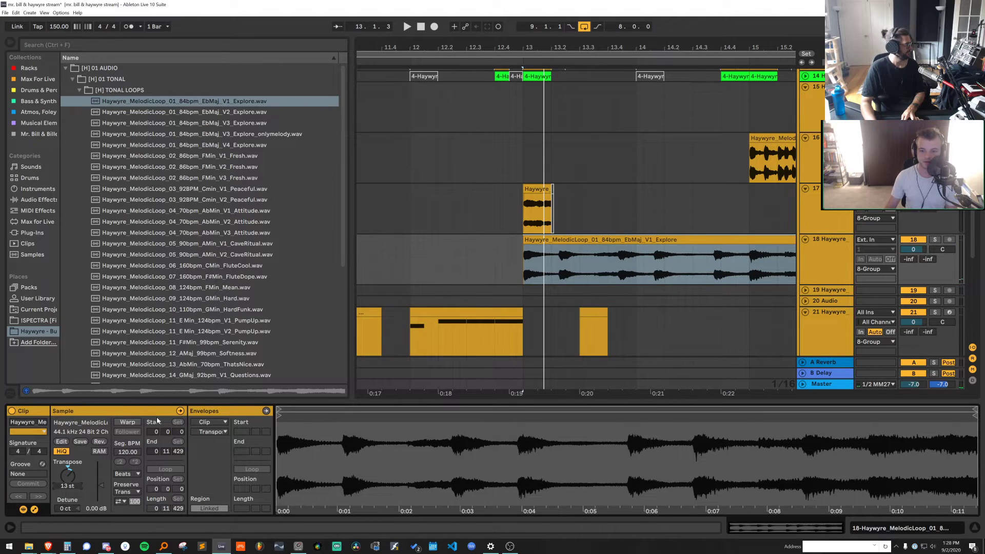
pyautogui.press('space')
pyautogui.press('Up')
pyautogui.press('space')
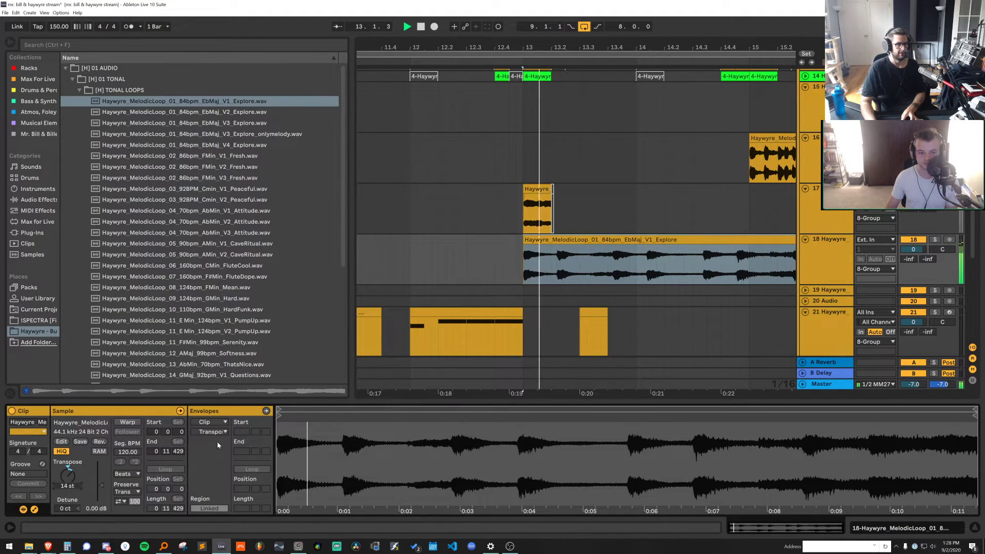
pyautogui.press('space')
# Split the Explore clip on track 18 at 13.2.1 and delete the portion after the split
pyautogui.click(556, 260)
pyautogui.hotkey('ctrl', 'e')
pyautogui.click(557, 240)
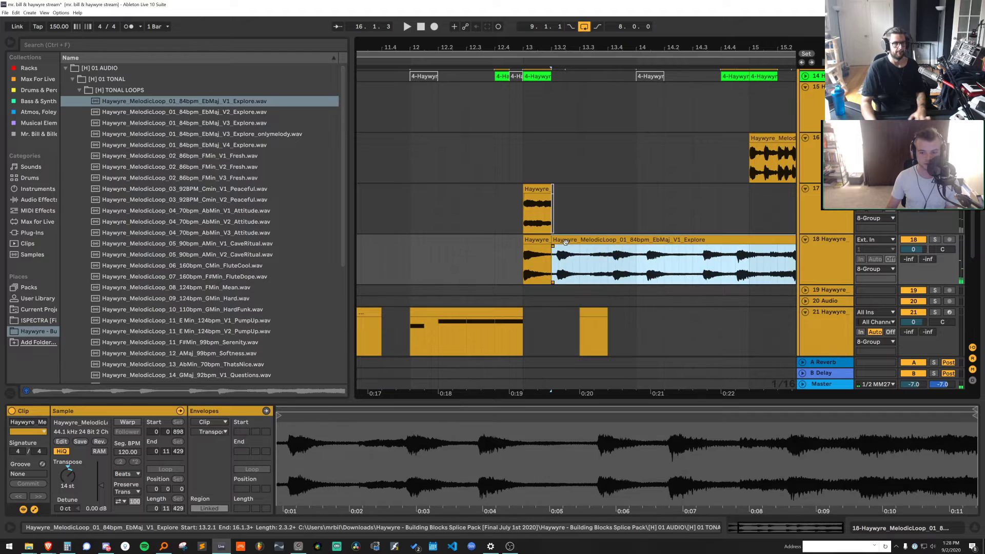
pyautogui.press('Delete')
# Set the remaining Explore clip's transposition to 2 semitones and play it back
pyautogui.click(538, 240)
pyautogui.click(68, 477)
pyautogui.write('2')
pyautogui.press('Return')
pyautogui.press('space')
pyautogui.press('space')
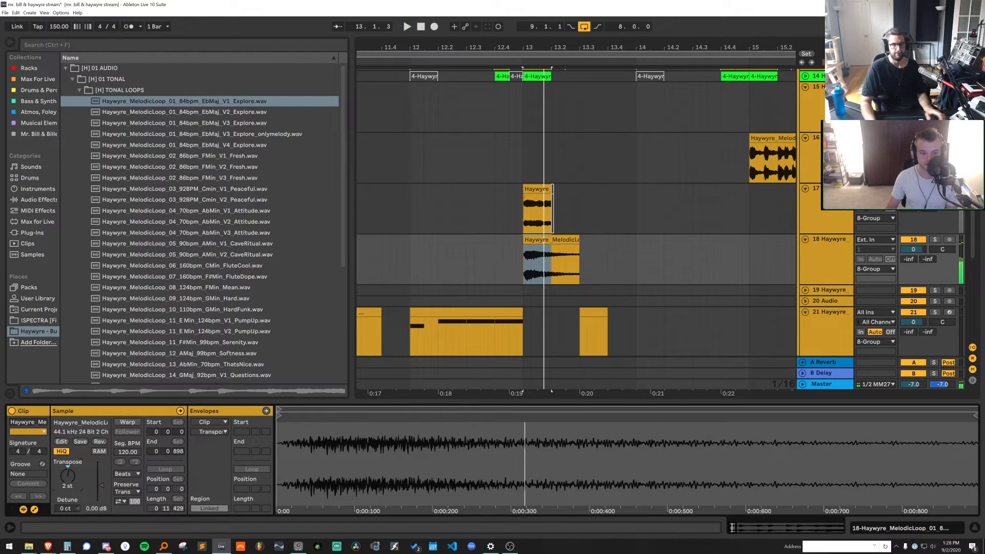
# Shorten the Explore clip on track 18 to end at 13.2.1 and play the arrangement from 12.1.2
pyautogui.click(487, 279)
pyautogui.press('space')
pyautogui.click(570, 240)
pyautogui.moveTo(578, 240); pyautogui.dragTo(552, 242)
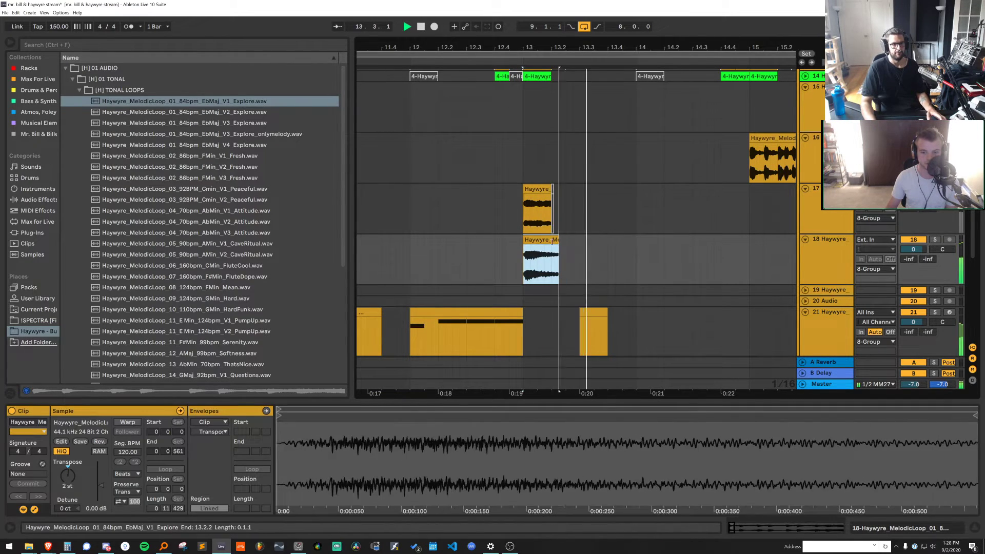
pyautogui.click(421, 242)
pyautogui.press('space')
pyautogui.press('space')
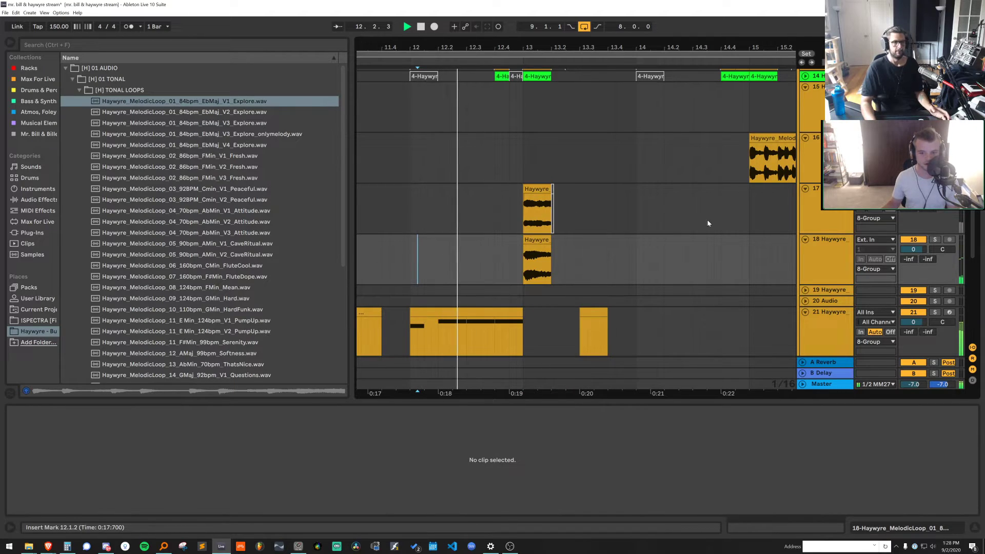
# Audition the shortened Explore clip in context, from its own start and with a lead-in from 12.3.3
pyautogui.click(534, 241)
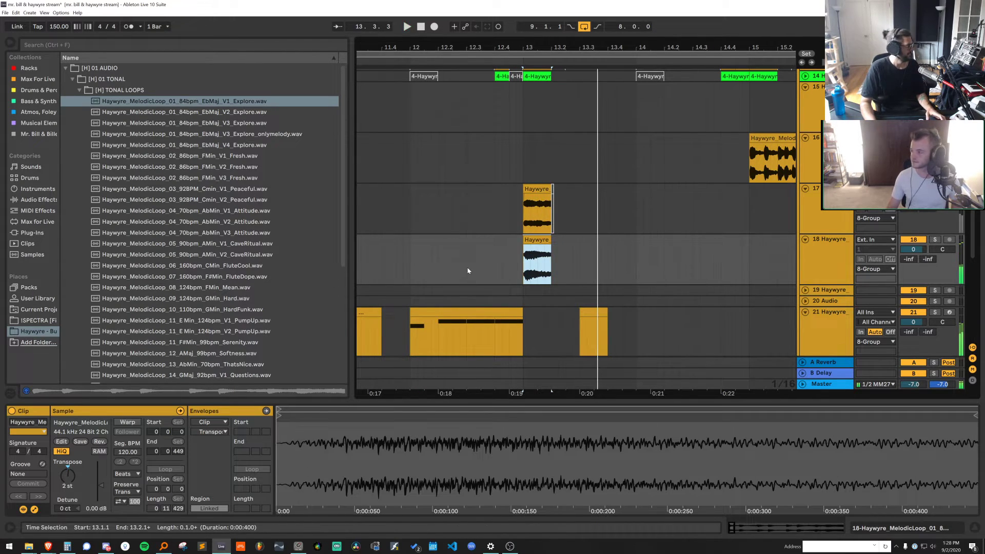
pyautogui.press('space')
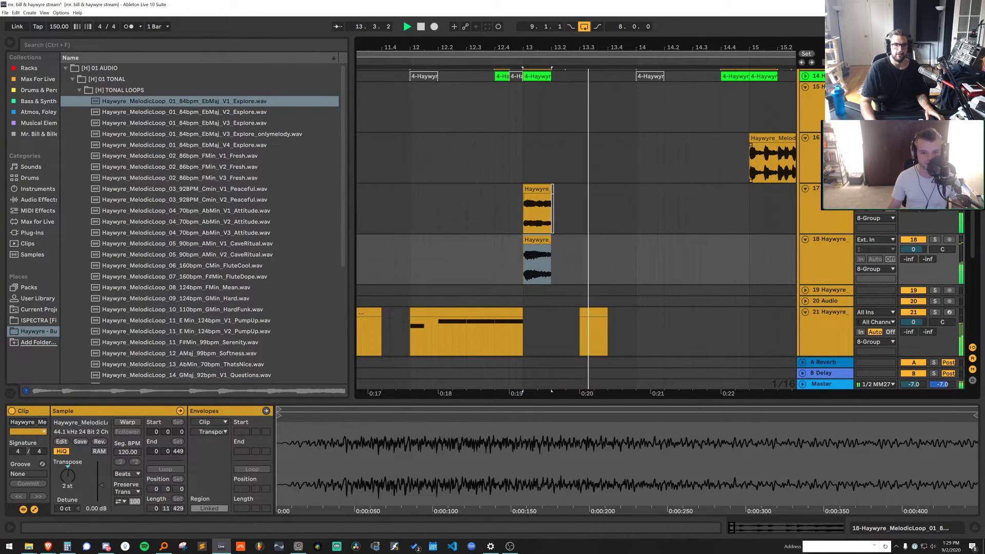
pyautogui.press('space')
pyautogui.press('space')
pyautogui.click(481, 199)
pyautogui.press('space')
pyautogui.press('space')
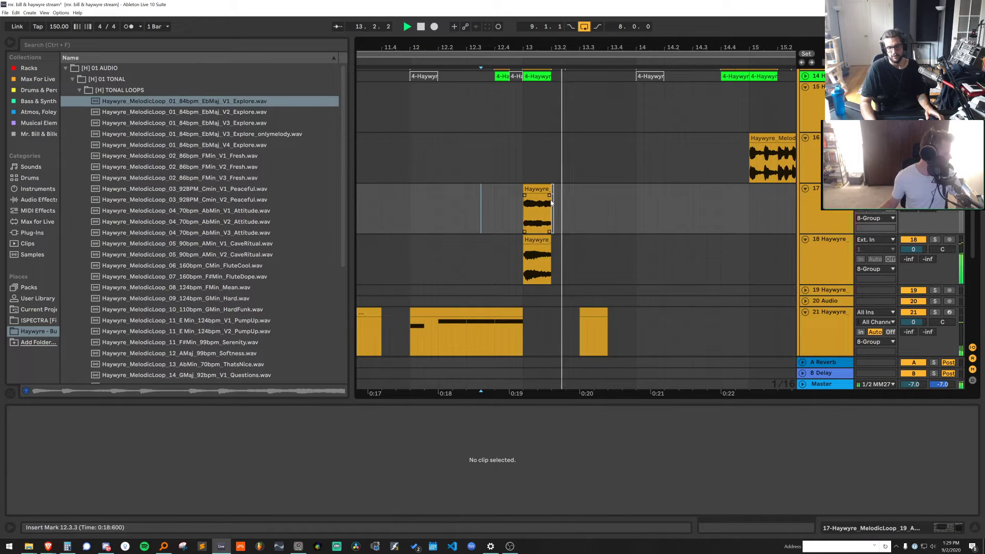
pyautogui.press('space')
# Copy the Explore clip to 13.3.1 on track 18, delete the original at 13.1.1, and play the result
pyautogui.click(540, 236)
pyautogui.press('space')
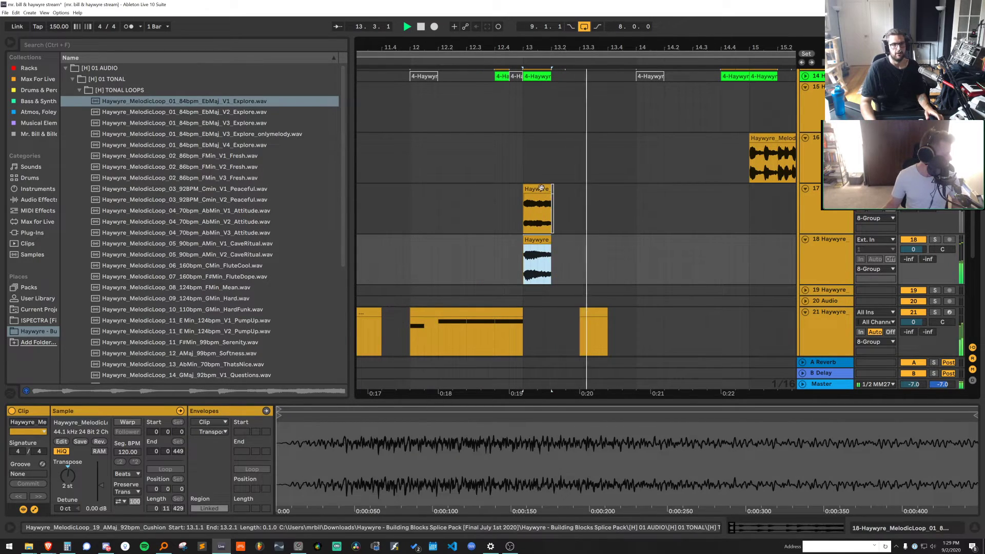
pyautogui.click(580, 260)
pyautogui.hotkey('ctrl', 'v')
pyautogui.press('space')
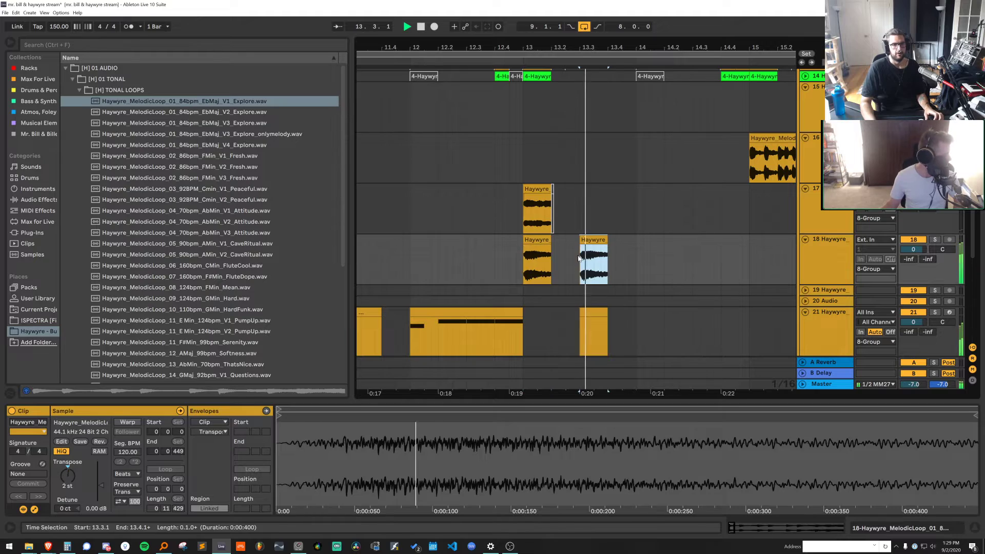
pyautogui.click(537, 240)
pyautogui.press('Delete')
pyautogui.click(502, 257)
pyautogui.press('space')
pyautogui.press('space')
# Deactivate the MIDI clip on track 21 at 13.3.1, beneath the Explore clip
pyautogui.click(595, 312)
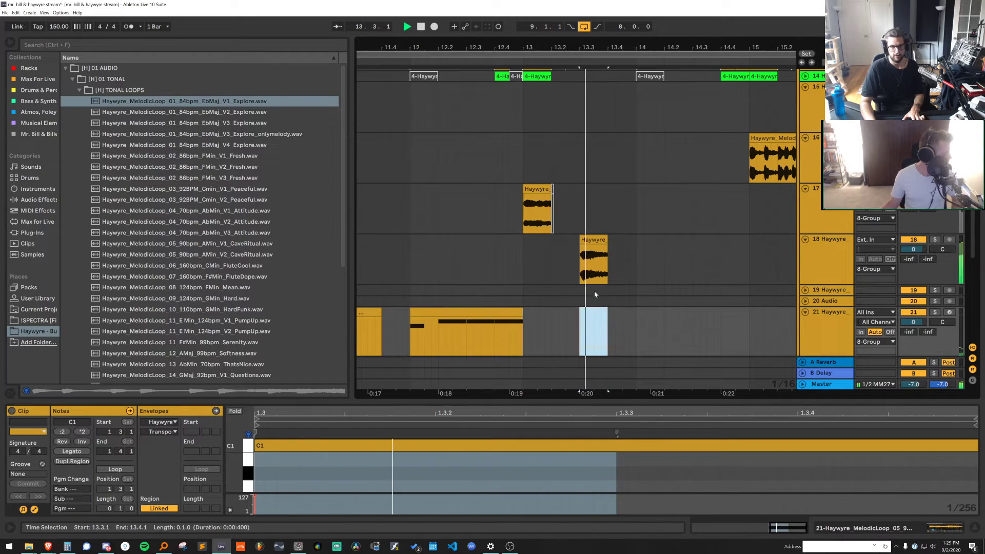
pyautogui.press('space')
pyautogui.press('0')
pyautogui.click(594, 240)
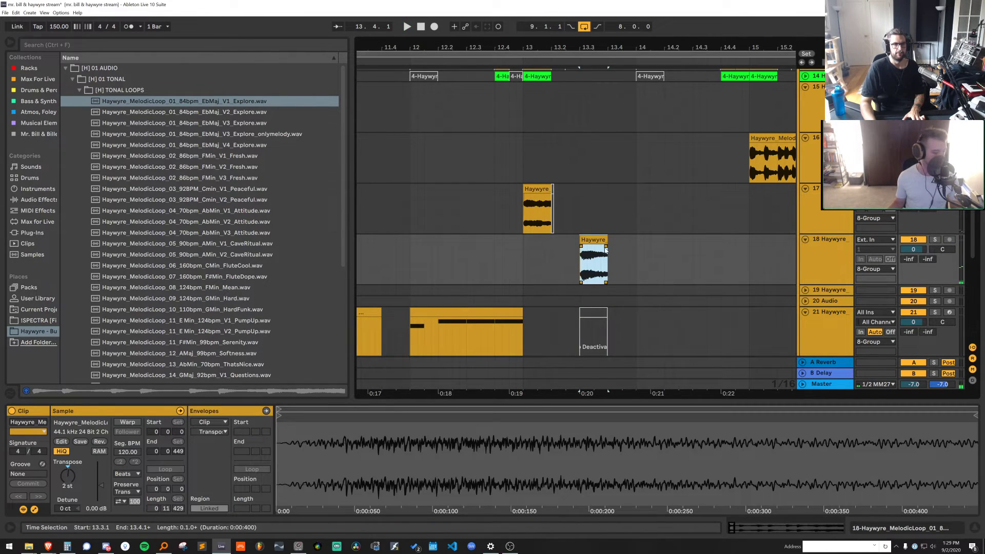
# Try moving the track 21 MIDI clip from 13.3.1 to 13.4.1 and play the section from bar 12
pyautogui.click(596, 320)
pyautogui.press('space')
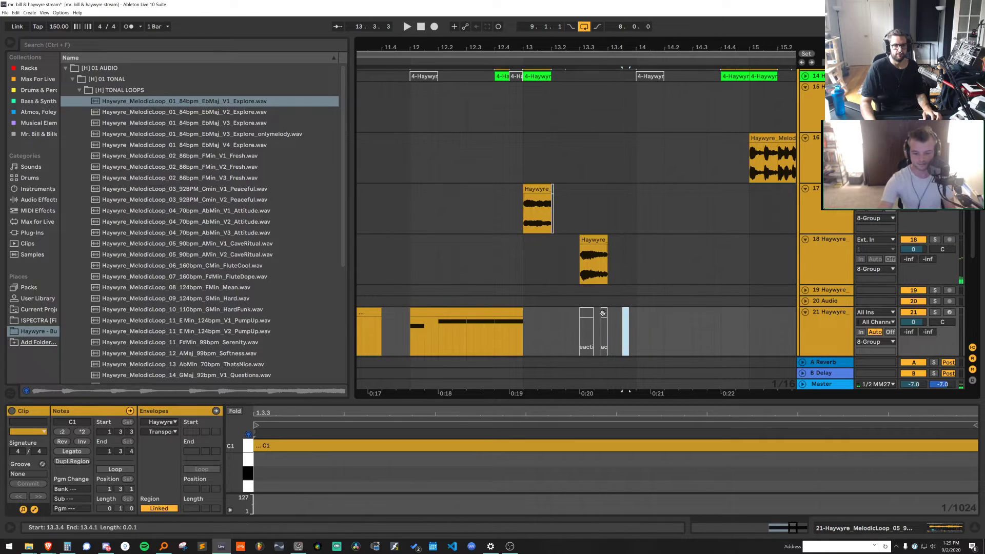
pyautogui.hotkey('ctrl', 'x')
pyautogui.click(606, 316)
pyautogui.hotkey('ctrl', 'v')
pyautogui.press('space')
pyautogui.click(517, 313)
pyautogui.press('space')
pyautogui.press('space')
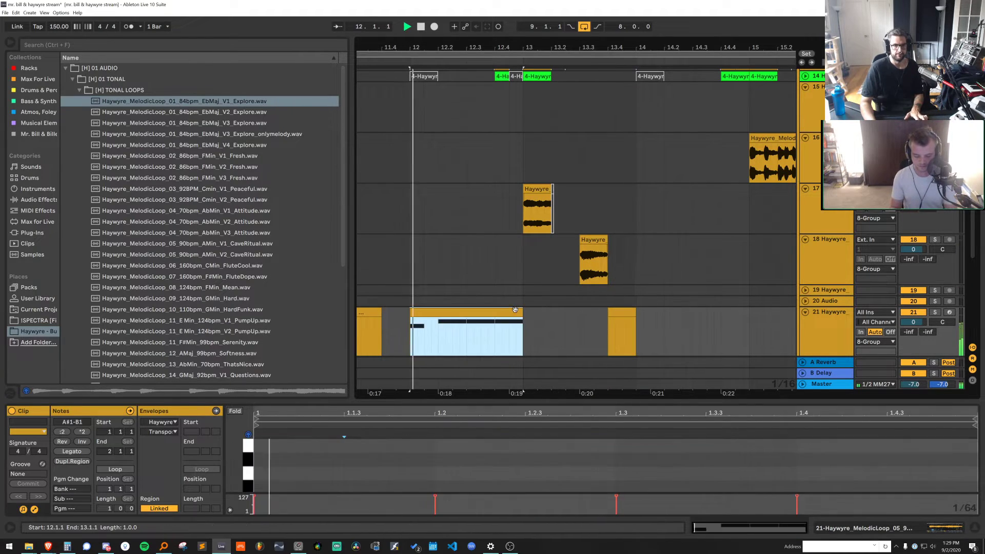
# Play from 13.1.1, try deactivating the moved track 21 clip, and undo back to its active placement at 13.3.1
pyautogui.click(525, 288)
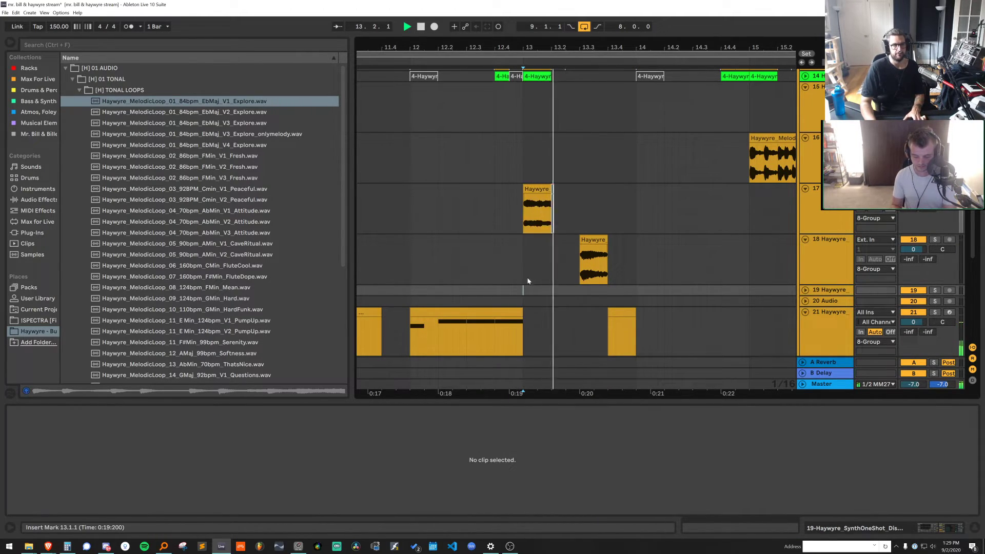
pyautogui.press('space')
pyautogui.click(621, 311)
pyautogui.press('0')
pyautogui.hotkey('ctrl', 'z')
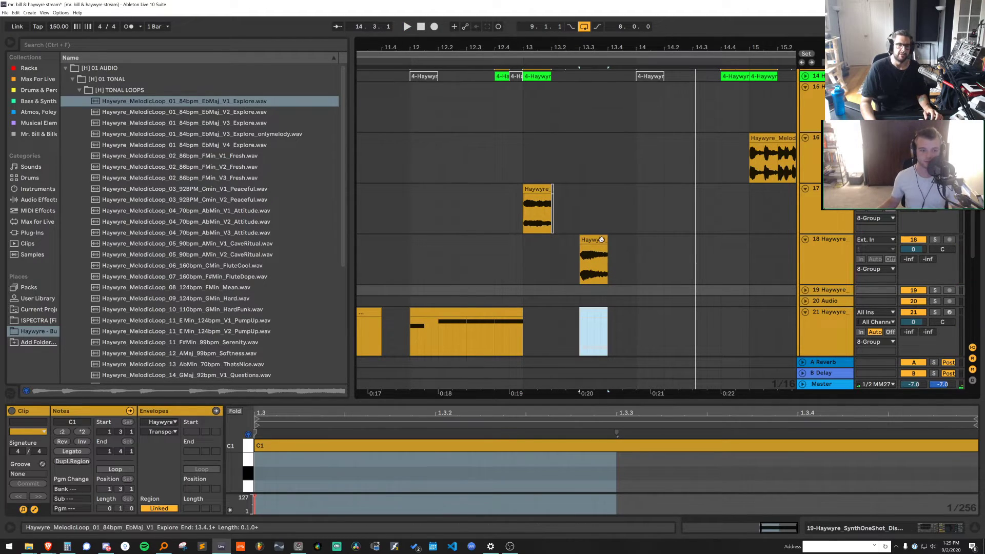
# Try moving the Explore clip on track 18 from 13.3.1 to 14.1.1 and play the section from 13.1.1
pyautogui.moveTo(601, 239); pyautogui.dragTo(643, 248)
pyautogui.click(594, 313)
pyautogui.press('0')
pyautogui.click(536, 188)
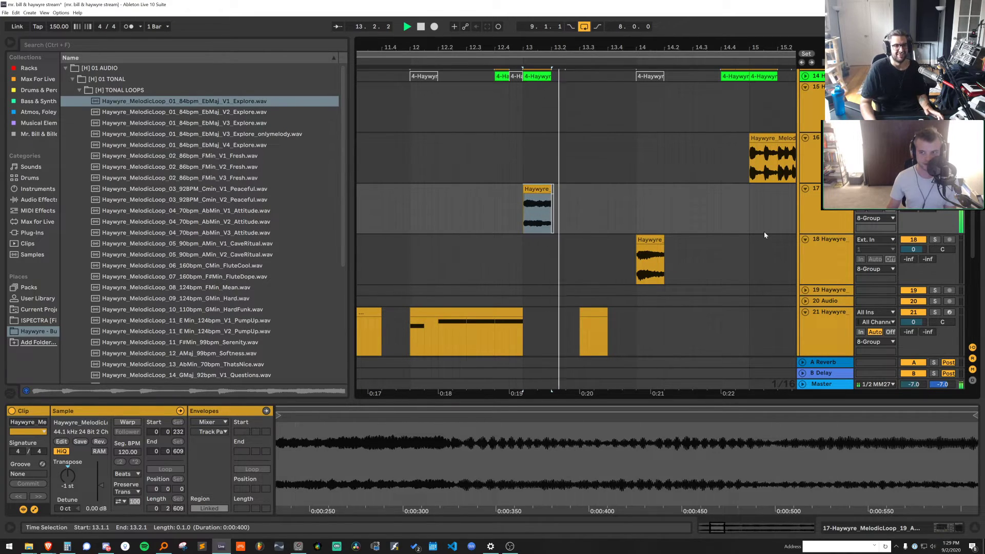
# Try shortening the track 18 Explore clip to end at 14.1.4, undo the trim, and place the full clip at 14.3.1
pyautogui.moveTo(664, 241); pyautogui.dragTo(658, 241)
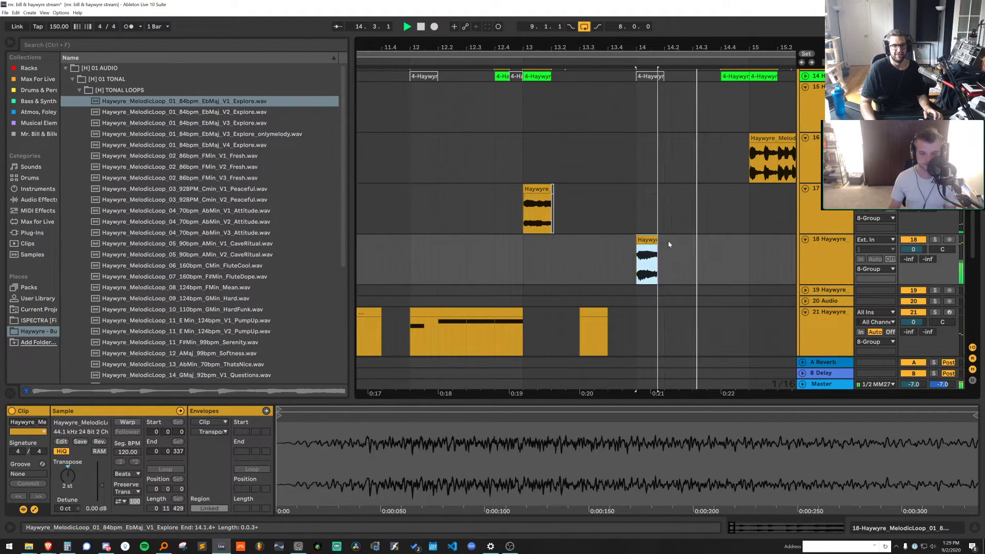
pyautogui.press('Delete')
pyautogui.press('space')
pyautogui.hotkey('ctrl', 'z')
pyautogui.hotkey('ctrl', 'z')
pyautogui.press('Delete')
pyautogui.click(692, 252)
pyautogui.hotkey('ctrl', 'z')
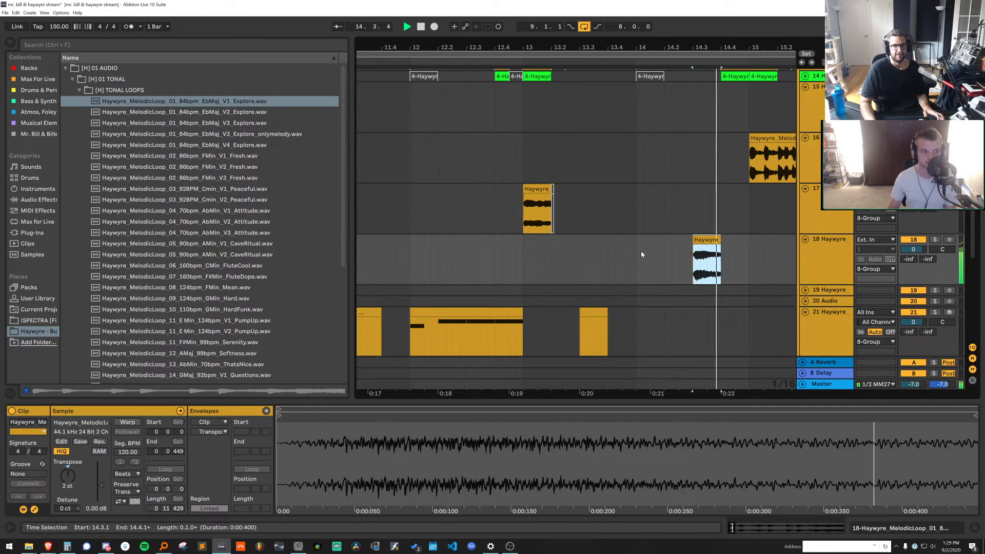
# Play the section from 14.1.1 and delete the Explore clip at 14.3.1 on track 18
pyautogui.click(637, 250)
pyautogui.press('space')
pyautogui.hotkey('ctrl', 'alt', 'l')
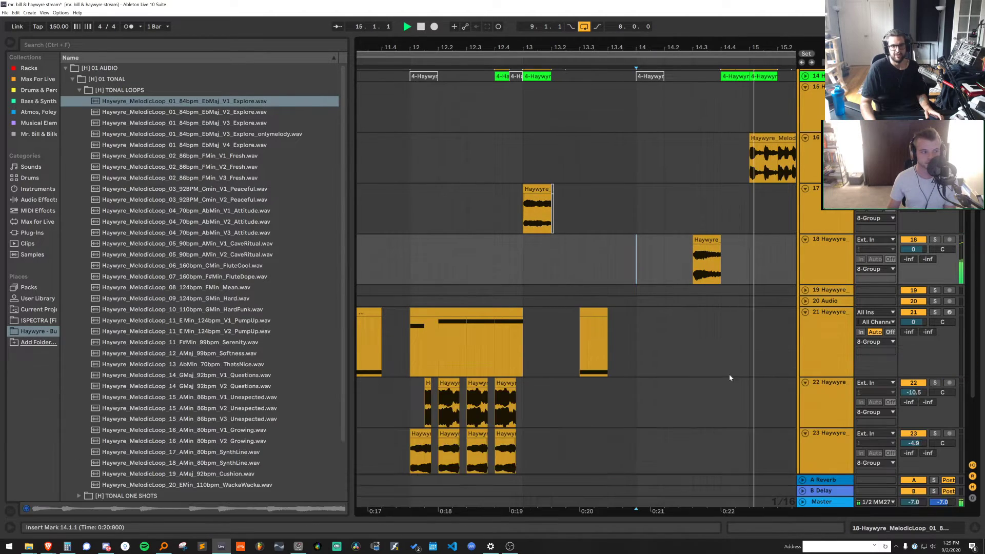
pyautogui.press('space')
pyautogui.click(709, 239)
pyautogui.press('space')
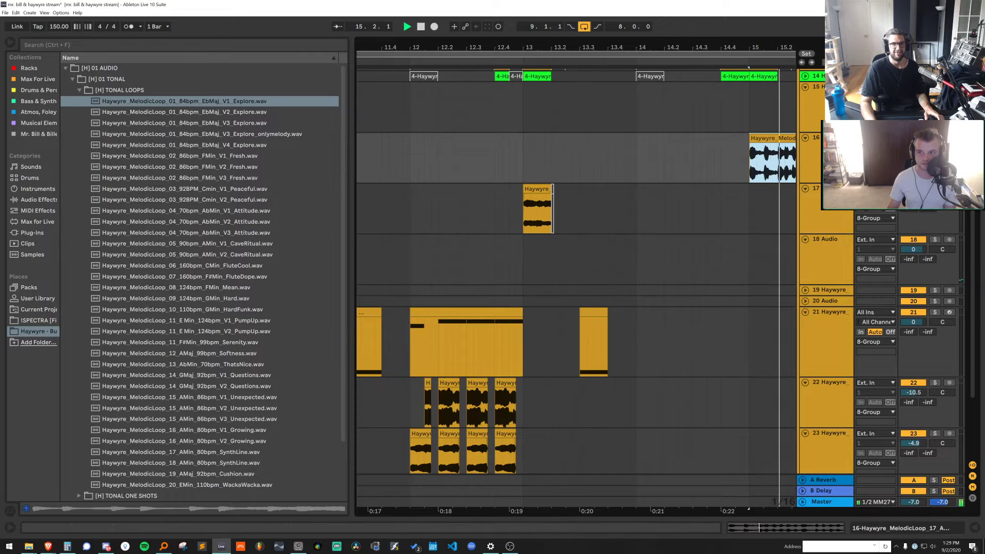
# Select both SynthLine clips on track 16 from 15.1.1 to 17.1.1 and transpose them to -9 st while playing
pyautogui.press('-')
pyautogui.press('-')
pyautogui.press('space')
pyautogui.keyDown('shift'); pyautogui.click(664, 137); pyautogui.keyUp('shift')
pyautogui.doubleClick(664, 138)
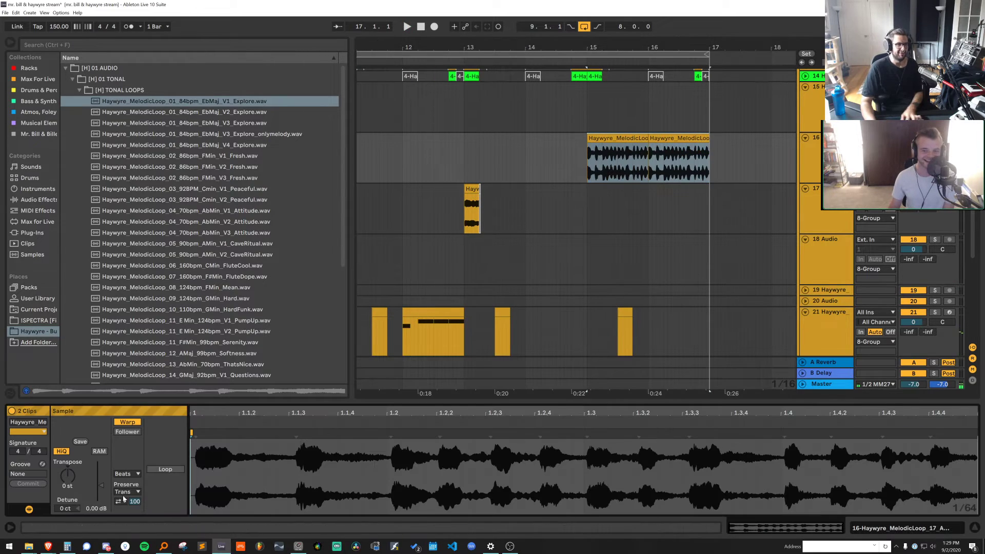
pyautogui.press('space')
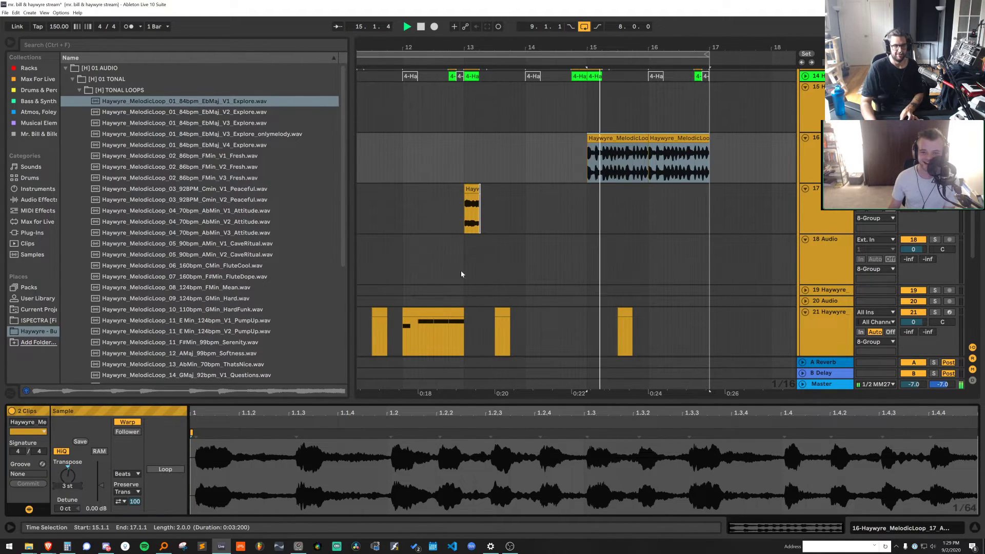
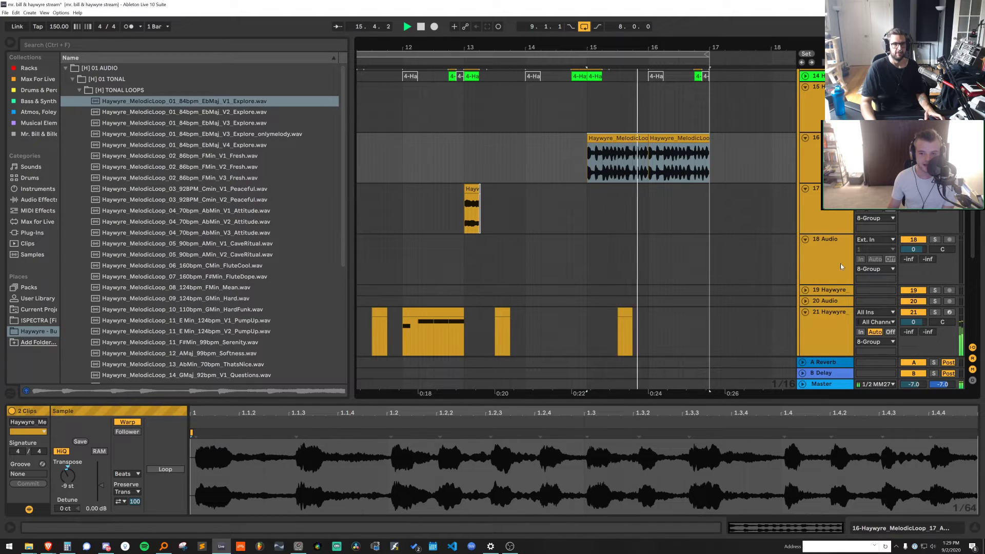
# Stop playback and collapse all the tracks except the SynthLine track 16
pyautogui.keyDown('alt'); pyautogui.click(805, 311); pyautogui.keyUp('alt')
pyautogui.click(820, 257)
pyautogui.press('space')
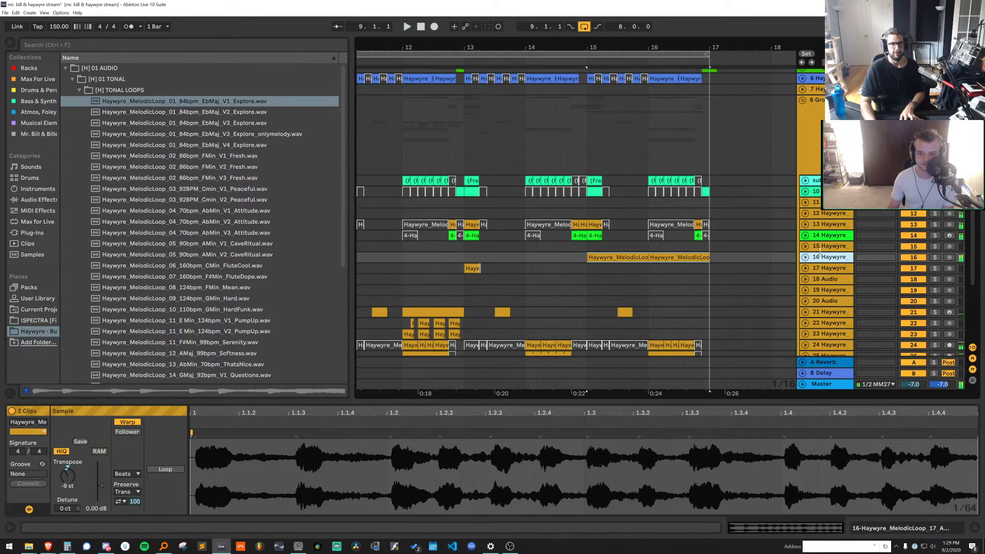
pyautogui.press('u')
# Set the arrangement's fixed grid to 2 bars
pyautogui.rightClick(737, 194)
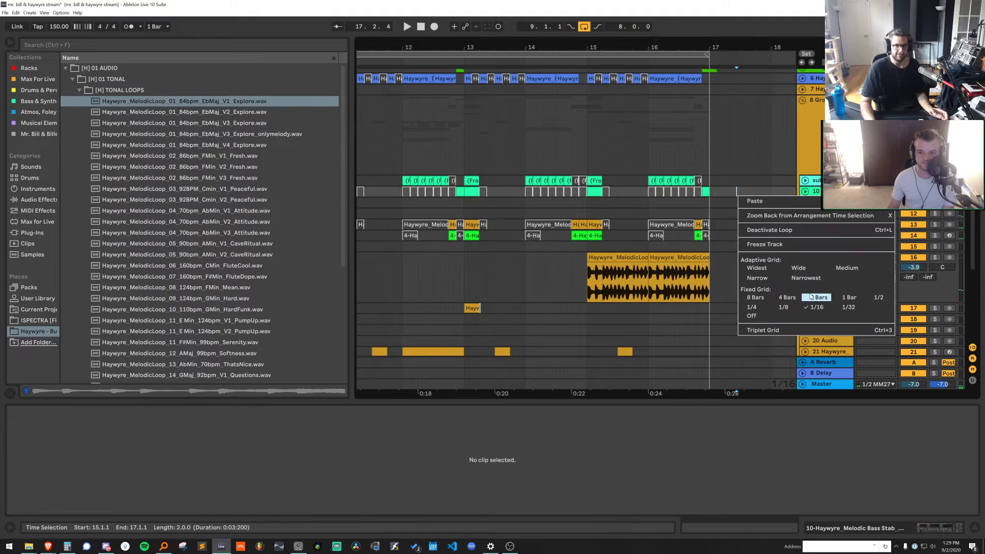
pyautogui.click(710, 243)
pyautogui.click(709, 246)
pyautogui.rightClick(734, 203)
pyautogui.click(820, 322)
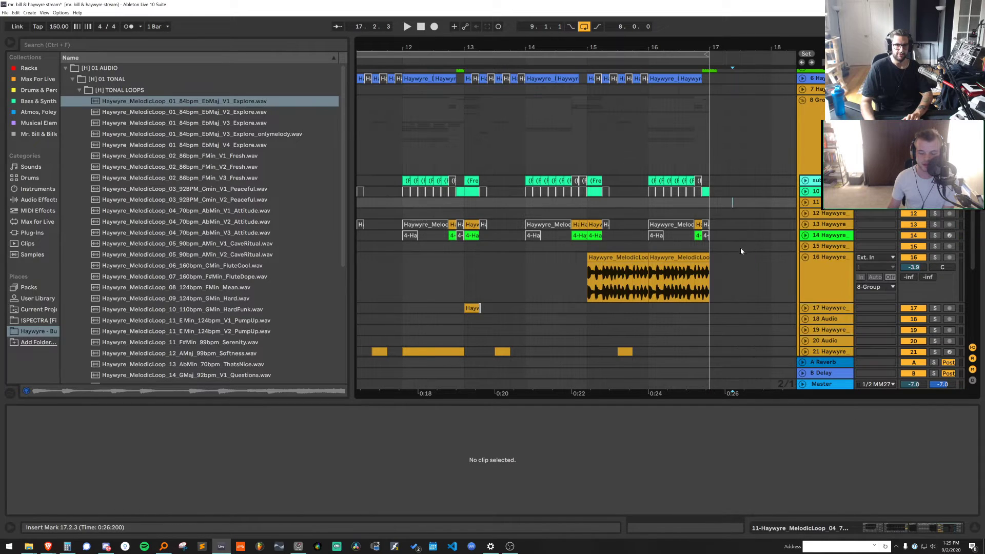
# Clear the melodic and bass clips above and below track 16 between 15.1.1 and 17.1.1, and play from 15.1.1
pyautogui.moveTo(703, 250); pyautogui.dragTo(589, 177)
pyautogui.scroll(-5, 680, 252)
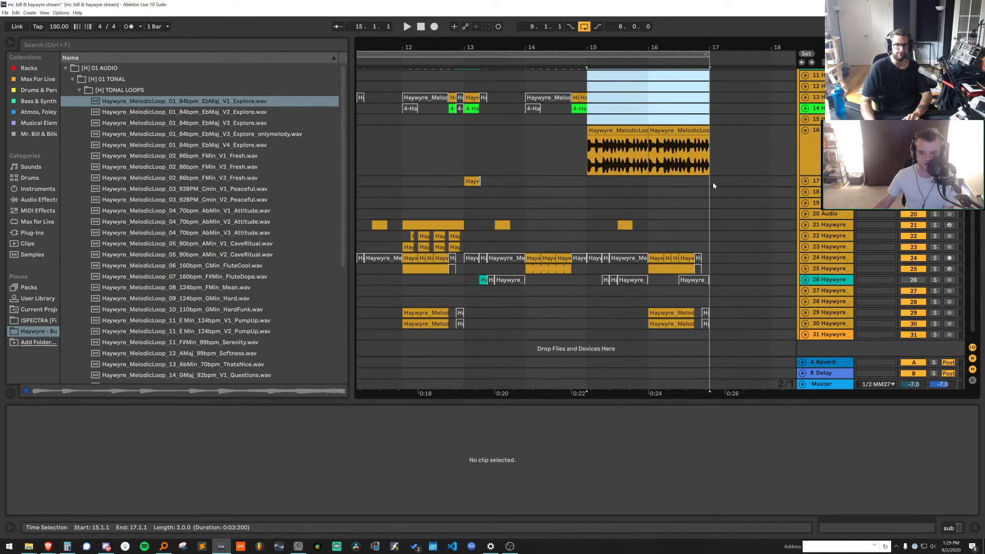
pyautogui.moveTo(712, 185); pyautogui.dragTo(592, 429)
pyautogui.press('space')
pyautogui.scroll(5, 689, 193)
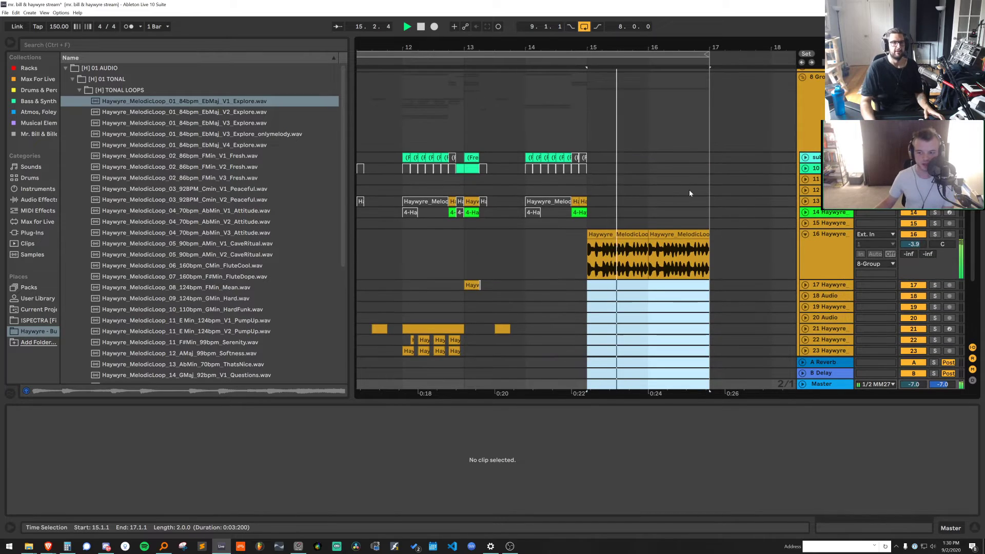
pyautogui.scroll(3, 689, 193)
pyautogui.scroll(2, 667, 195)
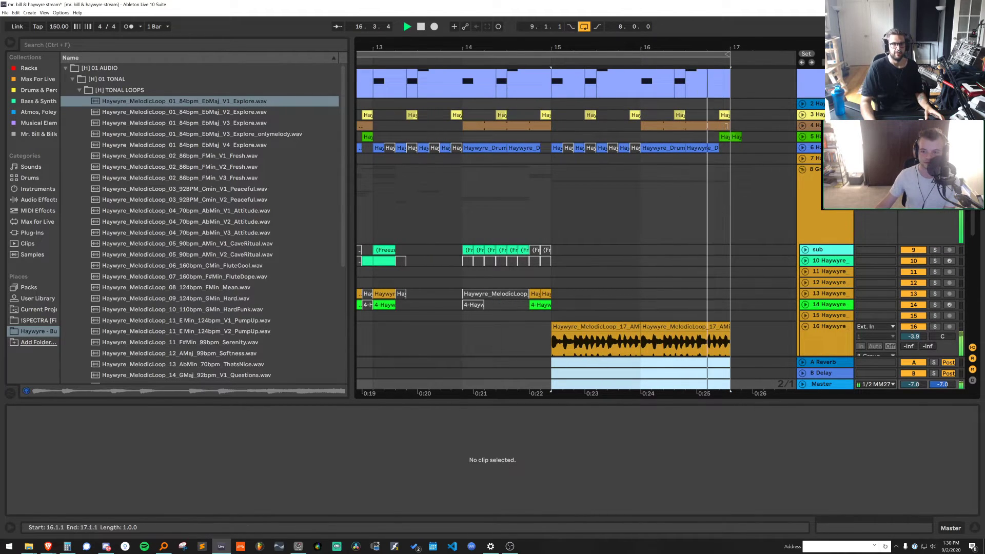
# Set the grid to 1/16 and fill bar 15 on tracks 4 and 6 with two copies of their half-bar clips from 16.1.1
pyautogui.press('space')
pyautogui.moveTo(677, 127); pyautogui.dragTo(741, 129)
pyautogui.rightClick(738, 128)
pyautogui.click(814, 241)
pyautogui.click(652, 148)
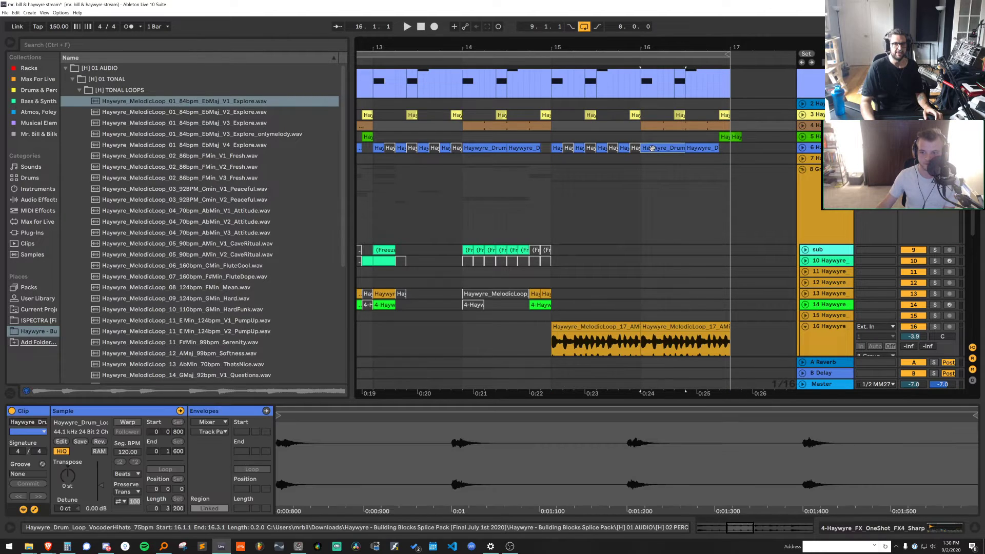
pyautogui.keyDown('shift'); pyautogui.click(658, 125); pyautogui.keyUp('shift')
pyautogui.moveTo(554, 129); pyautogui.dragTo(640, 150)
pyautogui.hotkey('ctrl', 'v')
pyautogui.hotkey('ctrl', 'd')
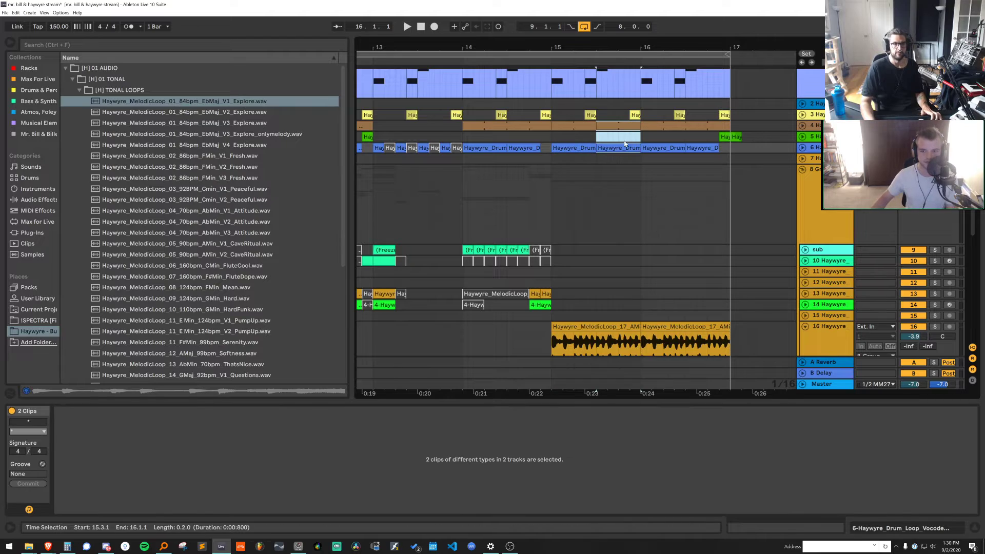
# Set the arrangement loop to the two bars from 15.1.1 to 17.1.1
pyautogui.click(587, 130)
pyautogui.moveTo(553, 128); pyautogui.dragTo(733, 162)
pyautogui.keyDown('shift'); pyautogui.click(729, 162); pyautogui.keyUp('shift')
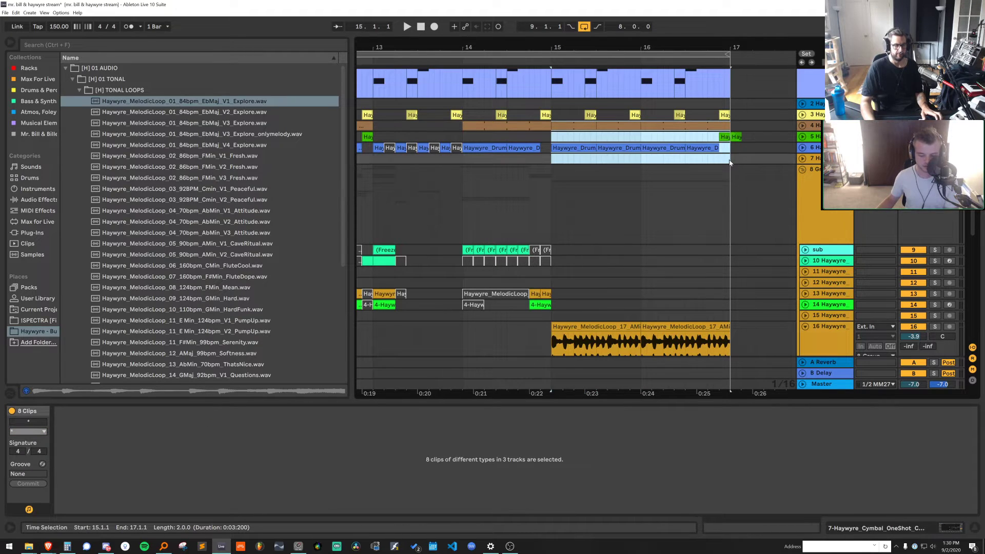
pyautogui.hotkey('ctrl', 'l')
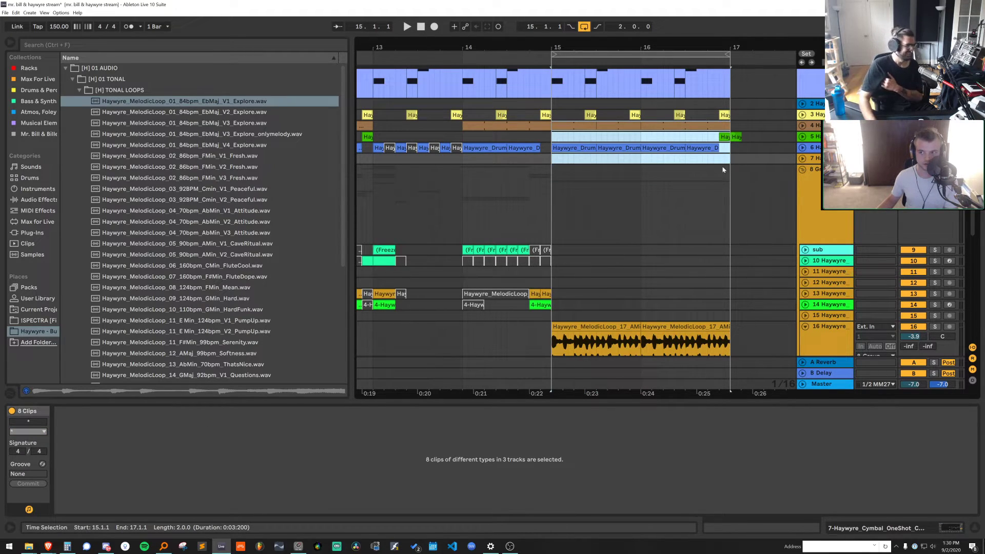
# Insert an audio track below track 16 and place Haywyre_MelodicLoop_02_86bpm_FMin_V3_Fresh.wav on it at 15.1.1
pyautogui.scroll(-4, 759, 164)
pyautogui.click(832, 163)
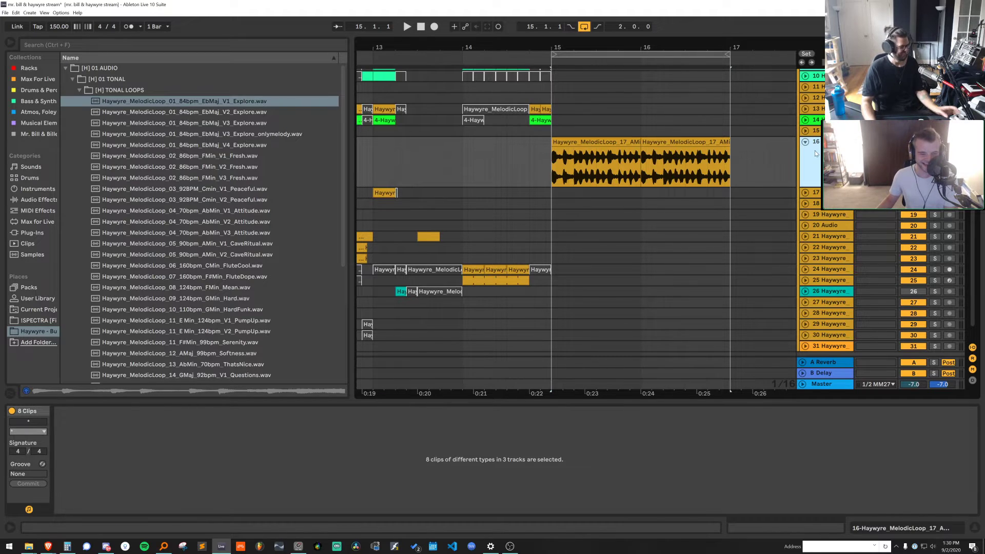
pyautogui.hotkey('ctrl', 't')
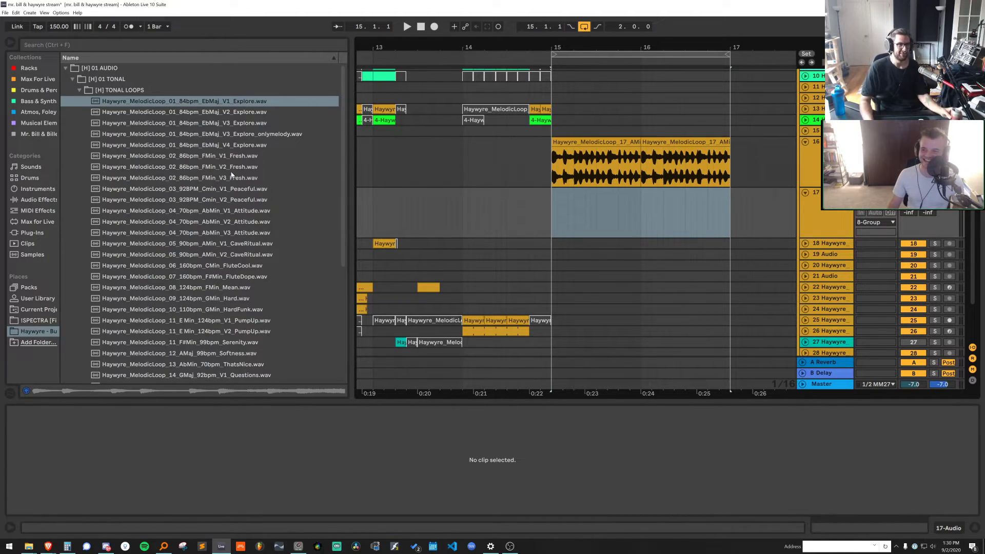
pyautogui.rightClick(553, 210)
pyautogui.click(668, 392)
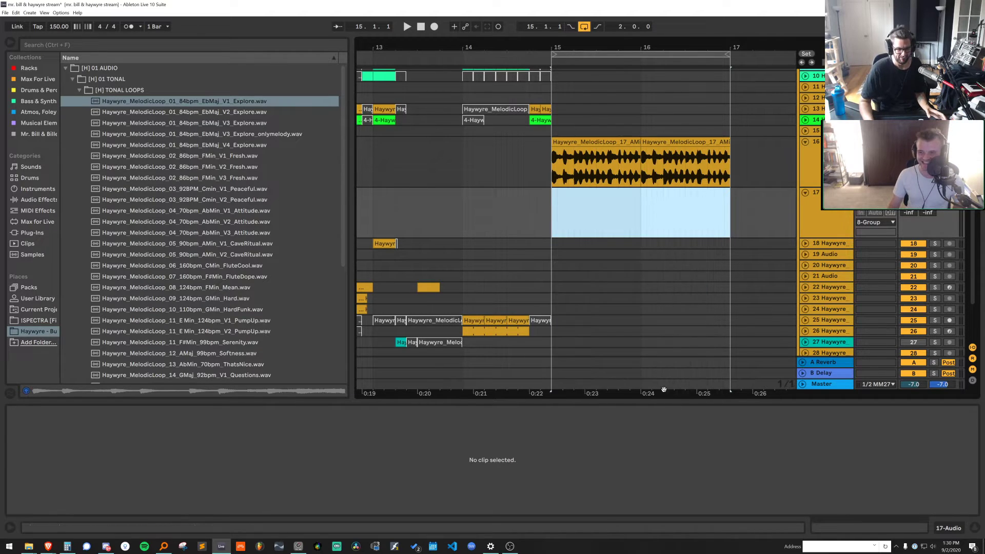
pyautogui.click(226, 179)
pyautogui.moveTo(213, 180); pyautogui.dragTo(515, 214)
# Set the grid to 1/16, audition the Fresh clip on track 17, and split it at 15.1.3
pyautogui.rightClick(489, 235)
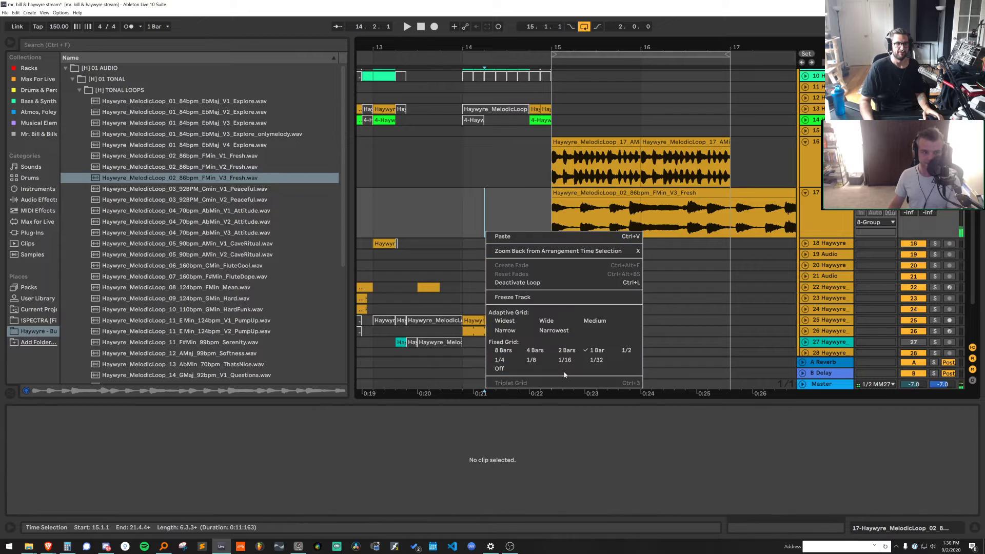
pyautogui.click(564, 362)
pyautogui.click(566, 205)
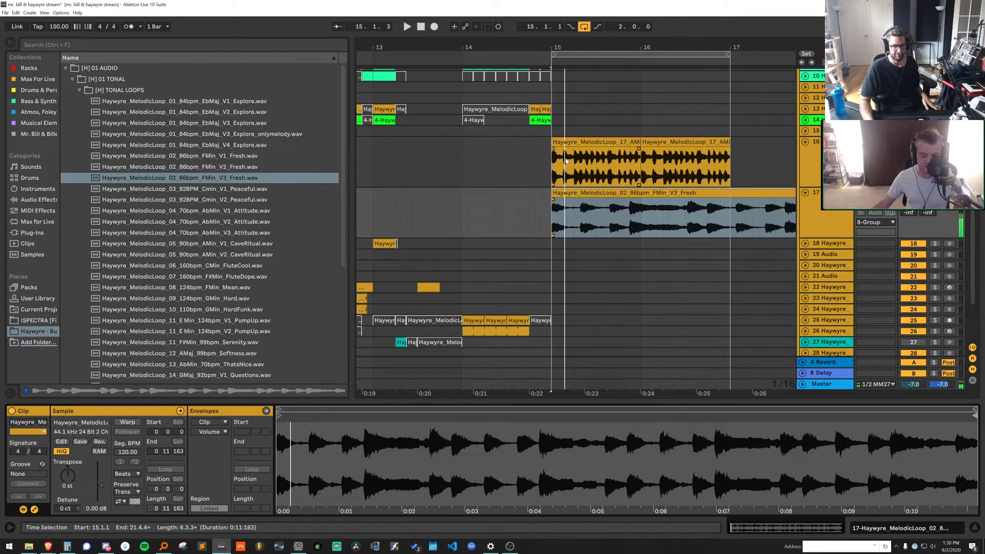
pyautogui.moveTo(569, 44); pyautogui.dragTo(568, 84)
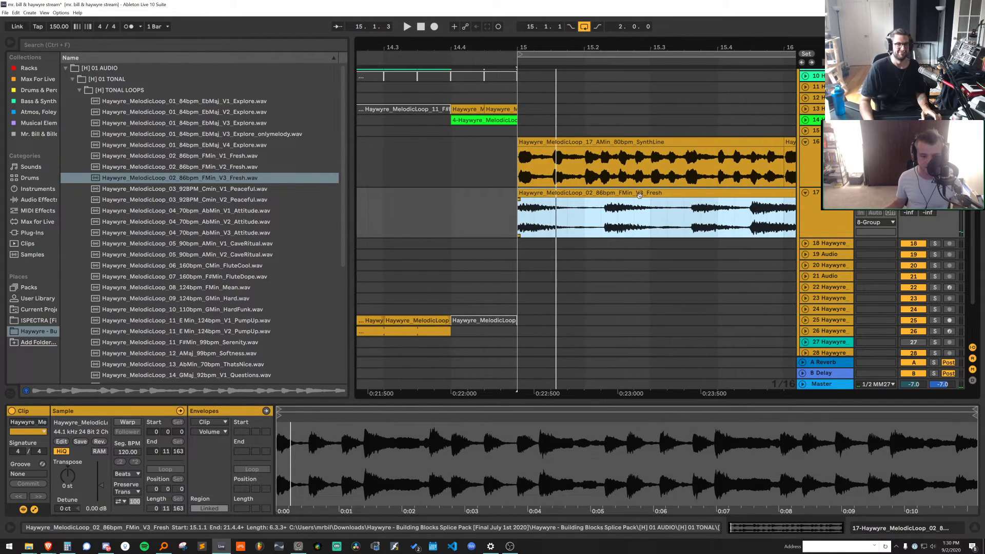
pyautogui.click(554, 218)
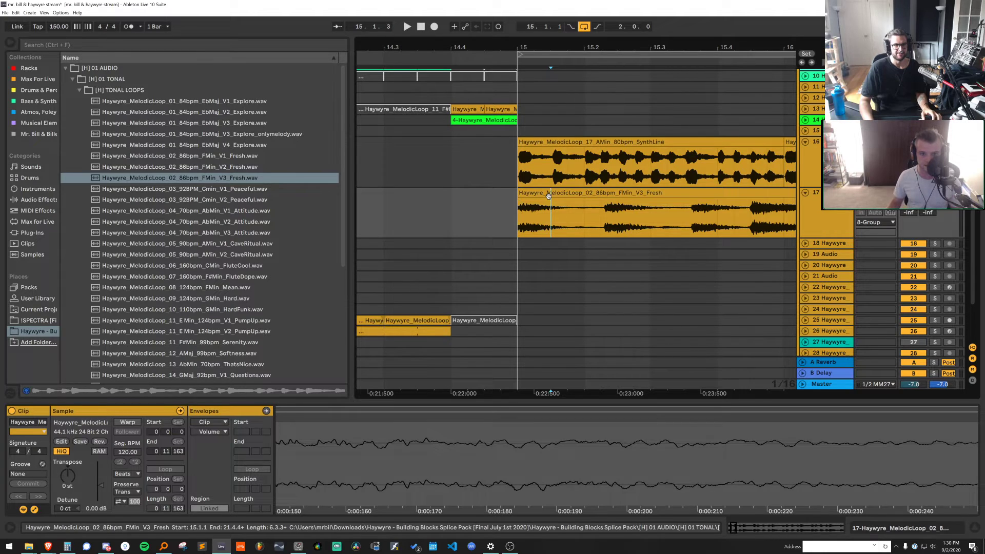
pyautogui.click(554, 193)
pyautogui.press('space')
pyautogui.press('space')
pyautogui.click(554, 213)
pyautogui.hotkey('ctrl', 'e')
# Duplicate the first Fresh slice four times in a row on track 17
pyautogui.click(544, 193)
pyautogui.hotkey('ctrl', 'd')
pyautogui.hotkey('ctrl', 'd')
pyautogui.hotkey('ctrl', 'd')
pyautogui.hotkey('ctrl', 'd')
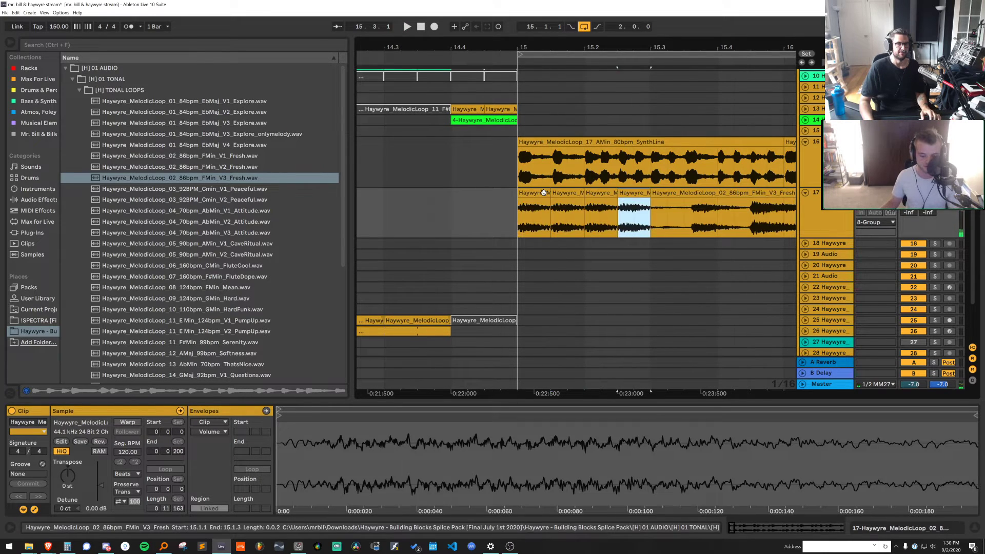
pyautogui.moveTo(563, 52); pyautogui.dragTo(563, 43)
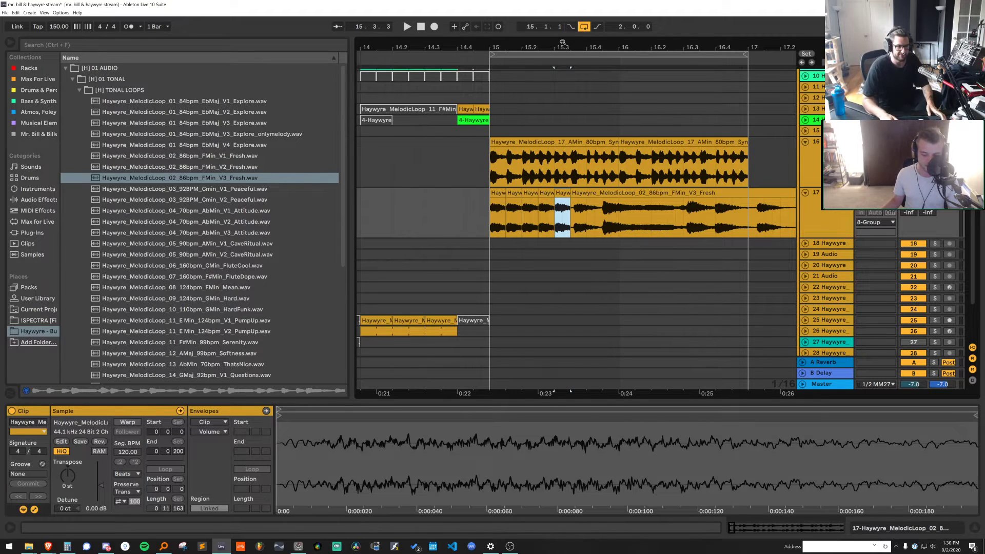
# Play the Fresh loop around 16.1.1, and duplicate the five opening slices twice, up to 16.4.3
pyautogui.click(620, 210)
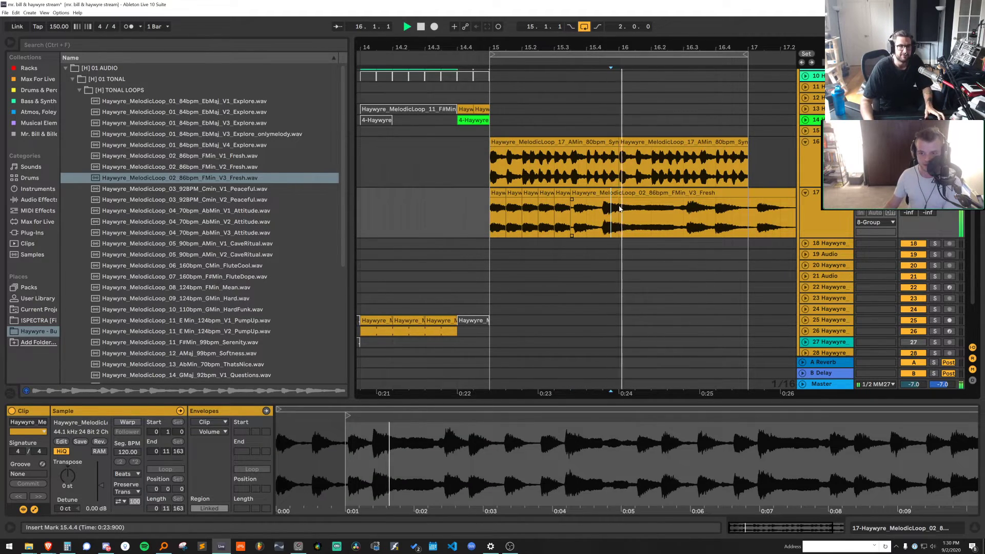
pyautogui.press('space')
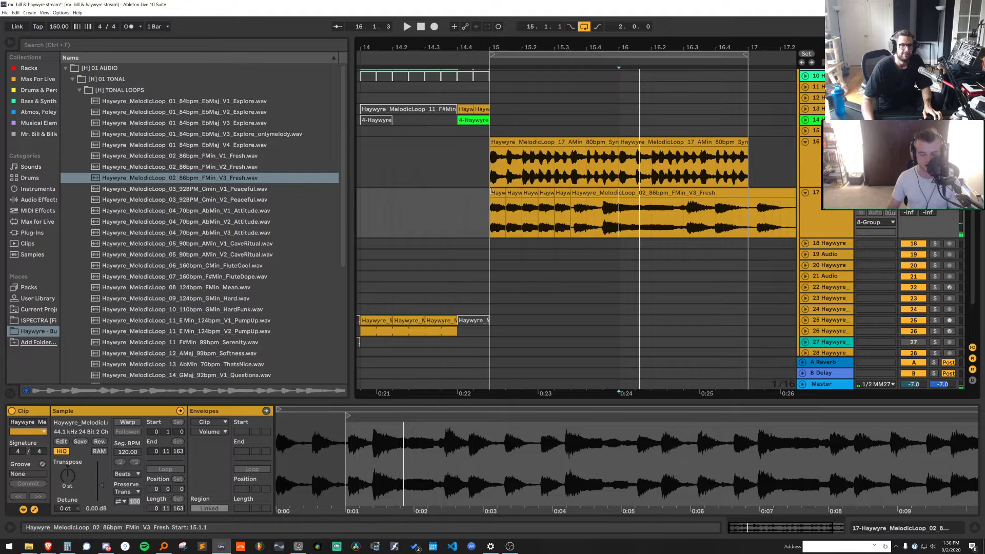
pyautogui.click(498, 194)
pyautogui.keyDown('shift'); pyautogui.click(561, 195); pyautogui.keyUp('shift')
pyautogui.hotkey('ctrl', 'd')
pyautogui.hotkey('ctrl', 'd')
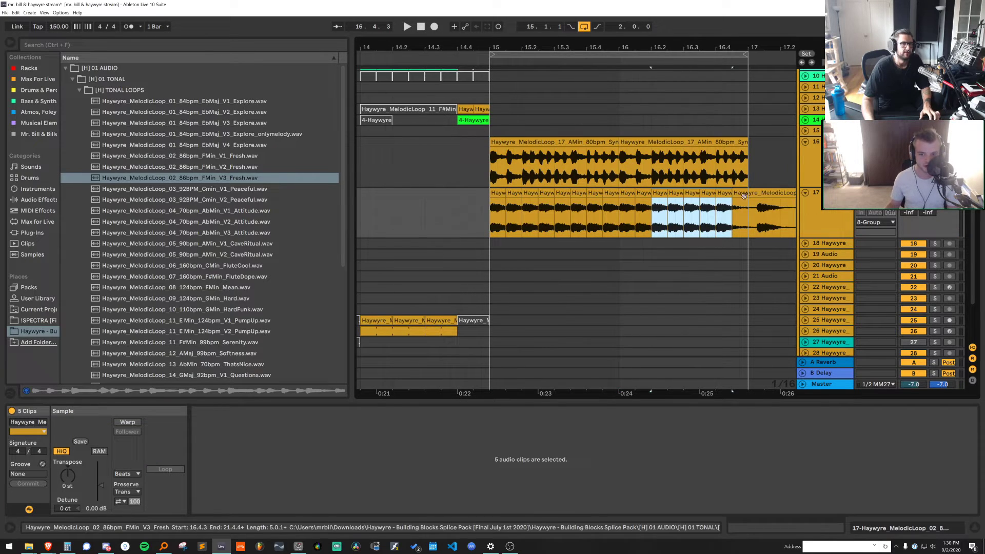
# Add one more Fresh slice at 16.4.3 and delete the remaining loop audio from 17.1.1 onward
pyautogui.click(723, 195)
pyautogui.hotkey('ctrl', 'd')
pyautogui.click(764, 195)
pyautogui.press('Delete')
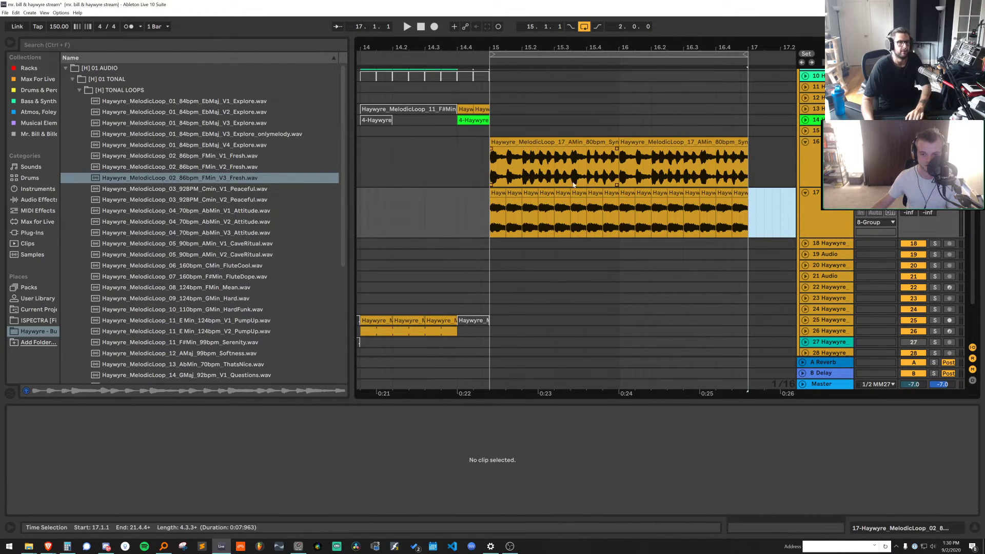
# Play the repeated Fresh slices together with the SynthLine clips, starting from 14.3.4
pyautogui.click(452, 195)
pyautogui.press('space')
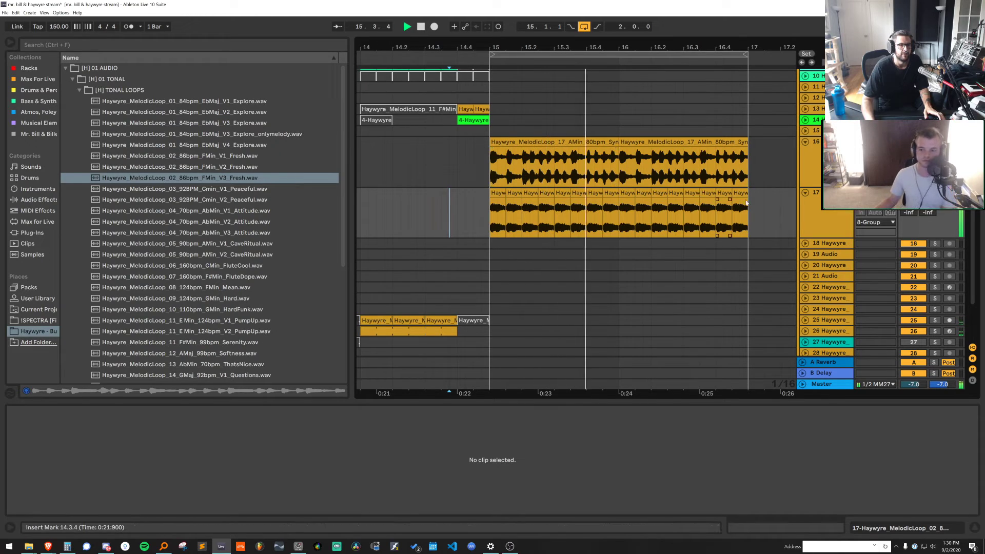
pyautogui.moveTo(755, 205); pyautogui.dragTo(619, 215)
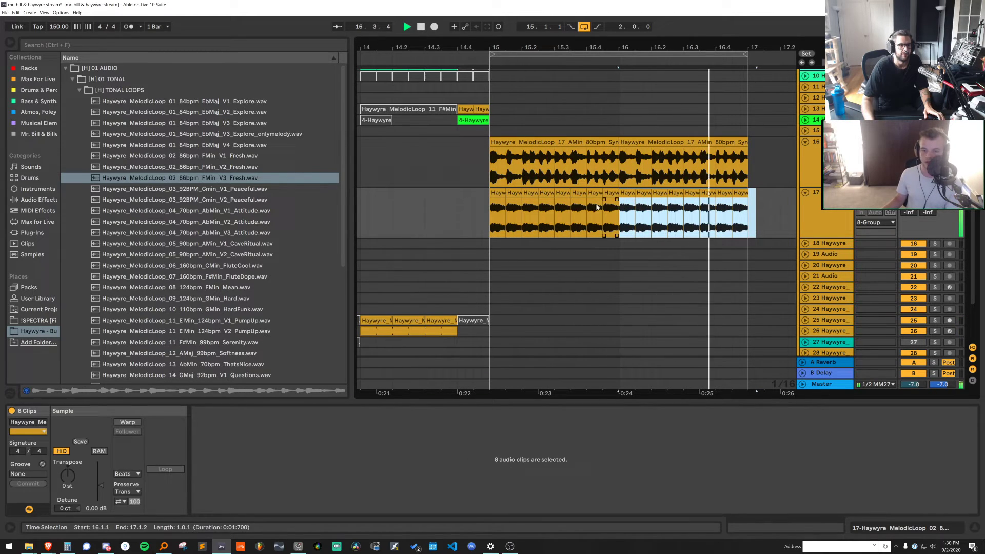
pyautogui.press('space')
# Audition the Peaceful, Attitude and CaveRitual melodic loops in the browser
pyautogui.click(210, 204)
pyautogui.click(210, 223)
pyautogui.click(210, 250)
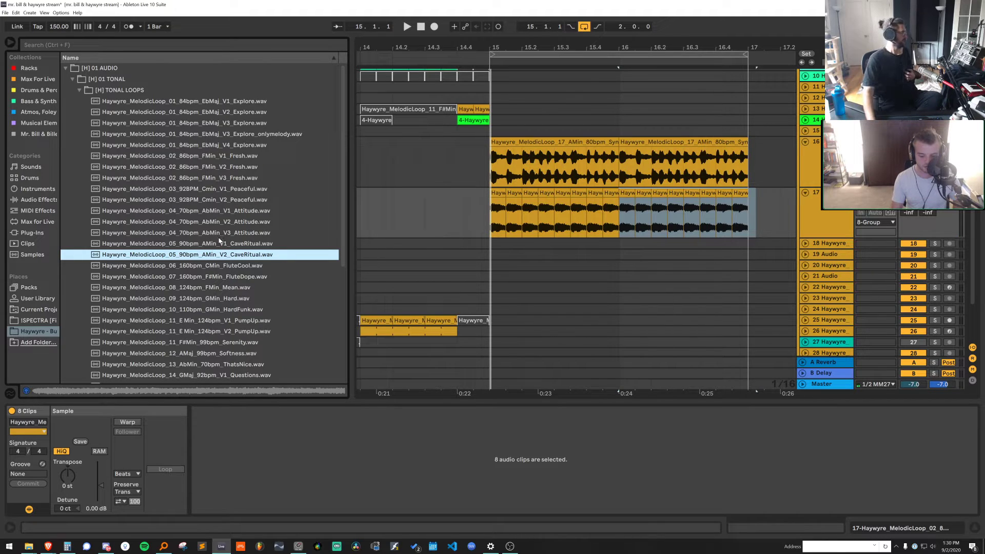
# Transpose all sixteen Fresh audio slices on track 17 up 5 semitones and play them
pyautogui.moveTo(764, 205); pyautogui.dragTo(490, 210)
pyautogui.moveTo(68, 475); pyautogui.dragTo(74, 475)
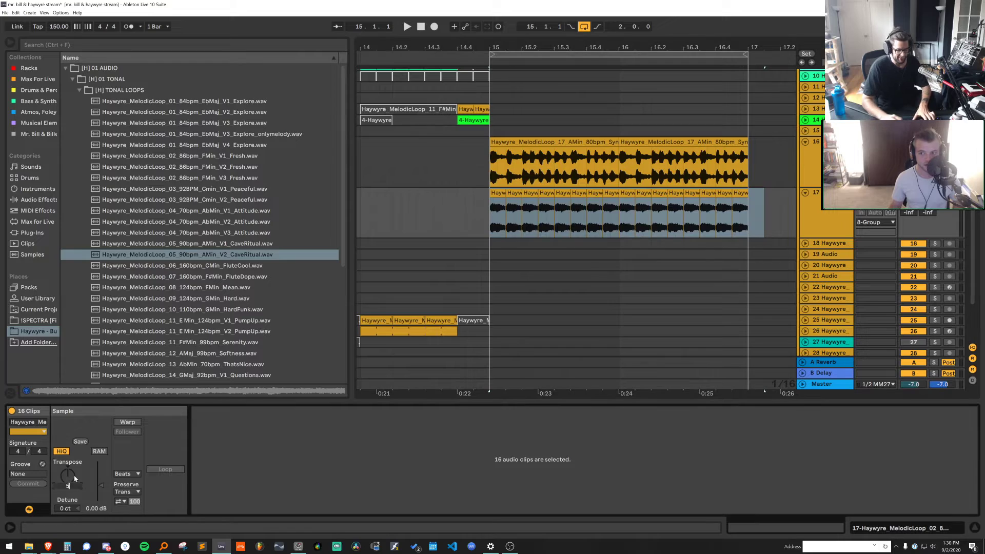
pyautogui.press('space')
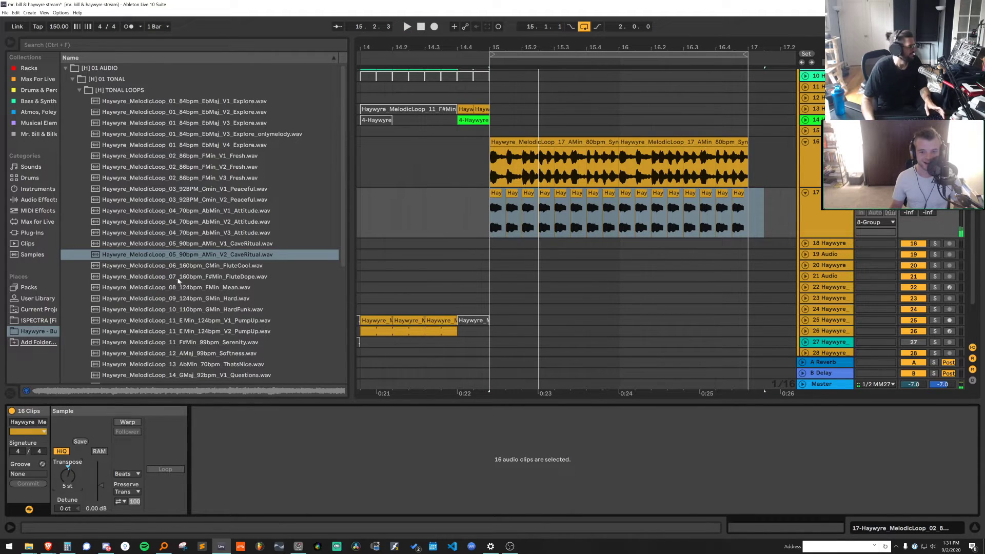
# Examine the first Fresh slice's region within its source waveform and undo the last clip change
pyautogui.click(499, 213)
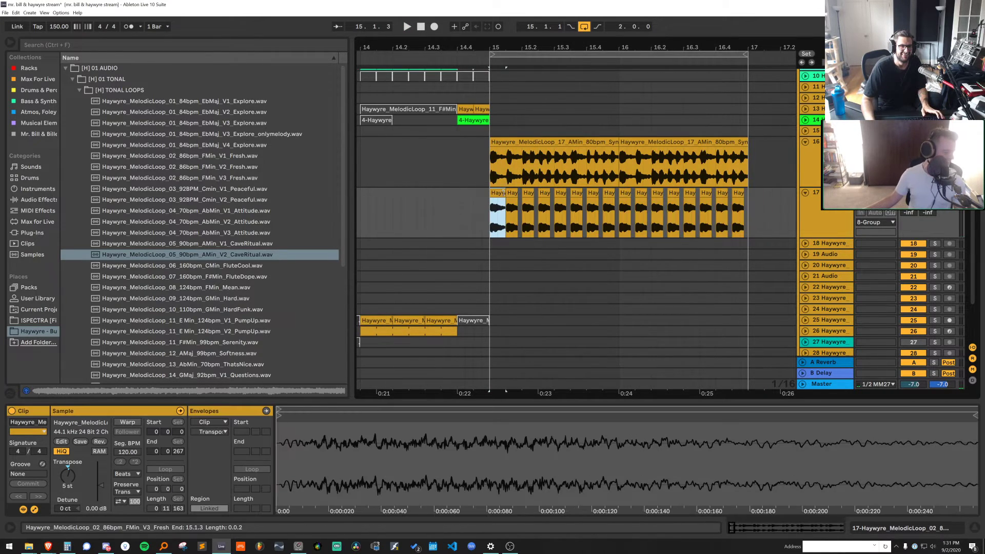
pyautogui.moveTo(472, 409)
pyautogui.mouseDown()
pyautogui.moveTo(288, 412)
pyautogui.moveTo(471, 425)
pyautogui.mouseUp()
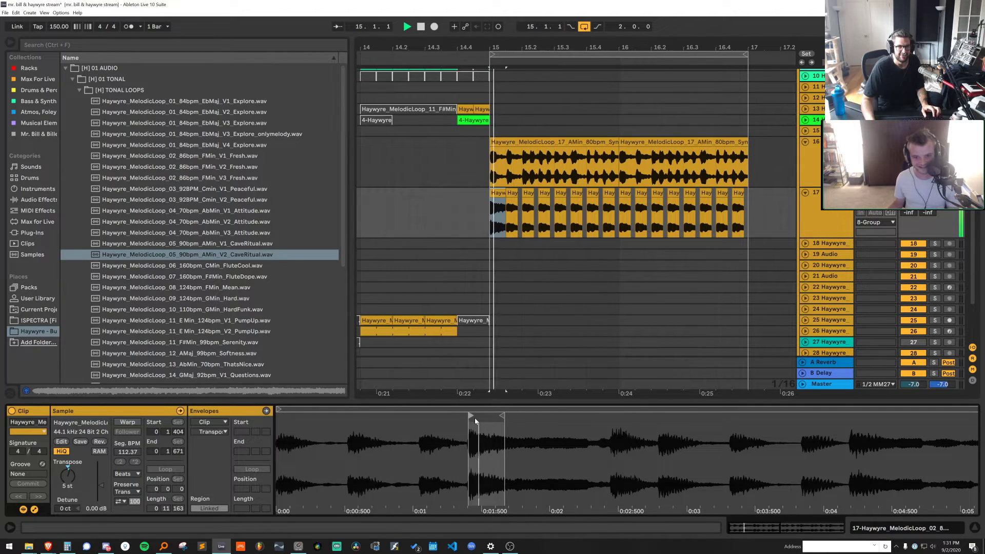
pyautogui.click(499, 192)
pyautogui.hotkey('ctrl', 'z')
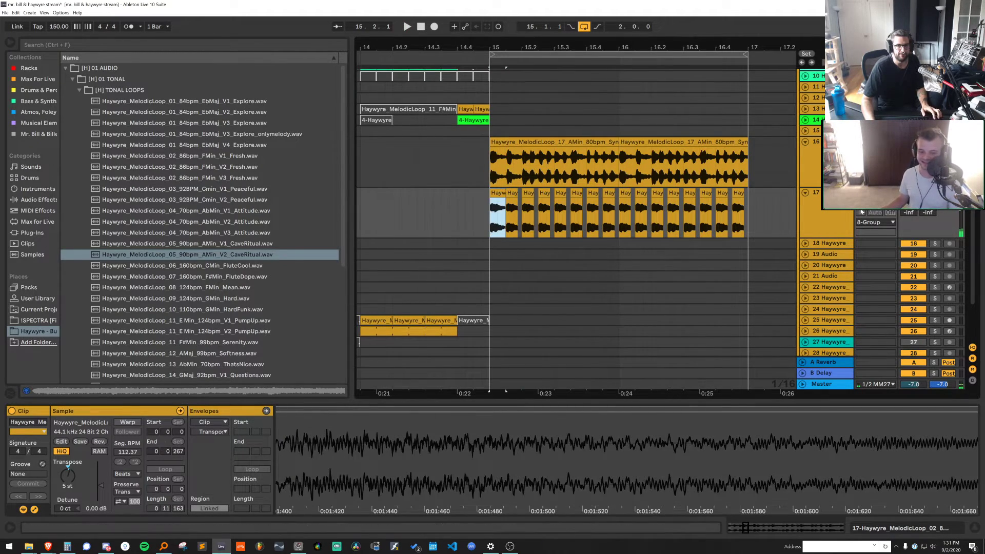
# Load the Fresh V3 loop into Simpler on a new MIDI track below track 17, and delete the Fresh audio slices
pyautogui.click(844, 214)
pyautogui.hotkey('ctrl', 'shift', 't')
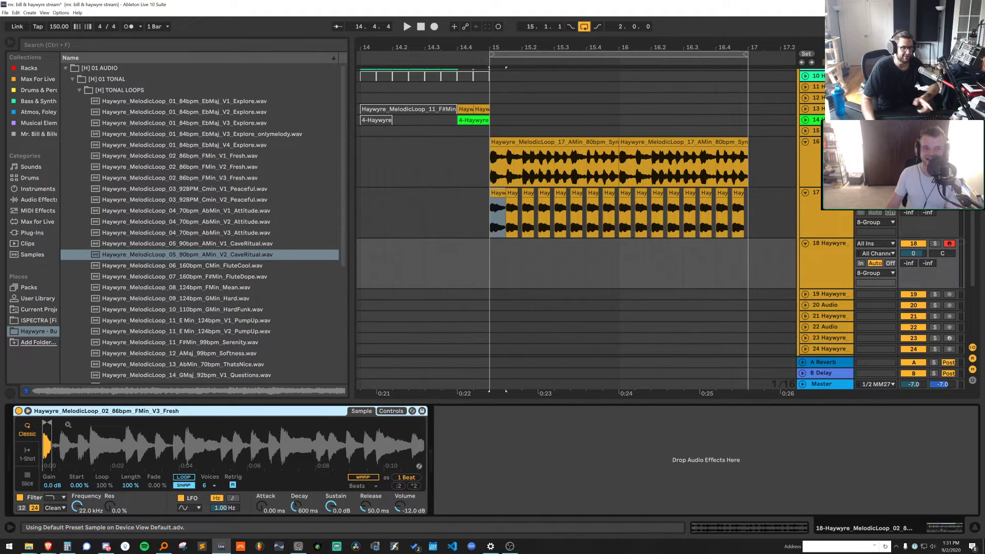
pyautogui.rightClick(769, 202)
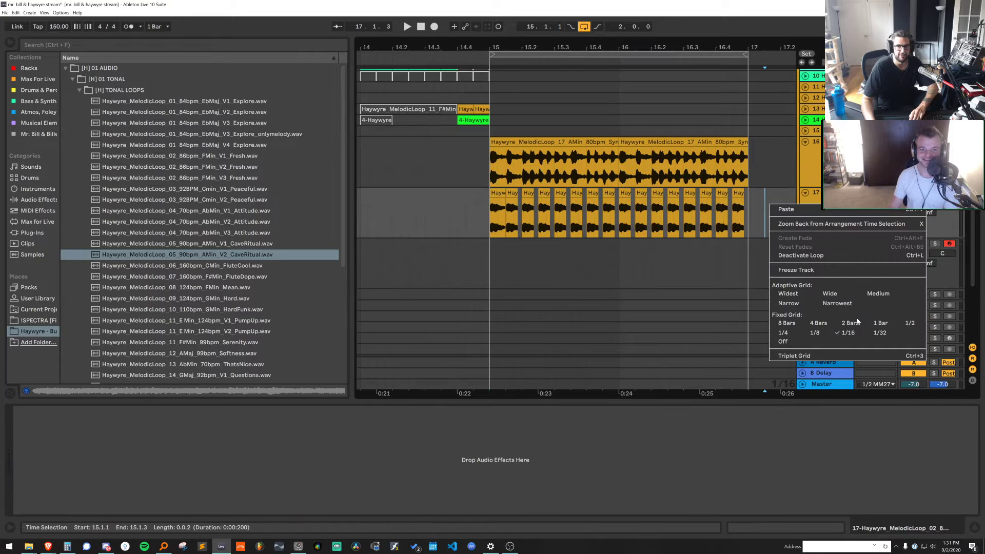
pyautogui.click(855, 331)
pyautogui.moveTo(767, 204); pyautogui.dragTo(727, 255)
pyautogui.press('Delete')
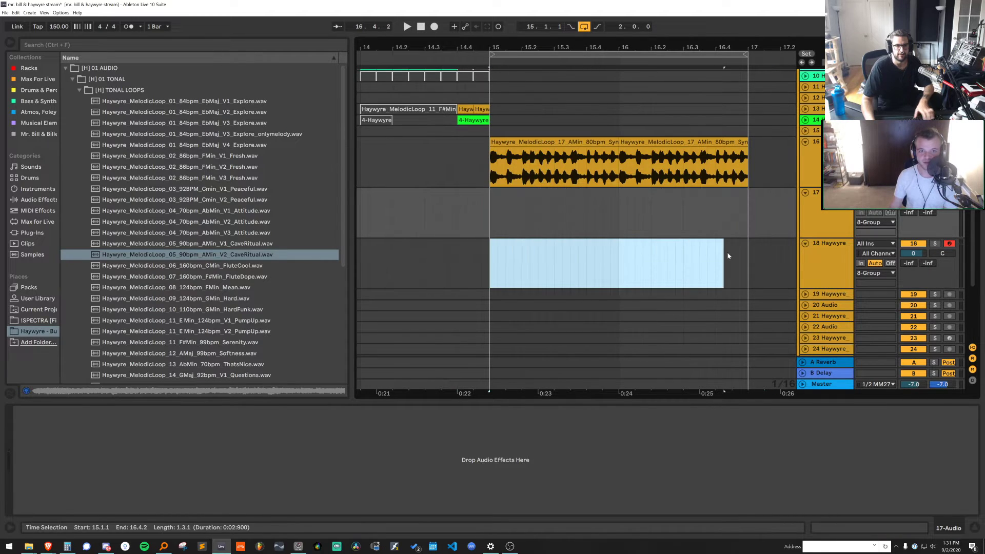
# Create a MIDI clip from bar 15 to 17 on the Simpler track with a C3 note looped at length 0.0.2
pyautogui.hotkey('ctrl', 'shift', 'm')
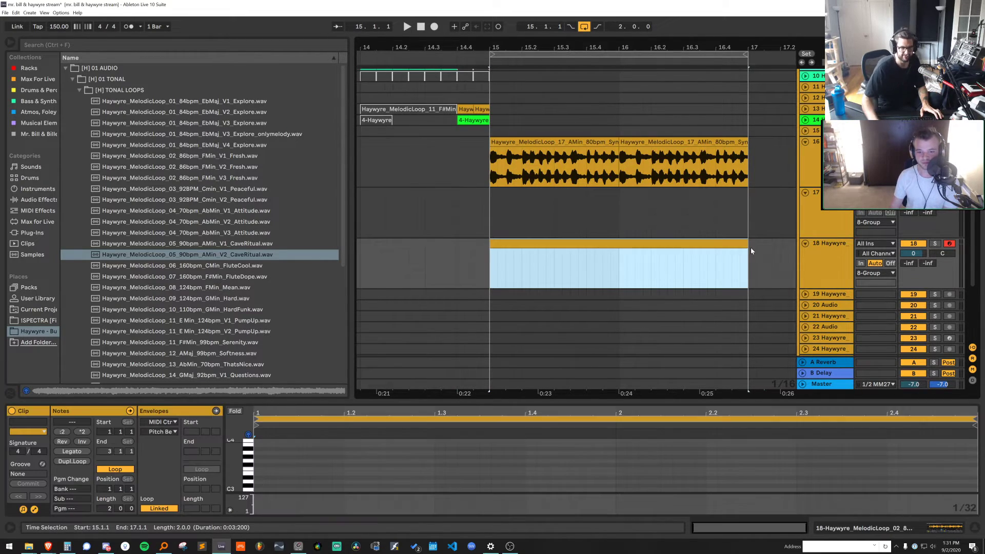
pyautogui.moveTo(261, 490); pyautogui.dragTo(345, 478)
pyautogui.press('space')
pyautogui.hotkey('ctrl', 'l')
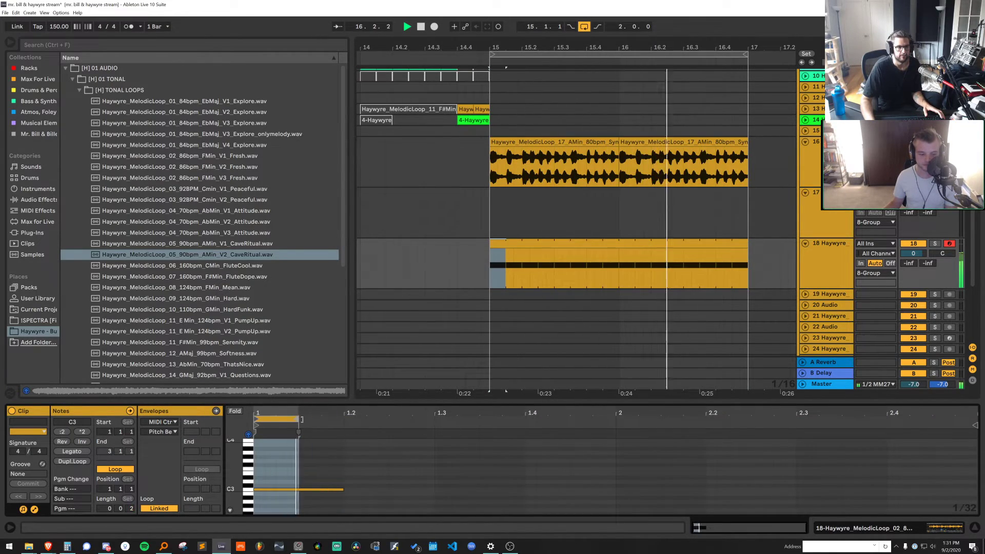
# Switch Simpler to Slice mode, play it, and delete the emptied audio track 17
pyautogui.click(769, 281)
pyautogui.press('space')
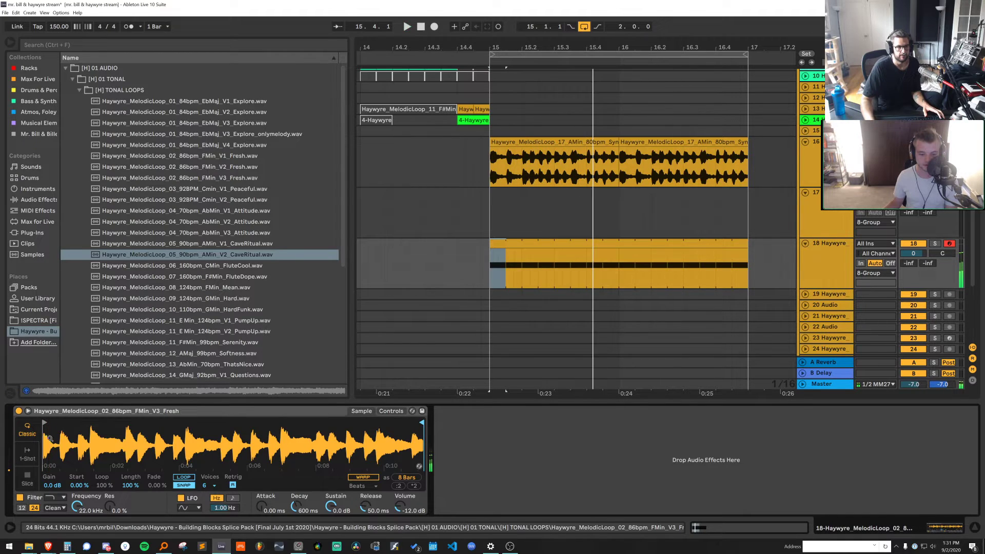
pyautogui.click(25, 478)
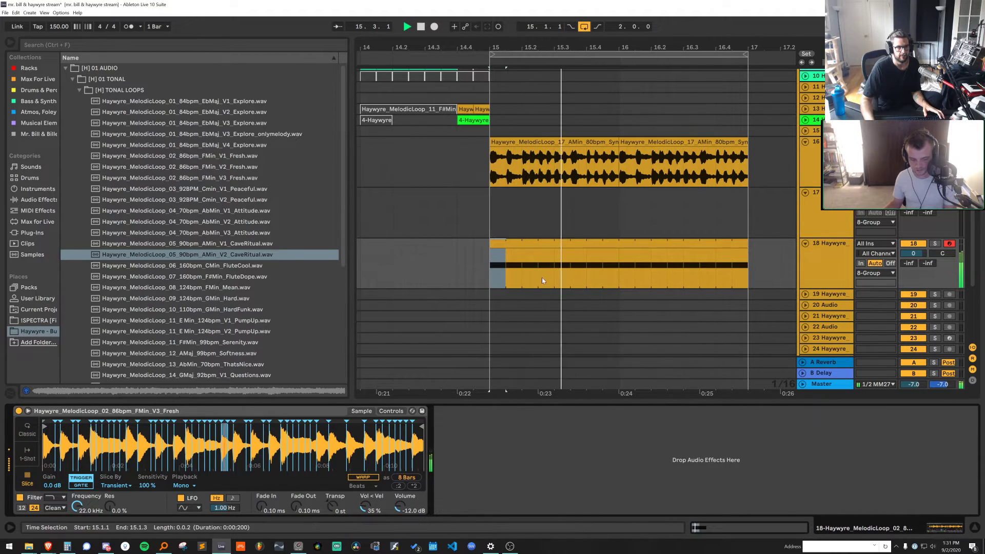
pyautogui.click(838, 213)
pyautogui.press('Delete')
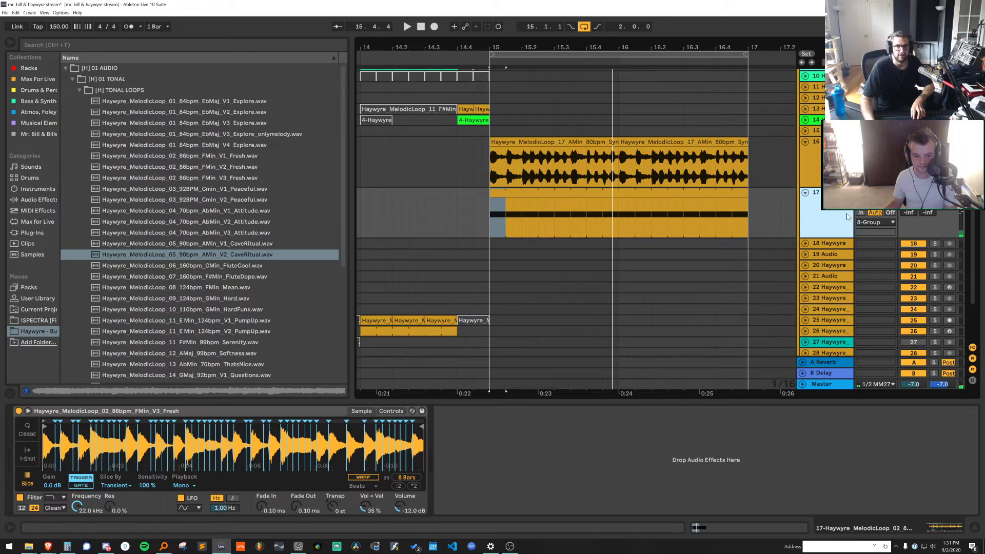
# Set Simpler's volume to 0 dB and its Vol<Vel amount to 0%
pyautogui.click(395, 509)
pyautogui.write('0')
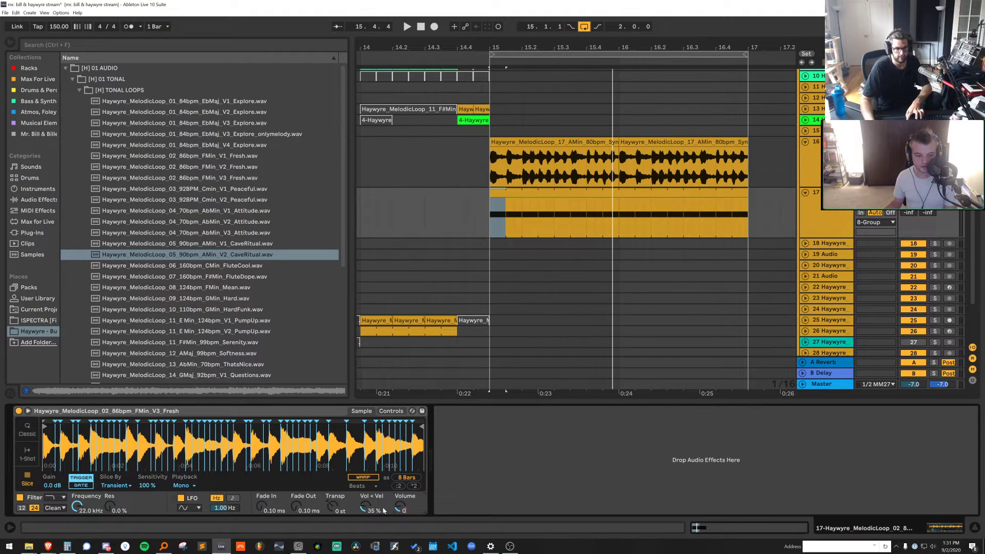
pyautogui.press('Return')
pyautogui.press('space')
pyautogui.click(366, 508)
pyautogui.write('0')
pyautogui.press('Return')
# Raise Simpler's transposition to +3 semitones while repeatedly replaying the section from 15.1.1
pyautogui.press('space')
pyautogui.press('space')
pyautogui.press('space')
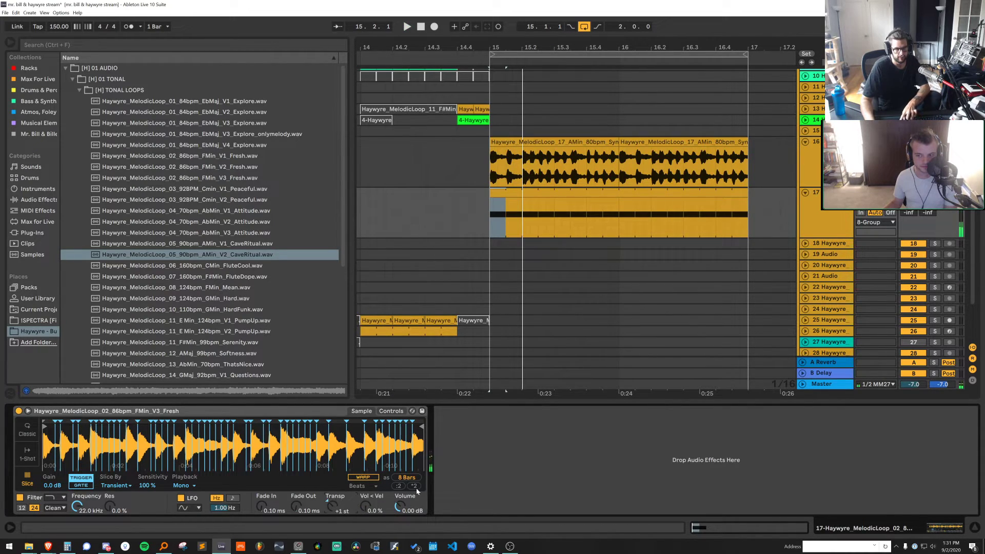
pyautogui.press('space')
pyautogui.press('space')
pyautogui.press('space')
pyautogui.press('space')
pyautogui.press('space')
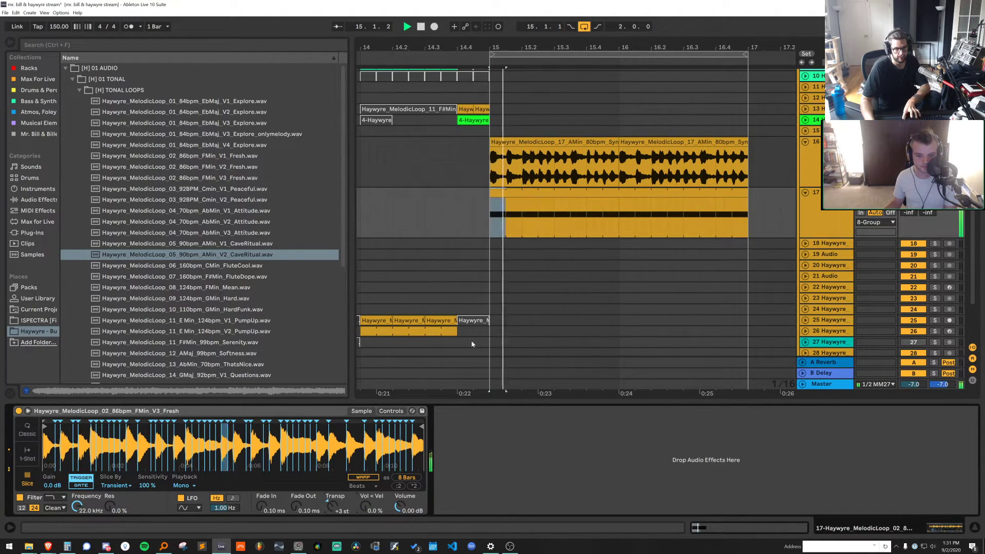
# Open the Simpler MIDI clip in an enlarged note editor and set its note to D3
pyautogui.doubleClick(544, 190)
pyautogui.click(285, 489)
pyautogui.press('space')
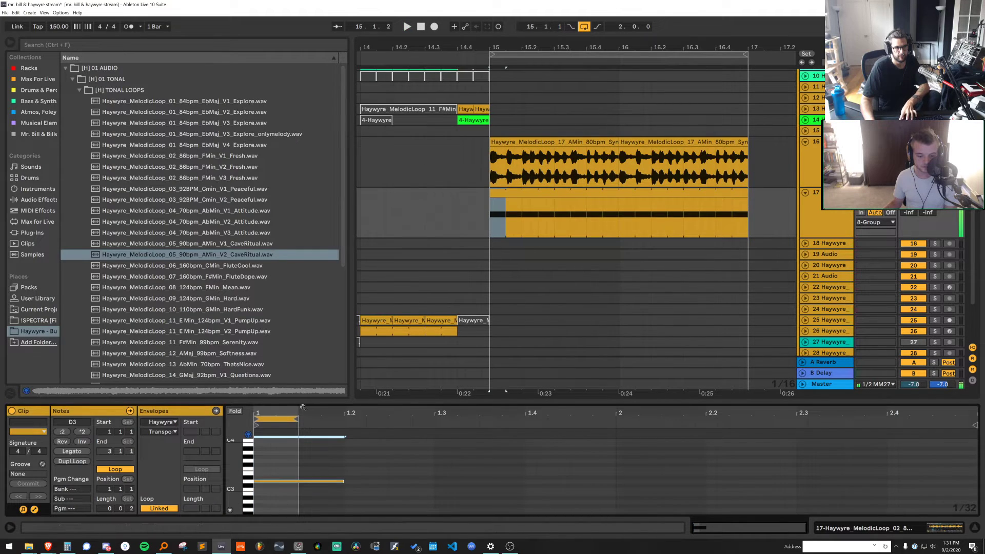
pyautogui.moveTo(303, 400); pyautogui.dragTo(304, 237)
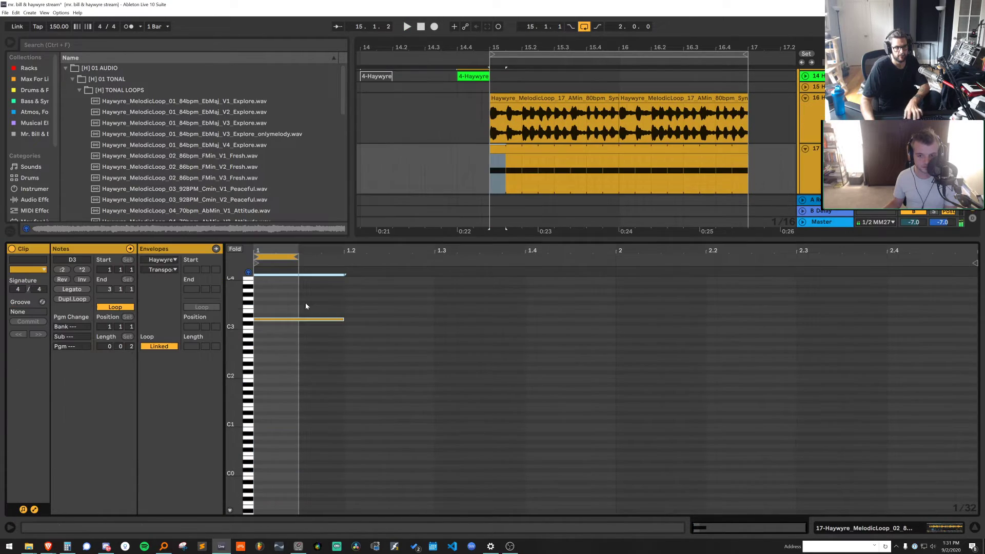
# Split the Simpler MIDI clip at 15.4.1, lower the first part's note to C2 and play it
pyautogui.click(589, 163)
pyautogui.hotkey('ctrl', 'e')
pyautogui.click(575, 147)
pyautogui.moveTo(350, 314); pyautogui.dragTo(350, 334)
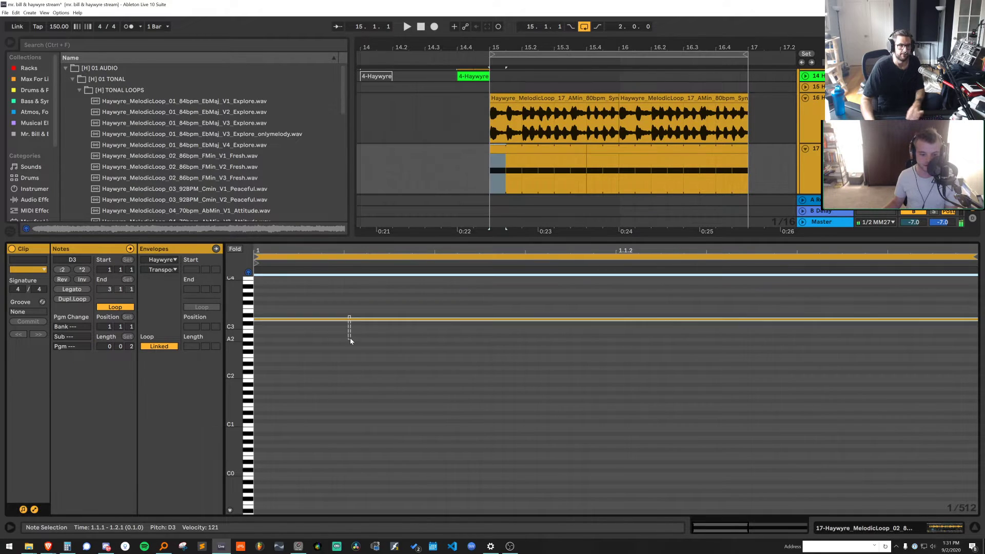
pyautogui.press('Down')
pyautogui.press('Down')
pyautogui.press('Down')
pyautogui.press('Down')
pyautogui.press('Down')
pyautogui.press('Down')
pyautogui.press('Down')
pyautogui.press('Down')
pyautogui.press('Down')
pyautogui.press('Down')
pyautogui.press('Down')
pyautogui.press('Down')
pyautogui.press('Down')
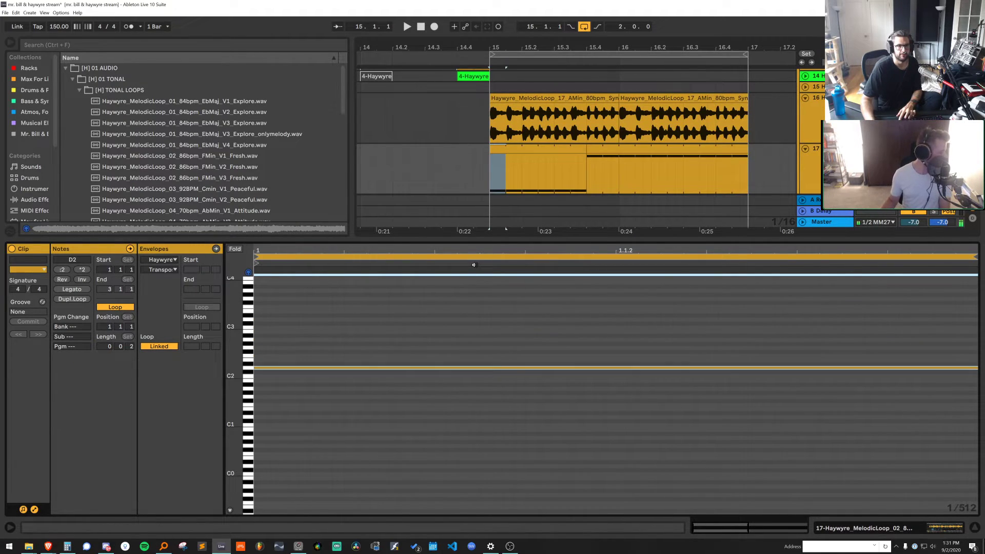
pyautogui.press('Down')
pyautogui.press('space')
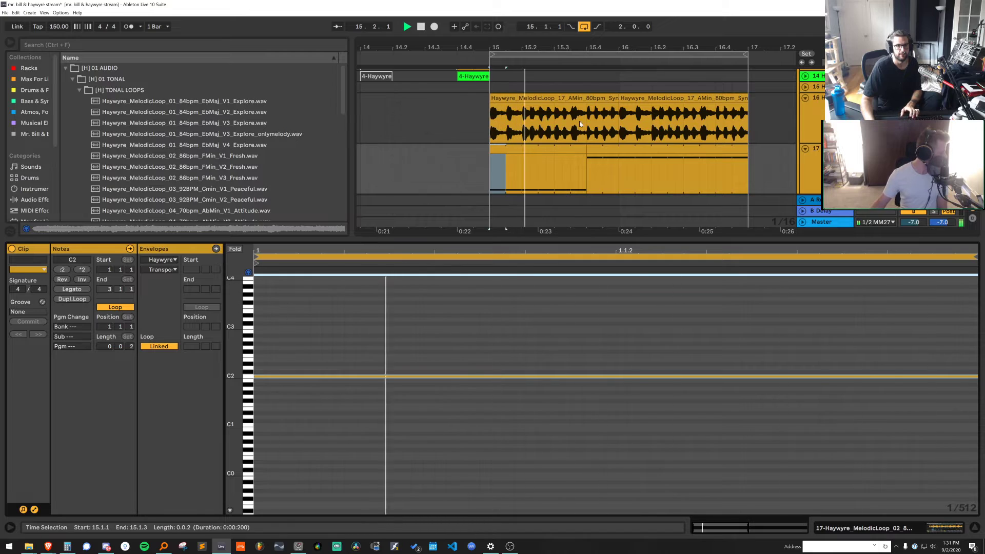
# Stop playback, split the second part of the MIDI clip at 16.3.1 and open the last part
pyautogui.press('space')
pyautogui.click(682, 166)
pyautogui.hotkey('ctrl', 'e')
pyautogui.click(693, 149)
# Try raising the last clip part's note step by step up to D5
pyautogui.moveTo(431, 429); pyautogui.dragTo(462, 281)
pyautogui.press('Up')
pyautogui.press('Up')
pyautogui.press('Up')
pyautogui.press('Up')
pyautogui.press('Up')
pyautogui.press('Up')
pyautogui.press('Up')
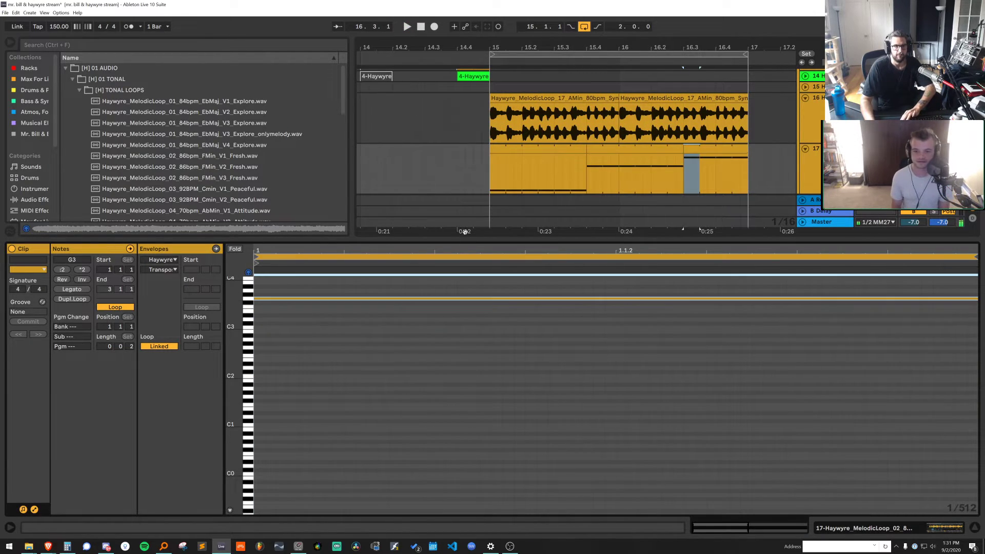
pyautogui.press('Up')
pyautogui.press('Up')
pyautogui.press('Up')
pyautogui.press('Up')
pyautogui.press('Up')
pyautogui.press('Up')
pyautogui.press('Up')
pyautogui.press('Up')
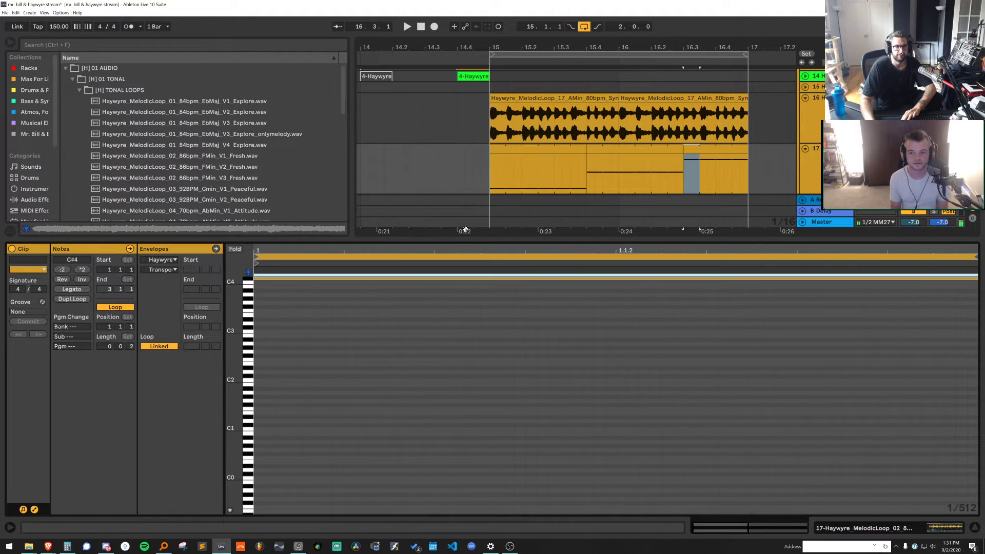
pyautogui.press('Up')
pyautogui.press('Up')
pyautogui.press('Up')
pyautogui.press('Up')
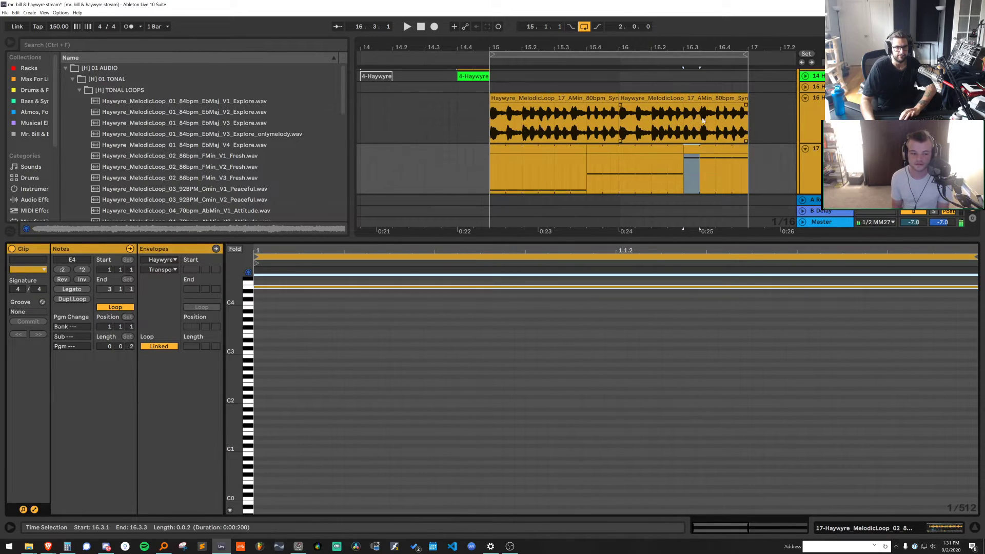
pyautogui.press('Up')
pyautogui.press('Up')
pyautogui.press('Up')
pyautogui.press('Up')
pyautogui.press('Up')
pyautogui.press('Up')
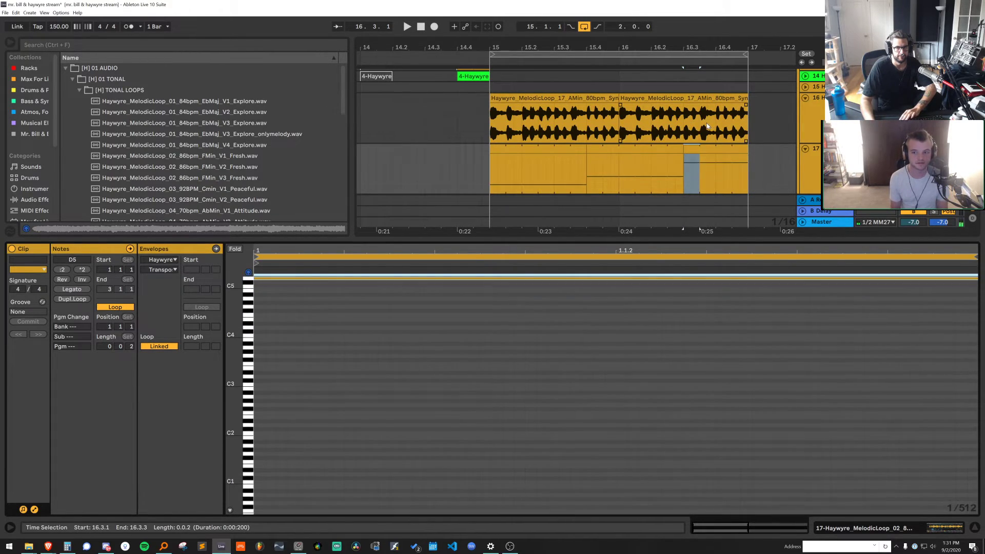
# Lower the note of the clip part at 16.3.1 to D#1
pyautogui.moveTo(668, 284); pyautogui.dragTo(672, 456)
pyautogui.press('Down')
pyautogui.press('Down')
pyautogui.press('Down')
pyautogui.press('Down')
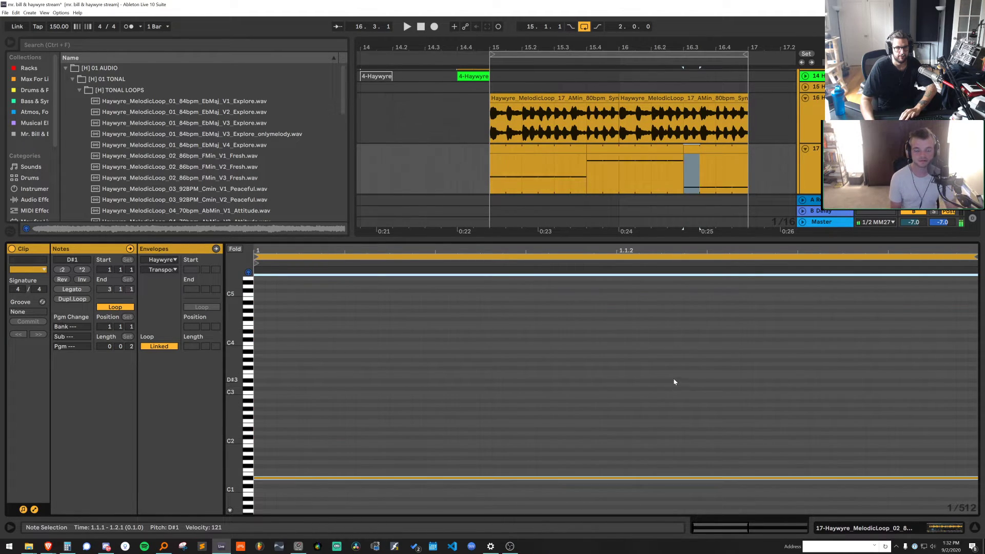
# Duplicate track 17, keeping only the first two clip parts on the original and only the 16.3.1 part on the copy
pyautogui.click(738, 531)
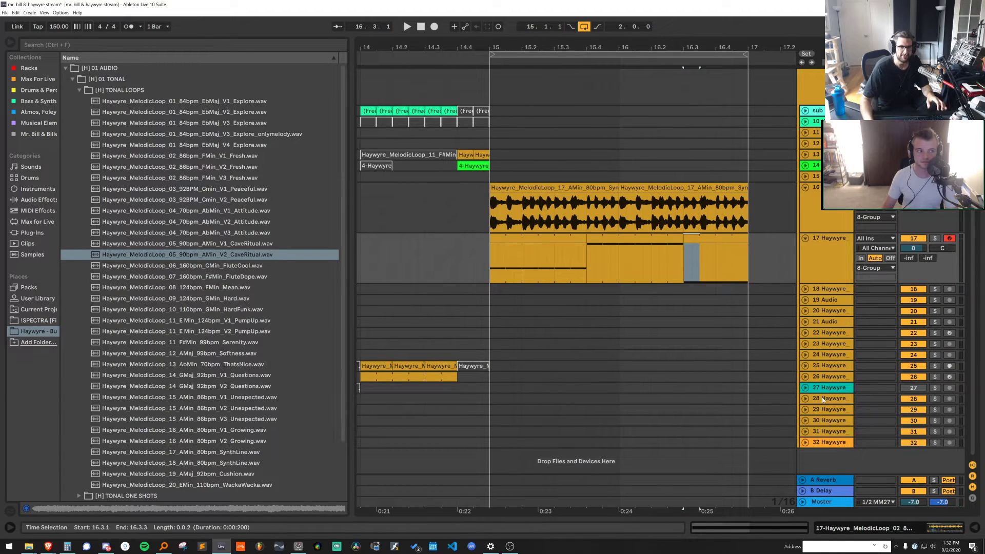
pyautogui.click(838, 261)
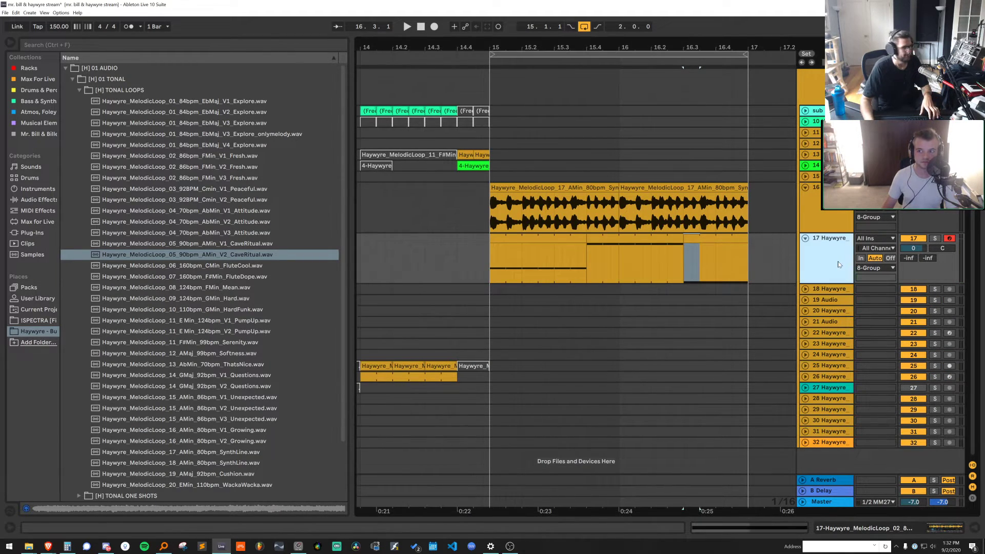
pyautogui.hotkey('ctrl', 'd')
pyautogui.moveTo(512, 310); pyautogui.dragTo(747, 272)
pyautogui.press('Delete')
pyautogui.press('Delete')
pyautogui.click(825, 308)
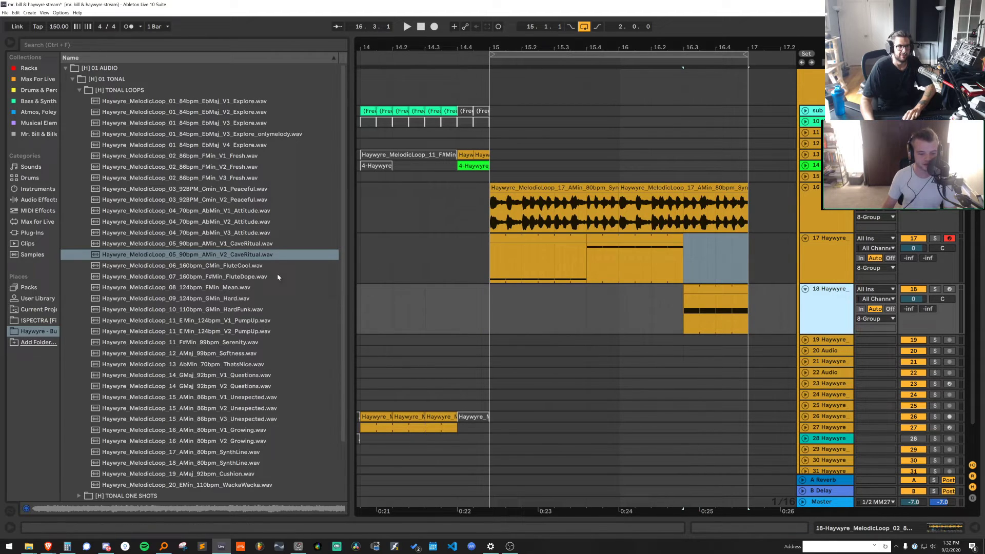
# Audition the HardFunk, Serenity, PumpUp, Fresh and Explore melodic loops in the browser
pyautogui.click(219, 311)
pyautogui.click(216, 342)
pyautogui.click(215, 331)
pyautogui.click(219, 320)
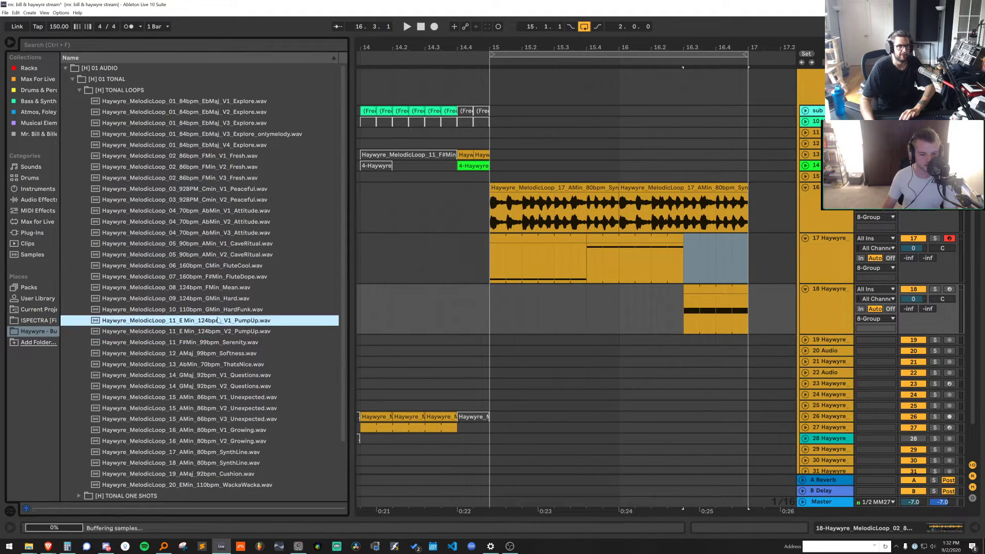
pyautogui.click(242, 168)
pyautogui.click(239, 156)
pyautogui.click(235, 147)
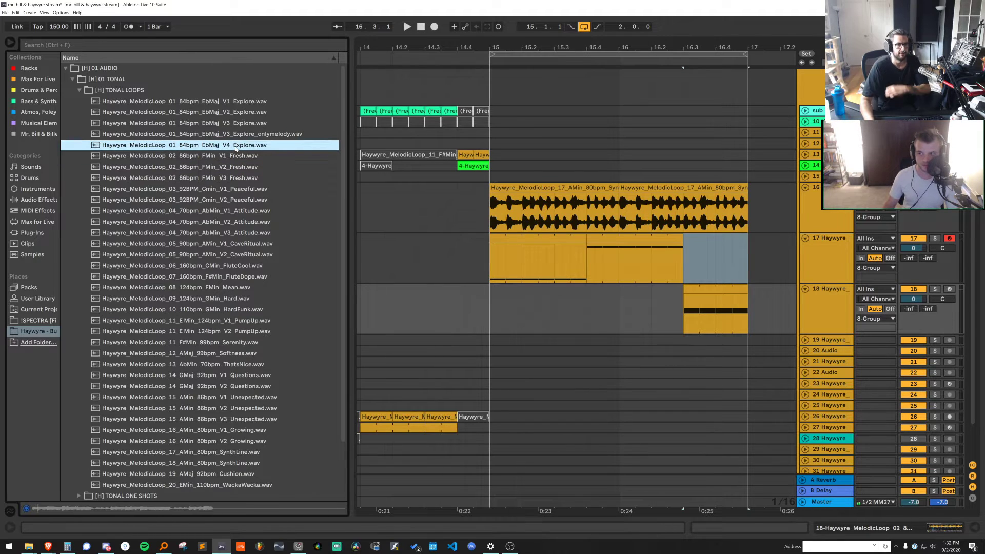
# Replace the sample in track 18's Simpler with the Explore V4 loop in 1-Shot mode and play it
pyautogui.doubleClick(820, 306)
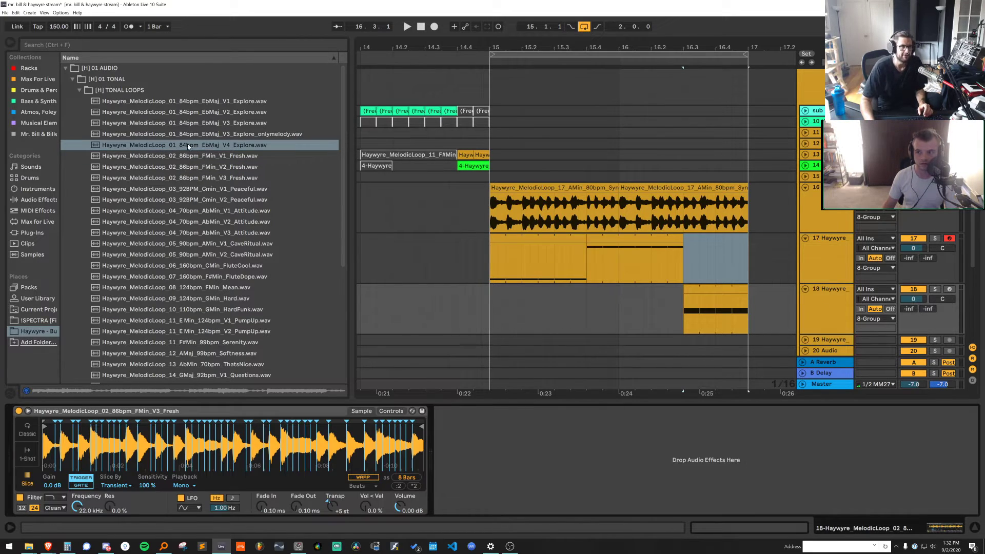
pyautogui.moveTo(188, 147); pyautogui.dragTo(120, 436)
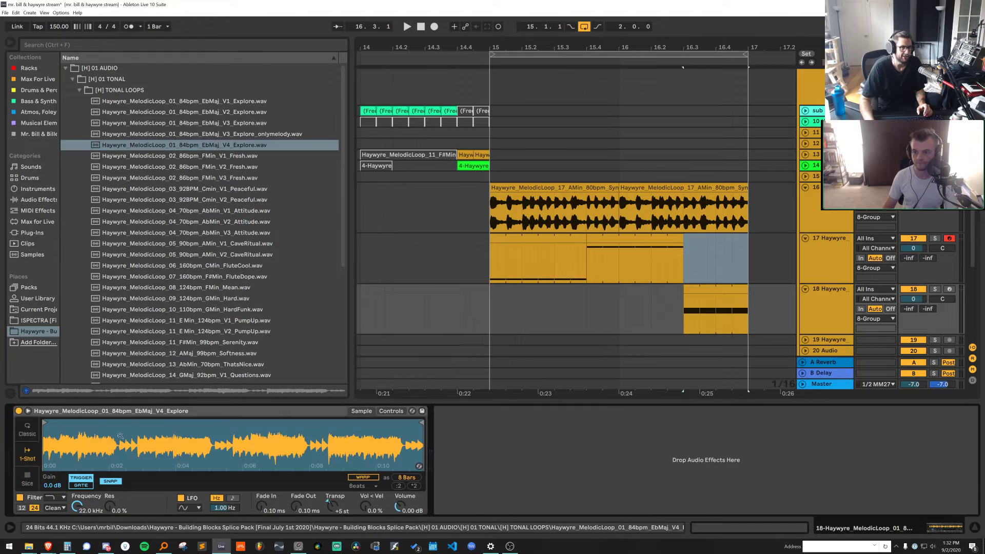
pyautogui.press('space')
pyautogui.press('space')
# Raise the transposition of track 18's Simpler to +19 semitones and replay the section
pyautogui.click(692, 290)
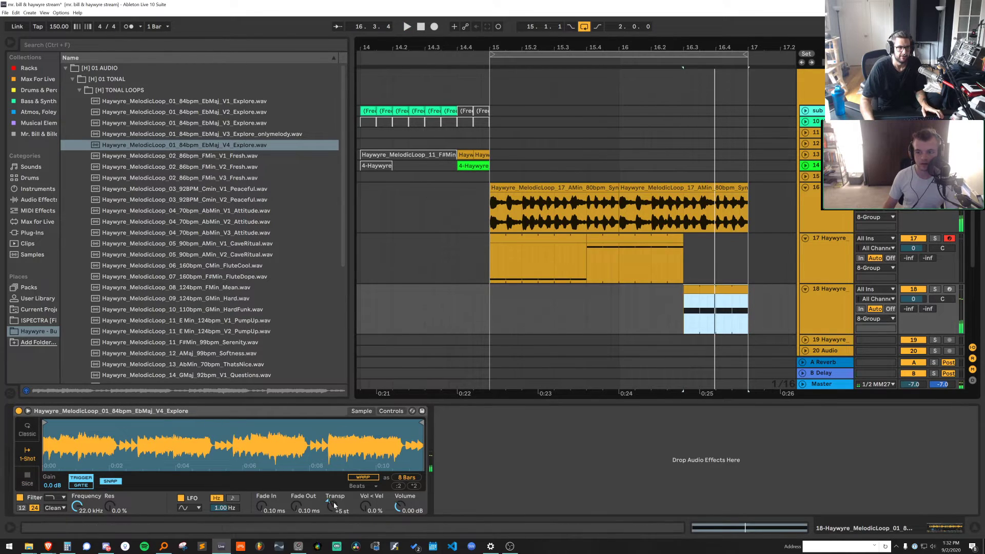
pyautogui.moveTo(334, 506); pyautogui.dragTo(334, 488)
pyautogui.press('space')
pyautogui.press('space')
pyautogui.press('space')
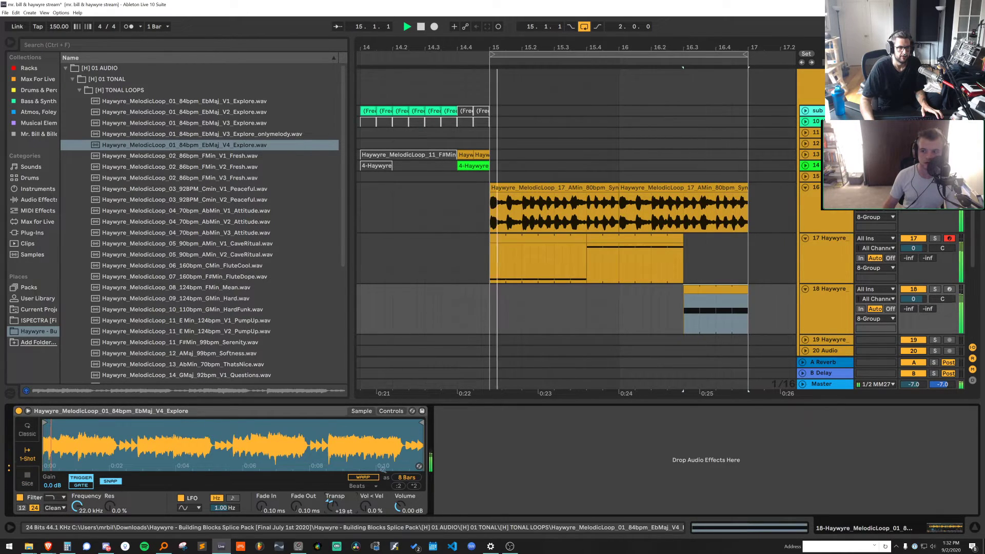
# Solo track 18 and raise its Simpler's transposition to +34 semitones while replaying the section
pyautogui.press('space')
pyautogui.click(934, 290)
pyautogui.press('space')
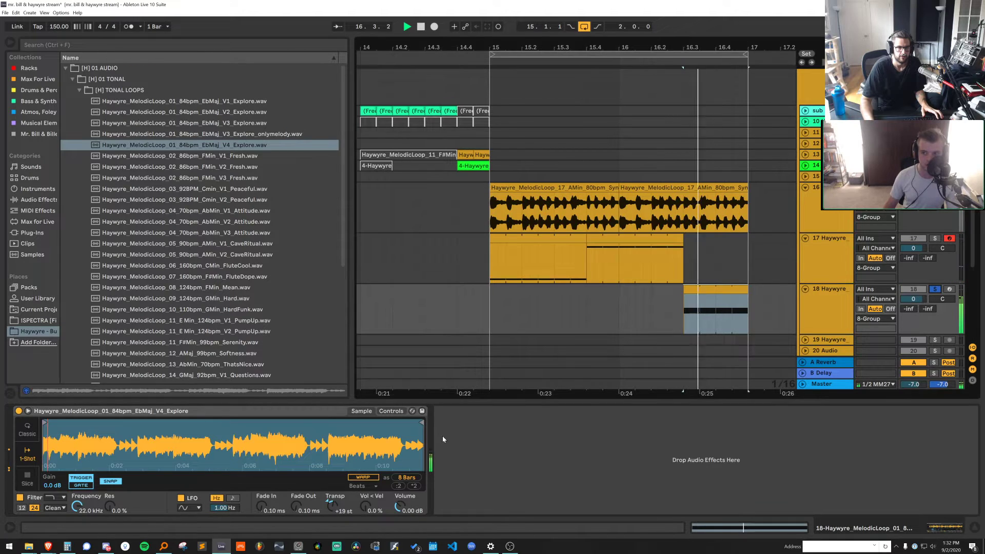
pyautogui.press('space')
pyautogui.press('space')
pyautogui.moveTo(332, 513); pyautogui.dragTo(332, 496)
pyautogui.press('space')
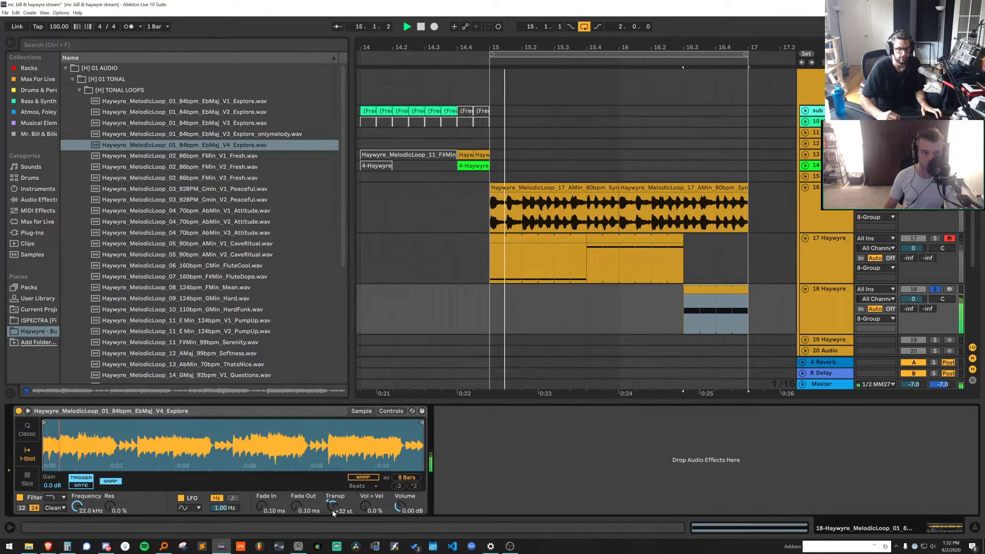
pyautogui.press('space')
pyautogui.press('space')
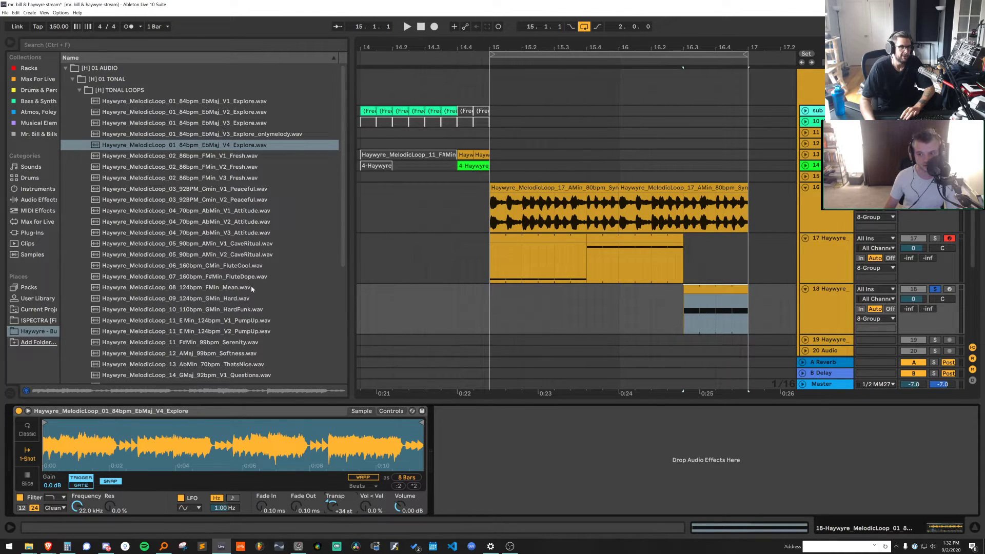
# Search the browser for "maj" and audition the EbMaj Explore melodic loops
pyautogui.scroll(-1, 250, 284)
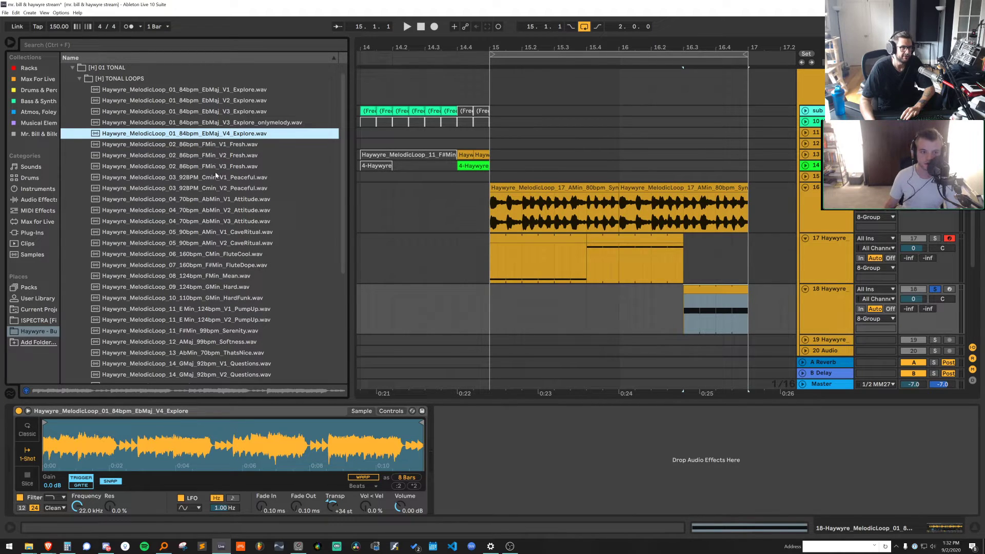
pyautogui.scroll(-6, 231, 270)
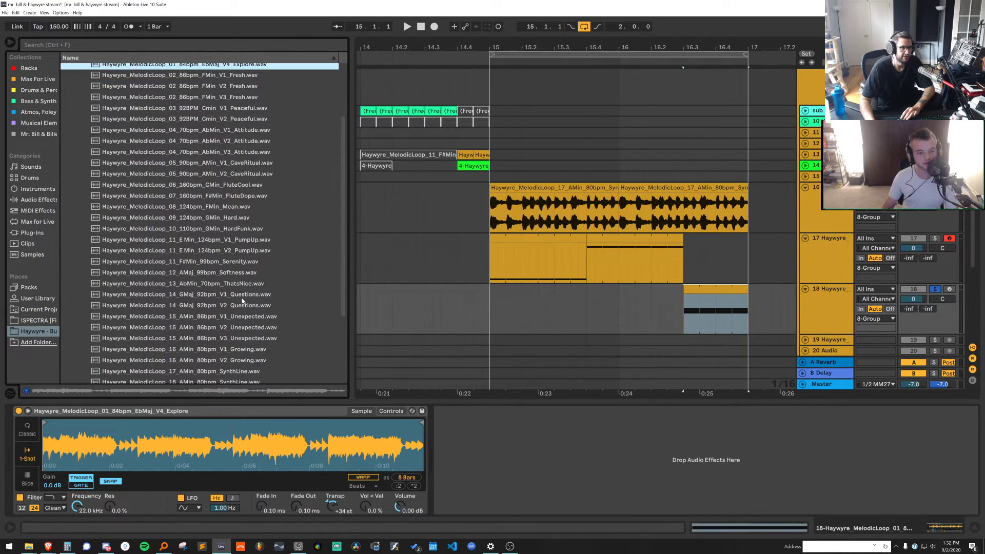
pyautogui.hotkey('ctrl', 'f')
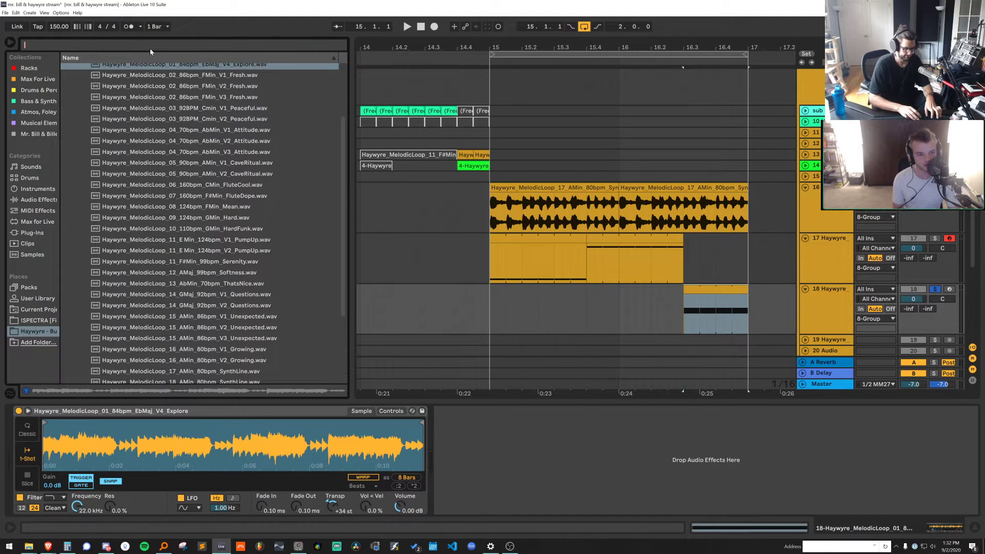
pyautogui.write('maj')
pyautogui.click(229, 124)
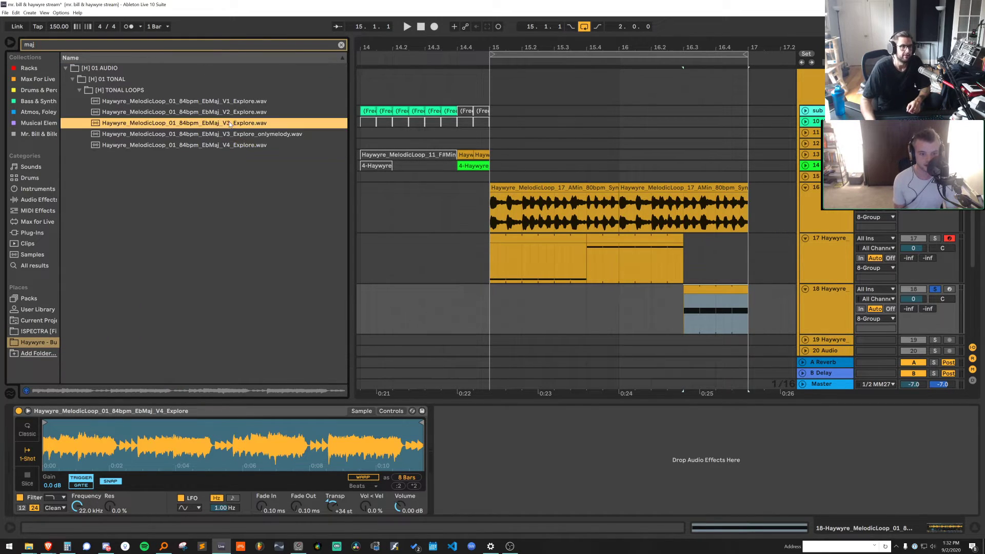
pyautogui.click(230, 135)
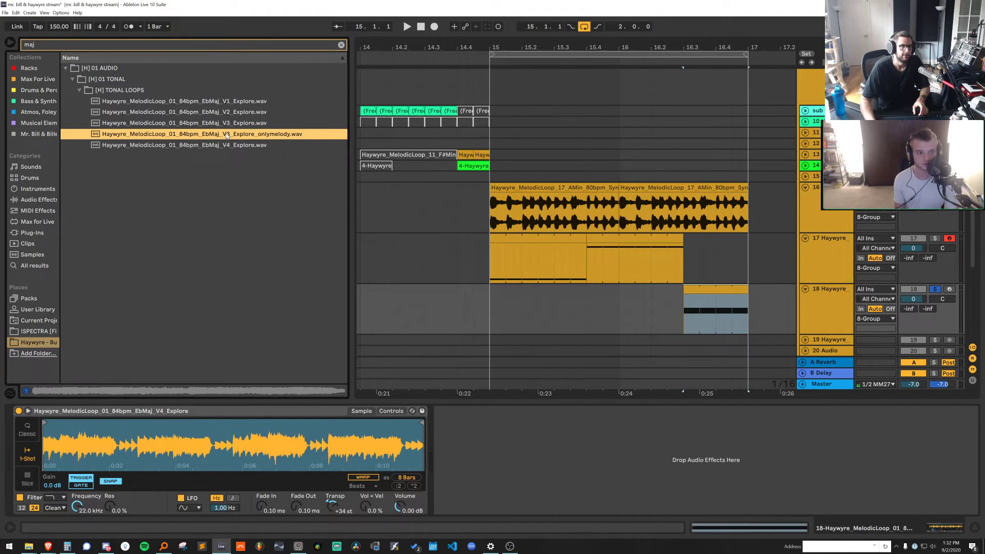
pyautogui.click(218, 144)
pyautogui.click(213, 112)
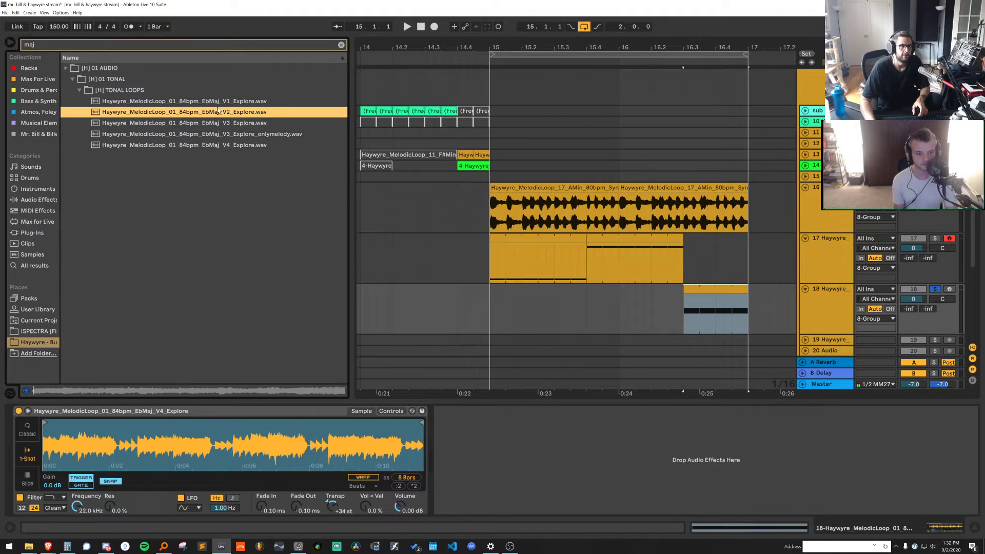
# Replace the sample in track 18's Simpler with the Explore V1 loop and set its transposition to +26 semitones
pyautogui.click(215, 102)
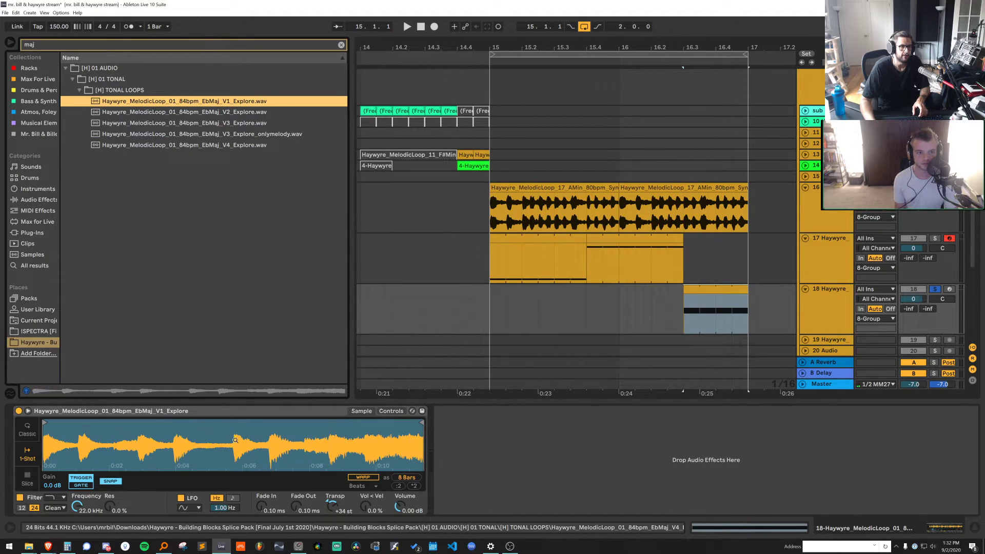
pyautogui.doubleClick(333, 506)
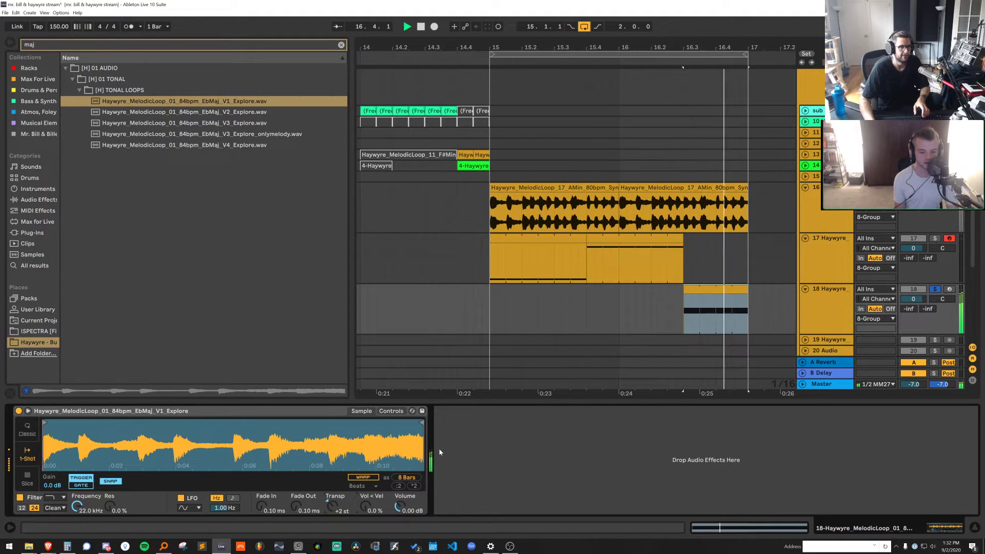
pyautogui.moveTo(326, 505); pyautogui.dragTo(325, 487)
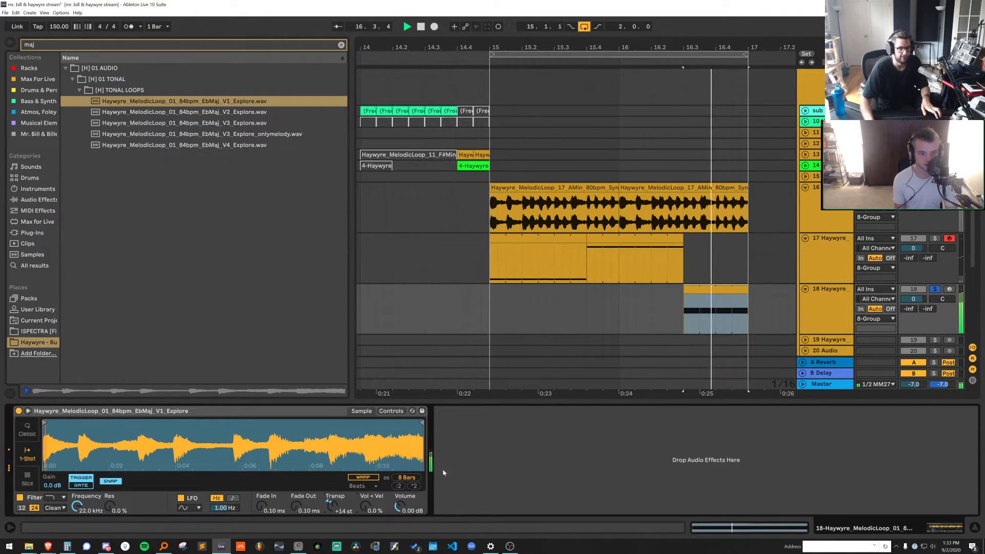
pyautogui.press('space')
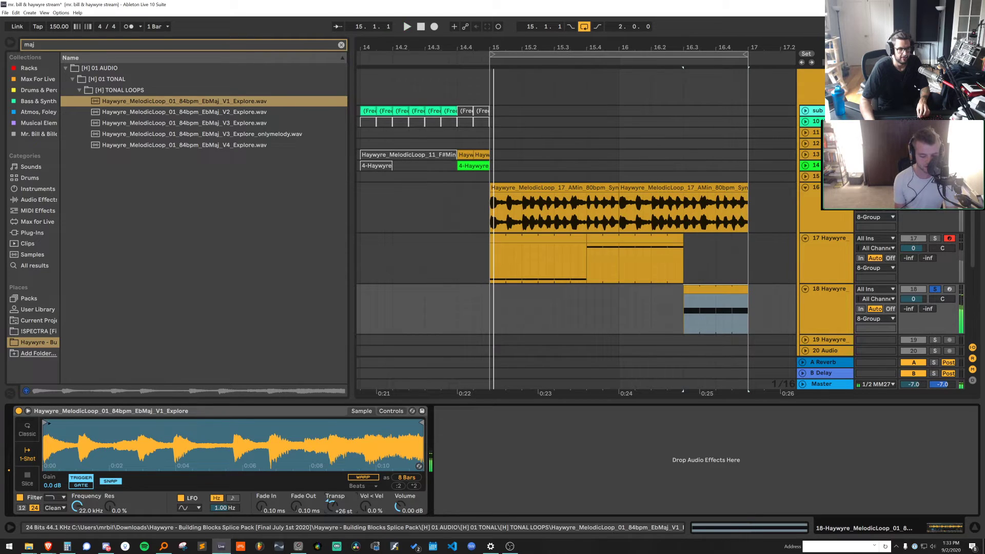
# Trim the sample start in track 18's Simpler slightly past the initial silence and set the transposition to +27 semitones
pyautogui.press('space')
pyautogui.moveTo(83, 419); pyautogui.dragTo(51, 416)
pyautogui.press('space')
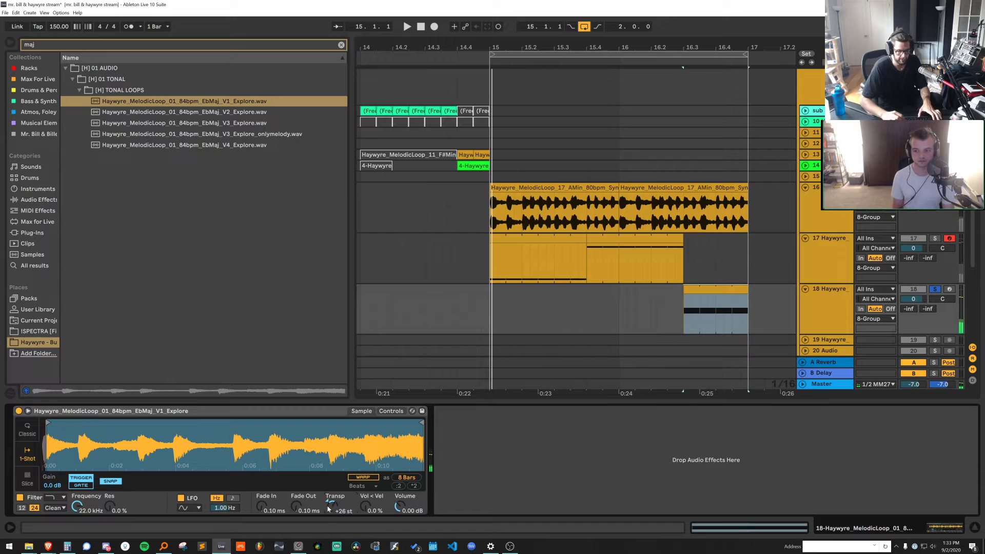
pyautogui.moveTo(329, 509); pyautogui.dragTo(329, 494)
pyautogui.press('space')
pyautogui.press('space')
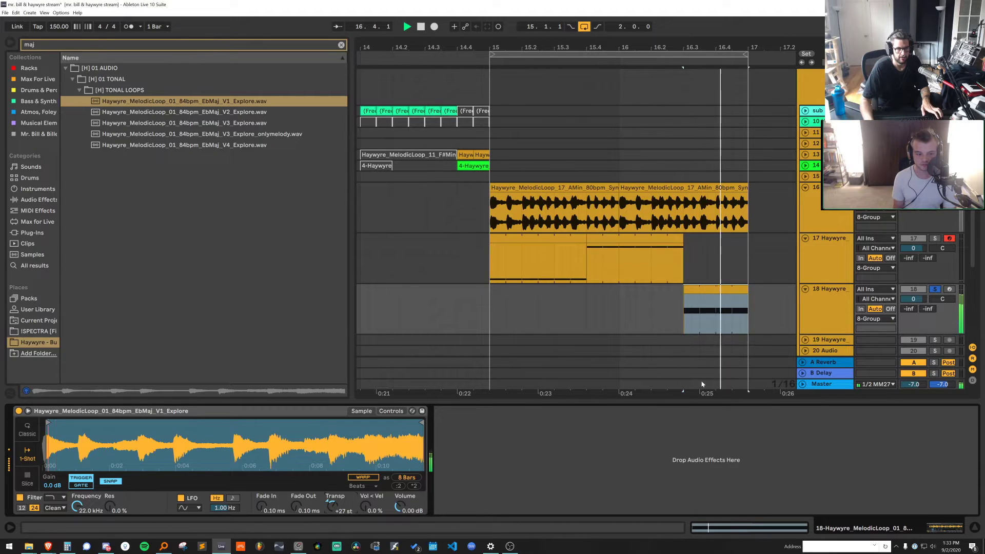
# Unsolo track 18 and disarm recording on track 17 while the section plays
pyautogui.press('space')
pyautogui.click(935, 289)
pyautogui.press('space')
pyautogui.click(524, 238)
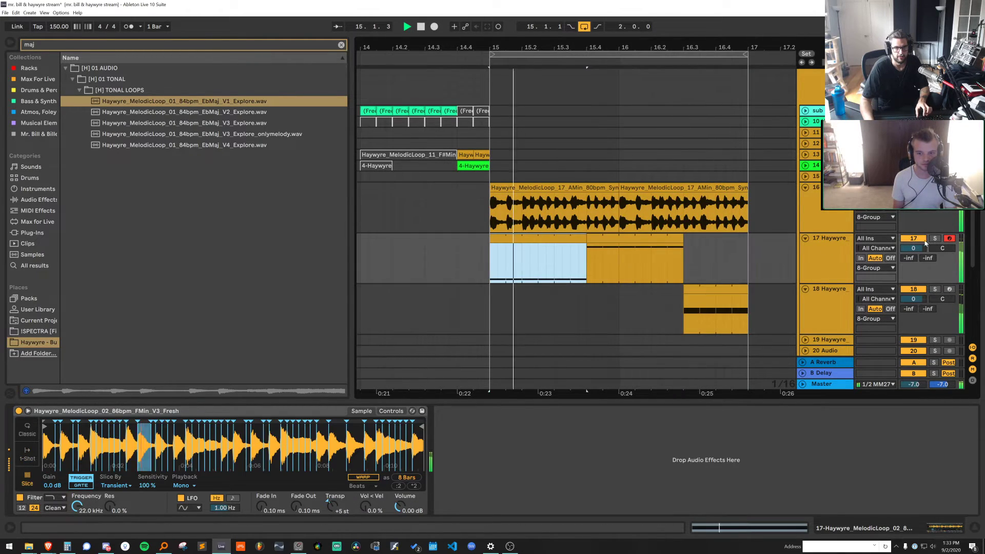
pyautogui.click(948, 238)
# Compare transpositions of +22 and +19 semitones in track 18's Simpler during playback and settle on +25 semitones
pyautogui.click(703, 297)
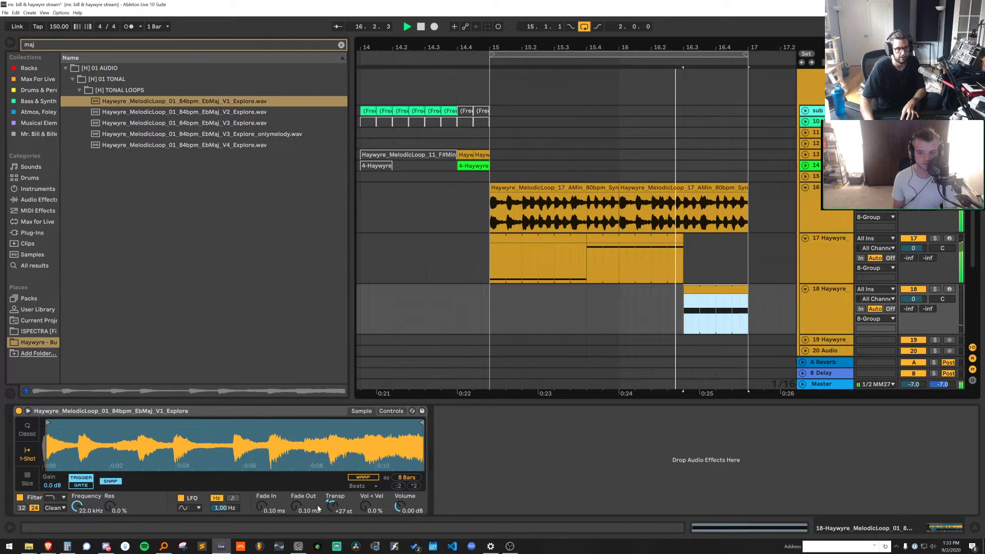
pyautogui.press('space')
pyautogui.moveTo(334, 508); pyautogui.dragTo(334, 511)
pyautogui.press('space')
pyautogui.press('space')
pyautogui.press('space')
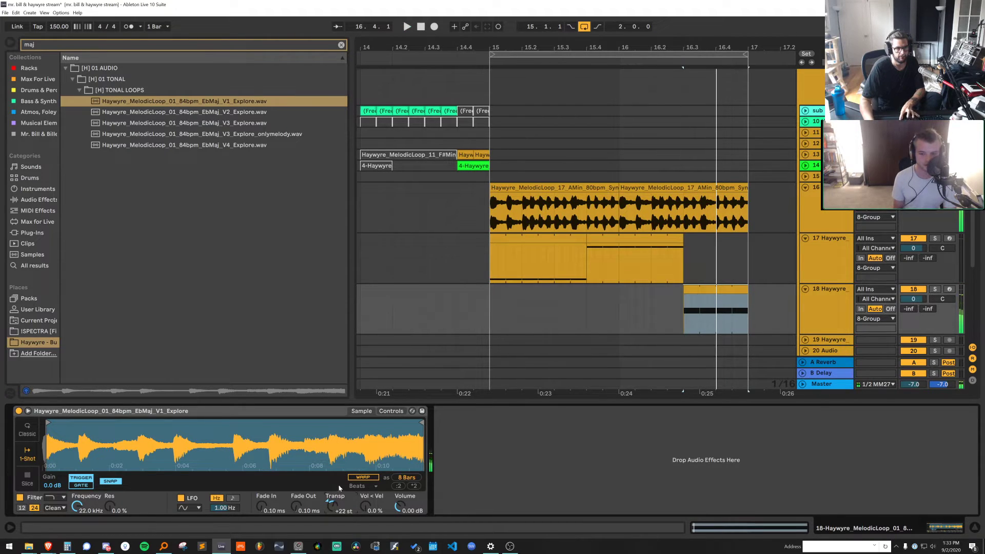
pyautogui.press('space')
pyautogui.press('space')
pyautogui.press('Down')
pyautogui.press('space')
pyautogui.press('space')
pyautogui.press('Down')
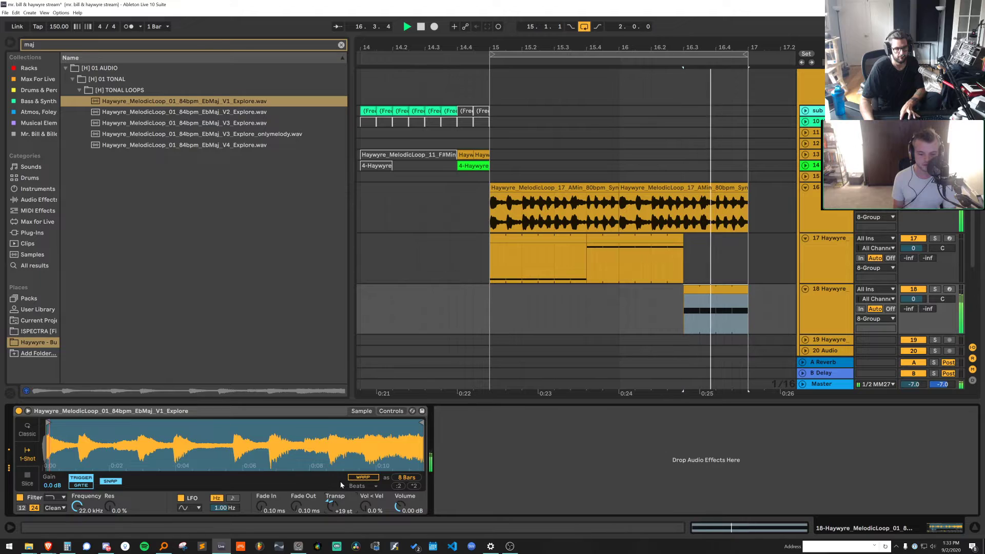
pyautogui.press('Up')
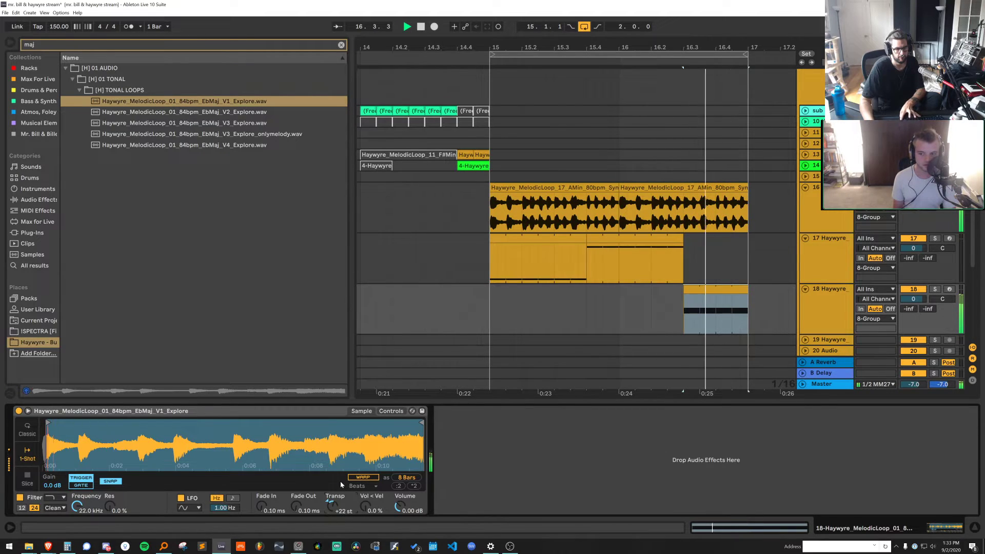
pyautogui.press('Up')
pyautogui.press('Up')
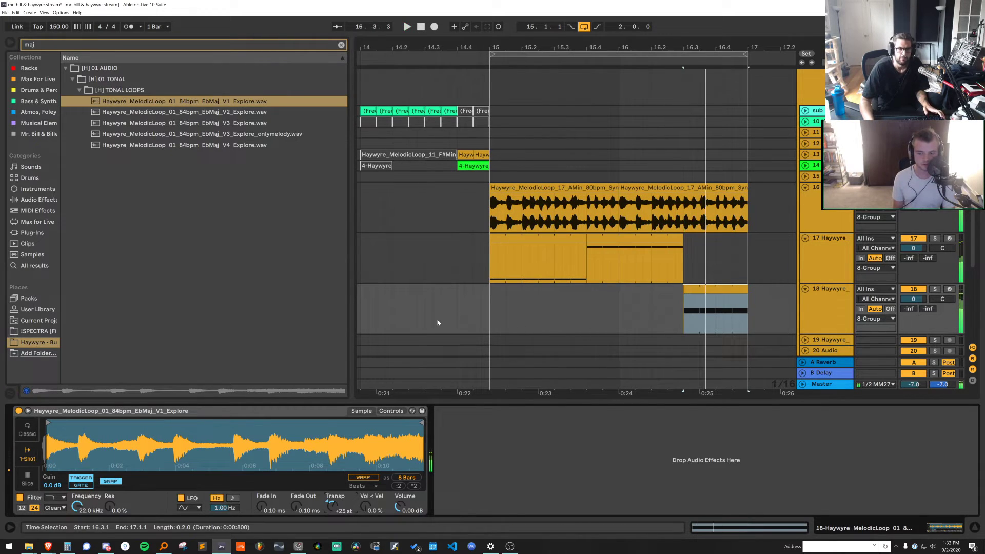
# Replay the section and reduce the volume of track 18's Simpler, trying -6 dB and settling on -4 dB
pyautogui.click(480, 285)
pyautogui.press('space')
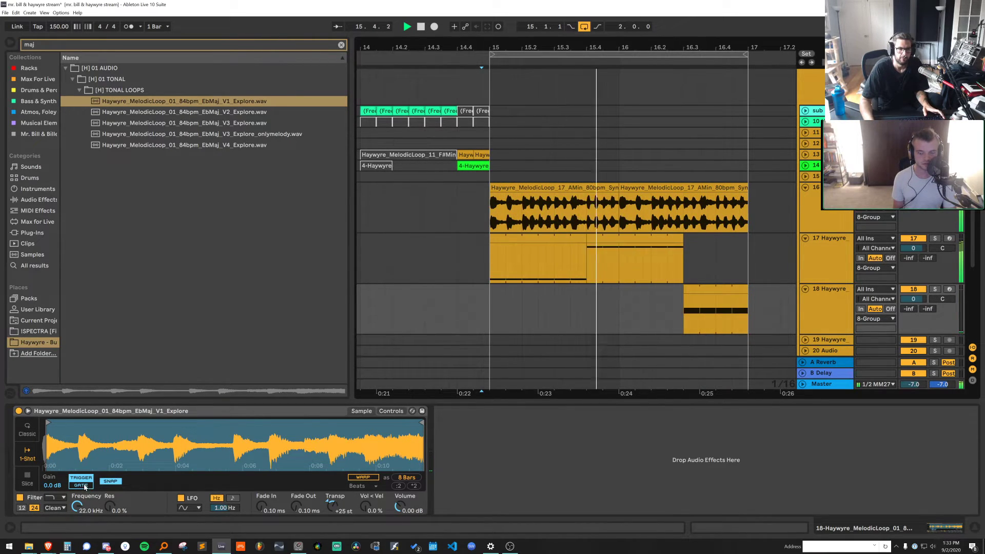
pyautogui.click(715, 313)
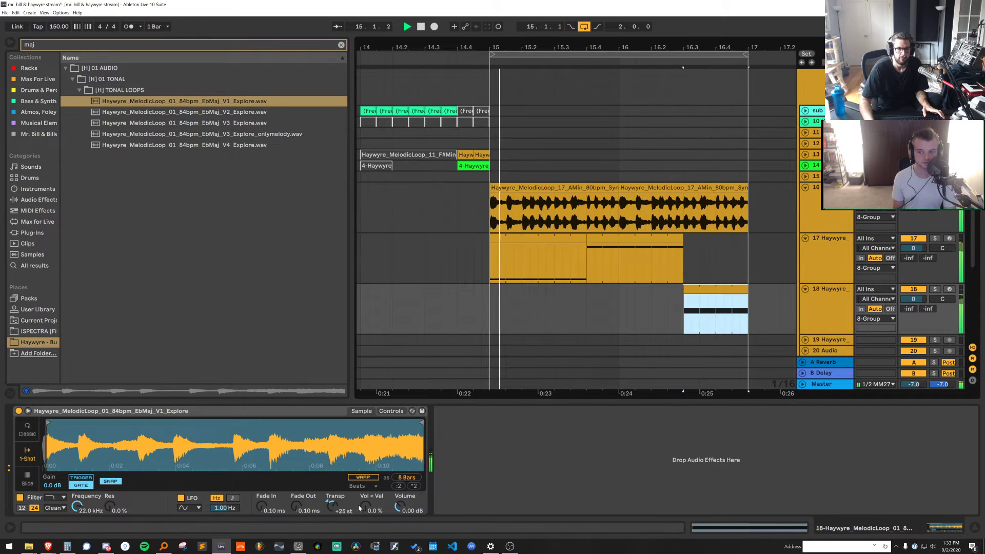
pyautogui.click(399, 507)
pyautogui.write('-6')
pyautogui.press('Return')
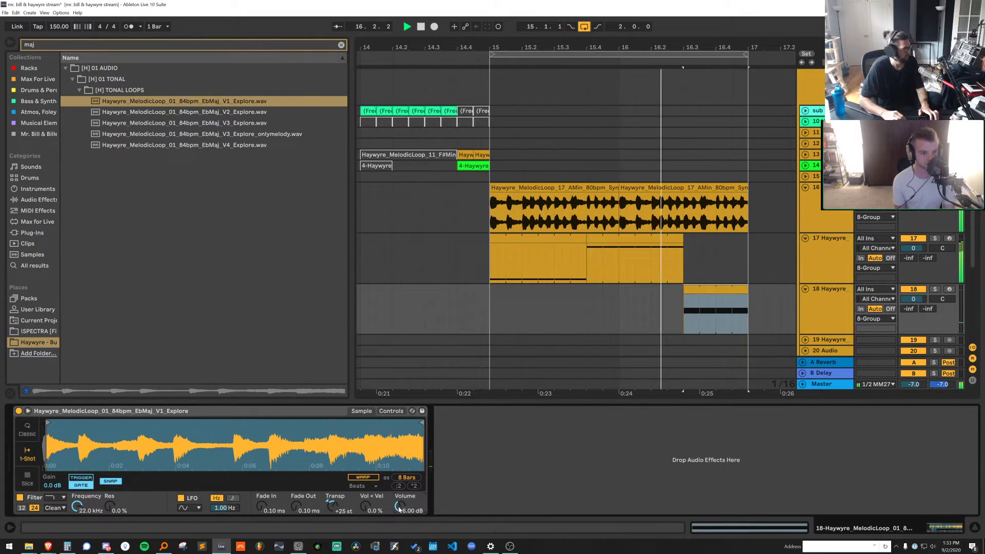
pyautogui.press('Up')
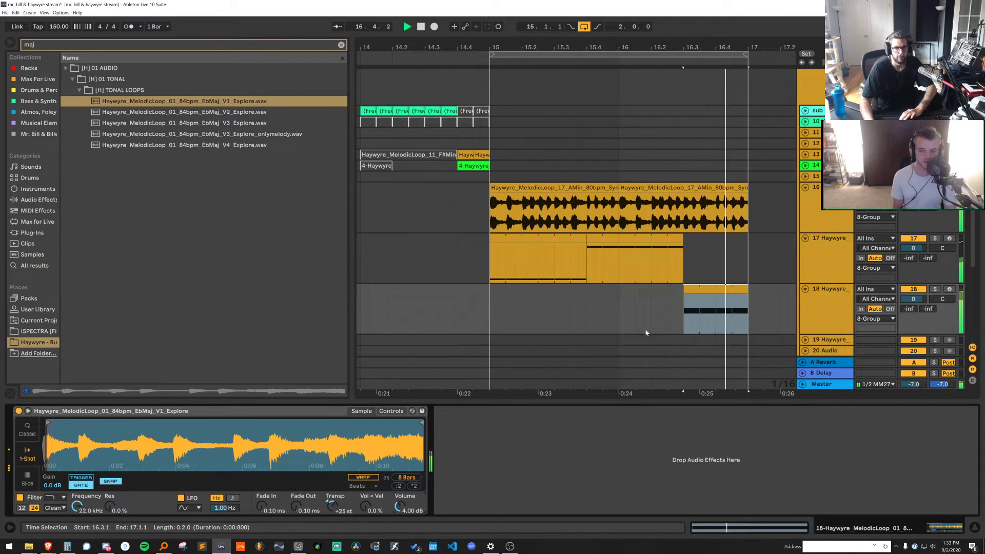
pyautogui.press('space')
# Try the first SynthLine clip on track 16 at a 160 BPM segment tempo, extended to bar 17, and undo both changes
pyautogui.moveTo(599, 48); pyautogui.dragTo(599, 18)
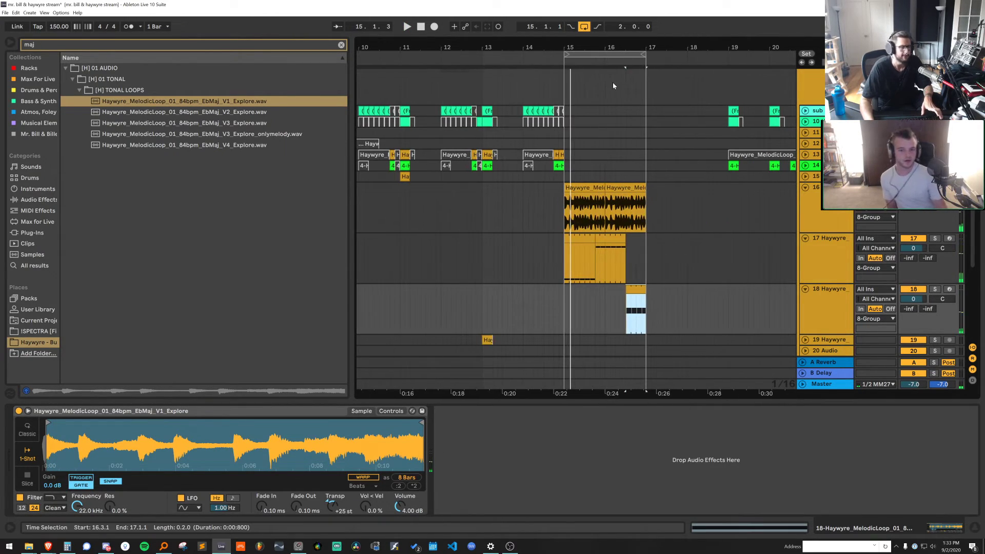
pyautogui.click(616, 166)
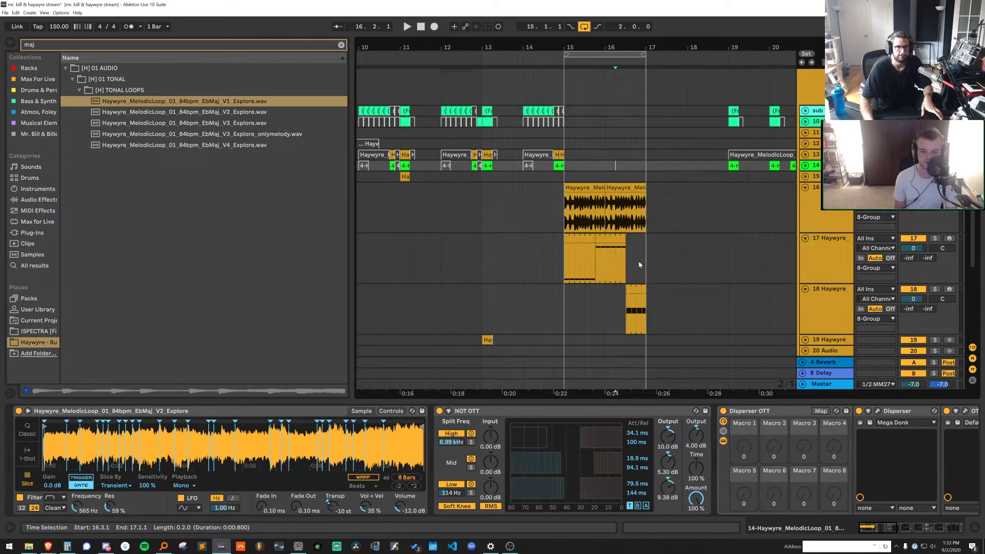
pyautogui.click(636, 290)
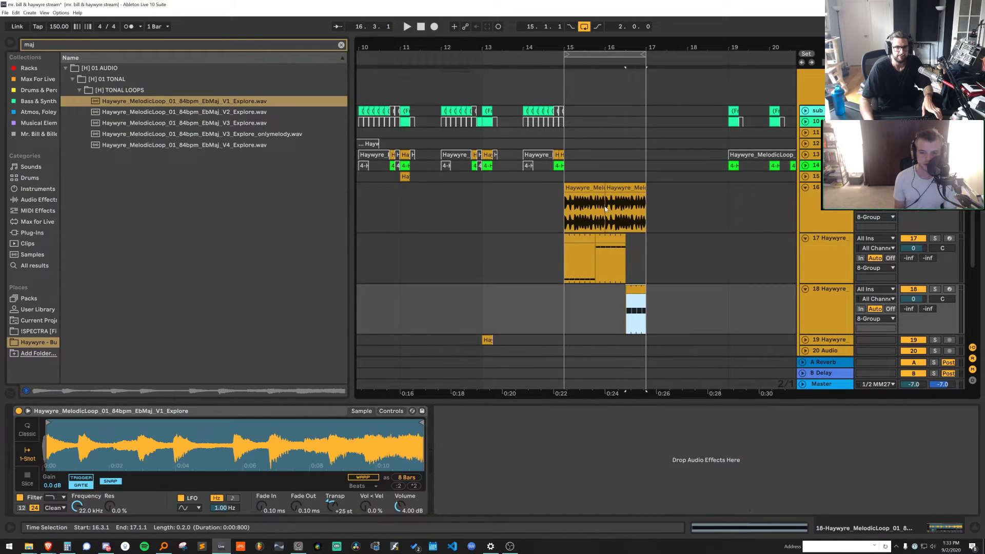
pyautogui.click(590, 188)
pyautogui.click(816, 198)
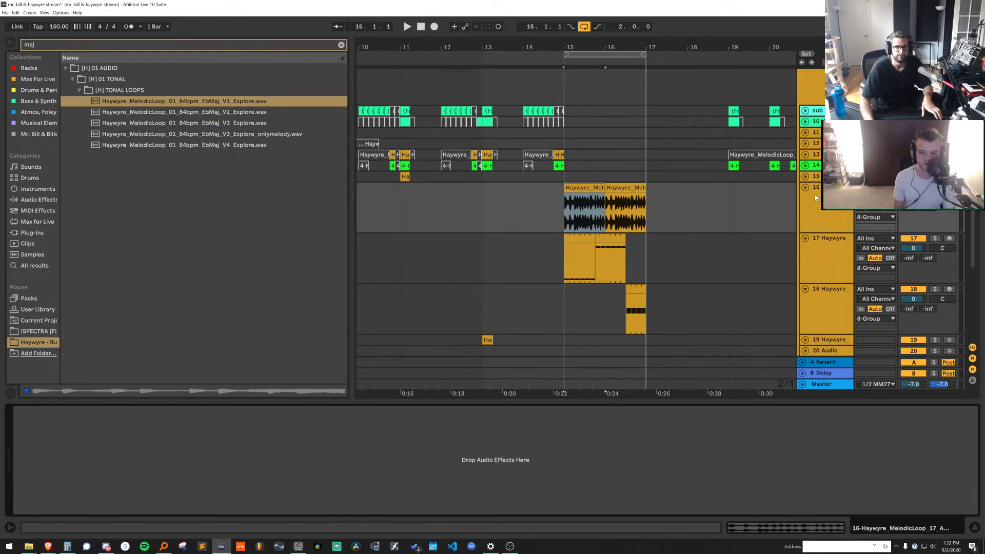
pyautogui.doubleClick(590, 187)
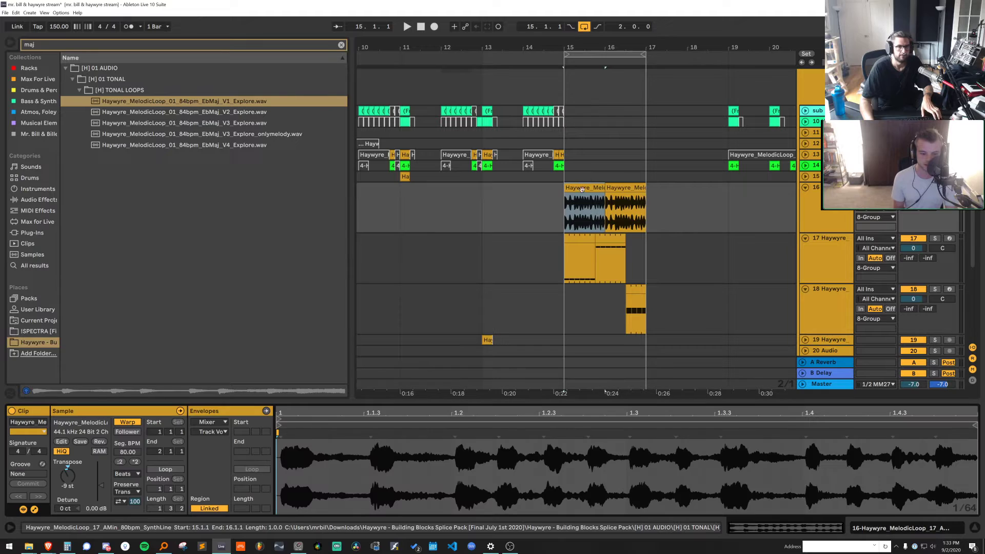
pyautogui.doubleClick(136, 462)
pyautogui.press('space')
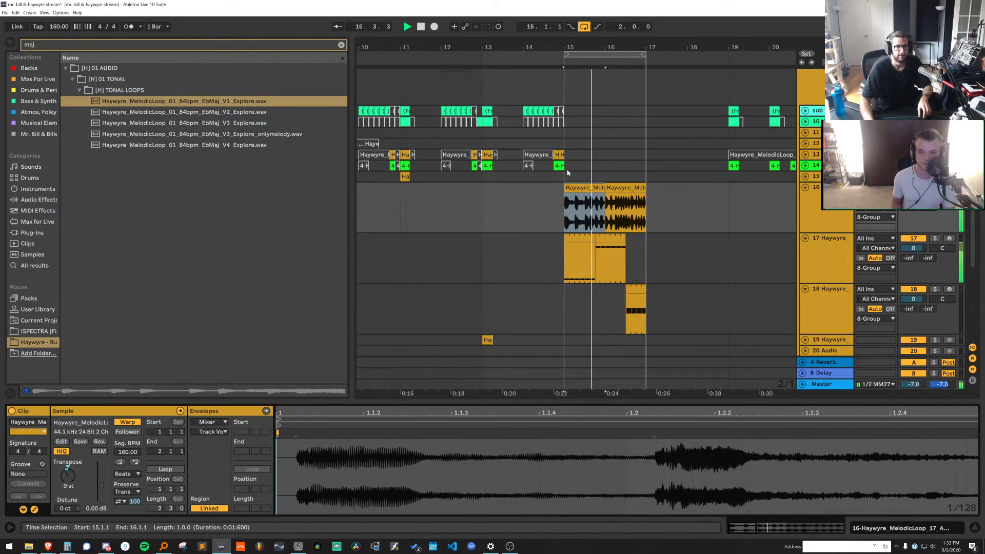
pyautogui.moveTo(601, 184); pyautogui.dragTo(645, 202)
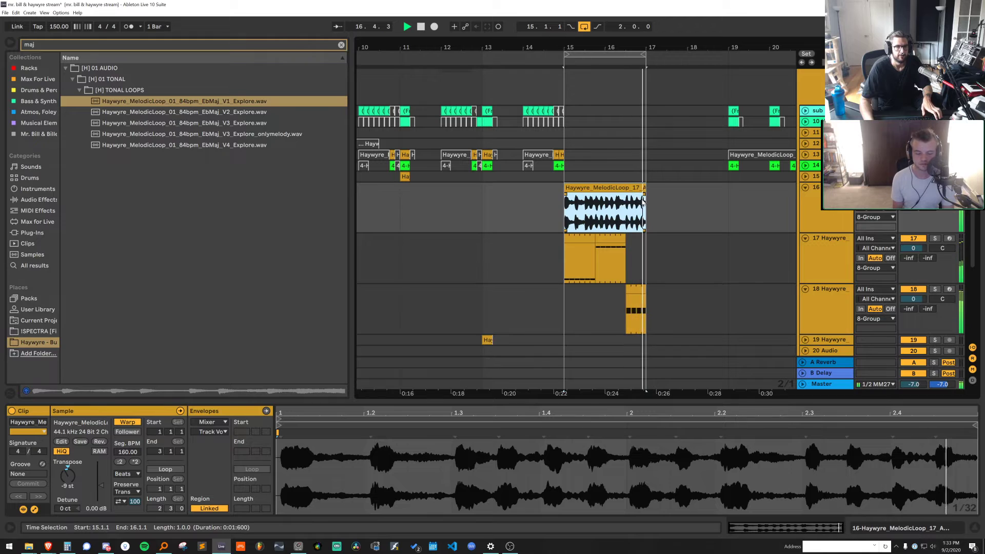
pyautogui.press('space')
pyautogui.hotkey('ctrl', 'z')
pyautogui.hotkey('ctrl', 'z')
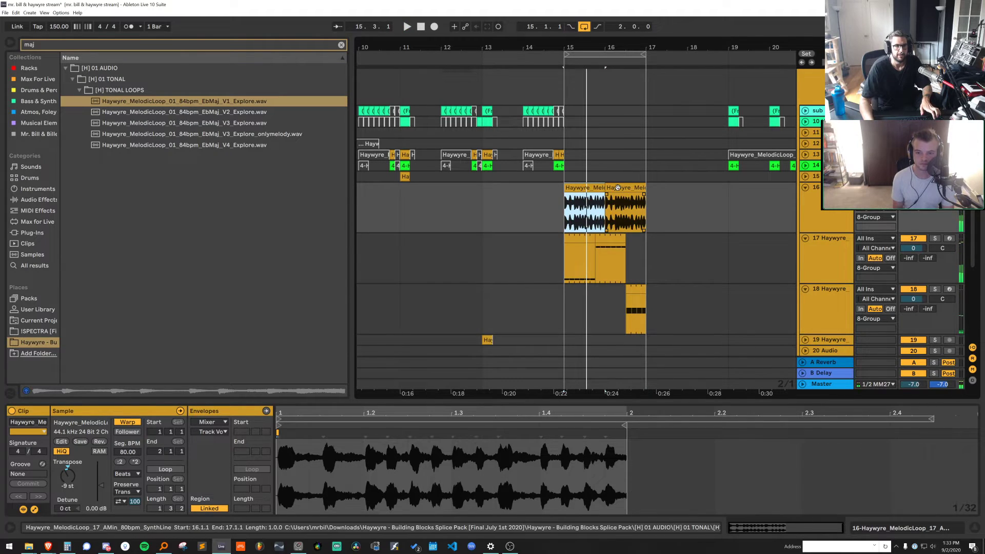
# Insert a MIDI track below track 16 and search the browser for "rave"
pyautogui.click(819, 190)
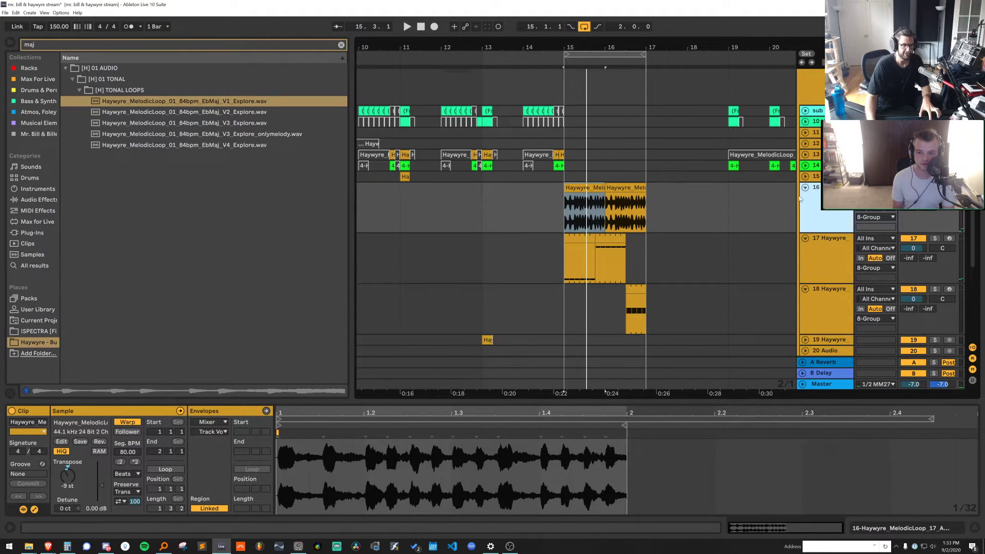
pyautogui.hotkey('ctrl', 'shift', 't')
pyautogui.hotkey('ctrl', 'f')
pyautogui.write('rave')
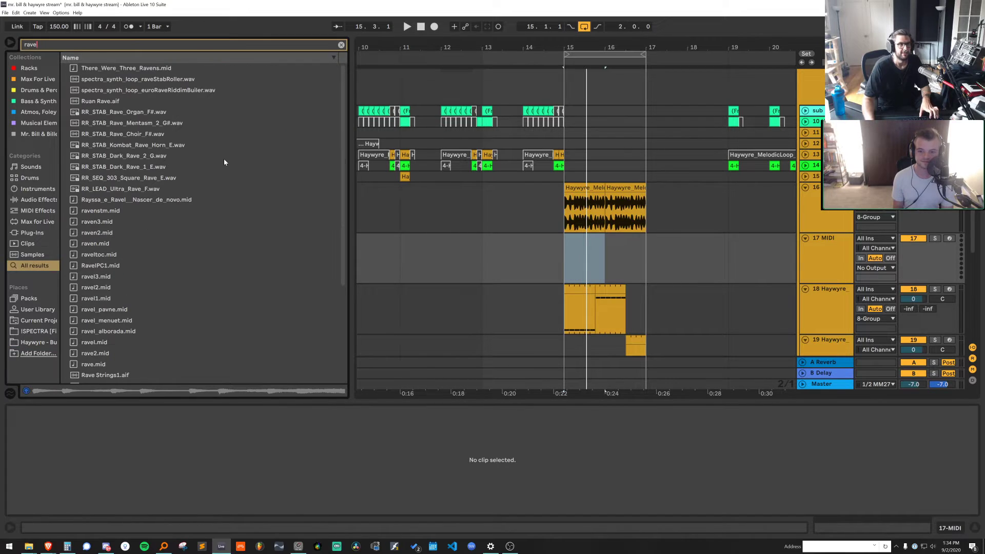
# Search the browser for "rave gen" and "serum b"
pyautogui.write(' gen')
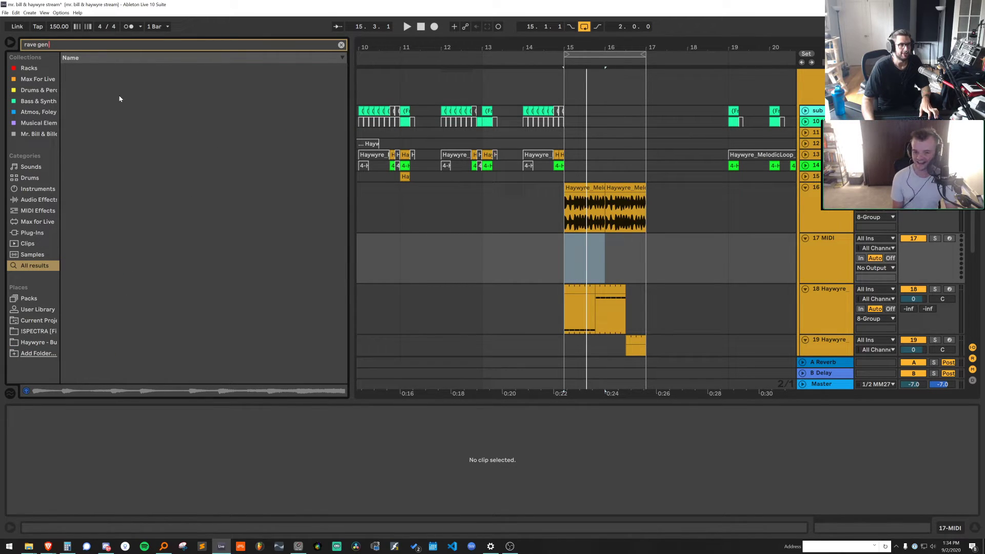
pyautogui.press('BackSpace')
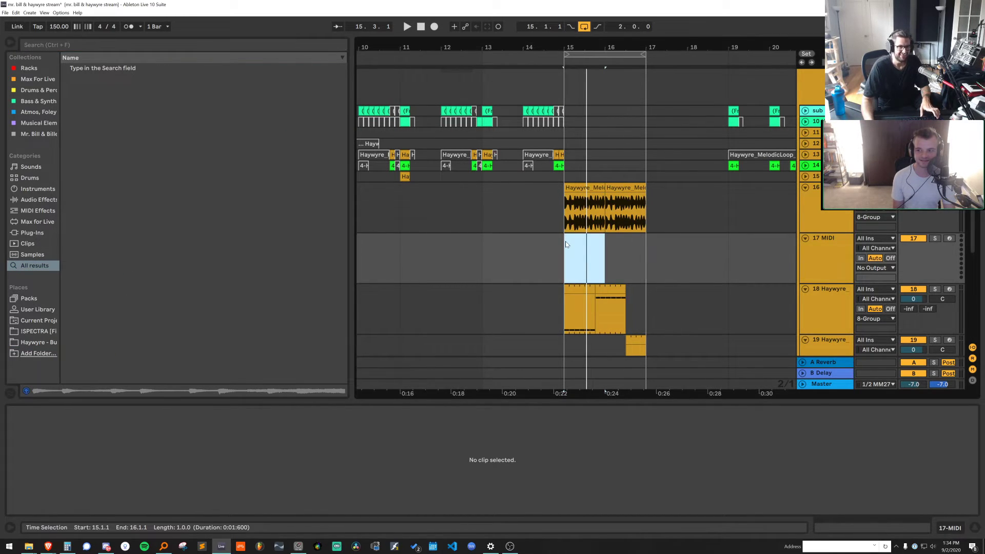
pyautogui.click(565, 241)
pyautogui.hotkey('ctrl', 'f')
pyautogui.write('serum b')
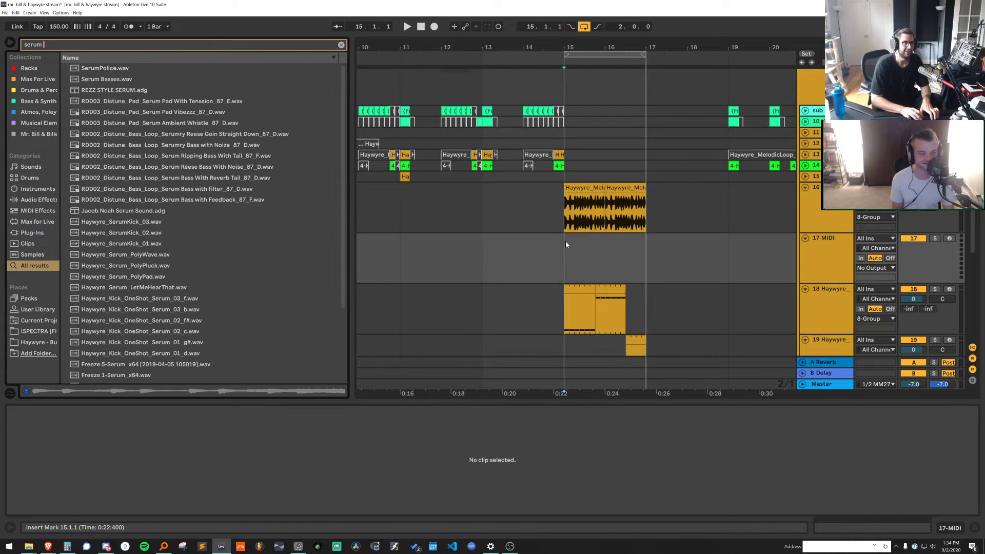
# Delete the empty MIDI track 17 and show the Haywyre sample folder without a search filter
pyautogui.click(836, 242)
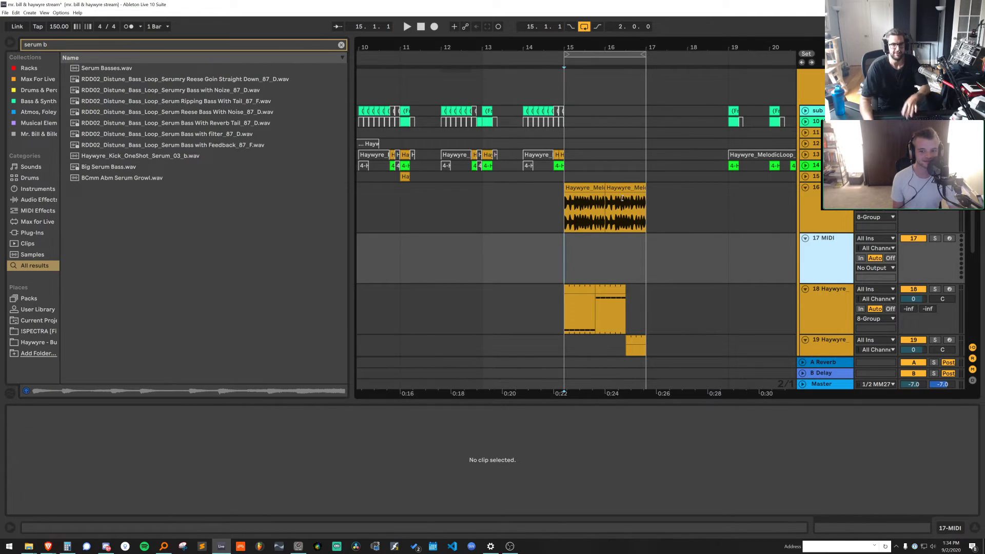
pyautogui.press('Delete')
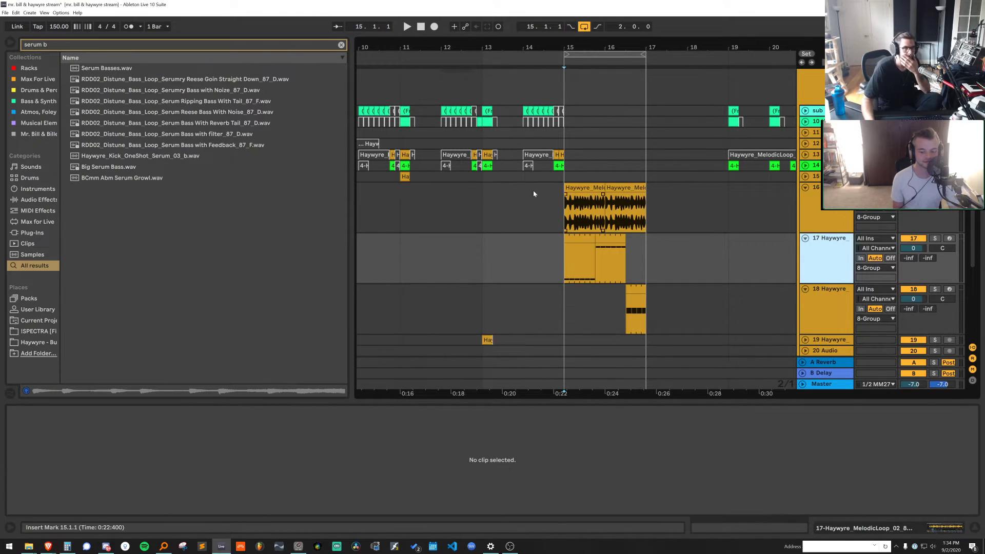
pyautogui.click(46, 342)
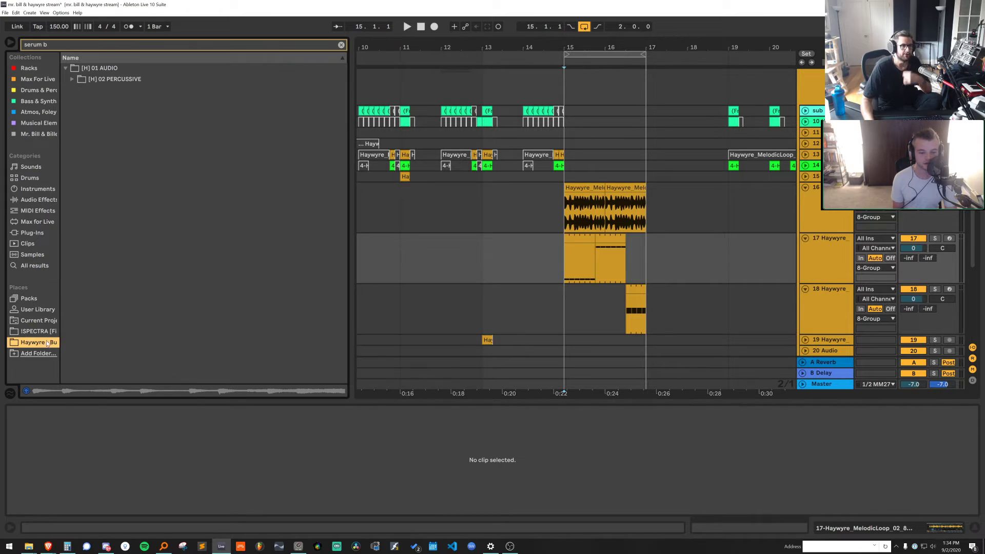
pyautogui.click(342, 45)
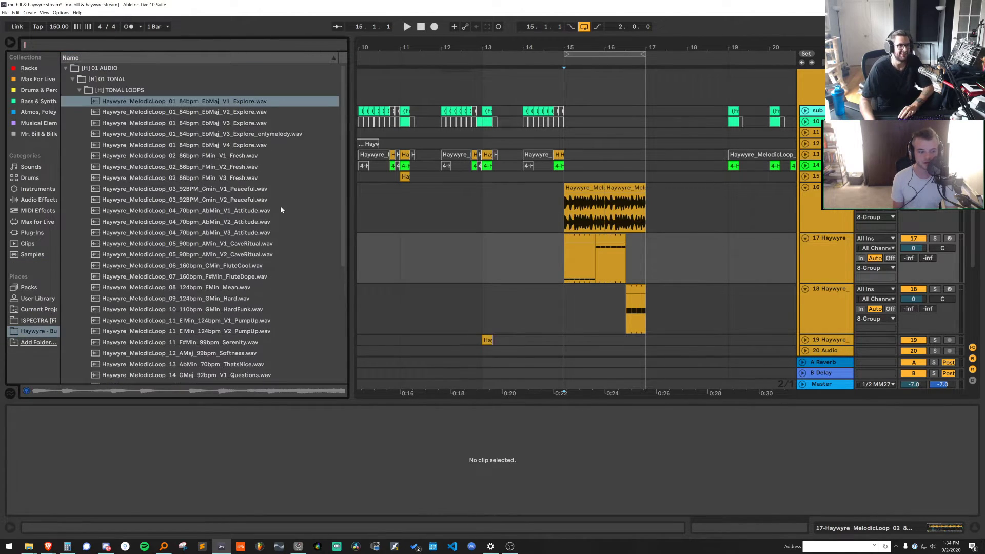
# Audition the Haywyre melodic loops in the TONAL LOOPS folder, including Peaceful, Attitude, CaveRitual, HardFunk and Serenity
pyautogui.click(240, 199)
pyautogui.click(239, 222)
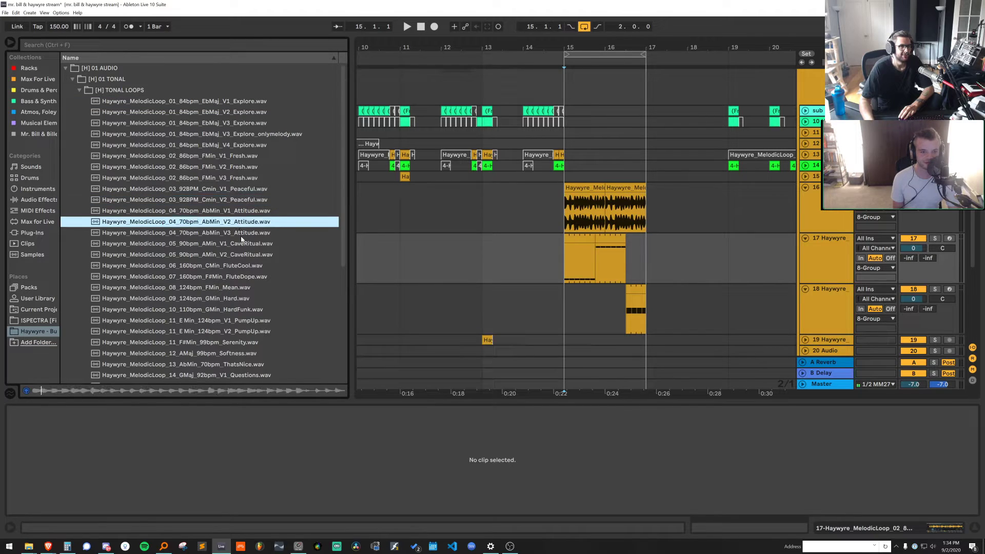
pyautogui.click(241, 254)
pyautogui.click(244, 243)
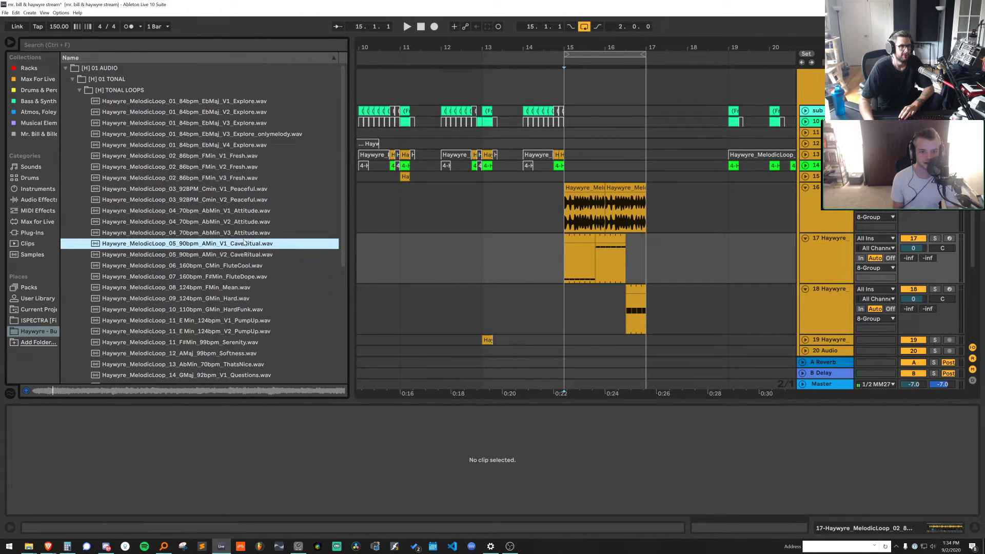
pyautogui.click(183, 309)
pyautogui.scroll(-2, 197, 302)
pyautogui.click(207, 287)
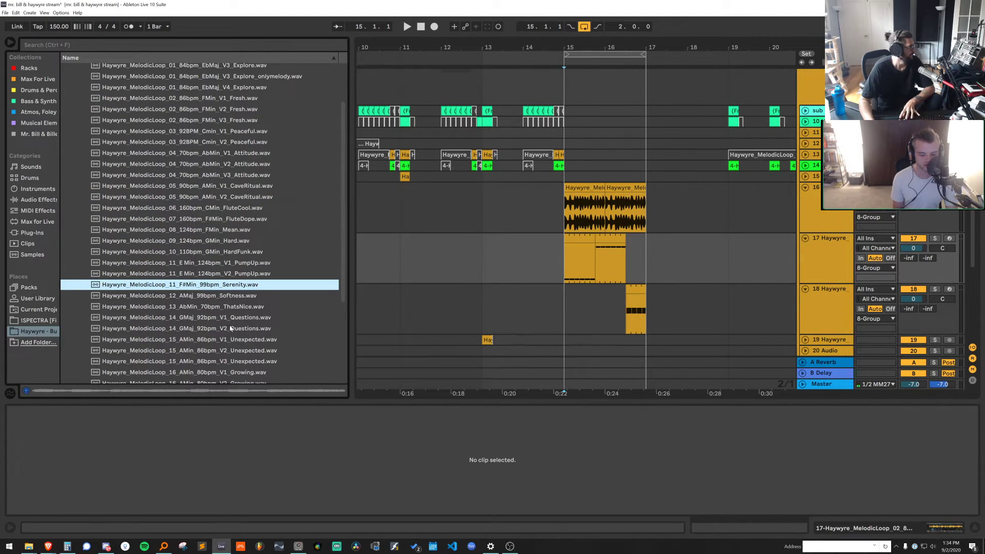
pyautogui.scroll(-3, 230, 328)
# Open the TONAL ONE SHOTS folder and audition the Weird bass stabs, Distance, DistortedPluck_F_Sharp and AmazinglySerene samples
pyautogui.click(160, 347)
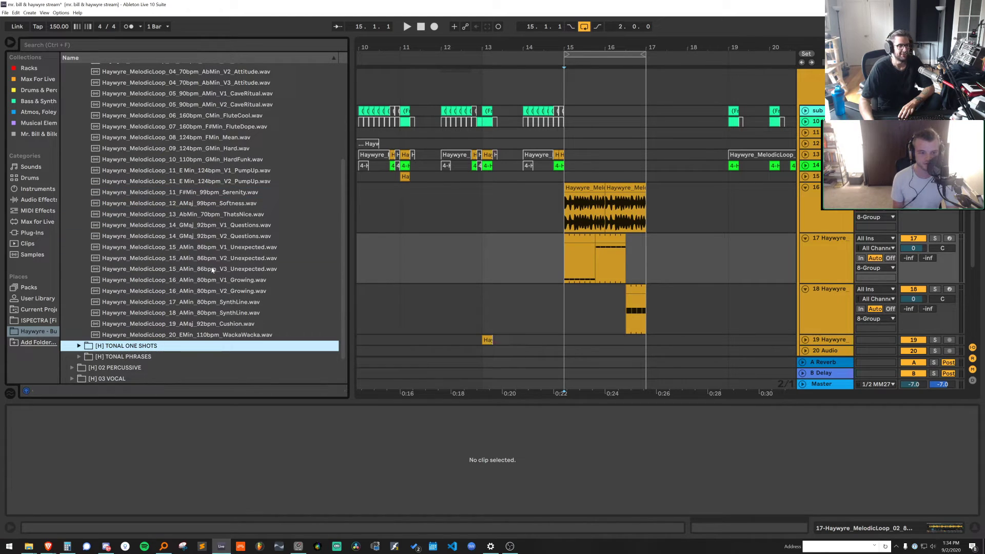
pyautogui.press('Right')
pyautogui.click(200, 222)
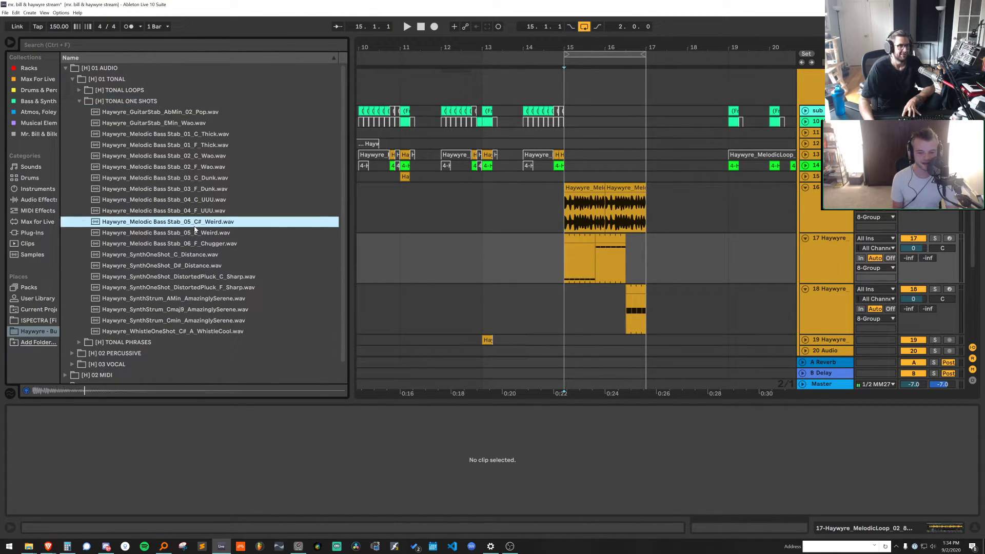
pyautogui.click(200, 232)
pyautogui.click(198, 254)
pyautogui.click(201, 287)
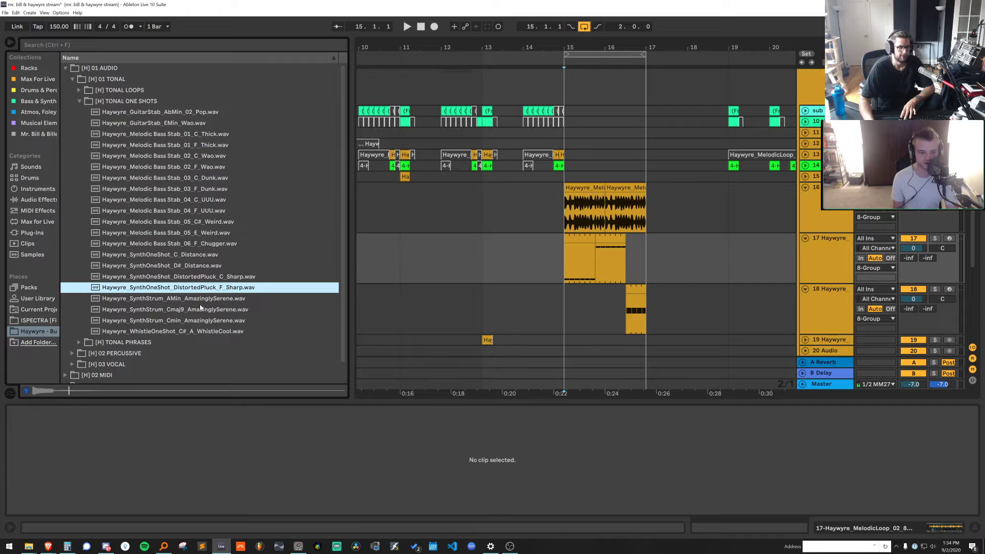
pyautogui.click(200, 309)
pyautogui.click(208, 298)
pyautogui.click(215, 288)
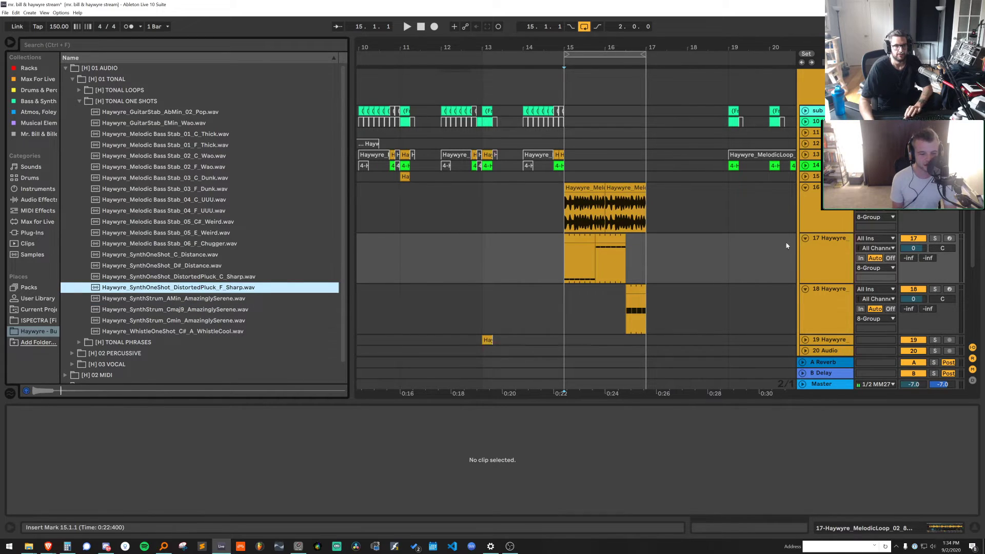
# Add a MIDI track below track 17 with the DistortedPluck_F_Sharp one-shot loaded, and create an empty clip over bars 15–16
pyautogui.click(822, 253)
pyautogui.hotkey('ctrl', 'shift', 't')
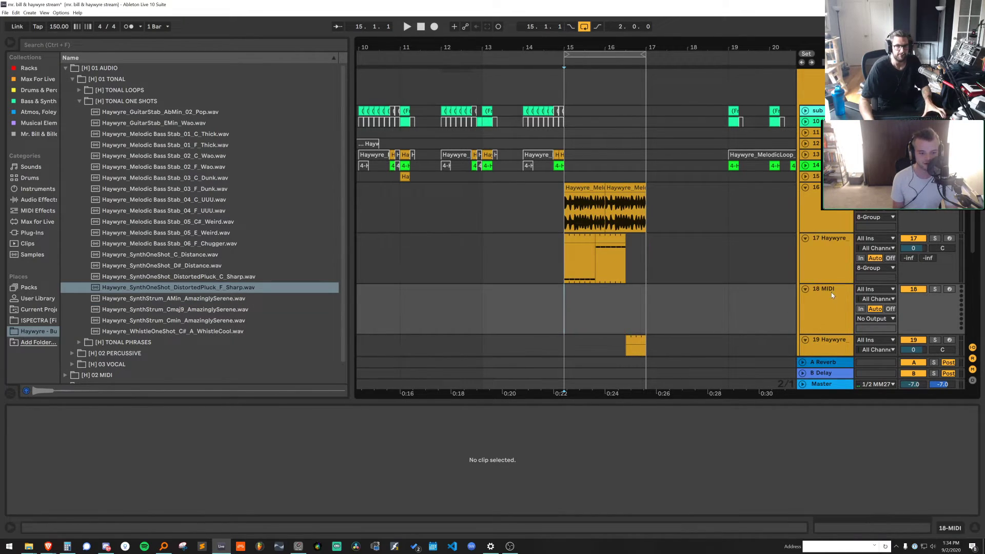
pyautogui.click(220, 290)
pyautogui.moveTo(417, 357); pyautogui.dragTo(636, 310)
pyautogui.hotkey('ctrl', 'shift', 'm')
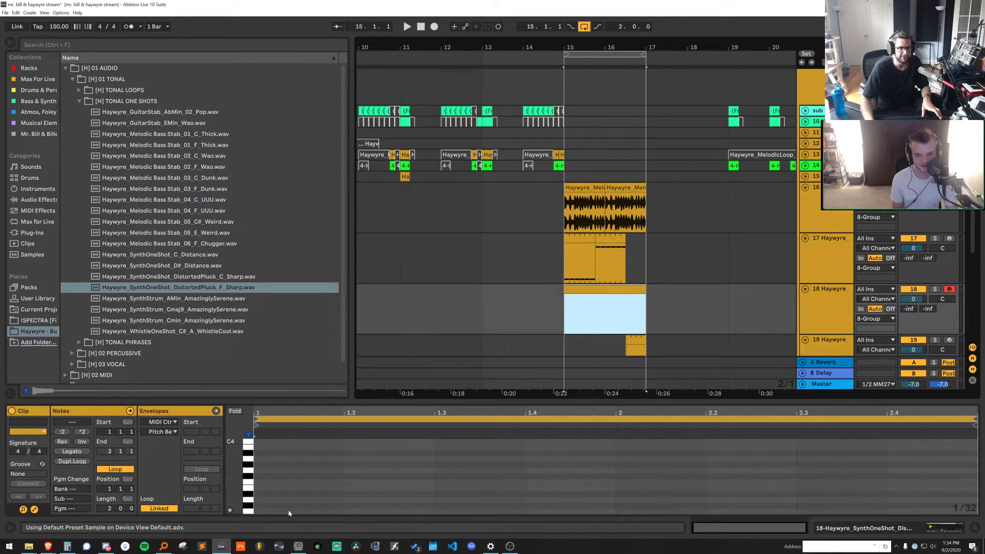
# Place a sixteenth-length note at the start of the new clip, try it at C3 and C#3, and move it to D3
pyautogui.click(259, 503)
pyautogui.scroll(-1, 259, 503)
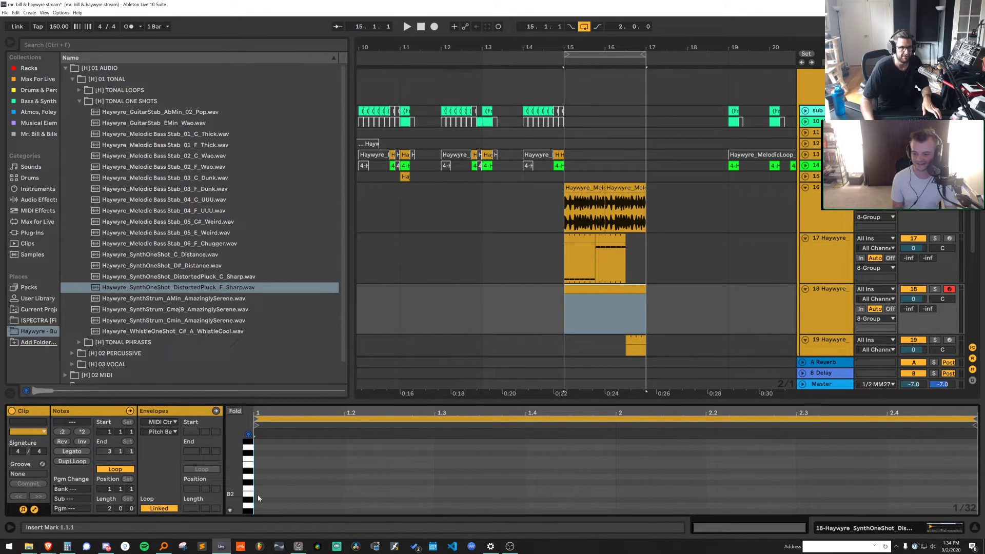
pyautogui.doubleClick(259, 488)
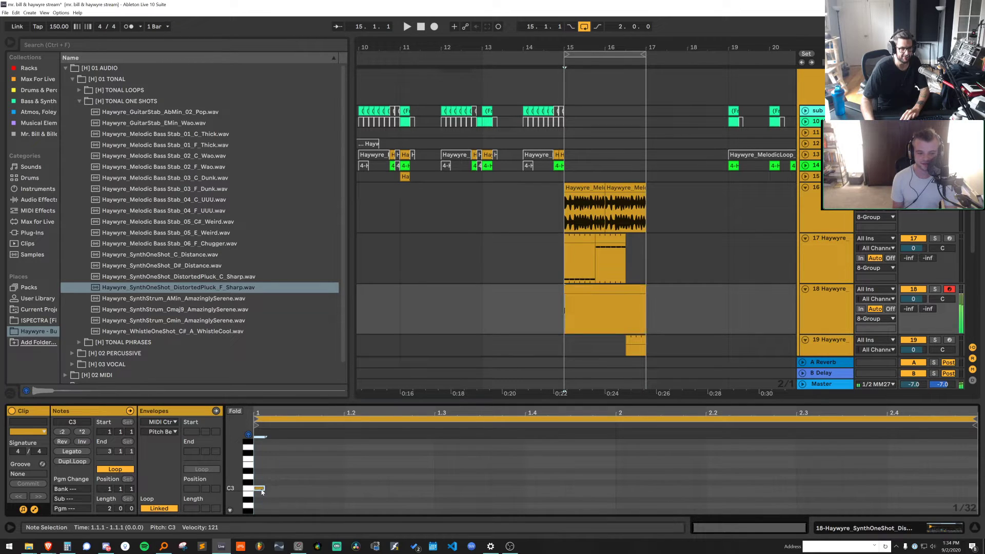
pyautogui.moveTo(281, 482); pyautogui.dragTo(279, 483)
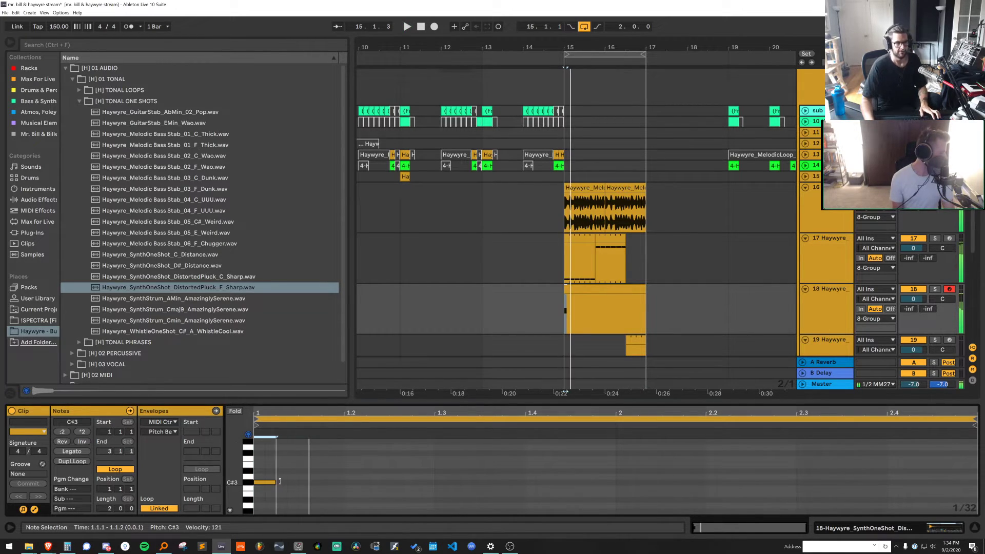
pyautogui.press('space')
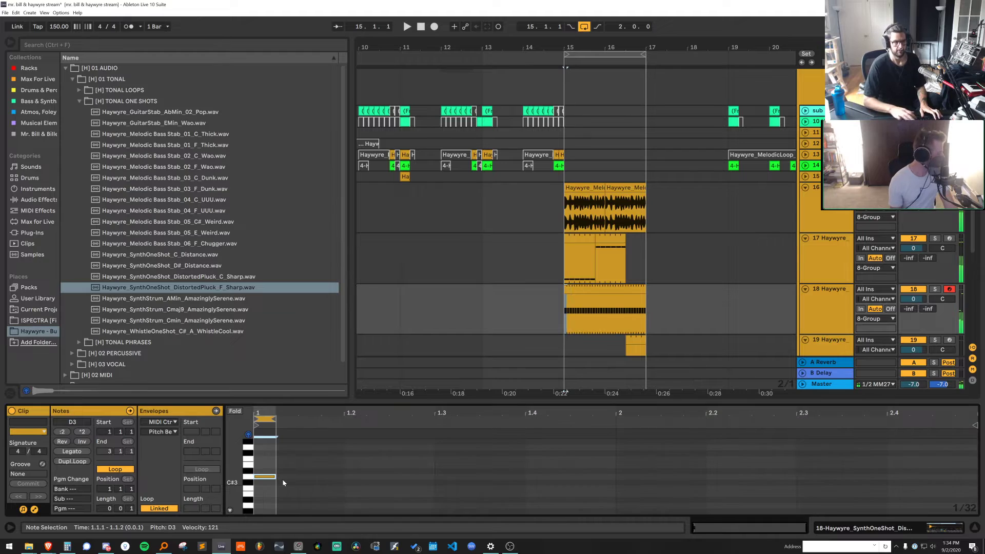
# Loop the D3 note every eighth and consolidate the repeats into a single clip across bars 15–16
pyautogui.hotkey('ctrl', 'l')
pyautogui.moveTo(275, 419); pyautogui.dragTo(297, 419)
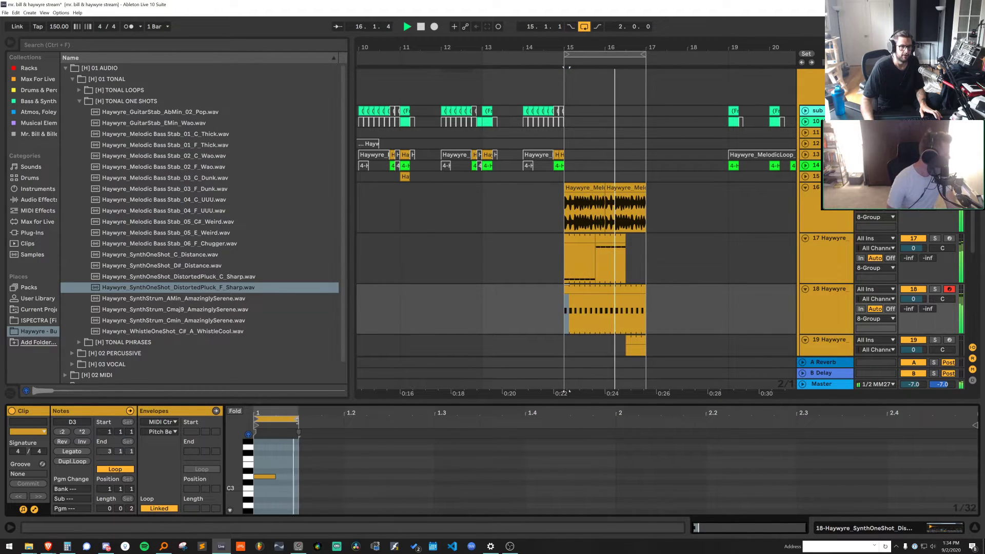
pyautogui.press('space')
pyautogui.click(627, 289)
pyautogui.hotkey('ctrl', 'j')
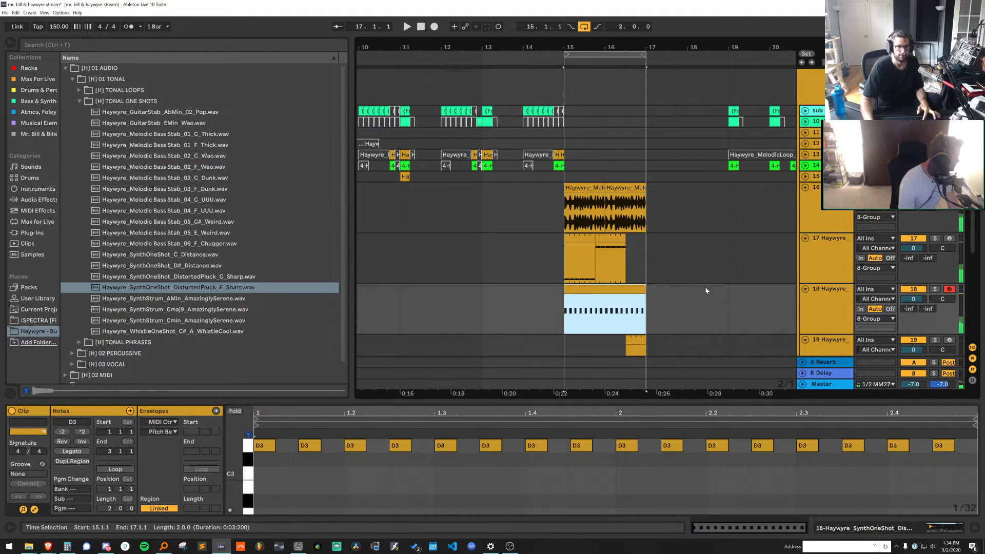
# Convert track 18's Simpler to Sampler, change its pitch bend range and show its filter and global settings
pyautogui.doubleClick(820, 291)
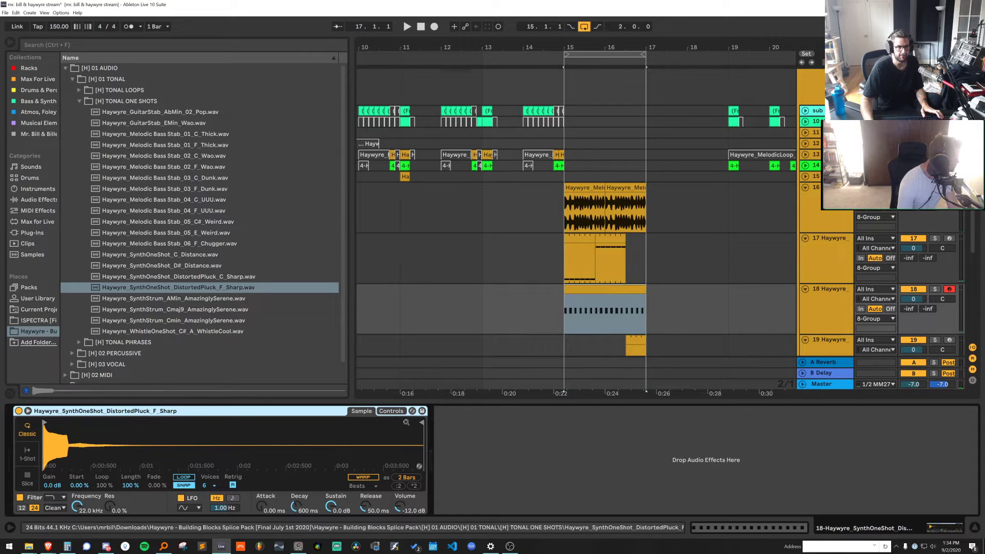
pyautogui.click(598, 290)
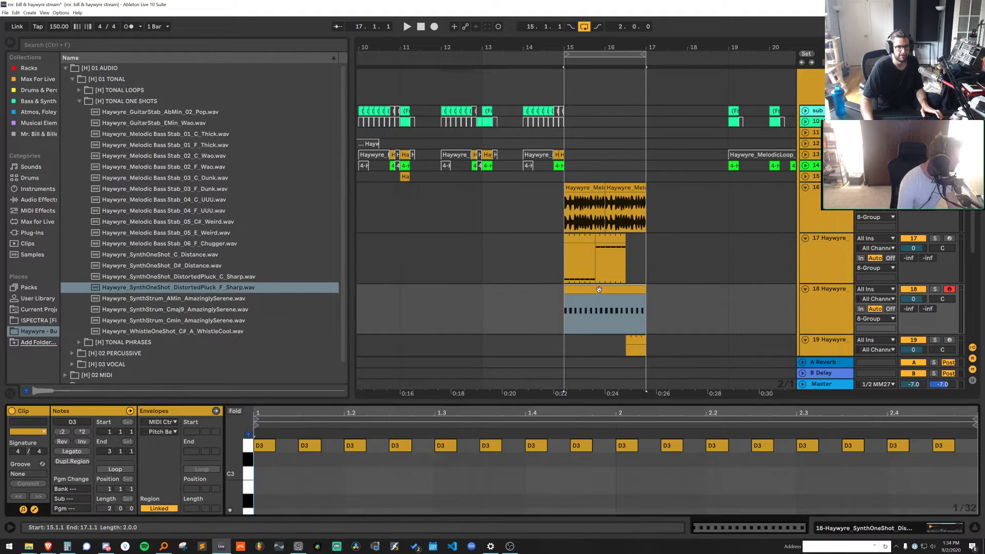
pyautogui.doubleClick(813, 304)
pyautogui.rightClick(278, 409)
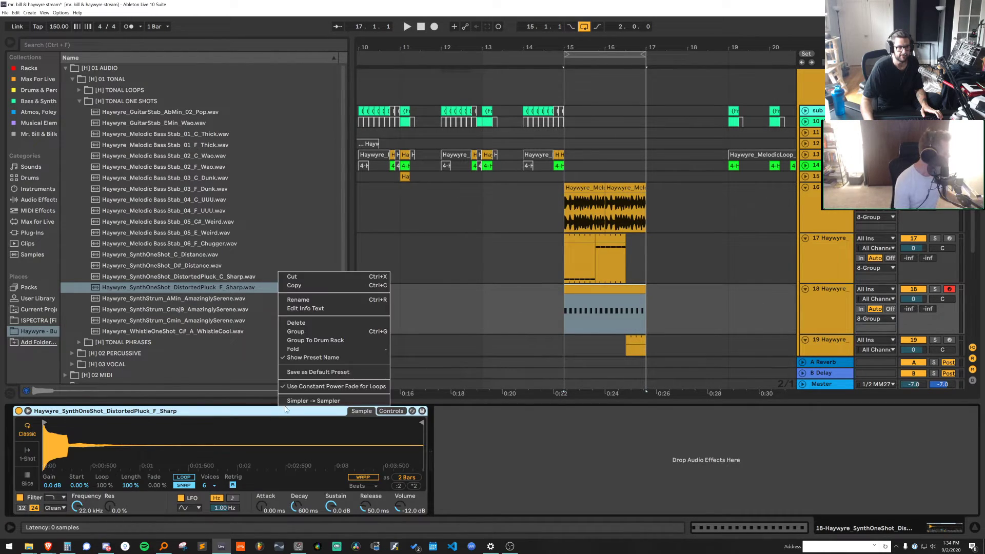
pyautogui.click(302, 401)
pyautogui.click(393, 412)
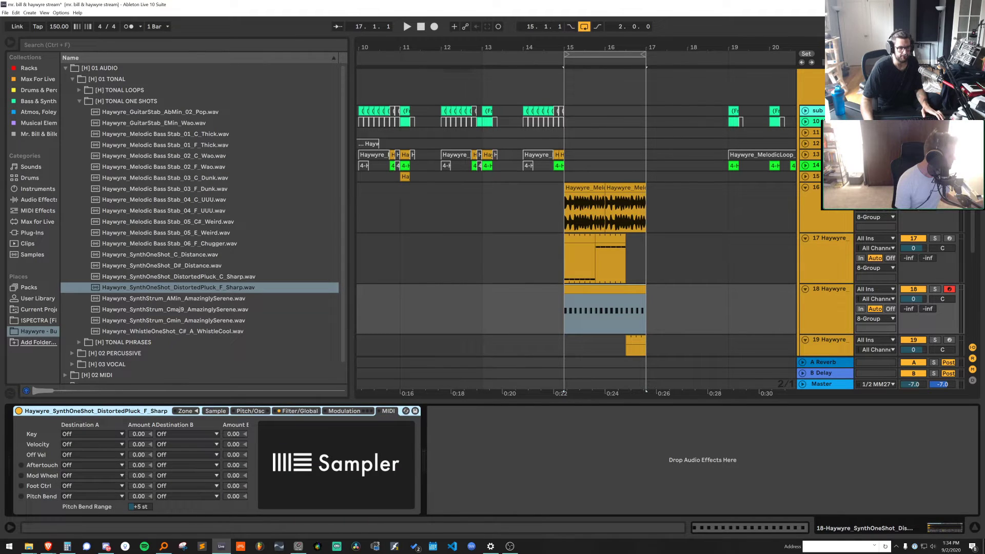
pyautogui.click(139, 506)
pyautogui.write('121')
pyautogui.click(301, 412)
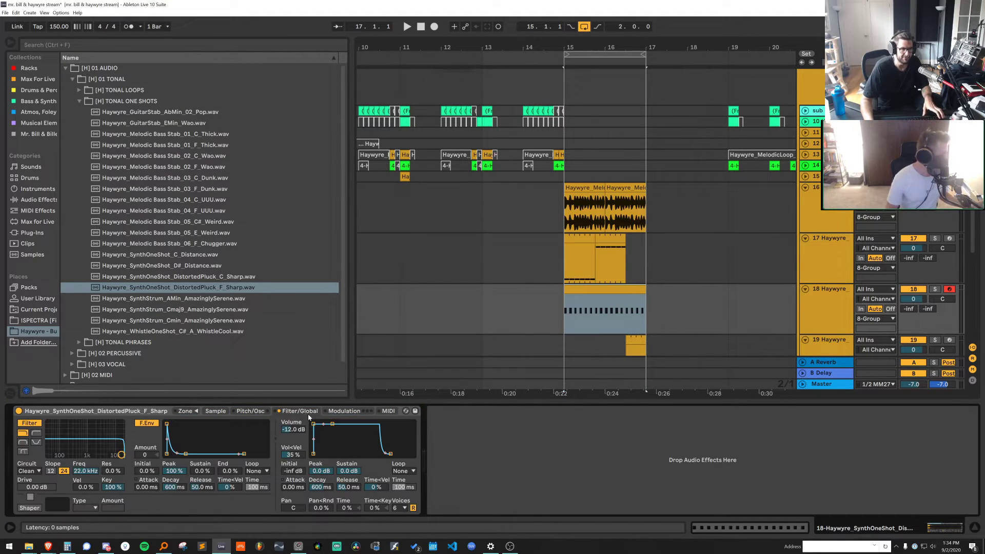
# Draw a rising pitch bend envelope from the start to near the end of the D3 clip while auditioning the section
pyautogui.press('space')
pyautogui.hotkey('shift', 'Tab')
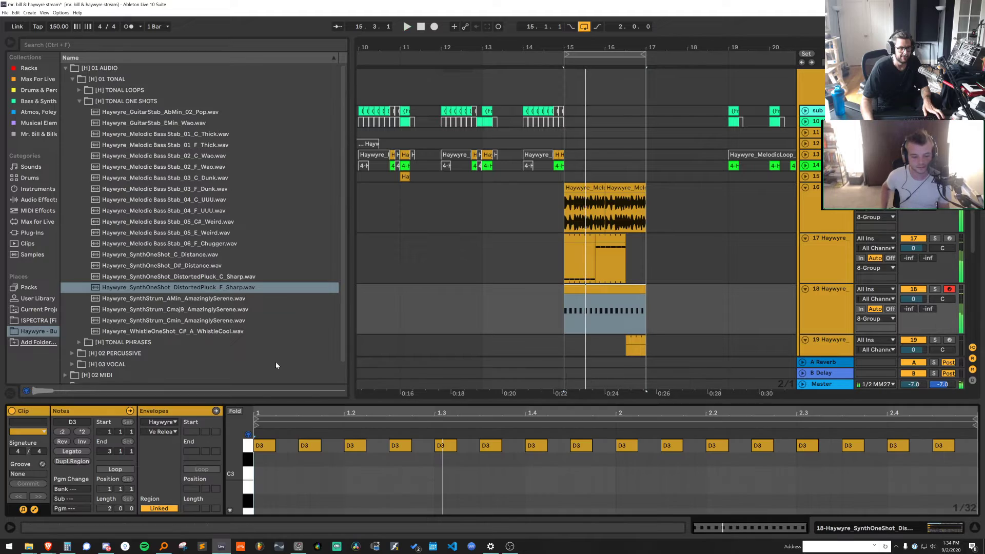
pyautogui.click(169, 423)
pyautogui.click(167, 433)
pyautogui.click(243, 473)
pyautogui.press('space')
pyautogui.moveTo(287, 473); pyautogui.dragTo(953, 432)
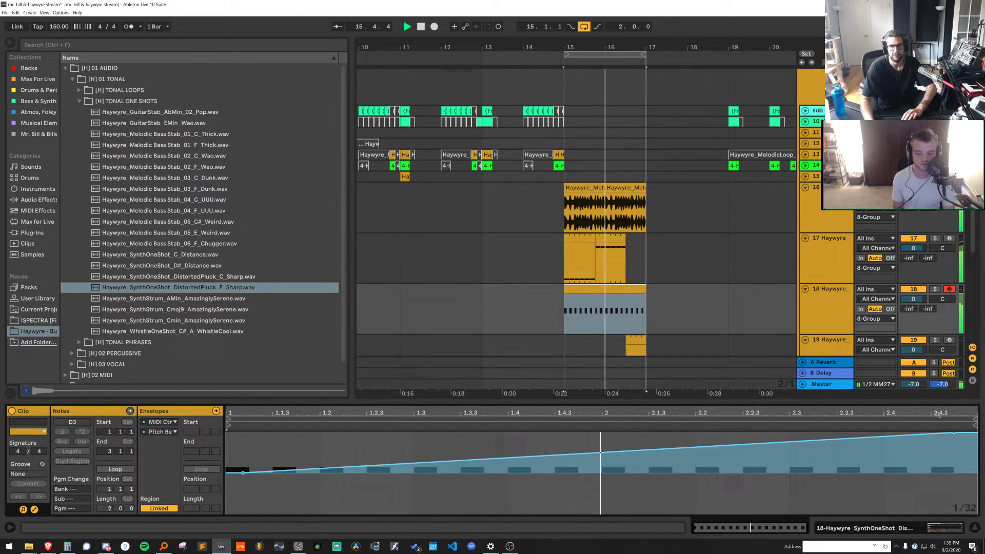
# Set the arrangement grid to 1/16 and delete the DistortedPluck track 18
pyautogui.click(949, 289)
pyautogui.rightClick(651, 264)
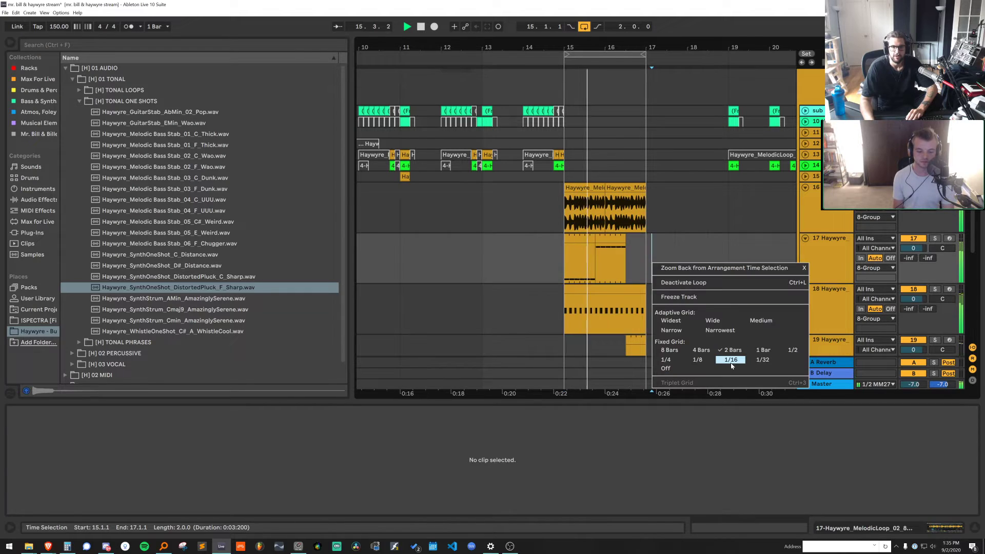
pyautogui.click(857, 293)
pyautogui.click(824, 304)
pyautogui.press('Delete')
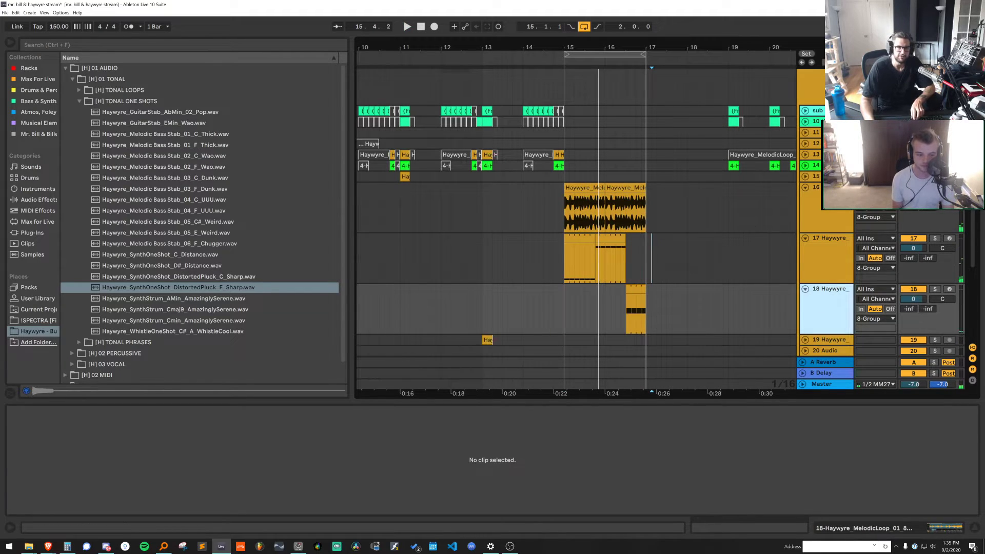
# Find Vocoder in the browser and load it onto the SynthLine track 16
pyautogui.click(590, 191)
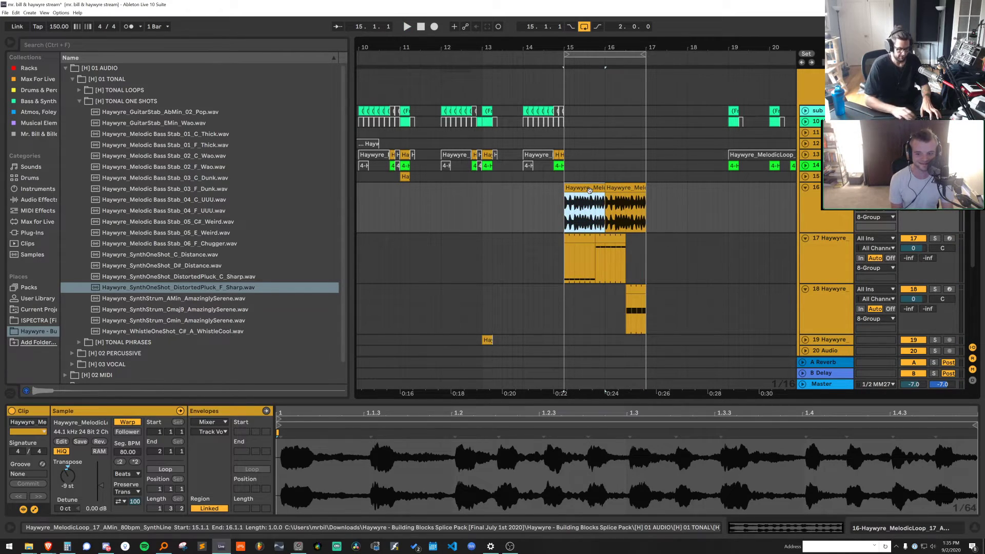
pyautogui.hotkey('ctrl', 'f')
pyautogui.write('voco')
pyautogui.click(95, 69)
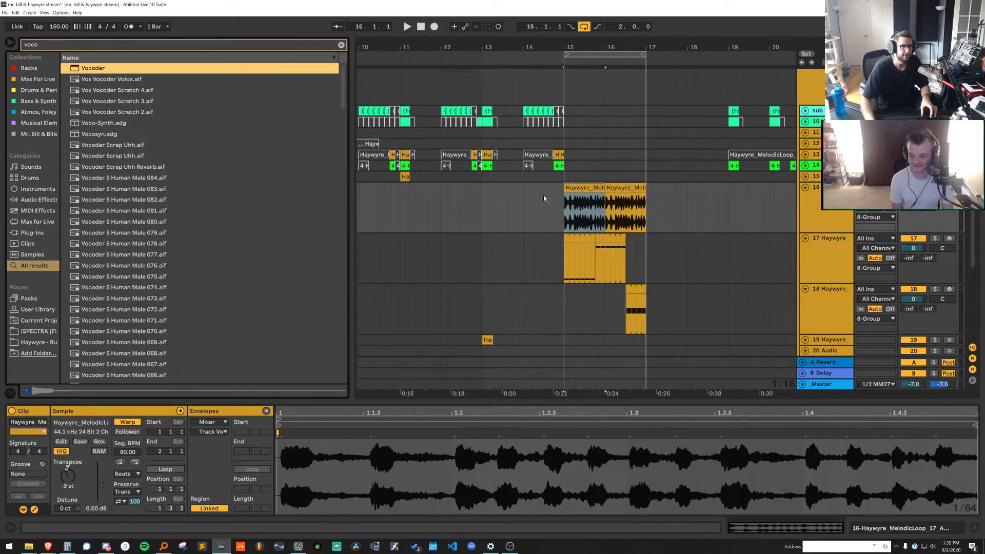
pyautogui.press('Return')
# Set the Vocoder's carrier to Modulator with 40 bands and play the section
pyautogui.click(49, 432)
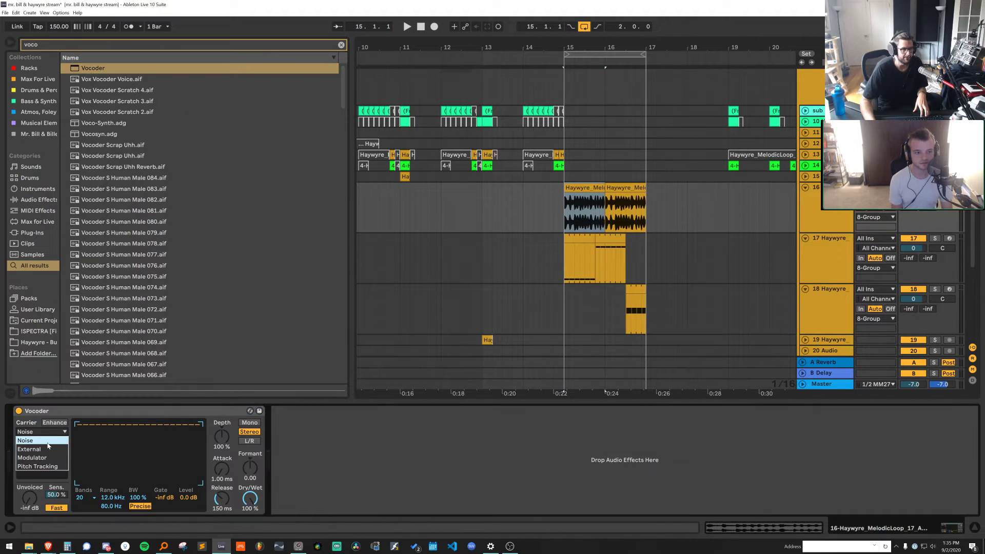
pyautogui.click(47, 458)
pyautogui.press('space')
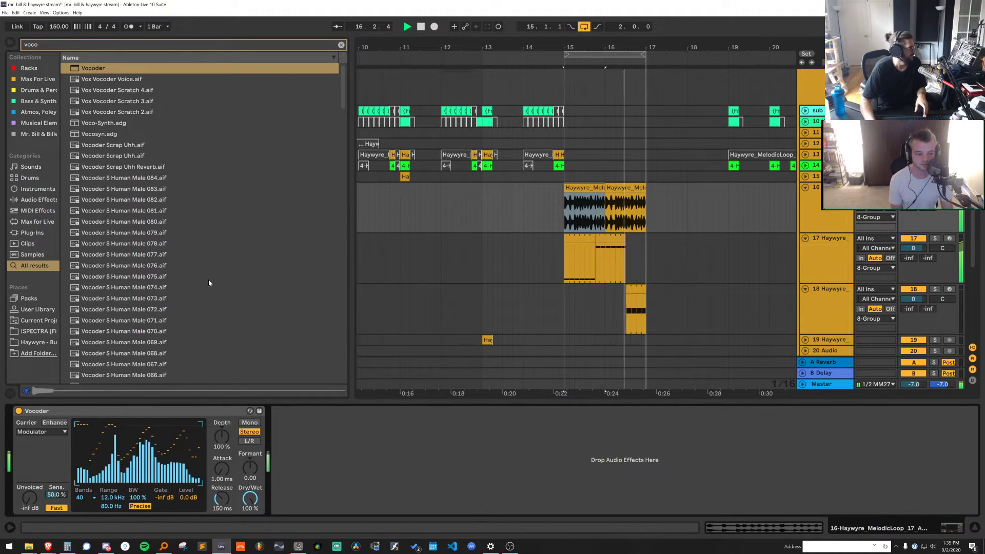
# Double the bar 15 SynthLine clip's segment tempo to 160 BPM and adjust its track volume while playing the section
pyautogui.click(580, 186)
pyautogui.scroll(5, 590, 184)
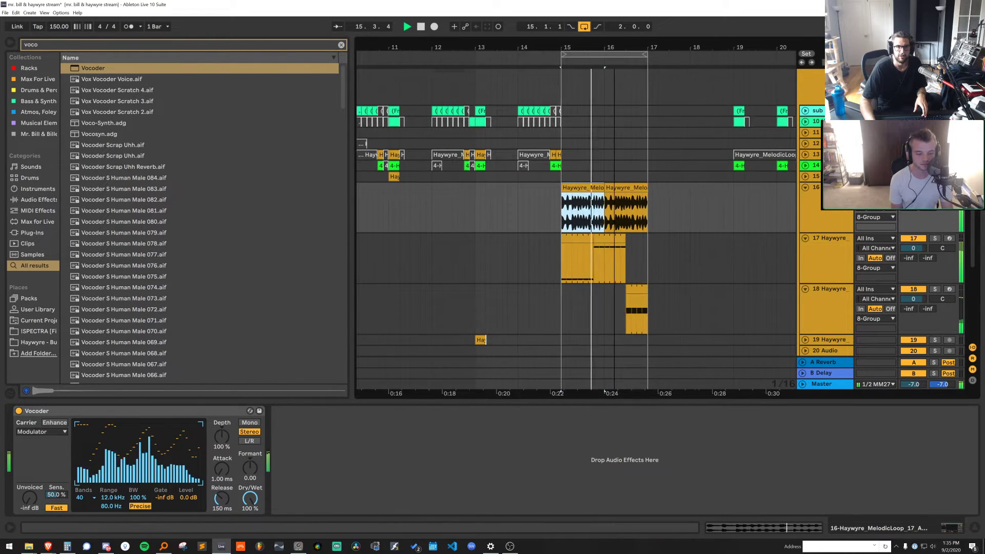
pyautogui.press('space')
pyautogui.click(578, 180)
pyautogui.doubleClick(578, 187)
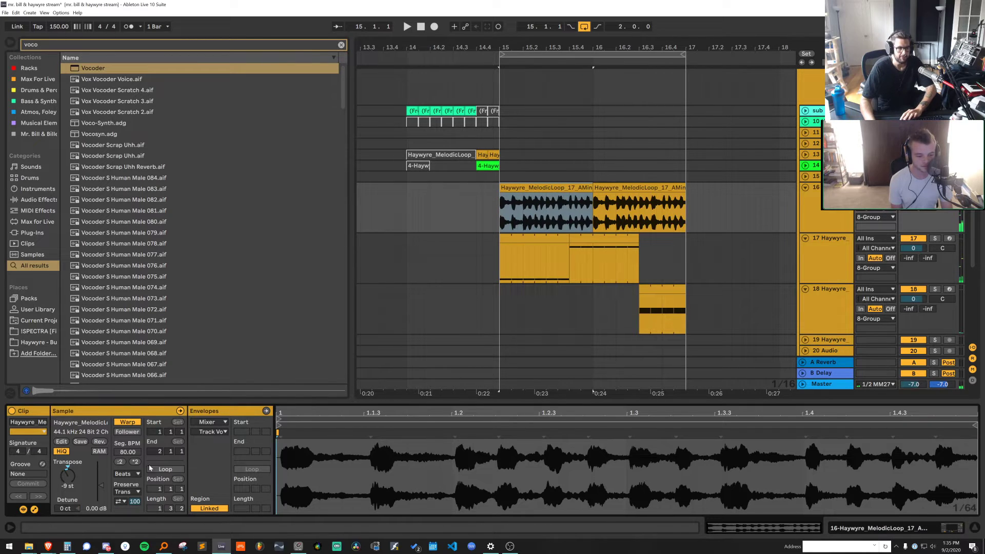
pyautogui.press('space')
pyautogui.click(134, 462)
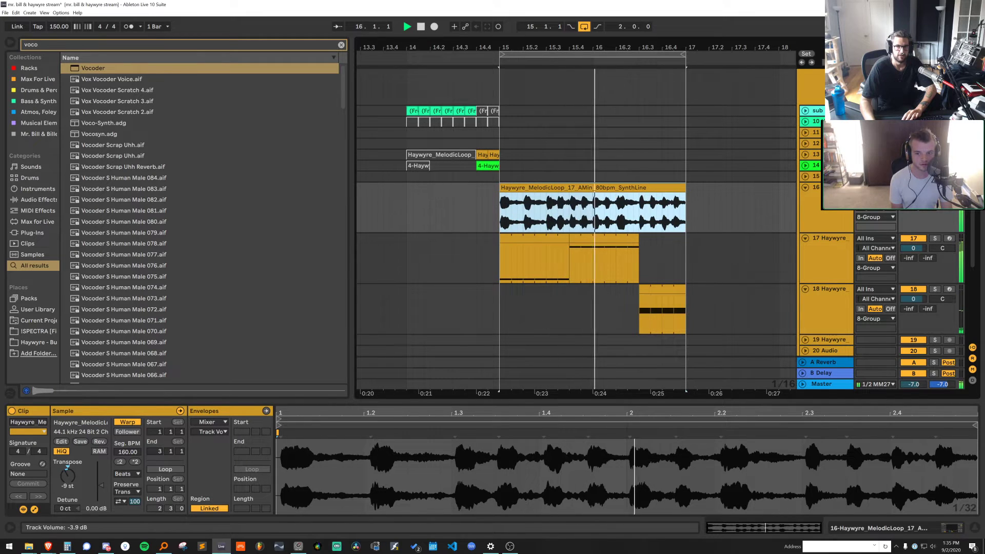
pyautogui.click(913, 197)
pyautogui.moveTo(566, 48); pyautogui.dragTo(567, 15)
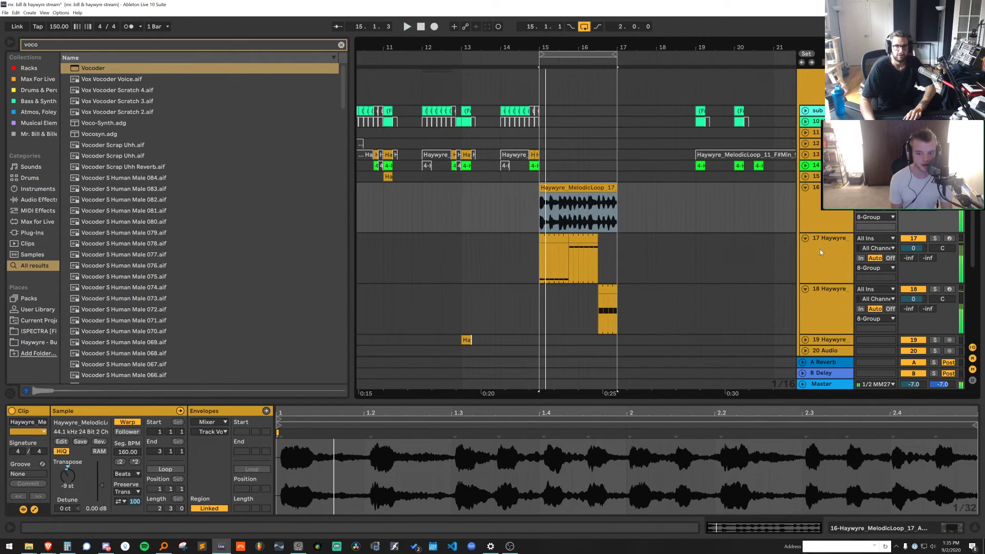
# Find EQ Eight in the browser, load it onto the Fresh Simpler track 17 and play the section
pyautogui.click(826, 253)
pyautogui.hotkey('ctrl', 'f')
pyautogui.write('eq')
pyautogui.click(95, 79)
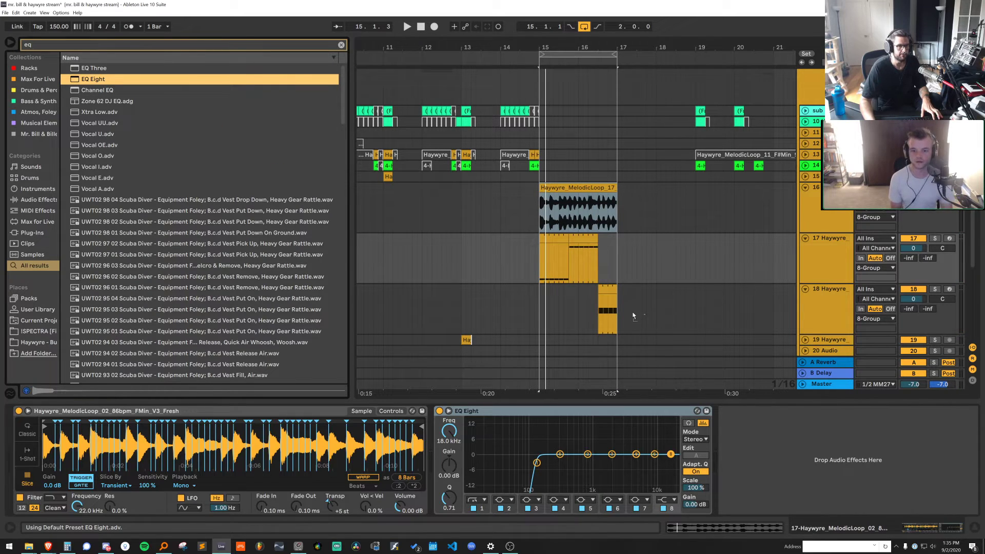
pyautogui.click(552, 250)
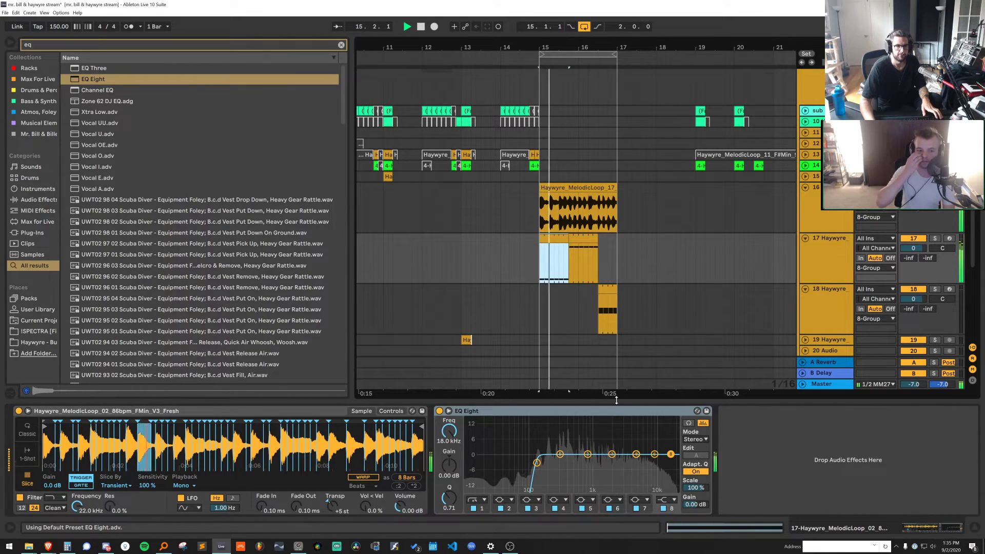
pyautogui.press('space')
# Load EQ Eight after the Vocoder on the SynthLine track 16 and lower the track volume to -6.4 dB
pyautogui.hotkey('ctrl', 'alt', 'l')
pyautogui.scroll(1, 544, 254)
pyautogui.click(826, 298)
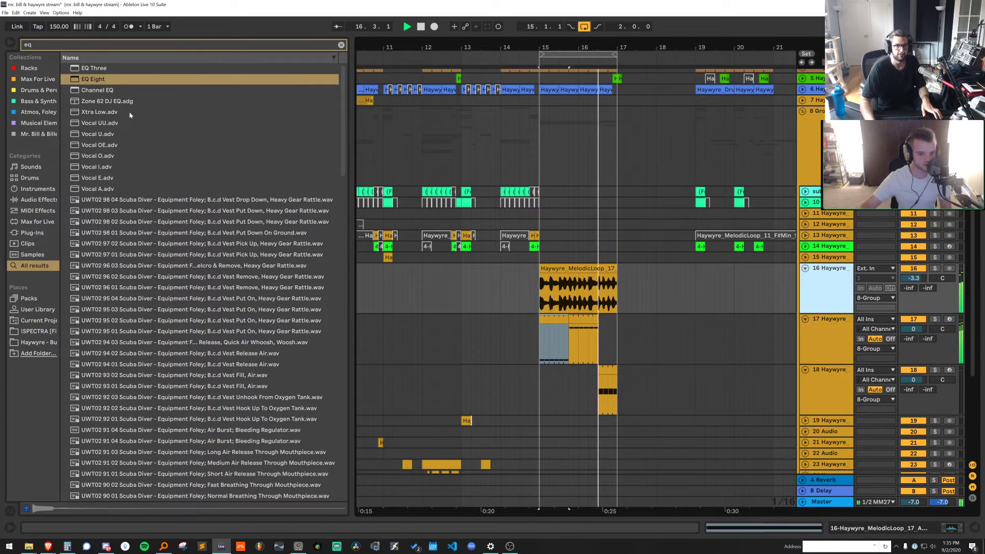
pyautogui.click(104, 81)
pyautogui.press('Return')
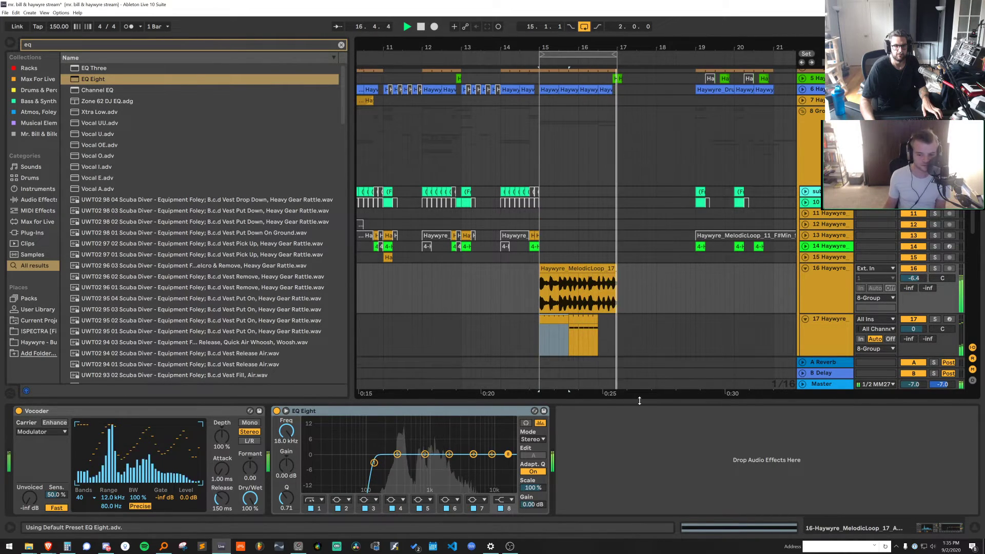
pyautogui.moveTo(640, 400); pyautogui.dragTo(638, 462)
pyautogui.press('space')
# Set the arrangement grid to a fixed 2 bars
pyautogui.moveTo(546, 47); pyautogui.dragTo(591, 59)
pyautogui.rightClick(636, 204)
pyautogui.click(717, 306)
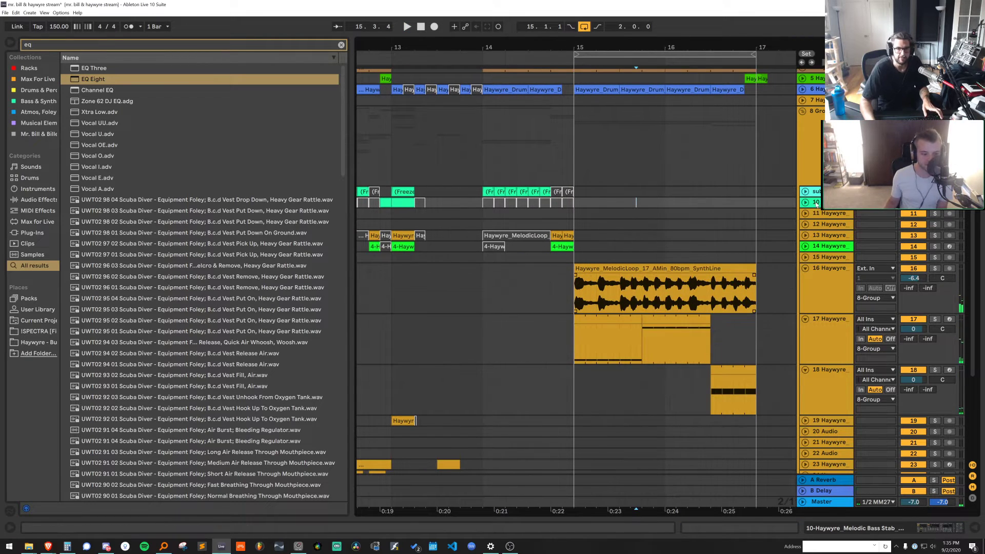
pyautogui.click(806, 192)
pyautogui.click(805, 191)
pyautogui.moveTo(671, 49); pyautogui.dragTo(637, 37)
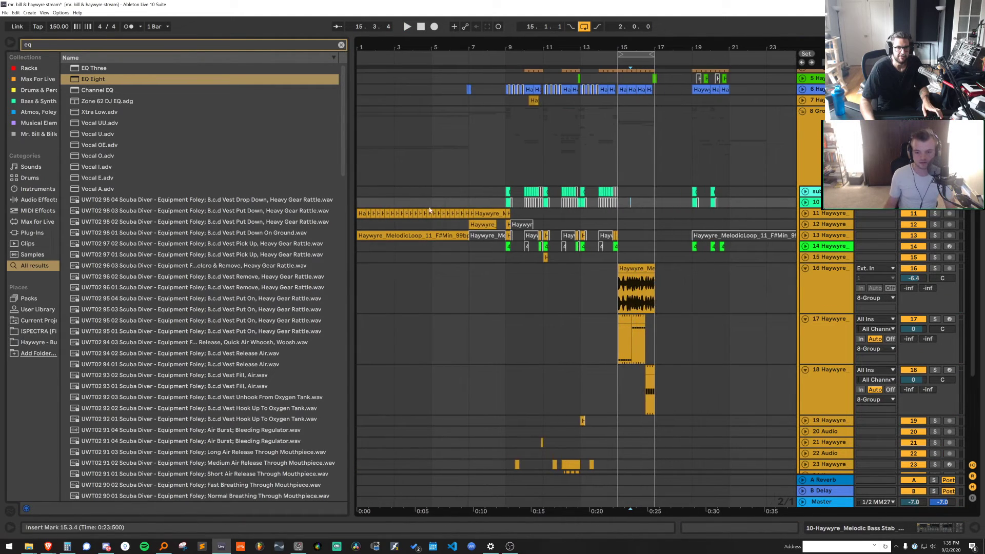
# Audition the earlier melodic clips and the sub track's bass stabs around bars 5 to 11
pyautogui.click(426, 212)
pyautogui.press('space')
pyautogui.click(500, 213)
pyautogui.press('space')
pyautogui.press('space')
pyautogui.click(514, 214)
pyautogui.press('space')
pyautogui.press('space')
pyautogui.click(537, 211)
pyautogui.press('space')
pyautogui.press('space')
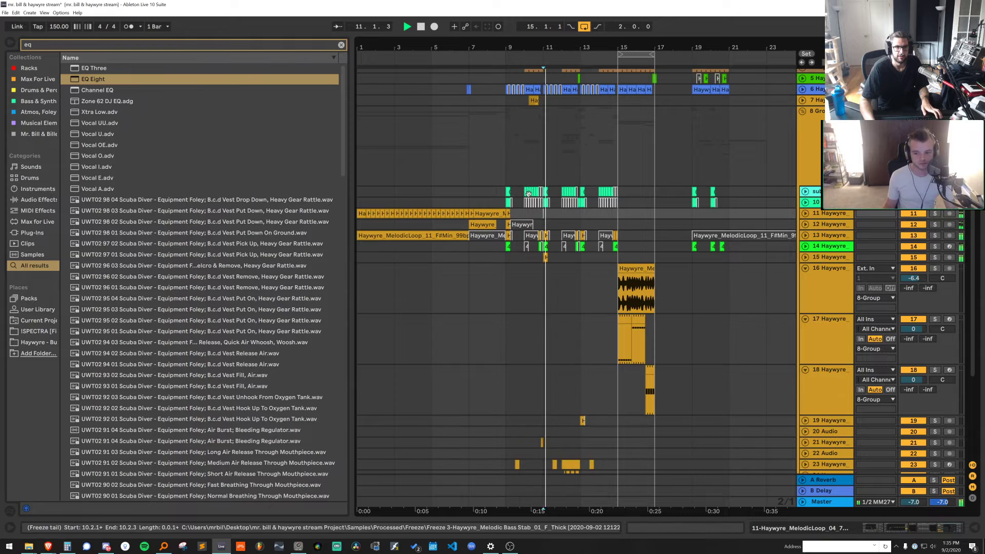
pyautogui.click(527, 192)
pyautogui.press('space')
pyautogui.press('space')
pyautogui.moveTo(540, 50); pyautogui.dragTo(528, 92)
pyautogui.press('space')
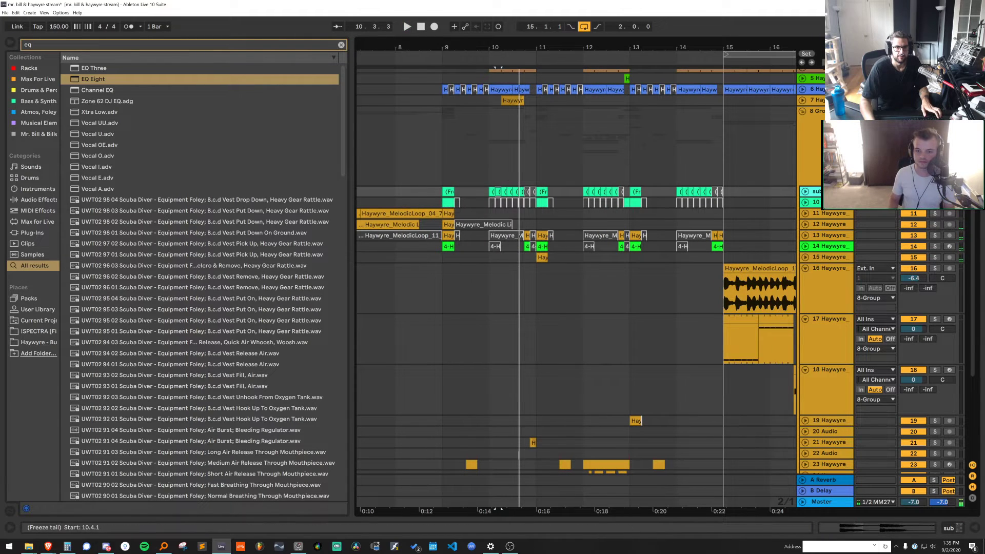
pyautogui.press('space')
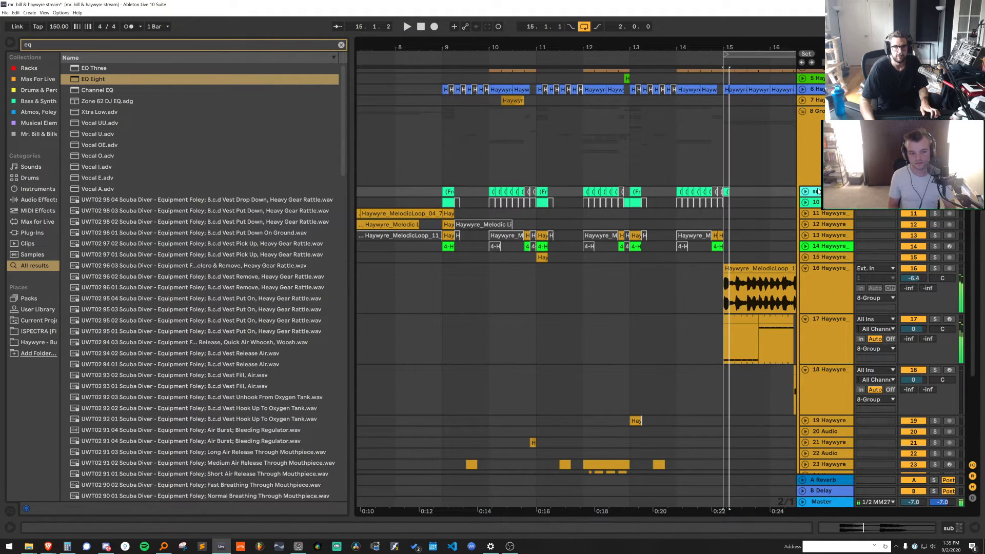
# Insert a MIDI track below the sub track and load its frozen Melodic Bass Stab sample into Simpler
pyautogui.click(805, 192)
pyautogui.hotkey('ctrl', 'shift', 't')
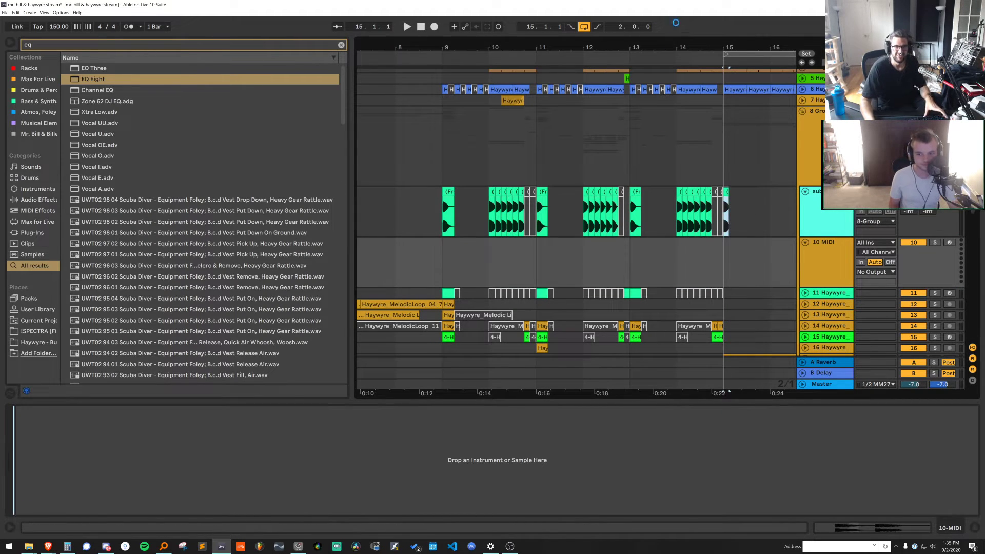
pyautogui.moveTo(704, 49); pyautogui.dragTo(357, 50)
# Copy the two MIDI clips from the Fresh track 18 to bar 15 of the new Bass Stab track
pyautogui.moveTo(392, 256); pyautogui.dragTo(571, 261)
pyautogui.scroll(-3, 507, 223)
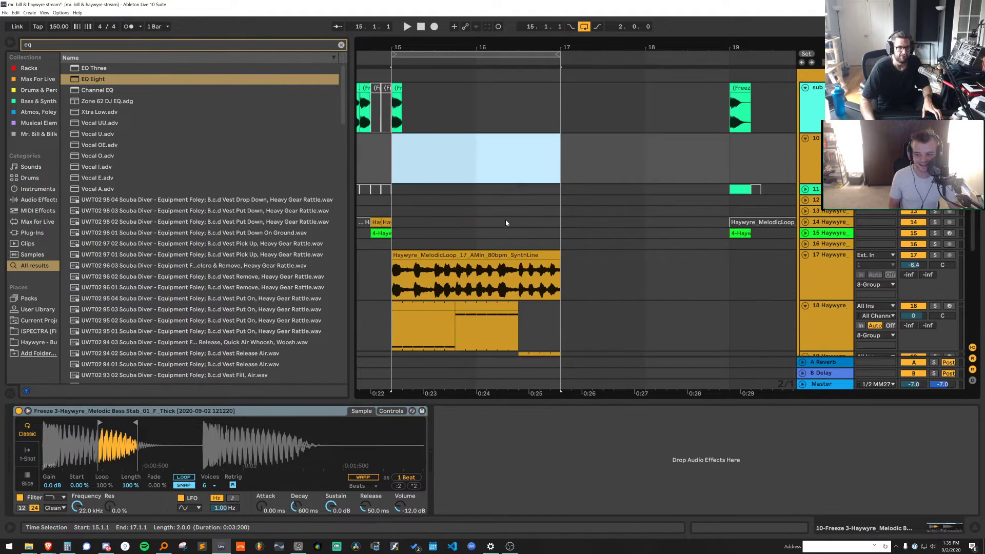
pyautogui.click(443, 306)
pyautogui.keyDown('shift'); pyautogui.click(516, 308); pyautogui.keyUp('shift')
pyautogui.hotkey('ctrl', 'c')
pyautogui.click(414, 176)
pyautogui.hotkey('ctrl', 'v')
# Copy track 19's MIDI clip to the end of bar 16 on the Bass Stab track and consolidate the three clips
pyautogui.scroll(-3, 506, 193)
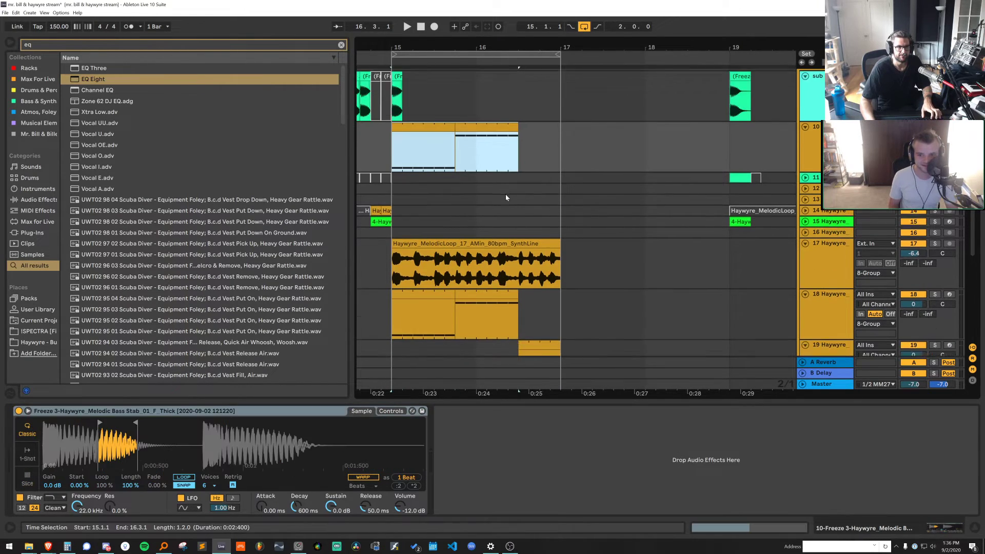
pyautogui.click(533, 295)
pyautogui.hotkey('ctrl', 'c')
pyautogui.click(525, 91)
pyautogui.hotkey('ctrl', 'v')
pyautogui.keyDown('shift'); pyautogui.click(443, 78); pyautogui.keyUp('shift')
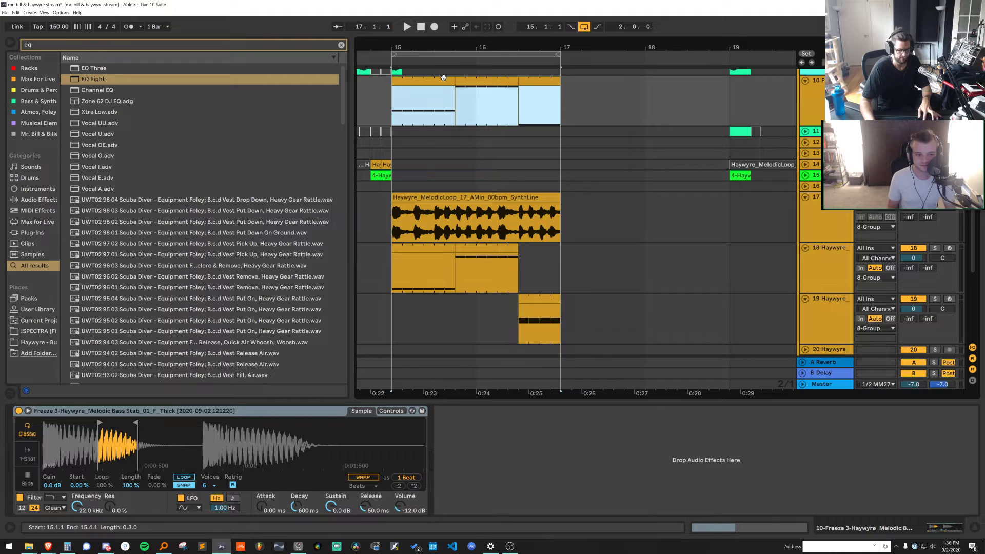
pyautogui.hotkey('ctrl', 'j')
# Play the section and delete the leftover sub clip at bar 15
pyautogui.press('space')
pyautogui.scroll(2, 443, 77)
pyautogui.click(397, 77)
pyautogui.press('Delete')
pyautogui.press('space')
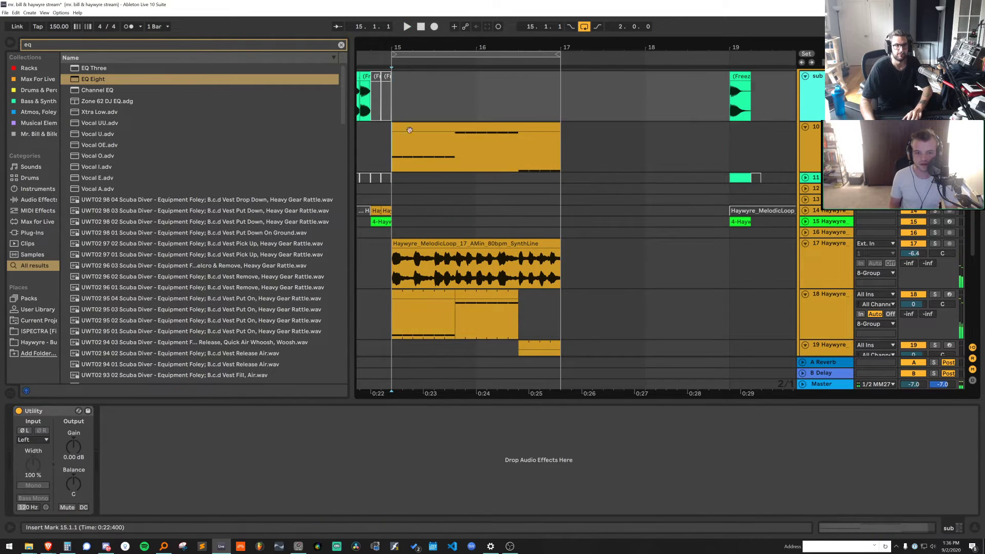
# Set the Bass Stab Simpler's volume to 0 dB and undo the release change
pyautogui.click(404, 130)
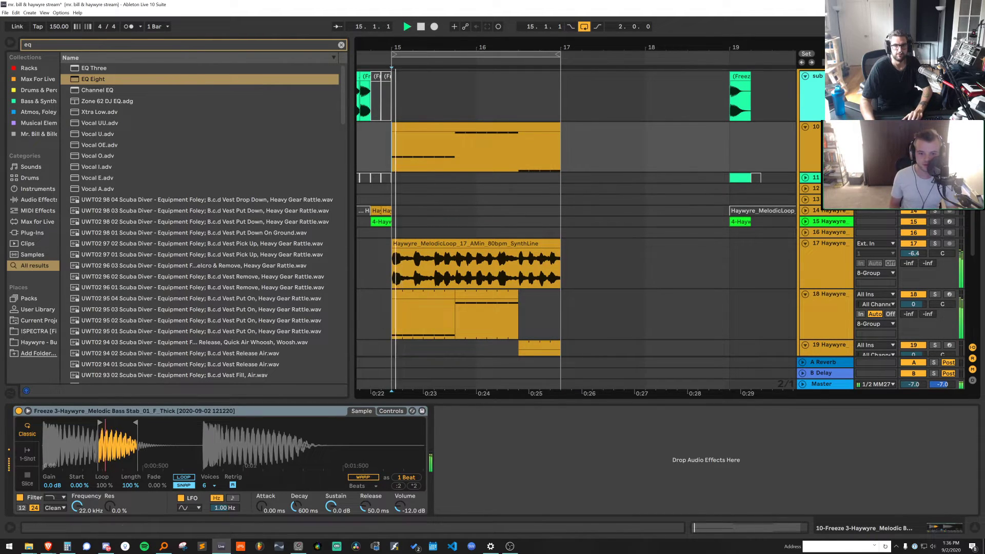
pyautogui.doubleClick(415, 502)
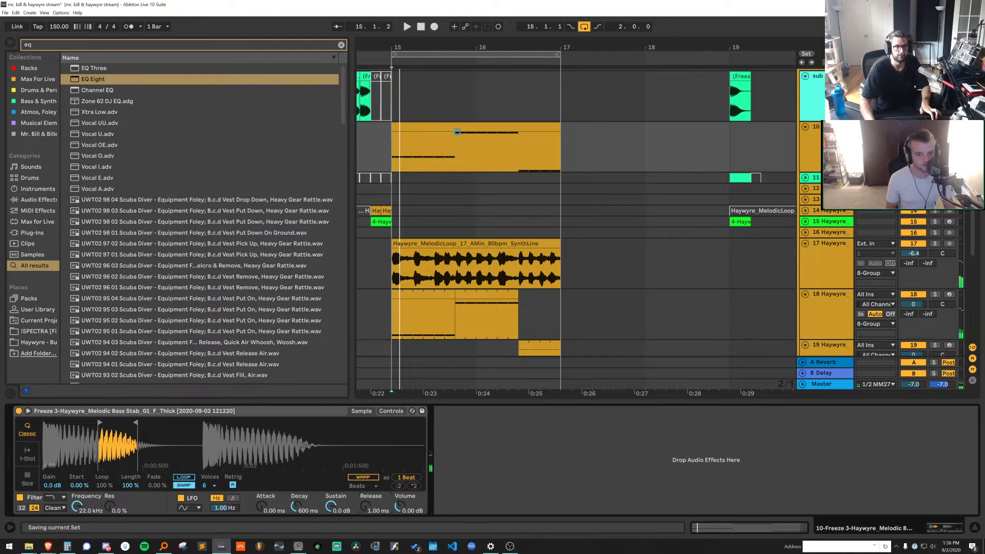
pyautogui.hotkey('ctrl', 'z')
pyautogui.click(541, 148)
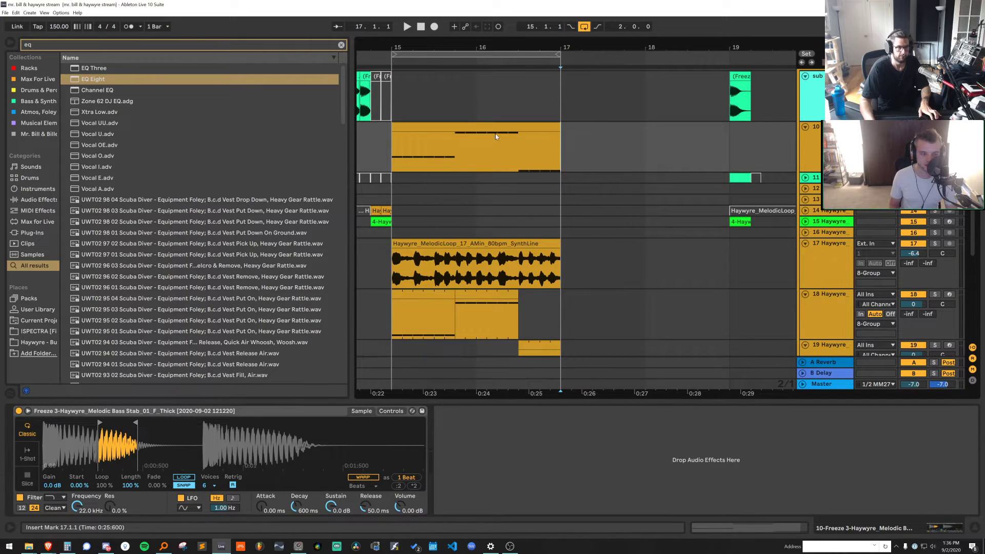
# Raise the consolidated bass clip's notes by two octaves and transpose its first group of notes to D#4
pyautogui.doubleClick(445, 125)
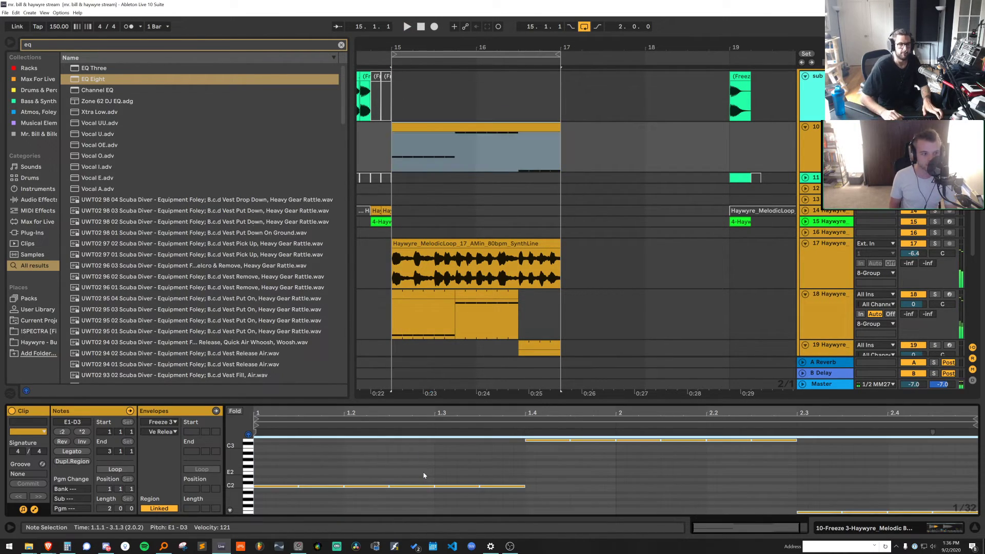
pyautogui.press('space')
pyautogui.moveTo(547, 451); pyautogui.dragTo(248, 515)
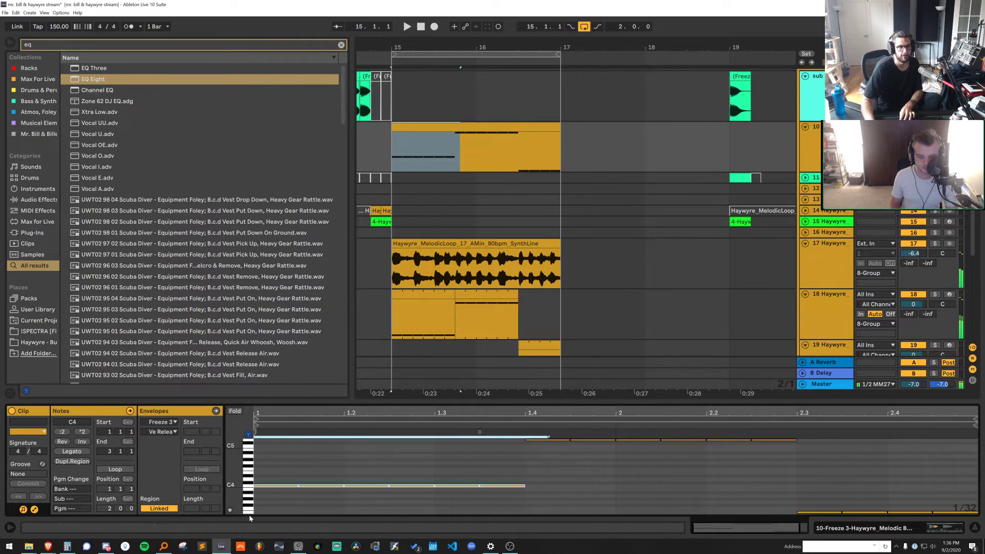
pyautogui.press('Up')
pyautogui.press('space')
pyautogui.moveTo(240, 473); pyautogui.dragTo(239, 471)
pyautogui.press('space')
pyautogui.press('Up')
pyautogui.press('Up')
pyautogui.press('Up')
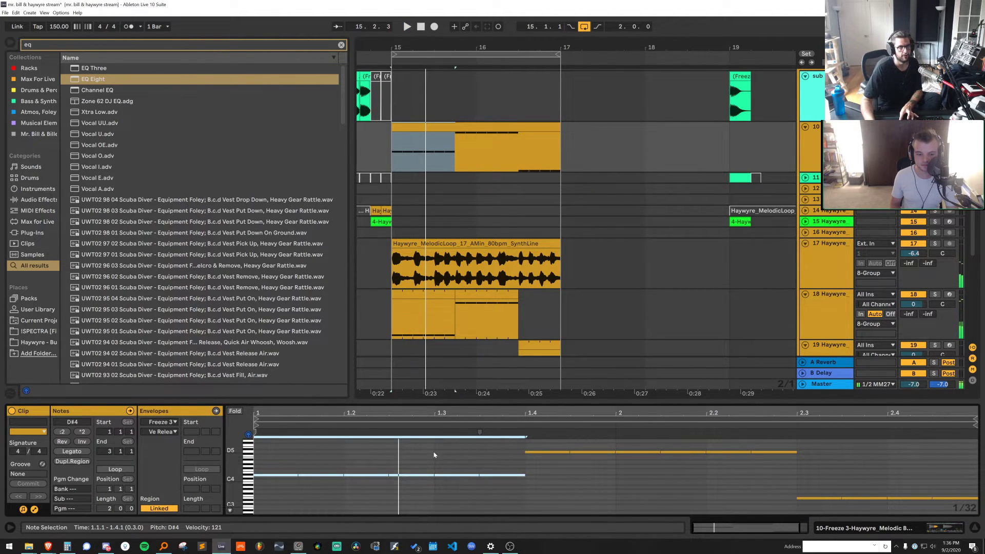
# Transpose the bass clip's middle group of notes, from 1.4 to 2.3, to F4
pyautogui.moveTo(536, 468); pyautogui.dragTo(785, 434)
pyautogui.press('Down')
pyautogui.press('Down')
pyautogui.press('Down')
pyautogui.press('Down')
pyautogui.press('Down')
pyautogui.press('Down')
pyautogui.press('Down')
pyautogui.press('Down')
pyautogui.press('Down')
pyautogui.press('Down')
pyautogui.press('Down')
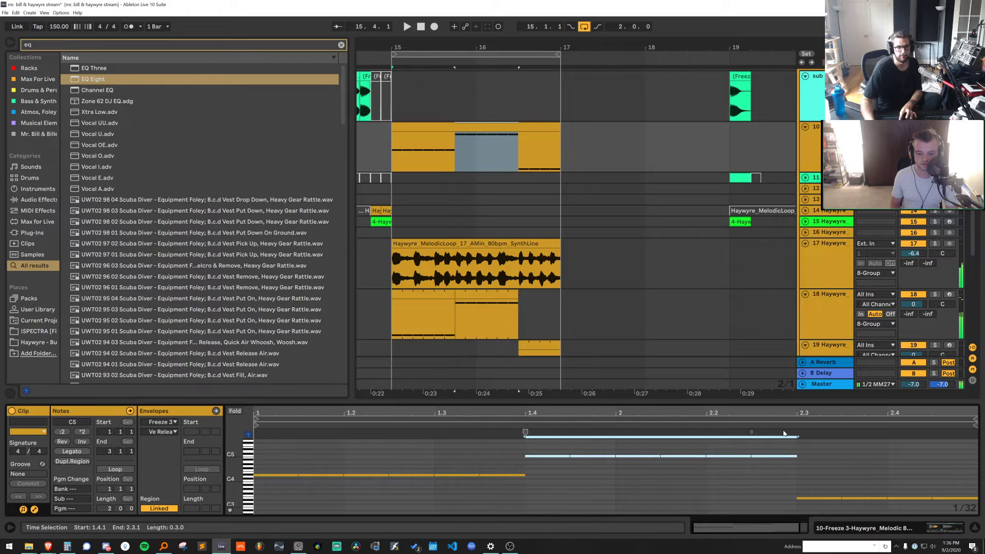
pyautogui.press('Up')
pyautogui.press('Up')
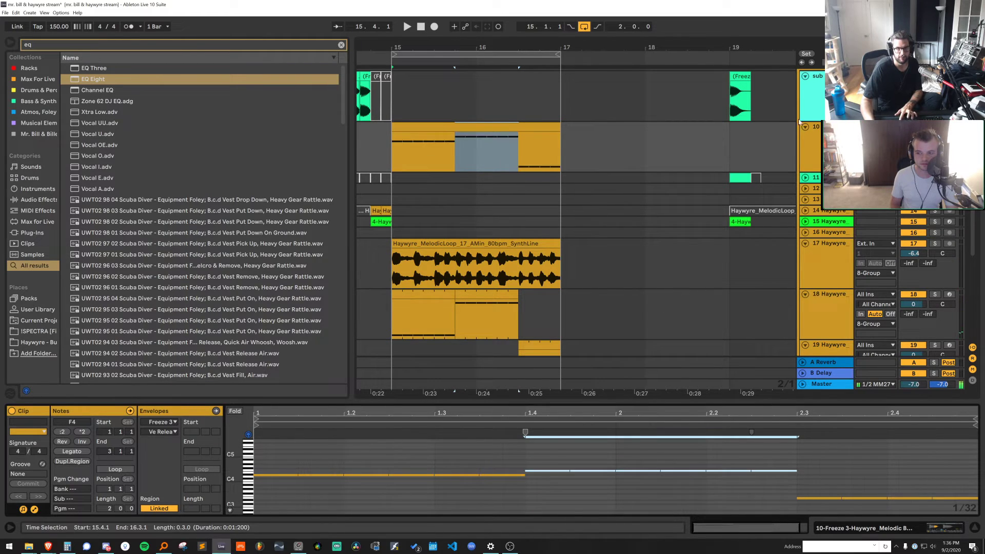
pyautogui.press('Up')
pyautogui.press('Down')
# Copy the sub track's Utility after the Simpler on the Bass Stab track 10 and play the section
pyautogui.doubleClick(803, 107)
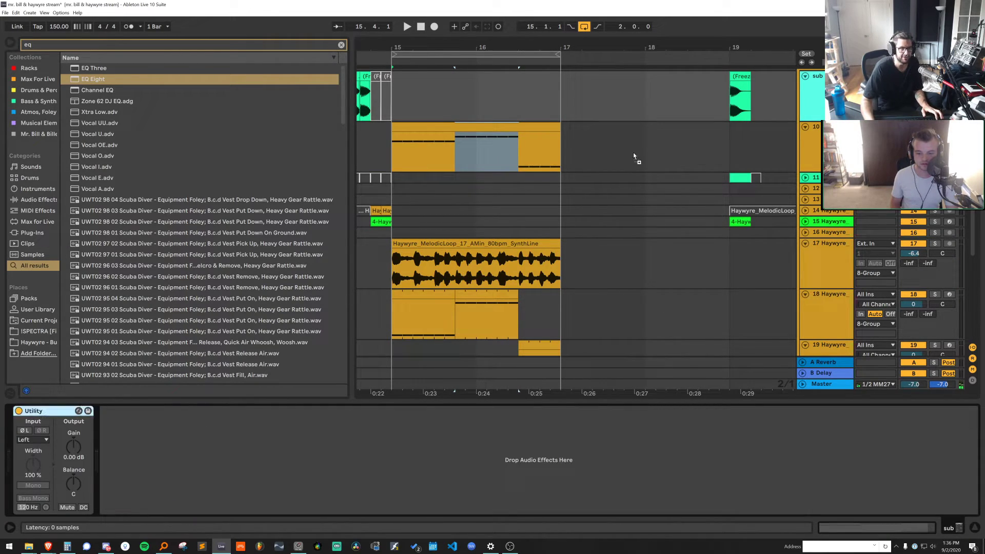
pyautogui.press('space')
pyautogui.moveTo(574, 132); pyautogui.dragTo(441, 146)
pyautogui.press('space')
pyautogui.press('space')
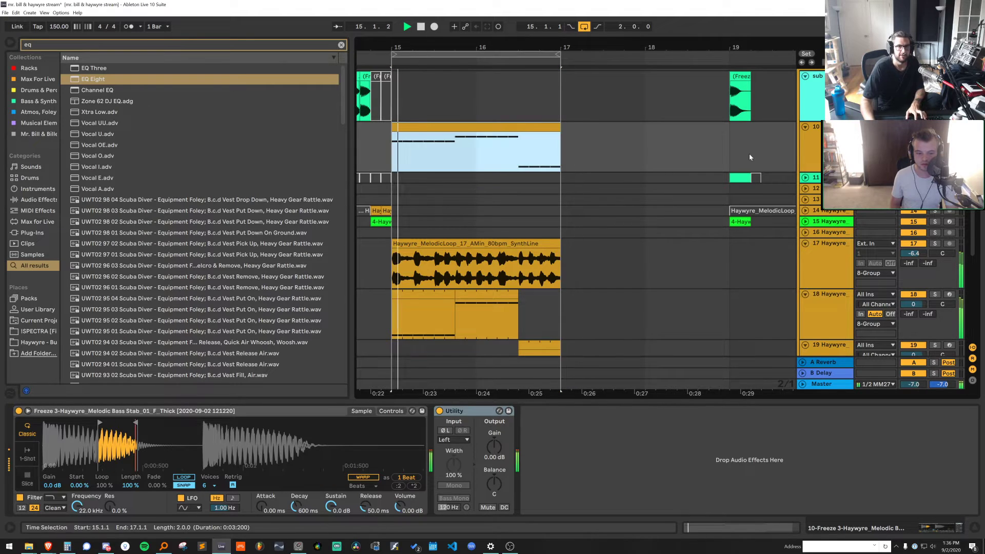
# Transpose the bass clip's last group of notes, from 2.3 to the clip end, to F4
pyautogui.doubleClick(542, 127)
pyautogui.press('space')
pyautogui.moveTo(807, 478); pyautogui.dragTo(973, 510)
pyautogui.press('Up')
pyautogui.press('Up')
pyautogui.press('Up')
pyautogui.press('Down')
pyautogui.hotkey('shift', 'Up')
pyautogui.press('Down')
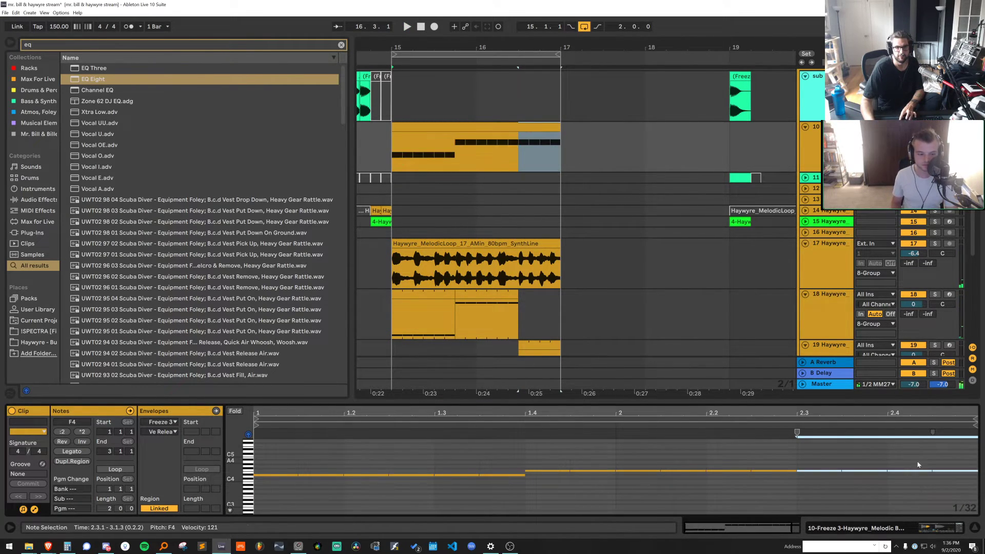
# Transpose all notes of the bass clip down one octave and play the section
pyautogui.click(954, 454)
pyautogui.hotkey('ctrl', 'a')
pyautogui.hotkey('shift', 'Down')
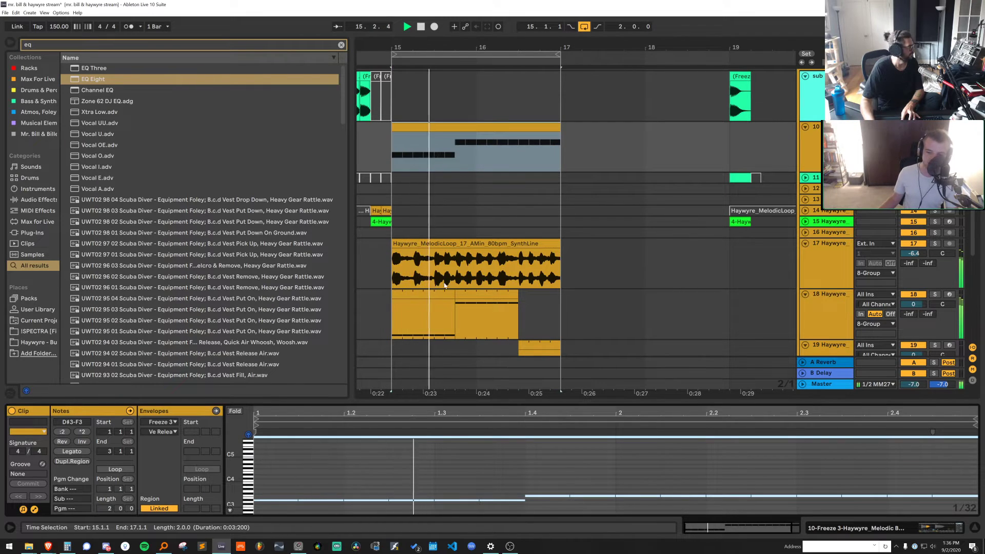
pyautogui.press('space')
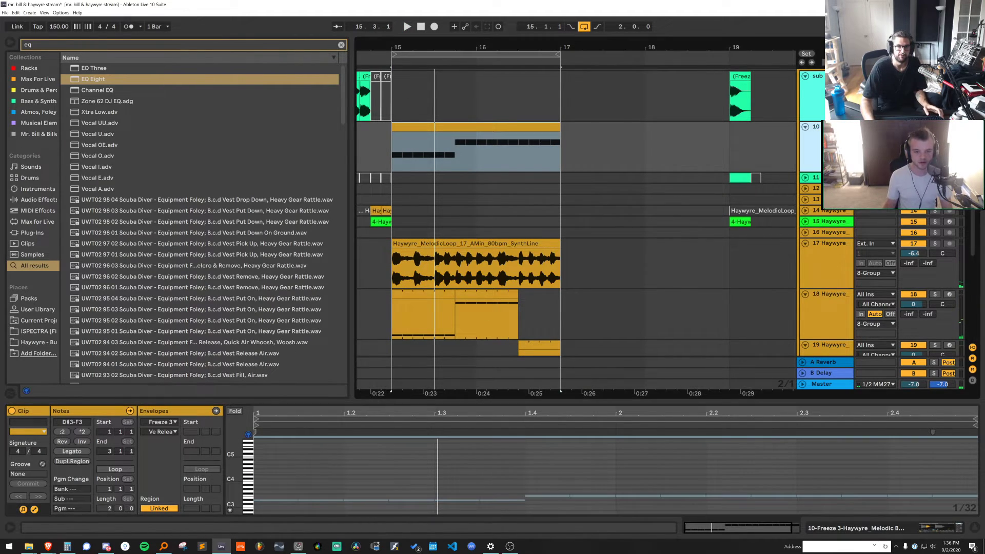
# Move the Bass Stab sample's end marker further out in Simpler and play the section
pyautogui.hotkey('shift', 'Tab')
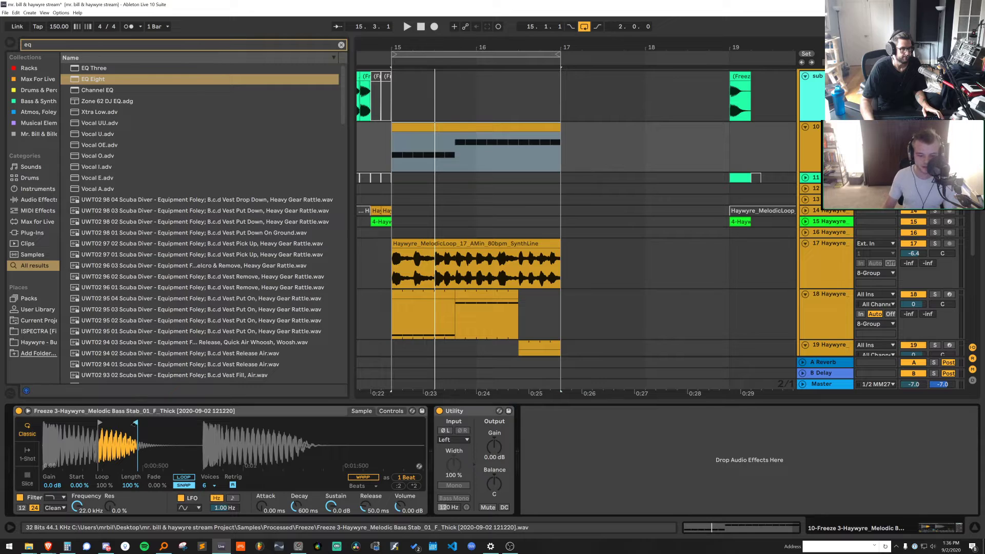
pyautogui.moveTo(135, 423); pyautogui.dragTo(164, 422)
pyautogui.press('space')
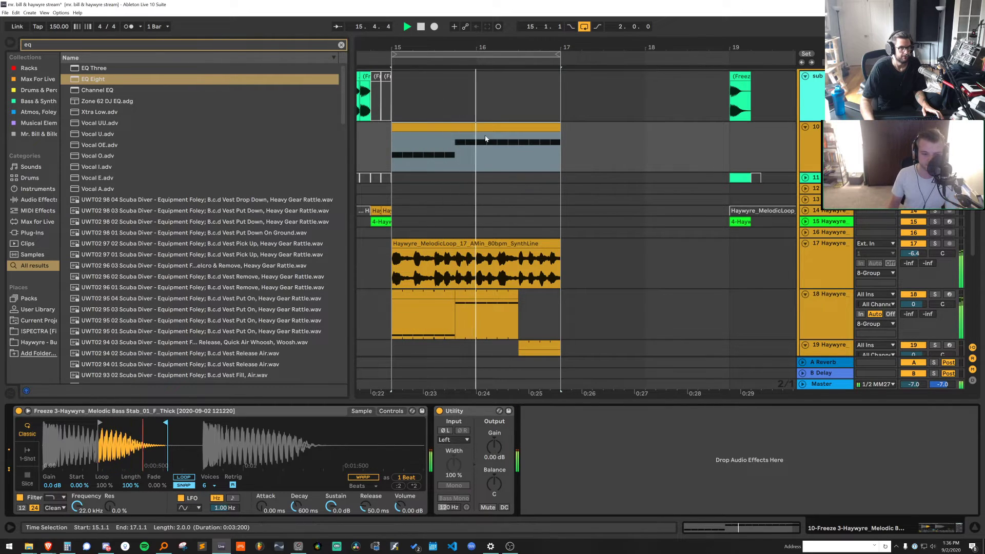
pyautogui.hotkey('shift', 'Tab')
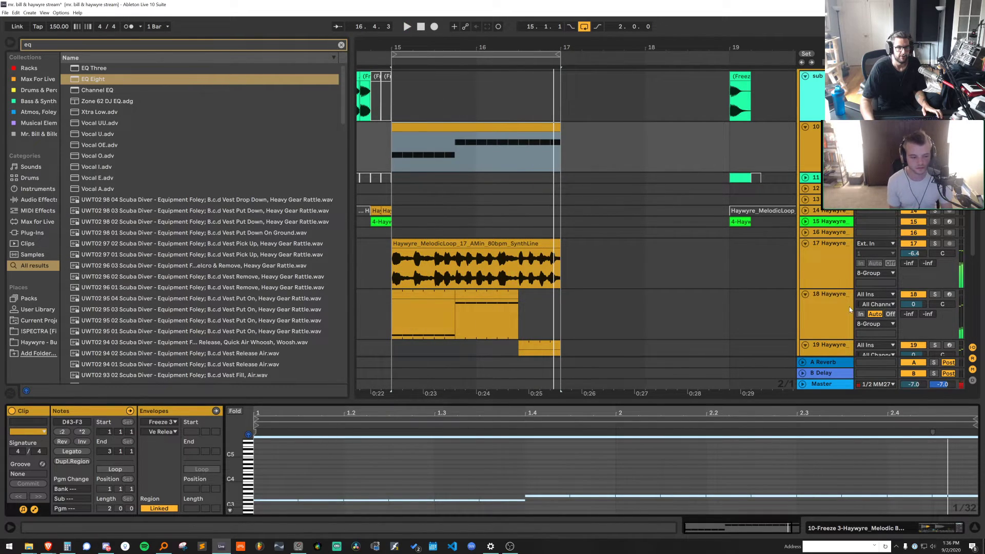
# Solo tracks 18 and 19 together and play the section
pyautogui.click(848, 310)
pyautogui.keyDown('shift'); pyautogui.click(842, 349); pyautogui.keyUp('shift')
pyautogui.click(935, 295)
pyautogui.press('space')
pyautogui.scroll(-1, 930, 274)
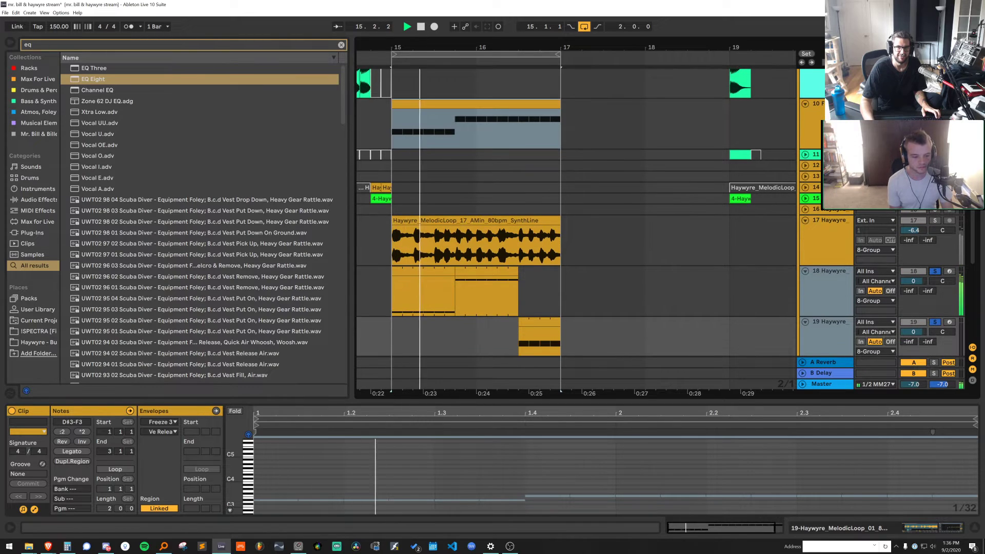
# Play the section and show the Simpler controls of the Bass Stab clip's track 10
pyautogui.press('space')
pyautogui.press('space')
pyautogui.click(493, 104)
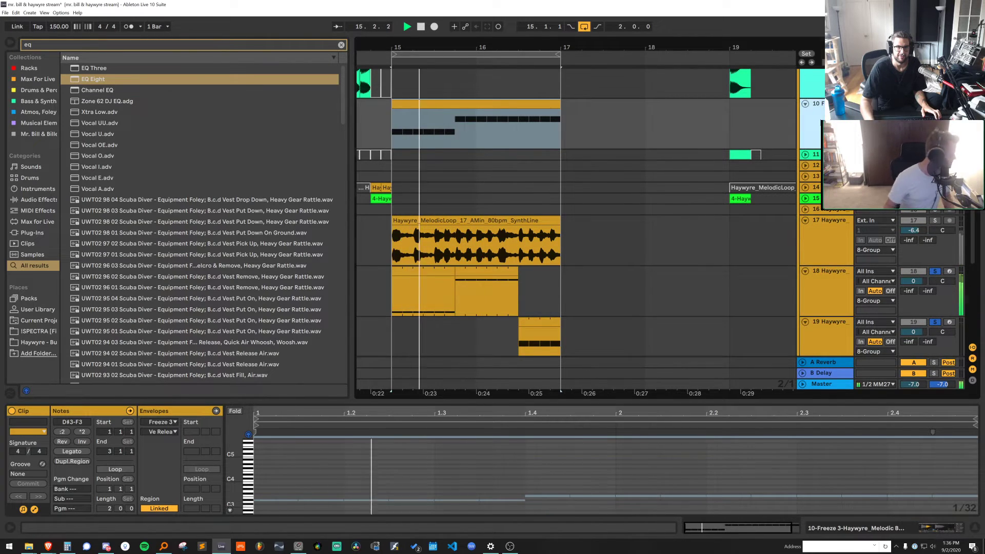
pyautogui.hotkey('shift', 'Tab')
pyautogui.press('space')
pyautogui.click(388, 410)
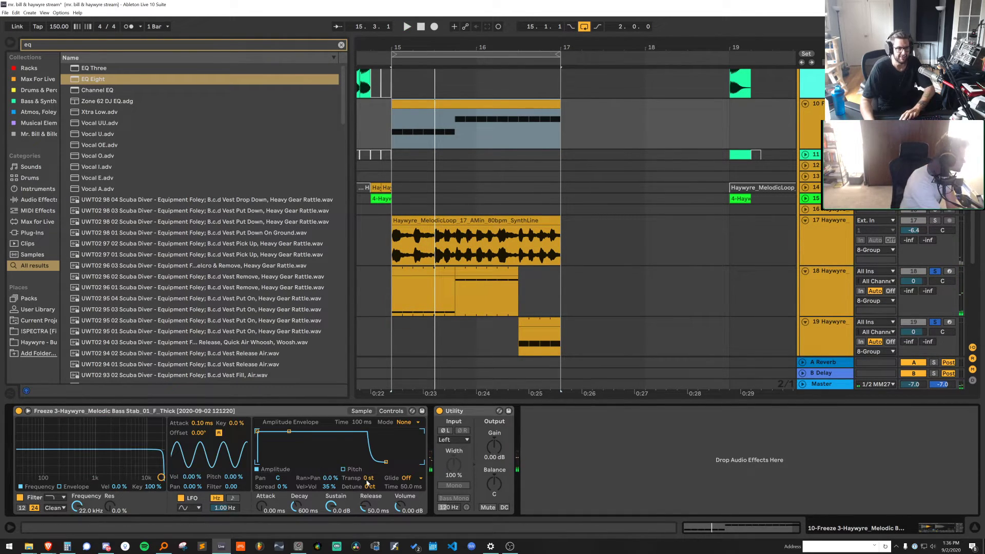
# Open the frozen bass clip at 14.3.3 on the sub track and play from there for comparison
pyautogui.scroll(1, 364, 82)
pyautogui.click(362, 78)
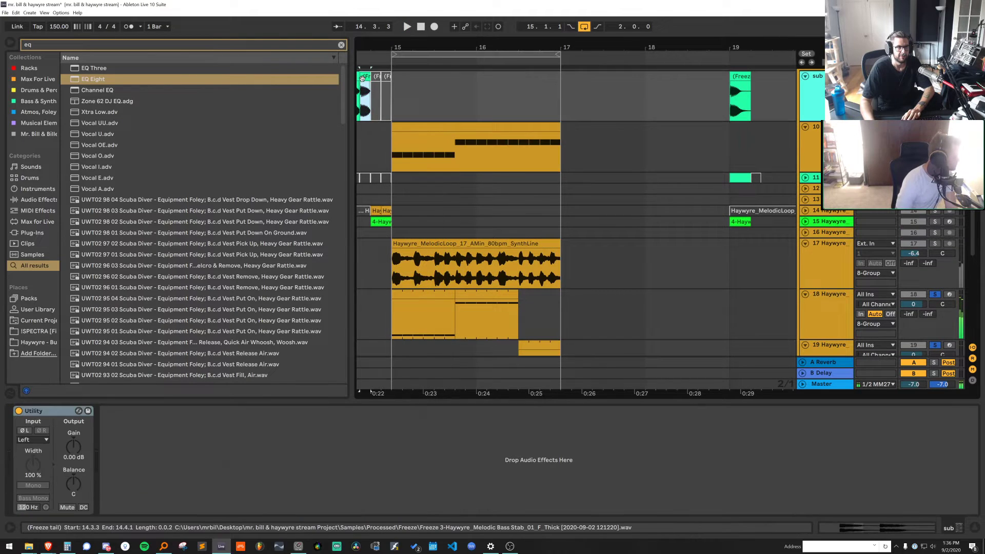
pyautogui.hotkey('shift', 'Tab')
pyautogui.press('space')
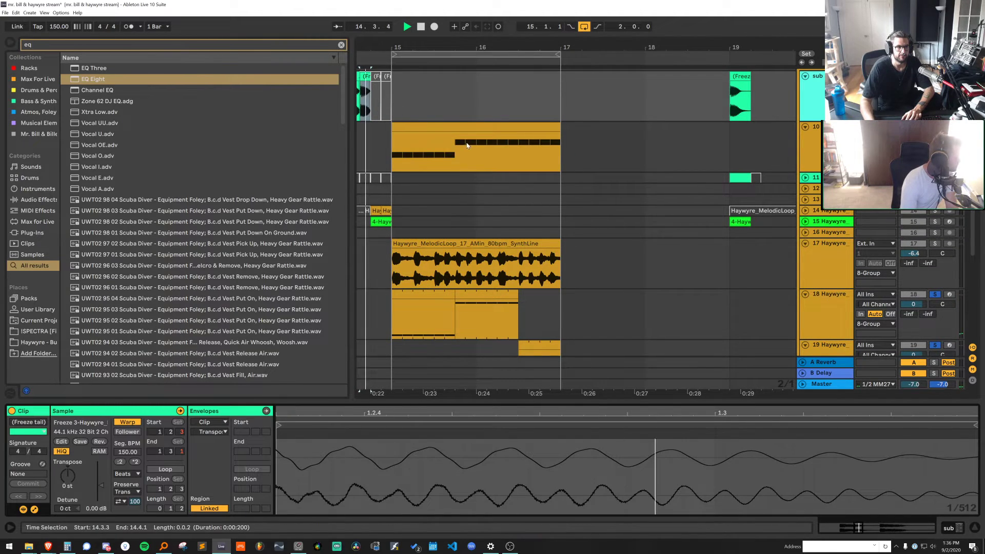
# Play the bass clip's first note group and set its Simpler's Release to 928 ms and Transp to +12 st
pyautogui.doubleClick(467, 146)
pyautogui.moveTo(506, 476); pyautogui.dragTo(223, 546)
pyautogui.press('space')
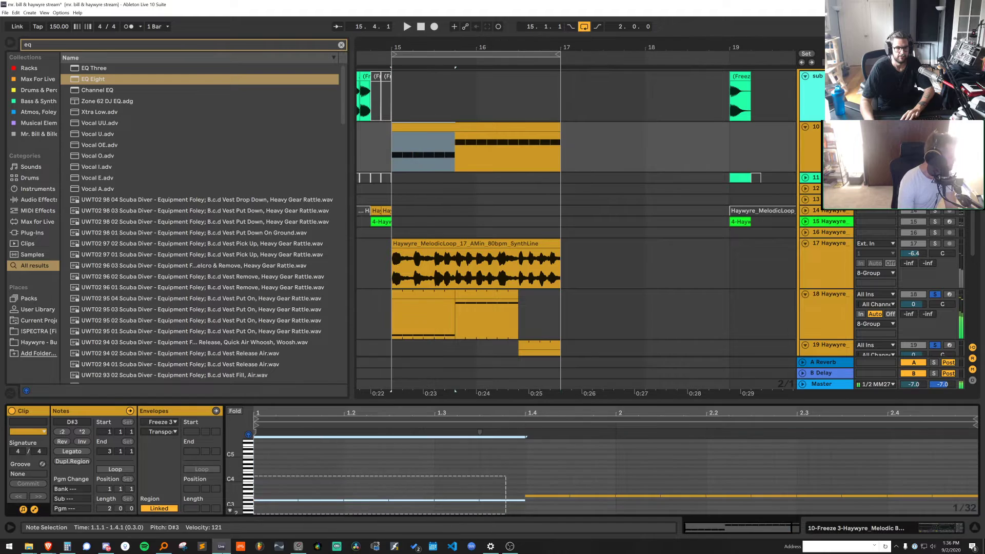
pyautogui.press('space')
pyautogui.hotkey('shift', 'Tab')
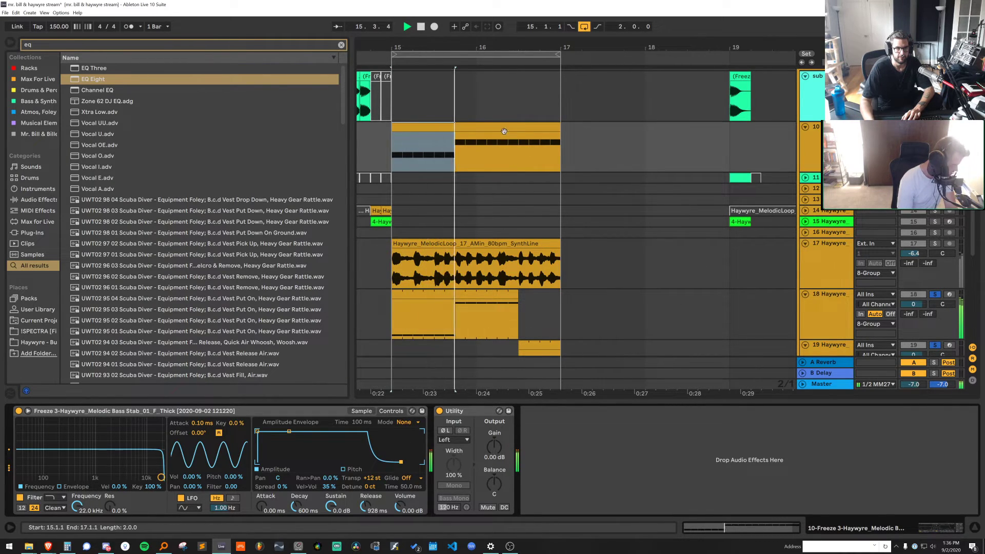
# Transpose the bass clip's last note group, from 2.3 to the clip end, to G#3
pyautogui.doubleClick(510, 145)
pyautogui.press('space')
pyautogui.moveTo(824, 473); pyautogui.dragTo(981, 531)
pyautogui.press('Up')
pyautogui.press('Up')
pyautogui.press('Down')
pyautogui.press('Up')
pyautogui.press('Up')
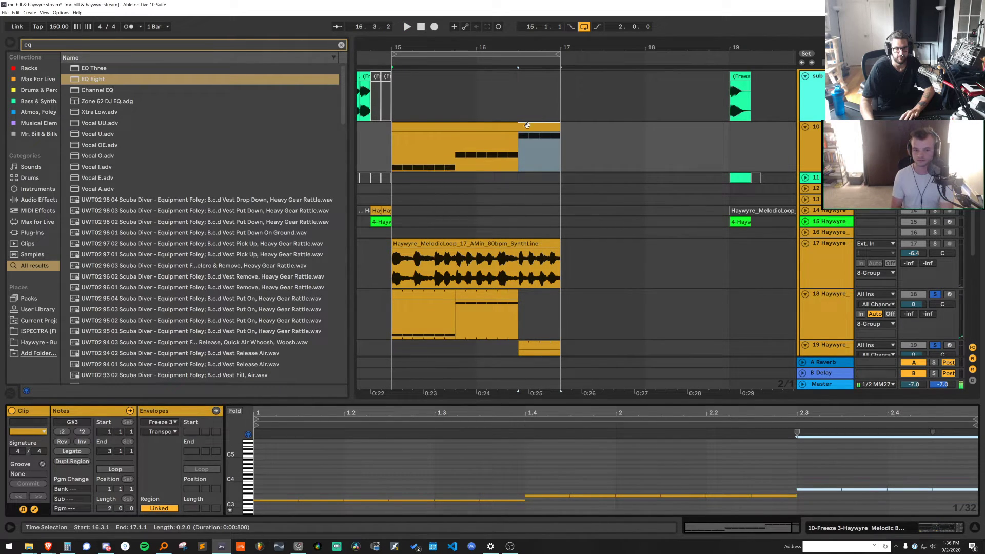
# Transpose the bass clip's notes before 2.3 down one octave to D#2 and F2, and play the section
pyautogui.moveTo(780, 475); pyautogui.dragTo(311, 515)
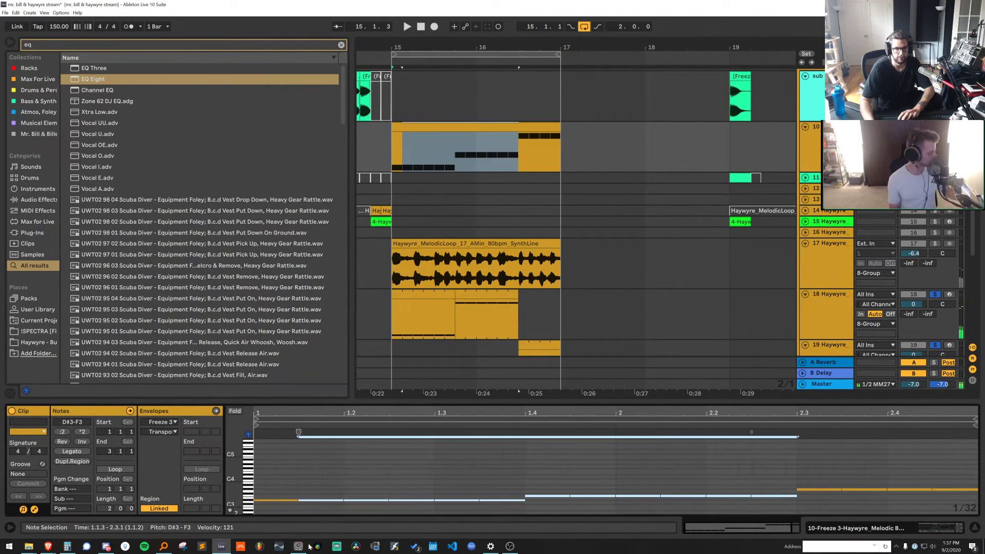
pyautogui.hotkey('shift', 'Down')
pyautogui.moveTo(273, 473); pyautogui.dragTo(260, 495)
pyautogui.hotkey('shift', 'Down')
pyautogui.click(595, 470)
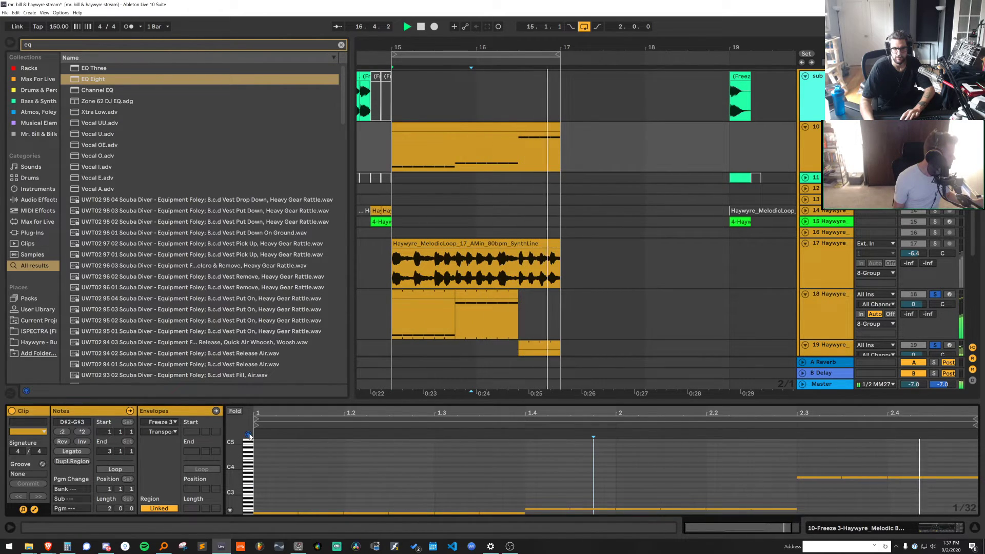
# Transpose the last note group, from 2.3 onward, down two octaves to G#1 during playback
pyautogui.moveTo(778, 470); pyautogui.dragTo(983, 488)
pyautogui.hotkey('shift', 'Down')
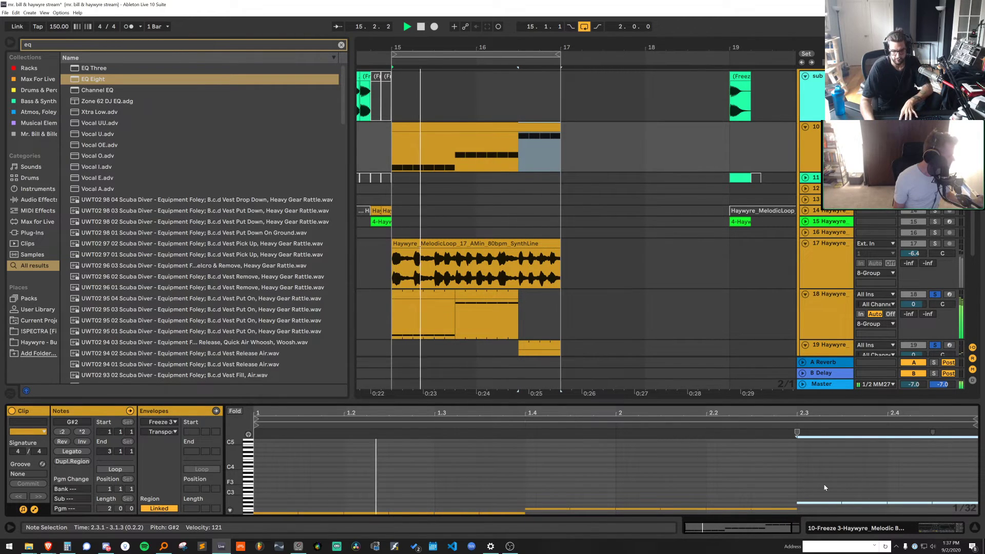
pyautogui.hotkey('shift', 'Down')
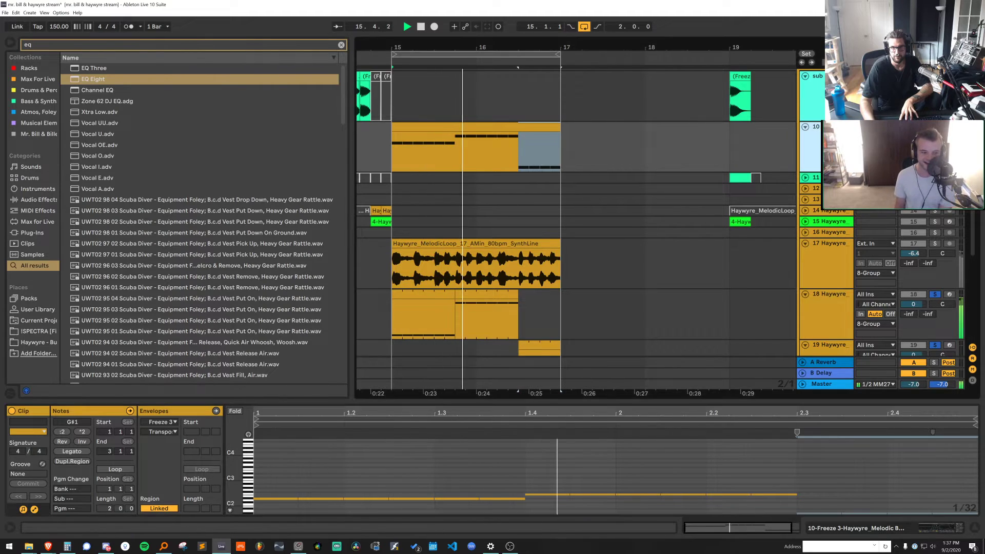
# Set the Bass Stab Simpler's Transp to +24 st and Detune to +35 ct, and raise the notes from 2.3 onward to A1
pyautogui.hotkey('shift', 'Tab')
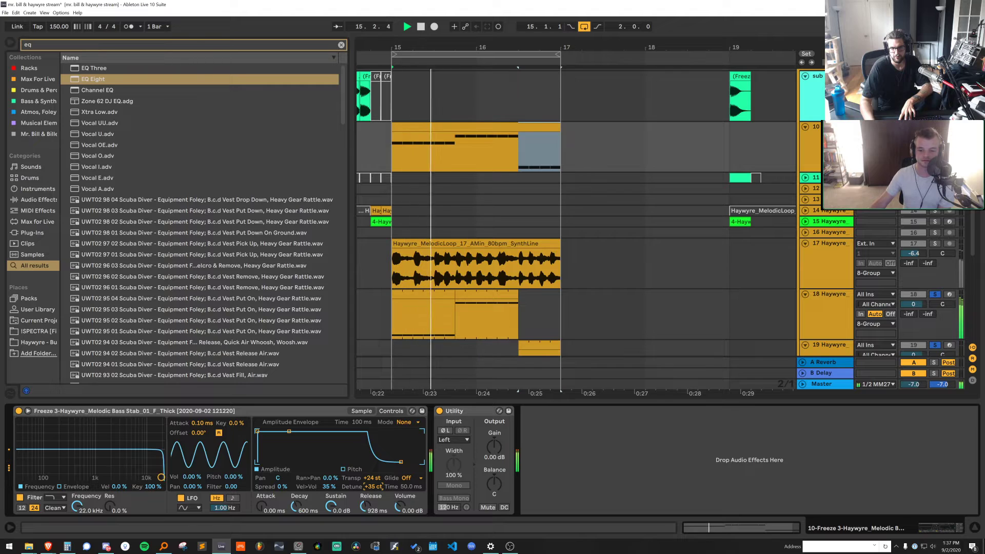
pyautogui.doubleClick(517, 125)
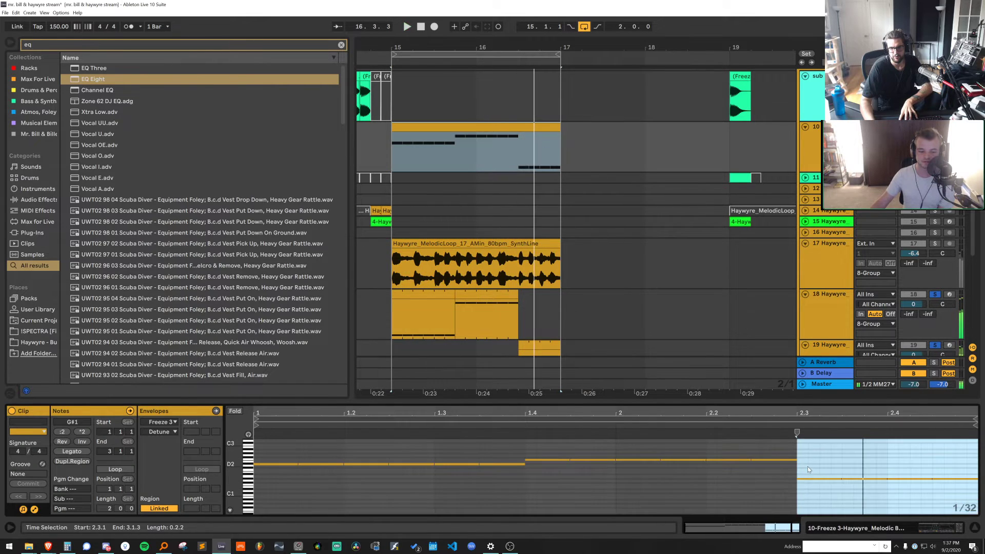
pyautogui.press('Up')
# Set the arrangement's fixed grid to 1/16 and transpose all notes of the bass clip down one octave
pyautogui.rightClick(596, 132)
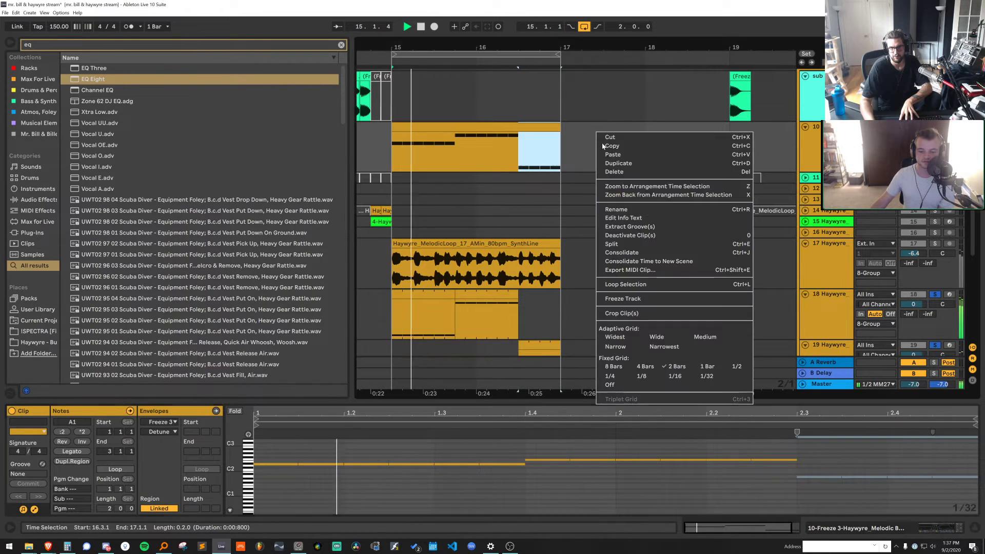
pyautogui.click(674, 376)
pyautogui.click(727, 465)
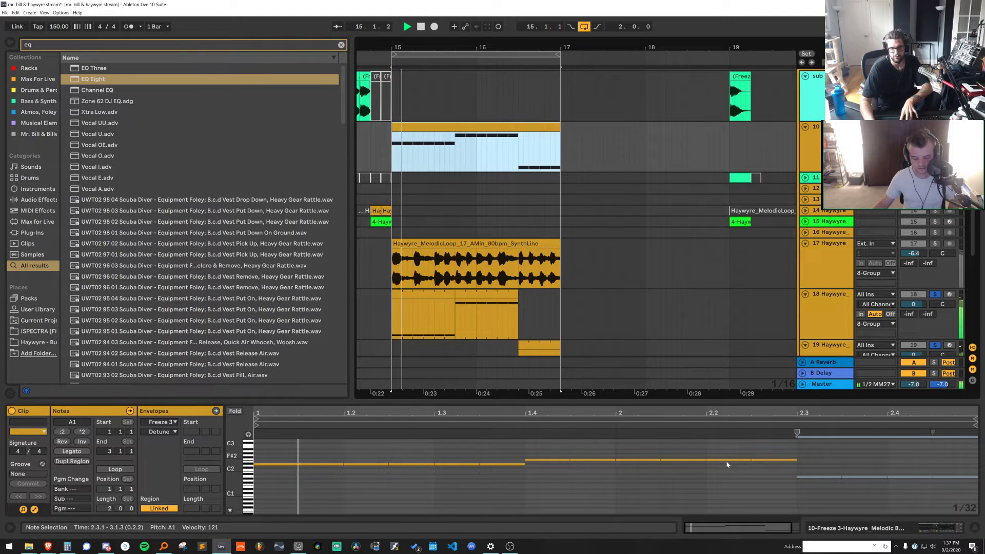
pyautogui.hotkey('ctrl', 'a')
pyautogui.hotkey('shift', 'Down')
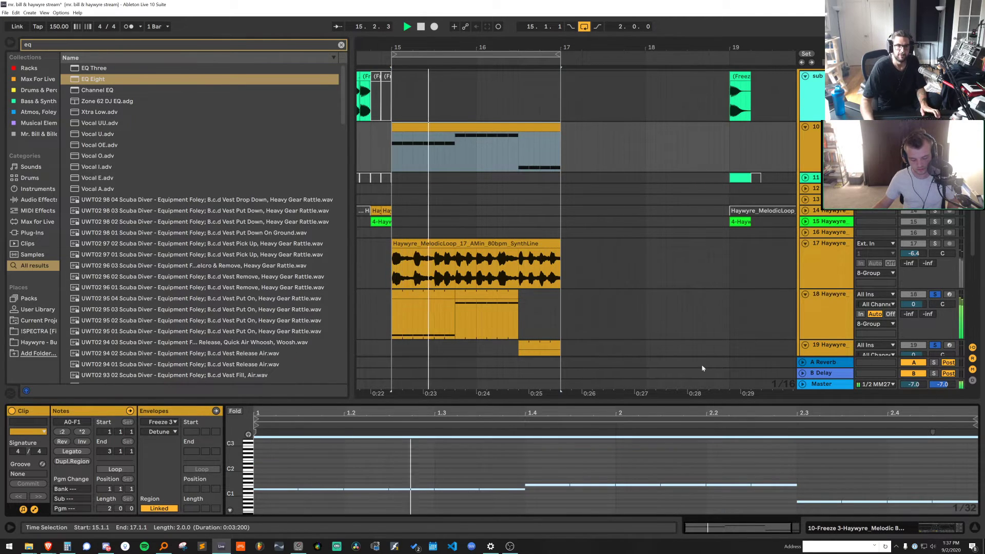
# Transpose the bass clip's first note group, from the clip start to 1.4, to F#1
pyautogui.click(786, 474)
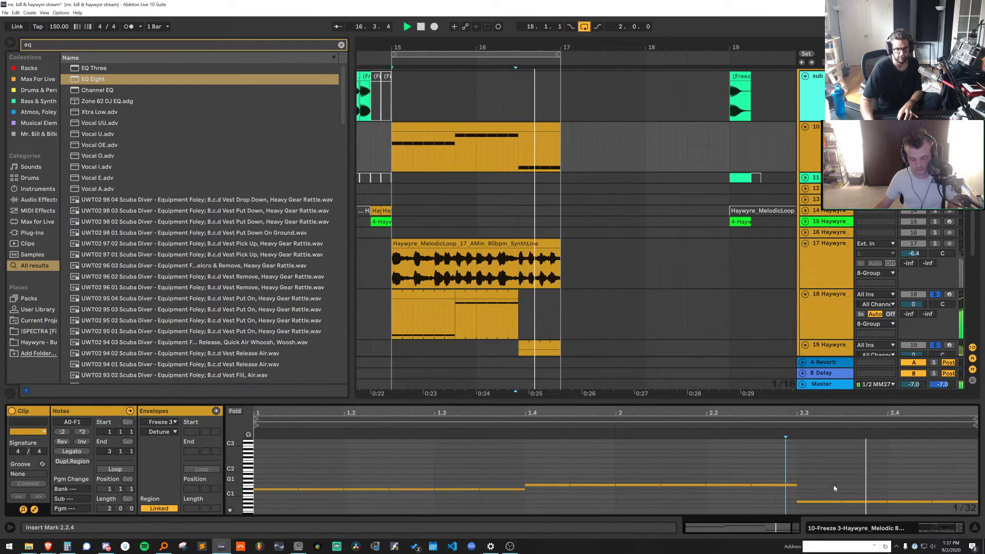
pyautogui.moveTo(508, 466); pyautogui.dragTo(215, 524)
pyautogui.press('Up')
pyautogui.press('Up')
pyautogui.press('Up')
pyautogui.press('Up')
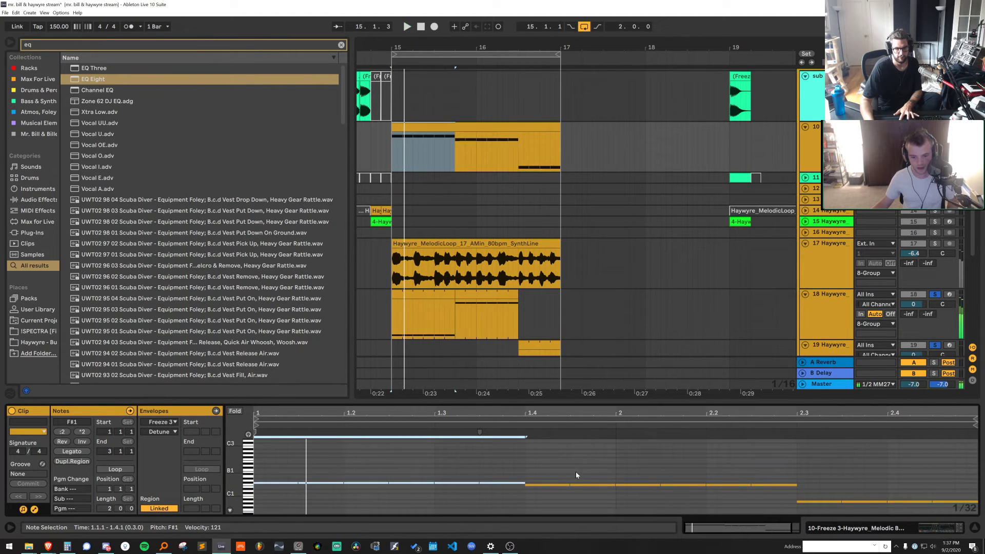
pyautogui.press('Down')
# Try transposing the bass clip's notes between 1.4 and 2.4 up one semitone and back down
pyautogui.moveTo(550, 476); pyautogui.dragTo(849, 507)
pyautogui.press('Up')
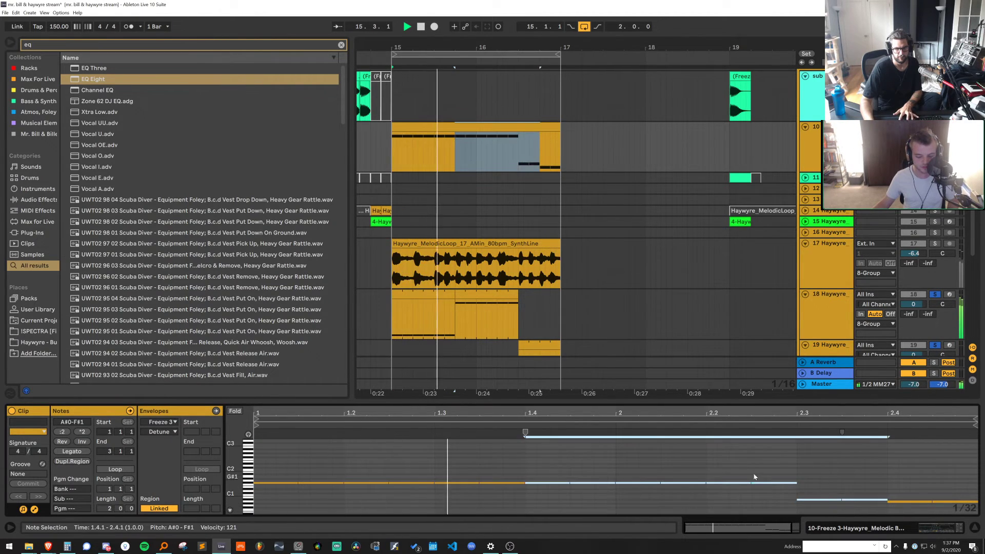
pyautogui.press('Down')
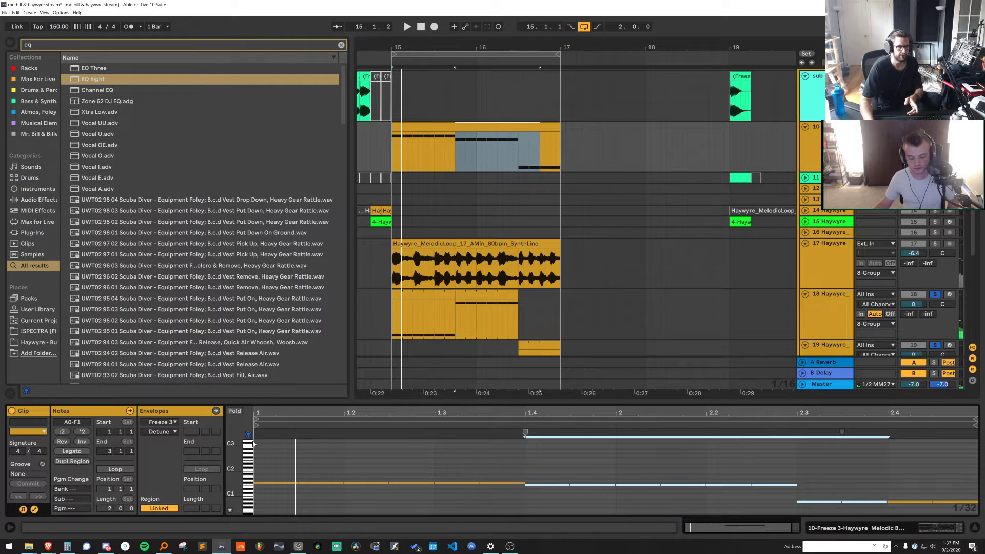
# Insert a MIDI track below the Bass Stab track and duplicate the bass clip onto it at bar 15
pyautogui.hotkey('ctrl', 'shift', 't')
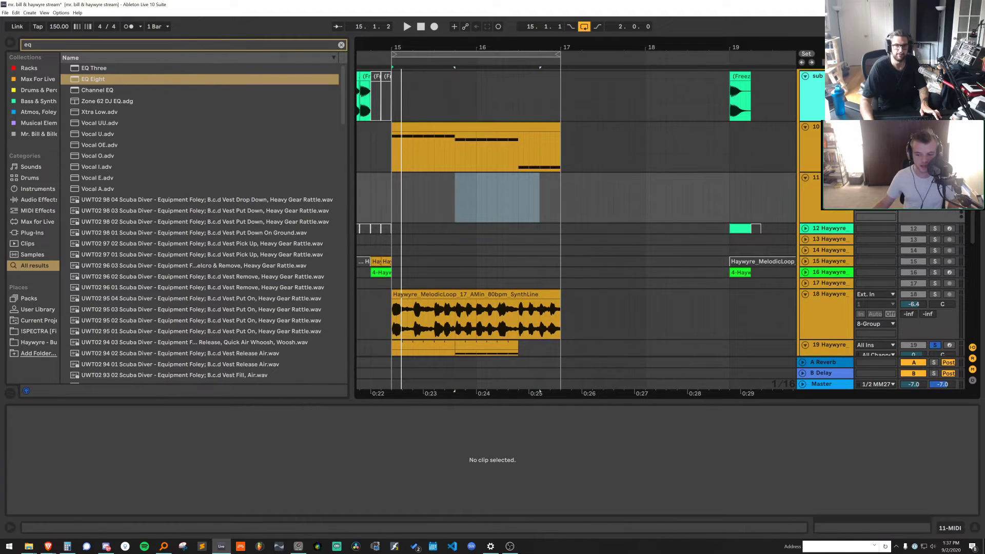
pyautogui.moveTo(439, 135); pyautogui.dragTo(441, 195)
# Search for Operator, load it on the new MIDI track and set oscillator A's waveform to SwD
pyautogui.hotkey('ctrl', 'f')
pyautogui.write('oper')
pyautogui.moveTo(86, 71); pyautogui.dragTo(117, 473)
pyautogui.click(255, 471)
pyautogui.click(275, 361)
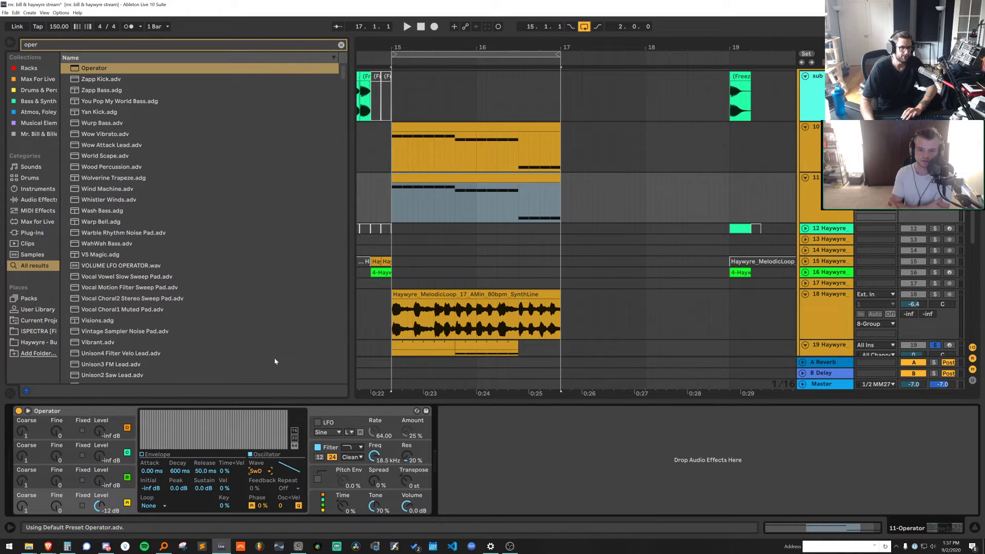
# Clear the solo on track 19, open the Operator clip on track 11 and play the section
pyautogui.click(934, 345)
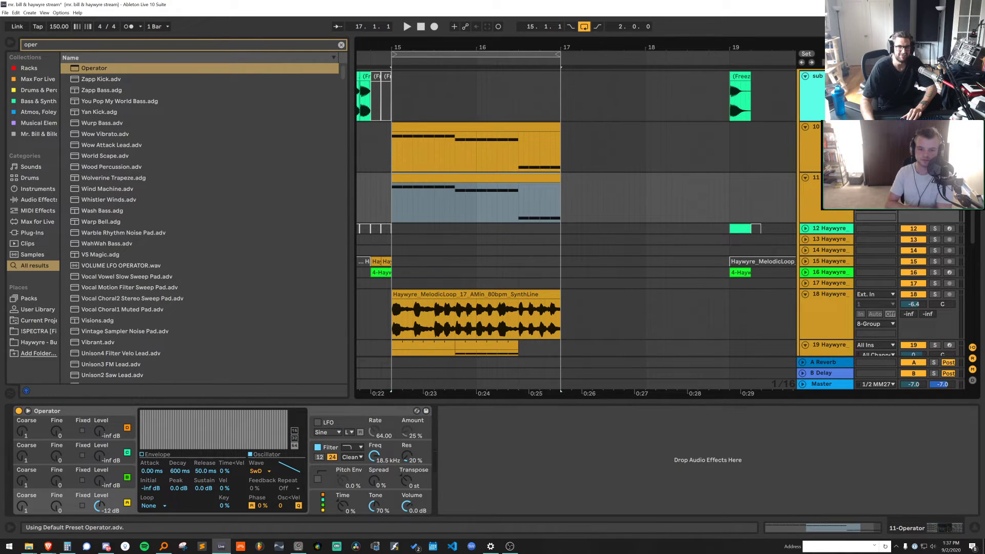
pyautogui.doubleClick(533, 176)
pyautogui.press('space')
pyautogui.press('space')
pyautogui.press('space')
pyautogui.press('space')
# Transpose the Operator clip's first note group, from the clip start to 1.4, to G#1
pyautogui.moveTo(506, 473); pyautogui.dragTo(294, 504)
pyautogui.press('Up')
pyautogui.press('Up')
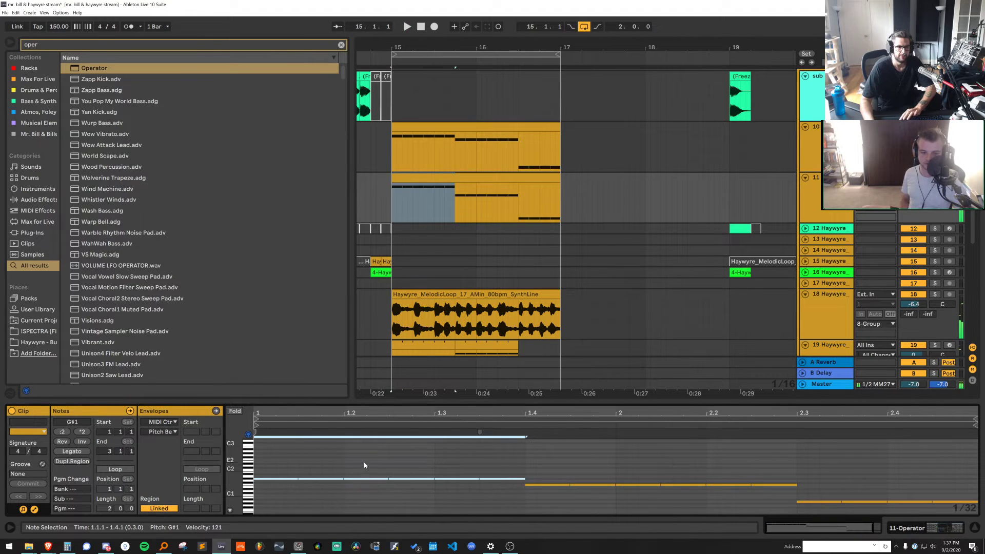
# Transpose the Operator clip's middle note group, from 1.4 to 2.3, to A#1
pyautogui.moveTo(547, 475); pyautogui.dragTo(854, 498)
pyautogui.moveTo(795, 464); pyautogui.dragTo(546, 496)
pyautogui.press('Up')
pyautogui.press('Up')
pyautogui.press('Up')
pyautogui.press('Up')
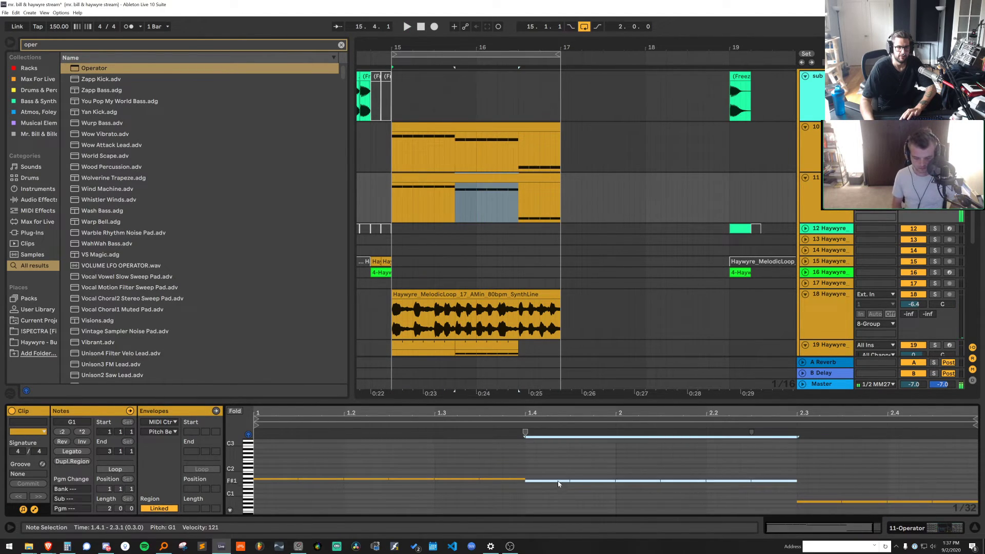
# Play the section and transpose the Operator clip's last note group, from 2.3 onward, to C#1
pyautogui.click(815, 498)
pyautogui.press('space')
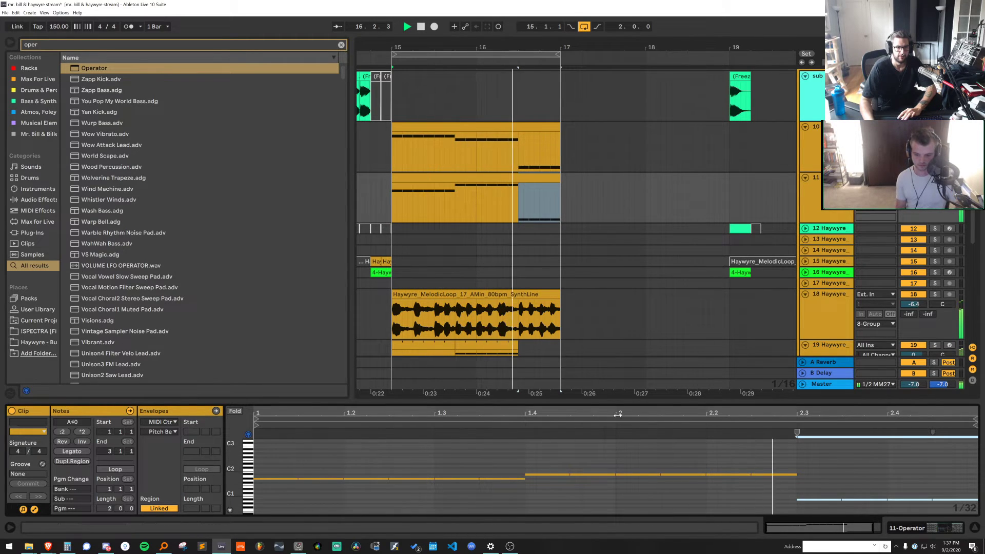
pyautogui.press('space')
pyautogui.press('Up')
pyautogui.press('Up')
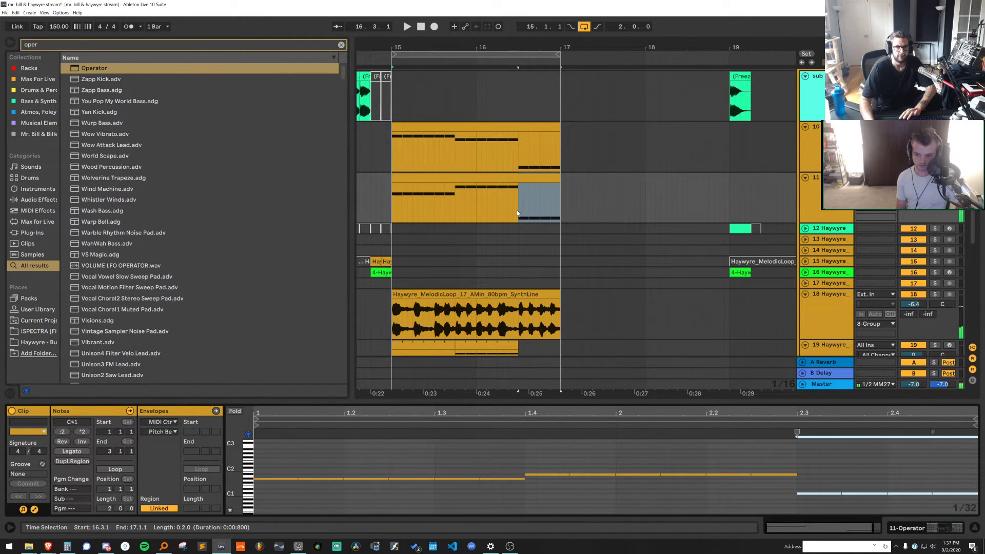
# Replace the bass clip on track 10 with a copy of the Operator clip from track 11 during playback
pyautogui.click(518, 160)
pyautogui.press('space')
pyautogui.click(542, 178)
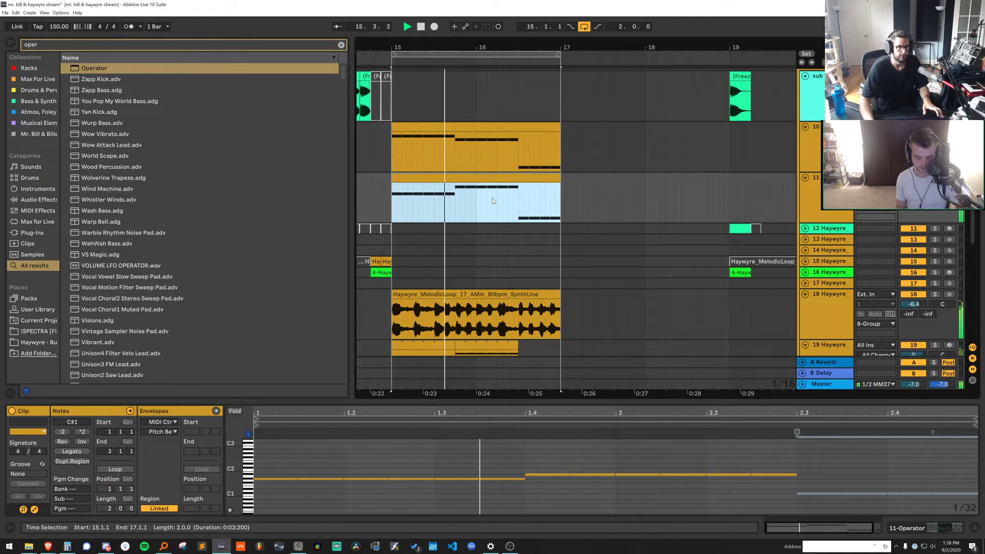
pyautogui.moveTo(482, 178); pyautogui.dragTo(479, 161)
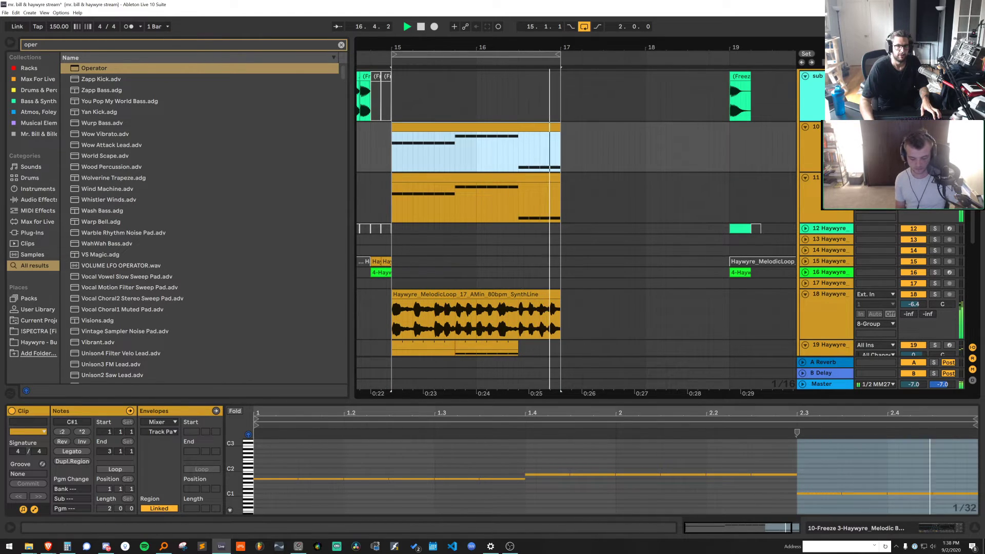
# Transpose the last note group of the track 10 bass clip, from 2.3 onward, to D1
pyautogui.click(842, 457)
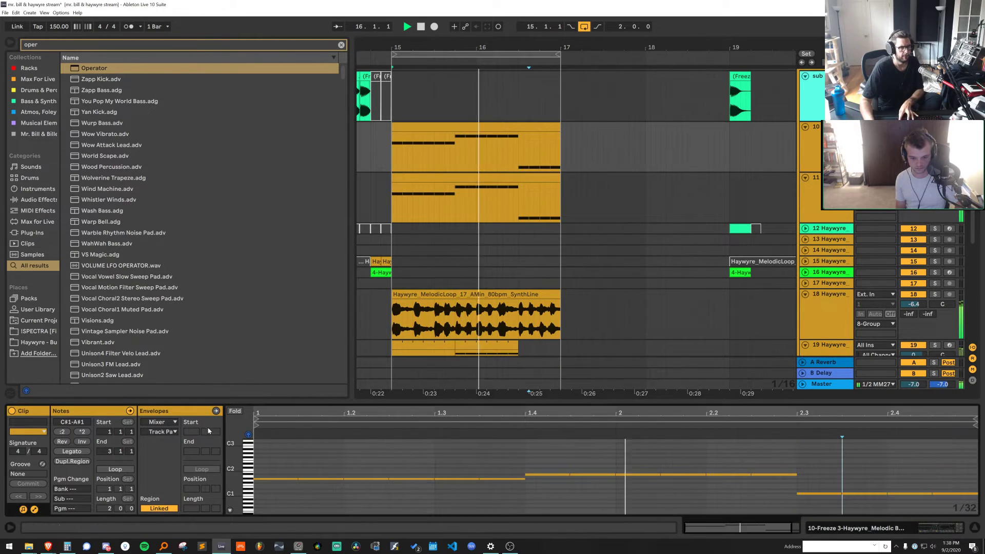
pyautogui.moveTo(839, 486); pyautogui.dragTo(949, 500)
pyautogui.press('Up')
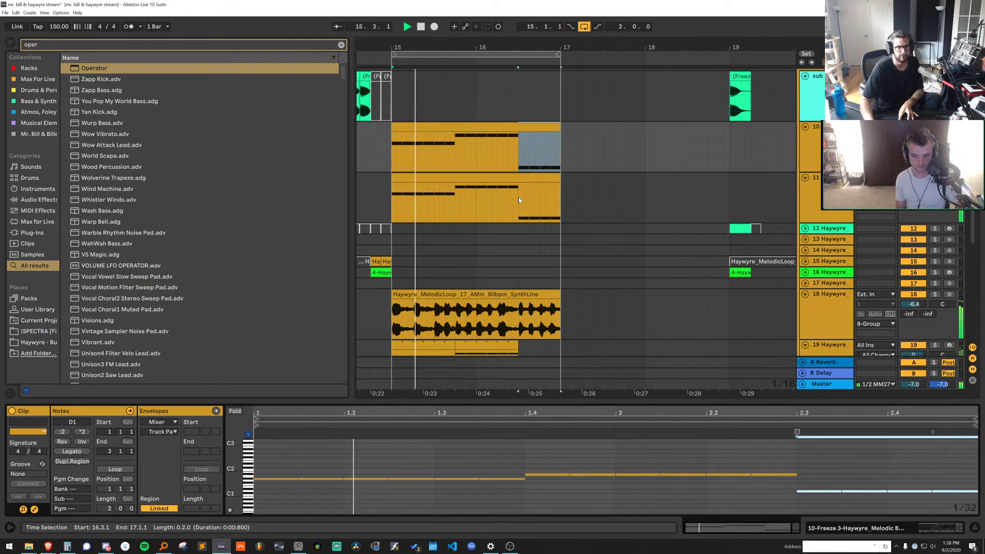
# Transpose the Operator clip's last note group, from 2.3 onward, to D#1 and play the section
pyautogui.click(522, 178)
pyautogui.moveTo(831, 481); pyautogui.dragTo(949, 502)
pyautogui.press('Up')
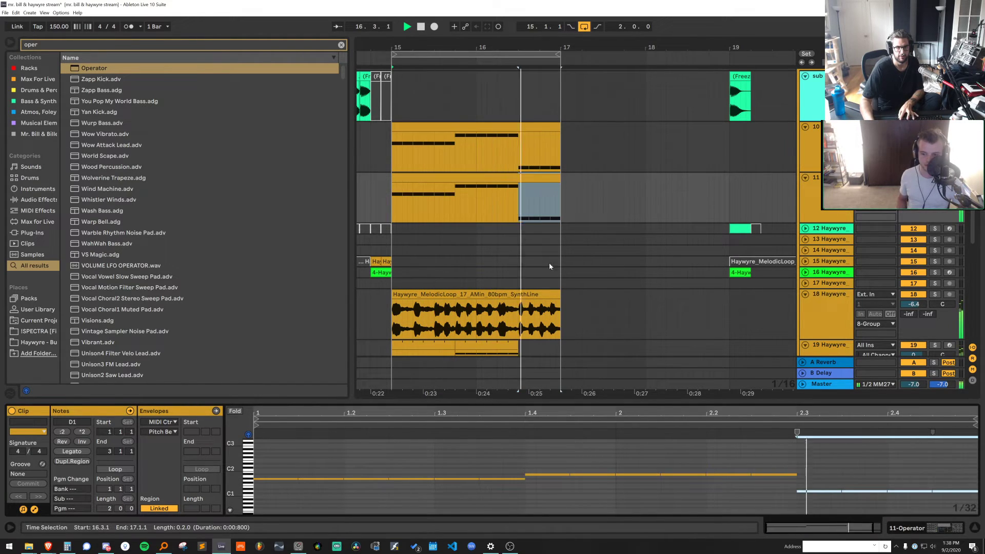
pyautogui.press('space')
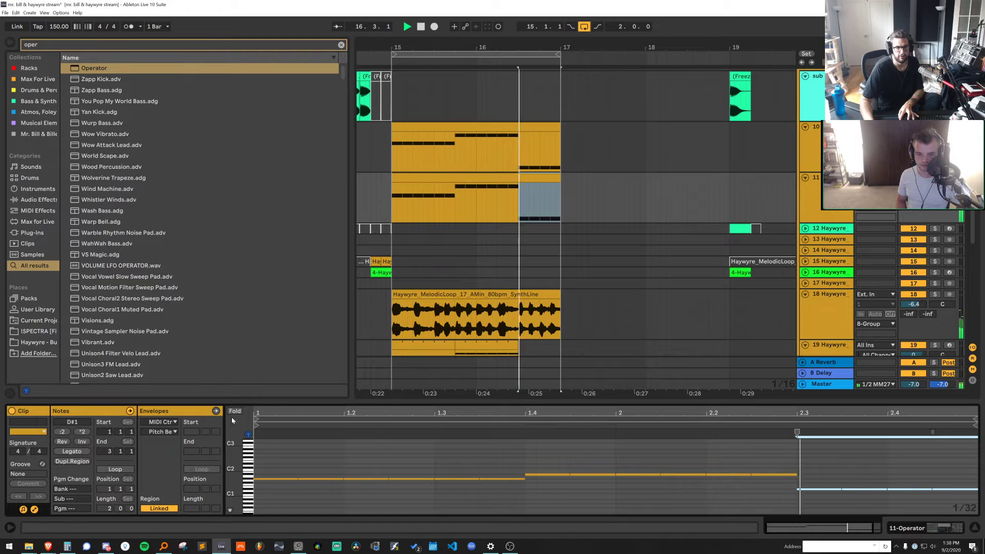
pyautogui.press('space')
# Copy the revised Operator clip over the bass clip on track 10 at bar 15 and play the section
pyautogui.click(451, 178)
pyautogui.hotkey('ctrl', 'c')
pyautogui.click(456, 135)
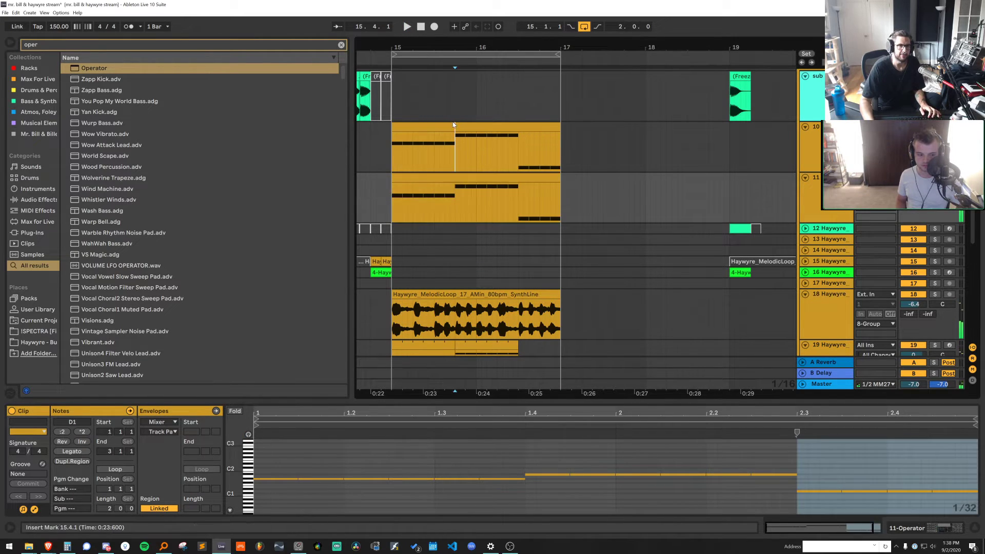
pyautogui.hotkey('ctrl', 'v')
pyautogui.hotkey('ctrl', 'z')
pyautogui.click(584, 475)
pyautogui.press('space')
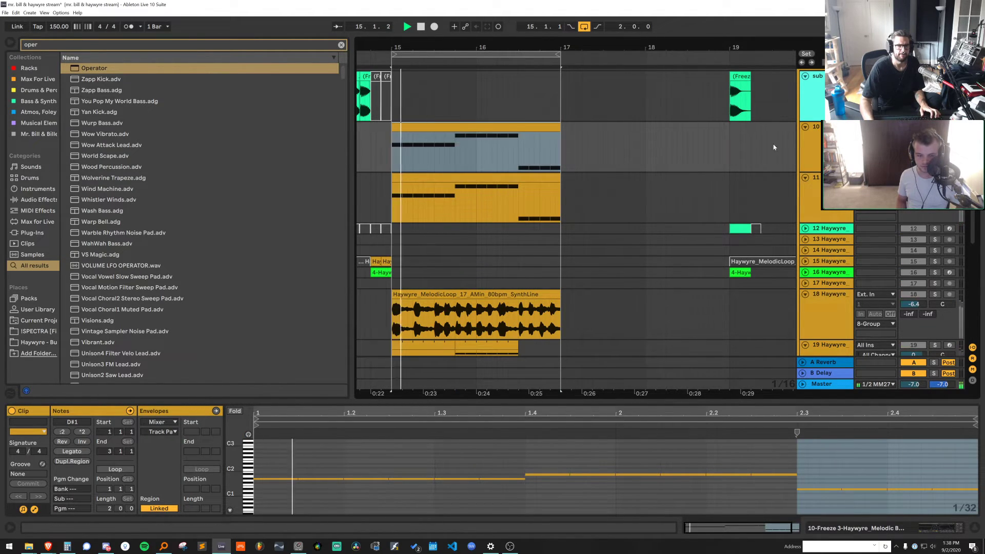
# Transpose all notes of the track 10 bass clip down so they span A0 to E1, checking it in playback
pyautogui.hotkey('ctrl', 'a')
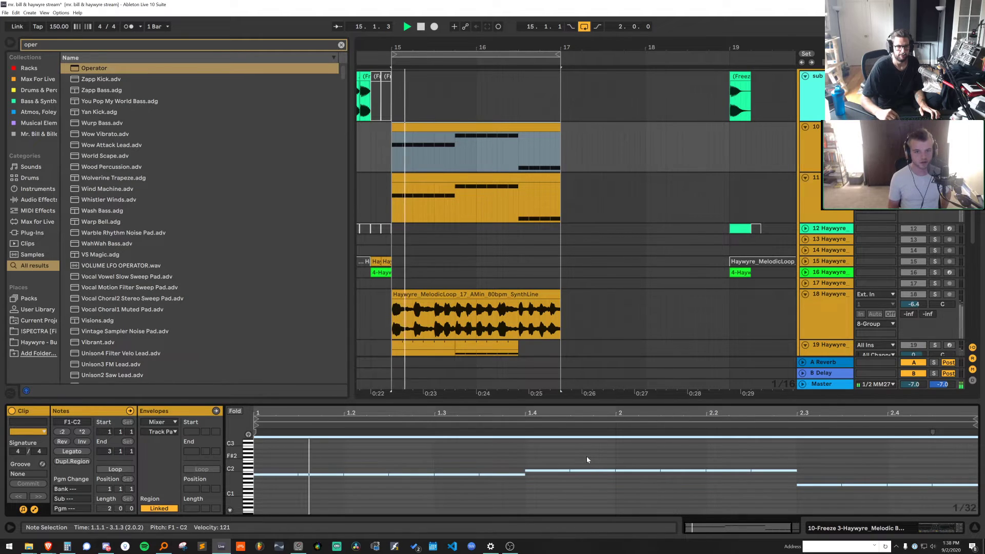
pyautogui.press('Up')
pyautogui.press('Up')
pyautogui.press('Up')
pyautogui.press('space')
pyautogui.hotkey('shift', 'Down')
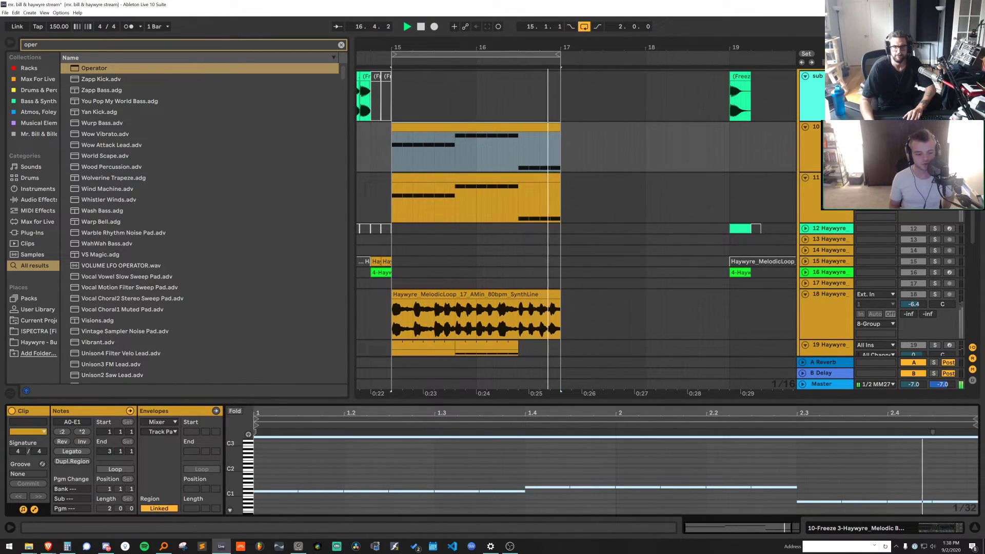
pyautogui.press('space')
# Give the track 10 Bass Stab sampler a 3.60 ms attack and -2.00 dB volume, and adjust its sample start during playback
pyautogui.hotkey('shift', 'Tab')
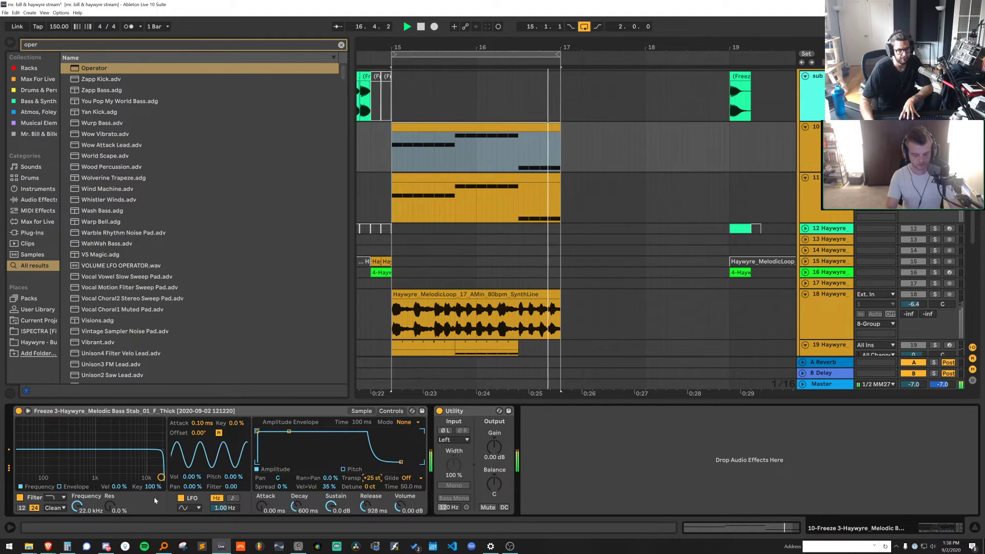
pyautogui.click(362, 411)
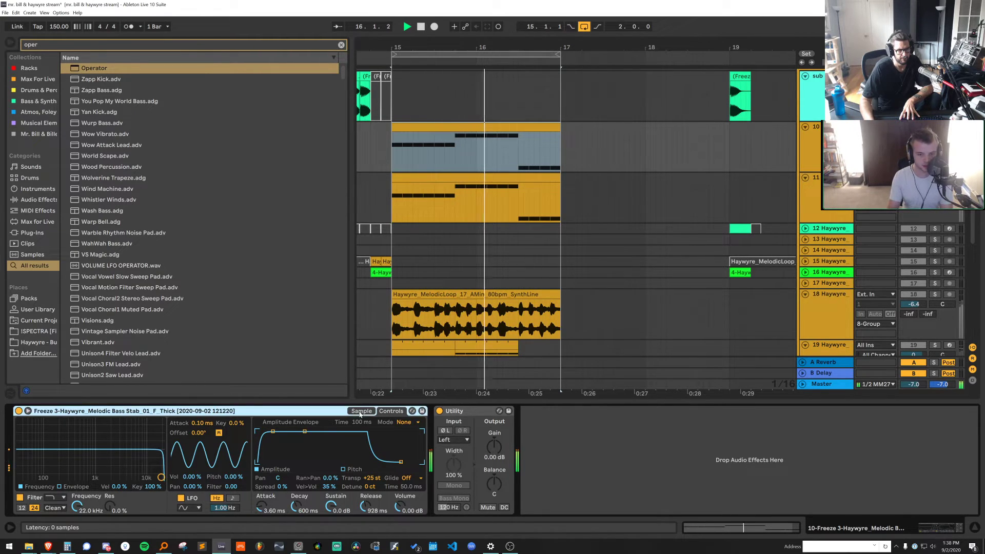
pyautogui.moveTo(101, 423); pyautogui.dragTo(82, 422)
pyautogui.press('space')
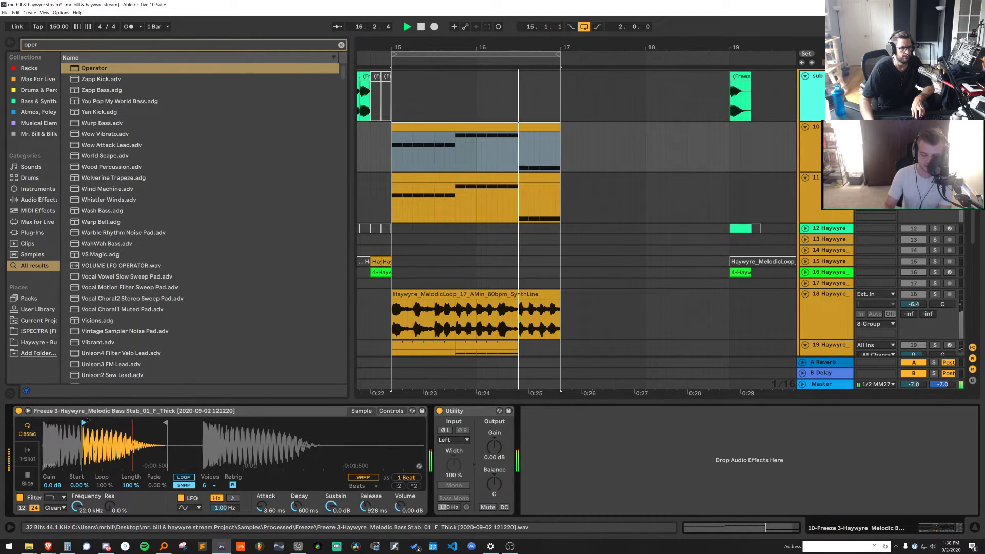
pyautogui.press('space')
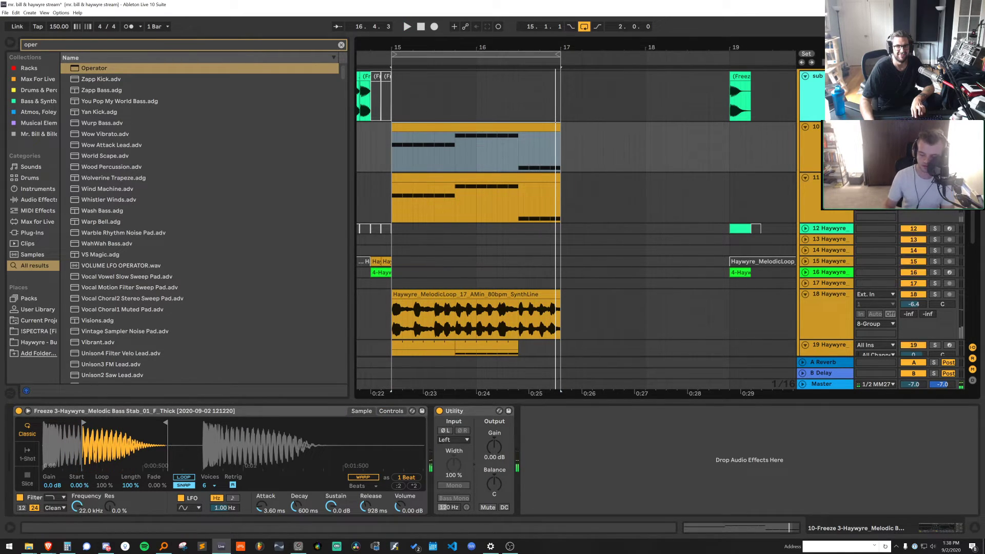
pyautogui.press('space')
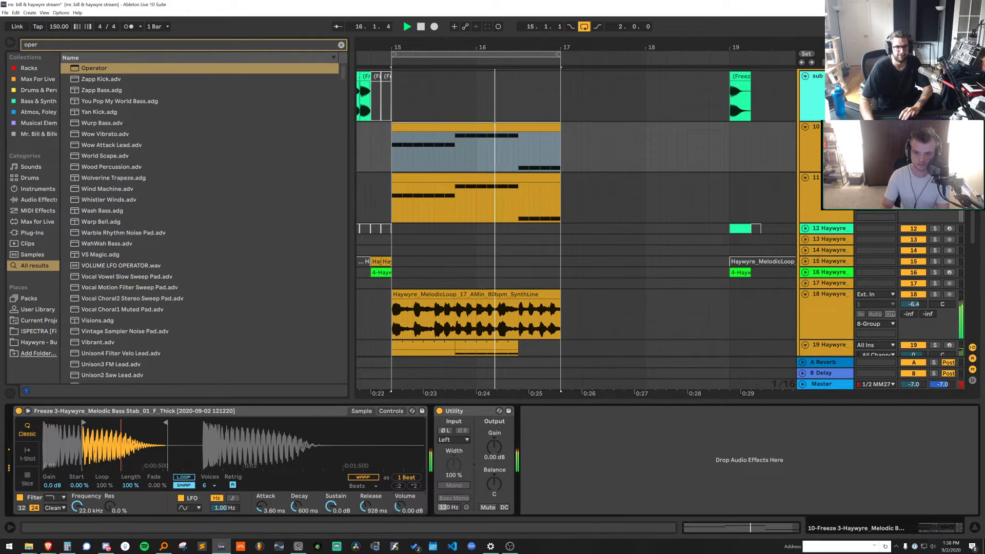
# Delete the Operator track below the track 10 bass
pyautogui.moveTo(581, 48); pyautogui.dragTo(578, 32)
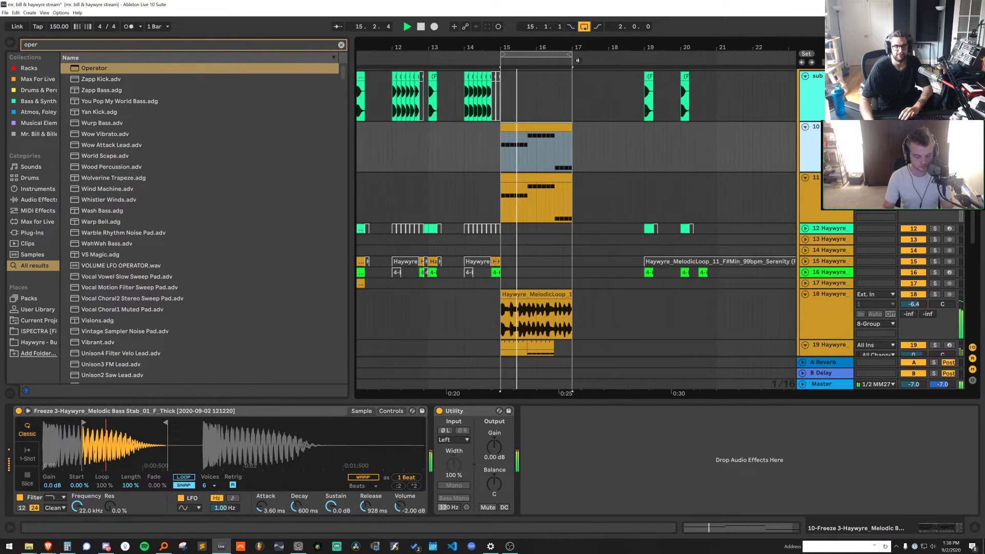
pyautogui.click(813, 191)
pyautogui.press('Delete')
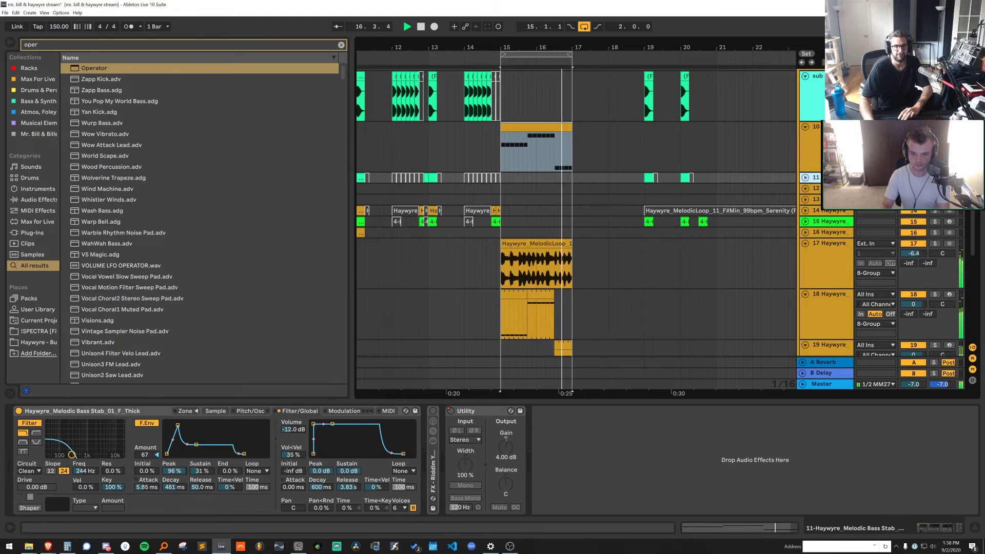
pyautogui.click(812, 149)
# Add the ValhallaRoom reverb to the SynthLine melodic loop on track 17 and play the section
pyautogui.click(814, 268)
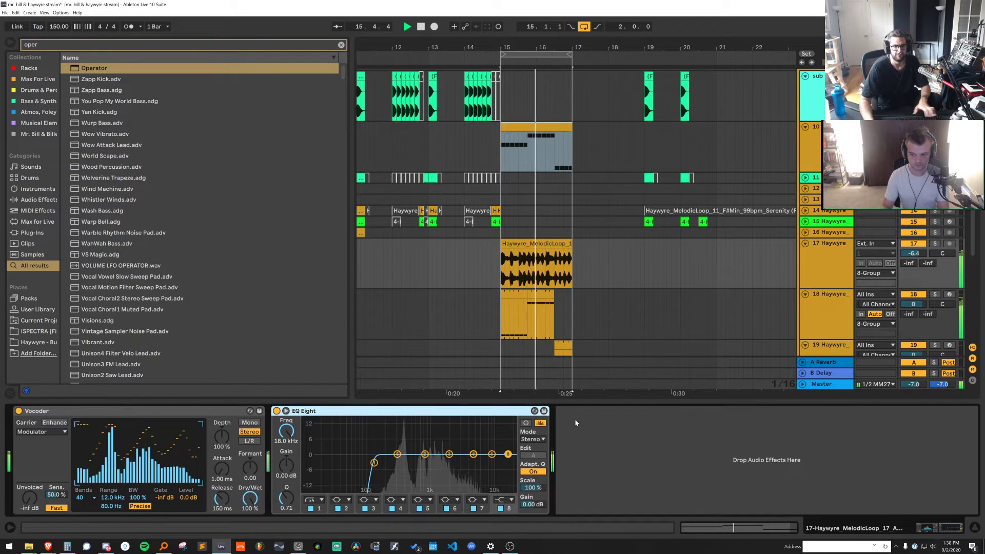
pyautogui.press('space')
pyautogui.hotkey('ctrl', 'f')
pyautogui.write('valha')
pyautogui.press('Down')
pyautogui.press('Down')
pyautogui.press('Down')
pyautogui.press('Down')
pyautogui.press('Down')
pyautogui.press('Down')
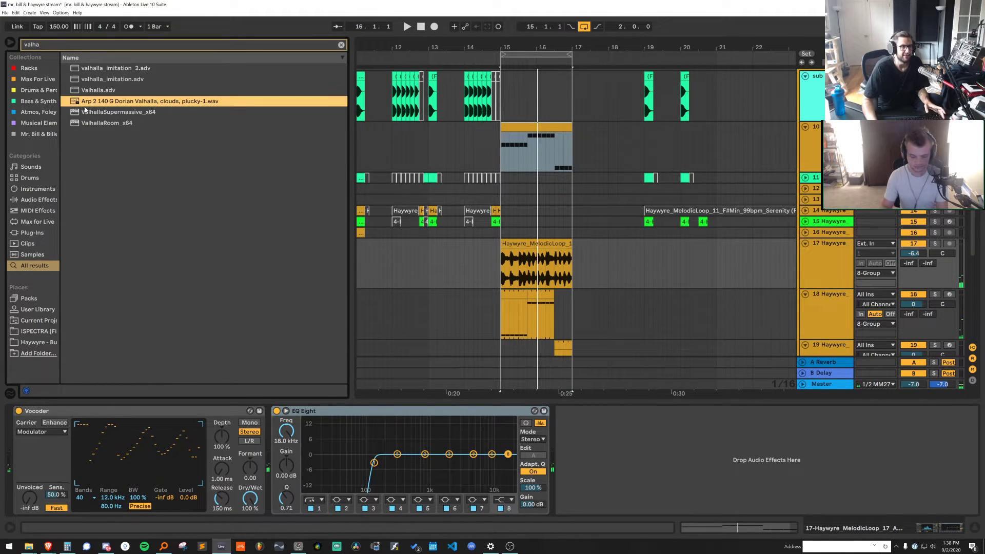
pyautogui.press('Return')
pyautogui.press('space')
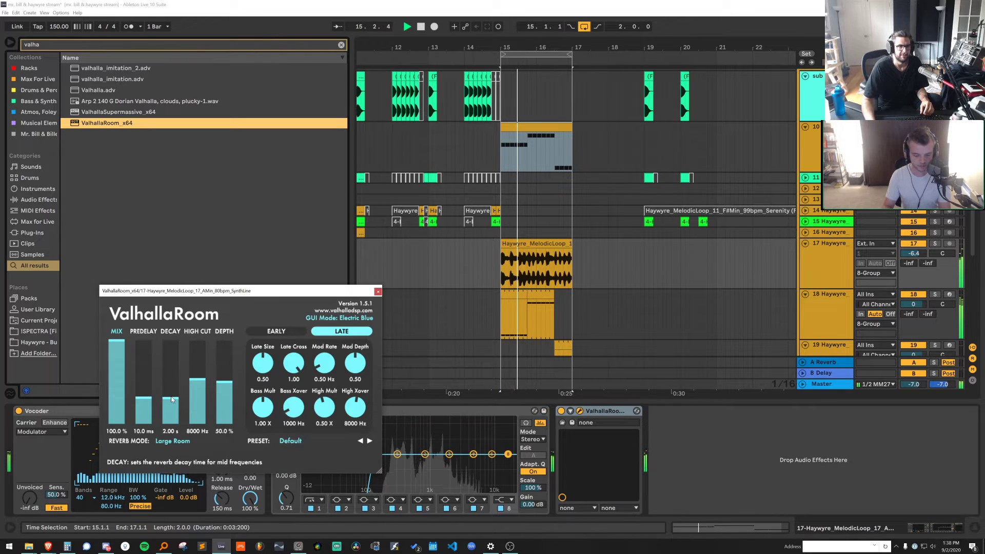
# Set ValhallaRoom to 0.35 s decay and 33.2 % mix, and place it between the Vocoder and EQ Eight
pyautogui.moveTo(170, 399); pyautogui.dragTo(170, 411)
pyautogui.moveTo(110, 342); pyautogui.dragTo(110, 397)
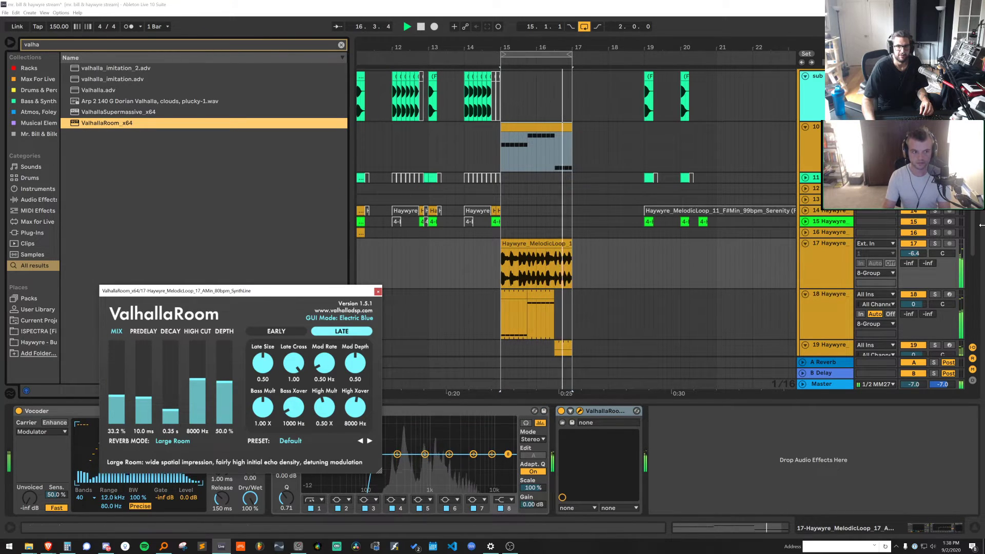
pyautogui.press('space')
pyautogui.moveTo(591, 410); pyautogui.dragTo(281, 494)
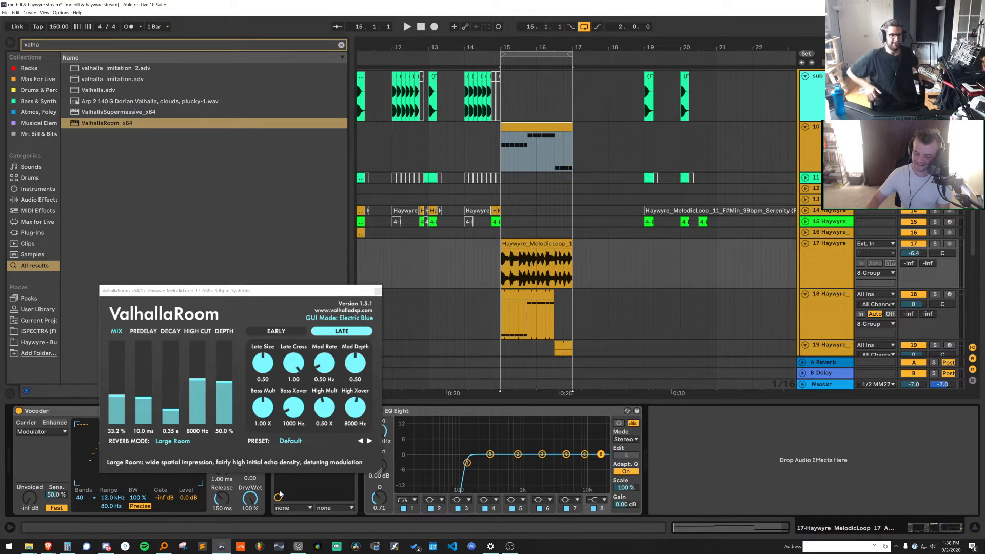
pyautogui.click(378, 291)
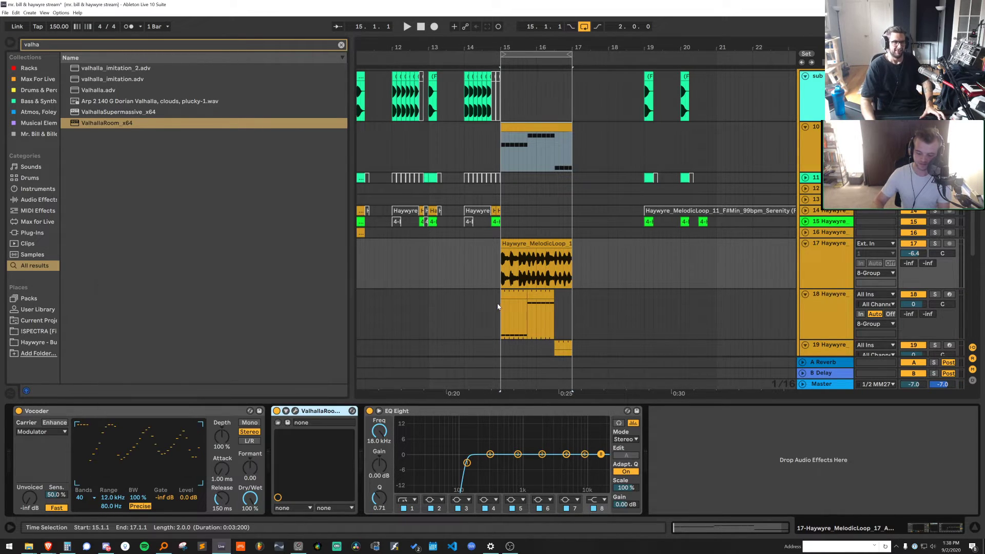
# Solo track 18 and turn its first EQ Eight band into a bell boosting 5.83 dB at 63.9 Hz
pyautogui.click(513, 295)
pyautogui.press('s')
pyautogui.press('space')
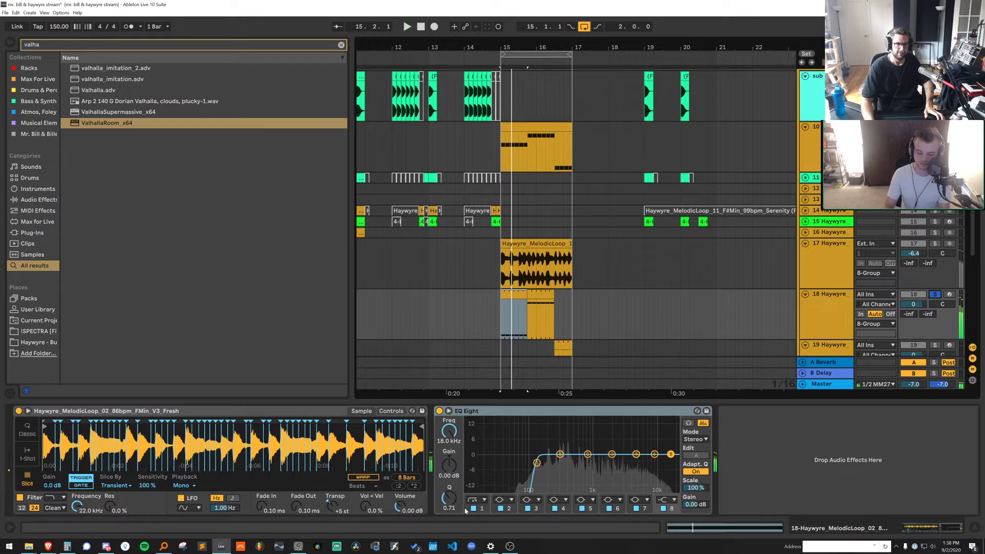
pyautogui.click(473, 508)
pyautogui.press('space')
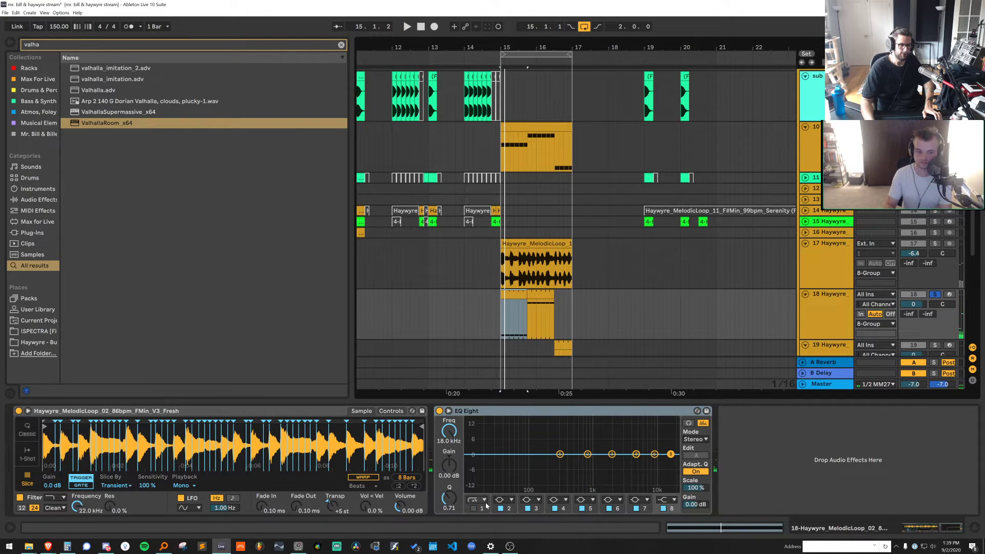
pyautogui.click(480, 500)
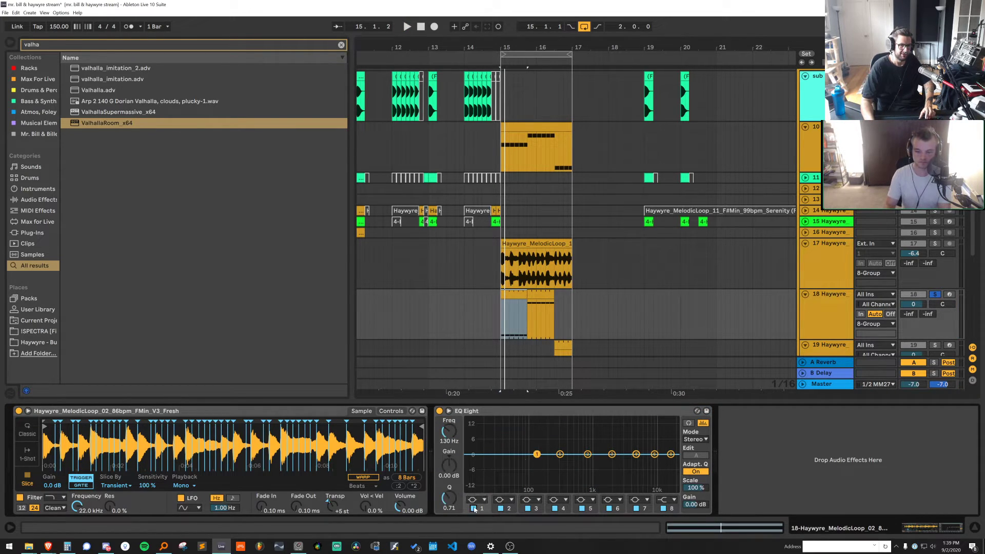
pyautogui.moveTo(536, 454); pyautogui.dragTo(515, 442)
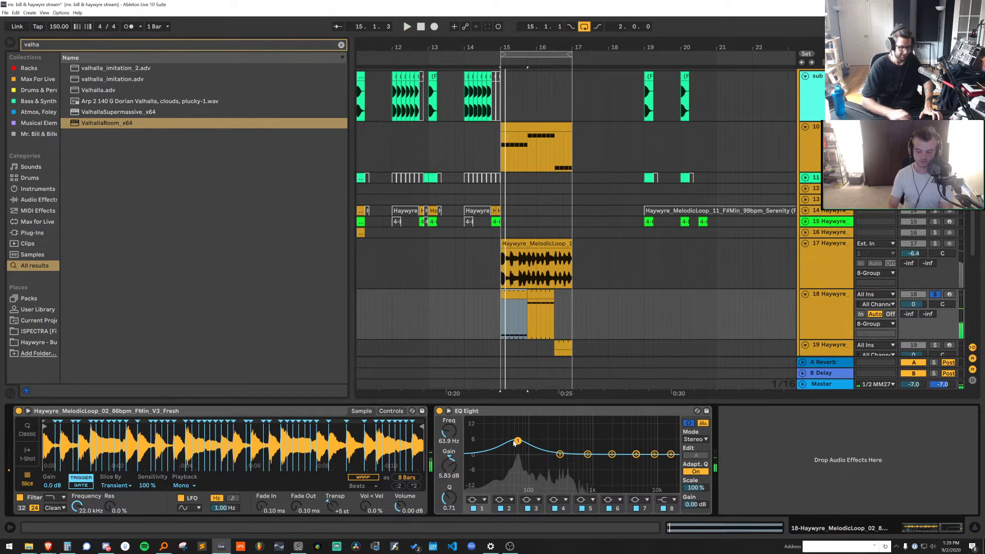
# Add FabFilter Pro-Q 2 after EQ Eight on track 18 with a narrow boost of about 5.4 dB near 74 Hz
pyautogui.hotkey('ctrl', 'f')
pyautogui.write('pro q')
pyautogui.doubleClick(154, 154)
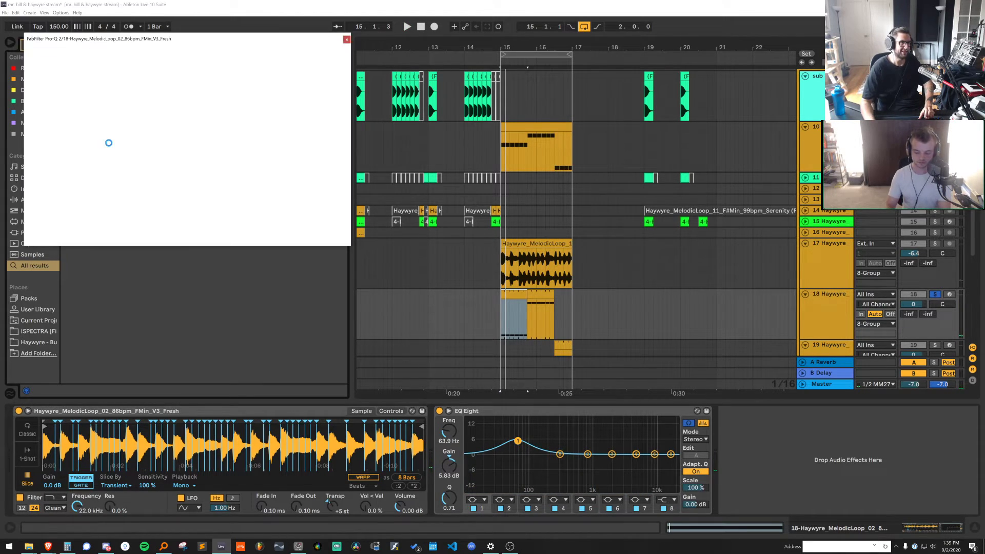
pyautogui.moveTo(179, 39); pyautogui.dragTo(590, 163)
pyautogui.moveTo(516, 241); pyautogui.dragTo(519, 221)
pyautogui.scroll(3, 567, 321)
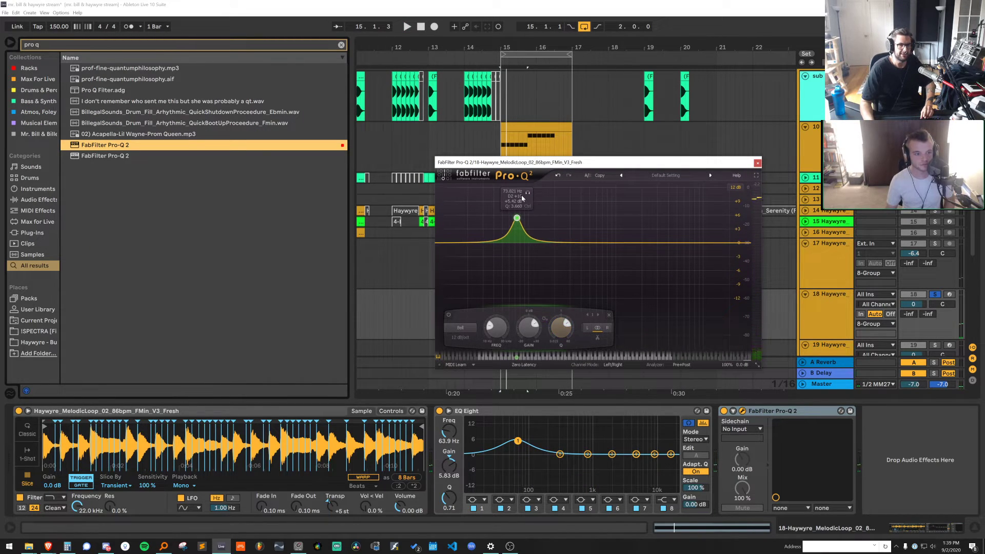
# Sweep the Pro-Q 2 band in solo during playback to 116.54 Hz (A#2) to identify the loop's low note
pyautogui.press('space')
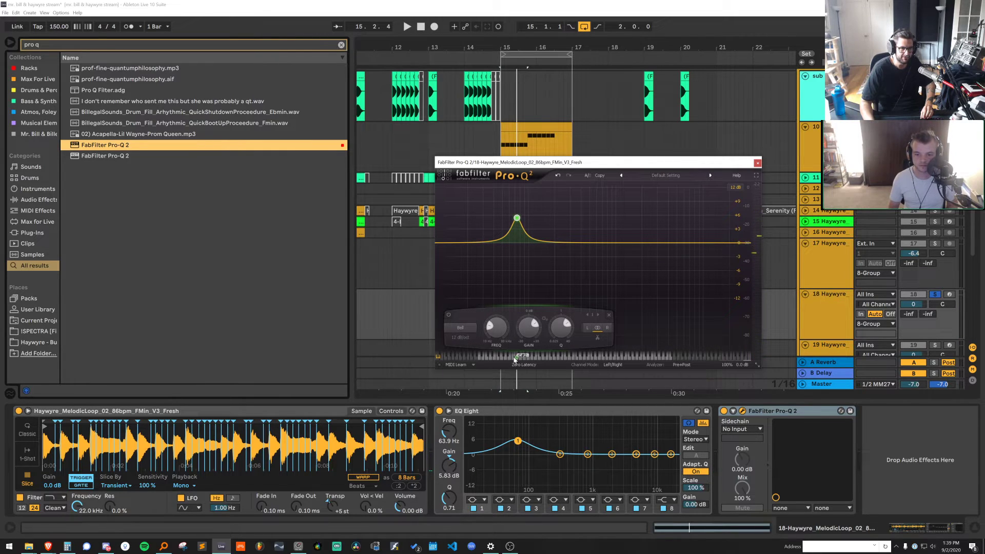
pyautogui.press('space')
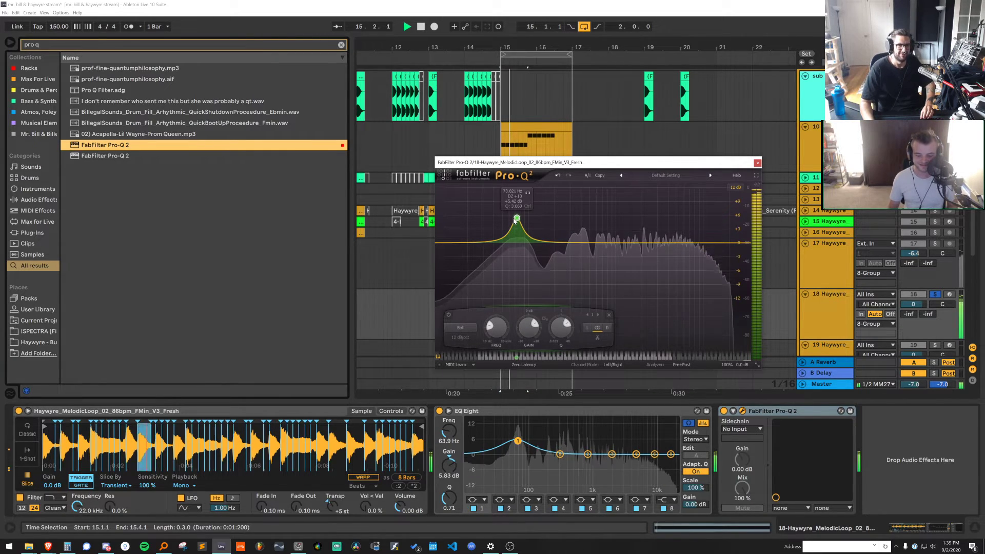
pyautogui.moveTo(517, 218); pyautogui.dragTo(544, 194)
pyautogui.click(543, 191)
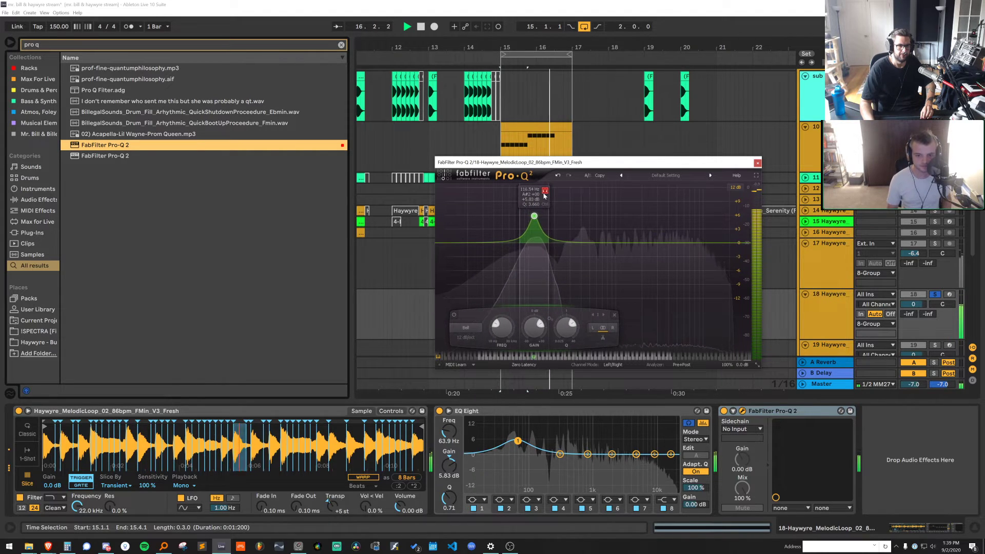
pyautogui.press('space')
pyautogui.click(534, 357)
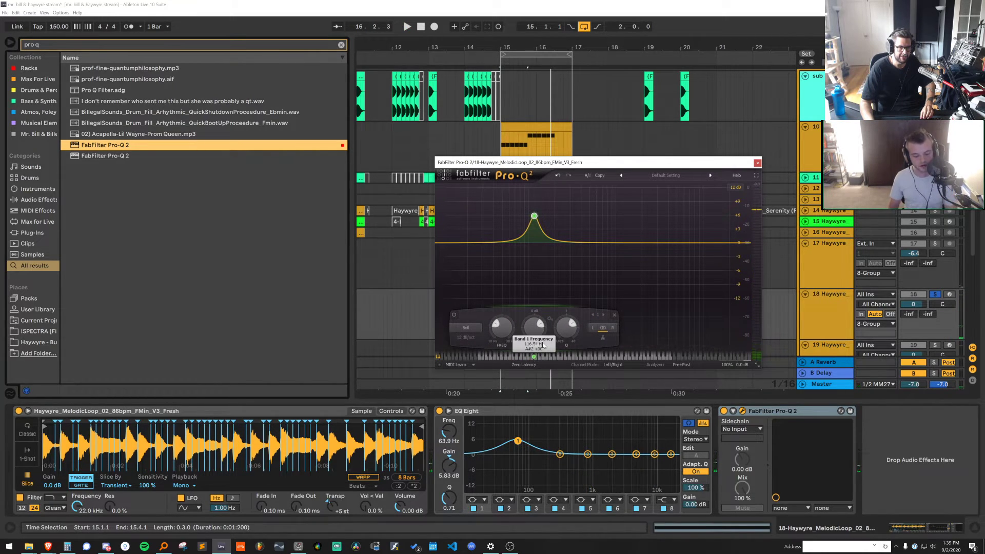
pyautogui.click(757, 163)
# Enlarge the note editor for the track 10 bass clip and transpose its first note group to C#1
pyautogui.click(539, 151)
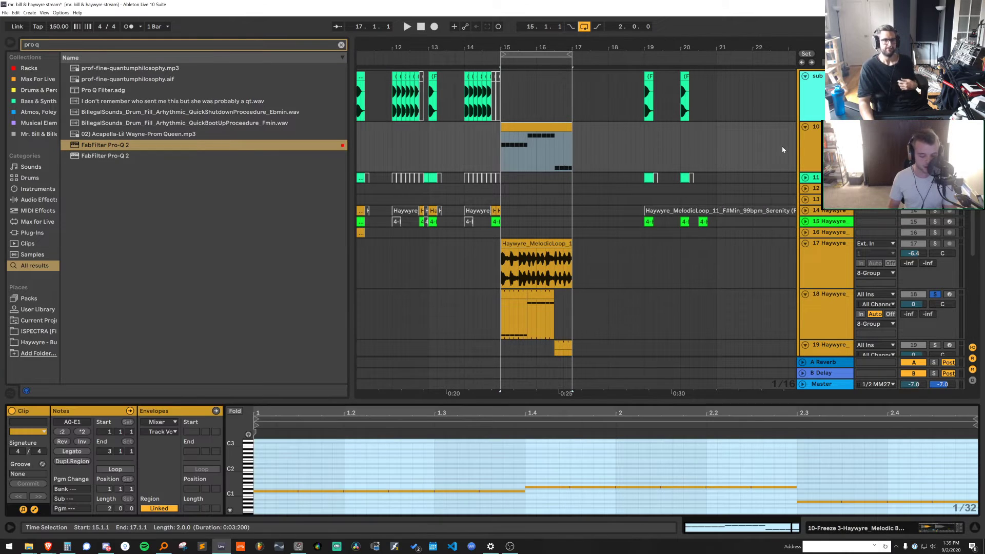
pyautogui.moveTo(331, 402); pyautogui.dragTo(321, 224)
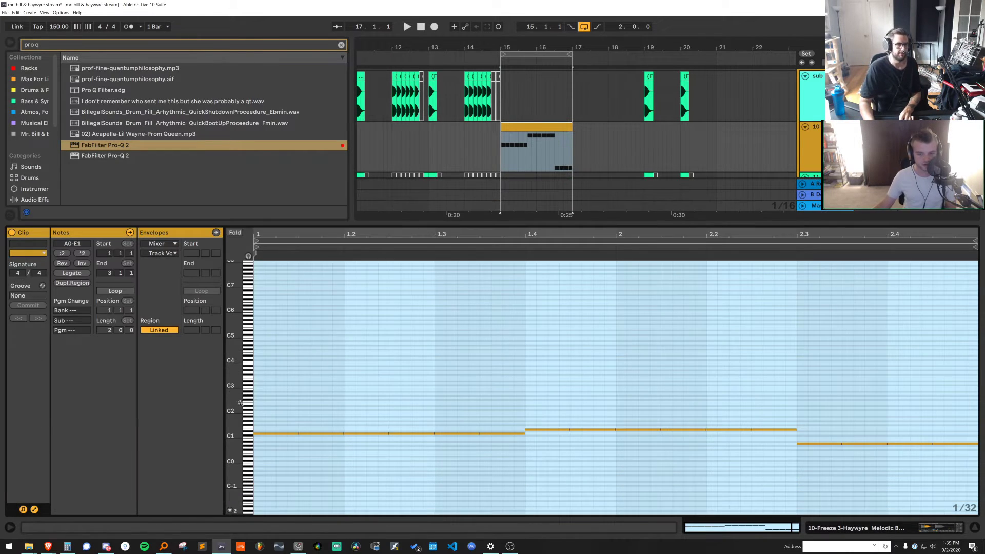
pyautogui.moveTo(234, 410); pyautogui.dragTo(492, 424)
pyautogui.scroll(-2, 308, 403)
pyautogui.press('Down')
# Transpose the second note group of the bass clip, from 1.4 to 2.3, to A#0
pyautogui.moveTo(548, 369); pyautogui.dragTo(799, 404)
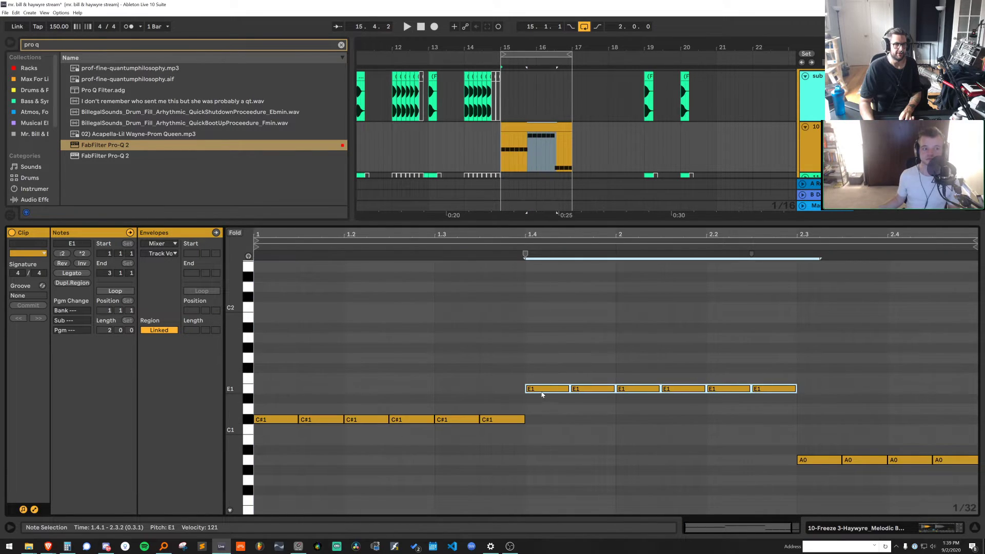
pyautogui.press('Down')
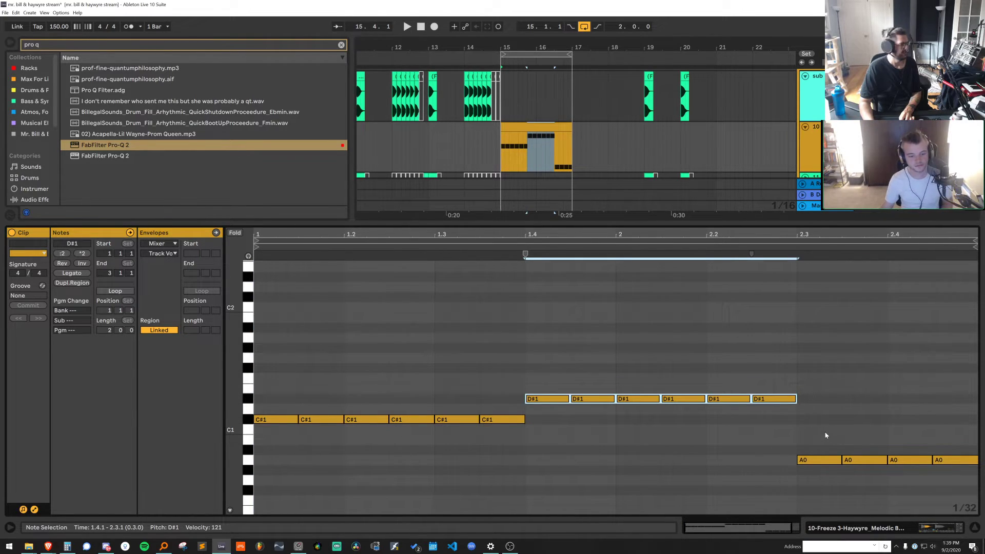
pyautogui.moveTo(550, 394); pyautogui.dragTo(558, 331)
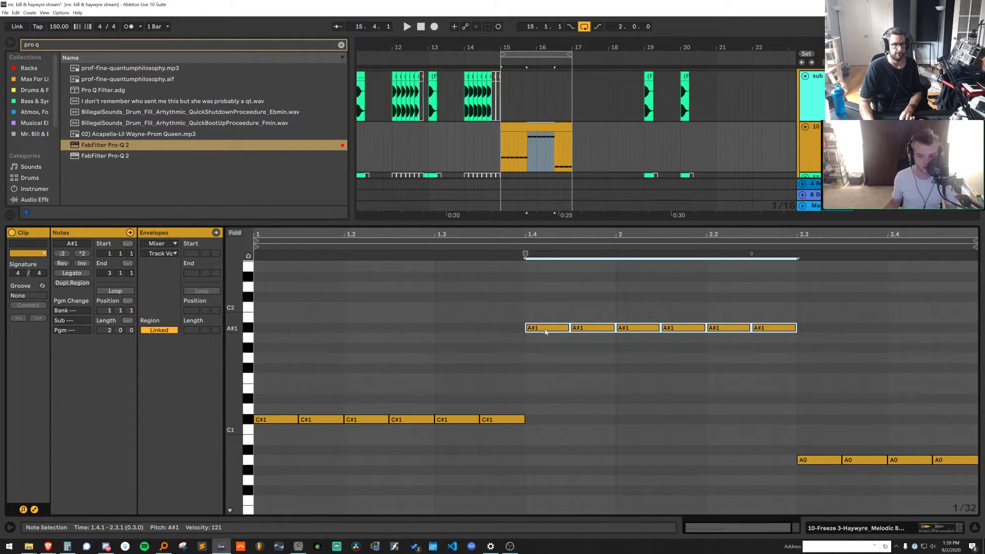
pyautogui.moveTo(546, 331); pyautogui.dragTo(550, 456)
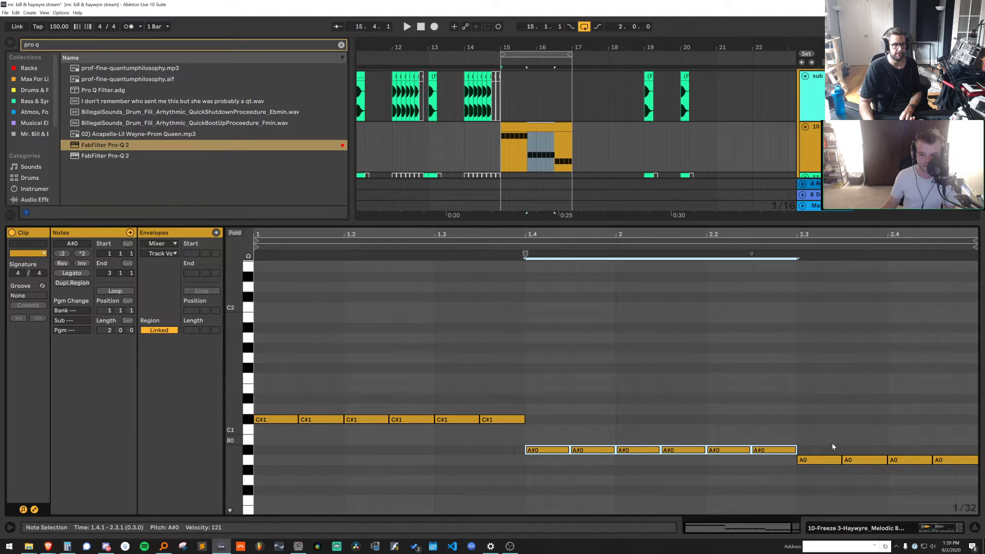
pyautogui.moveTo(554, 453)
pyautogui.mouseDown()
pyautogui.moveTo(556, 436)
pyautogui.moveTo(556, 455)
pyautogui.mouseUp()
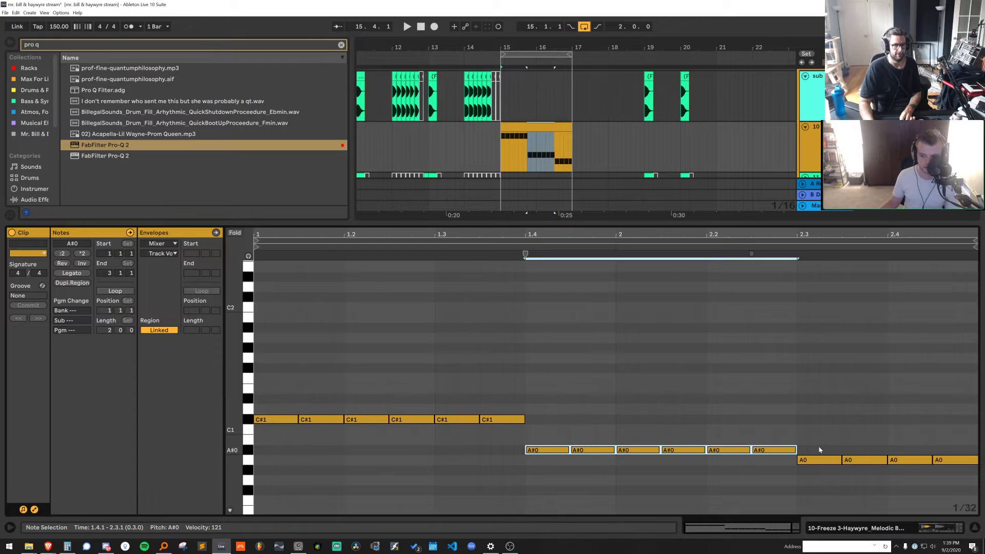
# Transpose the bass clip's last note group, from 2.3 onward, to G#0, play the section and show the track's devices
pyautogui.moveTo(817, 447); pyautogui.dragTo(981, 470)
pyautogui.scroll(-1, 861, 427)
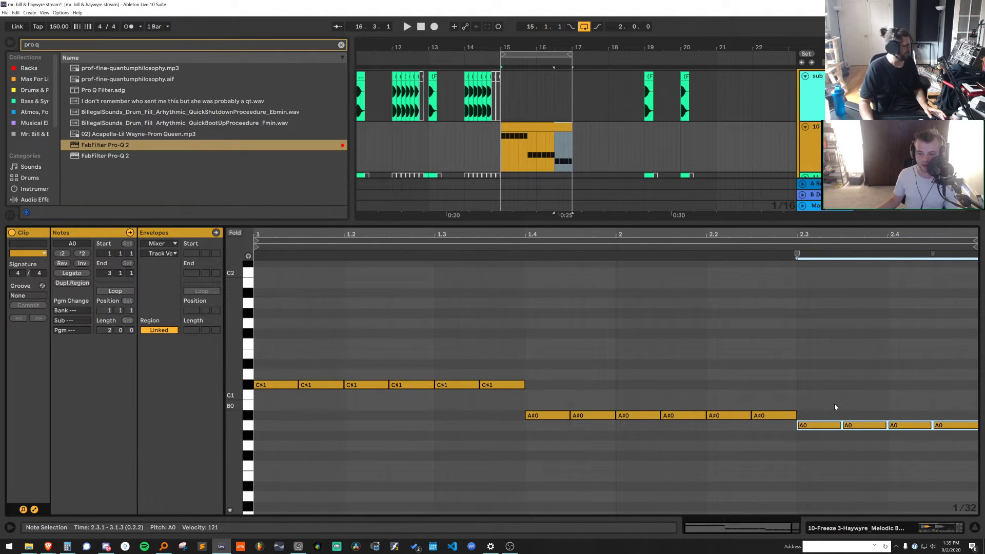
pyautogui.moveTo(818, 427)
pyautogui.mouseDown()
pyautogui.moveTo(816, 396)
pyautogui.moveTo(817, 445)
pyautogui.mouseUp()
pyautogui.press('space')
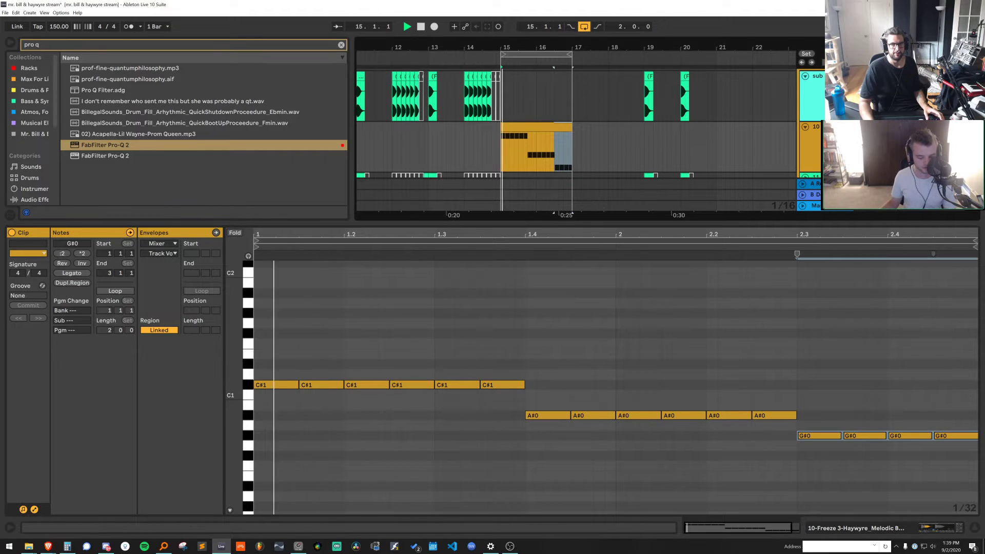
pyautogui.press('space')
pyautogui.click(697, 334)
pyautogui.hotkey('shift', 'Tab')
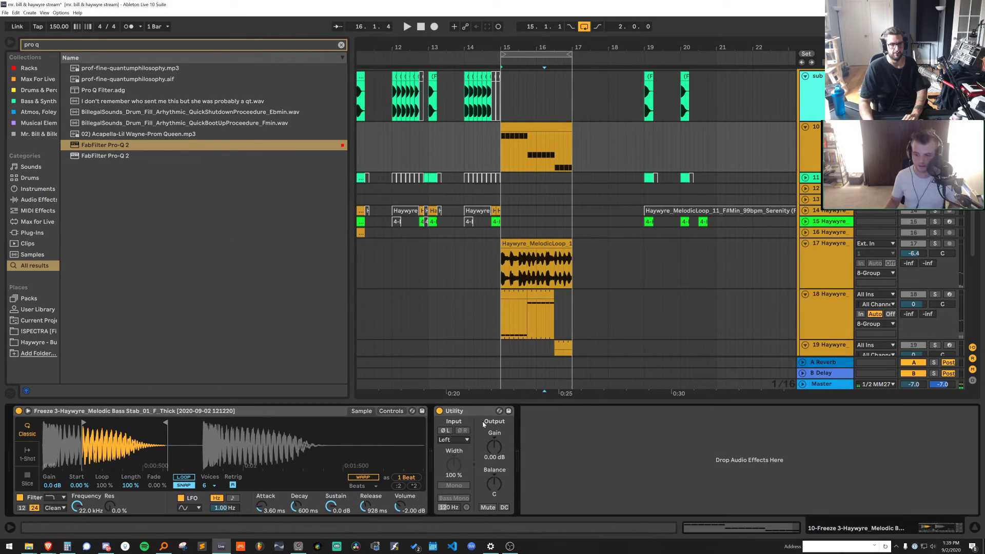
# Set the transposition of track 10's Bass Stab sampler to +26 st and audition the section
pyautogui.click(400, 411)
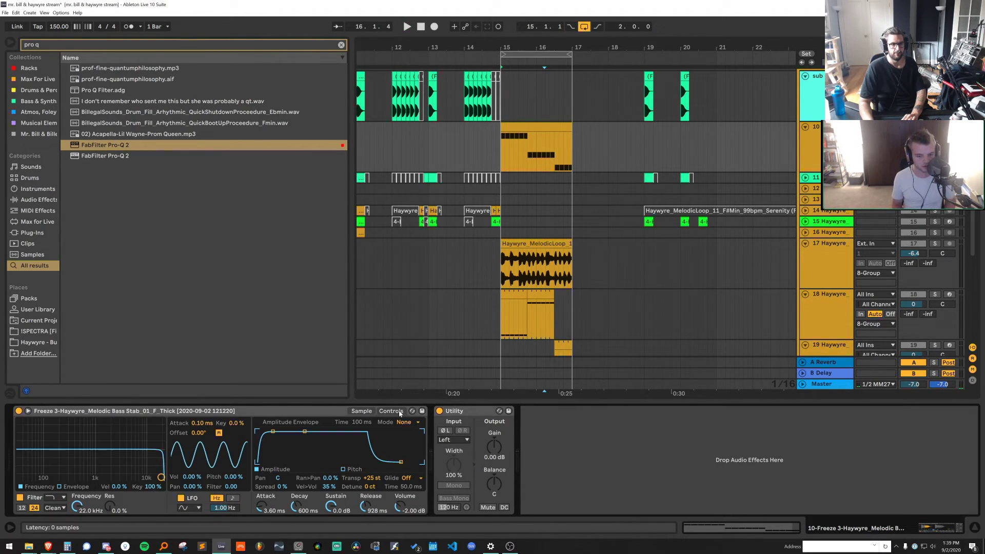
pyautogui.click(378, 476)
pyautogui.press('space')
pyautogui.press('space')
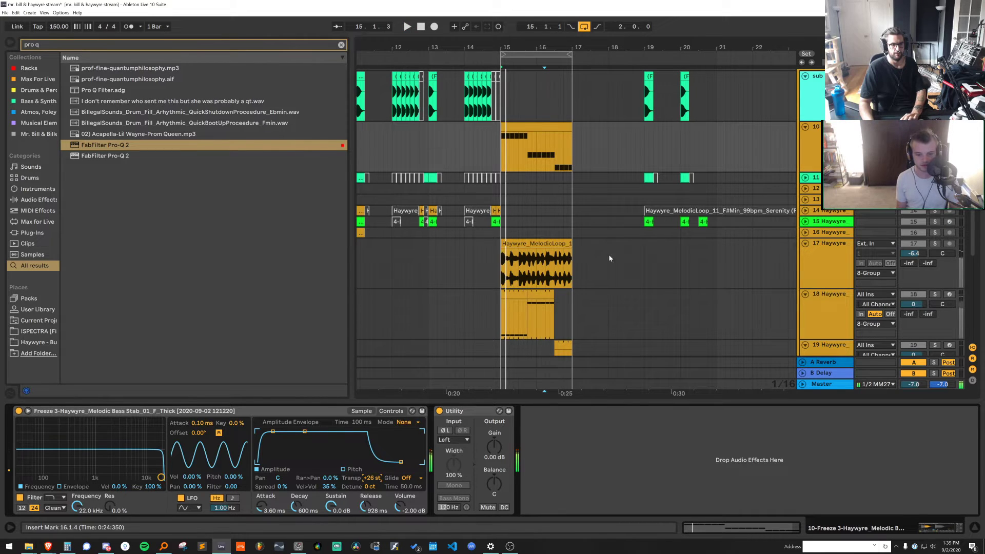
# Play bars 15–16 with the track 10 bass clip's notes open, review its last note group, and shrink the note editor
pyautogui.press('space')
pyautogui.doubleClick(546, 127)
pyautogui.press('space')
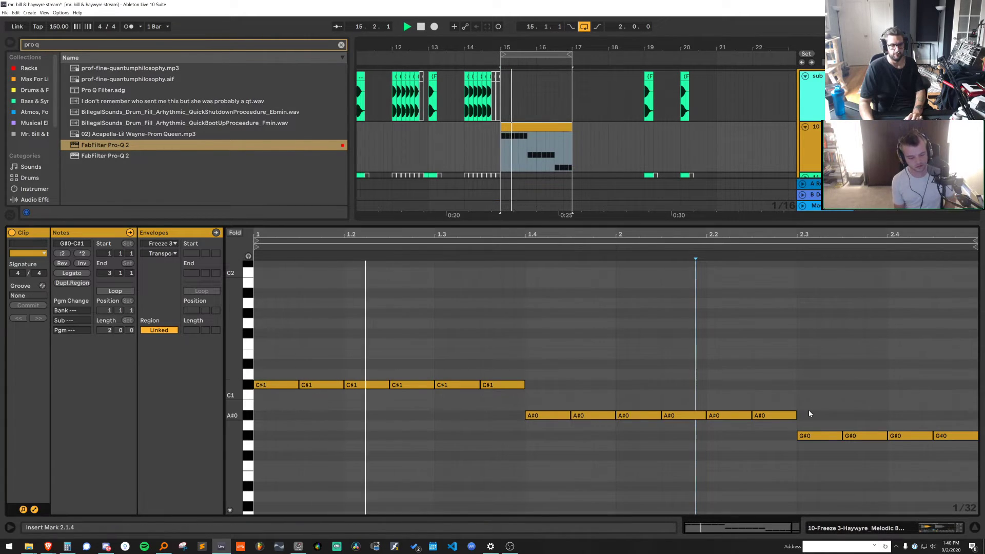
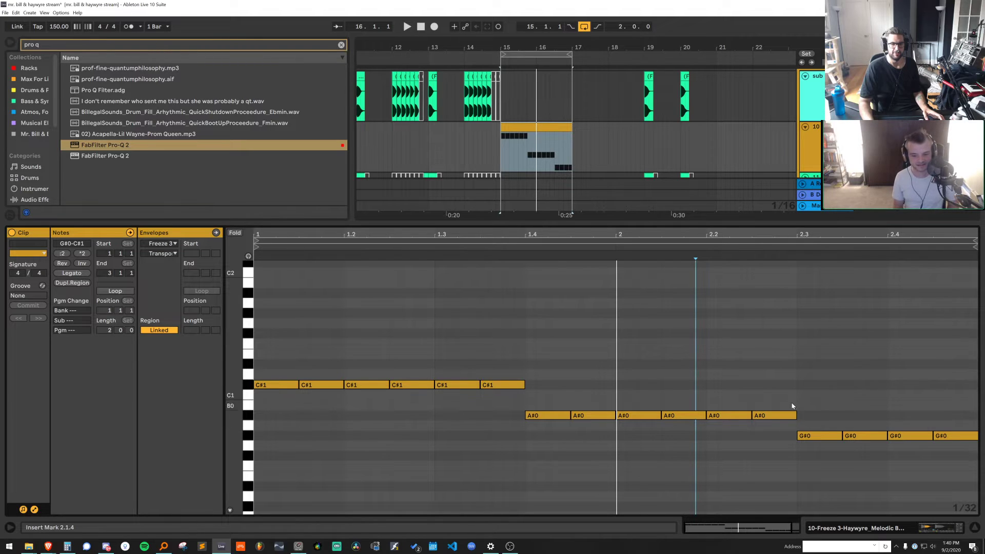
pyautogui.moveTo(791, 405); pyautogui.dragTo(978, 467)
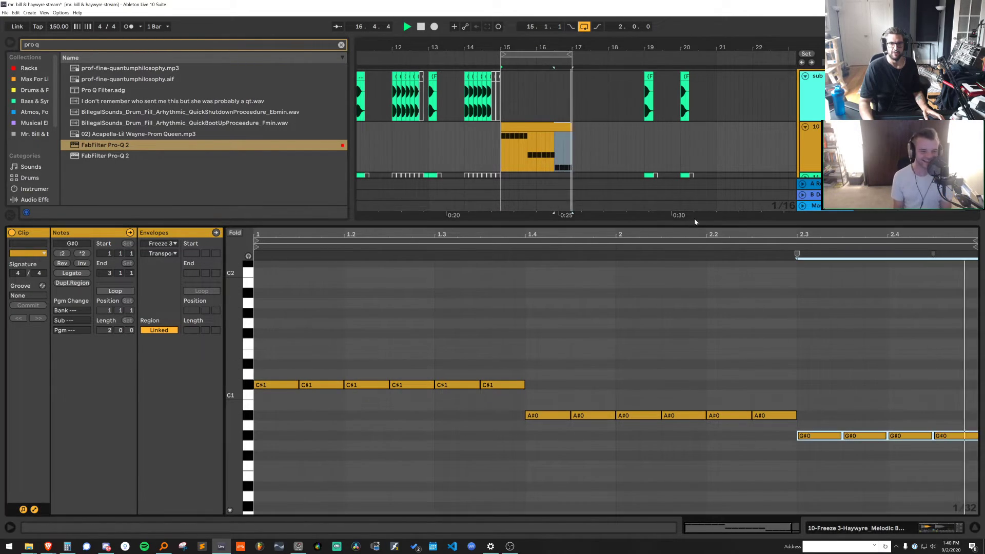
pyautogui.click(814, 96)
pyautogui.press('space')
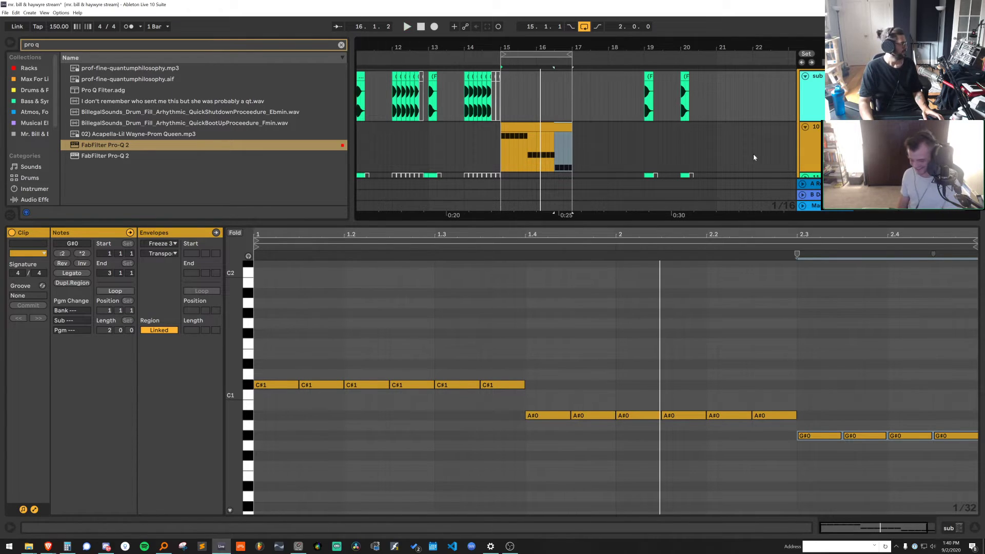
pyautogui.moveTo(600, 222); pyautogui.dragTo(640, 383)
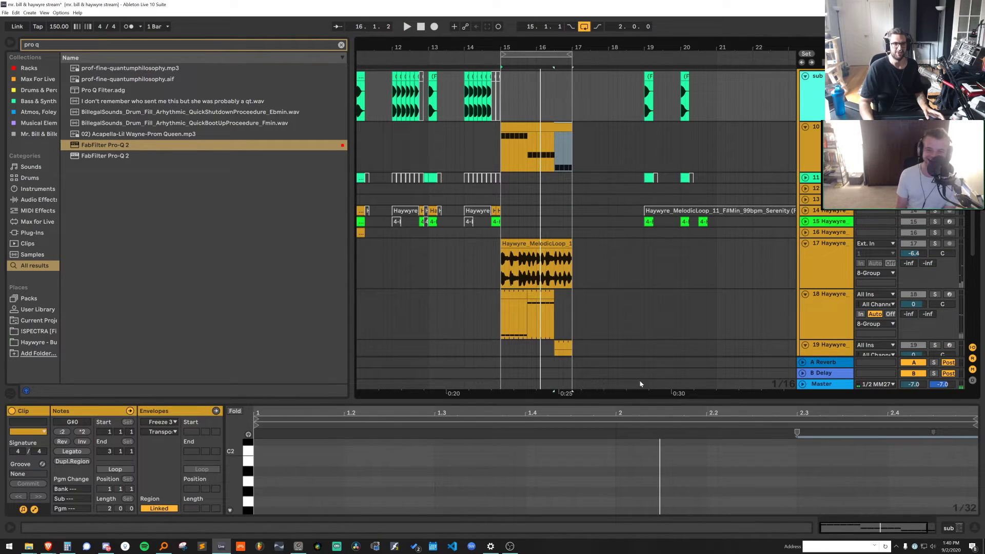
# Solo track 18 and bypass its EQ Eight
pyautogui.click(856, 305)
pyautogui.click(935, 294)
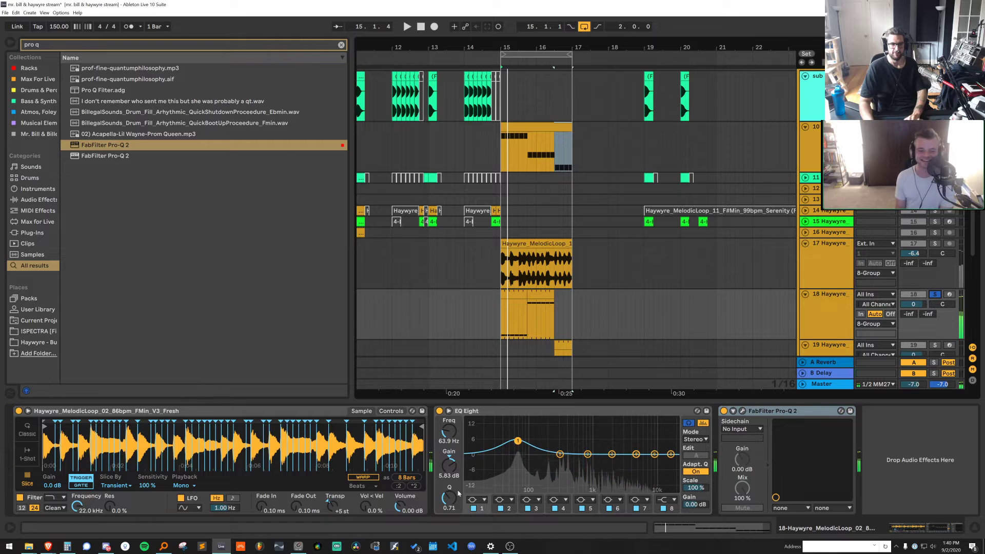
pyautogui.click(475, 500)
pyautogui.click(486, 411)
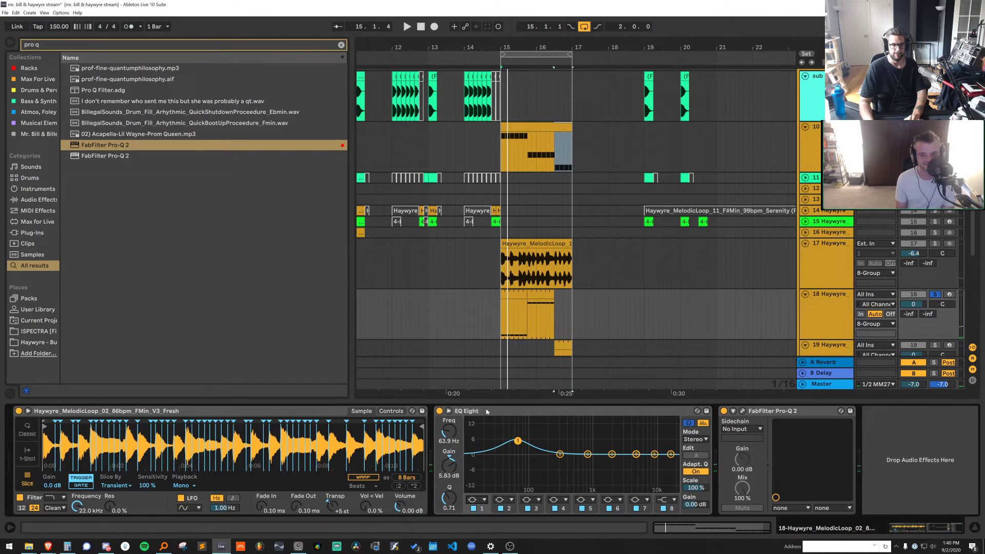
pyautogui.click(477, 501)
pyautogui.click(477, 414)
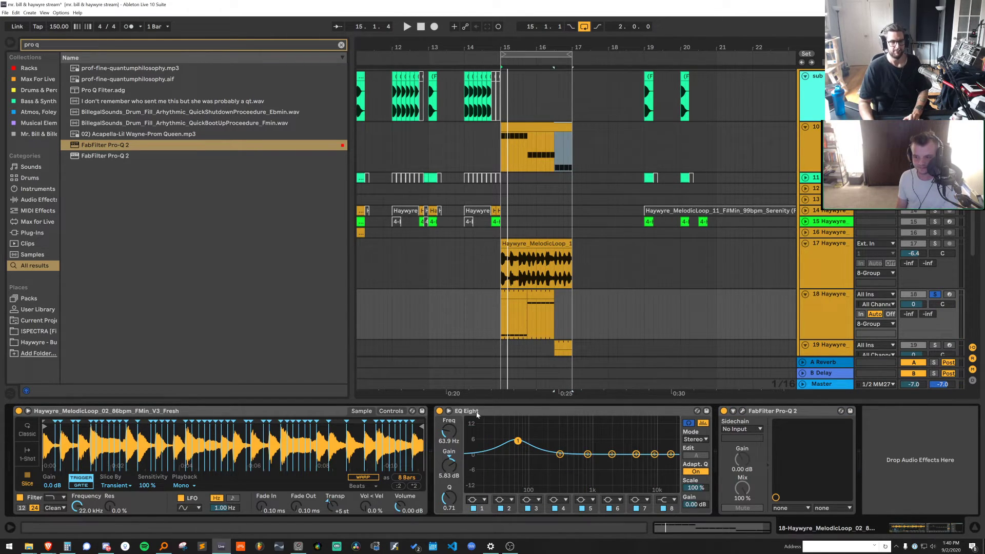
pyautogui.click(439, 411)
# Sweep track 18's Pro-Q 2 band in solo down to C2 during playback to identify the loop's low note
pyautogui.click(743, 411)
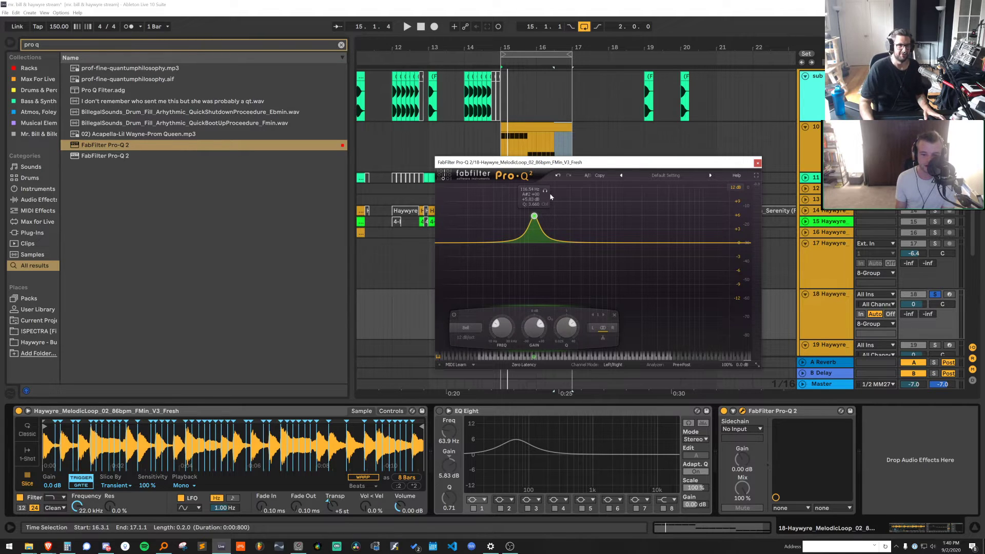
pyautogui.press('space')
pyautogui.moveTo(545, 192); pyautogui.dragTo(522, 193)
pyautogui.press('space')
pyautogui.press('space')
pyautogui.press('space')
pyautogui.press('space')
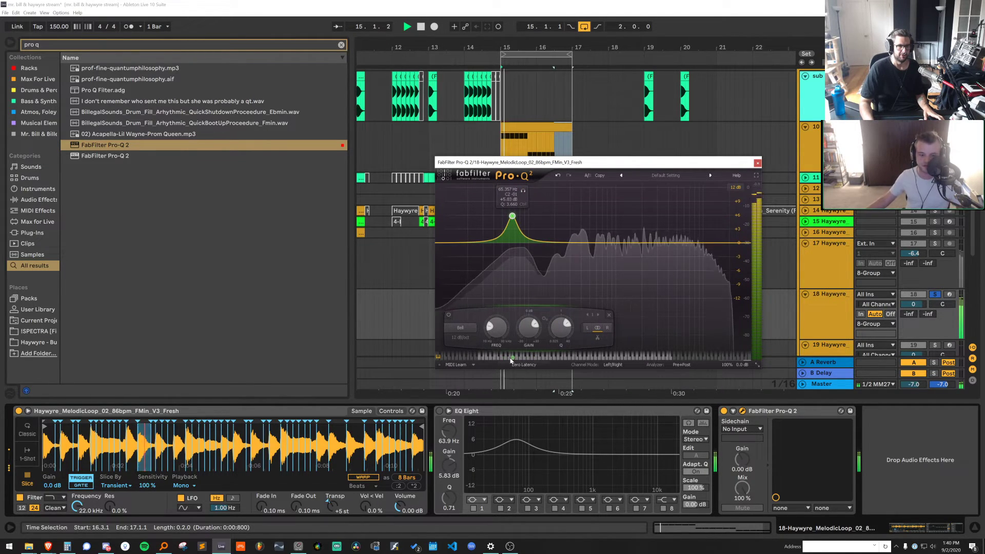
pyautogui.press('space')
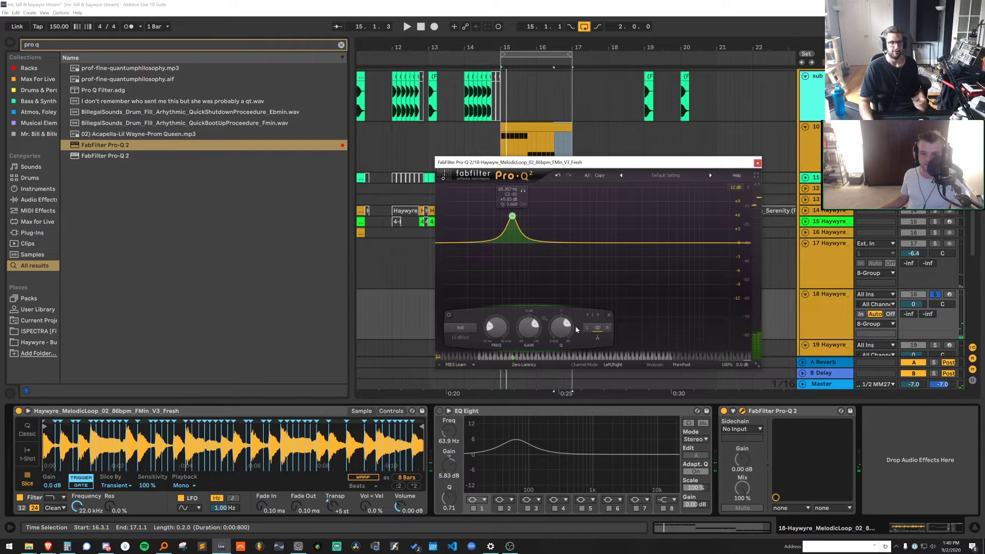
# Remove the Pro-Q 2 band, close the plug-in window and delete Pro-Q 2 from track 18
pyautogui.click(609, 316)
pyautogui.click(758, 163)
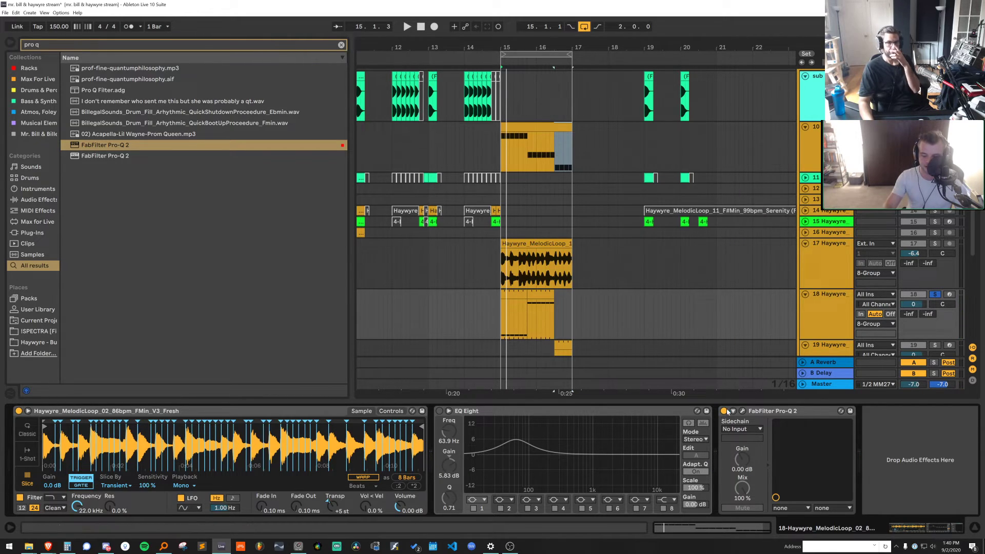
pyautogui.click(767, 417)
pyautogui.press('Delete')
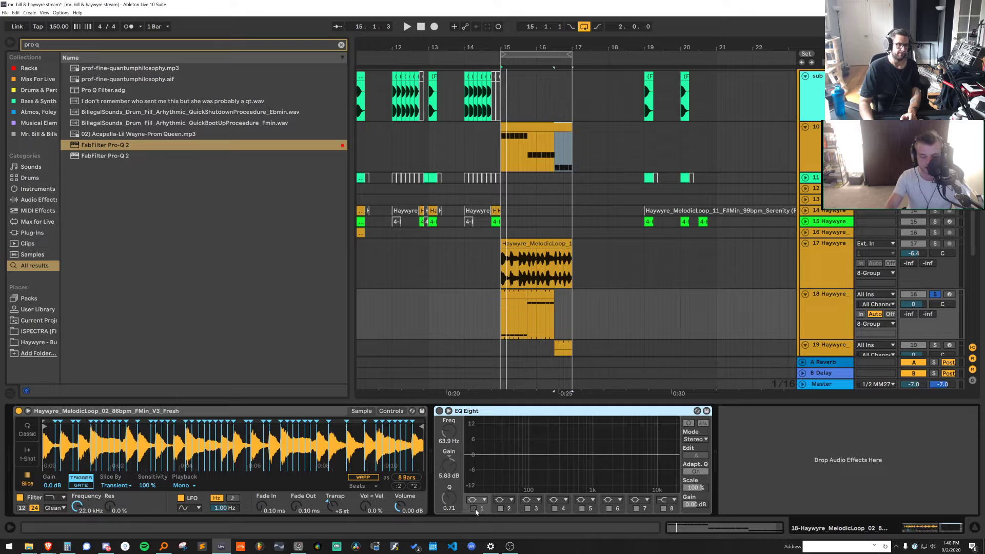
# Set band 1 of track 18's EQ Eight to a low cut at 63.9 Hz and switch EQ Eight back on
pyautogui.click(474, 508)
pyautogui.click(474, 501)
pyautogui.click(477, 431)
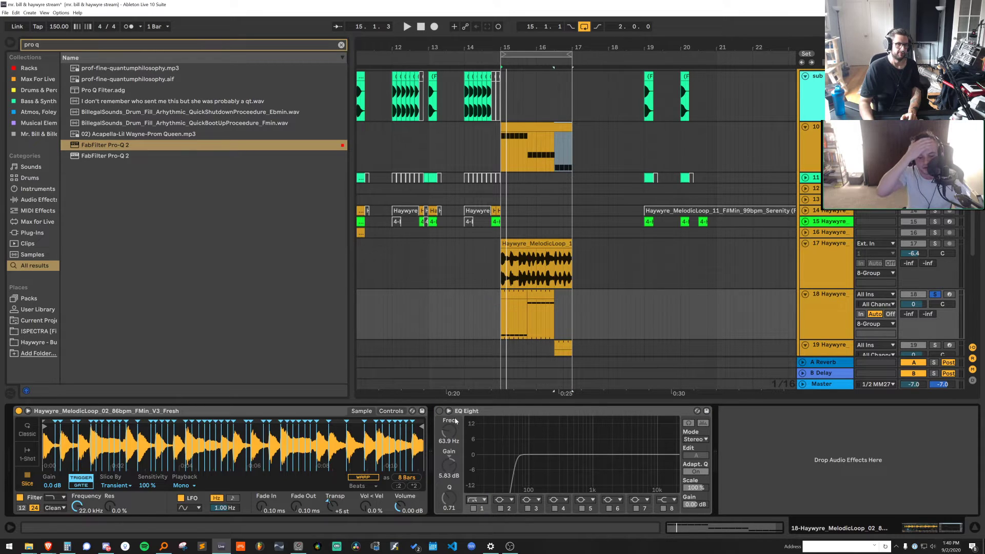
pyautogui.click(439, 411)
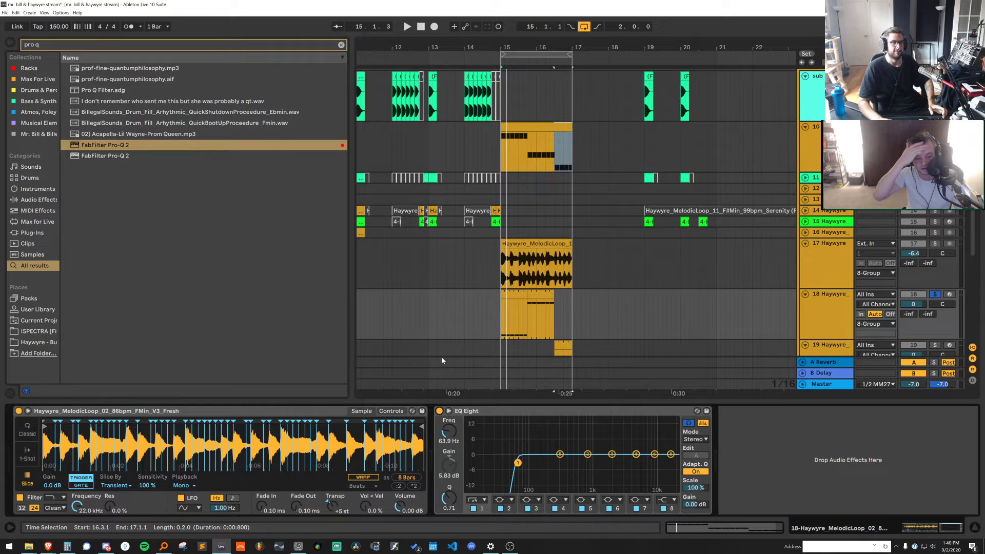
# Transpose the first note group of the track 10 bass clip to F1 and play the section
pyautogui.click(523, 128)
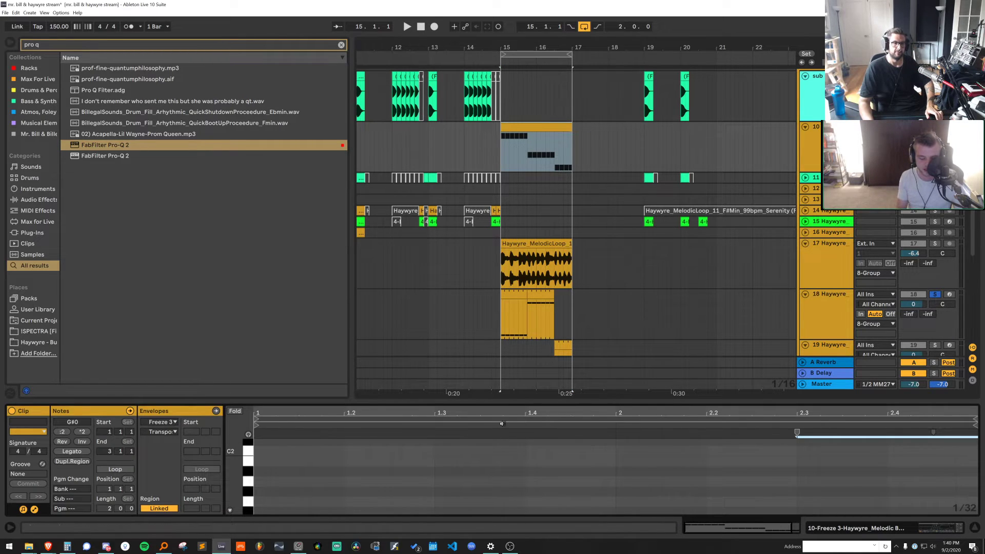
pyautogui.moveTo(507, 282); pyautogui.dragTo(506, 231)
pyautogui.moveTo(552, 402); pyautogui.dragTo(270, 451)
pyautogui.moveTo(271, 442); pyautogui.dragTo(270, 395)
pyautogui.press('Down')
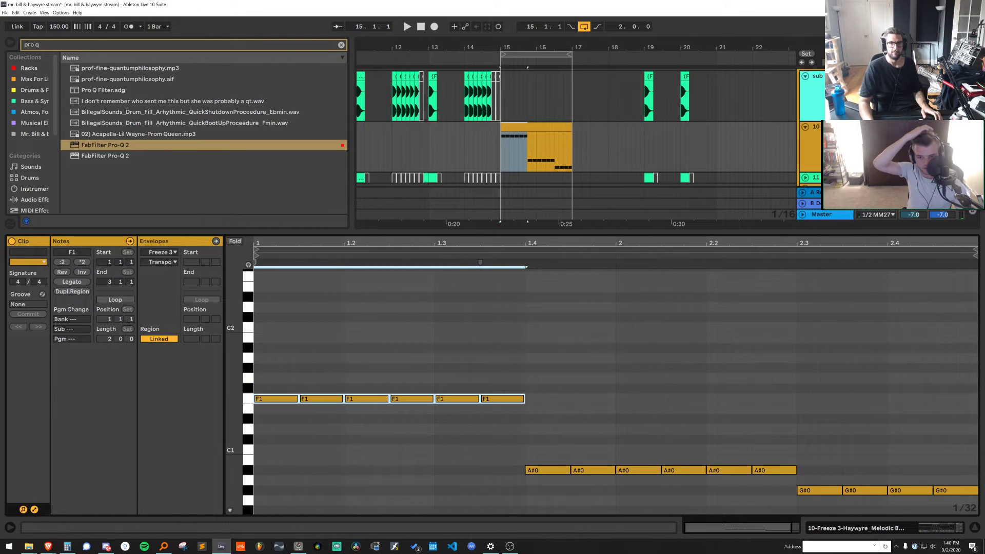
pyautogui.press('space')
pyautogui.moveTo(505, 371); pyautogui.dragTo(247, 428)
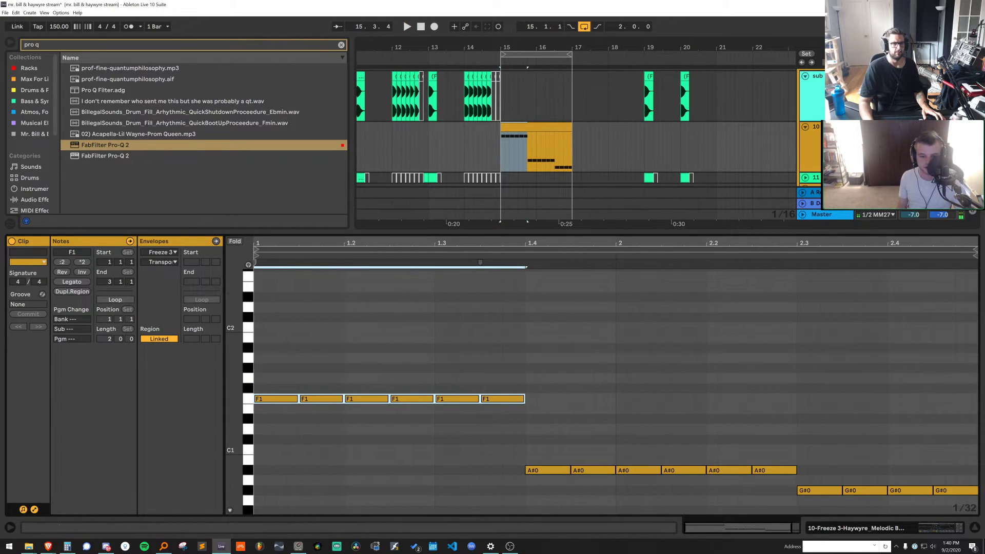
# Insert a MIDI track below the sub track and load the sub track's bar 19 bass stab clip into it as a sampler
pyautogui.click(649, 92)
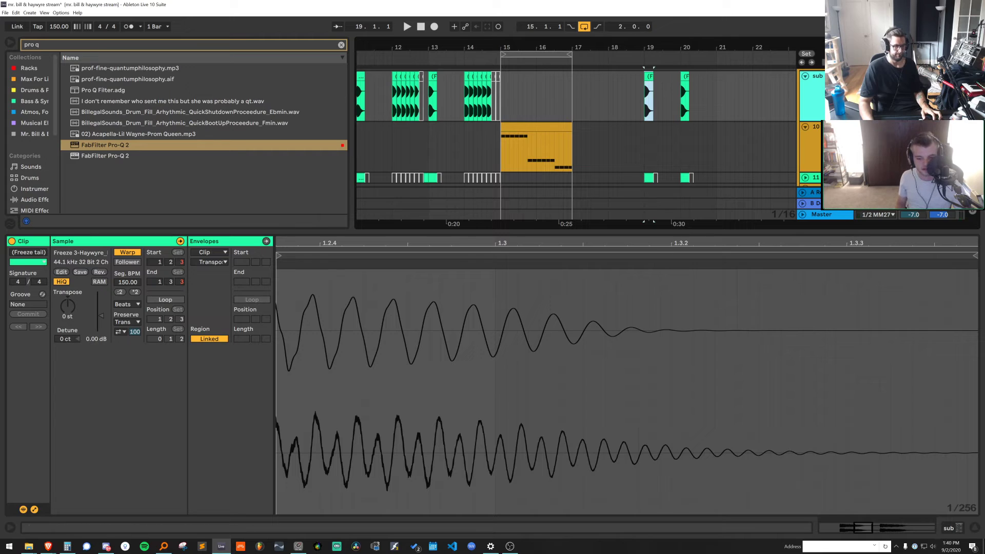
pyautogui.click(816, 82)
pyautogui.hotkey('ctrl', 'shift', 't')
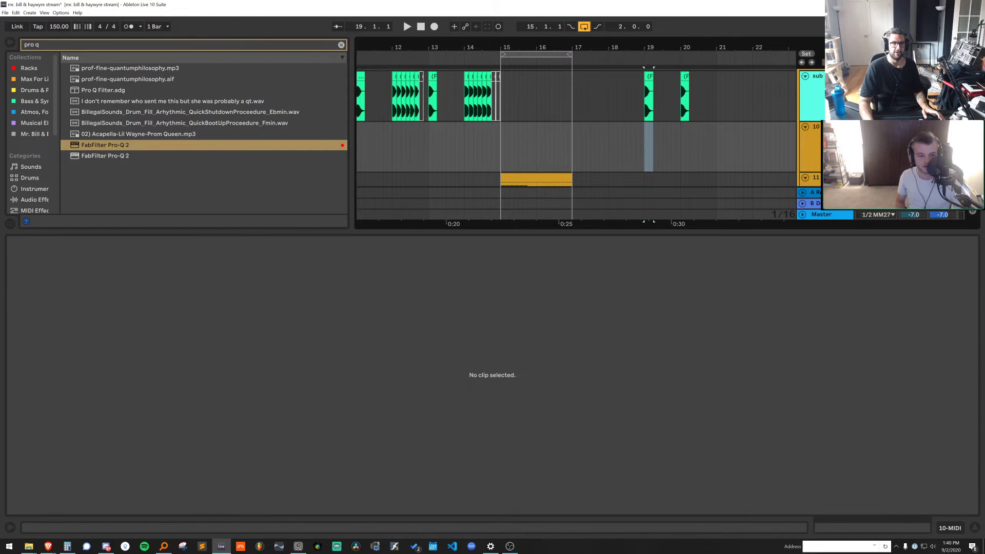
pyautogui.doubleClick(822, 127)
pyautogui.moveTo(648, 76); pyautogui.dragTo(680, 173)
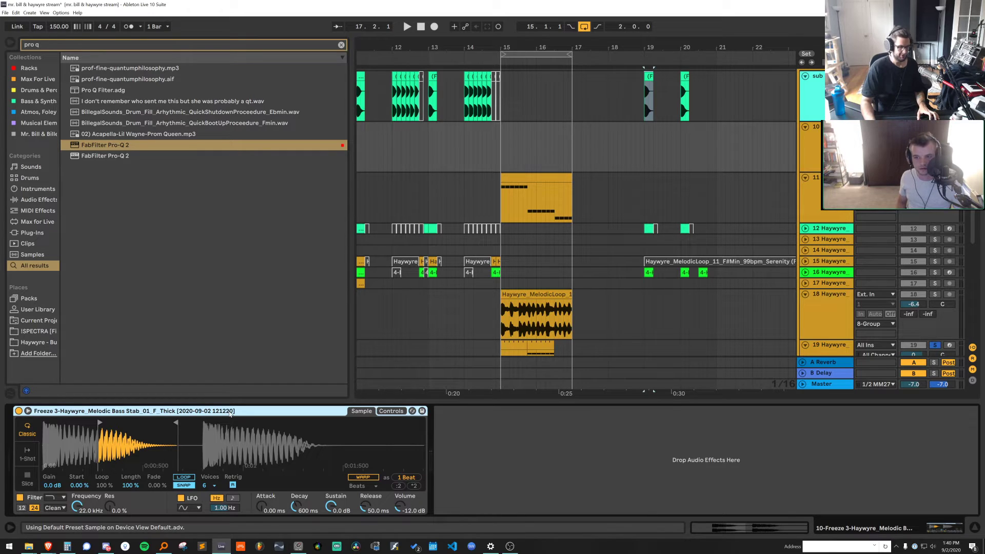
# Group the new sampler into an Instrument Rack and add Operator as a second chain
pyautogui.hotkey('ctrl', 'g')
pyautogui.click(20, 433)
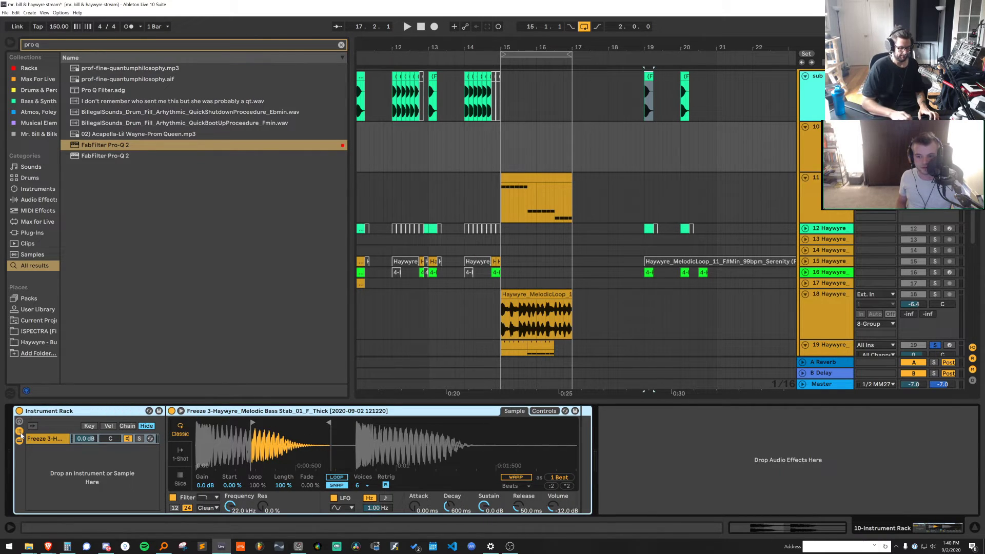
pyautogui.hotkey('ctrl', 'f')
pyautogui.write('oper')
pyautogui.moveTo(96, 74); pyautogui.dragTo(97, 465)
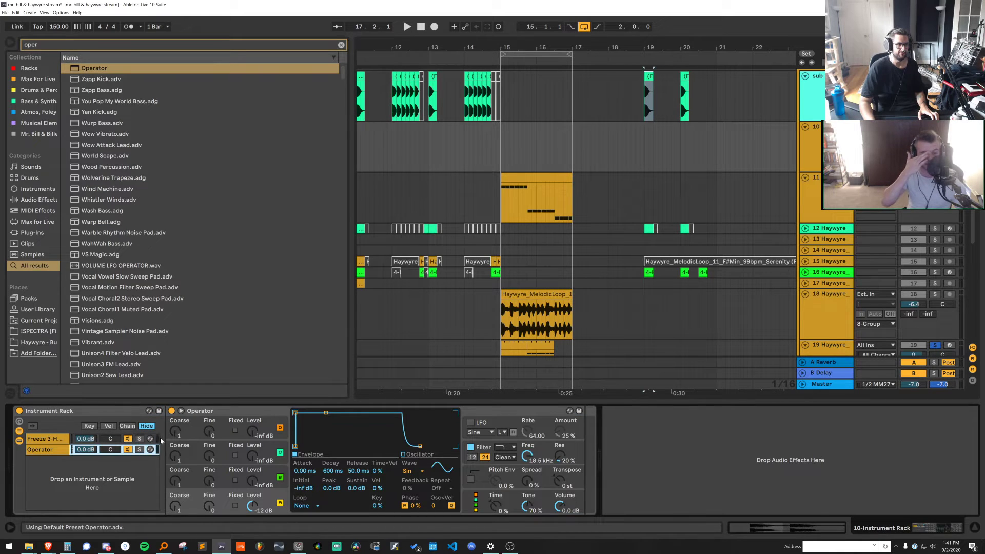
# Set Operator's waveform to Saw D, turn off track 19's solo and set Operator's pitch transposition to -24 st
pyautogui.click(410, 471)
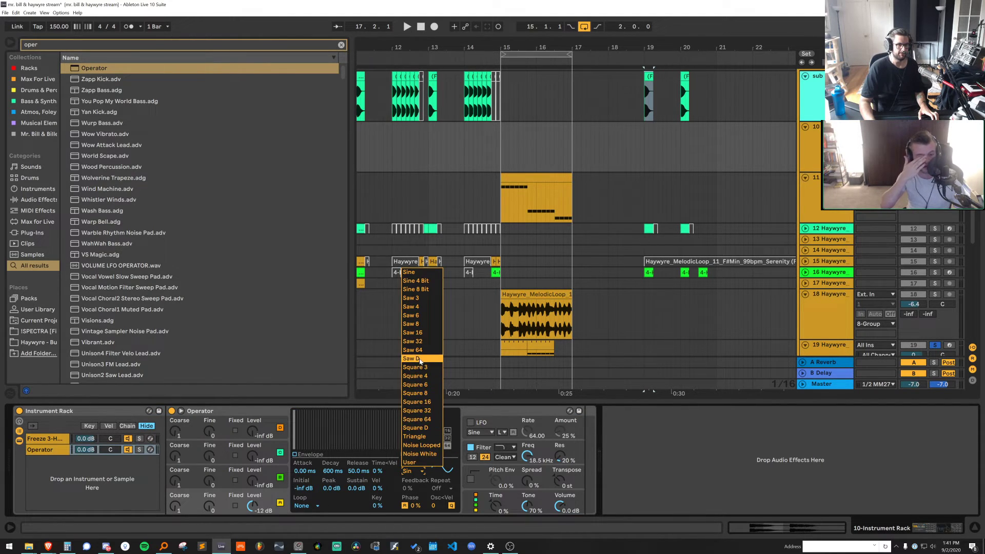
pyautogui.click(416, 359)
pyautogui.click(623, 149)
pyautogui.click(935, 345)
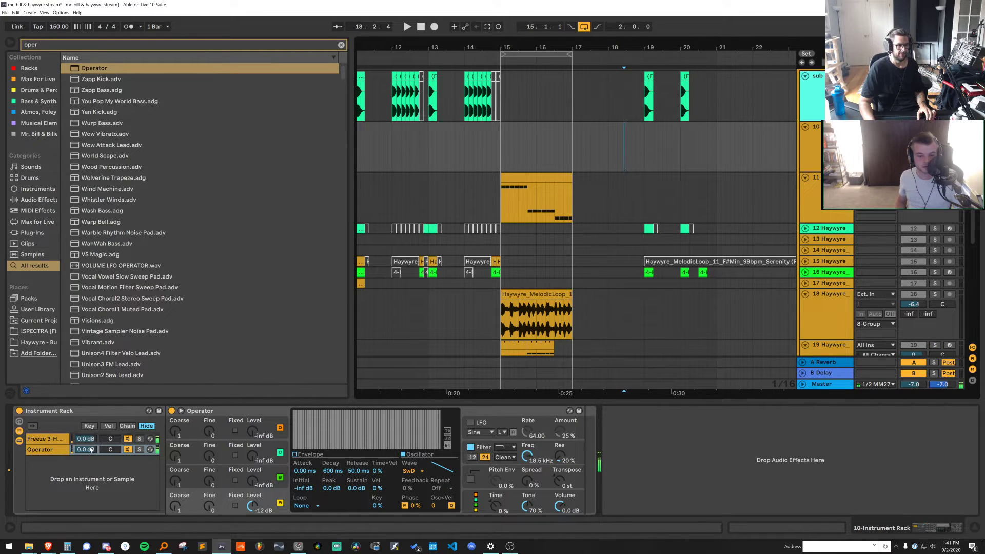
pyautogui.click(563, 485)
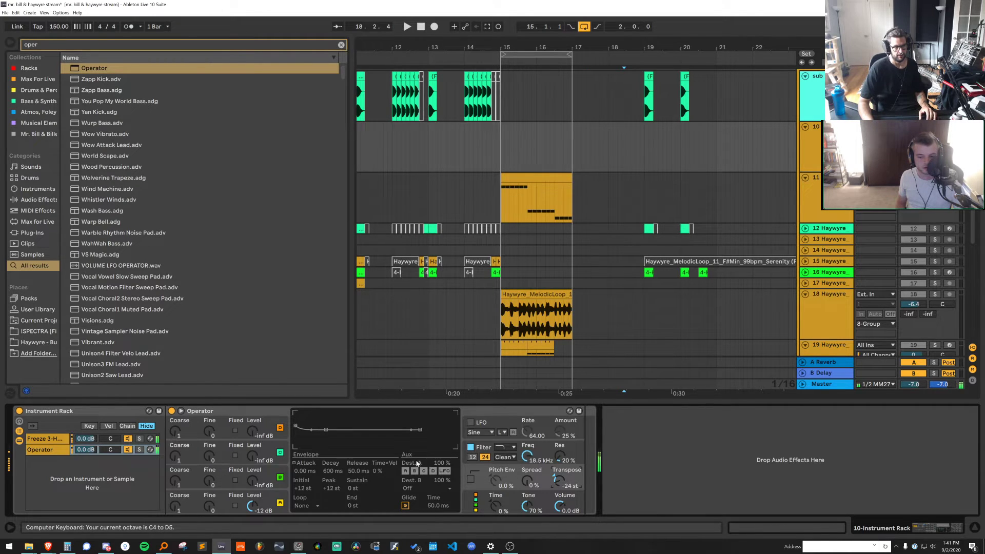
# Tune the bass stab sampler against Operator by setting its transposition to -5 st, and delete the Operator chain
pyautogui.click(38, 439)
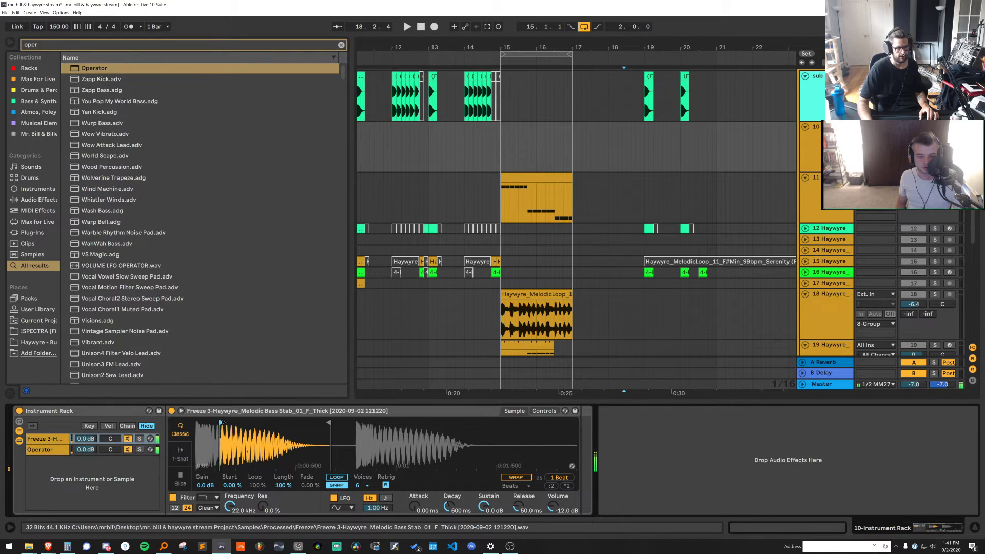
pyautogui.click(544, 412)
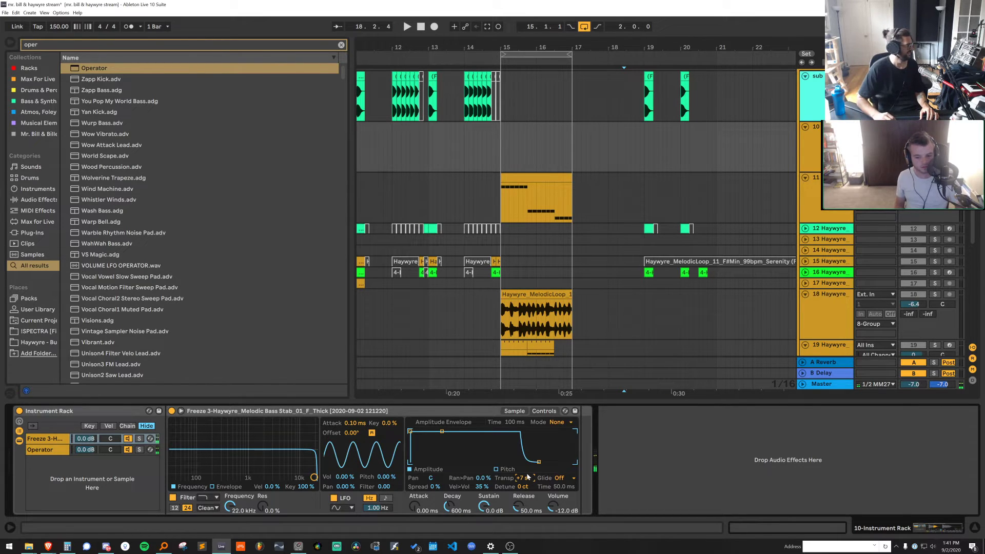
pyautogui.click(41, 450)
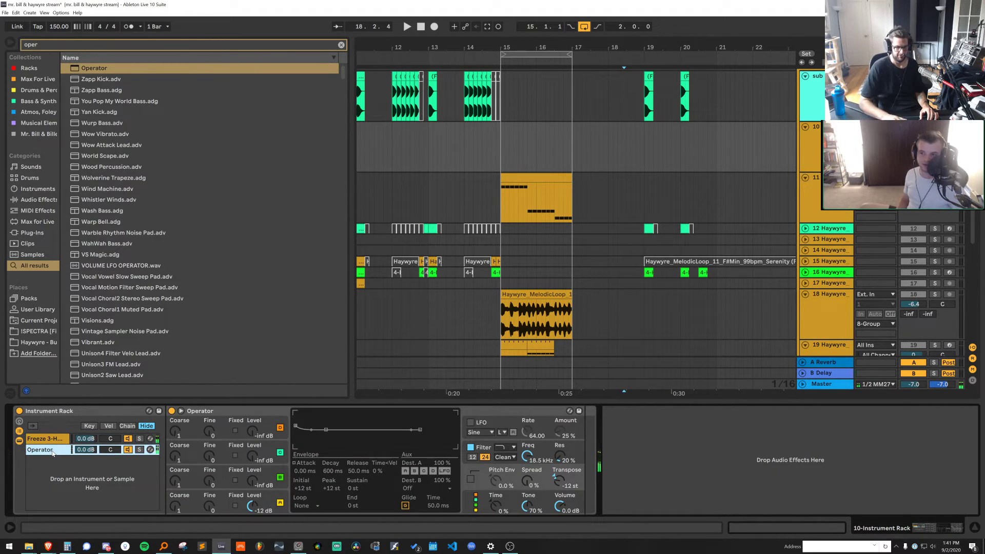
pyautogui.press('Delete')
# Move the bass clip at bars 15–16 from track 11 to track 10, delete the old track 11 and play
pyautogui.moveTo(568, 176); pyautogui.dragTo(568, 126)
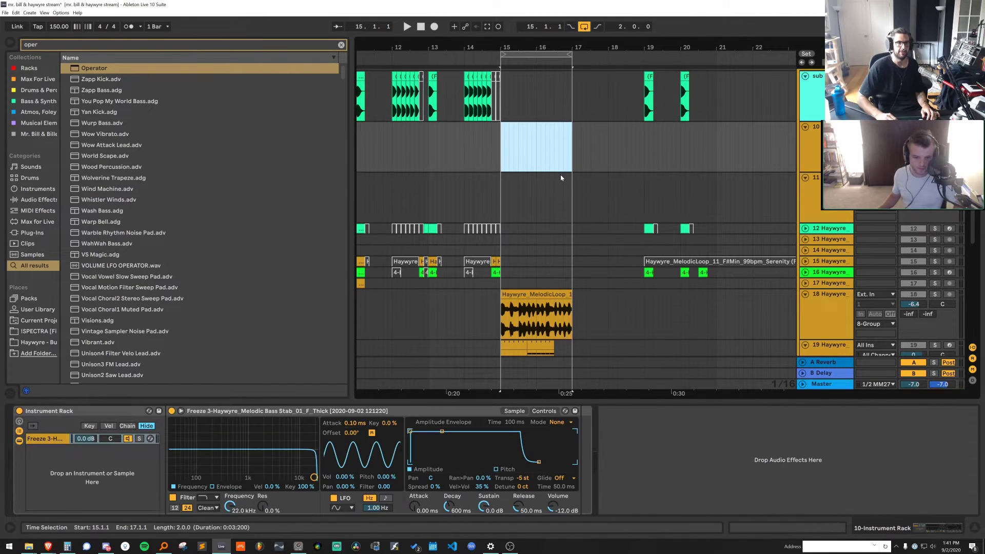
pyautogui.click(818, 179)
pyautogui.press('Delete')
pyautogui.press('space')
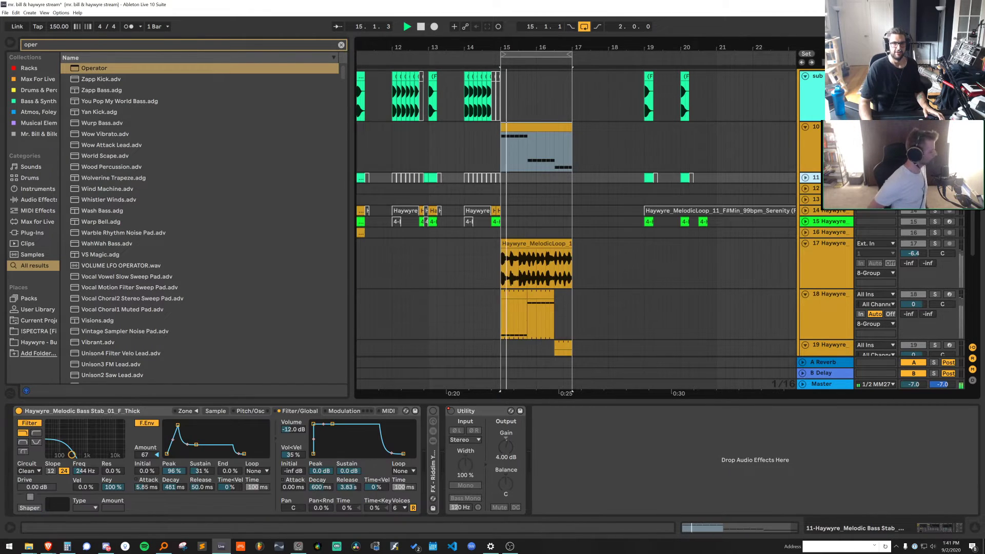
# Transpose all notes of the track 10 bass clip up two octaves, to G#2–F3, and play the section
pyautogui.doubleClick(537, 127)
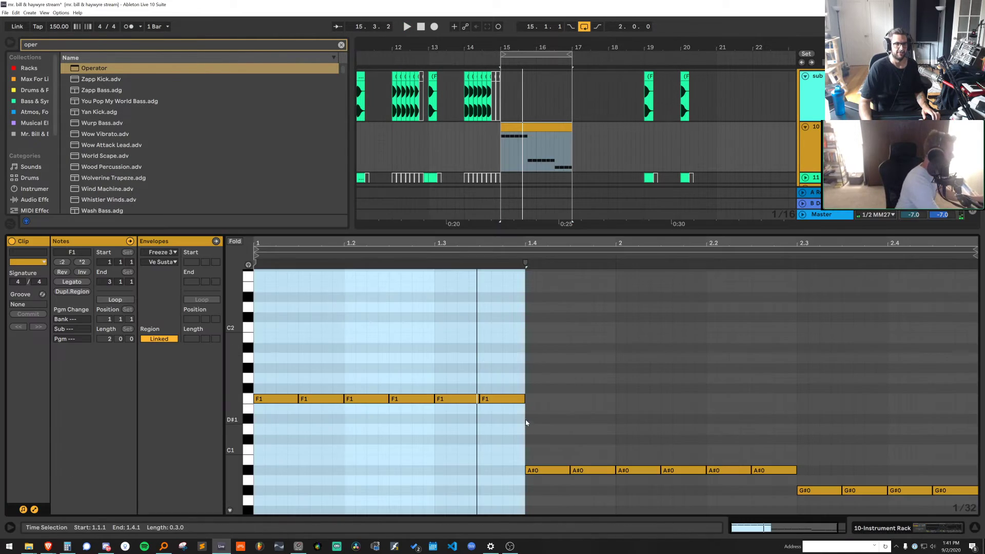
pyautogui.click(556, 432)
pyautogui.hotkey('ctrl', 'a')
pyautogui.hotkey('shift', 'Up')
pyautogui.press('space')
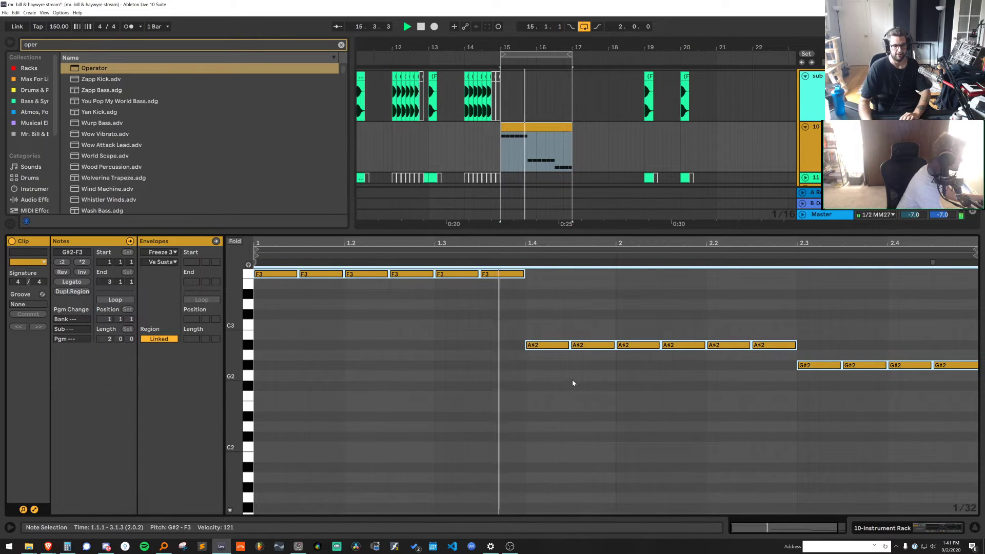
# Transpose the middle group of A#2 notes in the track 10 bass clip up to C#3 and play
pyautogui.moveTo(536, 334); pyautogui.dragTo(772, 358)
pyautogui.press('Up')
pyautogui.press('Up')
pyautogui.press('Up')
pyautogui.scroll(3, 748, 384)
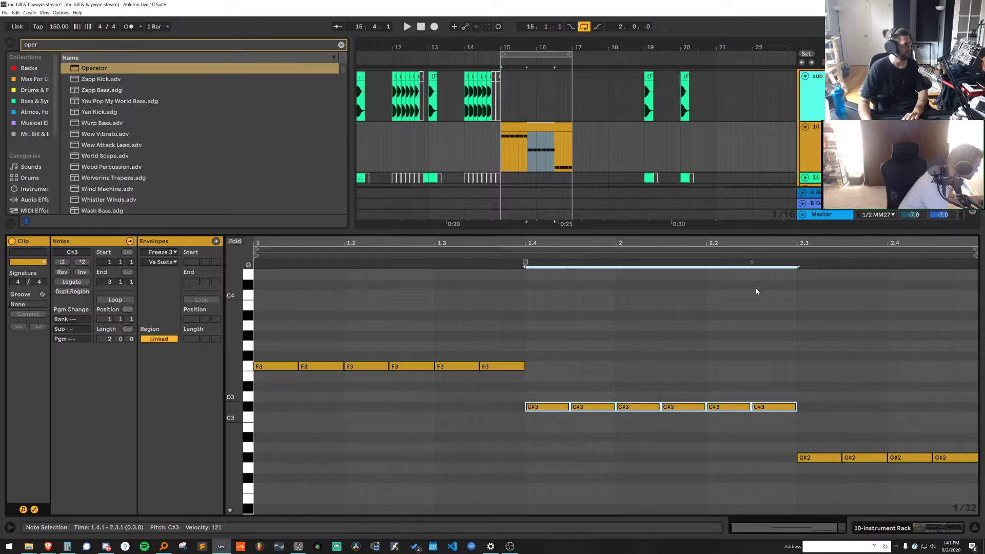
pyautogui.press('space')
# Transpose the first six F3 notes of the bass clip up to G3 and play the section
pyautogui.moveTo(525, 377); pyautogui.dragTo(255, 344)
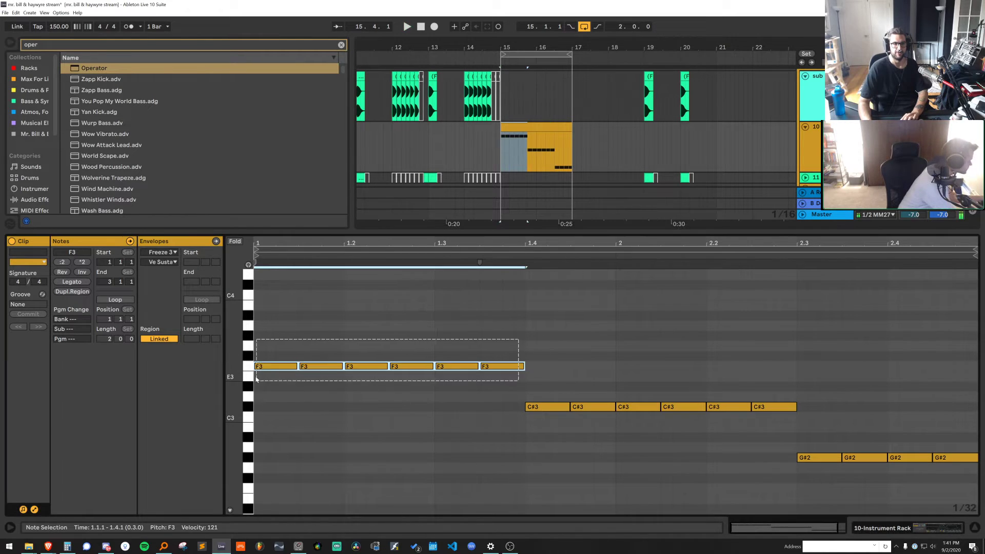
pyautogui.press('Up')
pyautogui.press('Up')
pyautogui.press('space')
# Move the start of the bass stab sample in the track 10 sampler later, past its initial hit, and play
pyautogui.hotkey('shift', 'Tab')
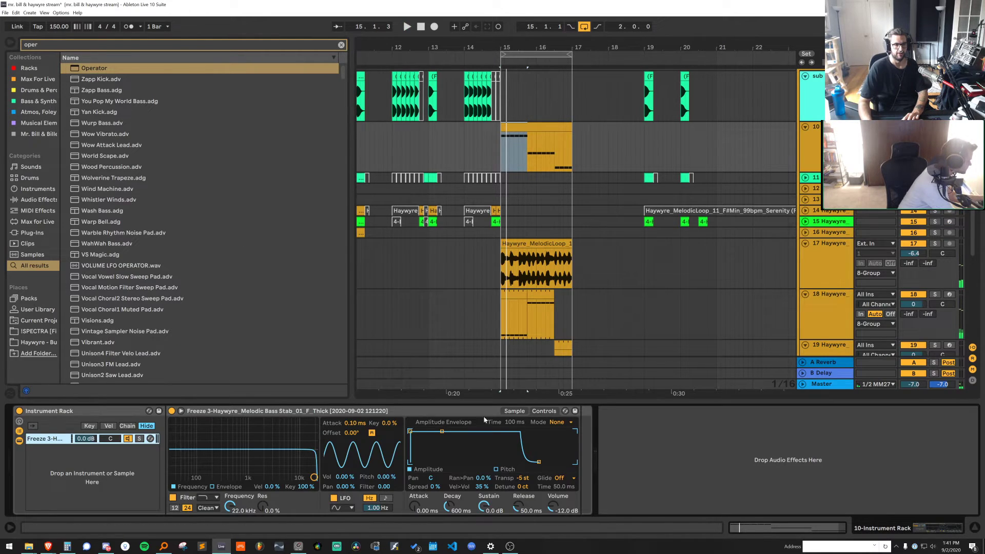
pyautogui.click(507, 412)
pyautogui.moveTo(204, 421); pyautogui.dragTo(234, 421)
pyautogui.press('space')
pyautogui.press('space')
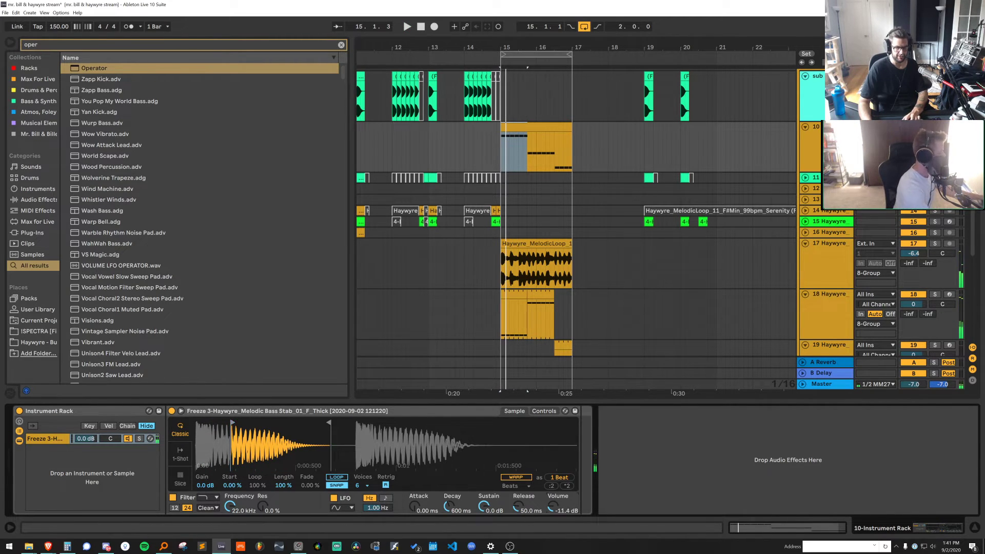
# Set the bass stab sampler's volume to 0 dB and switch it to 1-Shot mode
pyautogui.moveTo(551, 506); pyautogui.dragTo(553, 187)
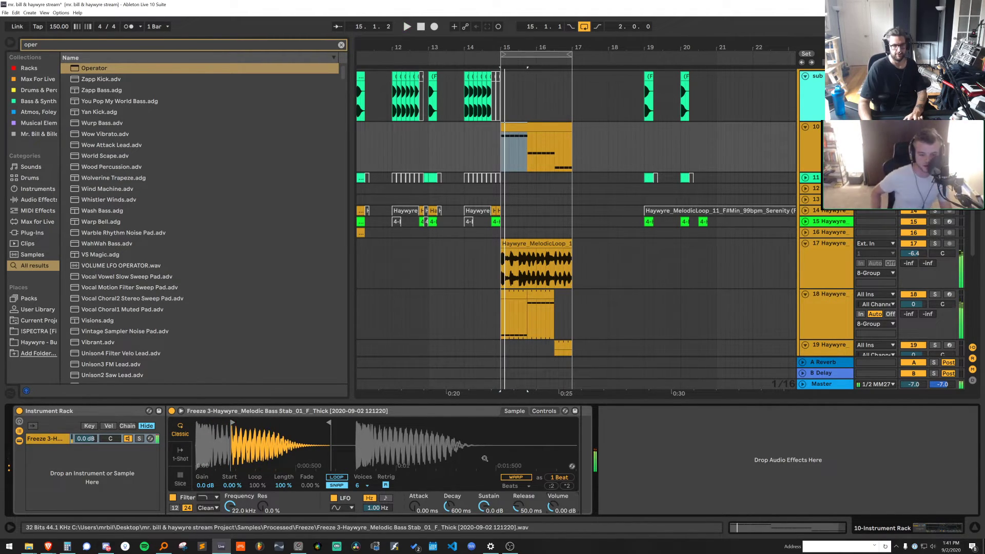
pyautogui.click(180, 454)
pyautogui.press('space')
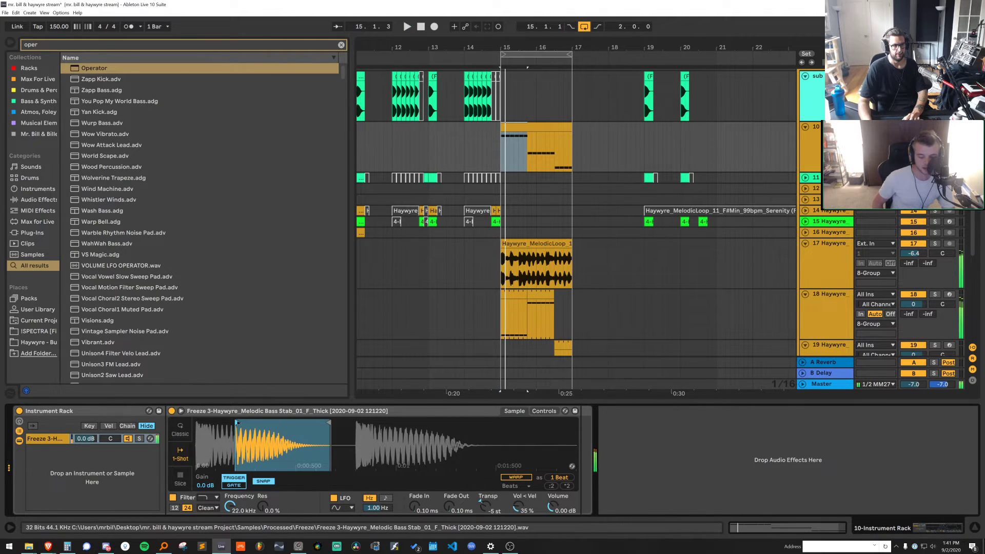
# Transpose the first six notes of the track 10 bass clip down to C#3 and play the section
pyautogui.doubleClick(523, 127)
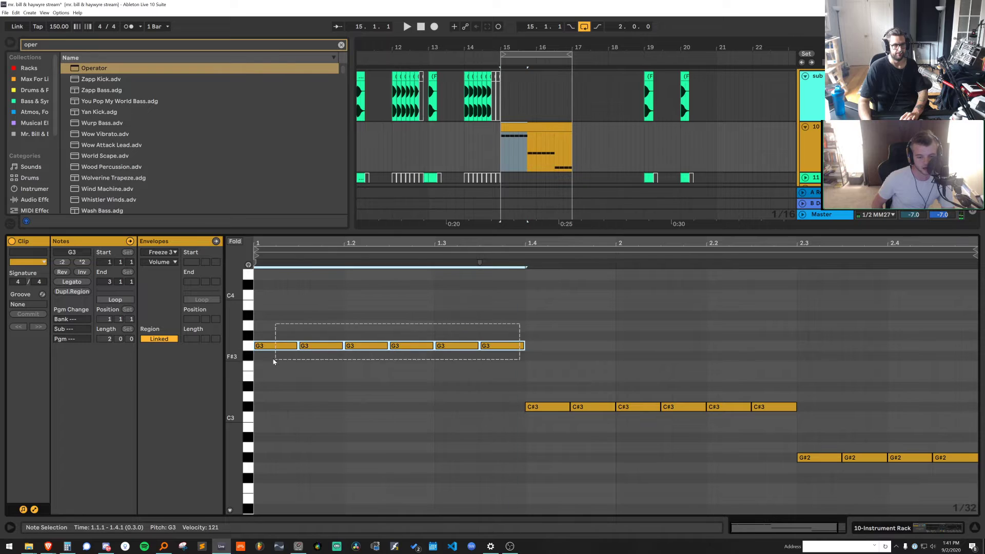
pyautogui.press('Down')
pyautogui.press('Down')
pyautogui.press('Down')
pyautogui.press('Down')
pyautogui.press('Down')
pyautogui.press('Down')
pyautogui.press('space')
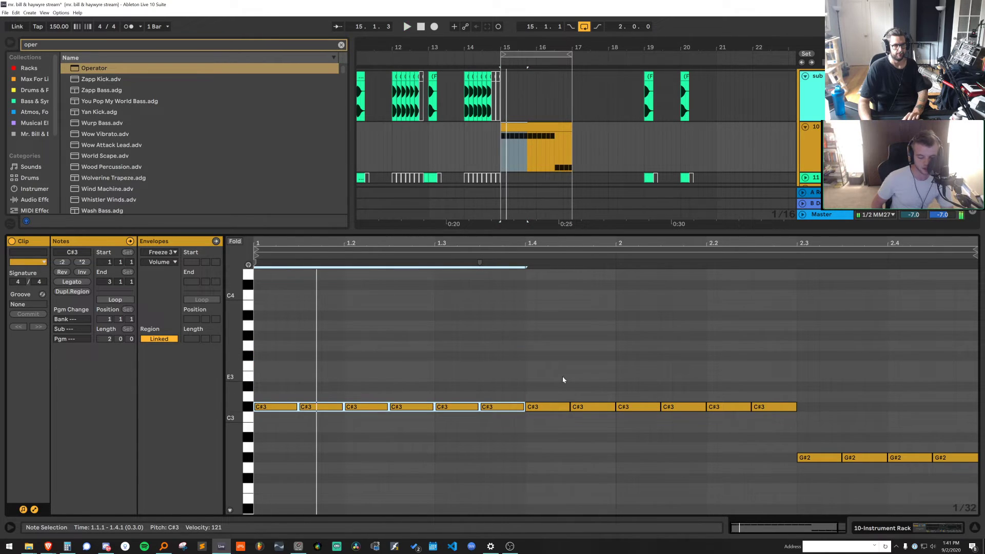
# Transpose the middle group of C#3 notes in the bass clip down to A#2 and play
pyautogui.hotkey('ctrl', 'd')
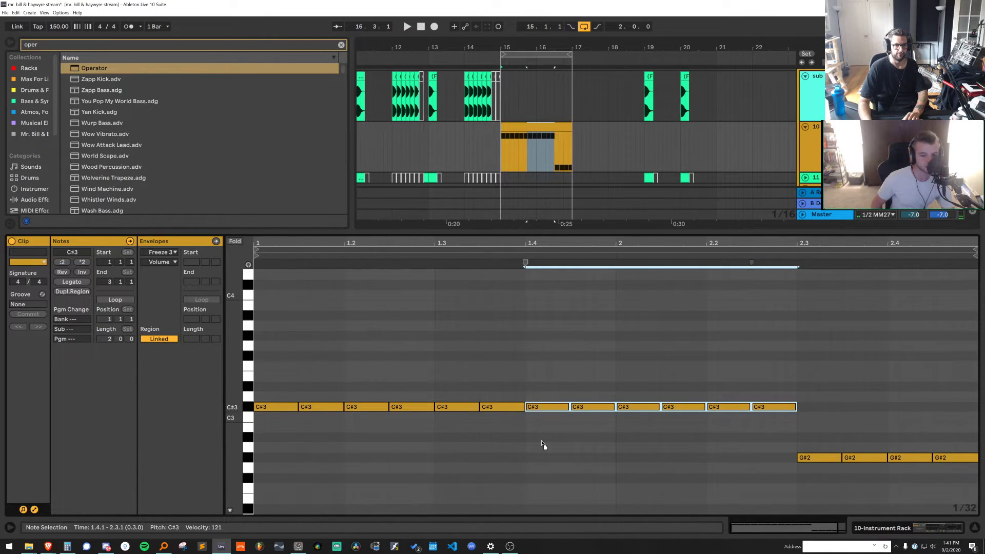
pyautogui.press('Down')
pyautogui.press('Down')
pyautogui.press('Down')
pyautogui.press('Down')
pyautogui.press('Up')
pyautogui.click(800, 398)
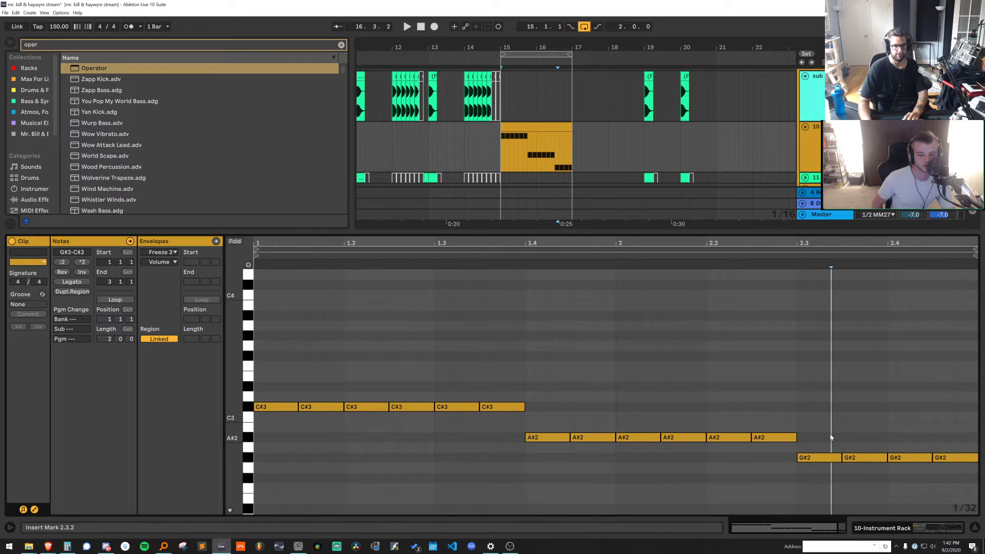
pyautogui.press('space')
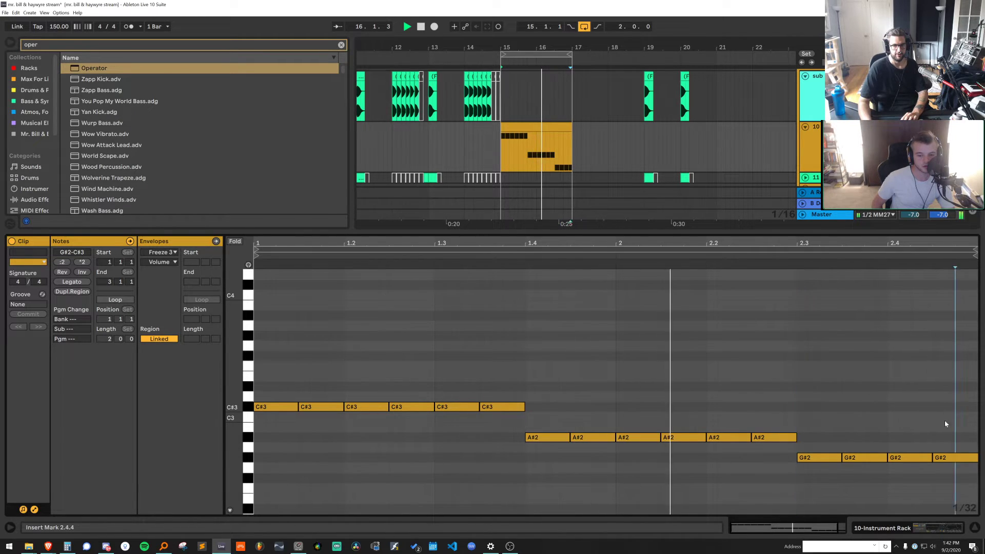
# Raise the middle and last note groups of the bass clip one octave, to A#3 and G#3
pyautogui.moveTo(944, 420); pyautogui.dragTo(791, 476)
pyautogui.hotkey('shift', 'Up')
pyautogui.click(773, 315)
pyautogui.hotkey('shift', 'Down')
pyautogui.moveTo(784, 389); pyautogui.dragTo(539, 462)
pyautogui.hotkey('shift', 'Up')
# Try raising the first six C#3 notes of the bass clip by one octave
pyautogui.moveTo(513, 376); pyautogui.dragTo(264, 457)
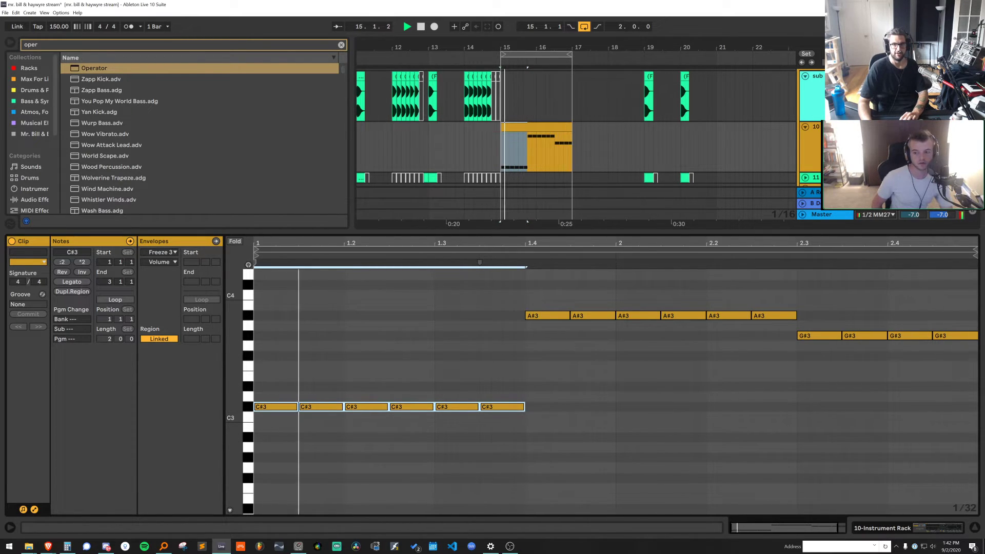
pyautogui.hotkey('shift', 'Up')
pyautogui.moveTo(529, 334); pyautogui.dragTo(263, 271)
pyautogui.hotkey('shift', 'Down')
# Nudge the bass stab sample's start point slightly later and stop playback
pyautogui.doubleClick(805, 171)
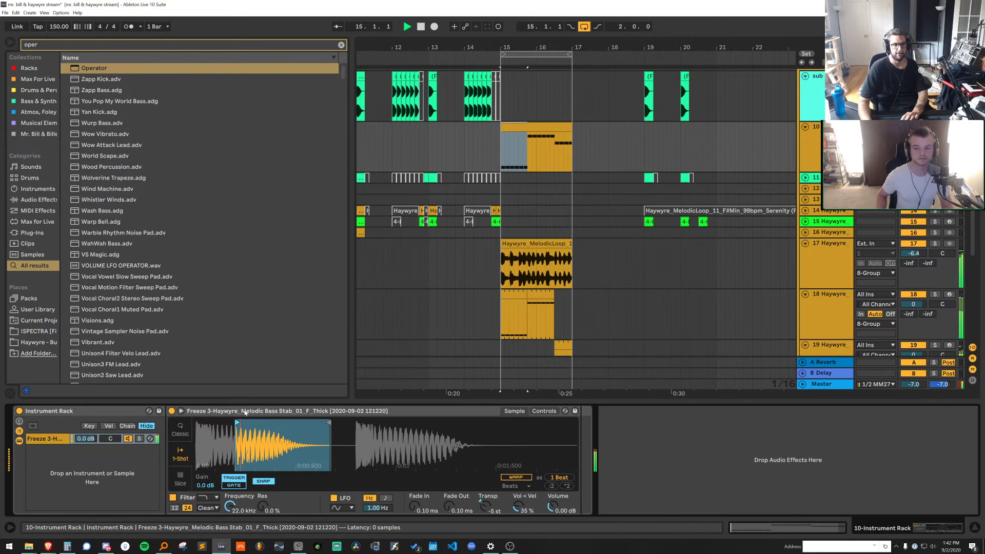
pyautogui.moveTo(248, 421); pyautogui.dragTo(246, 421)
pyautogui.press('space')
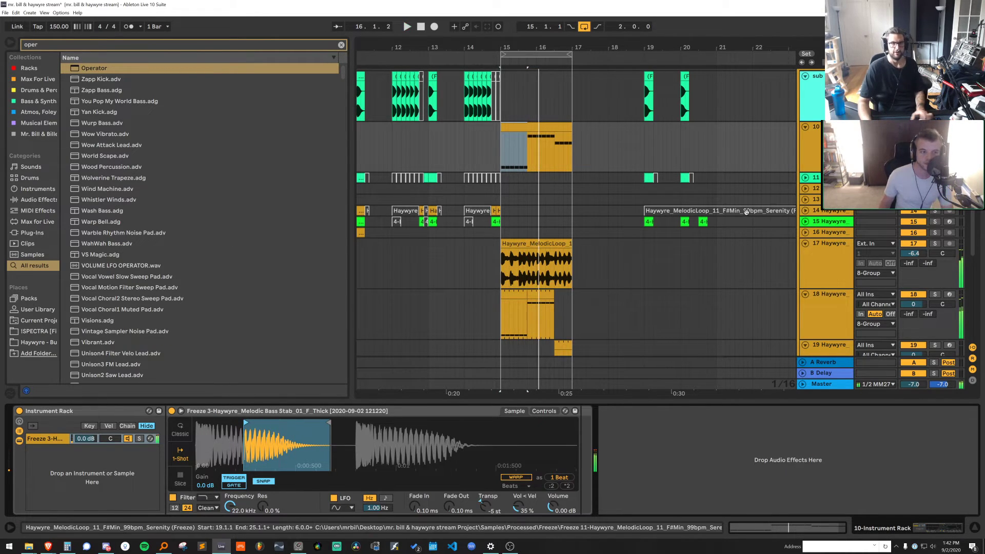
# Insert a new MIDI track below track 10 and load the "Inst - F0 - Good Sub [mrbill].adg" rack onto it
pyautogui.click(818, 162)
pyautogui.hotkey('ctrl', 'shift', 't')
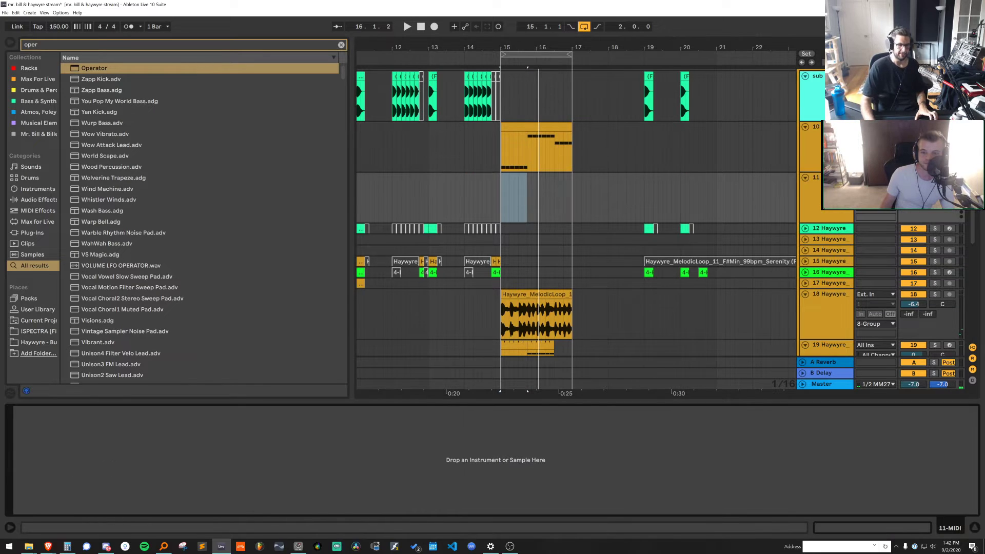
pyautogui.hotkey('ctrl', 'f')
pyautogui.write('bill sub')
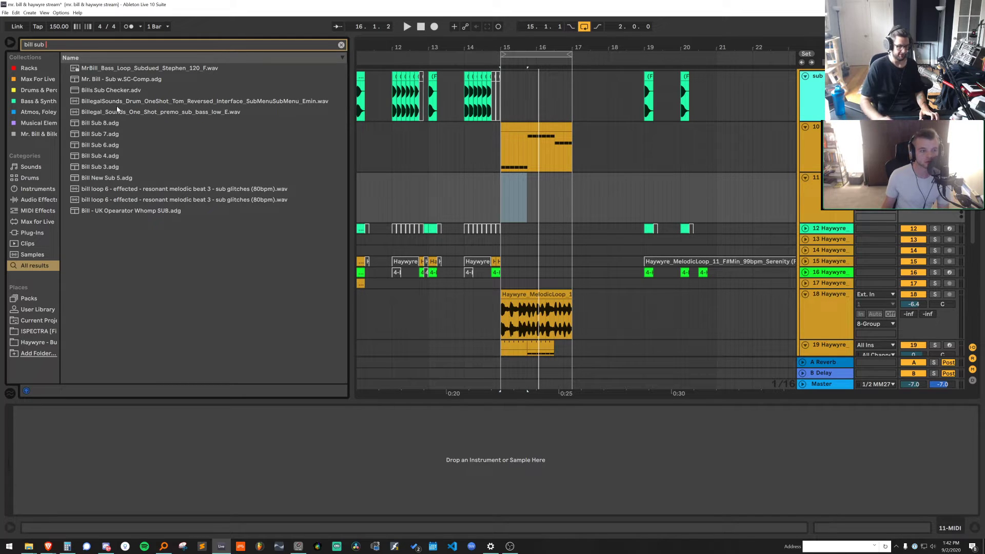
pyautogui.write('good sub')
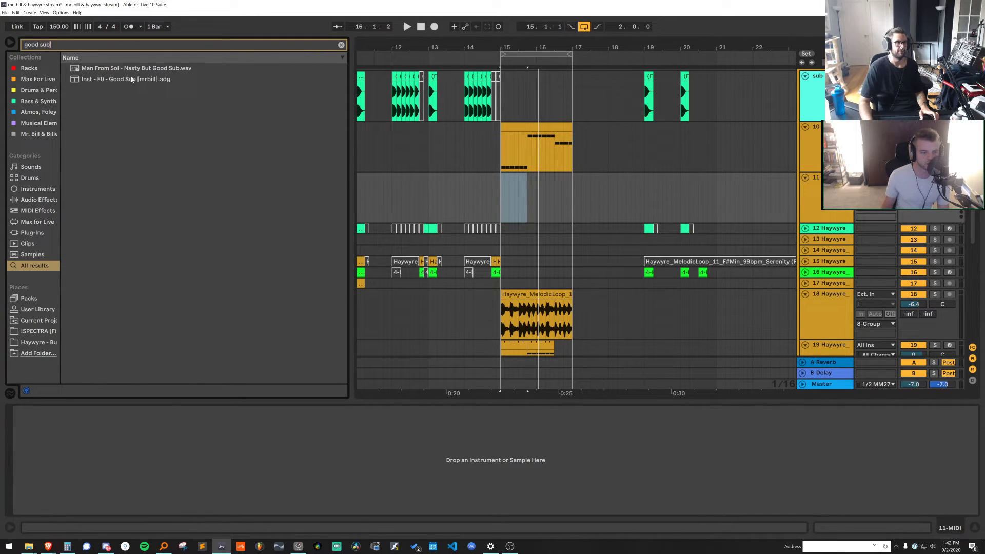
pyautogui.click(131, 79)
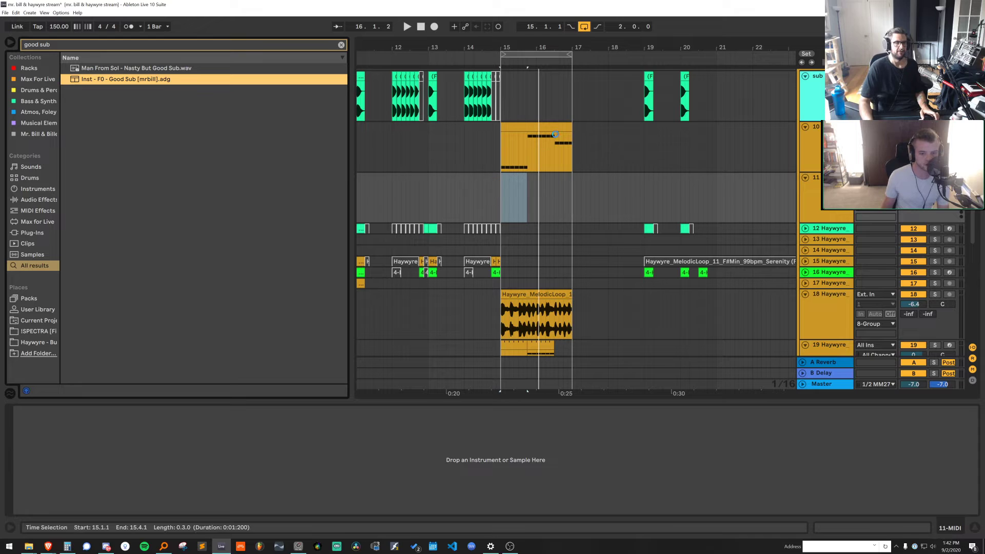
# Move the bars 15–16 bass clip from track 10 to the Good Sub track and set Operator's transposition to -24 st
pyautogui.click(548, 125)
pyautogui.hotkey('ctrl', 'x')
pyautogui.press('Down')
pyautogui.hotkey('ctrl', 'v')
pyautogui.press('space')
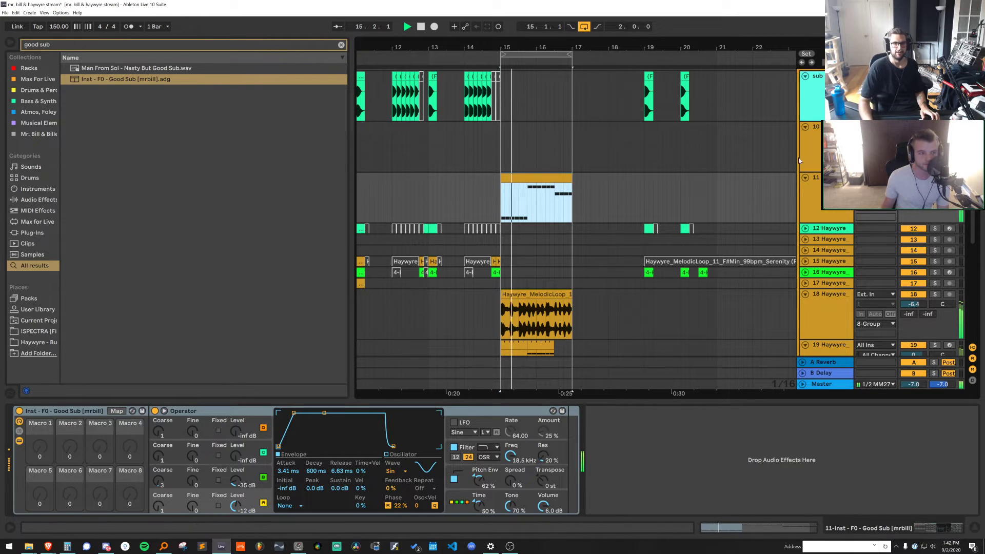
pyautogui.press('space')
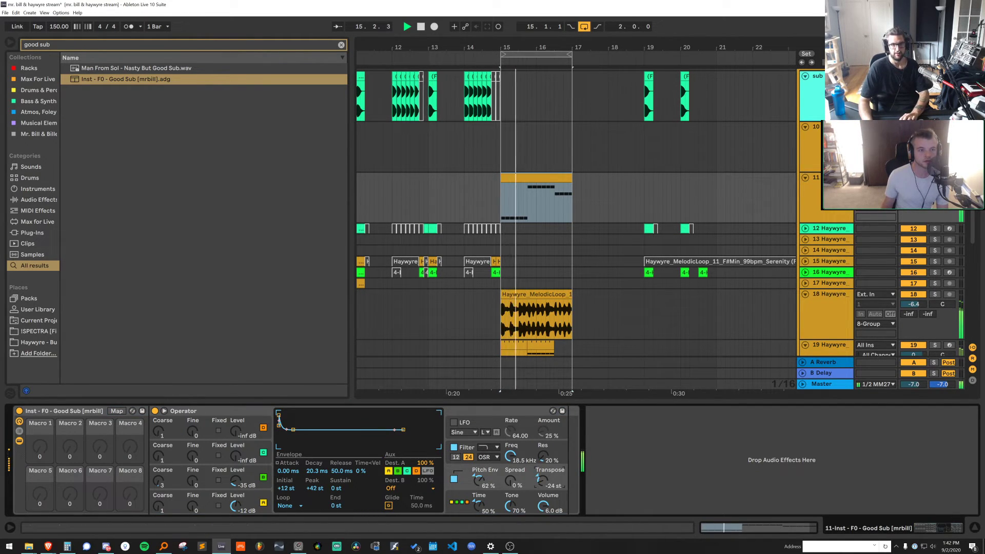
# Delete the old bass stab track 10 and lower the clip's A#3 and G#3 notes one octave
pyautogui.click(816, 128)
pyautogui.press('Delete')
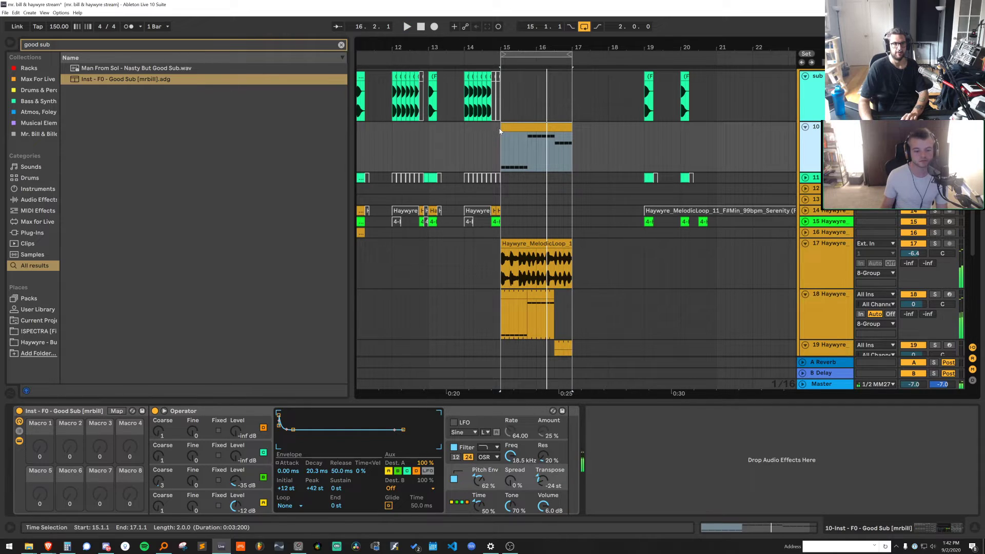
pyautogui.click(530, 146)
pyautogui.moveTo(553, 338); pyautogui.dragTo(977, 374)
pyautogui.hotkey('shift', 'Down')
pyautogui.hotkey('shift', 'Down')
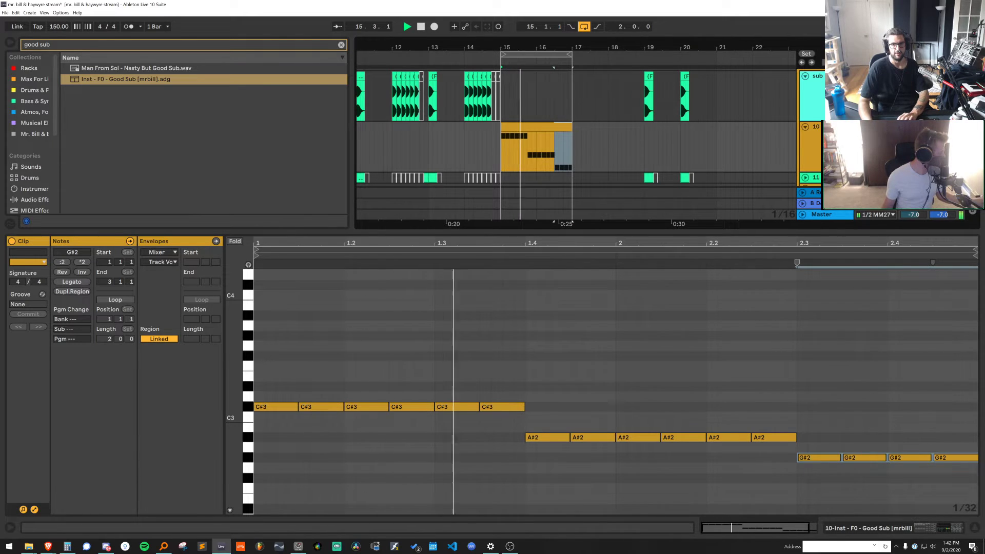
pyautogui.press('space')
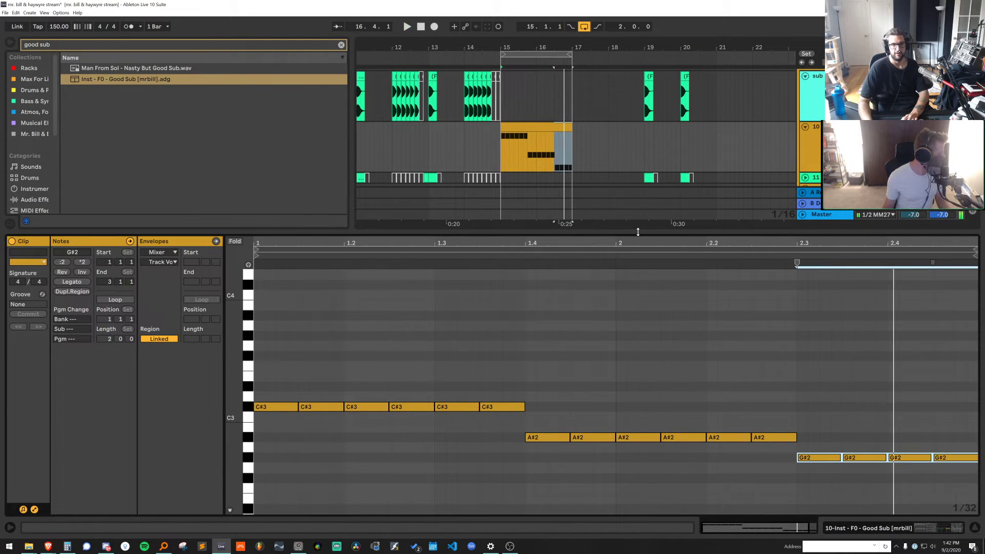
# Transpose the note of the track 19 clip at bar 16.3 up to F#1 and play the section
pyautogui.moveTo(561, 47); pyautogui.dragTo(561, 52)
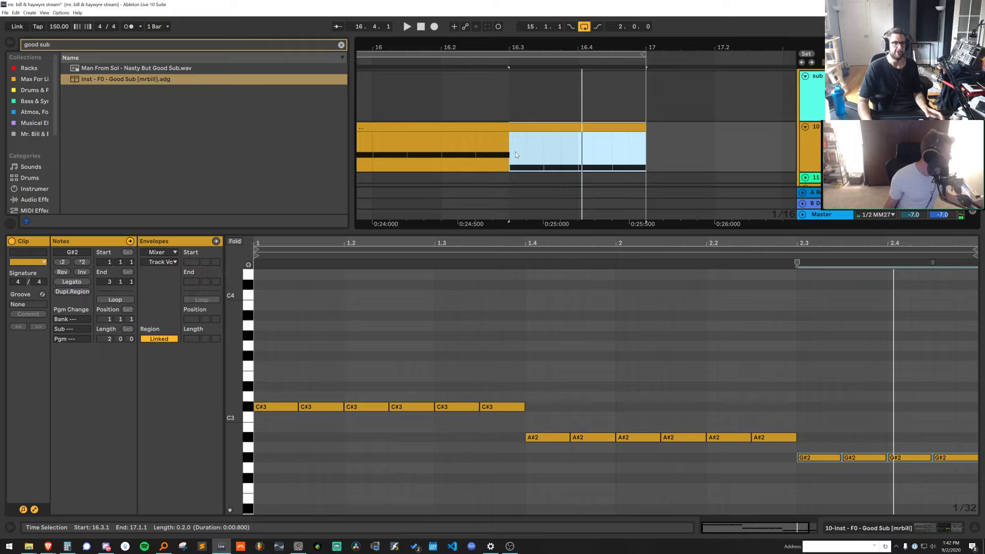
pyautogui.moveTo(564, 233); pyautogui.dragTo(553, 357)
pyautogui.press('space')
pyautogui.press('space')
pyautogui.press('space')
pyautogui.press('space')
pyautogui.scroll(-3, 551, 219)
pyautogui.click(558, 229)
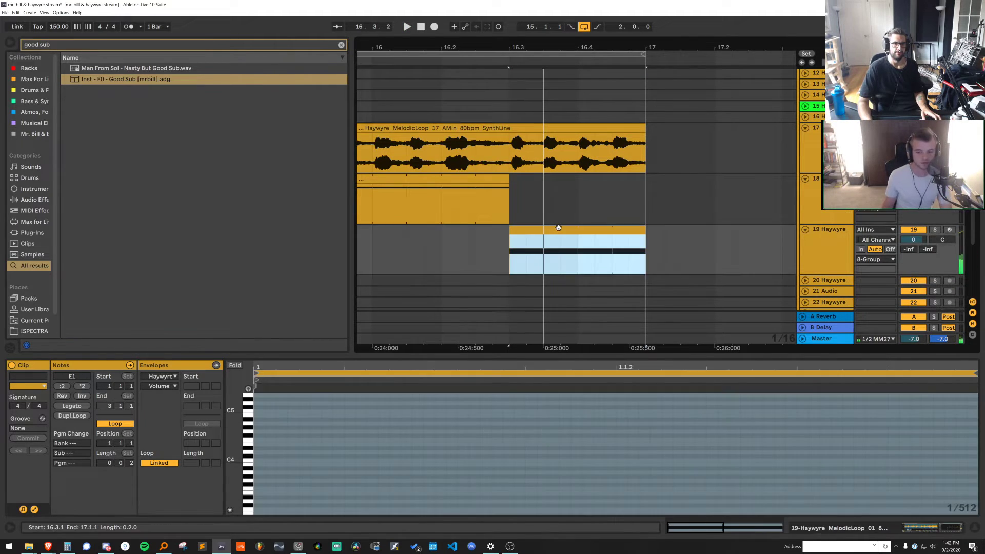
pyautogui.click(670, 448)
pyautogui.press('space')
pyautogui.press('space')
pyautogui.hotkey('ctrl', 'a')
pyautogui.press('space')
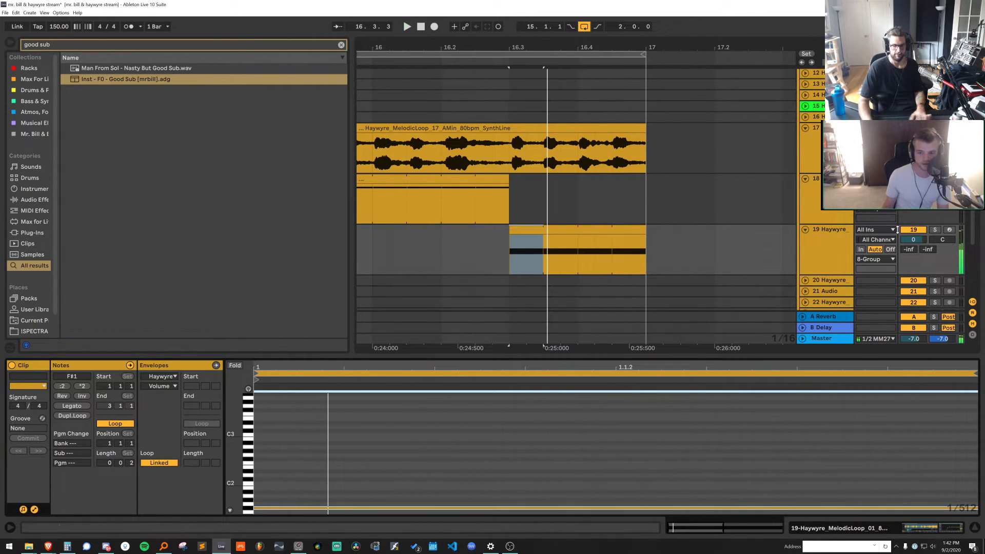
# Transpose the Good Sub clip segment from bar 16.3 to 17 up two semitones, to A#2, and play
pyautogui.scroll(3, 440, 131)
pyautogui.click(513, 106)
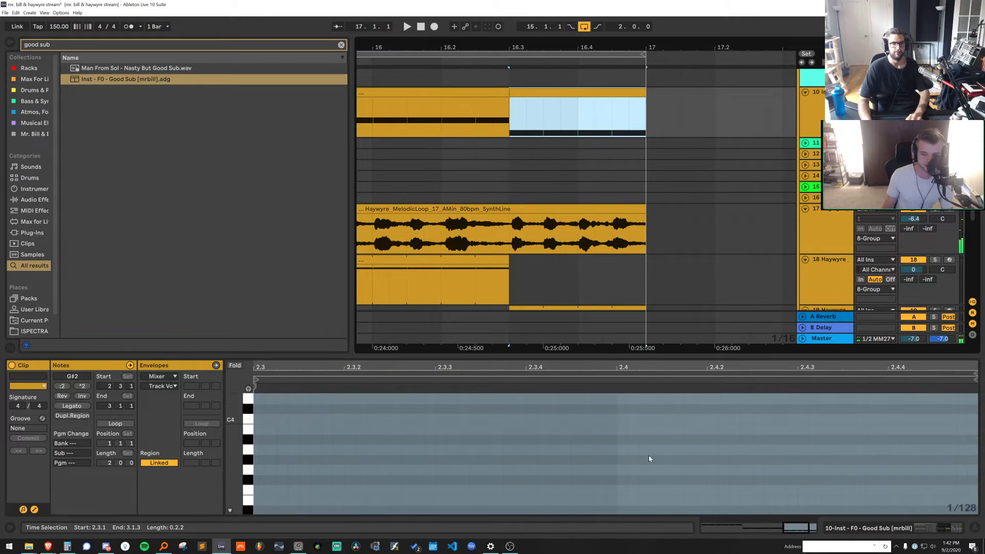
pyautogui.press('space')
pyautogui.press('space')
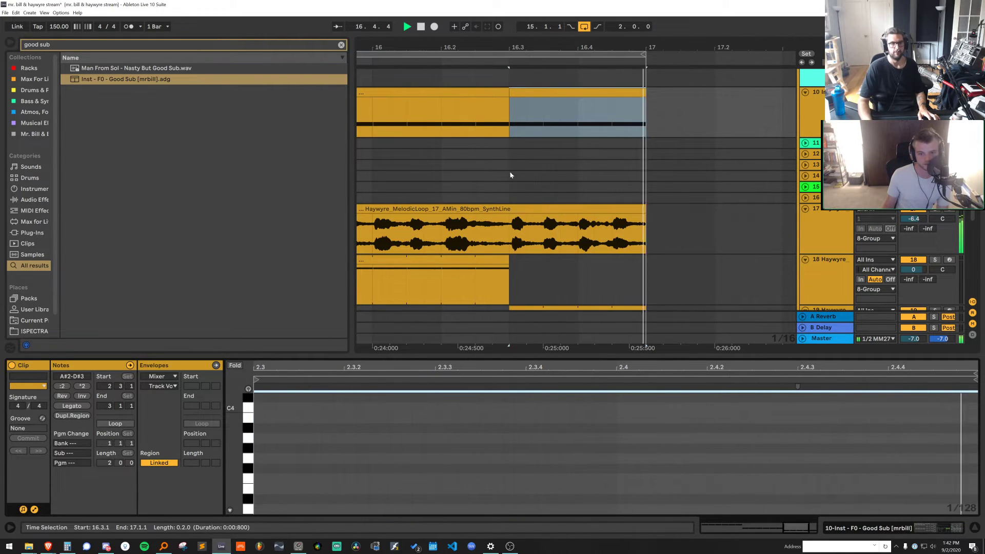
# Check the note pitch of the track 19 clip at bar 16.3 against playback
pyautogui.click(434, 169)
pyautogui.click(393, 167)
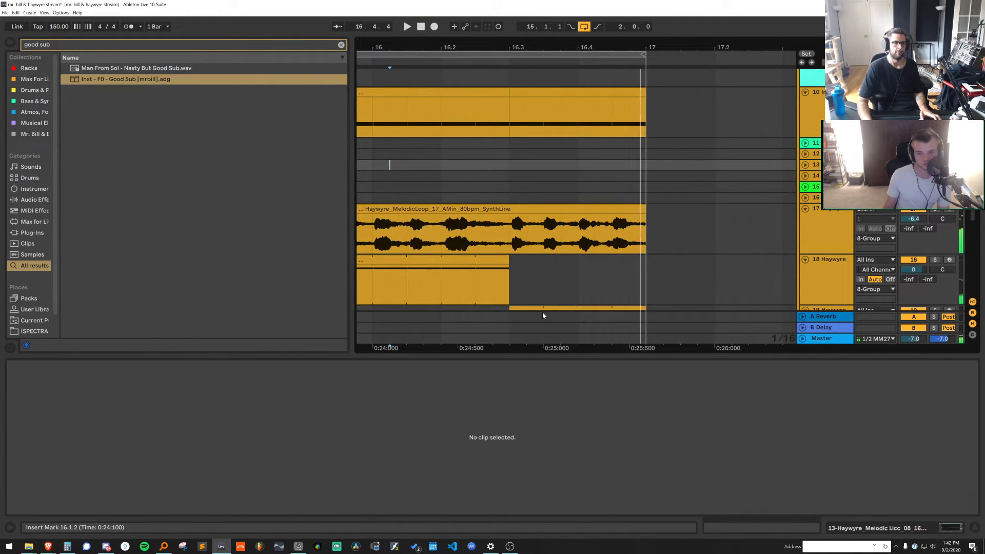
pyautogui.click(543, 312)
pyautogui.scroll(-4, 543, 305)
pyautogui.doubleClick(543, 283)
pyautogui.press('space')
pyautogui.scroll(3, 541, 113)
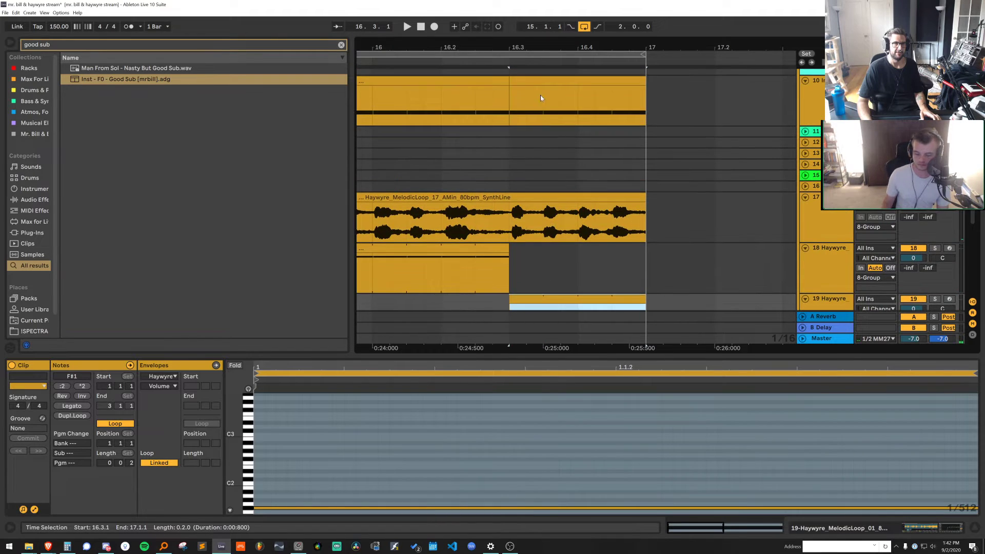
# Transpose the Good Sub notes from bar 16.3 to 17 to F#3 and play the section
pyautogui.click(540, 97)
pyautogui.moveTo(322, 472); pyautogui.dragTo(324, 407)
pyautogui.press('Down')
pyautogui.press('Down')
pyautogui.press('Down')
pyautogui.press('Down')
pyautogui.press('Down')
pyautogui.press('space')
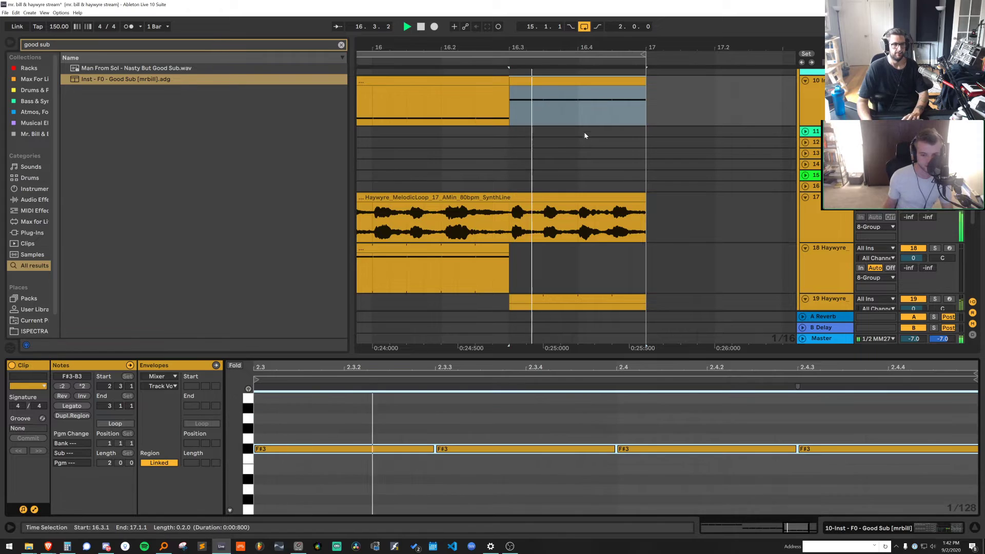
# Lower the Good Sub notes at bar 16.3 further, below the pitch of the preceding A#2 notes
pyautogui.press('Down')
pyautogui.press('Down')
pyautogui.press('Down')
pyautogui.press('Down')
pyautogui.press('Down')
pyautogui.press('Down')
pyautogui.press('space')
# Transpose the track 19 clip's note at bar 16.3 up to A1, lower it one octave to A0 and play
pyautogui.click(536, 298)
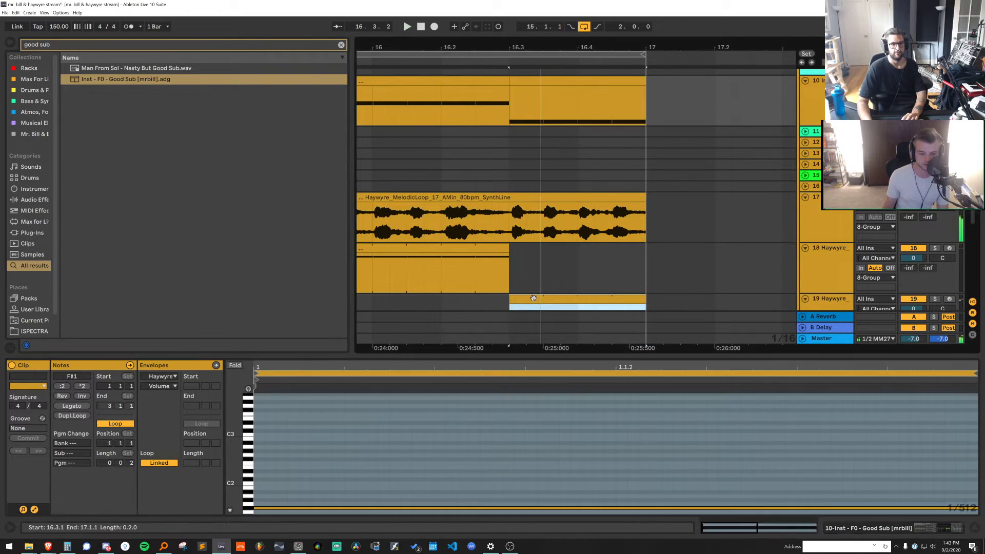
pyautogui.click(446, 470)
pyautogui.click(556, 500)
pyautogui.press('space')
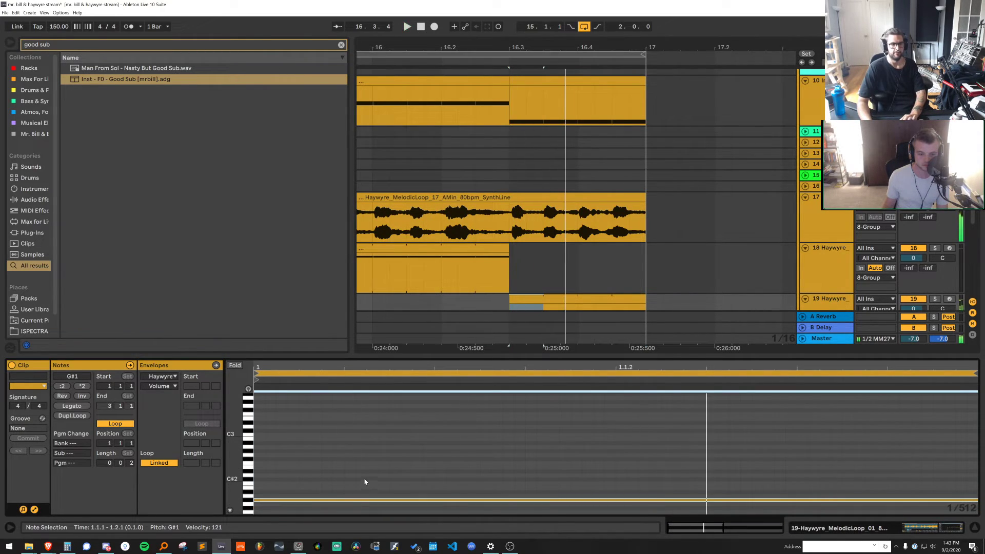
pyautogui.press('Up')
pyautogui.press('Up')
pyautogui.press('Up')
pyautogui.press('Down')
pyautogui.press('Down')
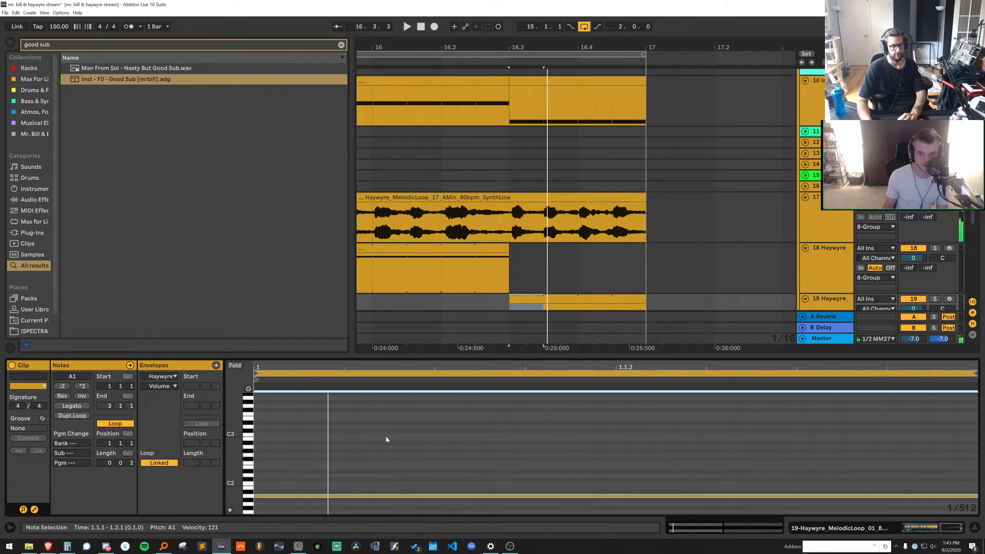
pyautogui.press('space')
pyautogui.hotkey('shift', 'Down')
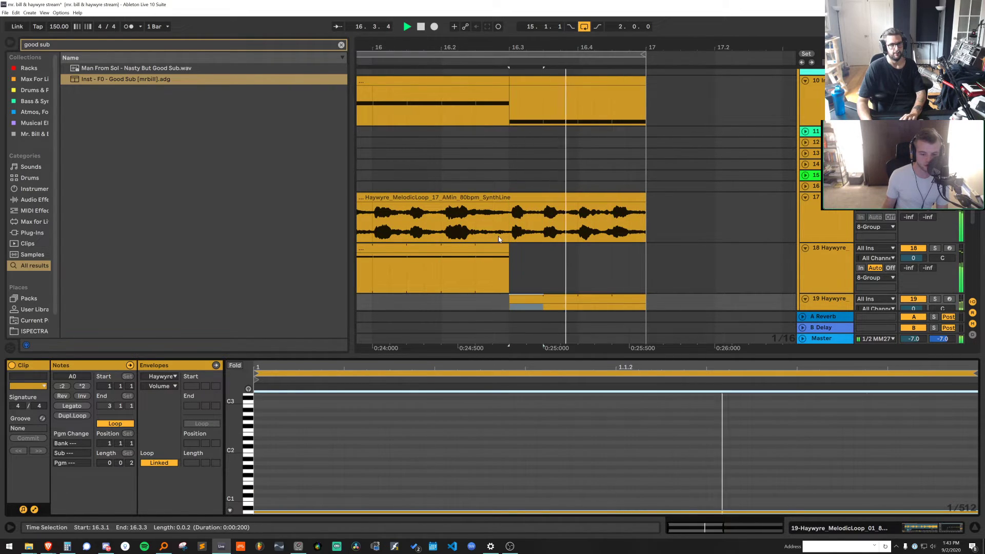
# Move the sample start of track 19's Simpler to about 0:01 and play the section from bar 15
pyautogui.click(479, 142)
pyautogui.press('-')
pyautogui.press('-')
pyautogui.press('-')
pyautogui.press('-')
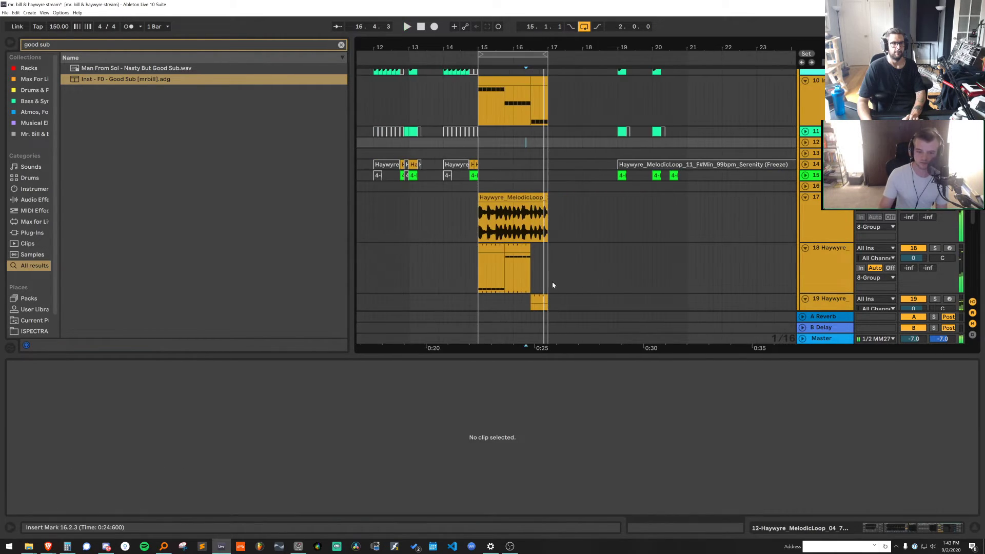
pyautogui.scroll(-3, 684, 285)
pyautogui.click(847, 227)
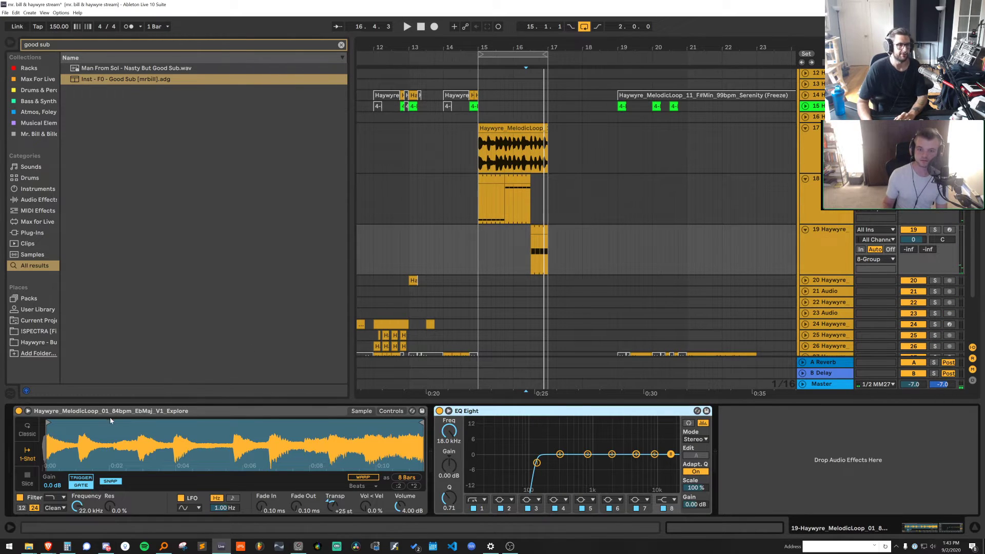
pyautogui.moveTo(49, 423); pyautogui.dragTo(81, 421)
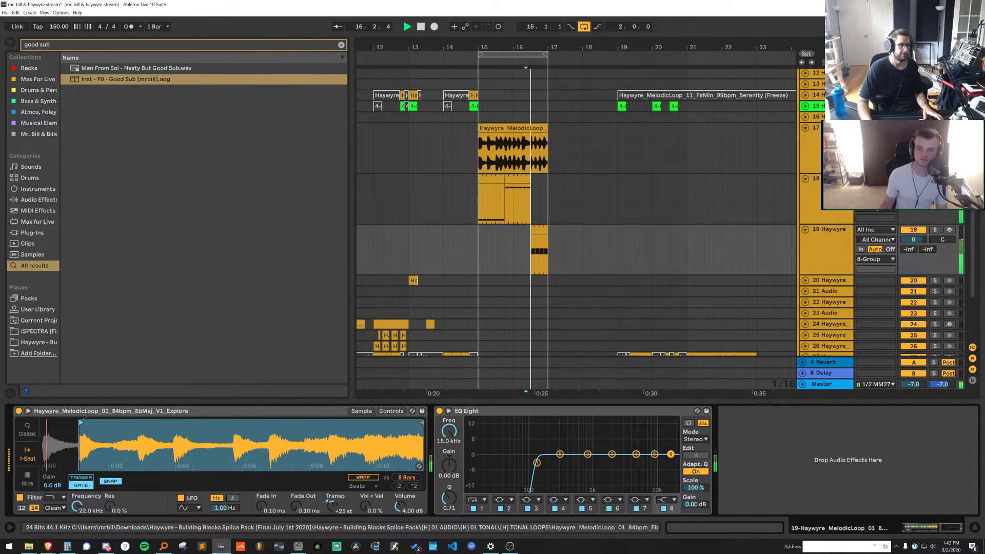
pyautogui.press('space')
# Transpose the note in the track 19 clip at bar 16.3 up to C1 and play it
pyautogui.doubleClick(538, 230)
pyautogui.hotkey('ctrl', 'a')
pyautogui.press('Down')
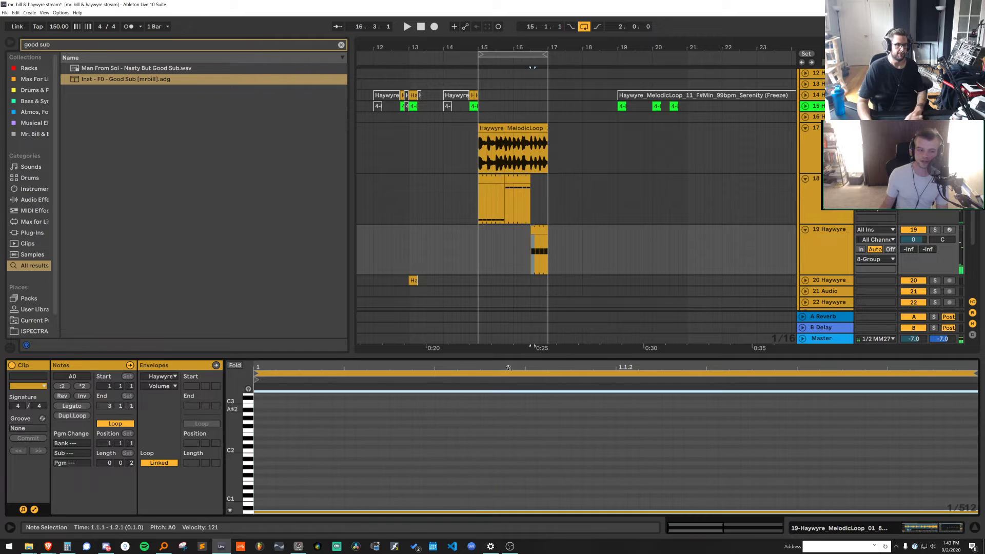
pyautogui.press('Up')
pyautogui.press('Up')
pyautogui.press('Up')
pyautogui.press('space')
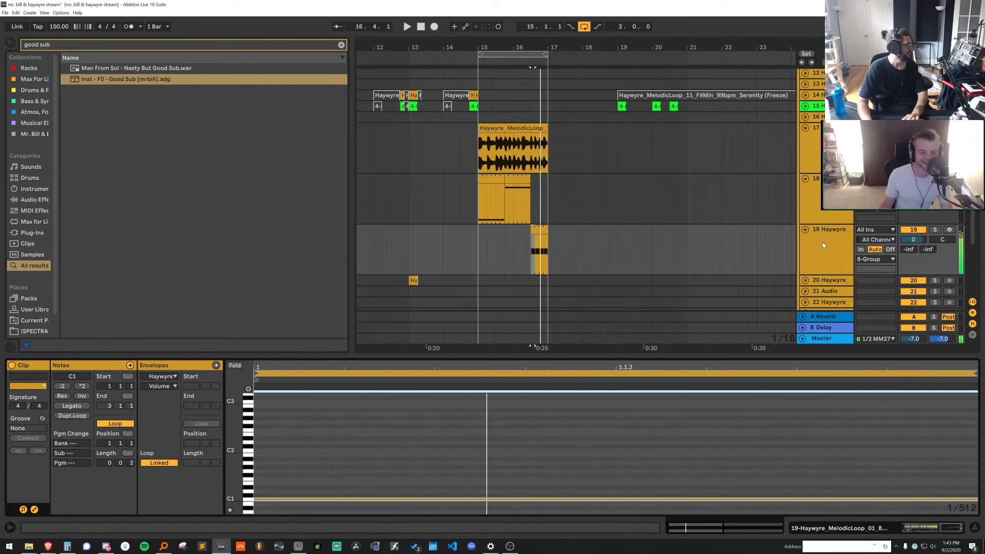
# Move the track 19 Simpler's sample start on to just before 0:03 and audition the loop
pyautogui.click(824, 254)
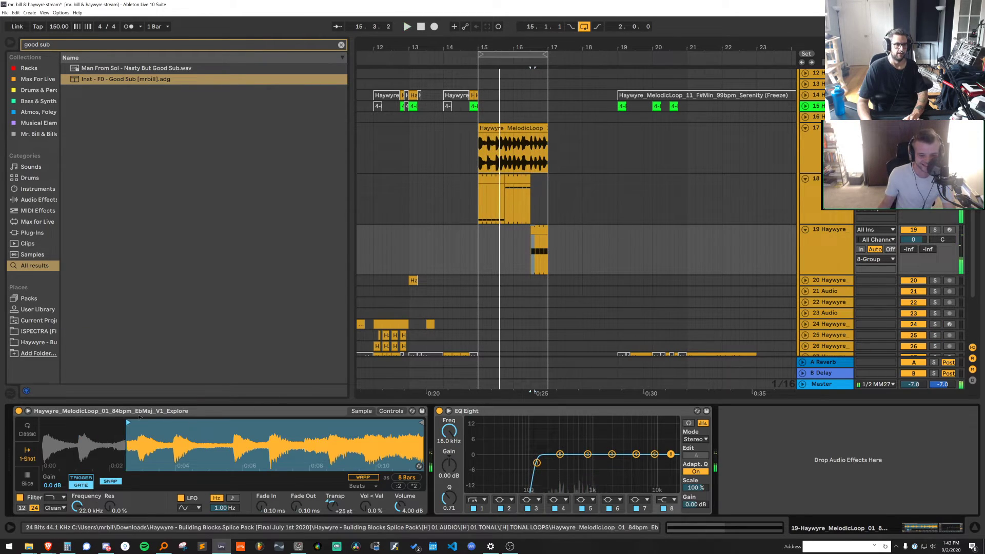
pyautogui.moveTo(128, 423); pyautogui.dragTo(140, 417)
pyautogui.press('space')
pyautogui.press('space')
pyautogui.press('space')
pyautogui.press('space')
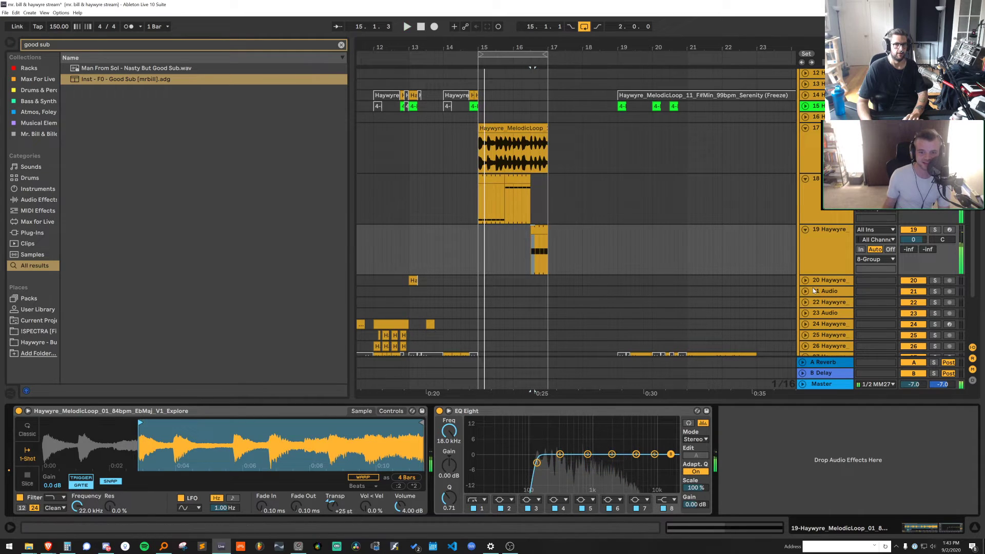
# Lower the track 19 Simpler's volume to 1.00 dB while replaying the section
pyautogui.press('space')
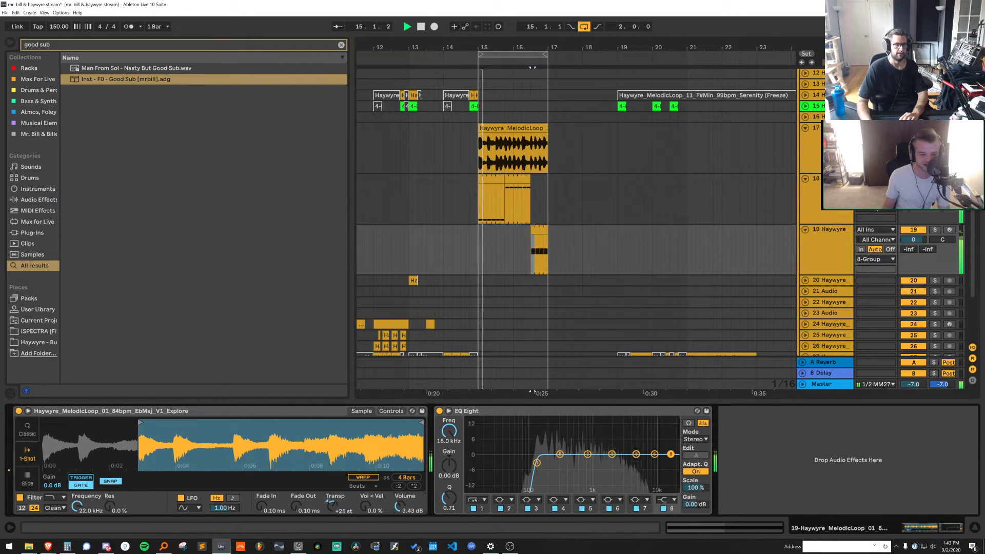
pyautogui.press('space')
pyautogui.press('space')
pyautogui.moveTo(400, 505); pyautogui.dragTo(399, 508)
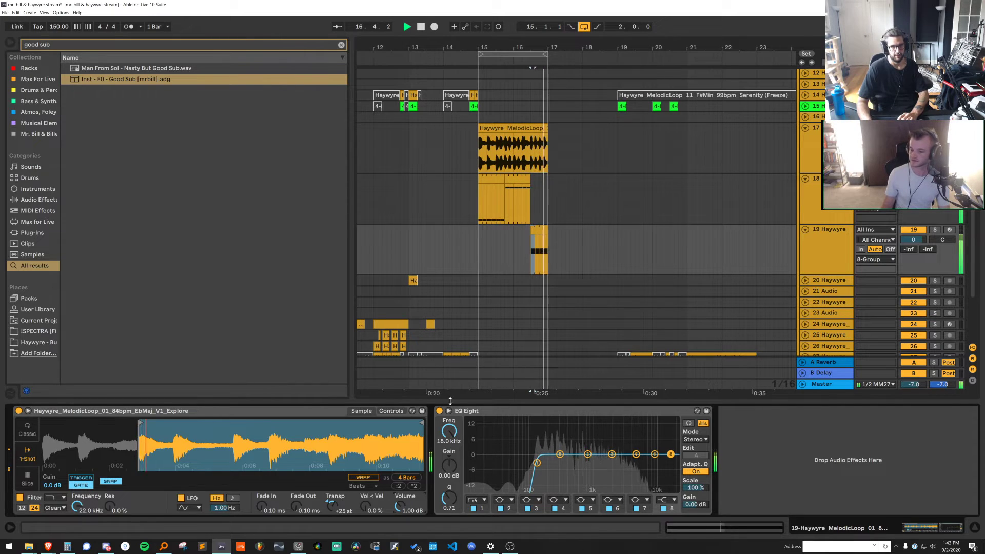
# Move the track 19 Simpler's sample start to about 0:07 and raise its transposition to +32 st during playback
pyautogui.moveTo(143, 423)
pyautogui.mouseDown()
pyautogui.moveTo(291, 408)
pyautogui.moveTo(276, 409)
pyautogui.mouseUp()
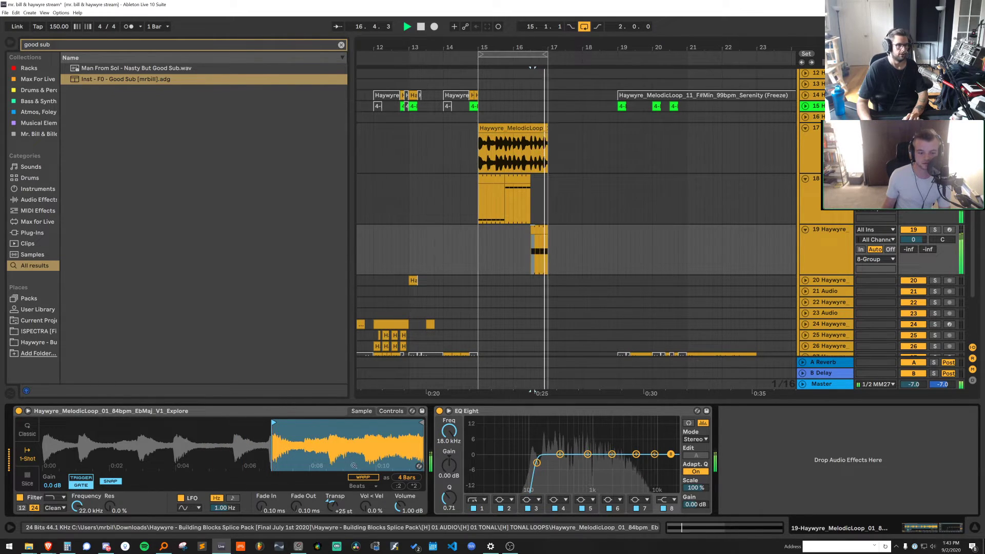
pyautogui.press('space')
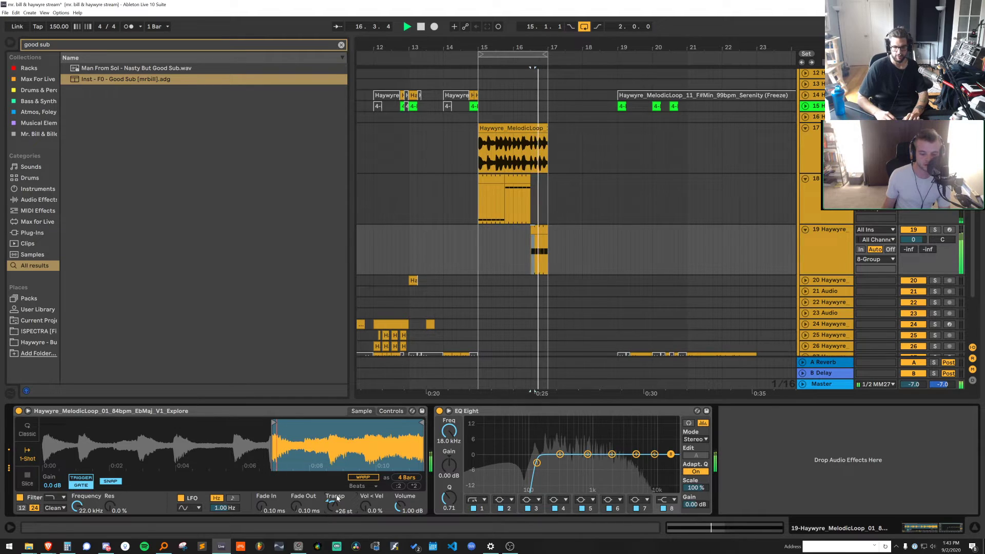
pyautogui.moveTo(273, 423)
pyautogui.mouseDown()
pyautogui.moveTo(417, 422)
pyautogui.moveTo(274, 423)
pyautogui.mouseUp()
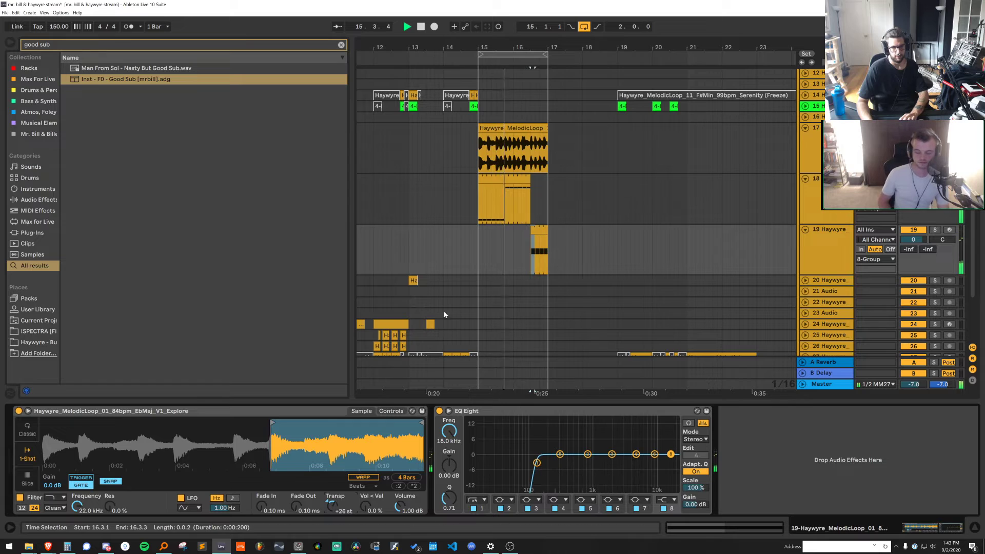
pyautogui.click(536, 229)
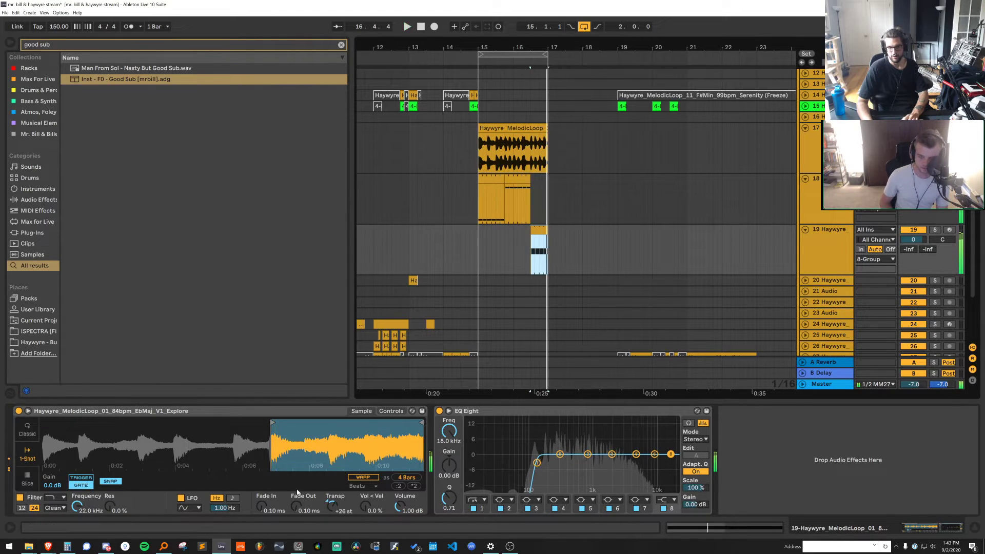
pyautogui.press('space')
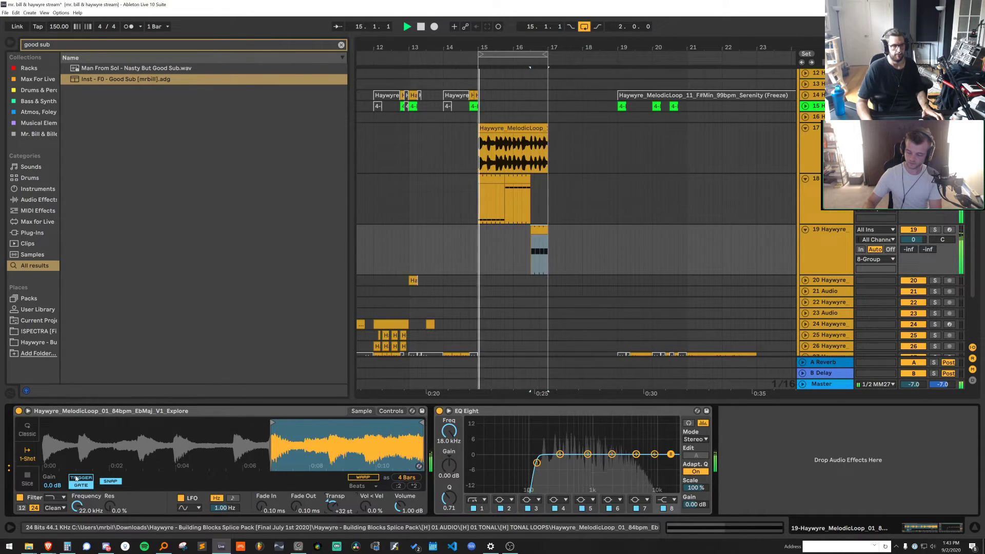
# Try lowering the track 19 Simpler's filter frequency to 4.12 kHz and listen to the section
pyautogui.moveTo(76, 506); pyautogui.dragTo(76, 530)
pyautogui.press('space')
pyautogui.press('space')
pyautogui.press('space')
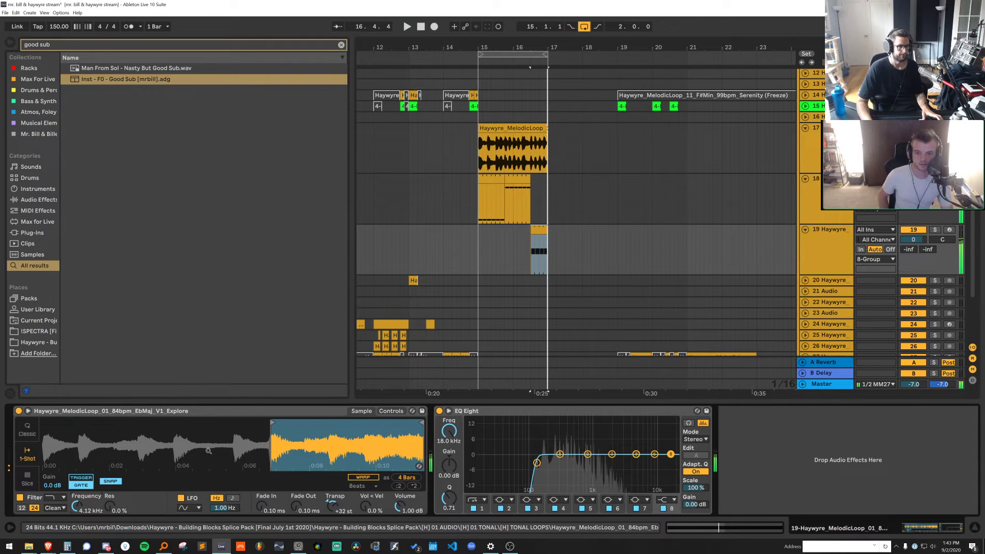
# Try a filter envelope amount of 41 with the filter frequency at 1.76 kHz on the track 19 Simpler
pyautogui.click(391, 411)
pyautogui.click(60, 486)
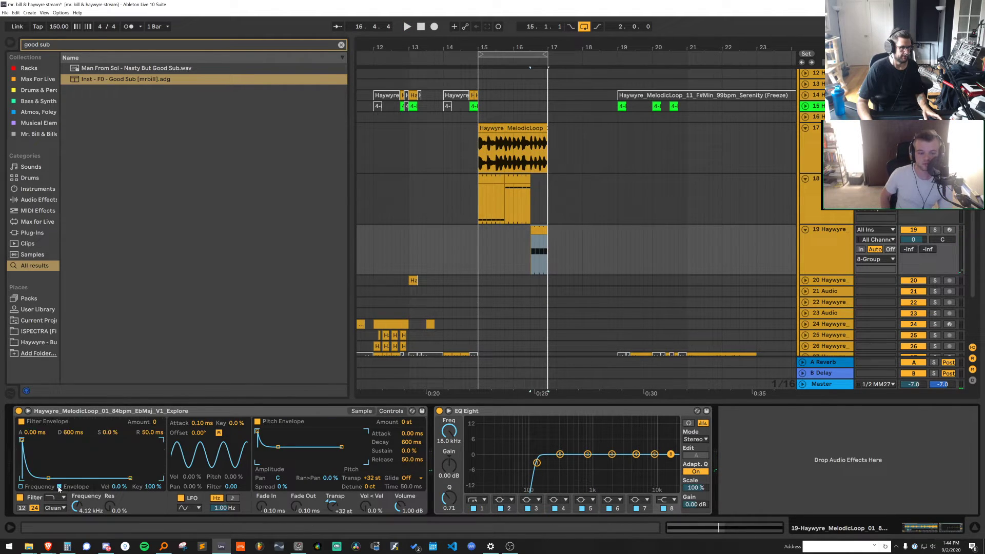
pyautogui.press('space')
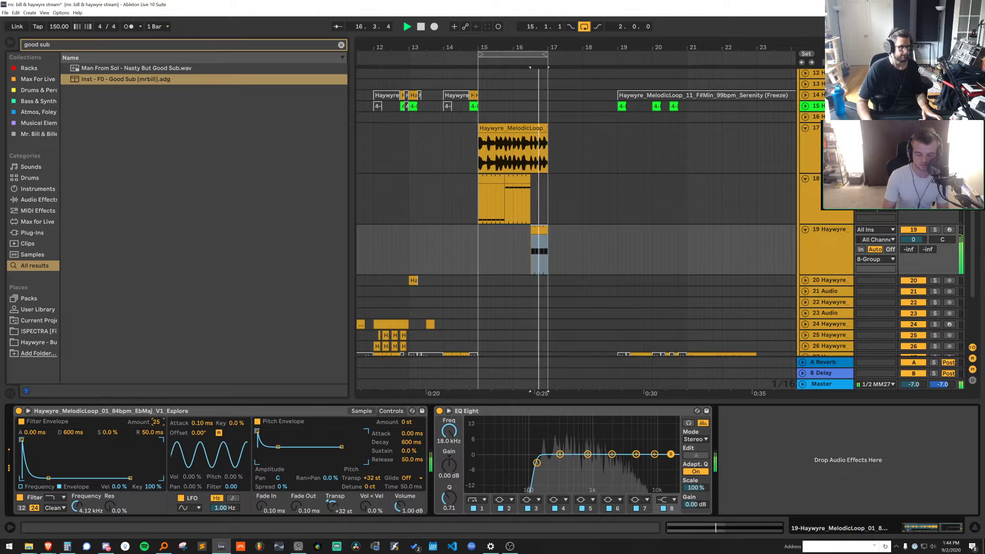
pyautogui.press('space')
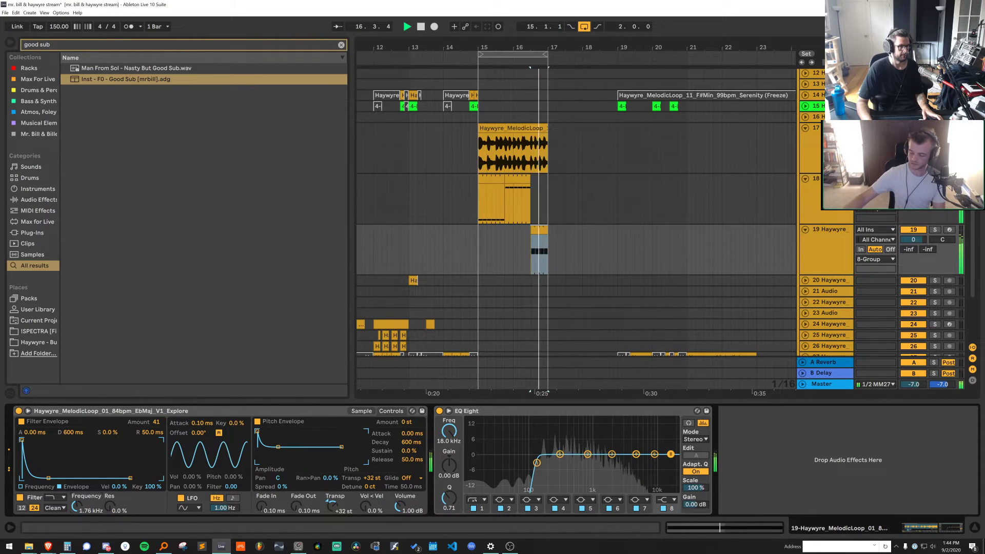
# Switch off the track 19 Simpler's filter envelope and return its filter frequency to 22.0 kHz
pyautogui.moveTo(77, 506); pyautogui.dragTo(77, 517)
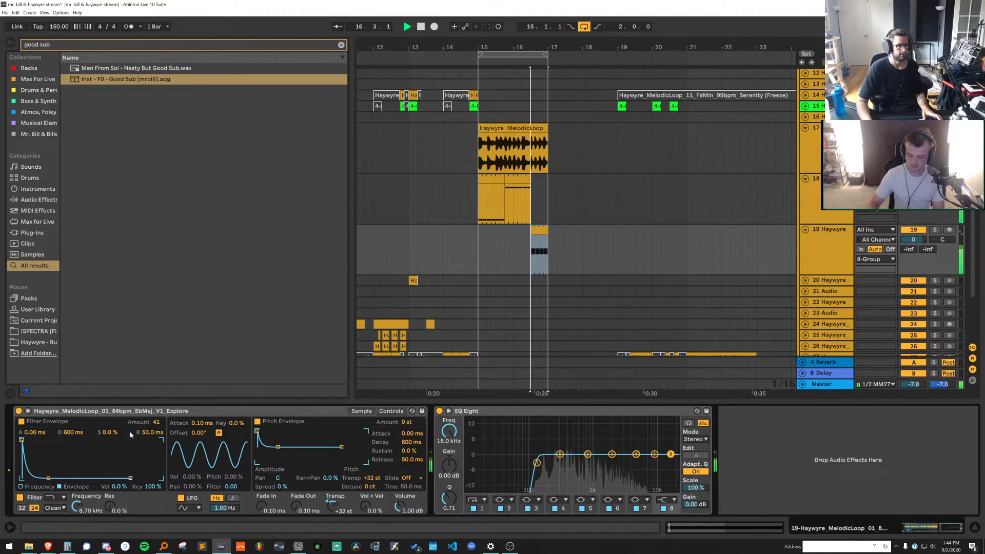
pyautogui.press('space')
pyautogui.press('space')
pyautogui.click(21, 422)
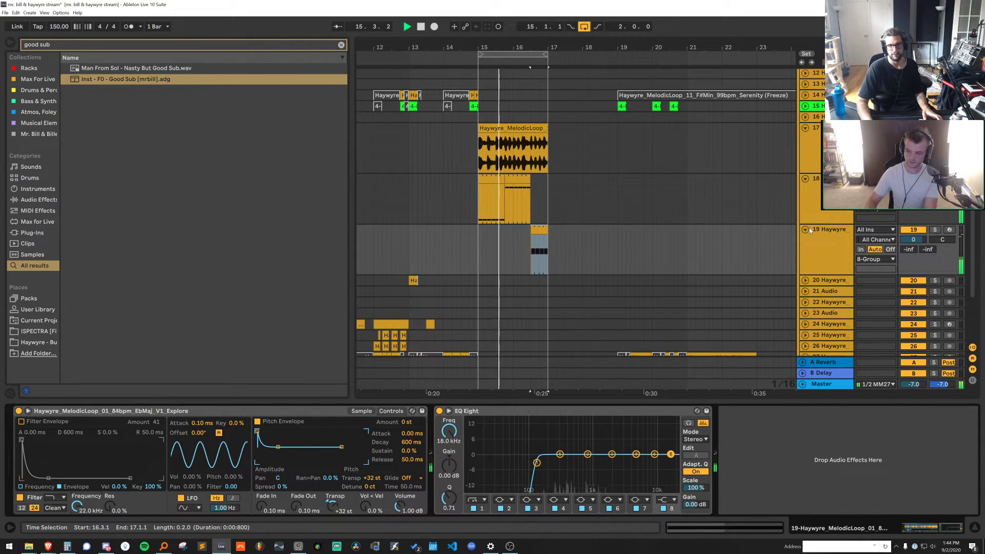
# Show the sample in track 19's instrument and move its start marker earlier, to about 0:04
pyautogui.scroll(3, 667, 123)
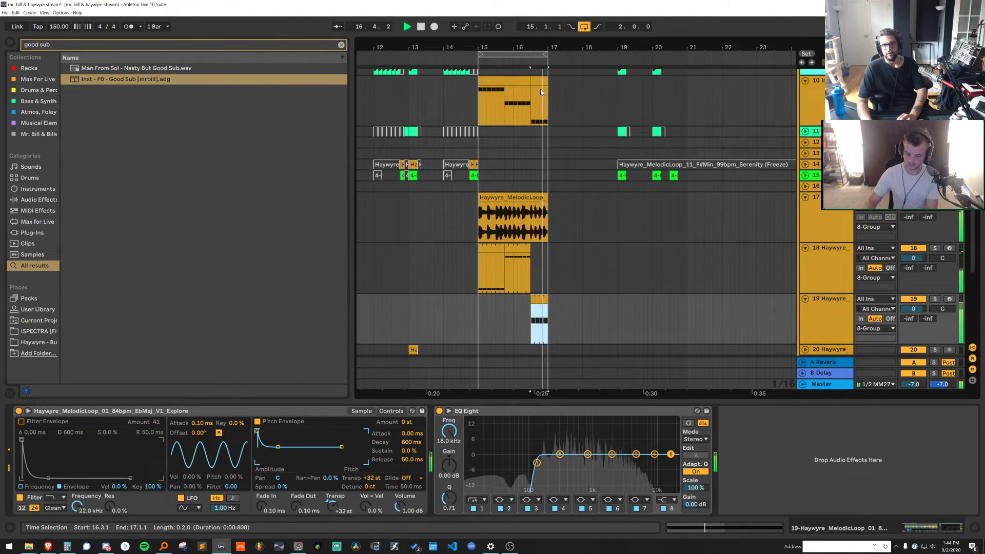
pyautogui.moveTo(544, 50); pyautogui.dragTo(586, 45)
pyautogui.click(581, 81)
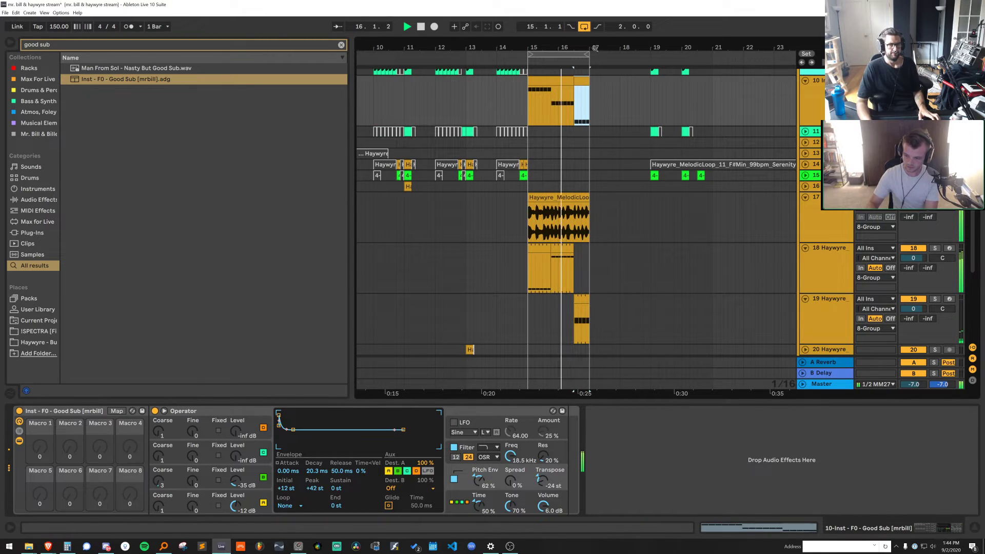
pyautogui.doubleClick(582, 302)
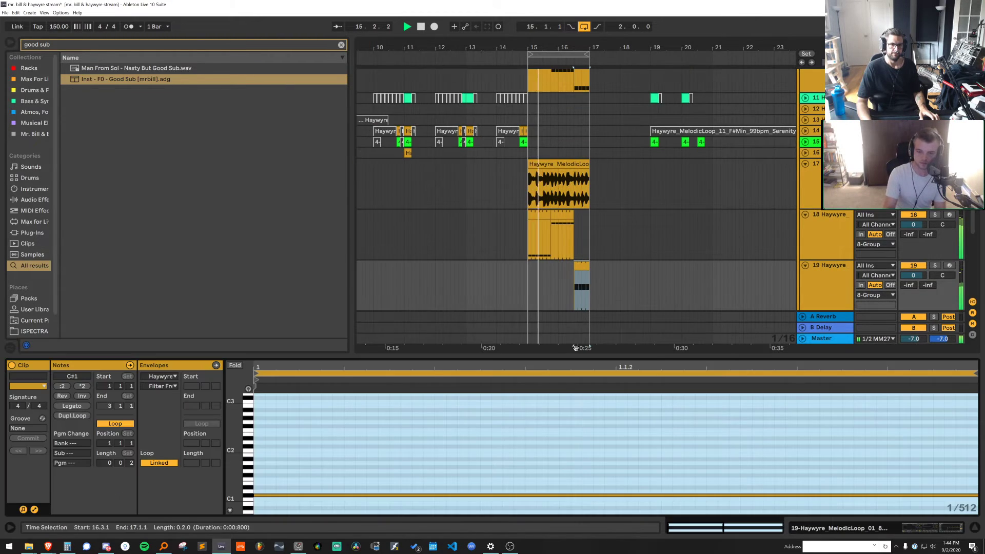
pyautogui.click(835, 276)
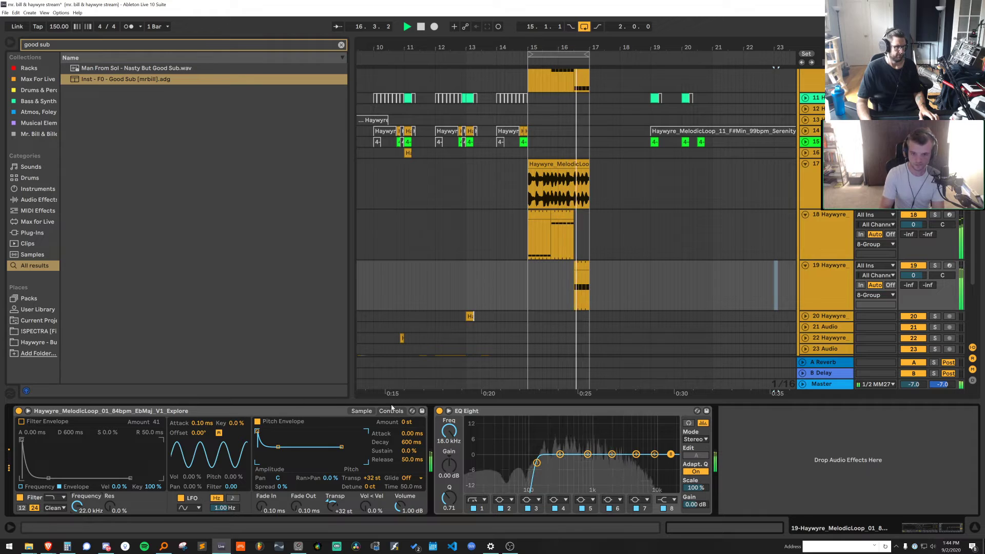
pyautogui.click(362, 411)
pyautogui.press('space')
pyautogui.click(584, 266)
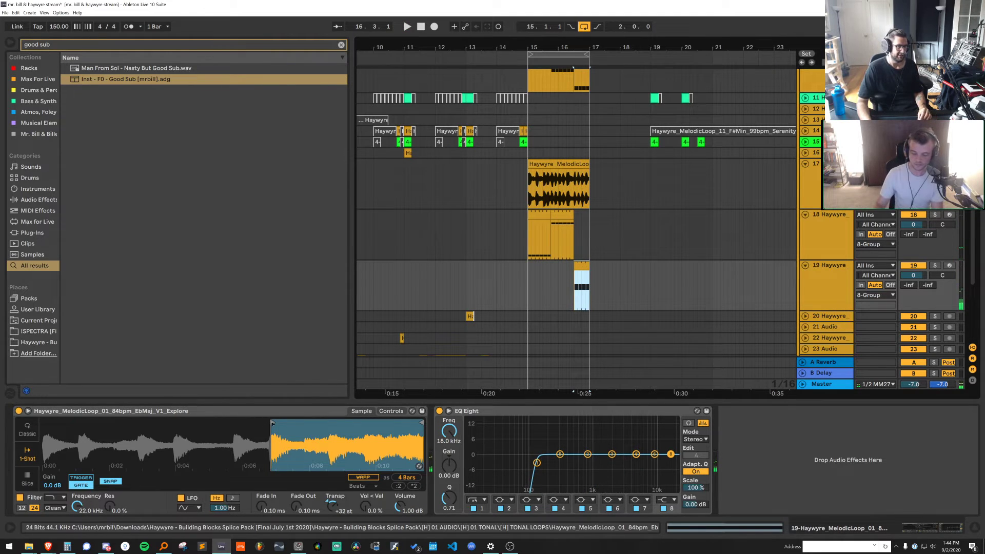
pyautogui.moveTo(272, 422); pyautogui.dragTo(181, 422)
pyautogui.press('space')
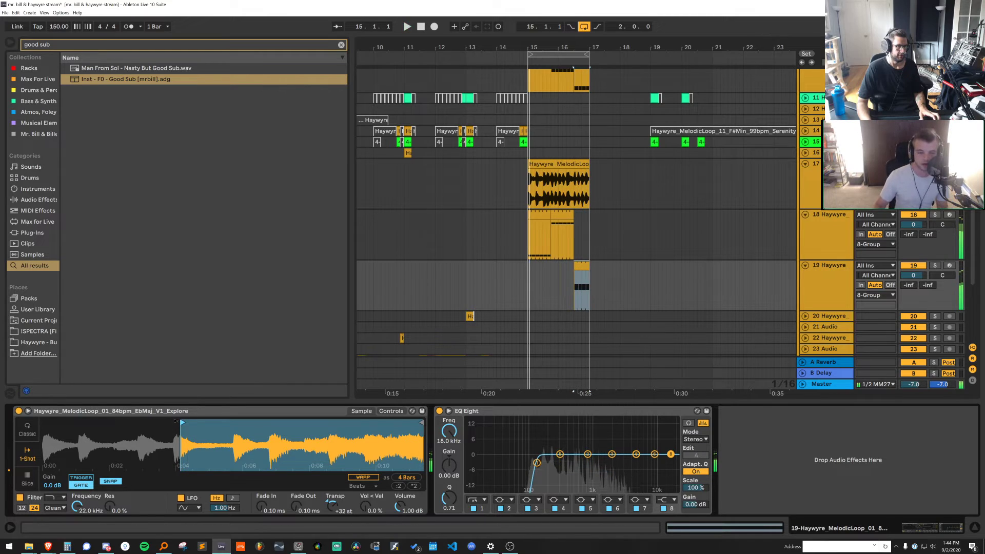
# Raise the volume of track 19's sampler to 3.94 dB and play back the loop
pyautogui.press('space')
pyautogui.moveTo(401, 514); pyautogui.dragTo(325, 491)
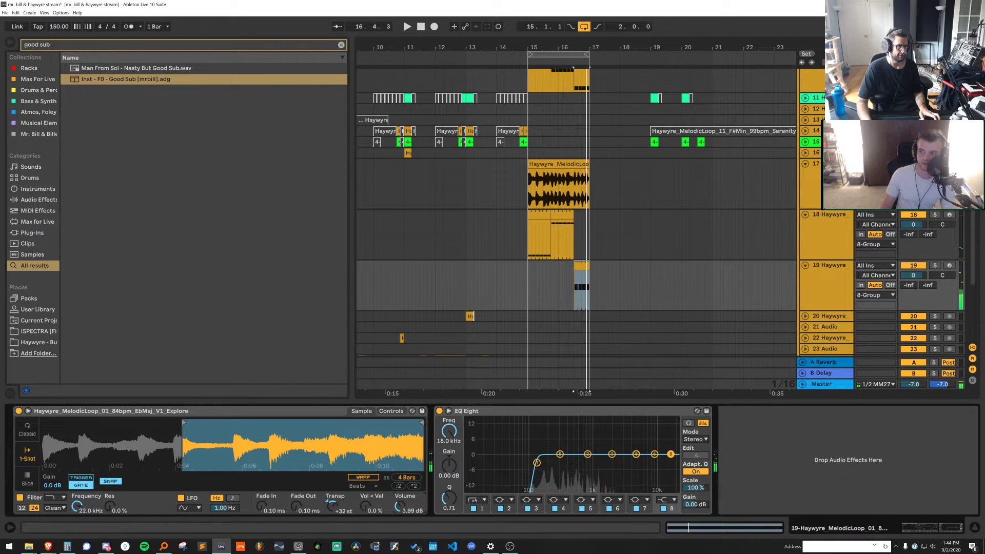
pyautogui.press('space')
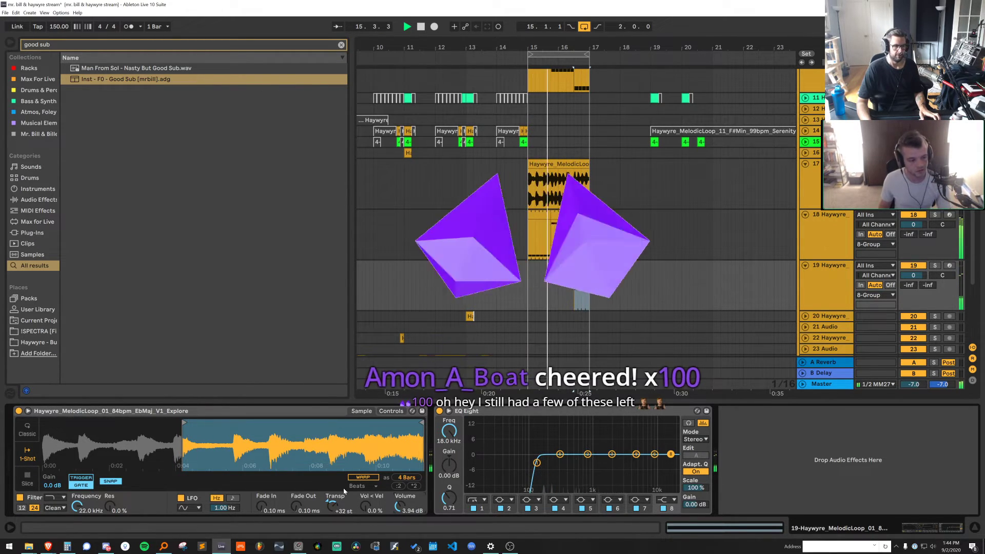
pyautogui.press('space')
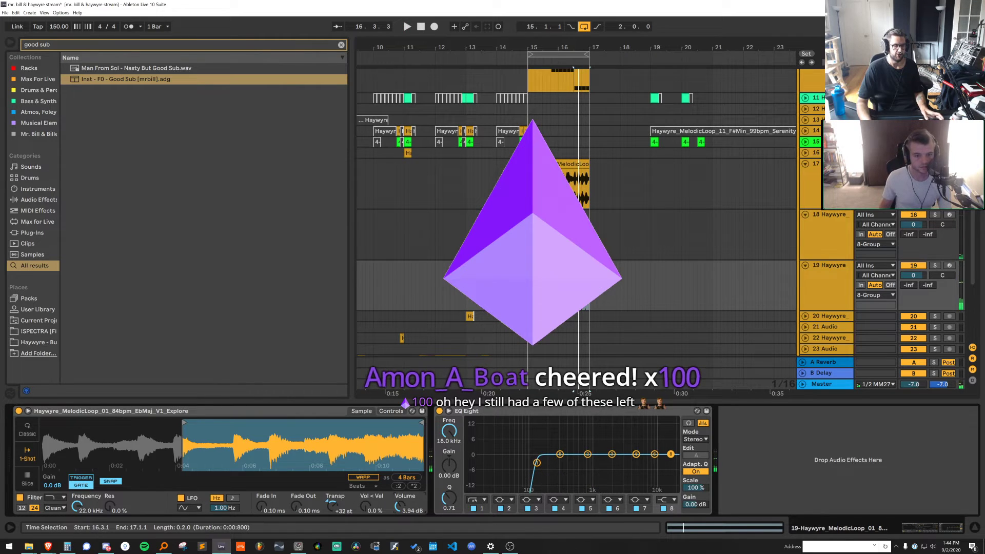
# Set the arrangement grid to 1 Bar and copy the sub clips spanning 15.1.1 to 16.3.1 on track 10 to bar 9
pyautogui.scroll(5, 481, 158)
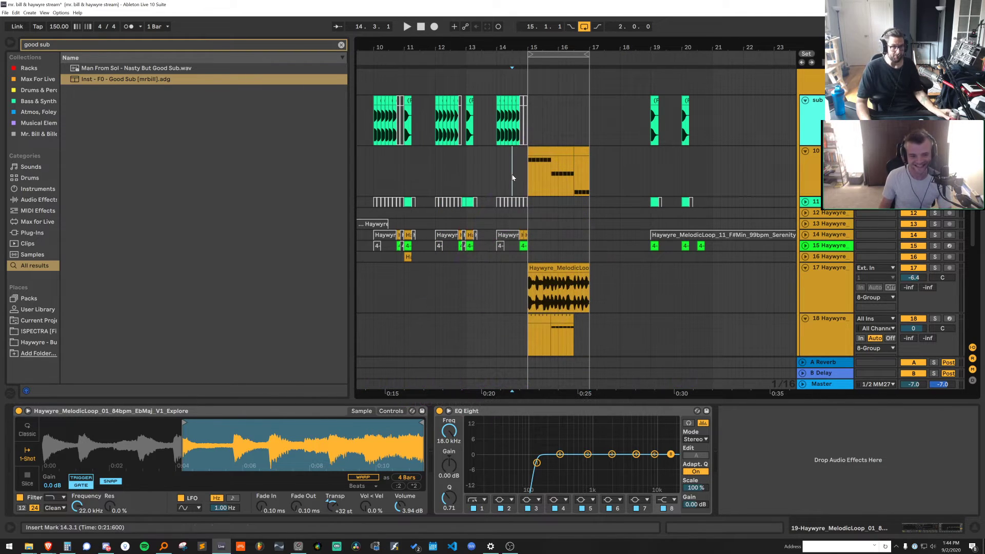
pyautogui.click(511, 176)
pyautogui.press('space')
pyautogui.rightClick(477, 168)
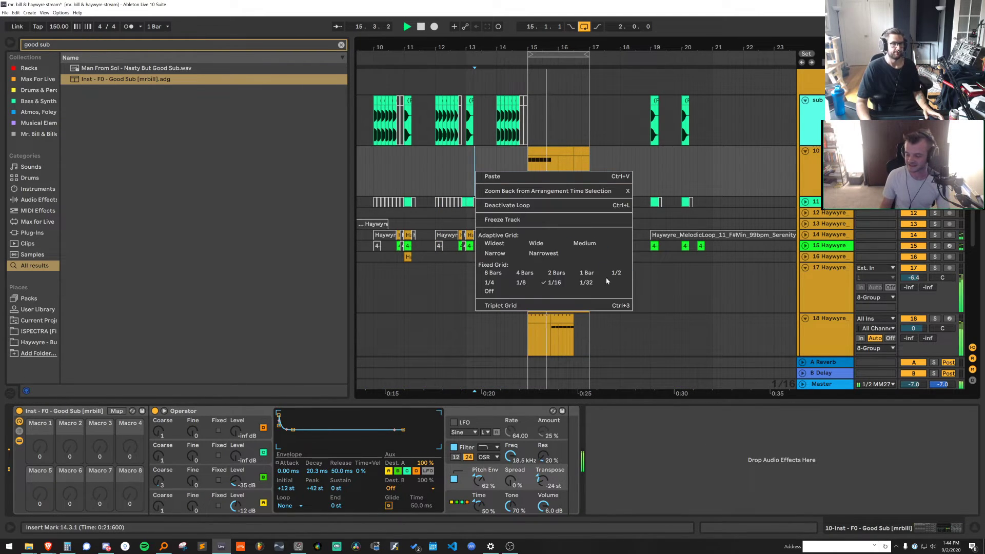
pyautogui.click(586, 272)
pyautogui.press('space')
pyautogui.click(544, 150)
pyautogui.moveTo(547, 47); pyautogui.dragTo(549, 47)
pyautogui.press('-')
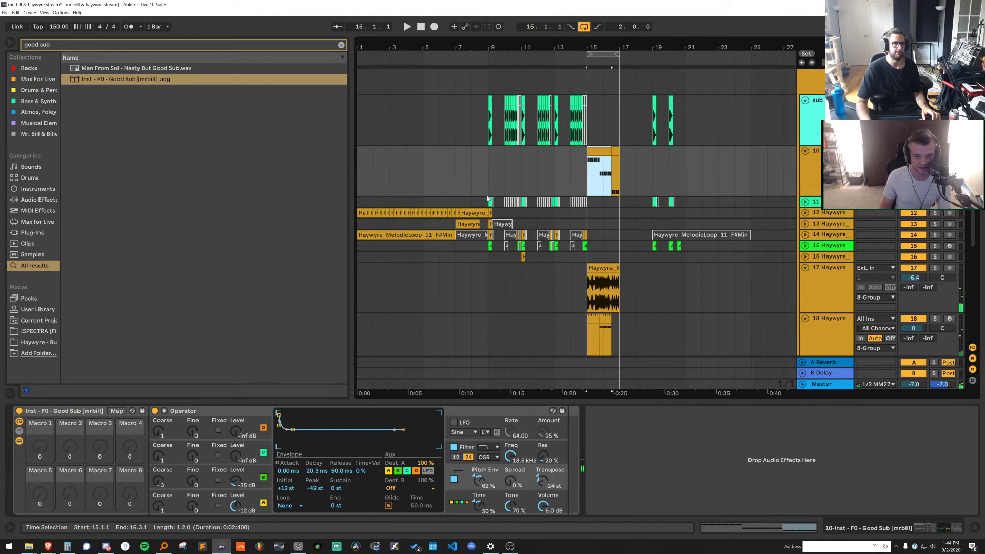
pyautogui.moveTo(489, 175)
pyautogui.mouseDown()
pyautogui.moveTo(506, 174)
pyautogui.moveTo(493, 171)
pyautogui.mouseUp()
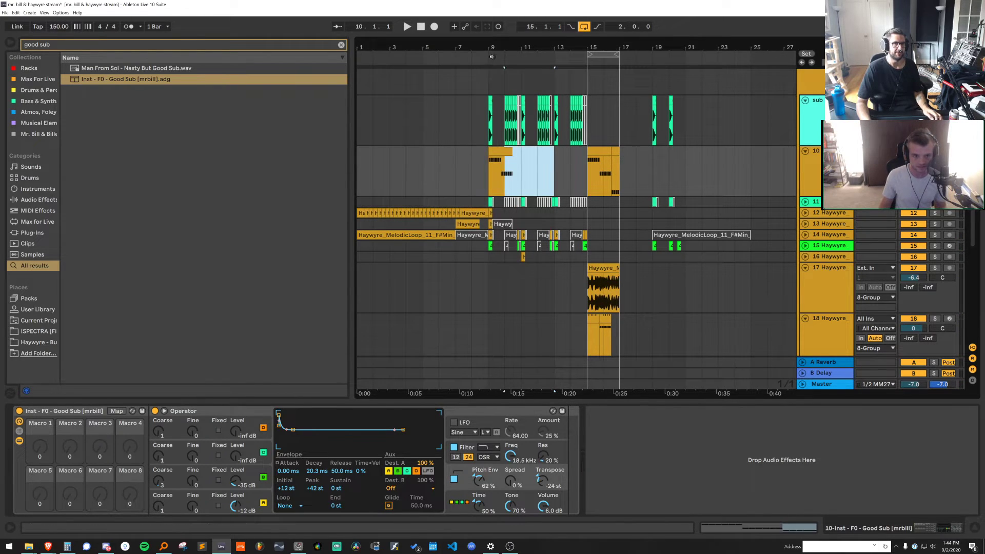
# Set the arrangement's fixed grid to 1/16 for editing the copied sub clips at bar 9
pyautogui.moveTo(492, 57); pyautogui.dragTo(421, 128)
pyautogui.rightClick(728, 176)
pyautogui.click(803, 407)
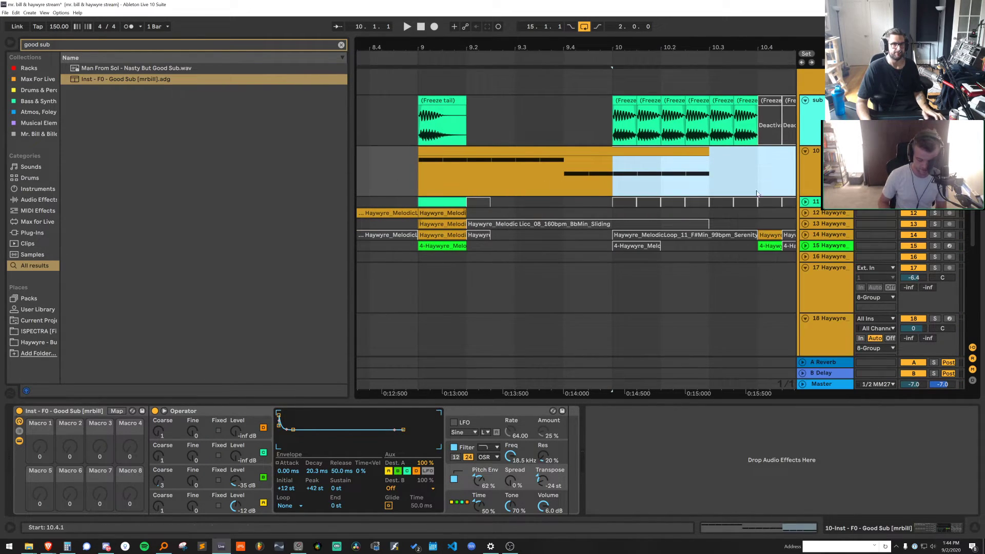
pyautogui.moveTo(689, 171); pyautogui.dragTo(500, 169)
pyautogui.rightClick(509, 120)
pyautogui.click(588, 250)
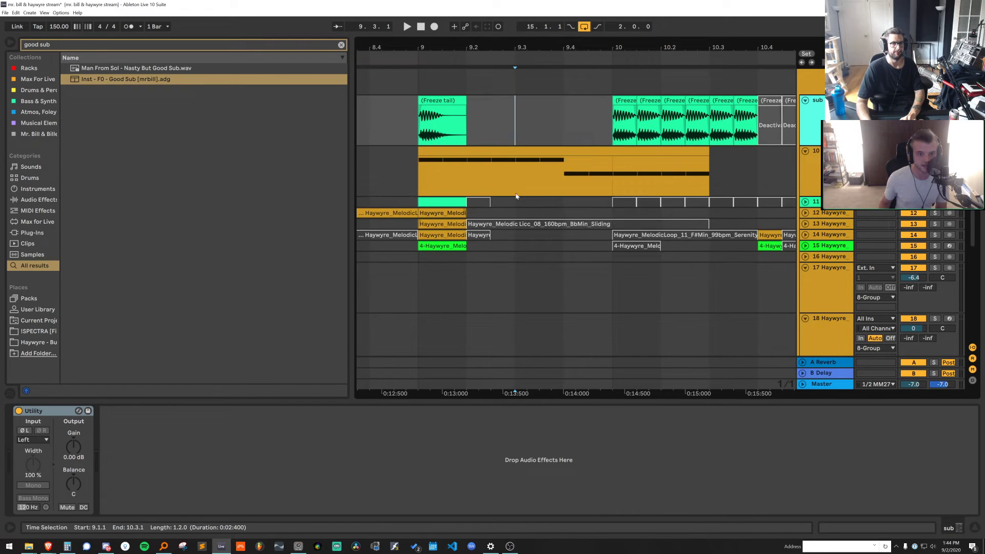
pyautogui.rightClick(510, 109)
pyautogui.click(586, 237)
# Split the copied sub clip at 9.1.3 and delete everything after the split, keeping only the short first piece
pyautogui.click(445, 173)
pyautogui.hotkey('ctrl', 'e')
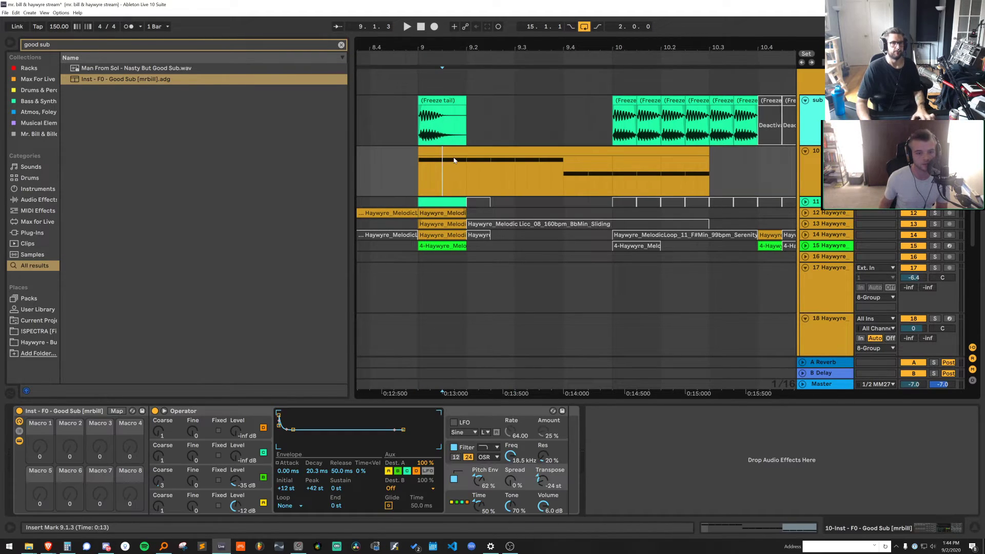
pyautogui.click(455, 152)
pyautogui.press('Delete')
pyautogui.click(432, 152)
# Audition the short sub clip at bar 9 and transpose all its notes down so it plays F2
pyautogui.click(810, 83)
pyautogui.press('space')
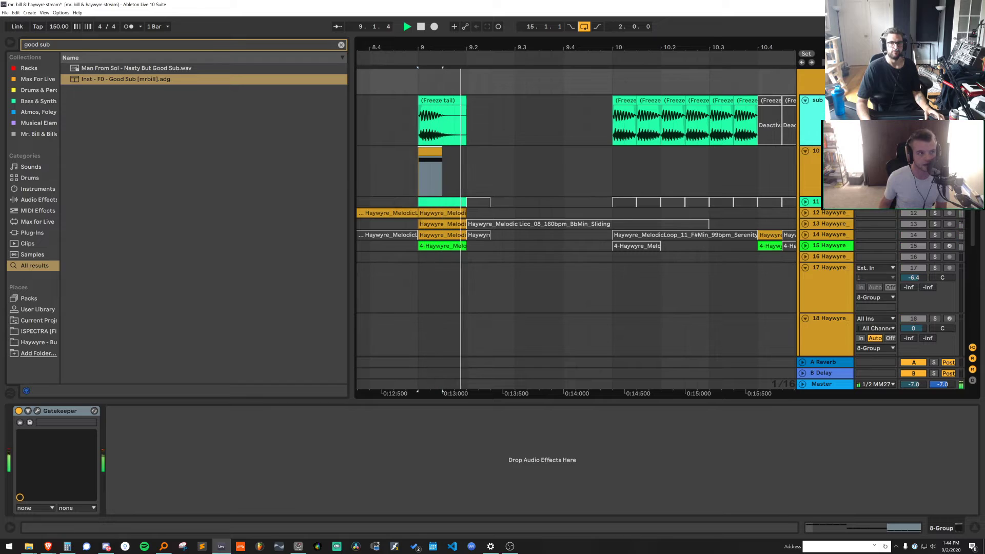
pyautogui.press('space')
pyautogui.press('space')
pyautogui.press('space')
pyautogui.doubleClick(434, 152)
pyautogui.click(457, 470)
pyautogui.hotkey('ctrl', 'a')
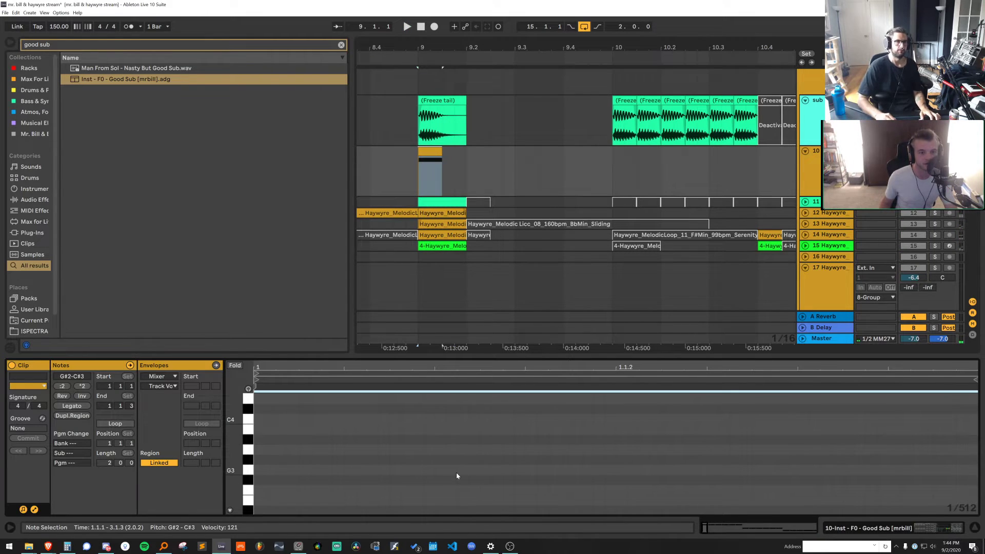
pyautogui.press('space')
pyautogui.scroll(-5, 457, 475)
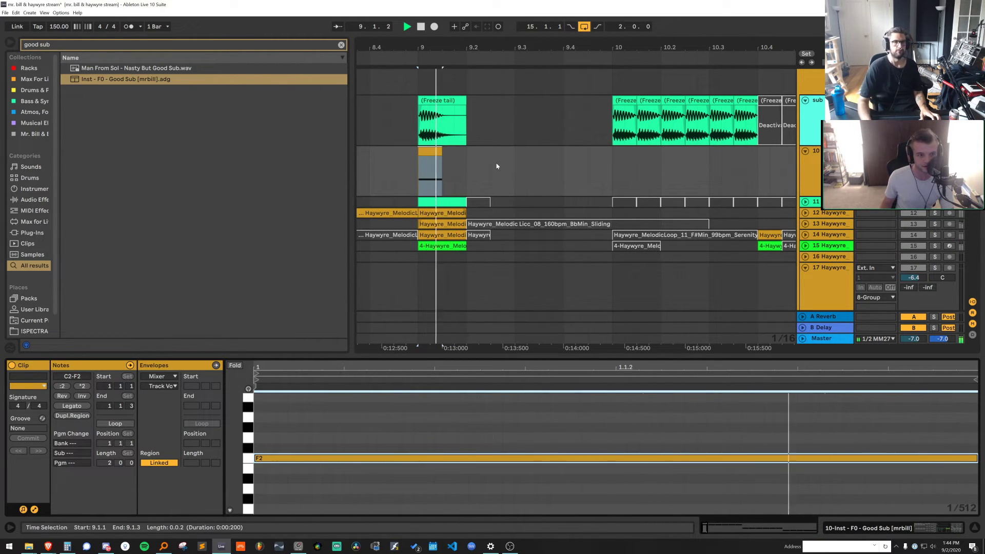
# Copy the short F2 sub clip to 10.1.1 and duplicate it four times in a row under the frozen sub hits
pyautogui.click(624, 97)
pyautogui.press('space')
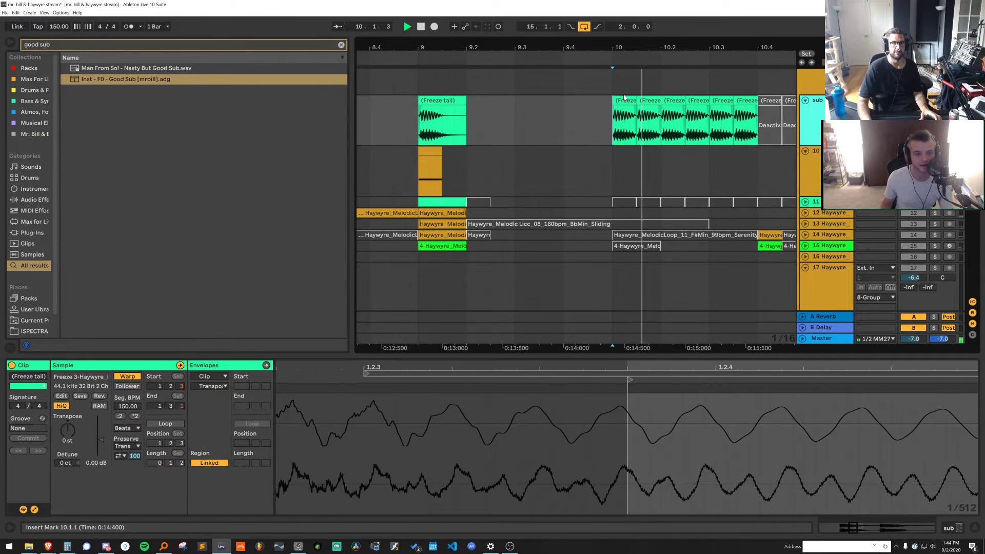
pyautogui.press('-')
pyautogui.press('space')
pyautogui.click(456, 151)
pyautogui.hotkey('ctrl', 'c')
pyautogui.click(575, 156)
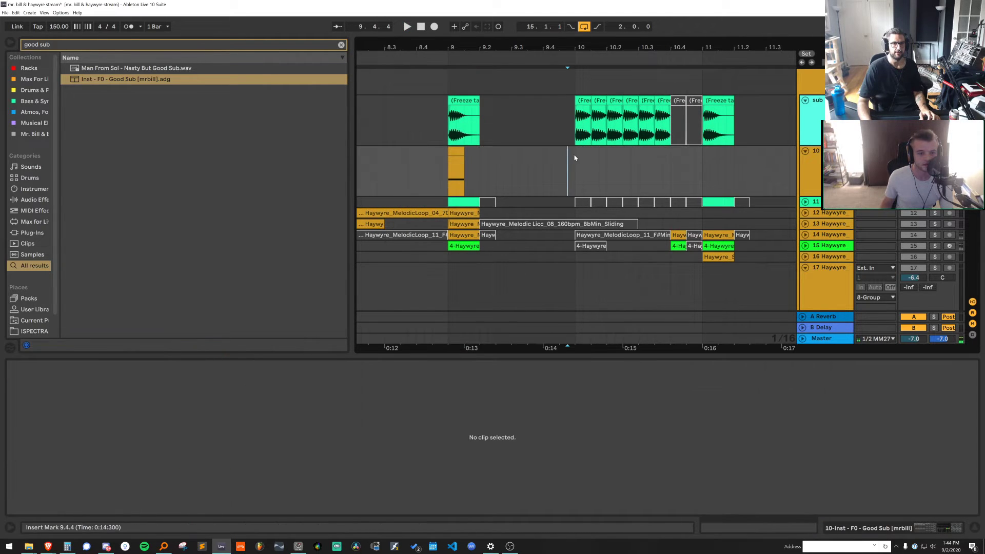
pyautogui.hotkey('ctrl', 'v')
pyautogui.hotkey('ctrl', 'd')
pyautogui.hotkey('ctrl', 'd')
pyautogui.hotkey('ctrl', 'd')
pyautogui.hotkey('ctrl', 'd')
# Add a sixth F2 sub clip ending at 10.4.1 and play back the run from bar 10
pyautogui.click(581, 150)
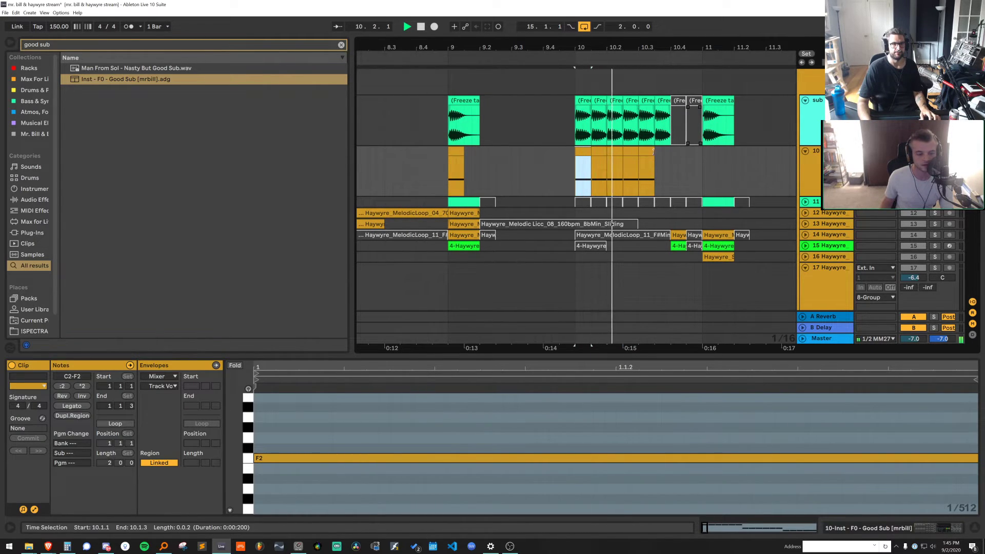
pyautogui.click(653, 152)
pyautogui.hotkey('ctrl', 'd')
pyautogui.press('space')
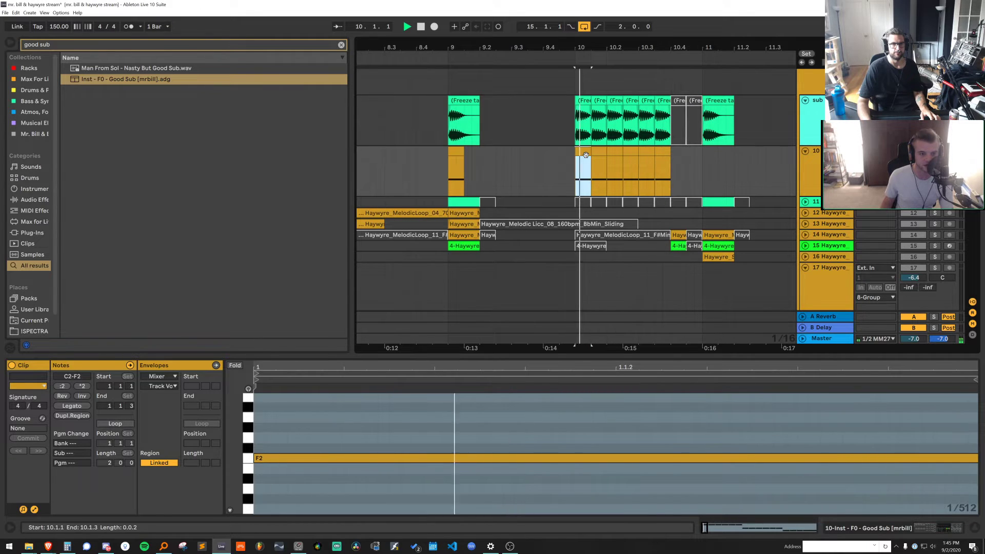
pyautogui.click(665, 154)
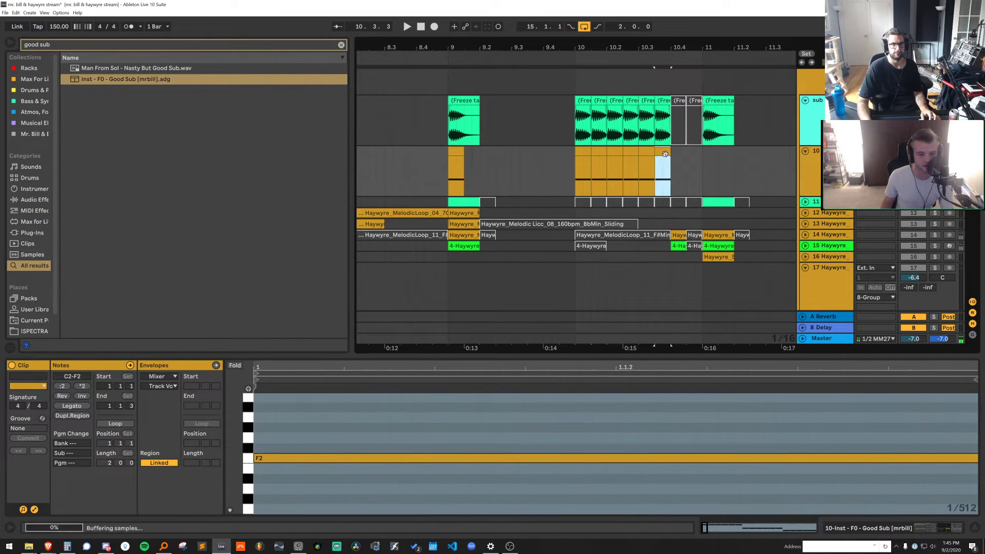
# Copy the F2 sub clip from bar 9 to 11.1.1 and play back from just before bar 10
pyautogui.click(455, 152)
pyautogui.hotkey('ctrl', 'c')
pyautogui.moveTo(697, 153); pyautogui.dragTo(702, 153)
pyautogui.click(703, 153)
pyautogui.hotkey('ctrl', 'v')
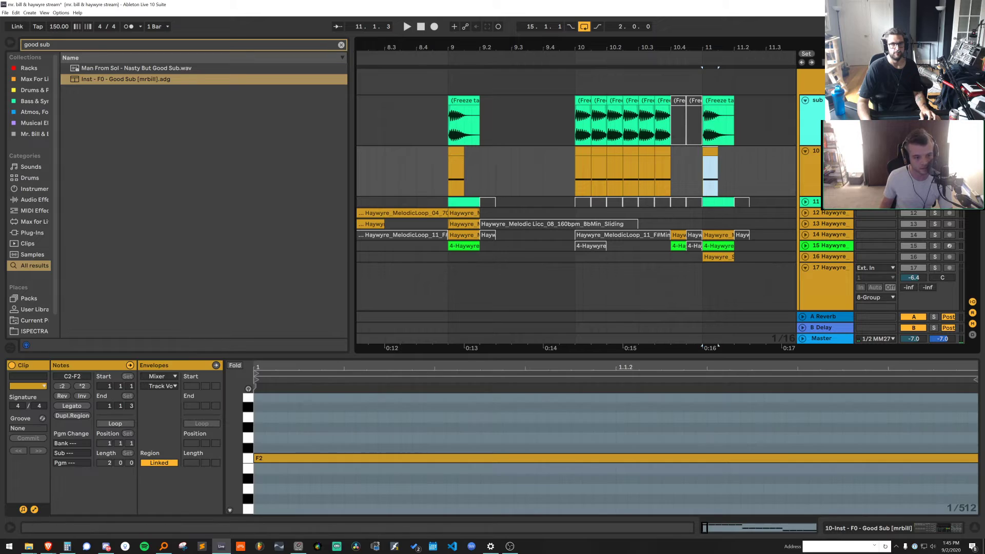
pyautogui.click(568, 138)
pyautogui.press('space')
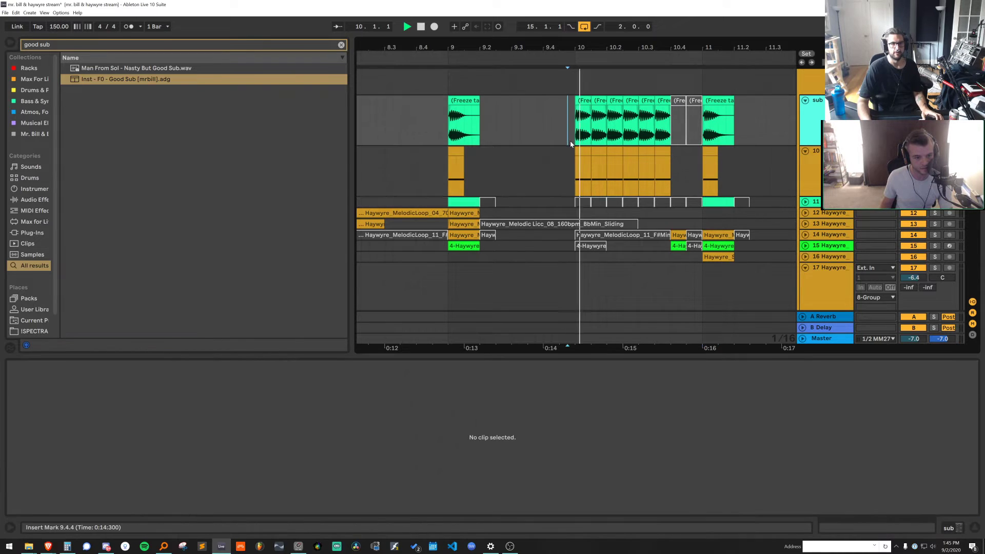
# Lengthen the sub clip at bar 11 to end at 11.2.1 and extend its first F2 note to the clip's end
pyautogui.moveTo(727, 49); pyautogui.dragTo(506, 72)
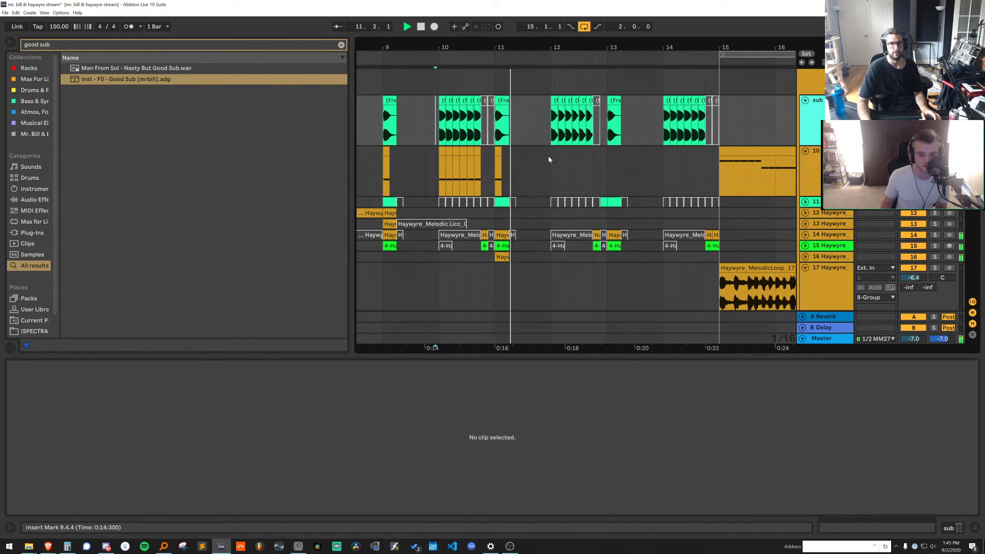
pyautogui.click(503, 152)
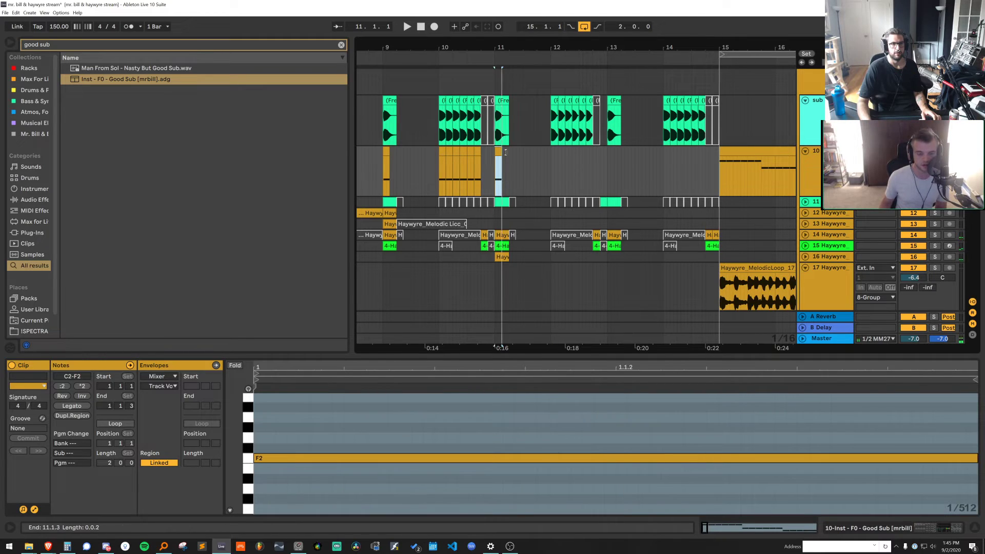
pyautogui.moveTo(508, 151); pyautogui.dragTo(510, 149)
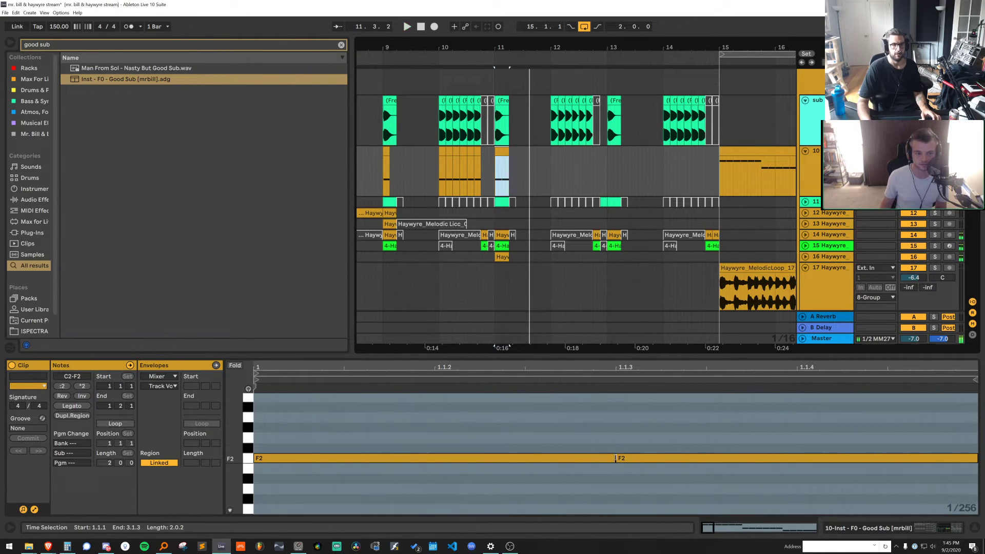
pyautogui.moveTo(616, 458); pyautogui.dragTo(978, 462)
pyautogui.press('space')
pyautogui.press('space')
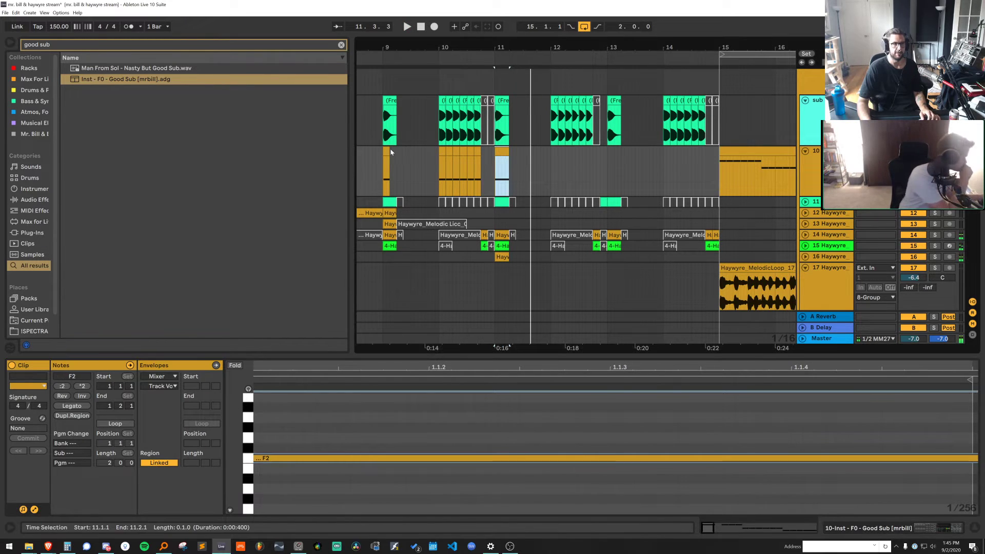
# Lengthen the bar 9 sub clip to 9.2.1 and select the six F2 sub clips at bar 10 for copying
pyautogui.moveTo(388, 152); pyautogui.dragTo(397, 153)
pyautogui.click(442, 152)
pyautogui.keyDown('shift'); pyautogui.click(481, 152); pyautogui.keyUp('shift')
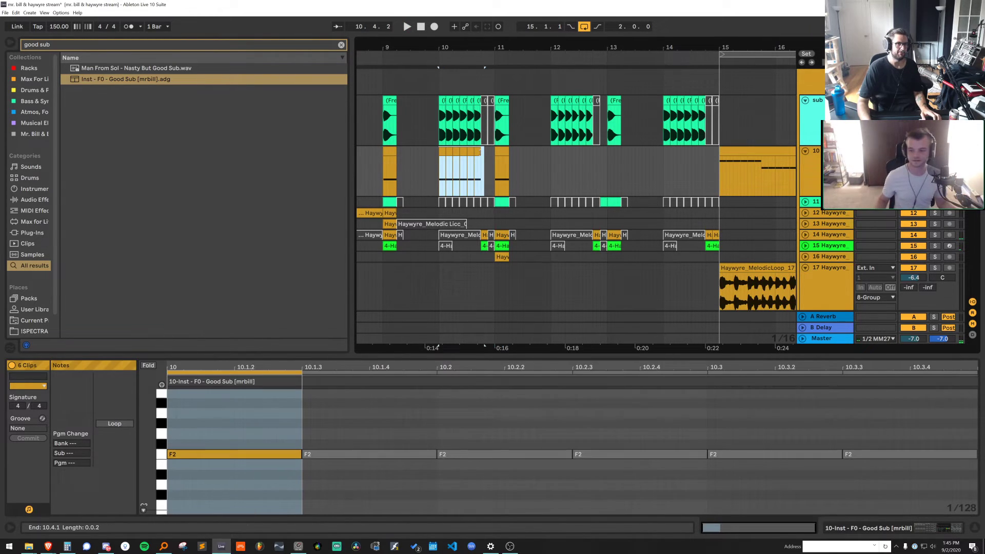
pyautogui.click(552, 163)
pyautogui.hotkey('ctrl', 'v')
pyautogui.press('space')
pyautogui.hotkey('ctrl', 'z')
# Listen to bar 12, then paste the six copied F2 sub clips on track 10 and align them to start at 12.1.1
pyautogui.moveTo(567, 47); pyautogui.dragTo(567, 77)
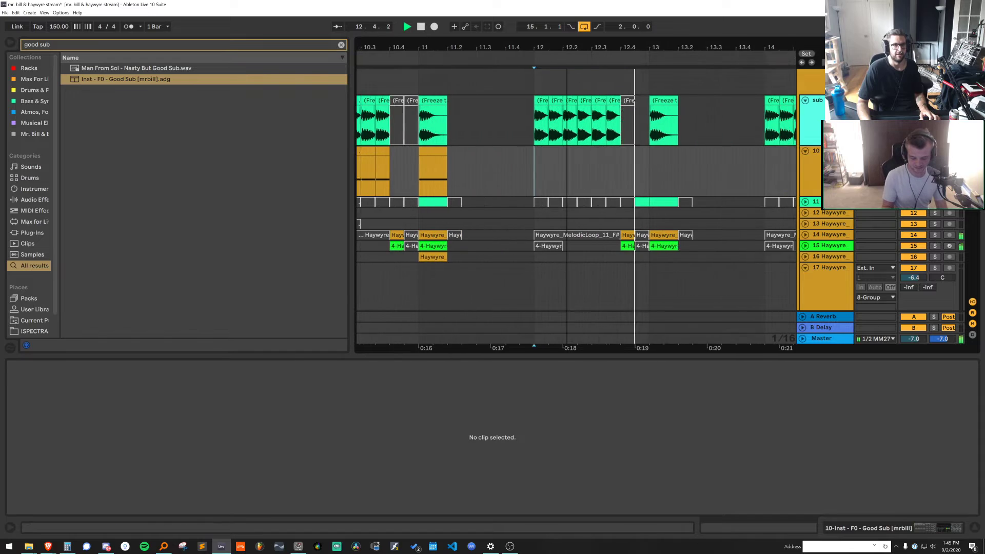
pyautogui.press('space')
pyautogui.press('space')
pyautogui.click(935, 101)
pyautogui.press('space')
pyautogui.press('space')
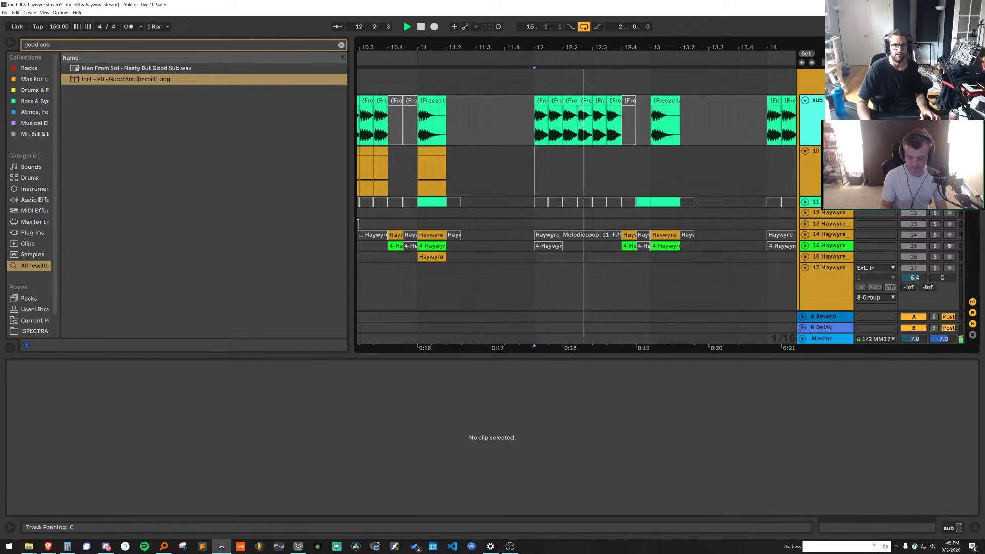
pyautogui.click(543, 156)
pyautogui.hotkey('ctrl', 'v')
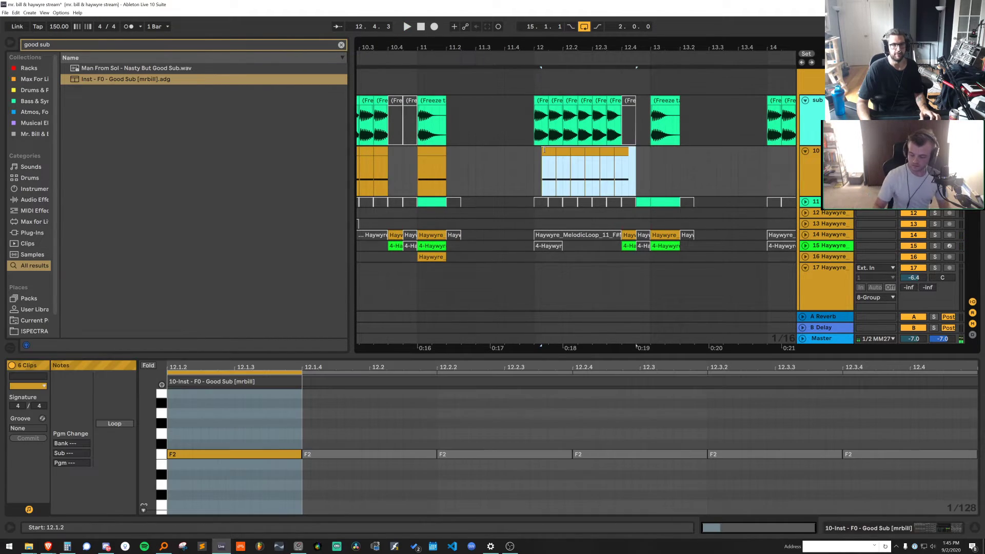
pyautogui.moveTo(547, 152); pyautogui.dragTo(539, 152)
pyautogui.click(613, 152)
pyautogui.keyDown('shift'); pyautogui.click(539, 152); pyautogui.keyUp('shift')
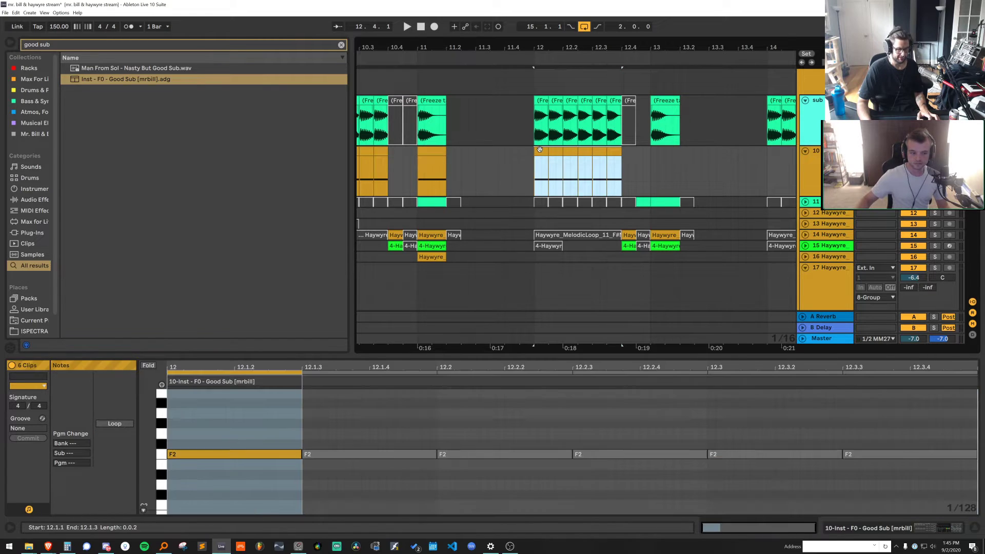
# Consolidate the six F2 sub clips at bar 12 into one clip and transpose its notes up to G2
pyautogui.hotkey('ctrl', 'j')
pyautogui.press('space')
pyautogui.press('space')
pyautogui.moveTo(356, 435); pyautogui.dragTo(927, 402)
pyautogui.press('Up')
pyautogui.press('Up')
pyautogui.press('Up')
pyautogui.press('s')
pyautogui.click(359, 424)
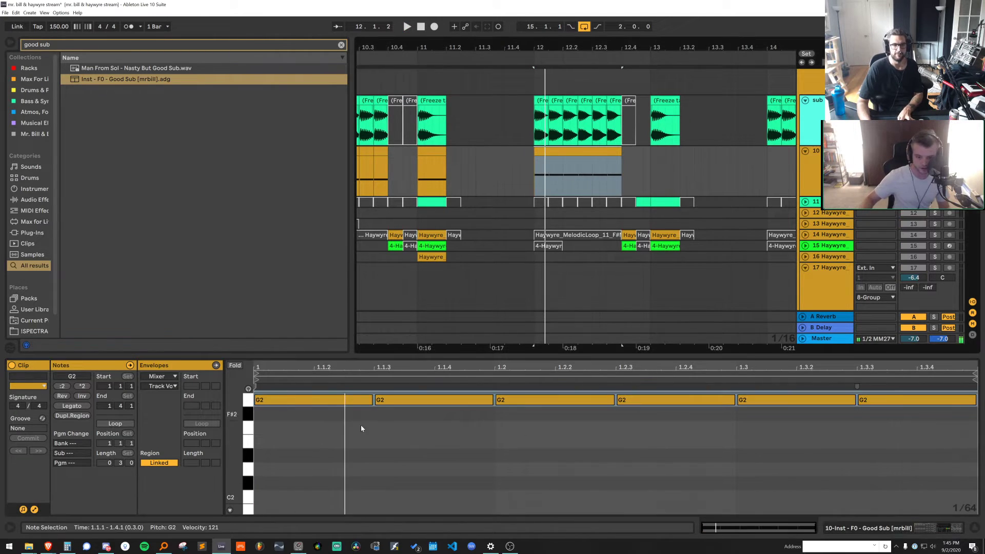
# Raise all six notes of the bar 12 sub clip to G#2, auditioning the pitch against the track
pyautogui.moveTo(338, 425); pyautogui.dragTo(969, 418)
pyautogui.click(334, 425)
pyautogui.moveTo(355, 423); pyautogui.dragTo(965, 394)
pyautogui.press('Down')
pyautogui.press('space')
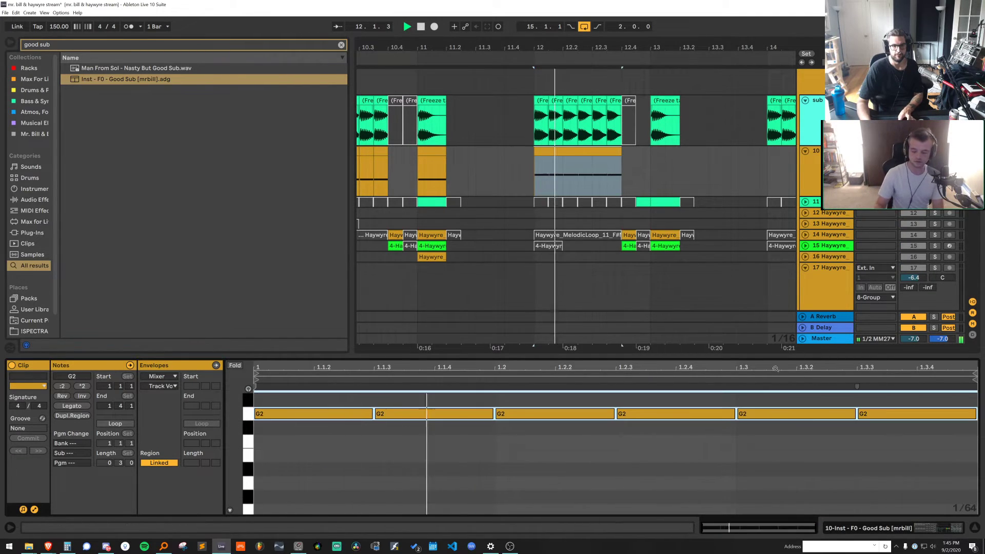
pyautogui.press('Up')
pyautogui.press('space')
pyautogui.press('space')
pyautogui.press('space')
pyautogui.press('space')
# Raise the last three notes of the bar 12 sub clip to A#2 and listen to the passage
pyautogui.moveTo(645, 433); pyautogui.dragTo(976, 348)
pyautogui.press('Up')
pyautogui.press('Up')
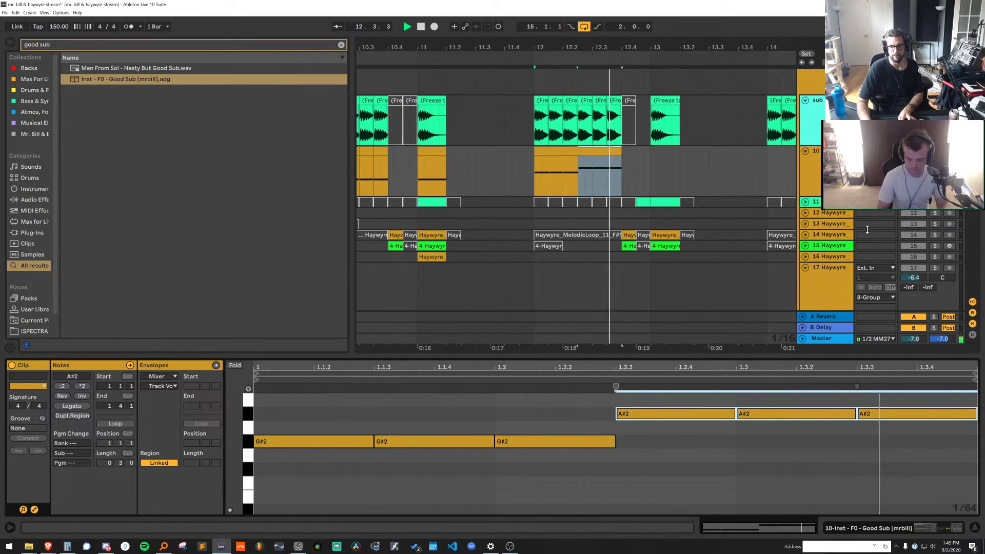
pyautogui.press('space')
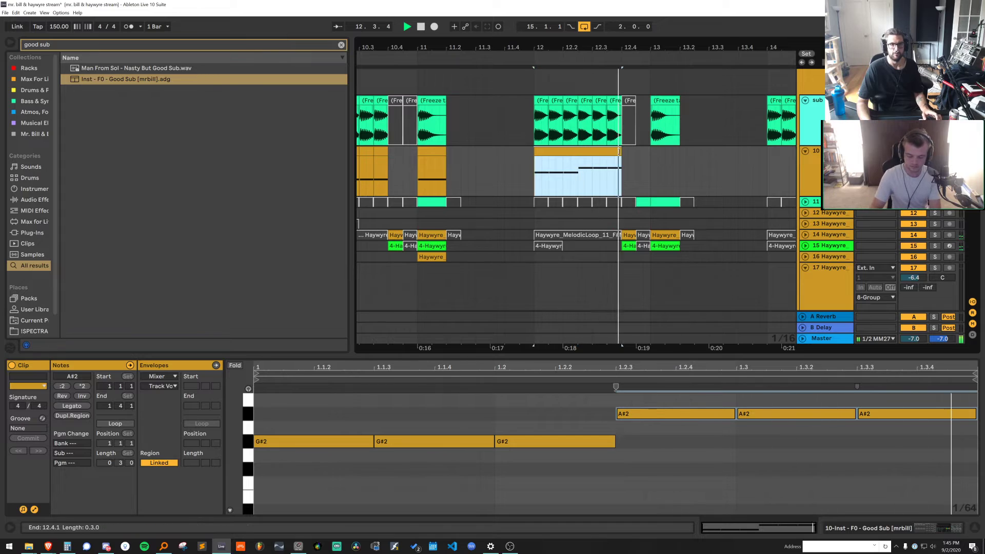
pyautogui.scroll(-3, 650, 153)
pyautogui.press('space')
pyautogui.press('space')
# Copy the F2 sub clip from bar 9 on track 10 to 13.1.1
pyautogui.click(648, 160)
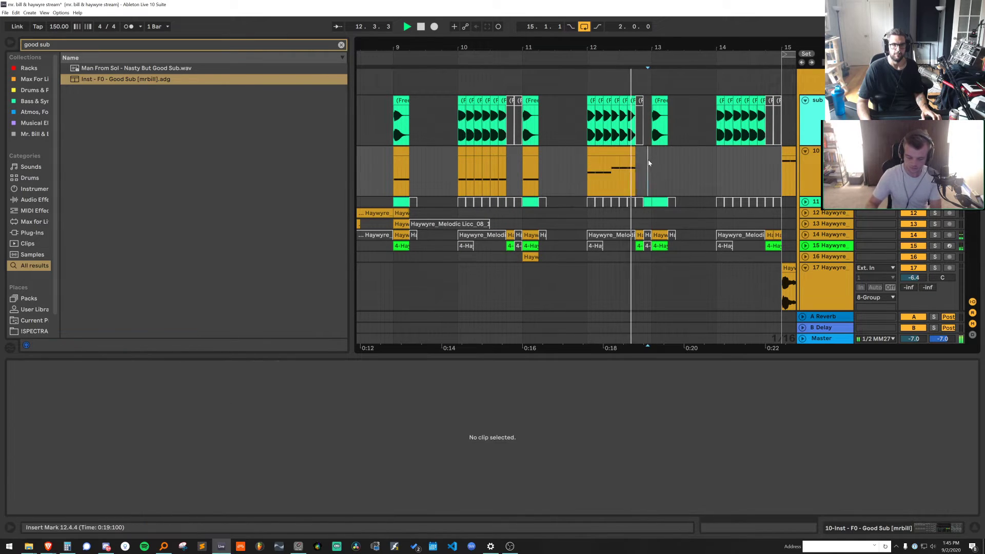
pyautogui.click(400, 150)
pyautogui.hotkey('ctrl', 'c')
pyautogui.click(652, 169)
pyautogui.hotkey('ctrl', 'v')
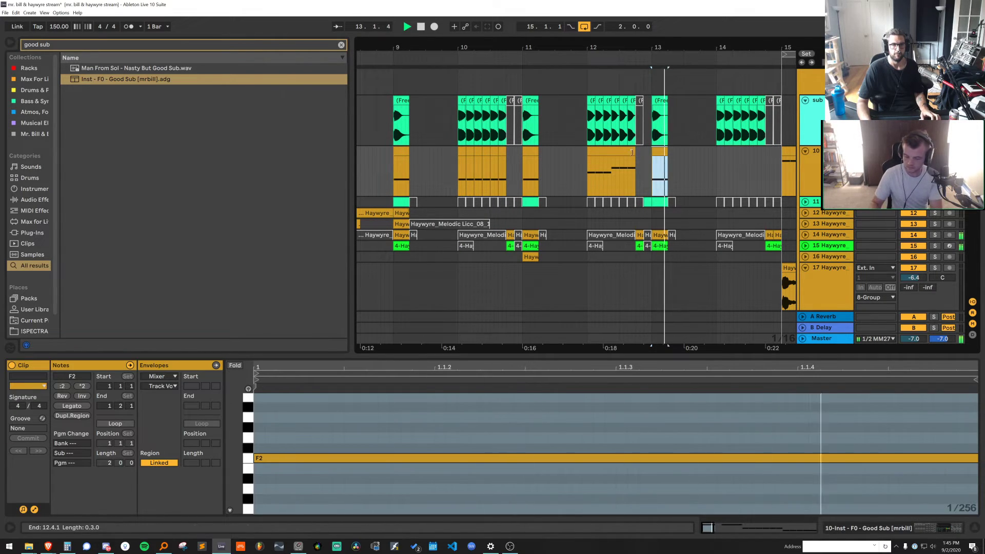
# Copy the six F2 sub clips from bar 10 on track 10 to 14.1.1
pyautogui.click(500, 153)
pyautogui.keyDown('shift'); pyautogui.click(461, 153); pyautogui.keyUp('shift')
pyautogui.press('space')
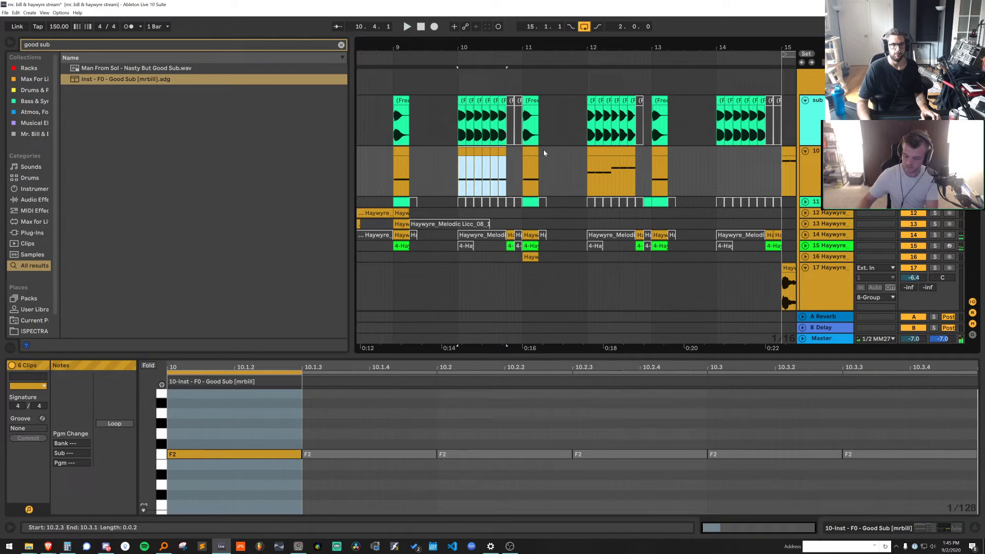
pyautogui.click(716, 162)
pyautogui.hotkey('ctrl', 'v')
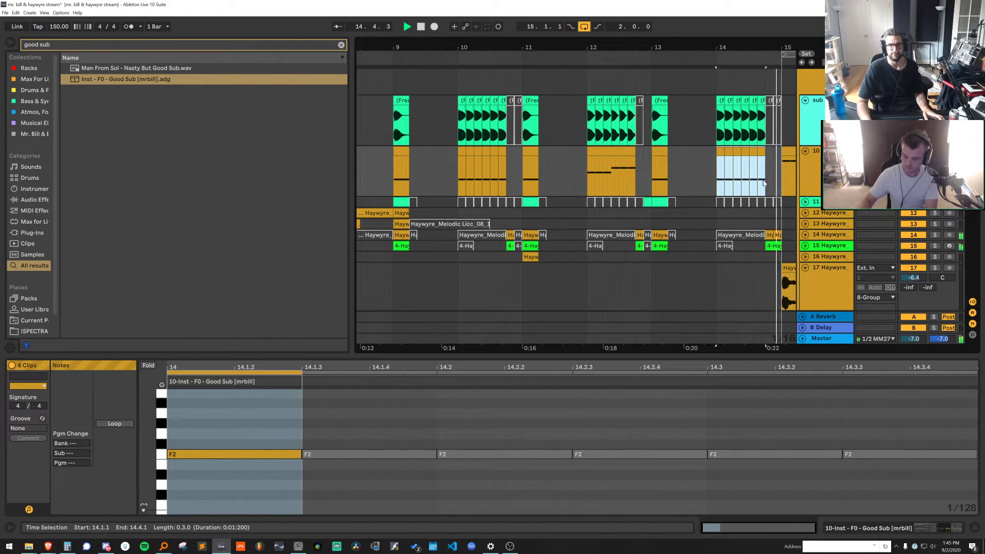
# Set the arrangement loop from 9.1.1 to 17.1.1 using a 2-bar fixed grid, and restore the grid to 1/16
pyautogui.moveTo(785, 49); pyautogui.dragTo(678, 30)
pyautogui.rightClick(709, 108)
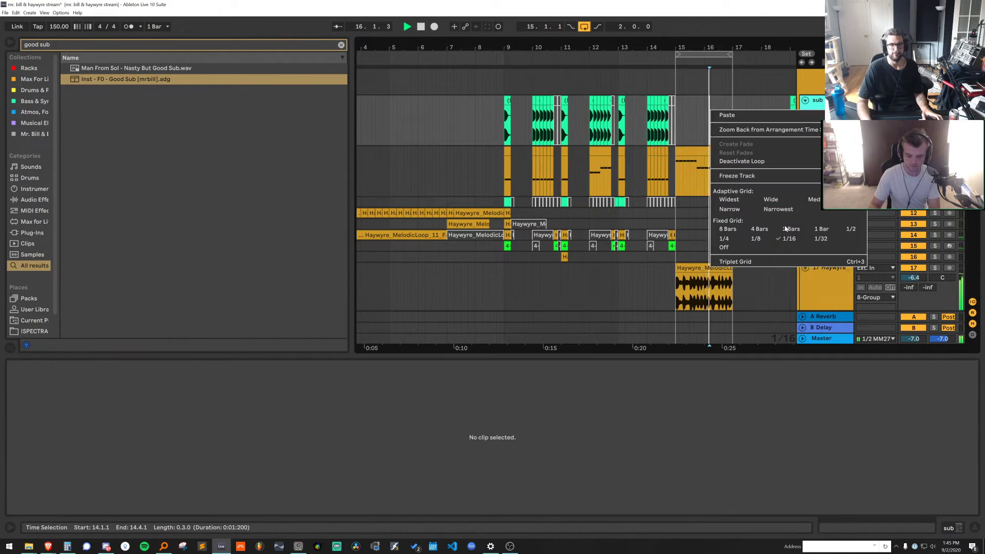
pyautogui.click(790, 228)
pyautogui.moveTo(726, 119); pyautogui.dragTo(507, 130)
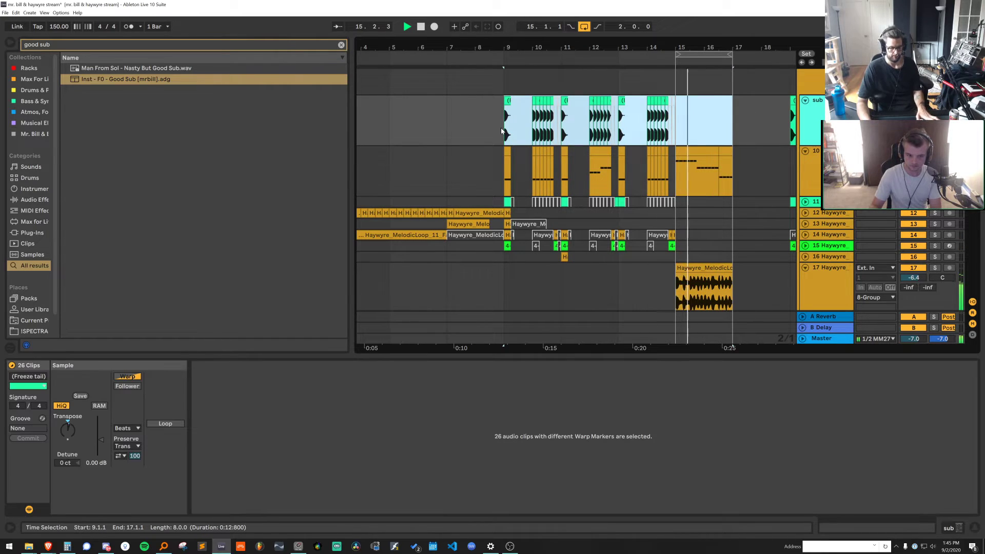
pyautogui.hotkey('ctrl', 'l')
pyautogui.rightClick(717, 118)
pyautogui.click(798, 345)
pyautogui.press('space')
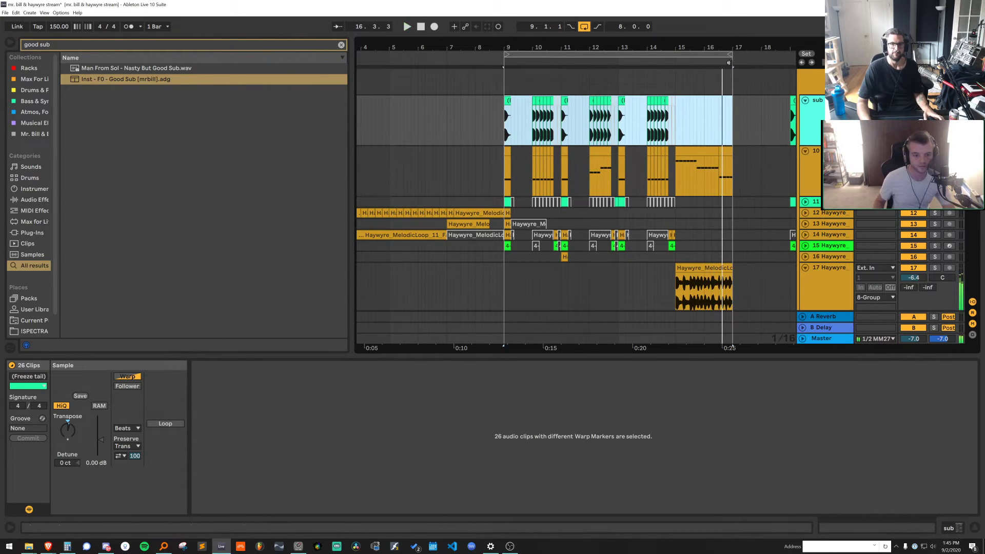
# Deactivate the material from 16.3.1 to 17.1.1 on tracks 10, 19 and 17
pyautogui.moveTo(730, 45); pyautogui.dragTo(729, 87)
pyautogui.click(717, 149)
pyautogui.scroll(-3, 719, 147)
pyautogui.press('0')
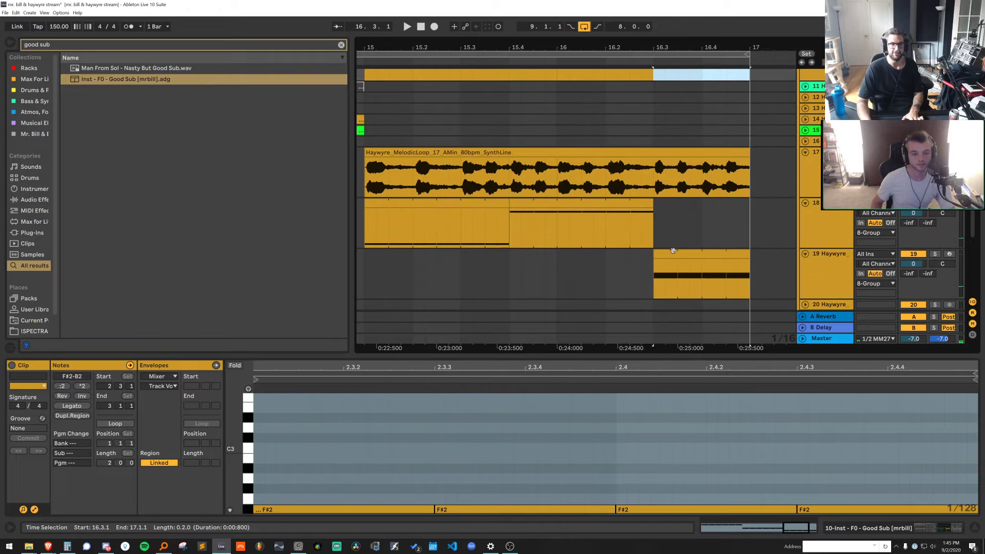
pyautogui.click(673, 253)
pyautogui.press('0')
pyautogui.moveTo(654, 180); pyautogui.dragTo(747, 178)
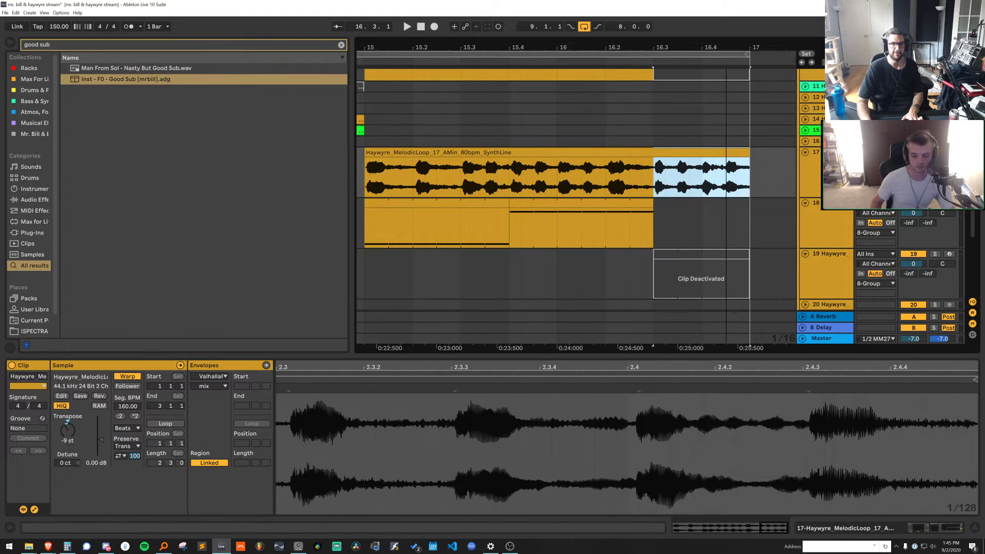
pyautogui.press('0')
# Insert a new audio track below track 19 and open the Haywyre sample folder
pyautogui.moveTo(726, 47); pyautogui.dragTo(726, 10)
pyautogui.click(814, 263)
pyautogui.hotkey('ctrl', 't')
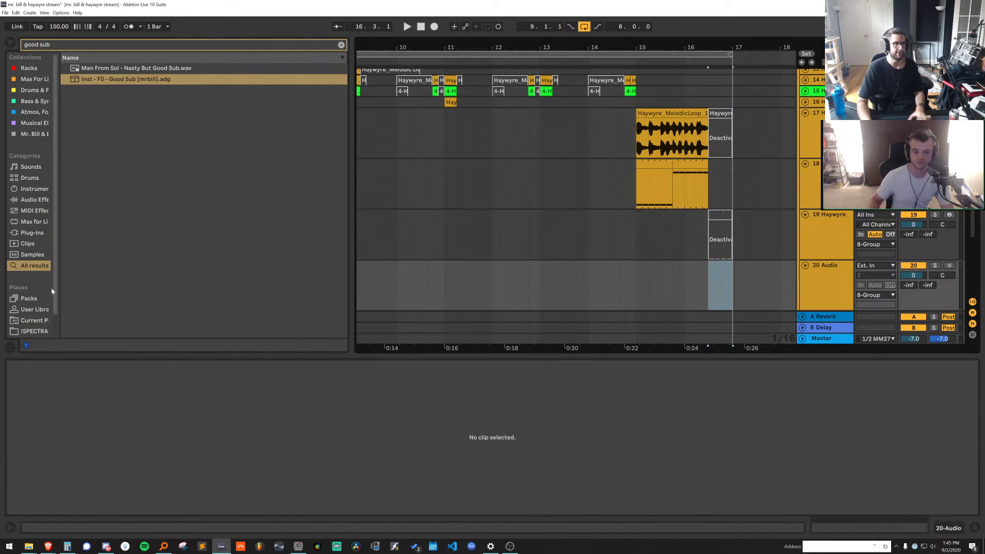
pyautogui.scroll(-2, 34, 327)
pyautogui.click(39, 322)
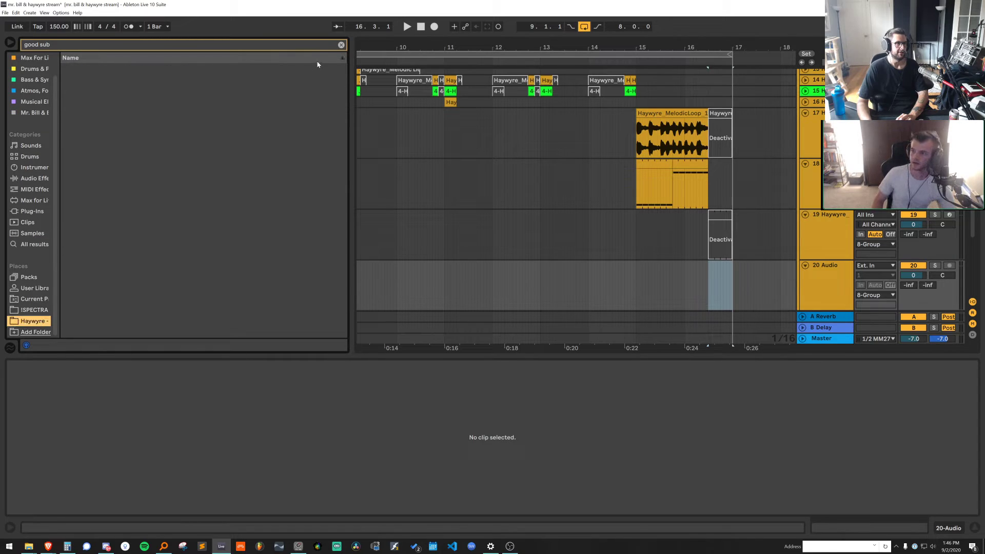
# Preview the pack's tonal one shots and loops, and place Haywyre_MelodicLoop_02_86bpm_FMin_V2_Fresh.wav on track 20 at 16.3.1
pyautogui.click(188, 190)
pyautogui.click(196, 233)
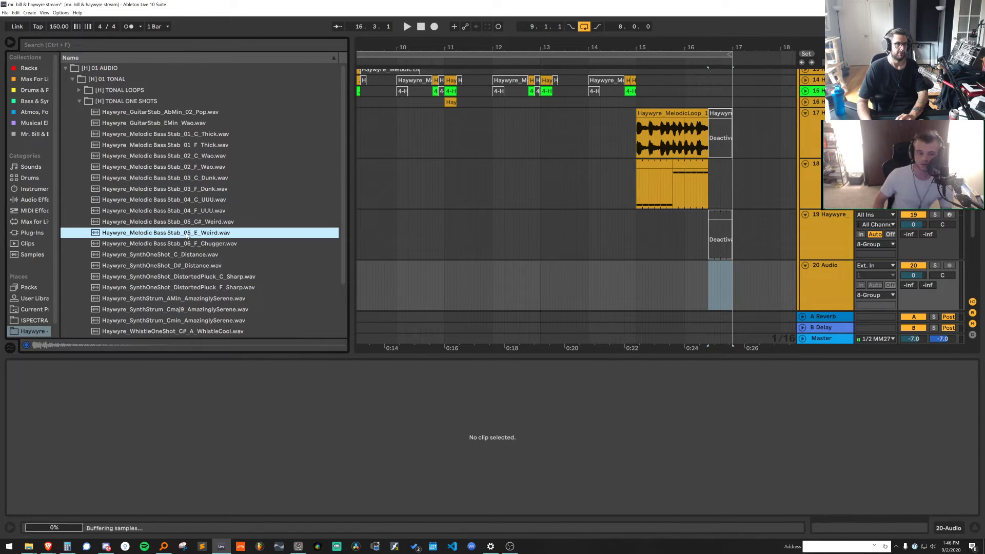
pyautogui.click(201, 277)
pyautogui.click(155, 91)
pyautogui.click(205, 168)
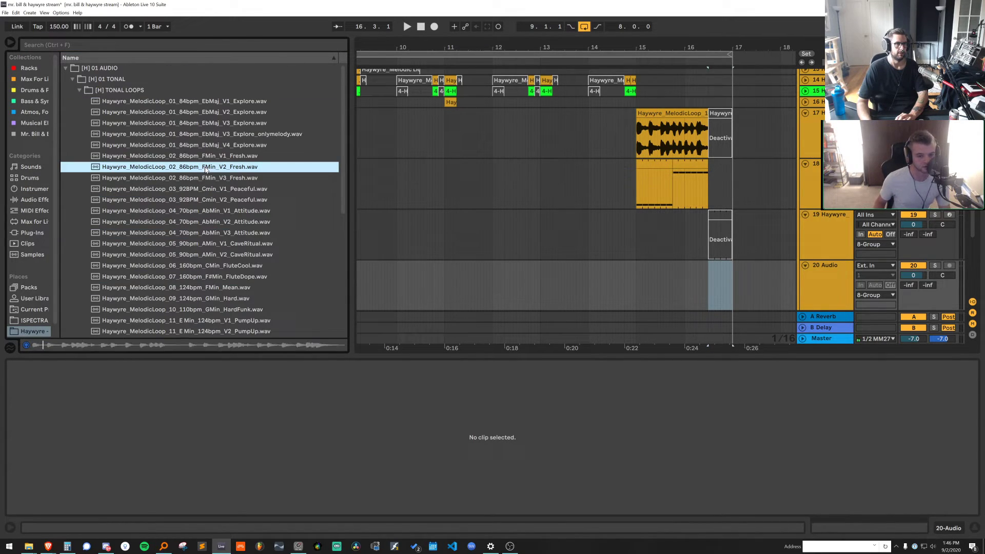
pyautogui.moveTo(204, 167); pyautogui.dragTo(716, 265)
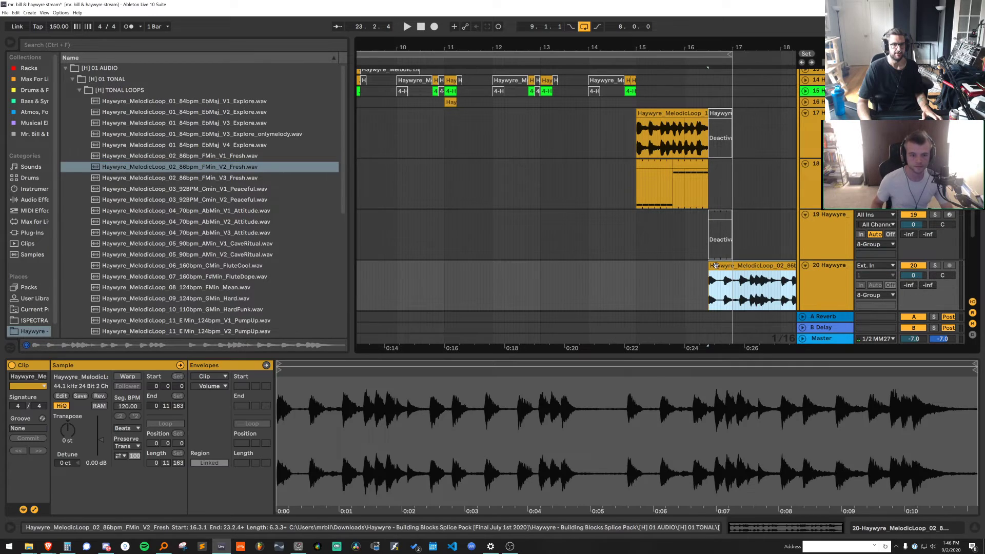
# Set the gain of the melodic loop clip on track 20 to 5.75 dB and audition it
pyautogui.scroll(5, 703, 263)
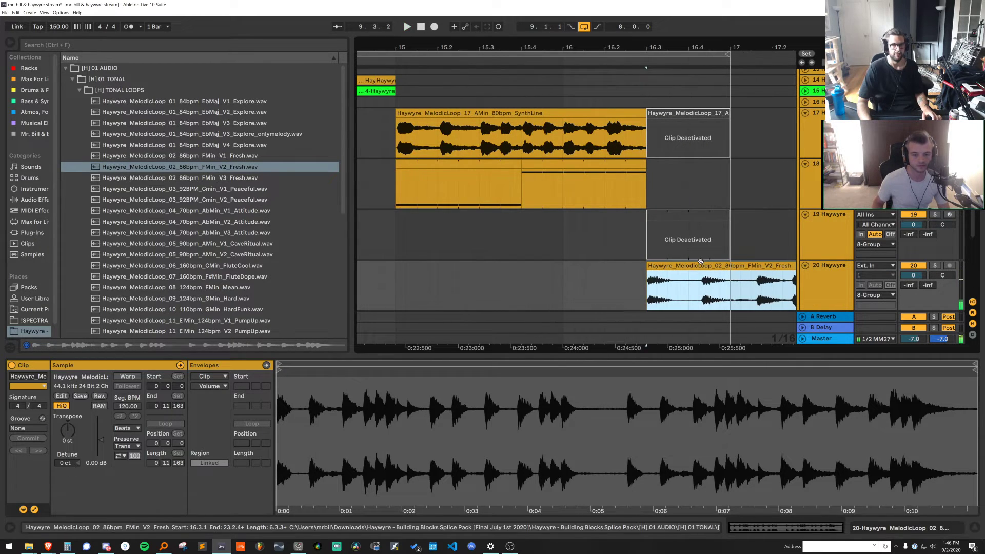
pyautogui.moveTo(100, 440); pyautogui.dragTo(100, 434)
pyautogui.press('space')
pyautogui.press('space')
pyautogui.press('space')
pyautogui.press('space')
pyautogui.press('space')
pyautogui.press('space')
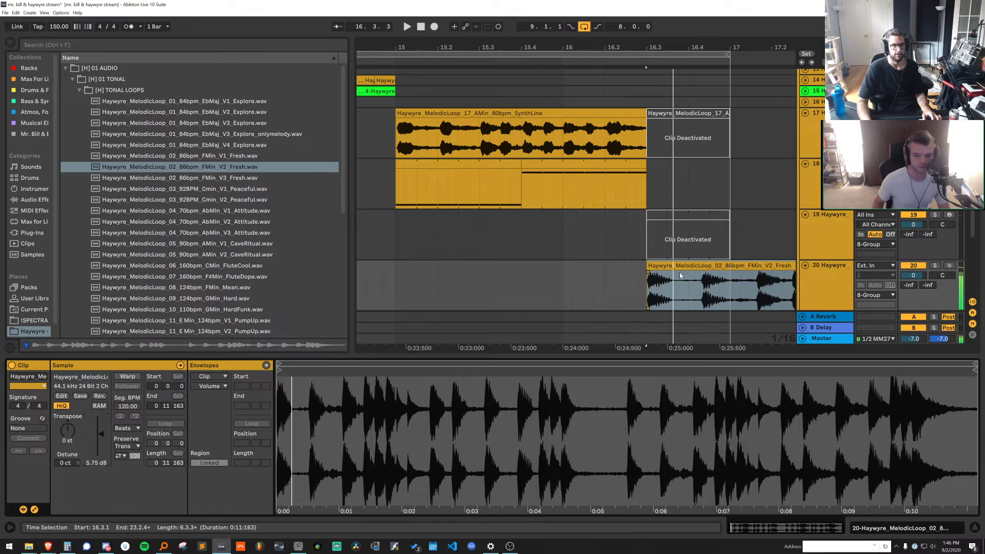
# Split the melodic loop at 16.4.1, move the second clip's sample start to 0 4 364, and audition it
pyautogui.click(686, 288)
pyautogui.hotkey('ctrl', 'e')
pyautogui.click(693, 266)
pyautogui.moveTo(279, 369); pyautogui.dragTo(537, 369)
pyautogui.press('space')
pyautogui.press('space')
pyautogui.press('space')
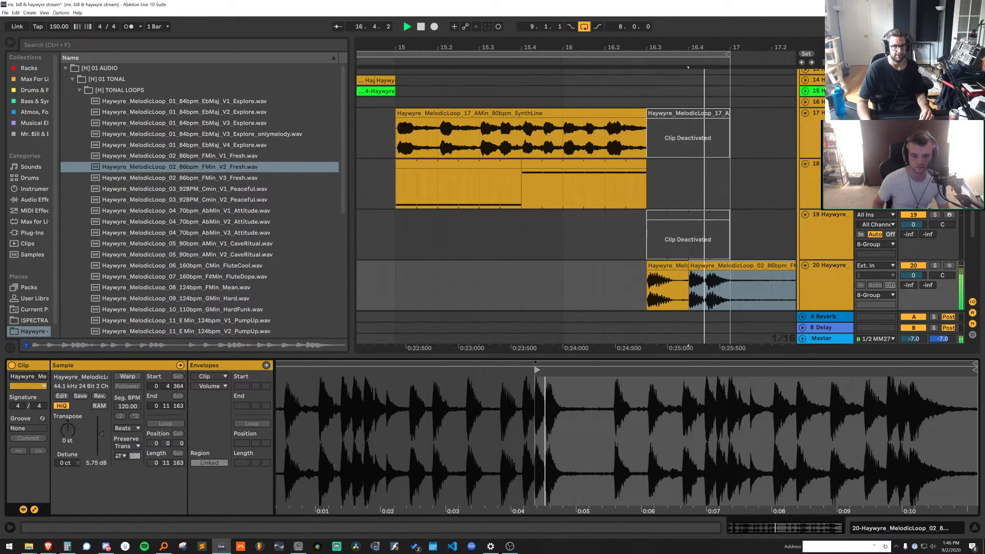
# Play back both loop pieces and fine-tune the second clip's sample start to 0 4 361 at the note's attack
pyautogui.click(651, 274)
pyautogui.press('space')
pyautogui.press('space')
pyautogui.moveTo(712, 47); pyautogui.dragTo(661, 164)
pyautogui.click(649, 264)
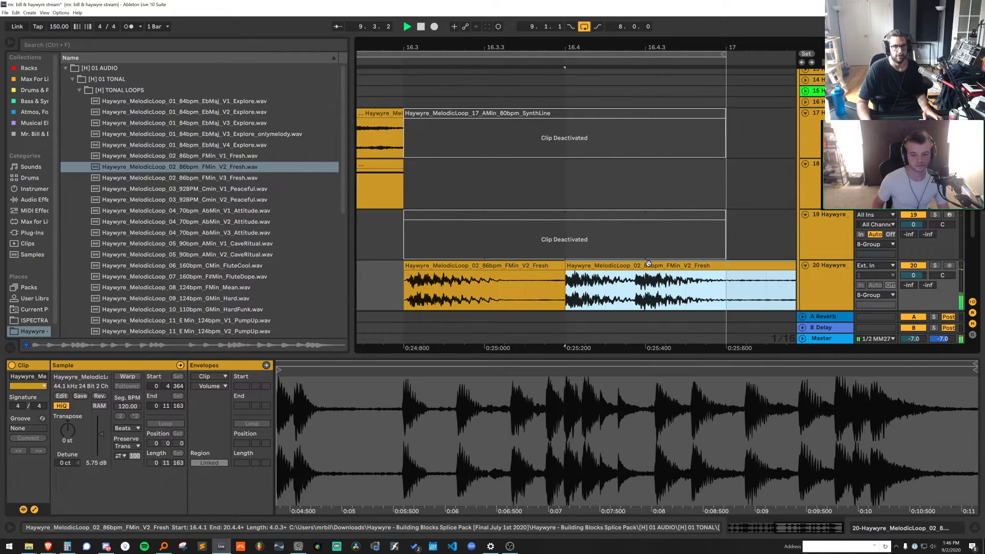
pyautogui.press('space')
pyautogui.moveTo(514, 398); pyautogui.dragTo(514, 441)
pyautogui.moveTo(540, 370); pyautogui.dragTo(539, 370)
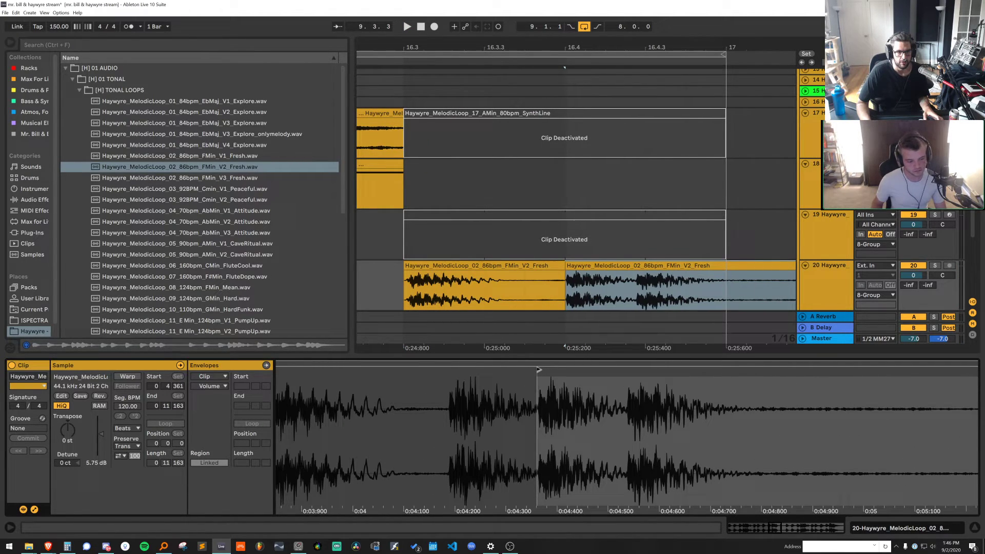
# Cut the second loop piece near 16.4.3, trim its end slightly before that point, and delete the remainder
pyautogui.click(650, 280)
pyautogui.hotkey('ctrl', 'e')
pyautogui.moveTo(644, 266); pyautogui.dragTo(631, 273)
pyautogui.doubleClick(652, 280)
pyautogui.press('Delete')
# Shorten the first loop piece on track 20 to end at 16.3.3 and add a short fade-in
pyautogui.moveTo(563, 266); pyautogui.dragTo(480, 272)
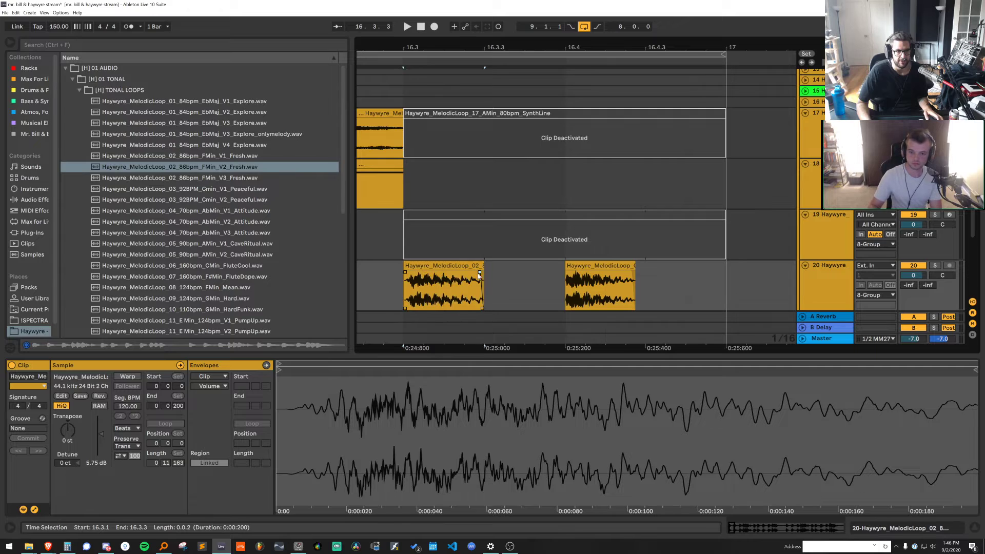
pyautogui.moveTo(409, 268); pyautogui.dragTo(410, 268)
pyautogui.click(526, 270)
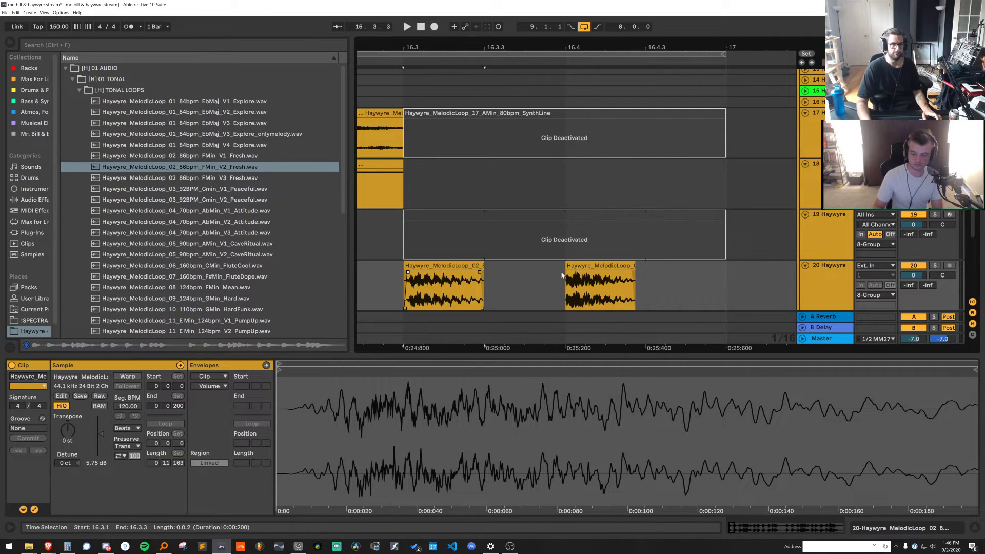
pyautogui.click(619, 279)
# Insert an audio track below track 20 and place Haywyre_Melodic Licc_06_160bpm_BbMin_Sustained.wav on it at 16.3.3
pyautogui.click(829, 283)
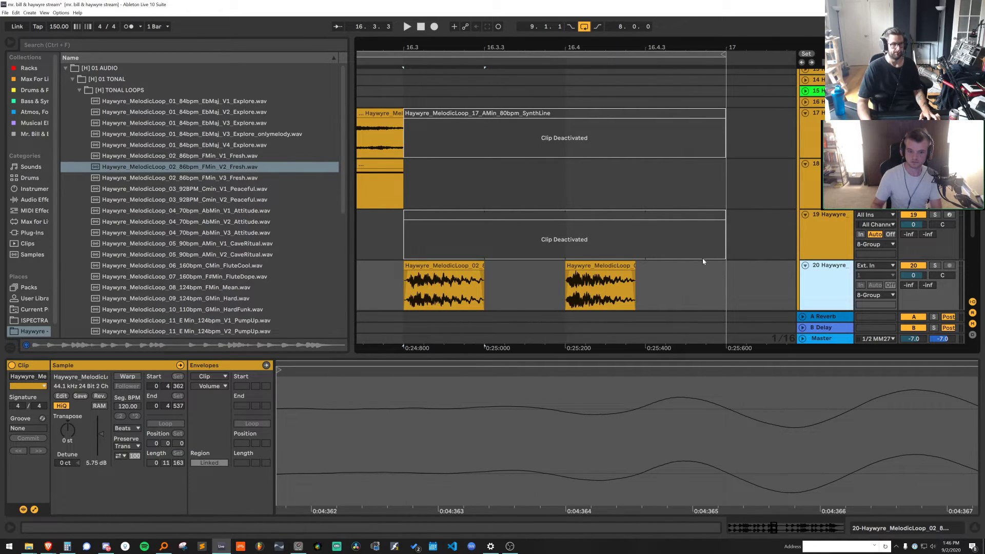
pyautogui.hotkey('ctrl', 't')
pyautogui.click(176, 95)
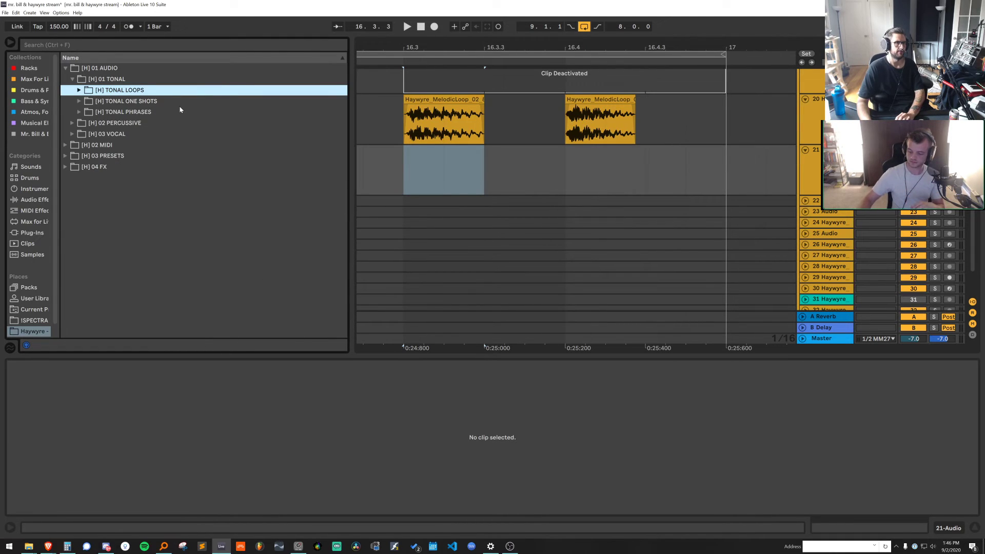
pyautogui.click(180, 111)
pyautogui.click(255, 244)
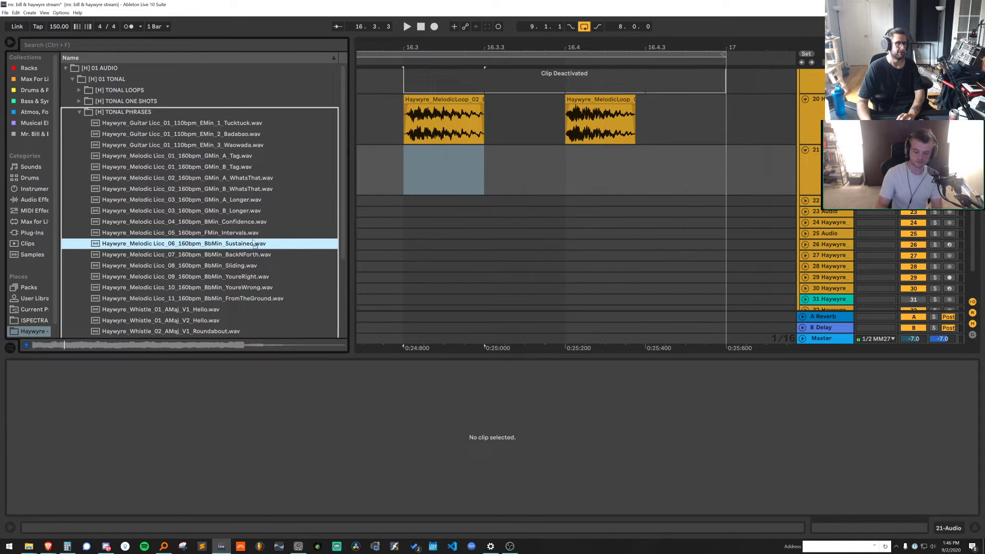
pyautogui.moveTo(255, 244); pyautogui.dragTo(485, 166)
# Split the sustained lick on track 21 at 16.4.1 and delete everything after the split
pyautogui.doubleClick(566, 171)
pyautogui.click(566, 171)
pyautogui.hotkey('ctrl', 'e')
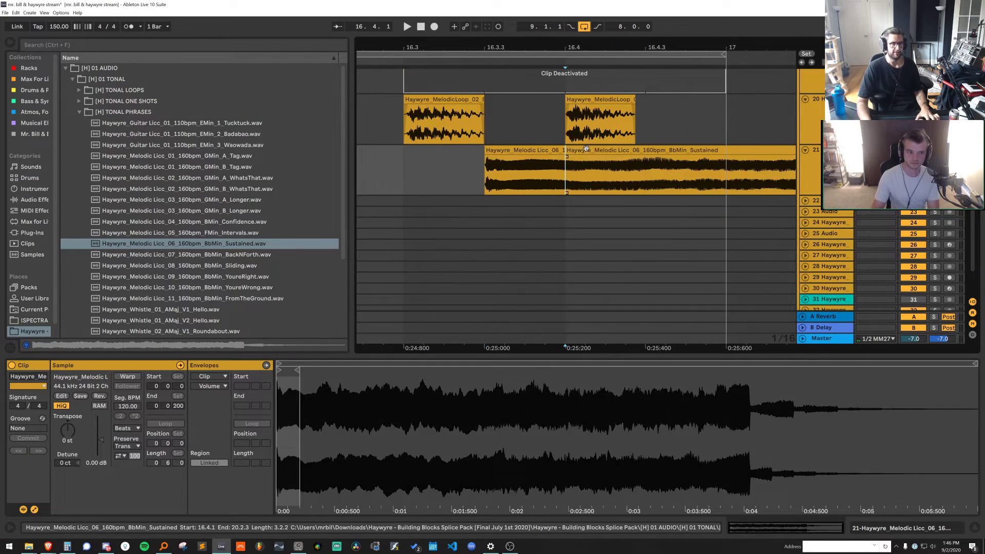
pyautogui.press('Delete')
# Preview whistle, melodic and guitar phrases, and place Haywyre_Guitar Licc_01_110bpm_EMin_3_Waowada.wav on track 21 at 16.4.3
pyautogui.scroll(-3, 216, 287)
pyautogui.click(186, 262)
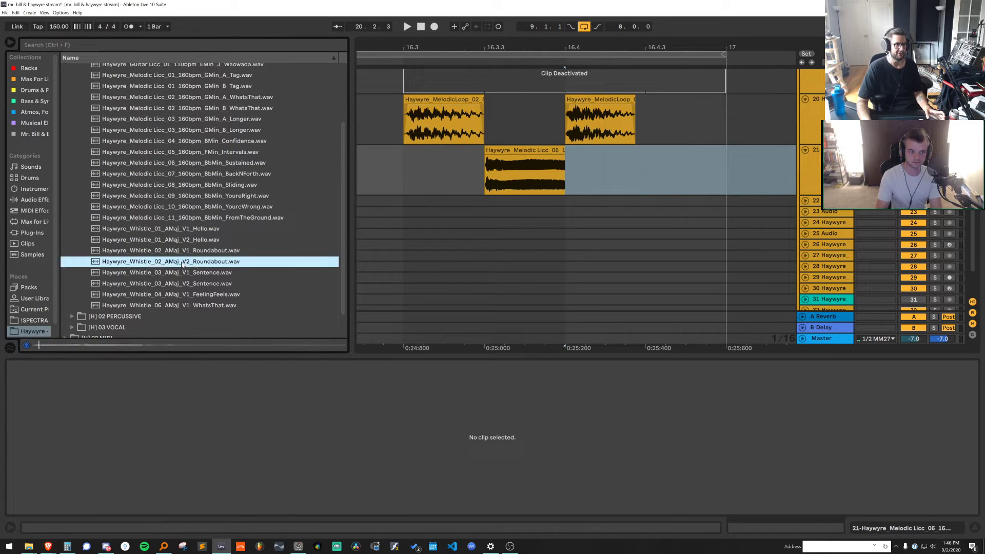
pyautogui.click(195, 294)
pyautogui.click(197, 141)
pyautogui.scroll(2, 197, 146)
pyautogui.click(197, 144)
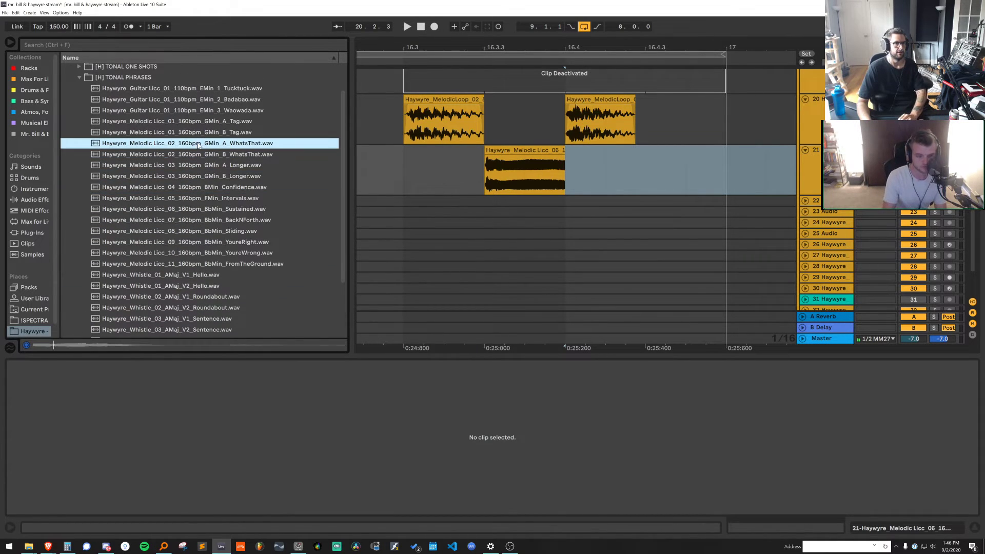
pyautogui.click(202, 122)
pyautogui.click(207, 111)
pyautogui.moveTo(210, 111); pyautogui.dragTo(638, 158)
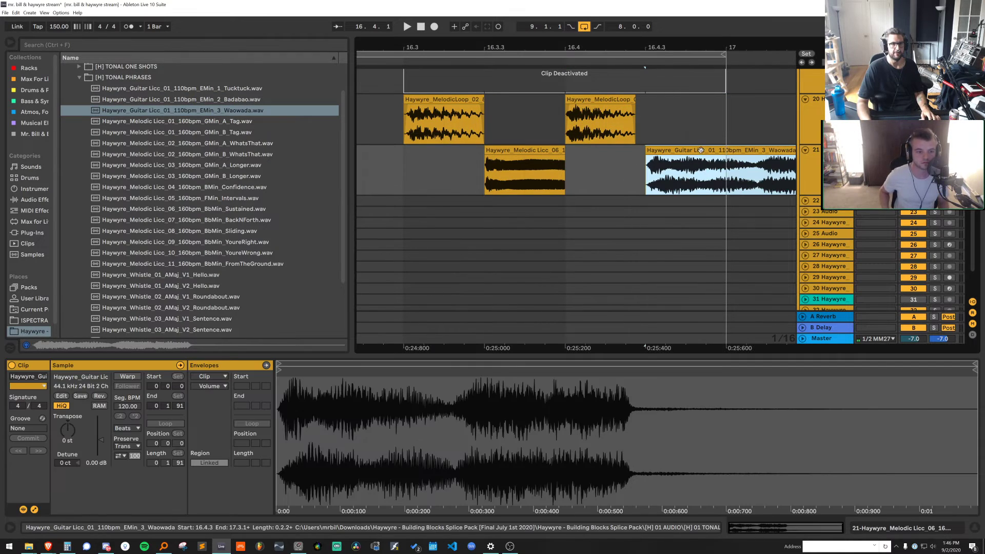
# Split the guitar lick at 17.1.1 and delete the part beyond it
pyautogui.click(725, 174)
pyautogui.hotkey('ctrl', 'e')
pyautogui.click(734, 150)
pyautogui.press('Delete')
# Try transposing the guitar lick by 2 st and 6 st while listening to it
pyautogui.click(709, 149)
pyautogui.press('space')
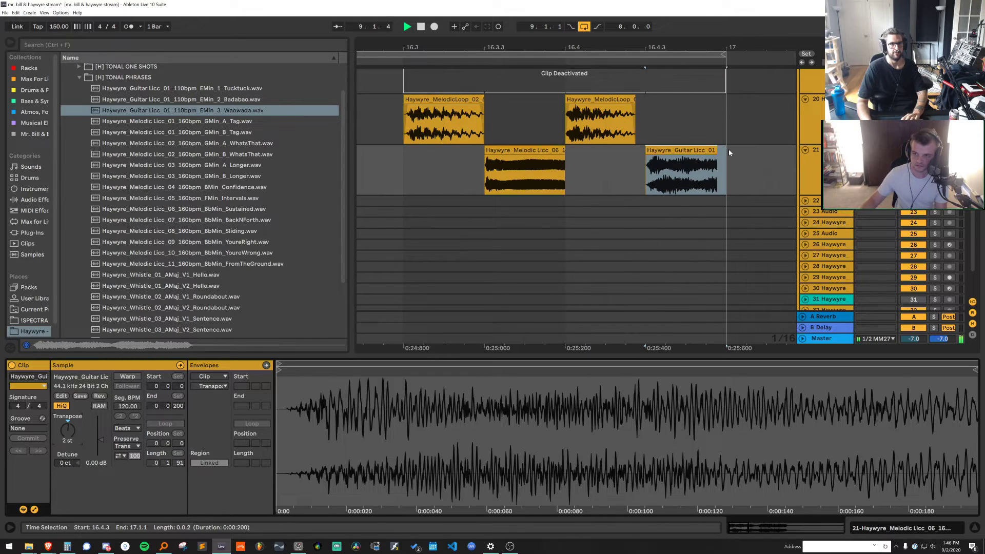
pyautogui.press('space')
pyautogui.press('space')
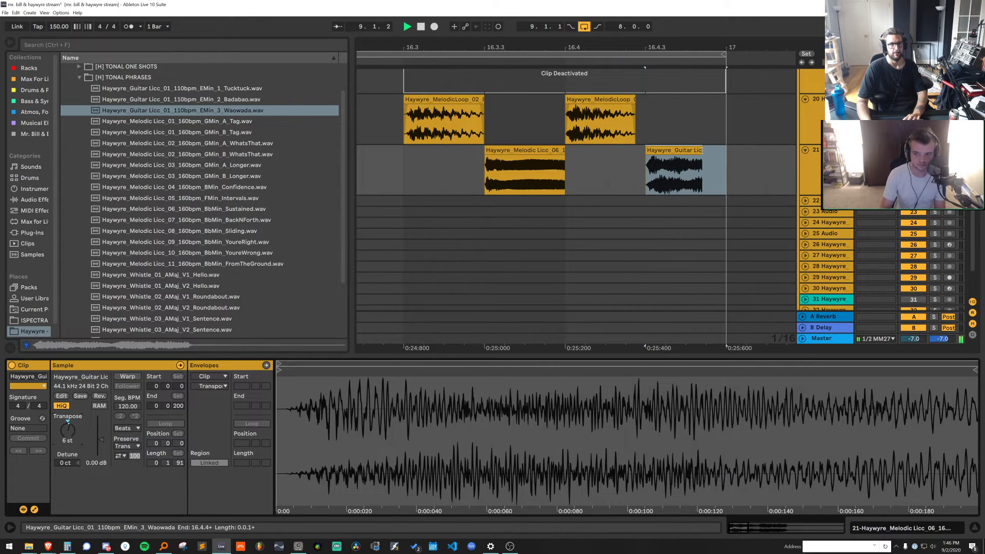
# Extend the guitar lick's end past 17.1.1, set its transpose to 3 st, and play it back
pyautogui.moveTo(702, 150); pyautogui.dragTo(742, 151)
pyautogui.press('space')
pyautogui.press('space')
pyautogui.moveTo(68, 430); pyautogui.dragTo(67, 437)
pyautogui.press('space')
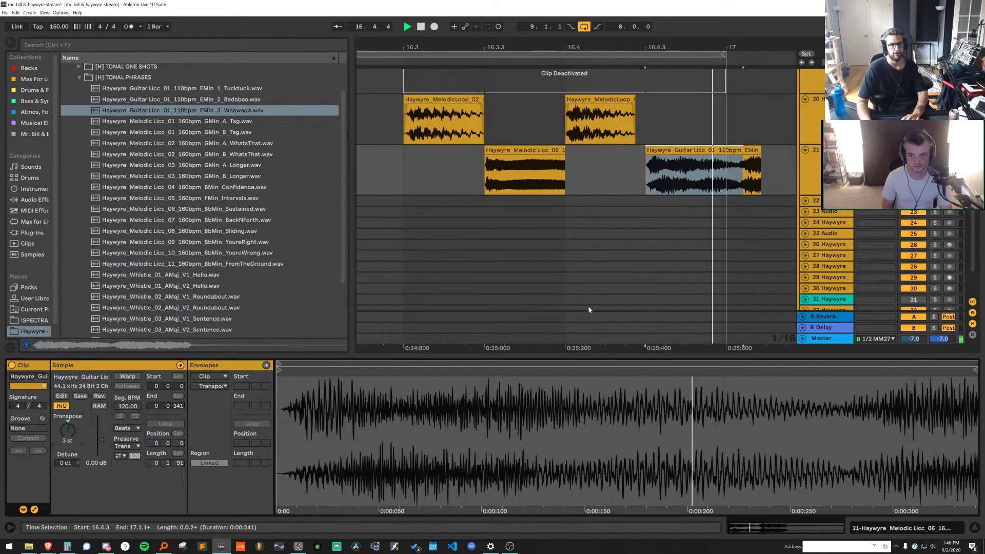
# Try different sample start points for the guitar lick clip on track 21, such as 0 0 309, and play it back
pyautogui.press('space')
pyautogui.moveTo(279, 370); pyautogui.dragTo(639, 370)
pyautogui.hotkey('ctrl', 'z')
pyautogui.press('space')
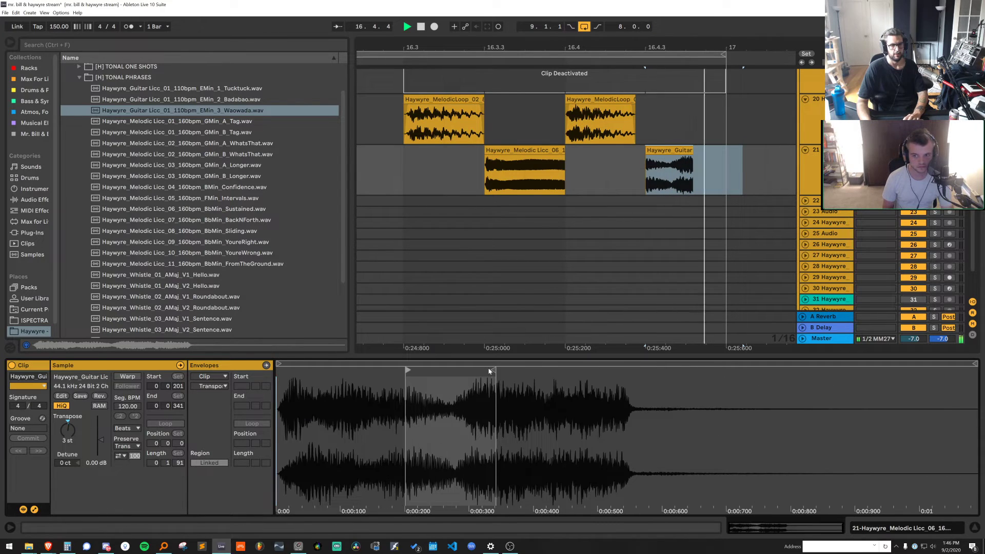
pyautogui.hotkey('ctrl', 'z')
pyautogui.moveTo(408, 371); pyautogui.dragTo(478, 370)
pyautogui.press('space')
pyautogui.press('space')
pyautogui.press('space')
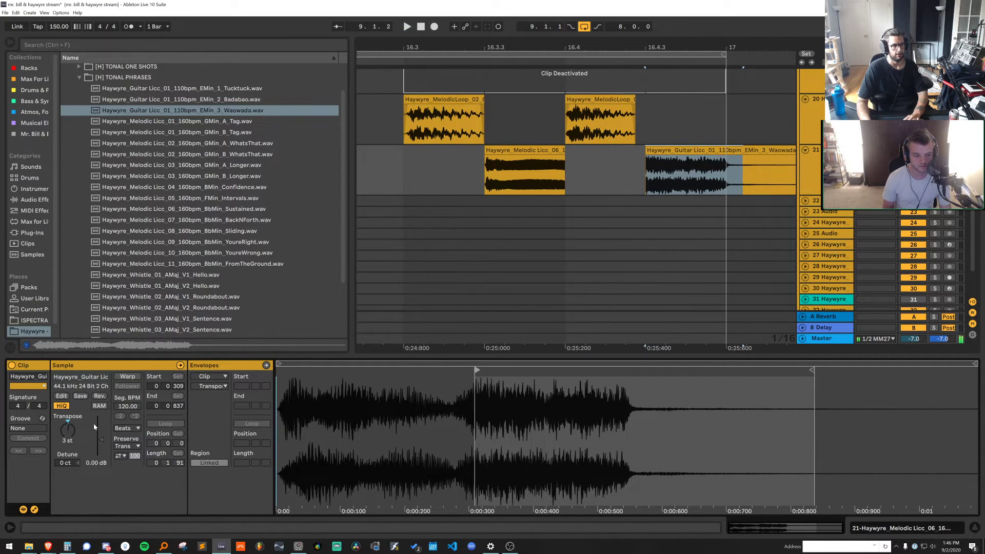
# Try another transpose setting on the guitar lick clip while listening to it
pyautogui.click(96, 427)
pyautogui.press('space')
pyautogui.press('space')
pyautogui.moveTo(71, 430); pyautogui.dragTo(71, 428)
pyautogui.press('space')
pyautogui.press('space')
# Place Haywyre_Guitar Licc_01_110bpm_EMin_2_Badabao.wav on track 21 at 16.4.3 and remove everything beyond 17.1.1
pyautogui.moveTo(154, 99); pyautogui.dragTo(677, 159)
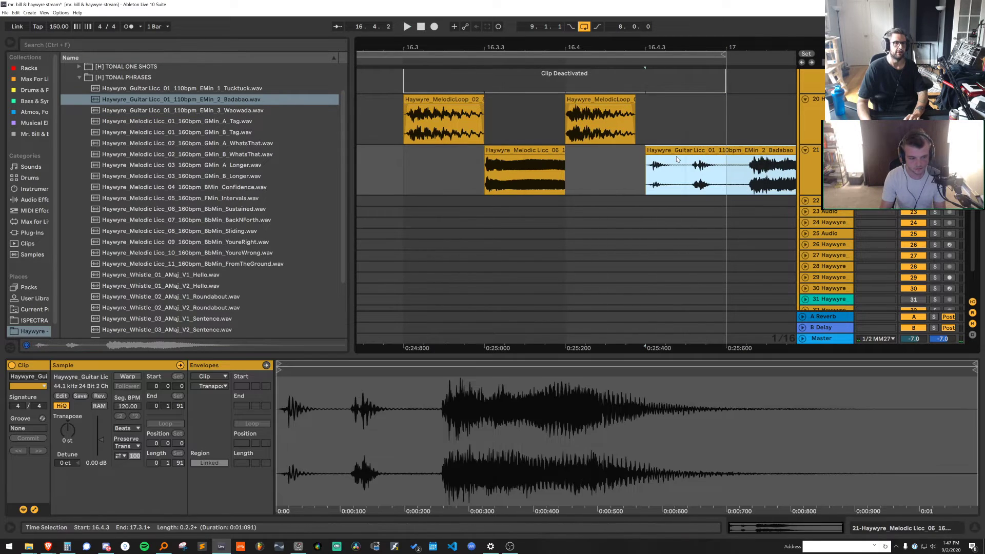
pyautogui.press('space')
pyautogui.click(727, 174)
pyautogui.hotkey('ctrl', 'e')
pyautogui.click(733, 150)
pyautogui.press('Delete')
pyautogui.press('+')
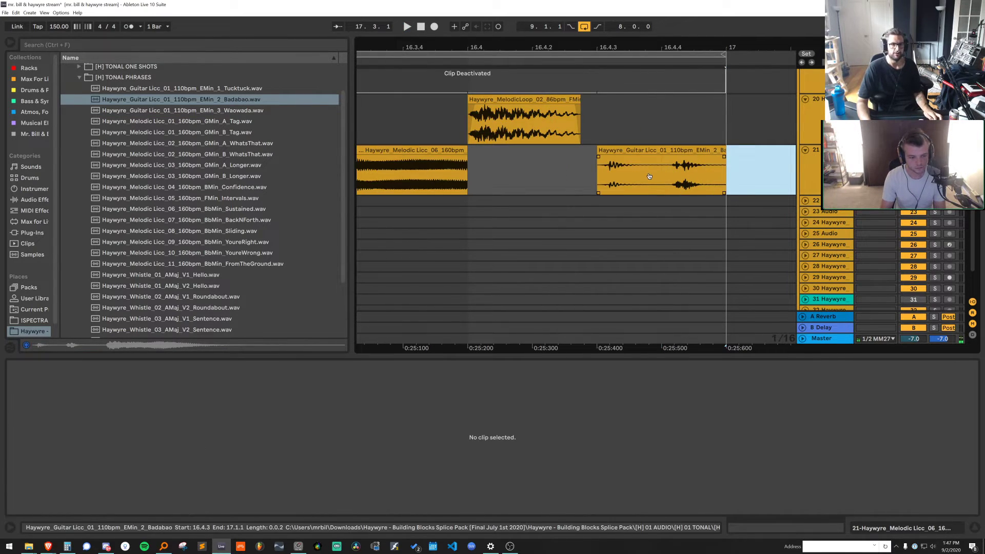
# Play the fill from 16.2.1 to hear the Badabao guitar lick in context
pyautogui.click(452, 150)
pyautogui.press('space')
pyautogui.moveTo(530, 48); pyautogui.dragTo(531, 24)
pyautogui.click(414, 172)
pyautogui.press('space')
pyautogui.press('space')
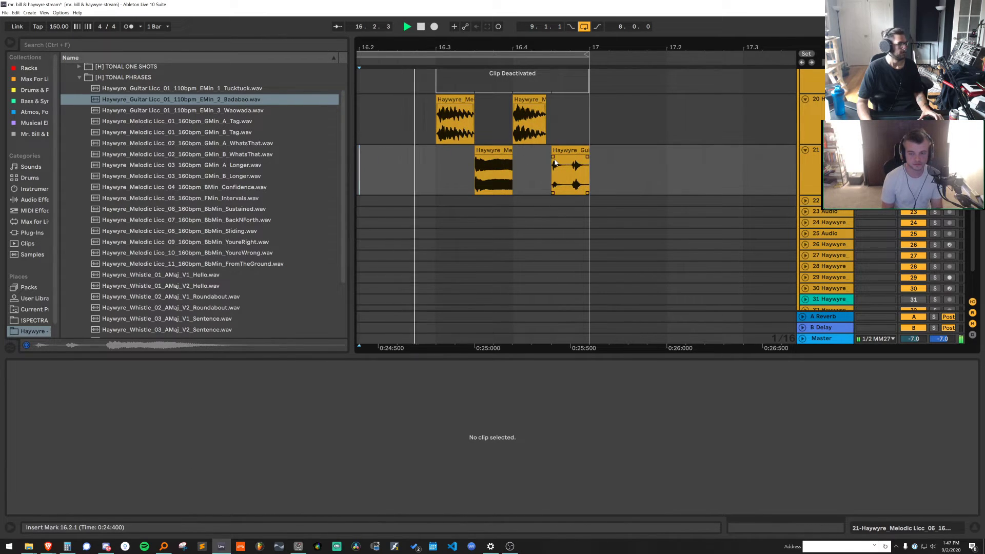
# Delete the guitar lick at 16.4.3 on track 21 and play the fill from 16.2.4
pyautogui.click(568, 156)
pyautogui.press('space')
pyautogui.click(417, 160)
pyautogui.click(584, 150)
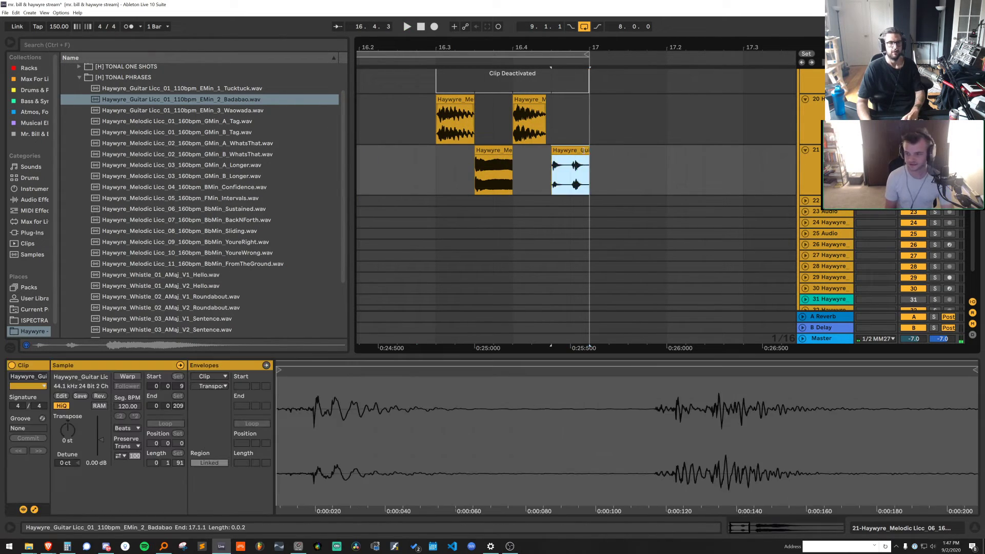
pyautogui.press('Delete')
pyautogui.click(417, 158)
pyautogui.press('space')
pyautogui.press('space')
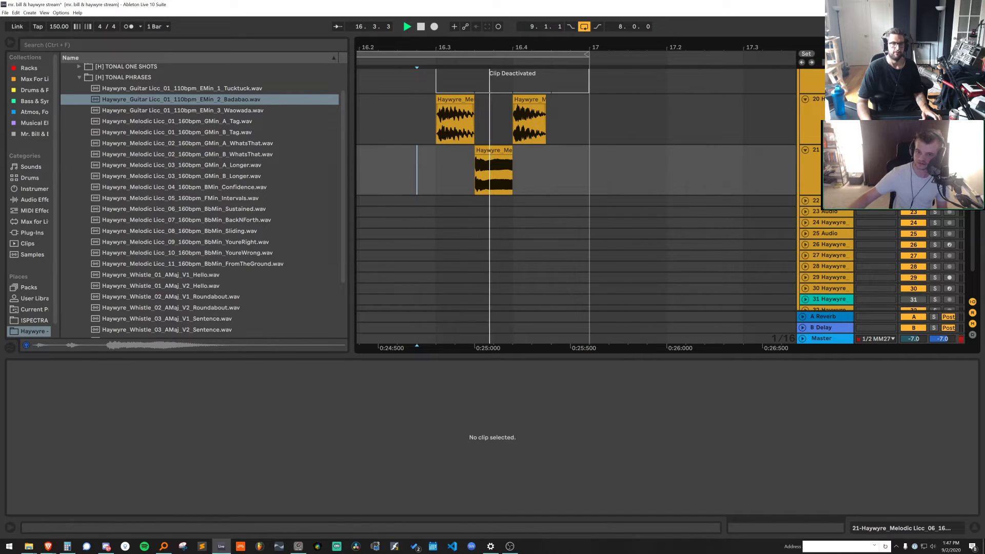
# Try Haywyre_Melodic Licc_07_160bpm_BbMin_BackNForth.wav on track 22 at 16.4.3, listen from 16.3.1, and delete it
pyautogui.click(248, 219)
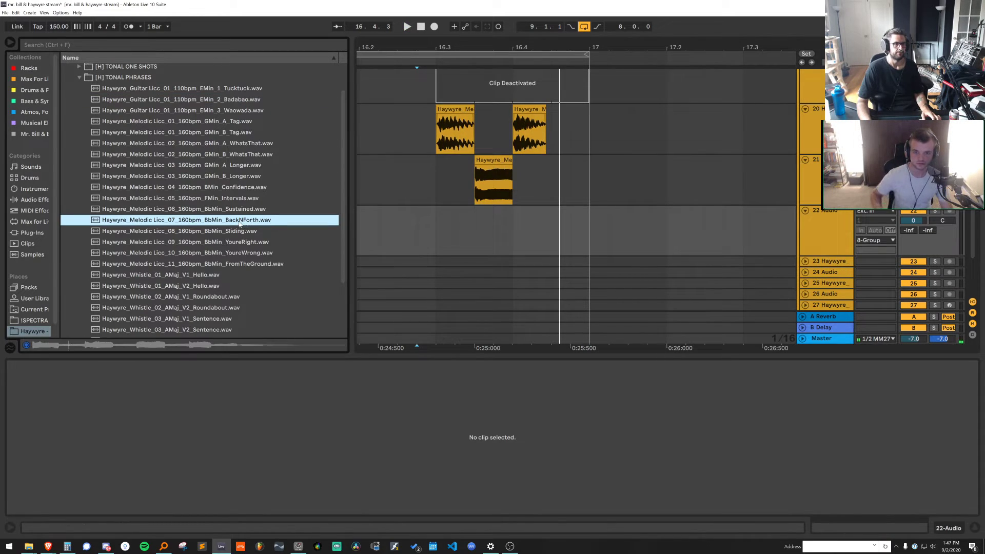
pyautogui.moveTo(239, 223); pyautogui.dragTo(555, 232)
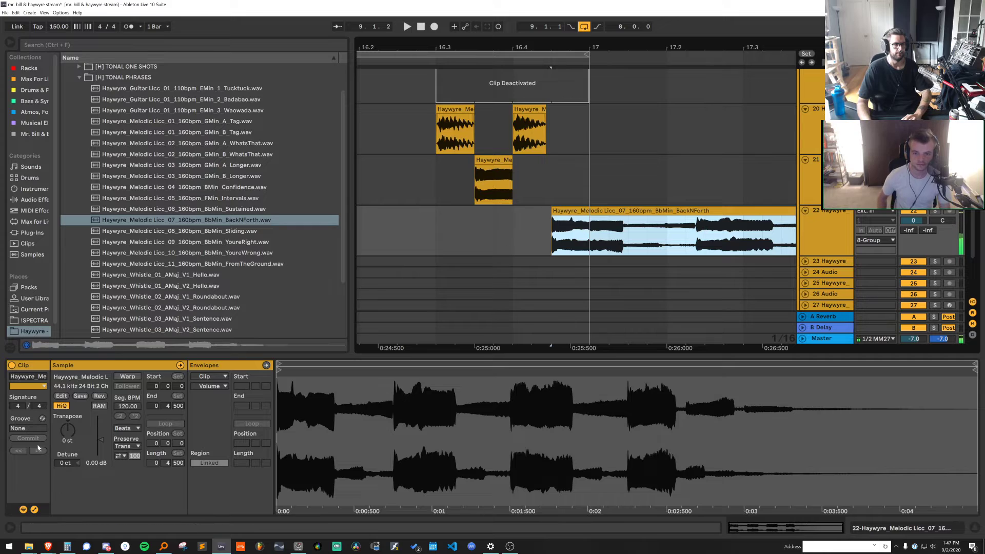
pyautogui.click(435, 223)
pyautogui.press('space')
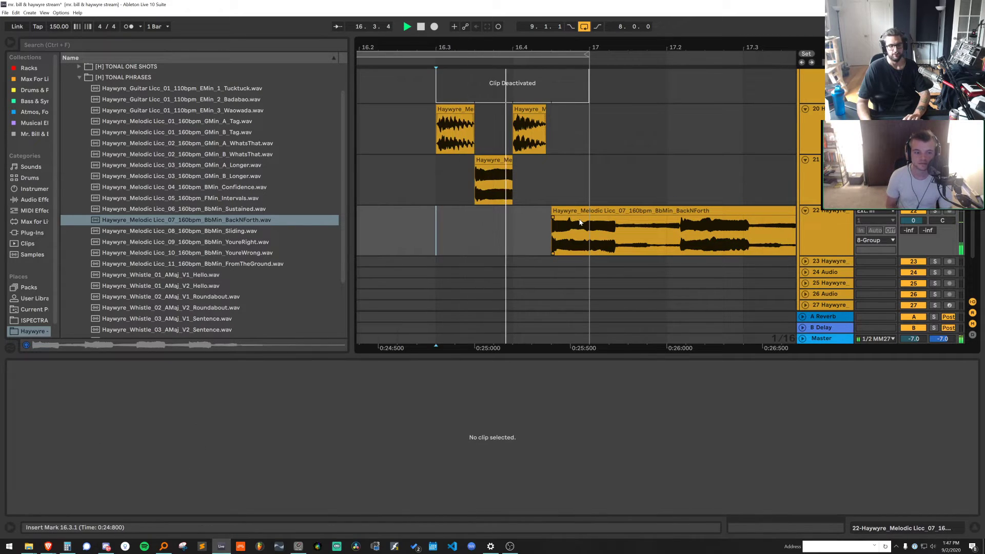
pyautogui.press('space')
pyautogui.click(579, 222)
pyautogui.press('Delete')
# Preview Melodic Licc 09 and 10 and several whistle phrases, and collapse the tonal phrases folder
pyautogui.click(194, 242)
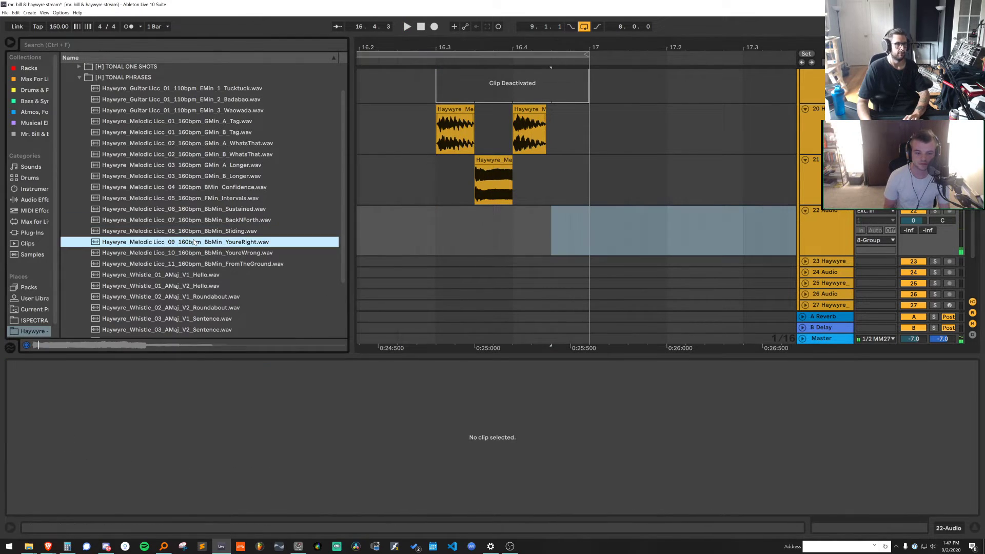
pyautogui.press('Down')
pyautogui.scroll(-2, 197, 231)
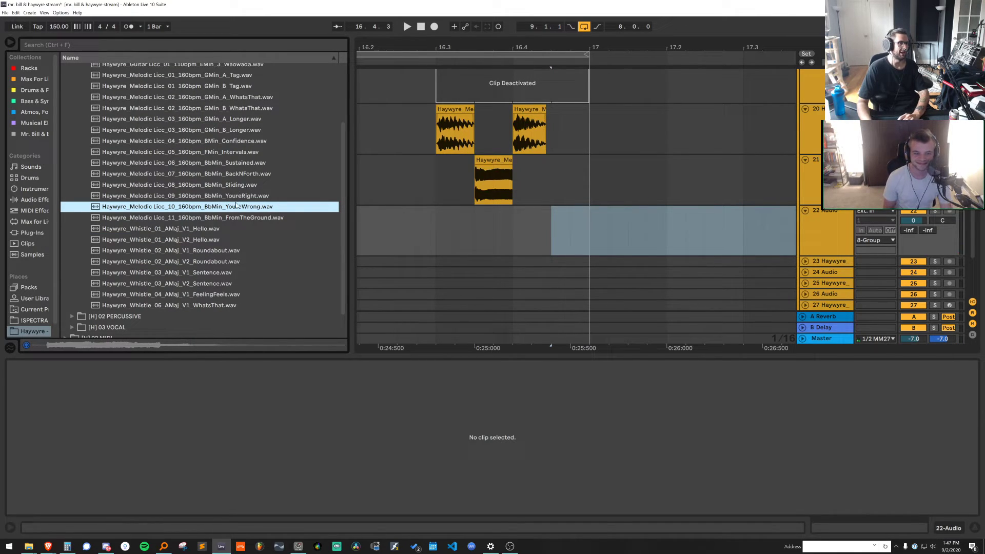
pyautogui.click(209, 231)
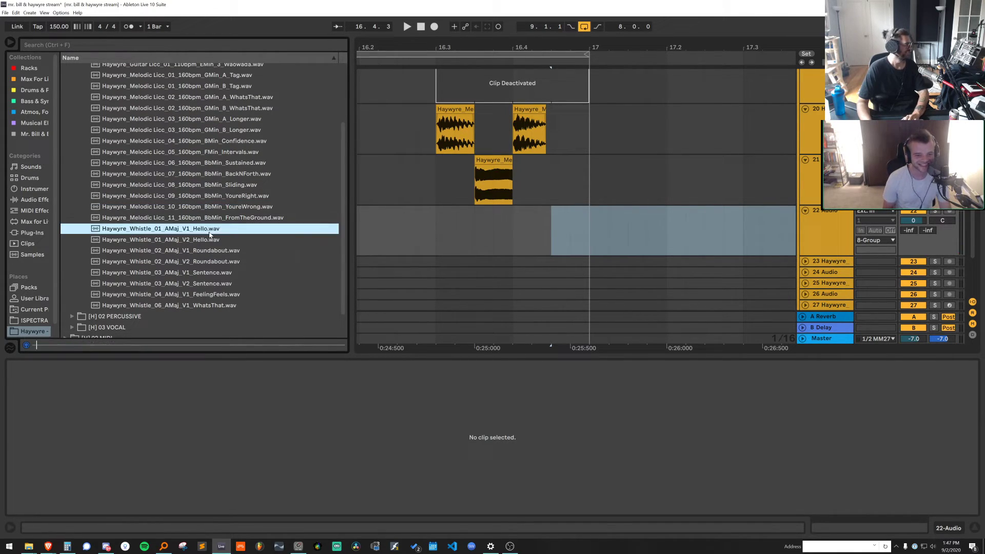
pyautogui.click(225, 293)
pyautogui.click(227, 305)
pyautogui.press('Left')
pyautogui.press('Left')
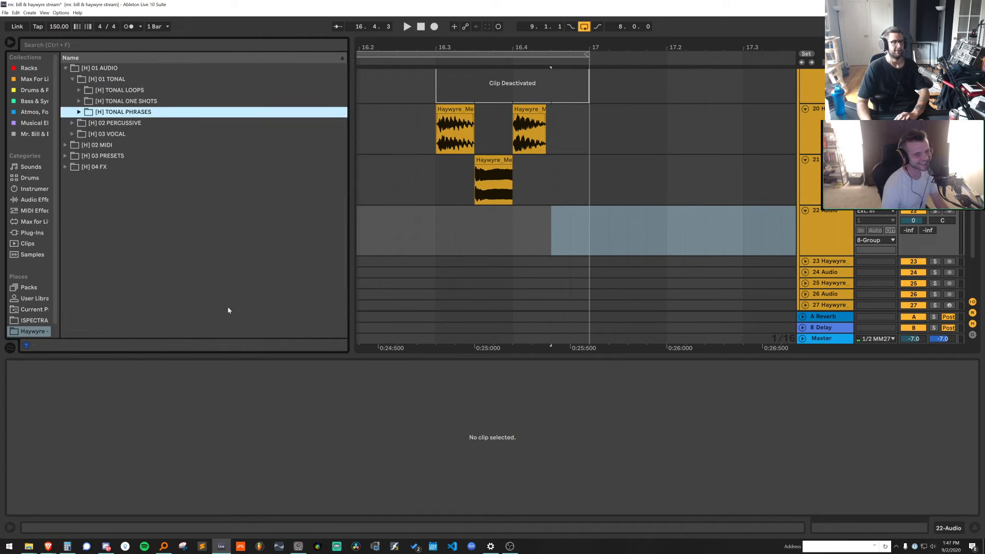
# Browse the one shots, loops and phrases in the [H] 03 VOCAL folder for a sample to end the fill
pyautogui.press('Down')
pyautogui.press('Down')
pyautogui.press('Right')
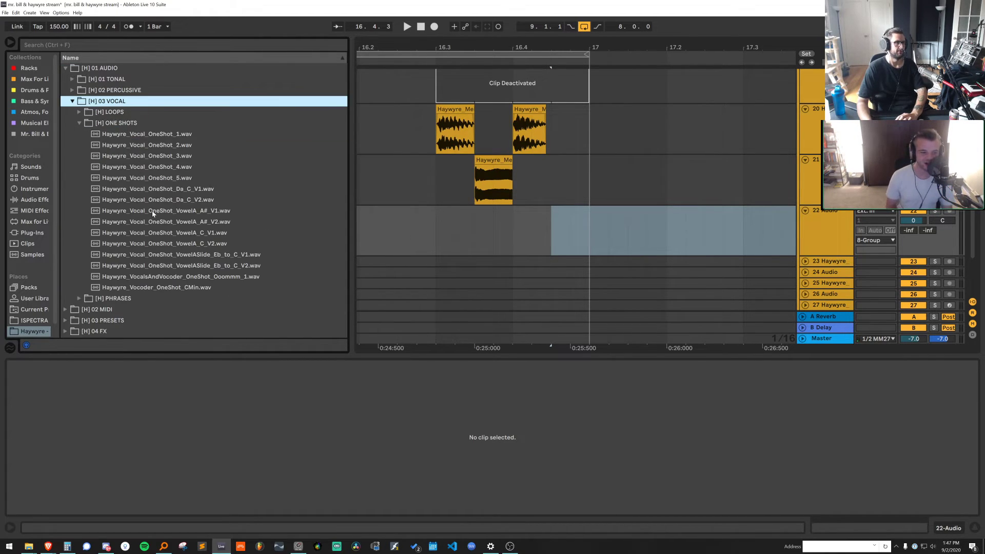
pyautogui.click(168, 253)
pyautogui.click(180, 193)
pyautogui.click(139, 112)
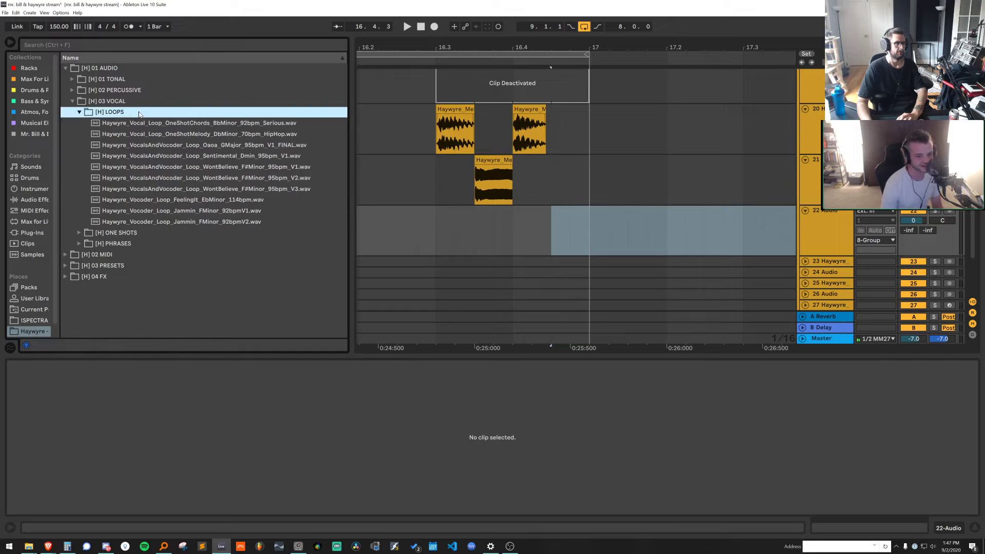
pyautogui.click(144, 134)
pyautogui.click(133, 105)
pyautogui.click(135, 244)
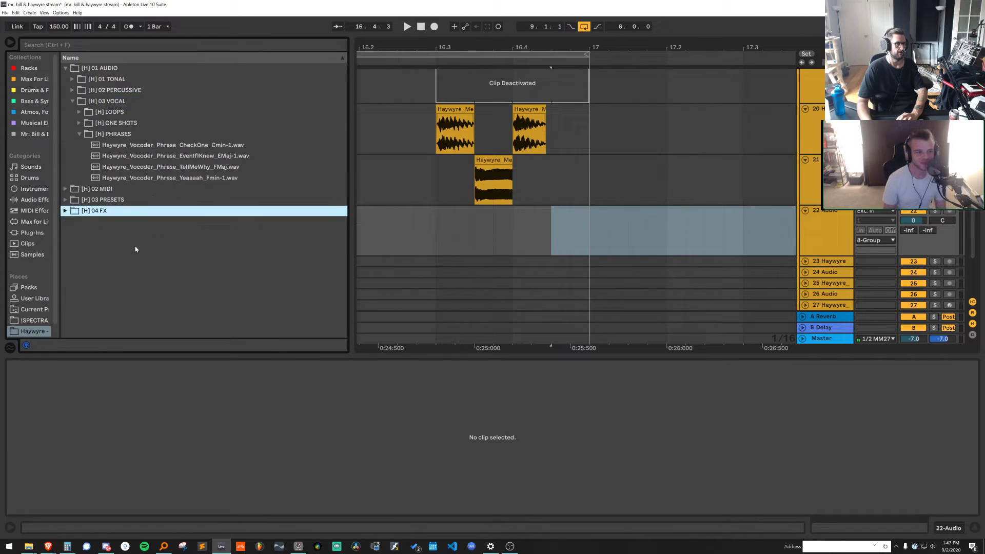
# Place Haywyre_Vocoder_Phrase_Yeaaaah_Fmin-1.wav on track 22 at 16.4.3, cut it off at 17.1.1, and play the fill from 16.3.1
pyautogui.click(154, 188)
pyautogui.click(156, 177)
pyautogui.moveTo(164, 186); pyautogui.dragTo(553, 210)
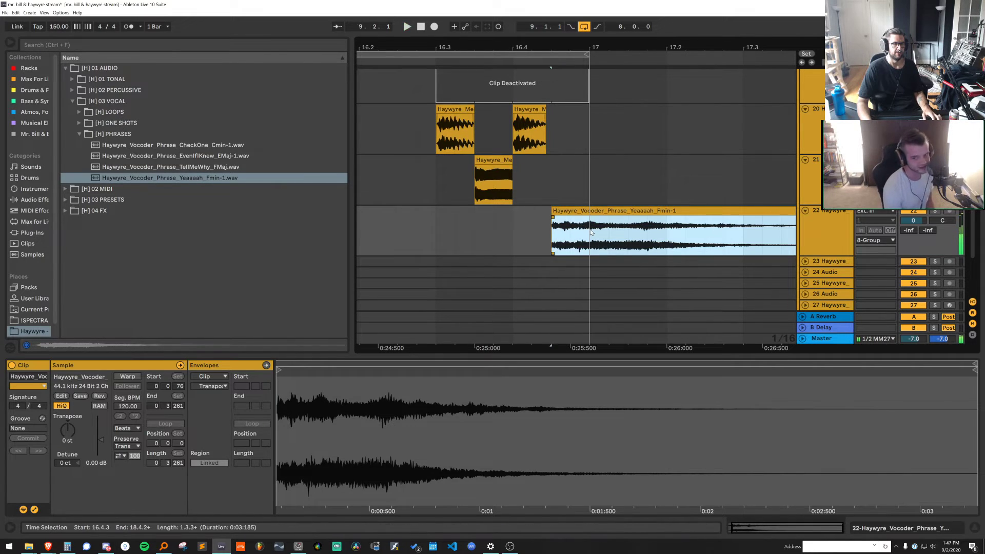
pyautogui.press('Delete')
pyautogui.click(436, 224)
pyautogui.press('space')
pyautogui.press('space')
pyautogui.press('space')
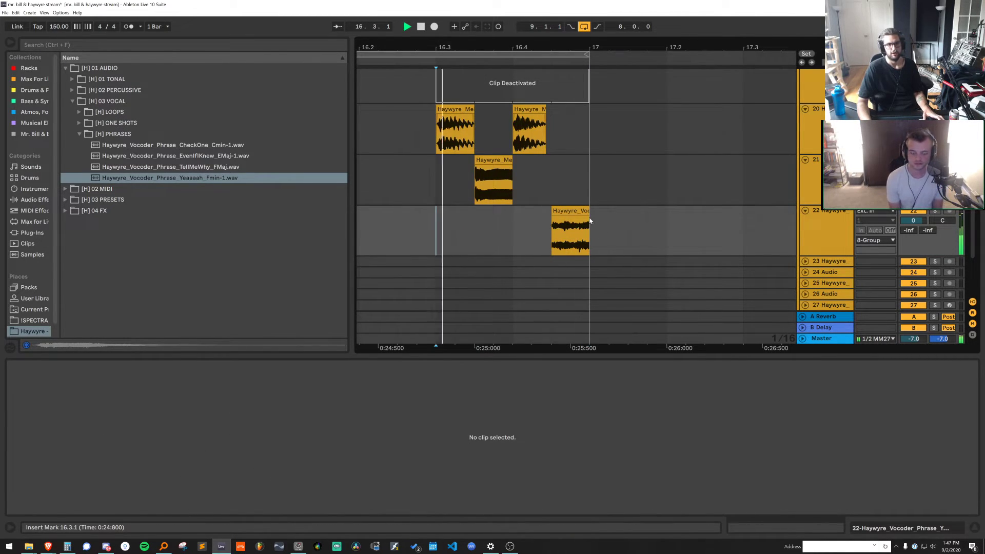
# Extend the vocoder phrase on track 22 to start at 16.4.1 and delete the melodic loop clip at 16.4.1 on track 20
pyautogui.moveTo(573, 211)
pyautogui.mouseDown()
pyautogui.moveTo(534, 212)
pyautogui.moveTo(589, 211)
pyautogui.mouseUp()
pyautogui.press('space')
pyautogui.press('space')
pyautogui.click(529, 109)
pyautogui.press('Delete')
pyautogui.press('space')
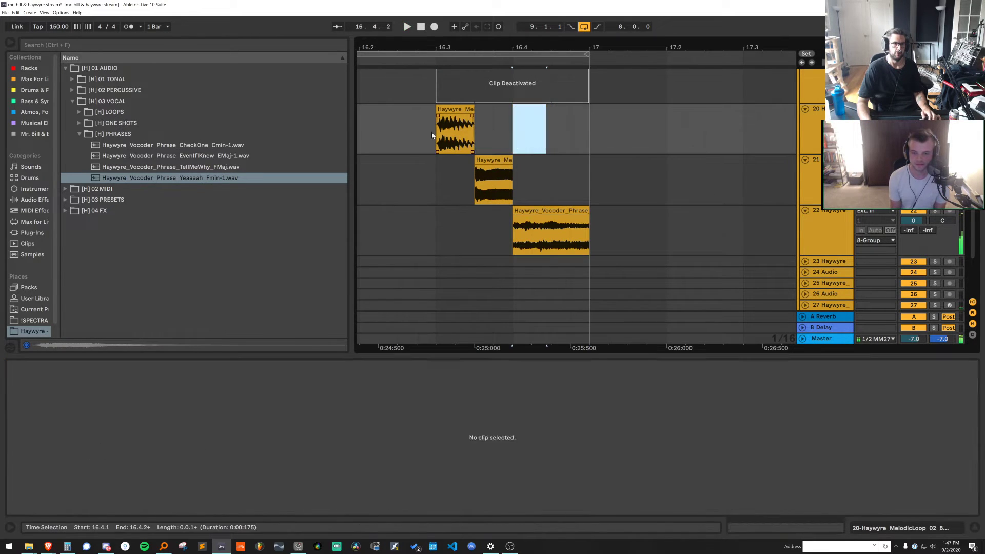
# Lengthen the melodic loop clip at 16.3.1 on track 20 so it ends at 16.4.1, and play the fill
pyautogui.click(436, 134)
pyautogui.press('space')
pyautogui.moveTo(536, 47); pyautogui.dragTo(618, 28)
pyautogui.press('space')
pyautogui.press('space')
pyautogui.moveTo(587, 108)
pyautogui.mouseDown()
pyautogui.moveTo(616, 109)
pyautogui.moveTo(607, 109)
pyautogui.mouseUp()
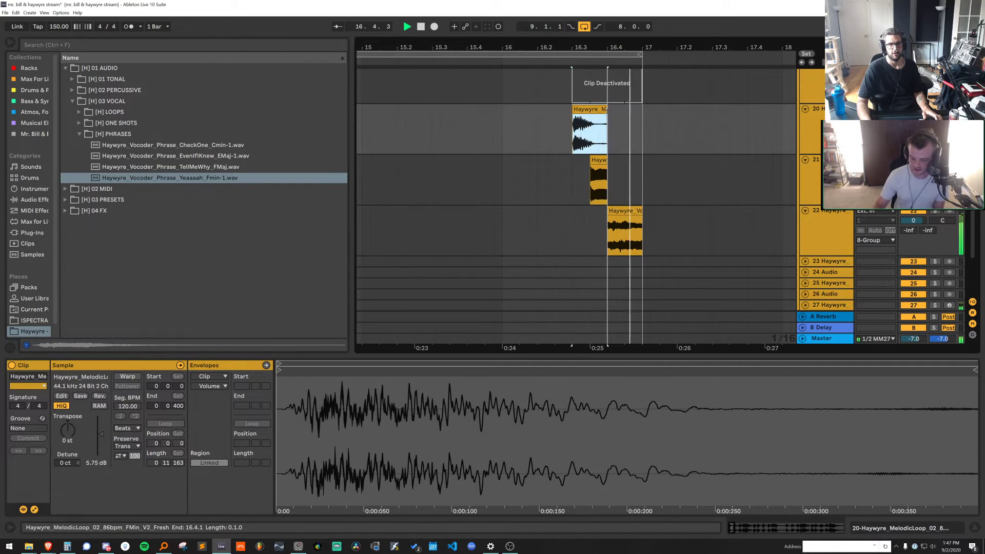
pyautogui.press('space')
pyautogui.press('space')
# Search the browser for "auto" and add an Auto Filter to track 21
pyautogui.moveTo(606, 160)
pyautogui.mouseDown()
pyautogui.moveTo(642, 153)
pyautogui.moveTo(607, 167)
pyautogui.mouseUp()
pyautogui.press('space')
pyautogui.hotkey('ctrl', 'f')
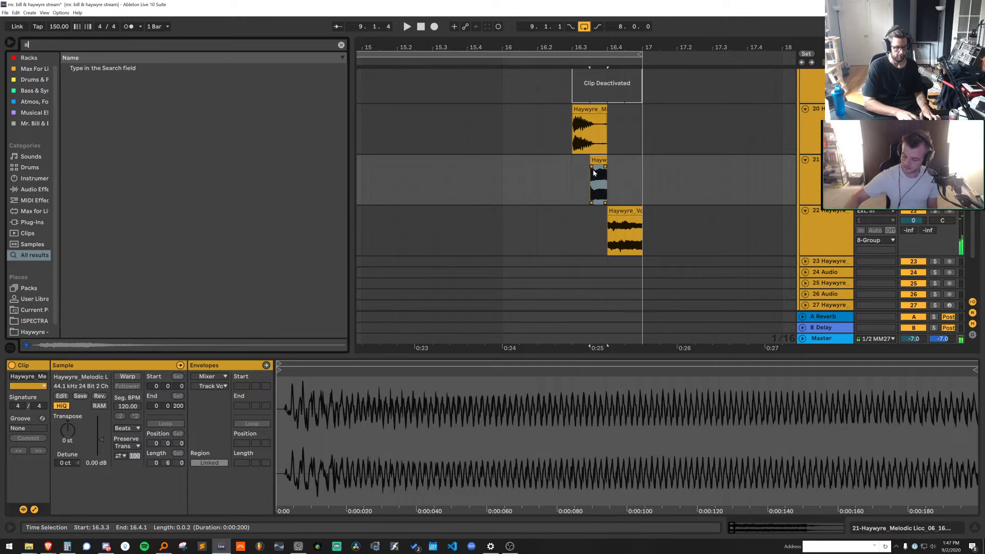
pyautogui.write('auto')
pyautogui.moveTo(102, 79); pyautogui.dragTo(616, 196)
pyautogui.moveTo(183, 454); pyautogui.dragTo(183, 431)
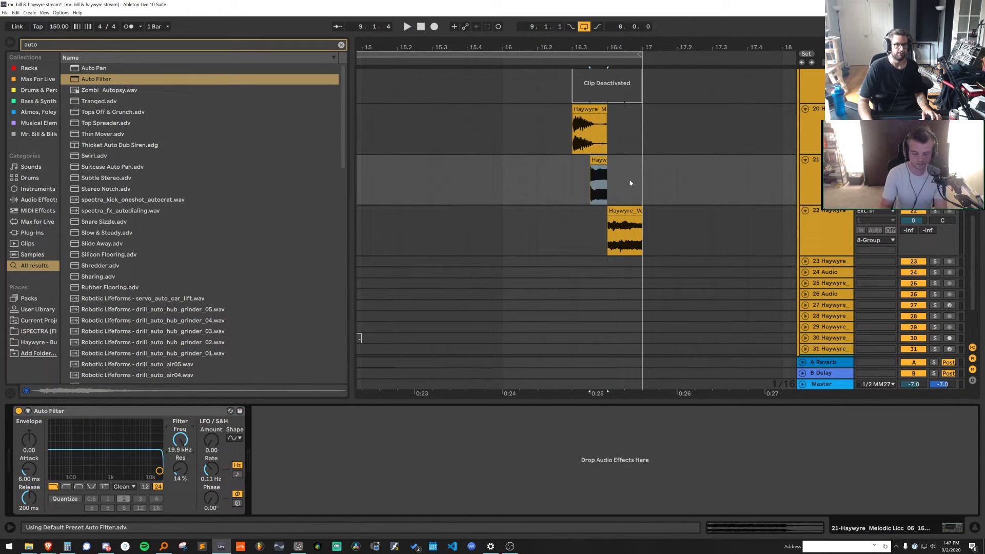
# Automate the Auto Filter frequency on track 21 to sweep down to 26.0 Hz across the melodic lick, and play it back
pyautogui.press('a')
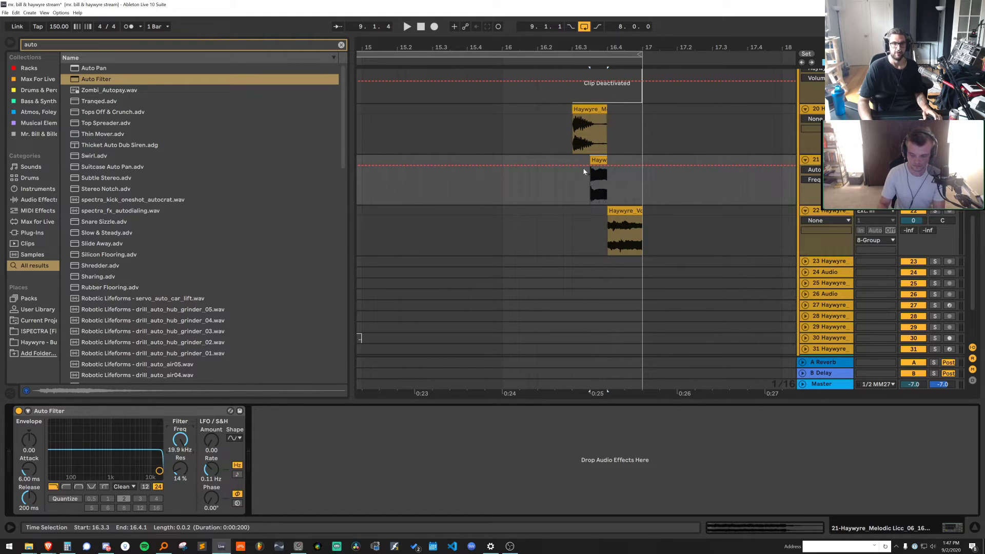
pyautogui.click(581, 166)
pyautogui.press('space')
pyautogui.moveTo(615, 166); pyautogui.dragTo(615, 204)
pyautogui.press('space')
pyautogui.press('space')
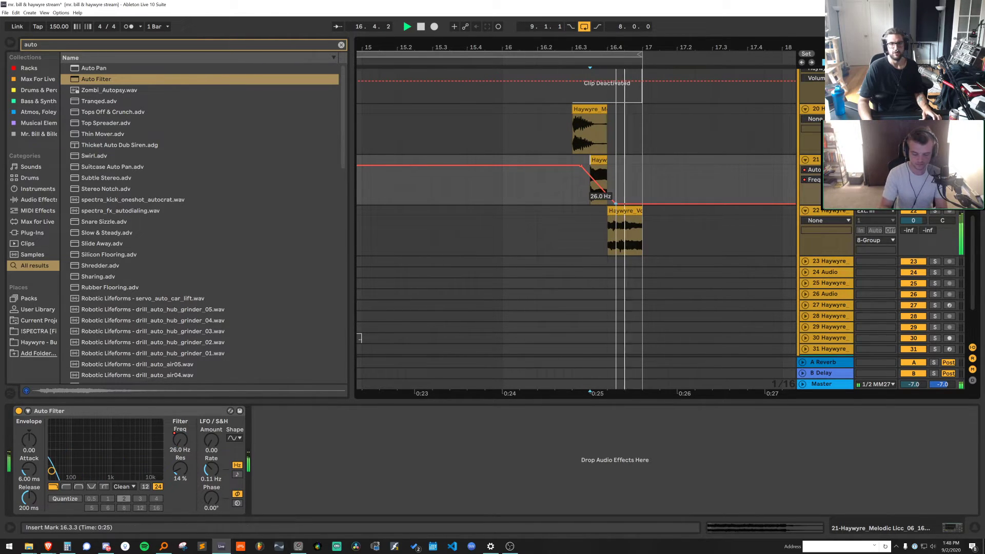
pyautogui.press('space')
pyautogui.press('space')
# Shorten the melodic loop clip on track 20 to end at 16.3.4 and play the fill from 16.2.4
pyautogui.click(529, 190)
pyautogui.press('space')
pyautogui.press('space')
pyautogui.press('a')
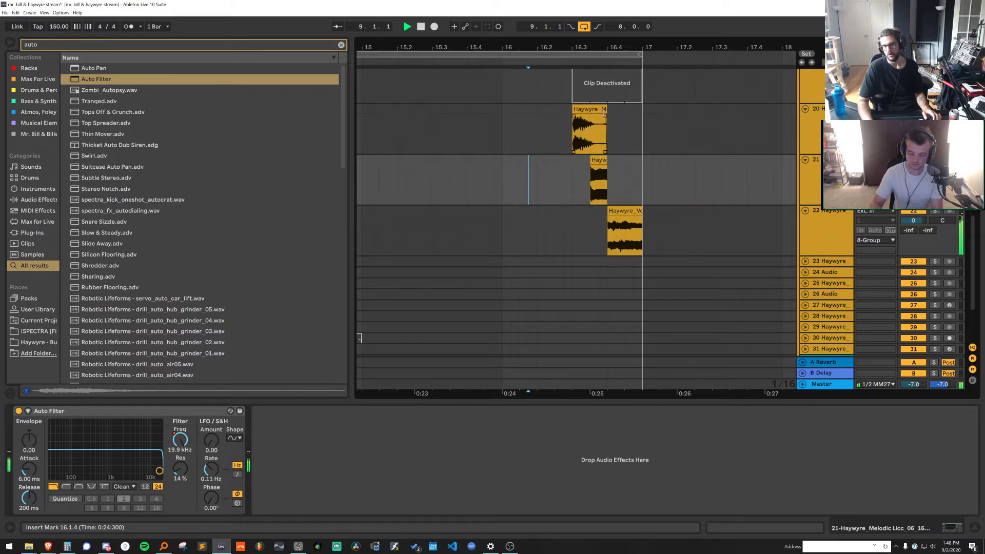
pyautogui.moveTo(605, 114); pyautogui.dragTo(603, 118)
pyautogui.press('a')
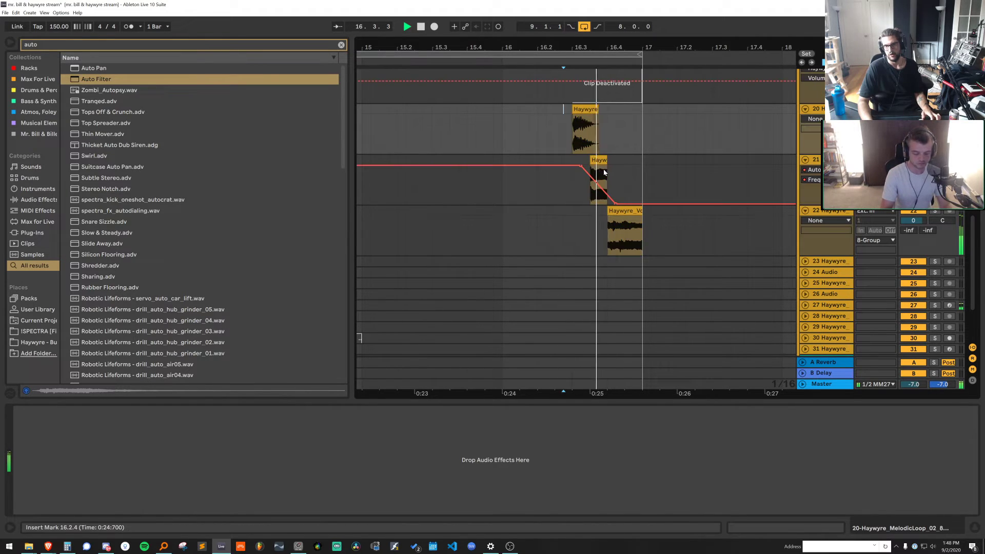
pyautogui.click(563, 109)
pyautogui.press('space')
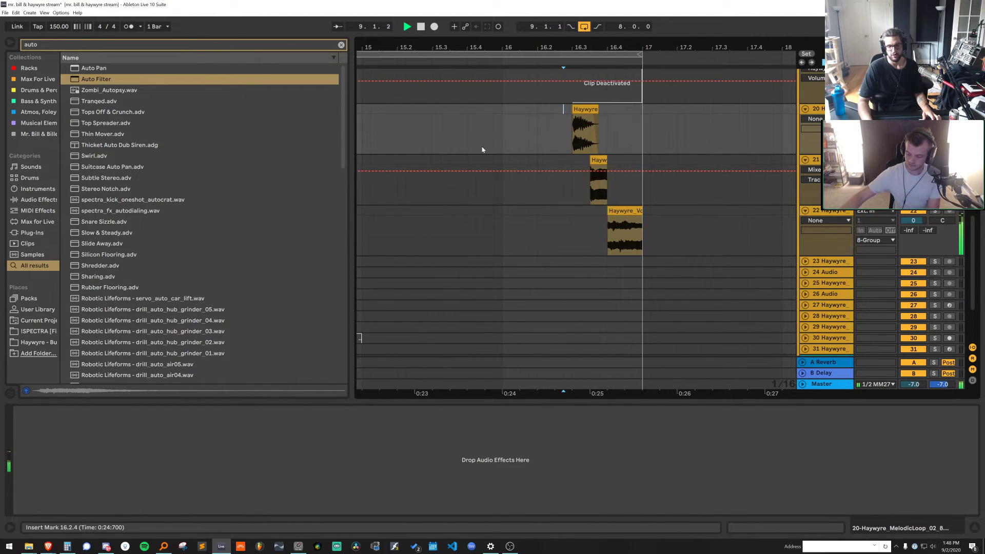
# Fold all tracks and hide the device view to review the whole section from bar 9 to 17 during playback
pyautogui.scroll(-5, 619, 108)
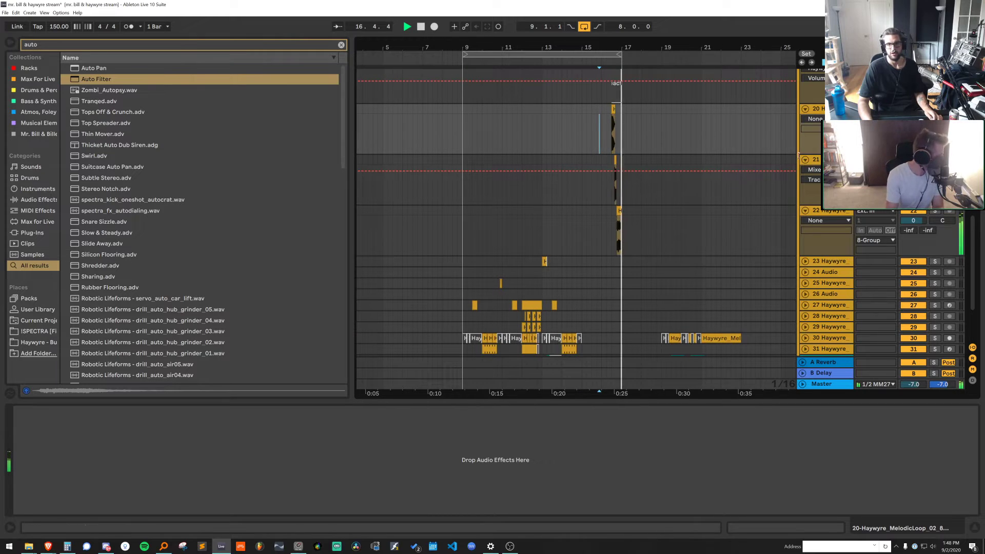
pyautogui.keyDown('alt'); pyautogui.click(805, 160); pyautogui.keyUp('alt')
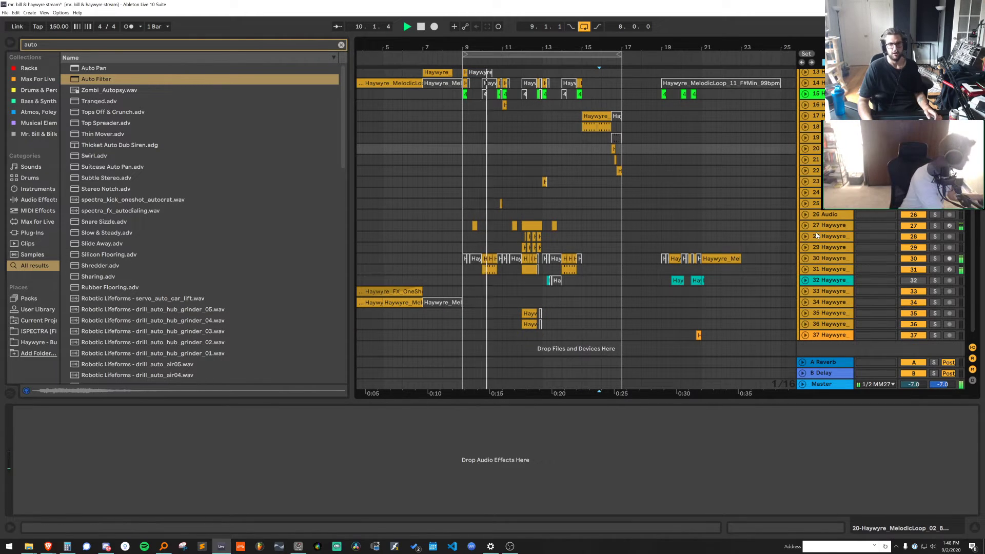
pyautogui.click(843, 228)
pyautogui.doubleClick(561, 400)
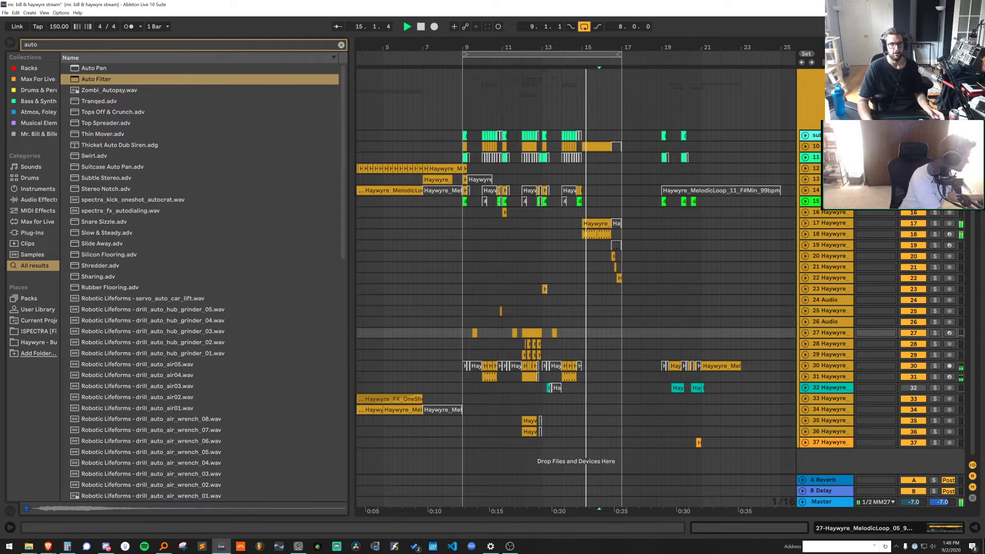
pyautogui.moveTo(490, 43); pyautogui.dragTo(490, 87)
pyautogui.moveTo(588, 47); pyautogui.dragTo(577, 33)
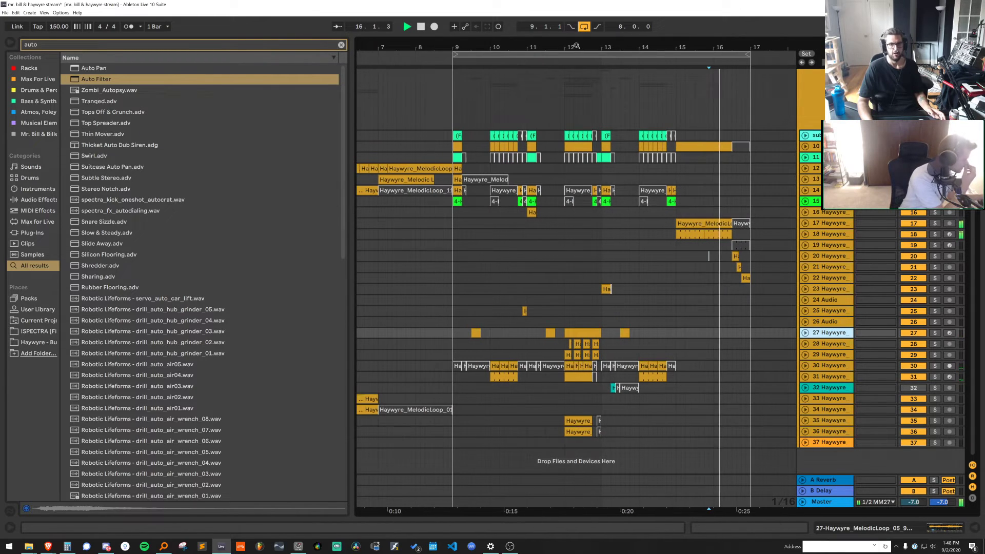
# Set the fixed grid to 1 Bar and copy the first beat of bar 9, from the sub track through track 17, to 13.1.1
pyautogui.rightClick(549, 243)
pyautogui.click(660, 343)
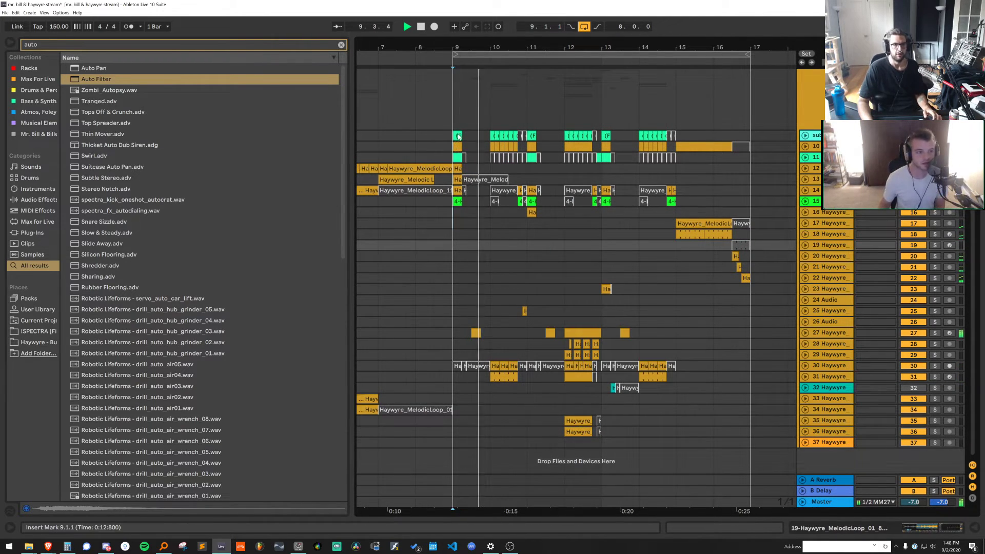
pyautogui.moveTo(455, 224); pyautogui.dragTo(461, 137)
pyautogui.click(605, 136)
pyautogui.hotkey('ctrl', 'v')
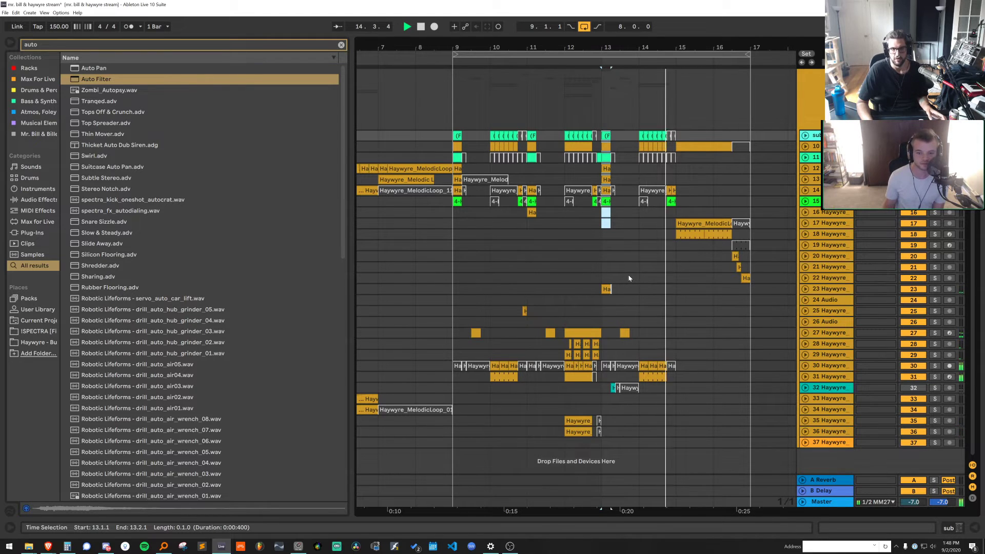
# Set the fixed grid to 1/16 and stop playback
pyautogui.rightClick(657, 256)
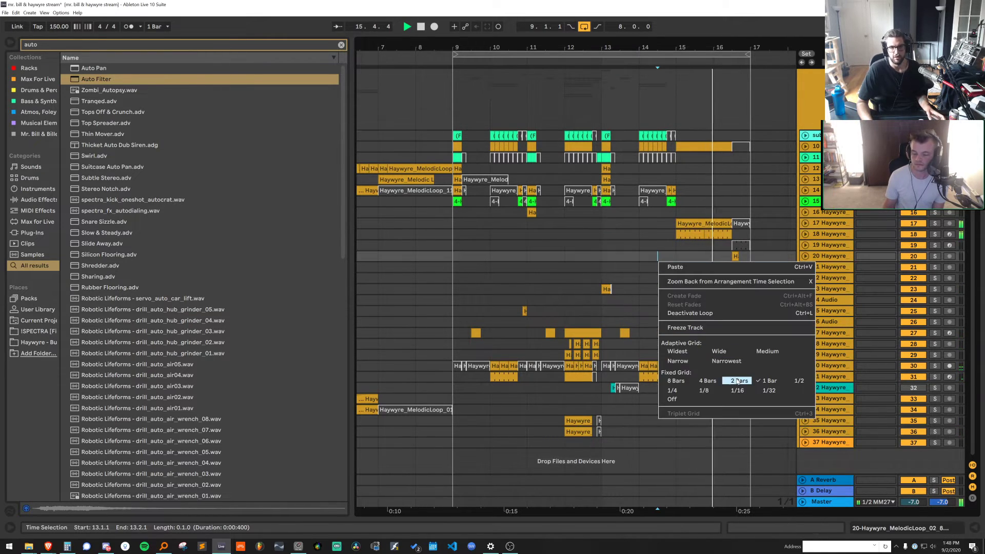
pyautogui.click(739, 390)
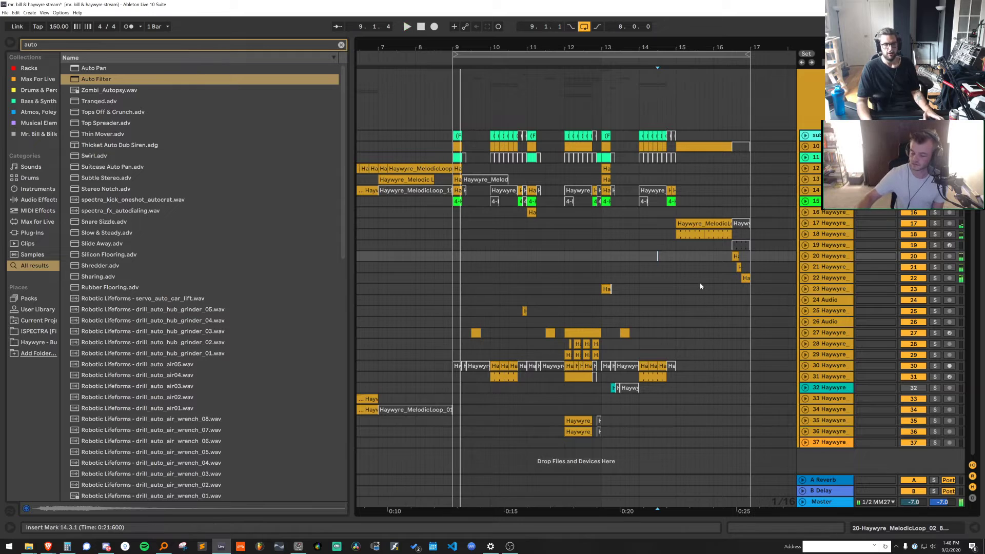
pyautogui.press('space')
pyautogui.rightClick(628, 243)
pyautogui.press('Escape')
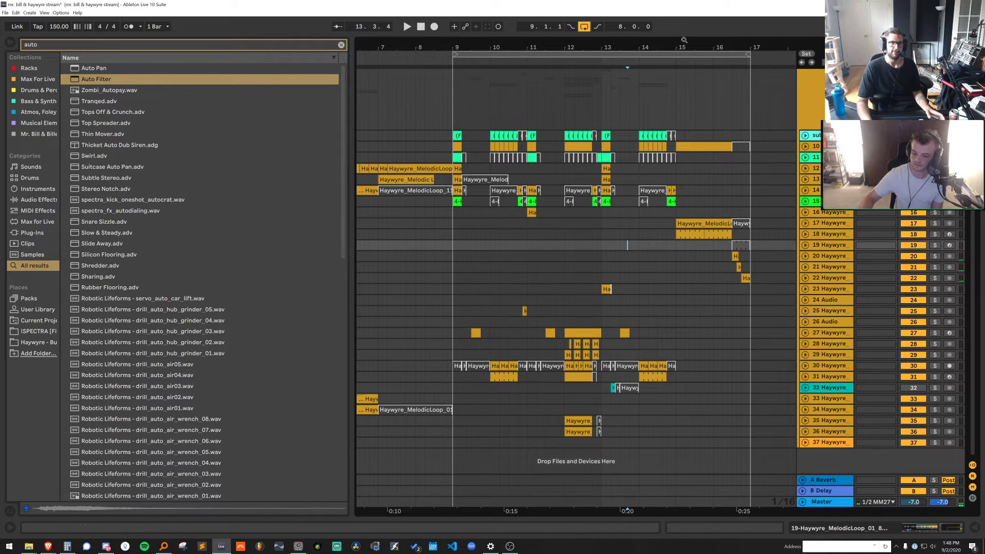
# Set the fixed grid to 1 Bar and compare the chopped phrases in bars 10, 12 and 14 with bar 15
pyautogui.moveTo(684, 40); pyautogui.dragTo(618, 98)
pyautogui.rightClick(538, 83)
pyautogui.click(649, 159)
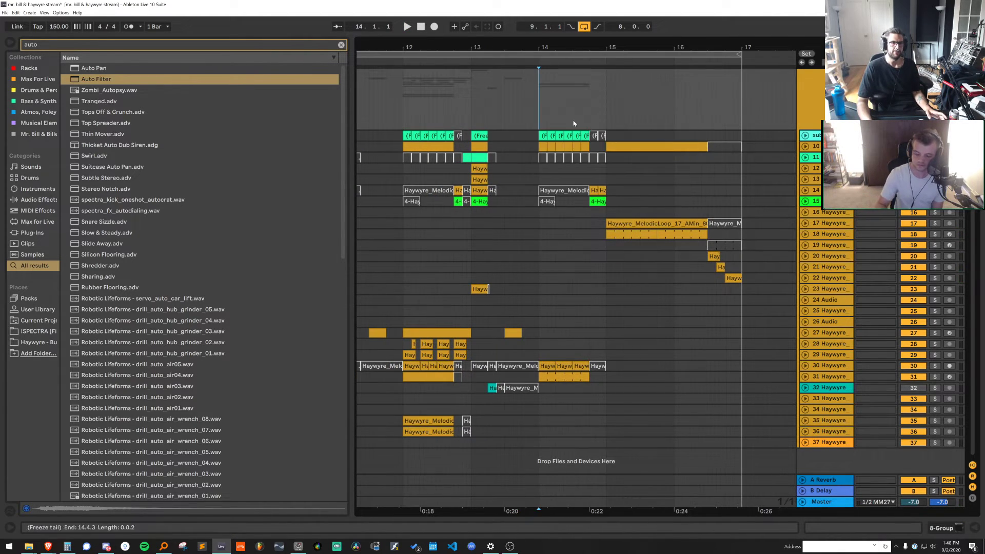
pyautogui.moveTo(543, 123); pyautogui.dragTo(599, 215)
pyautogui.moveTo(605, 48); pyautogui.dragTo(599, 40)
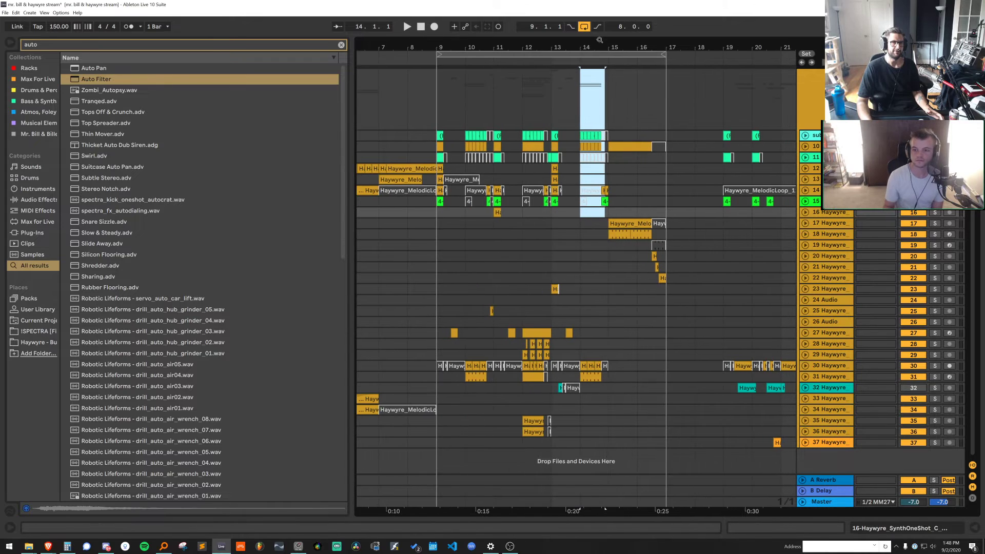
pyautogui.moveTo(466, 95); pyautogui.dragTo(547, 112)
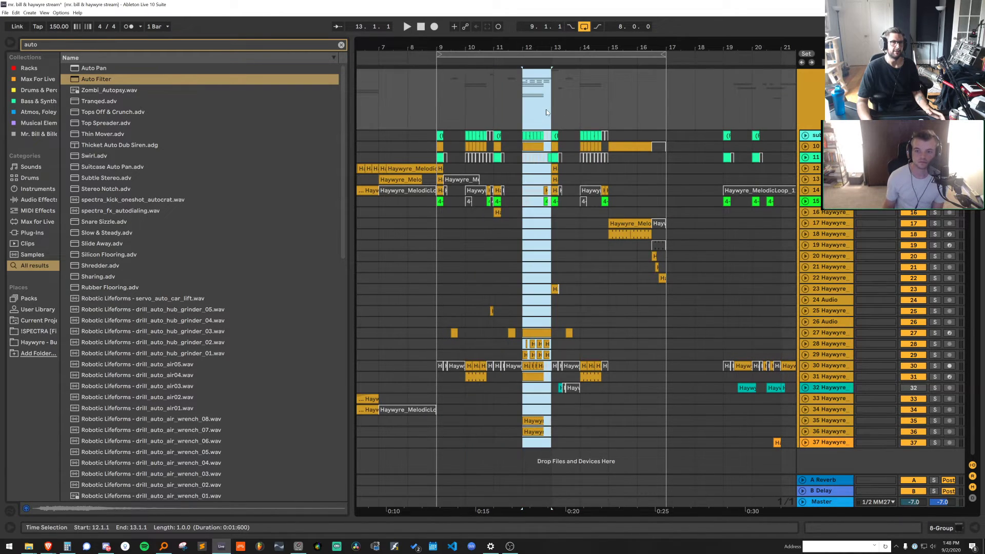
pyautogui.moveTo(482, 112); pyautogui.dragTo(493, 112)
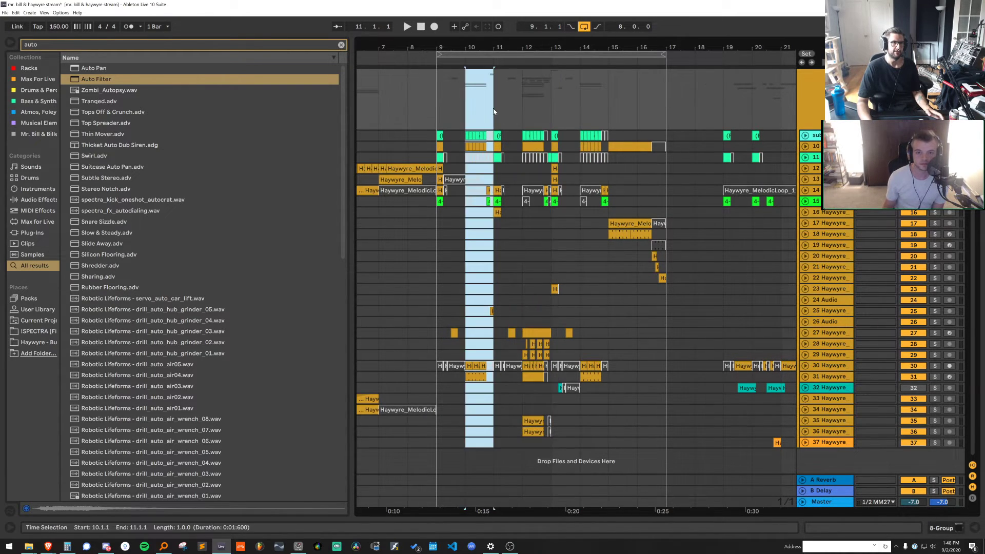
pyautogui.moveTo(557, 110)
pyautogui.mouseDown()
pyautogui.moveTo(598, 110)
pyautogui.moveTo(587, 109)
pyautogui.mouseUp()
pyautogui.click(613, 85)
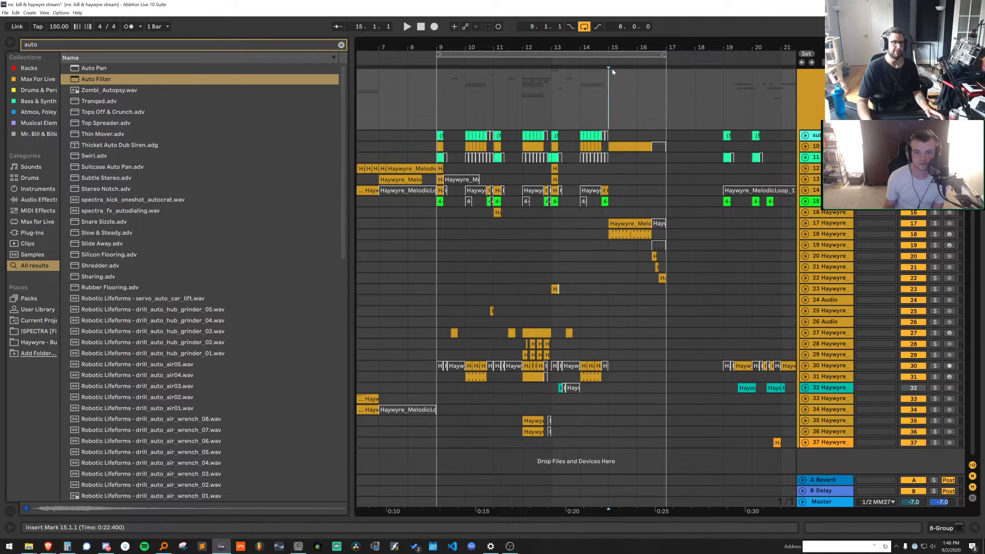
# Set the fixed grid to 1/16 and play the section from 13.1.1 into bar 15
pyautogui.moveTo(617, 43); pyautogui.dragTo(617, 44)
pyautogui.rightClick(482, 83)
pyautogui.click(398, 94)
pyautogui.press('space')
pyautogui.rightClick(467, 82)
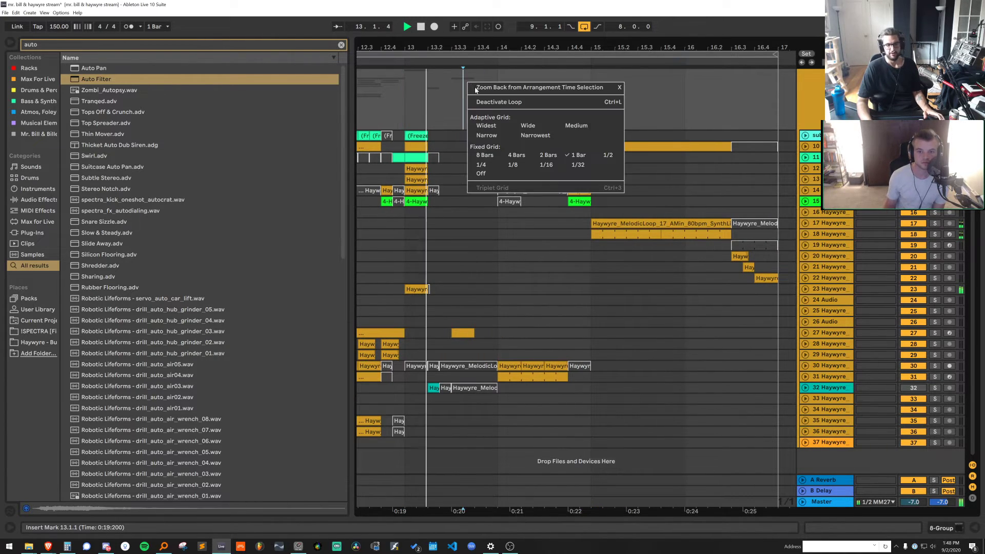
pyautogui.click(545, 164)
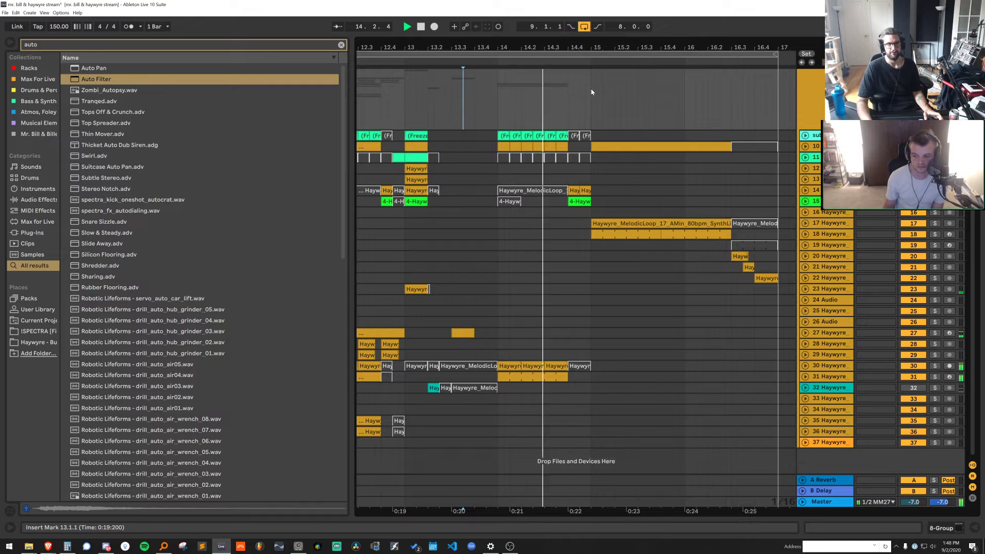
pyautogui.press('space')
pyautogui.moveTo(591, 45); pyautogui.dragTo(591, 50)
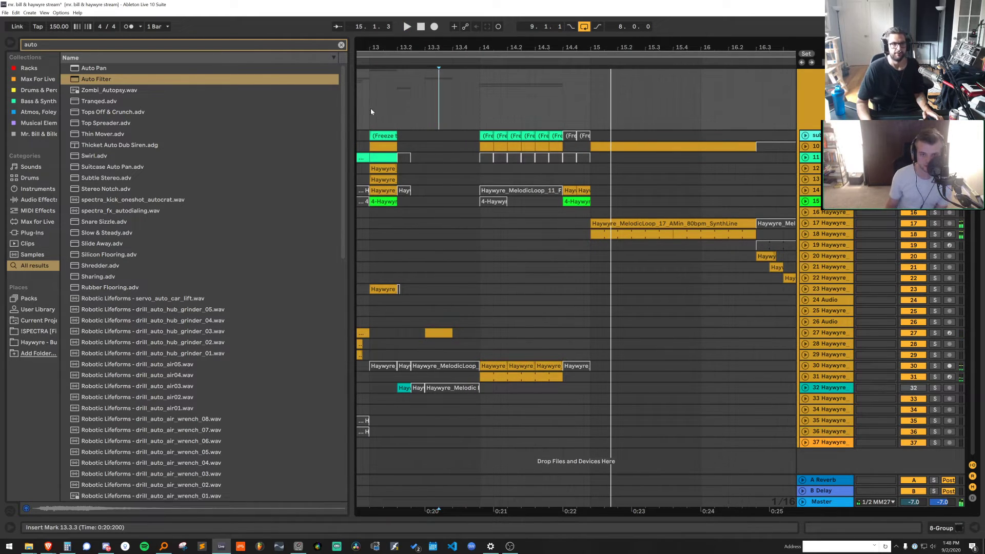
pyautogui.click(371, 111)
pyautogui.press('space')
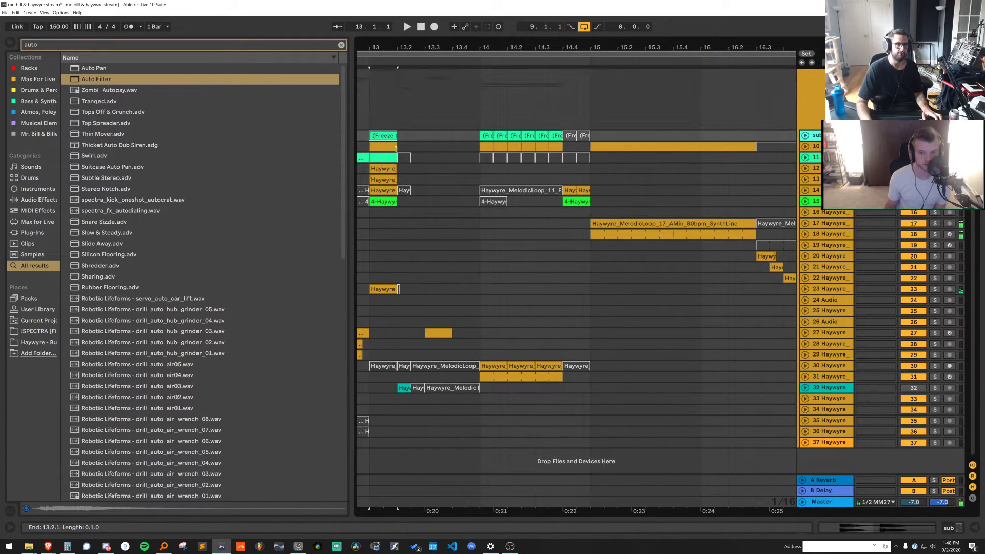
# Copy the first beat of bar 13, from the sub track through track 16, to 15.1.1 and play it back
pyautogui.moveTo(370, 211); pyautogui.dragTo(406, 209)
pyautogui.moveTo(597, 135); pyautogui.dragTo(615, 250)
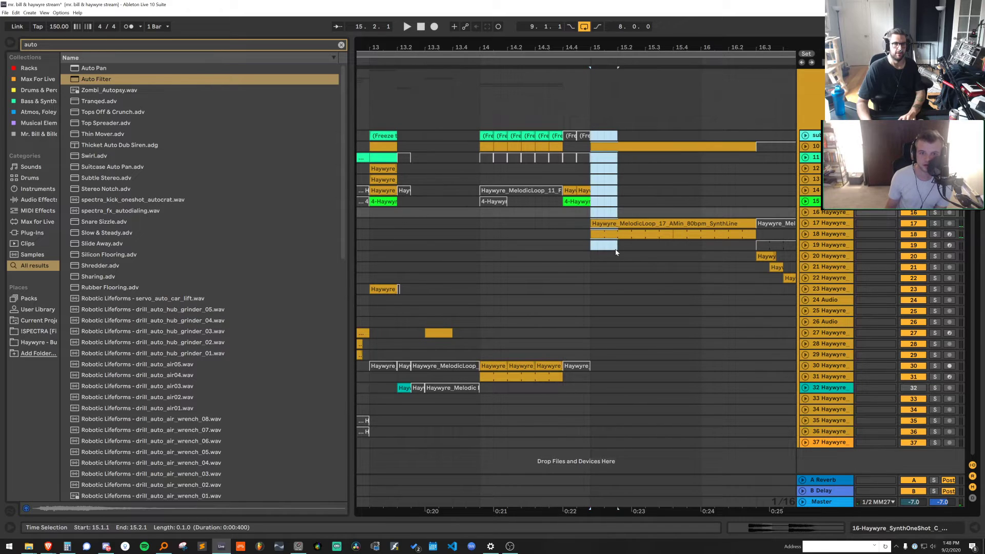
pyautogui.press('Delete')
pyautogui.hotkey('ctrl', 'v')
pyautogui.press('space')
pyautogui.press('space')
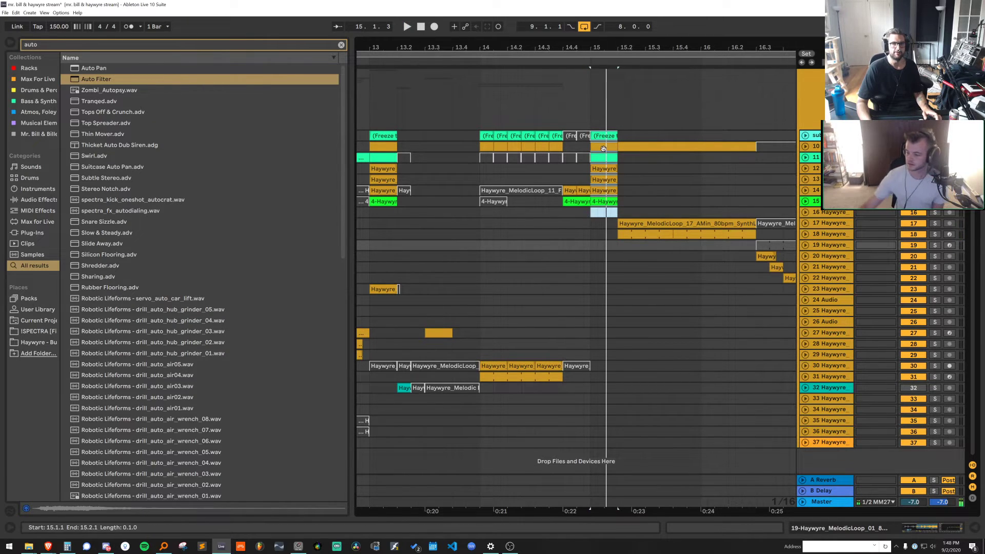
# Delete the sub track inside the group
pyautogui.click(607, 146)
pyautogui.click(803, 134)
pyautogui.moveTo(600, 49); pyautogui.dragTo(600, 10)
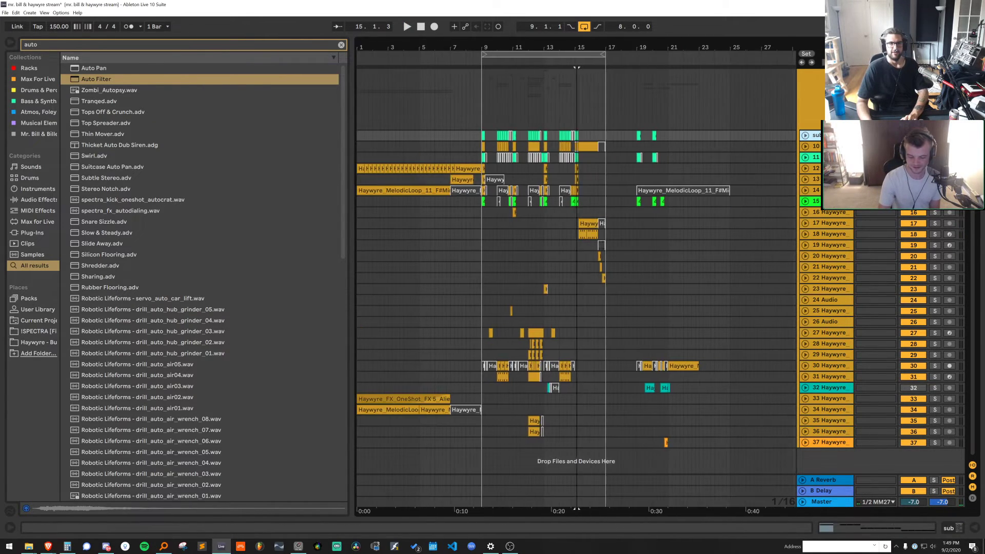
pyautogui.press('Delete')
# Solo track 9, transpose the sub note in its 15.1.1 clip up to G#2, and audition the beat
pyautogui.moveTo(570, 47); pyautogui.dragTo(571, 85)
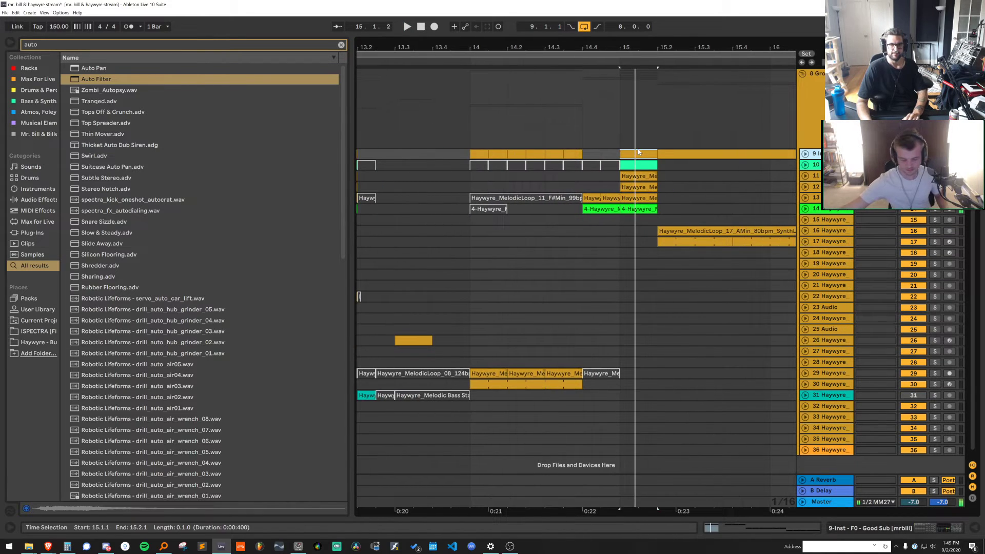
pyautogui.click(638, 152)
pyautogui.click(935, 153)
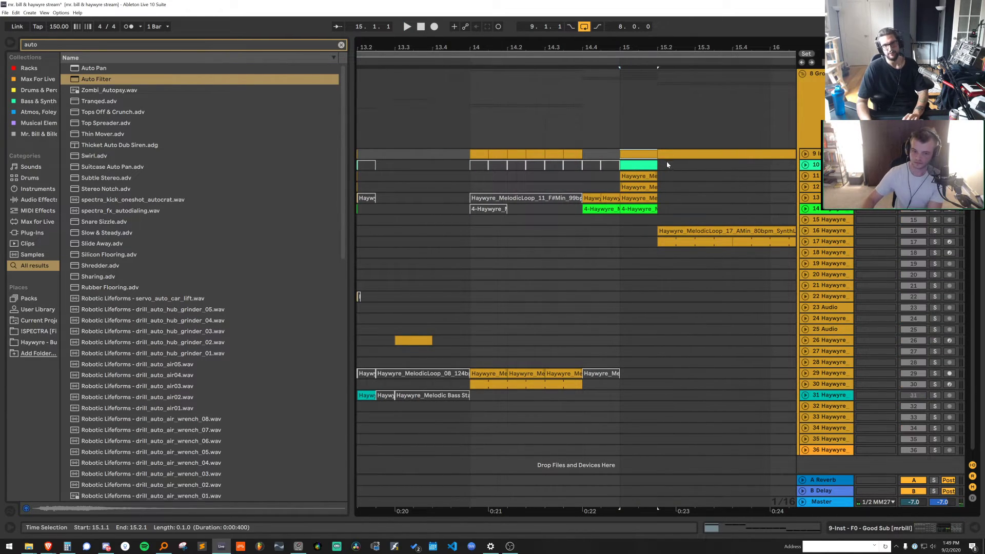
pyautogui.doubleClick(639, 153)
pyautogui.click(544, 487)
pyautogui.hotkey('ctrl', 'a')
pyautogui.press('Up')
pyautogui.press('Up')
pyautogui.press('space')
pyautogui.press('space')
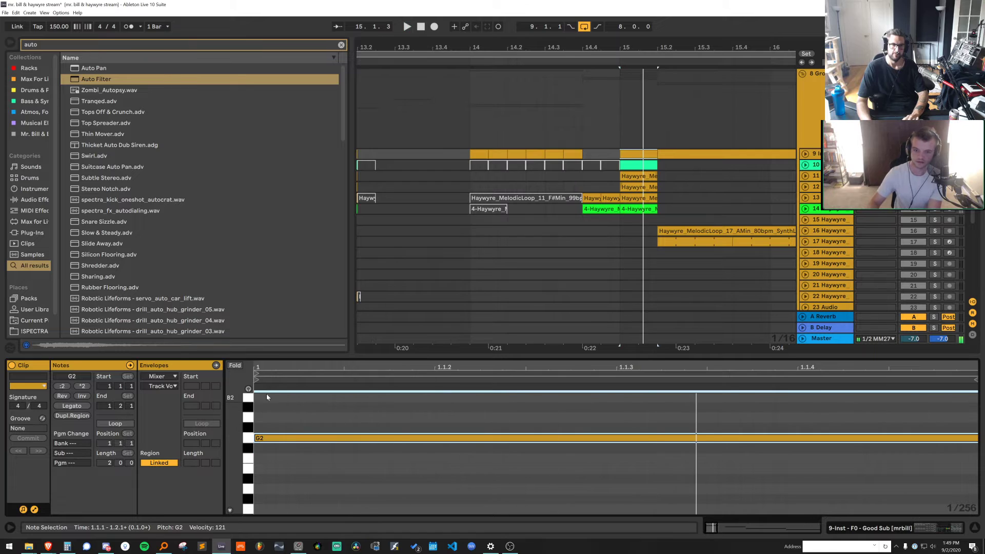
pyautogui.press('Up')
pyautogui.press('space')
pyautogui.press('space')
pyautogui.press('space')
pyautogui.press('space')
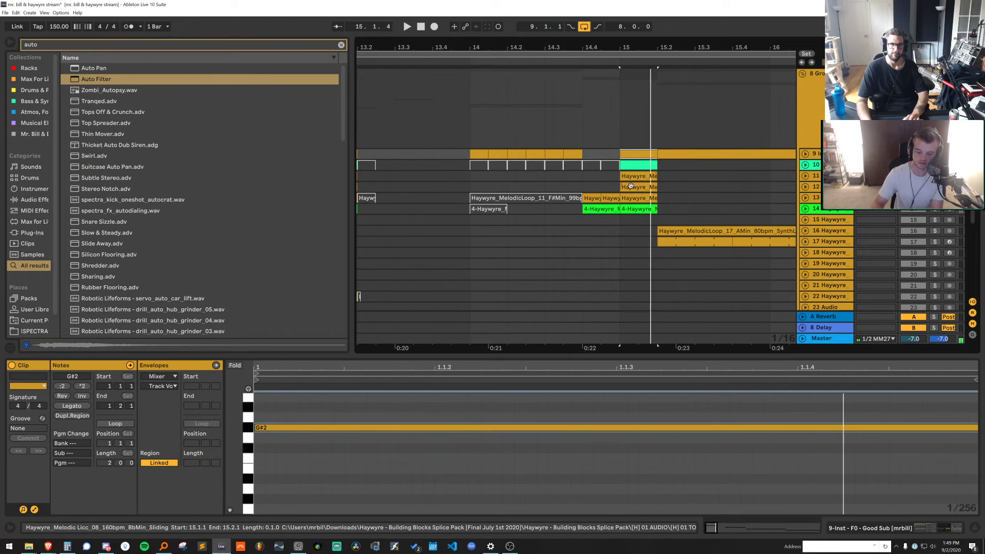
# Transpose the note in track 10's bass stab clip at 15.1.1 up to G#3 and play it back
pyautogui.doubleClick(638, 165)
pyautogui.press('space')
pyautogui.press('space')
pyautogui.click(567, 451)
pyautogui.hotkey('ctrl', 'a')
pyautogui.press('Up')
pyautogui.press('space')
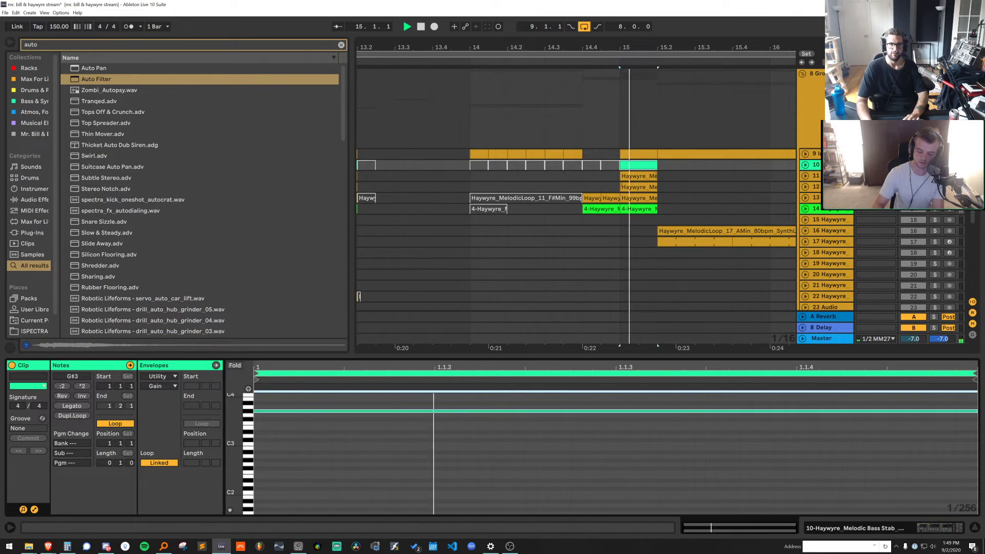
pyautogui.press('Up')
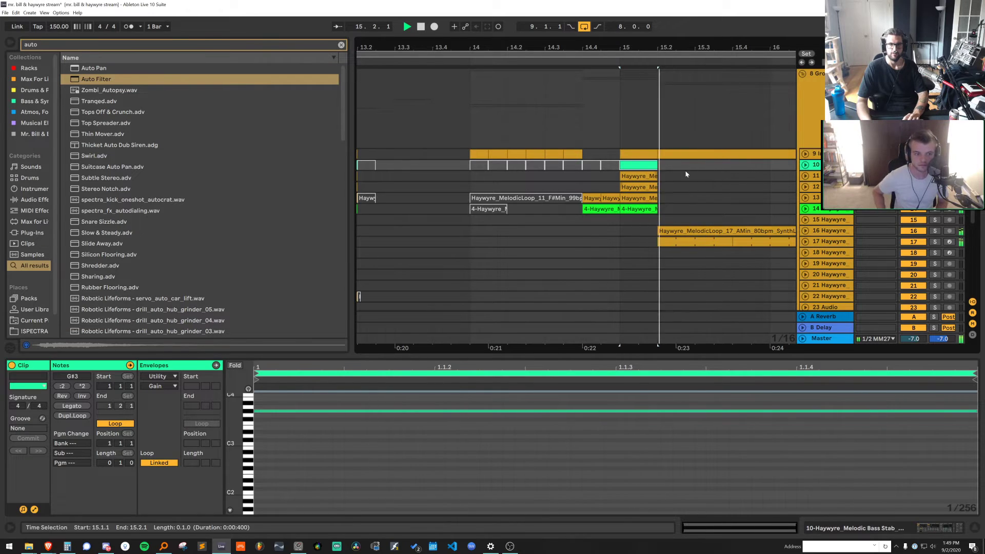
# Delete track 11's melodic loop clip at 15.1.1 and try a different transposition for the lick clip on track 12
pyautogui.click(638, 176)
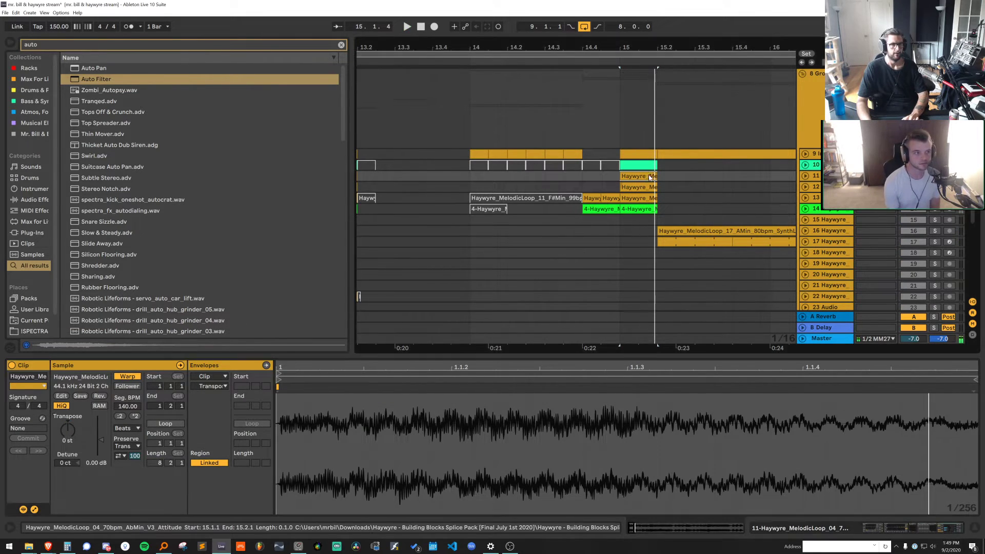
pyautogui.press('Delete')
pyautogui.click(638, 187)
pyautogui.moveTo(67, 431); pyautogui.dragTo(67, 426)
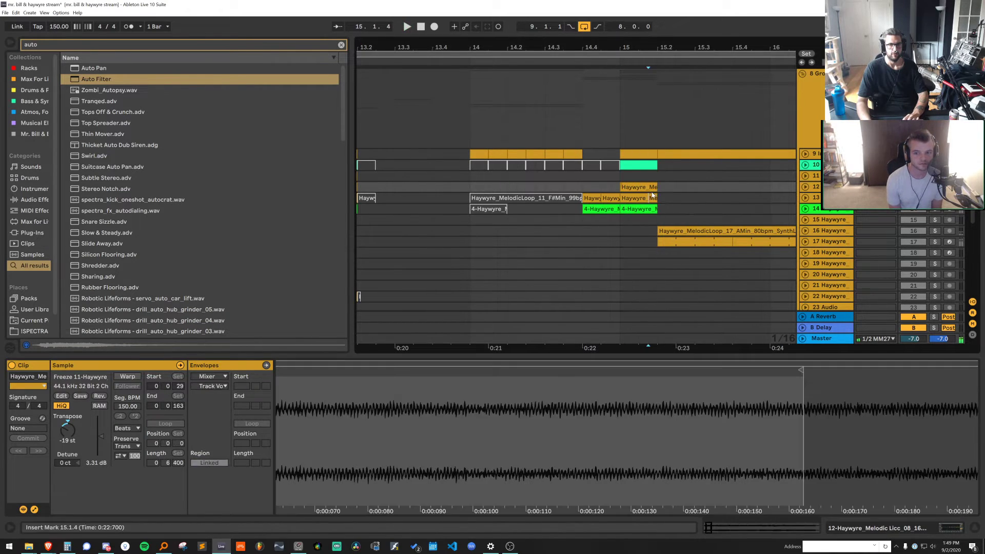
pyautogui.press('space')
pyautogui.press('space')
pyautogui.hotkey('ctrl', 'z')
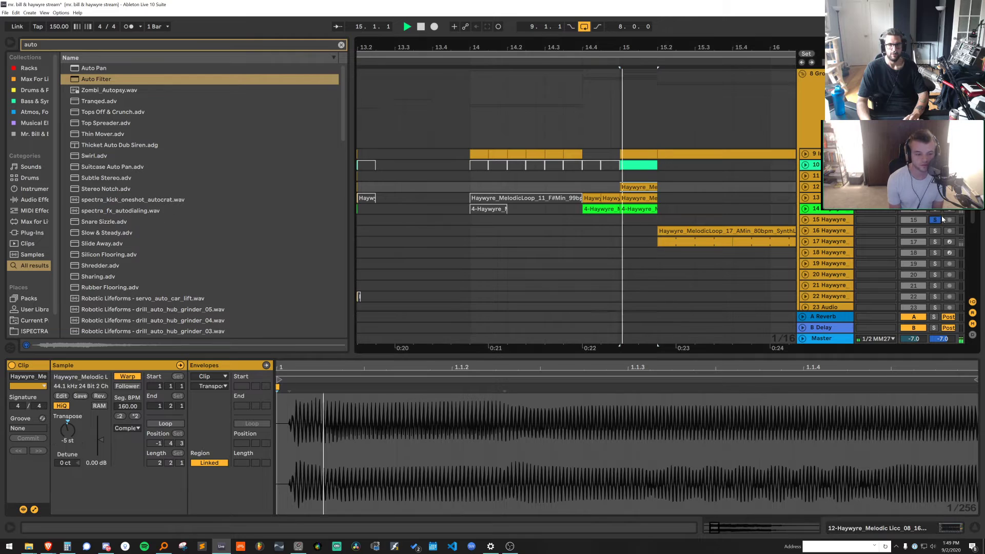
# Delete the clips between 15.1.1 and 15.2.1 on tracks 9 to 15 and play the transition into bar 15
pyautogui.click(571, 194)
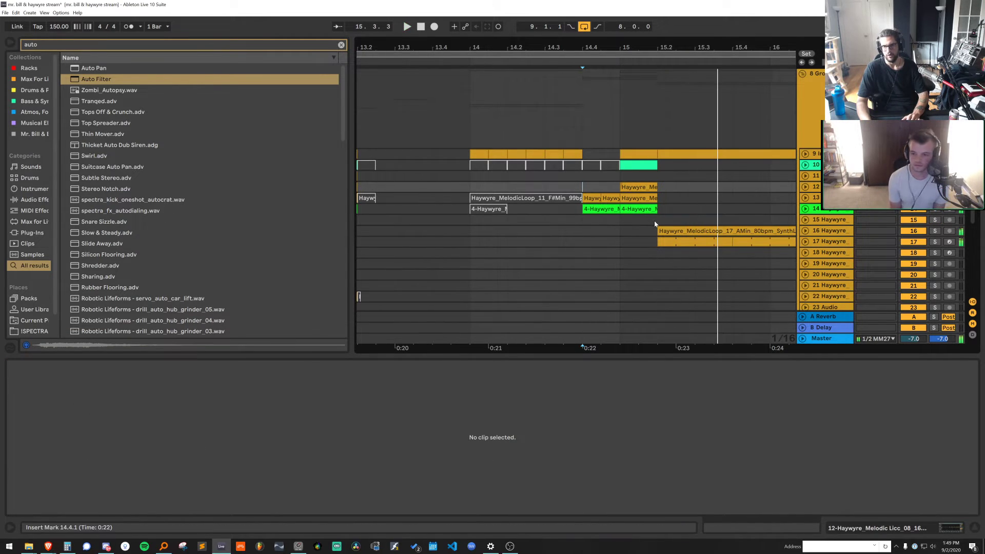
pyautogui.moveTo(654, 224); pyautogui.dragTo(628, 156)
pyautogui.press('Delete')
pyautogui.click(561, 129)
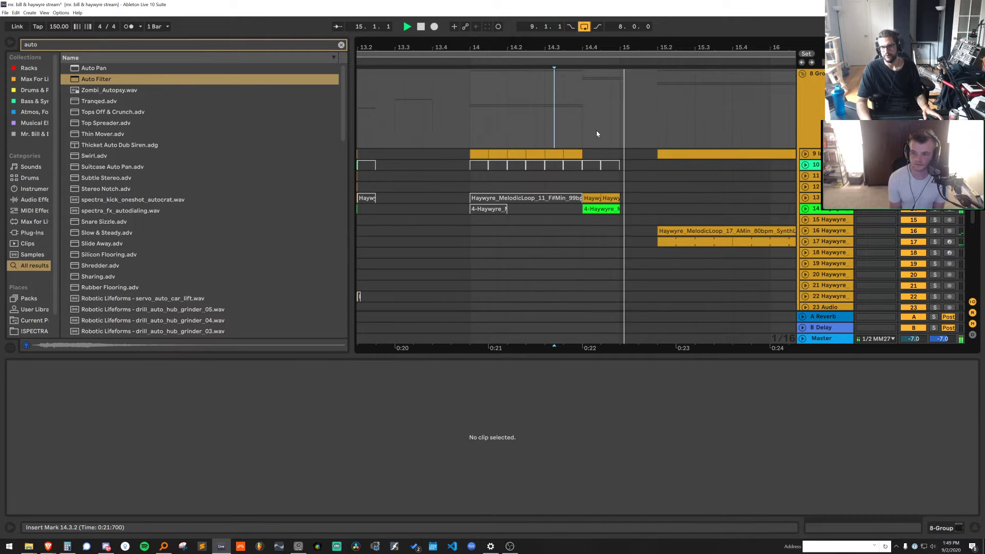
# Extend the clips on tracks 9, 16 and 17 back to start at 15.1.1 and play the transition
pyautogui.click(676, 241)
pyautogui.keyDown('shift'); pyautogui.click(660, 154); pyautogui.keyUp('shift')
pyautogui.moveTo(661, 155); pyautogui.dragTo(622, 155)
pyautogui.press('space')
pyautogui.press('space')
pyautogui.press('space')
pyautogui.press('space')
pyautogui.scroll(-5, 659, 170)
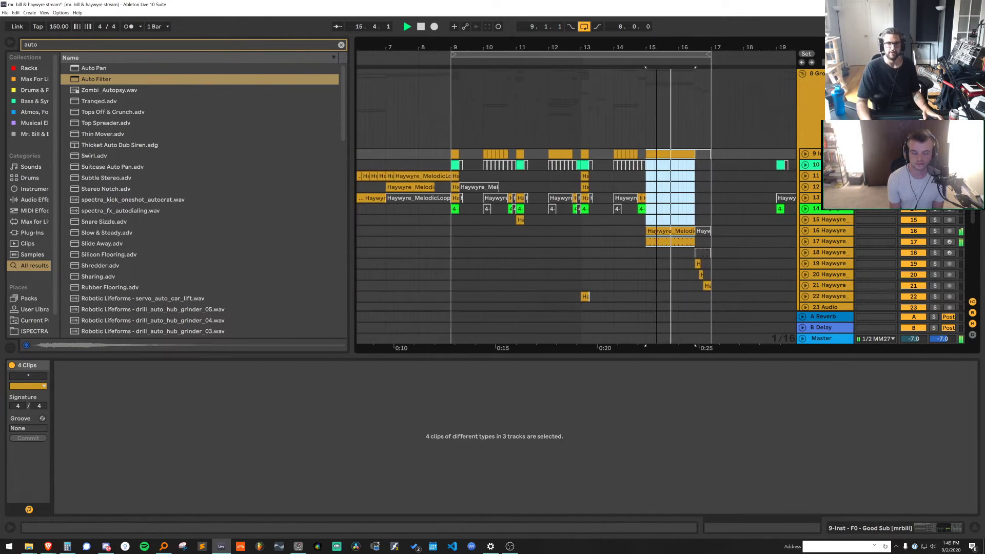
# Stop playback and hide the clip view to show all tracks of the arrangement
pyautogui.press('space')
pyautogui.click(711, 357)
pyautogui.moveTo(710, 357); pyautogui.dragTo(710, 515)
pyautogui.click(636, 274)
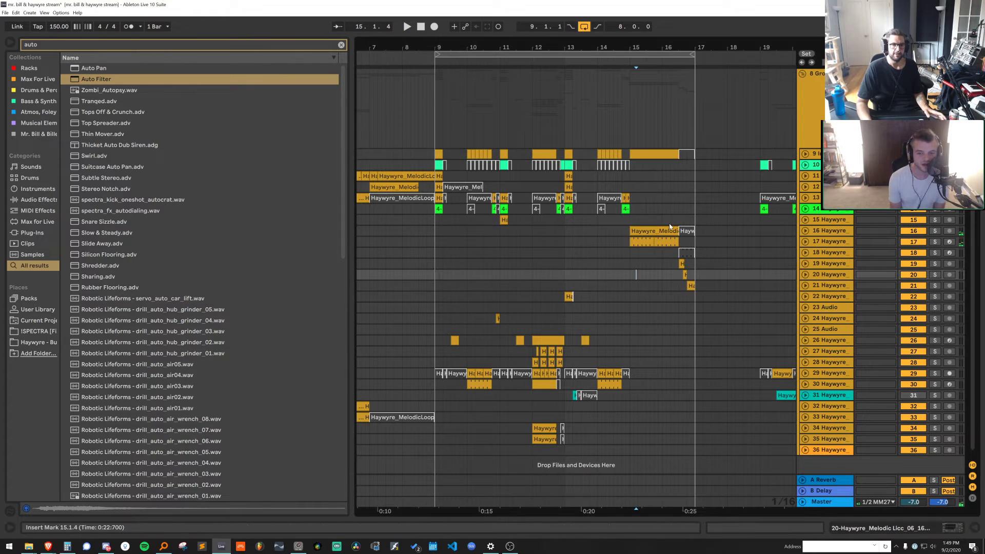
# Try duplicating the SynthStrum clips on track 28 from bar 12 to 15.1.1, play them back, and undo the duplication
pyautogui.click(535, 362)
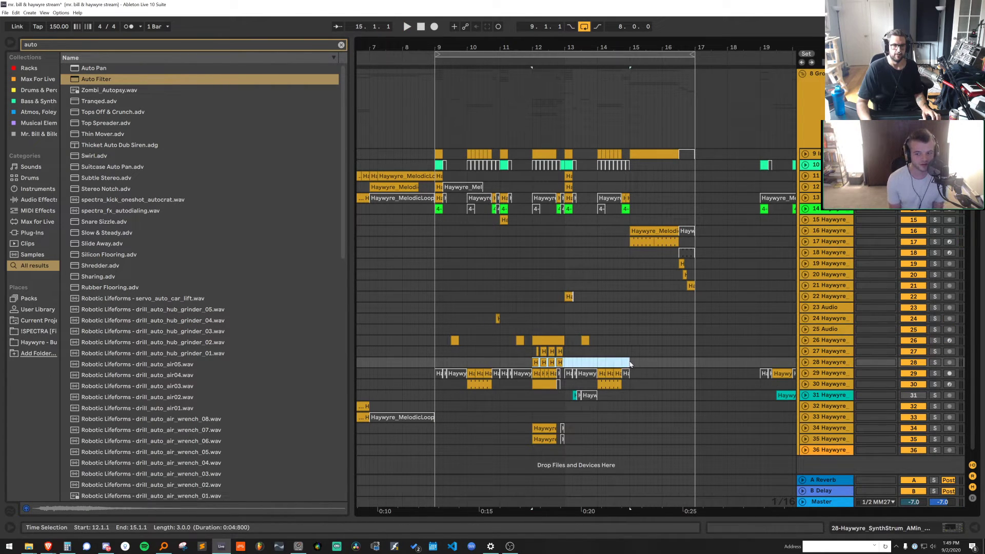
pyautogui.hotkey('ctrl', 'd')
pyautogui.press('space')
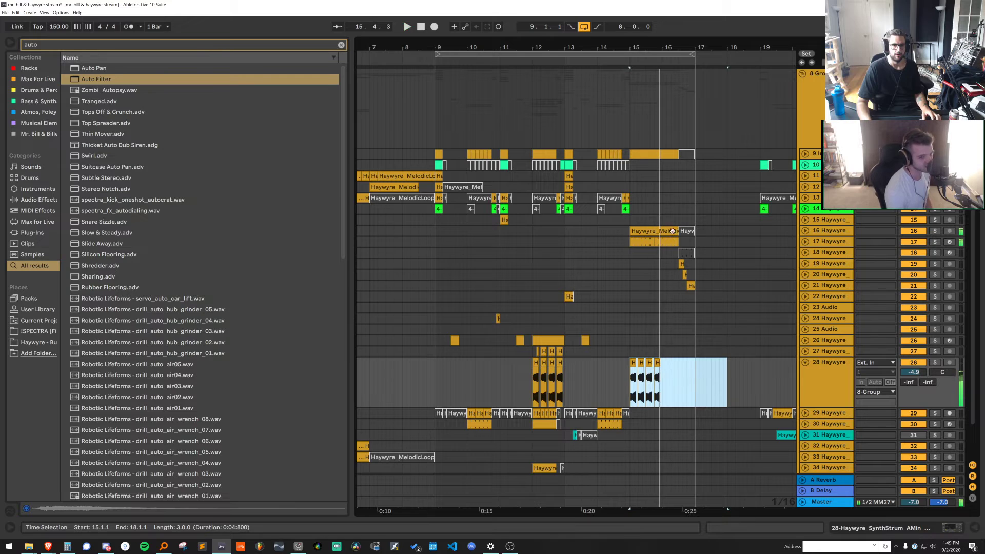
pyautogui.moveTo(651, 47); pyautogui.dragTo(650, 77)
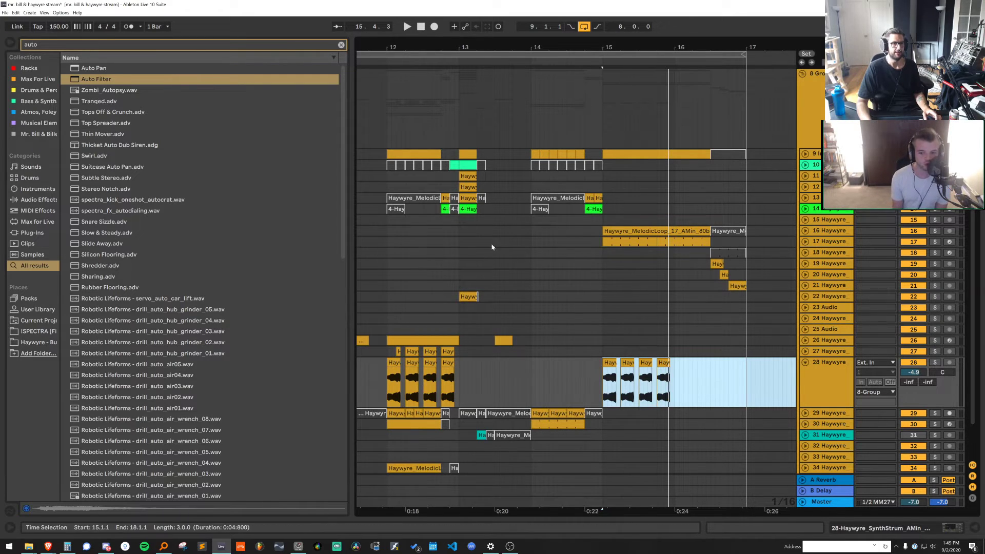
pyautogui.hotkey('ctrl', 'z')
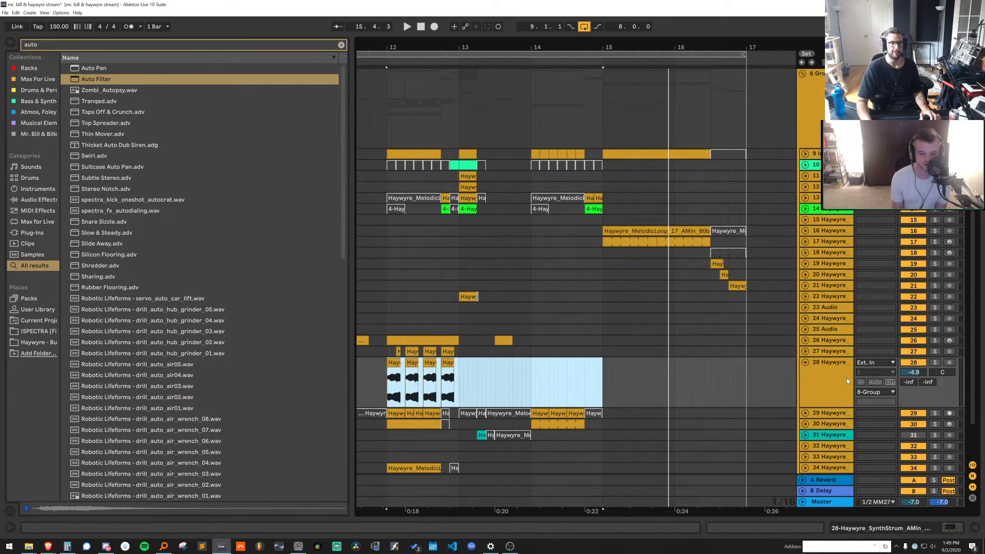
# Insert an audio track below track 28, clear the browser search, and open the Haywyre pack's [H] FOLEY folder under [H] 04 FX
pyautogui.click(825, 373)
pyautogui.hotkey('ctrl', 't')
pyautogui.click(38, 342)
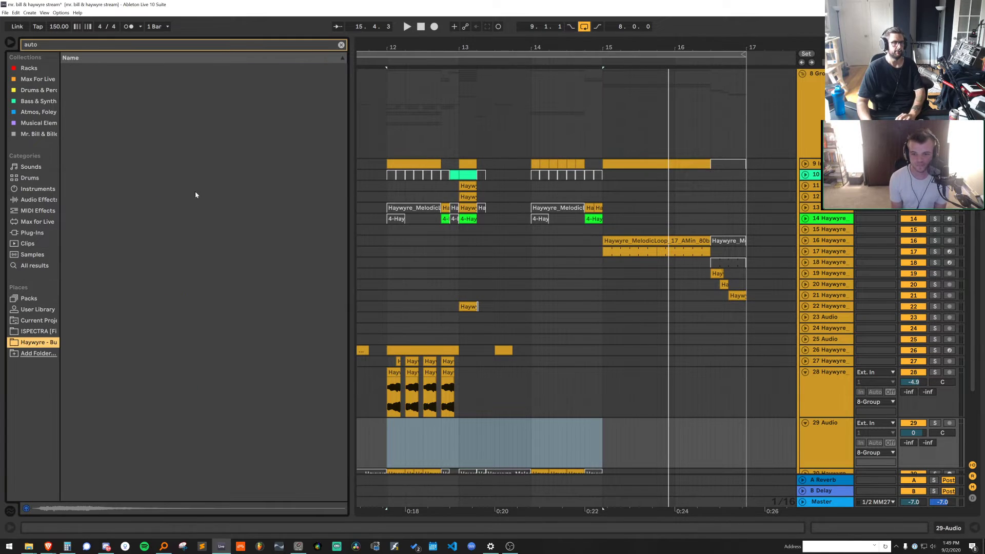
pyautogui.click(342, 45)
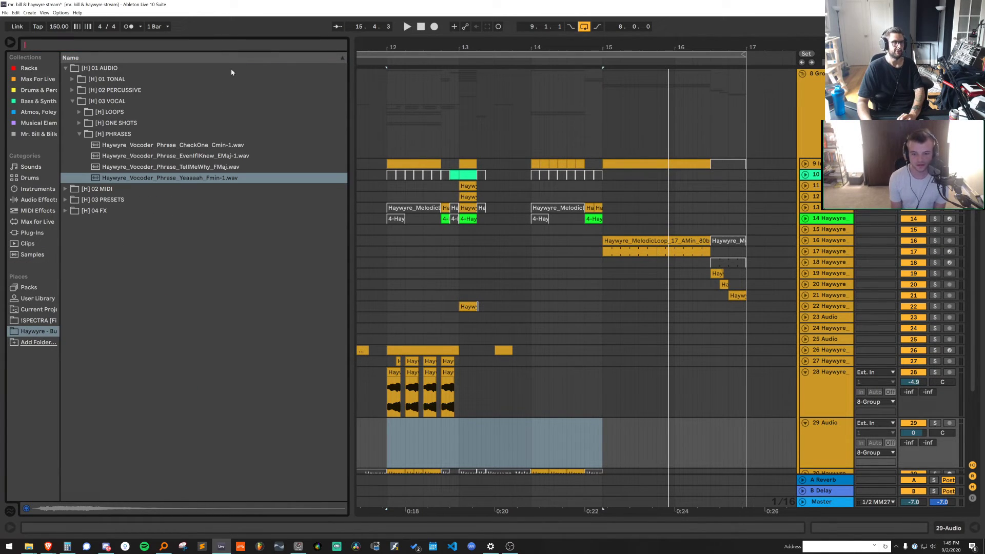
pyautogui.doubleClick(112, 209)
pyautogui.doubleClick(126, 112)
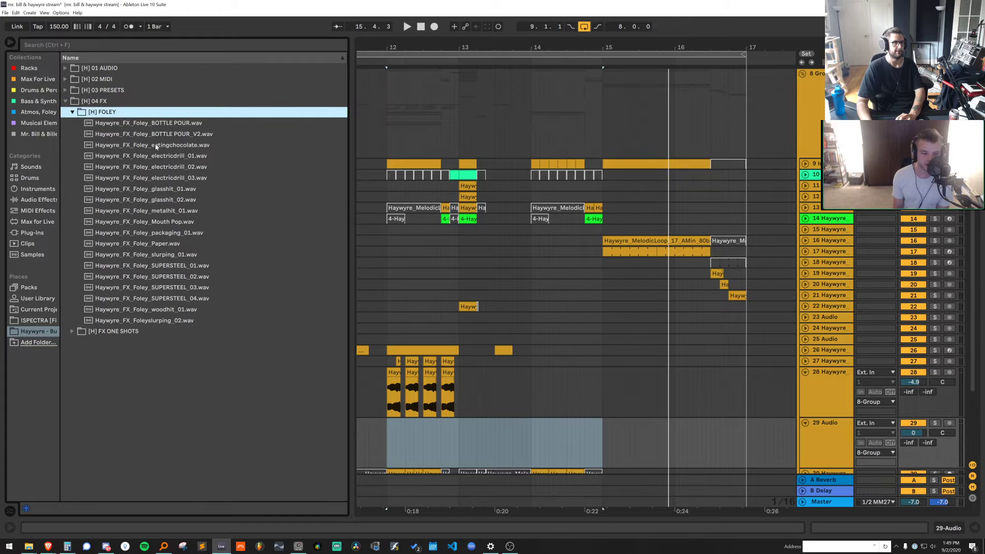
# Preview the two bottle pour samples, place Haywyre_FX_Foley_BOTTLE POUR_V2.wav on track 29 at 15.1.1 and play it
pyautogui.click(166, 135)
pyautogui.click(164, 124)
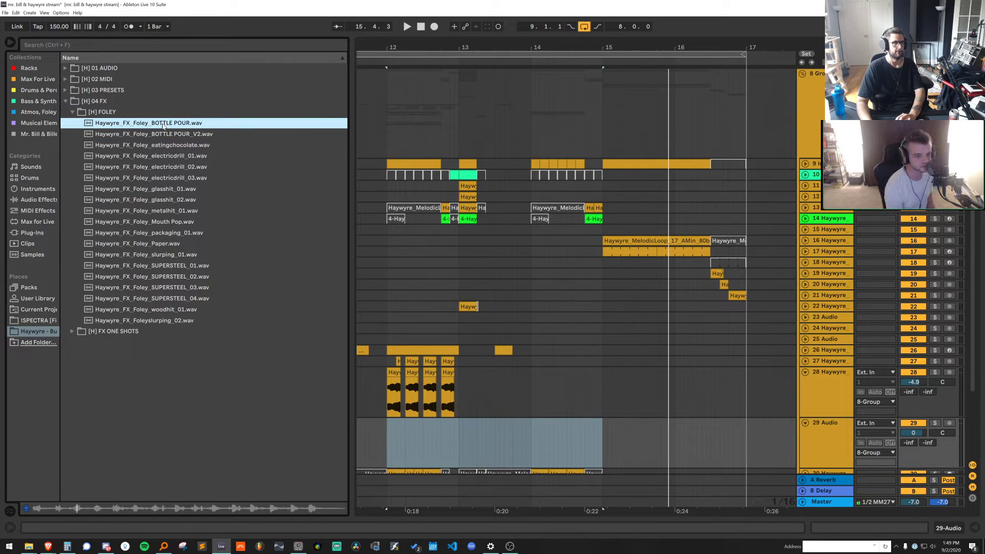
pyautogui.click(173, 136)
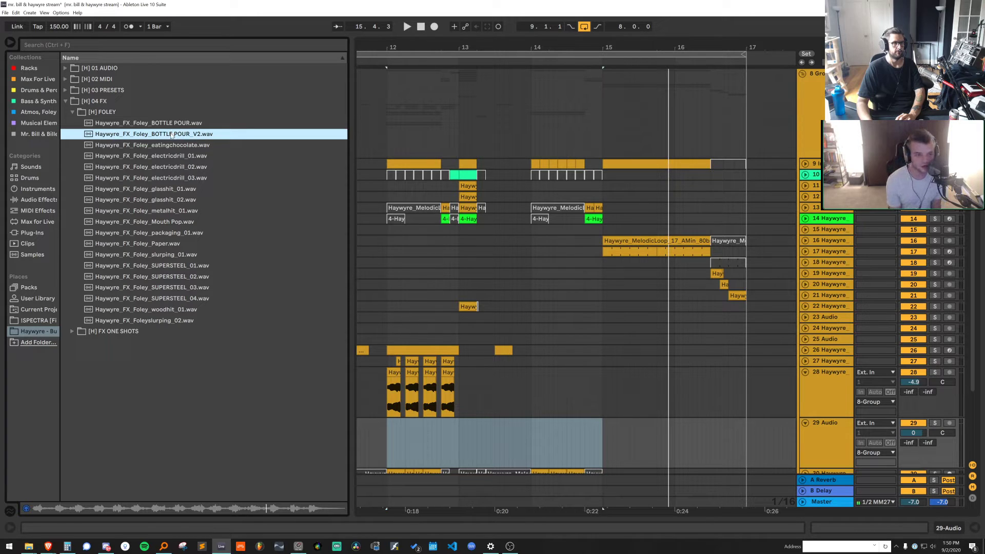
pyautogui.moveTo(171, 136); pyautogui.dragTo(608, 441)
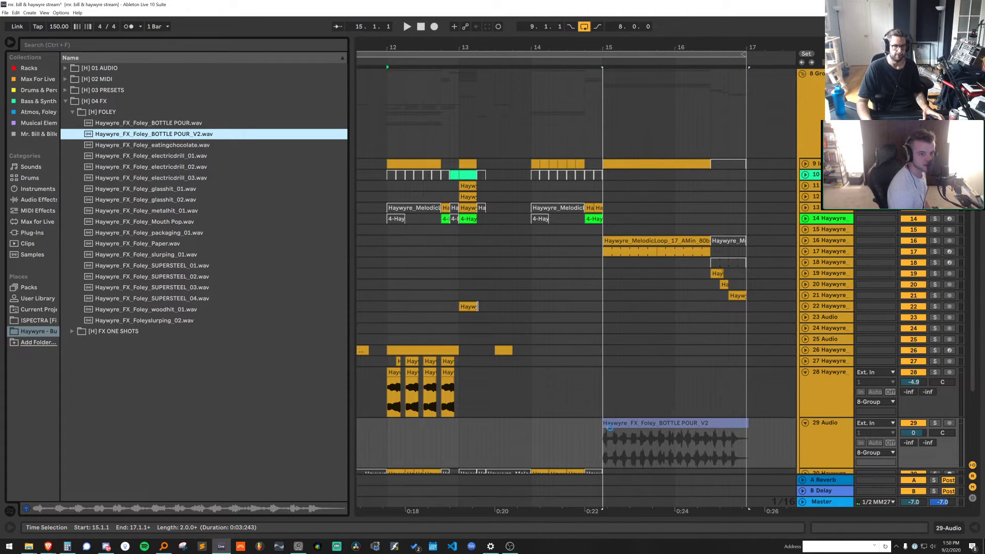
pyautogui.press('space')
pyautogui.moveTo(671, 46); pyautogui.dragTo(682, 16)
pyautogui.press('space')
pyautogui.moveTo(609, 47); pyautogui.dragTo(609, 23)
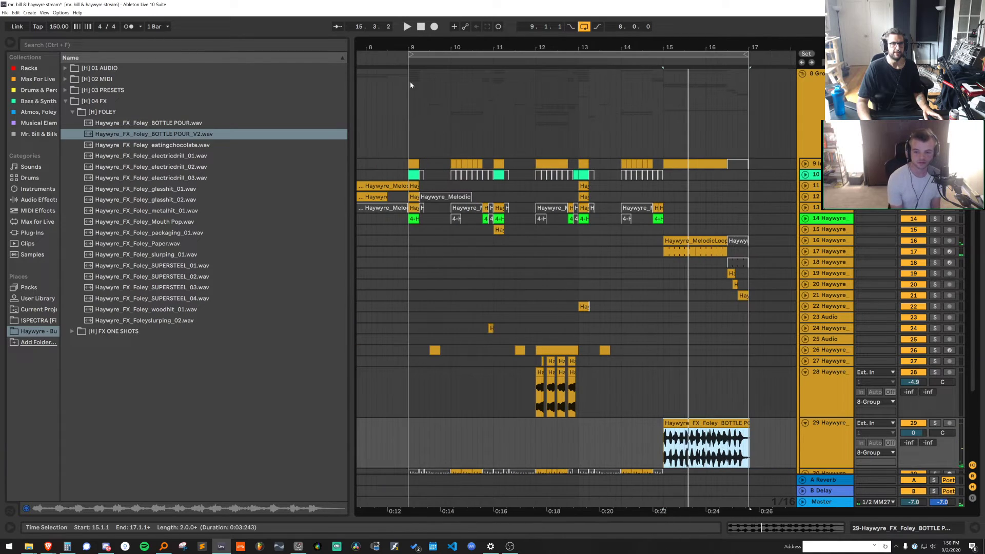
pyautogui.moveTo(709, 47); pyautogui.dragTo(709, 88)
pyautogui.moveTo(537, 47); pyautogui.dragTo(673, 44)
# Set the foley clip's start to its first transient, turn on Warp and quantize the whole sample
pyautogui.doubleClick(459, 421)
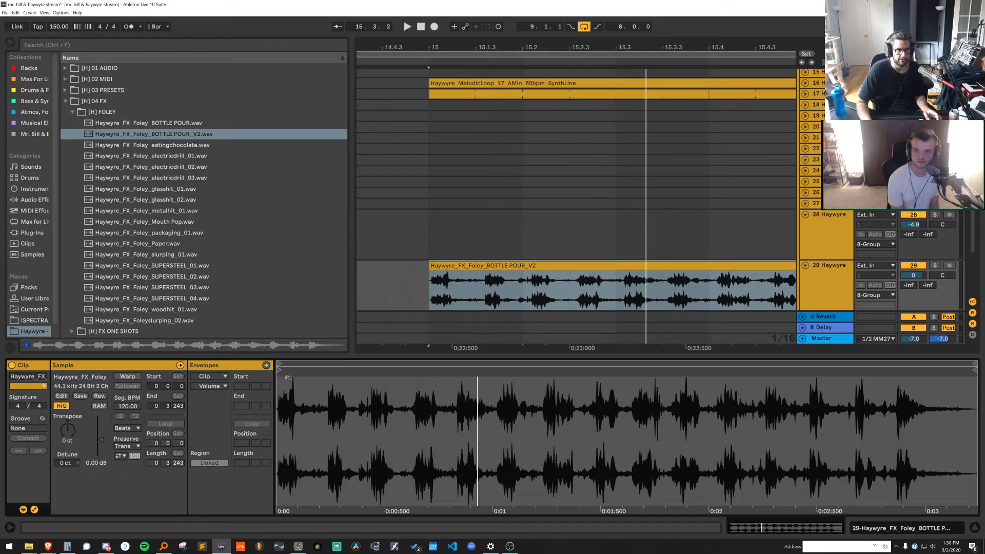
pyautogui.moveTo(287, 378)
pyautogui.mouseDown()
pyautogui.moveTo(287, 435)
pyautogui.moveTo(289, 370)
pyautogui.mouseUp()
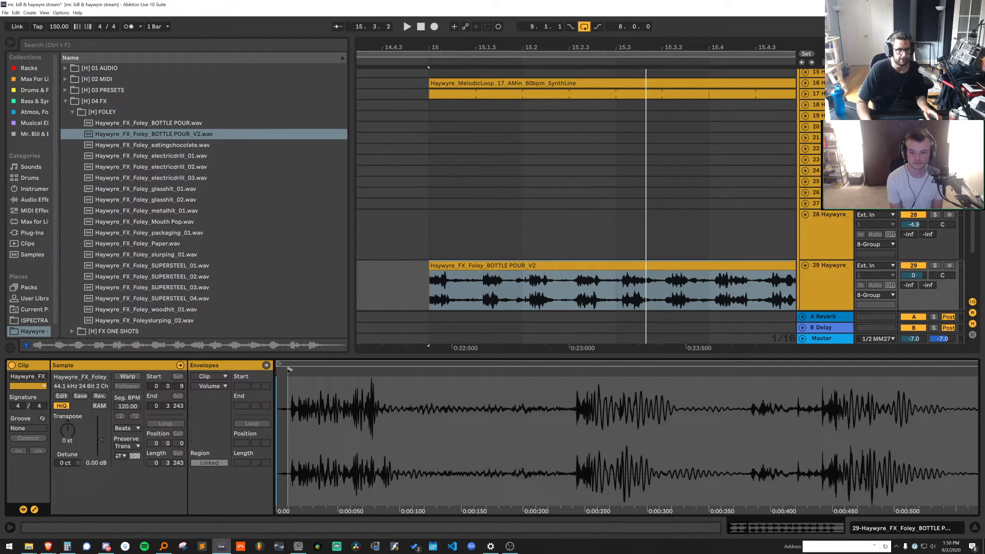
pyautogui.click(132, 378)
pyautogui.click(400, 413)
pyautogui.hotkey('ctrl', 'a')
pyautogui.moveTo(403, 370); pyautogui.dragTo(404, 329)
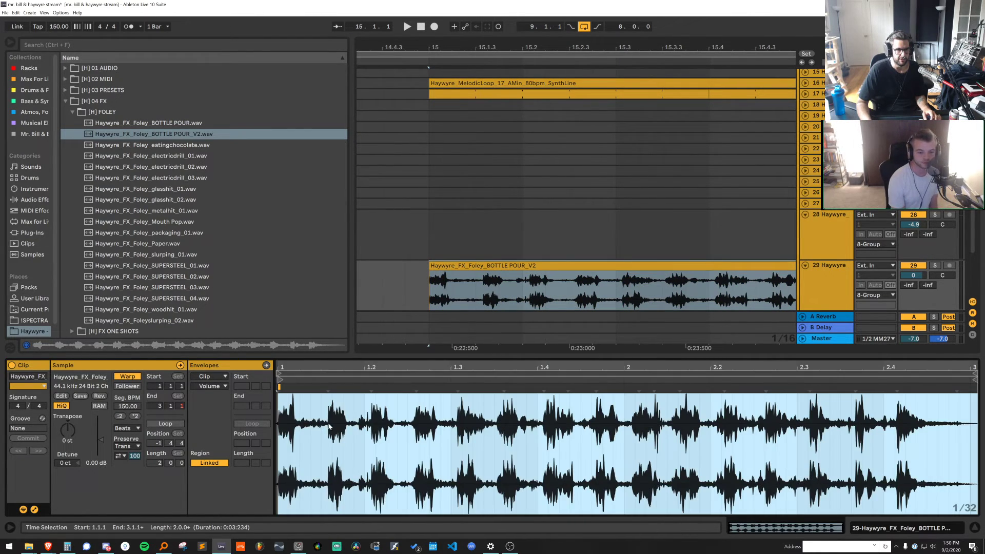
pyautogui.hotkey('ctrl', 'u')
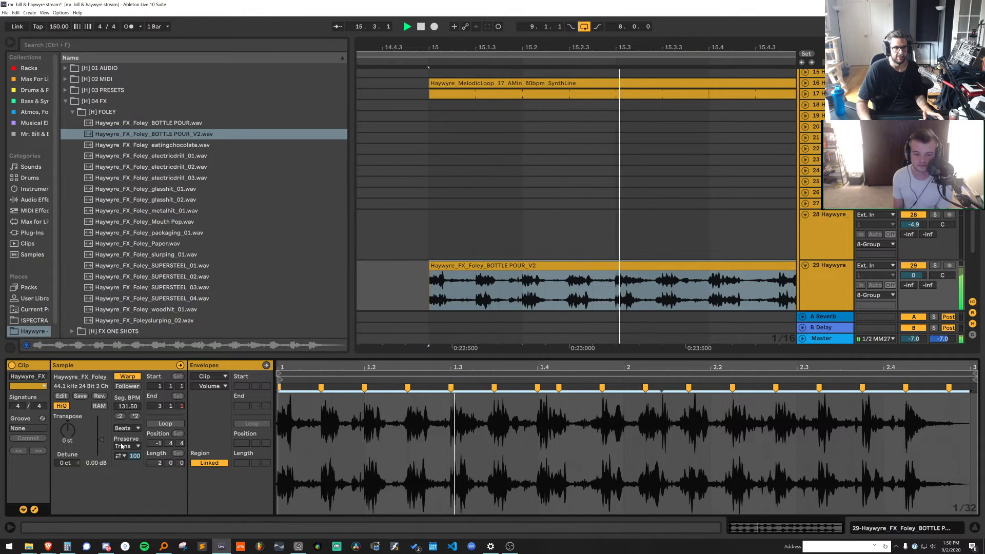
# Turn off transient looping in the foley clip's Beats warp settings and play the clip
pyautogui.click(121, 456)
pyautogui.click(123, 464)
pyautogui.press('space')
pyautogui.press('space')
pyautogui.moveTo(620, 48); pyautogui.dragTo(620, 31)
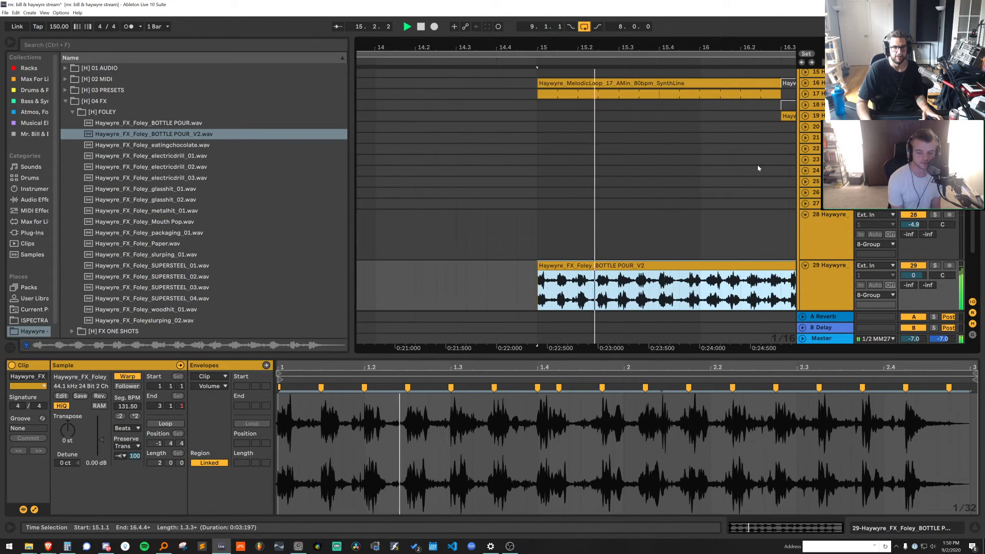
# Split the foley clip at 15.4.3, shorten the second part to end at 16.3.1, and play from 15.1.1
pyautogui.click(575, 411)
pyautogui.click(681, 285)
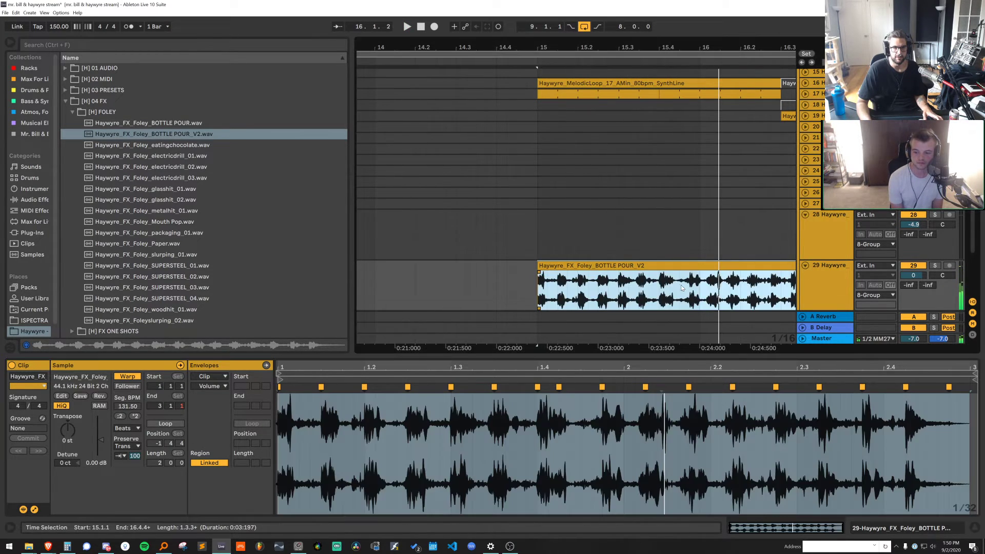
pyautogui.hotkey('ctrl', 'e')
pyautogui.click(677, 267)
pyautogui.press('space')
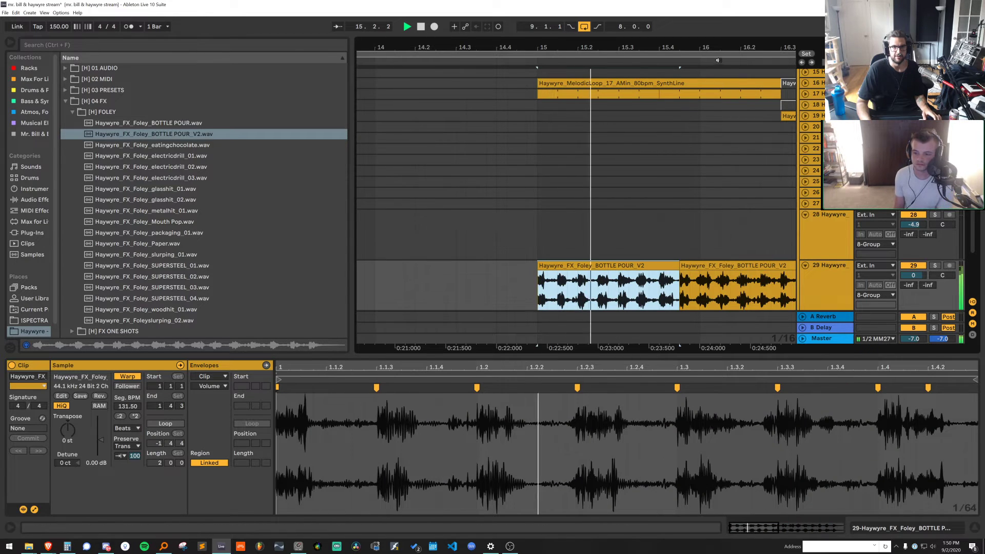
pyautogui.moveTo(714, 48); pyautogui.dragTo(598, 30)
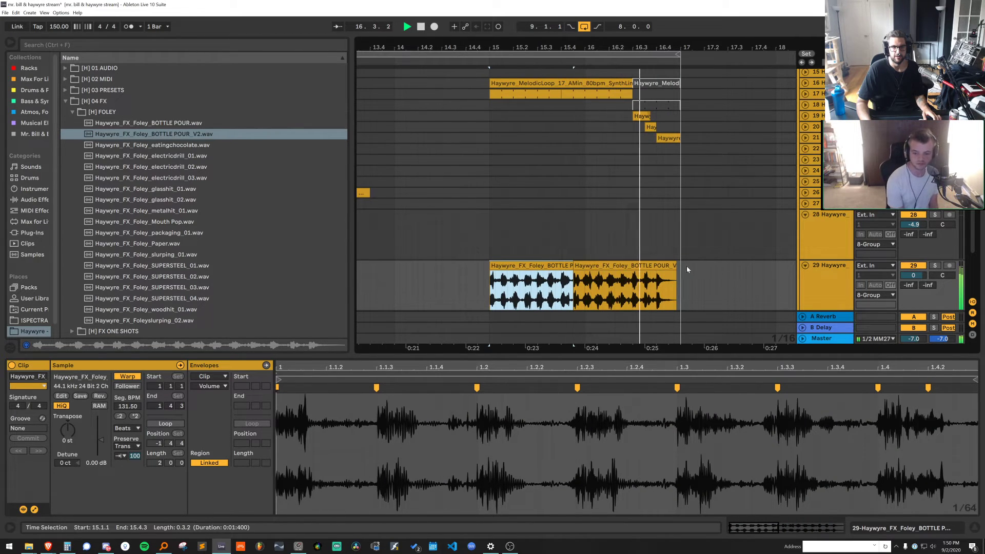
pyautogui.moveTo(673, 266); pyautogui.dragTo(632, 265)
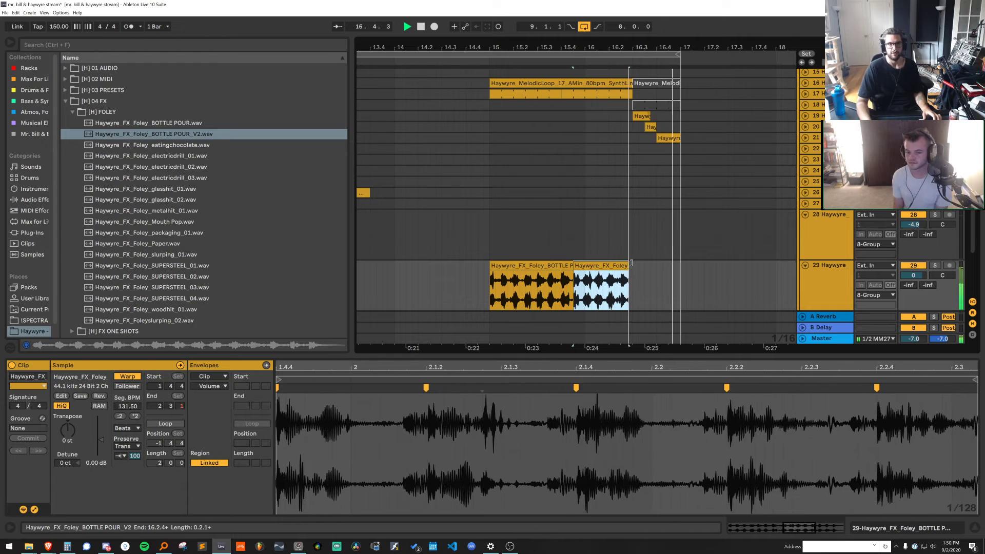
pyautogui.click(566, 266)
pyautogui.press('space')
pyautogui.press('space')
# Solo track 29, set the transient envelope of both foley clips to 44, and play them
pyautogui.click(934, 266)
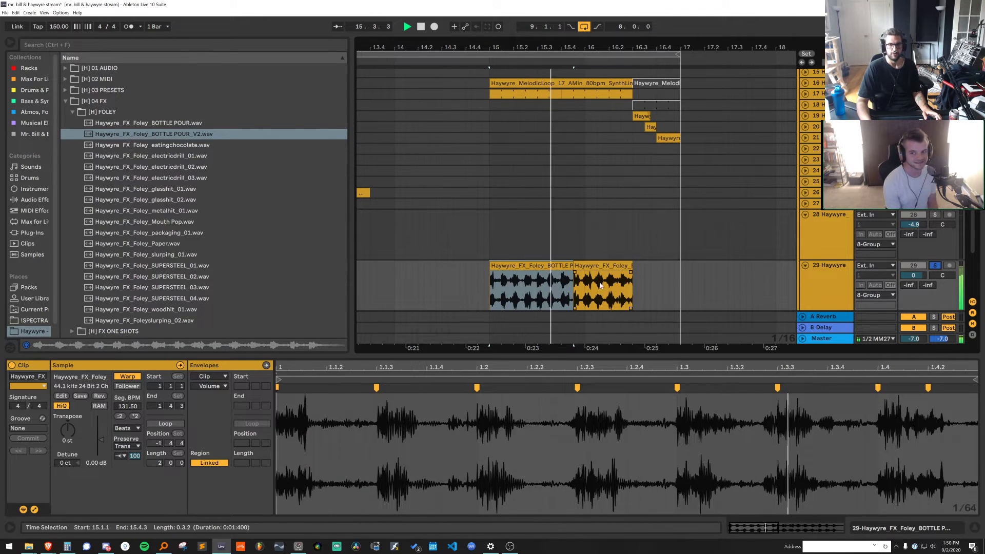
pyautogui.keyDown('shift'); pyautogui.click(598, 266); pyautogui.keyUp('shift')
pyautogui.press('space')
pyautogui.click(135, 457)
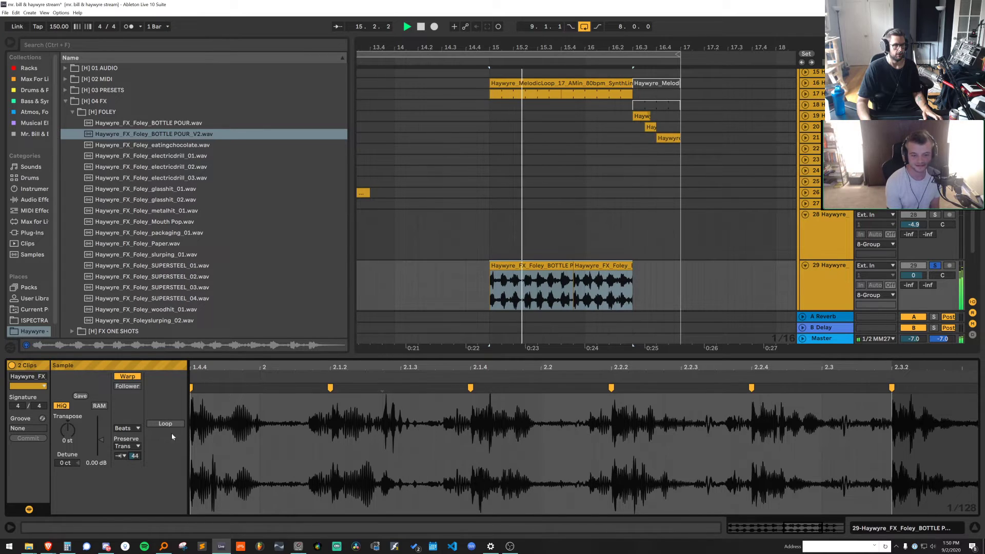
pyautogui.moveTo(616, 367); pyautogui.dragTo(616, 318)
pyautogui.press('space')
pyautogui.click(640, 405)
pyautogui.click(630, 405)
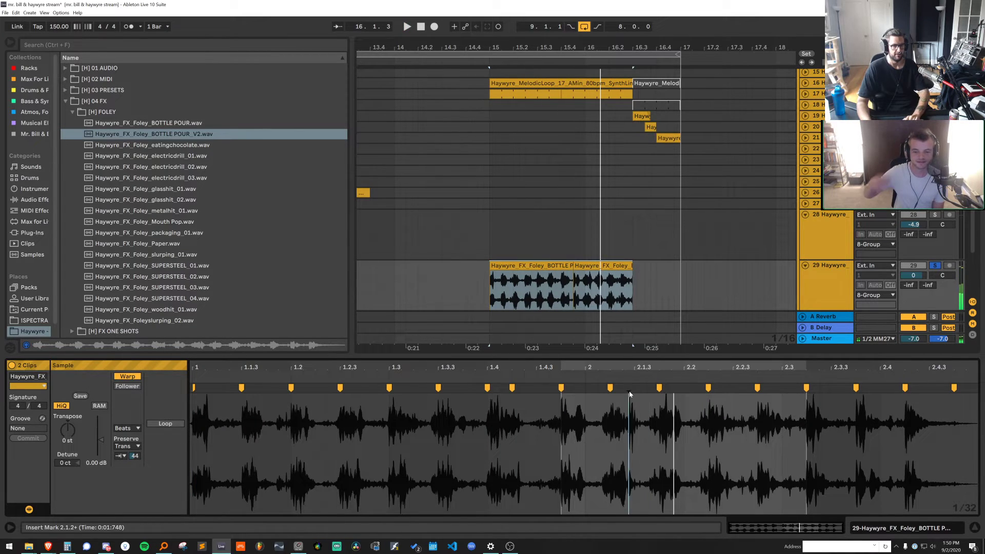
pyautogui.press('space')
pyautogui.click(530, 276)
pyautogui.press('space')
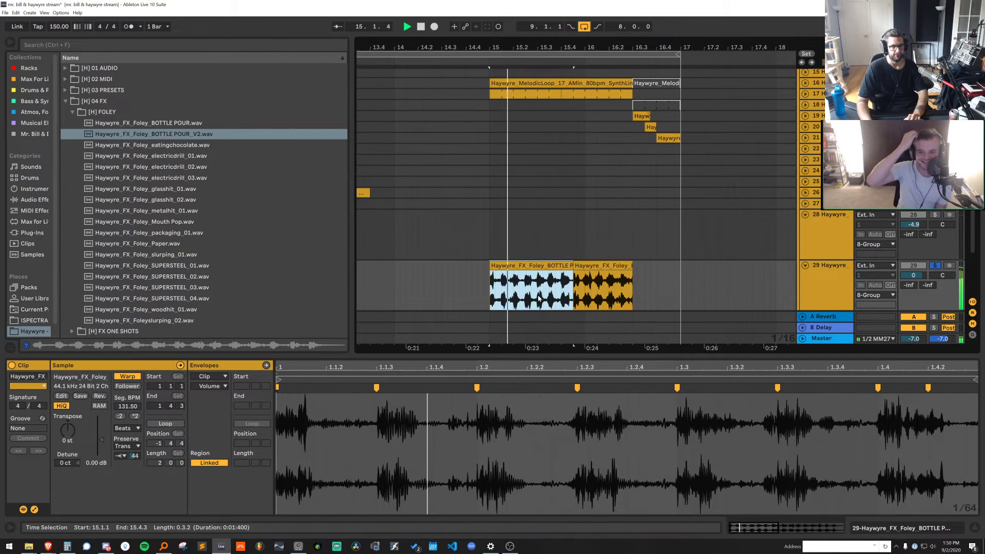
# Split the first foley clip on track 29 at 15.3.1 and select its first part
pyautogui.press('space')
pyautogui.click(537, 284)
pyautogui.hotkey('ctrl', 'e')
pyautogui.click(530, 266)
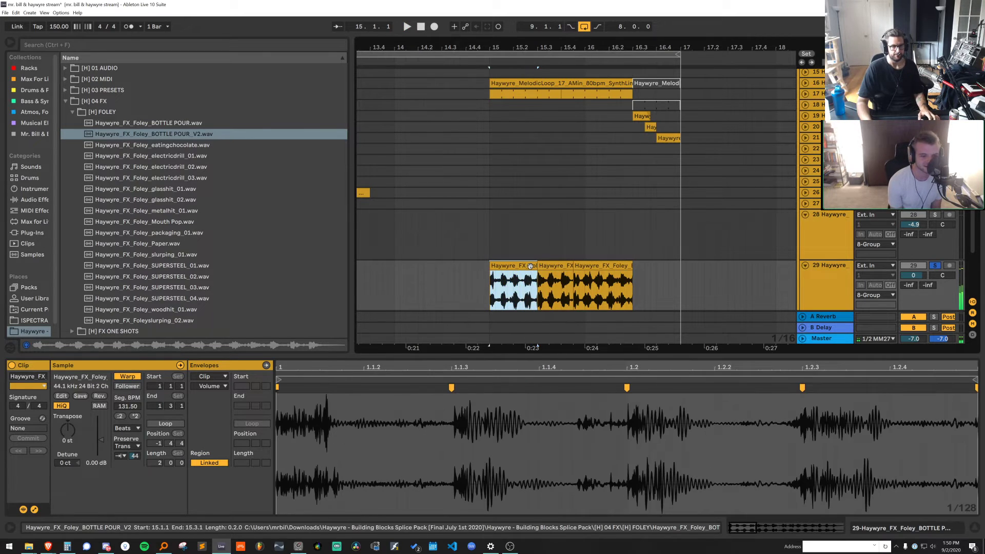
pyautogui.click(547, 266)
pyautogui.click(528, 266)
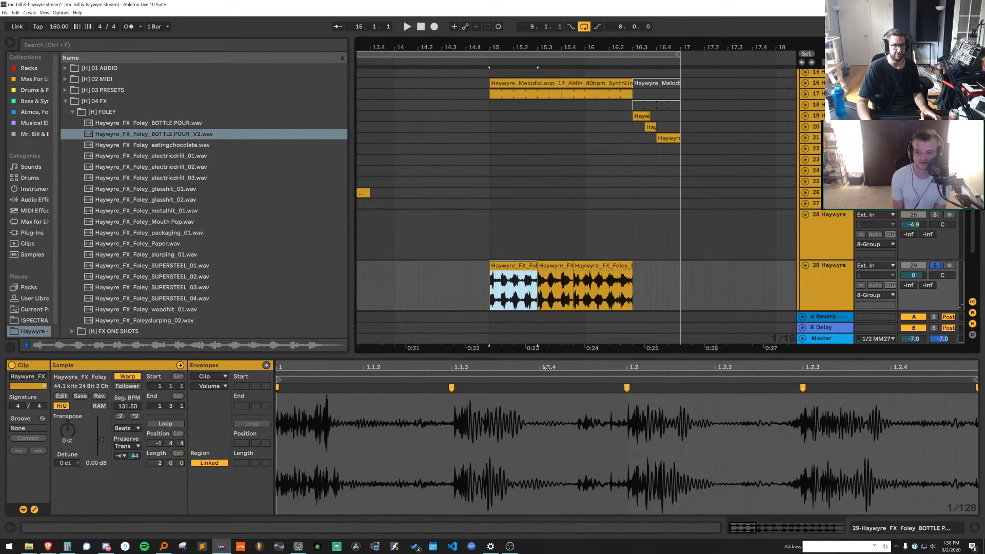
# Loop the selected foley clip from 1.1.1 to 1.3.1 of its sample and play it
pyautogui.moveTo(454, 367); pyautogui.dragTo(454, 318)
pyautogui.moveTo(454, 417); pyautogui.dragTo(281, 417)
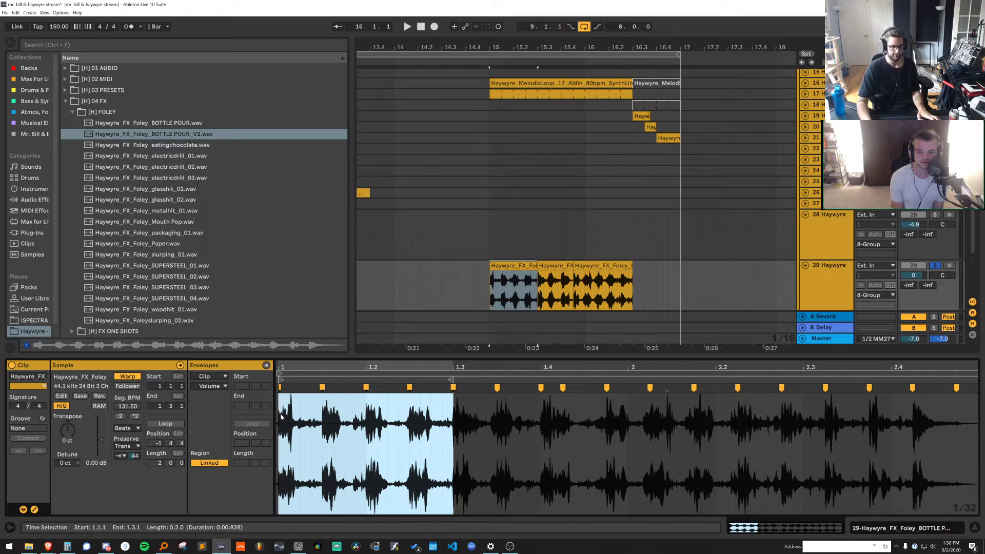
pyautogui.hotkey('ctrl', 'l')
pyautogui.press('space')
# Extend the looped foley clip to 16.3.1 over the remaining pieces and set the arrangement grid to 1/8
pyautogui.moveTo(536, 266); pyautogui.dragTo(635, 294)
pyautogui.rightClick(633, 235)
pyautogui.click(737, 339)
pyautogui.rightClick(643, 237)
pyautogui.click(688, 351)
pyautogui.press('space')
pyautogui.press('Delete')
pyautogui.click(615, 266)
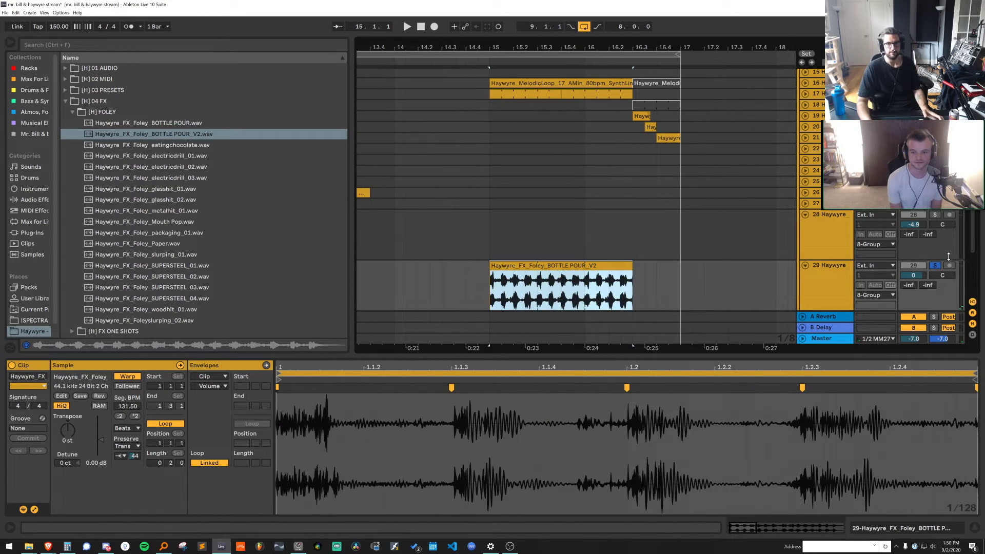
# Unsolo track 29, raise the foley clip's gain to 2.63 dB and play it with the other tracks
pyautogui.click(934, 266)
pyautogui.press('space')
pyautogui.moveTo(101, 439)
pyautogui.mouseDown()
pyautogui.moveTo(101, 427)
pyautogui.moveTo(102, 437)
pyautogui.mouseUp()
pyautogui.moveTo(512, 45); pyautogui.dragTo(661, 20)
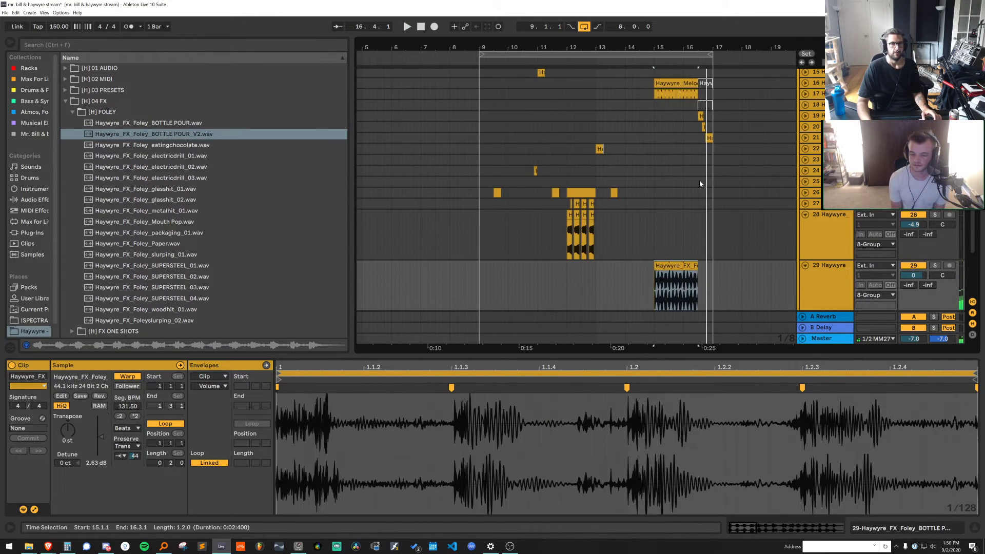
# Move the foley clip from bar 15 to 10.1.1, trim it to end at 11.1.1, and play it
pyautogui.click(689, 266)
pyautogui.press('Delete')
pyautogui.rightClick(505, 279)
pyautogui.click(590, 399)
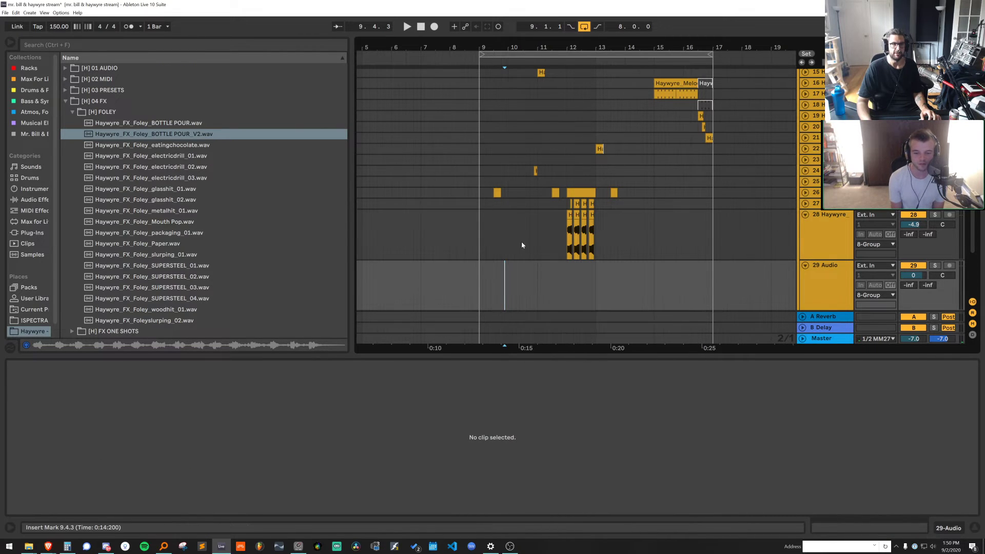
pyautogui.rightClick(509, 267)
pyautogui.click(621, 386)
pyautogui.hotkey('ctrl', 'v')
pyautogui.moveTo(563, 275); pyautogui.dragTo(539, 274)
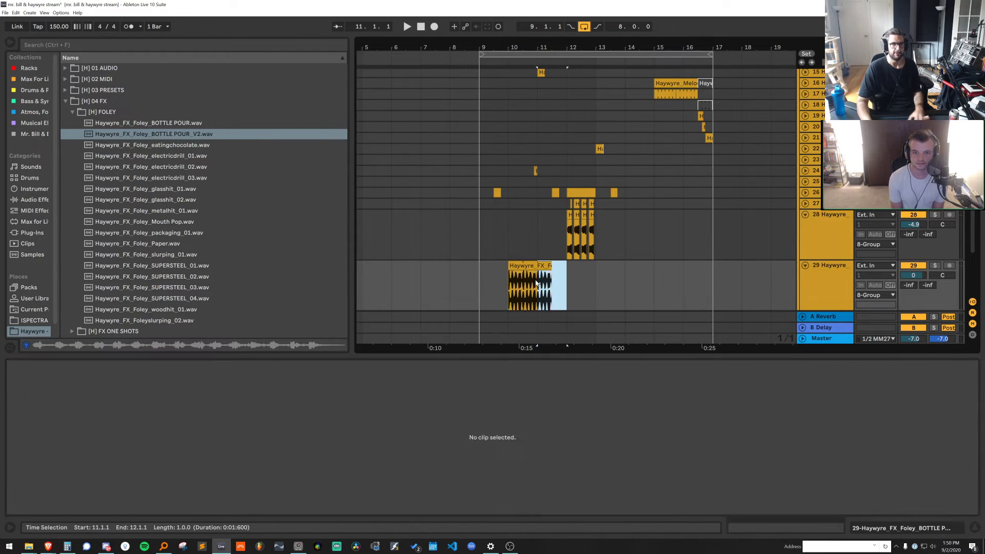
pyautogui.press('Delete')
pyautogui.click(492, 273)
pyautogui.press('space')
# Copy the bar 10 foley clip to 14.1.1 and lower track 29's volume to -2.0 dB
pyautogui.click(531, 261)
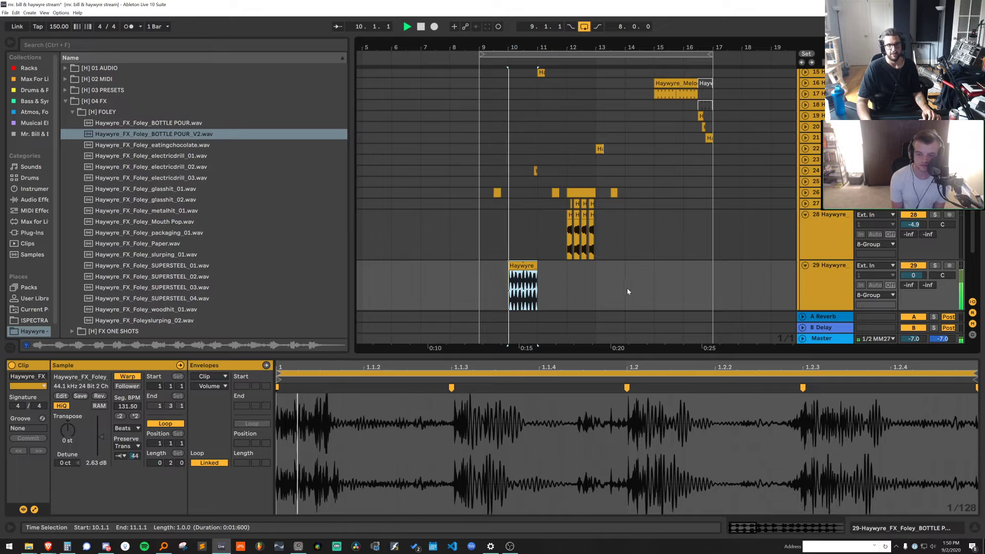
pyautogui.click(626, 291)
pyautogui.hotkey('ctrl', 'v')
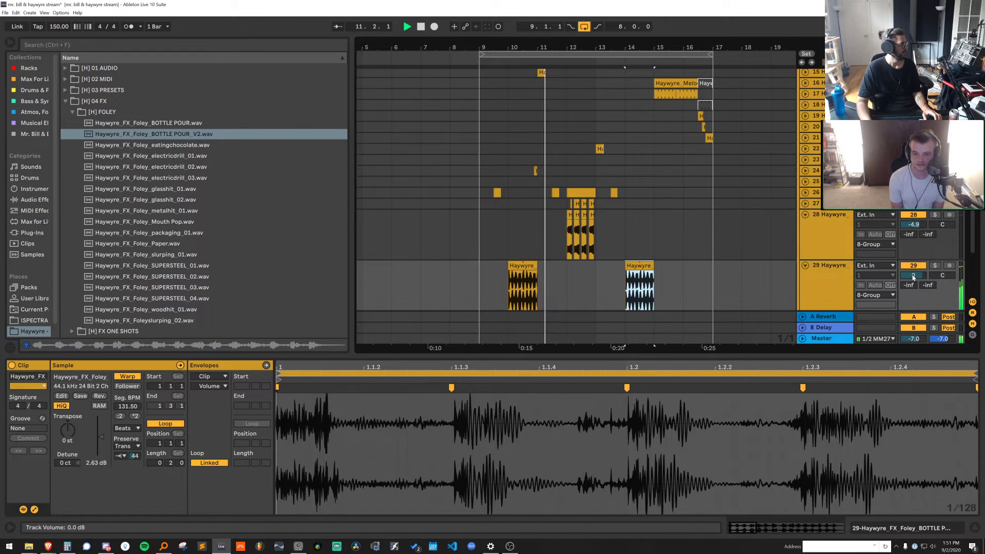
pyautogui.moveTo(912, 276); pyautogui.dragTo(912, 282)
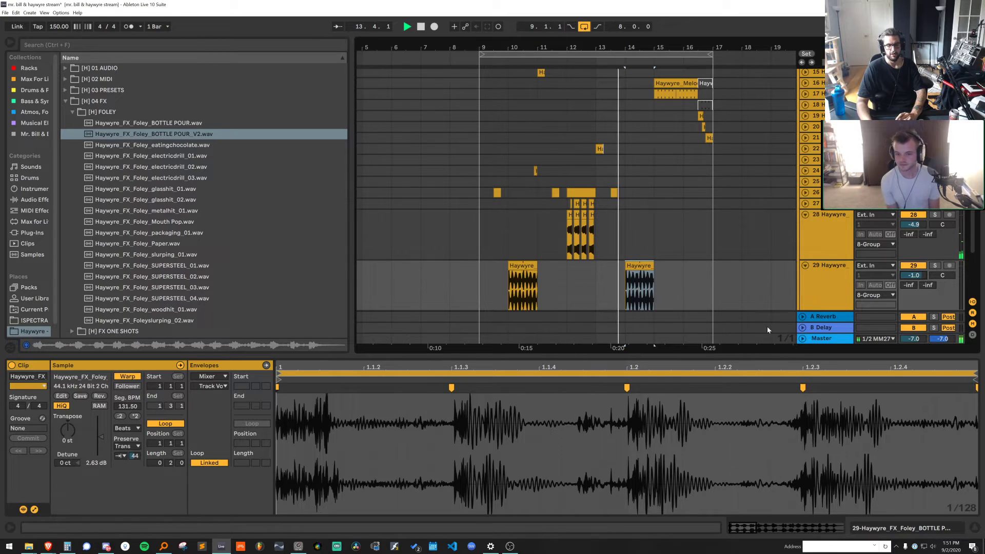
pyautogui.press('Down')
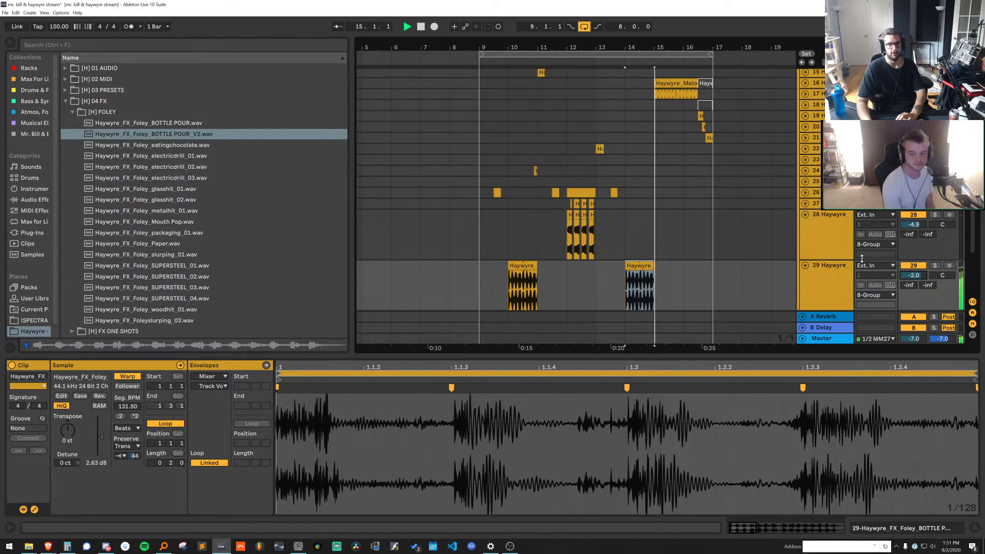
# Fold track 28 and trim the bar 10 foley clip on track 29 to end at 10.4.1
pyautogui.click(805, 215)
pyautogui.click(523, 225)
pyautogui.press('space')
pyautogui.press('space')
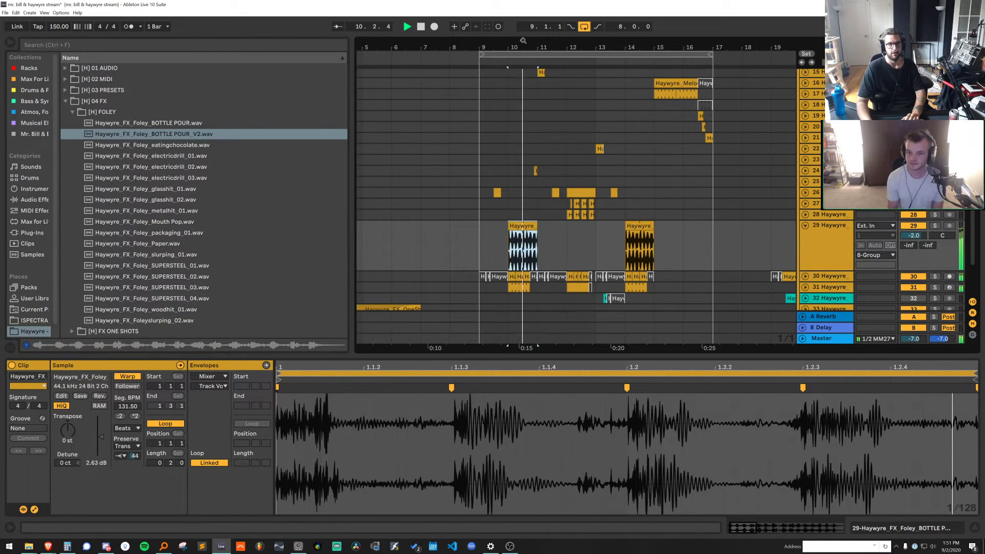
pyautogui.moveTo(523, 40); pyautogui.dragTo(524, 102)
pyautogui.press('space')
pyautogui.rightClick(541, 182)
pyautogui.click(620, 310)
pyautogui.moveTo(624, 246); pyautogui.dragTo(552, 234)
pyautogui.press('Delete')
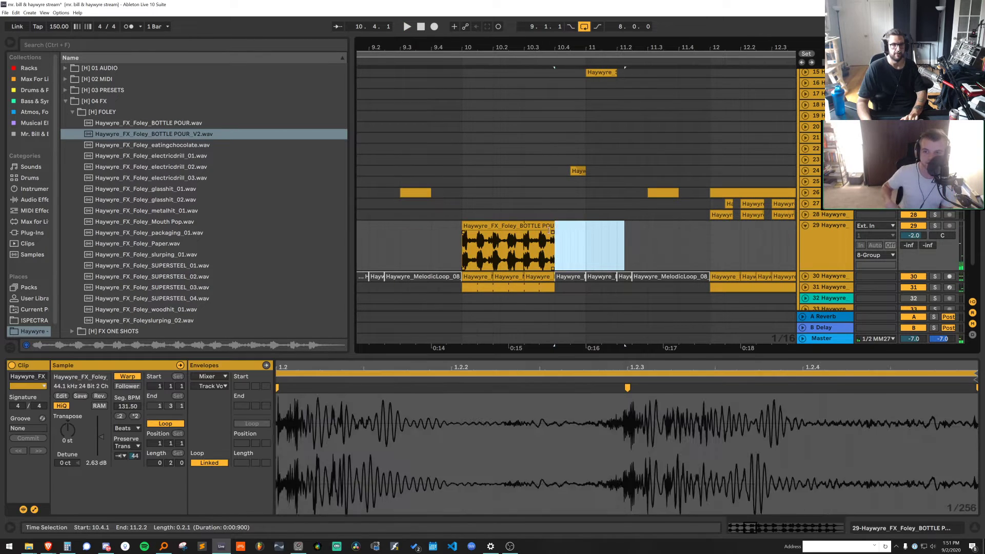
# Extend the bar 10 foley clip's loop to end at 1.4.1, making it three beats long, and play it
pyautogui.click(547, 226)
pyautogui.press('space')
pyautogui.moveTo(411, 367); pyautogui.dragTo(412, 318)
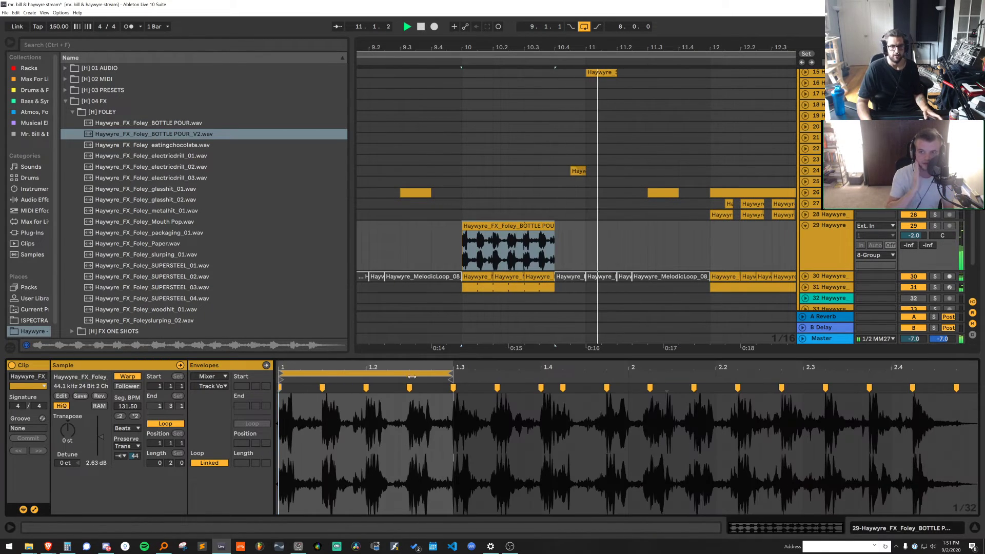
pyautogui.moveTo(451, 377); pyautogui.dragTo(545, 377)
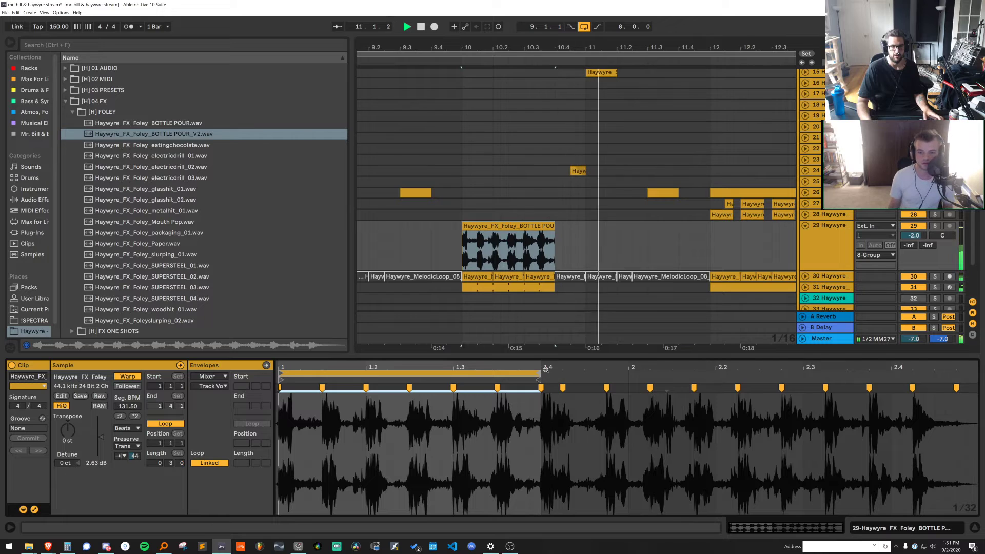
pyautogui.press('space')
pyautogui.press('space')
pyautogui.doubleClick(547, 238)
pyautogui.press('space')
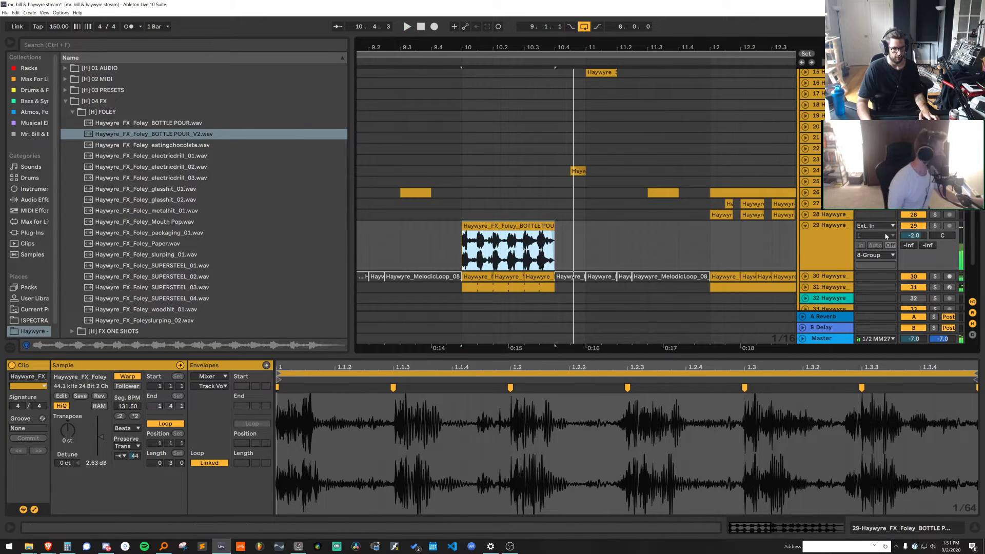
# Add EQ Eight to track 29, then play the foley clip with the track soloed and unsoloed
pyautogui.hotkey('ctrl', 'f')
pyautogui.write('eq')
pyautogui.click(97, 82)
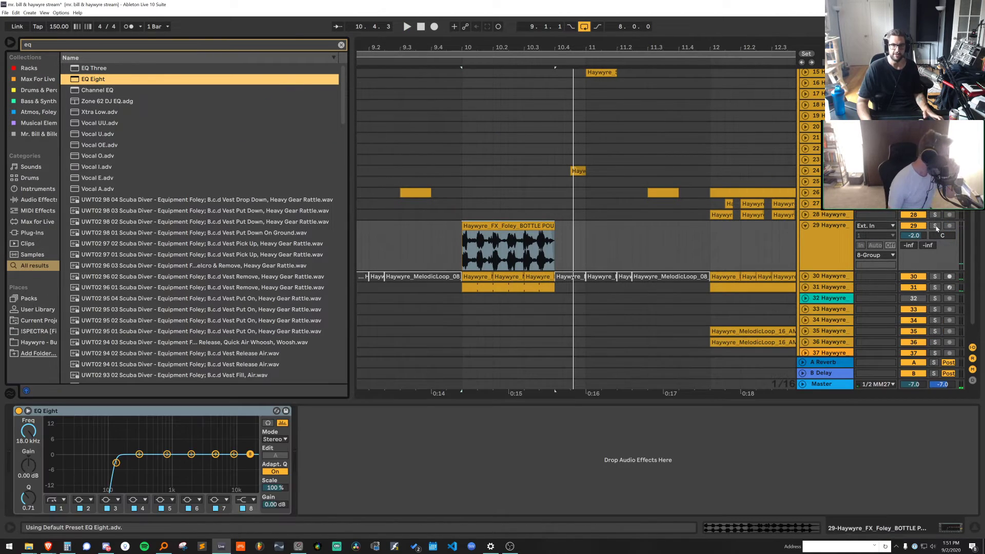
pyautogui.click(935, 226)
pyautogui.press('space')
pyautogui.press('space')
pyautogui.click(935, 226)
pyautogui.press('space')
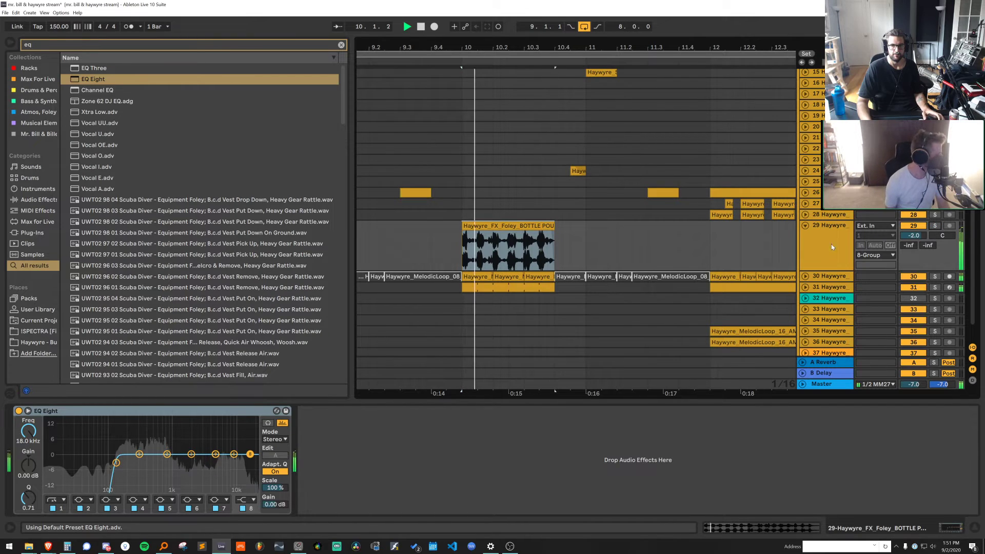
# Move the bottle pour foley track out of the group, place it directly above the group, and play bar 10
pyautogui.press('space')
pyautogui.moveTo(808, 403); pyautogui.dragTo(808, 451)
pyautogui.scroll(3, 846, 319)
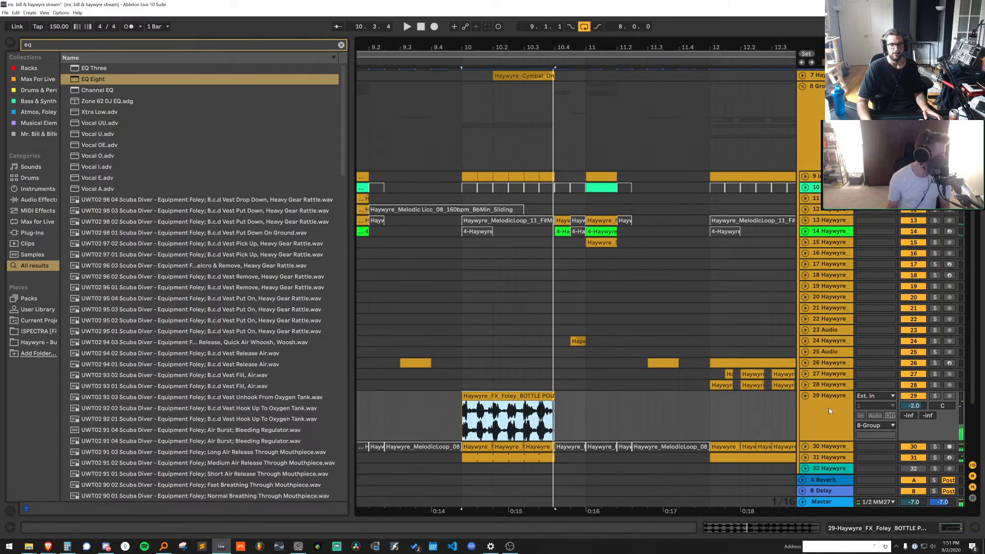
pyautogui.click(829, 408)
pyautogui.press('space')
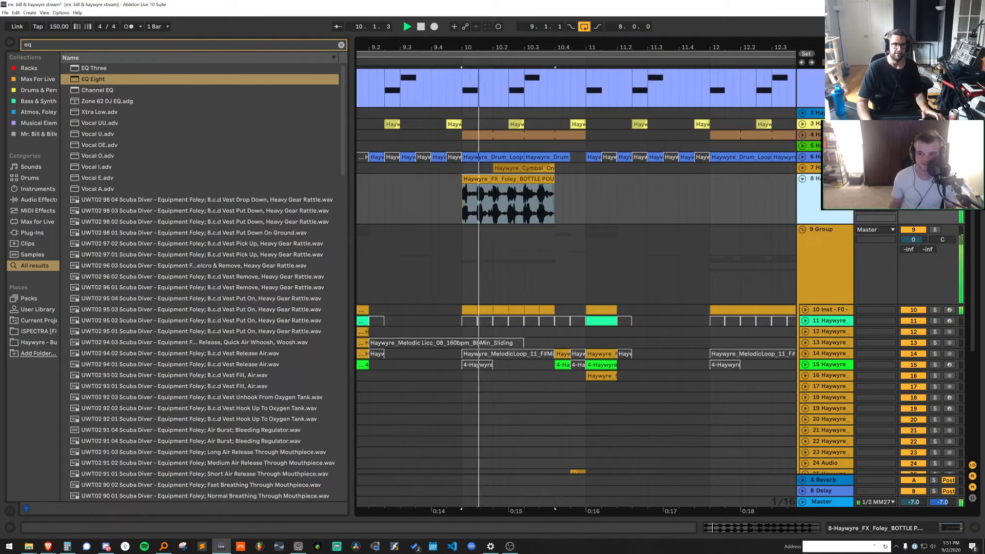
# Lower the bottle pour foley track's volume to -5.6 dB, checking the level in playback
pyautogui.moveTo(913, 188); pyautogui.dragTo(913, 199)
pyautogui.press('space')
pyautogui.press('space')
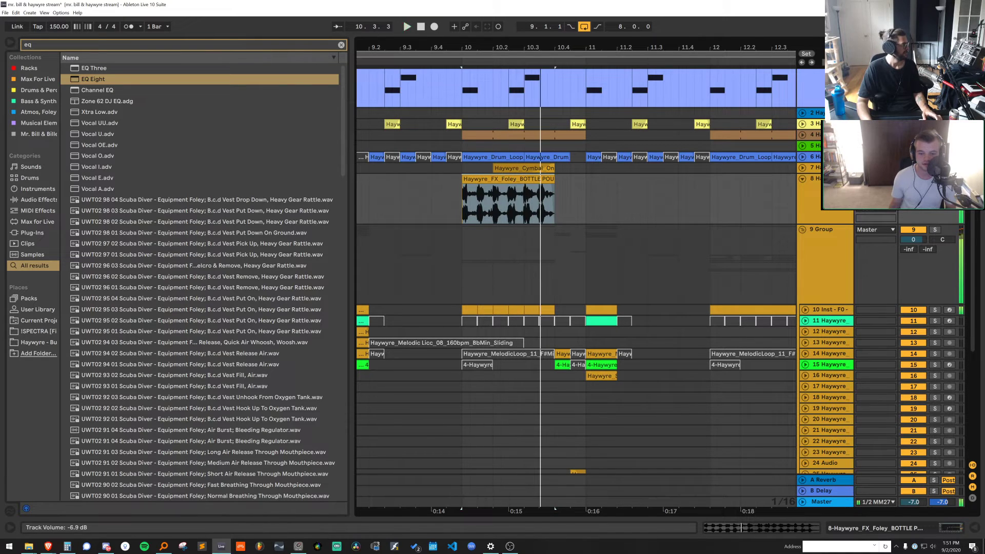
pyautogui.press('space')
pyautogui.press('space')
pyautogui.press('space')
# Move the foley track back into the group as its first track
pyautogui.moveTo(819, 205); pyautogui.dragTo(820, 302)
pyautogui.press('space')
pyautogui.scroll(-5, 631, 209)
# With a 2-bar grid, copy the three-beat bar 10 foley clip to 14.1.1 and delete the leftover clip at 14.4.1
pyautogui.rightClick(618, 234)
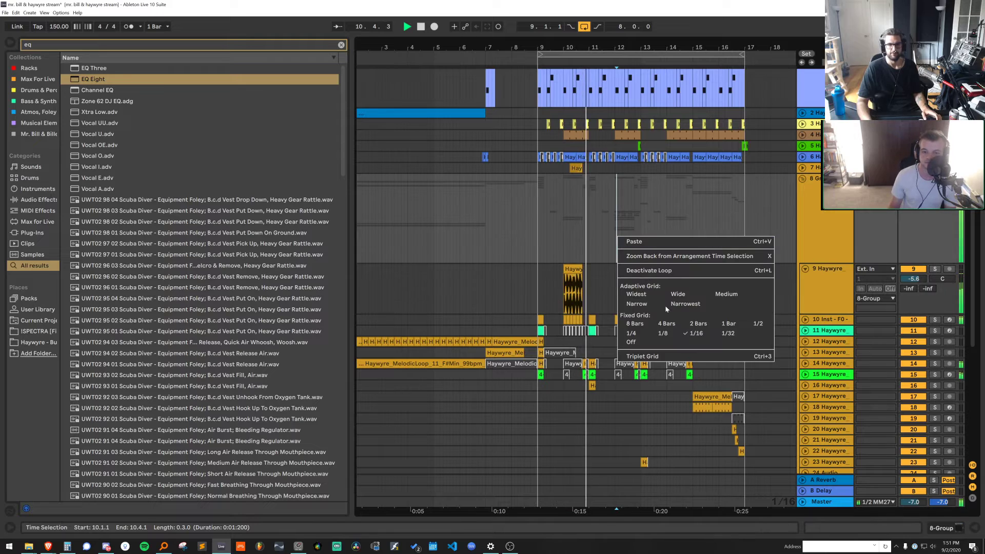
pyautogui.click(695, 323)
pyautogui.moveTo(669, 266); pyautogui.dragTo(668, 266)
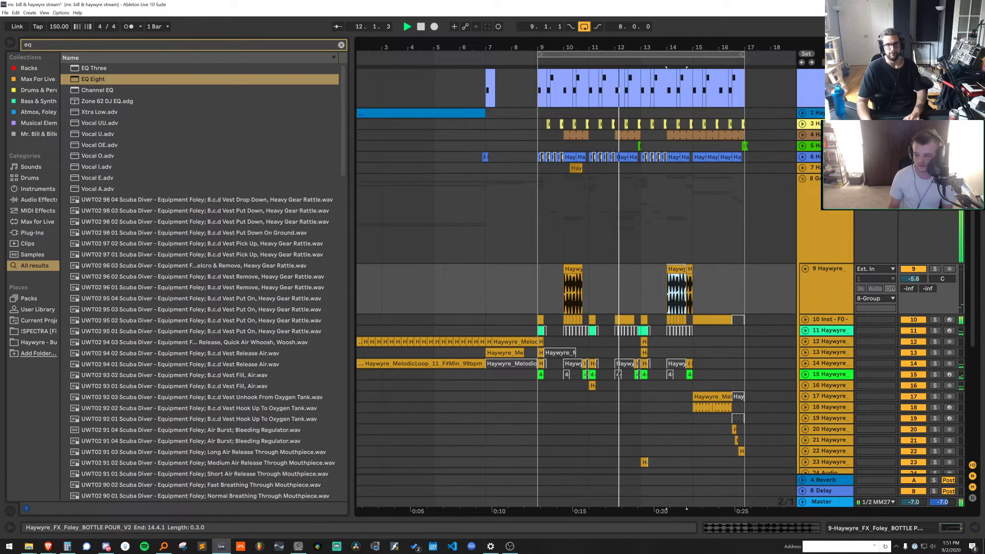
pyautogui.click(689, 269)
pyautogui.press('Delete')
pyautogui.click(805, 269)
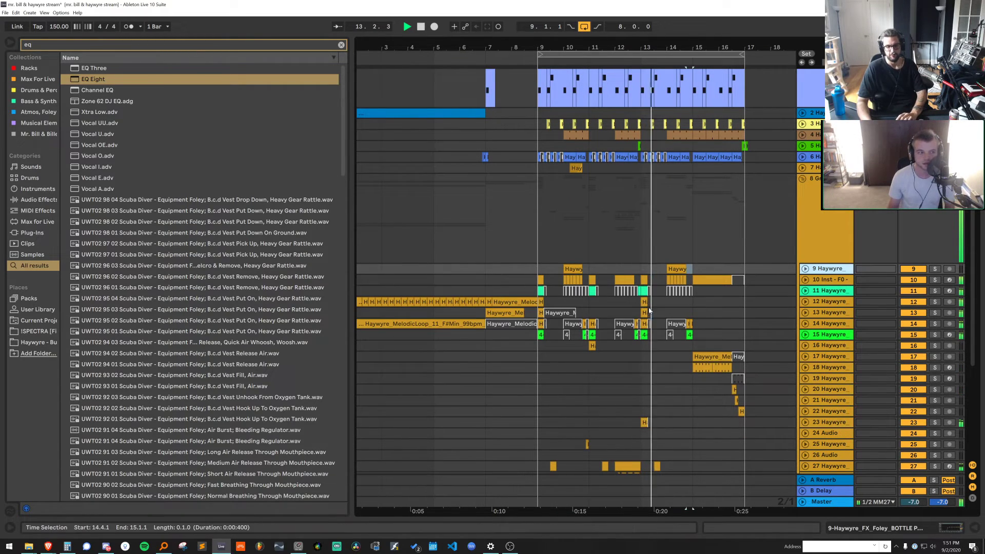
# Play the arrangement from bar 10 through bar 13
pyautogui.scroll(-3, 667, 322)
pyautogui.click(571, 174)
pyautogui.press('space')
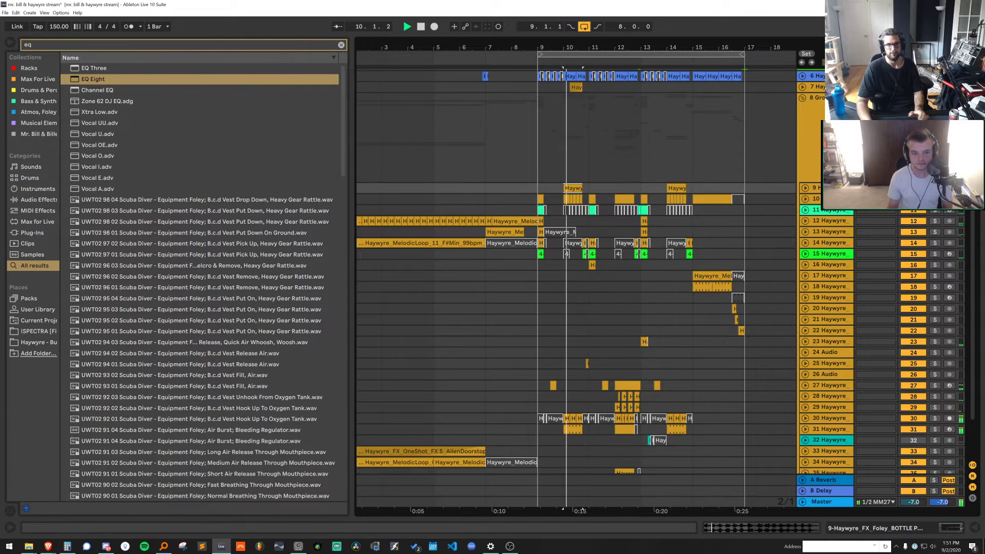
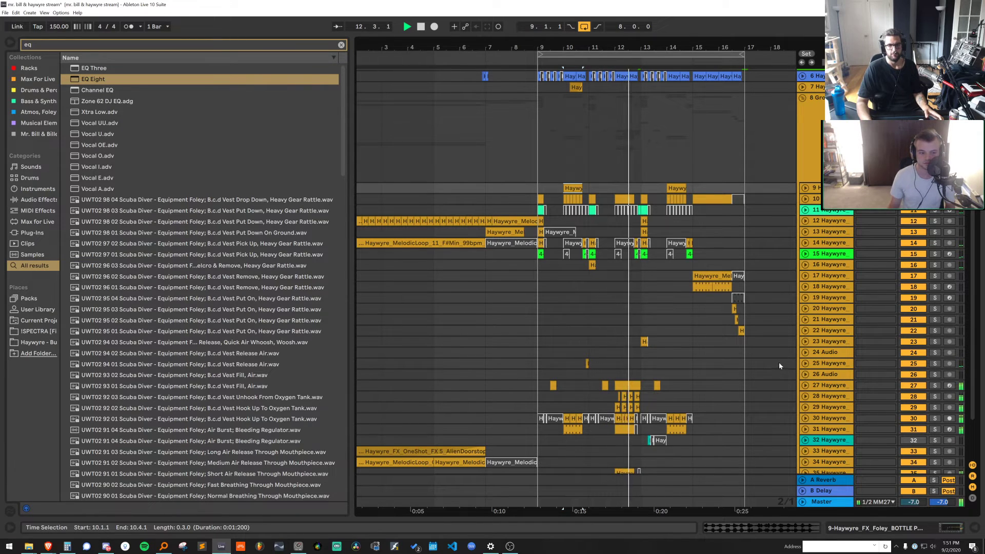
pyautogui.scroll(-3, 778, 343)
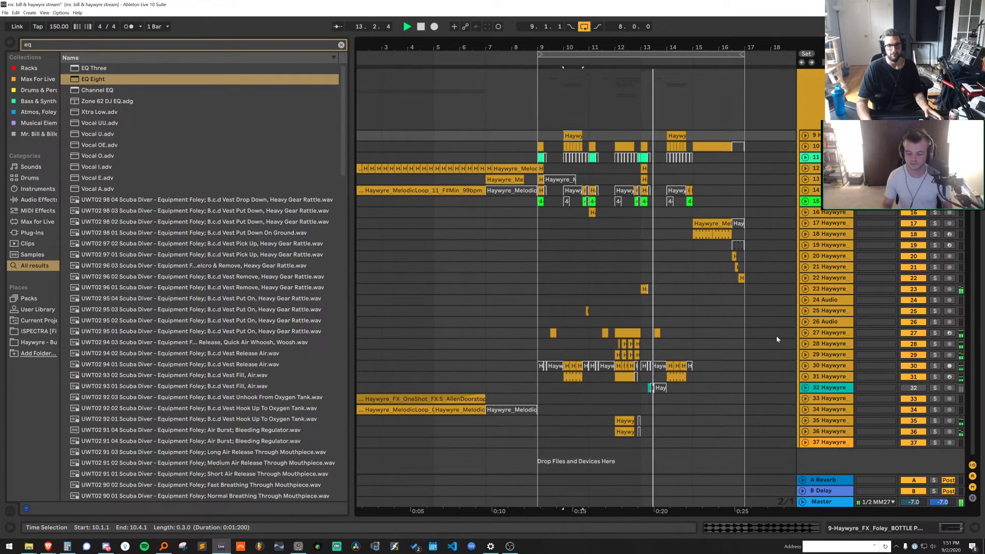
# Check the bar 13 clip on track 23, then audition the bar 13 melodic loop on track 12 in solo
pyautogui.click(644, 288)
pyautogui.click(643, 288)
pyautogui.press('space')
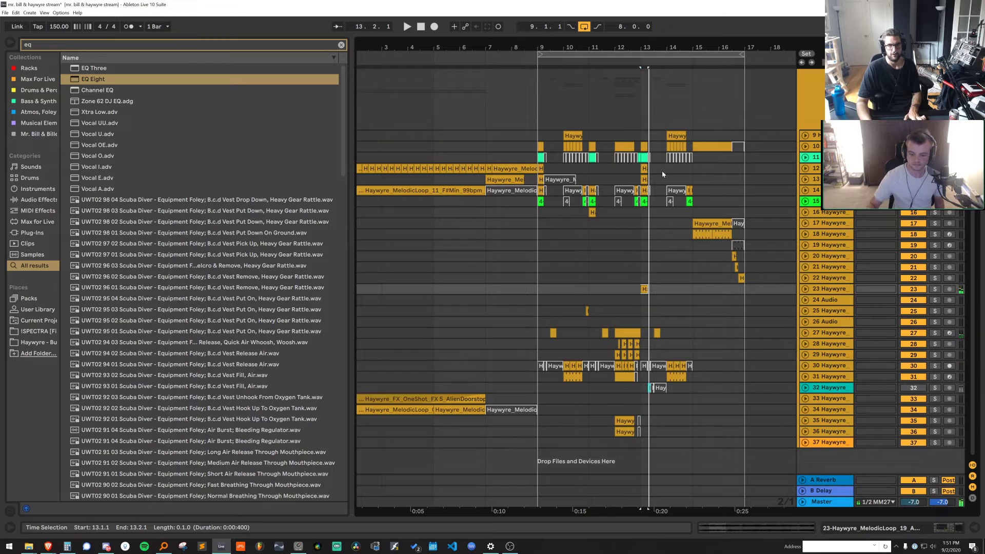
pyautogui.click(644, 168)
pyautogui.press('s')
pyautogui.press('space')
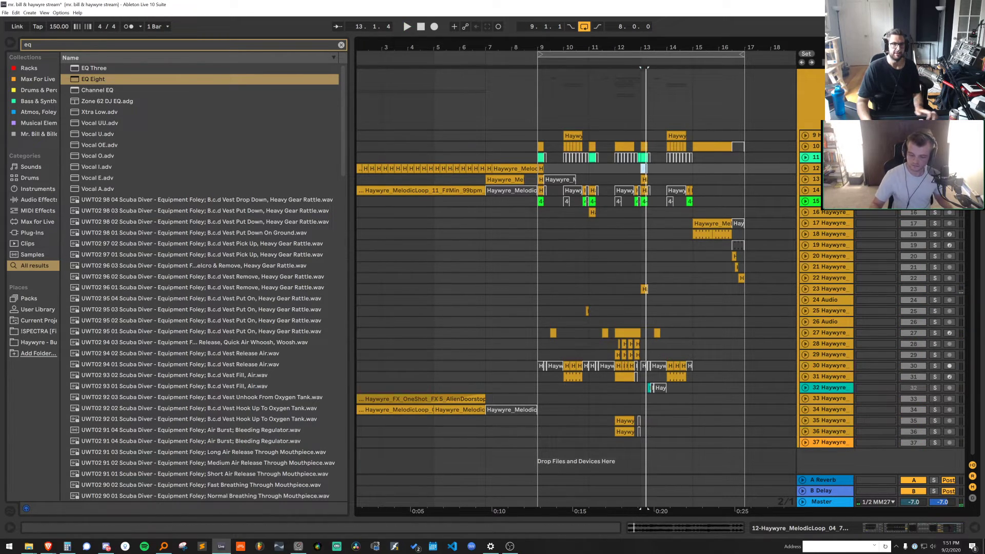
# Deactivate the bar 13 clip on track 12, unsolo the track, and play from 12.3.3 on a 1/8 grid
pyautogui.press('0')
pyautogui.press('s')
pyautogui.rightClick(629, 108)
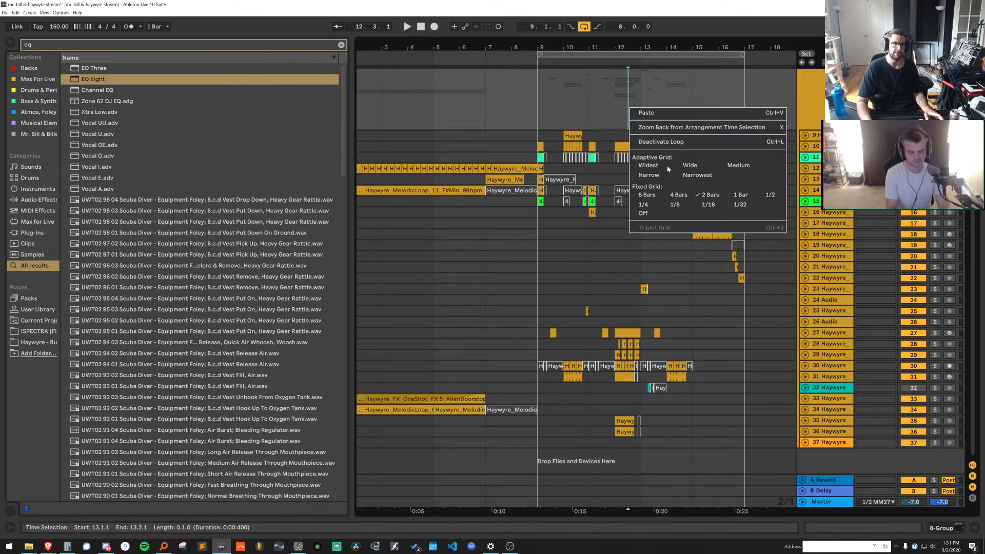
pyautogui.click(676, 205)
pyautogui.click(633, 117)
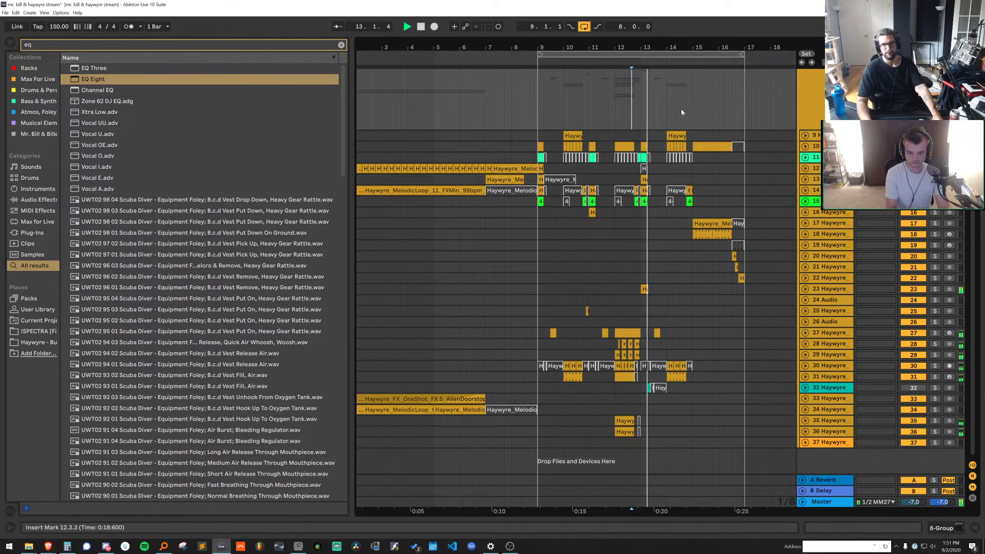
# Reactivate the bar 13 clip on track 12, try extending it to 13.2.3, and play it
pyautogui.click(644, 168)
pyautogui.press('space')
pyautogui.press('space')
pyautogui.press('space')
pyautogui.moveTo(658, 42); pyautogui.dragTo(676, 169)
pyautogui.press('space')
pyautogui.press('space')
pyautogui.press('space')
pyautogui.press('space')
pyautogui.press('space')
pyautogui.press('space')
pyautogui.press('space')
# Open the bar 13 clip on track 12, loop one beat of its sample, and move the loop to 2.4.1
pyautogui.click(806, 169)
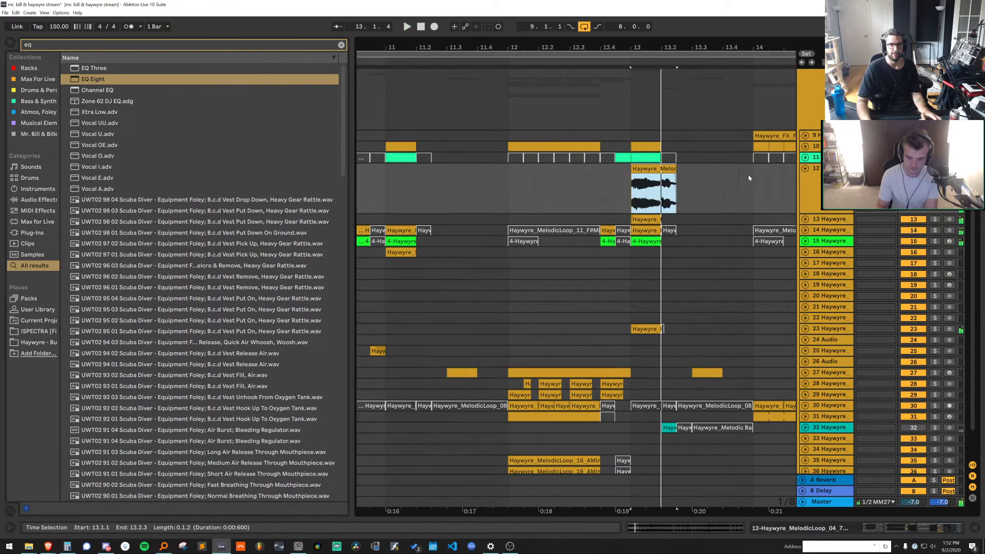
pyautogui.doubleClick(658, 168)
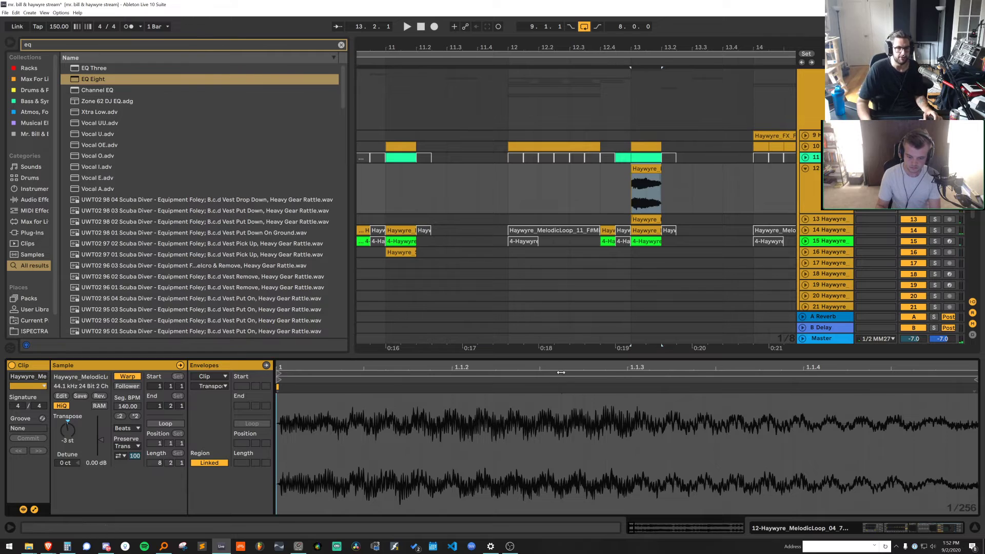
pyautogui.moveTo(560, 365); pyautogui.dragTo(294, 365)
pyautogui.moveTo(323, 406); pyautogui.dragTo(275, 410)
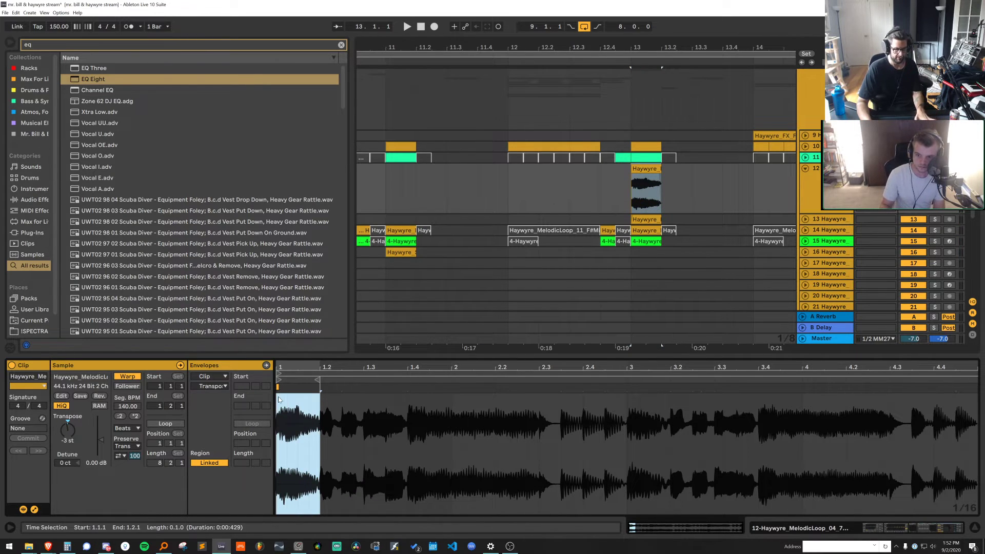
pyautogui.hotkey('ctrl', 'l')
pyautogui.moveTo(303, 372); pyautogui.dragTo(595, 372)
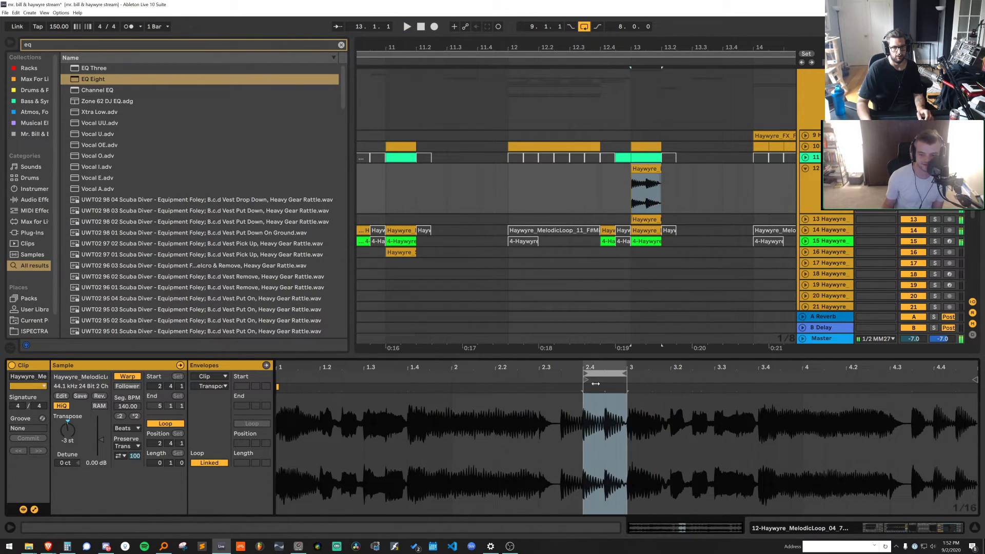
# Copy the looped bar 13 clip to 15.1.1 on track 12
pyautogui.click(645, 170)
pyautogui.moveTo(544, 54); pyautogui.dragTo(543, 50)
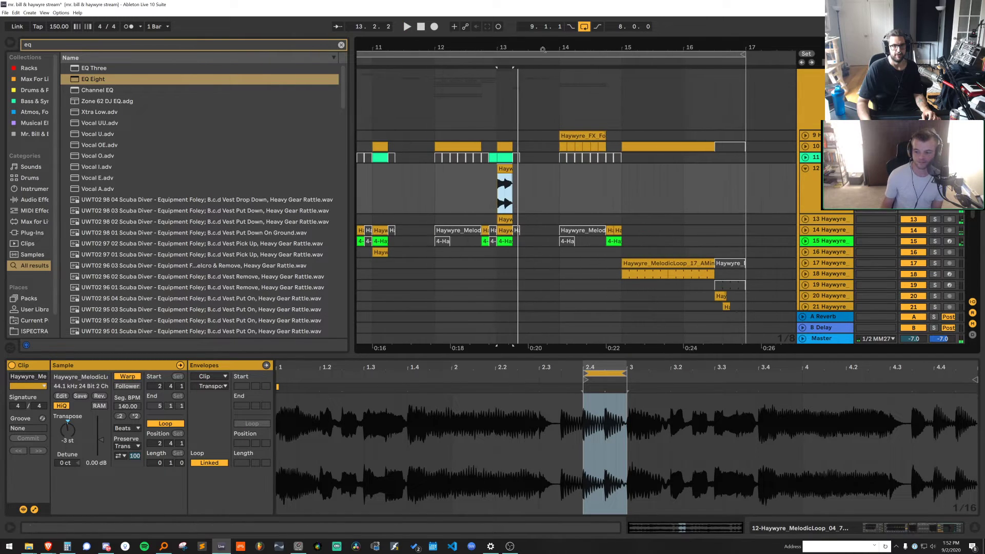
pyautogui.click(621, 190)
pyautogui.hotkey('ctrl', 'v')
# Try the bar 13 clip's one-beat loop at 3.3.1 and play it
pyautogui.click(505, 168)
pyautogui.doubleClick(602, 369)
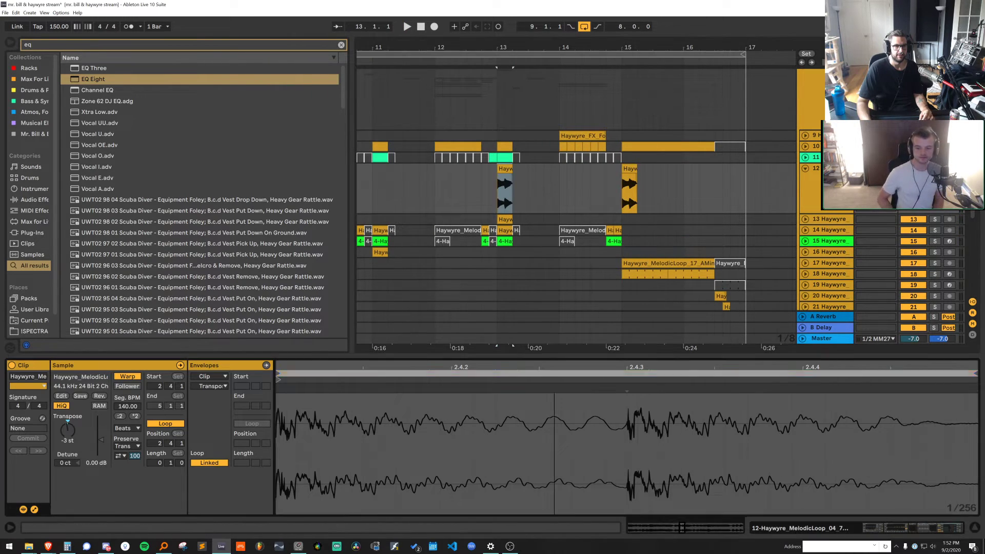
pyautogui.moveTo(603, 374); pyautogui.dragTo(734, 367)
pyautogui.press('space')
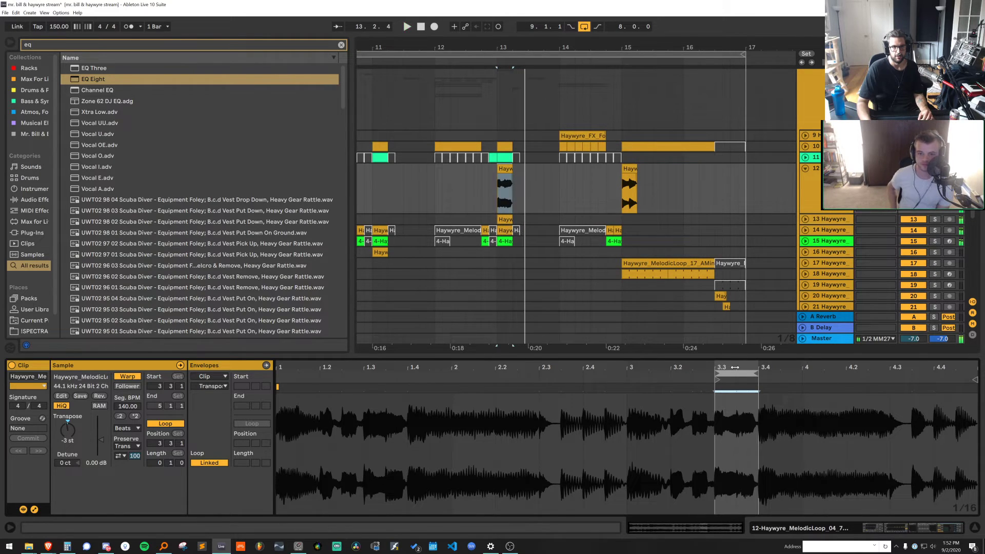
# Move the bar 13 clip's one-beat loop to 4.2.1 and play it in the arrangement
pyautogui.moveTo(711, 374); pyautogui.dragTo(869, 362)
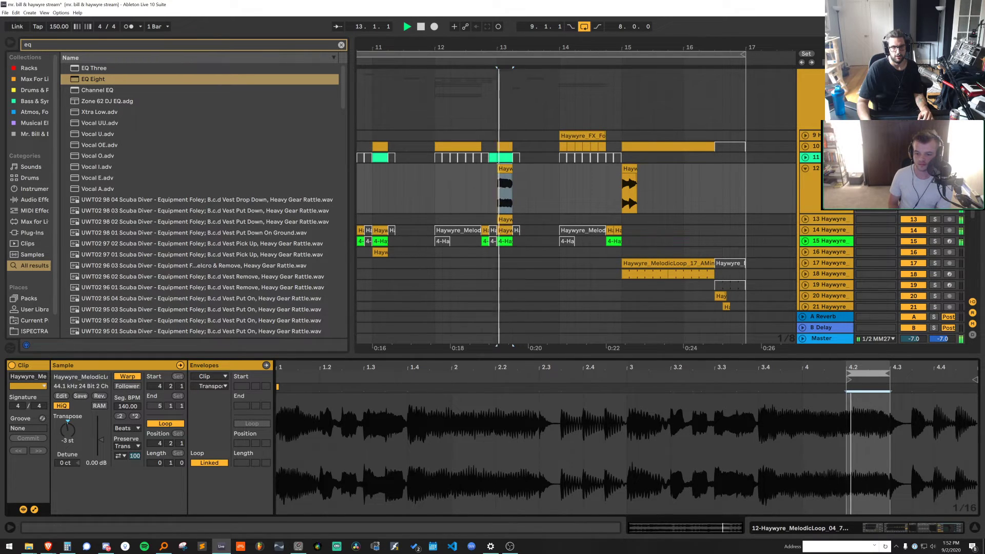
pyautogui.click(505, 169)
pyautogui.press('space')
pyautogui.press('space')
pyautogui.press('space')
pyautogui.press('space')
pyautogui.press('space')
pyautogui.press('space')
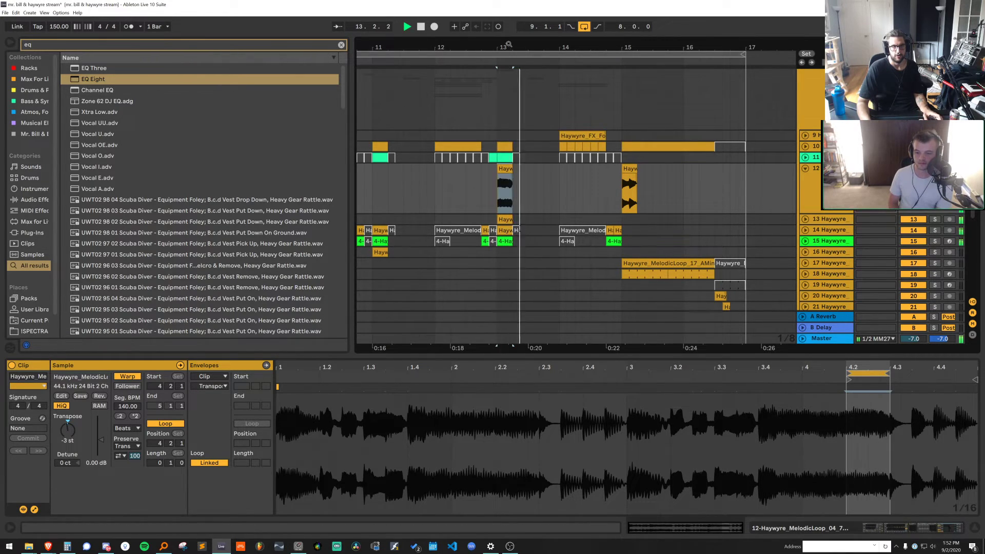
# Turn off warping for the bar 13 clip on track 12 and trim its end to 13.2.1
pyautogui.moveTo(509, 44); pyautogui.dragTo(505, 72)
pyautogui.click(130, 377)
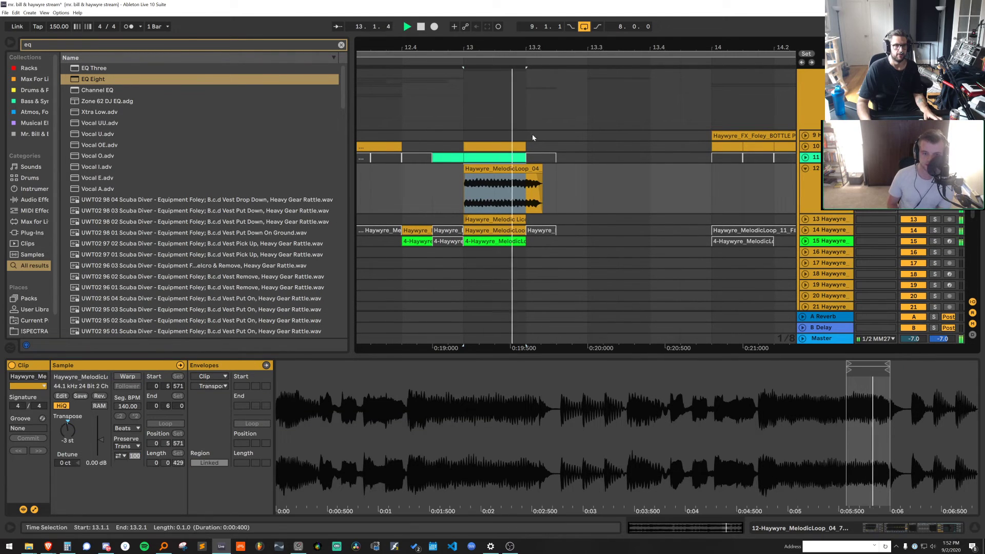
pyautogui.moveTo(542, 172); pyautogui.dragTo(527, 172)
pyautogui.press('space')
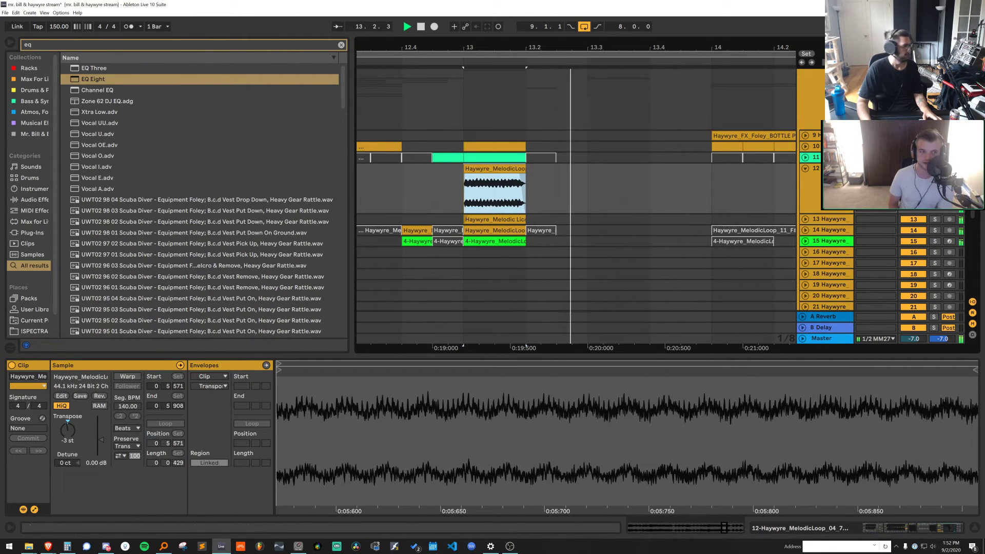
# Insert a falling ramp in track 12's Auto Filter frequency automation over 12.4.3 to 13.2.3 and play from 12.4.1
pyautogui.click(815, 196)
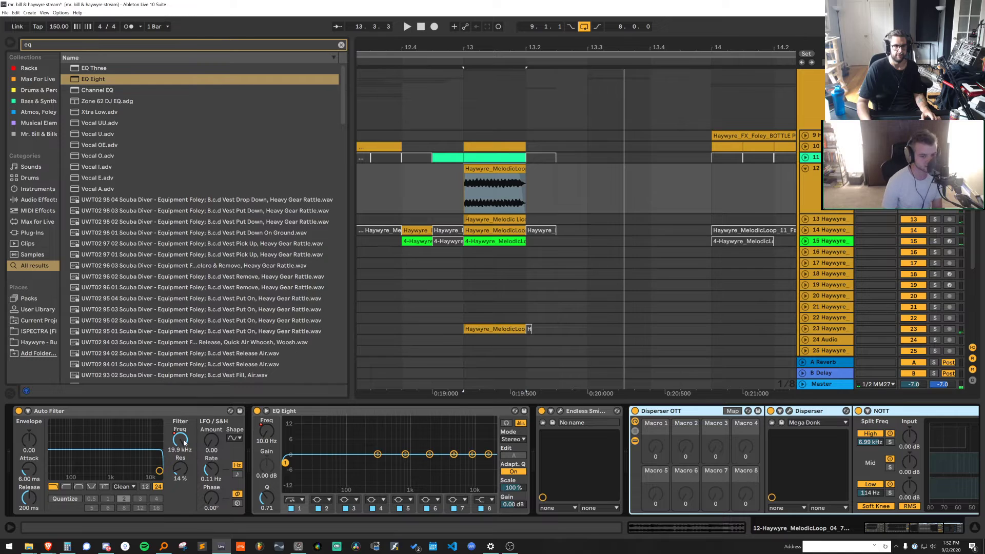
pyautogui.press('a')
pyautogui.moveTo(436, 197); pyautogui.dragTo(554, 198)
pyautogui.rightClick(531, 200)
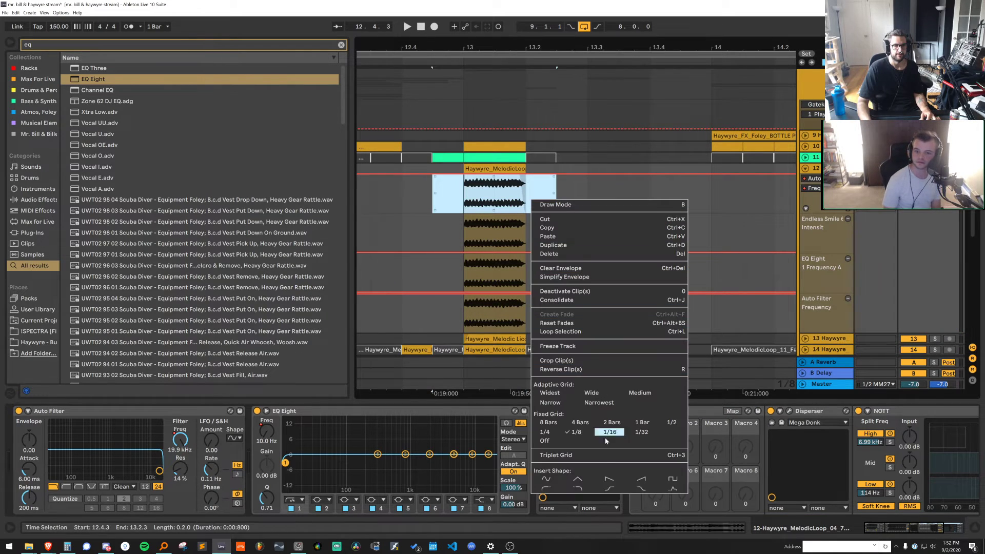
pyautogui.press('Escape')
pyautogui.rightClick(536, 204)
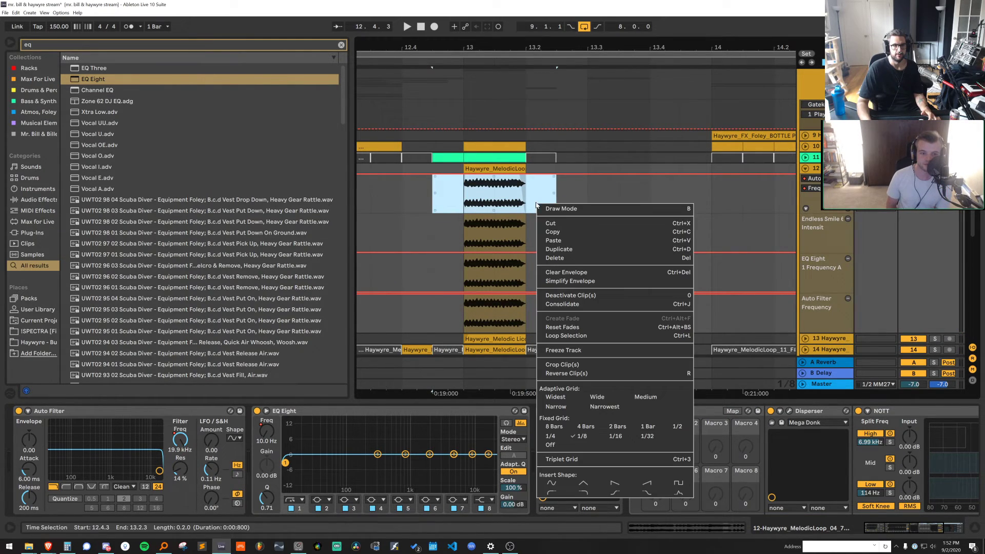
pyautogui.click(608, 486)
pyautogui.click(403, 207)
pyautogui.press('space')
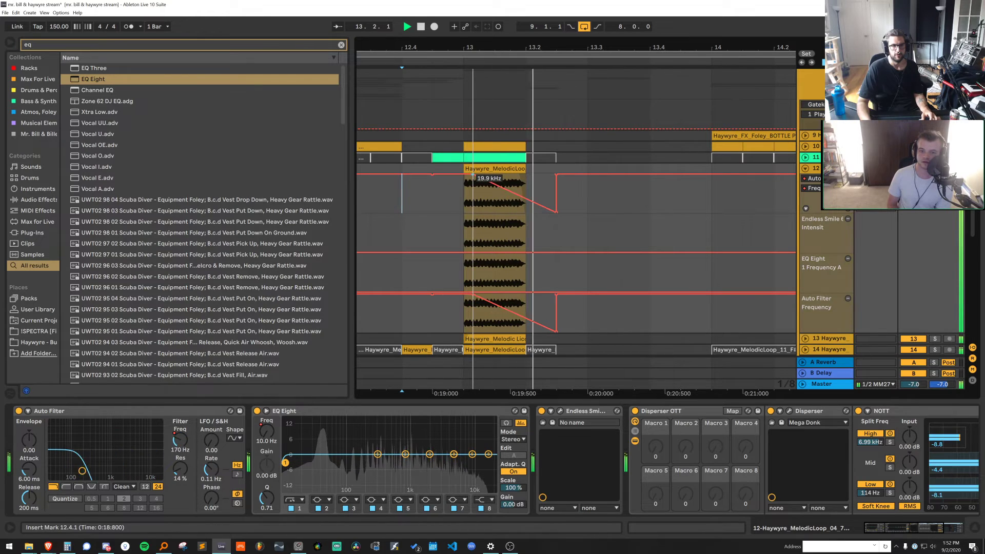
# Adjust the filter ramp's starting breakpoint just after 13.1.1 at 19.9 kHz, play it, and hide the automation
pyautogui.press('space')
pyautogui.moveTo(473, 175)
pyautogui.mouseDown()
pyautogui.moveTo(464, 174)
pyautogui.moveTo(473, 174)
pyautogui.mouseUp()
pyautogui.press('space')
pyautogui.press('a')
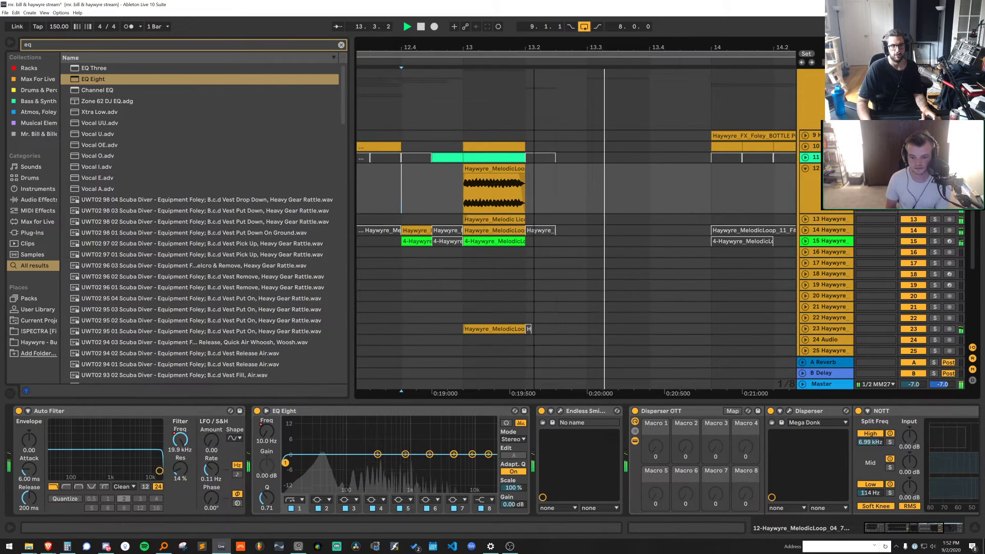
# Extend the looped melodic clip at 15.1.1 on track 12 to end at 16.3.1 and play it
pyautogui.scroll(-5, 515, 168)
pyautogui.moveTo(636, 167); pyautogui.dragTo(711, 168)
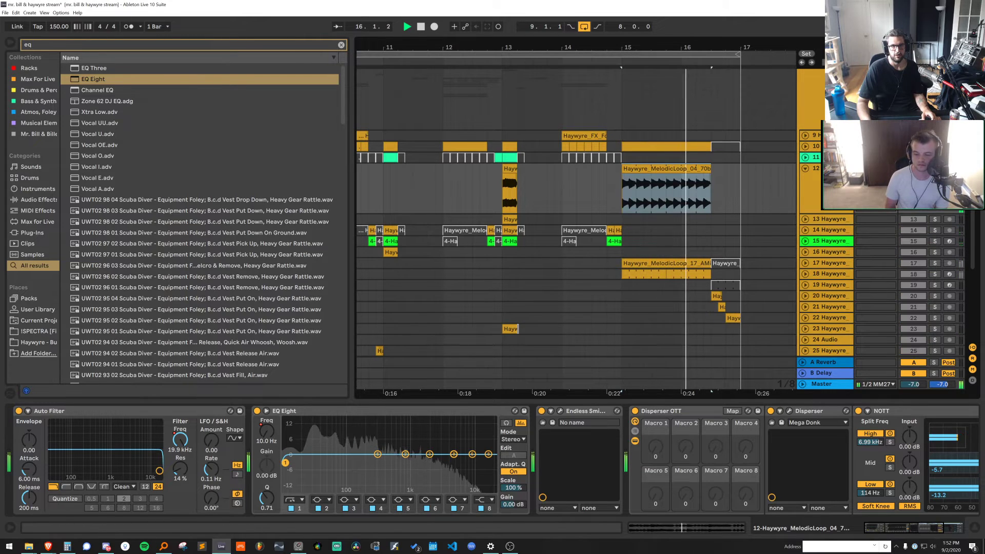
pyautogui.click(688, 168)
pyautogui.press('space')
pyautogui.press('space')
pyautogui.press('space')
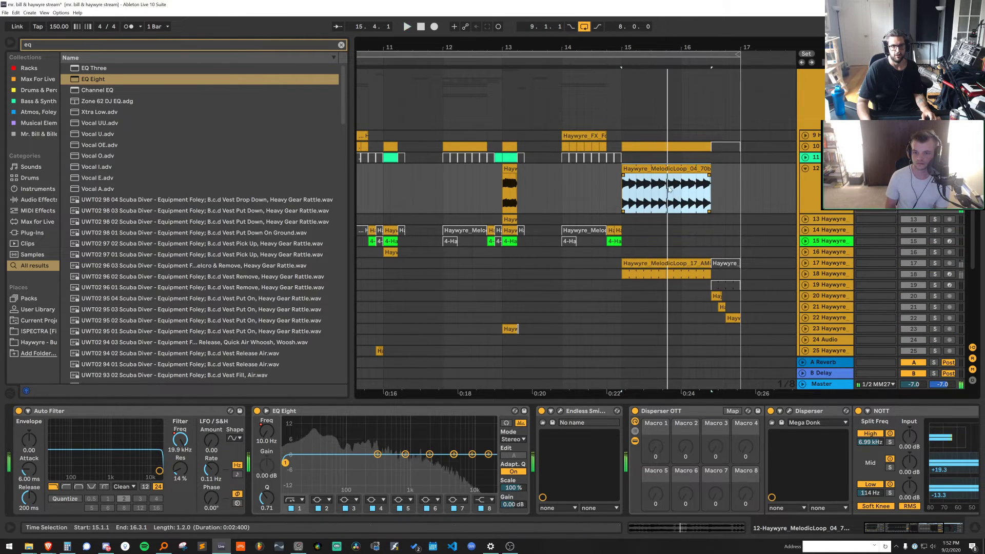
# Split the bar 15 looped clip at 15.4.1 and transpose its second part to 6 st
pyautogui.hotkey('ctrl', 'e')
pyautogui.hotkey('shift', 'Tab')
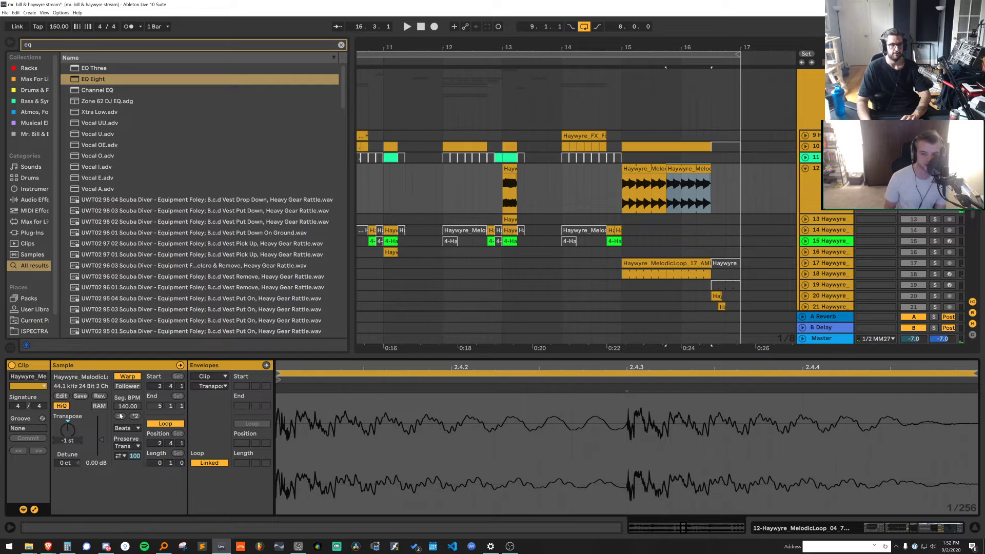
pyautogui.press('space')
pyautogui.press('space')
pyautogui.press('Up')
pyautogui.press('Up')
pyautogui.press('Up')
pyautogui.press('space')
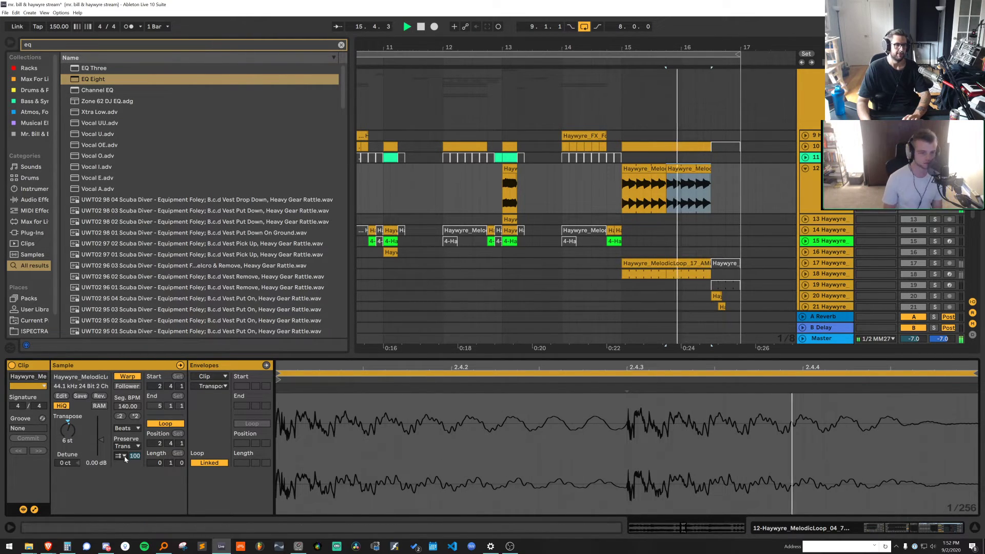
# Switch off transient looping in the Beats warp settings of track 12's melodic clip at 15.1.1 and play it
pyautogui.press('space')
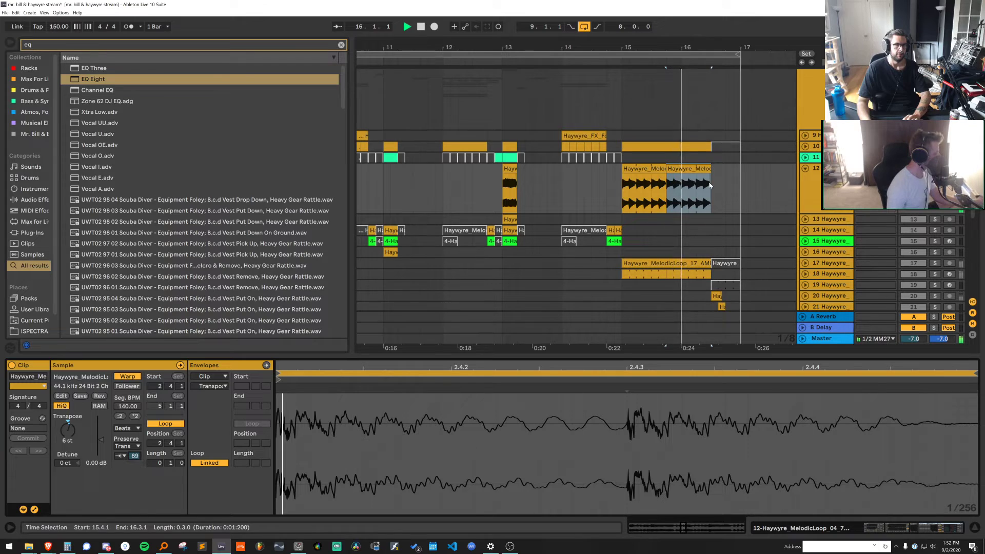
pyautogui.click(648, 169)
pyautogui.press('space')
pyautogui.press('space')
pyautogui.click(122, 456)
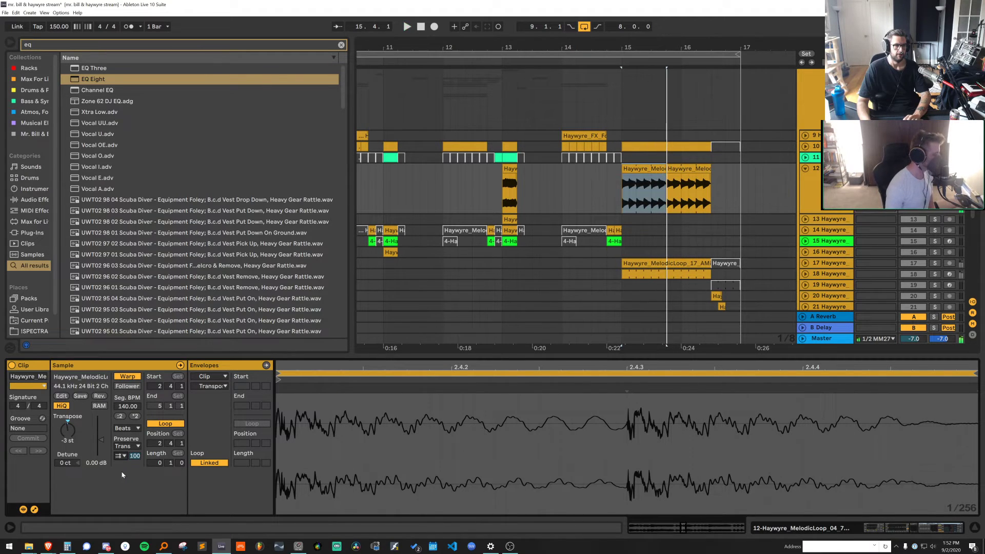
pyautogui.click(122, 466)
pyautogui.press('space')
# Set the transient envelope of track 12's melodic clip at 15.4.1 to 100 and play across both looped clips
pyautogui.click(690, 168)
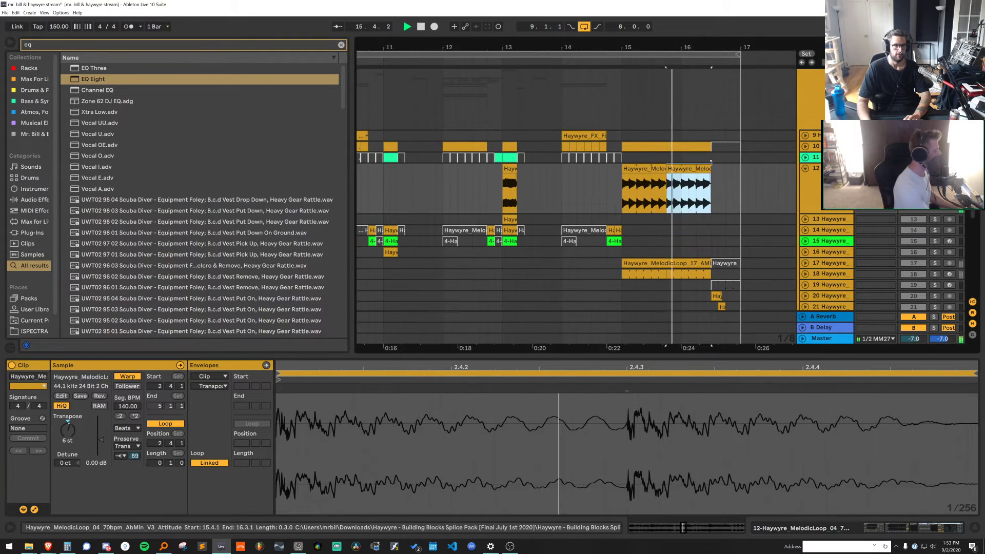
pyautogui.moveTo(134, 455); pyautogui.dragTo(134, 445)
pyautogui.press('s')
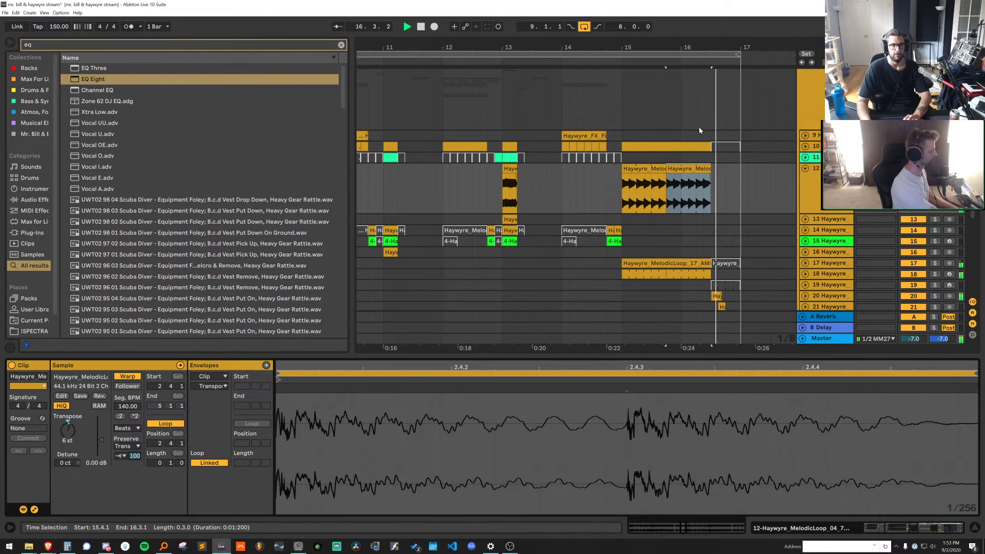
pyautogui.click(650, 168)
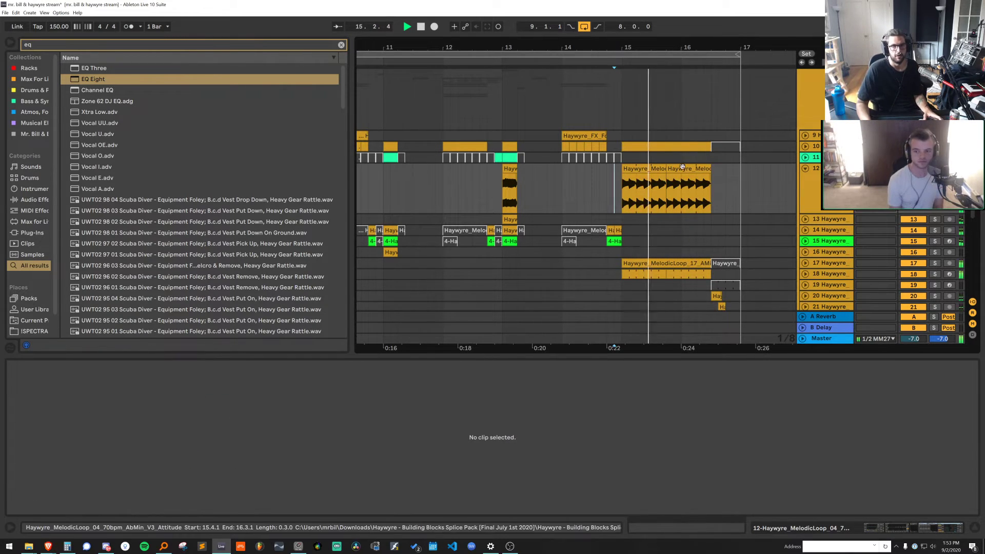
pyautogui.hotkey('ctrl', 'l')
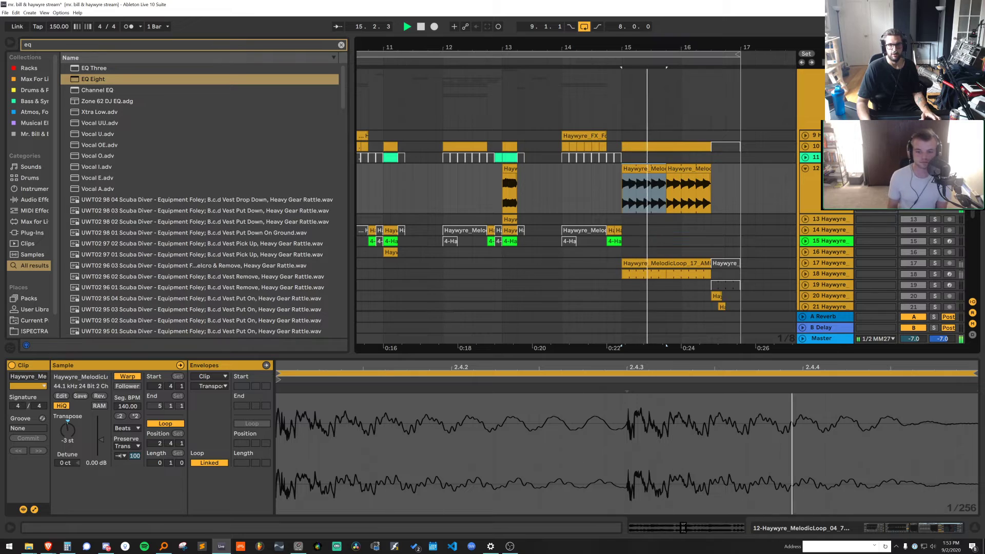
# Transpose the six C#3 notes in track 10's MIDI clip at bar 15 down an octave to C#2 and play them
pyautogui.click(666, 147)
pyautogui.press('space')
pyautogui.scroll(-2, 545, 400)
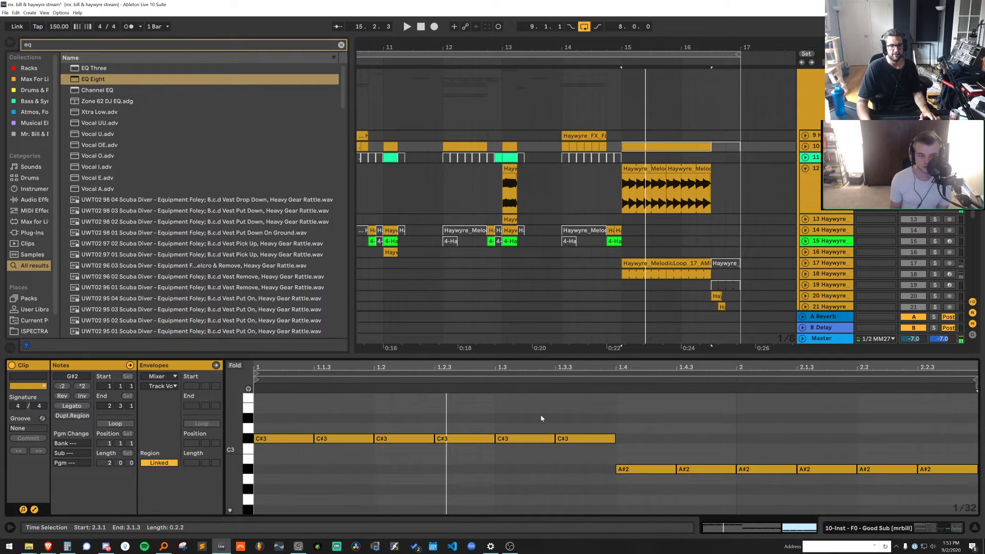
pyautogui.moveTo(580, 411); pyautogui.dragTo(266, 470)
pyautogui.hotkey('shift', 'Down')
pyautogui.press('space')
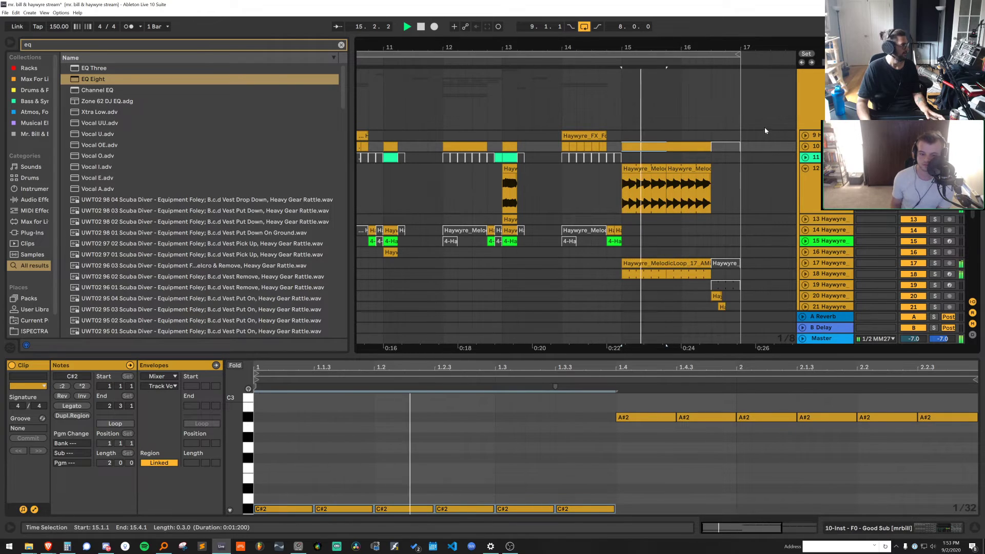
# Solo track 12 and play its second looped melodic clip from 15.4.1
pyautogui.moveTo(709, 46); pyautogui.dragTo(707, 97)
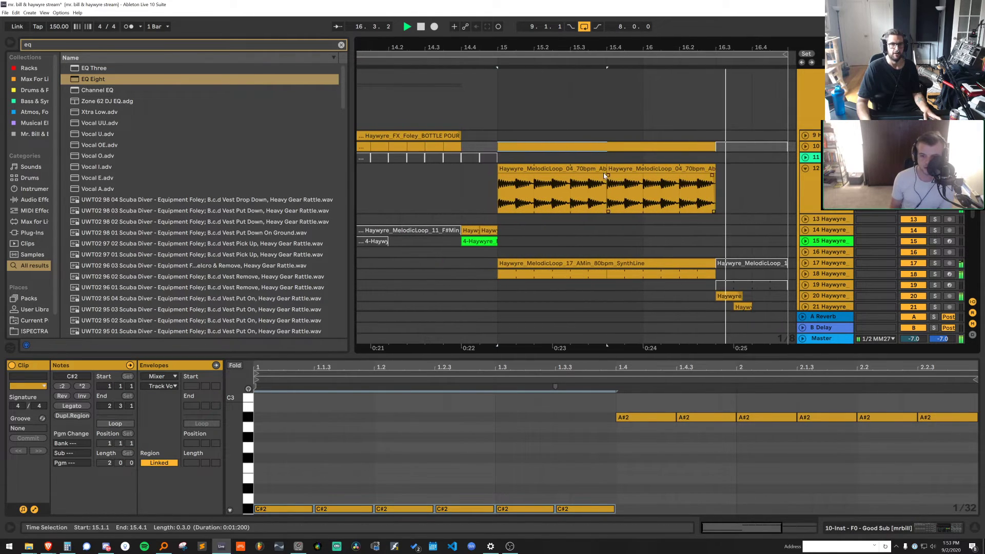
pyautogui.click(585, 169)
pyautogui.click(625, 170)
pyautogui.press('space')
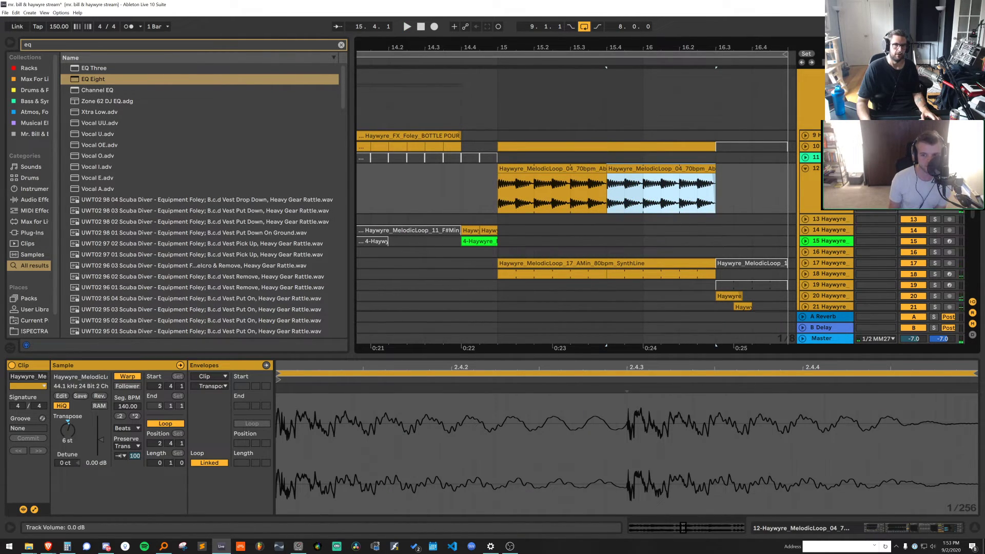
pyautogui.click(934, 168)
pyautogui.press('space')
pyautogui.press('space')
# Compare with the clip at 15.1.1 and transpose track 12's clip at 15.4.1 to -6 st
pyautogui.click(561, 180)
pyautogui.click(563, 170)
pyautogui.press('space')
pyautogui.hotkey('ctrl', 'd')
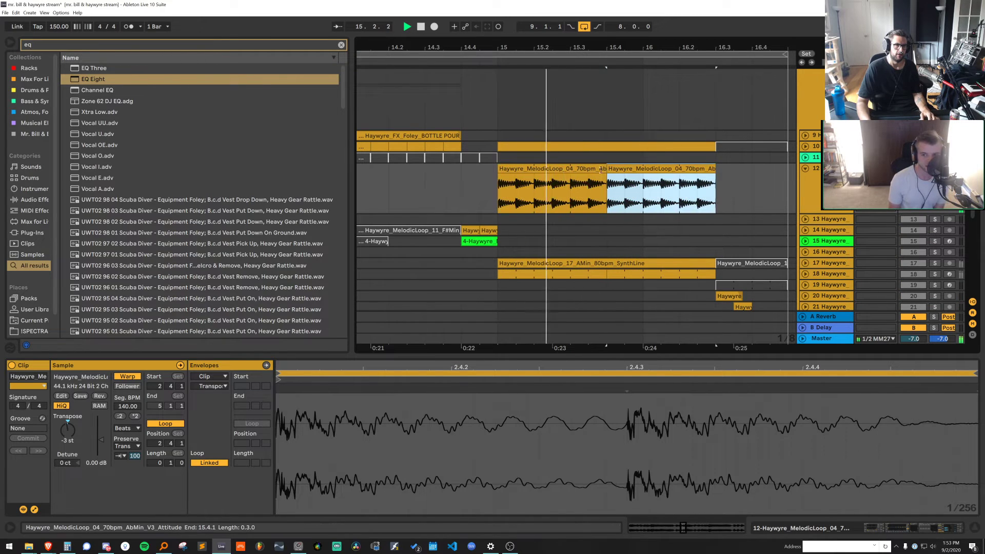
pyautogui.moveTo(69, 430); pyautogui.dragTo(69, 437)
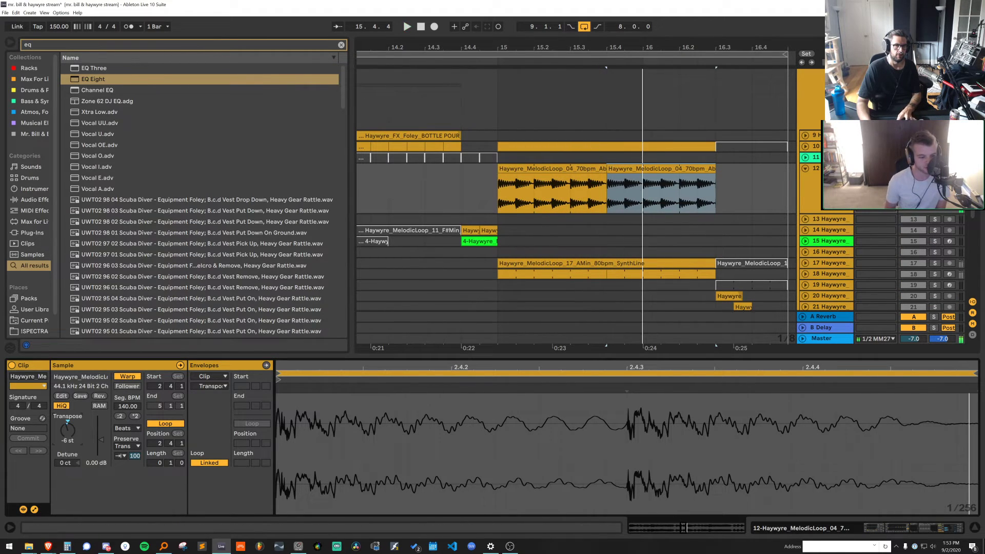
pyautogui.press('space')
# Add an EQ Eight to the end of track 12's device chain and play from 14.4.3
pyautogui.hotkey('ctrl', 'f')
pyautogui.moveTo(137, 81); pyautogui.dragTo(436, 176)
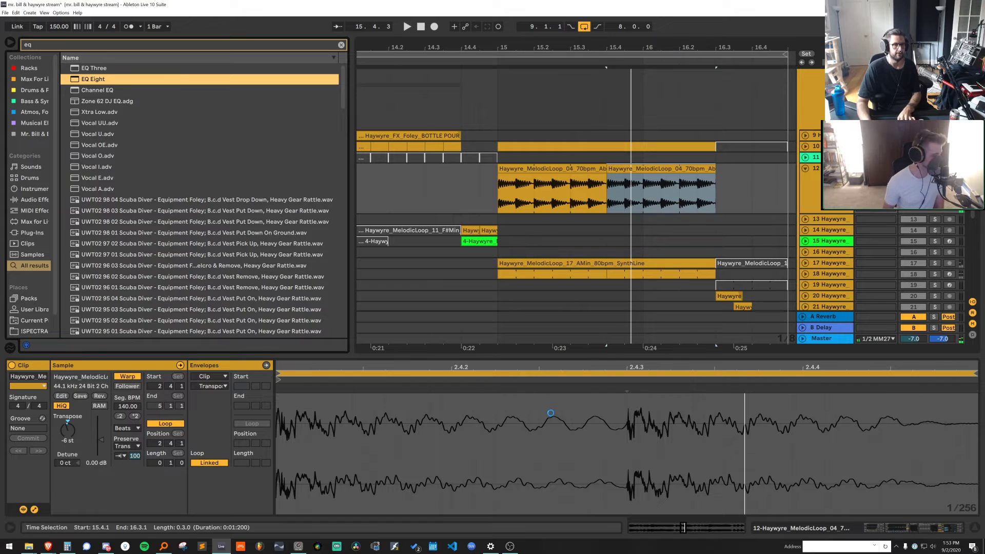
pyautogui.press('space')
pyautogui.click(479, 190)
pyautogui.press('space')
pyautogui.press('space')
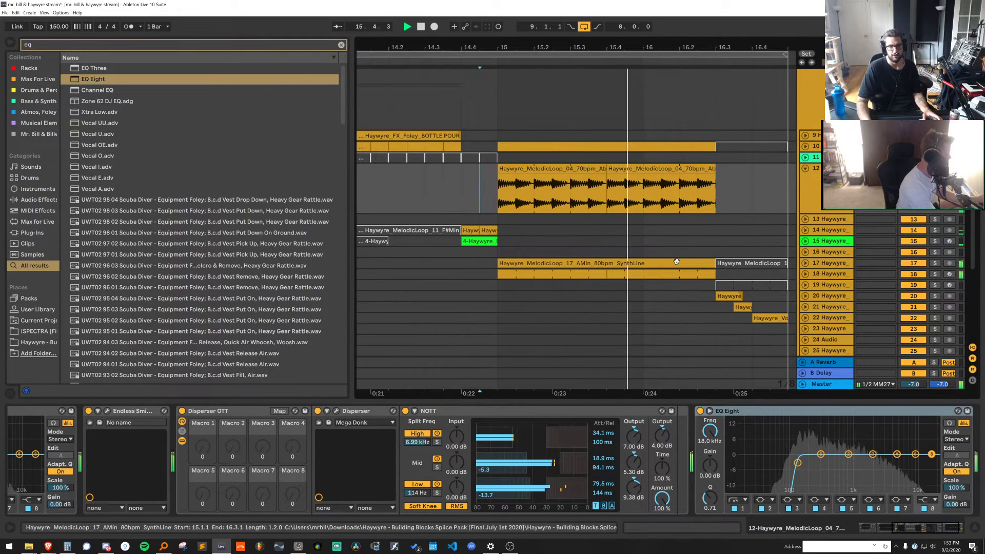
# Transpose the six A#2 notes in track 10's MIDI clip from 15.4.1 down an octave to A#1 and play from 15.1.1
pyautogui.click(640, 168)
pyautogui.press('space')
pyautogui.press('space')
pyautogui.press('space')
pyautogui.click(805, 147)
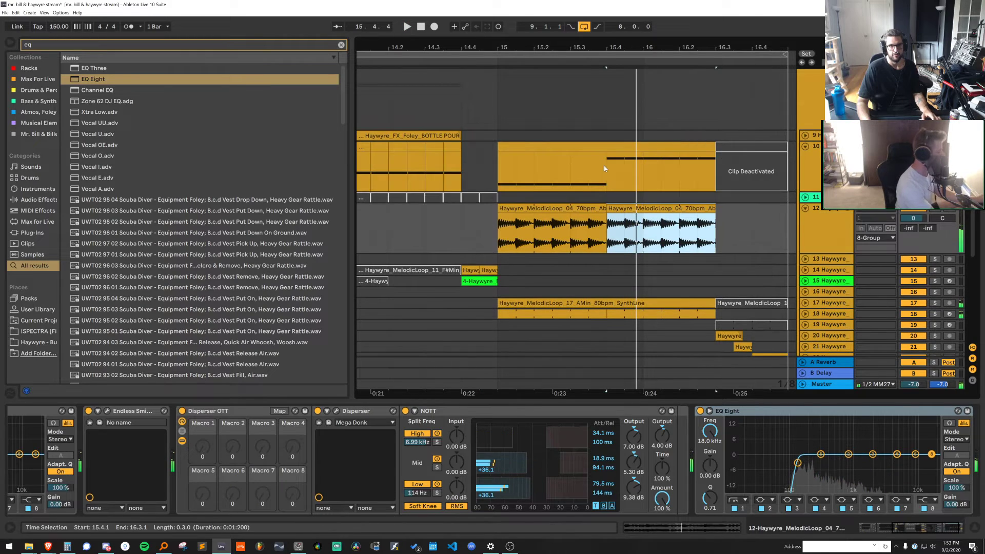
pyautogui.click(606, 168)
pyautogui.moveTo(971, 447); pyautogui.dragTo(635, 394)
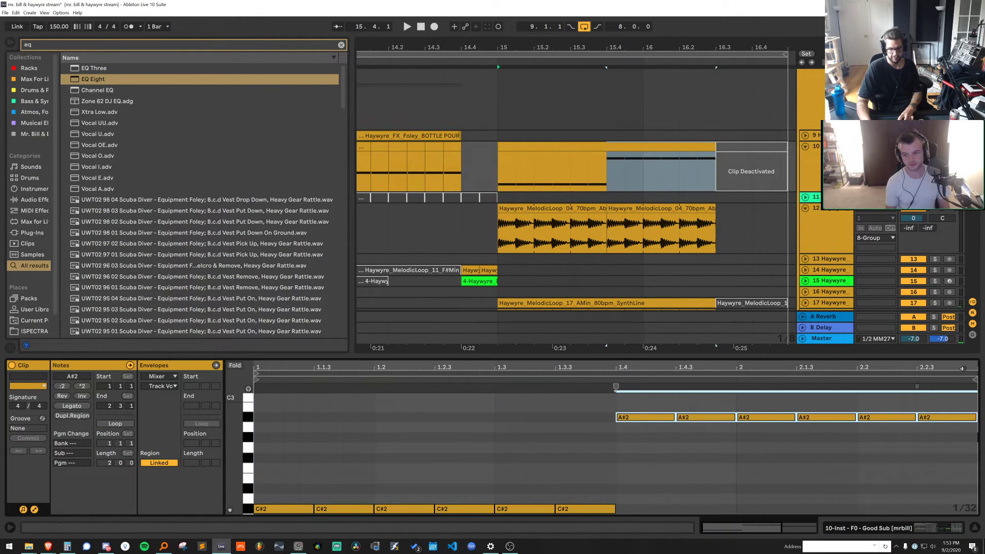
pyautogui.hotkey('shift', 'Down')
pyautogui.press('space')
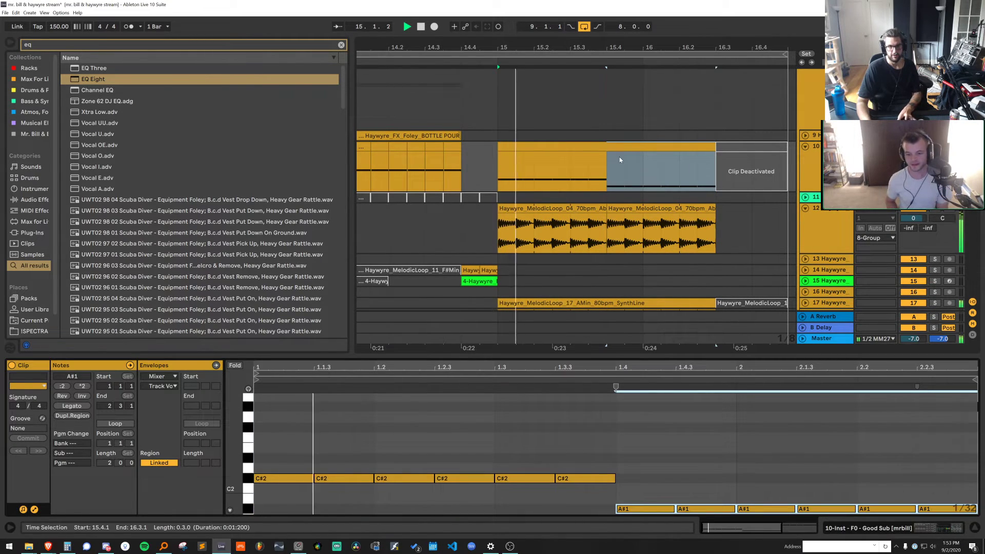
# Play the melodic section from 14.2.1 and fold tracks 12 and 10
pyautogui.click(612, 183)
pyautogui.click(598, 224)
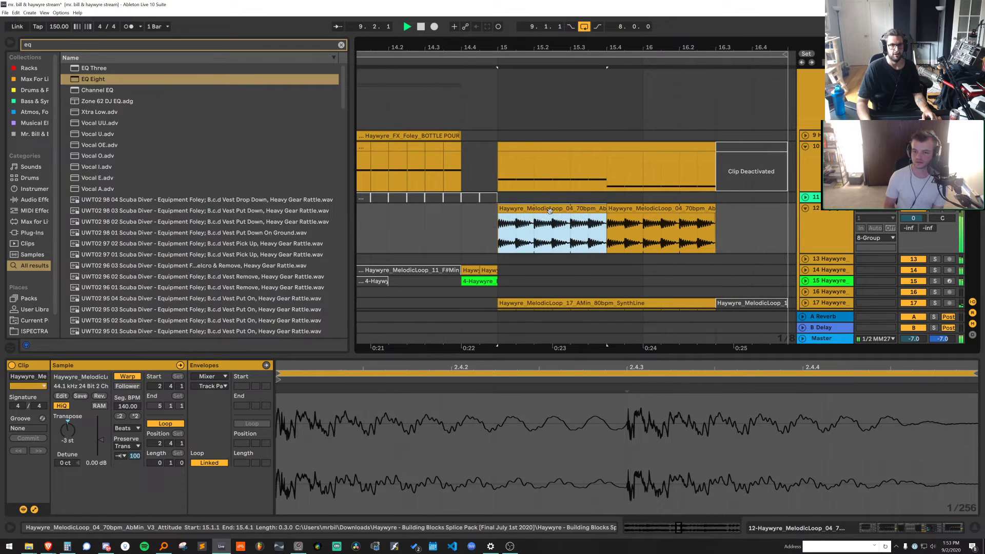
pyautogui.click(604, 220)
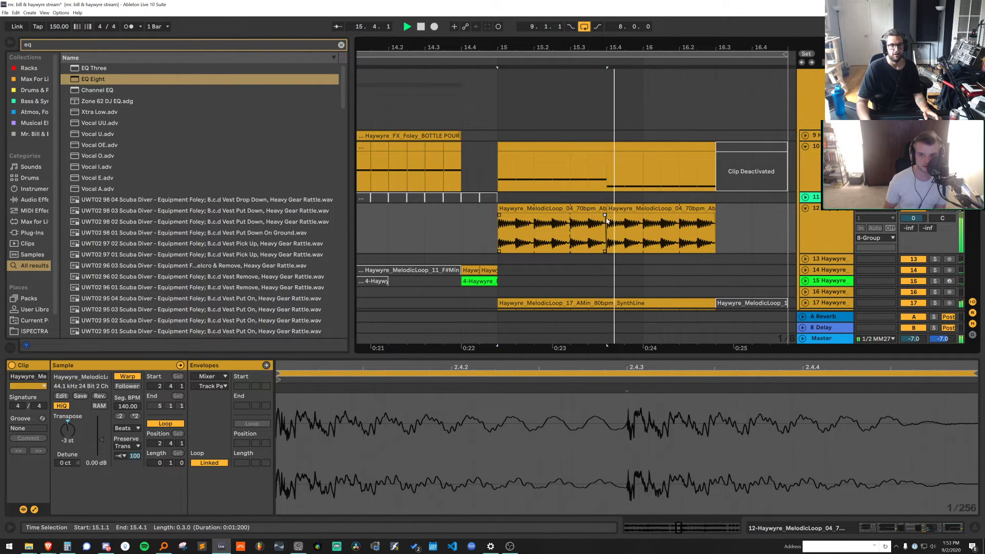
pyautogui.moveTo(630, 46); pyautogui.dragTo(636, 45)
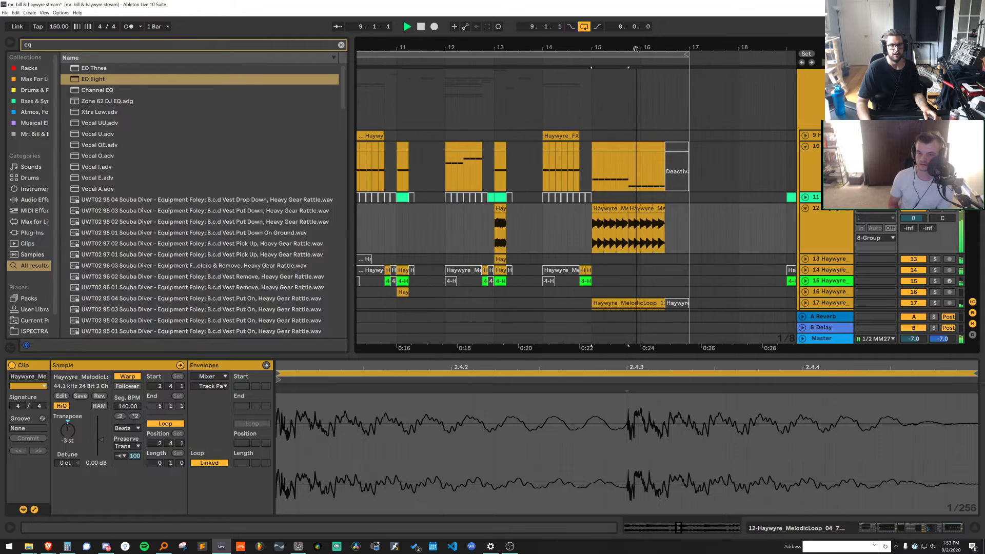
pyautogui.click(552, 236)
pyautogui.press('space')
pyautogui.press('space')
pyautogui.click(804, 209)
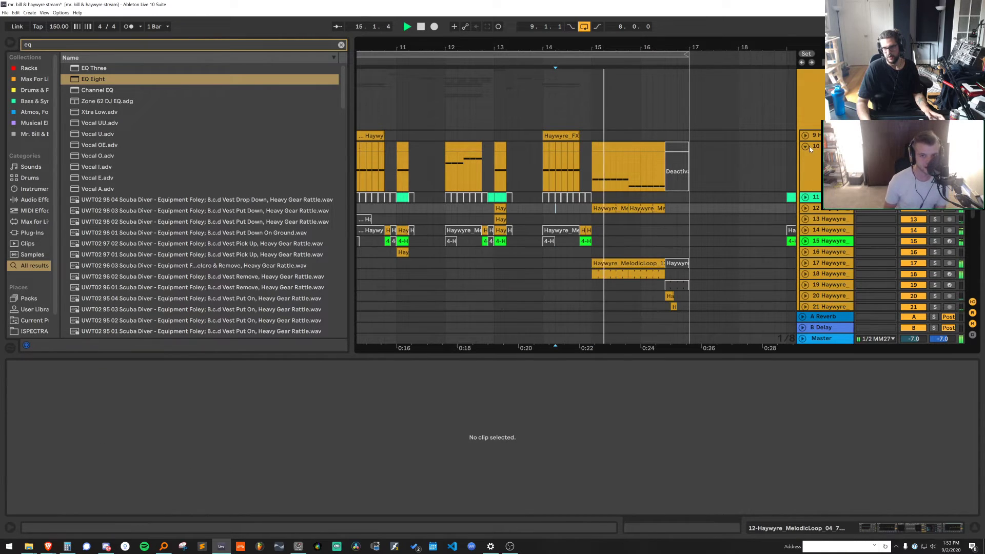
pyautogui.click(805, 147)
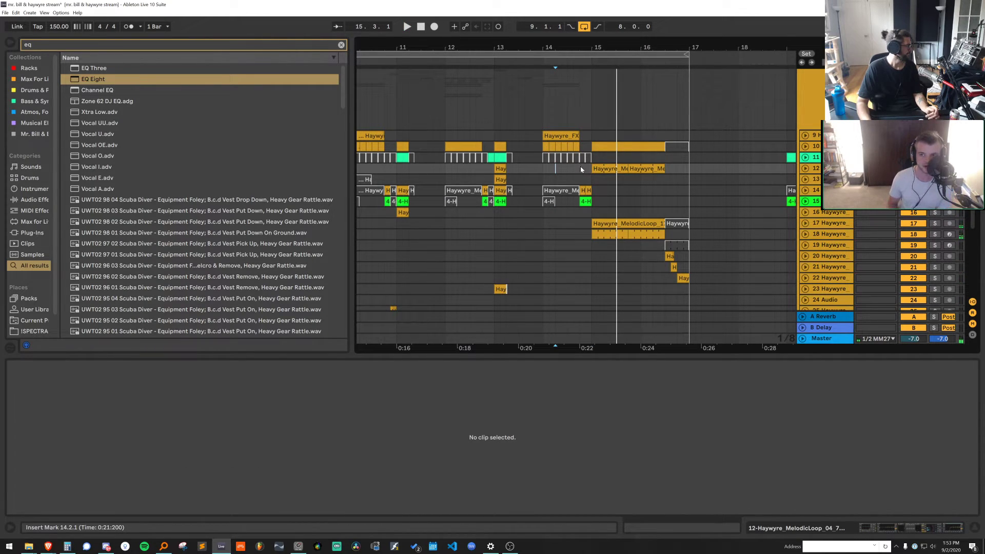
# Deactivate the clips on tracks 14 and 15 between 14.4.1 and 15.1.1 and play from 14.1.1
pyautogui.moveTo(595, 47); pyautogui.dragTo(595, 90)
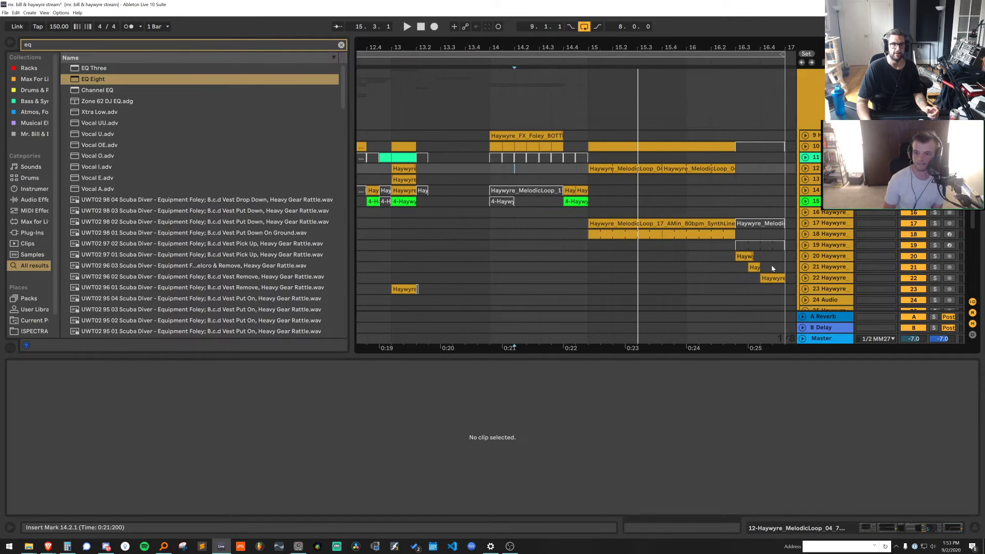
pyautogui.moveTo(586, 46); pyautogui.dragTo(598, 110)
pyautogui.moveTo(542, 237); pyautogui.dragTo(622, 183)
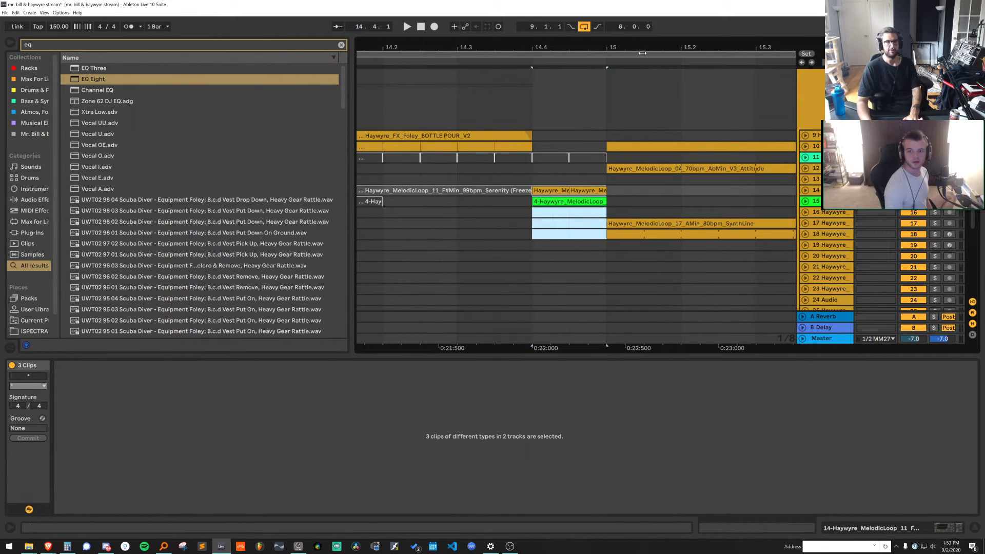
pyautogui.moveTo(642, 52); pyautogui.dragTo(642, 31)
pyautogui.click(507, 180)
pyautogui.press('space')
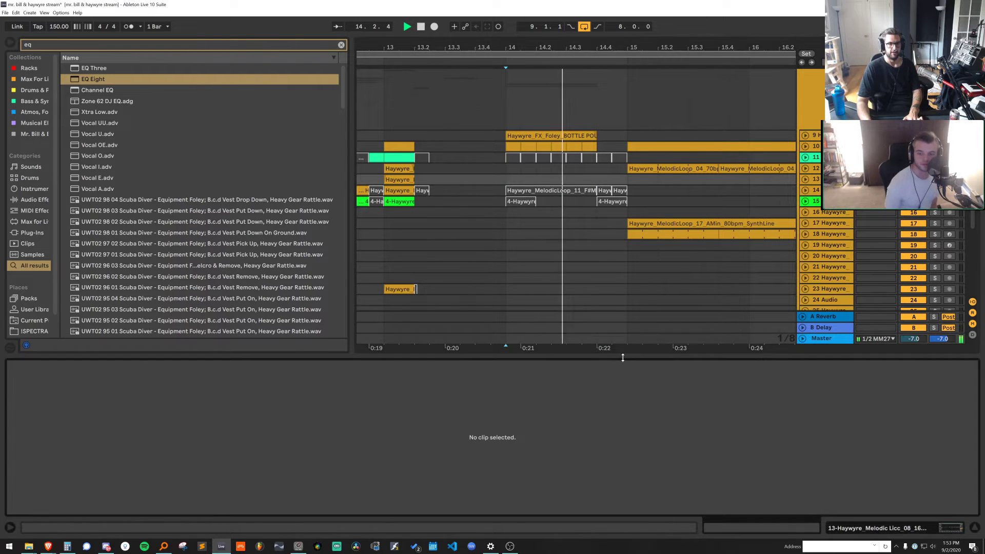
# Hide the clip view, deactivate track 4's clip section from 14.4.1 to 15.1.1, and play from 13.3.3
pyautogui.moveTo(623, 358); pyautogui.dragTo(623, 512)
pyautogui.scroll(4, 654, 182)
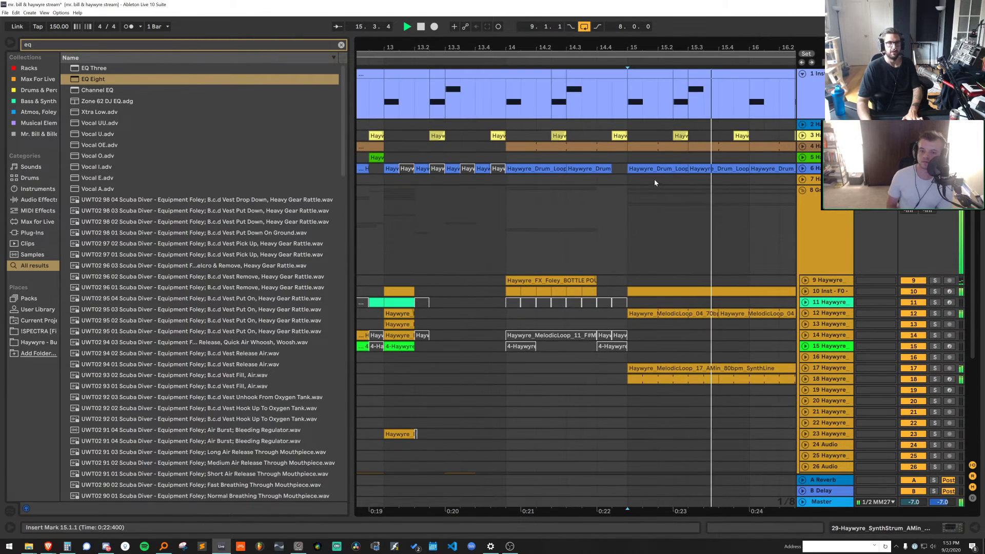
pyautogui.press('space')
pyautogui.moveTo(626, 158); pyautogui.dragTo(598, 148)
pyautogui.press('0')
pyautogui.click(461, 192)
pyautogui.press('space')
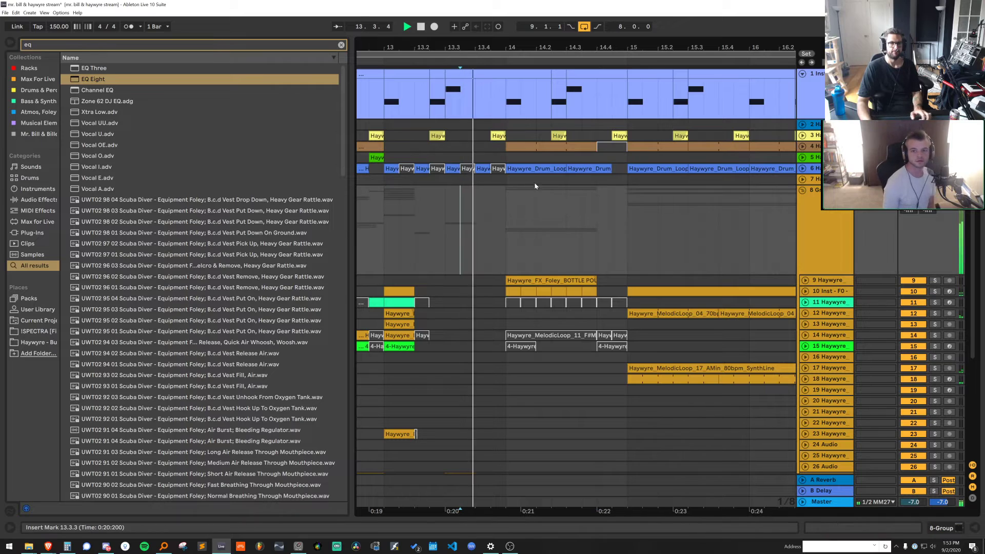
# Unfold track 6 and trim the end of its drum loop before bar 15 back to 14.4.1
pyautogui.click(802, 168)
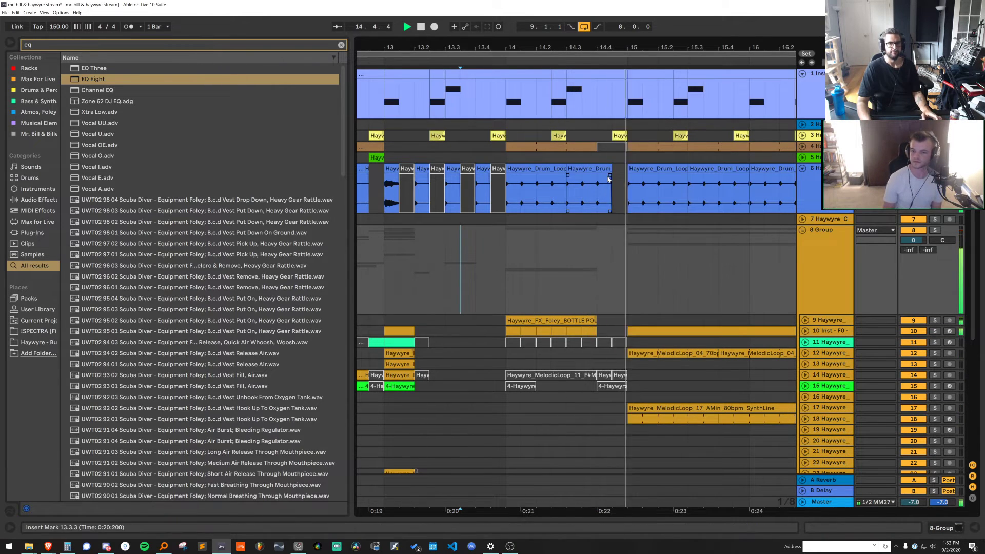
pyautogui.moveTo(608, 179); pyautogui.dragTo(597, 178)
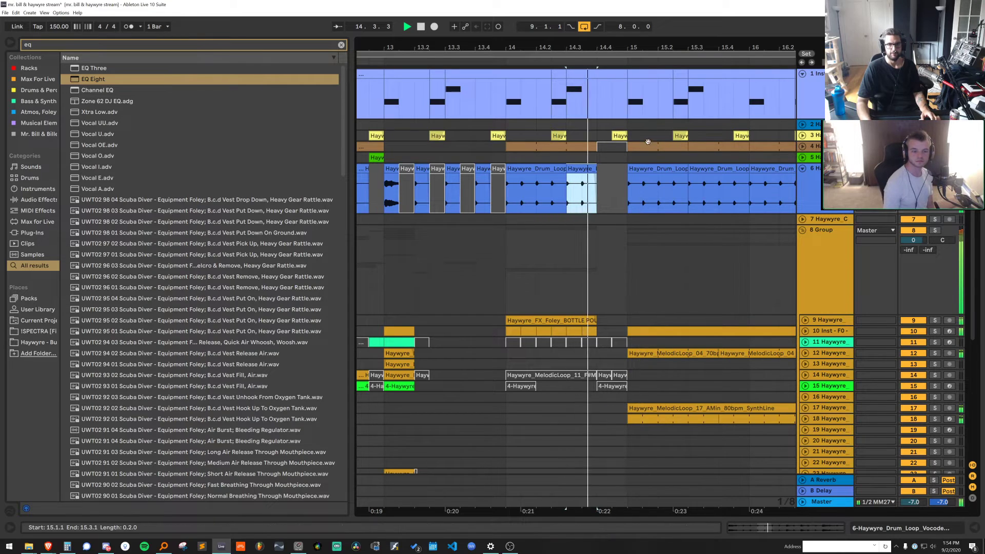
pyautogui.press('space')
# Deactivate track 3's clip at 14.4.3 and play the transition from 14.1.1
pyautogui.click(617, 136)
pyautogui.press('0')
pyautogui.click(583, 147)
pyautogui.press('space')
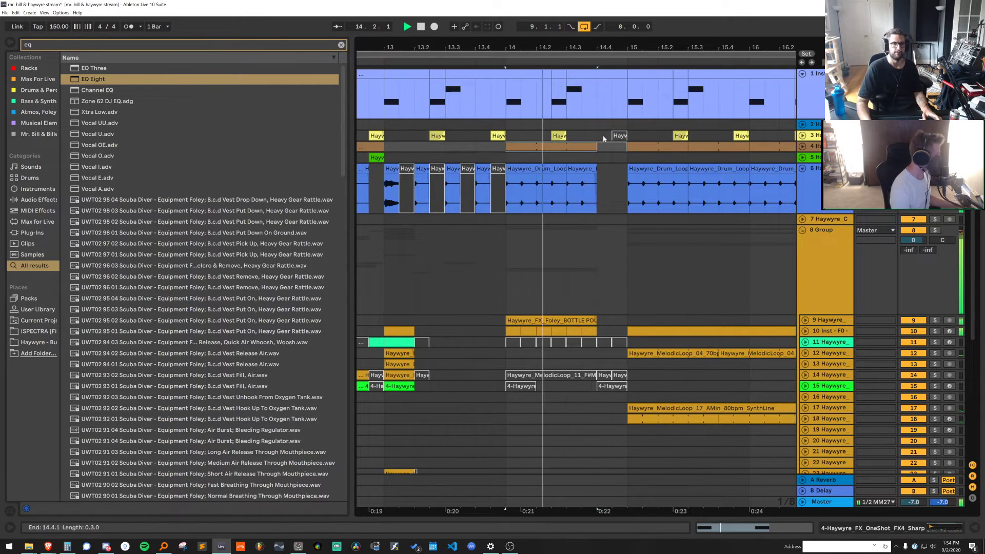
# Clear the browser search and audition the AlienDoorstop, Pop and Sharp samples in the Haywyre pack's FX ONE SHOTS folder
pyautogui.click(51, 342)
pyautogui.press('space')
pyautogui.click(341, 45)
pyautogui.click(126, 112)
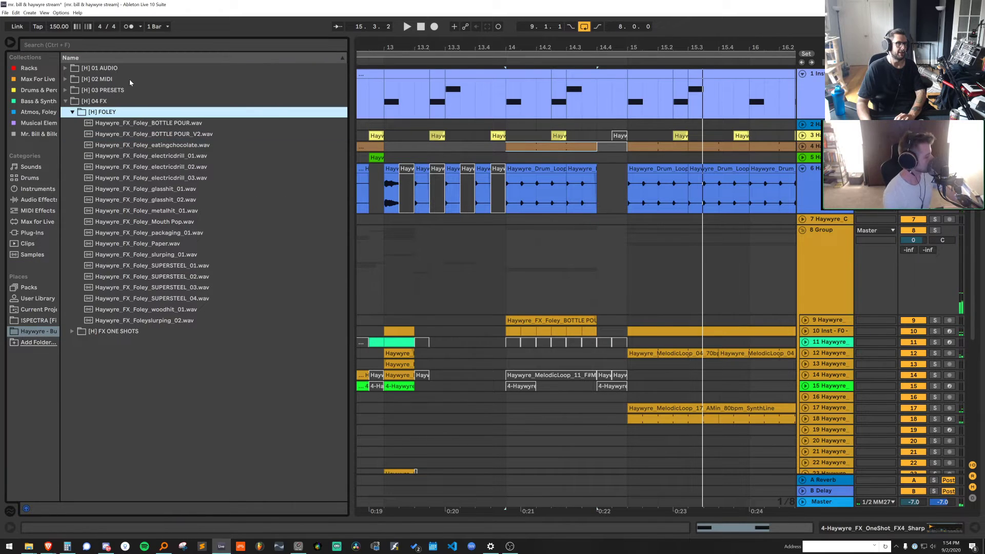
pyautogui.click(124, 90)
pyautogui.doubleClick(118, 112)
pyautogui.doubleClick(123, 124)
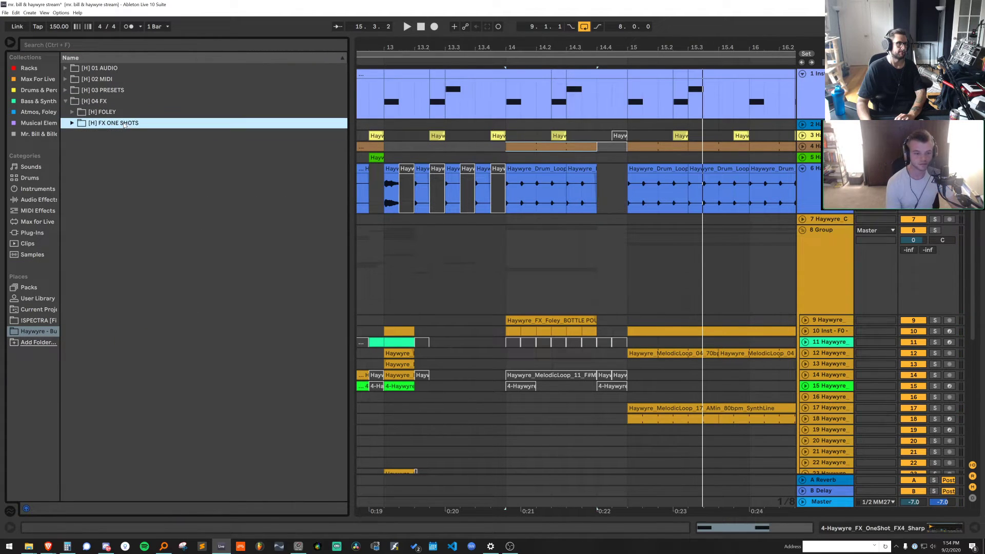
pyautogui.click(132, 146)
pyautogui.click(132, 166)
pyautogui.click(143, 178)
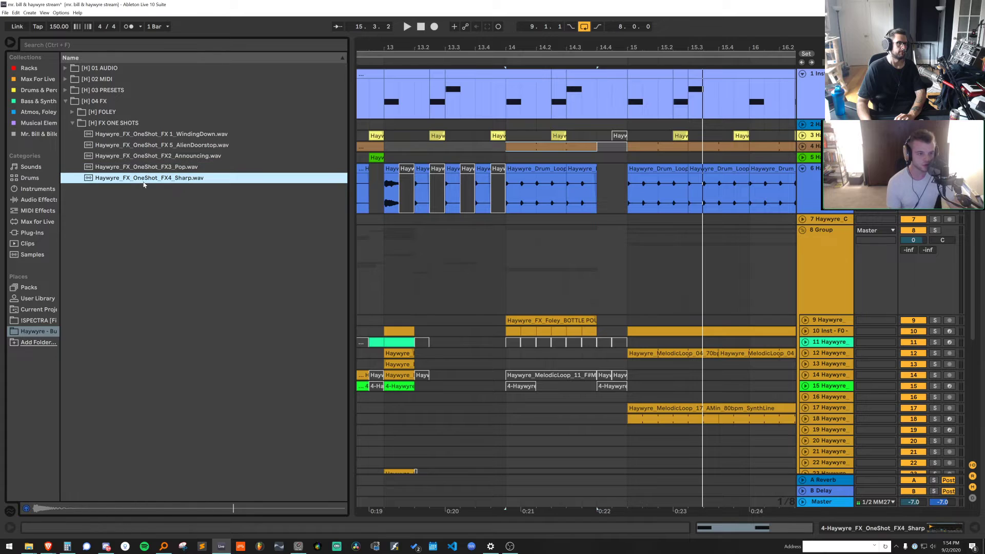
# Open the pack's 03 PRESETS SERUM folder and audition LetMeHearThat, PolyPad, PolyWave and SerumKick_01 to 03
pyautogui.click(125, 90)
pyautogui.doubleClick(125, 101)
pyautogui.press('Right')
pyautogui.click(124, 101)
pyautogui.doubleClick(126, 101)
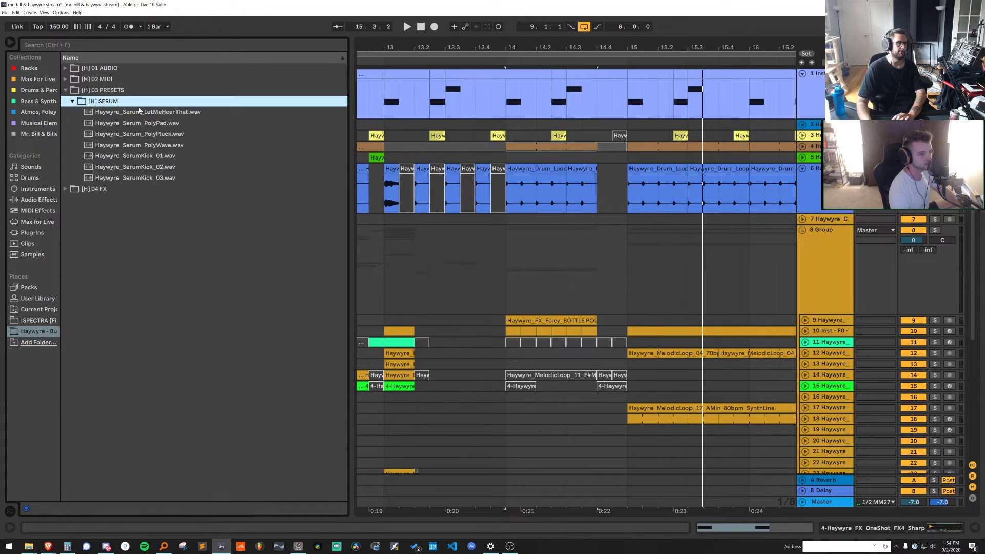
pyautogui.click(146, 114)
pyautogui.click(146, 127)
pyautogui.click(152, 155)
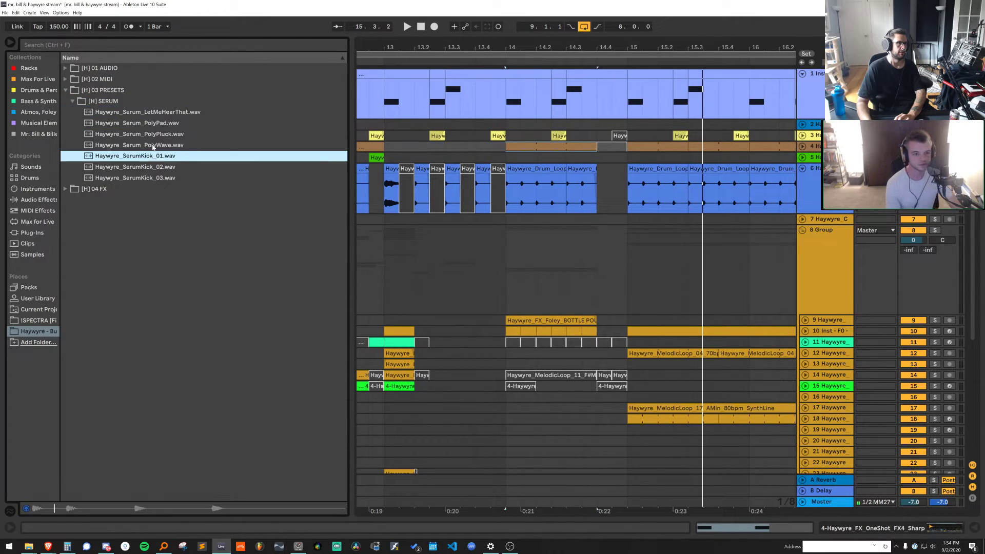
pyautogui.click(153, 146)
pyautogui.click(157, 178)
pyautogui.click(154, 167)
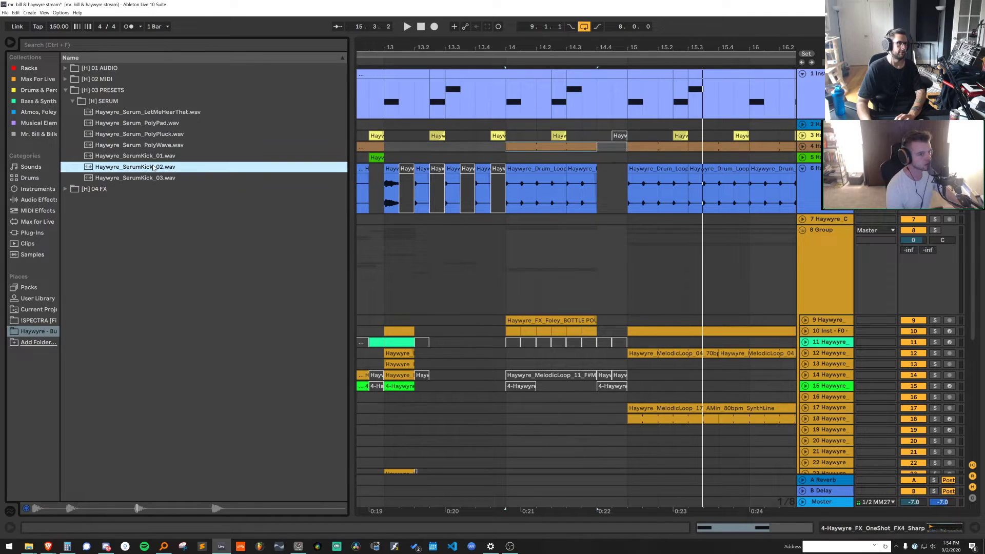
# Audition the SERUM folder's kick samples again, along with PolyWave, PolyPluck, PolyPad and LetMeHearThat
pyautogui.click(82, 101)
pyautogui.click(140, 160)
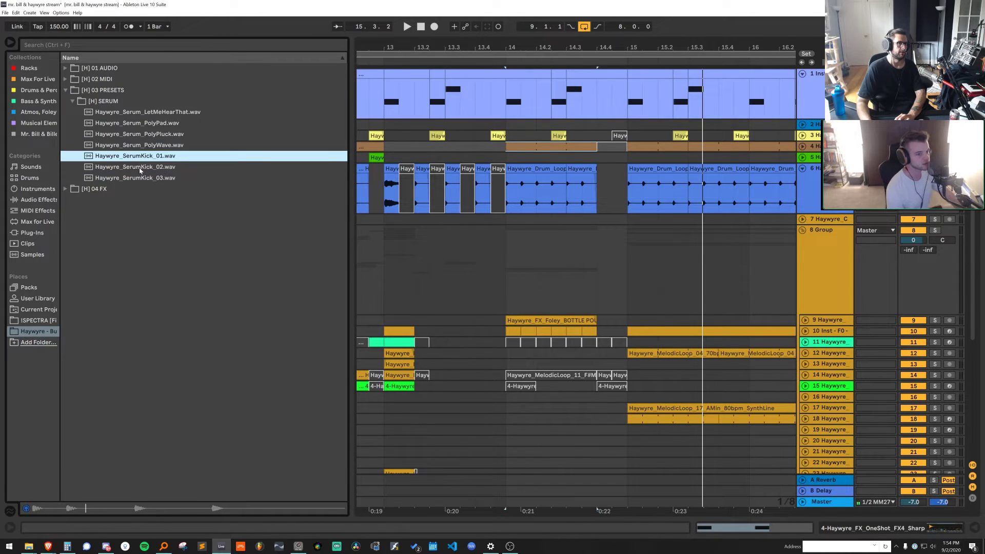
pyautogui.click(140, 169)
pyautogui.click(145, 145)
pyautogui.click(145, 135)
pyautogui.click(146, 145)
pyautogui.click(145, 125)
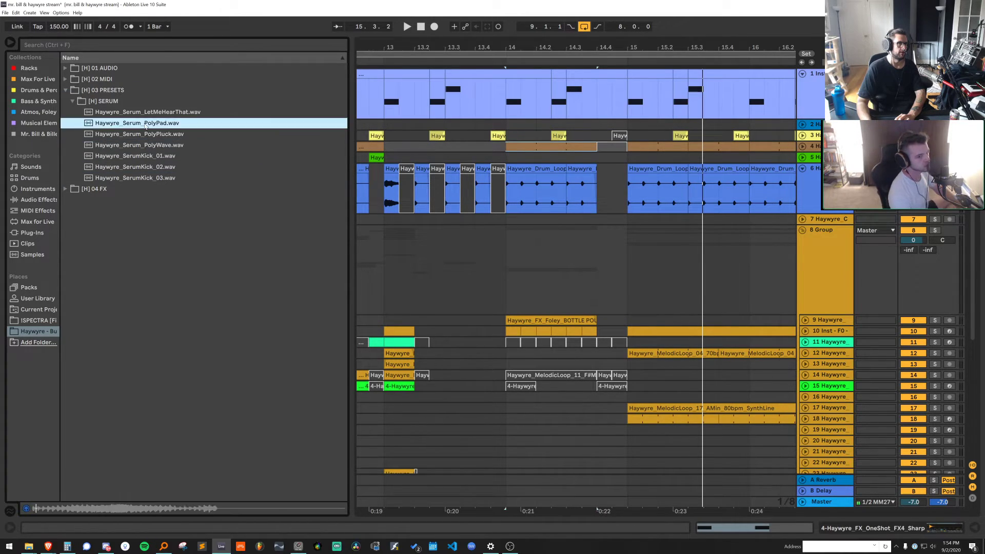
pyautogui.click(143, 114)
pyautogui.click(122, 126)
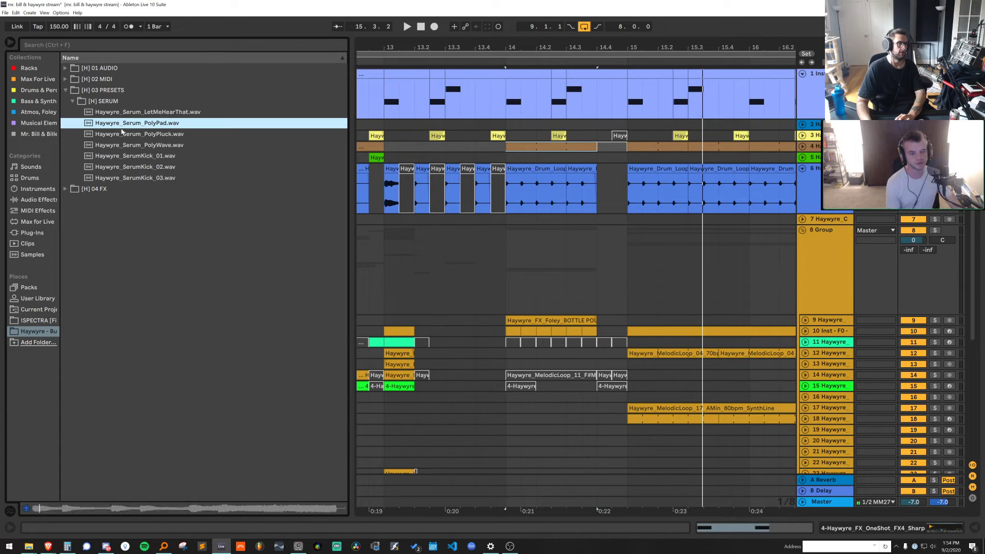
# Look through the chord progressions in the pack's 02 MIDI folder and select the BbMin_Emotional MIDI file
pyautogui.click(107, 80)
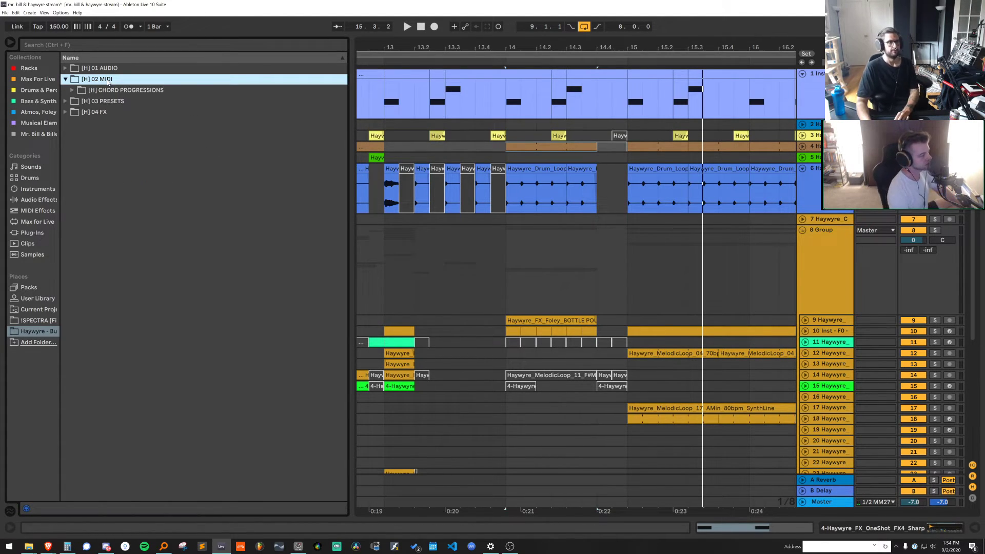
pyautogui.click(119, 90)
pyautogui.click(144, 123)
pyautogui.click(171, 168)
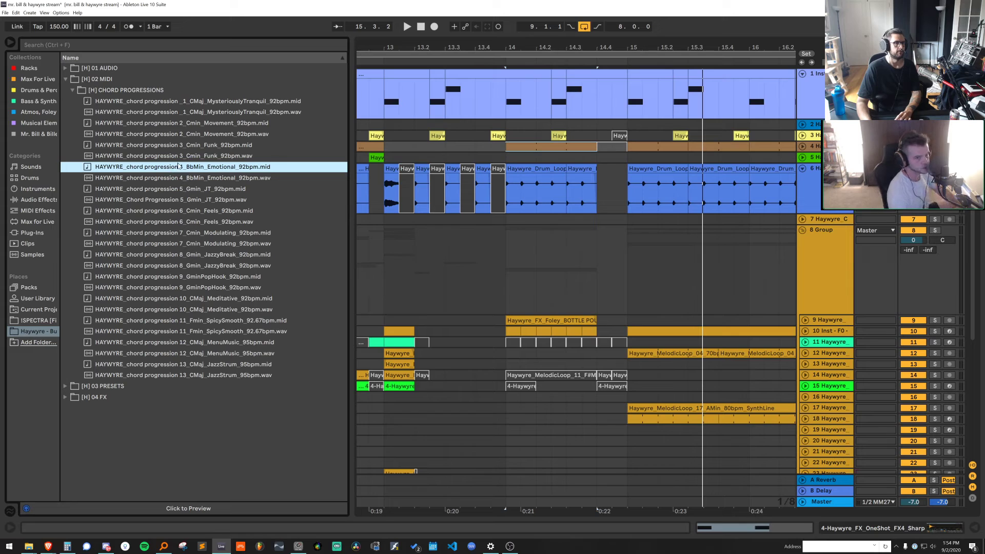
# Switch to the pack's 01 AUDIO folder, open TONAL ONE SHOTS and audition Melodic Bass Stab_04_F_UUU
pyautogui.click(92, 77)
pyautogui.click(100, 68)
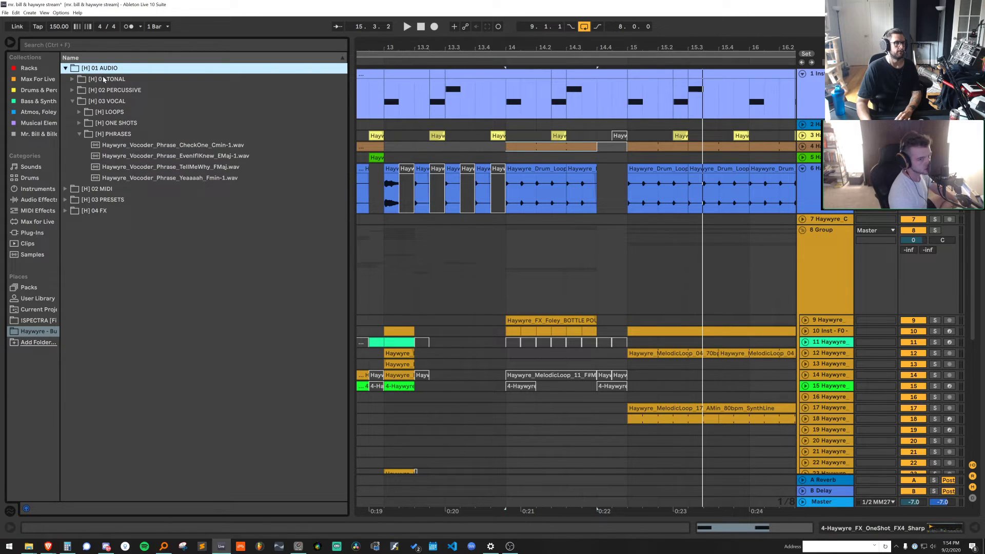
pyautogui.click(142, 146)
pyautogui.click(144, 122)
pyautogui.click(129, 91)
pyautogui.click(129, 81)
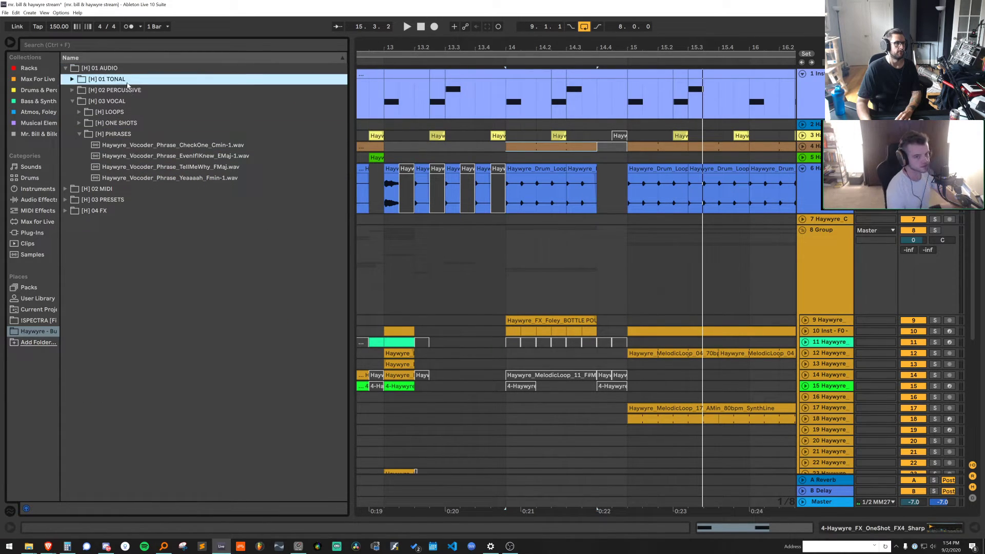
pyautogui.click(132, 101)
pyautogui.click(176, 211)
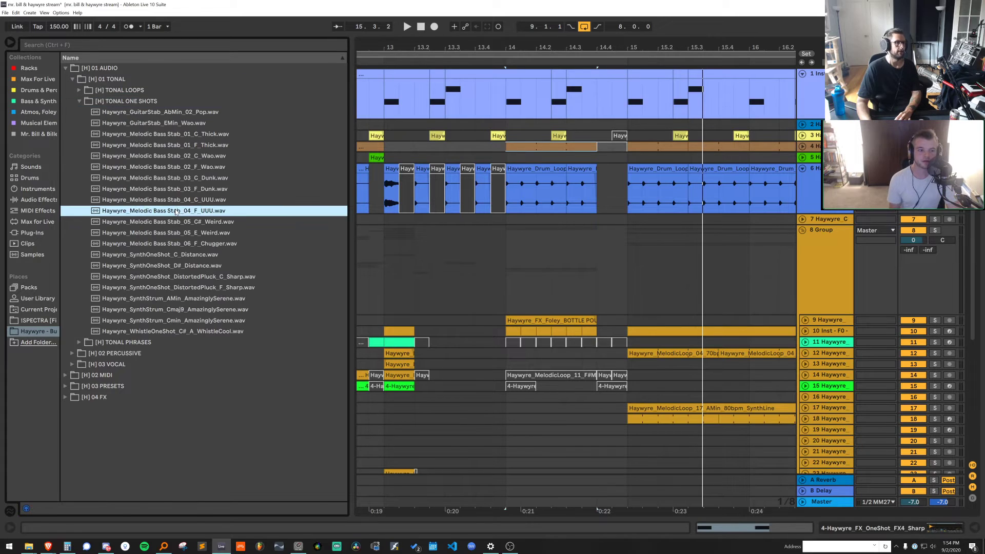
# Add an audio track below track 10, place Melodic Bass Stab_04_F_UUU at 14.4.1 and play it
pyautogui.click(818, 331)
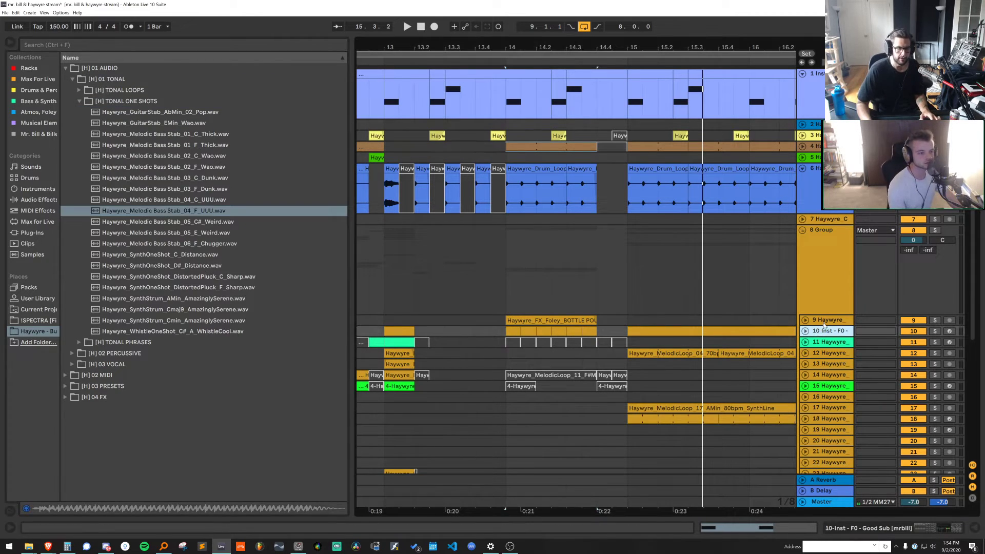
pyautogui.hotkey('ctrl', 't')
pyautogui.moveTo(181, 214); pyautogui.dragTo(625, 341)
pyautogui.press('space')
pyautogui.press('space')
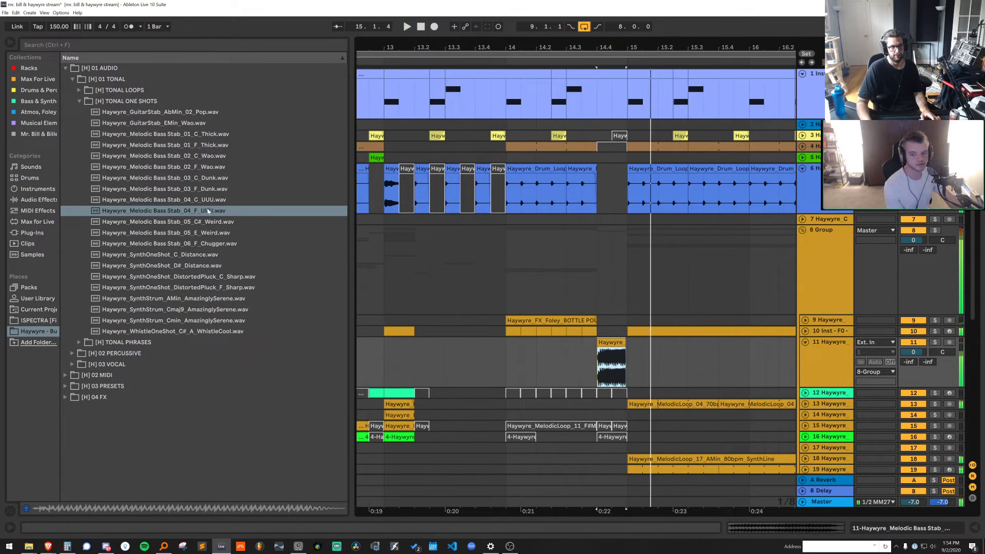
# Replace the bass stab on track 11 with Melodic Bass Stab_05_C#_Weird at 14.4.1 and play the transition
pyautogui.click(199, 223)
pyautogui.moveTo(201, 225); pyautogui.dragTo(610, 362)
pyautogui.click(583, 362)
pyautogui.press('space')
# Split the bass stab at 15.1.1, delete its tail, and reverse the part starting at 14.4.1
pyautogui.click(628, 361)
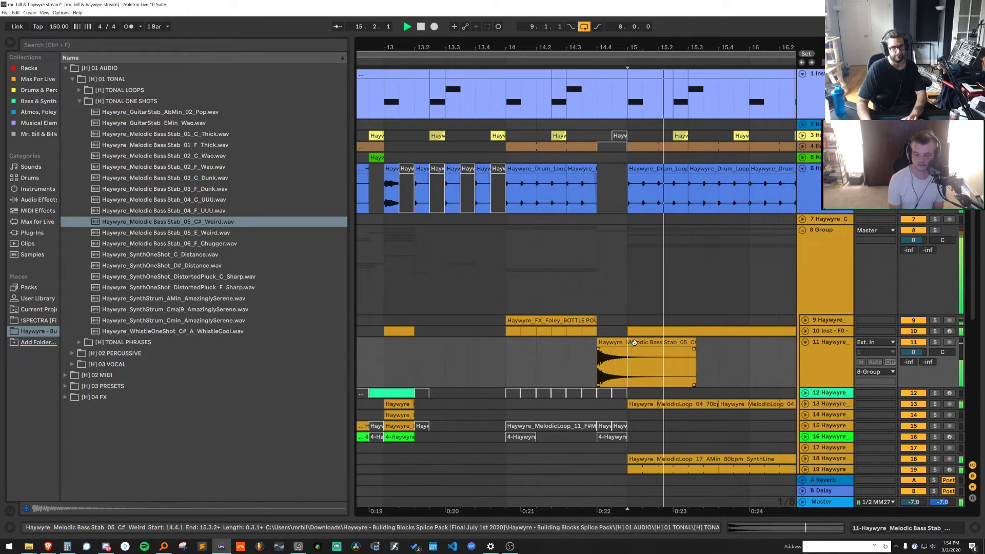
pyautogui.press('space')
pyautogui.hotkey('ctrl', 'e')
pyautogui.click(635, 342)
pyautogui.press('Delete')
pyautogui.click(617, 342)
pyautogui.press('r')
pyautogui.press('space')
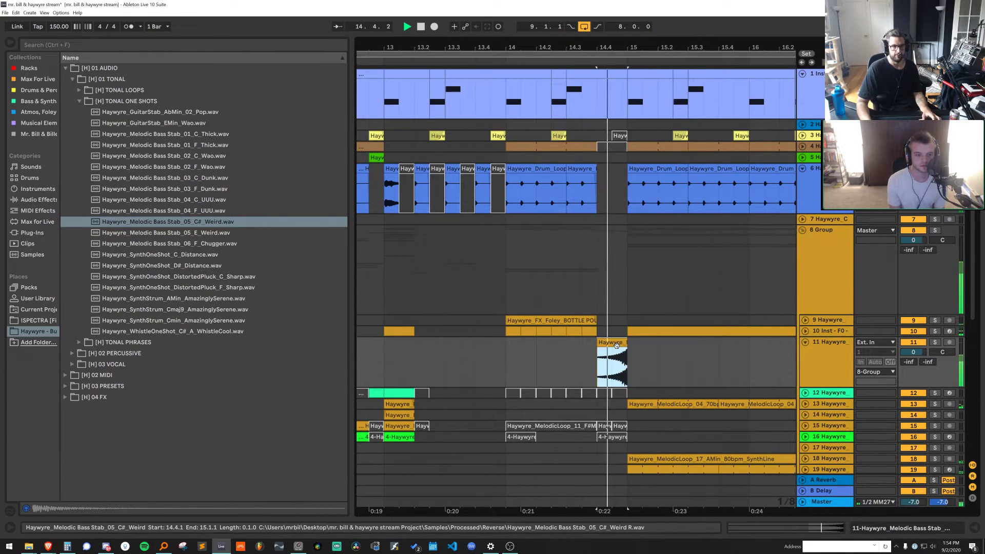
# Add an audio track below track 11, place SynthOneShot_DistortedPluck_C_Sharp at 14.4.1 and play the transition
pyautogui.click(208, 276)
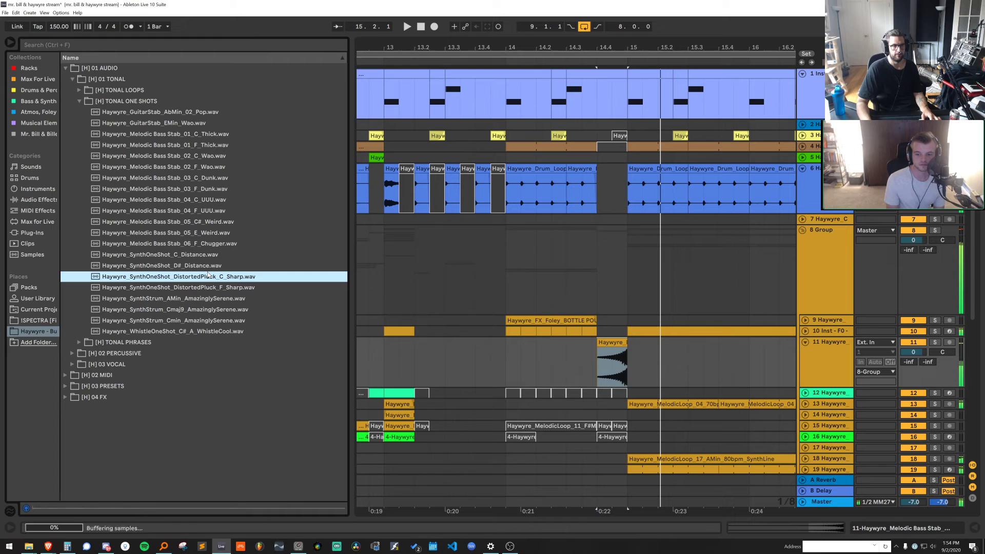
pyautogui.click(844, 364)
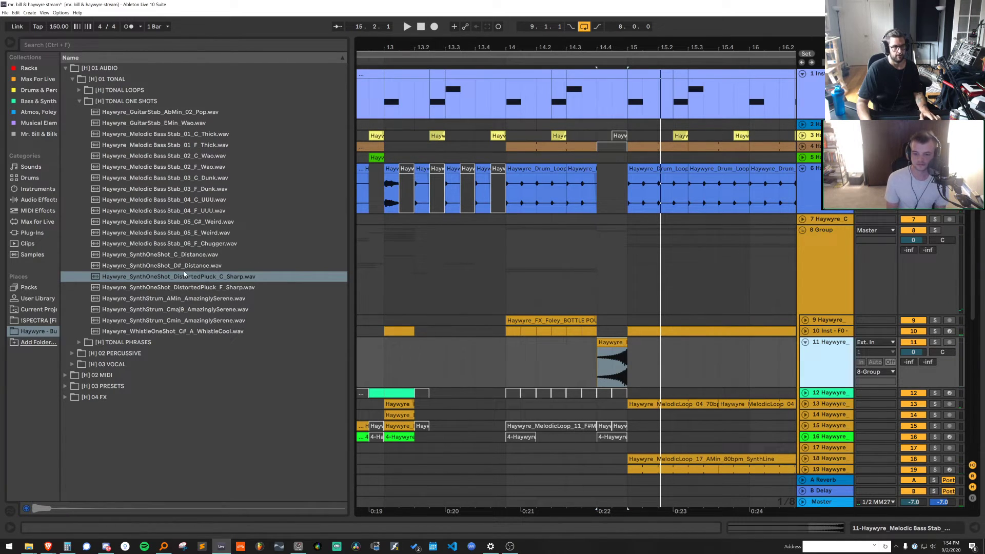
pyautogui.moveTo(186, 275); pyautogui.dragTo(601, 401)
pyautogui.scroll(-3, 651, 135)
pyautogui.press('space')
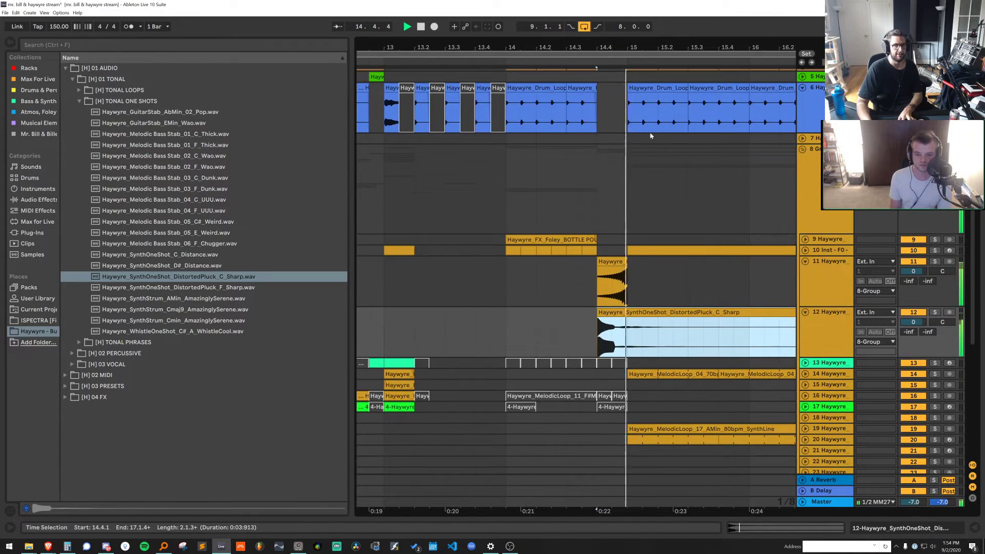
pyautogui.press('space')
# Try the distorted pluck clip transposed to -4 st, then restore it to 0 st while comparing playback
pyautogui.scroll(3, 634, 256)
pyautogui.doubleClick(566, 313)
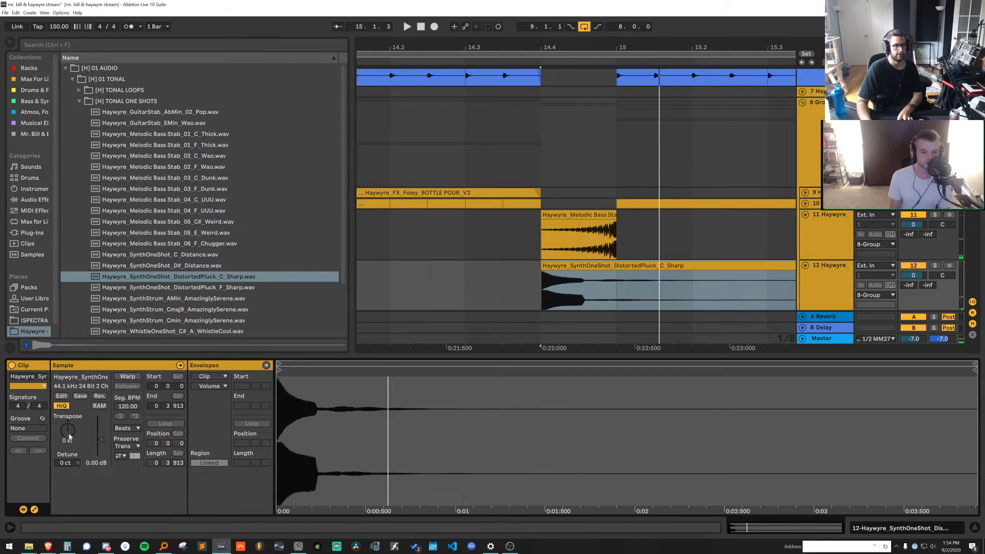
pyautogui.press('Down')
pyautogui.press('space')
pyautogui.press('space')
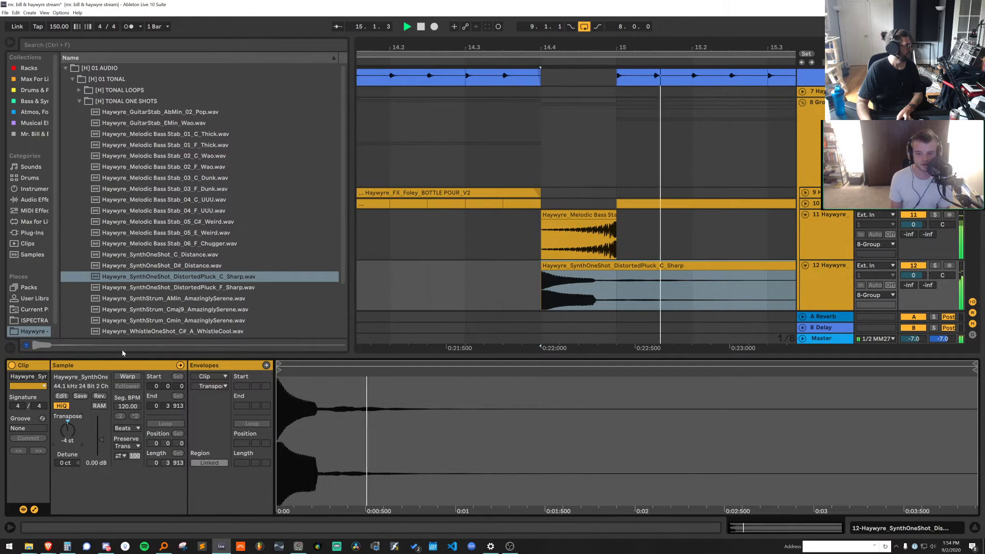
pyautogui.press('Up')
pyautogui.press('space')
pyautogui.press('space')
pyautogui.press('space')
pyautogui.press('space')
# Audition the AMin, Cmaj9 and Cmin AmazinglySerene synth strums and the WhistleCool one shot
pyautogui.click(219, 299)
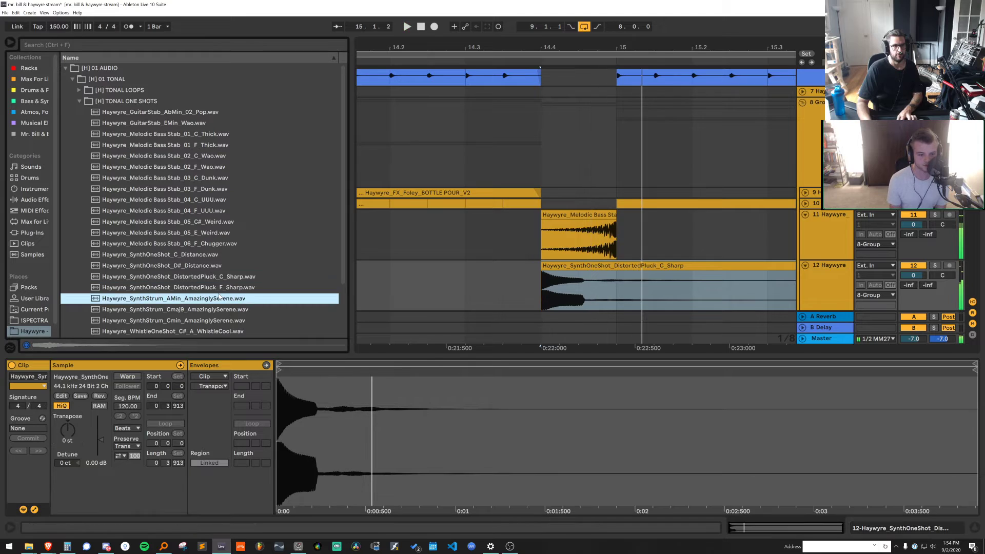
pyautogui.scroll(-3, 219, 287)
pyautogui.click(219, 240)
pyautogui.click(220, 257)
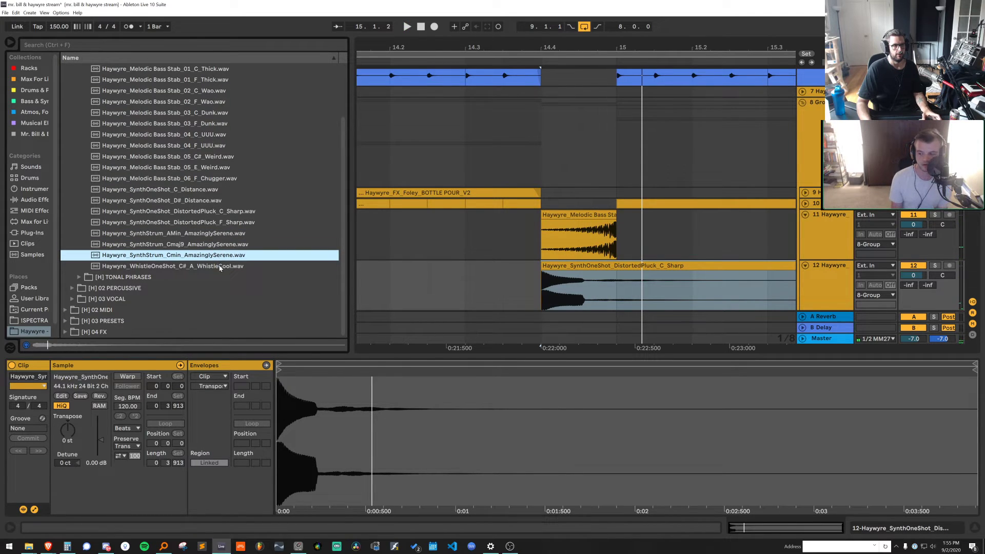
pyautogui.click(220, 266)
# Add an audio track below track 12 and place WhistleOneShot_C#_A_WhistleCool at 14.4.1
pyautogui.click(801, 287)
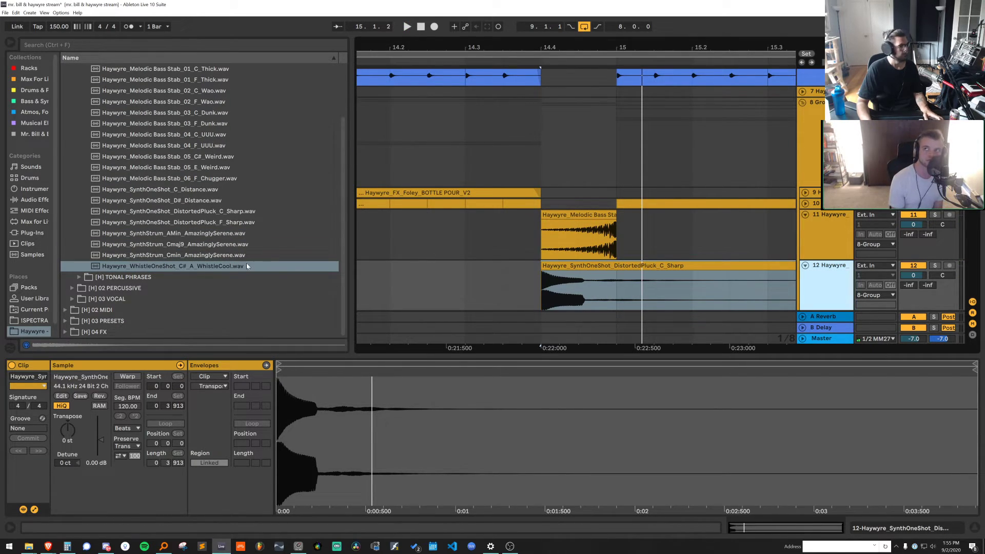
pyautogui.hotkey('ctrl', 't')
pyautogui.moveTo(152, 266); pyautogui.dragTo(542, 282)
# Try the whistle clip transposed up 4 and 6 semitones, playing the transition with each setting
pyautogui.click(66, 425)
pyautogui.press('Up')
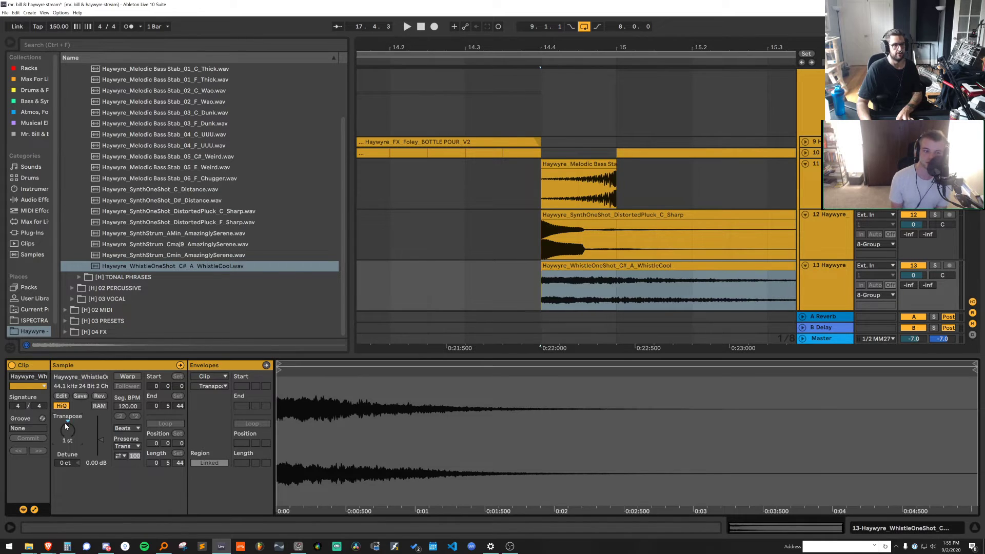
pyautogui.press('Up')
pyautogui.press('Up')
pyautogui.press('Up')
pyautogui.press('space')
pyautogui.press('space')
pyautogui.press('space')
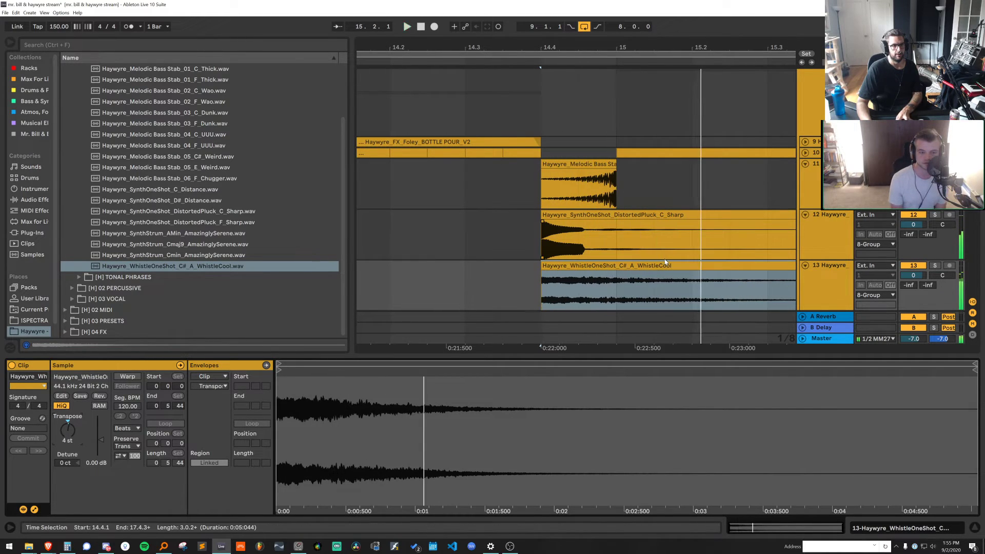
pyautogui.press('Up')
pyautogui.press('Up')
pyautogui.press('space')
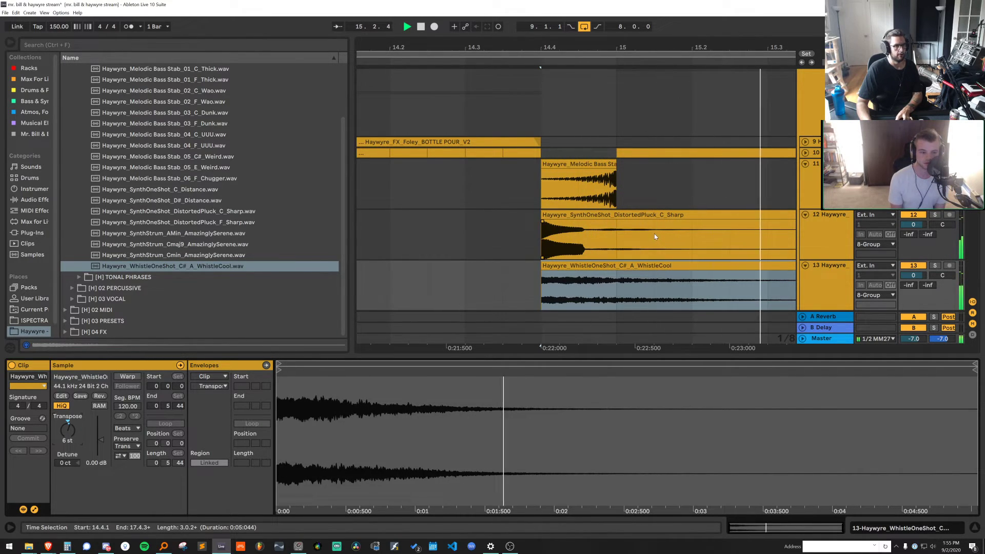
# Set the whistle clip's transposition to -6 st and play the transition
pyautogui.write('-6')
pyautogui.press('Return')
pyautogui.press('space')
pyautogui.press('space')
pyautogui.press('space')
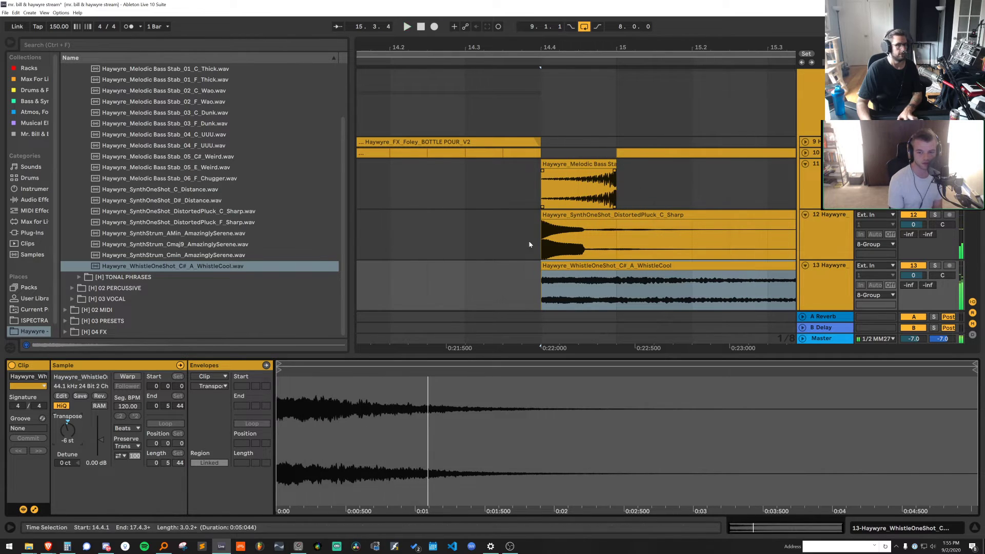
# Play the layered transition from 14.1.1 and hide the clip view
pyautogui.moveTo(542, 49); pyautogui.dragTo(529, 95)
pyautogui.click(485, 235)
pyautogui.press('space')
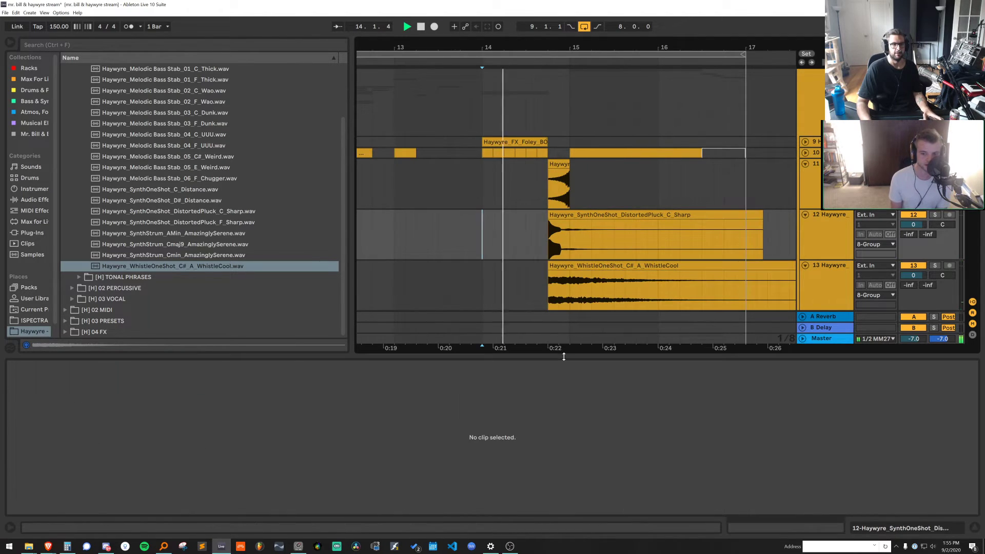
pyautogui.moveTo(662, 357); pyautogui.dragTo(738, 548)
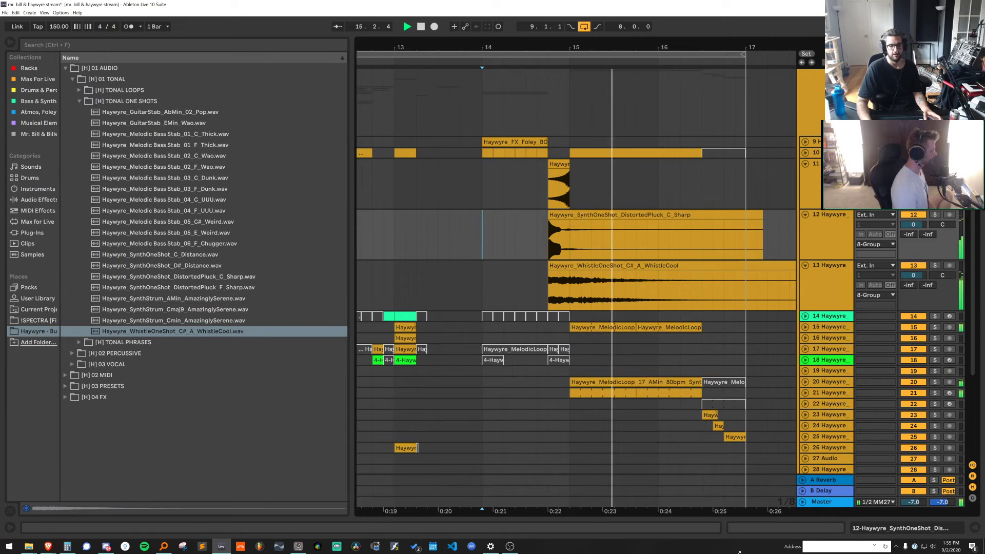
pyautogui.press('space')
# Show track 13's devices, play the whistle clip, and add an Auto Filter to the track
pyautogui.doubleClick(820, 289)
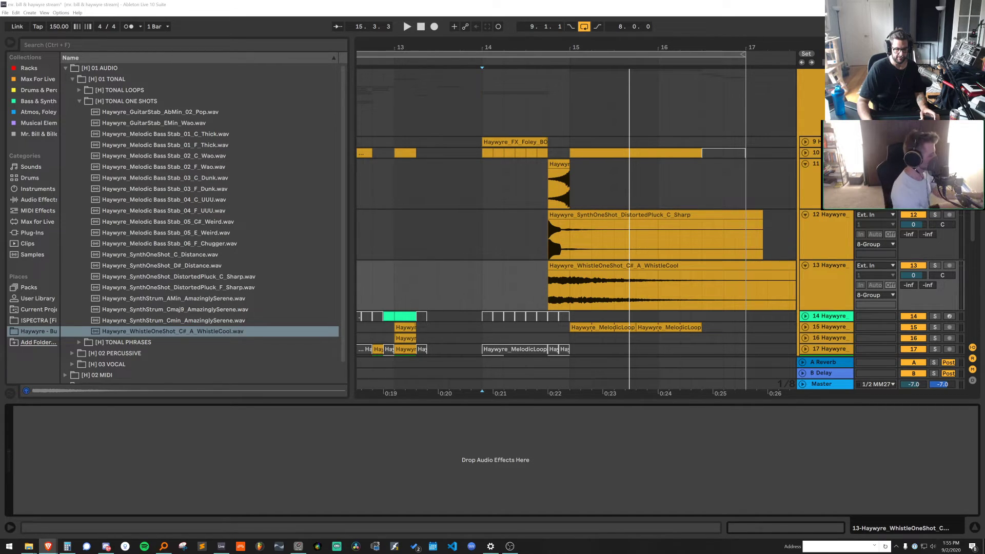
pyautogui.click(569, 267)
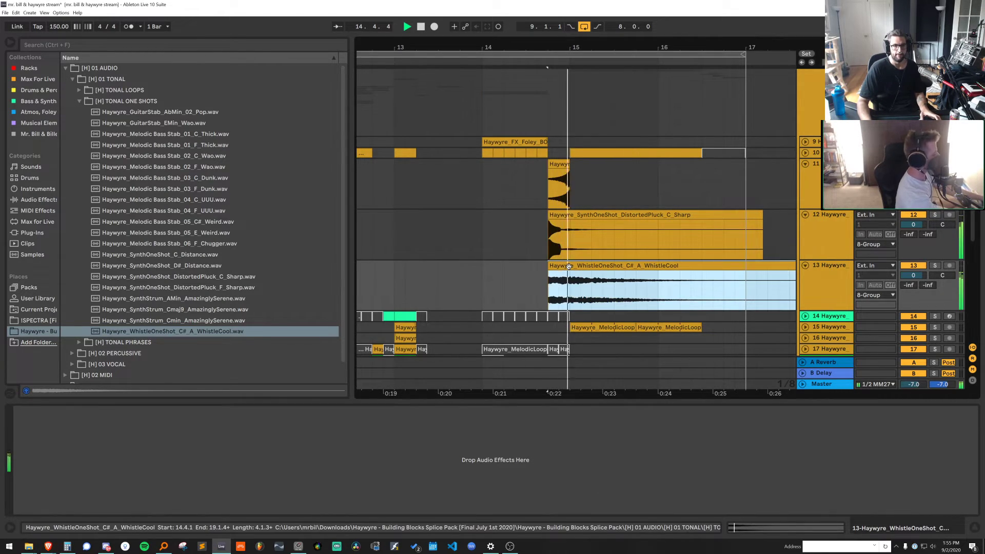
pyautogui.hotkey('ctrl', 'f')
pyautogui.write('auto')
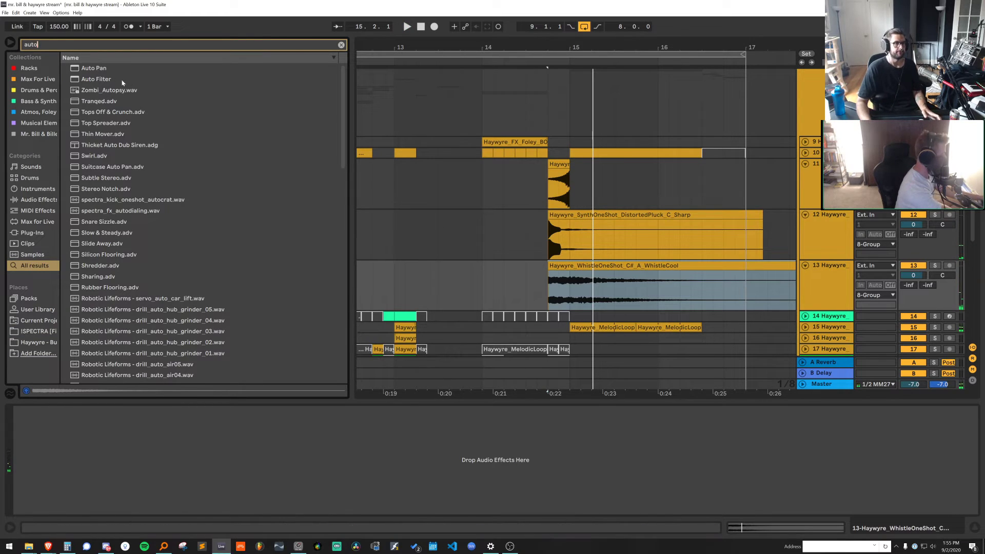
pyautogui.press('Down')
pyautogui.press('Down')
pyautogui.press('Return')
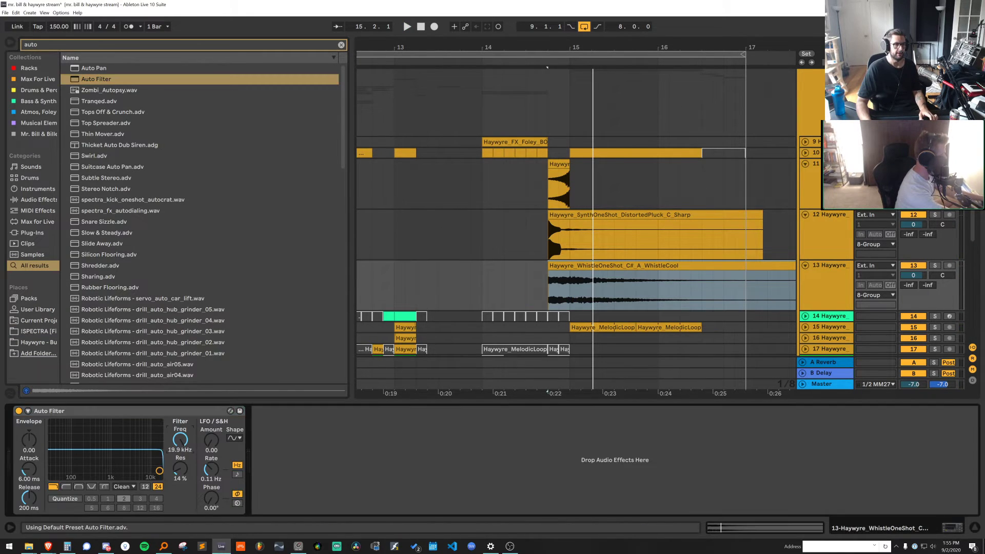
# Automate track 13's Auto Filter frequency with a rising curve from 14.3.1 to 15.1.1, lower resonance to 7.9%, and play the sweep
pyautogui.press('a')
pyautogui.moveTo(568, 291); pyautogui.dragTo(526, 277)
pyautogui.rightClick(558, 293)
pyautogui.click(666, 274)
pyautogui.click(531, 293)
pyautogui.press('space')
pyautogui.press('space')
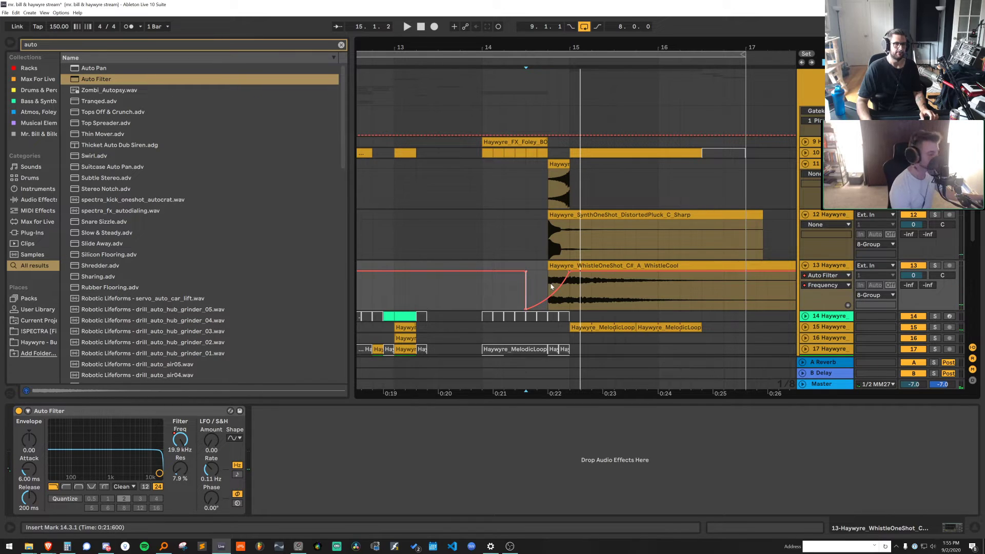
pyautogui.click(547, 279)
pyautogui.press('space')
pyautogui.press('space')
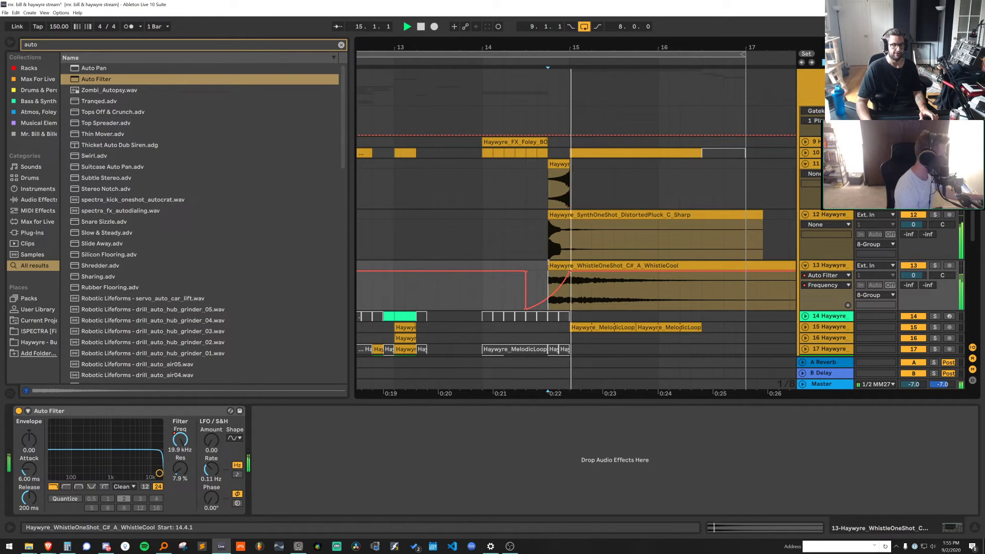
# Play the filtered whistle sweep around bar 14.3 on track 13
pyautogui.click(533, 266)
pyautogui.press('space')
pyautogui.press('space')
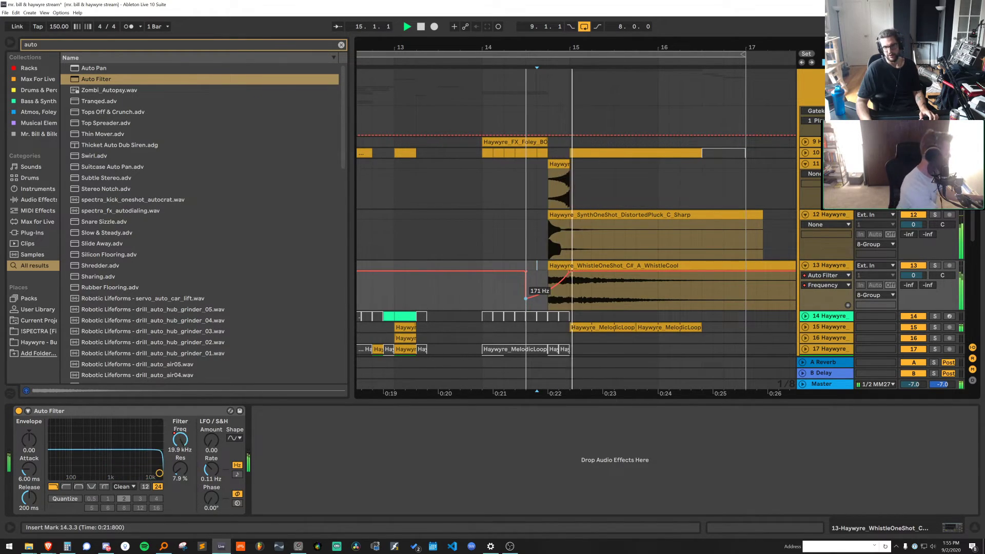
# Hide the automation and delete the distorted pluck's tail on track 12 from 15.1.1 to 17.3.1
pyautogui.press('a')
pyautogui.click(569, 229)
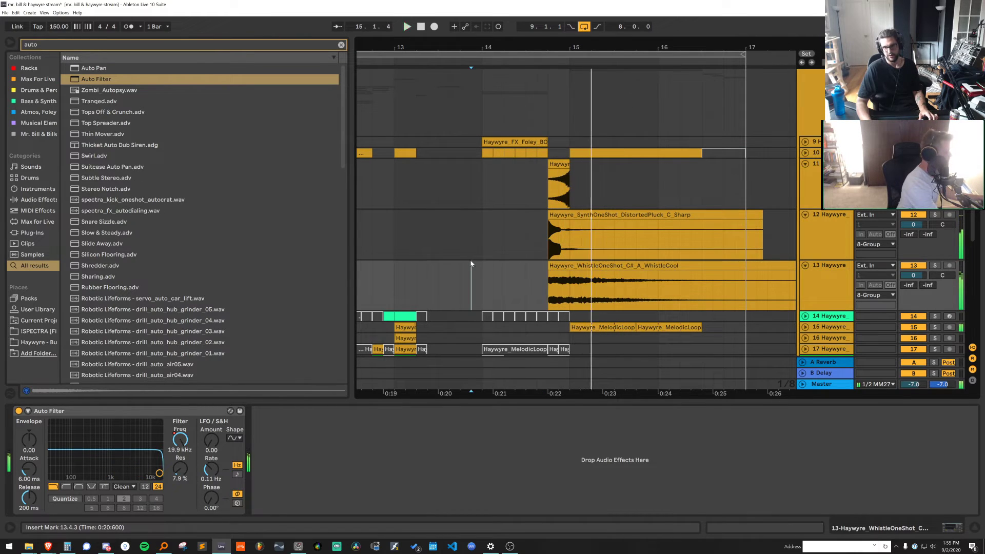
pyautogui.moveTo(574, 230); pyautogui.dragTo(787, 222)
pyautogui.press('Delete')
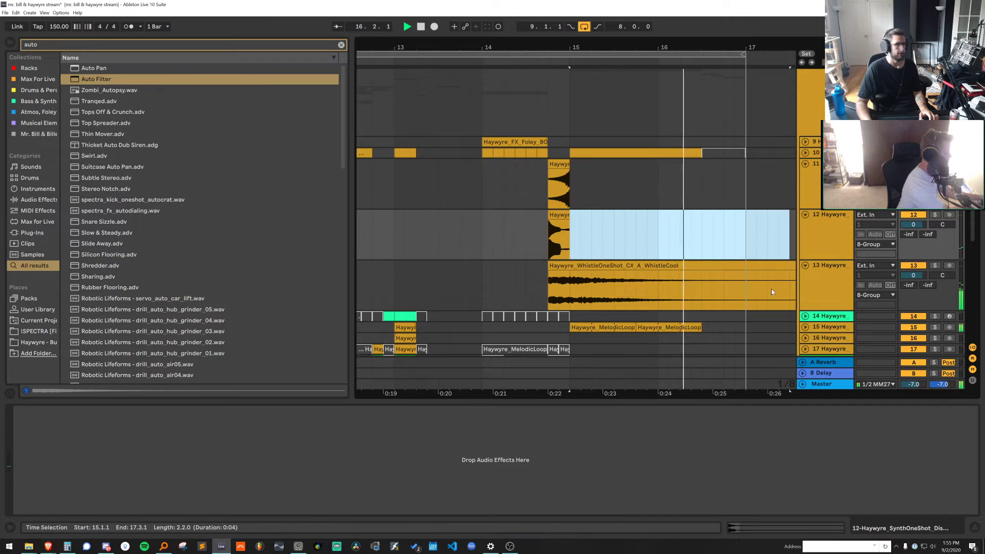
# Split track 13's whistle clip at 17.1.1 and delete the part after the split
pyautogui.moveTo(747, 287)
pyautogui.mouseDown()
pyautogui.moveTo(723, 288)
pyautogui.moveTo(746, 287)
pyautogui.mouseUp()
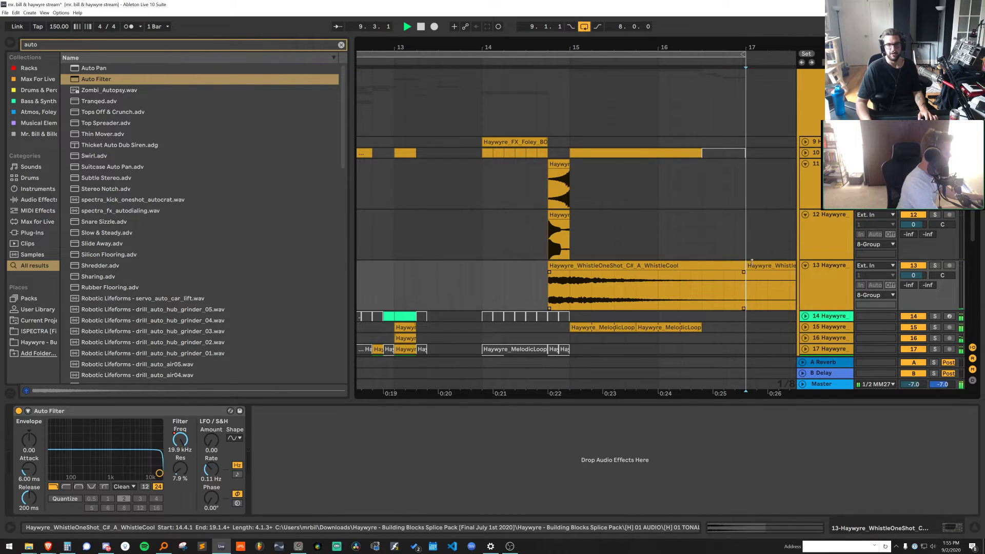
pyautogui.hotkey('ctrl', 'e')
pyautogui.click(753, 264)
pyautogui.press('Delete')
pyautogui.click(728, 265)
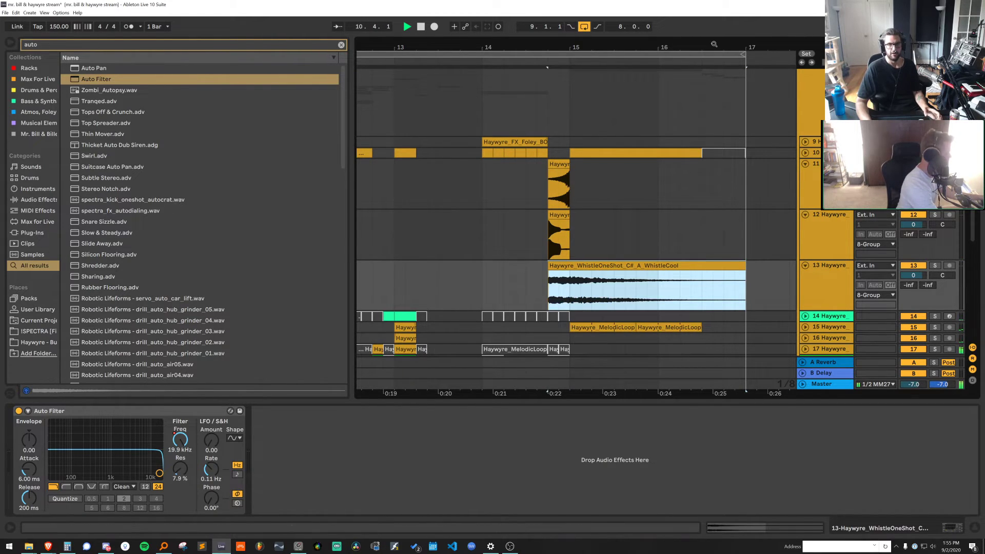
pyautogui.scroll(-5, 740, 111)
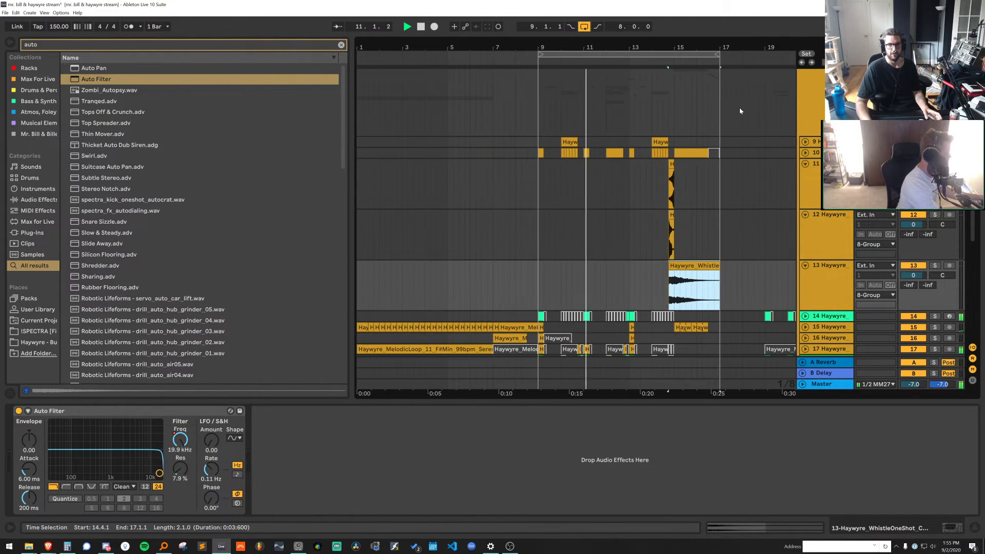
# Collapse all the tracks in the arrangement group and expand only whistle track 13
pyautogui.keyDown('alt'); pyautogui.click(806, 164); pyautogui.keyUp('alt')
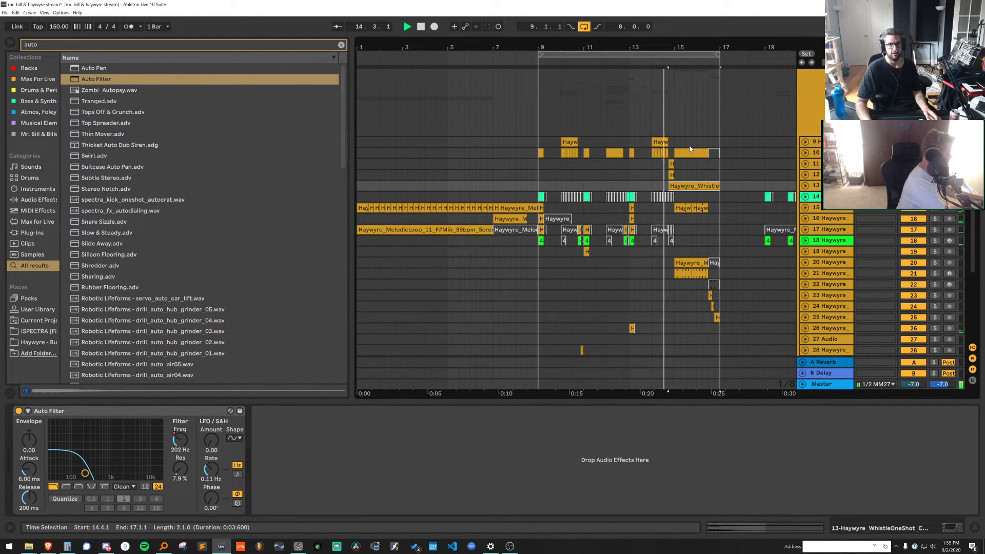
pyautogui.click(816, 186)
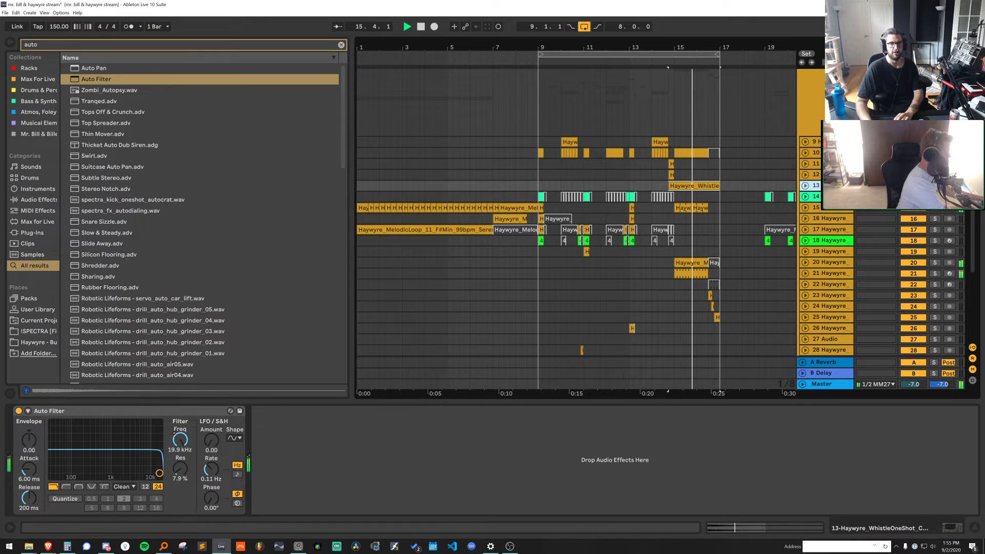
pyautogui.click(816, 196)
pyautogui.click(815, 185)
pyautogui.click(805, 186)
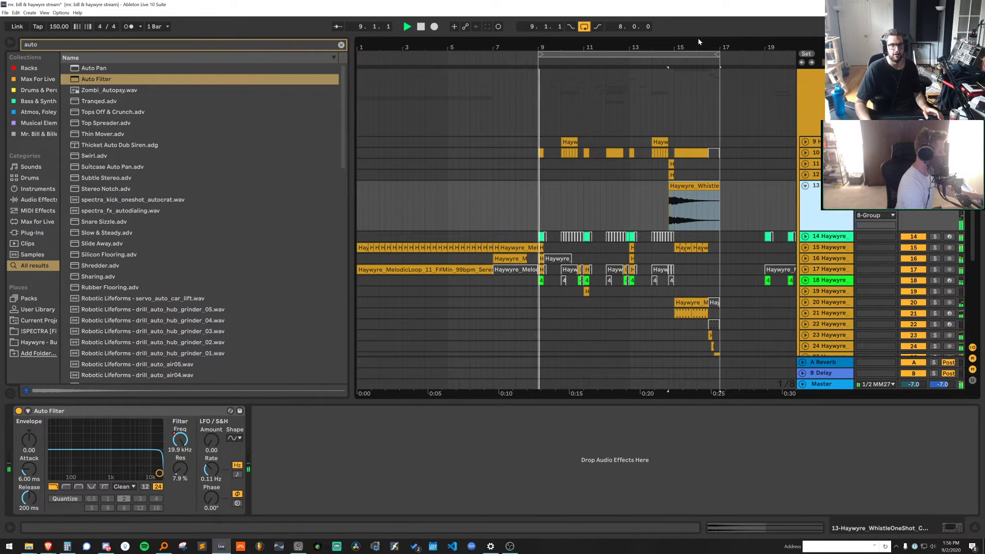
# Show the automation, play the transition, and adjust the start of track 13's filter frequency sweep at 14.3.1
pyautogui.moveTo(698, 45); pyautogui.dragTo(699, 97)
pyautogui.click(578, 186)
pyautogui.press('space')
pyautogui.press('space')
pyautogui.press('a')
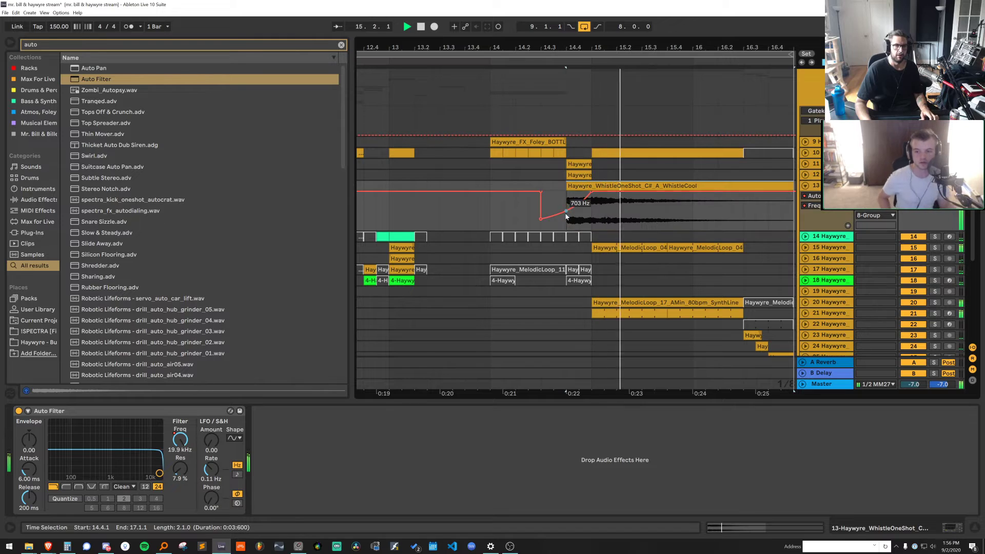
pyautogui.moveTo(566, 216); pyautogui.dragTo(540, 221)
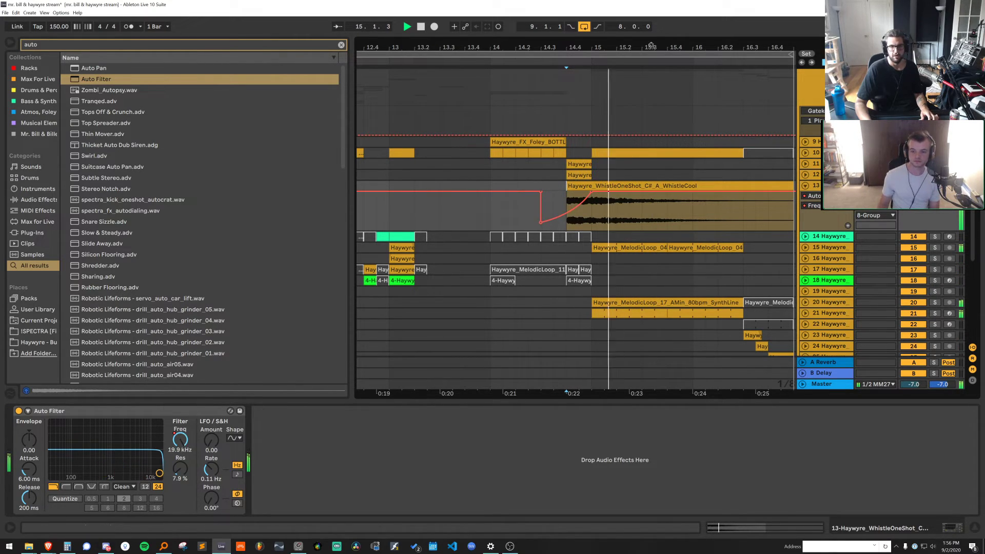
# Hide the automation, stop playback and collapse track 13
pyautogui.moveTo(651, 45); pyautogui.dragTo(600, 34)
pyautogui.press('a')
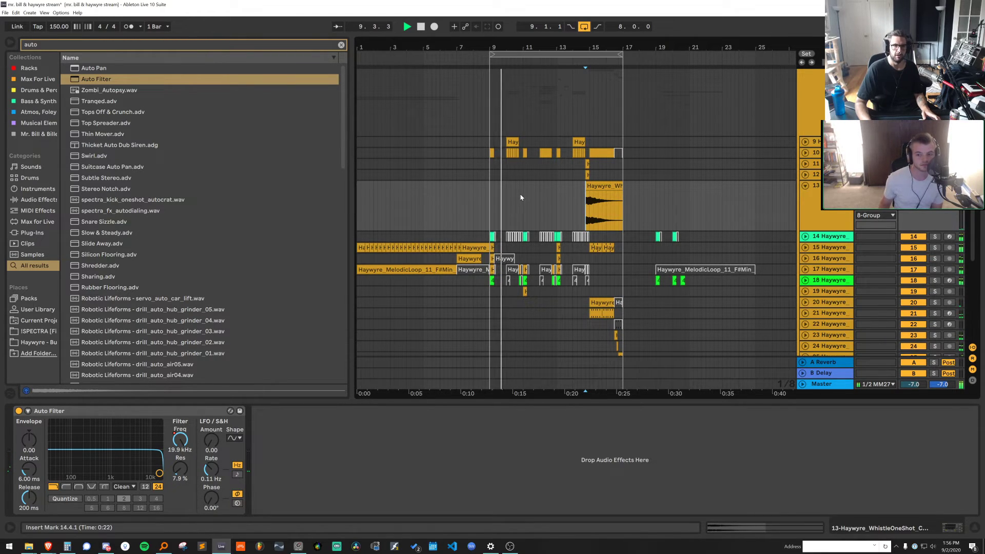
pyautogui.press('space')
pyautogui.click(487, 207)
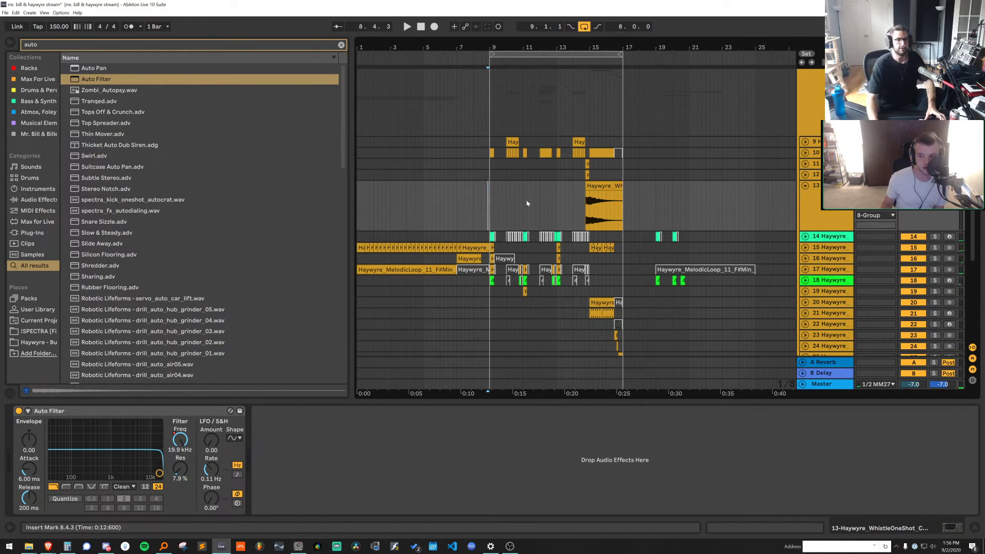
pyautogui.click(805, 185)
# Insert a new audio track directly below track 18
pyautogui.click(813, 198)
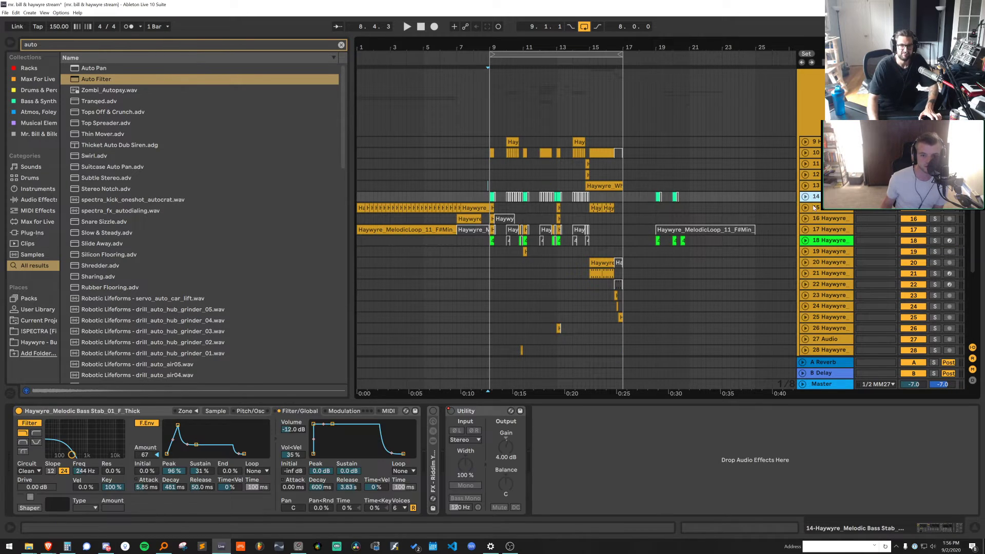
pyautogui.click(816, 240)
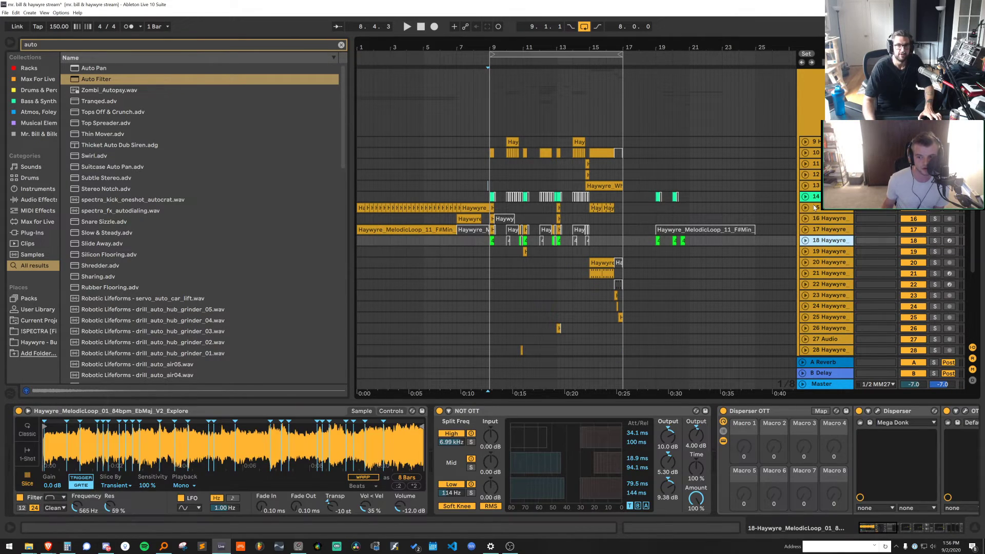
pyautogui.hotkey('ctrl', 't')
# Fold group 8 and collapse tracks 1 and 6 above it
pyautogui.scroll(2, 814, 200)
pyautogui.click(803, 124)
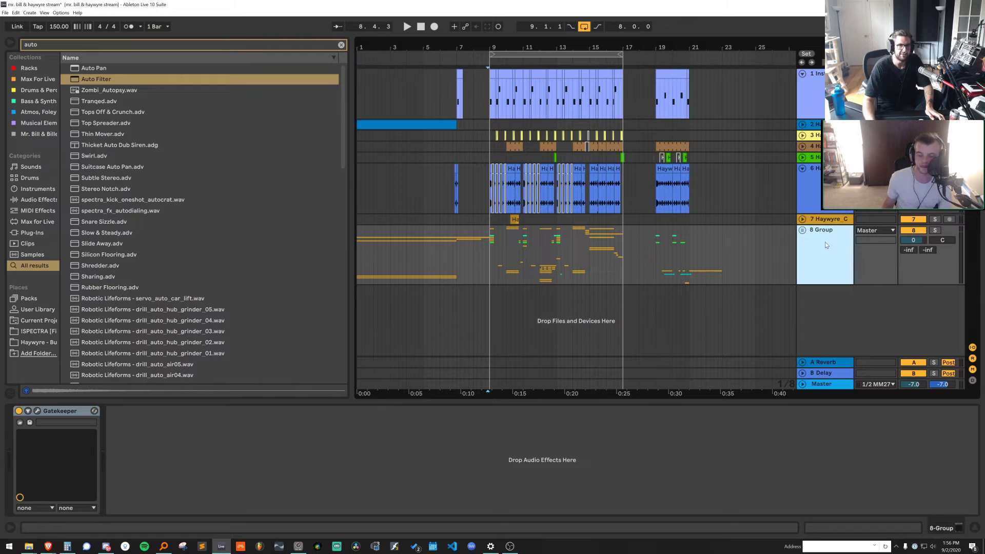
pyautogui.click(808, 171)
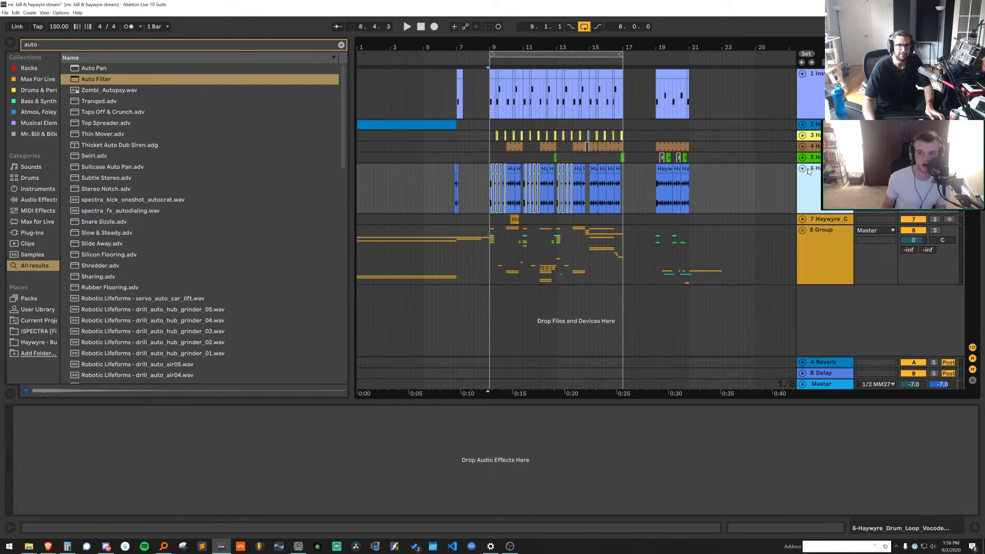
pyautogui.click(806, 87)
pyautogui.click(802, 75)
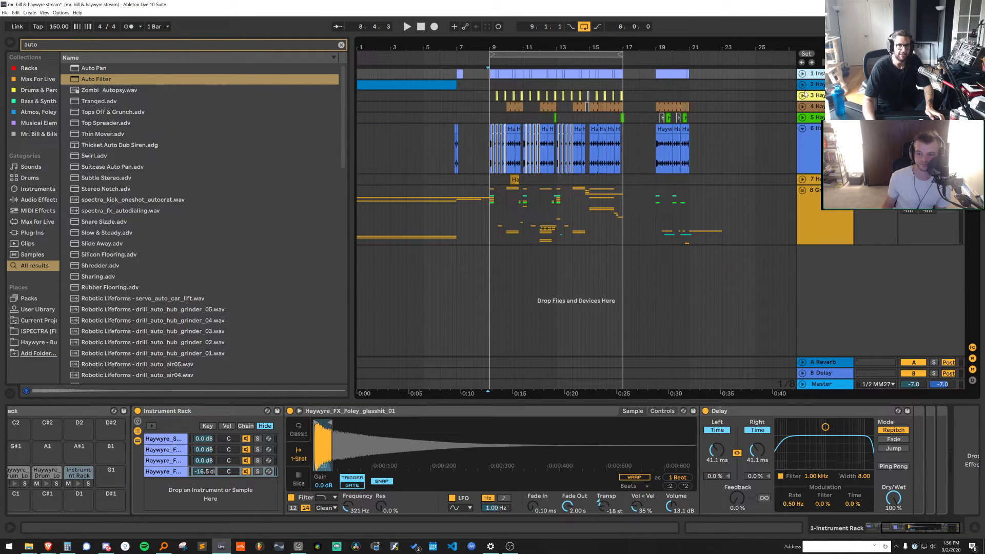
pyautogui.click(802, 128)
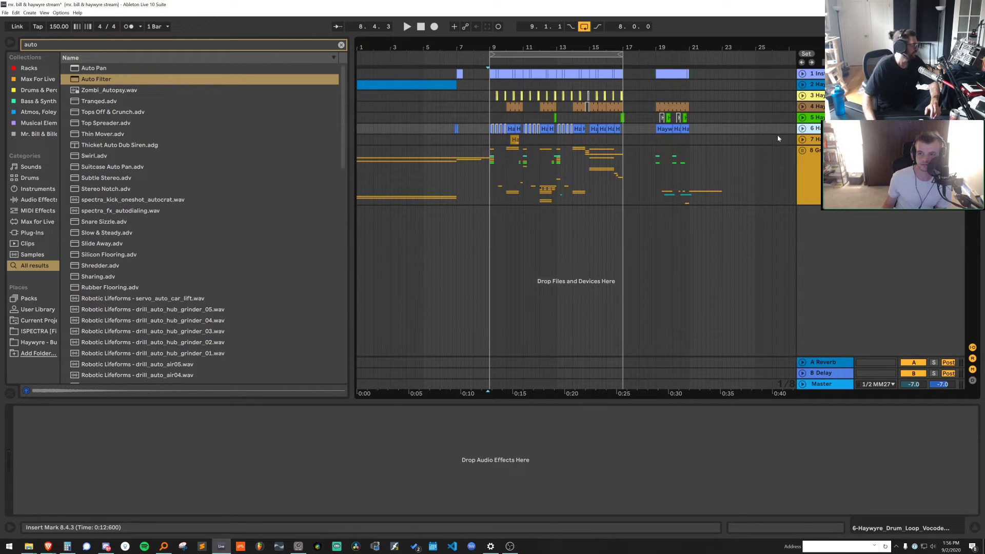
# Unfold group 8 and place the insert marker at 11.3.3 on the expanded new audio track 19
pyautogui.click(803, 151)
pyautogui.scroll(-3, 742, 181)
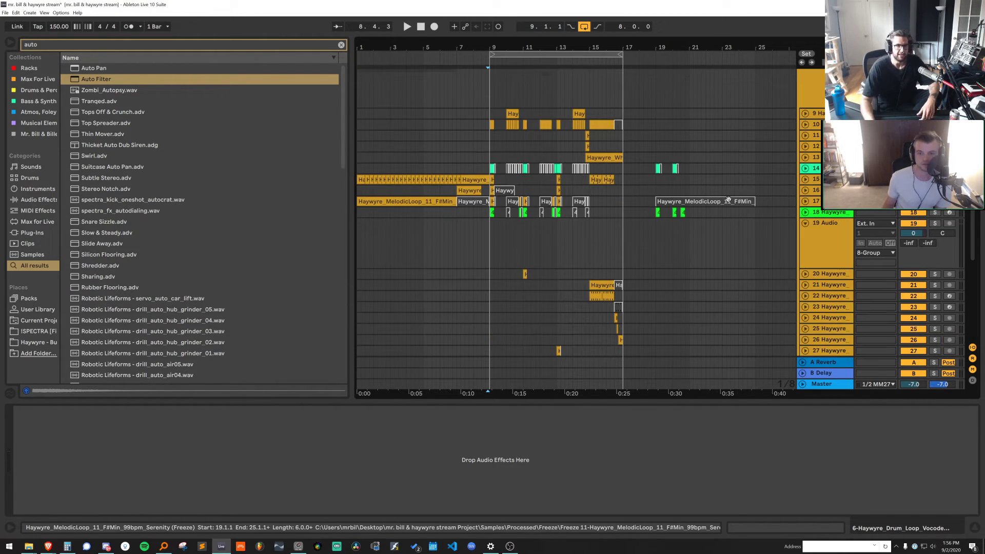
pyautogui.click(804, 224)
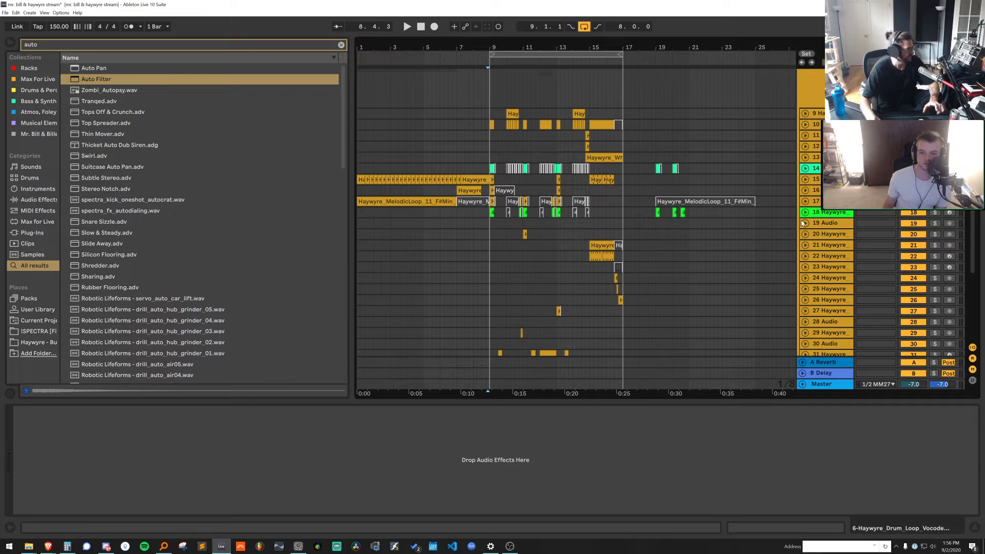
pyautogui.click(805, 223)
pyautogui.click(533, 241)
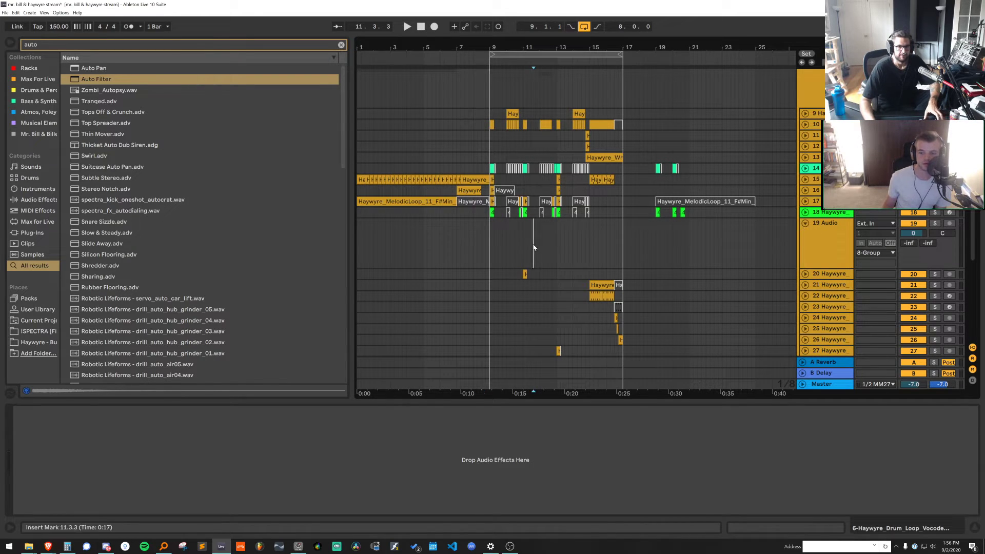
# Clear the search in the Haywyre sample folder and audition its tonal one shots, including the Dunk, Chugger and Weird bass stabs
pyautogui.click(58, 343)
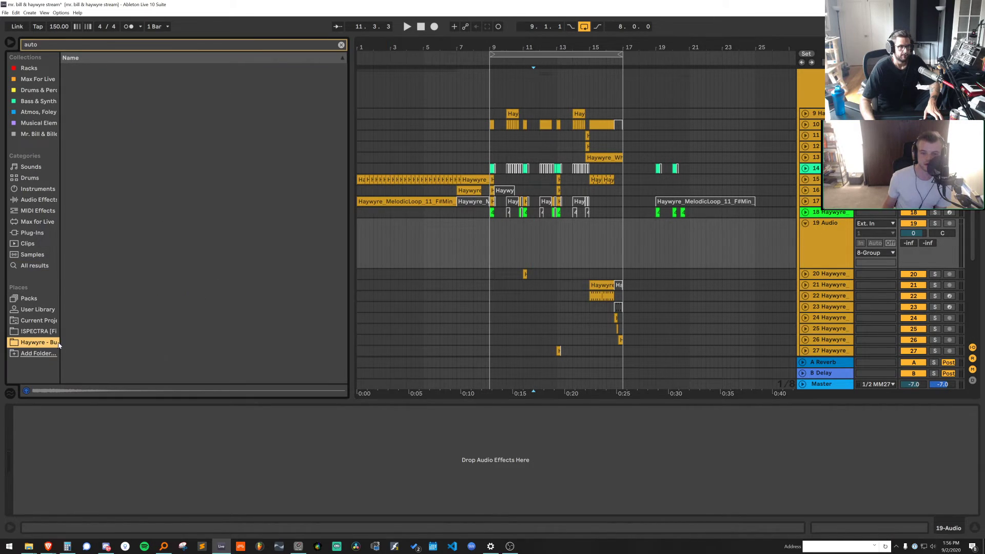
pyautogui.click(341, 46)
pyautogui.click(157, 190)
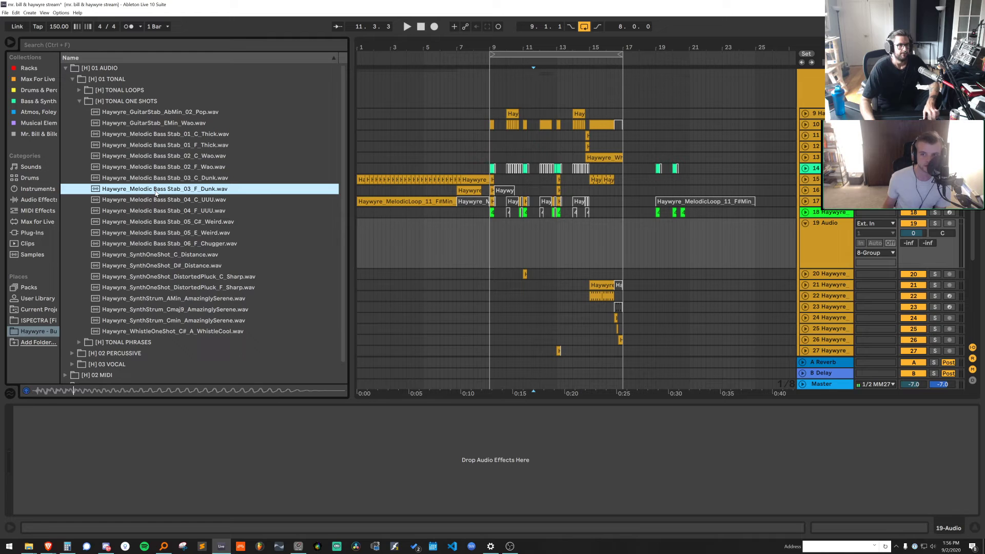
pyautogui.click(177, 243)
pyautogui.click(181, 265)
pyautogui.click(180, 234)
# Add Haywyre_Melodic Bass Stab_06_F_Chugger to track 19 at 9.2.1 and solo the track
pyautogui.click(176, 244)
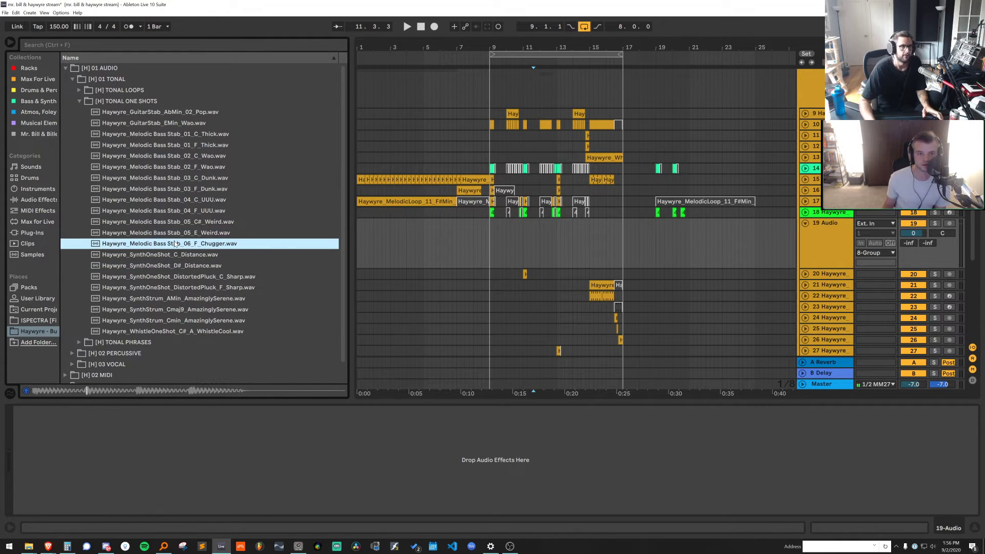
pyautogui.press('Return')
pyautogui.click(934, 225)
# Search the Racks collection for "riddim" and add the FX - Riddim Yoinks [mrbill] rack to track 19
pyautogui.hotkey('ctrl', 'f')
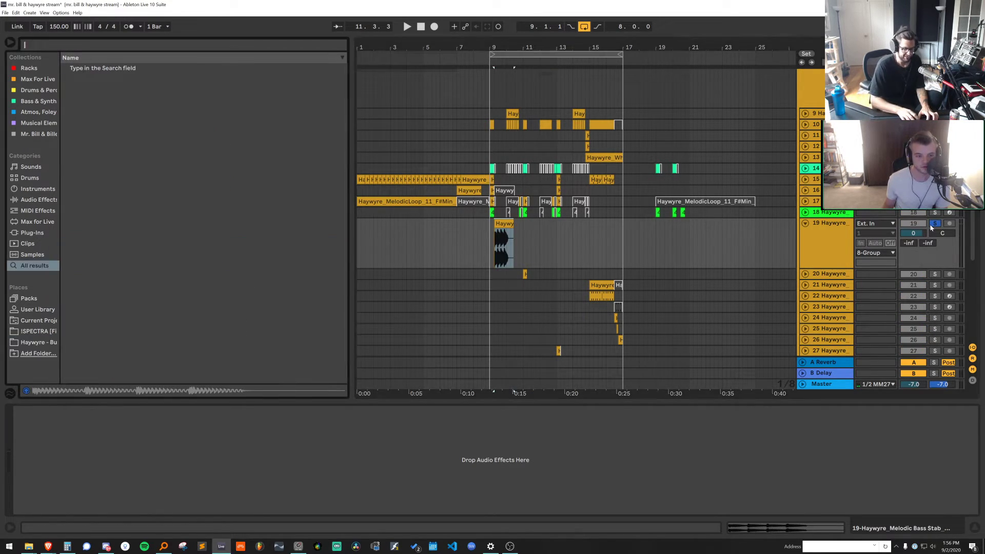
pyautogui.write('riddim')
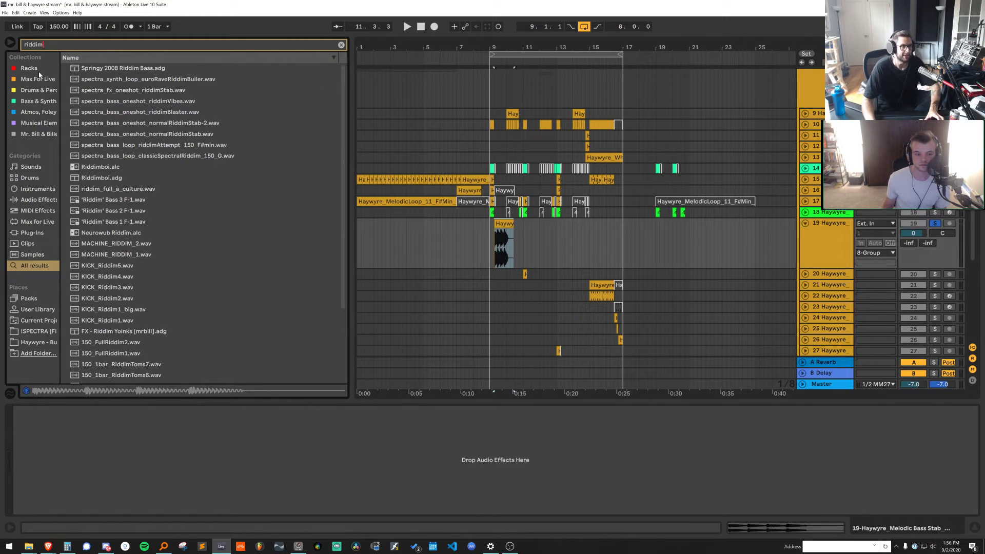
pyautogui.click(31, 68)
pyautogui.moveTo(132, 79); pyautogui.dragTo(532, 246)
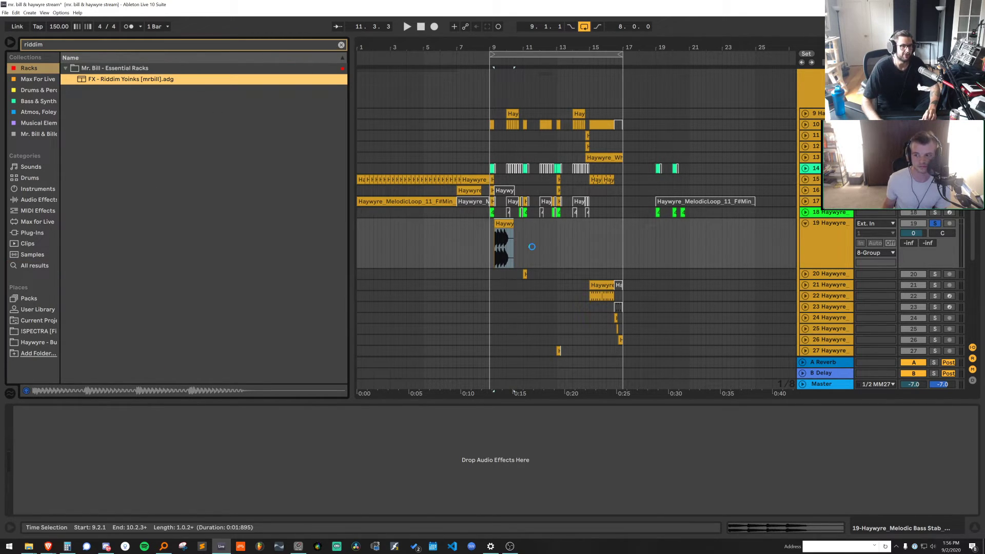
# Play the Chugger bass stab through the Riddim Yoinks rack from bar 9
pyautogui.press('space')
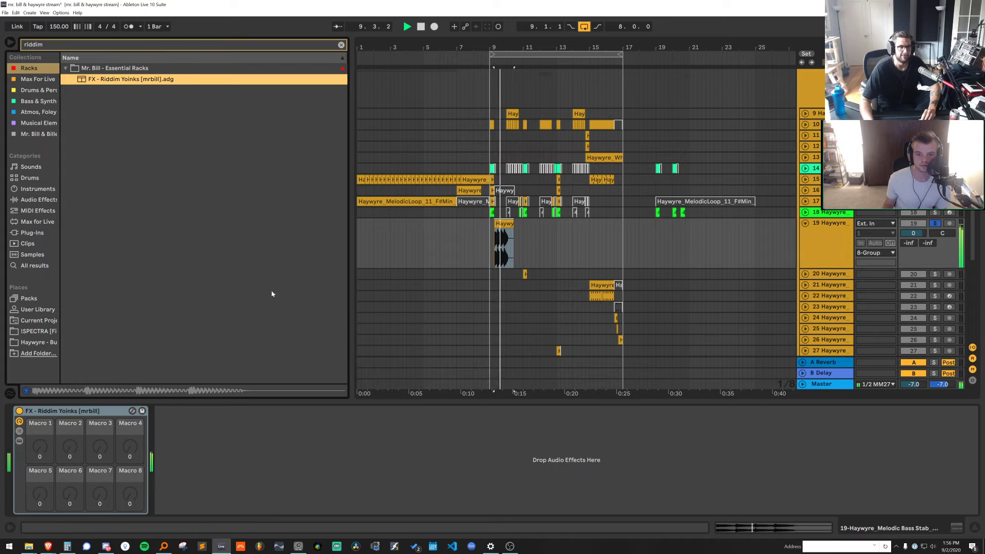
pyautogui.moveTo(501, 48); pyautogui.dragTo(501, 123)
pyautogui.press('space')
# Insert a new audio track below the Chugger bass stab track
pyautogui.click(839, 240)
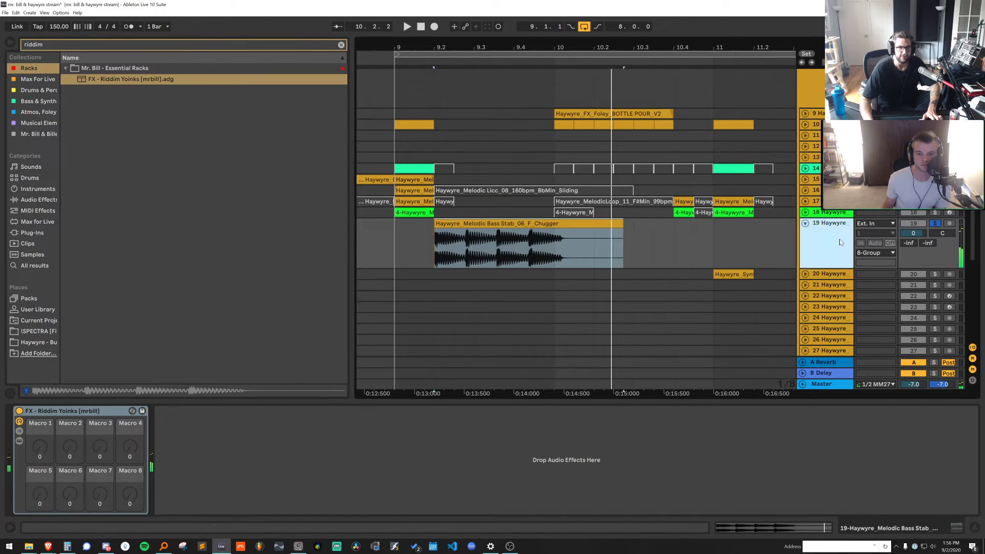
pyautogui.hotkey('ctrl', 't')
pyautogui.rightClick(816, 241)
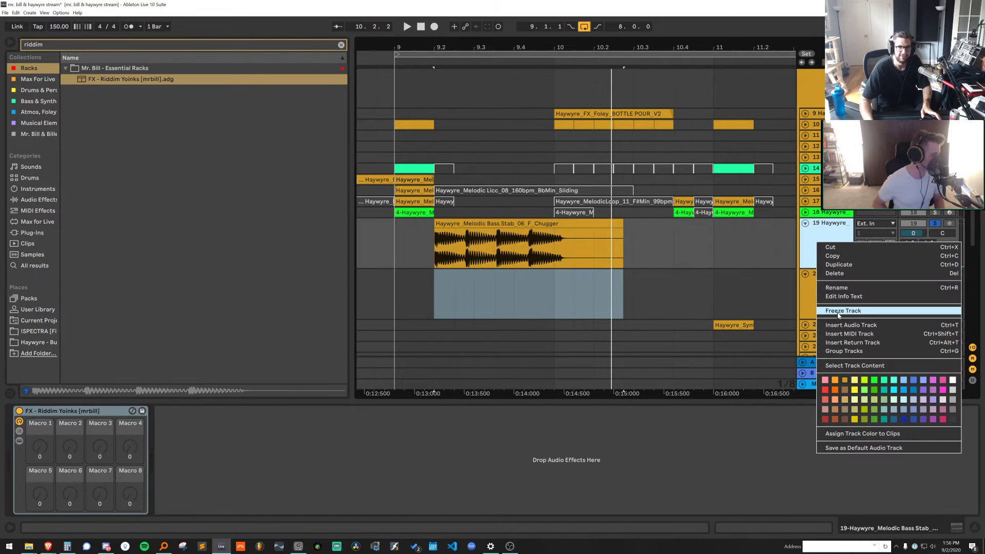
pyautogui.click(522, 241)
# Return to the Haywyre tonal one shots and audition the Weird and UUU melodic bass stabs
pyautogui.click(35, 341)
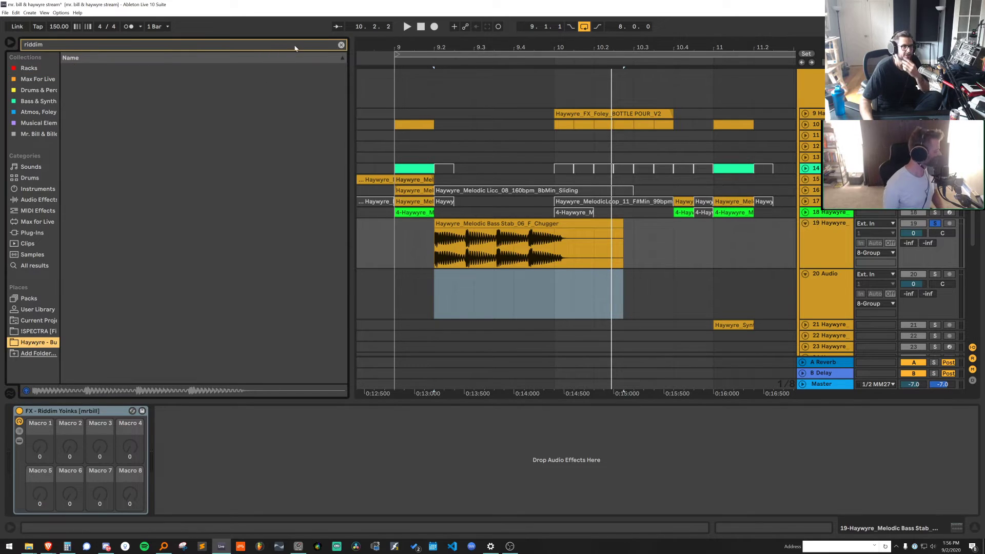
pyautogui.click(341, 45)
pyautogui.click(185, 224)
pyautogui.click(186, 234)
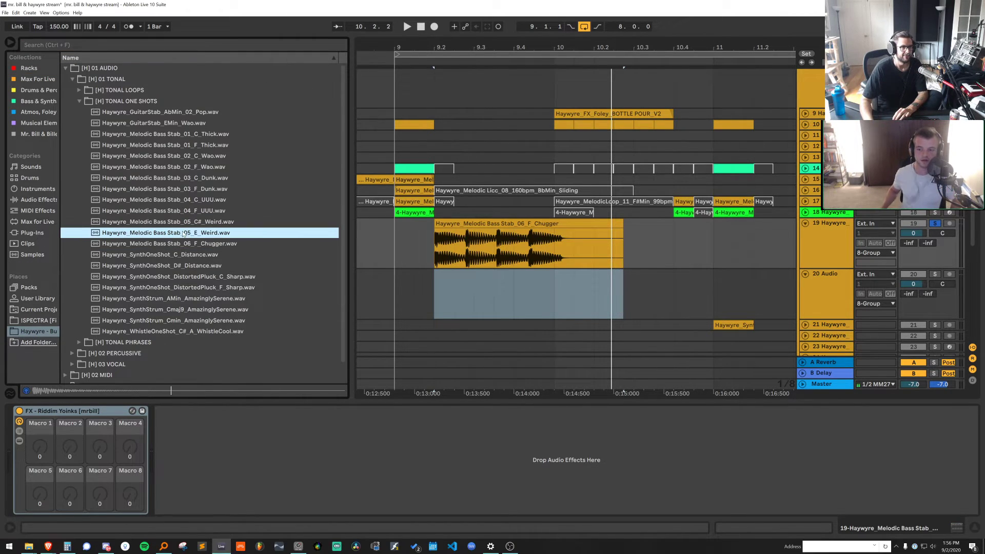
pyautogui.click(194, 201)
pyautogui.click(193, 213)
# Place Haywyre_Melodic Bass Stab_04_F_UUU on track 19 at 10.3.1, play it, and set the master volume to -9.0
pyautogui.moveTo(193, 212); pyautogui.dragTo(653, 220)
pyautogui.press('space')
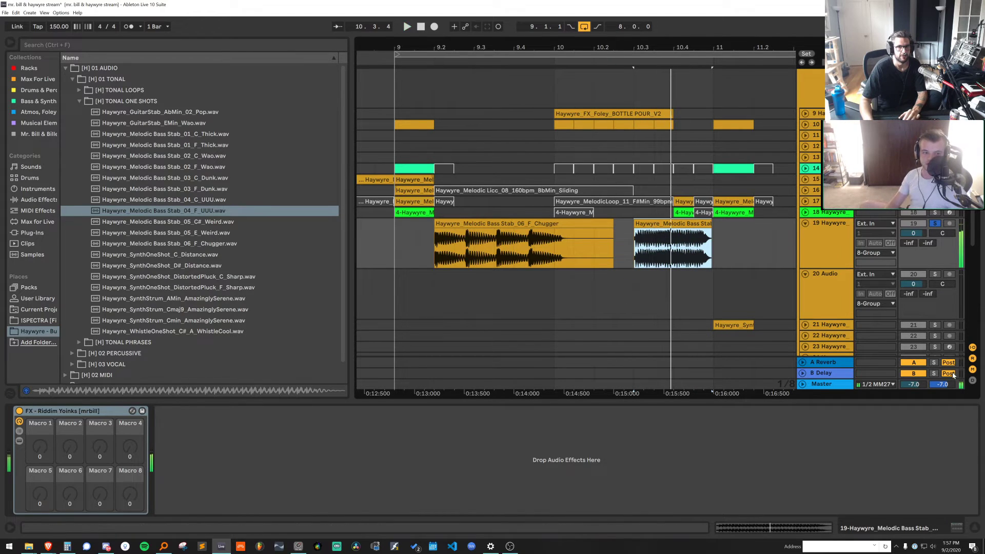
pyautogui.moveTo(914, 384); pyautogui.dragTo(914, 390)
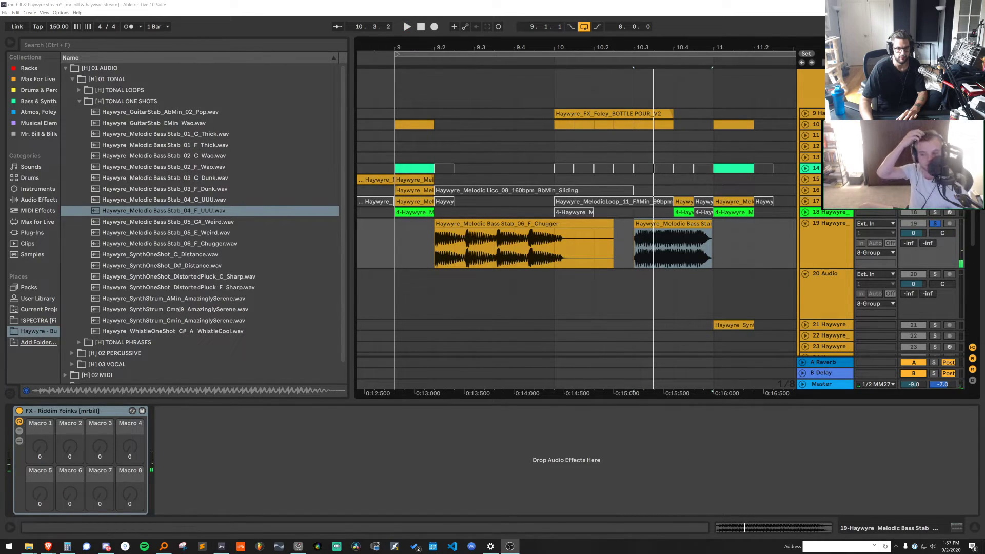
# Find FabFilter Pro-L 2, add it to the master track, and play the Chugger bass stab through it
pyautogui.click(820, 384)
pyautogui.hotkey('ctrl', 'f')
pyautogui.write('p')
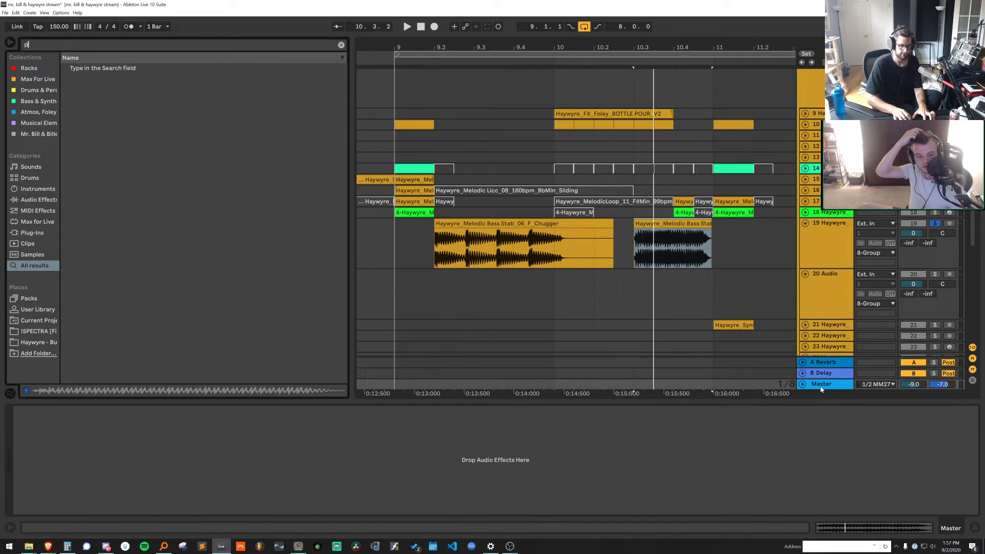
pyautogui.write('ro l v')
pyautogui.doubleClick(107, 79)
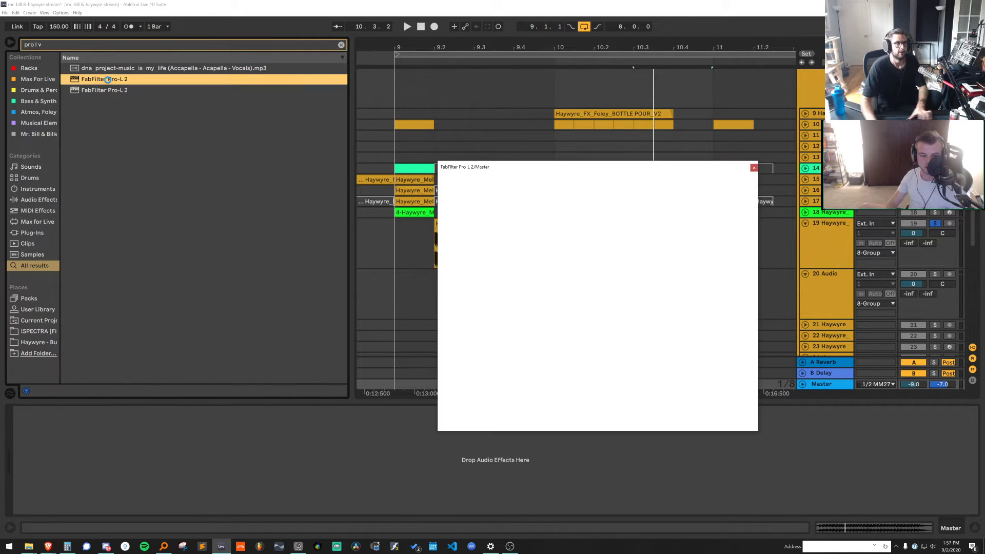
pyautogui.press('space')
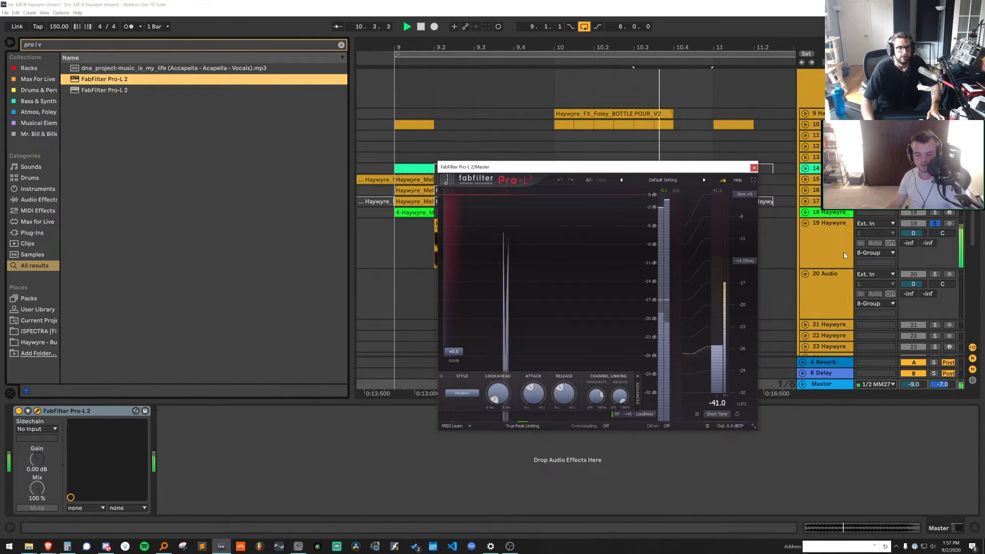
pyautogui.click(751, 167)
pyautogui.click(573, 222)
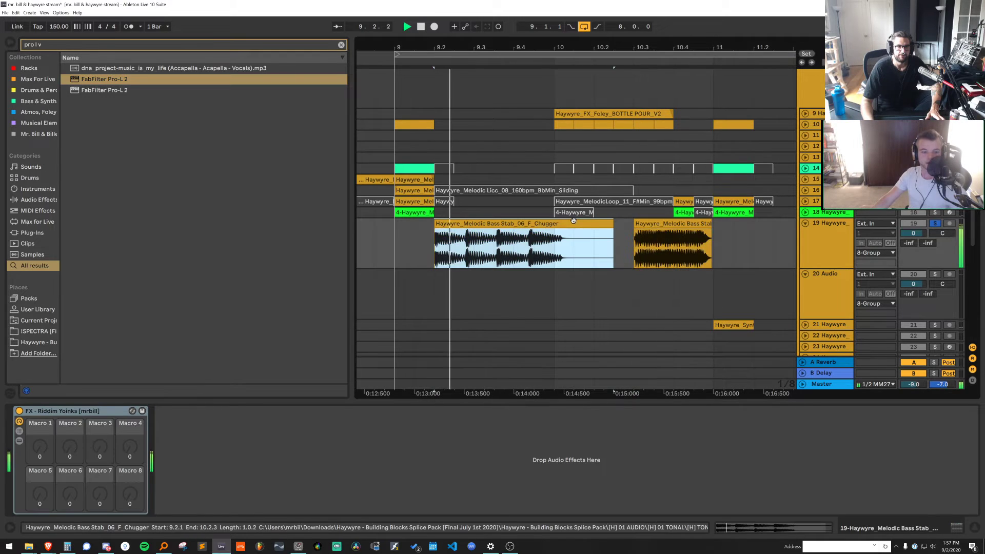
pyautogui.doubleClick(830, 231)
pyautogui.press('space')
# Return to the Haywyre tonal one shots and place Haywyre_Melodic Bass Stab_03_C_Dunk on track 19 at 11.2.3
pyautogui.click(52, 344)
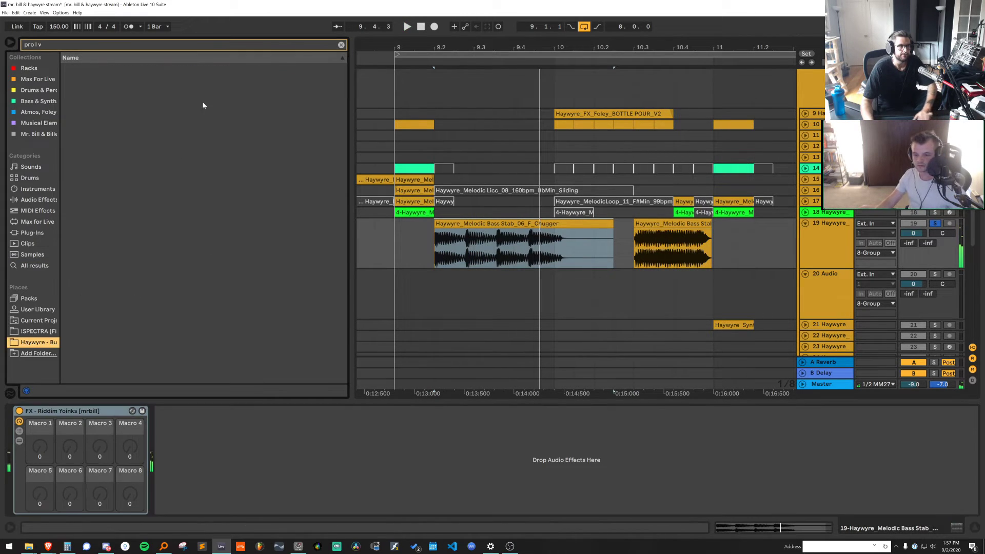
pyautogui.click(342, 45)
pyautogui.click(177, 200)
pyautogui.click(170, 222)
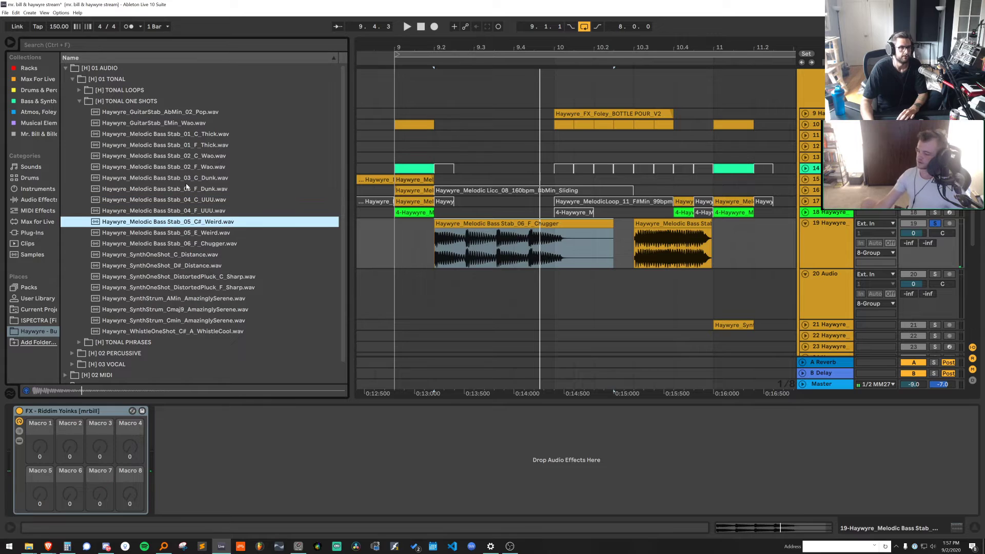
pyautogui.click(183, 178)
pyautogui.moveTo(183, 186); pyautogui.dragTo(785, 224)
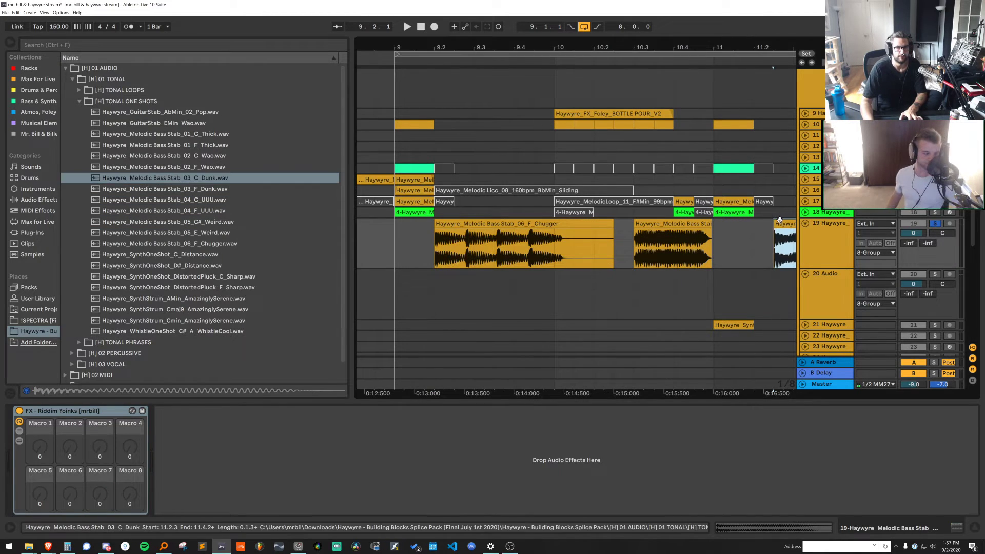
# Transpose the Dunk bass stab to -7 st and play it through the rack
pyautogui.moveTo(65, 473); pyautogui.dragTo(65, 461)
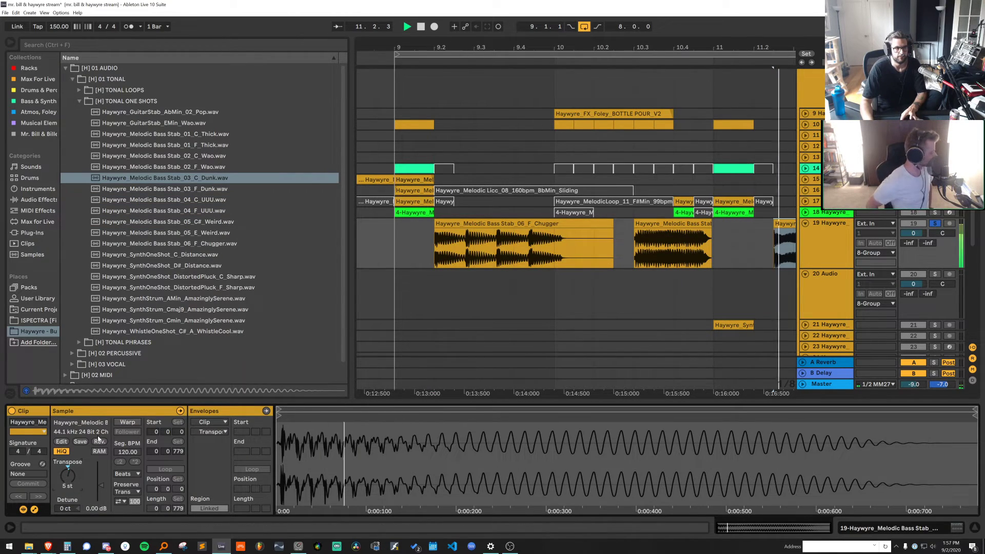
pyautogui.press('space')
pyautogui.press('space')
pyautogui.press('space')
pyautogui.write('-7')
pyautogui.press('Return')
pyautogui.press('space')
pyautogui.press('space')
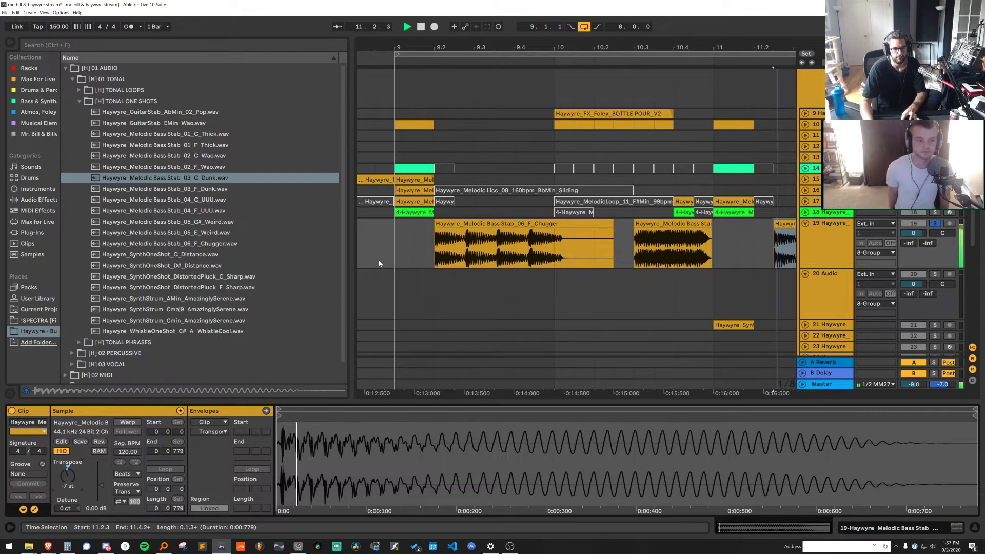
pyautogui.press('space')
pyautogui.press('space')
# Place Haywyre_Melodic Bass Stab_02_F_Wao on track 19 at 12.2.1 and play it
pyautogui.moveTo(686, 48); pyautogui.dragTo(587, 20)
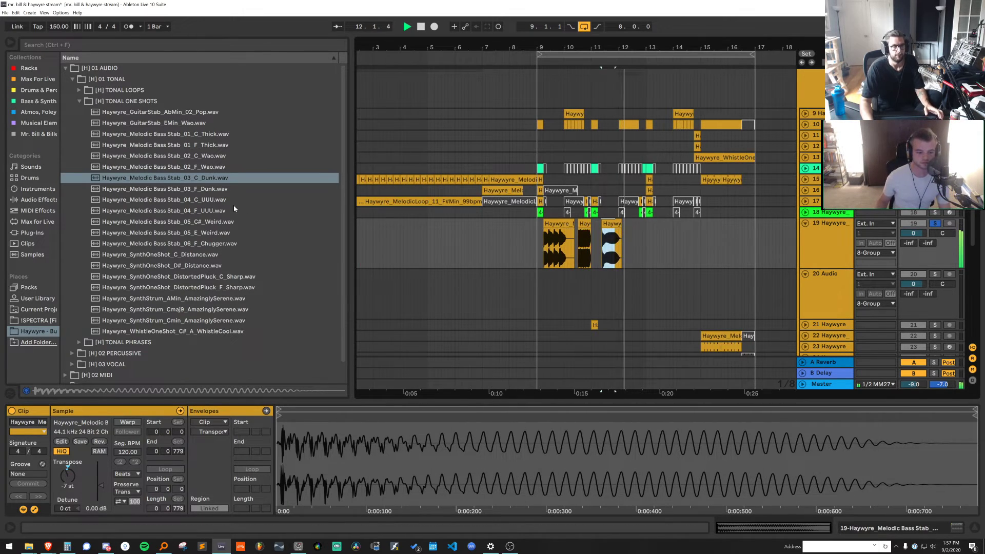
pyautogui.press('space')
pyautogui.click(194, 169)
pyautogui.moveTo(194, 170); pyautogui.dragTo(627, 246)
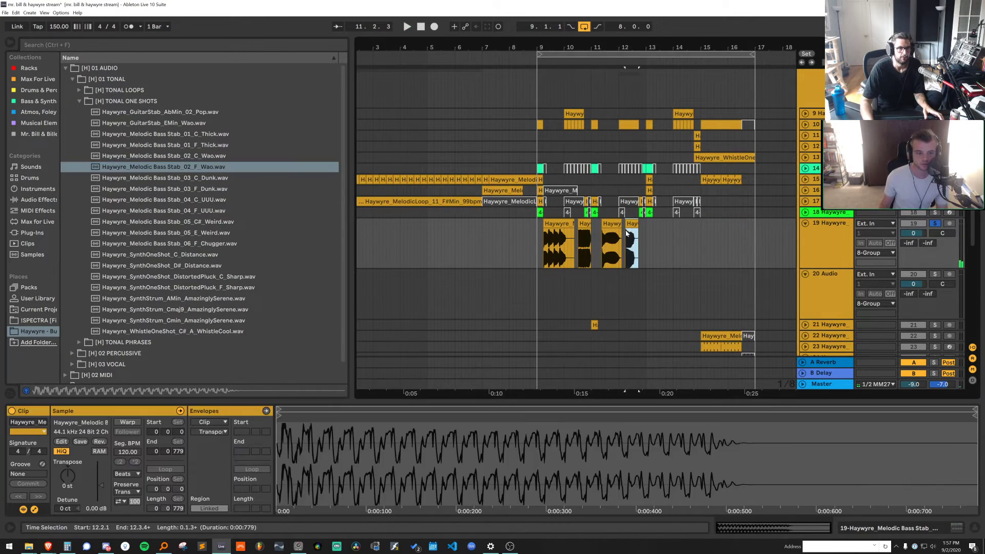
pyautogui.press('space')
pyautogui.press('space')
# Place Haywyre_Melodic Bass Stab_01_F_Thick on track 19 near bar 13 and play it
pyautogui.click(199, 154)
pyautogui.moveTo(199, 146); pyautogui.dragTo(647, 244)
pyautogui.press('space')
pyautogui.press('space')
# Freeze track 19, copy its frozen bass stabs onto track 20, and take track 19 out of solo
pyautogui.rightClick(831, 245)
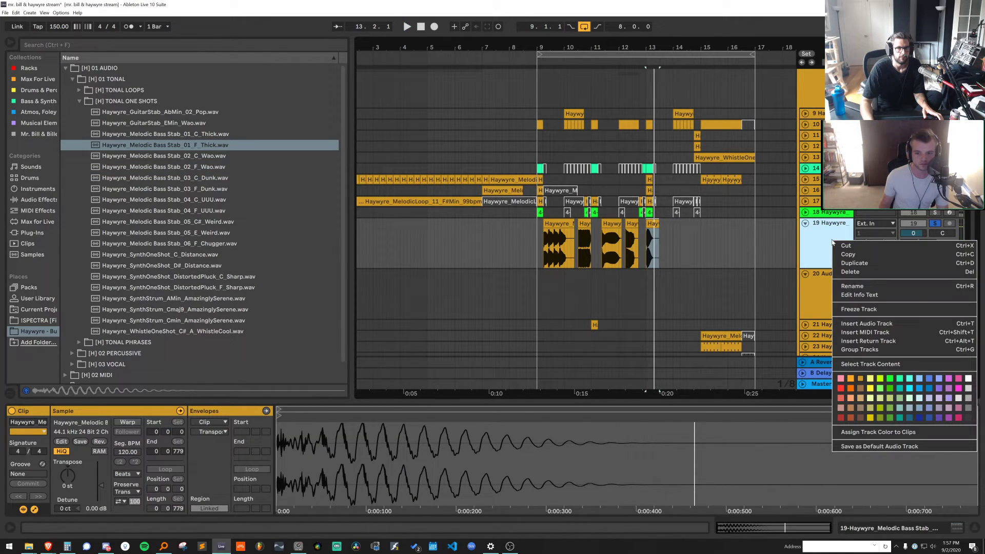
pyautogui.click(867, 310)
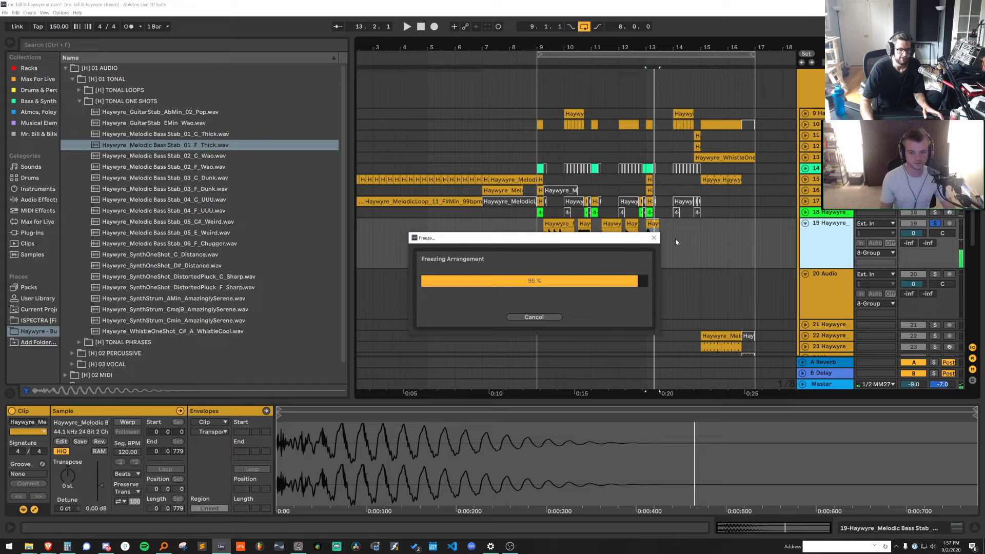
pyautogui.click(548, 232)
pyautogui.moveTo(547, 232); pyautogui.dragTo(543, 290)
pyautogui.click(933, 224)
pyautogui.click(806, 223)
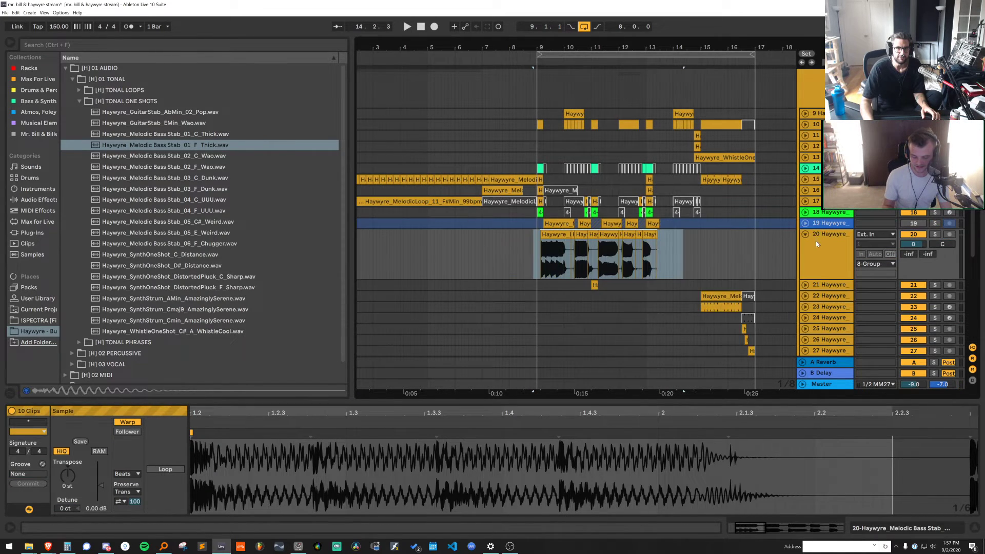
# Insert a MIDI track below track 20, deactivate track 20, and load the frozen Chugger stab into a Simpler on the new track
pyautogui.click(815, 241)
pyautogui.hotkey('ctrl', 'shift', 't')
pyautogui.moveTo(555, 47); pyautogui.dragTo(555, 154)
pyautogui.click(531, 237)
pyautogui.click(533, 244)
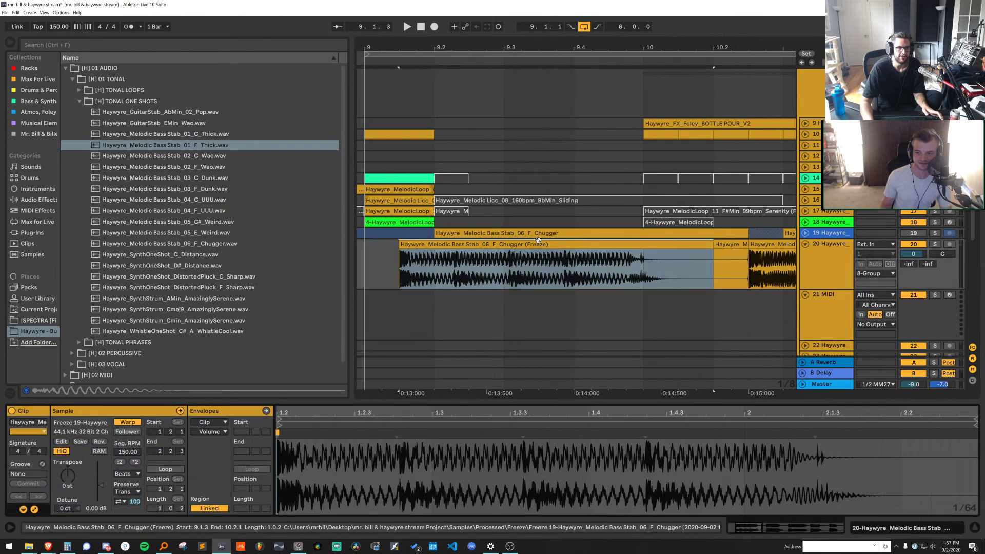
pyautogui.click(913, 245)
pyautogui.click(827, 308)
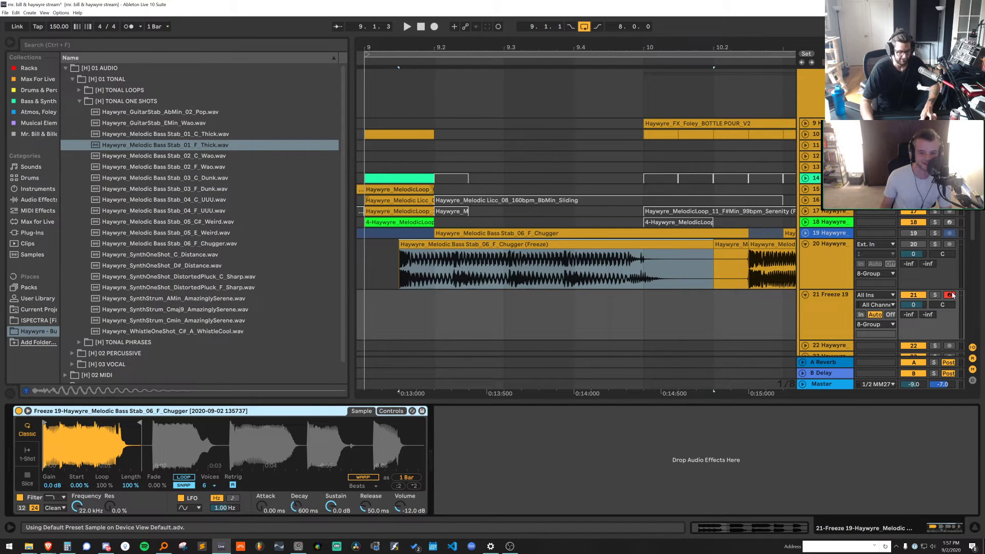
# Play the Simpler with the keyboard octave at C3 to D4 and move the sample start to the first stab's second half
pyautogui.press('a')
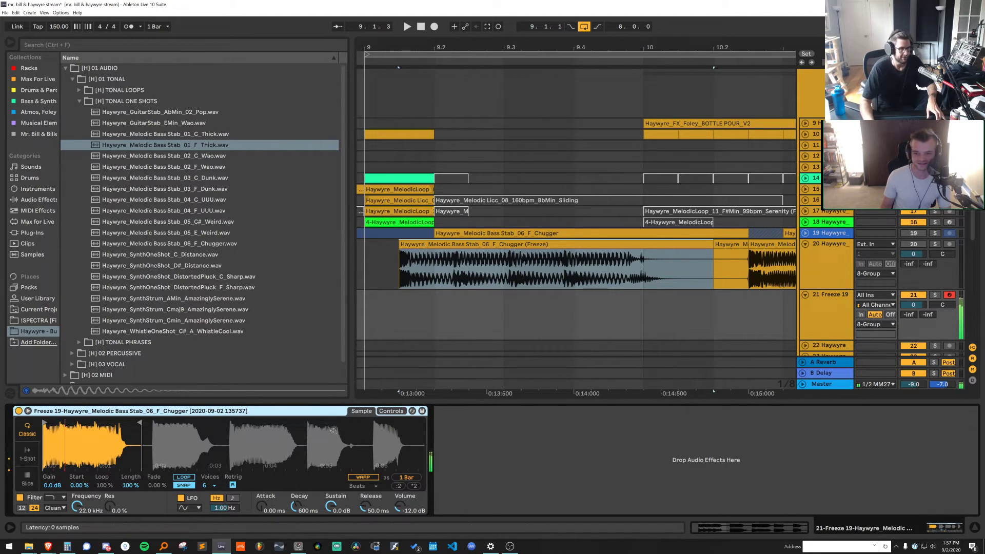
pyautogui.press('x')
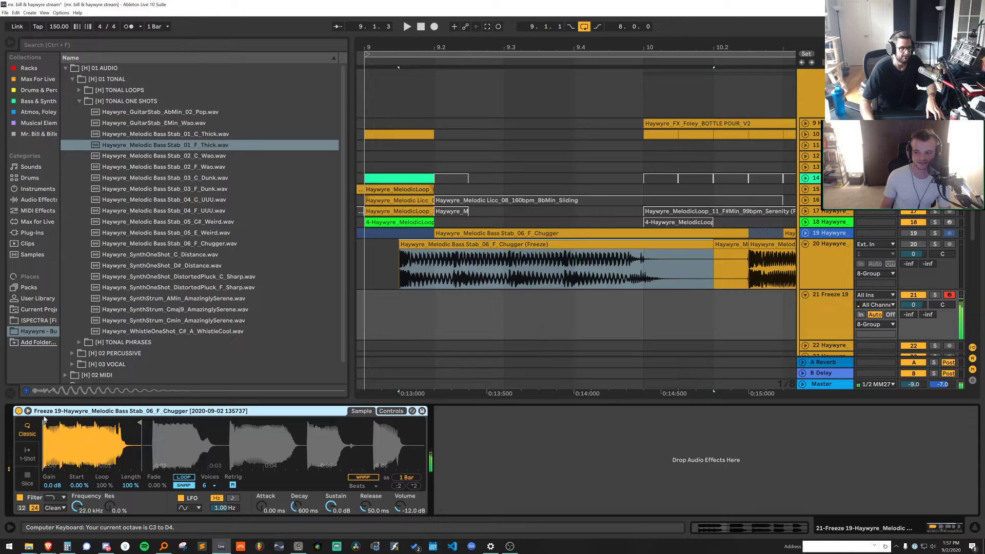
pyautogui.moveTo(44, 419); pyautogui.dragTo(95, 421)
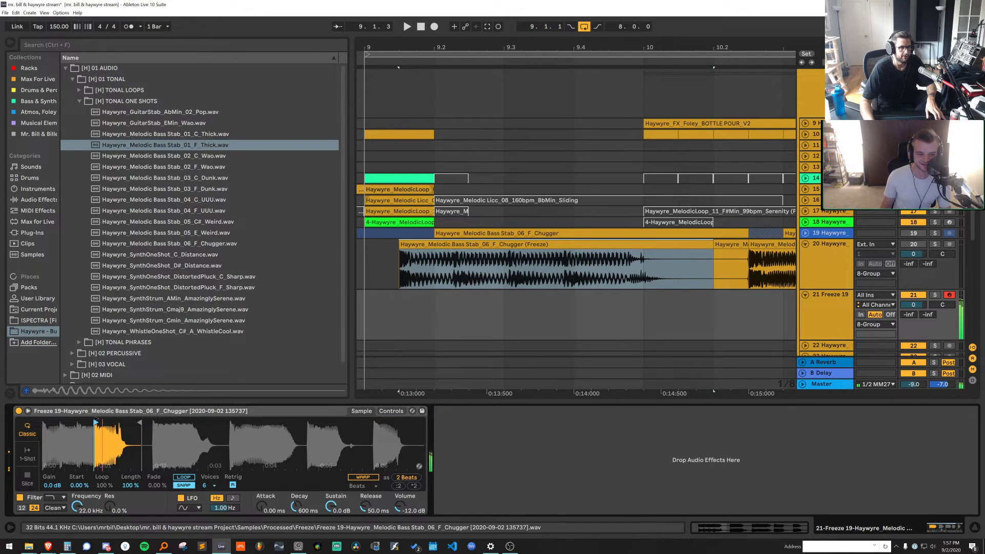
# Switch the Simpler to 1-Shot mode, fine-tune the sample start, and set a 118 ms fade out and -4.00 dB volume
pyautogui.click(27, 454)
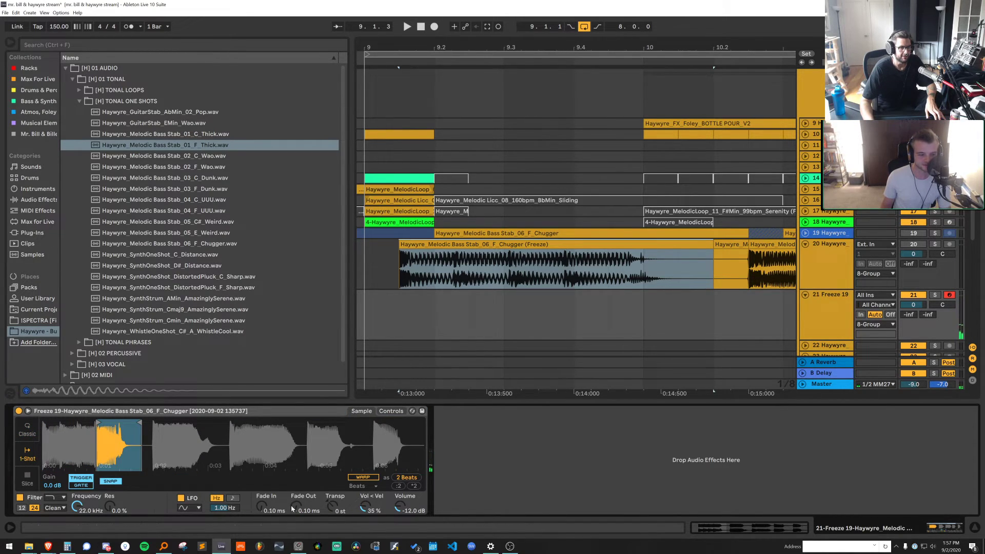
pyautogui.moveTo(296, 505); pyautogui.dragTo(296, 504)
pyautogui.moveTo(100, 424)
pyautogui.mouseDown()
pyautogui.moveTo(206, 424)
pyautogui.moveTo(186, 422)
pyautogui.mouseUp()
pyautogui.press('a')
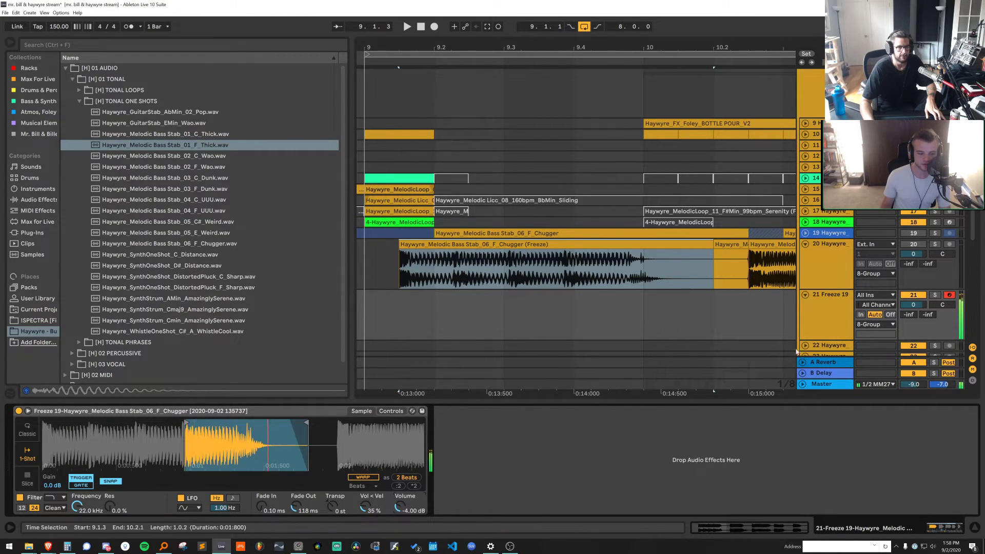
# Convert the Simpler to a Sampler and set its volume envelope release to 3.83 s
pyautogui.rightClick(345, 410)
pyautogui.click(345, 403)
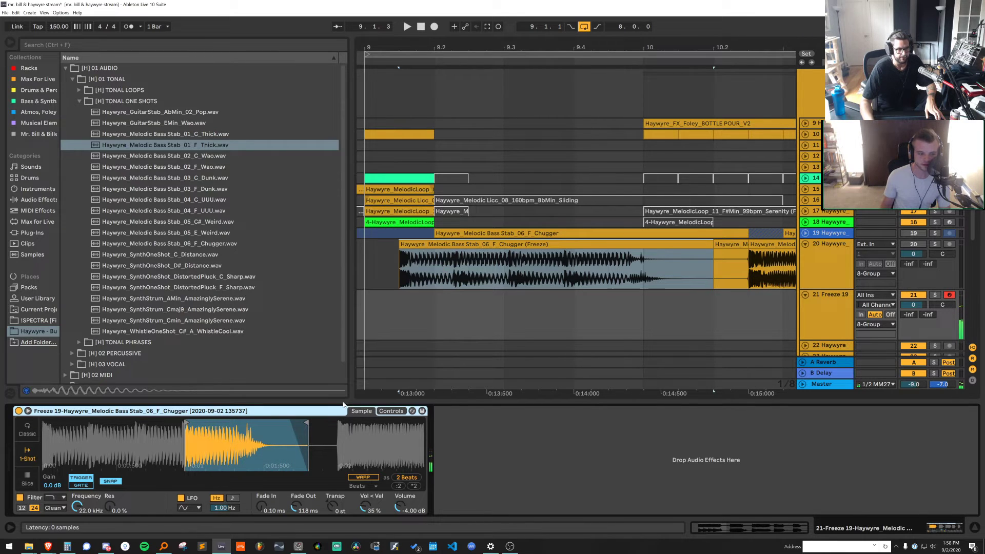
pyautogui.click(303, 411)
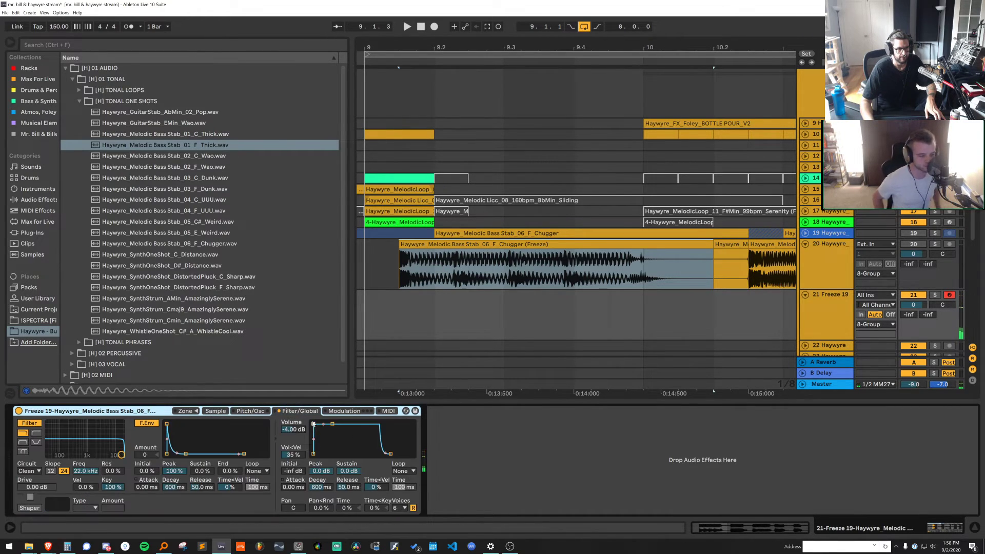
pyautogui.moveTo(354, 492); pyautogui.dragTo(353, 451)
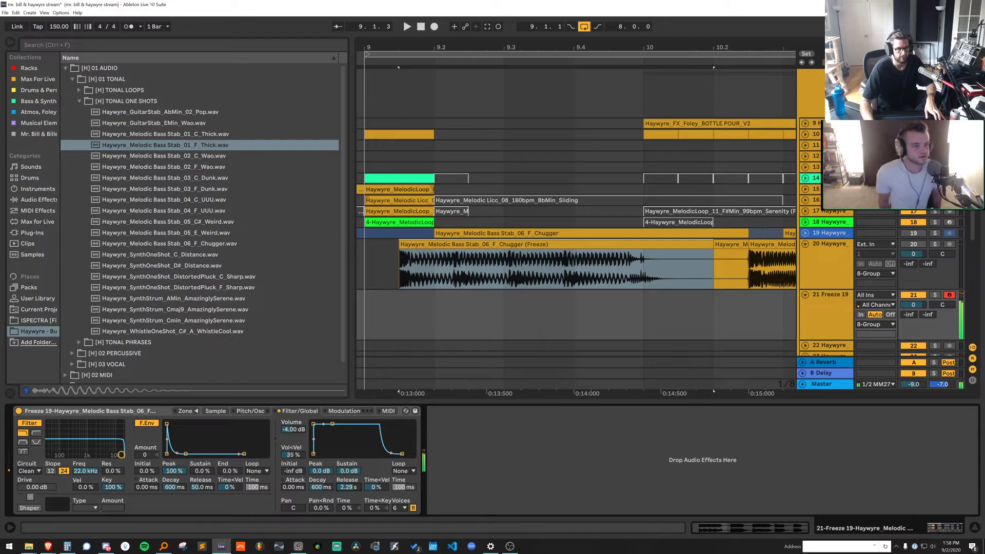
# Enable the Sampler's FM modulation oscillator and turn off its pitch envelope
pyautogui.click(244, 411)
pyautogui.click(32, 424)
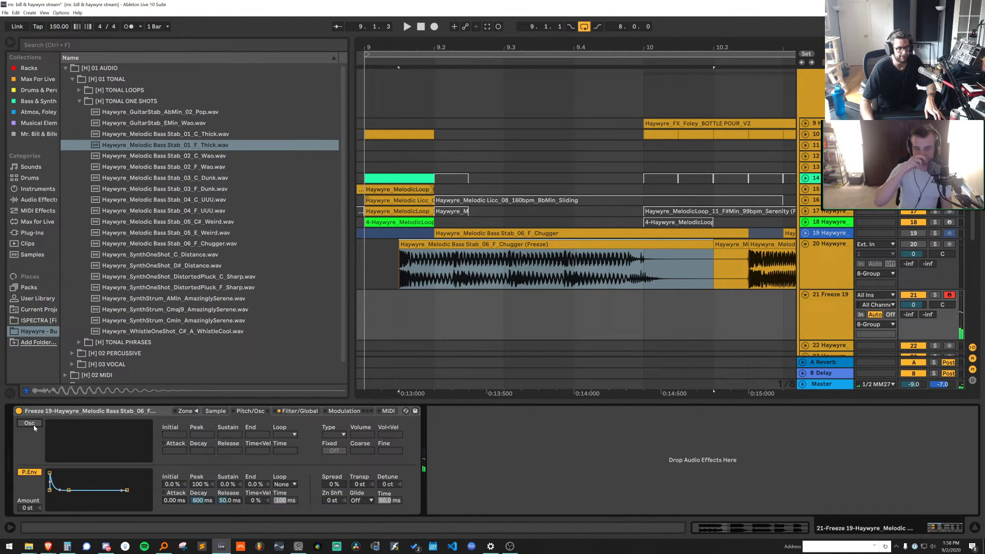
pyautogui.click(32, 424)
pyautogui.click(34, 473)
# Set the FM oscillator to -25 dB volume, coarse 4, 0.0 dB sustain and a 60.0 s decay
pyautogui.moveTo(362, 435)
pyautogui.mouseDown()
pyautogui.moveTo(362, 451)
pyautogui.moveTo(363, 436)
pyautogui.mouseUp()
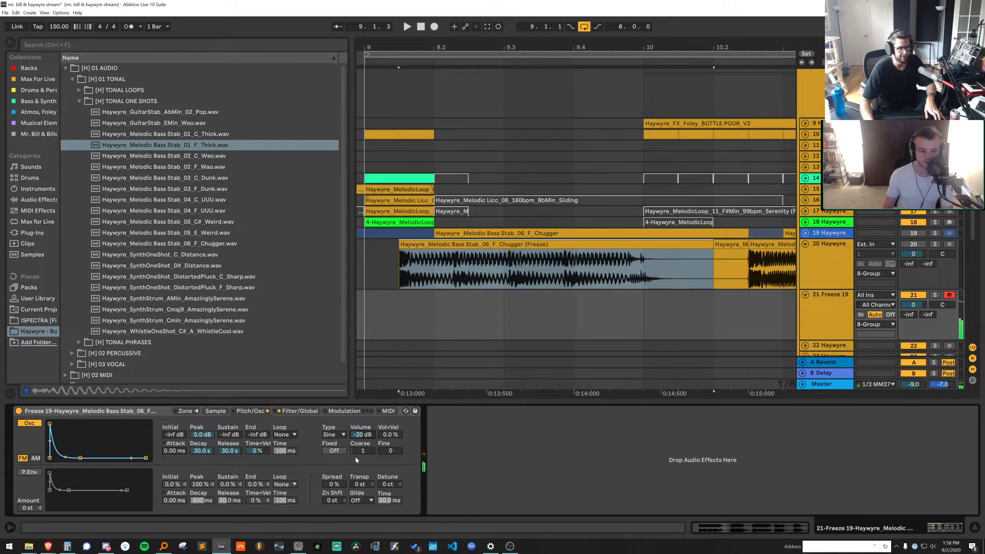
pyautogui.moveTo(80, 457); pyautogui.dragTo(79, 424)
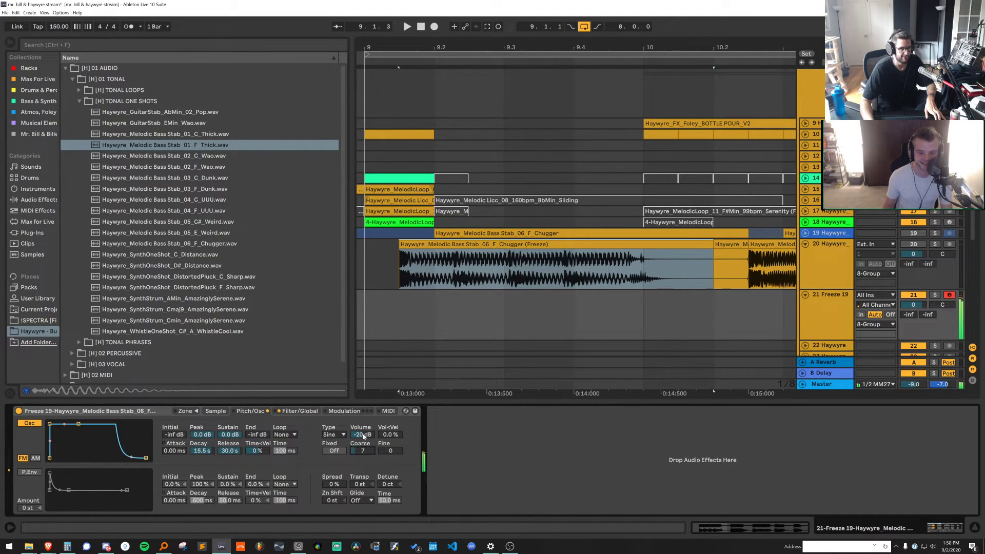
pyautogui.moveTo(363, 436); pyautogui.dragTo(364, 445)
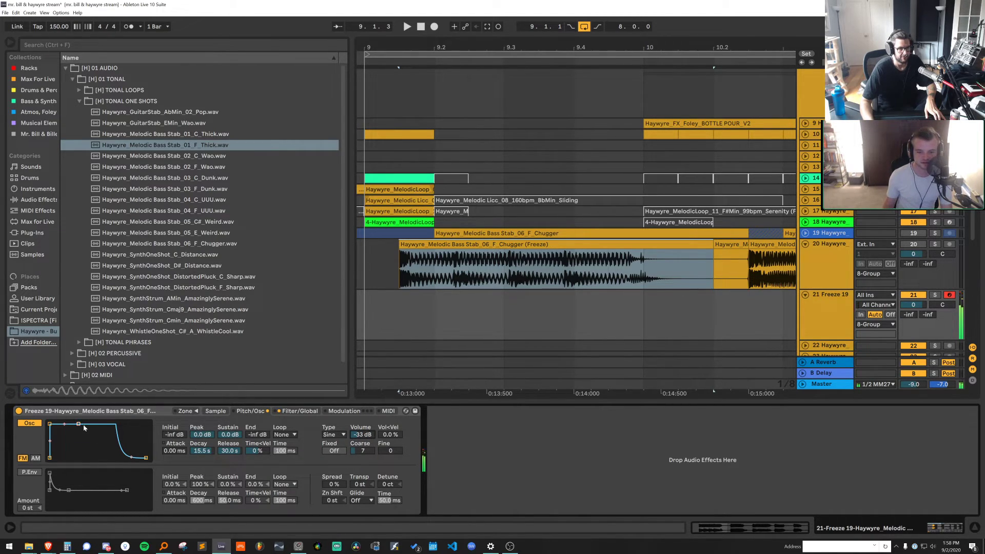
pyautogui.moveTo(85, 428); pyautogui.dragTo(89, 428)
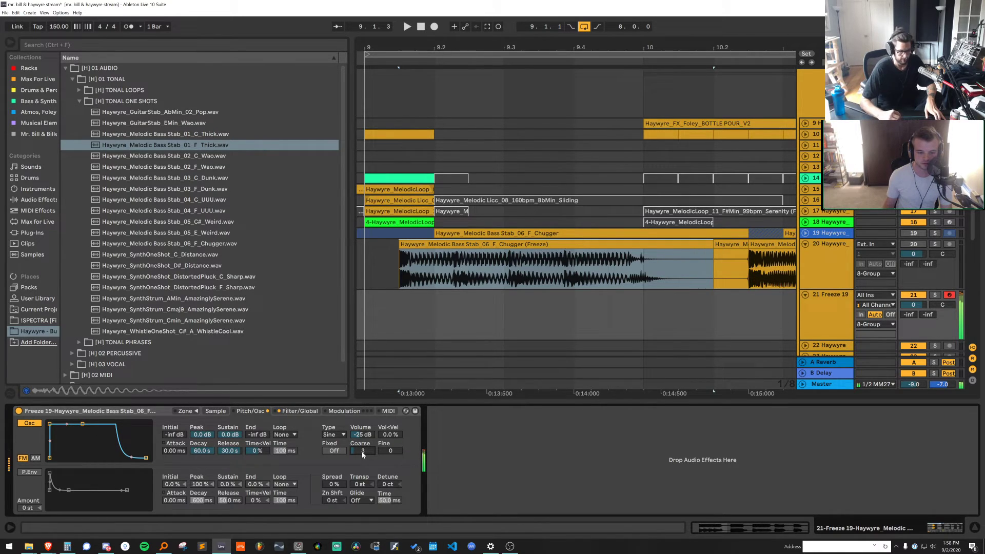
# Extend the Sampler's sample end to 303292 and move the sample start to 275066, onto the last stab
pyautogui.click(216, 410)
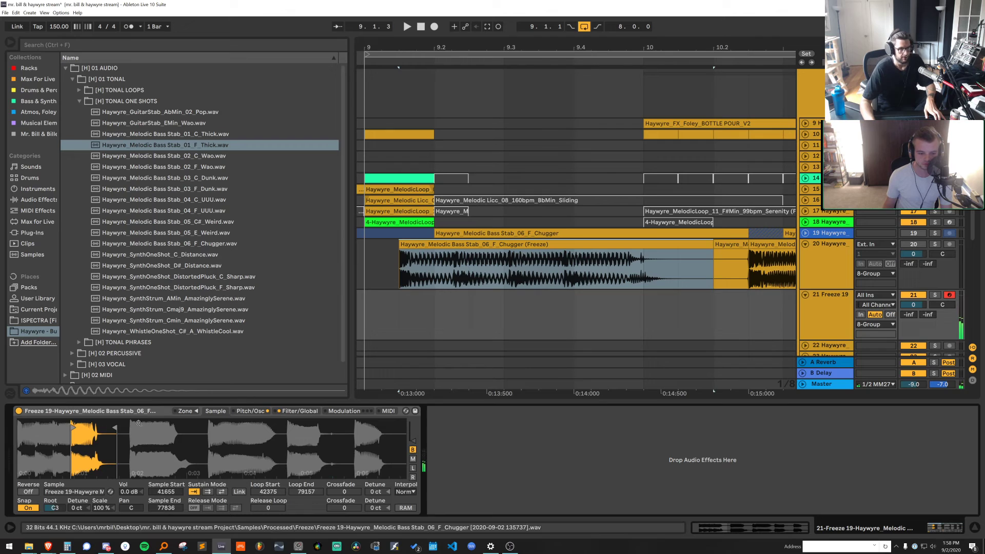
pyautogui.moveTo(78, 429)
pyautogui.mouseDown()
pyautogui.moveTo(95, 423)
pyautogui.moveTo(49, 425)
pyautogui.moveTo(404, 429)
pyautogui.mouseUp()
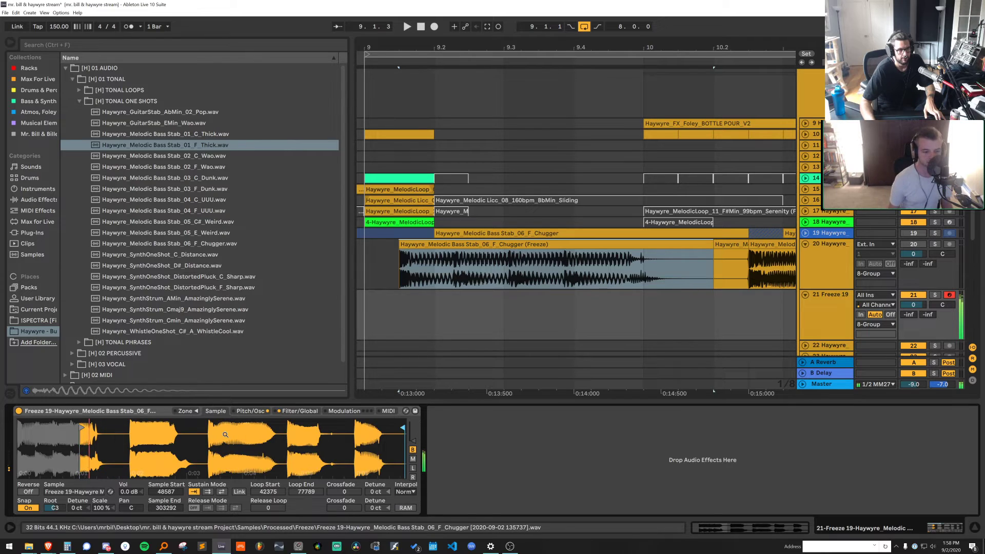
pyautogui.moveTo(80, 426)
pyautogui.mouseDown()
pyautogui.moveTo(271, 410)
pyautogui.moveTo(245, 407)
pyautogui.moveTo(259, 420)
pyautogui.moveTo(371, 426)
pyautogui.mouseUp()
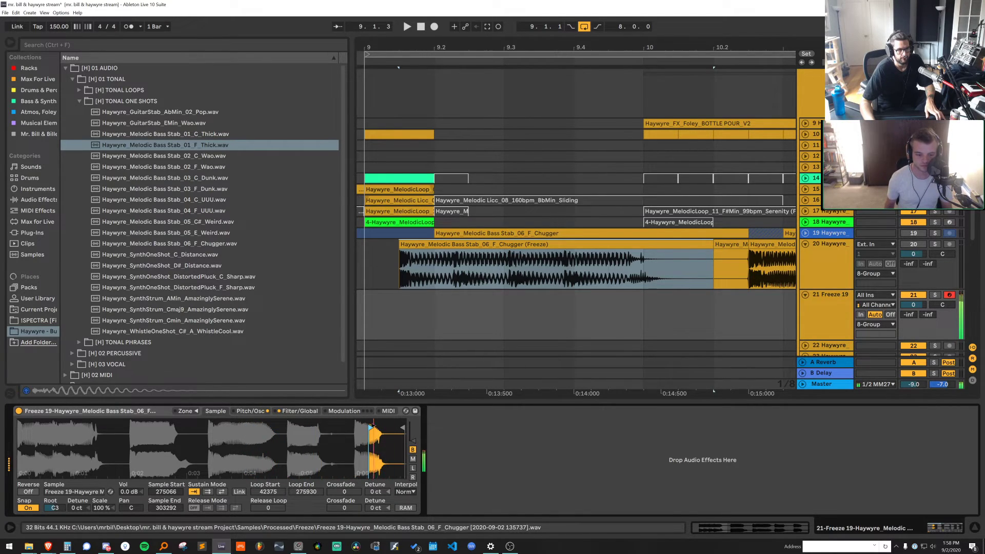
# Set the Sampler's filter to band-pass at 694 Hz with 57% resonance
pyautogui.click(251, 410)
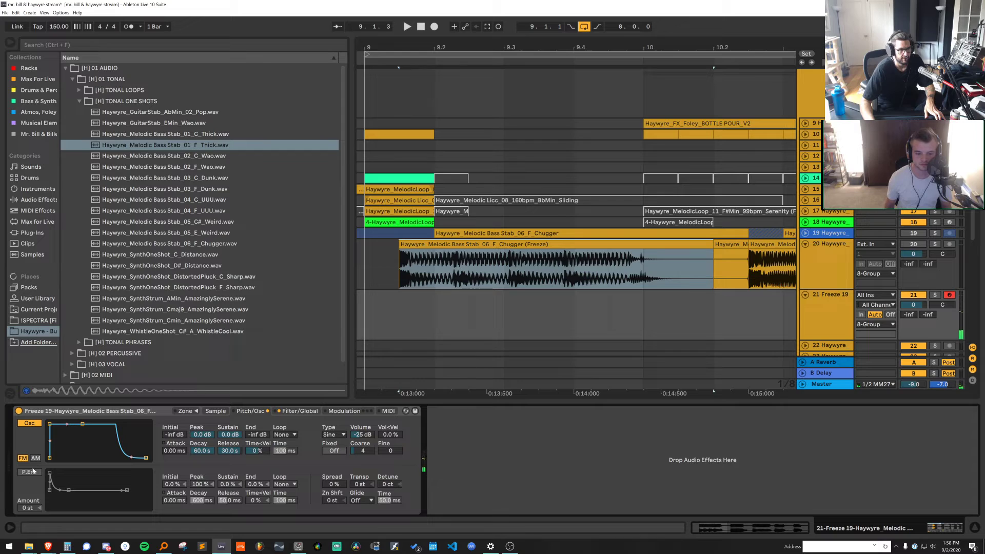
pyautogui.click(291, 411)
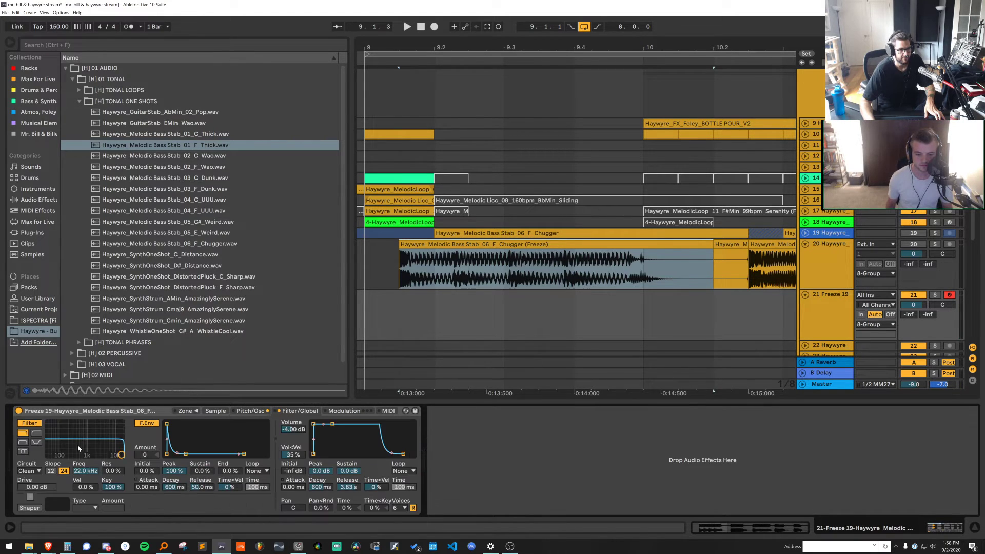
pyautogui.click(36, 442)
pyautogui.moveTo(121, 454); pyautogui.dragTo(83, 436)
pyautogui.click(23, 442)
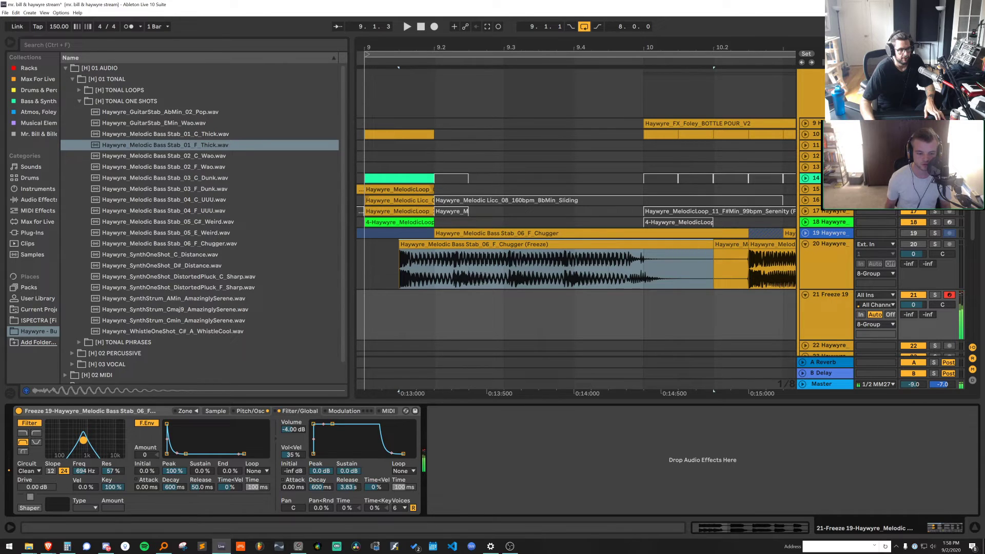
# Set the filter envelope to amount 60 with 44% peak and 17.1 ms attack, and tune the filter to 317 Hz with 55% resonance
pyautogui.moveTo(173, 432); pyautogui.dragTo(186, 440)
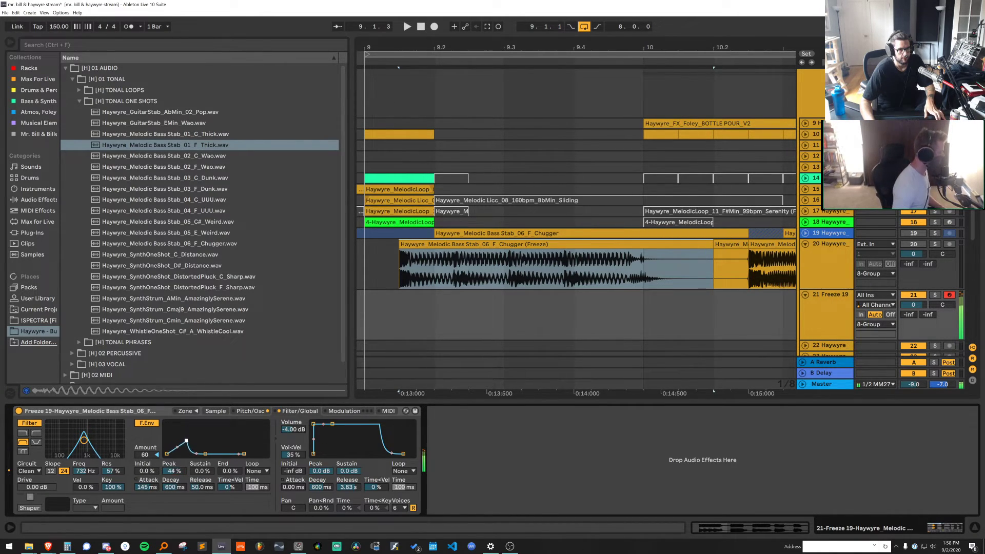
pyautogui.moveTo(84, 439); pyautogui.dragTo(75, 441)
# Enable the Sampler's shaper with the Hard type at an amount of 51.0
pyautogui.click(29, 506)
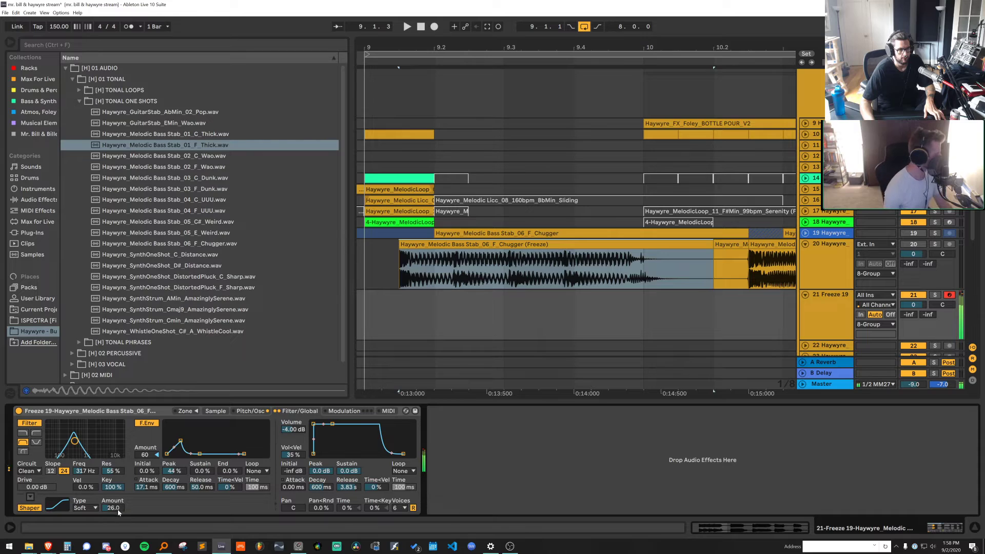
pyautogui.click(87, 507)
pyautogui.click(84, 480)
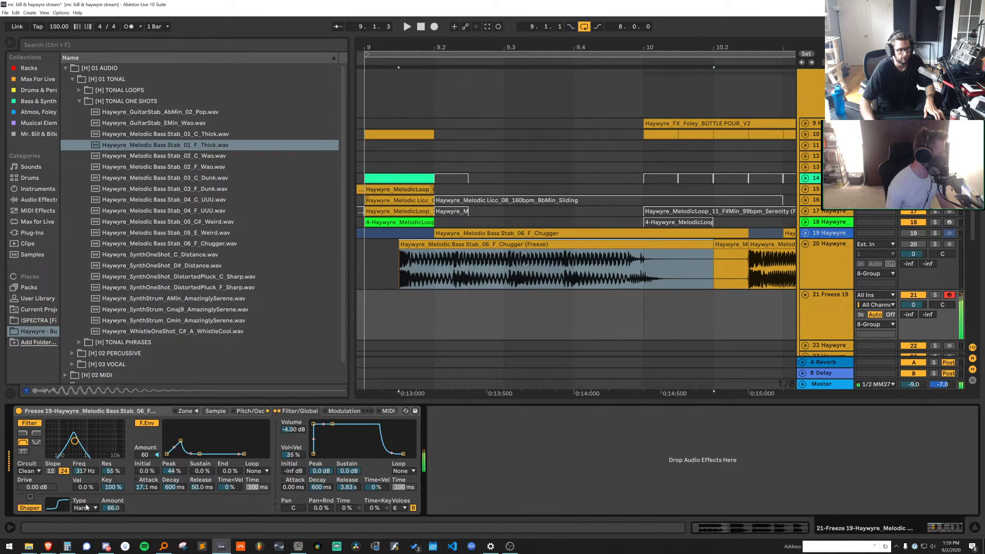
pyautogui.click(30, 497)
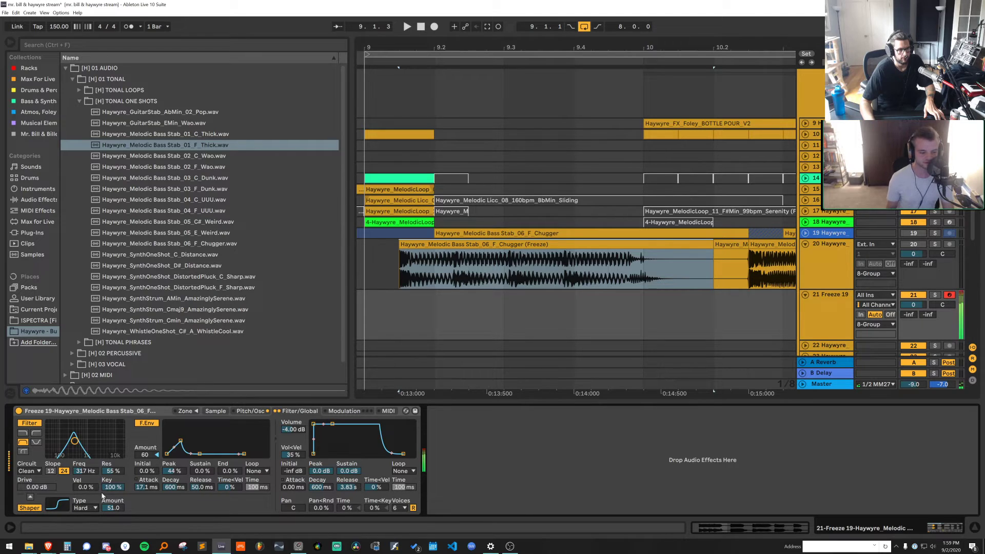
# Set the filter envelope to 35% initial and 37% peak, make the filter low-pass at 2.85 kHz with 16% resonance, and turn it off
pyautogui.moveTo(167, 454); pyautogui.dragTo(180, 430)
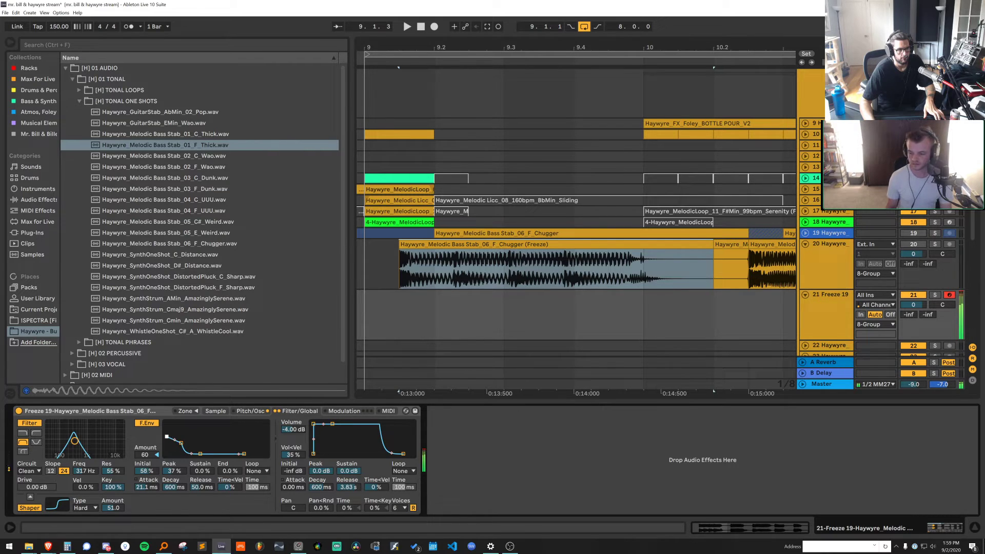
pyautogui.moveTo(58, 440); pyautogui.dragTo(99, 450)
pyautogui.click(36, 442)
pyautogui.click(23, 442)
pyautogui.click(36, 433)
pyautogui.click(23, 433)
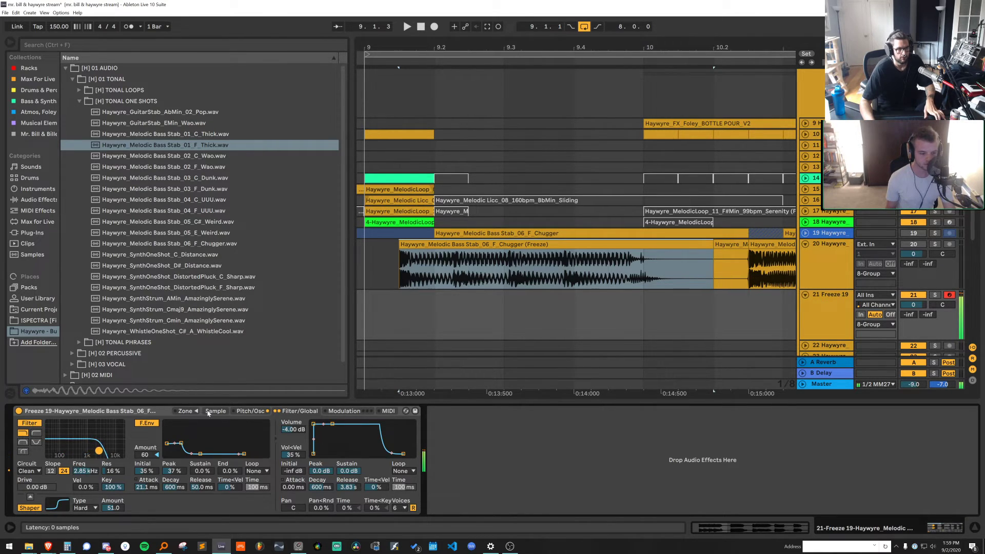
pyautogui.click(29, 423)
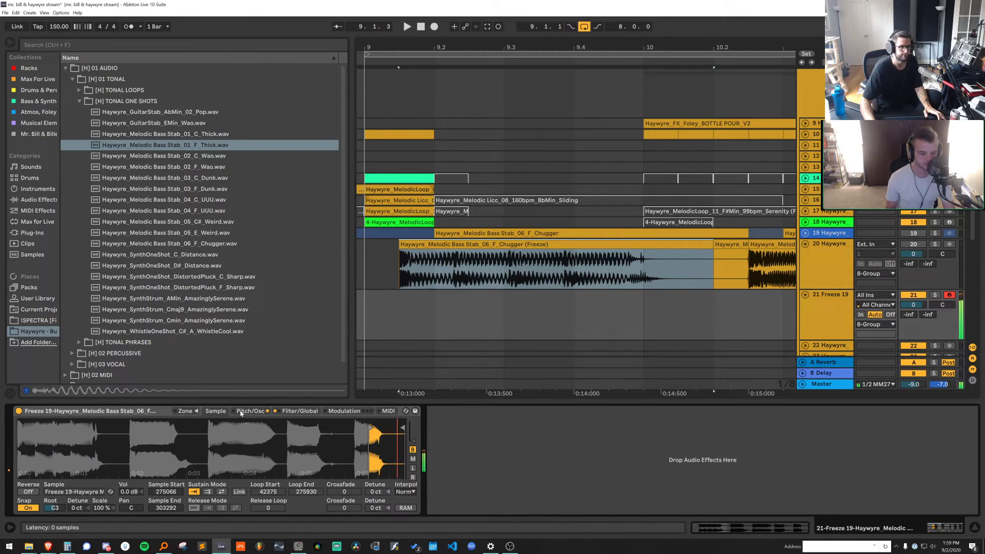
# Load the FX - Faked Dynamics rack from Mr. Bill - Essential Racks after the Sampler
pyautogui.click(216, 411)
pyautogui.press('z')
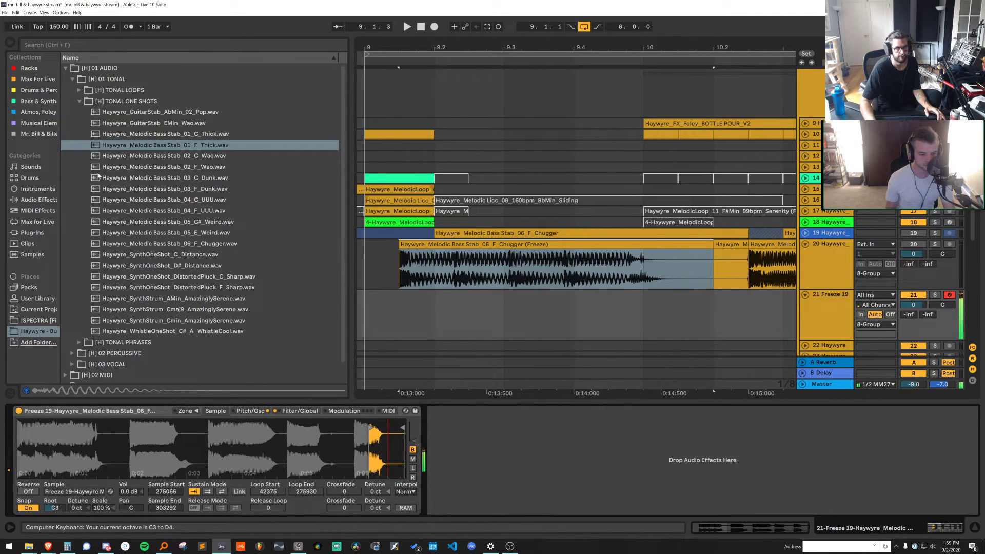
pyautogui.click(32, 68)
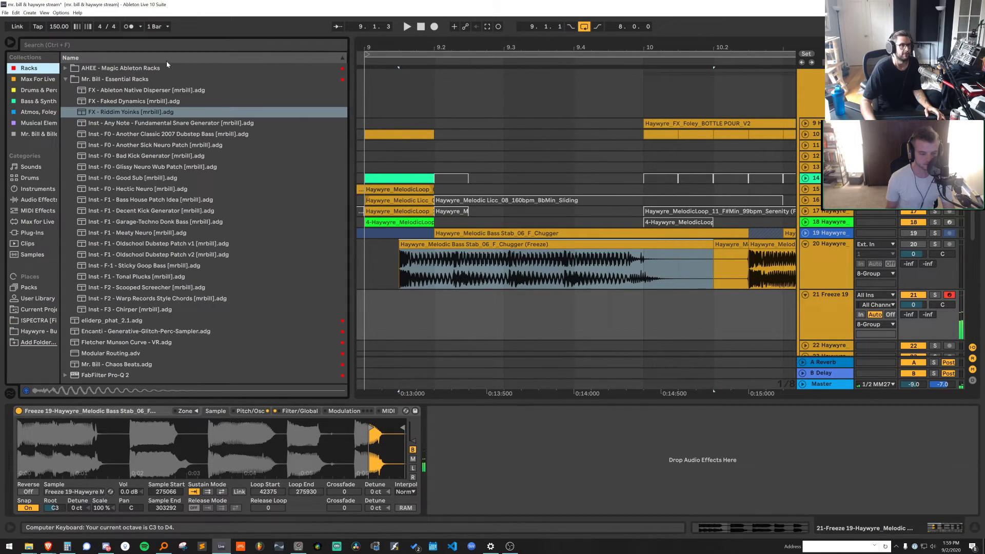
pyautogui.click(118, 91)
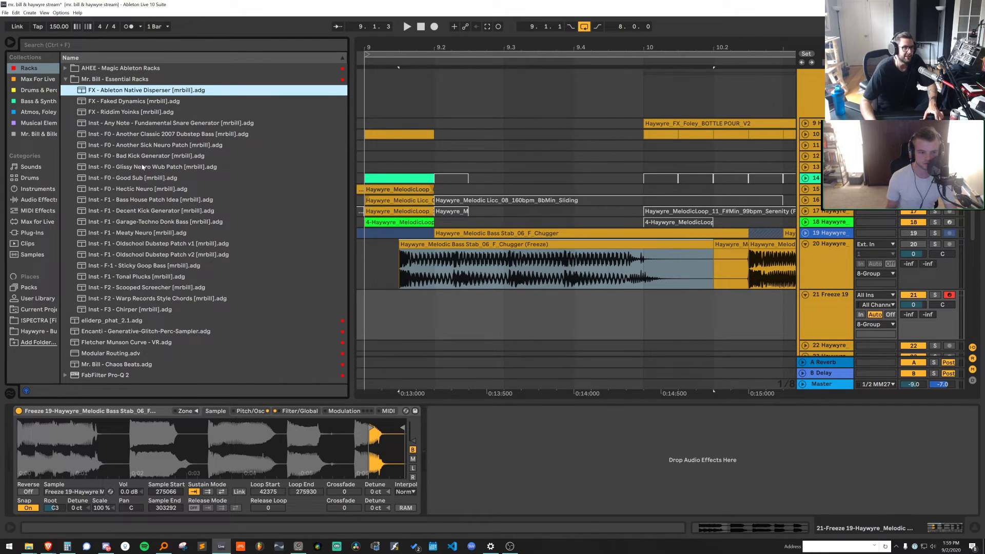
pyautogui.click(104, 114)
pyautogui.moveTo(108, 101); pyautogui.dragTo(468, 445)
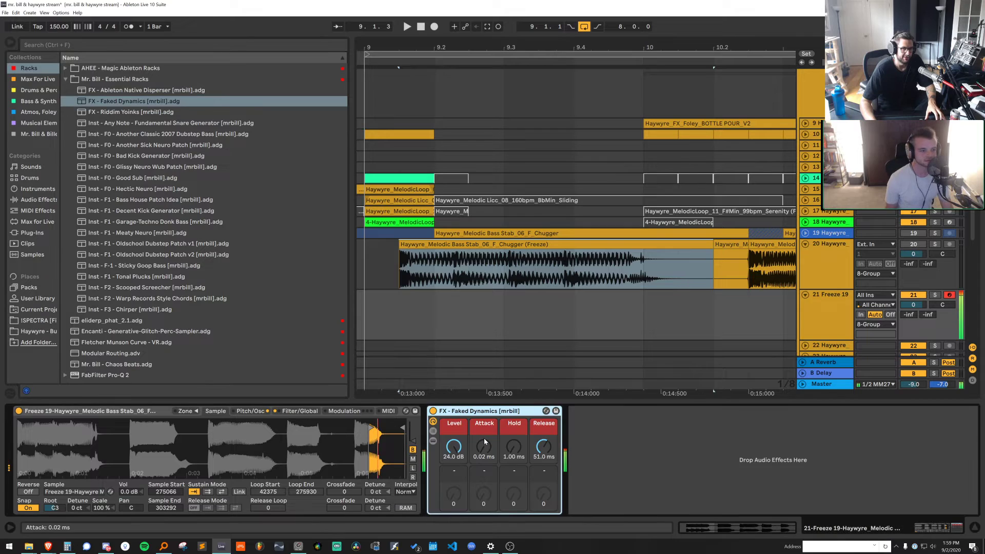
# Expand the Faked Dynamics rack's chain to show its devices, and set the rack's Release to 0.83 ms
pyautogui.click(433, 431)
pyautogui.doubleClick(575, 439)
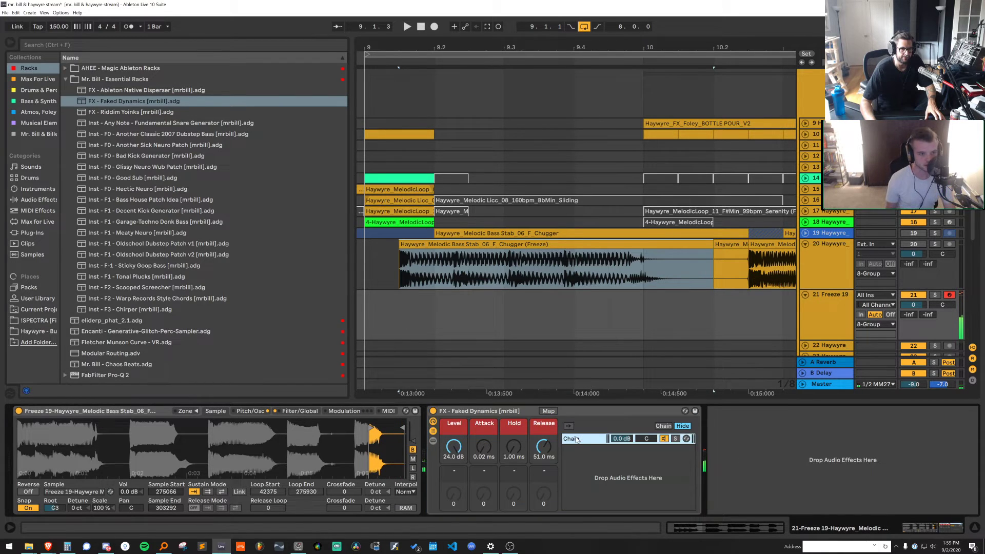
pyautogui.moveTo(882, 531); pyautogui.dragTo(900, 532)
pyautogui.moveTo(303, 447); pyautogui.dragTo(302, 482)
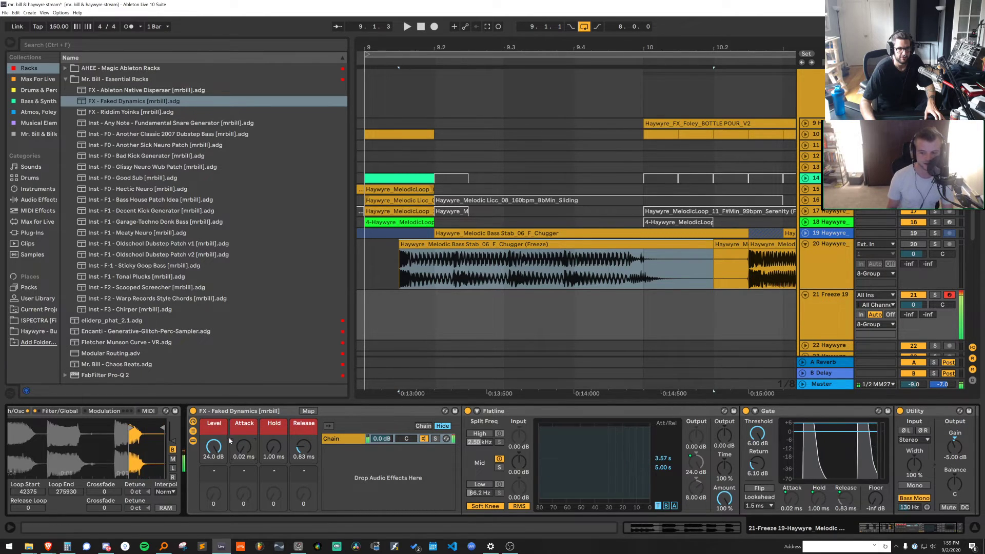
pyautogui.moveTo(214, 463); pyautogui.dragTo(213, 508)
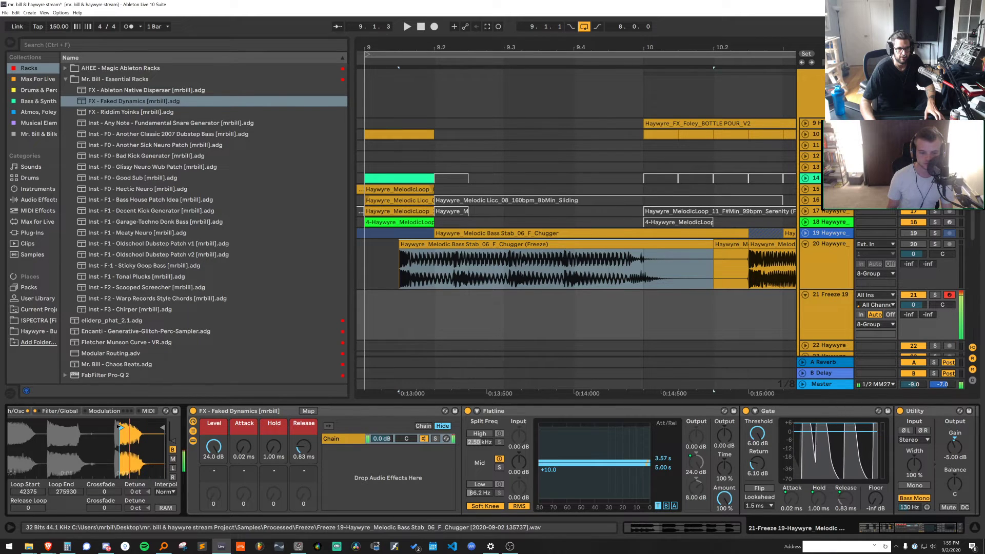
# Move the Sampler's sample start to 182599 and sample end to 210376 to play an earlier part of the recording
pyautogui.moveTo(120, 427); pyautogui.dragTo(78, 425)
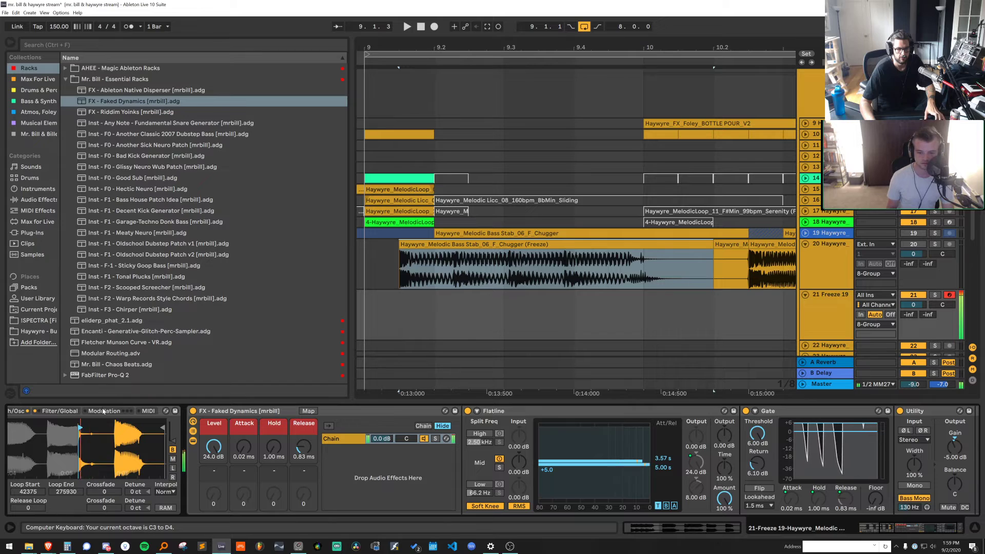
pyautogui.press('z')
pyautogui.click(875, 527)
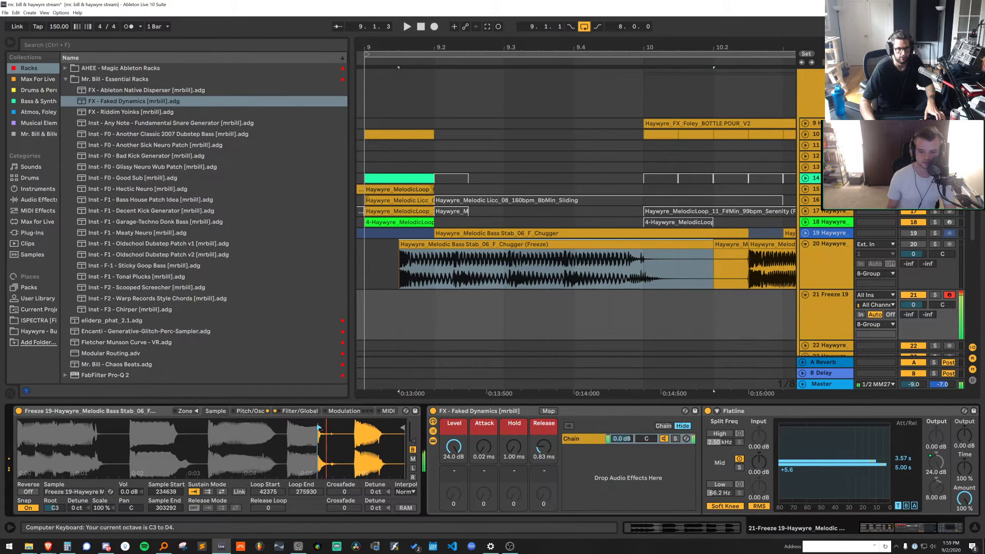
pyautogui.moveTo(318, 428); pyautogui.dragTo(266, 428)
pyautogui.moveTo(378, 428); pyautogui.dragTo(277, 427)
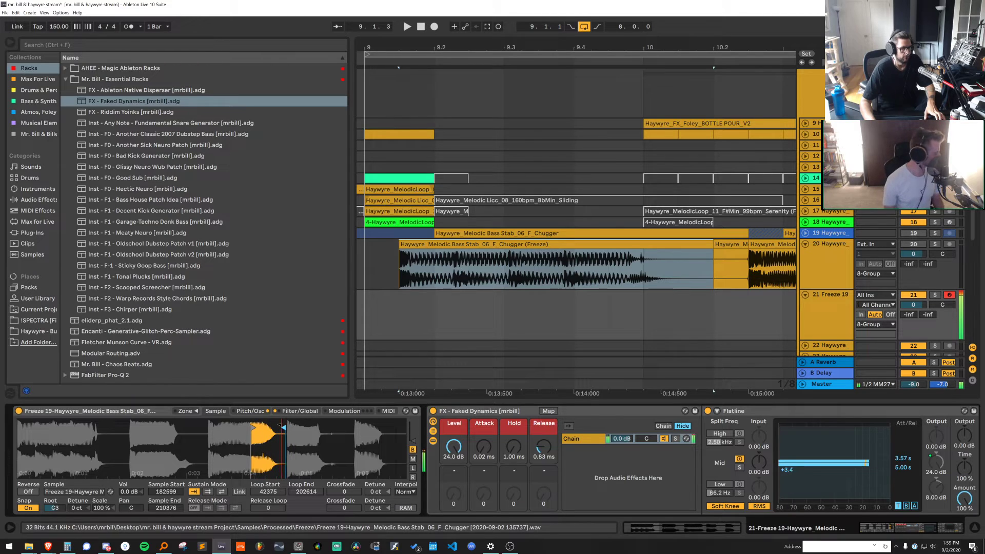
# Collapse the Faked Dynamics rack, search the browser for "riddim", and load FX - Riddim Yoinks after it
pyautogui.press('Delete')
pyautogui.doubleClick(518, 411)
pyautogui.hotkey('ctrl', 'f')
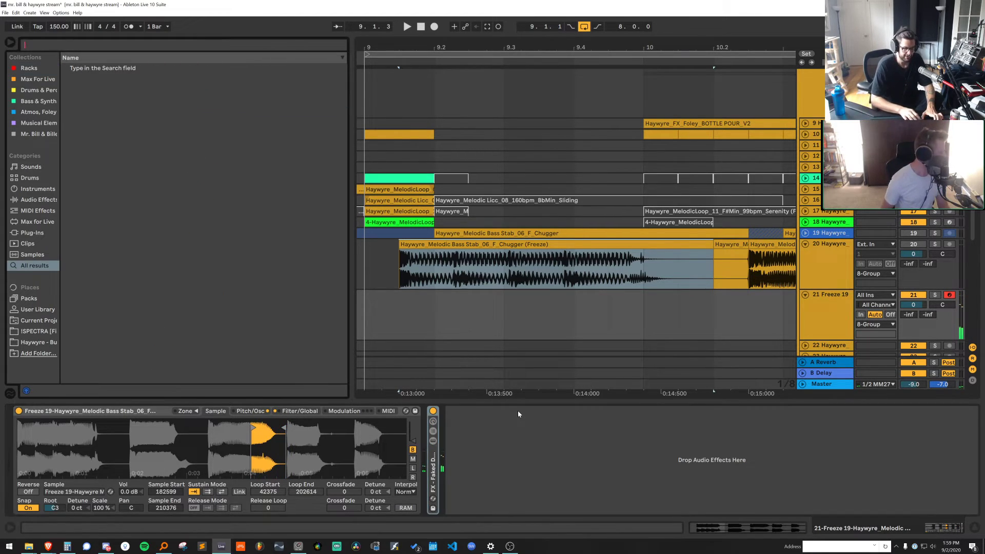
pyautogui.write('riddim')
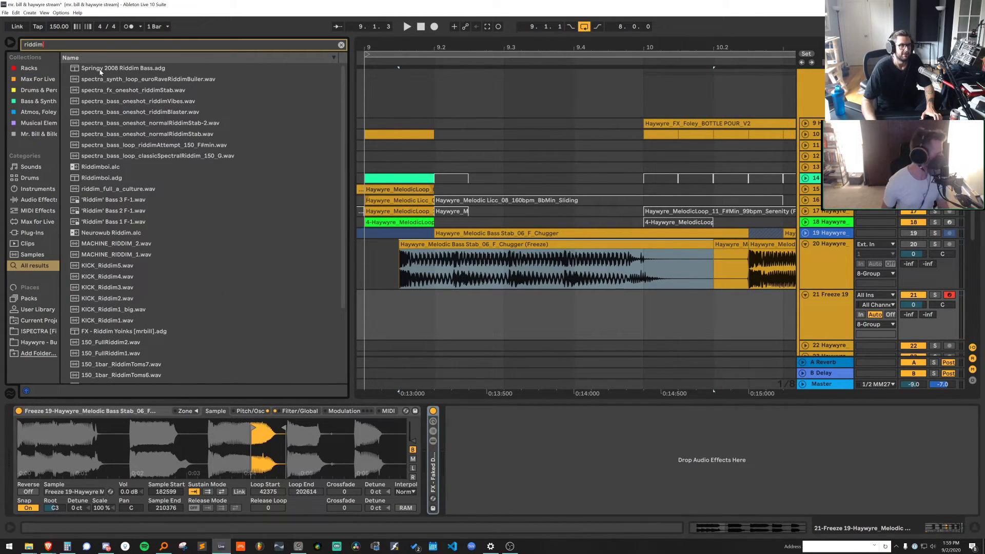
pyautogui.click(36, 71)
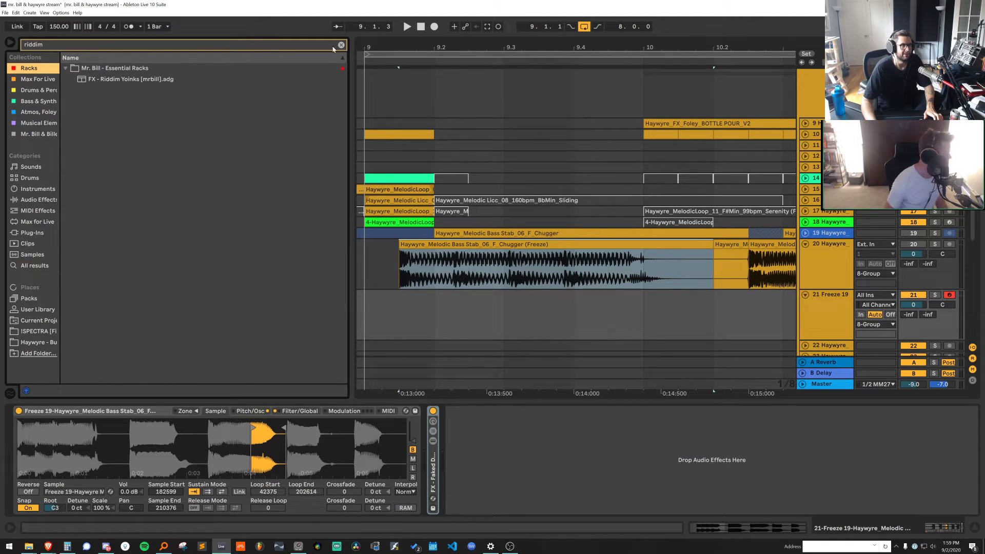
pyautogui.click(154, 81)
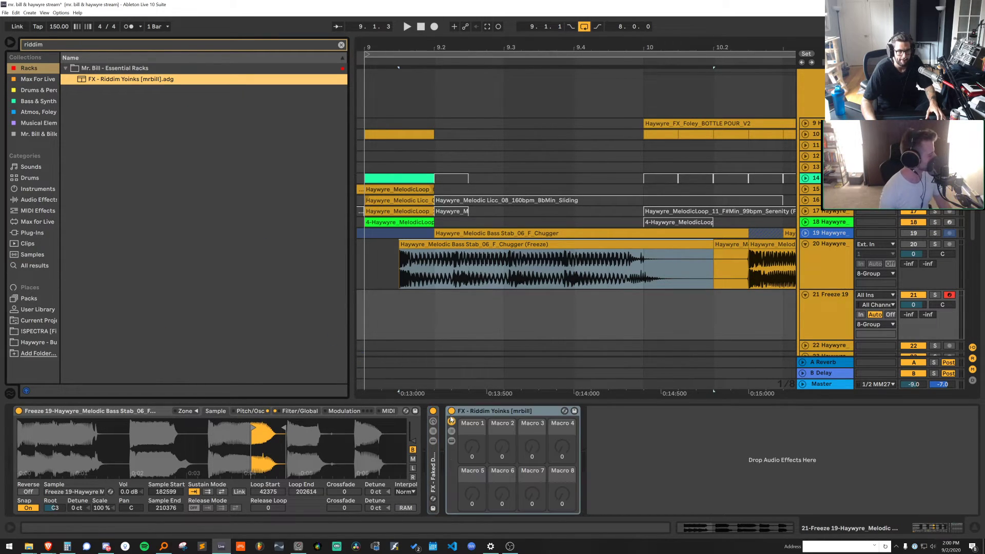
# Set the volume envelope to 1.04 s decay and -inf sustain, and re-enable the filter at 370 Hz, 55% resonance, 40% envelope peak, 3.08 ms attack
pyautogui.click(300, 410)
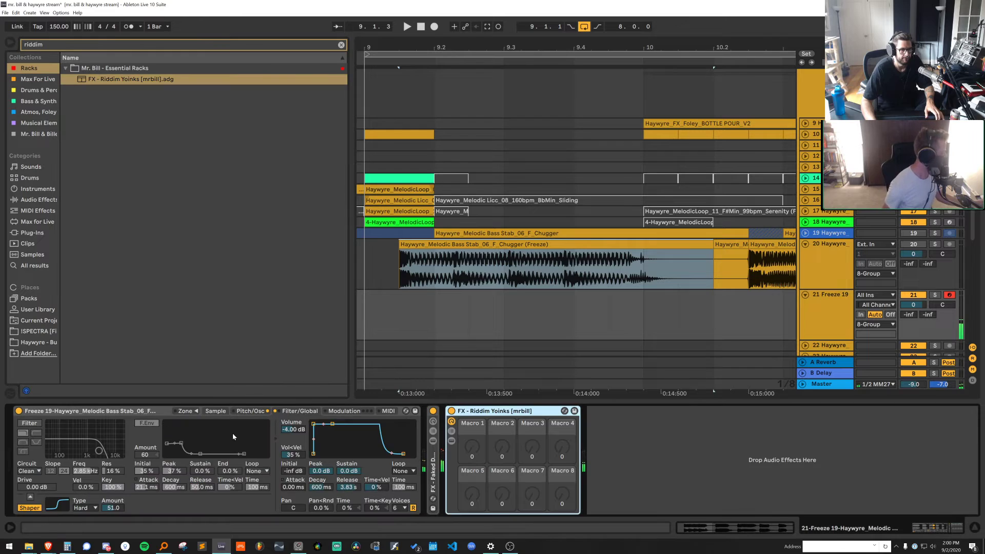
pyautogui.moveTo(331, 426); pyautogui.dragTo(329, 453)
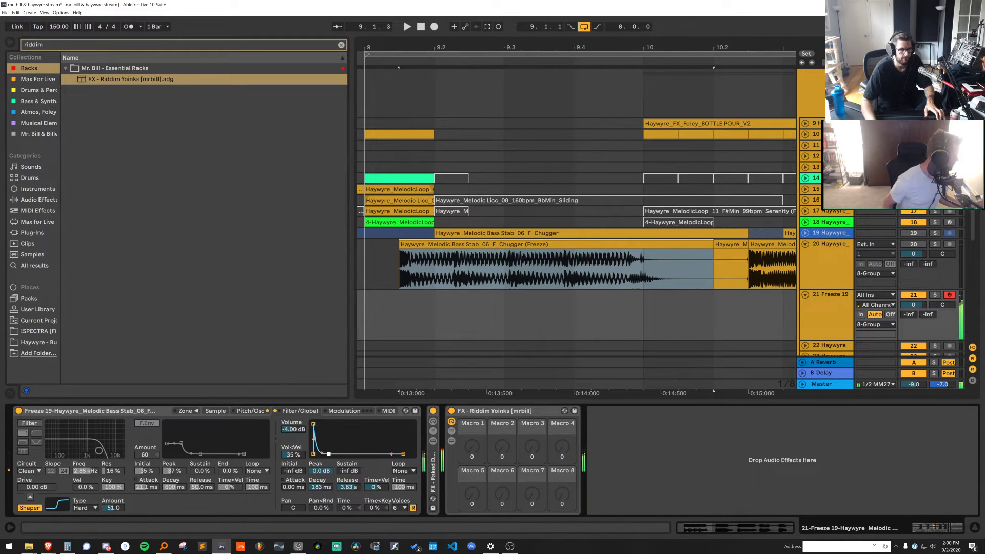
pyautogui.click(25, 422)
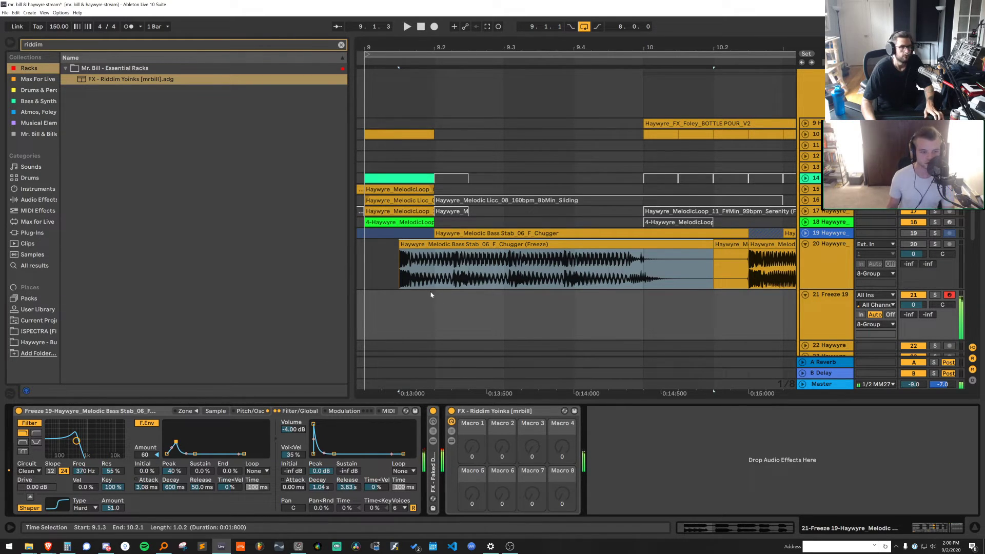
# Record a short one-note MIDI clip on track 21, starting at bar 9
pyautogui.click(364, 309)
pyautogui.press('space')
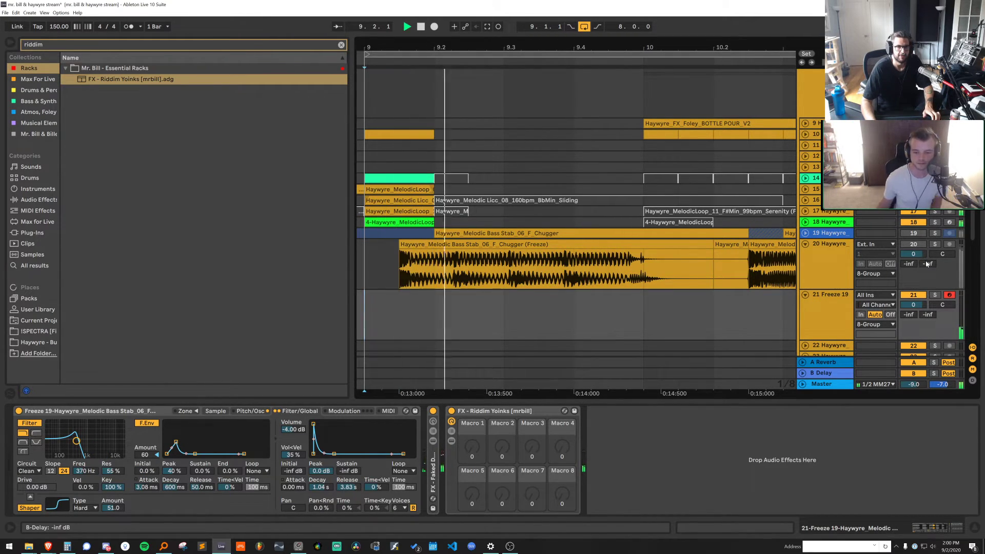
pyautogui.press('space')
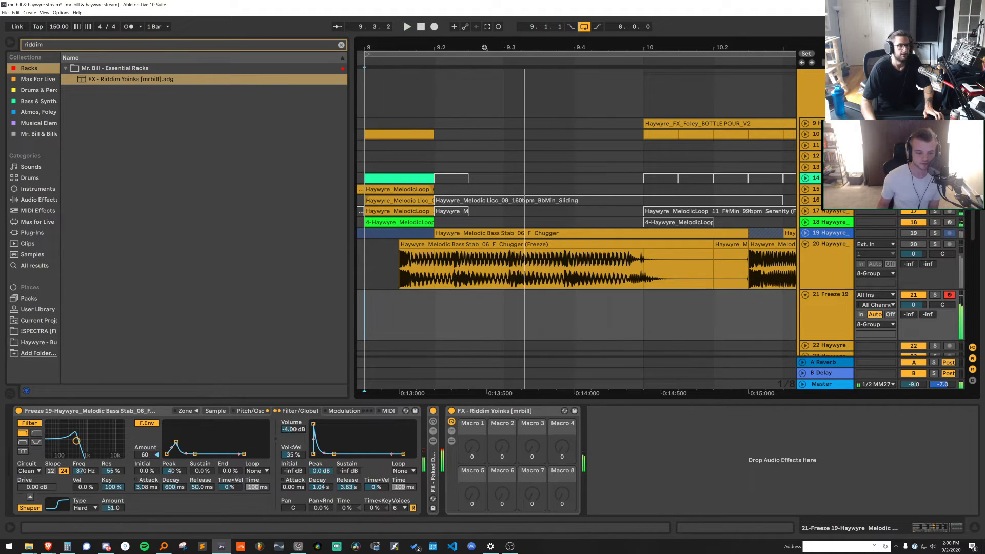
pyautogui.click(435, 27)
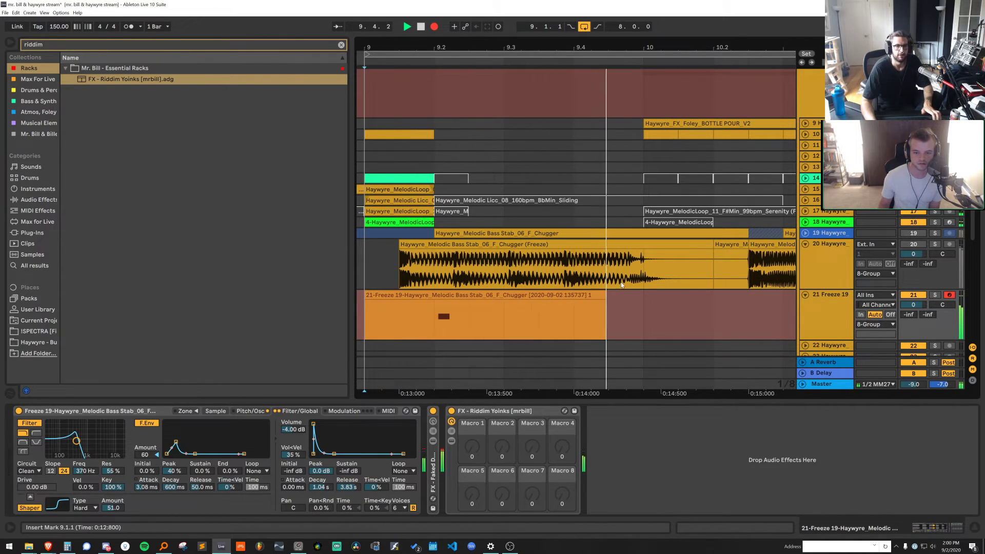
pyautogui.press('space')
# Open the recorded clip and move its C3 note back onto beat 1.2
pyautogui.doubleClick(606, 296)
pyautogui.moveTo(465, 449); pyautogui.dragTo(456, 445)
pyautogui.press('space')
# Solo track 21, disarm its recording, and show its device chain
pyautogui.click(835, 299)
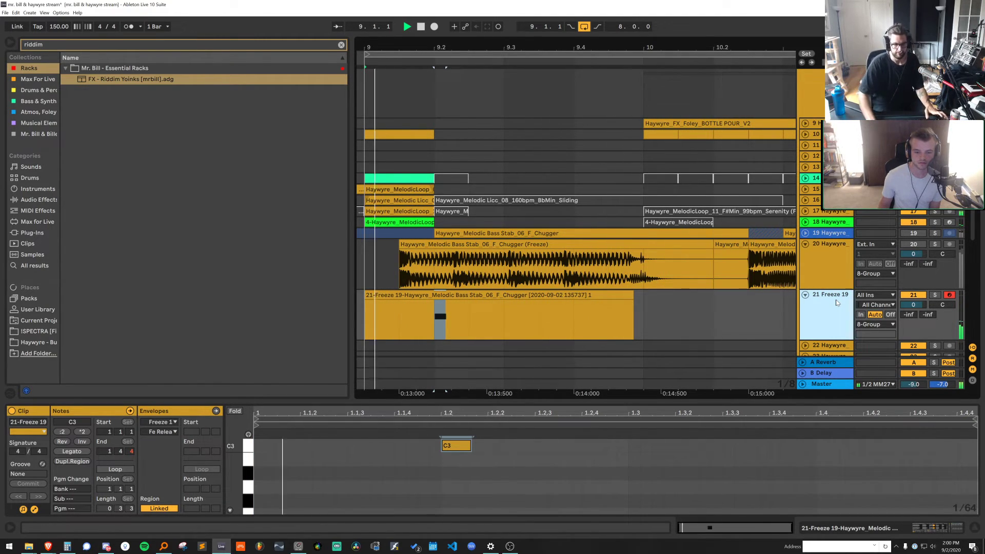
pyautogui.press('space')
pyautogui.click(938, 295)
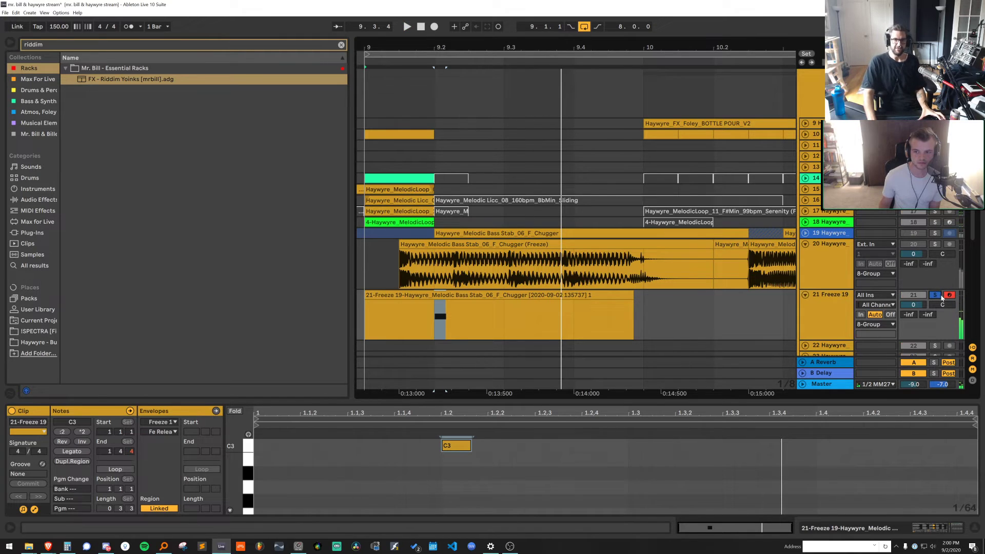
pyautogui.doubleClick(826, 312)
pyautogui.press('space')
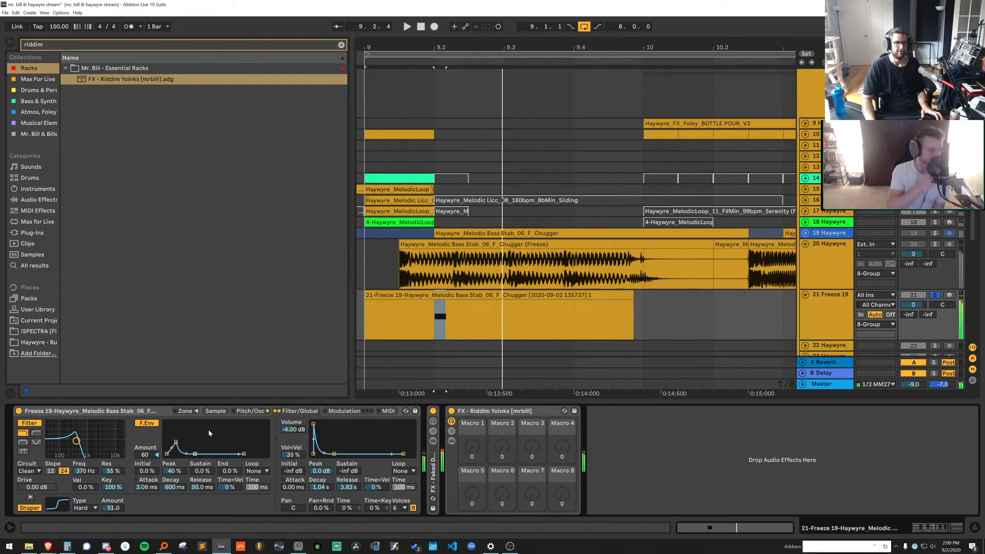
# Set the sampler's filter envelope to 17.1 ms attack and 38% peak, and its filter to 178 Hz with 68% resonance, auditioning from 9.2
pyautogui.click(427, 316)
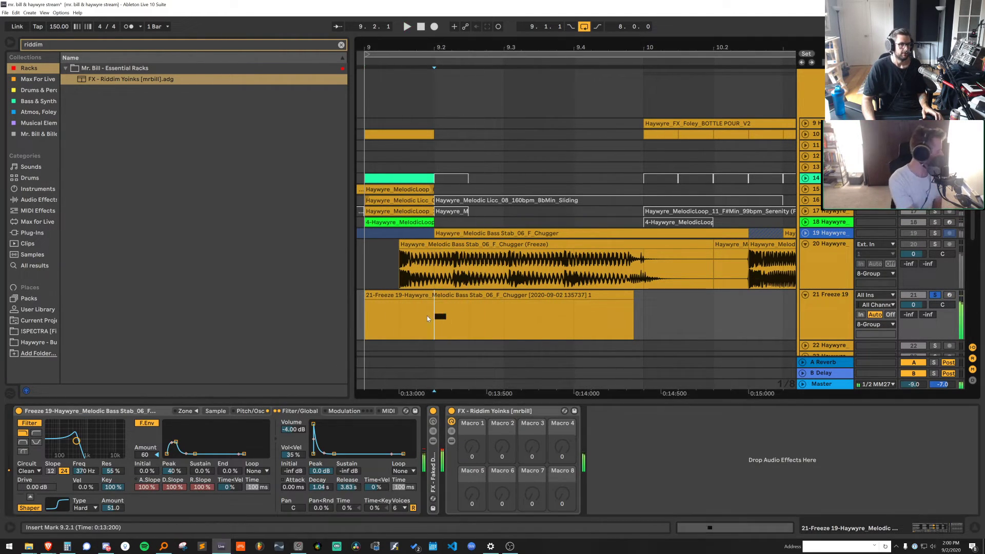
pyautogui.press('space')
pyautogui.moveTo(176, 442); pyautogui.dragTo(180, 442)
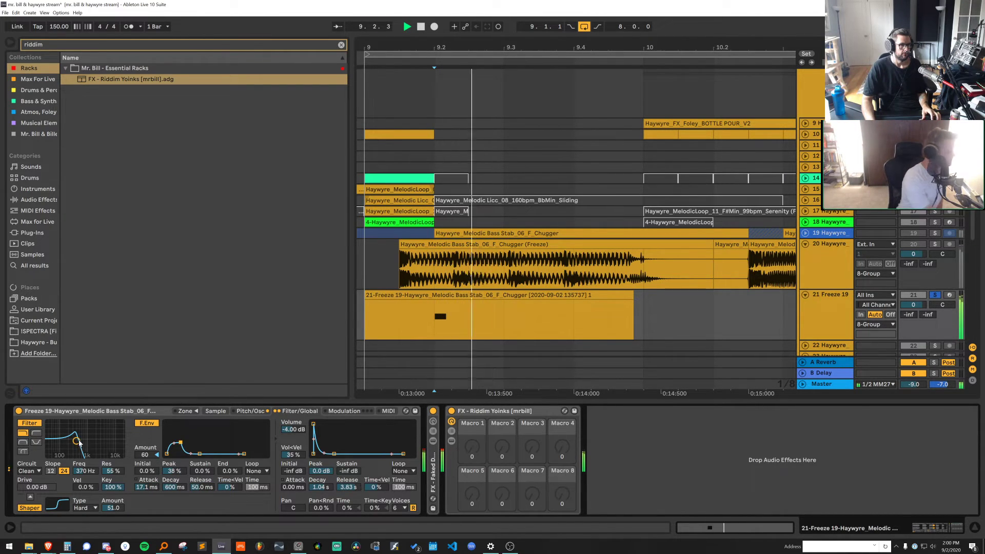
pyautogui.moveTo(76, 441); pyautogui.dragTo(69, 437)
pyautogui.press('space')
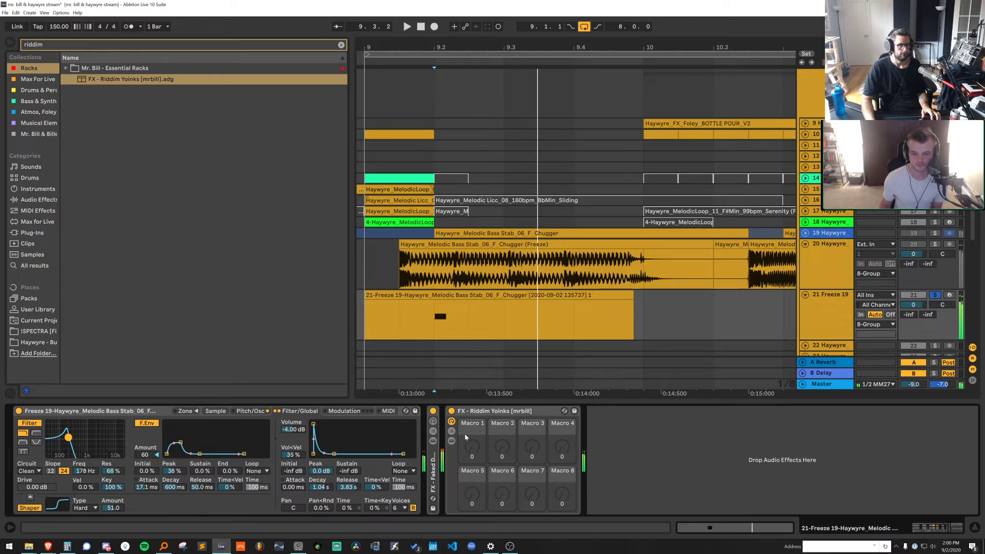
# Reveal the devices inside the FX - Riddim Yoinks rack's chain and audition the sound
pyautogui.click(452, 431)
pyautogui.doubleClick(614, 439)
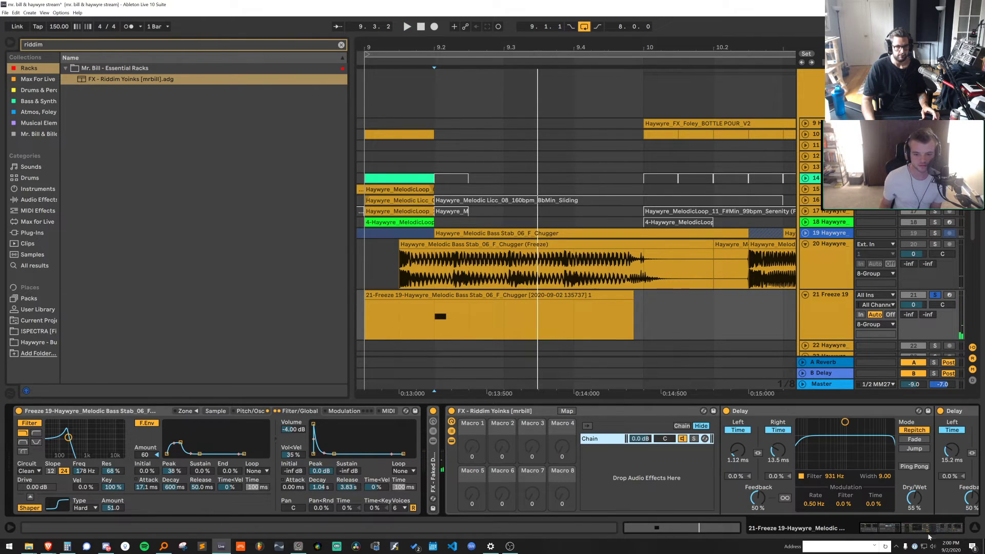
pyautogui.click(929, 527)
pyautogui.press('space')
pyautogui.press('space')
# Collapse the rack's EQ Three, OTT and first Glue Compressor, and switch the second Glue Compressor back on
pyautogui.doubleClick(234, 411)
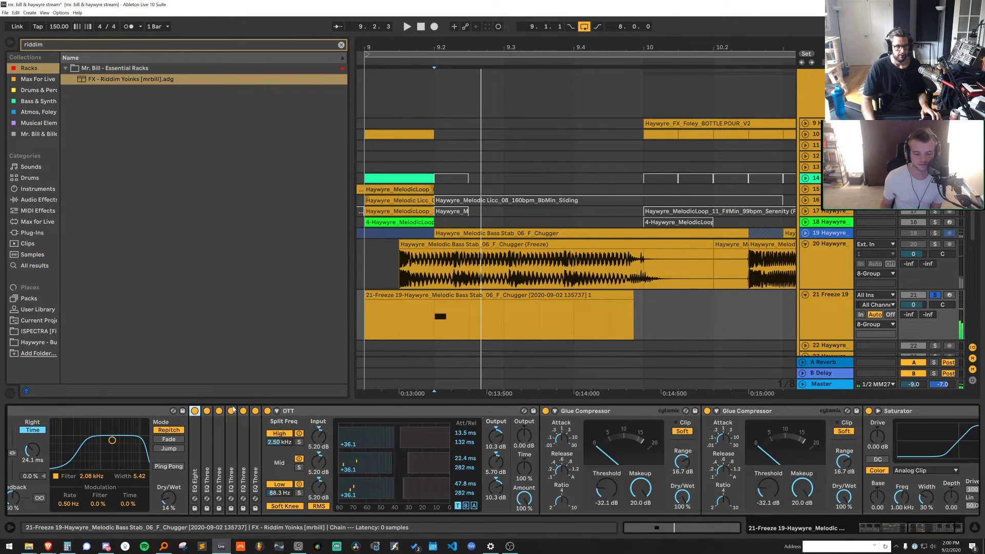
pyautogui.click(320, 412)
pyautogui.doubleClick(320, 414)
pyautogui.doubleClick(412, 412)
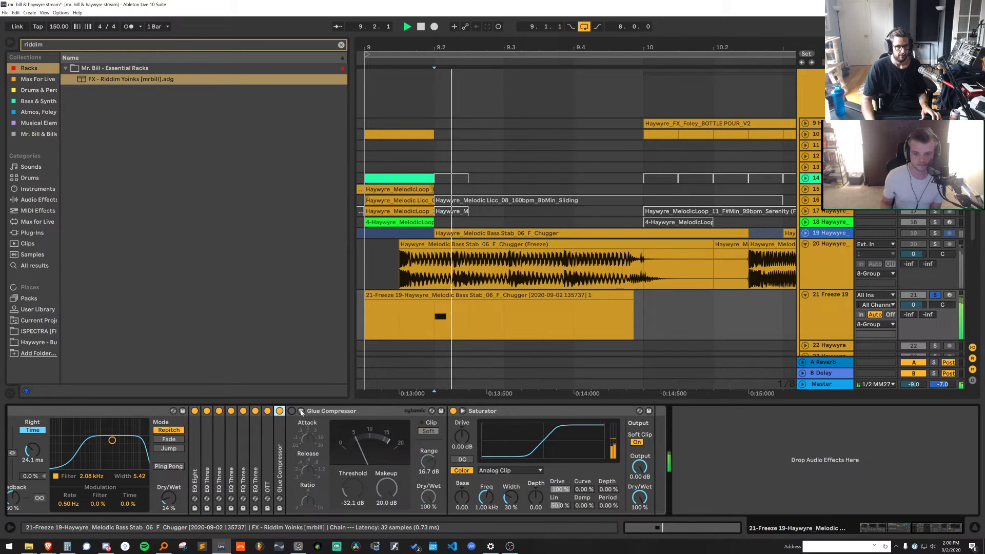
pyautogui.click(292, 412)
pyautogui.click(523, 411)
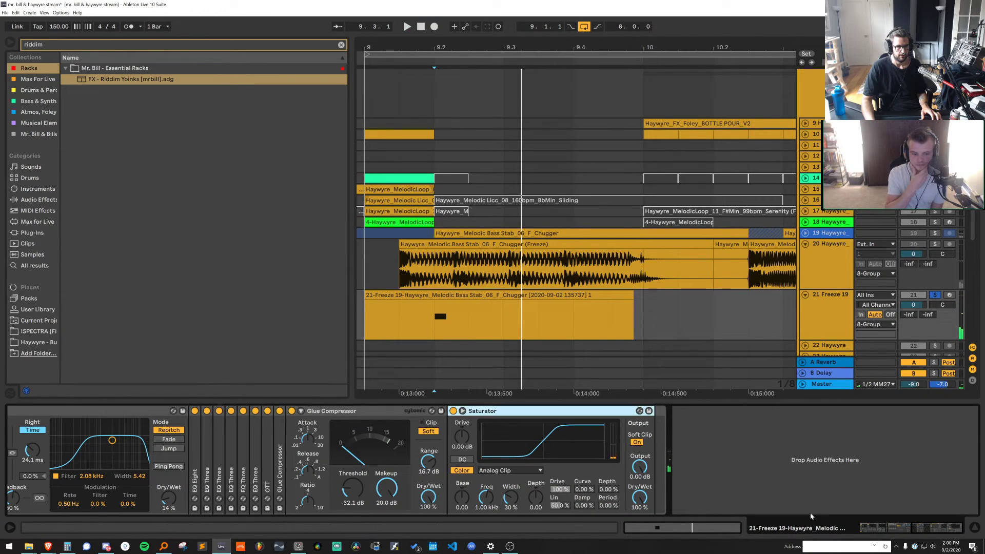
# Set the rack's first Delay to 13.5 ms left time, 65% feedback, and a 1.39 kHz filter with width 3.07
pyautogui.moveTo(945, 530); pyautogui.dragTo(913, 528)
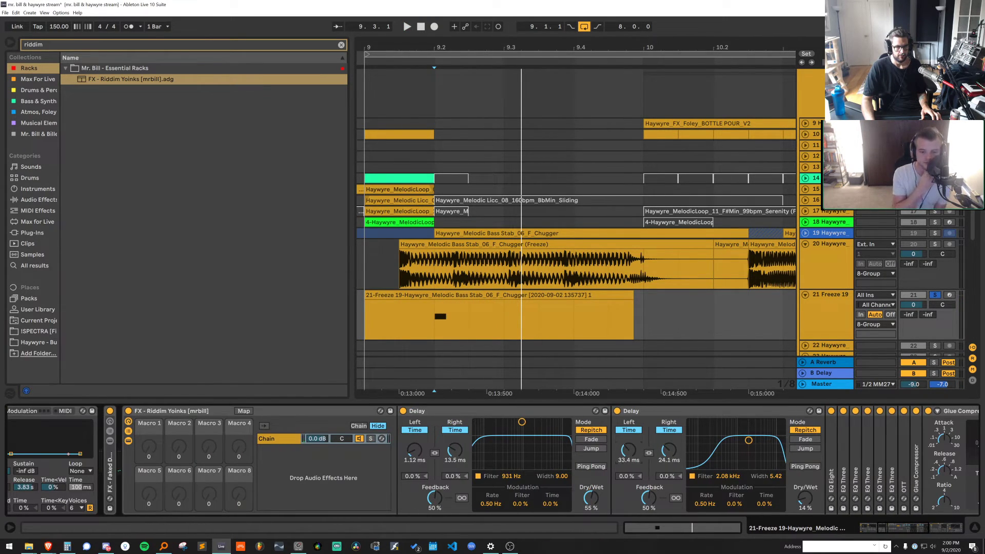
pyautogui.press('space')
pyautogui.moveTo(413, 450); pyautogui.dragTo(413, 430)
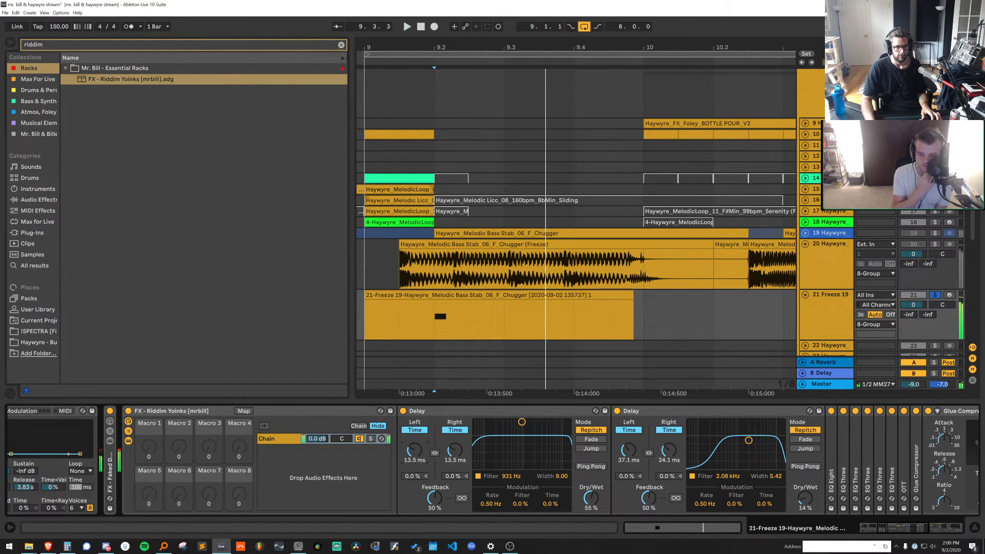
pyautogui.moveTo(436, 501); pyautogui.dragTo(436, 491)
pyautogui.moveTo(522, 422); pyautogui.dragTo(528, 452)
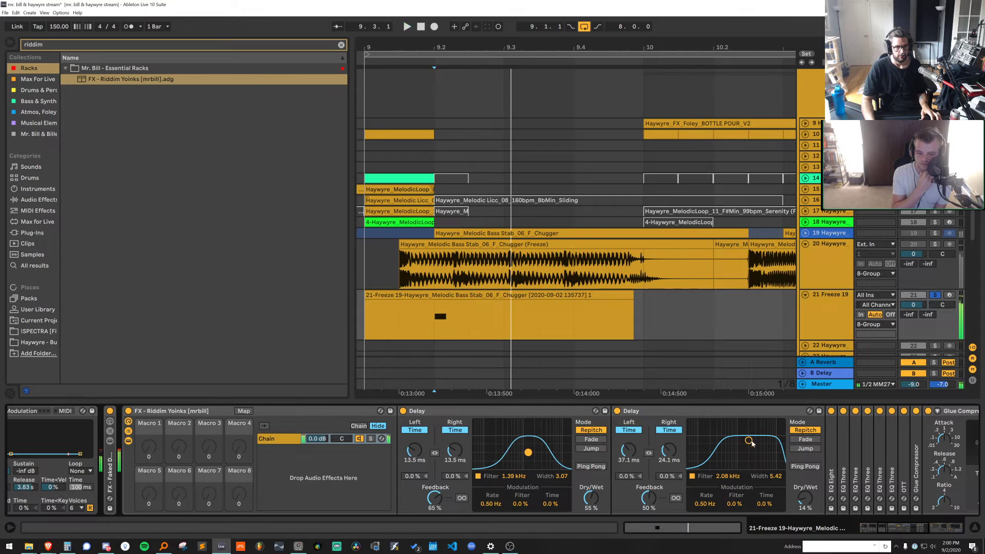
# Set the second Delay's filter to 1.61 kHz with width 2.74, its feedback to 72% and its dry/wet to 30%
pyautogui.moveTo(749, 440); pyautogui.dragTo(745, 454)
pyautogui.moveTo(648, 498); pyautogui.dragTo(649, 486)
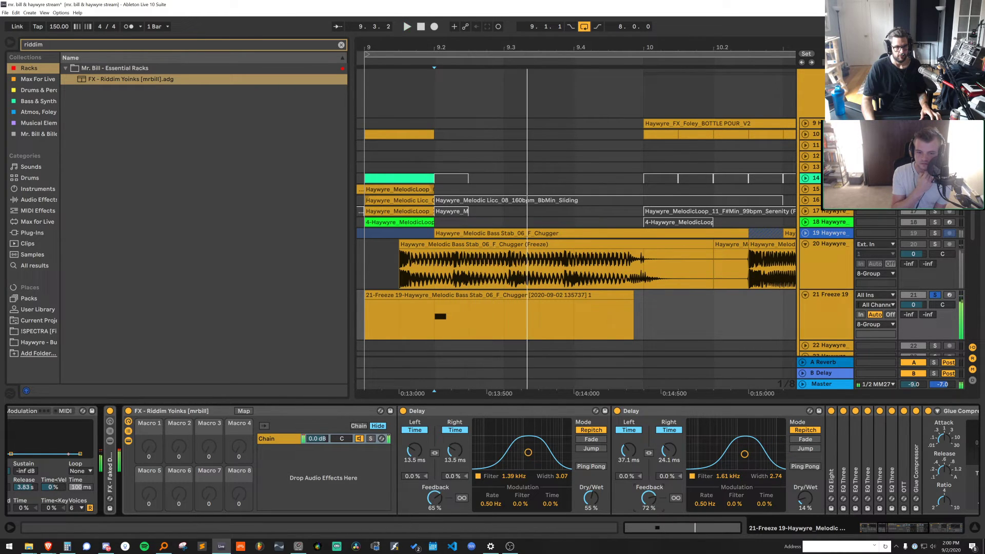
pyautogui.press('space')
pyautogui.press('space')
pyautogui.moveTo(804, 498); pyautogui.dragTo(805, 489)
pyautogui.press('space')
pyautogui.press('space')
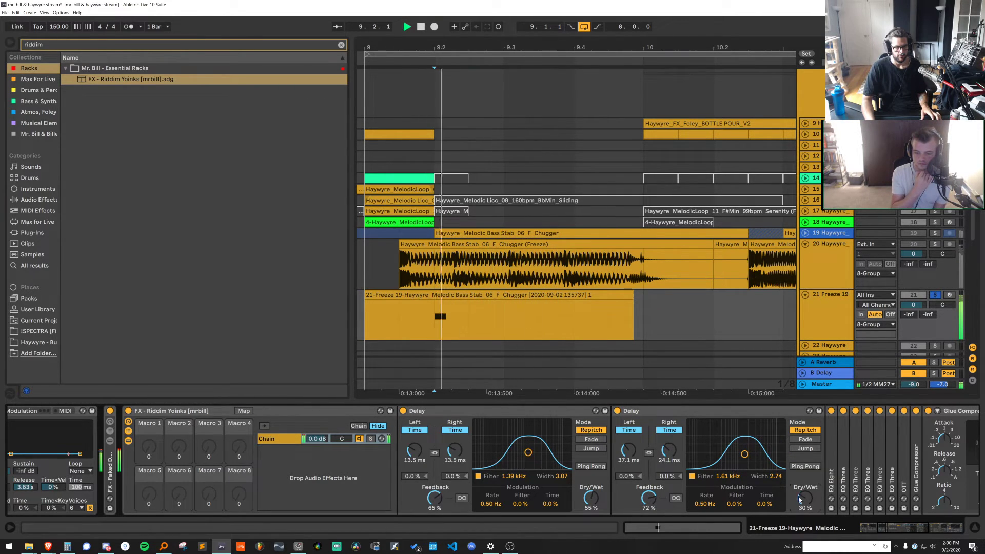
# Set the second Delay's left time to 4.23 ms and right time to 21.6 ms, auditioning the stab repeatedly
pyautogui.moveTo(638, 453); pyautogui.dragTo(661, 447)
pyautogui.press('space')
pyautogui.press('space')
pyautogui.press('space')
pyautogui.press('space')
pyautogui.press('space')
pyautogui.press('space')
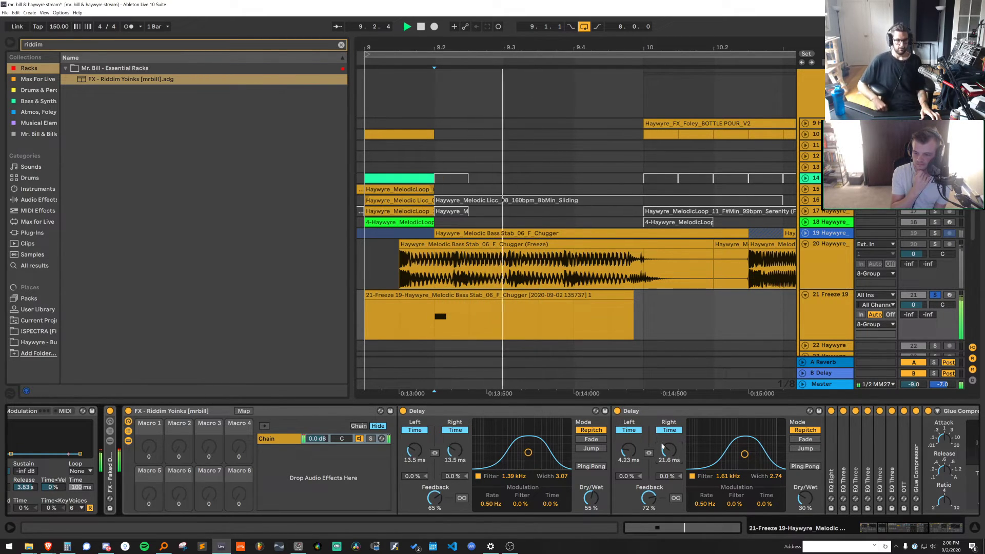
# Reshape the sampler's filter envelope to 21.9 ms decay and 90% sustain, and audition it
pyautogui.click(873, 527)
pyautogui.press('space')
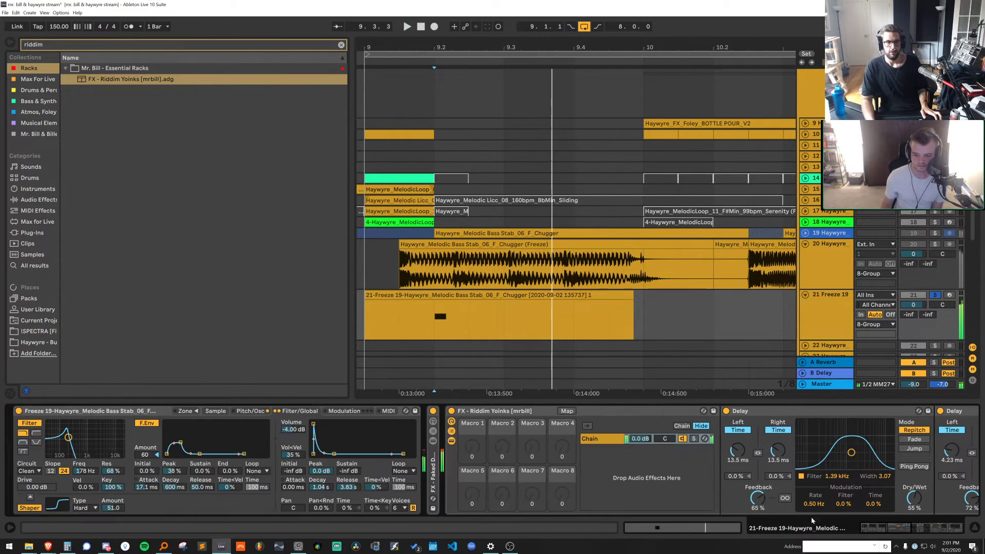
pyautogui.press('space')
pyautogui.press('space')
pyautogui.moveTo(199, 454); pyautogui.dragTo(190, 427)
pyautogui.press('space')
pyautogui.press('space')
pyautogui.press('space')
pyautogui.press('space')
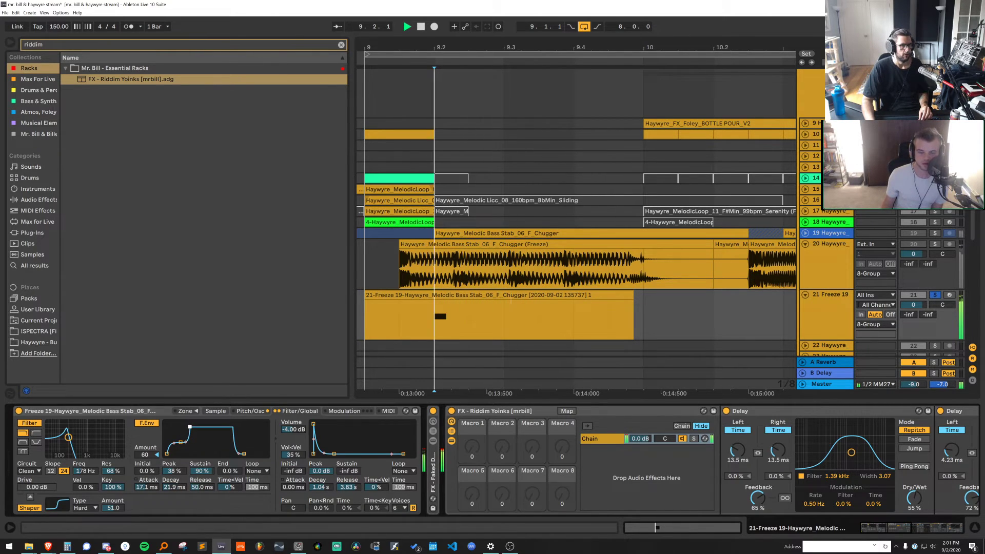
pyautogui.press('space')
# Show the sampler's pitch and oscillator settings and try a different transposition, resetting it to 0 st
pyautogui.click(258, 410)
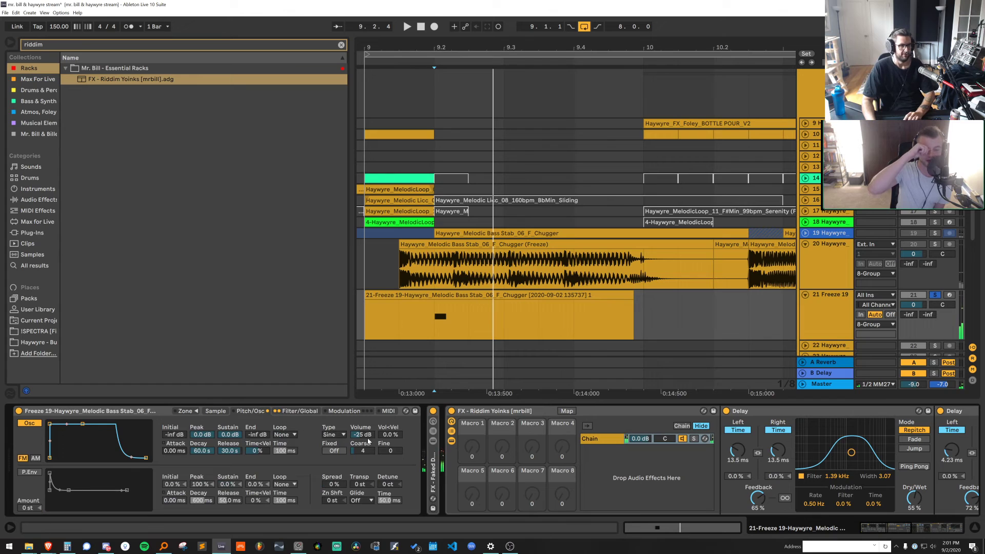
pyautogui.moveTo(363, 483); pyautogui.dragTo(364, 476)
pyautogui.press('space')
pyautogui.press('space')
pyautogui.press('space')
pyautogui.press('space')
pyautogui.press('Delete')
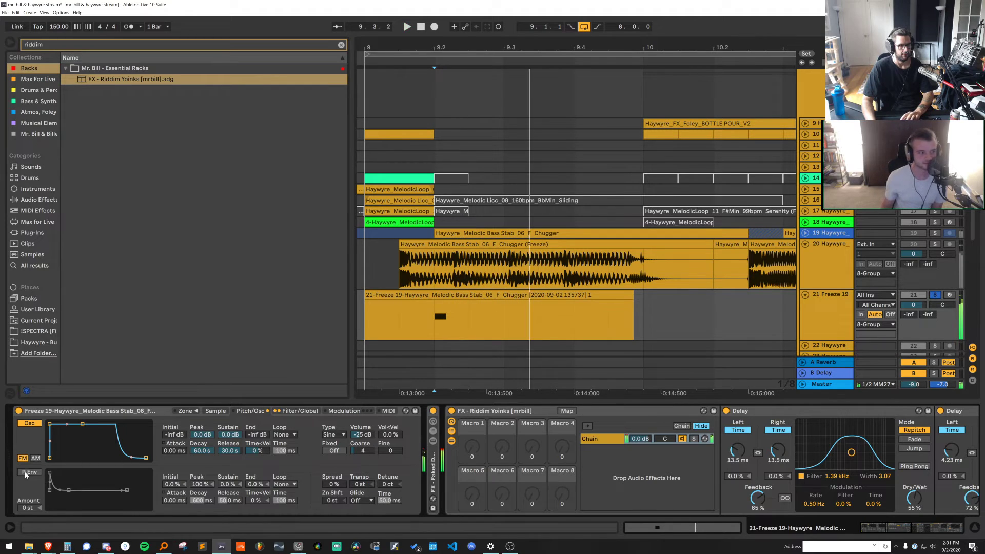
# Enable the sampler's pitch envelope with an amount of +12 st and a decay of 189 ms
pyautogui.click(29, 472)
pyautogui.press('space')
pyautogui.moveTo(26, 508); pyautogui.dragTo(27, 502)
pyautogui.press('space')
pyautogui.press('space')
pyautogui.press('space')
pyautogui.press('space')
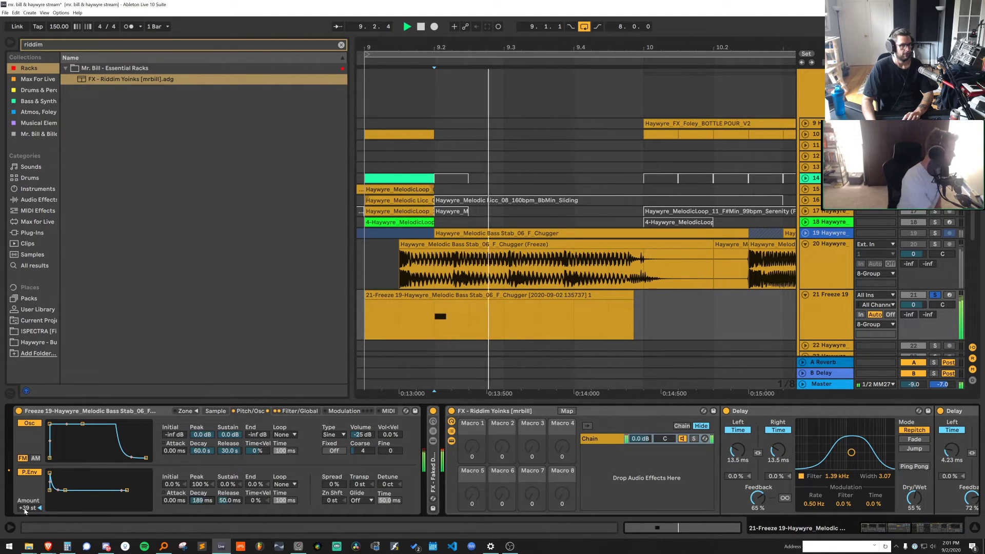
pyautogui.moveTo(201, 501); pyautogui.dragTo(200, 508)
pyautogui.press('space')
pyautogui.press('space')
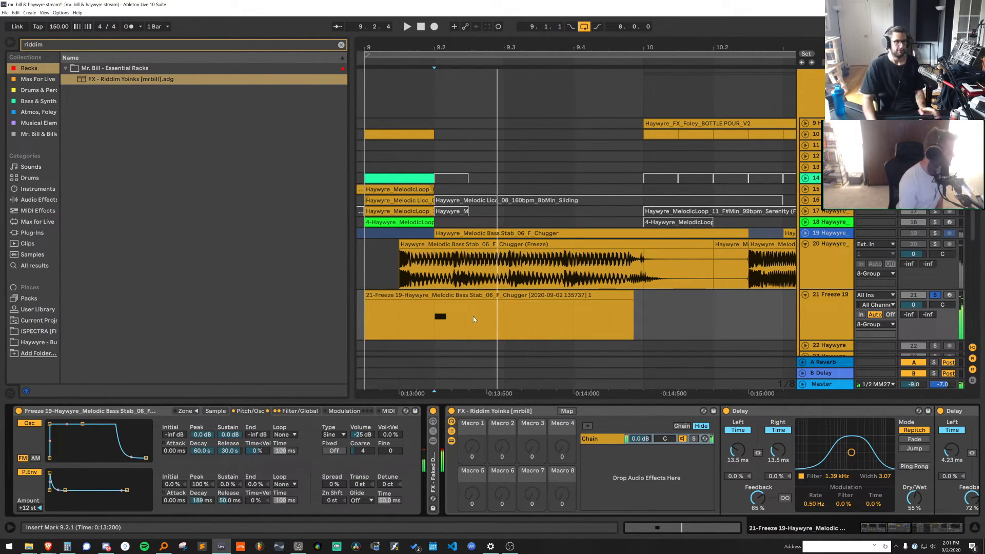
# Try feedback values of 59% on the first Delay and 95% on the second Delay
pyautogui.moveTo(758, 497); pyautogui.dragTo(757, 500)
pyautogui.press('space')
pyautogui.press('space')
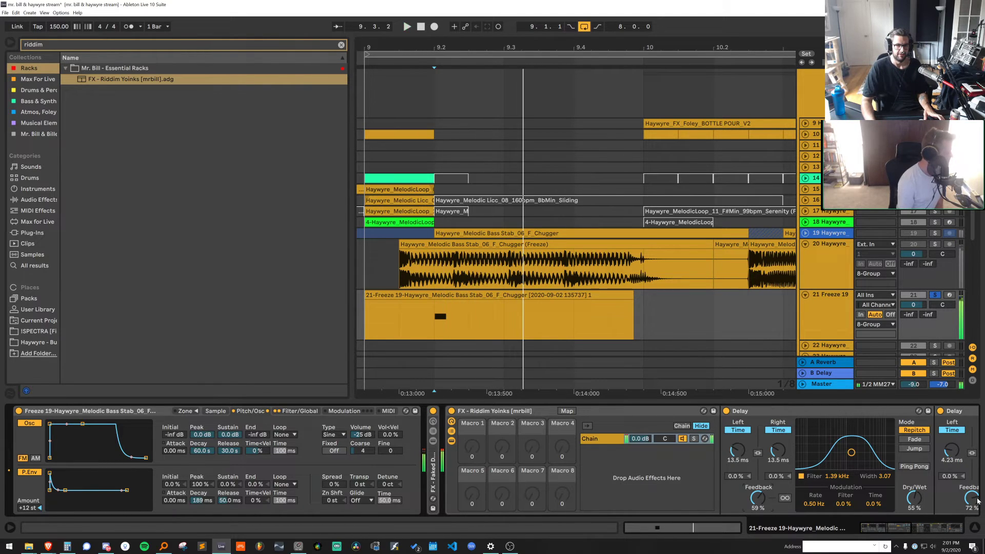
pyautogui.press('space')
pyautogui.moveTo(971, 498); pyautogui.dragTo(971, 510)
pyautogui.press('space')
pyautogui.press('space')
pyautogui.press('space')
pyautogui.press('space')
pyautogui.press('space')
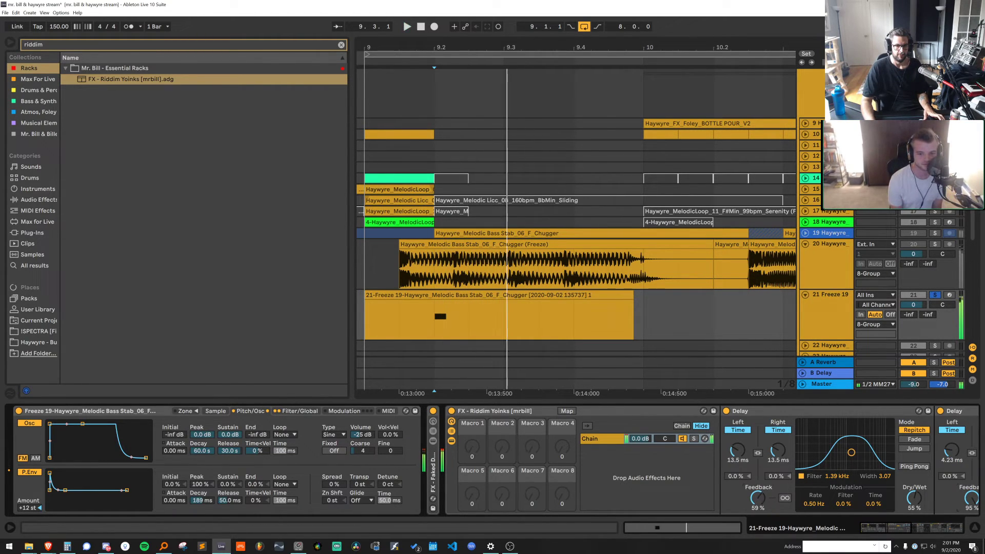
# Set the first Delay's feedback to 64% and the second Delay's feedback to 51%, and audition the result
pyautogui.moveTo(758, 498); pyautogui.dragTo(758, 485)
pyautogui.press('space')
pyautogui.press('space')
pyautogui.moveTo(972, 500); pyautogui.dragTo(946, 517)
pyautogui.moveTo(758, 500); pyautogui.dragTo(758, 510)
pyautogui.press('space')
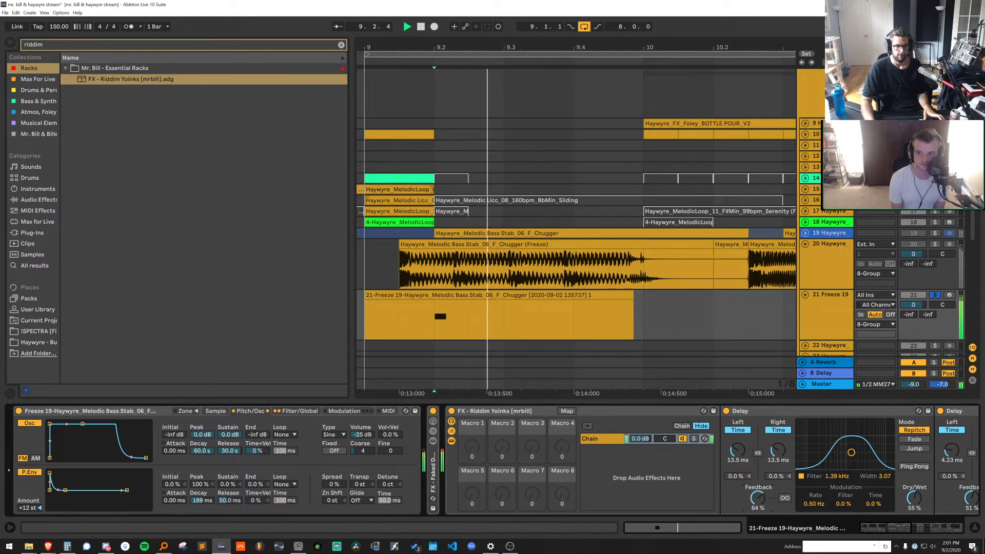
pyautogui.press('space')
pyautogui.press('space')
pyautogui.press('space')
# Collapse the FX - Riddim Yoinks rack and set the sampler oscillator's volume to -12 dB
pyautogui.doubleClick(510, 412)
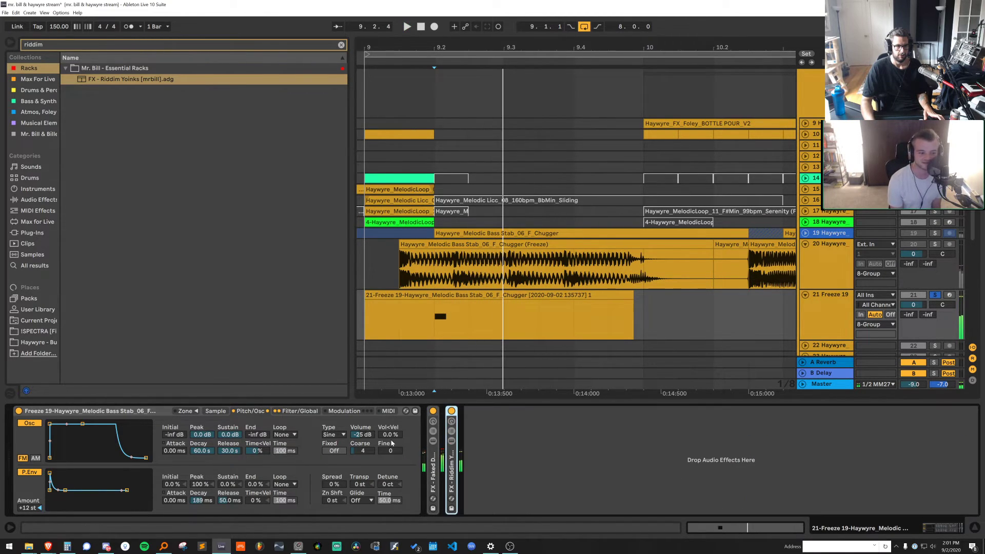
pyautogui.press('space')
pyautogui.moveTo(362, 435); pyautogui.dragTo(362, 408)
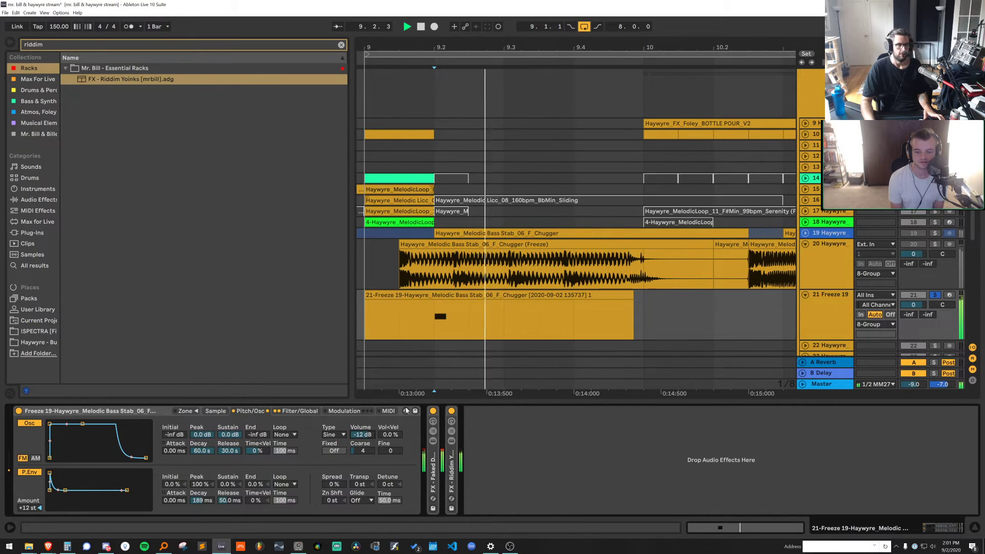
# Unsolo track 21, play the mix from the recorded clip's start, and set the track's volume to -1.3 dB
pyautogui.press('space')
pyautogui.click(389, 296)
pyautogui.press('space')
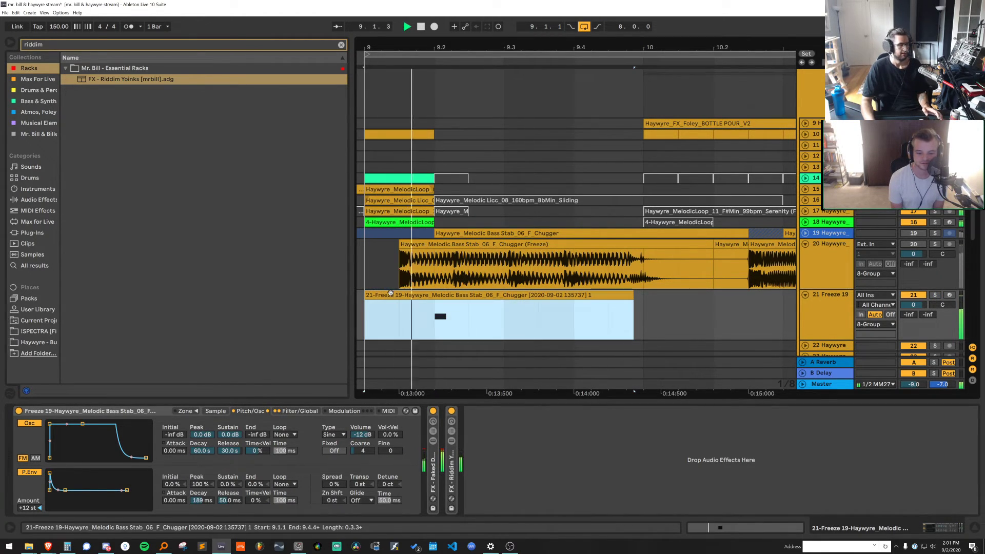
pyautogui.moveTo(913, 305); pyautogui.dragTo(913, 308)
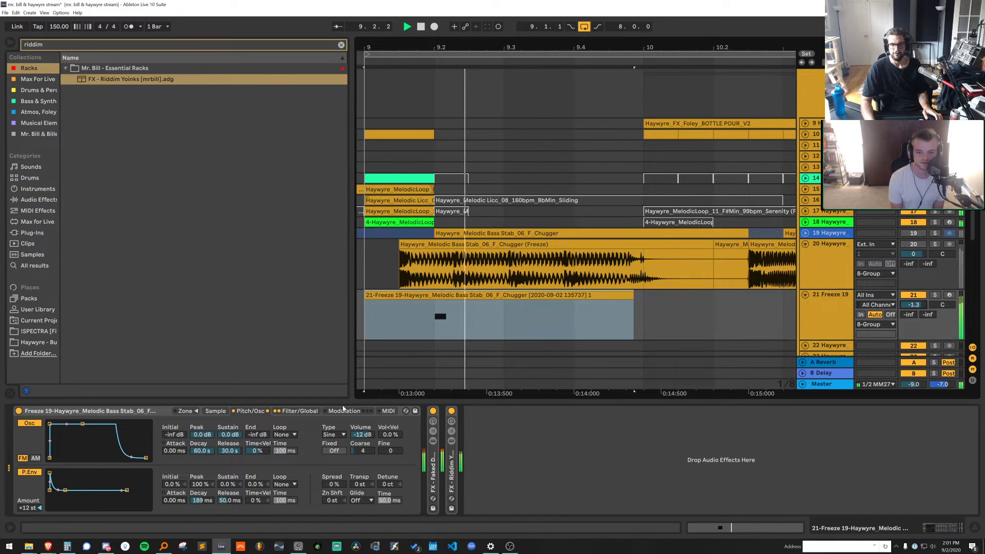
pyautogui.press('space')
# Try transposing the sampler by +1 st in the mix and return it to 0 st
pyautogui.press('space')
pyautogui.moveTo(363, 483); pyautogui.dragTo(368, 454)
pyautogui.press('space')
pyautogui.press('space')
pyautogui.press('space')
pyautogui.press('space')
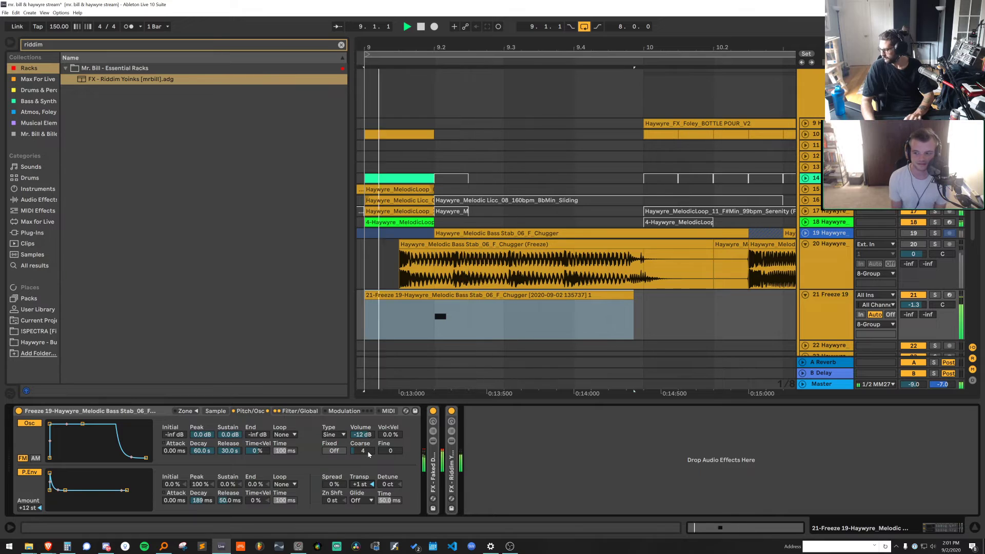
pyautogui.press('space')
pyautogui.press('Down')
pyautogui.press('space')
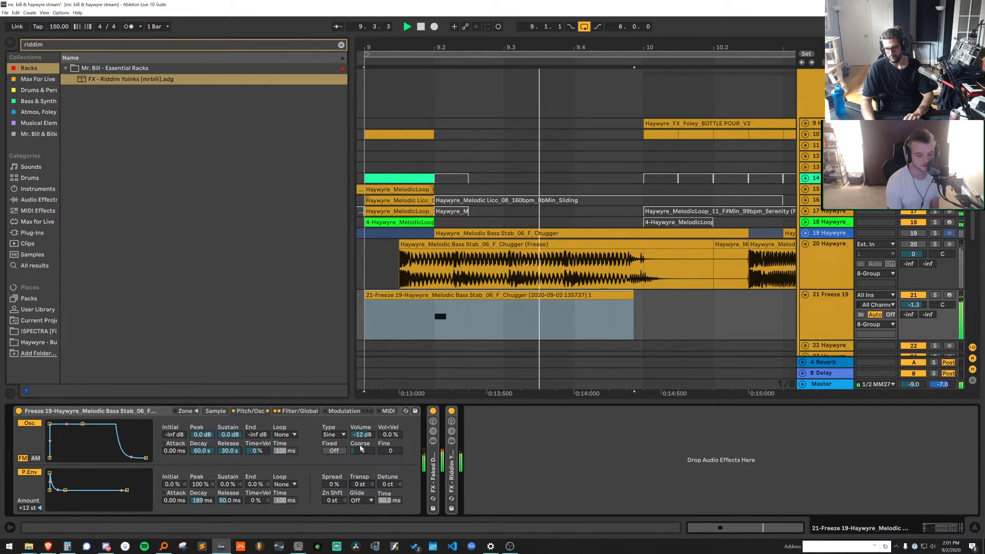
# Stop playback and search the browser for "eq"
pyautogui.press('space')
pyautogui.hotkey('ctrl', 'f')
pyautogui.write('eq')
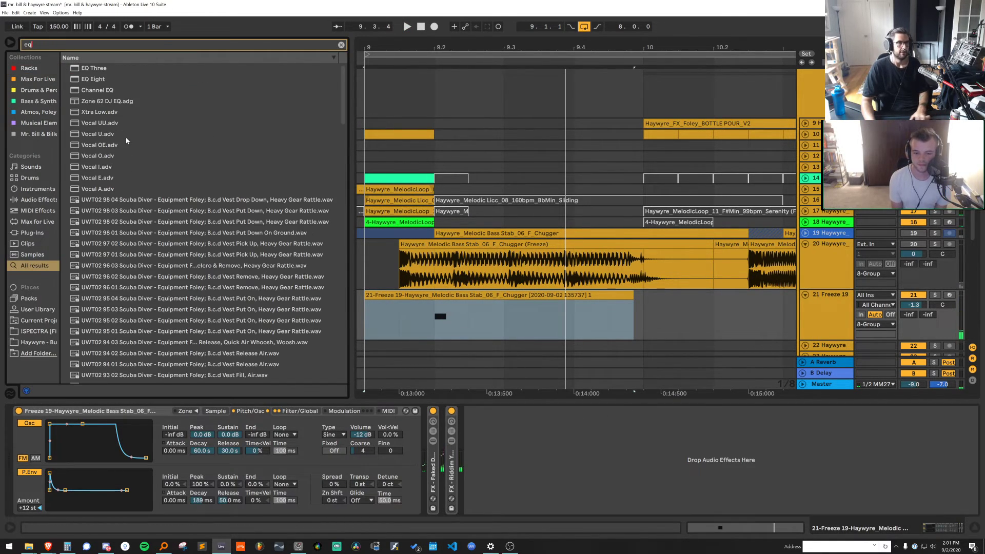
# Add an EQ Eight after the FX - Riddim Yoinks rack on track 21 and boost 653 Hz by 5.58 dB, auditioning the change
pyautogui.moveTo(105, 78); pyautogui.dragTo(521, 462)
pyautogui.press('space')
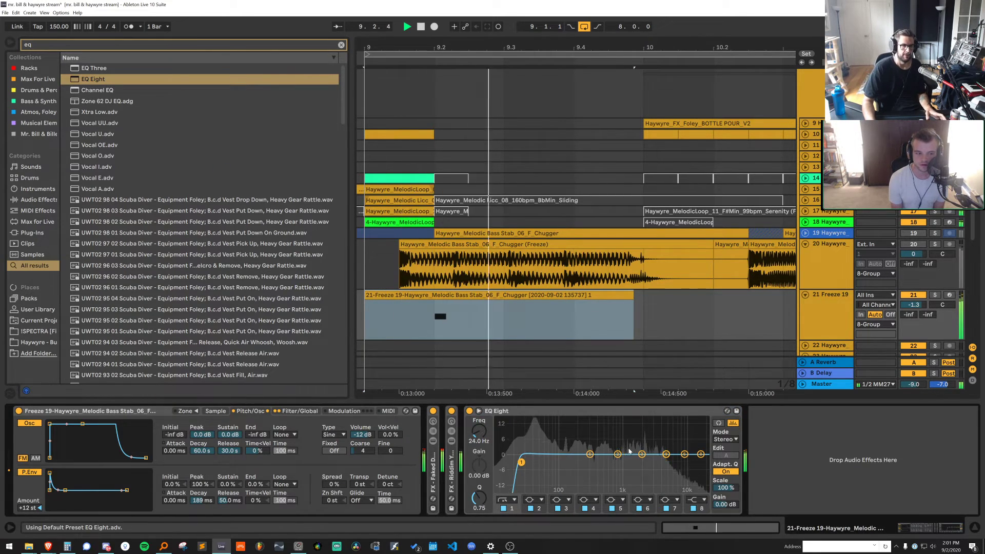
pyautogui.moveTo(641, 455); pyautogui.dragTo(611, 441)
pyautogui.press('space')
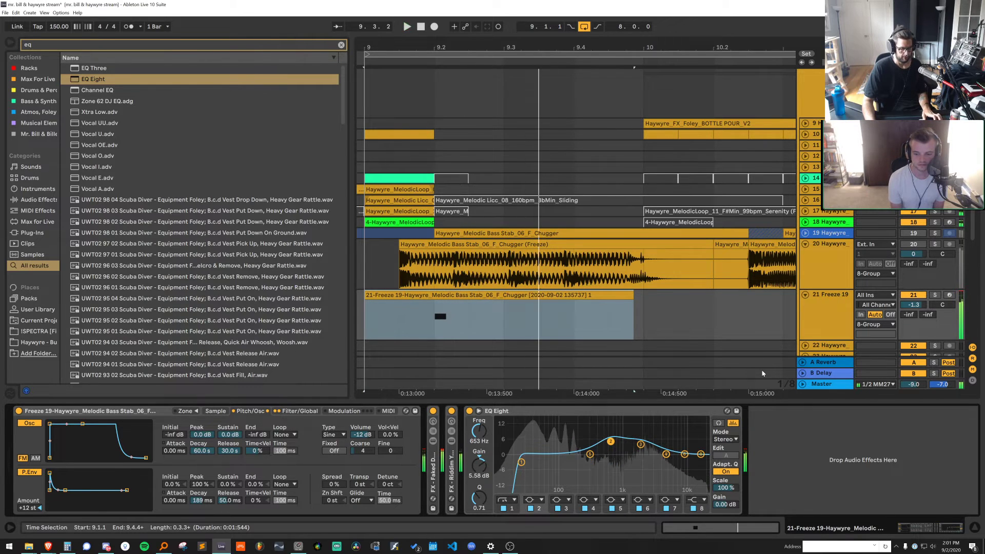
# Search the browser for "sat", add a Saturator after the EQ Eight, and play the mix
pyautogui.hotkey('ctrl', 'f')
pyautogui.write('sat')
pyautogui.doubleClick(125, 71)
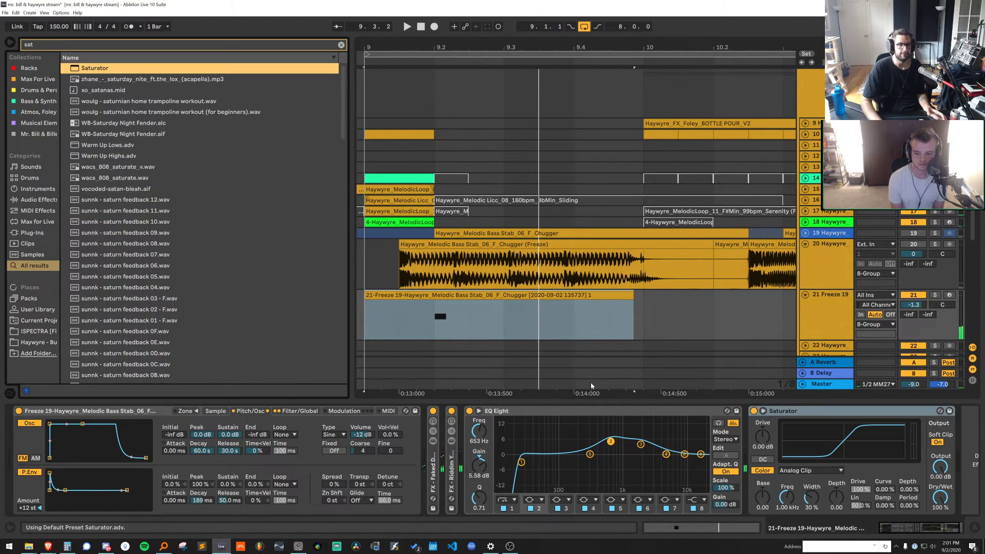
pyautogui.press('space')
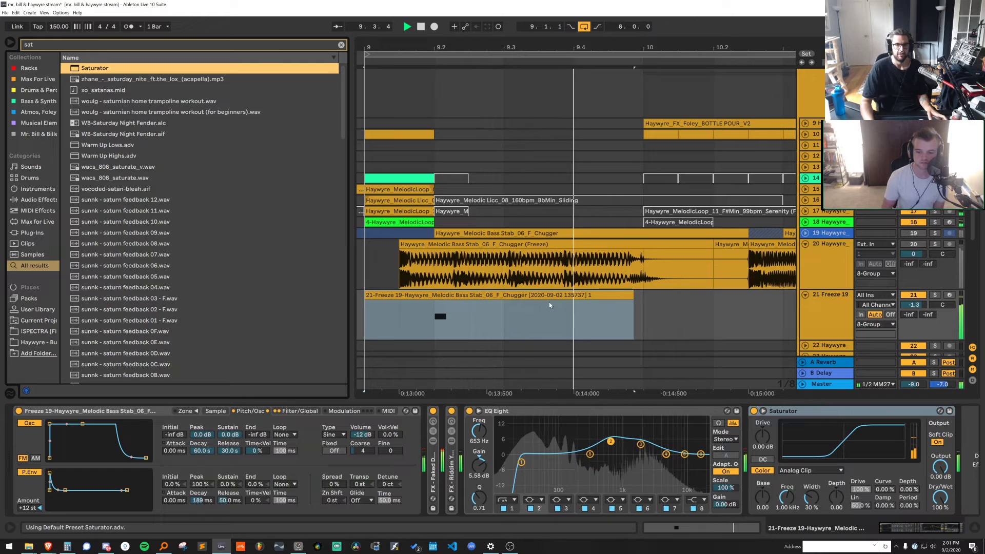
# Set track 21's volume to -3.0 dB while auditioning it in the mix
pyautogui.moveTo(623, 47); pyautogui.dragTo(623, 28)
pyautogui.moveTo(913, 305); pyautogui.dragTo(914, 310)
pyautogui.press('space')
pyautogui.press('space')
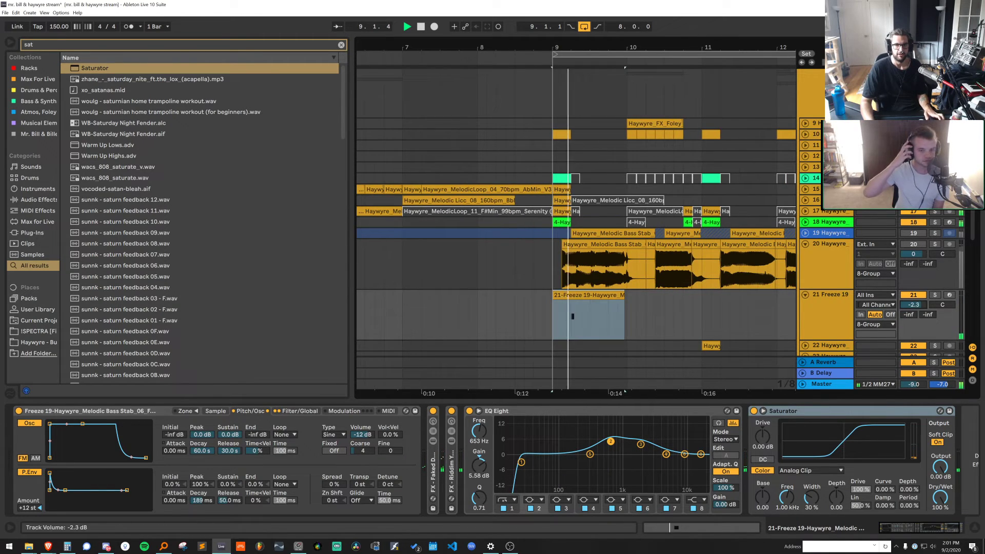
pyautogui.press('space')
# Duplicate track 21 together with its clip and devices, and collapse track 20 above it
pyautogui.doubleClick(622, 296)
pyautogui.moveTo(627, 308); pyautogui.dragTo(609, 309)
pyautogui.click(808, 311)
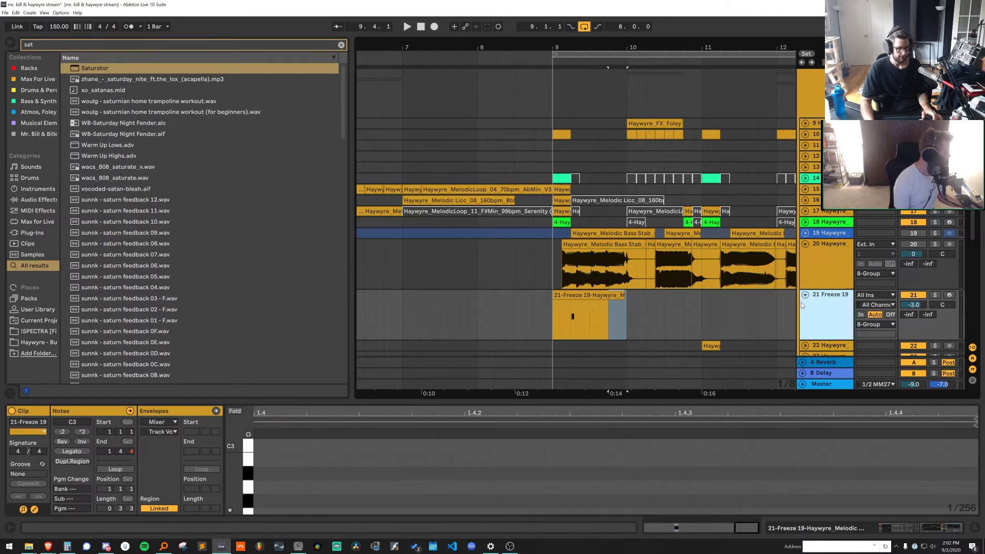
pyautogui.hotkey('ctrl', 'd')
pyautogui.click(826, 224)
pyautogui.press('u')
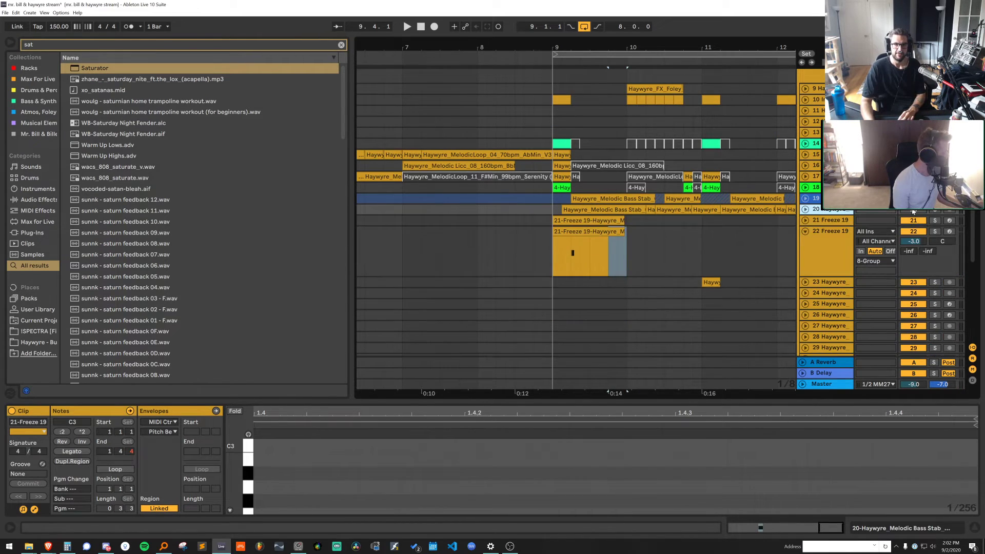
# Solo the duplicate on track 22, show its device chain, and play from bar 9.2.1
pyautogui.click(608, 235)
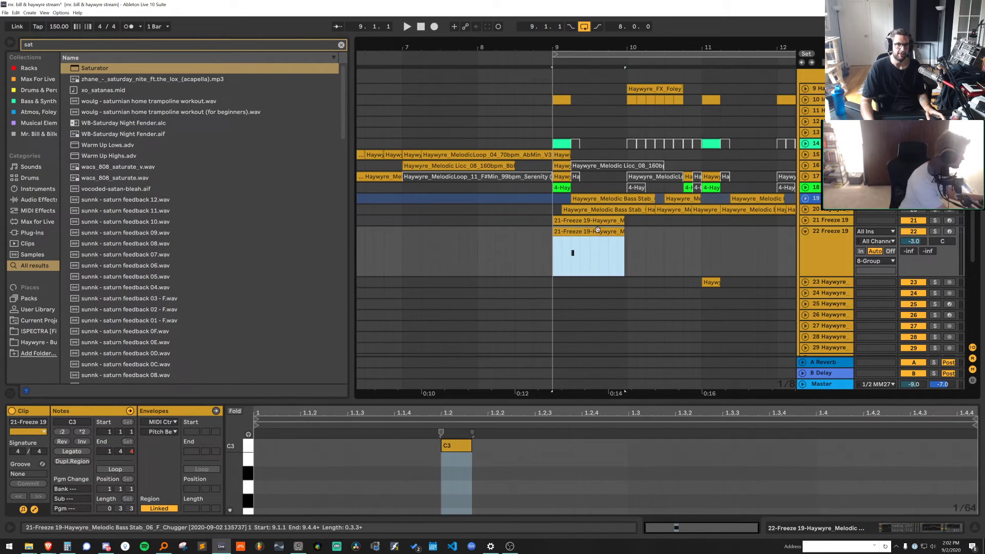
pyautogui.click(934, 231)
pyautogui.click(580, 246)
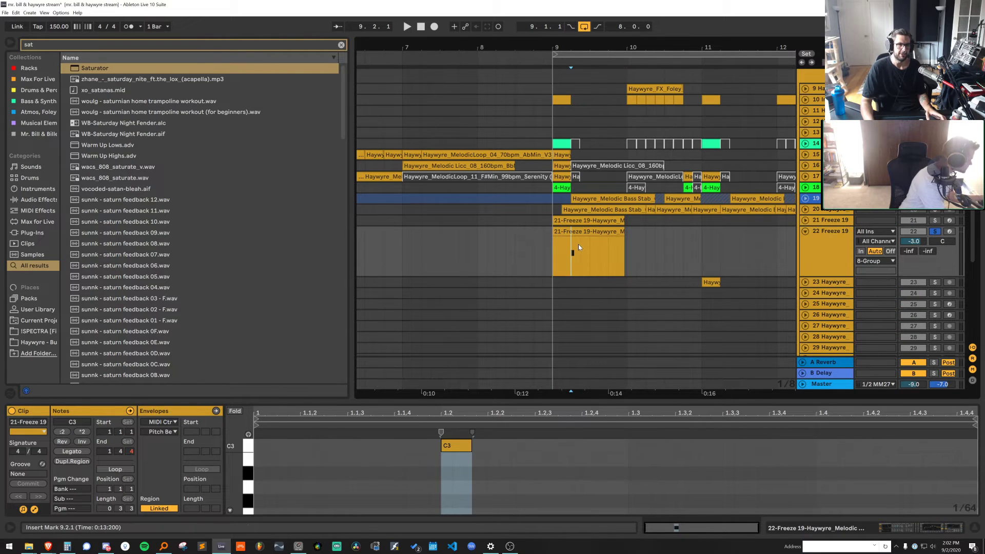
pyautogui.click(849, 250)
pyautogui.doubleClick(849, 249)
pyautogui.click(570, 256)
pyautogui.press('space')
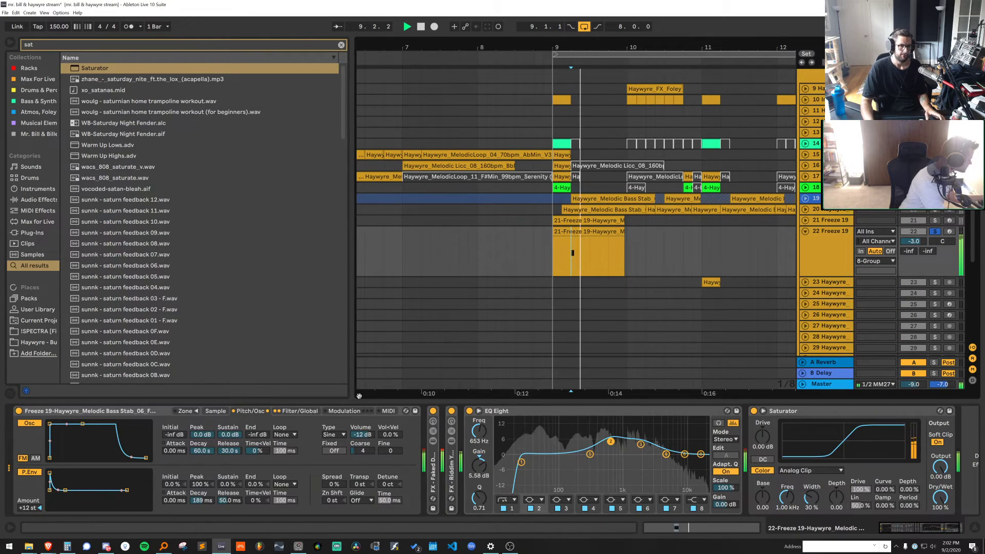
# Set the sampler oscillator's coarse tuning to 2 and its volume to -8.1 dB on track 22, auditioning the stab repeatedly
pyautogui.press('space')
pyautogui.press('space')
pyautogui.moveTo(363, 450)
pyautogui.mouseDown()
pyautogui.moveTo(363, 413)
pyautogui.moveTo(362, 428)
pyautogui.mouseUp()
pyautogui.press('space')
pyautogui.press('space')
pyautogui.press('space')
pyautogui.press('space')
pyautogui.press('space')
pyautogui.press('space')
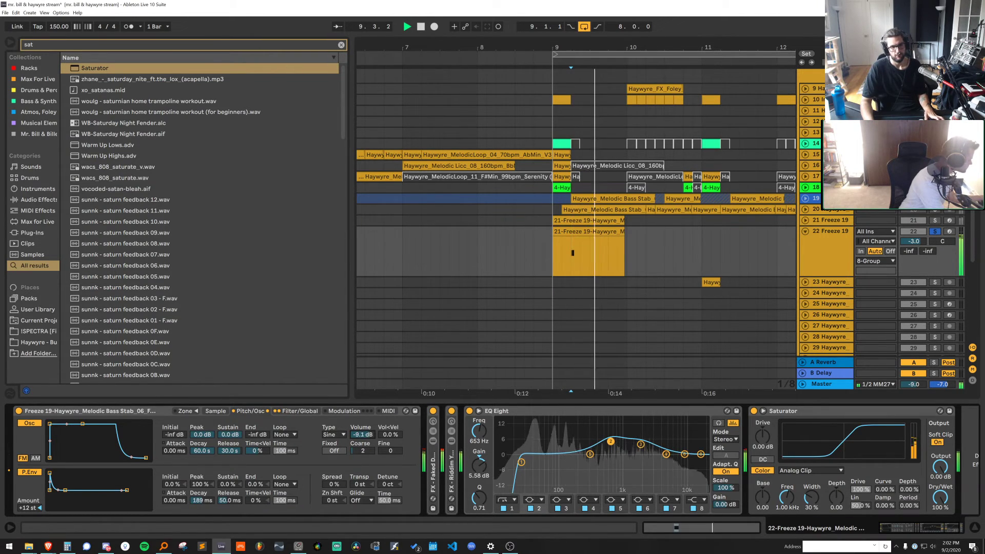
# Adjust the sampler's volume envelope and reshape its filter envelope to 1.31 ms attack, 50% peak and 397 ms decay
pyautogui.click(277, 411)
pyautogui.press('space')
pyautogui.press('space')
pyautogui.moveTo(313, 437); pyautogui.dragTo(314, 424)
pyautogui.press('space')
pyautogui.press('space')
pyautogui.moveTo(183, 444); pyautogui.dragTo(173, 439)
pyautogui.moveTo(182, 427); pyautogui.dragTo(191, 454)
# Audition the stab repeatedly and set the sampler's filter to 90.1 Hz with 82% resonance
pyautogui.press('space')
pyautogui.press('space')
pyautogui.press('space')
pyautogui.press('space')
pyautogui.press('space')
pyautogui.press('space')
pyautogui.press('space')
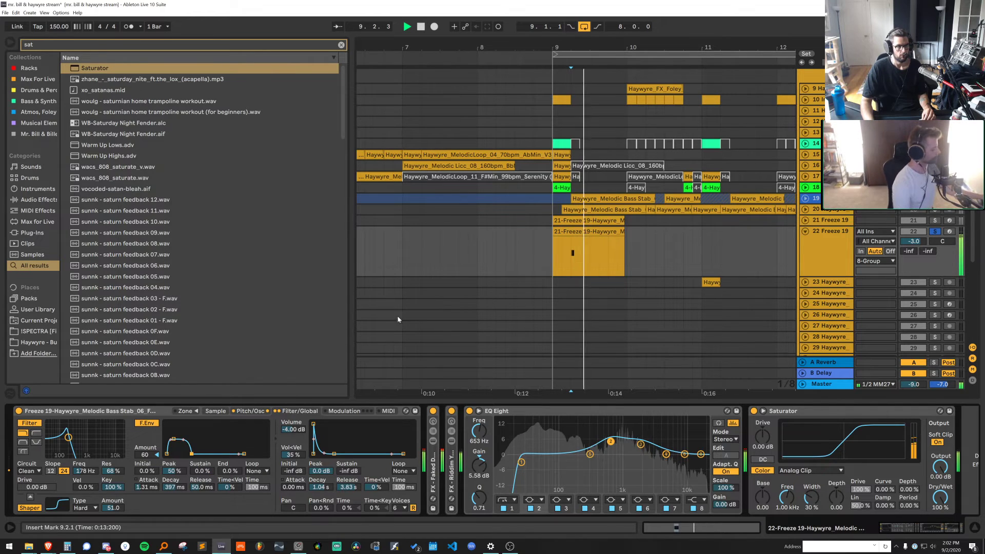
pyautogui.press('space')
pyautogui.moveTo(68, 437); pyautogui.dragTo(61, 439)
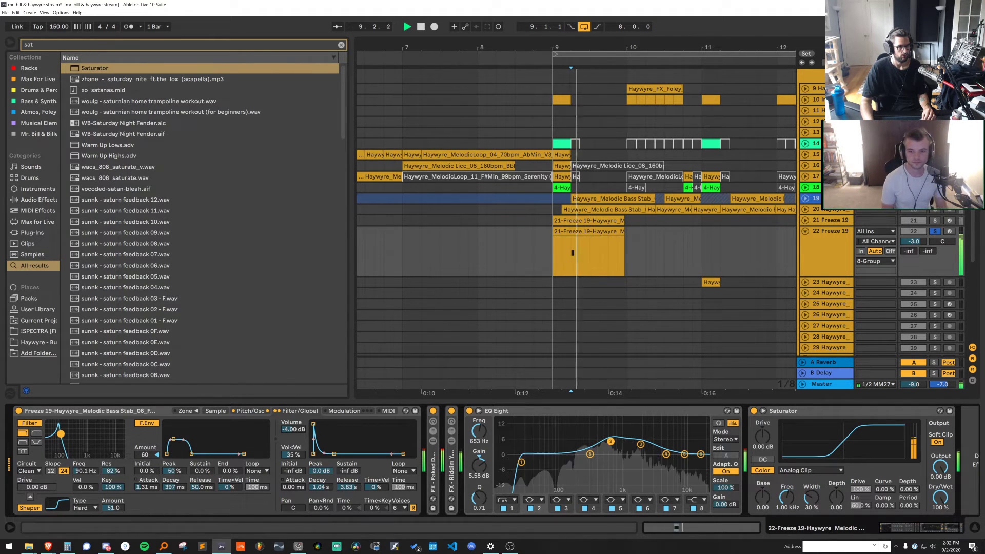
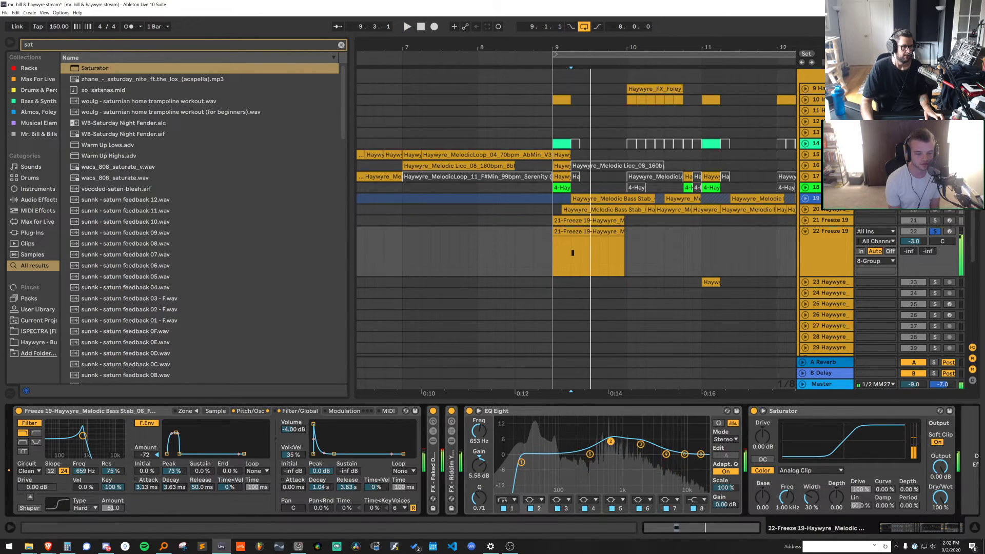
# Move the sampler's sample region to start at 115827 and end at 182600, and set the filter envelope's decay to 15.7 ms
pyautogui.click(247, 411)
pyautogui.click(216, 410)
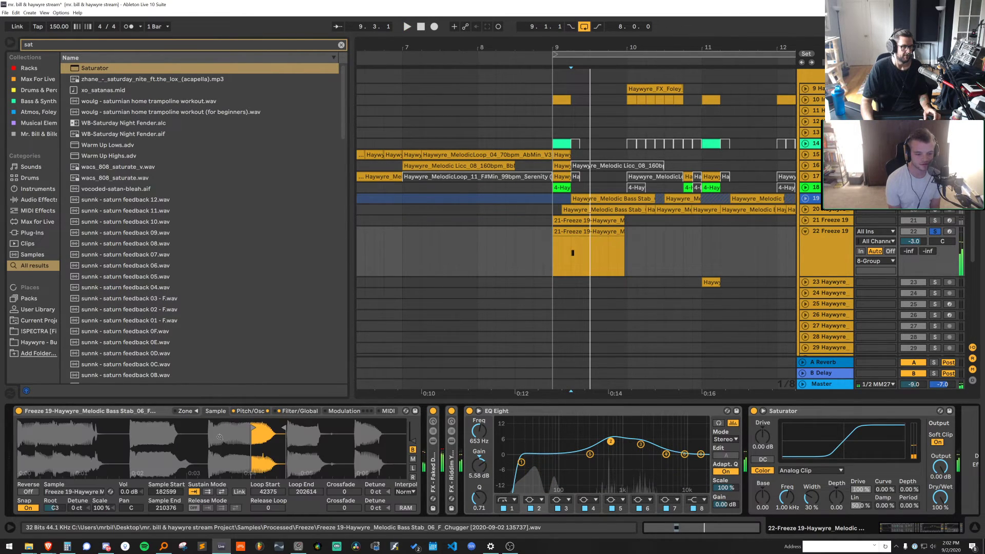
pyautogui.moveTo(253, 427); pyautogui.dragTo(173, 426)
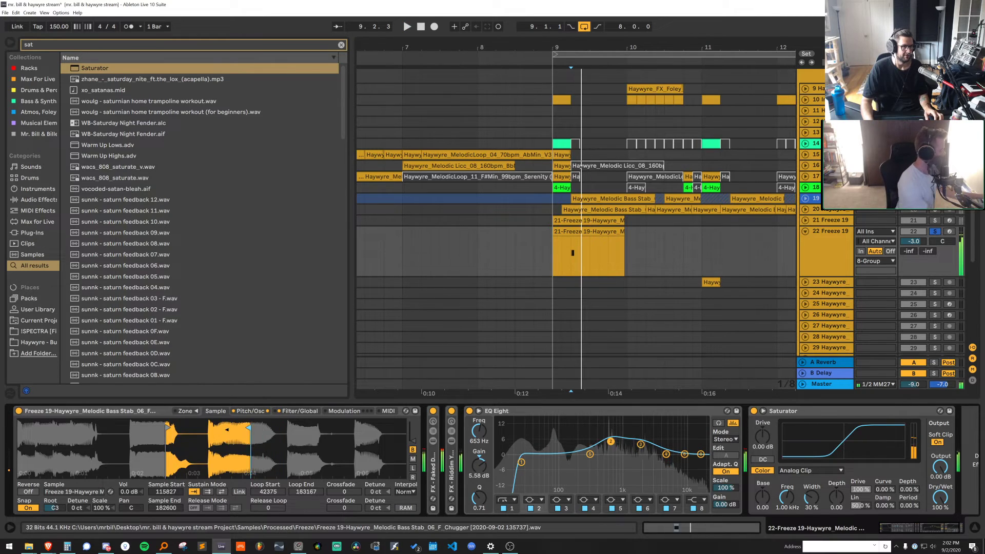
pyautogui.click(289, 411)
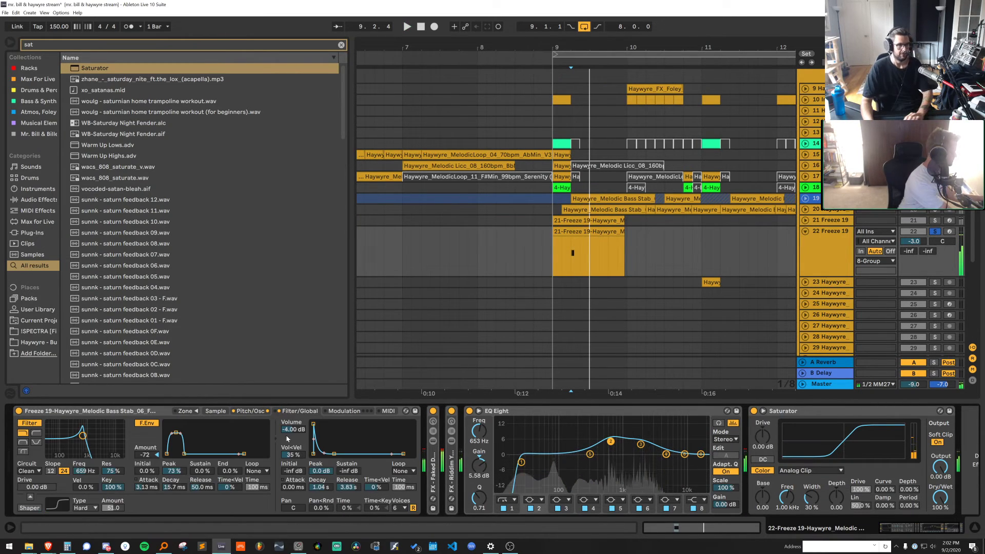
pyautogui.click(249, 411)
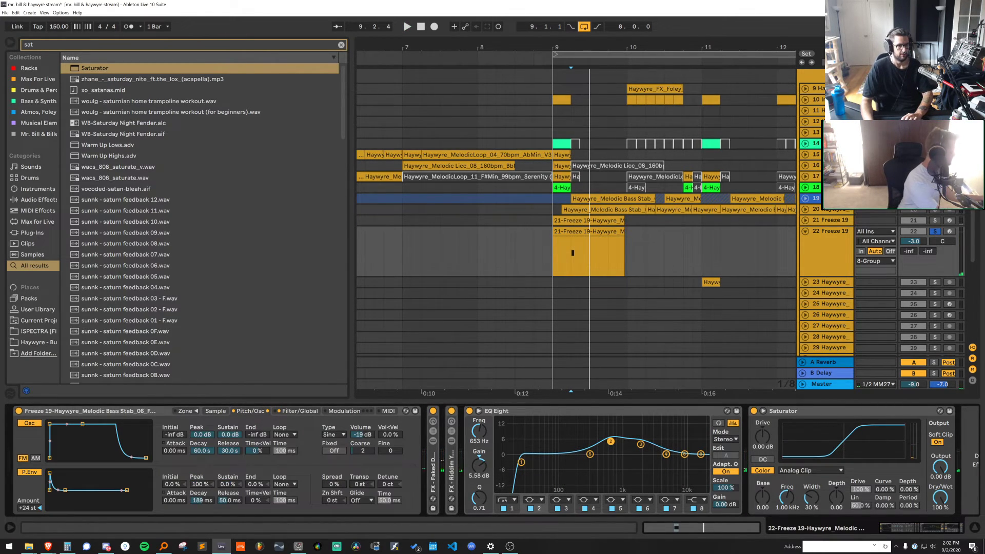
# Unfold the FX - Riddim Yoinks rack and set linked times of 6.28 ms on the first delay and 9.27 ms on the second
pyautogui.click(457, 470)
pyautogui.doubleClick(453, 461)
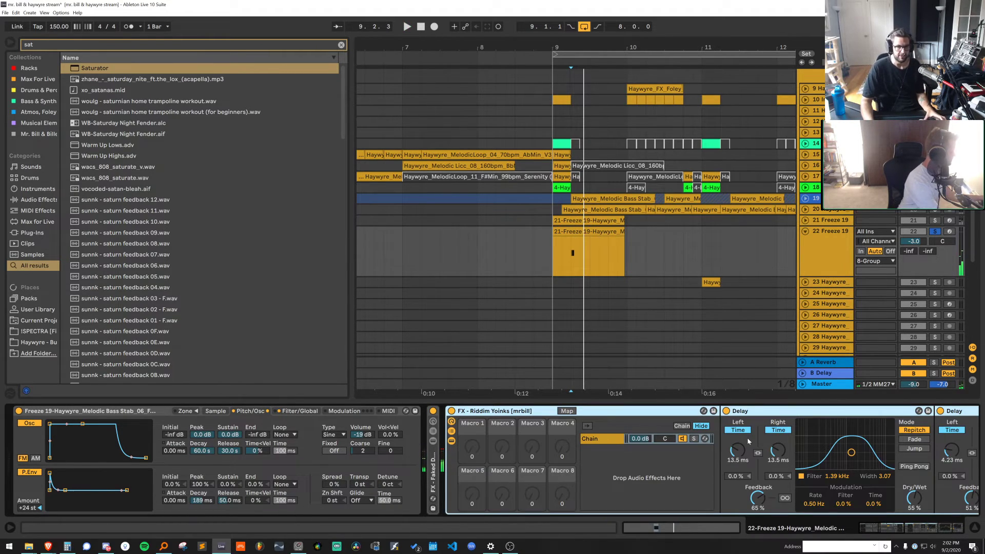
pyautogui.moveTo(740, 448); pyautogui.dragTo(740, 455)
pyautogui.press('space')
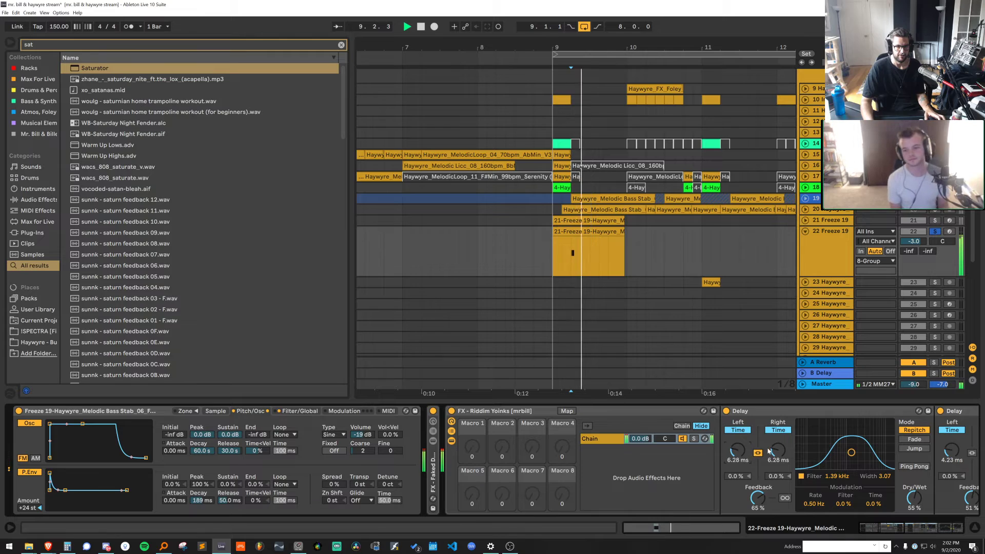
pyautogui.press('space')
pyautogui.press('space')
pyautogui.press('space')
pyautogui.press('space')
pyautogui.press('space')
pyautogui.press('space')
pyautogui.press('space')
pyautogui.moveTo(952, 449); pyautogui.dragTo(952, 435)
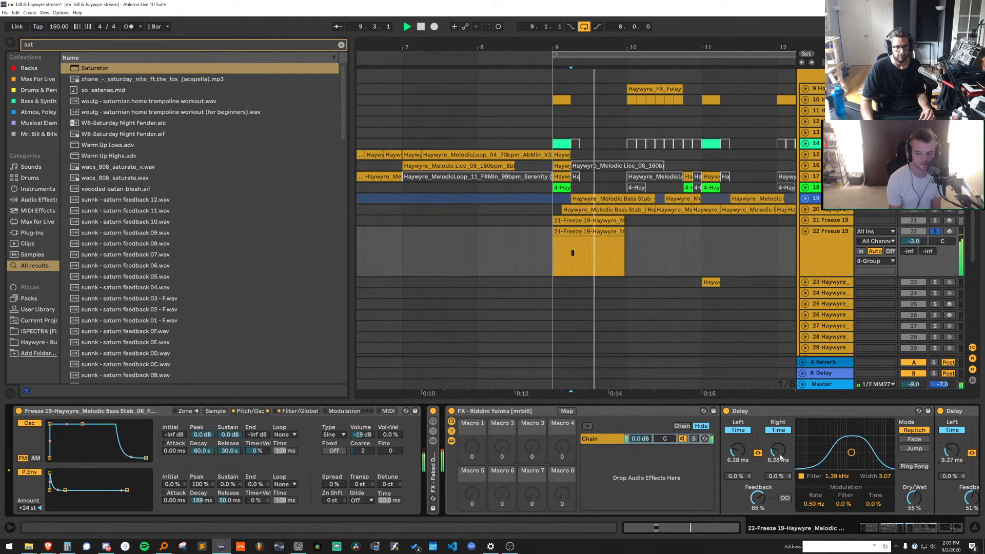
pyautogui.press('space')
# Set the first delay's linked times to 7.16 ms and its filter to 2.89 kHz with a width of 2.29
pyautogui.click(758, 453)
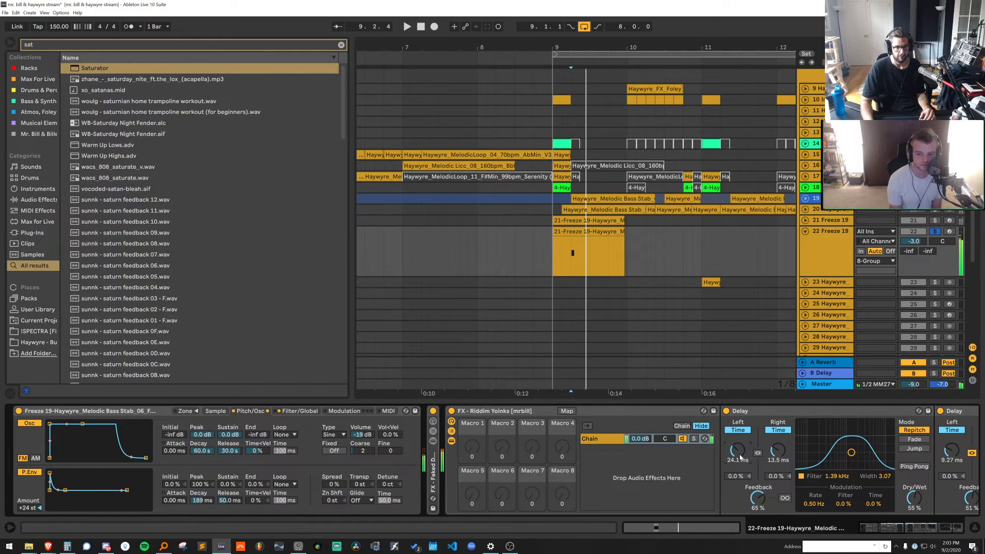
pyautogui.moveTo(742, 456); pyautogui.dragTo(741, 464)
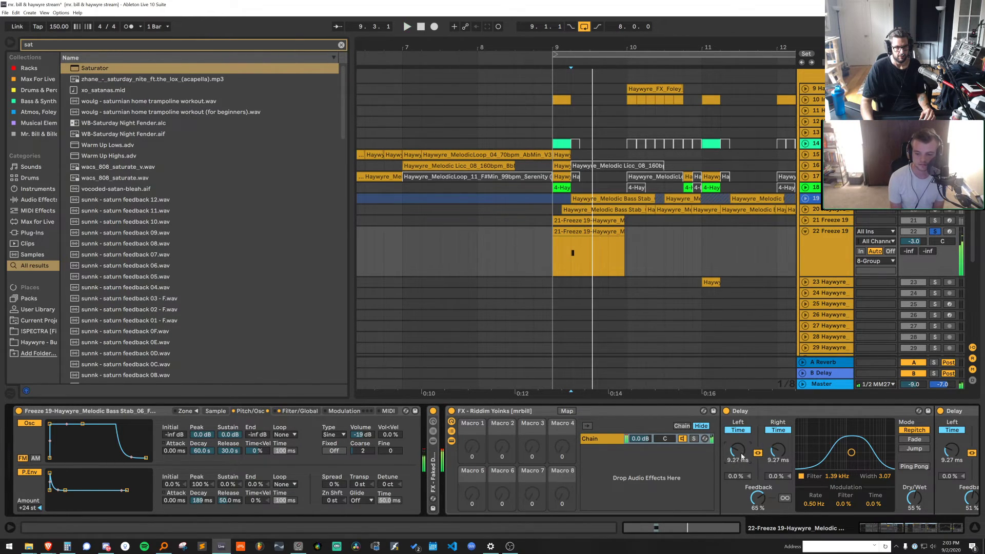
pyautogui.moveTo(843, 461); pyautogui.dragTo(863, 457)
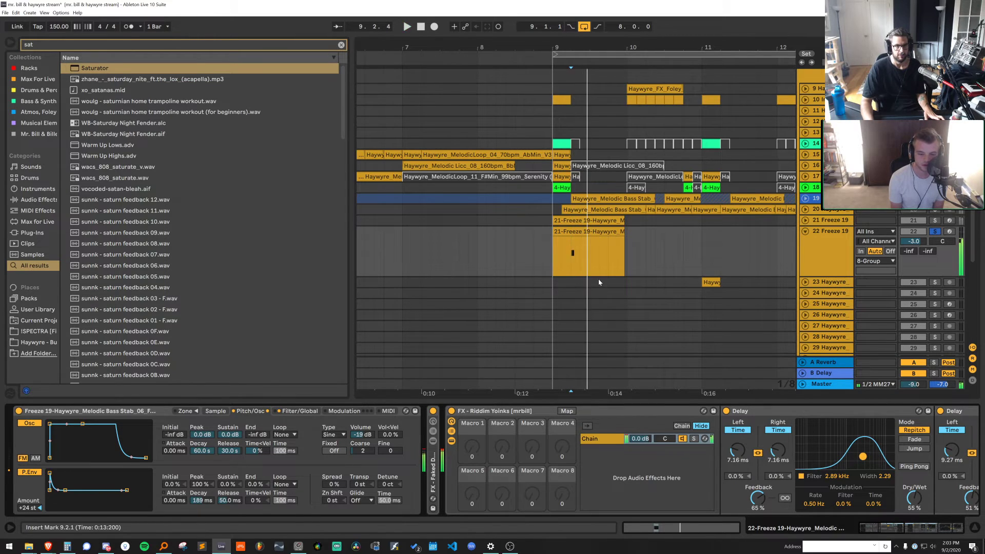
# Try transposing the sampler by -12 st, audition it, and undo the transposition
pyautogui.press('space')
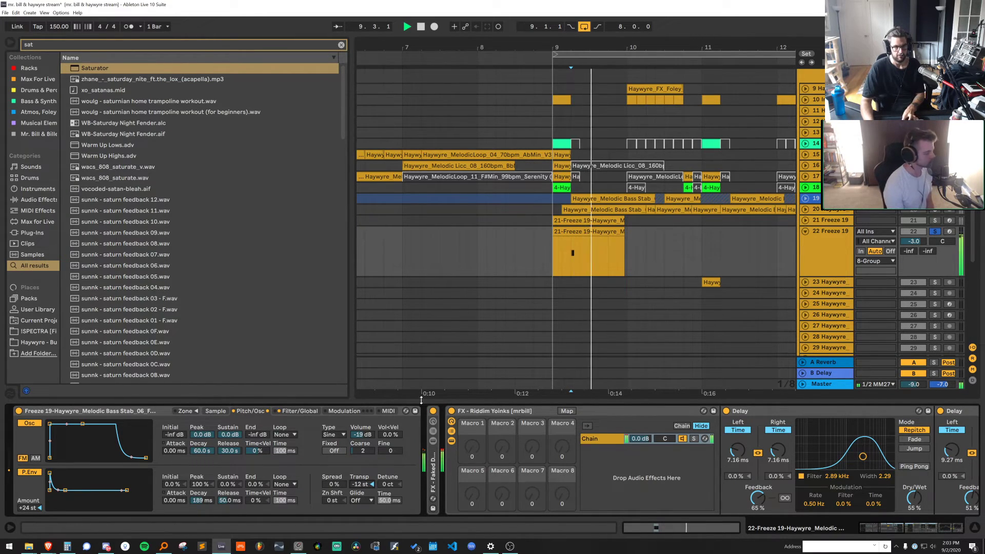
pyautogui.press('space')
pyautogui.press('space')
pyautogui.press('space')
pyautogui.hotkey('ctrl', 'z')
pyautogui.press('space')
pyautogui.press('space')
pyautogui.press('space')
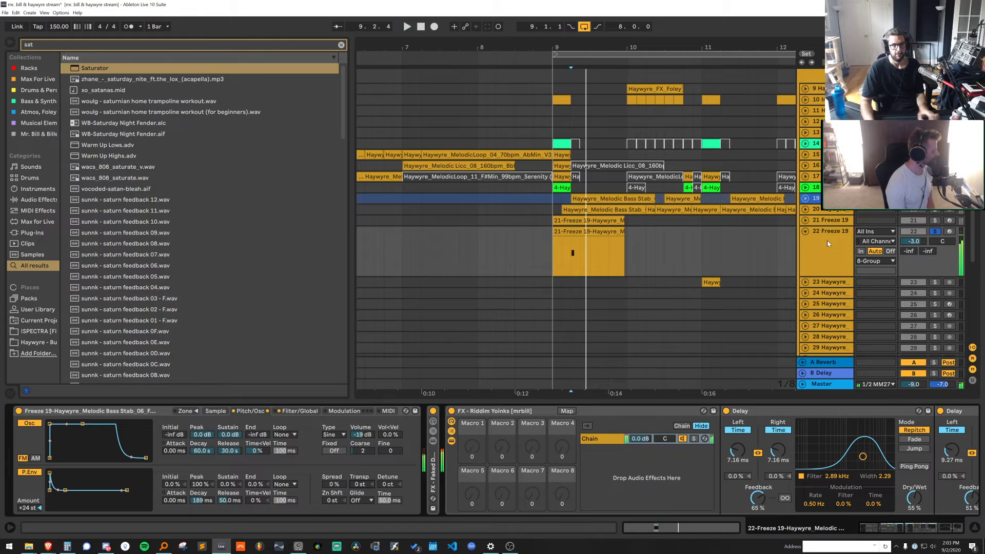
# Stop playback, duplicate track 22, and solo the copy on track 23 with its monitoring on Auto
pyautogui.click(833, 246)
pyautogui.press('space')
pyautogui.hotkey('ctrl', 'd')
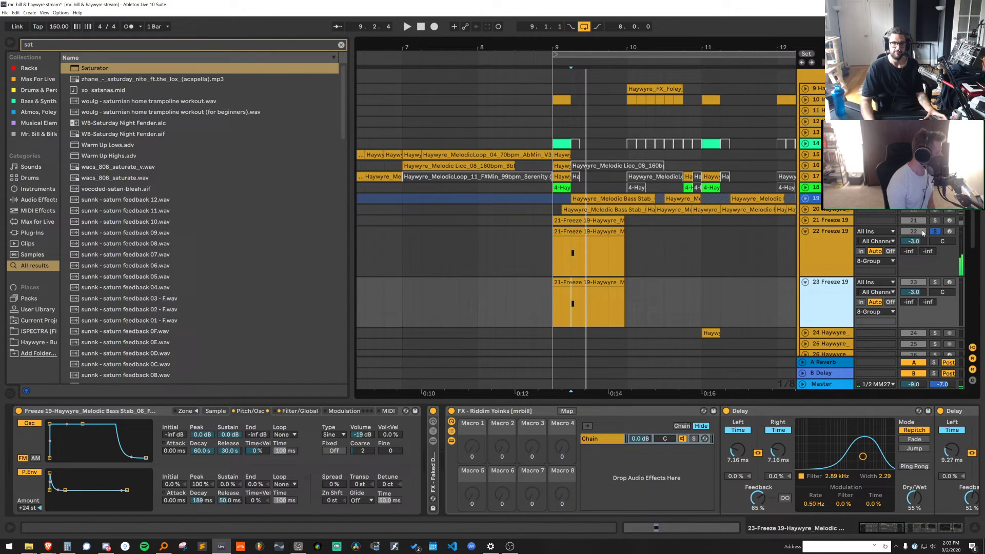
pyautogui.click(935, 282)
pyautogui.click(860, 302)
pyautogui.click(875, 302)
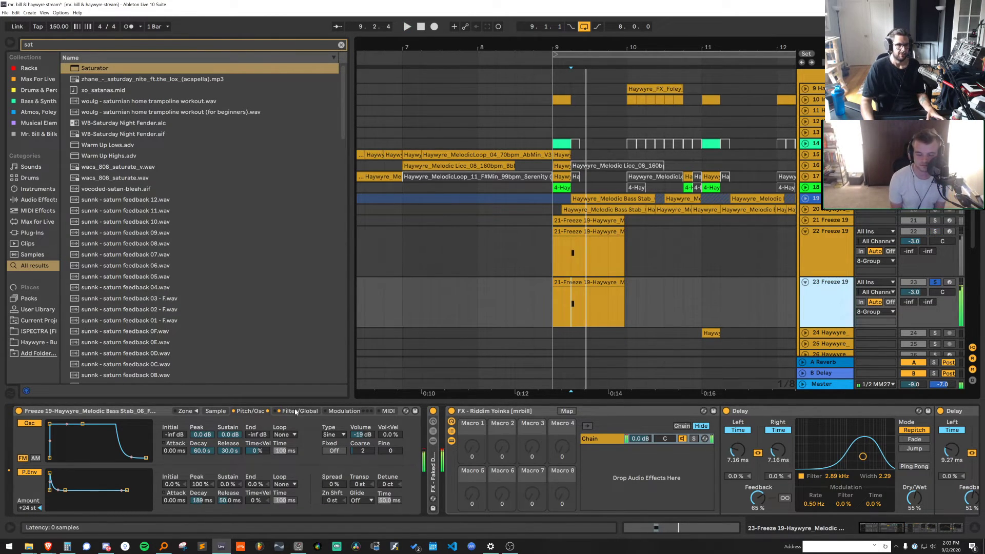
# Set the sampler oscillator's coarse tuning to 1 and its volume to -10 dB on track 23, auditioning the stab
pyautogui.press('space')
pyautogui.moveTo(360, 435)
pyautogui.mouseDown()
pyautogui.moveTo(361, 420)
pyautogui.moveTo(361, 467)
pyautogui.moveTo(360, 442)
pyautogui.mouseUp()
pyautogui.press('space')
pyautogui.press('space')
pyautogui.press('space')
pyautogui.press('space')
pyautogui.press('space')
pyautogui.press('space')
pyautogui.press('space')
pyautogui.press('space')
pyautogui.press('space')
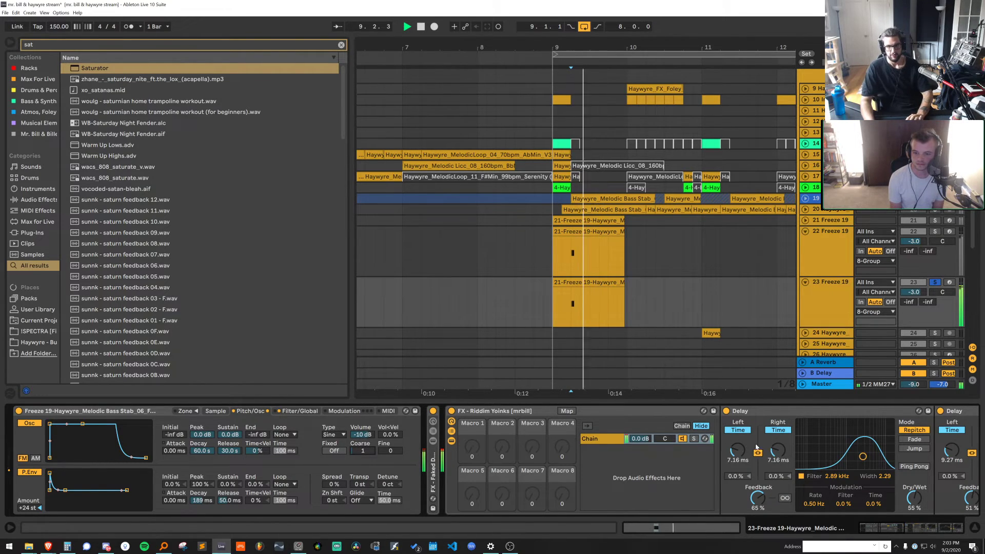
# Set the first delay's linked times to 30.0 ms and hide the rack's chain list and macro controls
pyautogui.press('space')
pyautogui.press('space')
pyautogui.moveTo(737, 450)
pyautogui.mouseDown()
pyautogui.moveTo(737, 439)
pyautogui.moveTo(750, 454)
pyautogui.mouseUp()
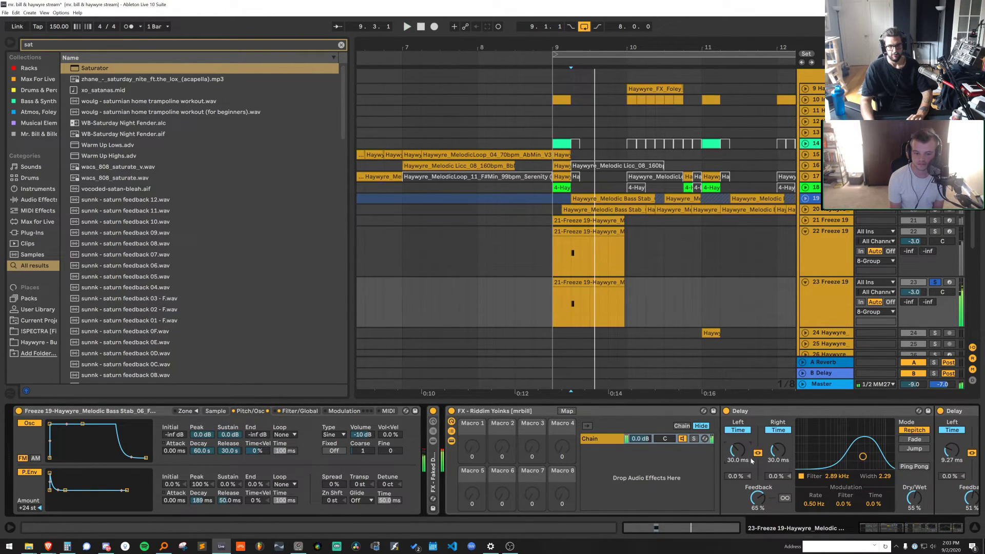
pyautogui.click(451, 441)
pyautogui.click(451, 432)
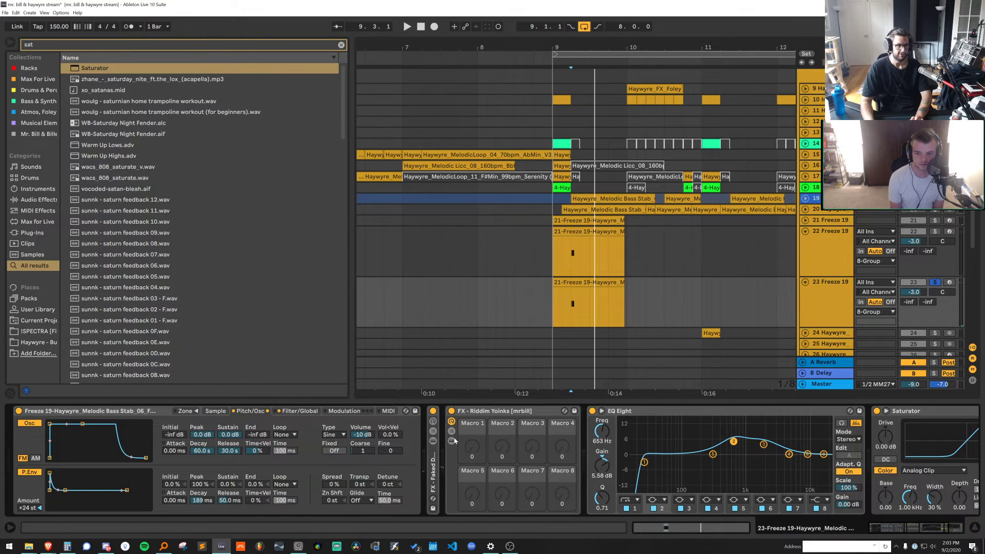
pyautogui.click(451, 441)
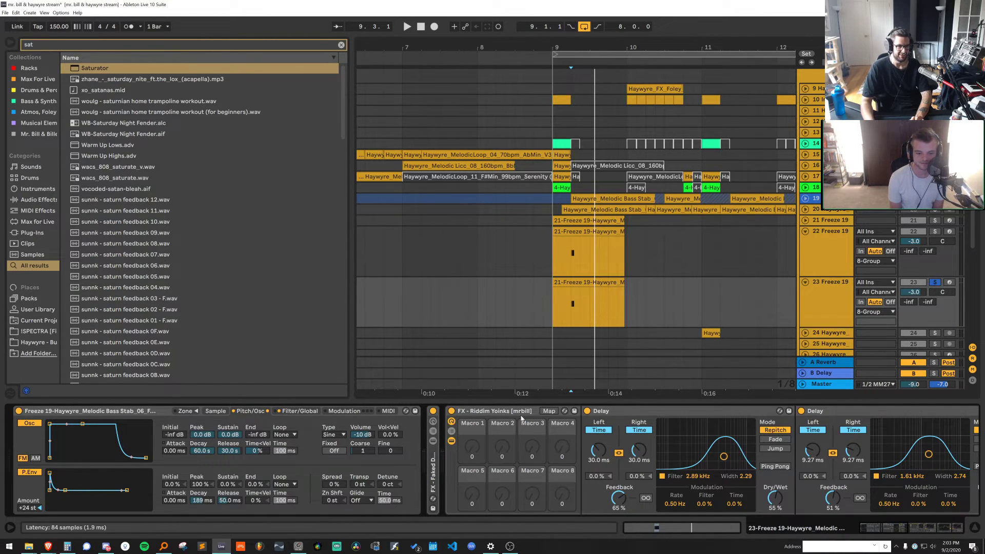
pyautogui.click(452, 421)
# Unlink the first delay's times and set them to 8.15 ms left and 37.1 ms right, auditioning the stab
pyautogui.press('space')
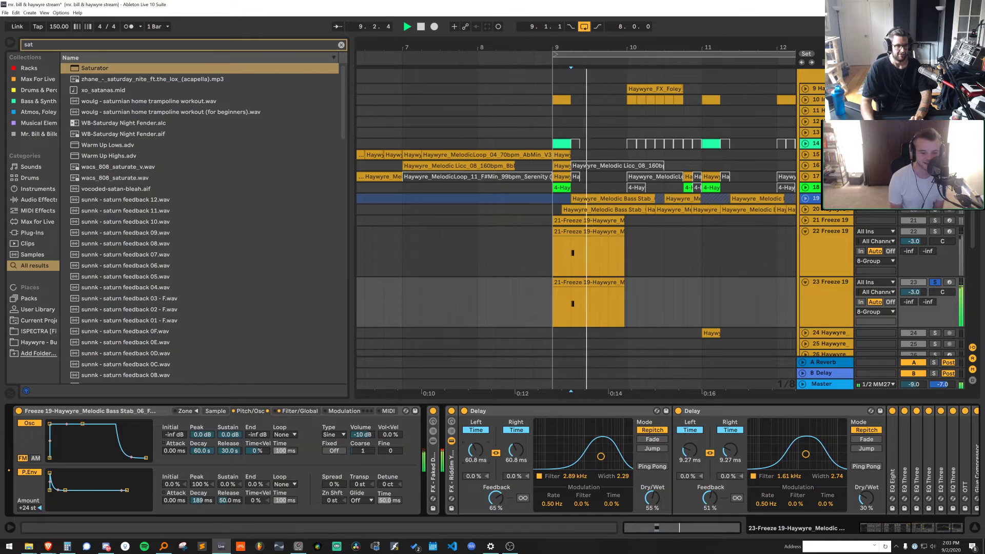
pyautogui.press('space')
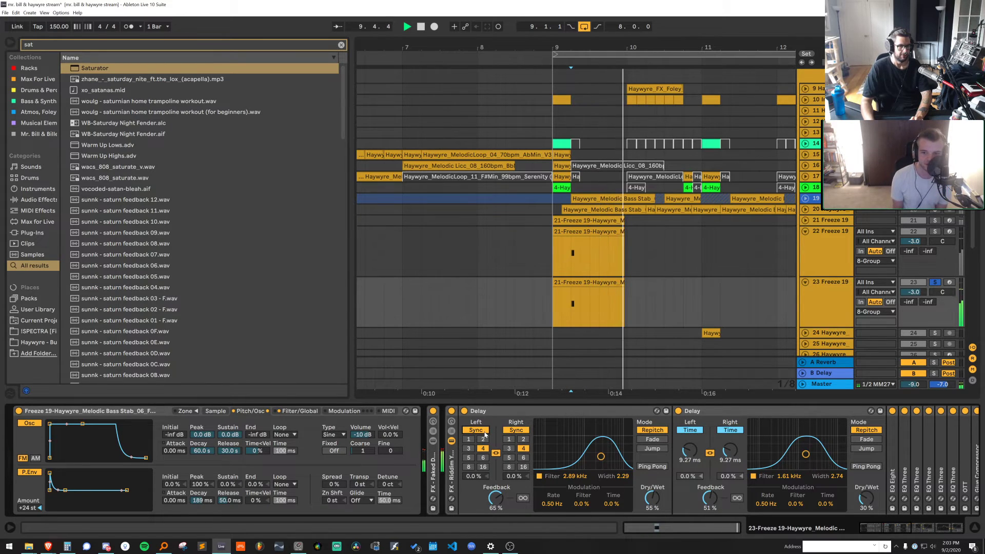
pyautogui.click(496, 453)
pyautogui.moveTo(516, 450); pyautogui.dragTo(516, 426)
pyautogui.press('space')
pyautogui.press('space')
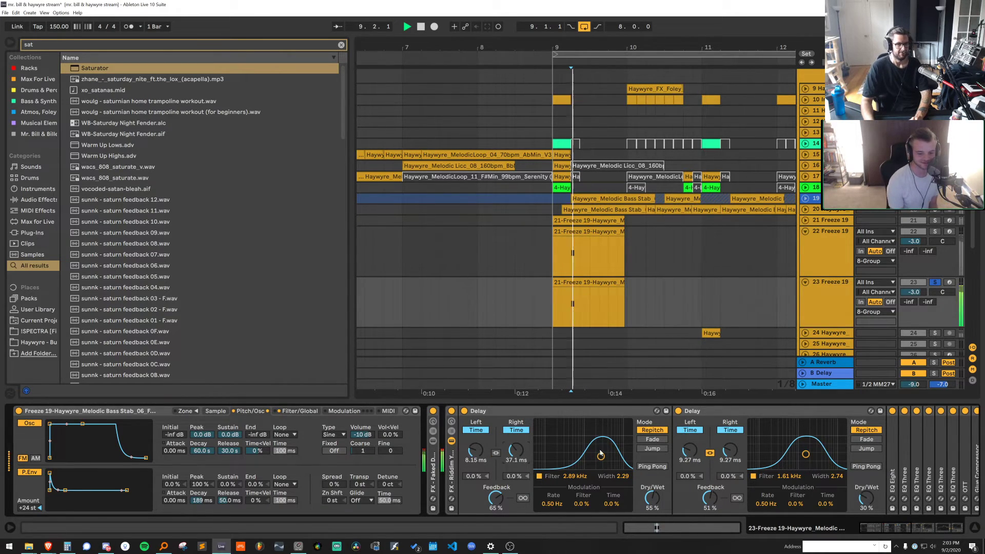
# Set the first delay's filter to 931 Hz with a width of 2.51 and its left time to 5.51 ms, auditioning the stab
pyautogui.press('space')
pyautogui.press('space')
pyautogui.moveTo(601, 456); pyautogui.dragTo(583, 455)
pyautogui.press('space')
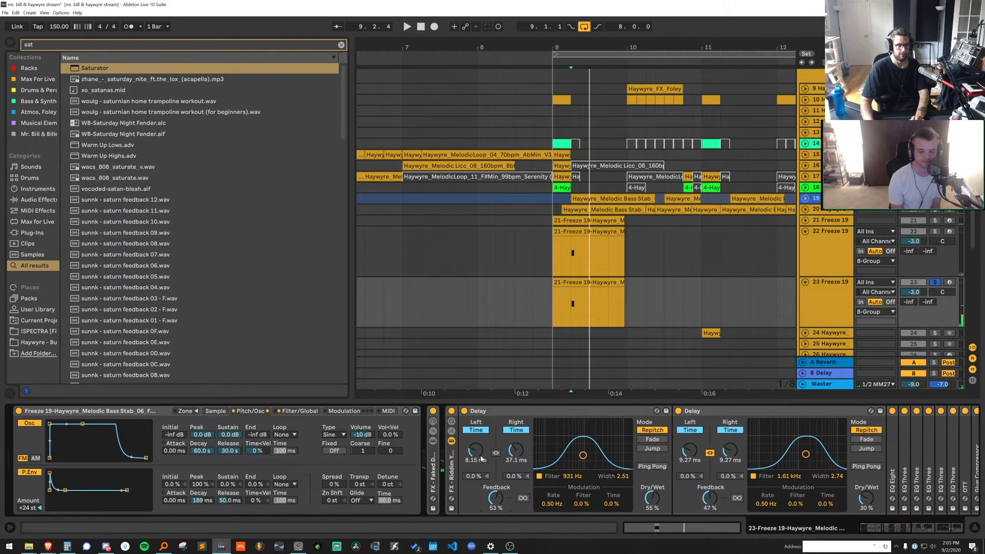
pyautogui.press('space')
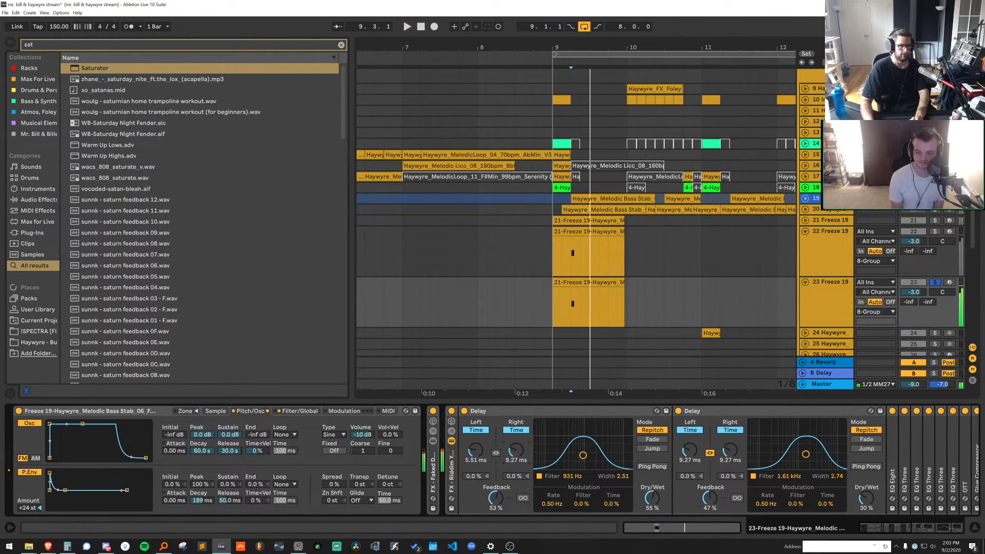
# Set the first delay's feedback to 40%, right time to 9.27 ms, and filter to 3.35 kHz with a width of 1.06
pyautogui.moveTo(496, 507); pyautogui.dragTo(496, 497)
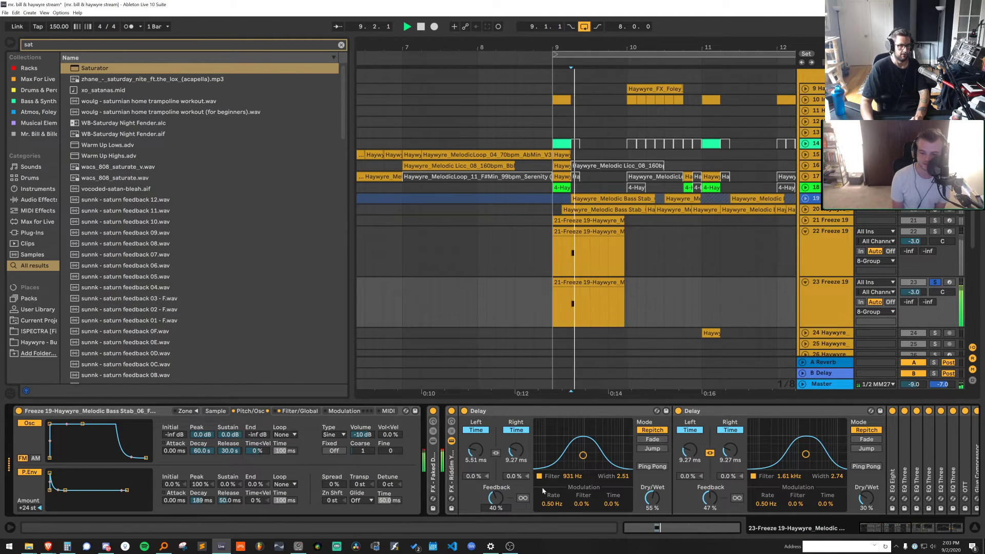
pyautogui.press('space')
pyautogui.moveTo(583, 456); pyautogui.dragTo(604, 463)
pyautogui.press('space')
pyautogui.press('space')
pyautogui.press('space')
pyautogui.press('space')
# Unlink the second delay's times, set 19.2 ms left and 2.25 ms right, and set its filter to 835 Hz with width 2.40
pyautogui.press('space')
pyautogui.press('space')
pyautogui.press('space')
pyautogui.press('space')
pyautogui.moveTo(806, 454); pyautogui.dragTo(795, 455)
pyautogui.press('space')
pyautogui.press('space')
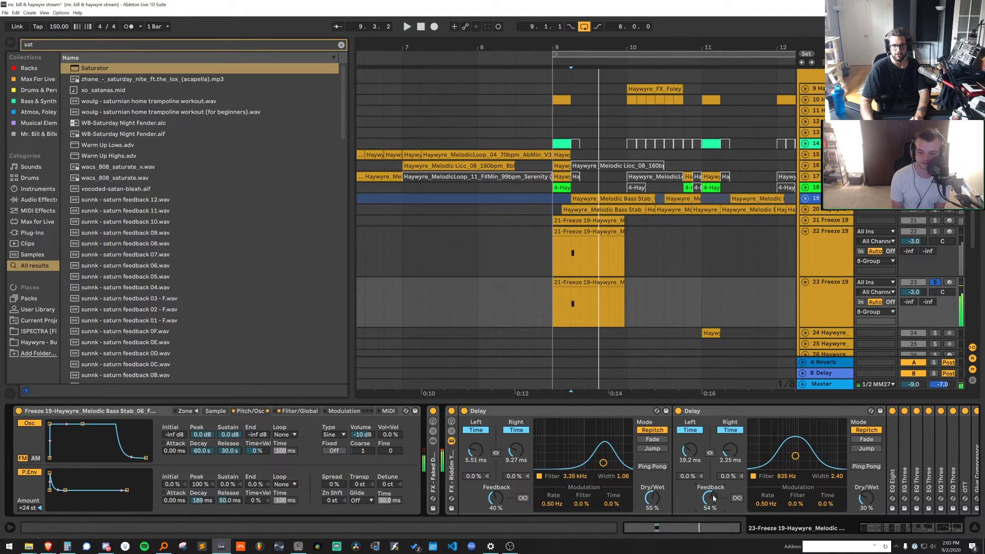
# Set the second delay's feedback to 56% and its filter to 3.74 kHz with a width of 0.72, auditioning the stab
pyautogui.moveTo(712, 498); pyautogui.dragTo(713, 497)
pyautogui.press('space')
pyautogui.press('space')
pyautogui.moveTo(795, 456); pyautogui.dragTo(818, 464)
pyautogui.press('space')
pyautogui.press('space')
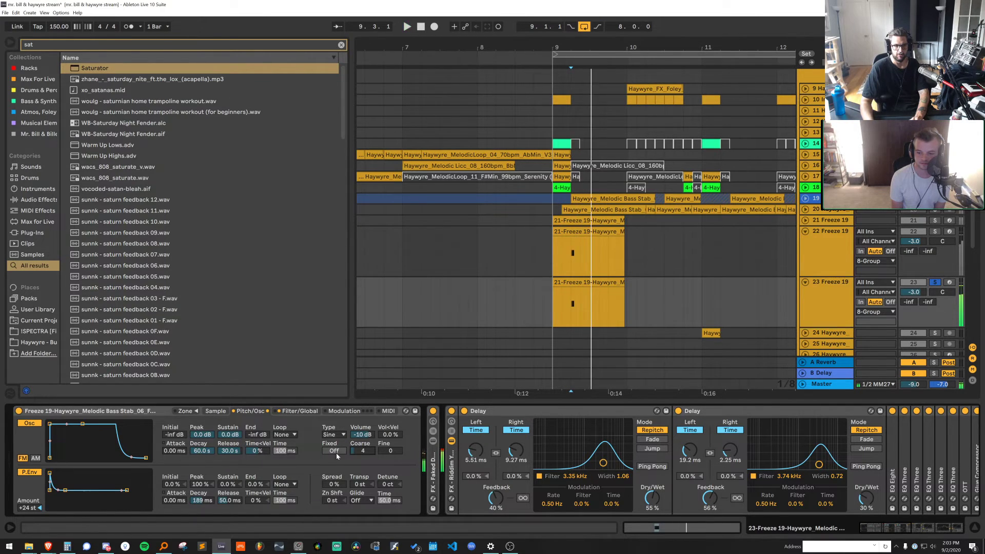
# Set the sampler's sample start to 44520 and sample end to 85774 on track 23, auditioning the new region
pyautogui.click(215, 411)
pyautogui.press('space')
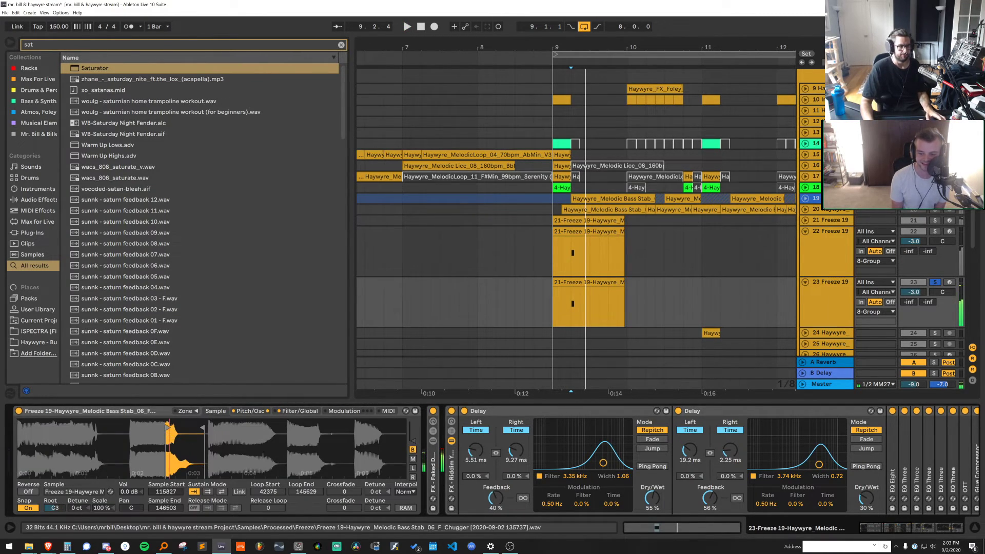
pyautogui.moveTo(167, 426)
pyautogui.mouseDown()
pyautogui.moveTo(61, 427)
pyautogui.moveTo(75, 427)
pyautogui.mouseUp()
pyautogui.moveTo(203, 427); pyautogui.dragTo(125, 429)
pyautogui.press('space')
pyautogui.press('space')
pyautogui.press('space')
pyautogui.press('space')
# Set the sampler's filter envelope amount to 72, peak to 33%, attack to 2.48 ms and decay to 584 ms, auditioning the stab
pyautogui.click(299, 411)
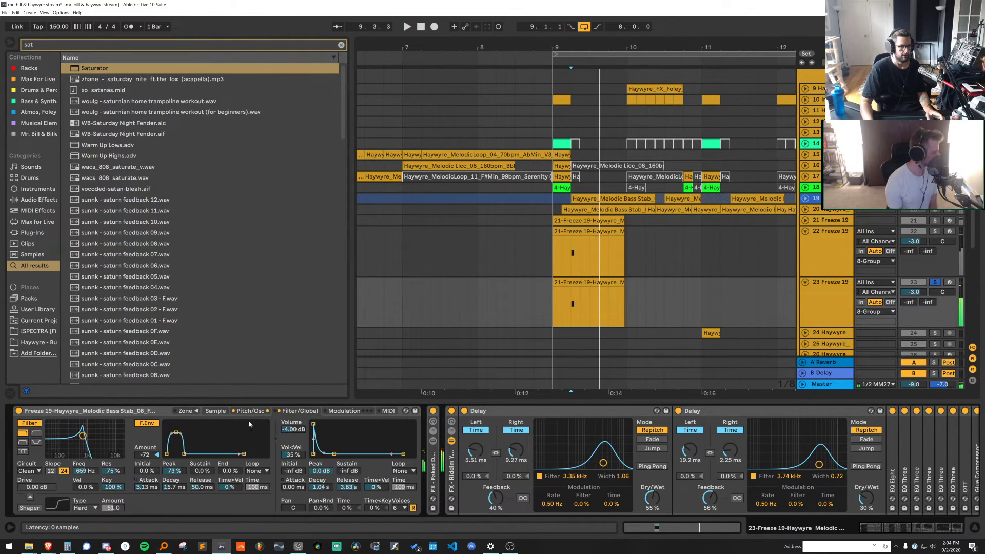
pyautogui.press('space')
pyautogui.press('space')
pyautogui.press('space')
pyautogui.press('space')
pyautogui.moveTo(176, 433); pyautogui.dragTo(146, 395)
pyautogui.press('space')
pyautogui.press('space')
pyautogui.press('space')
pyautogui.moveTo(172, 444)
pyautogui.mouseDown()
pyautogui.moveTo(197, 432)
pyautogui.moveTo(194, 453)
pyautogui.moveTo(174, 449)
pyautogui.mouseUp()
pyautogui.press('space')
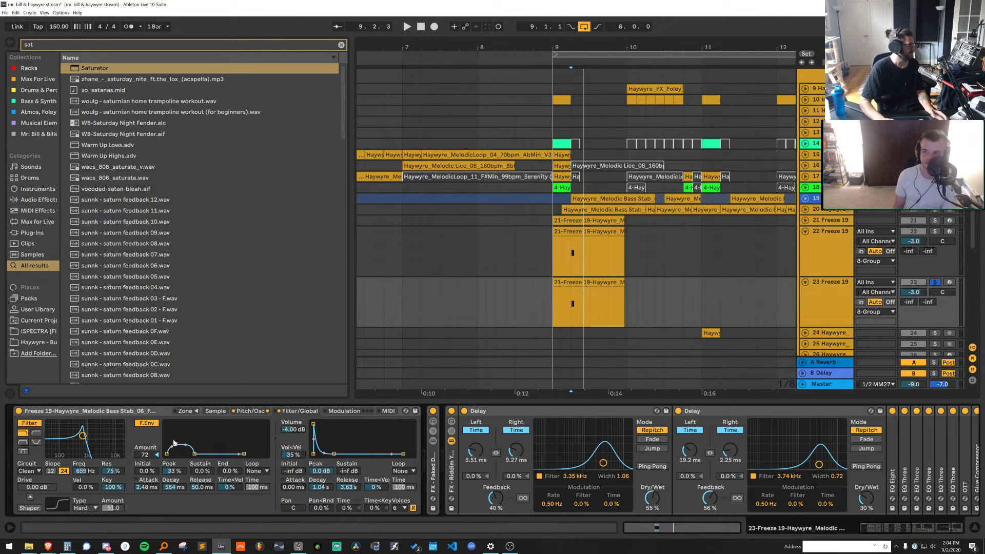
# Set the filter envelope's peak to 25% and attack to 1.31 ms, and the filter frequency to 563 Hz
pyautogui.moveTo(173, 443); pyautogui.dragTo(174, 449)
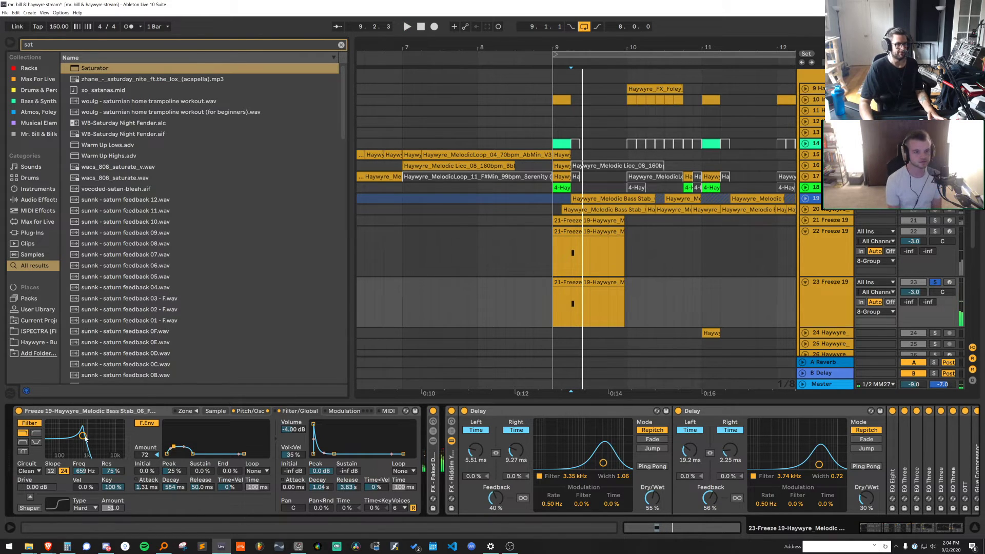
pyautogui.moveTo(78, 435); pyautogui.dragTo(81, 435)
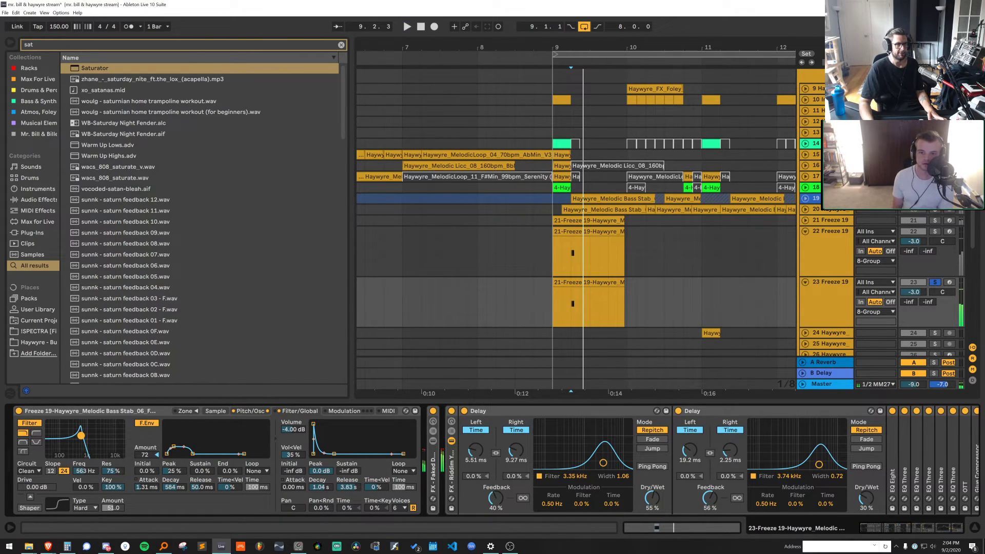
pyautogui.press('space')
# Audition the stab and duplicate track 23
pyautogui.click(835, 287)
pyautogui.press('space')
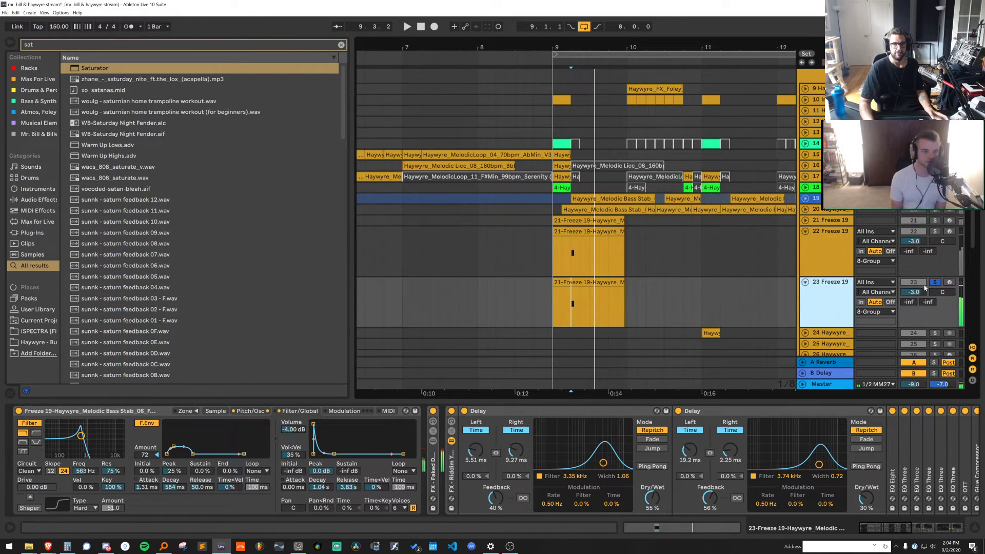
pyautogui.hotkey('ctrl', 'd')
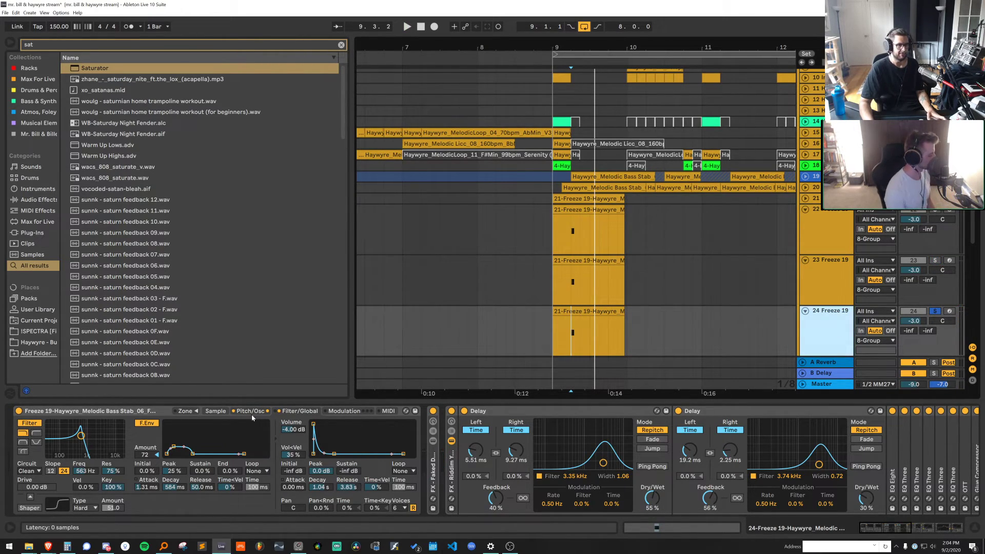
# On track 24, extend the sample end to 303292 and move the sample start into the second-to-last stab, auditioning it
pyautogui.click(216, 411)
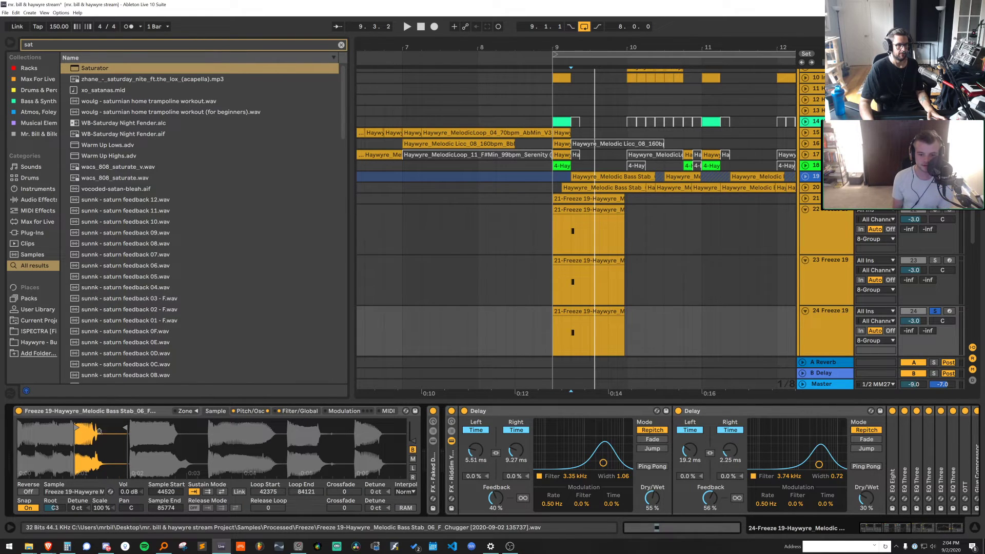
pyautogui.moveTo(125, 427); pyautogui.dragTo(402, 427)
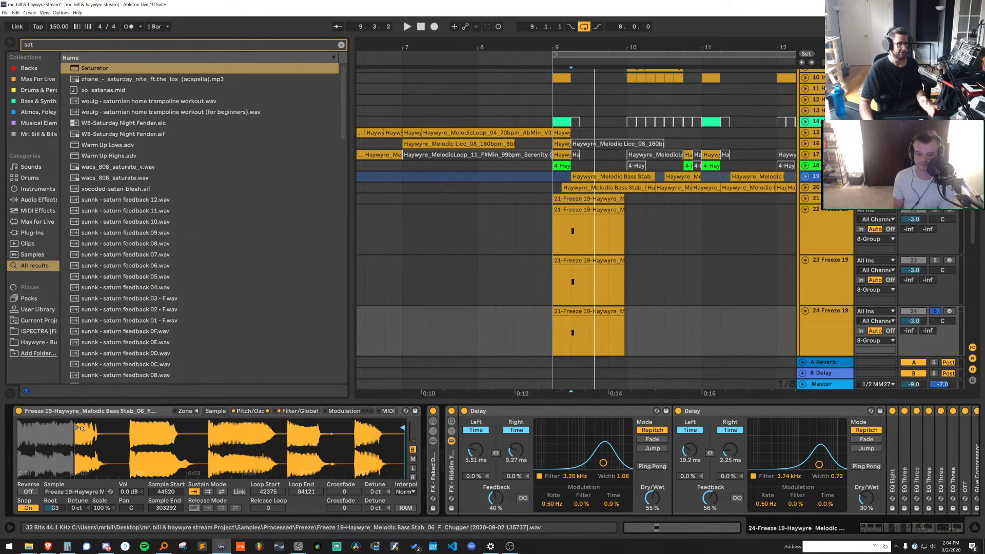
pyautogui.moveTo(76, 427)
pyautogui.mouseDown()
pyautogui.moveTo(354, 426)
pyautogui.moveTo(376, 411)
pyautogui.moveTo(376, 428)
pyautogui.moveTo(309, 427)
pyautogui.mouseUp()
pyautogui.press('space')
pyautogui.press('space')
pyautogui.press('space')
pyautogui.press('space')
# Move the sample start on track 24 to 274056 in the last stab, auditioning the result
pyautogui.moveTo(402, 427)
pyautogui.mouseDown()
pyautogui.moveTo(342, 428)
pyautogui.moveTo(403, 428)
pyautogui.mouseUp()
pyautogui.press('space')
pyautogui.press('space')
pyautogui.press('space')
pyautogui.press('space')
pyautogui.press('space')
pyautogui.moveTo(308, 427); pyautogui.dragTo(369, 423)
pyautogui.press('space')
pyautogui.press('space')
pyautogui.press('space')
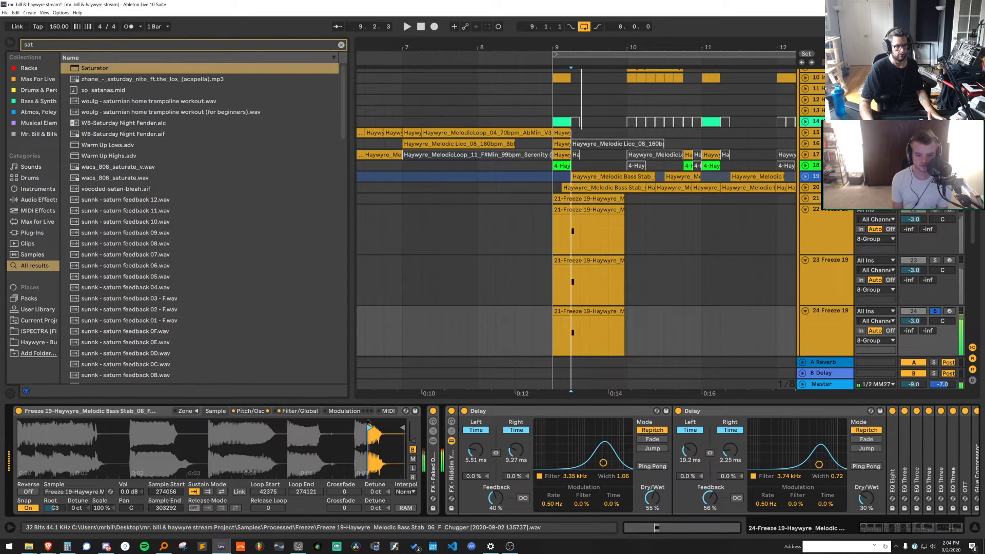
# Set the sampler oscillator's coarse tuning to 3 and its envelope decay to 8.71 s on track 24
pyautogui.click(250, 411)
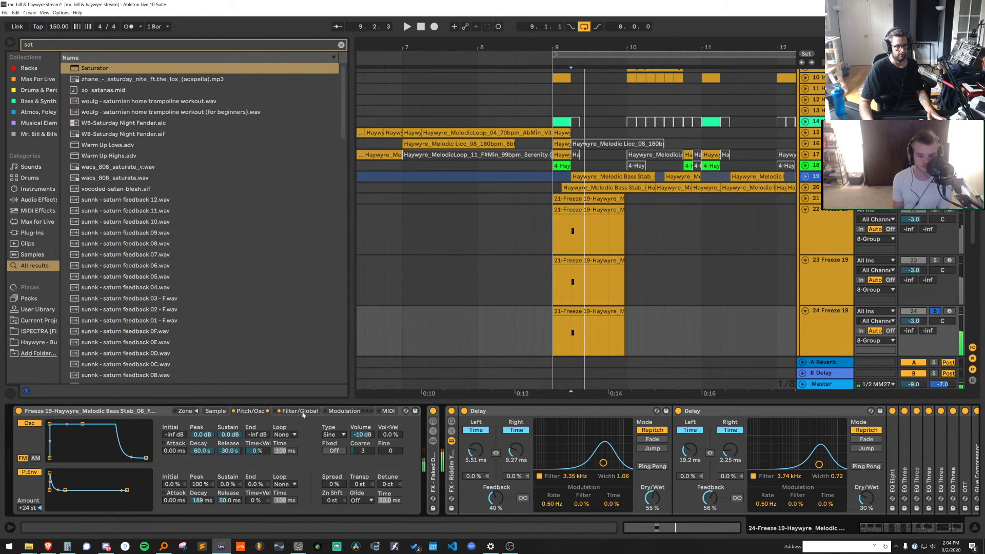
pyautogui.moveTo(68, 427)
pyautogui.mouseDown()
pyautogui.moveTo(70, 441)
pyautogui.moveTo(79, 426)
pyautogui.mouseUp()
pyautogui.press('space')
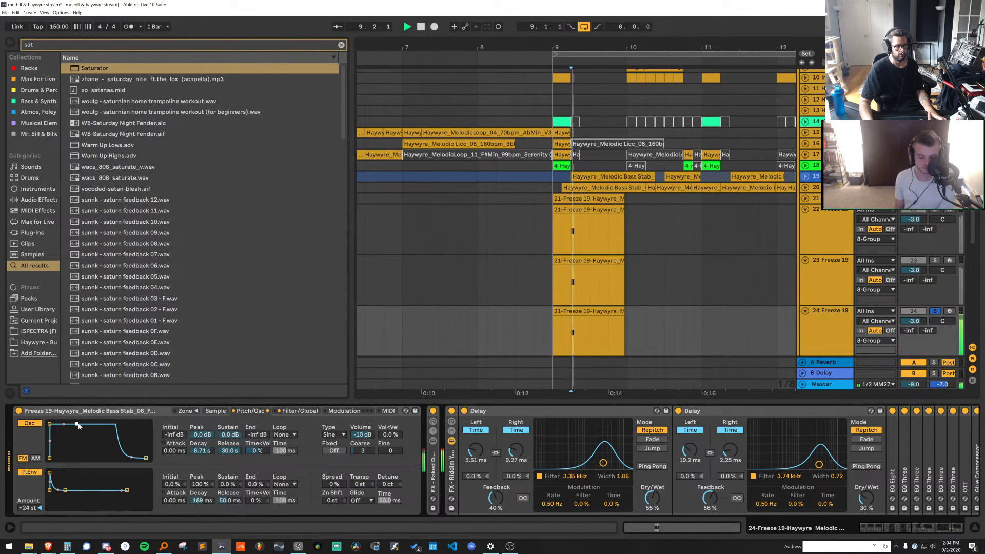
# Switch the oscillator to AM with the Sq D waveform, coarse tuning 0.125 and volume -57 dB, and disable the pitch envelope
pyautogui.moveTo(372, 447); pyautogui.dragTo(365, 482)
pyautogui.click(334, 434)
pyautogui.click(334, 408)
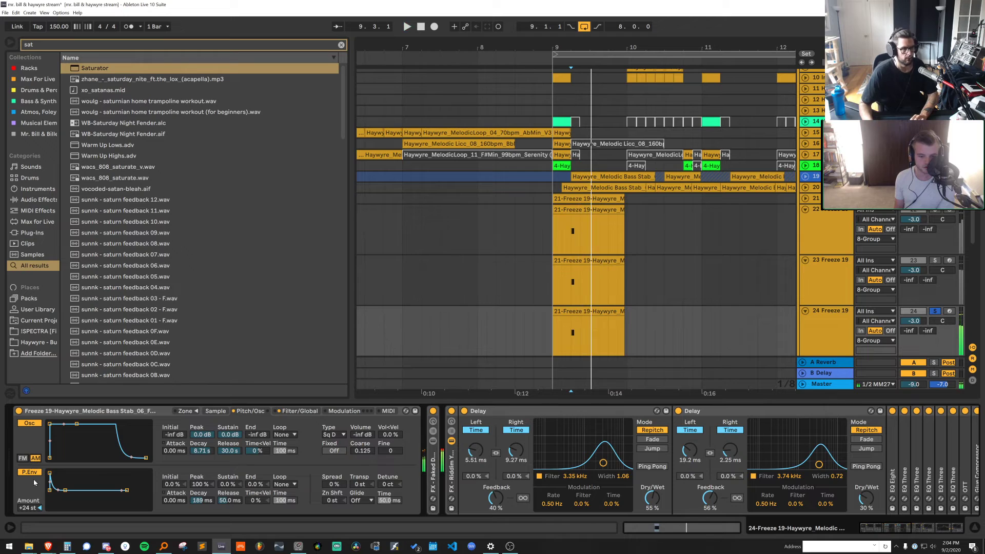
pyautogui.moveTo(363, 434); pyautogui.dragTo(363, 429)
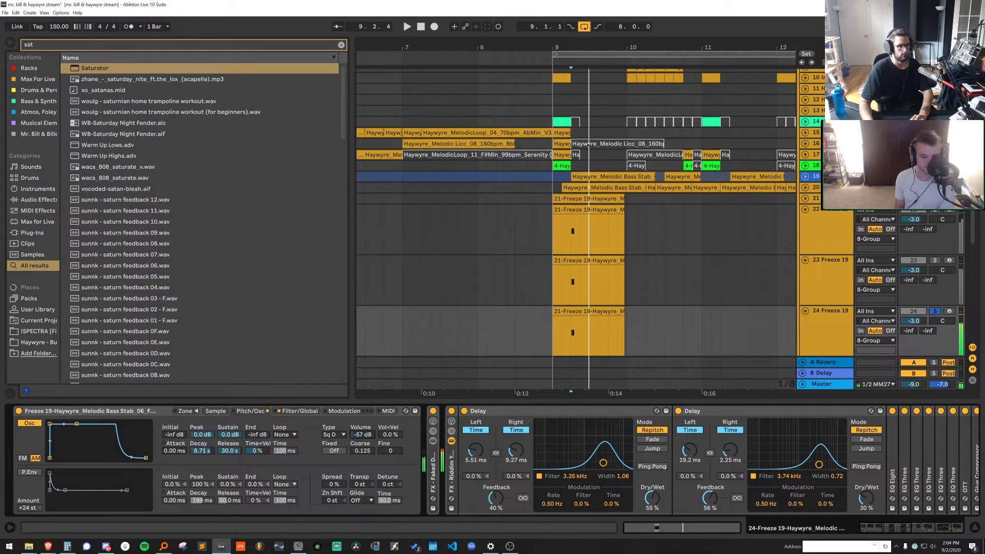
# Try the Sw 6 waveform and set the oscillator back to Sine at -8.4 dB with a fixed frequency of 492 Hz
pyautogui.click(343, 435)
pyautogui.click(341, 368)
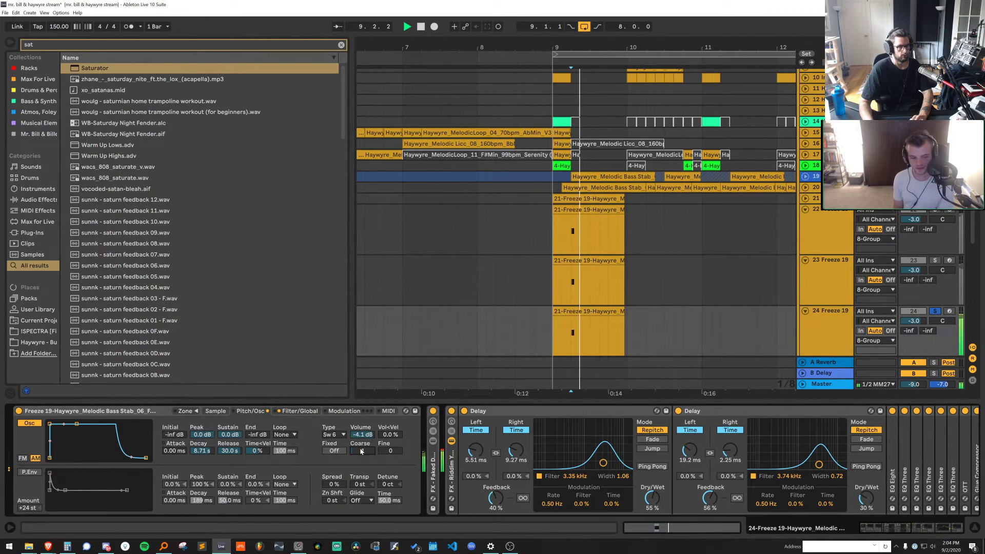
pyautogui.click(333, 435)
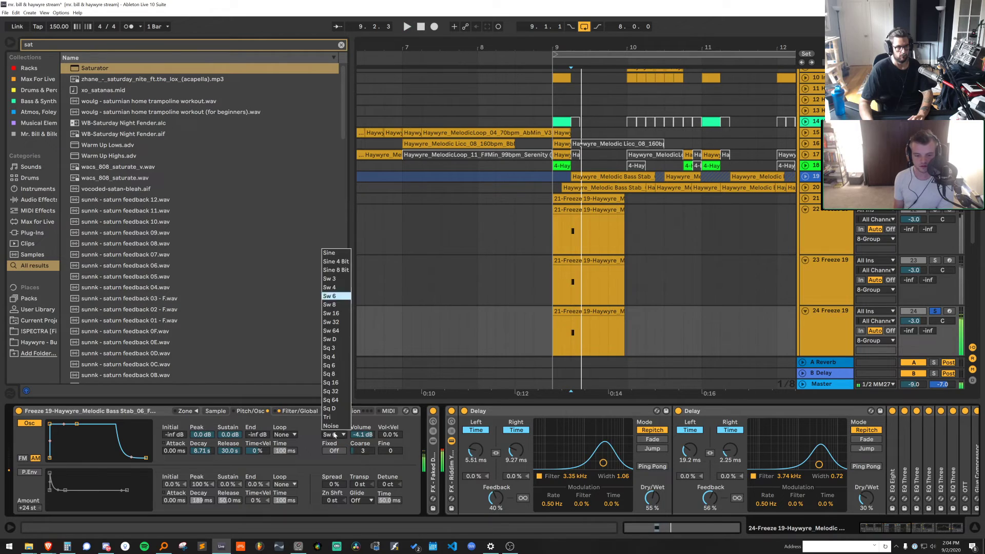
pyautogui.click(334, 253)
pyautogui.moveTo(363, 435); pyautogui.dragTo(362, 442)
pyautogui.click(334, 450)
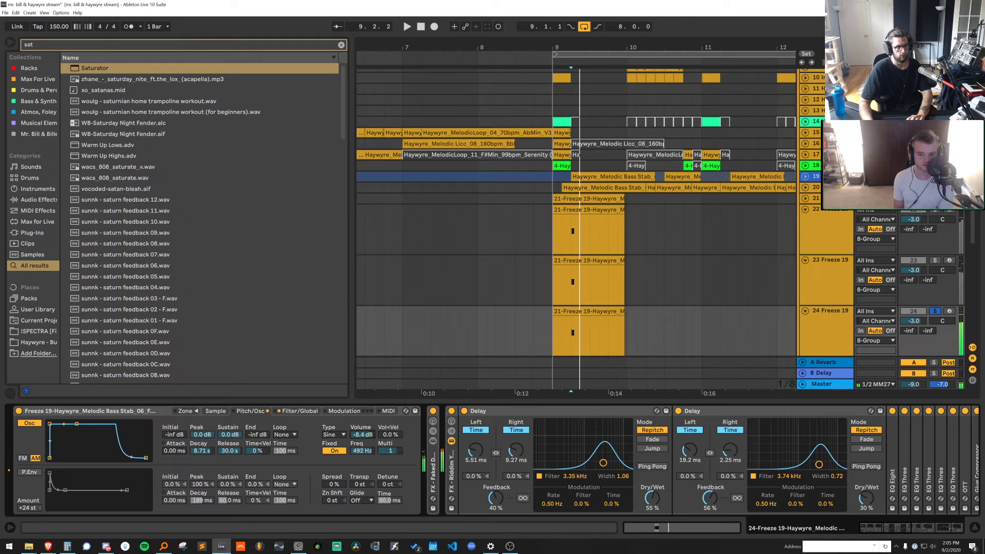
# Set the sampler filter to band-pass at 1.88 kHz with 39% resonance and enable its shaper with an amount of 57.0
pyautogui.click(300, 410)
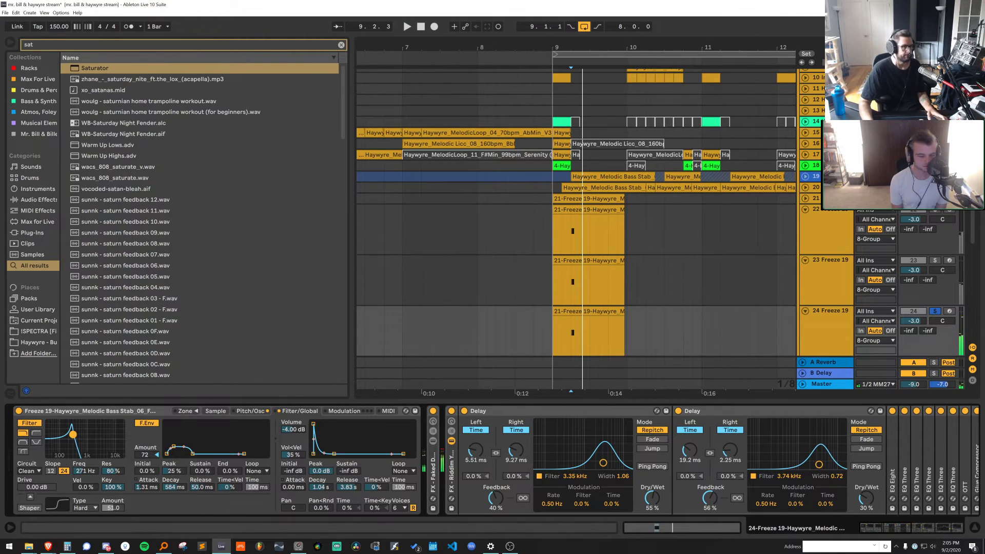
pyautogui.press('space')
pyautogui.press('space')
pyautogui.press('space')
pyautogui.press('space')
pyautogui.press('space')
pyautogui.press('space')
pyautogui.press('space')
pyautogui.moveTo(63, 435); pyautogui.dragTo(91, 441)
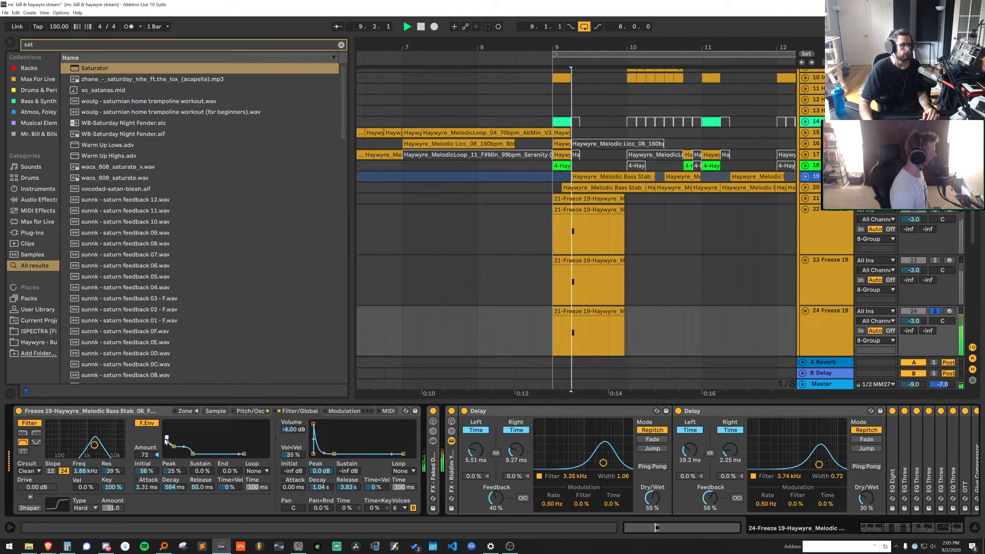
pyautogui.moveTo(166, 440); pyautogui.dragTo(167, 448)
pyautogui.click(38, 508)
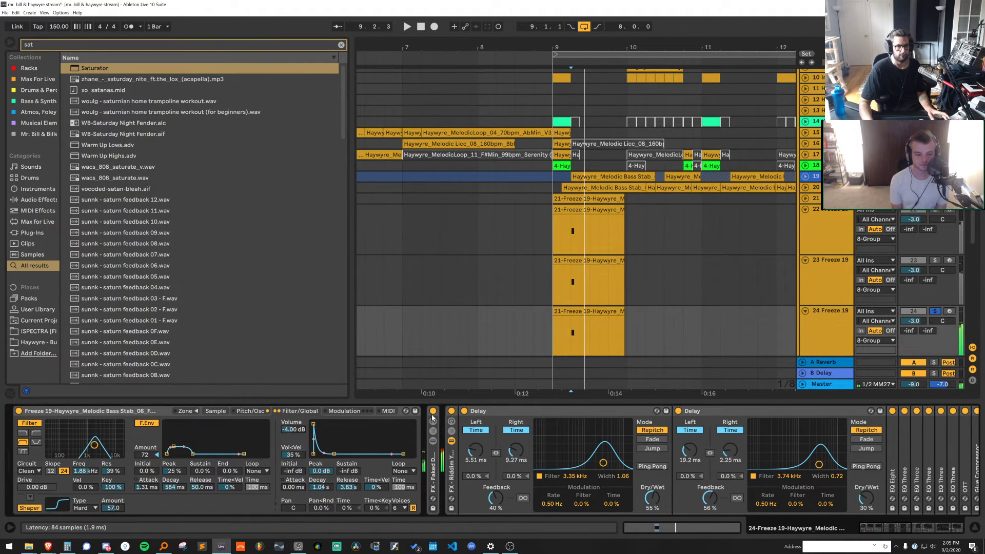
# Turn off the oscillator's fixed frequency and set its volume to -19 dB, auditioning the stab
pyautogui.click(269, 413)
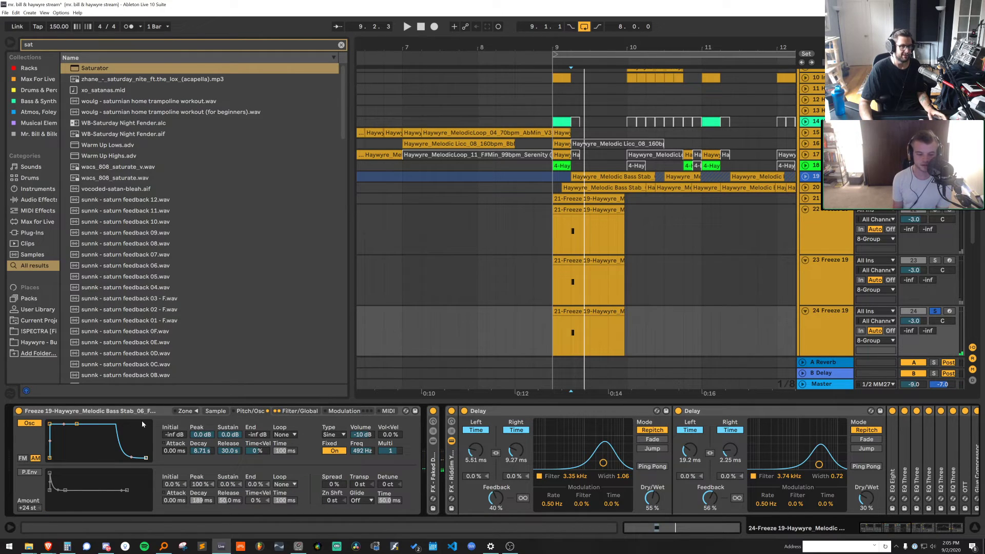
pyautogui.press('space')
pyautogui.click(333, 450)
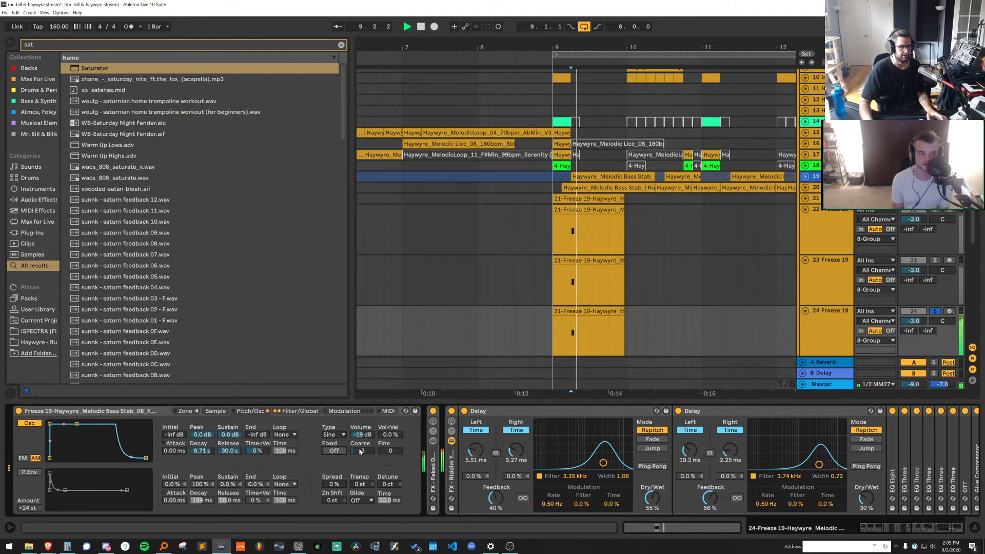
pyautogui.press('space')
# Try the high-pass and notch types on the sampler filter and switch it to low-pass
pyautogui.click(297, 411)
pyautogui.click(35, 434)
pyautogui.press('space')
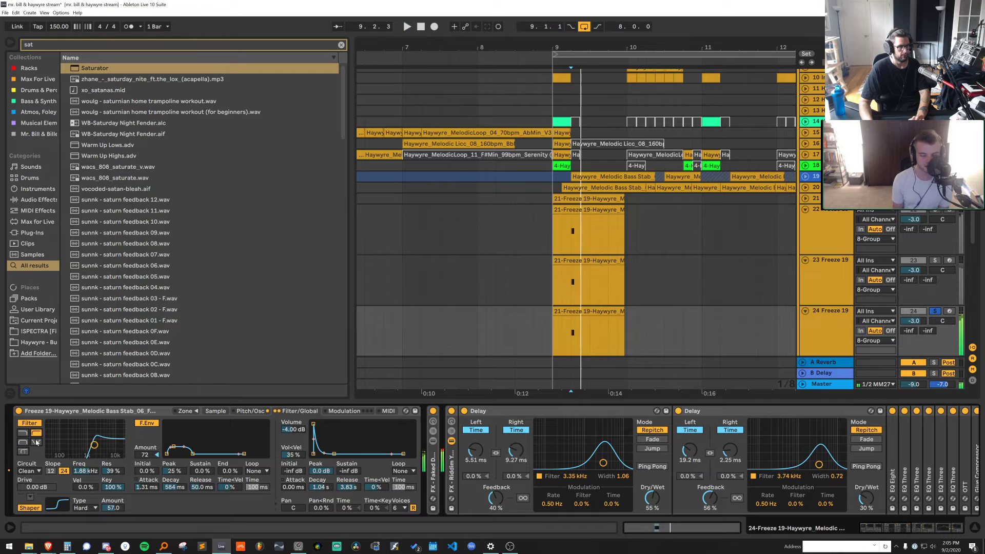
pyautogui.press('space')
pyautogui.click(36, 442)
pyautogui.click(23, 433)
# Set the low-pass filter to 100 Hz with 0% resonance and the sampler's volume to 22.5 dB
pyautogui.press('space')
pyautogui.press('space')
pyautogui.press('space')
pyautogui.moveTo(94, 444); pyautogui.dragTo(73, 452)
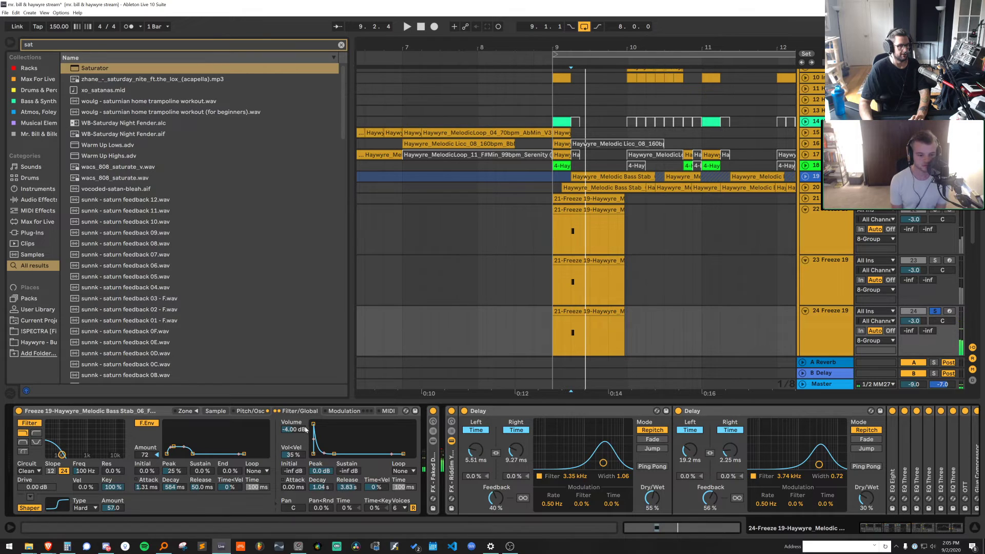
pyautogui.press('space')
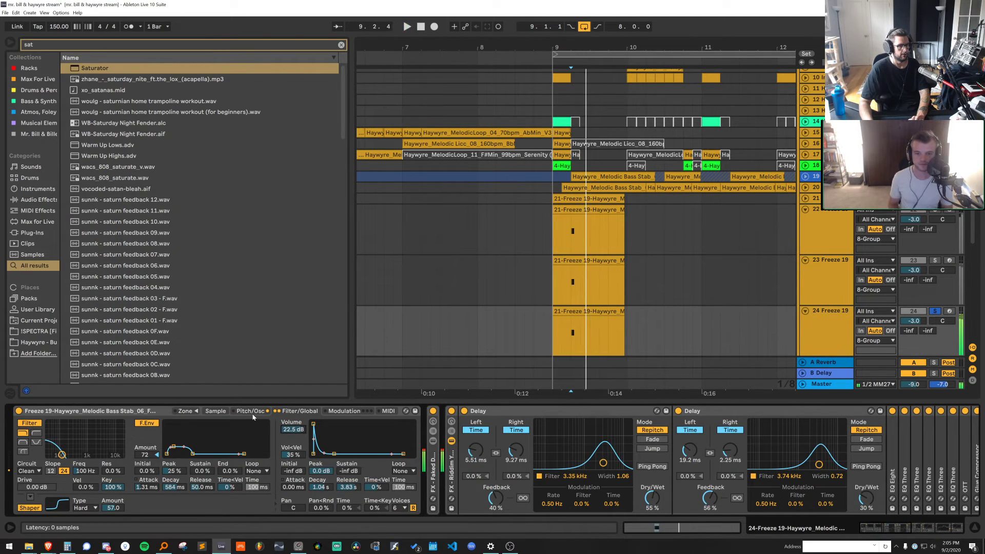
# Set the first delay's filter to 2.41 kHz with a width of 0.50 and its feedback to 95%, auditioning the stab
pyautogui.moveTo(603, 464); pyautogui.dragTo(598, 465)
pyautogui.press('space')
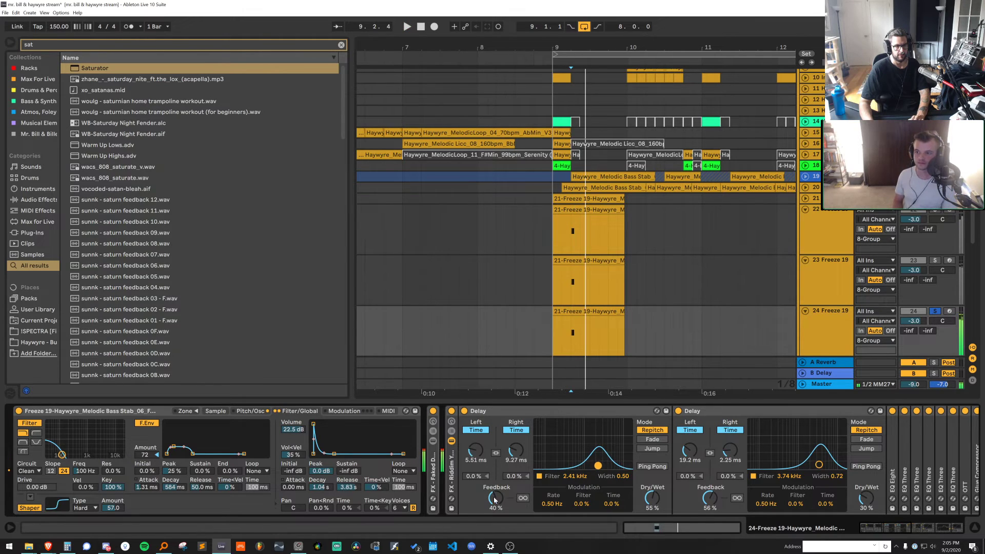
pyautogui.moveTo(496, 498)
pyautogui.mouseDown()
pyautogui.moveTo(495, 468)
pyautogui.moveTo(496, 502)
pyautogui.mouseUp()
pyautogui.press('space')
pyautogui.press('space')
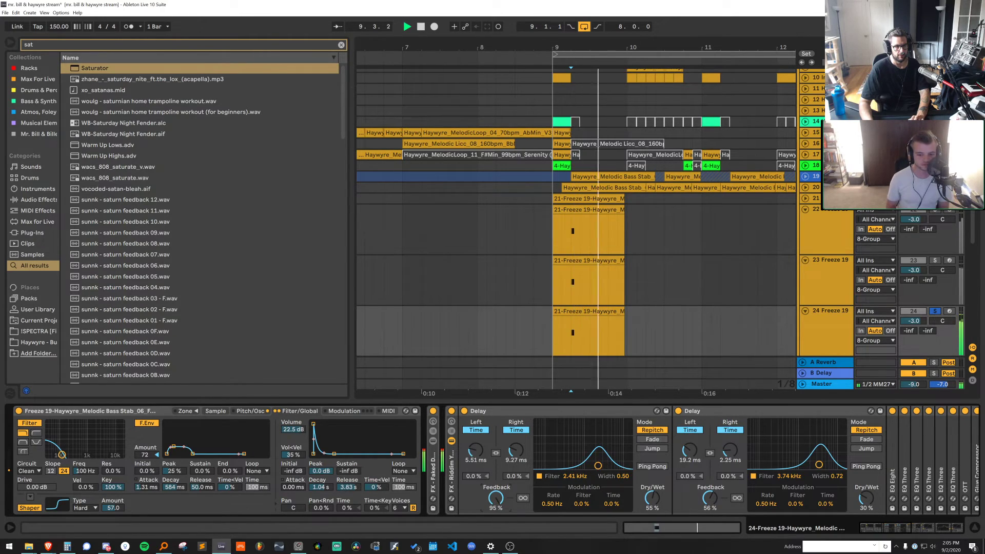
pyautogui.press('space')
pyautogui.press('space')
# Set the second delay's feedback to 67% and the first delay's feedback to 87%
pyautogui.moveTo(710, 498); pyautogui.dragTo(710, 483)
pyautogui.press('space')
pyautogui.press('space')
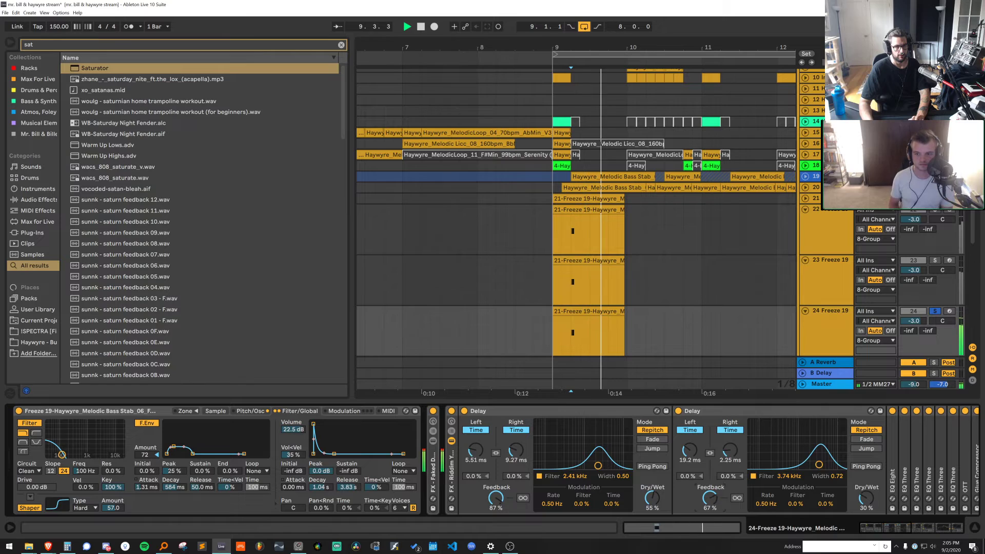
# Show the end of track 24's device chain, stop playback and unsolo the track
pyautogui.click(898, 529)
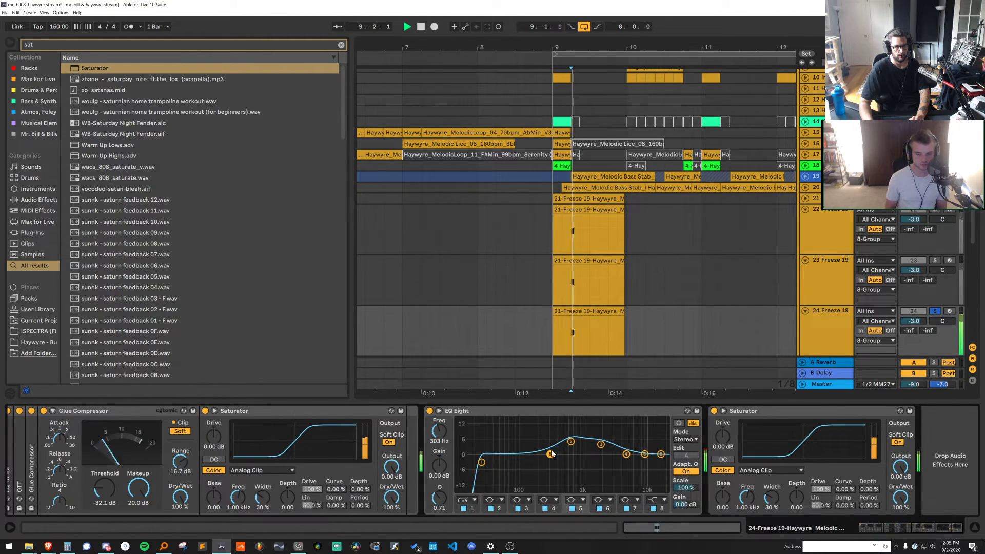
pyautogui.press('space')
pyautogui.click(935, 312)
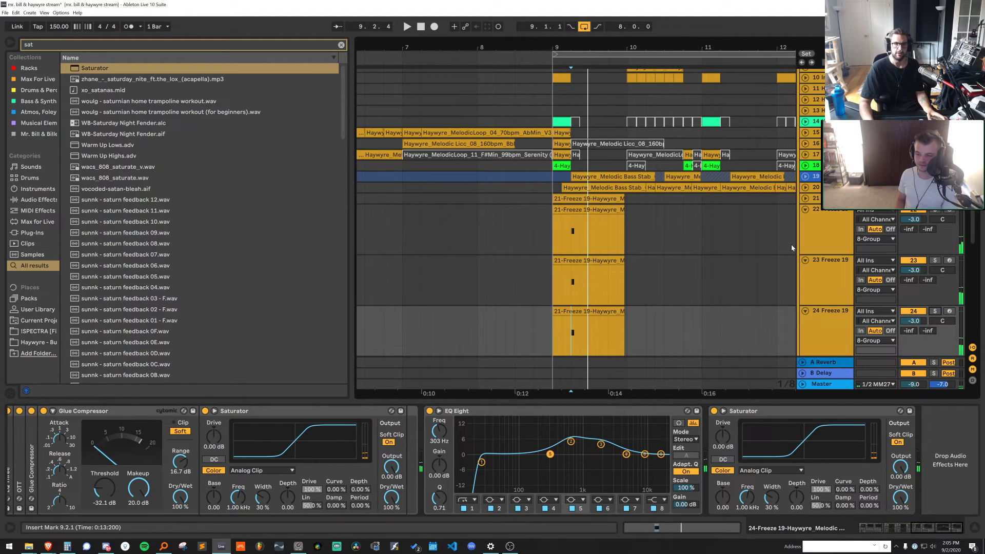
# Unfold track 21 and play the stab clips of tracks 21 to 24 from 9.1.1
pyautogui.scroll(-1, 800, 226)
pyautogui.click(805, 188)
pyautogui.scroll(-6, 816, 216)
pyautogui.keyDown('shift'); pyautogui.click(840, 272); pyautogui.keyUp('shift')
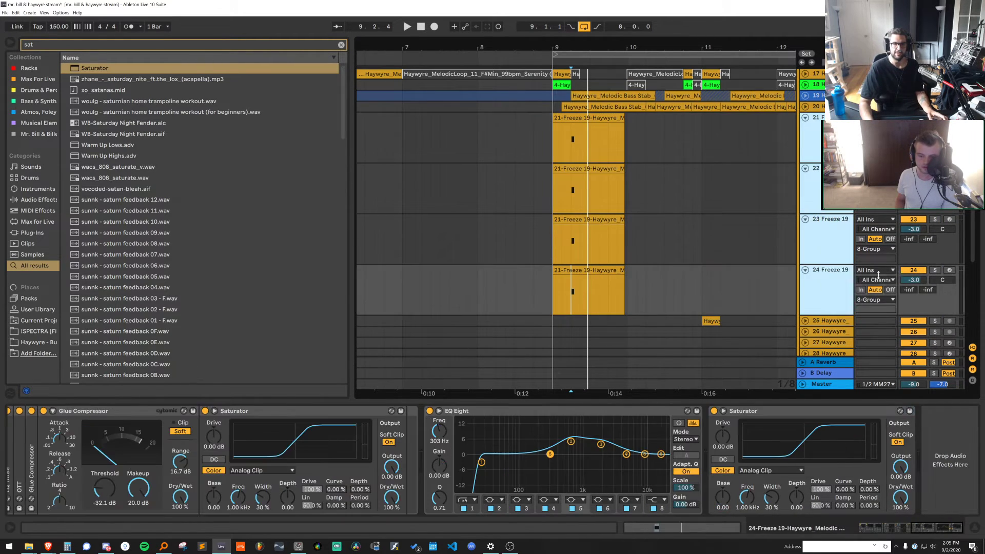
pyautogui.click(916, 270)
pyautogui.click(588, 118)
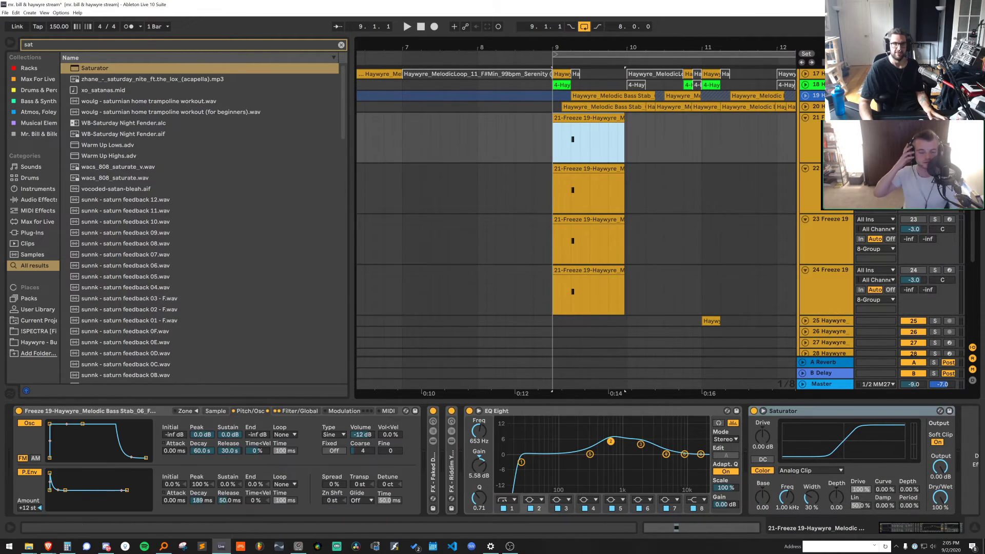
pyautogui.press('space')
# Move track 22's stab clip so it starts at 9.3.3, playing back the new placement
pyautogui.click(618, 184)
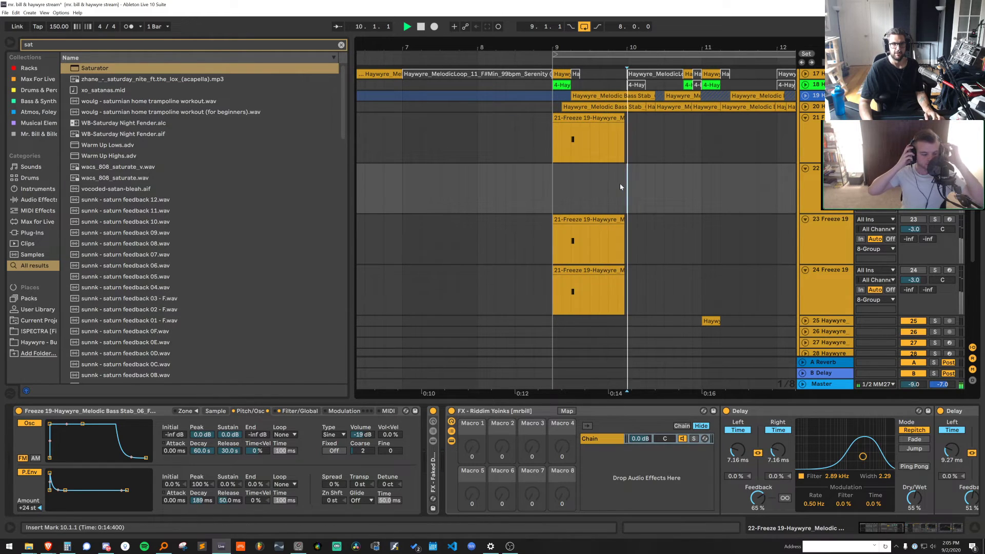
pyautogui.moveTo(619, 183); pyautogui.dragTo(694, 183)
pyautogui.press('space')
pyautogui.moveTo(636, 169); pyautogui.dragTo(608, 170)
pyautogui.press('space')
pyautogui.scroll(4, 607, 169)
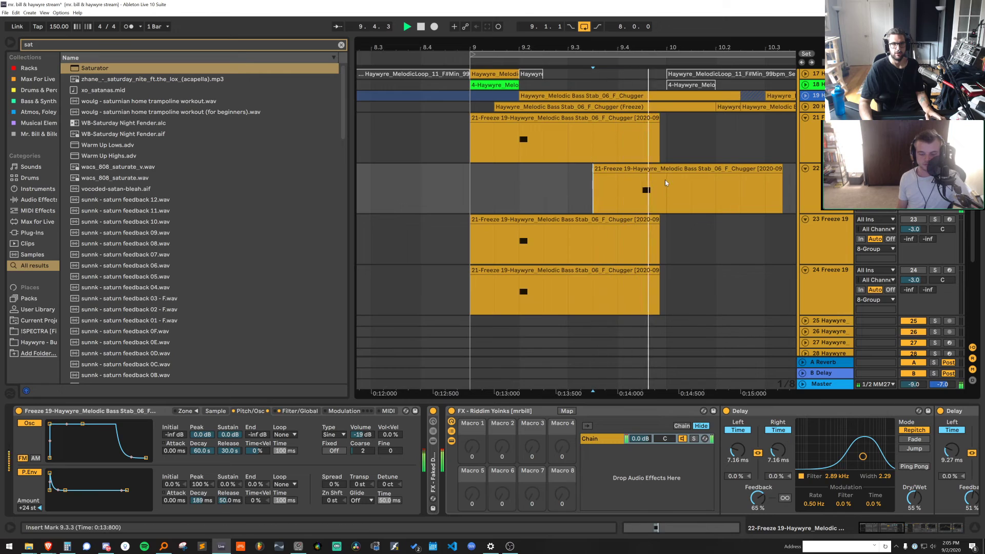
# Freeze tracks 21 to 24 together
pyautogui.click(818, 185)
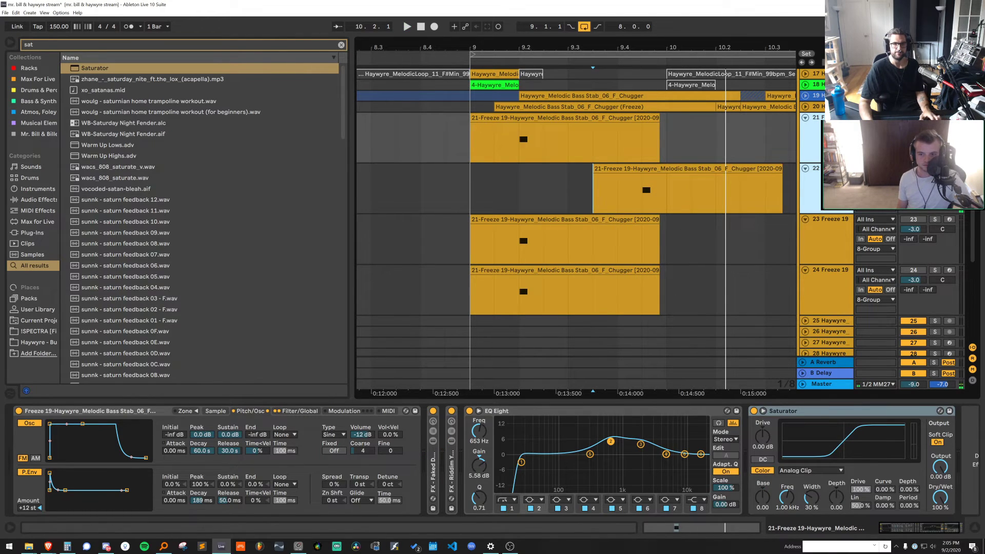
pyautogui.keyDown('ctrl'); pyautogui.click(821, 282); pyautogui.keyUp('ctrl')
pyautogui.rightClick(821, 126)
pyautogui.click(846, 172)
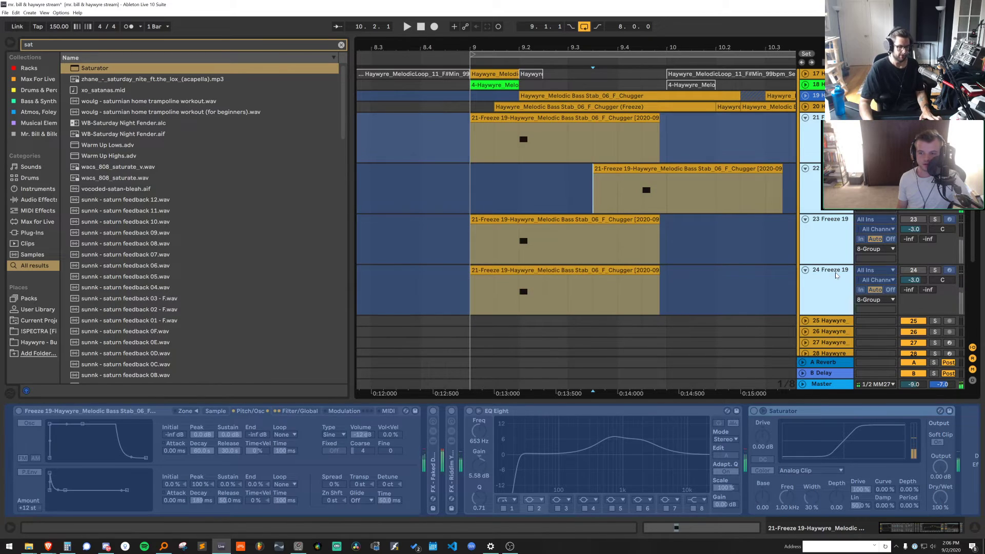
# Insert an audio track below track 24 and copy a one-beat slice of track 24's frozen clip onto it at 9.1.3
pyautogui.hotkey('ctrl', 't')
pyautogui.click(605, 260)
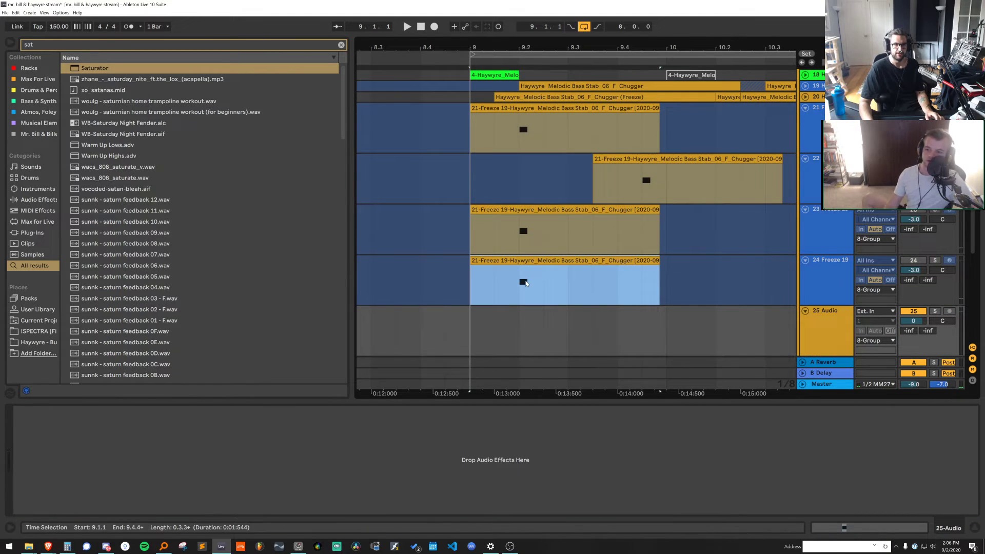
pyautogui.moveTo(523, 287); pyautogui.dragTo(563, 294)
pyautogui.hotkey('ctrl', 'c')
pyautogui.click(500, 329)
pyautogui.hotkey('ctrl', 'v')
# Copy a one-beat slice of track 23's frozen clip, starting at 9.2.1, onto track 25 at 9.3.3
pyautogui.moveTo(522, 238); pyautogui.dragTo(567, 237)
pyautogui.hotkey('ctrl', 'c')
pyautogui.click(585, 327)
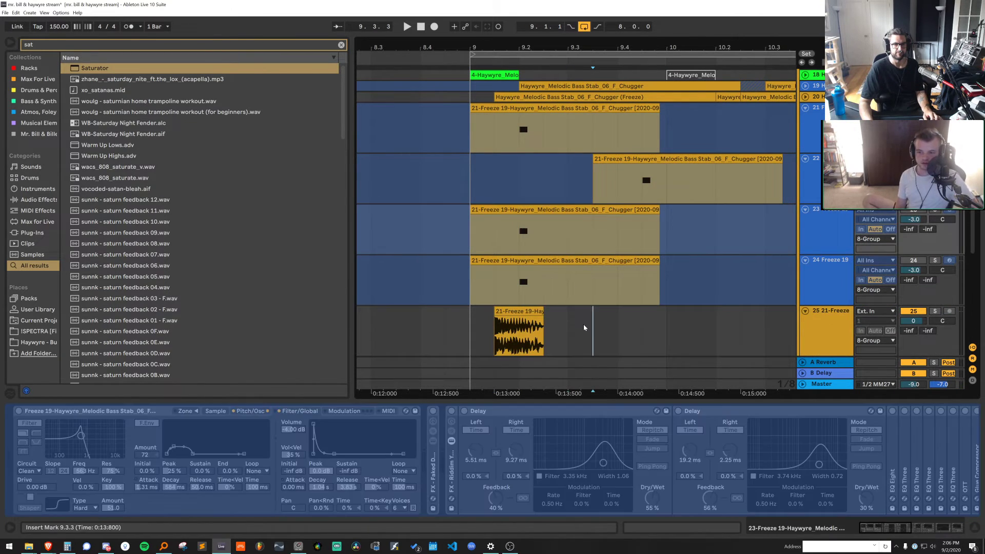
pyautogui.hotkey('ctrl', 'v')
# Copy one-beat slices of the frozen clips on tracks 22 and 21 onto track 25 at 10.1.3 and 10.3.1
pyautogui.moveTo(646, 184); pyautogui.dragTo(684, 204)
pyautogui.hotkey('ctrl', 'c')
pyautogui.click(690, 329)
pyautogui.hotkey('ctrl', 'v')
pyautogui.moveTo(523, 136); pyautogui.dragTo(564, 144)
pyautogui.hotkey('ctrl', 'c')
pyautogui.click(766, 328)
pyautogui.hotkey('ctrl', 'v')
# Fold the frozen tracks 21 to 24
pyautogui.click(844, 272)
pyautogui.keyDown('shift'); pyautogui.click(841, 121); pyautogui.keyUp('shift')
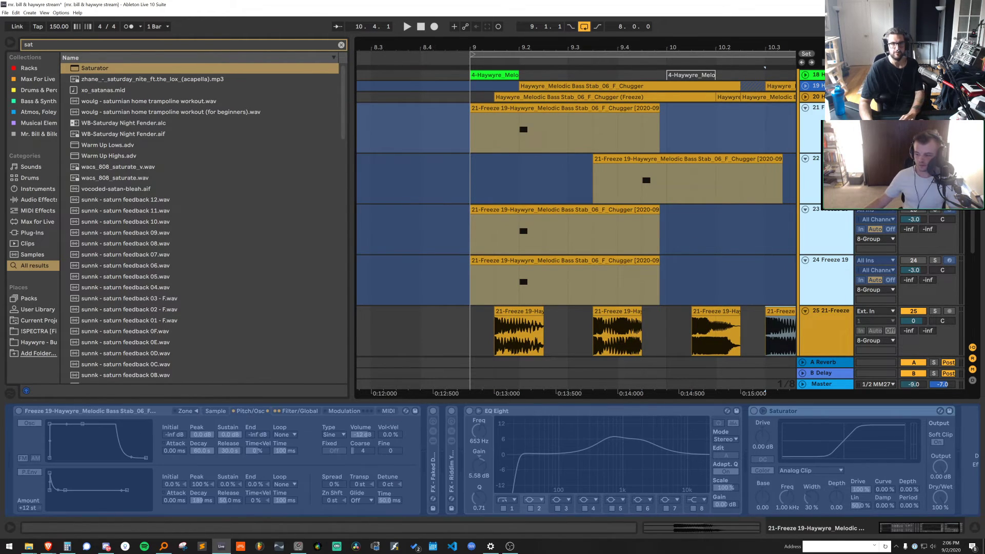
pyautogui.press('u')
# Shift all four audio slices on track 25 half a beat later so the first starts at 9.2.1, and audition them
pyautogui.click(515, 152)
pyautogui.press('-')
pyautogui.press('-')
pyautogui.press('-')
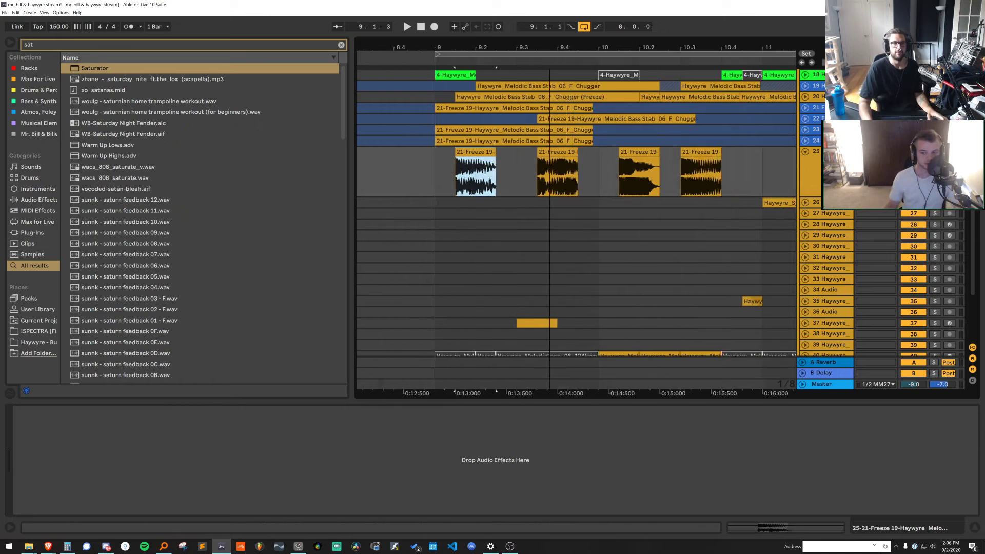
pyautogui.keyDown('shift'); pyautogui.click(759, 180); pyautogui.keyUp('shift')
pyautogui.moveTo(512, 161)
pyautogui.mouseDown()
pyautogui.moveTo(527, 162)
pyautogui.moveTo(421, 158)
pyautogui.moveTo(518, 160)
pyautogui.mouseUp()
pyautogui.press('space')
pyautogui.press('space')
# Move track 25's first slice to 8.2.3 and its second slice to 9.2.1, auditioning the result
pyautogui.click(518, 152)
pyautogui.click(573, 153)
pyautogui.press('Delete')
pyautogui.press('space')
pyautogui.press('space')
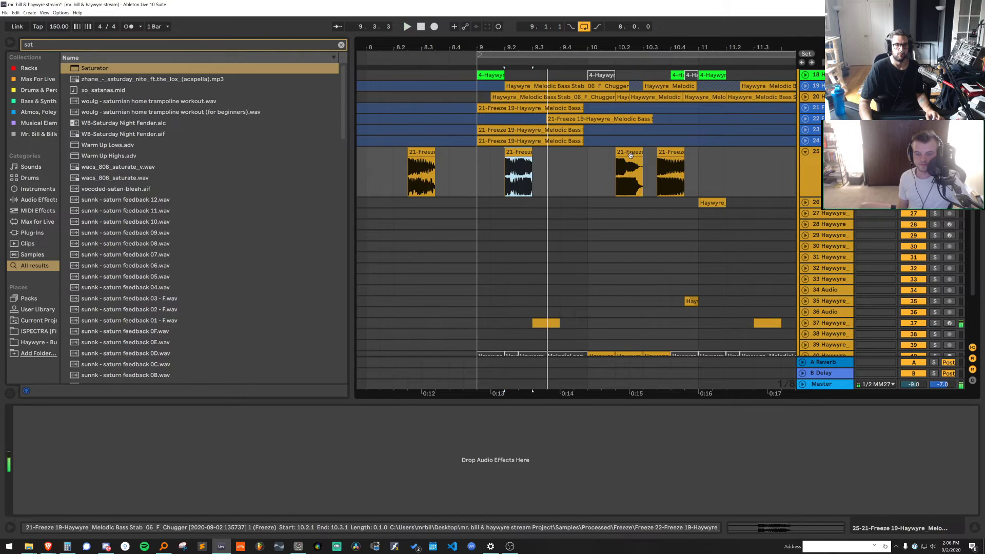
# Place the slice from track 22 at 9.2.1, transposed -12 st with Warp off, and park the slice from track 23 at 11.1.1
pyautogui.moveTo(636, 153); pyautogui.dragTo(575, 159)
pyautogui.click(495, 165)
pyautogui.moveTo(515, 153); pyautogui.dragTo(528, 153)
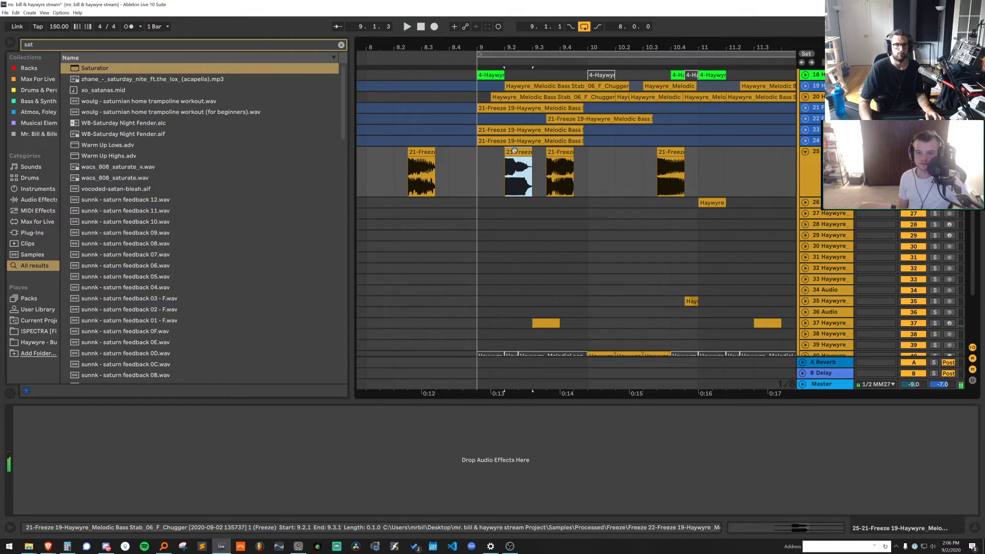
pyautogui.click(467, 163)
pyautogui.click(524, 161)
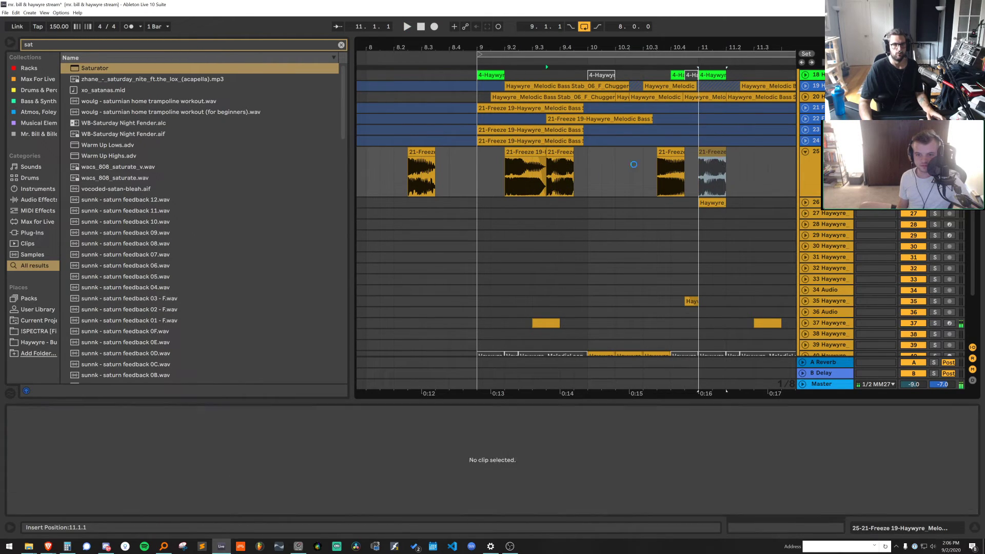
pyautogui.press('space')
# Set the sample start of the slice at 9.2.1 to 0 0 543 and audition it
pyautogui.click(542, 151)
pyautogui.click(541, 150)
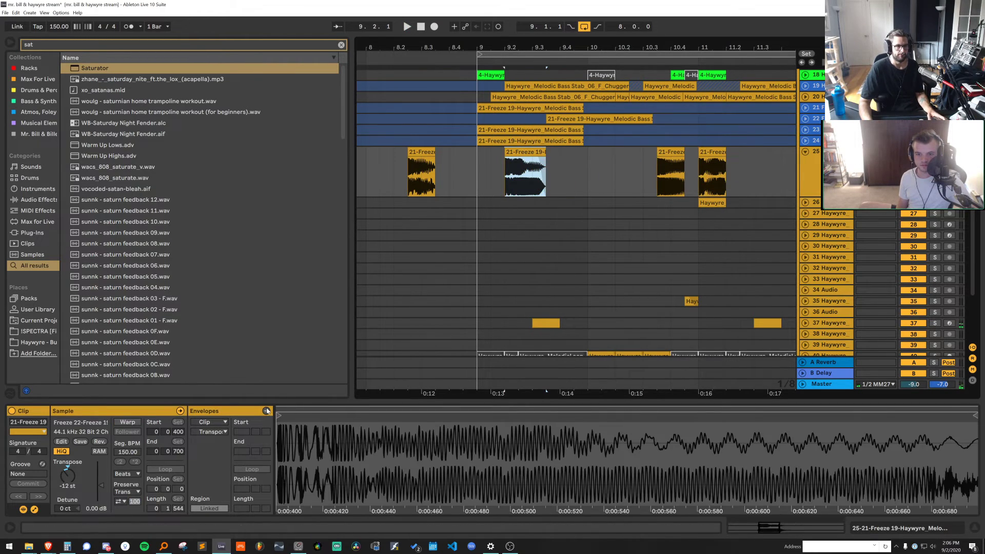
pyautogui.moveTo(278, 416); pyautogui.dragTo(612, 418)
pyautogui.press('space')
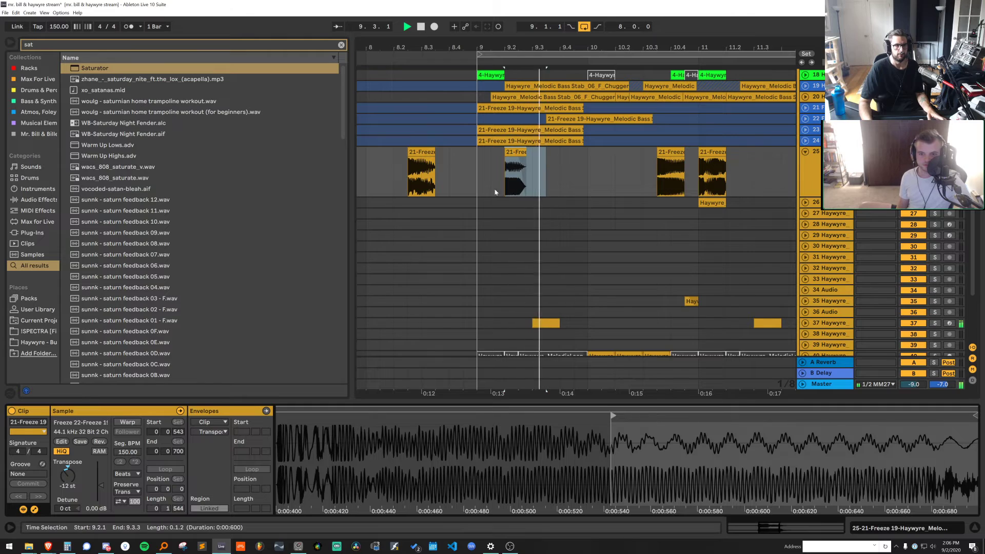
pyautogui.click(476, 166)
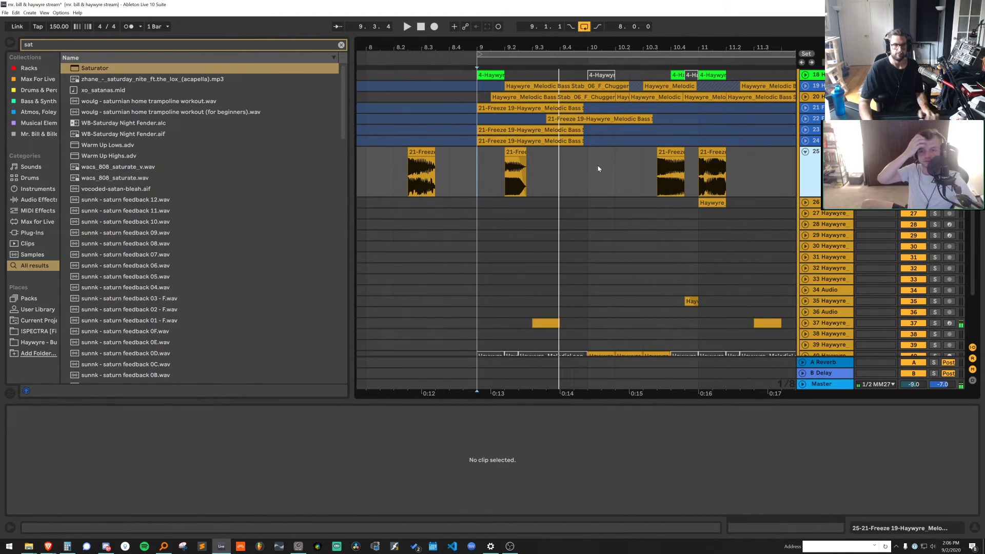
# Insert another audio track below track 25 and add an EQ Eight to track 25
pyautogui.hotkey('ctrl', 't')
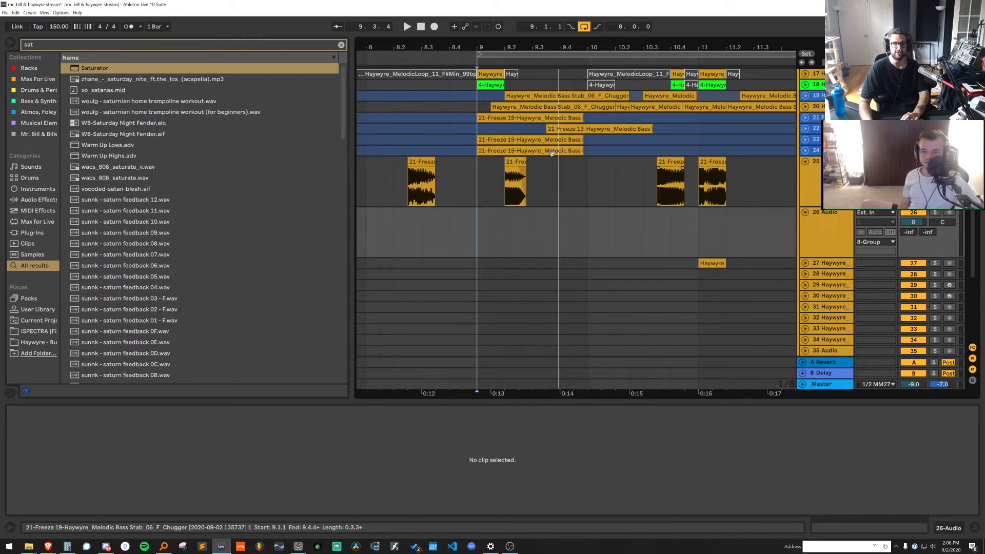
pyautogui.click(515, 180)
pyautogui.hotkey('ctrl', 'f')
pyautogui.write('eq')
pyautogui.press('Down')
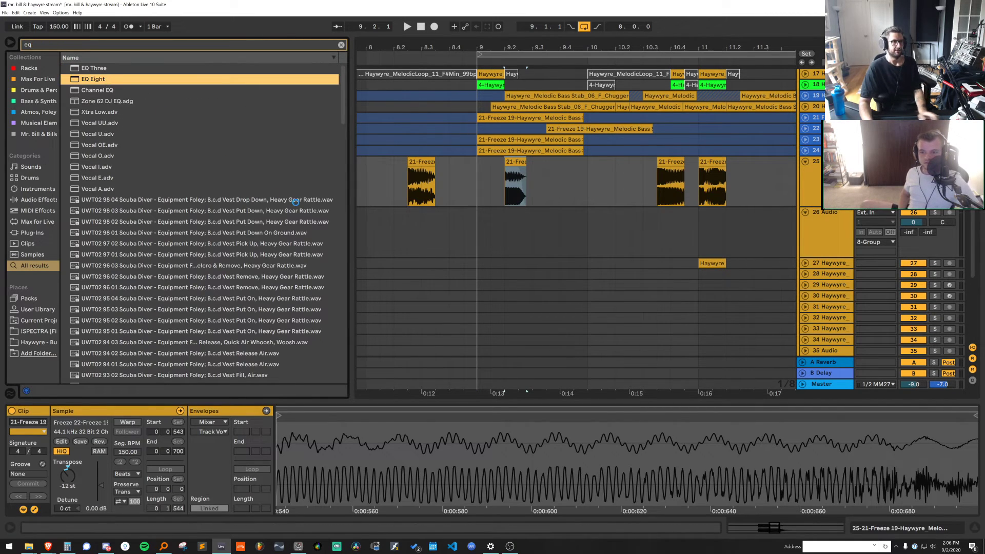
pyautogui.press('Return')
# Switch to RME TotalMix FX, raise the Phones 1 output to -15.4 dB while auditioning, and return to Ableton Live
pyautogui.click(298, 547)
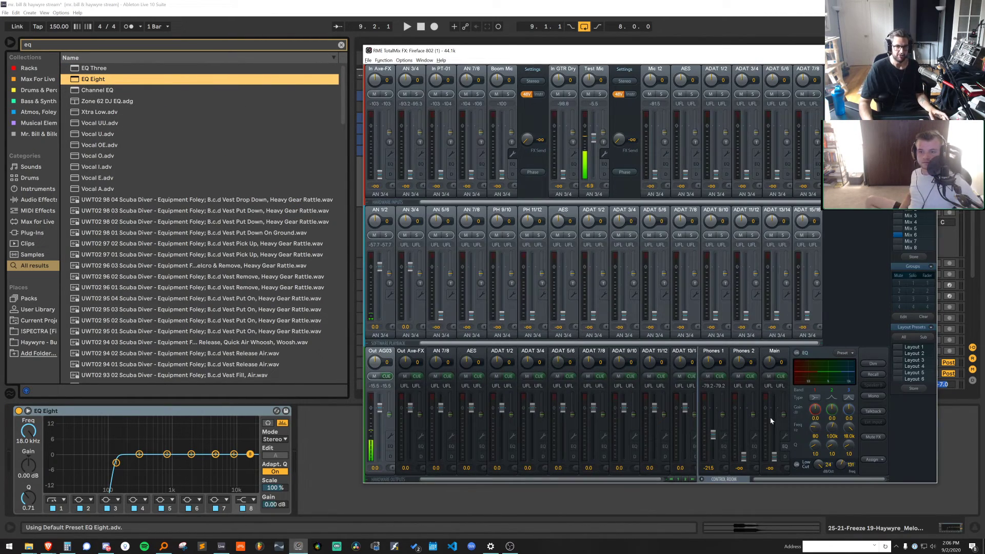
pyautogui.moveTo(713, 434); pyautogui.dragTo(717, 432)
pyautogui.hotkey('alt', 'Tab')
pyautogui.press('space')
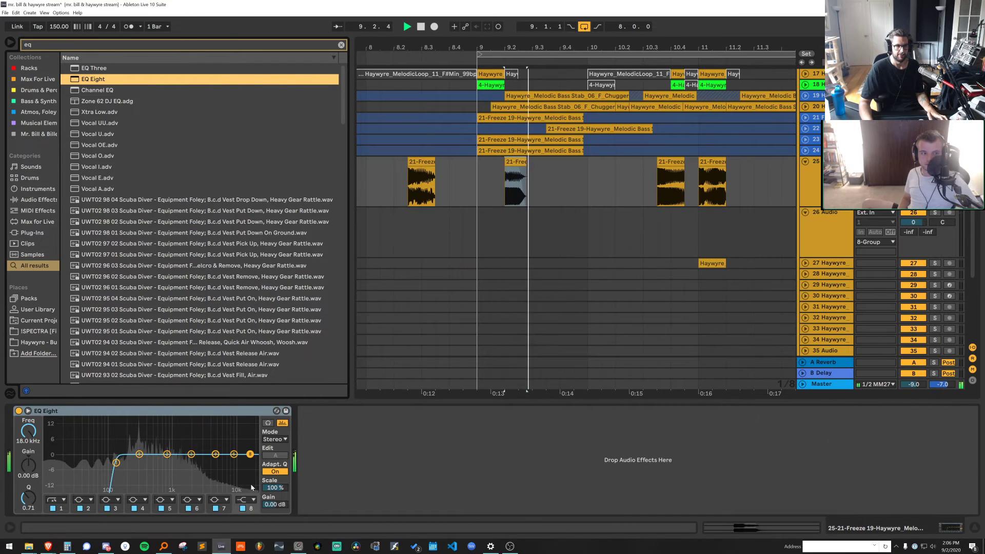
pyautogui.hotkey('alt', 'Tab')
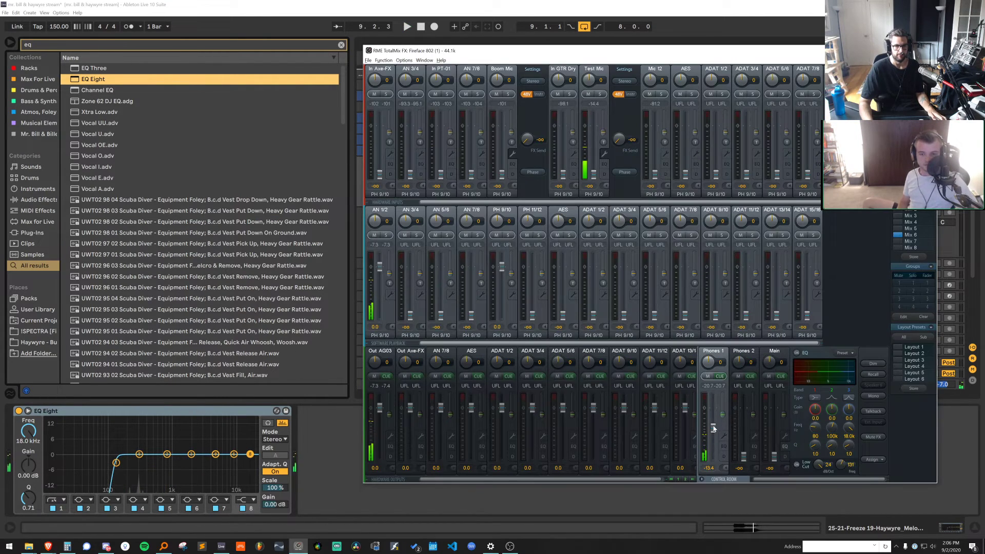
pyautogui.click(327, 440)
# Shape track 25's EQ Eight with a 135 Hz low cut, a low-mid dip, a slight mid boost and a 7.81 dB high shelf at 4.64 kHz
pyautogui.press('space')
pyautogui.moveTo(139, 454); pyautogui.dragTo(138, 463)
pyautogui.moveTo(117, 462); pyautogui.dragTo(118, 463)
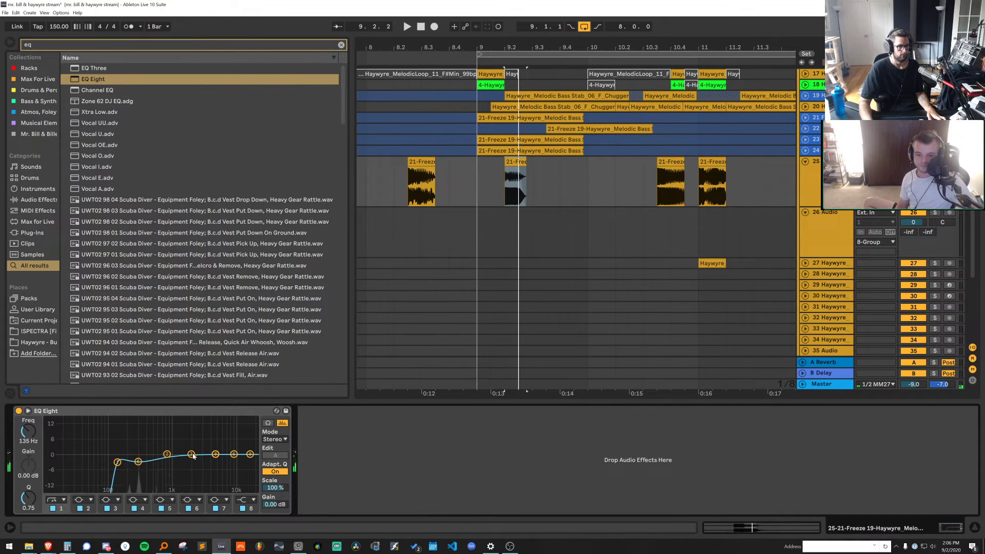
pyautogui.moveTo(192, 454); pyautogui.dragTo(180, 448)
pyautogui.moveTo(250, 454); pyautogui.dragTo(212, 436)
pyautogui.press('space')
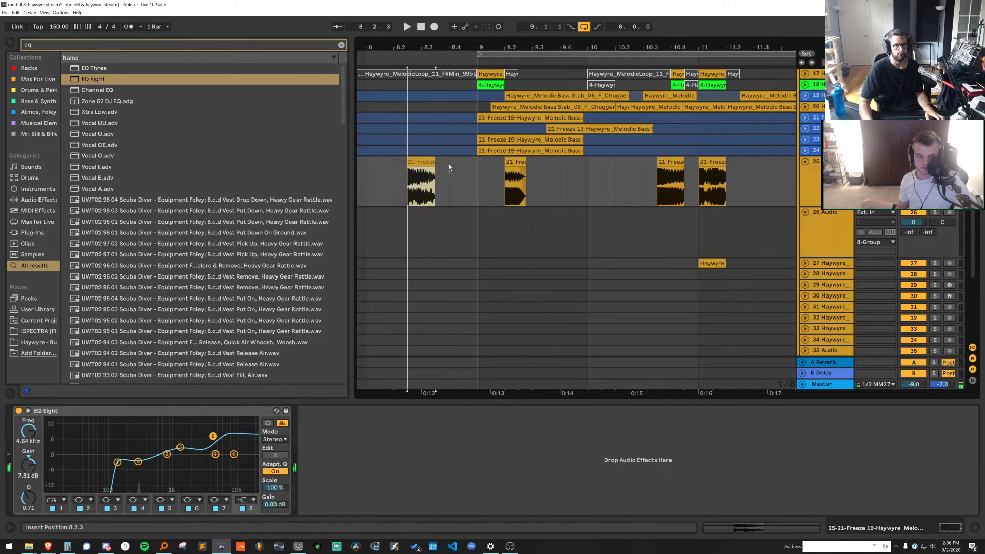
# Move track 25's first slice to 8.4.1, reverse it and audition it leading into bar 9
pyautogui.moveTo(419, 165); pyautogui.dragTo(461, 165)
pyautogui.press('r')
pyautogui.press('space')
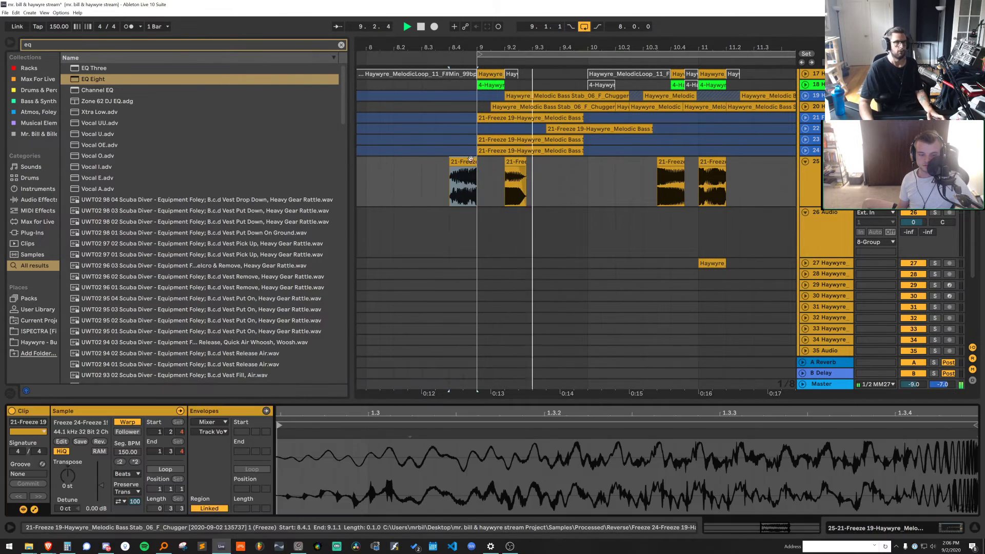
pyautogui.doubleClick(454, 165)
# Insert an audio track below track 25, move the reversed slice onto it and set the track volume to -5.7 dB
pyautogui.click(835, 167)
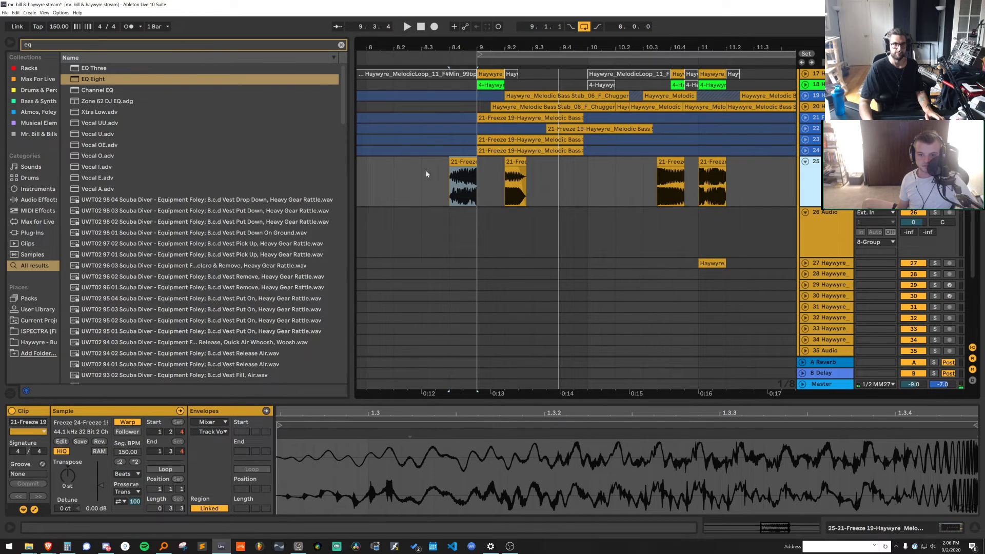
pyautogui.hotkey('ctrl', 't')
pyautogui.moveTo(462, 162); pyautogui.dragTo(462, 234)
pyautogui.press('space')
pyautogui.moveTo(916, 221); pyautogui.dragTo(915, 226)
pyautogui.press('space')
pyautogui.press('space')
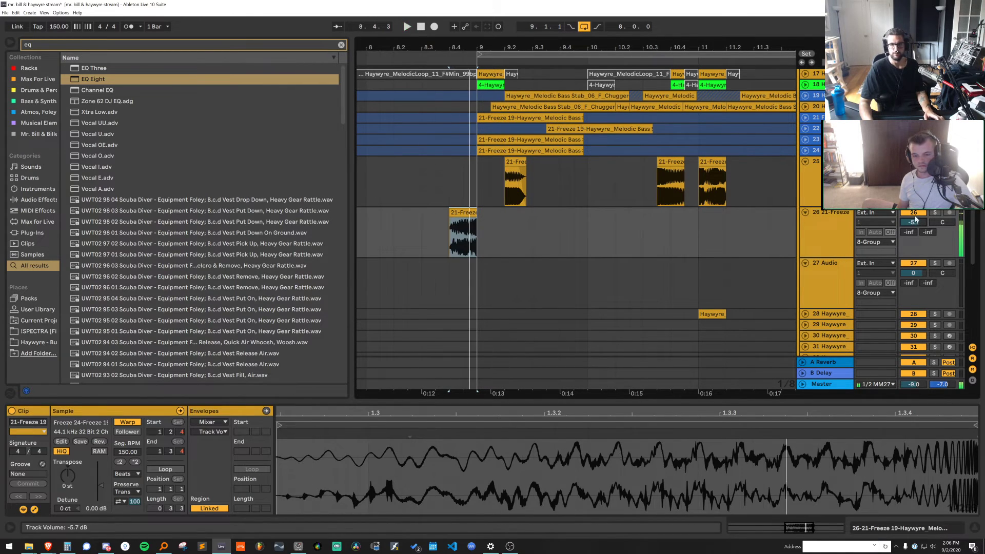
# Add a curved fade-in across the reversed slice on track 26, then unsolo the track and audition it in the mix
pyautogui.click(454, 220)
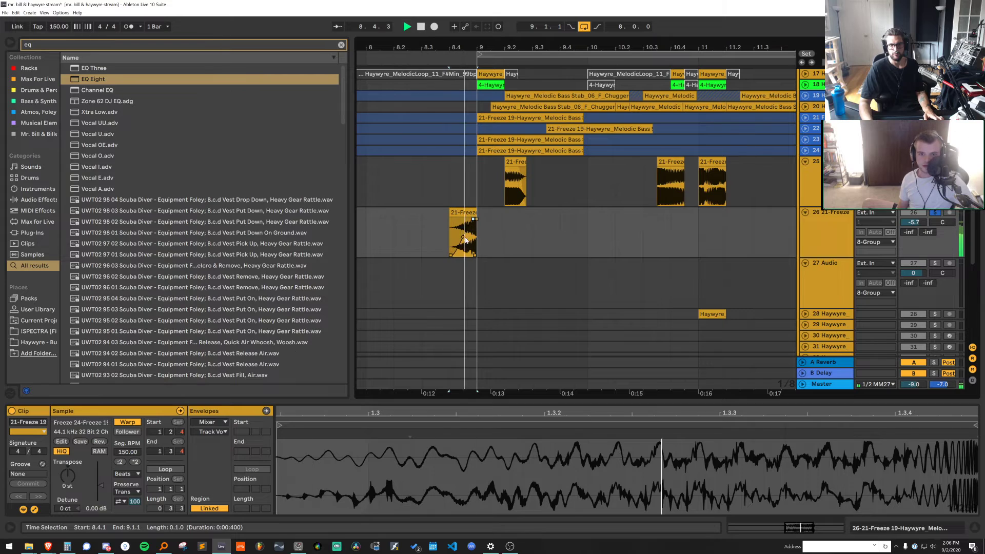
pyautogui.press('space')
pyautogui.press('space')
pyautogui.moveTo(464, 238); pyautogui.dragTo(464, 246)
pyautogui.click(934, 212)
pyautogui.press('space')
pyautogui.press('space')
pyautogui.press('space')
pyautogui.press('space')
pyautogui.press('space')
pyautogui.press('space')
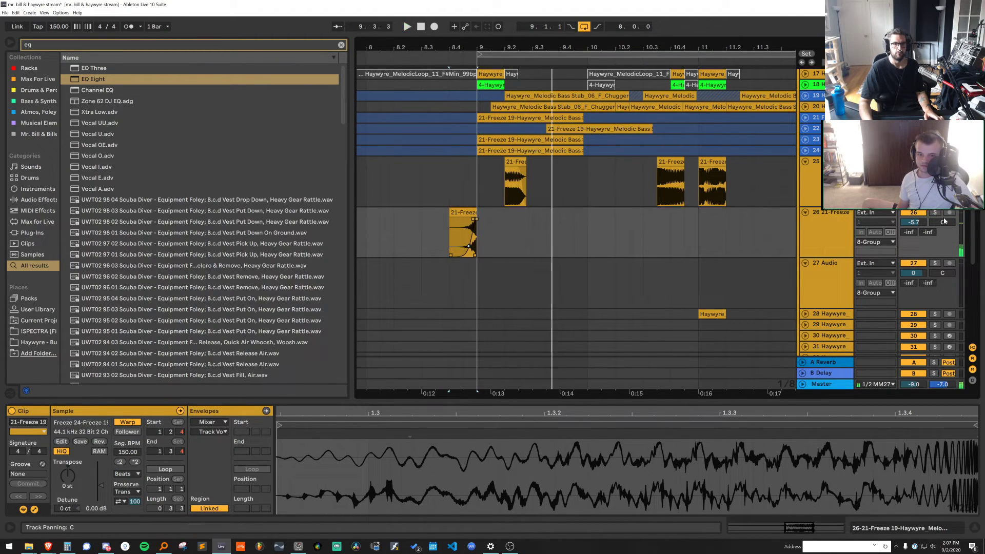
# Set track 26's volume to -7.9 dB and audition the reversed slice with the stab at 9.2.1
pyautogui.moveTo(913, 222); pyautogui.dragTo(913, 229)
pyautogui.press('space')
pyautogui.press('space')
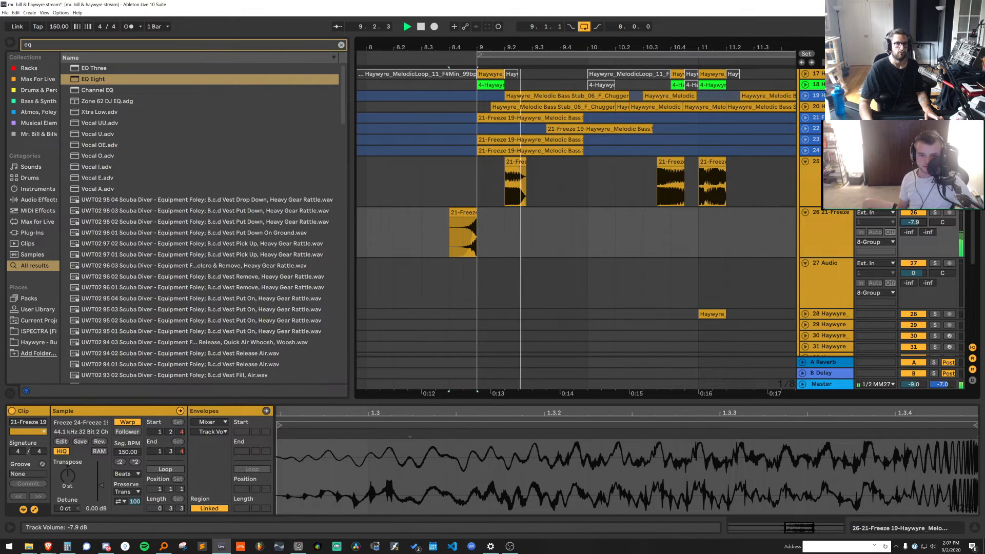
pyautogui.click(515, 162)
pyautogui.press('space')
pyautogui.press('space')
# Move the slice at 10.3.3 from track 25 to track 27 at 10.2.1 and set track 27's volume to -1.7 dB
pyautogui.click(666, 162)
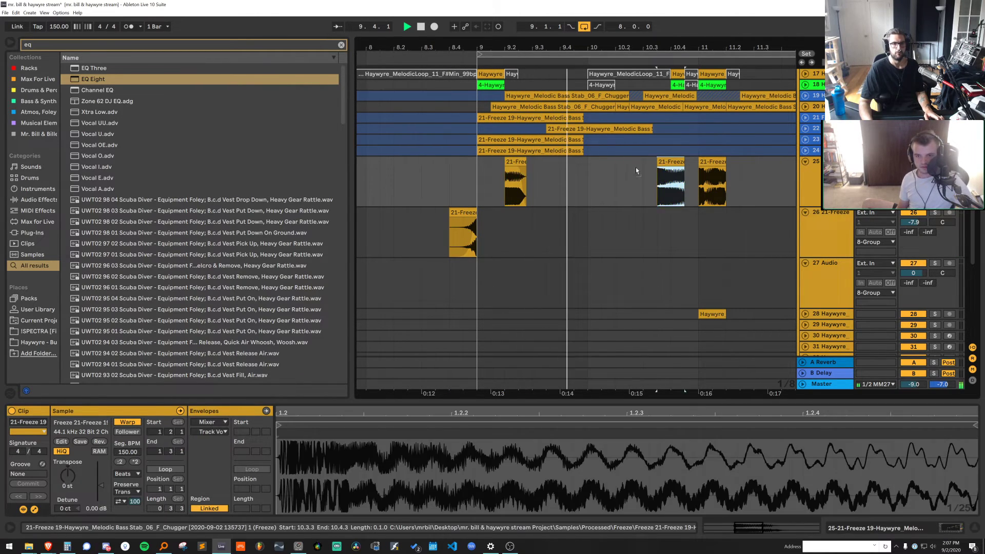
pyautogui.moveTo(636, 171); pyautogui.dragTo(630, 267)
pyautogui.press('space')
pyautogui.click(824, 263)
pyautogui.moveTo(913, 273); pyautogui.dragTo(917, 276)
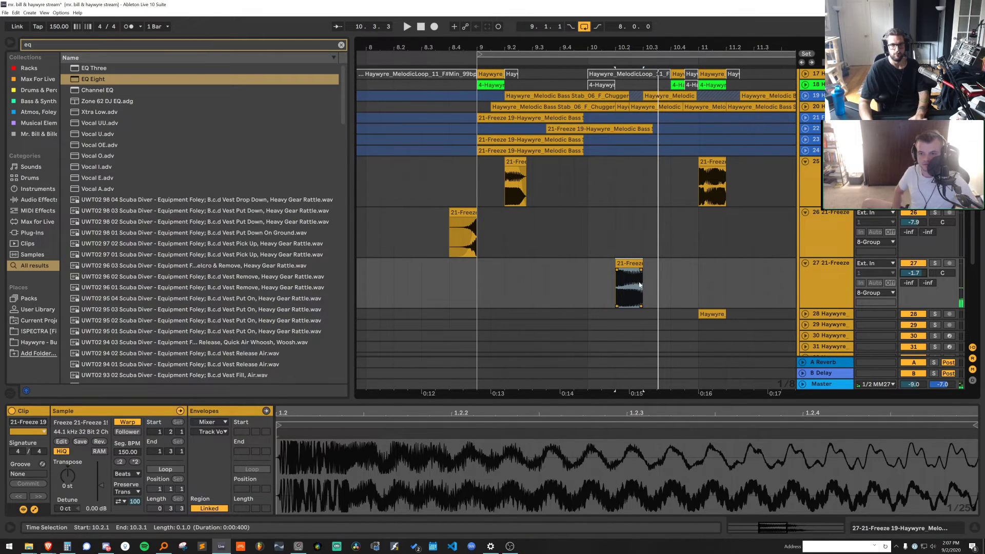
# Move track 27's slice to 10.4.1 and audition it there
pyautogui.press('Delete')
pyautogui.press('space')
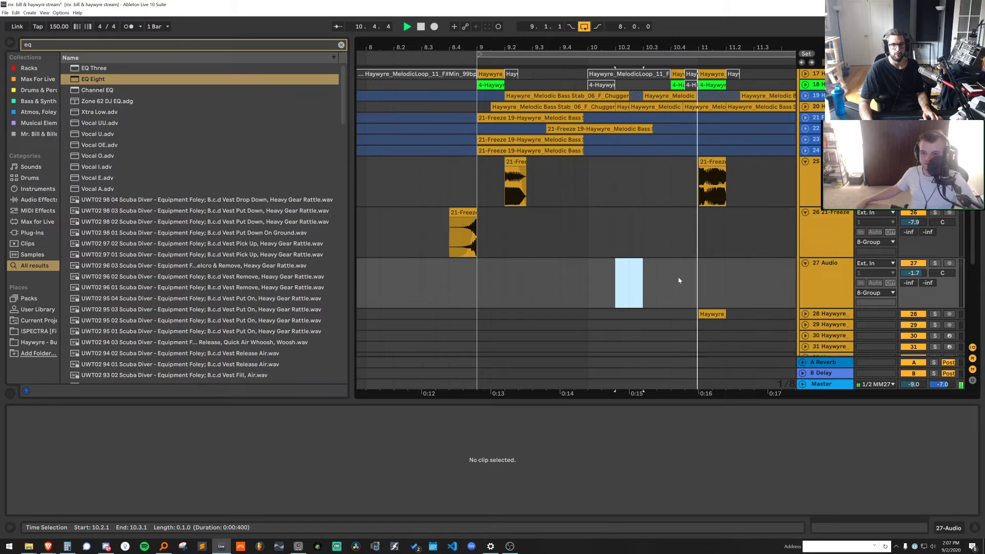
pyautogui.click(678, 281)
pyautogui.hotkey('ctrl', 'v')
pyautogui.press('space')
pyautogui.press('space')
# Move track 27's slice to 10.1.1 and place the track 25 slice from 11.1.1 on track 27 at 10.4.1
pyautogui.click(709, 164)
pyautogui.press('Delete')
pyautogui.press('space')
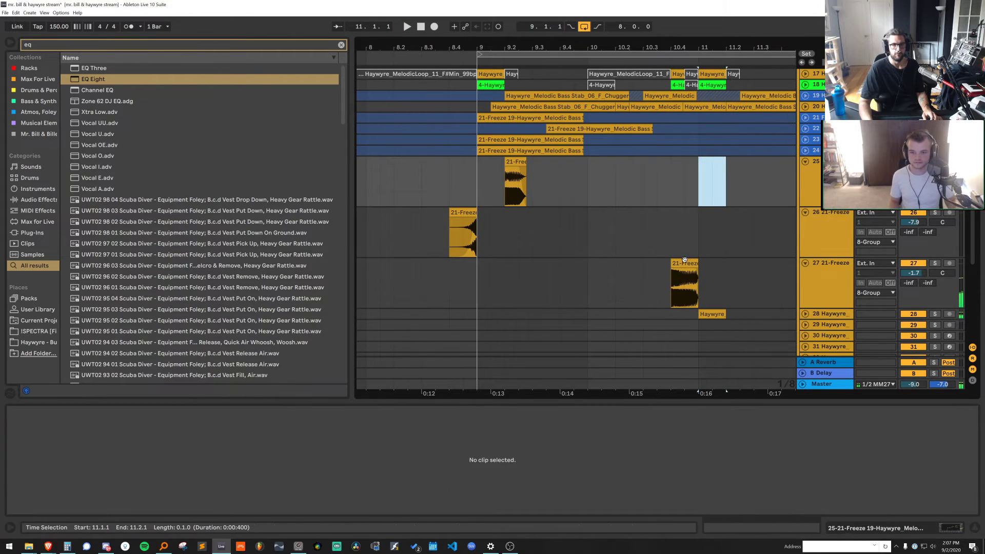
pyautogui.moveTo(684, 262); pyautogui.dragTo(602, 266)
pyautogui.click(677, 264)
pyautogui.press('space')
pyautogui.press('space')
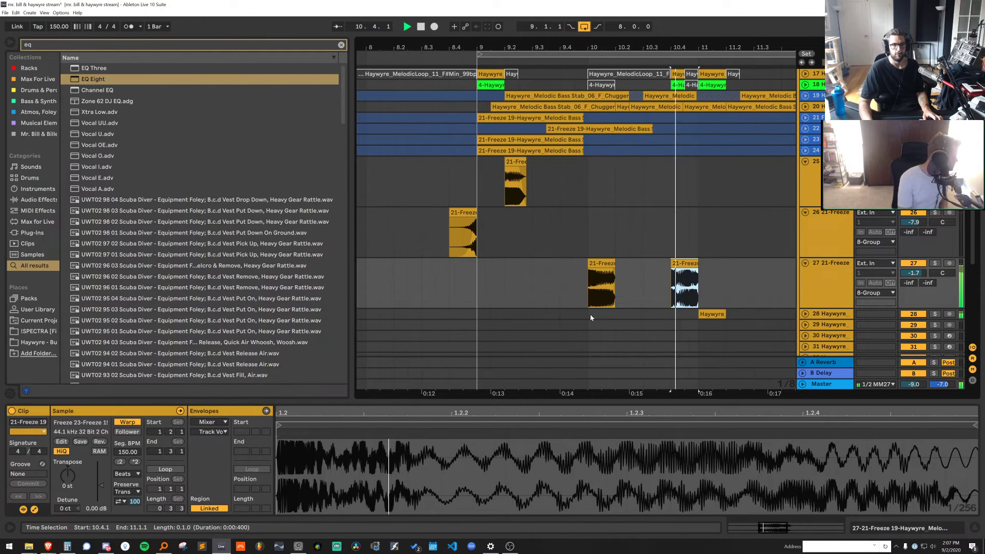
# Shorten the track 27 slice at 10.4.1 to half a beat so it ends at 10.4.3, auditioning before and after
pyautogui.press('space')
pyautogui.press('space')
pyautogui.press('space')
pyautogui.press('space')
pyautogui.moveTo(697, 264); pyautogui.dragTo(683, 266)
pyautogui.press('space')
pyautogui.press('space')
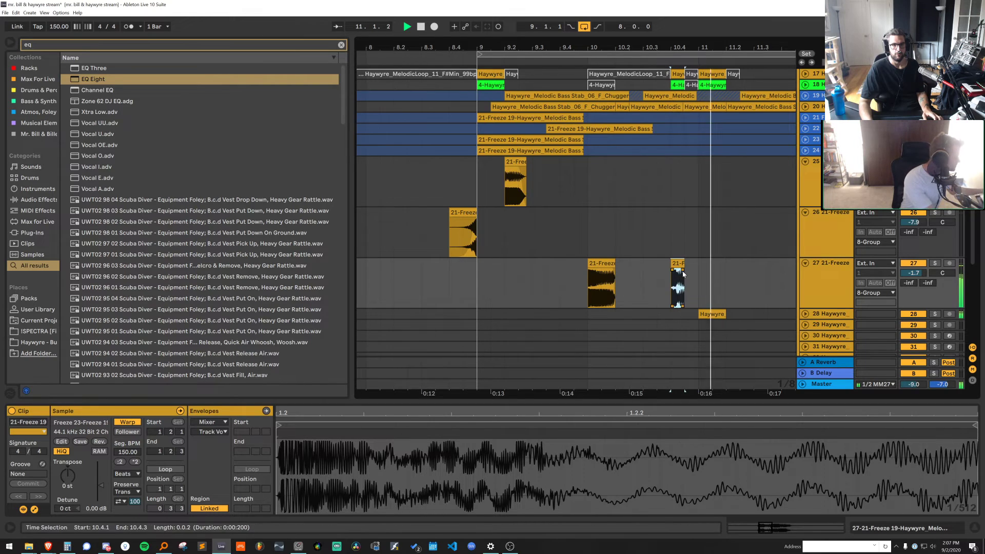
# Audition the track 27 slice at 10.4.1 in context several times
pyautogui.press('space')
pyautogui.press('space')
pyautogui.press('space')
pyautogui.press('space')
pyautogui.press('space')
pyautogui.press('space')
pyautogui.press('space')
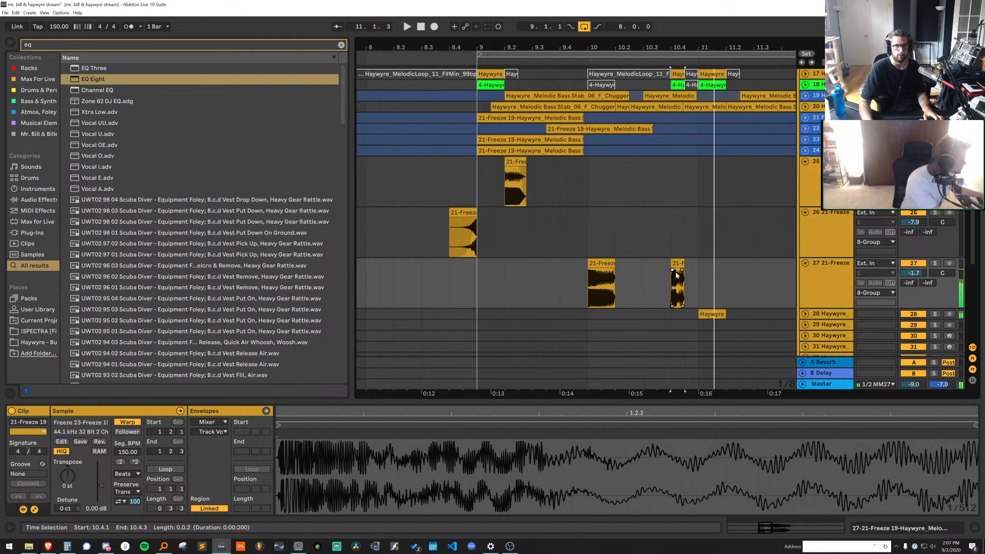
pyautogui.press('space')
pyautogui.press('space')
pyautogui.moveTo(674, 47); pyautogui.dragTo(559, 249)
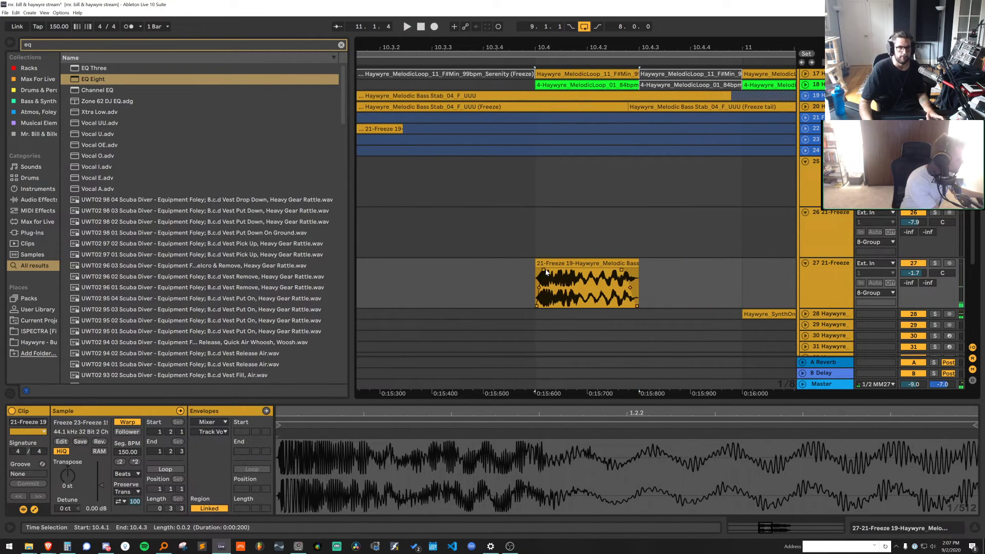
pyautogui.press('space')
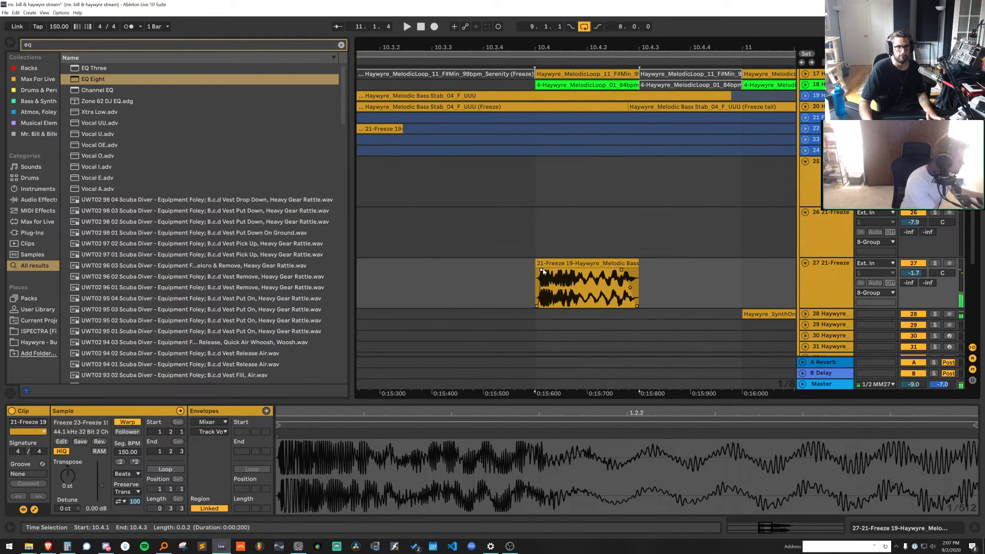
# Try the track 27 slice at 10.4.1 transposed down 12 semitones with warping off, and undo the warp change
pyautogui.click(545, 294)
pyautogui.press('space')
pyautogui.moveTo(70, 476); pyautogui.dragTo(69, 495)
pyautogui.press('space')
pyautogui.click(128, 422)
pyautogui.press('space')
pyautogui.press('space')
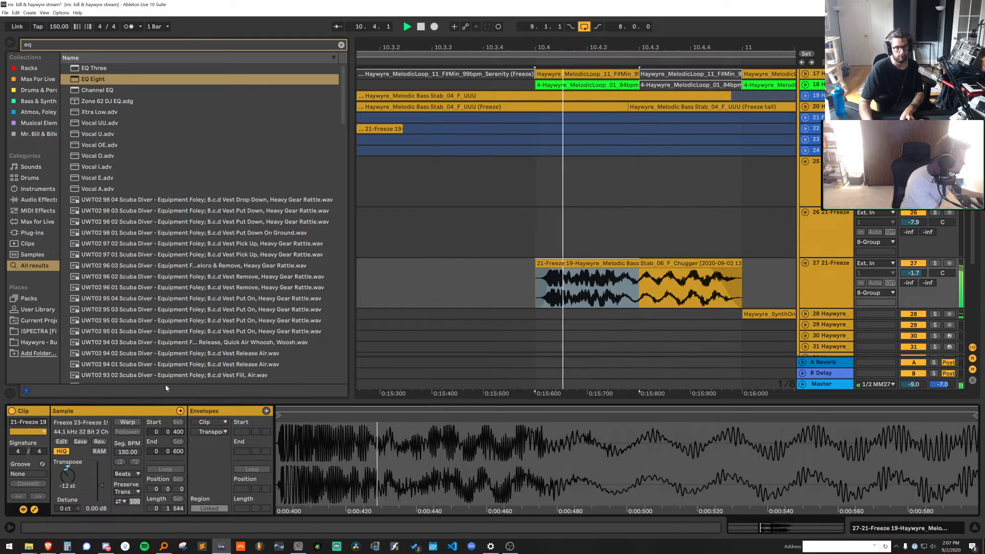
pyautogui.press('space')
pyautogui.hotkey('ctrl', 'z')
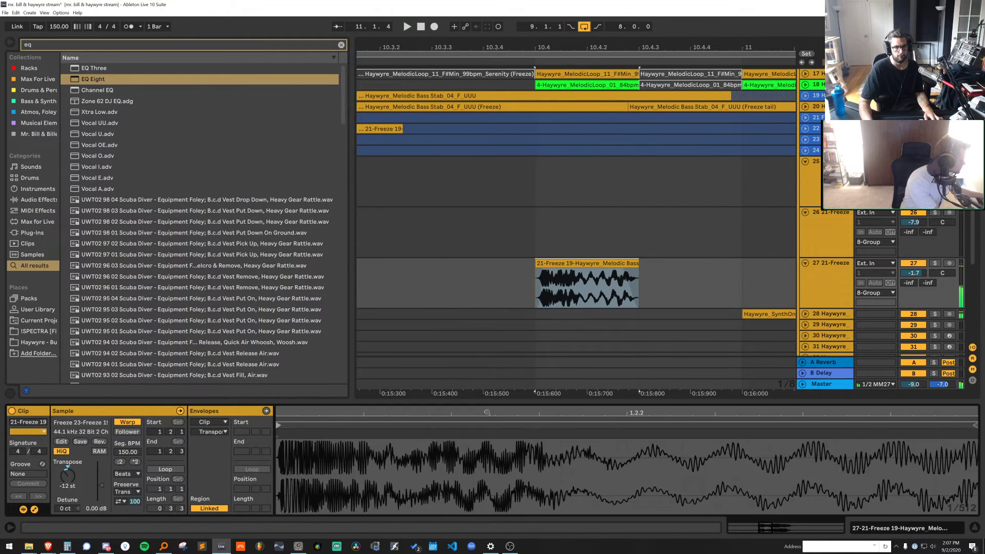
# Extend the track 27 slice to 11.1.1, split it at 10.4.3 and audition the second half with warping off
pyautogui.hotkey('ctrl', 'd')
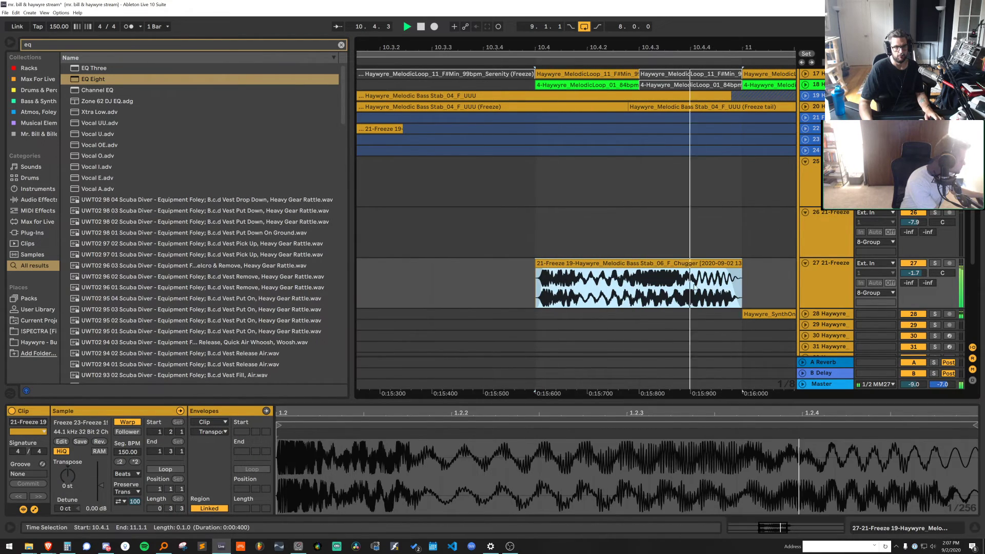
pyautogui.press('space')
pyautogui.moveTo(628, 414); pyautogui.dragTo(624, 360)
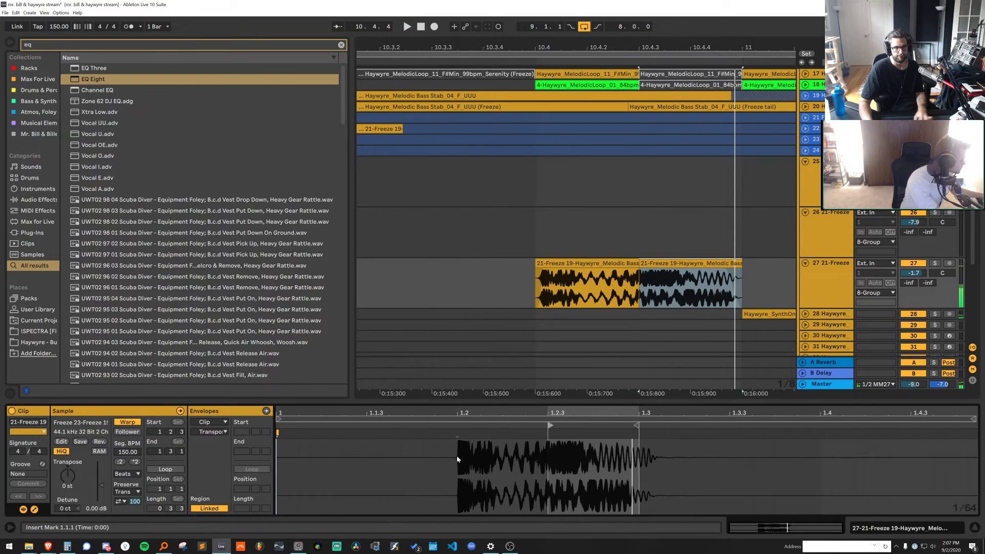
pyautogui.click(124, 422)
pyautogui.press('space')
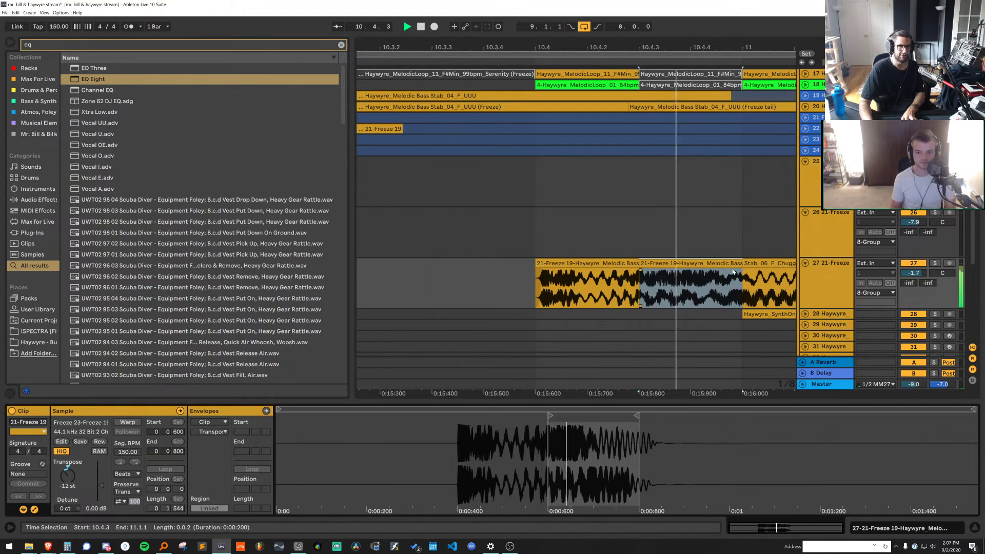
# Split the track 27 clip at 11.1.1 and move the split-off piece to 10.4.1, auditioning the result
pyautogui.press('space')
pyautogui.moveTo(758, 47); pyautogui.dragTo(640, 31)
pyautogui.click(635, 282)
pyautogui.hotkey('ctrl', 'e')
pyautogui.moveTo(648, 263); pyautogui.dragTo(574, 270)
pyautogui.press('space')
pyautogui.press('space')
# Trim the track 27 slice at 10.4.1 to about 0.174 seconds and adjust its fade-out while auditioning it
pyautogui.click(573, 263)
pyautogui.press('space')
pyautogui.click(561, 273)
pyautogui.press('space')
pyautogui.press('space')
pyautogui.press('space')
pyautogui.press('space')
pyautogui.press('space')
pyautogui.press('space')
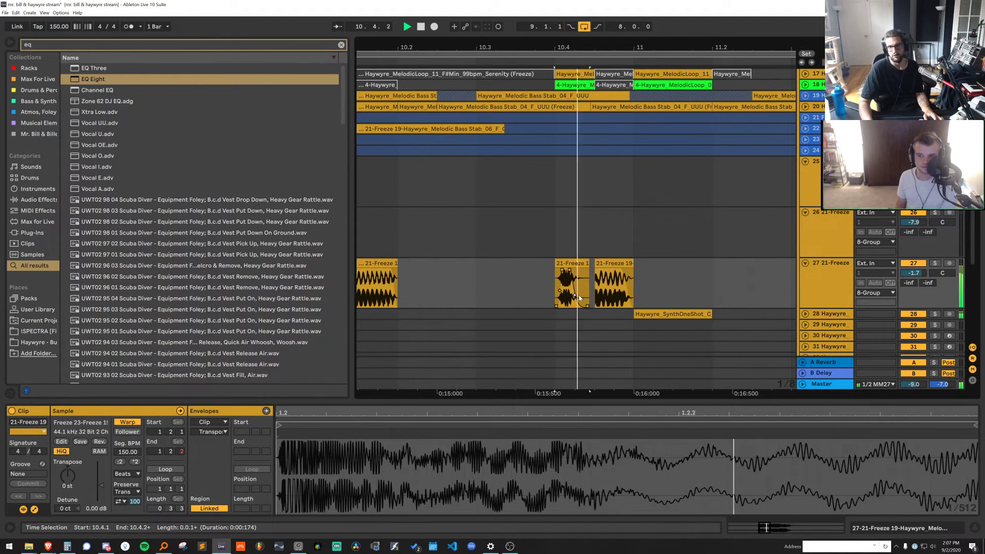
pyautogui.click(482, 284)
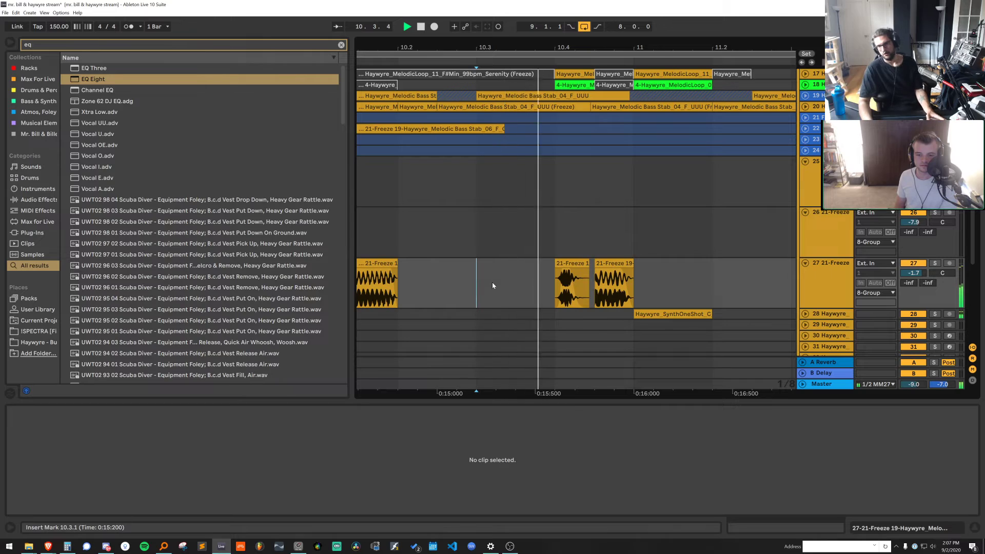
pyautogui.click(583, 271)
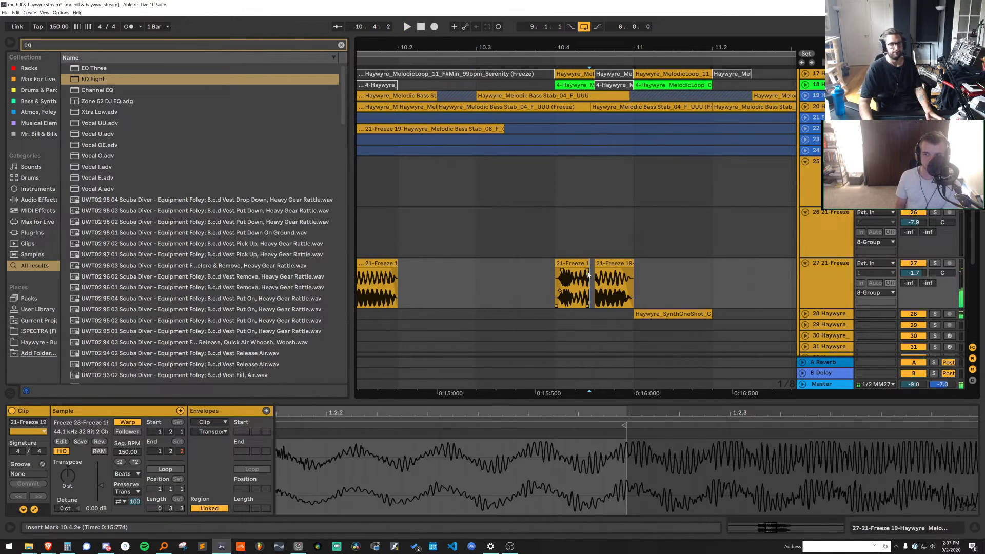
pyautogui.click(476, 267)
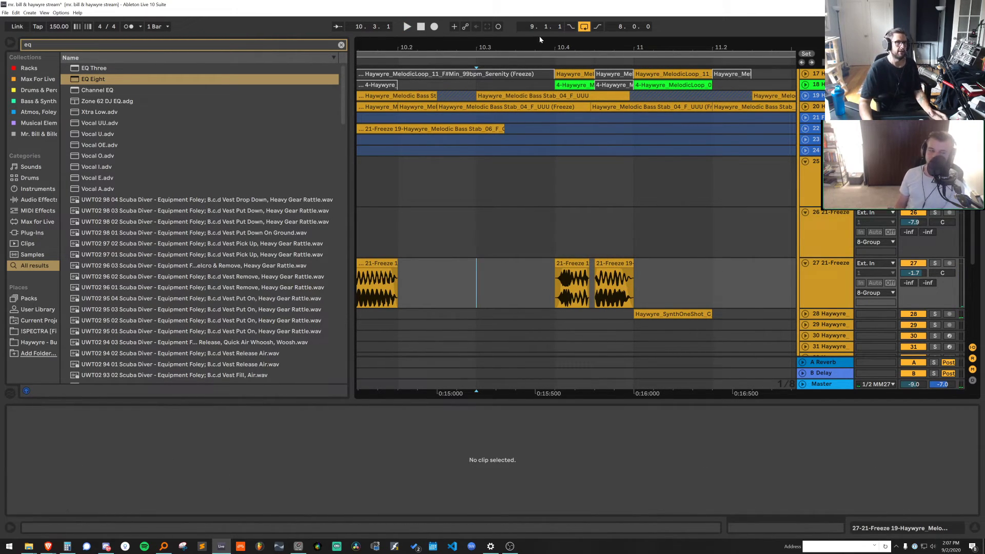
# Audition track 27's slice at 10.1.1, move it to 11.2.1 and play it there
pyautogui.moveTo(539, 48); pyautogui.dragTo(538, 28)
pyautogui.click(458, 263)
pyautogui.press('space')
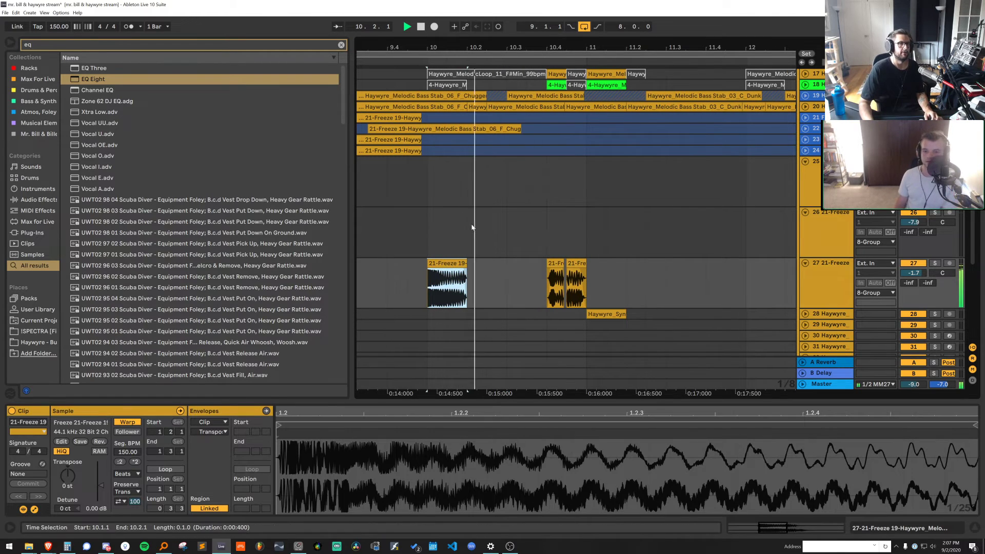
pyautogui.press('Delete')
pyautogui.click(630, 276)
pyautogui.hotkey('ctrl', 'v')
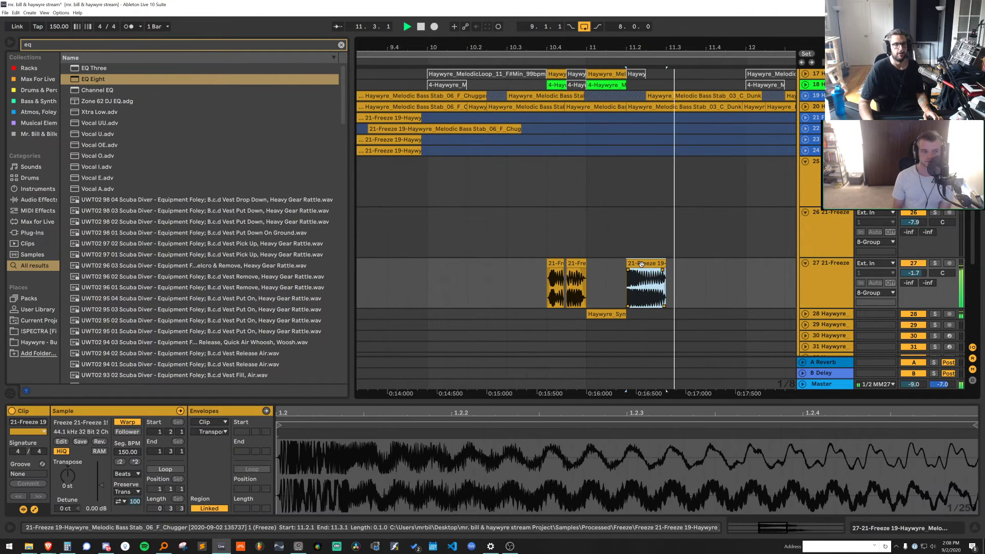
pyautogui.press('space')
# Move the track 27 slice from 11.2.1 to 11.2.3
pyautogui.click(632, 274)
pyautogui.click(648, 264)
pyautogui.press('Delete')
pyautogui.click(654, 273)
pyautogui.hotkey('ctrl', 'v')
pyautogui.click(666, 275)
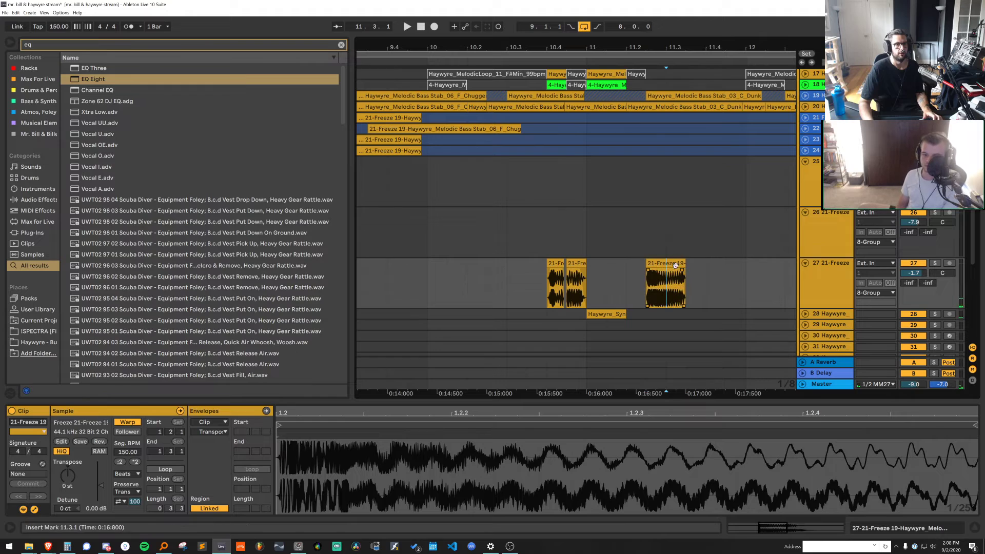
# Move the track 27 slice at 11.2.3 to 11.3.1 and audition it repeatedly
pyautogui.moveTo(666, 264); pyautogui.dragTo(702, 269)
pyautogui.press('space')
pyautogui.press('space')
pyautogui.press('space')
pyautogui.press('space')
pyautogui.press('space')
pyautogui.press('space')
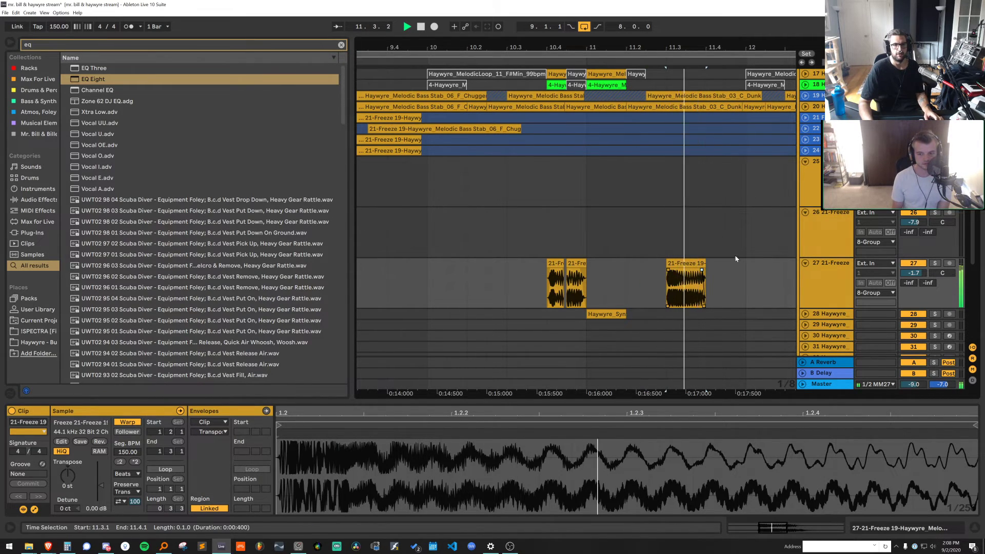
# Move the track 27 slice at 11.3.1 onto its own new track 28 directly below, keeping its timing
pyautogui.scroll(-3, 735, 258)
pyautogui.press('space')
pyautogui.press('space')
pyautogui.moveTo(735, 47); pyautogui.dragTo(629, 34)
pyautogui.press('space')
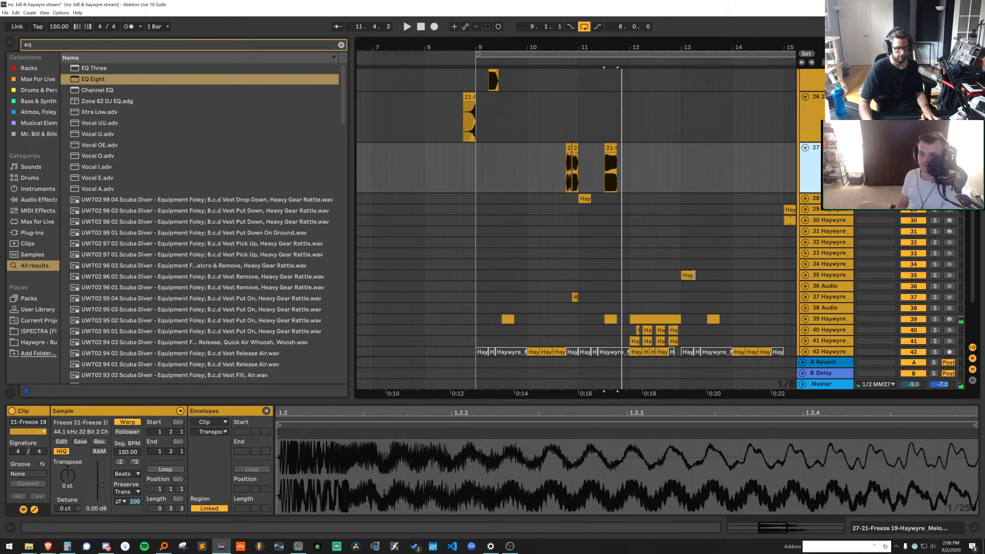
pyautogui.moveTo(607, 153); pyautogui.dragTo(609, 210)
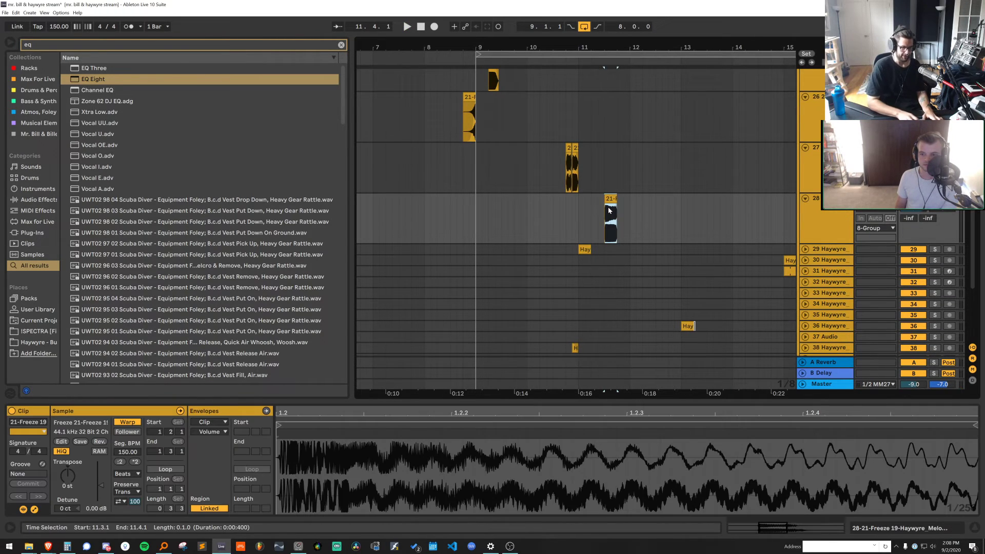
pyautogui.hotkey('ctrl', 't')
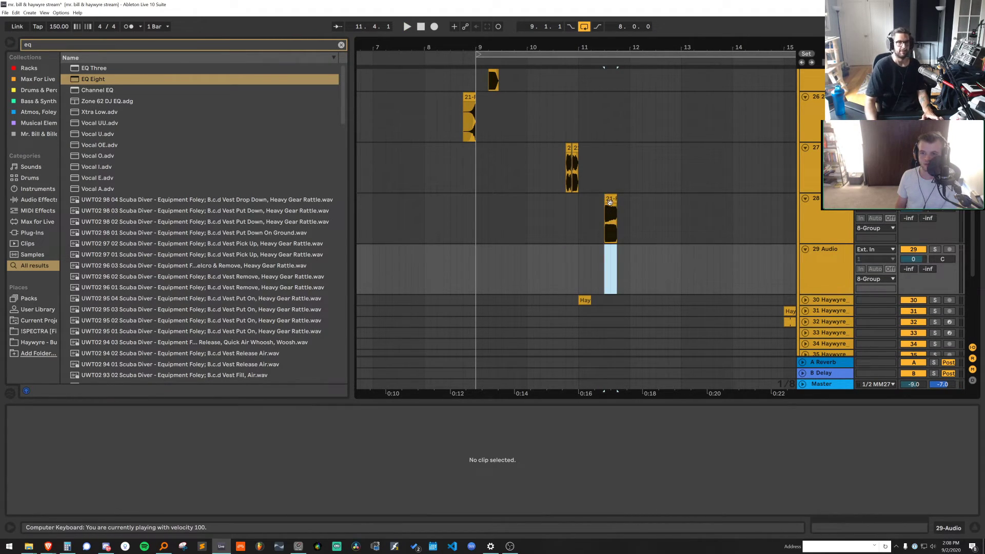
pyautogui.click(655, 217)
pyautogui.hotkey('ctrl', 't')
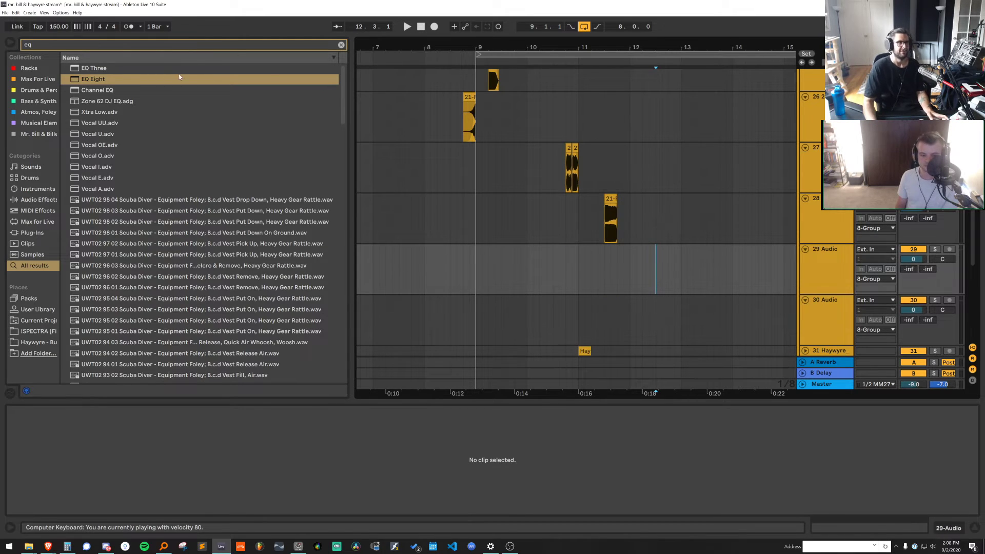
pyautogui.keyDown('shift'); pyautogui.click(835, 314); pyautogui.keyUp('shift')
pyautogui.moveTo(635, 47); pyautogui.dragTo(437, 154)
pyautogui.press('Delete')
# Find the Echo effect, add it to track 28 and audition the slice at 11.3.1 through it
pyautogui.click(525, 199)
pyautogui.hotkey('ctrl', 'f')
pyautogui.write('echo')
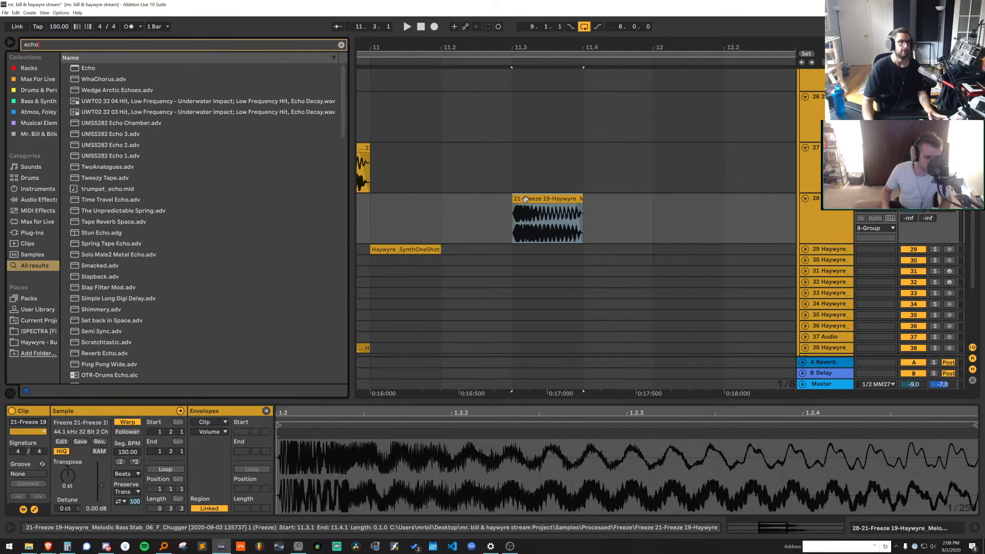
pyautogui.moveTo(561, 174); pyautogui.dragTo(562, 222)
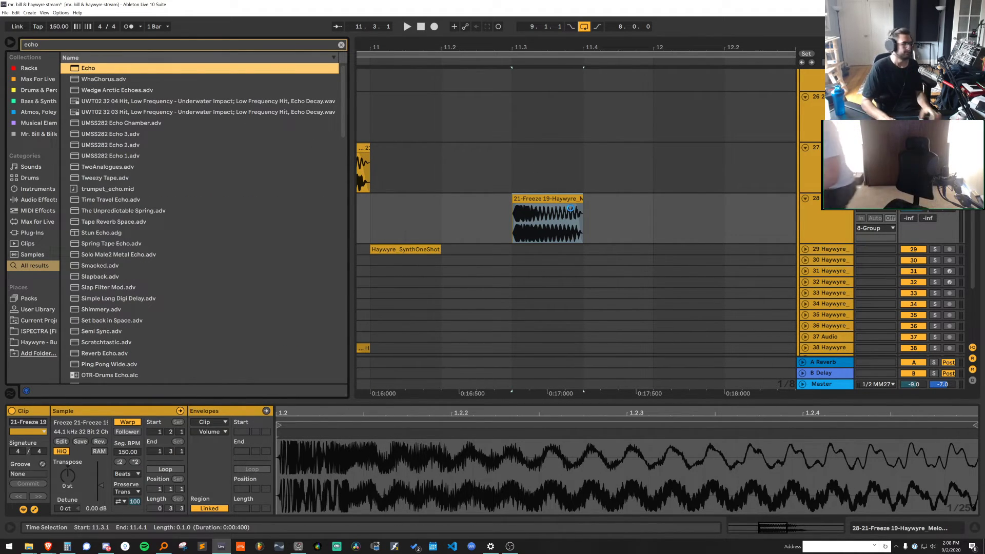
pyautogui.press('space')
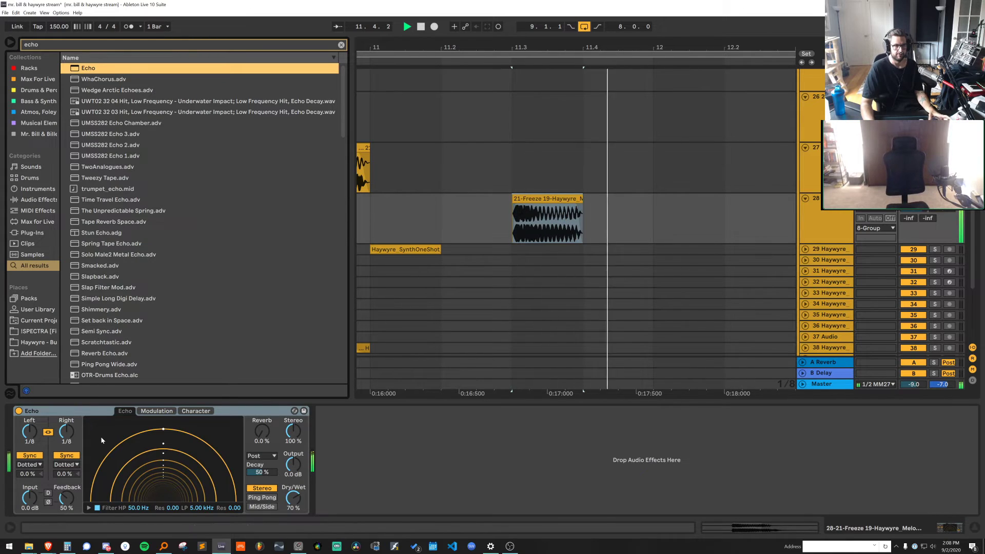
pyautogui.press('space')
# Try a dotted 1/16 delay time on both channels of track 28's Echo while auditioning the slice
pyautogui.click(66, 432)
pyautogui.moveTo(66, 432); pyautogui.dragTo(66, 438)
pyautogui.press('space')
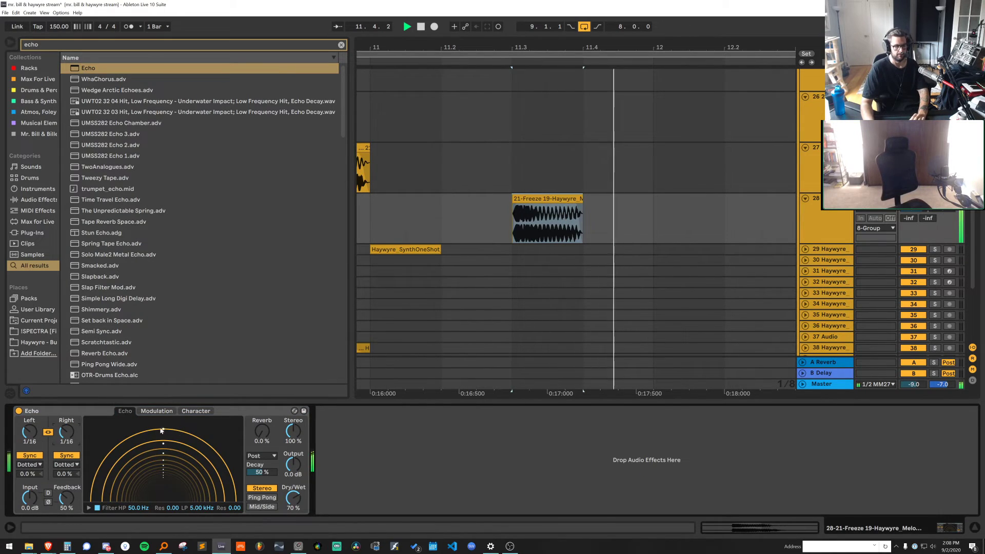
pyautogui.press('space')
pyautogui.press('space')
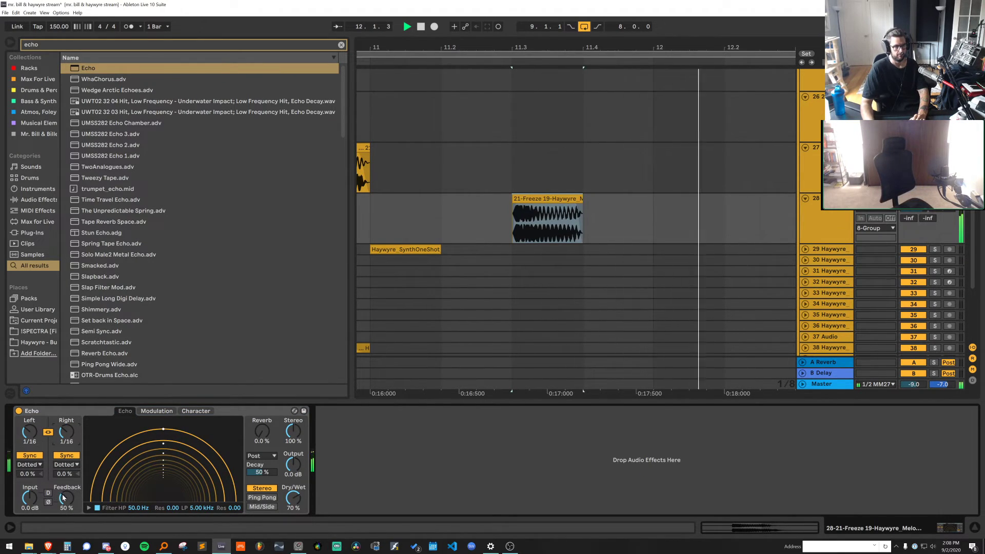
# Set track 28's Echo to straight 1/8 notes on both channels with 69% feedback and audition it
pyautogui.click(30, 464)
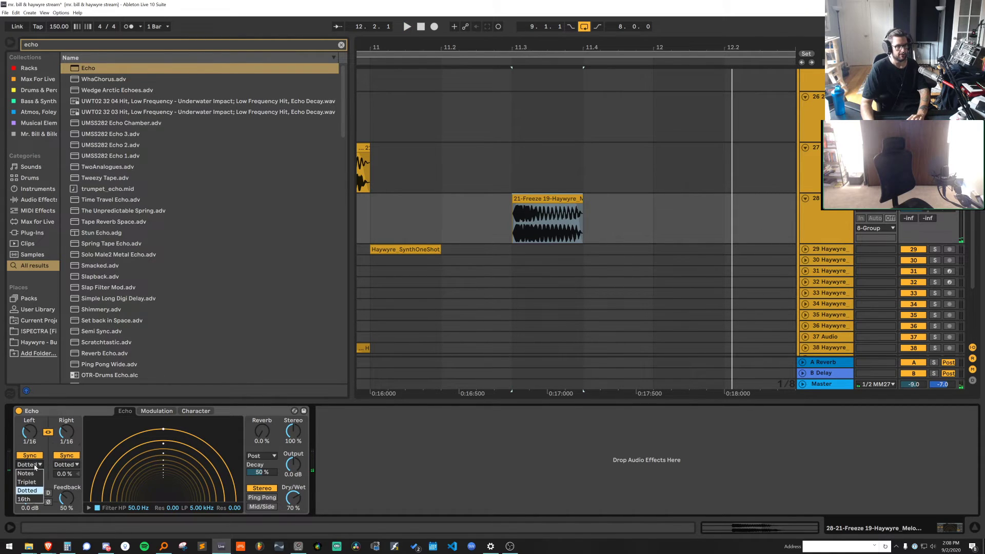
pyautogui.click(33, 476)
pyautogui.press('space')
pyautogui.moveTo(65, 436); pyautogui.dragTo(65, 430)
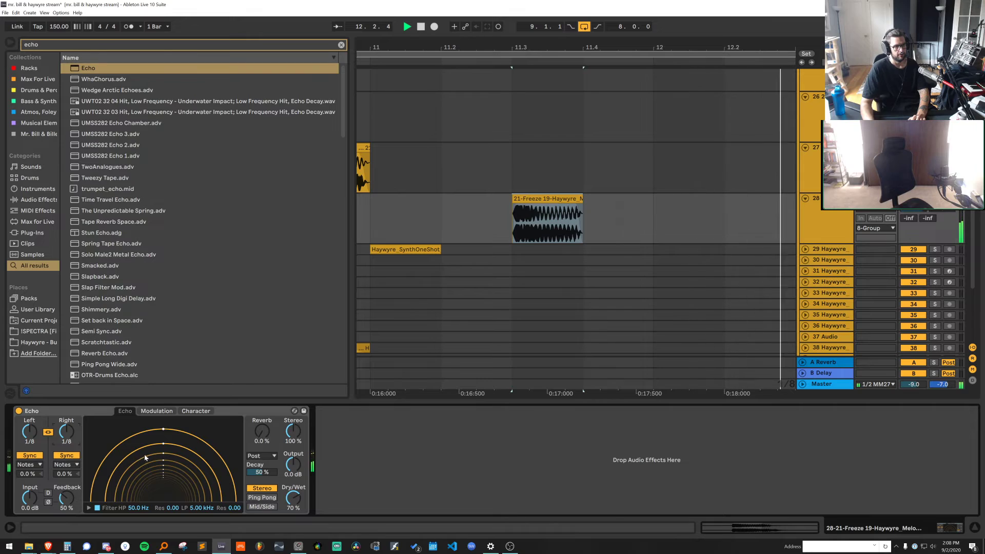
pyautogui.moveTo(144, 454); pyautogui.dragTo(160, 437)
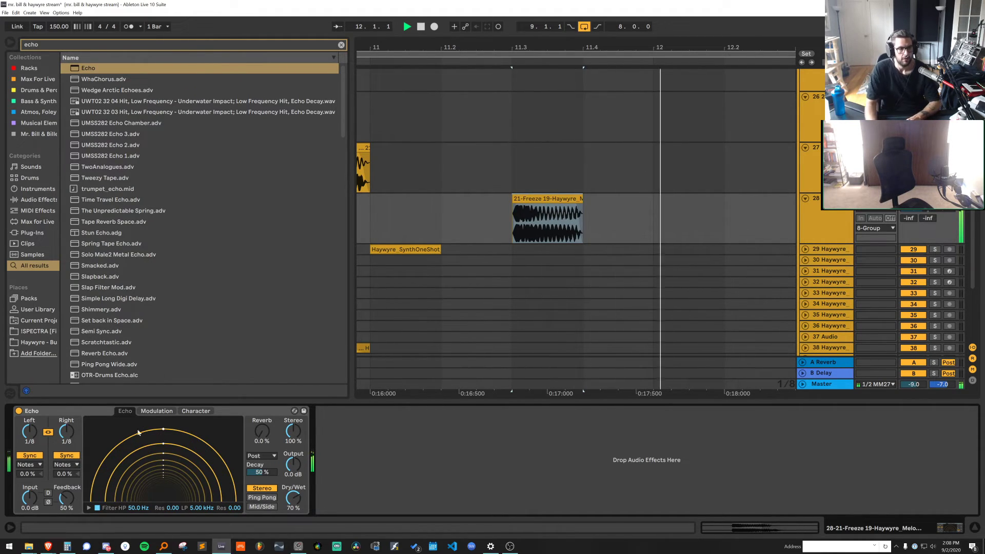
pyautogui.press('space')
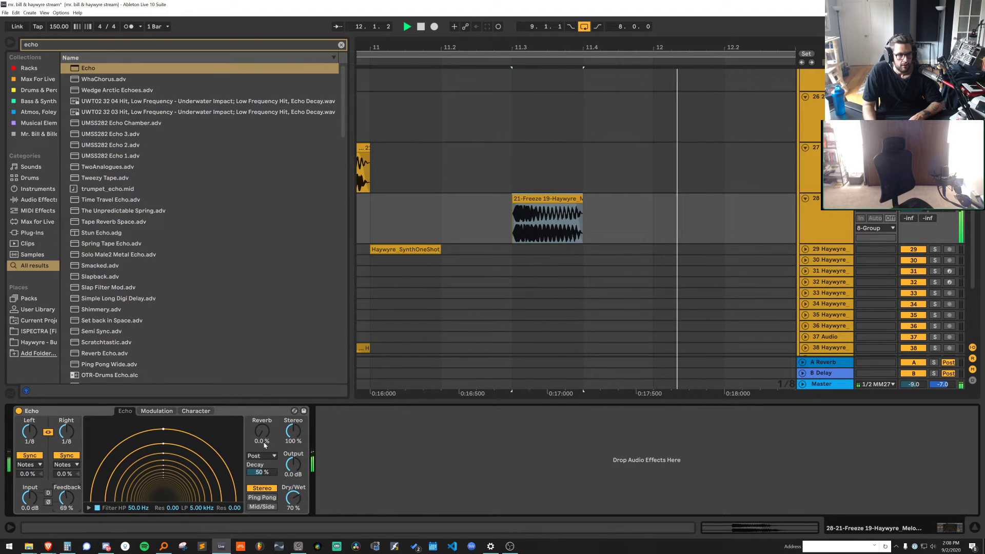
pyautogui.press('space')
pyautogui.click(156, 411)
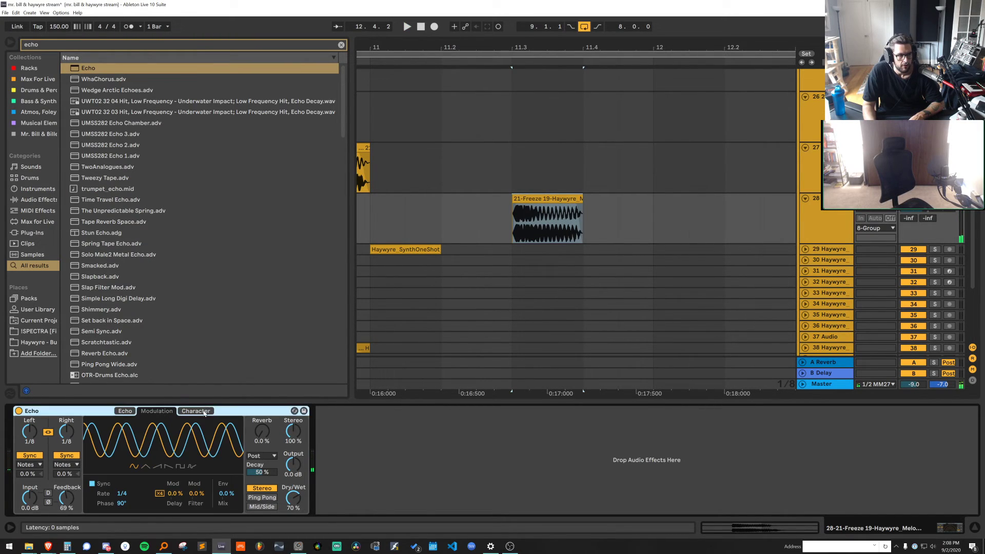
pyautogui.click(195, 410)
pyautogui.click(156, 411)
# Set Echo's filter to a 401 Hz high-pass and 4.65 kHz low-pass, and raise its reverb to 100%
pyautogui.click(124, 411)
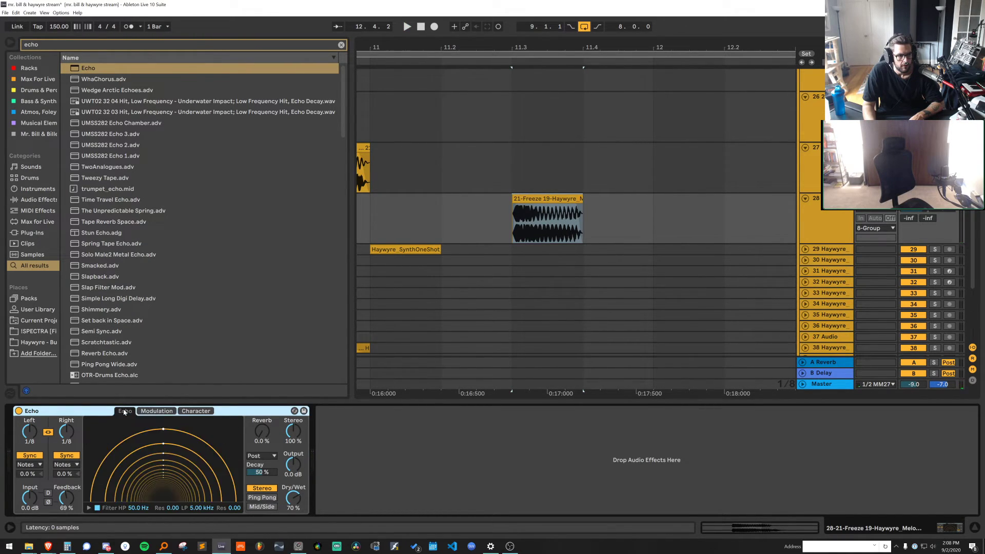
pyautogui.click(89, 508)
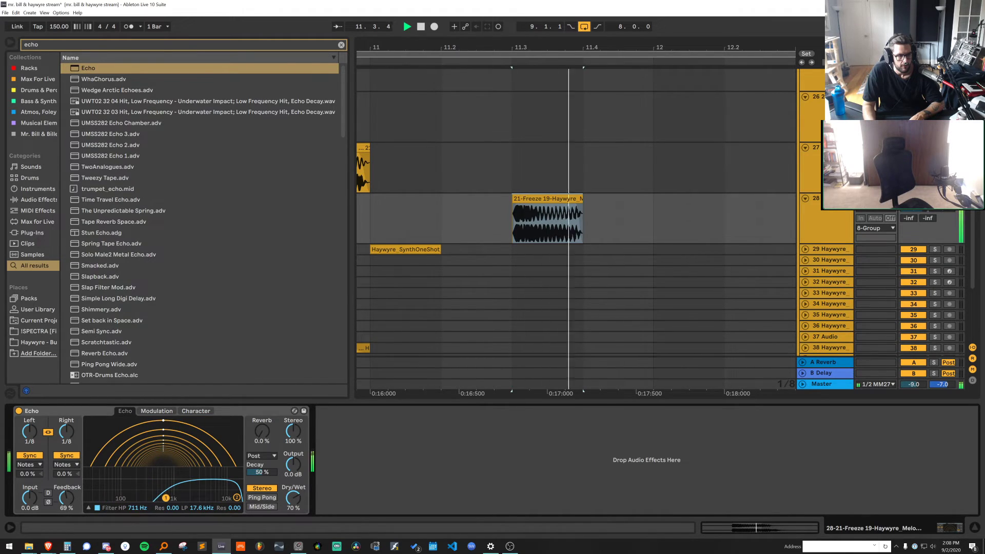
pyautogui.moveTo(165, 497); pyautogui.dragTo(153, 497)
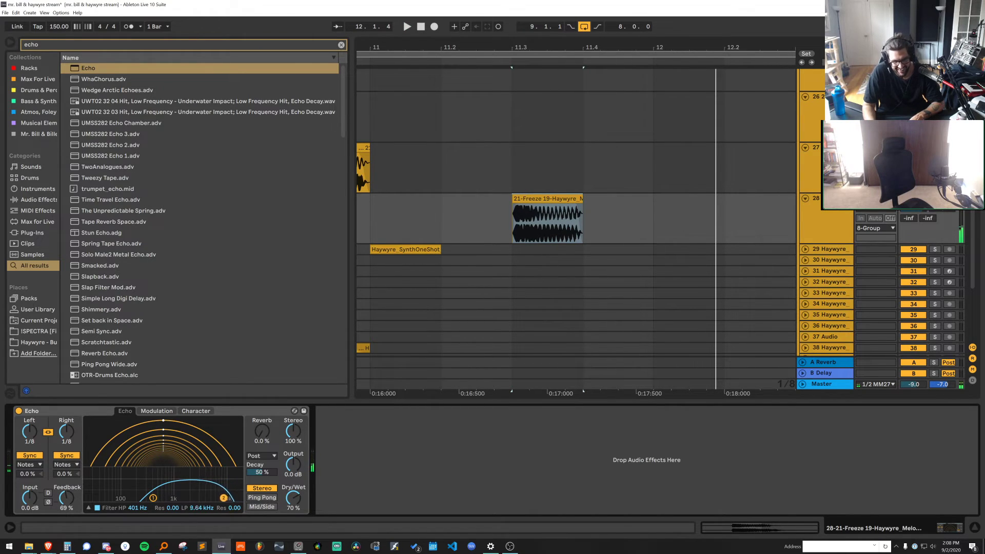
pyautogui.moveTo(223, 498); pyautogui.dragTo(219, 498)
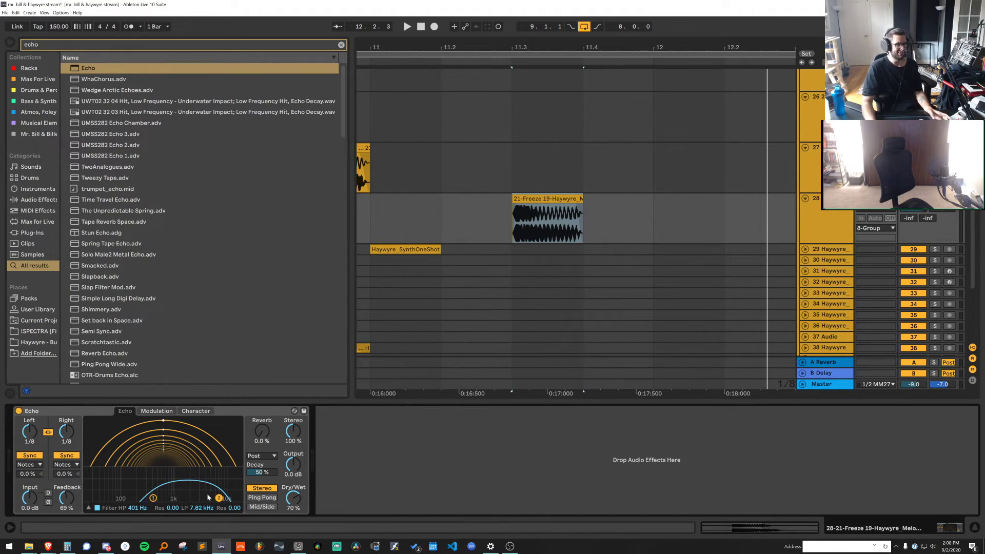
pyautogui.moveTo(215, 498); pyautogui.dragTo(207, 498)
pyautogui.press('space')
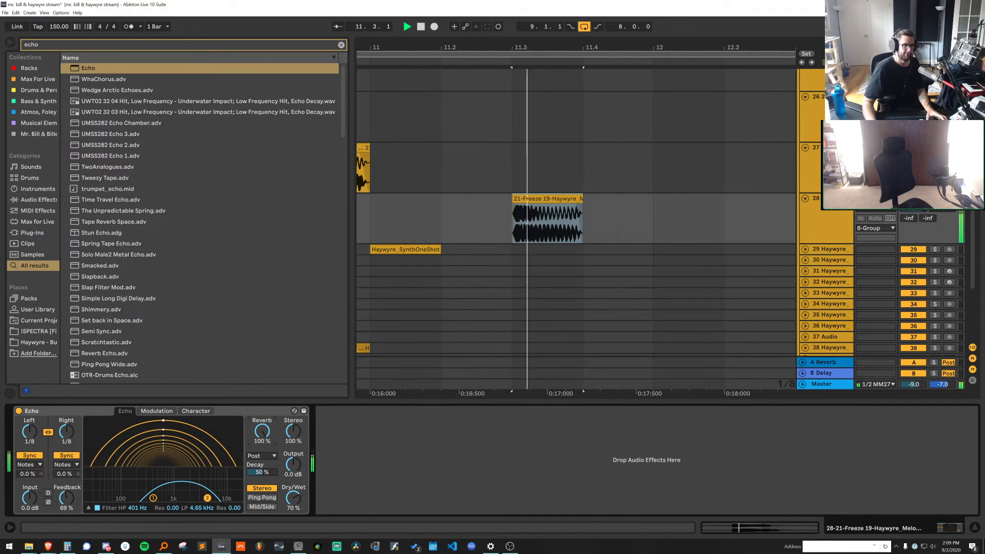
# Lower Echo's reverb to 0% and narrow its filter to a 317 Hz high-pass and 1.87 kHz low-pass
pyautogui.moveTo(264, 434); pyautogui.dragTo(265, 462)
pyautogui.moveTo(152, 499); pyautogui.dragTo(167, 494)
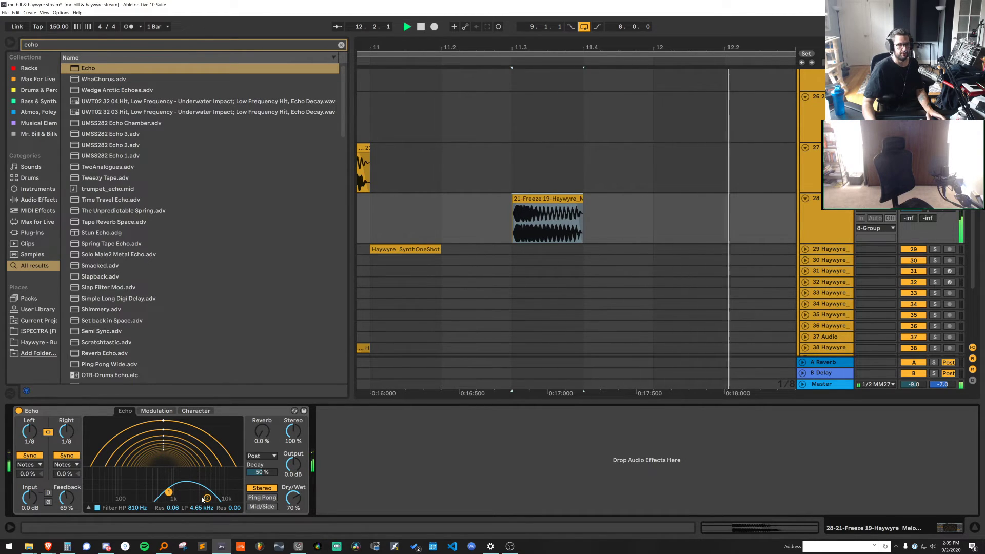
pyautogui.moveTo(205, 498)
pyautogui.mouseDown()
pyautogui.moveTo(166, 486)
pyautogui.moveTo(193, 492)
pyautogui.mouseUp()
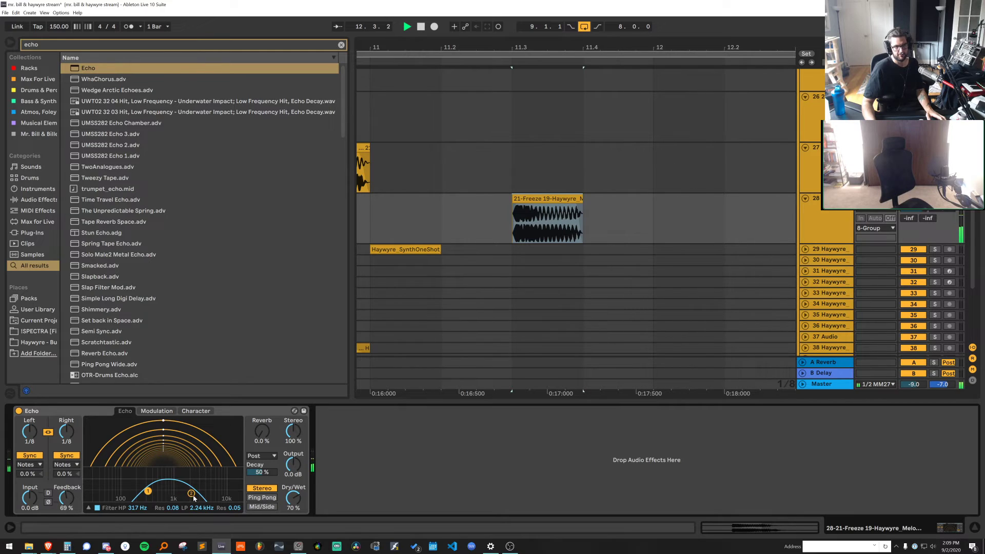
pyautogui.moveTo(193, 495)
pyautogui.mouseDown()
pyautogui.moveTo(166, 485)
pyautogui.moveTo(193, 489)
pyautogui.moveTo(187, 497)
pyautogui.mouseUp()
pyautogui.press('space')
# Find Auto Filter, add it ahead of Echo on track 28 and open its cutoff to 19.9 kHz
pyautogui.hotkey('ctrl', 'f')
pyautogui.write('auto')
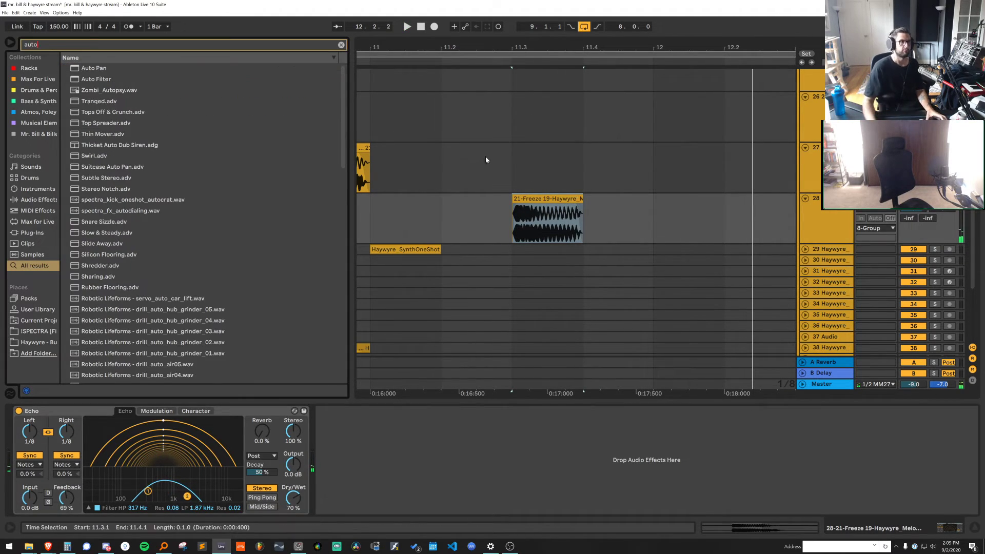
pyautogui.moveTo(90, 79)
pyautogui.mouseDown()
pyautogui.moveTo(32, 422)
pyautogui.moveTo(83, 449)
pyautogui.mouseUp()
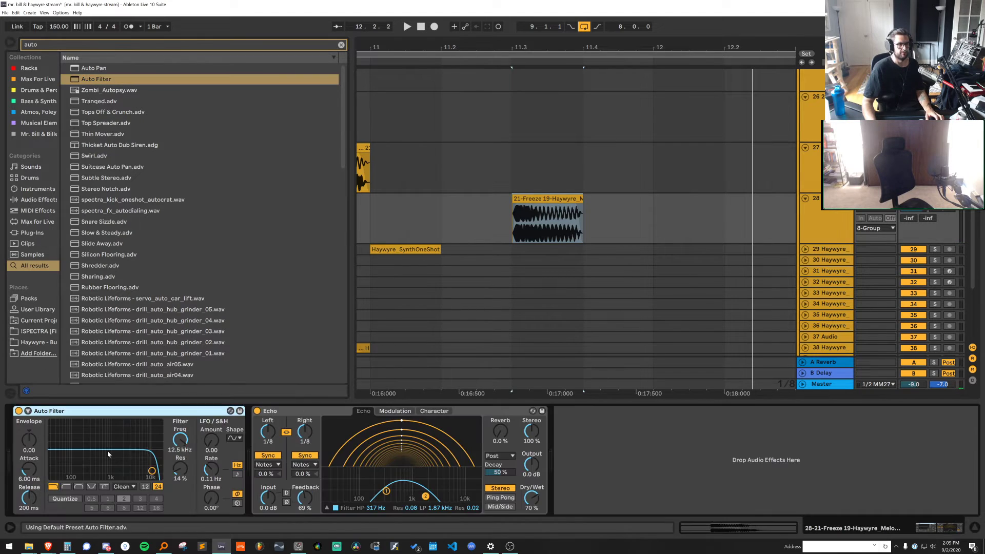
pyautogui.click(188, 404)
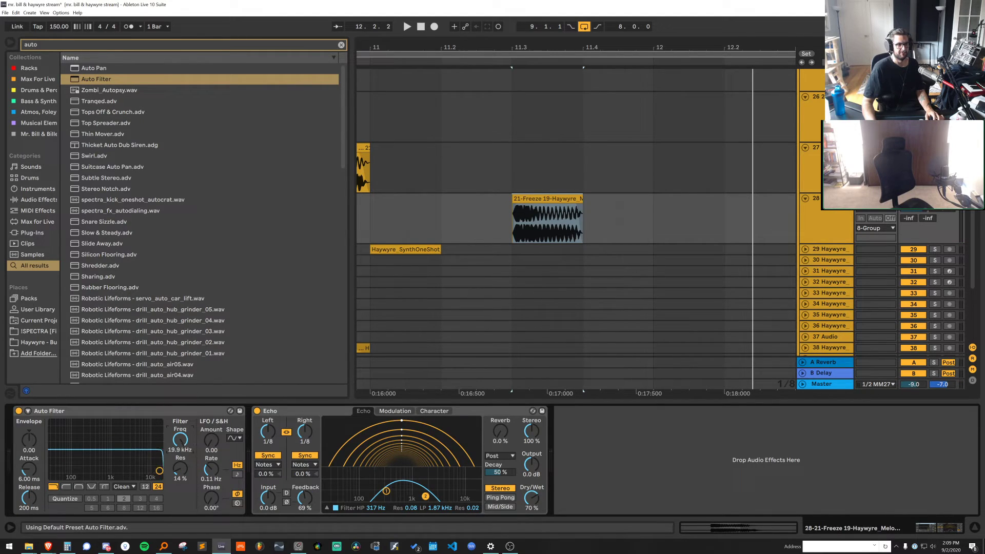
# Automate track 28's Auto Filter frequency with a curved downward sweep from 11.2.3 to 12.1.1 and audition it
pyautogui.click(495, 227)
pyautogui.press('a')
pyautogui.moveTo(489, 227); pyautogui.dragTo(644, 235)
pyautogui.rightClick(584, 233)
pyautogui.click(690, 497)
pyautogui.press('space')
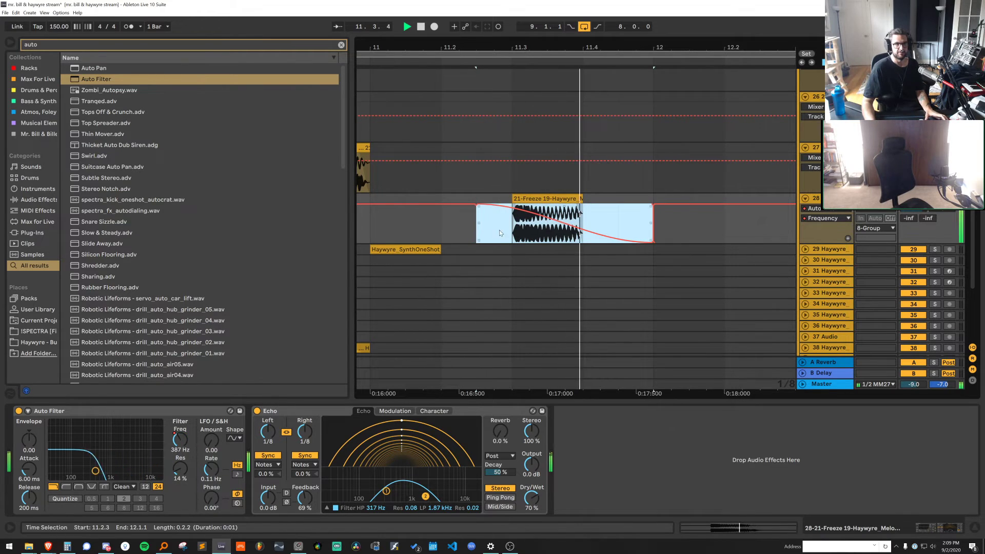
# Stretch the low end of the filter sweep downward so it closes sooner, auditioning the slice
pyautogui.press('space')
pyautogui.press('space')
pyautogui.moveTo(651, 240); pyautogui.dragTo(651, 268)
pyautogui.press('space')
pyautogui.press('space')
pyautogui.press('space')
pyautogui.press('space')
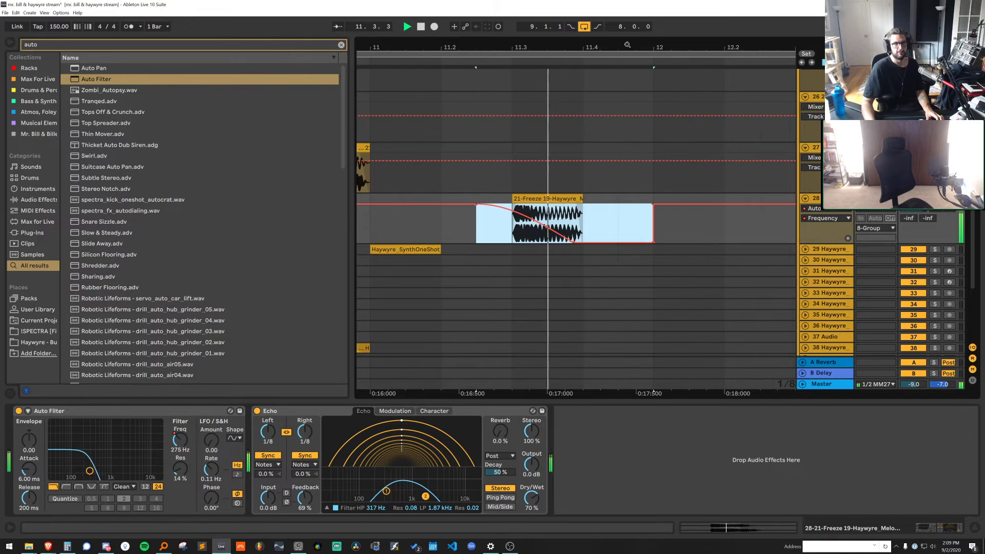
# Hide the automation and play the arrangement from 8.4.3 through the filtered slice
pyautogui.moveTo(626, 45); pyautogui.dragTo(627, 11)
pyautogui.press('a')
pyautogui.click(468, 222)
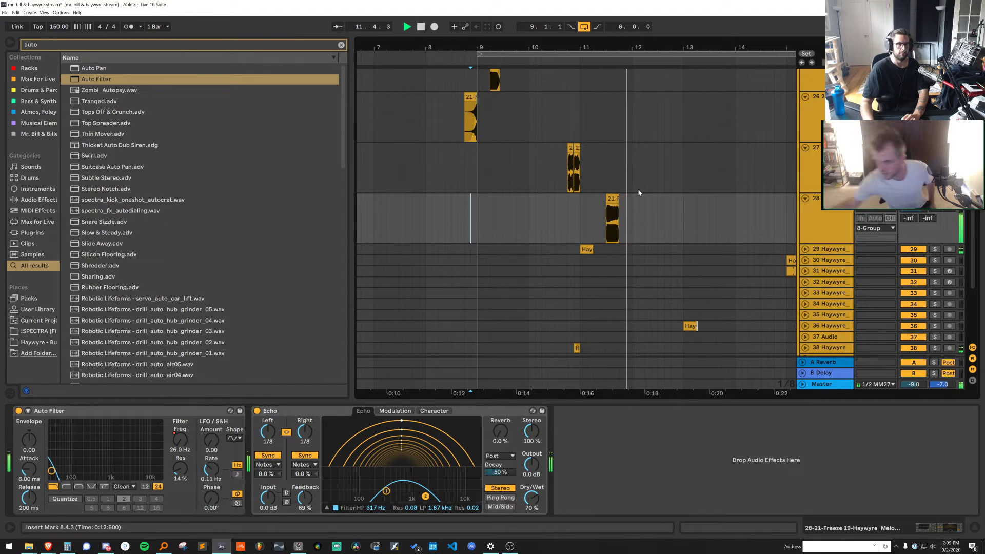
pyautogui.press('space')
# Try track 28's slice one beat earlier at 11.2.1, audition it from 10.4.3 and return it to 11.3.1
pyautogui.moveTo(608, 46); pyautogui.dragTo(608, 85)
pyautogui.moveTo(618, 200); pyautogui.dragTo(579, 201)
pyautogui.click(495, 216)
pyautogui.press('space')
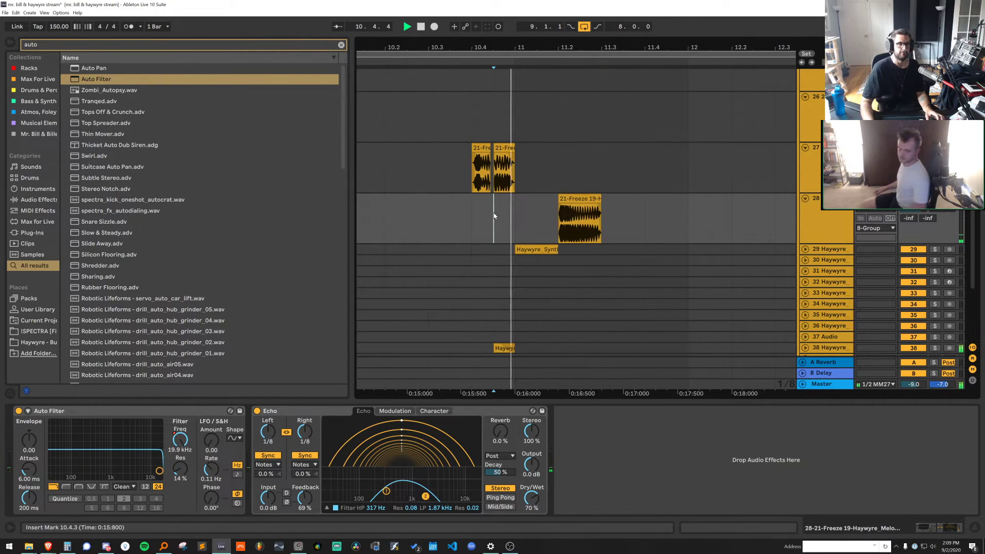
pyautogui.press('a')
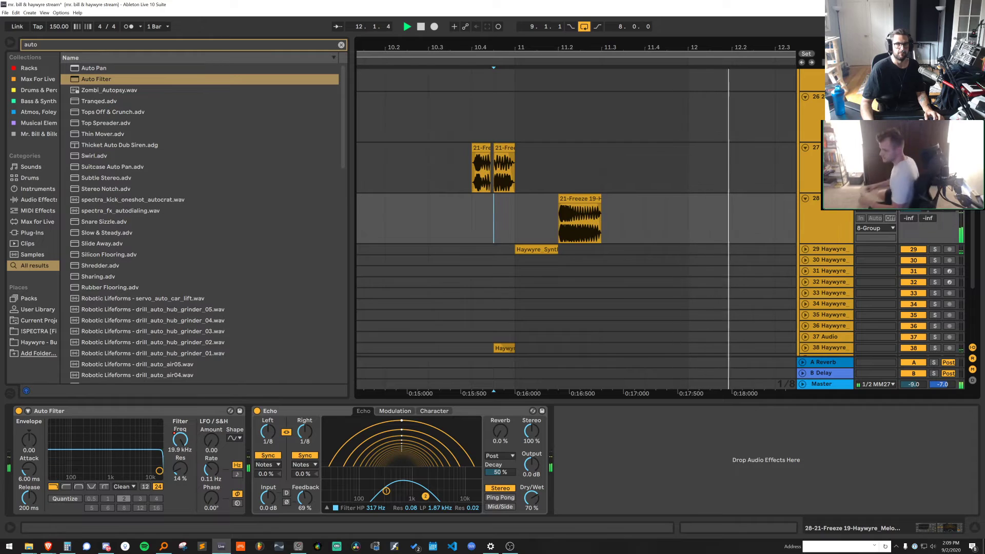
pyautogui.moveTo(580, 199); pyautogui.dragTo(623, 199)
pyautogui.press('space')
# Show track 28's automated envelopes in lanes and shift the slice to 11.2.1 with its filter sweep a beat earlier
pyautogui.press('a')
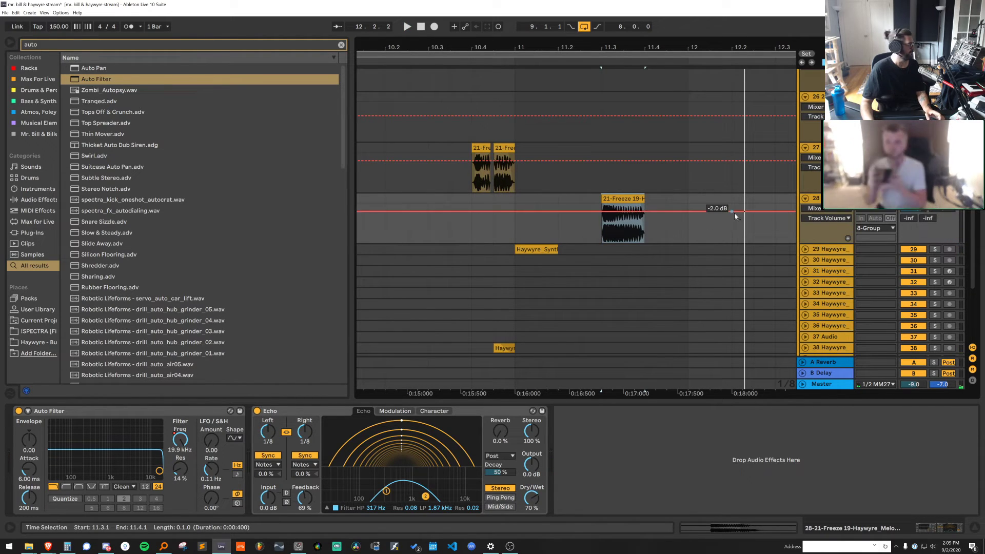
pyautogui.click(847, 238)
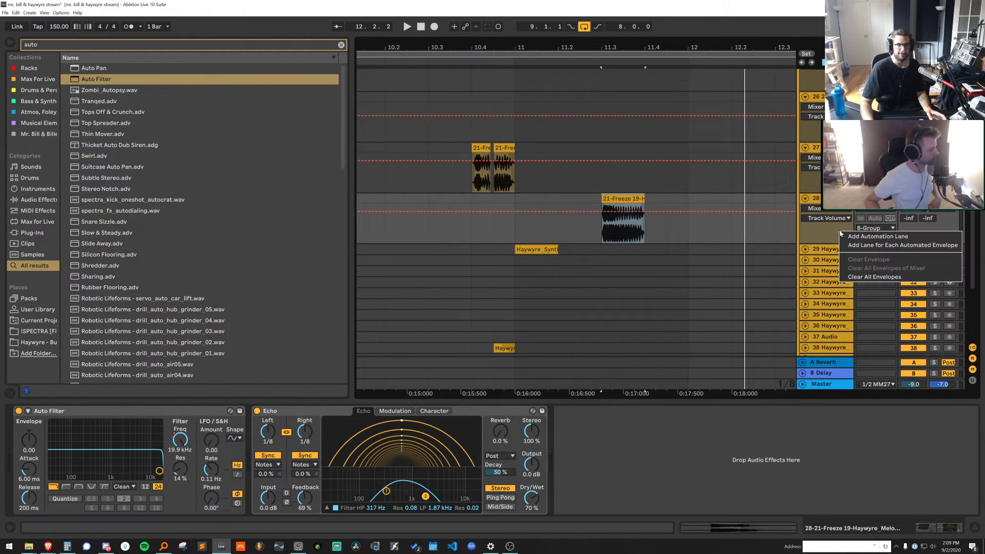
pyautogui.moveTo(625, 200); pyautogui.dragTo(583, 200)
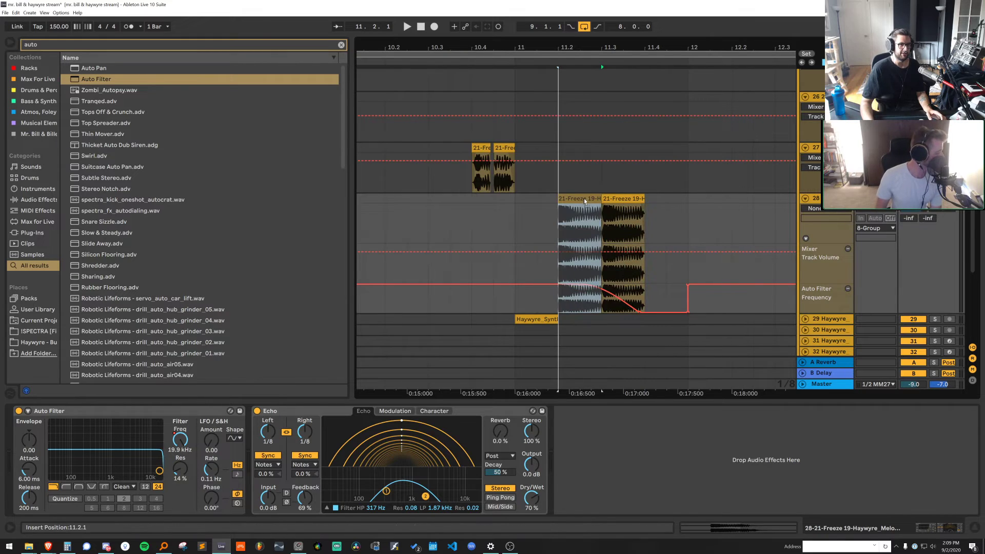
pyautogui.click(601, 289)
pyautogui.moveTo(558, 285); pyautogui.dragTo(536, 285)
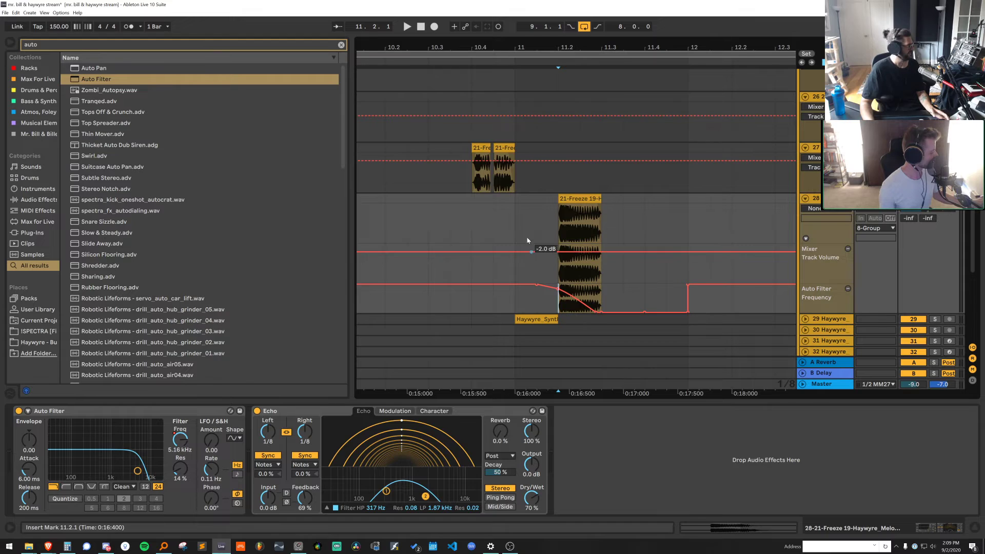
pyautogui.click(515, 262)
# Hide the automation and audition the arrangement from track 26's slice at 8.4.1
pyautogui.moveTo(601, 47); pyautogui.dragTo(690, 20)
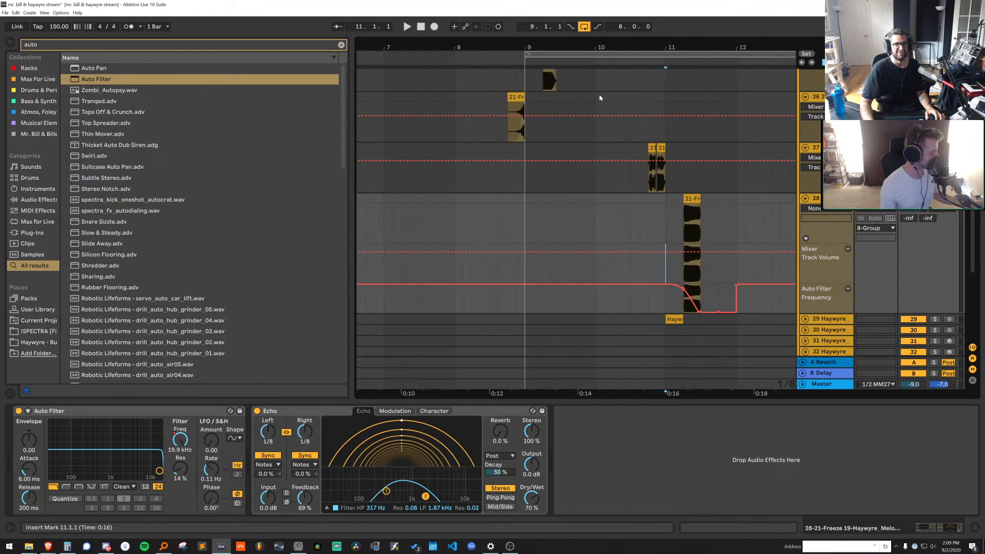
pyautogui.press('a')
pyautogui.click(514, 98)
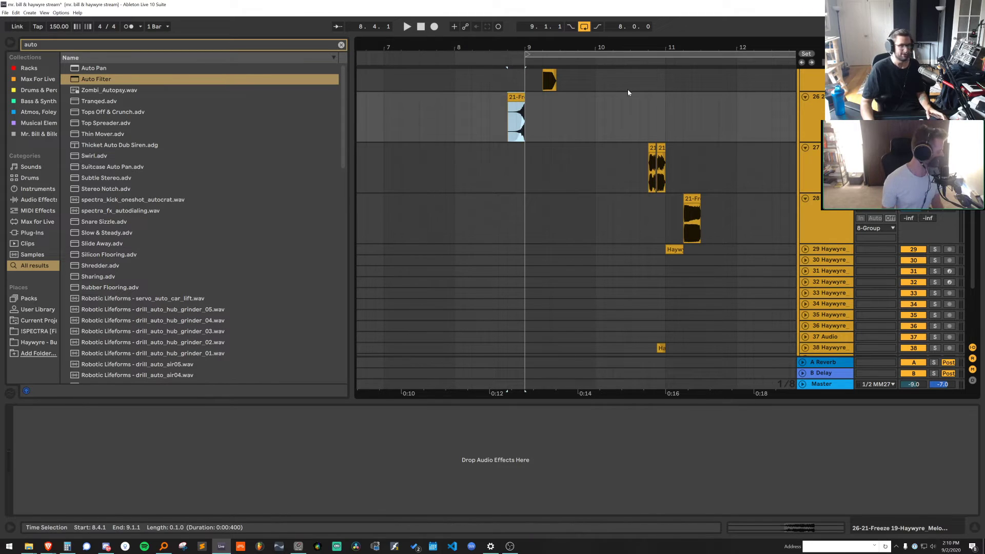
pyautogui.moveTo(543, 47); pyautogui.dragTo(517, 74)
pyautogui.scroll(2, 564, 146)
pyautogui.press('space')
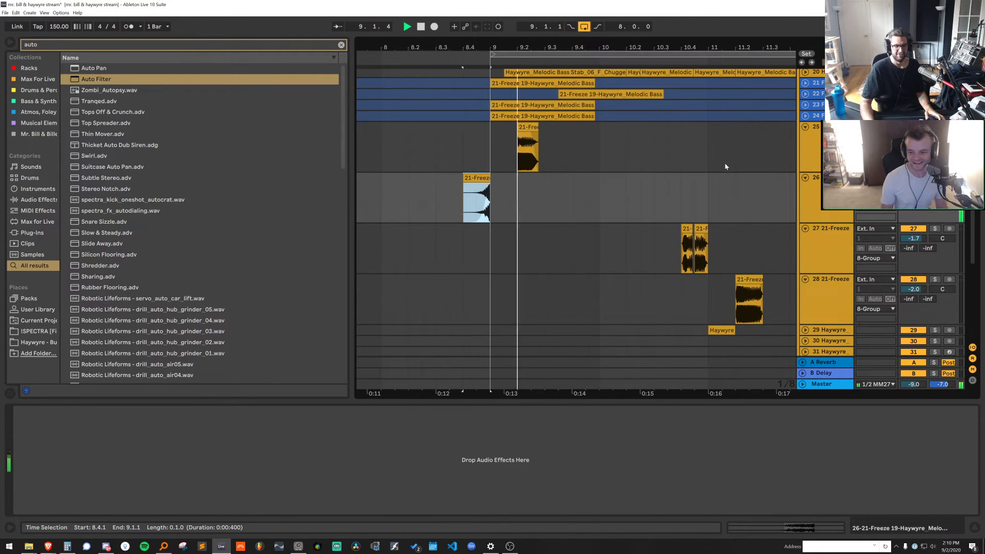
pyautogui.press('space')
# Set band 3 of track 25's EQ Eight to 1.94 kHz, 8.55 dB gain and Q 0.50 while auditioning
pyautogui.click(527, 146)
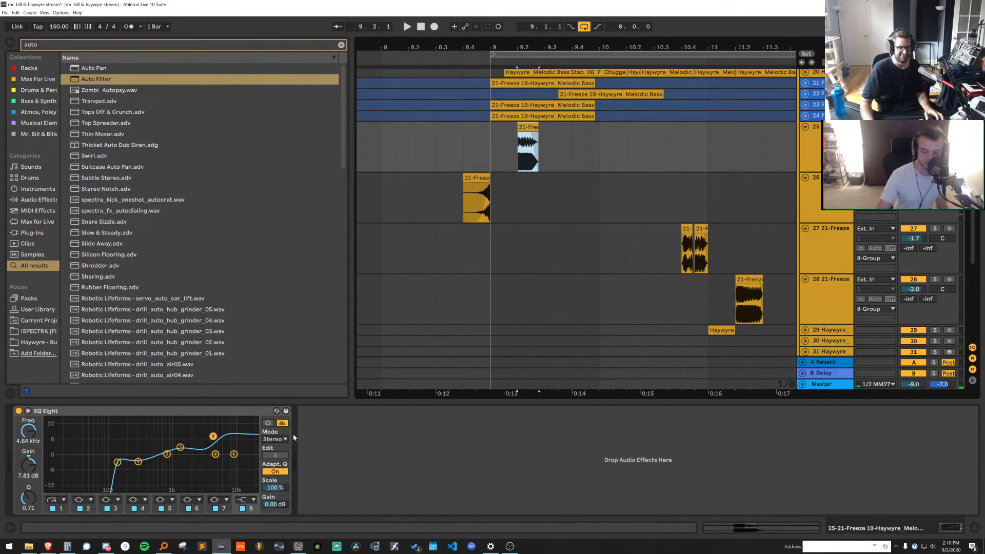
pyautogui.press('space')
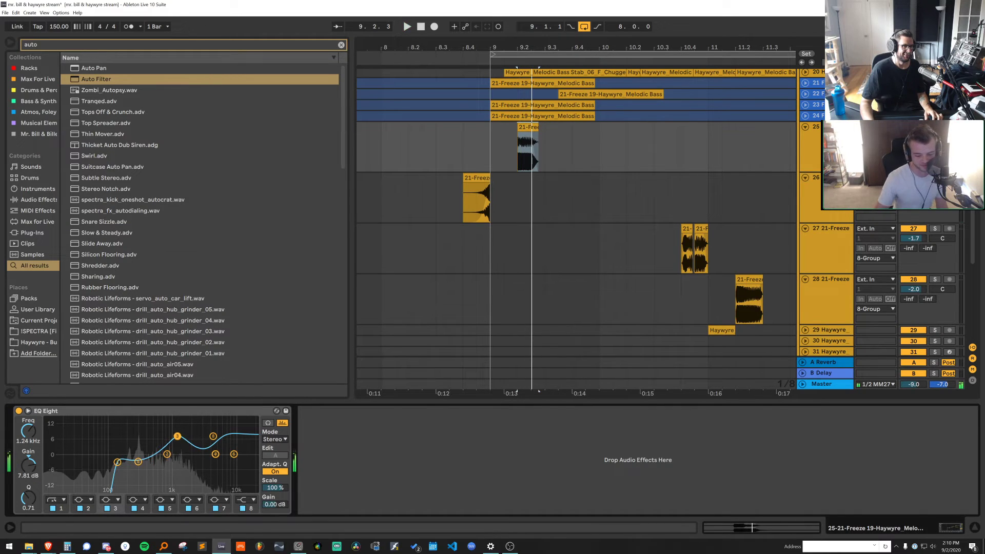
pyautogui.press('space')
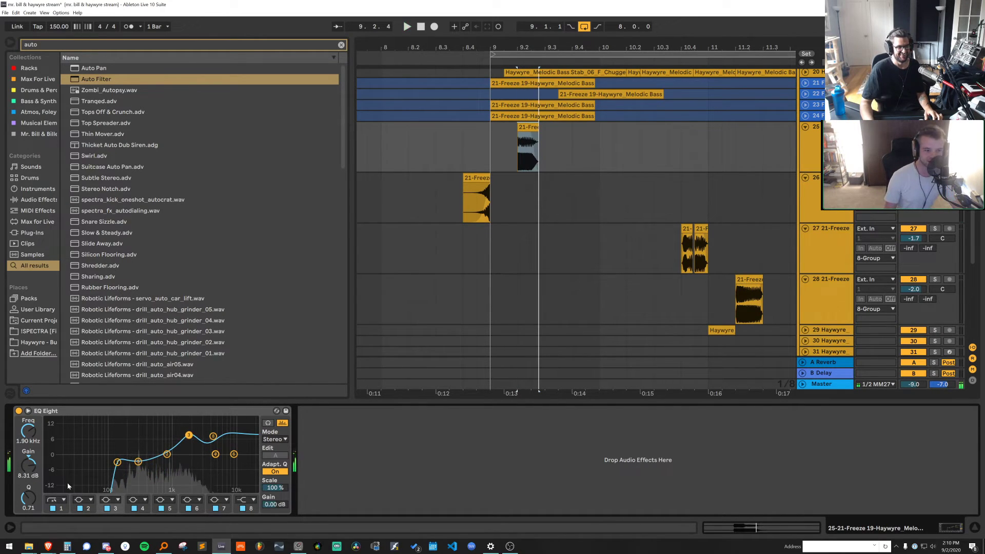
pyautogui.press('space')
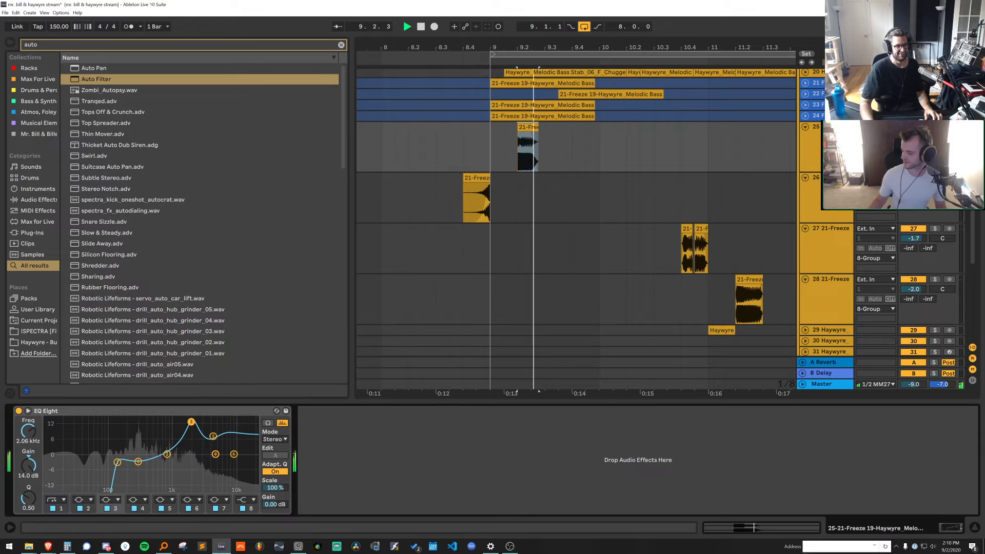
pyautogui.press('space')
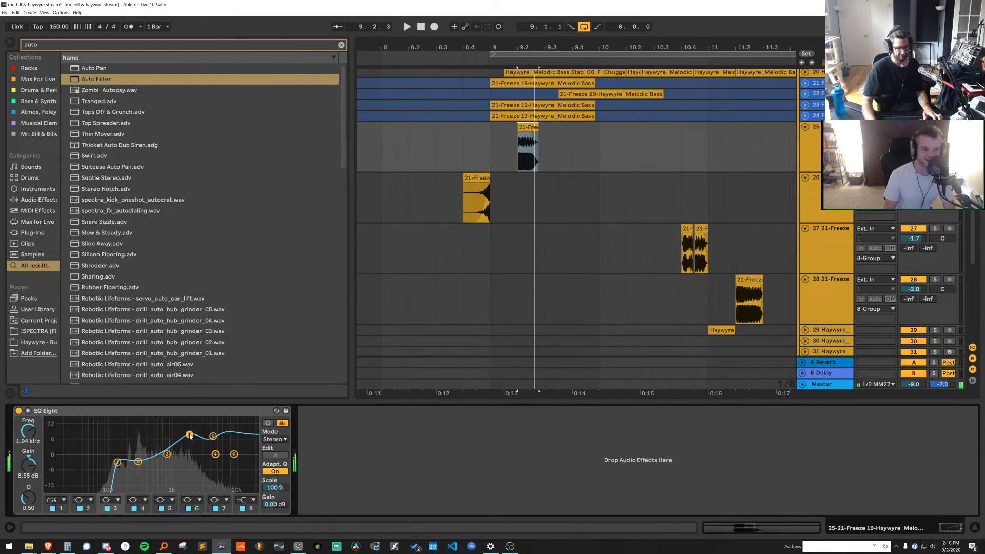
# Find the Wider plug-in, add it after EQ Eight on track 25 and set its width to 70%
pyautogui.hotkey('ctrl', 'f')
pyautogui.write('wider')
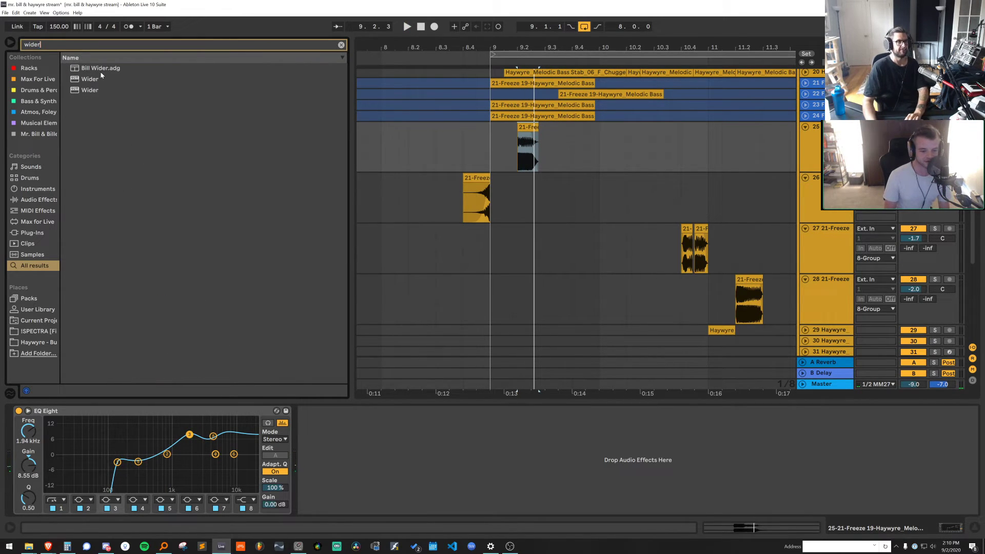
pyautogui.doubleClick(101, 78)
pyautogui.press('space')
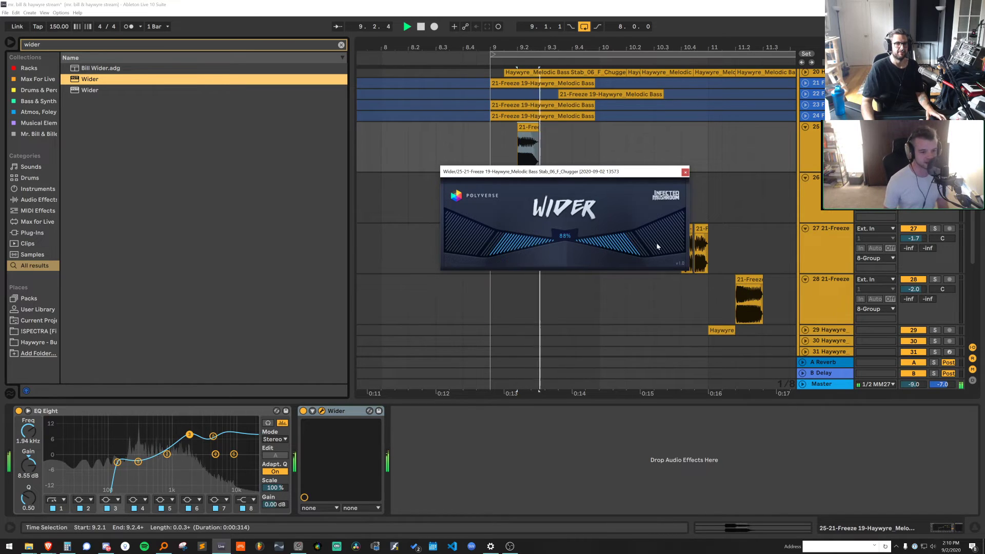
pyautogui.press('space')
pyautogui.press('space')
pyautogui.moveTo(657, 245); pyautogui.dragTo(638, 248)
pyautogui.press('space')
# Shift the two lowest EQ Eight bands on track 25 up in frequency together, auditioning the slice repeatedly
pyautogui.click(134, 446)
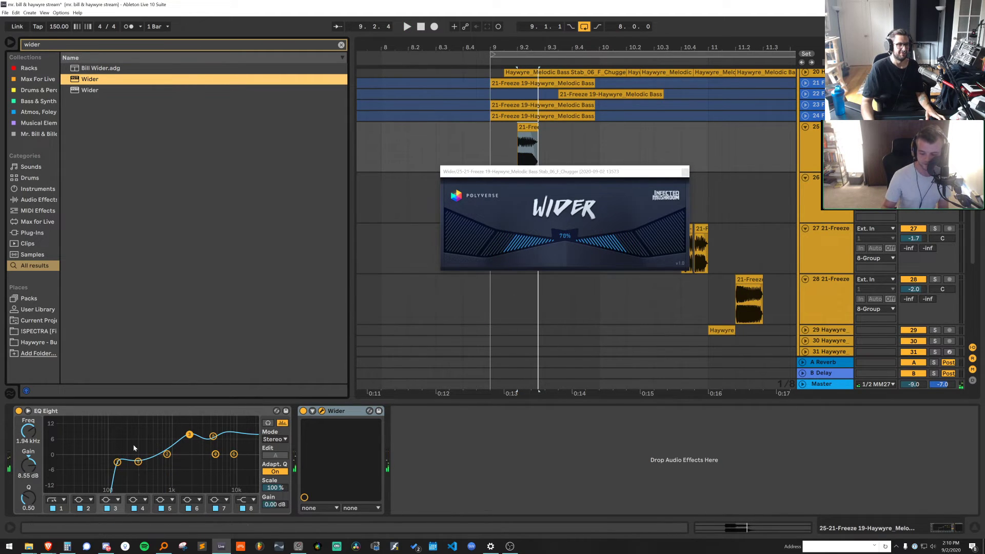
pyautogui.click(135, 453)
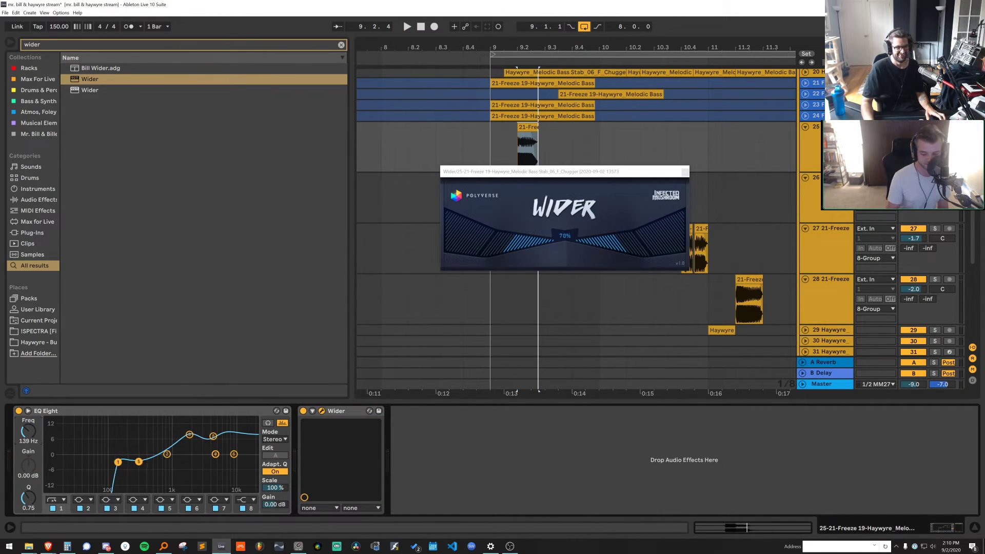
pyautogui.press('space')
pyautogui.moveTo(118, 462)
pyautogui.mouseDown()
pyautogui.moveTo(139, 450)
pyautogui.moveTo(134, 463)
pyautogui.mouseUp()
pyautogui.press('space')
pyautogui.press('space')
pyautogui.press('space')
pyautogui.press('space')
pyautogui.press('space')
pyautogui.press('space')
pyautogui.press('space')
pyautogui.press('space')
pyautogui.press('space')
pyautogui.press('space')
pyautogui.press('space')
pyautogui.press('space')
pyautogui.press('space')
pyautogui.press('space')
pyautogui.press('space')
# Lower EQ Eight's band 3 frequency slightly, move band 2 to 8.99 kHz at 3.60 dB, and audition the slice
pyautogui.moveTo(190, 434); pyautogui.dragTo(184, 436)
pyautogui.moveTo(166, 454); pyautogui.dragTo(231, 446)
pyautogui.press('space')
pyautogui.press('space')
pyautogui.press('space')
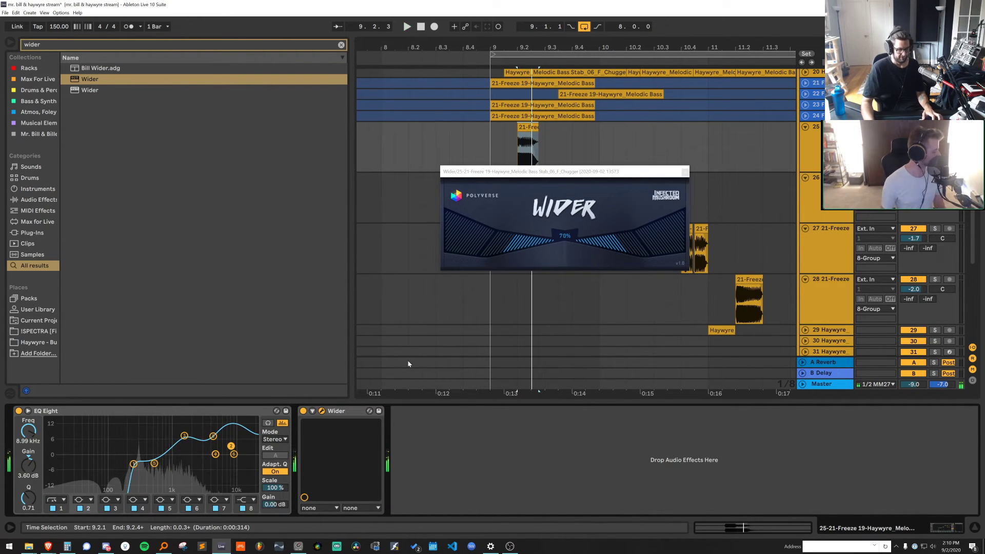
# Add Utility after Wider on track 25 and set its input to the left channel only
pyautogui.hotkey('ctrl', 'f')
pyautogui.write('ut')
pyautogui.press('Down')
pyautogui.press('Return')
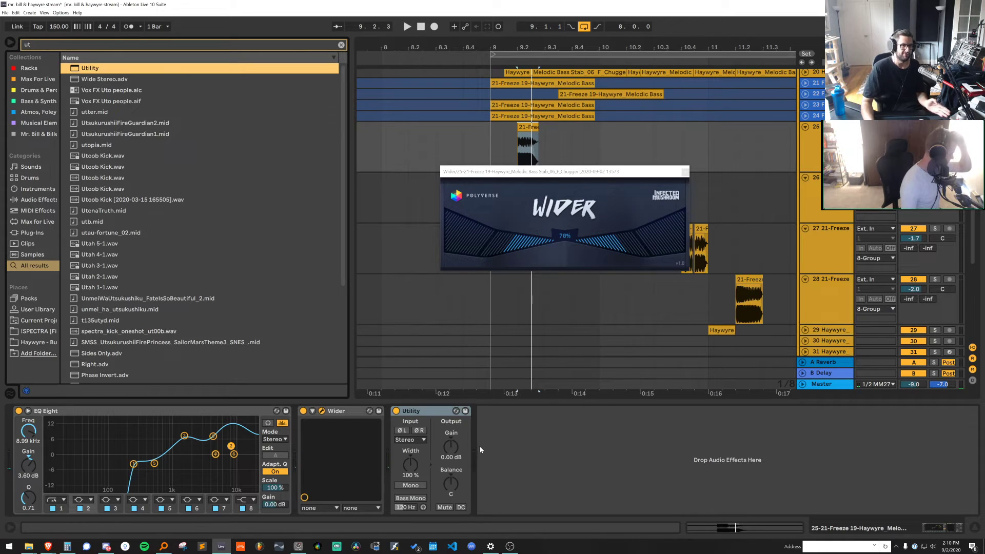
pyautogui.click(420, 440)
pyautogui.click(413, 430)
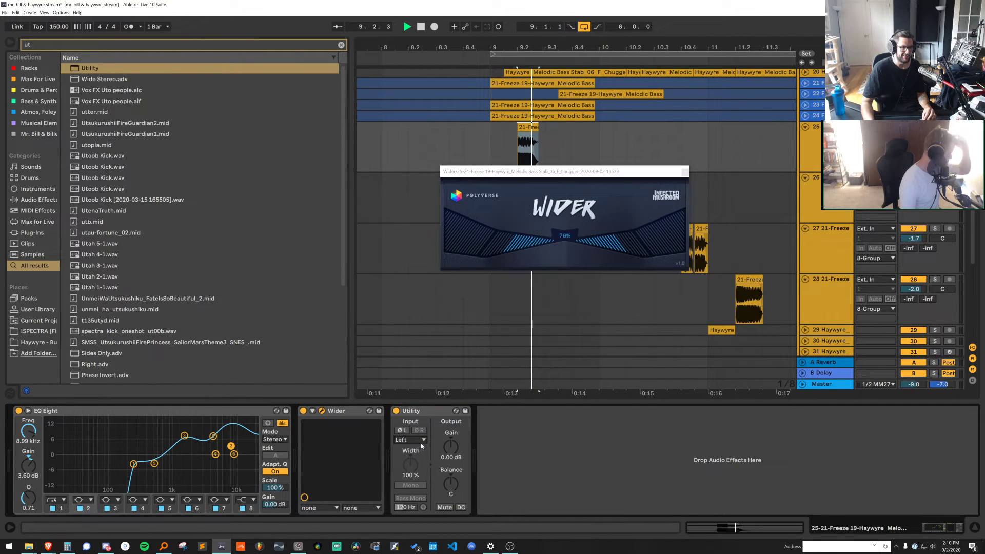
# Move Utility ahead of EQ Eight on track 25 and switch its input to the right channel
pyautogui.moveTo(413, 411)
pyautogui.mouseDown()
pyautogui.moveTo(80, 419)
pyautogui.moveTo(62, 431)
pyautogui.mouseUp()
pyautogui.click(34, 440)
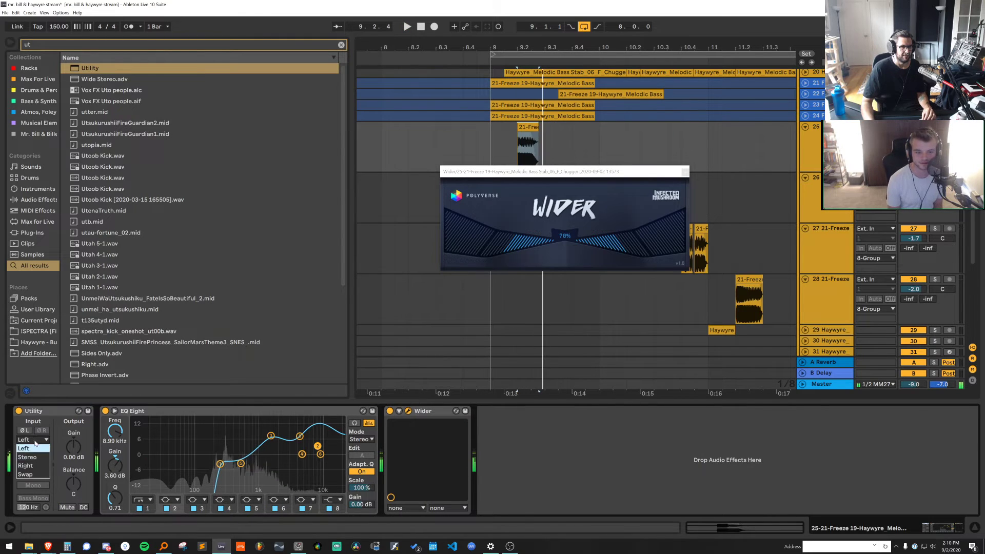
pyautogui.click(37, 467)
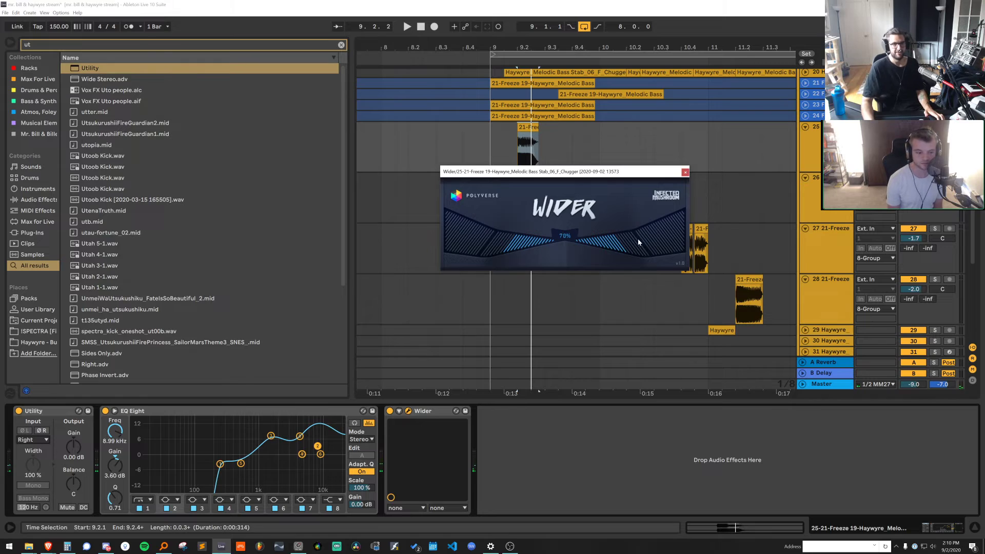
# Raise Wider's width to 200%, audition track 25's slice and close the plug-in window
pyautogui.click(913, 137)
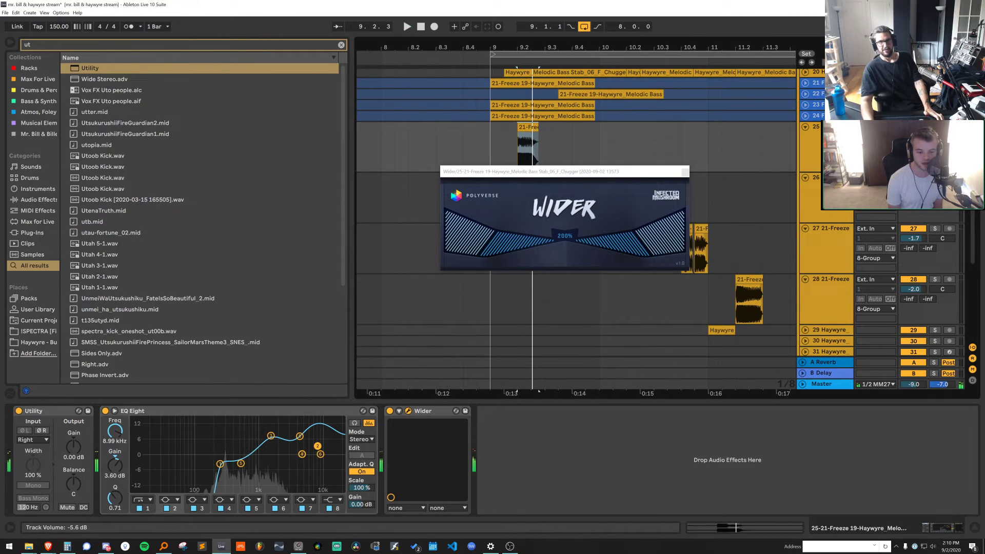
pyautogui.press('space')
pyautogui.press('space')
pyautogui.press('space')
pyautogui.press('space')
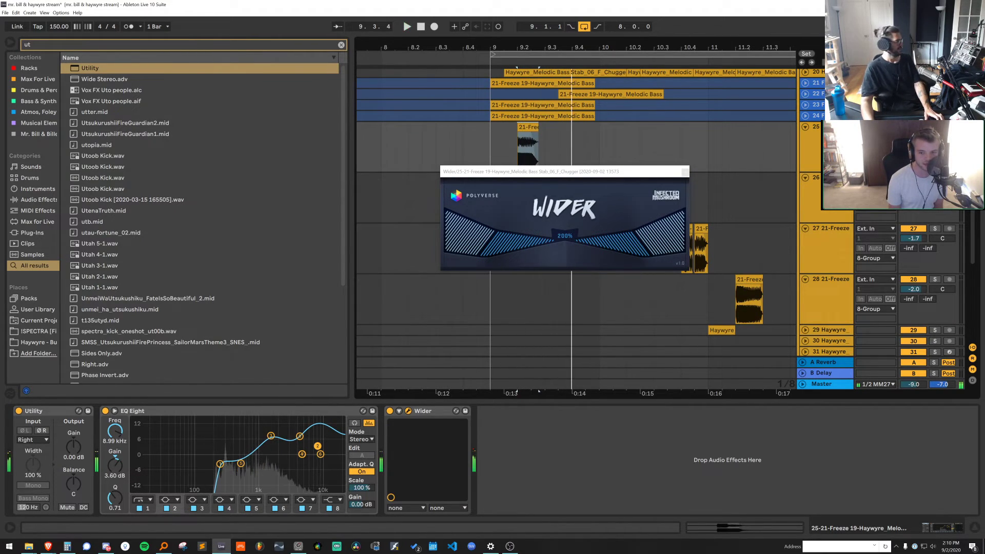
pyautogui.click(686, 173)
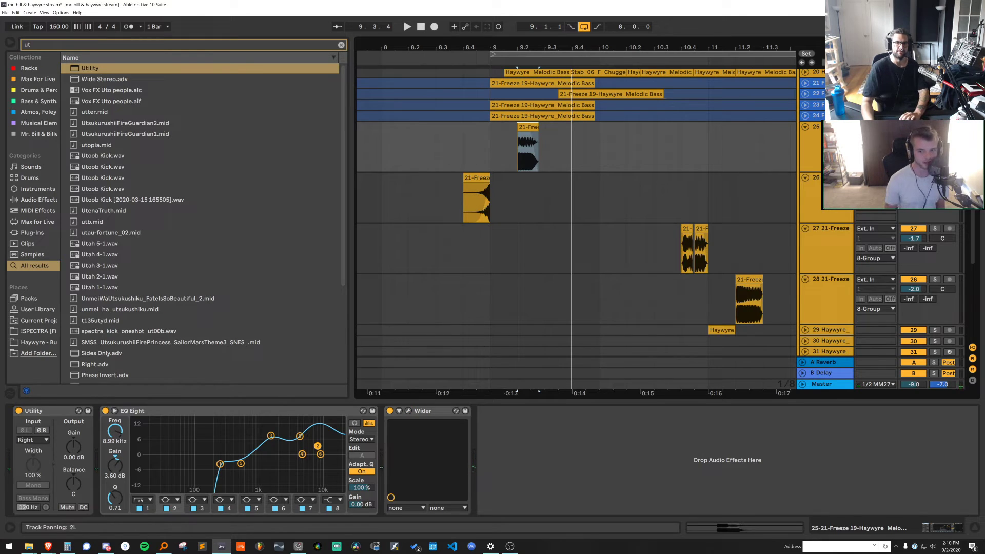
pyautogui.press('space')
pyautogui.press('space')
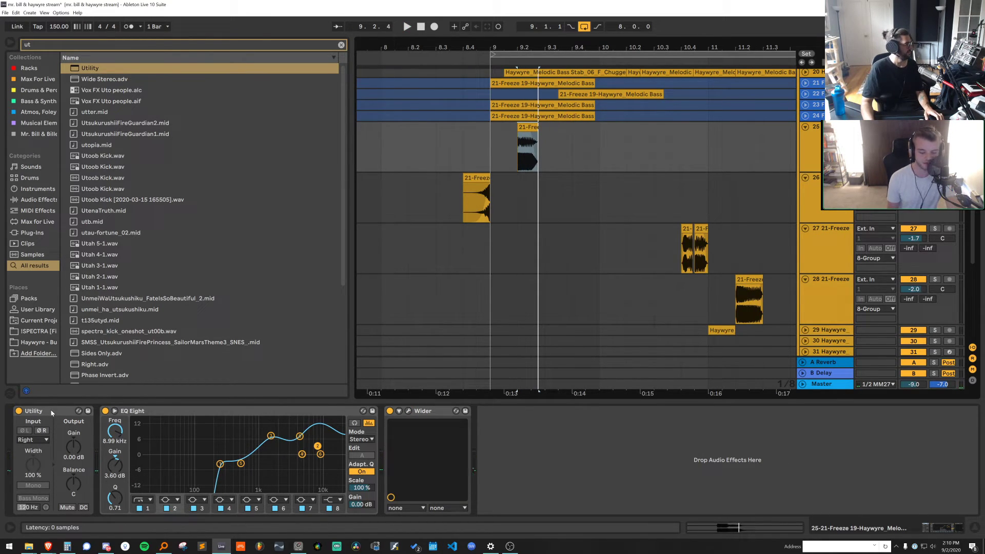
# Switch to Everything, search for "beat music" and open the location of 12A - 72.5 - Beat Music.wav
pyautogui.click(164, 546)
pyautogui.click(665, 222)
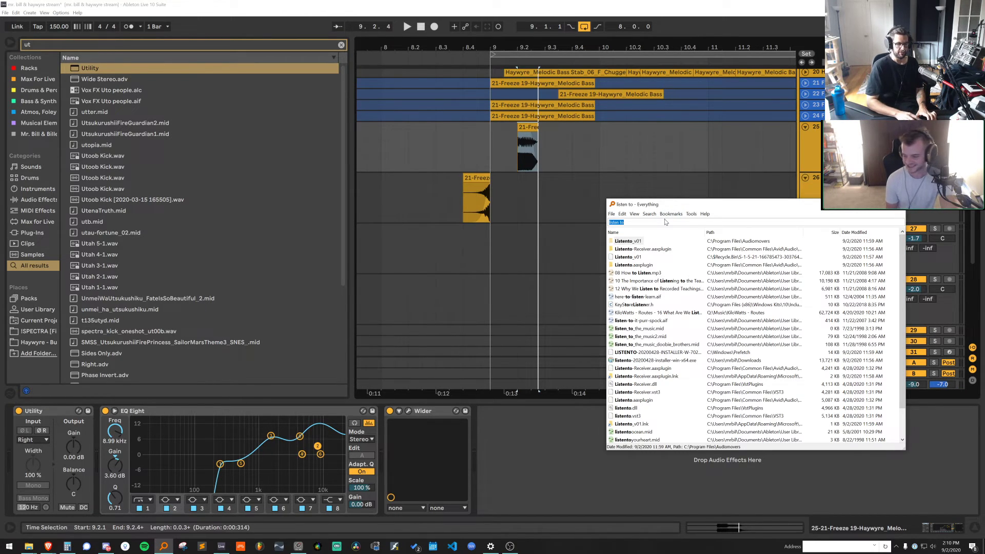
pyautogui.write('beat music')
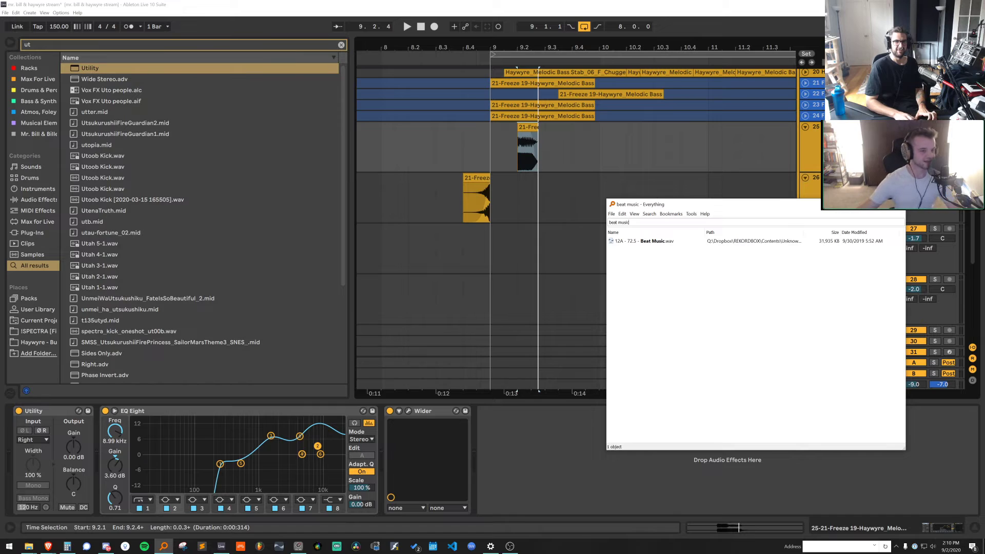
pyautogui.click(660, 241)
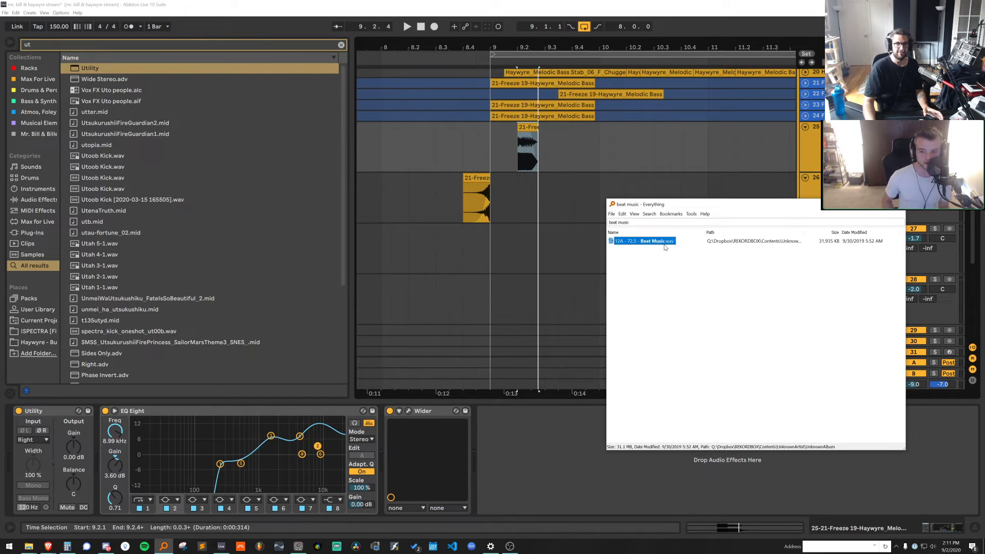
pyautogui.rightClick(666, 241)
pyautogui.click(682, 255)
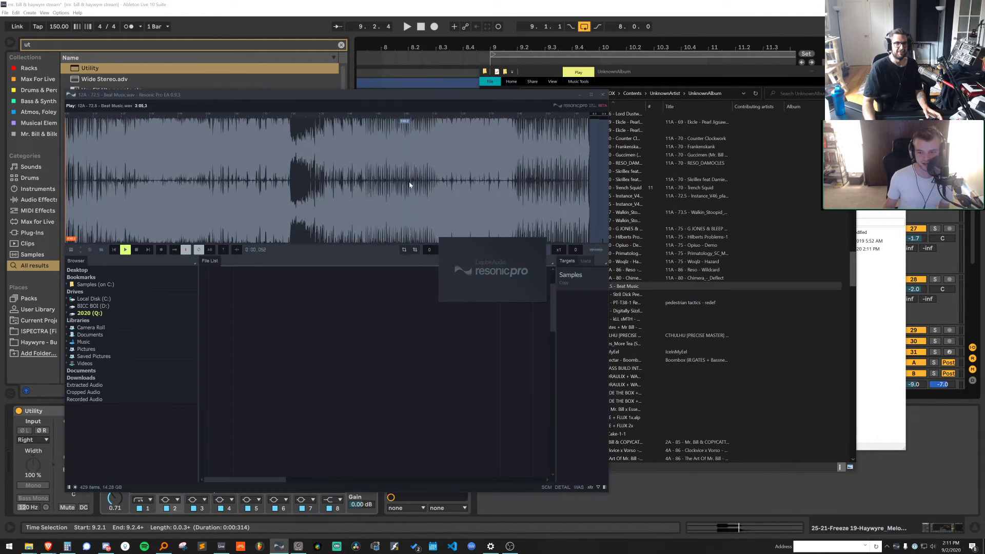
# Play Beat Music.wav from its start in Resonic Pro and look through the folder's file list
pyautogui.scroll(-5, 343, 334)
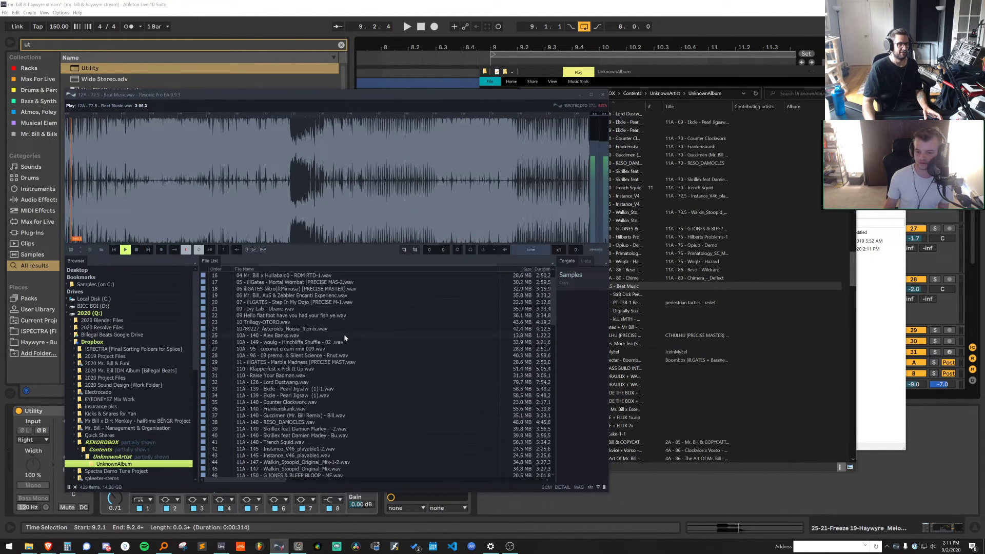
pyautogui.press('space')
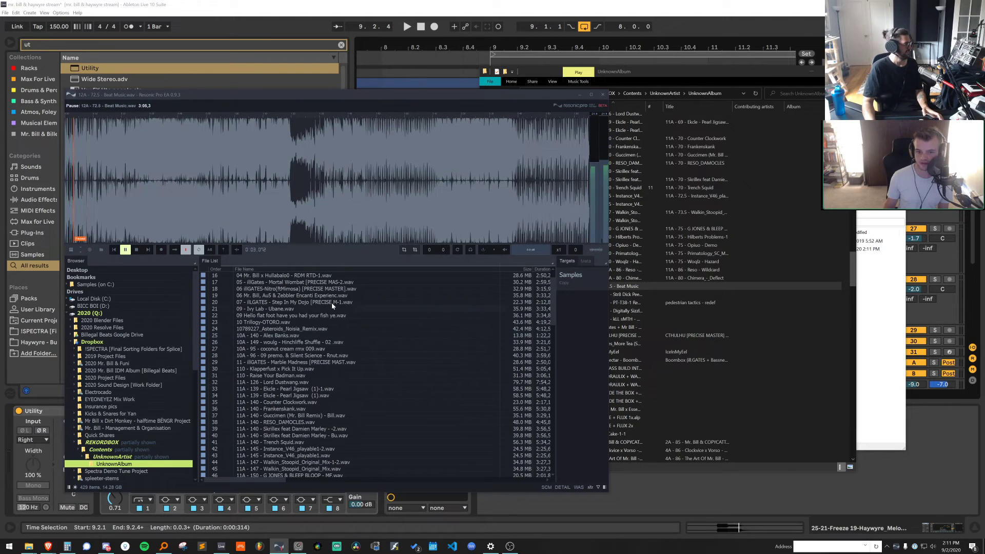
pyautogui.click(65, 149)
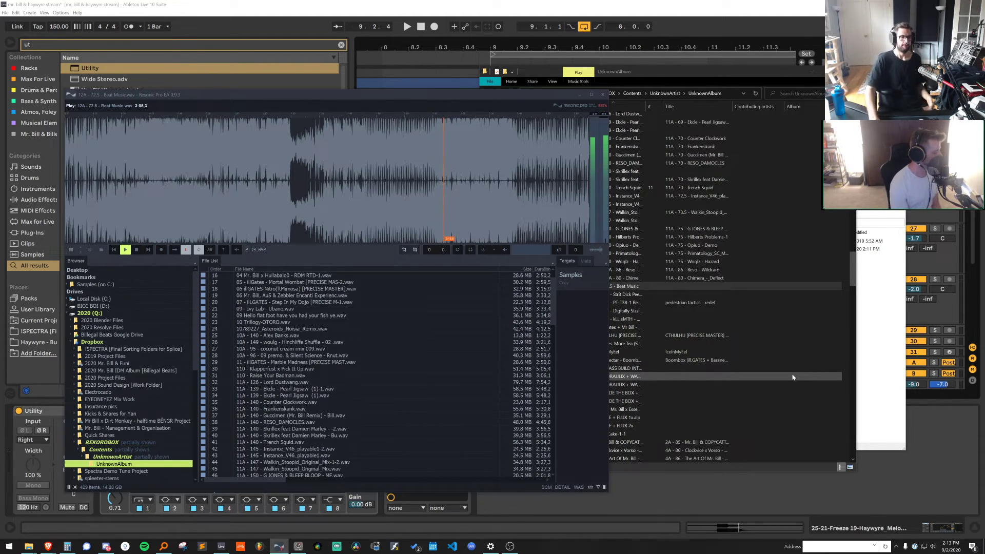
pyautogui.scroll(-12, 417, 355)
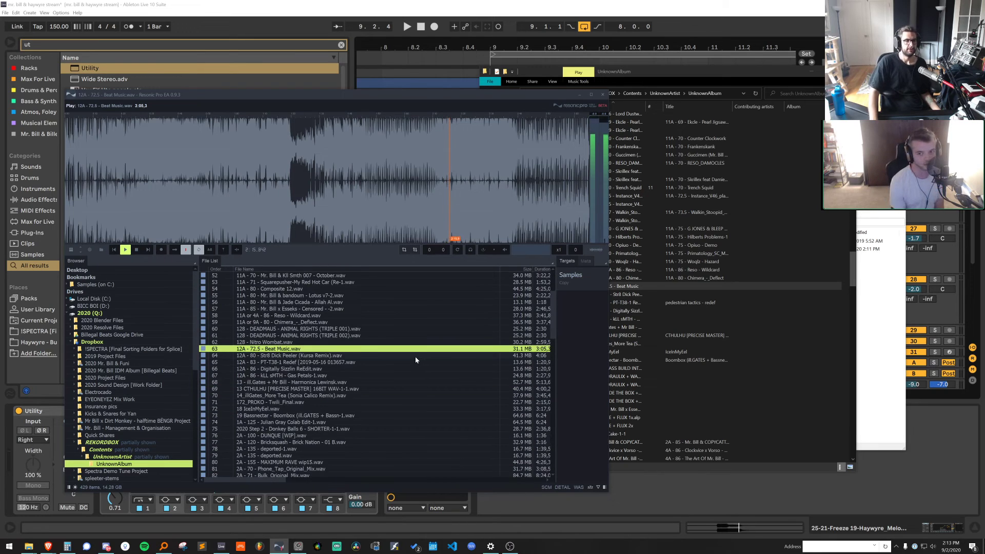
# Close the UnknownAlbum folder window and the Everything search window
pyautogui.click(775, 74)
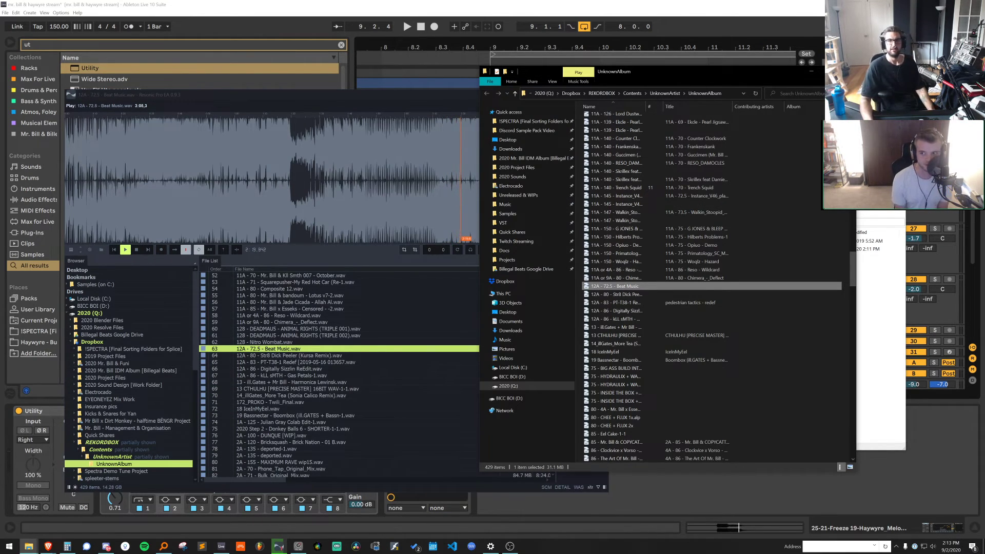
pyautogui.click(829, 72)
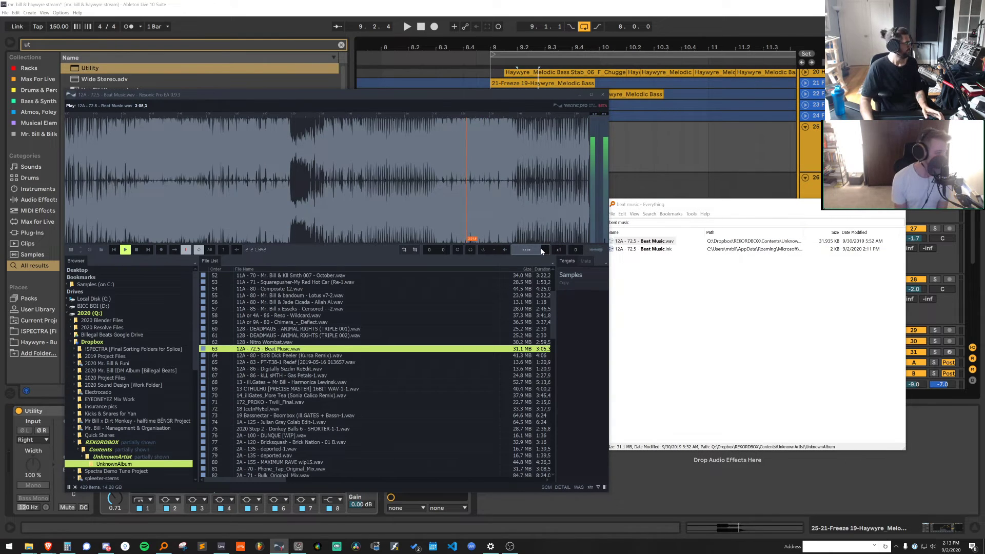
pyautogui.click(769, 302)
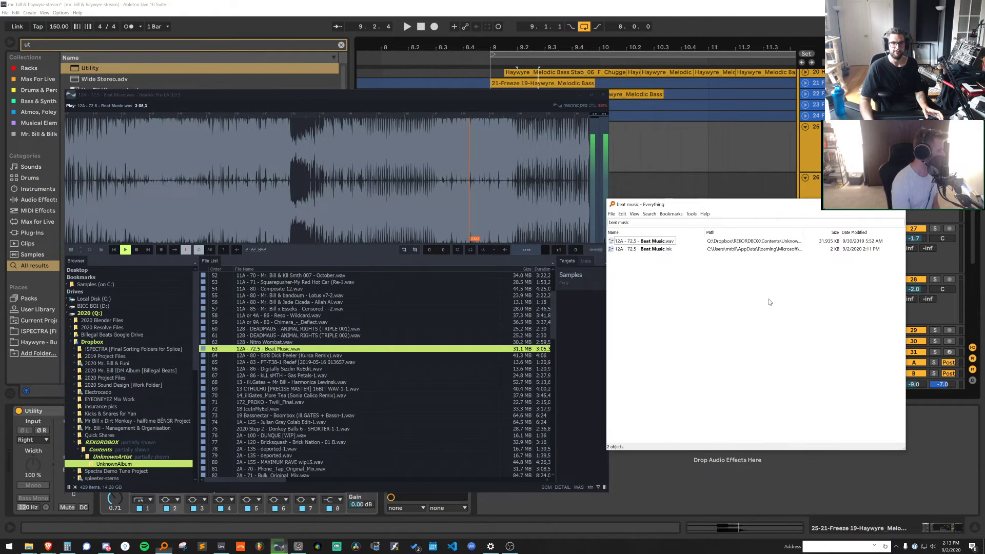
pyautogui.click(901, 205)
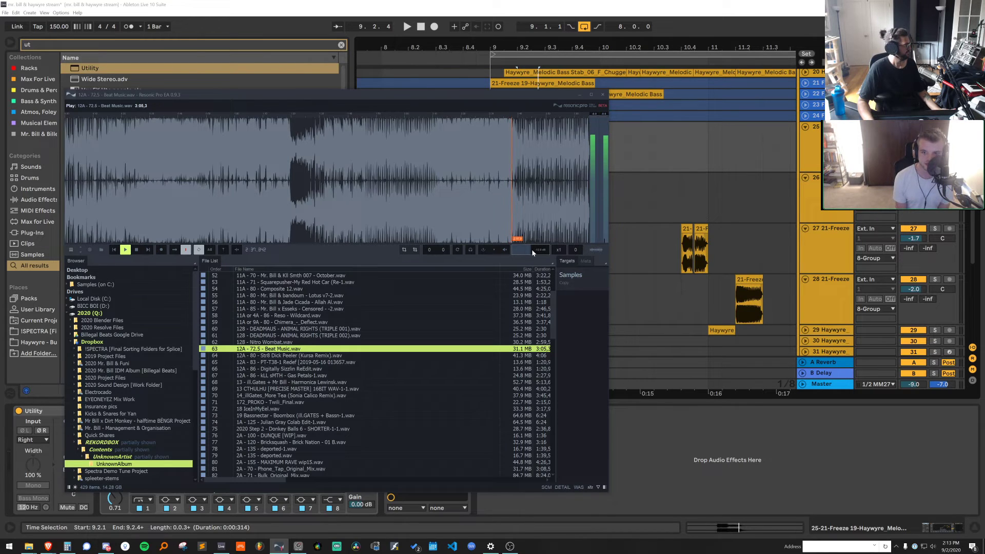
# Switch to the browser, start listening in the Listento web client, and pause Beat Music.wav in Resonic Pro
pyautogui.click(48, 545)
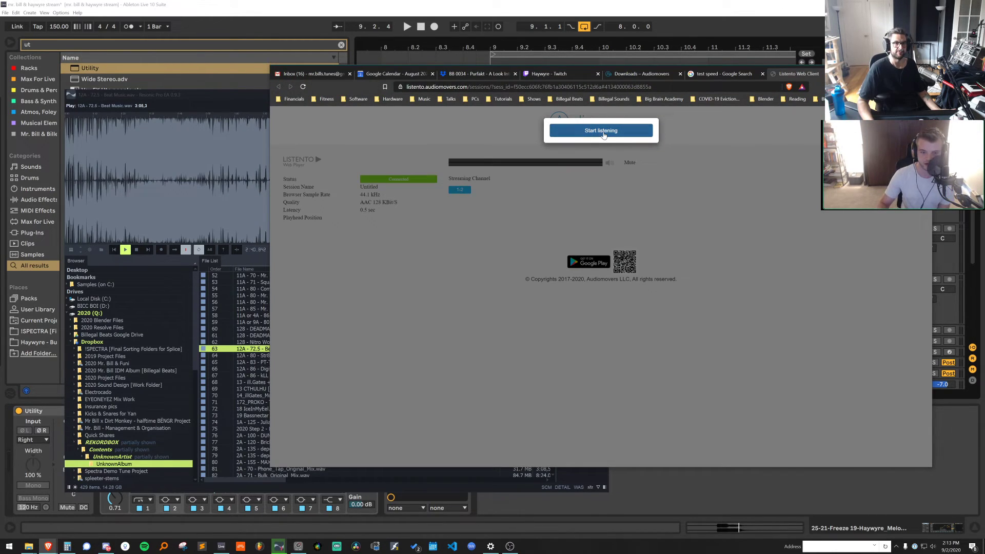
pyautogui.click(603, 133)
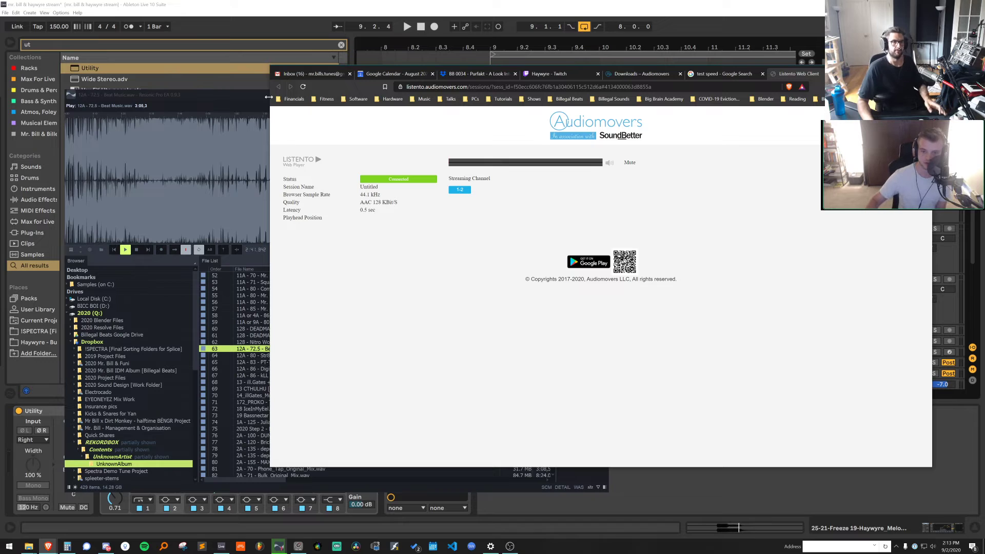
pyautogui.click(252, 90)
pyautogui.press('space')
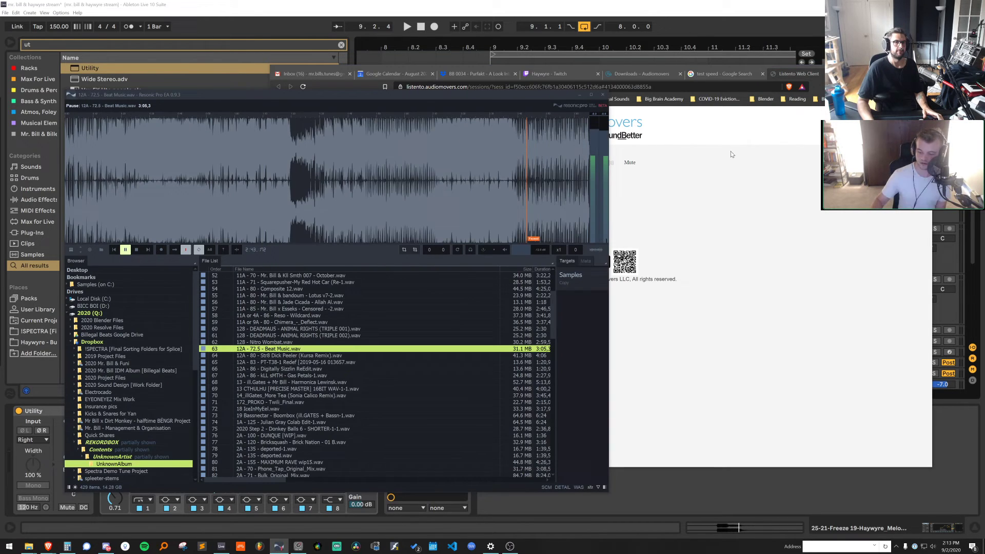
# Dismiss Resonic Pro's About box, put the player and browser windows away, and switch back to Ableton Live
pyautogui.click(579, 105)
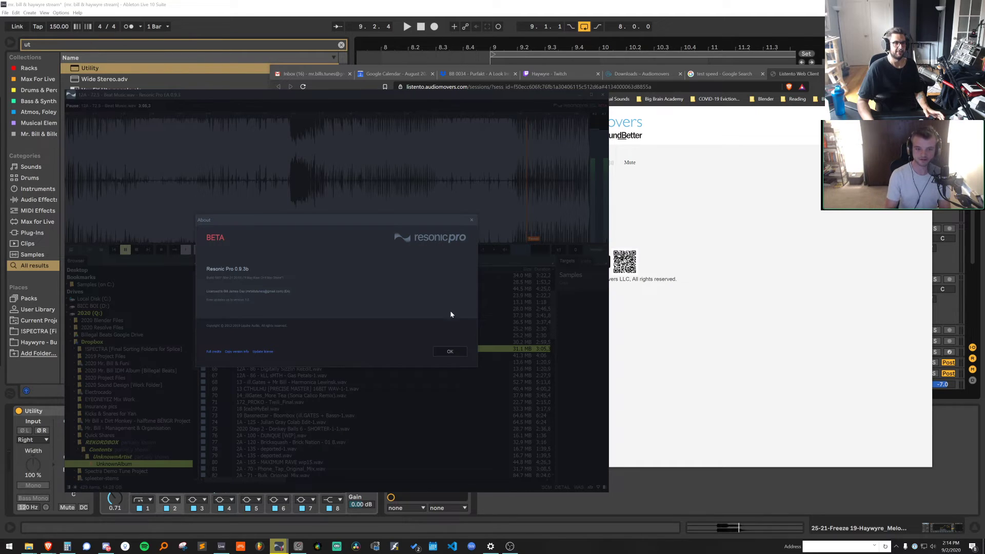
pyautogui.click(450, 351)
pyautogui.click(580, 96)
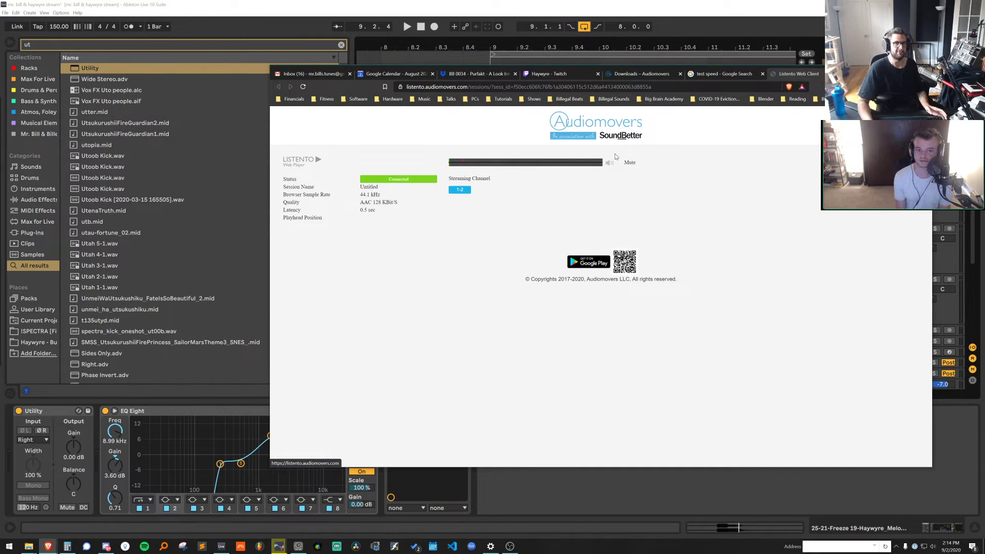
pyautogui.moveTo(866, 67); pyautogui.dragTo(623, 80)
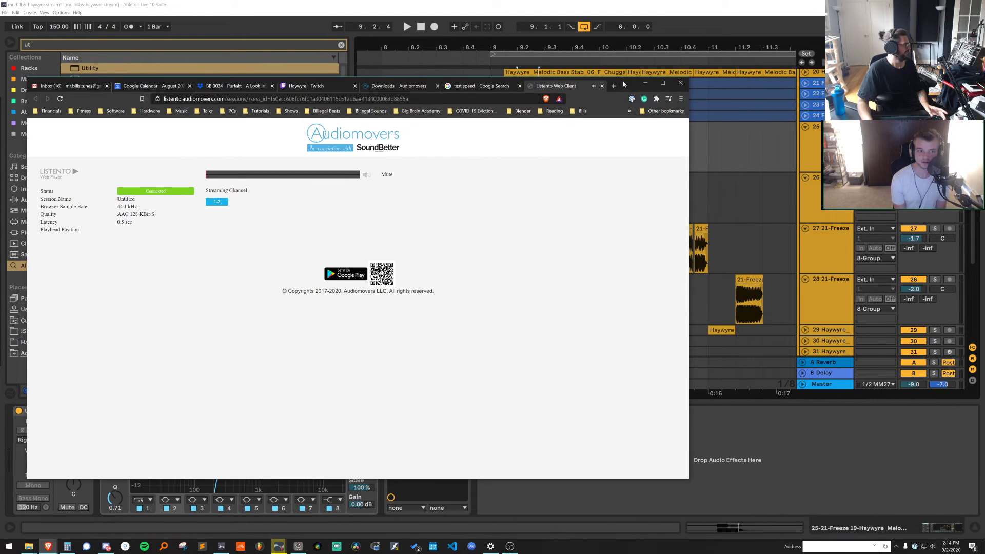
pyautogui.click(742, 164)
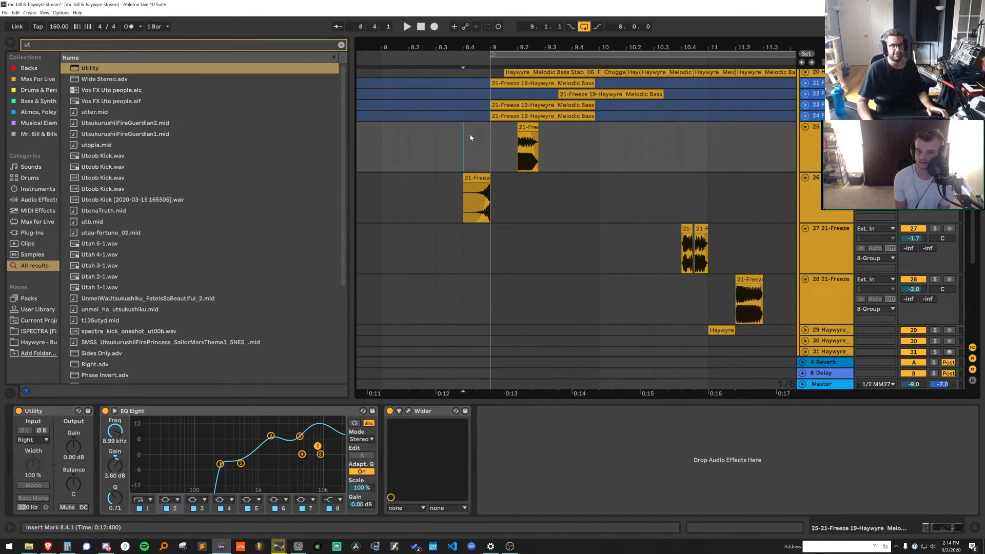
# Play the arrangement from bar 1 with the device view hidden and the bass slice tracks folded
pyautogui.moveTo(481, 52); pyautogui.dragTo(441, 31)
pyautogui.click(441, 53)
pyautogui.click(421, 27)
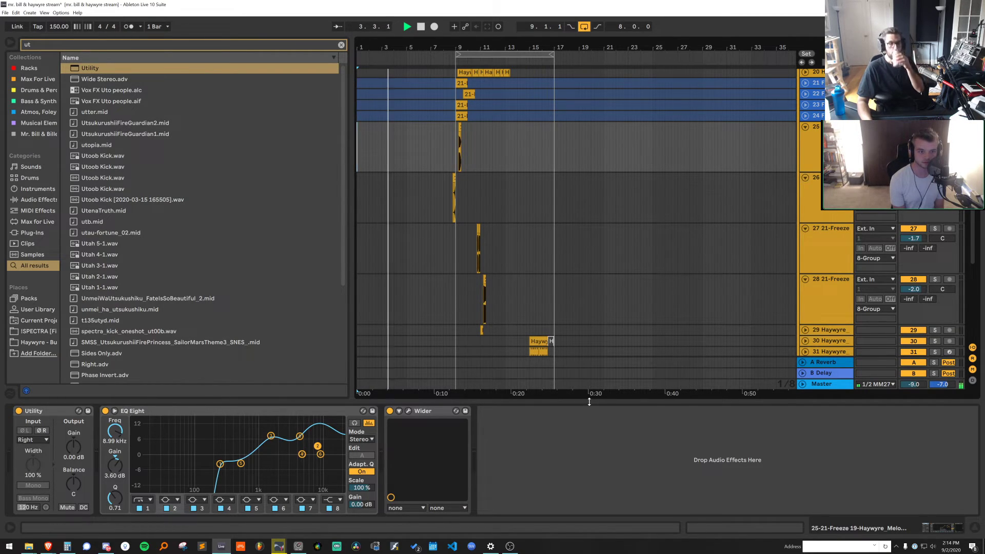
pyautogui.moveTo(589, 402); pyautogui.dragTo(608, 519)
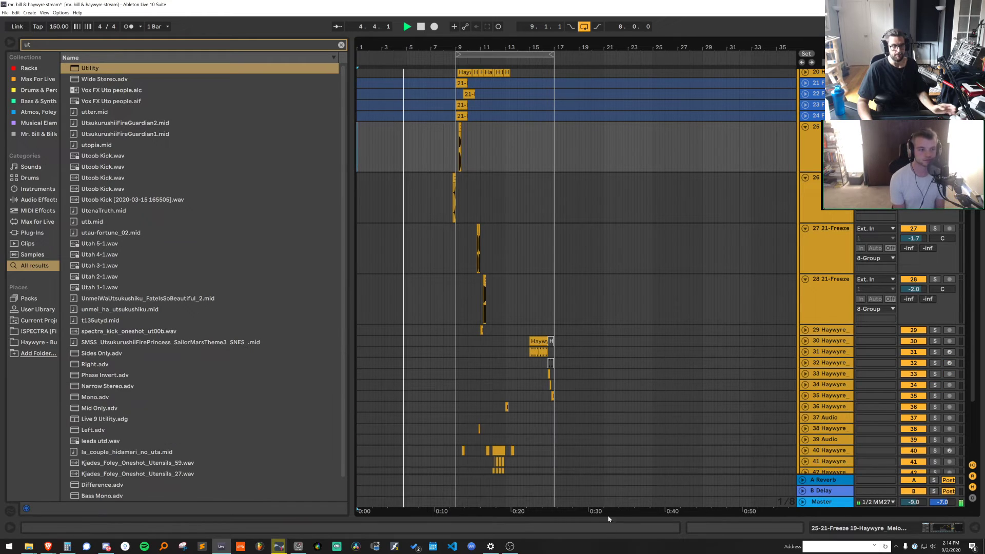
pyautogui.keyDown('alt'); pyautogui.click(808, 129); pyautogui.keyUp('alt')
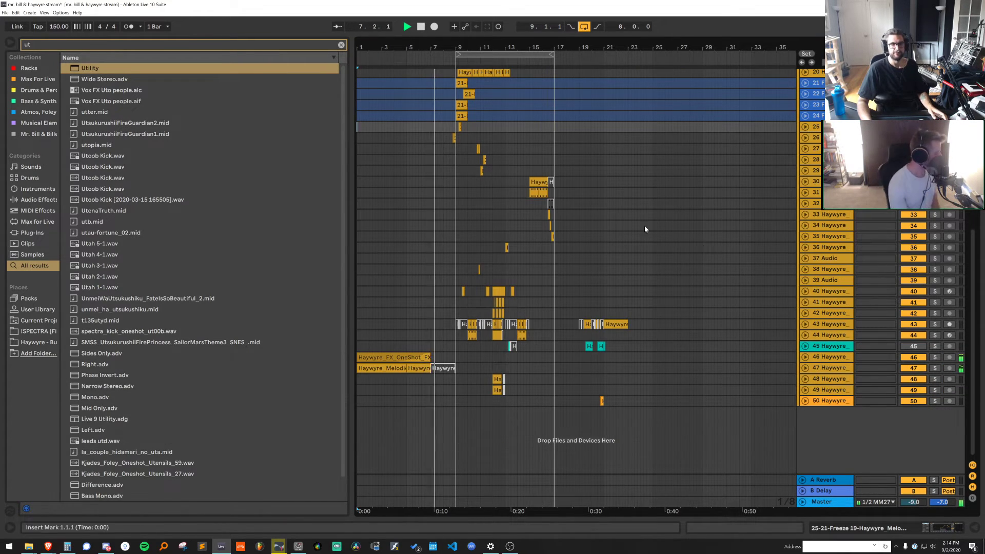
# Set the arrangement grid to 1 bar and move bars 9 to 11 of track 25 to bar 13
pyautogui.rightClick(533, 149)
pyautogui.click(642, 269)
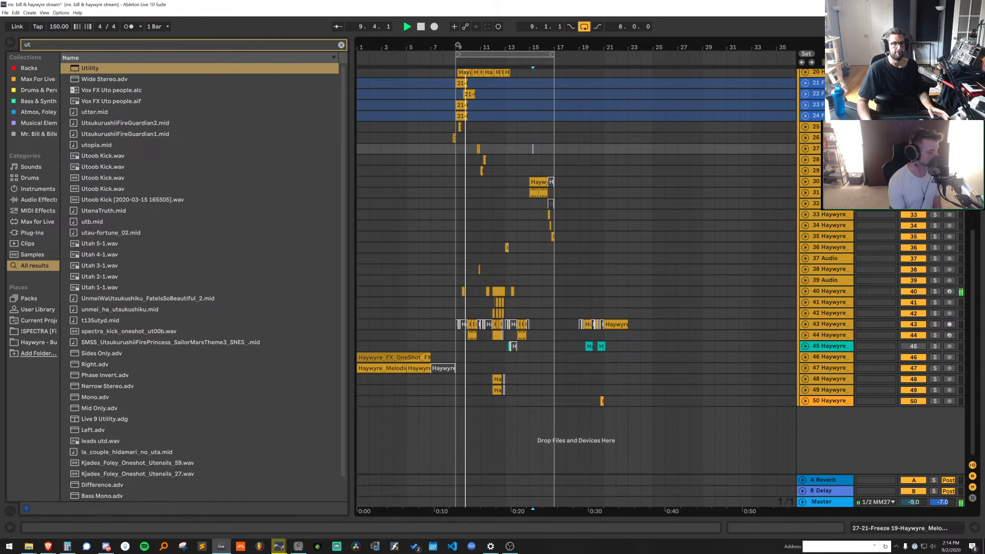
pyautogui.moveTo(458, 46); pyautogui.dragTo(457, 71)
pyautogui.moveTo(453, 127); pyautogui.dragTo(492, 130)
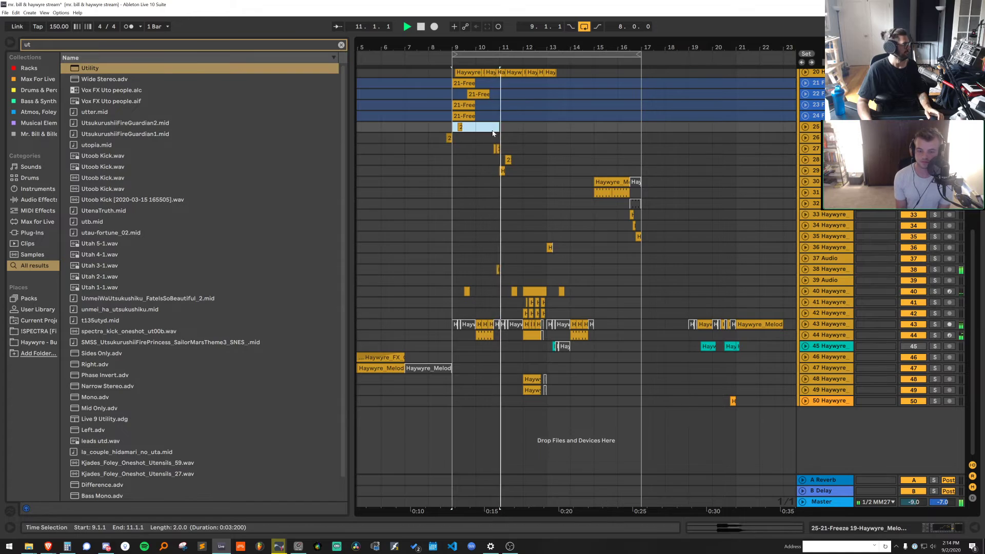
pyautogui.hotkey('ctrl', 'x')
pyautogui.click(548, 130)
pyautogui.hotkey('ctrl', 'v')
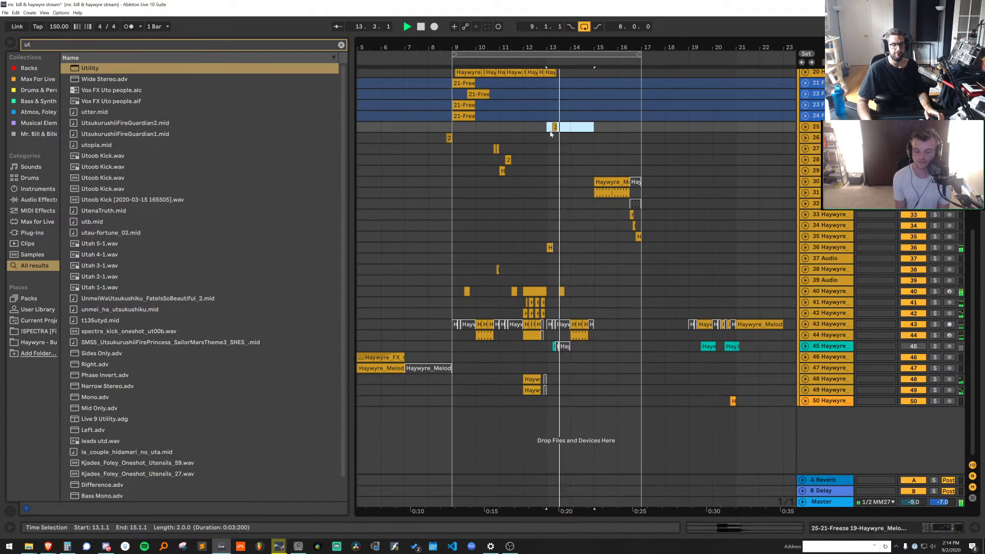
# Copy bar 8 of tracks 26 and 27, including the bass slice, to bar 14 and stop playback
pyautogui.click(434, 145)
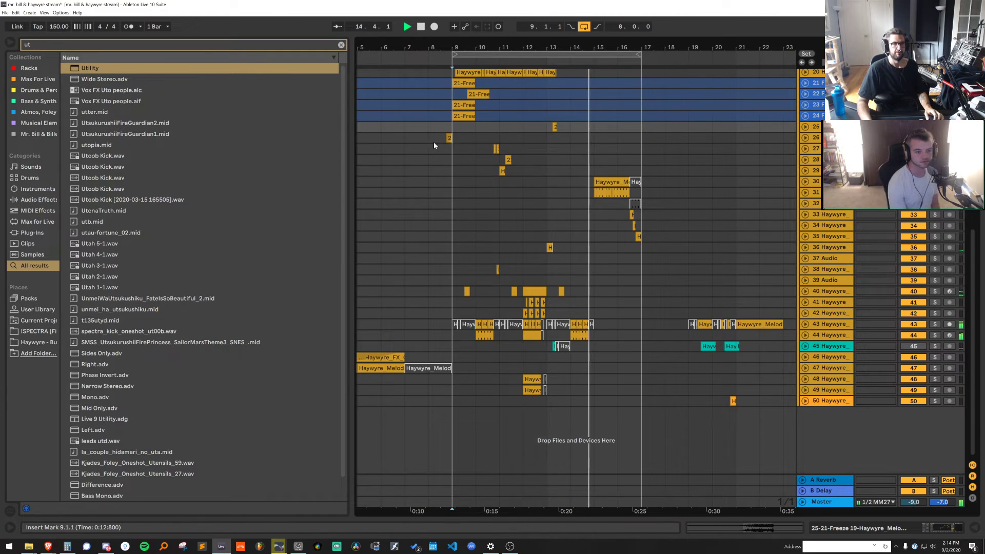
pyautogui.moveTo(434, 142); pyautogui.dragTo(447, 148)
pyautogui.hotkey('ctrl', 'c')
pyautogui.click(573, 136)
pyautogui.hotkey('ctrl', 'v')
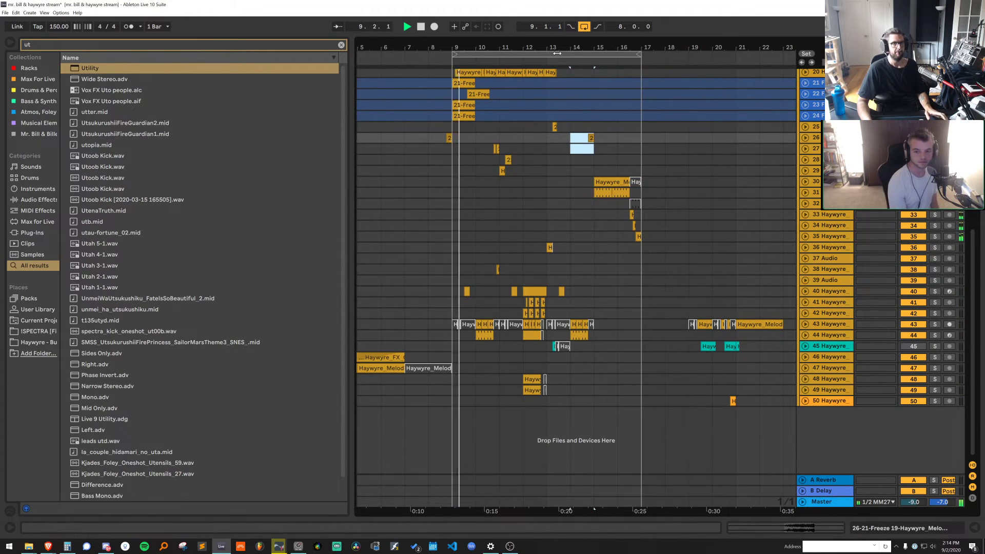
pyautogui.scroll(-1, 557, 54)
pyautogui.press('space')
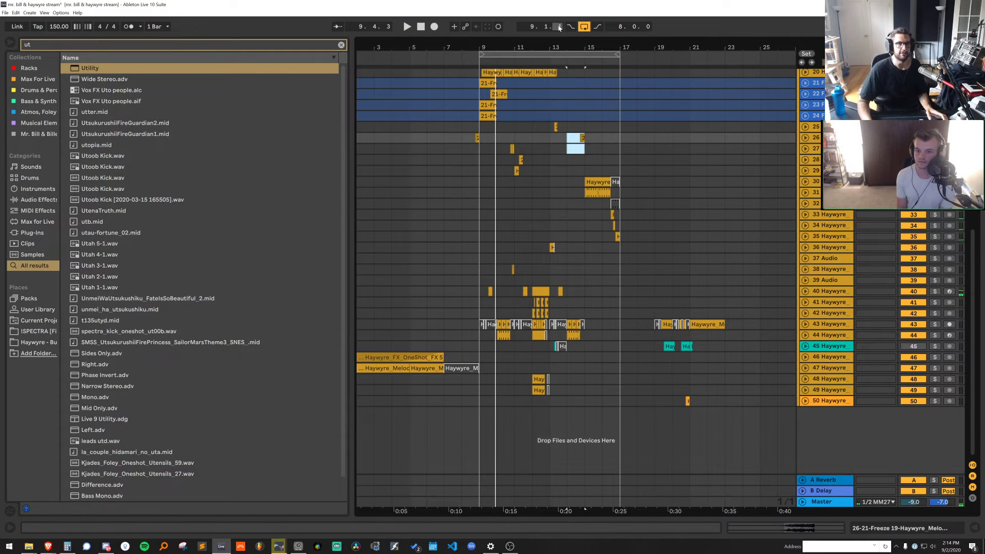
pyautogui.click(420, 26)
# Unfold track 2 and show the devices behind its pitchy snare clip
pyautogui.scroll(8, 784, 116)
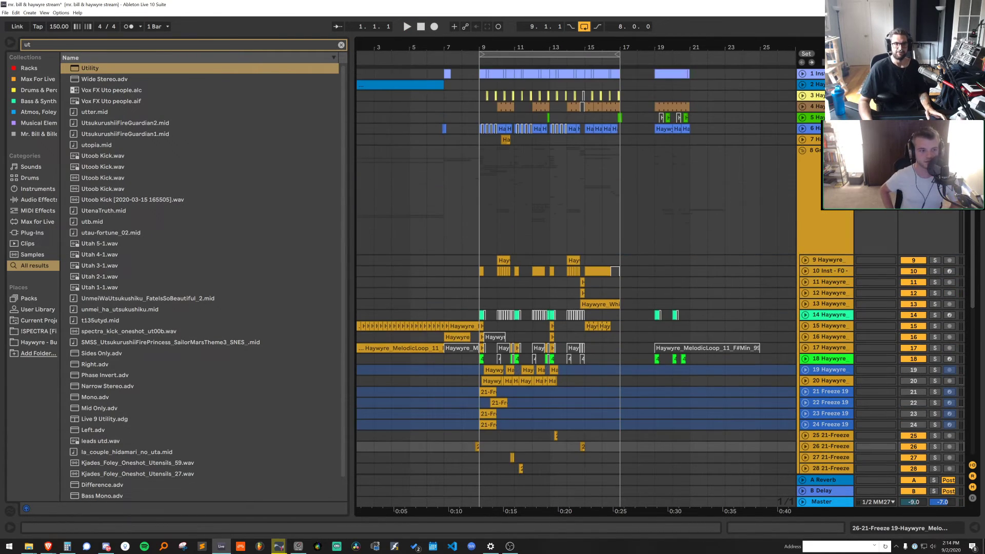
pyautogui.click(802, 85)
pyautogui.click(447, 87)
pyautogui.press('s')
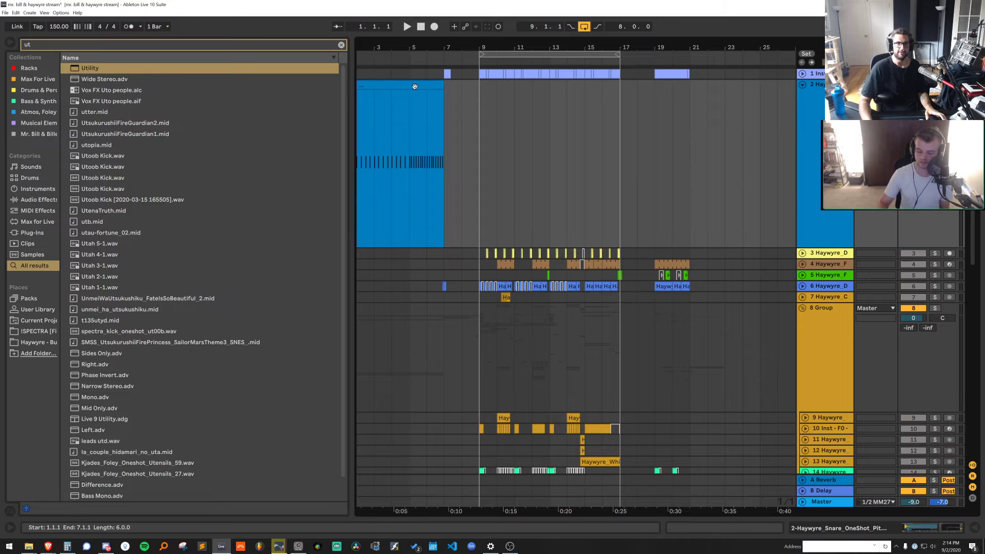
pyautogui.doubleClick(420, 87)
pyautogui.hotkey('shift', 'Tab')
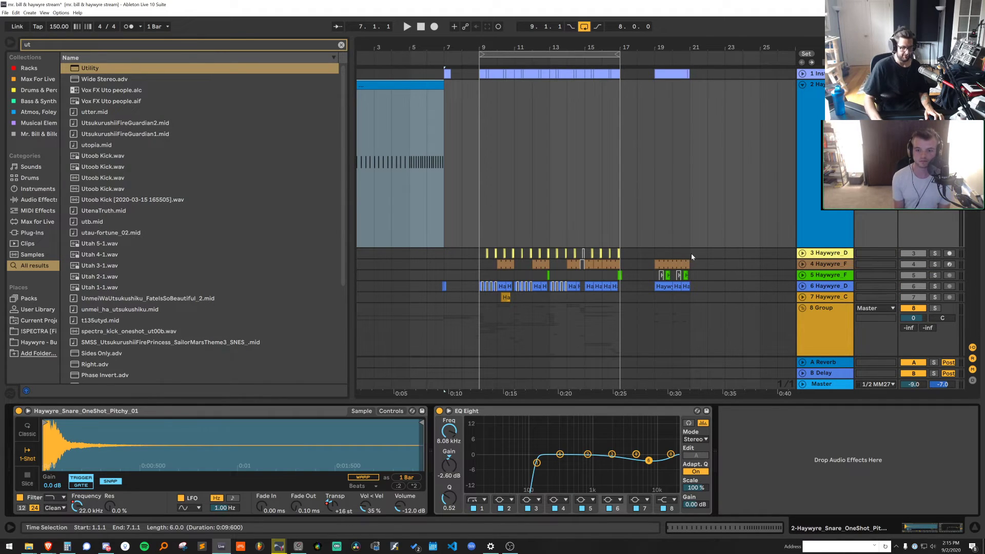
# Automate the snare's EQ Eight band 1 frequency to fall from about 277 Hz at bar 3 to 130 Hz near bar 6
pyautogui.press('space')
pyautogui.press('space')
pyautogui.press('space')
pyautogui.click(537, 463)
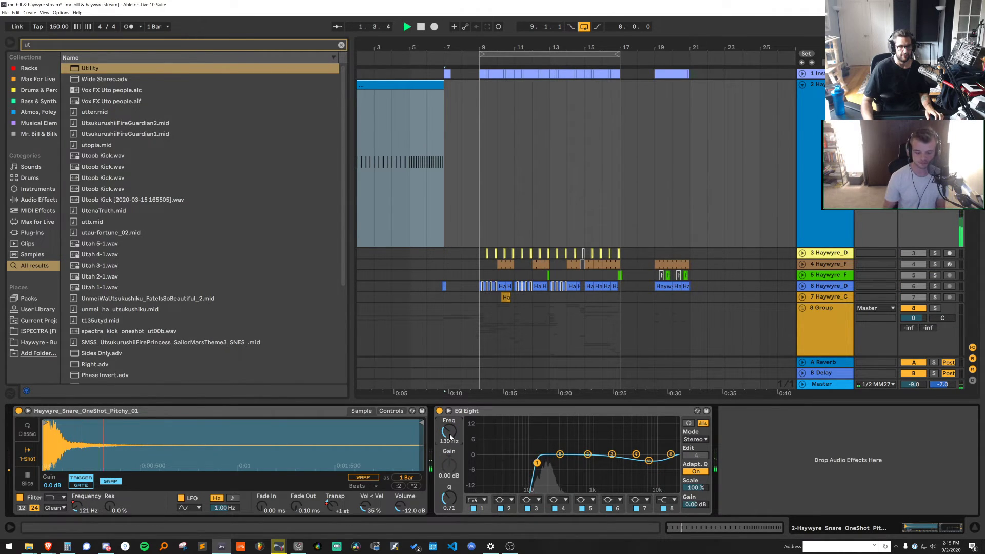
pyautogui.press('a')
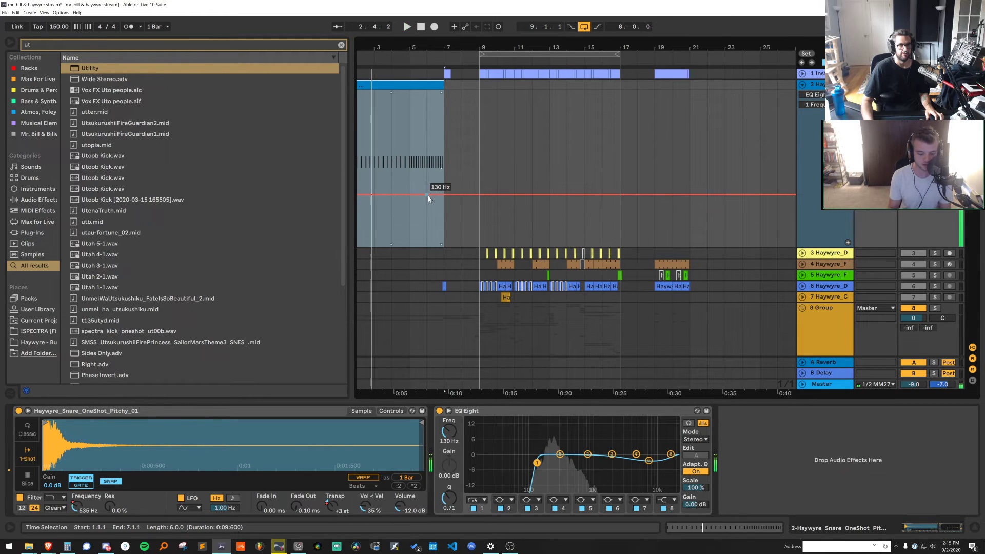
pyautogui.click(428, 195)
pyautogui.moveTo(375, 195); pyautogui.dragTo(375, 179)
# Audition the snare build-up with its low-cut automation and place the insert marker at bar 5
pyautogui.press('space')
pyautogui.click(368, 86)
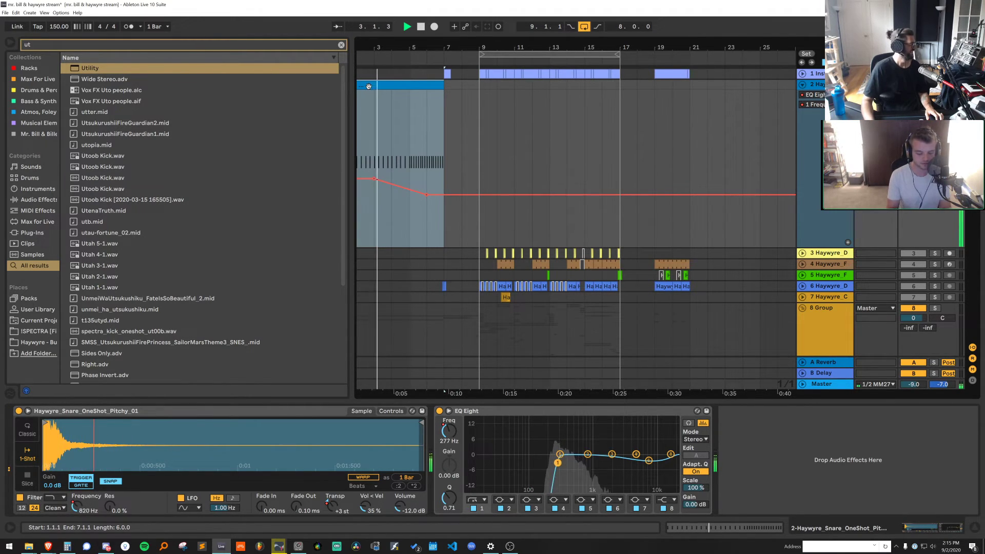
pyautogui.press('space')
pyautogui.click(374, 159)
pyautogui.click(405, 141)
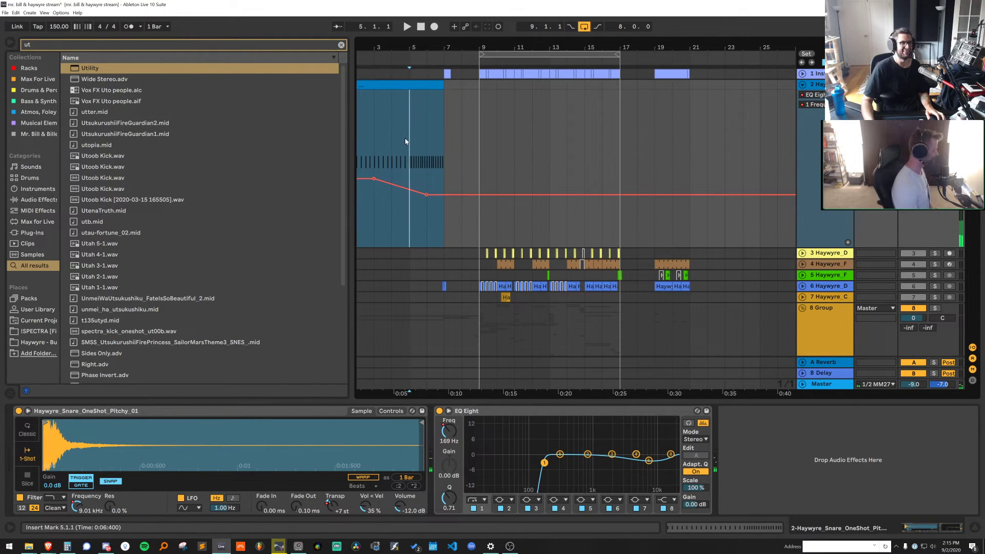
# Loop bars 4 to 7 of track 2's snare build-up and play the looped section
pyautogui.click(389, 140)
pyautogui.moveTo(375, 142); pyautogui.dragTo(443, 147)
pyautogui.moveTo(442, 147); pyautogui.dragTo(392, 150)
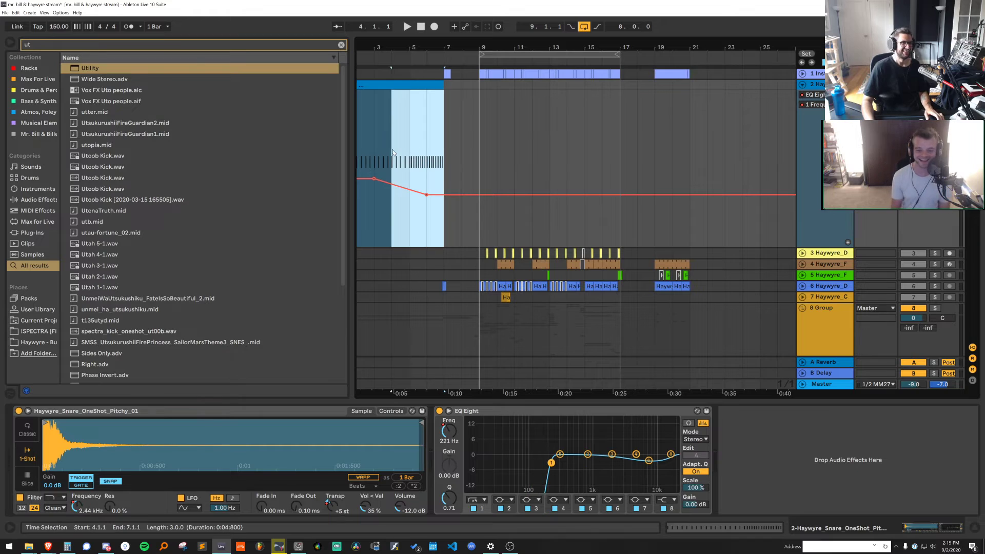
pyautogui.hotkey('ctrl', 'l')
pyautogui.press('space')
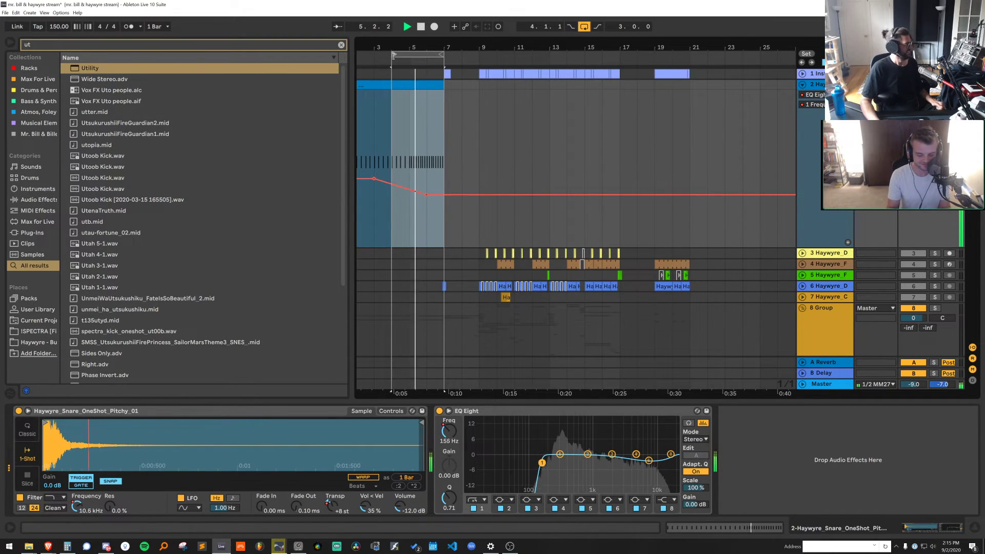
# Shorten the loop to start at bar 5, stop playback at bar 5 and turn looping off
pyautogui.moveTo(393, 55); pyautogui.dragTo(411, 55)
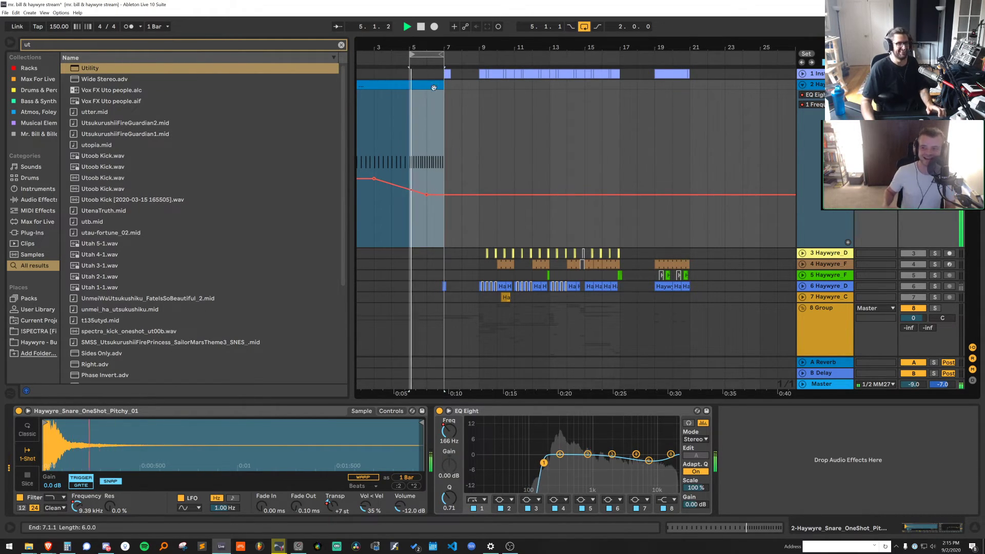
pyautogui.click(412, 108)
pyautogui.press('space')
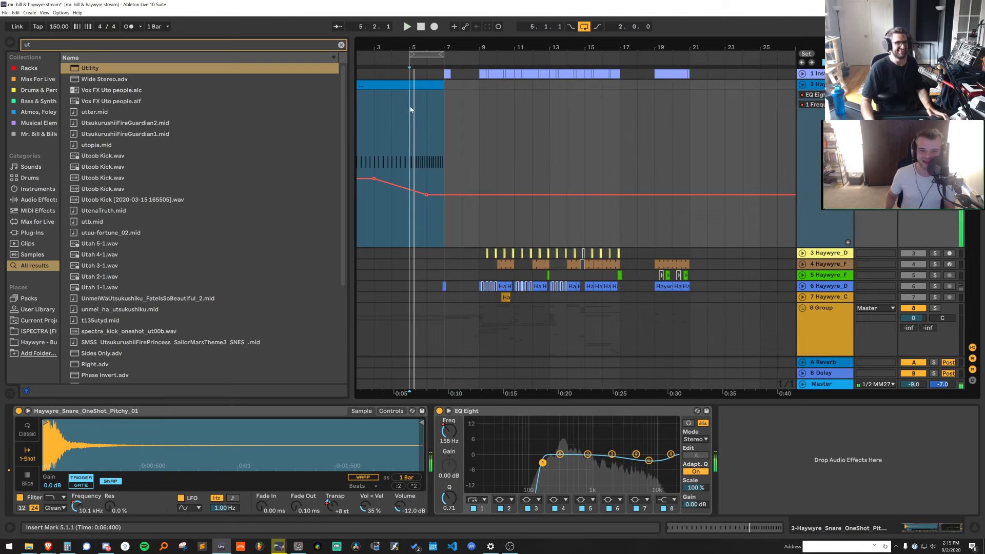
pyautogui.click(584, 27)
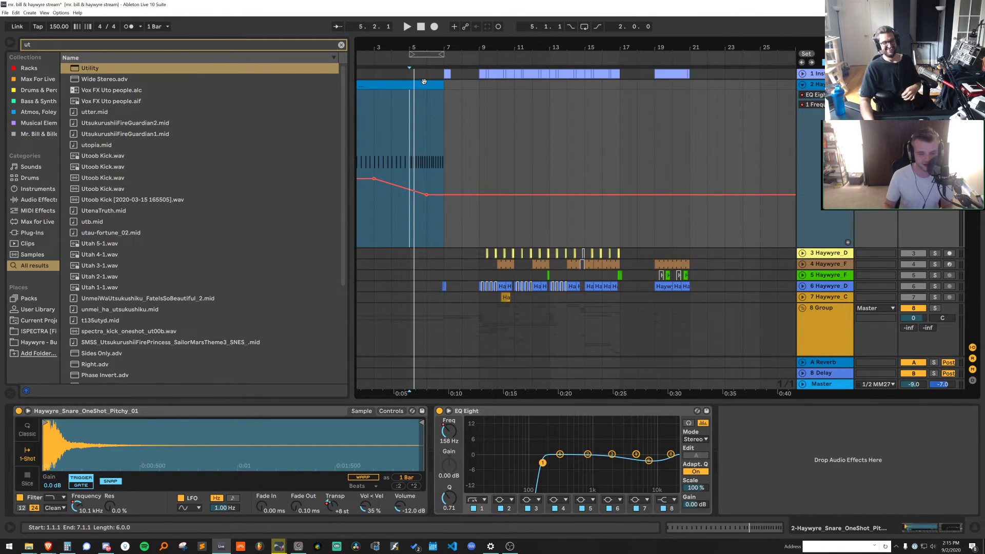
# Raise the snare's EQ Eight frequency automation to about 553 Hz at bar 1, and play from there with track 2 unsoloed
pyautogui.click(371, 115)
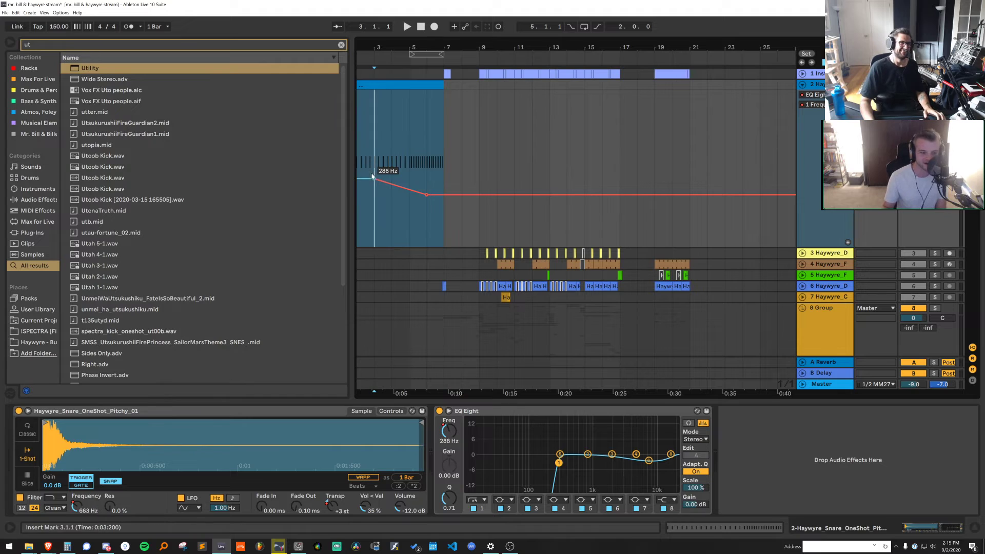
pyautogui.moveTo(357, 178); pyautogui.dragTo(357, 165)
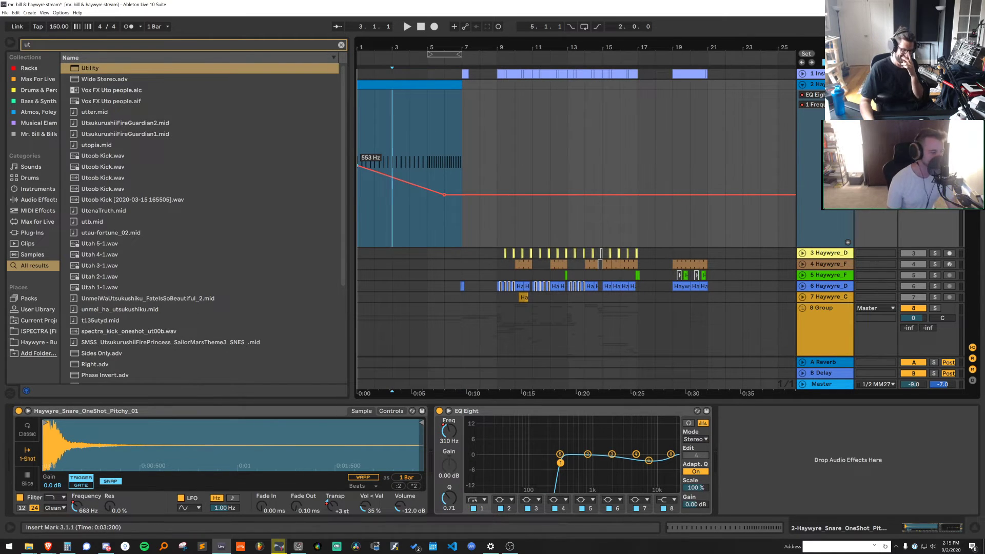
pyautogui.click(361, 142)
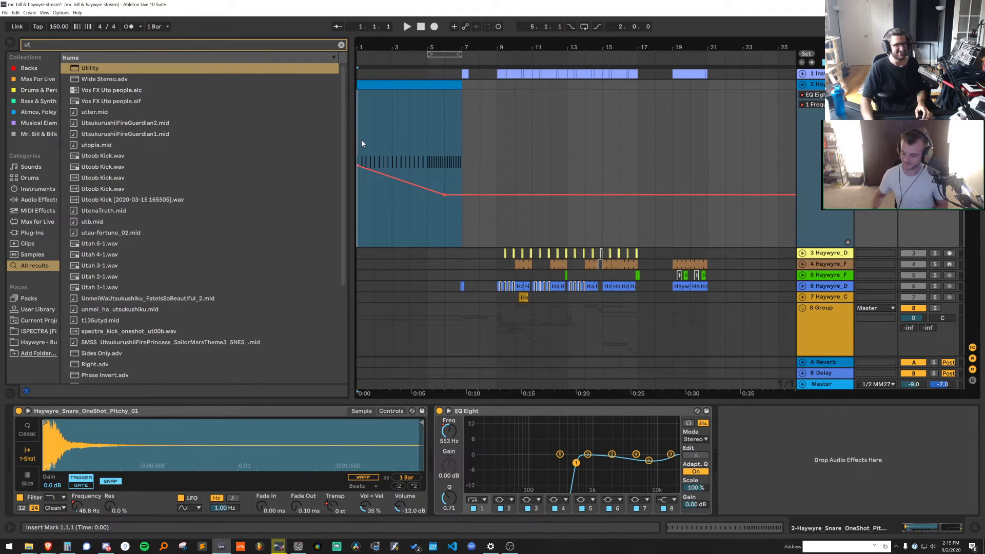
pyautogui.press('space')
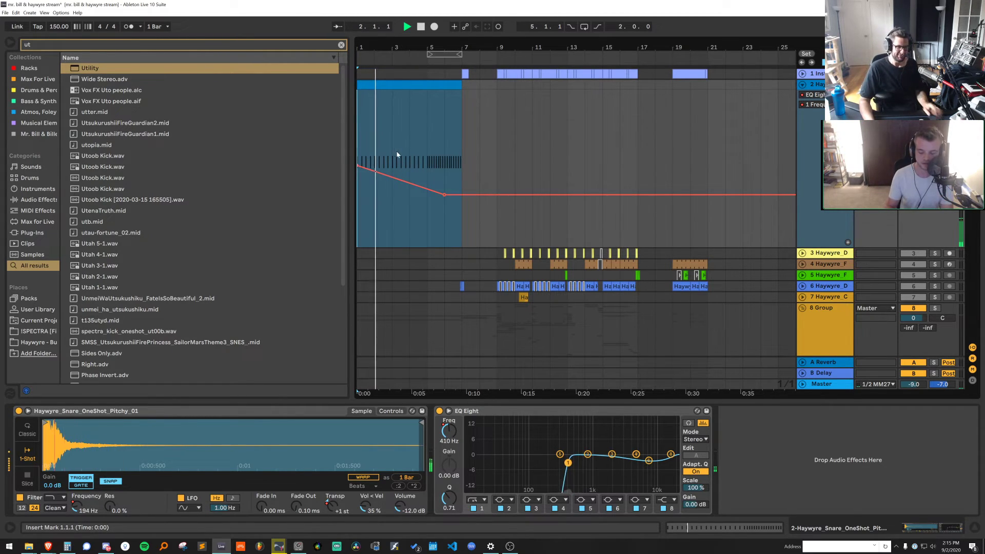
pyautogui.click(934, 84)
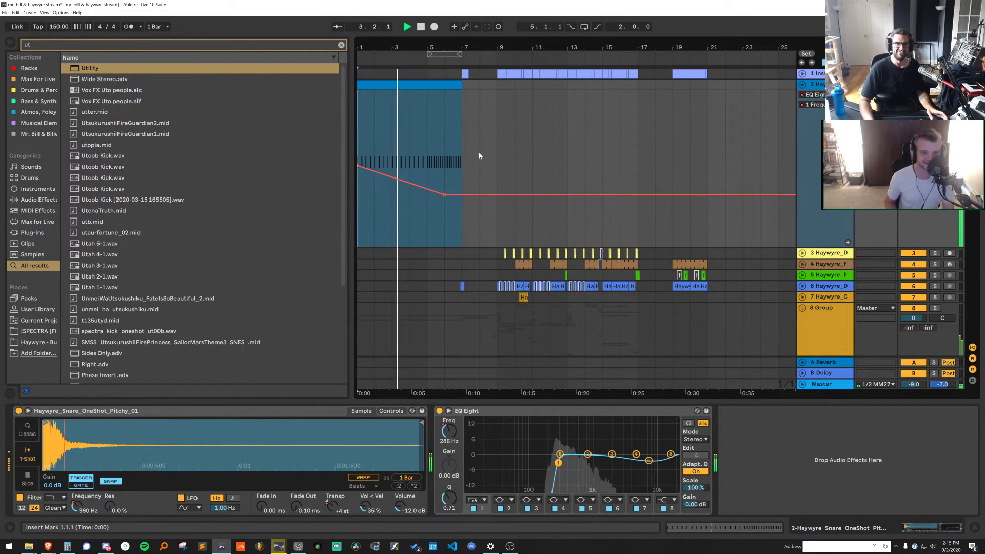
# Reshape the snare's EQ frequency automation with a breakpoint at bar 5 and a steeper fall to about 80 Hz at bar 7
pyautogui.moveTo(445, 194)
pyautogui.mouseDown()
pyautogui.moveTo(461, 194)
pyautogui.moveTo(444, 177)
pyautogui.mouseUp()
pyautogui.click(428, 178)
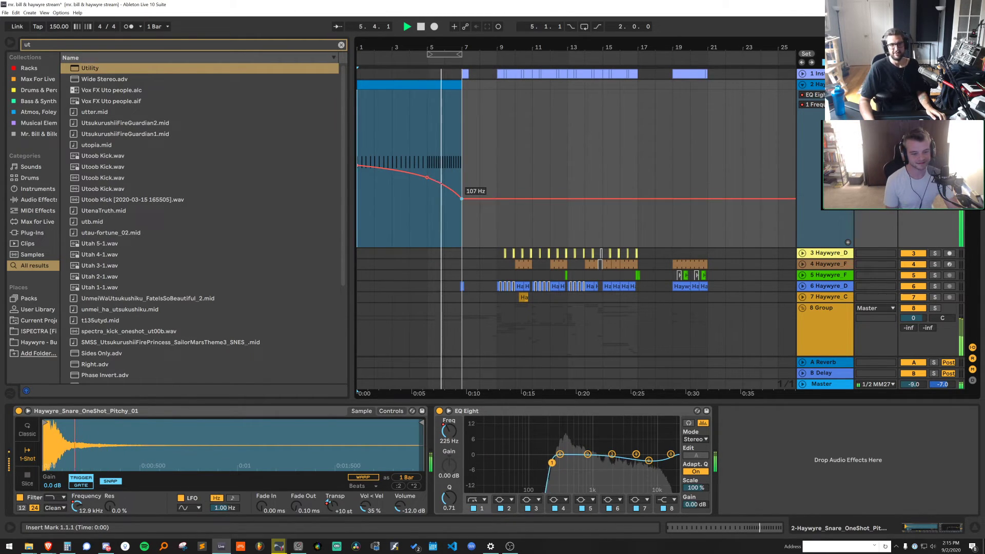
pyautogui.press('a')
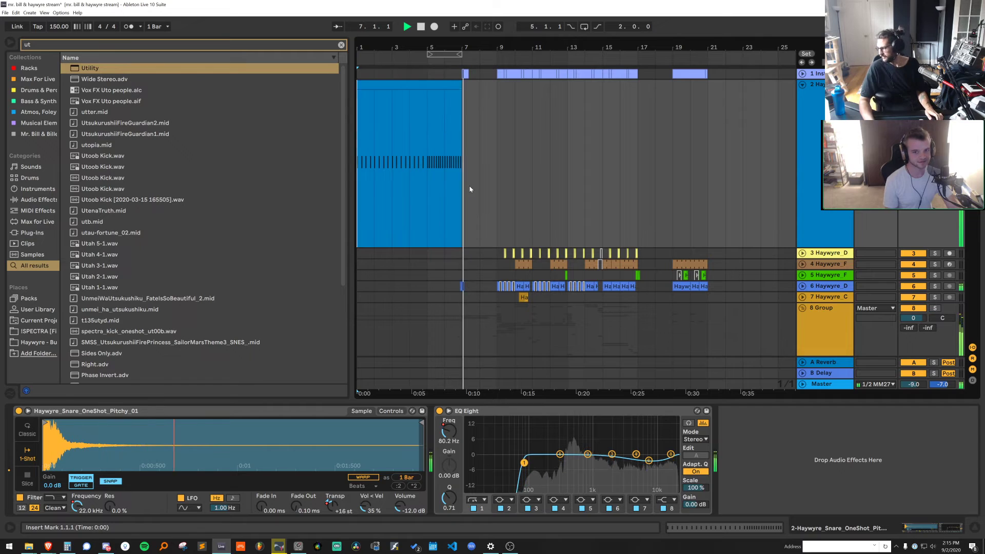
pyautogui.press('a')
# Replay the snare build-up from bar 2 to audition the reshaped EQ frequency automation
pyautogui.click(377, 94)
pyautogui.press('space')
pyautogui.press('space')
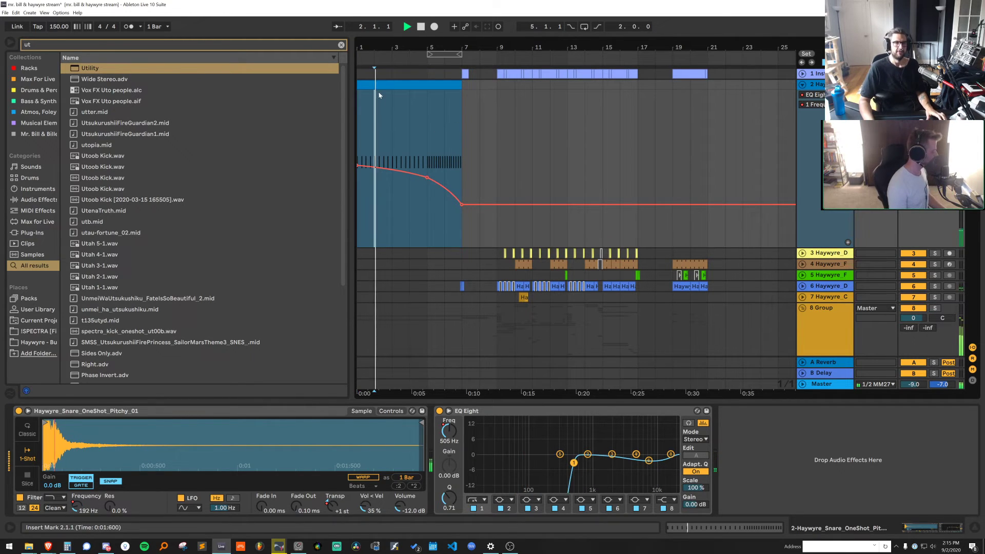
pyautogui.click(380, 86)
pyautogui.press('space')
pyautogui.press('space')
# Raise the snare EQ automation slightly at bar 1 and lower its bar 7 endpoint to about 43 Hz
pyautogui.click(424, 153)
pyautogui.moveTo(358, 166); pyautogui.dragTo(358, 162)
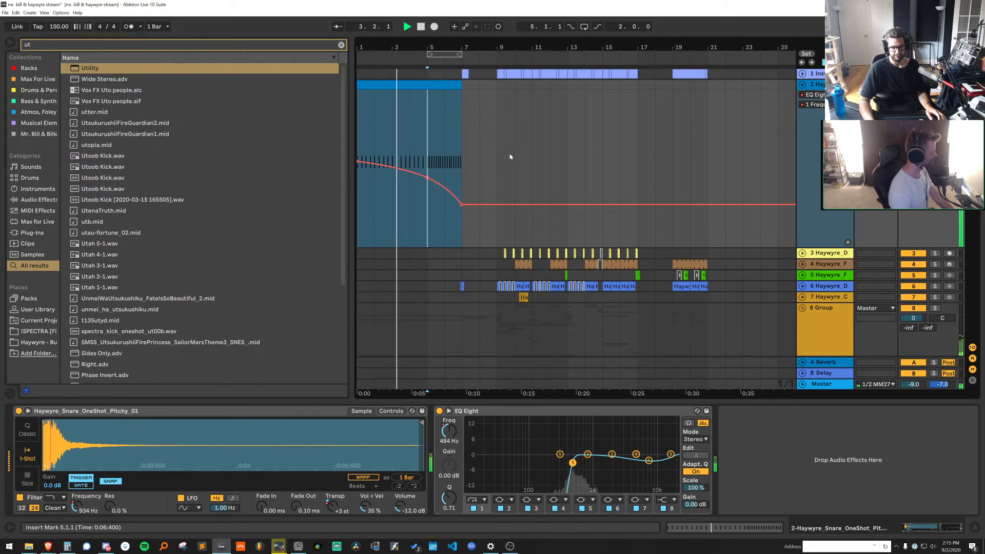
pyautogui.press('a')
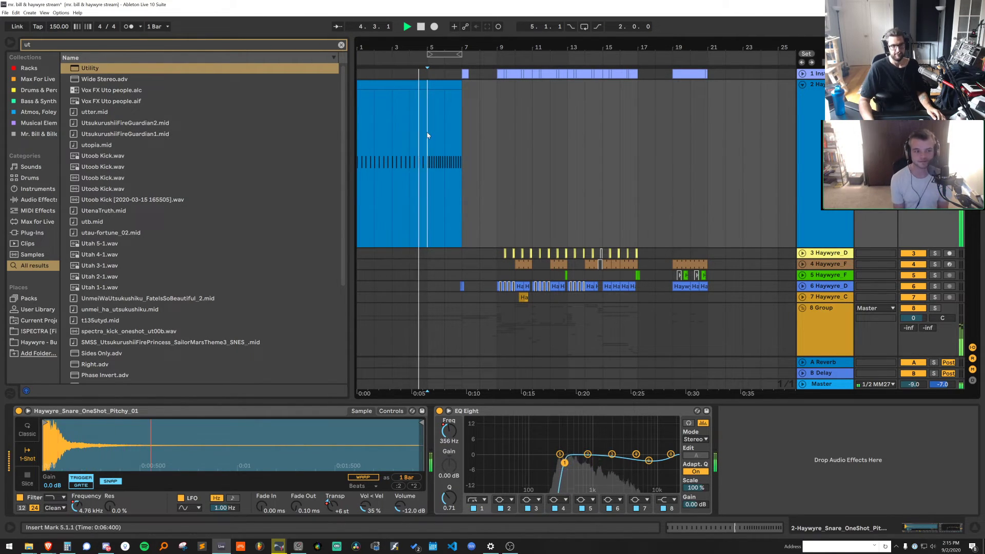
pyautogui.press('a')
pyautogui.moveTo(462, 210); pyautogui.dragTo(461, 217)
pyautogui.click(77, 508)
pyautogui.press('a')
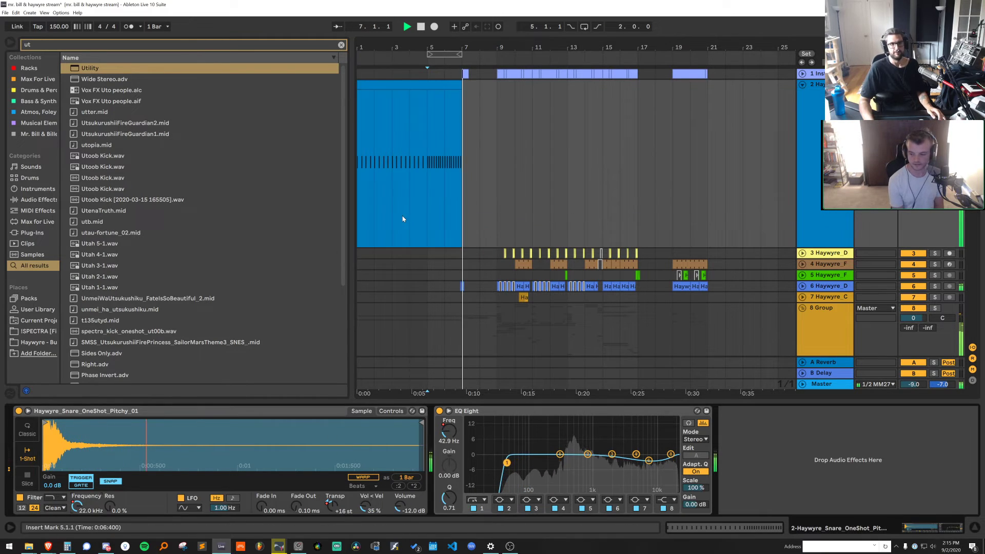
pyautogui.press('a')
# Fold track 2, show the devices of track 25 and return playback to bar 1
pyautogui.click(803, 84)
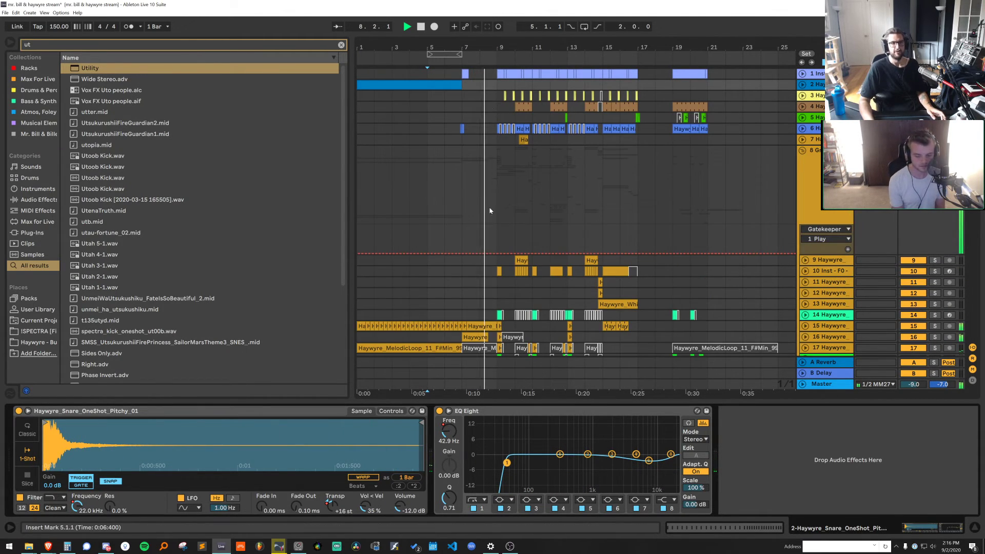
pyautogui.scroll(-5, 488, 93)
pyautogui.moveTo(463, 46); pyautogui.dragTo(464, 72)
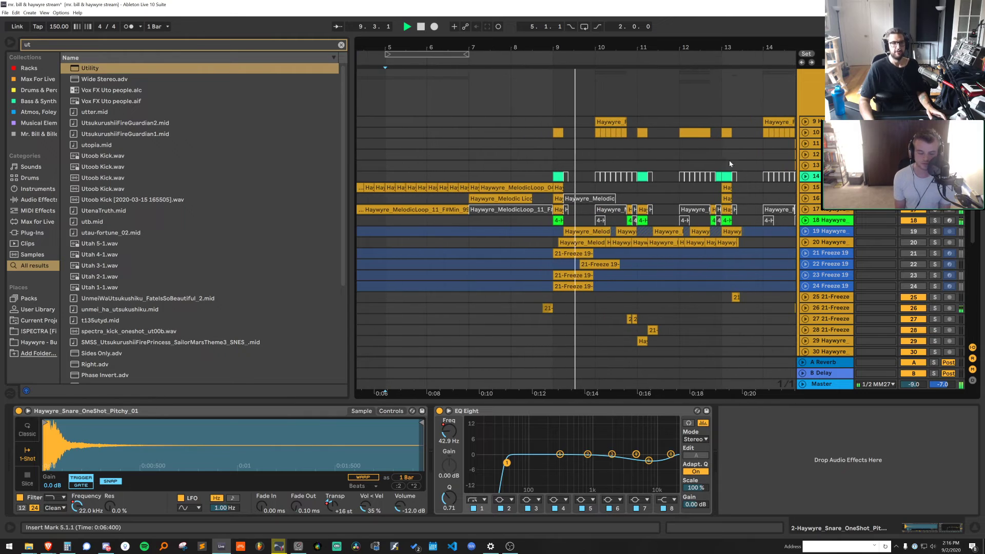
pyautogui.click(826, 286)
pyautogui.click(821, 300)
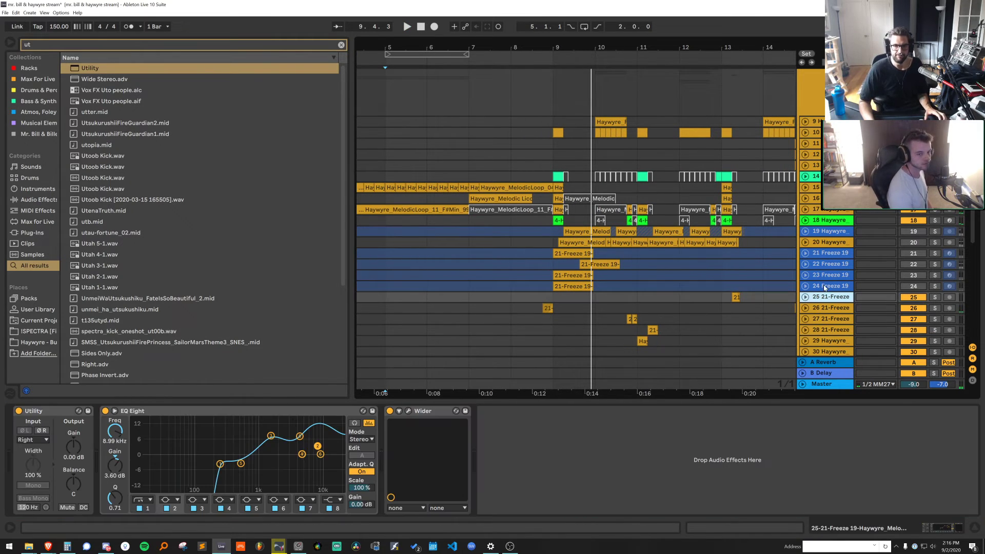
pyautogui.press('space')
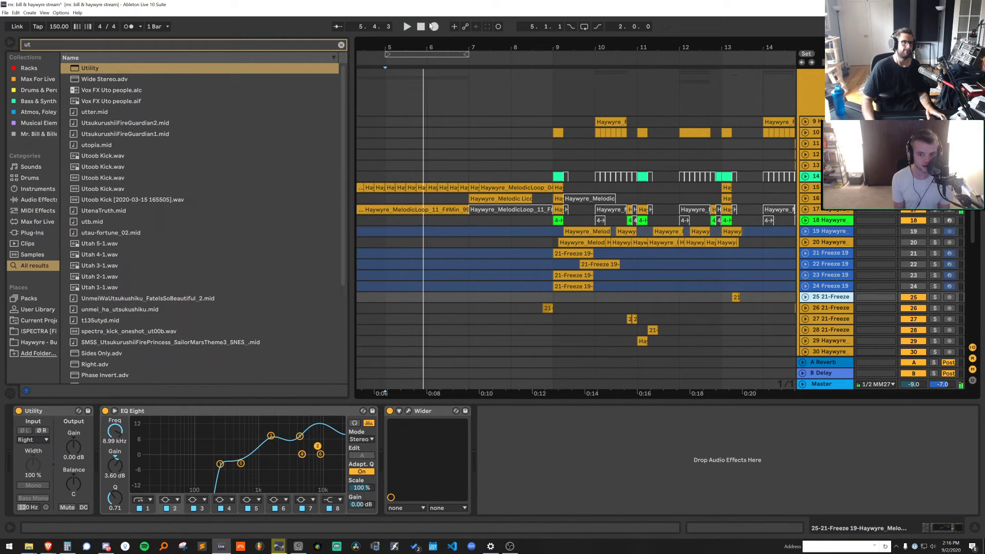
pyautogui.click(421, 26)
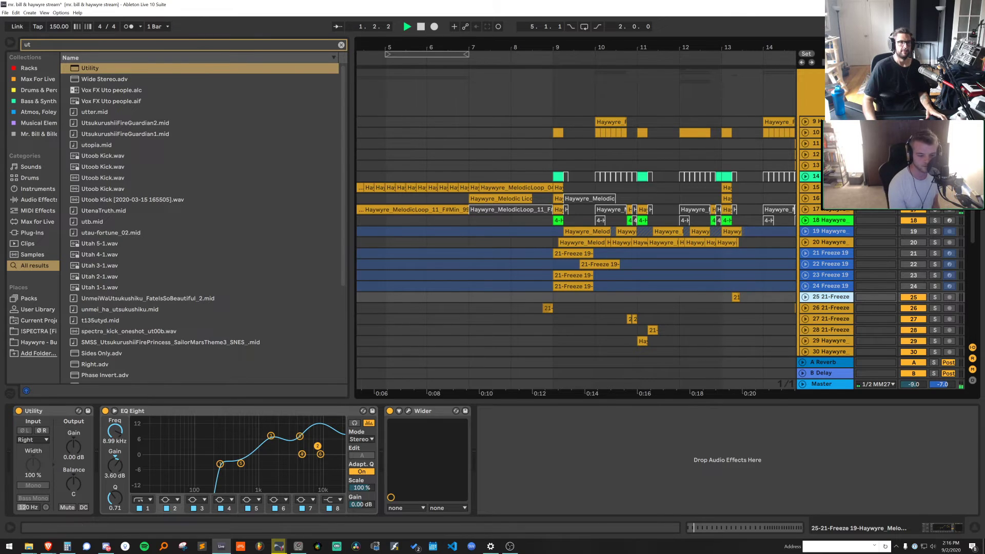
# Unfold track 15 and raise the bar 1 start of its Auto Filter frequency automation while playing the intro
pyautogui.moveTo(506, 48); pyautogui.dragTo(507, 28)
pyautogui.press('space')
pyautogui.click(805, 187)
pyautogui.press('space')
pyautogui.press('space')
pyautogui.press('a')
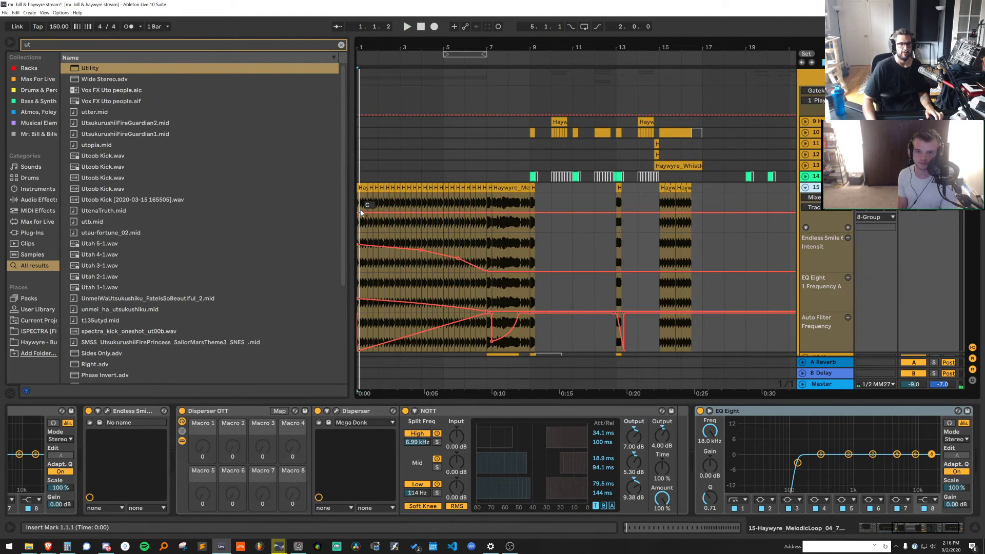
pyautogui.press('space')
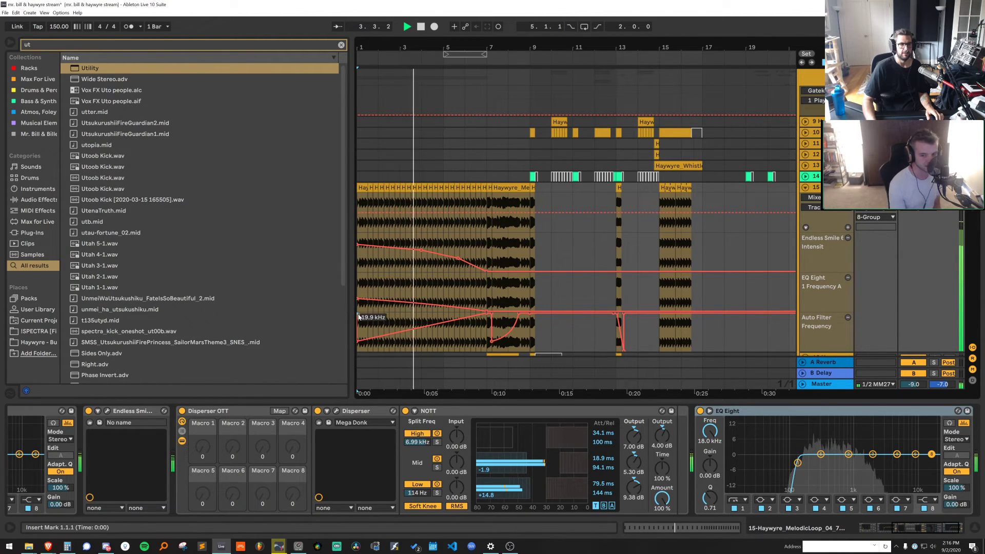
pyautogui.press('a')
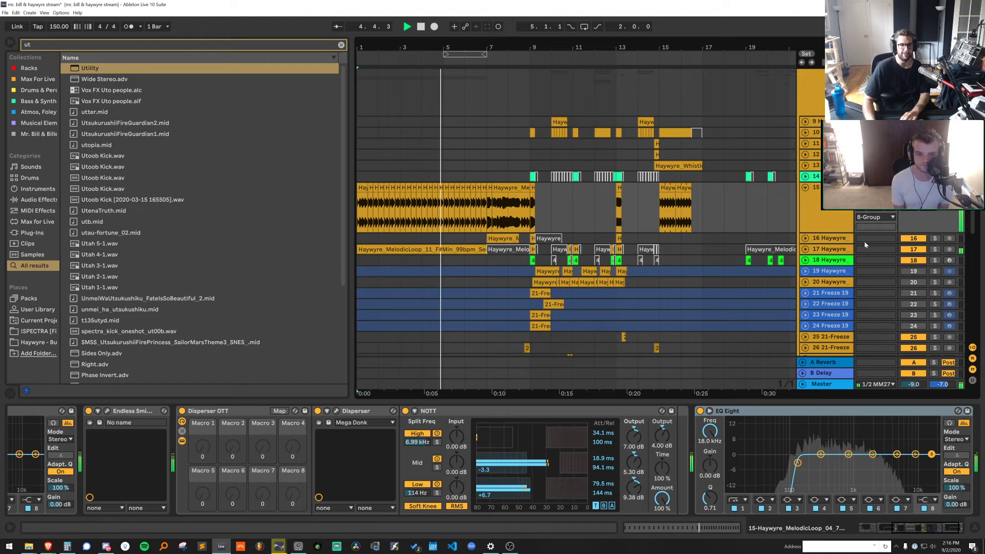
# Raise track 17's Auto Filter frequency automation to about 417 Hz at bar 1, and fold tracks 17 and 15
pyautogui.doubleClick(833, 249)
pyautogui.click(425, 250)
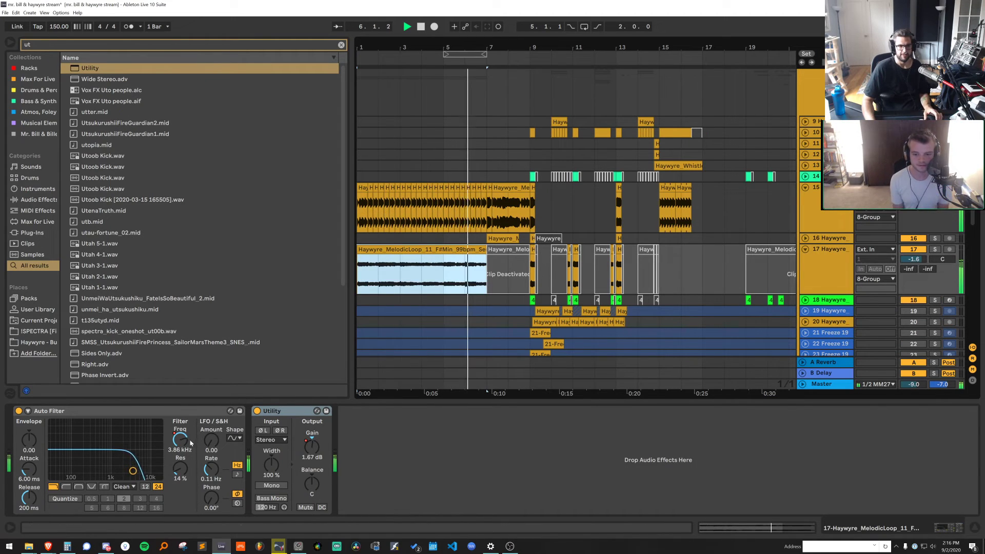
pyautogui.press('a')
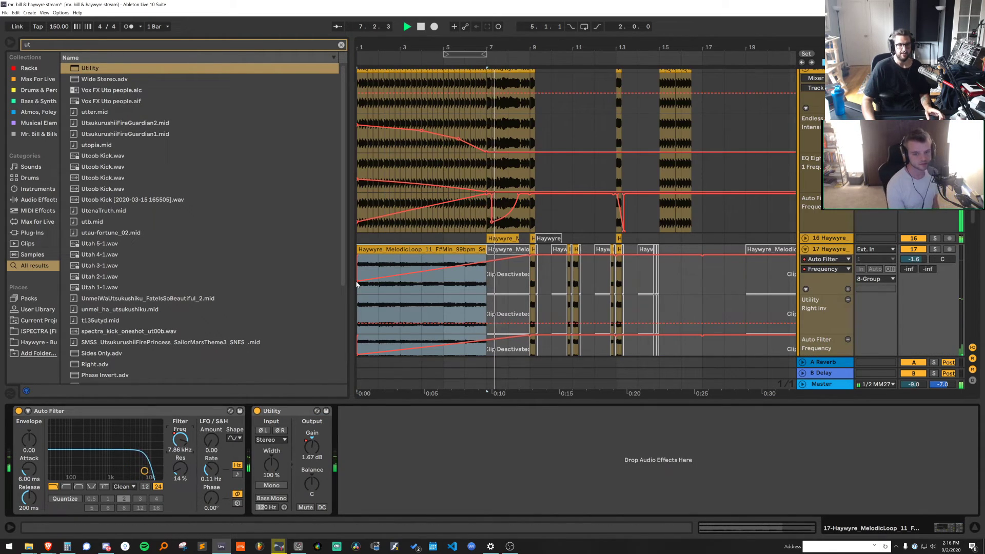
pyautogui.click(358, 284)
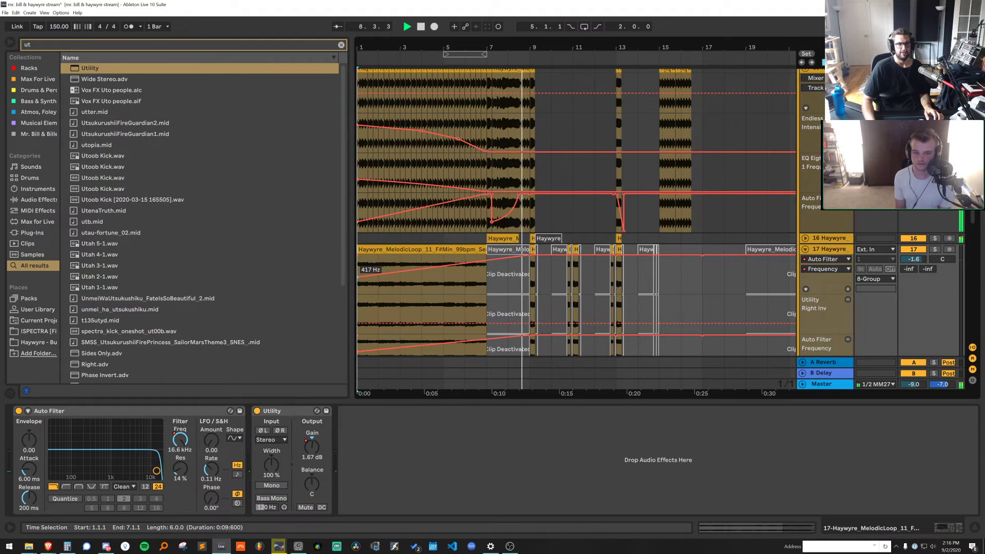
pyautogui.press('a')
pyautogui.click(805, 250)
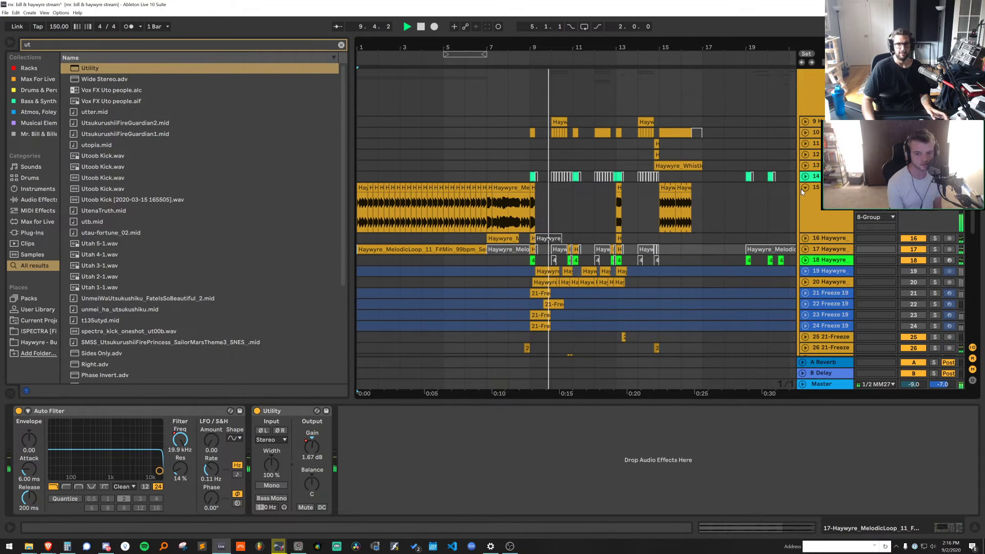
pyautogui.click(805, 187)
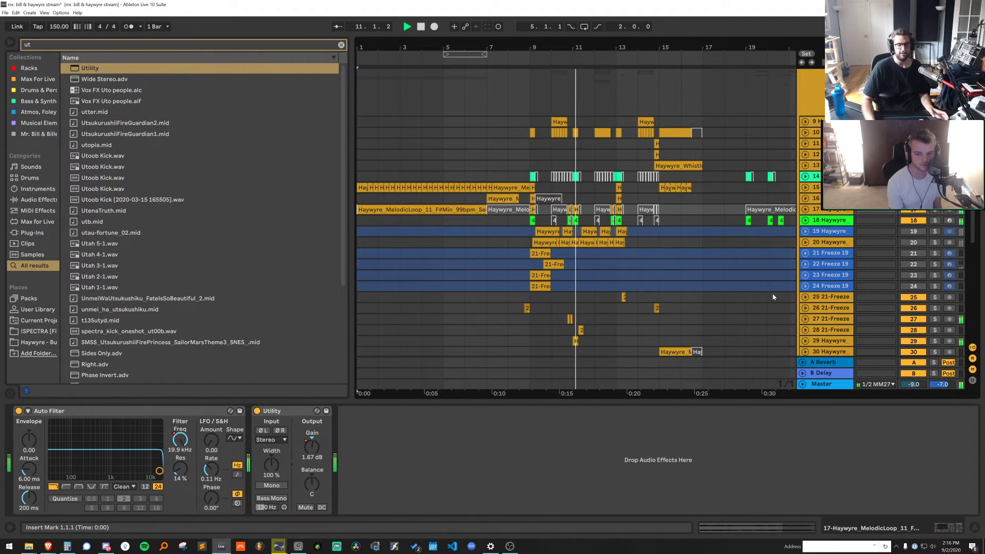
# Switch the fixed grid to 1/16 and back to 1 Bar, hiding the device view in between
pyautogui.rightClick(590, 274)
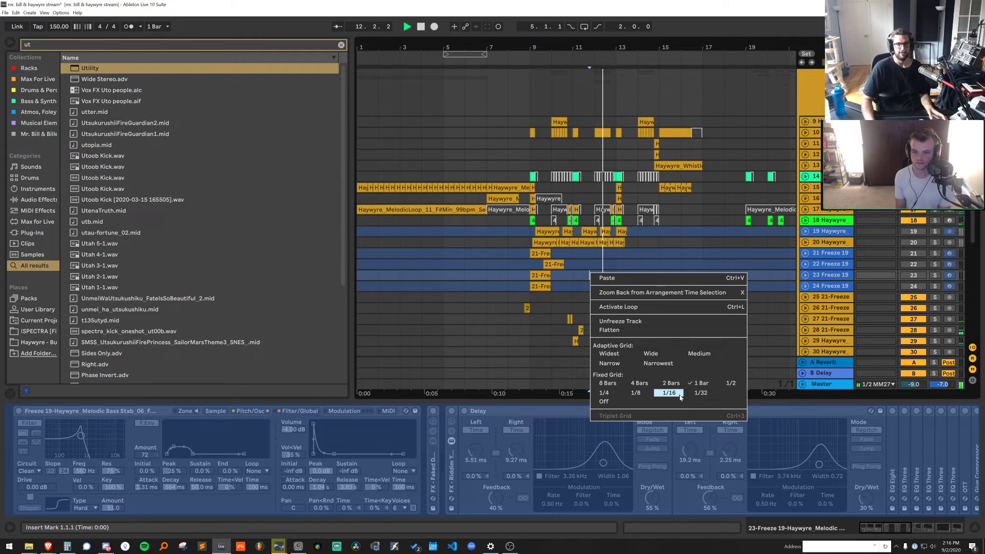
pyautogui.click(669, 393)
pyautogui.hotkey('ctrl', 'alt', 'l')
pyautogui.rightClick(641, 341)
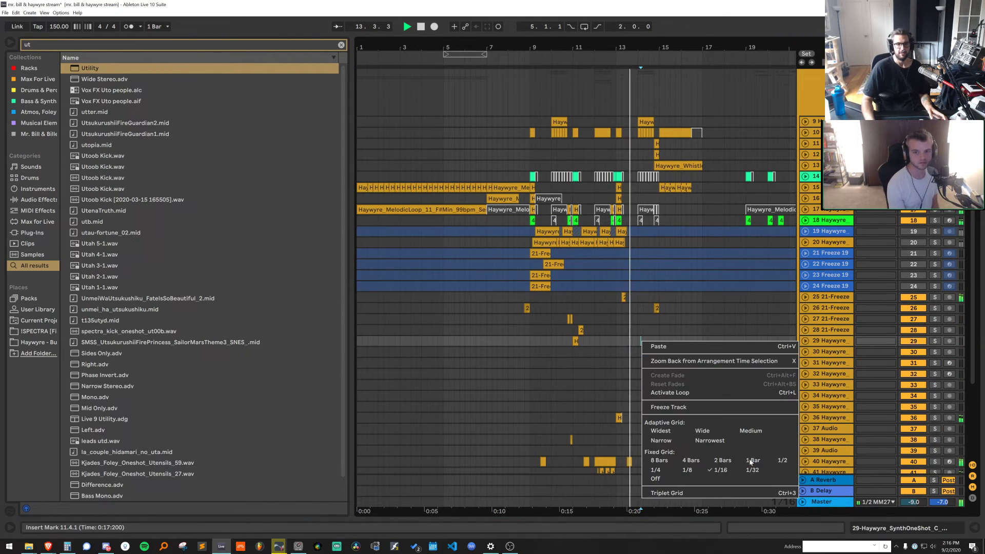
pyautogui.click(752, 461)
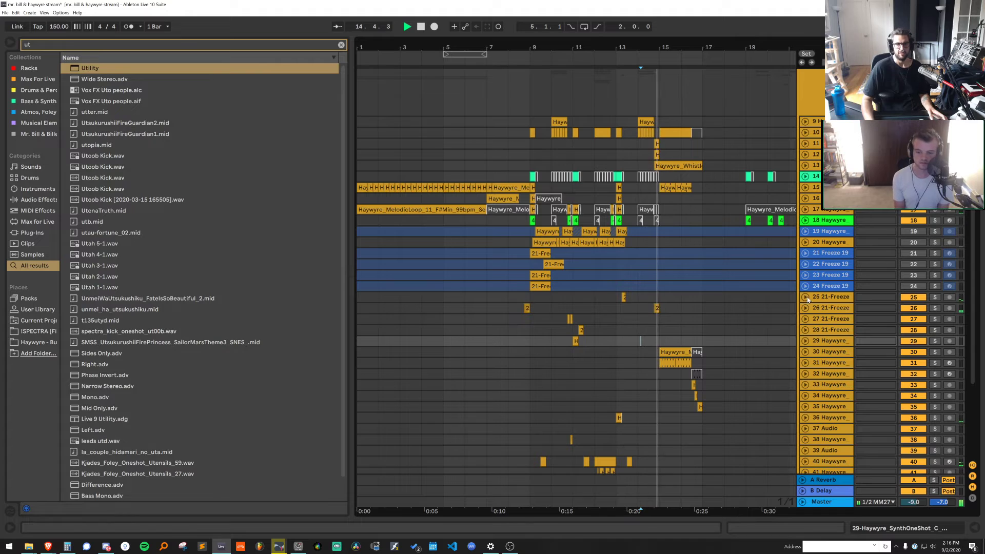
# Place the insert marker at 14.4.1 on track 12 and audition the full mix from there
pyautogui.click(656, 155)
pyautogui.press('space')
pyautogui.press('space')
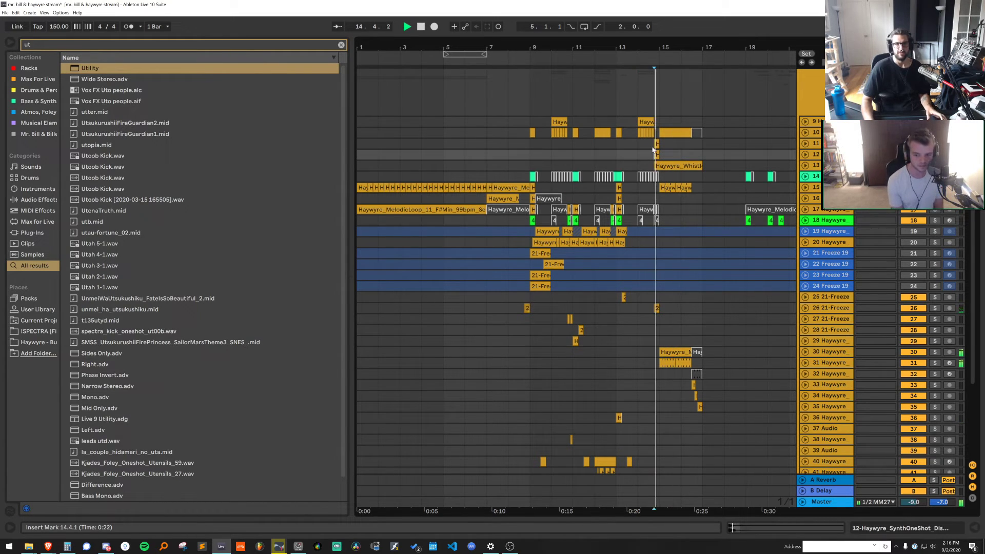
pyautogui.press('space')
# Solo track 12, audition its synth one-shot from 14.4.1, and unfold the track with its device view
pyautogui.click(935, 155)
pyautogui.press('space')
pyautogui.press('space')
pyautogui.press('space')
pyautogui.press('space')
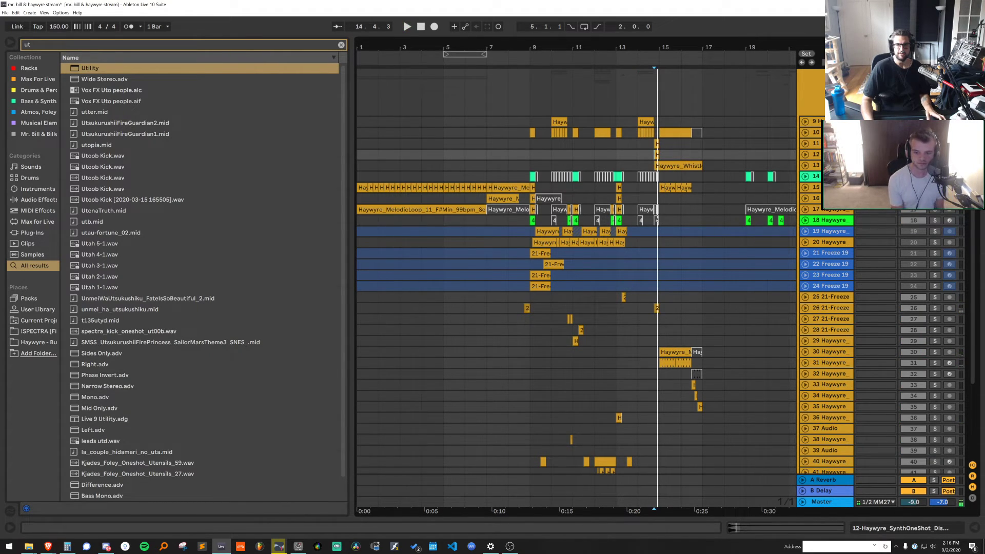
pyautogui.doubleClick(816, 156)
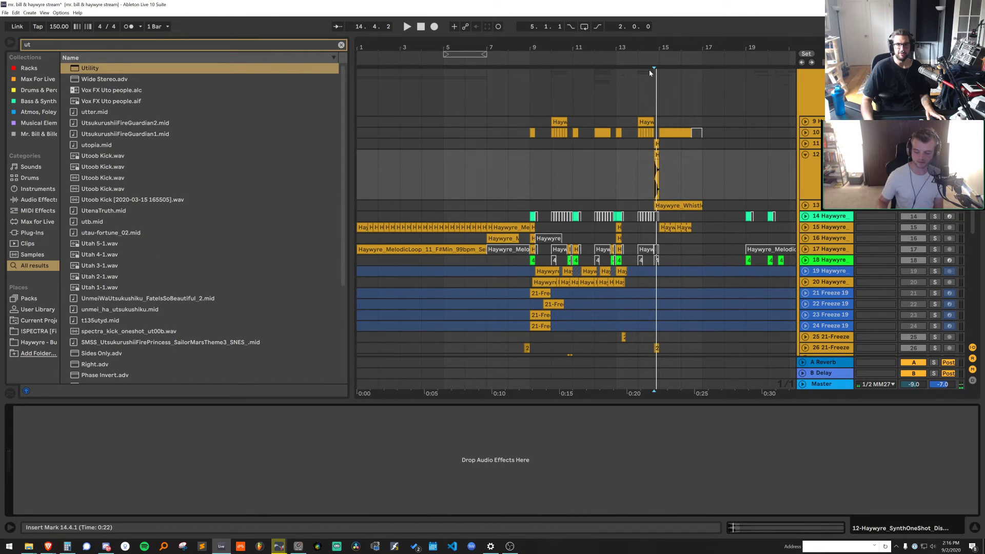
# Select the distorted pluck one-shot at 14.4 on track 12 and audition it
pyautogui.moveTo(660, 48); pyautogui.dragTo(660, 103)
pyautogui.press('space')
pyautogui.press('space')
pyautogui.click(618, 155)
pyautogui.press('space')
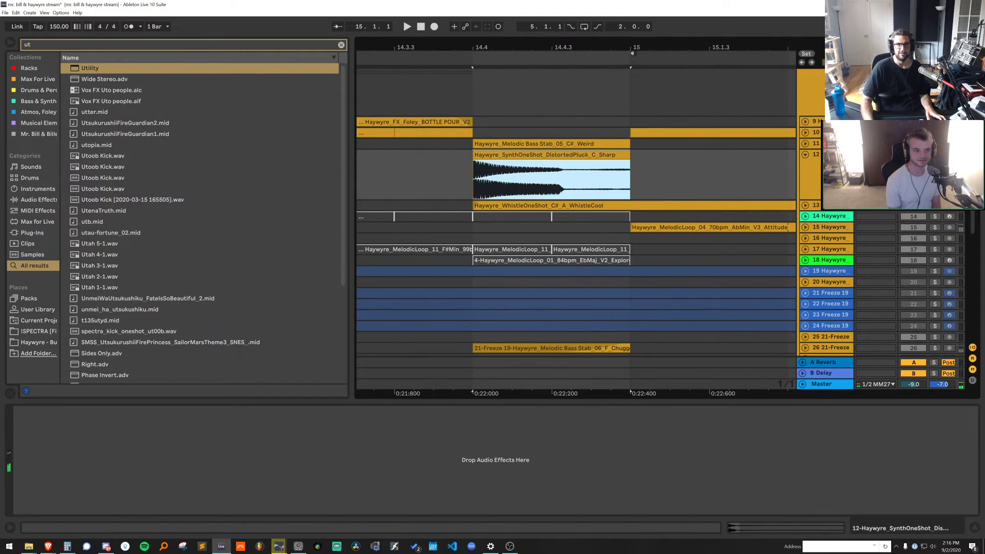
# Search the browser for "valha", add ValhallaRoom_x64 to track 12, and audition the passage from 14.1.1
pyautogui.moveTo(633, 53); pyautogui.dragTo(635, 45)
pyautogui.hotkey('ctrl', 'f')
pyautogui.write('valha')
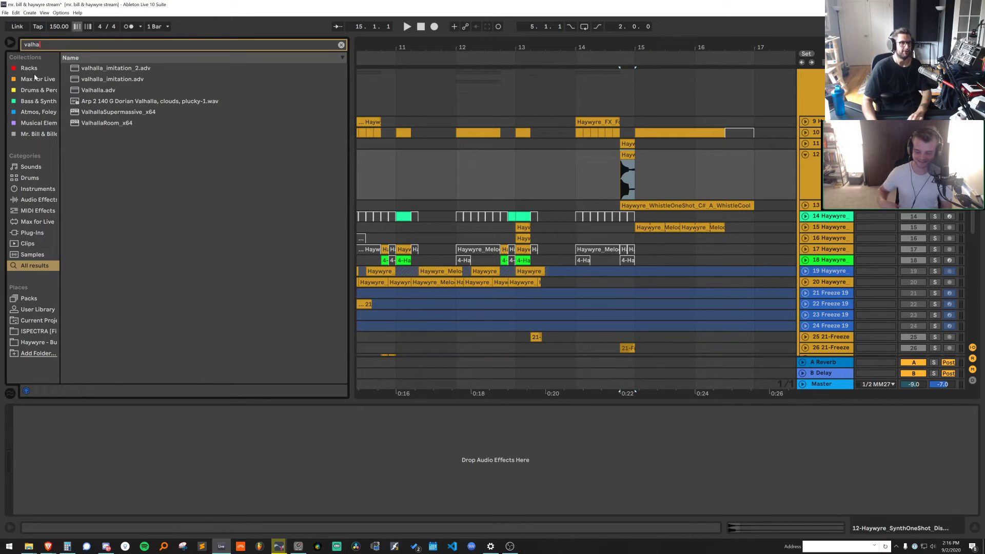
pyautogui.doubleClick(111, 123)
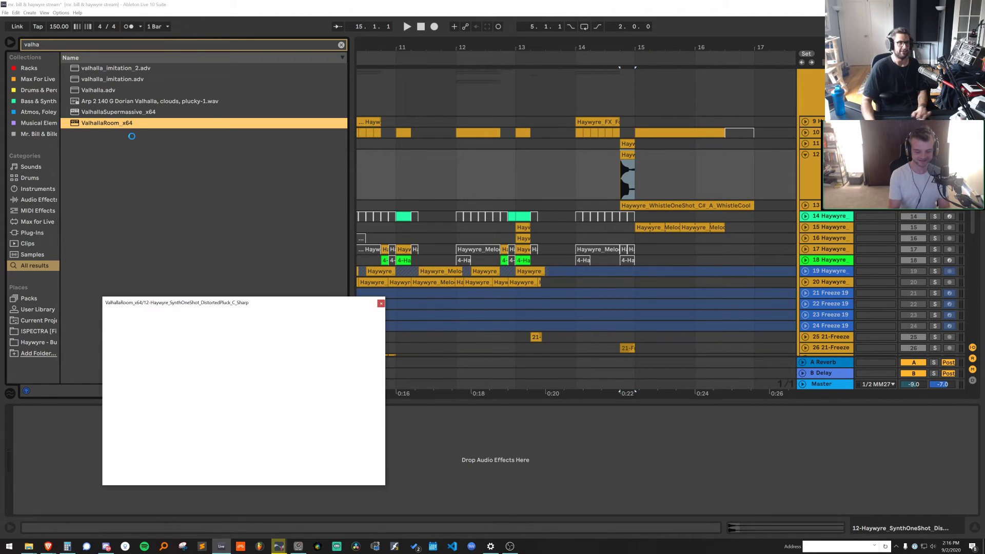
pyautogui.press('space')
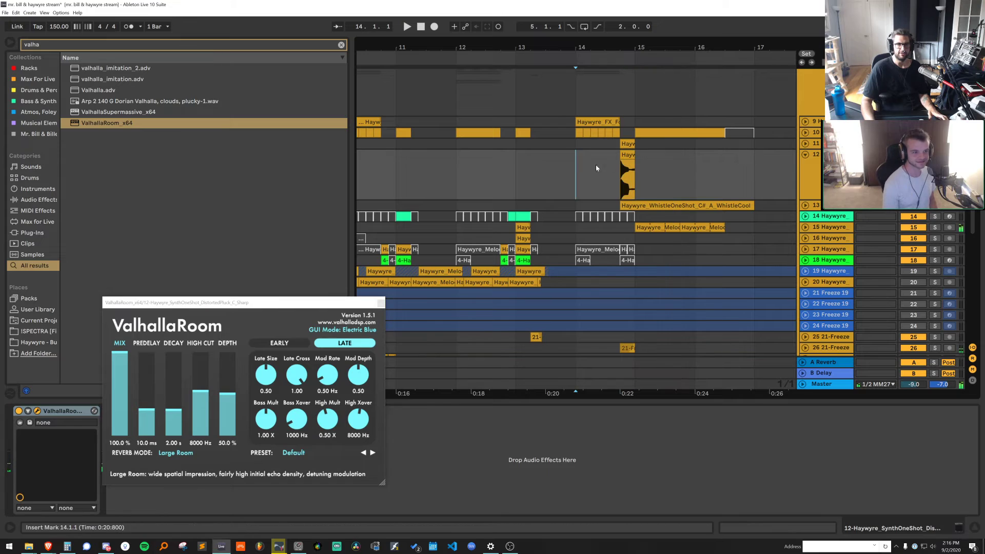
pyautogui.click(577, 169)
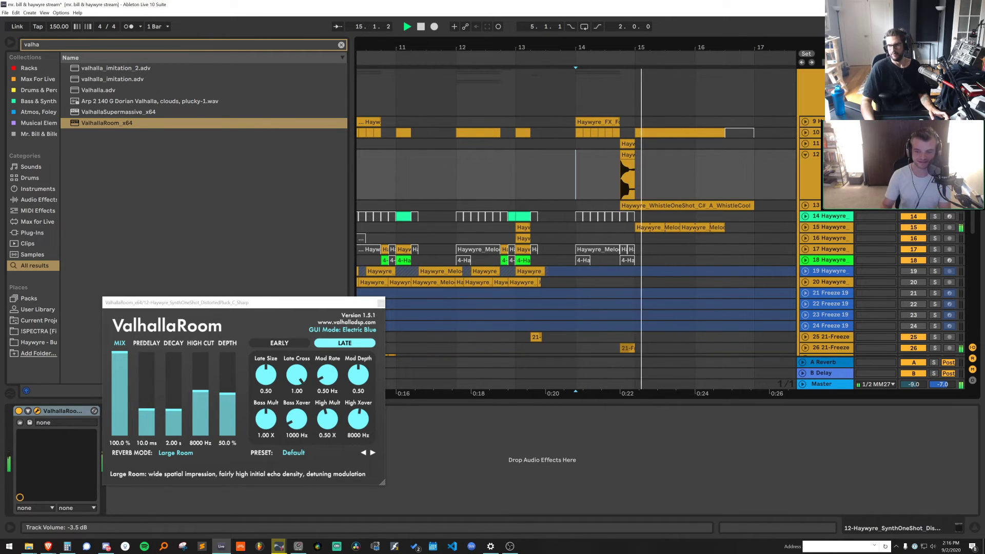
# Set the fixed grid to 1/16 and move track 12's distorted pluck clip to 15.1.1
pyautogui.rightClick(667, 182)
pyautogui.click(745, 308)
pyautogui.click(627, 155)
pyautogui.hotkey('ctrl', 'x')
pyautogui.press('space')
pyautogui.click(637, 165)
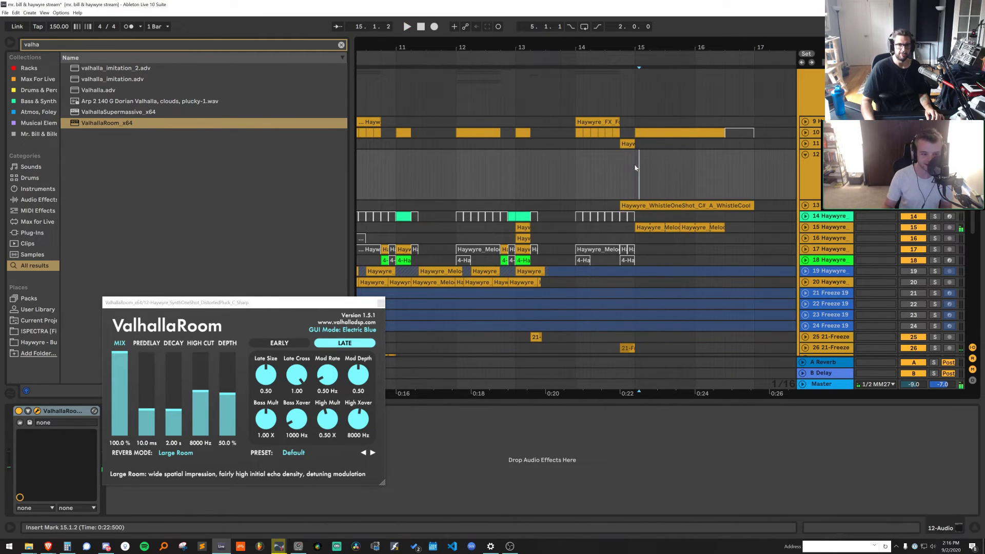
pyautogui.hotkey('ctrl', 'v')
# Audition the relocated distorted pluck in the mix from 14.2.4 and select its clip
pyautogui.click(600, 169)
pyautogui.press('space')
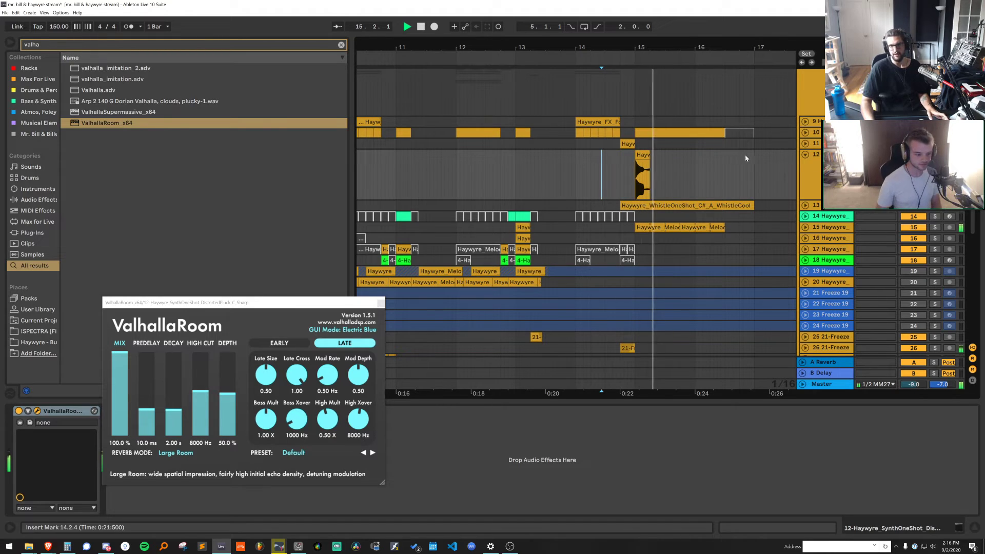
pyautogui.press('space')
pyautogui.press('space')
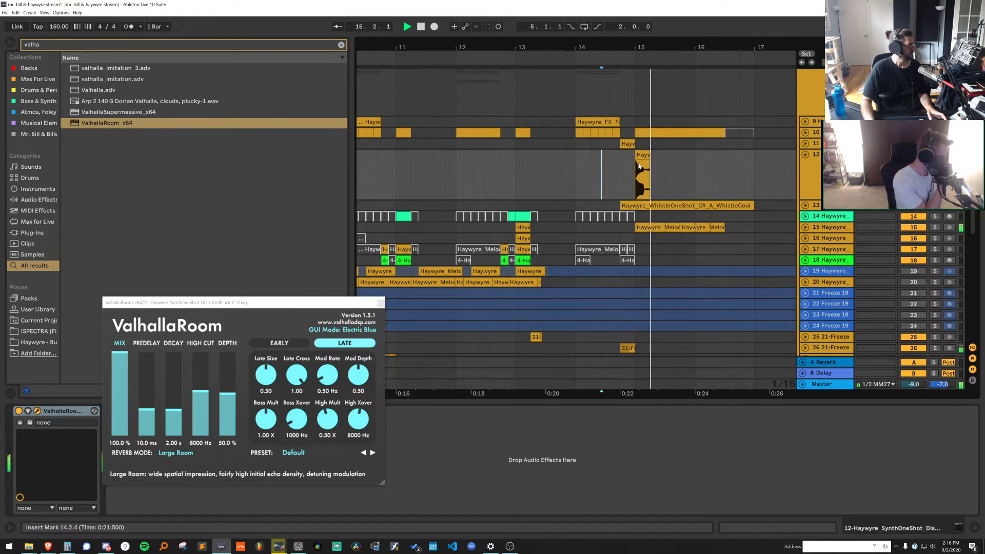
pyautogui.click(638, 182)
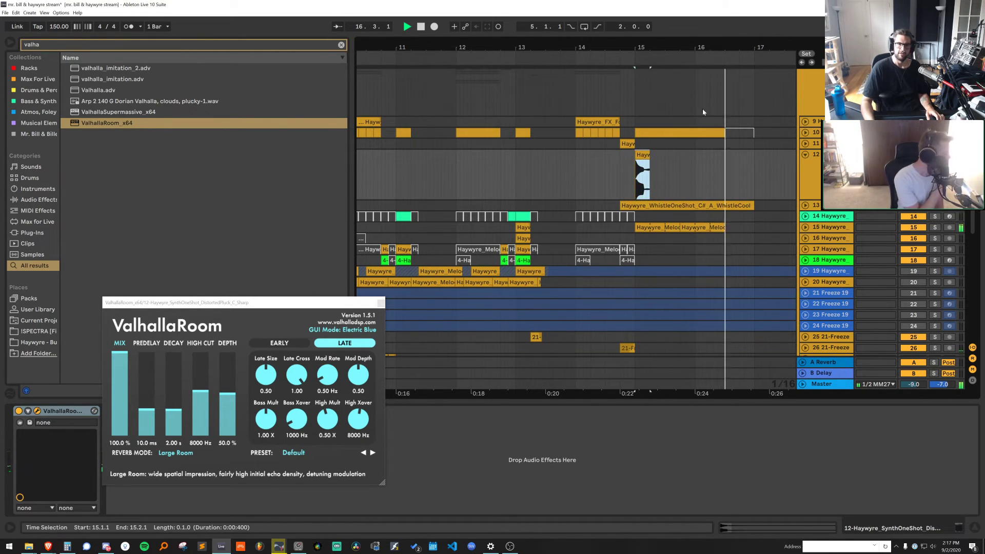
# Close the ValhallaRoom window, stop playback, and fold track 12
pyautogui.click(380, 304)
pyautogui.press('space')
pyautogui.scroll(-6, 678, 202)
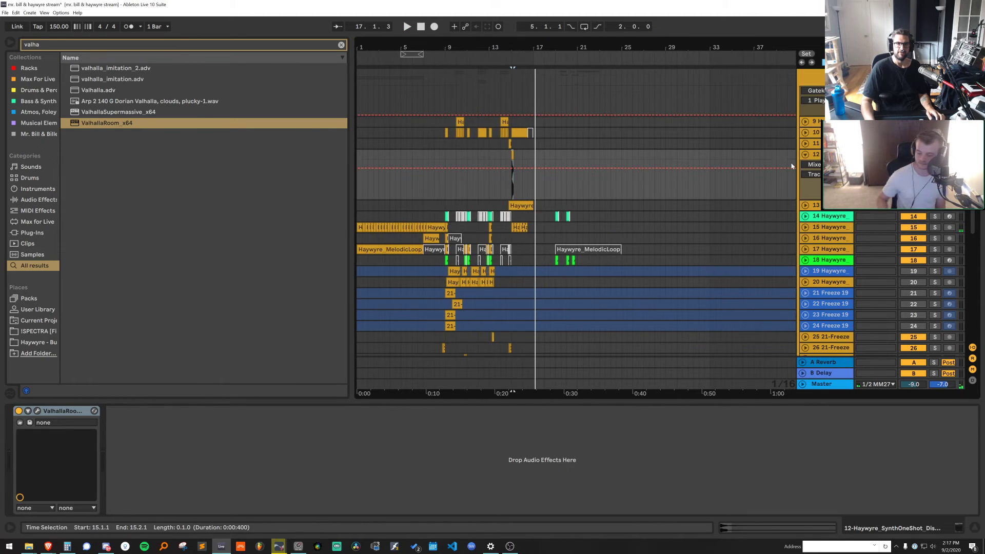
pyautogui.click(805, 155)
# Set the fixed grid to 4 bars and duplicate the time from 9.1.1 to 17.1.1 across all tracks
pyautogui.rightClick(457, 156)
pyautogui.click(506, 274)
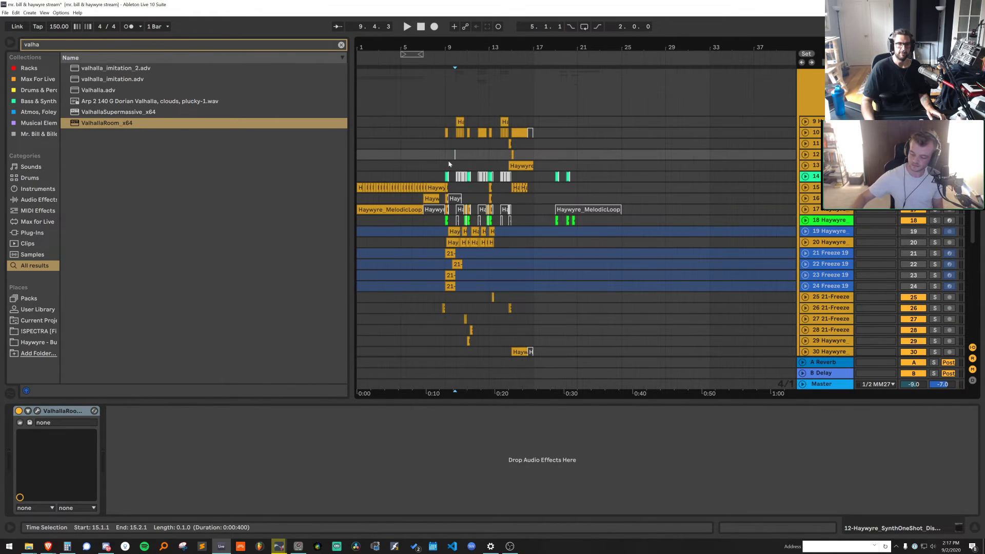
pyautogui.moveTo(447, 159); pyautogui.dragTo(549, 168)
pyautogui.press('Down')
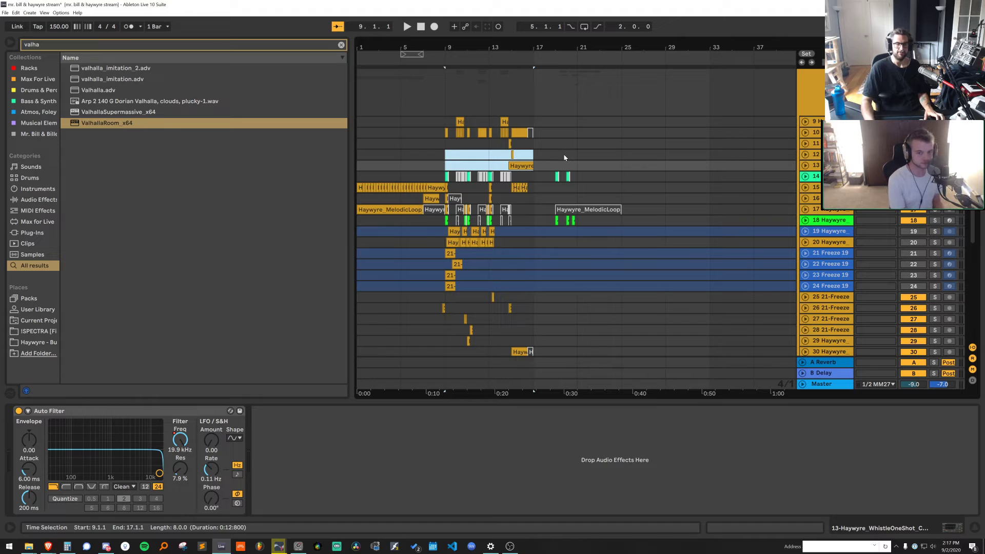
pyautogui.hotkey('ctrl', 'd')
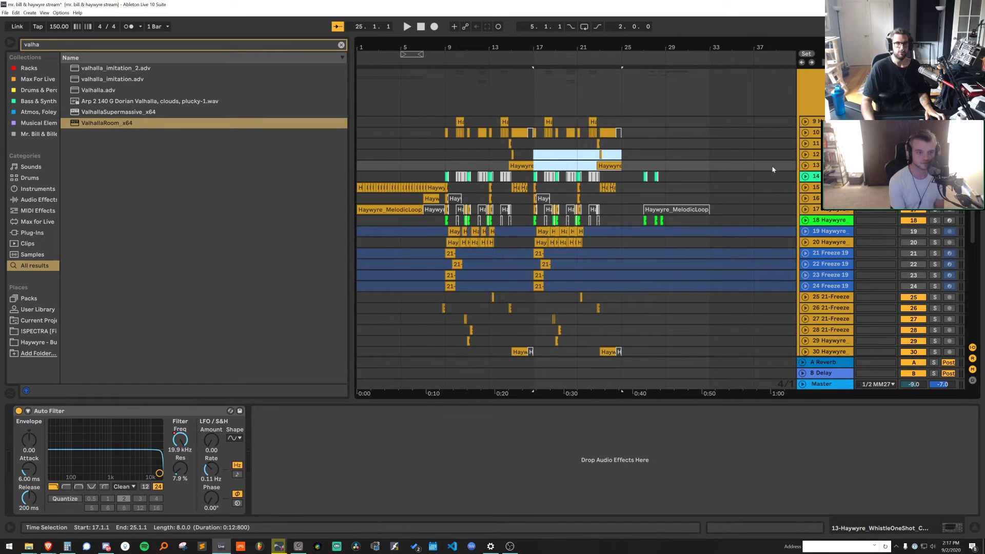
# Hide the device view and loop the group section from 17.1.1 to 25.1.1
pyautogui.click(534, 308)
pyautogui.scroll(-5, 828, 351)
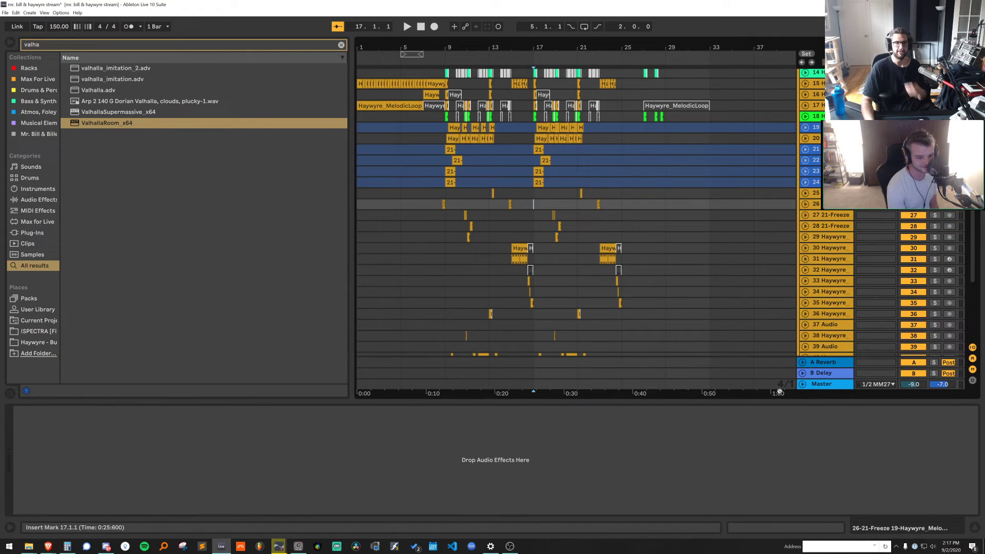
pyautogui.click(745, 401)
pyautogui.scroll(-2, 856, 369)
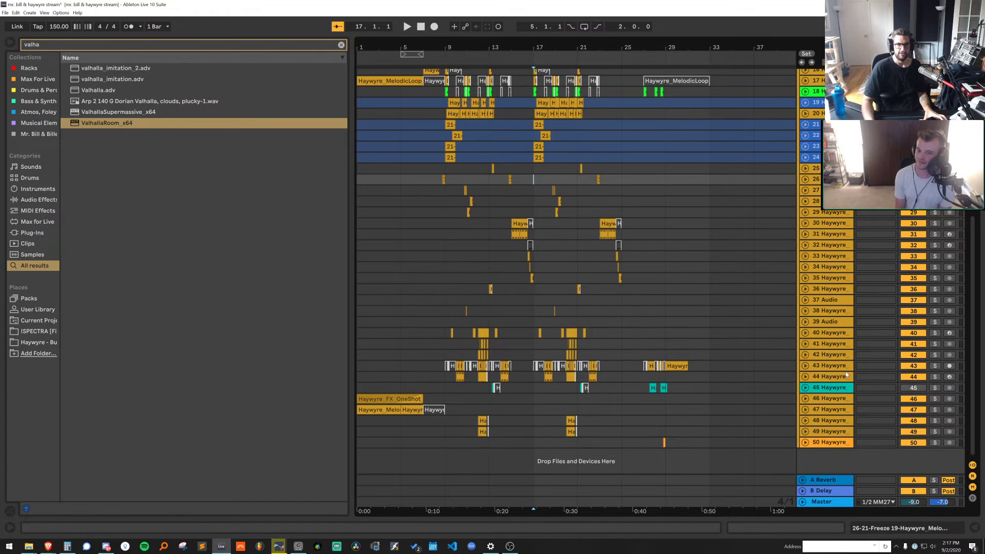
pyautogui.scroll(10, 847, 375)
pyautogui.click(609, 195)
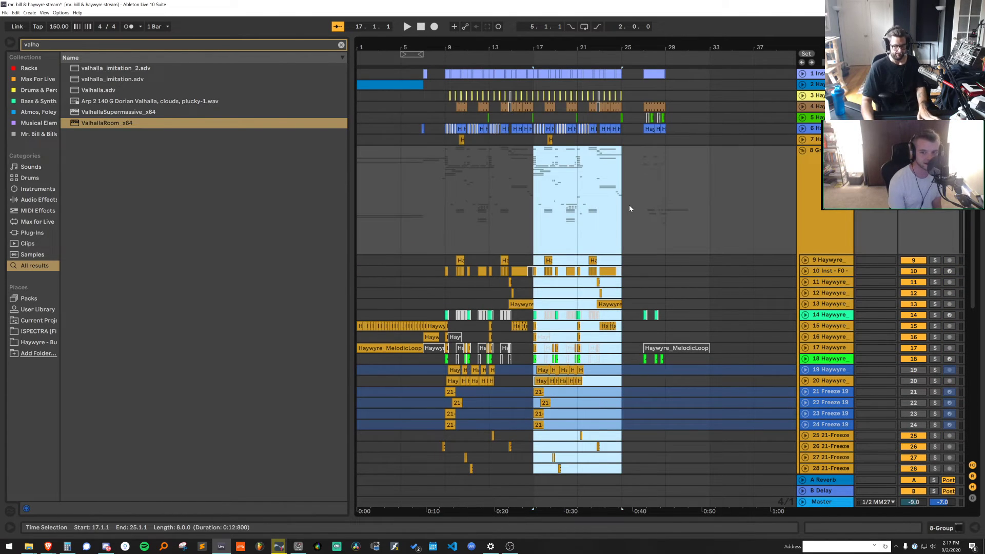
pyautogui.hotkey('ctrl', 'l')
pyautogui.click(831, 261)
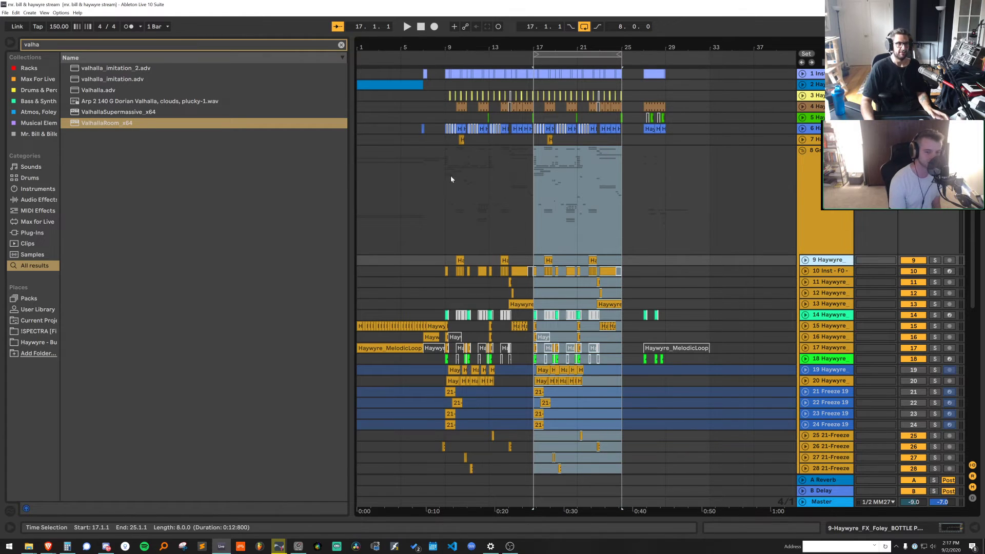
# Clear the browser search and preview the bass stabs, synth one-shots, strums and whistle in the TONAL ONE SHOTS folder
pyautogui.click(340, 44)
pyautogui.click(56, 342)
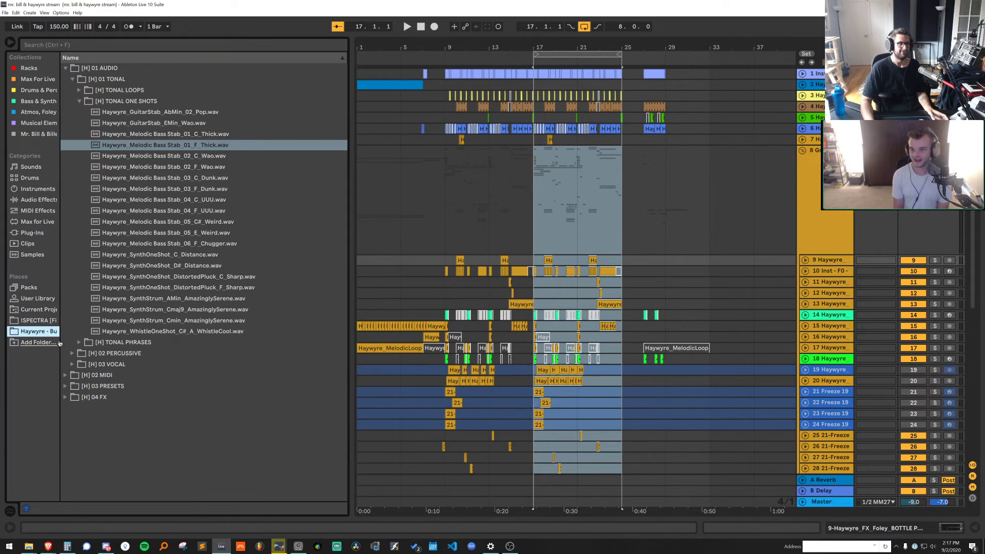
pyautogui.click(196, 157)
pyautogui.click(196, 188)
pyautogui.click(211, 232)
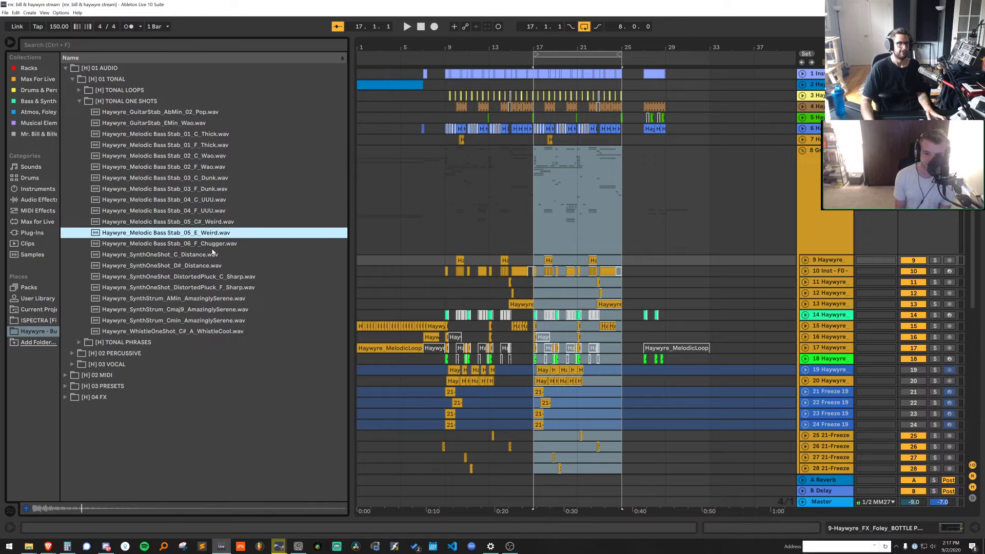
pyautogui.click(211, 244)
pyautogui.click(212, 264)
pyautogui.click(215, 276)
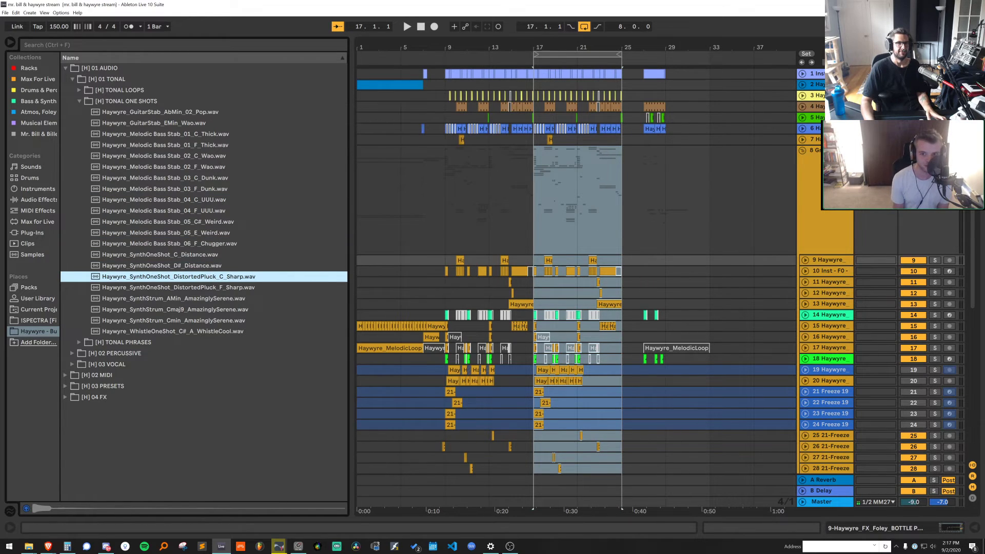
pyautogui.click(222, 287)
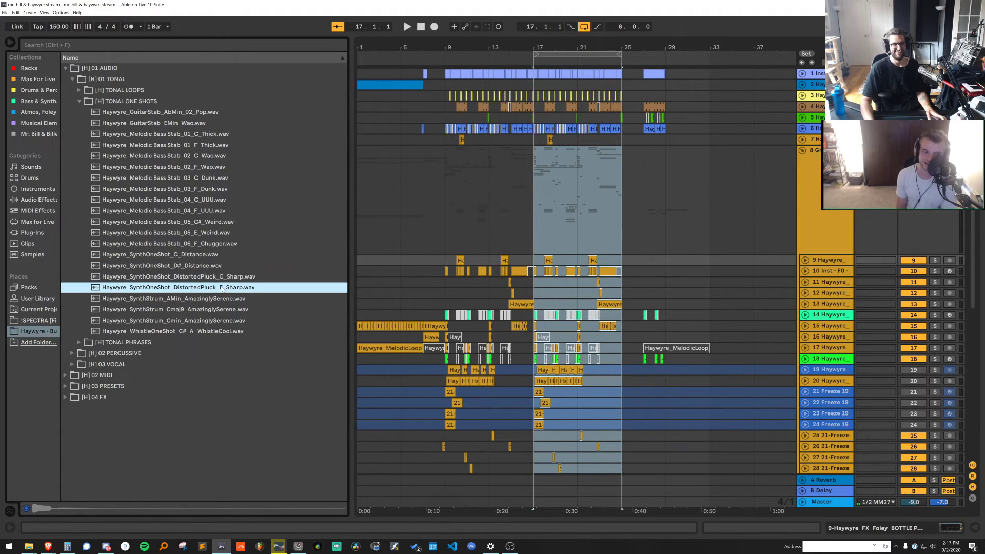
pyautogui.click(220, 299)
pyautogui.click(227, 331)
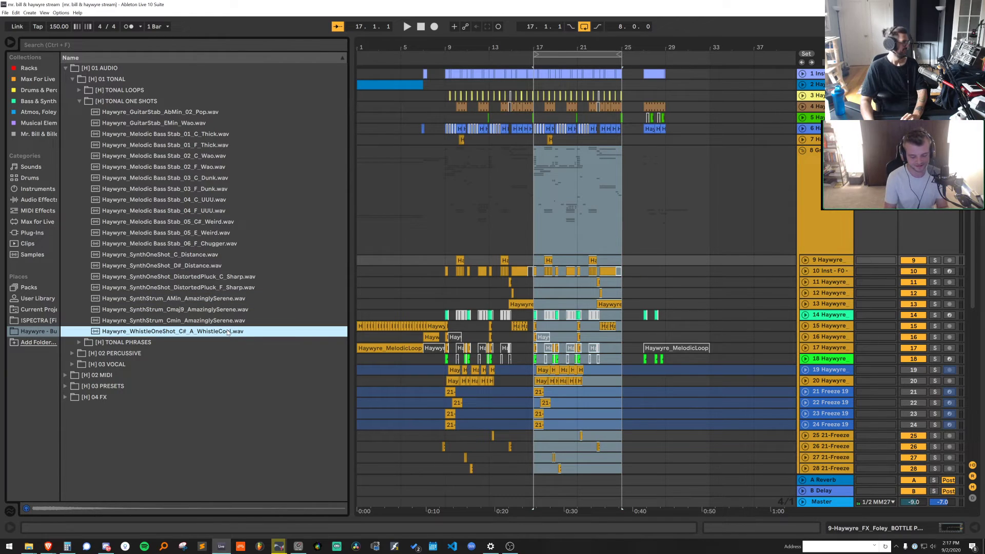
# Open the TONAL PHRASES folder and preview Melodic Licc 03 GMin B Longer and Whistle 01 AMaj V1 Hello
pyautogui.click(226, 342)
pyautogui.click(224, 210)
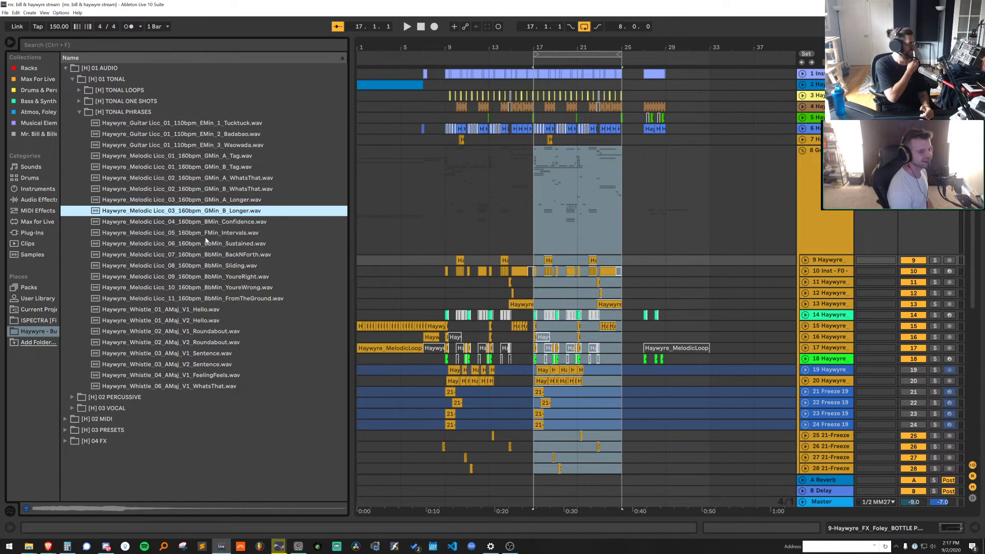
pyautogui.click(212, 310)
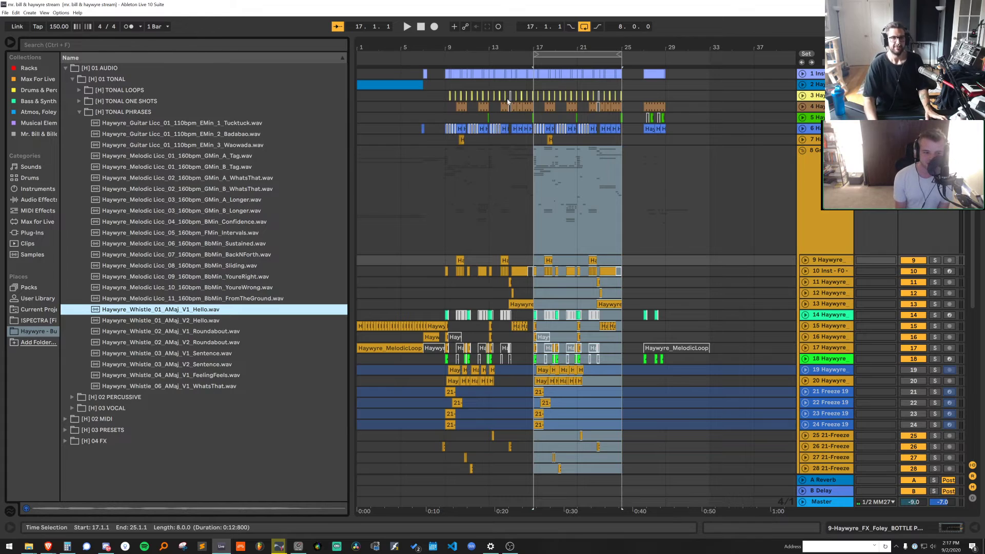
# Add an audio track below track 7, place Haywyre_Whistle_01_AMaj_V1_Hello.wav at 17.1.1, and set the grid to 1/16
pyautogui.click(835, 140)
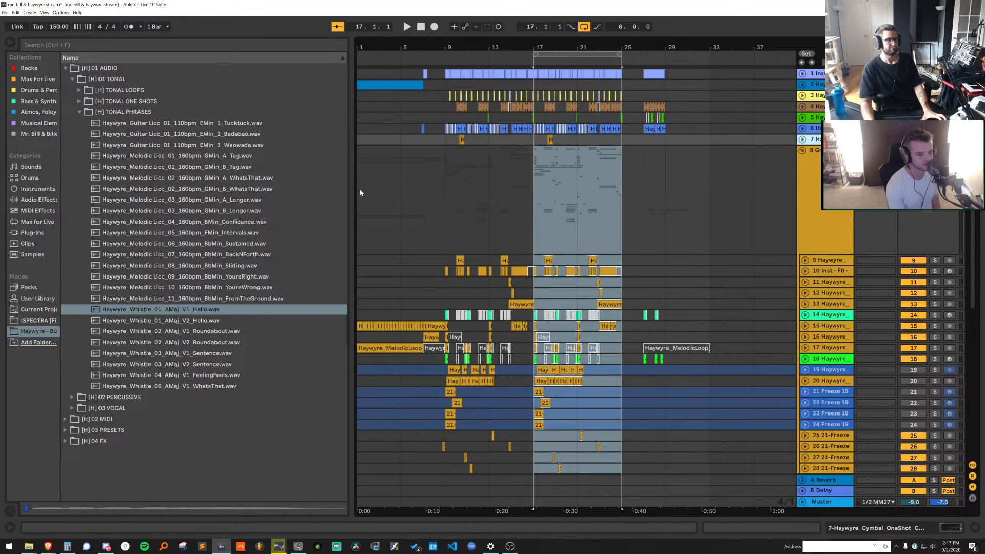
pyautogui.moveTo(360, 193); pyautogui.dragTo(539, 170)
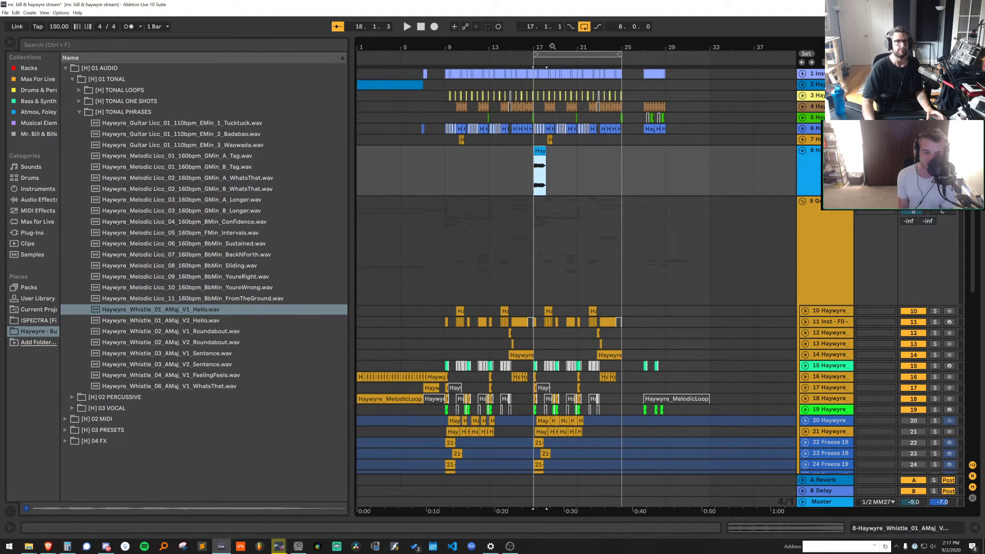
pyautogui.moveTo(552, 47); pyautogui.dragTo(552, 92)
pyautogui.rightClick(604, 156)
pyautogui.click(684, 285)
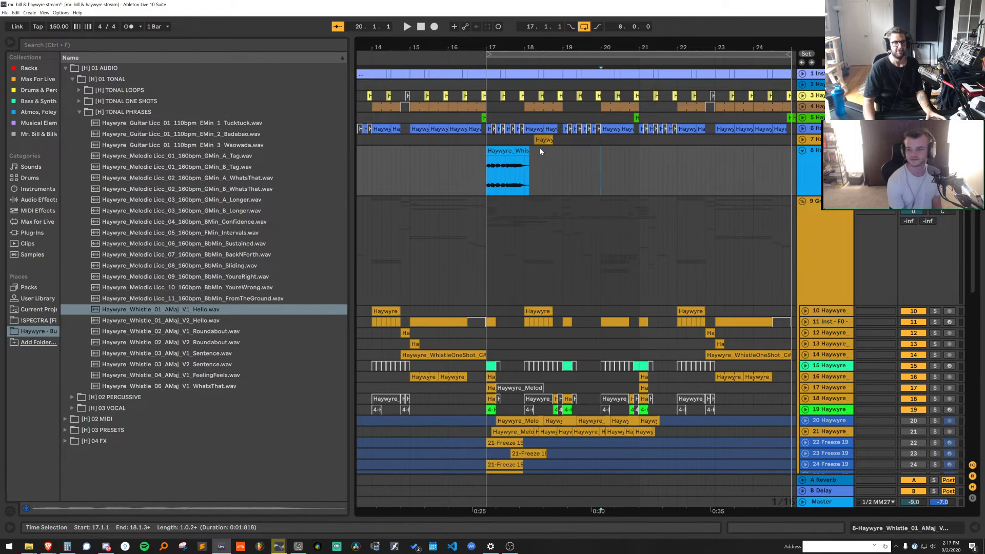
# Open the whistle clip's sample settings, turn on Warp, and audition it in the mix
pyautogui.doubleClick(519, 151)
pyautogui.moveTo(492, 41); pyautogui.dragTo(484, 89)
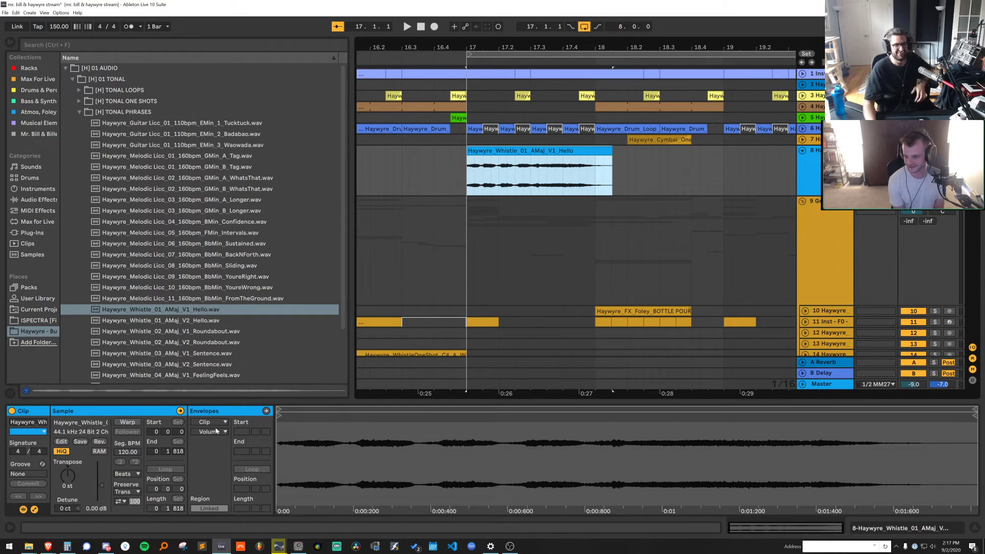
pyautogui.click(123, 421)
pyautogui.click(357, 477)
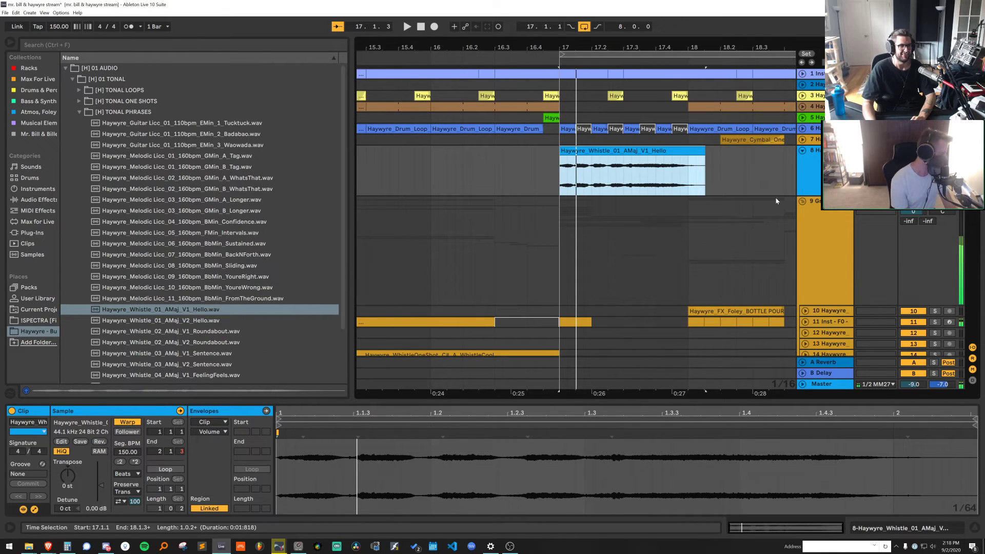
pyautogui.press('space')
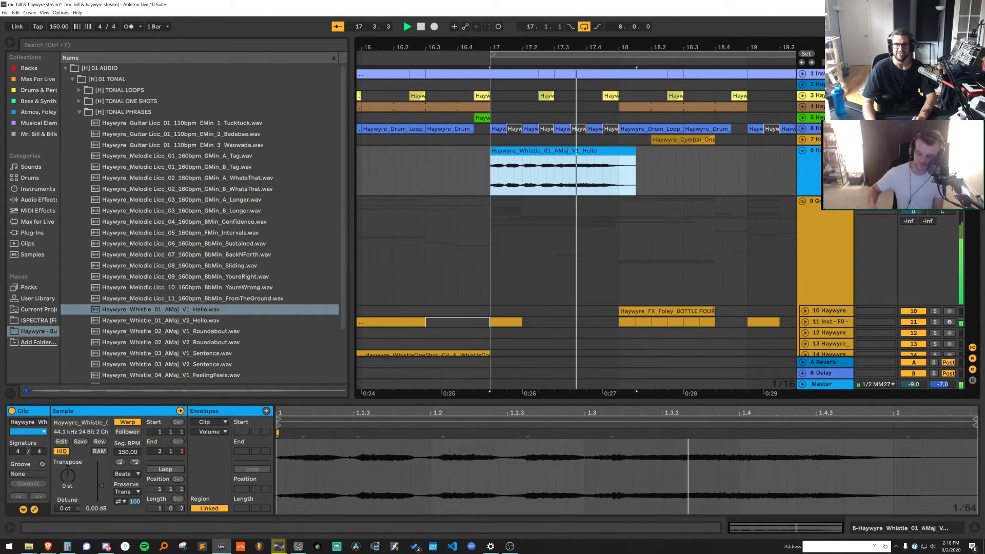
# Transpose the whistle clip by -1 st and audition it against the mix
pyautogui.press('space')
pyautogui.moveTo(67, 475); pyautogui.dragTo(67, 477)
pyautogui.press('space')
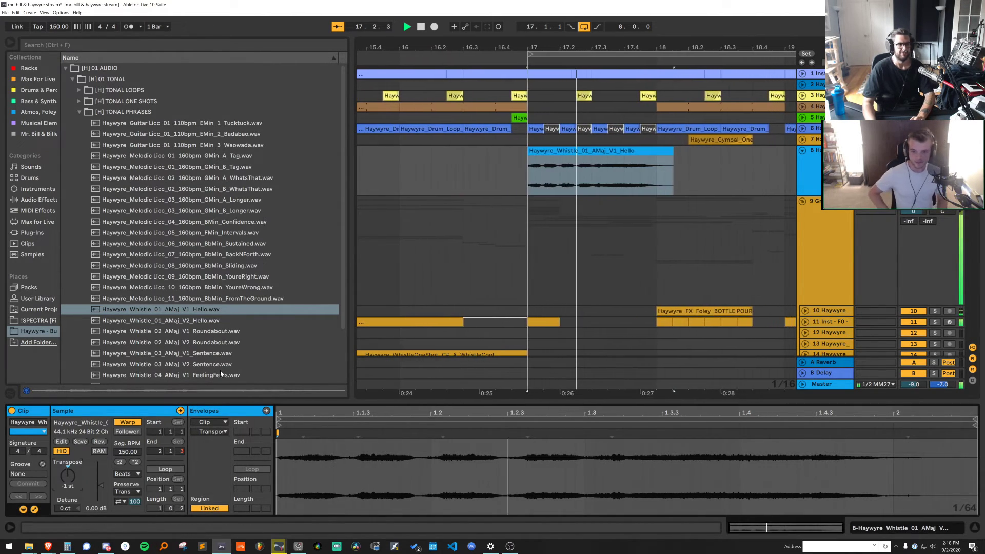
pyautogui.press('space')
# Trim the whistle clip to end at 18.1.1, repeat it through bar 19, and play the result
pyautogui.click(563, 165)
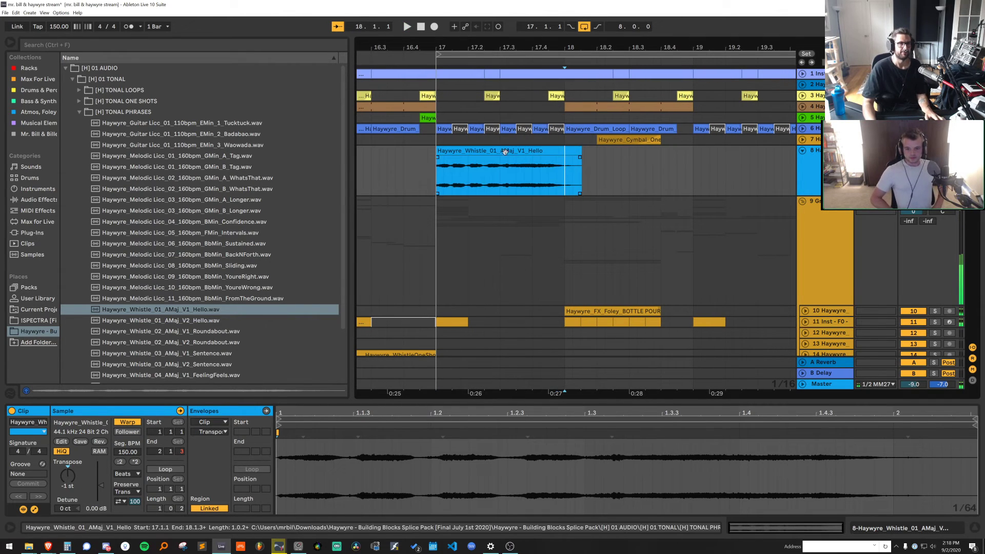
pyautogui.hotkey('ctrl', 'd')
pyautogui.hotkey('ctrl', 'd')
pyautogui.hotkey('ctrl', 'd')
pyautogui.press('space')
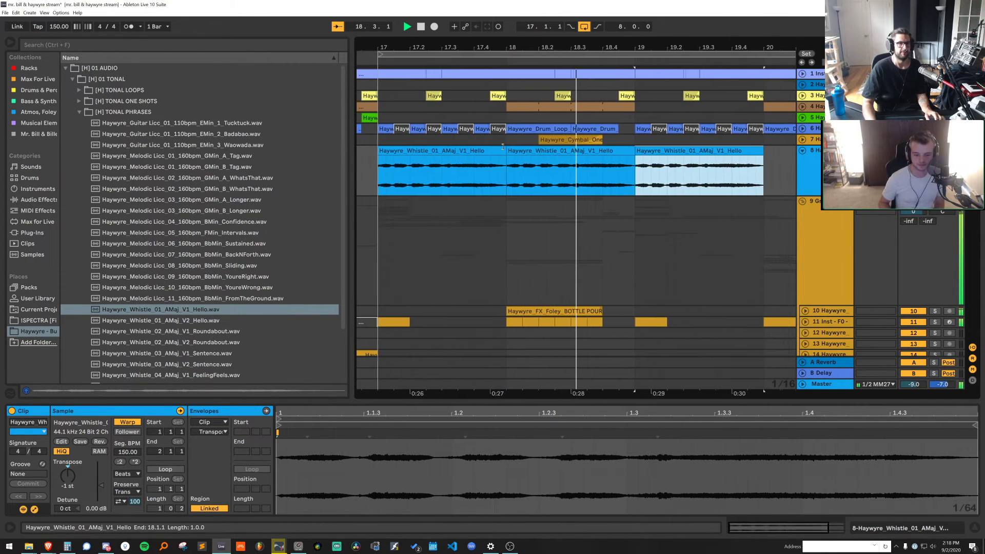
# Continue duplicating the one-bar whistle clip up to 25.1.1 and select all eight copies from bar 17
pyautogui.hotkey('ctrl', 'd')
pyautogui.moveTo(633, 45); pyautogui.dragTo(607, 41)
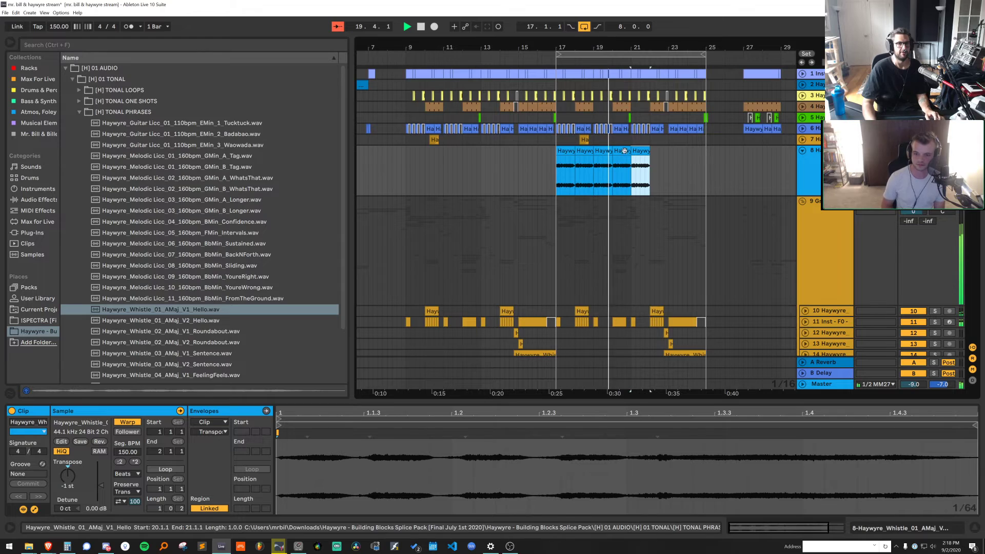
pyautogui.hotkey('ctrl', 'd')
pyautogui.hotkey('ctrl', 'd')
pyautogui.hotkey('ctrl', 'd')
pyautogui.keyDown('shift'); pyautogui.click(568, 153); pyautogui.keyUp('shift')
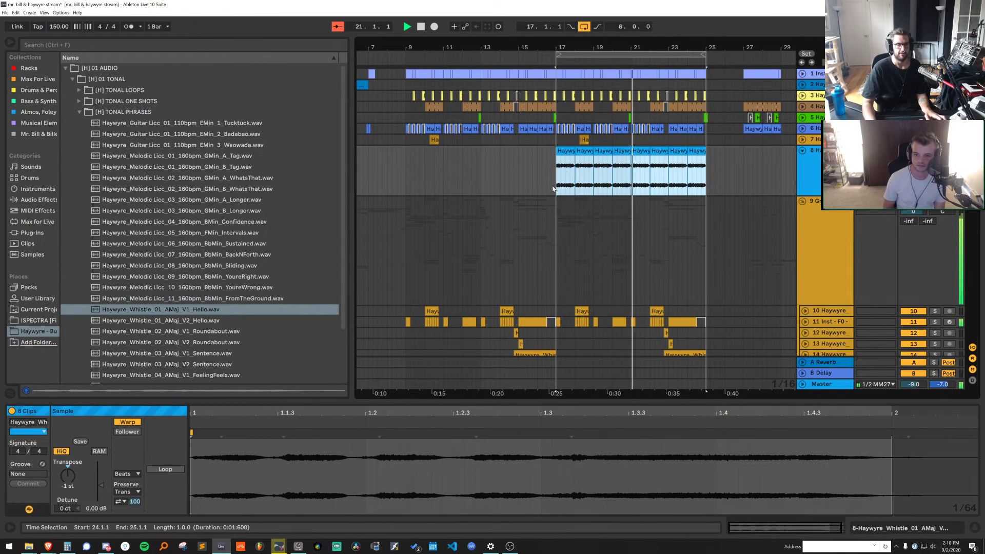
# Transpose the eight whistle clips to -13 st and audition the loop from just before bar 17
pyautogui.moveTo(68, 476); pyautogui.dragTo(67, 489)
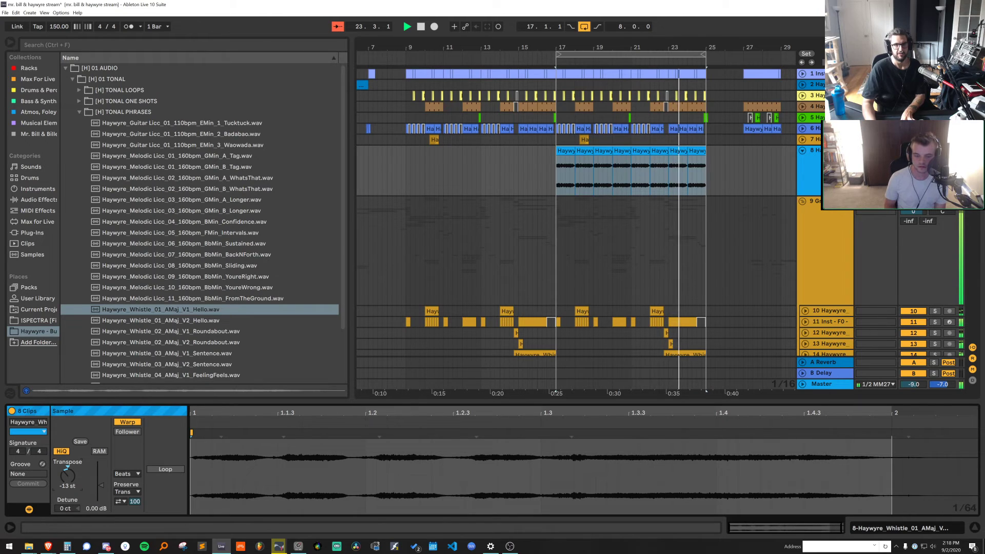
pyautogui.click(183, 320)
pyautogui.click(540, 168)
pyautogui.press('space')
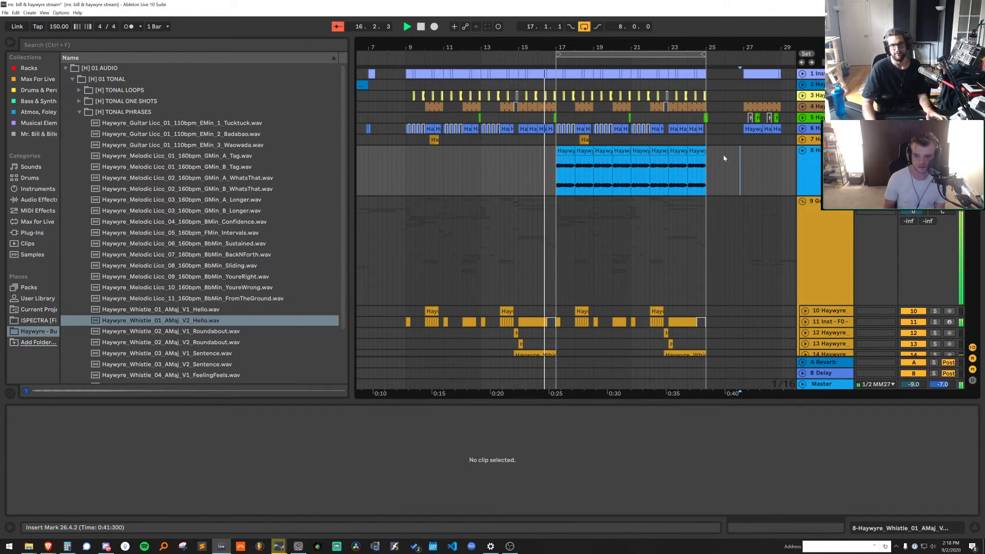
# Delete all whistle clips from track 8 and replace the empty audio track with a new MIDI track
pyautogui.moveTo(740, 154); pyautogui.dragTo(532, 171)
pyautogui.press('space')
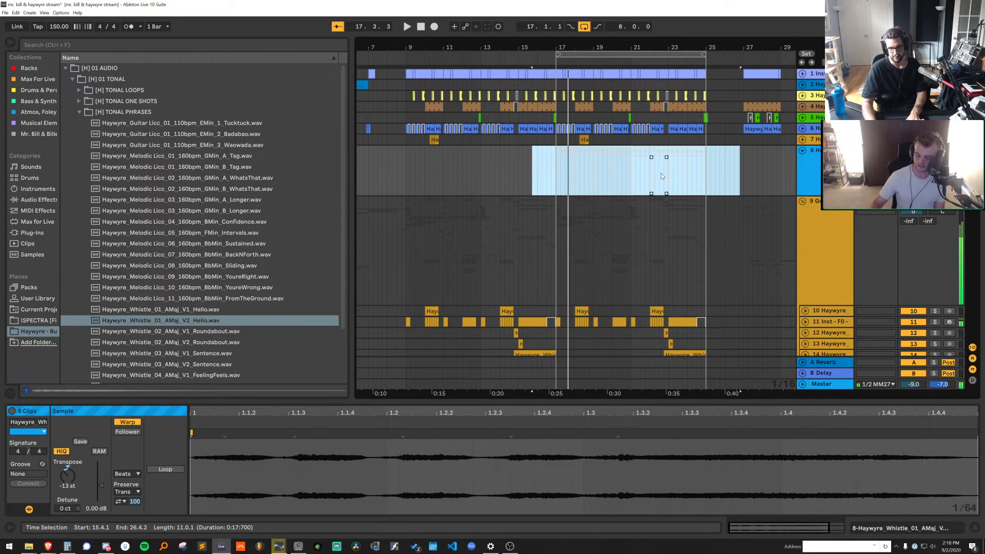
pyautogui.press('Delete')
pyautogui.click(827, 160)
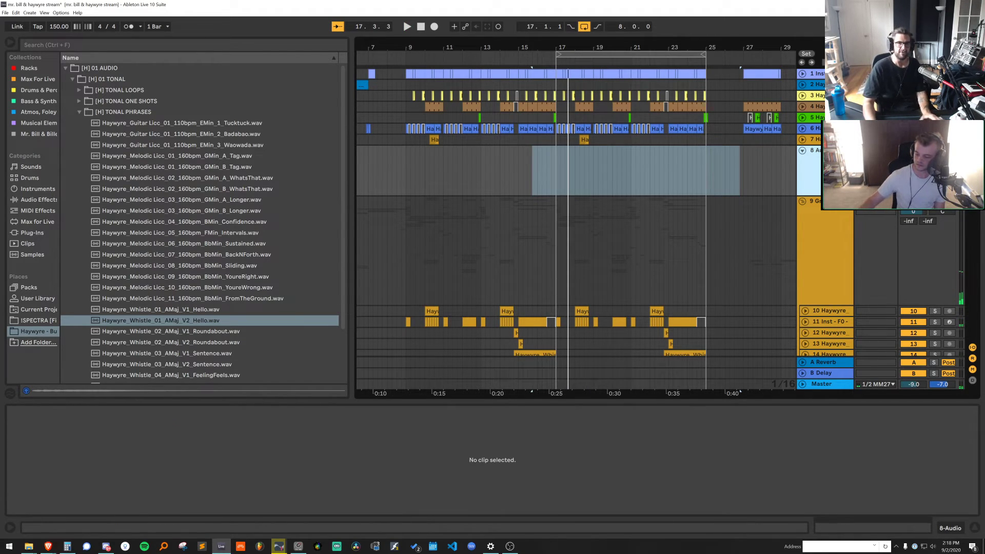
pyautogui.hotkey('ctrl', 'shift', 't')
pyautogui.click(827, 156)
pyautogui.press('Delete')
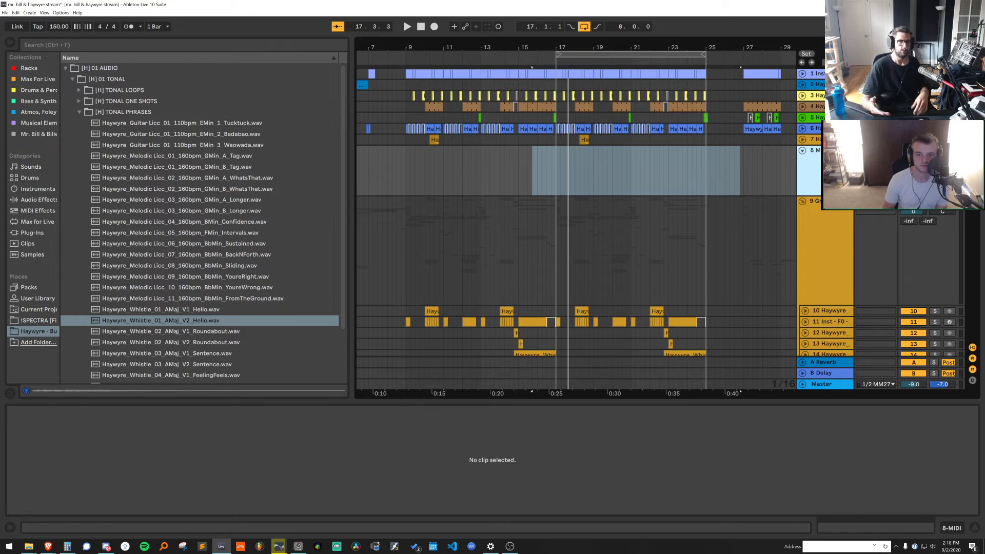
# Preview the melodic licc and whistle samples in the TONAL PHRASES folder, including Sliding, WhatsThat, FeelingFeels and Sustained
pyautogui.click(183, 110)
pyautogui.click(549, 157)
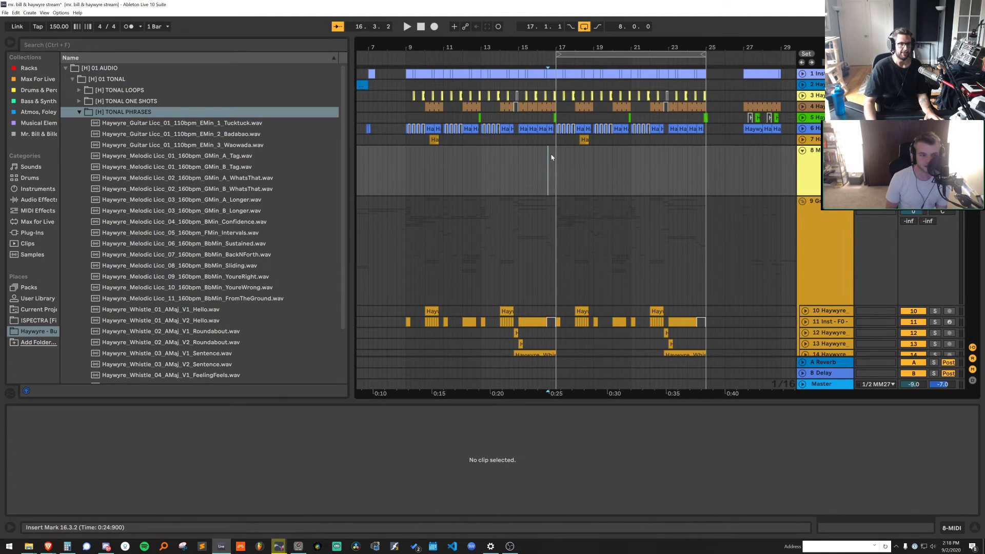
pyautogui.click(217, 264)
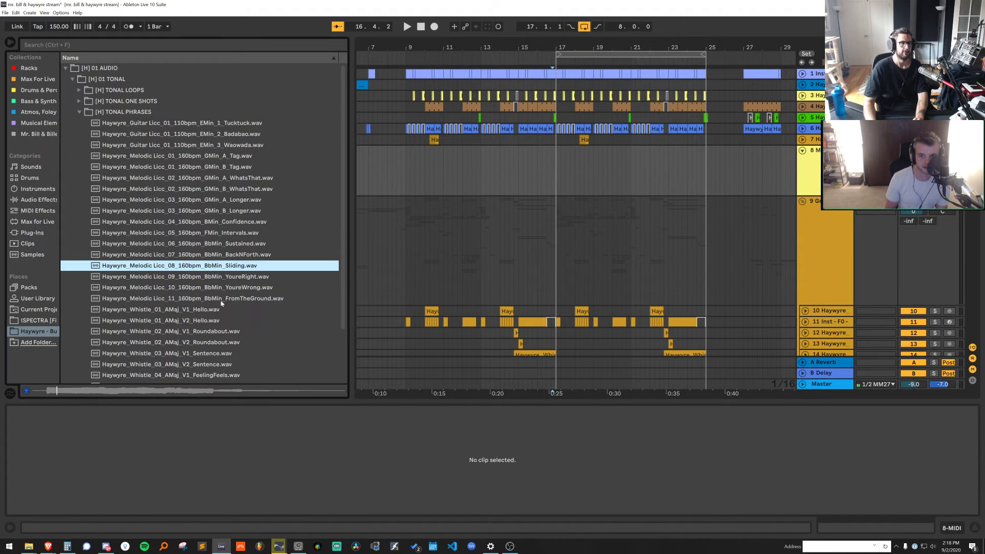
pyautogui.click(220, 310)
pyautogui.scroll(-3, 230, 331)
pyautogui.click(231, 324)
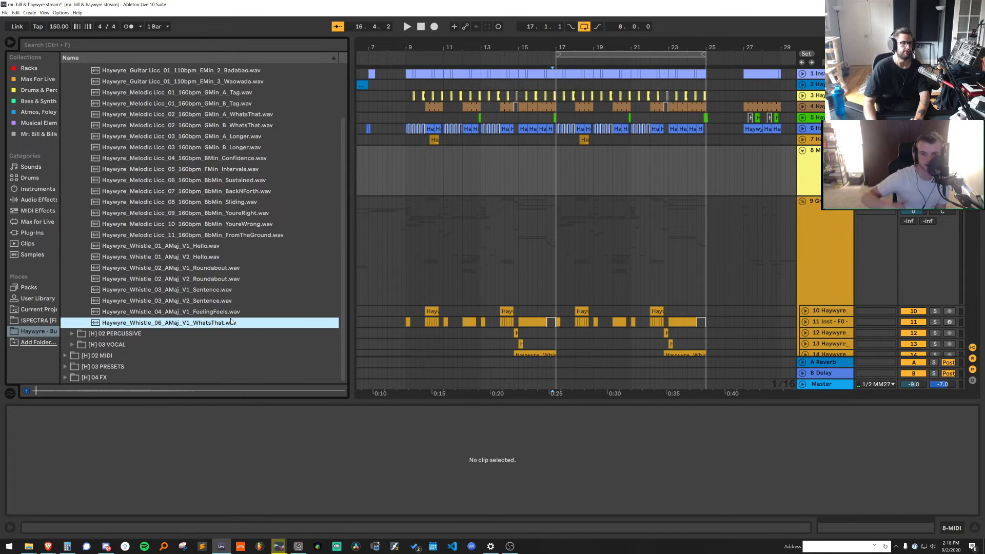
pyautogui.click(232, 311)
pyautogui.click(261, 181)
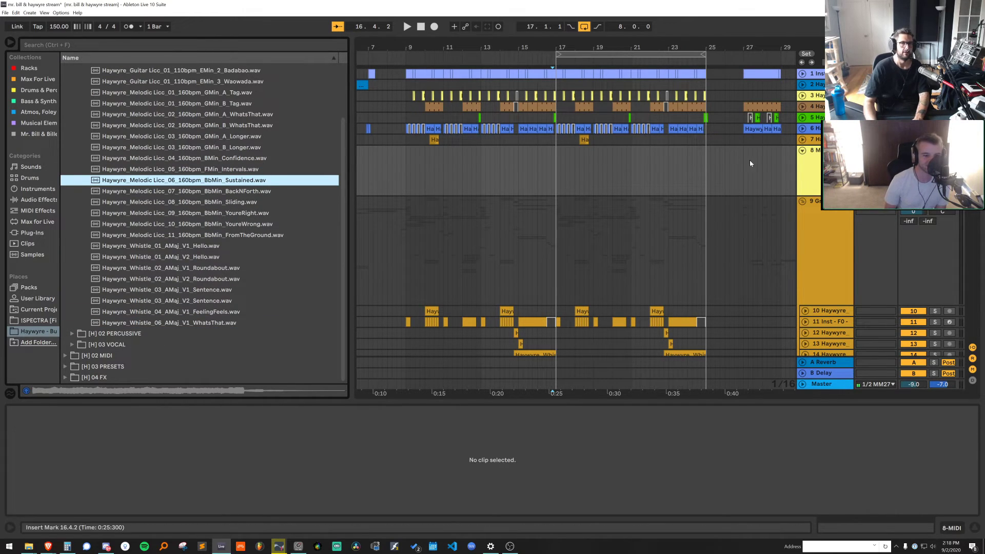
# Insert another MIDI track below track 8, load Haywyre_Melodic Licc_06_160bpm_BbMin_Sustained.wav into a Simpler, and set it to 1-Shot mode
pyautogui.click(836, 154)
pyautogui.hotkey('ctrl', 'shift', 't')
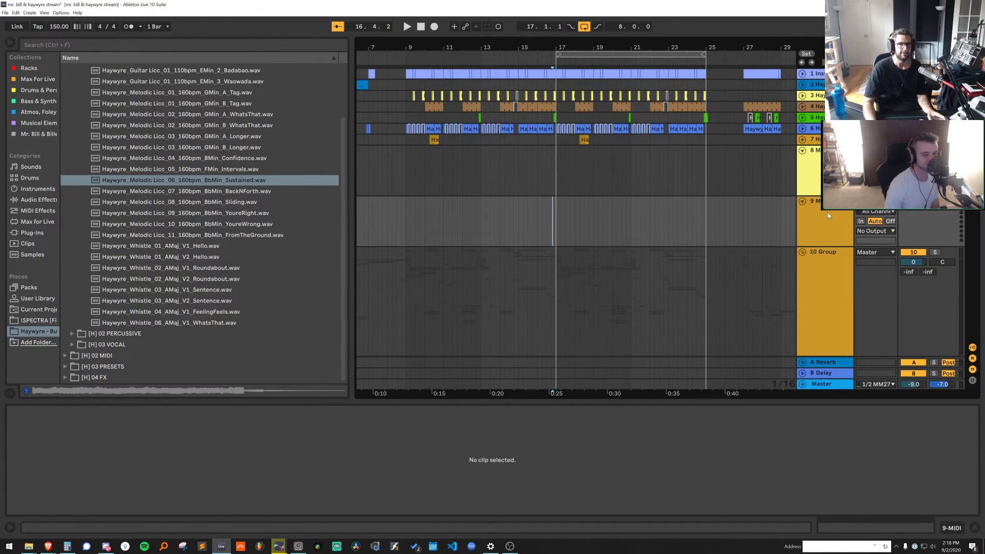
pyautogui.click(308, 486)
pyautogui.doubleClick(242, 181)
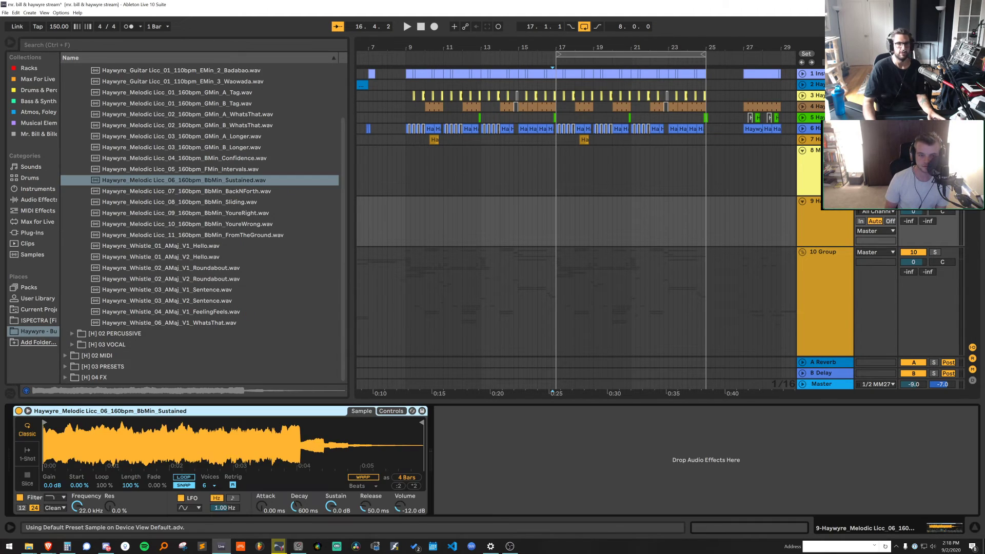
pyautogui.click(816, 160)
pyautogui.click(818, 218)
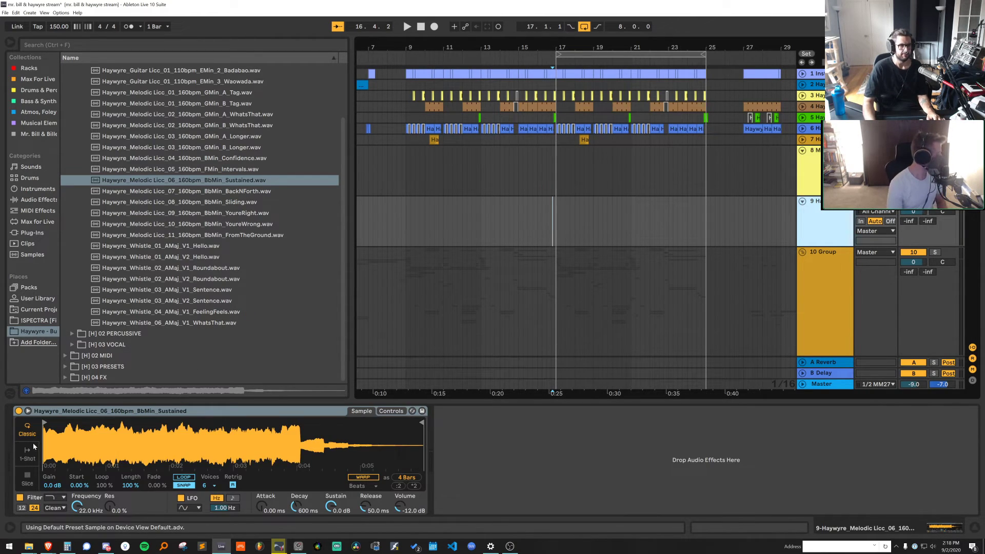
pyautogui.click(27, 451)
# Replace the Simpler's sample with Haywyre_Melodic Licc_05_160bpm_FMin_Intervals.wav, set playback to Gate, and trim its end to the first note
pyautogui.click(251, 172)
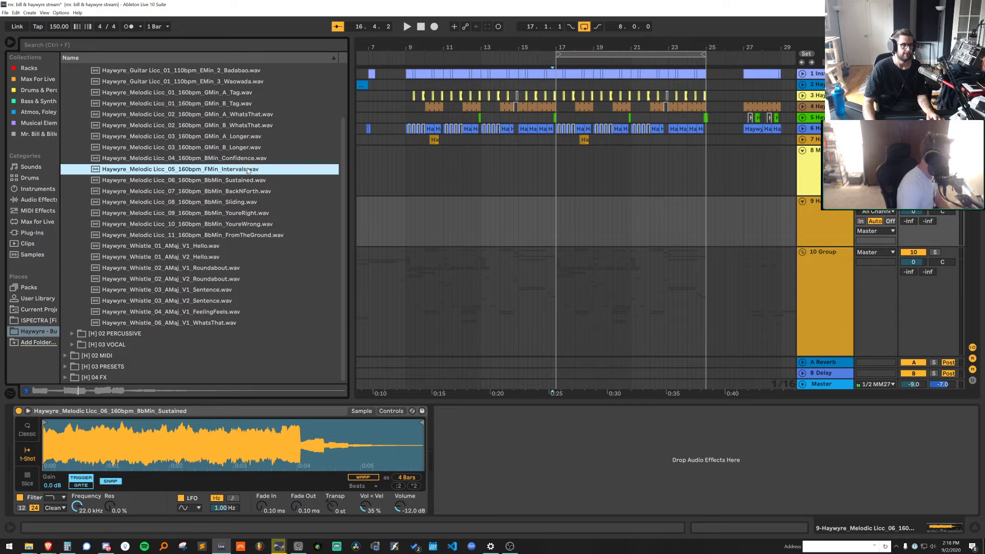
pyautogui.moveTo(248, 170); pyautogui.dragTo(279, 439)
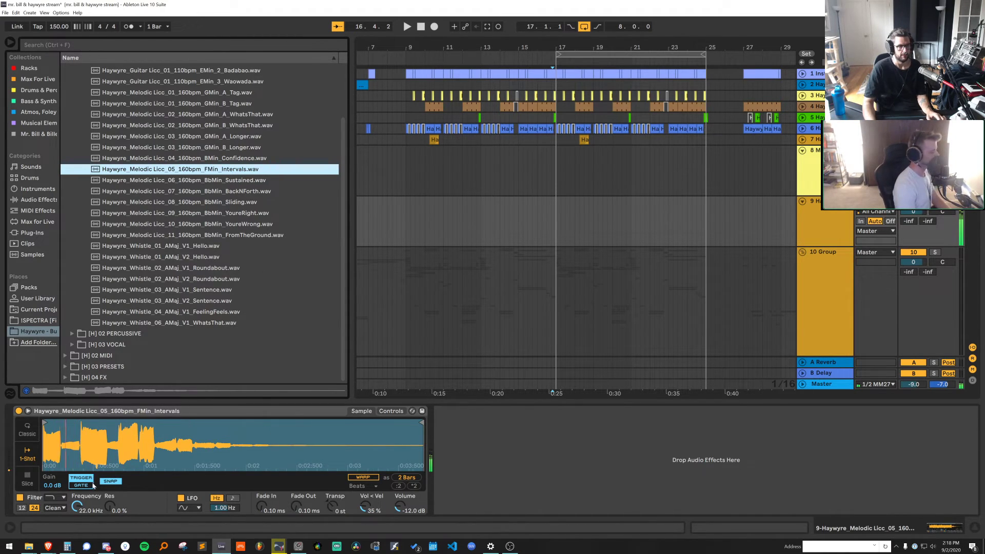
pyautogui.click(214, 444)
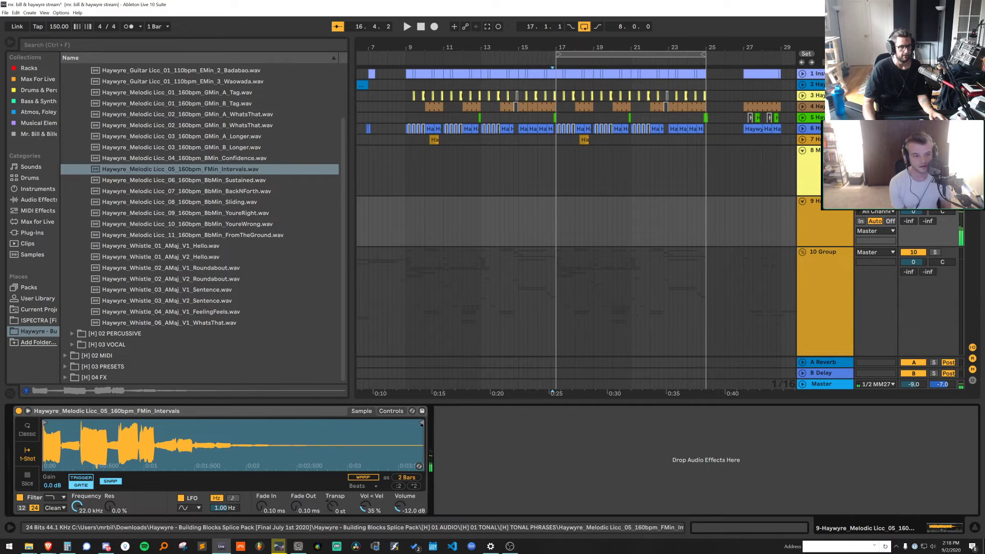
pyautogui.moveTo(421, 423)
pyautogui.mouseDown()
pyautogui.moveTo(73, 422)
pyautogui.moveTo(61, 494)
pyautogui.mouseUp()
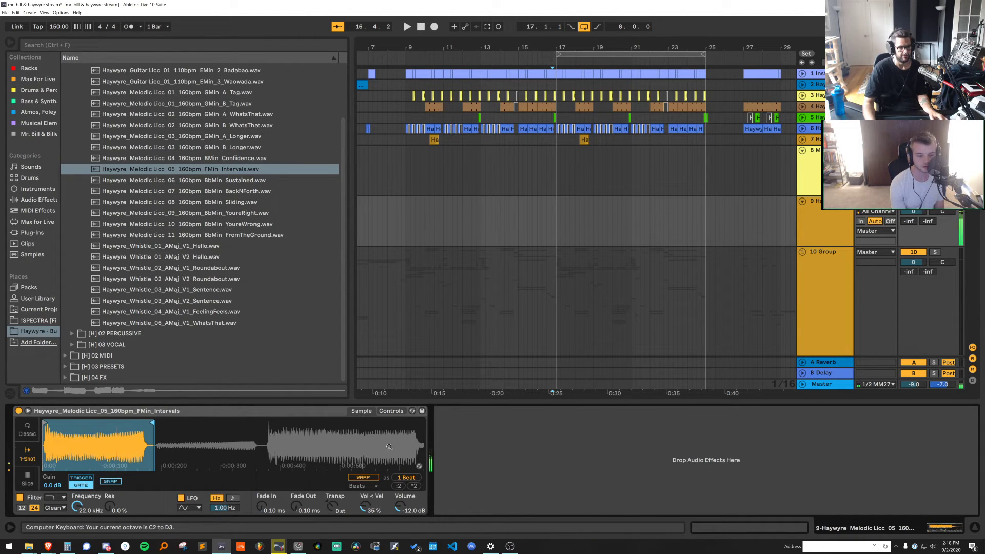
pyautogui.click(391, 411)
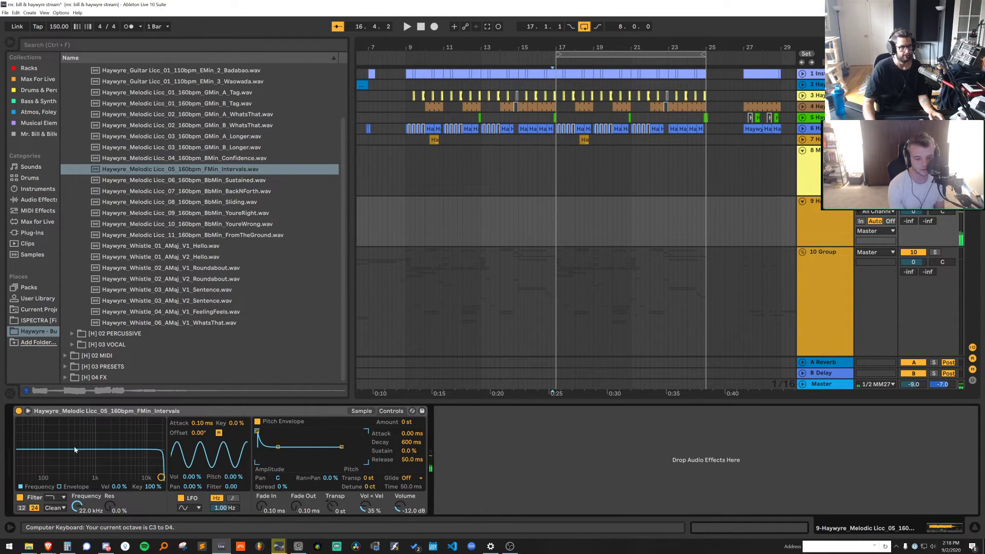
# Replace the Simpler's sample with Haywyre_Melodic Licc_04_160bpm_BMin_Confidence.wav and transpose it +3 st
pyautogui.click(184, 149)
pyautogui.click(186, 159)
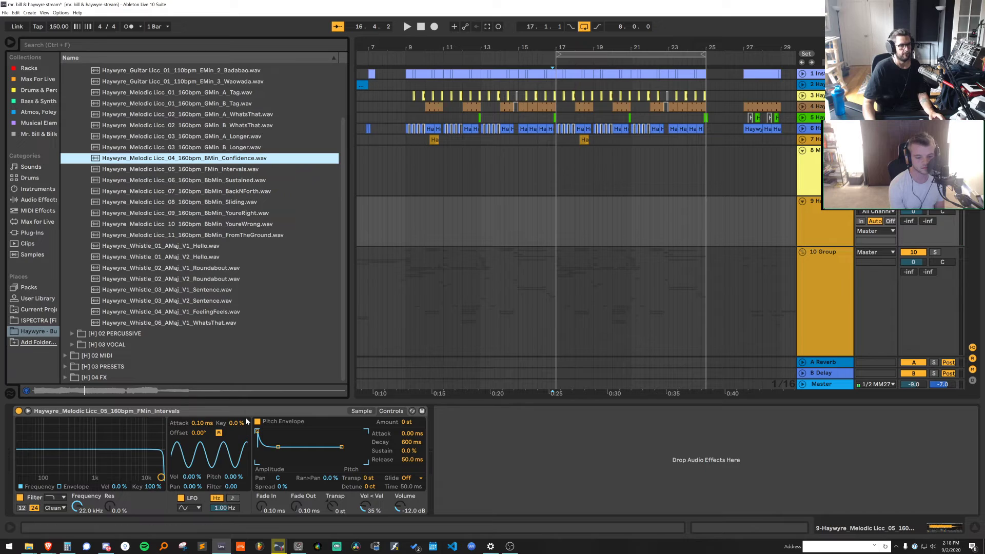
pyautogui.click(365, 411)
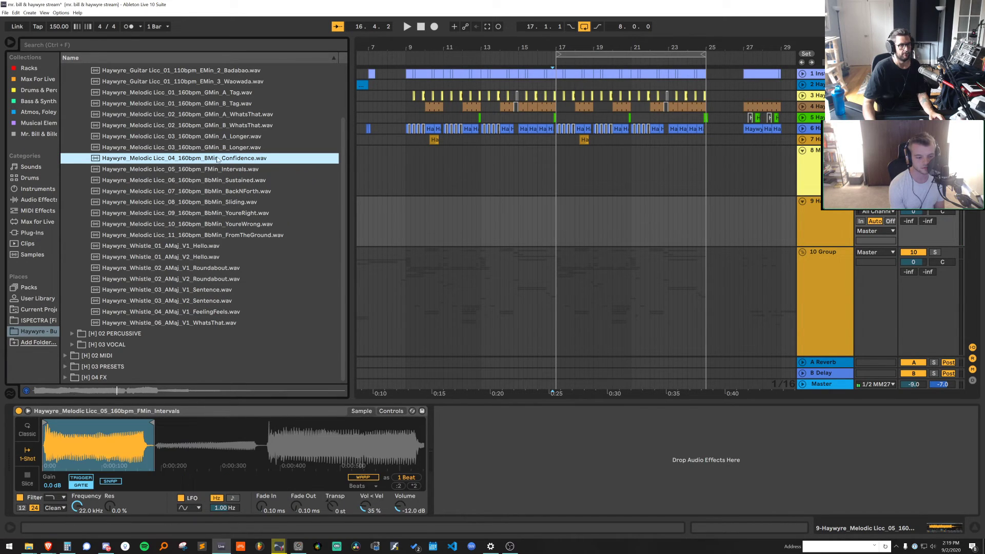
pyautogui.moveTo(200, 455); pyautogui.dragTo(182, 436)
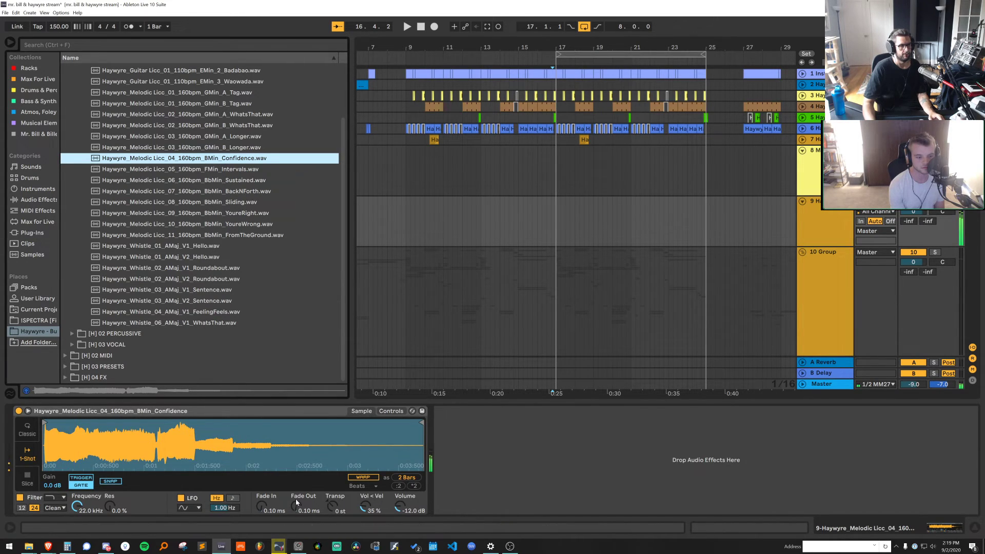
pyautogui.click(328, 508)
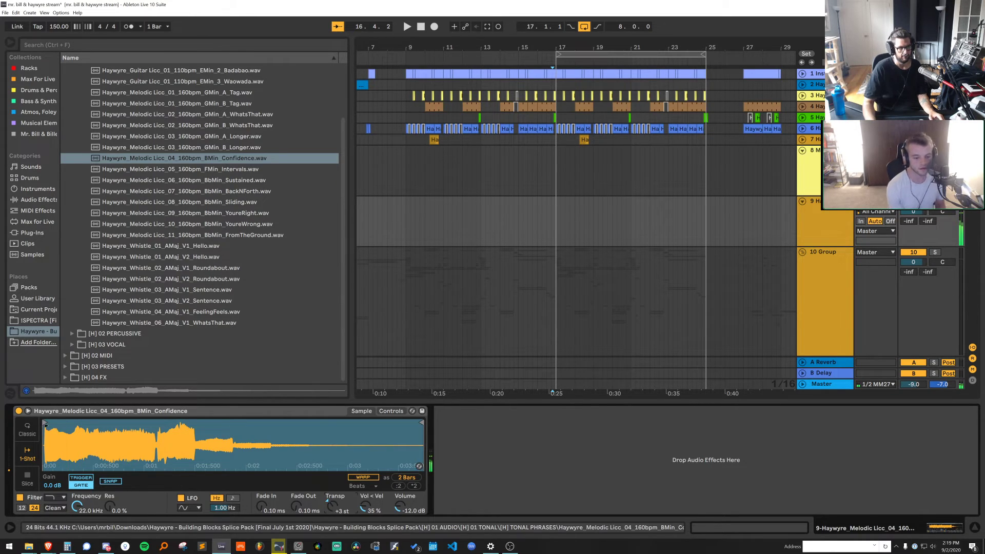
# Trim the sample to the sustained part from about 0.52 s to 0.92 s, with a 1.73 ms fade in and 0.73 ms fade out
pyautogui.moveTo(44, 423)
pyautogui.mouseDown()
pyautogui.moveTo(149, 423)
pyautogui.moveTo(105, 405)
pyautogui.mouseUp()
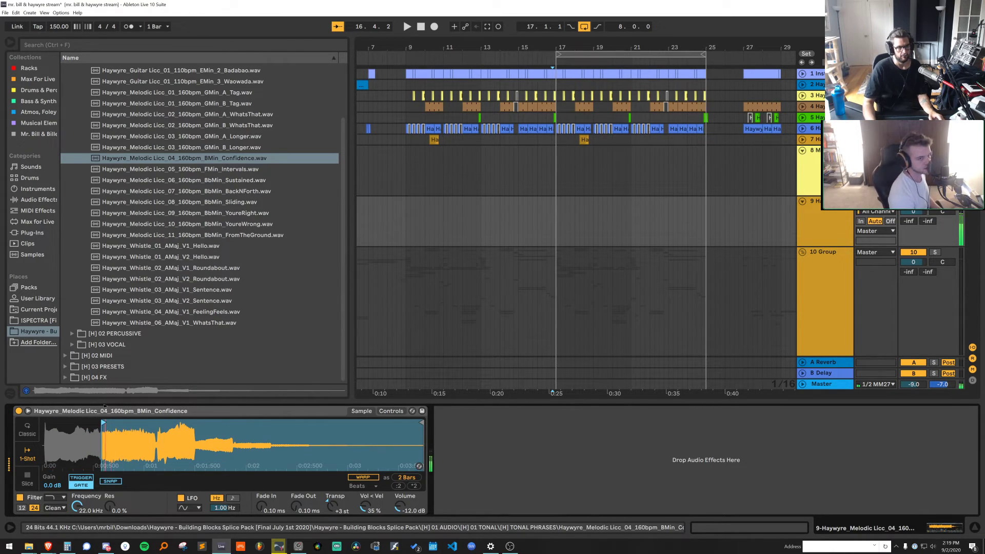
pyautogui.moveTo(422, 422)
pyautogui.mouseDown()
pyautogui.moveTo(153, 408)
pyautogui.moveTo(215, 446)
pyautogui.moveTo(228, 425)
pyautogui.mouseUp()
pyautogui.moveTo(357, 425)
pyautogui.mouseDown()
pyautogui.moveTo(257, 421)
pyautogui.moveTo(290, 415)
pyautogui.moveTo(276, 416)
pyautogui.mouseUp()
pyautogui.moveTo(142, 423); pyautogui.dragTo(125, 423)
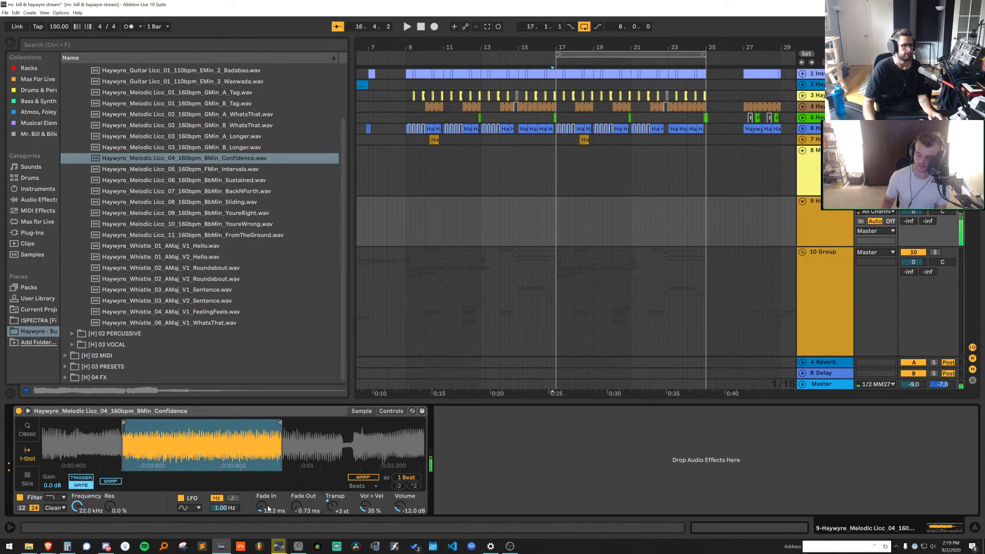
pyautogui.moveTo(262, 507); pyautogui.dragTo(263, 511)
# Apply a band-pass filter at about 224 Hz with 57% resonance, and give its envelope an amount of 60 and 60.7 ms attack
pyautogui.click(391, 411)
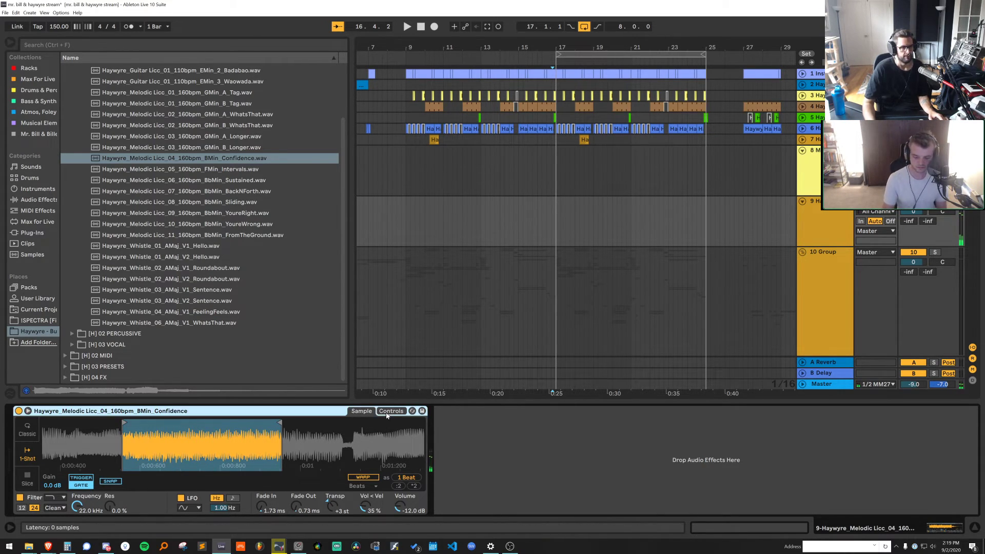
pyautogui.click(47, 498)
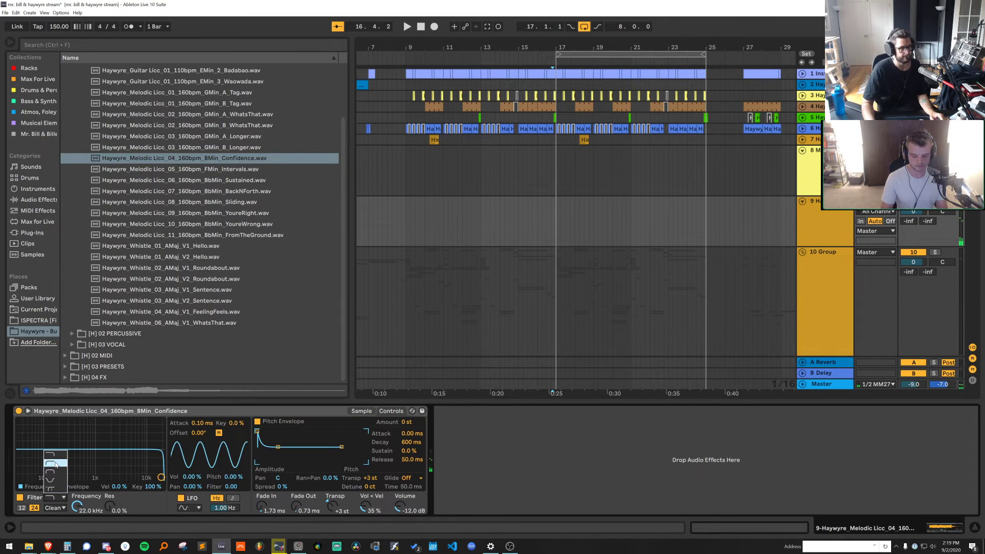
pyautogui.click(54, 471)
pyautogui.moveTo(161, 477); pyautogui.dragTo(69, 449)
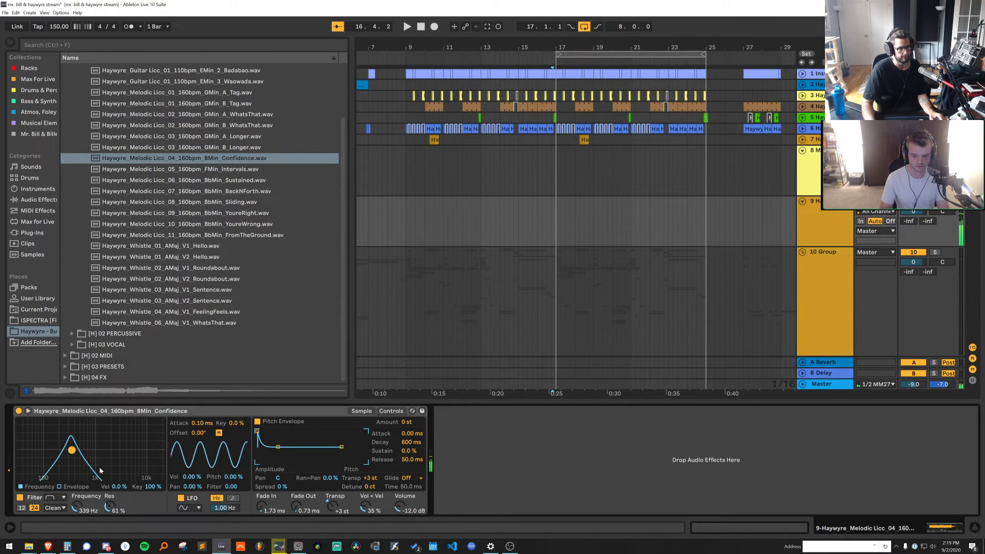
pyautogui.click(62, 486)
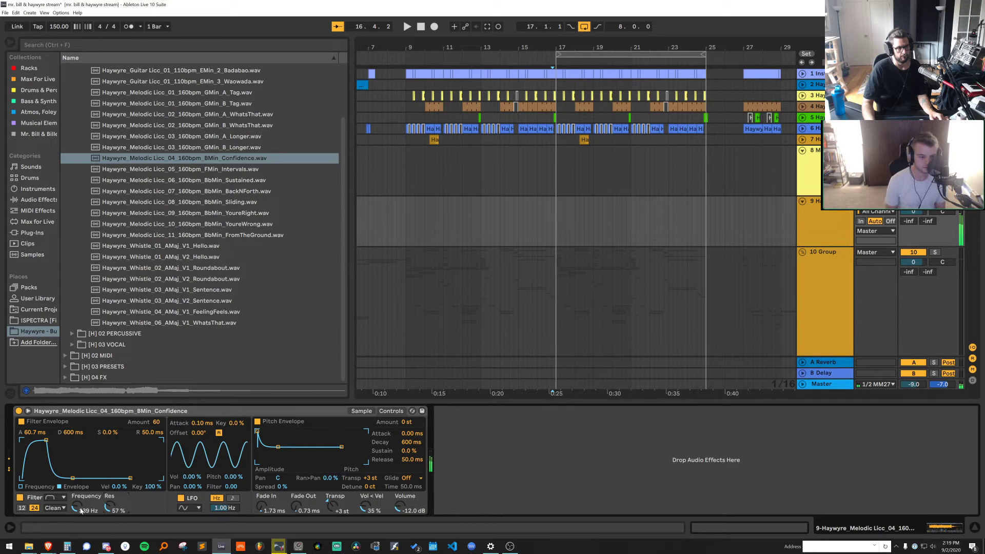
pyautogui.click(49, 484)
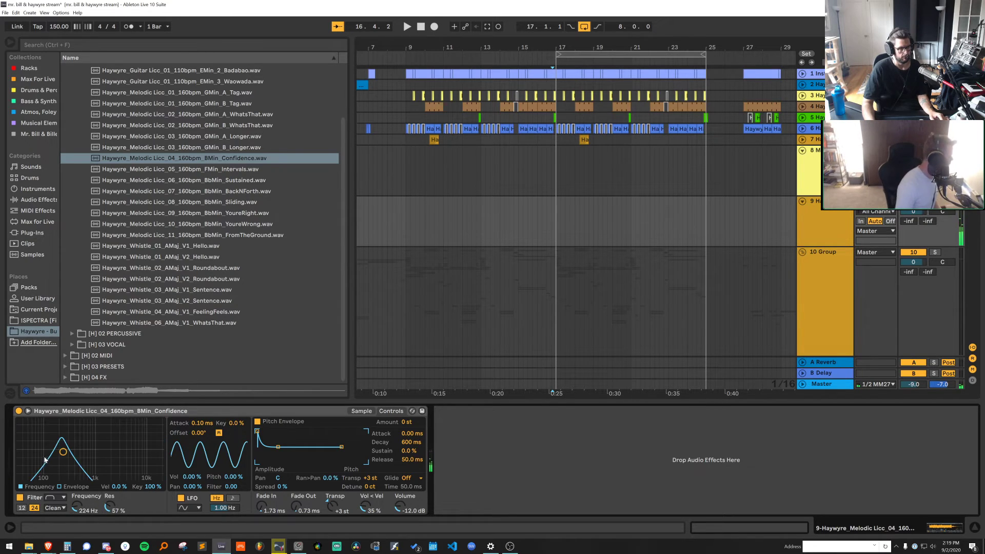
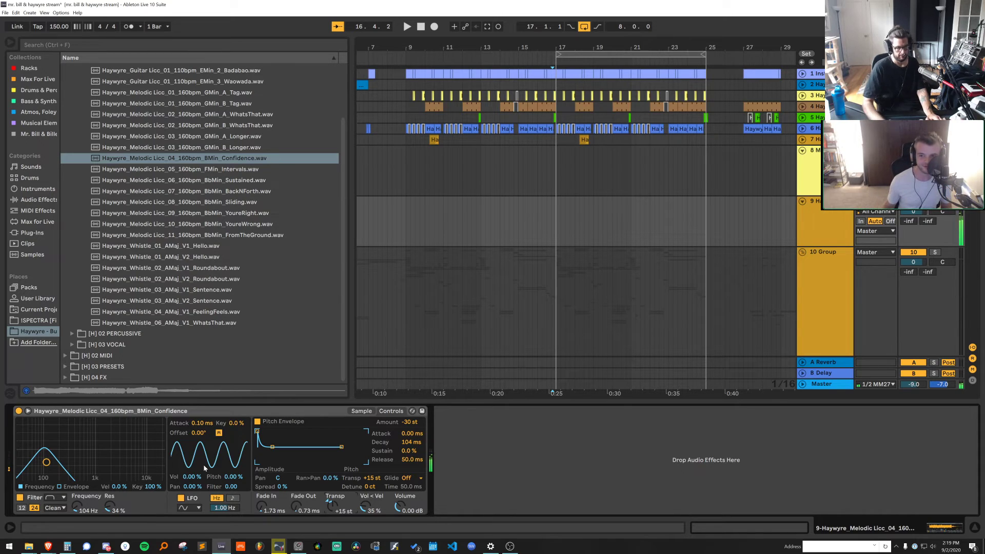
# Find ValhallaRoom_x64 and add it after the Simpler, with the mix at 100% and the decay at about 0.16 s
pyautogui.hotkey('ctrl', 'f')
pyautogui.write('v')
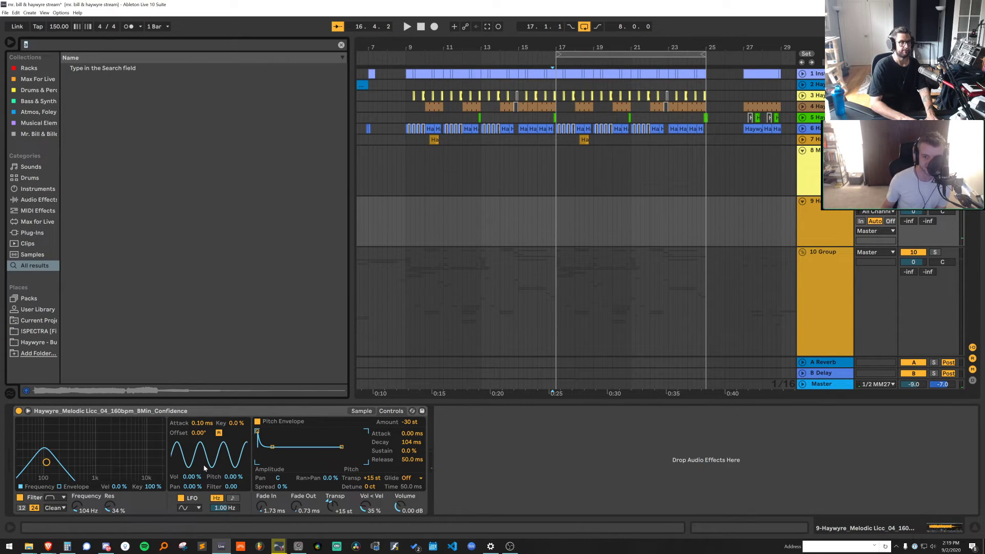
pyautogui.write('alha')
pyautogui.doubleClick(119, 122)
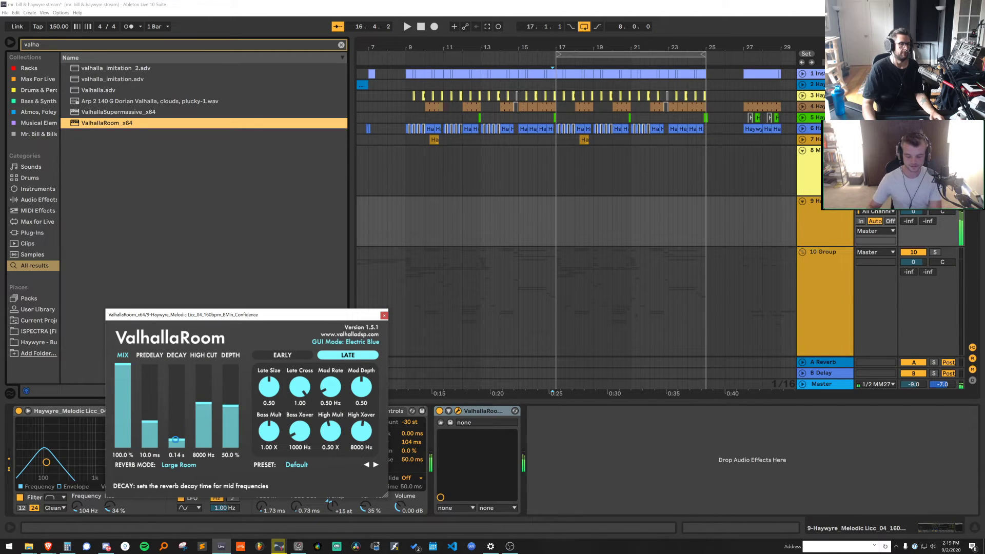
# Add EQ Eight after ValhallaRoom, cut the lows below about 150 Hz, and boost about 4.83 dB around 1.60 kHz
pyautogui.hotkey('ctrl', 'f')
pyautogui.write('eq')
pyautogui.click(106, 79)
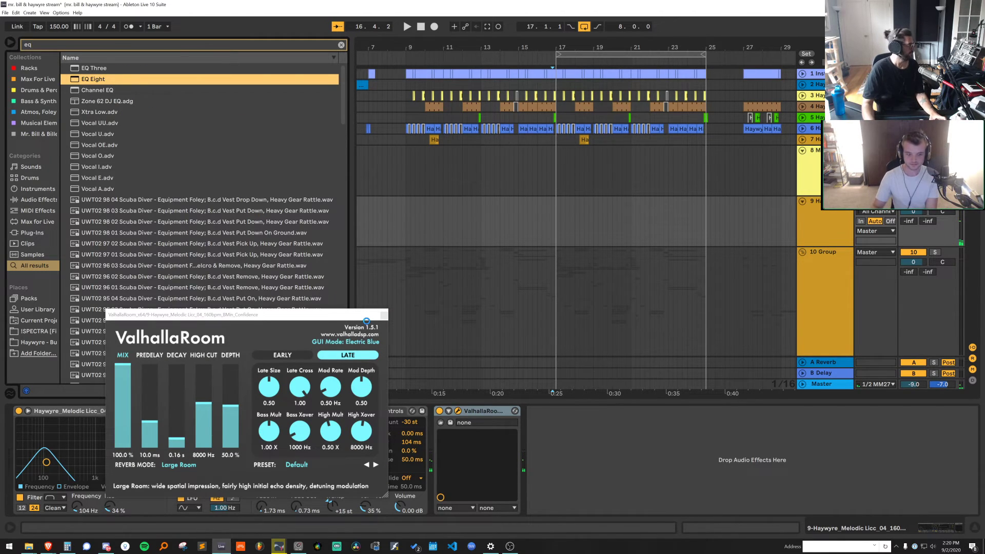
pyautogui.moveTo(366, 320); pyautogui.dragTo(595, 424)
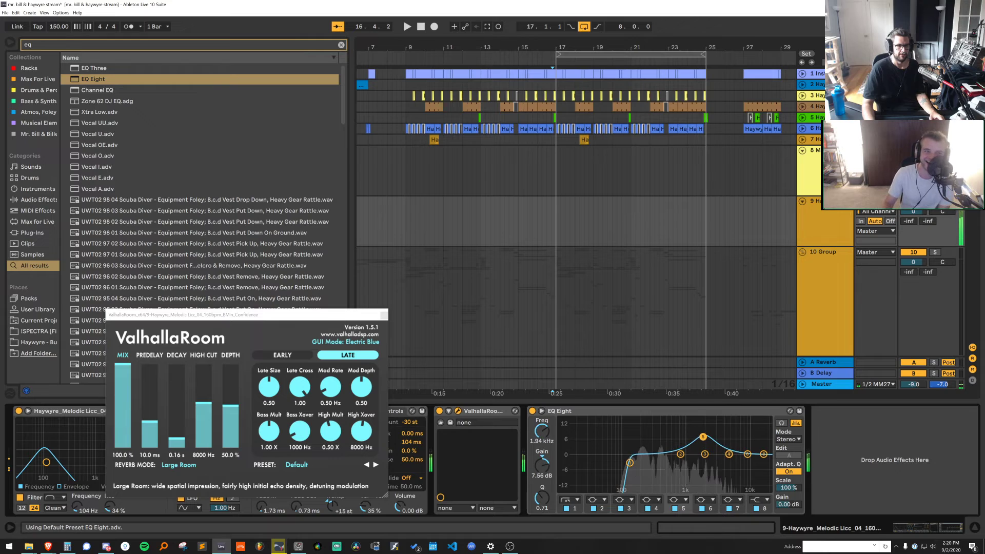
# Close the ValhallaRoom window and set the Simpler's LFO filter modulation to 24.0
pyautogui.click(385, 315)
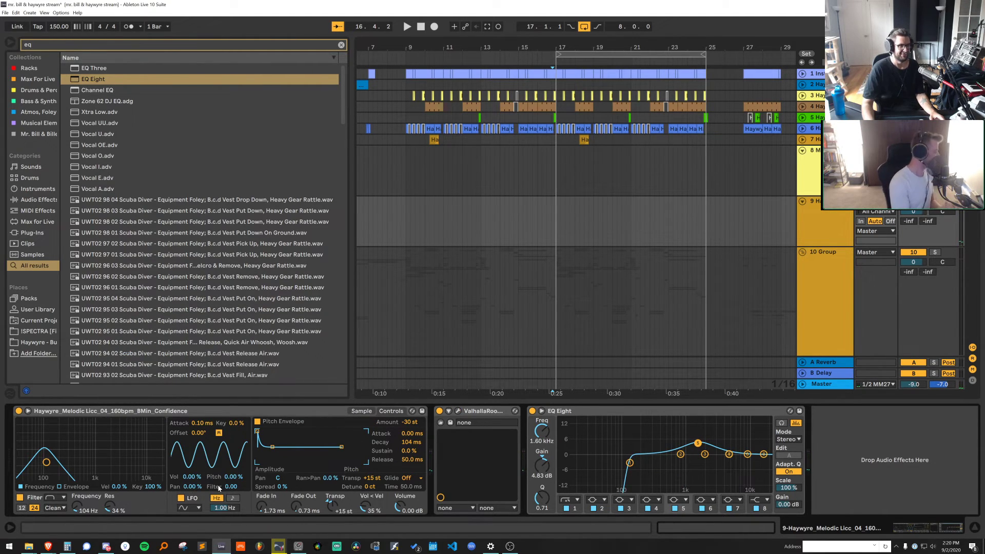
pyautogui.moveTo(218, 487); pyautogui.dragTo(219, 466)
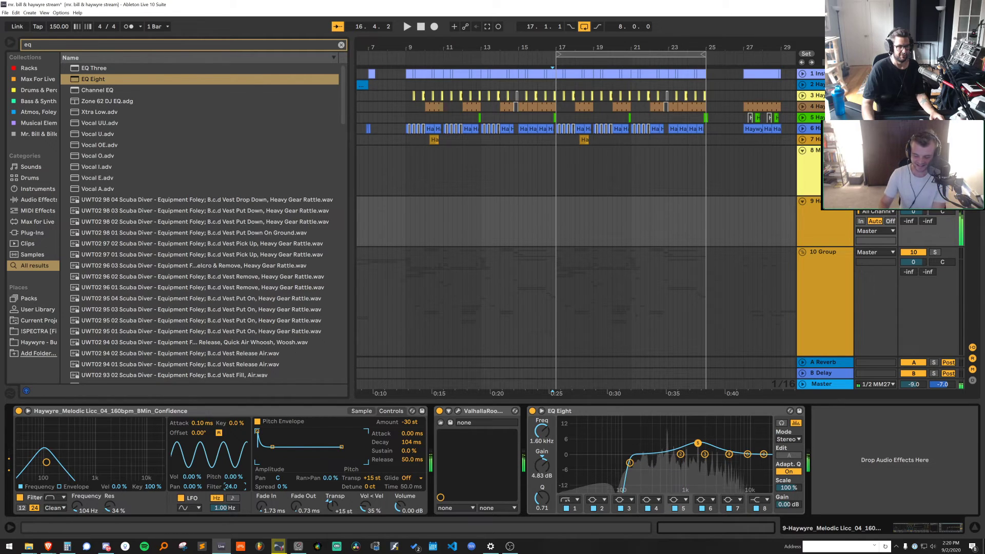
# Set the Simpler's LFO rate to 2.17 Hz, switch the LFO off, and move the filter to about 164 Hz with 55% resonance
pyautogui.moveTo(225, 508); pyautogui.dragTo(224, 499)
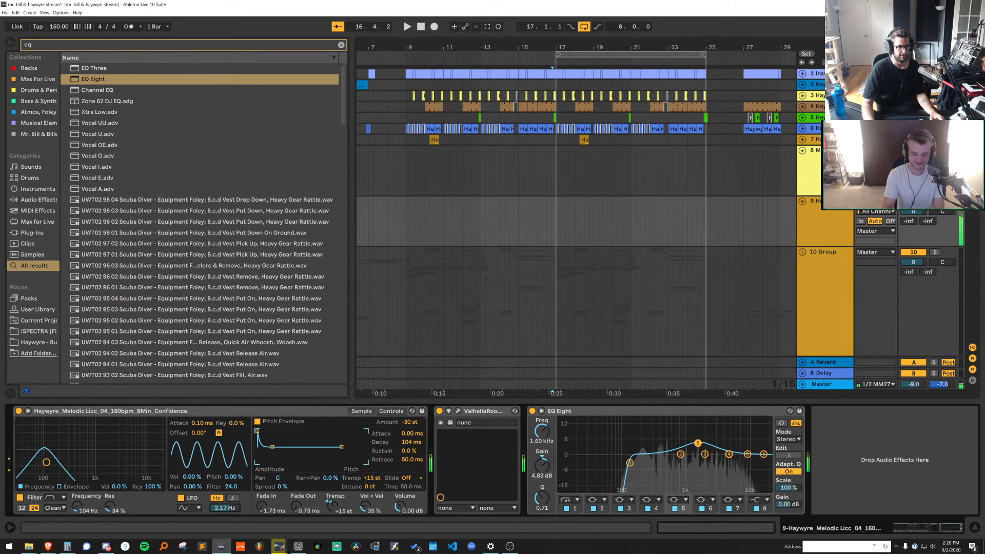
pyautogui.click(180, 498)
pyautogui.moveTo(46, 461); pyautogui.dragTo(55, 454)
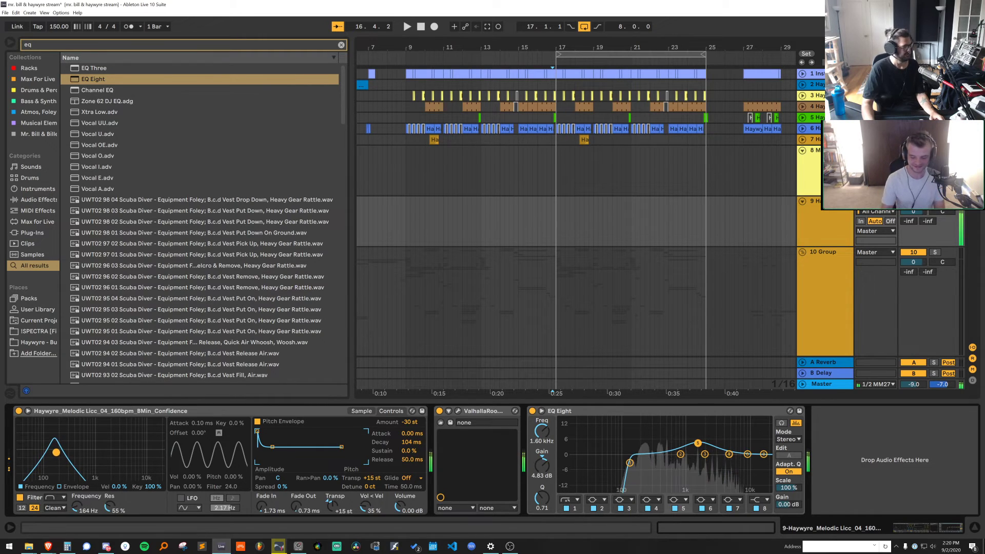
# Find MWaveShaper and add it to the Simpler track after EQ Eight
pyautogui.hotkey('ctrl', 'f')
pyautogui.write('sat')
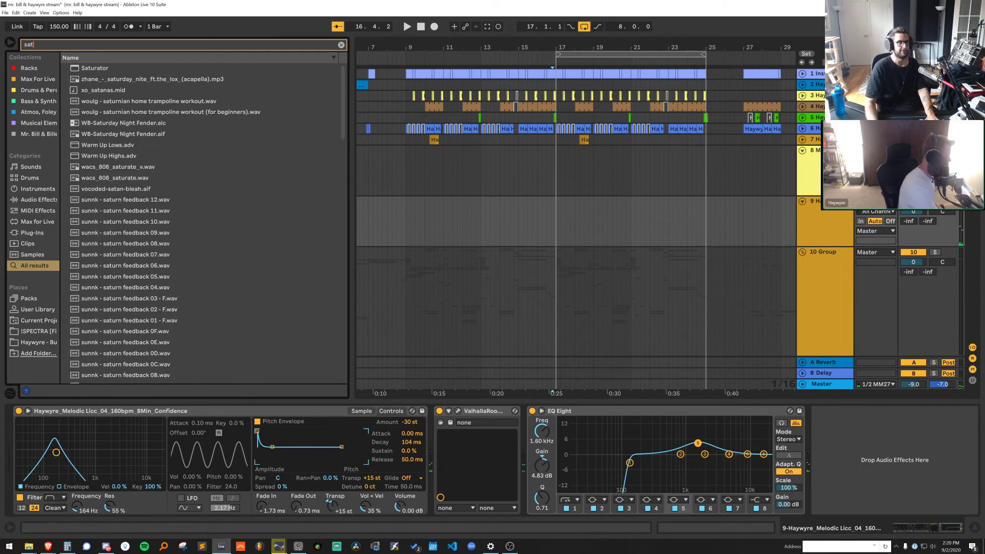
pyautogui.write('mwav')
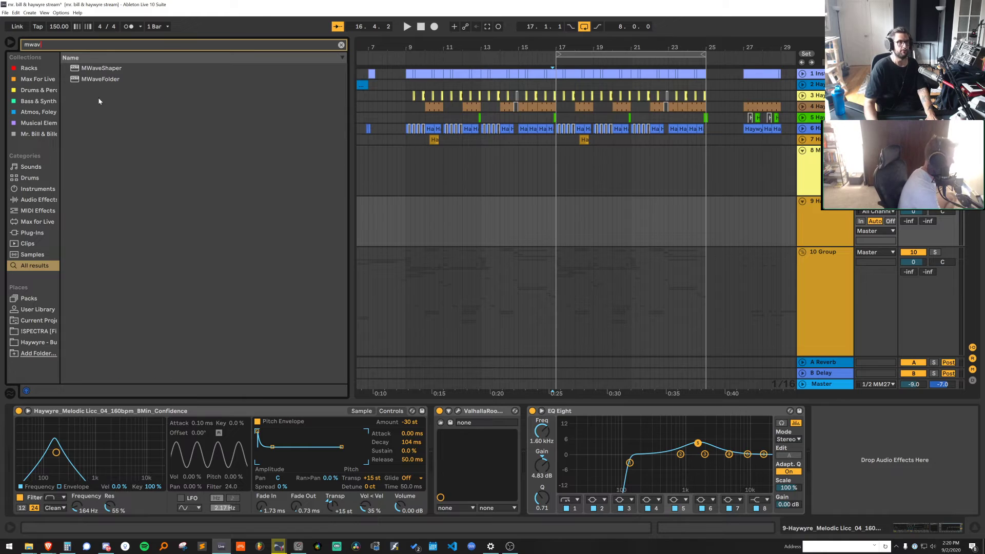
pyautogui.doubleClick(106, 69)
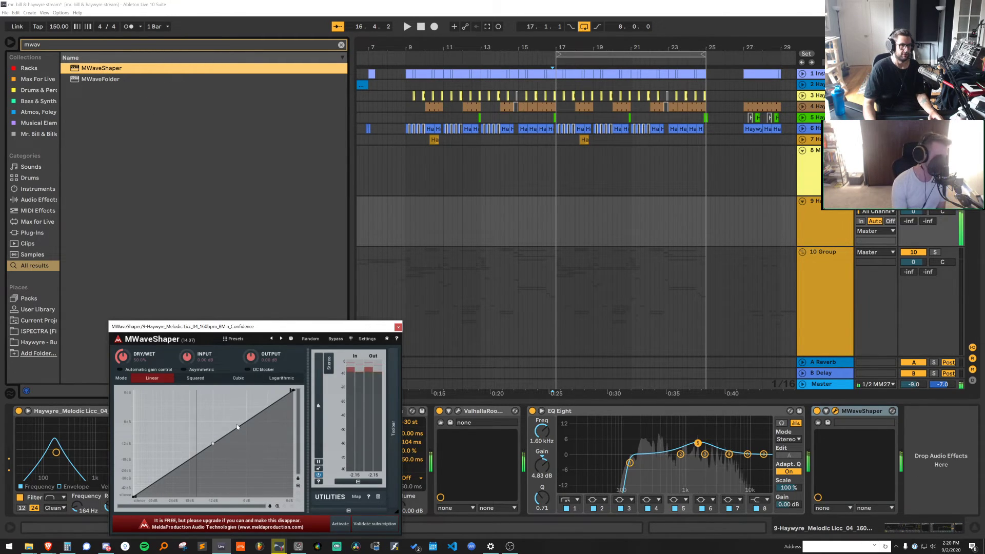
# Shape MWaveShaper's curve to rise steeply to a flat maximum, set its mode to Cubic, and close its window
pyautogui.doubleClick(238, 426)
pyautogui.moveTo(239, 427); pyautogui.dragTo(203, 374)
pyautogui.click(197, 378)
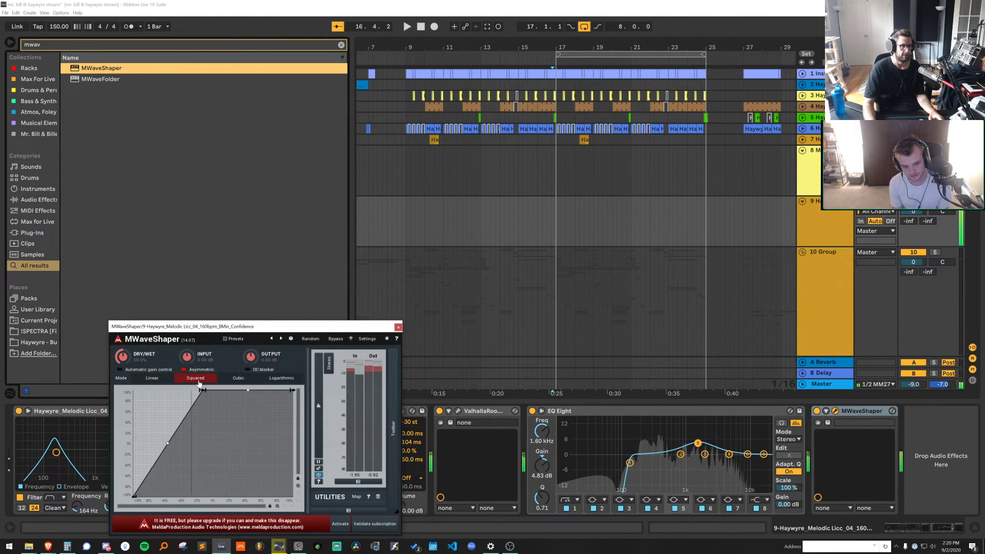
pyautogui.click(281, 378)
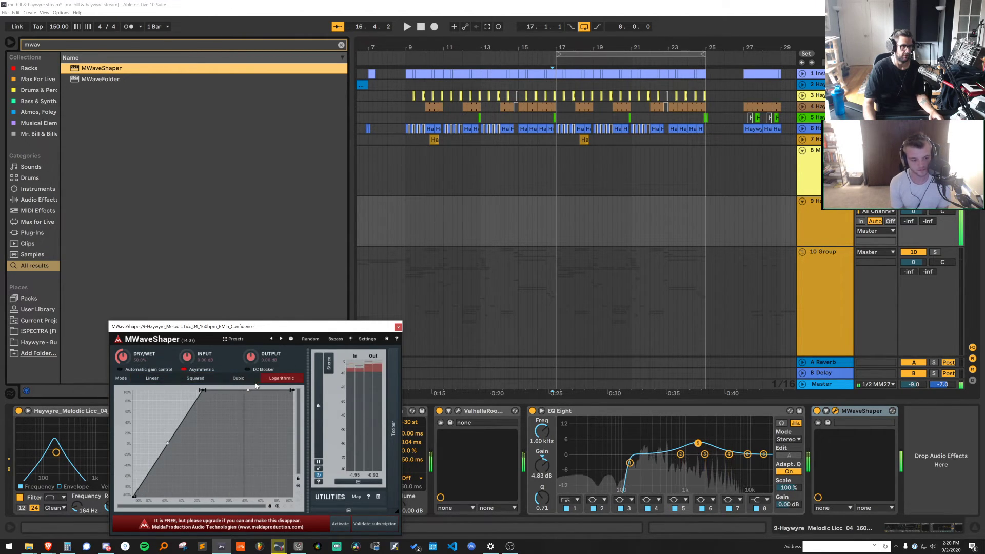
pyautogui.click(239, 378)
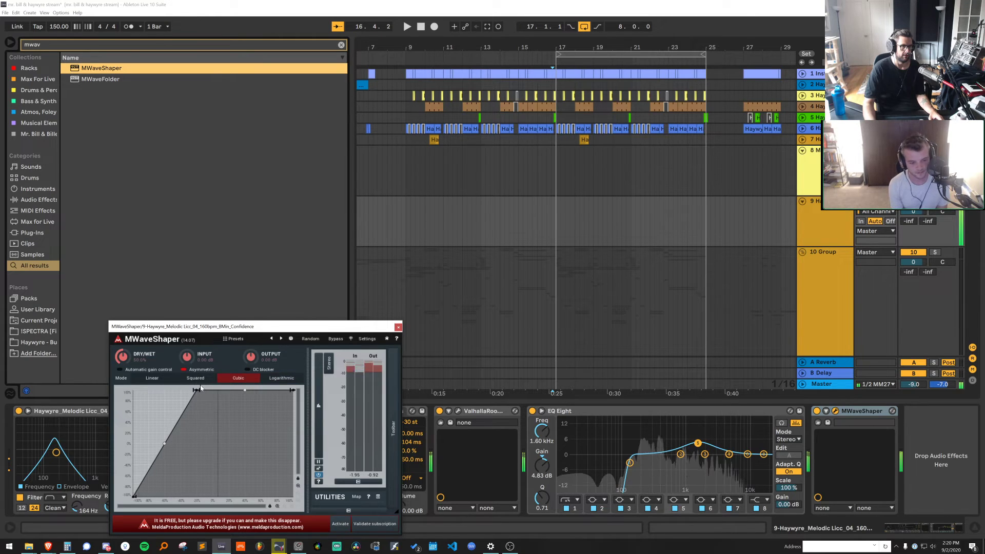
pyautogui.click(398, 327)
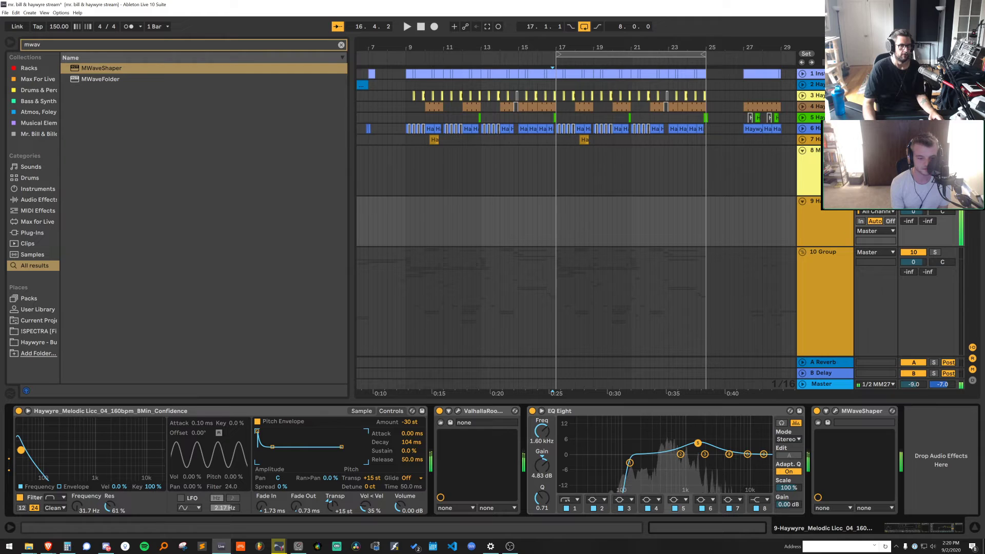
# Set the arrangement grid to 1 bar and create an empty MIDI clip on the Simpler track from bar 17 to 25
pyautogui.press('space')
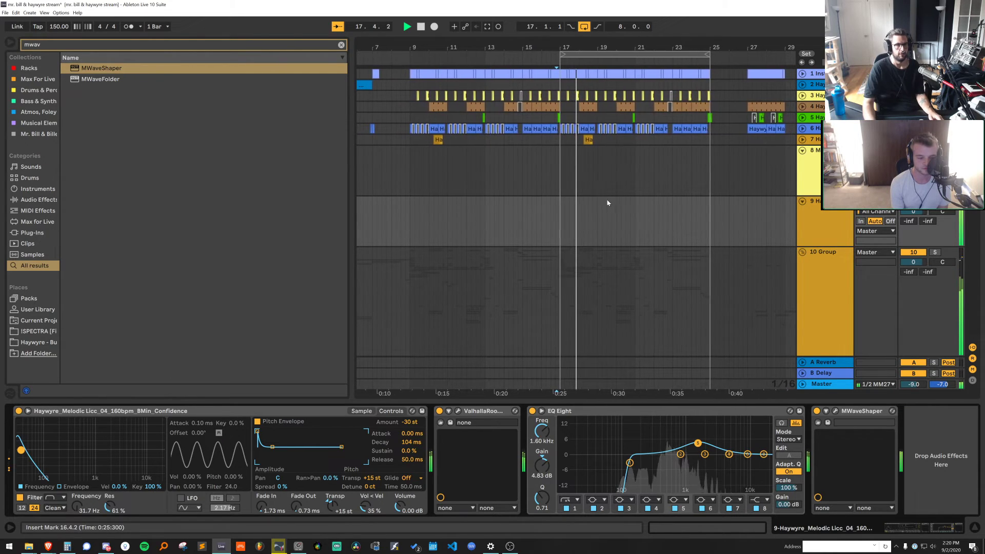
pyautogui.press('space')
pyautogui.rightClick(539, 209)
pyautogui.click(649, 308)
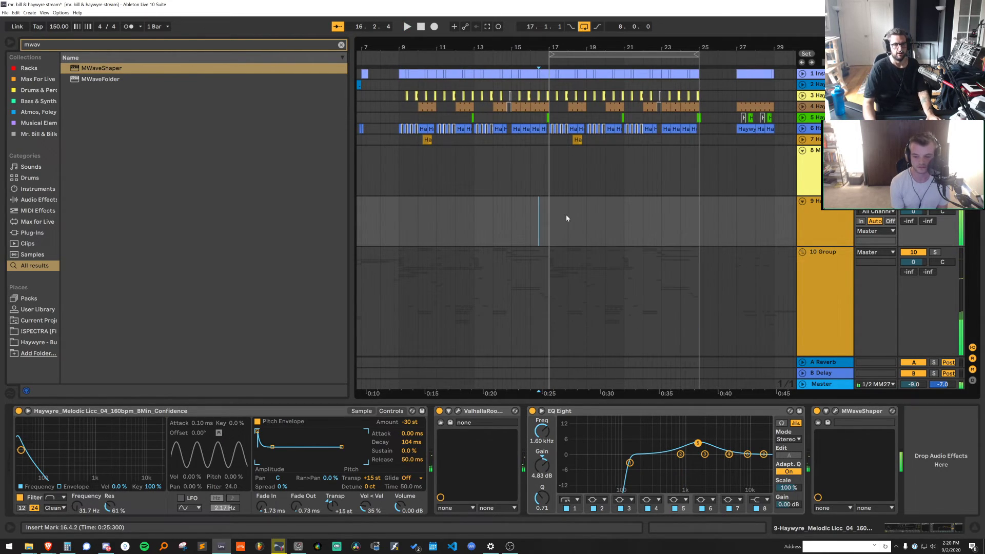
pyautogui.moveTo(566, 218); pyautogui.dragTo(684, 215)
pyautogui.hotkey('ctrl', 'shift', 'm')
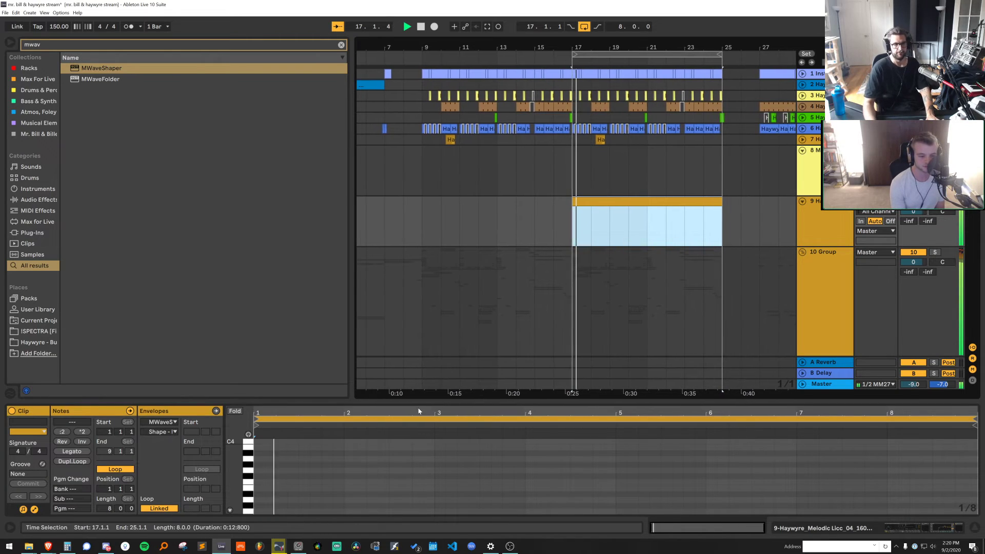
# Add a C3 note at beat 3 of the clip's first bar and loop the half bar it fills
pyautogui.click(319, 482)
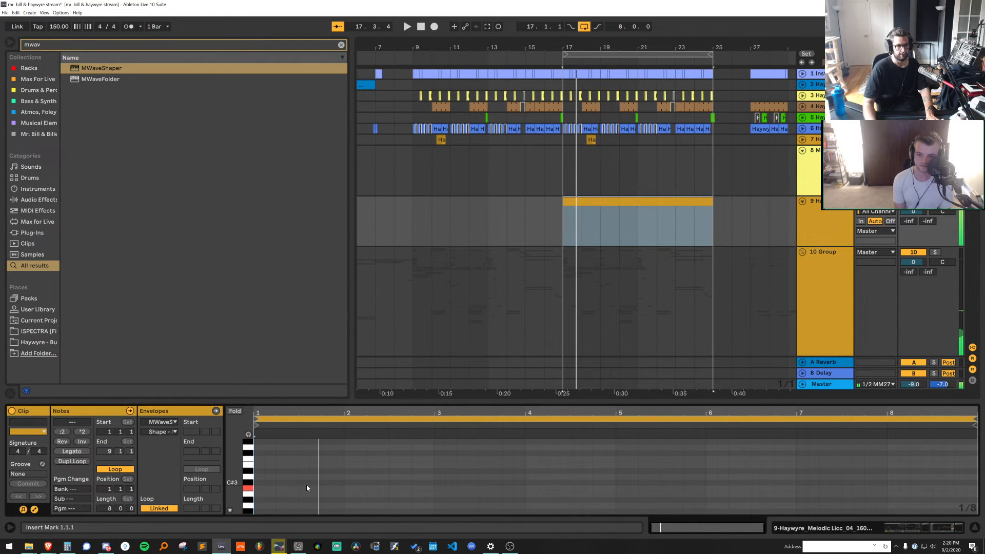
pyautogui.doubleClick(307, 482)
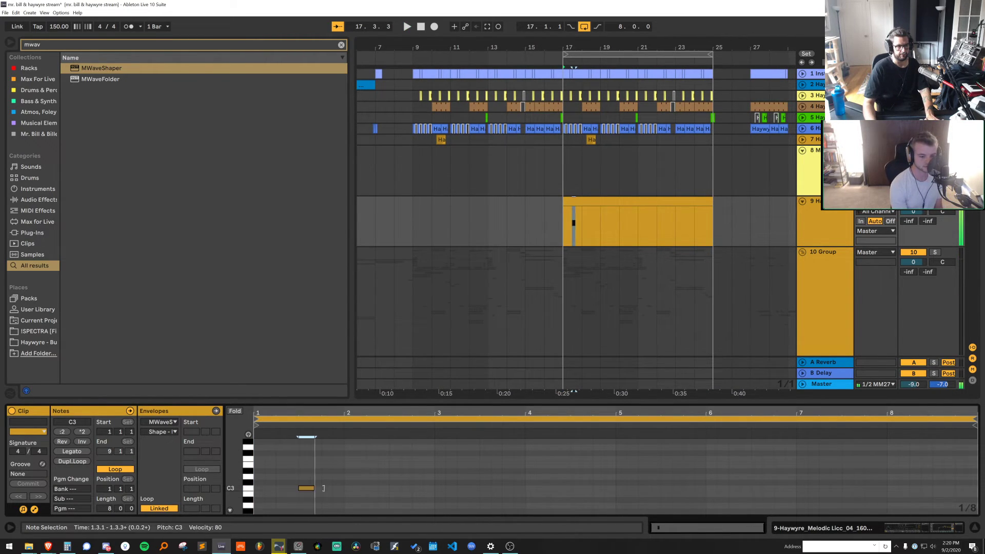
# Set the arrangement grid to 1/8 and remove the opening of the Simpler clip so it begins at 17.3.1
pyautogui.click(561, 182)
pyautogui.rightClick(561, 182)
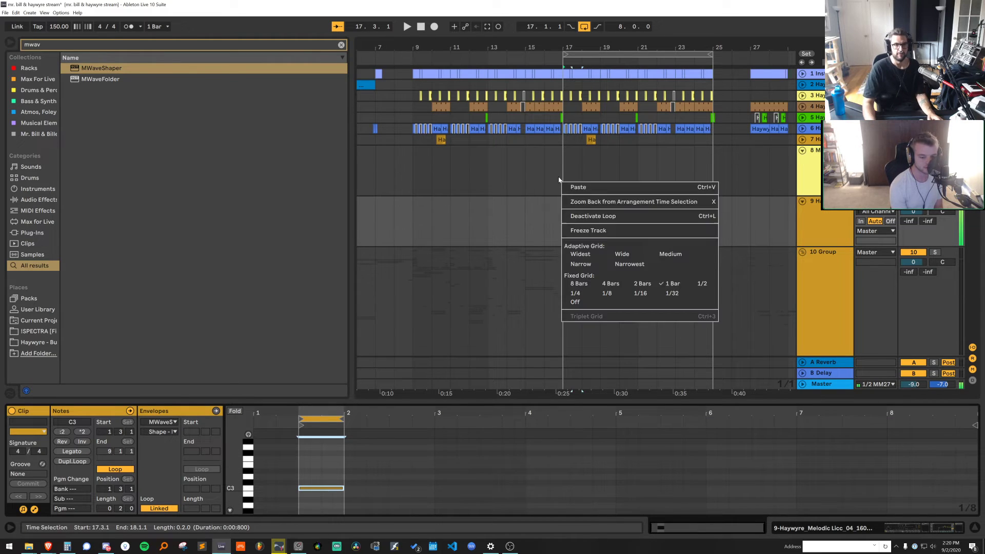
pyautogui.click(606, 294)
pyautogui.click(571, 212)
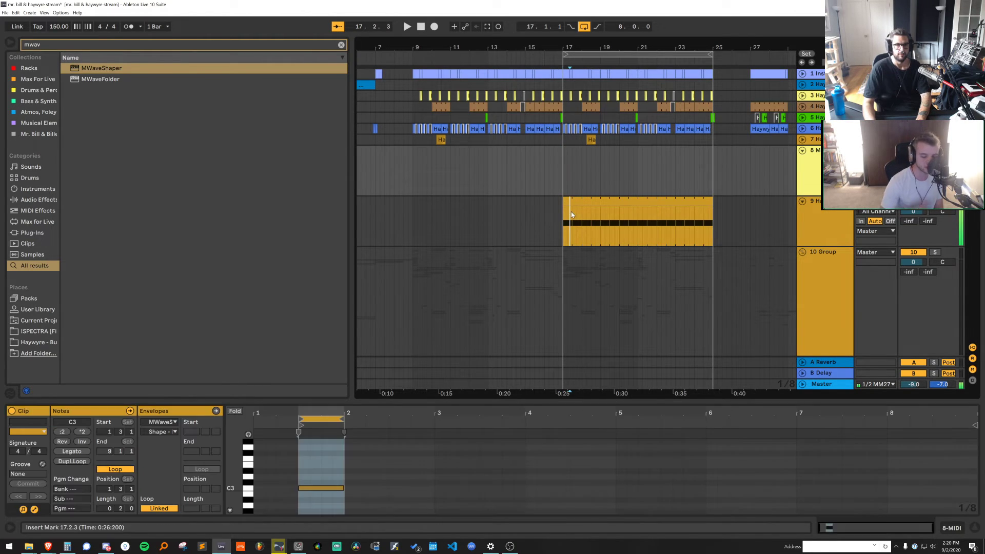
pyautogui.press('Delete')
pyautogui.click(576, 202)
# Play back the trimmed Simpler clip and place the insert marker at 18.4.3 on the empty MIDI track
pyautogui.press('space')
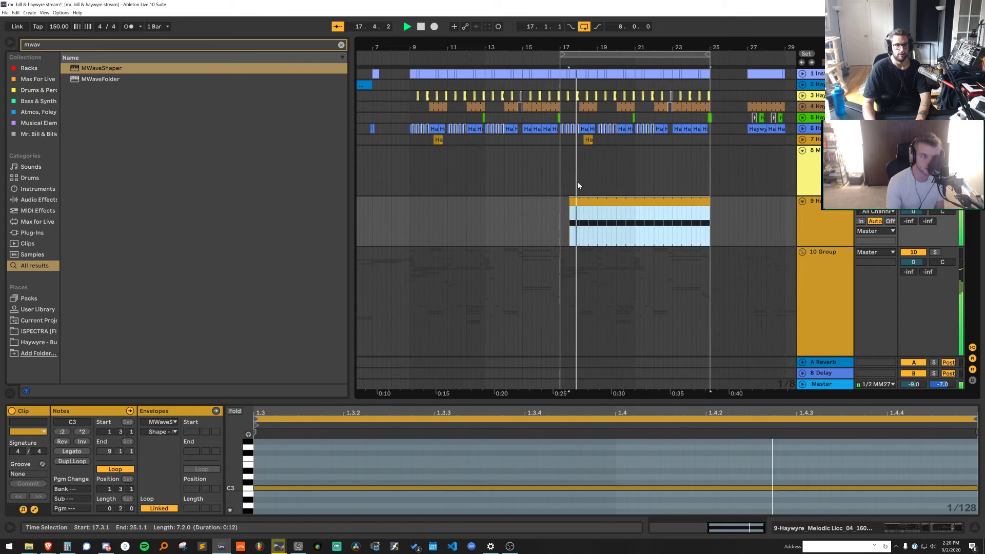
pyautogui.press('space')
pyautogui.moveTo(577, 48); pyautogui.dragTo(578, 72)
pyautogui.click(603, 177)
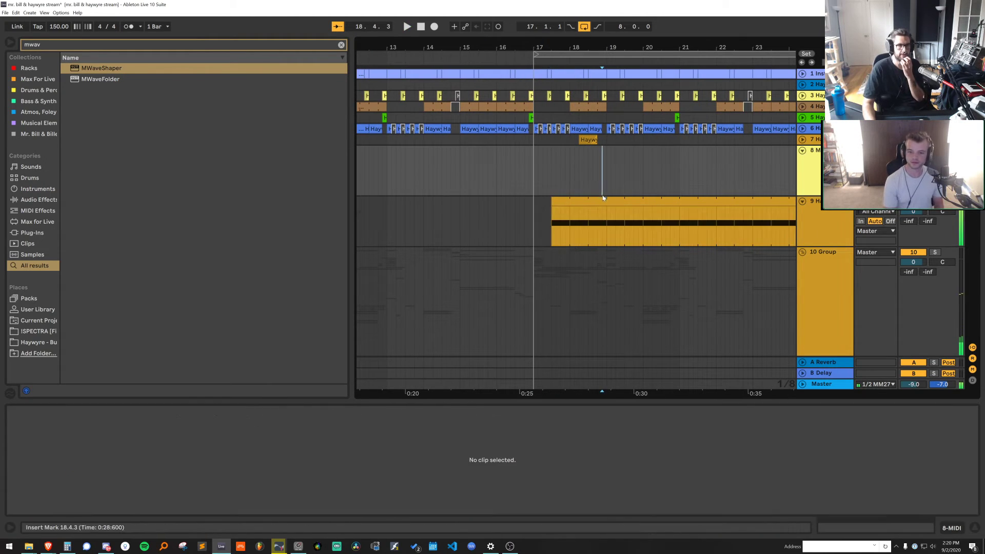
# Open track 9's MIDI clip, shorten its loop to one beat and play the arrangement from bar 17
pyautogui.doubleClick(599, 201)
pyautogui.moveTo(493, 411); pyautogui.dragTo(492, 383)
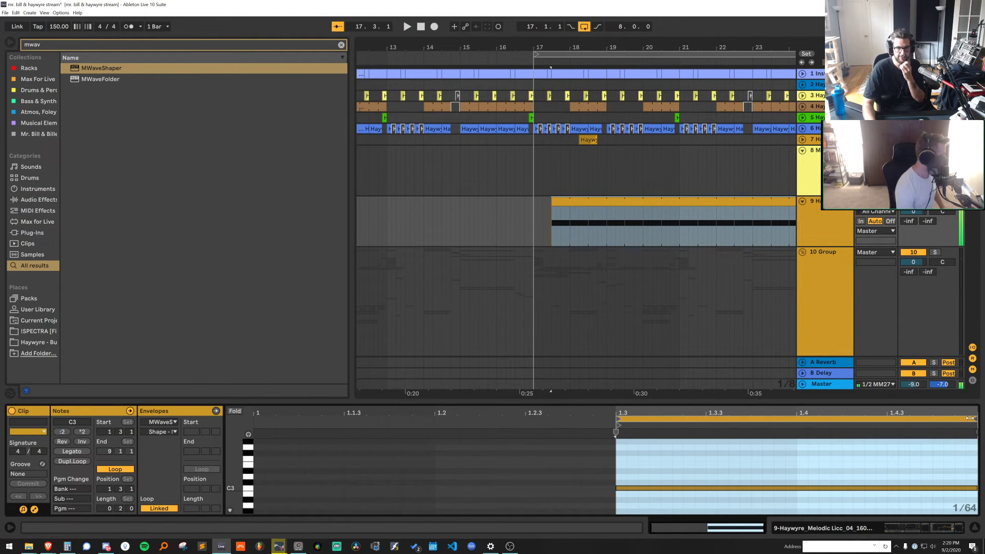
pyautogui.moveTo(970, 418); pyautogui.dragTo(799, 421)
pyautogui.click(534, 214)
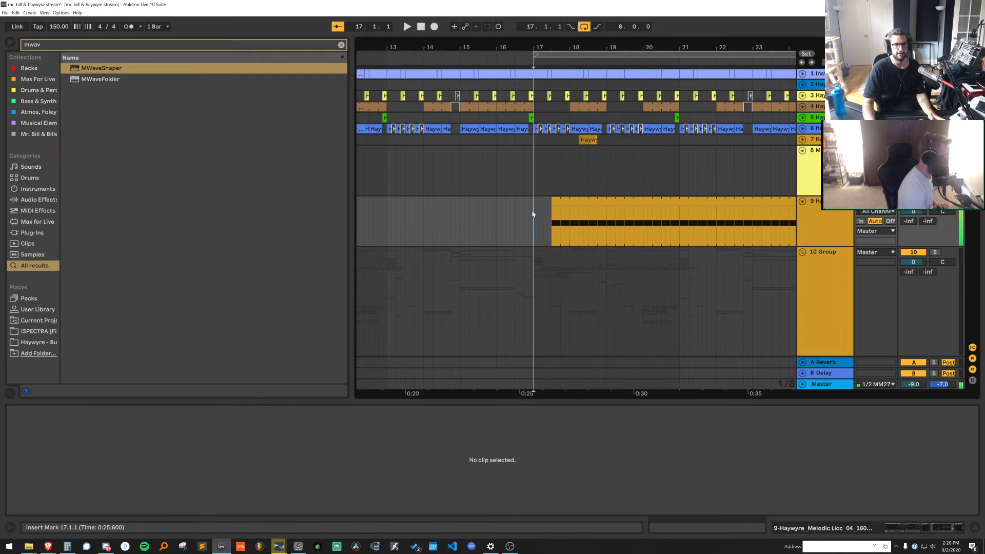
pyautogui.press('space')
# Set the arrangement's grid to 1 bar during playback
pyautogui.rightClick(625, 152)
pyautogui.click(736, 256)
pyautogui.click(612, 202)
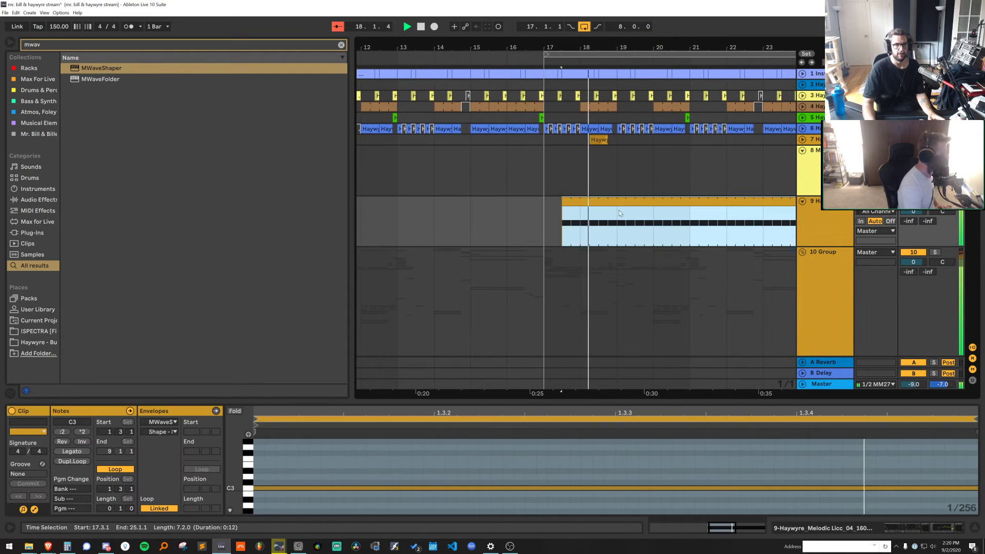
pyautogui.rightClick(597, 154)
pyautogui.click(676, 265)
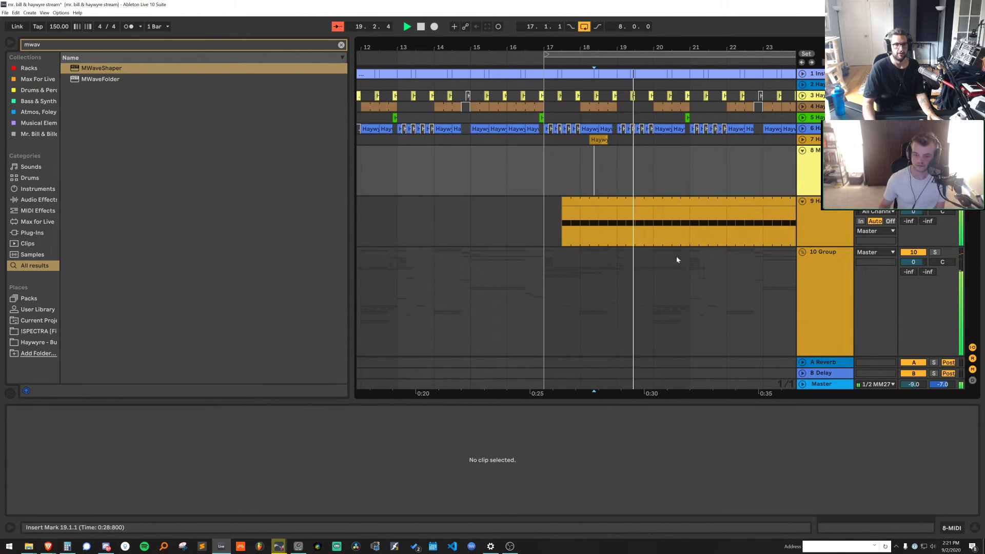
# Stop playback and remove the section of track 9's clip from bar 19.1 to about 19.3
pyautogui.press('space')
pyautogui.moveTo(642, 47); pyautogui.dragTo(642, 77)
pyautogui.moveTo(589, 229); pyautogui.dragTo(631, 222)
pyautogui.scroll(-12, 641, 265)
pyautogui.press('space')
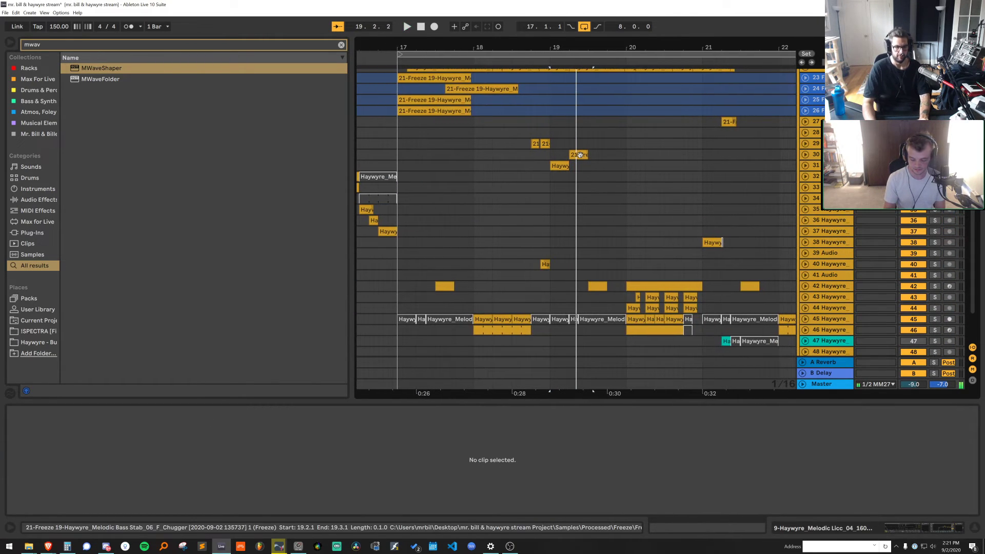
# Deactivate the frozen bass clip on track 30 at bar 19.2, play from bar 18 and hide the detail view
pyautogui.click(579, 155)
pyautogui.press('0')
pyautogui.click(476, 146)
pyautogui.press('space')
pyautogui.hotkey('ctrl', 'alt', 'l')
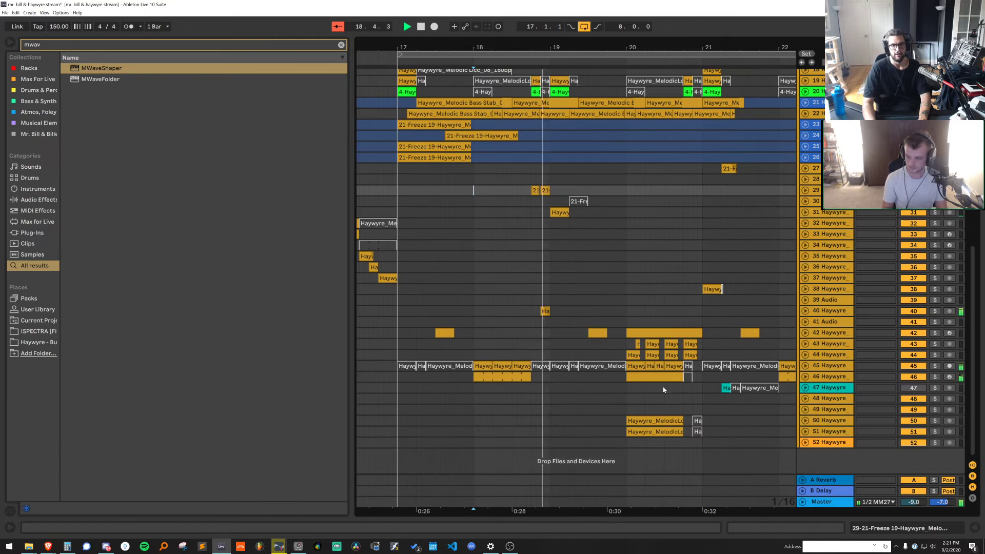
# Cut track 9's clip between bars 21.1 and 21.3 and after bar 23, and play the result
pyautogui.scroll(10, 625, 186)
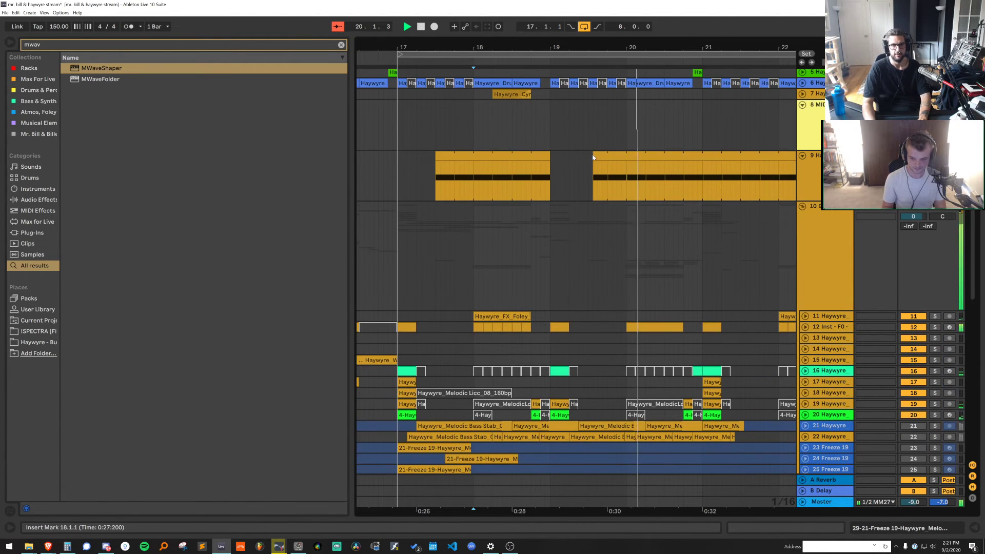
pyautogui.click(592, 156)
pyautogui.moveTo(703, 175); pyautogui.dragTo(741, 172)
pyautogui.moveTo(758, 49); pyautogui.dragTo(421, 46)
pyautogui.press('Delete')
pyautogui.moveTo(506, 173); pyautogui.dragTo(514, 156)
pyautogui.press('Delete')
pyautogui.press('Delete')
pyautogui.click(482, 156)
pyautogui.press('space')
# Set the arrangement's grid spacing to 1 bar
pyautogui.scroll(-5, 629, 84)
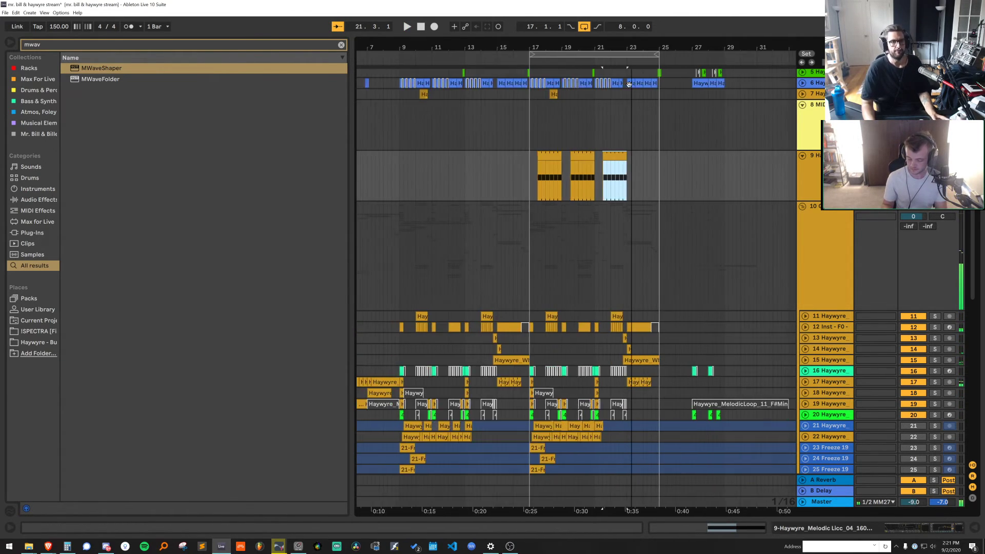
pyautogui.scroll(1, 629, 84)
pyautogui.rightClick(599, 121)
pyautogui.click(719, 229)
pyautogui.rightClick(607, 131)
pyautogui.click(714, 232)
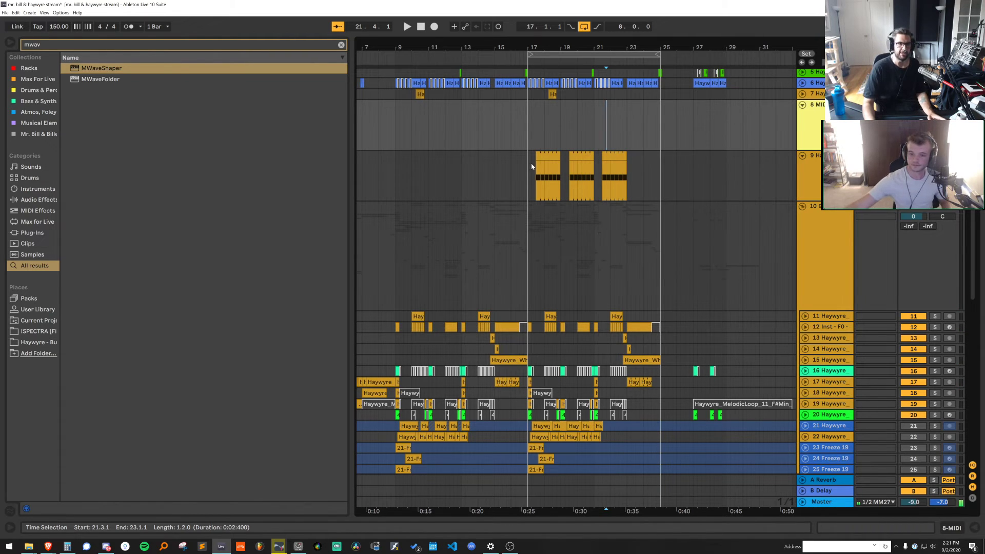
# Move track 9 into the group just above track 11, disarm it and save the set
pyautogui.keyDown('shift'); pyautogui.click(531, 167); pyautogui.keyUp('shift')
pyautogui.moveTo(840, 156); pyautogui.dragTo(843, 306)
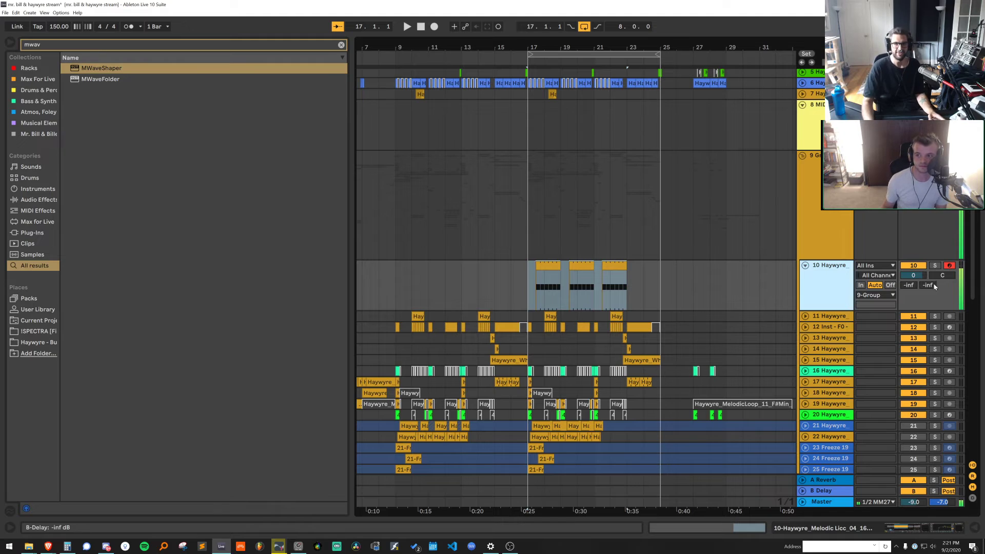
pyautogui.click(949, 266)
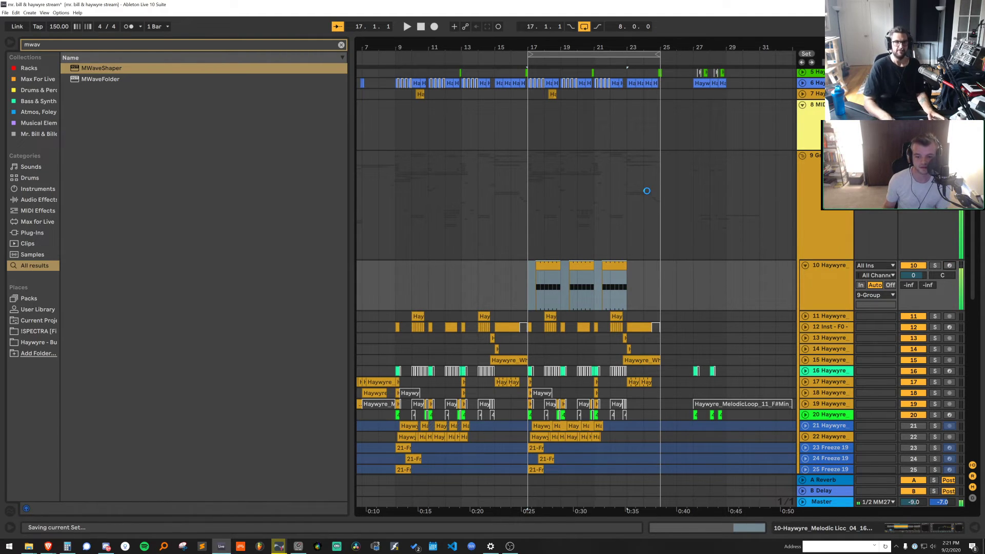
pyautogui.click(539, 290)
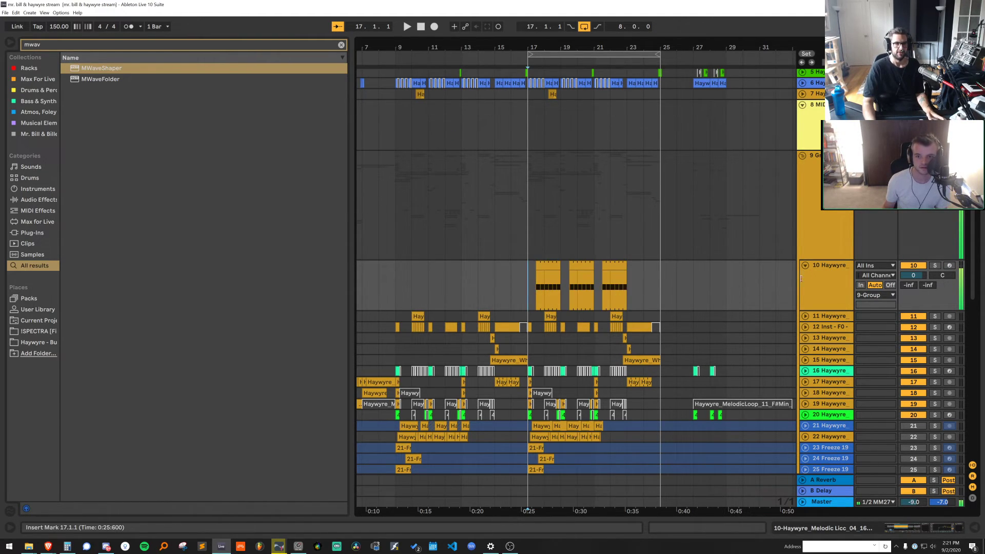
# Solo the moved track 10, open its MWaveShaper plug-in and start playback
pyautogui.click(935, 265)
pyautogui.doubleClick(816, 277)
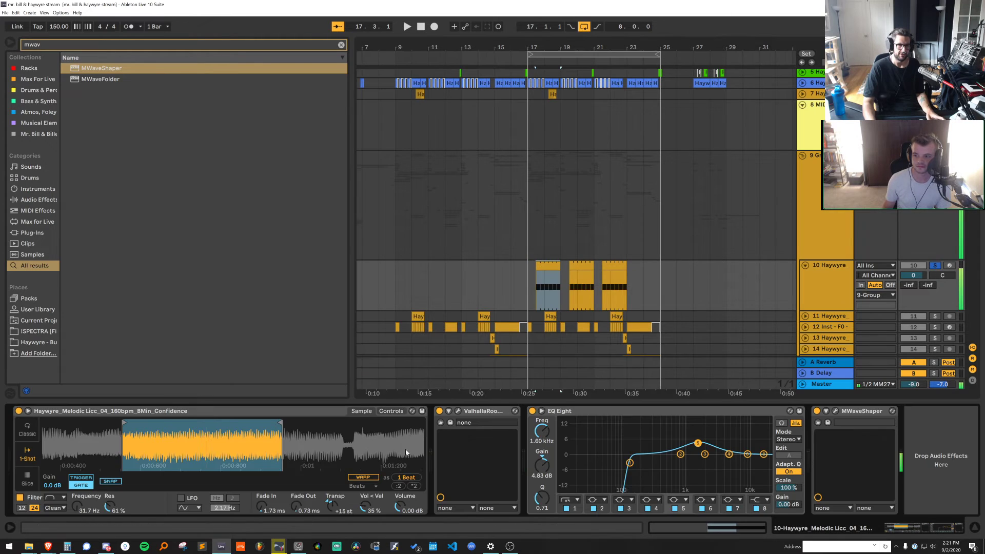
pyautogui.click(835, 412)
pyautogui.press('space')
# Reshape MWaveShaper's transfer curve, switch it to Linear mode and try the Pulses curvature on the upper segment
pyautogui.moveTo(201, 392); pyautogui.dragTo(180, 436)
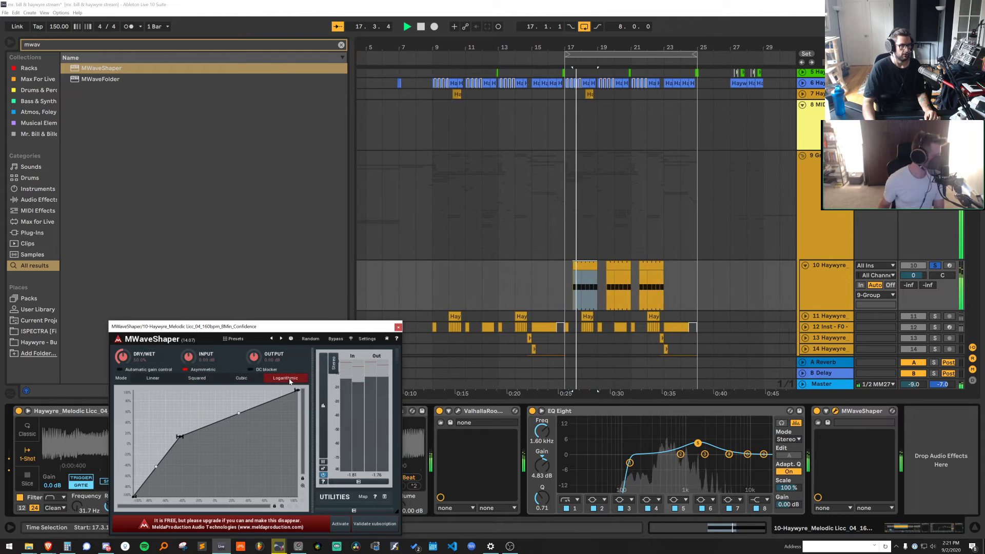
pyautogui.click(152, 378)
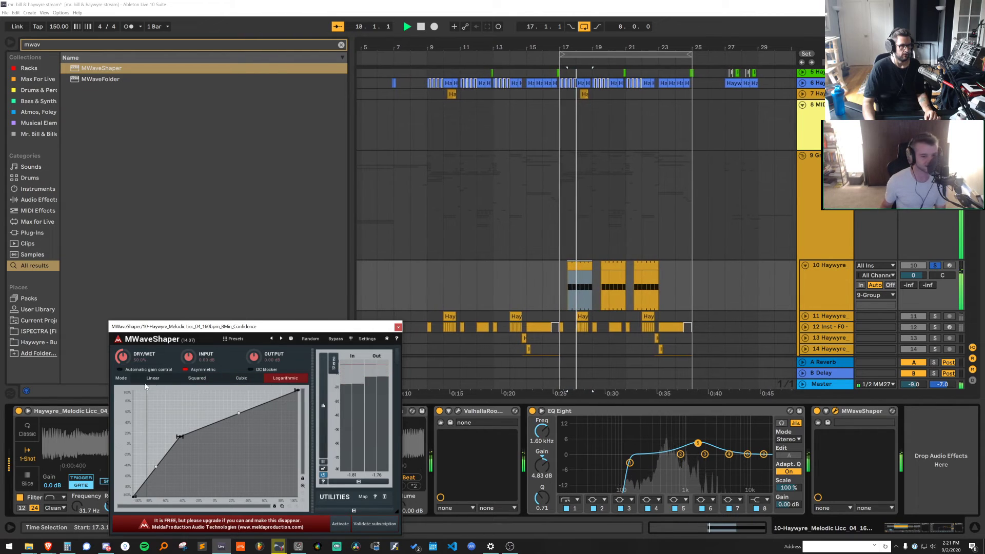
pyautogui.rightClick(228, 418)
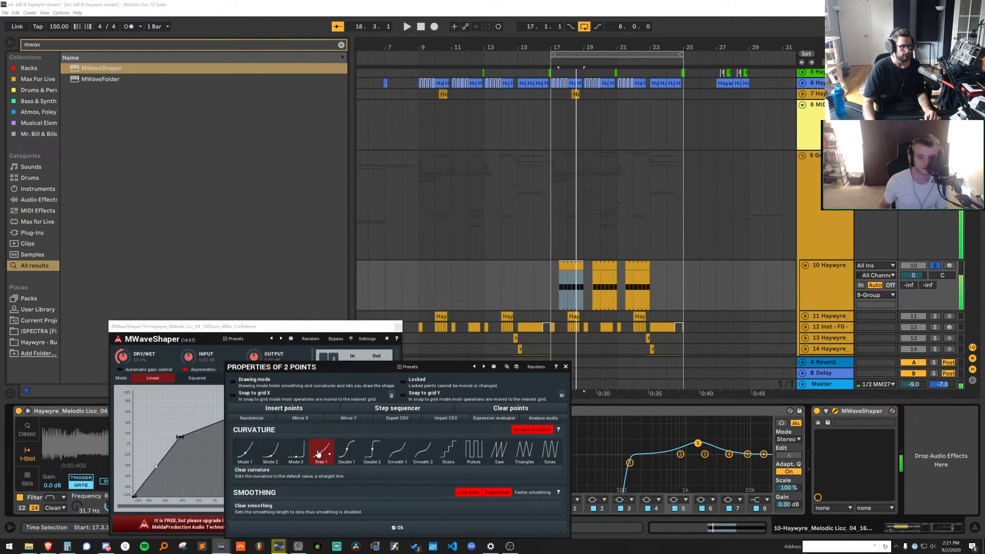
pyautogui.click(475, 452)
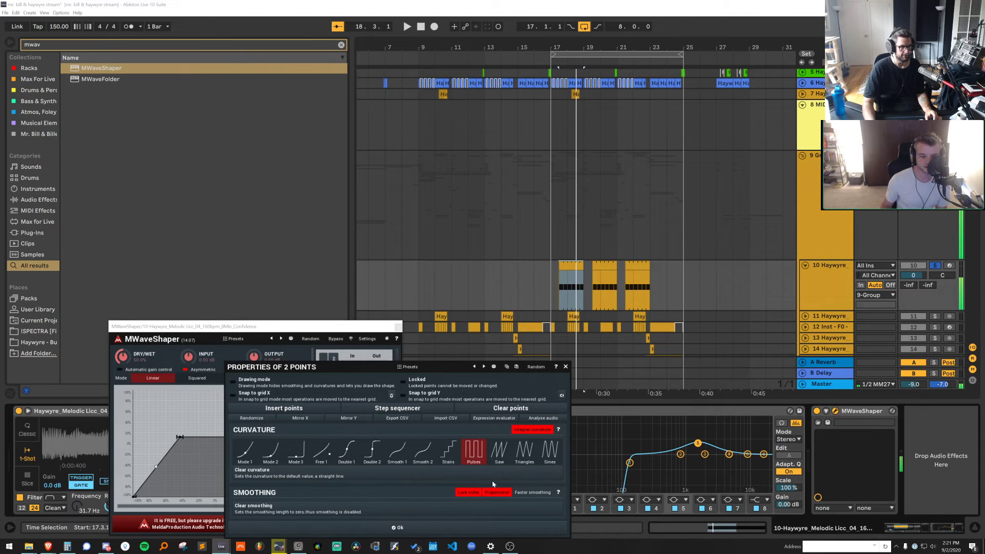
pyautogui.click(174, 404)
# Nudge the middle point of MWaveShaper's curve and try the Double 1 curvature while auditioning
pyautogui.press('space')
pyautogui.moveTo(180, 437)
pyautogui.mouseDown()
pyautogui.moveTo(167, 394)
pyautogui.moveTo(174, 436)
pyautogui.mouseUp()
pyautogui.press('space')
pyautogui.rightClick(240, 419)
pyautogui.click(335, 453)
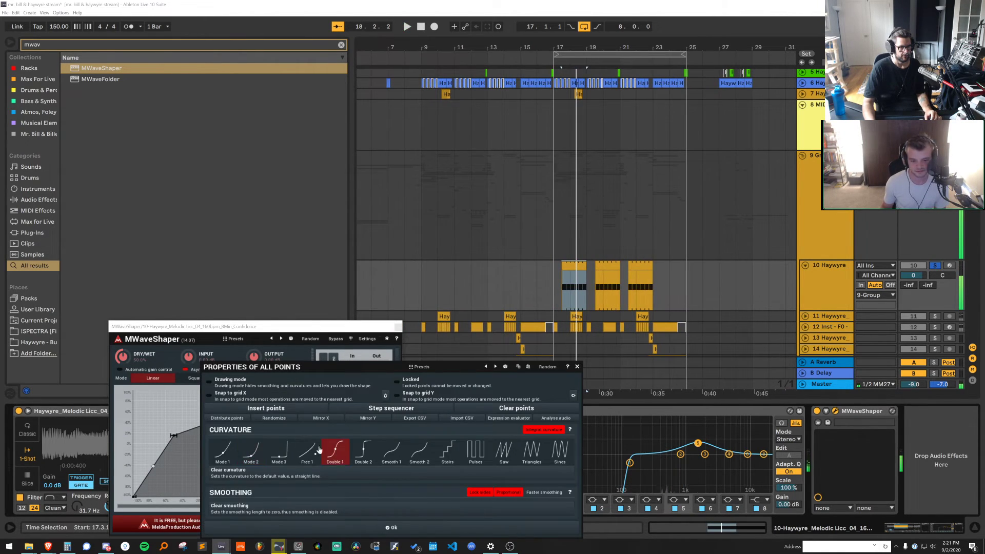
pyautogui.click(157, 422)
# Raise the middle point of MWaveShaper's curve to the 100% level and audition it
pyautogui.moveTo(235, 413); pyautogui.dragTo(257, 549)
pyautogui.press('space')
pyautogui.moveTo(174, 435); pyautogui.dragTo(191, 391)
pyautogui.press('space')
# Switch MWaveShaper to Squared mode, enable its DC blocker and automatic gain control, and adjust the input gain
pyautogui.moveTo(189, 357); pyautogui.dragTo(188, 375)
pyautogui.click(197, 378)
pyautogui.click(260, 370)
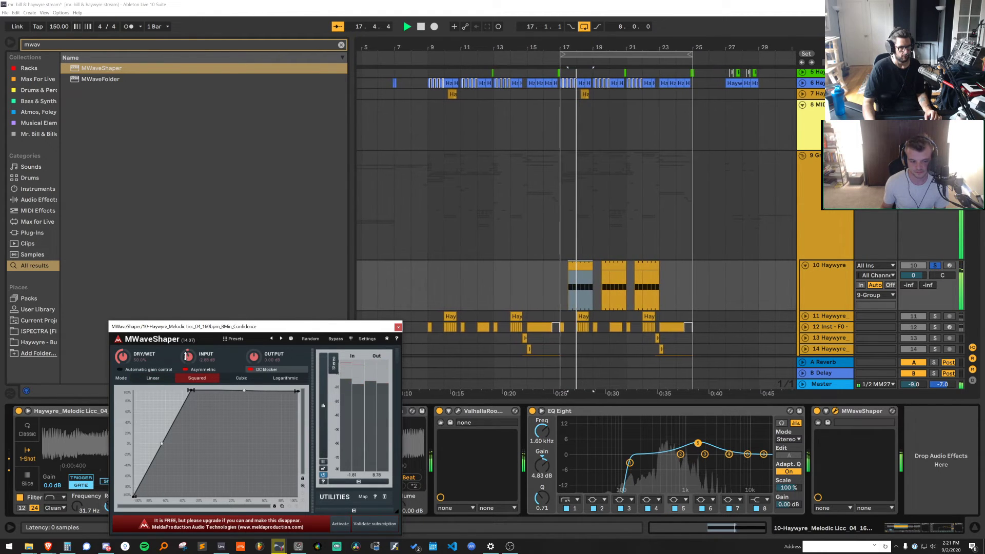
pyautogui.click(140, 370)
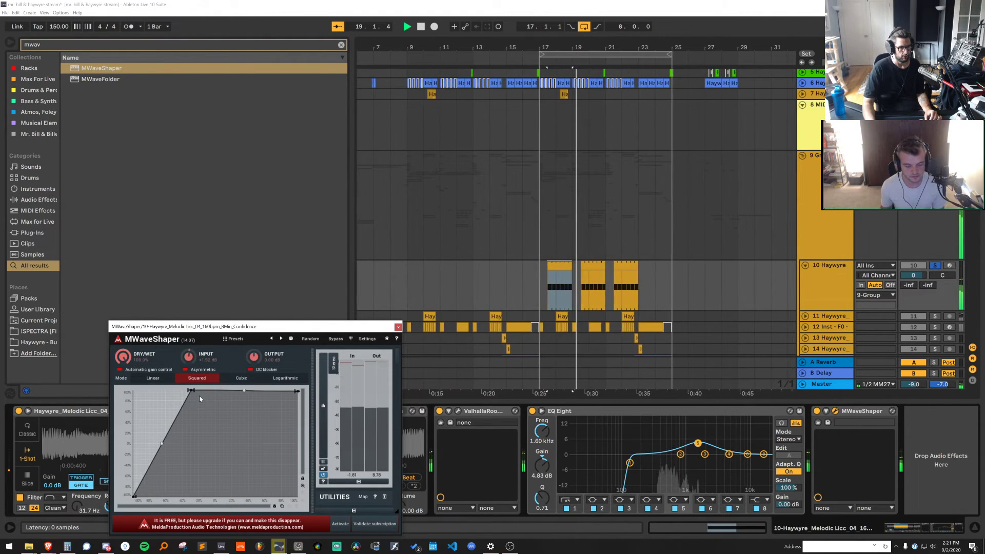
pyautogui.press('space')
pyautogui.press('space')
pyautogui.moveTo(199, 396)
pyautogui.mouseDown()
pyautogui.moveTo(208, 422)
pyautogui.moveTo(194, 391)
pyautogui.mouseUp()
pyautogui.press('space')
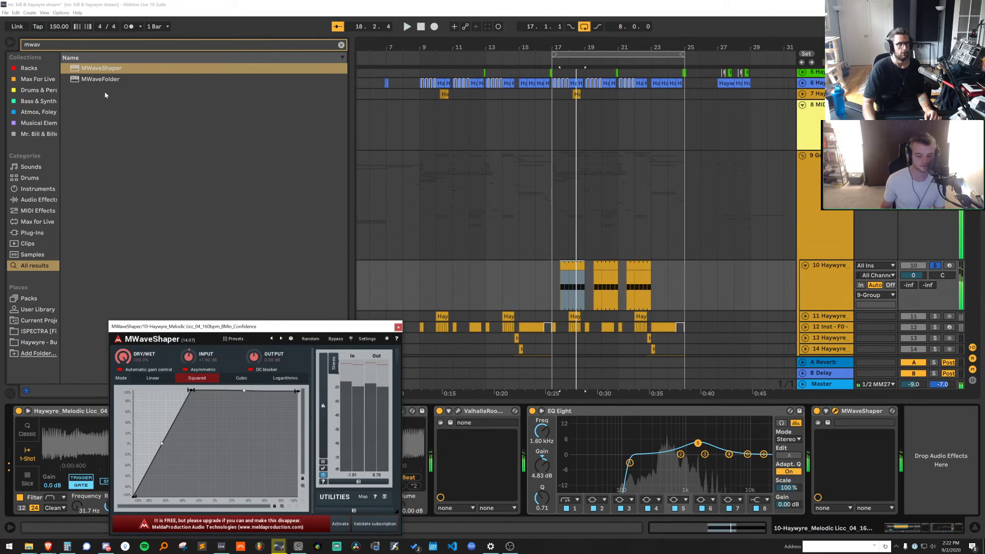
# Replace MWaveShaper with MWaveFolder on track 10 and play back the sound
pyautogui.doubleClick(100, 79)
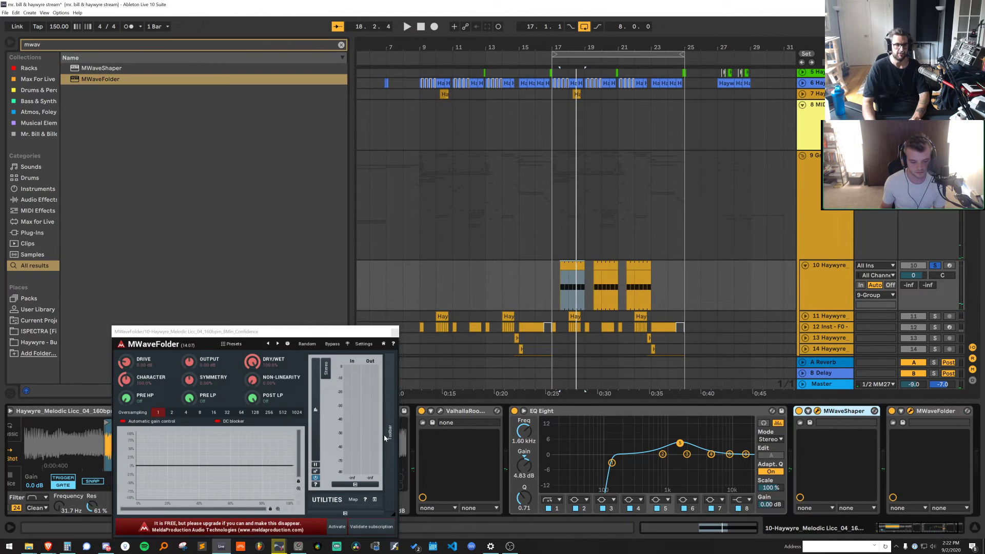
pyautogui.press('Delete')
pyautogui.press('space')
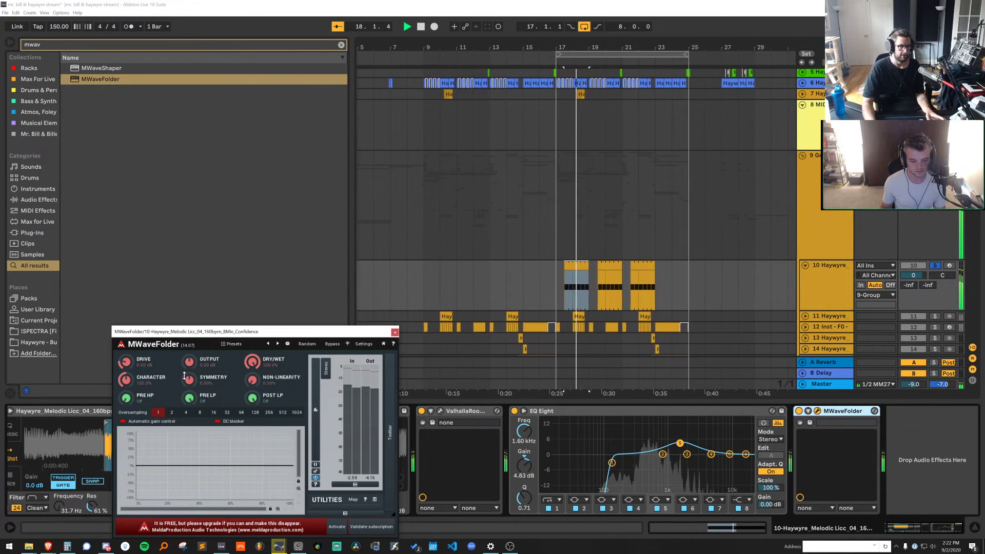
# Raise MWaveFolder's character to 200% and non-linearity to about 52%, and increase its symmetry while auditioning
pyautogui.moveTo(127, 379); pyautogui.dragTo(127, 328)
pyautogui.moveTo(189, 380); pyautogui.dragTo(189, 351)
pyautogui.press('space')
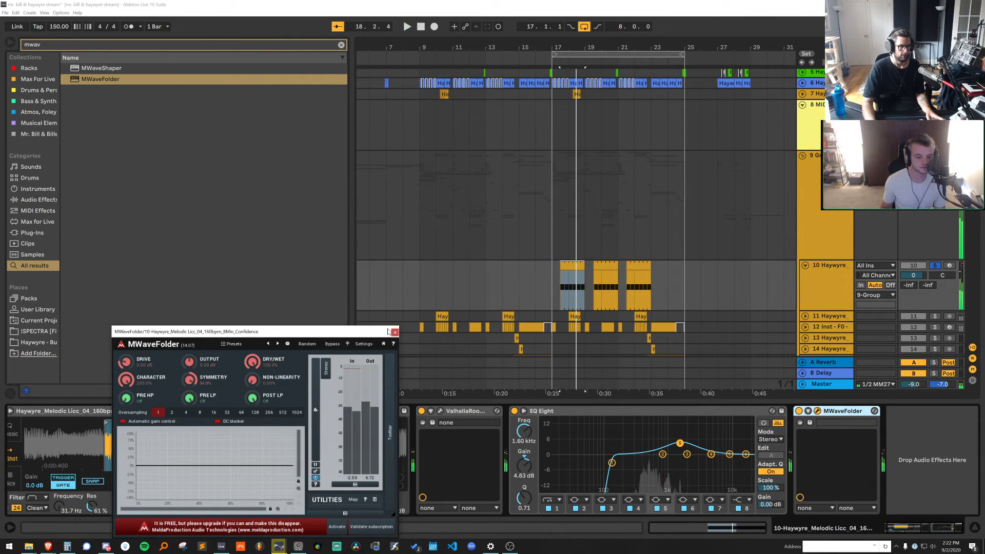
pyautogui.moveTo(251, 380); pyautogui.dragTo(255, 399)
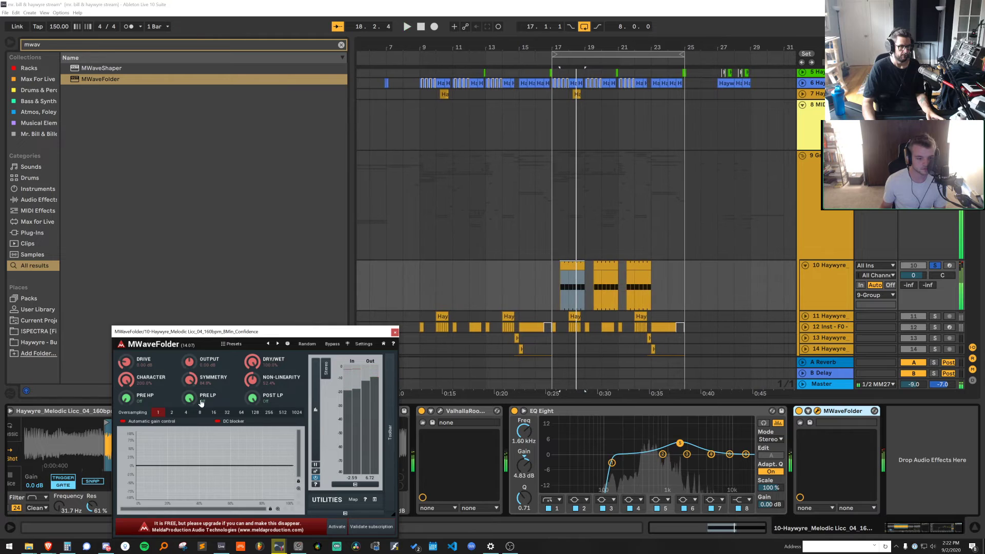
pyautogui.press('space')
# Try MWaveFolder's pre low-pass filter and raise its drive to about 18 dB while auditioning
pyautogui.moveTo(189, 397); pyautogui.dragTo(191, 404)
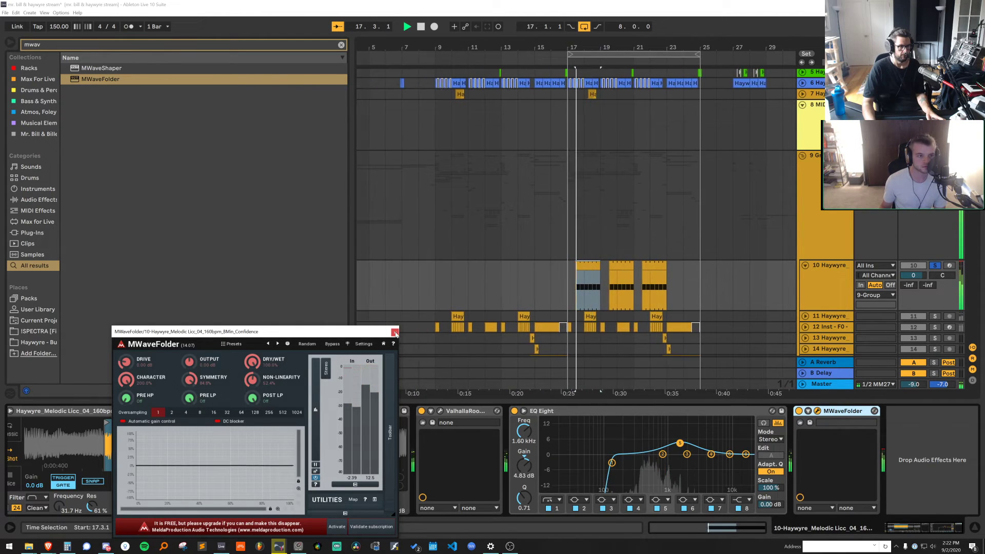
pyautogui.moveTo(126, 363)
pyautogui.mouseDown()
pyautogui.moveTo(126, 333)
pyautogui.moveTo(125, 375)
pyautogui.mouseUp()
pyautogui.press('space')
pyautogui.press('space')
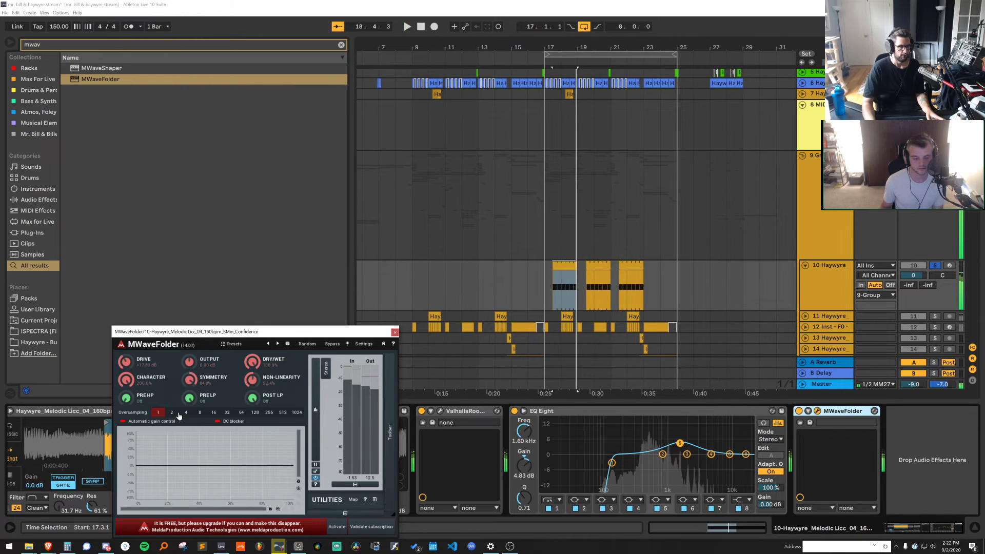
# Lower MWaveFolder's symmetry to about 40%, audition the sound and close the plug-in window
pyautogui.press('space')
pyautogui.press('space')
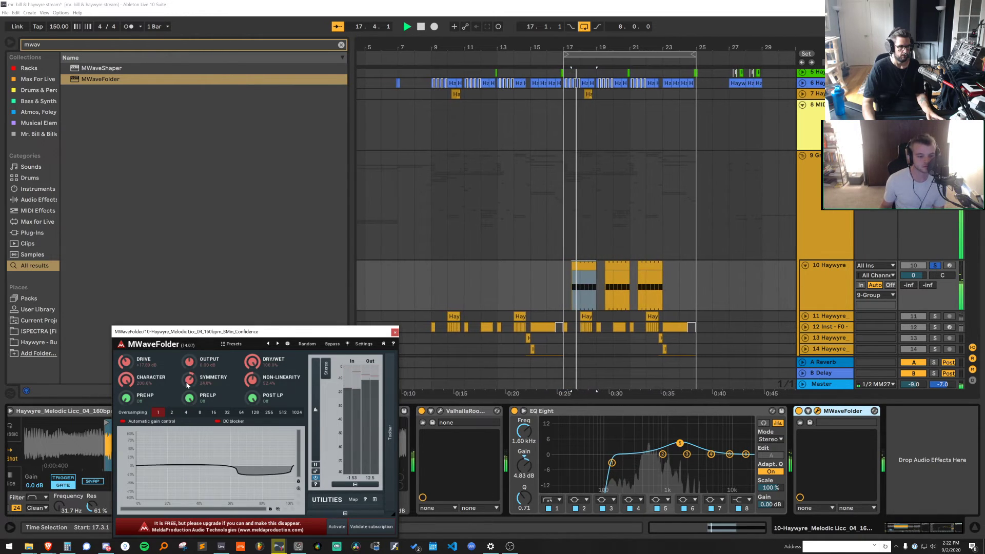
pyautogui.press('space')
pyautogui.click(395, 332)
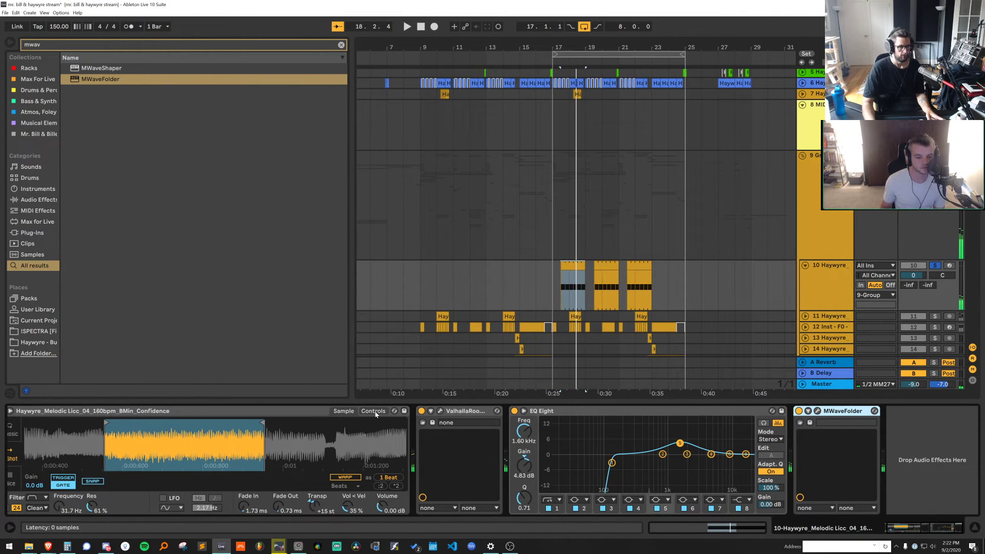
# Show the sampler's controls and set its filter frequency to 321 Hz and resonance to 37% while auditioning
pyautogui.click(383, 411)
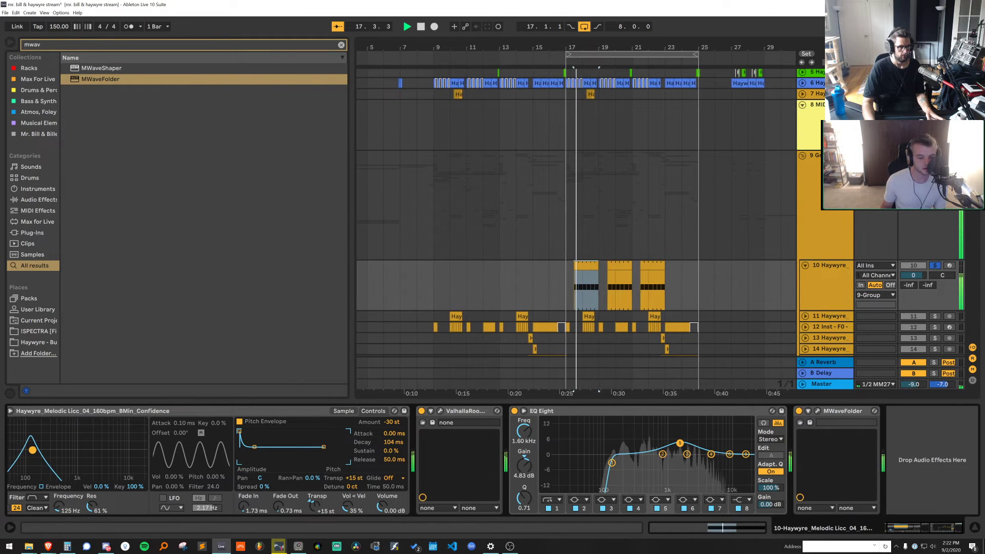
pyautogui.moveTo(938, 532); pyautogui.dragTo(908, 531)
pyautogui.press('space')
pyautogui.press('space')
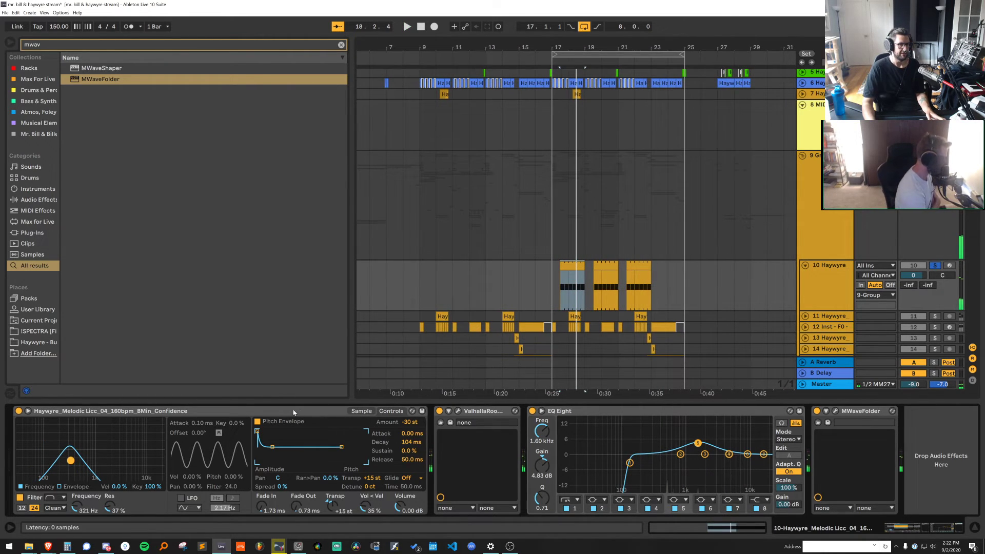
# Compare the sound with the sampler's pitch envelope off and on, and set the envelope amount to -48 st
pyautogui.click(258, 422)
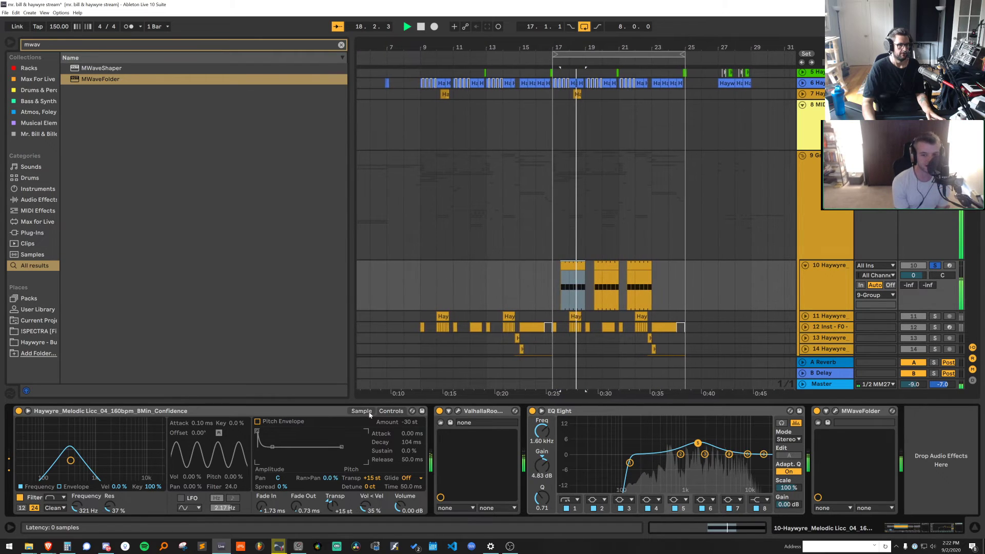
pyautogui.moveTo(410, 422); pyautogui.dragTo(411, 429)
pyautogui.press('space')
pyautogui.press('space')
pyautogui.click(258, 421)
pyautogui.press('space')
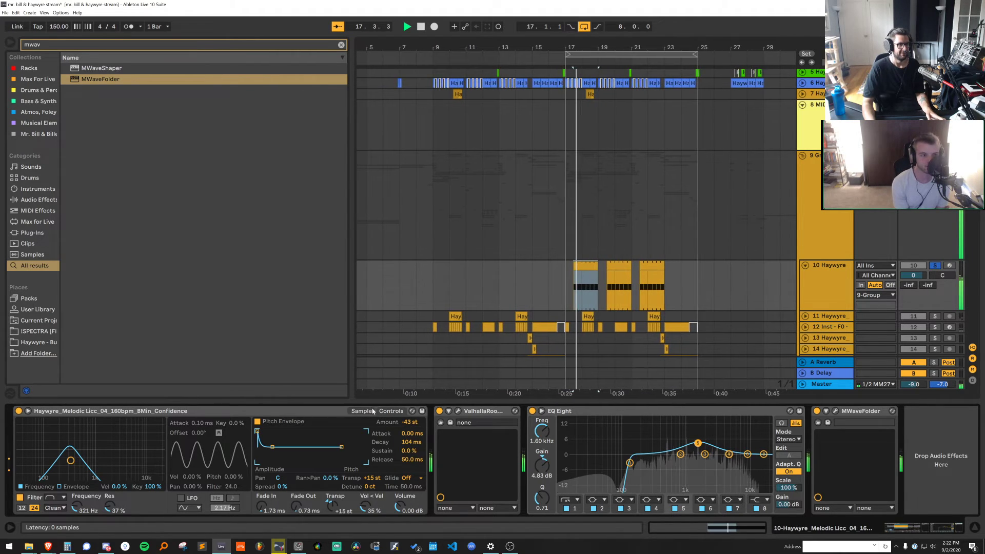
pyautogui.press('space')
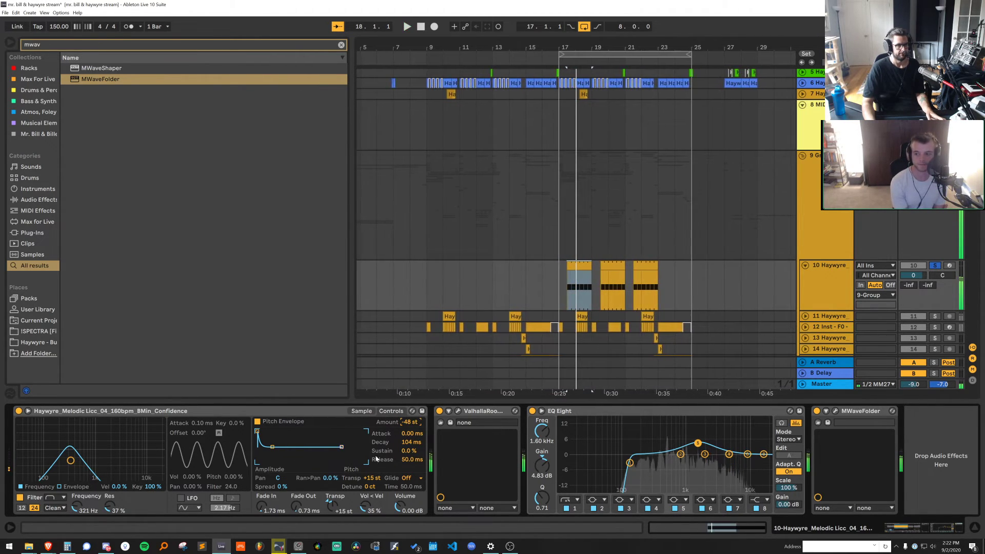
# Set the pitch envelope's decay to 225 ms during playback
pyautogui.press('space')
pyautogui.moveTo(412, 442); pyautogui.dragTo(411, 432)
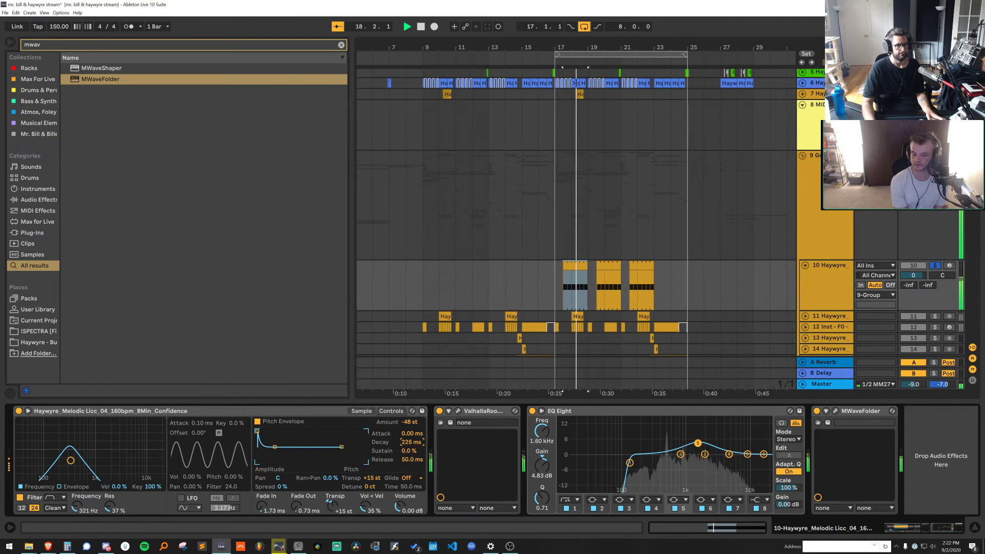
# Set the sampler's pitch envelope decay to 13.3 ms and its amount to +7 st while auditioning
pyautogui.moveTo(413, 441); pyautogui.dragTo(413, 477)
pyautogui.press('space')
pyautogui.press('space')
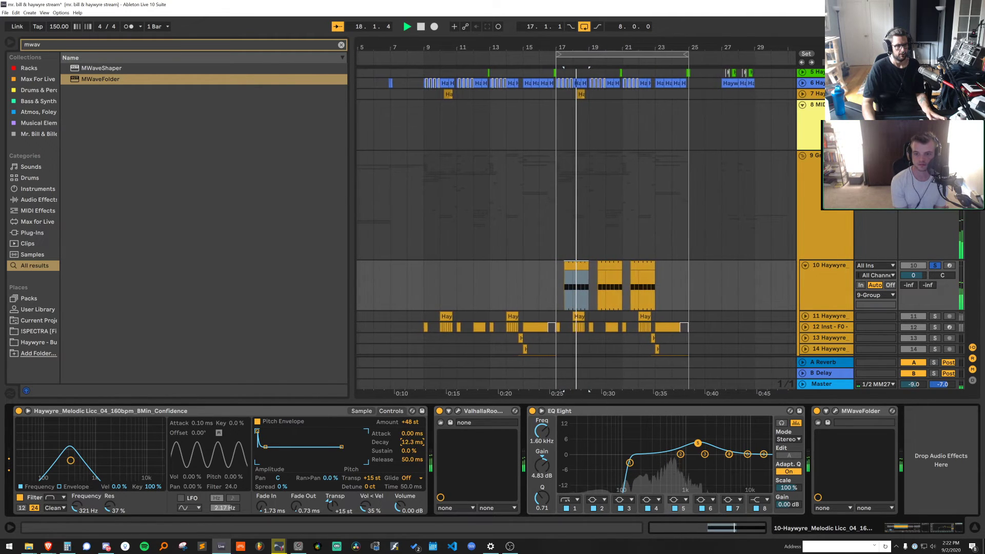
pyautogui.moveTo(411, 422); pyautogui.dragTo(411, 443)
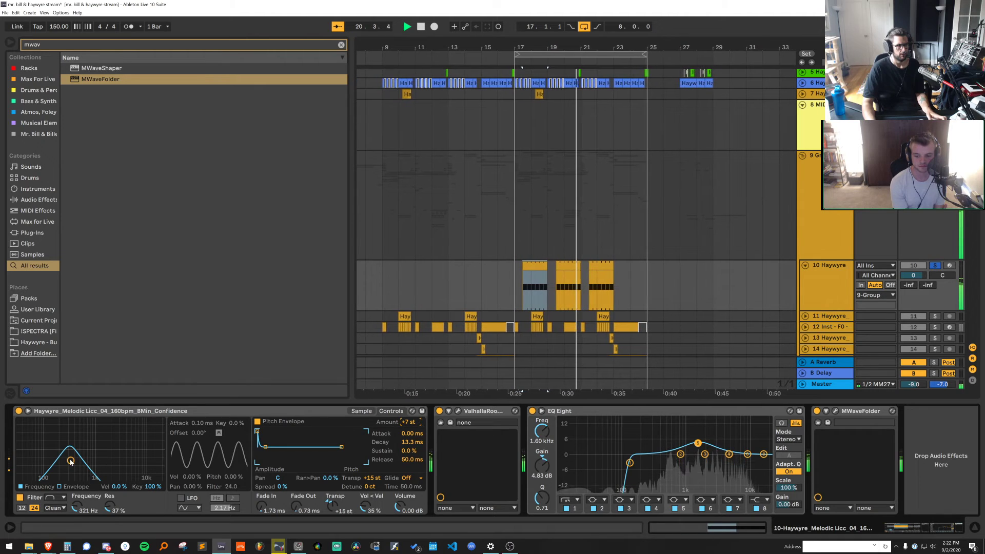
# Set the sampler's filter frequency to 401 Hz and its resonance to 49%
pyautogui.moveTo(71, 461)
pyautogui.mouseDown()
pyautogui.moveTo(64, 456)
pyautogui.moveTo(73, 455)
pyautogui.mouseUp()
pyautogui.moveTo(79, 510); pyautogui.dragTo(80, 511)
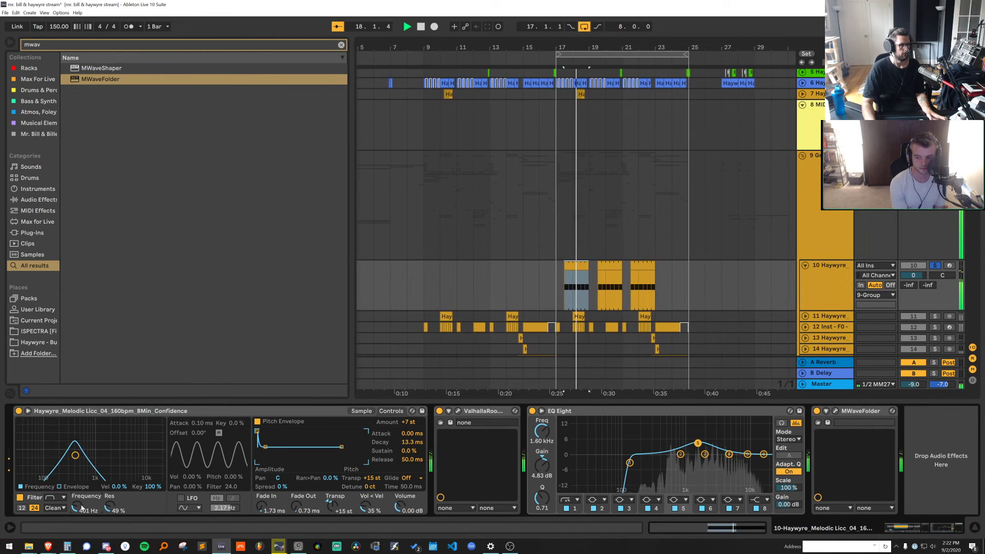
pyautogui.press('space')
# Loop bars 17 to 23 and audition the drop with the melodic track unsoloed
pyautogui.click(933, 266)
pyautogui.press('space')
pyautogui.click(561, 286)
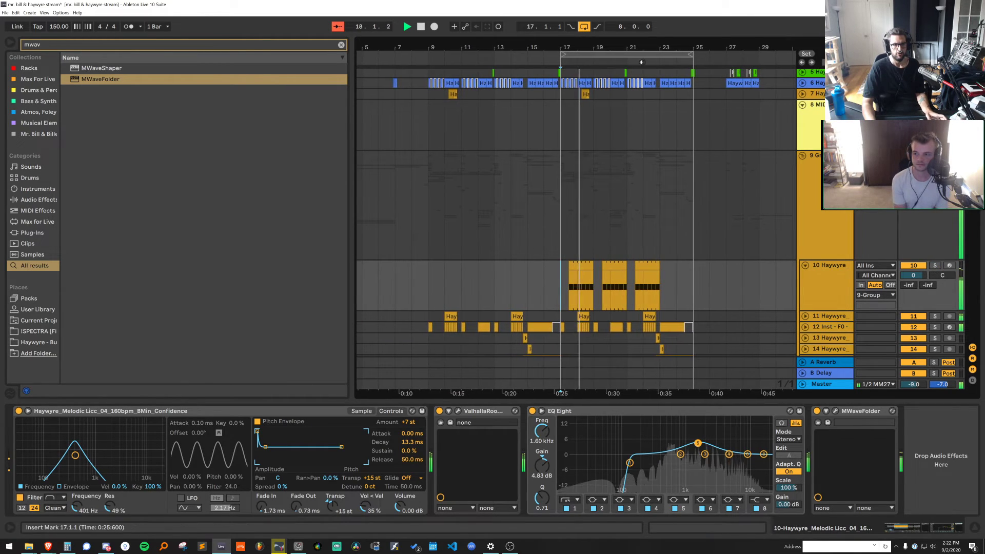
pyautogui.scroll(5, 626, 289)
pyautogui.press('space')
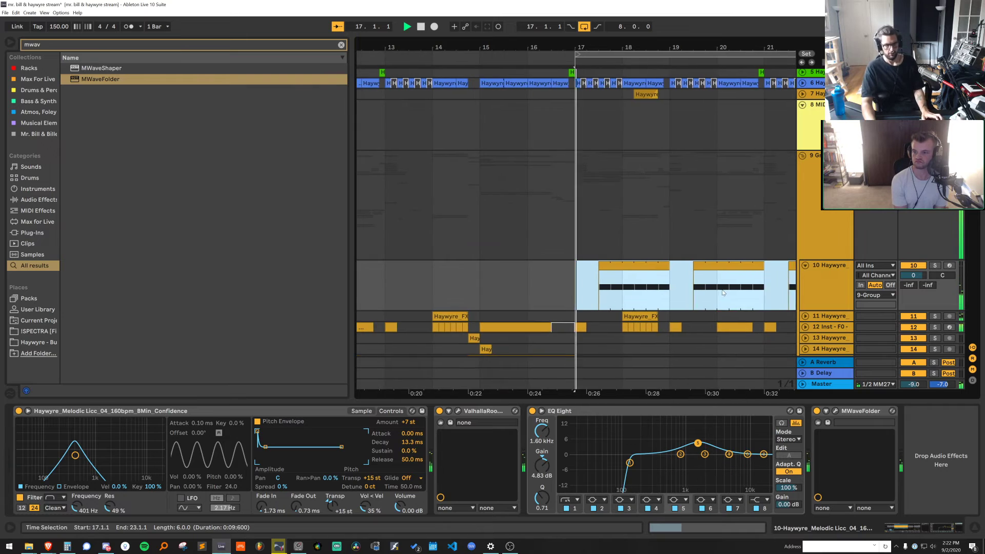
# Solo the melodic track on track 10 and add an Auto Filter at the end of its device chain
pyautogui.click(935, 266)
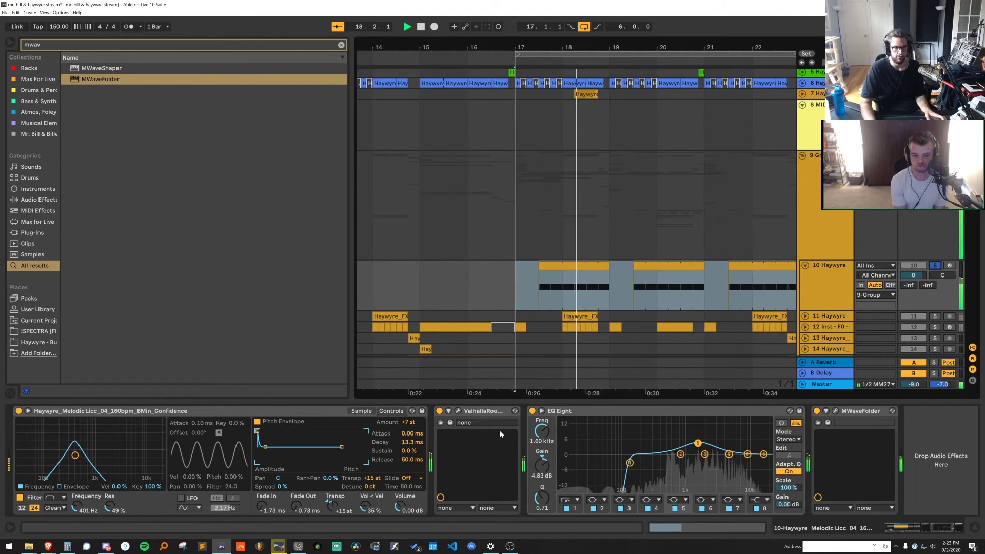
pyautogui.hotkey('ctrl', 'f')
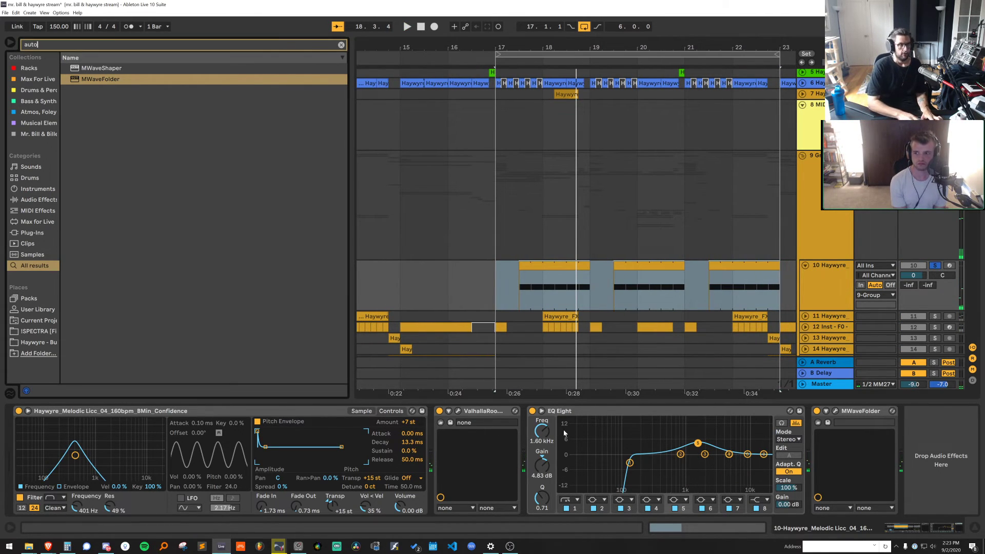
pyautogui.write('auto')
pyautogui.press('Return')
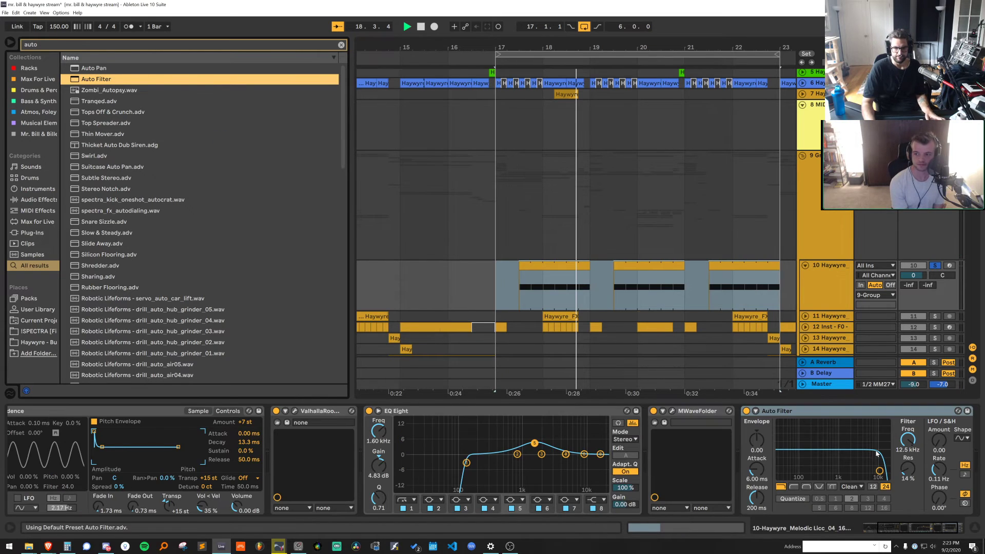
# Move the Auto Filter ahead of MWaveFolder and set its frequency to 1.39 kHz and resonance to 43%
pyautogui.moveTo(854, 463); pyautogui.dragTo(851, 459)
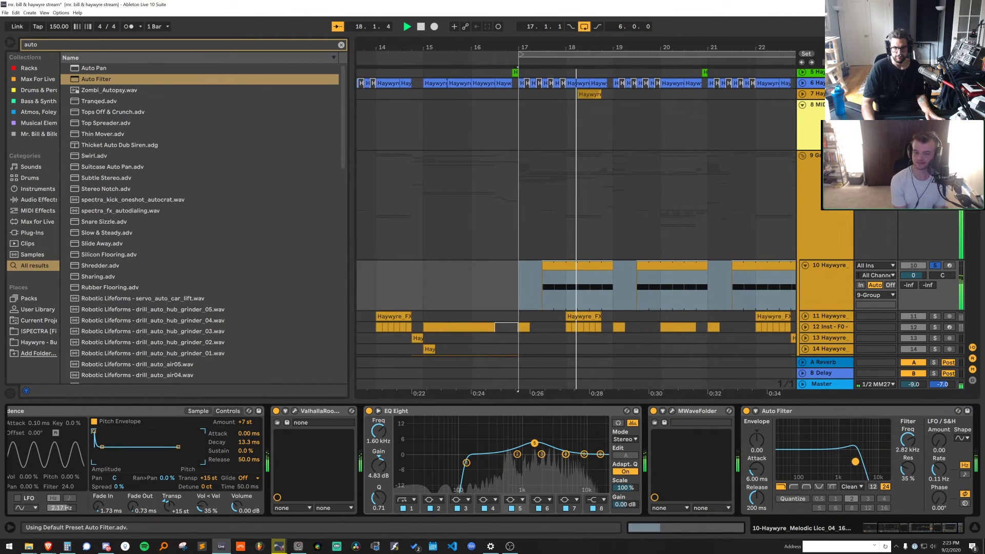
pyautogui.moveTo(803, 412); pyautogui.dragTo(591, 410)
pyautogui.click(563, 266)
pyautogui.press('space')
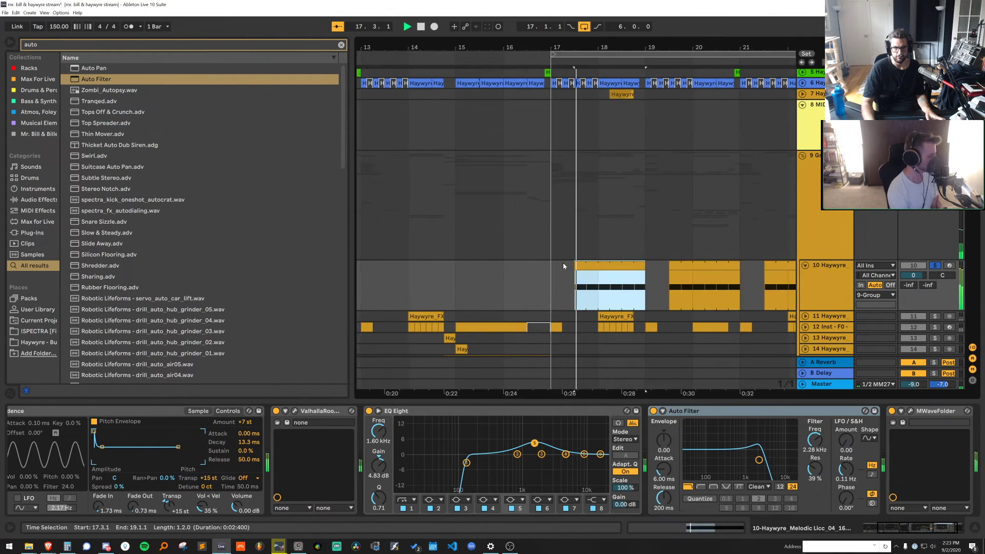
pyautogui.moveTo(758, 459); pyautogui.dragTo(751, 458)
pyautogui.press('space')
pyautogui.press('space')
# Set the Auto Filter's envelope amount to 72.6 and its attack to 11.0 ms, auditioning each change
pyautogui.press('space')
pyautogui.press('space')
pyautogui.moveTo(664, 440); pyautogui.dragTo(666, 414)
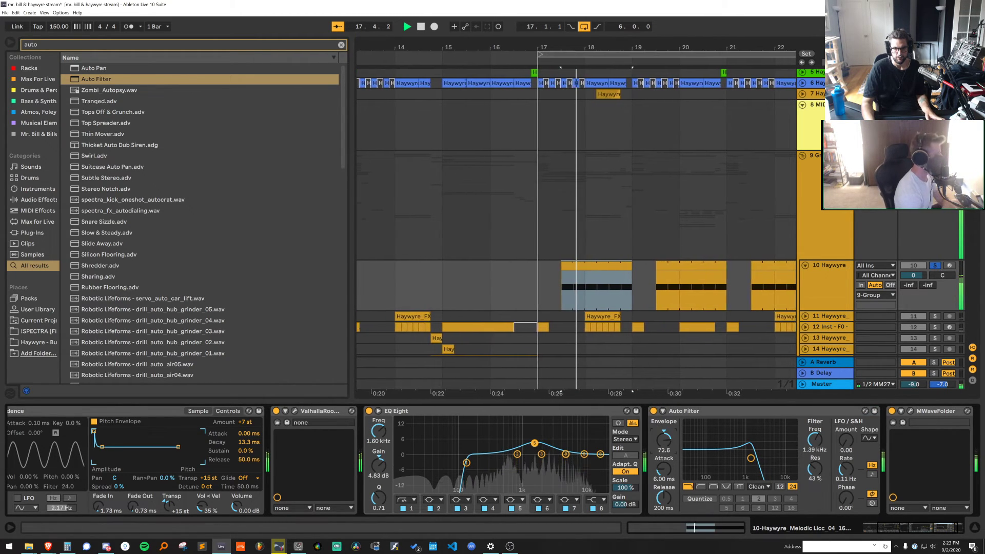
pyautogui.press('space')
pyautogui.press('space')
pyautogui.moveTo(662, 469); pyautogui.dragTo(667, 443)
pyautogui.press('space')
pyautogui.press('space')
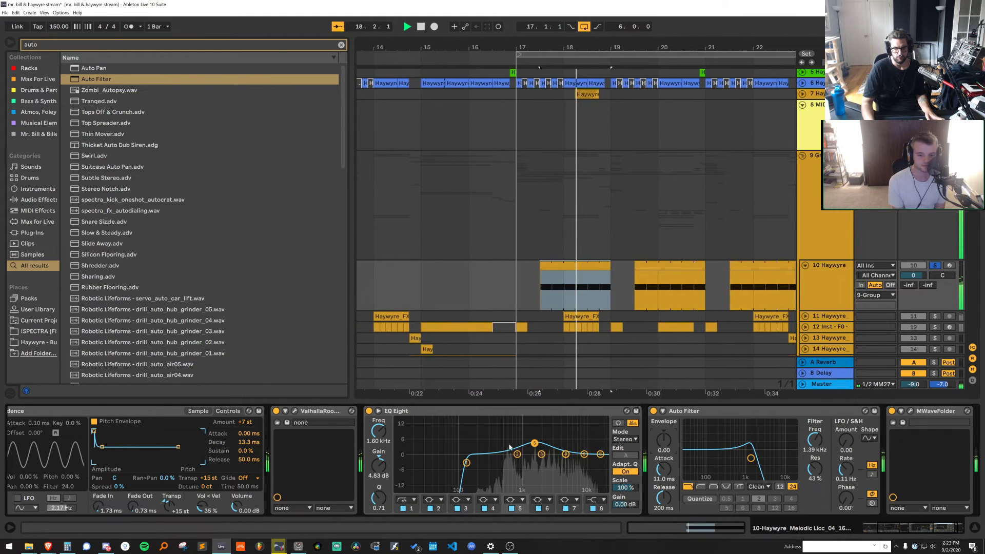
pyautogui.press('space')
pyautogui.press('space')
# Reset the Auto Filter's envelope amount to 0 and set its frequency to 906 Hz and resonance to 60%
pyautogui.doubleClick(666, 443)
pyautogui.moveTo(750, 458); pyautogui.dragTo(744, 451)
pyautogui.press('space')
pyautogui.press('space')
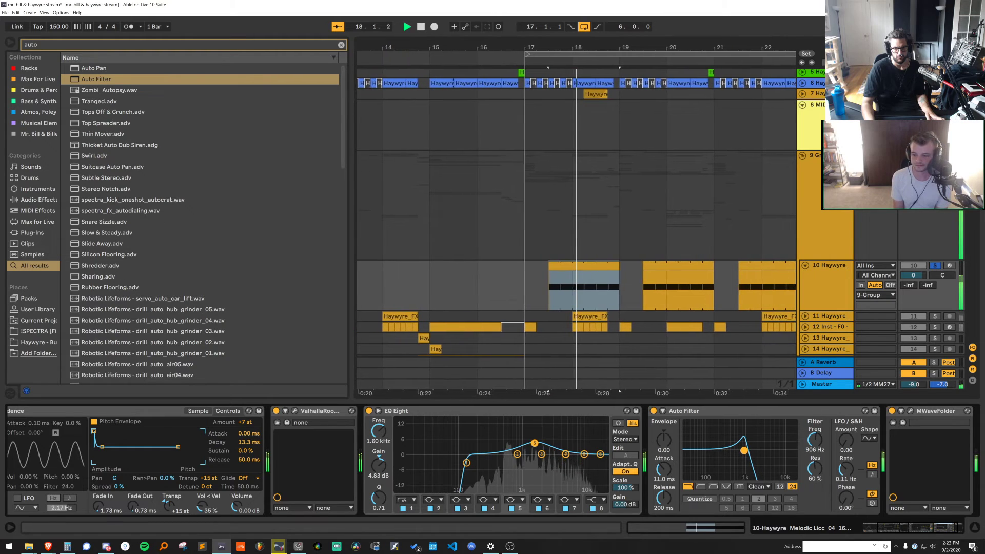
pyautogui.press('space')
# Add a Utility after MWaveFolder and raise its gain to 3.67 dB during playback
pyautogui.hotkey('ctrl', 'f')
pyautogui.write('ut')
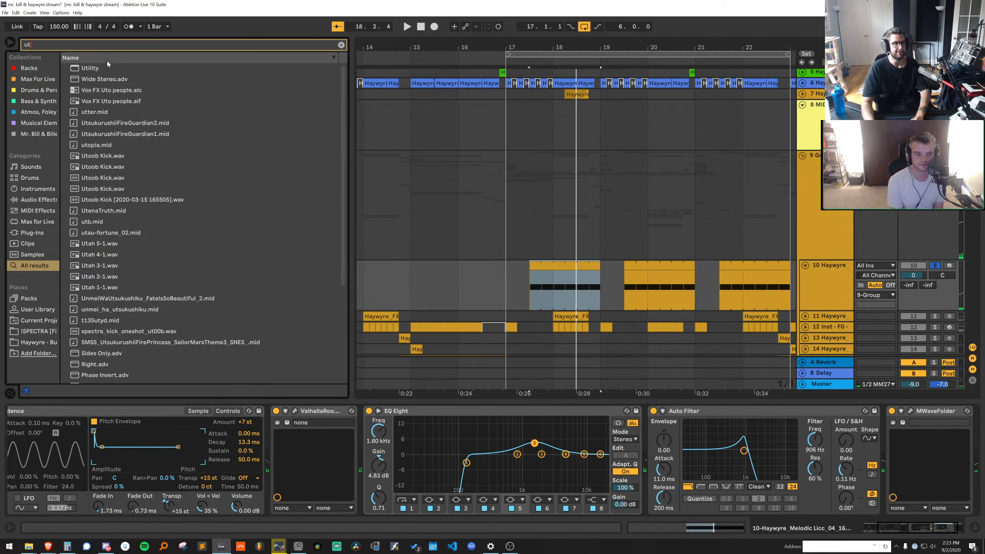
pyautogui.press('Return')
pyautogui.press('space')
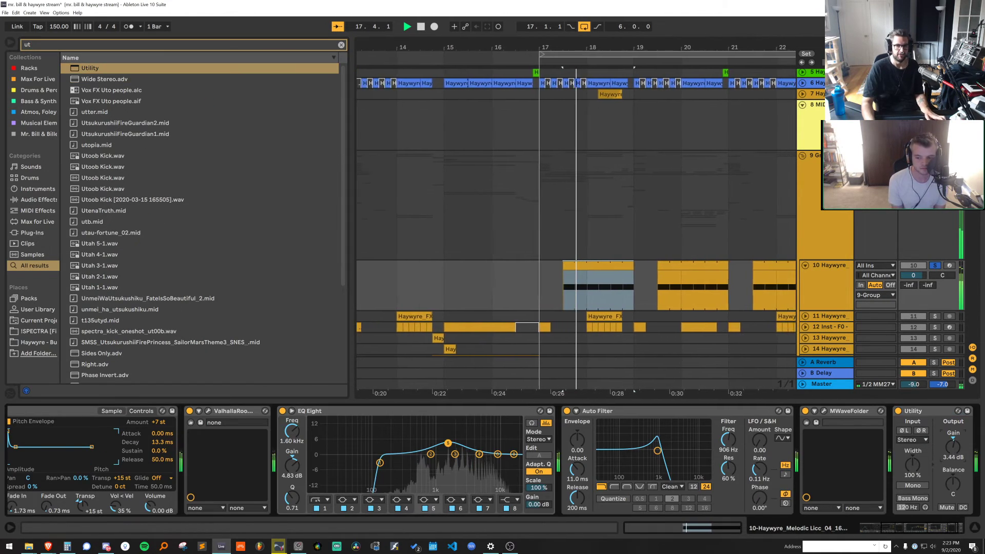
pyautogui.press('space')
# Add a second EQ Eight after Utility, move its low cut higher and boost 5.62 kHz by 2.85 dB
pyautogui.hotkey('ctrl', 'f')
pyautogui.write('eq')
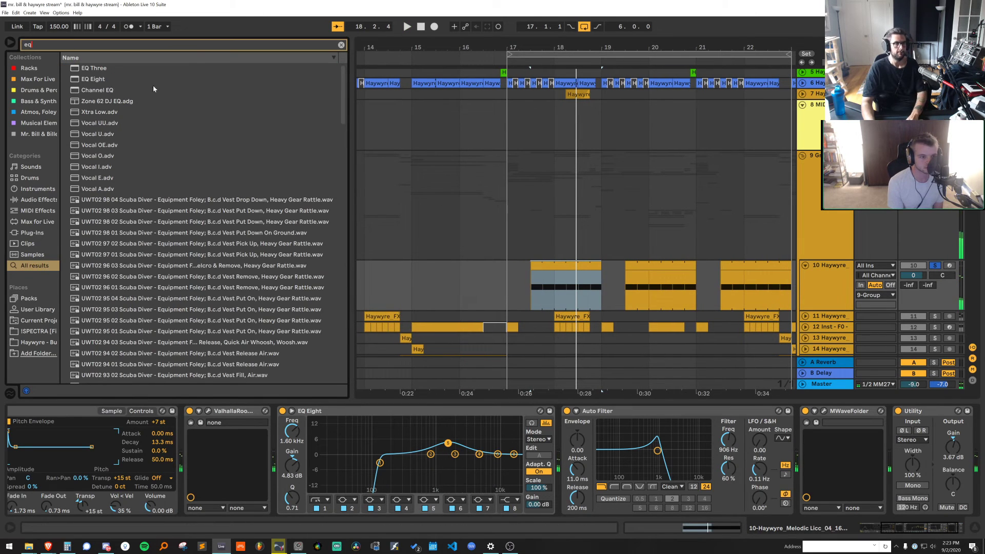
pyautogui.doubleClick(112, 80)
pyautogui.press('space')
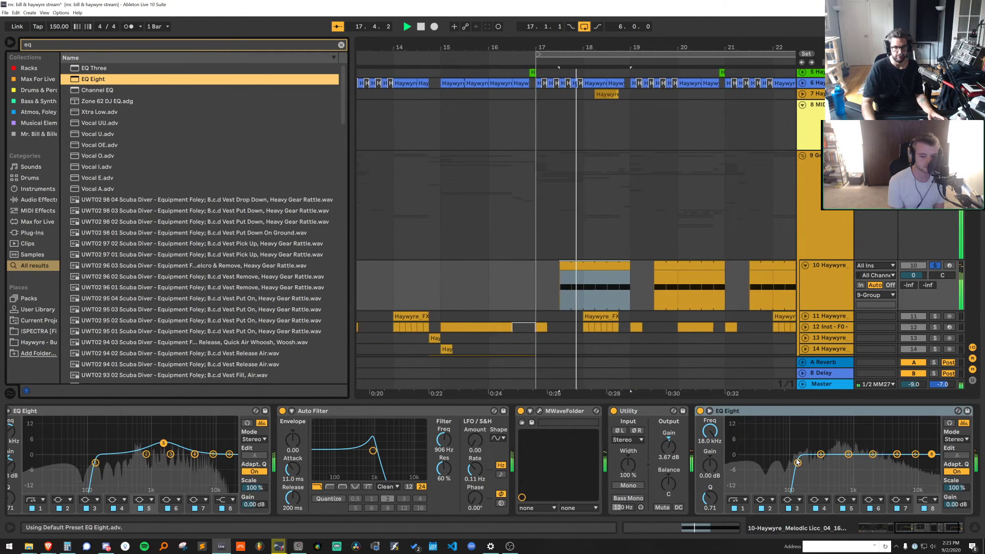
pyautogui.moveTo(794, 463); pyautogui.dragTo(810, 464)
pyautogui.press('space')
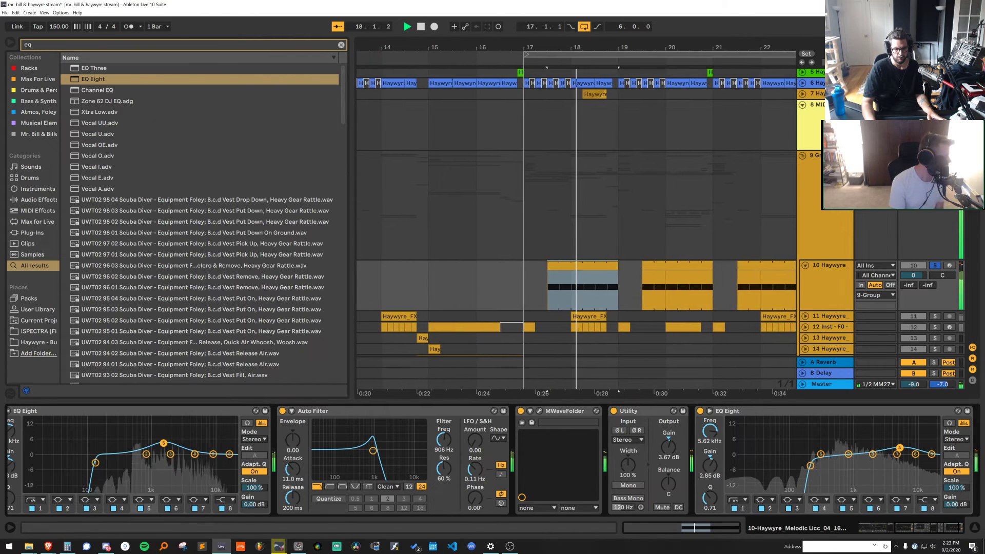
# Unsolo the melodic track and audition it within the full mix from 17.3.1
pyautogui.press('space')
pyautogui.click(933, 266)
pyautogui.press('space')
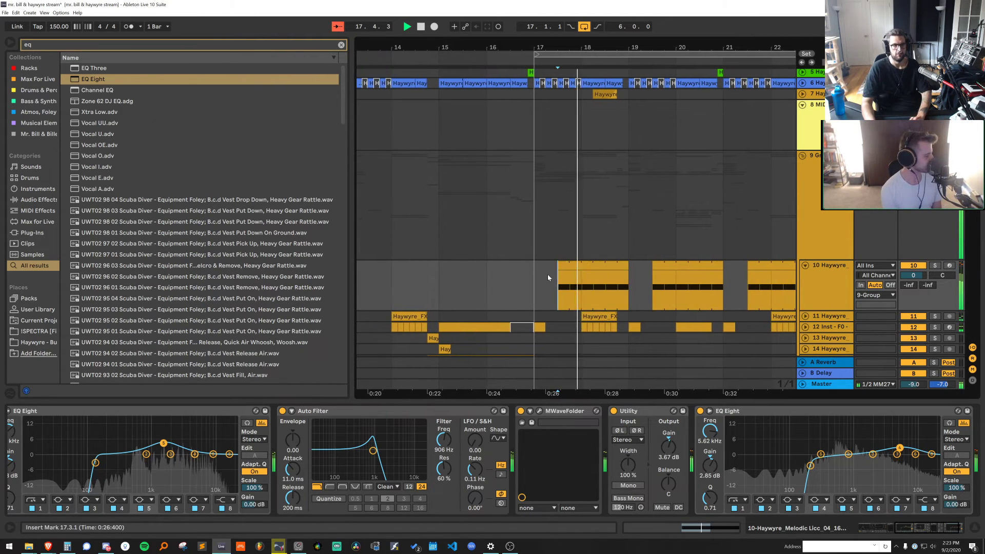
pyautogui.click(820, 272)
pyautogui.press('space')
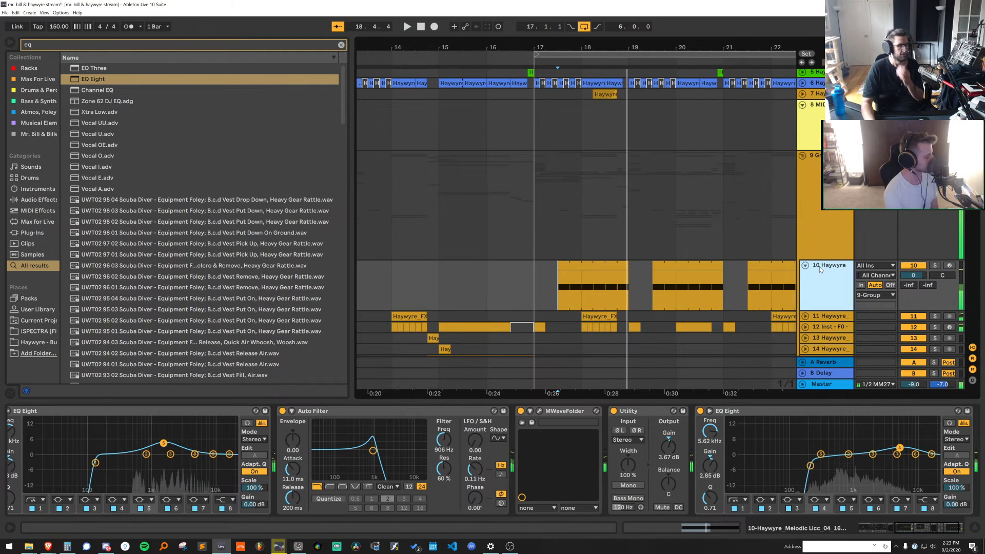
# Collapse the Haywyre pack's tonal phrases folder and insert a new MIDI track below the melodic track
pyautogui.scroll(-2, 770, 306)
pyautogui.moveTo(905, 526); pyautogui.dragTo(948, 526)
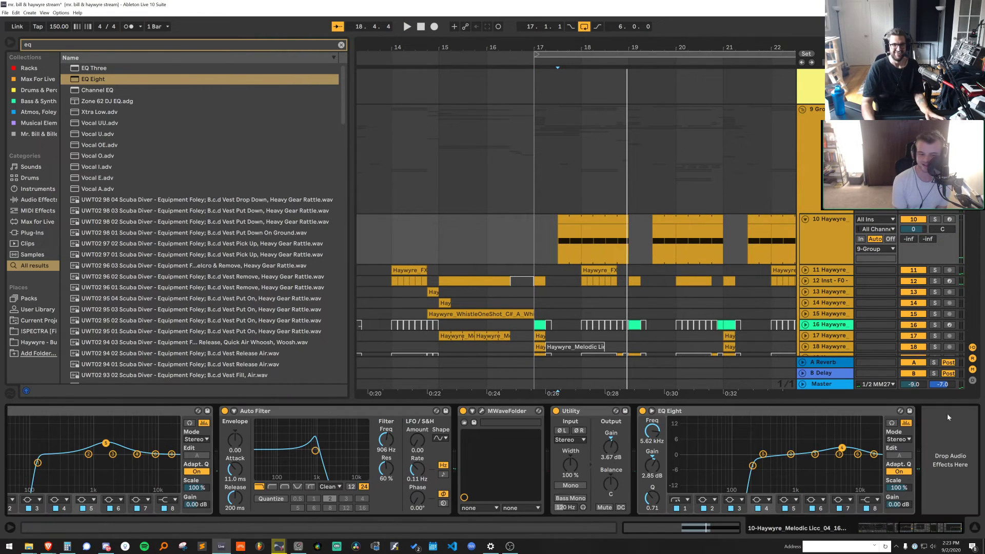
pyautogui.click(845, 247)
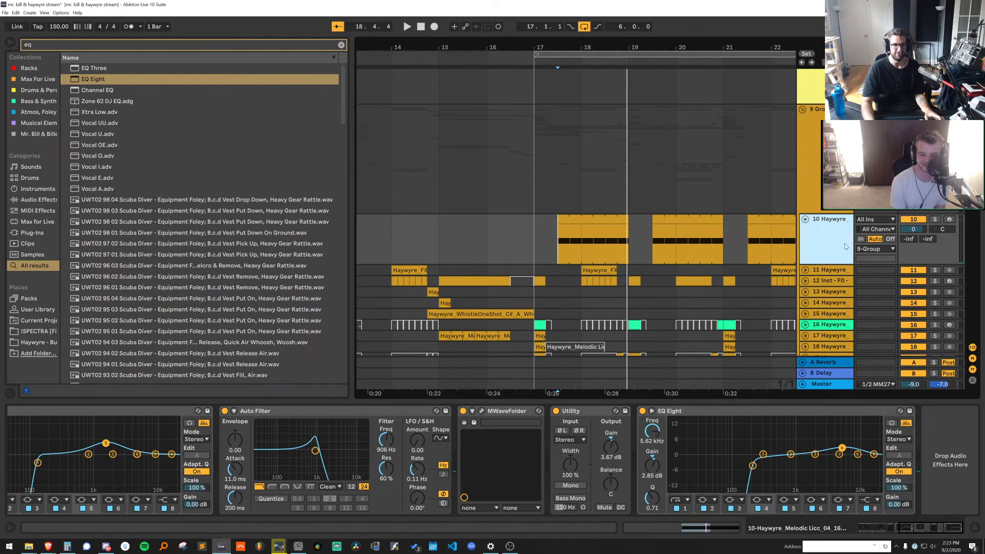
pyautogui.click(44, 342)
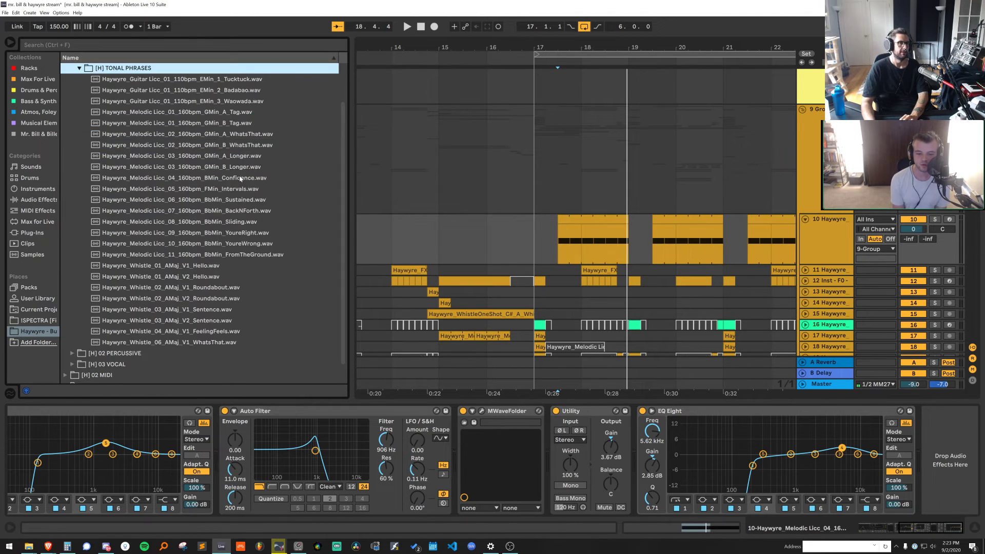
pyautogui.press('Left')
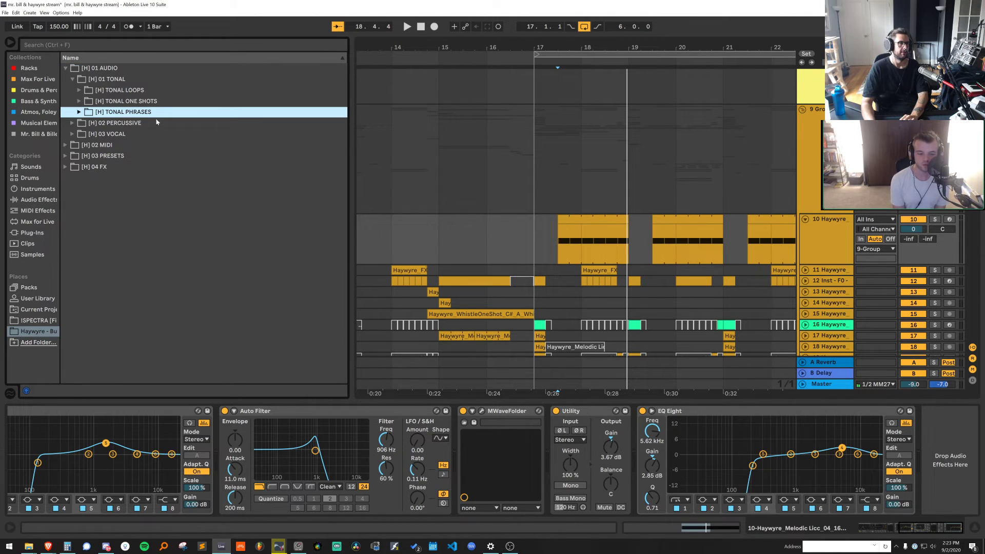
pyautogui.click(813, 234)
pyautogui.hotkey('ctrl', 'shift', 't')
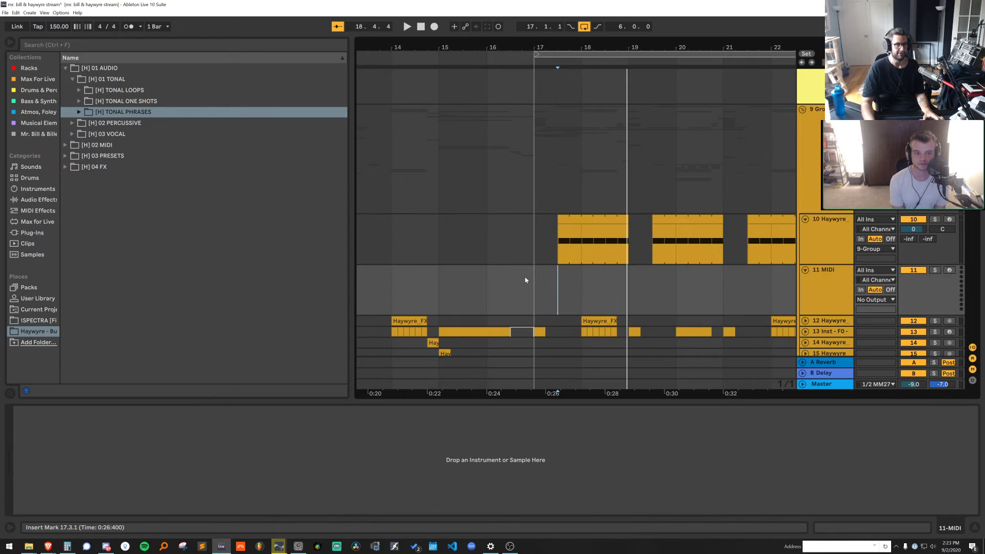
# Switch to File Explorer and open the Haywyre Building Blocks pack's [H] SERUM folder inside [H] 03 PRESETS
pyautogui.click(114, 159)
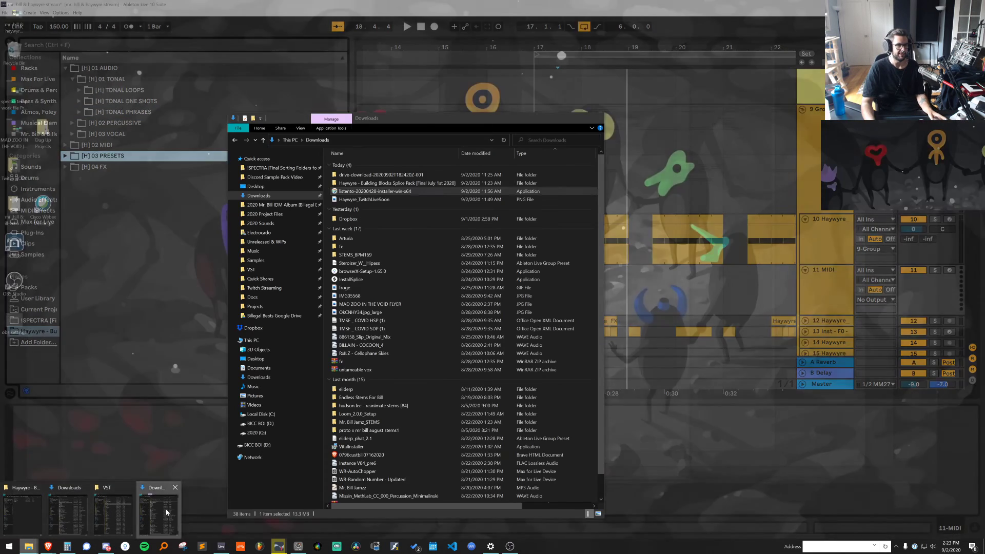
pyautogui.click(91, 507)
pyautogui.doubleClick(377, 183)
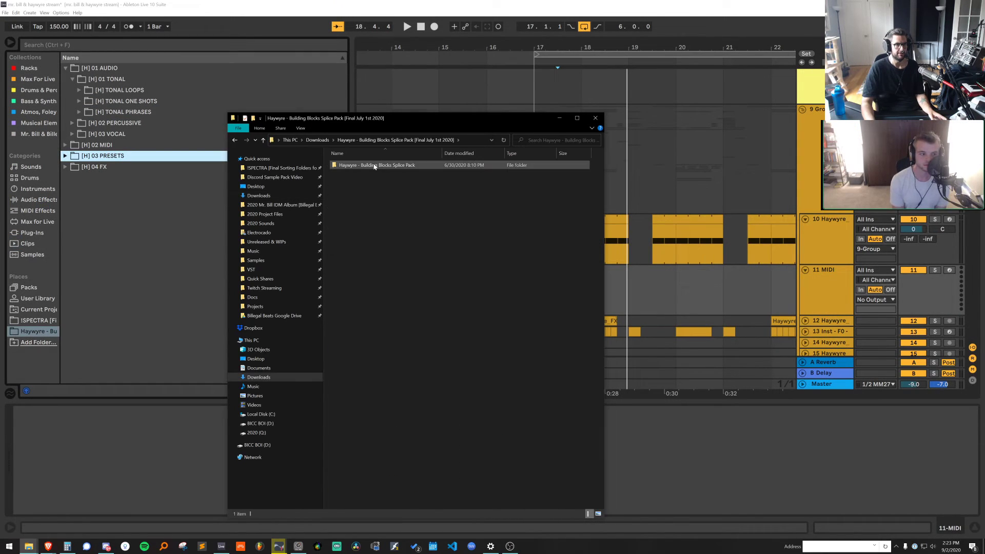
pyautogui.doubleClick(355, 181)
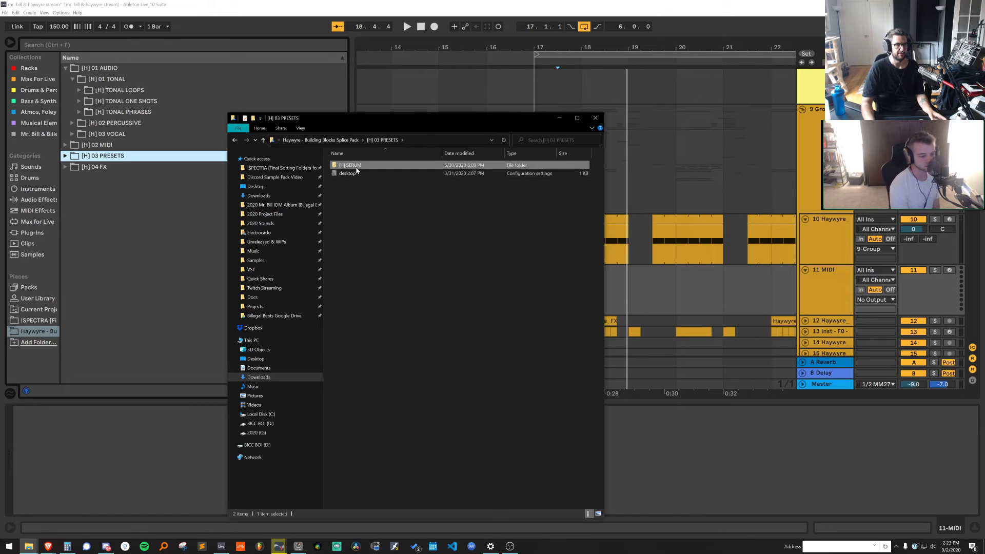
pyautogui.doubleClick(358, 166)
pyautogui.moveTo(380, 310); pyautogui.dragTo(384, 277)
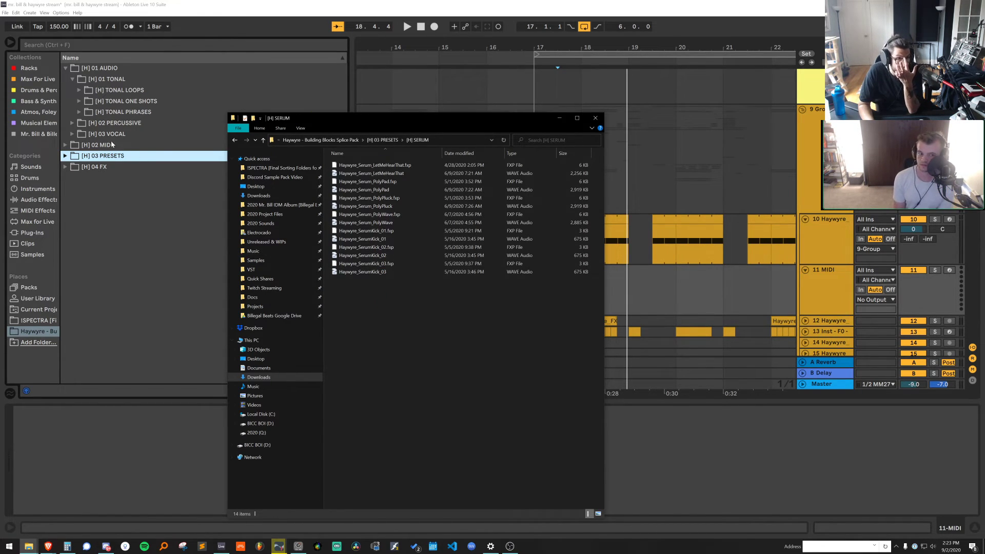
# Expand the pack's Serum presets folder in Ableton Live's browser and preview its poly and kick WAV files
pyautogui.click(93, 157)
pyautogui.click(137, 146)
pyautogui.click(141, 135)
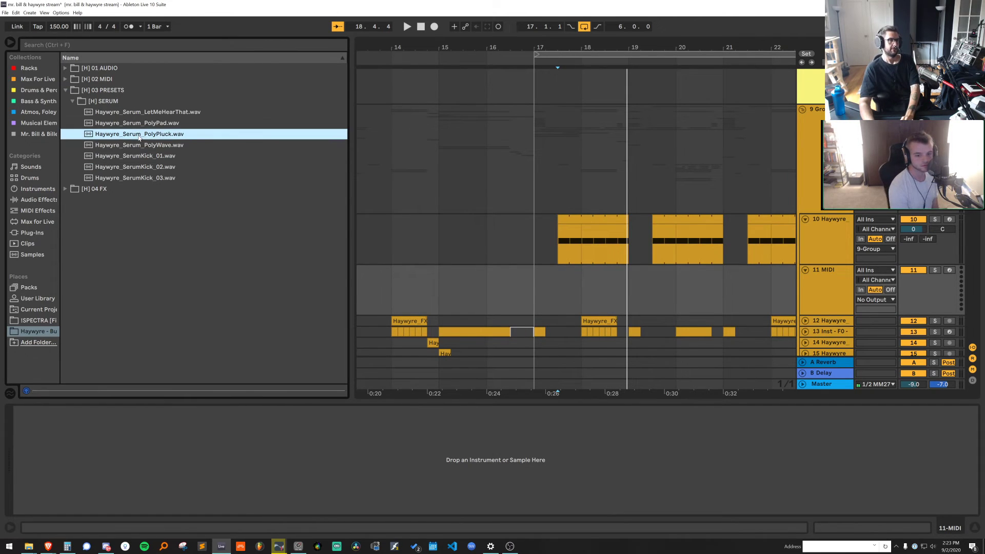
pyautogui.press('Up')
pyautogui.press('Up')
pyautogui.click(157, 148)
pyautogui.click(158, 157)
pyautogui.click(159, 178)
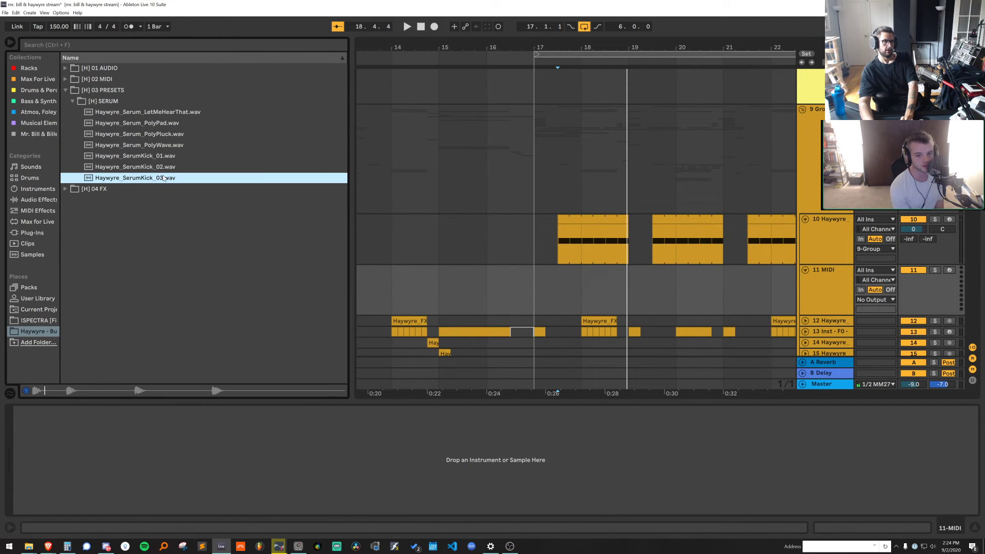
pyautogui.press('Up')
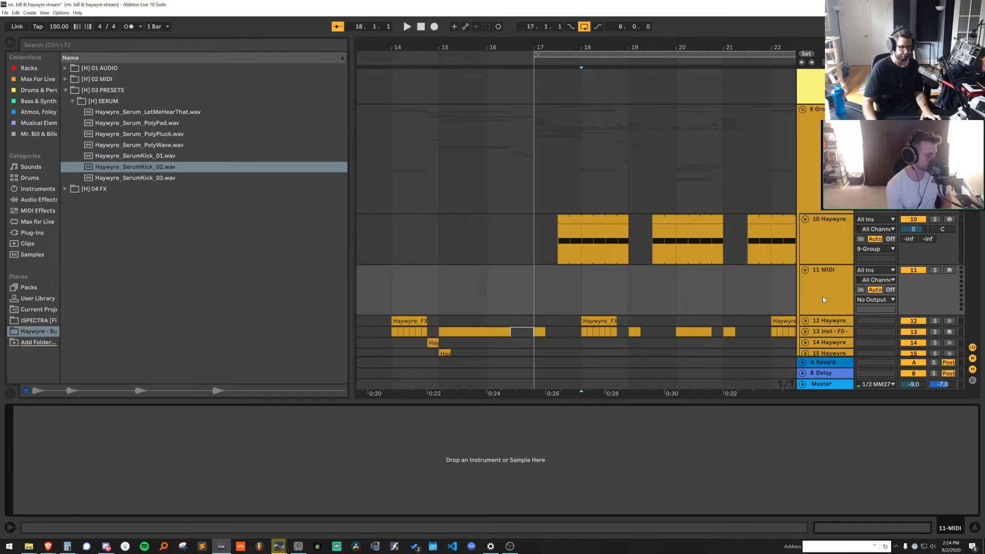
# Load the Serum_x64 instrument onto the new MIDI track and open its preset list
pyautogui.hotkey('ctrl', 'f')
pyautogui.write('serum v')
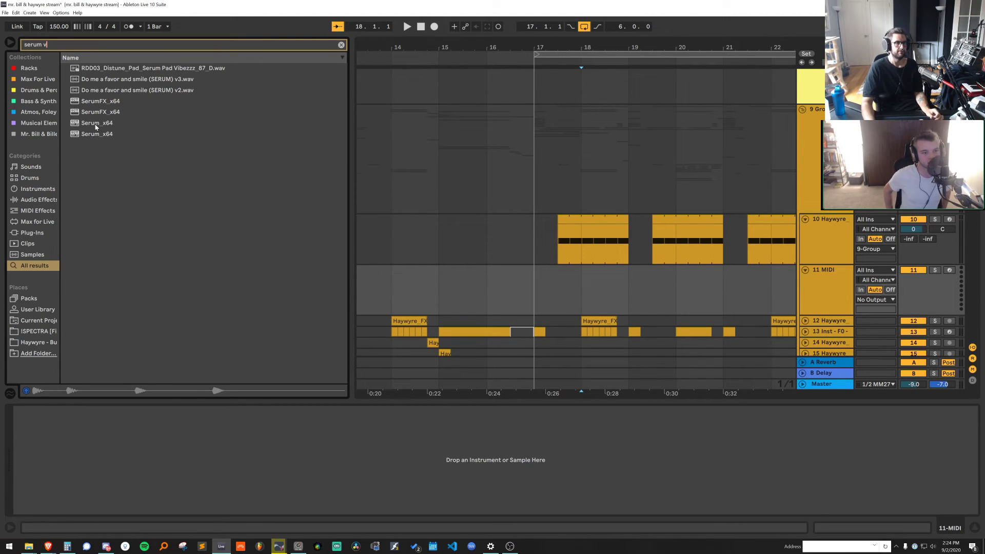
pyautogui.moveTo(96, 125); pyautogui.dragTo(581, 273)
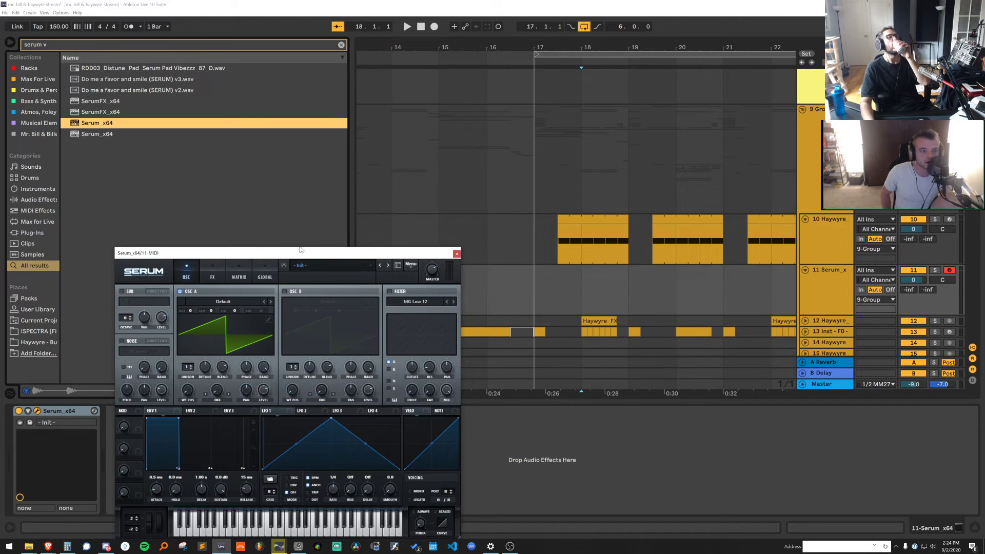
pyautogui.moveTo(298, 257); pyautogui.dragTo(285, 226)
pyautogui.click(333, 233)
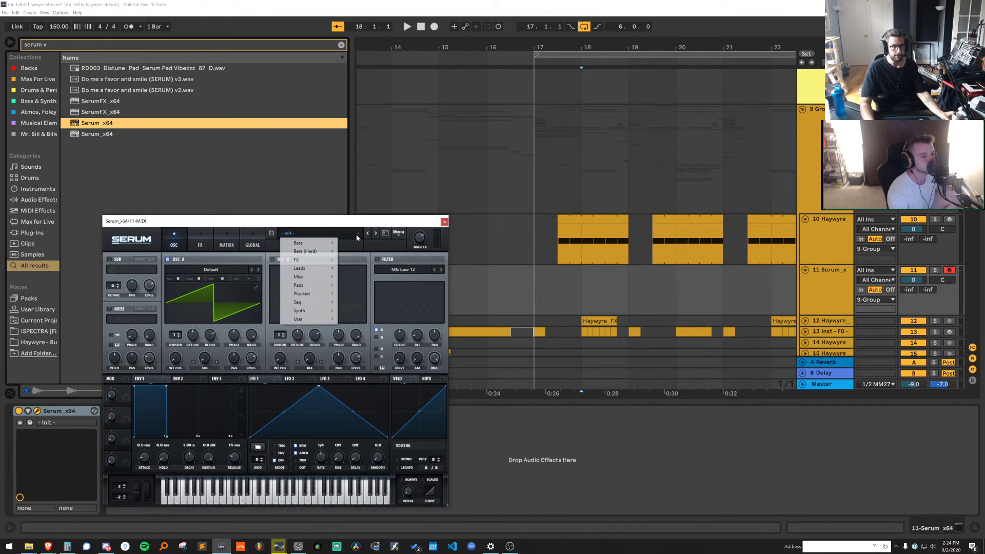
# Load preset 101 from the user Eliderp Collab Presets in Serum and audition the following presets through to preset 59
pyautogui.moveTo(331, 303)
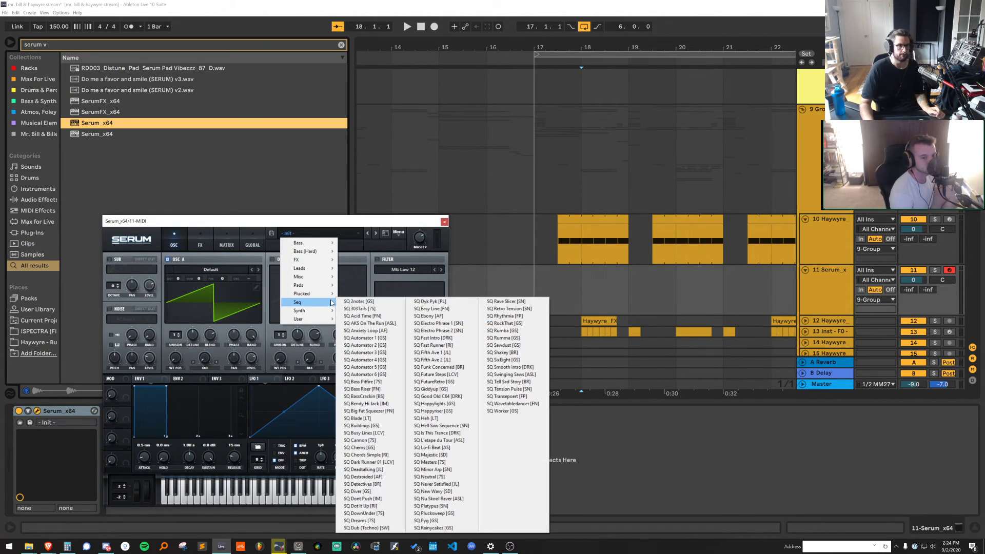
pyautogui.moveTo(319, 256)
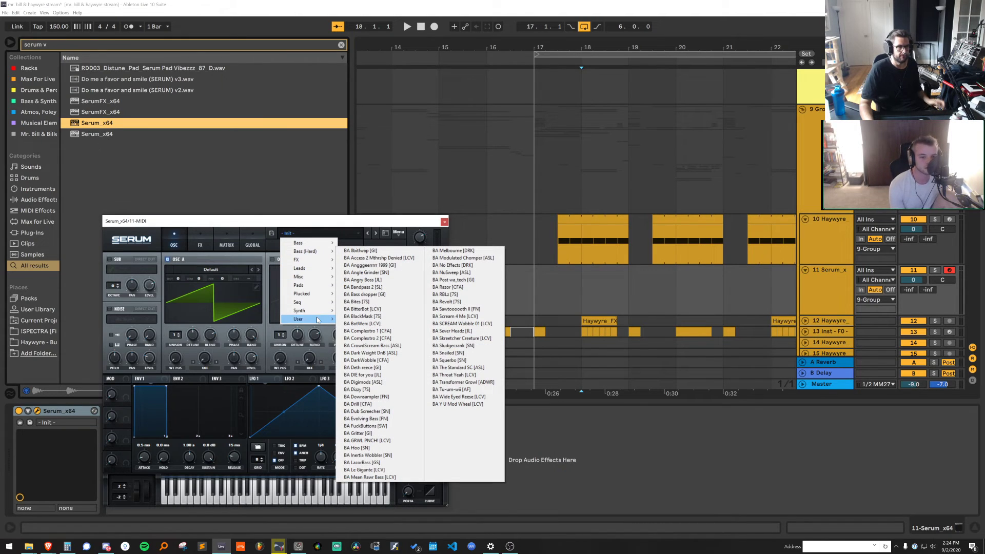
pyautogui.moveTo(317, 320)
pyautogui.moveTo(373, 337)
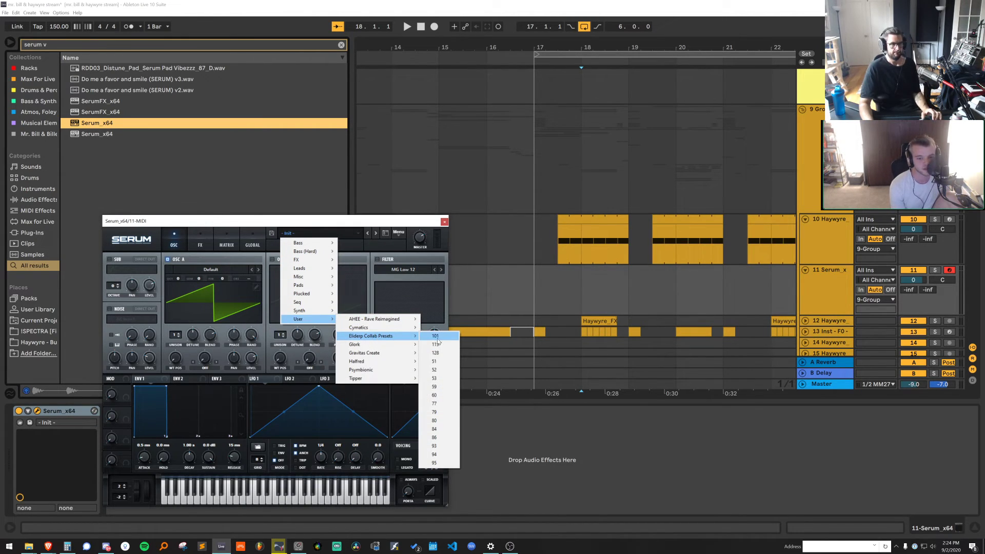
pyautogui.click(440, 339)
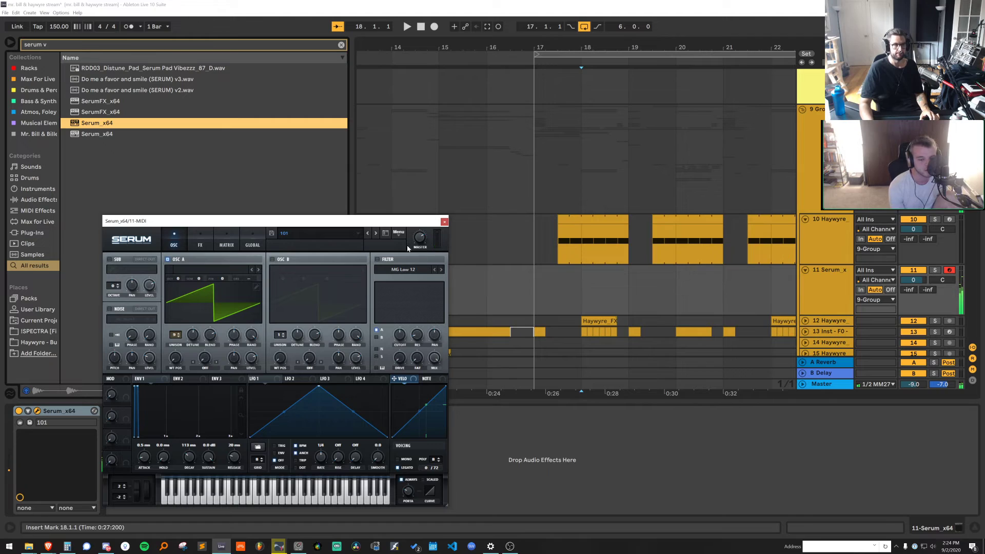
pyautogui.click(376, 233)
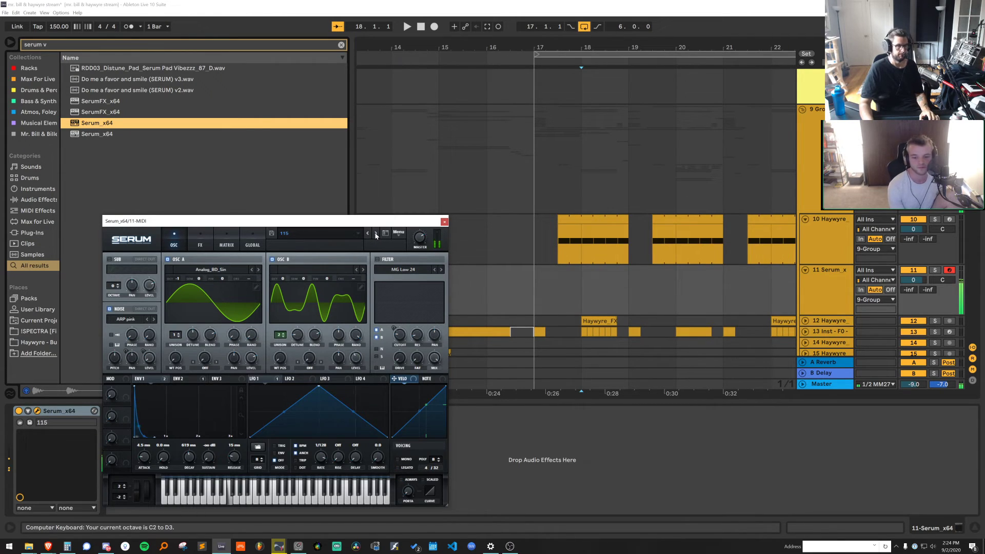
pyautogui.click(376, 234)
pyautogui.click(375, 234)
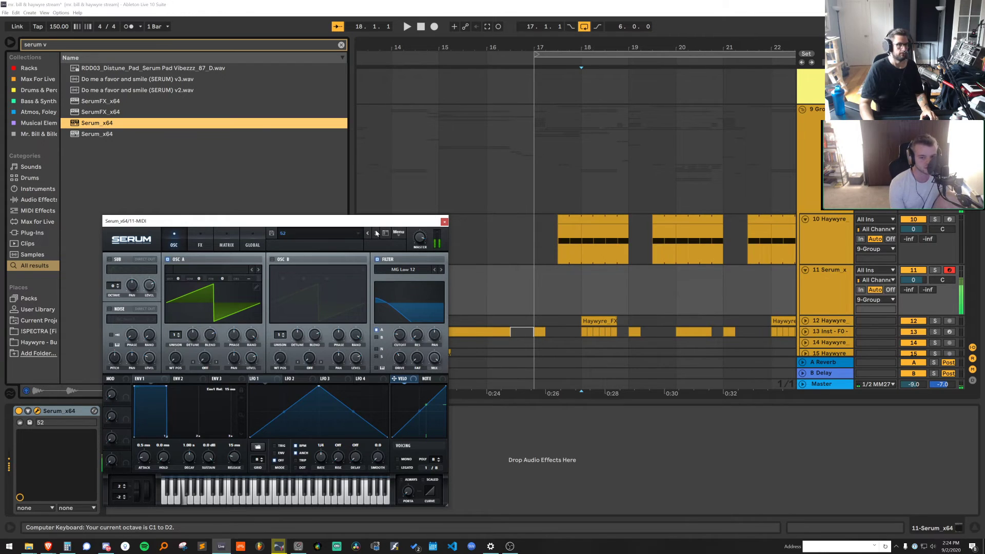
pyautogui.click(377, 233)
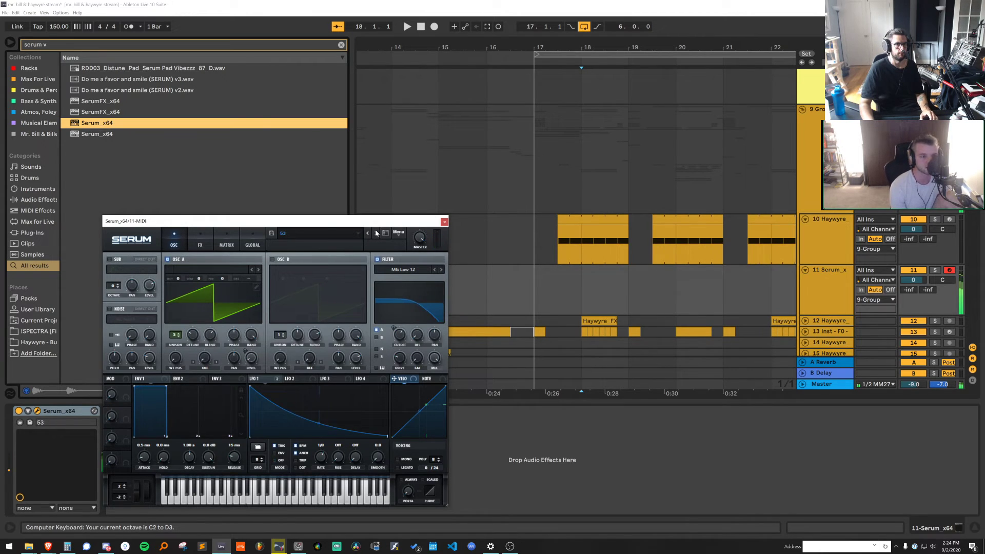
pyautogui.click(376, 234)
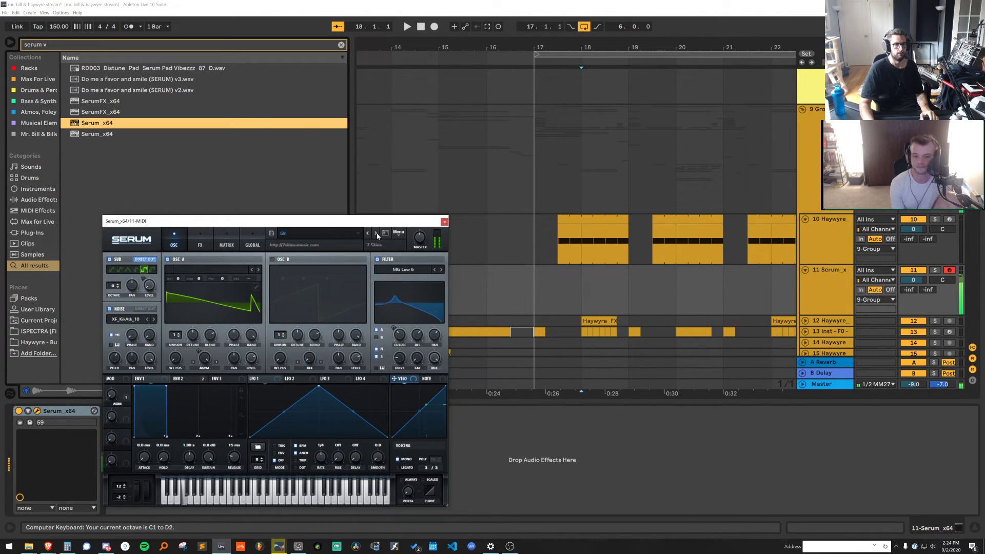
# Copy the first chopped Haywyre melodic clip onto the Serum track at 17.3.1 and play it back
pyautogui.moveTo(602, 217); pyautogui.dragTo(587, 277)
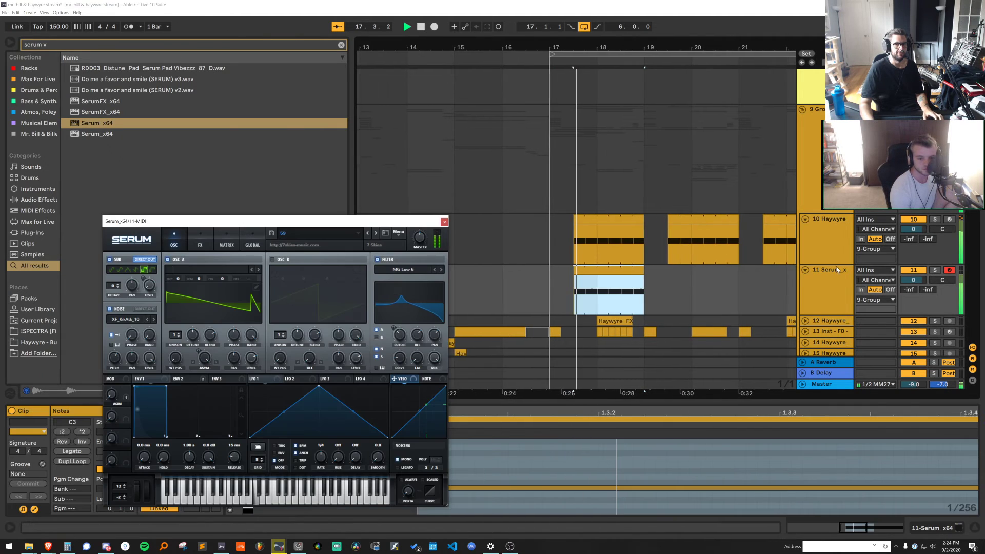
pyautogui.press('space')
pyautogui.press('space')
# Transpose all notes in the new Serum clip down to F0 during playback
pyautogui.click(621, 448)
pyautogui.hotkey('ctrl', 'a')
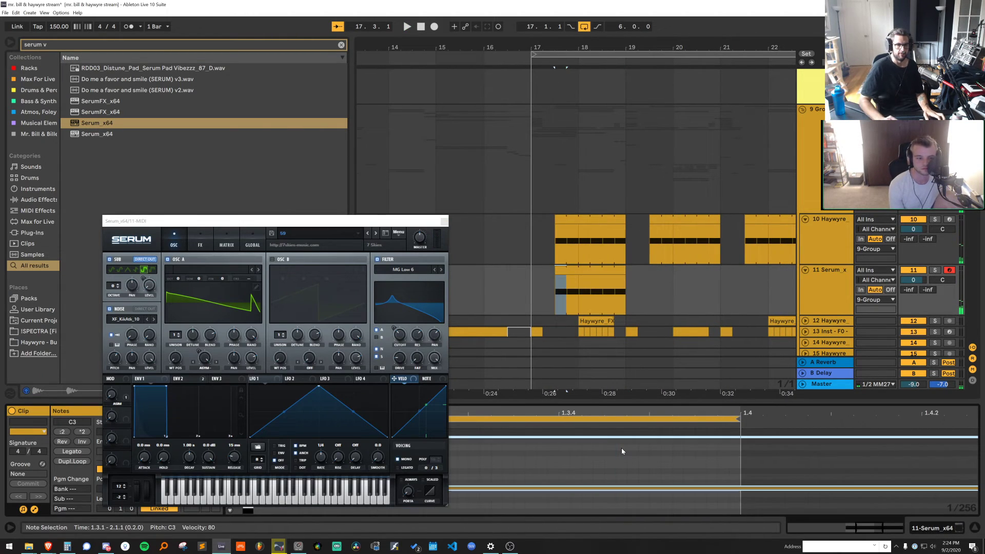
pyautogui.hotkey('shift', 'Down')
pyautogui.hotkey('shift', 'Down')
pyautogui.press('space')
pyautogui.press('Down')
pyautogui.press('Down')
pyautogui.press('Down')
pyautogui.press('Down')
pyautogui.press('Down')
pyautogui.press('Down')
pyautogui.press('Down')
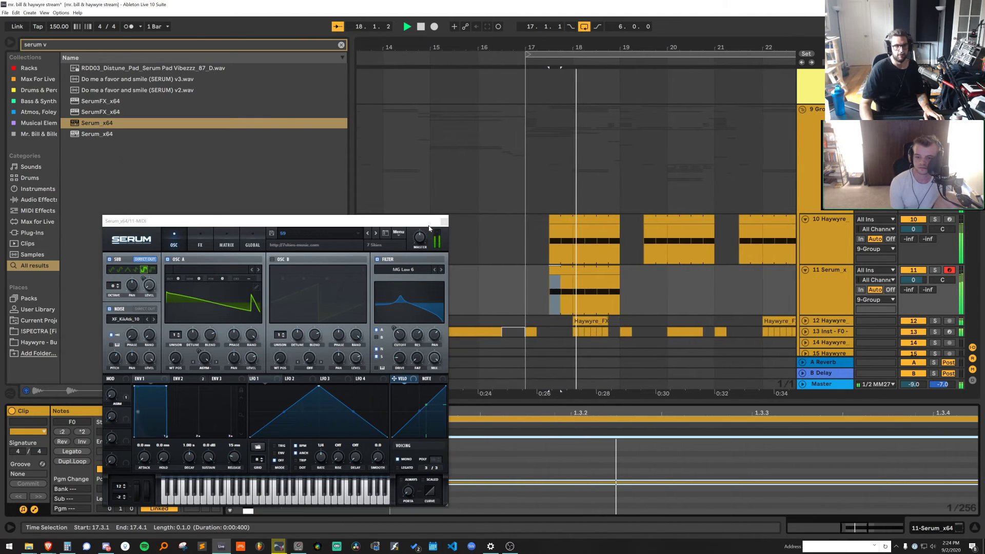
# Close the Serum window, duplicate the Serum clip twice to fill the drop up to bar 23, and set the track's volume to -1.8
pyautogui.click(444, 222)
pyautogui.moveTo(504, 284); pyautogui.dragTo(598, 282)
pyautogui.hotkey('ctrl', 'd')
pyautogui.hotkey('ctrl', 'd')
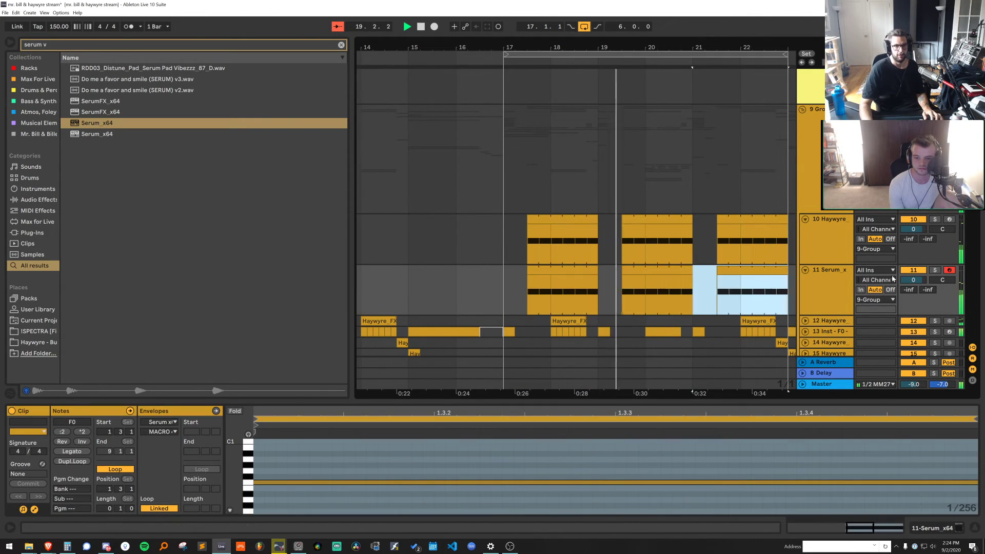
pyautogui.hotkey('ctrl', 'd')
pyautogui.hotkey('ctrl', 'z')
pyautogui.moveTo(913, 279); pyautogui.dragTo(913, 283)
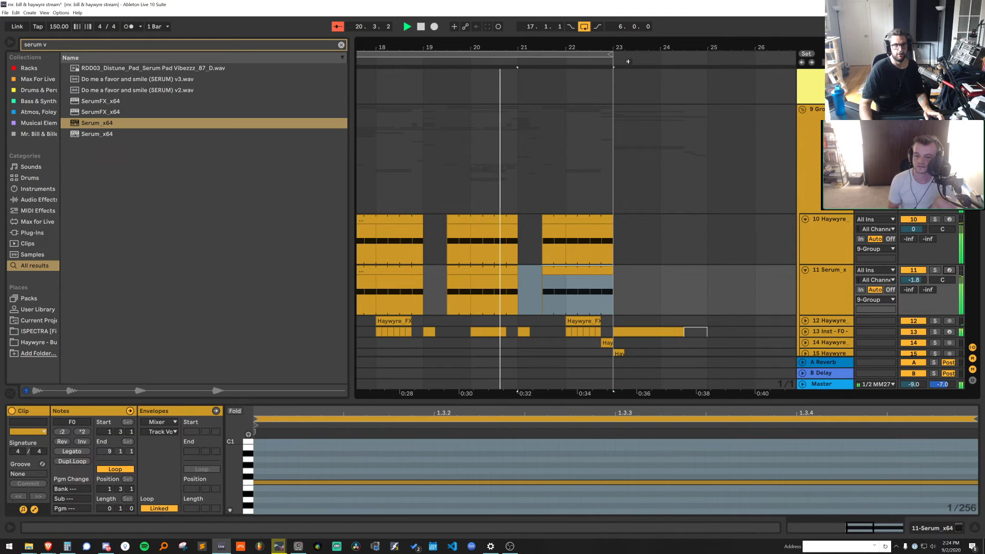
pyautogui.moveTo(627, 48); pyautogui.dragTo(622, 23)
pyautogui.press('space')
# Transpose the last Serum clip's notes up an octave to F1 and copy that clip over the two earlier ones
pyautogui.click(603, 269)
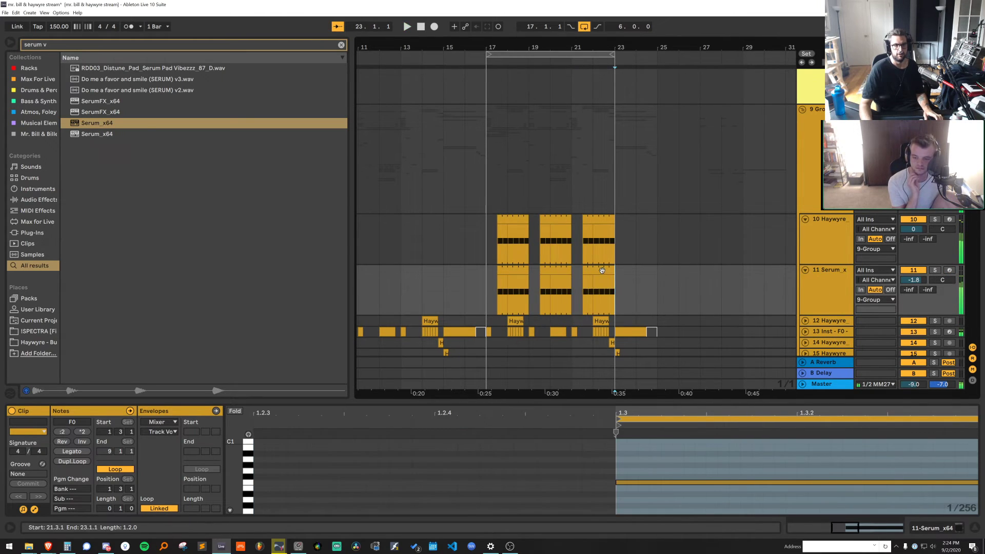
pyautogui.click(664, 482)
pyautogui.hotkey('shift', 'Up')
pyautogui.press('space')
pyautogui.moveTo(581, 270); pyautogui.dragTo(536, 269)
pyautogui.moveTo(537, 270); pyautogui.dragTo(494, 270)
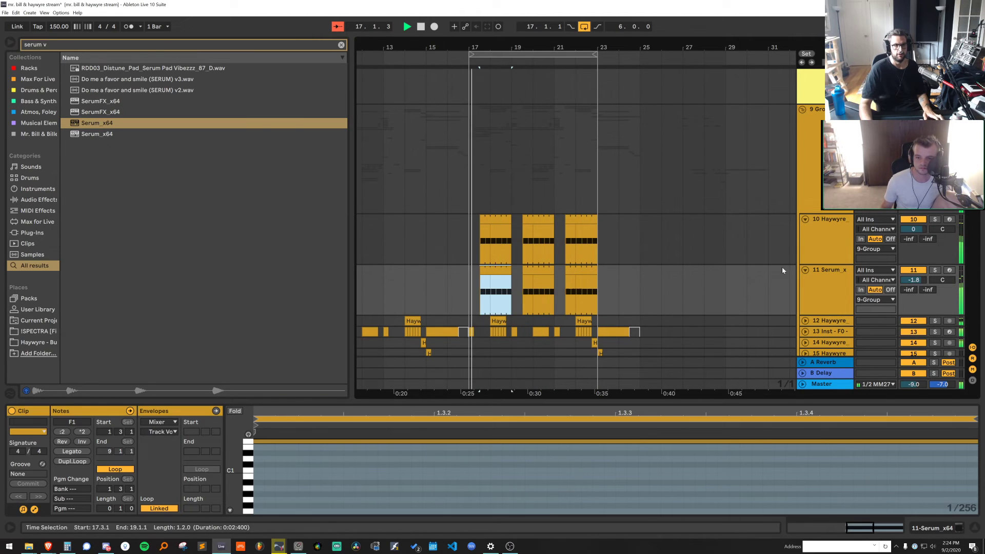
# Solo the Serum track and try its first clip's notes an octave higher at F2
pyautogui.click(935, 270)
pyautogui.click(545, 457)
pyautogui.hotkey('ctrl', 'a')
pyautogui.hotkey('shift', 'Up')
pyautogui.press('space')
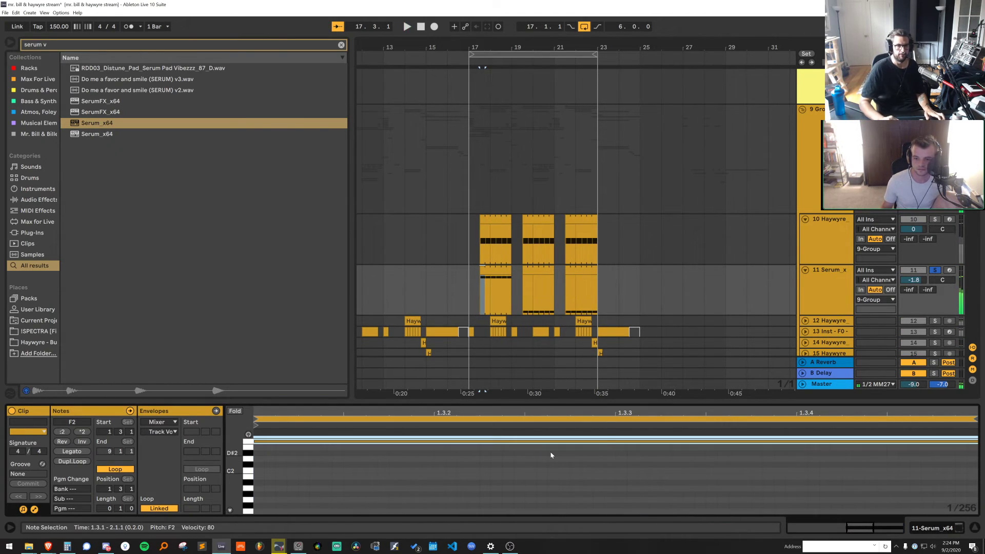
pyautogui.press('space')
pyautogui.press('space')
pyautogui.hotkey('ctrl', 'z')
# Solo the melodic and Serum tracks together and transpose the first Serum clip's notes to C3 to compare their pitch
pyautogui.press('space')
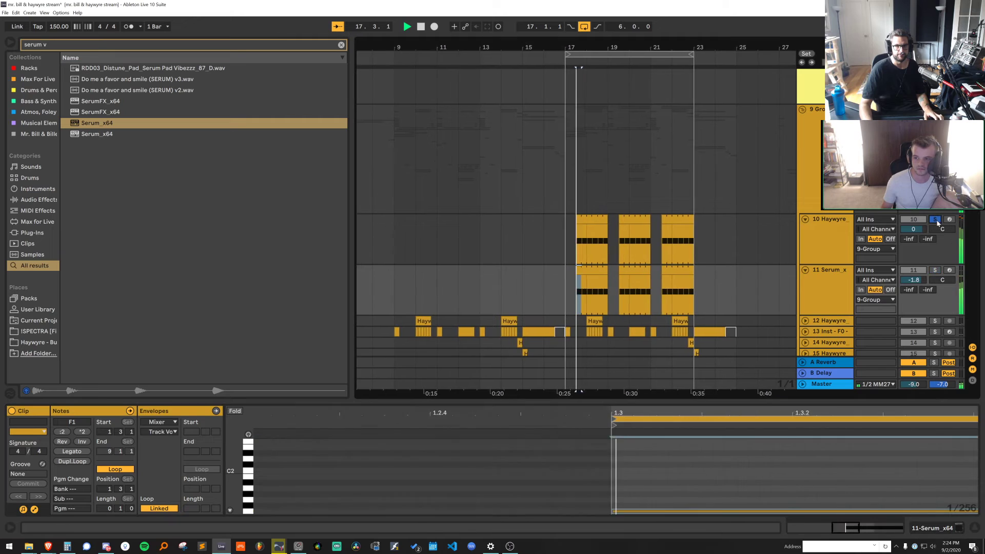
pyautogui.press('space')
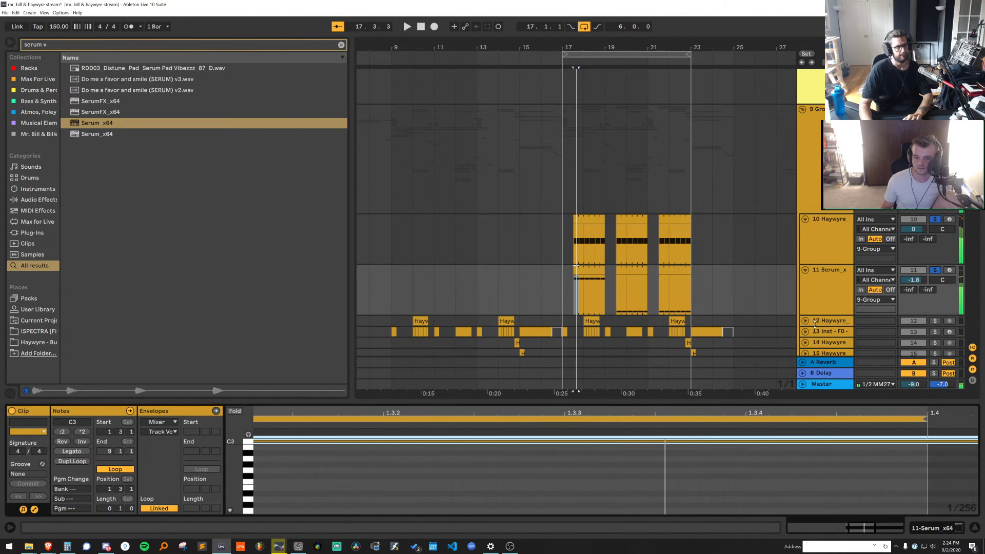
pyautogui.hotkey('shift', 'Down')
pyautogui.press('space')
pyautogui.press('space')
pyautogui.press('space')
# Reopen the Serum window from the Serum track's device and audition the first clip against the melodic track
pyautogui.doubleClick(836, 278)
pyautogui.press('space')
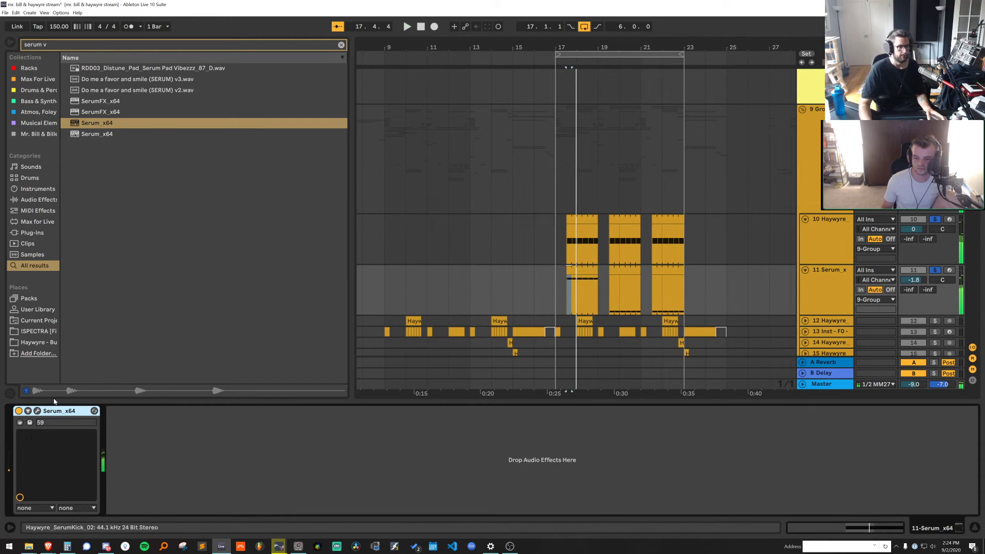
pyautogui.click(37, 411)
pyautogui.press('space')
pyautogui.press('space')
pyautogui.press('space')
pyautogui.moveTo(401, 350)
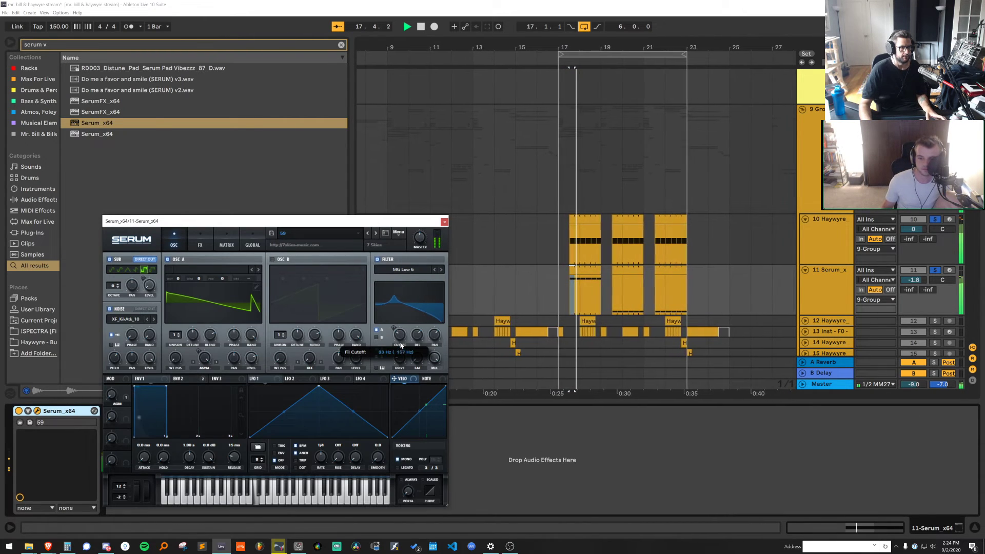
pyautogui.press('space')
# Modulate oscillator A's level with LFO 1 and shape the LFO into an early peak with a curved decay
pyautogui.moveTo(259, 379); pyautogui.dragTo(250, 358)
pyautogui.press('space')
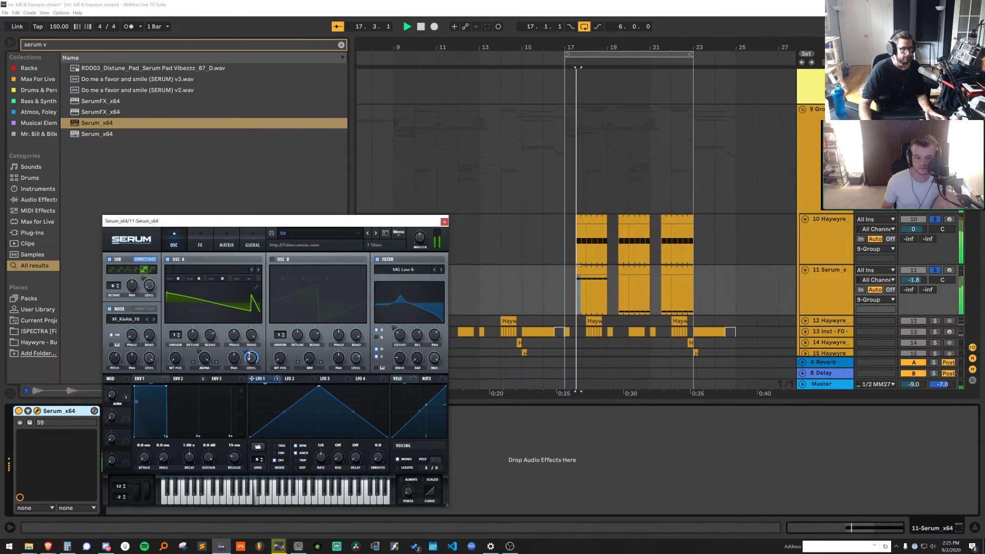
pyautogui.moveTo(318, 386); pyautogui.dragTo(273, 388)
pyautogui.press('space')
pyautogui.press('space')
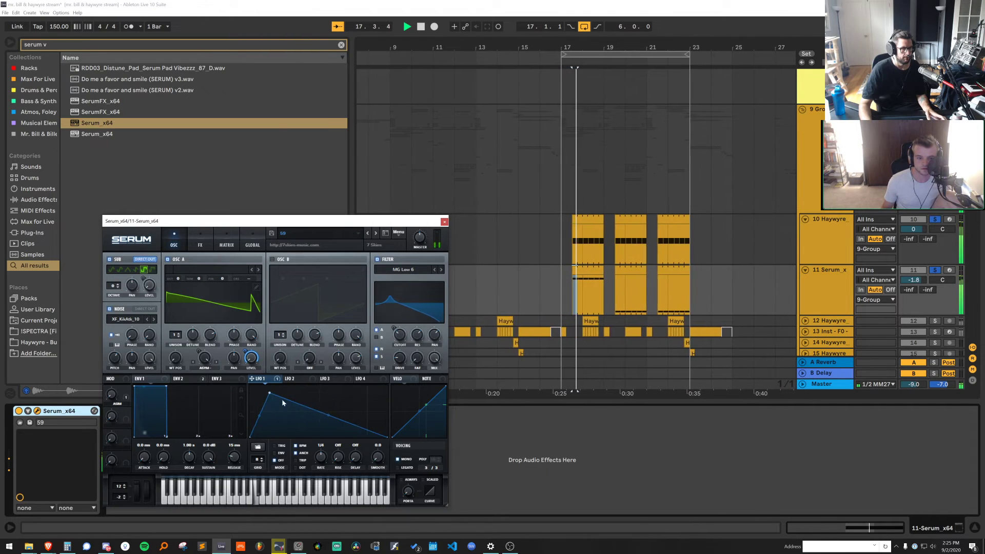
pyautogui.moveTo(331, 412); pyautogui.dragTo(321, 429)
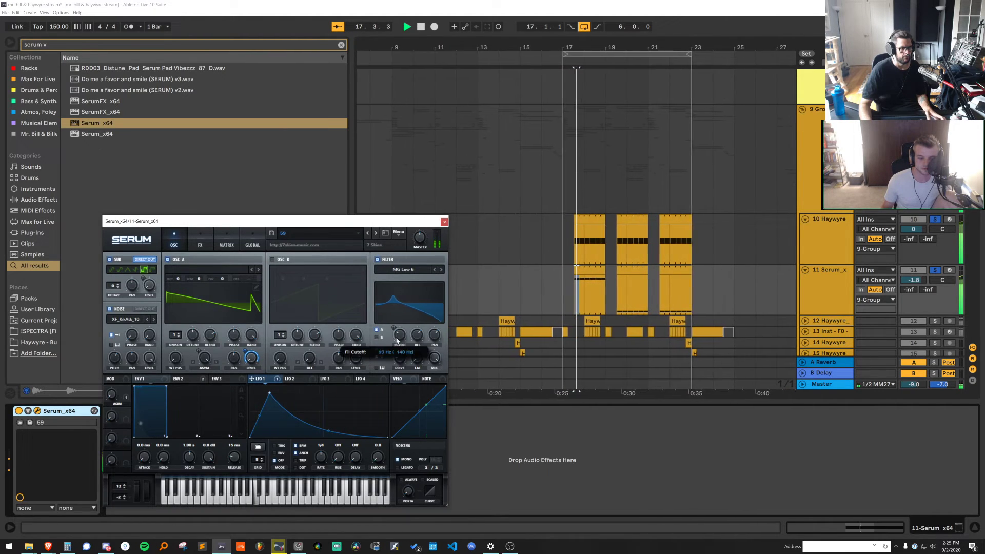
pyautogui.press('space')
pyautogui.press('space')
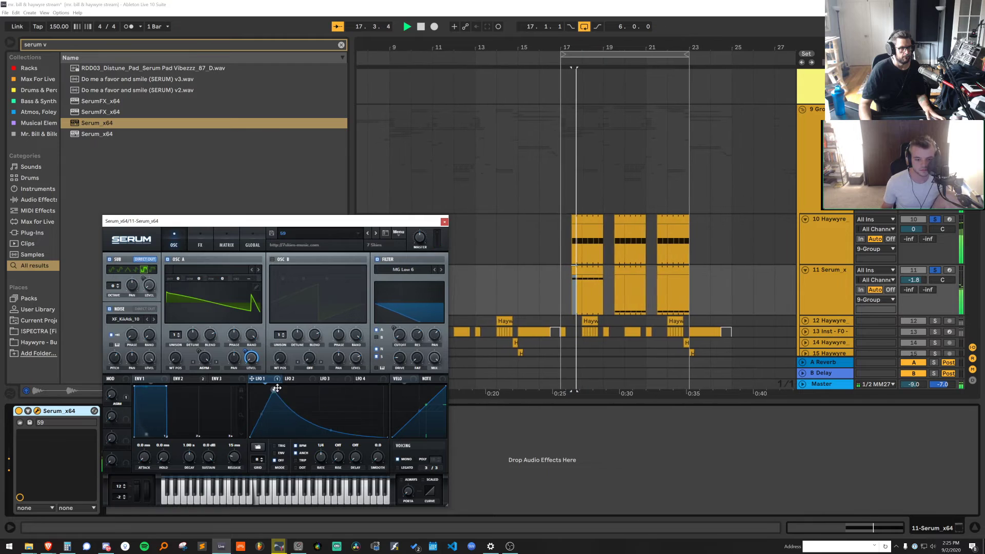
# Switch Serum to preset 60 and audition it with the first Serum clip's note at 17.3.1 opened for editing
pyautogui.click(376, 234)
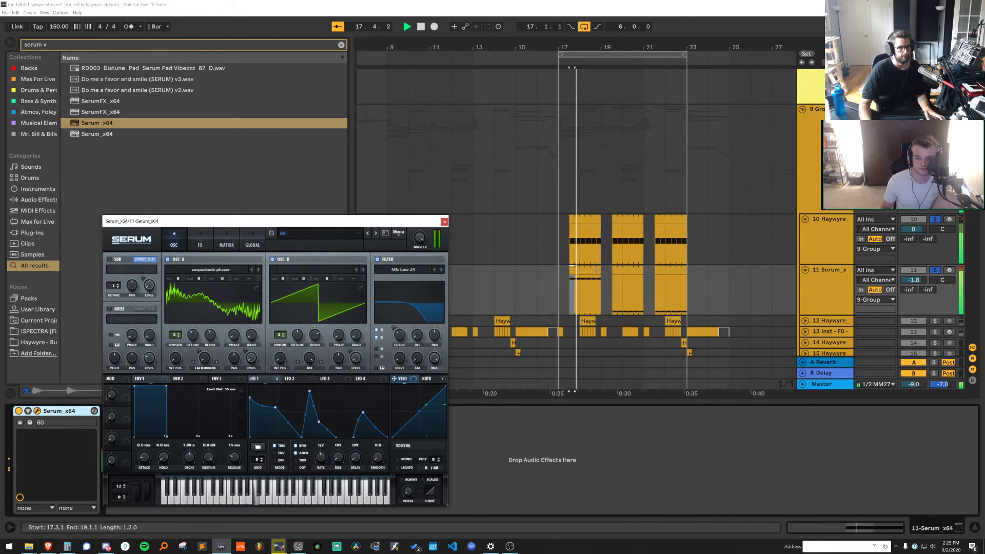
pyautogui.doubleClick(586, 293)
pyautogui.press('space')
pyautogui.press('space')
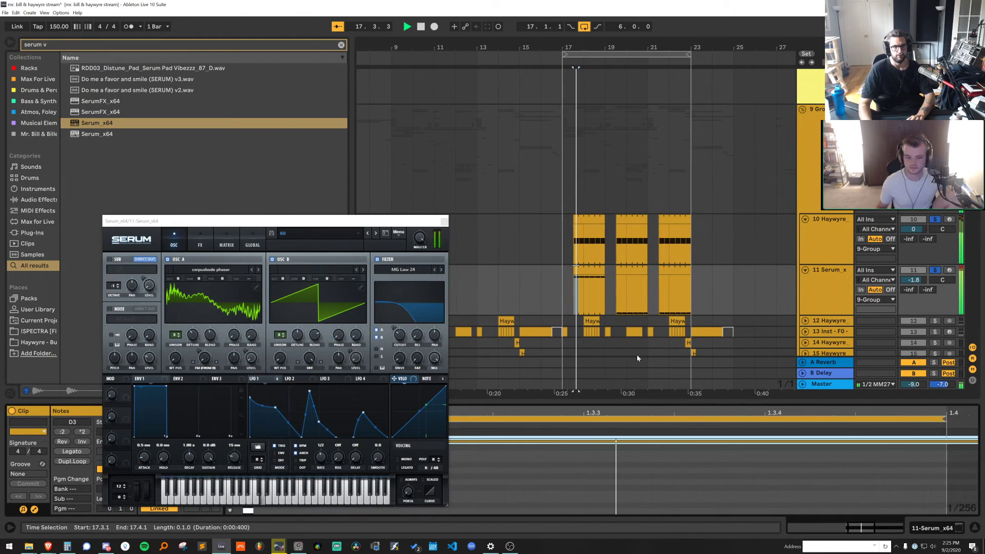
# Flatten the middle peak of LFO 1 and move its starting point slightly in to form an early peak
pyautogui.doubleClick(310, 393)
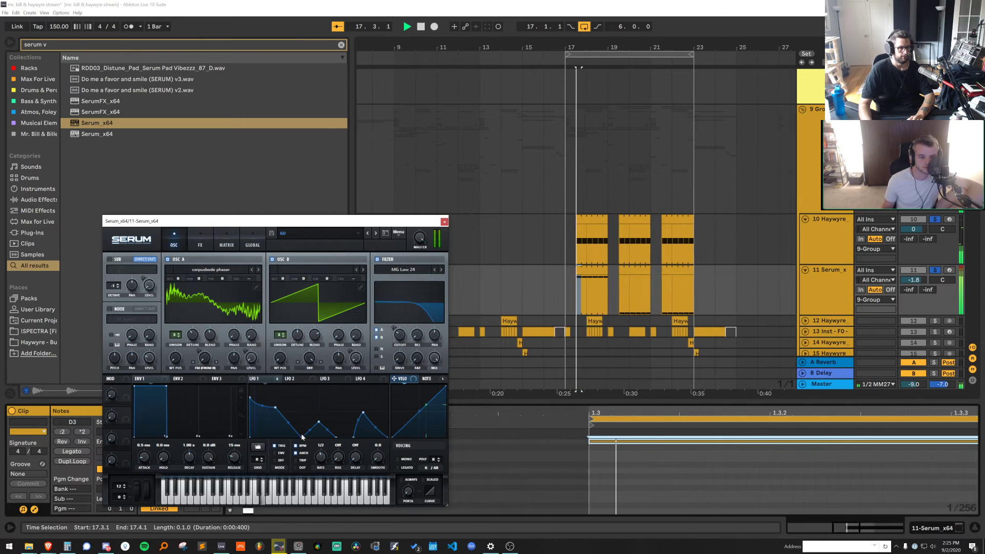
pyautogui.doubleClick(318, 425)
pyautogui.moveTo(297, 423); pyautogui.dragTo(297, 432)
pyautogui.press('space')
pyautogui.press('space')
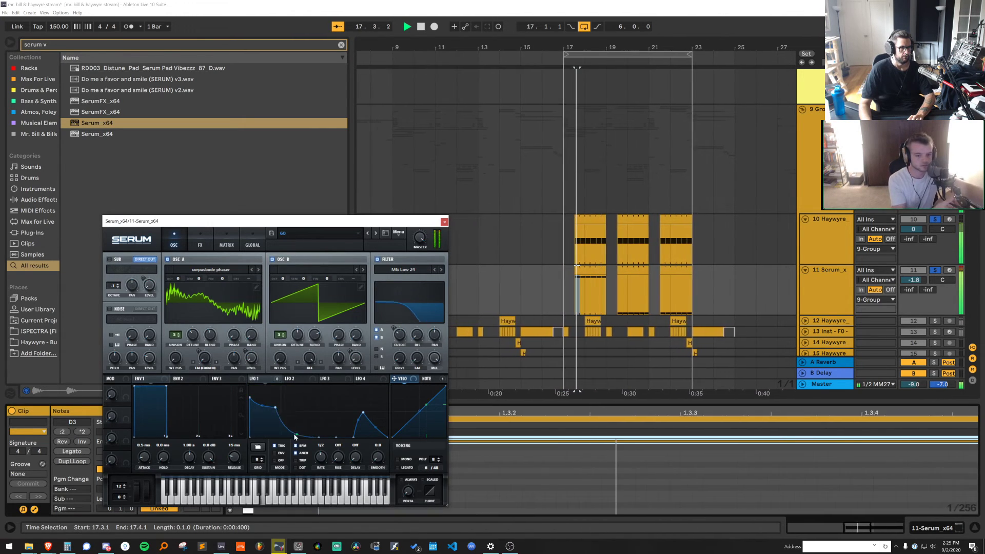
pyautogui.press('space')
pyautogui.moveTo(252, 400); pyautogui.dragTo(264, 399)
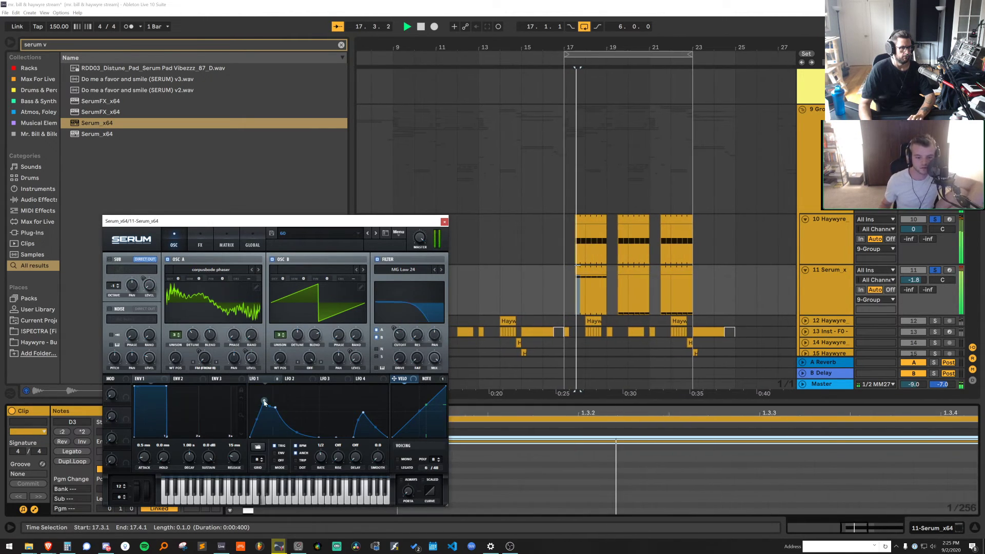
pyautogui.press('space')
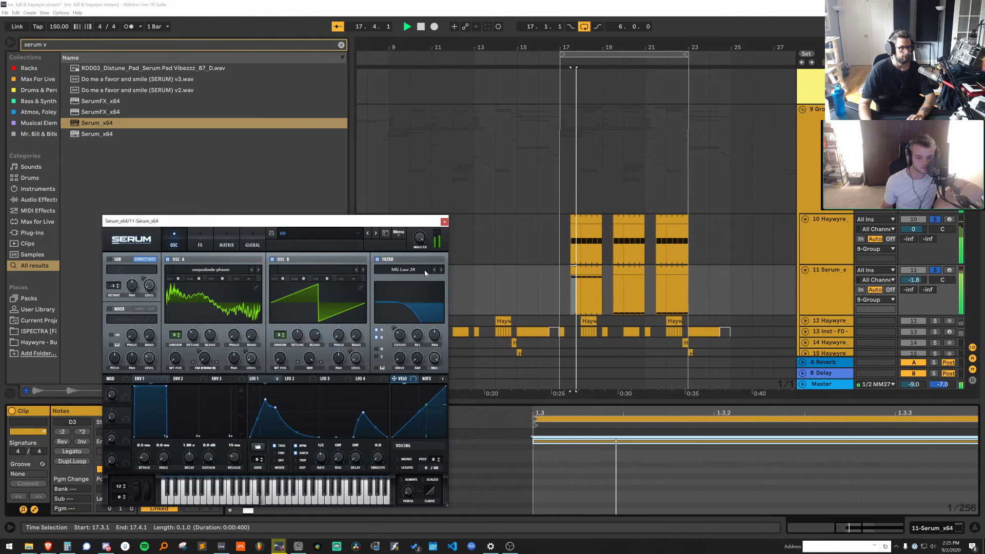
pyautogui.press('space')
# Unsolo the melodic and Serum tracks and transpose the first Serum clip's notes down to G#2
pyautogui.click(934, 270)
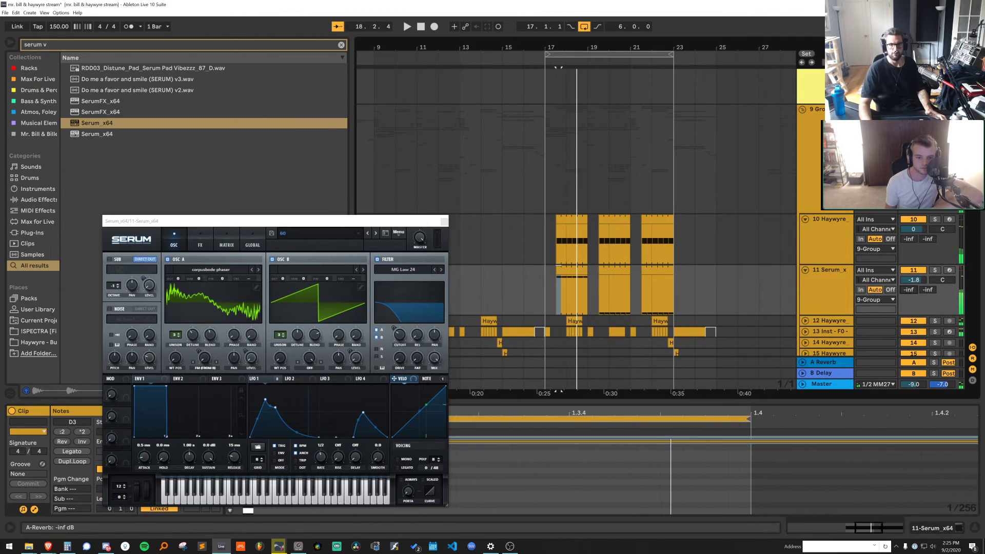
pyautogui.click(555, 247)
pyautogui.click(568, 271)
pyautogui.click(599, 414)
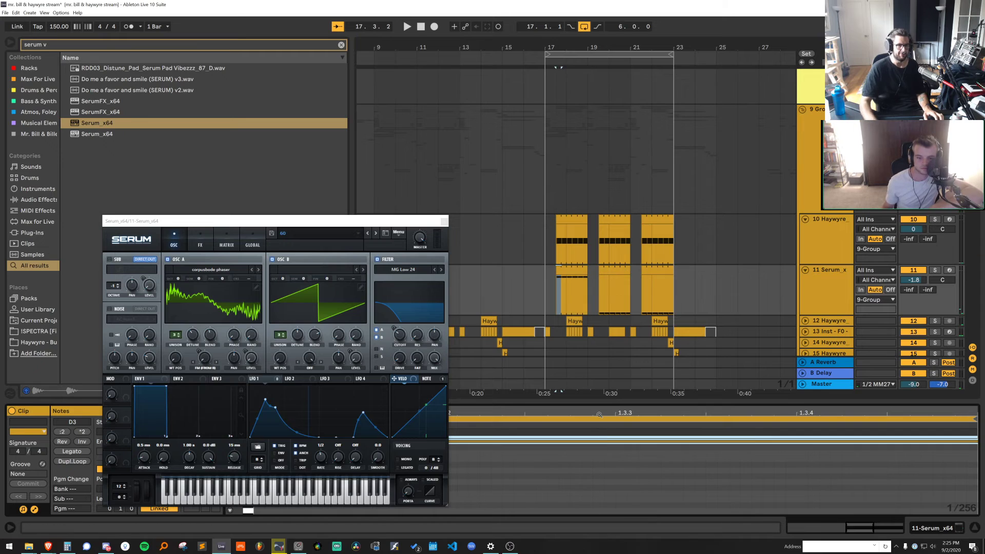
pyautogui.press('Down')
pyautogui.press('Down')
pyautogui.press('Down')
pyautogui.press('Down')
pyautogui.press('space')
pyautogui.press('space')
pyautogui.press('Down')
pyautogui.press('Down')
pyautogui.press('Down')
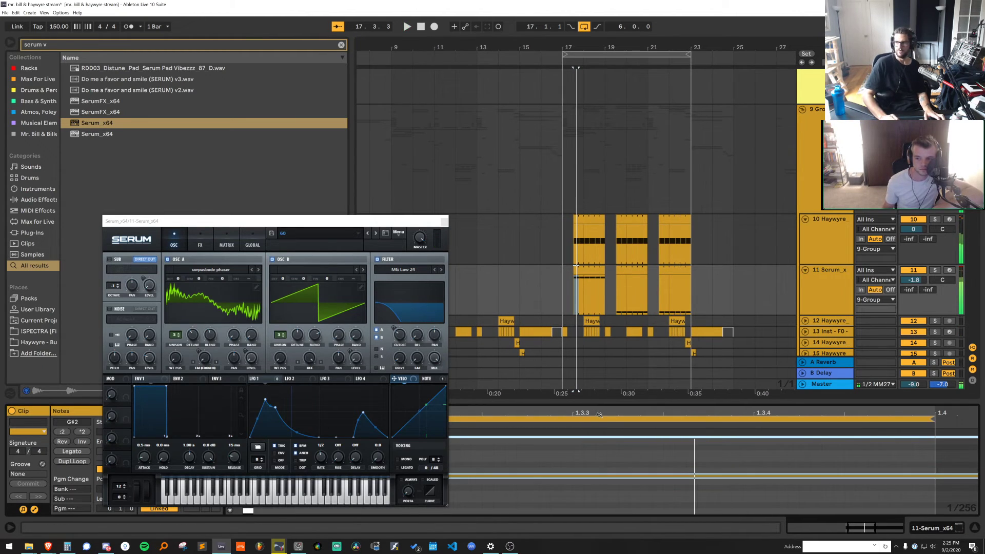
# Audition the first Serum clip's notes at successively lower octaves down to G-1, and close the Serum window
pyautogui.press('space')
pyautogui.hotkey('shift', 'Down')
pyautogui.press('space')
pyautogui.press('space')
pyautogui.hotkey('shift', 'Down')
pyautogui.press('space')
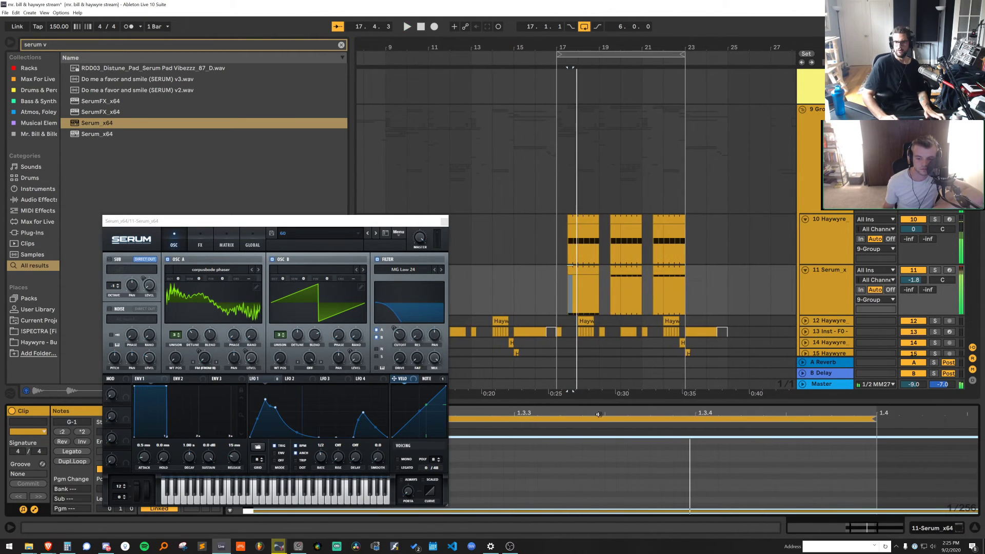
pyautogui.press('space')
pyautogui.hotkey('shift', 'Down')
pyautogui.press('space')
pyautogui.click(445, 222)
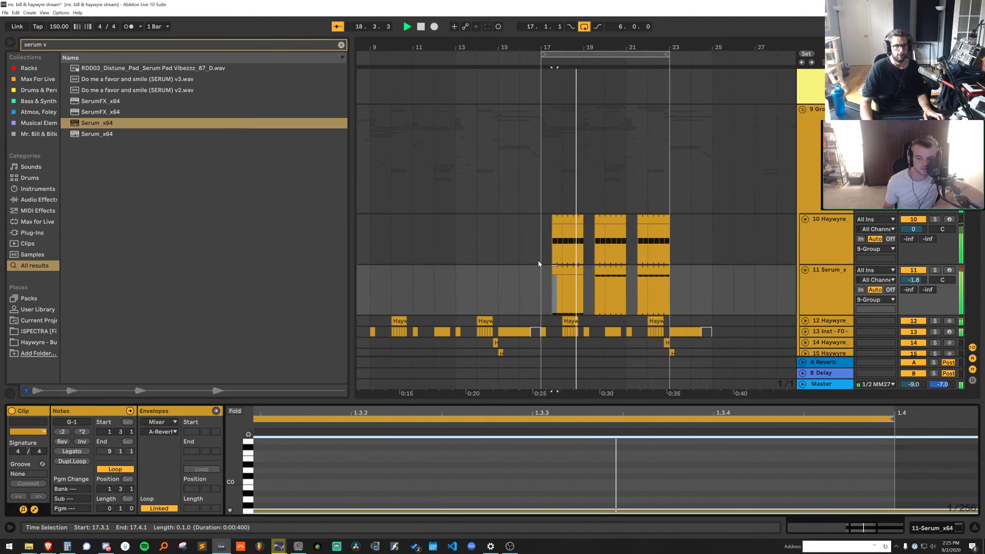
# Audition the Serum clips from different start points and select the third clip at 21.3.1
pyautogui.click(563, 270)
pyautogui.press('space')
pyautogui.click(605, 280)
pyautogui.press('space')
pyautogui.click(608, 277)
pyautogui.press('space')
pyautogui.press('space')
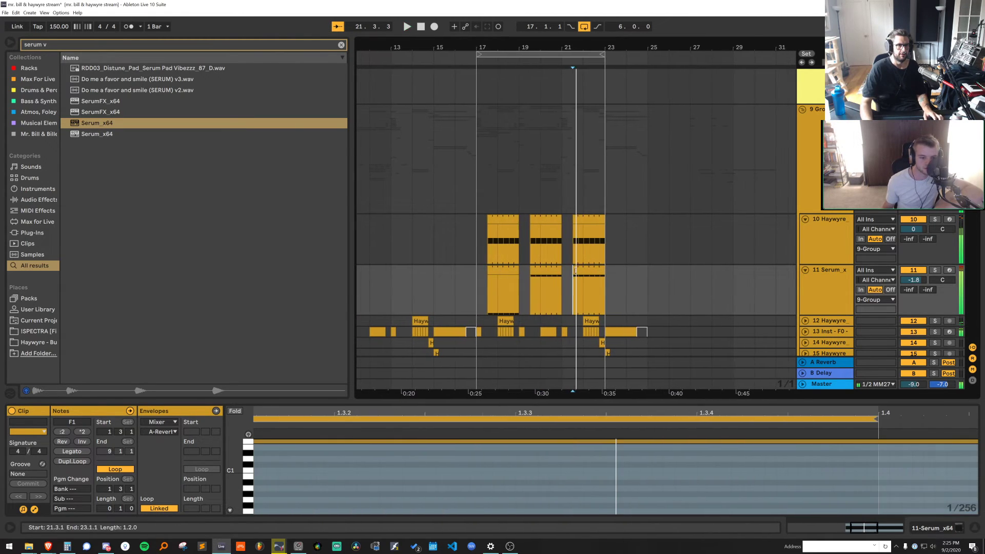
# Transpose the third Serum clip's notes up to A3 while auditioning the pitches against the melodic part
pyautogui.click(578, 267)
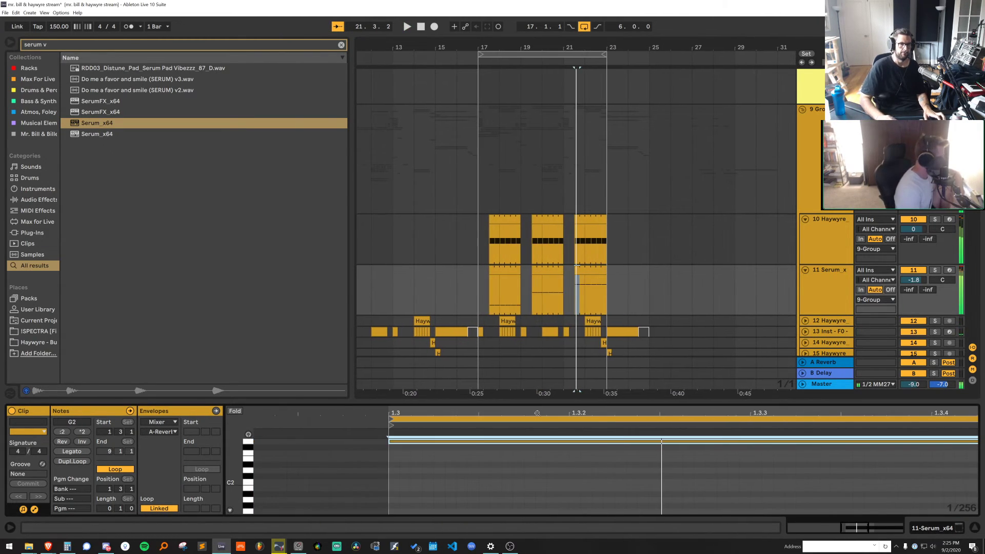
pyautogui.press('space')
pyautogui.press('space')
pyautogui.hotkey('shift', 'Up')
pyautogui.press('space')
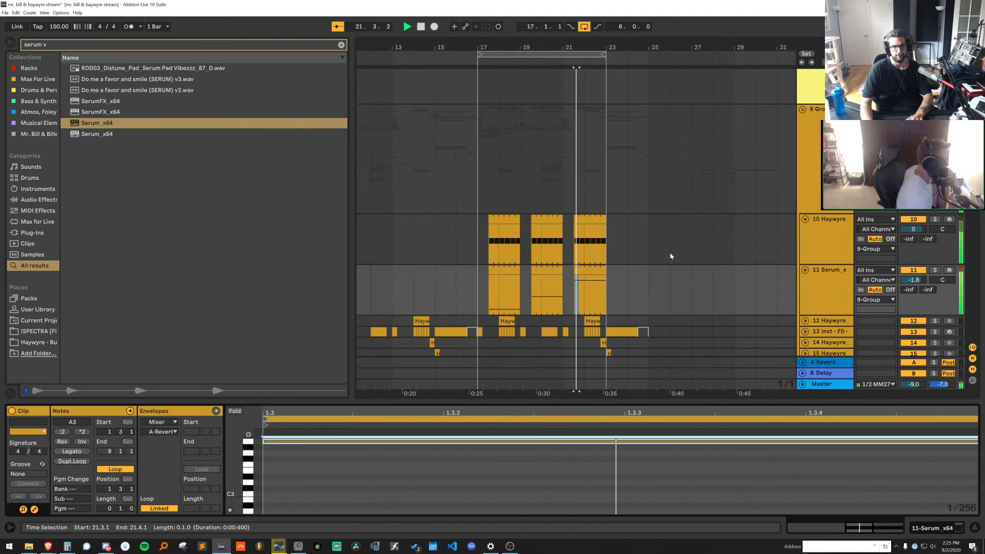
# Lower the third Serum clip's notes by semitones to D3, auditioning the result
pyautogui.press('space')
pyautogui.press('Up')
pyautogui.press('Down')
pyautogui.press('Down')
pyautogui.press('Down')
pyautogui.press('Down')
pyautogui.press('Down')
pyautogui.press('Down')
pyautogui.press('Down')
pyautogui.press('space')
pyautogui.press('space')
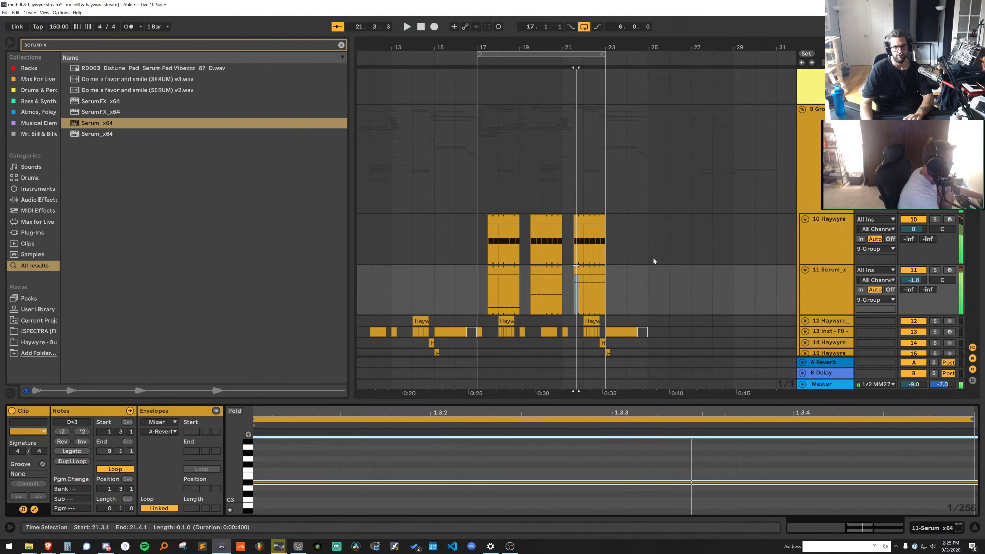
pyautogui.press('Down')
pyautogui.press('space')
pyautogui.press('space')
# Replace the first two Serum clips with copies of the third and lower the Serum track's volume to -17.4 dB
pyautogui.moveTo(595, 271); pyautogui.dragTo(540, 278)
pyautogui.click(495, 272)
pyautogui.press('space')
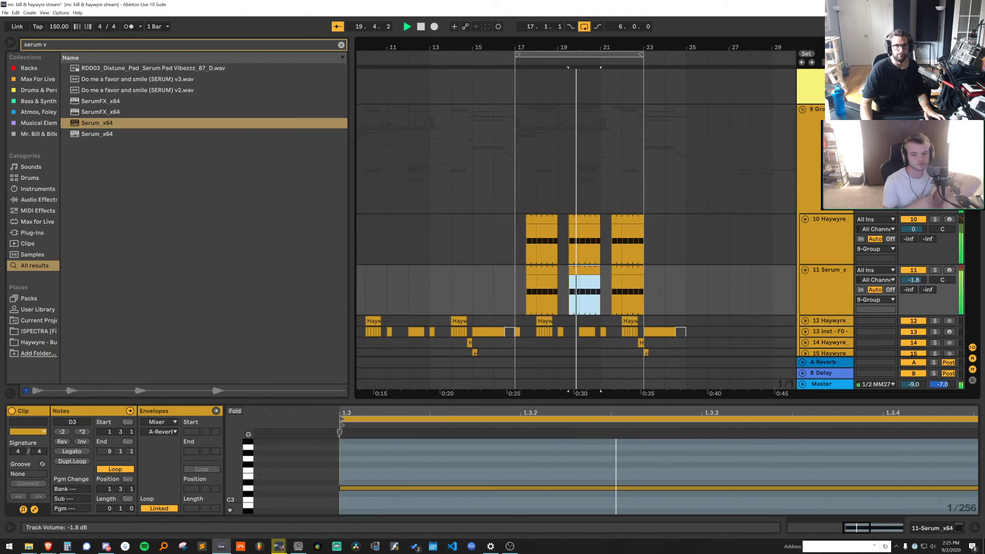
pyautogui.moveTo(913, 280); pyautogui.dragTo(916, 281)
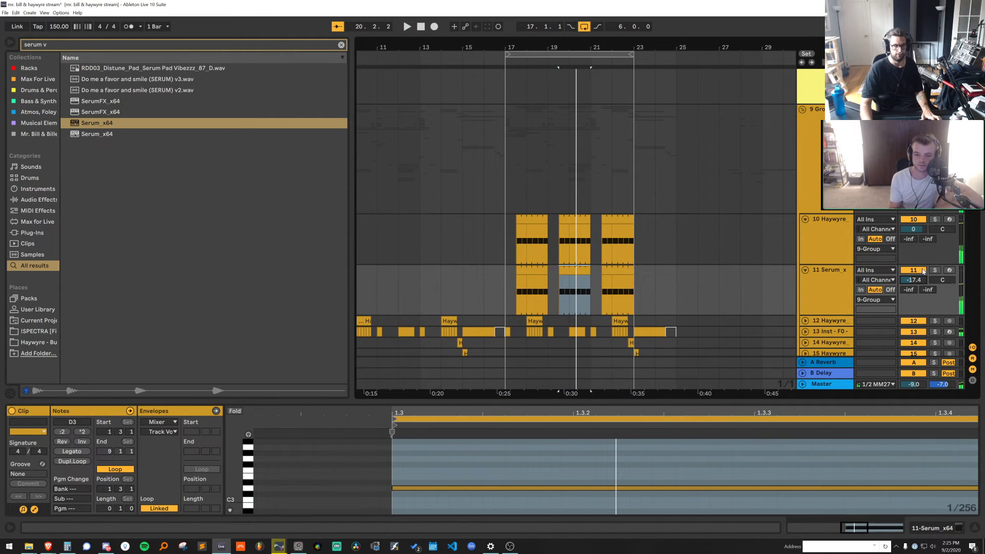
# Find EQ Eight in the browser and add it to the Serum track
pyautogui.hotkey('ctrl', 'f')
pyautogui.write('eq')
pyautogui.click(125, 81)
pyautogui.doubleClick(125, 84)
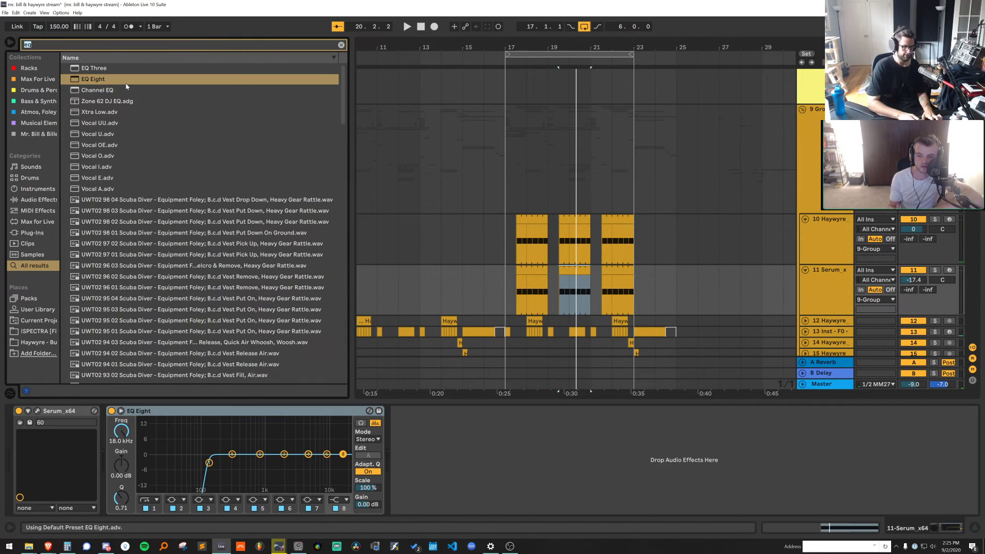
# Insert the 2C-Aether reverb between Serum and EQ Eight and audition the soloed Serum track
pyautogui.hotkey('ctrl', 'f')
pyautogui.write('aether')
pyautogui.click(118, 80)
pyautogui.press('Return')
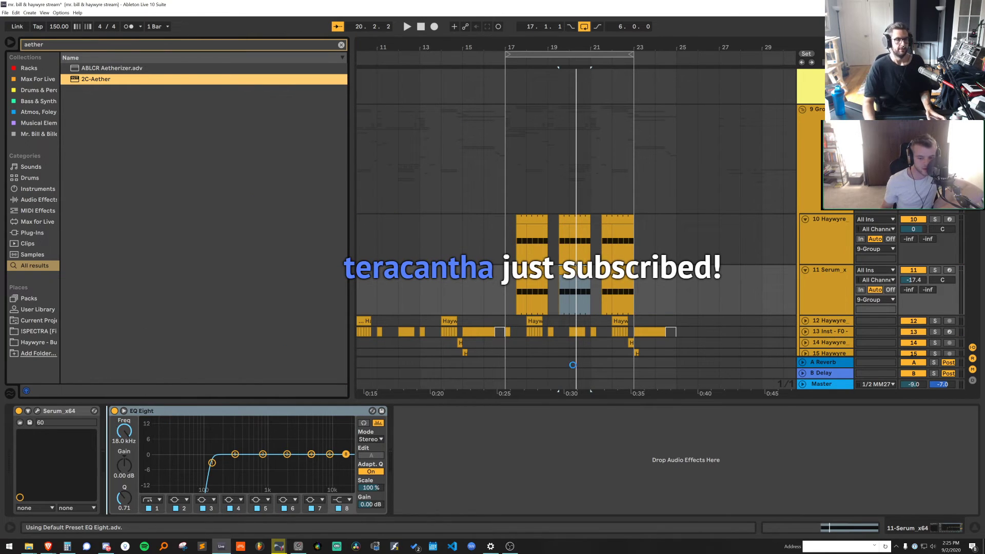
pyautogui.press('space')
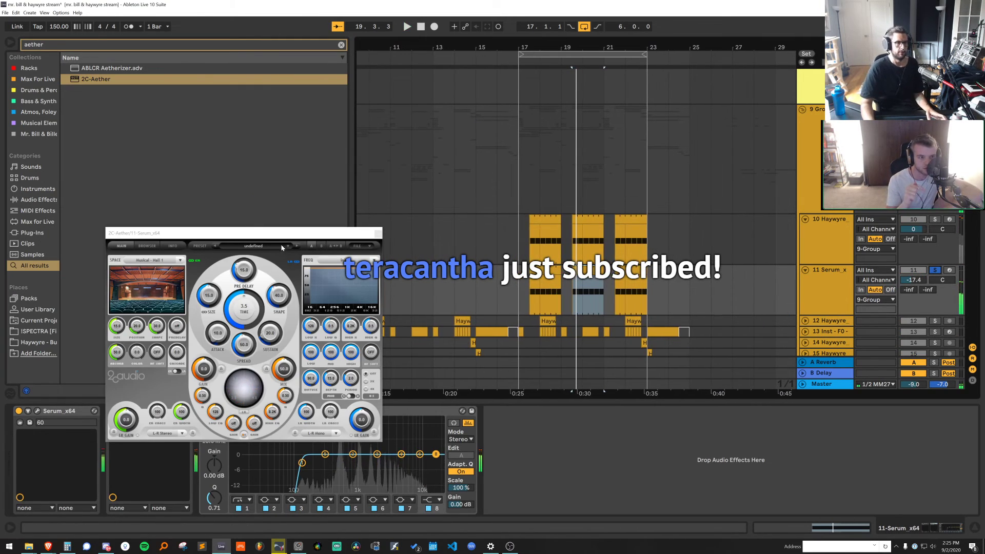
# Load Aether's factory drum preset Snare Sizzle and play the second Serum clip through it
pyautogui.moveTo(303, 252)
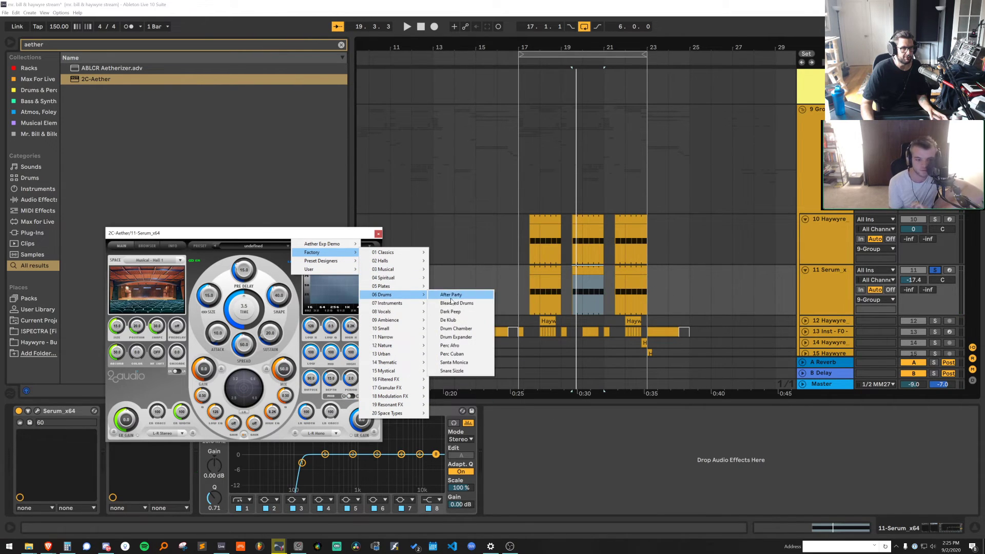
pyautogui.click(460, 370)
pyautogui.press('space')
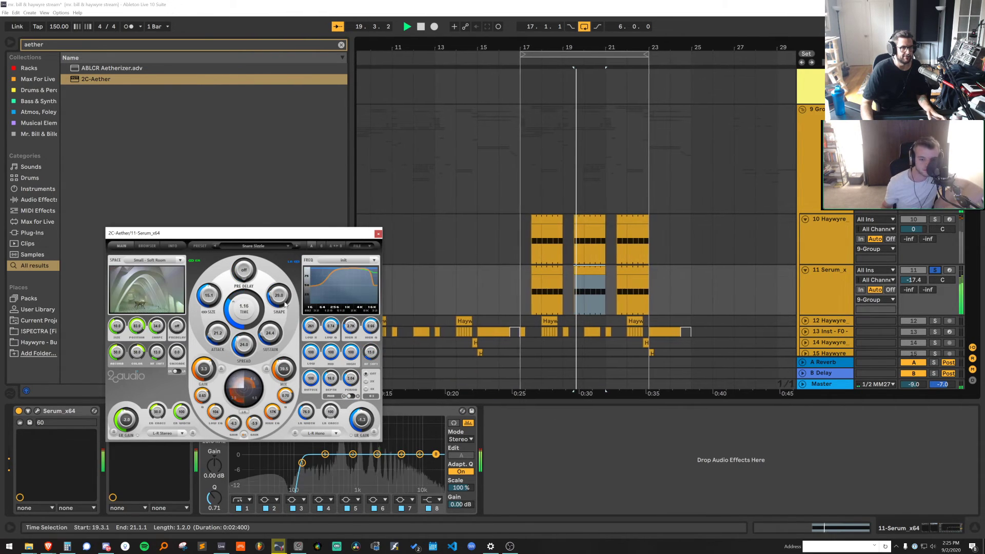
# Turn Aether's mix fully wet and shorten the reverb time to 0.33, auditioning the changes
pyautogui.moveTo(288, 371); pyautogui.dragTo(288, 331)
pyautogui.press('space')
pyautogui.press('space')
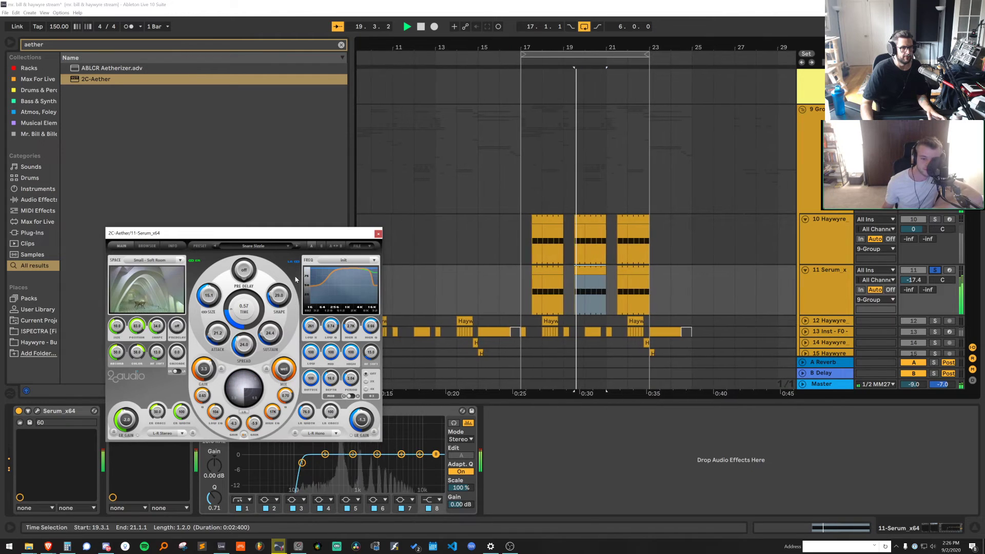
pyautogui.moveTo(245, 304); pyautogui.dragTo(246, 313)
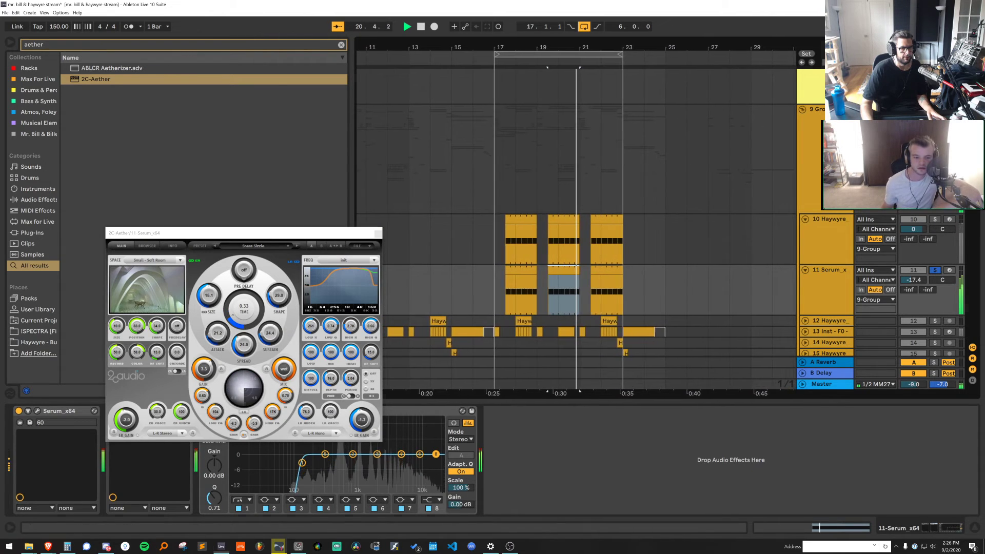
pyautogui.press('space')
pyautogui.press('space')
# Raise EQ Eight's output gain to 8.06 dB and move its low cut to 625 Hz with a Q of 0.25
pyautogui.moveTo(460, 504); pyautogui.dragTo(461, 484)
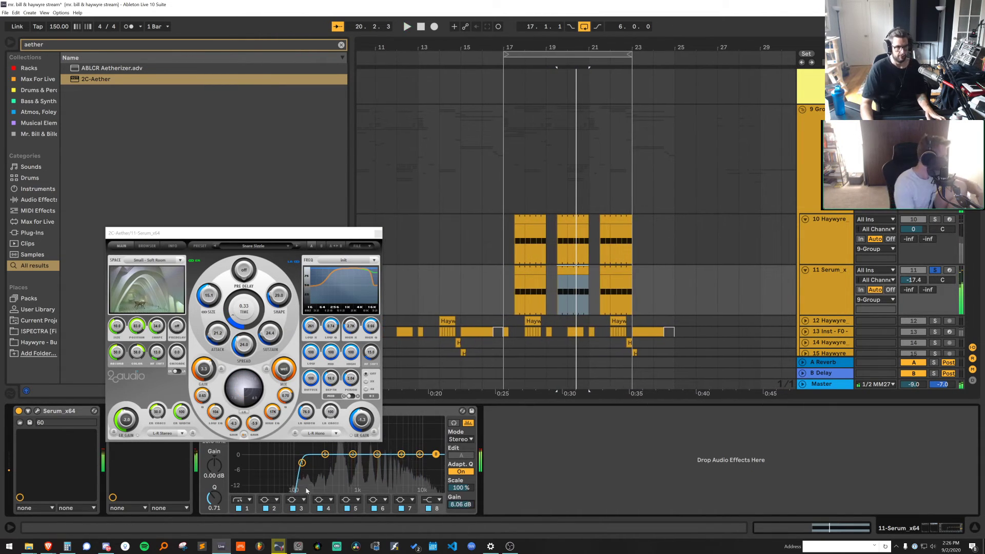
pyautogui.press('space')
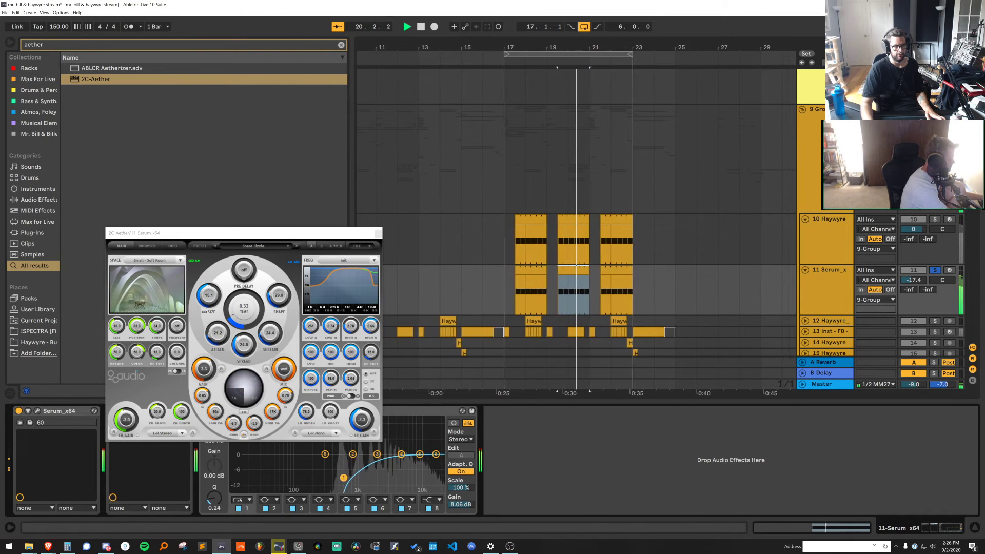
pyautogui.moveTo(344, 478); pyautogui.dragTo(344, 477)
# Balance the Serum track's volume at -18.2 dB and refine EQ Eight with the low cut at 843 Hz and band 2 raised
pyautogui.moveTo(913, 280); pyautogui.dragTo(913, 278)
pyautogui.press('space')
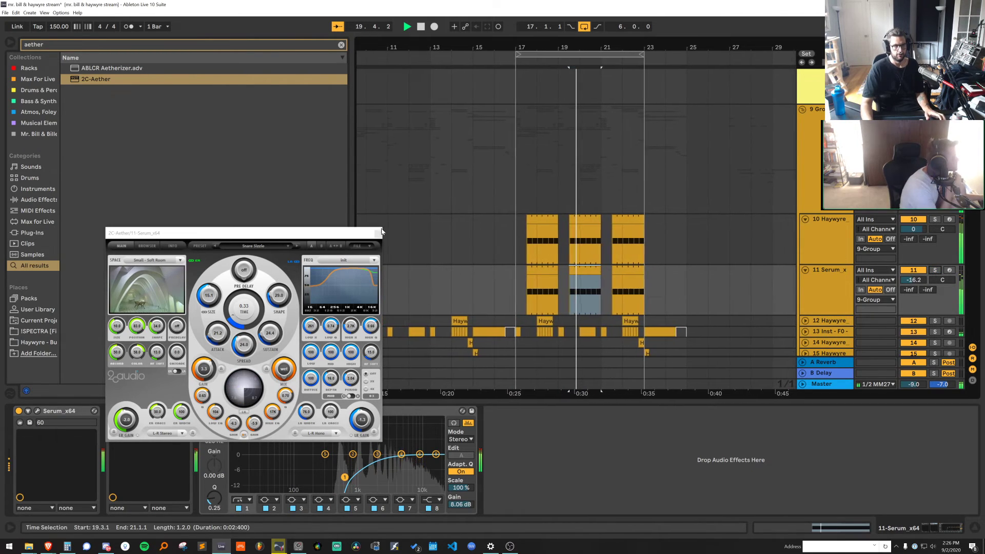
pyautogui.click(380, 232)
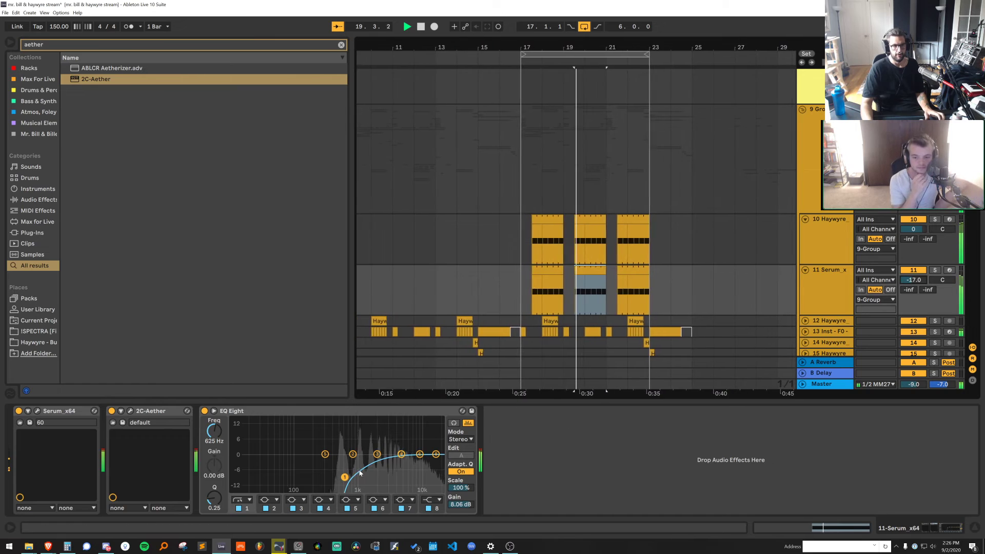
pyautogui.moveTo(352, 453); pyautogui.dragTo(340, 441)
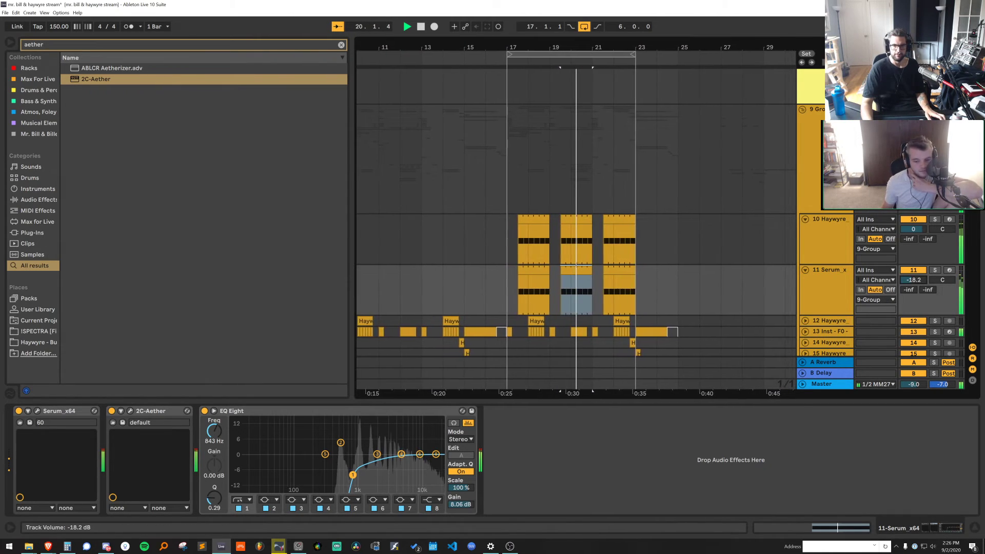
# Insert a new MIDI track below the Serum track and load a Serum_x64 instance onto it
pyautogui.click(831, 284)
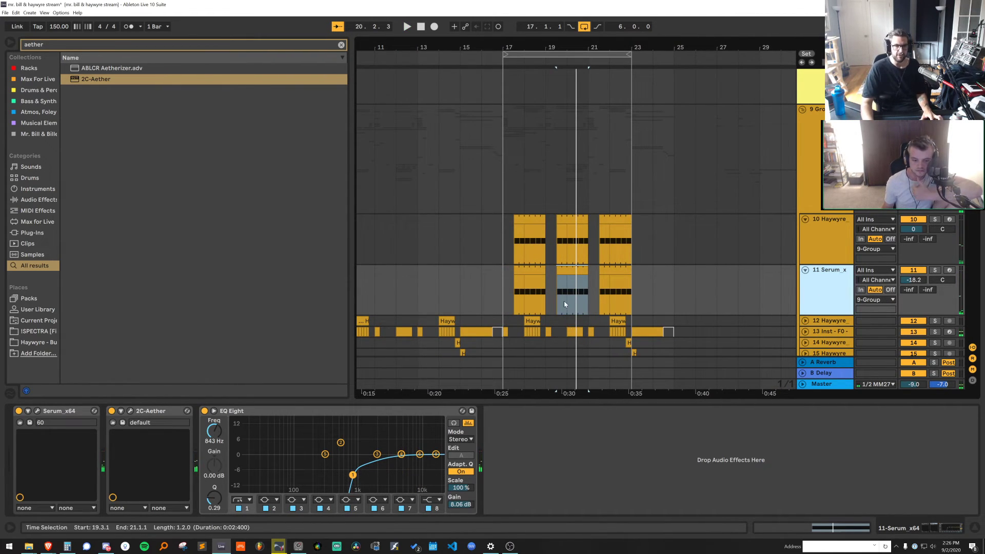
pyautogui.scroll(-3, 565, 304)
pyautogui.click(507, 214)
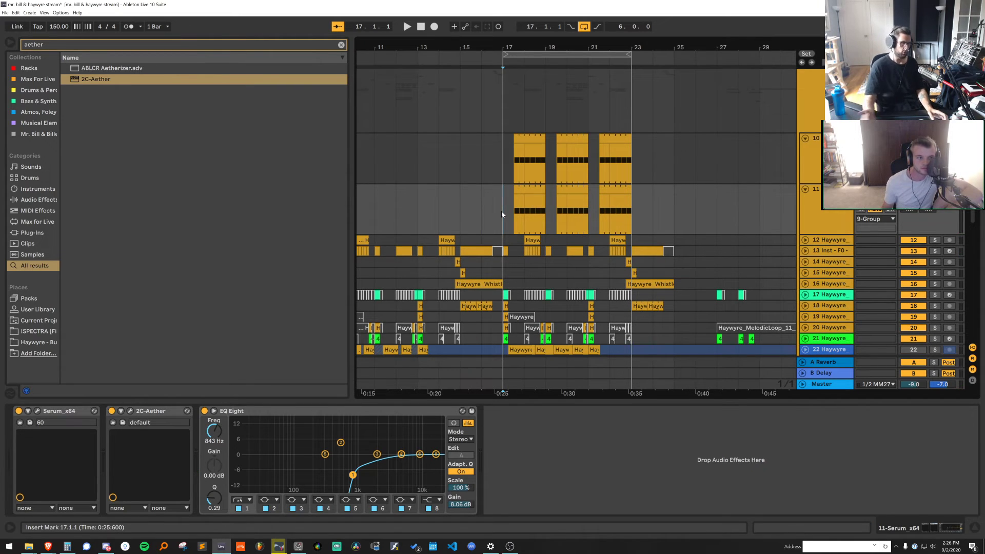
pyautogui.click(819, 212)
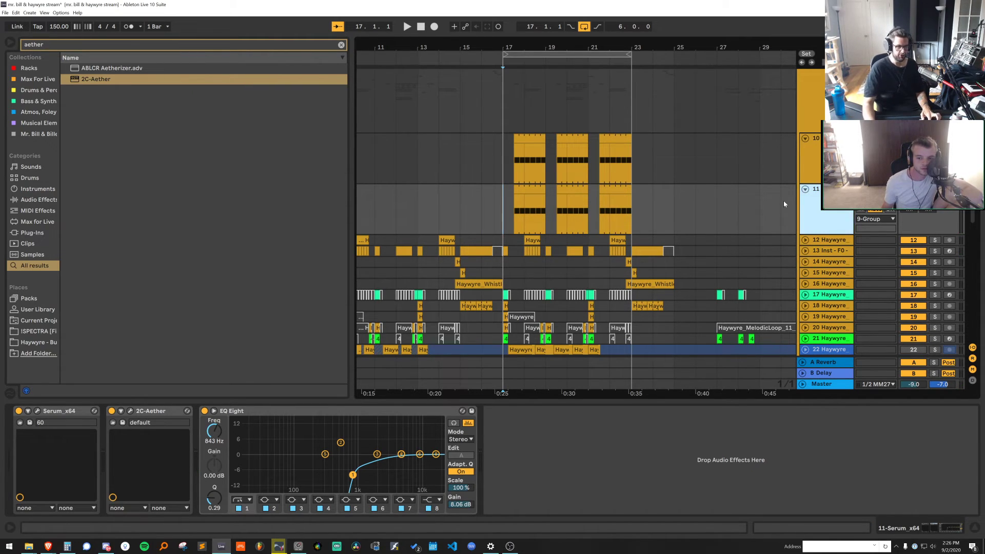
pyautogui.hotkey('ctrl', 'shift', 't')
pyautogui.hotkey('ctrl', 'f')
pyautogui.write('serum v')
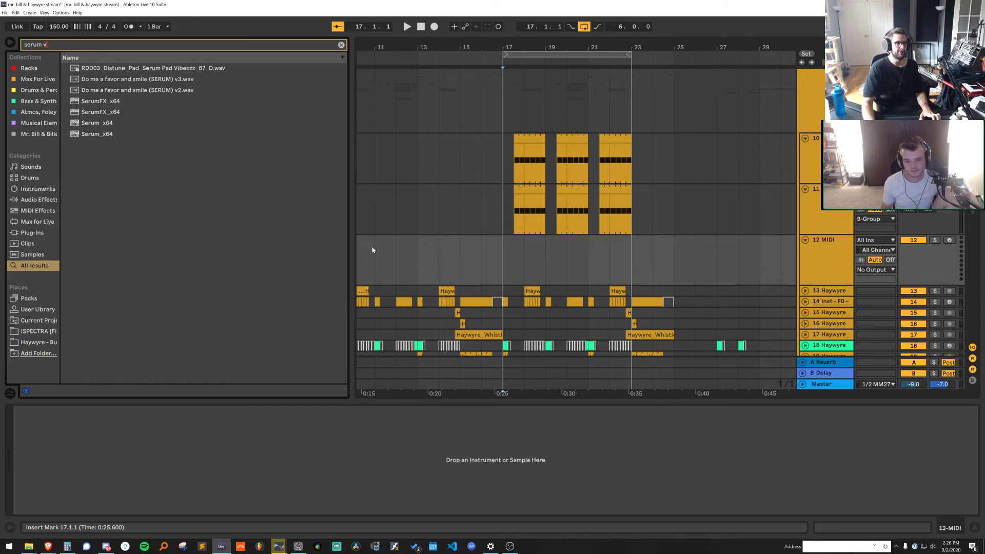
pyautogui.click(92, 123)
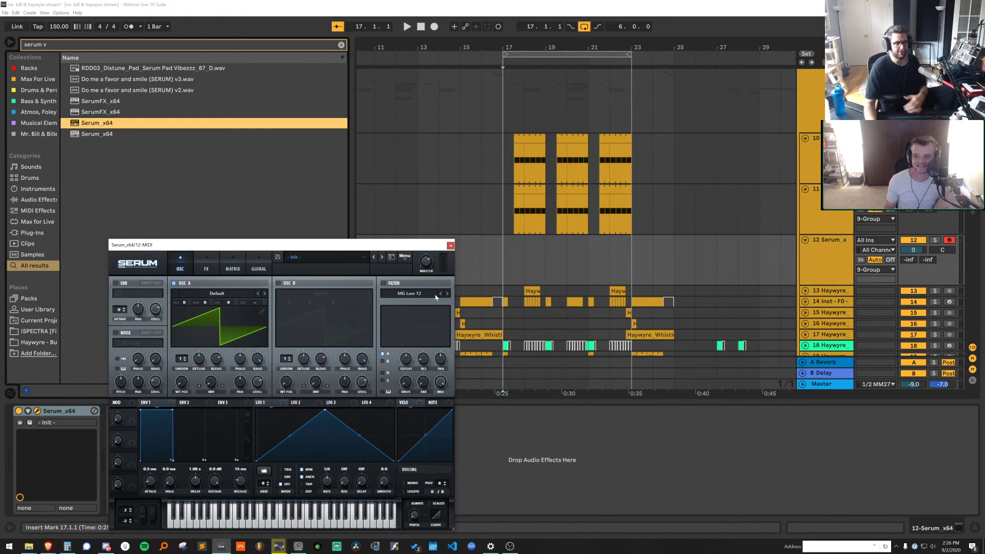
# Load user preset 60 in the new Serum instance and audition it
pyautogui.click(340, 258)
pyautogui.moveTo(322, 347)
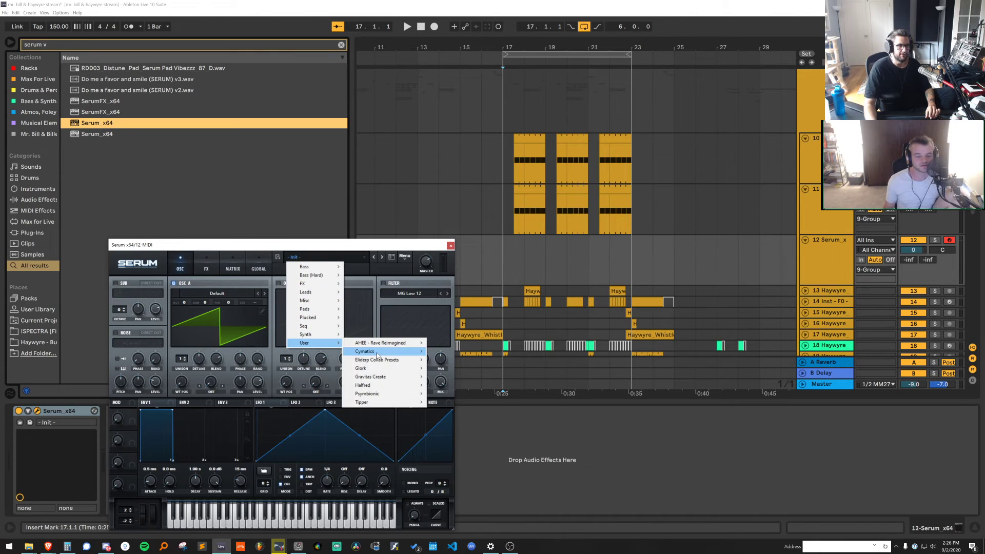
pyautogui.moveTo(383, 363)
pyautogui.click(443, 419)
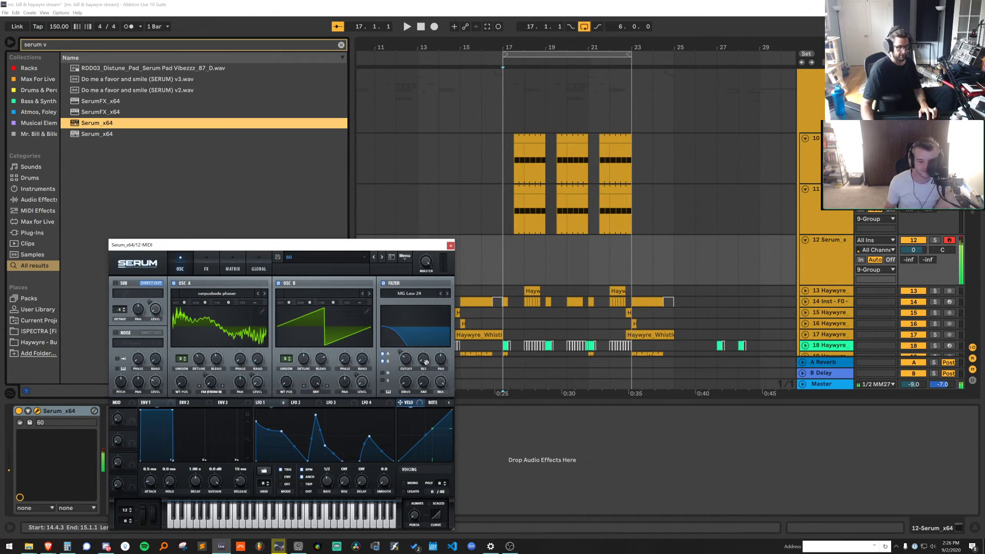
# Step forward through the Serum presets to 94, auditioning them on their own and against the arrangement
pyautogui.click(383, 257)
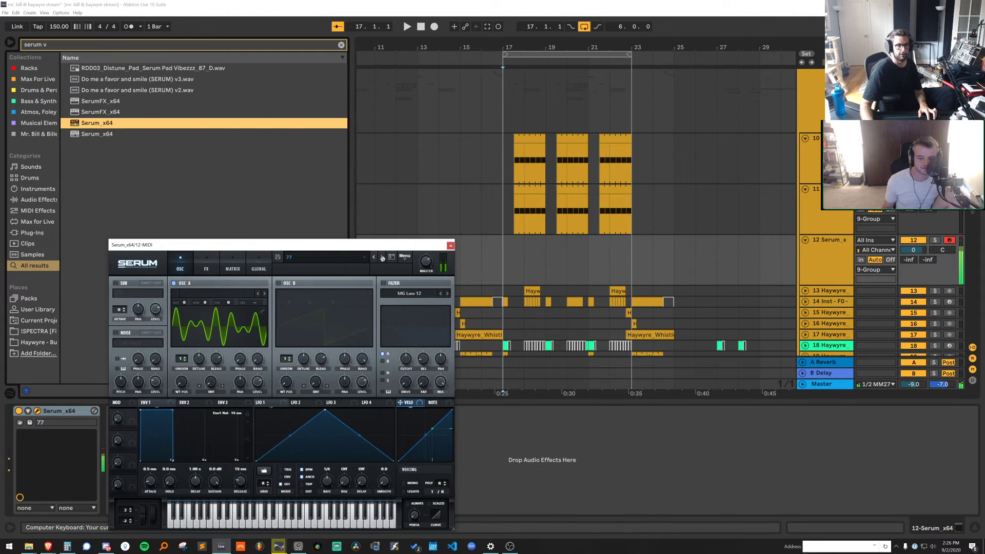
pyautogui.click(383, 258)
pyautogui.click(382, 258)
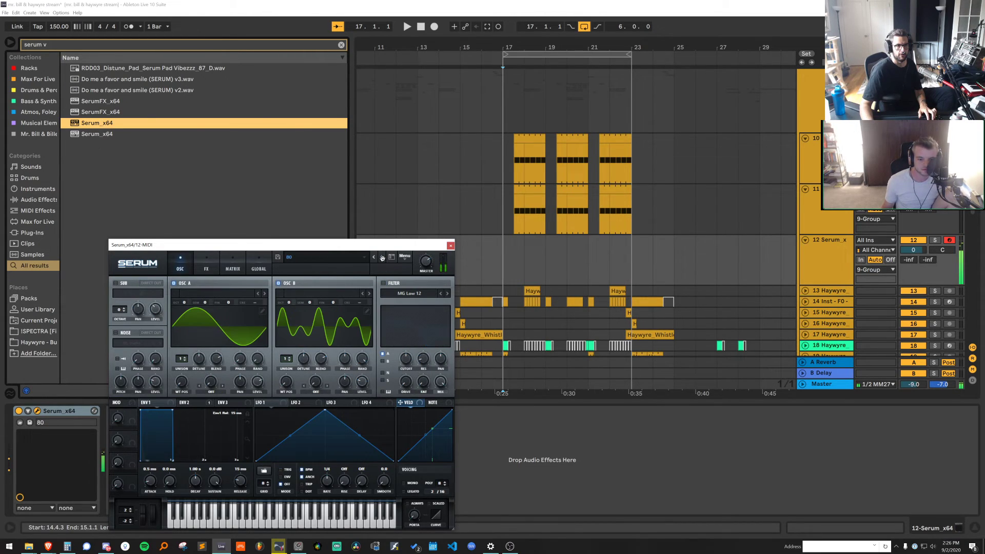
pyautogui.click(383, 257)
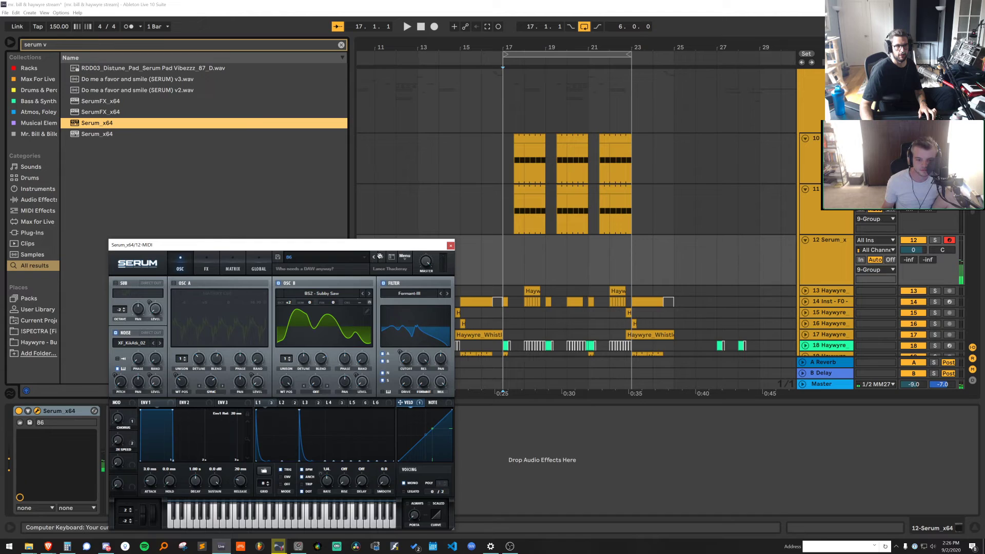
pyautogui.click(383, 257)
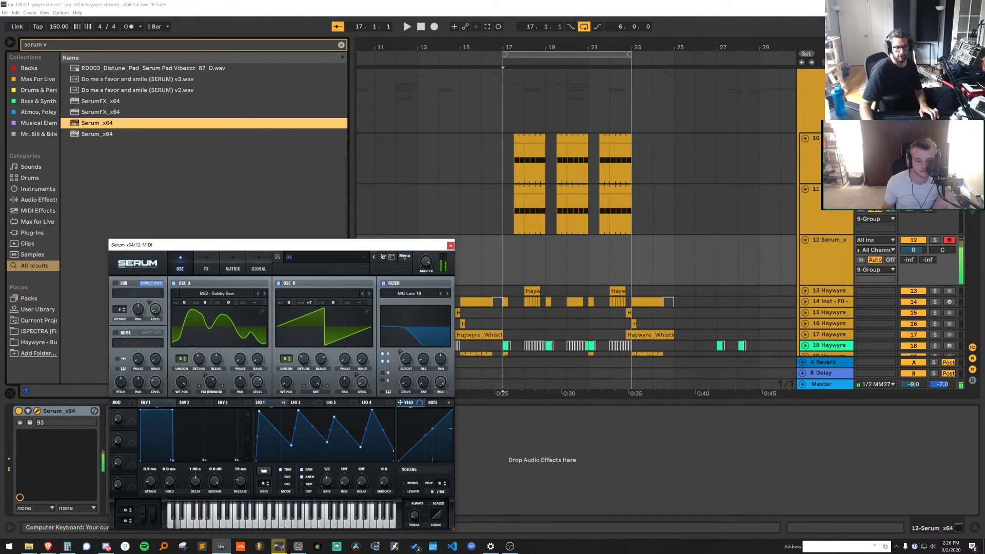
pyautogui.press('space')
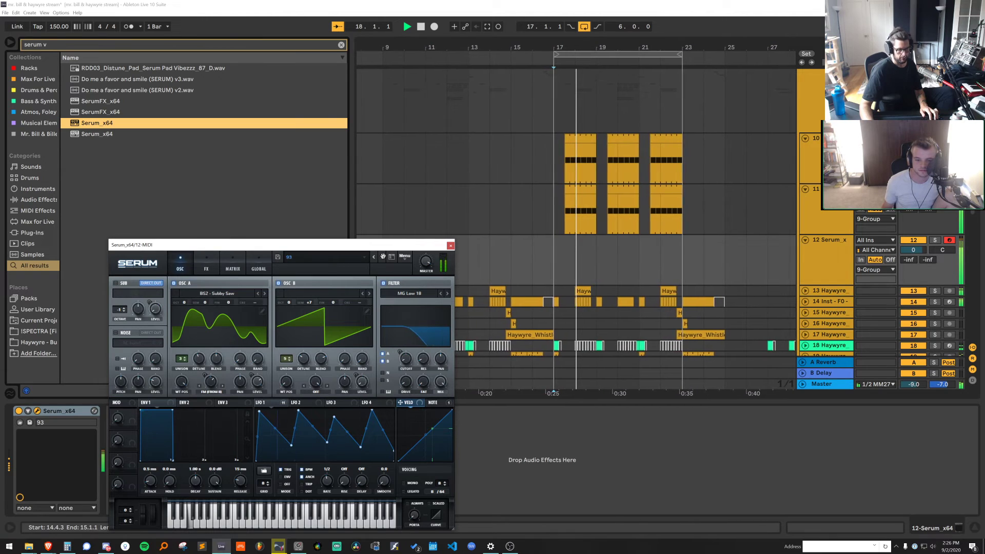
pyautogui.press('space')
pyautogui.click(382, 258)
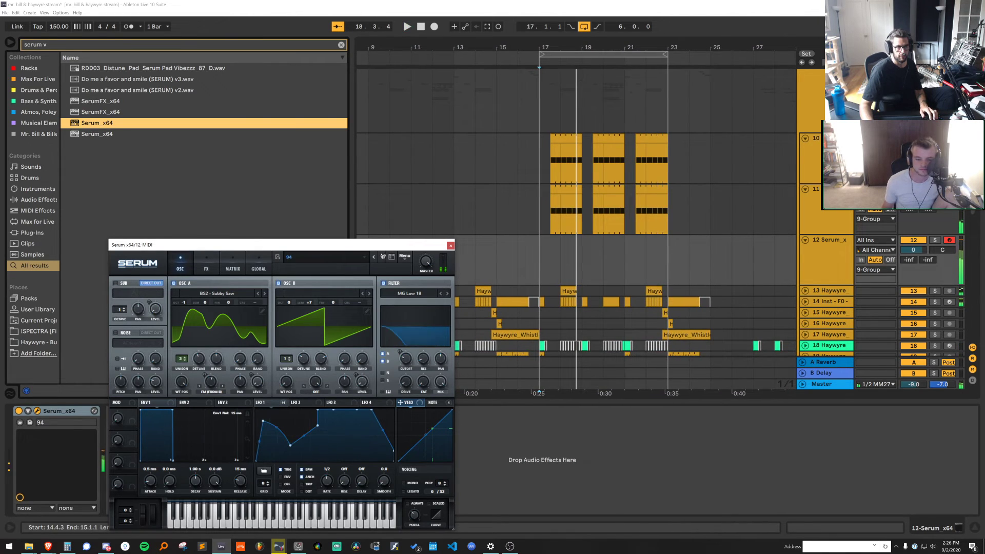
# Add the eliderp_phat_2.1 rack after Serum and set amnt and push to 127, dist to 54 and yummy to 114
pyautogui.hotkey('ctrl', 'f')
pyautogui.write('ell')
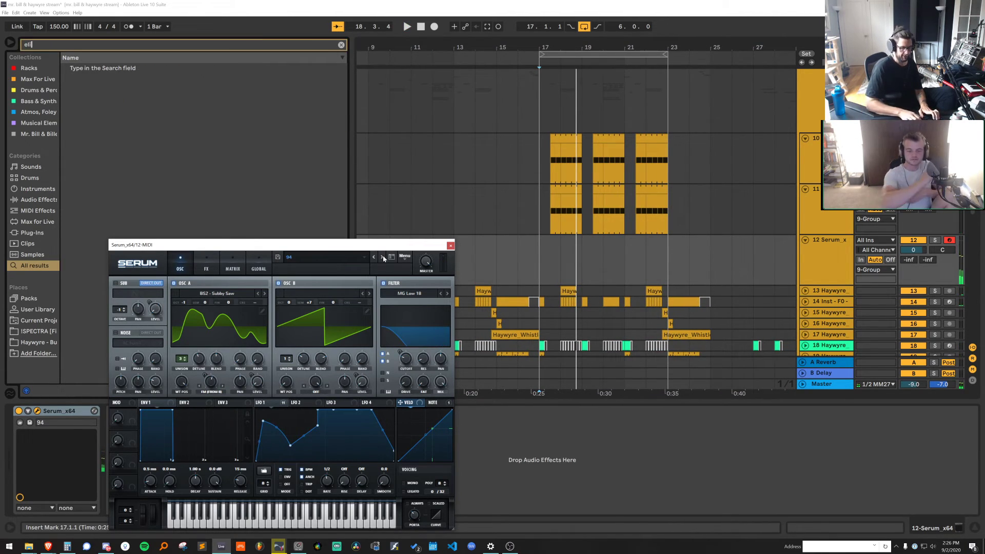
pyautogui.click(137, 94)
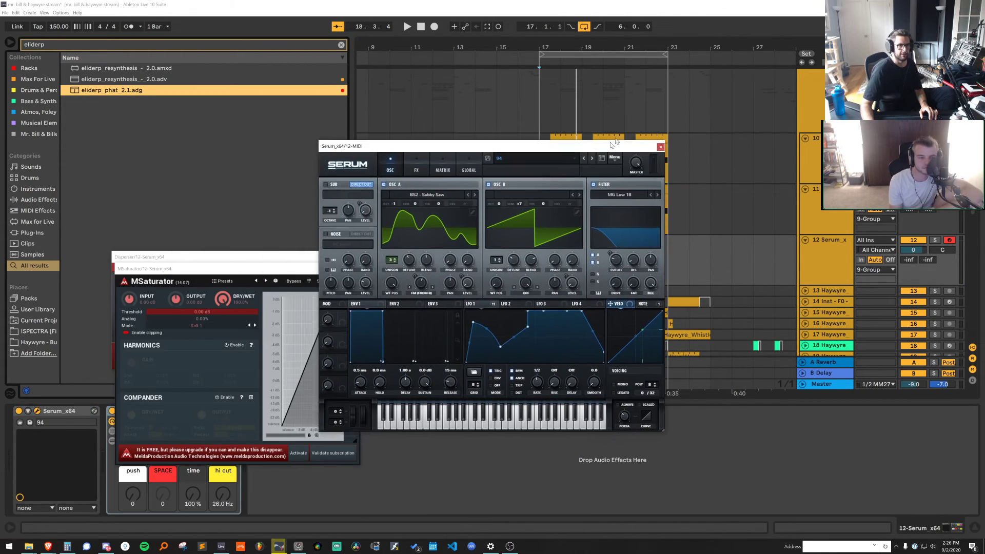
pyautogui.click(534, 258)
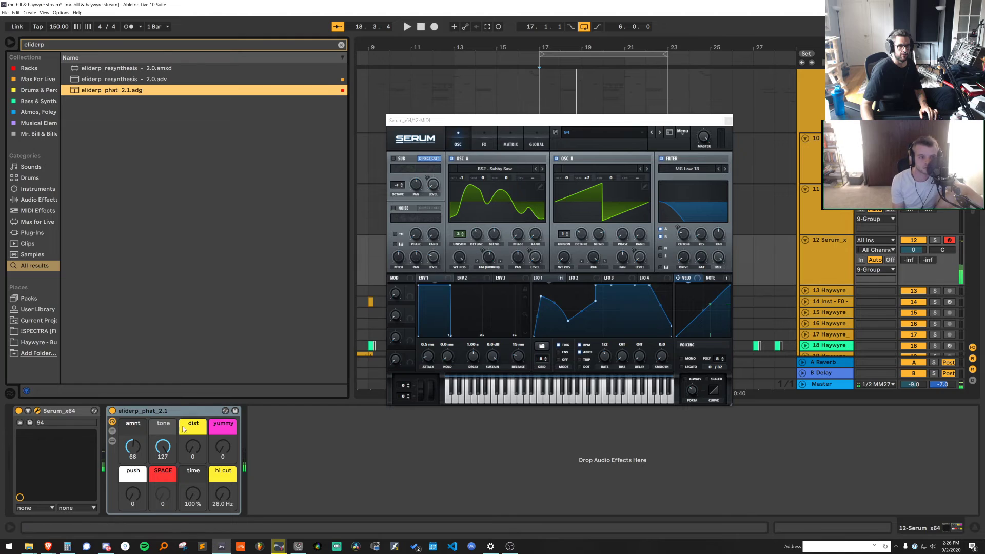
pyautogui.moveTo(133, 494); pyautogui.dragTo(133, 479)
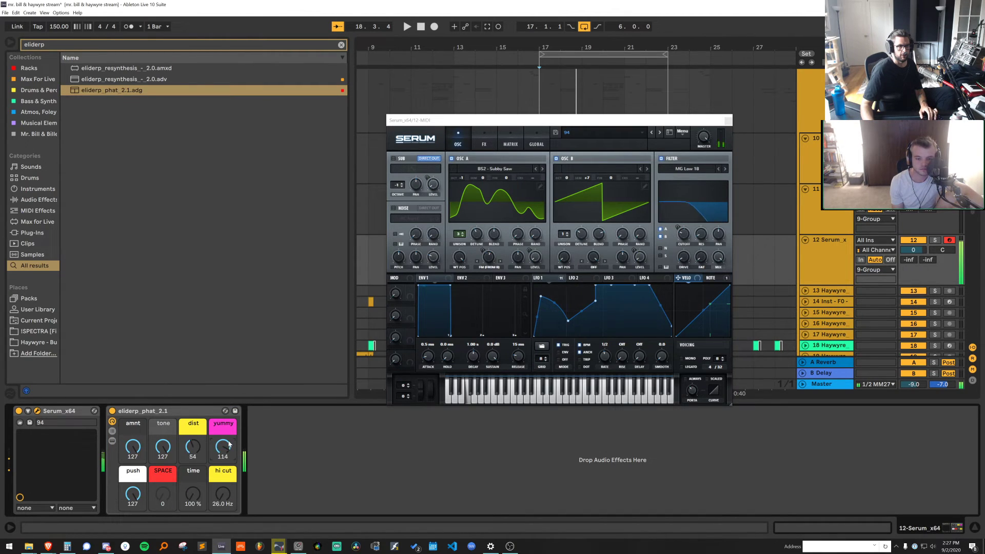
# Lower Serum's filter cutoff to 8 Hz and audition the sound within the arrangement
pyautogui.click(686, 237)
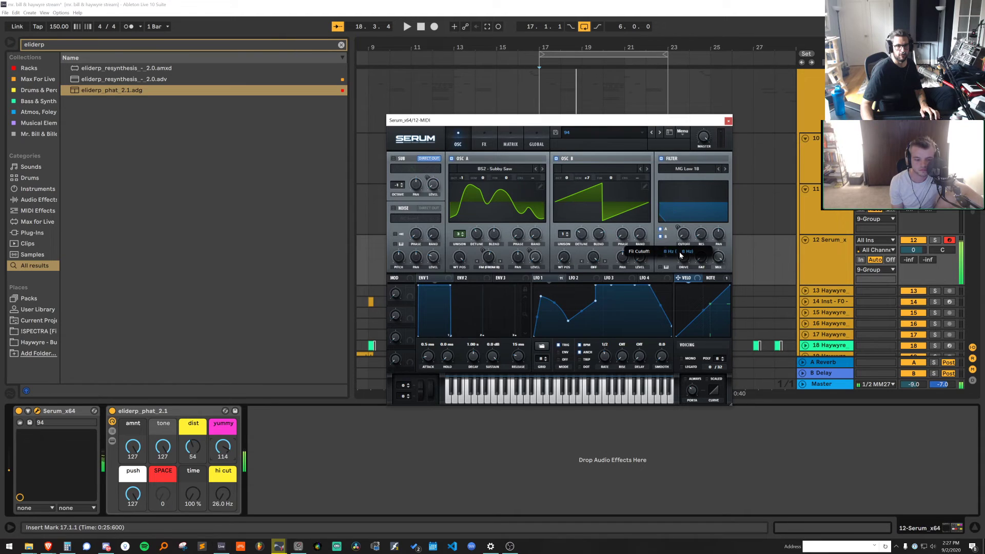
pyautogui.press('space')
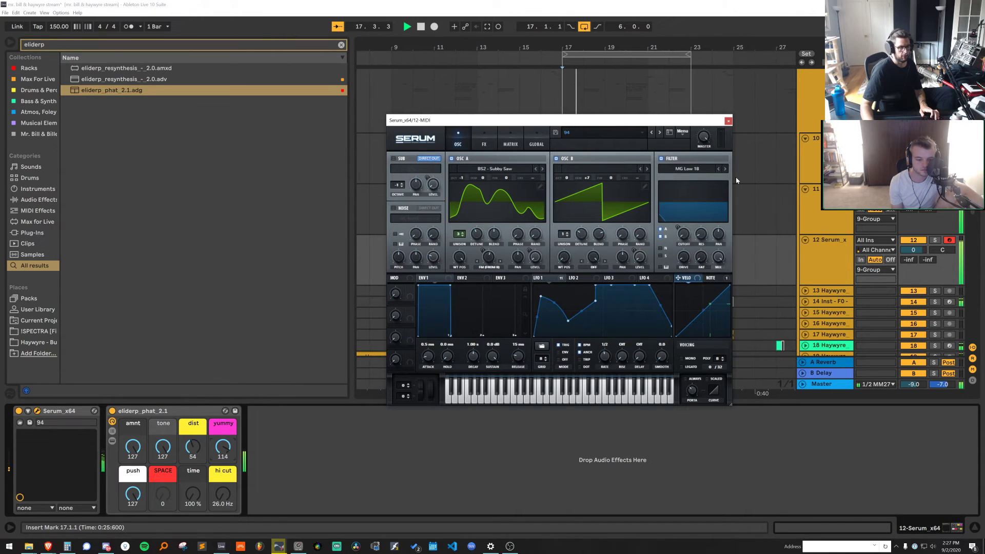
pyautogui.press('space')
pyautogui.click(728, 120)
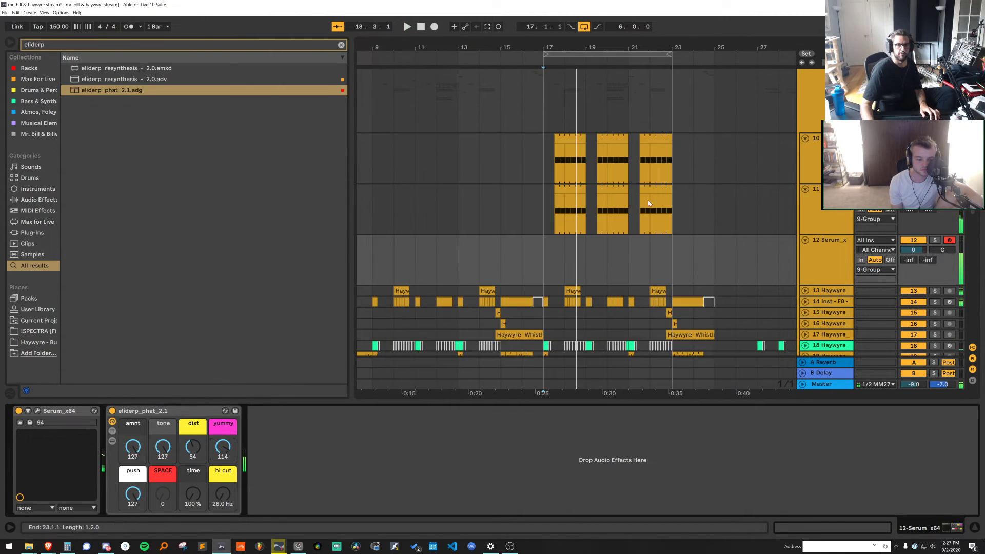
# Copy the first clip from track 11 onto Serum track 12 and solo that track
pyautogui.moveTo(576, 188); pyautogui.dragTo(577, 239)
pyautogui.press('space')
pyautogui.press('s')
pyautogui.press('space')
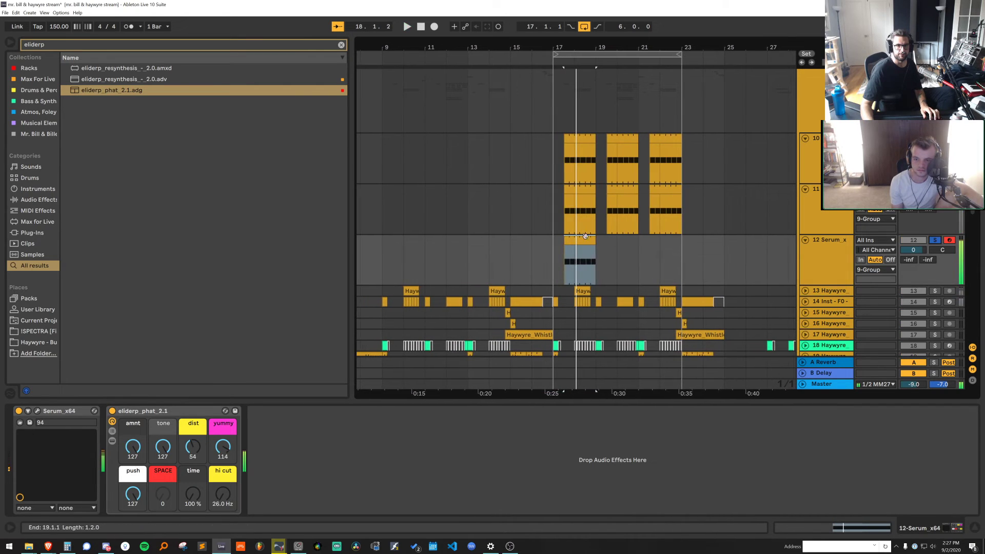
# Transpose all notes in the copied track 12 clip up three semitones and audition it
pyautogui.doubleClick(585, 237)
pyautogui.click(586, 447)
pyautogui.hotkey('ctrl', 'a')
pyautogui.press('Up')
pyautogui.press('Up')
pyautogui.press('Up')
pyautogui.press('space')
pyautogui.press('space')
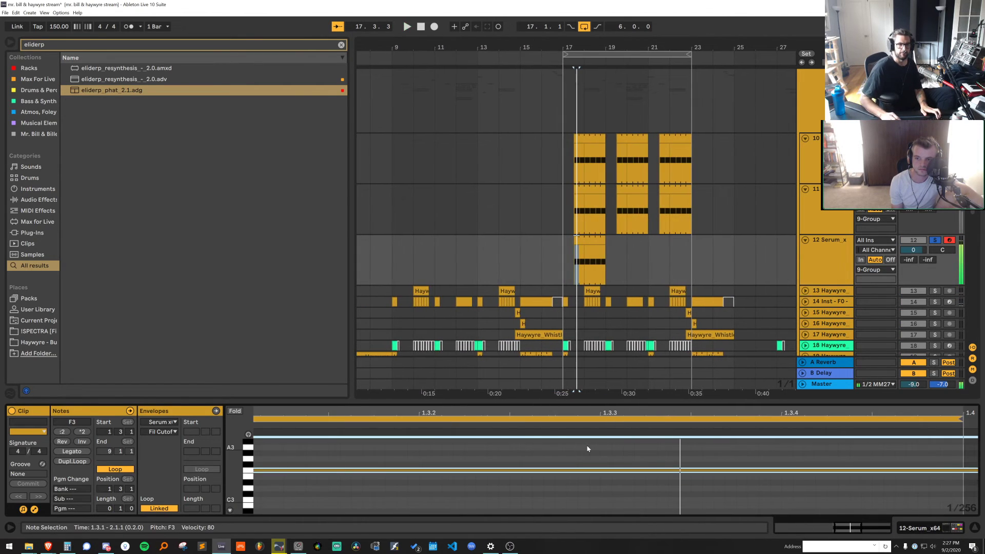
pyautogui.press('space')
# Reshape LFO 1 in track 12's Serum so the first peak falls to a mid-cycle valley before the second peak
pyautogui.click(677, 277)
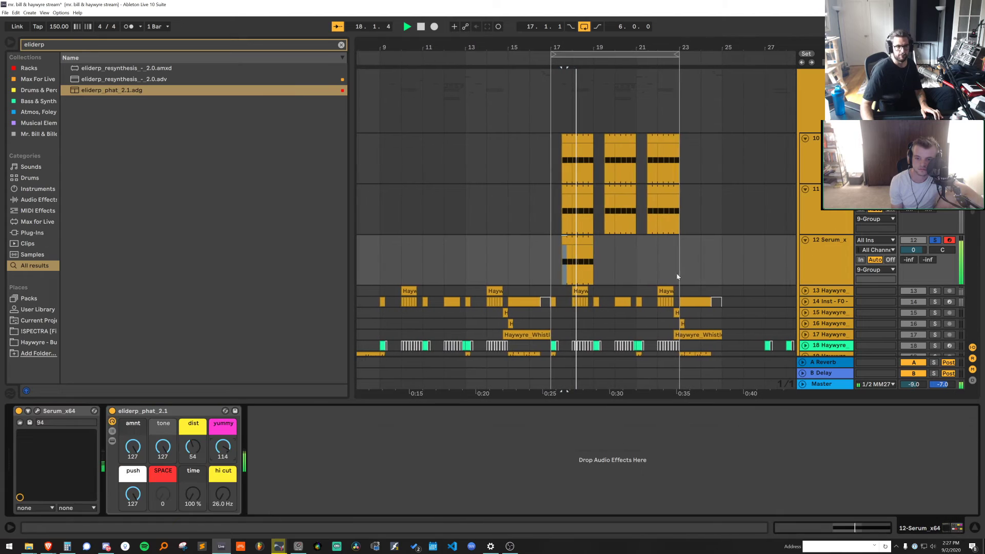
pyautogui.press('space')
pyautogui.click(38, 411)
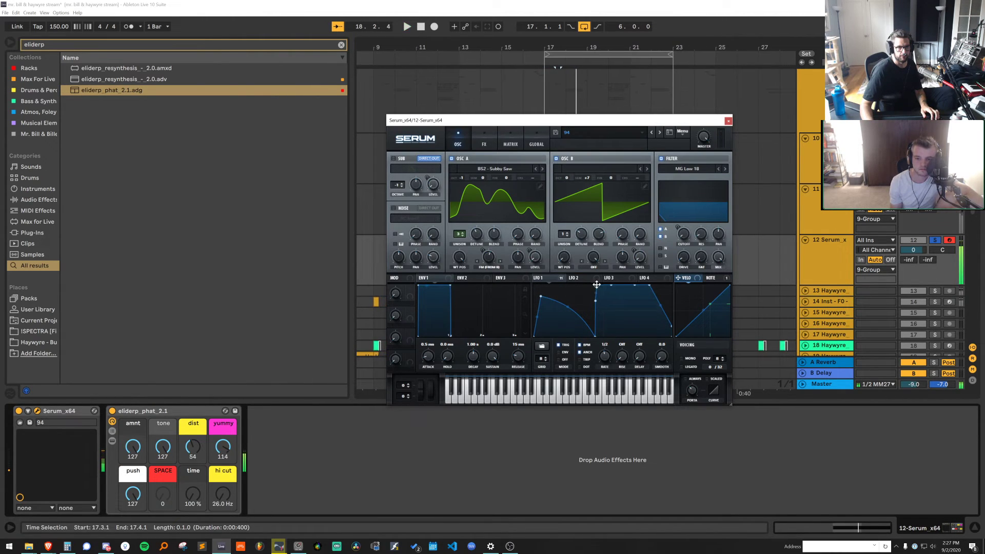
pyautogui.moveTo(594, 298); pyautogui.dragTo(612, 290)
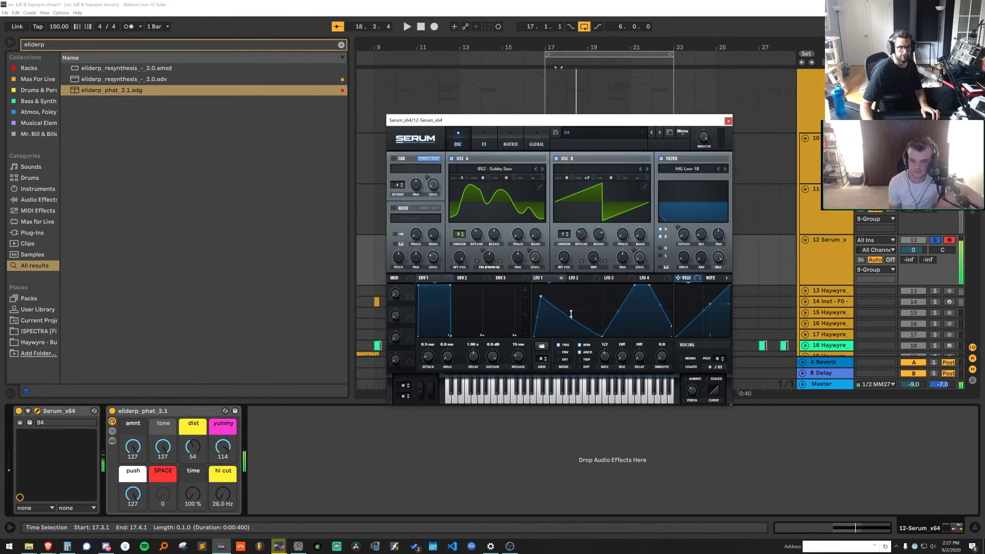
pyautogui.press('space')
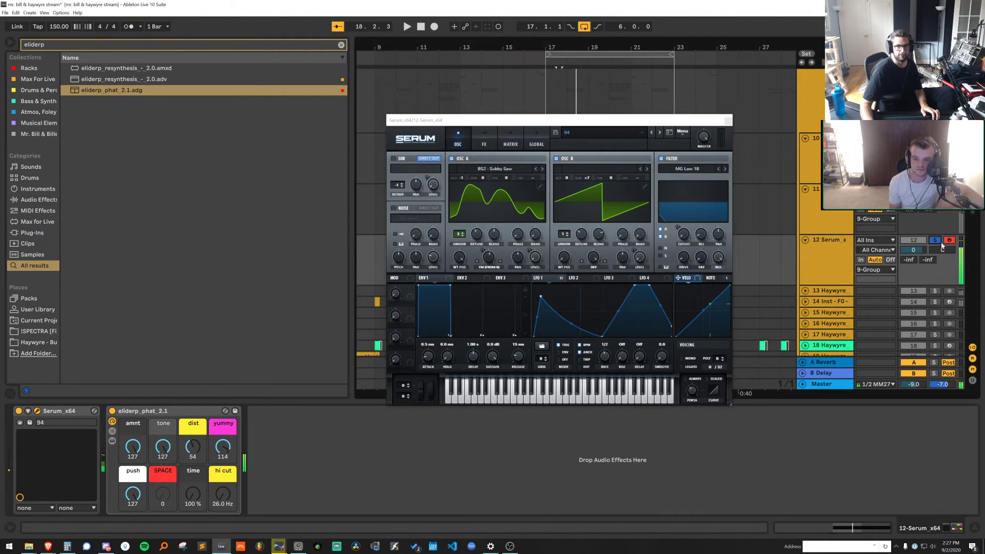
# Disarm and unsolo track 12, then straighten LFO 1's falling curve and lower its first peak during playback
pyautogui.click(949, 240)
pyautogui.click(934, 240)
pyautogui.press('space')
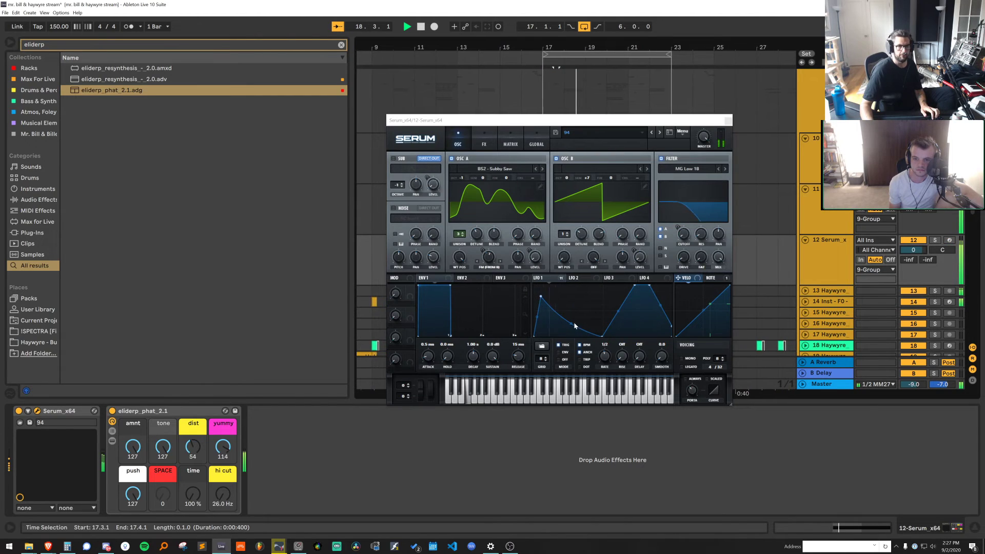
pyautogui.moveTo(575, 325); pyautogui.dragTo(573, 317)
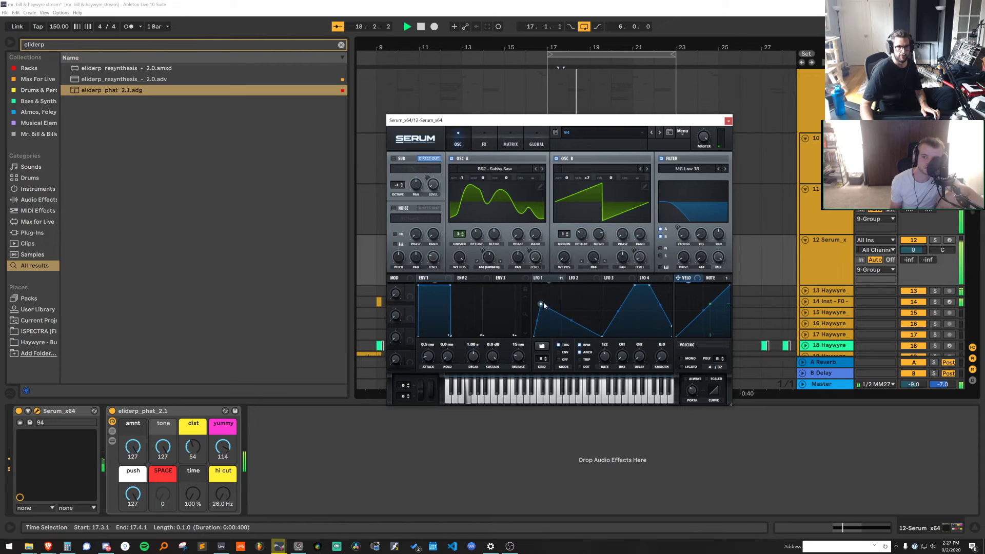
# Enlarge track 12 and lower its volume to -7.4 dB while auditioning it against the melodic track
pyautogui.moveTo(890, 285); pyautogui.dragTo(892, 315)
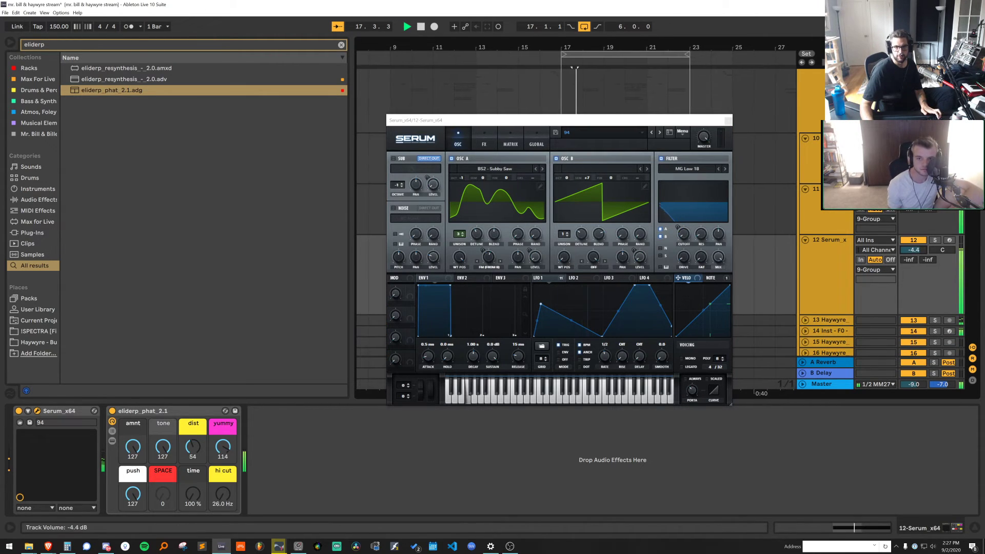
pyautogui.click(837, 138)
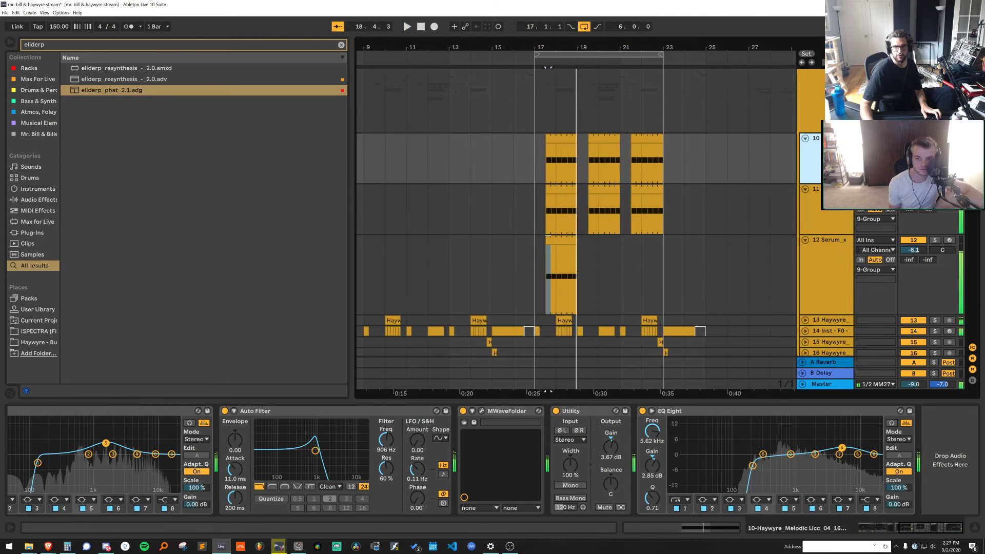
pyautogui.press('space')
pyautogui.press('space')
pyautogui.moveTo(913, 250); pyautogui.dragTo(913, 255)
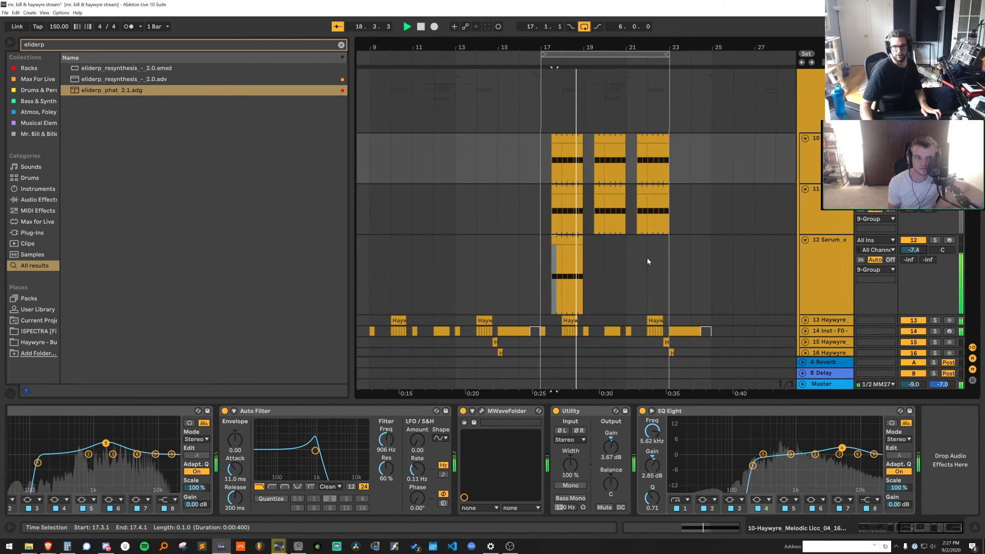
pyautogui.press('space')
# Fold track 11, play the drop from bar 16 and lower track 12's volume to about -8.1 dB
pyautogui.click(804, 190)
pyautogui.click(522, 245)
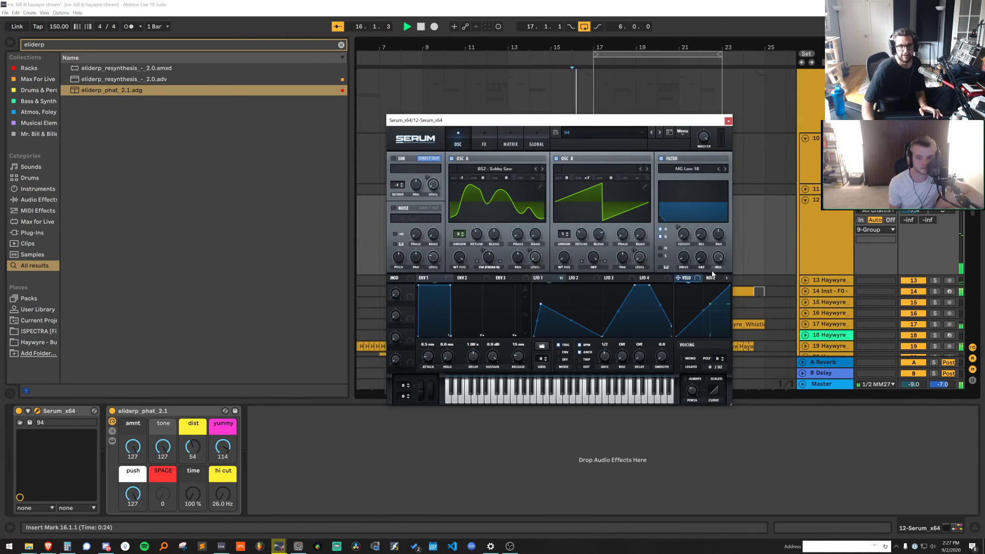
pyautogui.press('space')
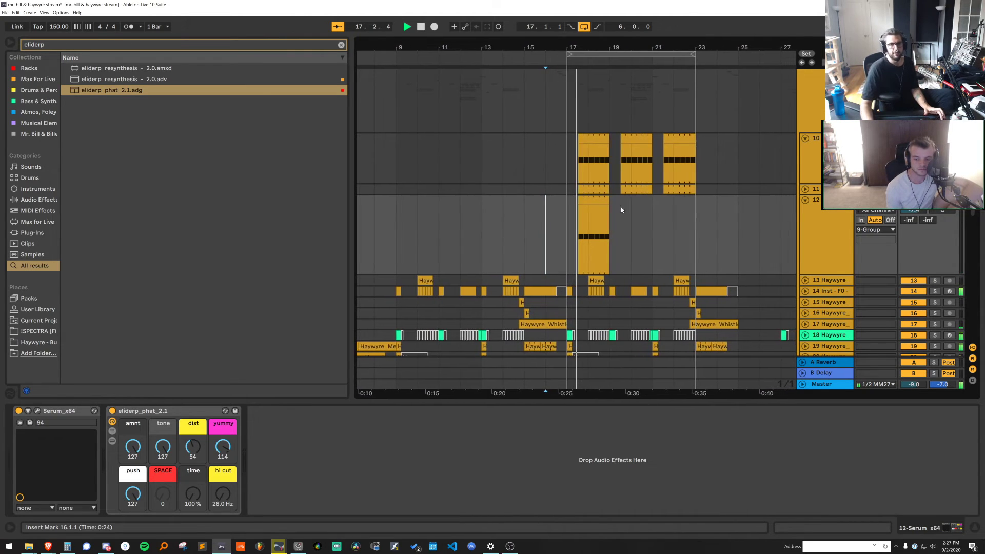
pyautogui.moveTo(592, 47); pyautogui.dragTo(595, 108)
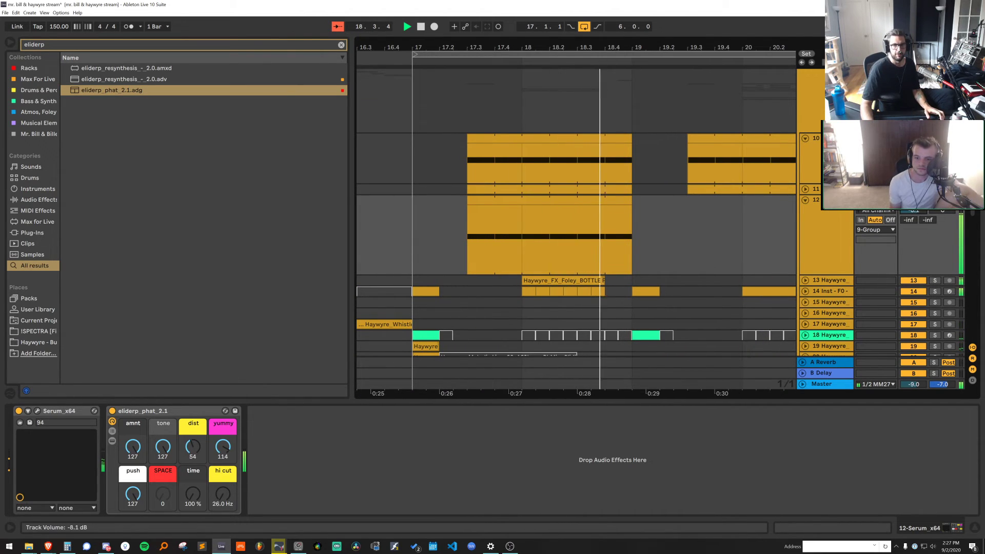
pyautogui.press('-')
pyautogui.press('-')
pyautogui.press('space')
# Duplicate the time of bars 17 to 23 across all tracks
pyautogui.moveTo(624, 231); pyautogui.dragTo(498, 232)
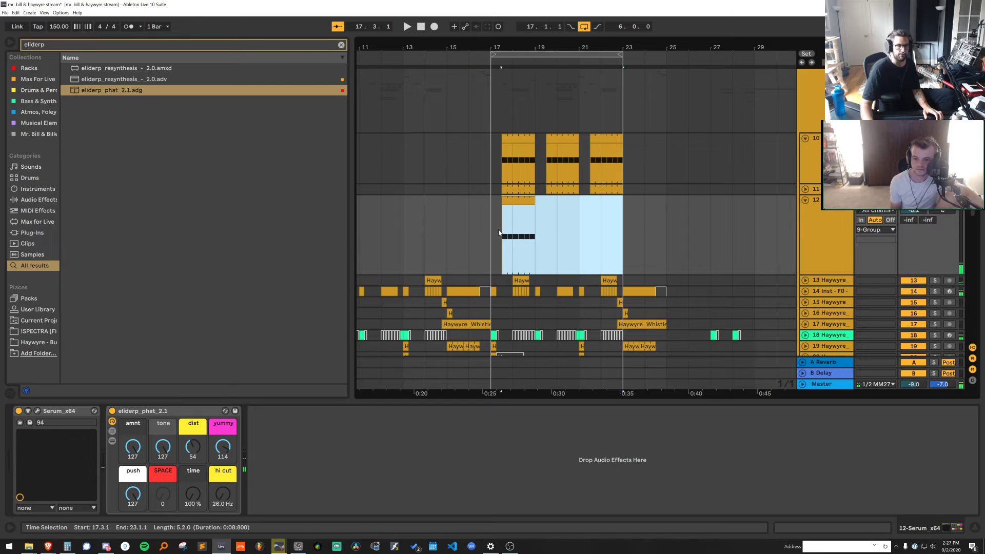
pyautogui.hotkey('ctrl', 'd')
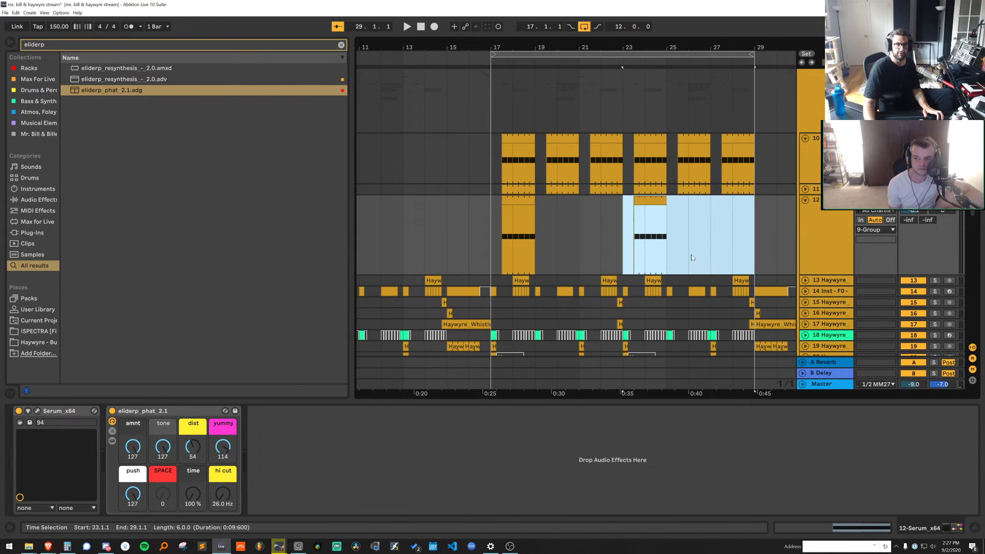
# Try clearing bars 17 to 23 on all tracks and refilling the gap with a copy of the section from bar 9
pyautogui.moveTo(503, 175); pyautogui.dragTo(625, 431)
pyautogui.press('Delete')
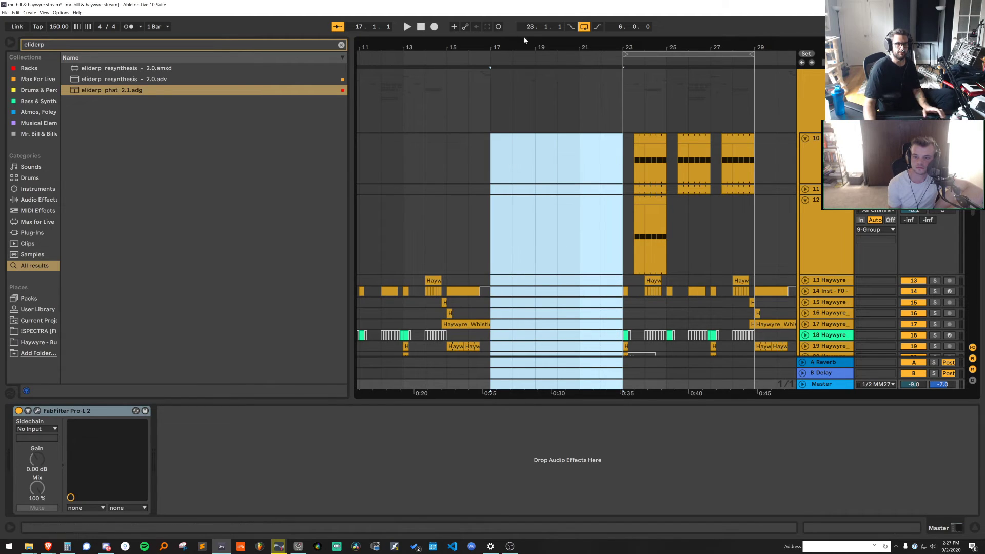
pyautogui.press('-')
pyautogui.moveTo(531, 149); pyautogui.dragTo(429, 427)
pyautogui.hotkey('ctrl', 'd')
pyautogui.moveTo(596, 402); pyautogui.dragTo(598, 508)
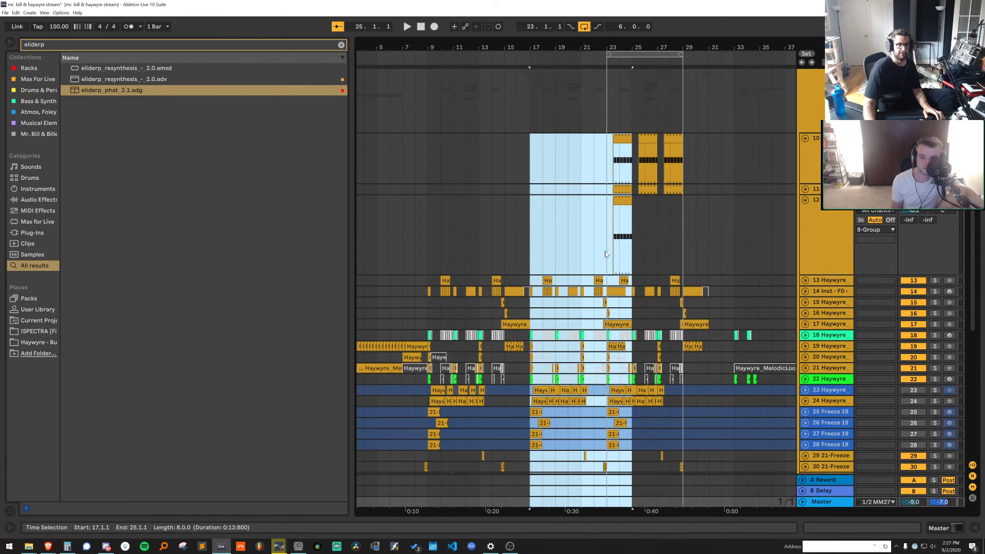
pyautogui.click(604, 251)
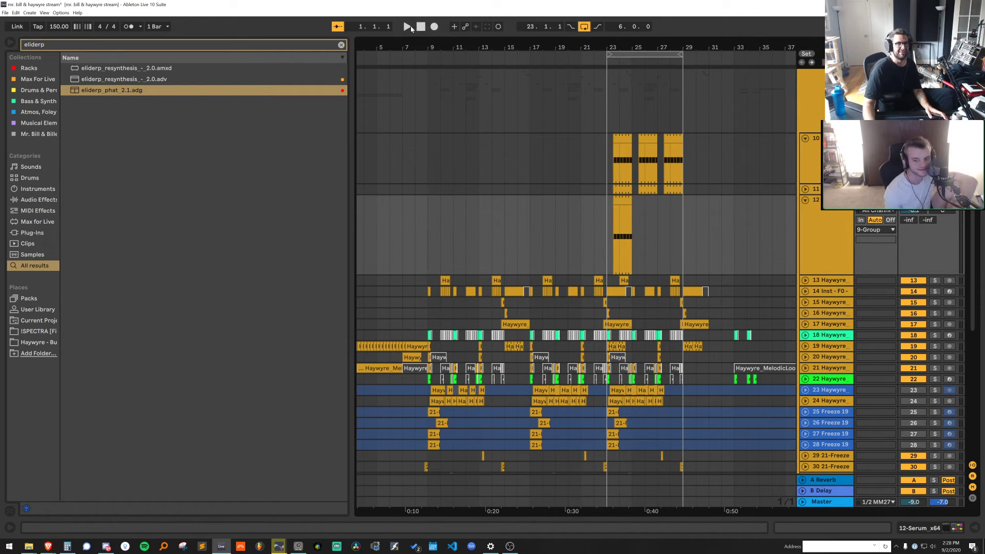
# Audition the layered section from bar 23 and undo the clearing and refilling of bars 17 to 23
pyautogui.moveTo(604, 153); pyautogui.dragTo(683, 281)
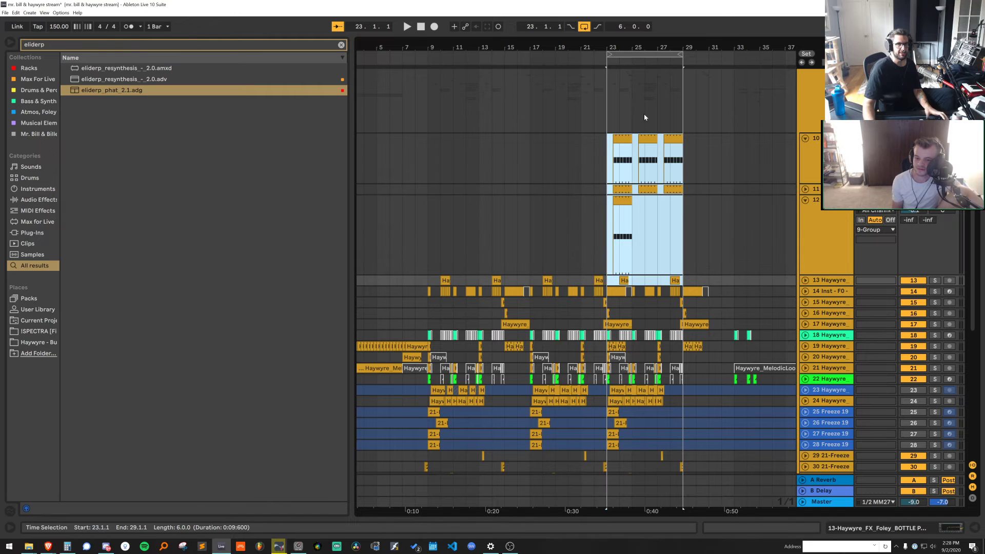
pyautogui.press('space')
pyautogui.press('space')
pyautogui.moveTo(635, 48); pyautogui.dragTo(537, 51)
pyautogui.hotkey('ctrl', 'z')
pyautogui.hotkey('ctrl', 'y')
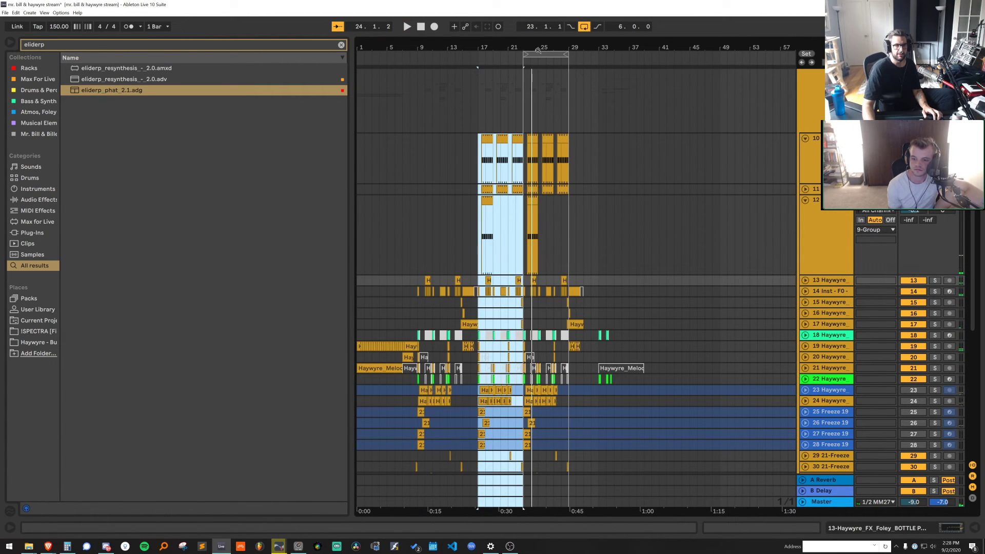
# Play the arrangement from bars 17, 23 and 7 to compare how the sections follow each other
pyautogui.press('space')
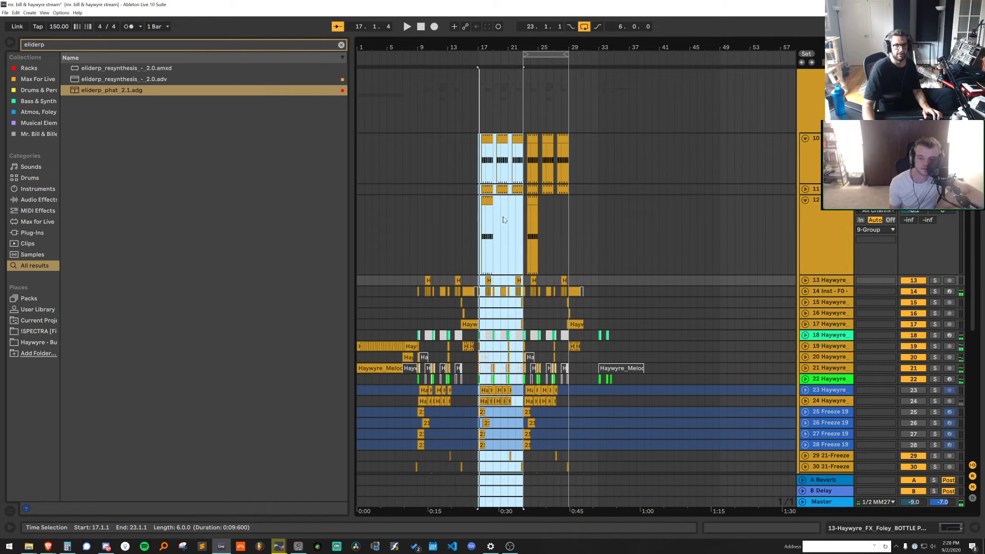
pyautogui.click(523, 180)
pyautogui.press('space')
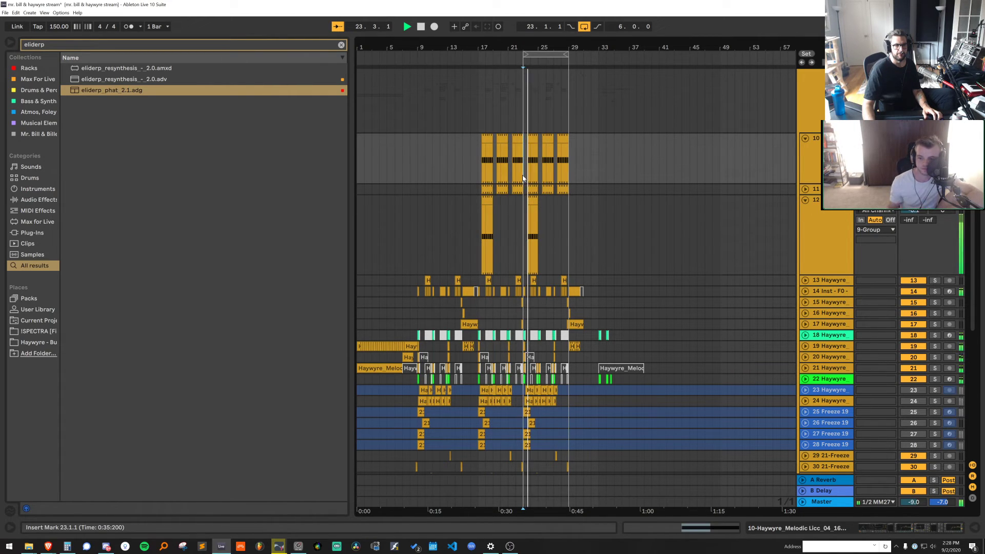
pyautogui.moveTo(524, 225); pyautogui.dragTo(479, 487)
pyautogui.click(405, 215)
pyautogui.press('space')
pyautogui.press('space')
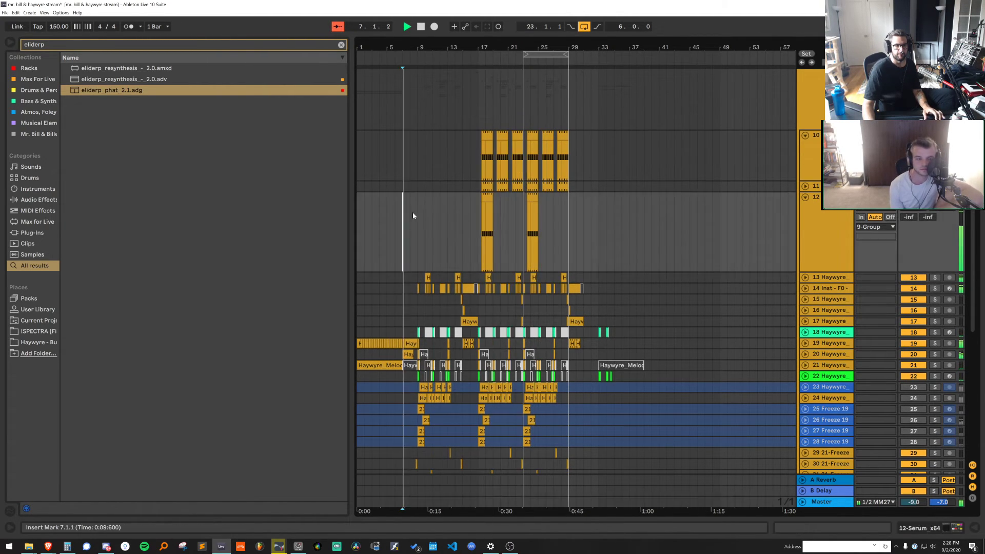
# Set the fixed grid to 8 bars, fold the tracks and duplicate the time of bars 9 to 17
pyautogui.rightClick(438, 190)
pyautogui.click(455, 293)
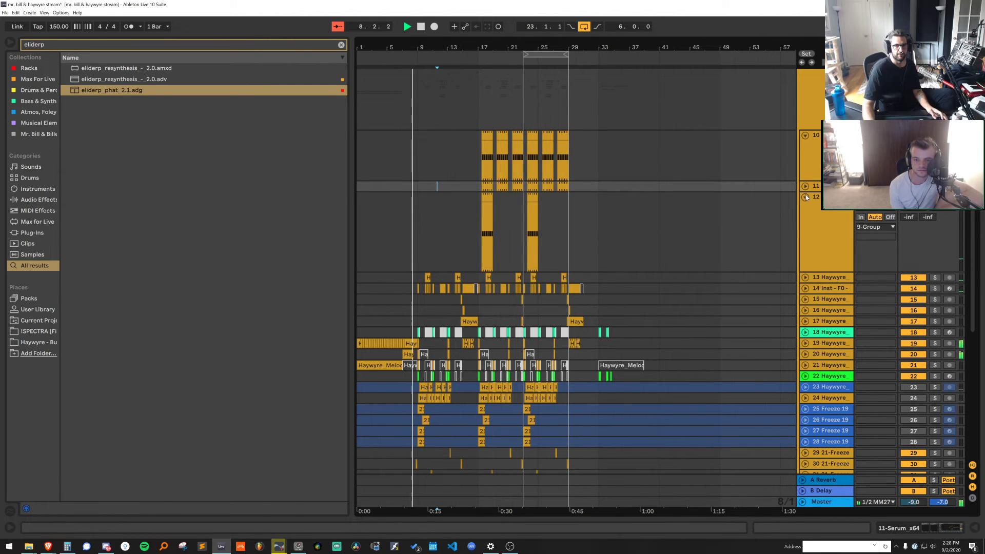
pyautogui.keyDown('alt'); pyautogui.click(805, 197); pyautogui.keyUp('alt')
pyautogui.moveTo(444, 46); pyautogui.dragTo(394, 515)
pyautogui.hotkey('ctrl', 'shift', 'd')
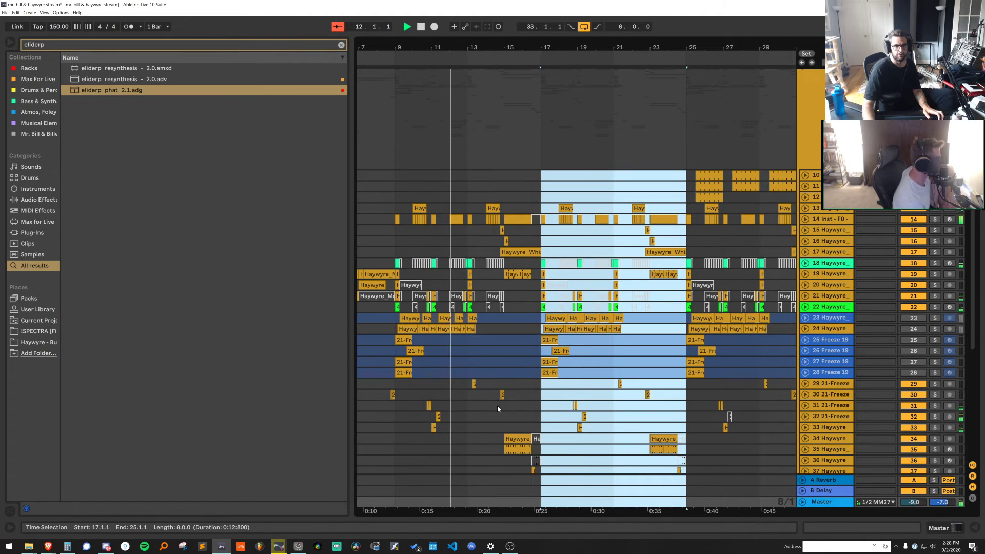
# Set the arrangement's fixed grid to 1 bar
pyautogui.click(586, 417)
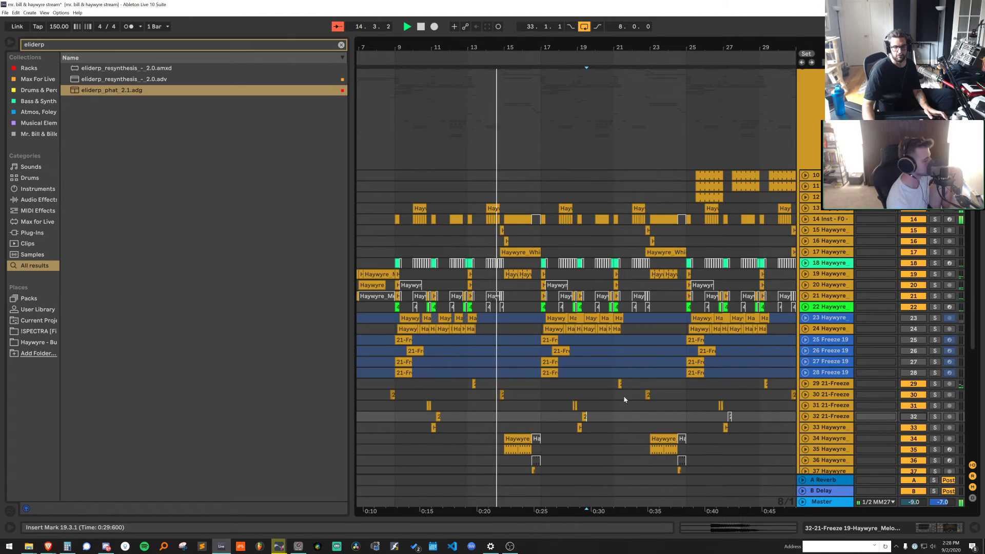
pyautogui.rightClick(583, 137)
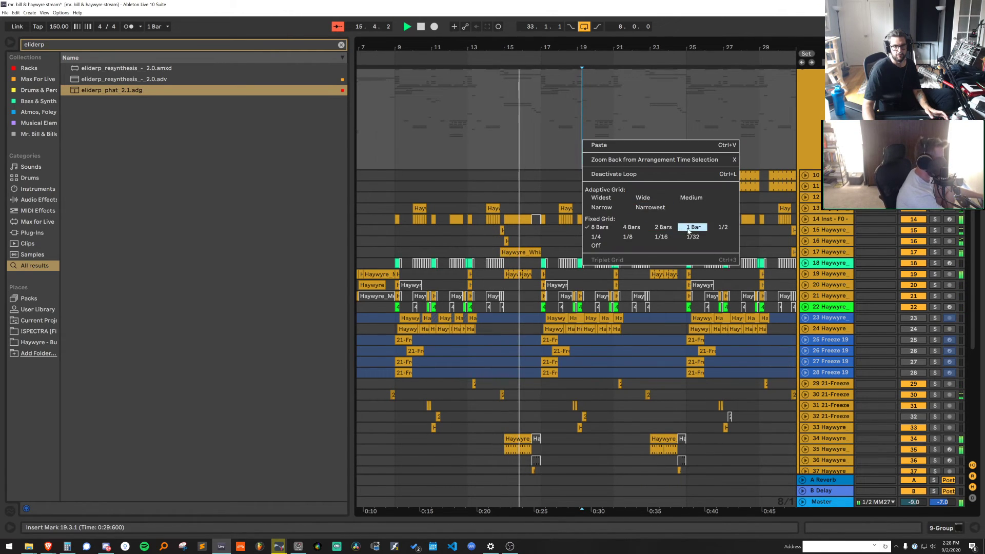
pyautogui.click(627, 216)
pyautogui.scroll(3, 624, 211)
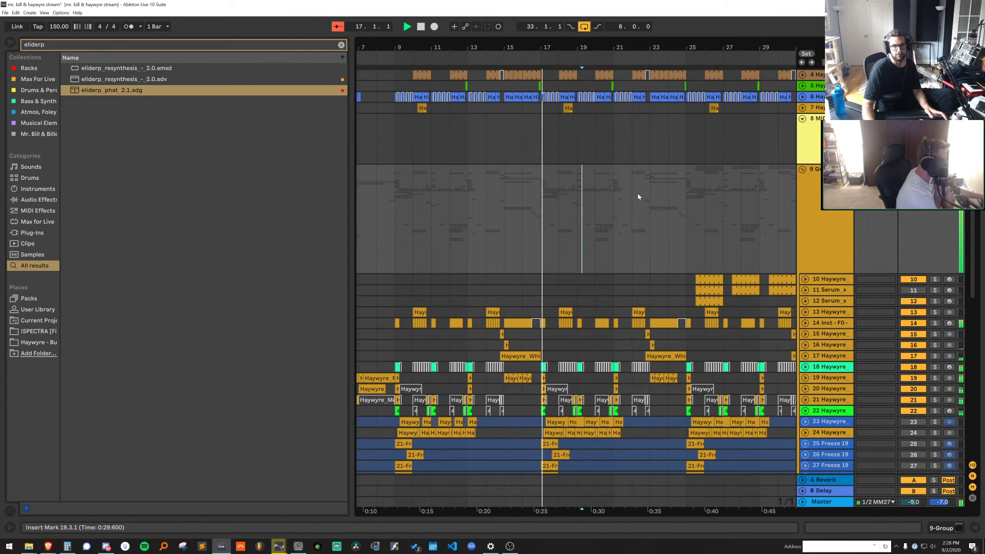
pyautogui.scroll(-3, 659, 280)
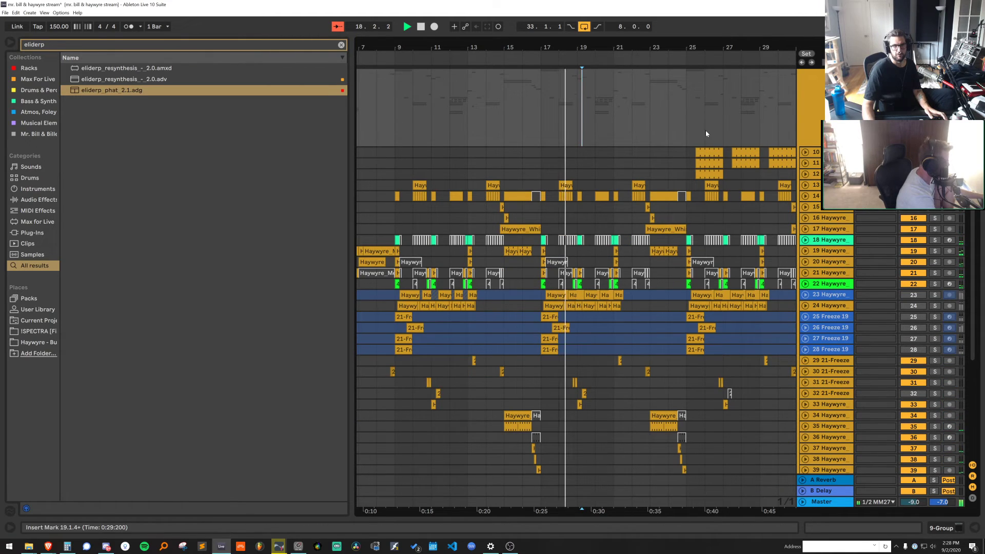
# Copy track 10's melodic clips from 25.1.1 to 31.3.1, paste them at bar 17 and unfold the track
pyautogui.click(707, 151)
pyautogui.moveTo(706, 152); pyautogui.dragTo(801, 152)
pyautogui.hotkey('ctrl', 'c')
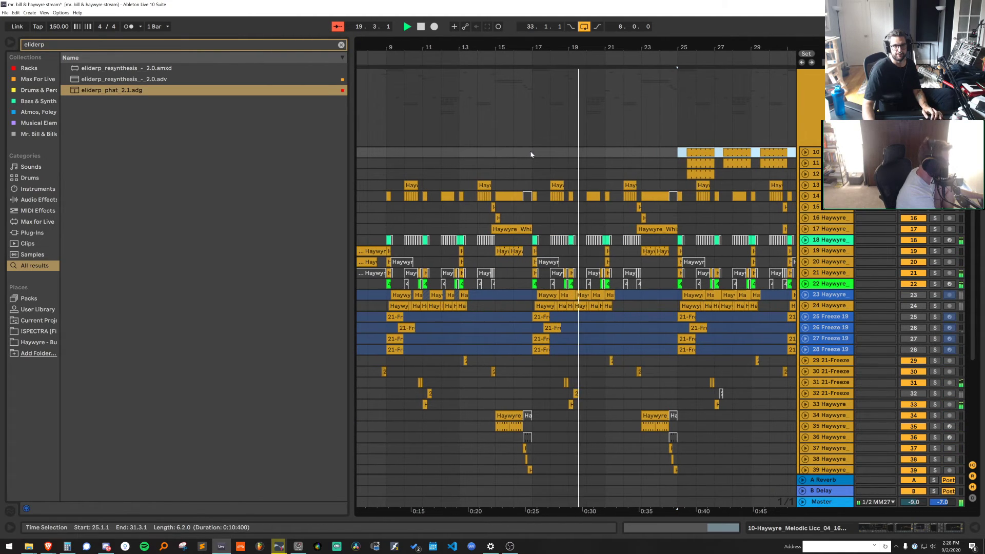
pyautogui.click(532, 153)
pyautogui.hotkey('ctrl', 'v')
pyautogui.click(805, 152)
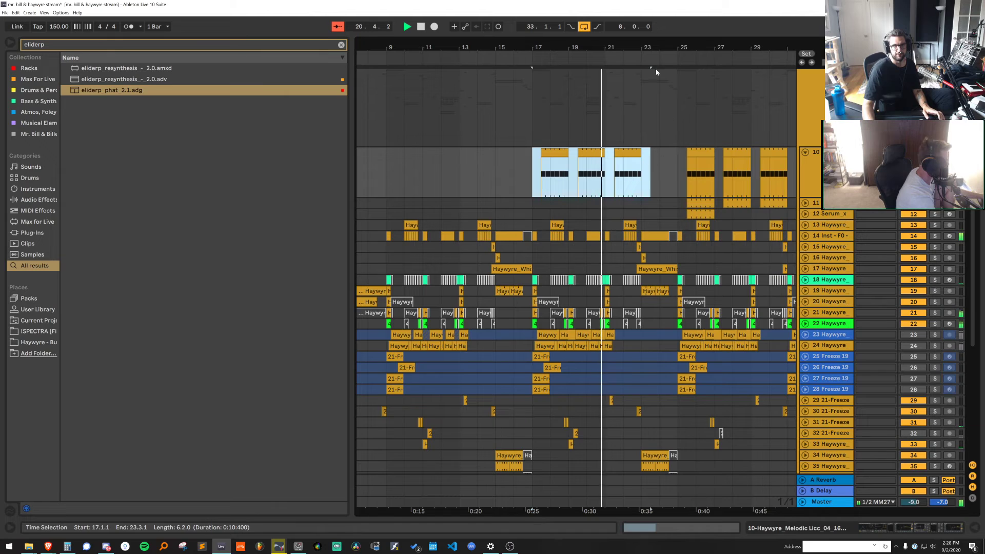
# Duplicate track 10's melodic clip in bars 21 to 23 into the gap before bar 25
pyautogui.moveTo(656, 48); pyautogui.dragTo(559, 37)
pyautogui.moveTo(786, 160); pyautogui.dragTo(684, 216)
pyautogui.click(700, 53)
pyautogui.moveTo(700, 51); pyautogui.dragTo(591, 54)
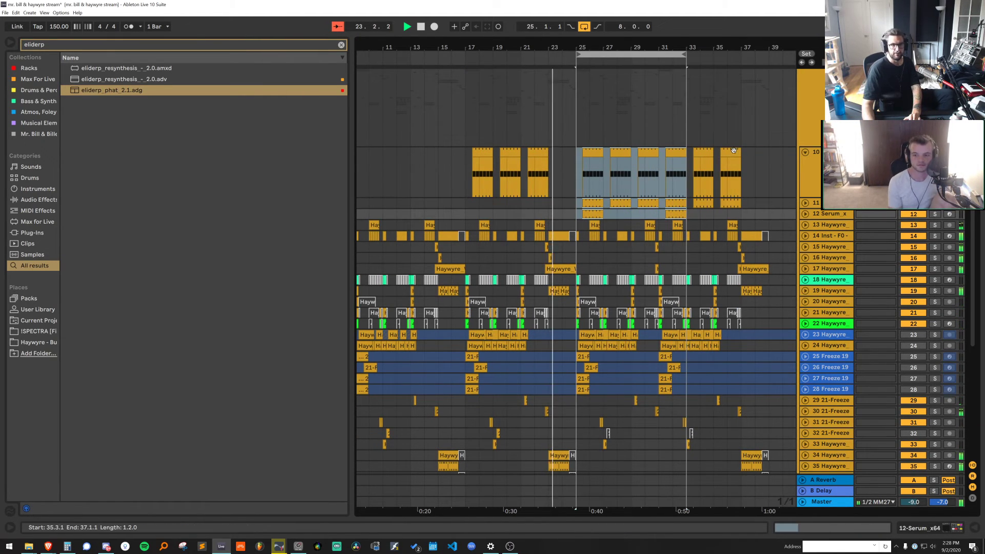
pyautogui.moveTo(755, 169); pyautogui.dragTo(687, 213)
pyautogui.moveTo(554, 177); pyautogui.dragTo(523, 174)
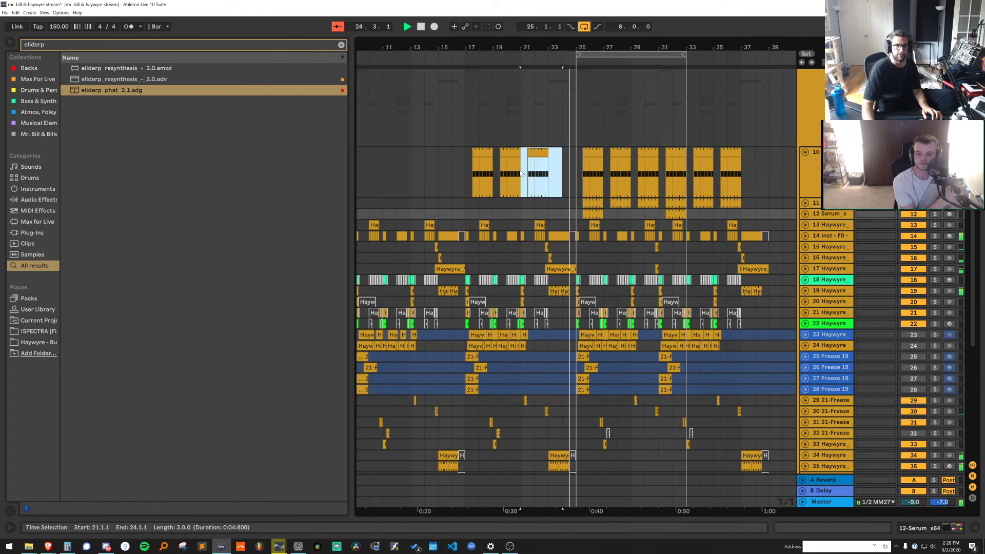
pyautogui.hotkey('ctrl', 'd')
# Play the transition into bar 25 starting from bar 24
pyautogui.click(575, 125)
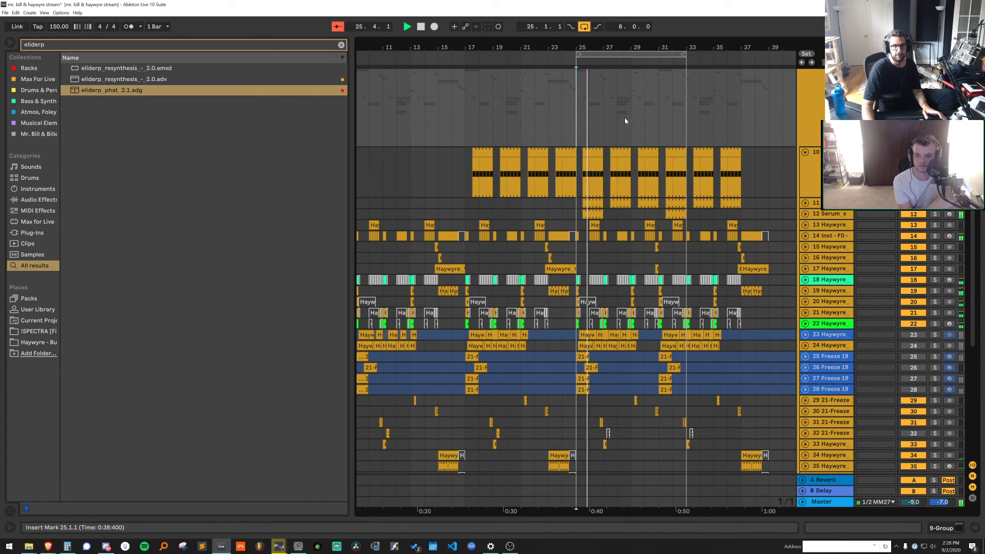
pyautogui.click(564, 214)
pyautogui.press('space')
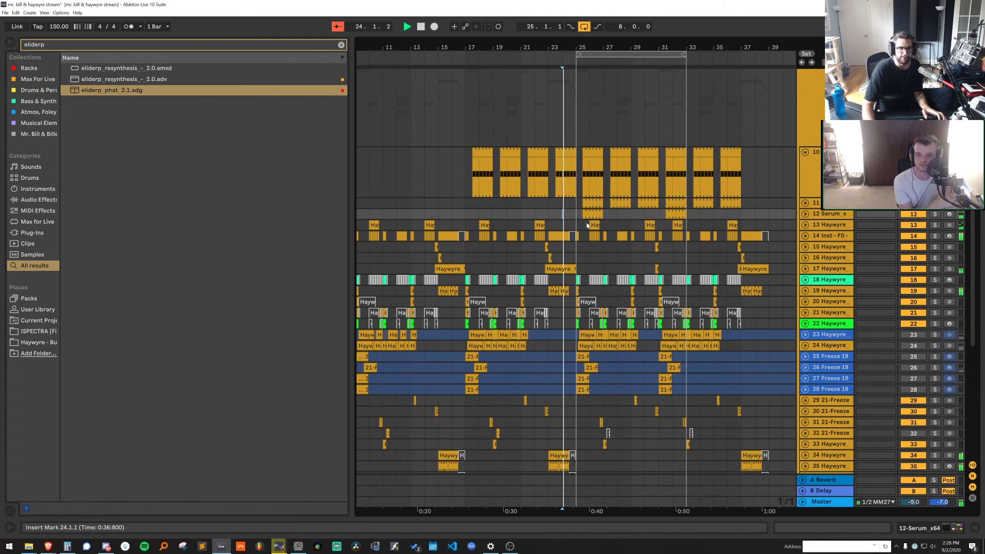
pyautogui.press('space')
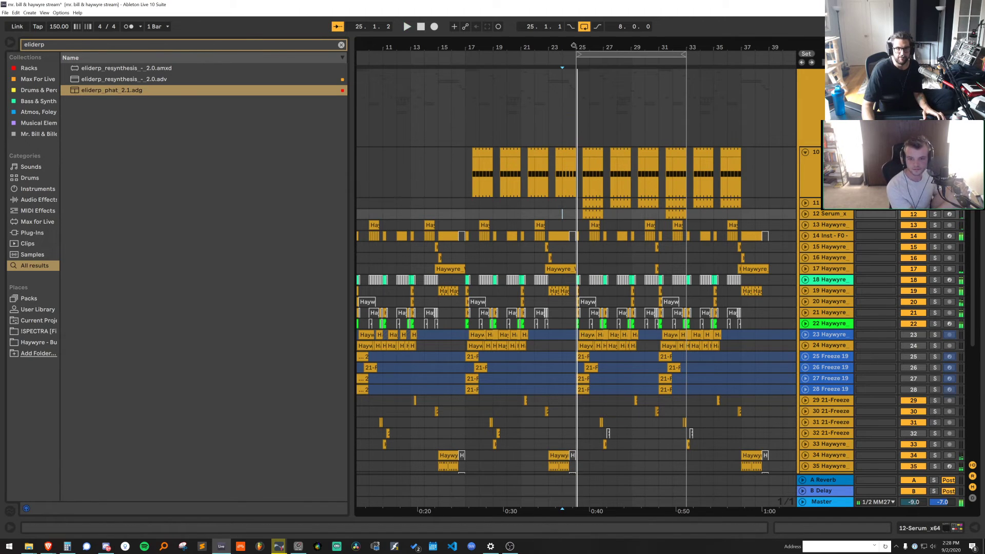
# Deactivate the short clips on tracks 37 to 39 just before bar 25
pyautogui.scroll(5, 575, 391)
pyautogui.scroll(-7, 543, 430)
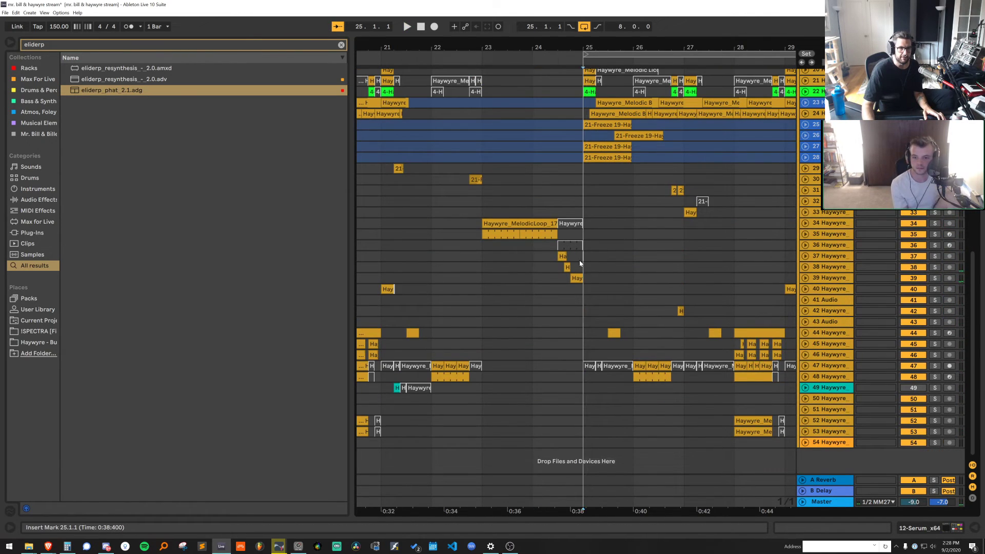
pyautogui.moveTo(580, 258); pyautogui.dragTo(549, 279)
pyautogui.press('0')
# Play the arrangement repeatedly from bar 23 to hear the fill before bar 25
pyautogui.click(483, 266)
pyautogui.press('space')
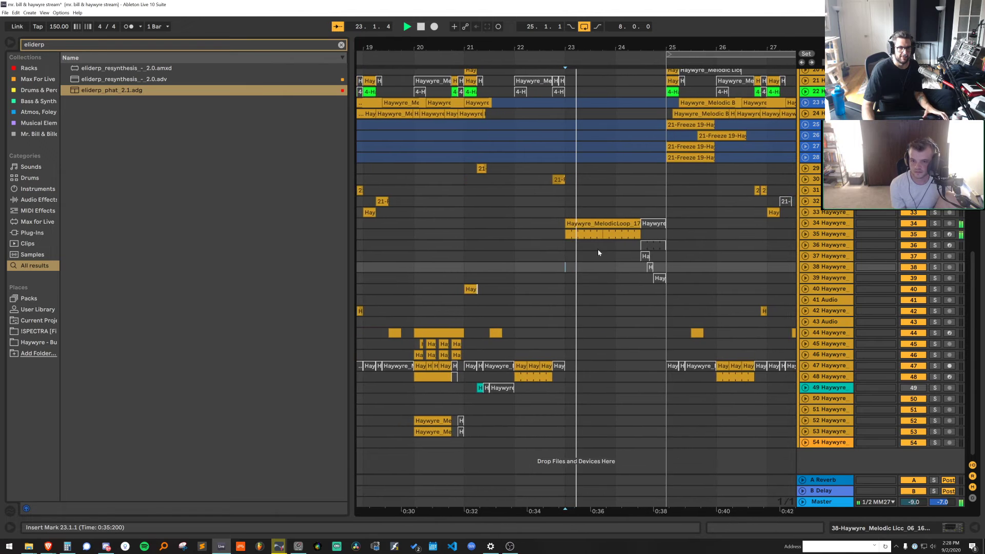
pyautogui.moveTo(610, 48); pyautogui.dragTo(600, 26)
pyautogui.press('space')
pyautogui.press('space')
pyautogui.press('space')
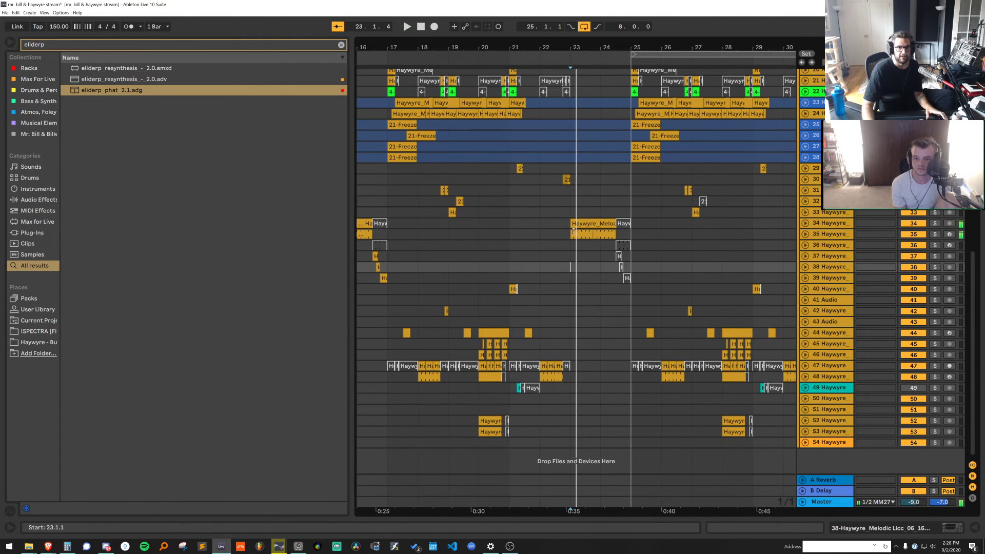
pyautogui.press('space')
# Audition track 34 soloed from bar 23, switch off its Vocoder, and return to the full mix
pyautogui.click(821, 225)
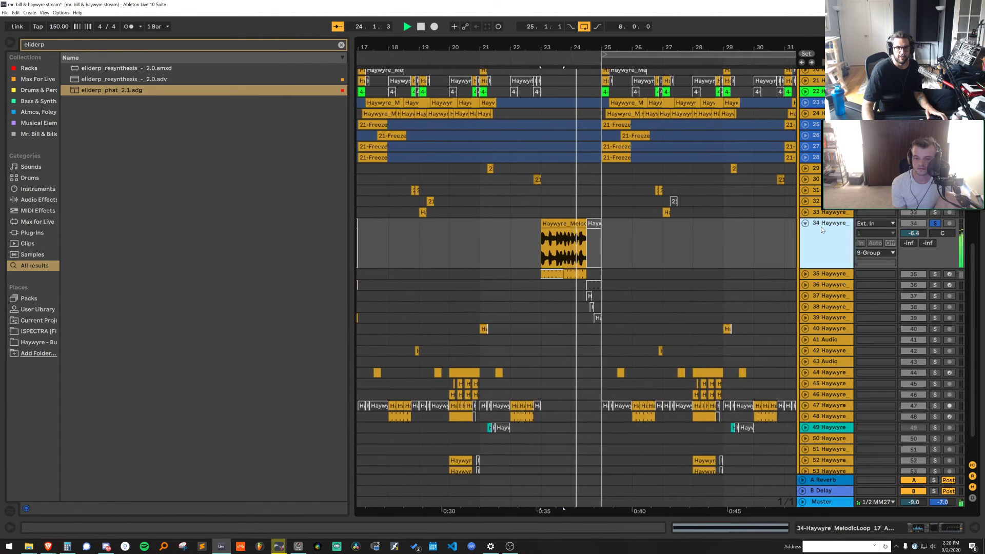
pyautogui.doubleClick(822, 229)
pyautogui.press('space')
pyautogui.press('space')
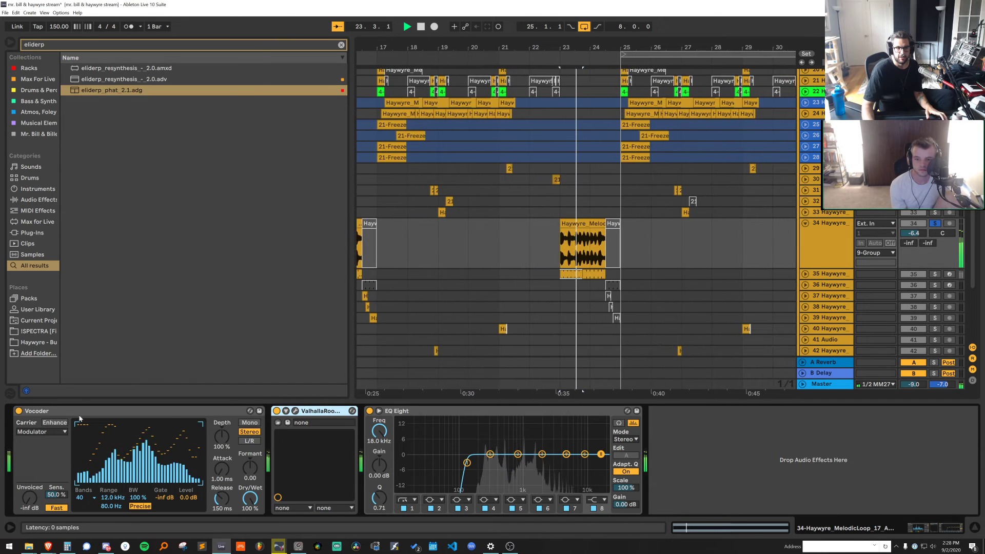
pyautogui.press('space')
pyautogui.press('space')
pyautogui.click(19, 411)
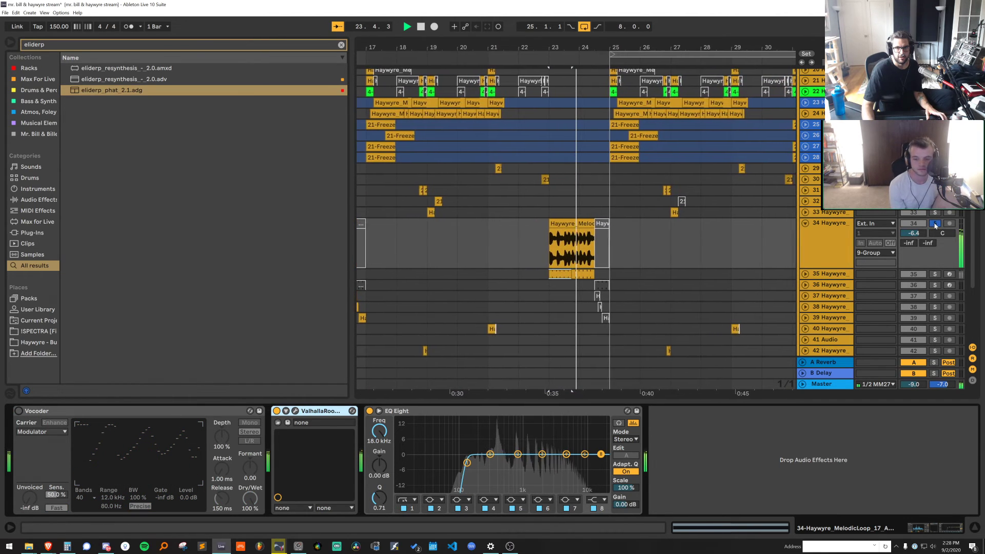
pyautogui.click(934, 225)
pyautogui.press('space')
pyautogui.press('space')
# On track 34's EQ Eight, boost the highest band about 5.33 dB at 3.09 kHz and set the output gain to 0.19 dB
pyautogui.moveTo(600, 454); pyautogui.dragTo(553, 441)
pyautogui.press('space')
pyautogui.press('space')
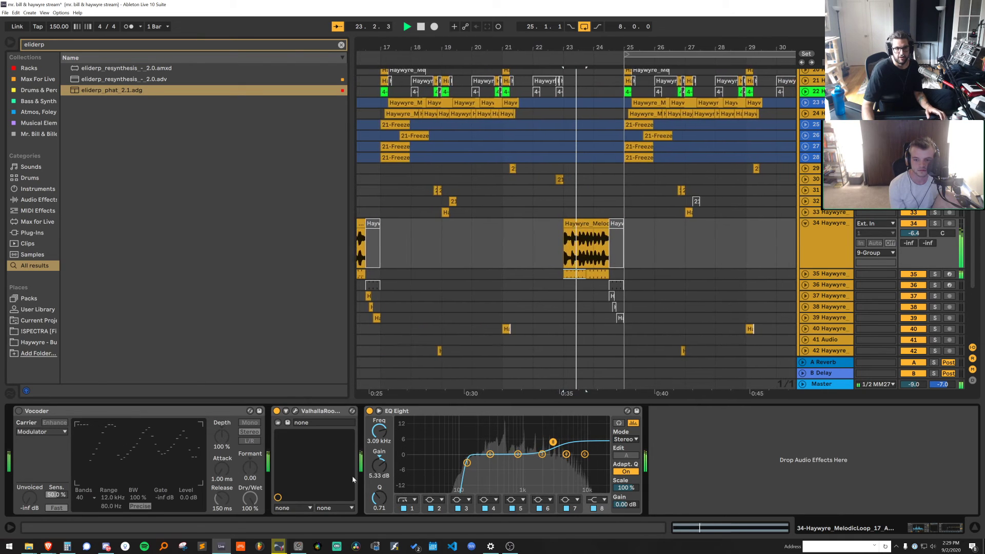
pyautogui.moveTo(626, 504)
pyautogui.mouseDown()
pyautogui.moveTo(626, 495)
pyautogui.moveTo(626, 503)
pyautogui.mouseUp()
pyautogui.press('space')
pyautogui.press('space')
pyautogui.press('space')
pyautogui.press('space')
# Raise another band of track 34's EQ Eight to about 2.11 dB at 5.74 kHz and fold the track
pyautogui.moveTo(518, 453); pyautogui.dragTo(569, 449)
pyautogui.press('space')
pyautogui.press('space')
pyautogui.scroll(-4, 559, 154)
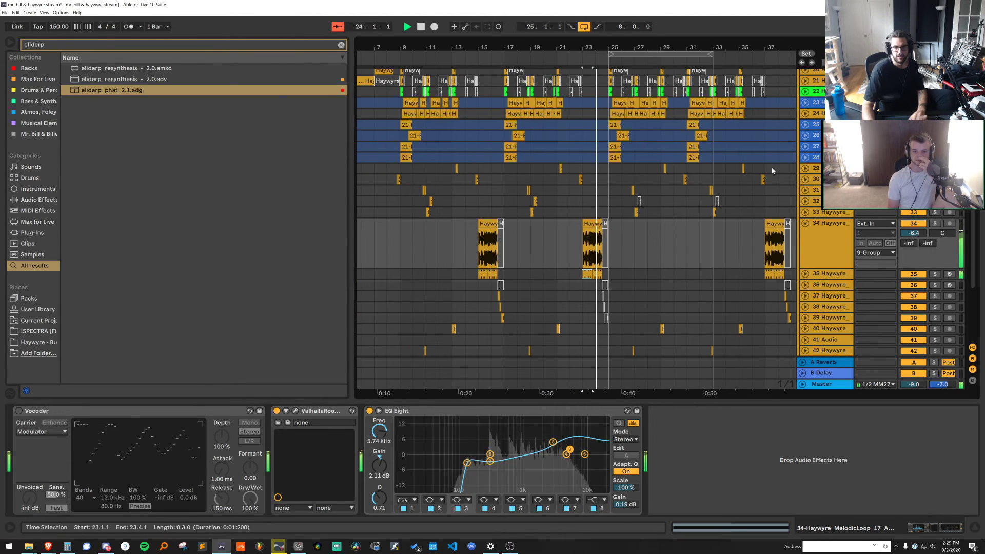
pyautogui.click(829, 236)
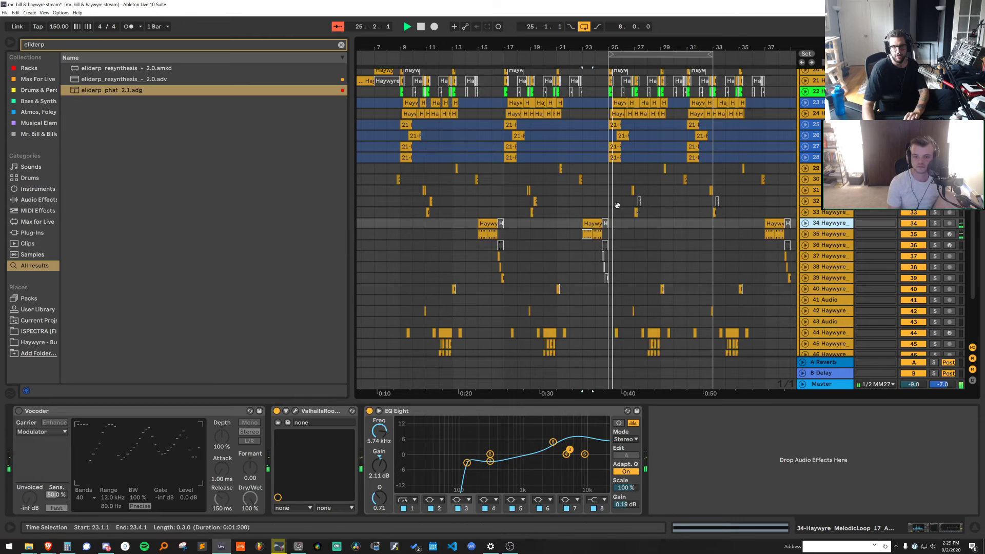
# Add an Auto Filter to the end of track 10's device chain and lower its cutoff to about 2.7 kHz
pyautogui.scroll(7, 617, 205)
pyautogui.click(509, 179)
pyautogui.press('space')
pyautogui.hotkey('ctrl', 'f')
pyautogui.write('aut')
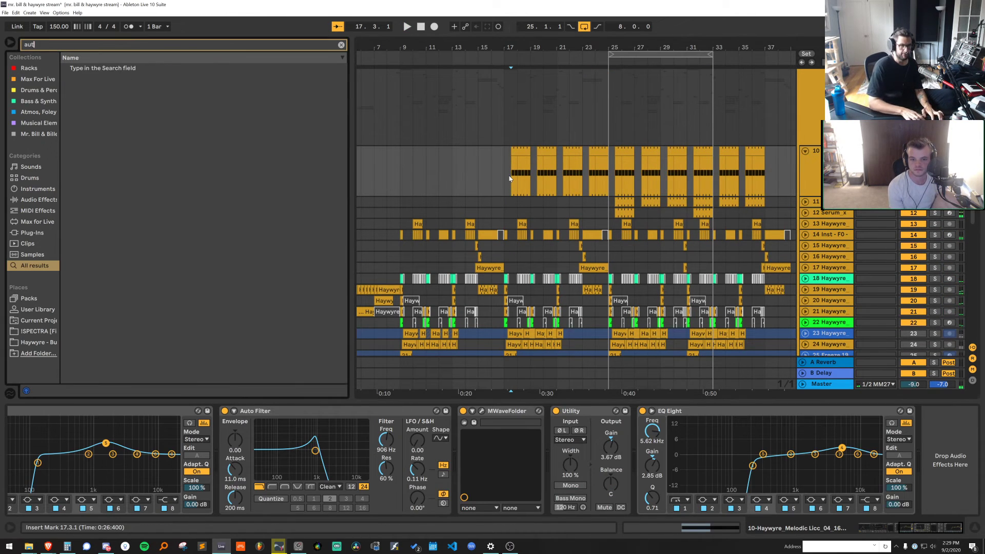
pyautogui.write('o')
pyautogui.moveTo(90, 80); pyautogui.dragTo(508, 174)
pyautogui.press('space')
pyautogui.moveTo(909, 439); pyautogui.dragTo(908, 461)
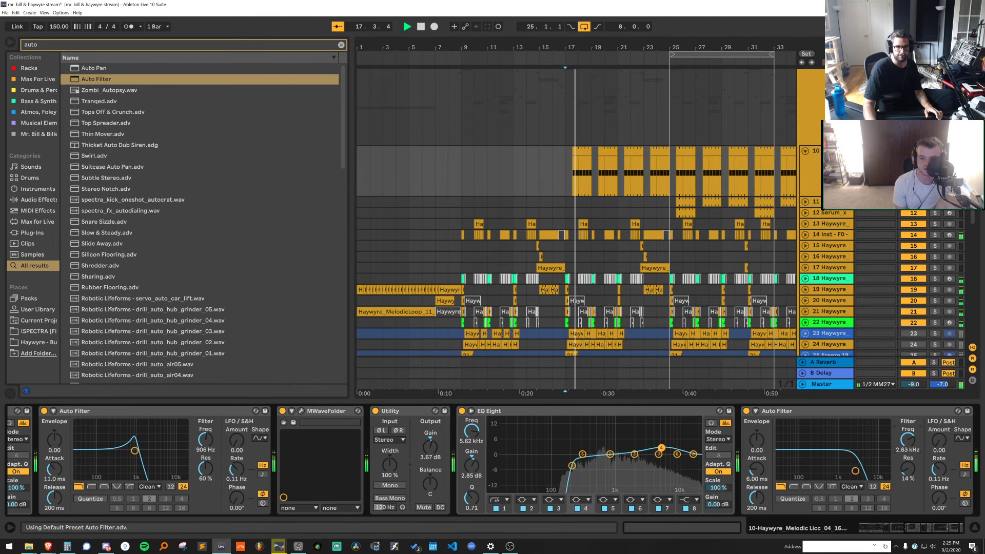
# Insert a rising ramp in track 10's Auto Filter frequency automation across bars 17 to 25
pyautogui.press('space')
pyautogui.press('a')
pyautogui.moveTo(564, 188)
pyautogui.mouseDown()
pyautogui.moveTo(674, 189)
pyautogui.moveTo(649, 187)
pyautogui.mouseUp()
pyautogui.rightClick(649, 188)
pyautogui.click(760, 415)
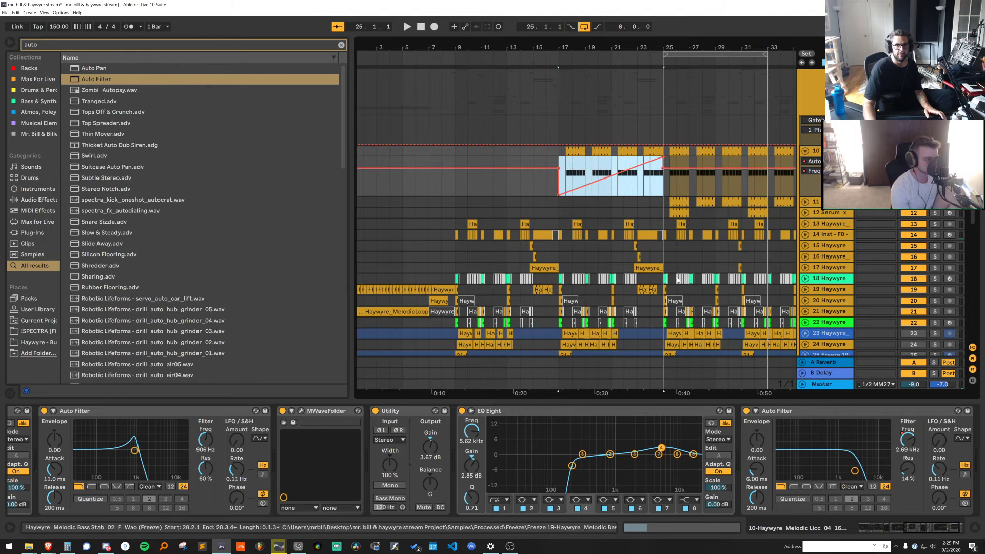
pyautogui.press('space')
# Adjust the filter ramp's starting level at bar 17, remove the drop in cutoff at bar 25, and fold track 10
pyautogui.moveTo(565, 178); pyautogui.dragTo(565, 171)
pyautogui.click(565, 170)
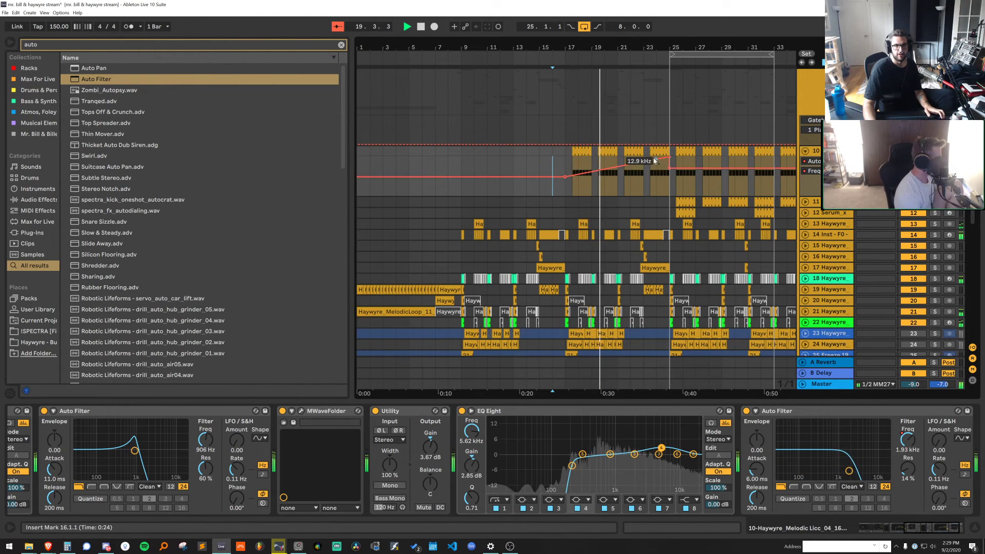
pyautogui.click(669, 169)
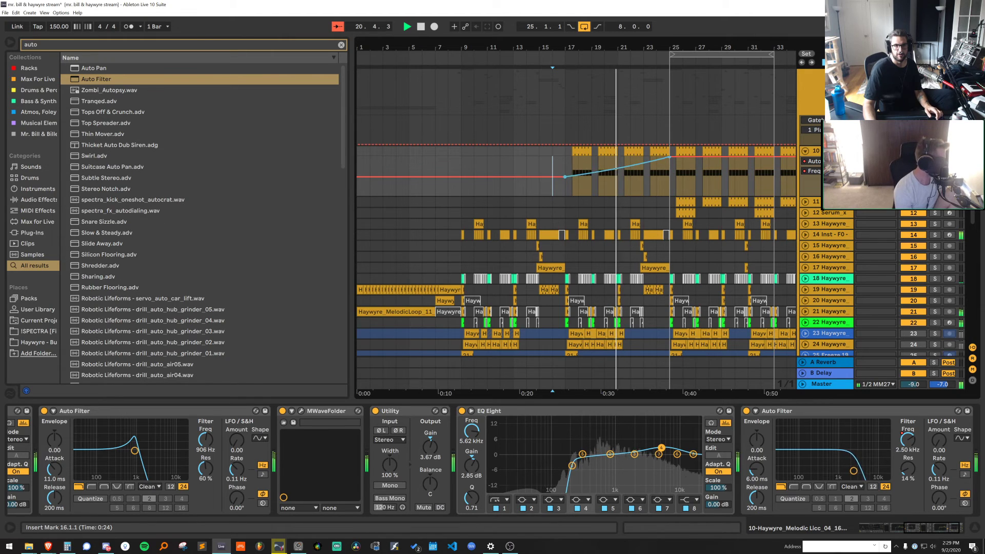
pyautogui.press('a')
pyautogui.press('space')
pyautogui.press('-')
pyautogui.press('-')
pyautogui.click(805, 152)
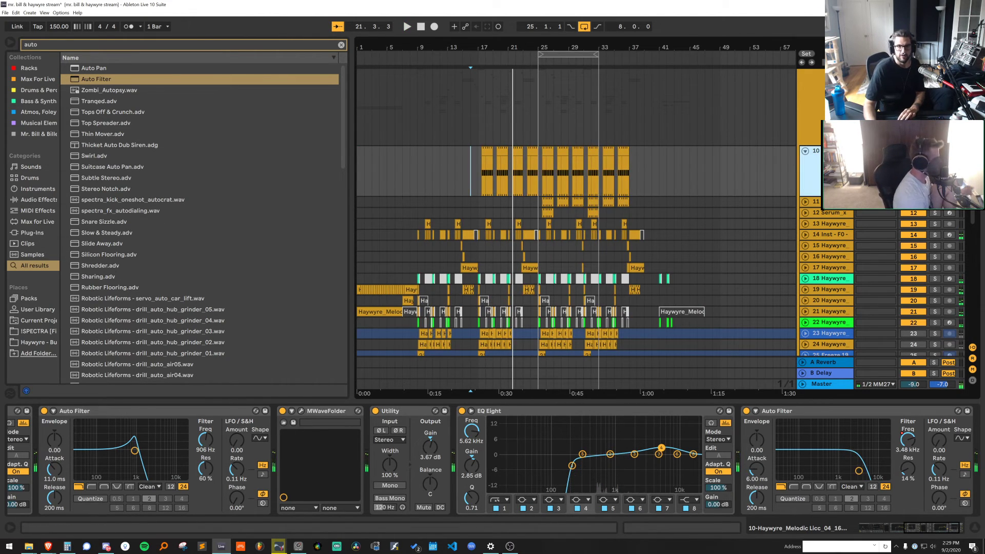
# Unfold track 20 and examine its intro clip starting at bar 7 alongside the surrounding tracks
pyautogui.scroll(-2, 417, 277)
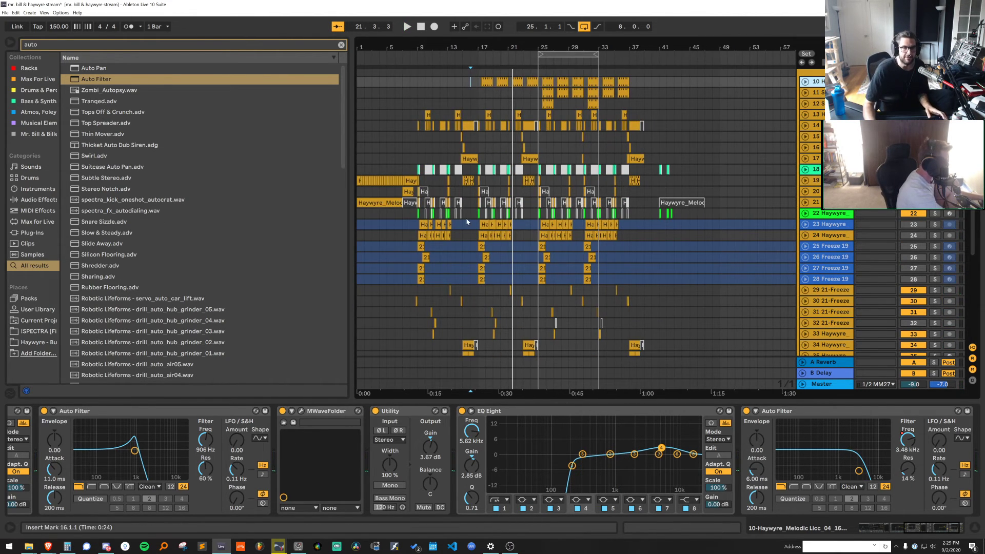
pyautogui.click(805, 191)
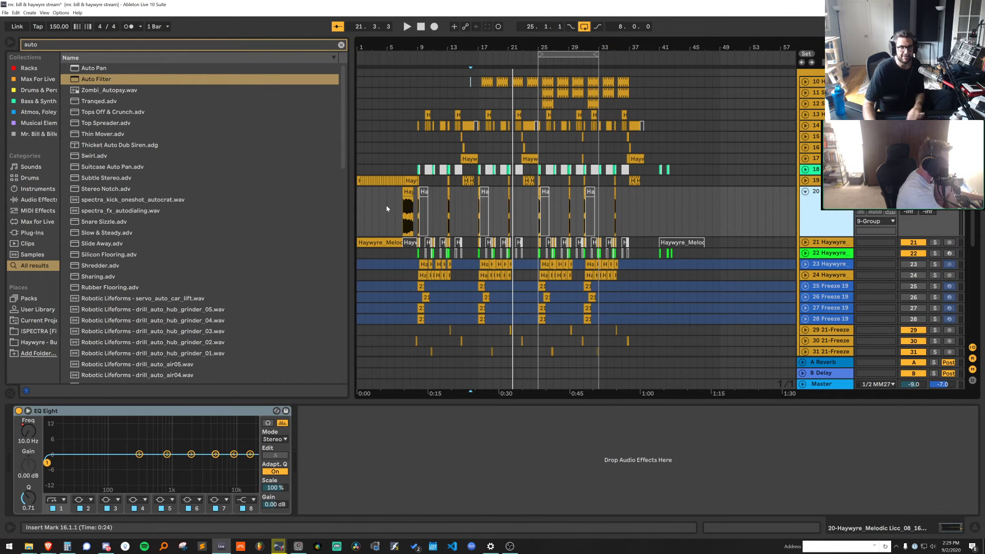
pyautogui.click(404, 193)
pyautogui.scroll(3, 543, 213)
pyautogui.scroll(6, 559, 213)
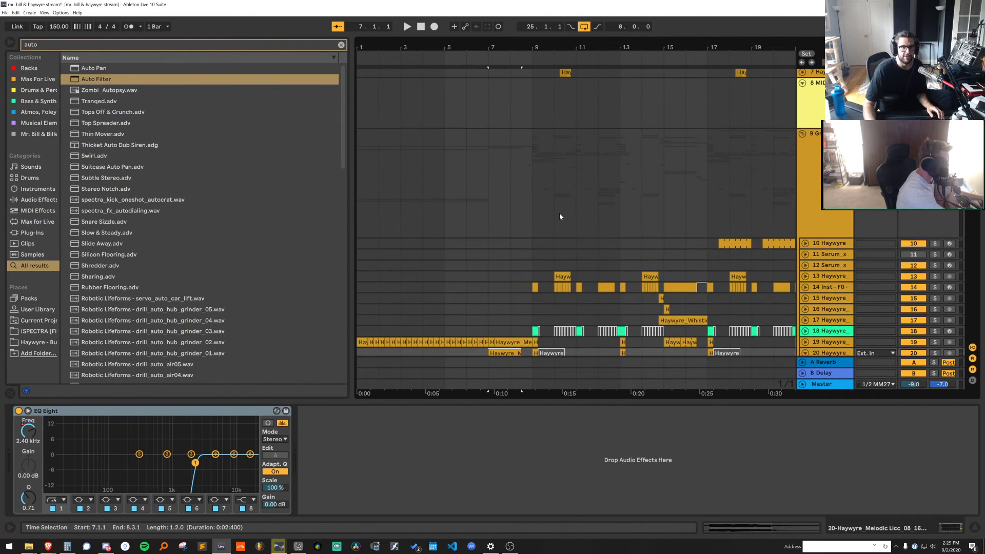
pyautogui.scroll(-5, 460, 213)
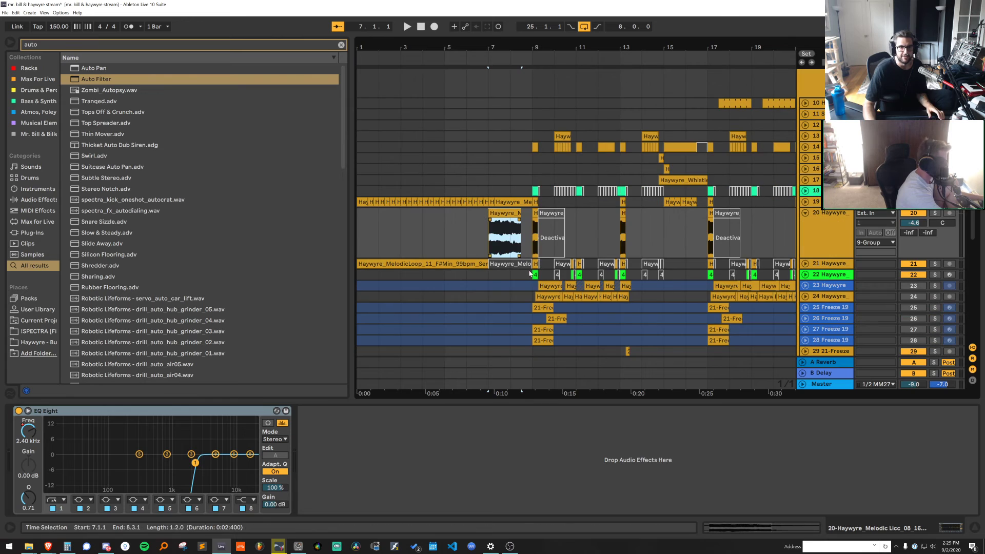
# Play the intro from bar 4 and unfold tracks 21 and 19 to inspect their melodic clips
pyautogui.press('space')
pyautogui.click(423, 240)
pyautogui.press('space')
pyautogui.press('space')
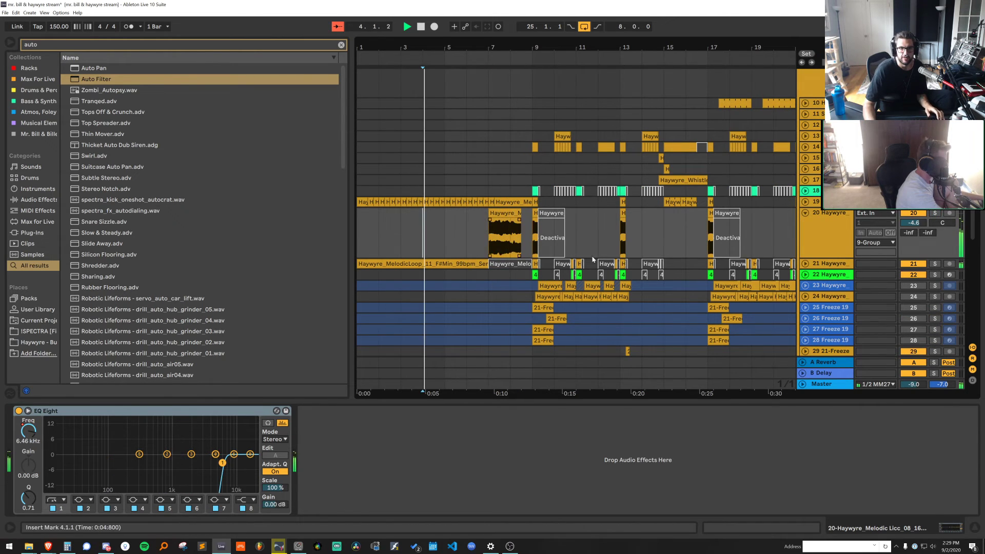
pyautogui.click(805, 264)
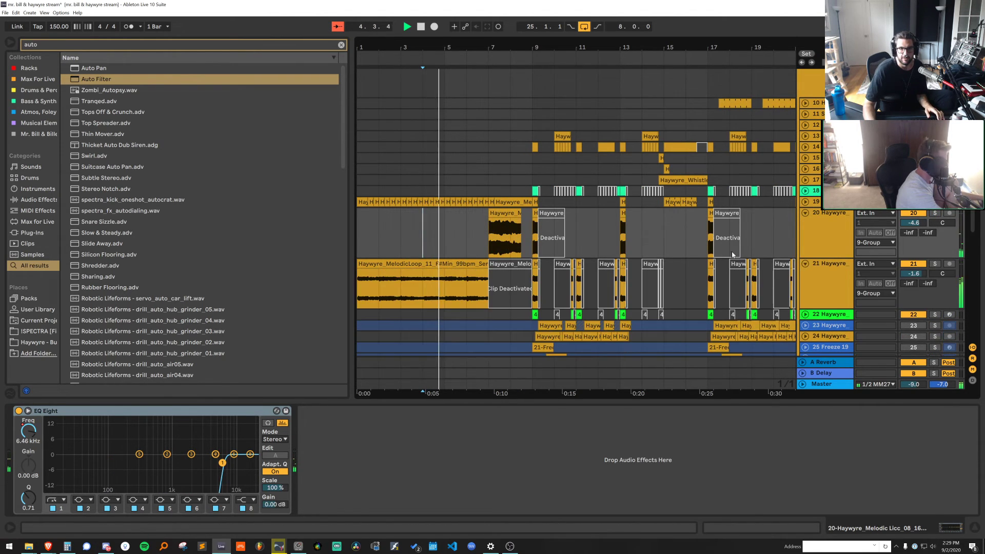
pyautogui.click(805, 202)
# Unfold tracks 50 and 51 and move them both directly below track 21
pyautogui.moveTo(969, 211); pyautogui.dragTo(977, 337)
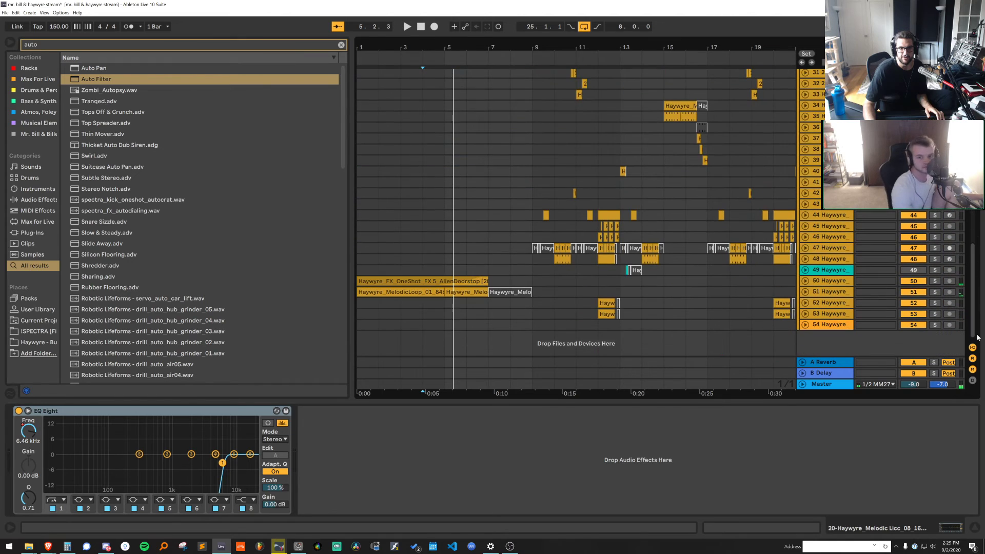
pyautogui.click(837, 294)
pyautogui.keyDown('shift'); pyautogui.click(830, 281); pyautogui.keyUp('shift')
pyautogui.click(805, 281)
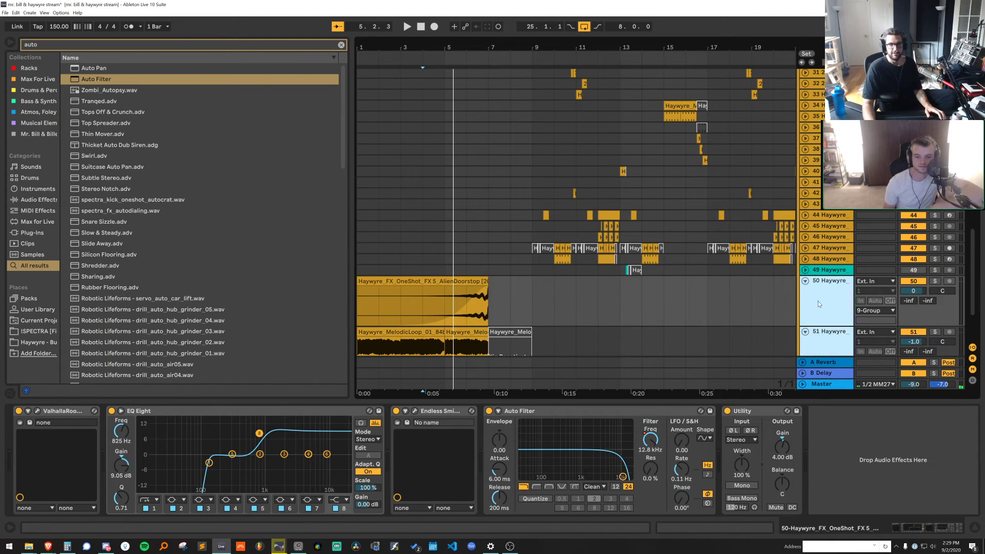
pyautogui.scroll(4, 840, 272)
pyautogui.scroll(-3, 840, 273)
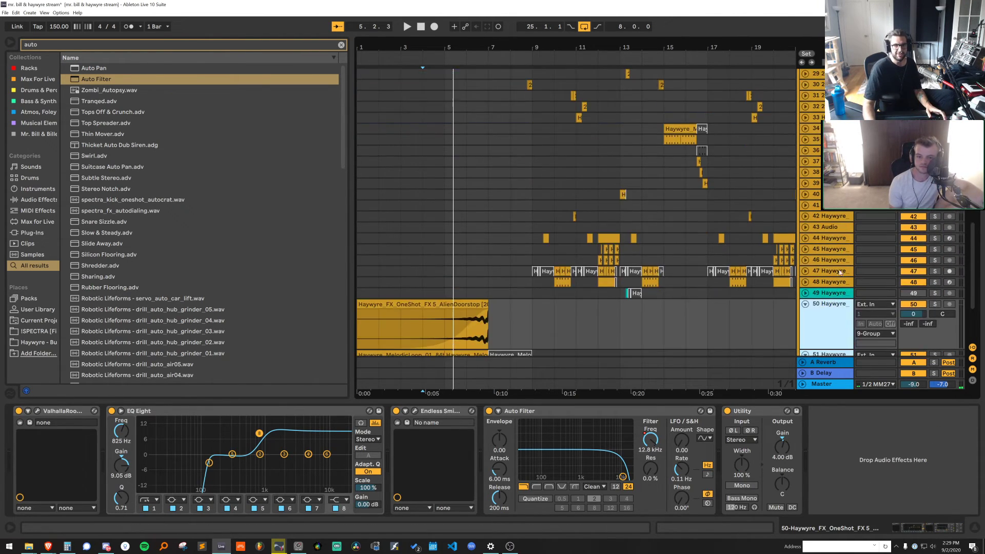
pyautogui.moveTo(835, 145); pyautogui.dragTo(832, 90)
pyautogui.scroll(10, 841, 205)
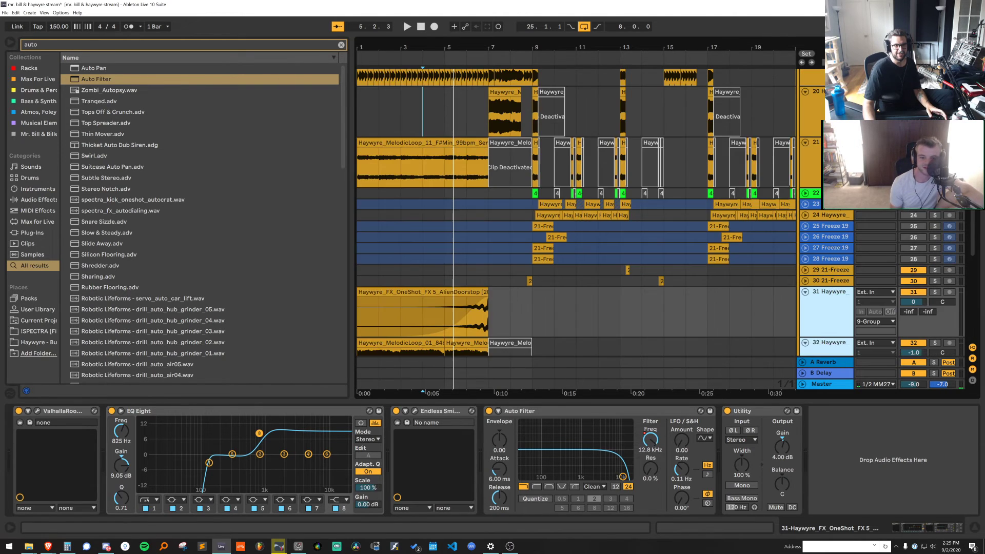
pyautogui.scroll(-3, 841, 247)
pyautogui.moveTo(831, 289); pyautogui.dragTo(832, 166)
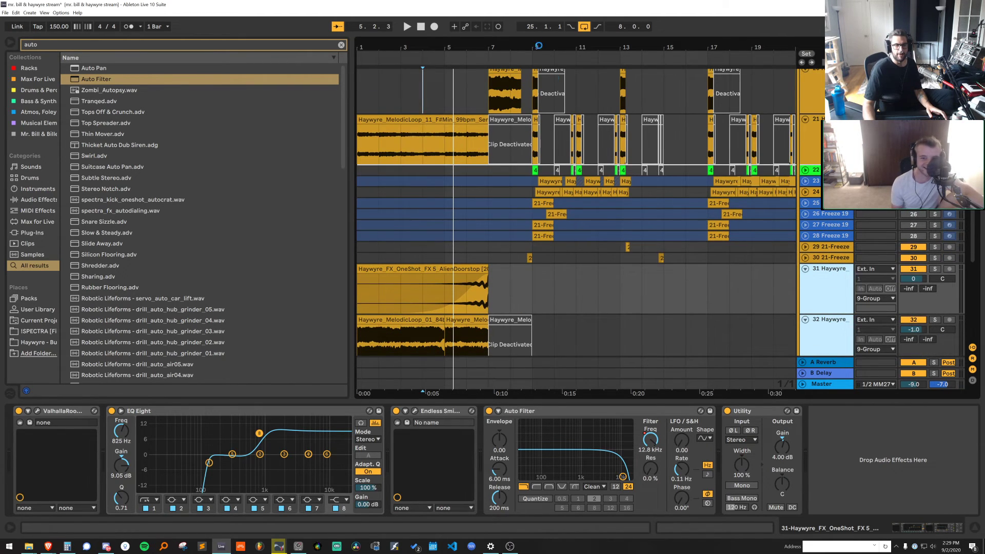
# Copy bars 1 to 9 of tracks 22 and 23, paste them at bar 17 and play from there
pyautogui.moveTo(567, 38); pyautogui.dragTo(567, 16)
pyautogui.click(813, 137)
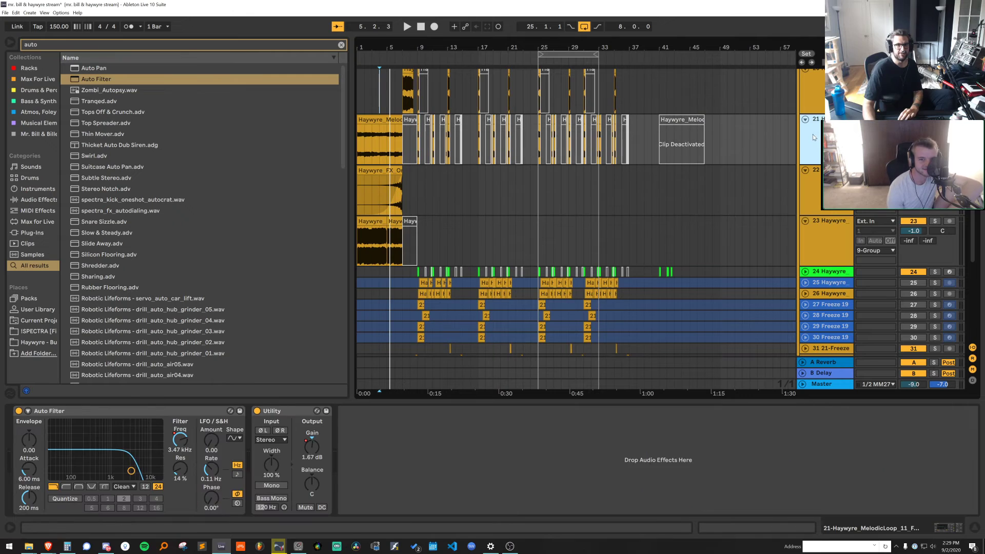
pyautogui.click(396, 221)
pyautogui.keyDown('shift'); pyautogui.click(391, 120); pyautogui.keyUp('shift')
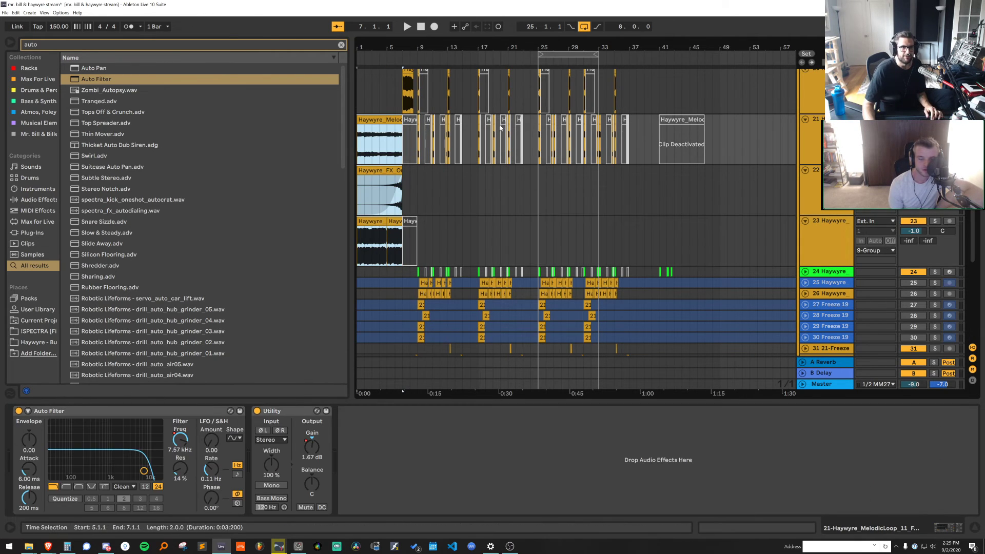
pyautogui.moveTo(417, 190); pyautogui.dragTo(366, 239)
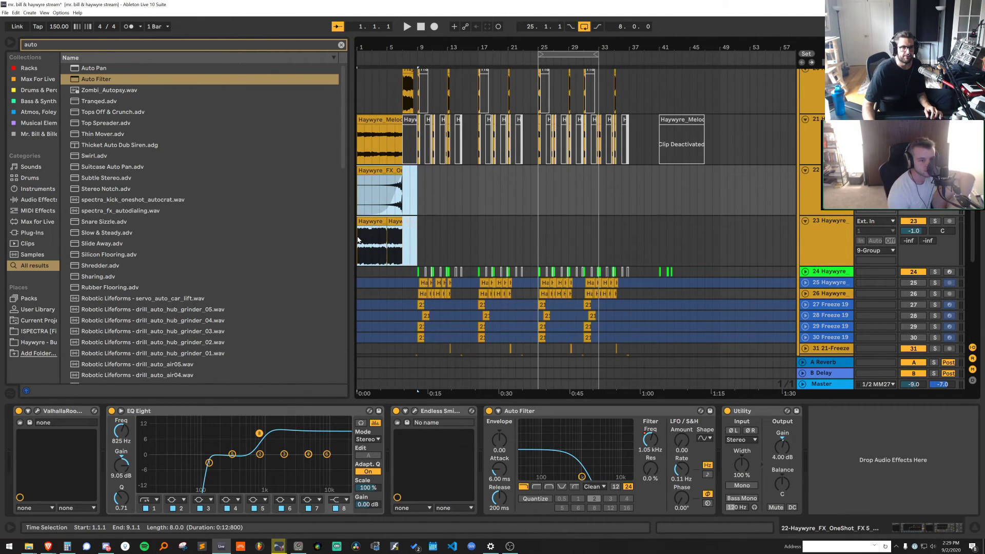
pyautogui.hotkey('ctrl', 'c')
pyautogui.click(479, 196)
pyautogui.hotkey('ctrl', 'v')
pyautogui.press('space')
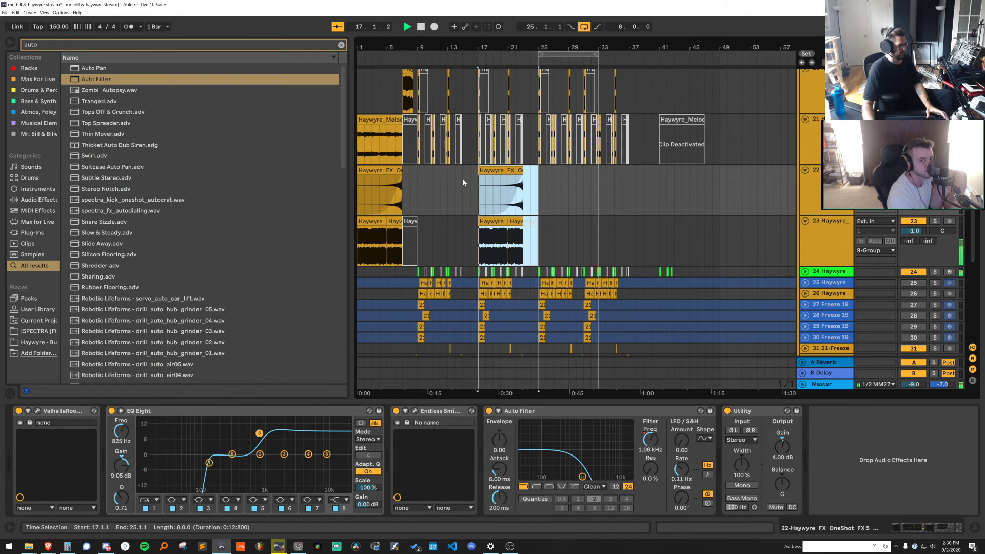
# Solo track 23 and play its copied clips from bar 17
pyautogui.moveTo(482, 48); pyautogui.dragTo(610, 60)
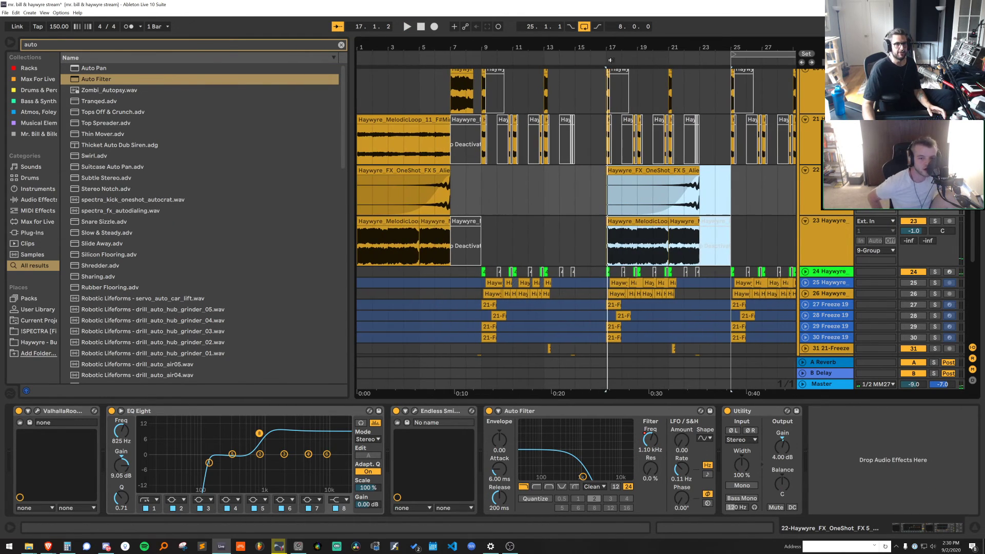
pyautogui.click(808, 230)
pyautogui.click(935, 221)
pyautogui.press('space')
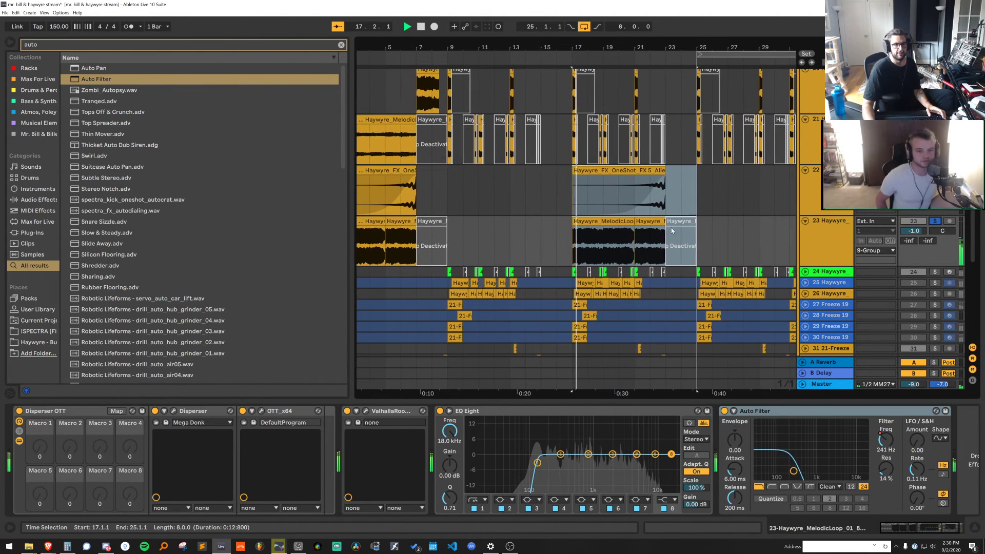
# Deactivate the copied clips on track 23 between bars 17 and 25 and fold the track
pyautogui.moveTo(712, 239); pyautogui.dragTo(573, 236)
pyautogui.press('0')
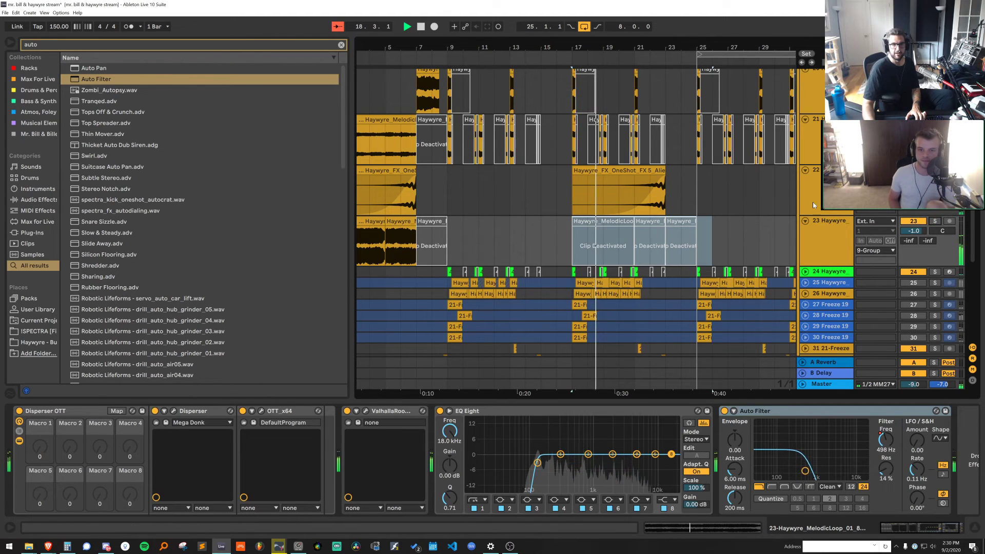
pyautogui.click(625, 195)
pyautogui.click(817, 229)
pyautogui.click(804, 221)
# Copy the intro clips of tracks 19 and 20 from bar 7 to just past bar 9 and paste them at bar 23
pyautogui.scroll(2, 641, 149)
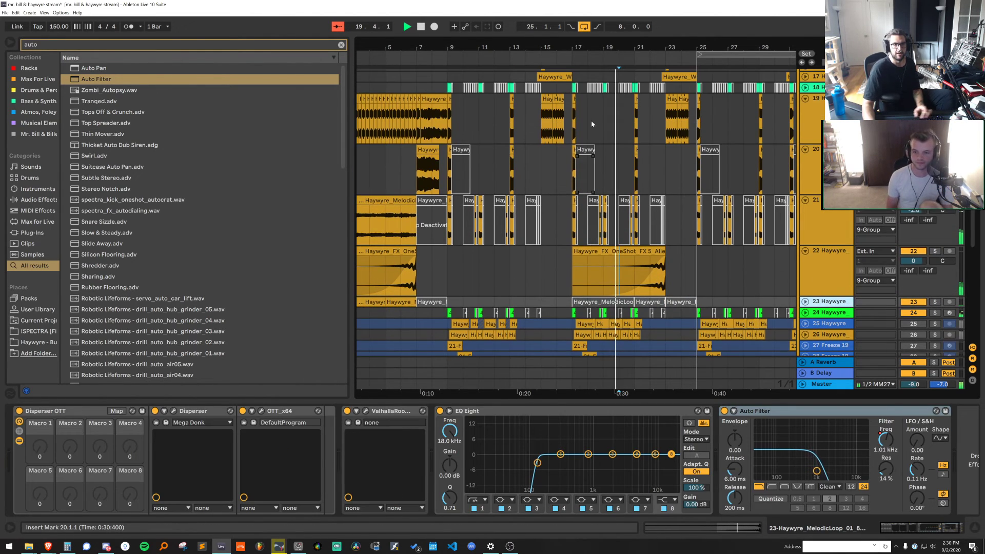
pyautogui.moveTo(568, 50); pyautogui.dragTo(602, 53)
pyautogui.moveTo(485, 165); pyautogui.dragTo(449, 123)
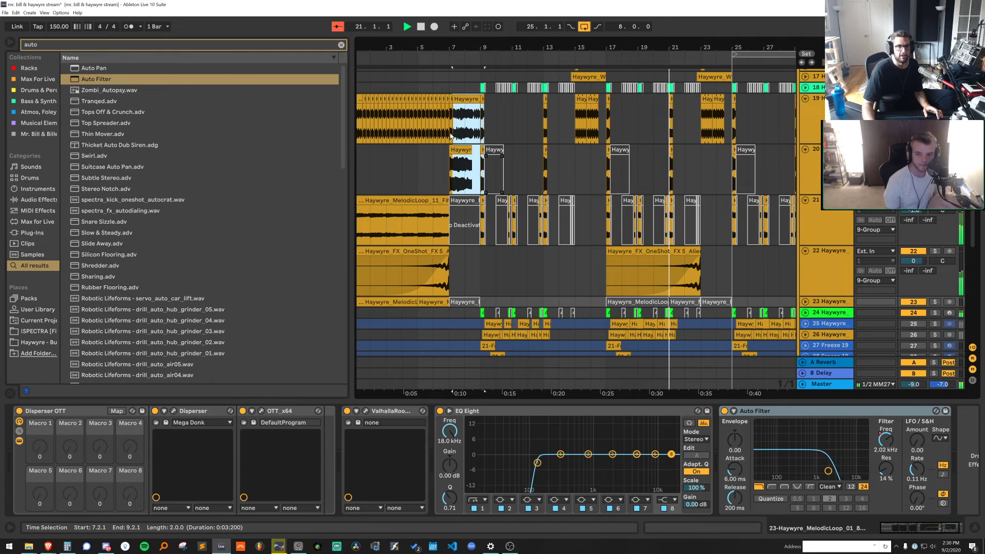
pyautogui.moveTo(702, 105); pyautogui.dragTo(735, 165)
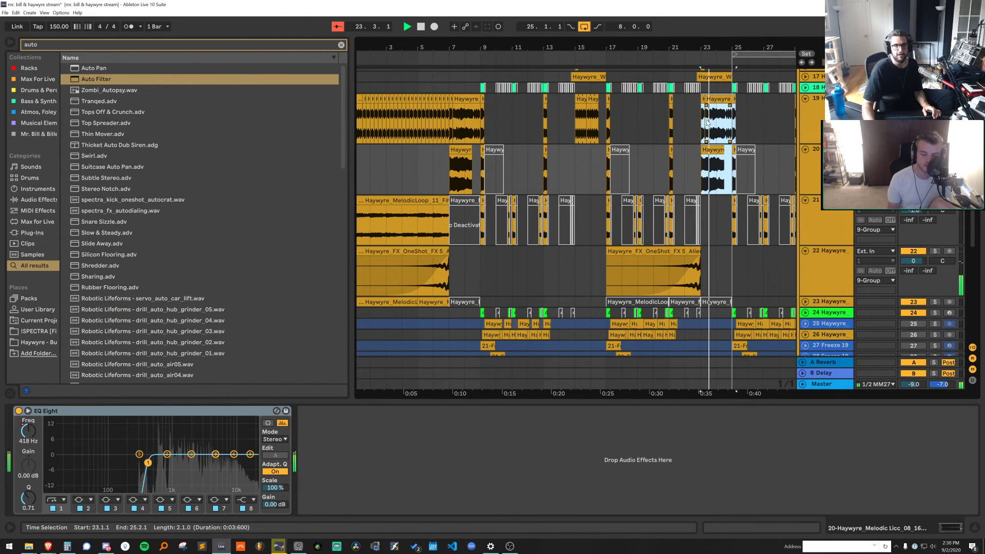
# Set the arrangement grid to 1/16 and play the transition around bars 22 and 23 with the pasted clips
pyautogui.scroll(3, 724, 95)
pyautogui.scroll(5, 725, 95)
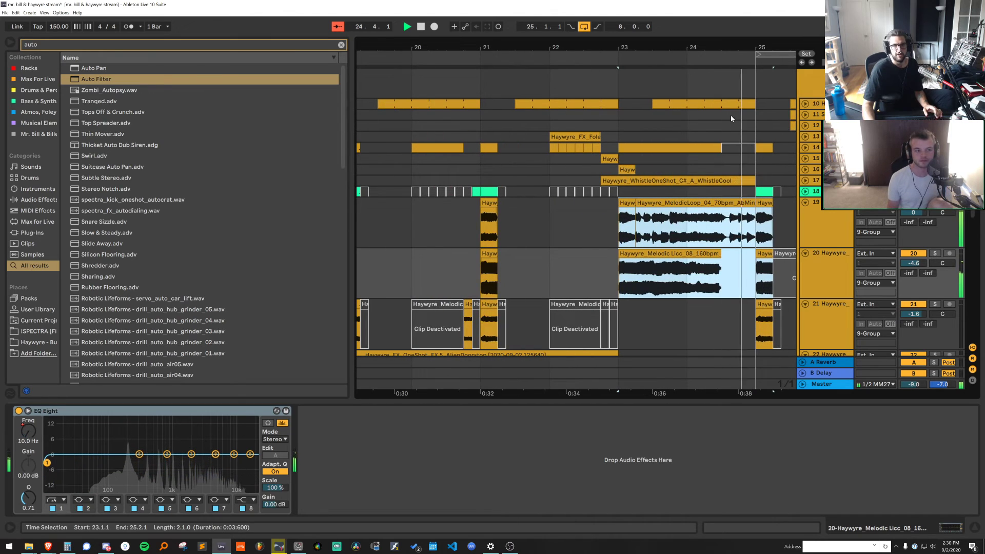
pyautogui.rightClick(730, 72)
pyautogui.click(731, 191)
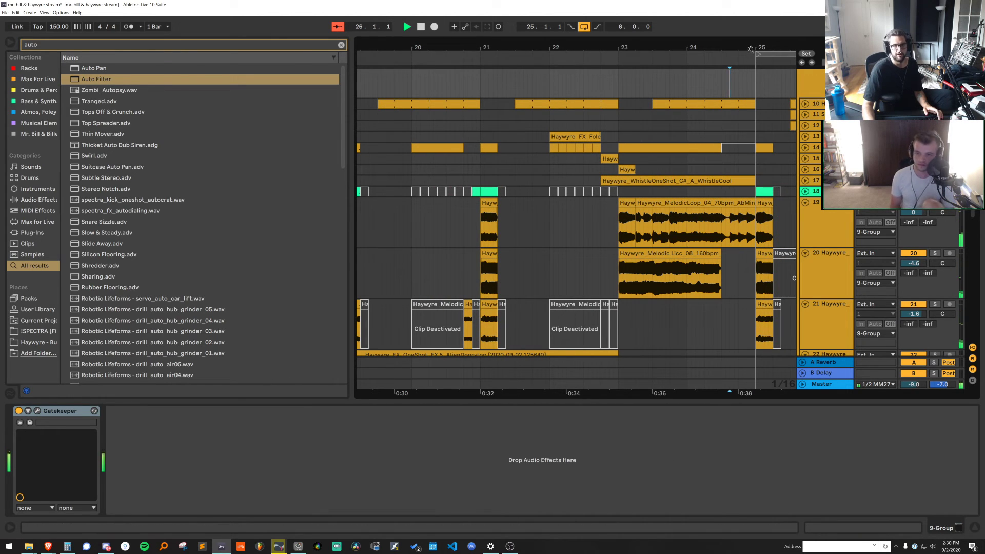
pyautogui.moveTo(750, 49); pyautogui.dragTo(617, 32)
pyautogui.click(507, 124)
pyautogui.press('space')
pyautogui.press('space')
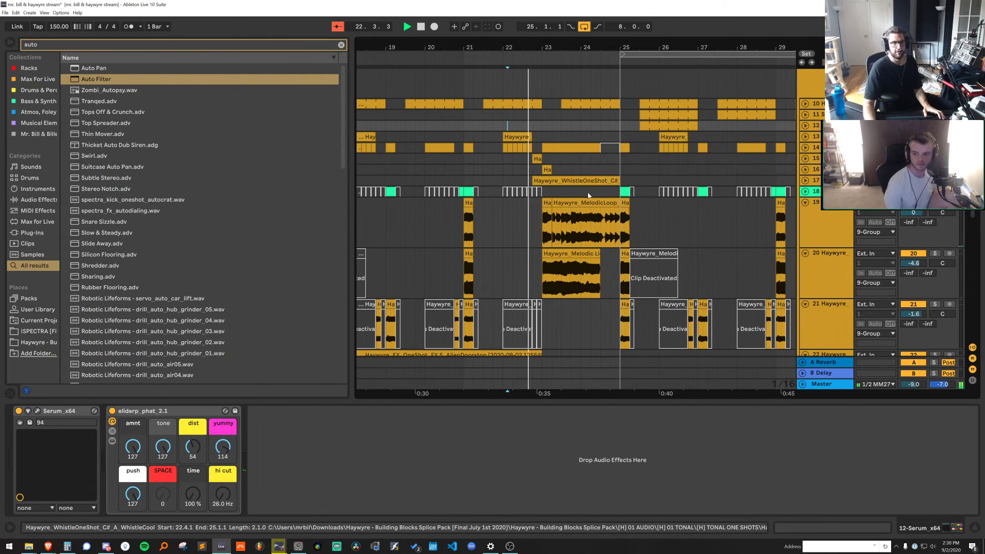
pyautogui.press('space')
pyautogui.click(545, 193)
pyautogui.press('space')
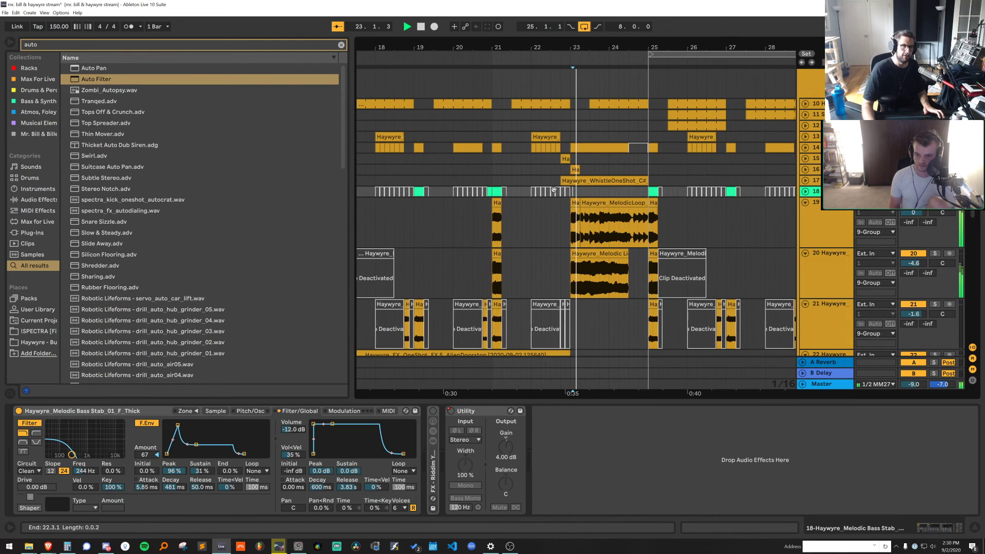
# Deactivate the sub clip on track 14 from bar 23 and the melodic clip on track 10 leading up to bar 25
pyautogui.press('space')
pyautogui.click(590, 149)
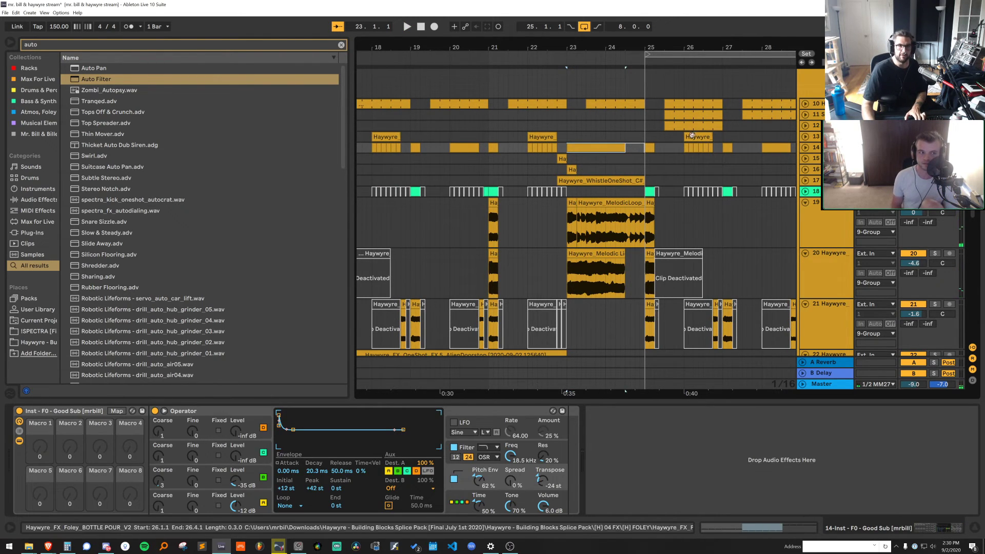
pyautogui.click(616, 103)
# Deactivate the clips on tracks 1 to 7 between 23.2.3 and bar 25
pyautogui.scroll(5, 638, 147)
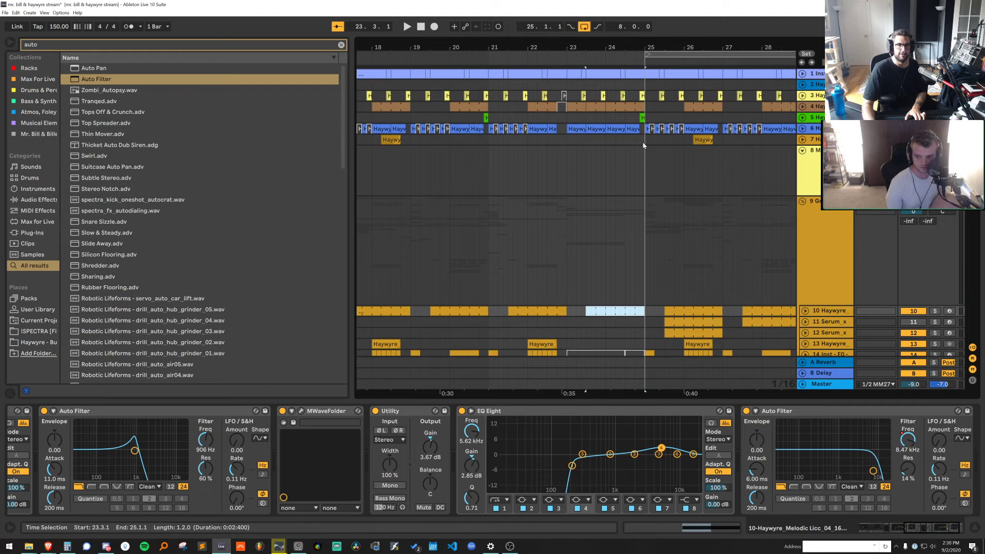
pyautogui.moveTo(643, 146); pyautogui.dragTo(560, 76)
pyautogui.click(634, 99)
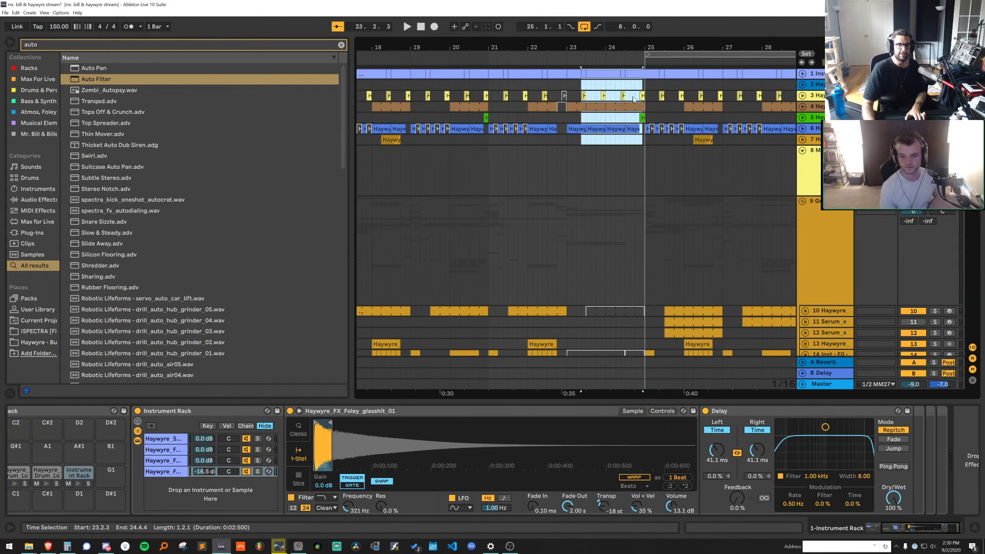
pyautogui.moveTo(643, 137); pyautogui.dragTo(592, 84)
pyautogui.press('0')
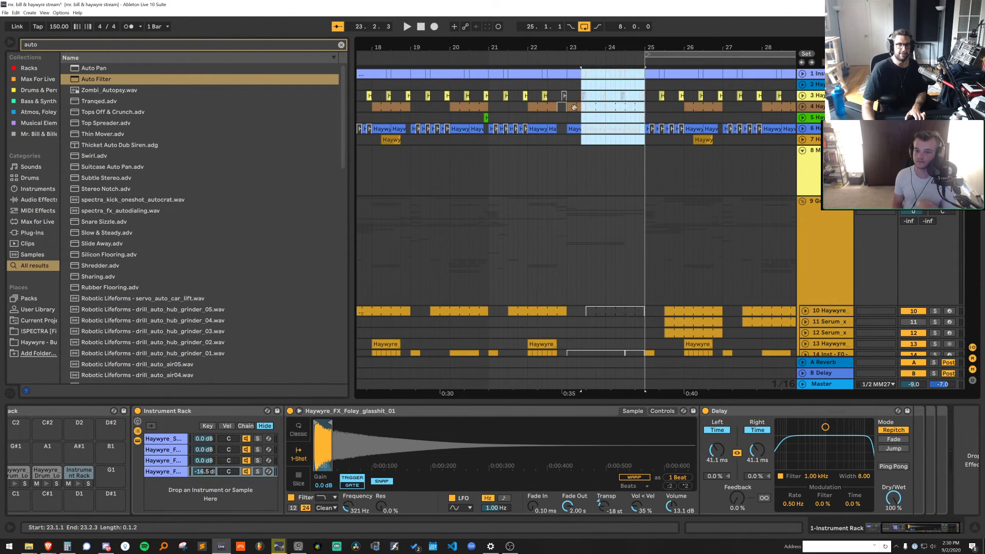
# Deactivate the remaining clips on tracks 4 to 6 between bar 23 and 23.2.3 and play from just before bar 23
pyautogui.moveTo(578, 128); pyautogui.dragTo(568, 107)
pyautogui.press('0')
pyautogui.click(554, 169)
pyautogui.press('space')
pyautogui.press('-')
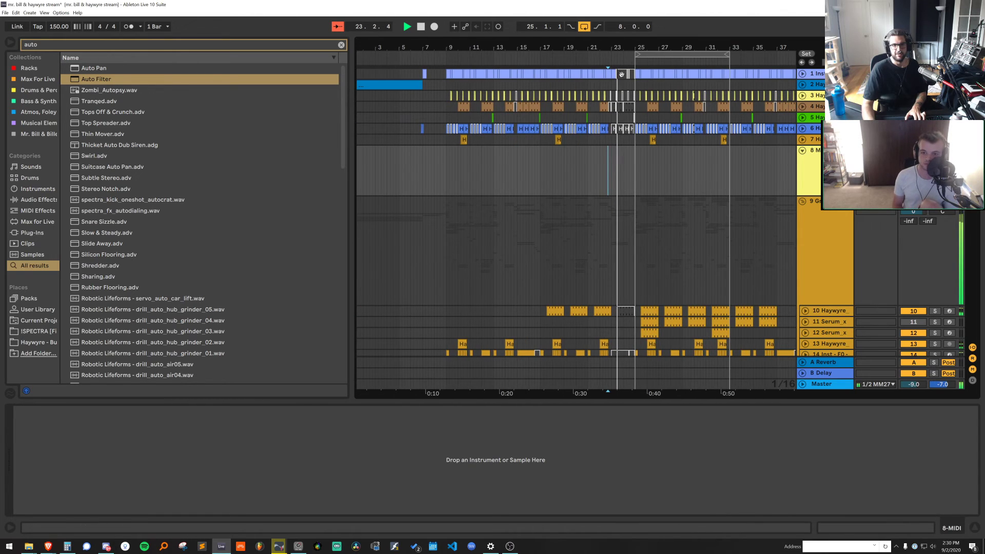
# Hide the device view and deactivate the end of the melodic loop on track 19 from 24.3.1 to bar 25
pyautogui.moveTo(662, 401); pyautogui.dragTo(662, 468)
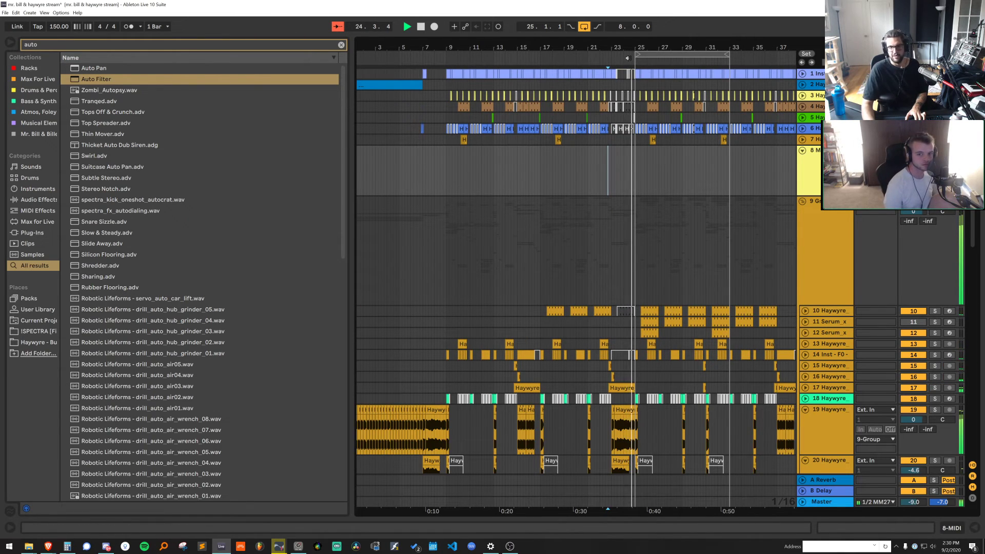
pyautogui.moveTo(628, 47); pyautogui.dragTo(628, 103)
pyautogui.moveTo(683, 428); pyautogui.dragTo(645, 429)
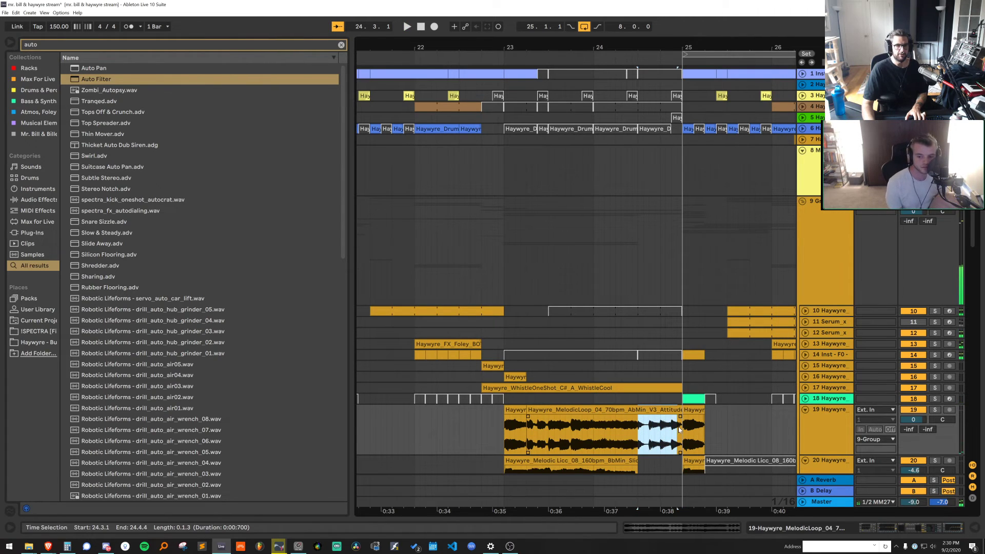
pyautogui.press('0')
# Set the grid to two bars and add locators named "drop" at bar 9 and "build" at bar 1
pyautogui.scroll(-5, 679, 430)
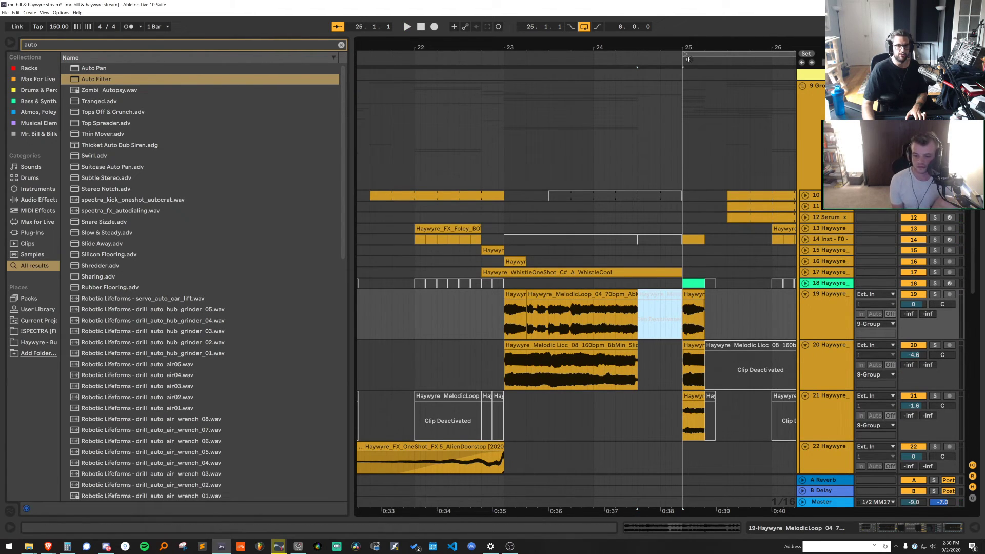
pyautogui.moveTo(689, 48); pyautogui.dragTo(645, 5)
pyautogui.rightClick(550, 134)
pyautogui.click(625, 214)
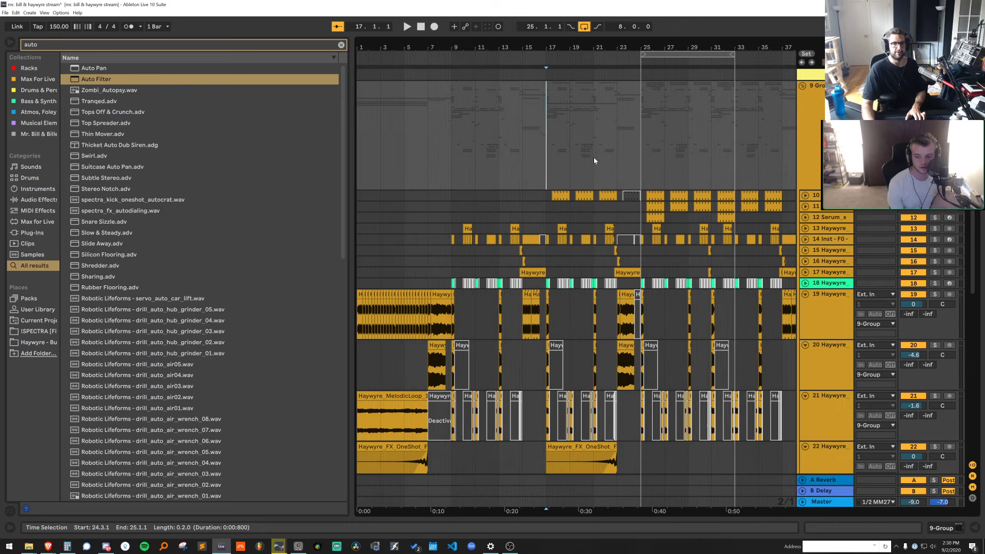
pyautogui.rightClick(449, 60)
pyautogui.click(458, 89)
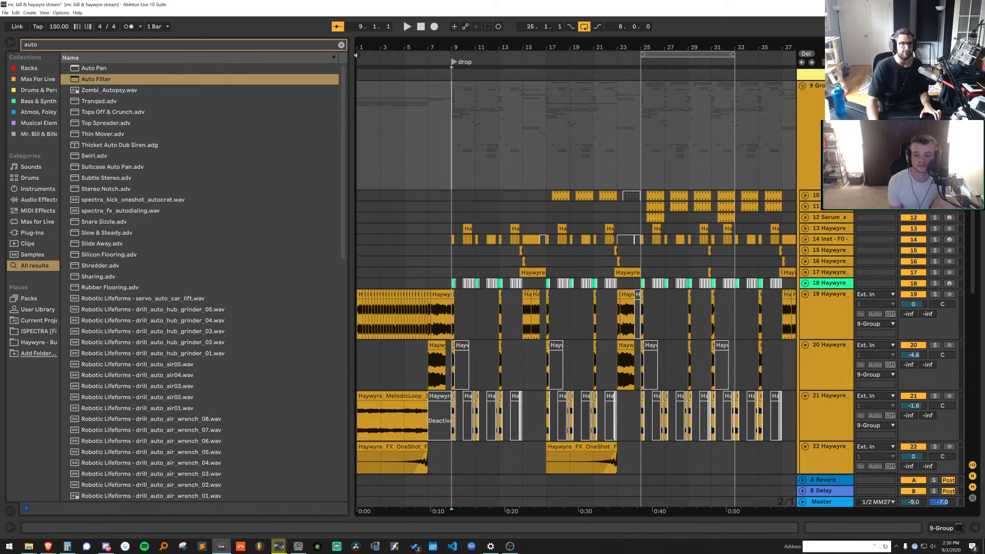
pyautogui.write('build')
pyautogui.press('Return')
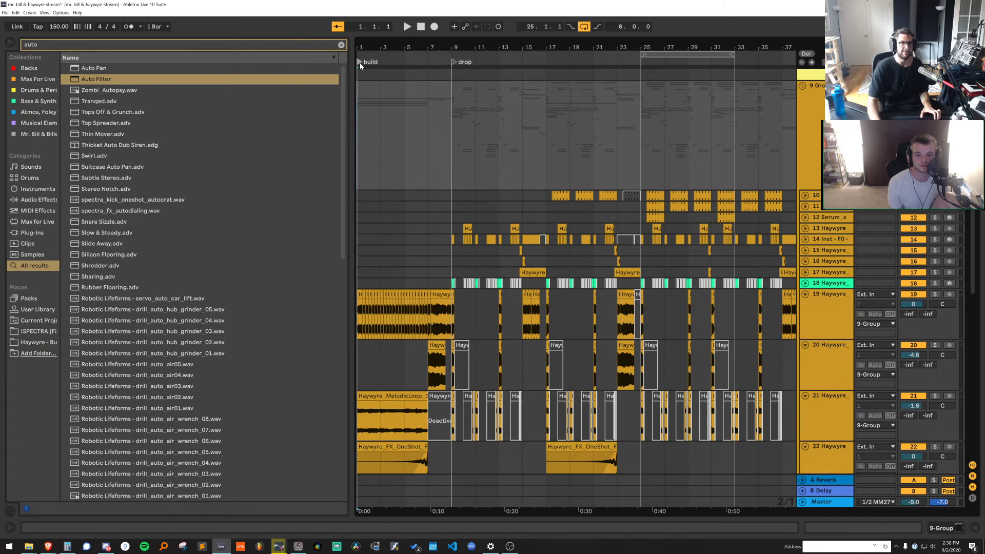
# Add locators named "drop b" at bar 17 and "switch" at bar 25
pyautogui.rightClick(546, 65)
pyautogui.click(552, 91)
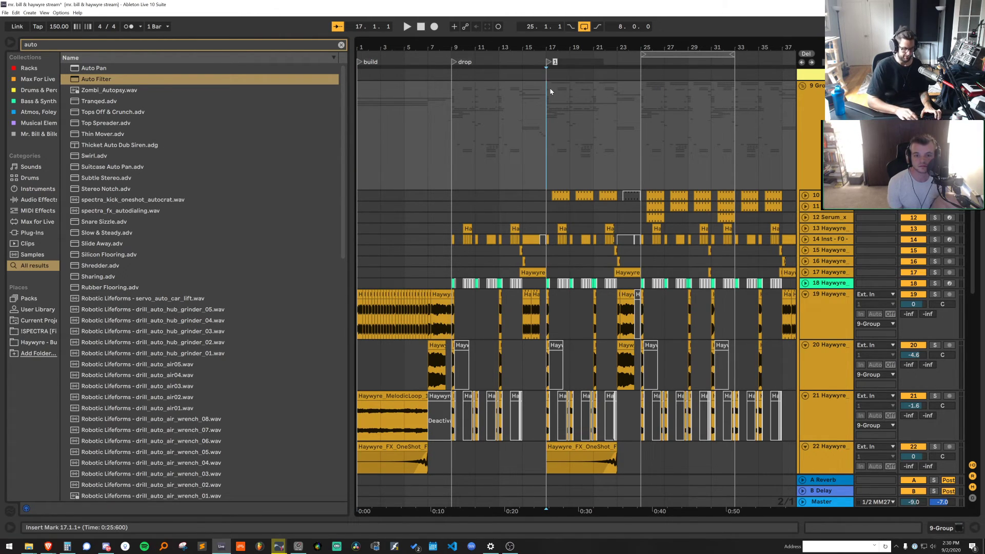
pyautogui.rightClick(636, 66)
pyautogui.click(646, 91)
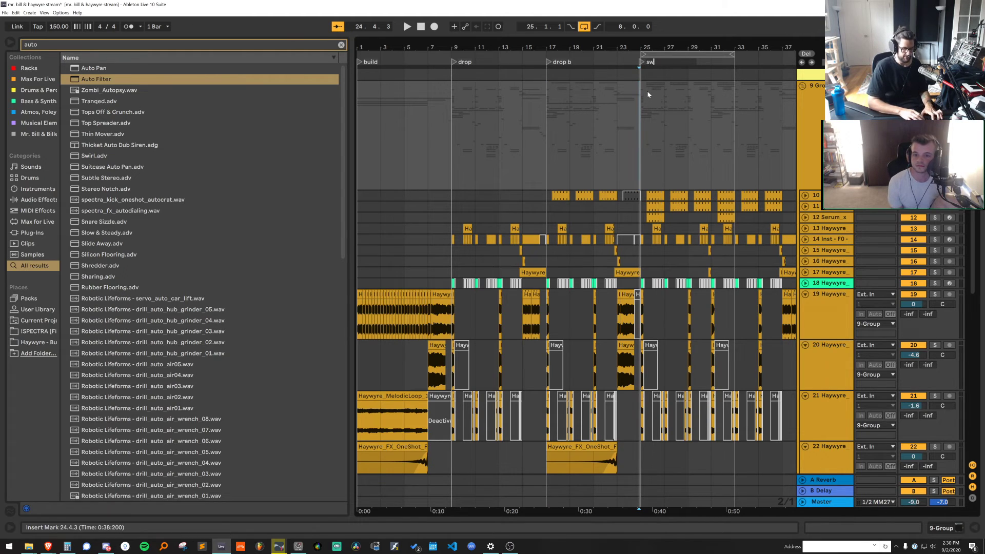
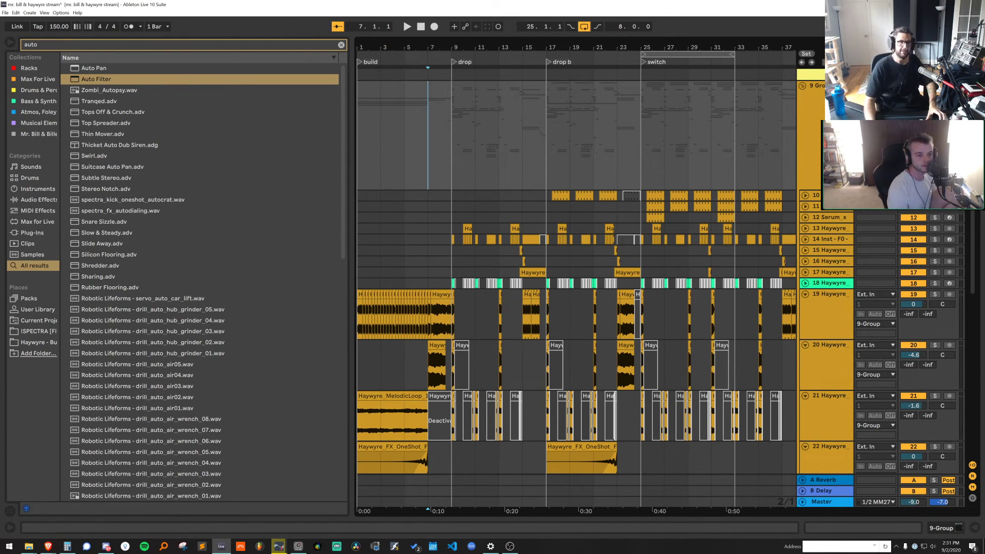
# Play the arrangement from bar 21 and replay the transition from bar 23 to check its layers
pyautogui.moveTo(546, 156); pyautogui.dragTo(790, 250)
pyautogui.moveTo(641, 115); pyautogui.dragTo(734, 131)
pyautogui.click(616, 137)
pyautogui.press('space')
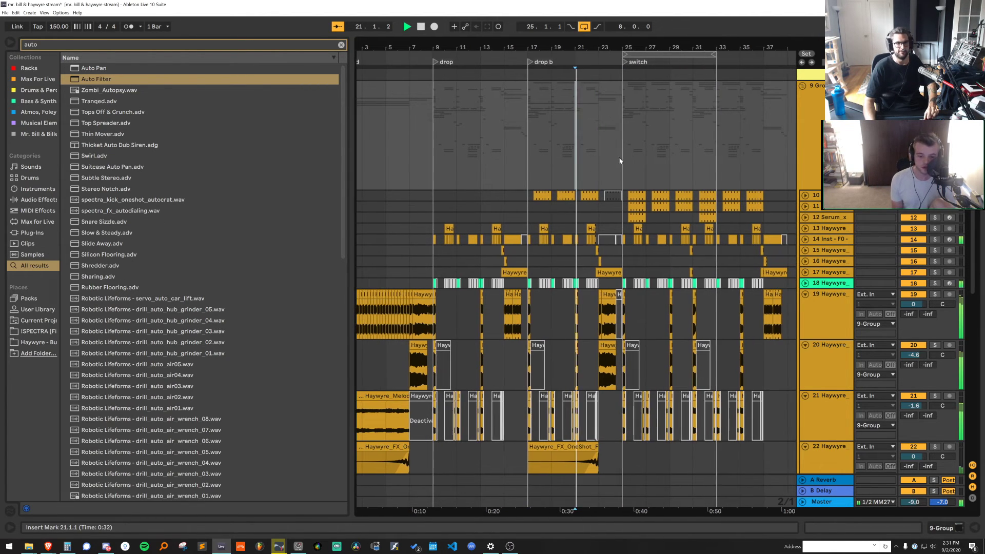
pyautogui.scroll(-1, 649, 354)
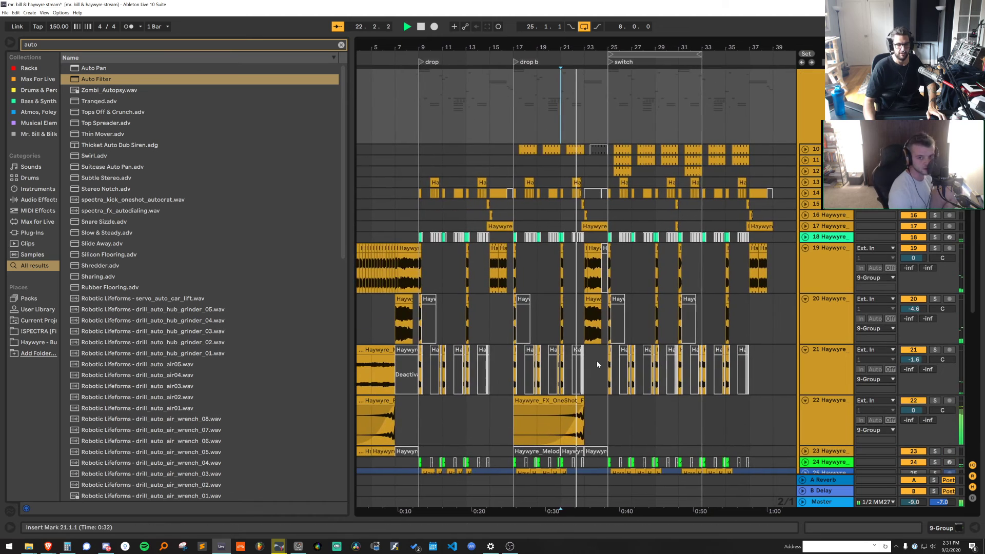
pyautogui.moveTo(577, 48); pyautogui.dragTo(577, 122)
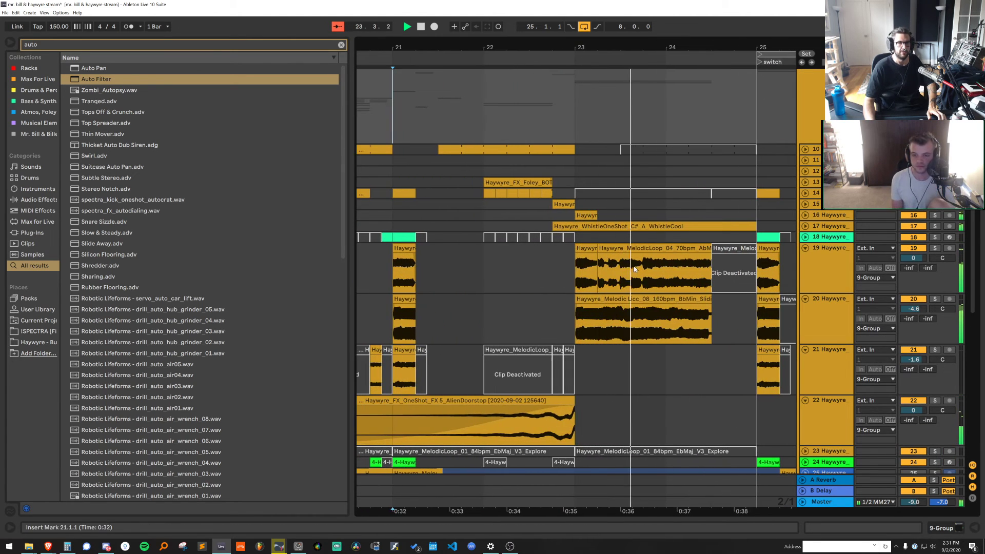
pyautogui.click(581, 287)
pyautogui.press('space')
pyautogui.press('space')
pyautogui.press('space')
pyautogui.press('space')
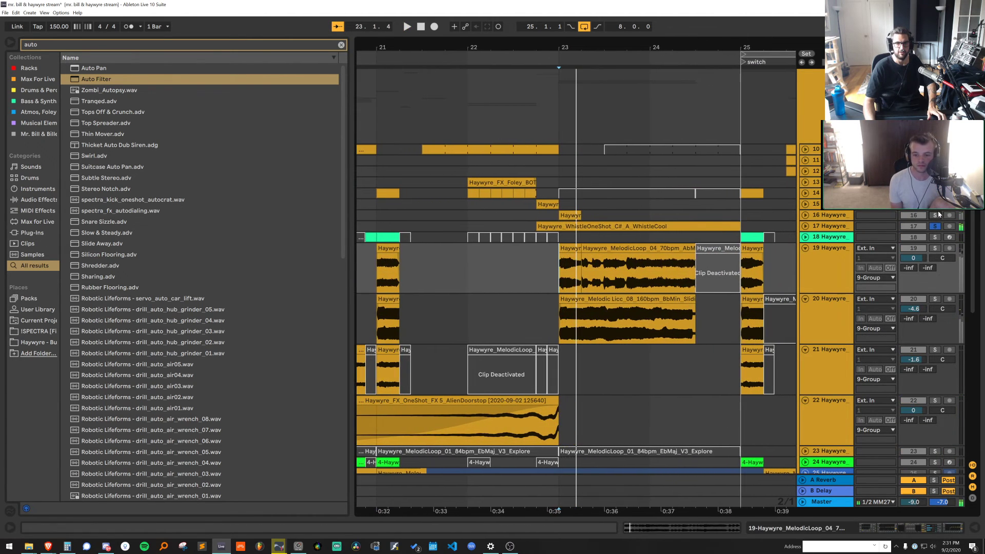
# Delete the distorted pluck one-shot at bar 23 on track 16, listen on, and undo the deletion
pyautogui.click(553, 216)
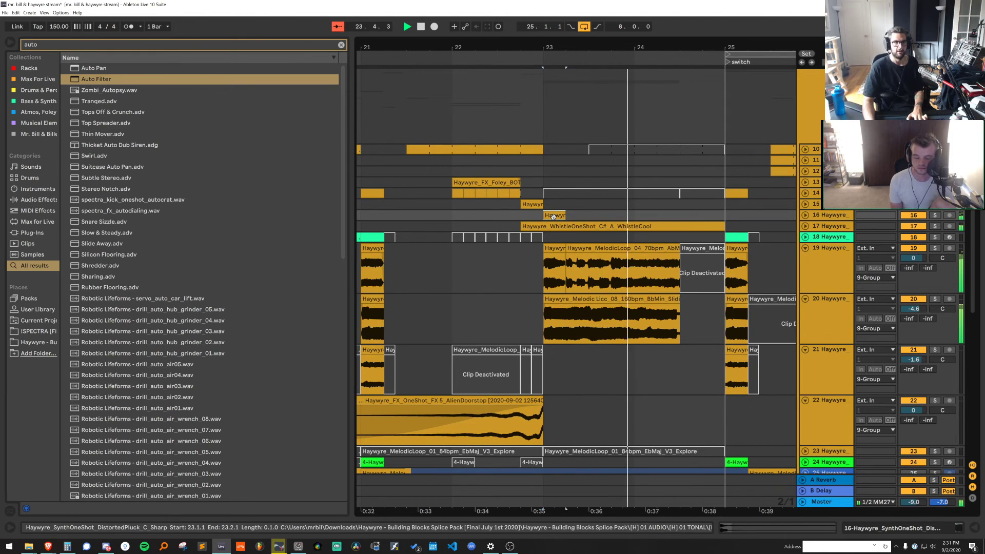
pyautogui.press('Delete')
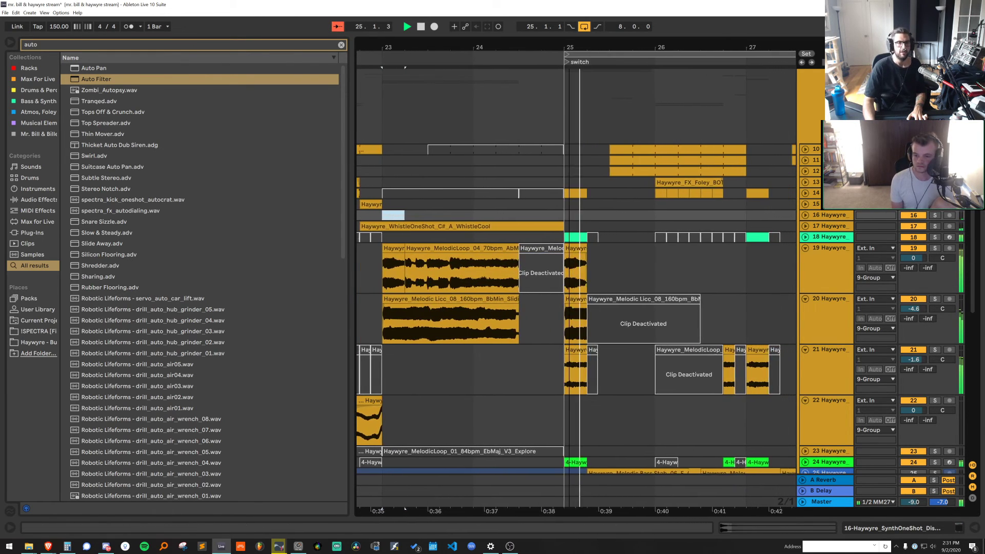
pyautogui.moveTo(577, 48); pyautogui.dragTo(647, 31)
pyautogui.hotkey('ctrl', 'z')
# Replay the distorted pluck at bar 23, unfold track 16 and freeze the track
pyautogui.press('space')
pyautogui.press('space')
pyautogui.press('space')
pyautogui.click(805, 215)
pyautogui.rightClick(813, 220)
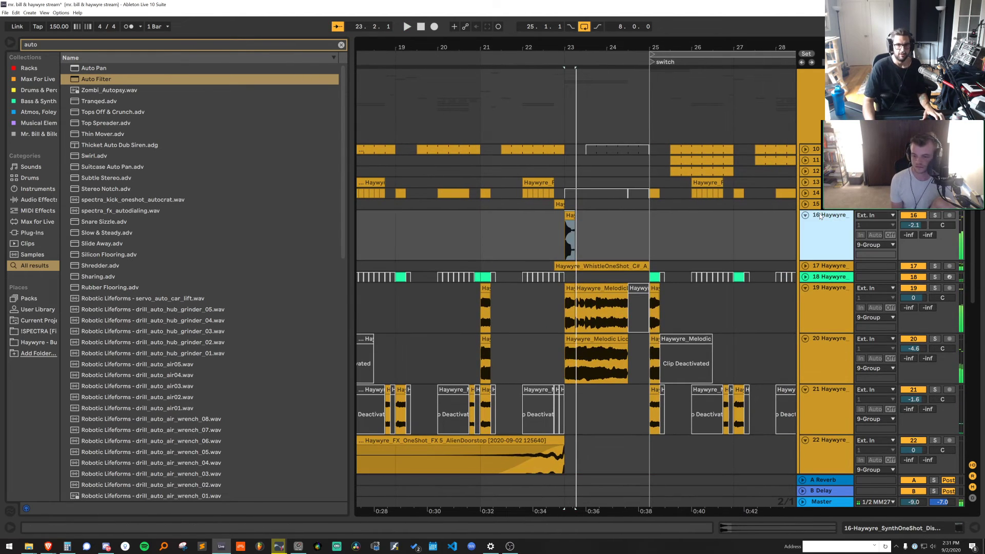
pyautogui.click(858, 290)
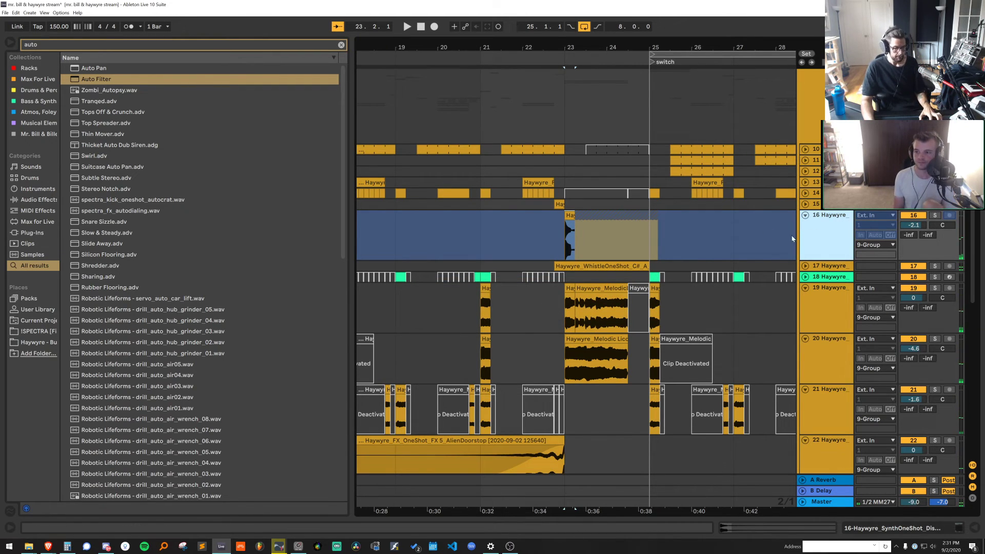
# Insert a new audio track below track 16, lower track 16's volume to -4.1 dB and play from bar 23
pyautogui.hotkey('ctrl', 't')
pyautogui.moveTo(913, 235); pyautogui.dragTo(913, 239)
pyautogui.press('space')
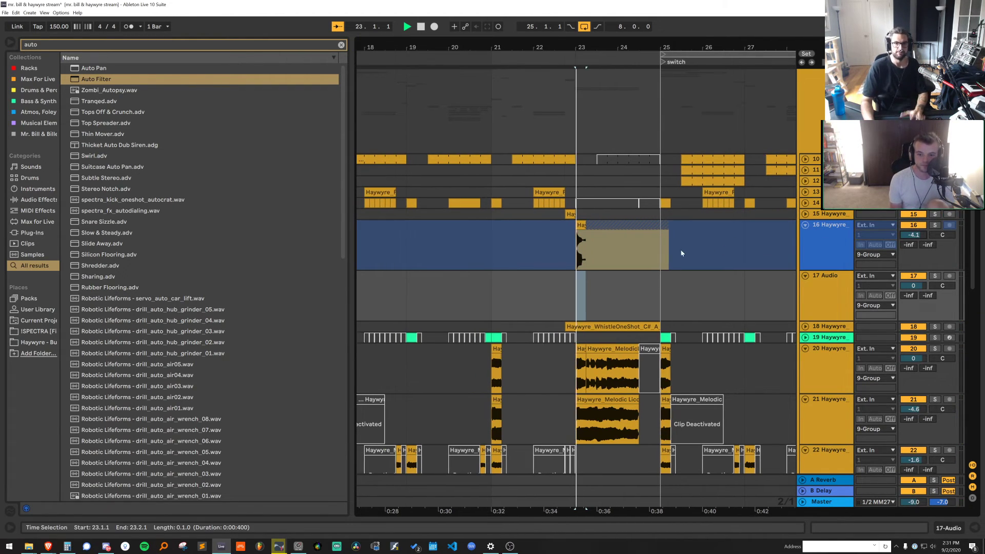
# Copy the frozen pluck with its tail from track 16 and paste it onto the new track 17 at bar 23
pyautogui.moveTo(647, 252); pyautogui.dragTo(647, 277)
pyautogui.hotkey('ctrl', 'c')
pyautogui.click(584, 284)
pyautogui.hotkey('ctrl', 'v')
pyautogui.press('space')
# Trim the pasted pluck on track 17 to end at bar 25 and reverse it
pyautogui.click(632, 276)
pyautogui.press('Delete')
pyautogui.press('r')
# Unfreeze track 16 and lower its volume to -6.1 dB while playing from bar 23
pyautogui.rightClick(832, 229)
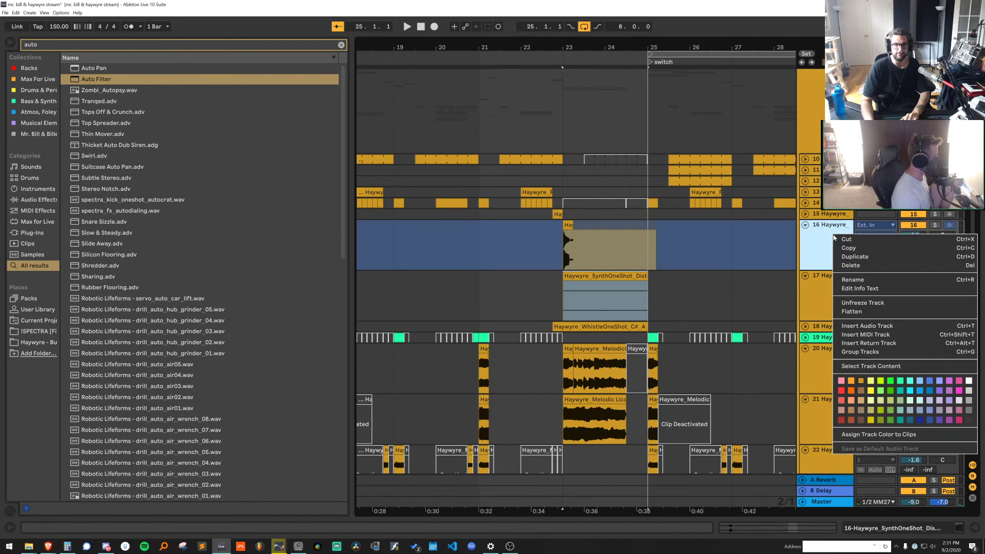
pyautogui.click(853, 304)
pyautogui.press('space')
pyautogui.click(913, 235)
pyautogui.moveTo(917, 235); pyautogui.dragTo(917, 237)
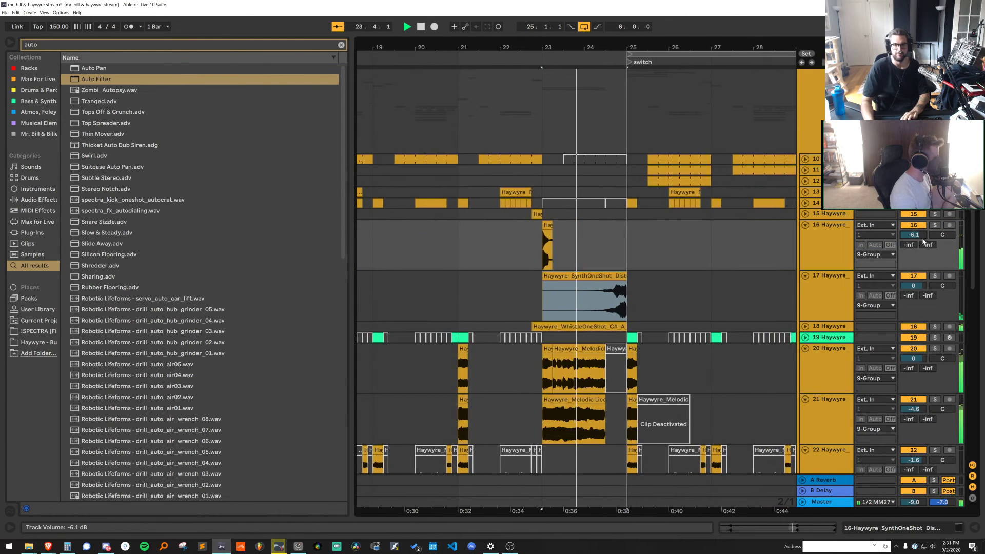
# Raise track 16's volume to -5.1 dB and lower track 17's volume to -5.0 dB while auditioning the transition from bar 23
pyautogui.moveTo(917, 286); pyautogui.dragTo(917, 291)
pyautogui.click(918, 276)
pyautogui.press('space')
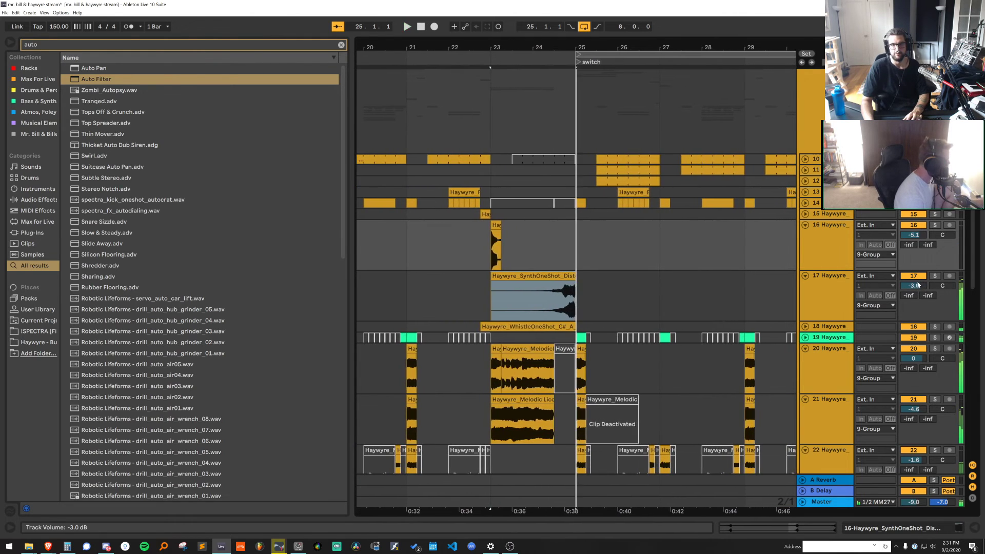
pyautogui.press('space')
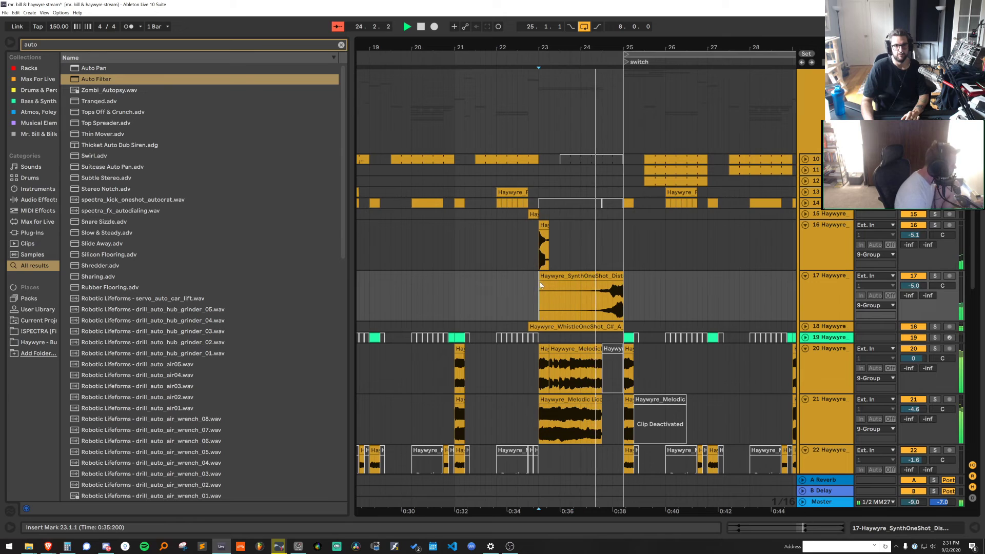
# Shift the reversed pluck on track 17 earlier to end at 24.3, and trim its start to bar 23 with a long fade-in
pyautogui.moveTo(540, 282)
pyautogui.mouseDown()
pyautogui.moveTo(653, 292)
pyautogui.moveTo(588, 279)
pyautogui.mouseUp()
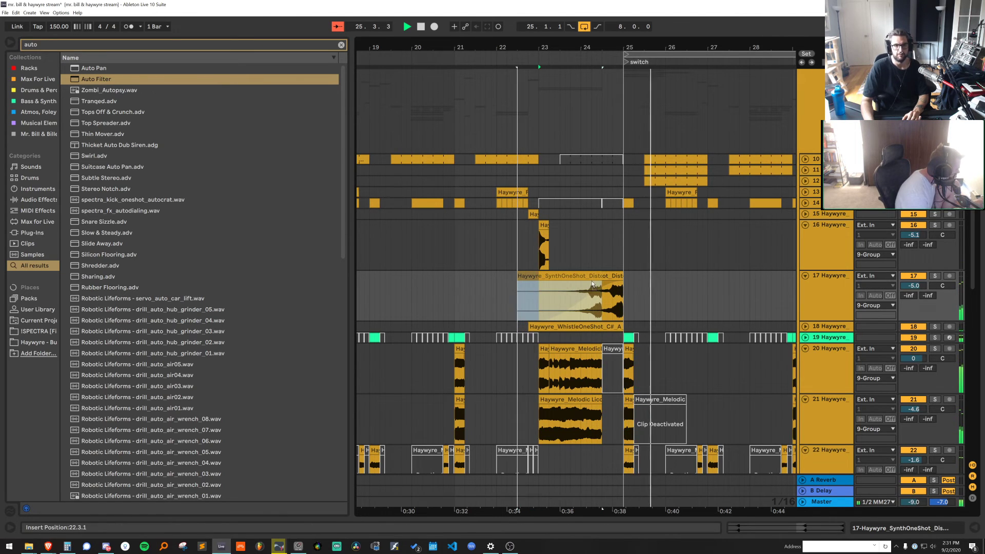
pyautogui.moveTo(518, 277); pyautogui.dragTo(538, 277)
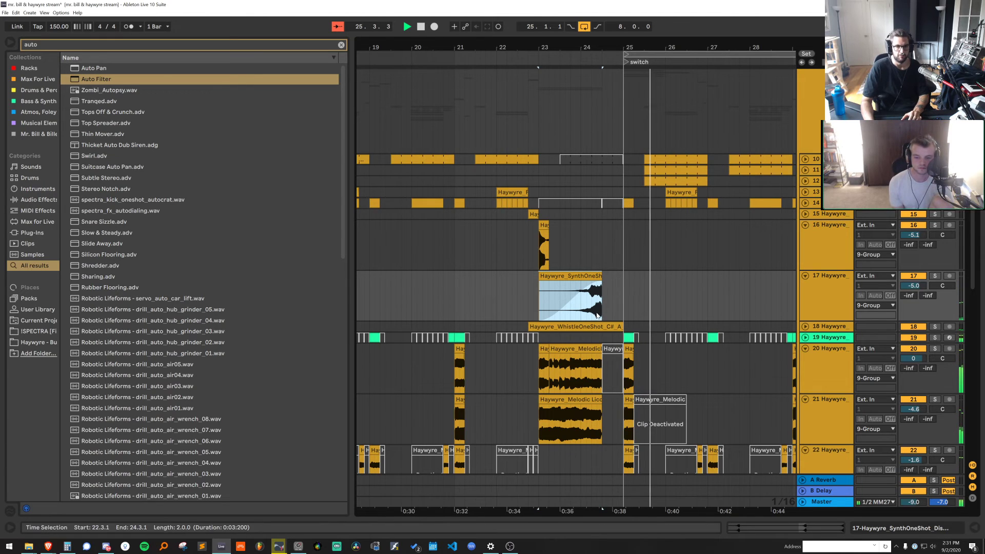
pyautogui.press('space')
# Unfold track 18, play from its whistle clip and set the arrangement's fixed grid to 1 bar
pyautogui.click(805, 326)
pyautogui.click(553, 323)
pyautogui.press('space')
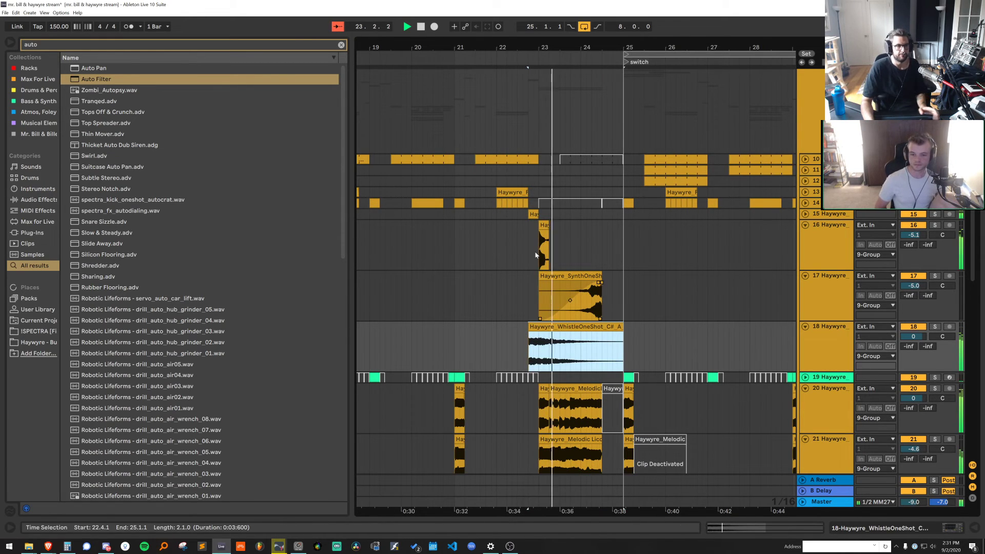
pyautogui.scroll(-5, 674, 234)
pyautogui.rightClick(667, 195)
pyautogui.click(769, 284)
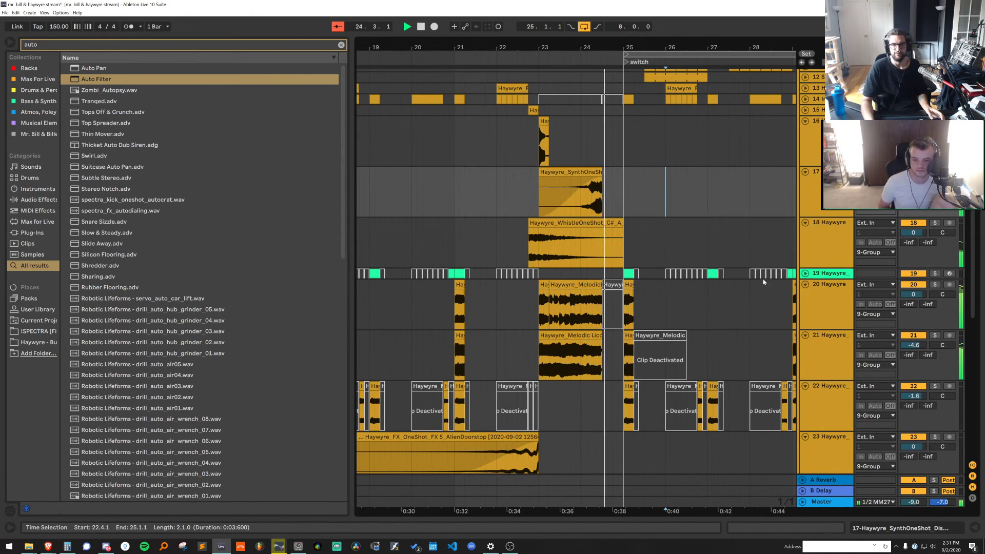
# Play the transition from bar 24 and examine which layers sound through to the switch at bar 25
pyautogui.press('space')
pyautogui.scroll(10, 632, 138)
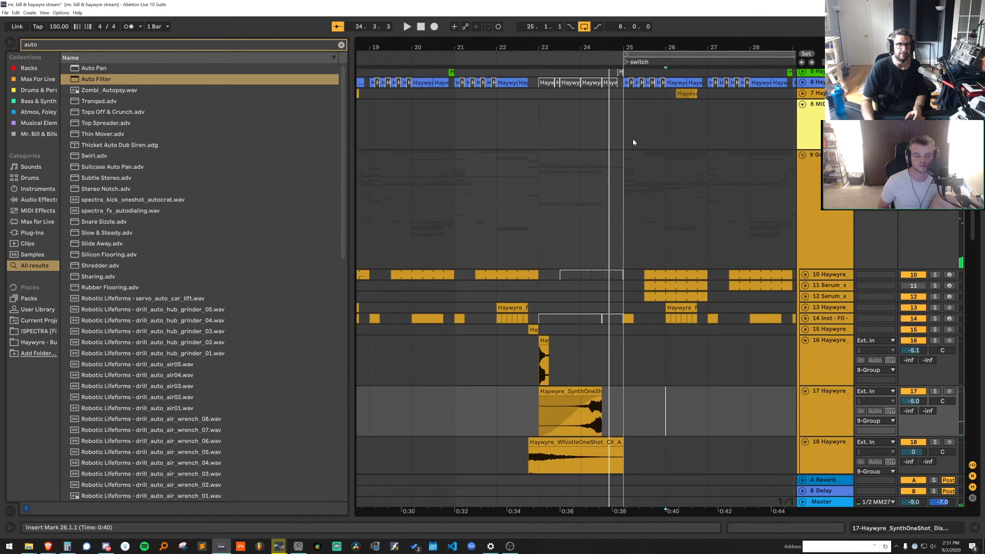
pyautogui.press('space')
pyautogui.scroll(-7, 644, 181)
pyautogui.click(448, 104)
pyautogui.press('space')
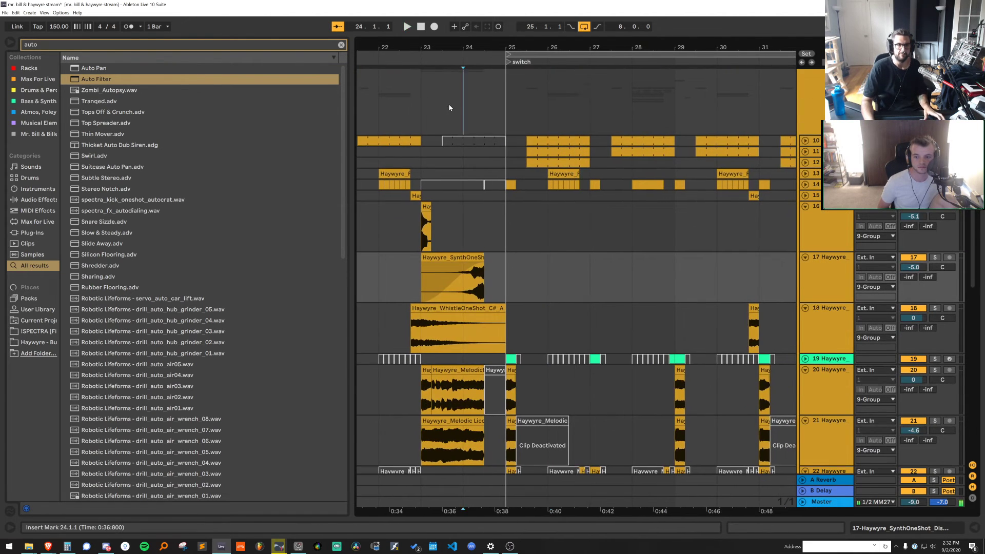
pyautogui.press('space')
pyautogui.scroll(-5, 534, 206)
pyautogui.scroll(-4, 631, 318)
pyautogui.press('space')
pyautogui.press('space')
pyautogui.scroll(5, 623, 287)
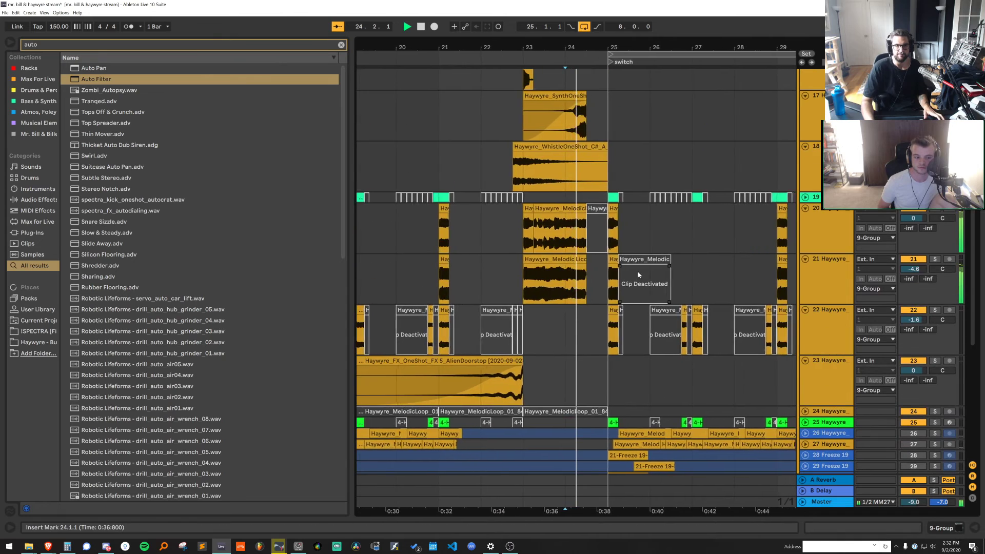
# Solo track 18, set the fixed grid to 1/16 and delete the whistle's tail from 24.3 onward
pyautogui.press('space')
pyautogui.click(936, 216)
pyautogui.press('space')
pyautogui.rightClick(629, 191)
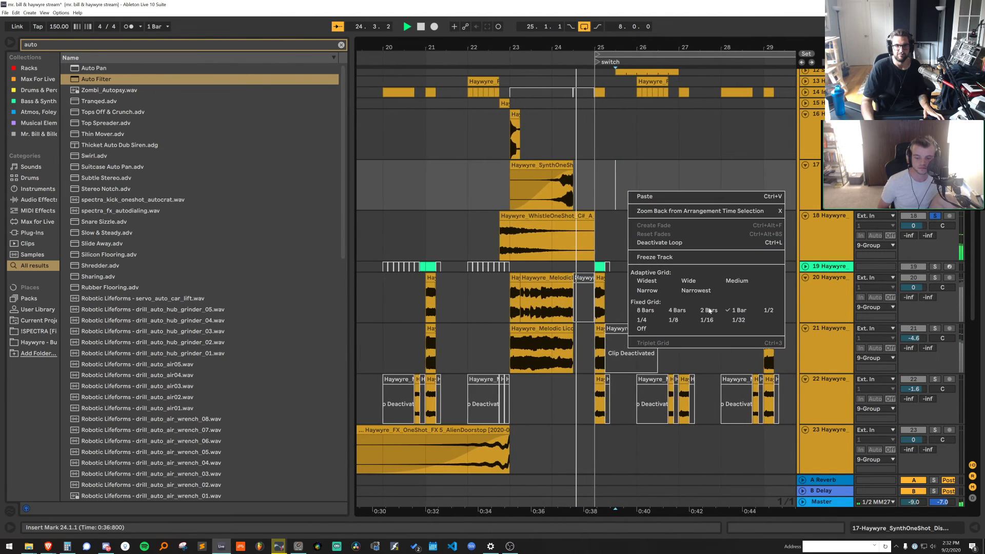
pyautogui.click(707, 318)
pyautogui.press('space')
pyautogui.moveTo(594, 199); pyautogui.dragTo(566, 227)
pyautogui.press('Delete')
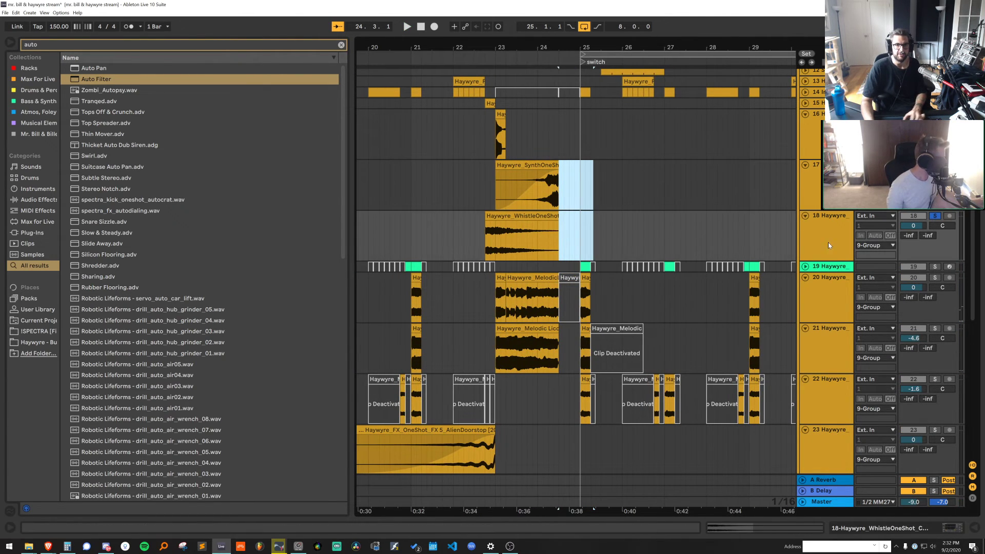
# Search the browser for "pitch drop" and add PitchDrop.amxd to track 18 after its Auto Filter
pyautogui.doubleClick(829, 241)
pyautogui.hotkey('ctrl', 'f')
pyautogui.write('pitch drop')
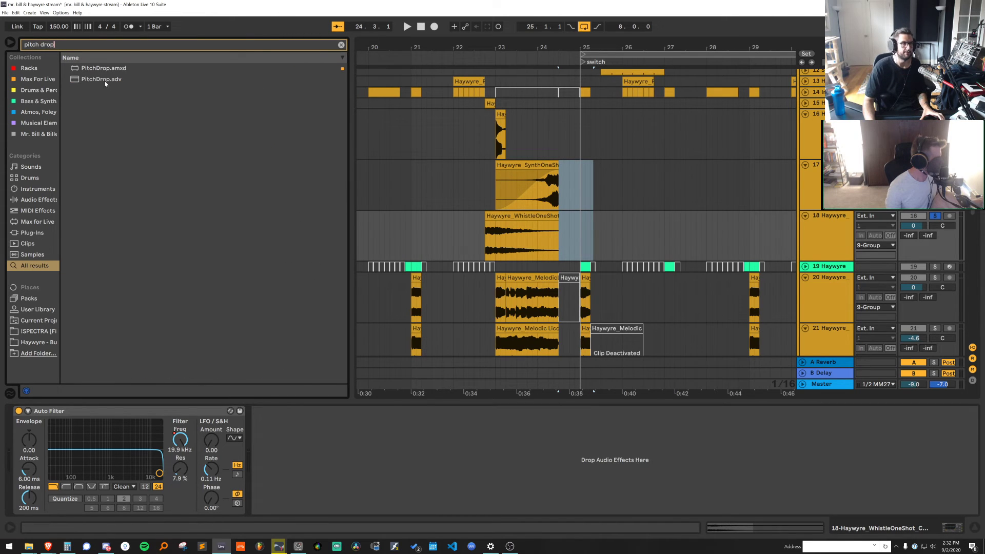
pyautogui.moveTo(100, 68); pyautogui.dragTo(99, 68)
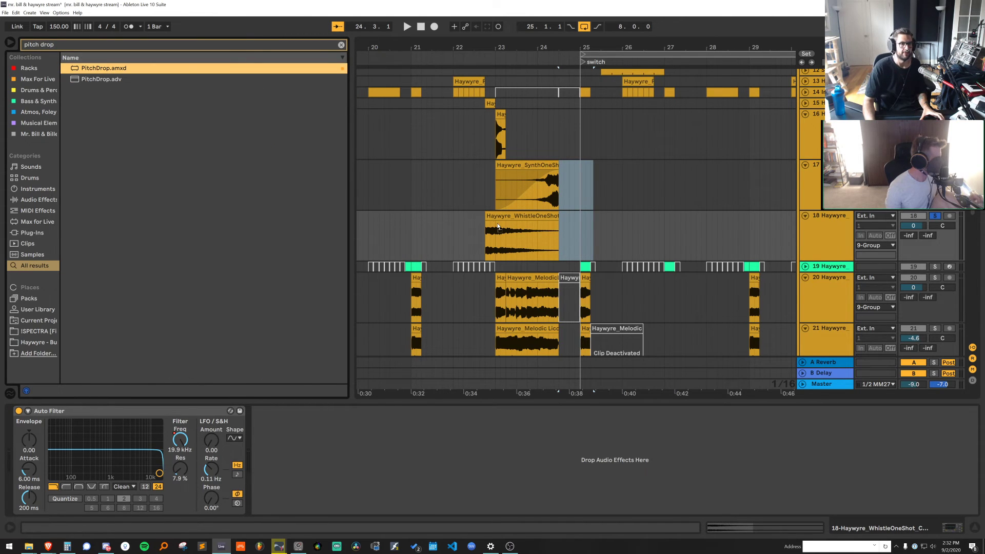
pyautogui.moveTo(552, 42); pyautogui.dragTo(552, 82)
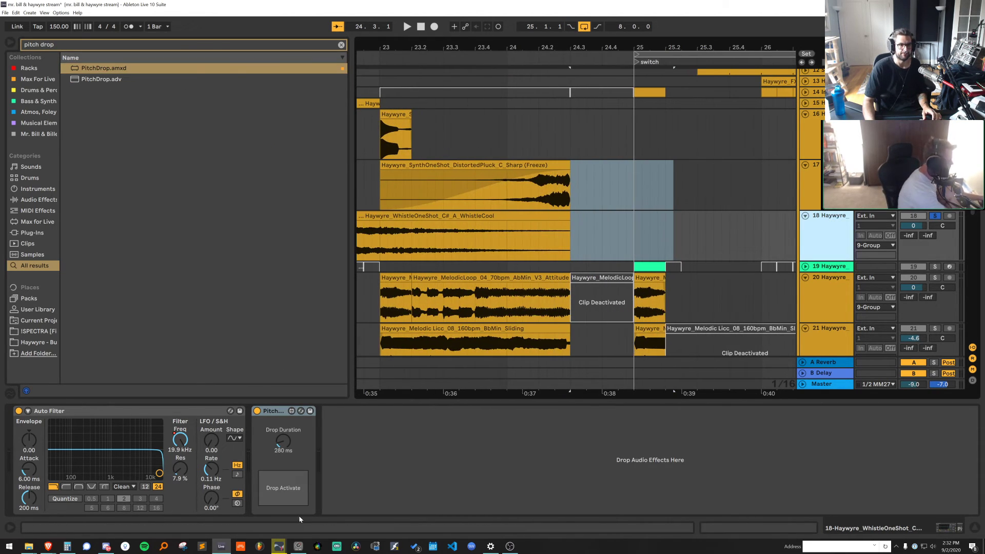
# Automate PitchDrop's Drop Activate on track 18 to switch on from 24.2 until just past 24.3, and audition it
pyautogui.click(285, 489)
pyautogui.press('a')
pyautogui.click(566, 235)
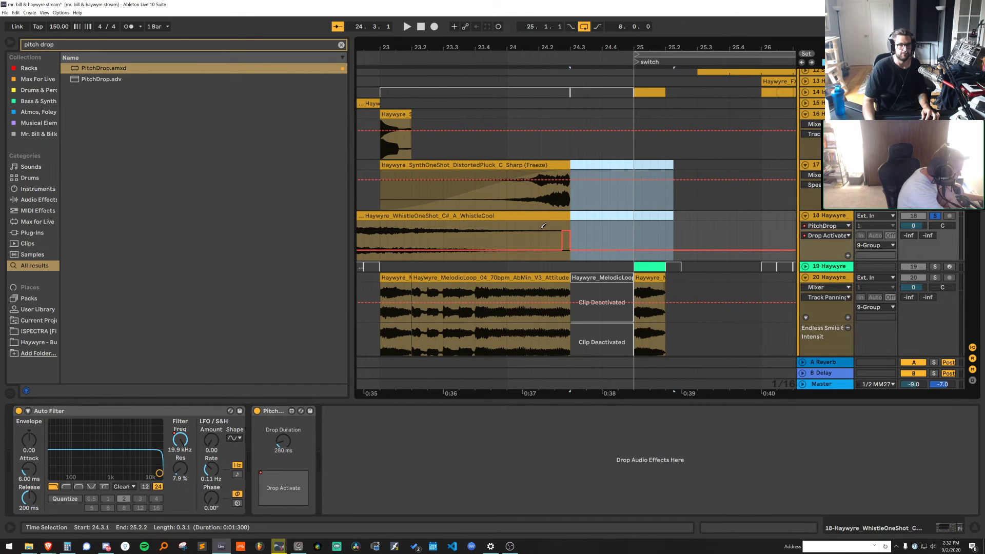
pyautogui.moveTo(544, 226); pyautogui.dragTo(573, 226)
pyautogui.click(488, 216)
pyautogui.press('space')
pyautogui.press('b')
pyautogui.click(501, 238)
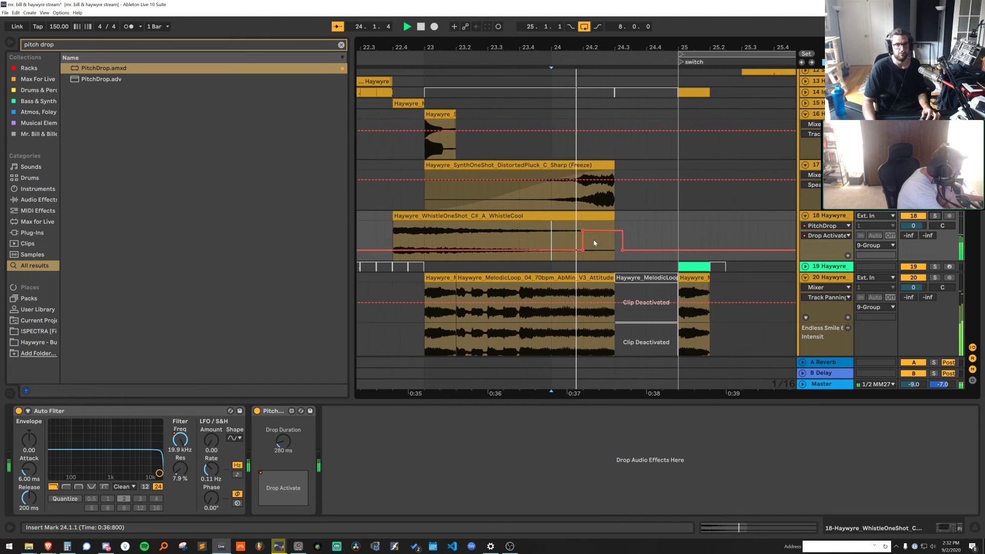
pyautogui.press('space')
# Try PitchDrop on the reversed pluck by copying the device from track 18 to track 17, and play from 23.3
pyautogui.press('a')
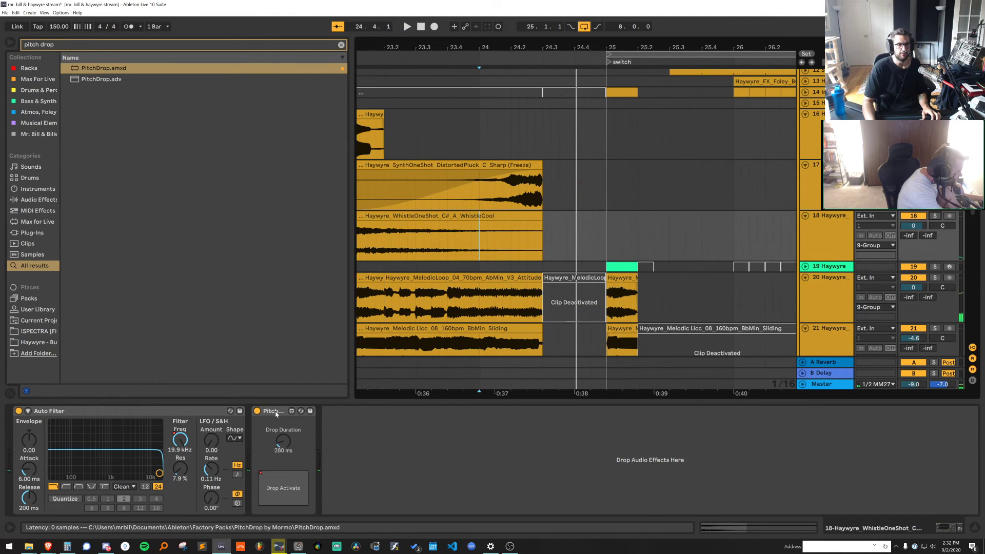
pyautogui.moveTo(276, 413); pyautogui.dragTo(561, 192)
pyautogui.moveTo(513, 166); pyautogui.dragTo(479, 199)
pyautogui.click(431, 195)
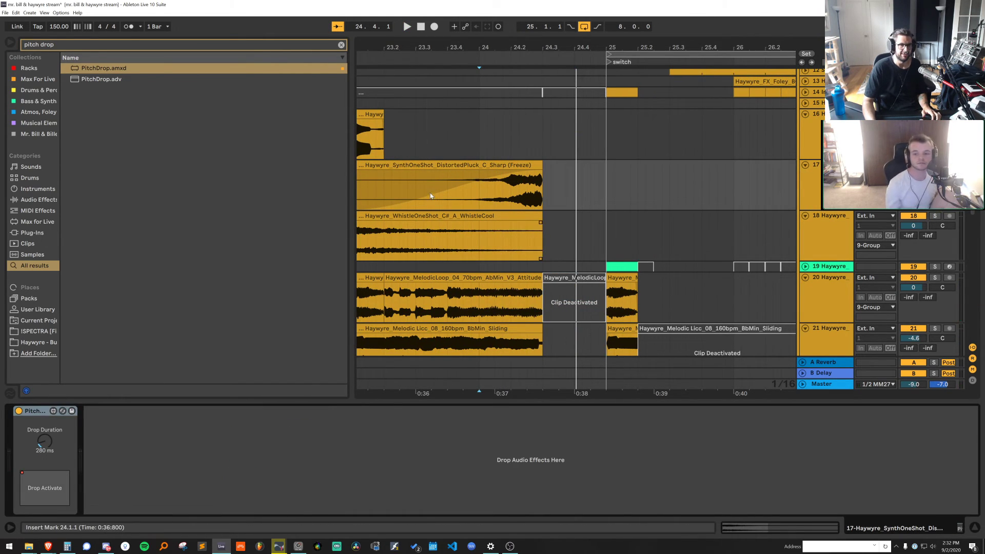
pyautogui.press('space')
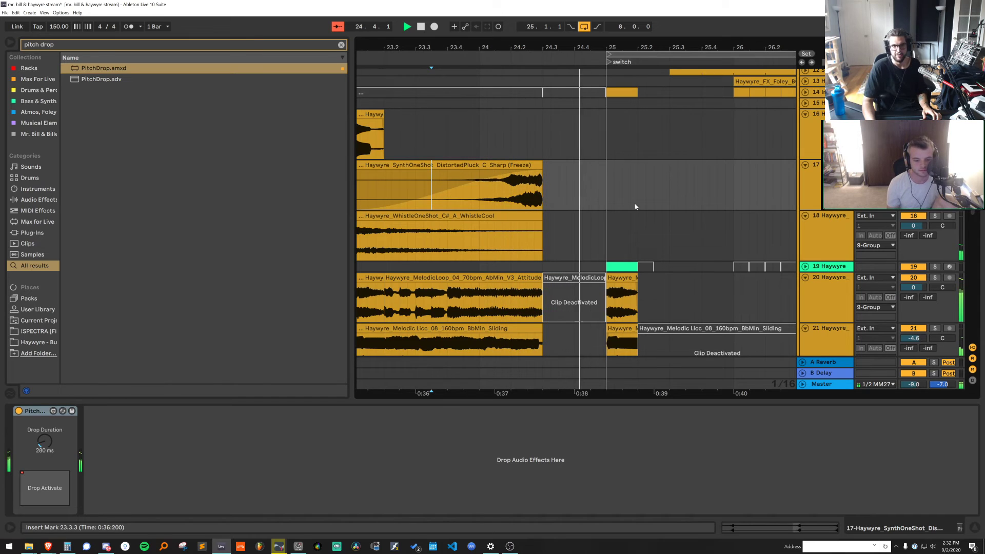
pyautogui.press('space')
pyautogui.press('space')
pyautogui.scroll(-1, 624, 235)
# Copy PitchDrop from track 18 to the end of the device chains on tracks 20 and 21, and play from 23.4
pyautogui.click(838, 201)
pyautogui.press('space')
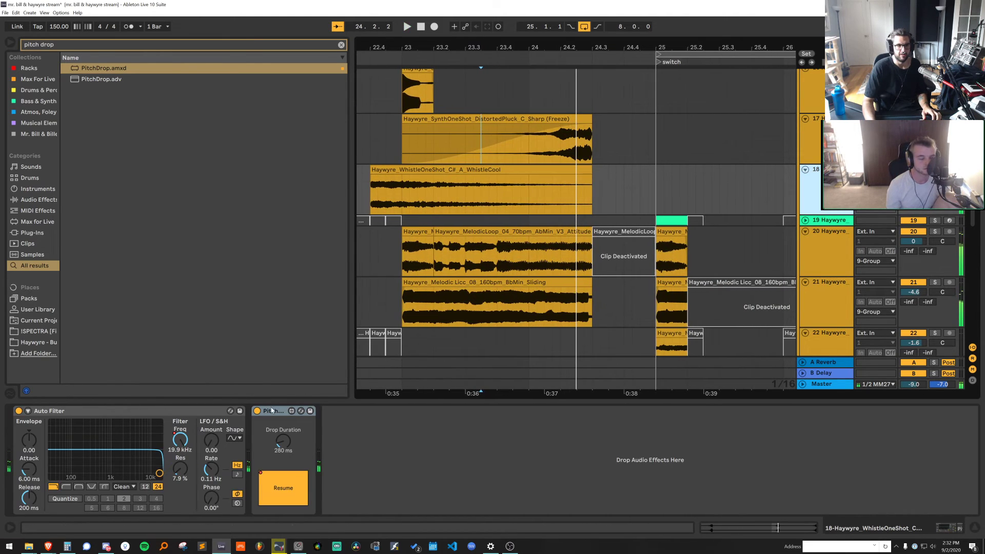
pyautogui.moveTo(274, 412); pyautogui.dragTo(601, 289)
pyautogui.press('Down')
pyautogui.press('Down')
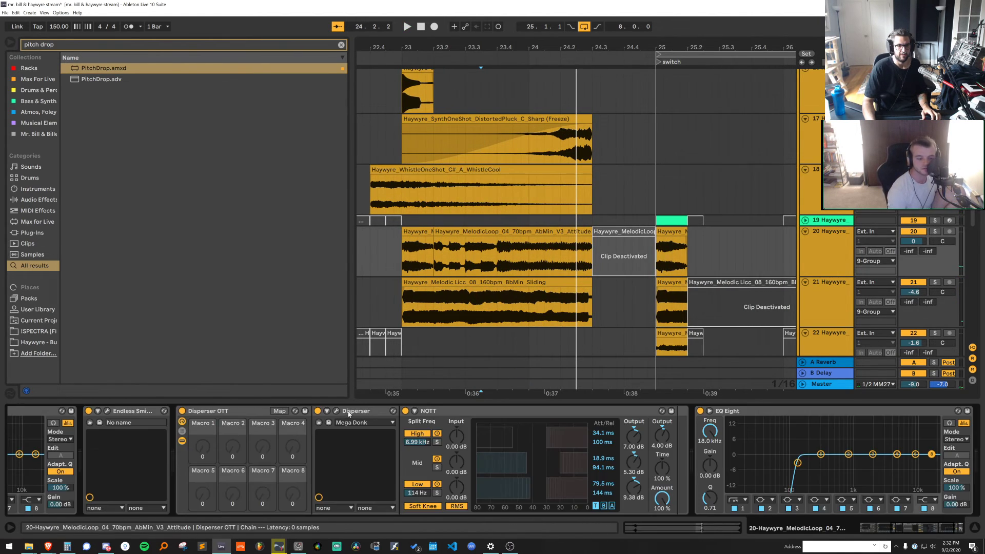
pyautogui.click(953, 528)
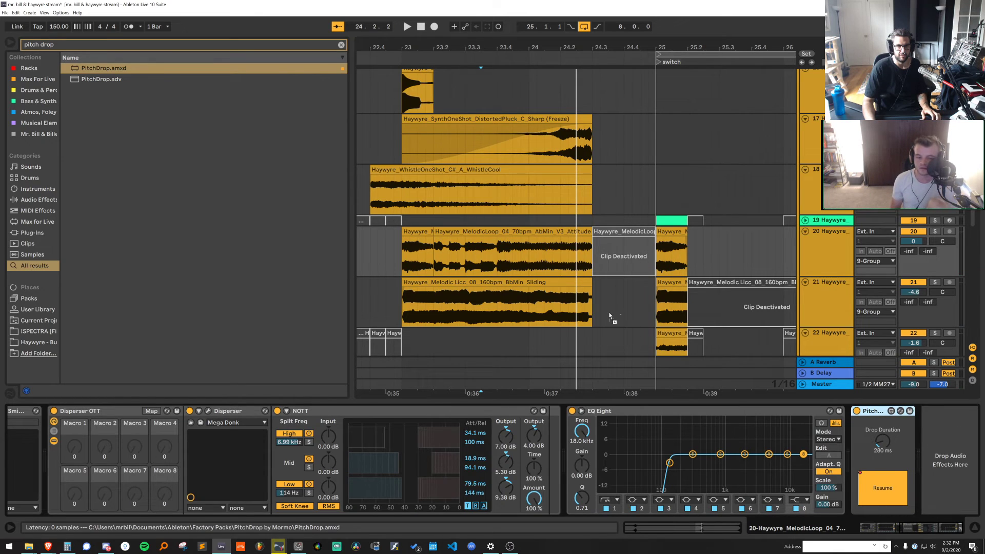
pyautogui.click(497, 307)
pyautogui.press('space')
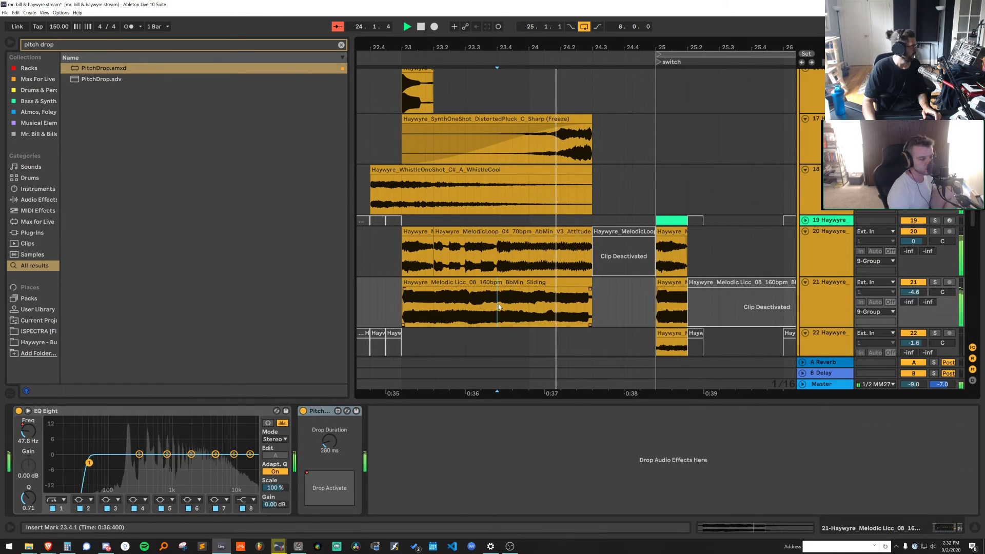
pyautogui.press('space')
# Try deactivating the clips on tracks 37 and 38 between 24.2 and 24.3, audition the cut and undo it
pyautogui.moveTo(972, 224); pyautogui.dragTo(964, 308)
pyautogui.scroll(-5, 965, 308)
pyautogui.press('space')
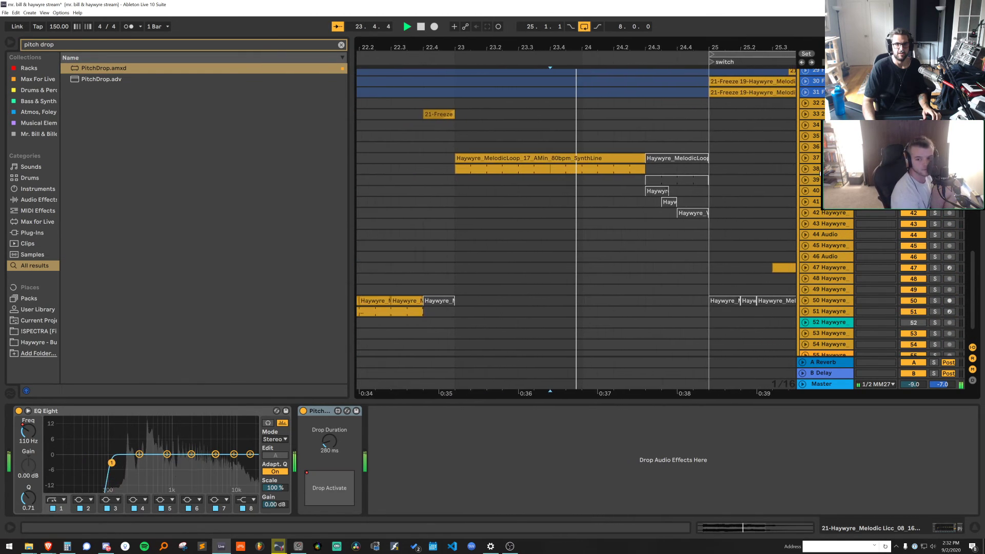
pyautogui.click(805, 169)
pyautogui.click(806, 158)
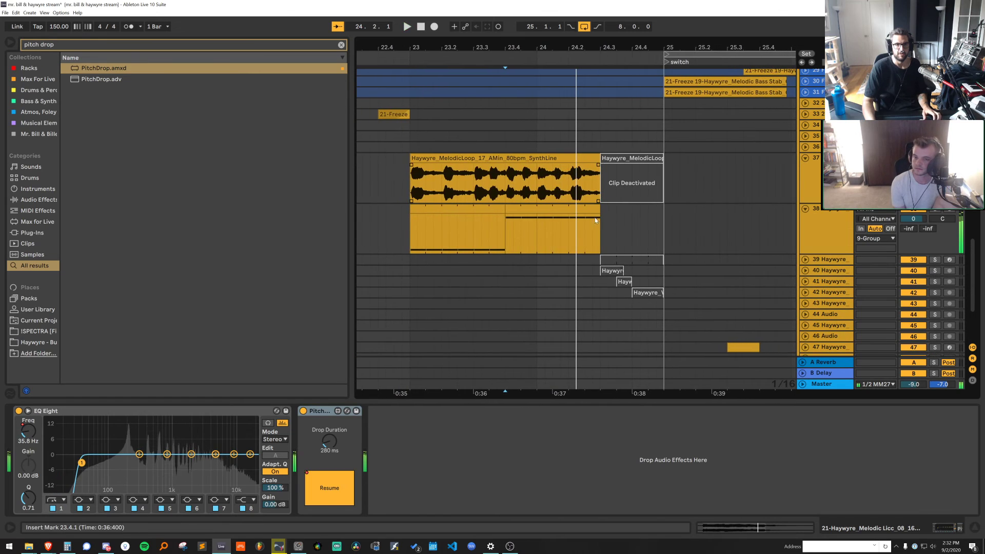
pyautogui.moveTo(599, 231); pyautogui.dragTo(569, 190)
pyautogui.press('0')
pyautogui.click(531, 189)
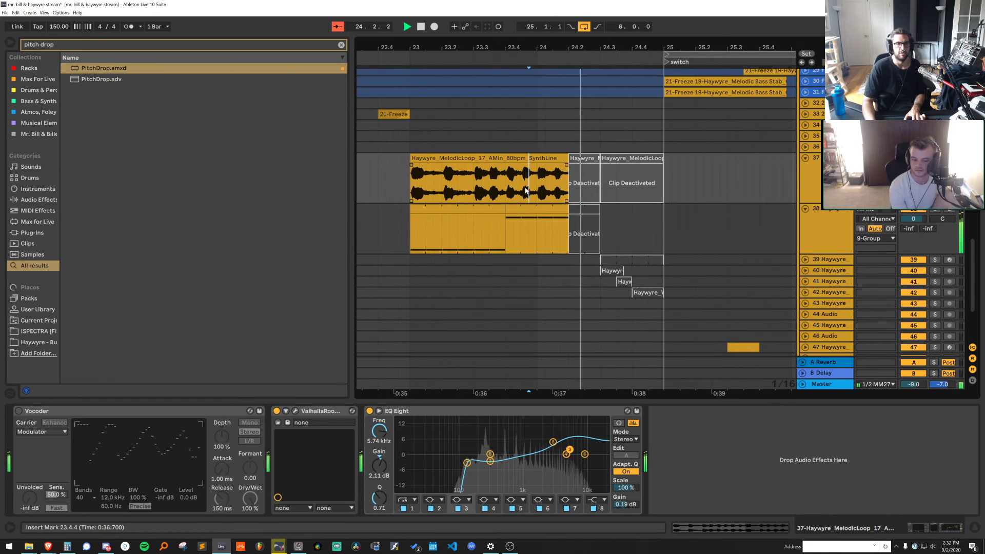
pyautogui.click(508, 192)
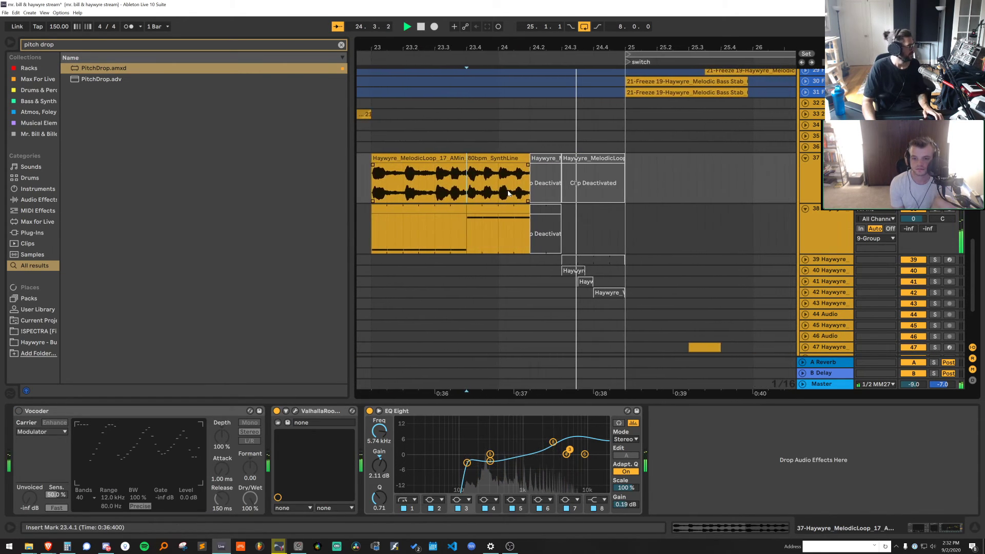
pyautogui.press('space')
pyautogui.hotkey('ctrl', 'z')
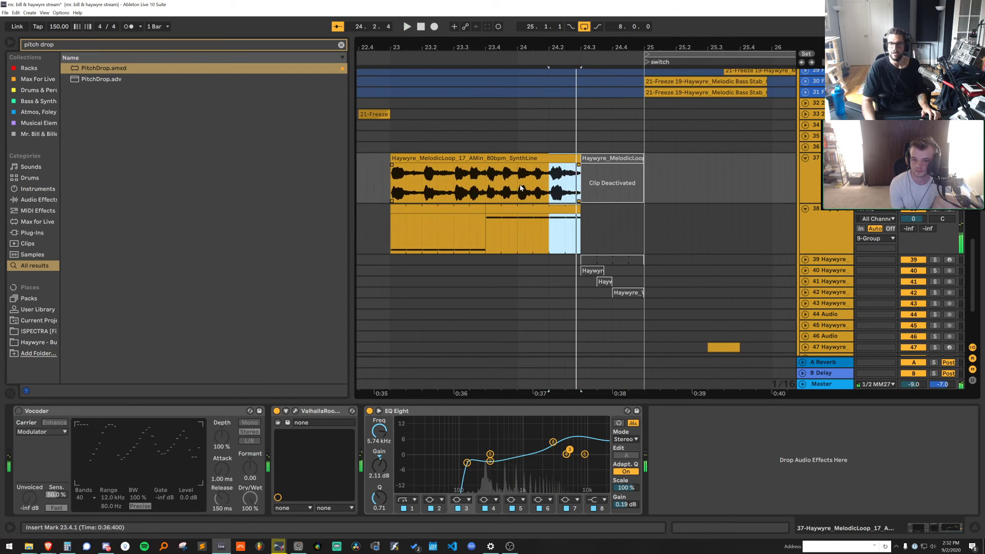
# Check PitchDrop on tracks 21, 20 and 18, and delete the PitchDrop device from track 17
pyautogui.scroll(10, 652, 239)
pyautogui.click(783, 241)
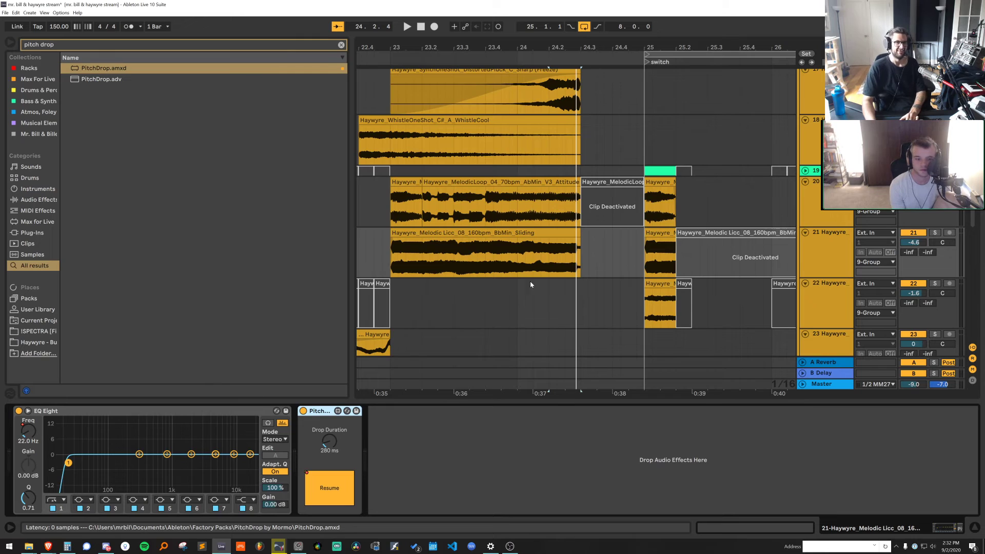
pyautogui.click(533, 206)
pyautogui.click(871, 415)
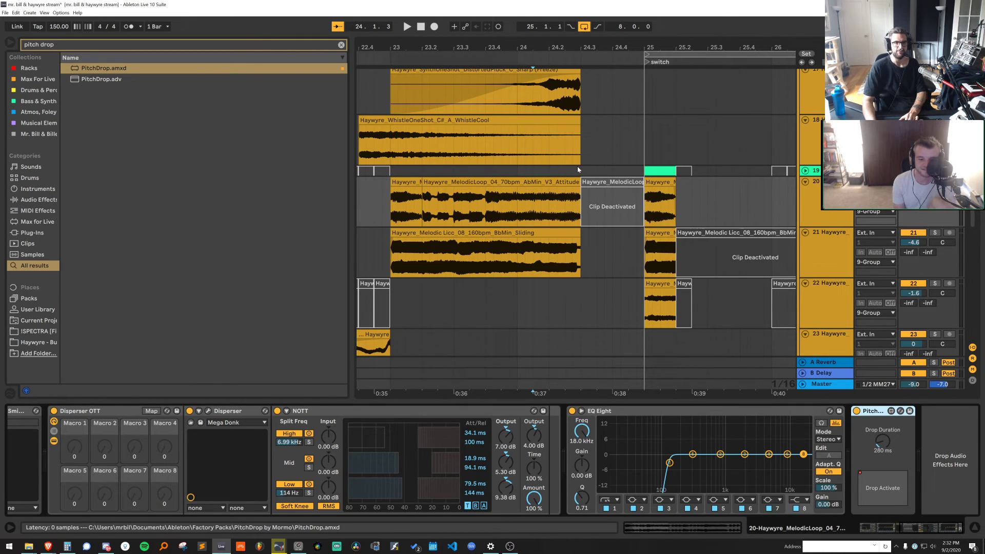
pyautogui.click(597, 140)
pyautogui.click(276, 412)
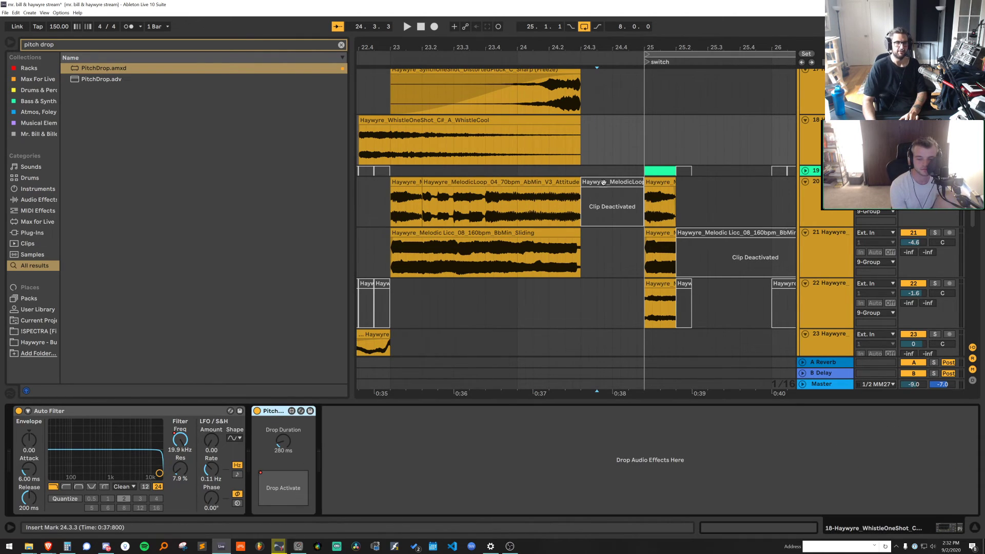
pyautogui.click(599, 97)
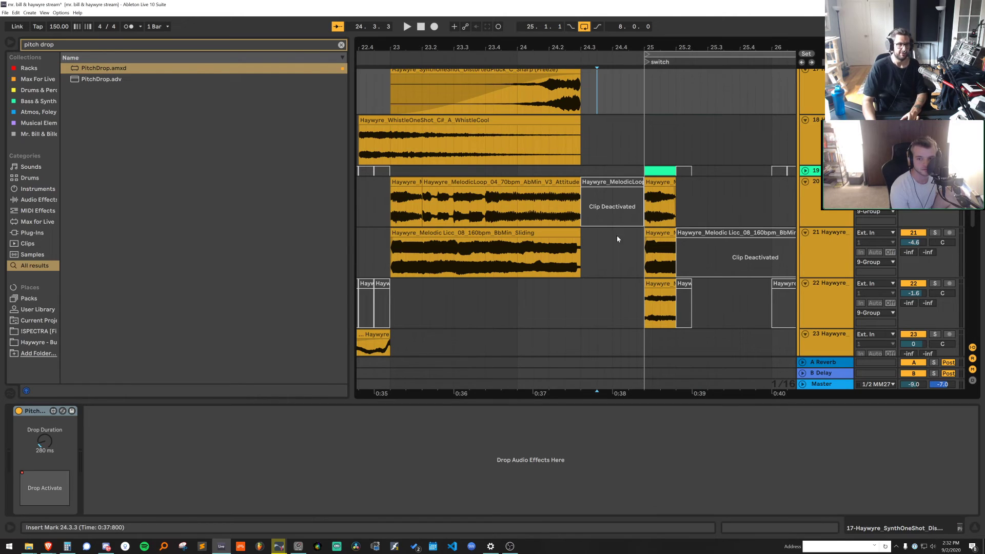
pyautogui.click(52, 409)
pyautogui.press('Delete')
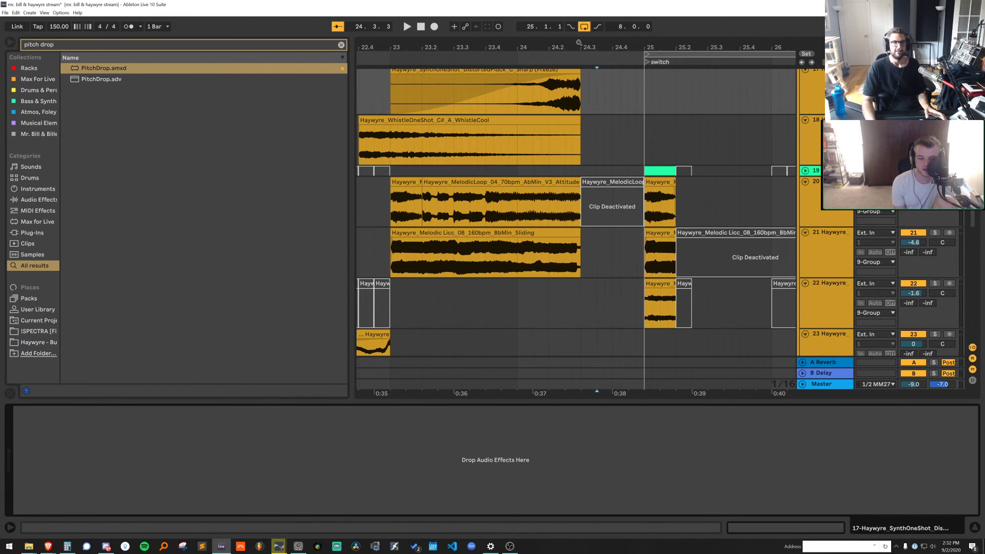
# Collapse all tracks and hide the device view while playing the transition from 22.2
pyautogui.moveTo(578, 44); pyautogui.dragTo(579, 26)
pyautogui.click(461, 107)
pyautogui.keyDown('alt'); pyautogui.click(805, 120); pyautogui.keyUp('alt')
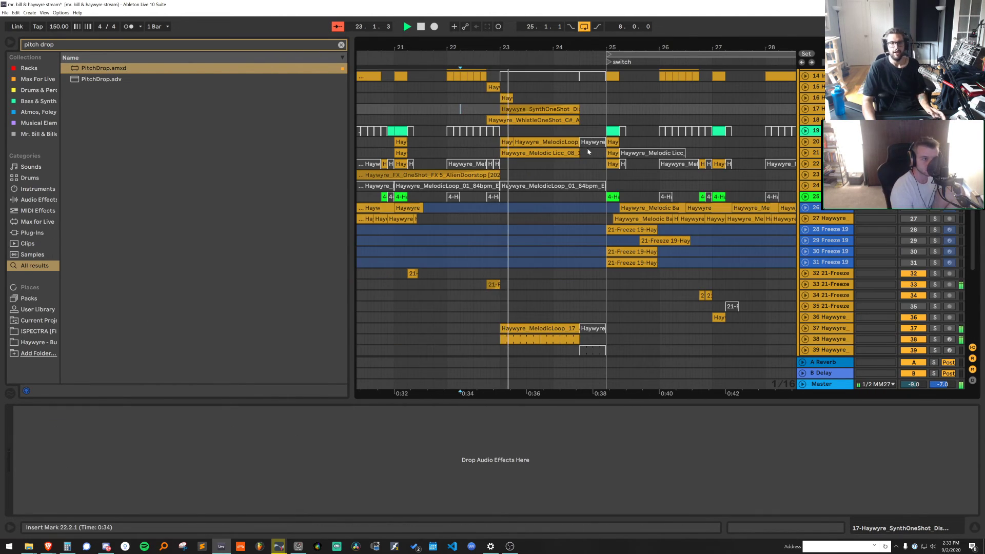
pyautogui.moveTo(650, 400); pyautogui.dragTo(654, 406)
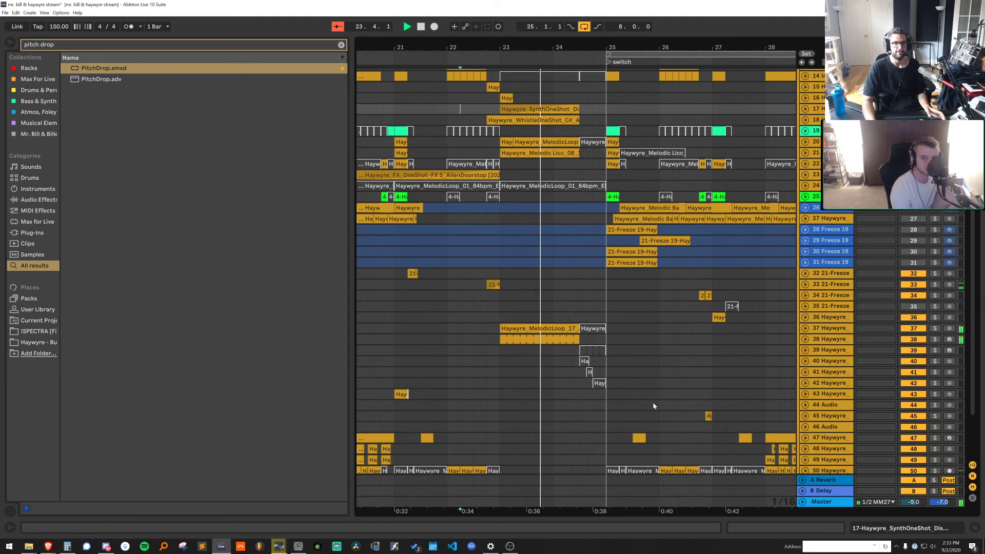
# Expand track 20 and play the transition around 24.3
pyautogui.click(805, 153)
pyautogui.click(805, 153)
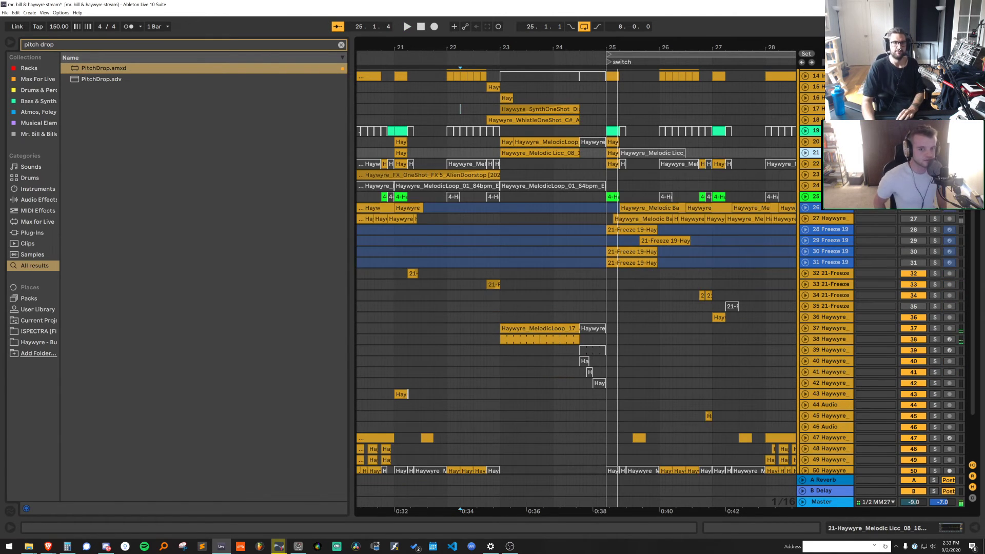
pyautogui.press('space')
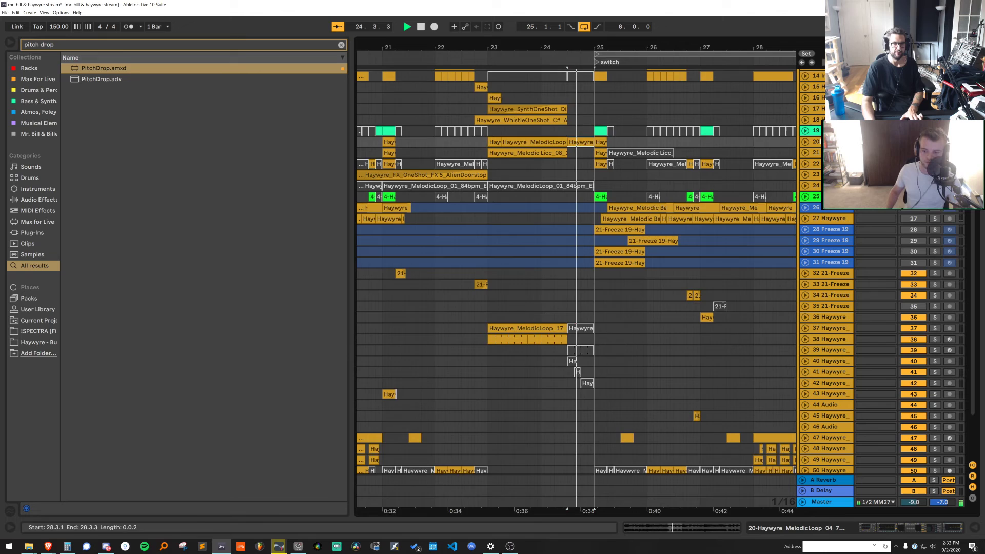
pyautogui.click(805, 142)
pyautogui.press('space')
# Try splitting the track 20 melodic loop clip after 24.3 and shifting the later slice back to 24.3
pyautogui.moveTo(546, 43); pyautogui.dragTo(547, 53)
pyautogui.click(547, 165)
pyautogui.hotkey('ctrl', 'e')
pyautogui.moveTo(570, 143); pyautogui.dragTo(542, 142)
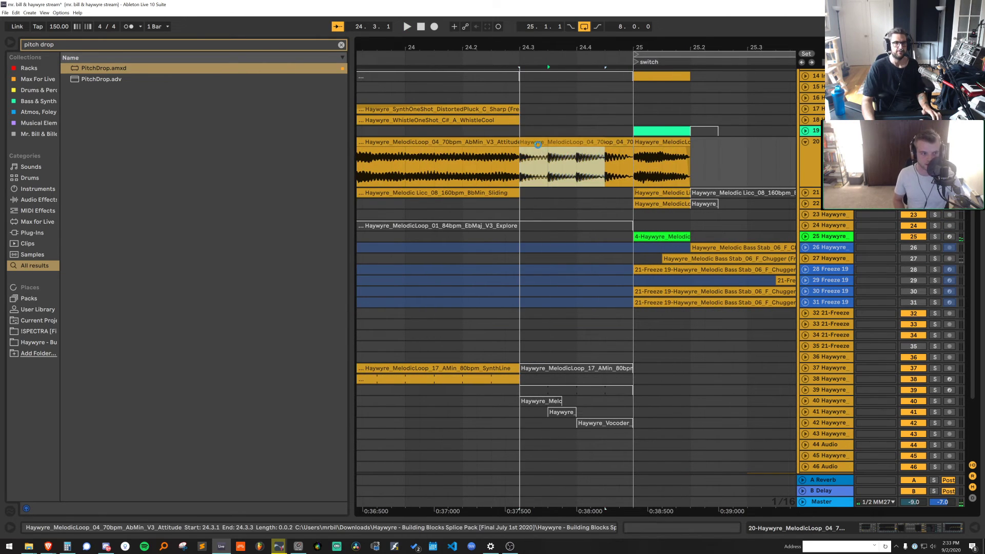
pyautogui.press('space')
pyautogui.press('space')
pyautogui.press('space')
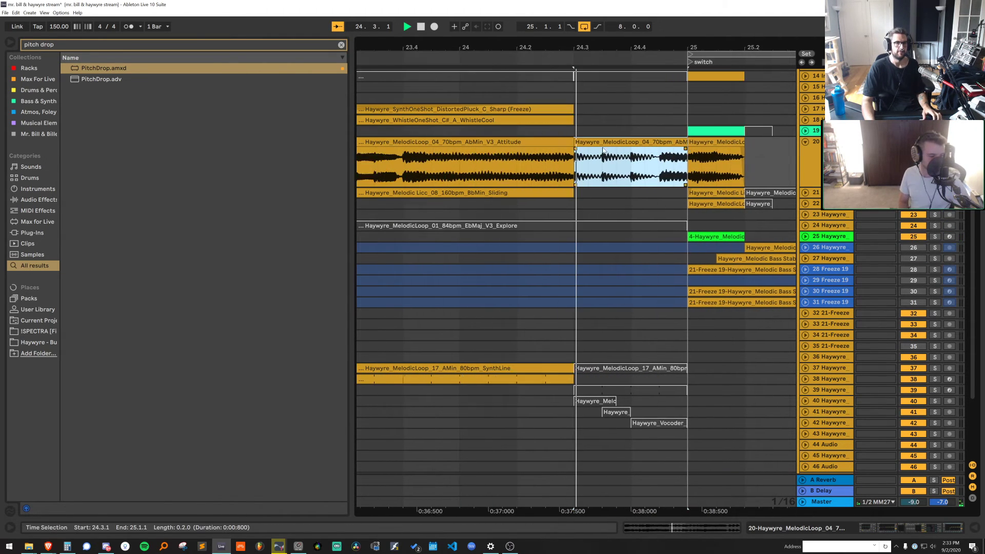
# Cut up the track 20 melodic loop clip after 24.3 and remove the pieces between 24.4 and 25
pyautogui.click(603, 165)
pyautogui.press('space')
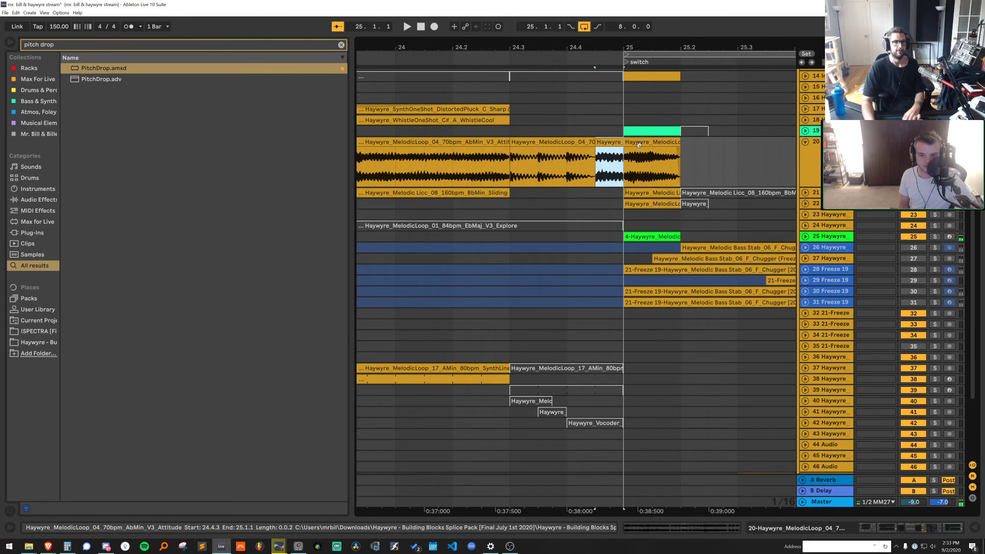
pyautogui.press('Delete')
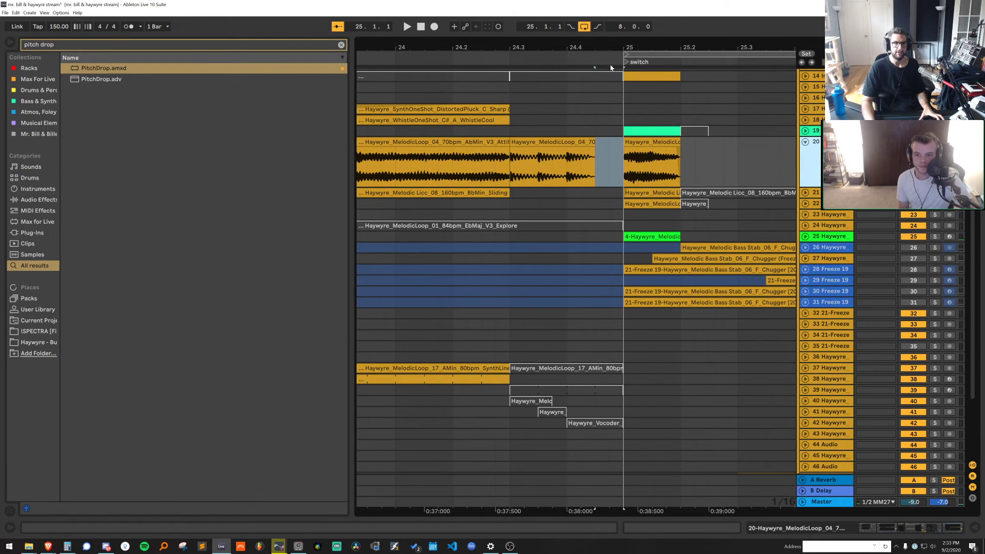
pyautogui.click(591, 141)
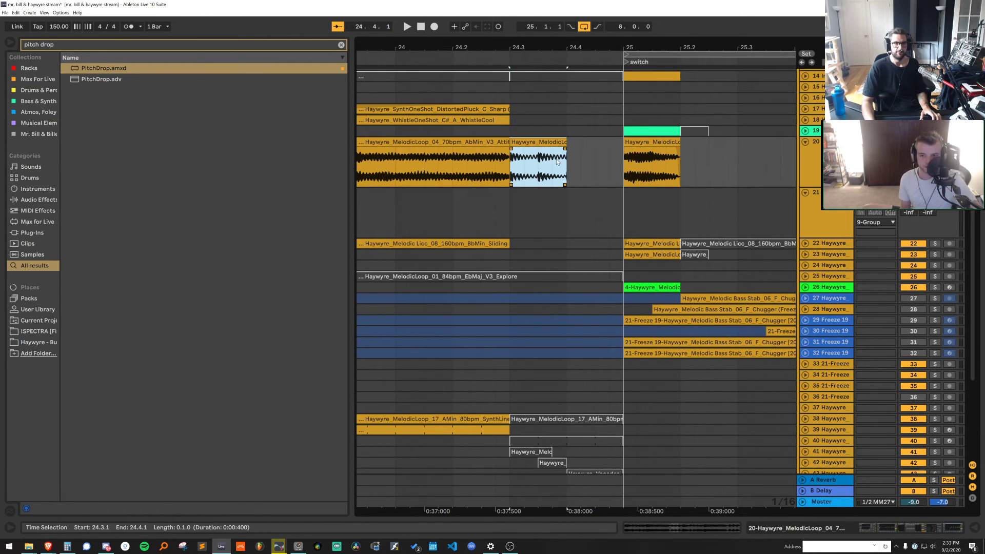
# Insert an empty audio track below track 21 and open the Haywyre sample pack's [H] 01 AUDIO folder
pyautogui.click(832, 196)
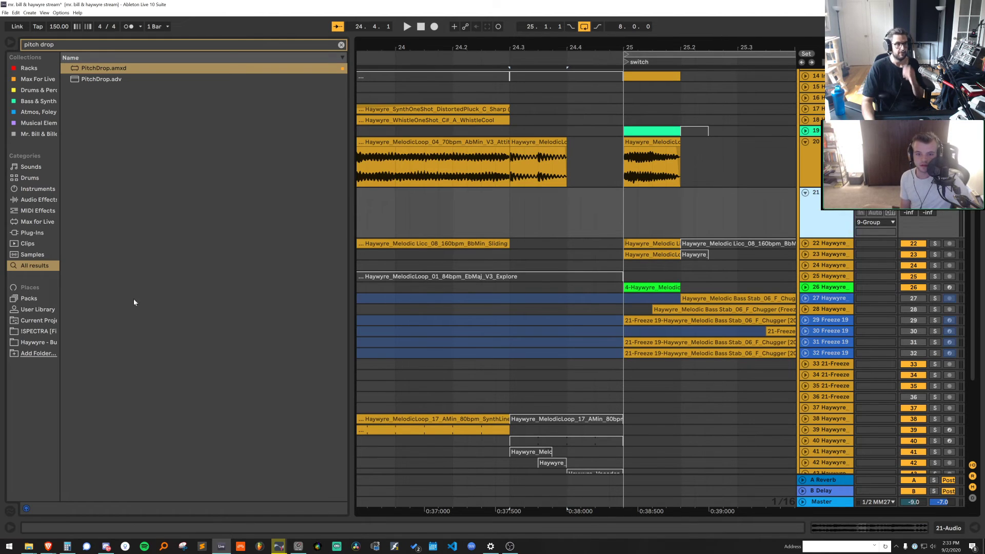
pyautogui.hotkey('ctrl', 't')
pyautogui.click(35, 343)
pyautogui.click(341, 46)
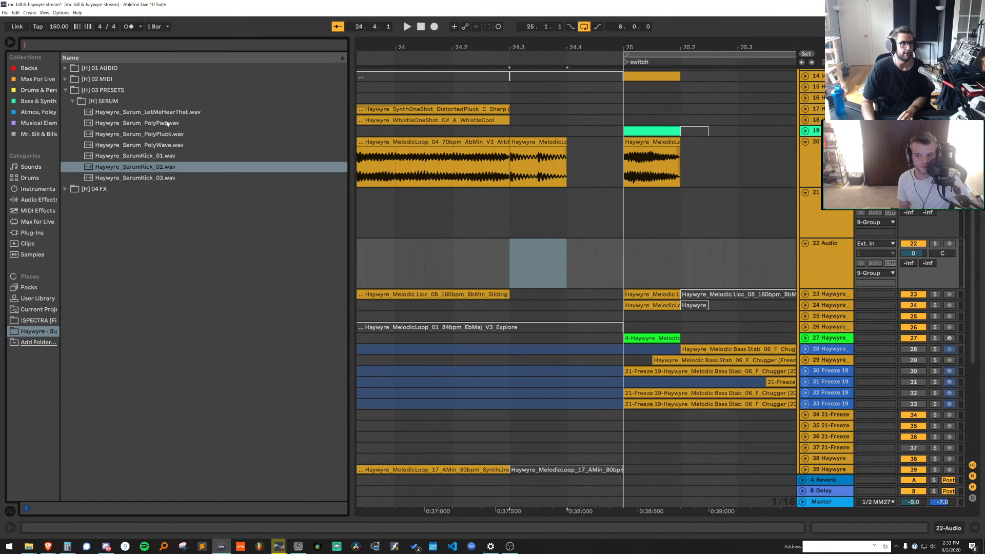
pyautogui.click(114, 68)
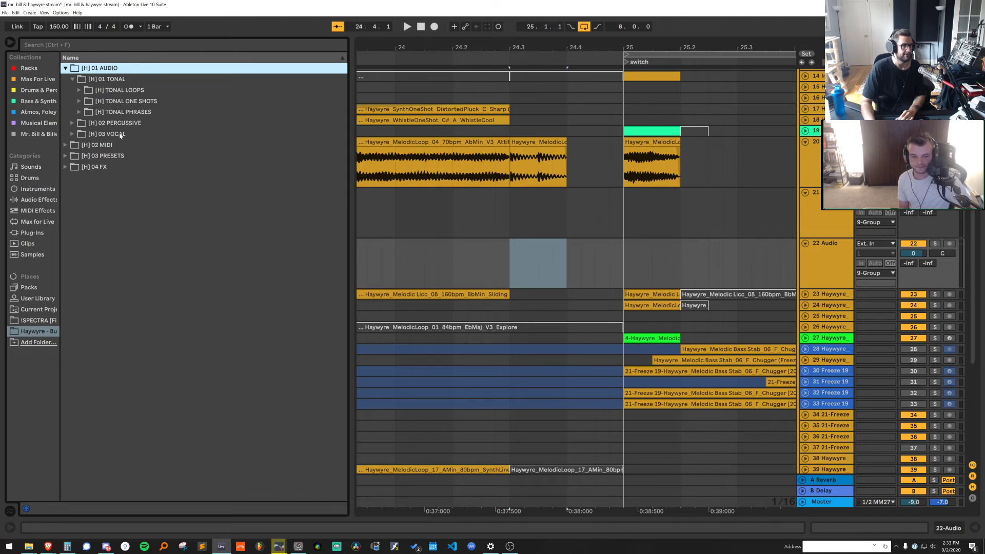
# Preview the vocoder phrases in the pack's [H] 03 VOCAL folder
pyautogui.click(120, 133)
pyautogui.click(171, 153)
pyautogui.click(171, 167)
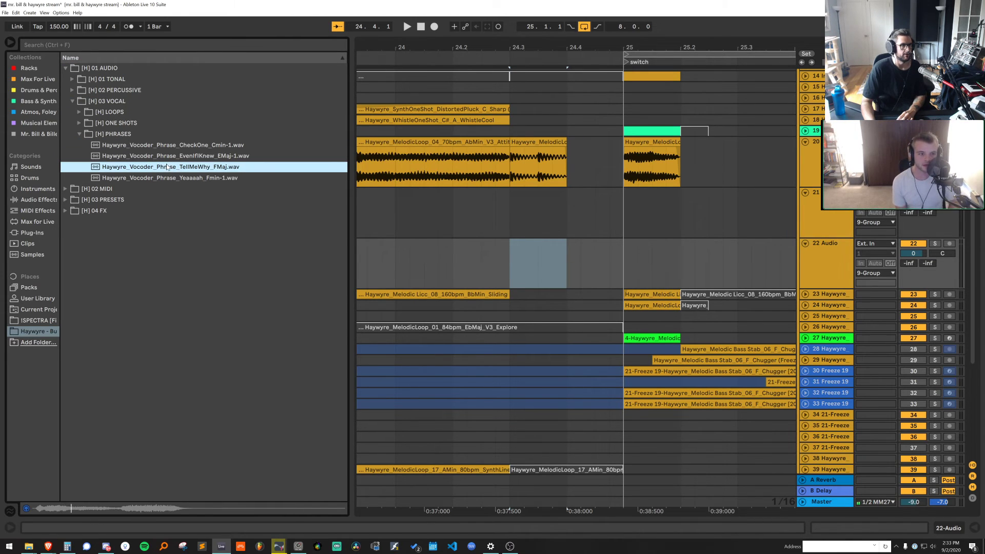
pyautogui.click(167, 178)
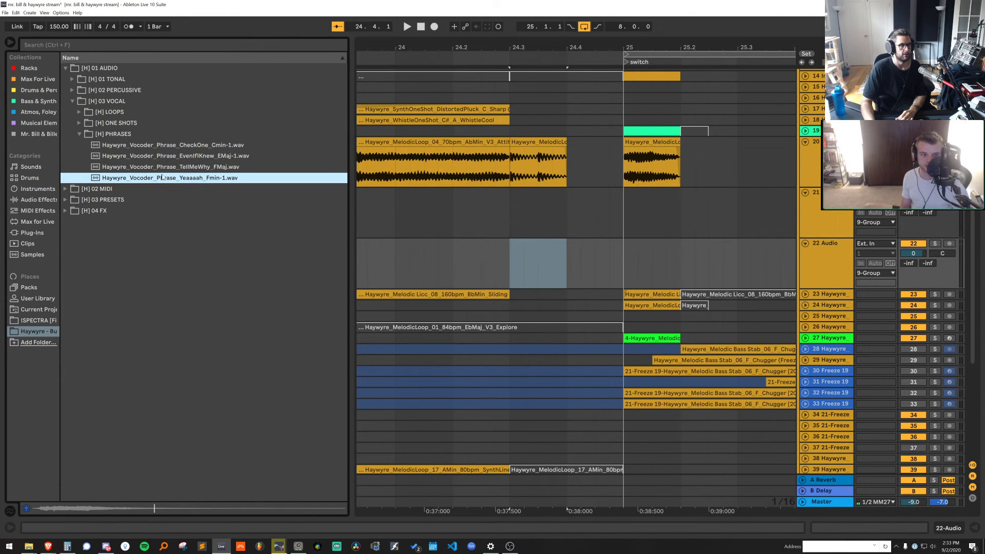
pyautogui.click(158, 156)
pyautogui.click(153, 146)
# Preview the vocal one-shots, including the VowelASlide, Vocoder_OneShot_CMin and VocalsAndVocoder_OneShot_Ooommm_1 samples
pyautogui.click(137, 123)
pyautogui.click(148, 158)
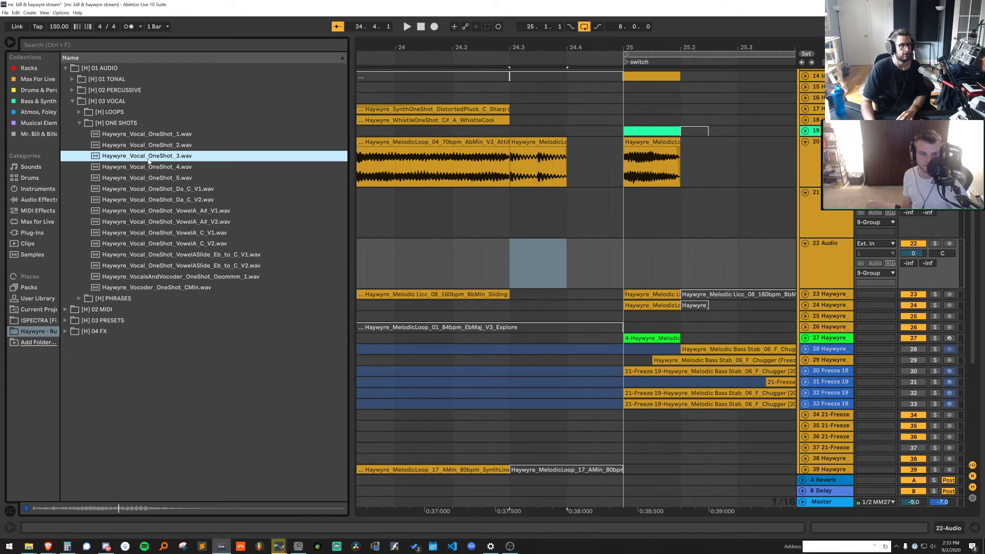
pyautogui.click(158, 189)
pyautogui.click(172, 254)
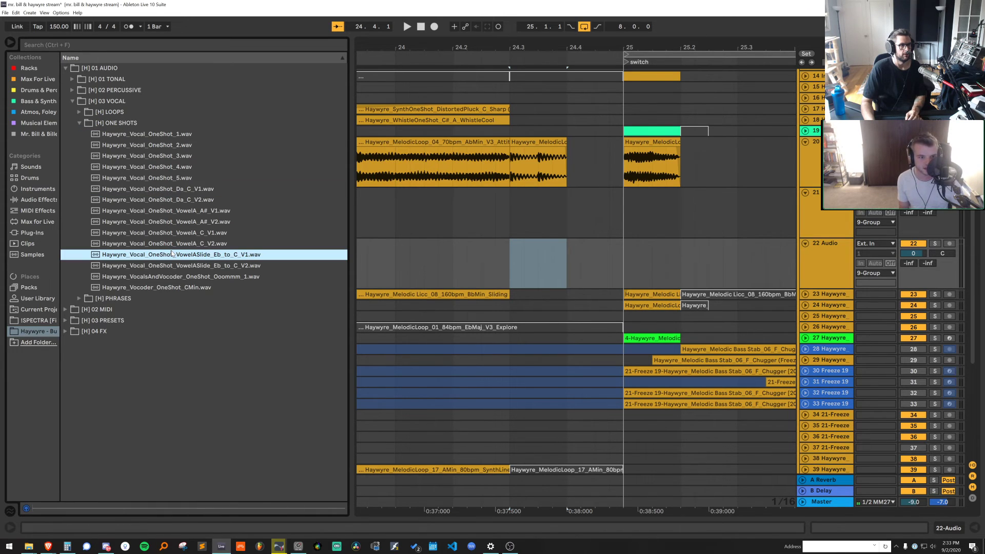
pyautogui.click(168, 266)
pyautogui.click(164, 289)
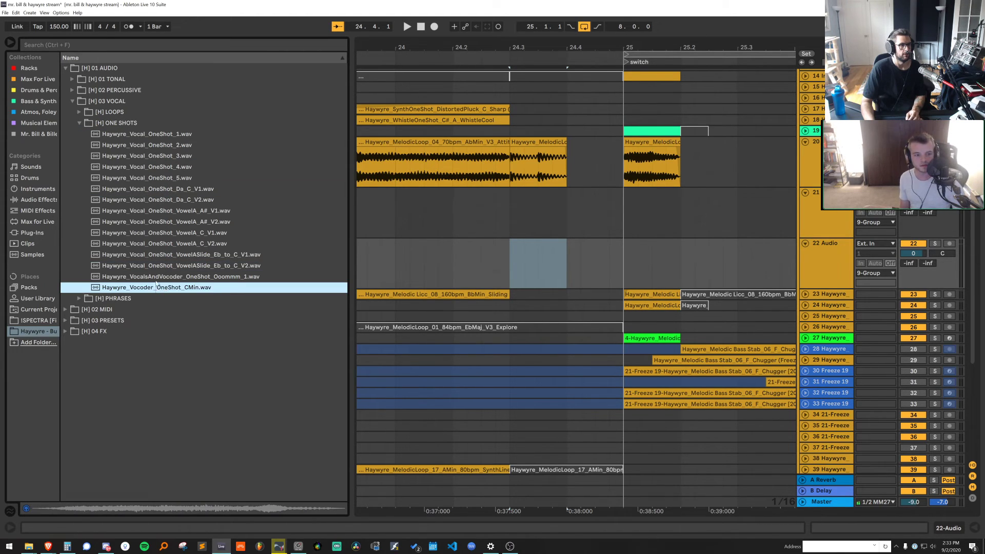
pyautogui.click(159, 267)
pyautogui.click(159, 276)
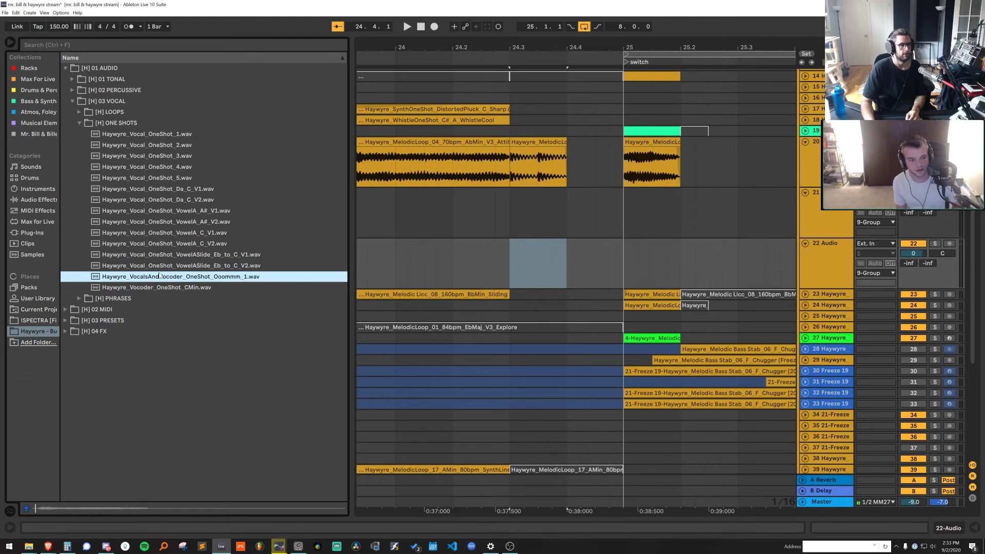
pyautogui.click(172, 146)
# Place Haywyre_VocalsAndVocoder_OneShot_Ooommm_1 on track 21, remove its part before 24.4 and audition it
pyautogui.moveTo(212, 276); pyautogui.dragTo(485, 209)
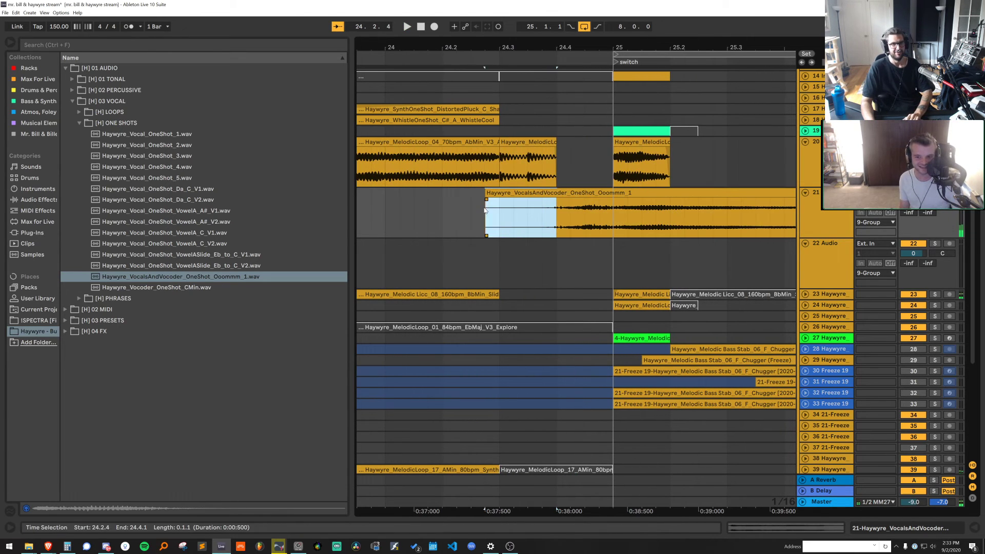
pyautogui.press('Delete')
pyautogui.click(568, 193)
pyautogui.press('space')
pyautogui.press('space')
# Transpose the Ooommm vocal clip to 1 st and move its sample start to 0.0.348
pyautogui.doubleClick(495, 194)
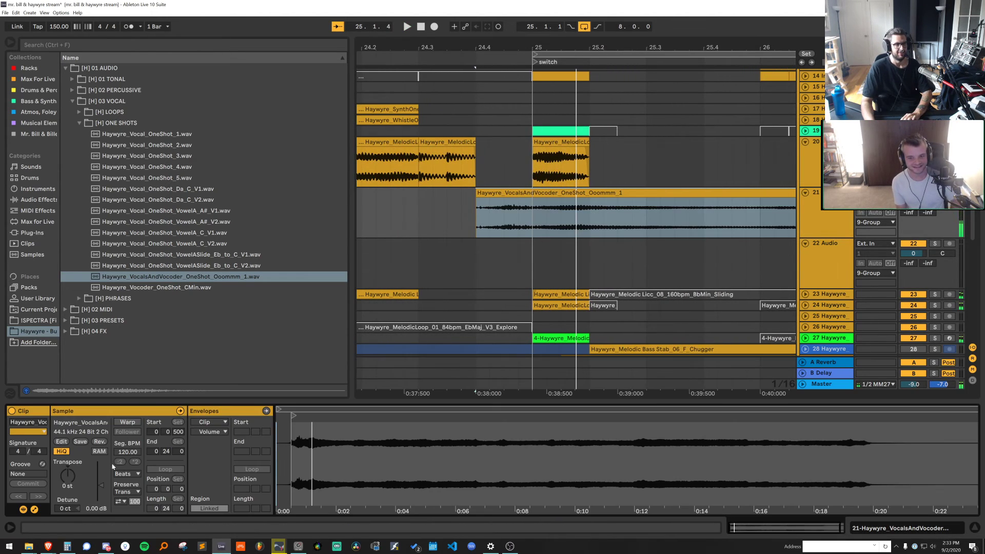
pyautogui.press('space')
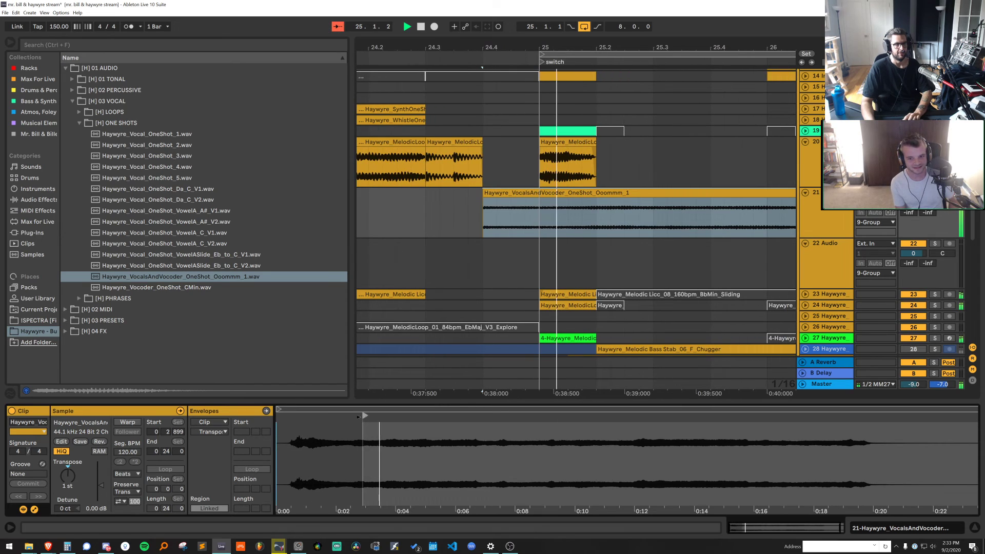
pyautogui.moveTo(358, 417); pyautogui.dragTo(303, 416)
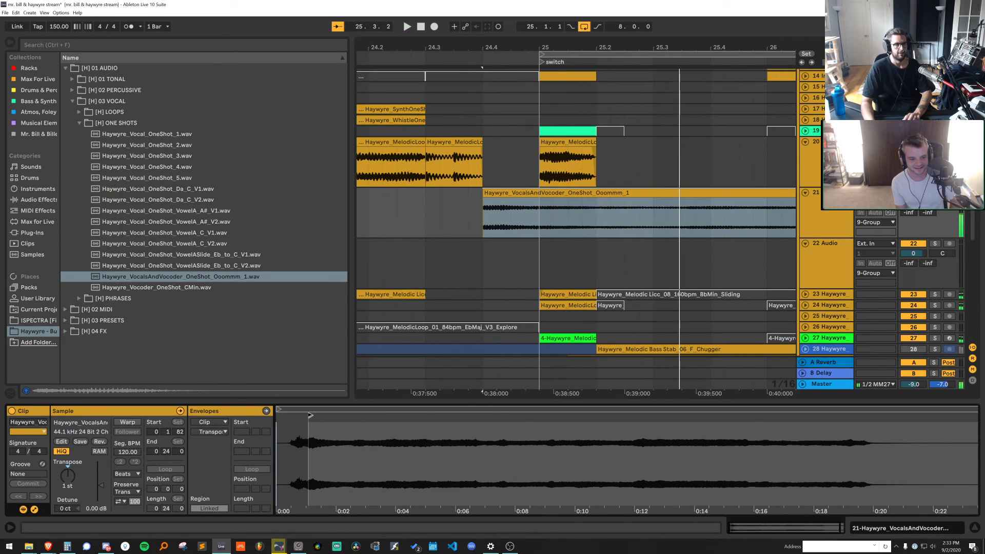
pyautogui.press('space')
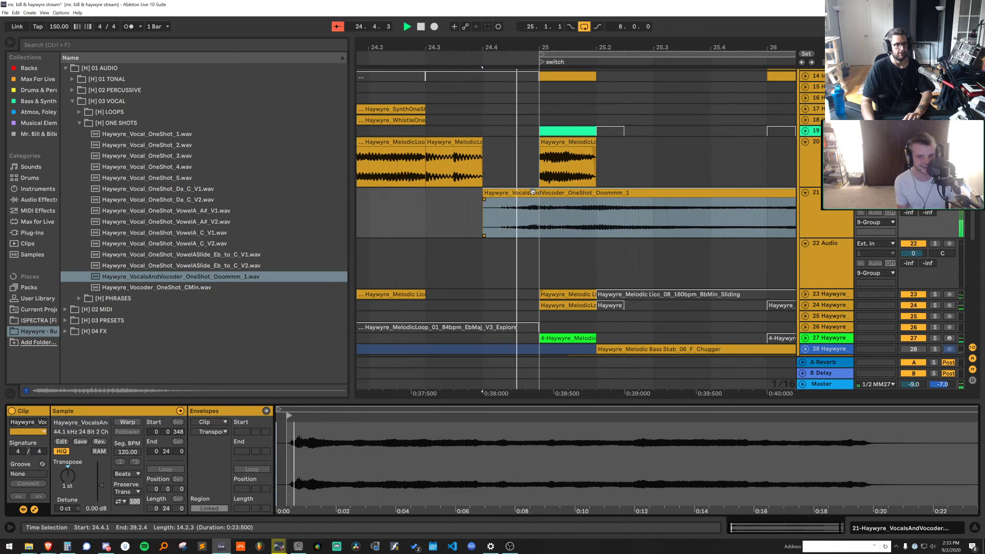
# Move the Ooommm vocal clip on track 21 to start at 24.3 and play it
pyautogui.press('space')
pyautogui.moveTo(484, 193); pyautogui.dragTo(427, 194)
pyautogui.press('space')
pyautogui.doubleClick(528, 211)
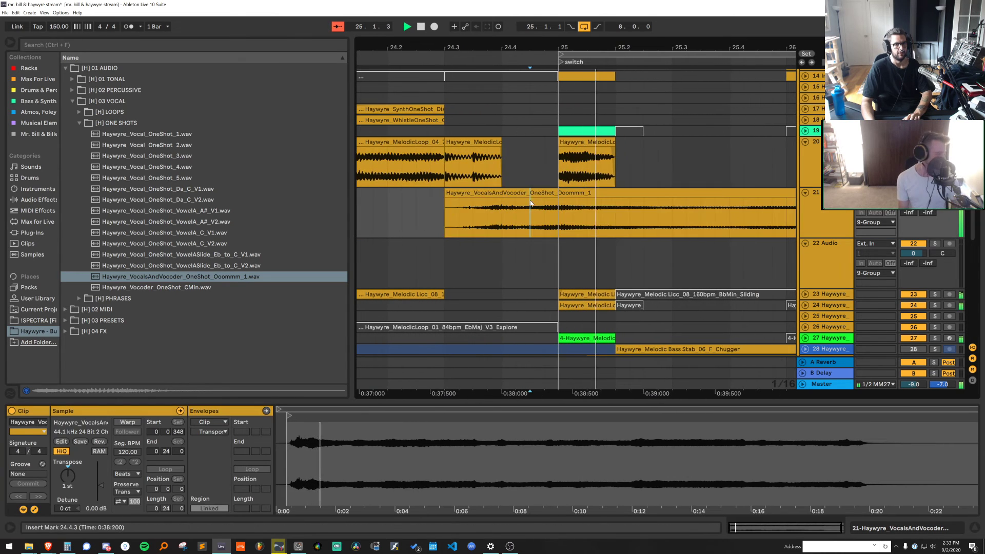
# Transpose the Ooommm vocal clip to 10 st while auditioning the pitch
pyautogui.press('space')
pyautogui.moveTo(66, 480); pyautogui.dragTo(66, 467)
pyautogui.press('space')
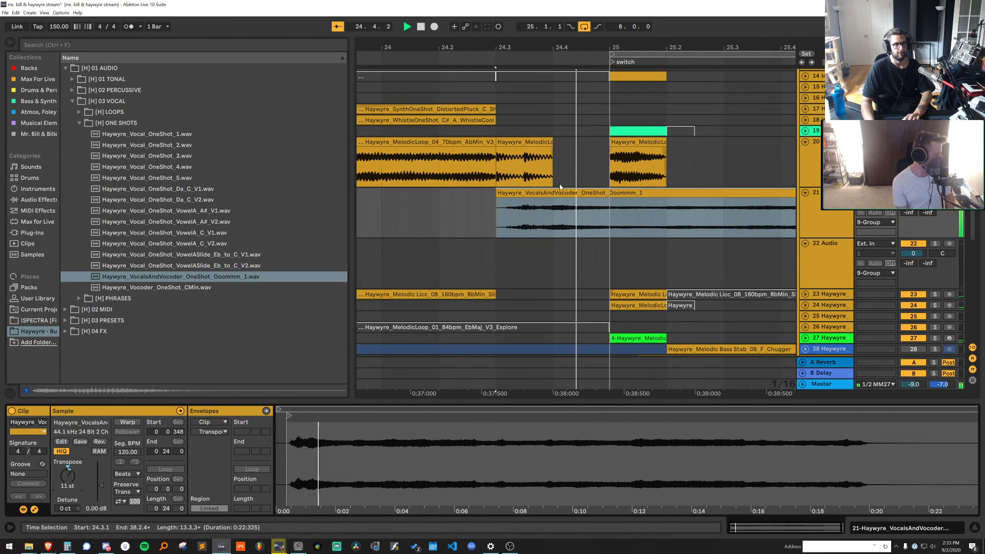
pyautogui.press('space')
pyautogui.press('Down')
pyautogui.press('space')
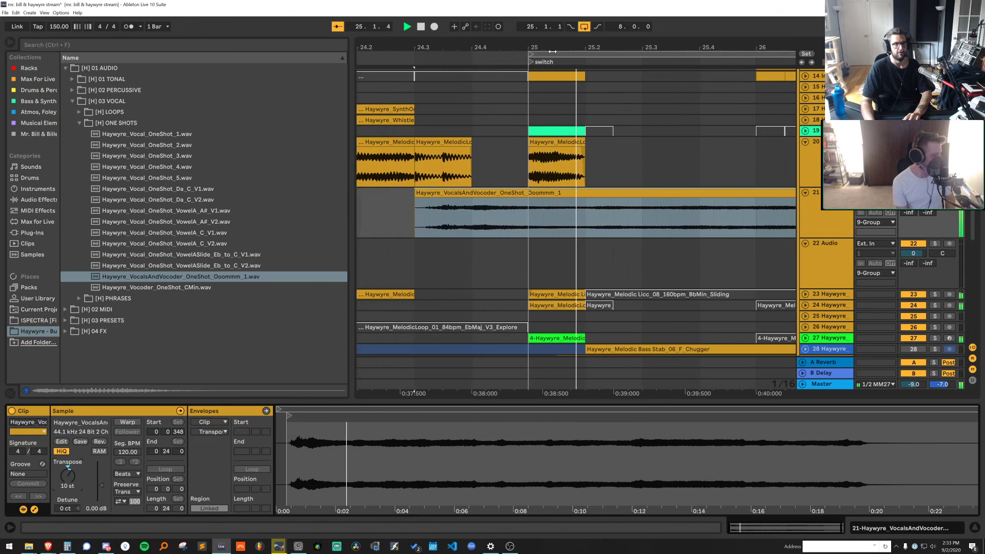
# Split the Ooommm vocal clip at bar 25 and delete the part after the switch
pyautogui.moveTo(553, 54); pyautogui.dragTo(552, 45)
pyautogui.click(473, 203)
pyautogui.click(531, 214)
pyautogui.hotkey('ctrl', 'e')
pyautogui.click(545, 194)
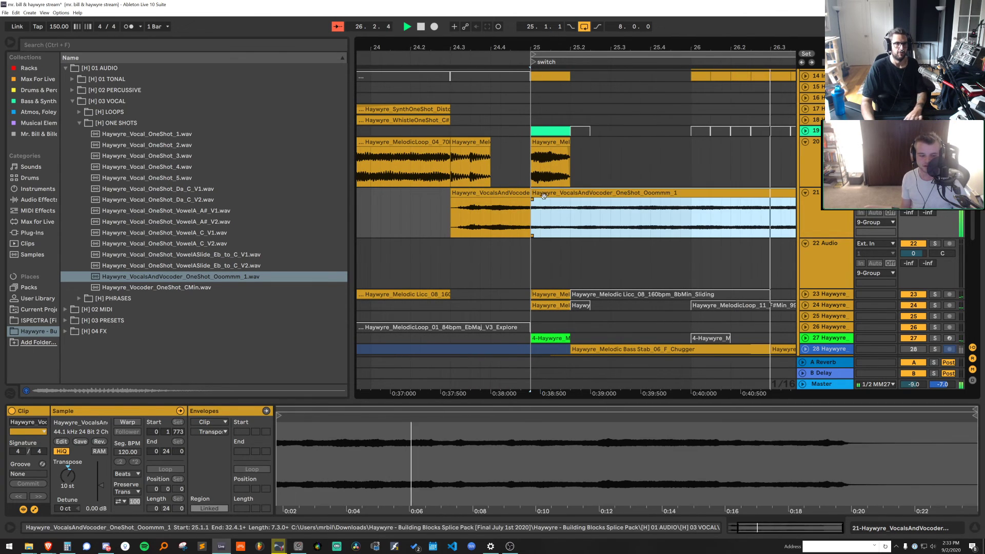
pyautogui.press('Delete')
pyautogui.click(519, 194)
# Audition the trimmed Ooommm vocal clip and shift its sample start to 0.0.434
pyautogui.press('space')
pyautogui.press('space')
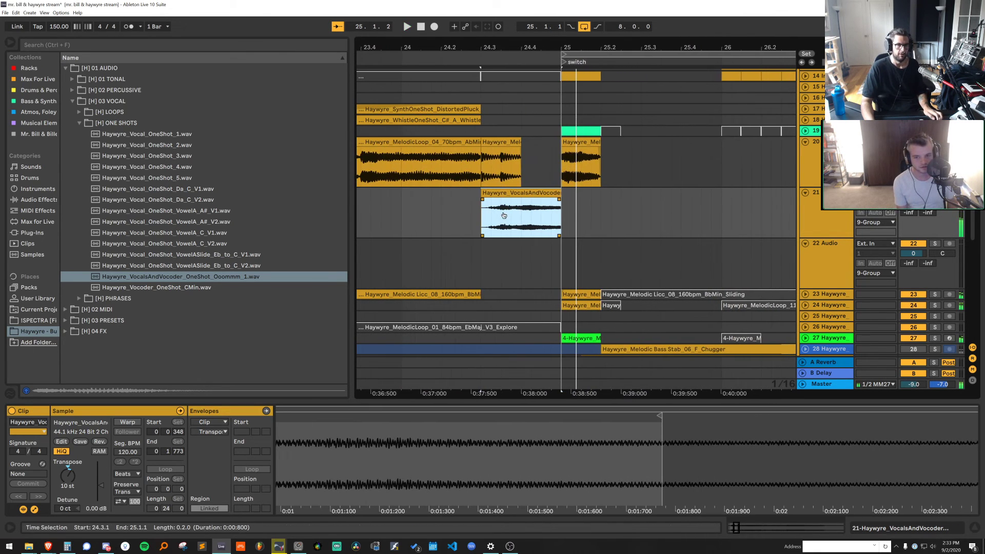
pyautogui.click(383, 206)
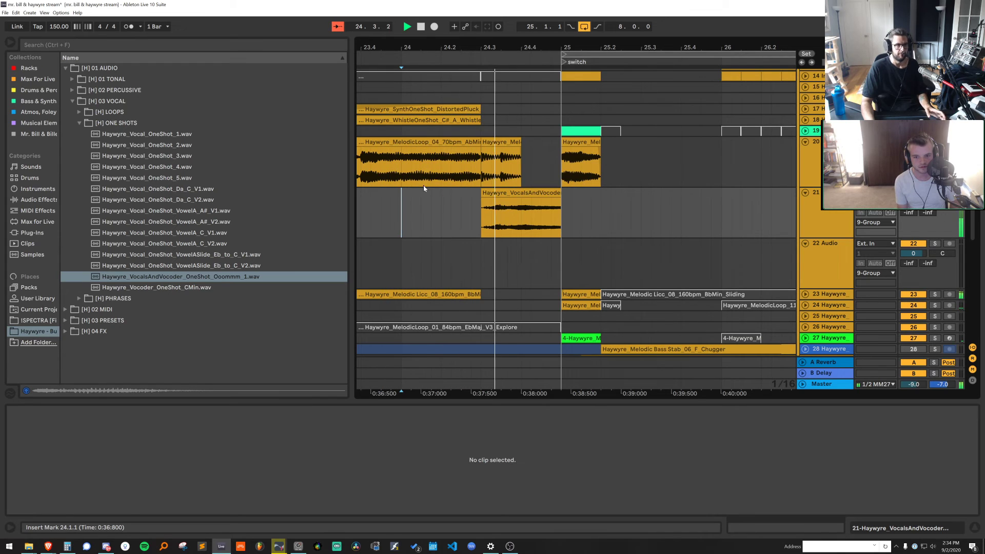
pyautogui.click(518, 193)
pyautogui.press('space')
pyautogui.click(519, 209)
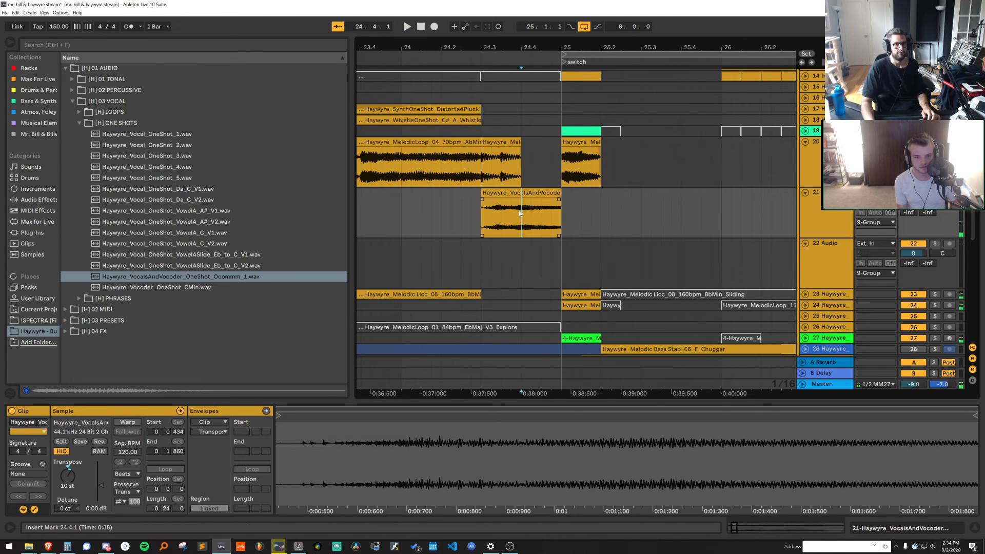
# Clear track 21 of the Ooommm vocal clip and the pasted DistortedPluck freeze tail
pyautogui.hotkey('ctrl', 'v')
pyautogui.click(508, 193)
pyautogui.press('Delete')
pyautogui.press('space')
pyautogui.click(578, 193)
pyautogui.press('space')
pyautogui.press('Delete')
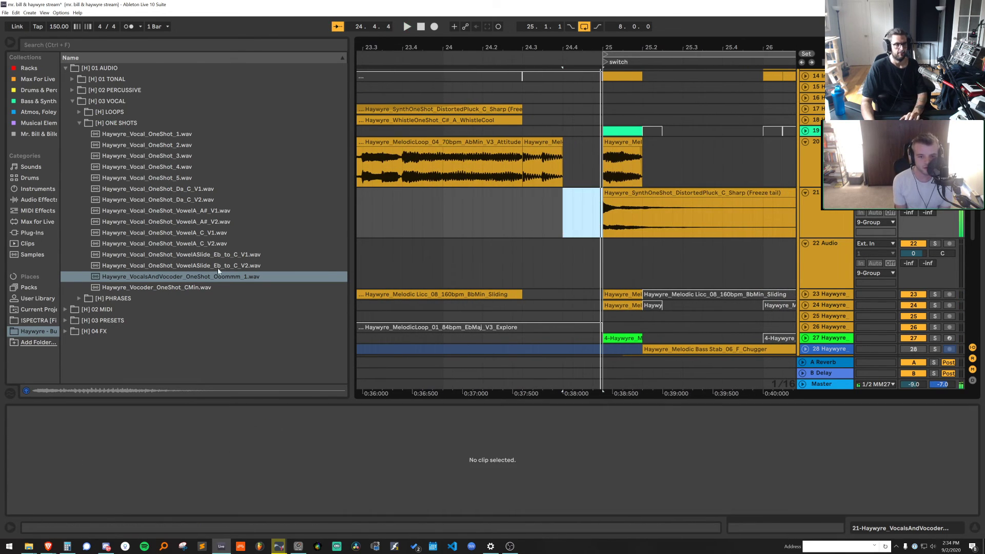
pyautogui.click(195, 287)
pyautogui.click(634, 193)
pyautogui.press('Delete')
# Place Haywyre_Vocoder_OneShot_CMin on track 21 at 24.4 and move its sample start to 0.0.74
pyautogui.moveTo(205, 287); pyautogui.dragTo(569, 221)
pyautogui.press('space')
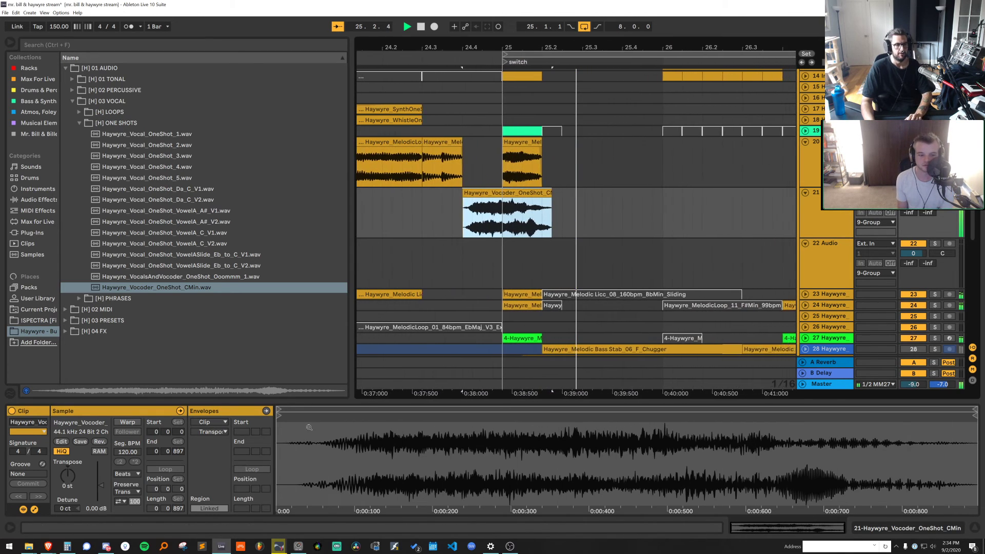
pyautogui.press('space')
pyautogui.moveTo(280, 416); pyautogui.dragTo(336, 421)
pyautogui.press('space')
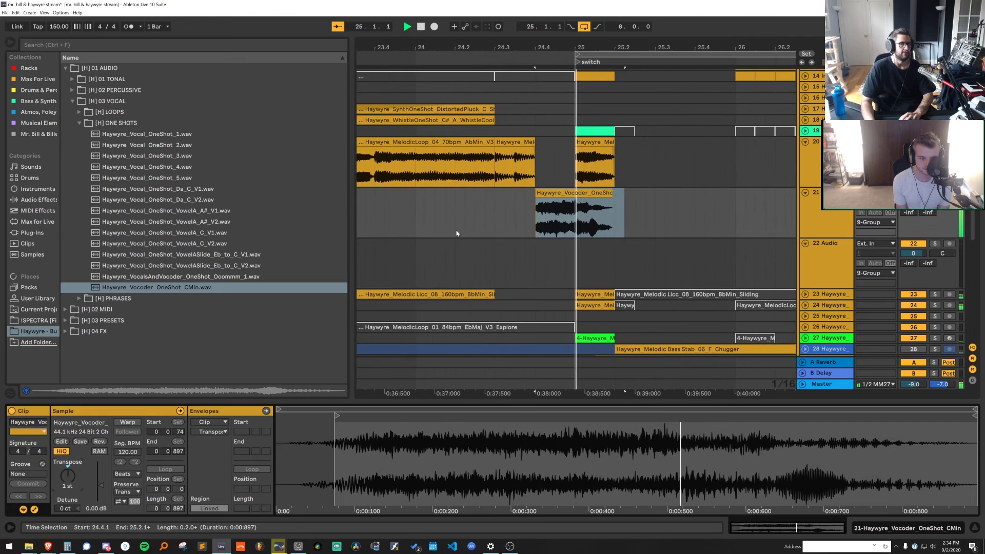
# Try transposing the vocoder one-shot, ending at 5 st, while auditioning it against the switch
pyautogui.press('space')
pyautogui.press('Down')
pyautogui.press('space')
pyautogui.press('space')
pyautogui.press('Down')
pyautogui.press('space')
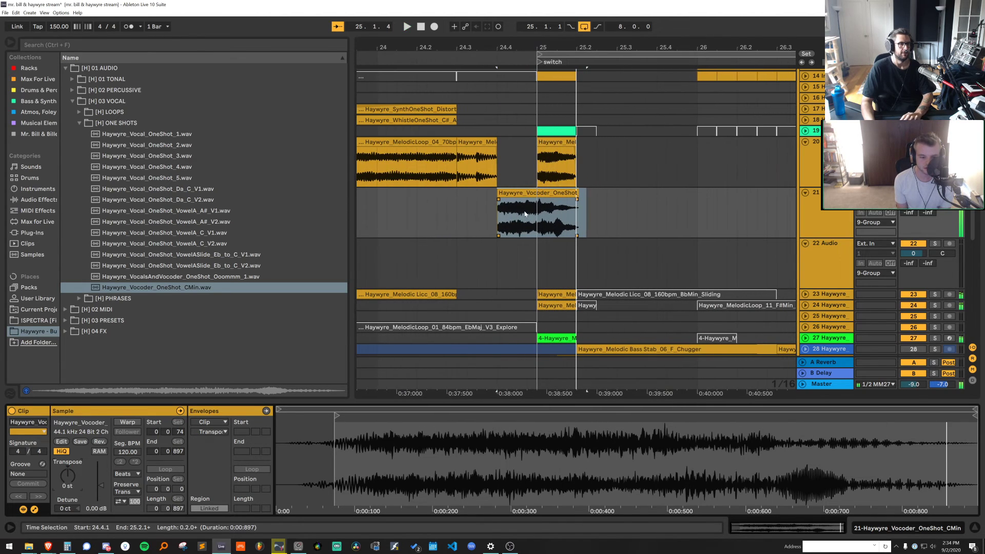
pyautogui.press('space')
pyautogui.press('space')
pyautogui.press('space')
pyautogui.doubleClick(536, 209)
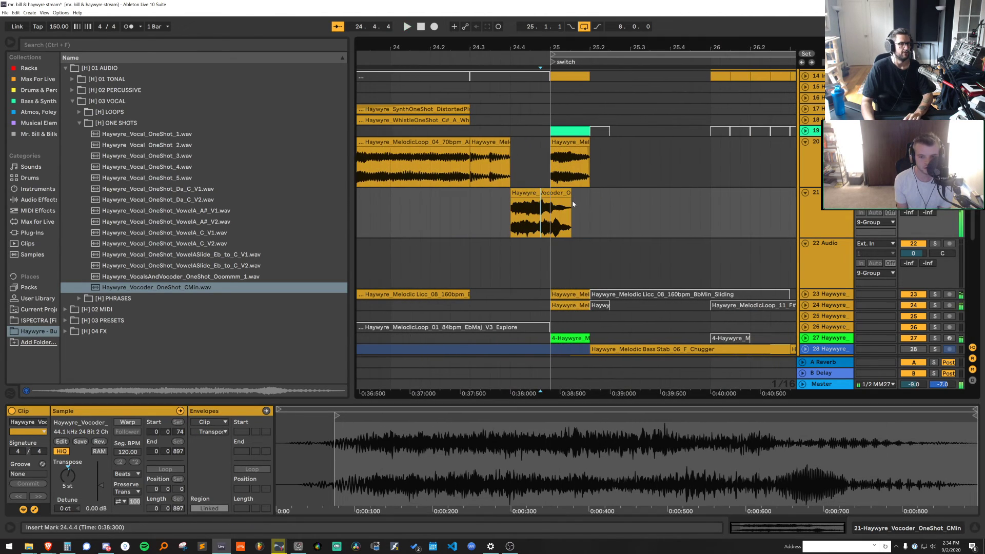
# Transpose the vocoder one-shot to -7 st and audition it
pyautogui.moveTo(67, 470); pyautogui.dragTo(67, 483)
pyautogui.press('space')
pyautogui.press('space')
pyautogui.press('space')
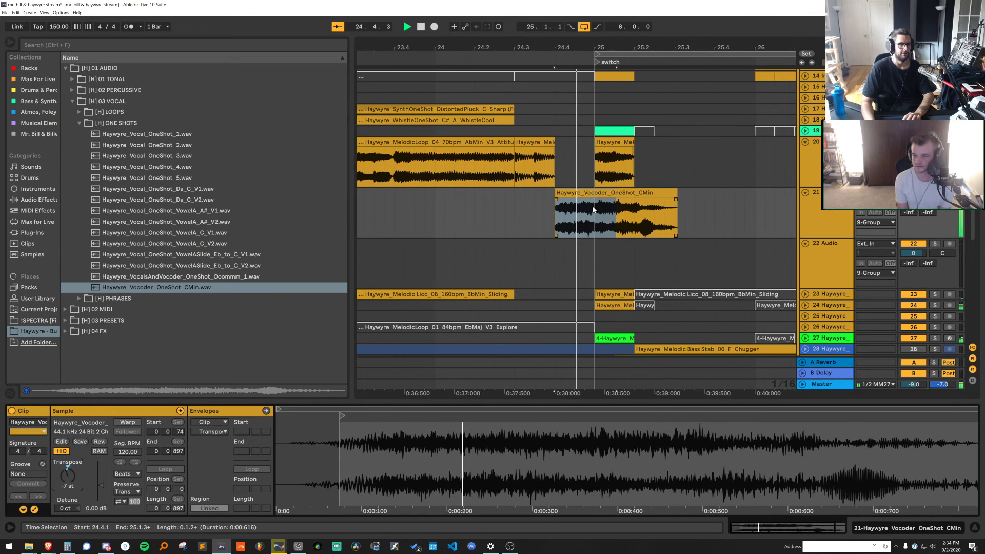
pyautogui.press('space')
# Split the vocoder one-shot on track 21 and move its later part to 24.4 over the first part
pyautogui.click(598, 210)
pyautogui.press('space')
pyautogui.press('space')
pyautogui.hotkey('ctrl', 'e')
pyautogui.moveTo(581, 193); pyautogui.dragTo(550, 203)
# Play the transition from bar 24 into the switch at bar 25
pyautogui.click(421, 219)
pyautogui.press('space')
pyautogui.press('space')
pyautogui.press('space')
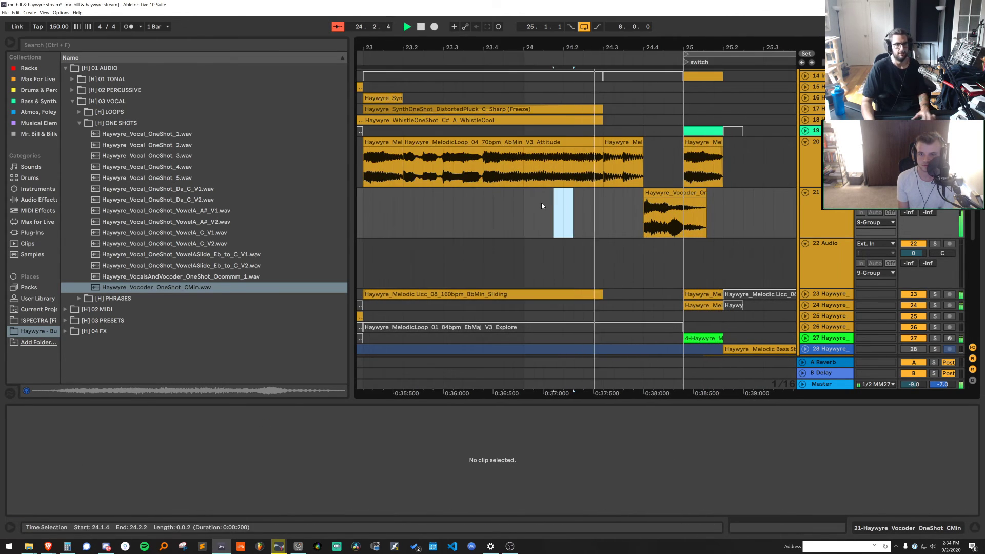
# Trim the vocoder one-shot on track 21 to end at bar 25 and audition the transition
pyautogui.moveTo(755, 216); pyautogui.dragTo(684, 213)
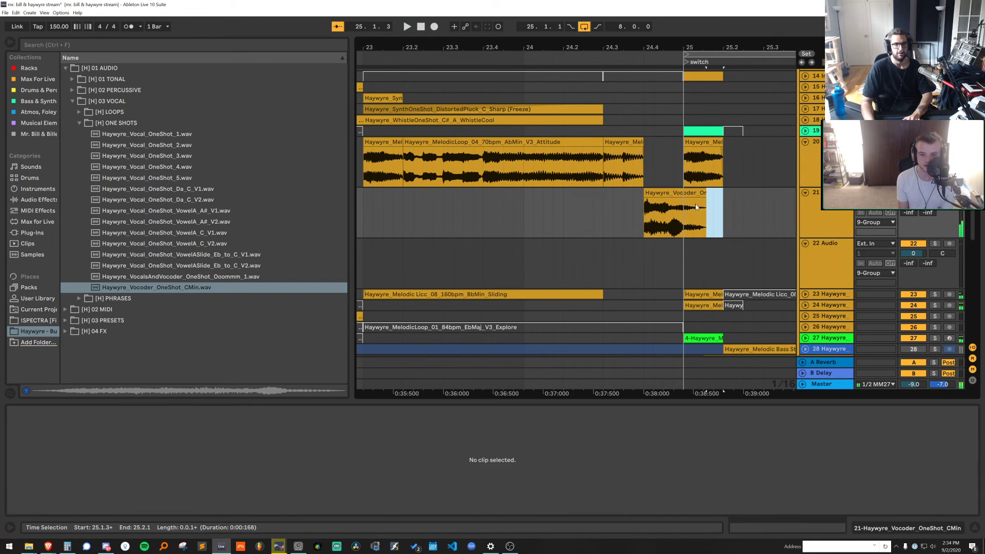
pyautogui.press('Delete')
pyautogui.click(534, 213)
pyautogui.press('space')
pyautogui.press('space')
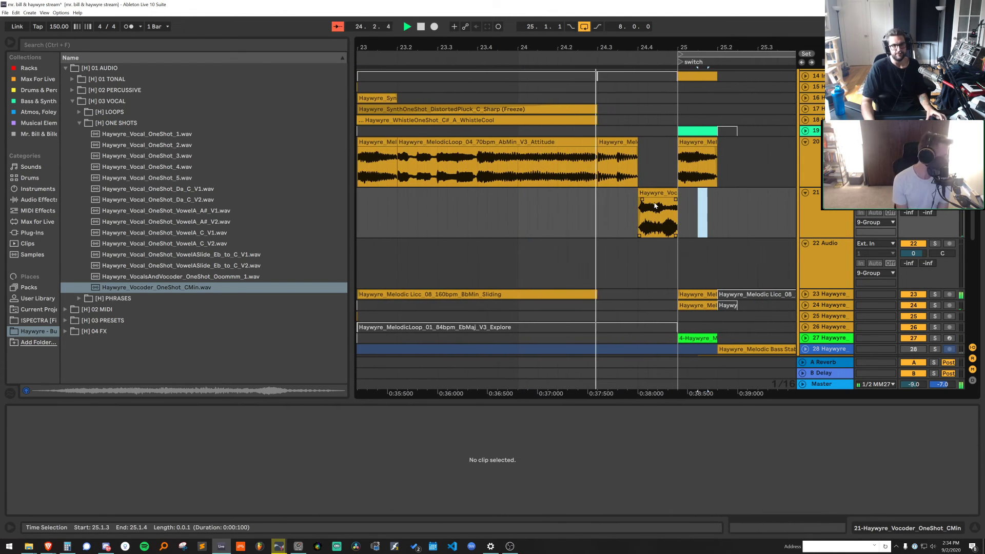
pyautogui.click(675, 202)
pyautogui.press('space')
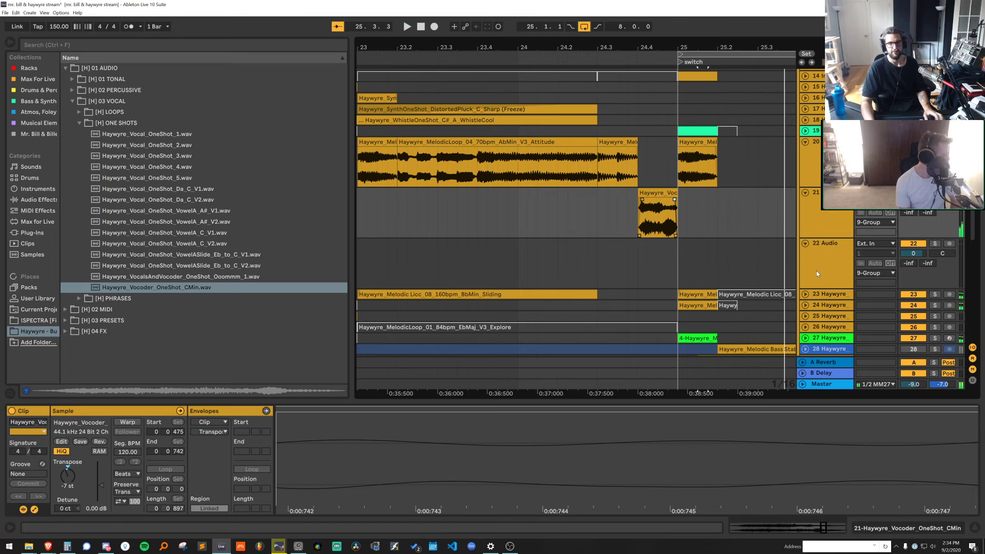
# Delete the empty audio track 22, fold tracks 20 and 21, and shrink the detail view for more arrangement space
pyautogui.click(816, 270)
pyautogui.press('Delete')
pyautogui.click(811, 143)
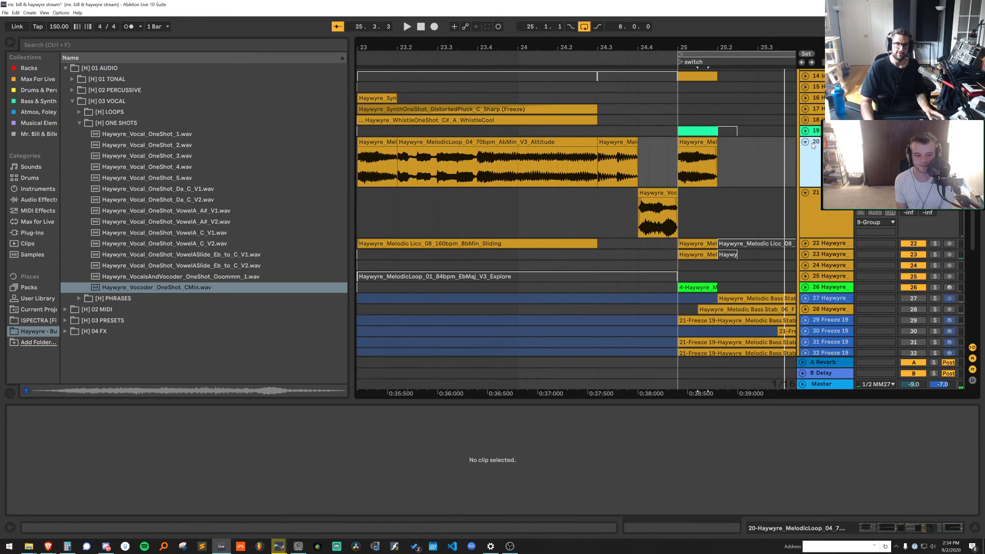
pyautogui.click(805, 142)
pyautogui.click(805, 154)
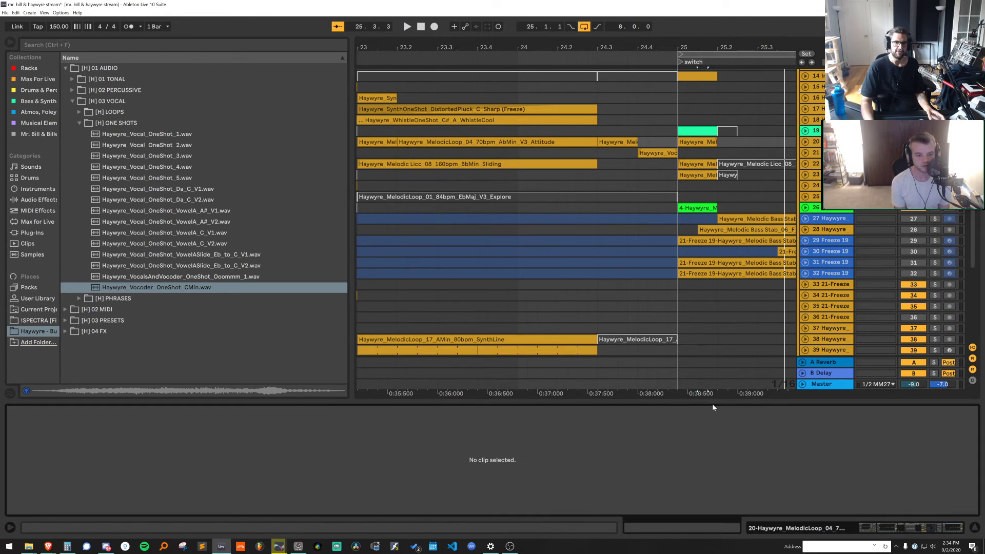
pyautogui.moveTo(716, 403); pyautogui.dragTo(716, 483)
# Play the switch at bar 25 and briefly solo track 28 to check the overlapping sounds
pyautogui.moveTo(730, 47); pyautogui.dragTo(544, 48)
pyautogui.click(498, 164)
pyautogui.press('space')
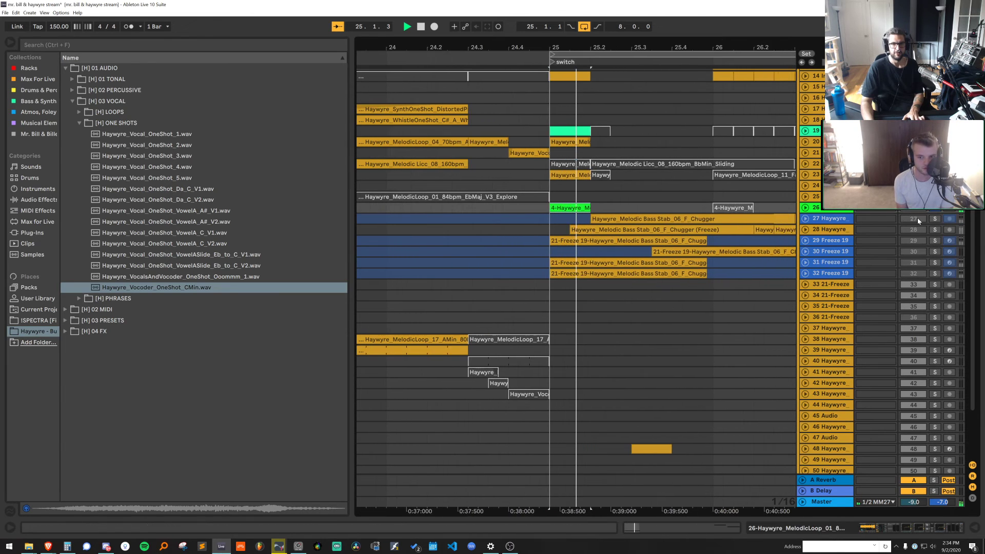
pyautogui.click(935, 229)
pyautogui.click(935, 229)
pyautogui.scroll(3, 934, 233)
pyautogui.press('space')
pyautogui.press('space')
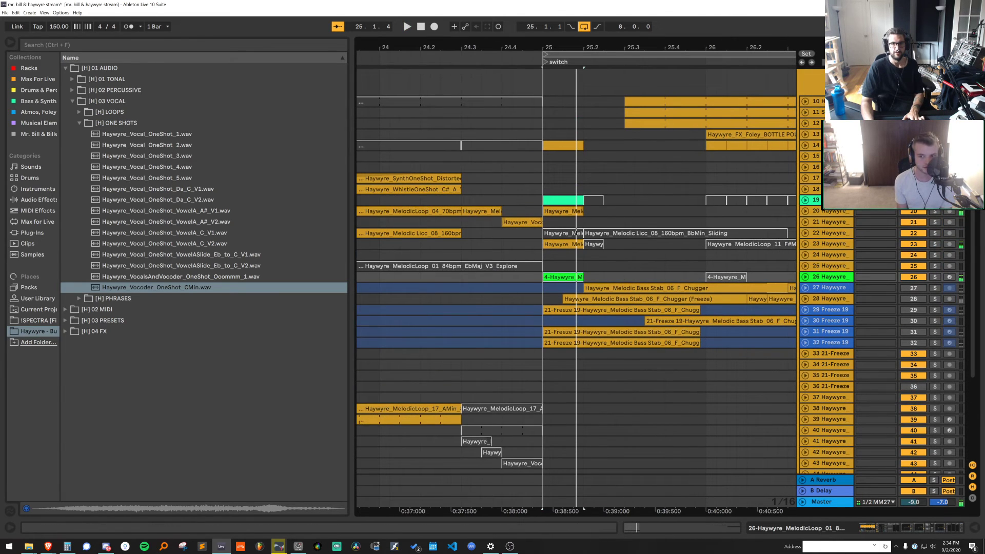
# Solo track 20 briefly, deactivate its melodic loop clip at bar 25, and play the switch without it
pyautogui.click(935, 211)
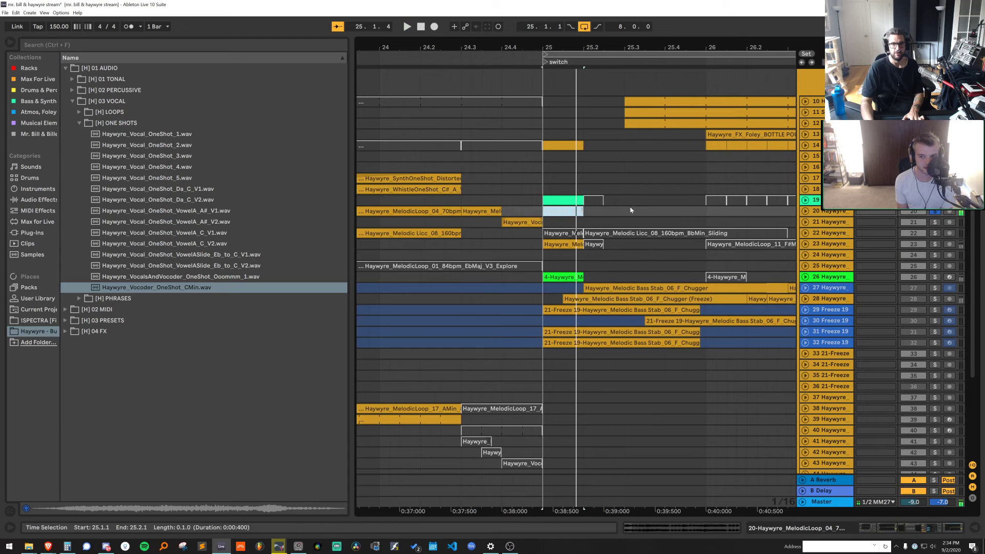
pyautogui.press('0')
pyautogui.click(935, 211)
pyautogui.press('space')
pyautogui.scroll(3, 559, 246)
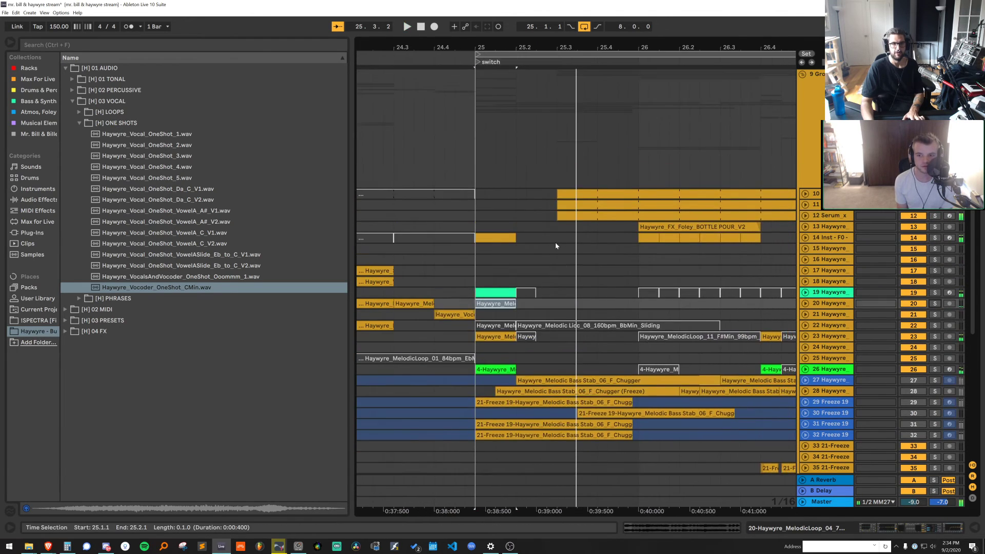
pyautogui.press('space')
pyautogui.press('space')
pyautogui.press('space')
# Deactivate the first melodic loop clip at bar 25 on track 23 and replay the switch
pyautogui.scroll(1, 631, 308)
pyautogui.click(549, 347)
pyautogui.press('0')
pyautogui.press('space')
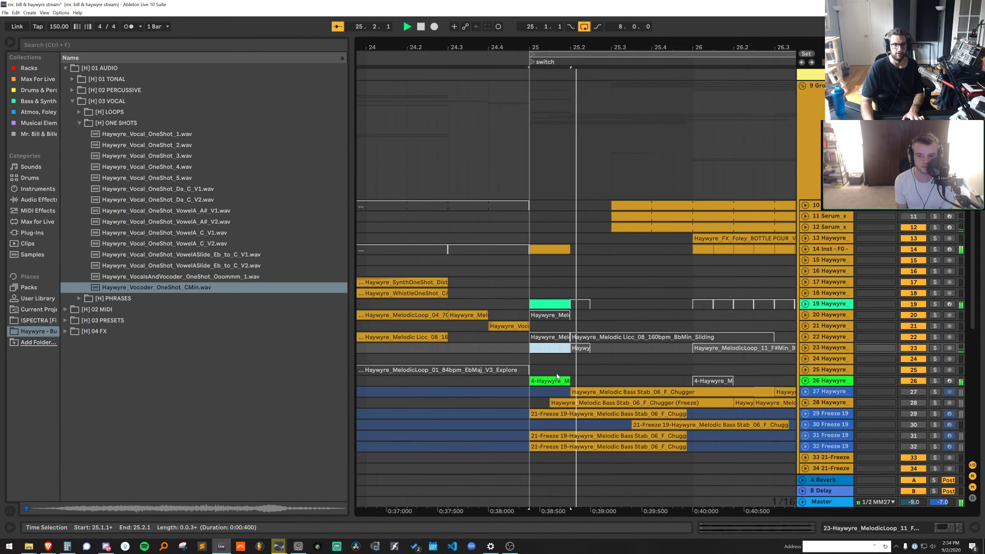
pyautogui.click(559, 370)
pyautogui.press('space')
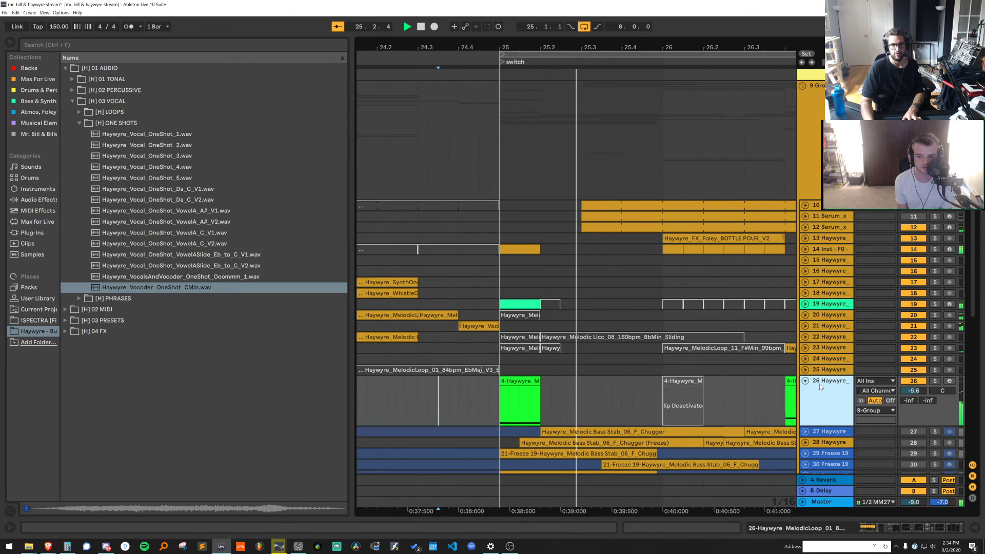
# Show track 26's devices, search the browser for "elide", and add eliderp_phat_2.1 at the end of the chain
pyautogui.doubleClick(828, 384)
pyautogui.scroll(-4, 516, 316)
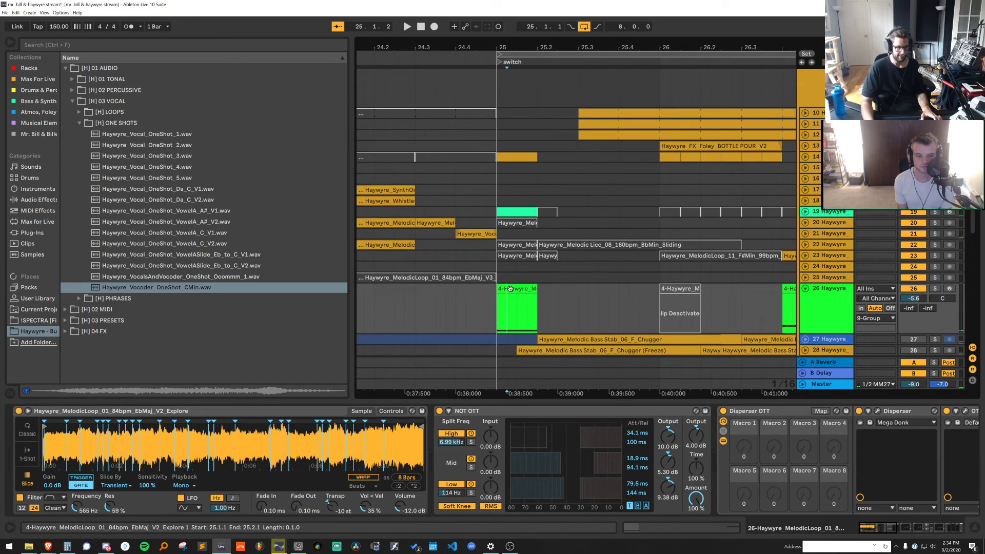
pyautogui.hotkey('ctrl', 'f')
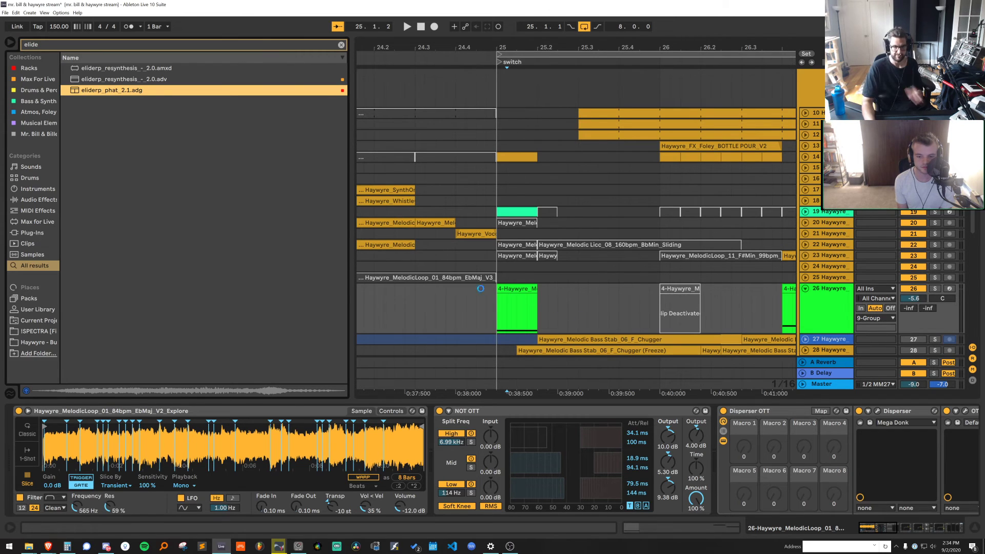
pyautogui.click(634, 144)
pyautogui.click(812, 133)
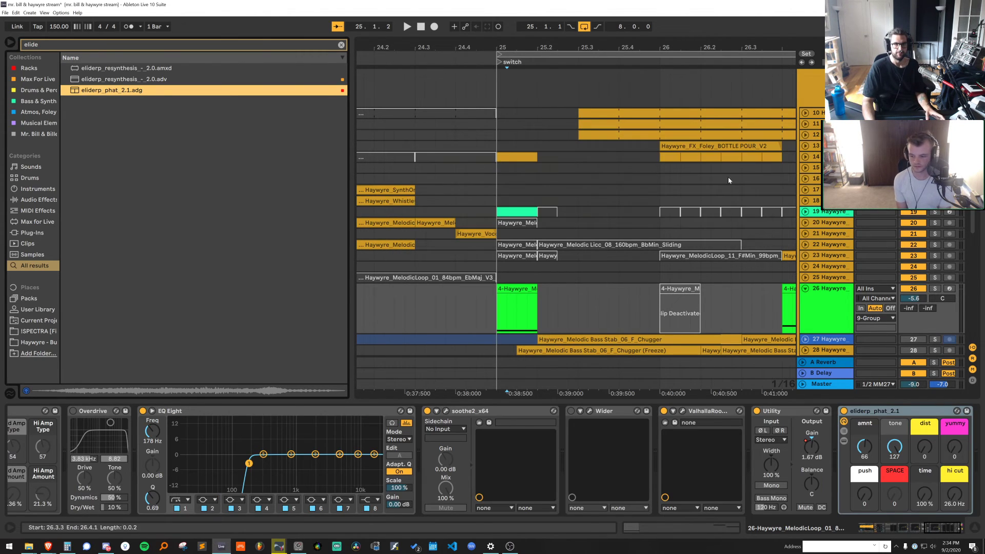
# Set eliderp_phat_2.1 to amnt 127, push 127, time 369% and hi cut 118 Hz while auditioning the switch
pyautogui.press('space')
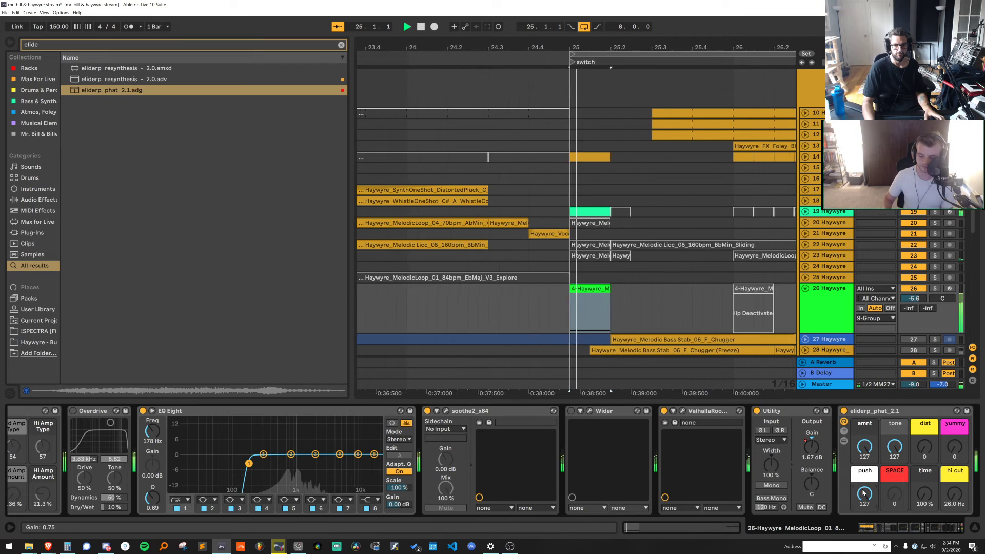
pyautogui.press('space')
pyautogui.press('space')
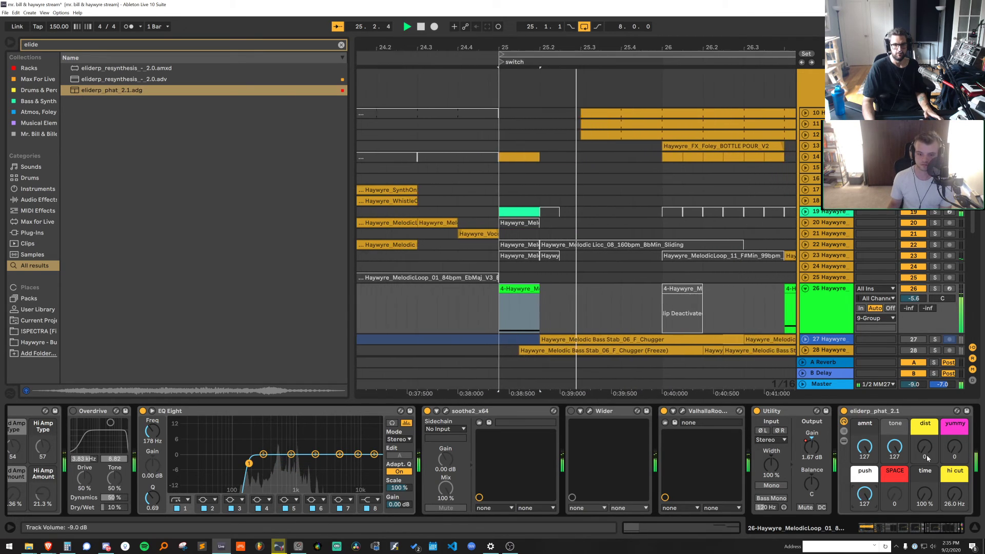
pyautogui.press('space')
pyautogui.press('space')
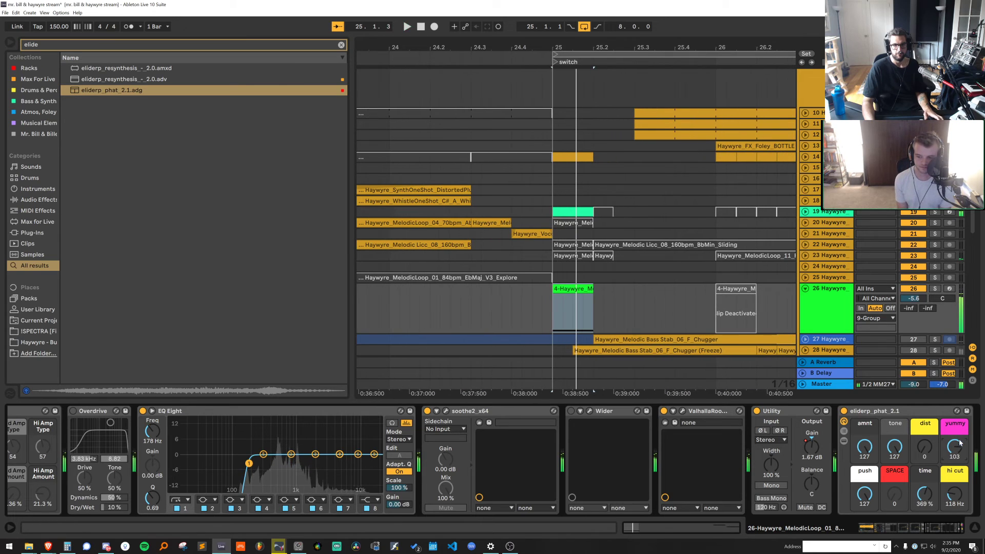
# Add a Utility after eliderp_phat_2.1 on track 26 and group both devices into an Audio Effect Rack
pyautogui.hotkey('ctrl', 'f')
pyautogui.write('ut')
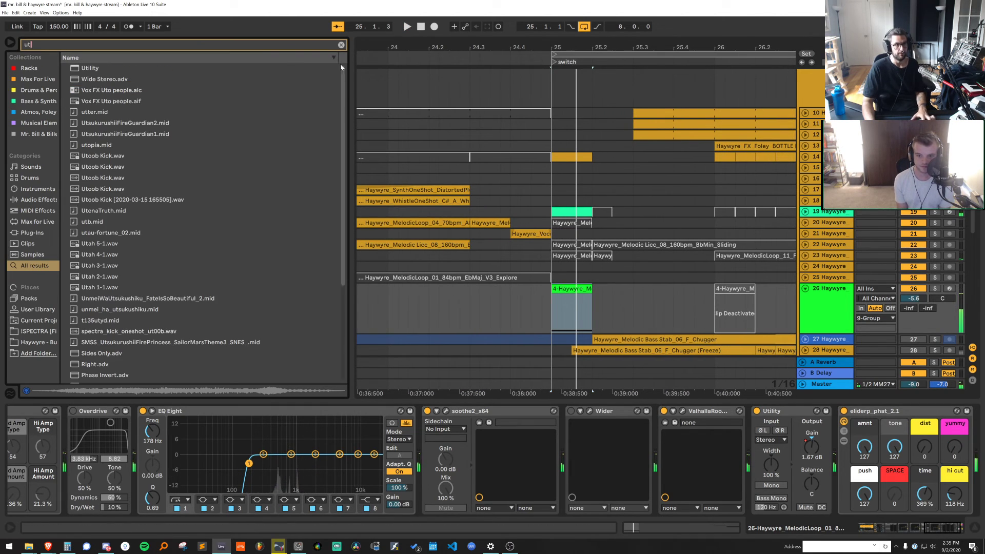
pyautogui.click(95, 69)
pyautogui.press('Return')
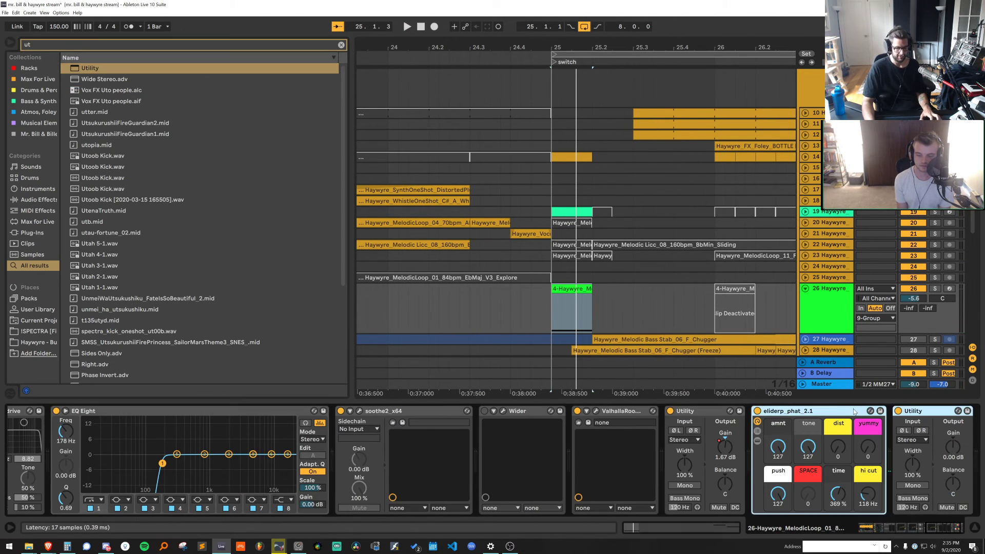
pyautogui.hotkey('ctrl', 'g')
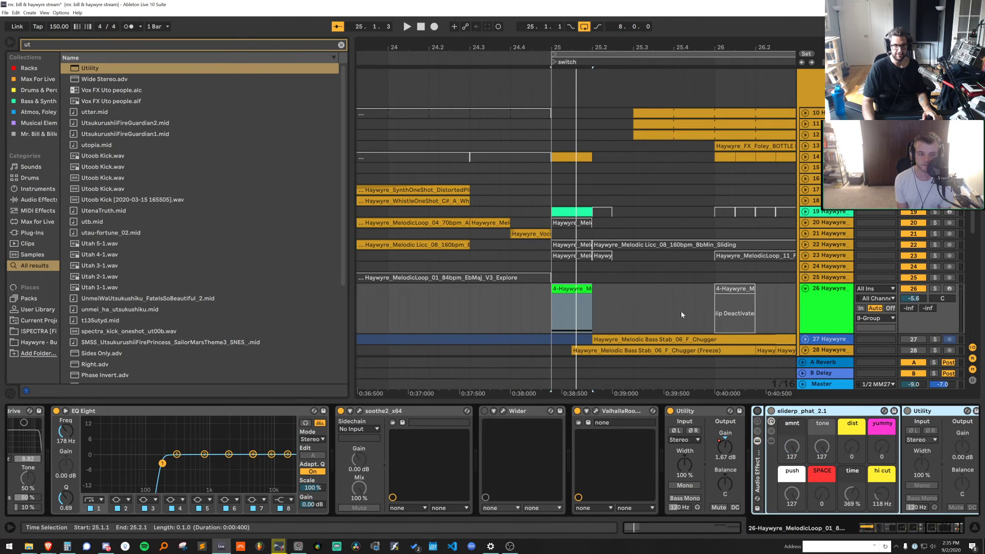
# Automate track 26's effect rack to turn on at bar 25 and its Utility to mute from 25.2 to 25.4, audition, and fold the track
pyautogui.press('a')
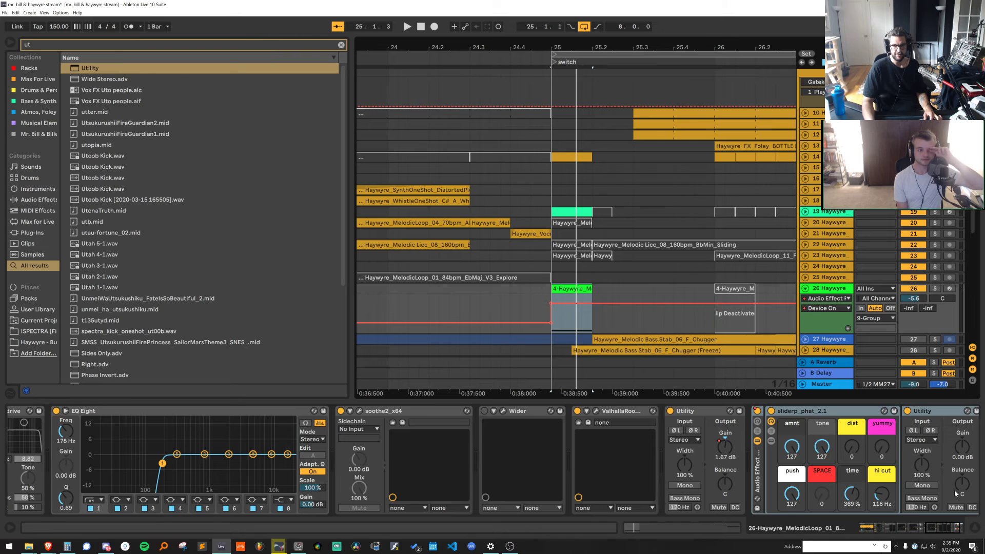
pyautogui.click(956, 508)
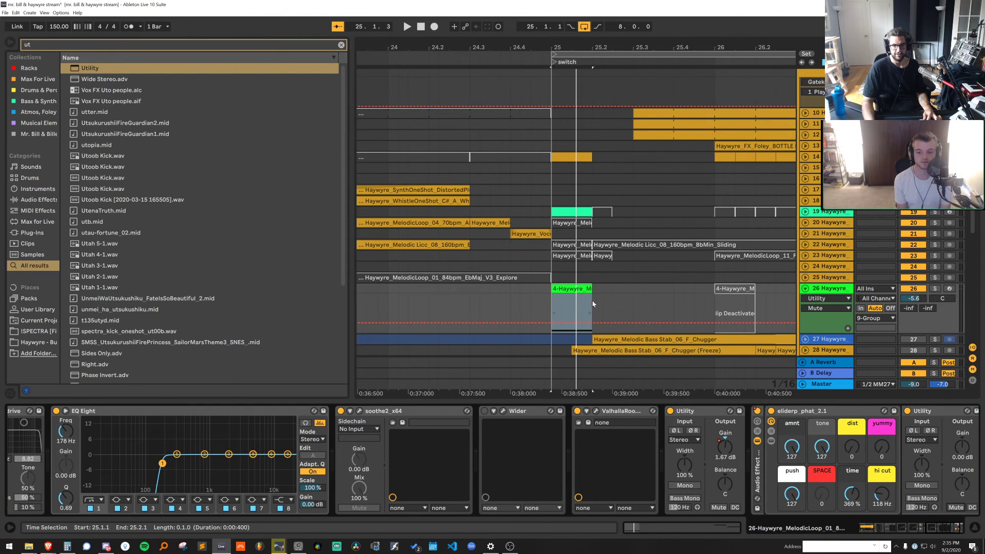
pyautogui.press('b')
pyautogui.moveTo(594, 302); pyautogui.dragTo(666, 307)
pyautogui.click(568, 297)
pyautogui.press('space')
pyautogui.press('space')
pyautogui.click(529, 289)
pyautogui.press('space')
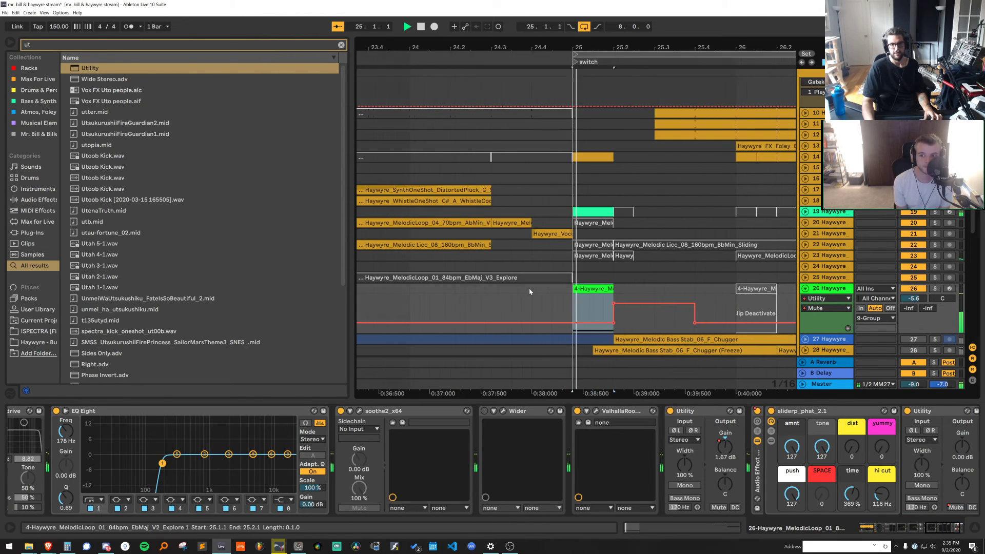
pyautogui.press('a')
pyautogui.click(805, 289)
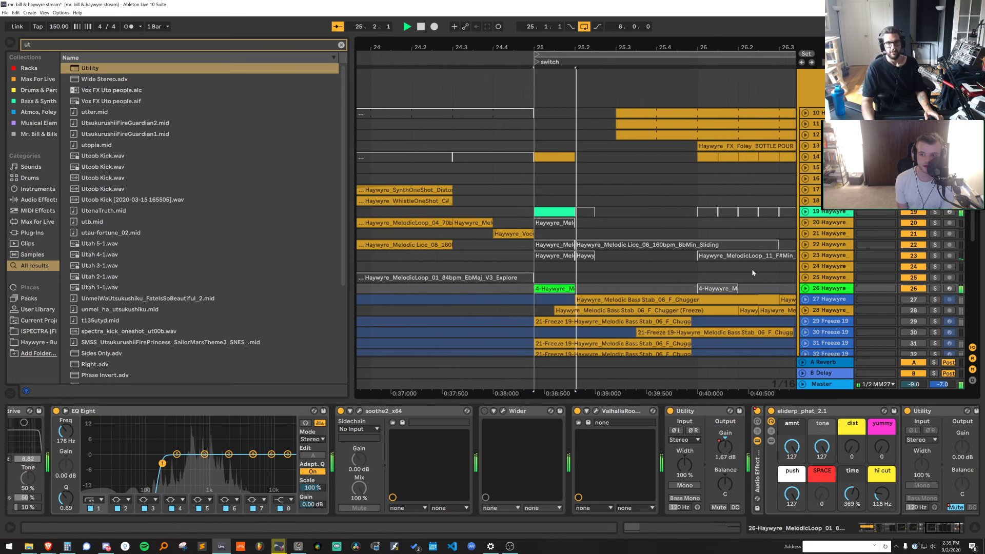
# Unfold Serum track 12 and deactivate the bar 26 clips on tracks 13 and 14
pyautogui.scroll(2, 640, 221)
pyautogui.click(810, 139)
pyautogui.click(805, 192)
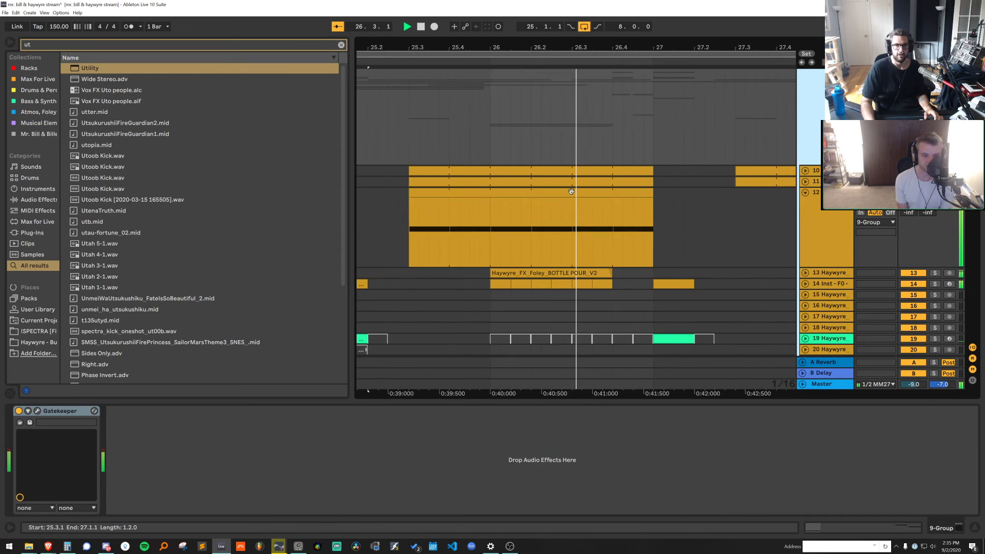
pyautogui.click(571, 191)
pyautogui.click(612, 54)
pyautogui.press('space')
pyautogui.click(632, 273)
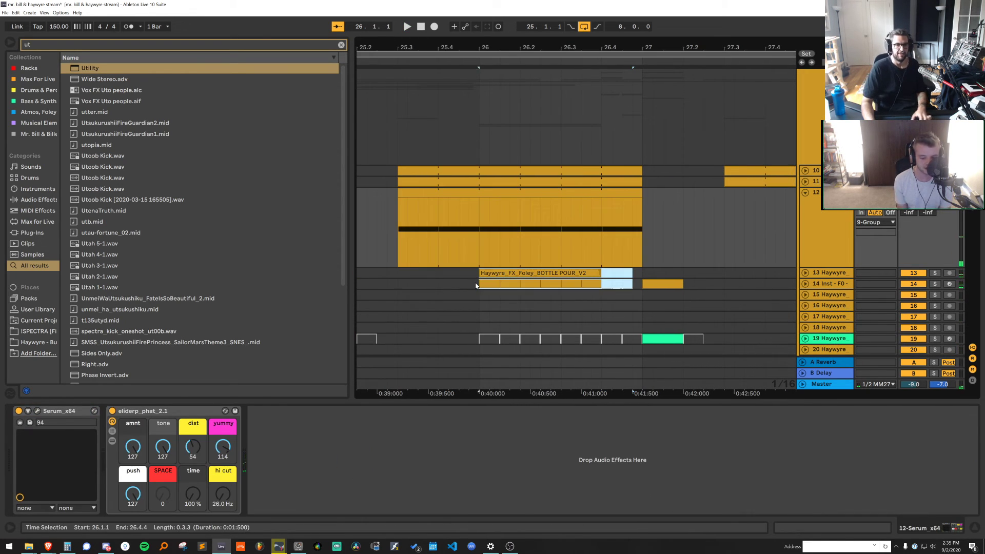
pyautogui.moveTo(475, 285); pyautogui.dragTo(476, 285)
pyautogui.press('0')
pyautogui.press('space')
# Play the section from 25.3 and scan the lower tracks for other clips sounding there
pyautogui.scroll(-5, 561, 115)
pyautogui.moveTo(597, 50); pyautogui.dragTo(713, 46)
pyautogui.click(546, 126)
pyautogui.scroll(-3, 546, 126)
pyautogui.press('space')
pyautogui.press('space')
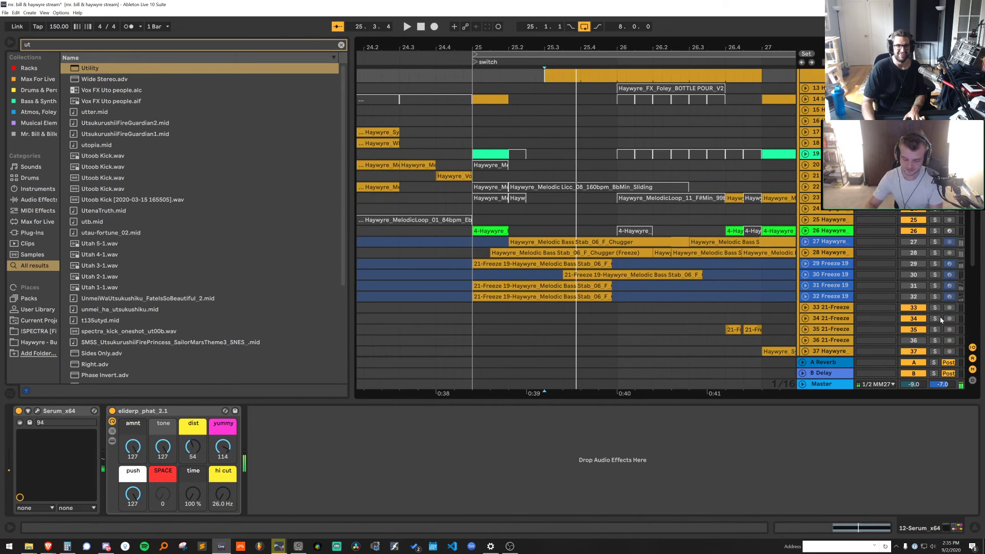
pyautogui.scroll(-10, 941, 319)
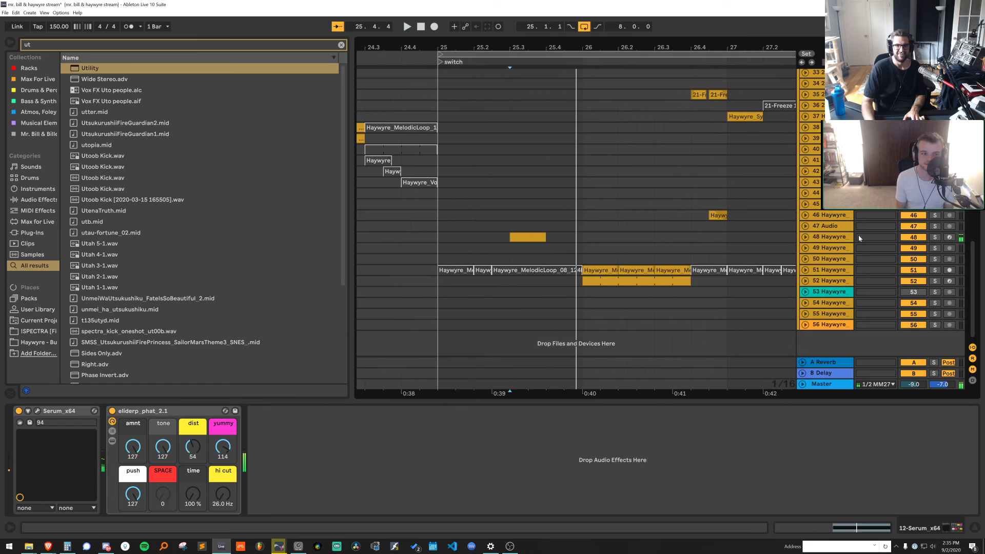
# Deactivate the track 48 clip at 25.3, enlarge the arrangement view, and replay the section
pyautogui.doubleClick(516, 238)
pyautogui.press('space')
pyautogui.moveTo(690, 400); pyautogui.dragTo(691, 436)
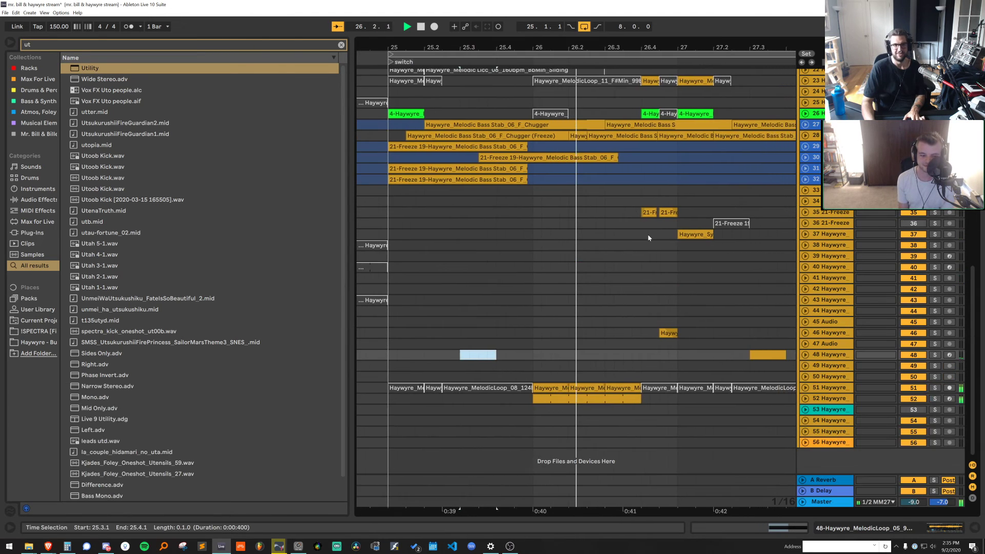
pyautogui.press('0')
pyautogui.press('space')
pyautogui.press('space')
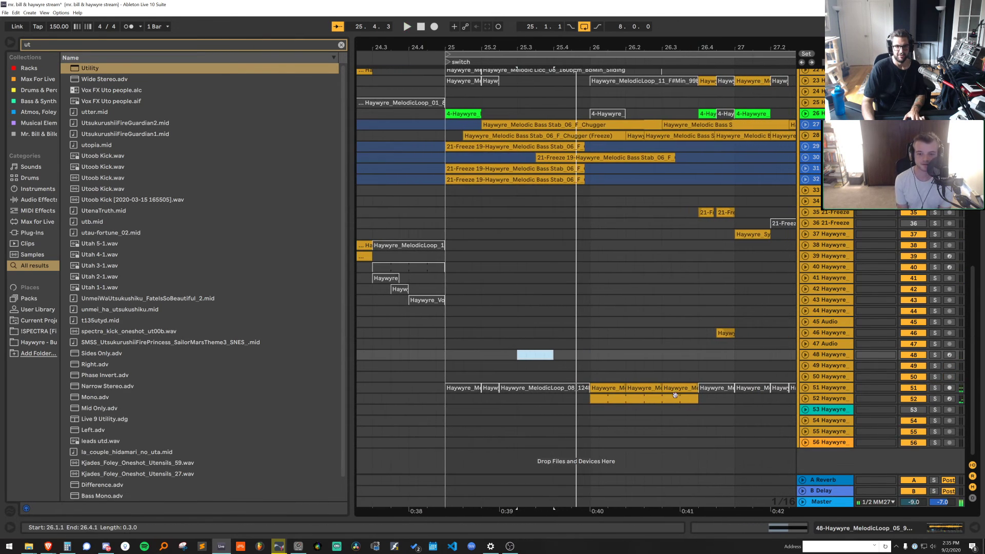
# Deactivate the clips on tracks 51 and 52 from 26.1 to 26.4 and play from bar 25
pyautogui.click(615, 399)
pyautogui.keyDown('shift'); pyautogui.click(610, 388); pyautogui.keyUp('shift')
pyautogui.click(465, 353)
pyautogui.press('space')
# Set the fixed grid to 1 Bar and loop the arrangement from bar 25 to bar 27
pyautogui.moveTo(464, 338); pyautogui.dragTo(562, 277)
pyautogui.rightClick(570, 264)
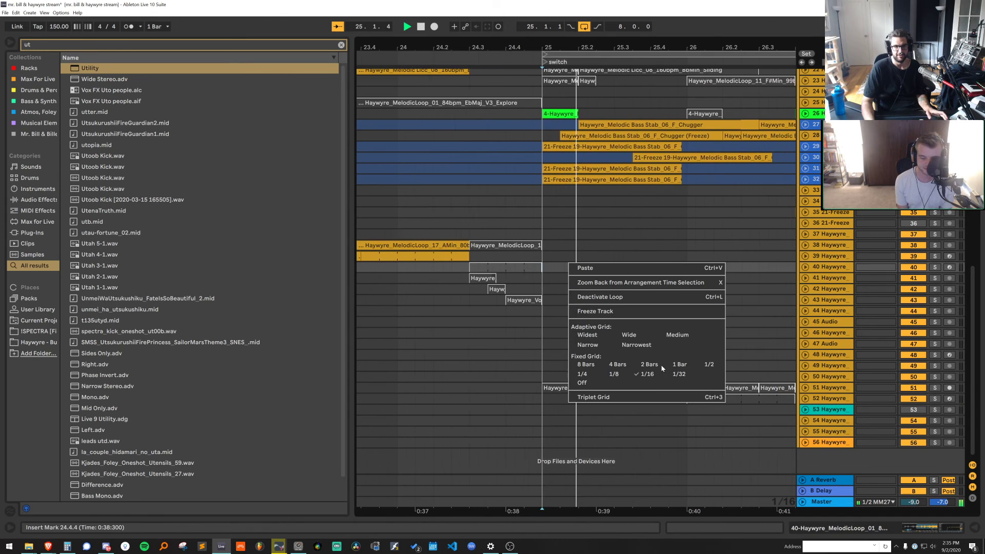
pyautogui.click(676, 364)
pyautogui.moveTo(662, 360); pyautogui.dragTo(592, 349)
pyautogui.click(517, 346)
pyautogui.moveTo(517, 347); pyautogui.dragTo(762, 355)
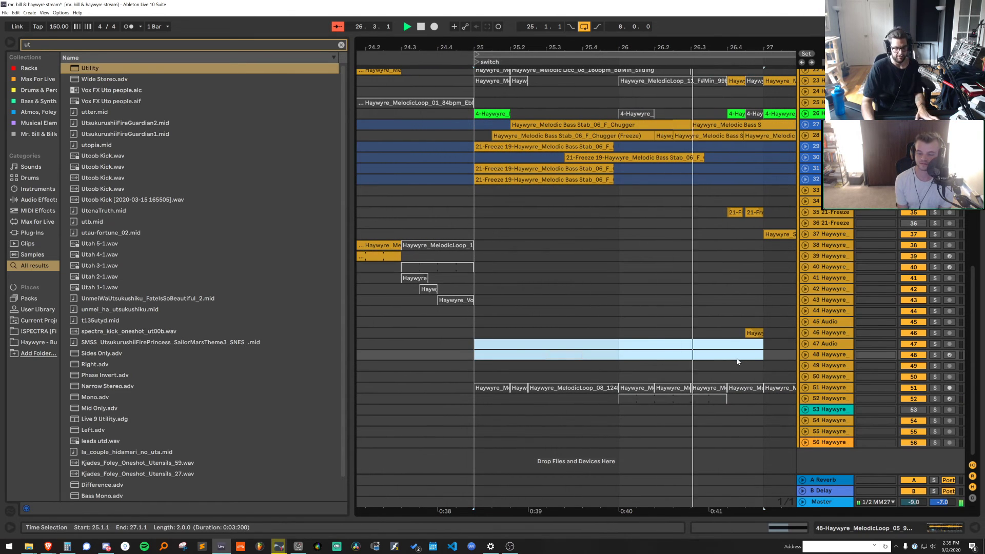
# Select the Serum clip on track 12, open the track's Serum editor, and play the loop
pyautogui.moveTo(973, 282); pyautogui.dragTo(973, 99)
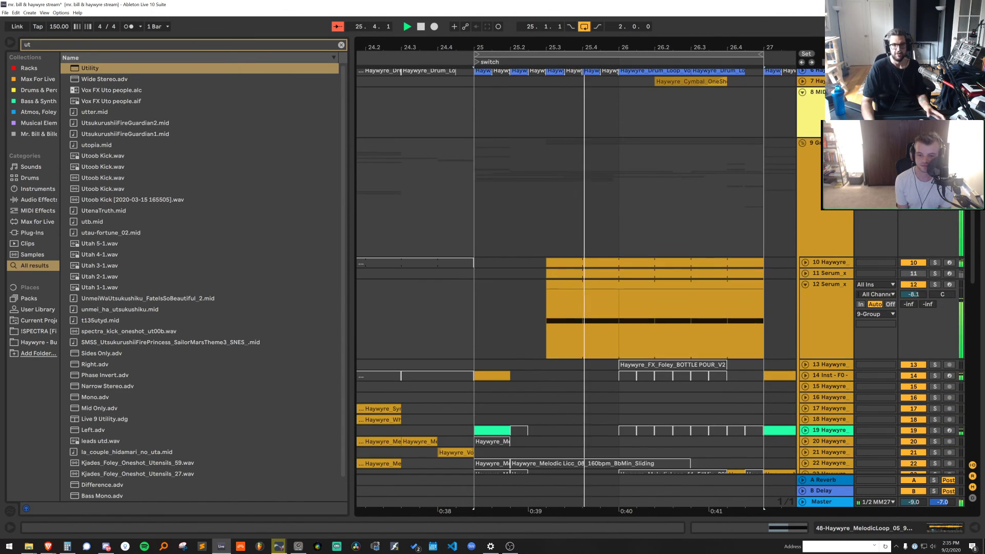
pyautogui.doubleClick(844, 300)
pyautogui.click(690, 282)
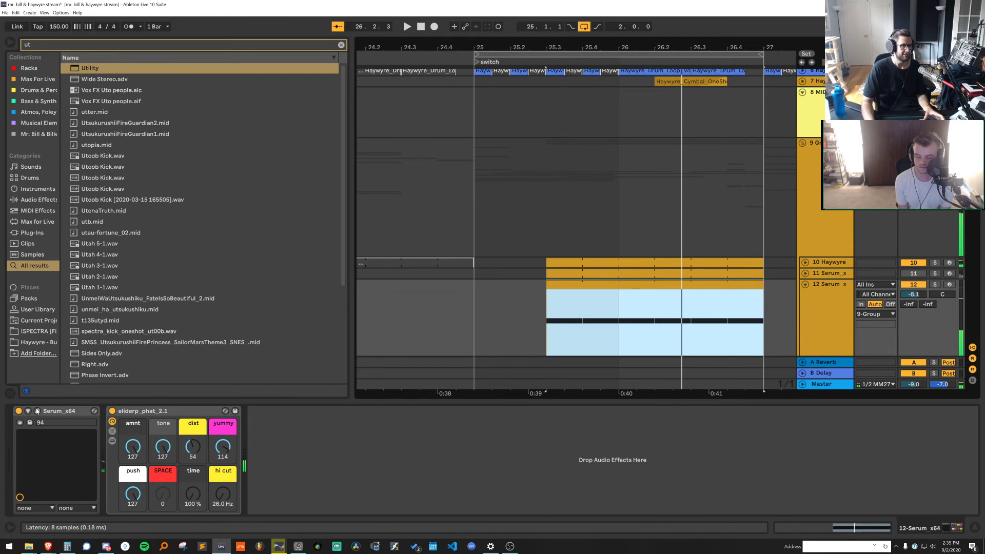
pyautogui.click(37, 410)
pyautogui.press('space')
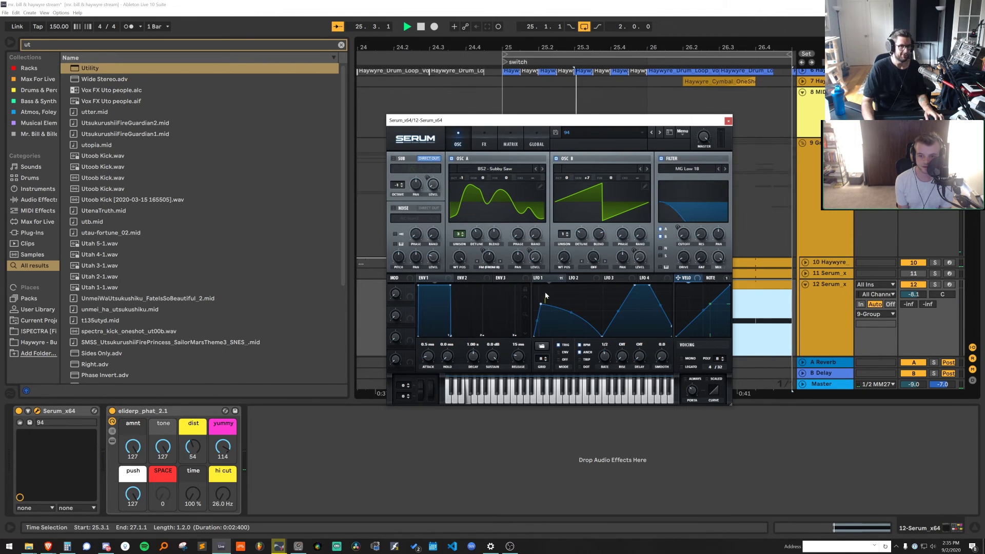
# Raise the first point of Serum's LFO 1 curve to the top, close the editor, and return to bar 25
pyautogui.moveTo(541, 304); pyautogui.dragTo(540, 287)
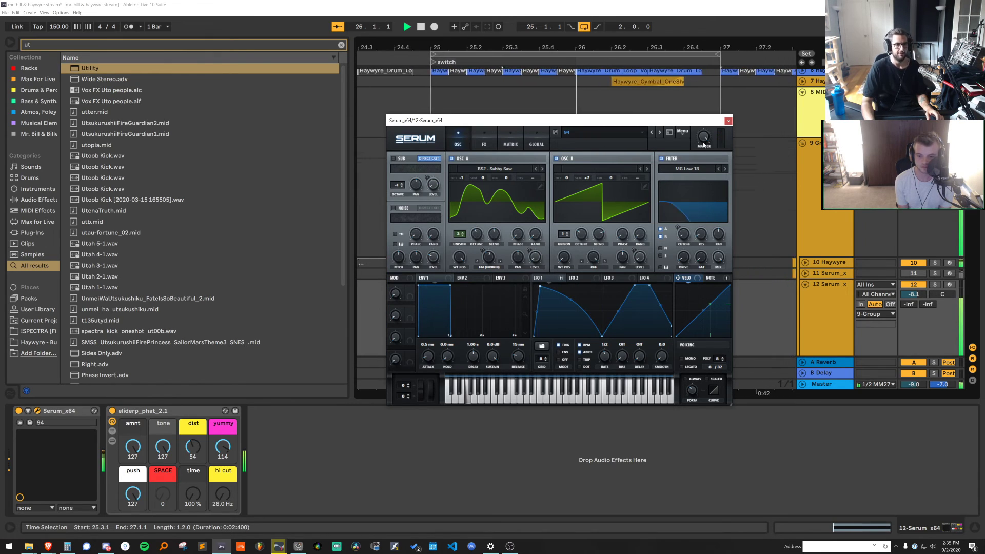
pyautogui.click(728, 121)
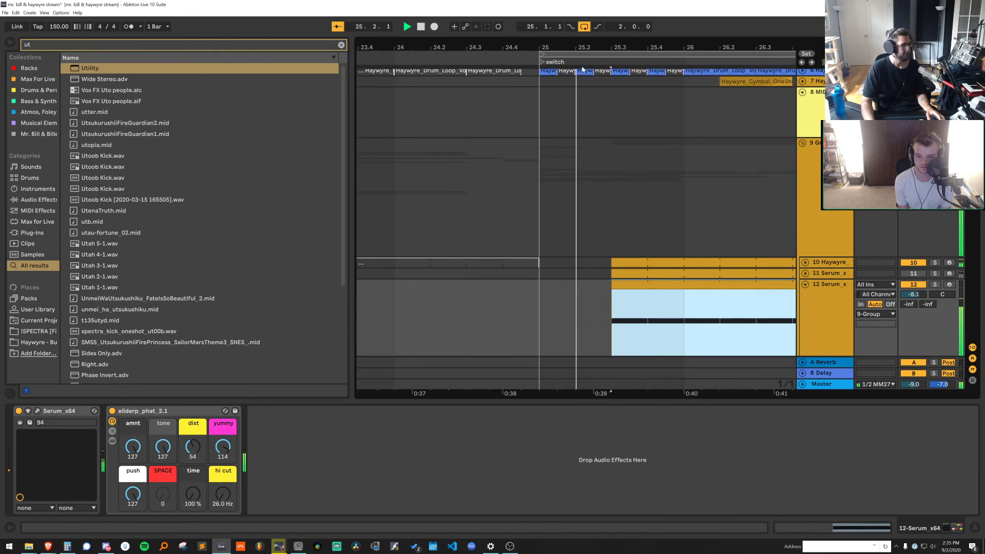
pyautogui.click(516, 179)
pyautogui.press('space')
# Copy the track 12 clips from 25.3.1 to 27.1.1 onto the Good Sub track 14 and play the result
pyautogui.click(837, 274)
pyautogui.scroll(-3, 838, 273)
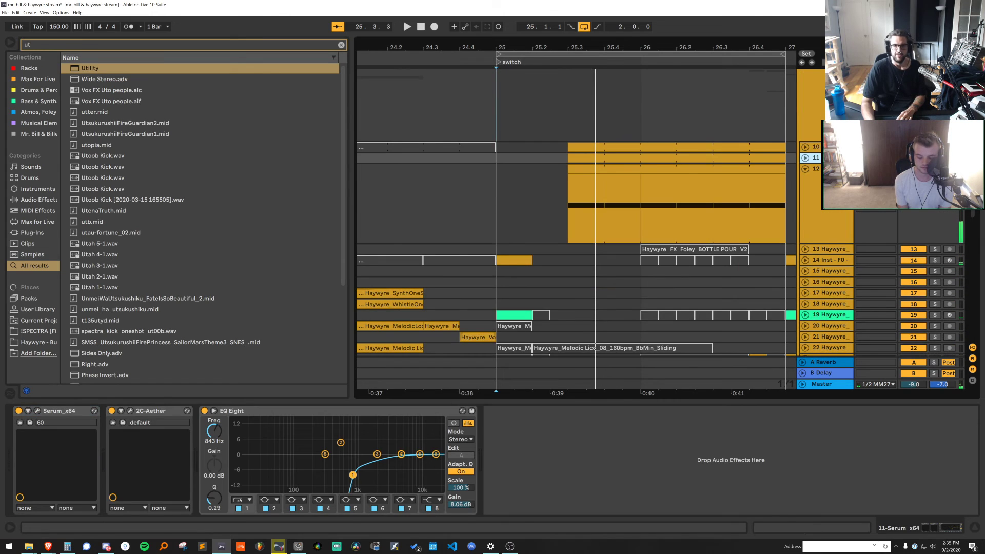
pyautogui.click(838, 274)
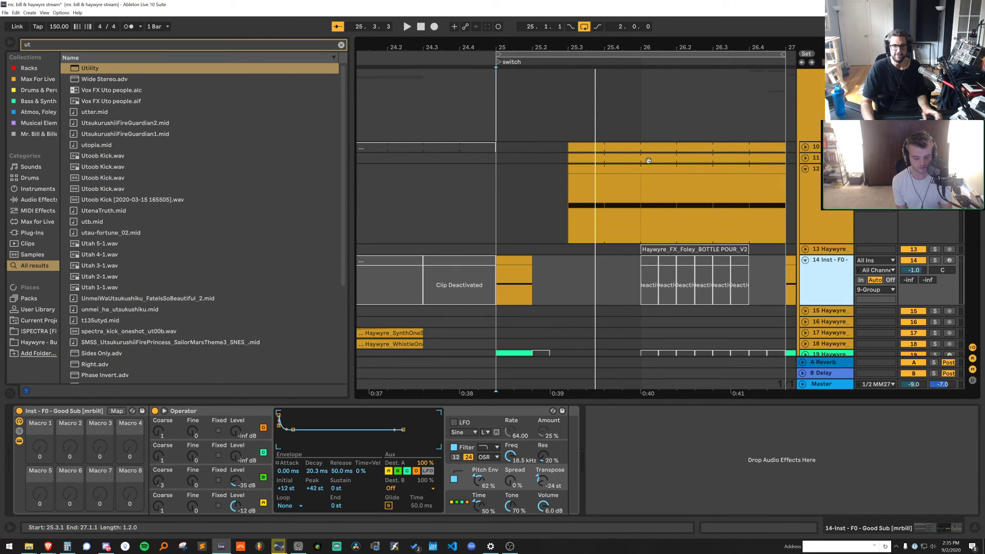
pyautogui.moveTo(650, 169); pyautogui.dragTo(692, 259)
pyautogui.press('space')
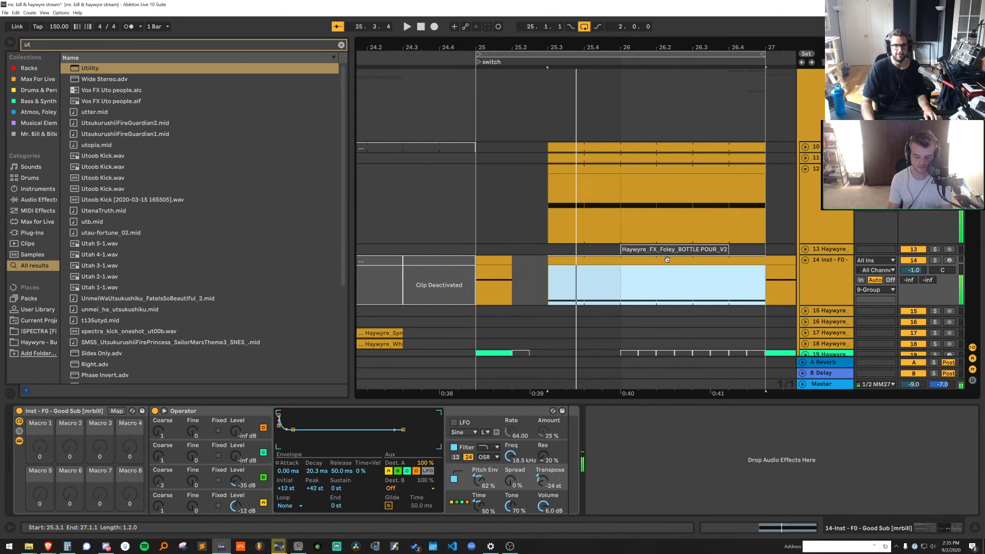
# Transpose all notes of the copied Good Sub clip up one octave and play it
pyautogui.doubleClick(666, 260)
pyautogui.click(653, 464)
pyautogui.hotkey('ctrl', 'a')
pyautogui.hotkey('shift', 'Up')
pyautogui.press('space')
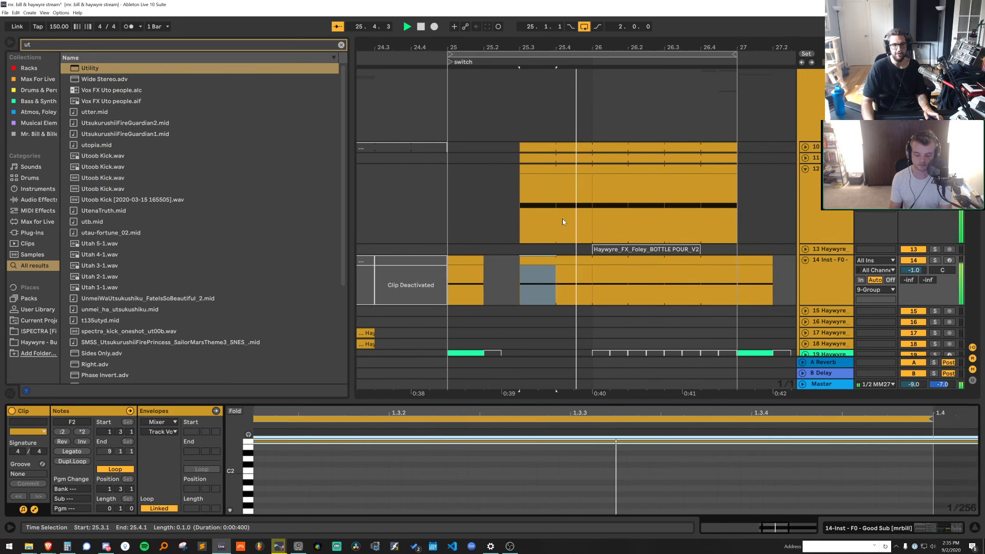
# Find EQ Eight in the browser, add it after the eliderp_phat_2.1 rack on track 12, and play the loop
pyautogui.click(804, 205)
pyautogui.click(212, 46)
pyautogui.write('eq')
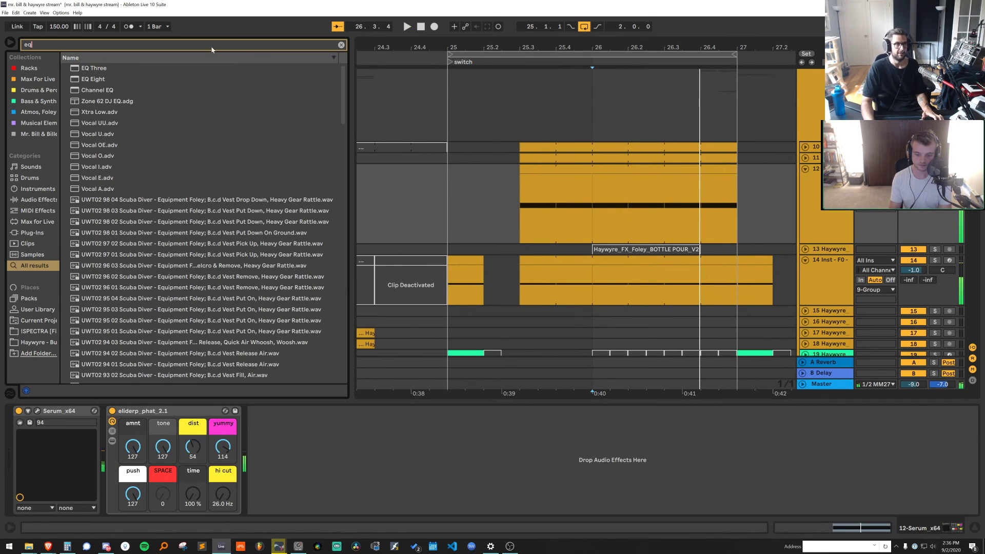
pyautogui.press('space')
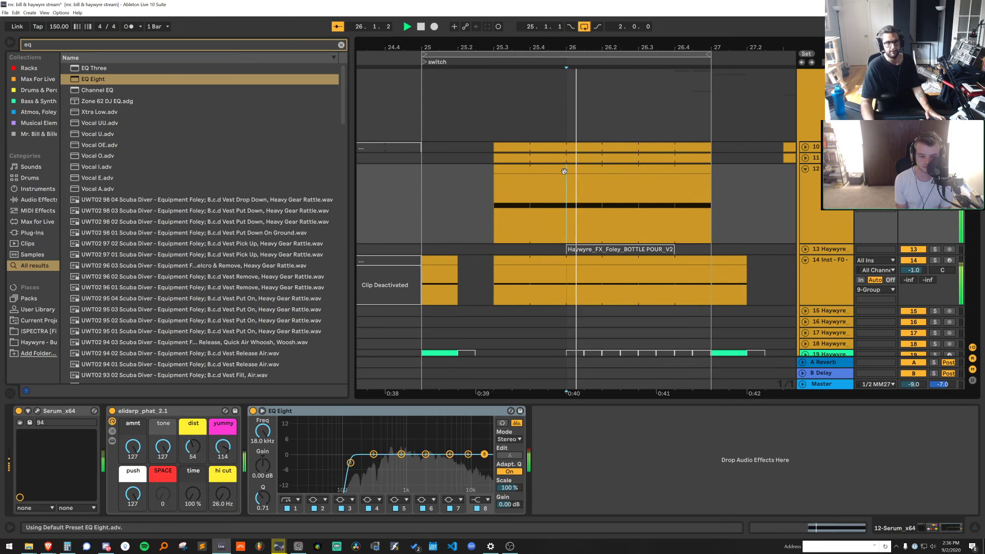
# Set the fixed grid to 1/8 and deactivate the group's clips from 26.4.1 to 27.1.1
pyautogui.click(563, 170)
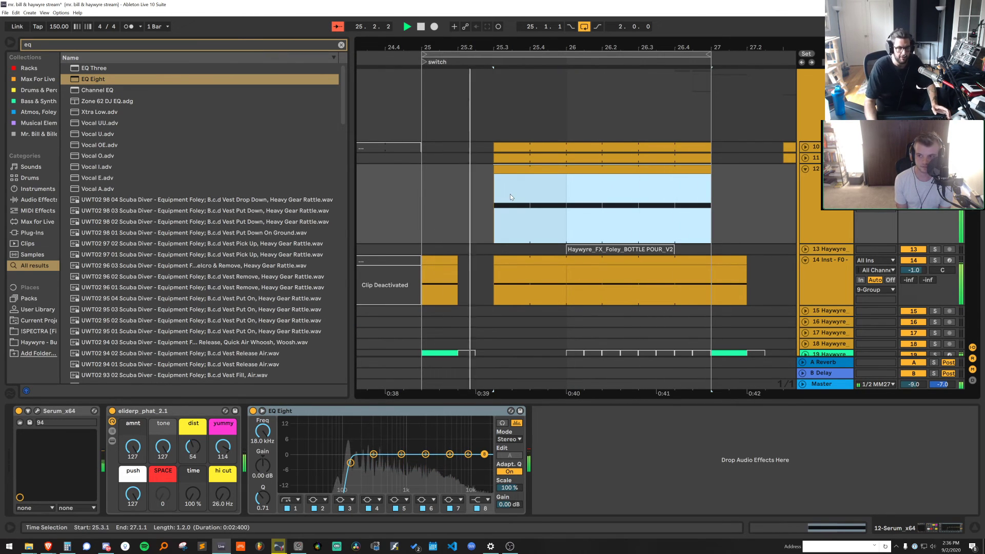
pyautogui.rightClick(453, 201)
pyautogui.click(500, 311)
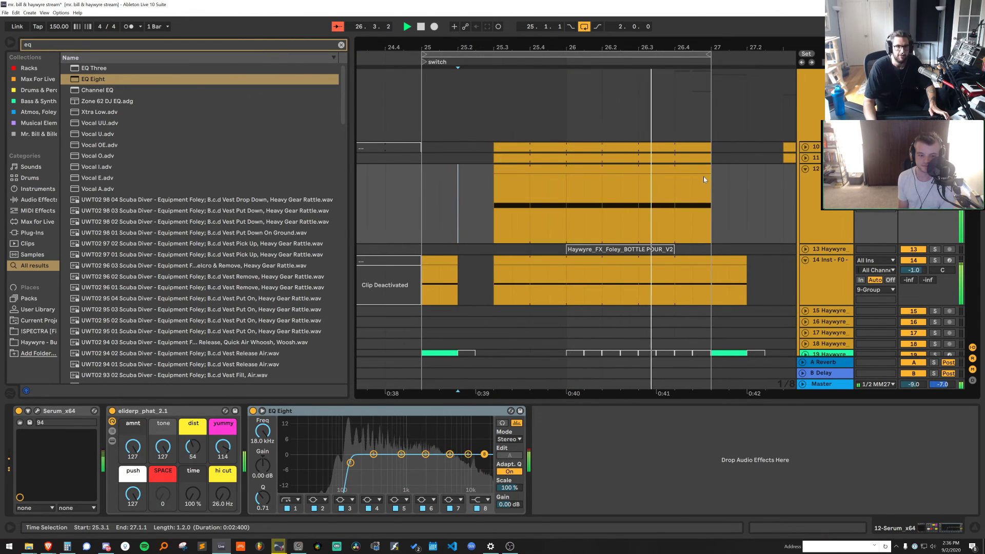
pyautogui.moveTo(712, 140); pyautogui.dragTo(675, 282)
pyautogui.scroll(3, 654, 186)
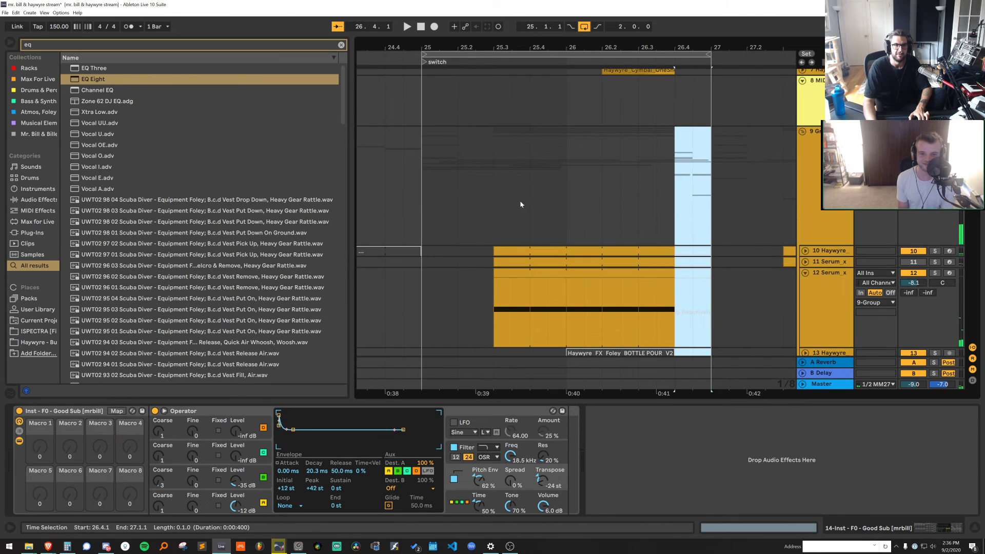
# Solo the Serum track 12 and set its eliderp_phat_2.1 rack to dist 109 and time 560 %
pyautogui.click(632, 288)
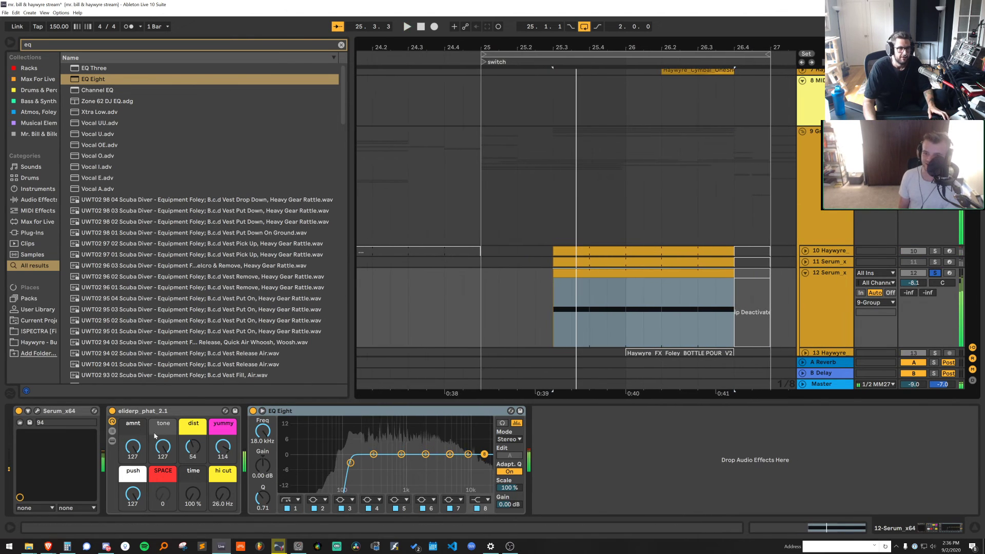
pyautogui.moveTo(192, 447); pyautogui.dragTo(193, 418)
pyautogui.press('space')
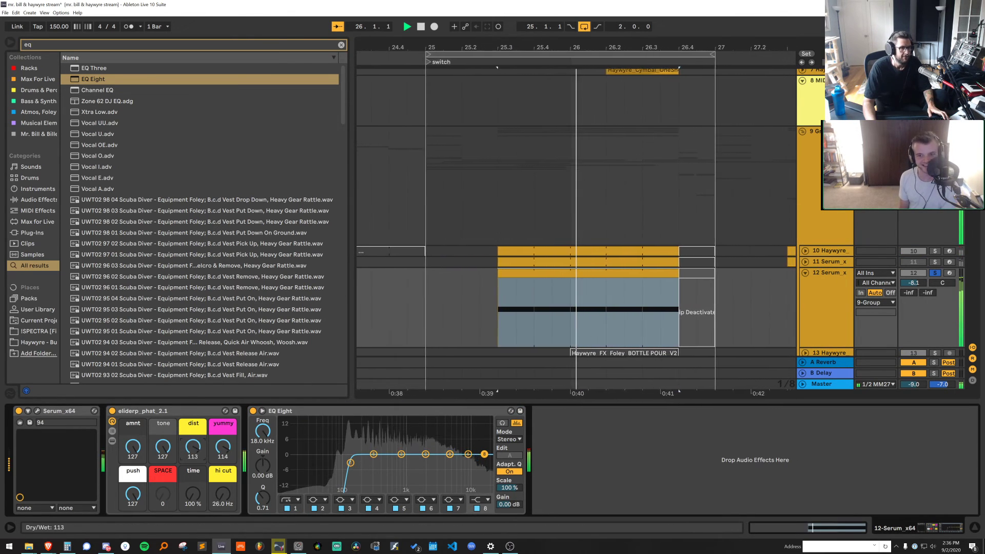
pyautogui.press('space')
pyautogui.click(193, 494)
# Reshape the start of LFO 1's curve in track 12's Serum while the loop plays, and close the editor
pyautogui.click(38, 410)
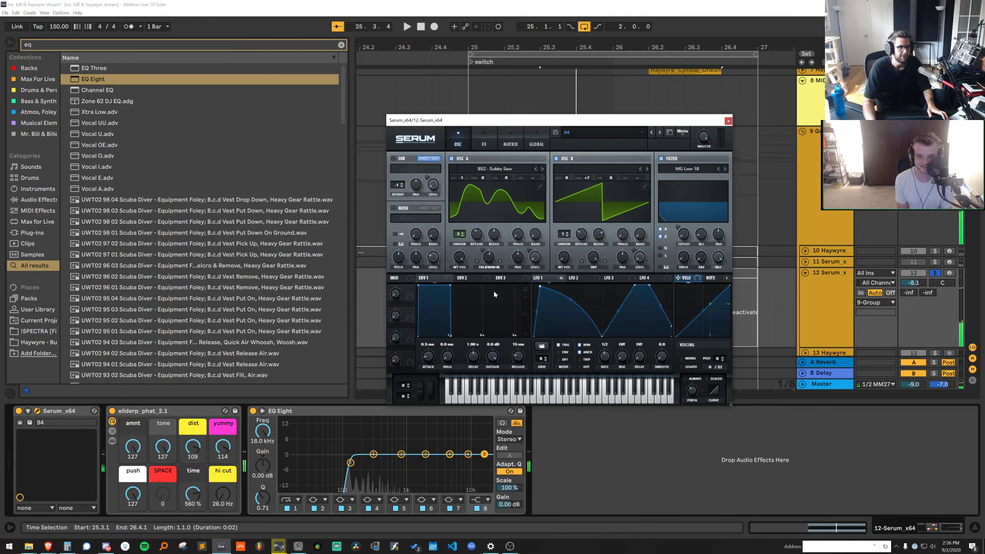
pyautogui.press('space')
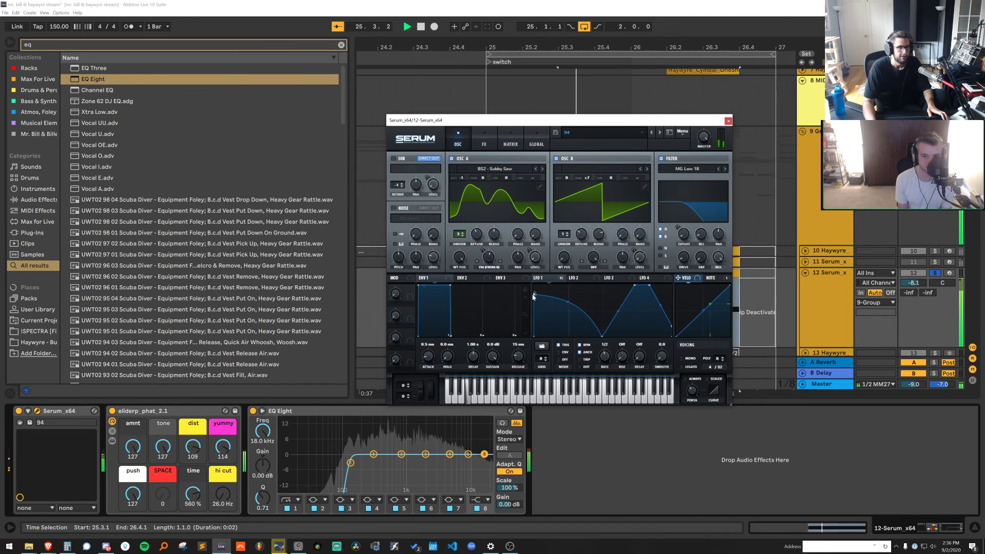
pyautogui.click(728, 121)
# Split the drum clip on track 1 at 25.3.1, open its notes, and place the insert marker at 2.1.1
pyautogui.scroll(3, 730, 114)
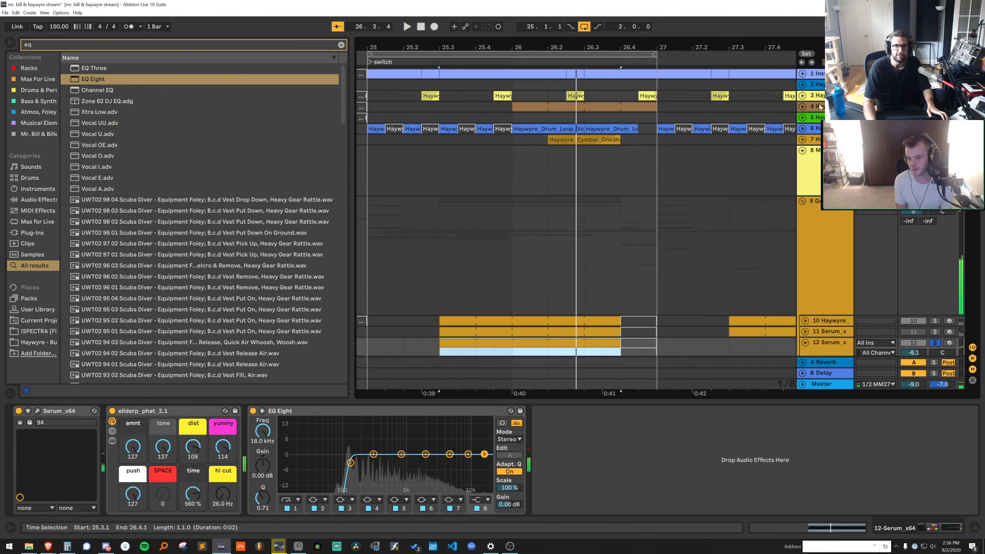
pyautogui.click(811, 89)
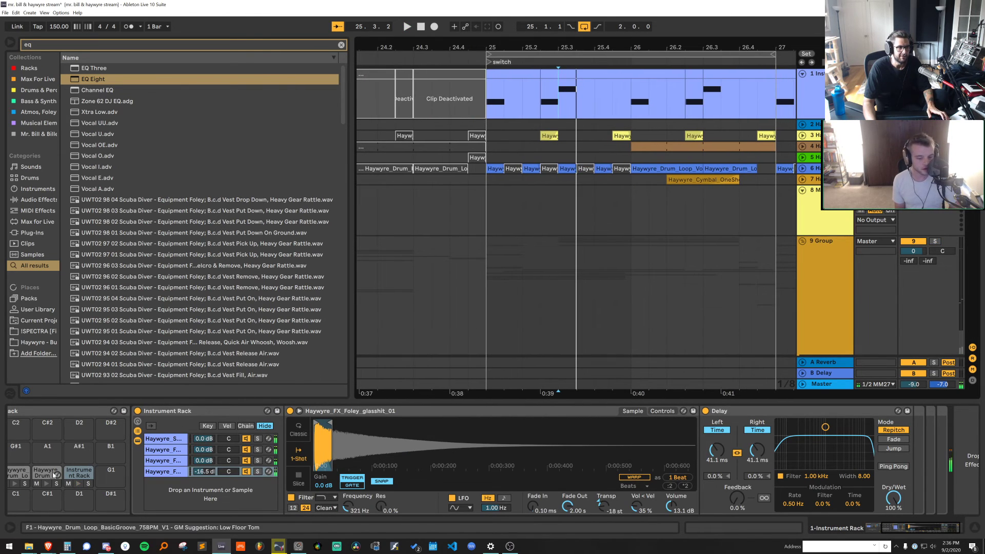
pyautogui.hotkey('ctrl', 'e')
pyautogui.click(691, 462)
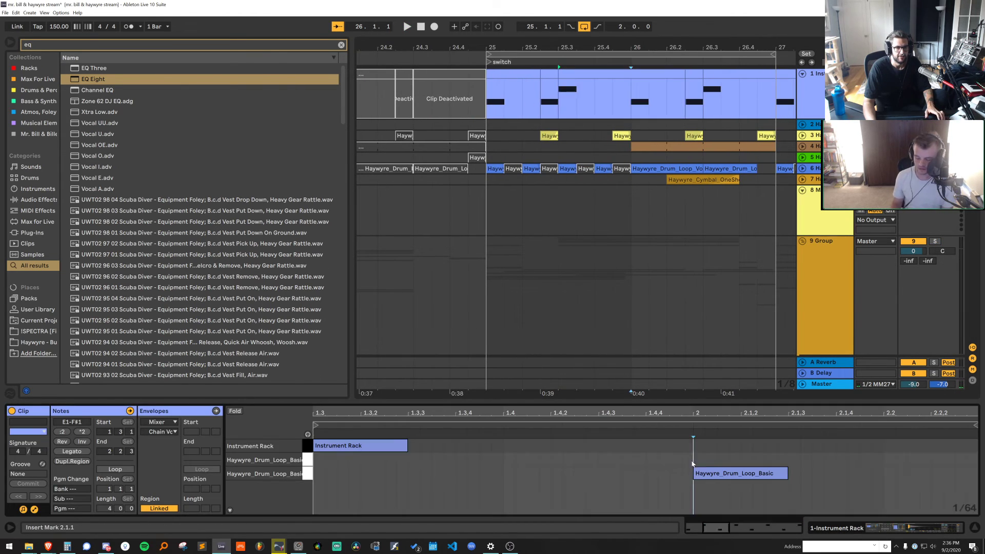
# Browse the Haywyre sample pack to the SNARES folder inside Percussive One Shots
pyautogui.click(36, 342)
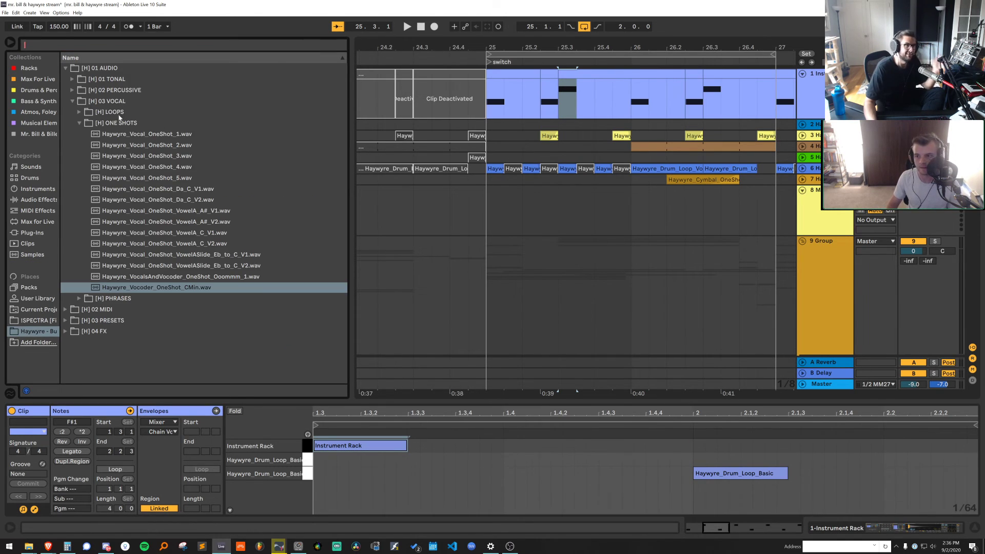
pyautogui.click(104, 81)
pyautogui.click(131, 104)
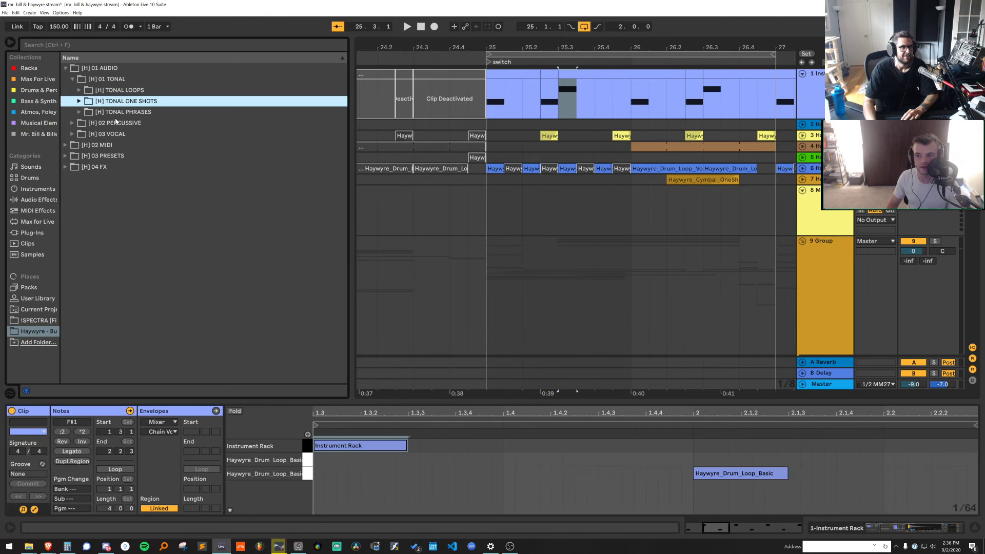
pyautogui.click(116, 122)
pyautogui.click(128, 126)
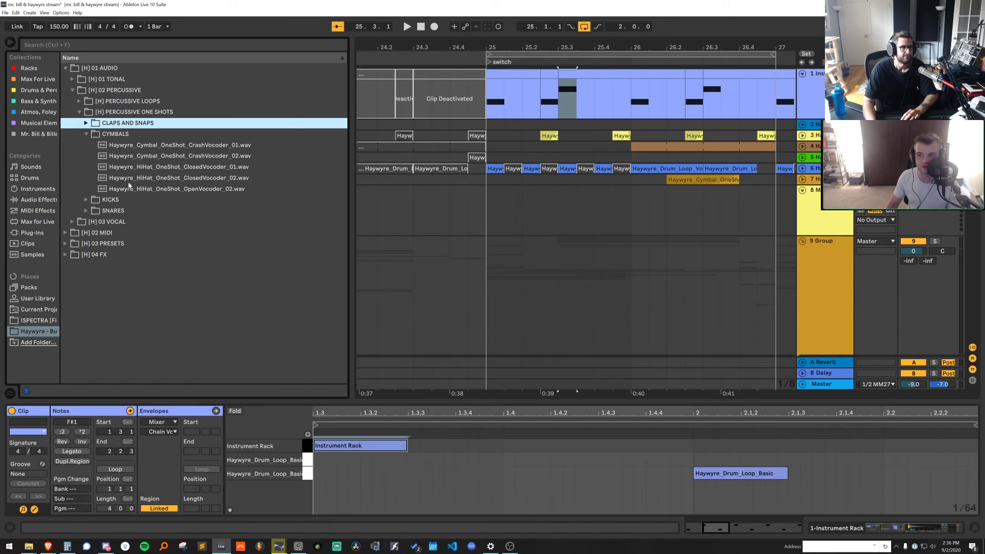
pyautogui.click(123, 211)
# Audition the Haywyre snare one-shots, comparing Hit, Metal, Paow, Oomph_02 and Oomph_01
pyautogui.click(156, 190)
pyautogui.press('Down')
pyautogui.press('Down')
pyautogui.press('Down')
pyautogui.press('Down')
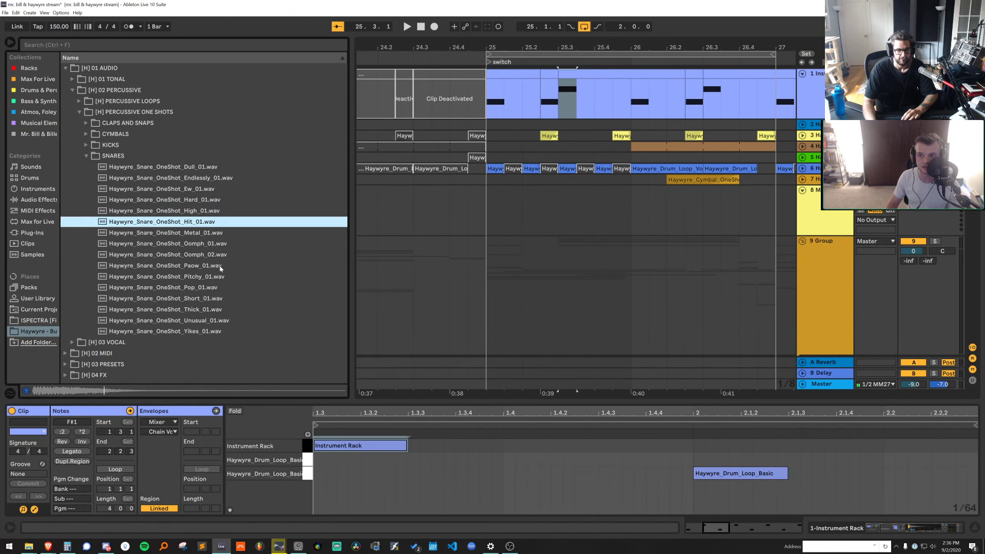
pyautogui.press('Up')
pyautogui.click(217, 245)
pyautogui.click(210, 265)
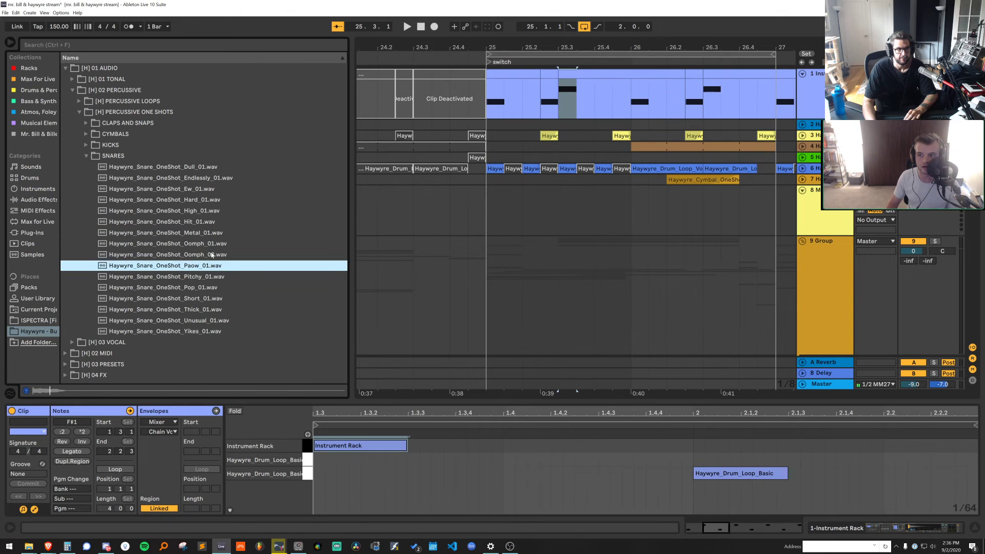
pyautogui.click(213, 255)
pyautogui.click(213, 245)
# Load Haywyre_Snare_OneShot_Oomph_01.wav onto the empty G1 pad of track 1's drum rack
pyautogui.click(793, 97)
pyautogui.doubleClick(811, 93)
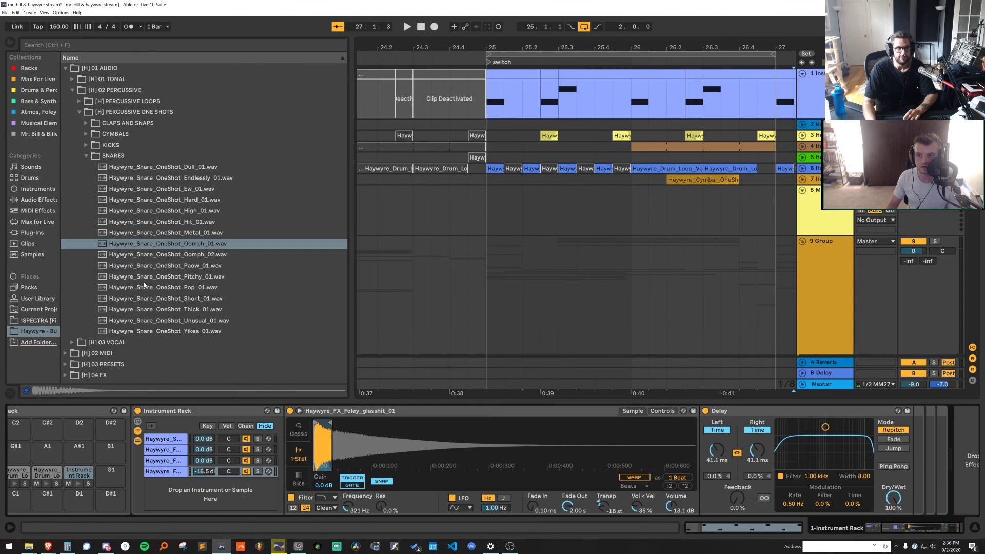
pyautogui.moveTo(150, 245); pyautogui.dragTo(101, 490)
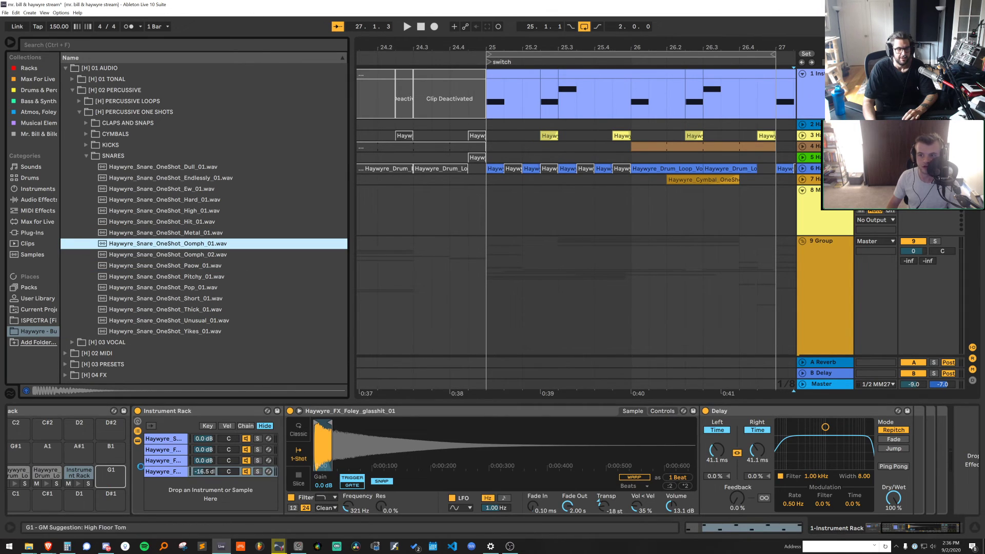
# Set the volume of the new Oomph_01 snare sampler to 0 dB
pyautogui.click(618, 71)
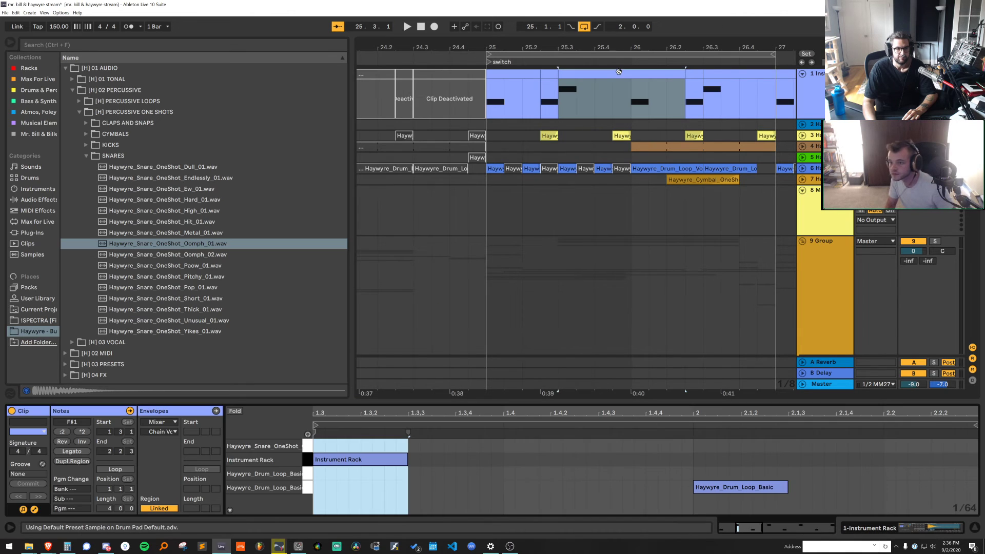
pyautogui.click(822, 94)
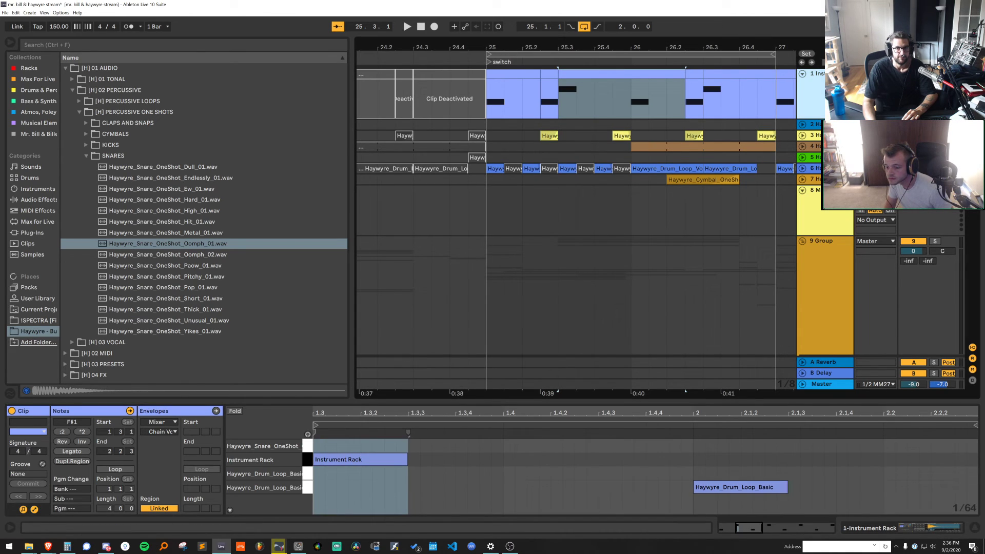
pyautogui.hotkey('shift', 'Tab')
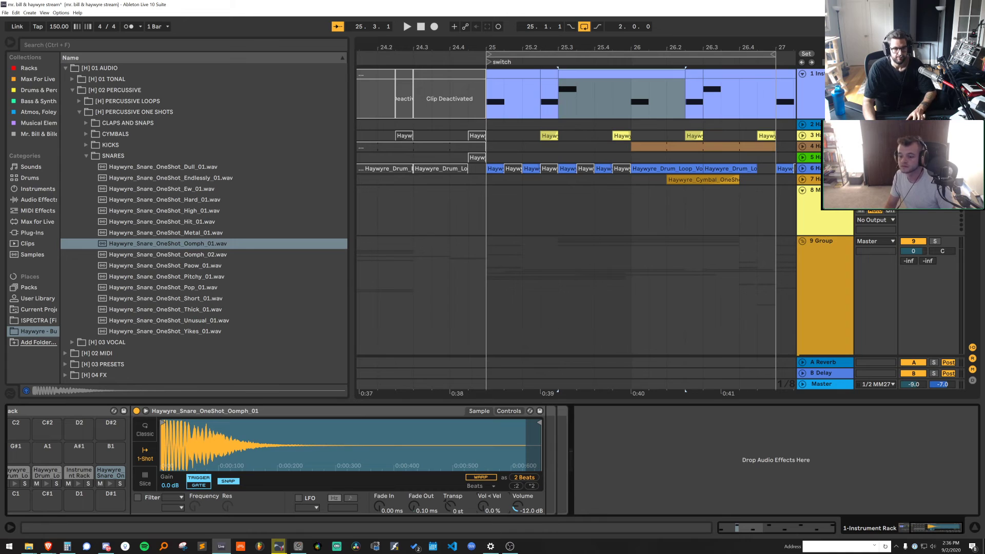
# Move the note at 25.3 from the Instrument Rack row to the Oomph_01 snare row and play it back
pyautogui.doubleClick(601, 73)
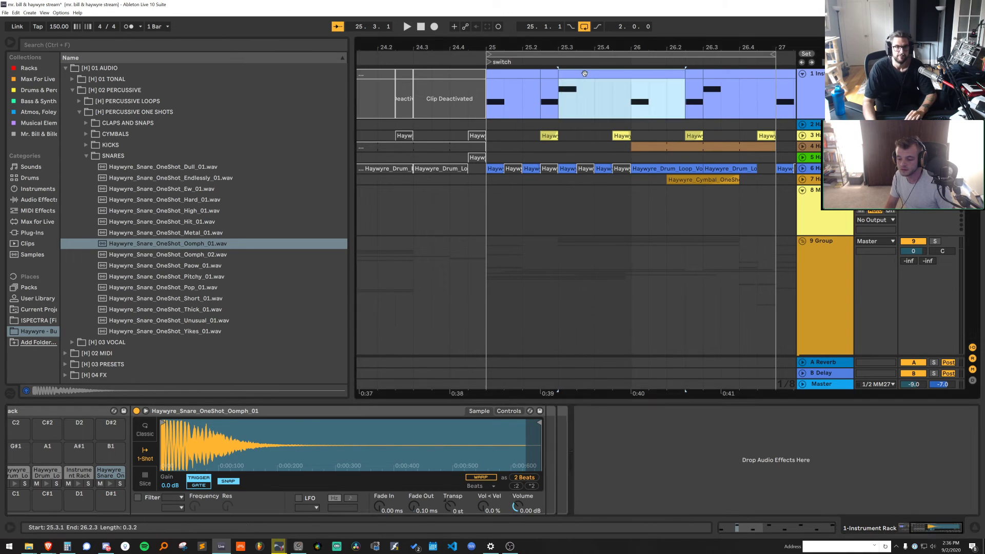
pyautogui.moveTo(389, 459); pyautogui.dragTo(389, 445)
pyautogui.press('space')
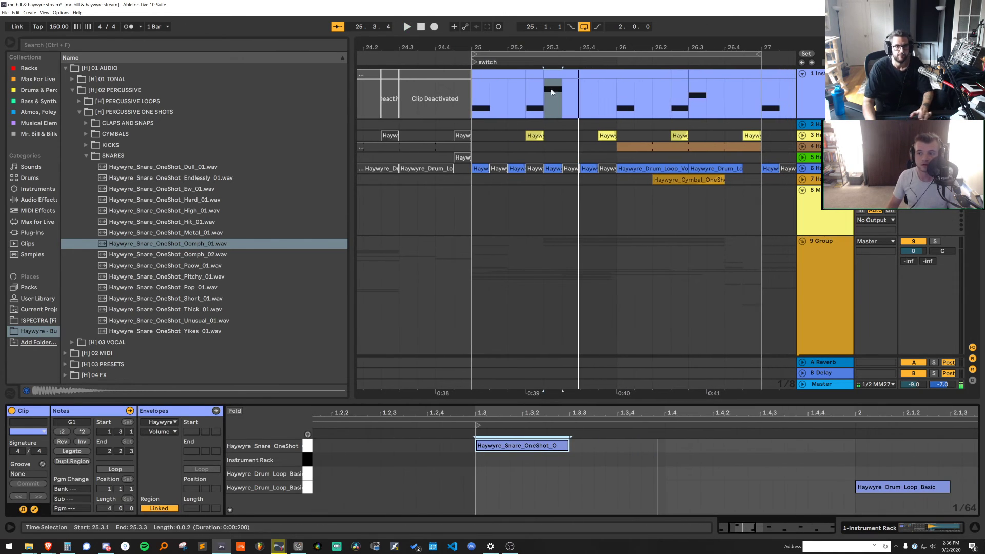
# Copy the snare clip at 25.3 over the clip at 26.3 on track 1 and play the section
pyautogui.keyDown('shift'); pyautogui.click(575, 90); pyautogui.keyUp('shift')
pyautogui.moveTo(569, 73); pyautogui.dragTo(713, 74)
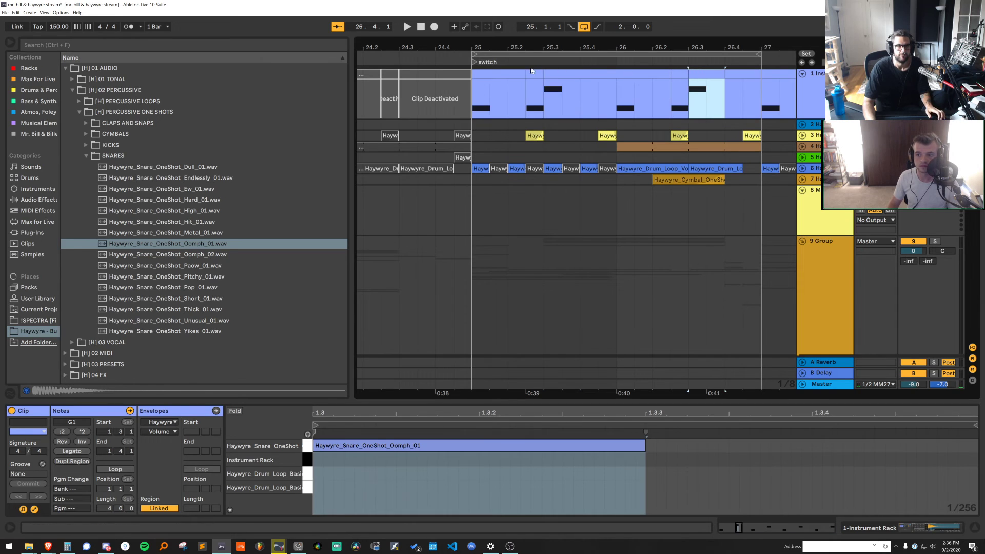
pyautogui.click(502, 73)
pyautogui.press('space')
# Duplicate track 1's drum pattern from bars 25–27 six times so it fills the arrangement up to bar 39
pyautogui.click(690, 90)
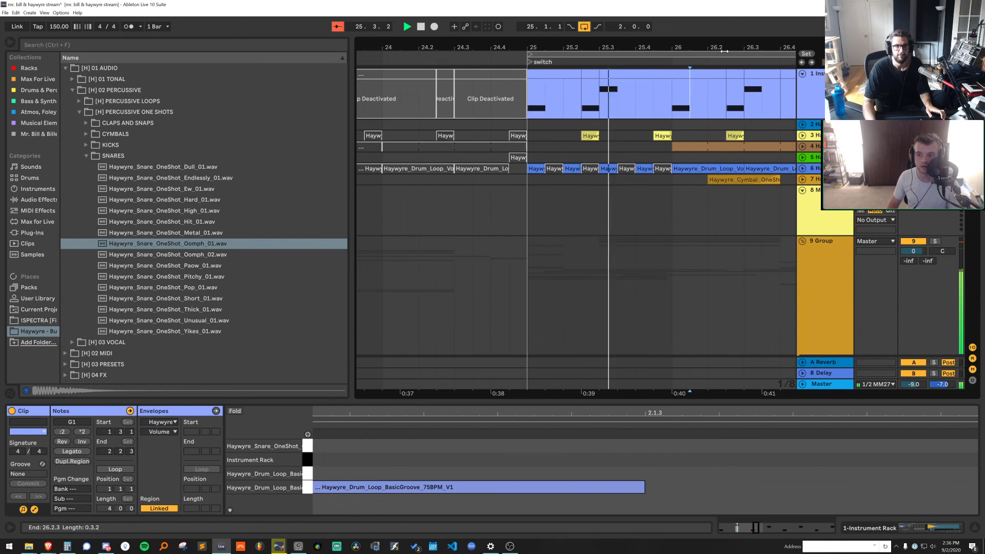
pyautogui.press('-')
pyautogui.press('-')
pyautogui.moveTo(636, 96); pyautogui.dragTo(493, 96)
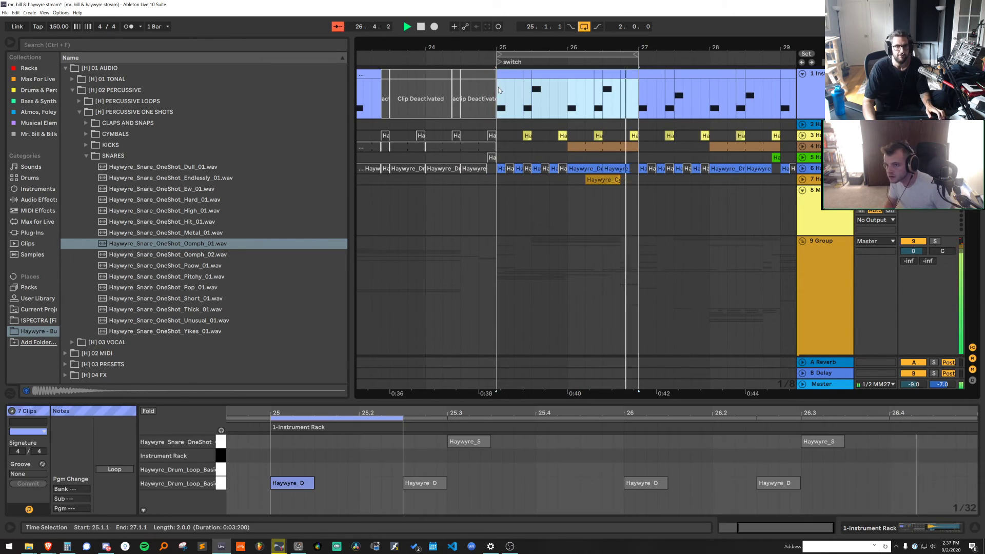
pyautogui.moveTo(643, 46); pyautogui.dragTo(579, 47)
pyautogui.hotkey('ctrl', 'd')
pyautogui.hotkey('ctrl', 'd')
pyautogui.hotkey('ctrl', 'd')
pyautogui.hotkey('ctrl', 'd')
pyautogui.hotkey('ctrl', 'd')
pyautogui.hotkey('ctrl', 'd')
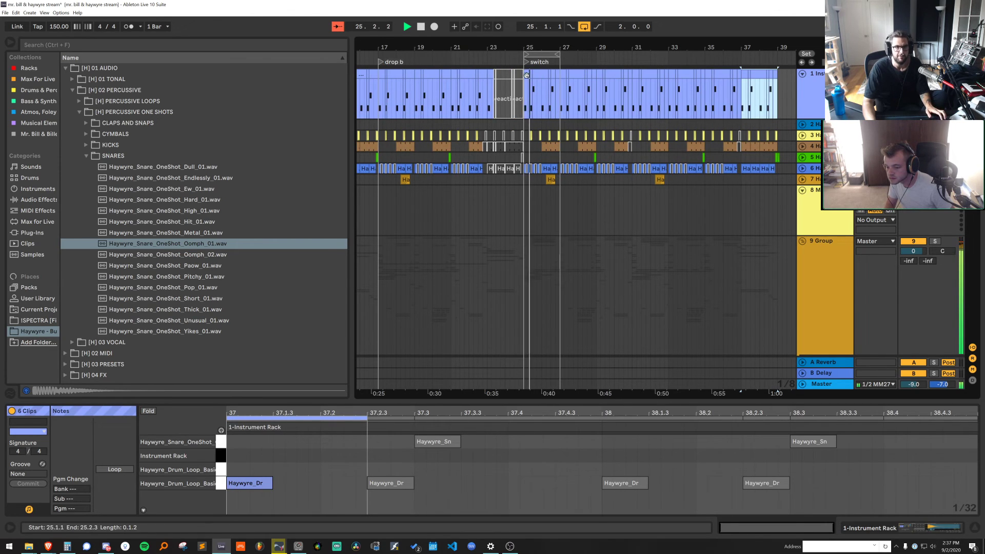
# Set the arrangement's grid to 1/1
pyautogui.click(526, 75)
pyautogui.rightClick(615, 220)
pyautogui.click(678, 295)
pyautogui.click(715, 406)
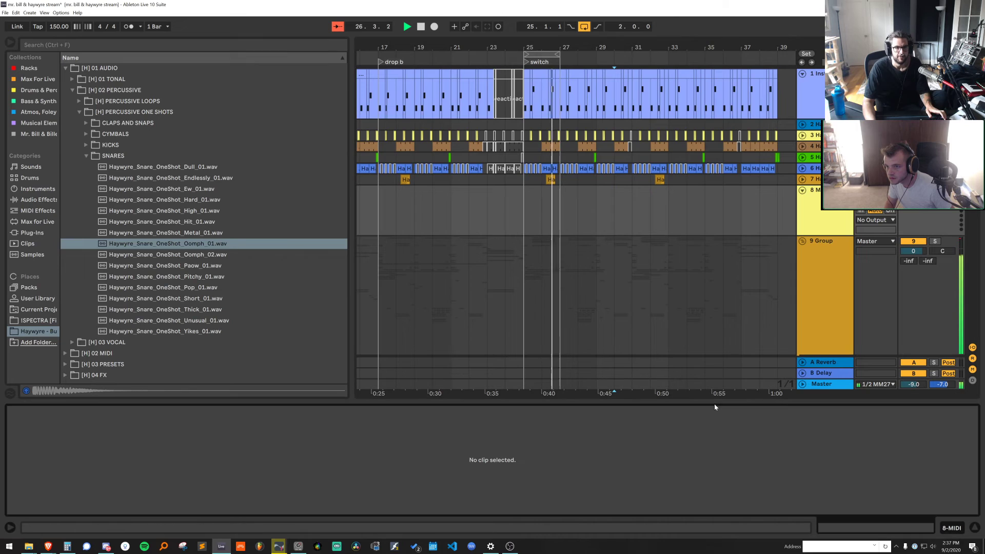
# Select the bar 25 clip on track 12 Serum_x, open its Serum window, and move the window clear of the arrangement
pyautogui.scroll(-5, 700, 381)
pyautogui.click(833, 271)
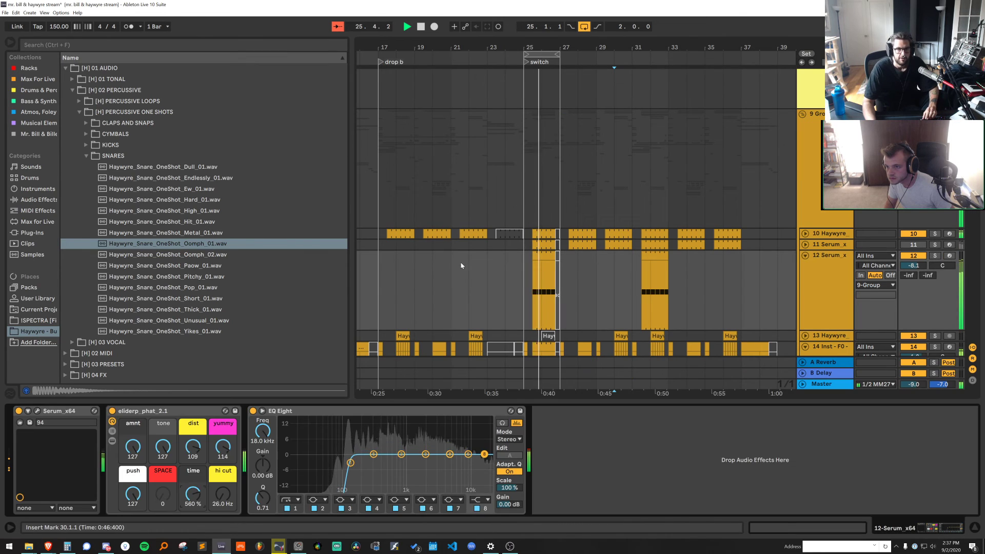
pyautogui.click(534, 256)
pyautogui.click(37, 411)
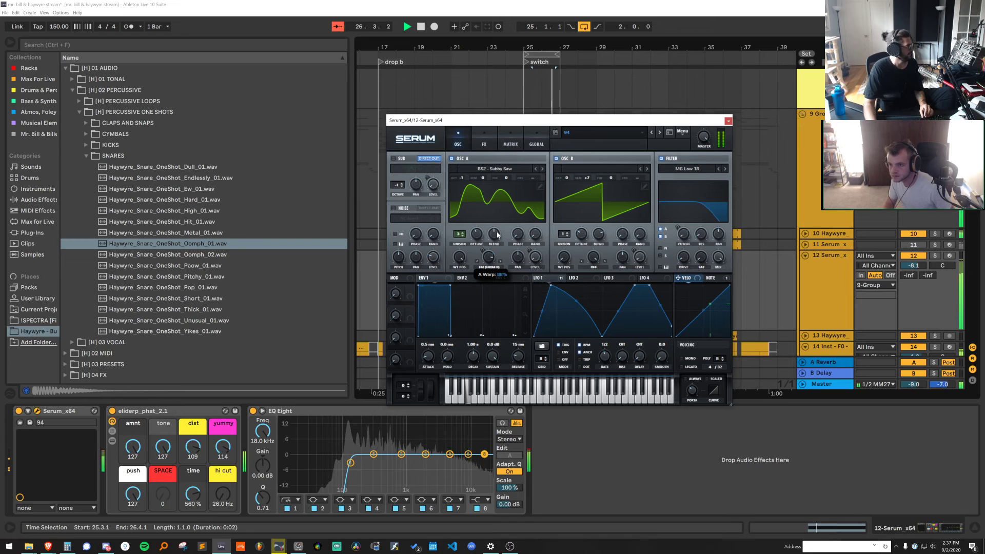
pyautogui.press('space')
pyautogui.moveTo(585, 122); pyautogui.dragTo(532, 328)
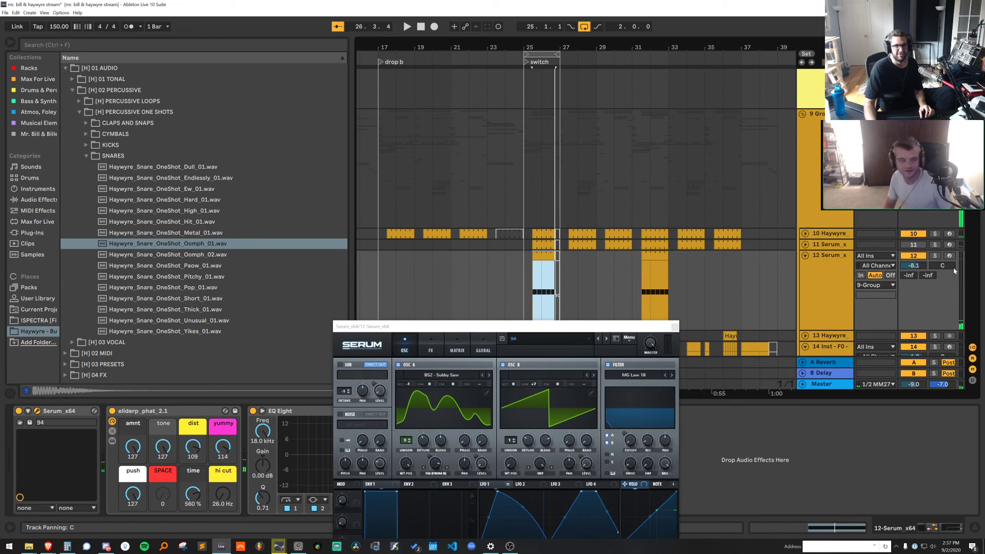
# Audition the Serum track in solo and adjust Oscillator A's wavetable position
pyautogui.press('space')
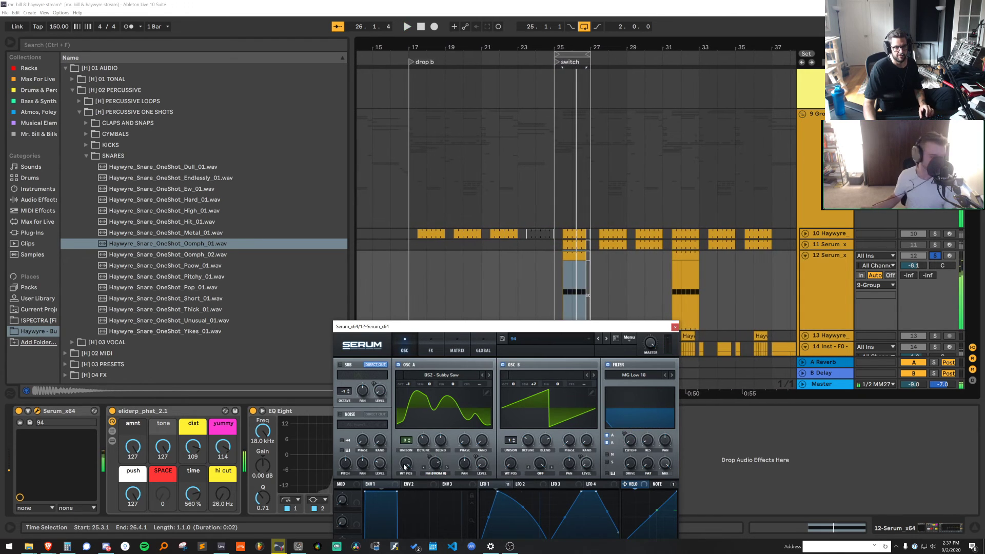
pyautogui.moveTo(403, 467); pyautogui.dragTo(429, 508)
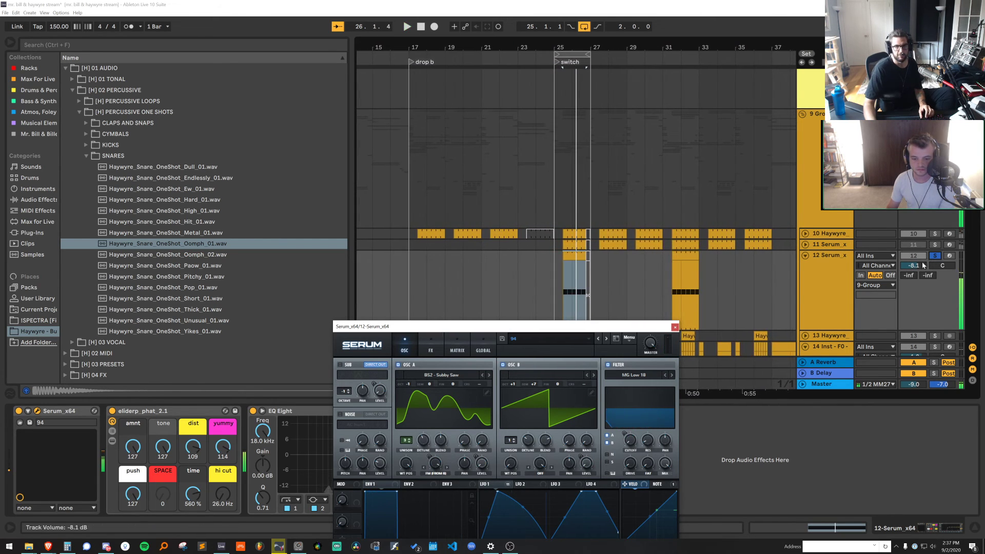
# Play the switch section from bar 25 to compare the Serum part in the full mix and in solo
pyautogui.click(667, 245)
pyautogui.click(559, 266)
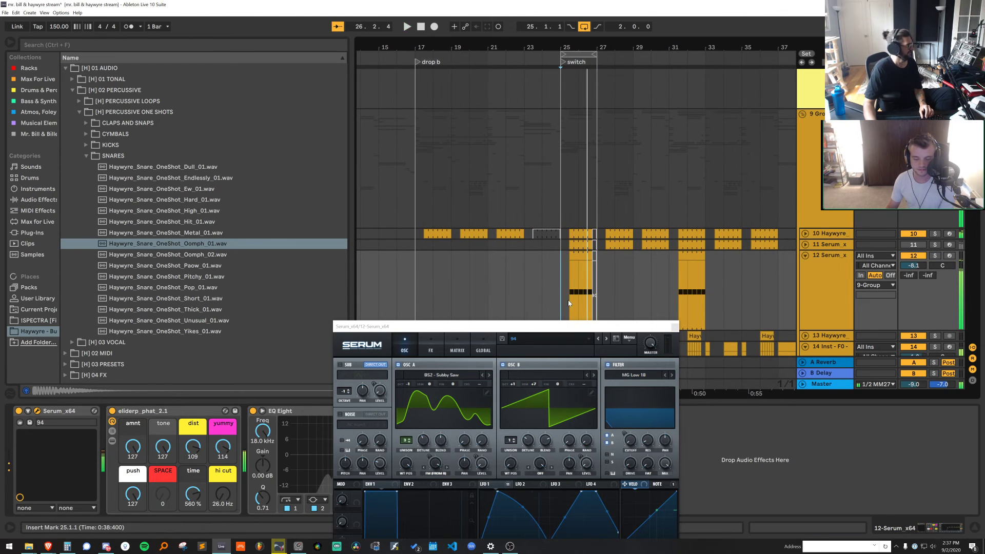
pyautogui.press('space')
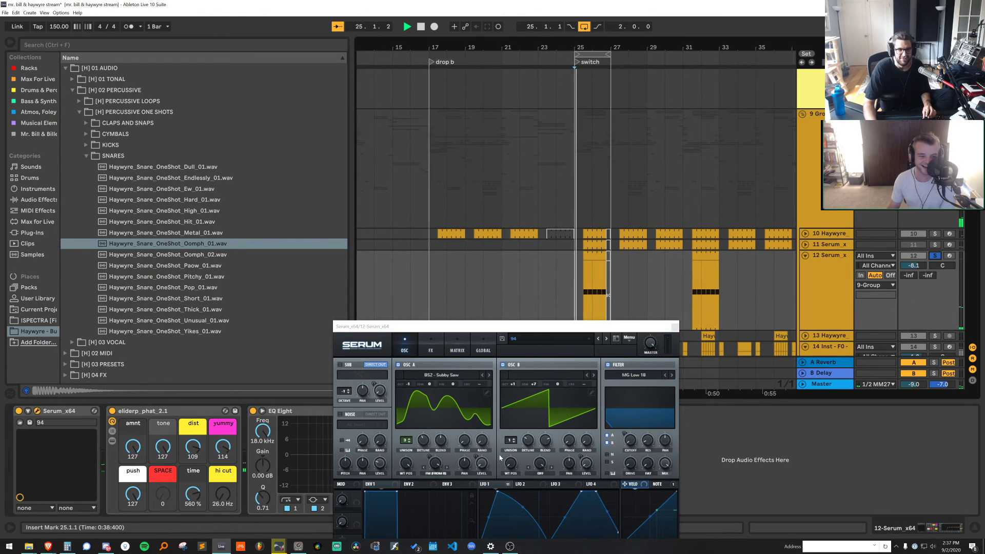
pyautogui.press('space')
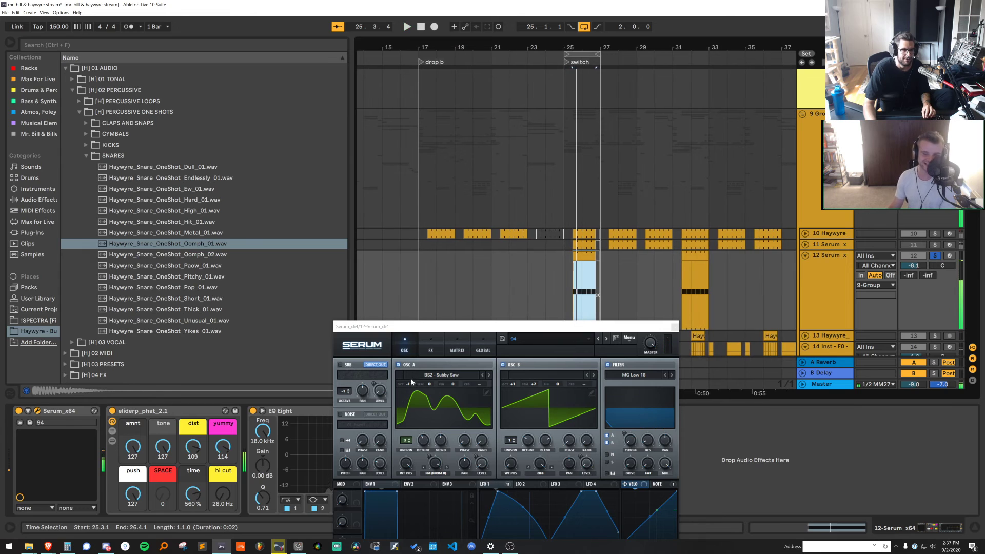
pyautogui.press('space')
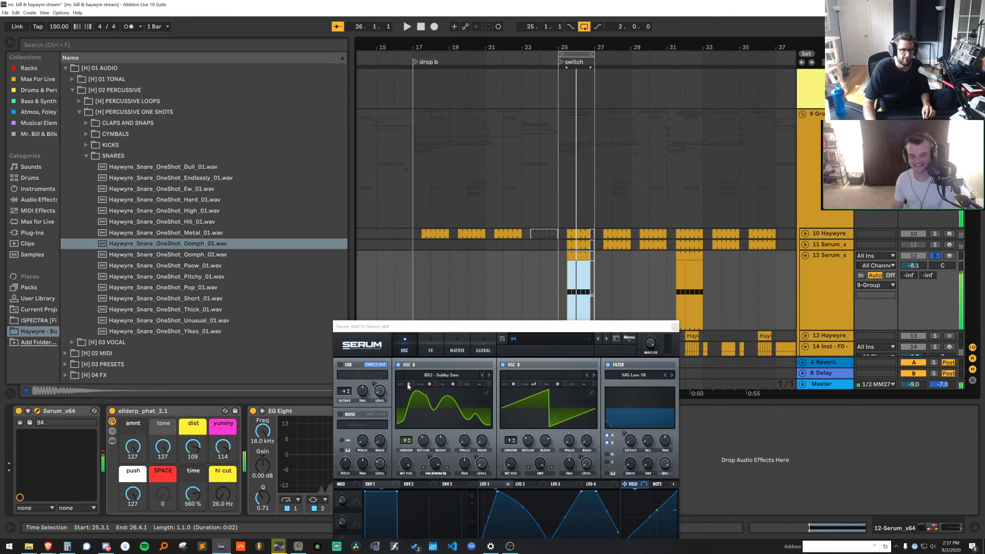
pyautogui.press('space')
pyautogui.press('space')
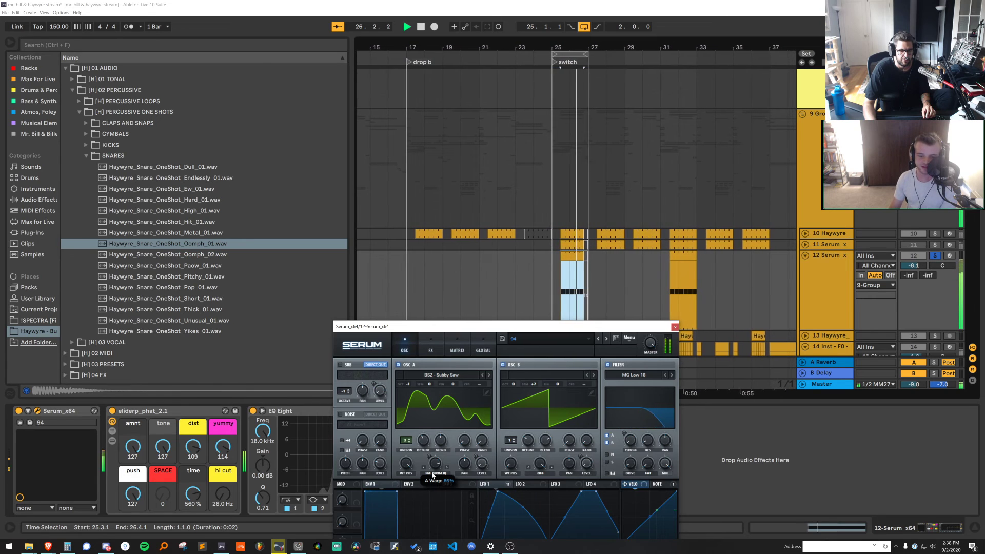
# Adjust Oscillator A's warp amount and its LFO 1 modulation while playing the soloed Serum part
pyautogui.moveTo(432, 475); pyautogui.dragTo(425, 487)
pyautogui.press('space')
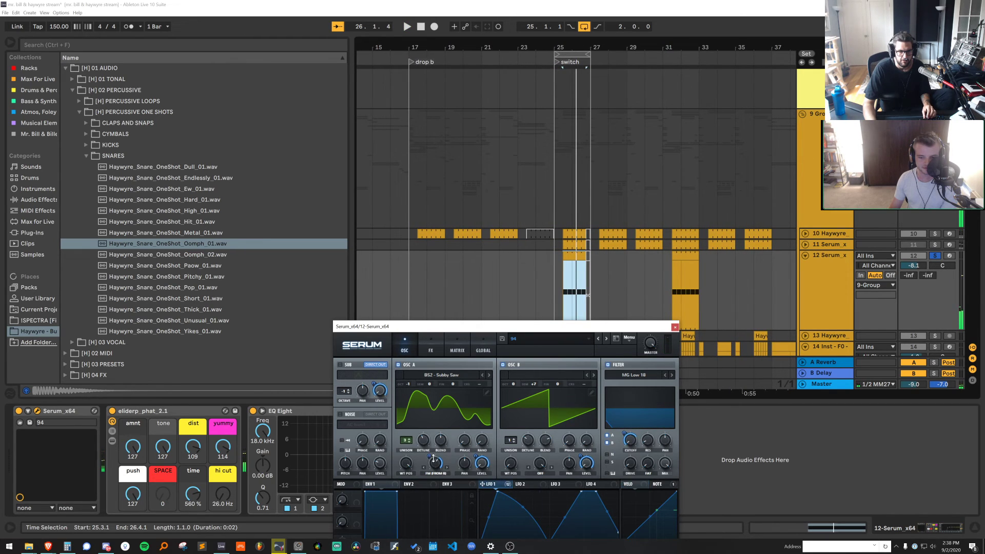
pyautogui.press('space')
pyautogui.moveTo(425, 462); pyautogui.dragTo(425, 466)
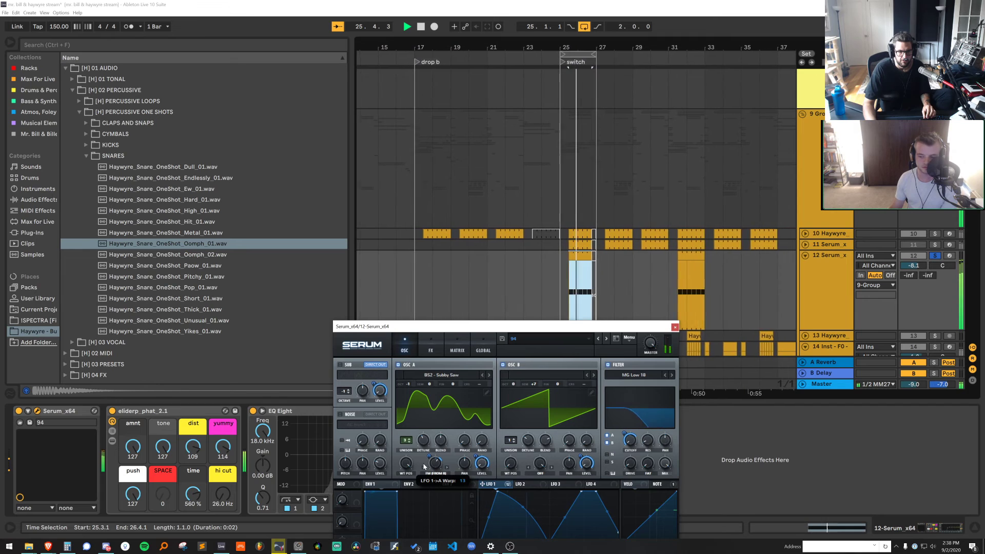
pyautogui.press('space')
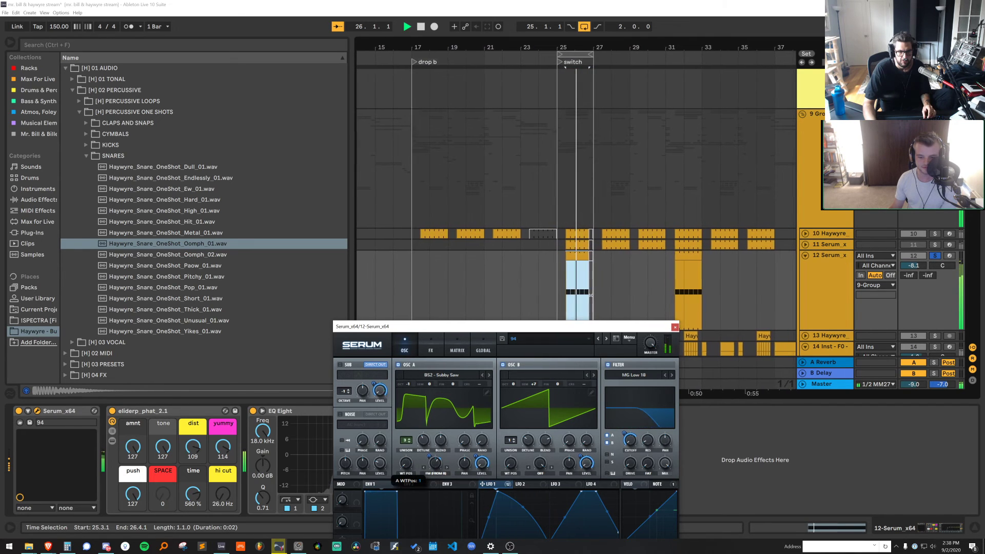
# Lower the first peak of Serum's LFO 1 curve while auditioning the loop
pyautogui.press('space')
pyautogui.press('space')
pyautogui.press('space')
pyautogui.press('space')
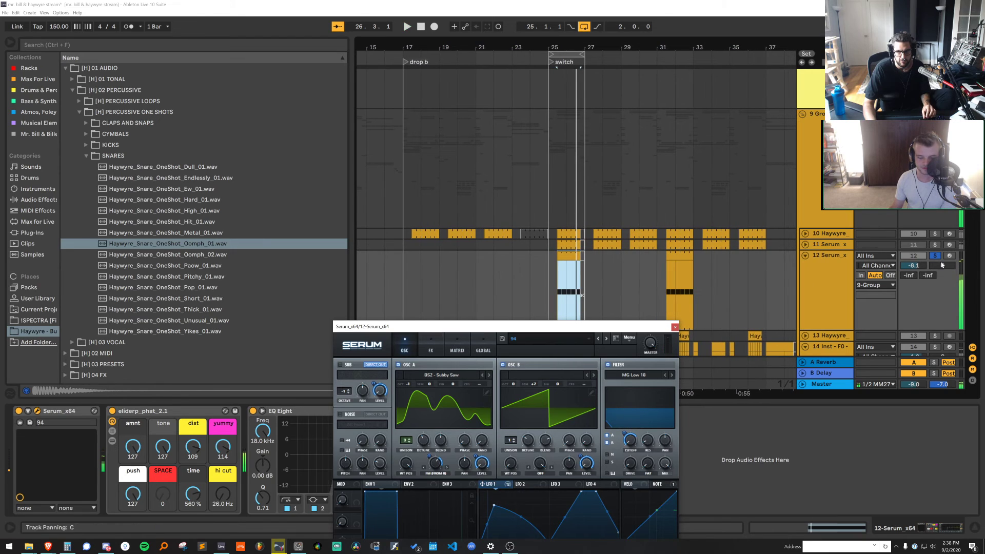
# Unsolo the Serum track and close the Serum window
pyautogui.click(936, 257)
pyautogui.click(675, 327)
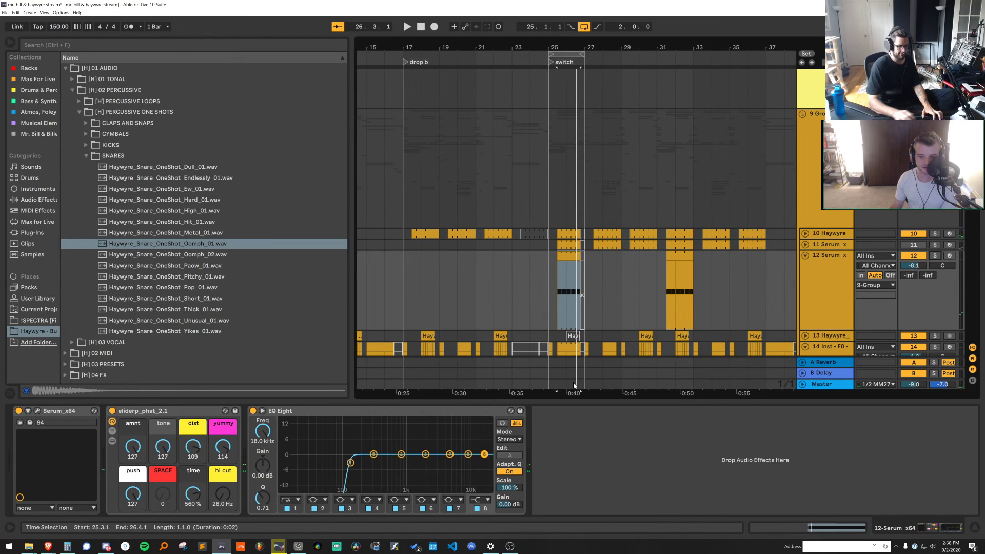
# Search the browser for "texture v", insert the Texture plugin before EQ Eight on track 12, and solo the track
pyautogui.hotkey('ctrl', 'f')
pyautogui.write('erotexture v')
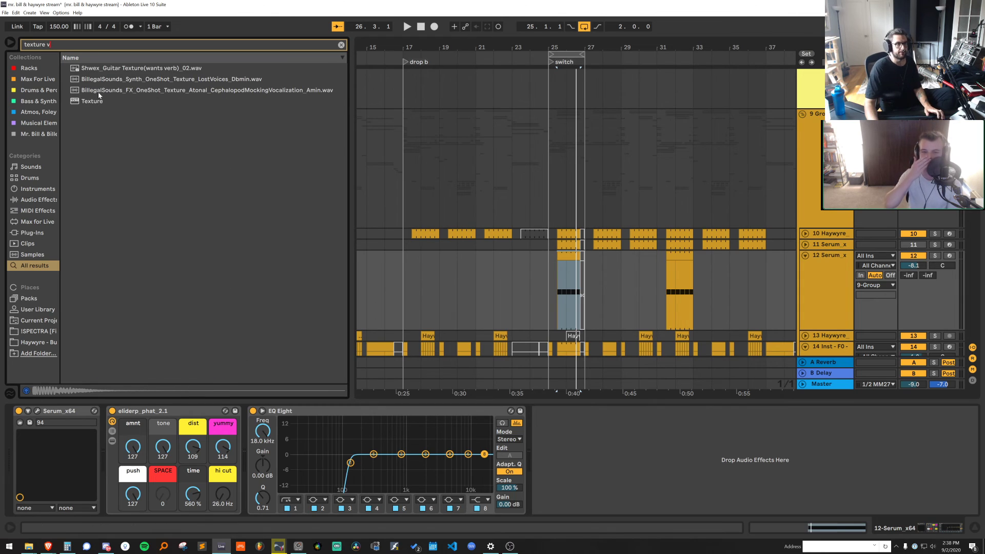
pyautogui.moveTo(102, 101); pyautogui.dragTo(589, 264)
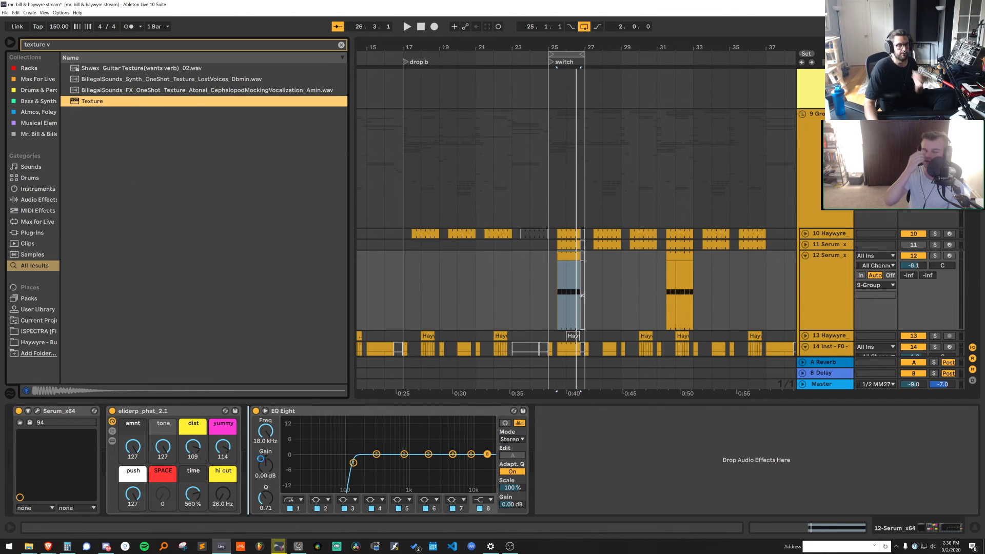
pyautogui.click(935, 255)
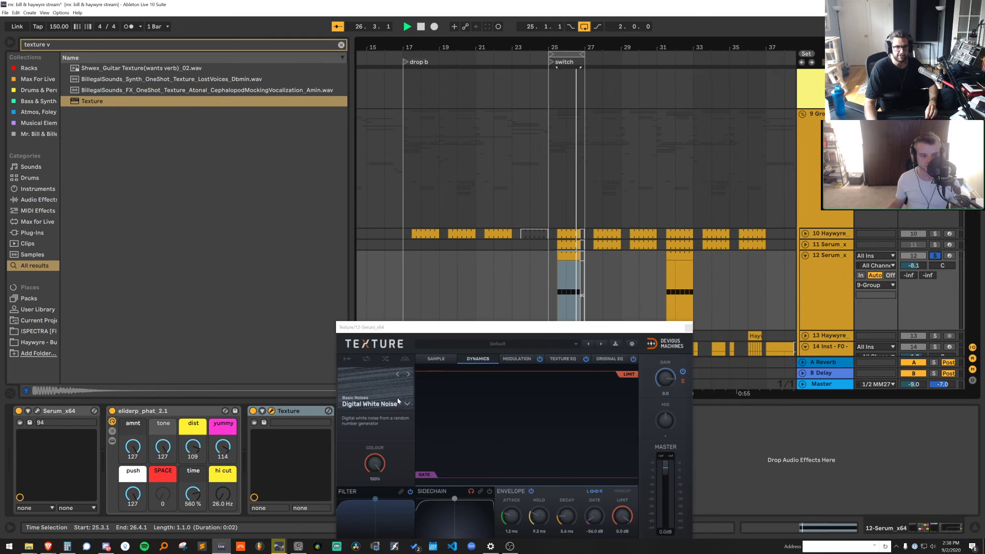
# Raise the noise filter in Texture toward high frequencies and set its gate threshold to -8.1 dB during playback
pyautogui.moveTo(471, 328); pyautogui.dragTo(420, 216)
pyautogui.press('space')
pyautogui.moveTo(325, 386); pyautogui.dragTo(350, 412)
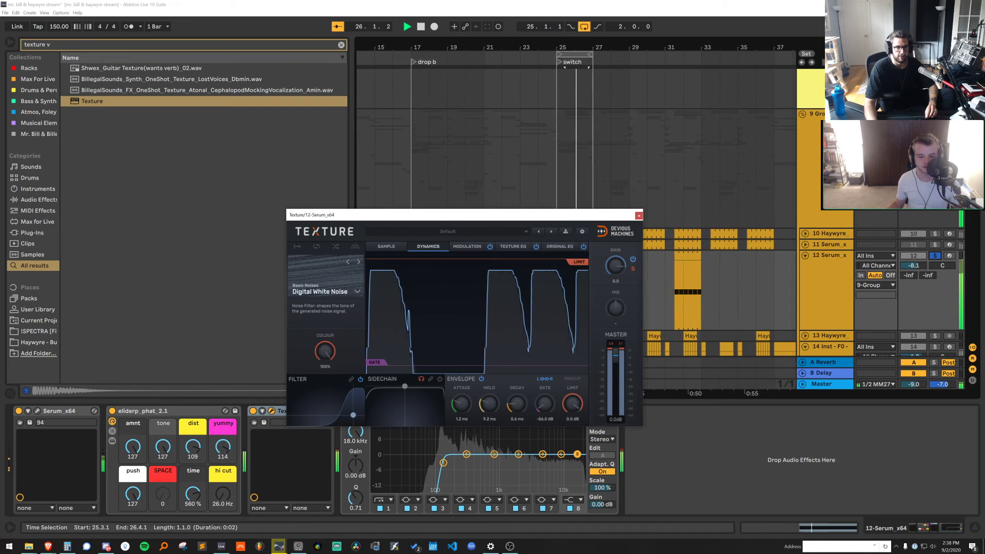
pyautogui.press('space')
pyautogui.press('space')
pyautogui.moveTo(378, 363); pyautogui.dragTo(378, 272)
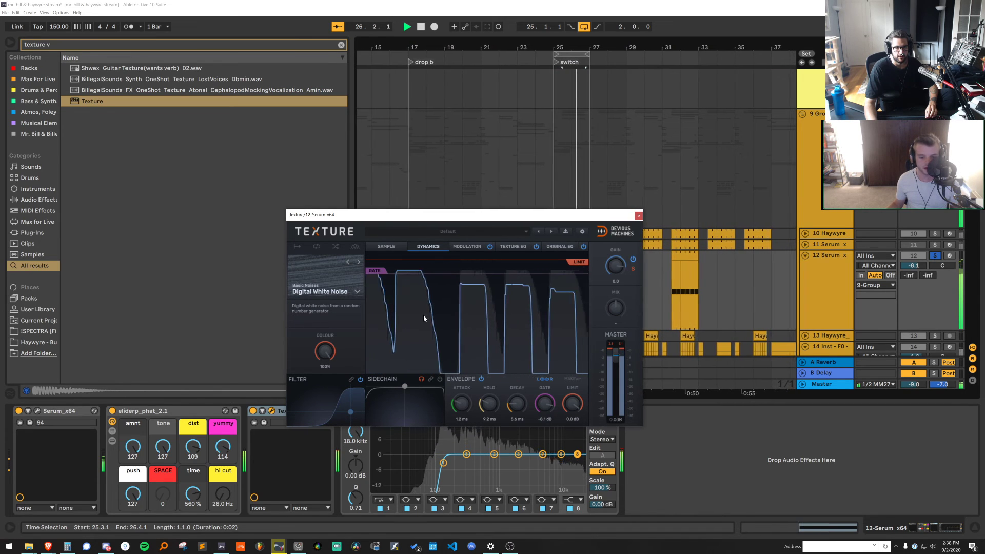
# Shorten Texture's envelope to 0.1 ms attack, hold off and 1.0 ms decay, and raise its gain to 12.0
pyautogui.moveTo(462, 404); pyautogui.dragTo(489, 441)
pyautogui.moveTo(516, 403); pyautogui.dragTo(516, 441)
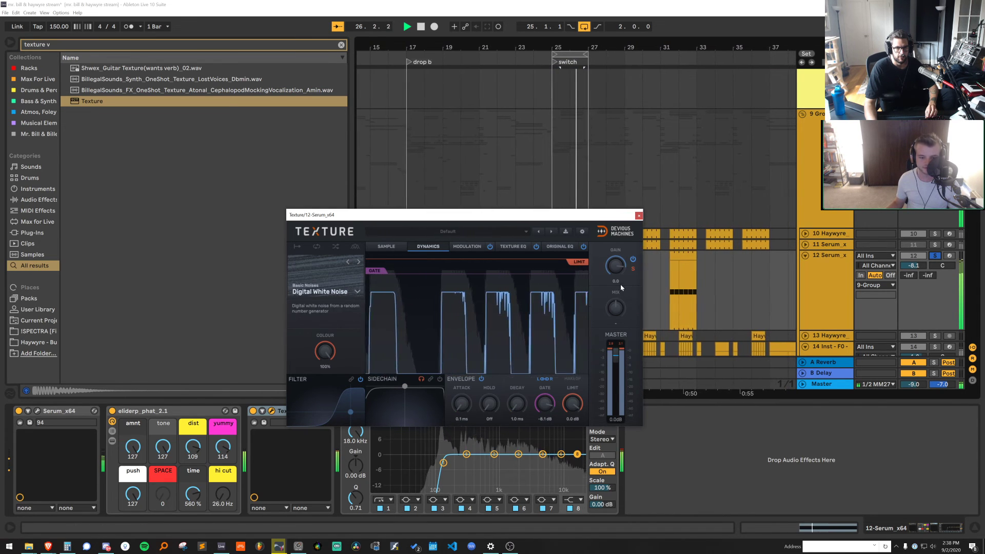
pyautogui.moveTo(614, 267); pyautogui.dragTo(614, 226)
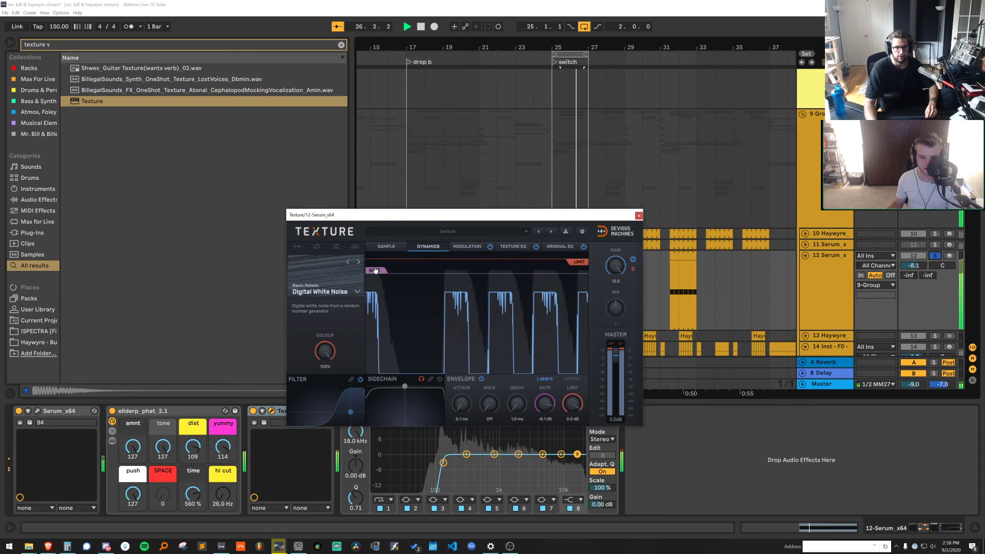
# Set Texture's gate threshold to -7.1 dB and push its noise filter further toward the highs
pyautogui.moveTo(376, 272); pyautogui.dragTo(375, 269)
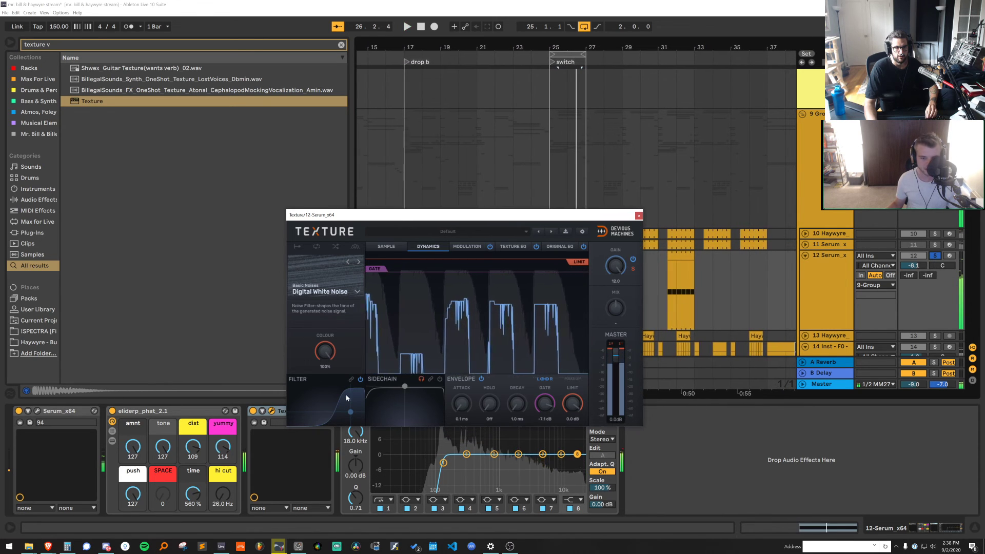
pyautogui.moveTo(351, 412)
pyautogui.mouseDown()
pyautogui.moveTo(323, 412)
pyautogui.moveTo(362, 412)
pyautogui.mouseUp()
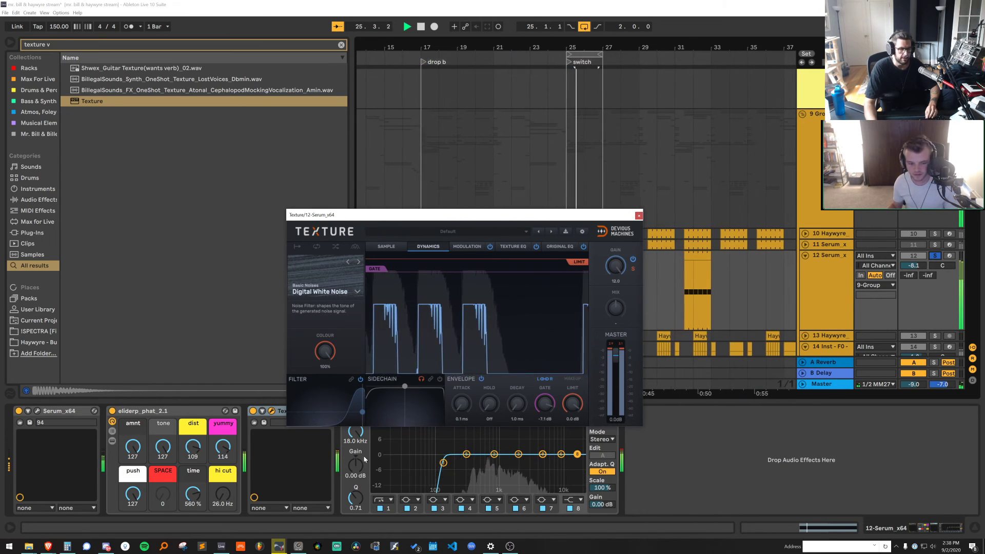
pyautogui.press('space')
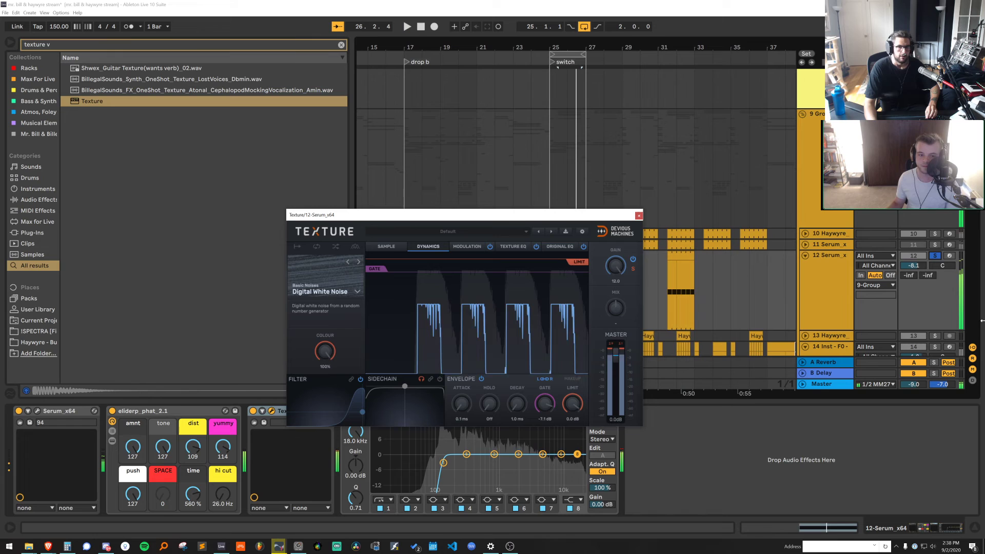
# Unsolo track 12 and close the Texture window while playing the full mix
pyautogui.click(935, 255)
pyautogui.press('space')
pyautogui.click(639, 215)
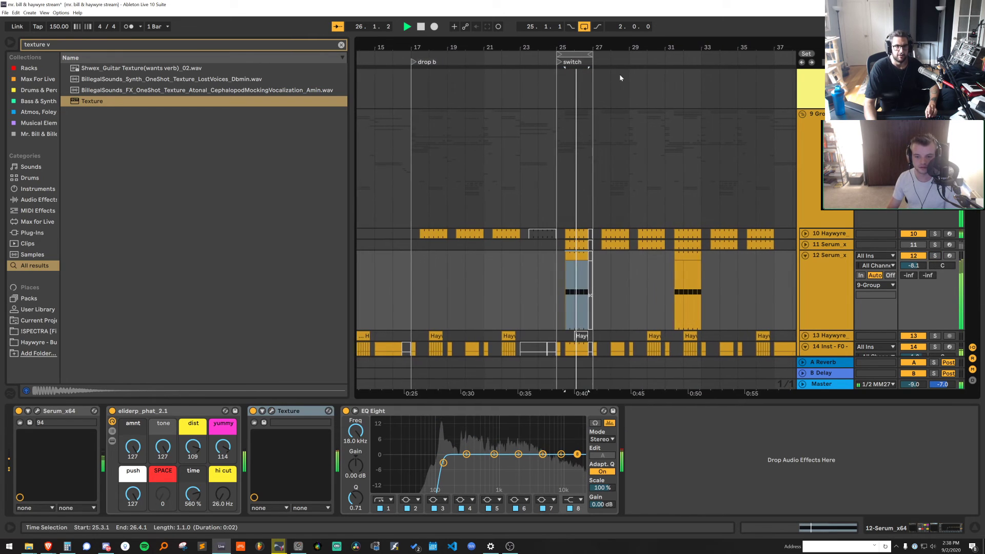
# Turn off the arrangement loop and play the track from bar 24
pyautogui.click(534, 291)
pyautogui.press('space')
pyautogui.press('space')
pyautogui.click(585, 27)
# Duplicate bars 25 to 27 of track 12, extend the copied Serum clip to bar 29, and play from bar 25
pyautogui.moveTo(601, 48); pyautogui.dragTo(572, 252)
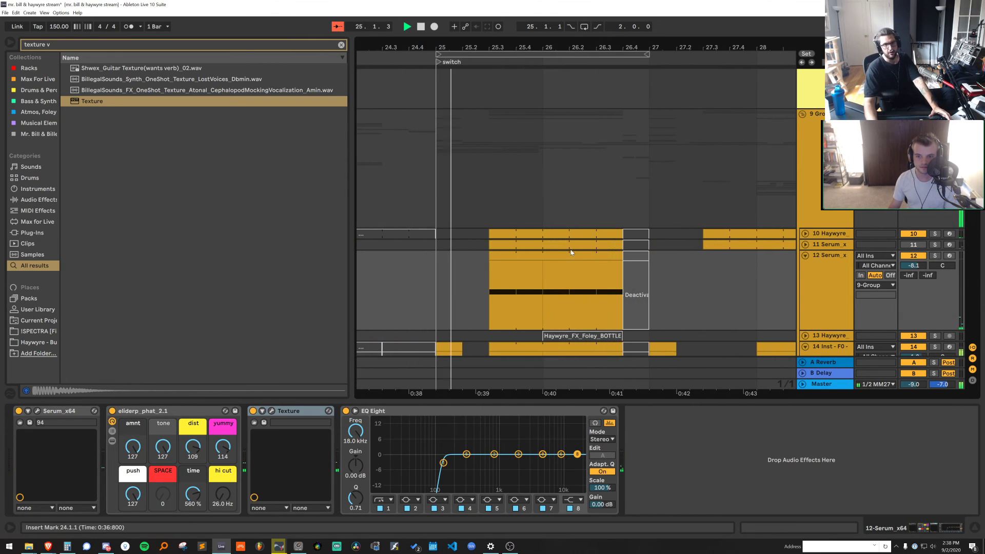
pyautogui.click(600, 258)
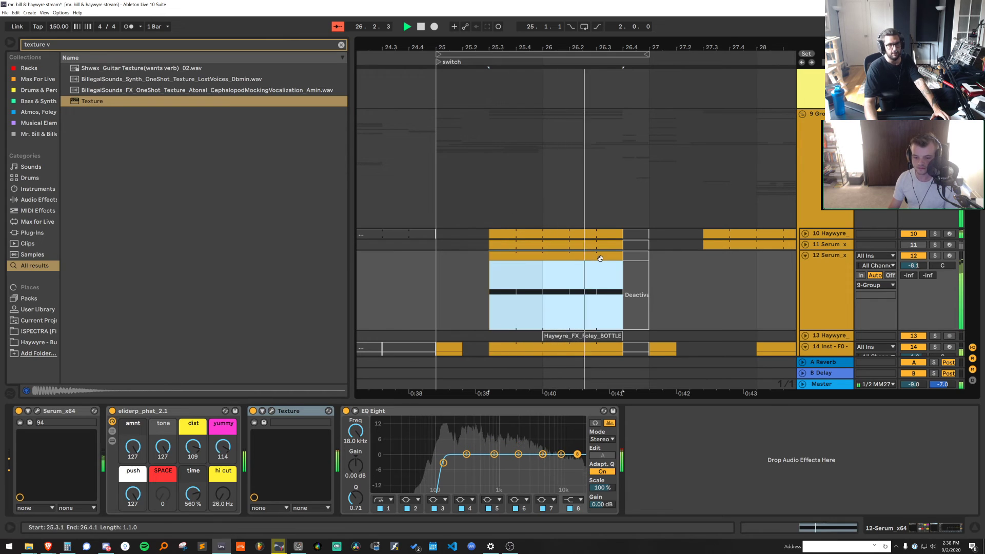
pyautogui.moveTo(666, 280); pyautogui.dragTo(436, 279)
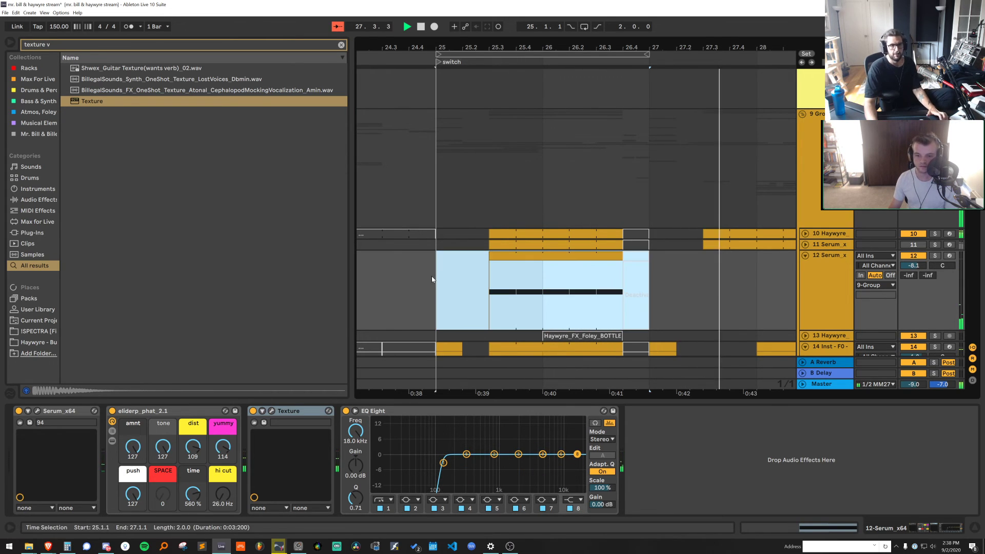
pyautogui.hotkey('ctrl', 'd')
pyautogui.moveTo(633, 49); pyautogui.dragTo(633, 22)
pyautogui.moveTo(658, 256); pyautogui.dragTo(674, 256)
pyautogui.click(445, 273)
pyautogui.press('space')
pyautogui.press('space')
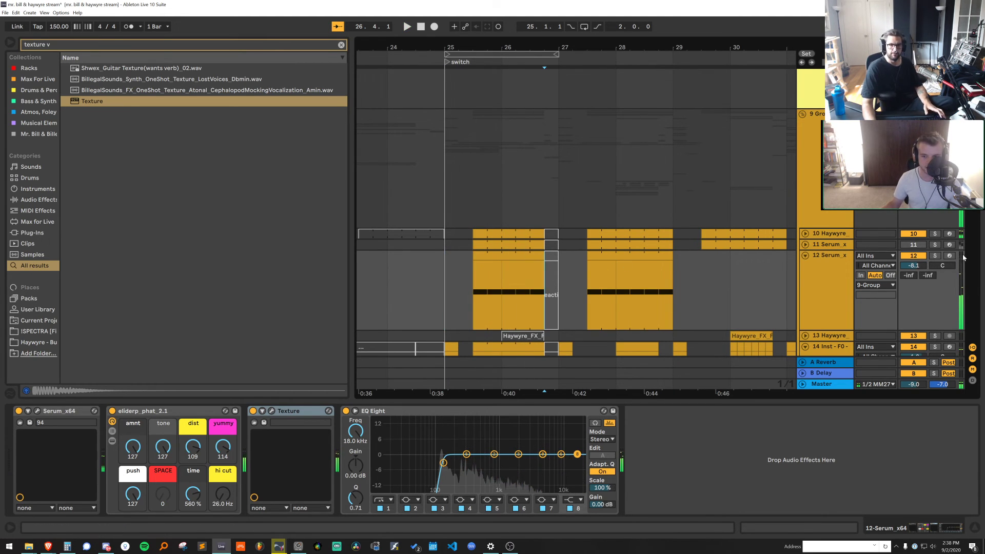
# Reopen Texture on the soloed track 12 and lower its noise filter frequency while auditioning the Serum clip
pyautogui.click(519, 256)
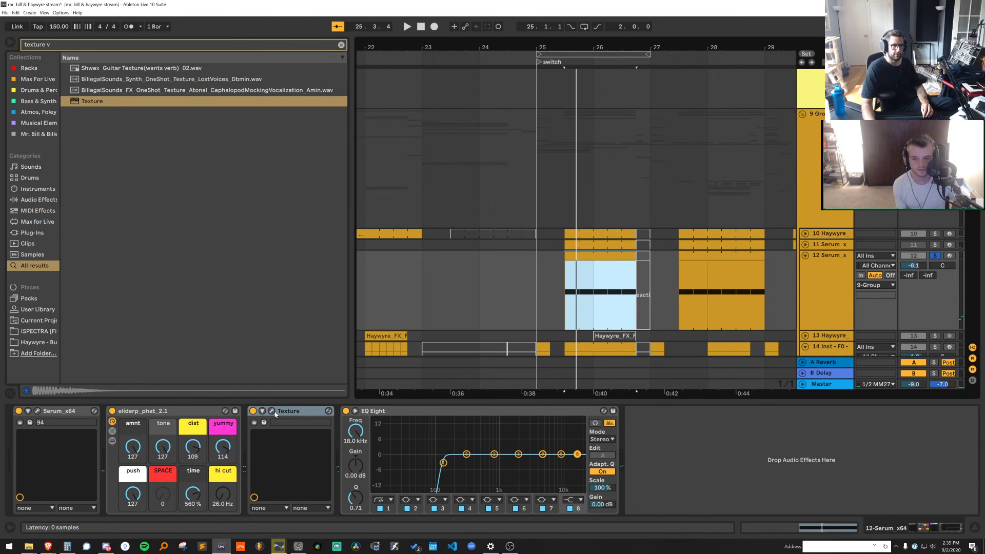
pyautogui.click(273, 412)
pyautogui.moveTo(360, 413); pyautogui.dragTo(343, 415)
pyautogui.press('space')
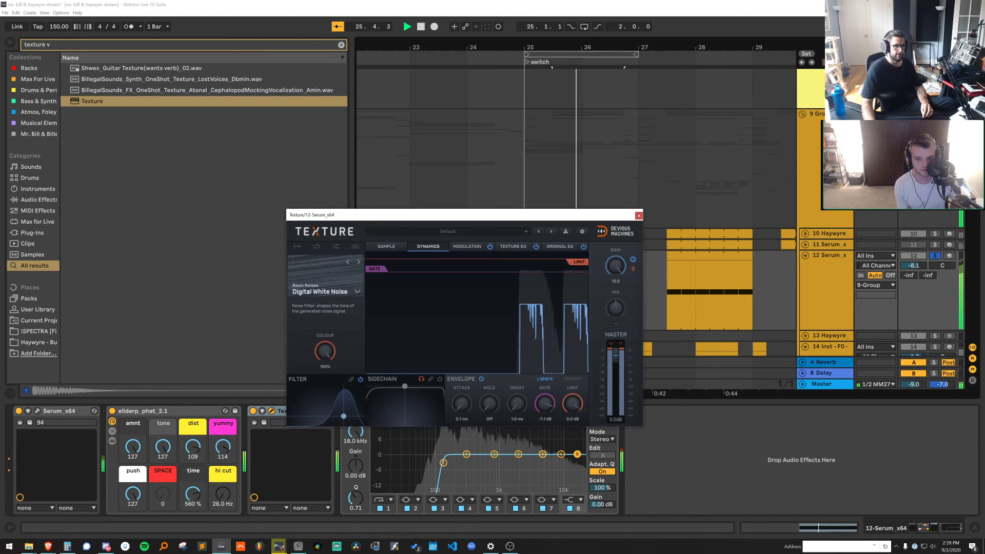
pyautogui.press('space')
# Reshape Serum's LFO 1 curve with an earlier first peak and a pointed second peak while playing the soloed part
pyautogui.click(39, 411)
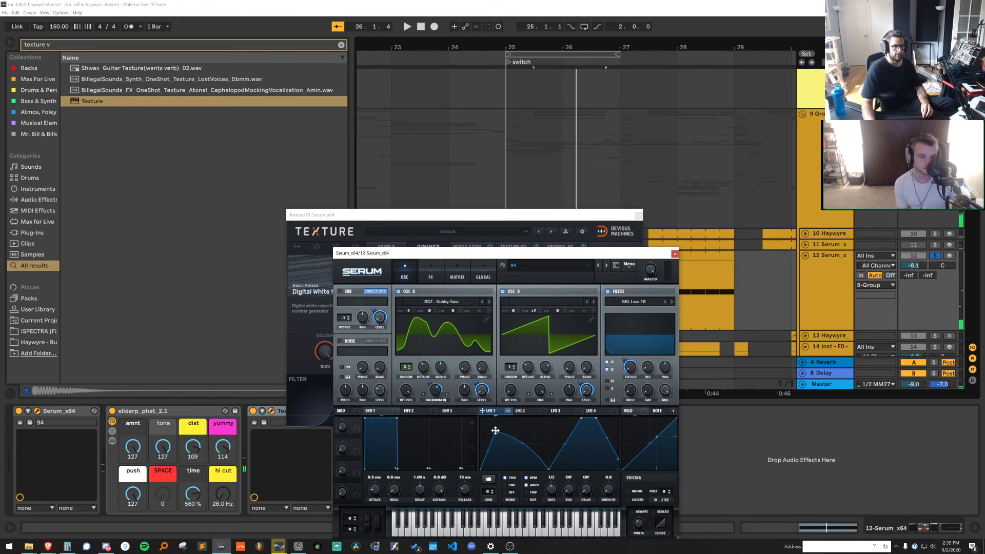
pyautogui.press('space')
pyautogui.press('space')
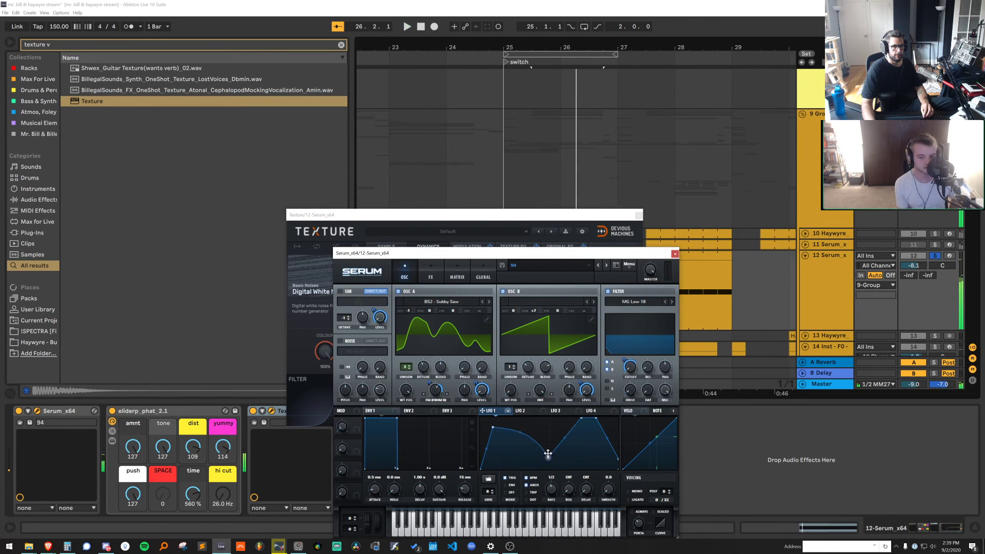
pyautogui.press('space')
pyautogui.moveTo(548, 453)
pyautogui.mouseDown()
pyautogui.moveTo(548, 437)
pyautogui.moveTo(524, 450)
pyautogui.moveTo(549, 468)
pyautogui.mouseUp()
pyautogui.moveTo(583, 421); pyautogui.dragTo(557, 496)
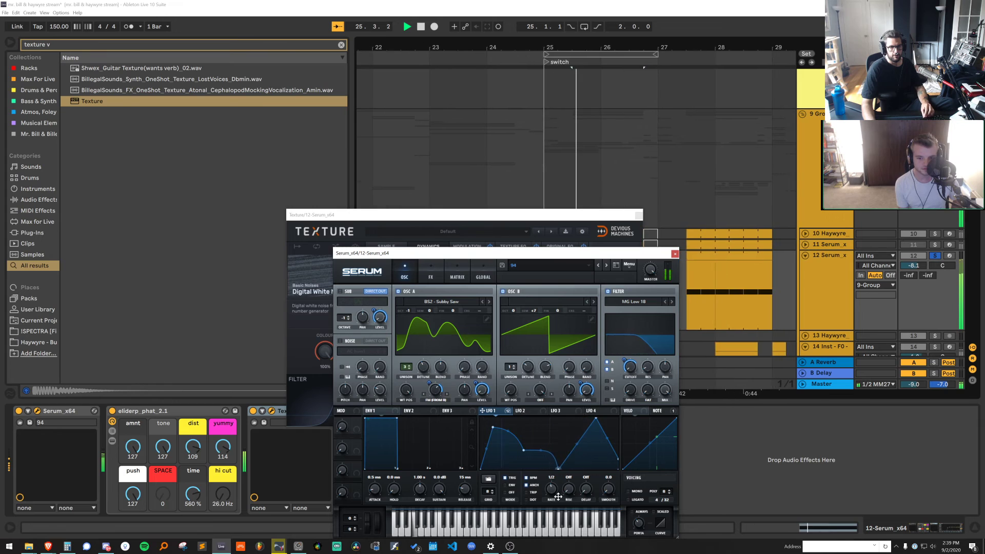
pyautogui.moveTo(546, 447); pyautogui.dragTo(548, 478)
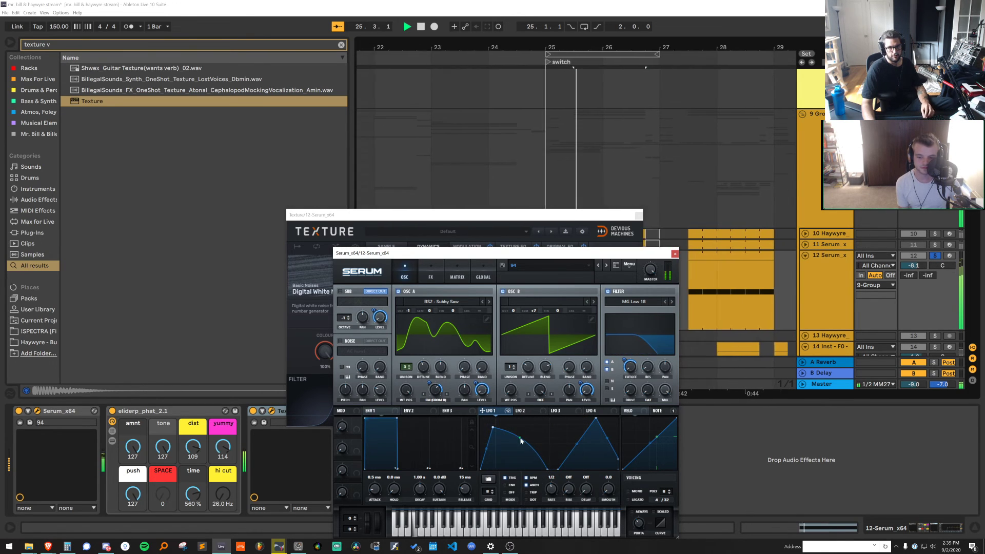
pyautogui.moveTo(495, 433); pyautogui.dragTo(485, 436)
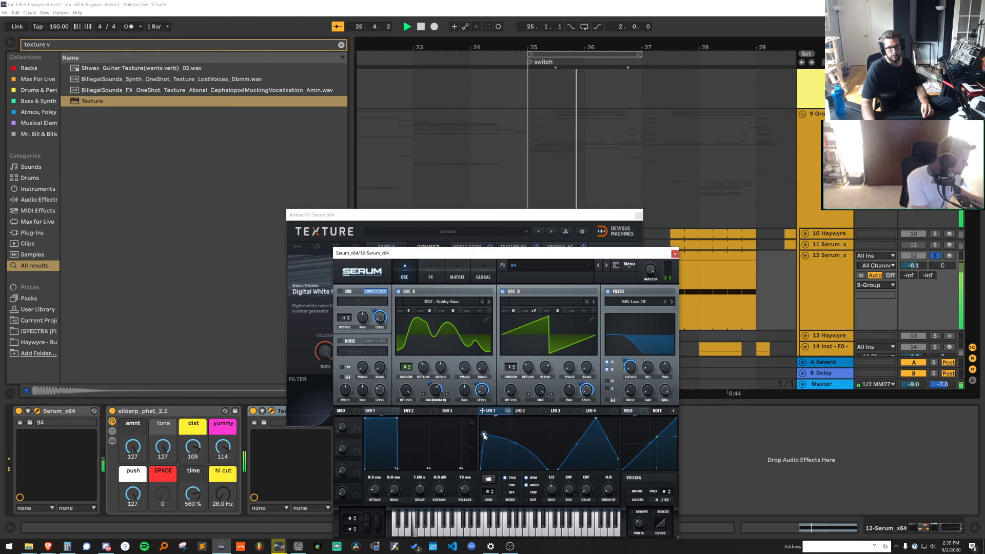
# Unsolo track 12 and close the Texture and Serum windows
pyautogui.click(934, 255)
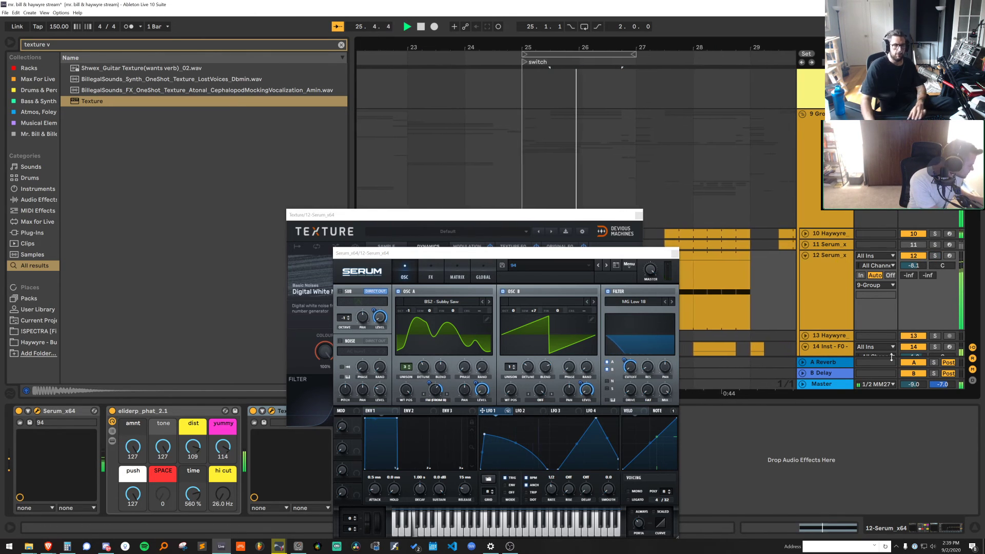
pyautogui.click(639, 217)
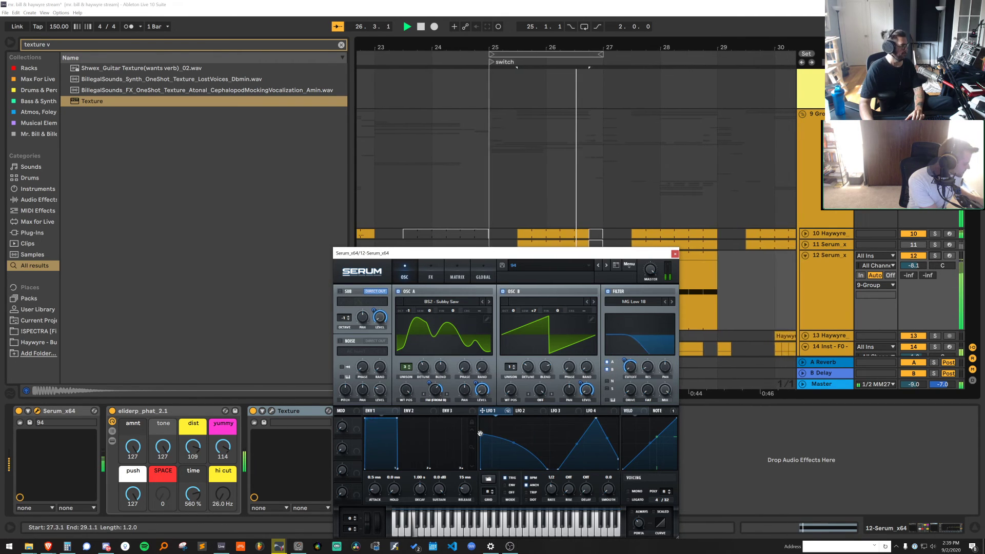
pyautogui.click(675, 251)
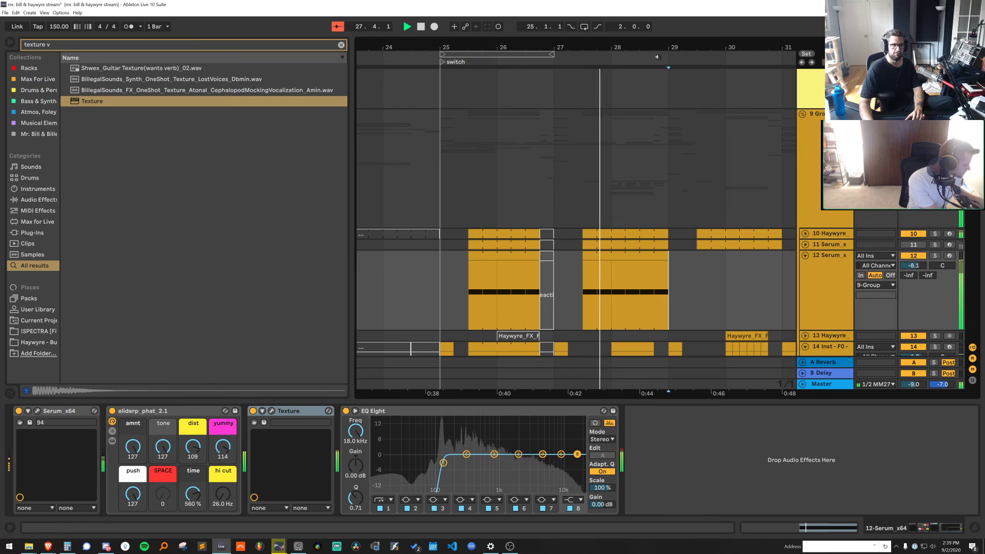
# Copy the bar 28 melody clip from track 14 onto tracks 12 and 11, and move the track 11 copy to track 10
pyautogui.scroll(-3, 668, 128)
pyautogui.click(827, 245)
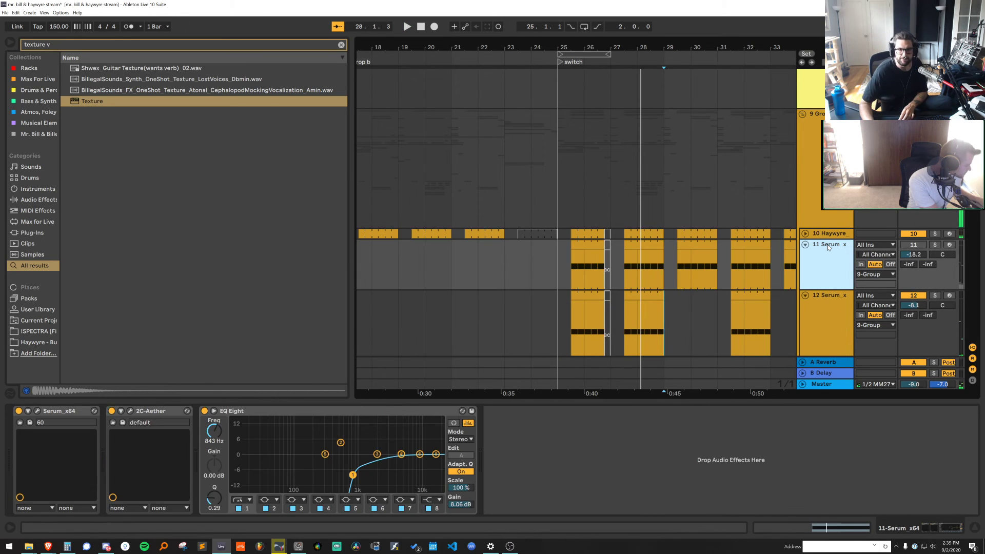
pyautogui.click(827, 233)
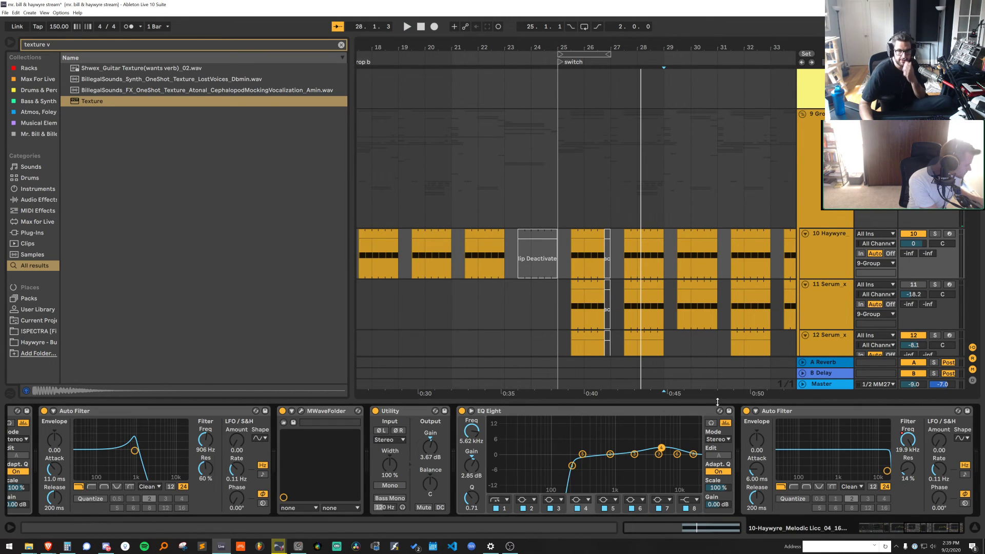
pyautogui.moveTo(717, 401); pyautogui.dragTo(770, 438)
pyautogui.scroll(-3, 655, 293)
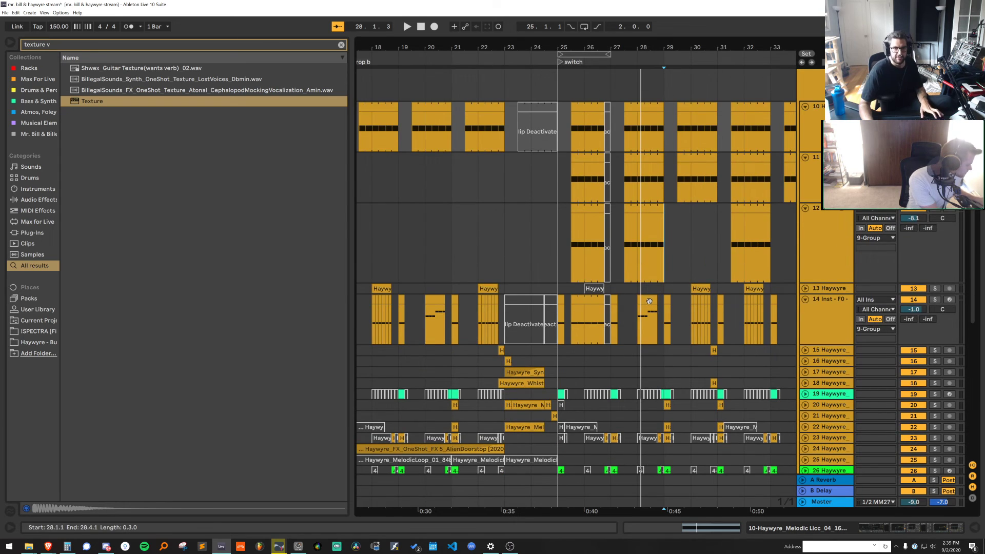
pyautogui.moveTo(648, 302); pyautogui.dragTo(648, 194)
pyautogui.click(647, 140)
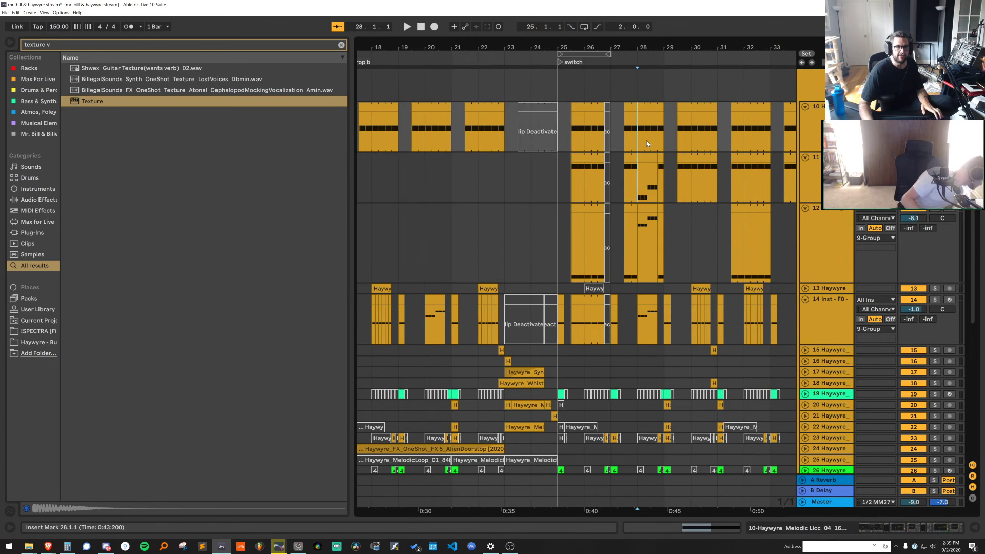
pyautogui.moveTo(648, 159); pyautogui.dragTo(648, 121)
# Play the switch section from the Serum clip at bar 25.3 on track 11
pyautogui.click(811, 177)
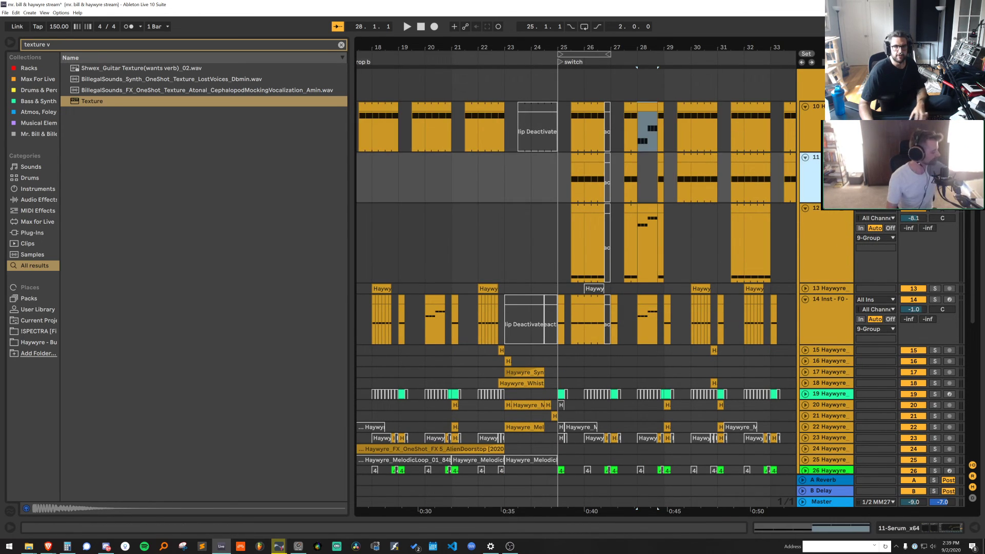
pyautogui.click(572, 157)
pyautogui.press('space')
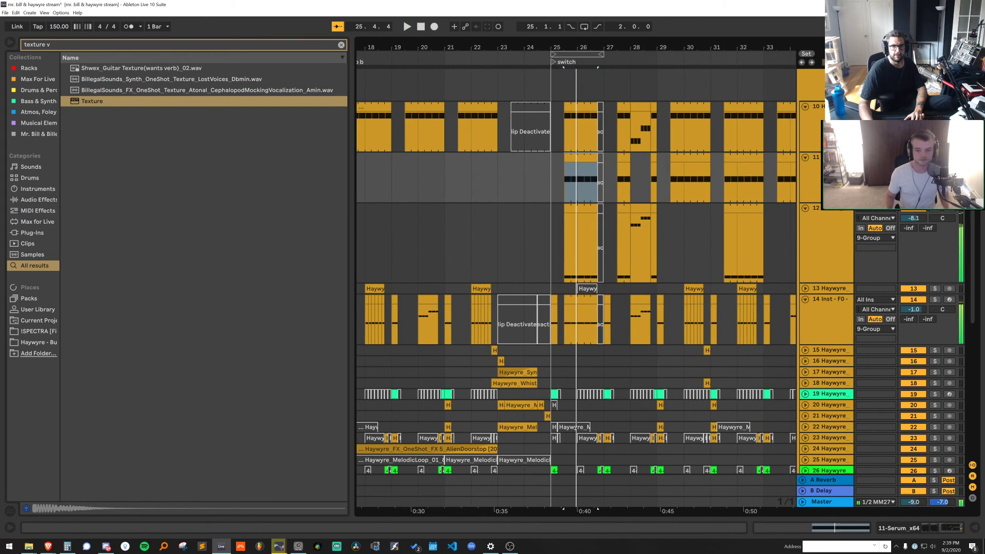
pyautogui.press('space')
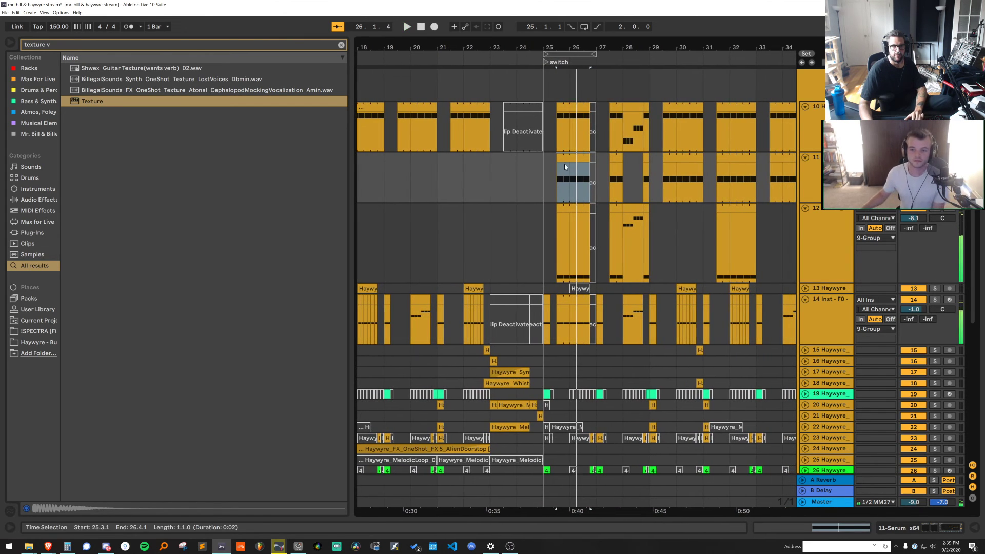
# Delete the Serum clip at bar 25.3 on muted track 11, and remove that whole track
pyautogui.moveTo(564, 164); pyautogui.dragTo(604, 157)
pyautogui.press('space')
pyautogui.click(576, 157)
pyautogui.press('Delete')
pyautogui.click(832, 161)
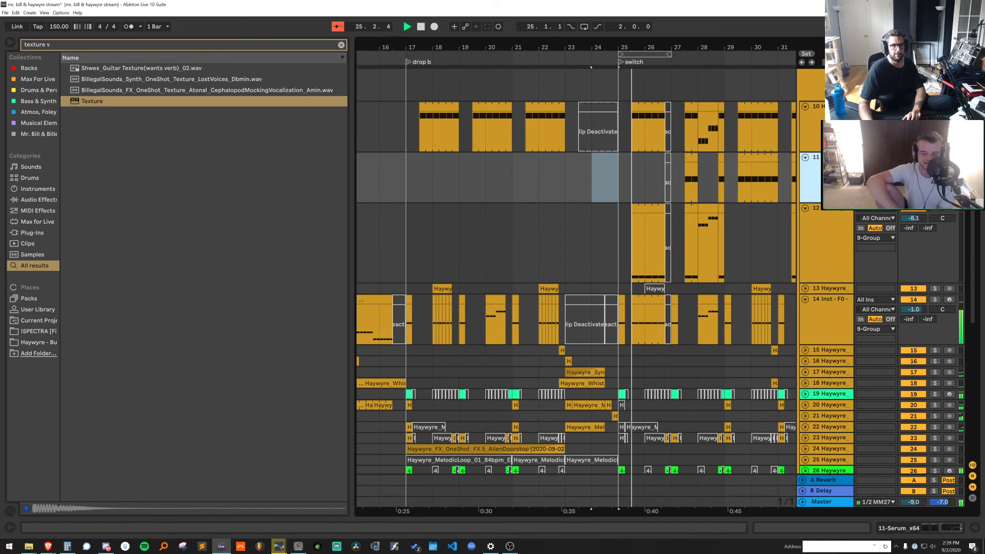
pyautogui.press('Delete')
pyautogui.moveTo(669, 48); pyautogui.dragTo(666, 148)
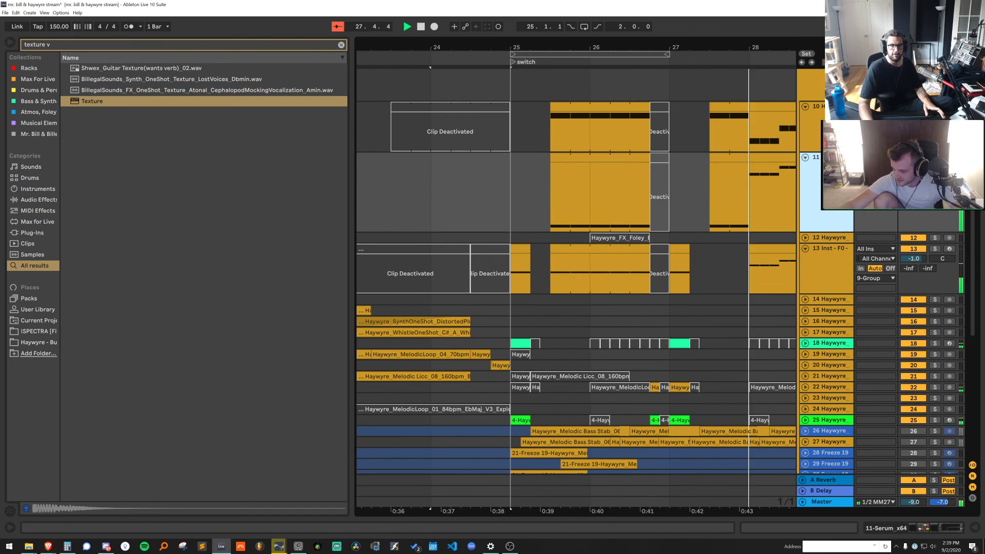
# Audition the bar 28 melody clip on the remaining Serum track, toggling the track's solo
pyautogui.moveTo(788, 48); pyautogui.dragTo(538, 42)
pyautogui.click(538, 158)
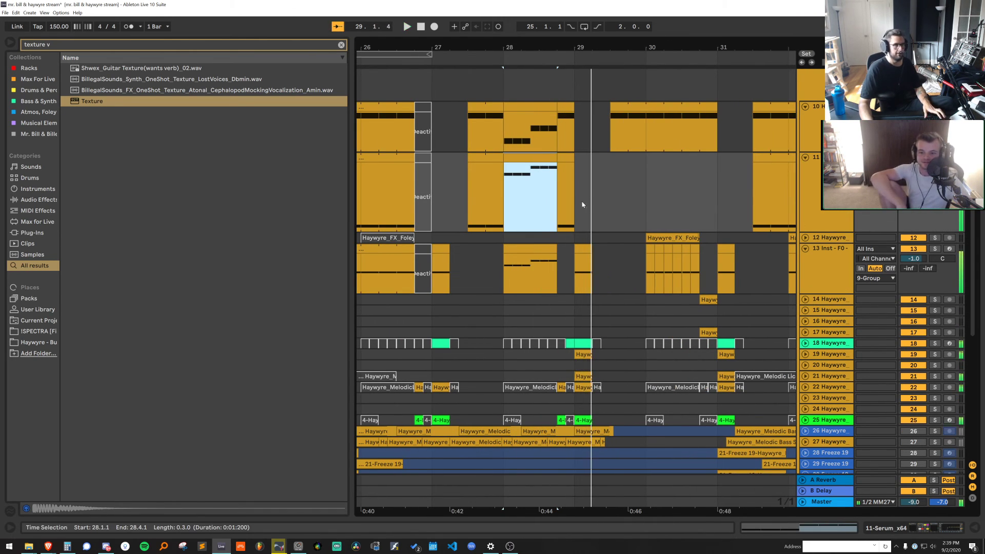
pyautogui.press('space')
pyautogui.press('space')
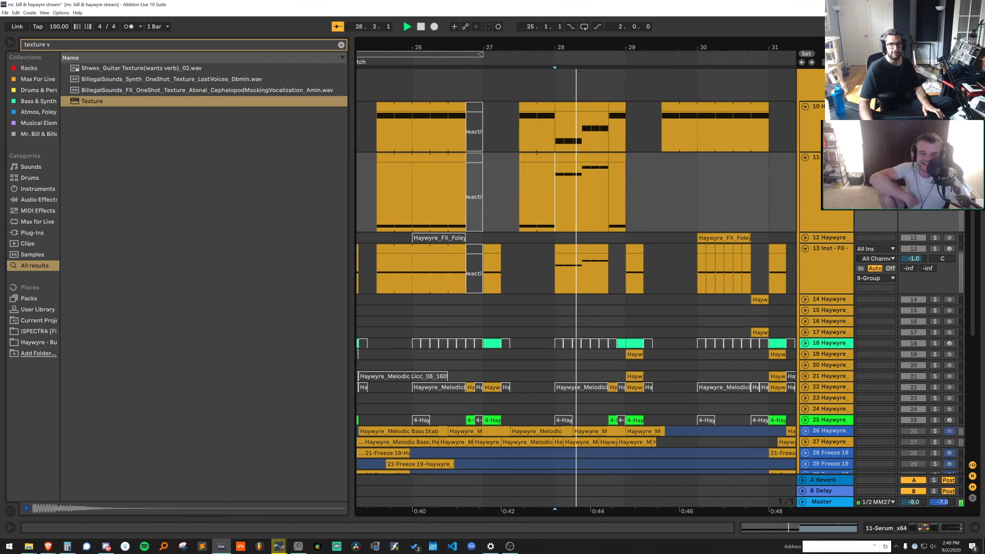
pyautogui.press('s')
pyautogui.press('space')
pyautogui.press('space')
# Try track 10's bar 28 melody an octave higher at G#3 to A#3, and transpose it back down an octave
pyautogui.click(596, 121)
pyautogui.doubleClick(581, 108)
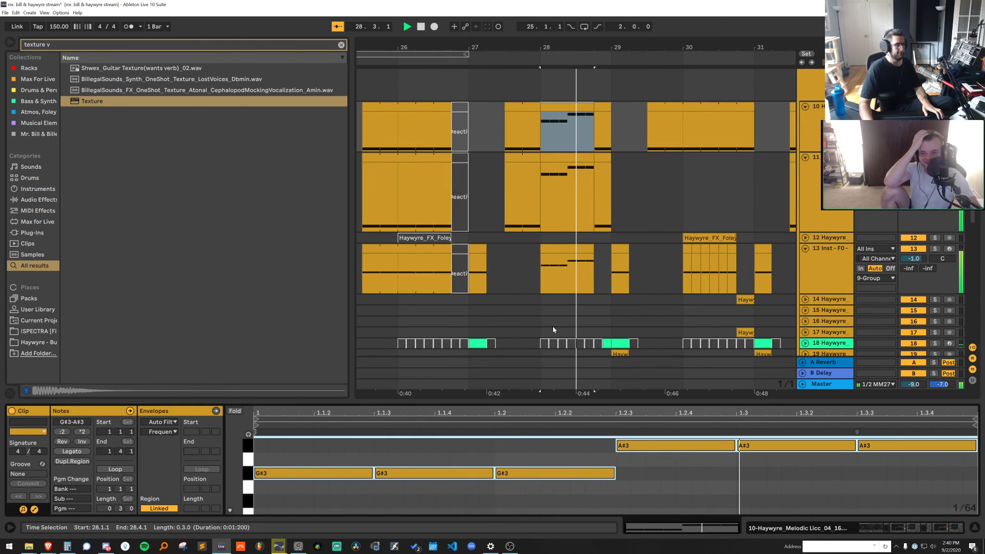
pyautogui.press('space')
pyautogui.hotkey('shift', 'Down')
# Transpose all notes of track 11's bar 28 melody clip down an octave to G#1 and A#1, and play it
pyautogui.click(553, 162)
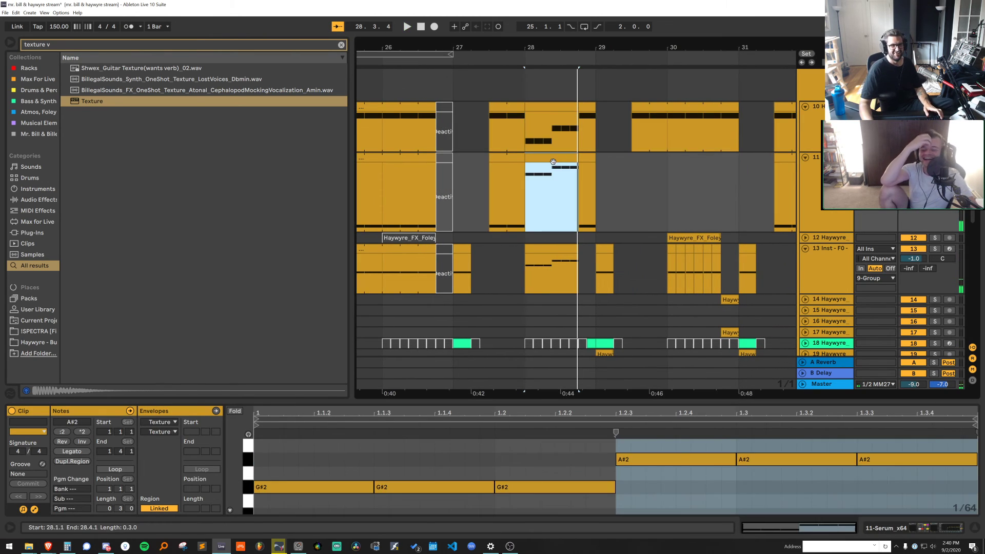
pyautogui.moveTo(693, 464); pyautogui.dragTo(694, 467)
pyautogui.hotkey('ctrl', 'a')
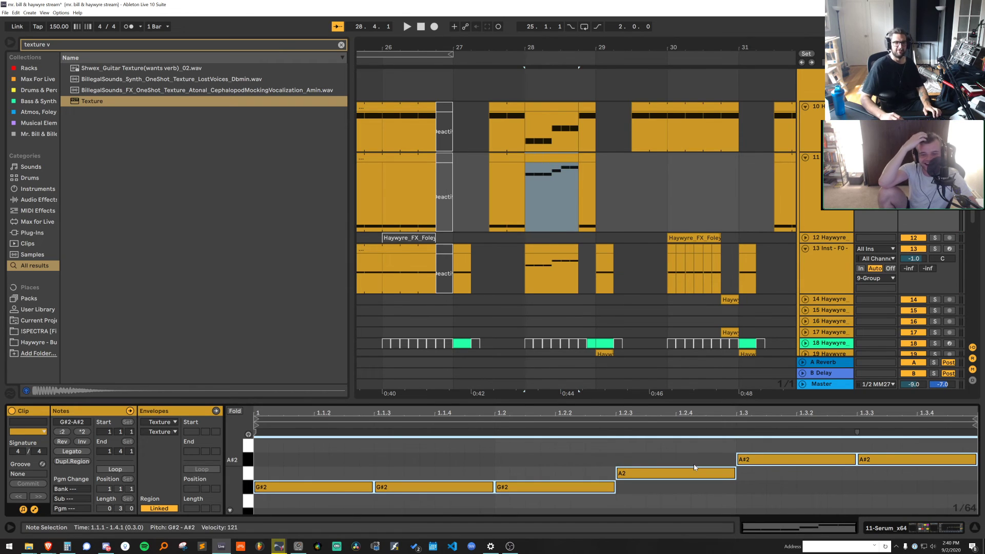
pyautogui.hotkey('ctrl', 'z')
pyautogui.hotkey('shift', 'Down')
pyautogui.press('space')
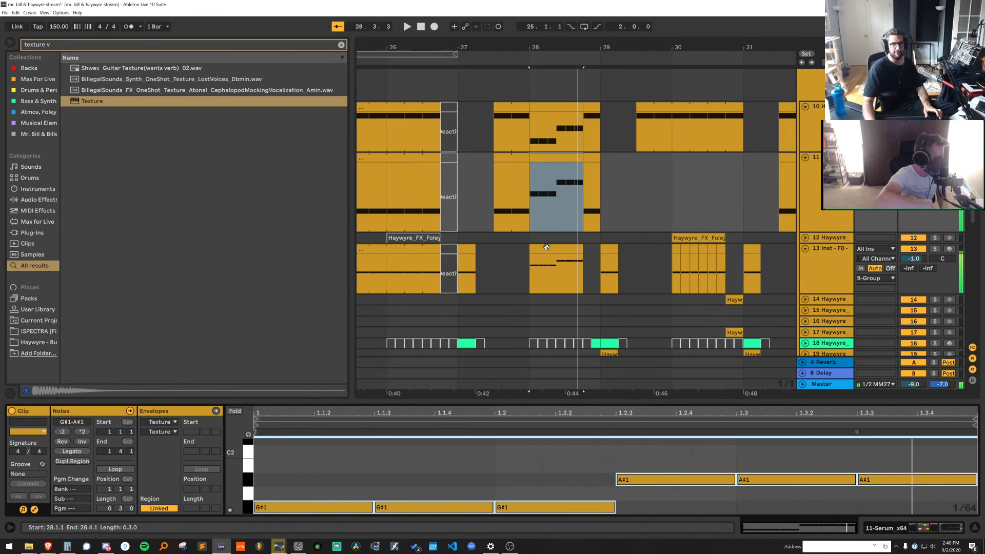
# Try track 13's bar 28 sub melody an octave lower, undo it, and play that track's bar 25.3 clip
pyautogui.click(547, 247)
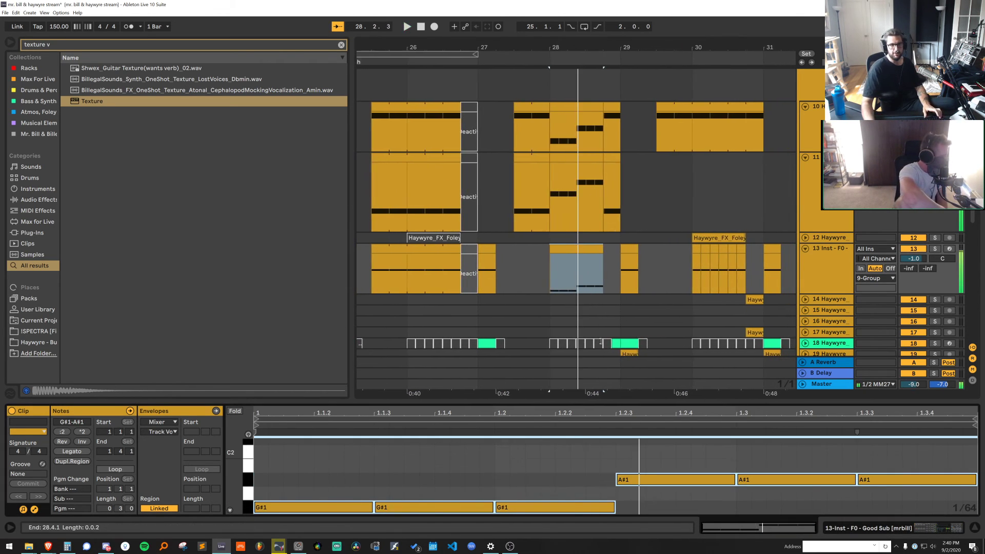
pyautogui.hotkey('ctrl', 'z')
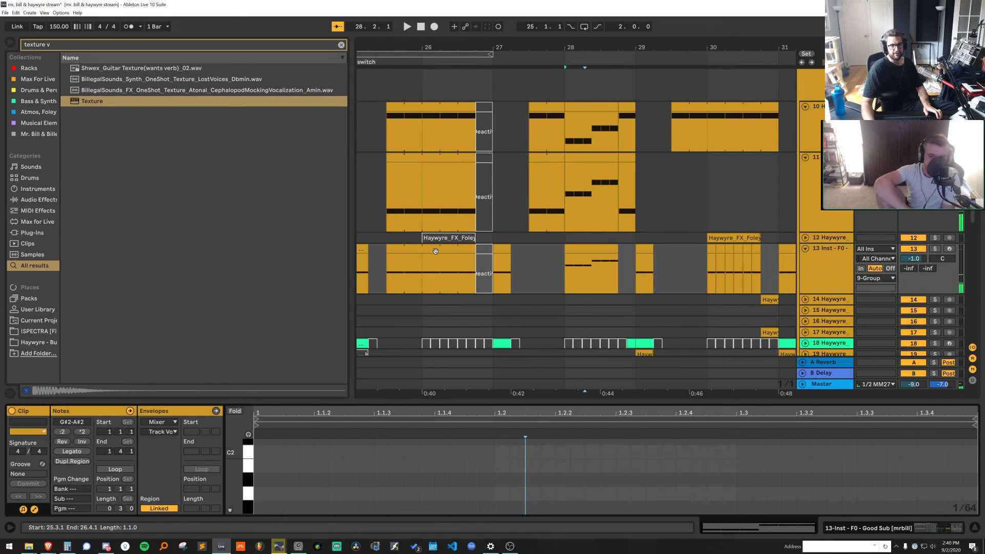
pyautogui.click(435, 252)
pyautogui.press('space')
pyautogui.scroll(-2, 647, 114)
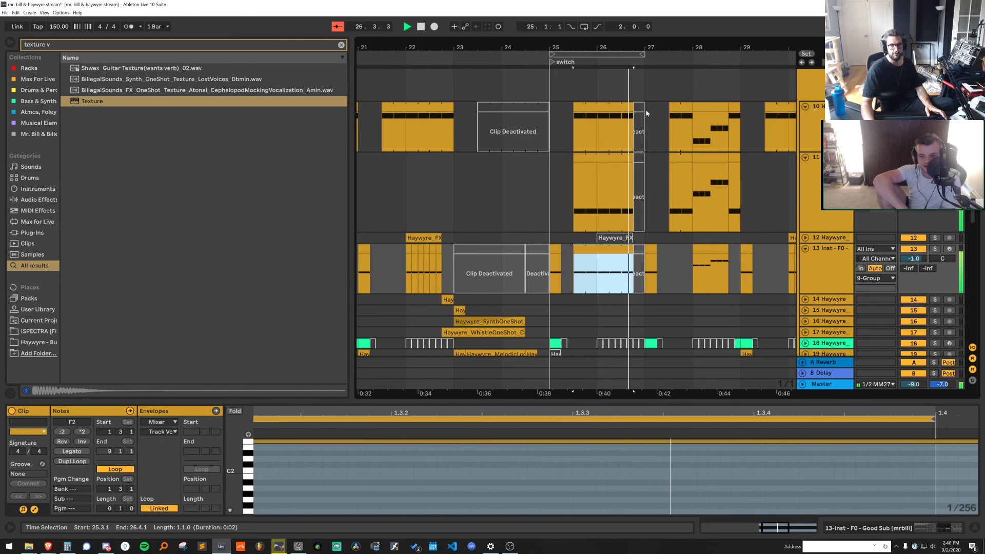
# Try track 10's bar 25.3 clip an octave lower at C2, auditioning it against the bar 28 melody and from bar 25
pyautogui.click(627, 107)
pyautogui.press('space')
pyautogui.click(624, 489)
pyautogui.hotkey('shift', 'Down')
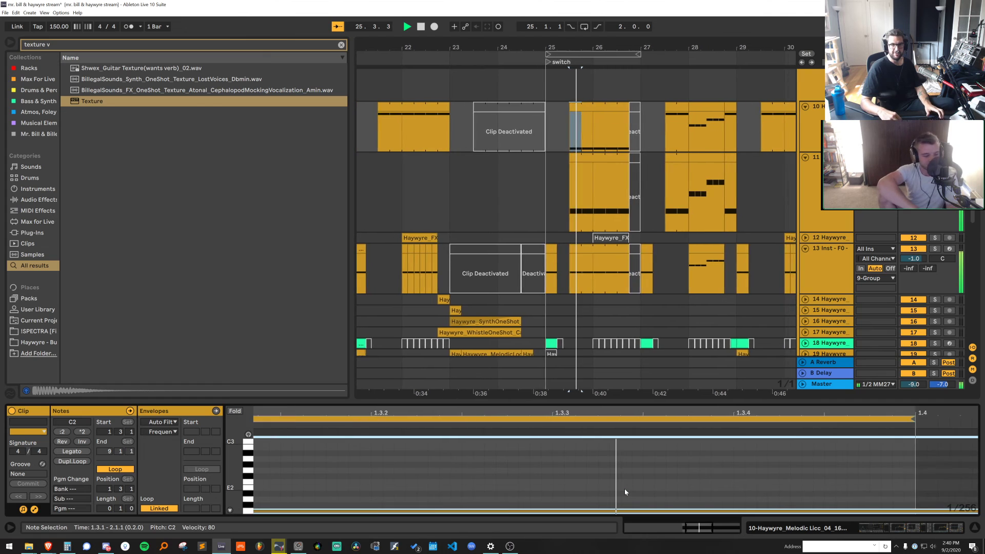
pyautogui.press('space')
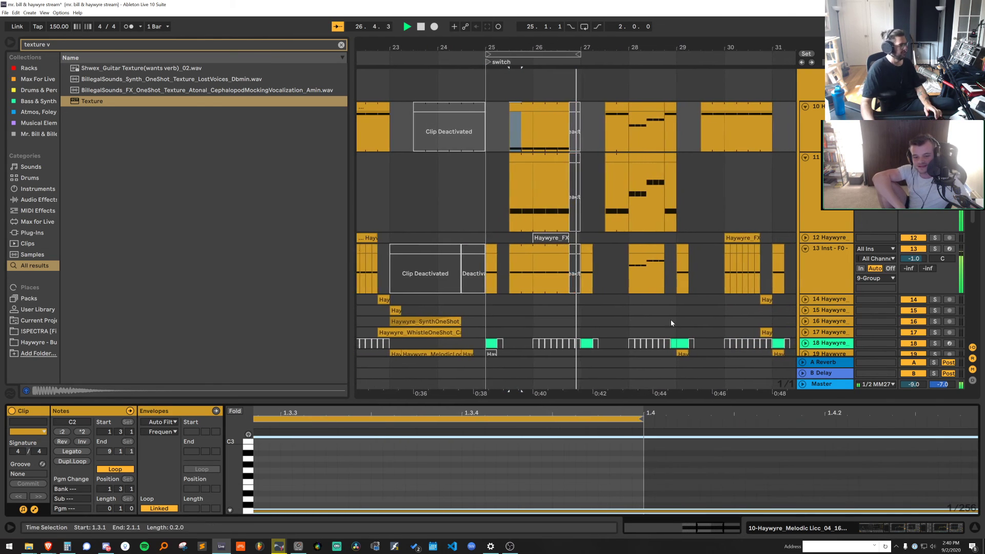
pyautogui.click(621, 102)
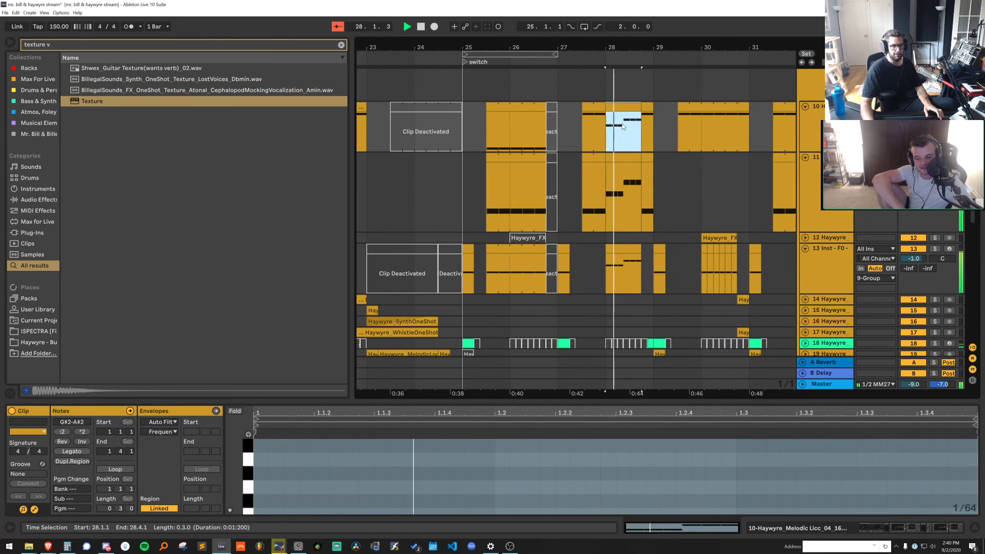
pyautogui.click(471, 132)
pyautogui.press('space')
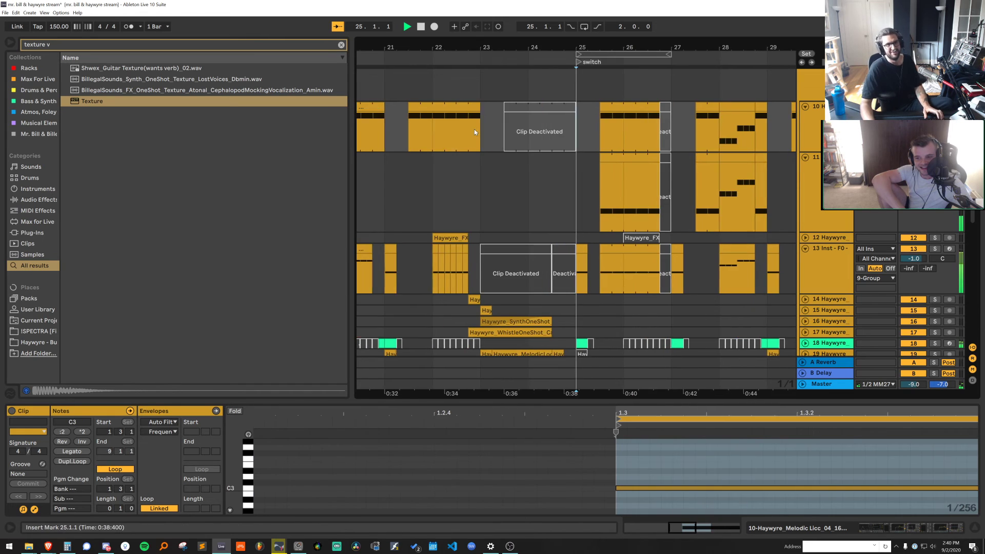
# Show the whole arrangement, reset the playback position to 1.1.1, and fold all the tracks
pyautogui.press('space')
pyautogui.moveTo(526, 45); pyautogui.dragTo(526, 15)
pyautogui.press('-')
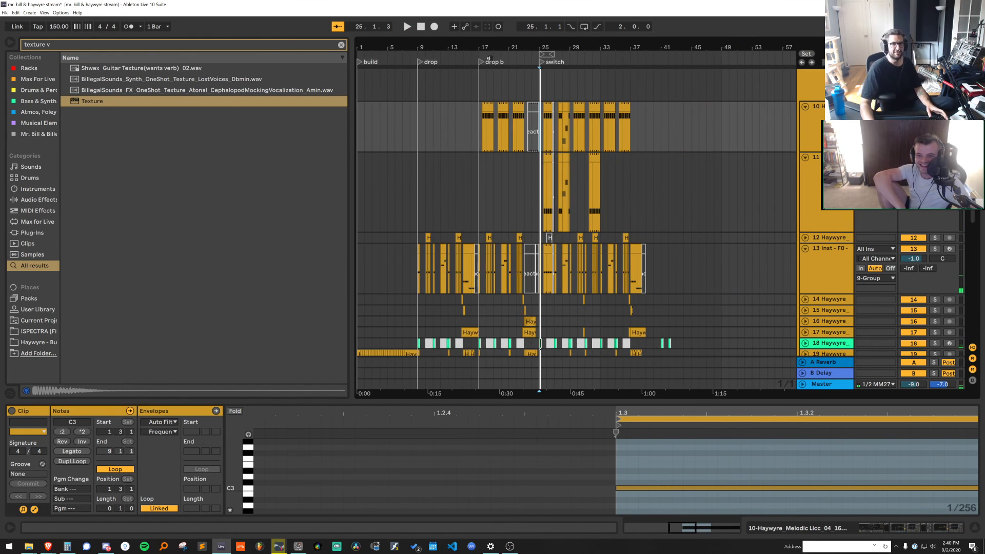
pyautogui.click(421, 27)
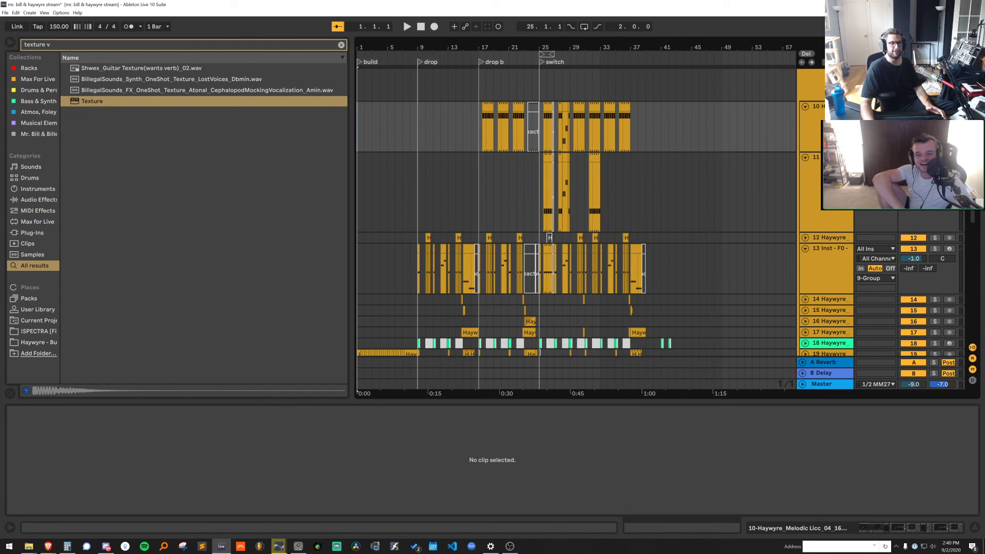
pyautogui.keyDown('alt'); pyautogui.click(805, 106); pyautogui.keyUp('alt')
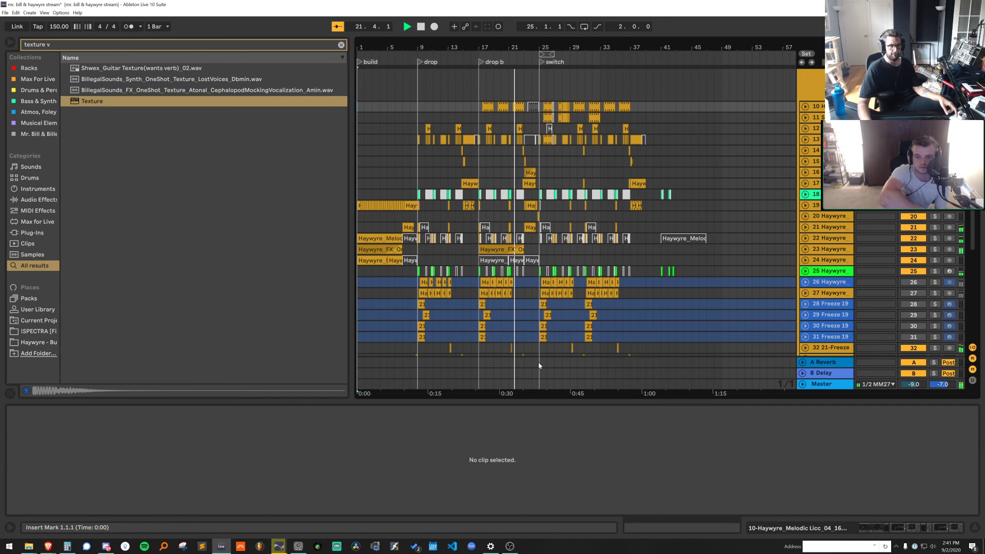
# Look over all tracks during playback through drop b into the switch section, with the detail view hidden
pyautogui.scroll(-8, 689, 264)
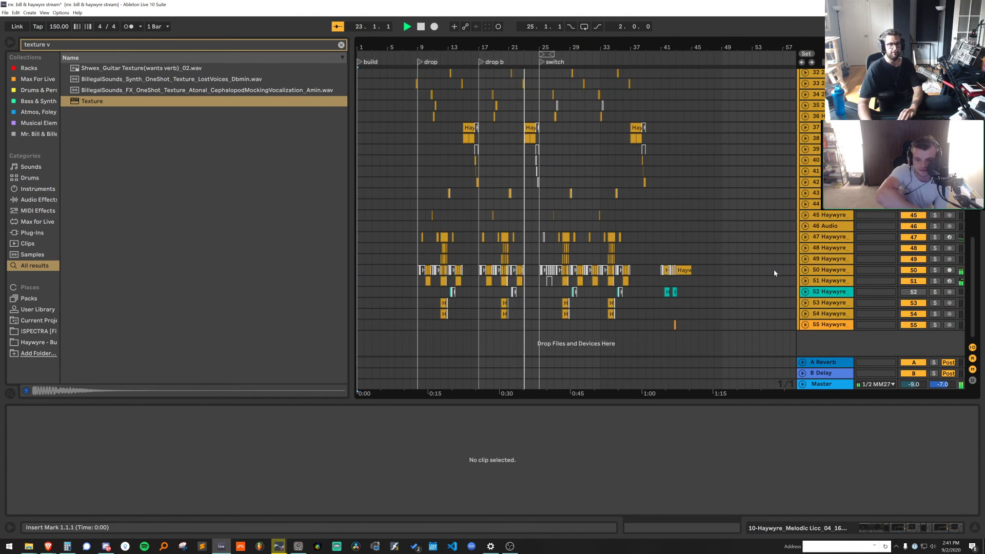
pyautogui.doubleClick(699, 402)
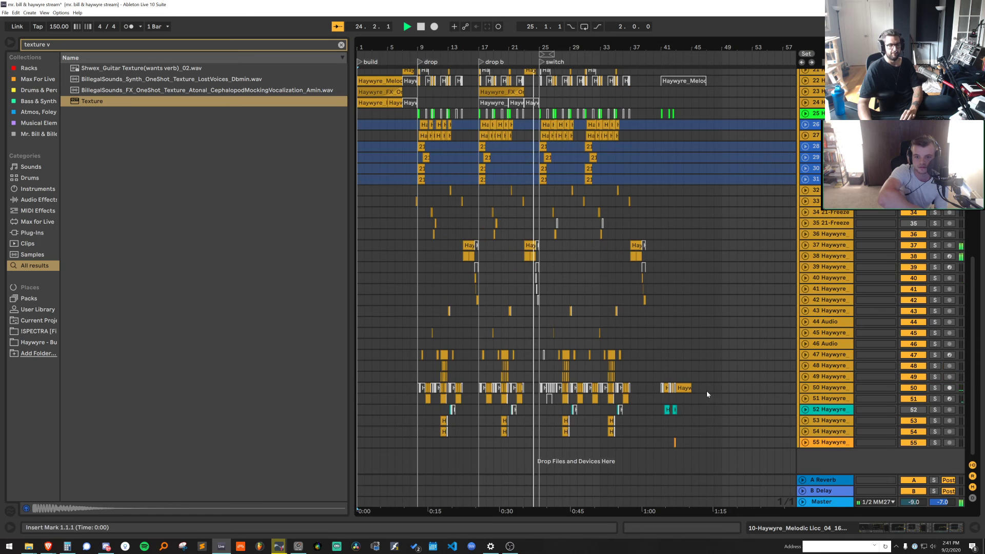
pyautogui.scroll(3, 580, 251)
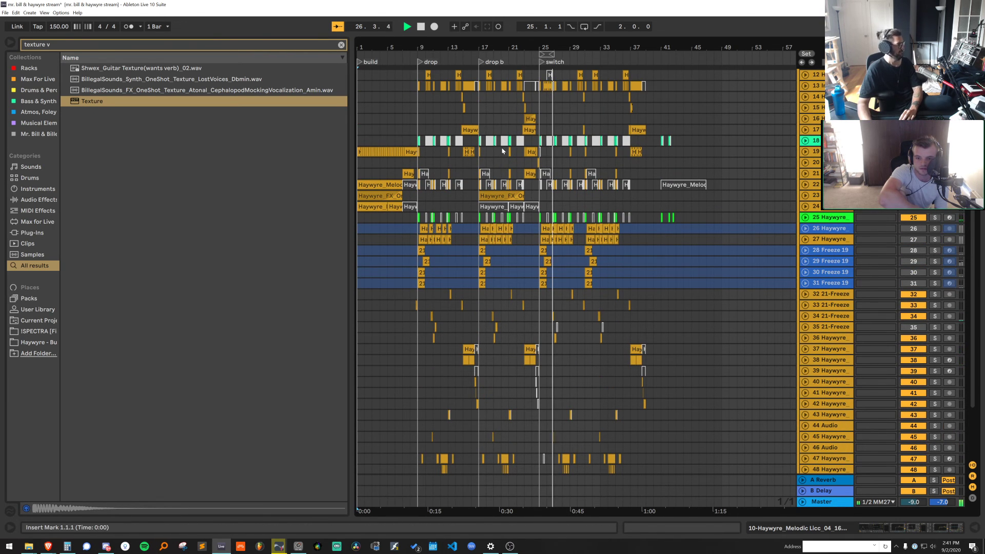
pyautogui.scroll(3, 604, 115)
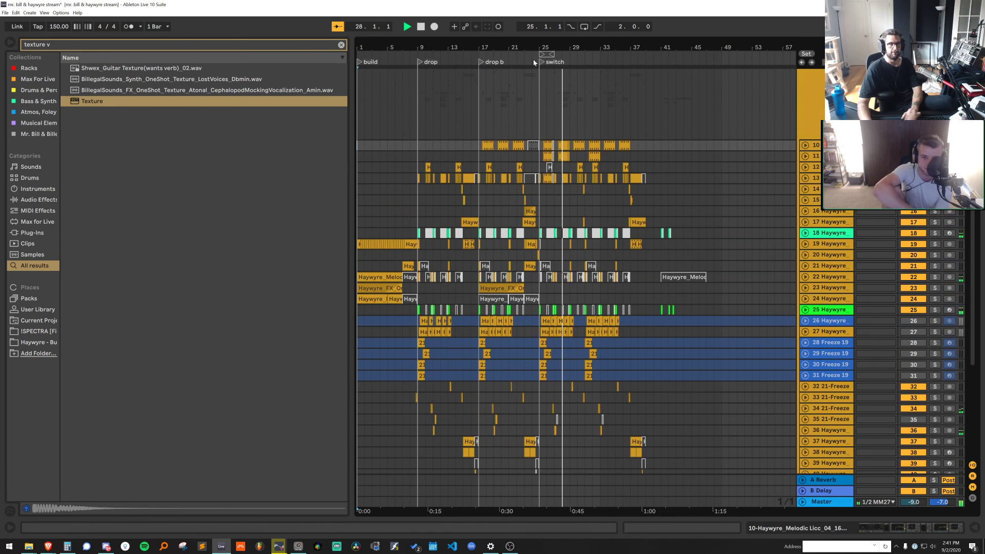
pyautogui.press('space')
# Unfold and solo track 10, and play its clip at bar 17.3 in the drop b section
pyautogui.moveTo(498, 47); pyautogui.dragTo(498, 97)
pyautogui.scroll(2, 781, 194)
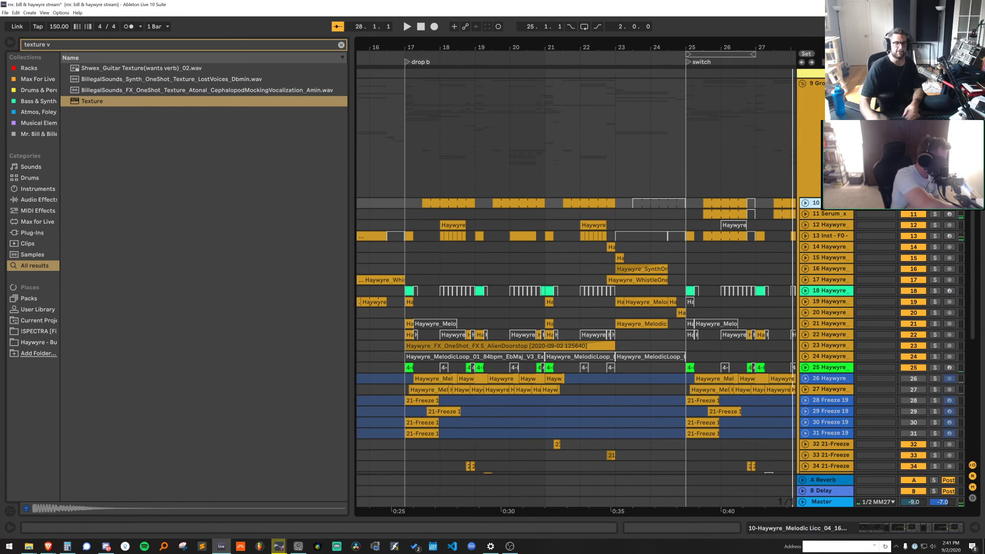
pyautogui.scroll(5, 854, 232)
pyautogui.scroll(-4, 618, 232)
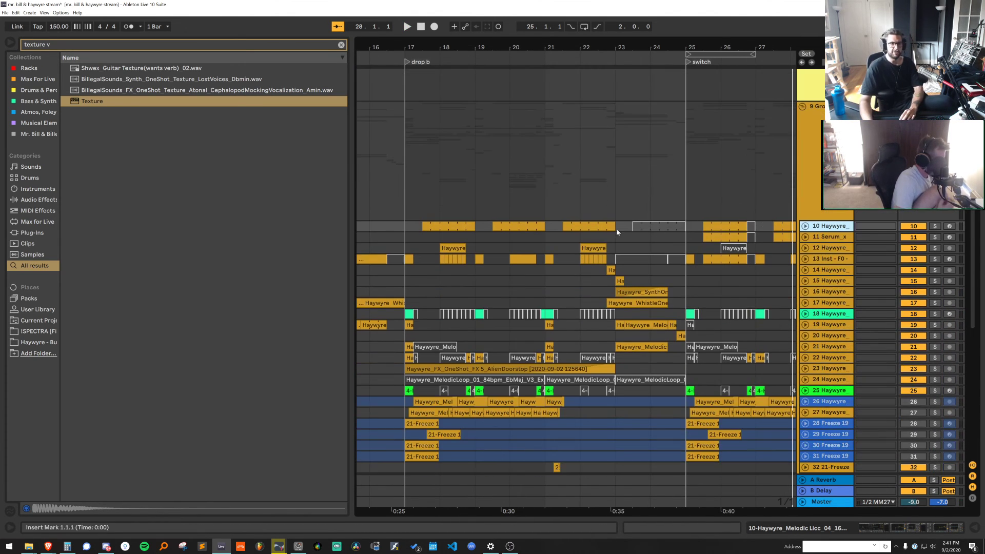
pyautogui.click(403, 219)
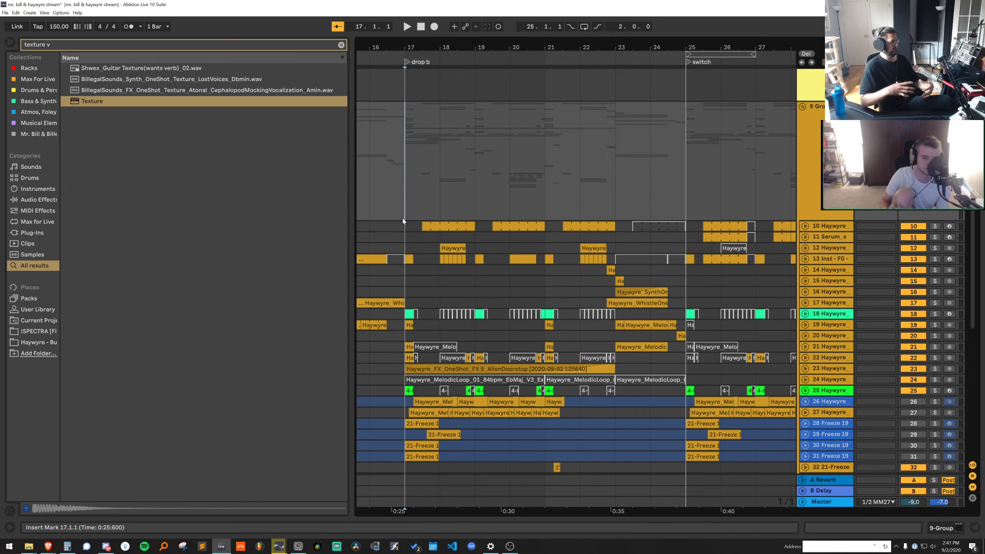
pyautogui.click(816, 238)
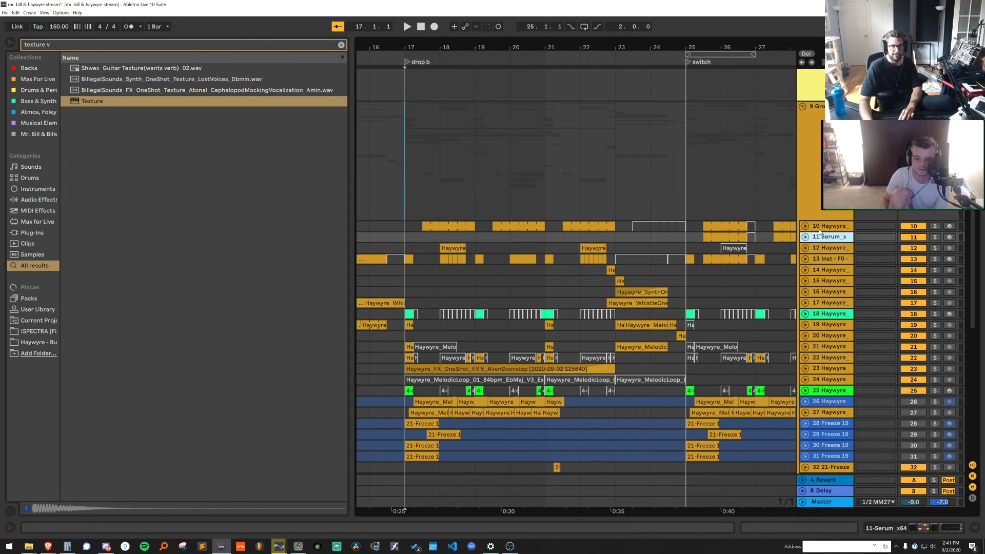
pyautogui.click(805, 226)
pyautogui.doubleClick(819, 229)
pyautogui.click(934, 226)
pyautogui.click(465, 224)
pyautogui.press('space')
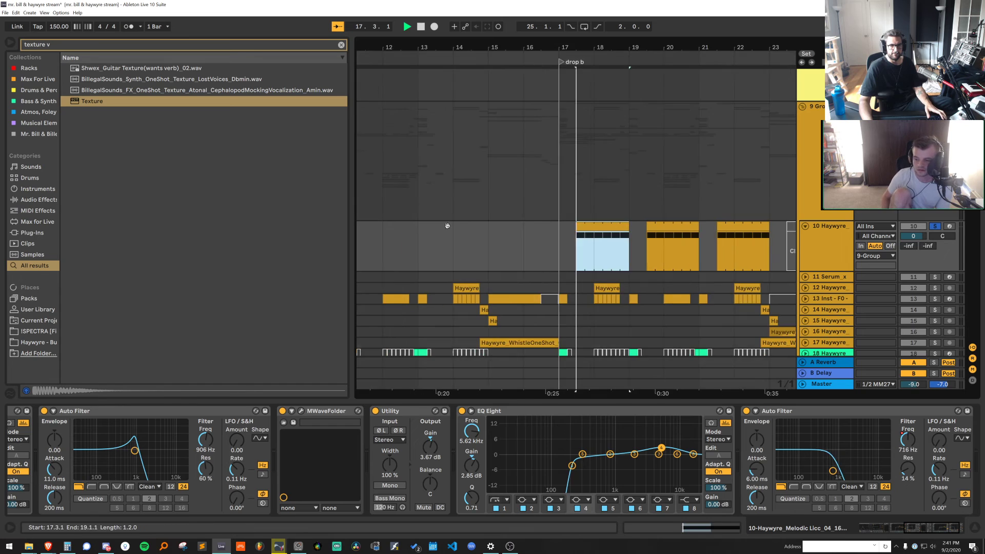
# Automate the band 1 frequency of track 10's EQ Eight as a falling ramp from bar 17 to bar 23, and audition it
pyautogui.press('a')
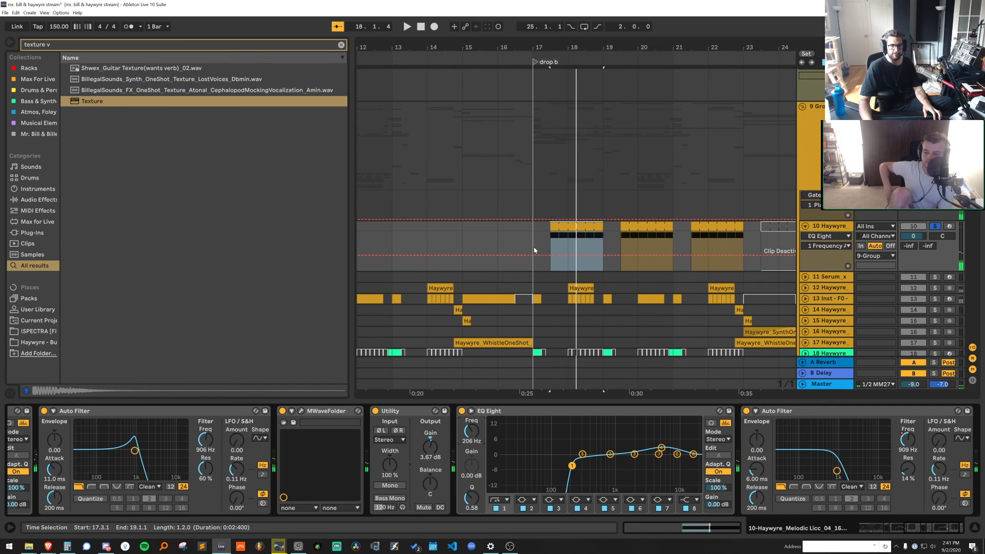
pyautogui.moveTo(534, 250); pyautogui.dragTo(761, 251)
pyautogui.click(748, 261)
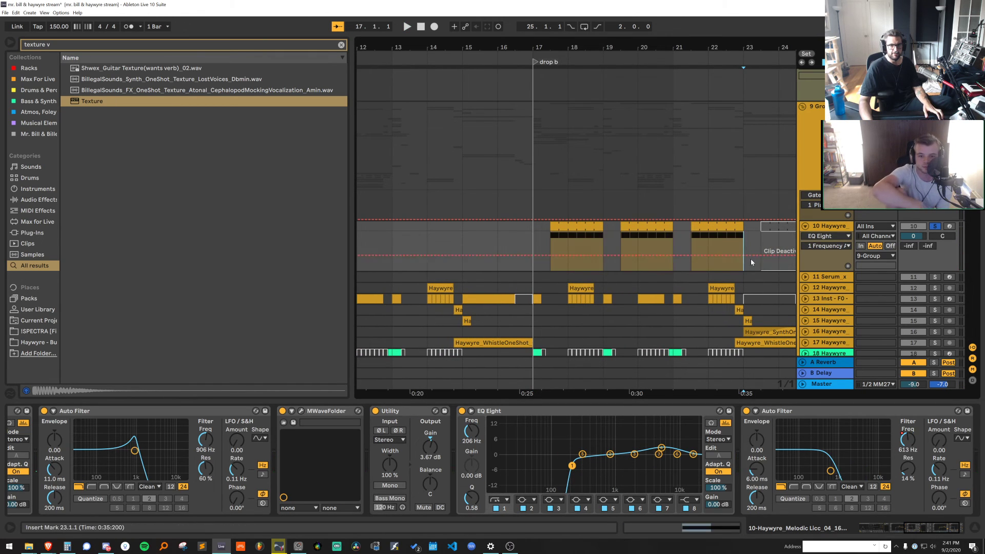
pyautogui.moveTo(536, 255); pyautogui.dragTo(545, 247)
pyautogui.hotkey('ctrl', 'z')
pyautogui.press('space')
pyautogui.click(564, 227)
pyautogui.press('space')
pyautogui.press('space')
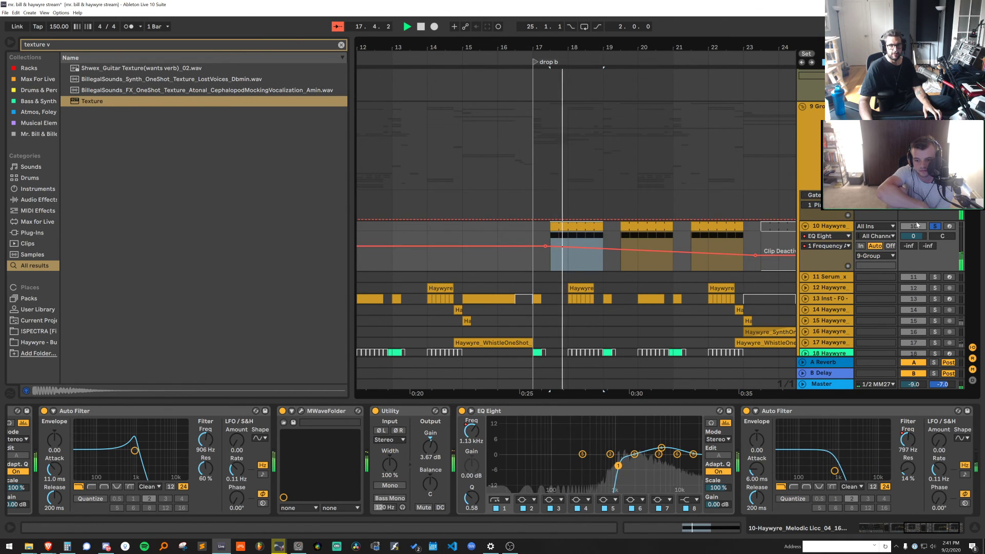
# Unsolo track 10, lower the ramp's starting frequency near bar 17 while playing the full mix, and fold the track
pyautogui.click(934, 226)
pyautogui.press('space')
pyautogui.press('space')
pyautogui.click(545, 239)
pyautogui.moveTo(554, 246); pyautogui.dragTo(554, 251)
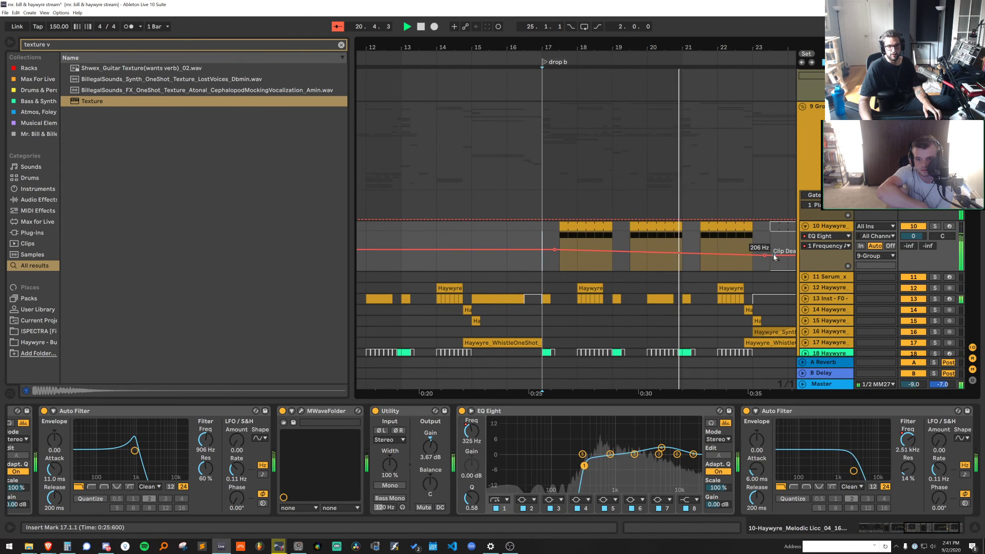
pyautogui.click(804, 227)
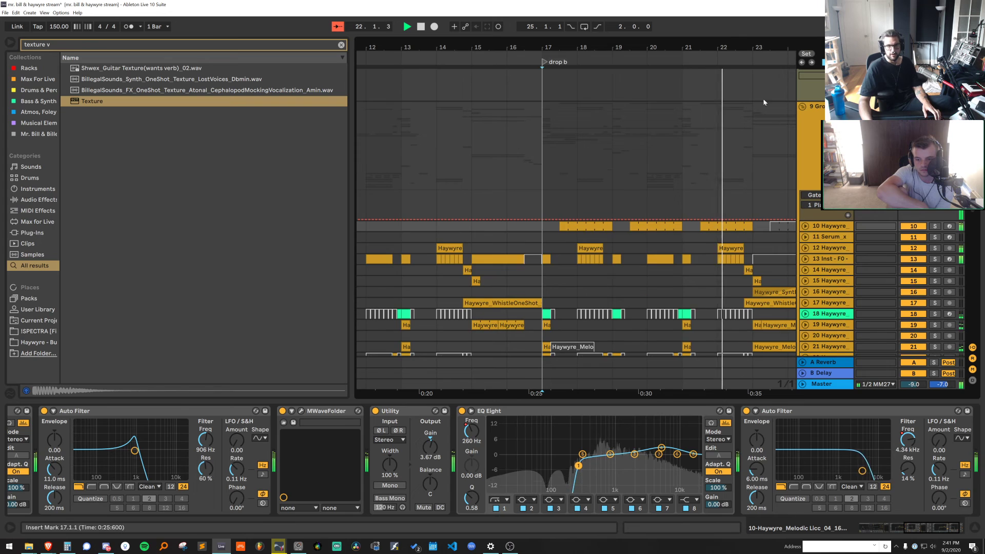
# Add an EQ Eight to track 20 for the vocoder one-shot before bar 25, and play that clip through it
pyautogui.moveTo(763, 47); pyautogui.dragTo(619, 129)
pyautogui.hotkey('ctrl', 'alt', 'l')
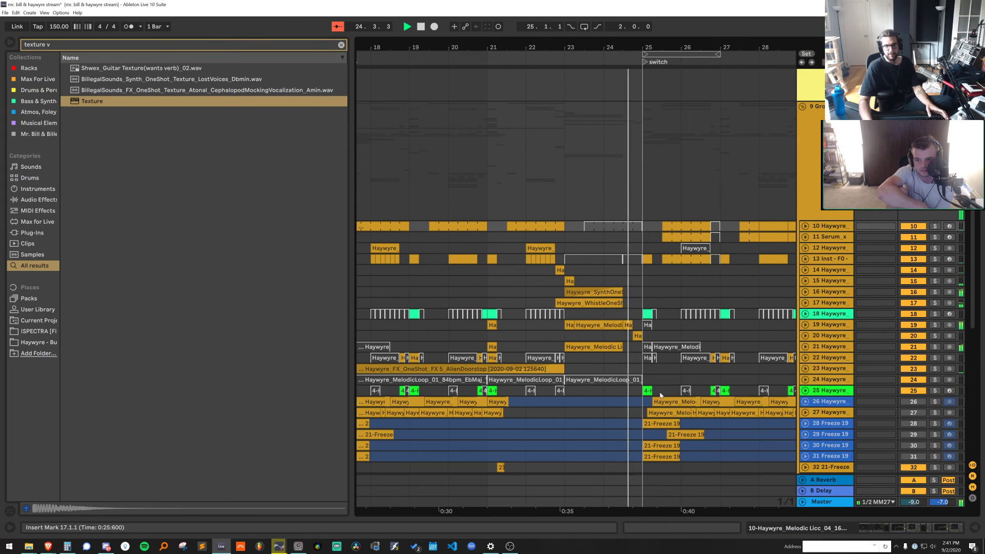
pyautogui.click(805, 335)
pyautogui.press('space')
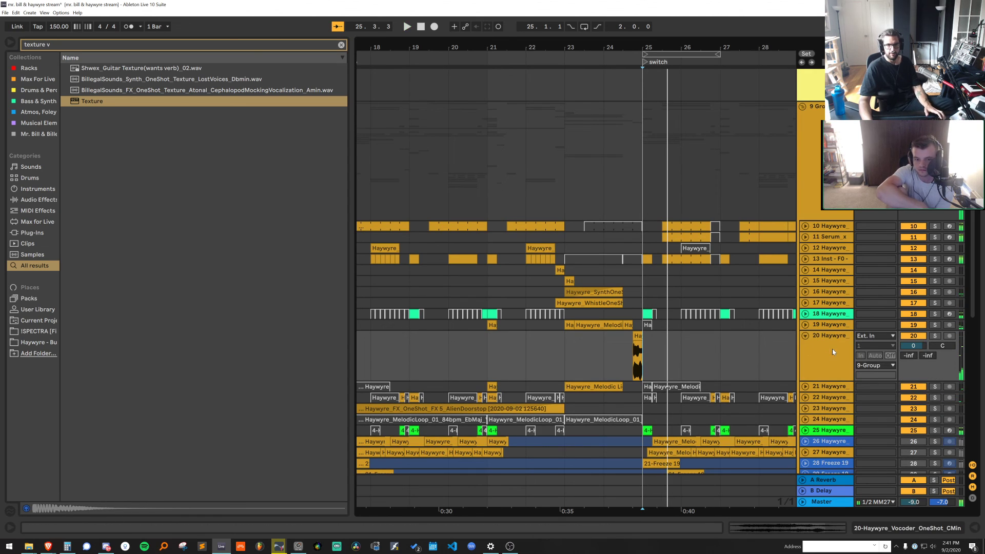
pyautogui.doubleClick(832, 349)
pyautogui.hotkey('ctrl', 'f')
pyautogui.write('eq')
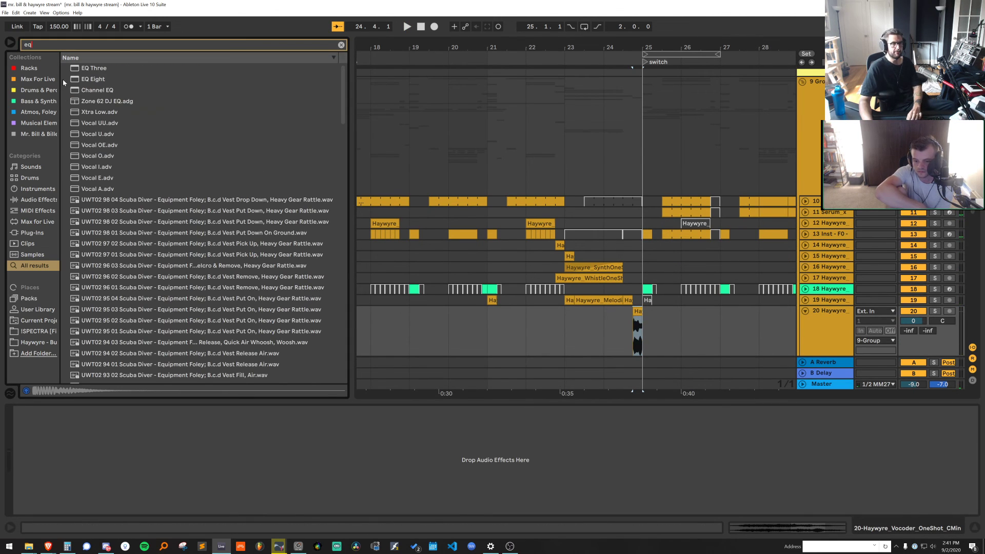
pyautogui.click(83, 78)
pyautogui.press('space')
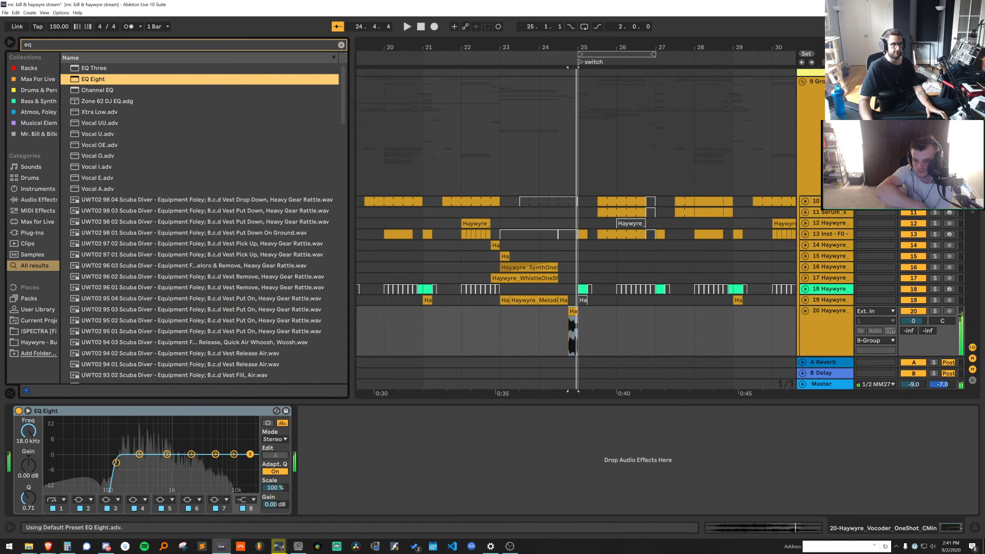
pyautogui.moveTo(199, 429); pyautogui.dragTo(203, 426)
# Play the switch section from track 13's sub clip at bar 25, and show the device chain of melodic loop track 25
pyautogui.click(705, 237)
pyautogui.press('space')
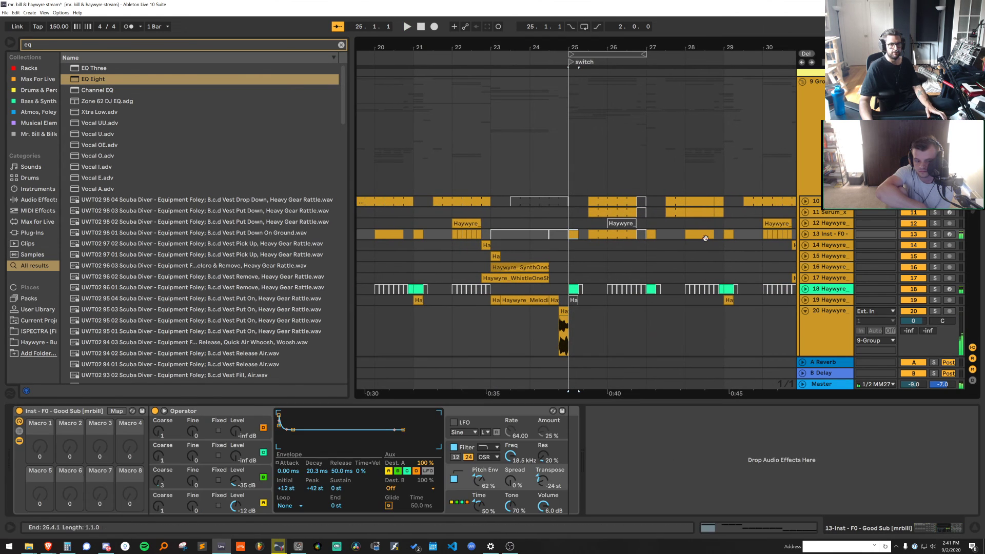
pyautogui.press('space')
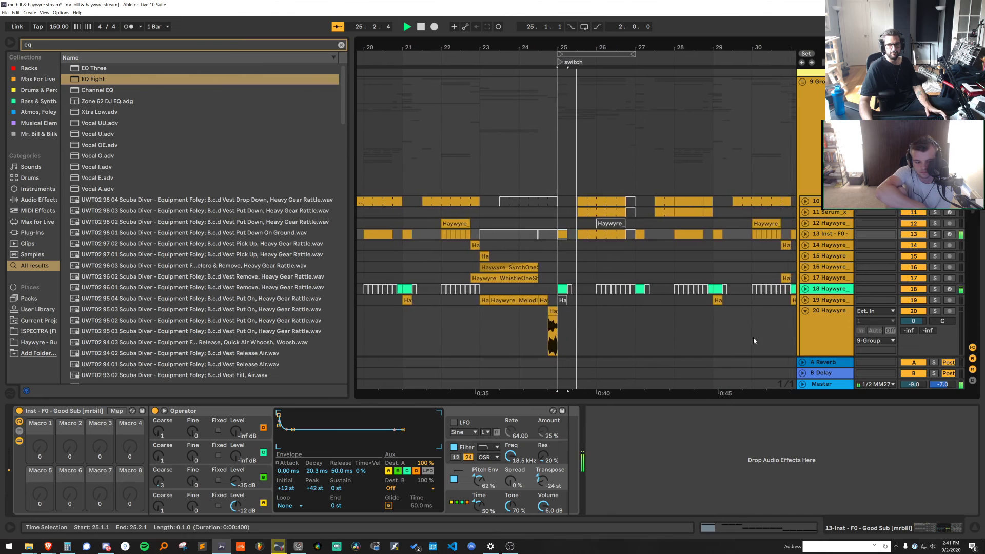
pyautogui.scroll(-10, 932, 289)
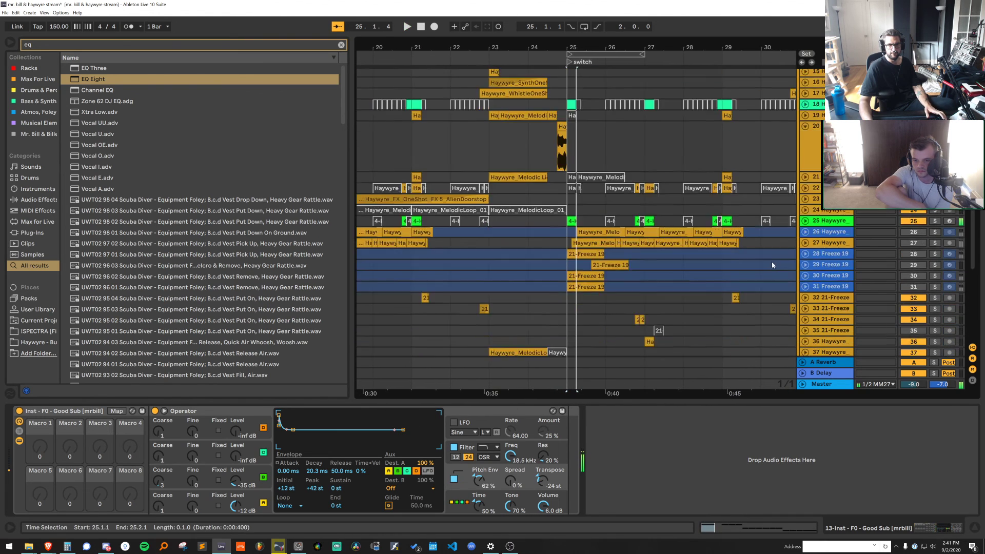
pyautogui.click(819, 142)
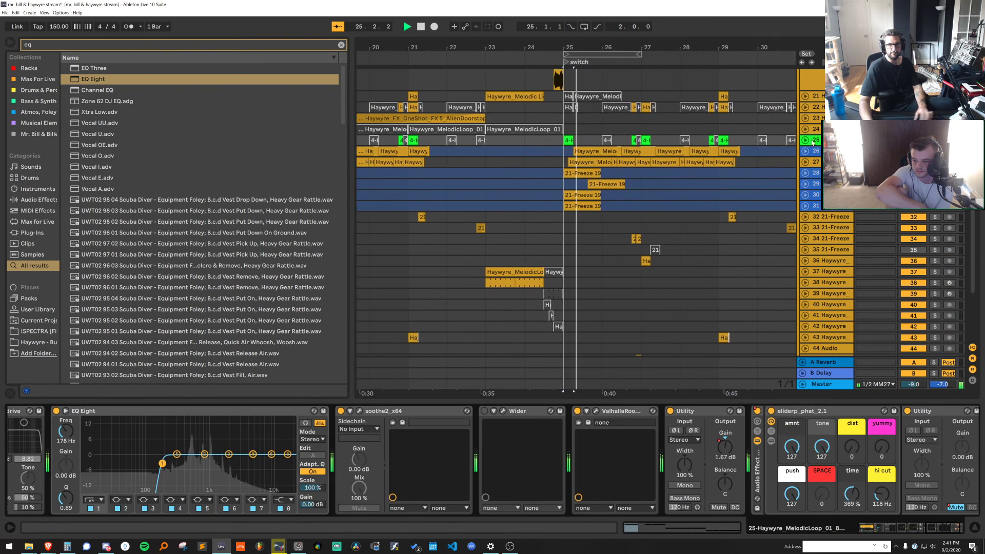
# Unfold melodic loop track 25, set the gain of its last Utility to -1.00 dB, and audition the switch
pyautogui.press('u')
pyautogui.press('space')
pyautogui.press('space')
pyautogui.press('space')
pyautogui.moveTo(968, 442); pyautogui.dragTo(969, 444)
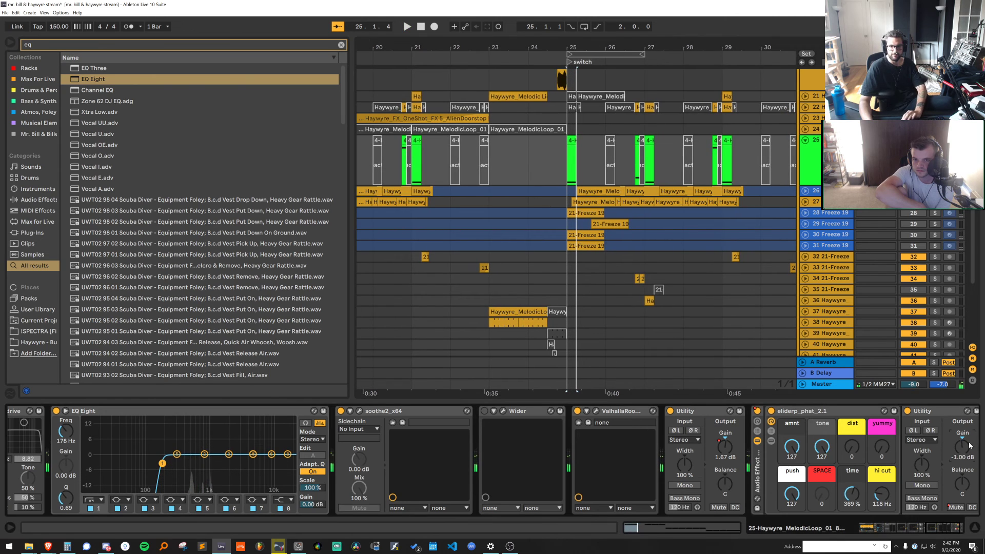
pyautogui.press('space')
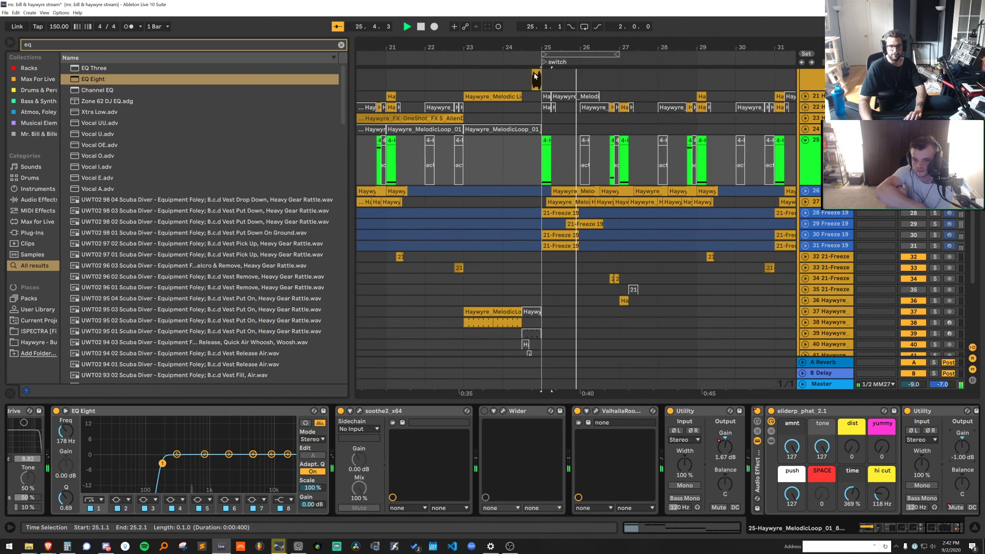
pyautogui.press('space')
# Go back up to the bass layers and unfold tracks 10, 11 and 13
pyautogui.scroll(10, 523, 143)
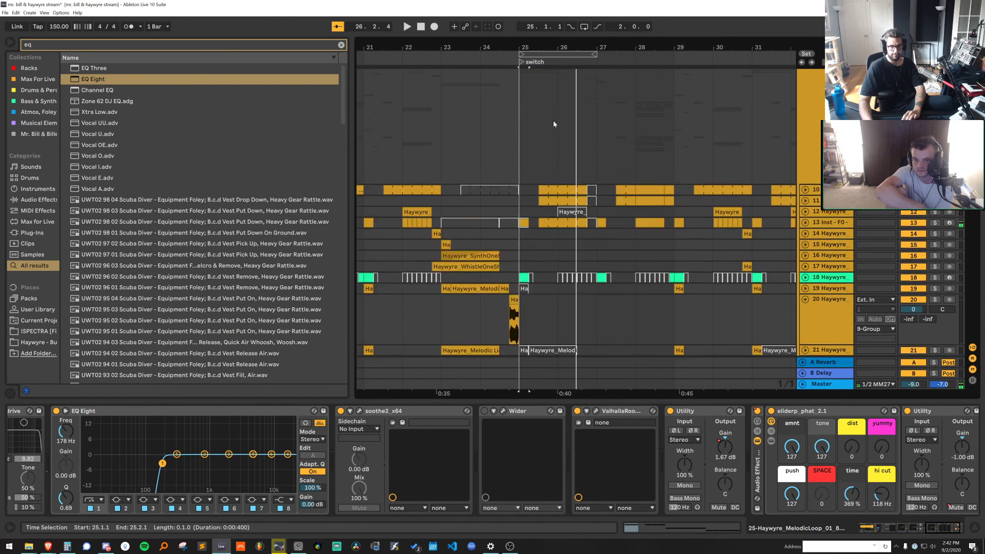
pyautogui.doubleClick(829, 248)
pyautogui.scroll(-3, 829, 233)
pyautogui.click(830, 229)
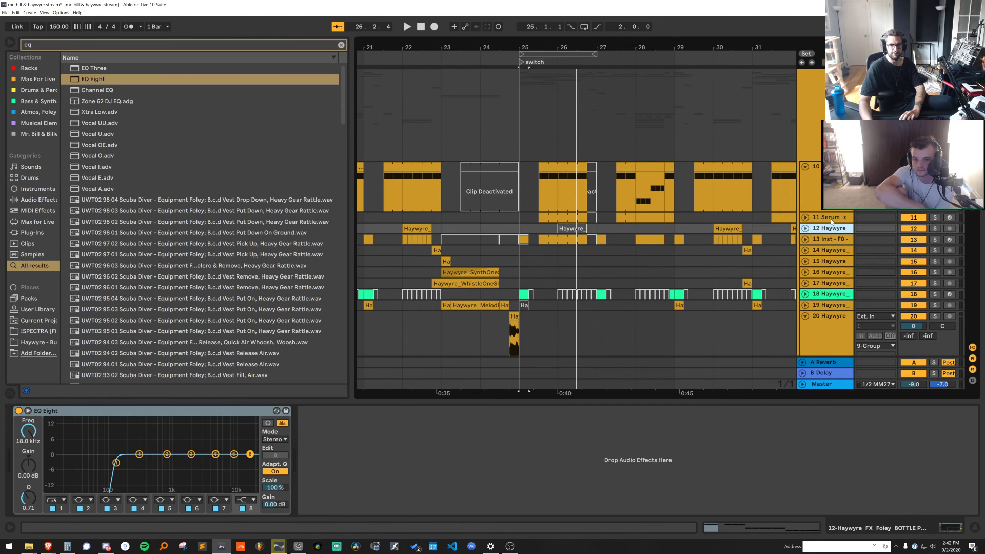
pyautogui.click(831, 218)
pyautogui.press('u')
pyautogui.click(830, 308)
pyautogui.press('Right')
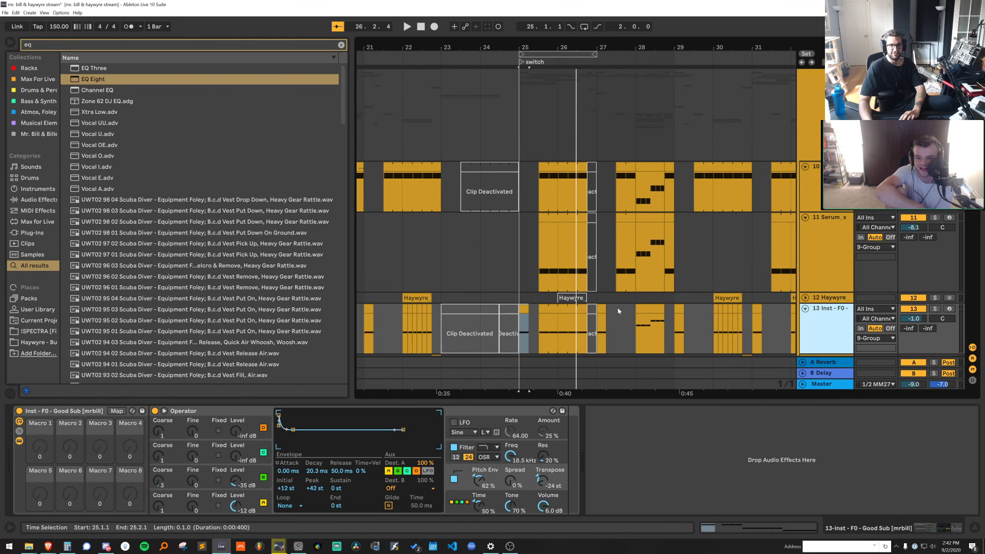
# Audition track 11's Serum clip at 25.3 with the track soloed, and shorten the clip's loop to 0.0.2
pyautogui.doubleClick(555, 219)
pyautogui.press('space')
pyautogui.press('space')
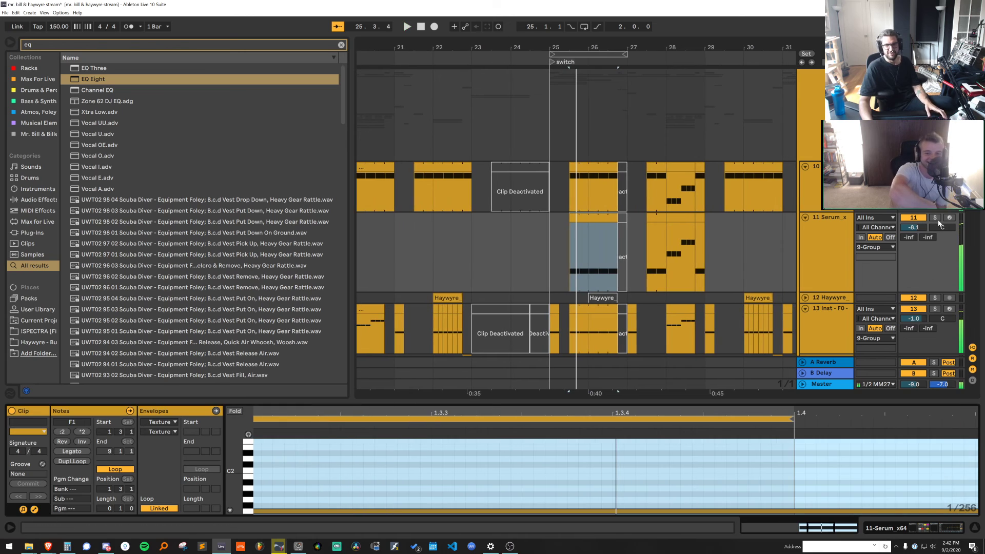
pyautogui.press('s')
pyautogui.press('space')
pyautogui.press('space')
pyautogui.moveTo(880, 414); pyautogui.dragTo(623, 422)
# Transpose track 10's clip at 25.3 up two octaves to F3, and play the arrangement from bar 22
pyautogui.click(593, 204)
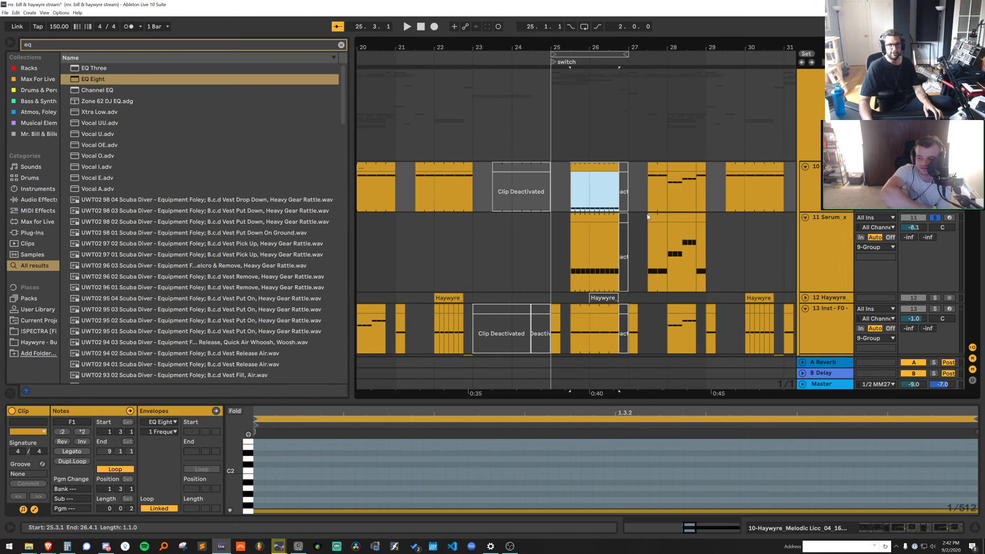
pyautogui.press('space')
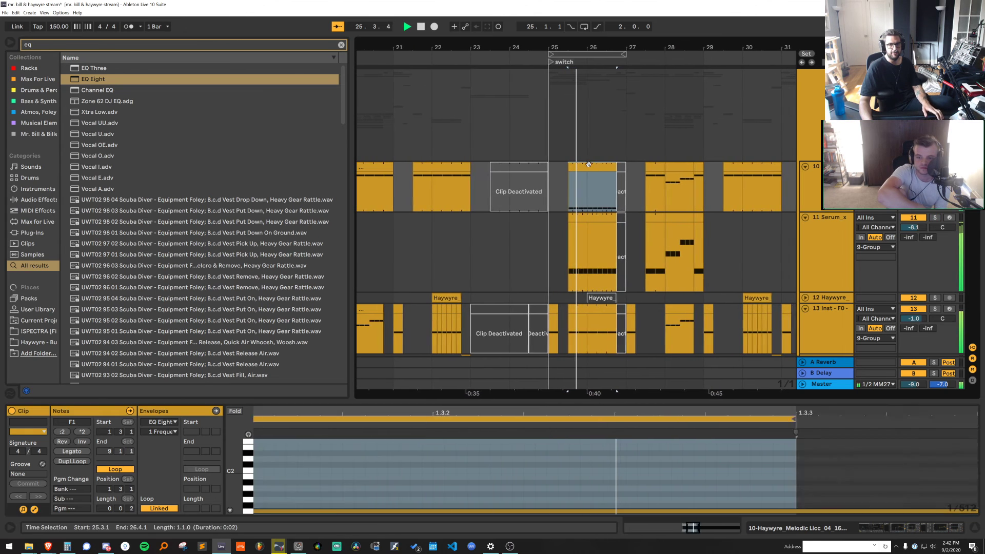
pyautogui.hotkey('shift', 'Up')
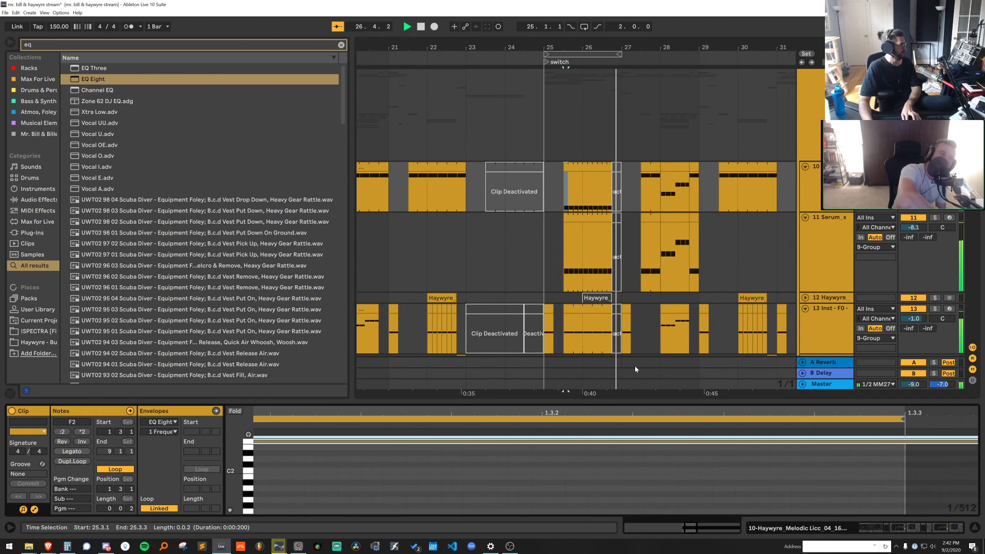
pyautogui.hotkey('shift', 'Up')
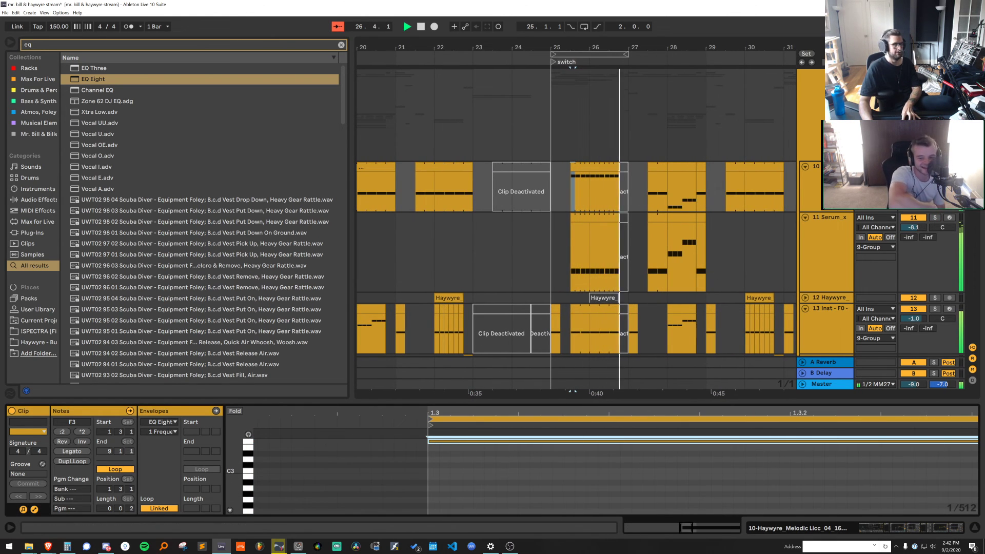
pyautogui.click(422, 207)
pyautogui.press('space')
pyautogui.press('space')
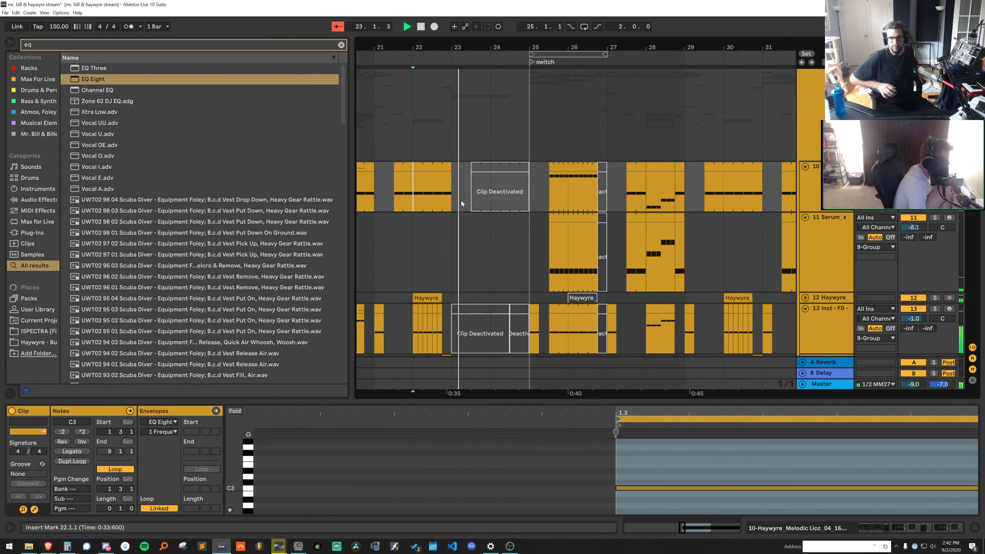
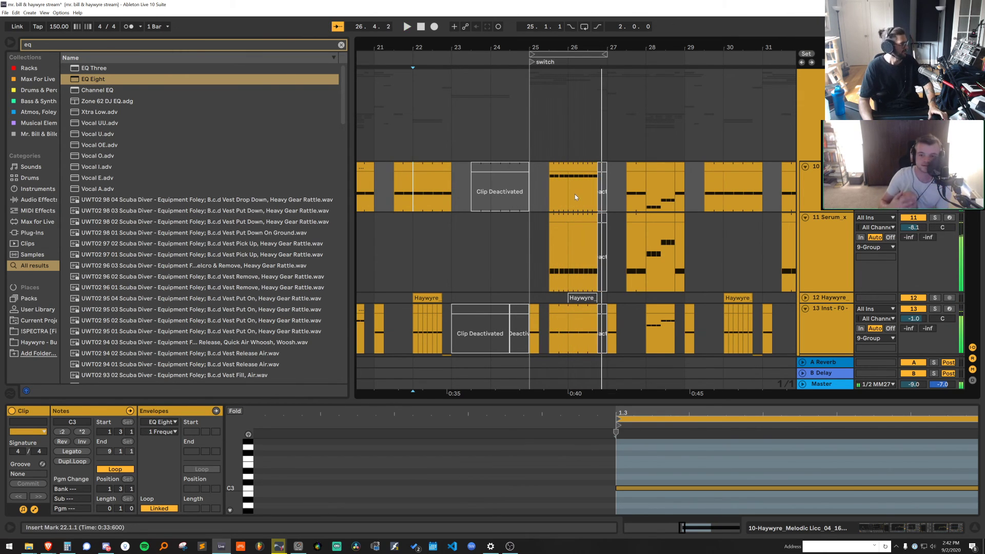
# Lengthen the loop of track 11's Serum clip at 25.3 back to 0.1.0 and play from bar 25
pyautogui.click(565, 228)
pyautogui.moveTo(570, 409); pyautogui.dragTo(646, 494)
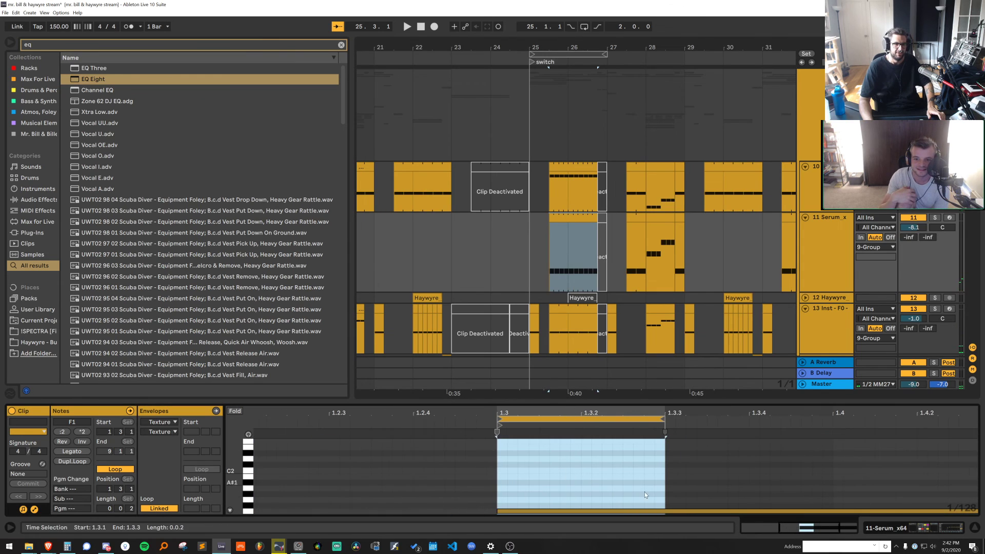
pyautogui.moveTo(667, 421); pyautogui.dragTo(834, 422)
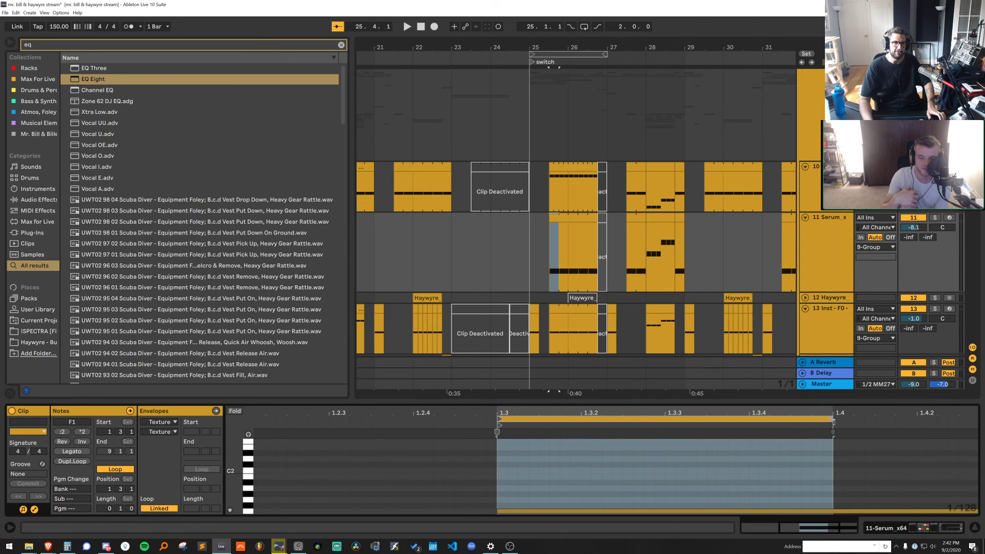
pyautogui.click(537, 231)
pyautogui.press('space')
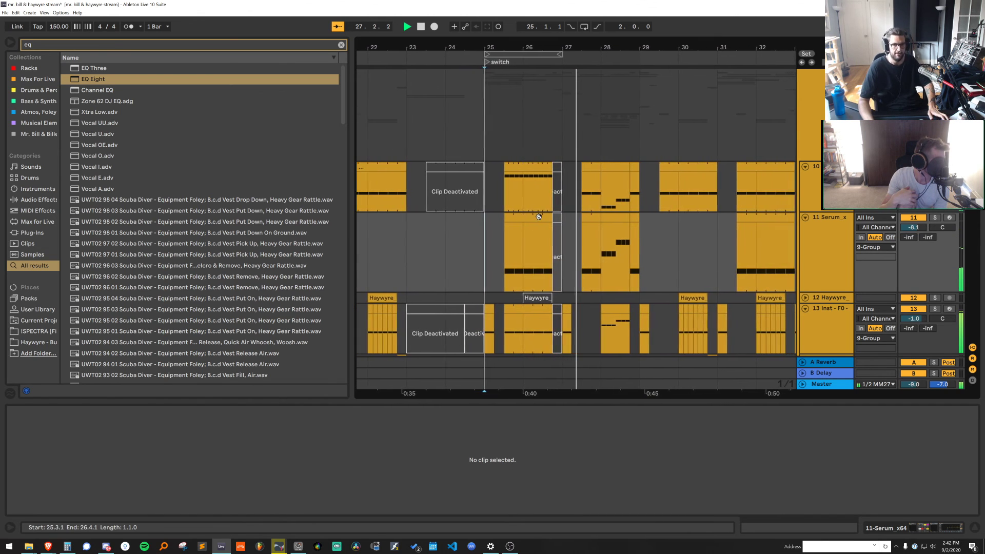
# Transpose all notes of track 10's bar 28 clip up one octave to G#3 and A#3, and audition them
pyautogui.click(533, 203)
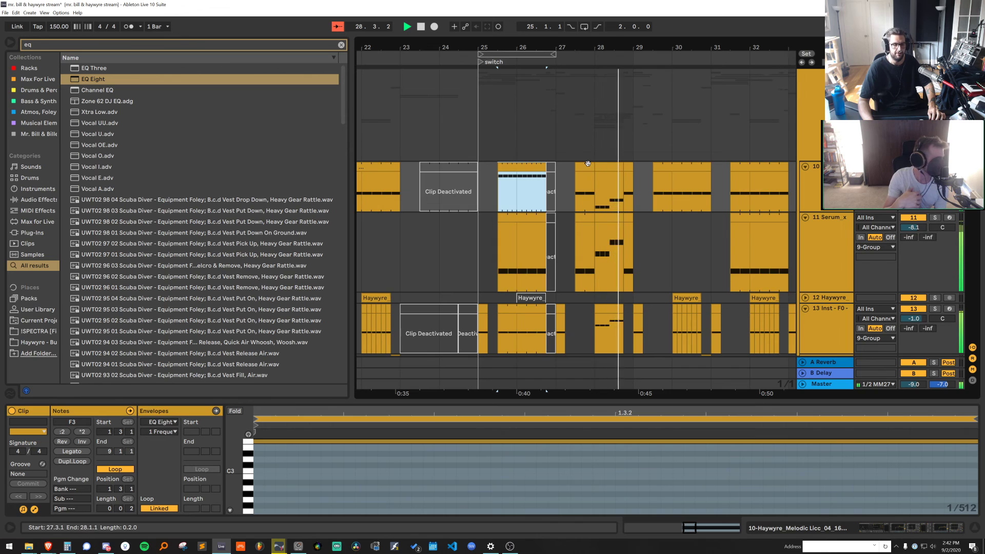
pyautogui.press('space')
pyautogui.click(607, 167)
pyautogui.click(612, 445)
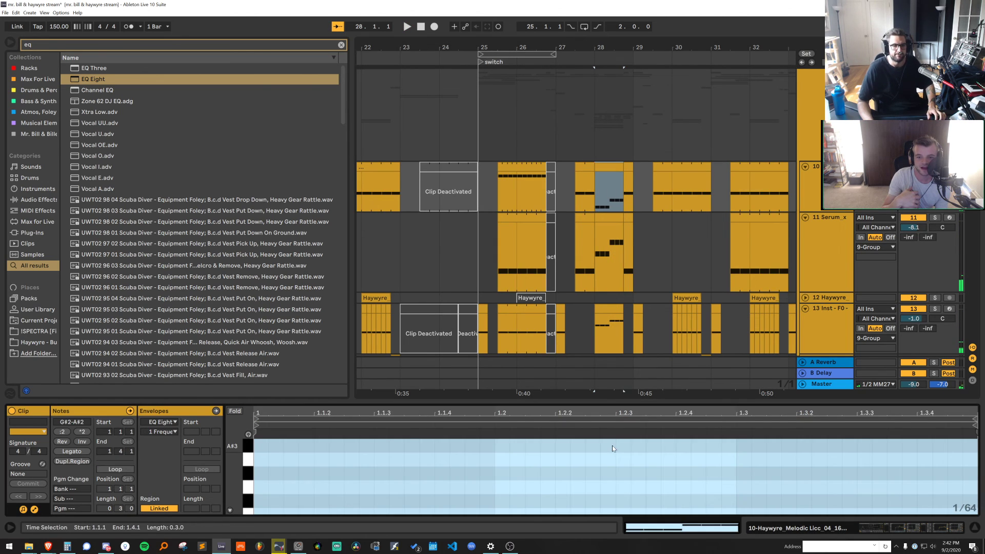
pyautogui.hotkey('ctrl', 'a')
pyautogui.hotkey('shift', 'Up')
pyautogui.press('space')
pyautogui.press('space')
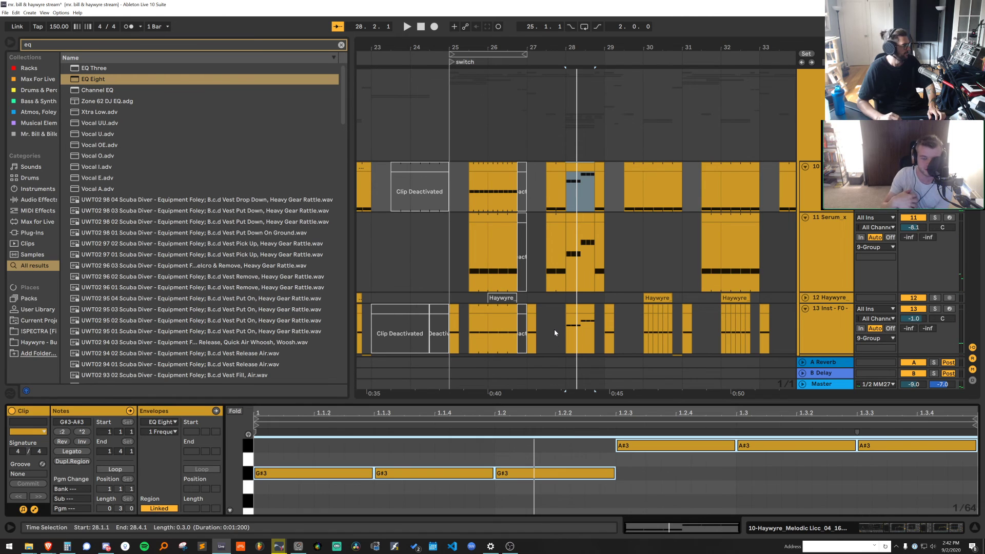
# Lower the notes of track 10's bar 28 clip two semitones to F#3 and G#3, and audition them
pyautogui.press('Down')
pyautogui.press('Down')
pyautogui.press('space')
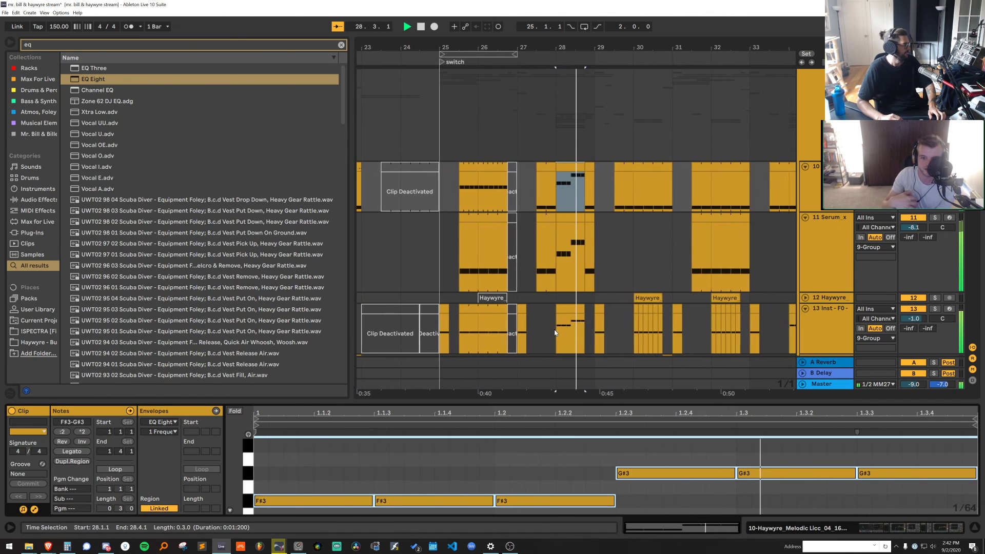
pyautogui.press('space')
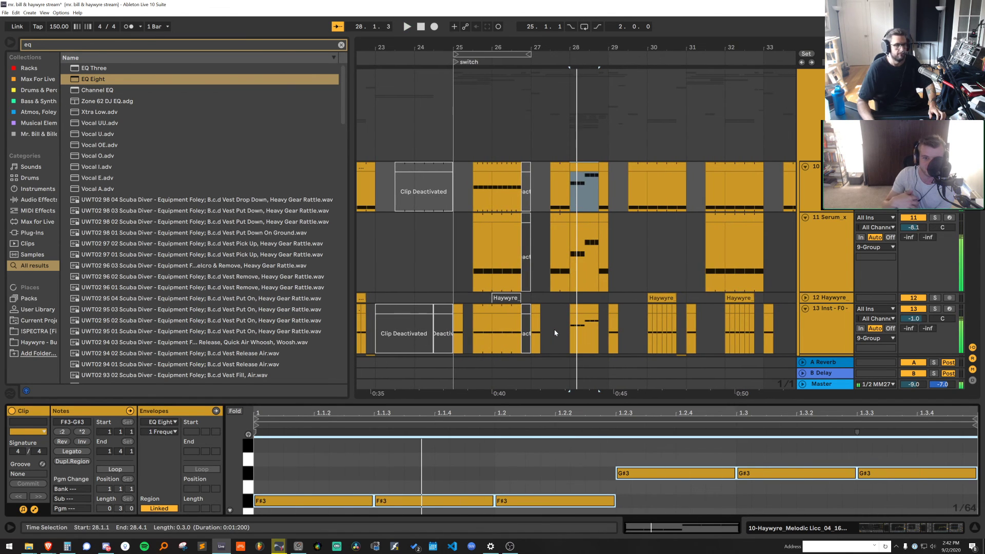
# Copy track 10's clip at 25.3 over the clips starting at 27.3, and play the result
pyautogui.click(495, 168)
pyautogui.hotkey('ctrl', 'c')
pyautogui.click(554, 168)
pyautogui.hotkey('ctrl', 'v')
pyautogui.press('space')
pyautogui.click(572, 203)
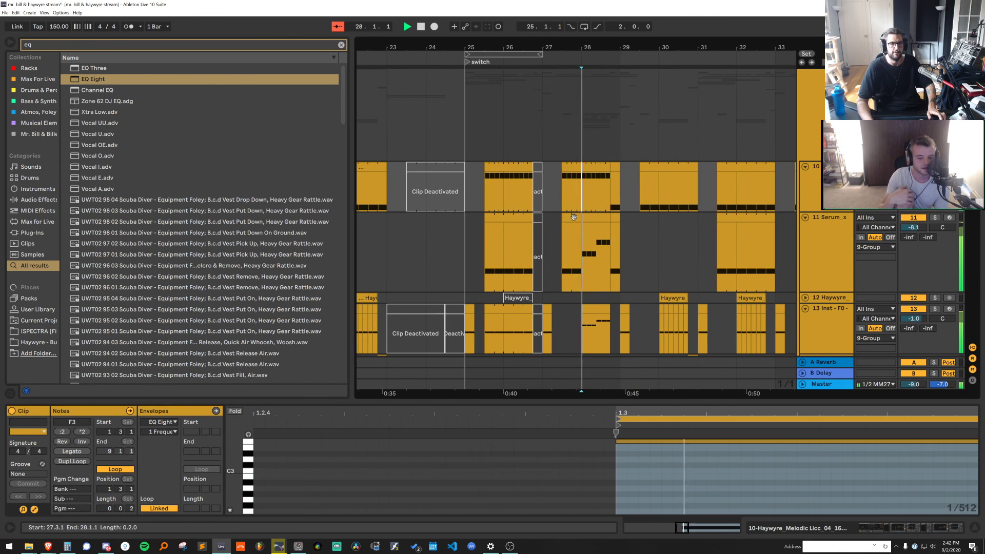
# Try pasting track 11's Serum clip from 25.3 over the clips starting at 27.3, and audition it
pyautogui.click(513, 217)
pyautogui.hotkey('ctrl', 'c')
pyautogui.click(572, 218)
pyautogui.hotkey('ctrl', 'v')
pyautogui.press('space')
pyautogui.press('space')
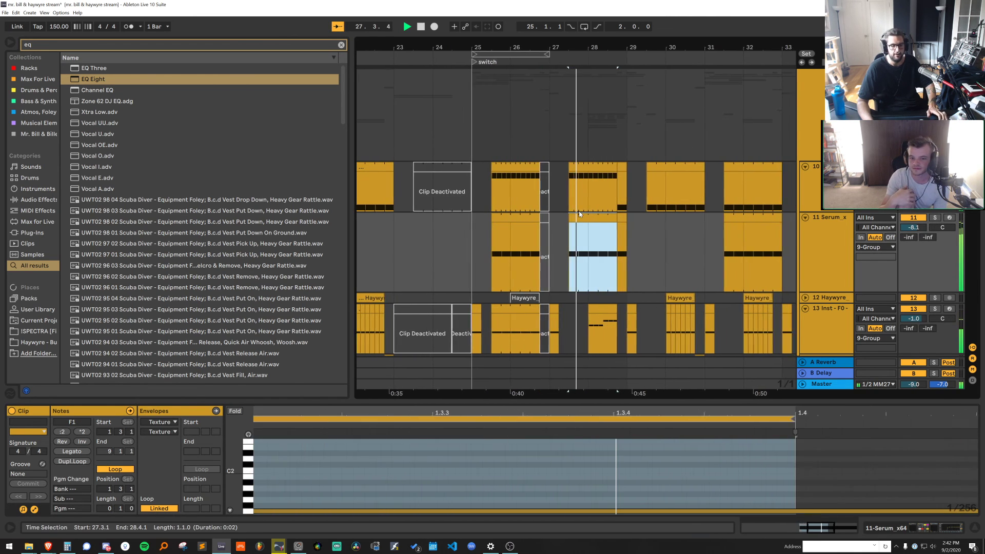
# Shift the notes of track 11's bar 28 clip by octaves while auditioning, settling on G#1 and A#1
pyautogui.click(571, 270)
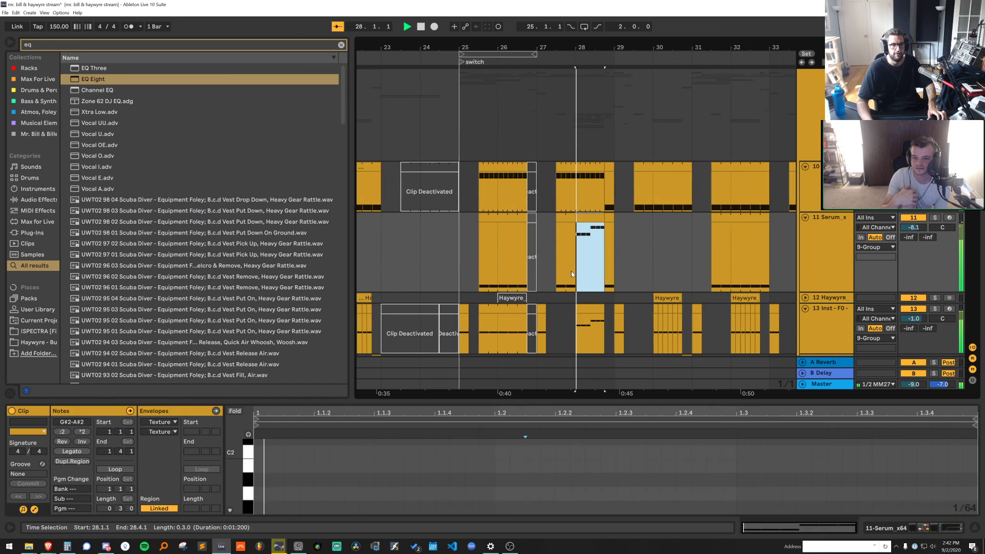
pyautogui.hotkey('ctrl', 'a')
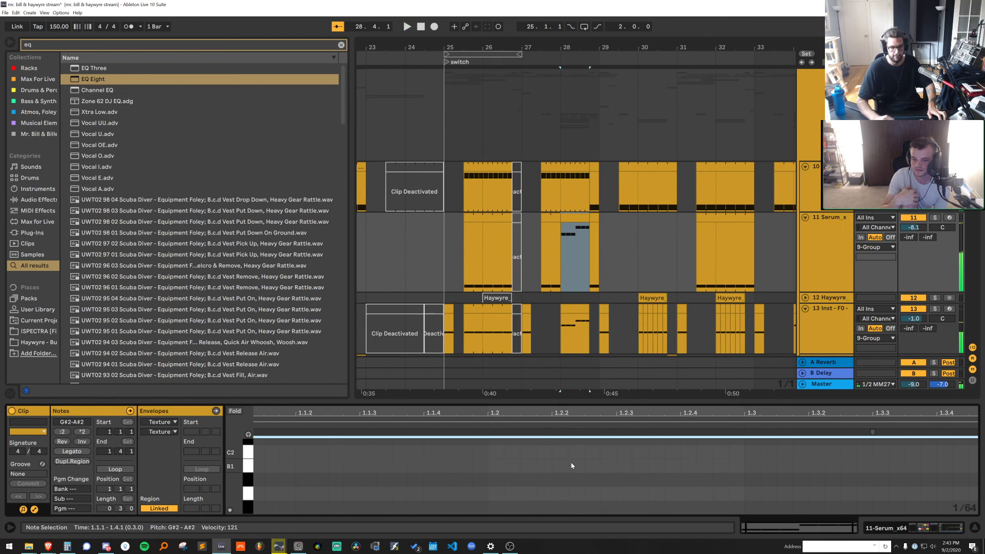
pyautogui.hotkey('shift', 'Down')
pyautogui.press('space')
pyautogui.press('space')
pyautogui.hotkey('shift', 'Down')
pyautogui.press('space')
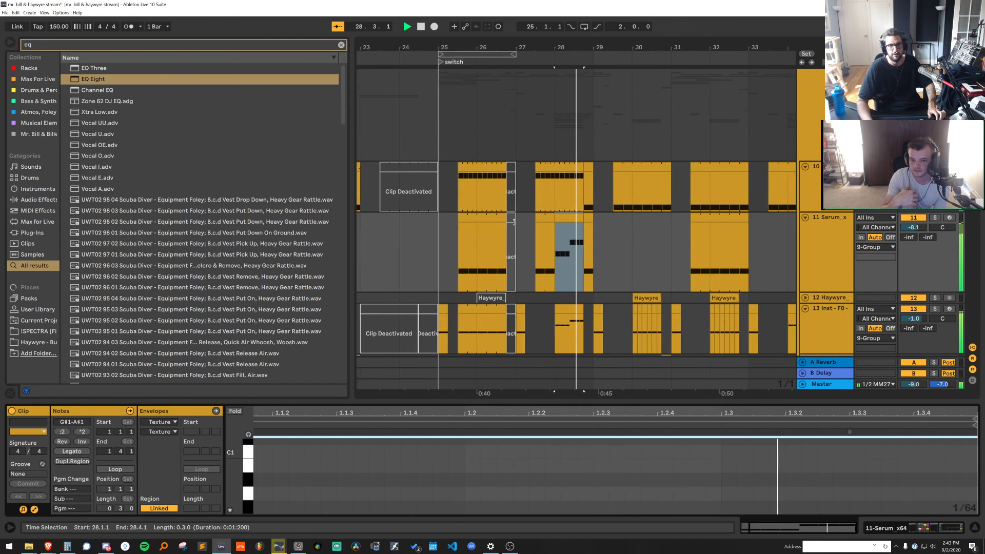
pyautogui.press('space')
# Extend track 11's bar 28 Serum clip back to start at 27.3, and enlarge its note editor
pyautogui.click(531, 217)
pyautogui.press('space')
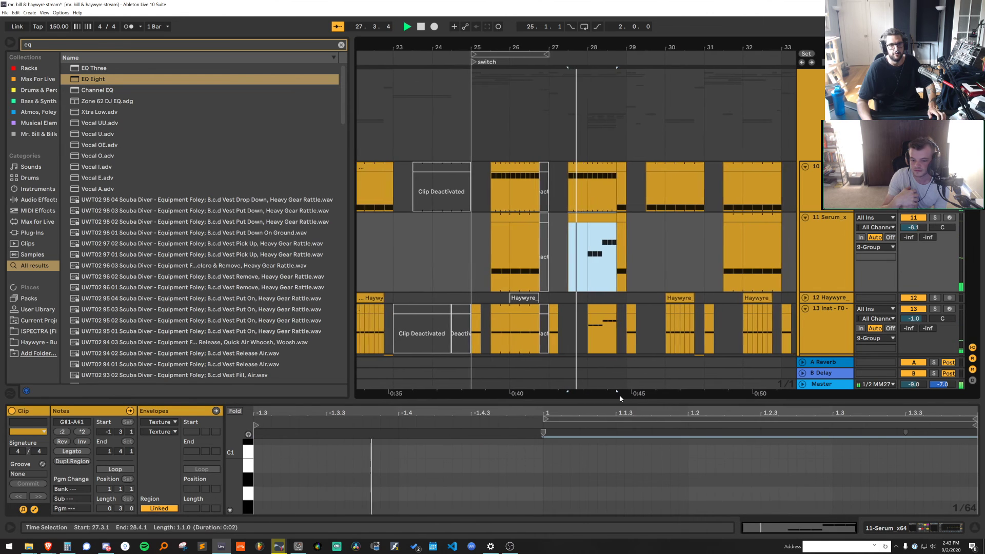
pyautogui.moveTo(622, 402); pyautogui.dragTo(611, 178)
pyautogui.scroll(3, 625, 356)
pyautogui.press('space')
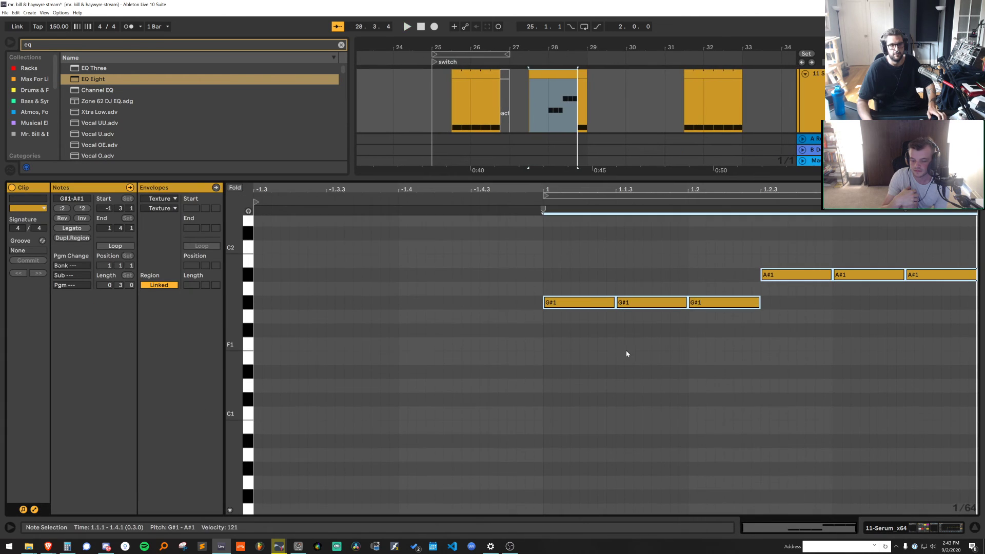
# Copy the three G#1 notes to the start of the Serum clip at -1.3 and transpose the copies to F1
pyautogui.moveTo(565, 258); pyautogui.dragTo(760, 338)
pyautogui.click(270, 322)
pyautogui.hotkey('ctrl', 'v')
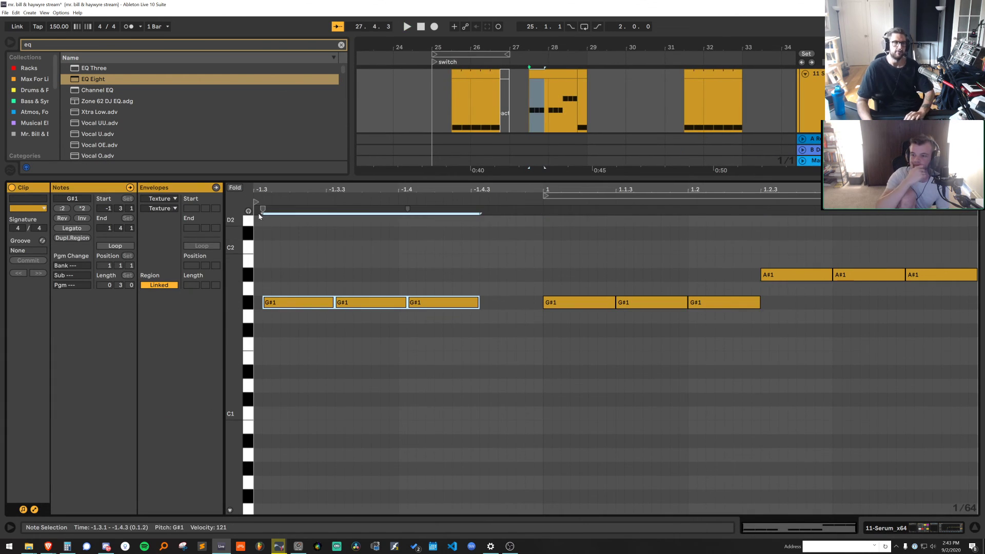
pyautogui.press('Left')
pyautogui.press('Down')
pyautogui.press('Down')
pyautogui.press('Down')
pyautogui.press('Down')
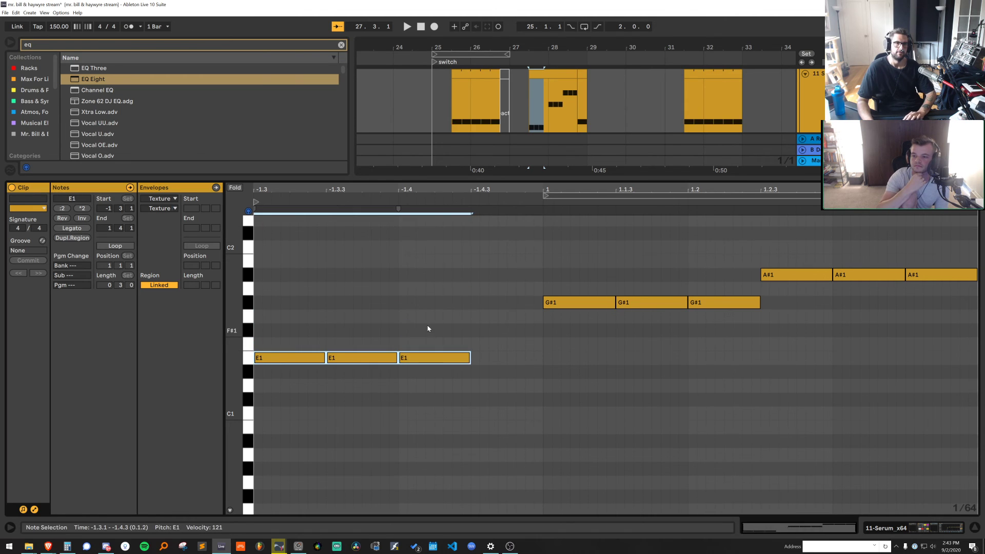
pyautogui.press('Up')
# Fill the clip from -1.3 to position 1 with two F1 notes, each 0.1.0 long
pyautogui.moveTo(459, 318); pyautogui.dragTo(446, 352)
pyautogui.hotkey('ctrl', 'd')
pyautogui.press('space')
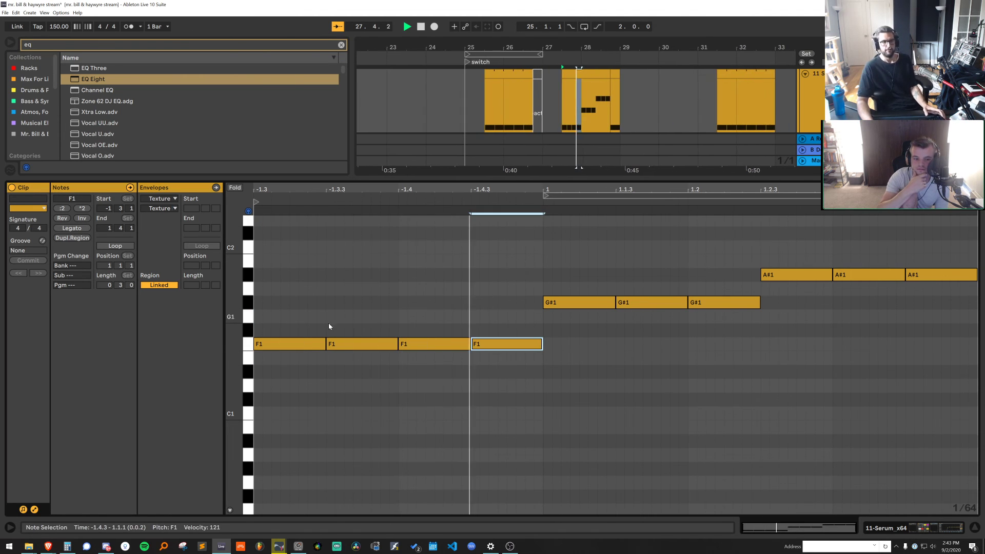
pyautogui.moveTo(326, 344); pyautogui.dragTo(401, 344)
pyautogui.press('space')
pyautogui.hotkey('ctrl', 'd')
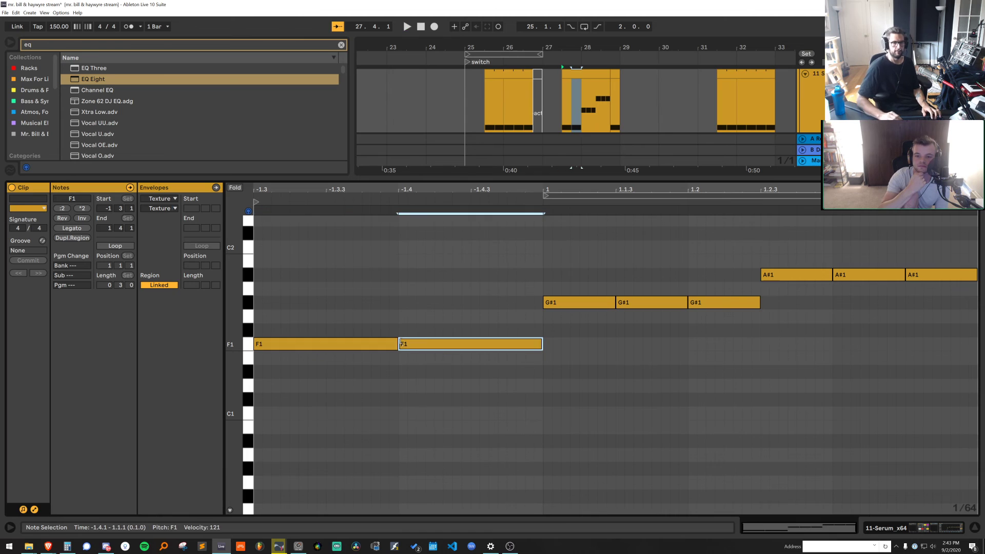
# Continue the 0.1.0 note pattern from position 1 with duplicated notes raised three semitones to G#1
pyautogui.hotkey('ctrl', 'd')
pyautogui.press('Up')
pyautogui.press('Up')
pyautogui.press('Up')
pyautogui.hotkey('ctrl', 'd')
pyautogui.hotkey('ctrl', 'd')
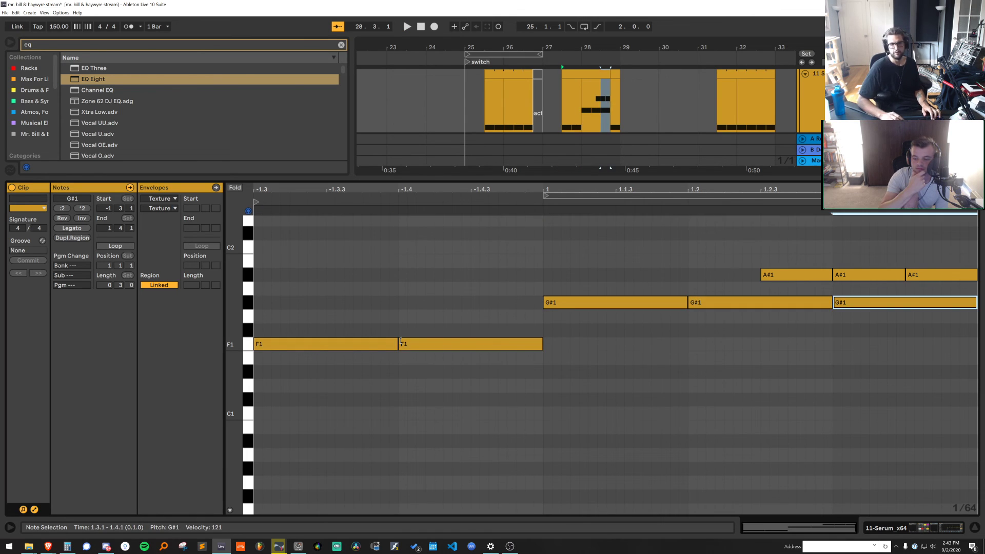
# Raise the last duplicated note to A#1, placed at 1.2.3, and trim the second G#1 to end there
pyautogui.press('Up')
pyautogui.press('Up')
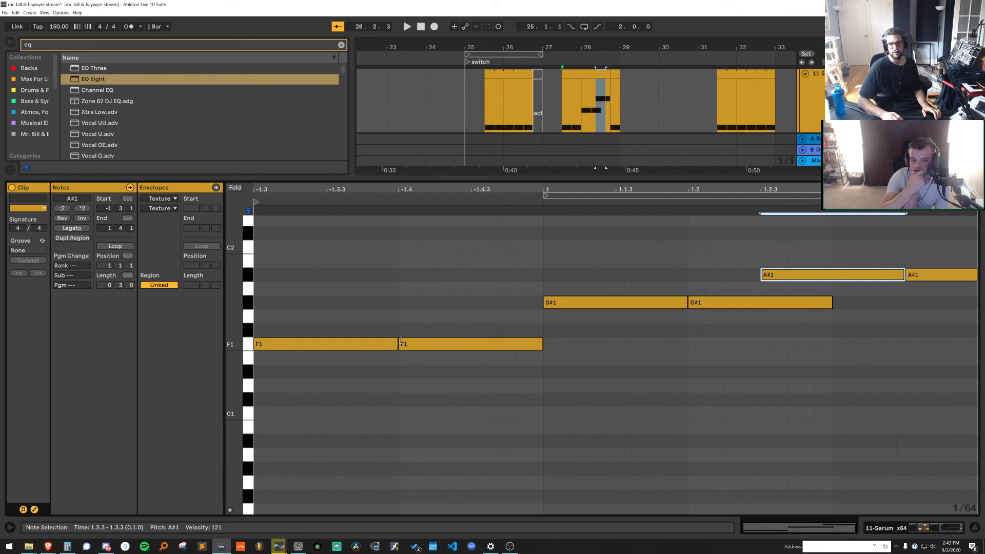
pyautogui.moveTo(831, 305); pyautogui.dragTo(761, 308)
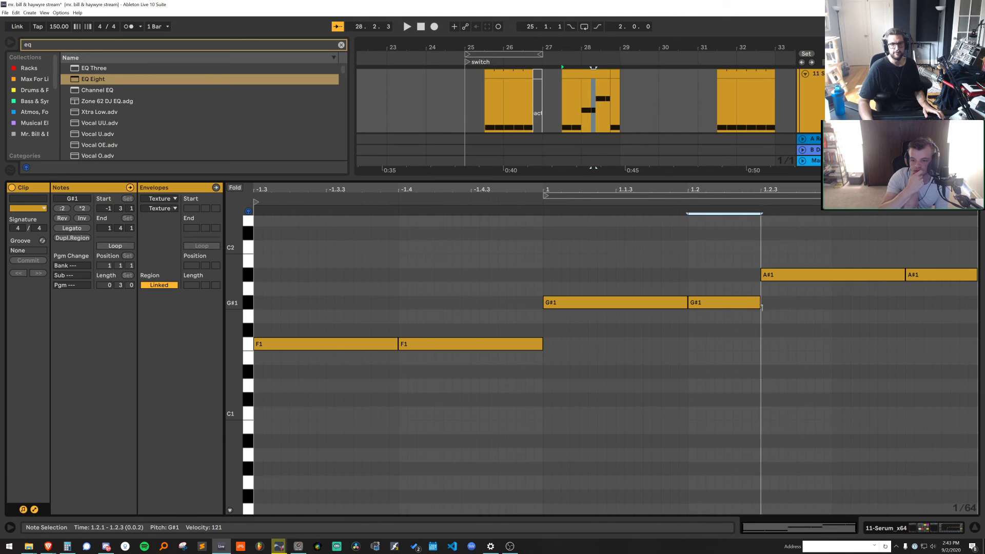
pyautogui.click(904, 274)
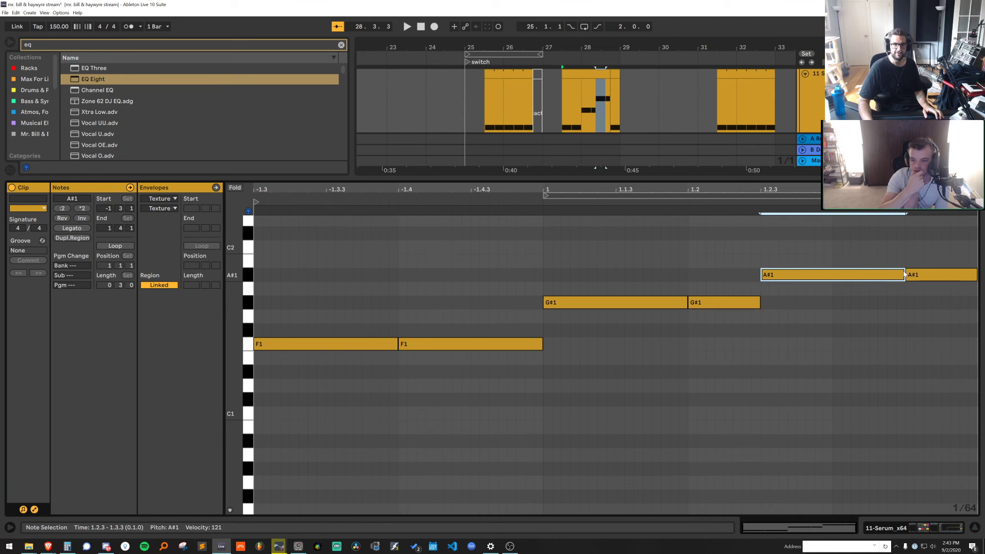
# Trim the A#1 note at 1.2.3 to end at 1.3 and fill 1.3 through 1.4 with two 0.1.0 A#1 notes
pyautogui.moveTo(904, 275); pyautogui.dragTo(826, 269)
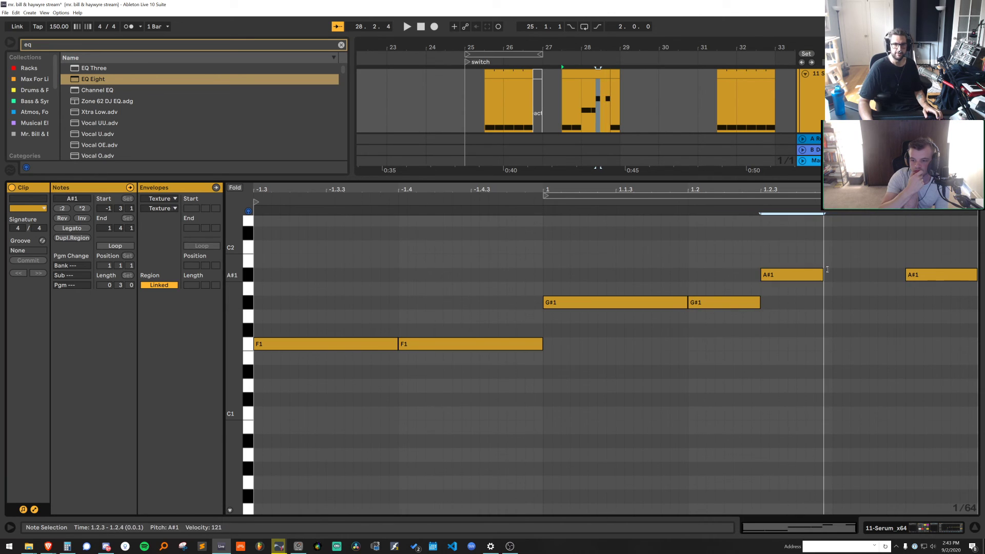
pyautogui.click(662, 270)
pyautogui.click(837, 243)
pyautogui.hotkey('ctrl', 'v')
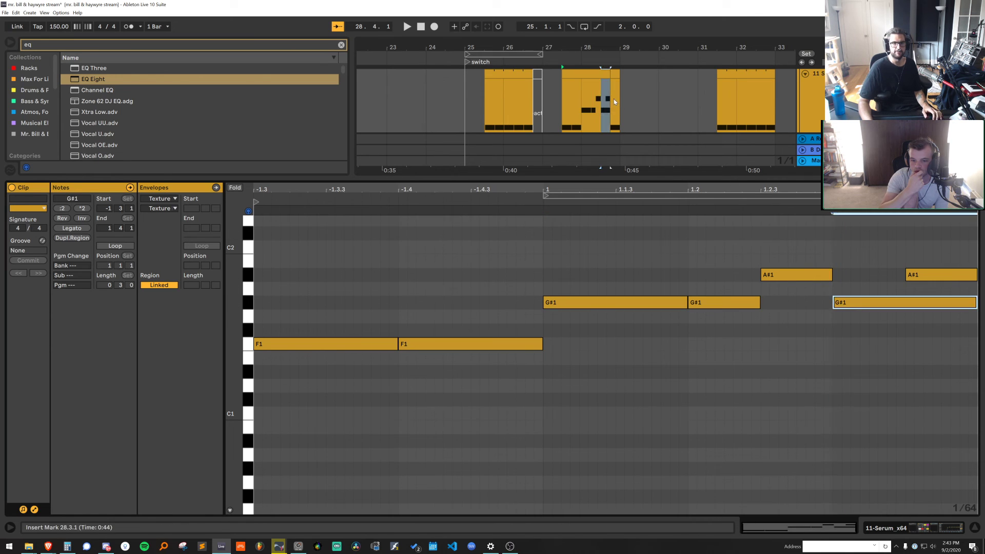
pyautogui.moveTo(856, 307); pyautogui.dragTo(856, 274)
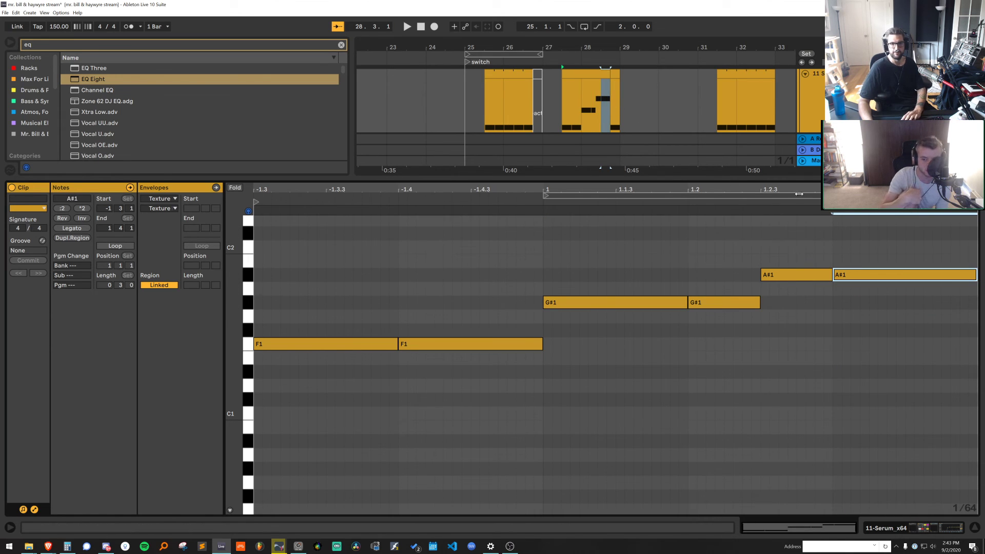
pyautogui.click(608, 76)
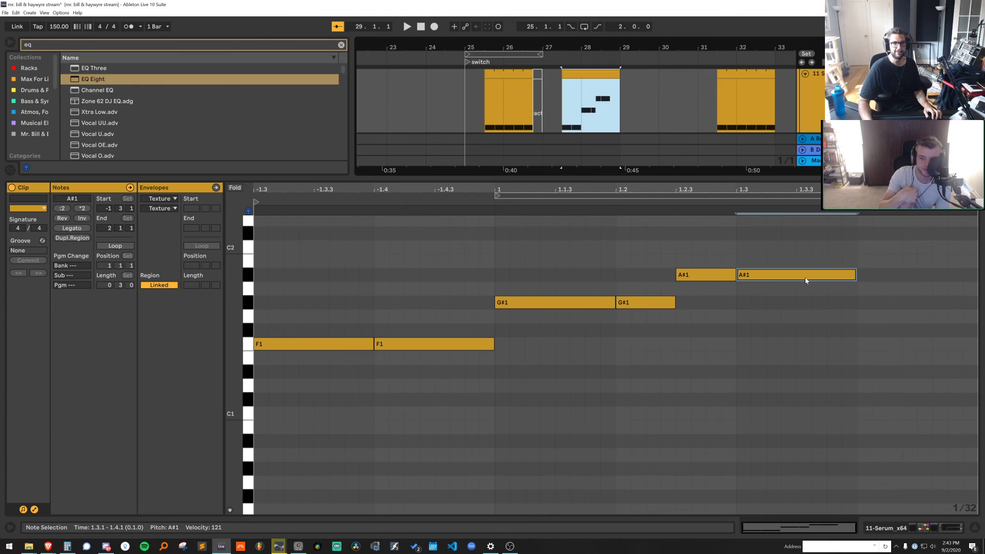
pyautogui.hotkey('ctrl', 'd')
# Copy the Serum clip spanning 27.3.1 to 29.1.1 onto sub bass track 13 at the same position
pyautogui.moveTo(667, 179); pyautogui.dragTo(662, 402)
pyautogui.scroll(2, 641, 287)
pyautogui.moveTo(619, 191); pyautogui.dragTo(607, 190)
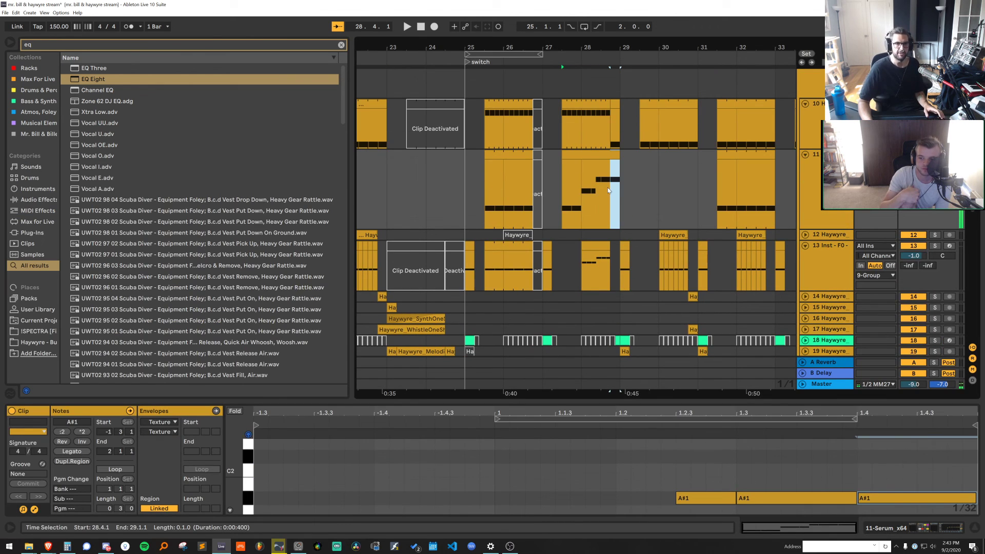
pyautogui.click(589, 153)
pyautogui.hotkey('ctrl', 'c')
pyautogui.moveTo(563, 268); pyautogui.dragTo(618, 268)
pyautogui.hotkey('ctrl', 'v')
# Transpose all notes of the copied clip on track 13 up one octave to F2–A#2 and audition them
pyautogui.click(774, 482)
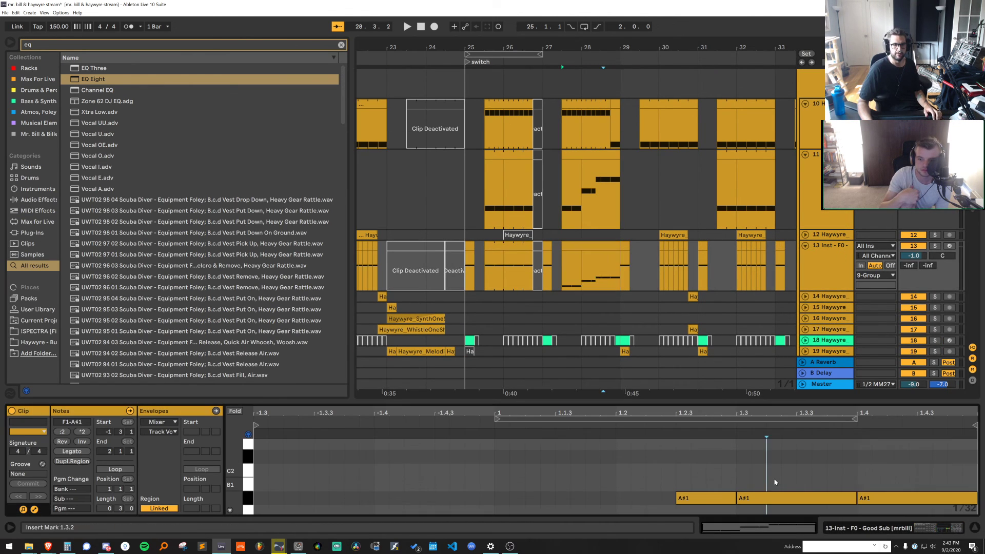
pyautogui.hotkey('ctrl', 'a')
pyautogui.hotkey('shift', 'Up')
pyautogui.press('space')
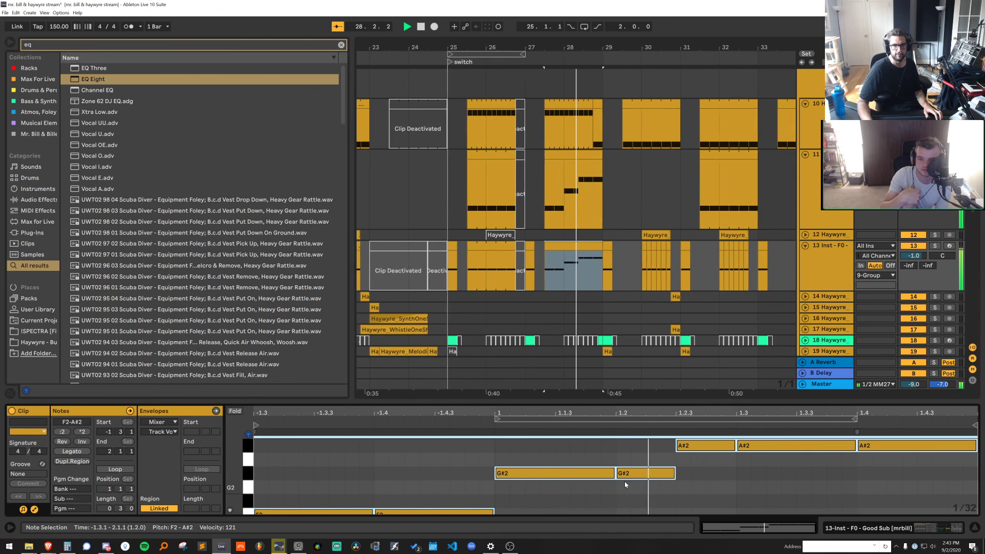
pyautogui.click(447, 246)
pyautogui.press('space')
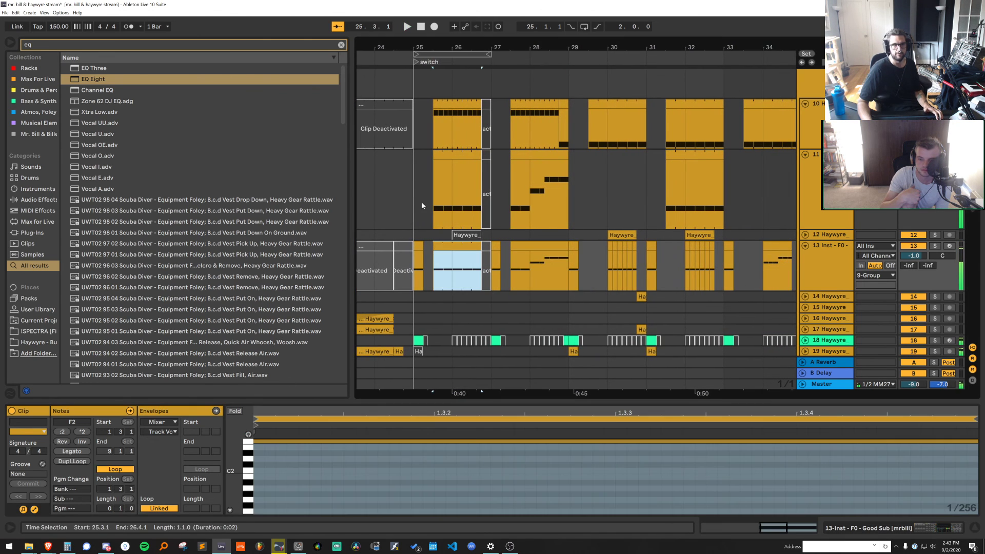
# Play back the start of the switch section from 25.1.1
pyautogui.click(422, 206)
pyautogui.press('space')
pyautogui.moveTo(600, 401); pyautogui.dragTo(600, 462)
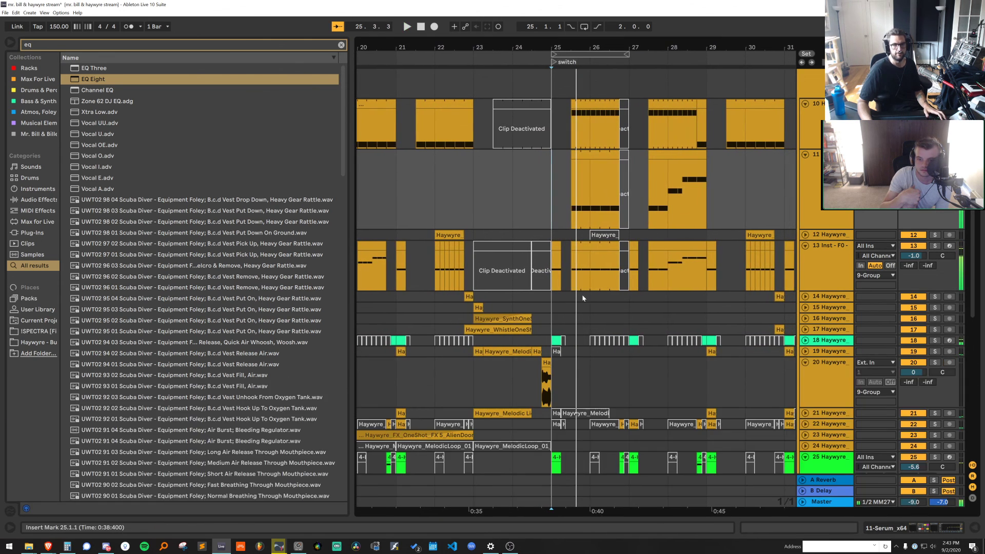
# Deactivate the clips on tracks 1 to 7 between 25.2.1 and 27.1.1, using a 1/16 grid
pyautogui.scroll(5, 584, 298)
pyautogui.rightClick(568, 215)
pyautogui.click(647, 312)
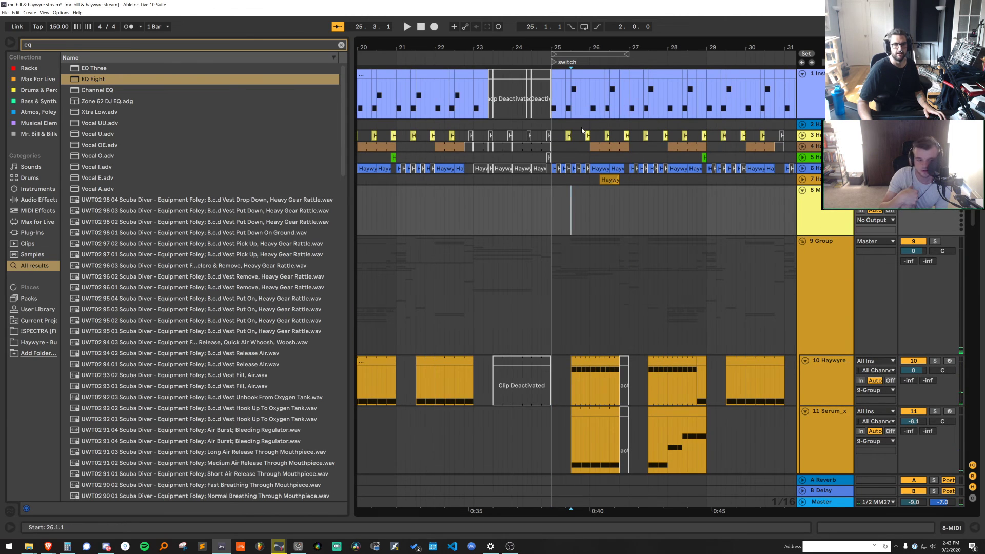
pyautogui.scroll(5, 553, 107)
pyautogui.moveTo(559, 119); pyautogui.dragTo(721, 184)
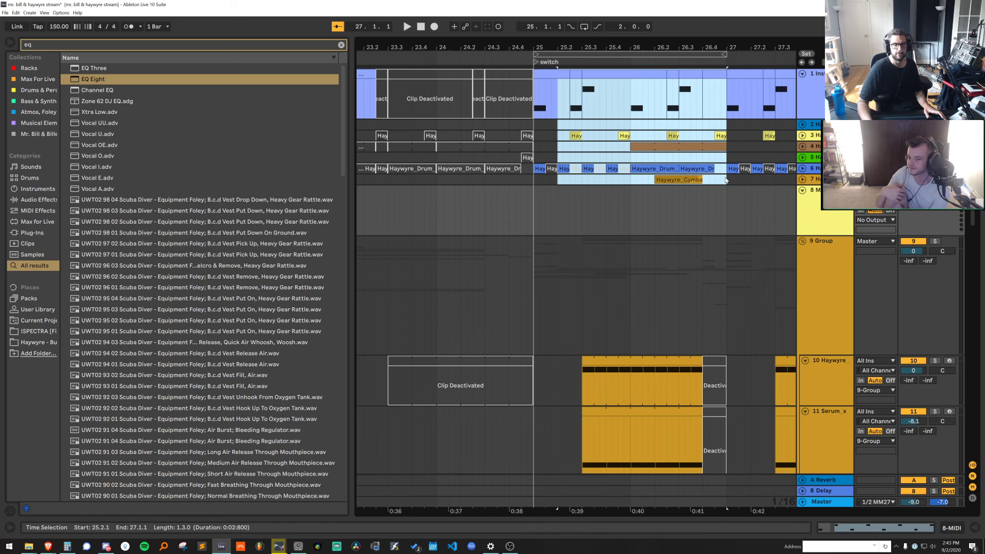
pyautogui.press('0')
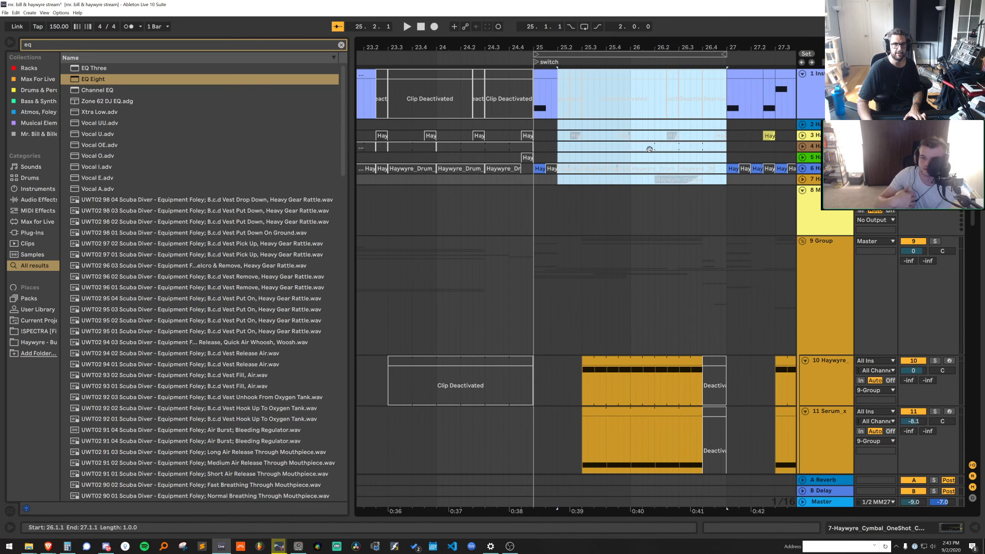
pyautogui.moveTo(649, 148); pyautogui.dragTo(720, 146)
# Play back the transition into the switch section from 24.3.3
pyautogui.click(497, 195)
pyautogui.press('space')
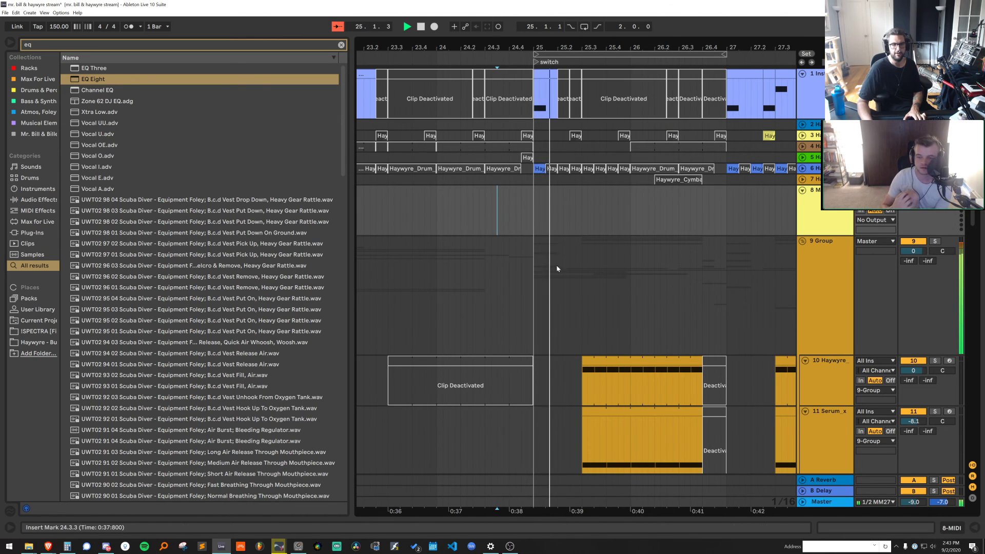
pyautogui.scroll(-5, 556, 269)
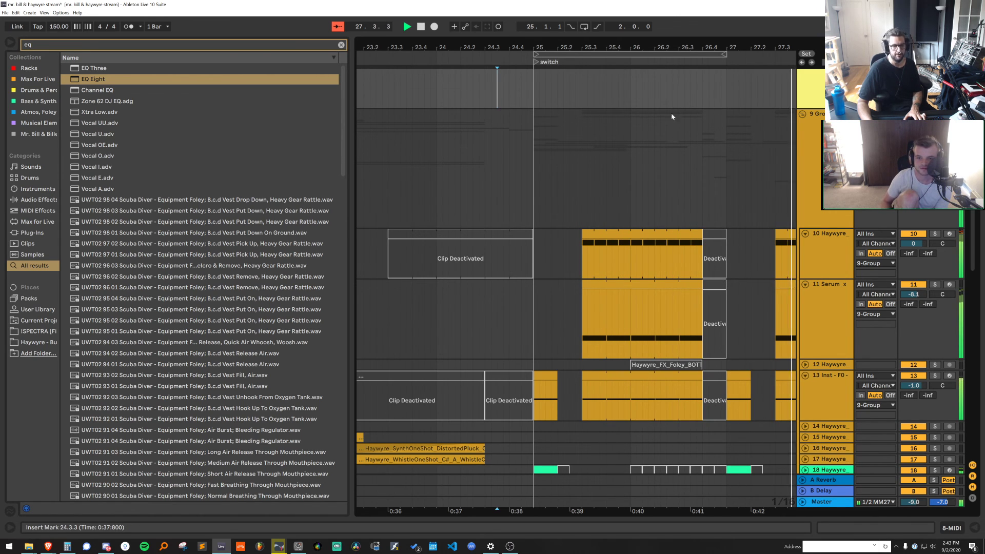
pyautogui.moveTo(740, 45); pyautogui.dragTo(608, 23)
pyautogui.press('space')
# Copy the Serum clip at 27.3.1 over the track 10 clip and transpose its notes up an octave to F2–A#2
pyautogui.doubleClick(681, 264)
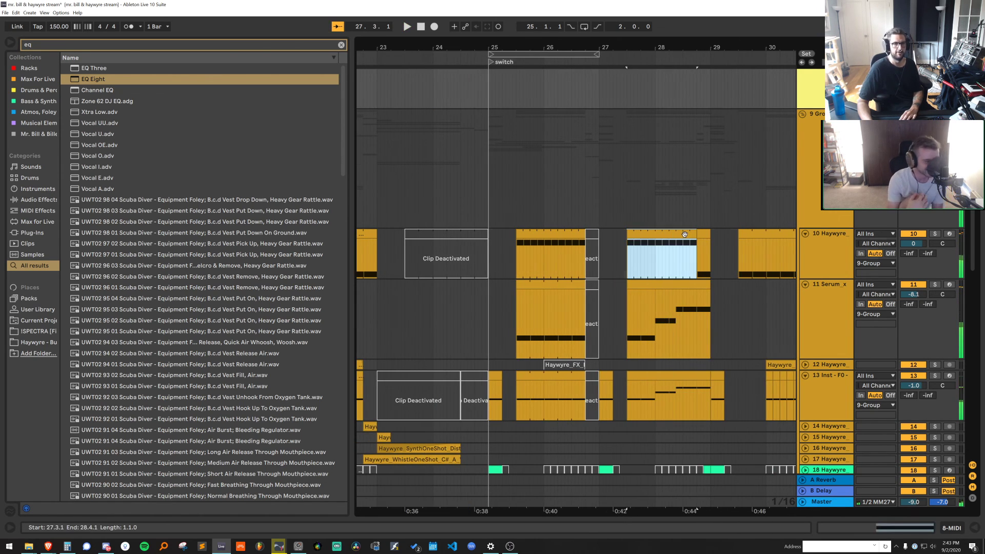
pyautogui.moveTo(660, 285); pyautogui.dragTo(649, 234)
pyautogui.press('space')
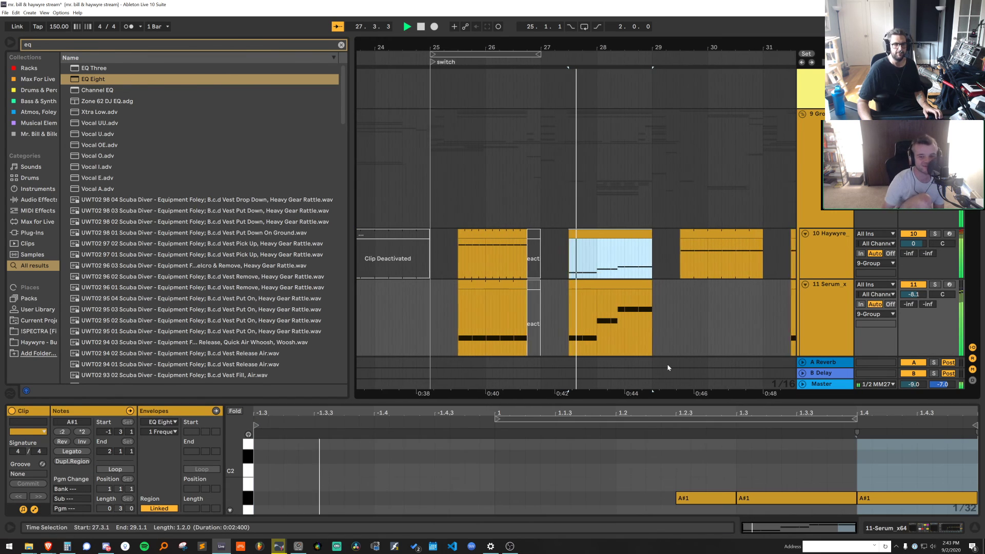
pyautogui.hotkey('ctrl', 'a')
pyautogui.hotkey('shift', 'Up')
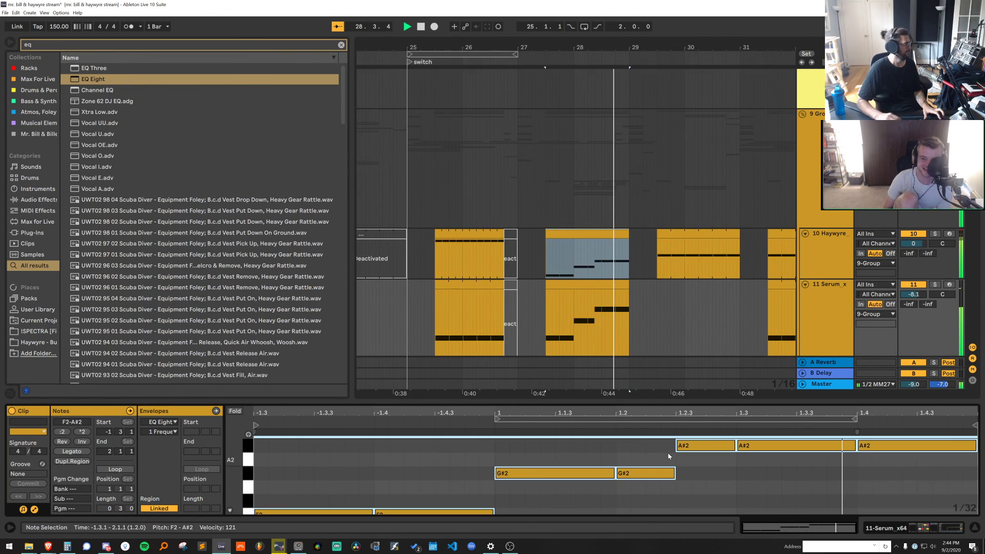
# Try the track 10 clip's notes one octave higher at F3–A#3, and undo that transposition
pyautogui.click(823, 249)
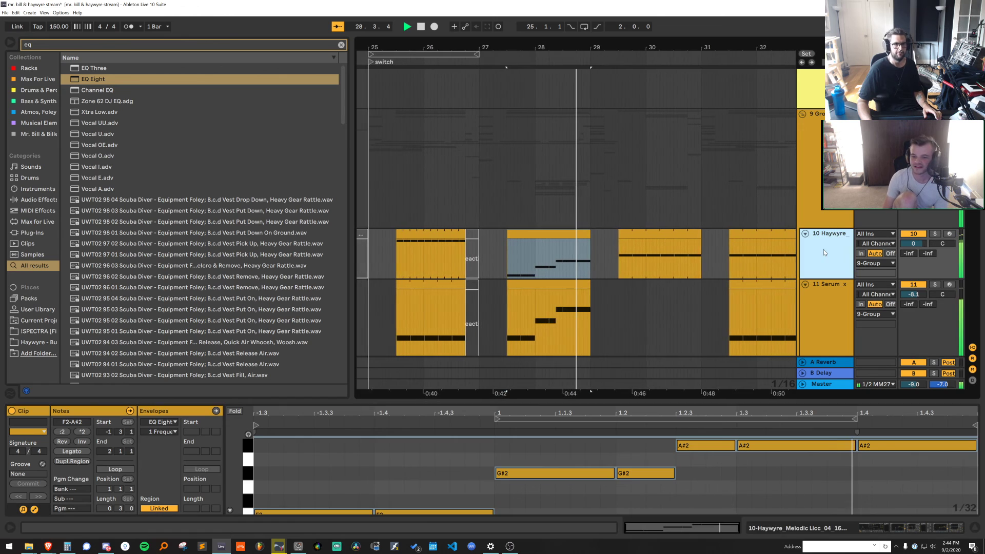
pyautogui.click(593, 486)
pyautogui.hotkey('ctrl', 'a')
pyautogui.hotkey('shift', 'Up')
pyautogui.press('space')
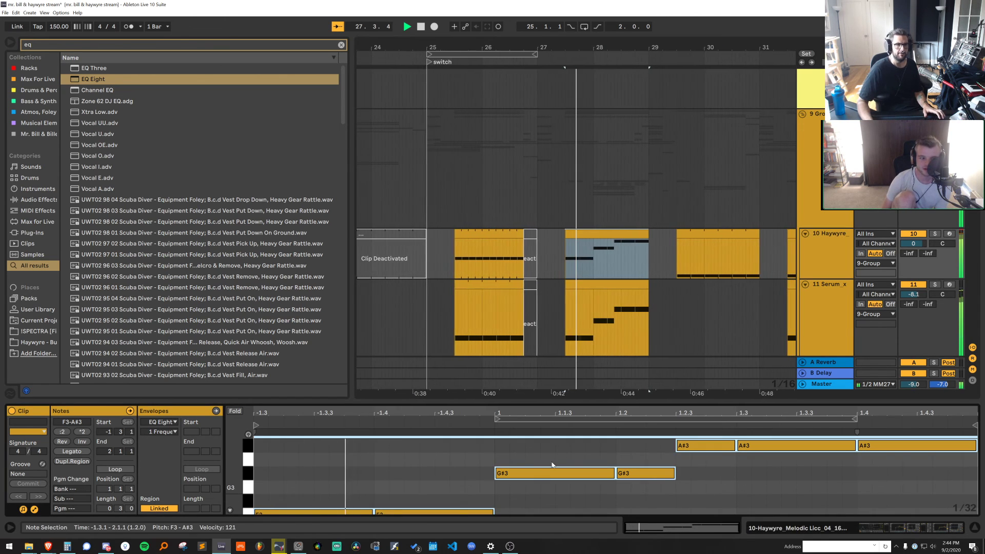
pyautogui.hotkey('ctrl', 'z')
pyautogui.press('space')
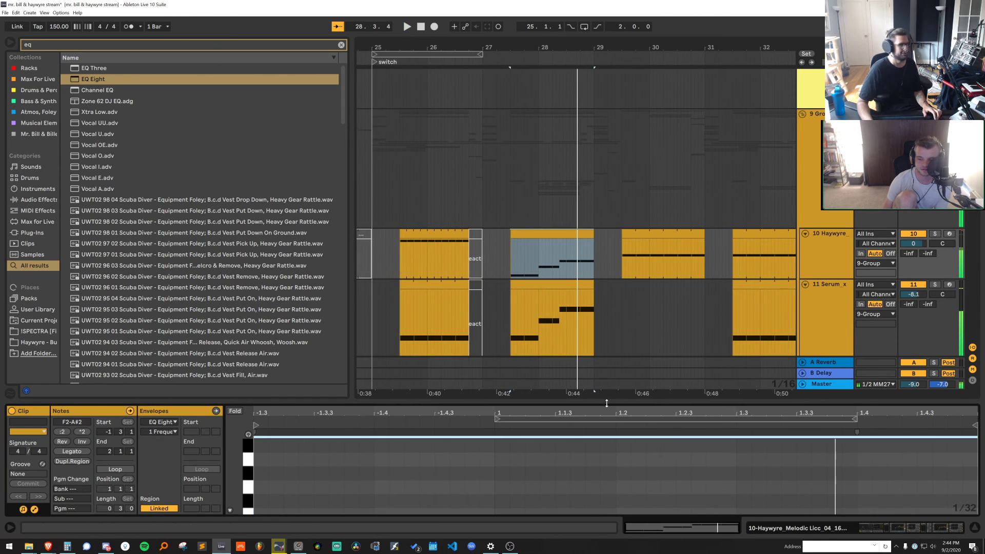
# Show track 10's effect chain and play its clip from 29.3.1
pyautogui.doubleClick(820, 258)
pyautogui.click(687, 234)
pyautogui.press('space')
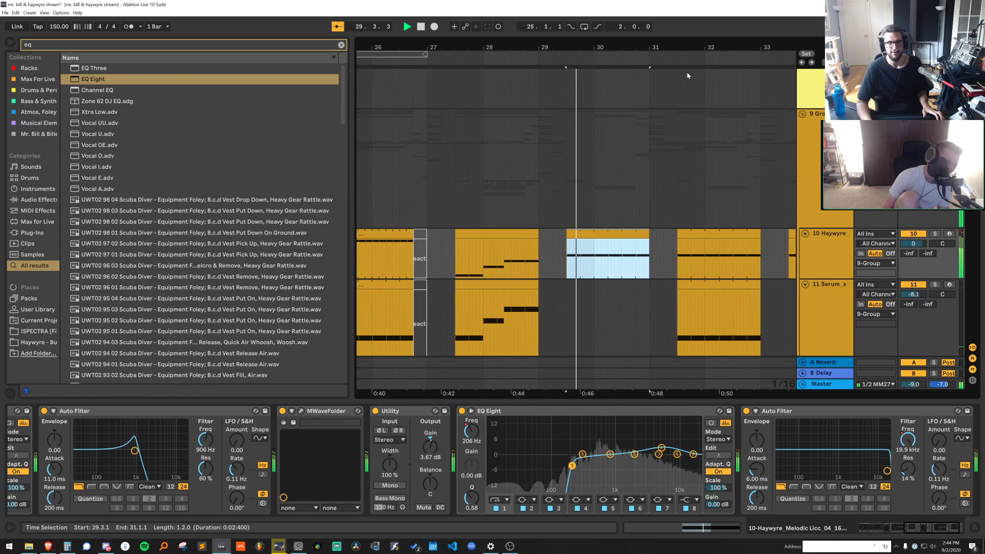
# Copy tracks 10 and 11 from 25.1.1 to 27.1.1 and paste them at 29.1.1 on a two-bar grid, then audition
pyautogui.moveTo(675, 47); pyautogui.dragTo(674, 32)
pyautogui.rightClick(634, 178)
pyautogui.click(700, 265)
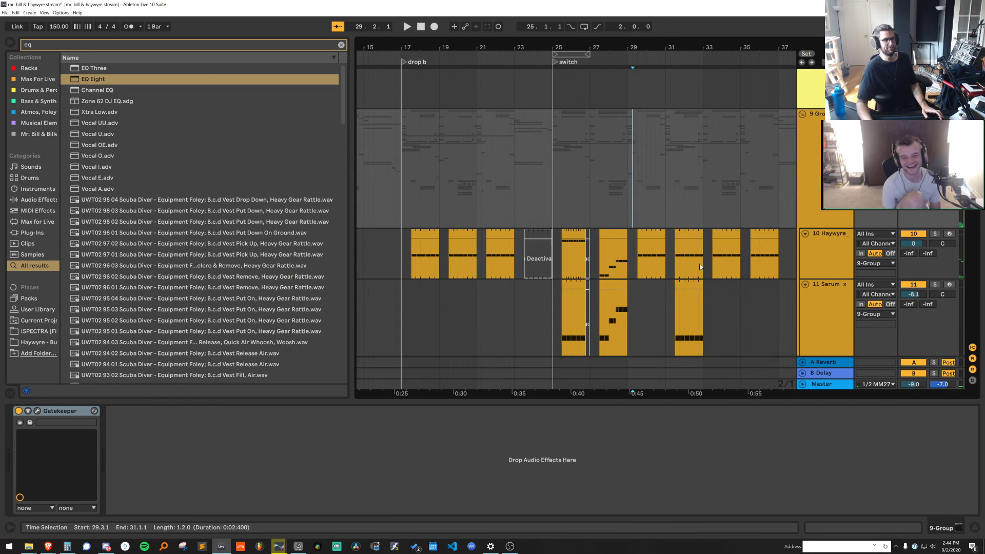
pyautogui.hotkey('ctrl', 'c')
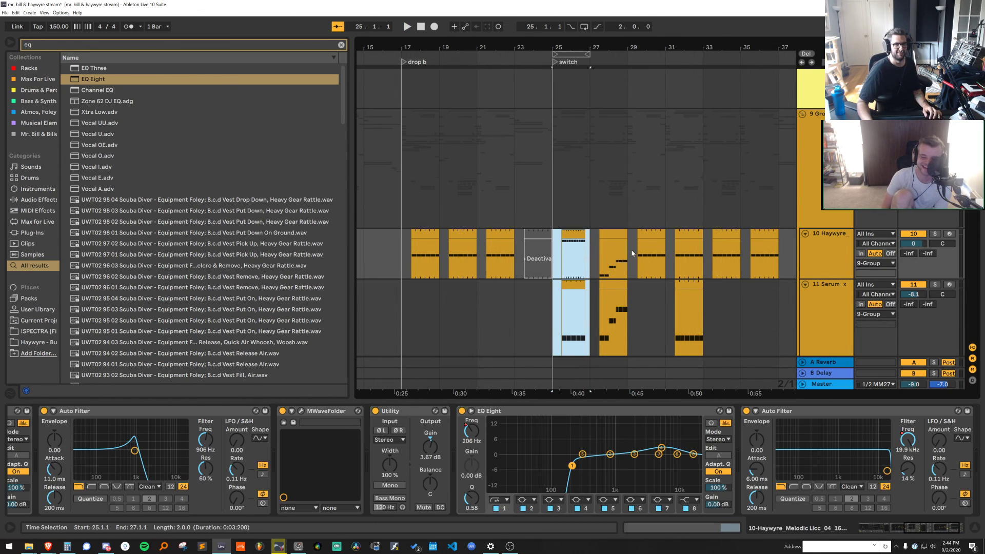
pyautogui.click(633, 250)
pyautogui.hotkey('ctrl', 'v')
pyautogui.press('space')
pyautogui.hotkey('ctrl', 'alt', 'l')
pyautogui.scroll(-5, 565, 326)
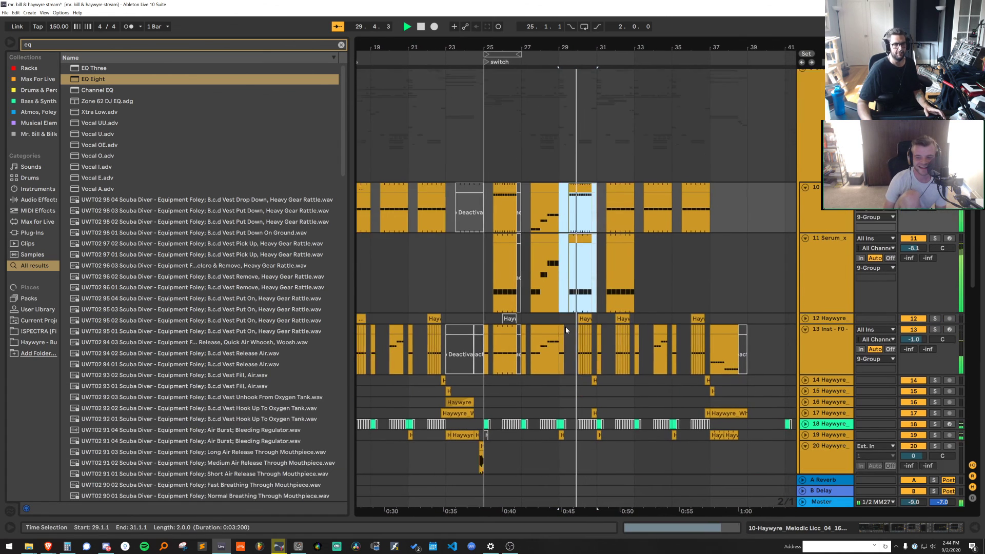
pyautogui.click(512, 334)
pyautogui.press('space')
# Extend the loop of track 10's clip at 29.3.1 to 0.1.0 and transpose its note down an octave to F2
pyautogui.doubleClick(580, 178)
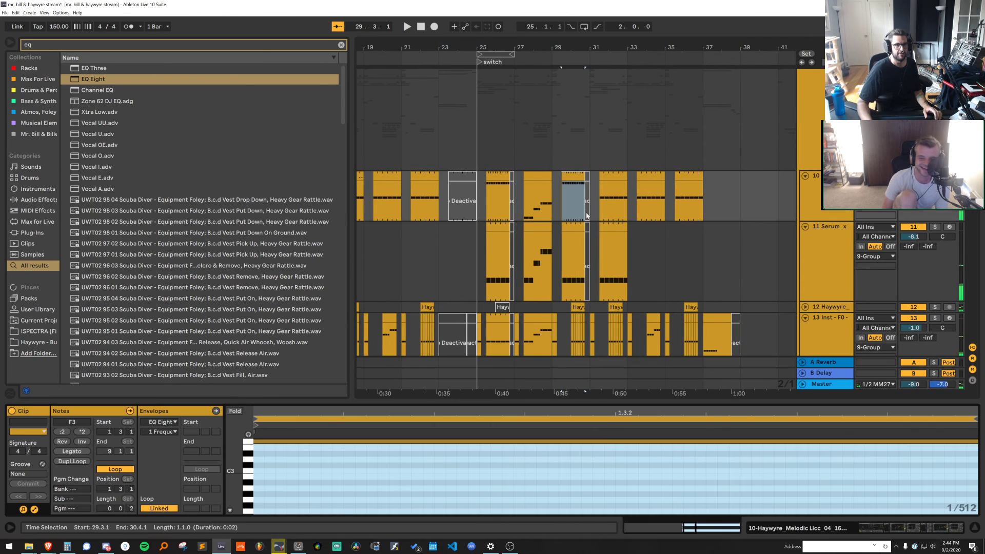
pyautogui.moveTo(704, 418); pyautogui.dragTo(788, 409)
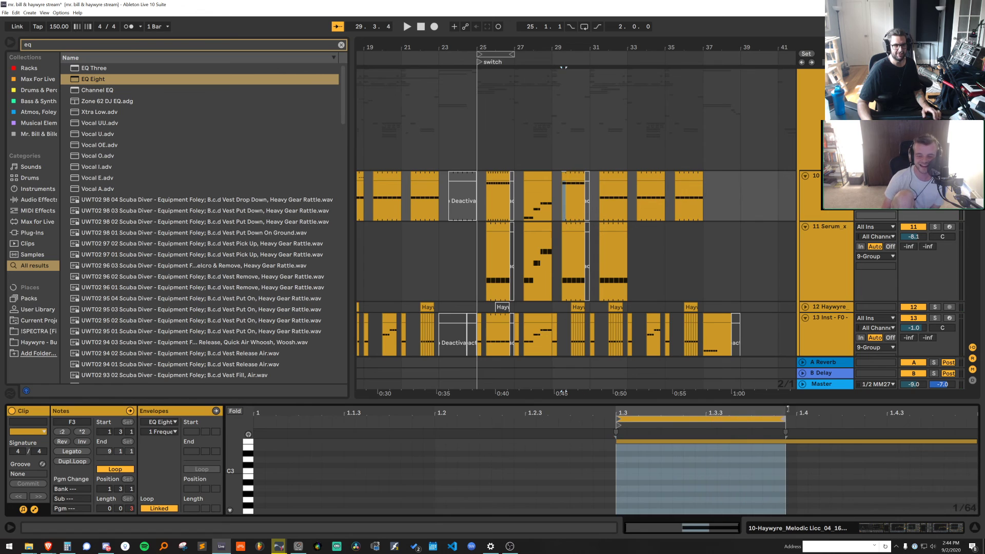
pyautogui.hotkey('ctrl', 'a')
pyautogui.hotkey('shift', 'Down')
pyautogui.press('space')
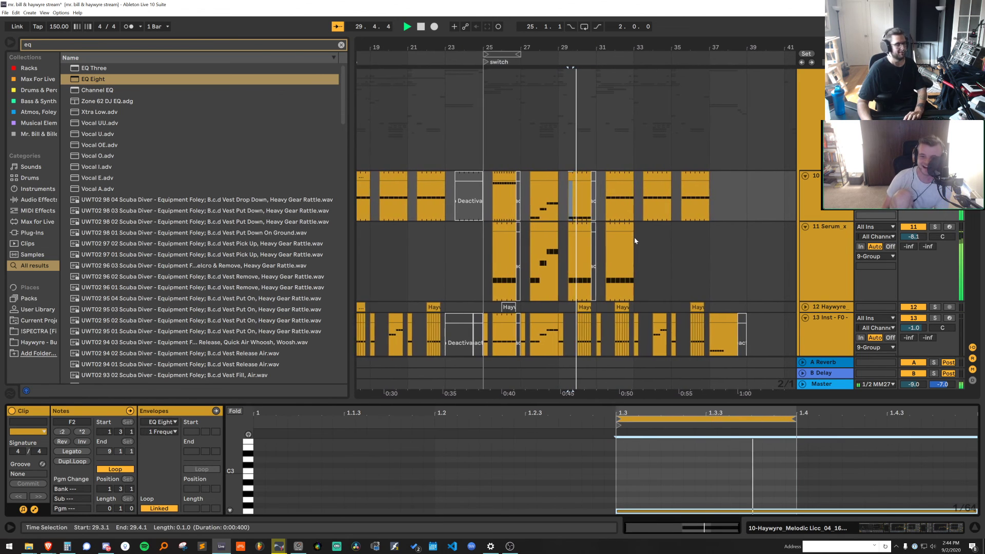
pyautogui.press('space')
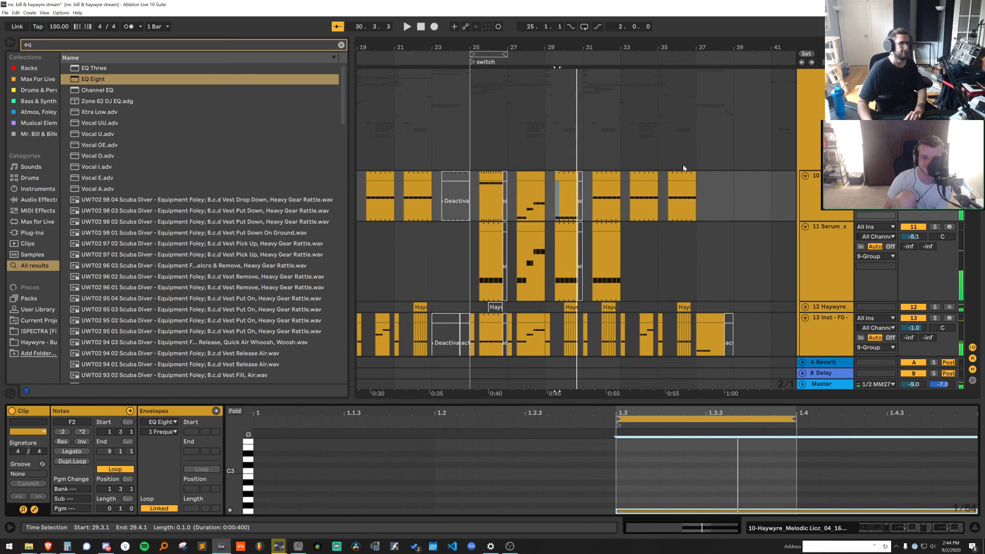
# Try the track 10 clip's note two semitones higher at G2, and return it to F2
pyautogui.press('Up')
pyautogui.press('Up')
pyautogui.press('space')
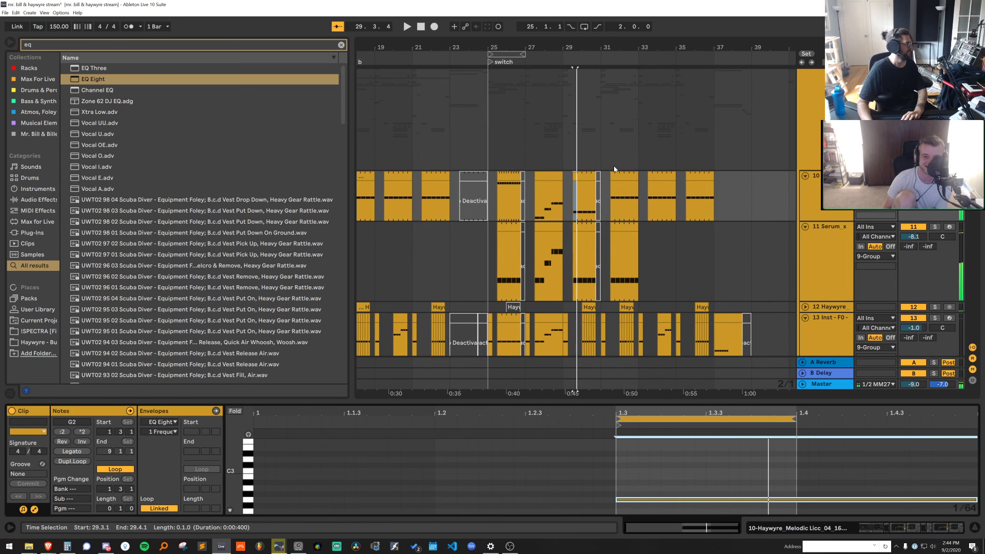
pyautogui.press('Down')
pyautogui.press('Down')
pyautogui.press('space')
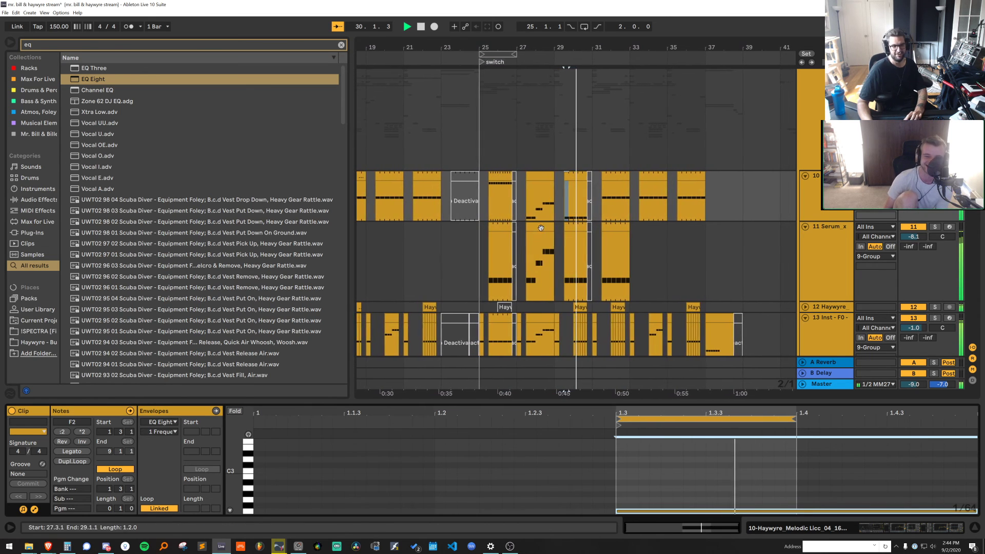
# Play back the arrangement from 31.1.1 to check the section following the pasted clips
pyautogui.scroll(4, 559, 138)
pyautogui.click(590, 156)
pyautogui.press('space')
pyautogui.press('space')
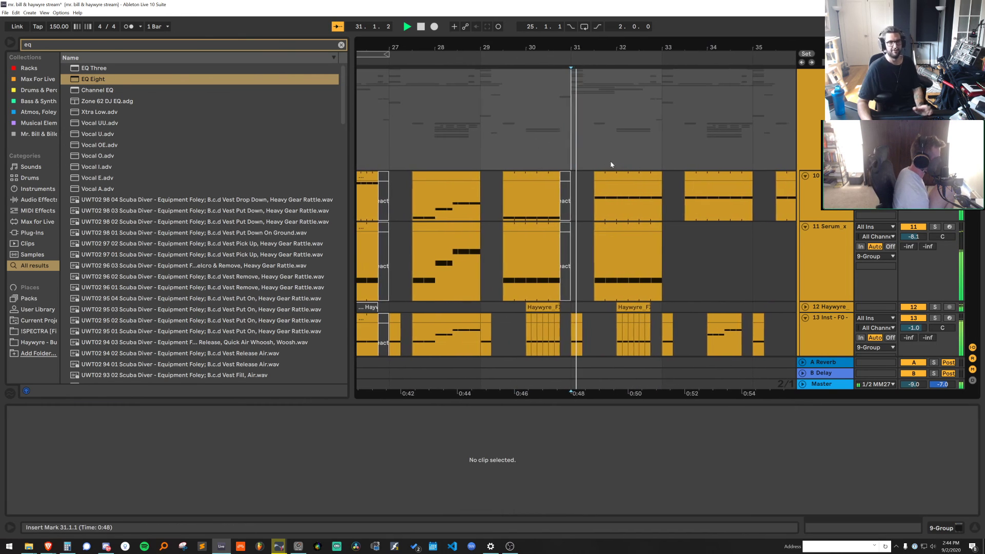
pyautogui.press('space')
# Copy bars 15.1.1 to 17.1.1 across all tracks on a one-bar grid and paste them at 31.1.1
pyautogui.rightClick(513, 69)
pyautogui.click(589, 224)
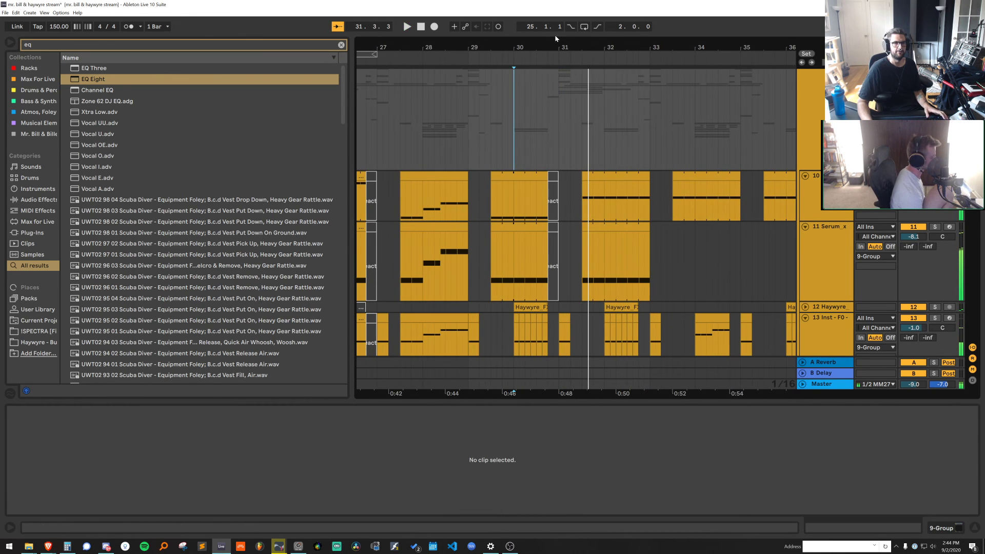
pyautogui.moveTo(654, 41); pyautogui.dragTo(654, 16)
pyautogui.rightClick(547, 113)
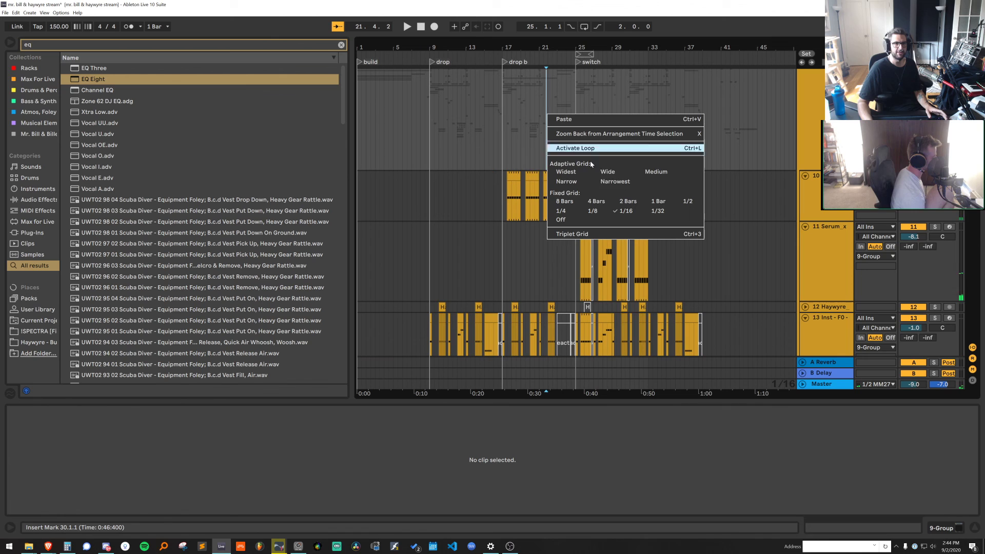
pyautogui.click(595, 210)
pyautogui.hotkey('alt', 'u')
pyautogui.rightClick(468, 119)
pyautogui.click(580, 207)
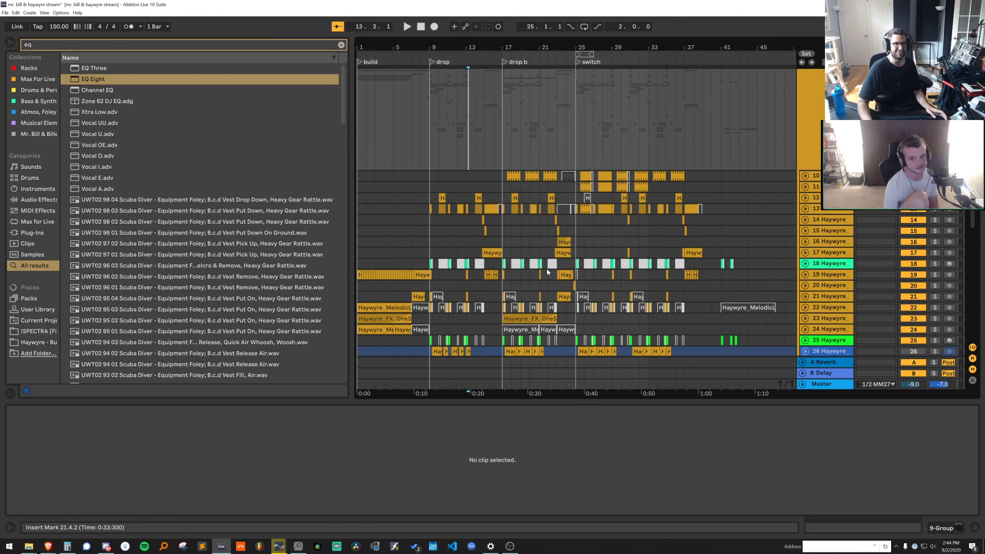
pyautogui.moveTo(489, 387); pyautogui.dragTo(502, 2)
pyautogui.scroll(5, 587, 197)
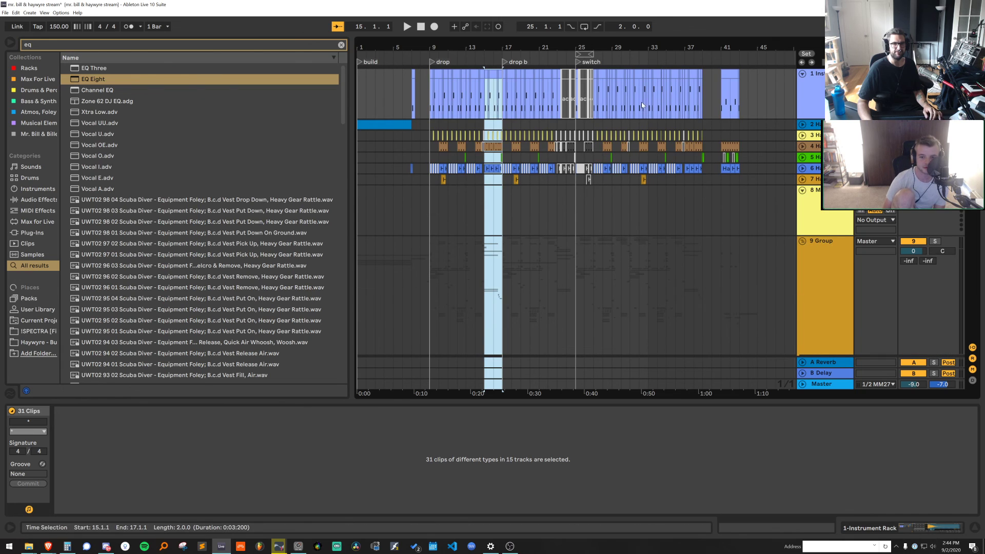
pyautogui.moveTo(630, 389); pyautogui.dragTo(657, 382)
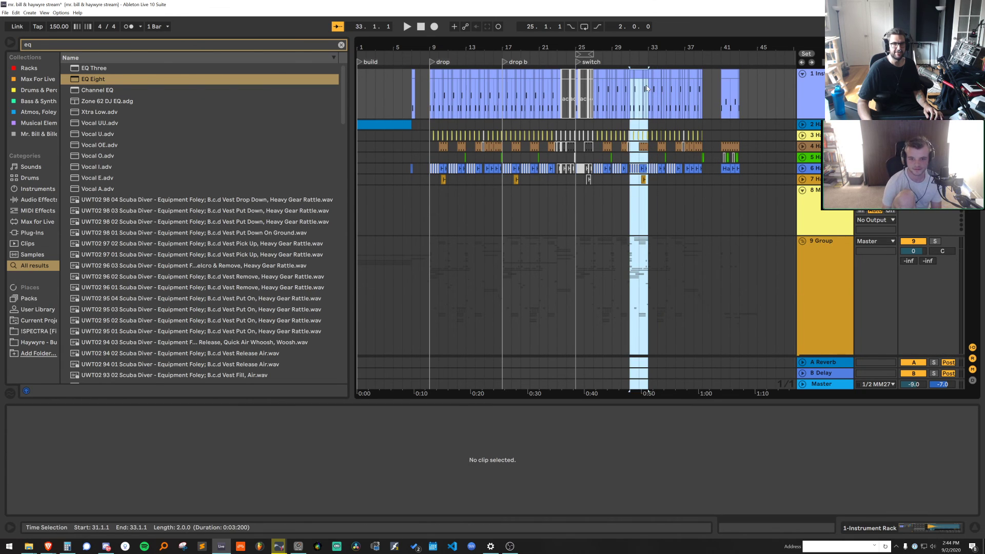
# Loop 25.1.1 to 33.1.1, play back the switch section from its start and unfold track 10
pyautogui.click(576, 214)
pyautogui.press('space')
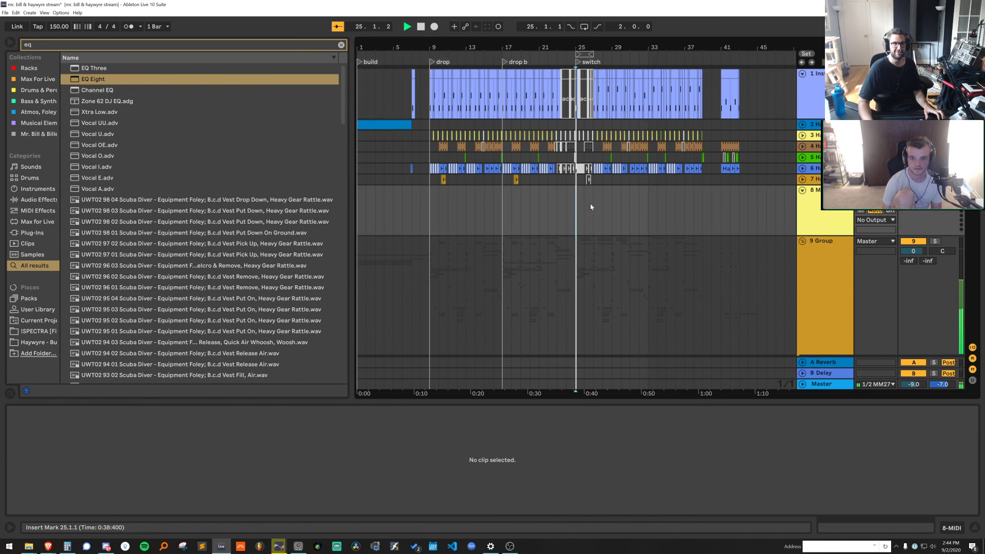
pyautogui.moveTo(577, 208); pyautogui.dragTo(647, 208)
pyautogui.hotkey('ctrl', 'l')
pyautogui.moveTo(616, 47); pyautogui.dragTo(614, 77)
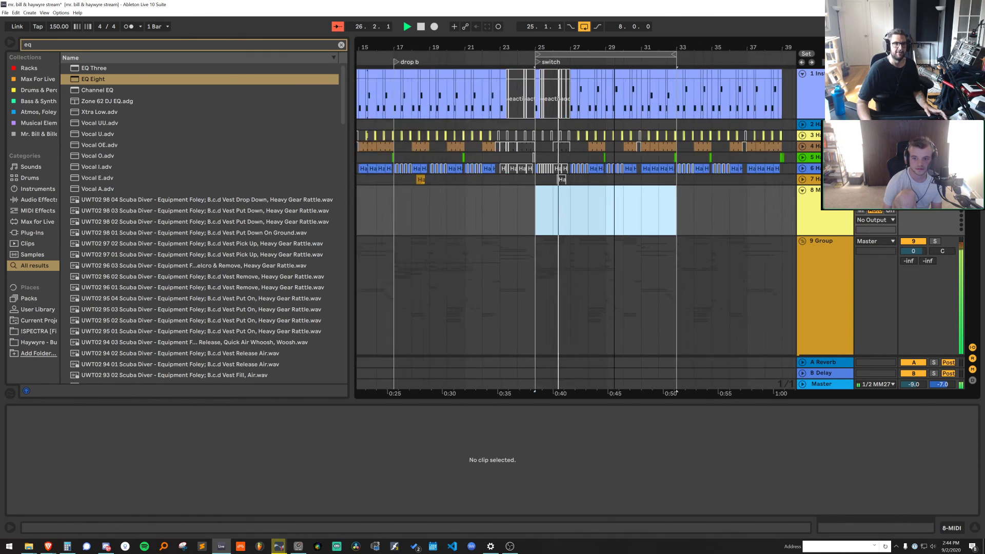
pyautogui.press('+')
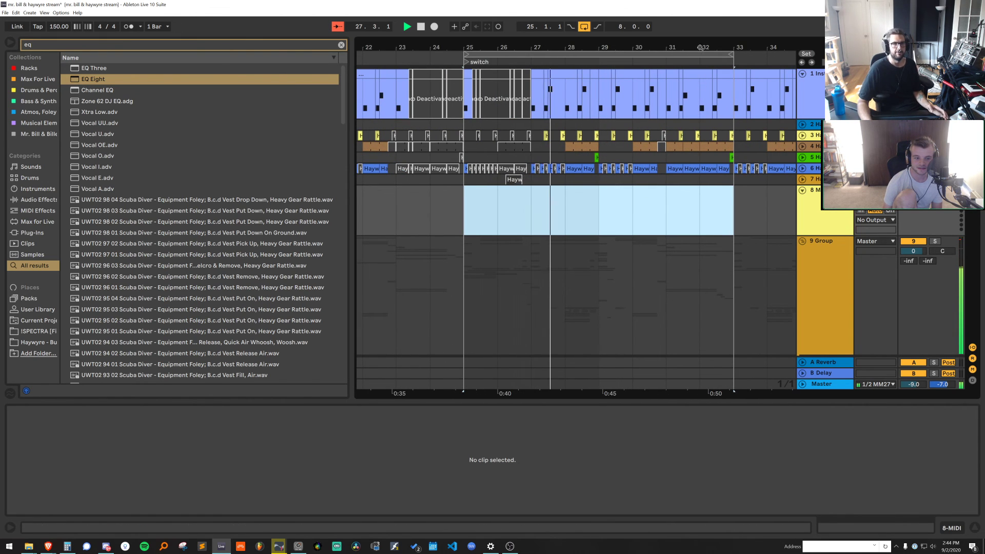
pyautogui.hscroll(3, 602, 238)
pyautogui.scroll(-10, 602, 238)
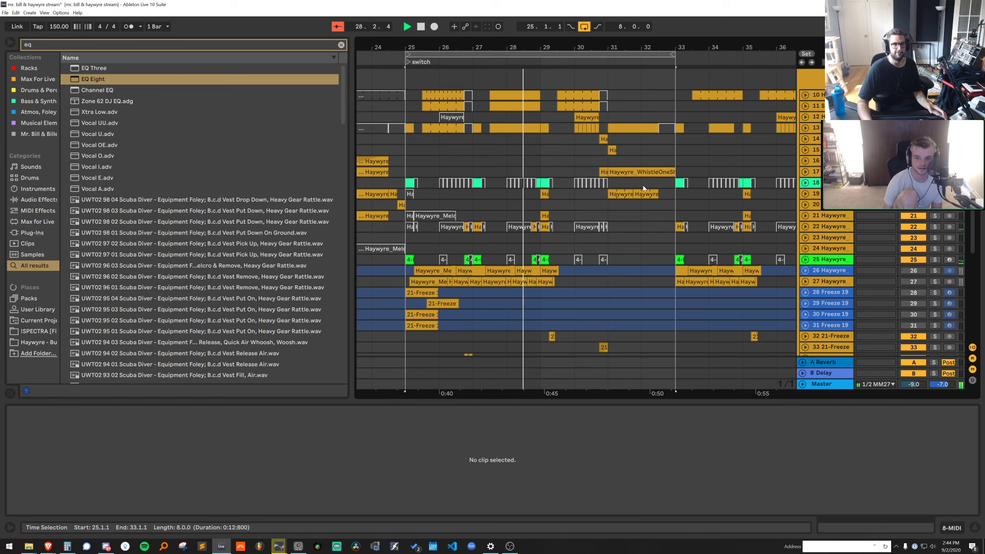
pyautogui.click(805, 95)
pyautogui.click(914, 106)
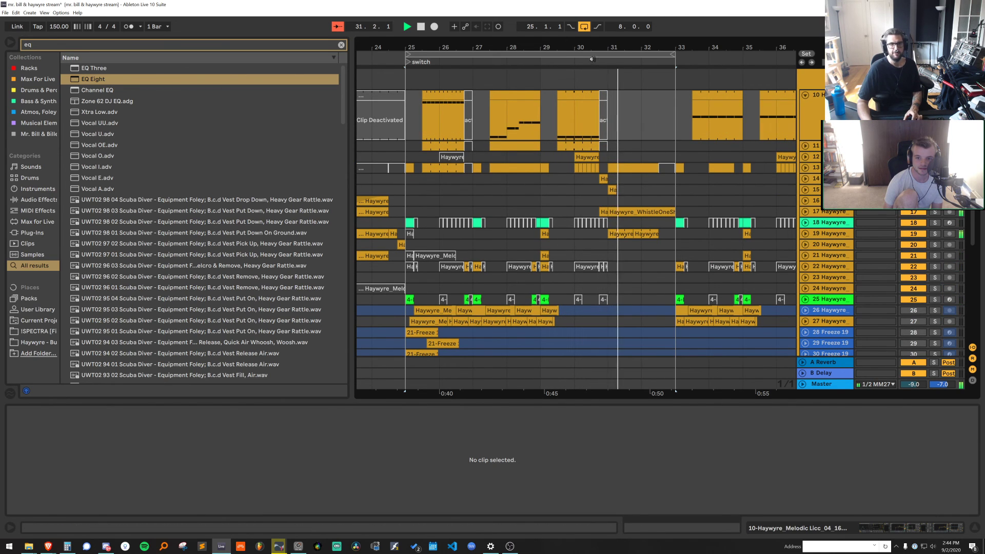
# Duplicate the time from 25.1.1 to 33.1.1 so the copied bars occupy 33.1.1 to 41.1.1
pyautogui.moveTo(593, 48); pyautogui.dragTo(582, 11)
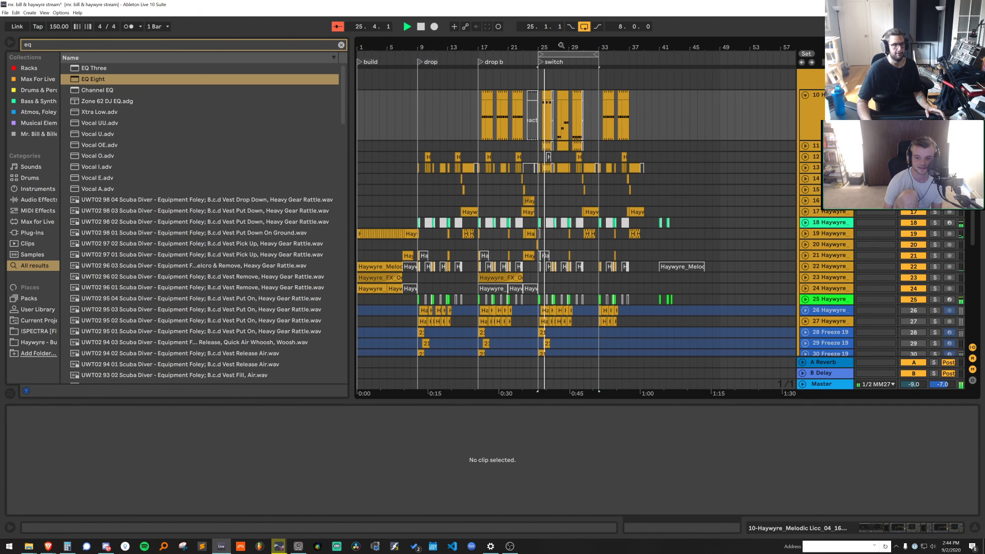
pyautogui.moveTo(561, 45); pyautogui.dragTo(561, 66)
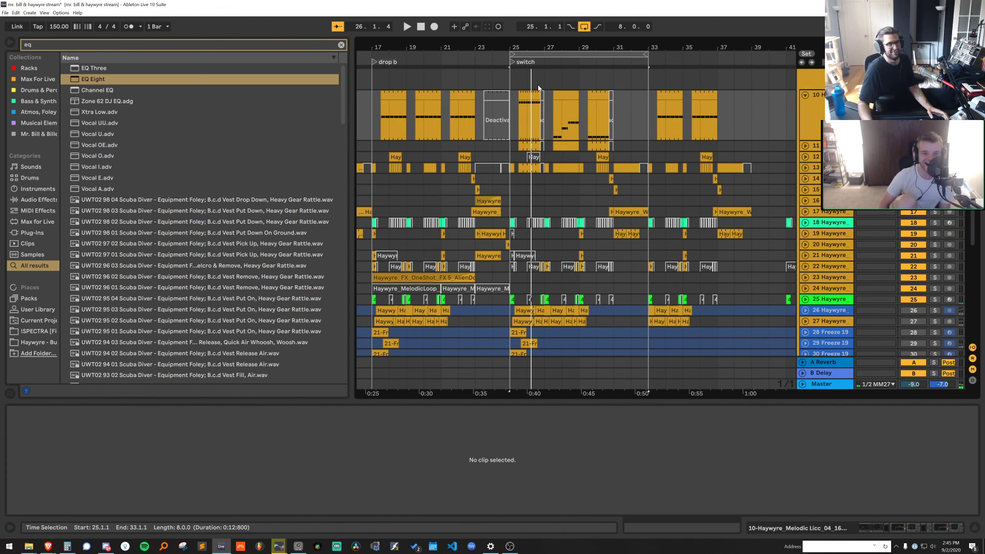
pyautogui.moveTo(639, 129); pyautogui.dragTo(515, 383)
pyautogui.hotkey('ctrl', 'shift', 'd')
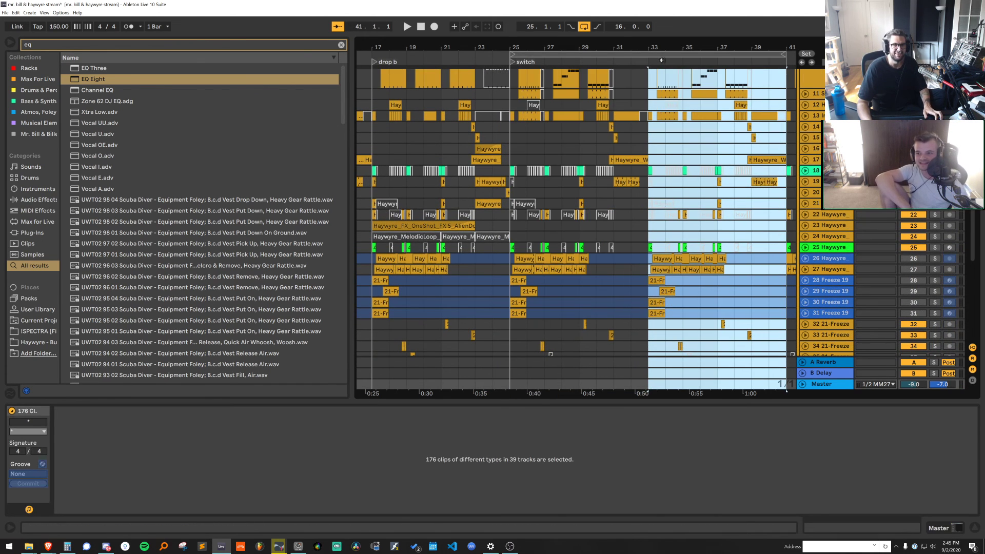
# Delete all leftover clips after 41.1.1 on every track
pyautogui.moveTo(663, 47); pyautogui.dragTo(590, 23)
pyautogui.click(644, 386)
pyautogui.moveTo(645, 386); pyautogui.dragTo(749, 12)
pyautogui.scroll(12, 732, 281)
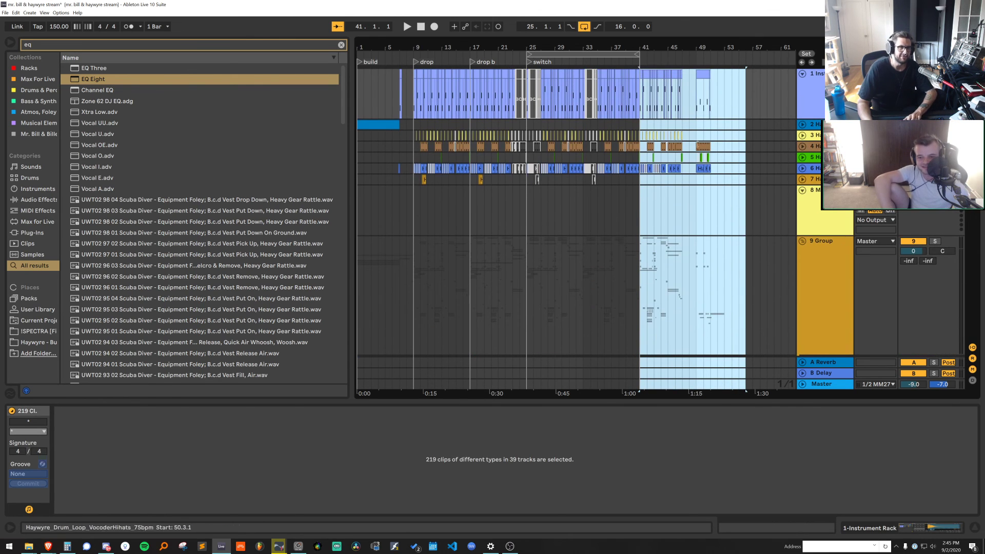
pyautogui.press('Delete')
# Copy the two bars before the switch marker at 25.1.1, paste them at 39.1.1 on all tracks, and audition from 38.1.1
pyautogui.moveTo(510, 354); pyautogui.dragTo(529, 98)
pyautogui.click(626, 100)
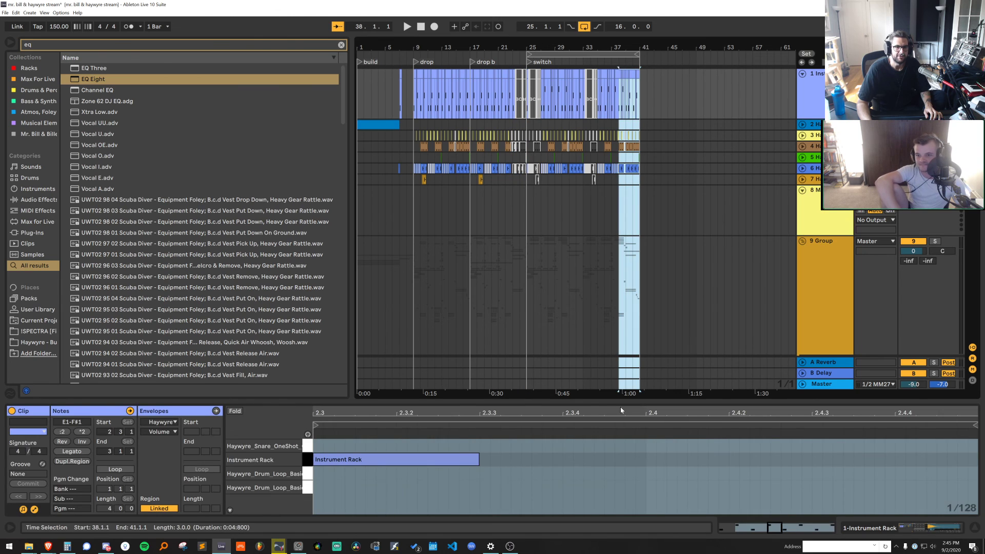
pyautogui.hotkey('ctrl', 'v')
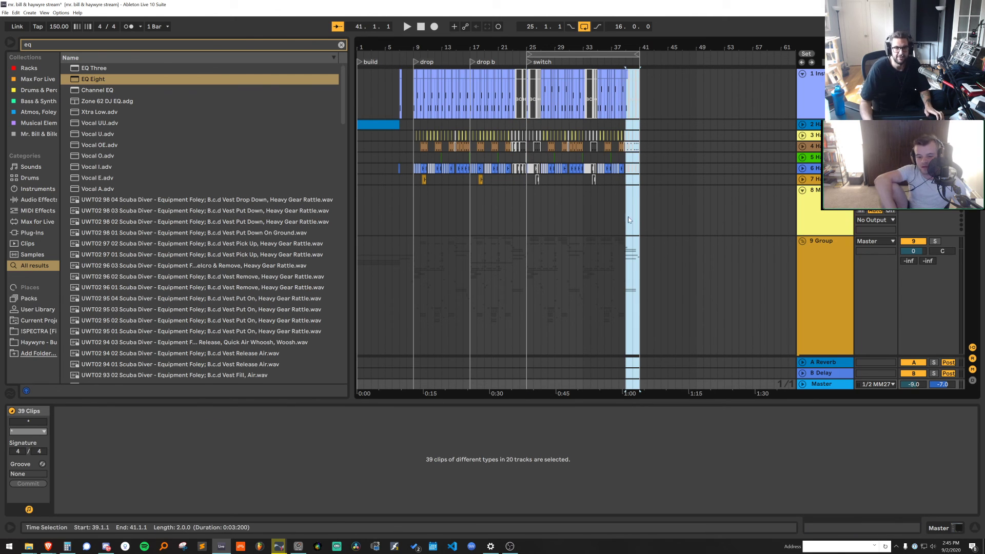
pyautogui.click(624, 222)
pyautogui.press('space')
pyautogui.scroll(-4, 611, 224)
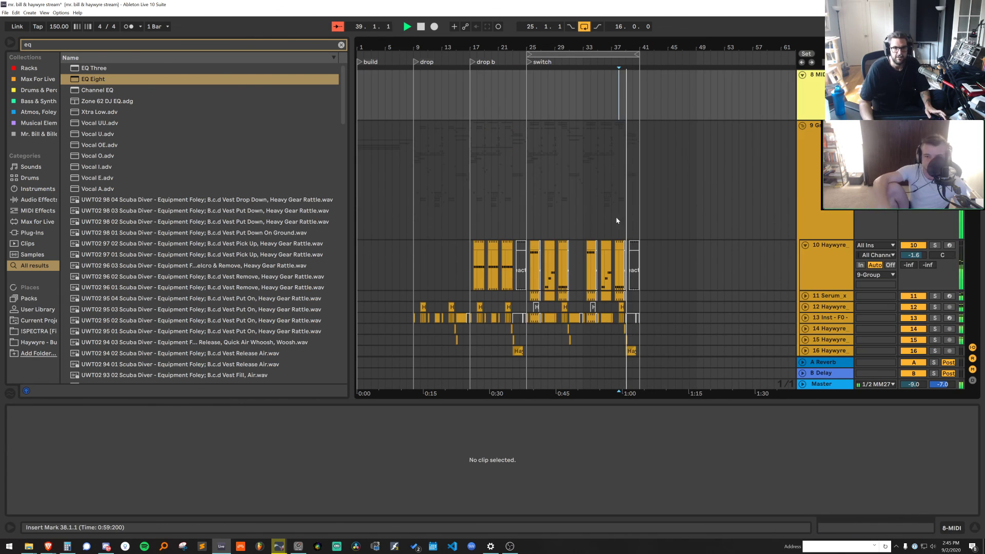
# Transpose the note in track 10's clip at 33.3.1 down an octave to F2 and audition the passage
pyautogui.moveTo(586, 48); pyautogui.dragTo(588, 118)
pyautogui.doubleClick(598, 245)
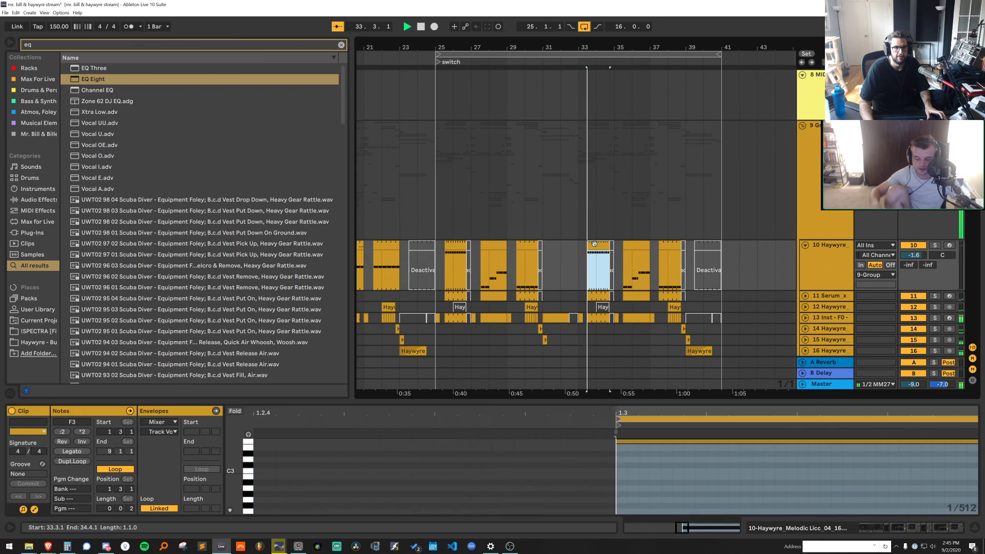
pyautogui.press('space')
pyautogui.press('space')
pyautogui.click(610, 471)
pyautogui.hotkey('ctrl', 'a')
pyautogui.press('space')
pyautogui.hotkey('shift', 'Down')
pyautogui.press('space')
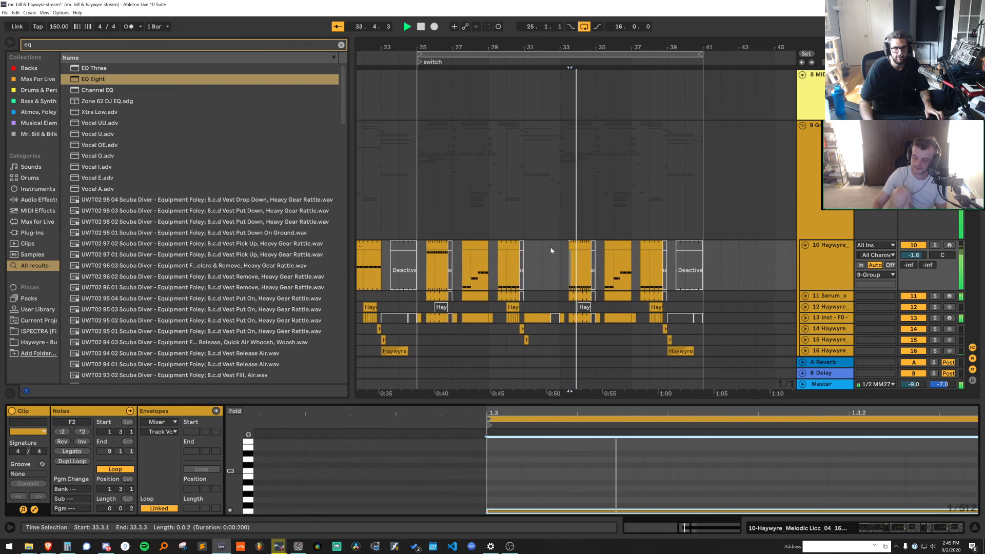
pyautogui.moveTo(550, 250); pyautogui.dragTo(558, 243)
pyautogui.press('space')
pyautogui.press('space')
pyautogui.click(609, 226)
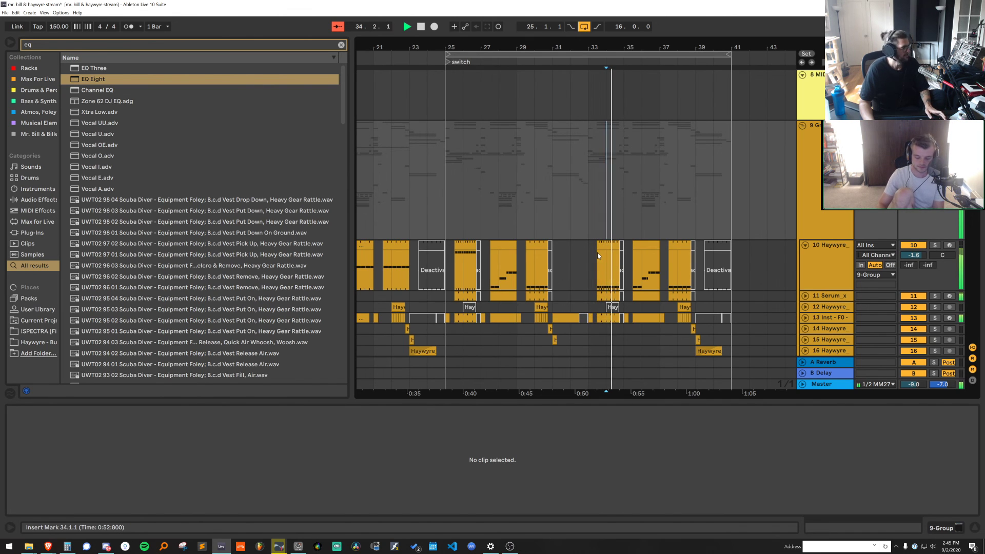
pyautogui.press('space')
# Unroll the looped track 10 clip at 33.3.1 into separate F2 notes and raise the two notes from 1.4.1 to F#2
pyautogui.click(609, 244)
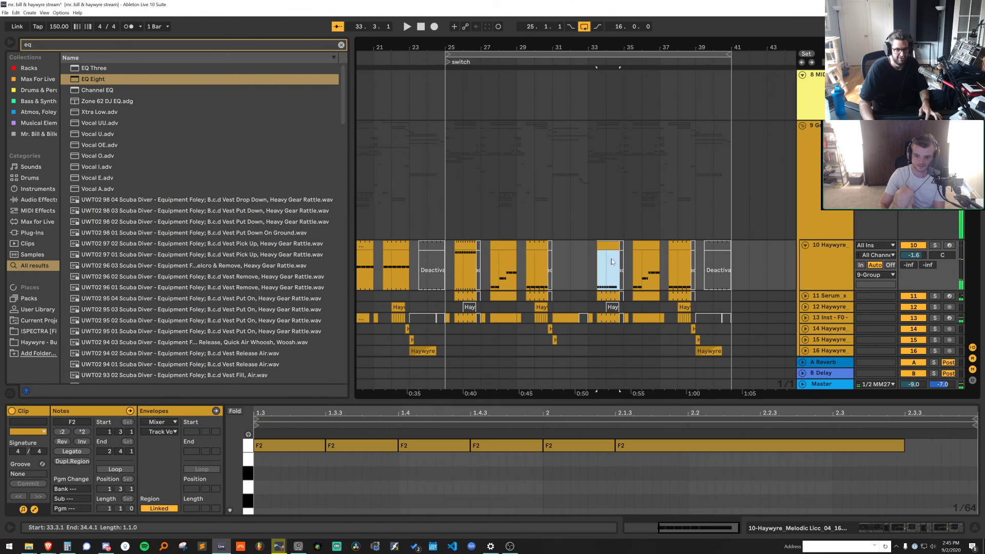
pyautogui.click(435, 451)
pyautogui.press('Up')
pyautogui.press('space')
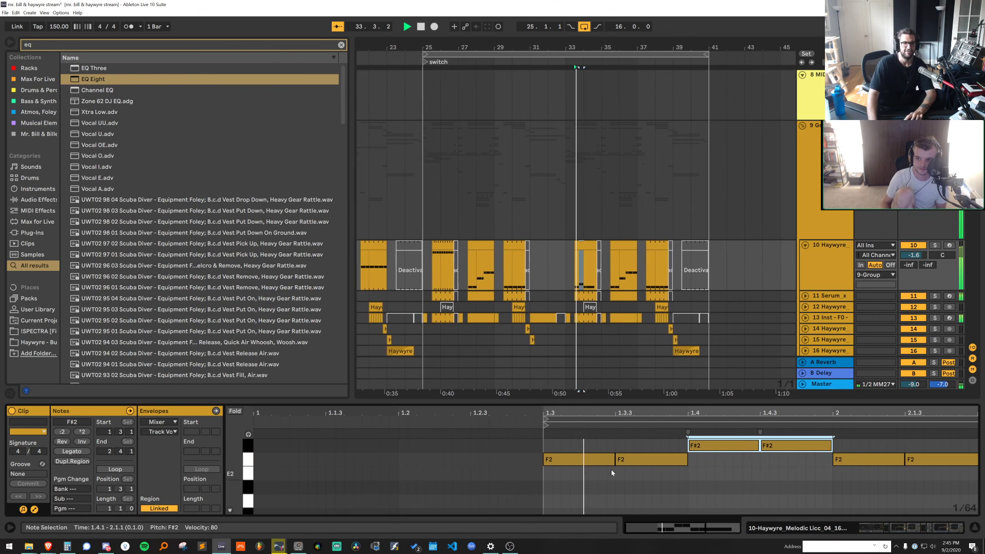
# Shorten the clip's last F2 note to end at 2.2.1 and audition from 32.4.3 on a 1/16 grid
pyautogui.moveTo(937, 459); pyautogui.dragTo(814, 451)
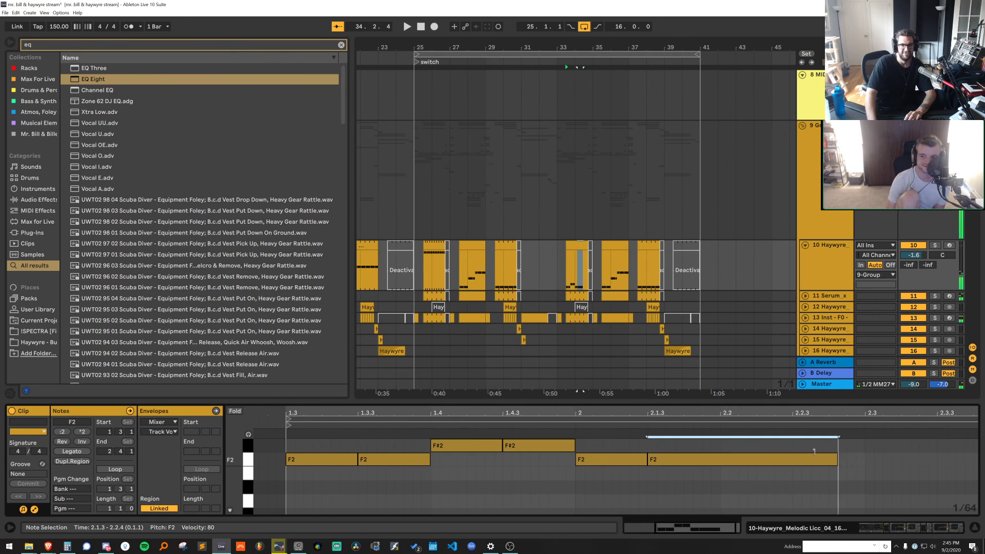
pyautogui.moveTo(575, 43); pyautogui.dragTo(579, 218)
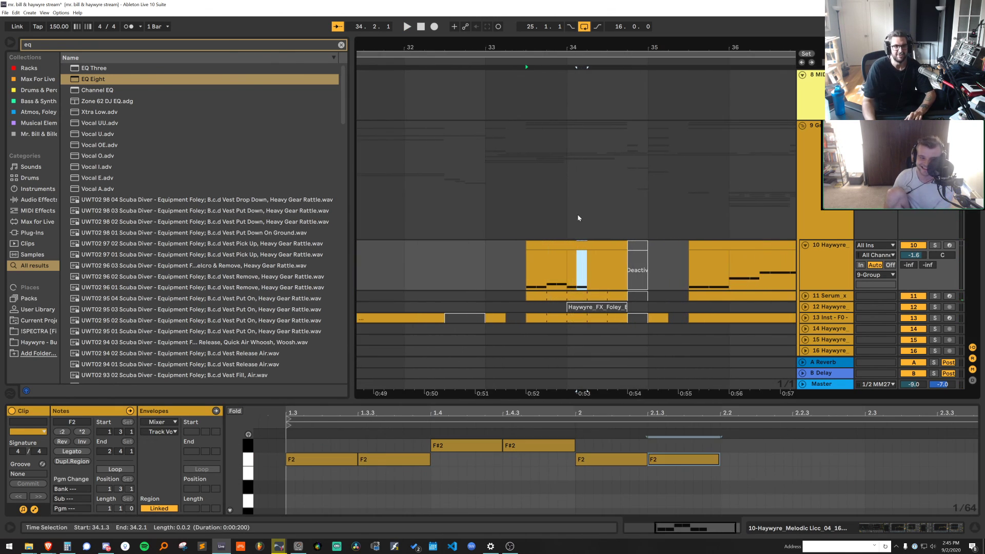
pyautogui.rightClick(560, 203)
pyautogui.click(639, 285)
pyautogui.click(477, 275)
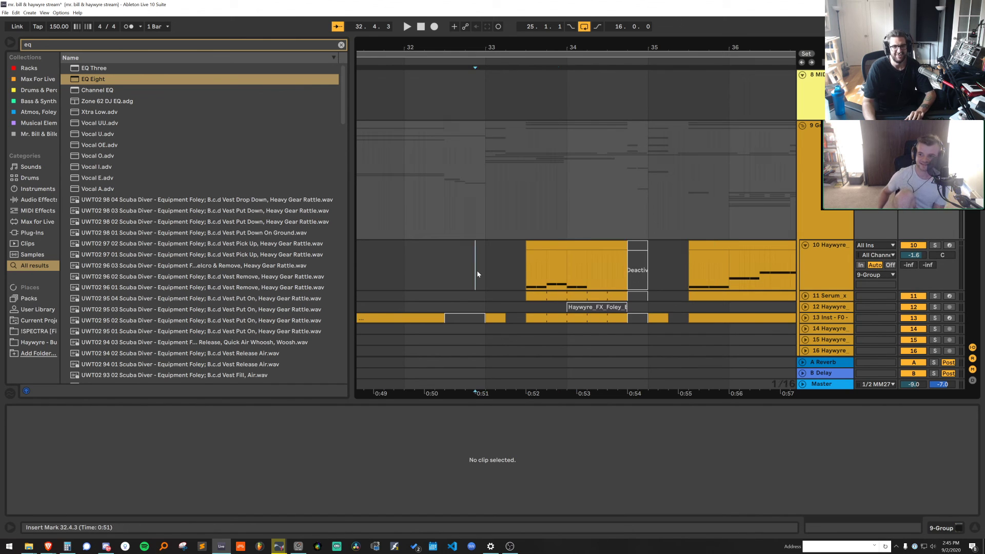
pyautogui.press('space')
# Reapply F#2 to the two notes from 1.4.1, and repeat the F2 pair at 2.1.1 up to the clip's end at 2.4.1
pyautogui.click(653, 246)
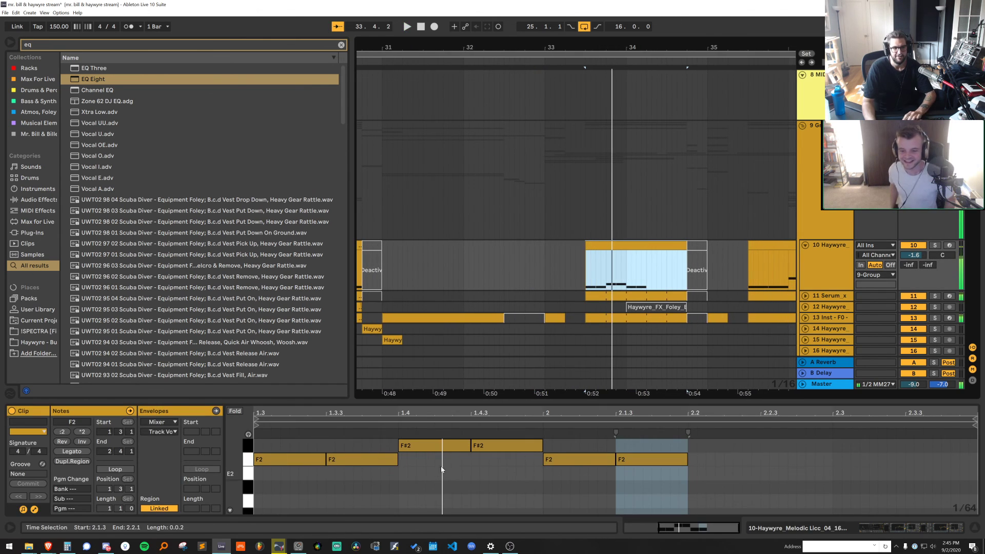
pyautogui.press('space')
pyautogui.hotkey('ctrl', 'z')
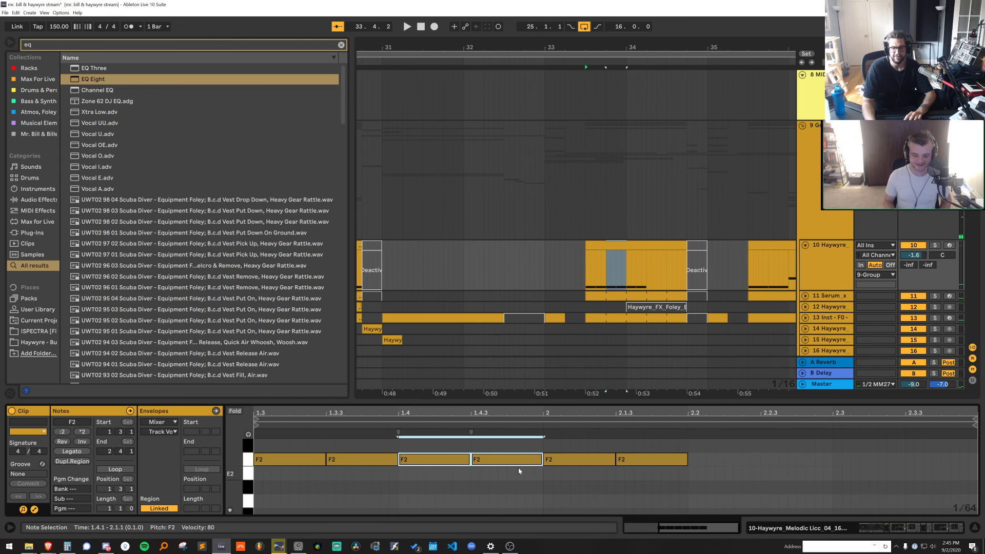
pyautogui.press('Up')
pyautogui.moveTo(587, 485); pyautogui.dragTo(670, 453)
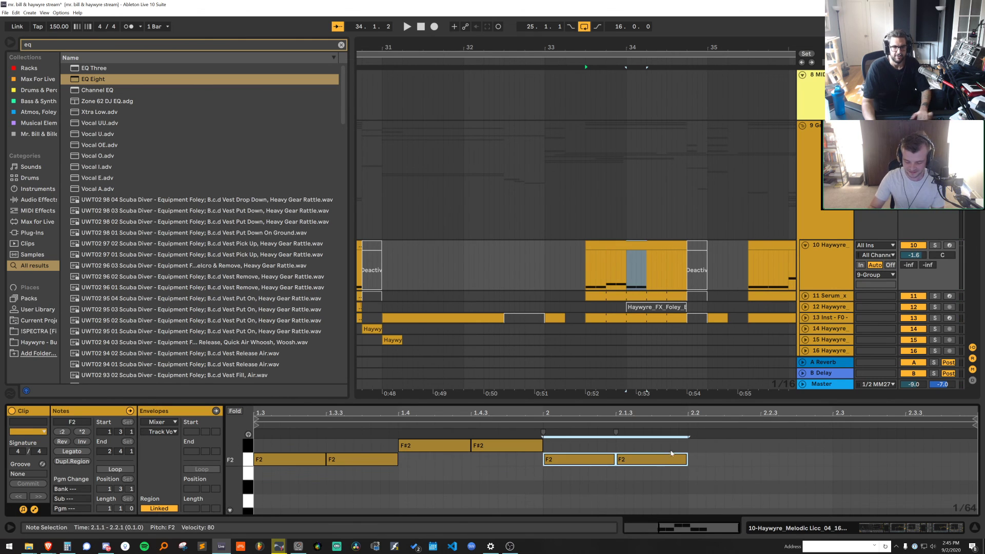
pyautogui.hotkey('ctrl', 'd')
pyautogui.hotkey('ctrl', 'd')
pyautogui.hotkey('ctrl', 'd')
pyautogui.hotkey('ctrl', 'z')
# Show the MIDI Ctrl Pitch Bend envelope of track 10's clip at 33.3.1
pyautogui.click(175, 422)
pyautogui.click(171, 432)
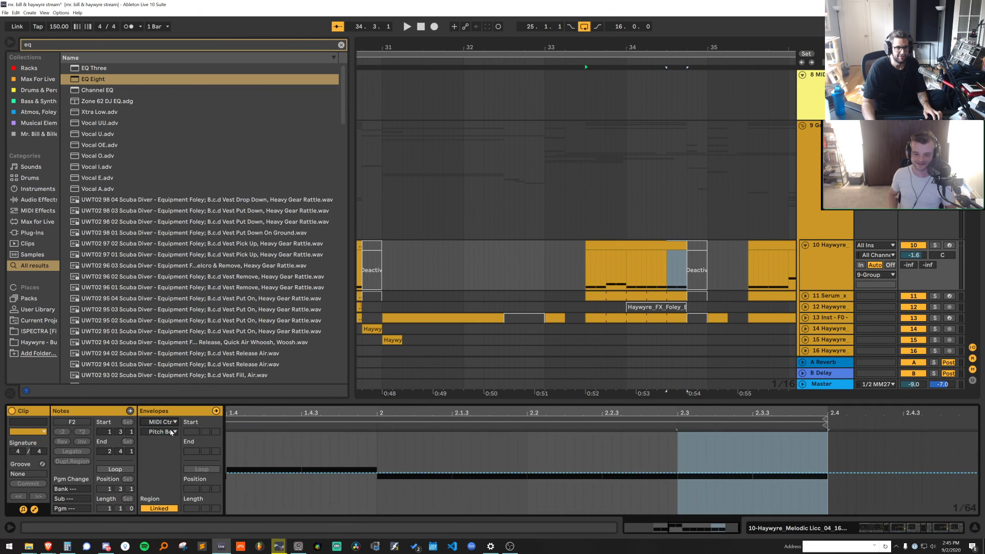
pyautogui.click(173, 432)
pyautogui.click(189, 436)
# Try a pitch bend ramp falling from 0 at 2.1.1 to about -4788 at the clip's end, auditioning the clip
pyautogui.click(446, 465)
pyautogui.press('space')
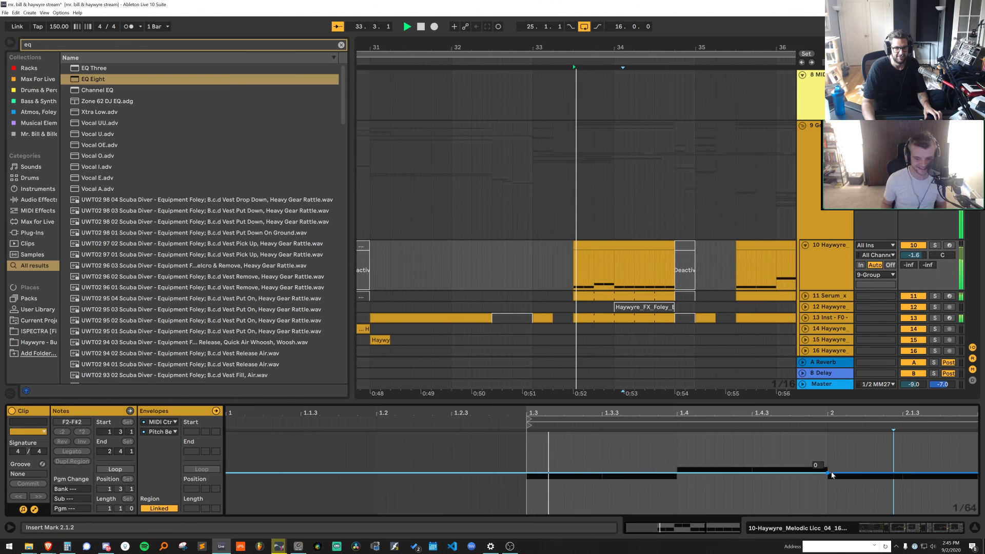
pyautogui.click(831, 472)
pyautogui.moveTo(820, 413); pyautogui.dragTo(820, 400)
pyautogui.press('space')
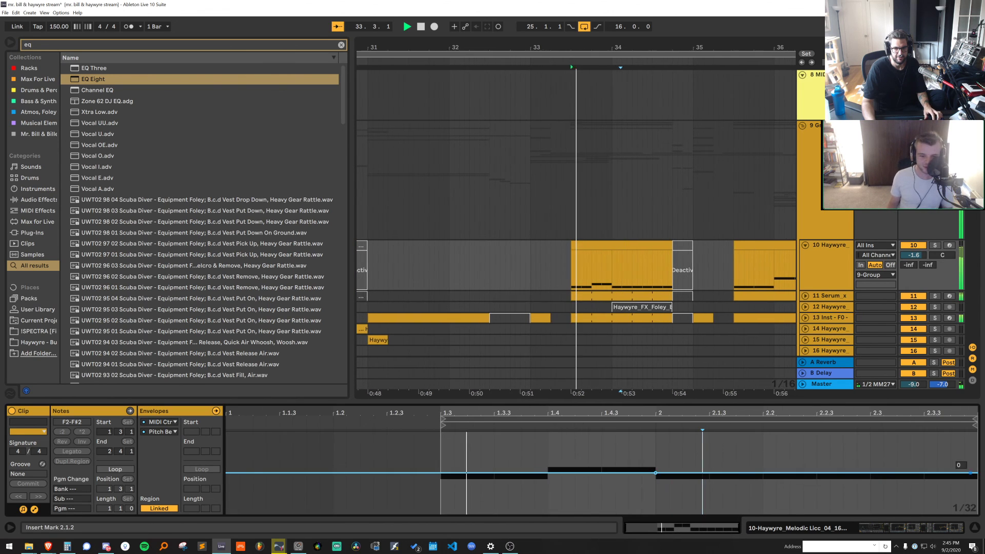
pyautogui.moveTo(942, 486); pyautogui.dragTo(941, 497)
pyautogui.press('space')
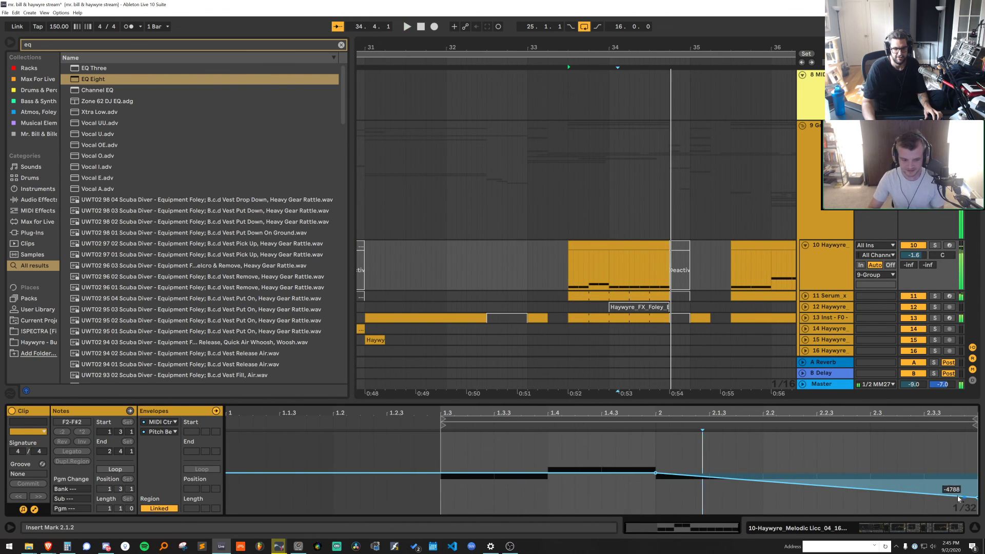
pyautogui.hotkey('ctrl', 'z')
pyautogui.hotkey('ctrl', 'z')
# Add a short, slight upward pitch bend at the start of the clip at 1.3.1 and place the insert marker at 33.1.1
pyautogui.press('space')
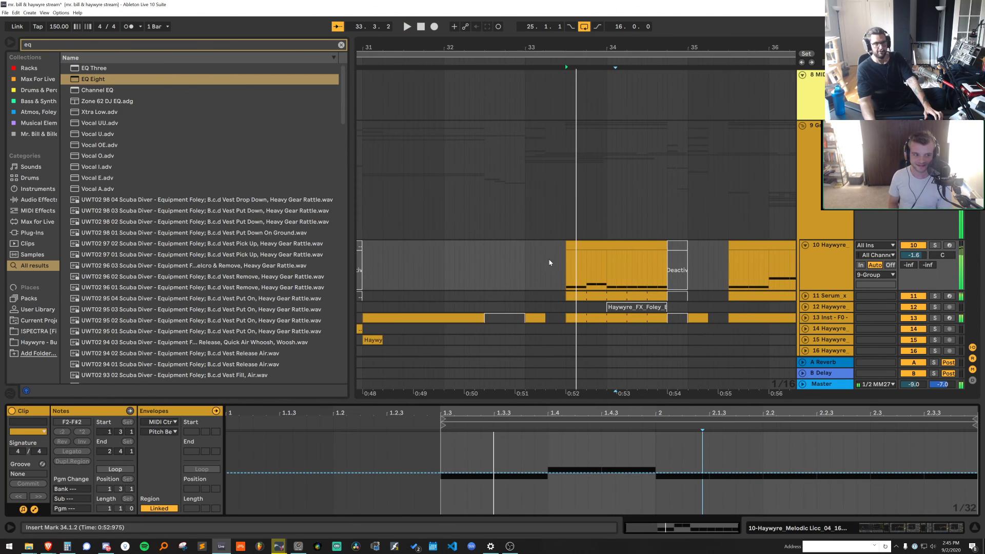
pyautogui.click(453, 473)
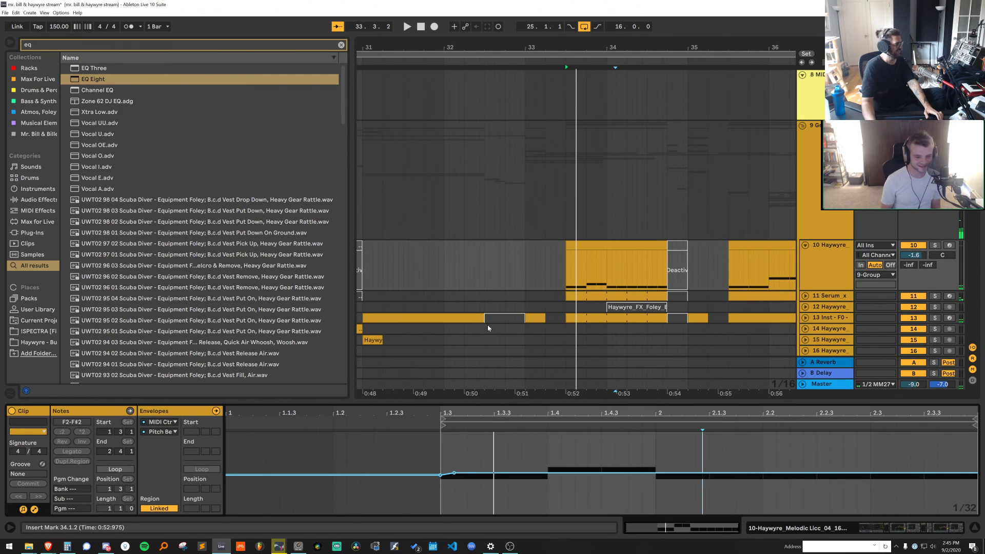
pyautogui.click(527, 260)
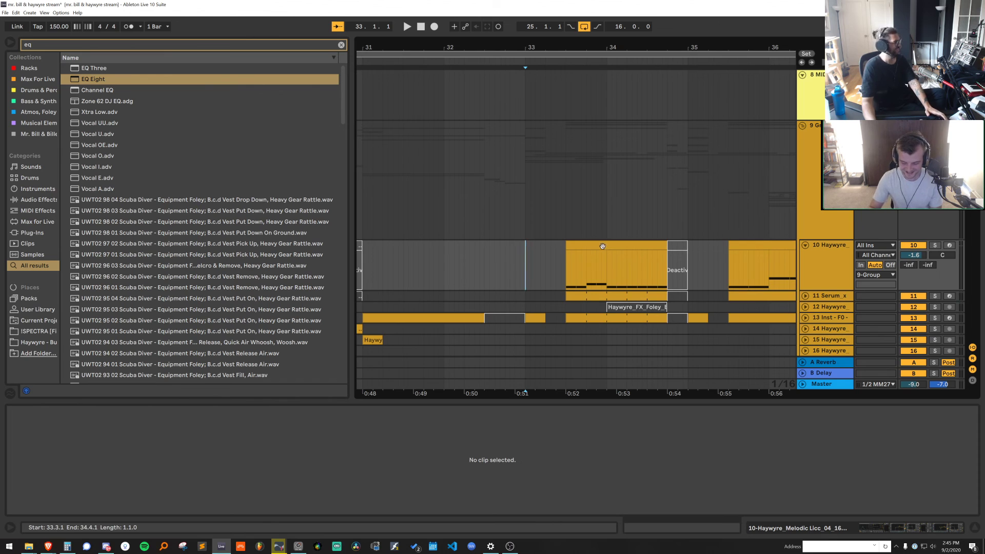
# Try a pitch bend ramp in track 10's clip rising from the minimum at 1.3.1 to about 0 near 1.3.3, auditioning the clip
pyautogui.click(605, 251)
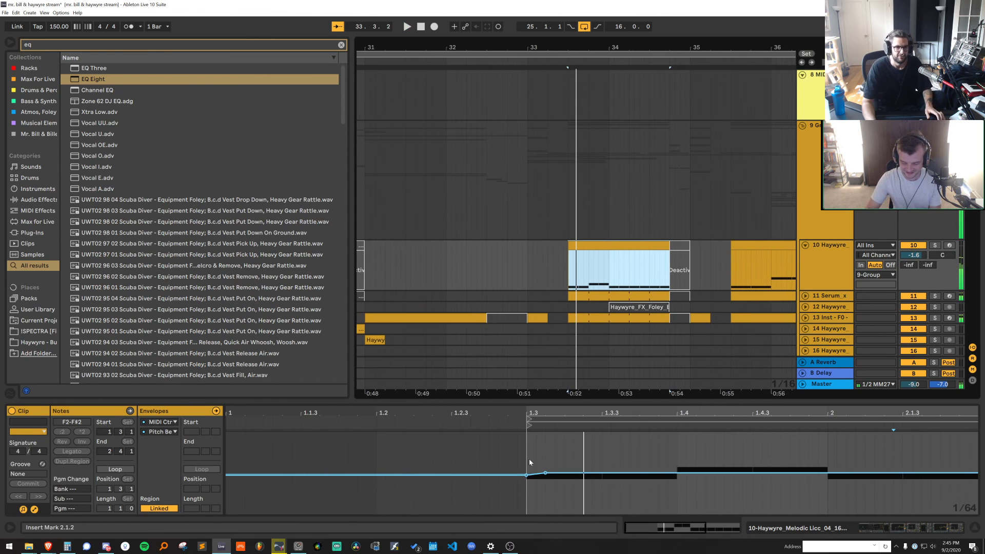
pyautogui.moveTo(601, 465); pyautogui.dragTo(582, 497)
pyautogui.press('space')
pyautogui.press('space')
pyautogui.click(602, 513)
pyautogui.click(571, 493)
pyautogui.press('space')
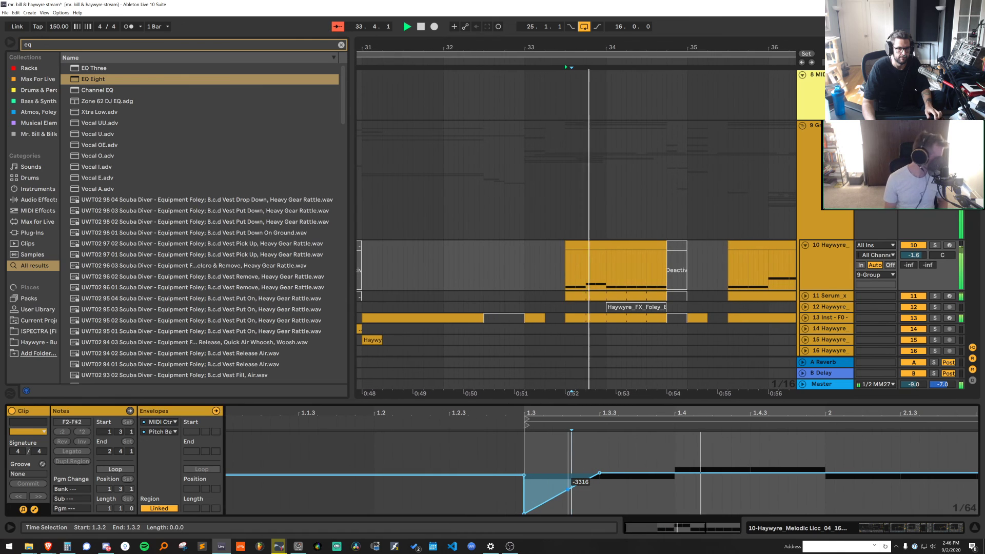
pyautogui.press('space')
pyautogui.press('space')
# Try a shorter, steeper pitch bend rise at 1.3.1, audition it, and try duplicating the envelope stretch from 1.2.4 to 1.3.3
pyautogui.moveTo(562, 481); pyautogui.dragTo(517, 453)
pyautogui.press('space')
pyautogui.press('space')
pyautogui.press('space')
pyautogui.press('space')
pyautogui.press('space')
pyautogui.hotkey('ctrl', 'd')
pyautogui.hotkey('ctrl', 'z')
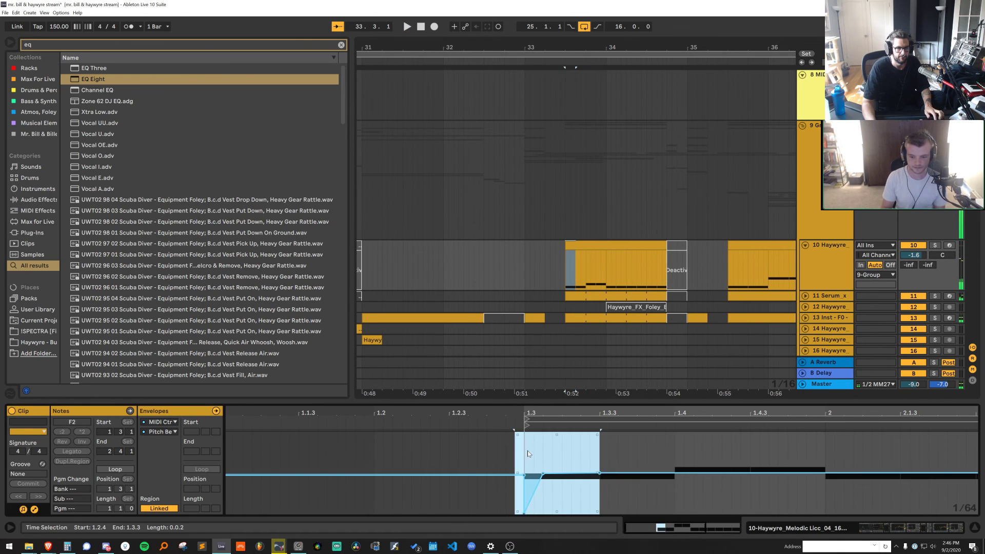
# Loop the clip over the 1.3.1 to 1.3.3 range and audition it
pyautogui.keyDown('shift'); pyautogui.click(527, 450); pyautogui.keyUp('shift')
pyautogui.hotkey('ctrl', 'l')
pyautogui.press('space')
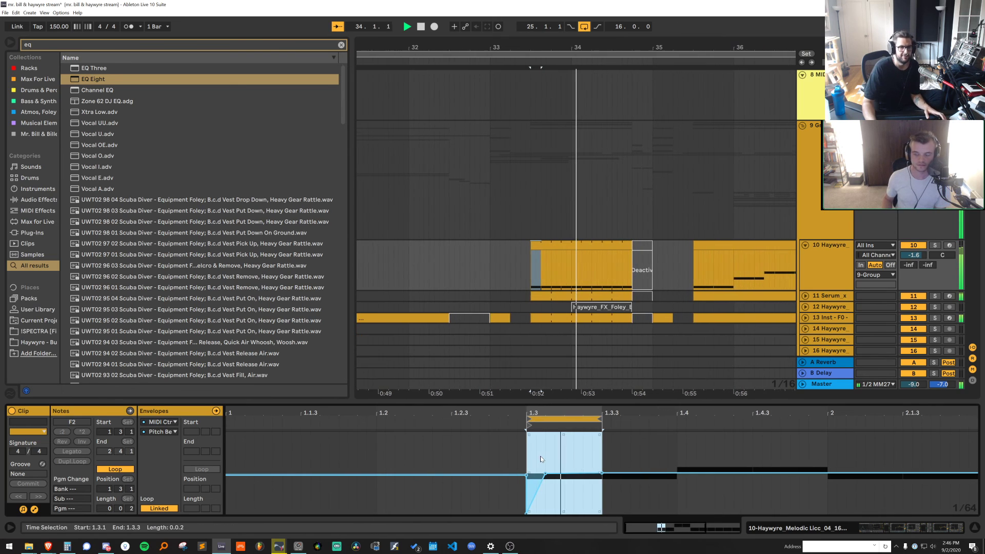
# Try raising the pitch bend after the opening ramp to 8191, audition it, and undo the change
pyautogui.click(536, 487)
pyautogui.moveTo(556, 480); pyautogui.dragTo(556, 432)
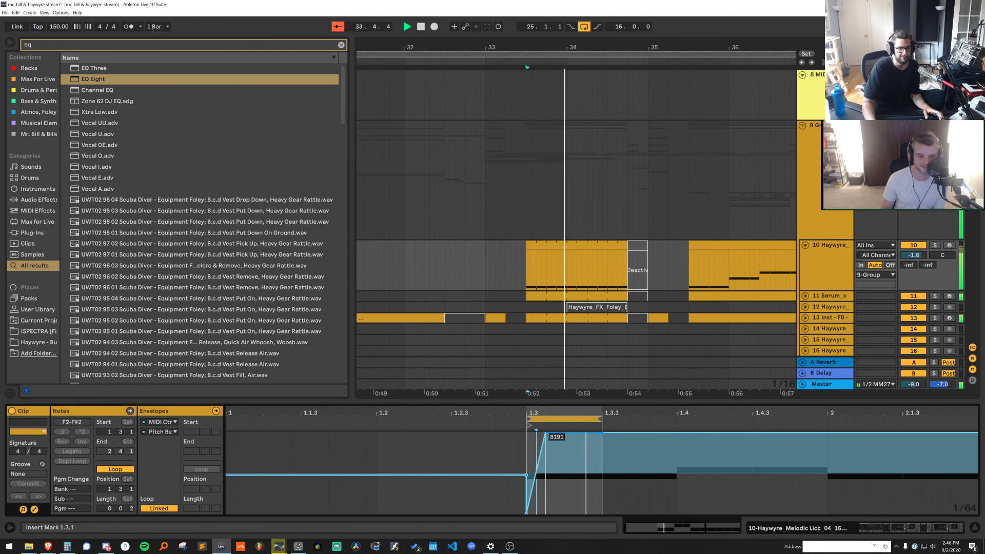
pyautogui.press('space')
pyautogui.hotkey('ctrl', 'z')
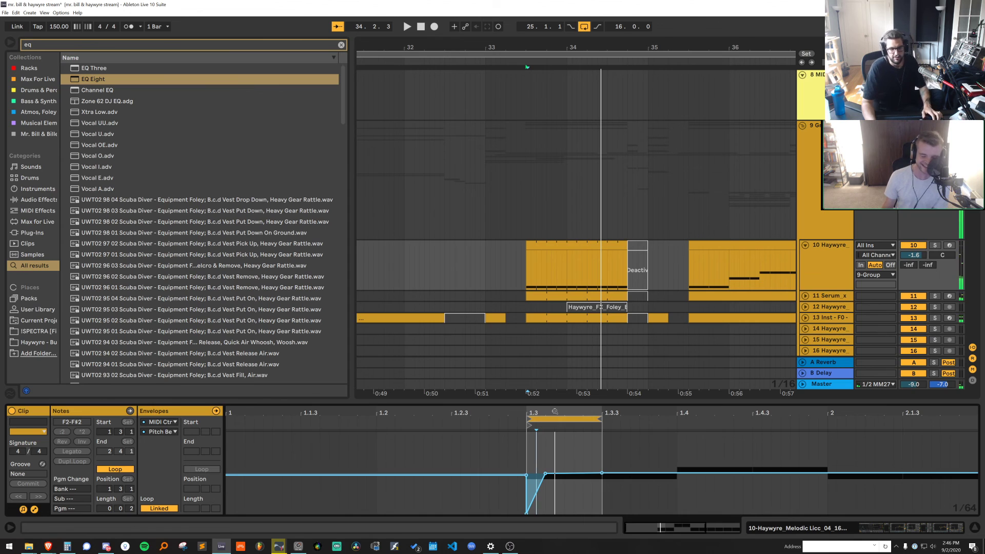
# Delete the pitch bend breakpoints around 1.3.1 to 1.3.3 and audition the looped clip
pyautogui.moveTo(649, 486); pyautogui.dragTo(469, 487)
pyautogui.press('Delete')
pyautogui.press('space')
pyautogui.press('space')
# Duplicate track 10 with its device chain, and deactivate and fold the original track
pyautogui.hotkey('shift', 'Tab')
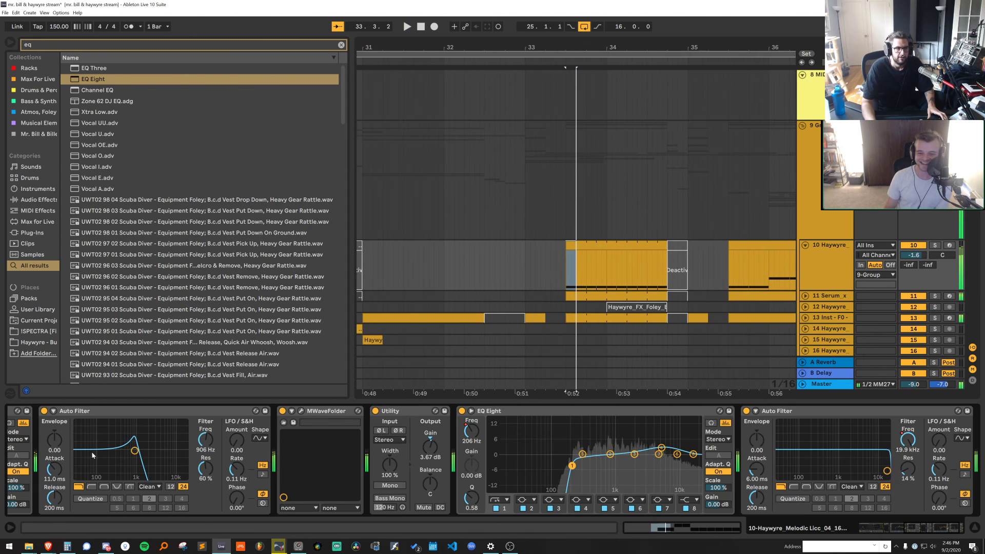
pyautogui.moveTo(925, 529); pyautogui.dragTo(832, 492)
pyautogui.click(828, 274)
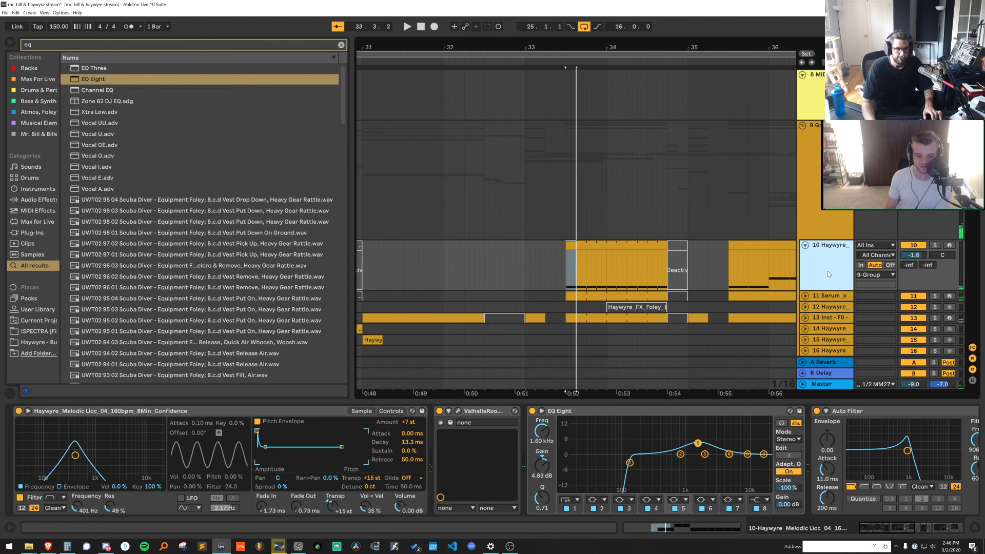
pyautogui.hotkey('ctrl', 'd')
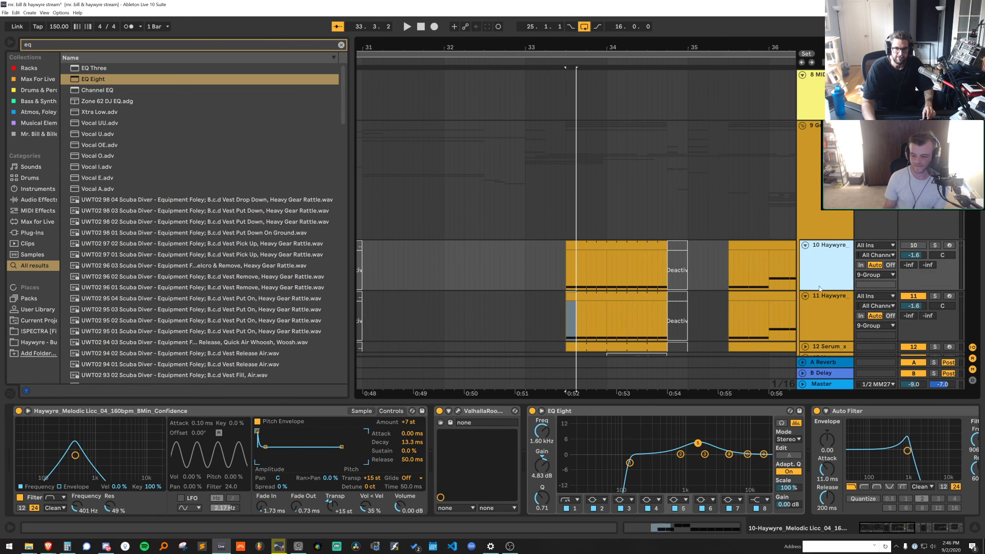
pyautogui.click(804, 246)
# Solo duplicate track 11 and try its first Auto Filter at 347 Hz with 76% resonance during playback
pyautogui.click(594, 255)
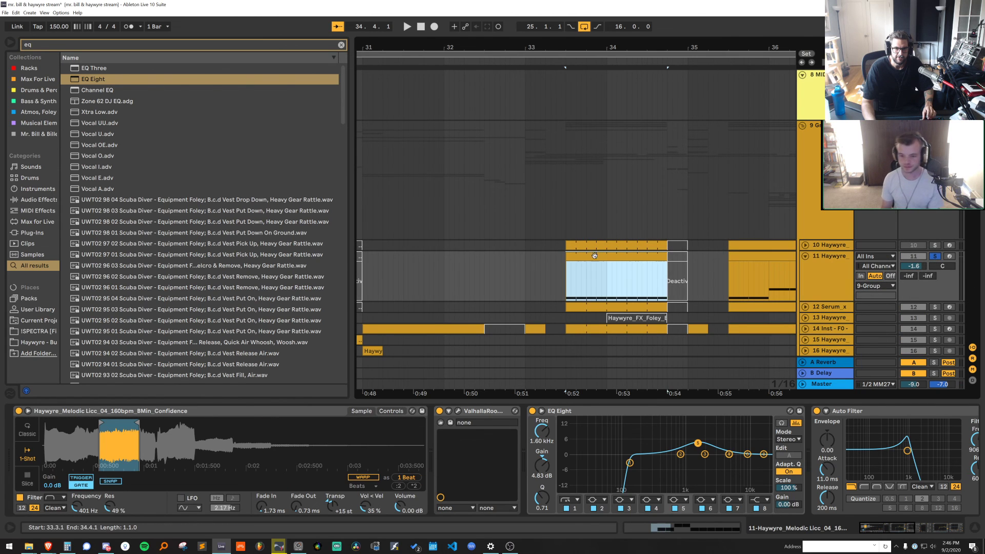
pyautogui.press('space')
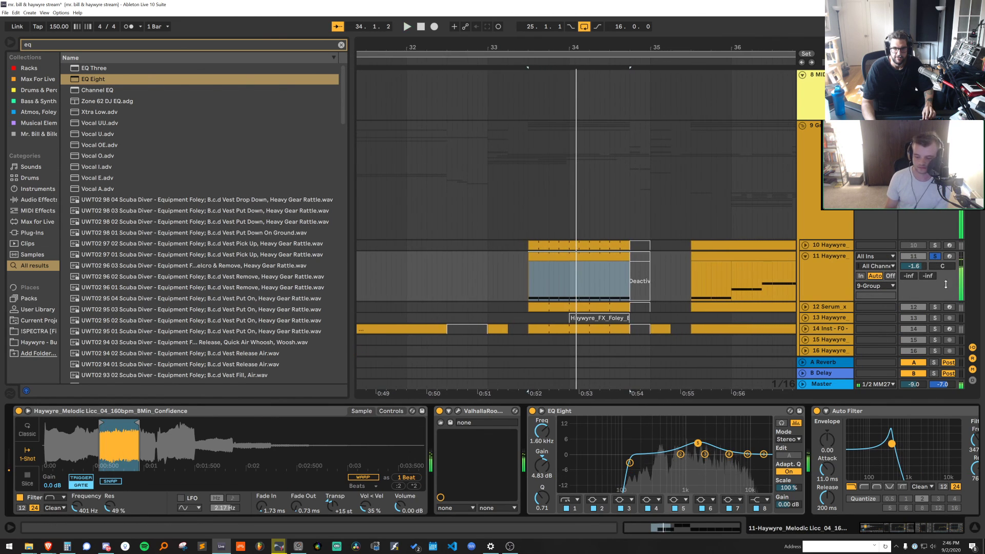
pyautogui.click(494, 272)
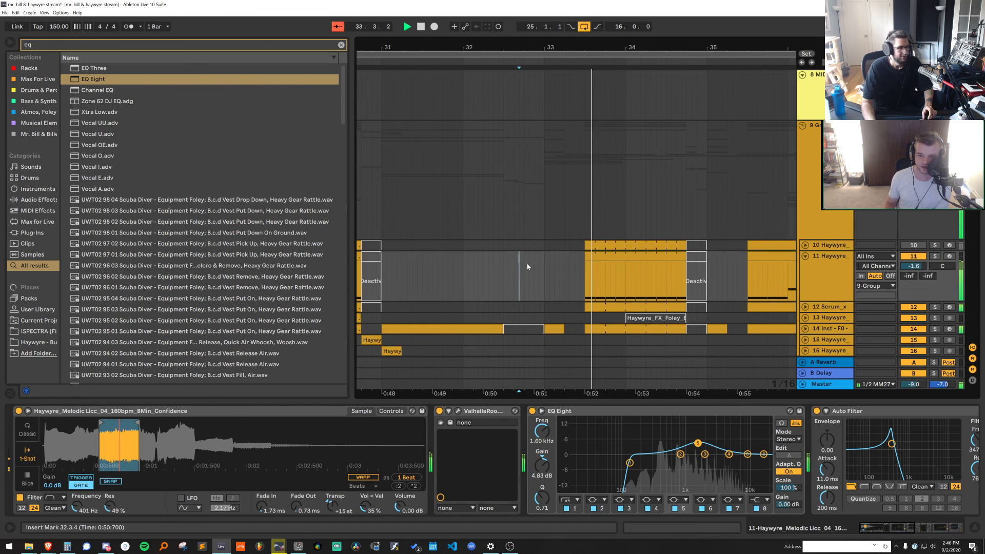
# Deactivate track 12's Serum clip at 33.3.1 and return to track 11's clip above it
pyautogui.click(611, 307)
pyautogui.press('space')
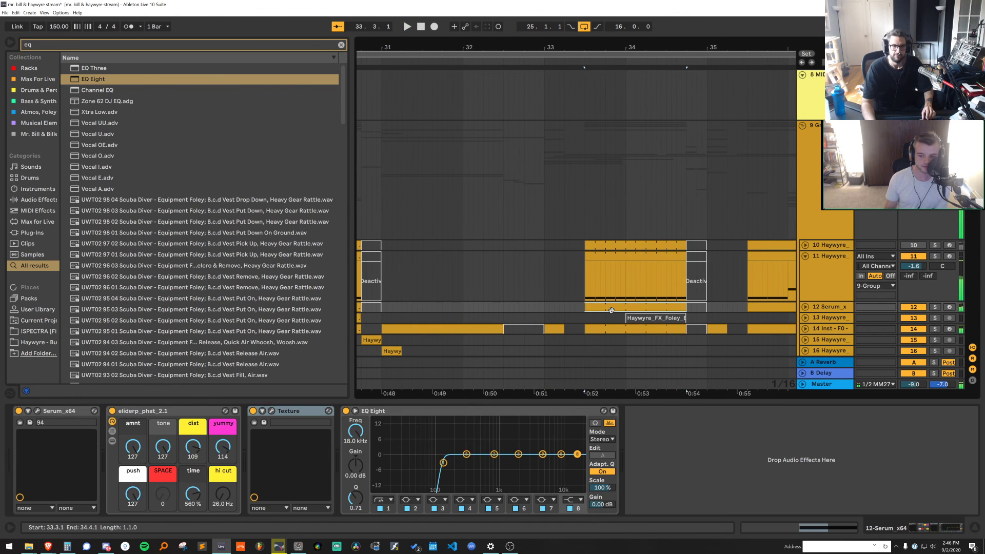
pyautogui.press('space')
pyautogui.press('Up')
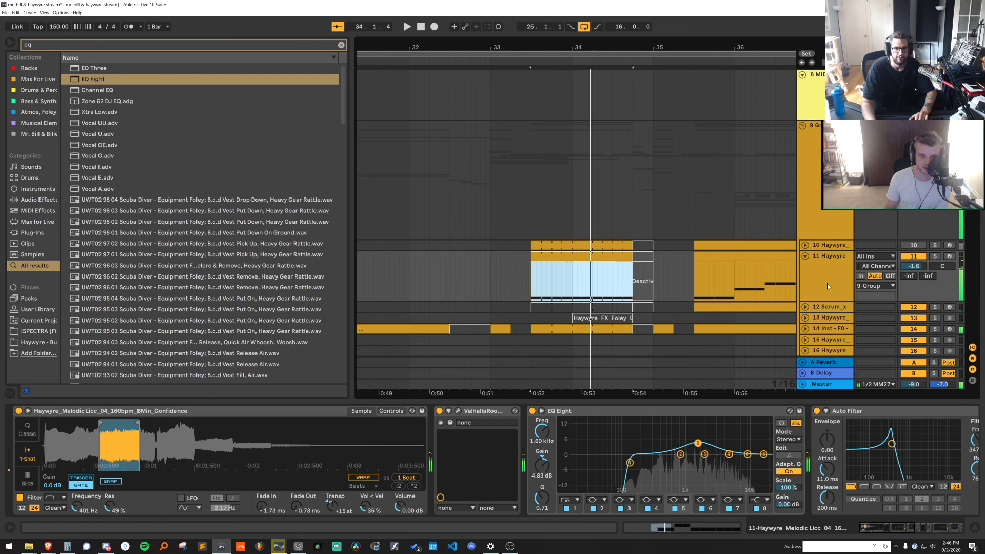
# Set track 11's first Auto Filter to 613 Hz with 66% resonance while auditioning the clip at 33.3.1
pyautogui.click(732, 500)
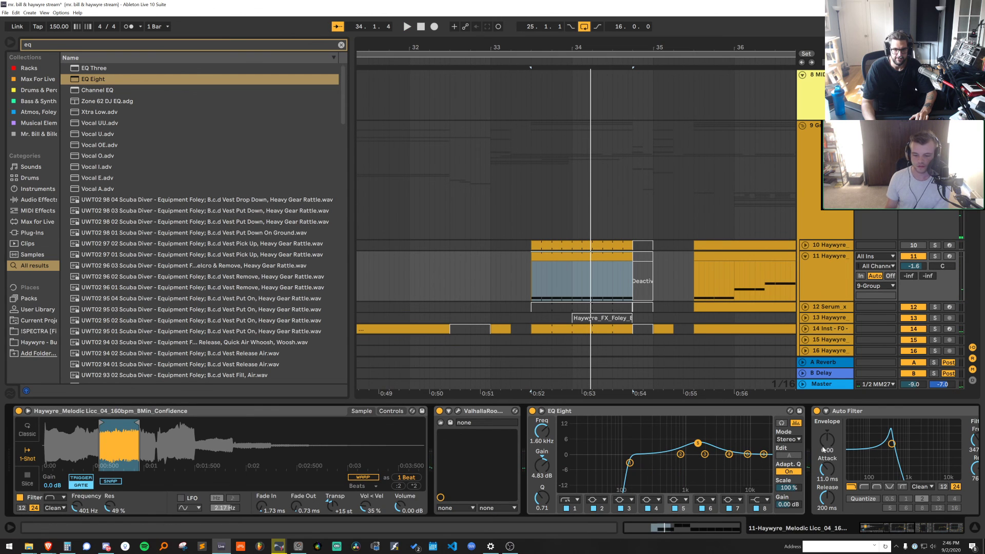
pyautogui.moveTo(896, 529); pyautogui.dragTo(941, 529)
pyautogui.press('space')
pyautogui.press('space')
pyautogui.press('space')
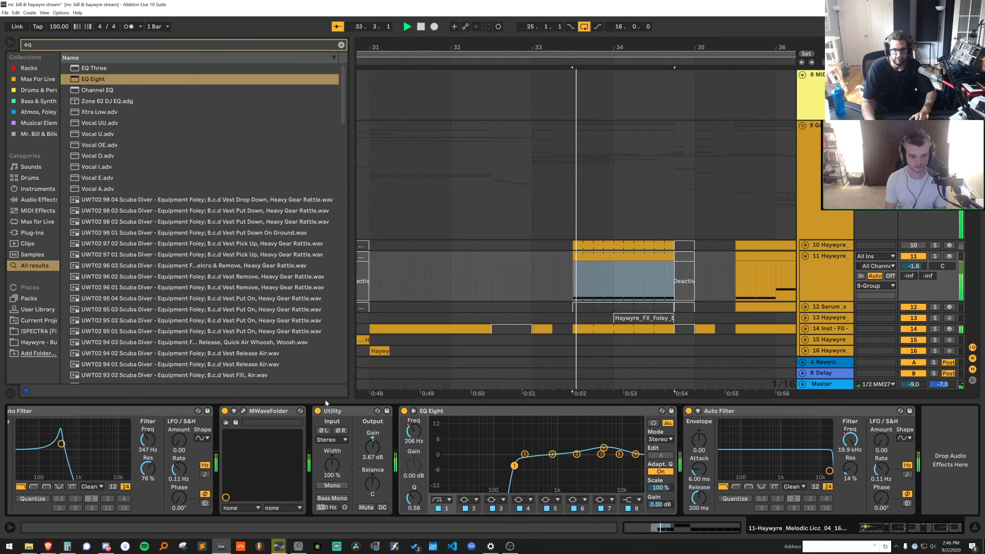
pyautogui.press('space')
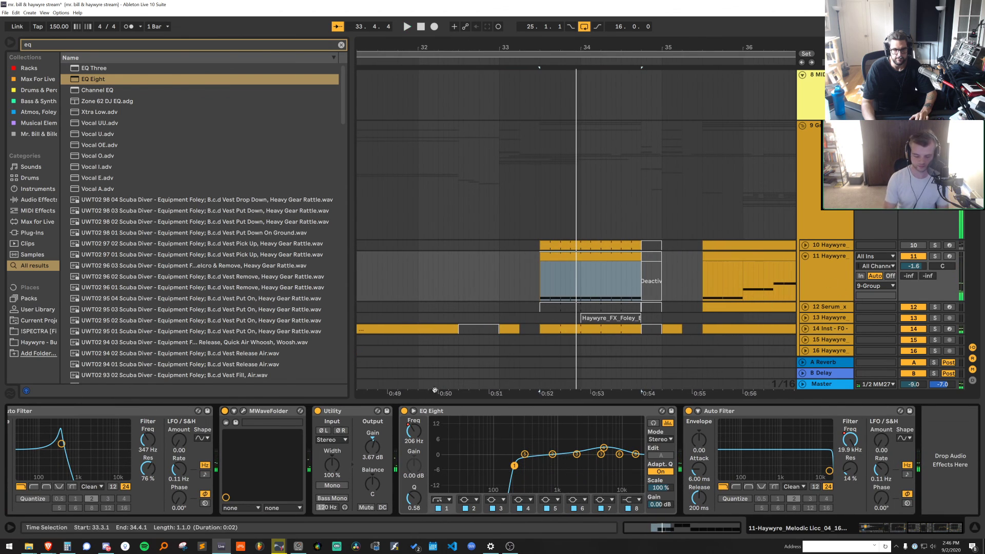
pyautogui.press('space')
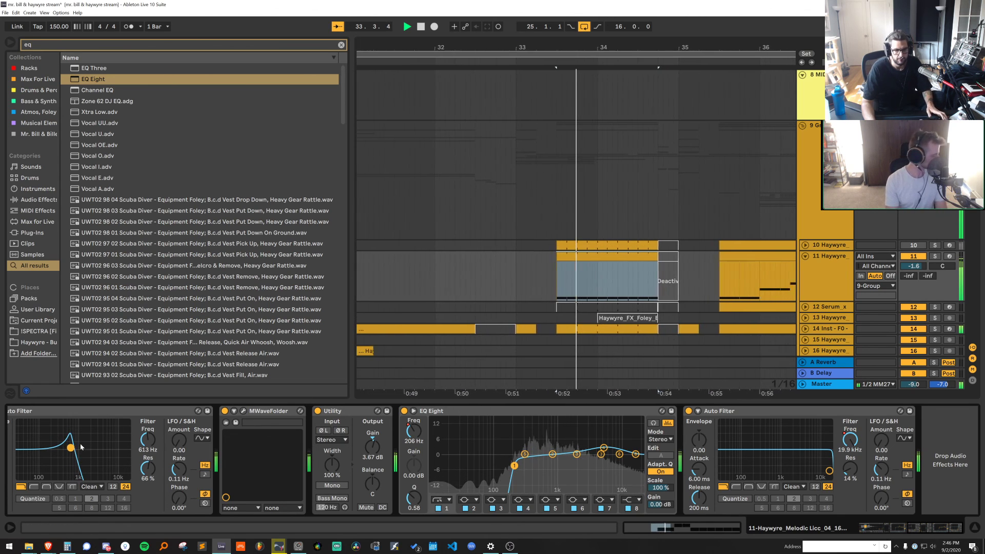
# Set the transposition of track 11's sampler to +27 st and audition the clip
pyautogui.moveTo(918, 531); pyautogui.dragTo(759, 495)
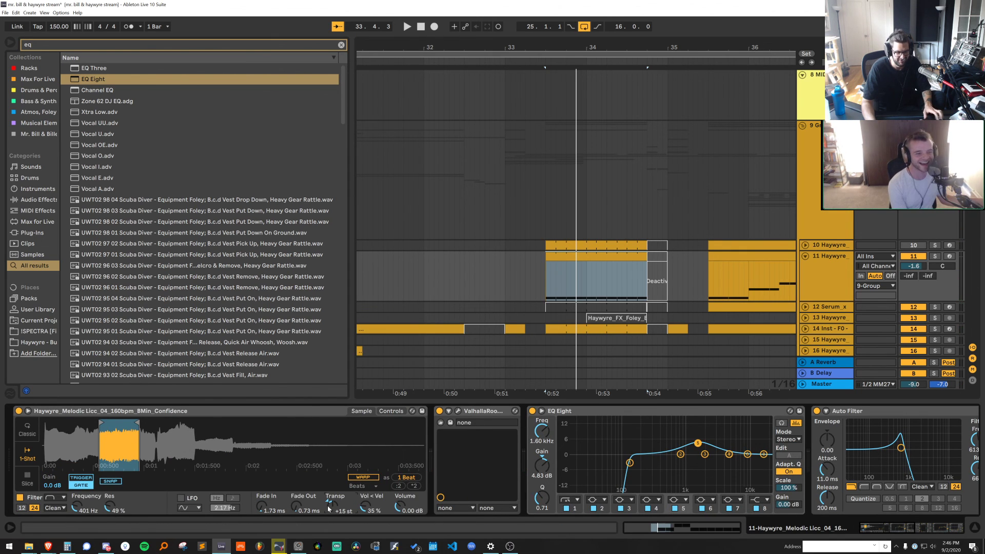
pyautogui.press('space')
pyautogui.press('space')
pyautogui.hotkey('ctrl', 'z')
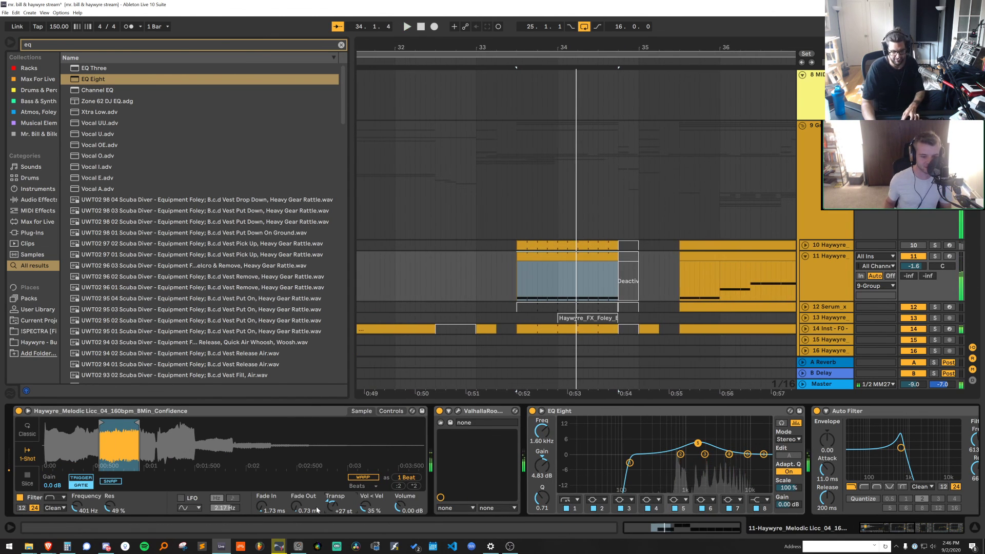
# Try the sampler's transposition at +28 st over several playbacks and return it to +27 st
pyautogui.press('Up')
pyautogui.press('space')
pyautogui.press('space')
pyautogui.press('space')
pyautogui.press('space')
pyautogui.press('space')
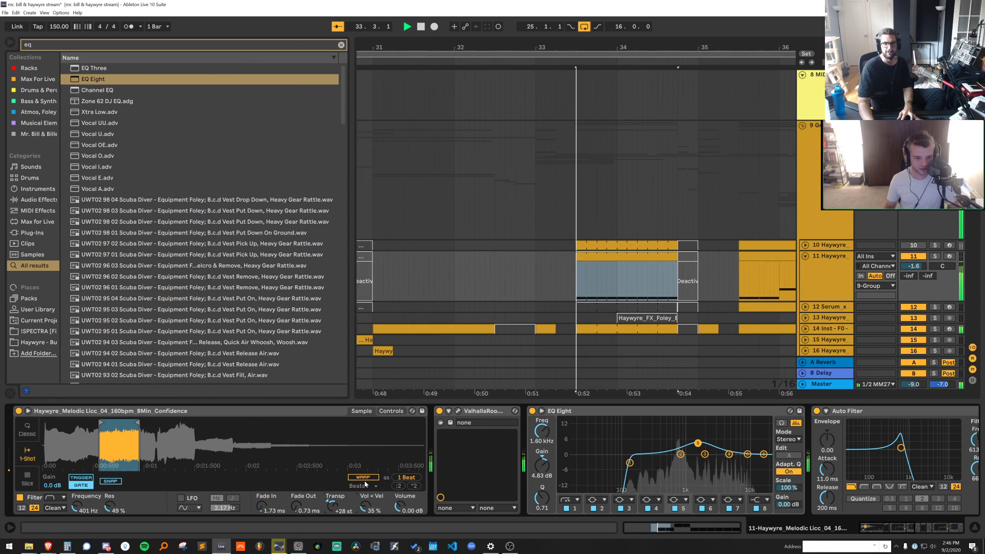
pyautogui.press('space')
pyautogui.press('space')
pyautogui.press('space')
pyautogui.press('space')
pyautogui.press('space')
pyautogui.press('Down')
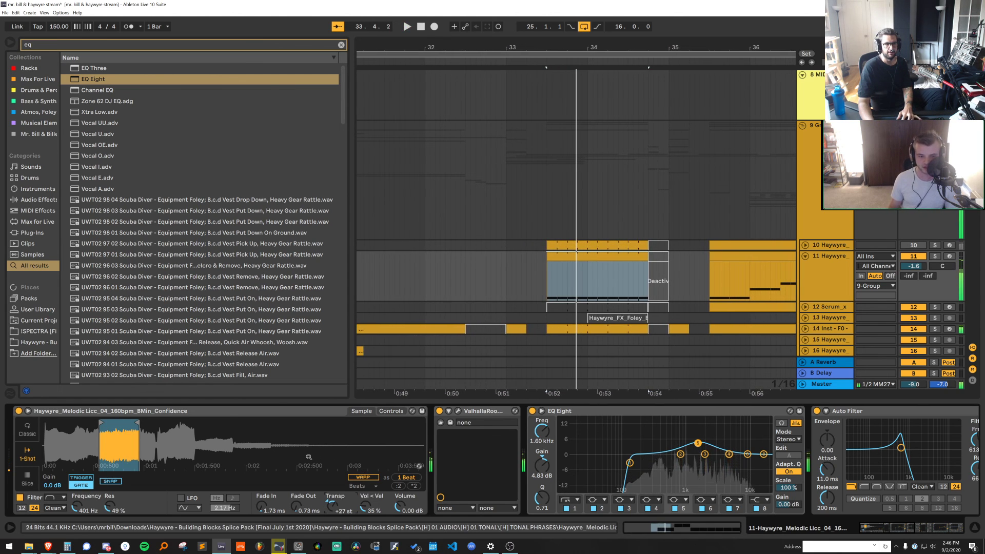
# Lower the sampler's transposition to +26 st and play the arrangement from before the 33.3.1 clip
pyautogui.click(456, 272)
pyautogui.click(339, 510)
pyautogui.press('Down')
pyautogui.press('space')
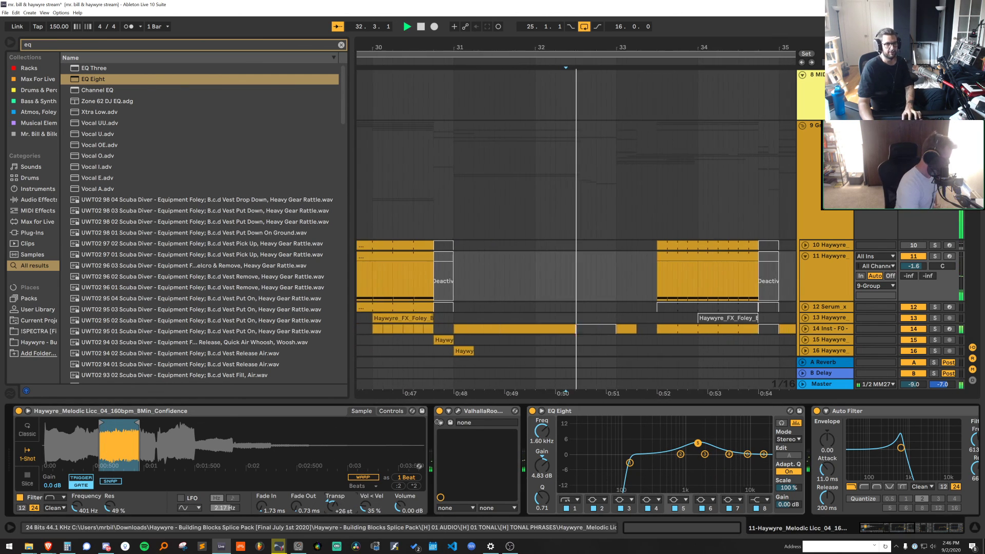
# Audition track 11's clip at 33.3.1, reactivate track 10, and play from the switch section's start at 25.1.1
pyautogui.click(639, 256)
pyautogui.press('space')
pyautogui.press('space')
pyautogui.moveTo(683, 44); pyautogui.dragTo(684, 12)
pyautogui.press('space')
pyautogui.press('space')
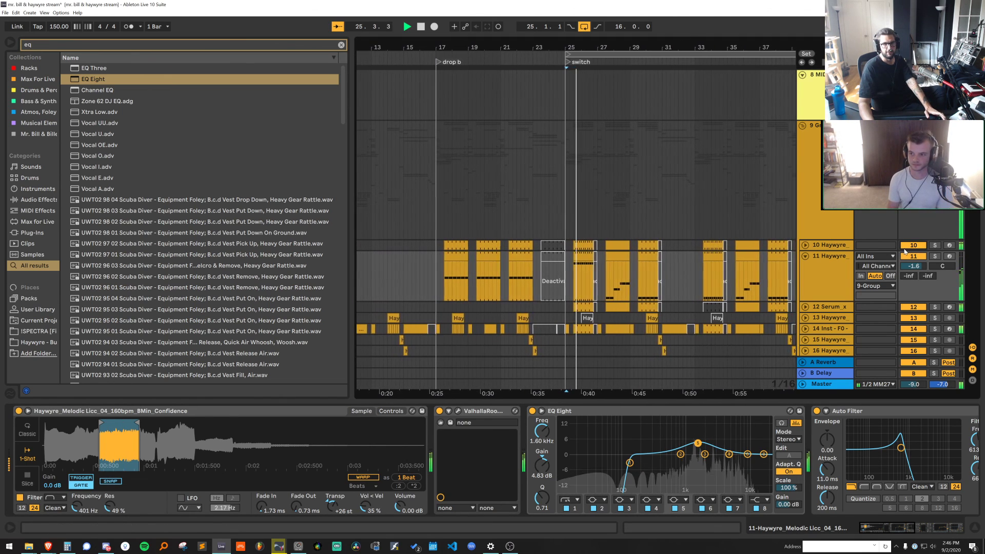
# Deactivate track 11's clip at 25.3.1 and keep track 10's clip at 27.3.1 active
pyautogui.click(575, 256)
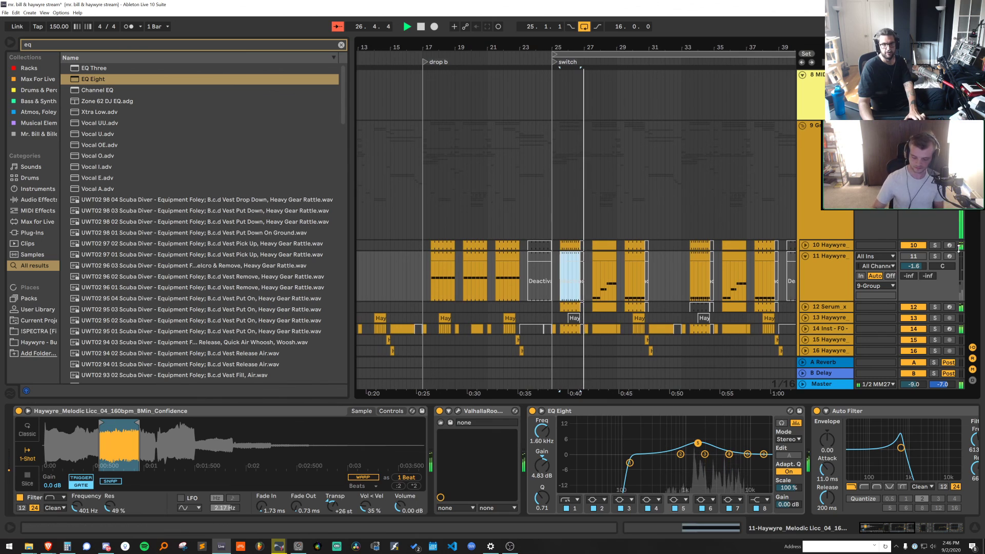
pyautogui.click(600, 256)
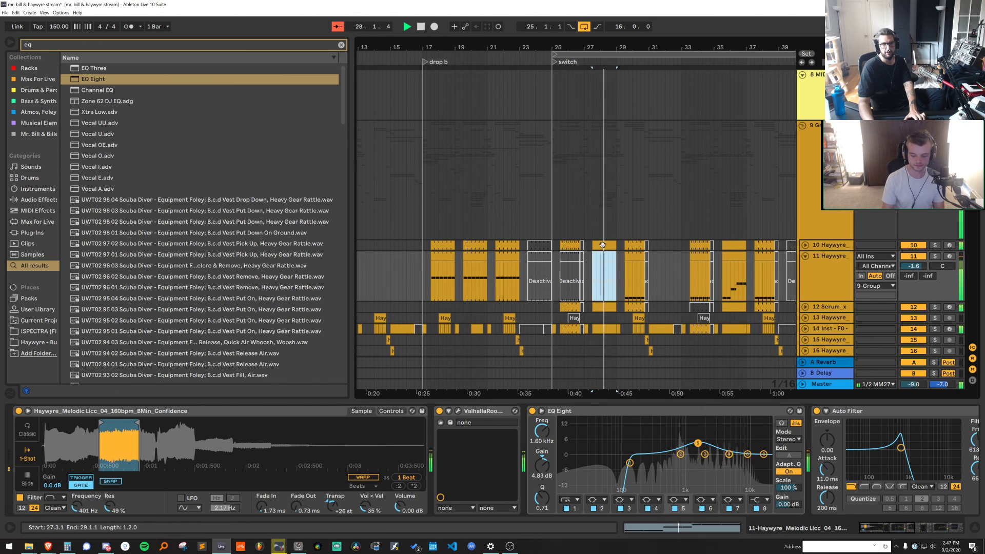
pyautogui.press('0')
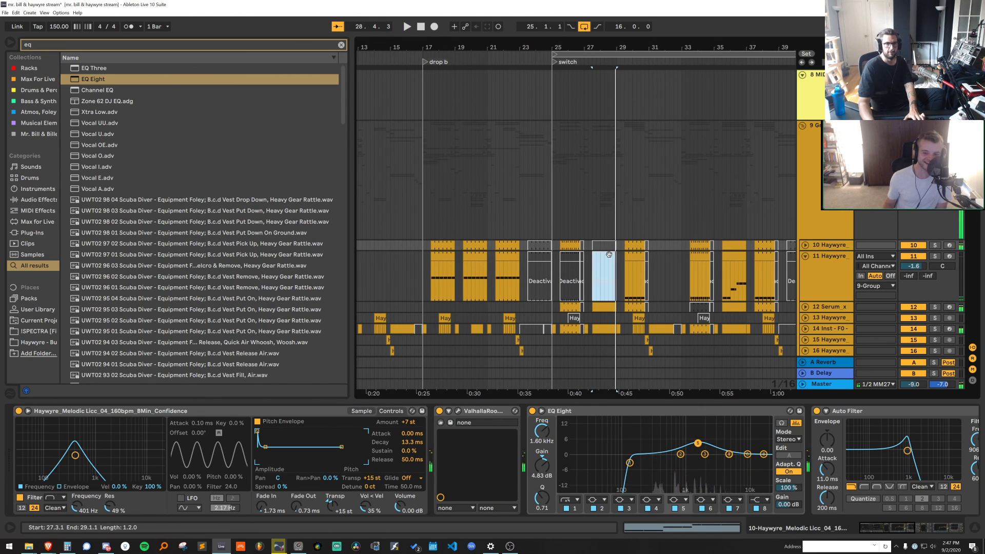
pyautogui.press('0')
pyautogui.press('space')
pyautogui.click(829, 263)
pyautogui.click(565, 246)
pyautogui.press('0')
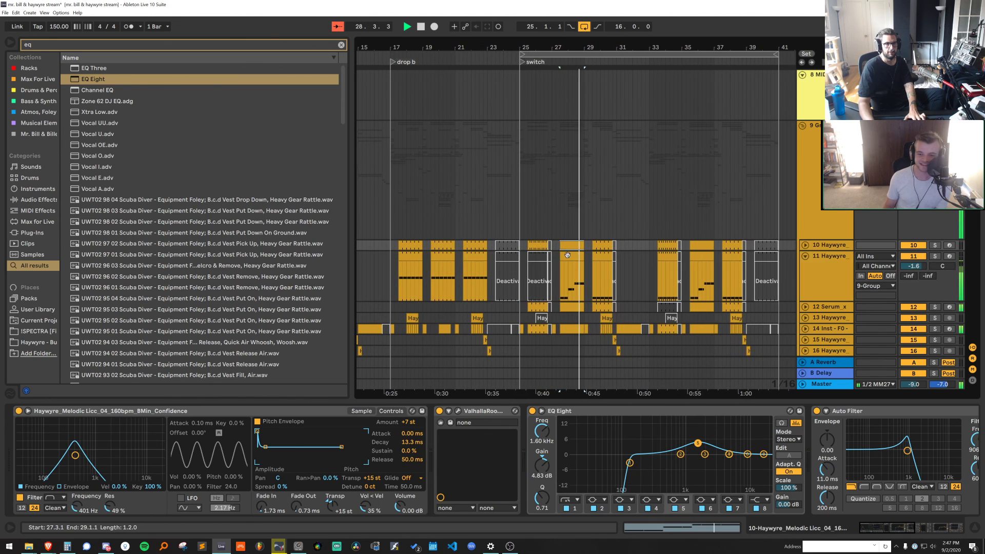
# Deactivate track 11's clips at 27.3.1 and 29.3.1
pyautogui.click(567, 254)
pyautogui.press('0')
pyautogui.click(602, 258)
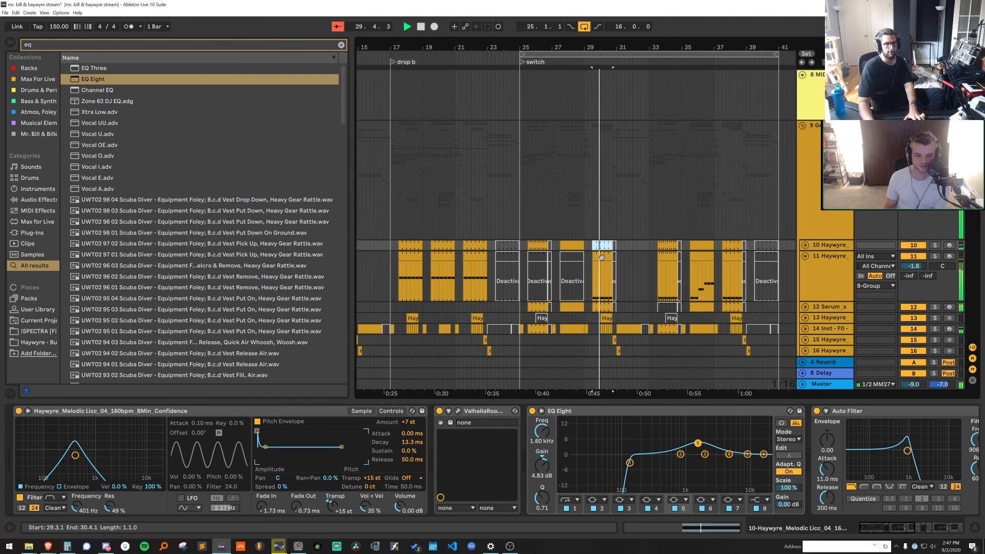
pyautogui.press('0')
# Set the arrangement's fixed grid to 1 Bar and deactivate track 10's clips between 33.1.1 and 40.1.1
pyautogui.rightClick(643, 233)
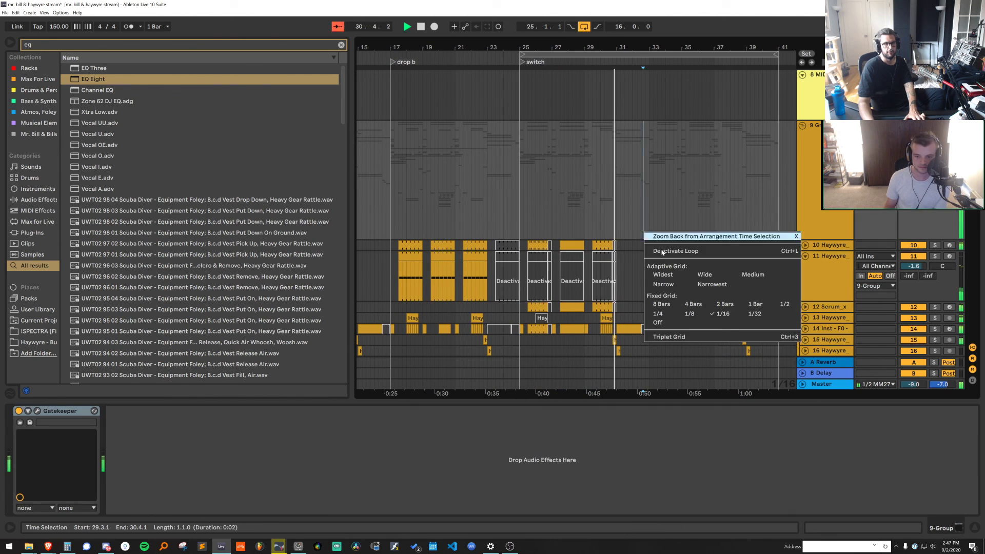
pyautogui.click(754, 303)
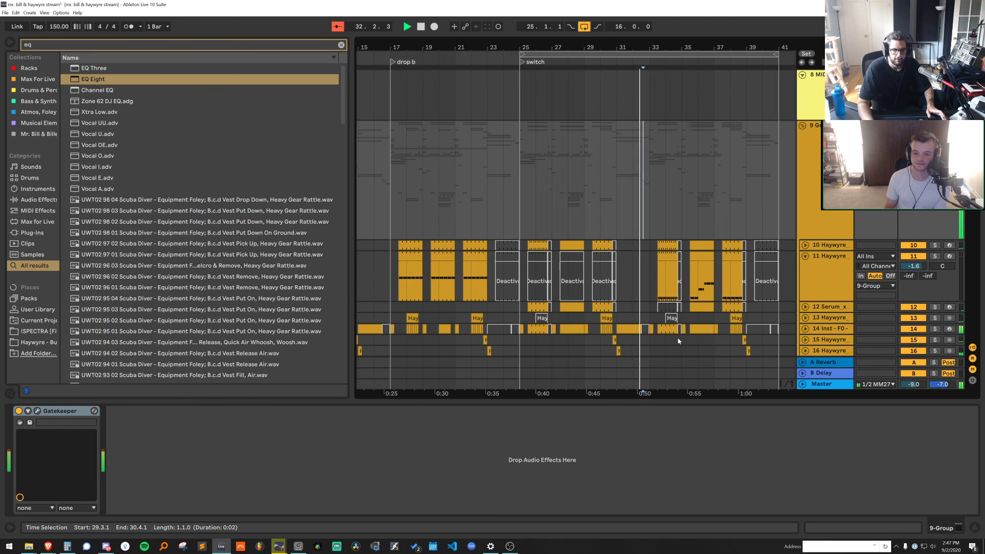
pyautogui.click(667, 245)
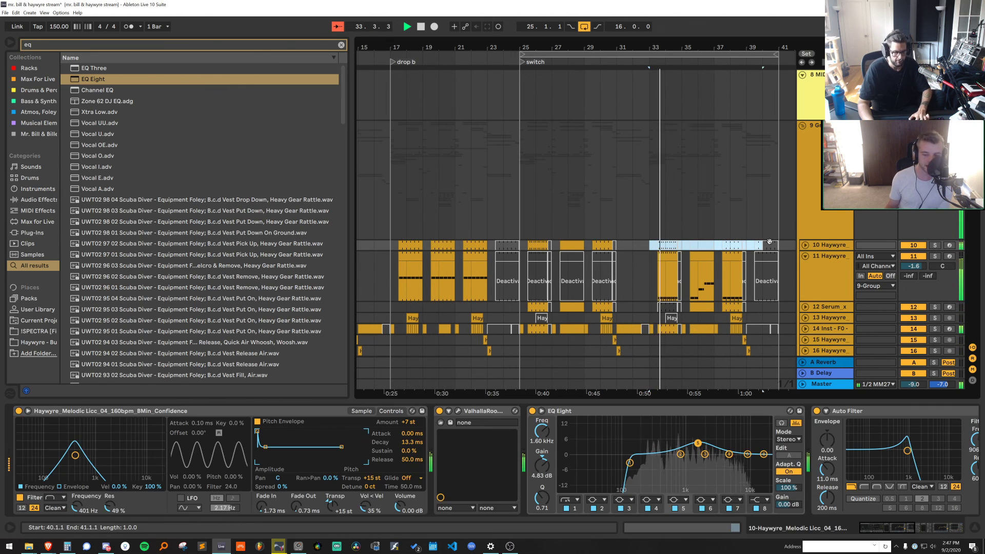
# Audition the transition into the repeated half from 30.1.1, and track 11's clip at 33.3.1 separately
pyautogui.click(659, 256)
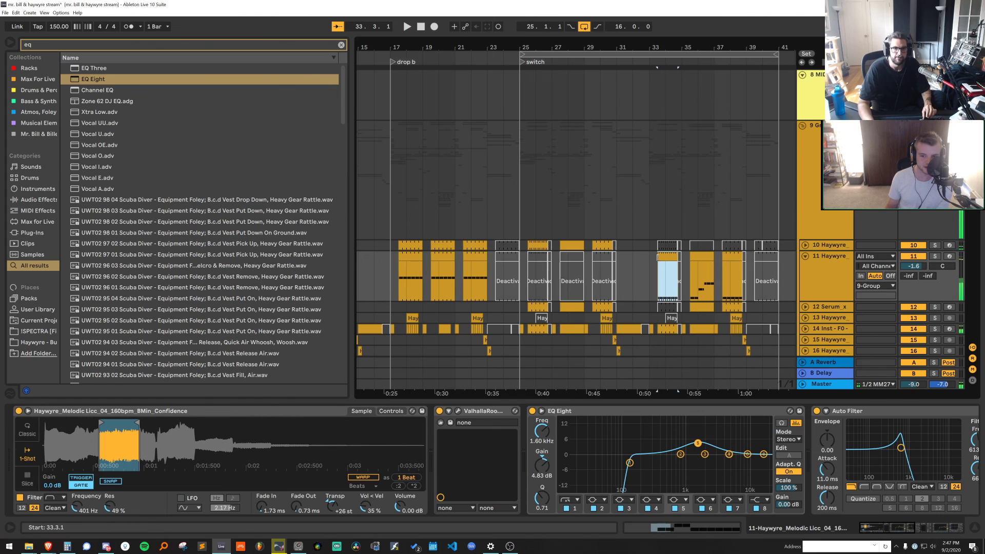
pyautogui.click(600, 278)
pyautogui.press('space')
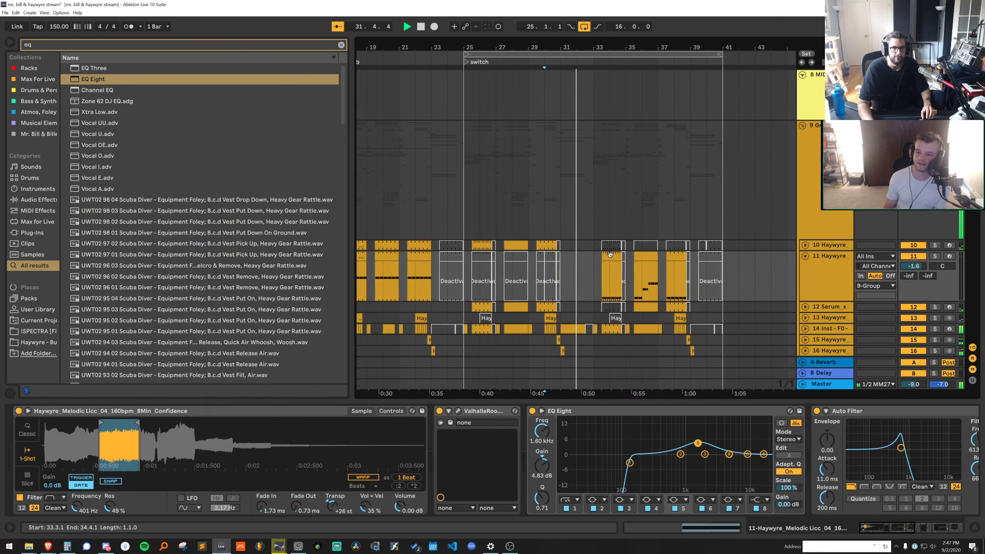
pyautogui.press('space')
pyautogui.click(611, 256)
pyautogui.press('space')
pyautogui.press('space')
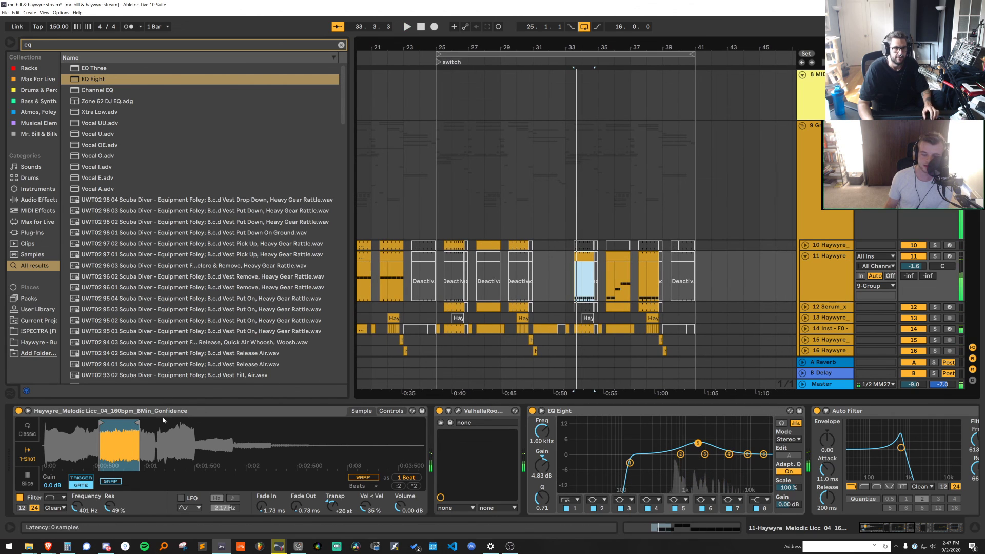
# Try extending the sample region in track 11's Simpler to 1 Bar, and return it to 1 Beat
pyautogui.moveTo(138, 422); pyautogui.dragTo(183, 422)
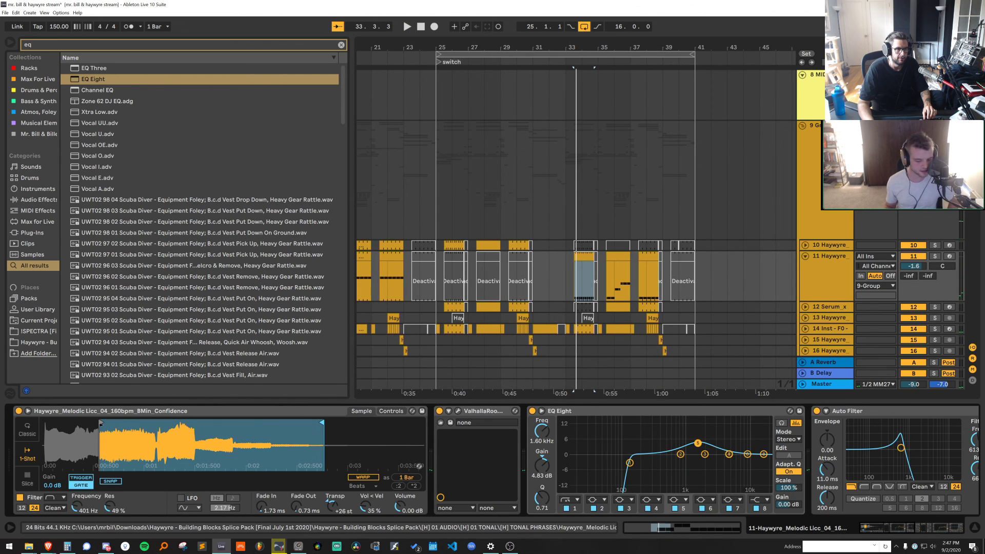
pyautogui.press('space')
pyautogui.moveTo(101, 422)
pyautogui.mouseDown()
pyautogui.moveTo(197, 422)
pyautogui.moveTo(100, 422)
pyautogui.mouseUp()
pyautogui.press('space')
pyautogui.moveTo(321, 422); pyautogui.dragTo(138, 423)
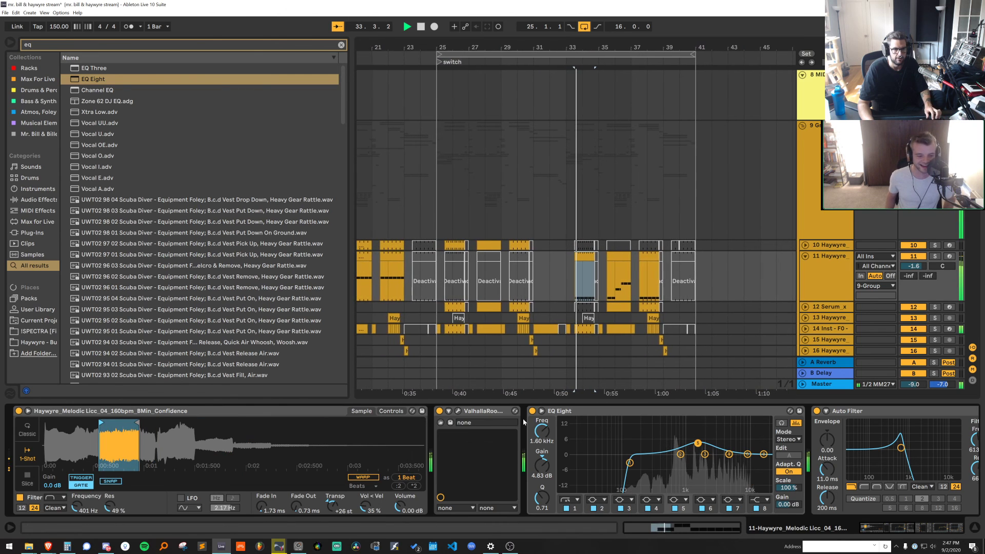
pyautogui.press('space')
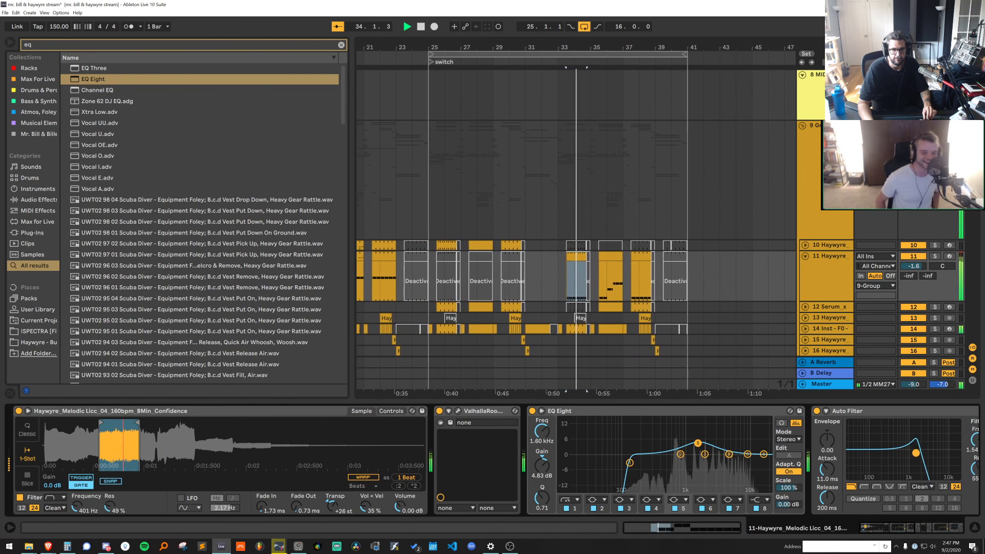
# Try different cutoff and resonance settings on track 11's first Auto Filter with an envelope amount of 90.7
pyautogui.moveTo(919, 467); pyautogui.dragTo(918, 473)
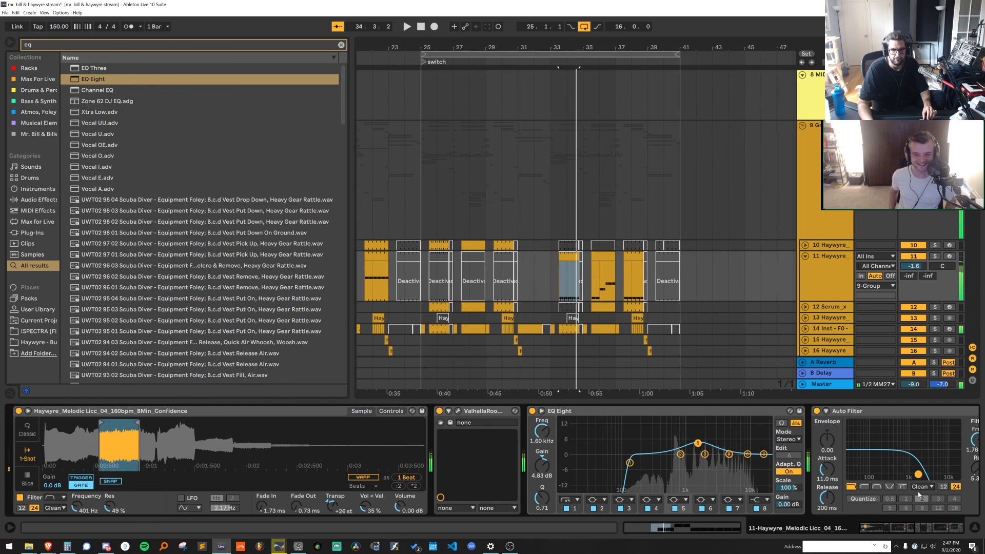
pyautogui.press('space')
pyautogui.moveTo(919, 525); pyautogui.dragTo(940, 525)
pyautogui.press('space')
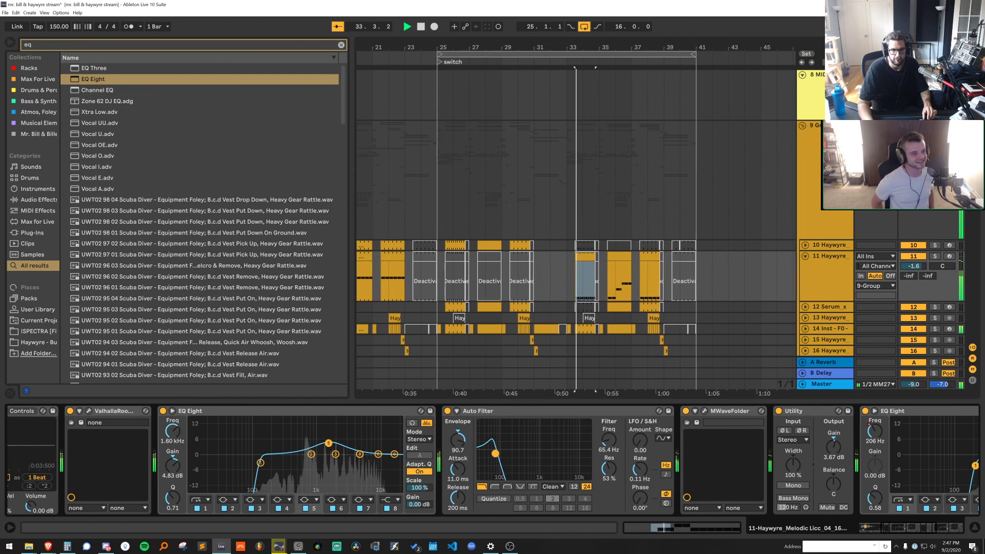
pyautogui.moveTo(546, 467); pyautogui.dragTo(545, 467)
pyautogui.press('space')
pyautogui.press('space')
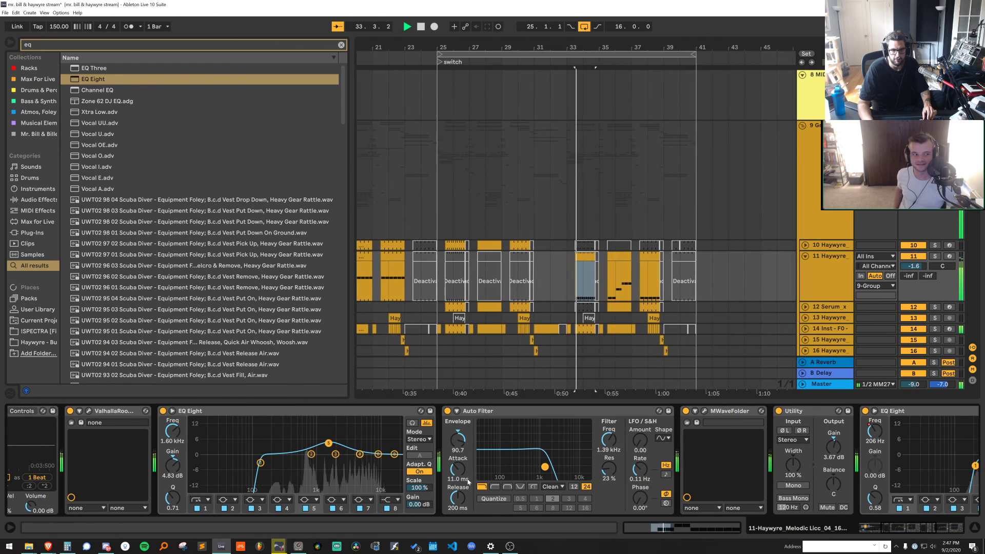
pyautogui.press('space')
pyautogui.press('space')
# Set track 11's first Auto Filter to envelope 20.2, attack 6.98 ms, cutoff 682 Hz and resonance 69%
pyautogui.moveTo(460, 468)
pyautogui.mouseDown()
pyautogui.moveTo(460, 446)
pyautogui.moveTo(457, 470)
pyautogui.mouseUp()
pyautogui.moveTo(609, 440); pyautogui.dragTo(609, 469)
pyautogui.press('space')
pyautogui.press('space')
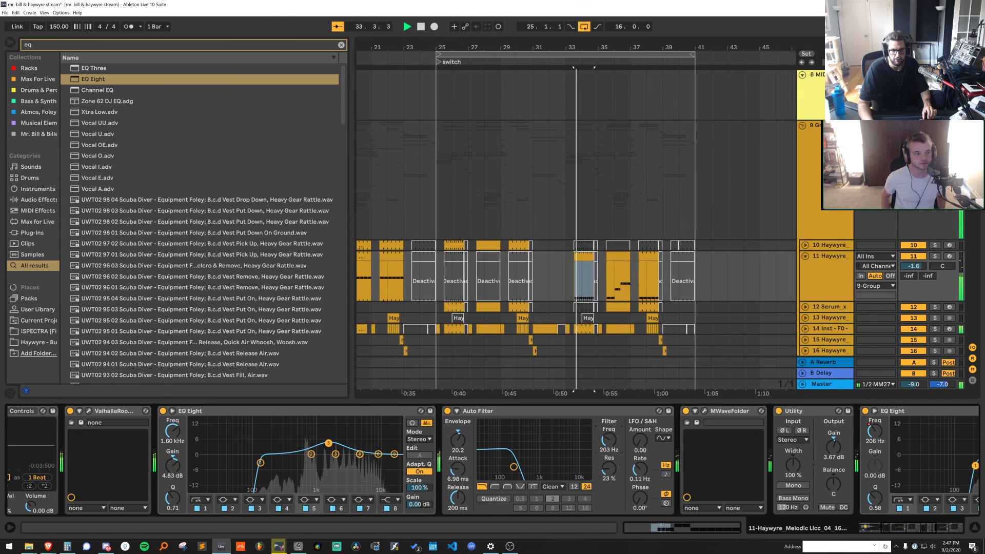
pyautogui.moveTo(521, 450); pyautogui.dragTo(522, 450)
pyautogui.press('space')
pyautogui.press('space')
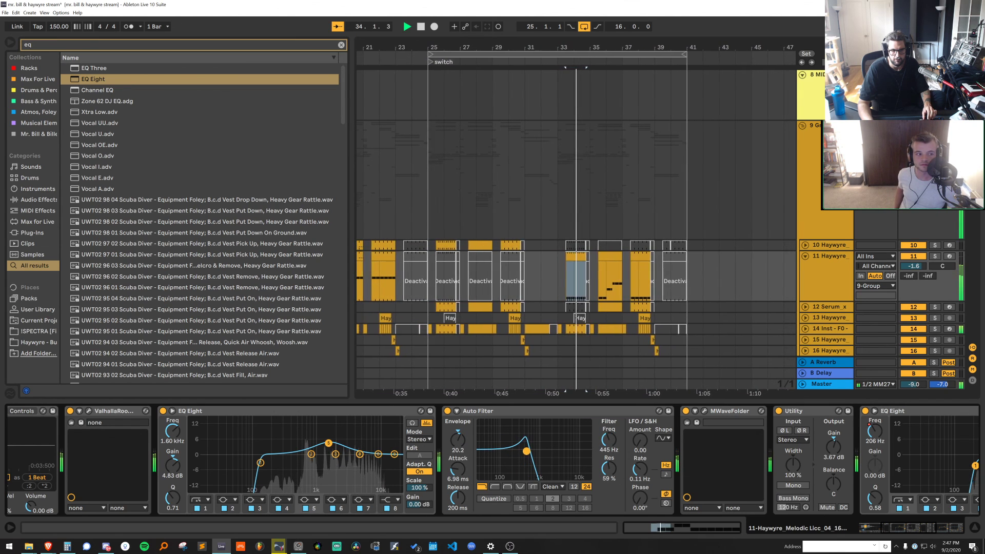
# Set the filter in track 11's Simpler to a frequency of 994 Hz and a resonance of 61%
pyautogui.scroll(5, 454, 478)
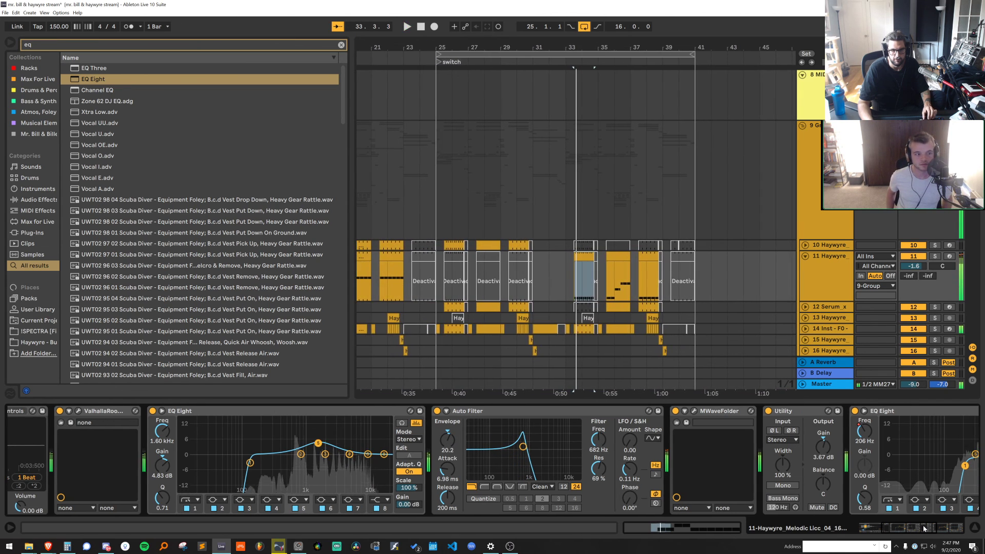
pyautogui.click(389, 412)
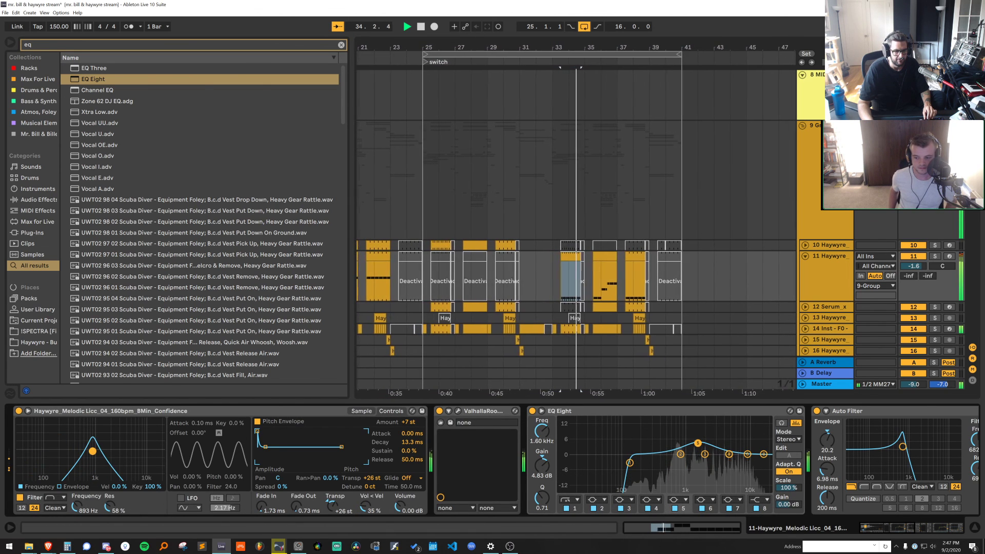
pyautogui.press('space')
pyautogui.press('space')
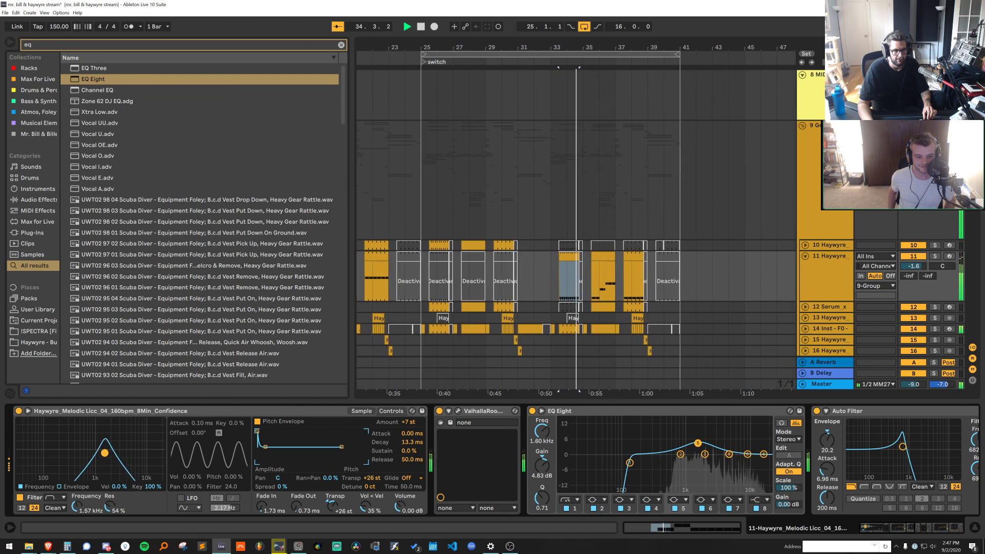
pyautogui.press('space')
pyautogui.press('space')
pyautogui.moveTo(105, 453); pyautogui.dragTo(95, 450)
pyautogui.press('space')
# Set the ValhallaRoom reverb decay on track 11 to 0.43 s and close the plug-in
pyautogui.click(458, 413)
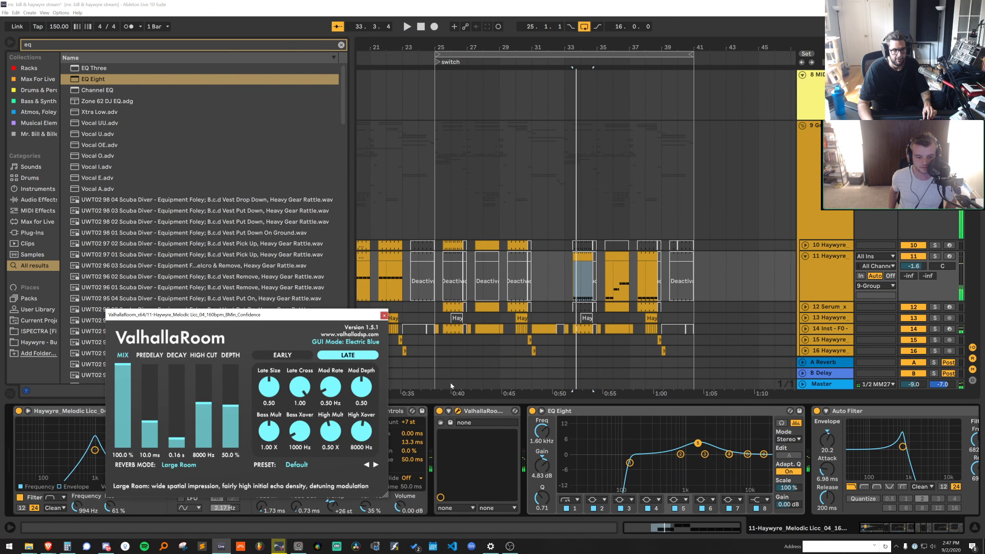
pyautogui.press('space')
pyautogui.moveTo(181, 420); pyautogui.dragTo(176, 438)
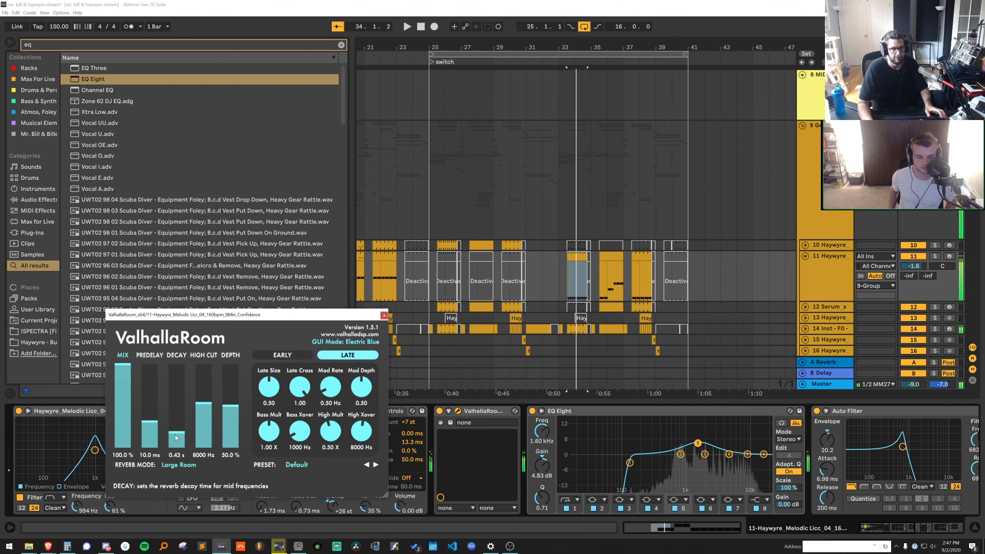
pyautogui.press('space')
pyautogui.click(384, 314)
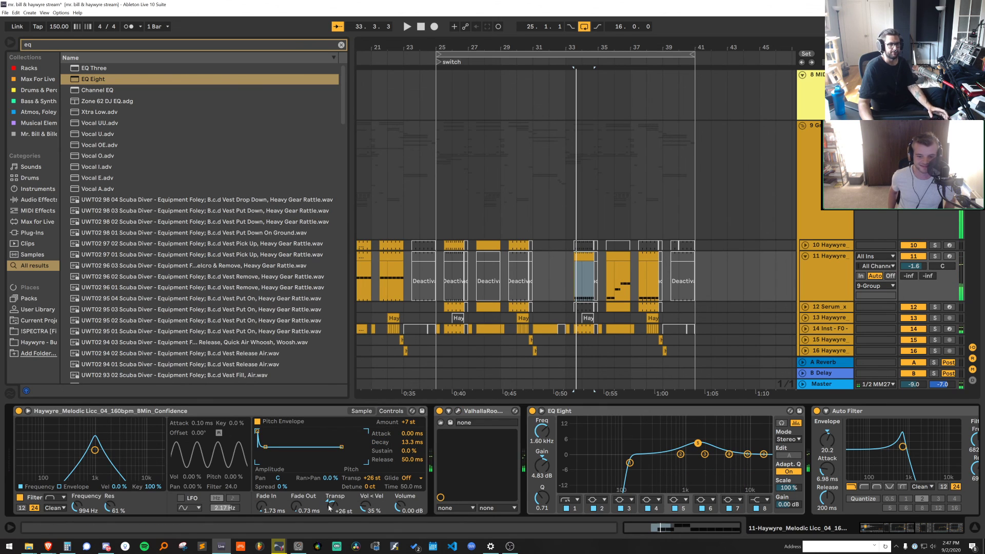
# Try another Simpler transposition on track 11, and set its first Auto Filter to 532 Hz cutoff with 73% resonance
pyautogui.moveTo(332, 506); pyautogui.dragTo(332, 515)
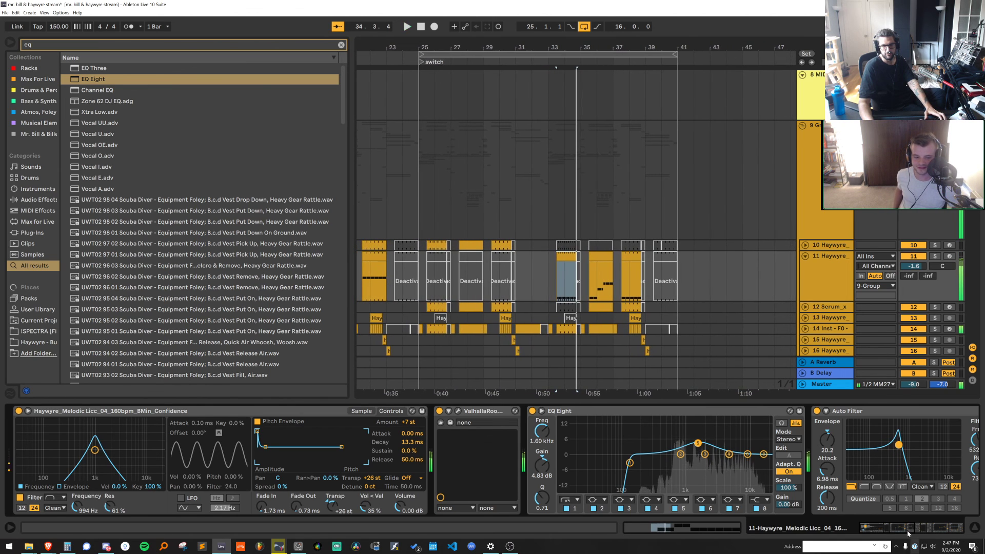
# Adjust the character, symmetry, pre high-pass and pre low-pass settings of track 11's MWaveFolder while auditioning the clip
pyautogui.scroll(-10, 533, 437)
pyautogui.click(306, 421)
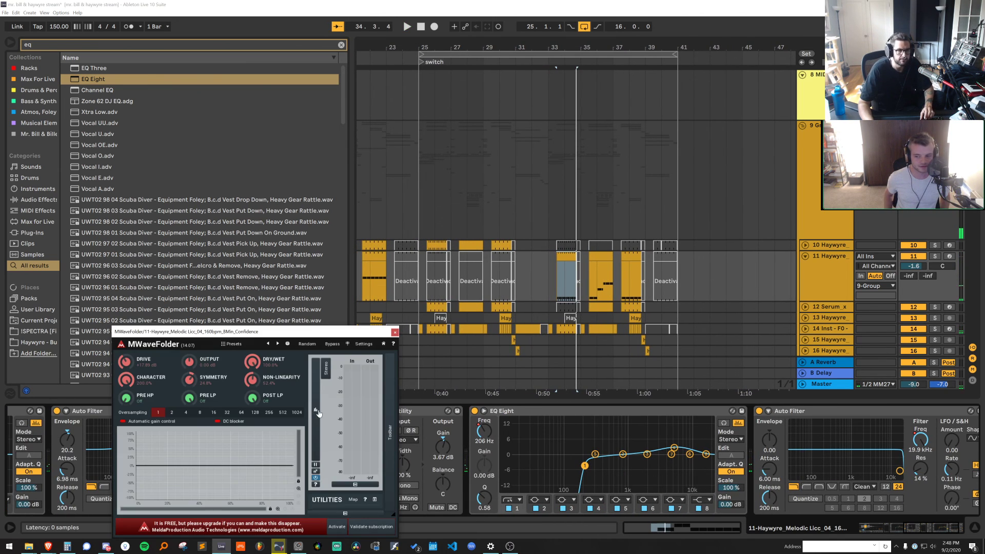
pyautogui.moveTo(262, 331); pyautogui.dragTo(566, 198)
pyautogui.press('space')
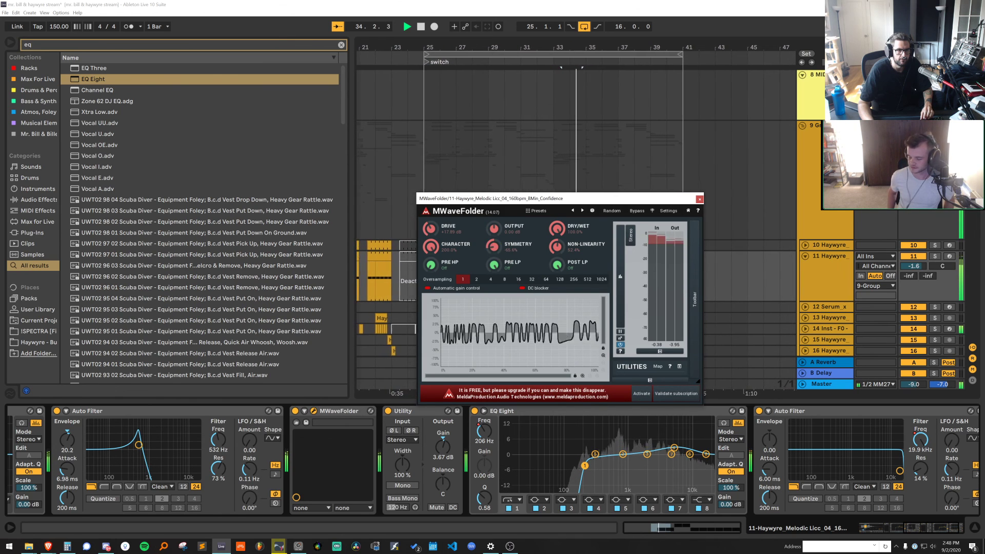
pyautogui.press('space')
pyautogui.moveTo(431, 248)
pyautogui.mouseDown()
pyautogui.moveTo(432, 272)
pyautogui.moveTo(431, 233)
pyautogui.mouseUp()
pyautogui.moveTo(494, 266)
pyautogui.mouseDown()
pyautogui.moveTo(494, 220)
pyautogui.moveTo(494, 281)
pyautogui.mouseUp()
pyautogui.press('space')
pyautogui.press('space')
pyautogui.press('space')
pyautogui.press('space')
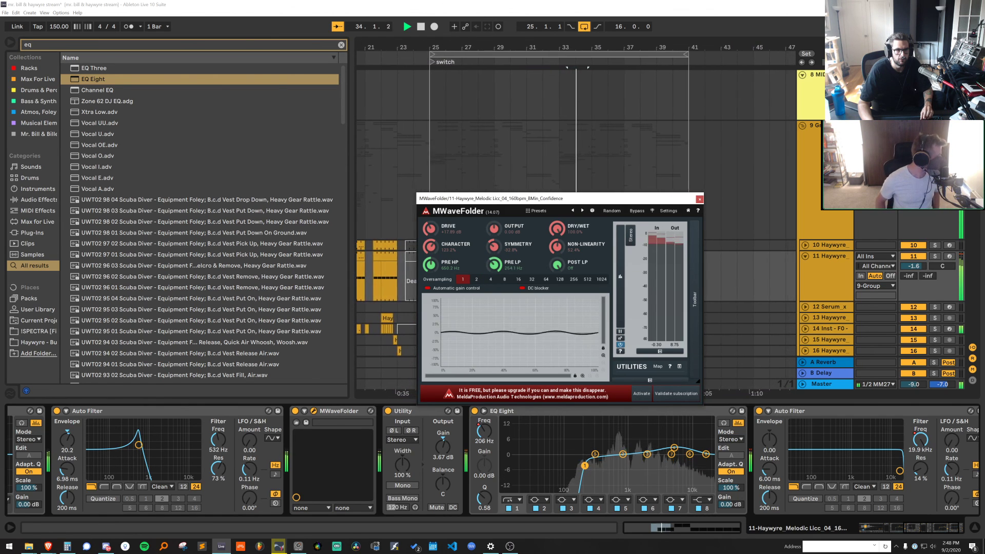
pyautogui.press('space')
# Close MWaveFolder, search for "mconvol" and add MConvolutionEZ to the end of track 11's device chain
pyautogui.hotkey('ctrl', 'f')
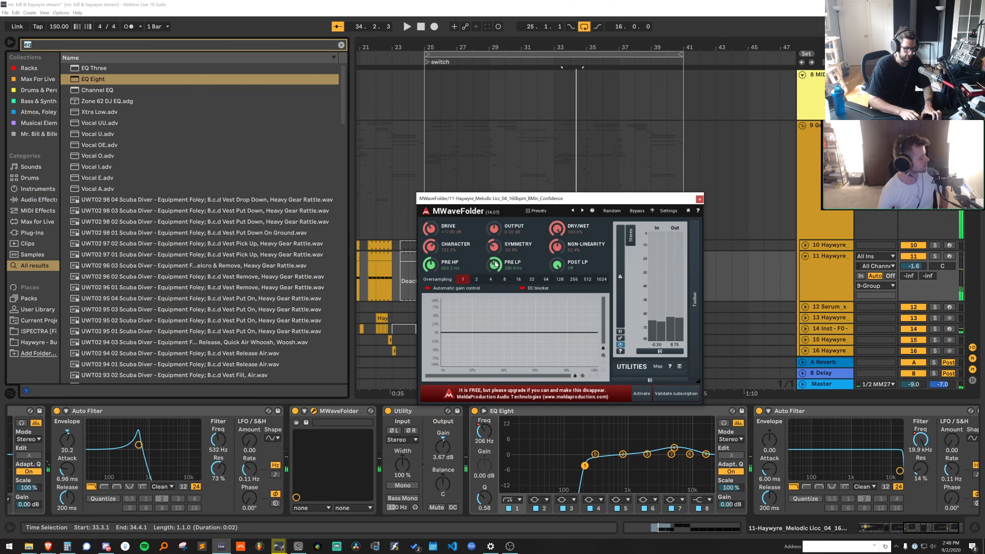
pyautogui.write('mconvol')
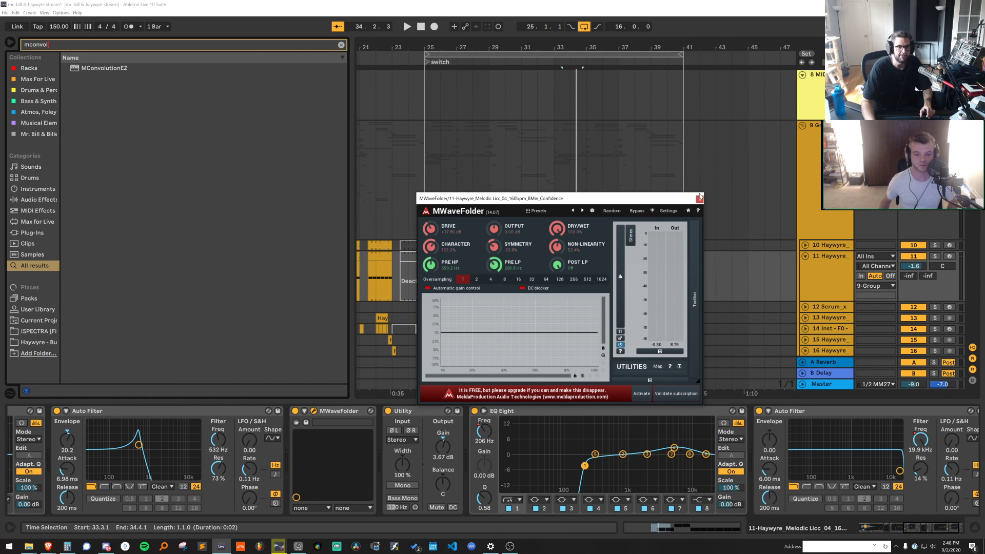
pyautogui.click(700, 197)
pyautogui.doubleClick(136, 71)
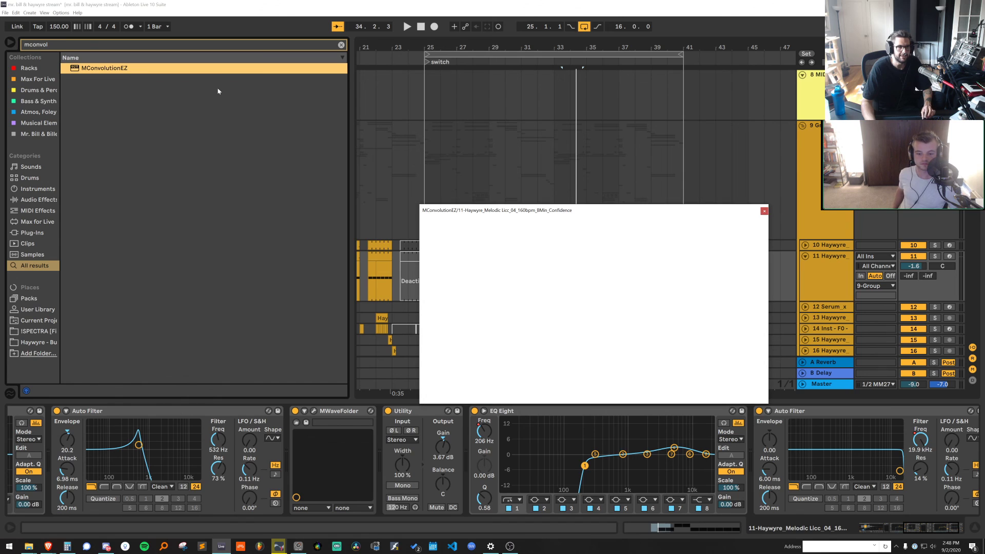
pyautogui.press('space')
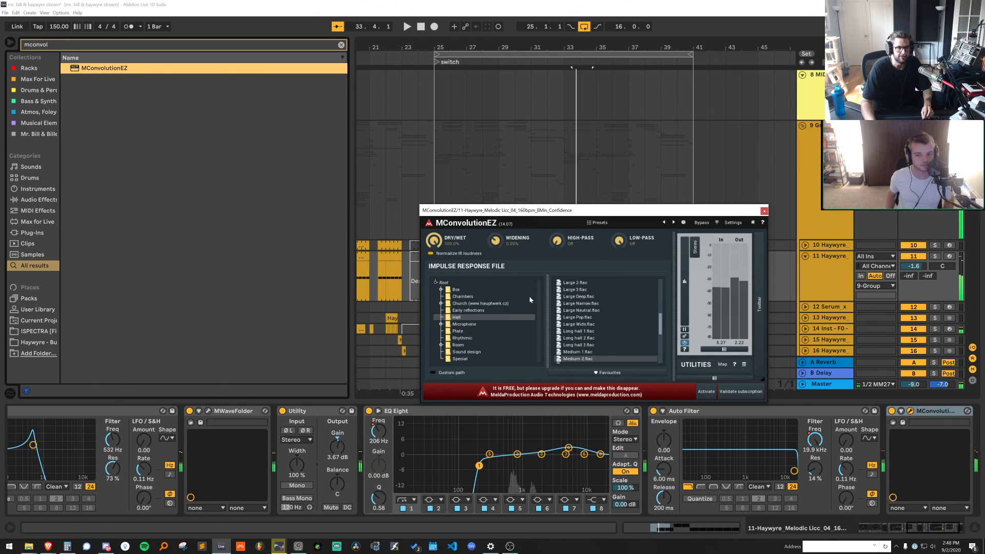
# Audition early-reflection impulse responses in MConvolutionEZ, with dry/wet at about 50% and the high-pass filter raised
pyautogui.click(468, 310)
pyautogui.moveTo(434, 241); pyautogui.dragTo(434, 265)
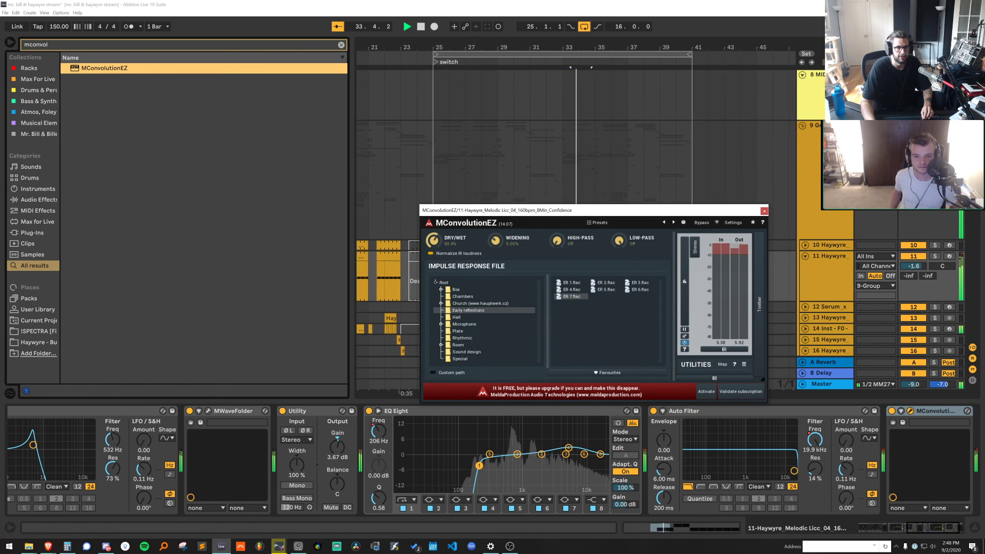
pyautogui.moveTo(557, 240); pyautogui.dragTo(557, 218)
pyautogui.press('space')
pyautogui.press('space')
pyautogui.press('space')
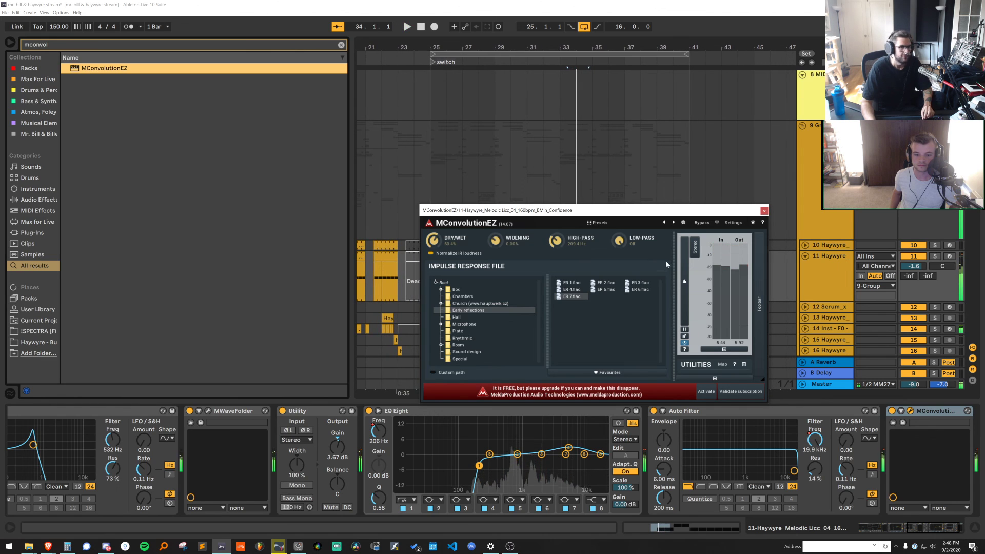
pyautogui.click(565, 282)
pyautogui.press('space')
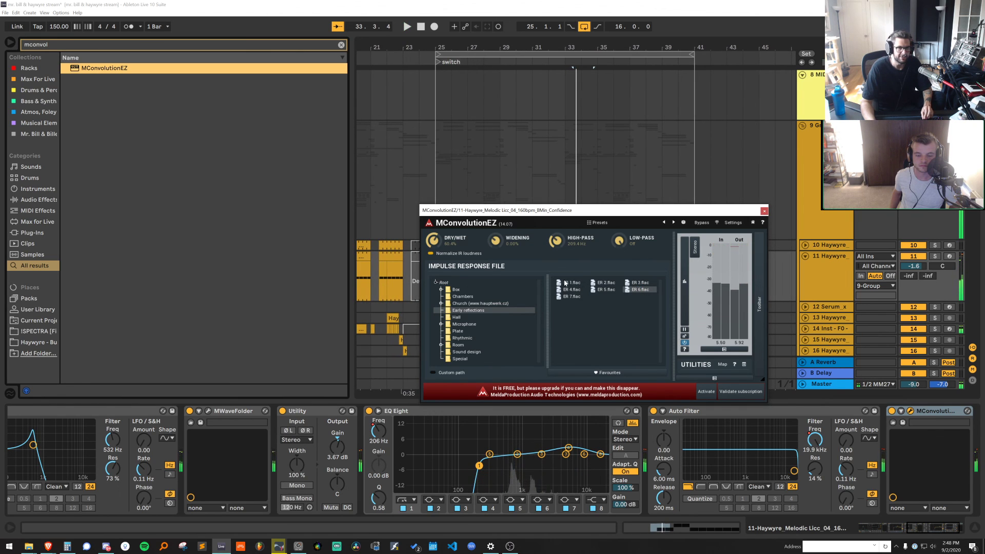
pyautogui.press('space')
pyautogui.click(764, 211)
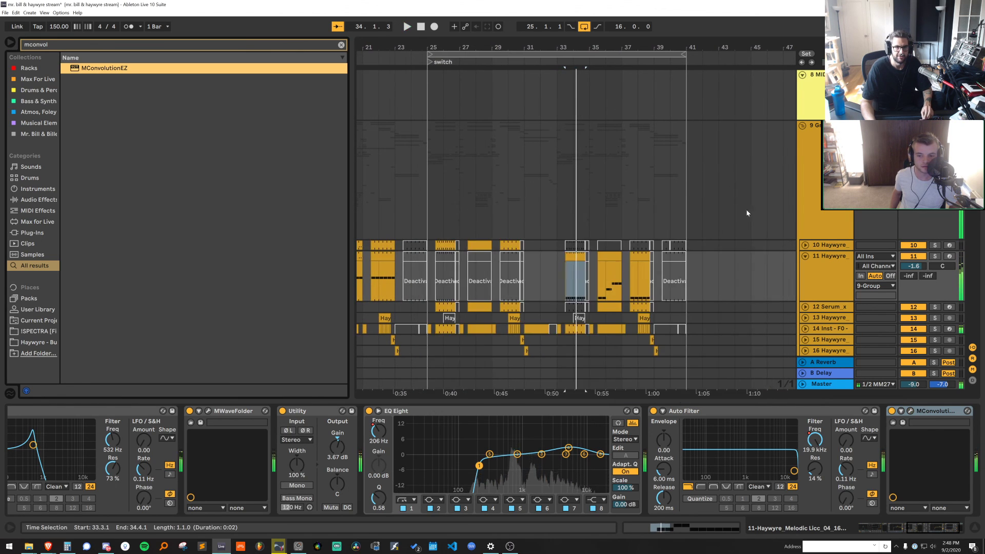
# Audition track 11's clip at 33.3.1 and the start of the switch section from 25.1.1
pyautogui.press('space')
pyautogui.press('space')
pyautogui.click(581, 255)
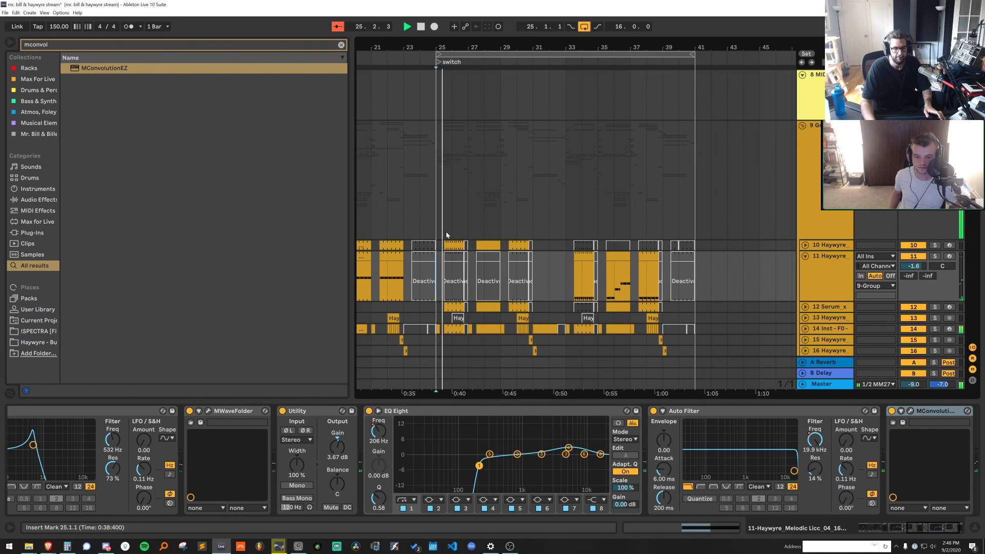
pyautogui.moveTo(460, 43); pyautogui.dragTo(460, 72)
# Copy MConvolutionEZ from track 11 to track 10 and select track 10's clip at 25.3.1
pyautogui.click(817, 266)
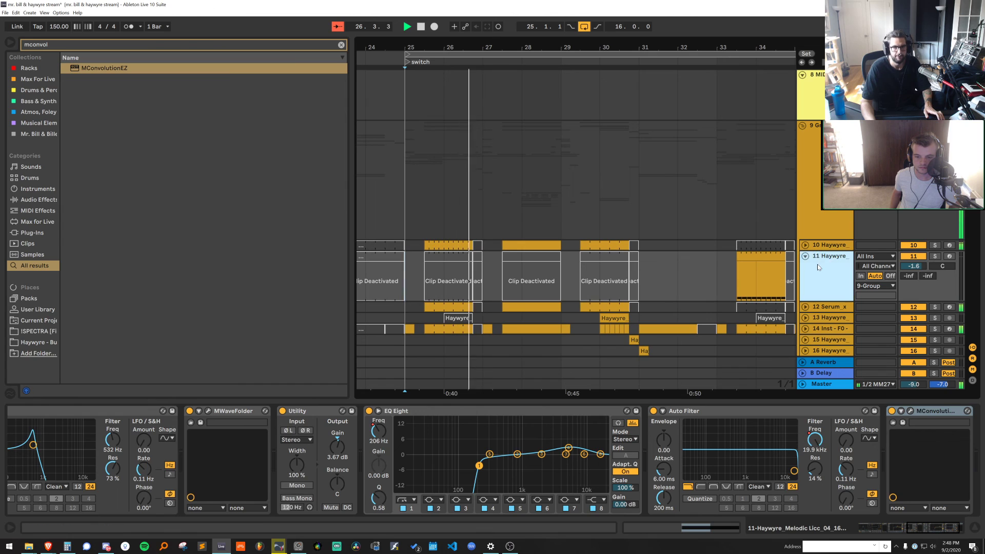
pyautogui.press('space')
pyautogui.click(911, 412)
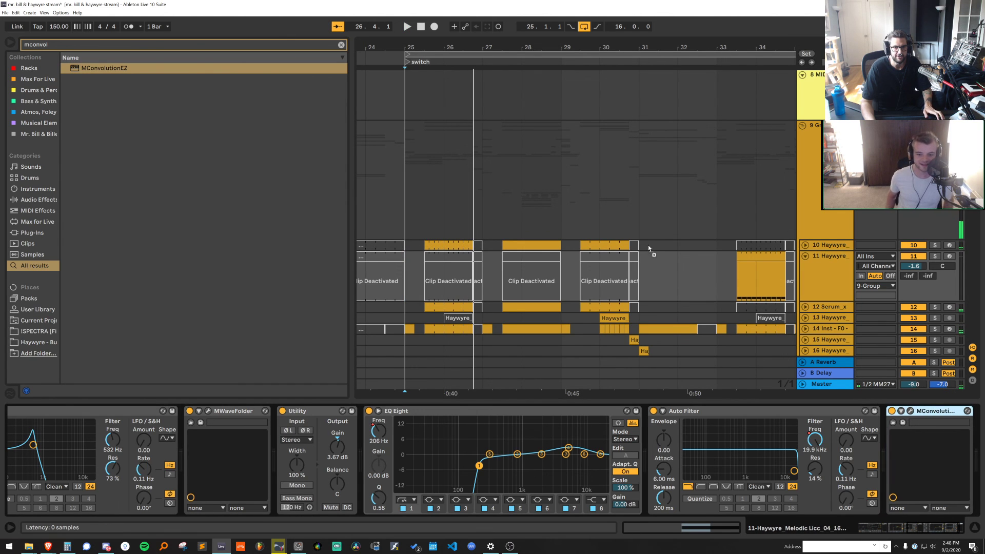
pyautogui.click(462, 246)
# Unfold track 10 and set its volume to 3.0 dB while auditioning the clip at 25.3.1
pyautogui.press('space')
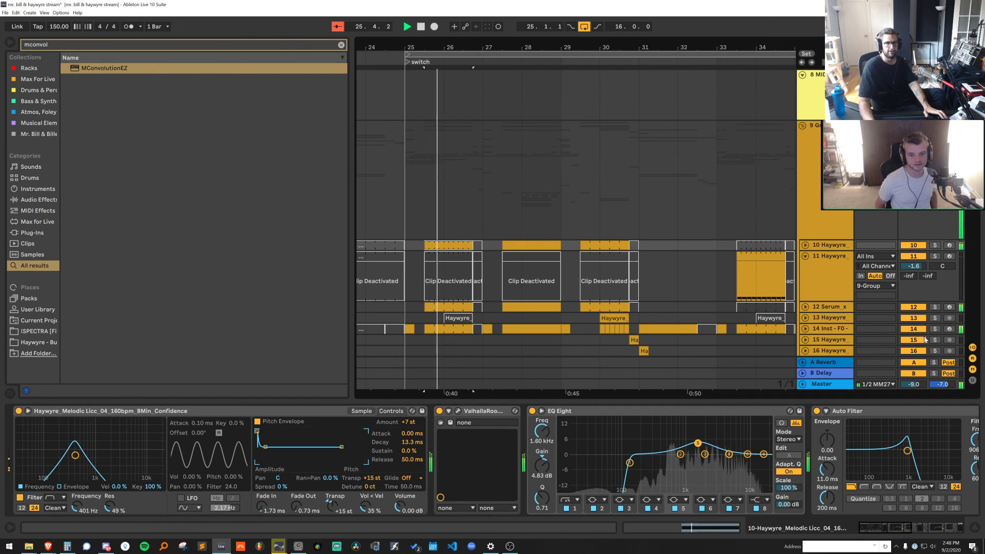
pyautogui.click(805, 245)
pyautogui.press('space')
pyautogui.press('space')
pyautogui.moveTo(907, 255); pyautogui.dragTo(907, 243)
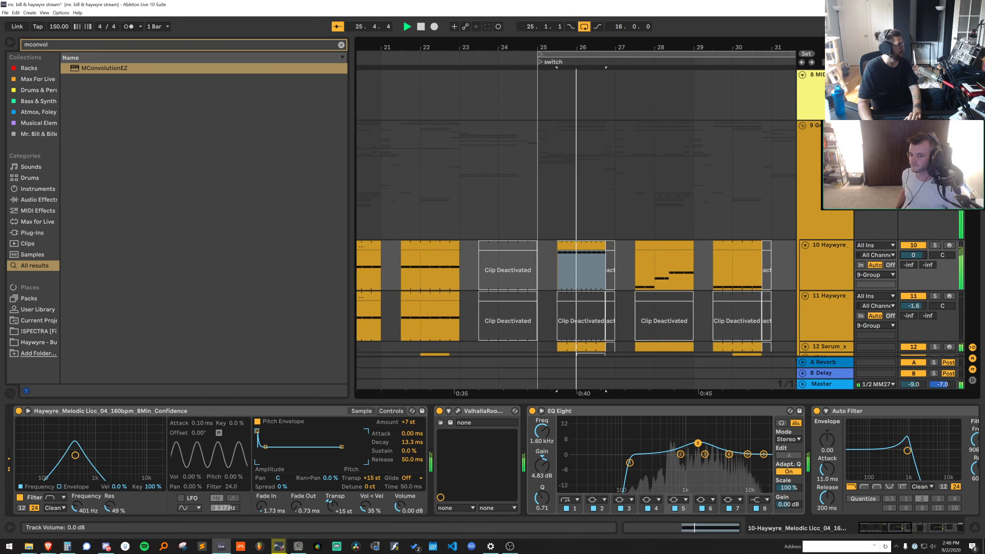
pyautogui.press('space')
pyautogui.press('space')
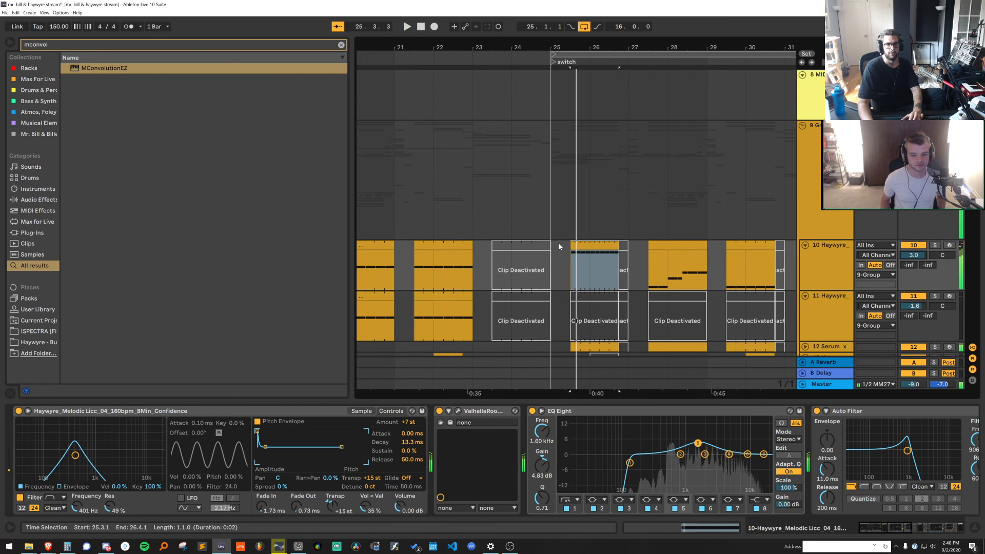
# Set the arrangement's fixed grid to 1/16 and select track 10 with its clip at 27.3.1
pyautogui.click(598, 246)
pyautogui.rightClick(575, 183)
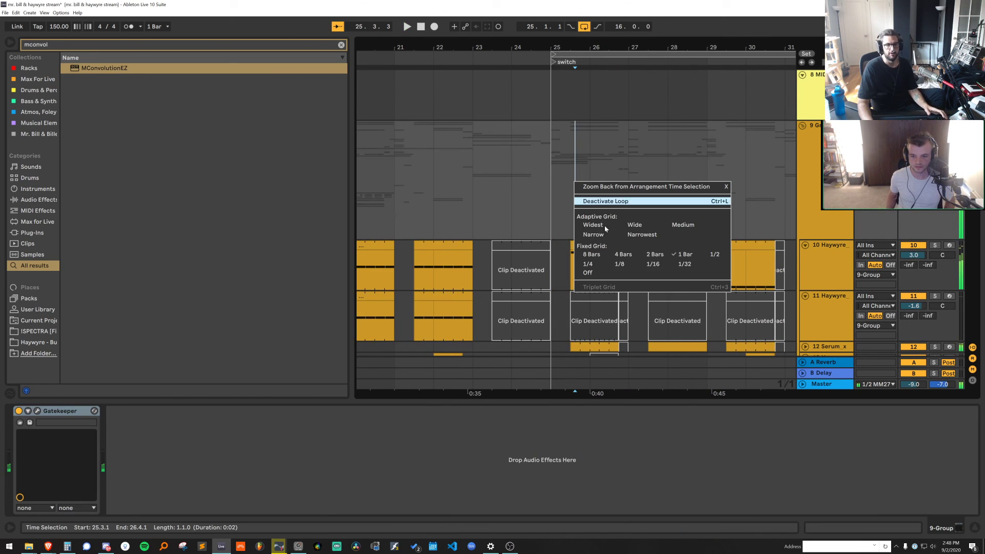
pyautogui.click(653, 264)
pyautogui.click(655, 266)
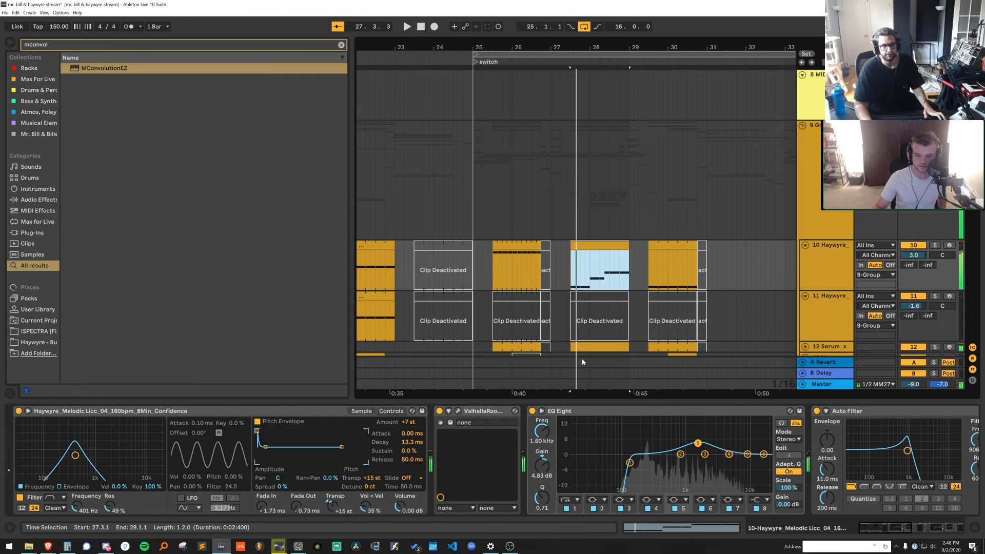
pyautogui.click(813, 281)
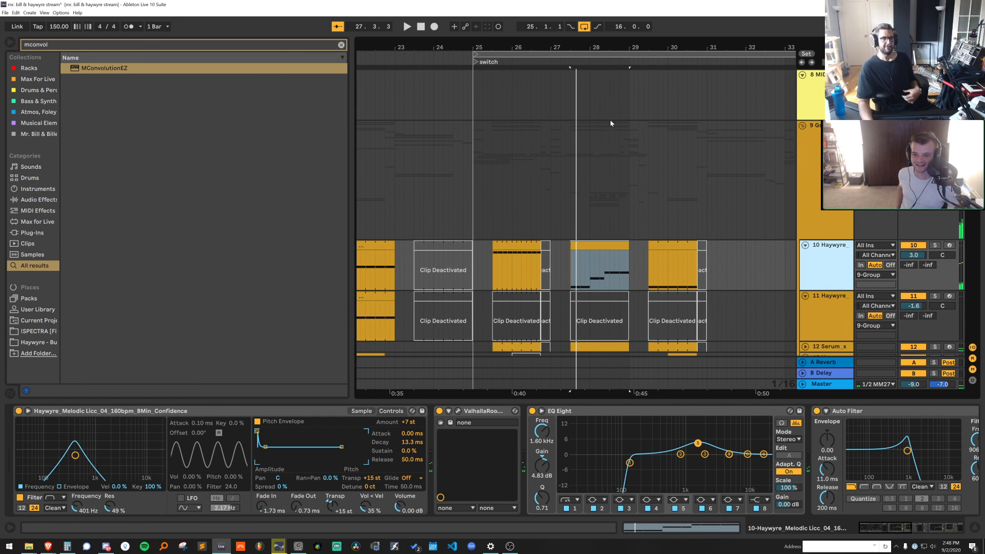
# Duplicate track 10 and keep only the clip at 27.3.1 active on the duplicate, deactivating that clip on track 10
pyautogui.press('x')
pyautogui.moveTo(444, 294); pyautogui.dragTo(727, 317)
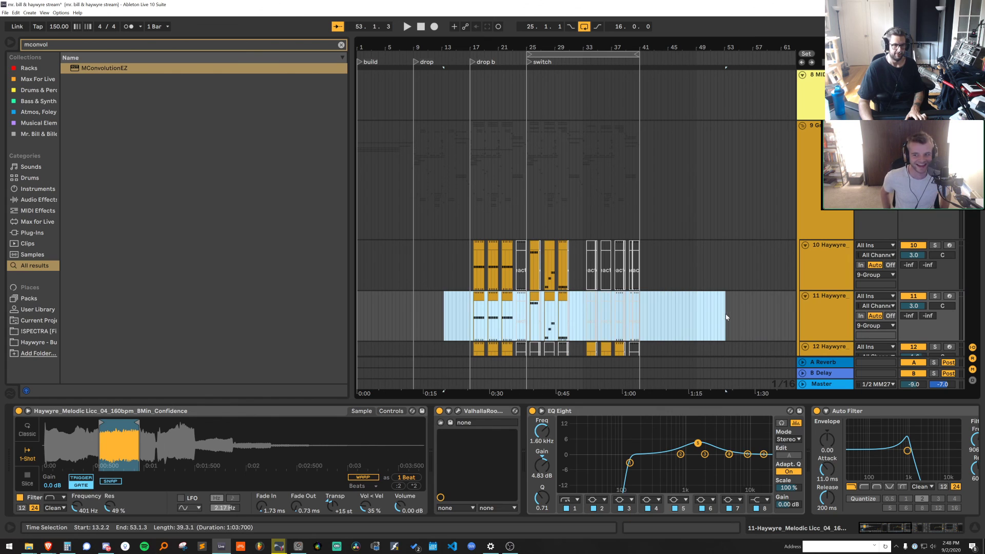
pyautogui.click(547, 246)
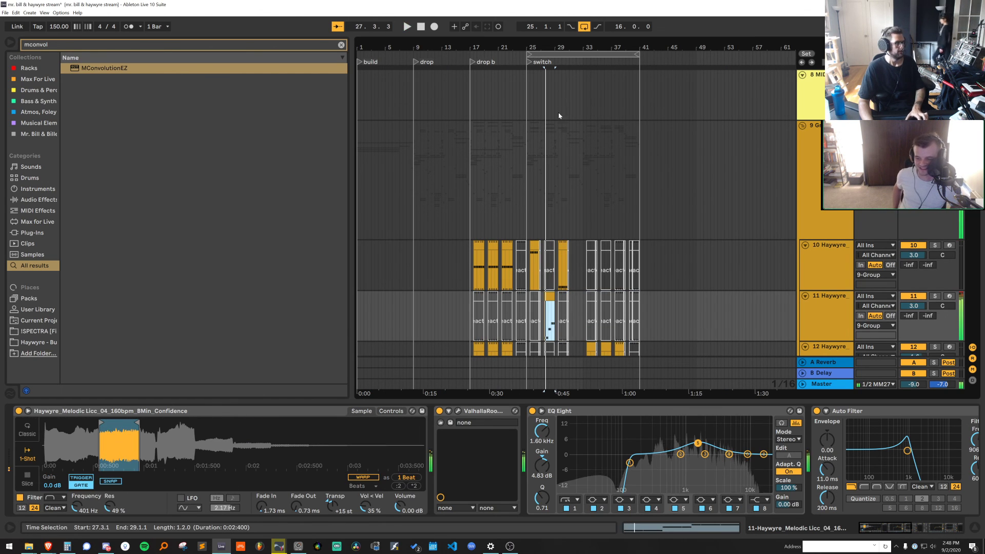
# Solo track 11 and audition its clip at 27.3.1
pyautogui.press('z')
pyautogui.click(935, 296)
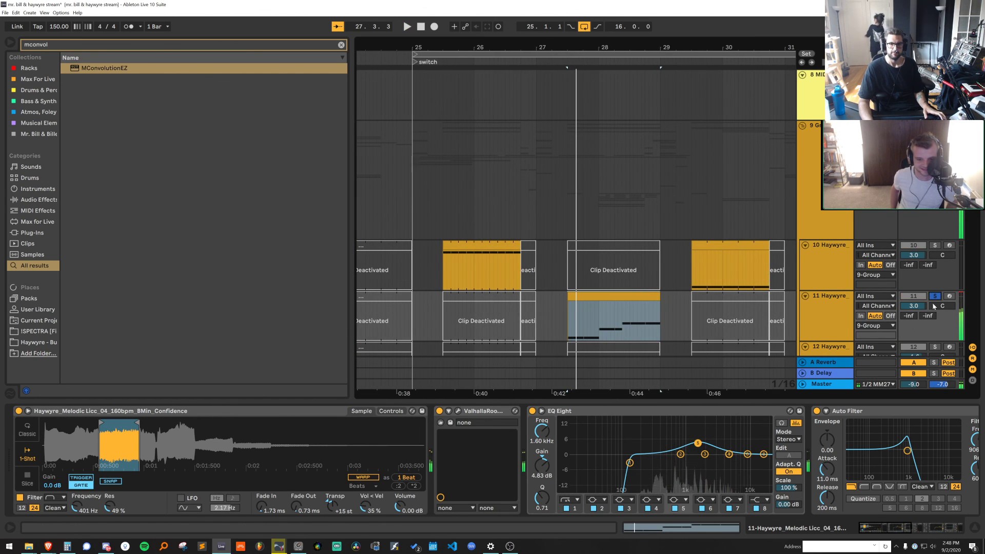
pyautogui.press('space')
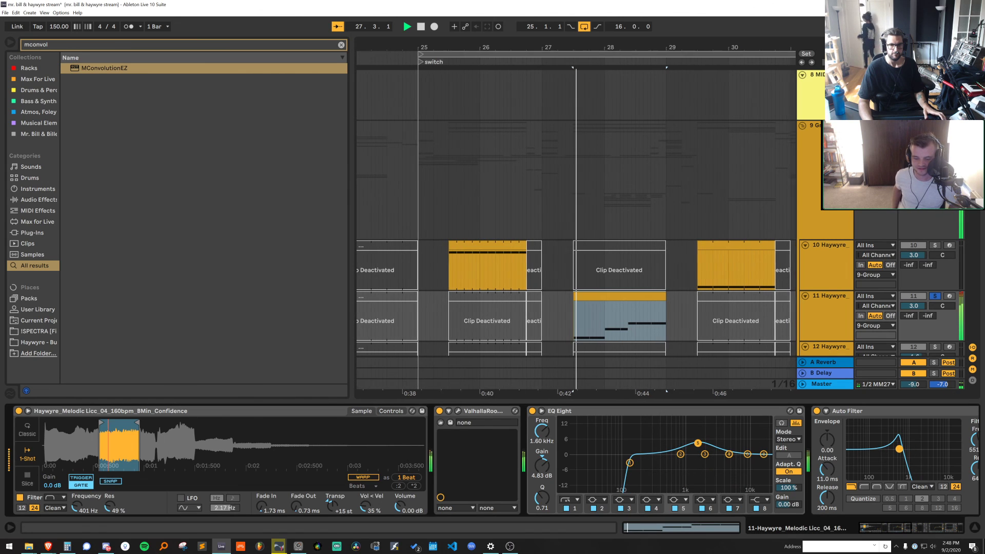
pyautogui.press('space')
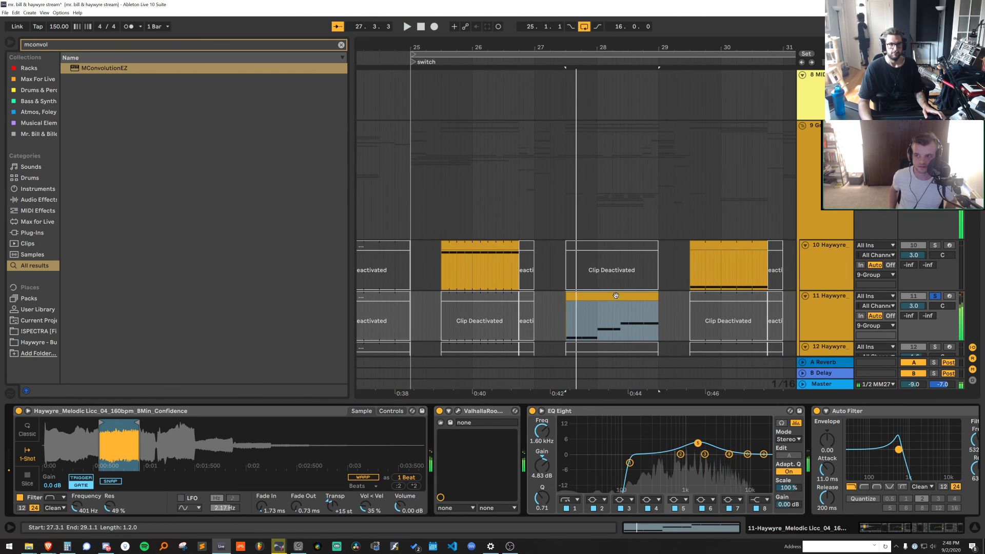
# Open track 11's clip at 27.3.1 and loop its first two F2 notes over a two-beat length
pyautogui.doubleClick(616, 296)
pyautogui.scroll(-5, 574, 466)
pyautogui.scroll(-3, 571, 465)
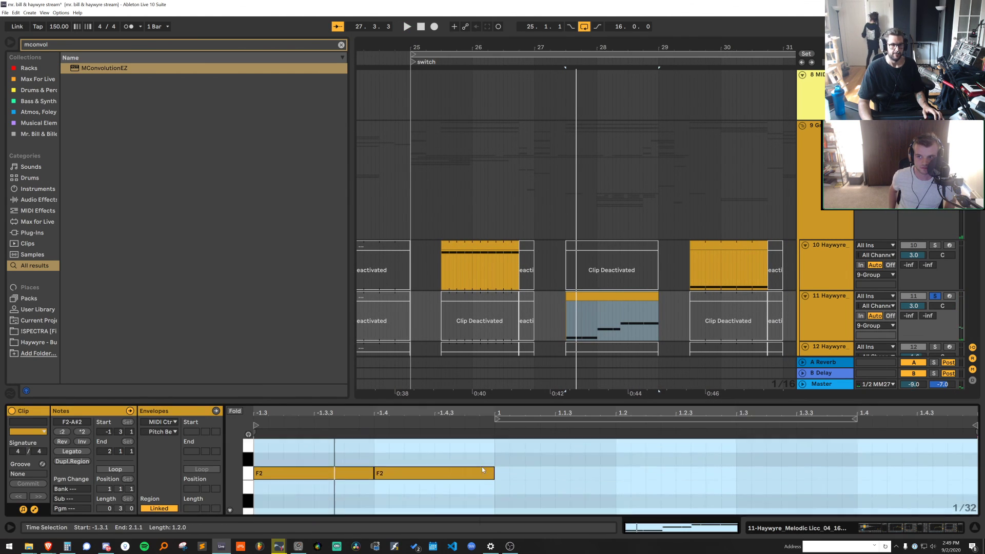
pyautogui.moveTo(448, 483); pyautogui.dragTo(318, 465)
pyautogui.hotkey('ctrl', 'l')
# Unsolo track 11 and set its volume to 0.5 dB while auditioning the looped clip in the mix
pyautogui.press('space')
pyautogui.click(935, 296)
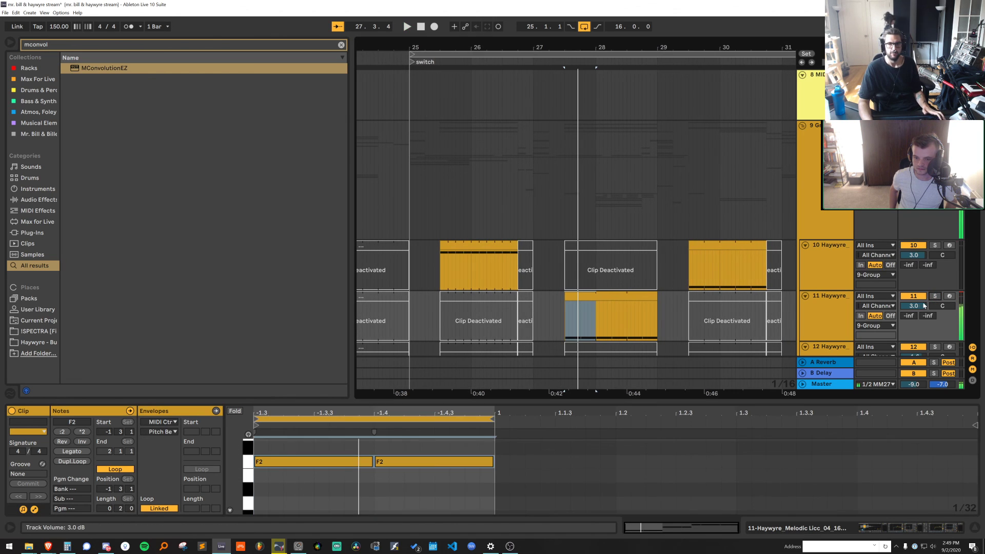
pyautogui.moveTo(915, 306); pyautogui.dragTo(914, 314)
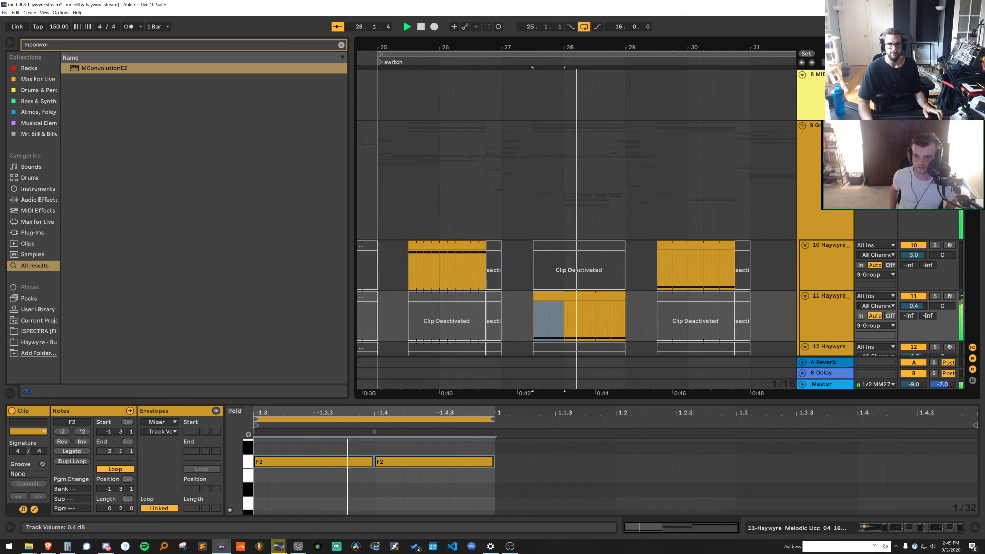
pyautogui.scroll(-3, 668, 301)
pyautogui.press('space')
pyautogui.press('space')
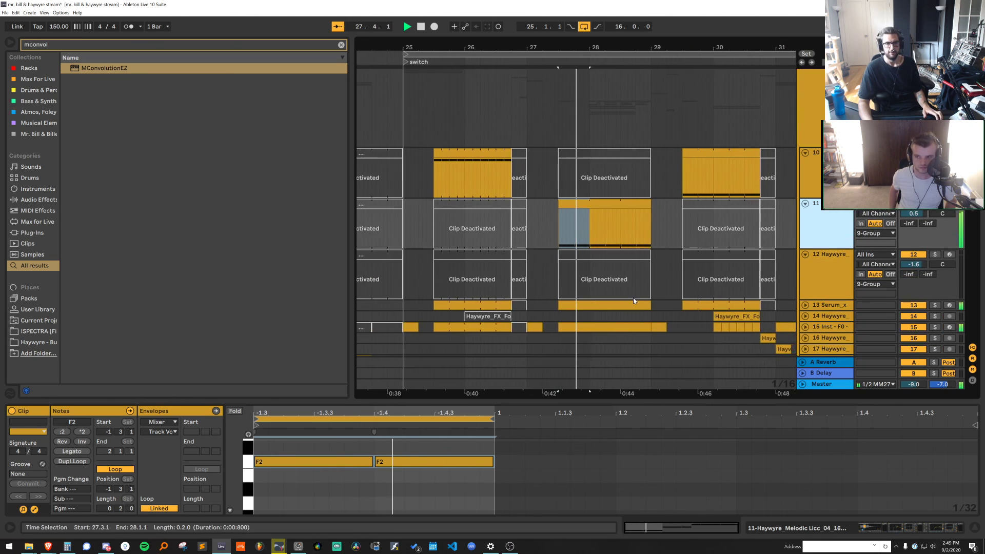
pyautogui.press('space')
# Transpose both notes in track 11's looped clip up two semitones to G2 and audition them
pyautogui.moveTo(427, 440); pyautogui.dragTo(294, 461)
pyautogui.press('Up')
pyautogui.press('Up')
pyautogui.press('space')
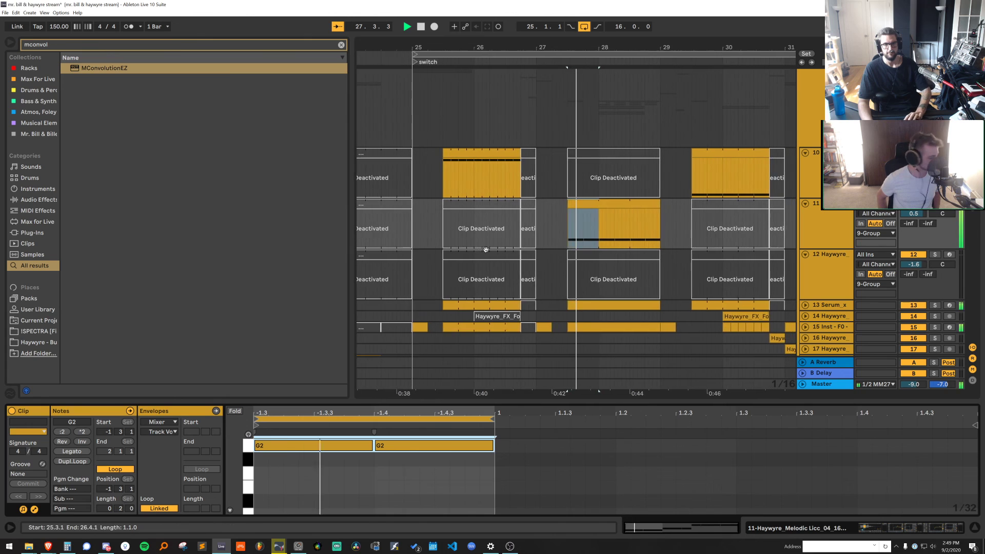
# Search the device library for "eq" and add an EQ Eight after MConvolutionEZ on track 11
pyautogui.click(577, 203)
pyautogui.doubleClick(823, 226)
pyautogui.press('space')
pyautogui.hotkey('ctrl', 'f')
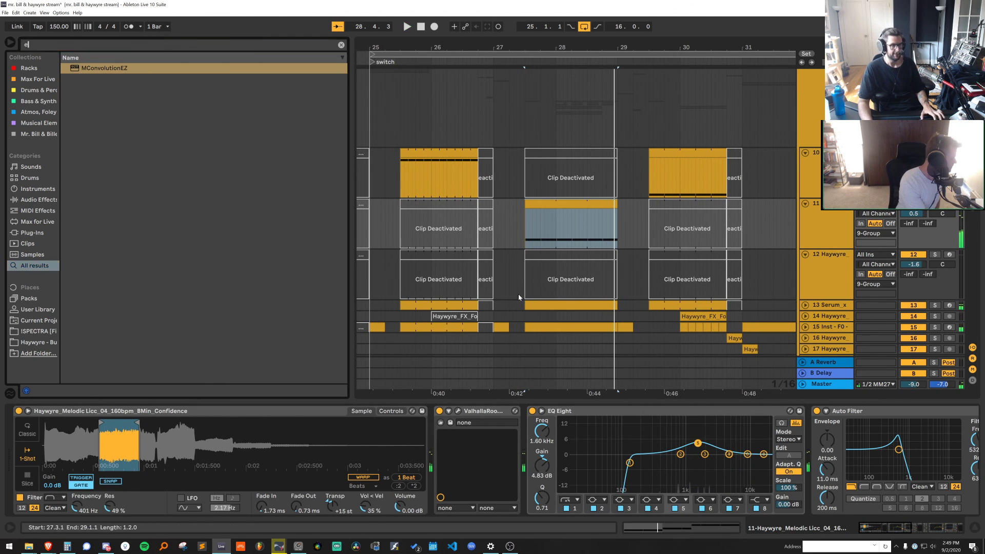
pyautogui.write('eq')
pyautogui.press('Down')
pyautogui.press('Return')
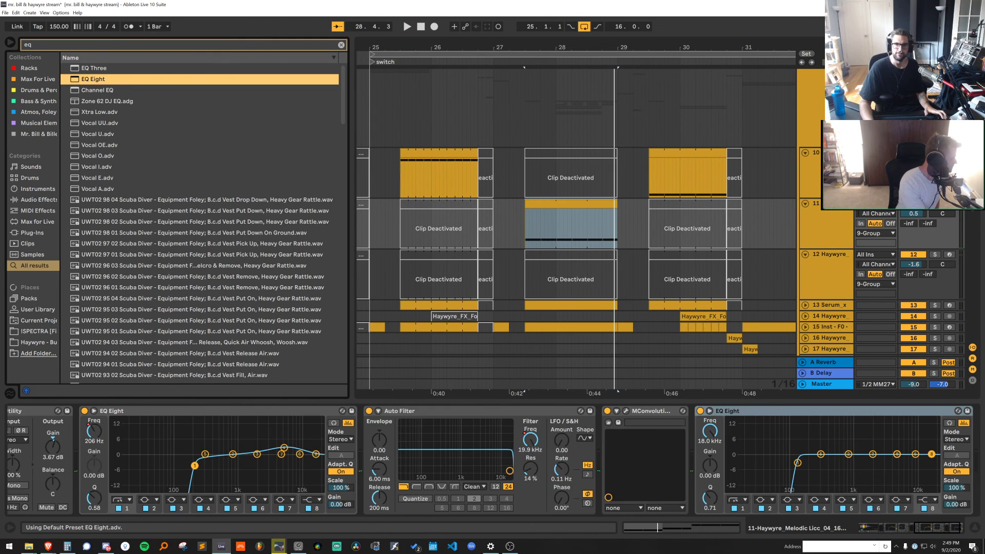
# Insert an audio track below track 11 and open the Haywyre sample library's [H] 04 FX folder
pyautogui.click(848, 224)
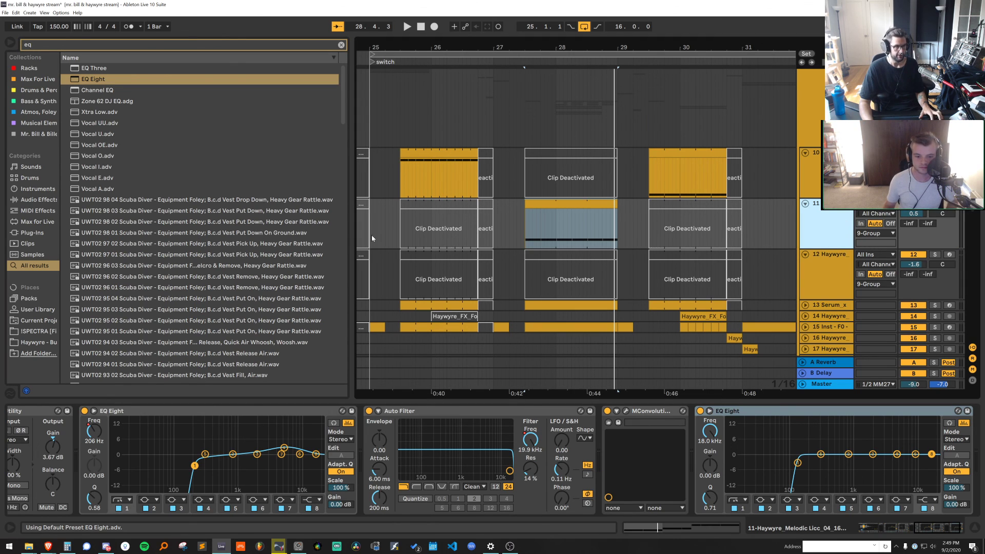
pyautogui.click(58, 342)
pyautogui.hotkey('ctrl', 't')
pyautogui.click(342, 44)
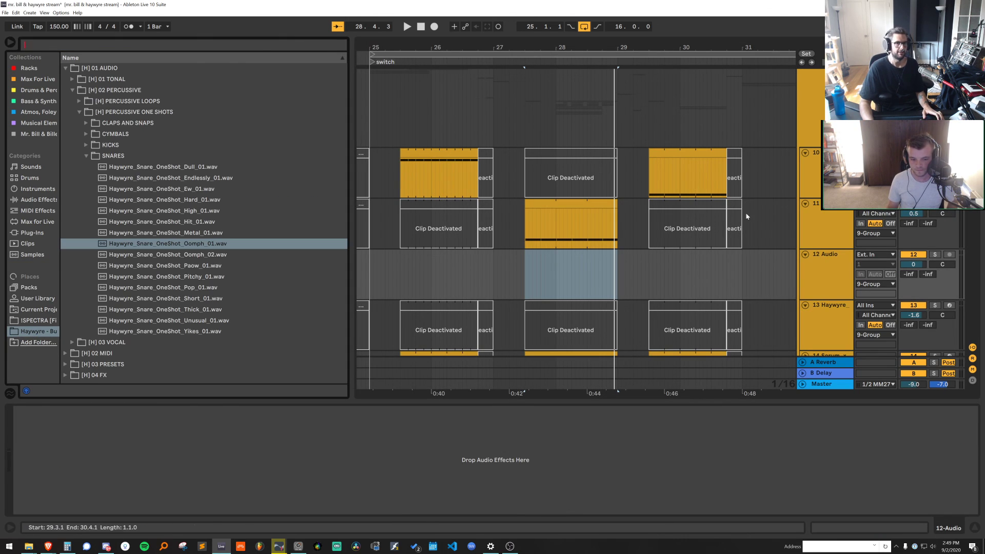
pyautogui.click(110, 374)
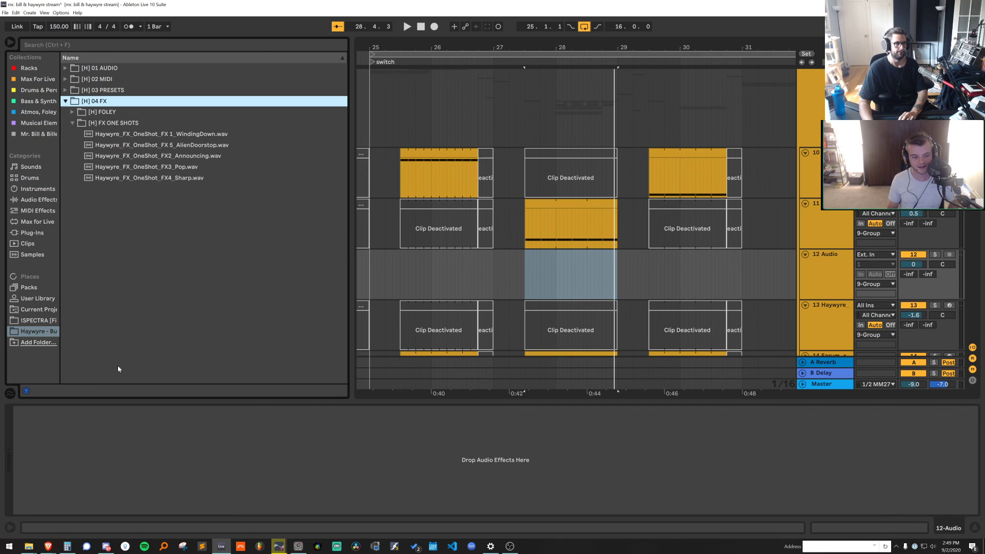
# Preview the FX2_Announcing one-shot and the electric drill samples in the FOLEY folder
pyautogui.click(178, 157)
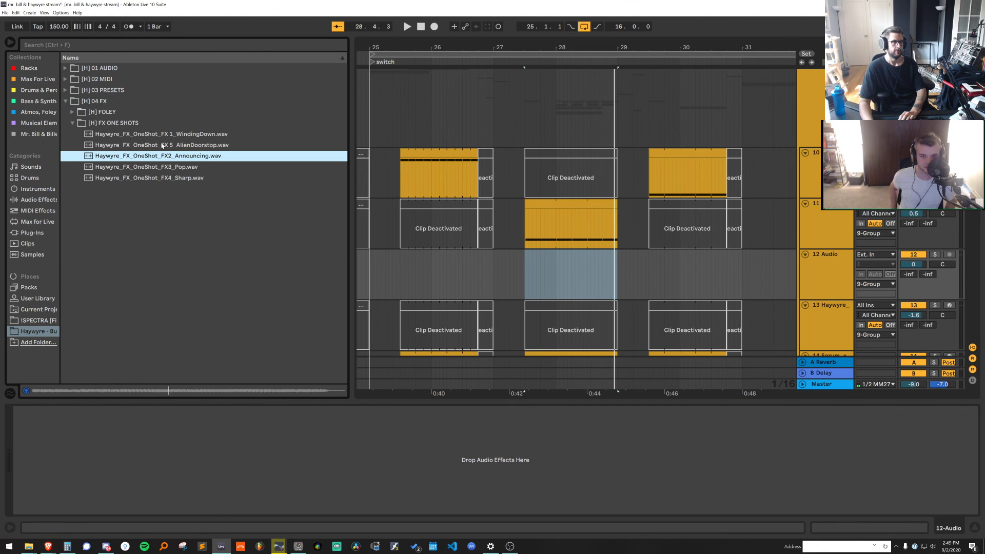
pyautogui.click(129, 122)
pyautogui.click(123, 112)
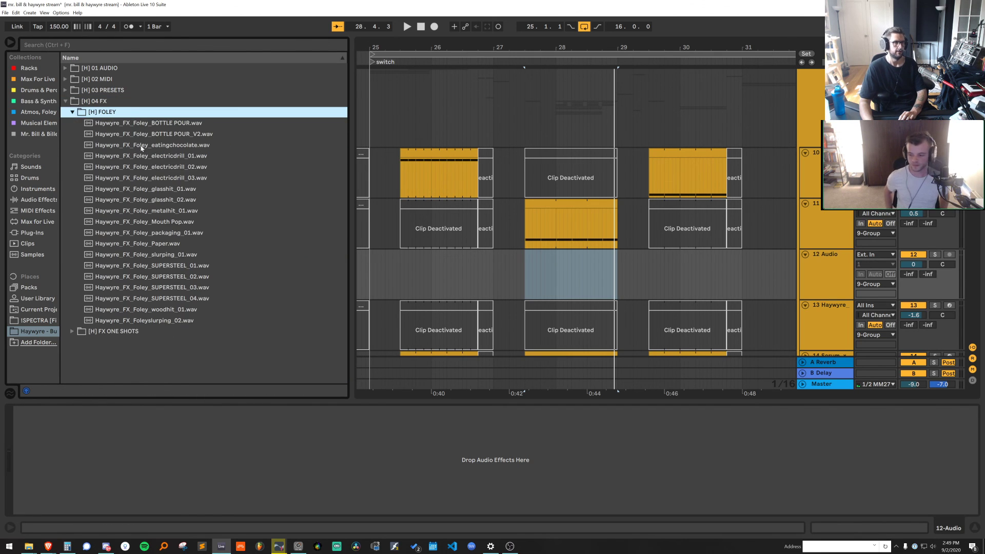
pyautogui.click(149, 167)
pyautogui.click(149, 178)
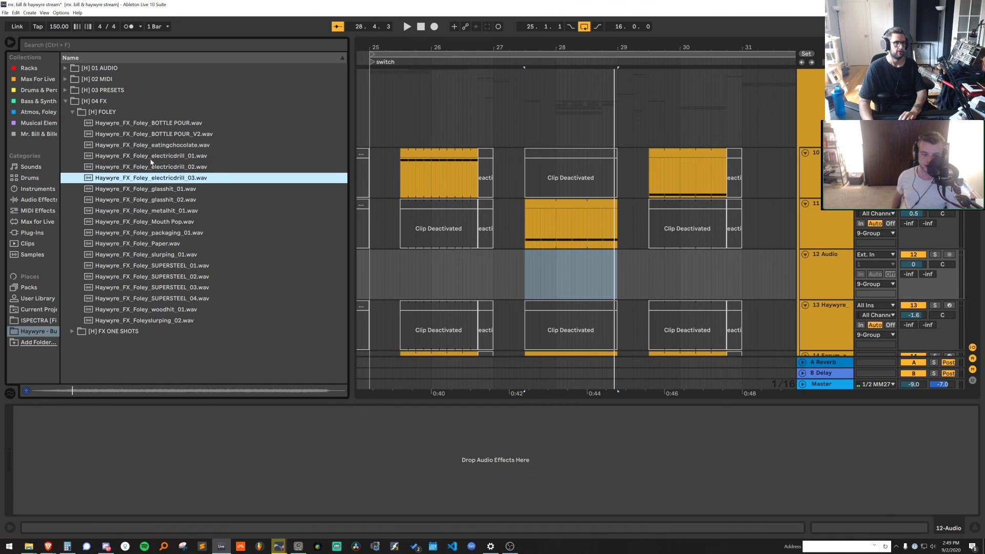
pyautogui.click(151, 161)
# Place Haywyre_FX_Foley_electricdrill_01.wav on the new audio track at 27.3.1 and audition it
pyautogui.moveTo(157, 153); pyautogui.dragTo(526, 269)
pyautogui.press('space')
pyautogui.press('space')
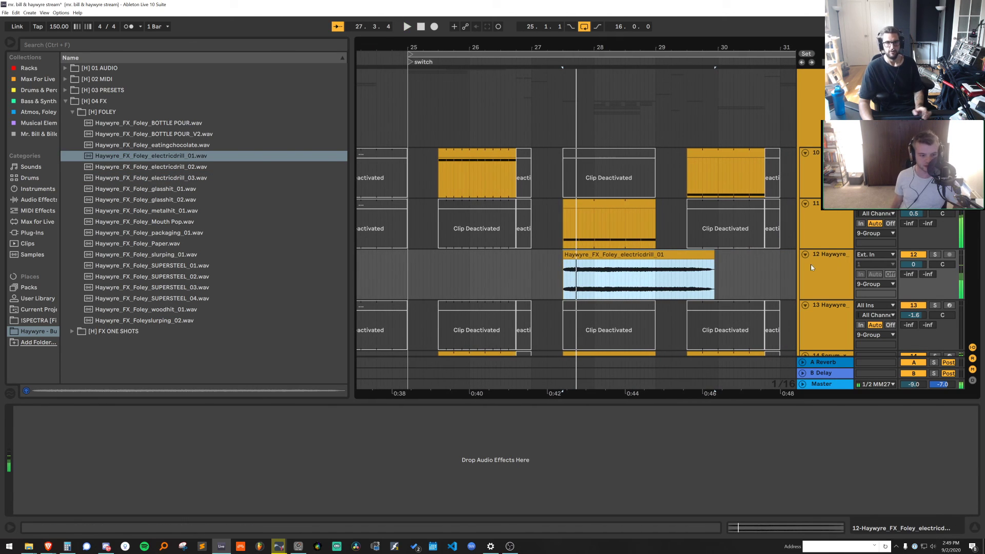
# Transpose the electric drill clip to -3 st and solo track 12 to audition it
pyautogui.doubleClick(622, 254)
pyautogui.press('space')
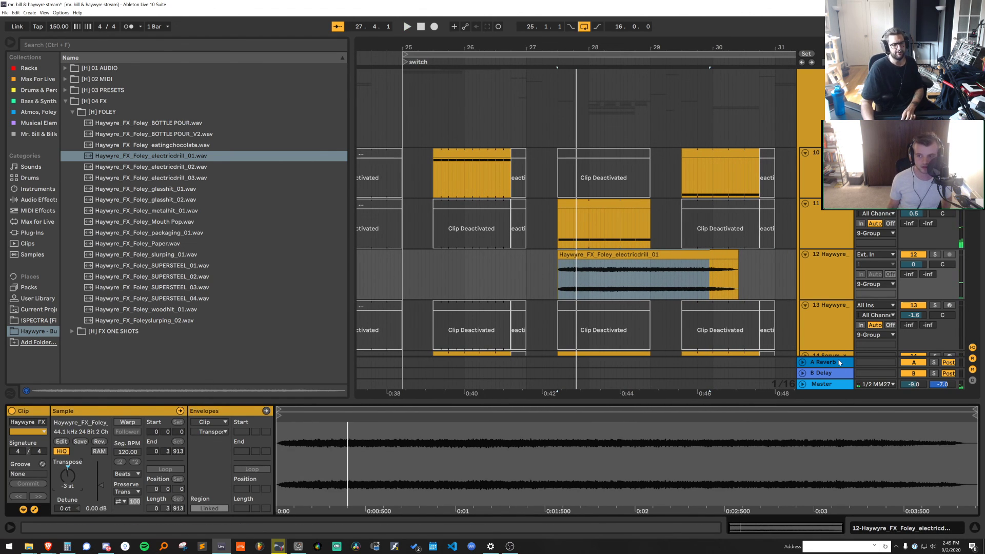
pyautogui.click(932, 256)
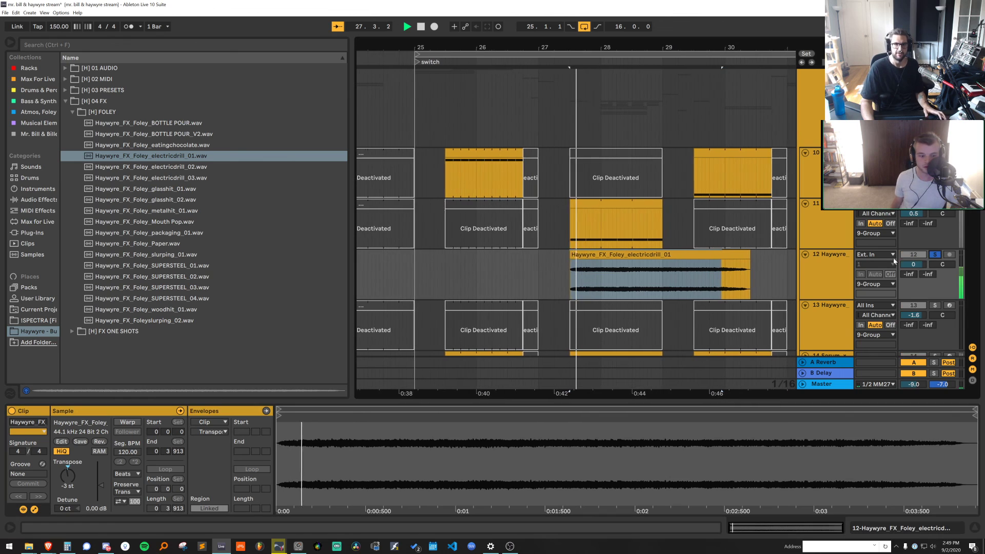
pyautogui.click(703, 263)
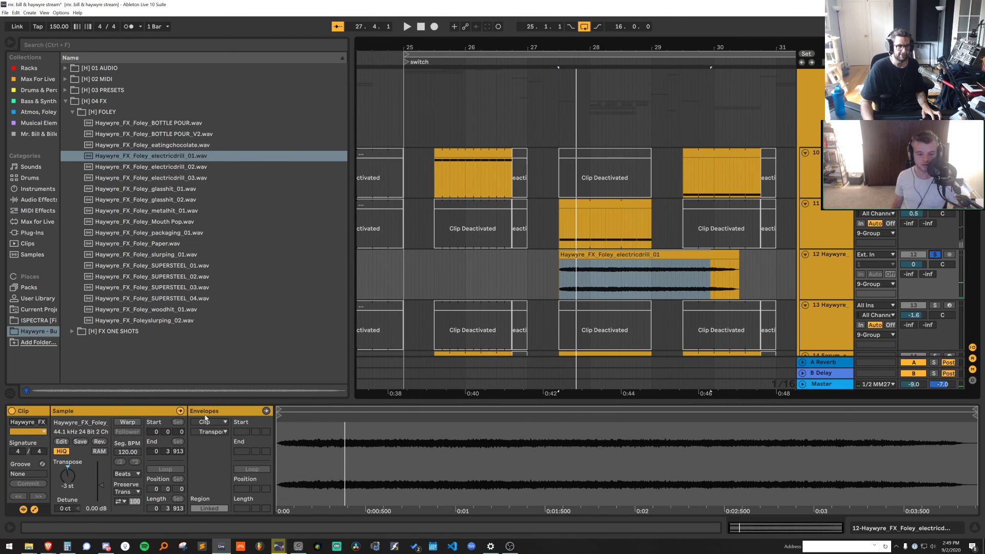
# Warp the electric drill clip, loop its first beat, transpose it to -27 st and audition it in the mix
pyautogui.click(127, 422)
pyautogui.moveTo(339, 440); pyautogui.dragTo(277, 451)
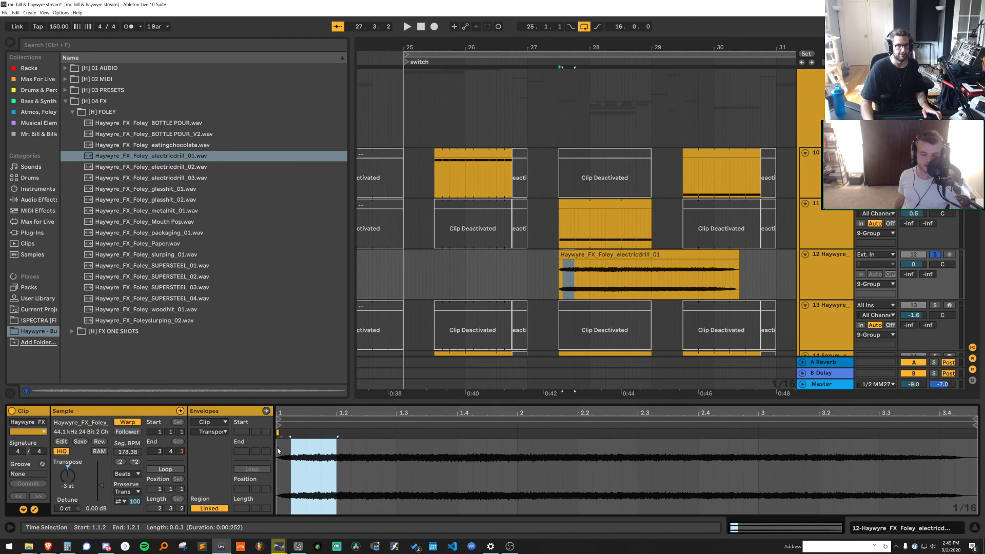
pyautogui.hotkey('ctrl', 'l')
pyautogui.press('space')
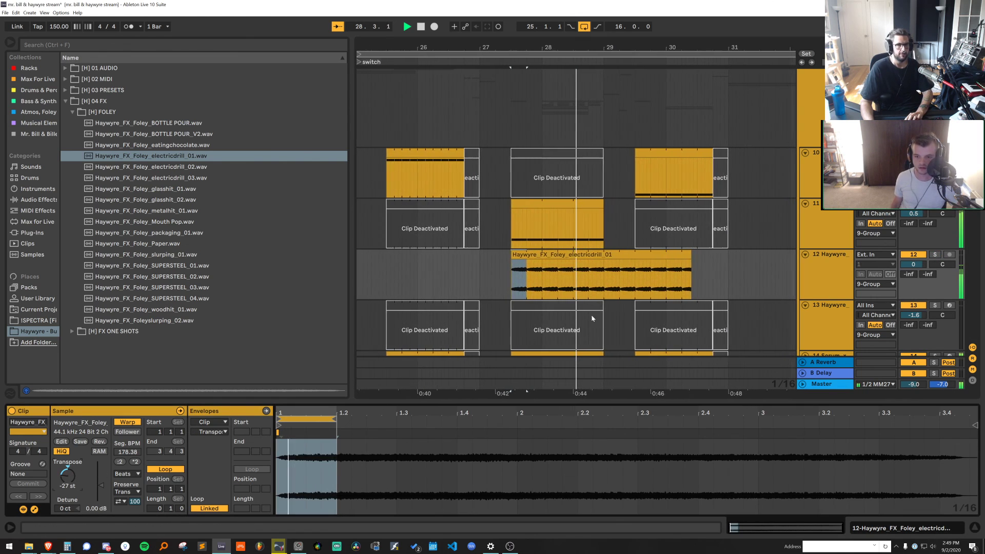
# Delete the electric drill audio track
pyautogui.click(830, 271)
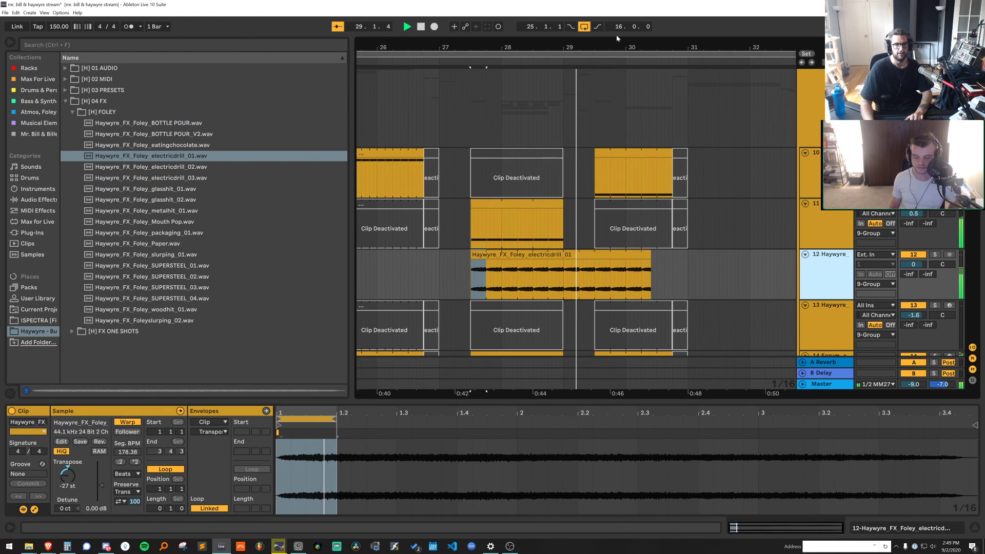
pyautogui.press('Delete')
# Deactivate track 10's clip at 29.3.1, activate track 12's clip there instead, and audition it
pyautogui.moveTo(618, 47); pyautogui.dragTo(616, 15)
pyautogui.press('space')
pyautogui.click(600, 154)
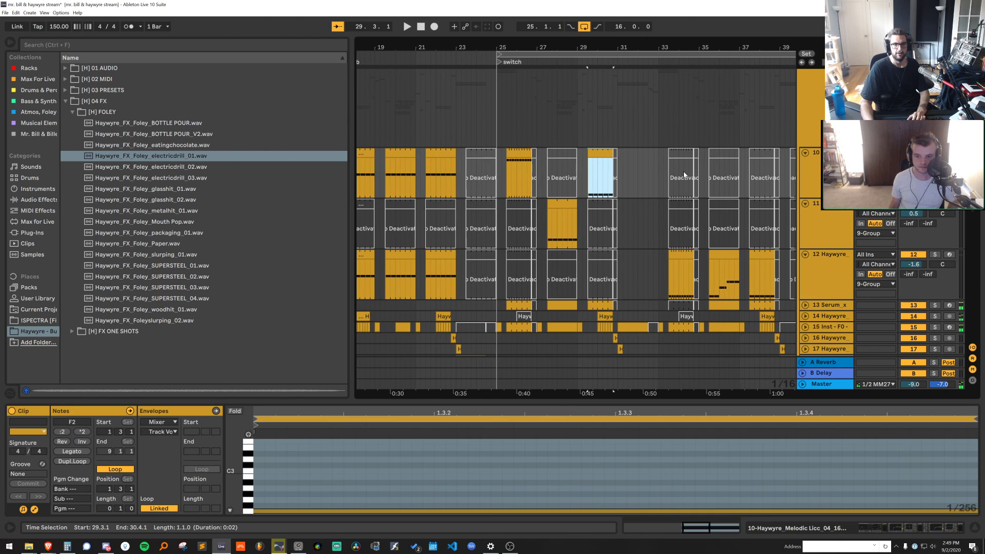
pyautogui.press('space')
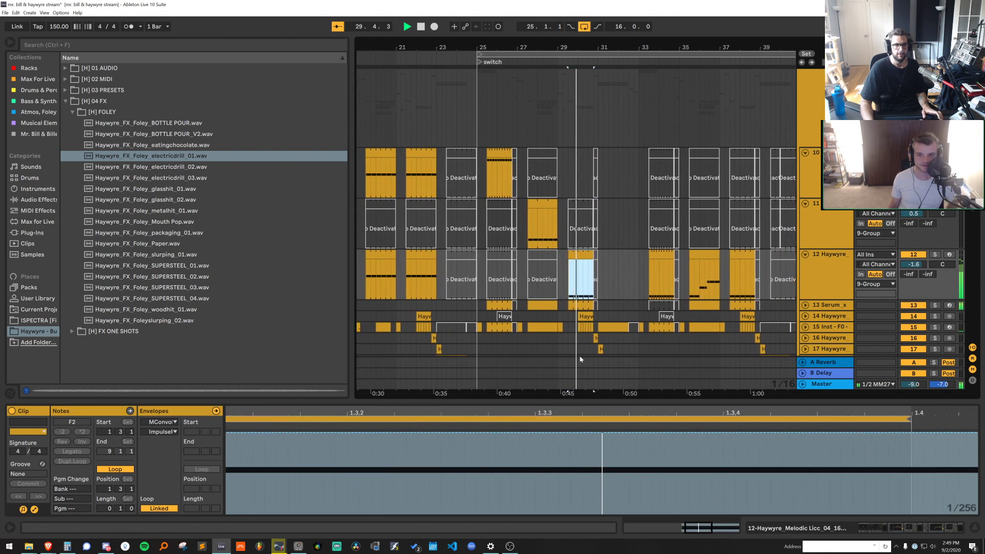
# Try track 12's clip at 29.3.1 on F3, F2 and F1, soloed and in the mix, and set its notes to F#2
pyautogui.press('space')
pyautogui.hotkey('shift', 'Up')
pyautogui.press('space')
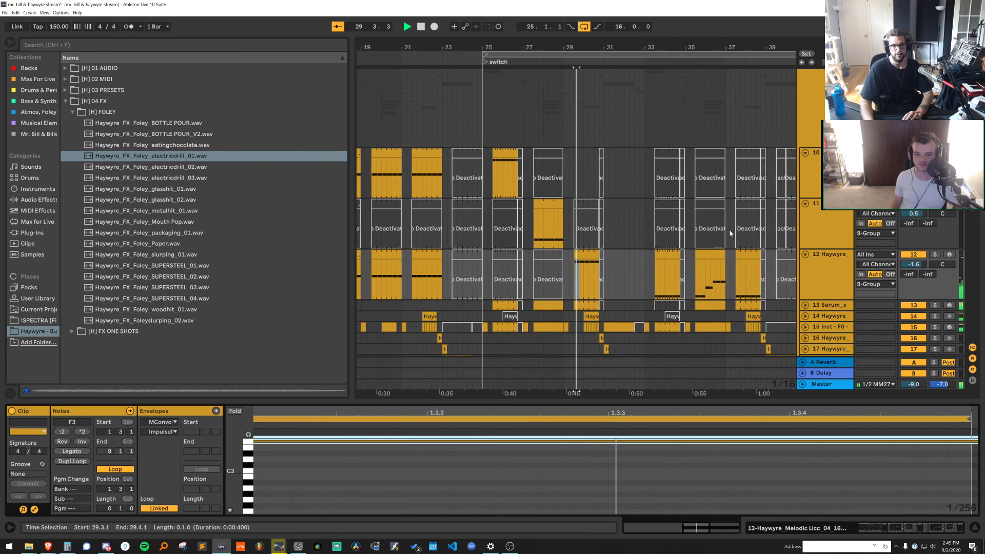
pyautogui.click(935, 255)
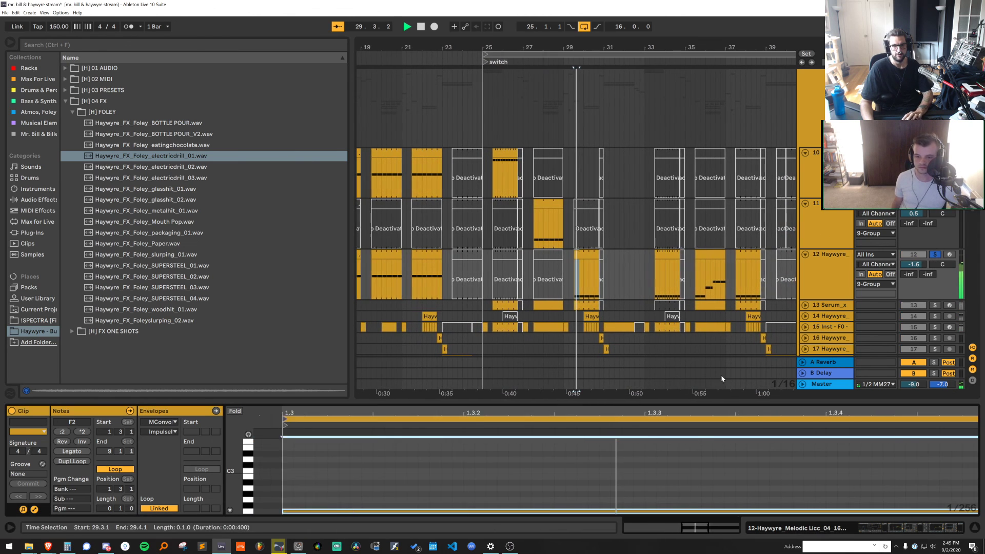
pyautogui.press('space')
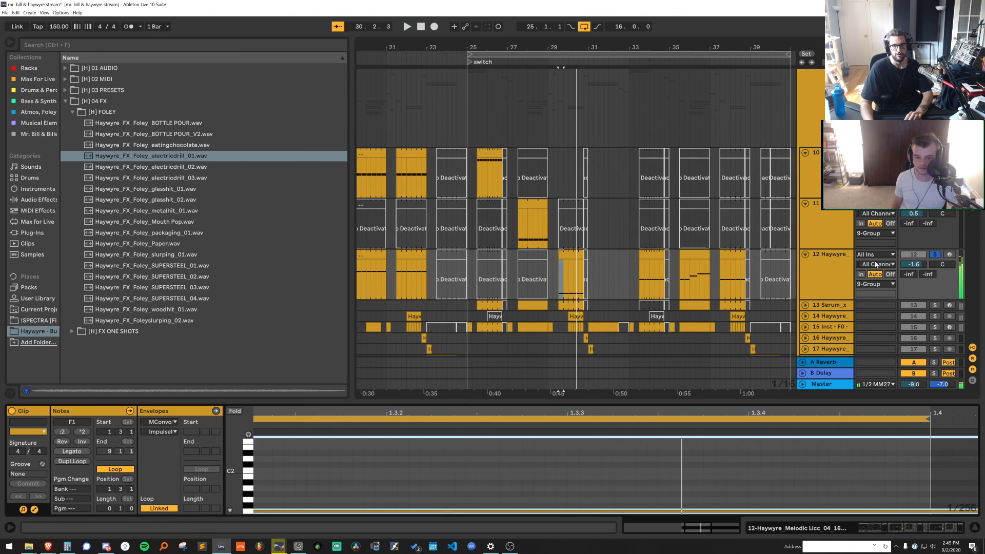
pyautogui.click(934, 255)
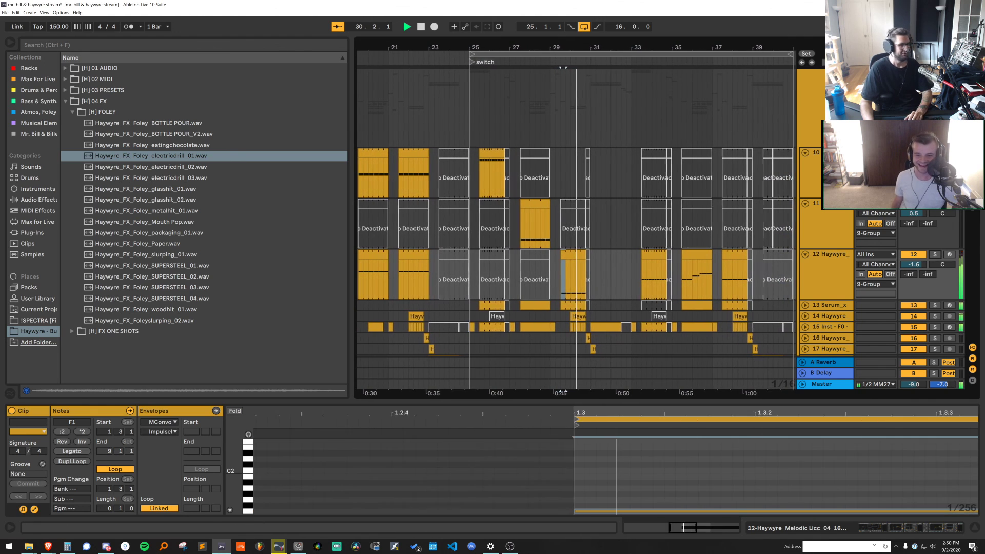
pyautogui.press('space')
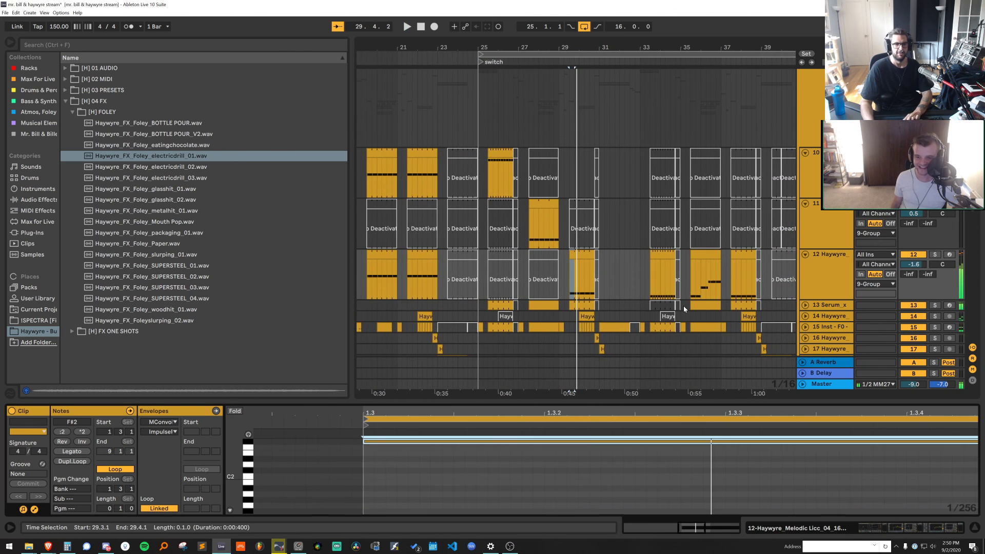
# Switch the active clip at 29.3.1 from track 12 to track 11 and transpose all its notes up to G2
pyautogui.click(571, 234)
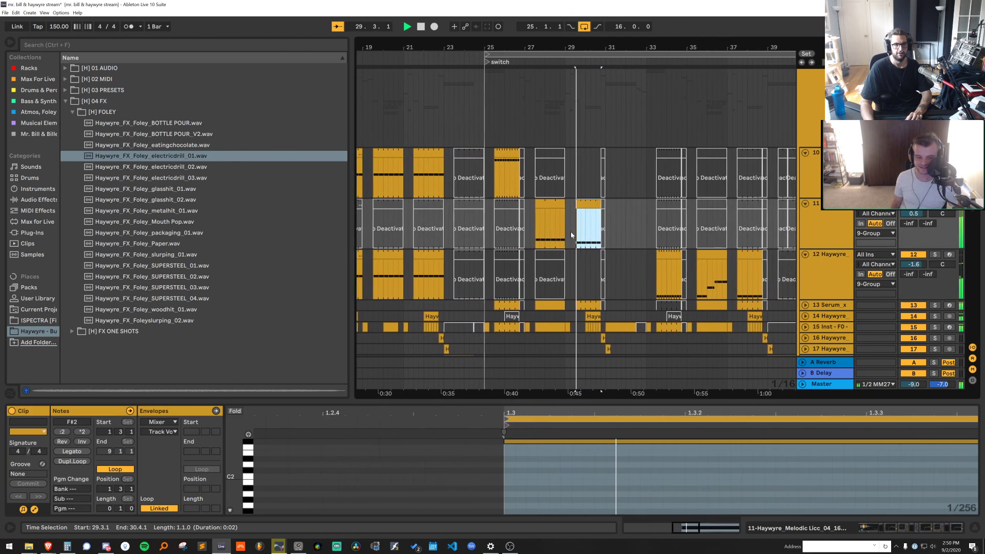
pyautogui.click(623, 473)
pyautogui.hotkey('ctrl', 'a')
pyautogui.press('Up')
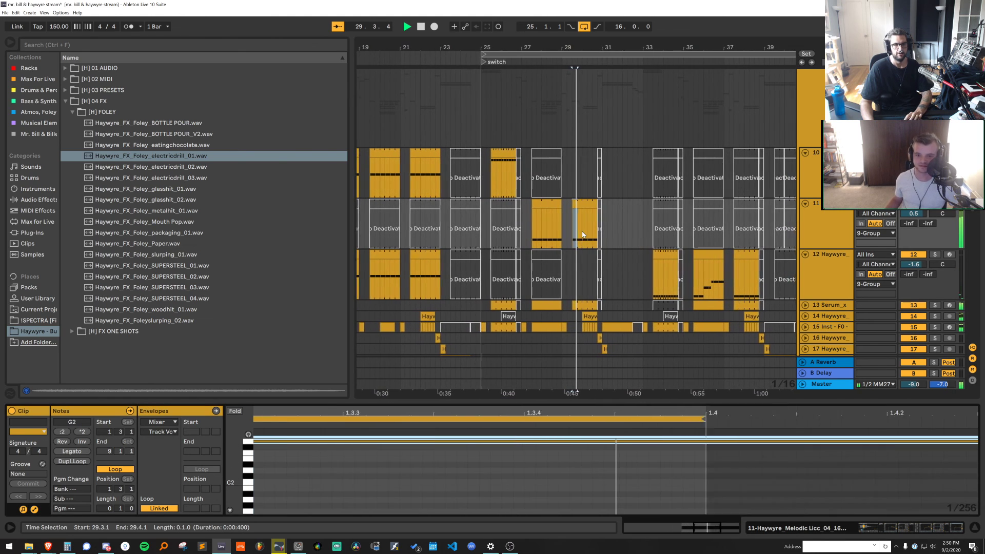
# Set track 11's volume to 3.5 dB while auditioning its clip at 29.3.1
pyautogui.press('space')
pyautogui.press('space')
pyautogui.moveTo(913, 214)
pyautogui.mouseDown()
pyautogui.moveTo(914, 195)
pyautogui.moveTo(913, 220)
pyautogui.mouseUp()
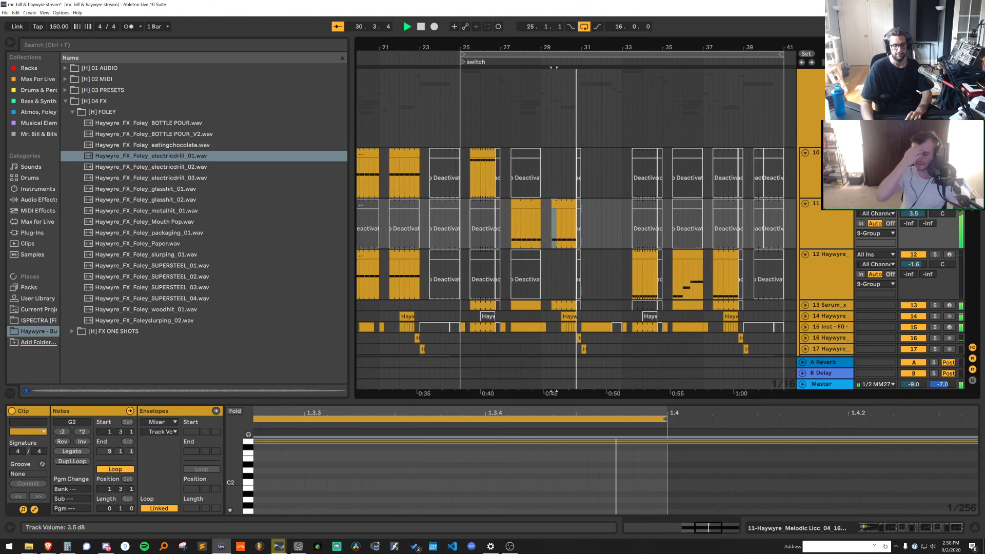
# Audition the arrangement through the switch section and set track 11's volume to 2.7 dB
pyautogui.rightClick(595, 171)
pyautogui.click(677, 255)
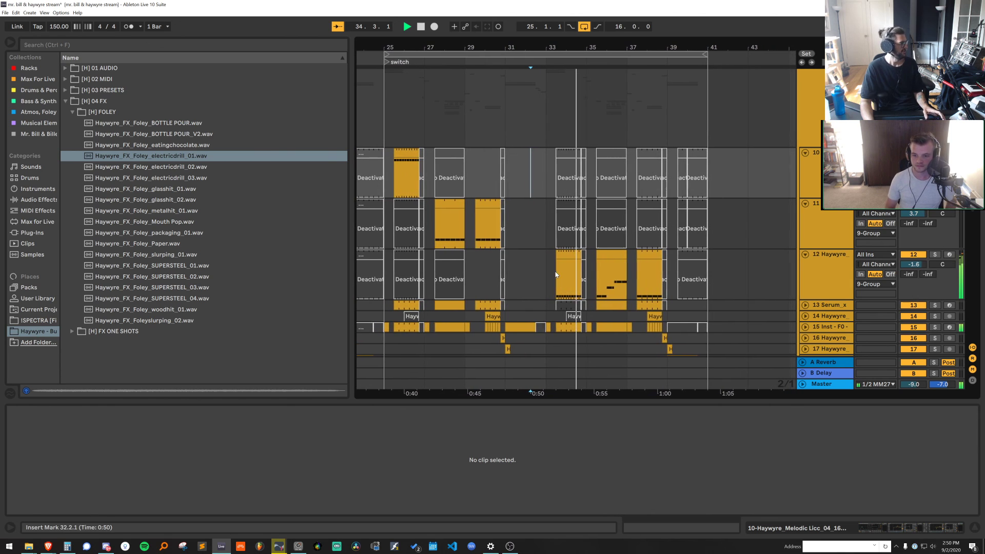
pyautogui.press('space')
pyautogui.moveTo(463, 49); pyautogui.dragTo(640, 48)
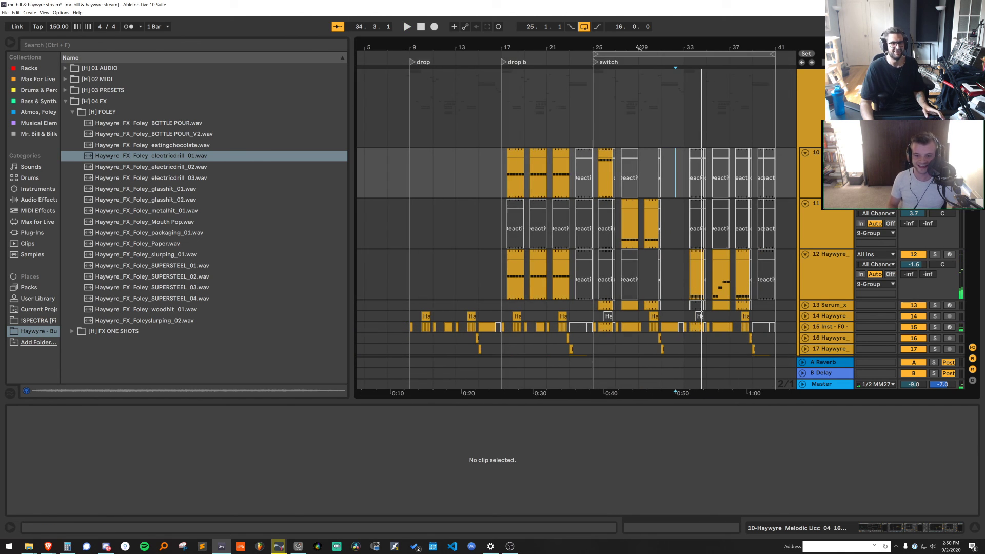
pyautogui.click(570, 108)
pyautogui.press('space')
pyautogui.moveTo(478, 275); pyautogui.dragTo(595, 271)
pyautogui.click(597, 132)
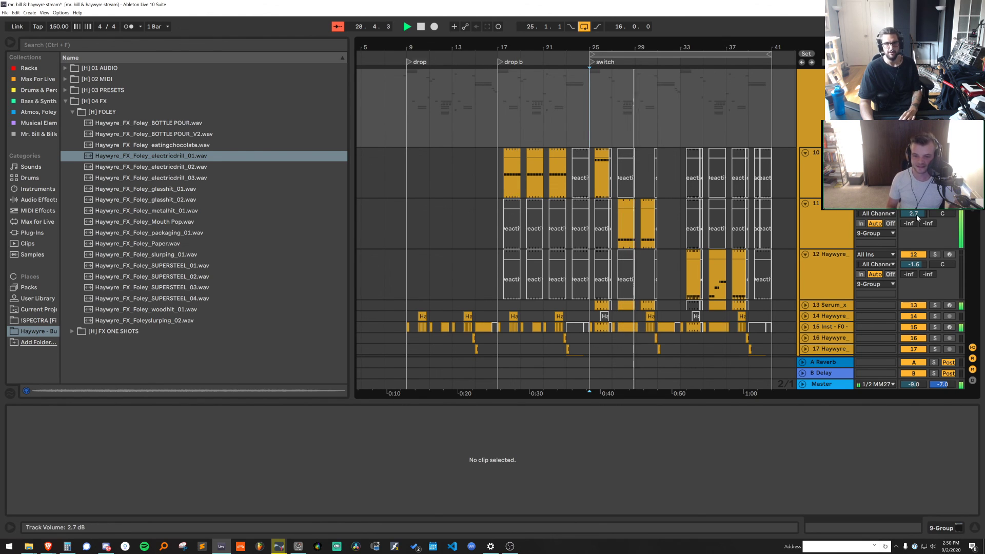
# Add a default Saturator at the end of track 11's device chain and check the track's Auto Filter frequency automation
pyautogui.click(842, 217)
pyautogui.hotkey('ctrl', 'f')
pyautogui.write('sat')
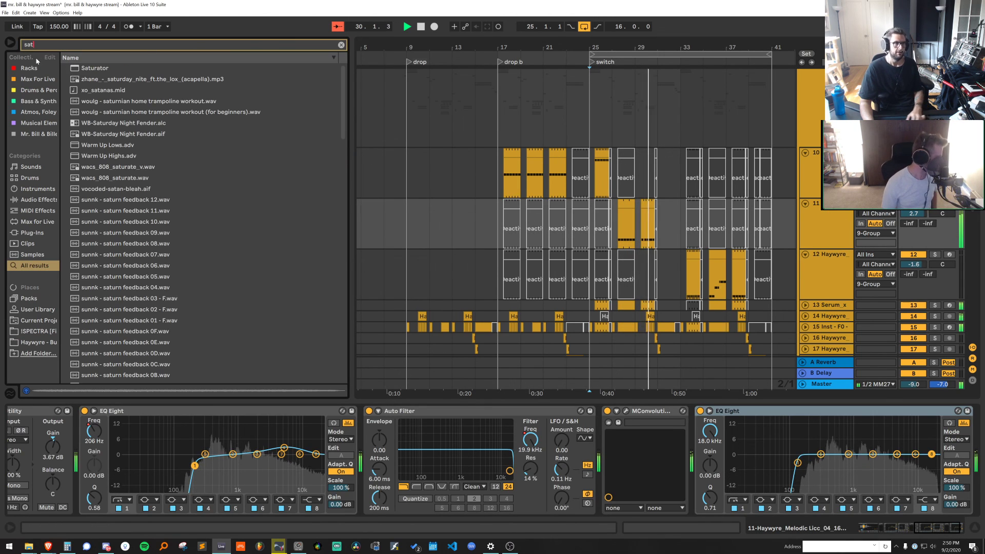
pyautogui.click(76, 66)
pyautogui.press('Return')
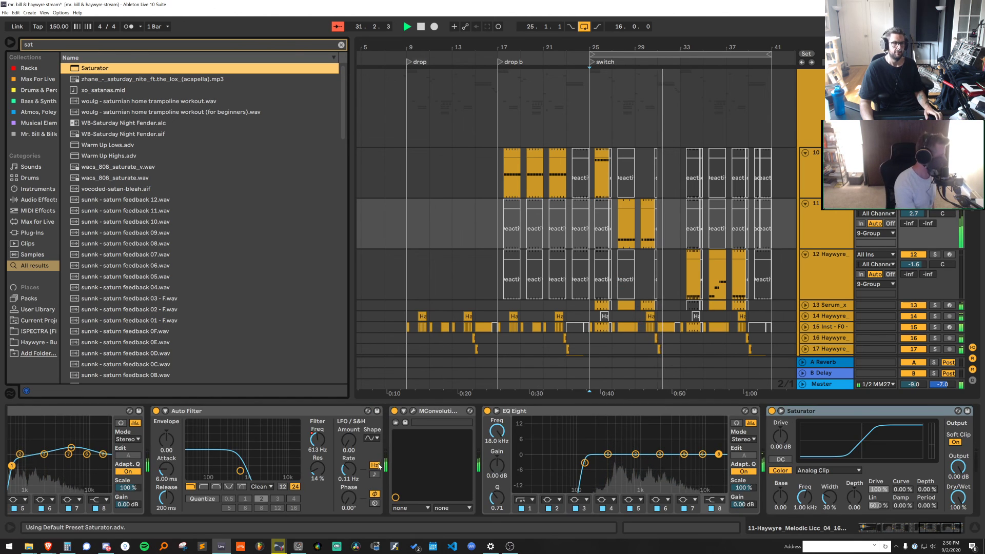
pyautogui.press('a')
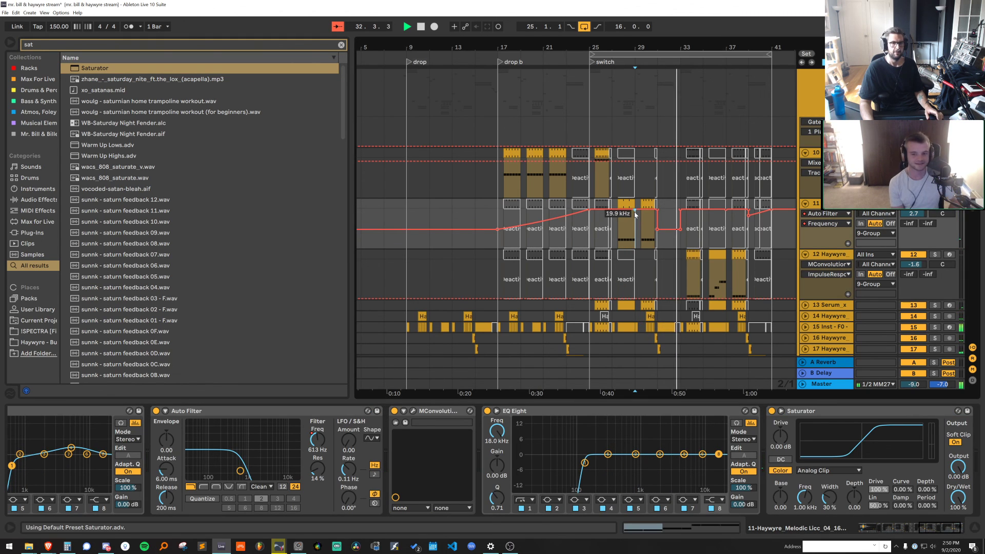
pyautogui.press('a')
# Unfold track 13, deactivate its clip at 35.3.1, and move track 12's clip at that position to track 10
pyautogui.click(688, 230)
pyautogui.click(692, 265)
pyautogui.click(692, 265)
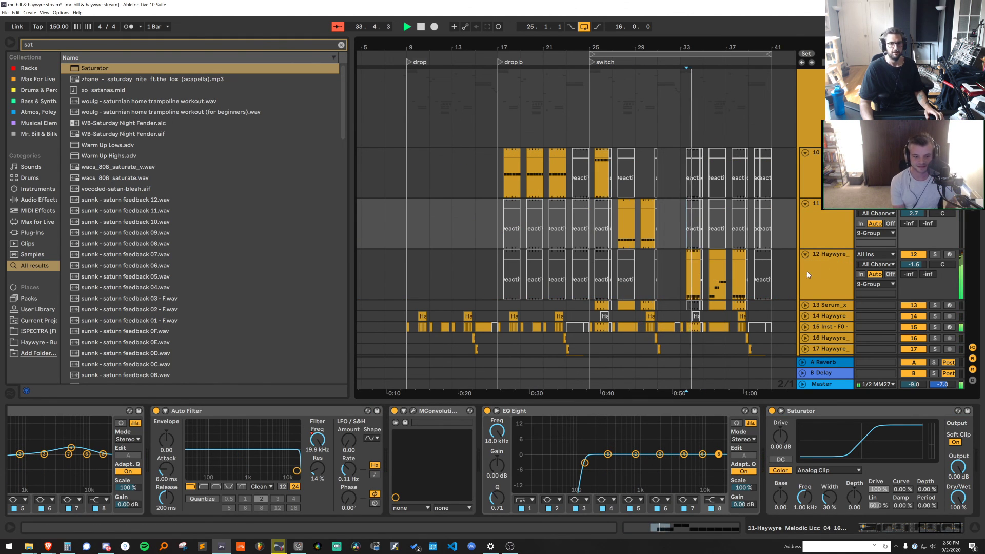
pyautogui.click(805, 305)
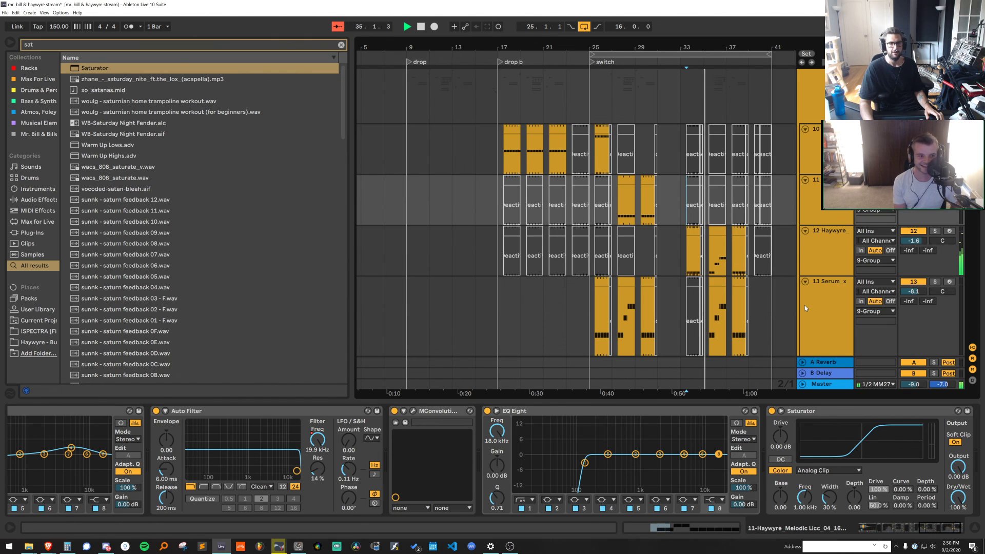
pyautogui.click(716, 281)
pyautogui.press('0')
pyautogui.moveTo(719, 232); pyautogui.dragTo(719, 131)
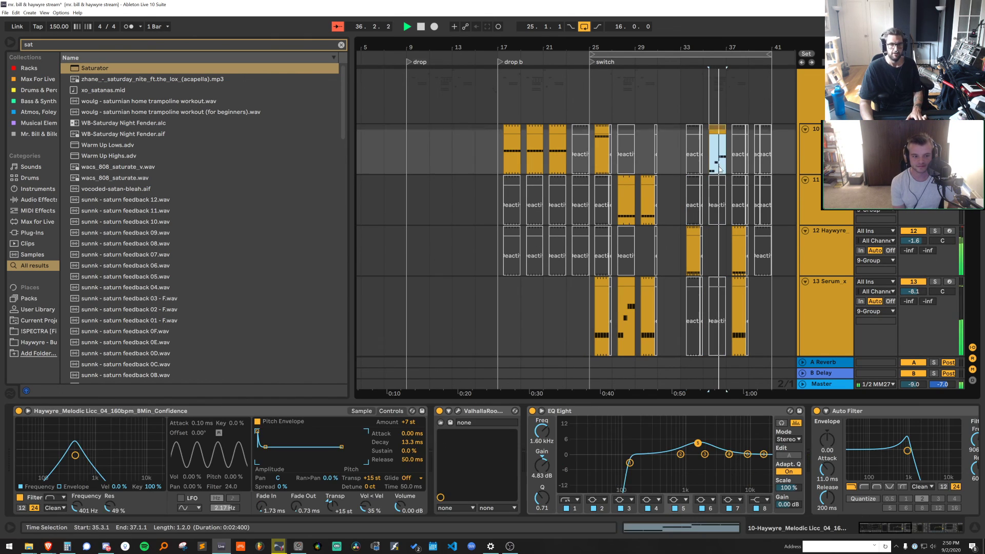
# In track 10's clip at 35.3.1, shorten the long G#2 note at 1.1.1 to an eighth note and repeat it up to 1.2.3
pyautogui.hotkey('shift', 'Tab')
pyautogui.press('space')
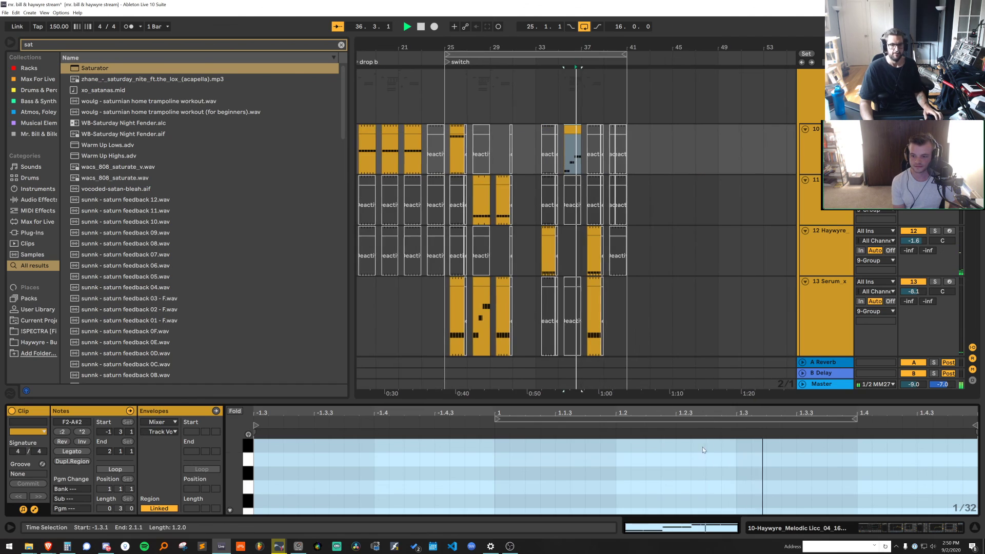
pyautogui.click(706, 472)
pyautogui.moveTo(696, 403); pyautogui.dragTo(687, 210)
pyautogui.hotkey('ctrl', 'a')
pyautogui.click(611, 440)
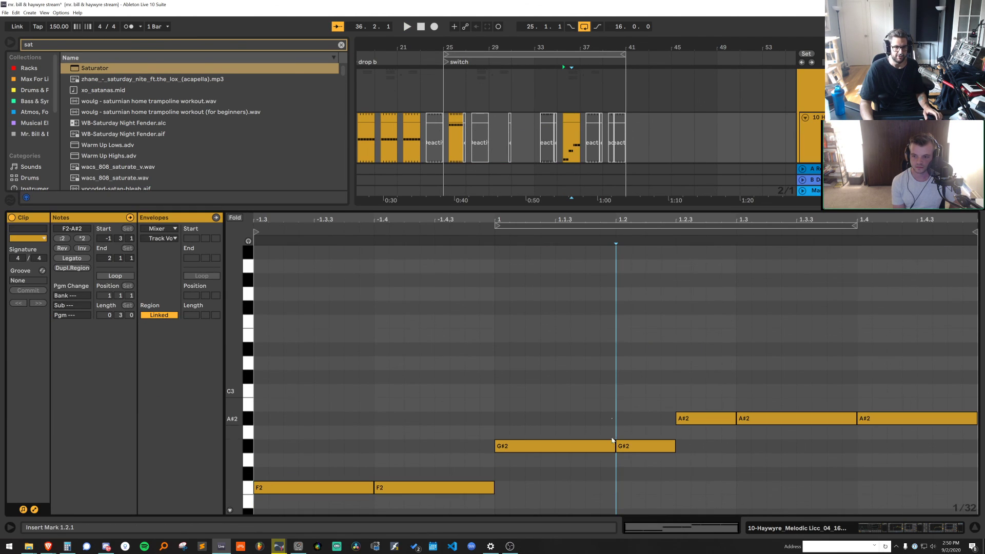
pyautogui.moveTo(614, 446); pyautogui.dragTo(556, 445)
pyautogui.hotkey('ctrl', 'd')
pyautogui.hotkey('ctrl', 'd')
pyautogui.hotkey('ctrl', 'd')
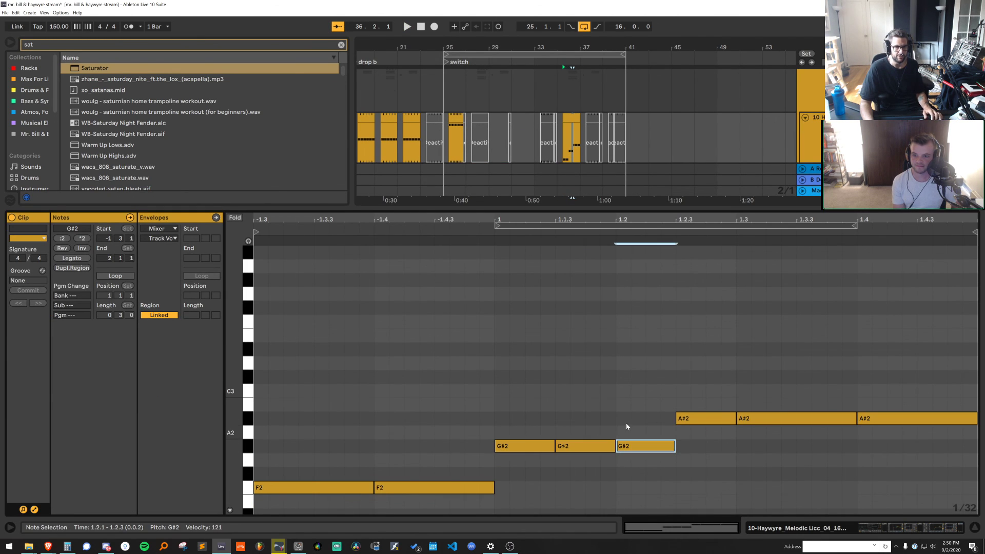
# Fill the clip from 1.2.3 to its end with repeated eighth-note A#2 notes and audition it
pyautogui.press('Up')
pyautogui.press('Up')
pyautogui.hotkey('ctrl', 'd')
pyautogui.hotkey('ctrl', 'd')
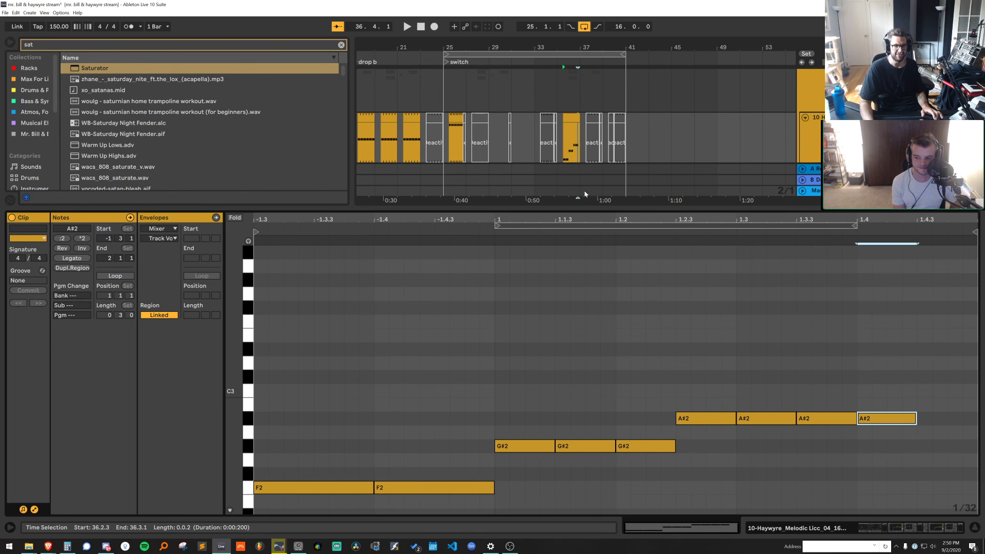
pyautogui.hotkey('ctrl', 'd')
pyautogui.hotkey('ctrl', 'd')
pyautogui.press('space')
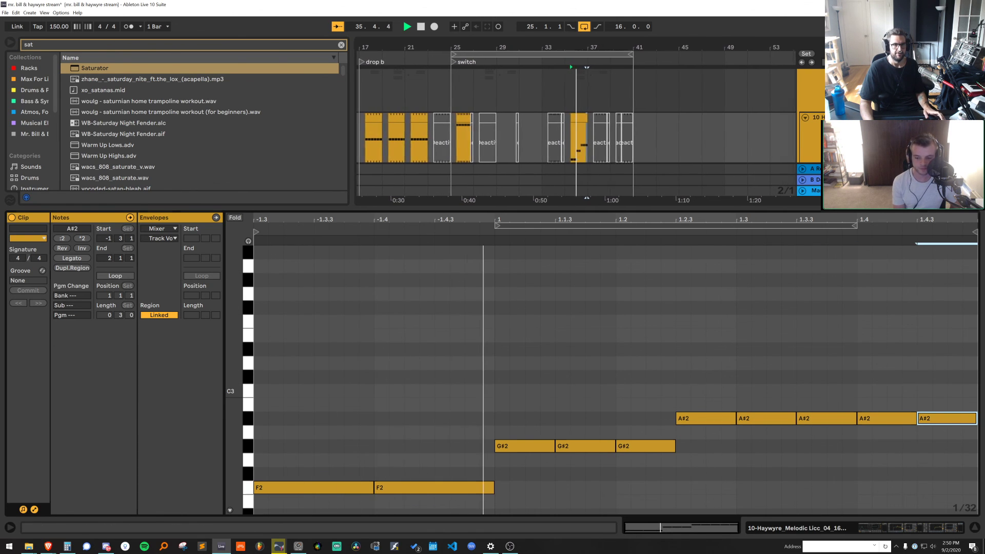
# Split track 10's clip at 36.1.1, move the part starting at 35.3.1 to track 12, and play it back
pyautogui.moveTo(575, 47); pyautogui.dragTo(607, 87)
pyautogui.rightClick(607, 87)
pyautogui.click(680, 169)
pyautogui.click(601, 134)
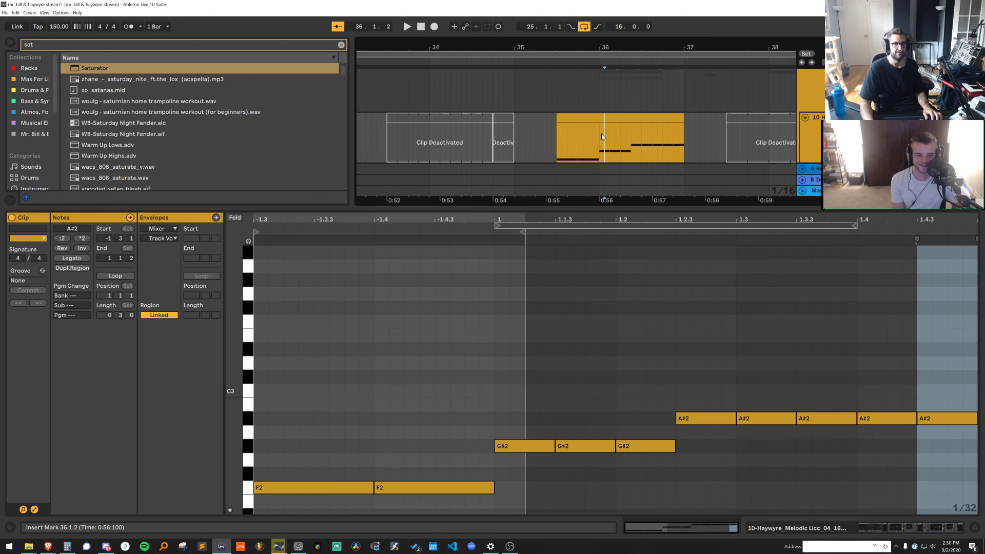
pyautogui.click(606, 198)
pyautogui.press('space')
pyautogui.moveTo(608, 207); pyautogui.dragTo(598, 299)
pyautogui.click(599, 141)
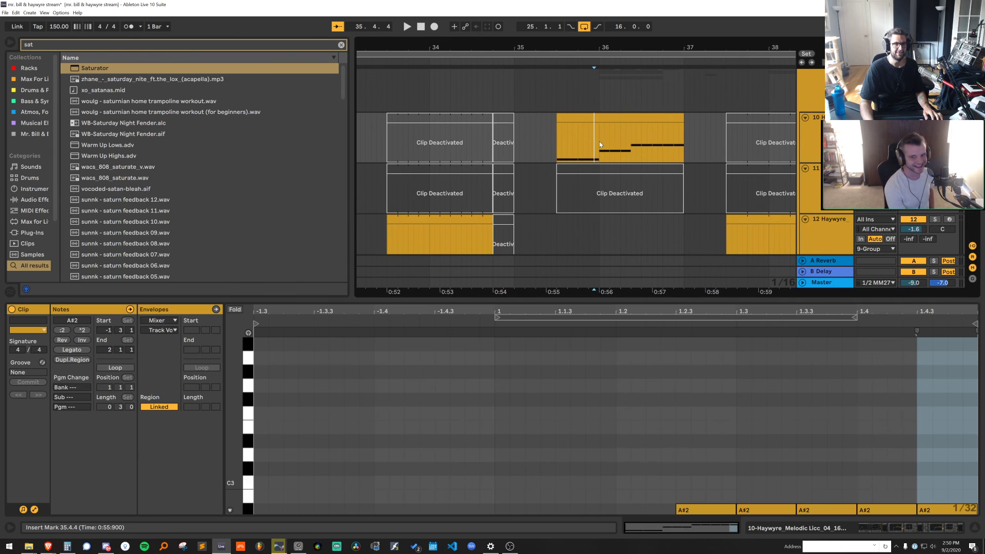
pyautogui.hotkey('ctrl', 'e')
pyautogui.press('Delete')
pyautogui.click(564, 232)
pyautogui.hotkey('ctrl', 'v')
pyautogui.press('space')
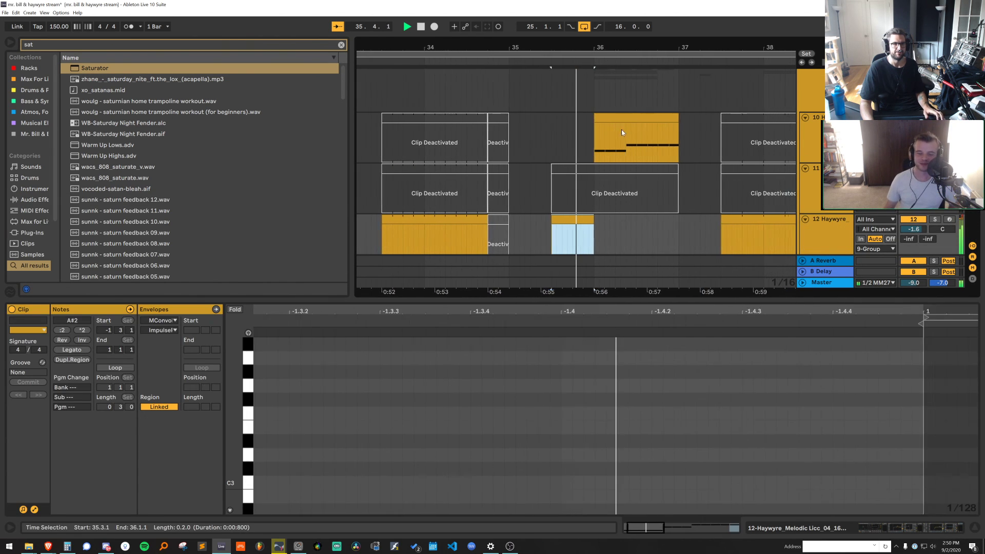
# Try track 10's clip at 36.1.1 on track 12, then return it to track 10 and audition both placements
pyautogui.click(623, 120)
pyautogui.press('space')
pyautogui.doubleClick(814, 130)
pyautogui.moveTo(626, 118); pyautogui.dragTo(624, 251)
pyautogui.press('space')
pyautogui.moveTo(587, 220); pyautogui.dragTo(586, 121)
pyautogui.press('space')
pyautogui.press('space')
pyautogui.press('space')
pyautogui.press('space')
pyautogui.press('space')
# Duplicate track 10 and keep only the copy's clip at 36.1.1 active, deactivating the original track's clip there
pyautogui.click(832, 139)
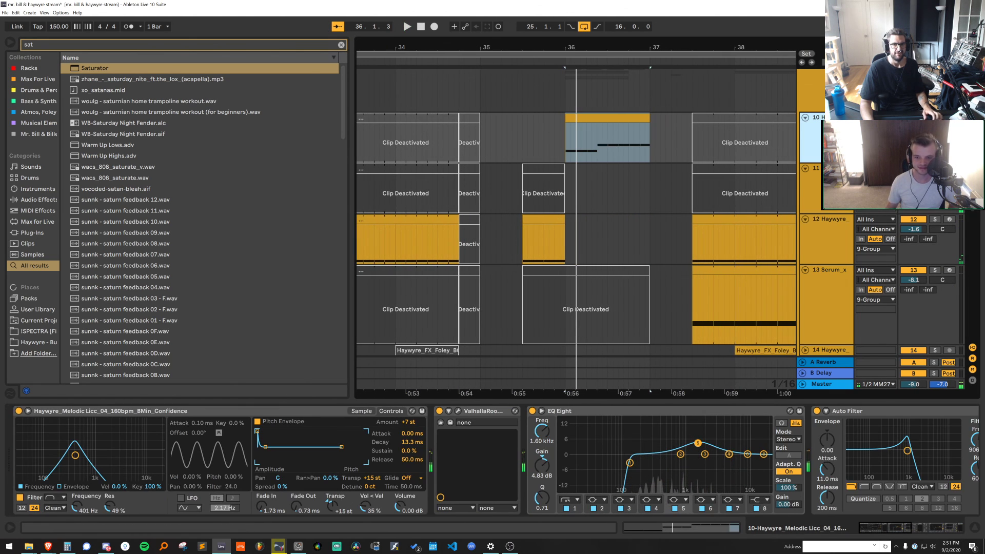
pyautogui.hotkey('ctrl', 'd')
pyautogui.scroll(-8, 614, 54)
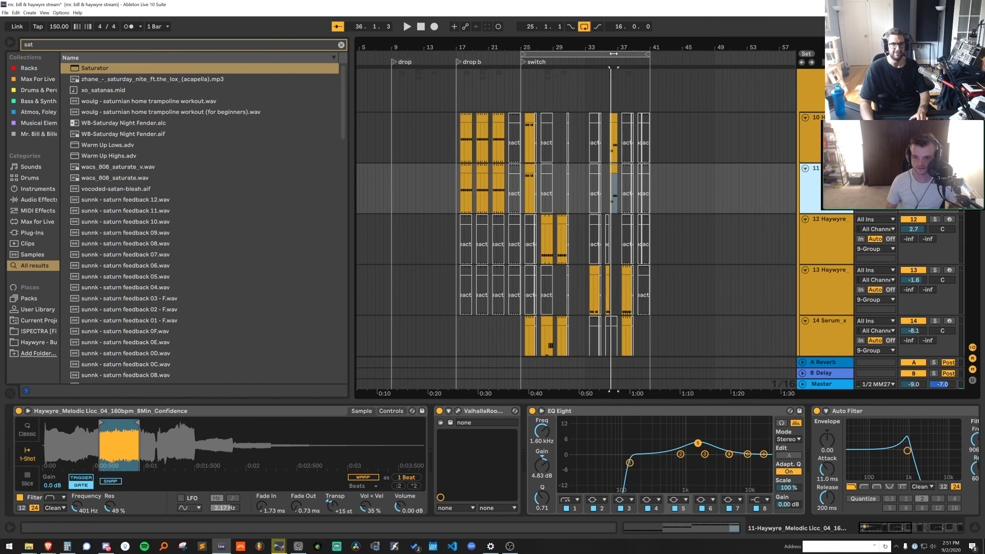
pyautogui.moveTo(430, 202); pyautogui.dragTo(716, 177)
pyautogui.click(613, 117)
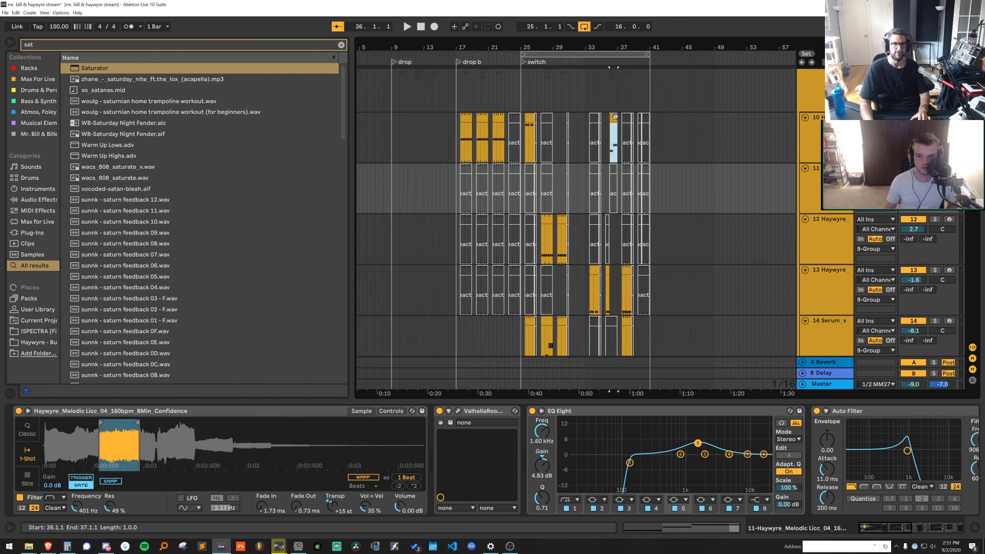
pyautogui.press('0')
pyautogui.click(614, 168)
pyautogui.press('0')
# Set the Auto Filter frequency on the duplicated track 11 to 461 Hz while auditioning its clip
pyautogui.press('space')
pyautogui.press('space')
pyautogui.moveTo(906, 452); pyautogui.dragTo(895, 454)
pyautogui.press('space')
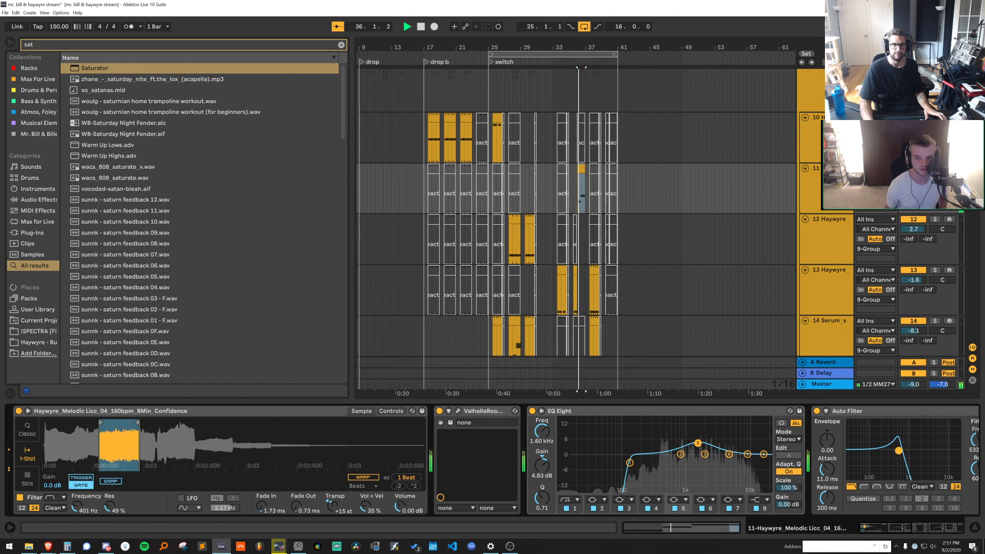
pyautogui.press('space')
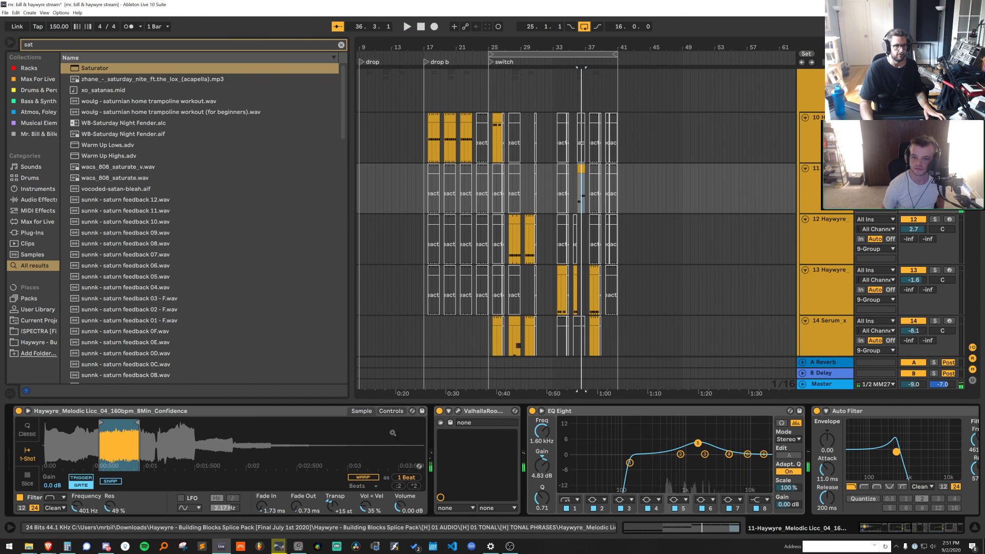
# Turn off the pitch envelope in track 11's sampler and set its filter to 629 Hz with 35% resonance
pyautogui.click(398, 413)
pyautogui.press('space')
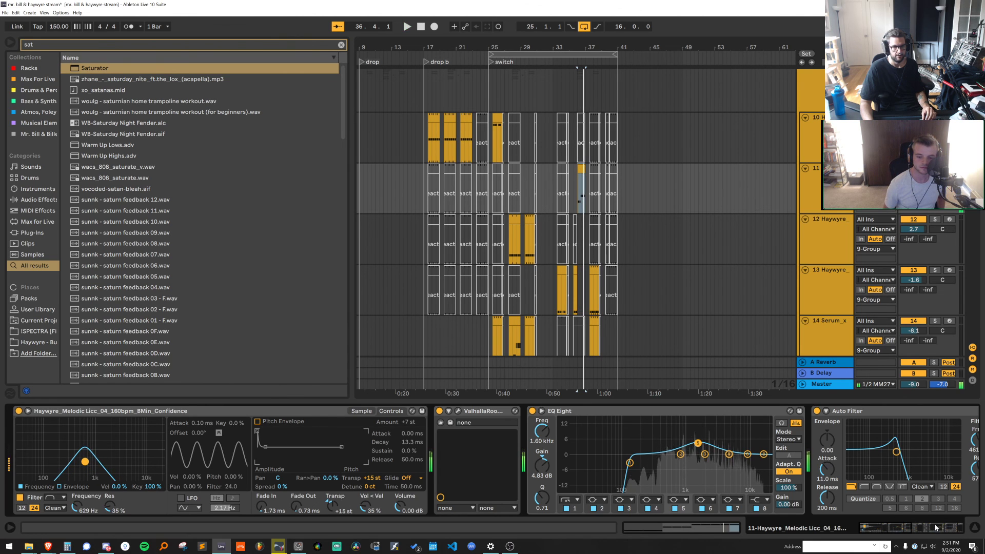
# Open MConvolutionEZ on track 11 and select the early-reflections impulse response ER 7 while auditioning
pyautogui.moveTo(908, 527); pyautogui.dragTo(957, 526)
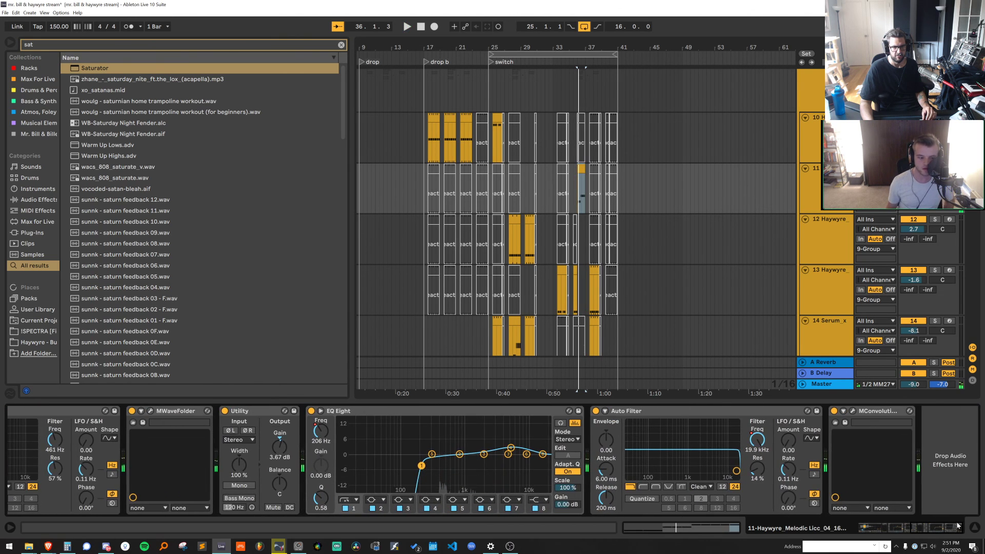
pyautogui.click(852, 411)
pyautogui.press('space')
pyautogui.click(575, 290)
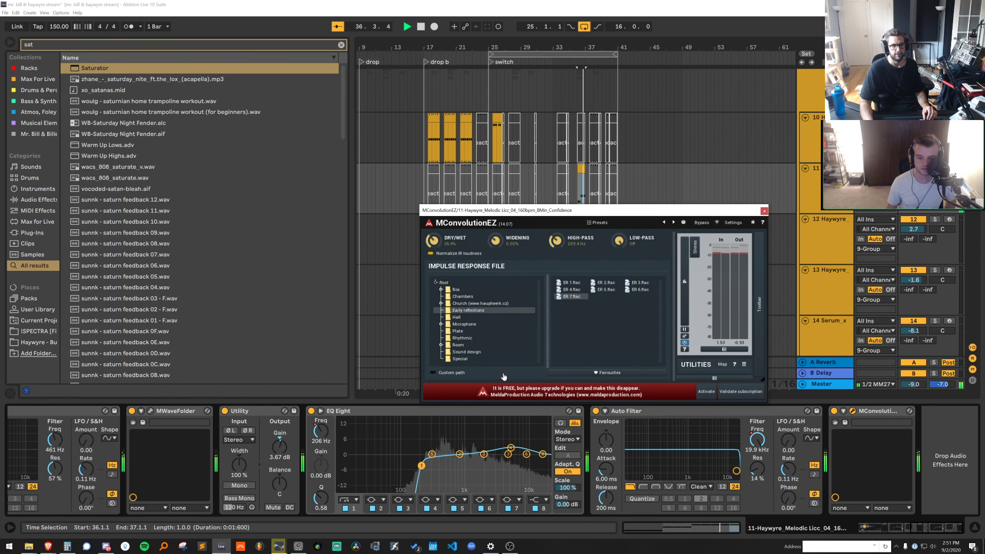
# Open MWaveFolder on track 11, raise its drive and lower its non-linearity while auditioning, then close both plugin windows
pyautogui.click(132, 411)
pyautogui.press('space')
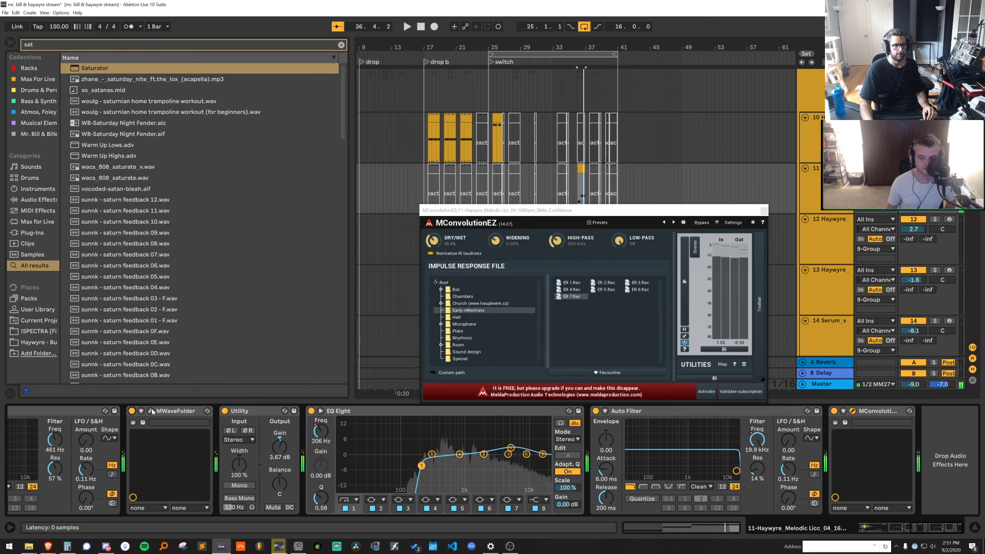
pyautogui.click(151, 411)
pyautogui.press('space')
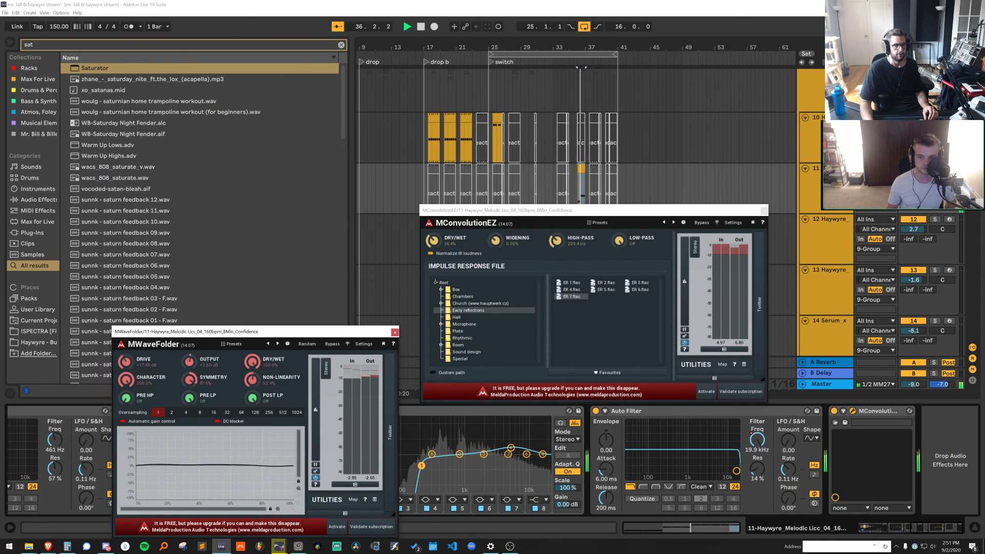
pyautogui.moveTo(126, 380); pyautogui.dragTo(126, 398)
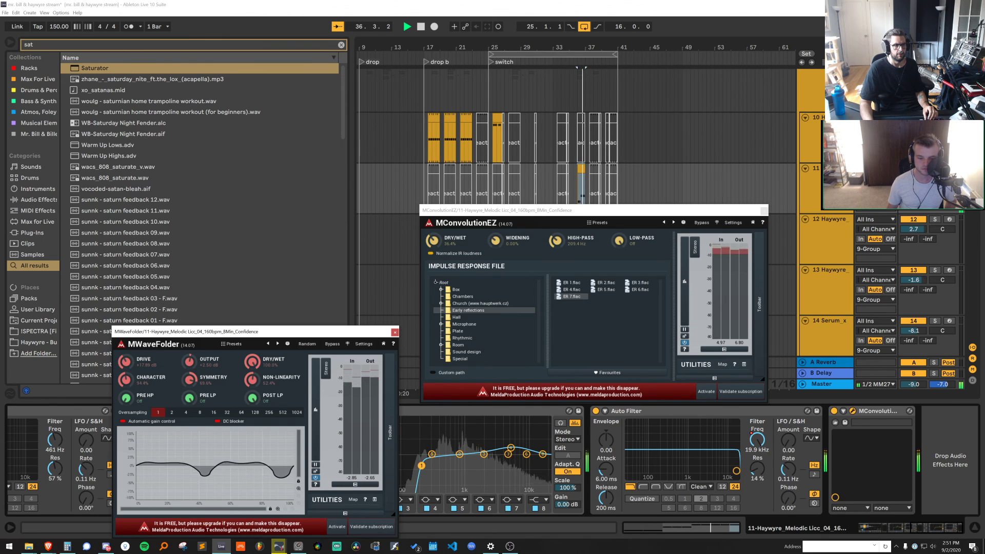
pyautogui.press('space')
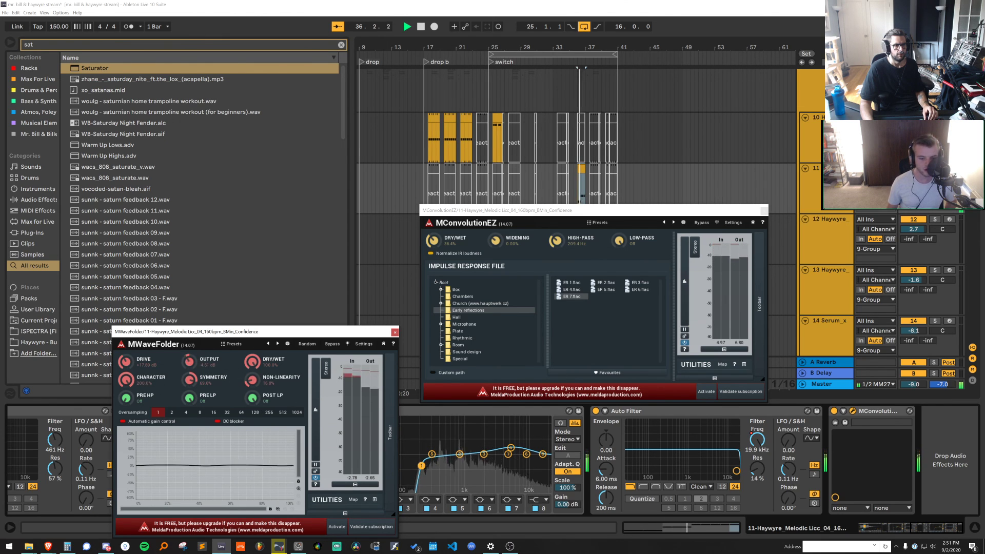
pyautogui.press('space')
pyautogui.press('space')
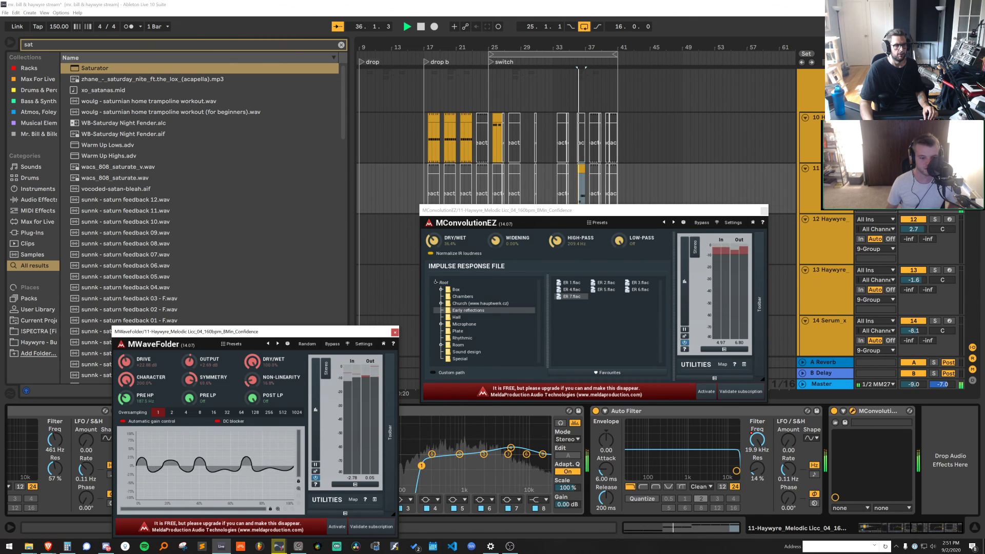
pyautogui.press('space')
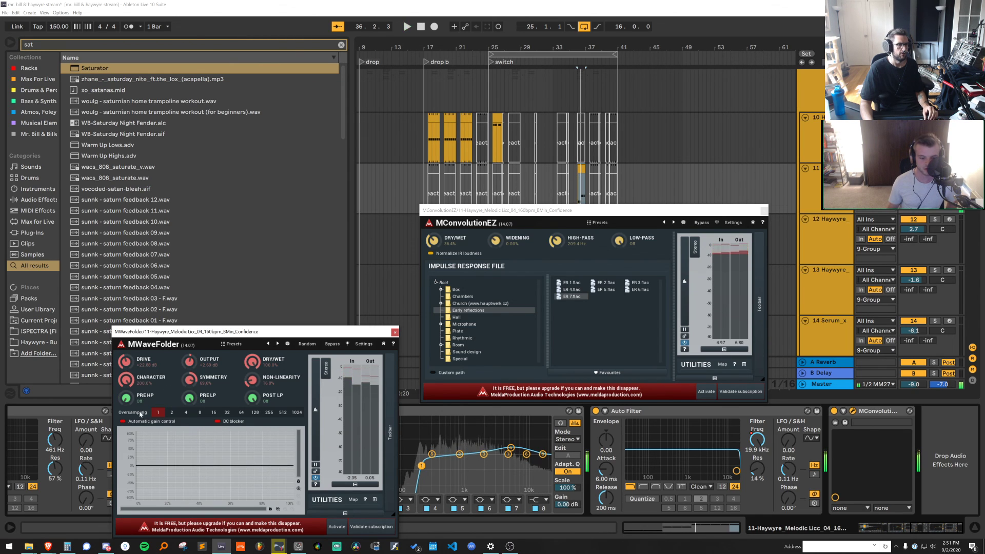
pyautogui.click(764, 211)
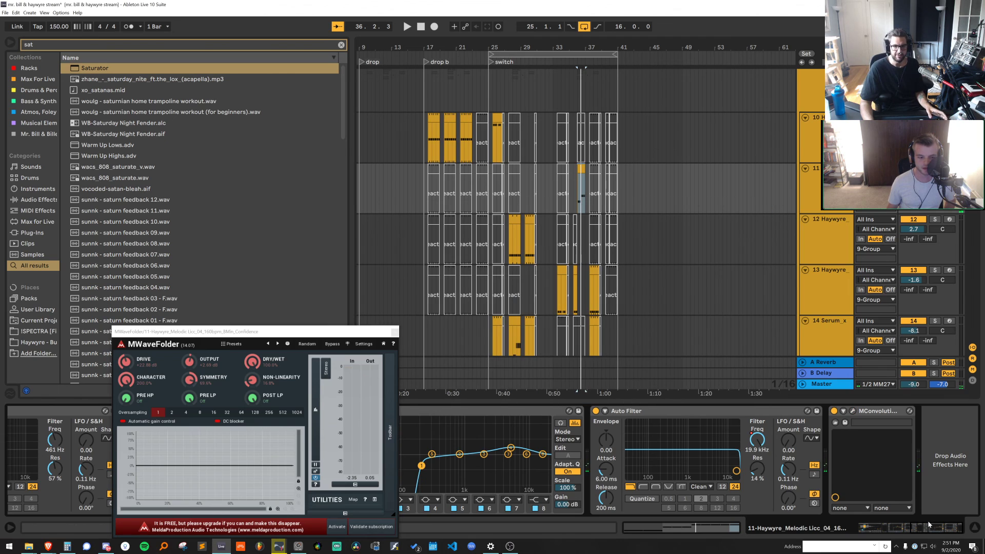
pyautogui.scroll(10, 779, 509)
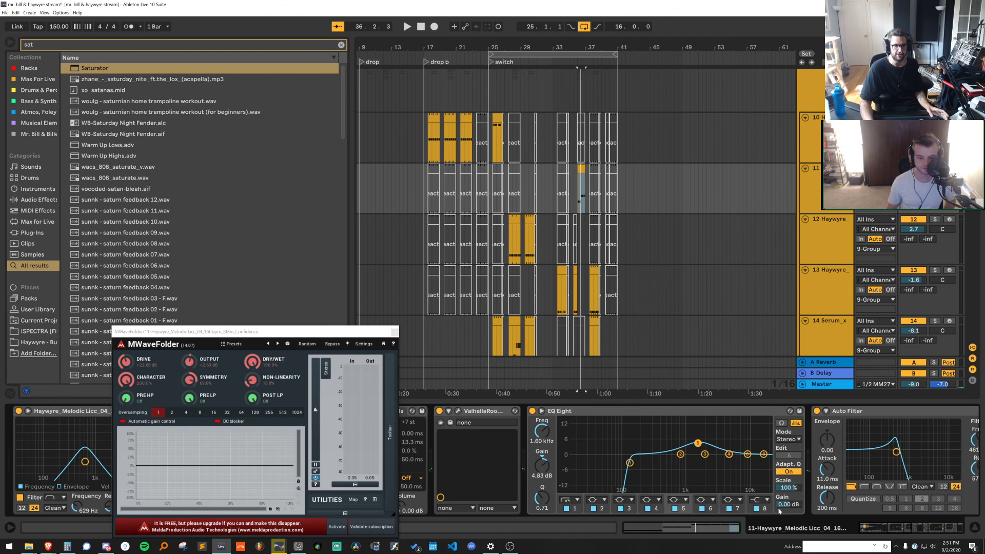
pyautogui.click(393, 332)
# Set the filter envelope attack in track 11's sampler to 240 ms and the filter to 244 Hz with 14% resonance
pyautogui.press('space')
pyautogui.click(62, 487)
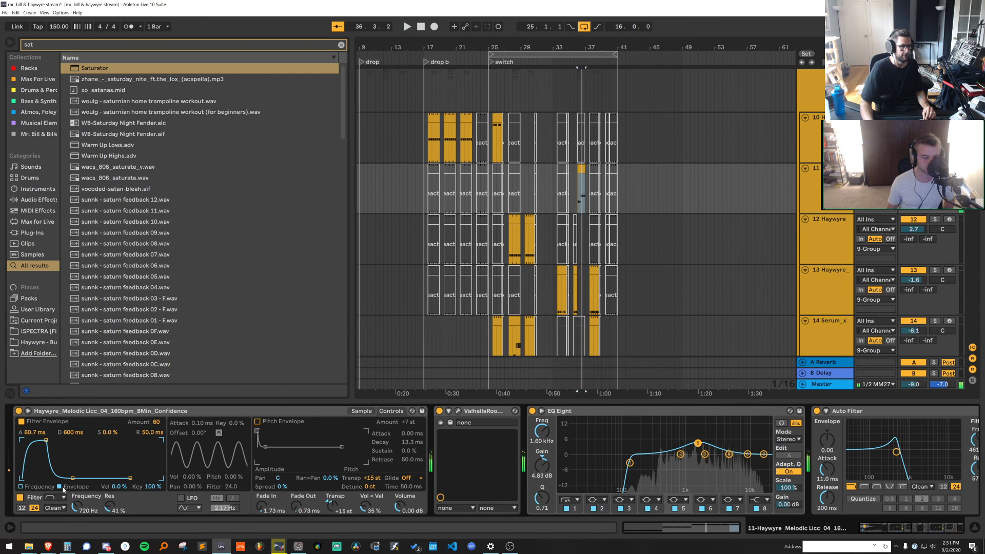
pyautogui.moveTo(46, 439); pyautogui.dragTo(33, 439)
pyautogui.press('space')
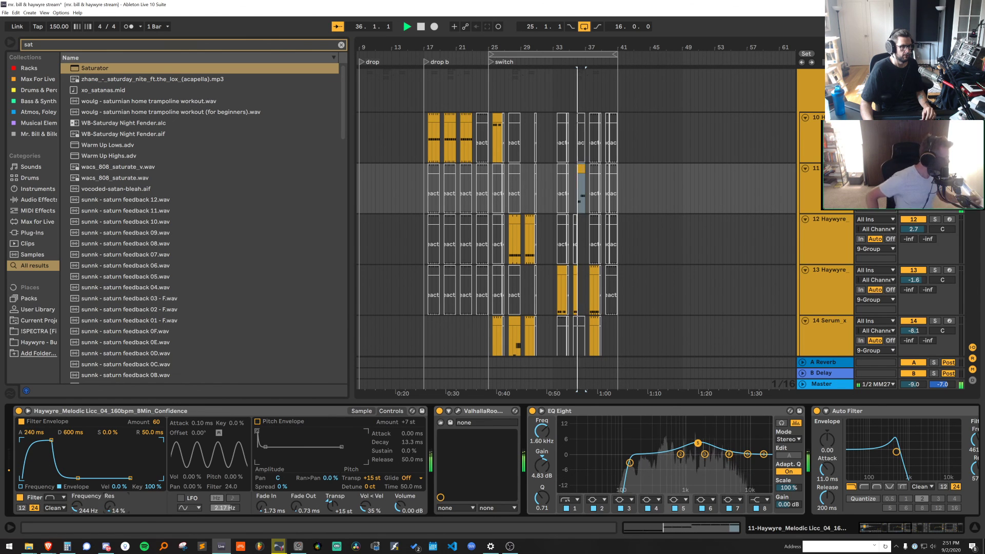
# Set track 11's sampler filter envelope to an amount of 10, with 2.11 ms attack and 7.87 ms decay
pyautogui.moveTo(153, 421); pyautogui.dragTo(153, 426)
pyautogui.press('space')
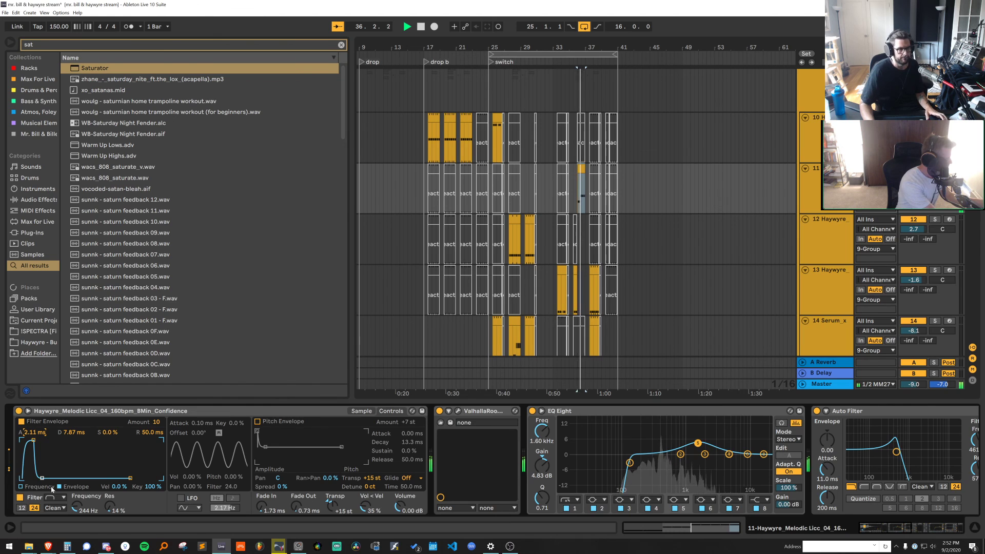
# Shift the sampler's playback region slightly earlier in the sample and set its filter frequency to 534 Hz while auditioning
pyautogui.click(370, 411)
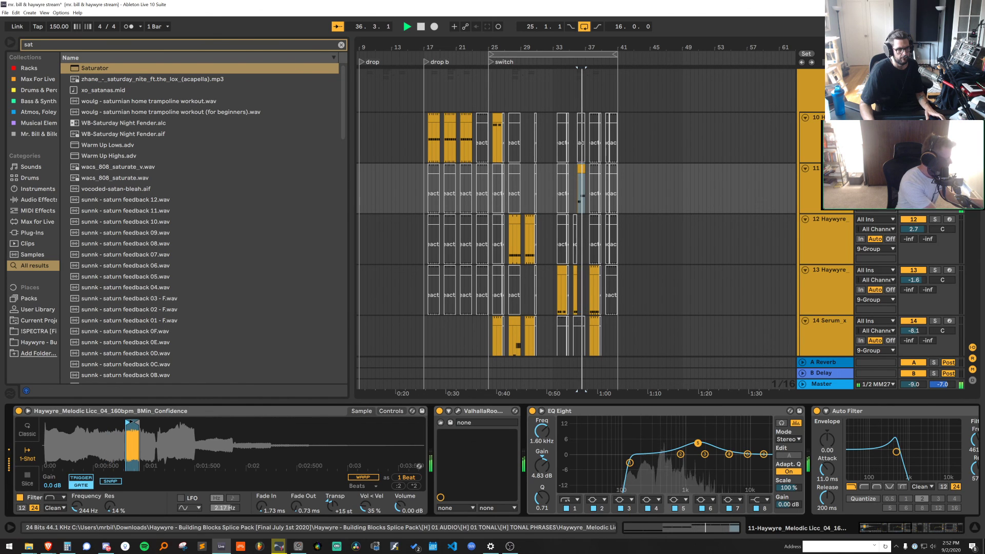
pyautogui.moveTo(129, 422)
pyautogui.mouseDown()
pyautogui.moveTo(36, 431)
pyautogui.moveTo(122, 424)
pyautogui.mouseUp()
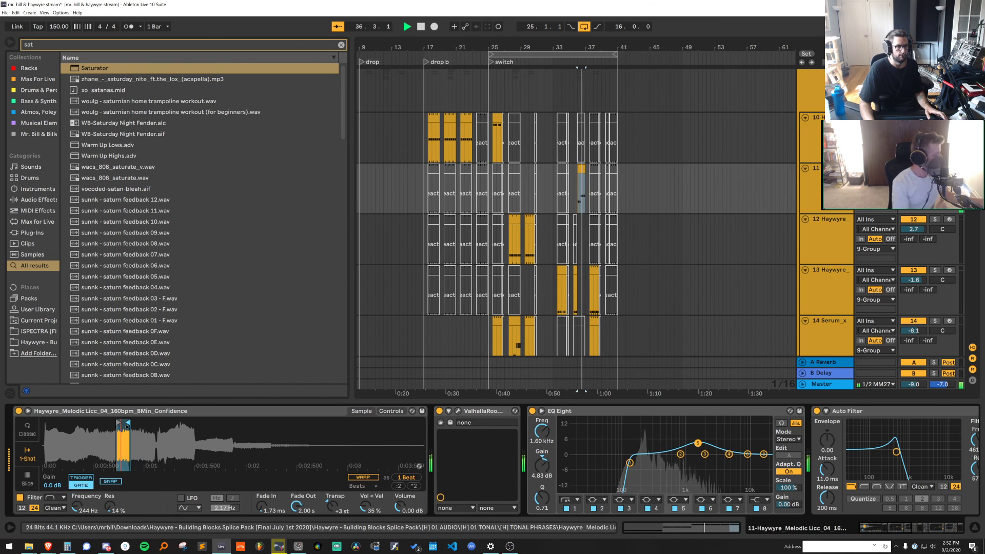
pyautogui.moveTo(77, 506); pyautogui.dragTo(77, 519)
pyautogui.press('space')
pyautogui.press('space')
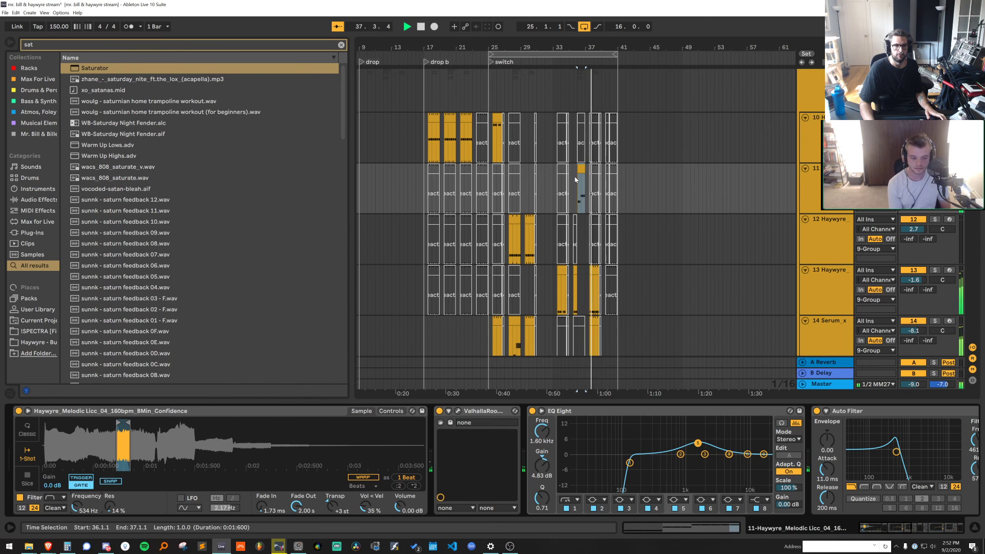
# Change the arrangement's fixed grid to 2 bars while the switch section plays
pyautogui.scroll(-3, 723, 306)
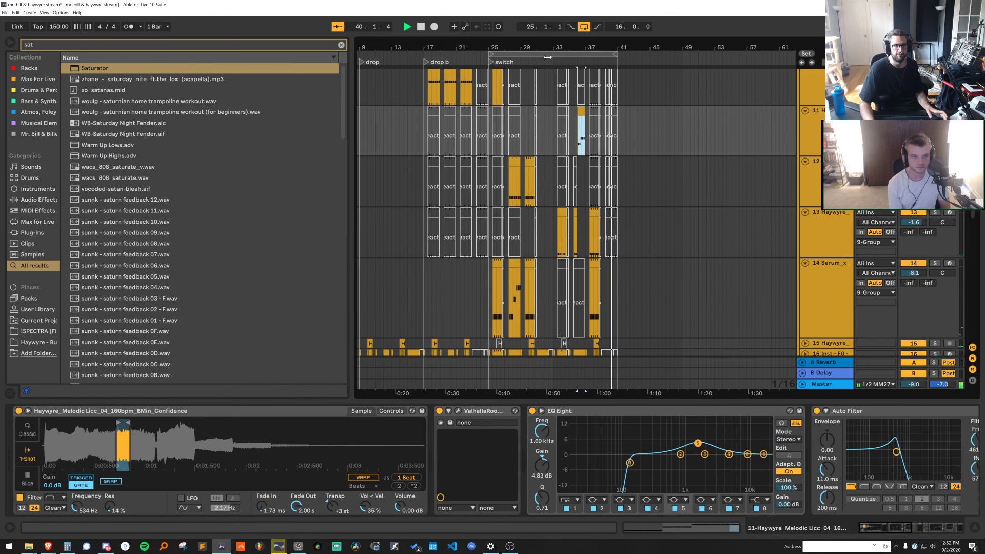
pyautogui.rightClick(660, 126)
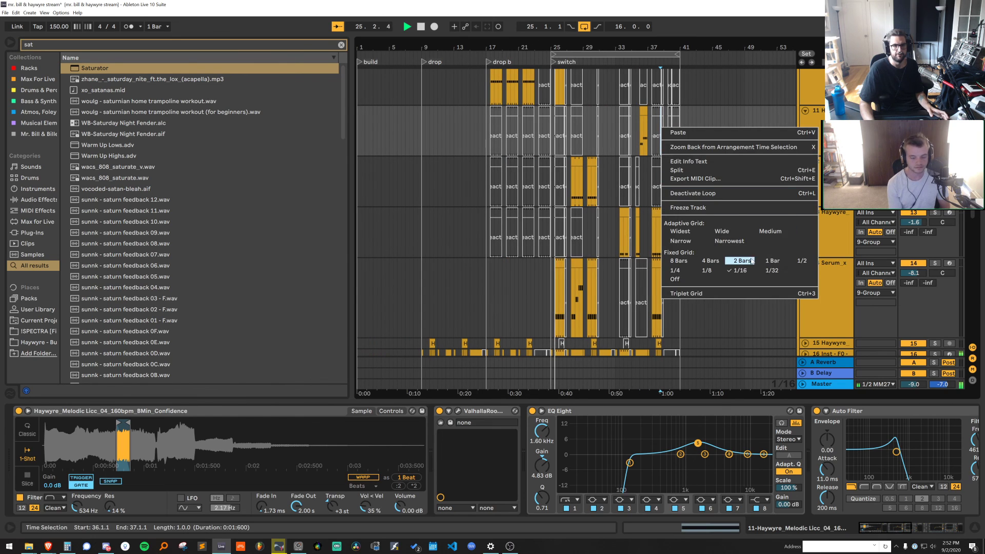
pyautogui.click(740, 260)
# Move the bar 29 clip of the switch section from track 12 up to track 10
pyautogui.scroll(1, 911, 175)
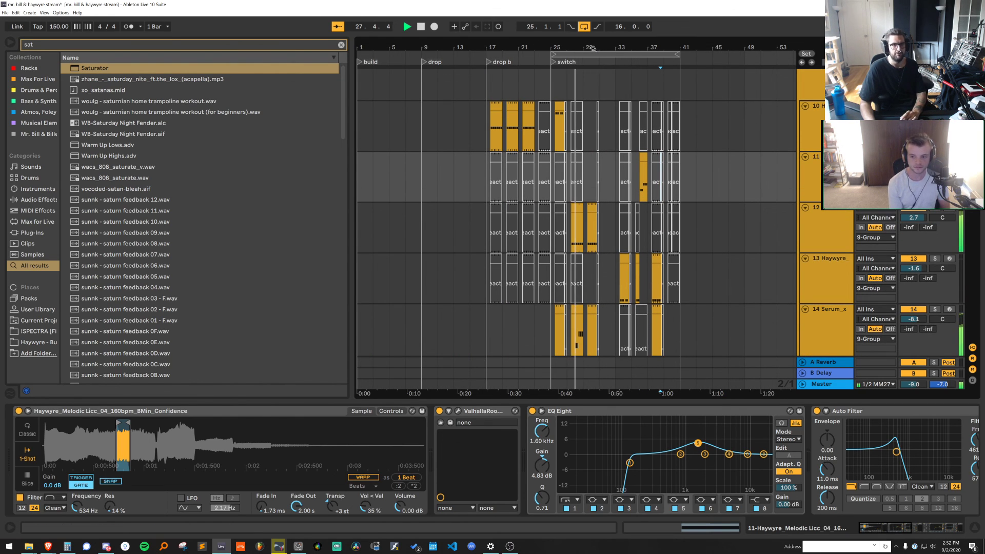
pyautogui.keyDown('ctrl'); pyautogui.scroll(3, 600, 164); pyautogui.keyUp('ctrl')
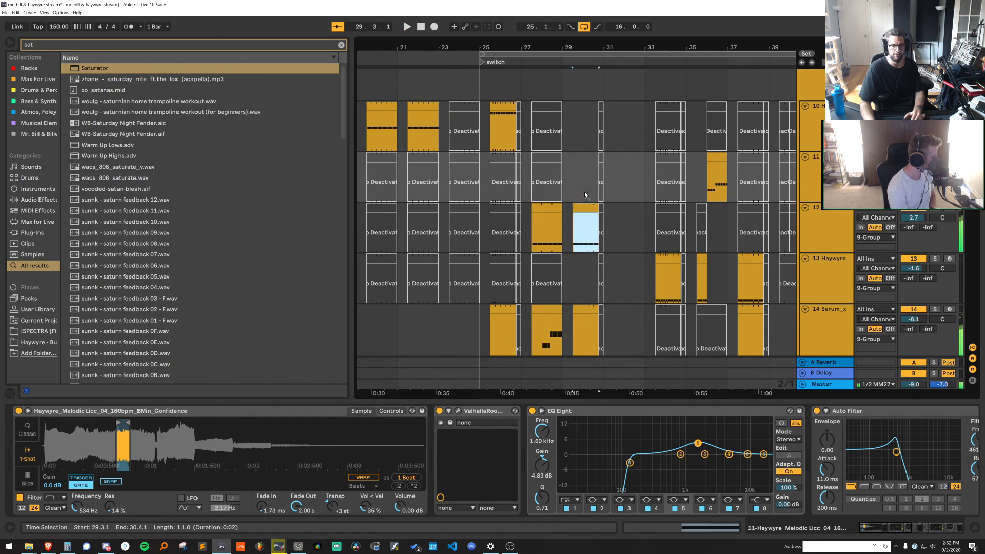
pyautogui.moveTo(584, 195); pyautogui.dragTo(583, 123)
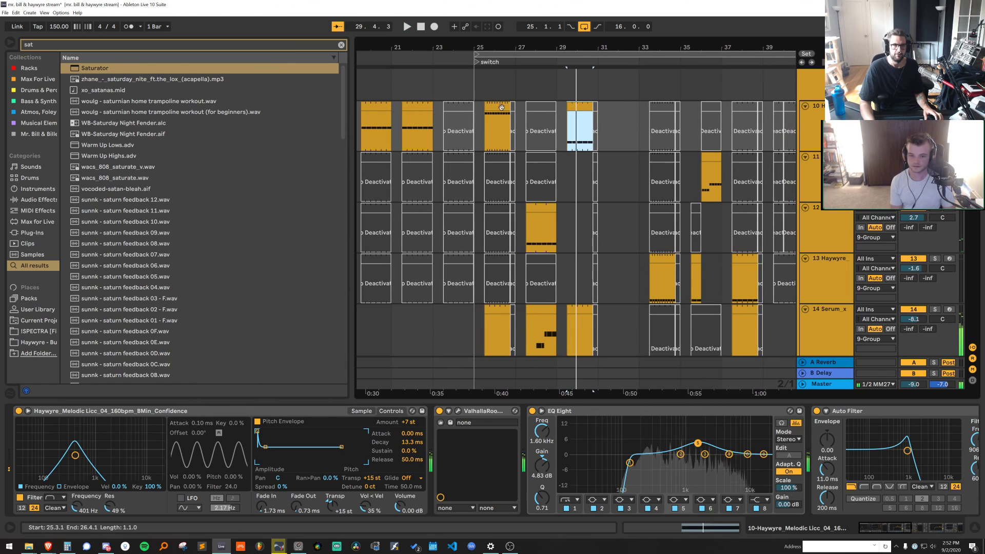
# Transpose all notes in the moved track 10 clip up to A3 while auditioning
pyautogui.doubleClick(578, 106)
pyautogui.hotkey('ctrl', 'a')
pyautogui.press('Up')
pyautogui.press('space')
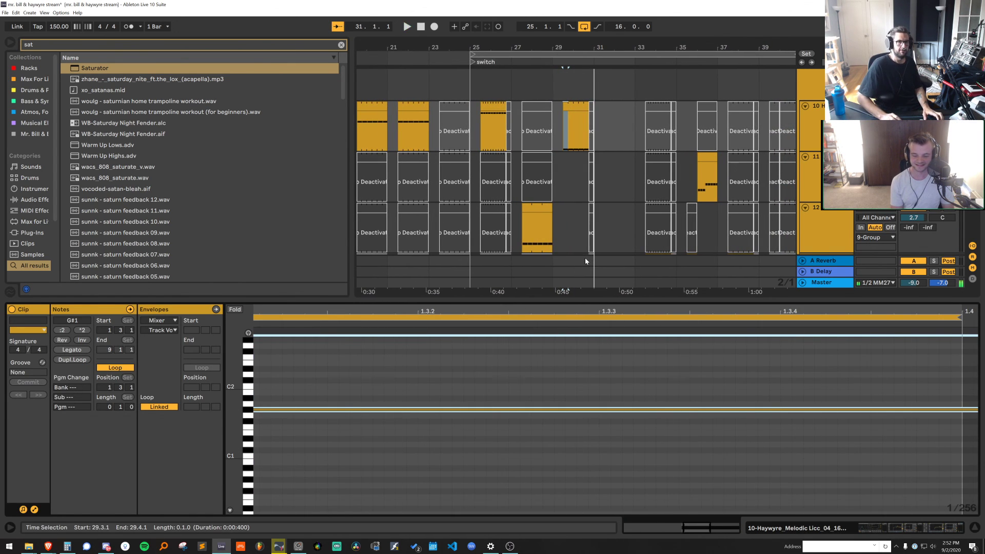
pyautogui.press('space')
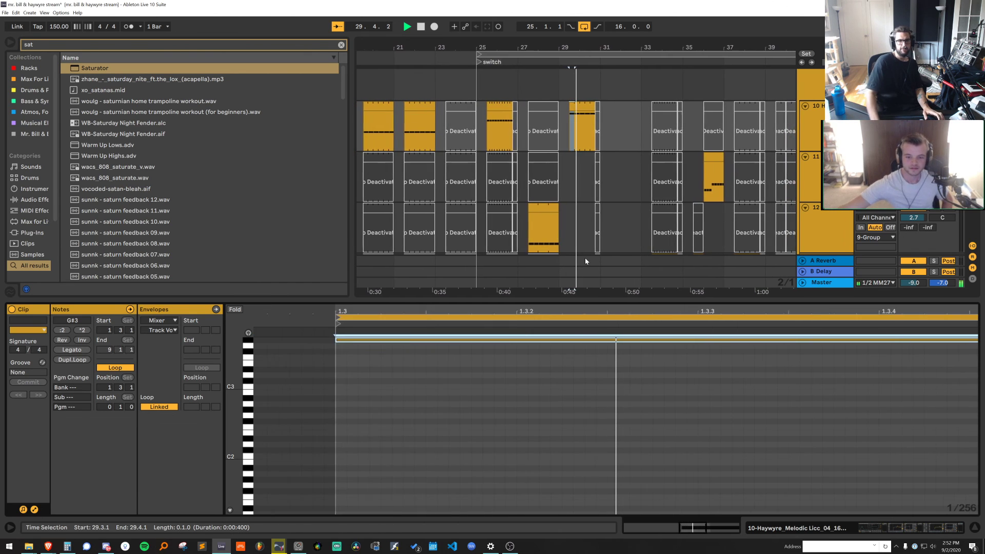
pyautogui.press('space')
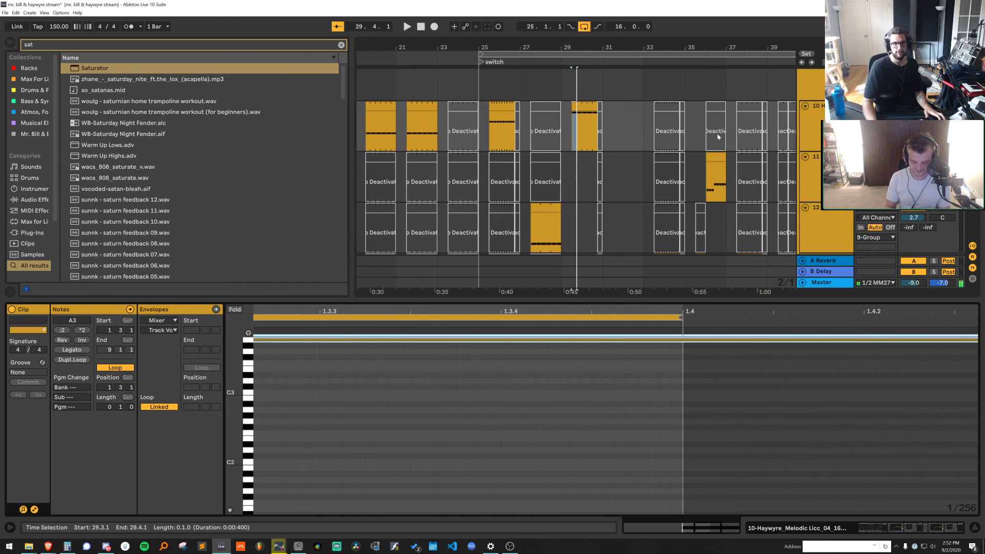
# Shorten the clip's long third A3 note to one beat and duplicate it twice to fill the clip
pyautogui.click(578, 105)
pyautogui.press('space')
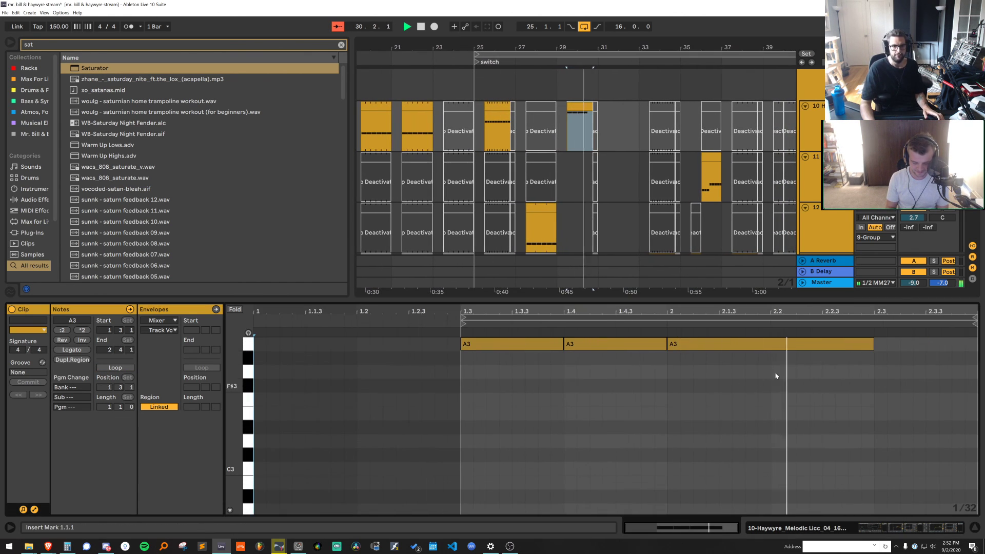
pyautogui.press('space')
pyautogui.moveTo(874, 345); pyautogui.dragTo(770, 344)
pyautogui.hotkey('ctrl', 'd')
pyautogui.hotkey('ctrl', 'd')
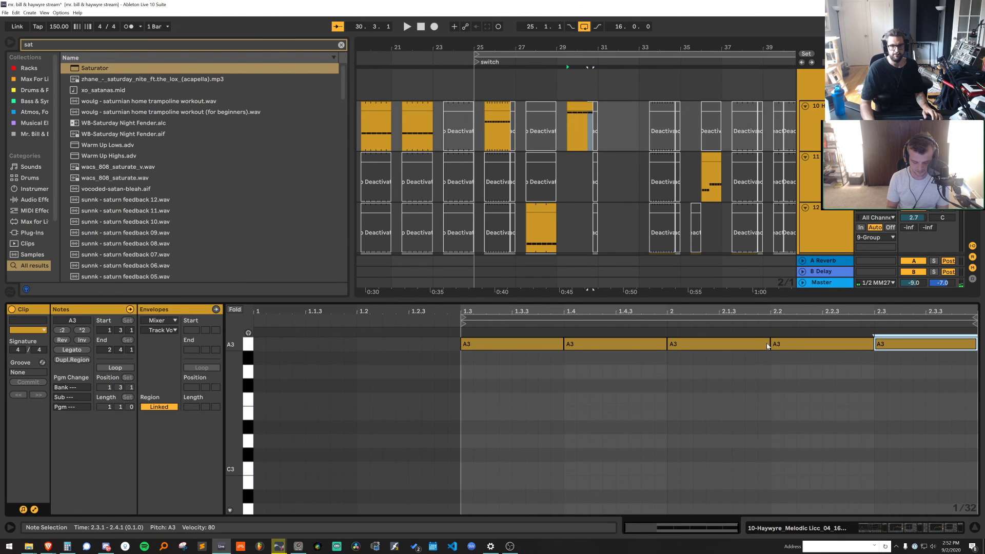
# Try raising the notes at 2 and 2.2 a semitone to A#3 and return them to A3
pyautogui.press('space')
pyautogui.moveTo(739, 381); pyautogui.dragTo(825, 344)
pyautogui.press('Up')
pyautogui.click(835, 343)
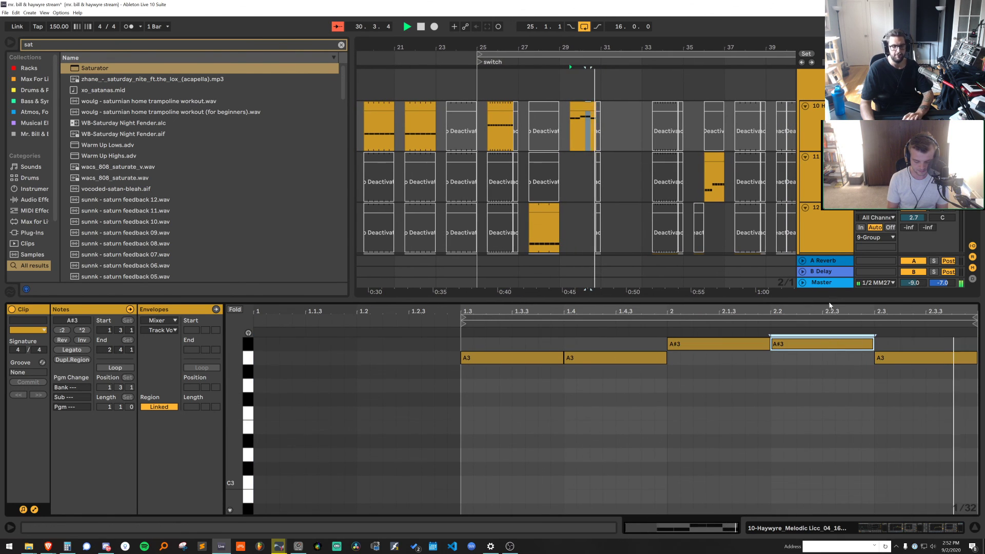
pyautogui.moveTo(720, 397); pyautogui.dragTo(775, 350)
pyautogui.press('Down')
pyautogui.press('space')
pyautogui.press('space')
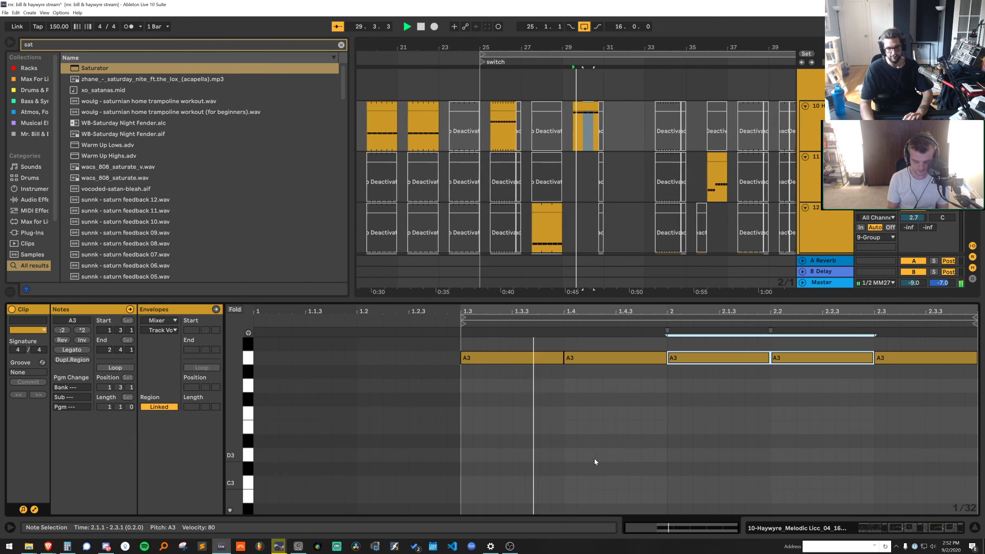
# Try all five of the clip's notes an octave lower and return them to A3
pyautogui.moveTo(543, 450); pyautogui.dragTo(980, 323)
pyautogui.hotkey('shift', 'Down')
pyautogui.hotkey('shift', 'Up')
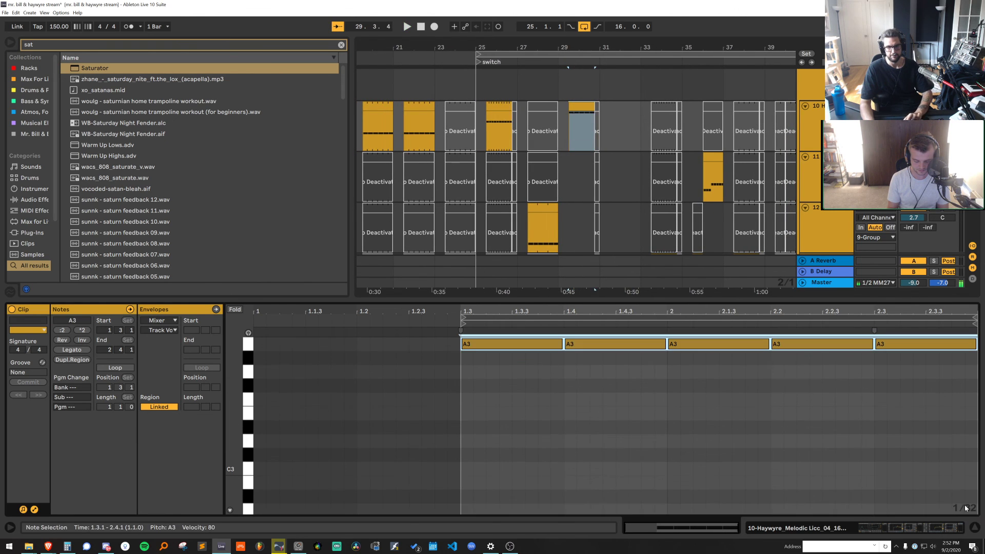
pyautogui.press('space')
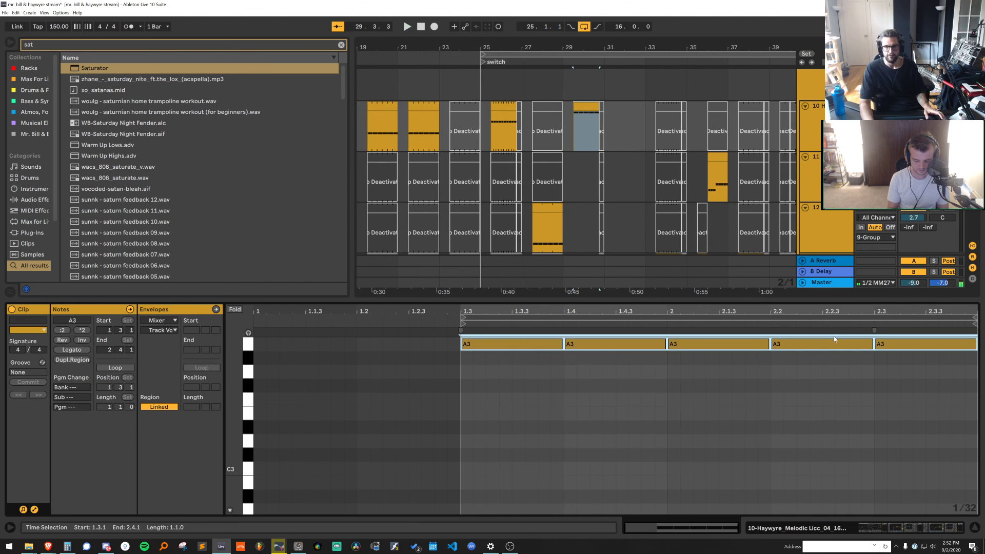
# Halve the length of all five A3 notes and paste copies from 1.3.3 to fill the gaps between them
pyautogui.moveTo(873, 345); pyautogui.dragTo(825, 345)
pyautogui.hotkey('ctrl', 'c')
pyautogui.click(513, 375)
pyautogui.hotkey('ctrl', 'v')
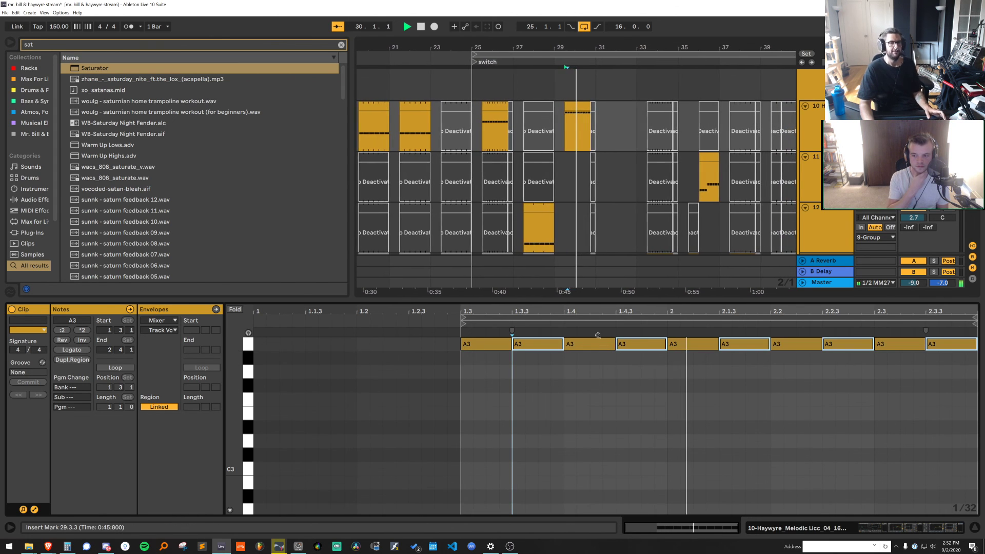
pyautogui.press('space')
# Return to track 10's device view and save the Live set
pyautogui.hotkey('shift', 'Tab')
pyautogui.click(591, 126)
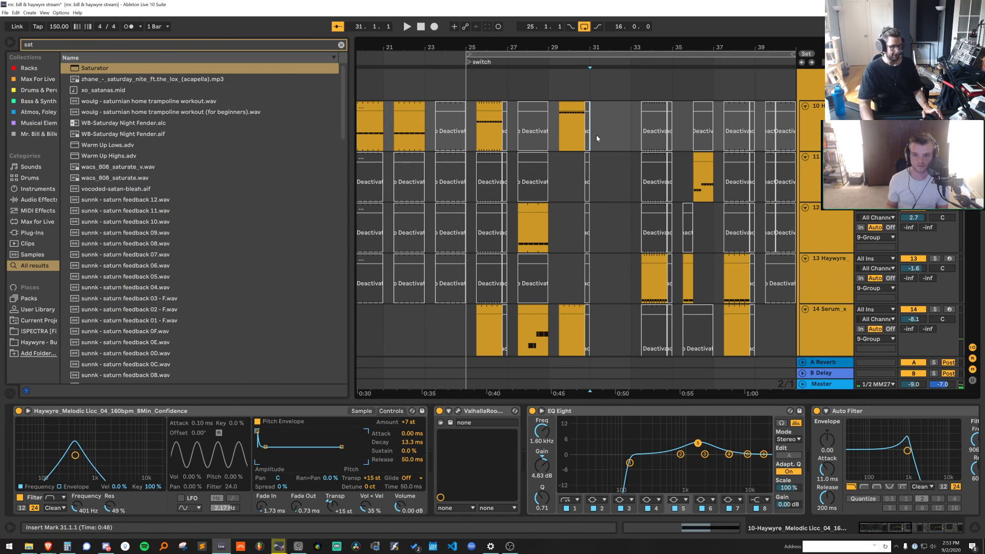
pyautogui.hotkey('ctrl', 's')
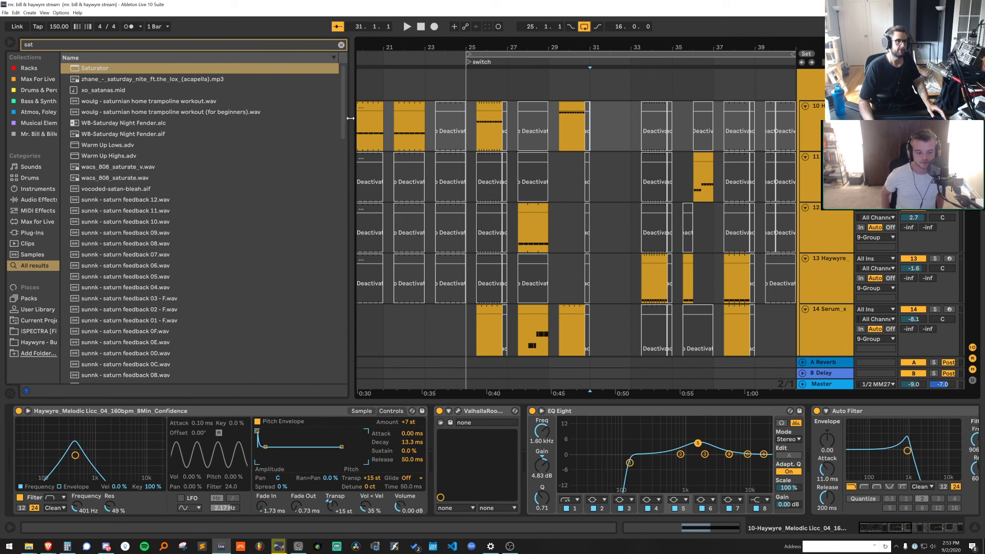
# Clear the browser search and narrow the browser to show more of the arrangement
pyautogui.click(341, 45)
pyautogui.moveTo(350, 57); pyautogui.dragTo(153, 51)
pyautogui.moveTo(264, 47); pyautogui.dragTo(307, 21)
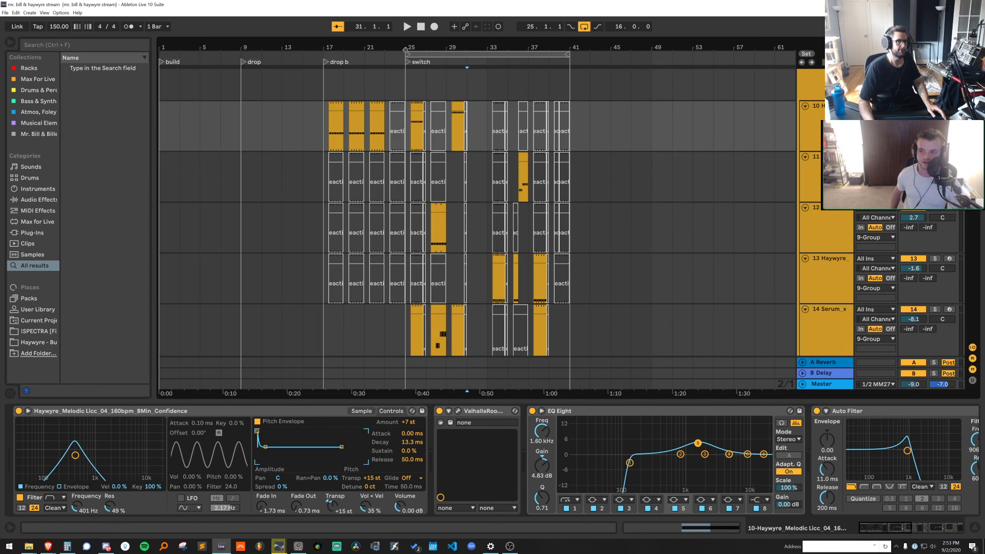
# Collapse all tracks in the arrangement and hide the device view to show the whole song
pyautogui.keyDown('alt'); pyautogui.click(805, 107); pyautogui.keyUp('alt')
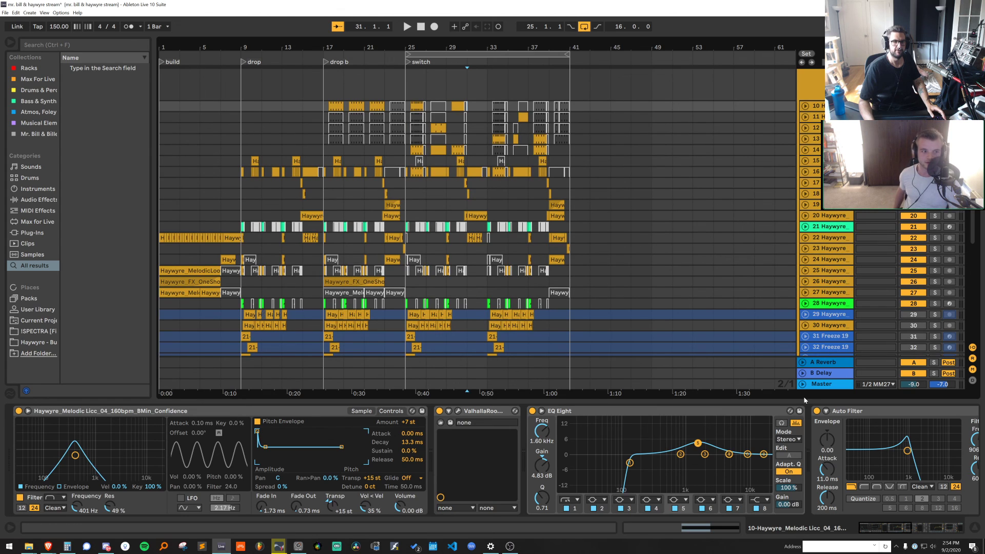
pyautogui.moveTo(811, 403); pyautogui.dragTo(511, 529)
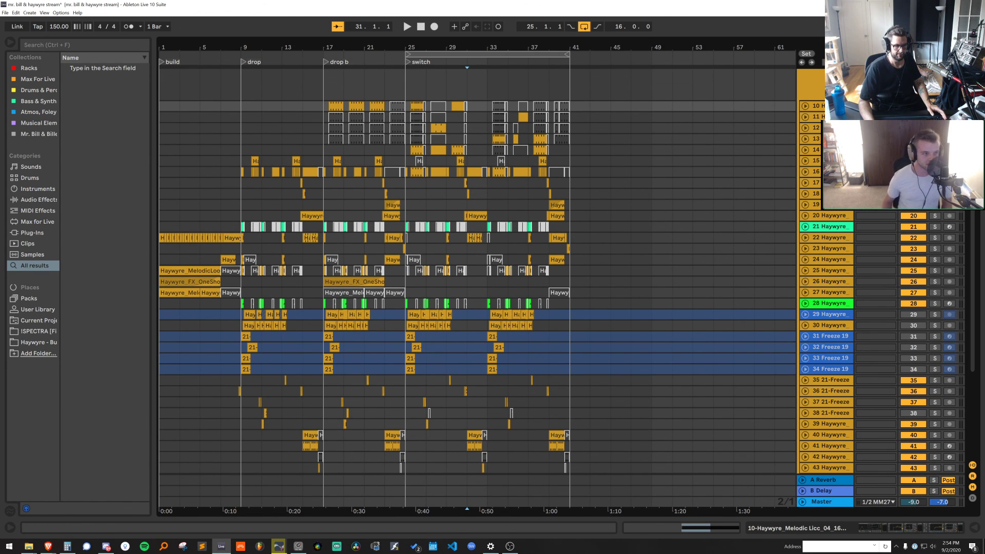